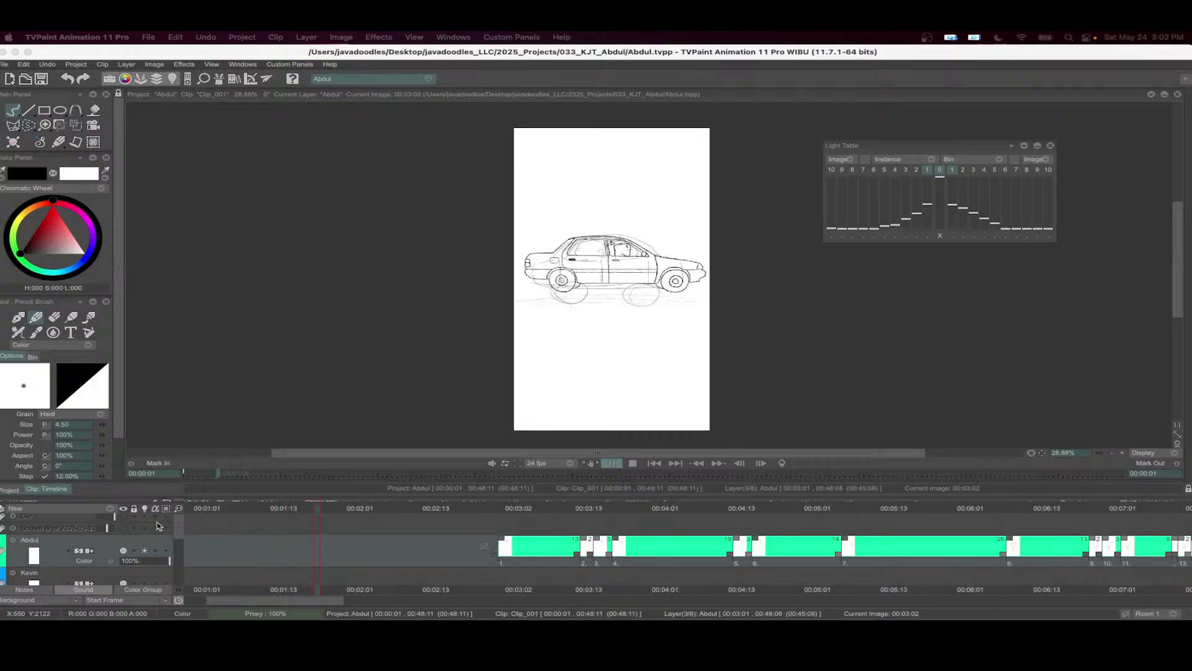
- Return to the opening side-view car shot and select the Car1 layer, showing its timeline from the first frame
left_click(661, 508)
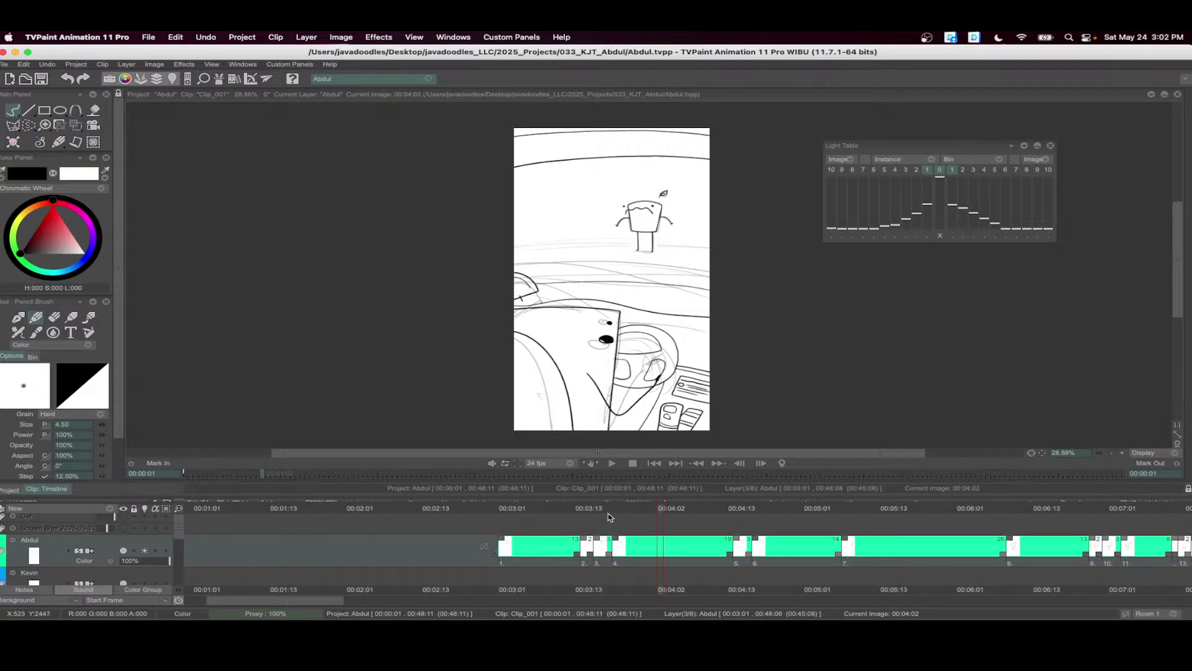
left_click_drag(609, 515, 465, 508)
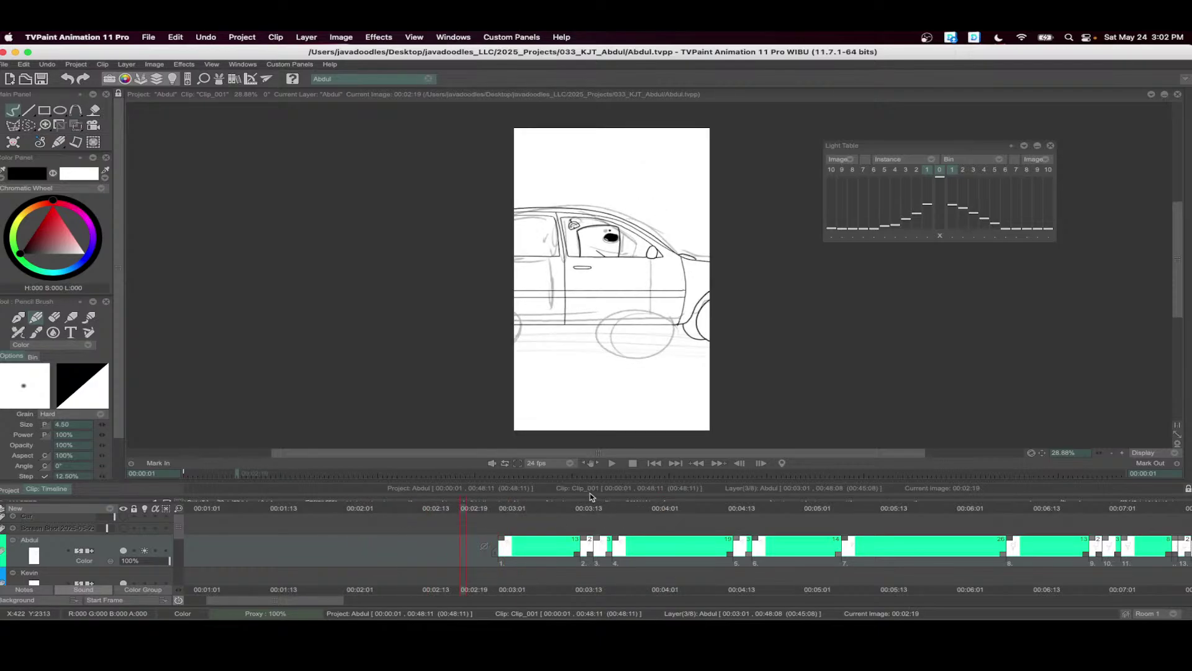
left_click(217, 475)
scroll(592, 350, "up", 5)
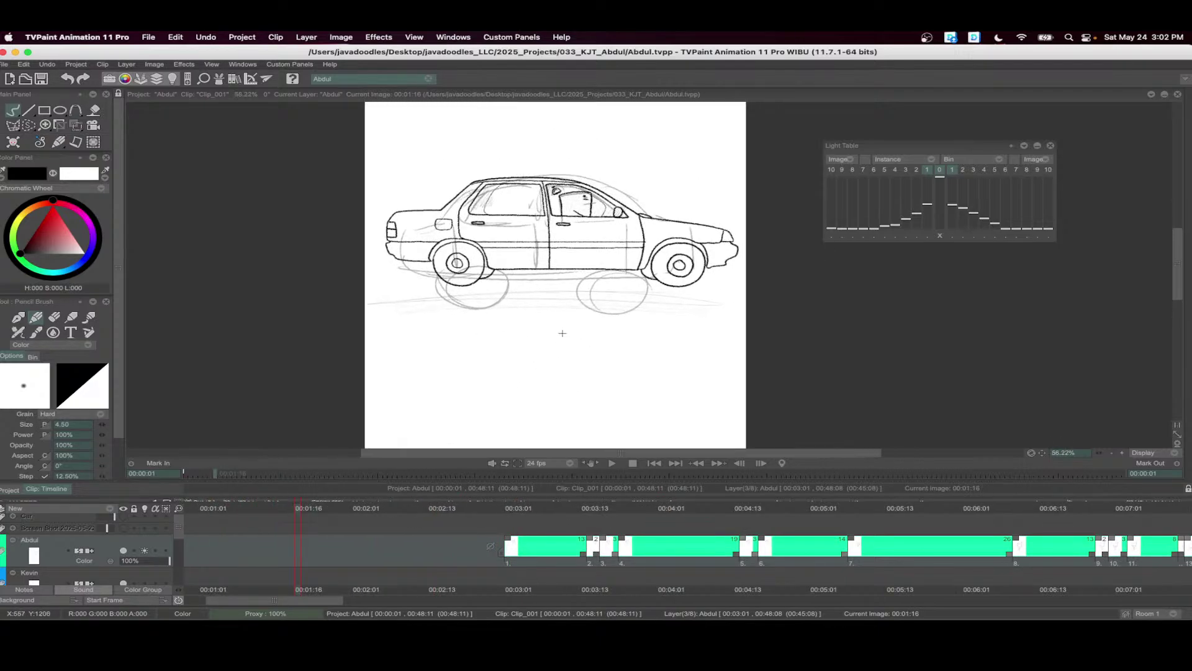
key("Down")
key("Down")
key("Down")
key("Down")
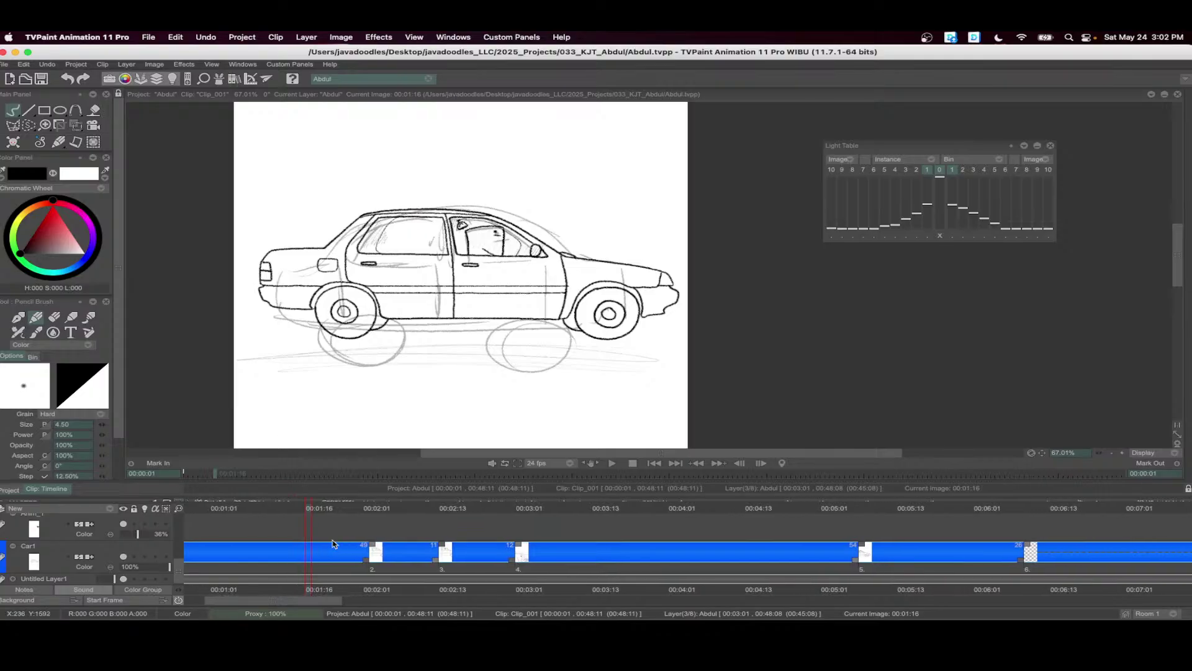
scroll(426, 547, "left", 2)
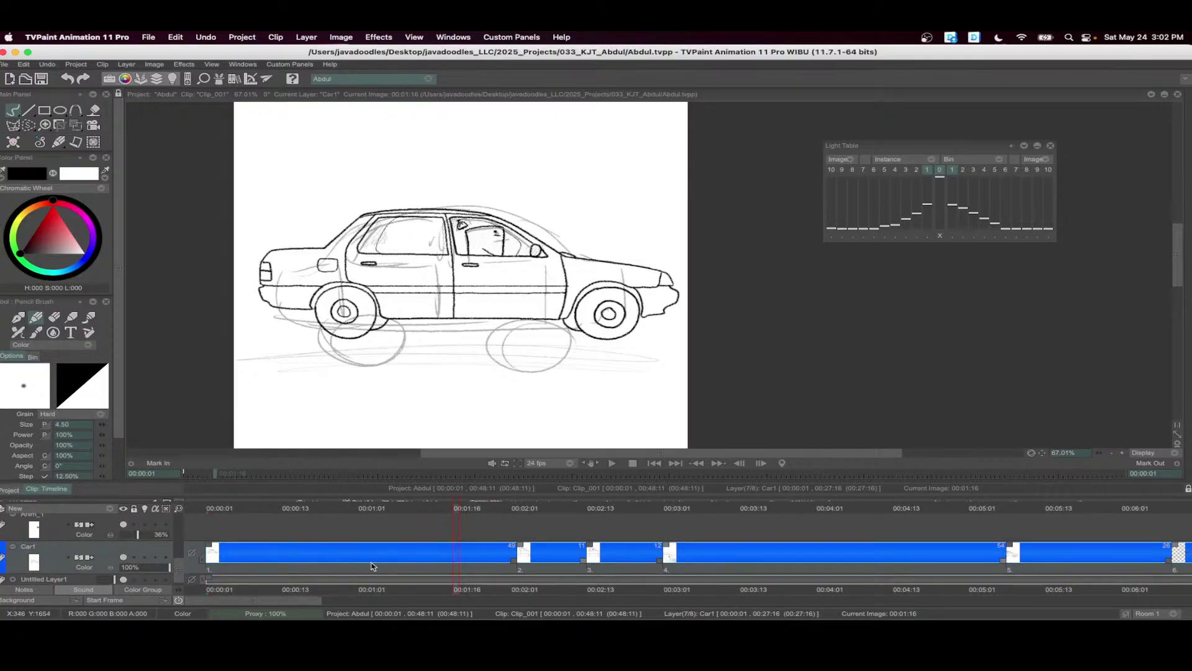
- Split the Car1 layer's opening image at 00:00:04 to create a second car image
left_click_drag(214, 510, 228, 511)
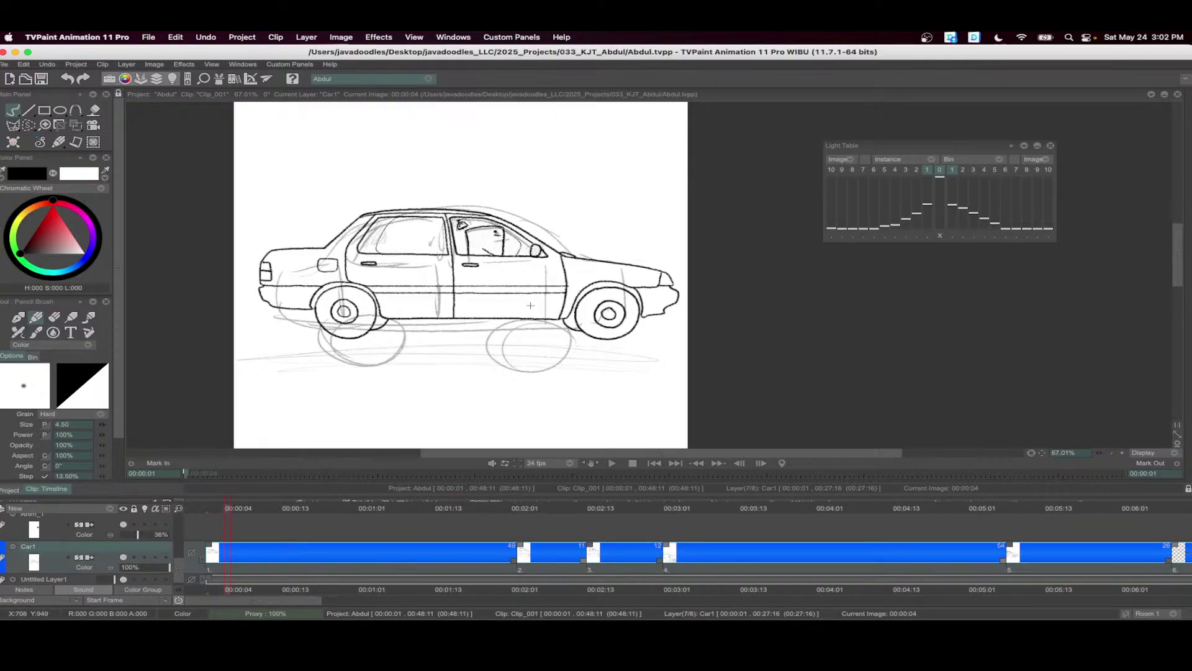
scroll(441, 312, "up", 1)
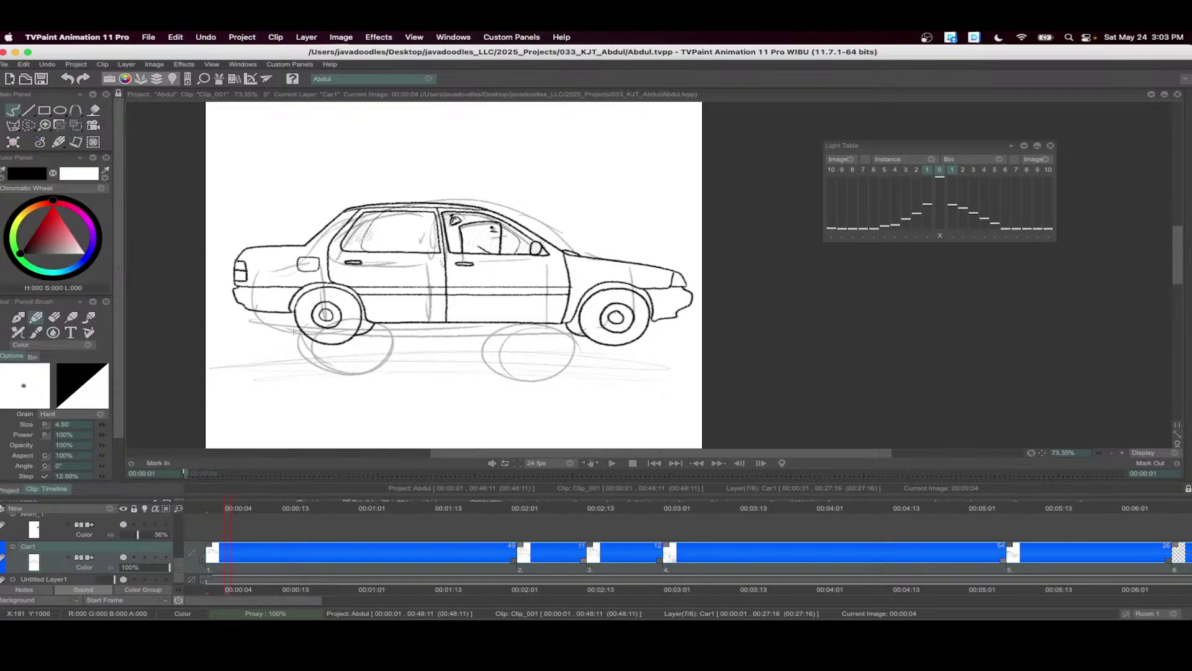
key("shift+b")
key("Up")
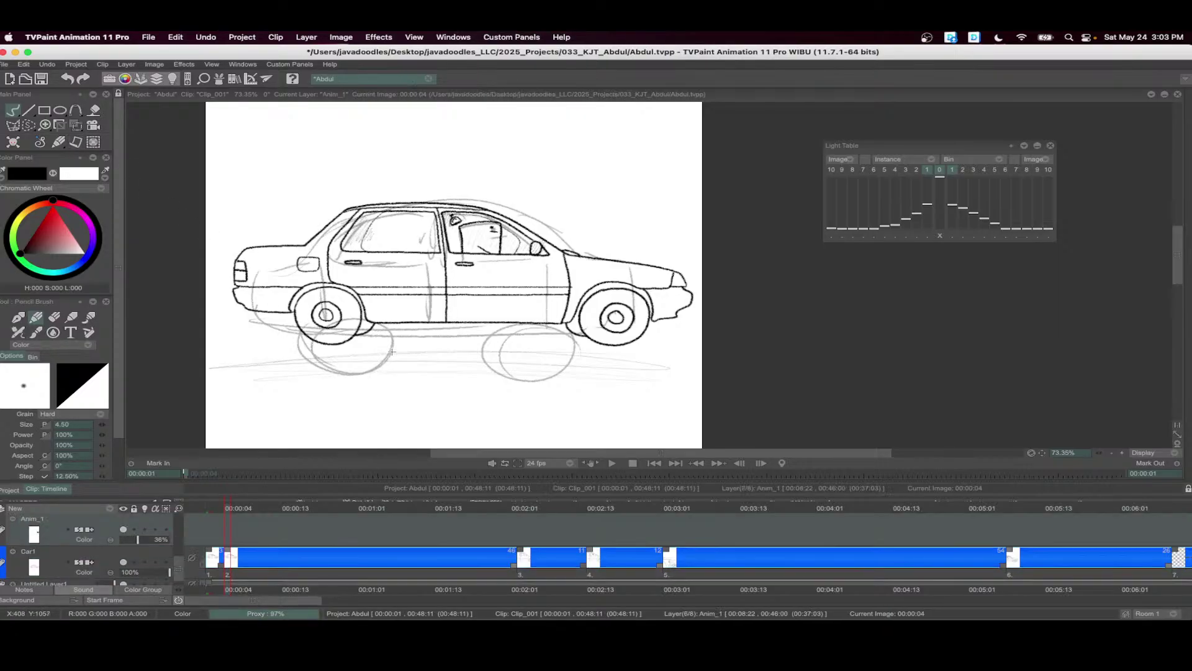
key("Down")
- Shift the car at 00:00:04 by X 5 and Y -3, and turn on the light table for the Car1 layer
left_click(76, 125)
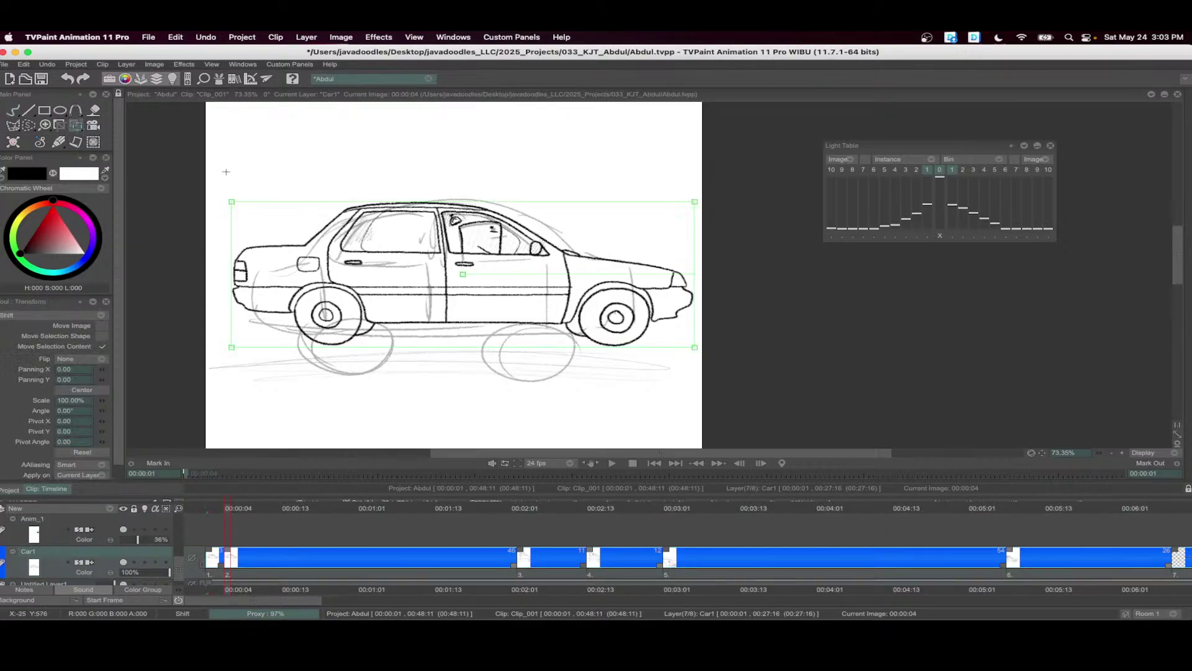
left_click_drag(432, 271, 436, 271)
left_click(146, 563)
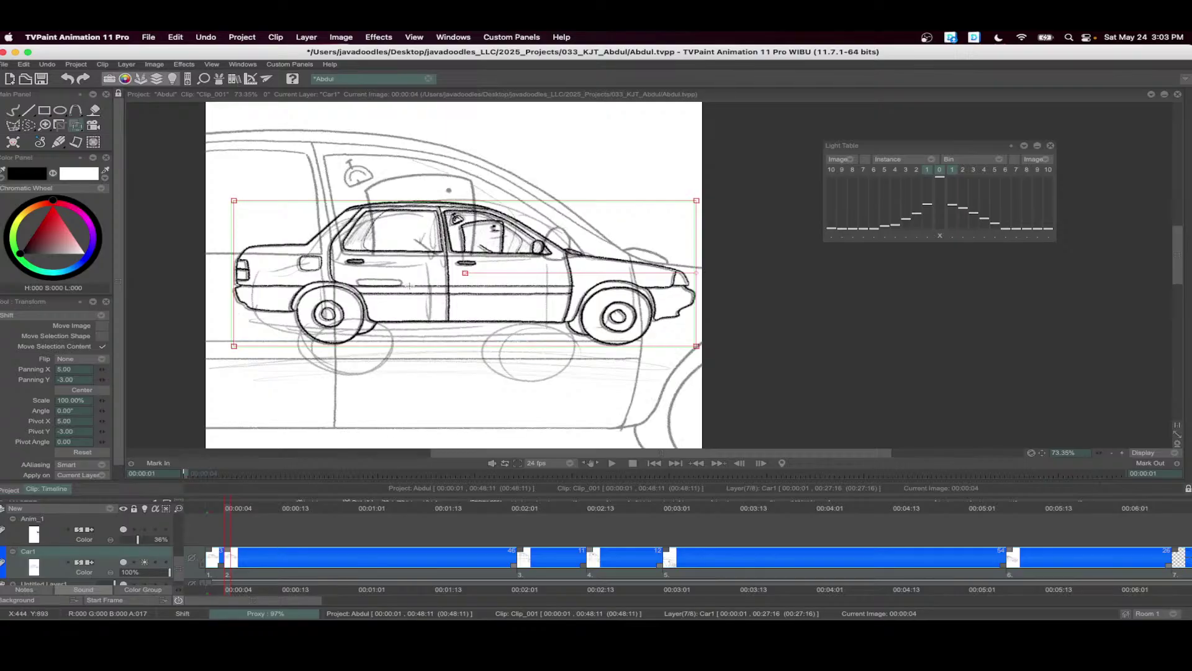
key("Return")
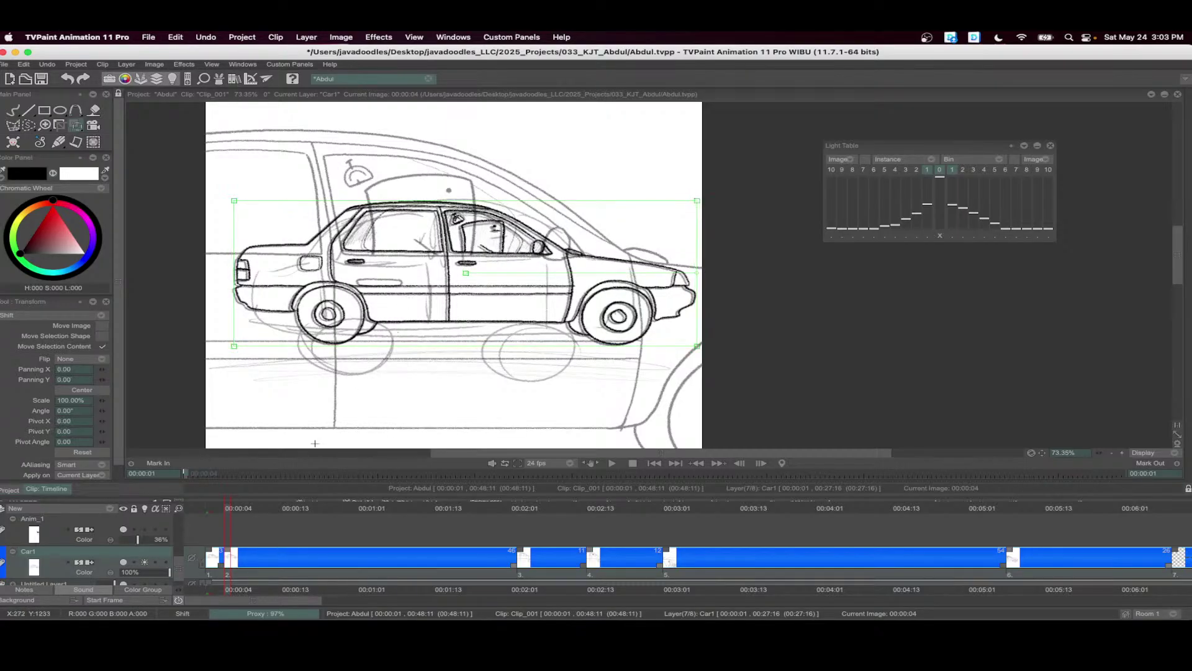
- Create a third Car1 image at 00:00:07 and nudge the car slightly right and down
left_click(247, 509)
left_click(13, 110)
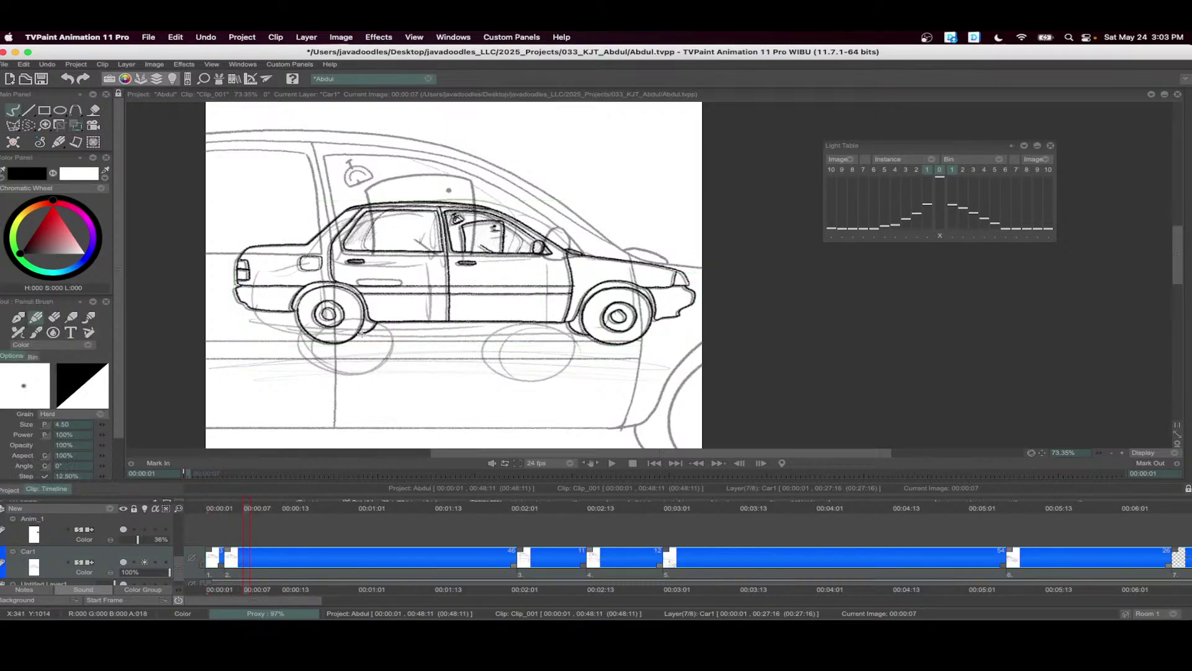
left_click(127, 152)
key("ctrl+t")
left_click_drag(397, 280, 399, 282)
key("Return")
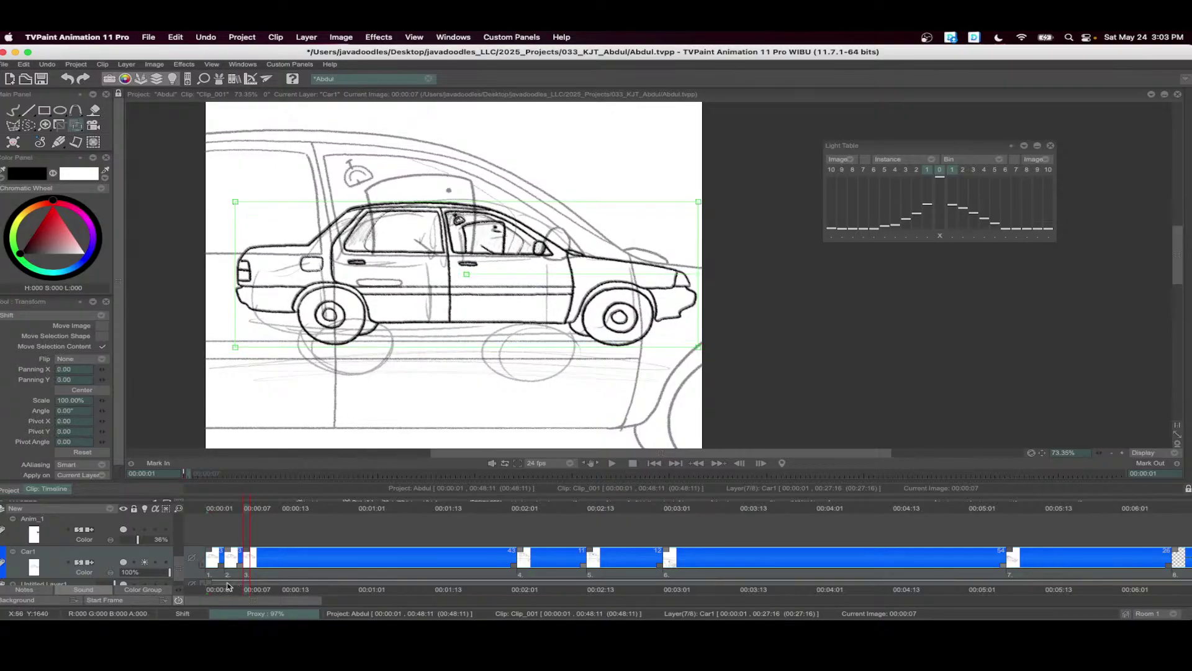
- Play back the three car images and extend the first two to four-frame exposures
left_click(612, 463)
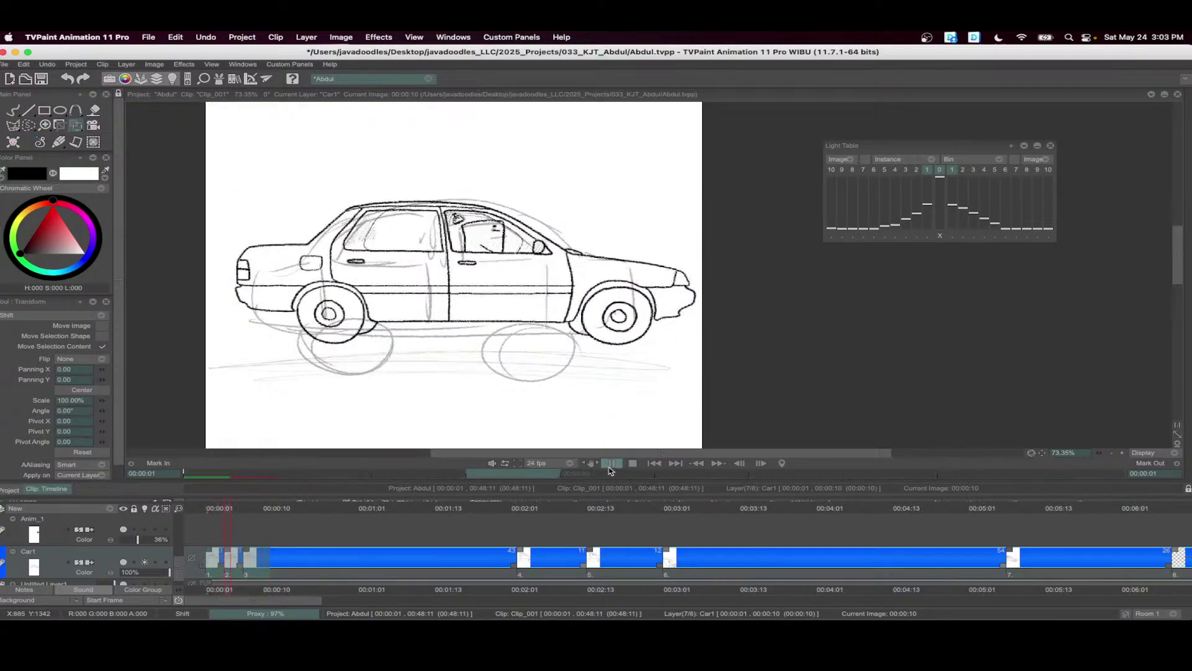
left_click(612, 464)
left_click_drag(228, 551, 343, 570)
- Copy the three offset car images from the start of the Car1 layer
left_click(284, 511)
right_click(277, 558)
left_click(319, 558)
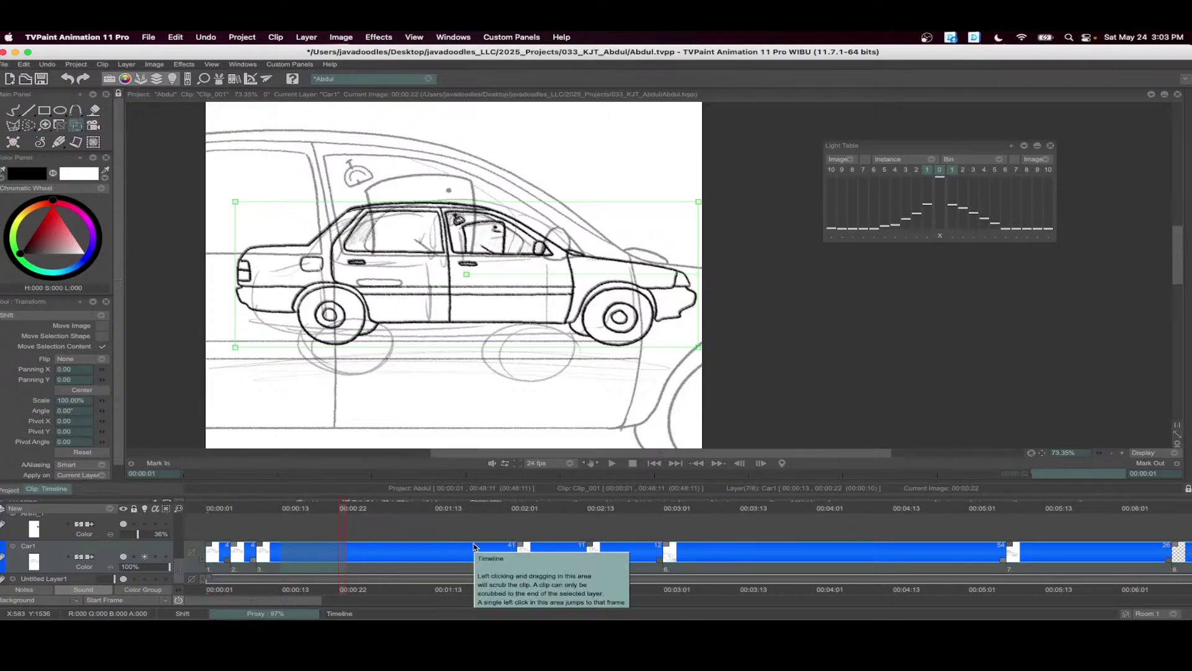
right_click(292, 553)
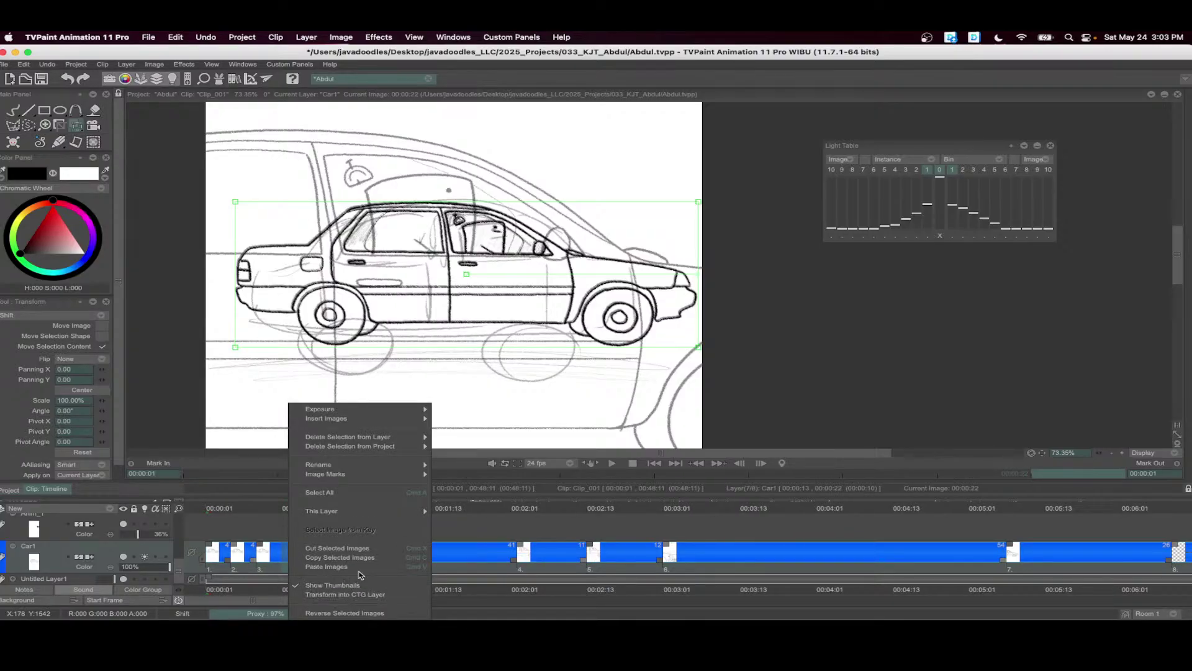
left_click(361, 570)
key("ctrl+z")
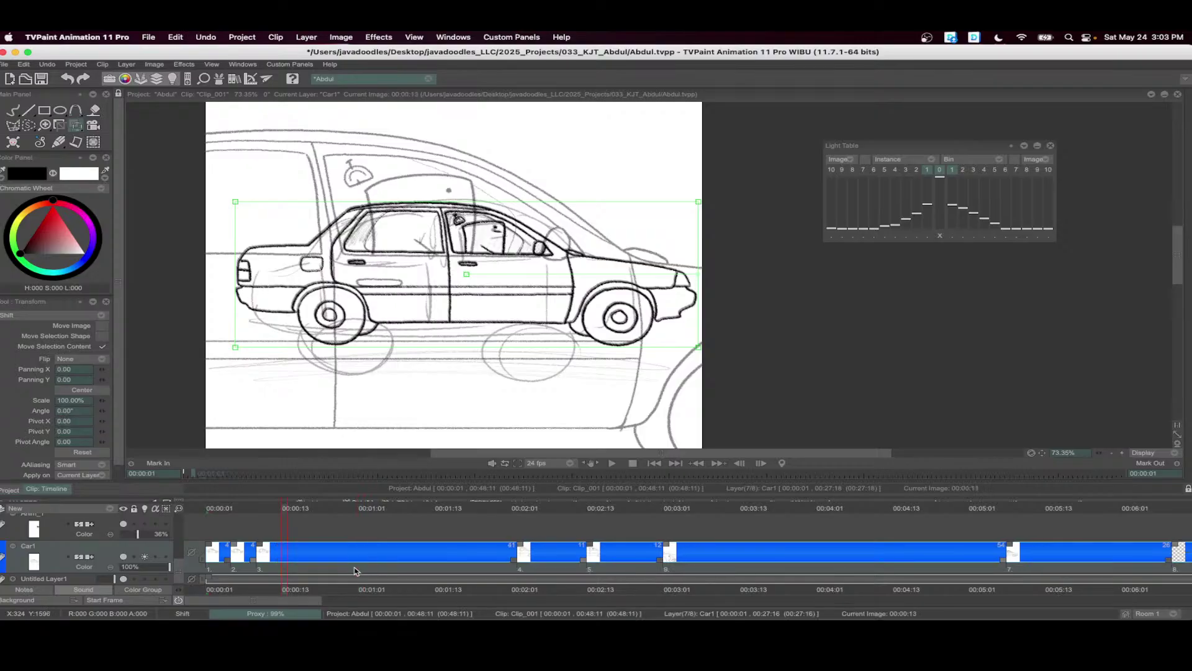
- Add a timeline bookmark at 00:02:02, where the close-up car image begins
left_click(521, 508)
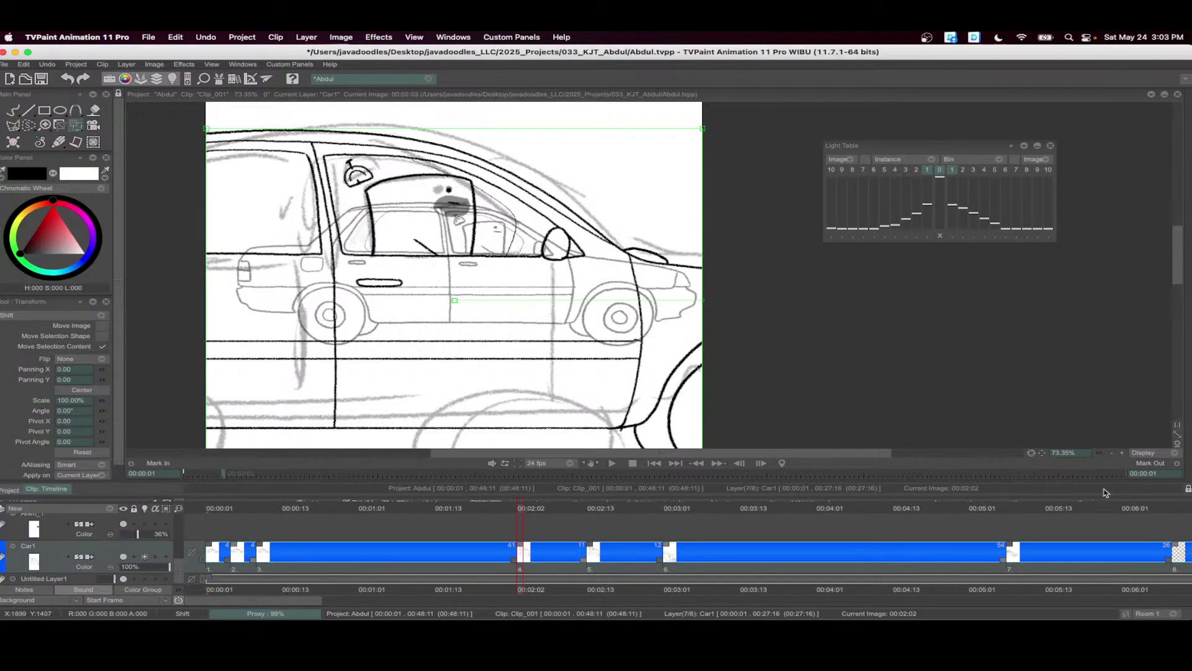
left_click(1151, 464)
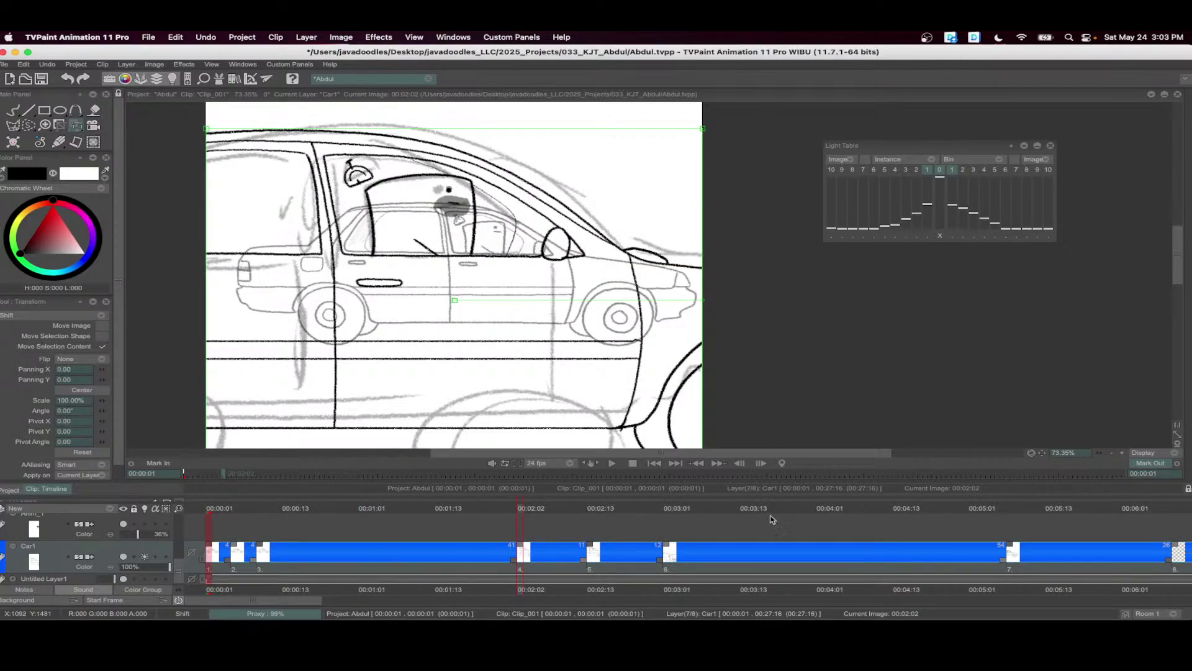
left_click(1150, 463)
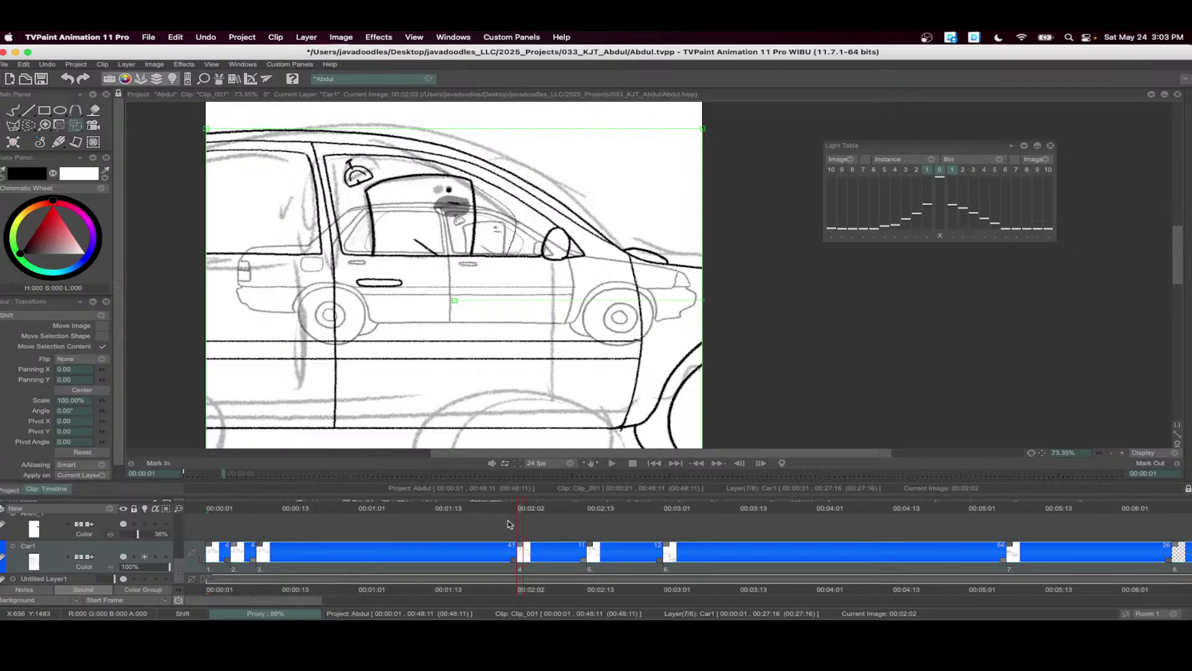
right_click(521, 508)
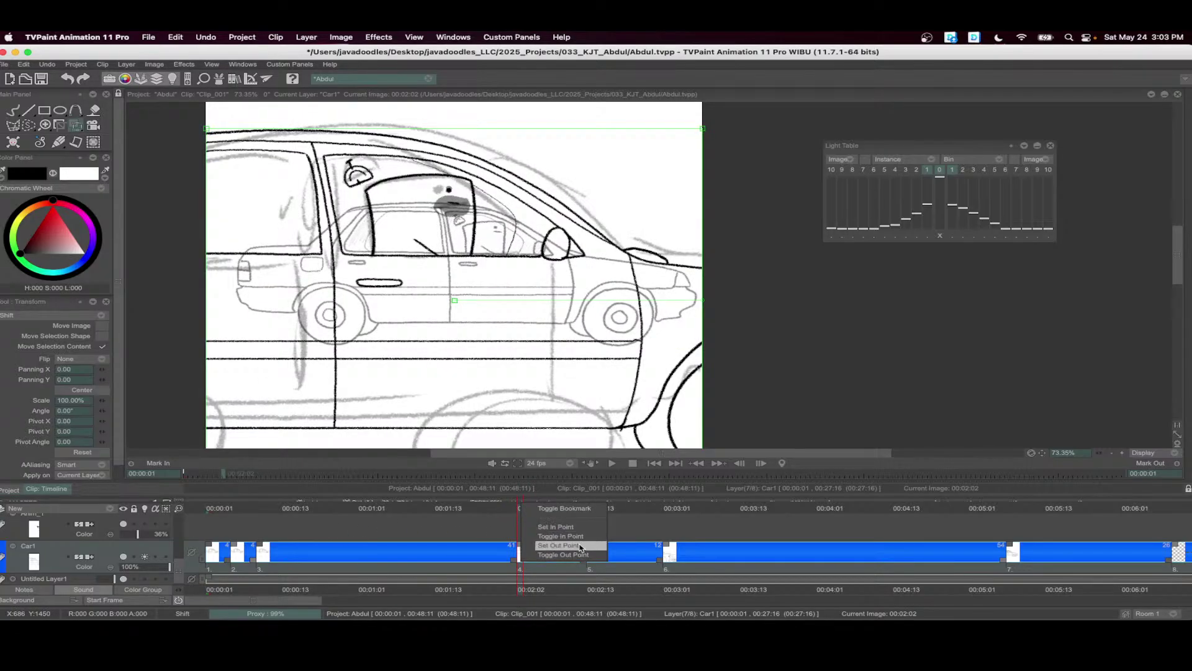
left_click(597, 513)
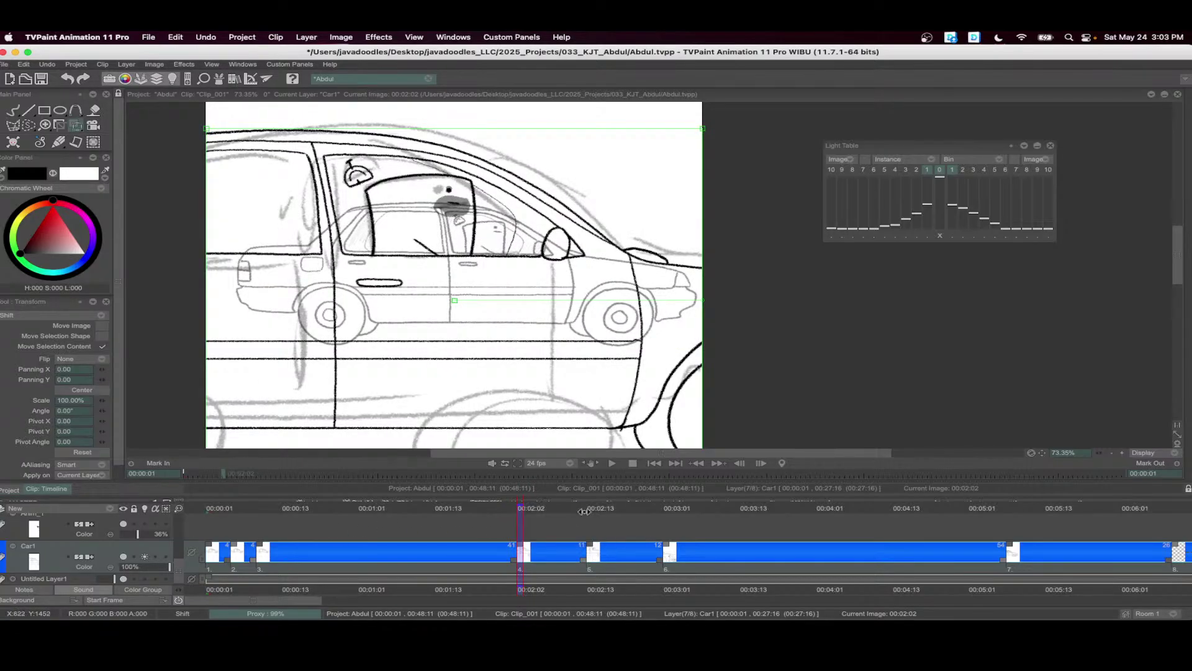
- Paste the copied three-image car cycle repeatedly along the Car1 layer until it fills the opening shot
left_click_drag(299, 559, 519, 561)
right_click(397, 563)
left_click(400, 568)
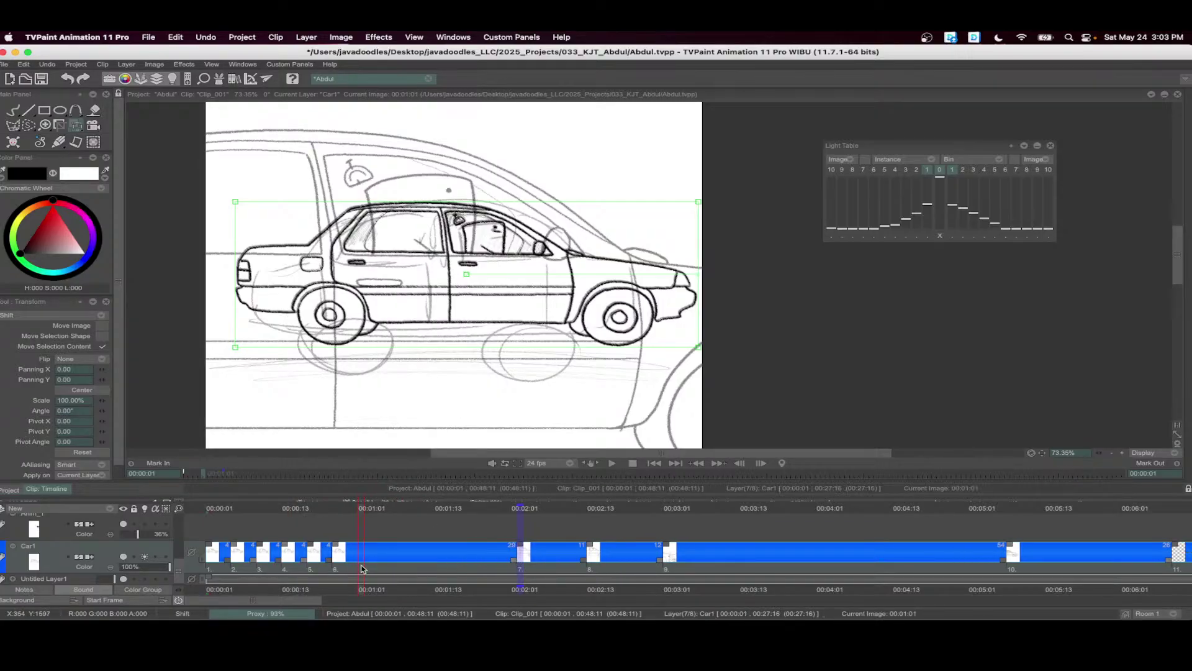
left_click_drag(363, 568, 392, 567)
right_click(391, 568)
left_click(505, 562)
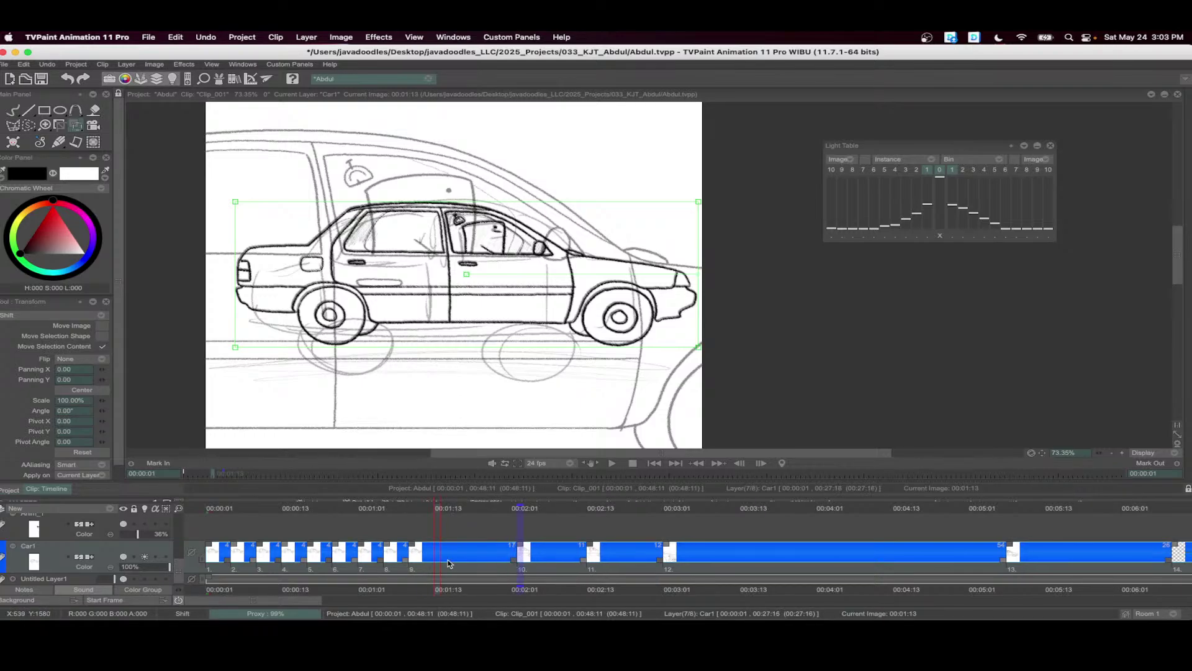
left_click_drag(435, 569, 510, 565)
right_click(473, 568)
left_click(528, 566)
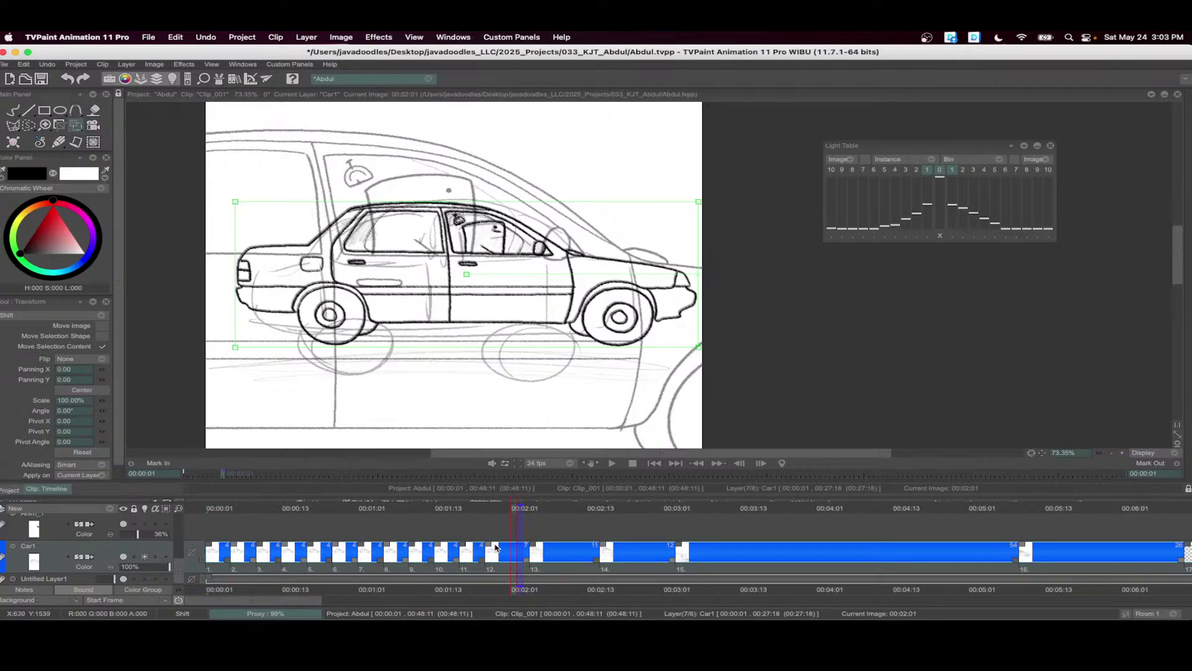
- Adjust the exposures of the last repeated car images so the close-up starts at the bookmark
left_click_drag(495, 547, 504, 550)
left_click(612, 462)
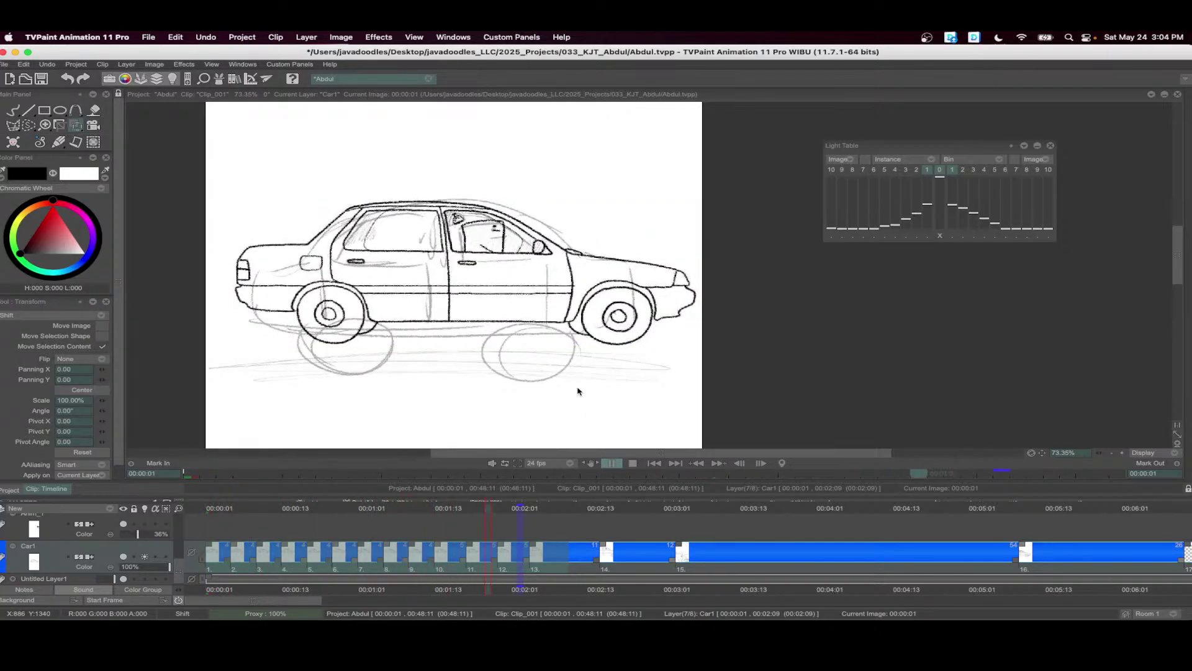
left_click(633, 464)
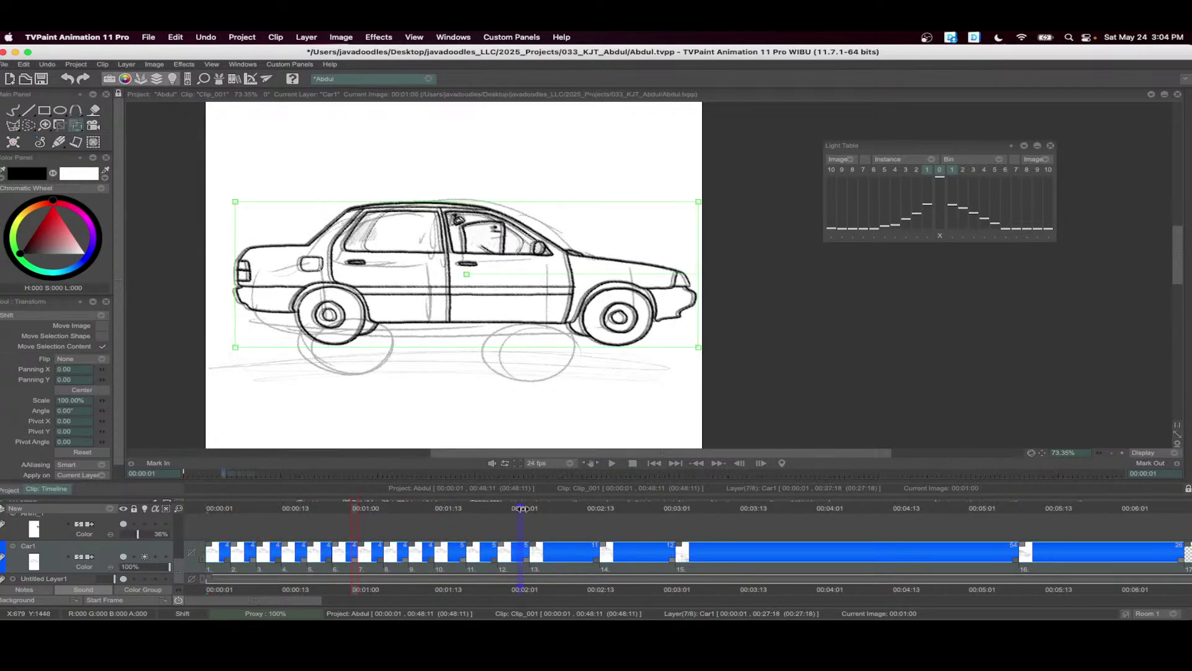
left_click(522, 509)
mouse_move(502, 547)
left_mouse_down()
mouse_move(527, 549)
mouse_move(468, 546)
left_mouse_up()
- Play back the Car1 images from the first frame through 00:02:15 to check the shaking motion
scroll(583, 346, "down", 5)
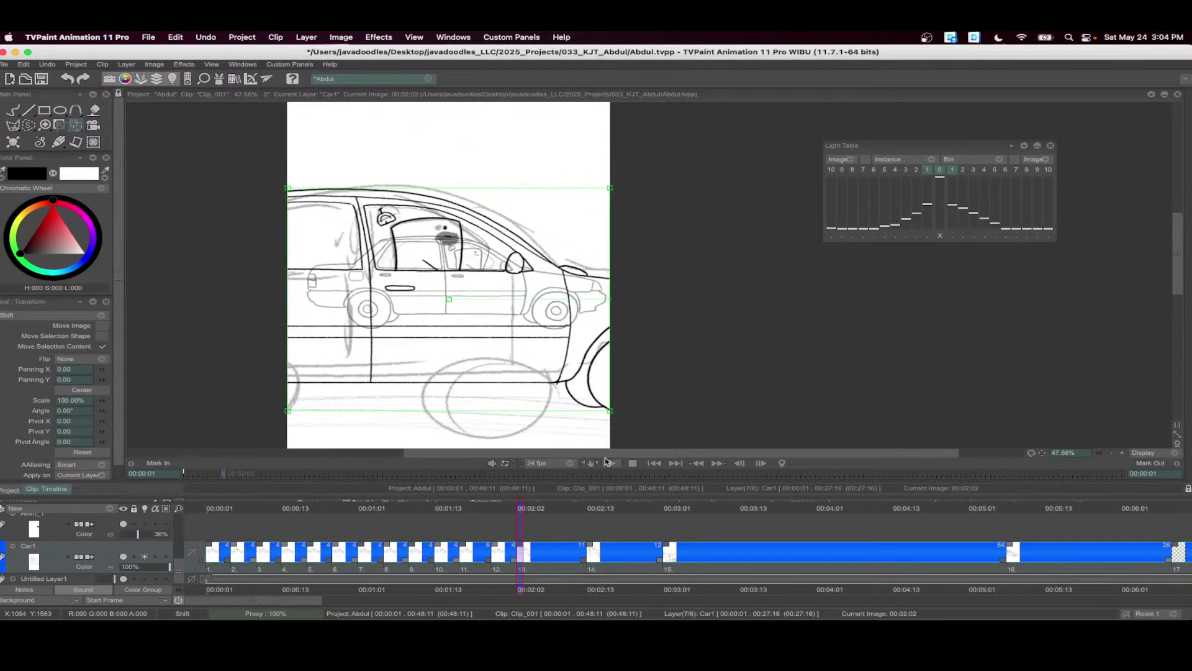
scroll(560, 439, "down", 1)
left_click_drag(592, 570, 208, 562)
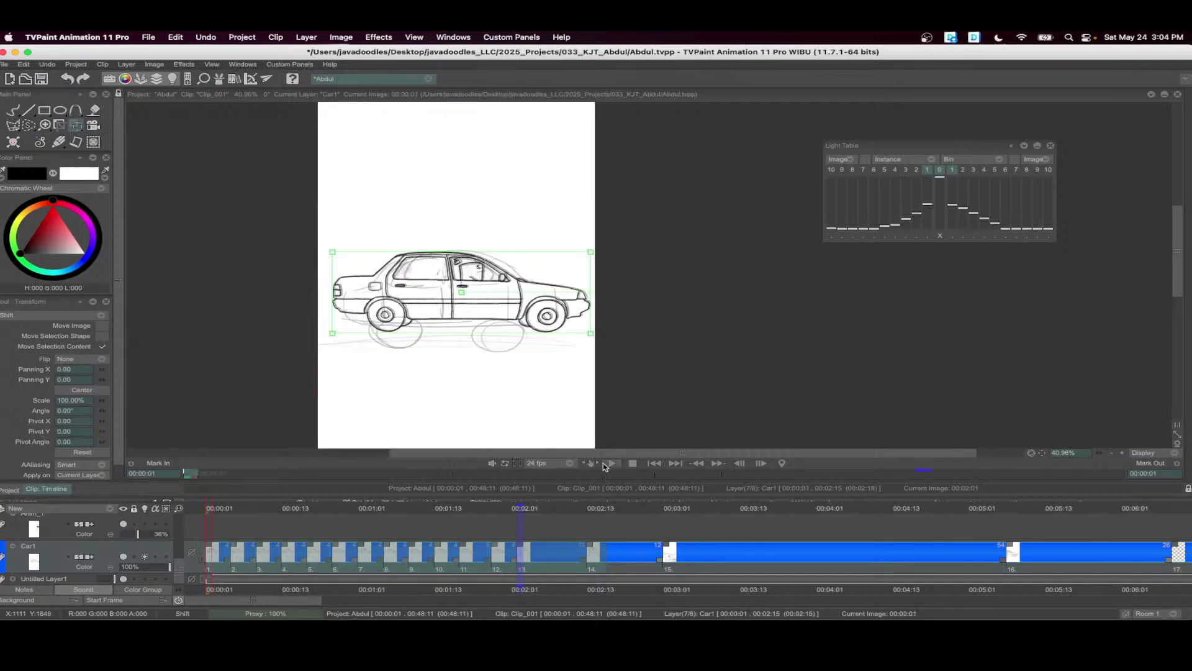
left_click(612, 463)
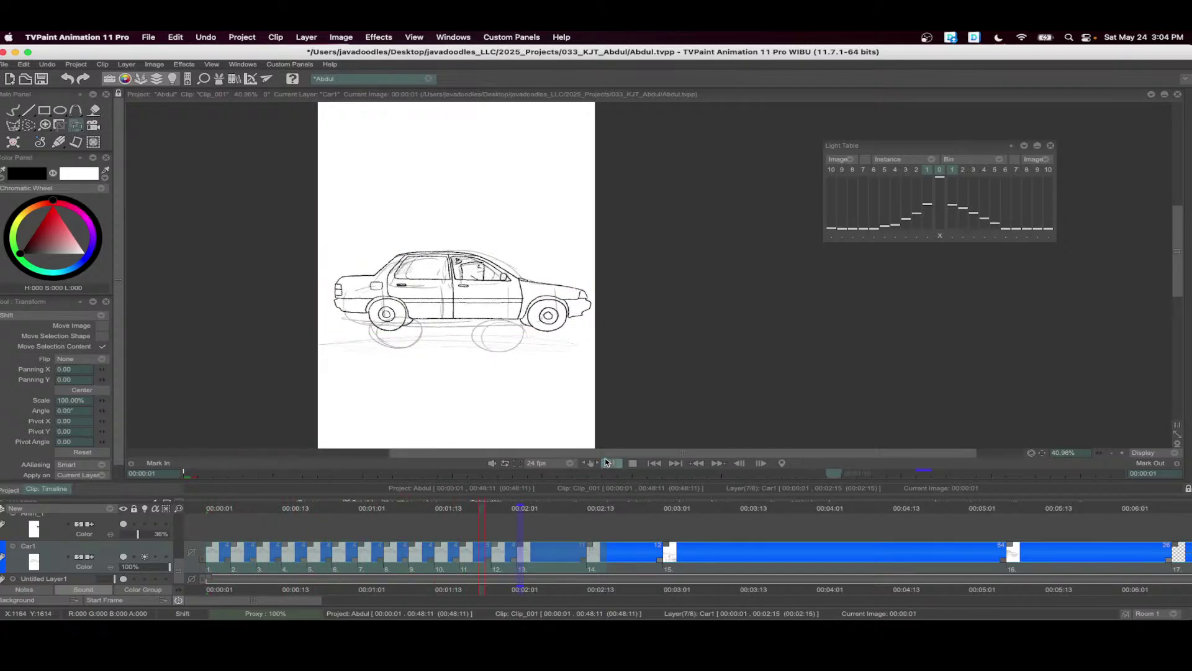
left_click(632, 464)
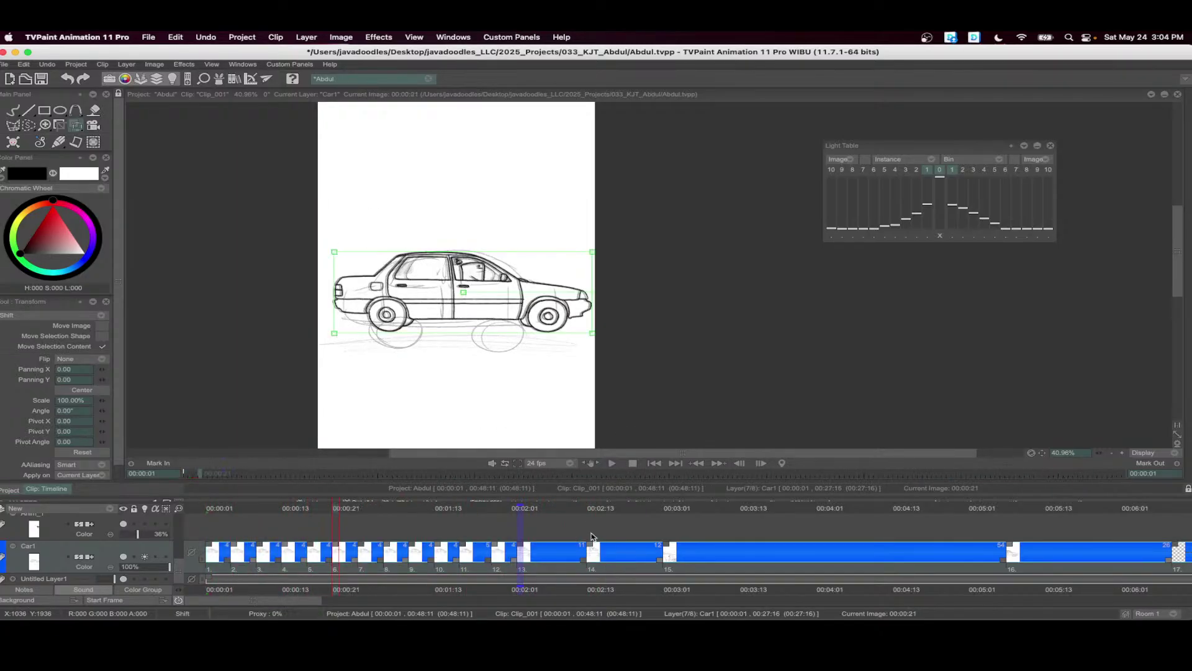
- Split the close-up car image at 00:02:06 to create a separate image
scroll(562, 534, "up", 3)
mouse_move(503, 509)
left_mouse_down()
mouse_move(568, 509)
mouse_move(508, 510)
left_mouse_up()
left_click(62, 550)
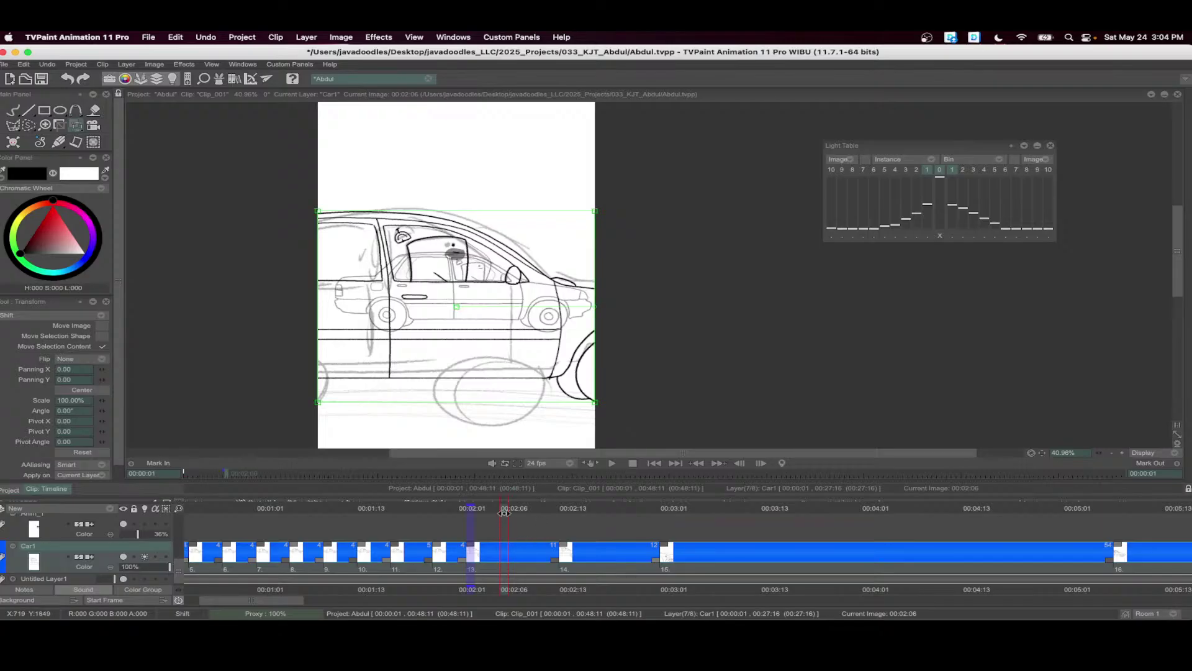
key("b")
key("shift+d")
- Scale the close-up car image at 00:02:06 to 100.73% and offset it by -2 in X and -5 in Y
left_click(80, 127)
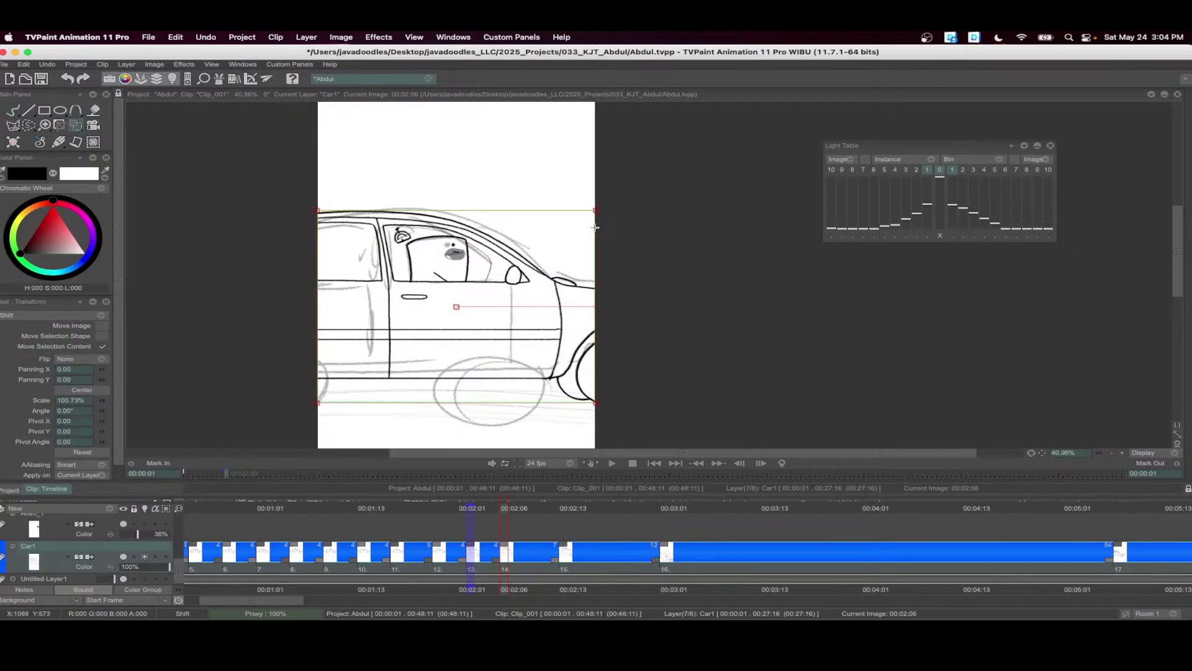
key("Up")
key("Up")
key("Up")
key("Up")
key("Up")
key("Up")
key("Up")
key("Up")
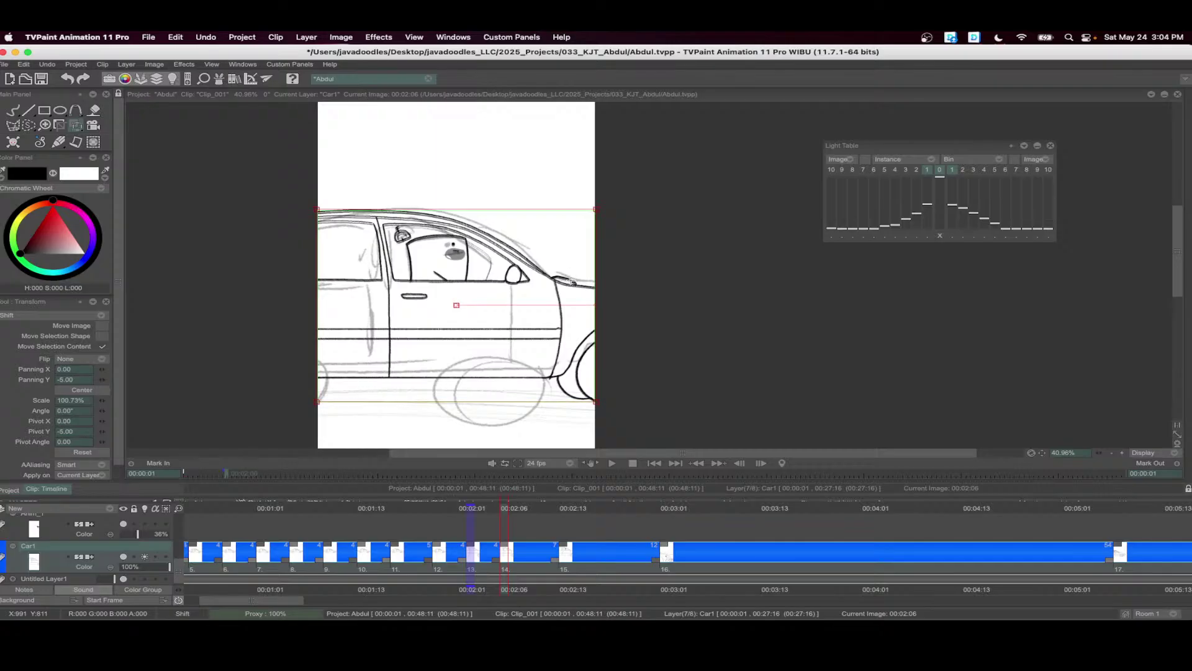
key("Left")
key("Down")
key("Down")
key("Down")
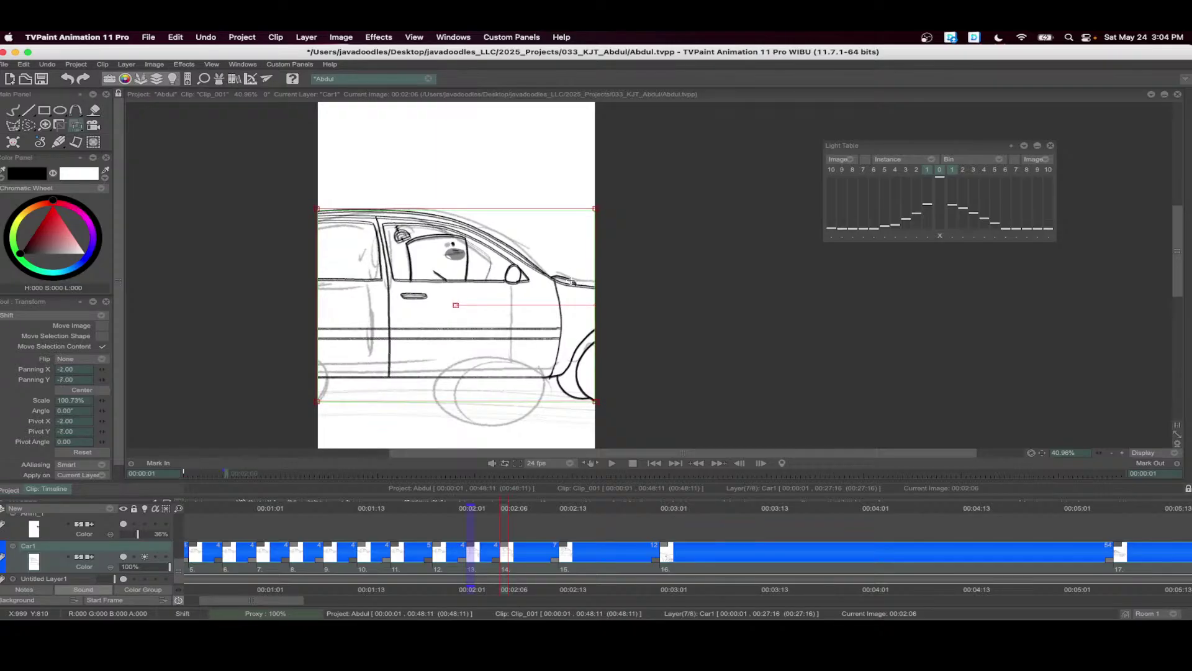
key("Left")
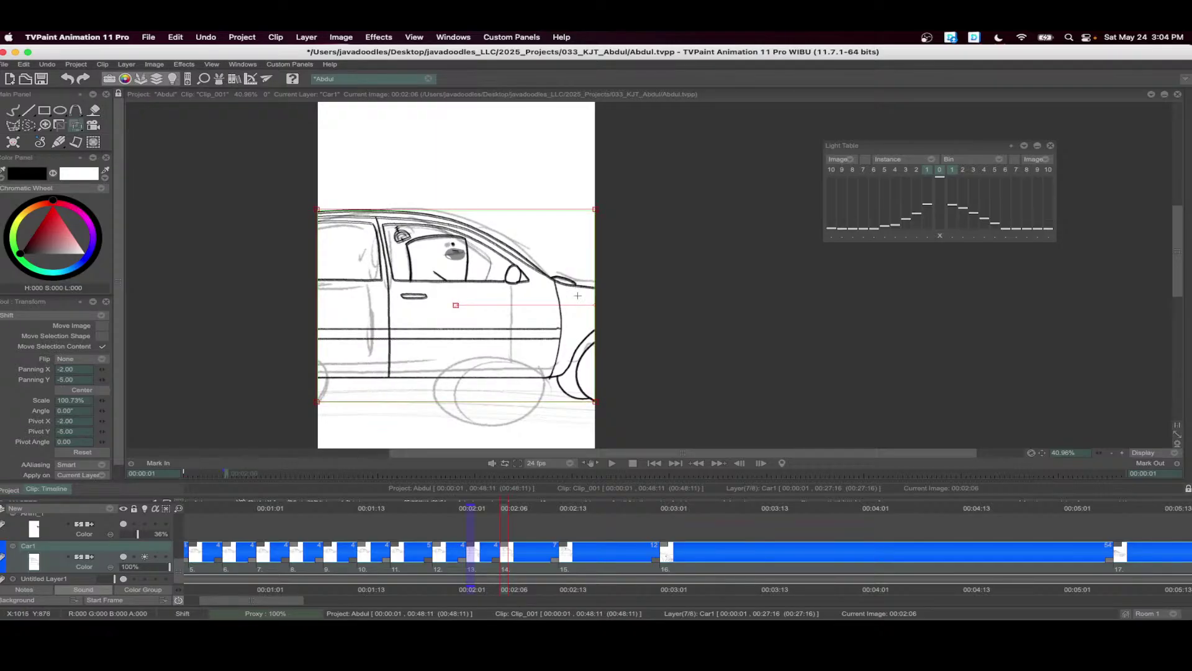
key("Return")
- Create a separate close-up car image at 00:02:10 on the Car1 layer and offset it by 5 in Y
mouse_move(481, 511)
left_mouse_down()
mouse_move(596, 511)
mouse_move(547, 513)
mouse_move(557, 543)
left_mouse_up()
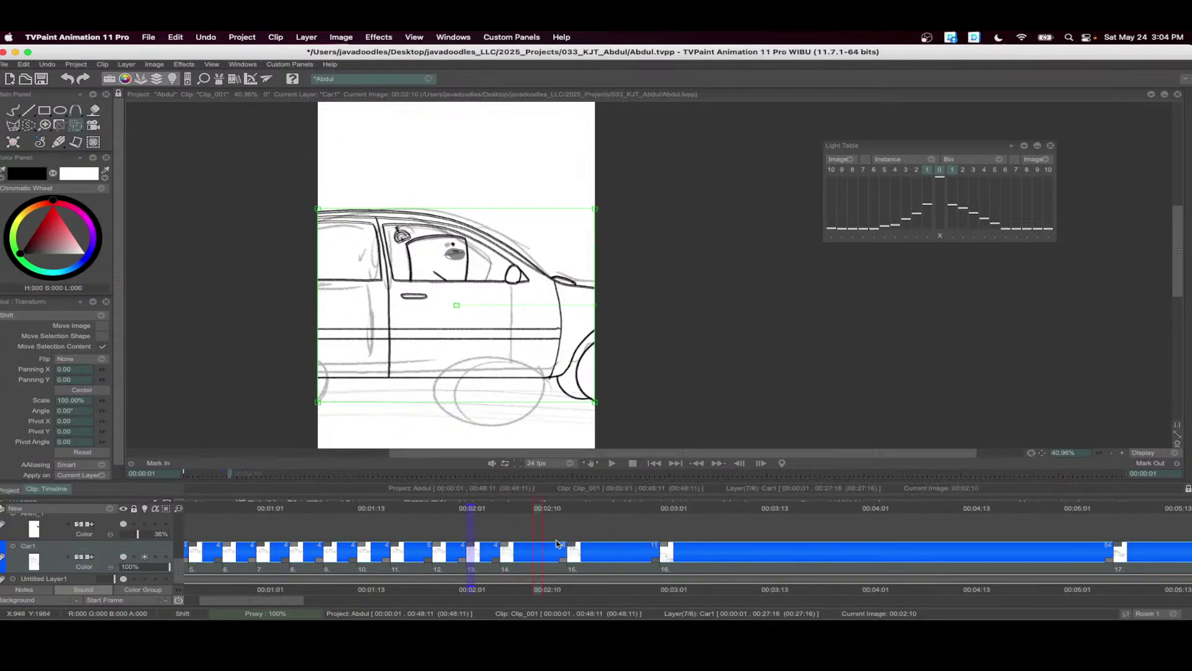
key("b")
left_click(416, 212)
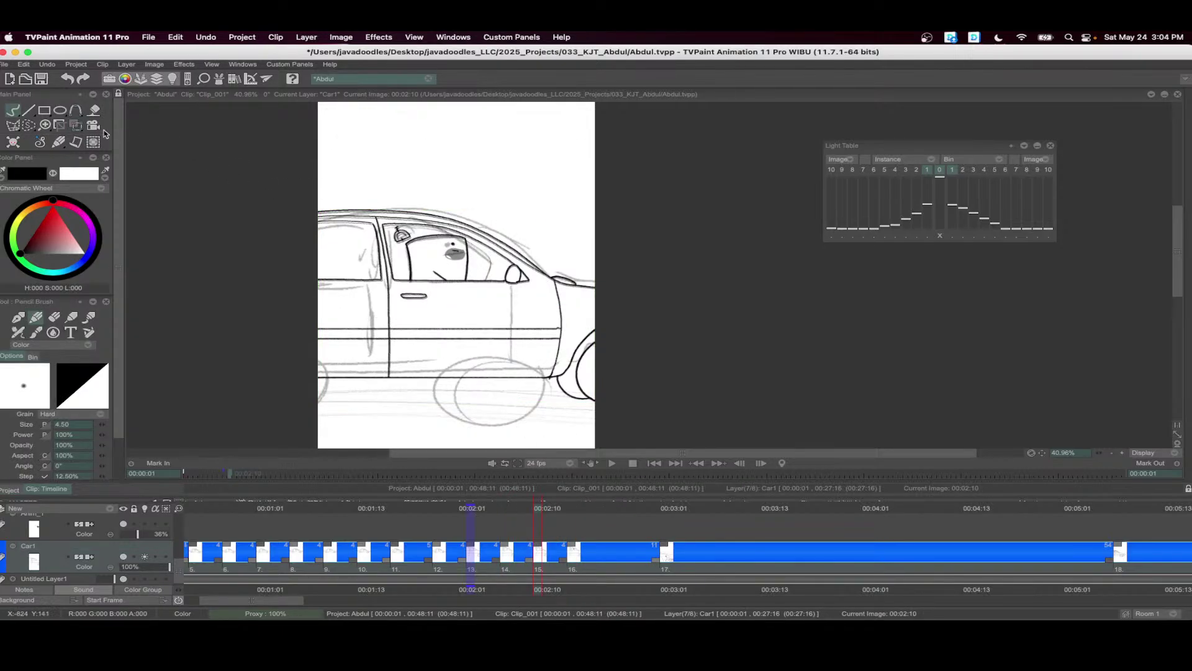
key("t")
scroll(583, 271, "up", 4)
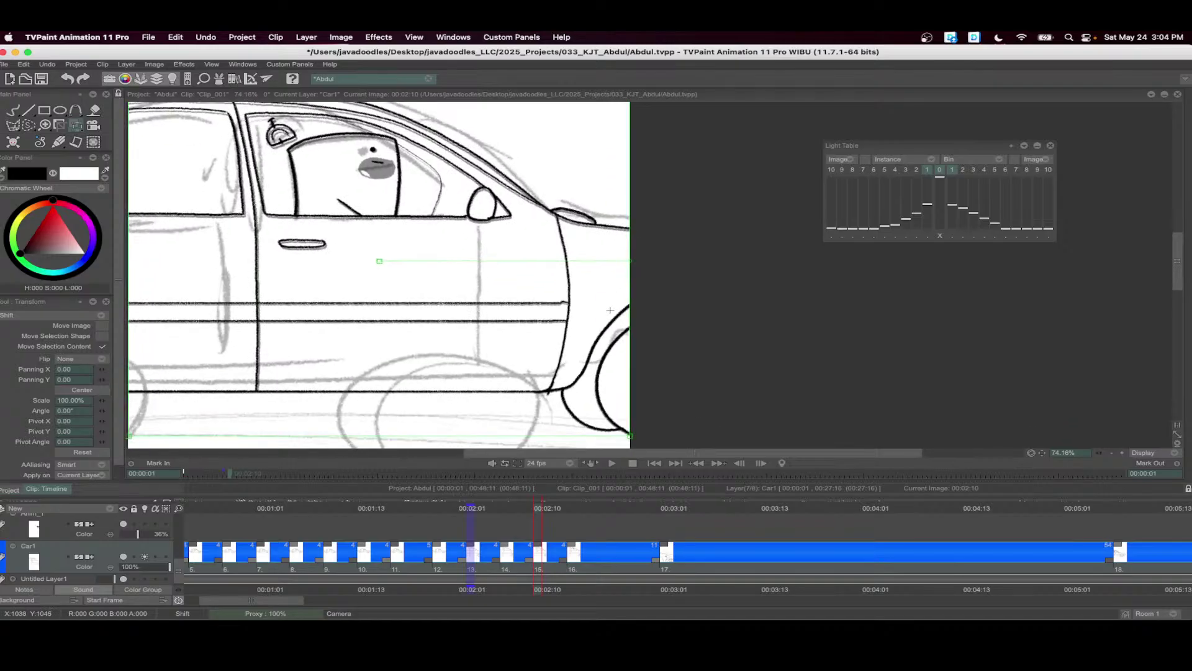
left_click_drag(612, 310, 612, 313)
scroll(522, 299, "down", 3)
scroll(523, 298, "down", 1)
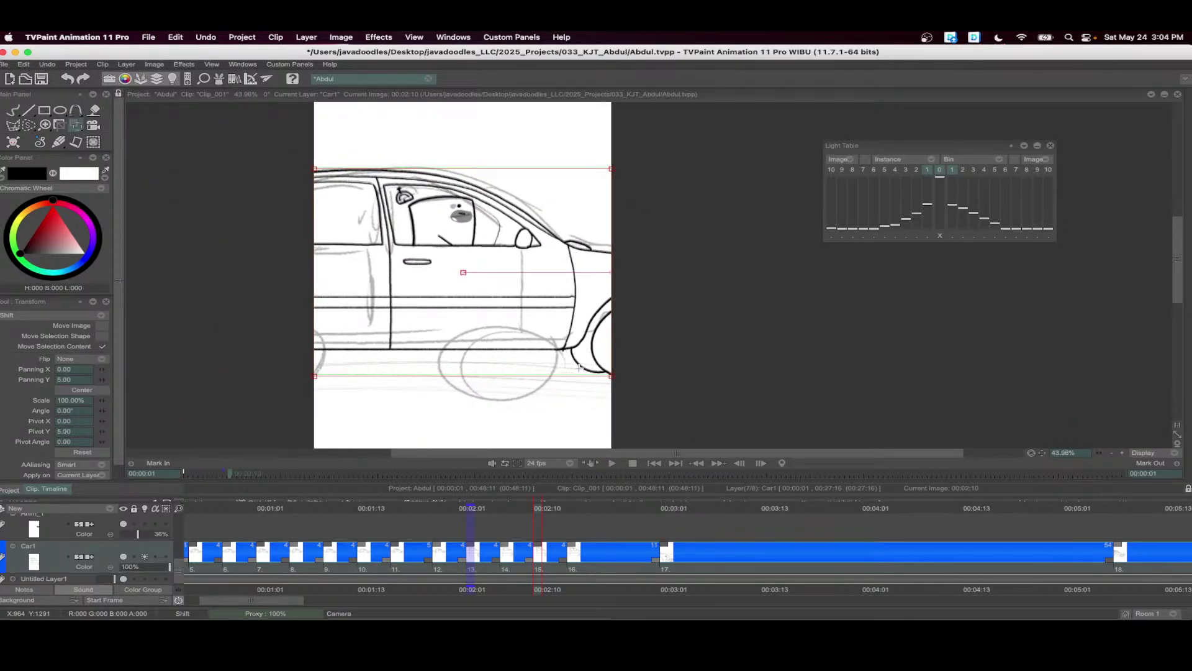
- Play back the close-up car images from 00:02:01 to 00:02:19 to check the shaking motion
left_click(610, 570, "shift")
left_click(613, 463)
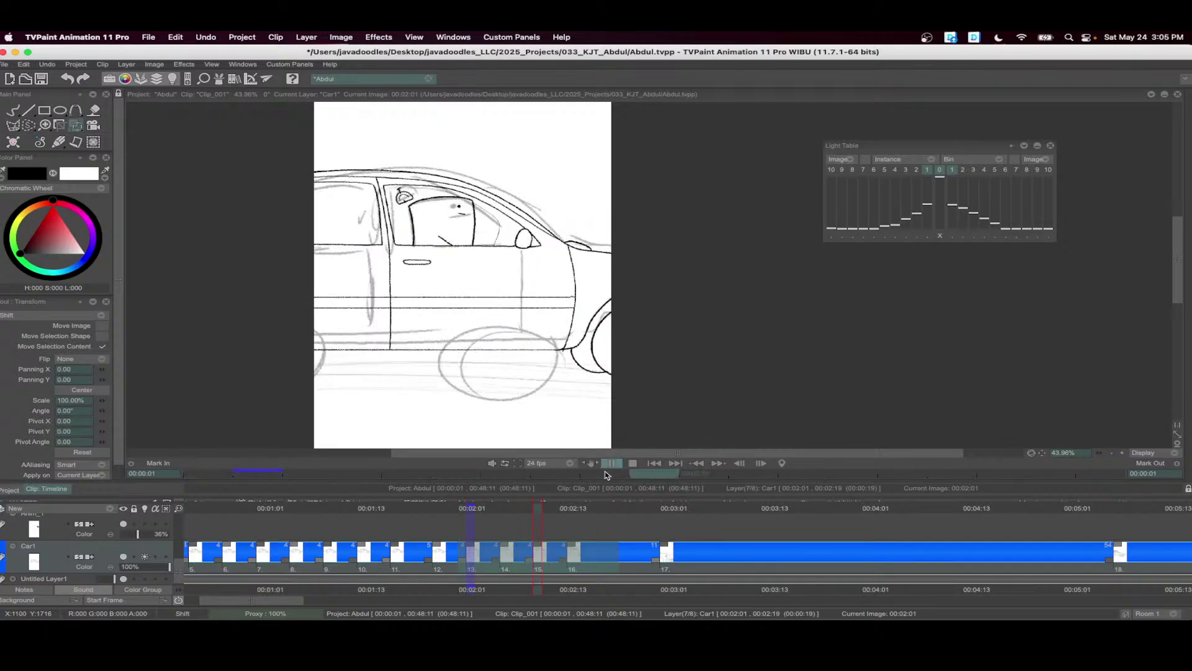
left_click(578, 509)
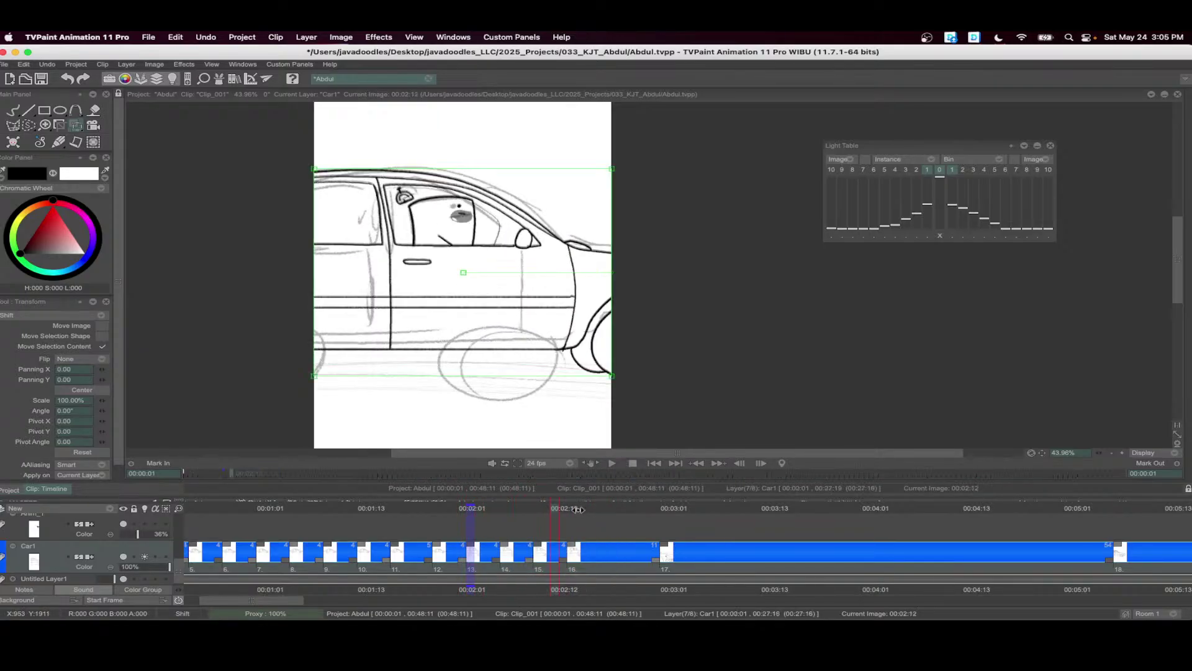
- Create a separate close-up car image at 00:02:18 and offset it by -1 in X and -3 in Y
left_click_drag(577, 509, 609, 508)
key("b")
key("d")
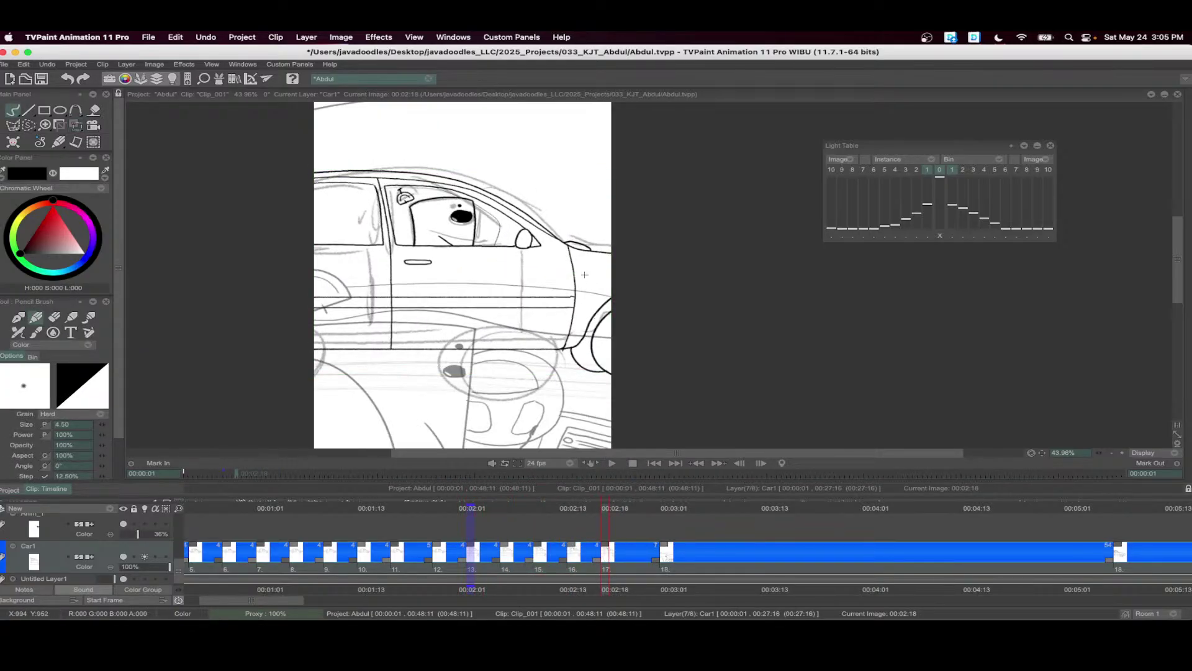
left_click(93, 141)
scroll(594, 225, "up", 2)
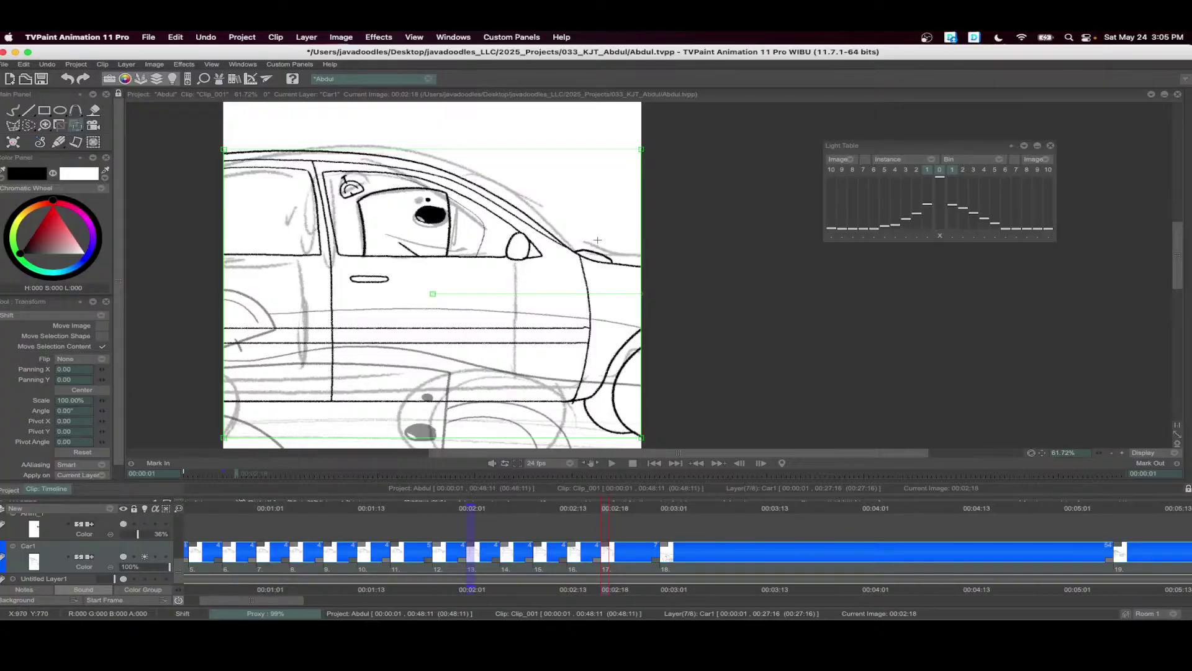
left_click_drag(597, 239, 598, 238)
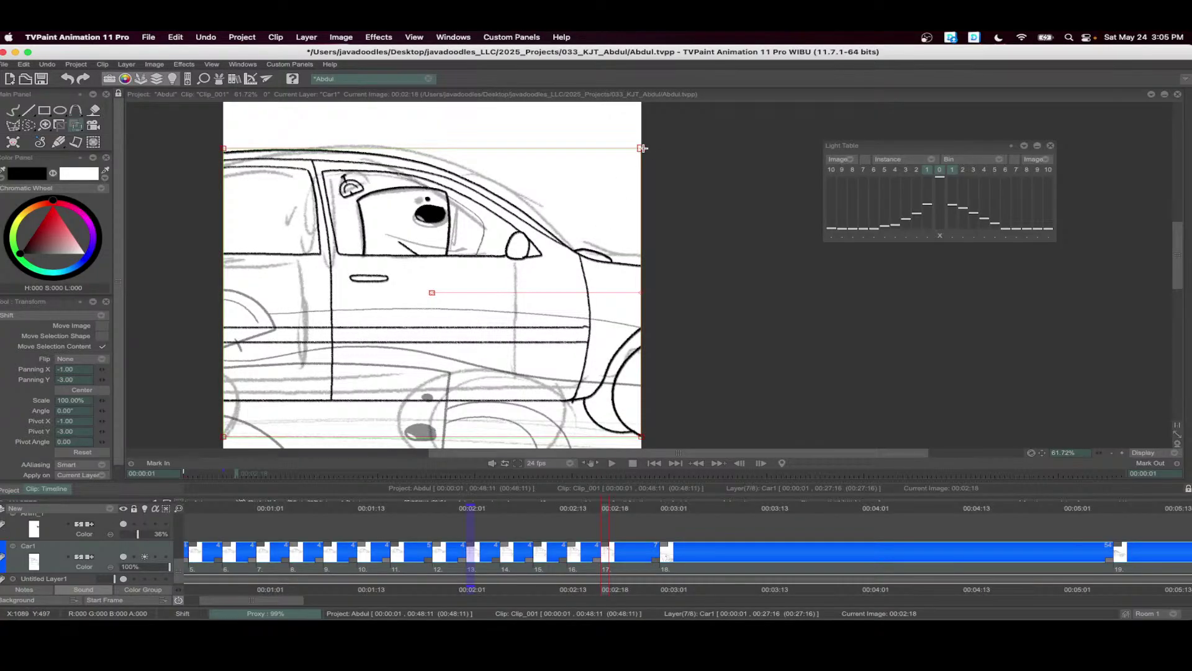
key("super+z")
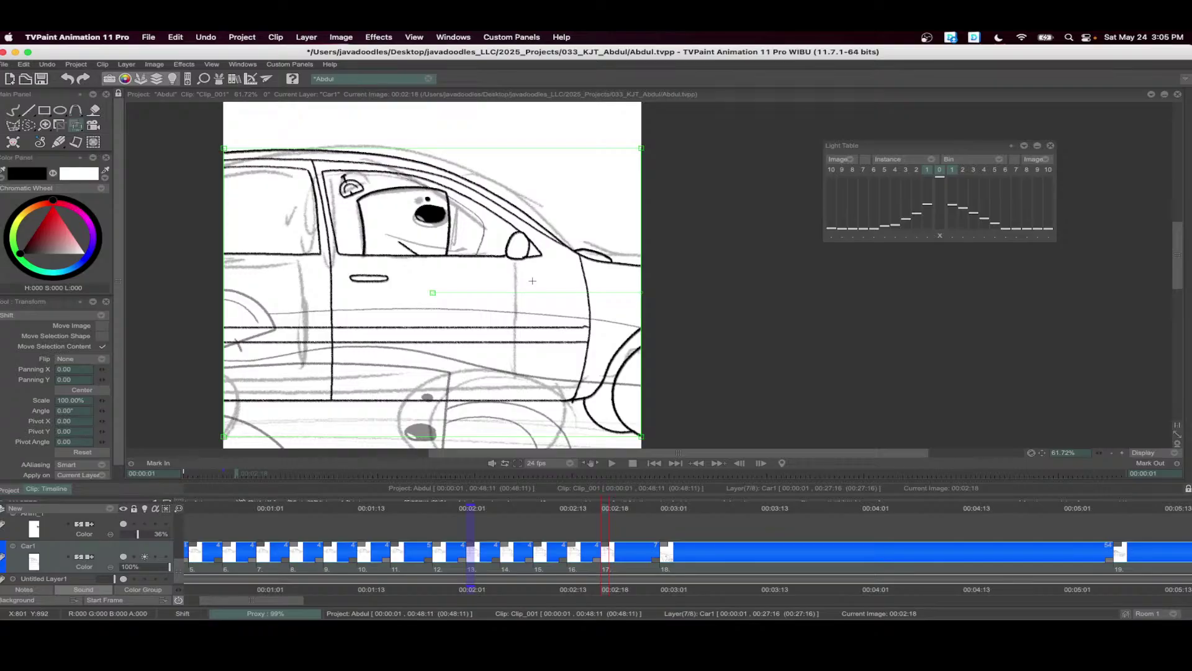
- Split the close-up car image at 00:02:22, scale the new image to 100.32% and offset it by 1 in Y
left_click(639, 512)
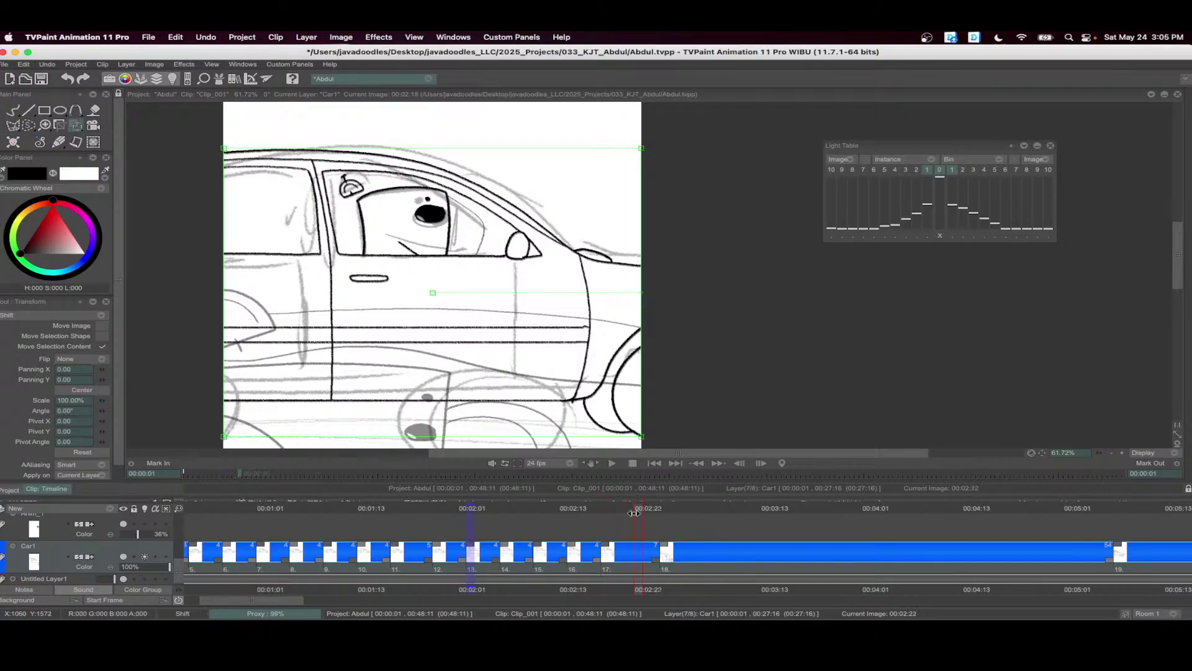
key("b")
left_click(587, 324)
left_click(77, 126)
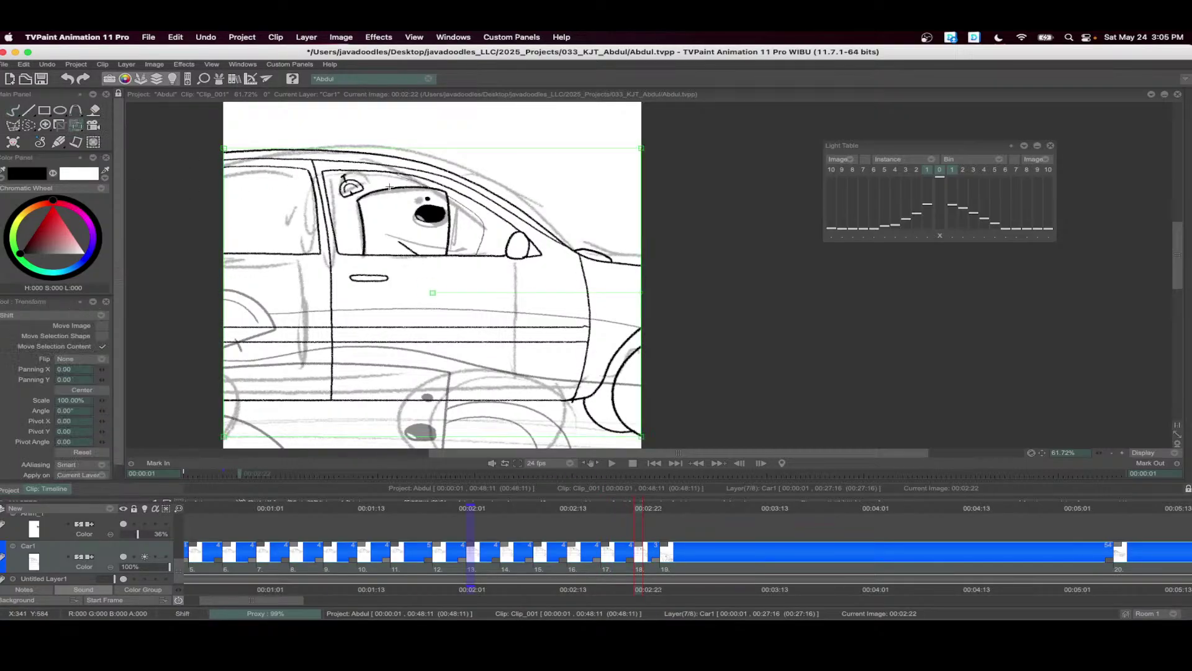
scroll(659, 322, "up", 5)
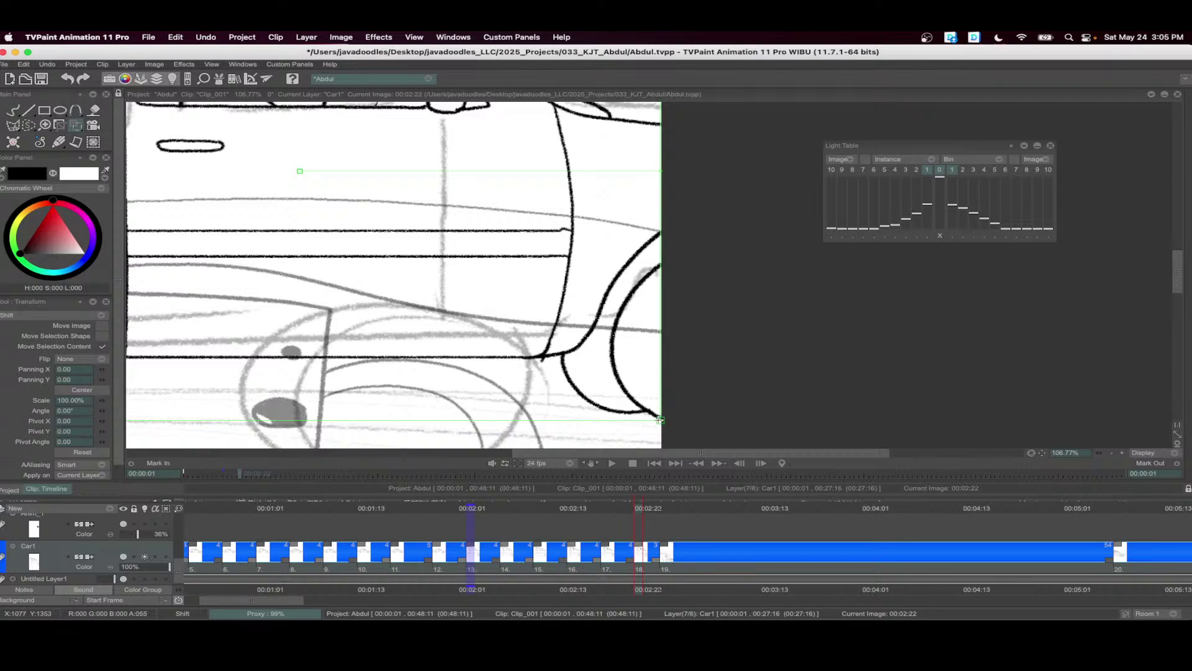
left_click_drag(660, 420, 650, 407)
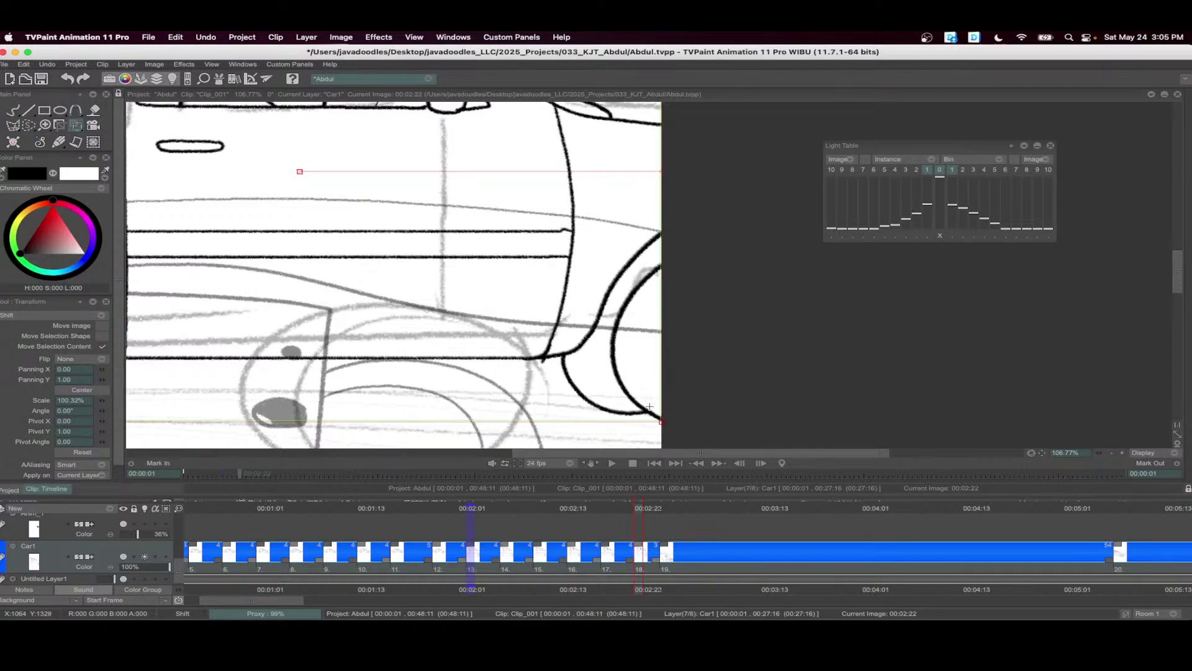
key("b")
scroll(606, 441, "down", 7)
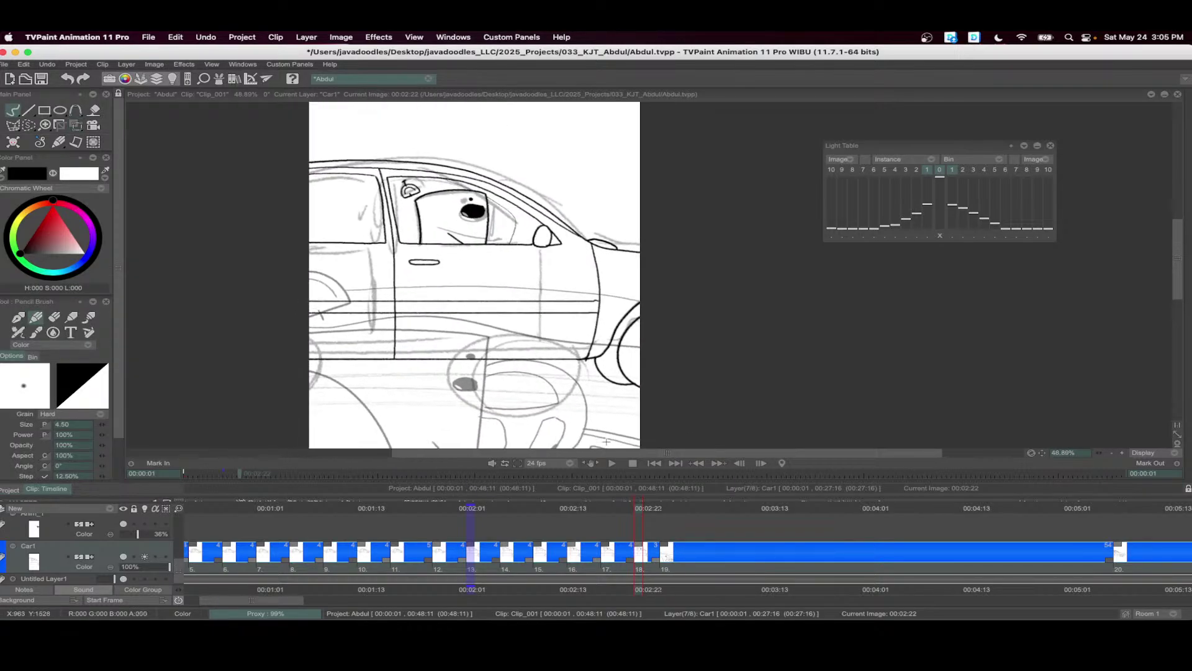
- Play back the Car1 images from 00:01:13 through the close-up and scrub ahead to 00:04:10
left_click_drag(679, 573, 359, 562)
left_click(610, 463)
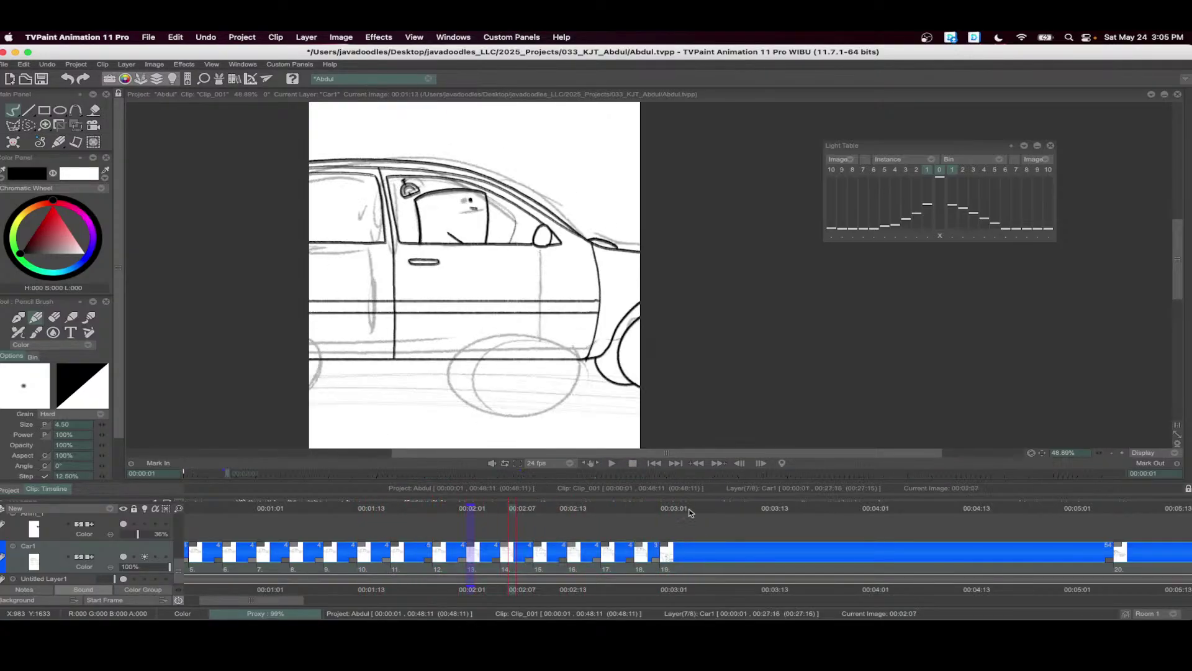
left_click(720, 510)
left_click_drag(751, 513, 940, 532)
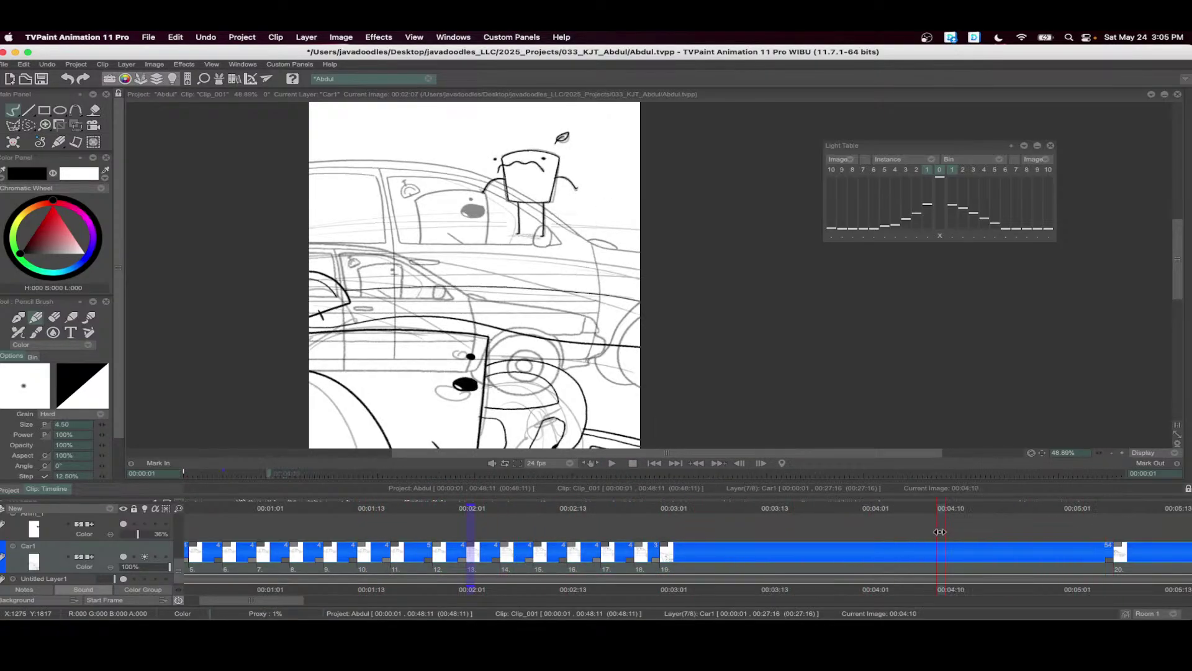
- Split the next shot's car image at 00:05:23 and 00:05:19, and offset the 00:05:19 image by -12 in X and -1 in Y
scroll(709, 530, "right", 6)
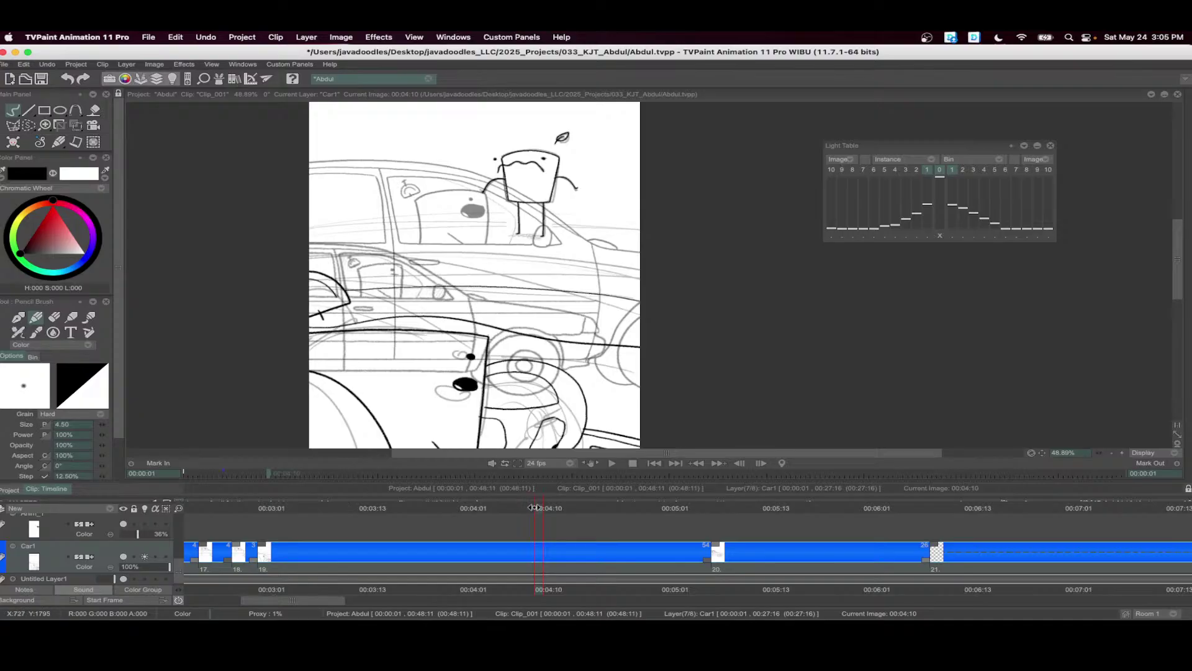
left_click_drag(536, 506, 842, 534)
scroll(808, 436, "up", 3)
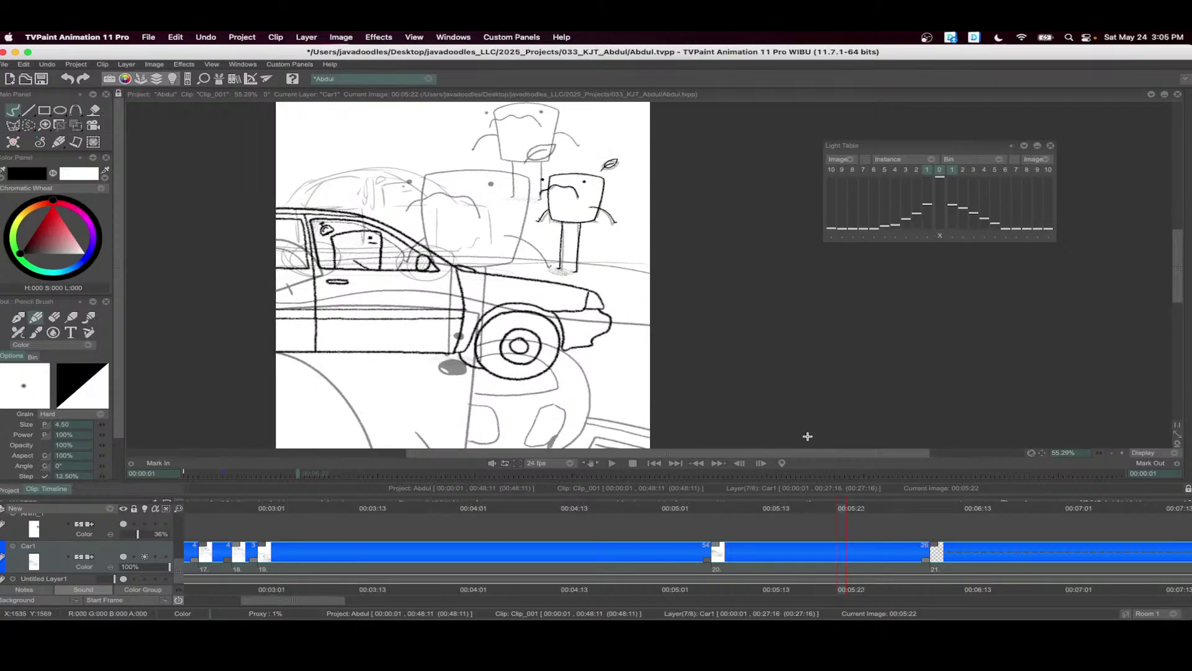
scroll(646, 540, "right", 10)
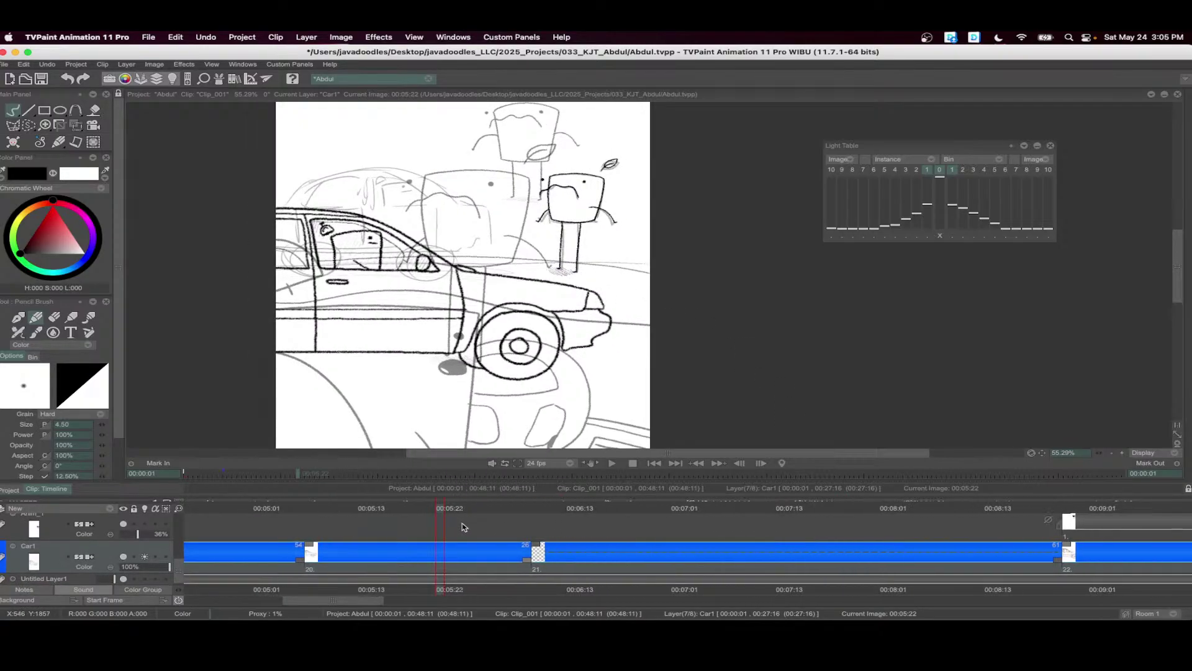
mouse_move(418, 513)
left_mouse_down()
mouse_move(463, 514)
mouse_move(417, 511)
left_mouse_up()
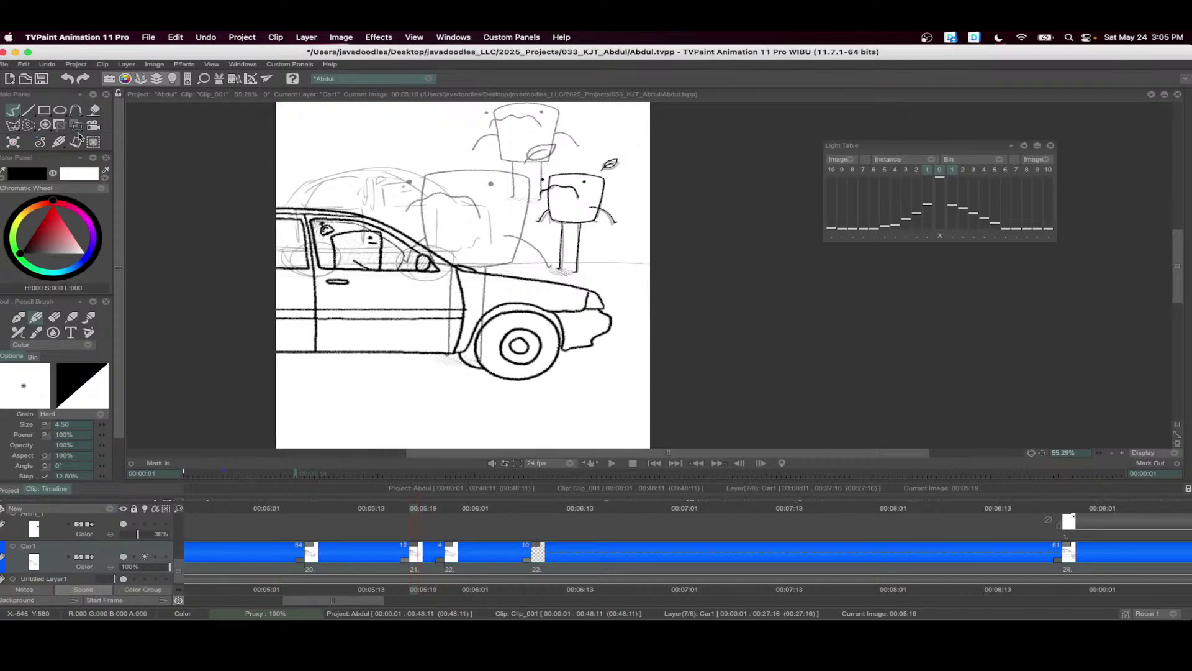
left_click(76, 124)
left_click_drag(517, 253, 512, 252)
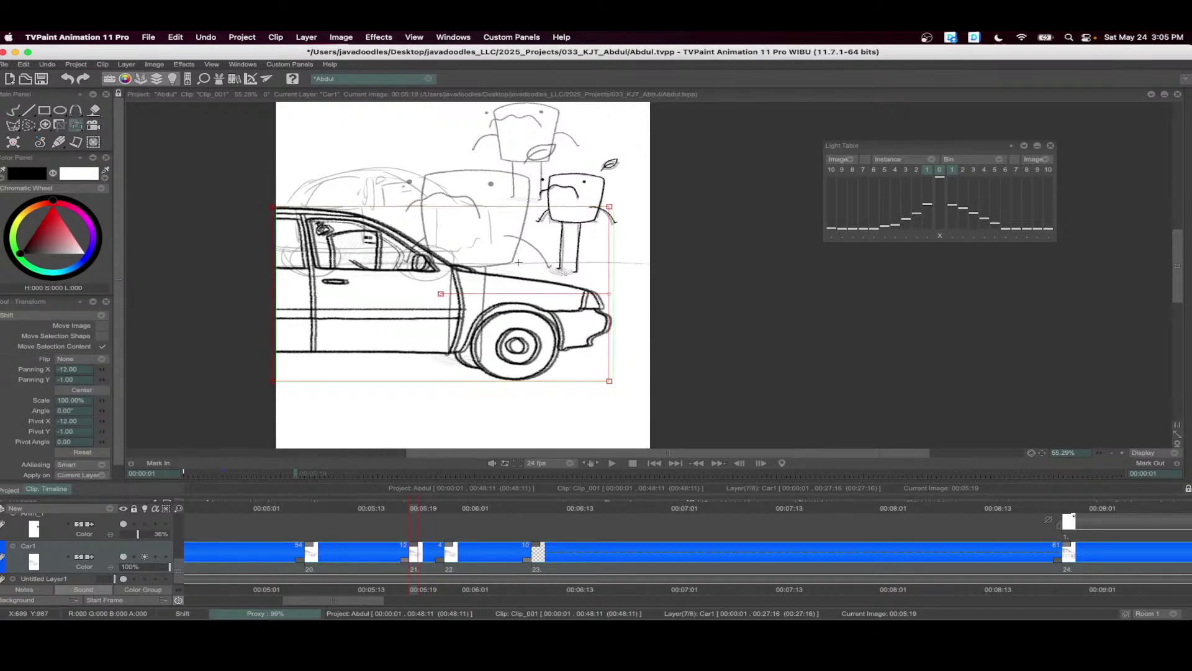
key("Return")
- Create a separate car image at 00:05:14, shift the car slightly left, and adjust the image to start at 00:05:15
left_click(371, 514)
key("b")
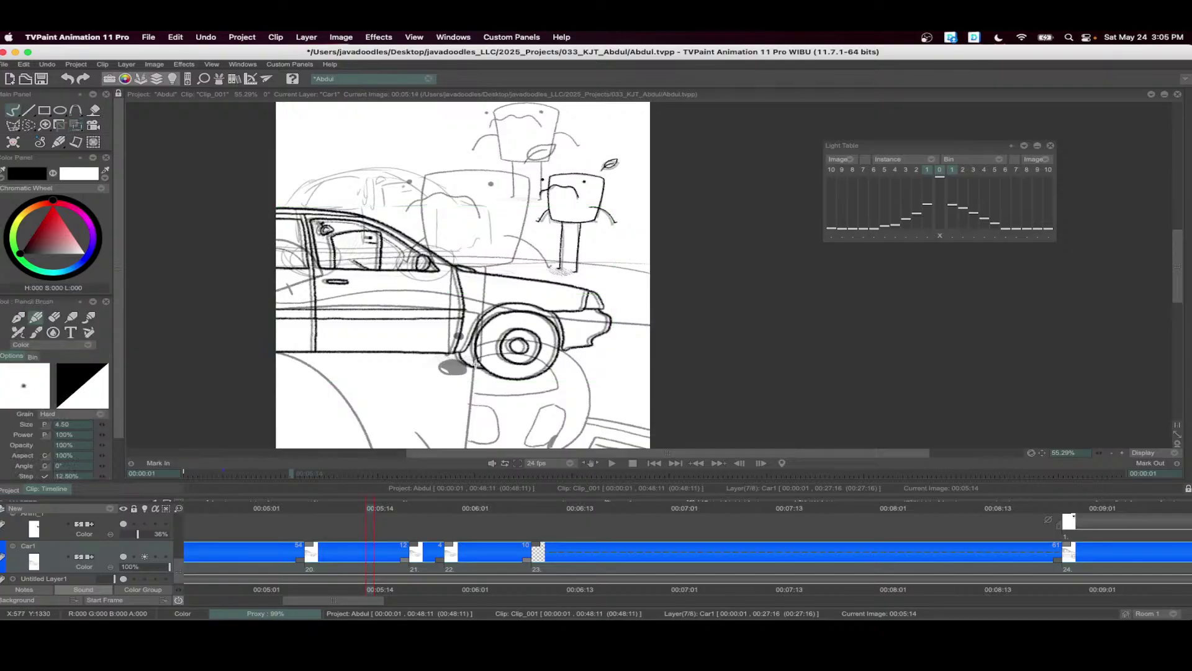
key("super+v")
left_click(75, 124)
mouse_move(433, 249)
left_mouse_down()
mouse_move(392, 246)
mouse_move(403, 248)
left_mouse_up()
key("Return")
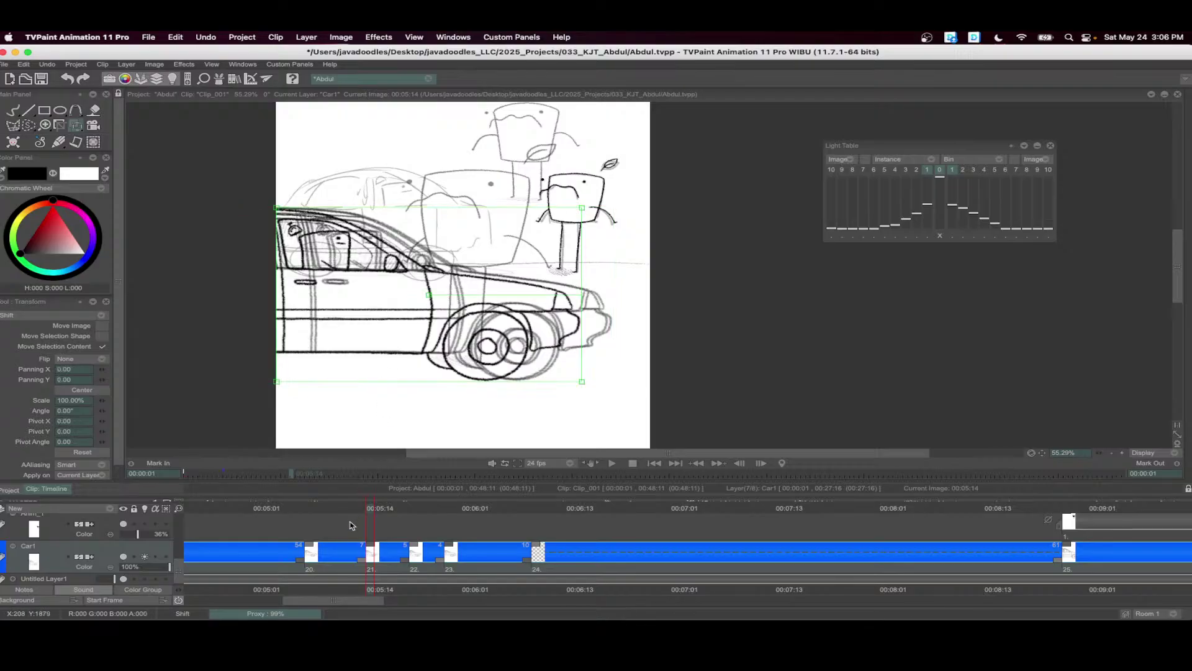
left_click(336, 512)
left_click_drag(374, 544, 383, 545)
- Create a separate car image at 00:05:11 and offset the car by about -271 in X and -3 in Y
left_click(343, 512)
key("b")
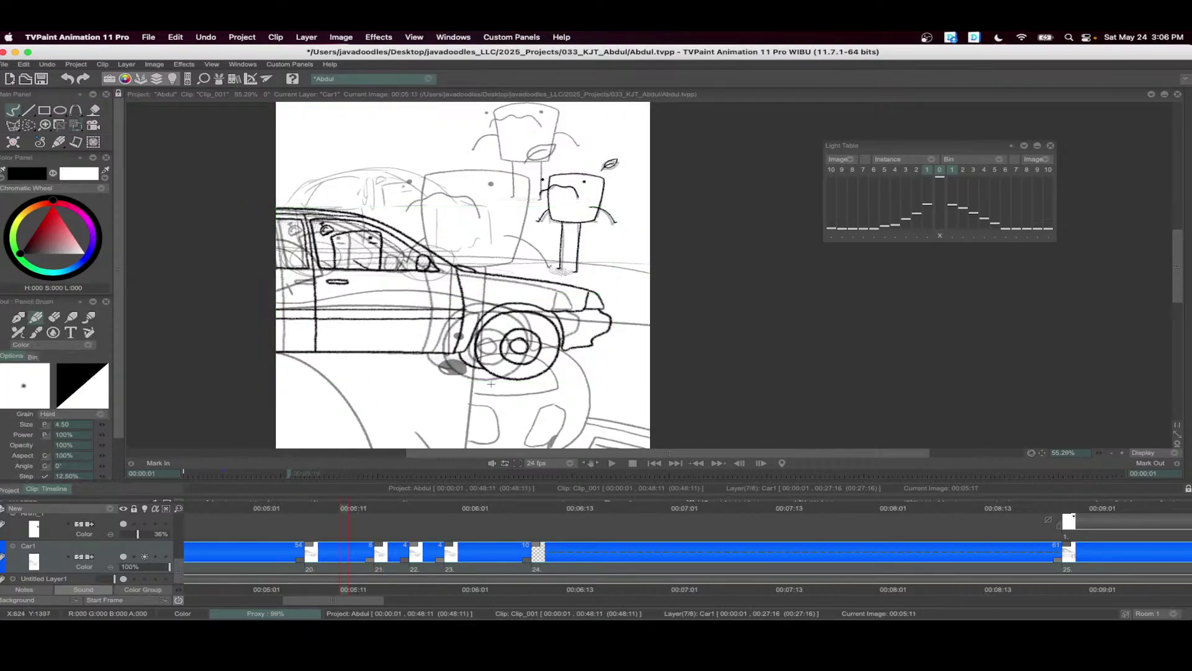
left_click(493, 360)
left_click(93, 142)
left_click_drag(409, 246, 315, 249)
key("Return")
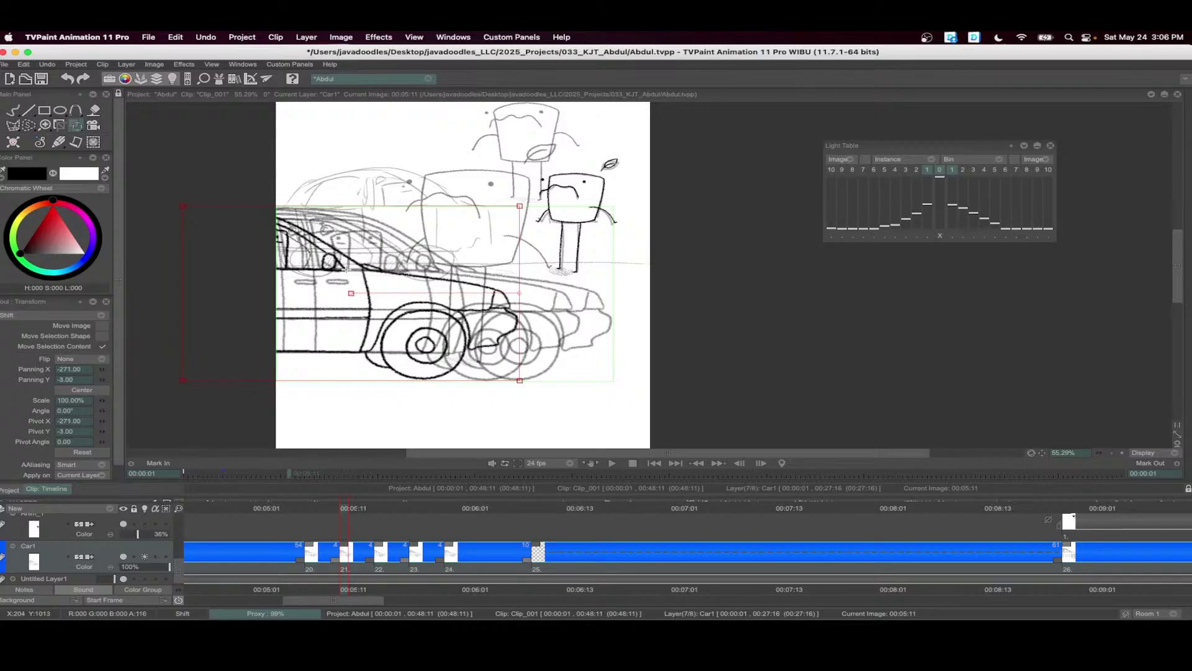
- Offset the car in the image at 00:05:07 by about -553 in X and 1 in Y
left_click(311, 512)
left_click_drag(520, 297, 328, 297)
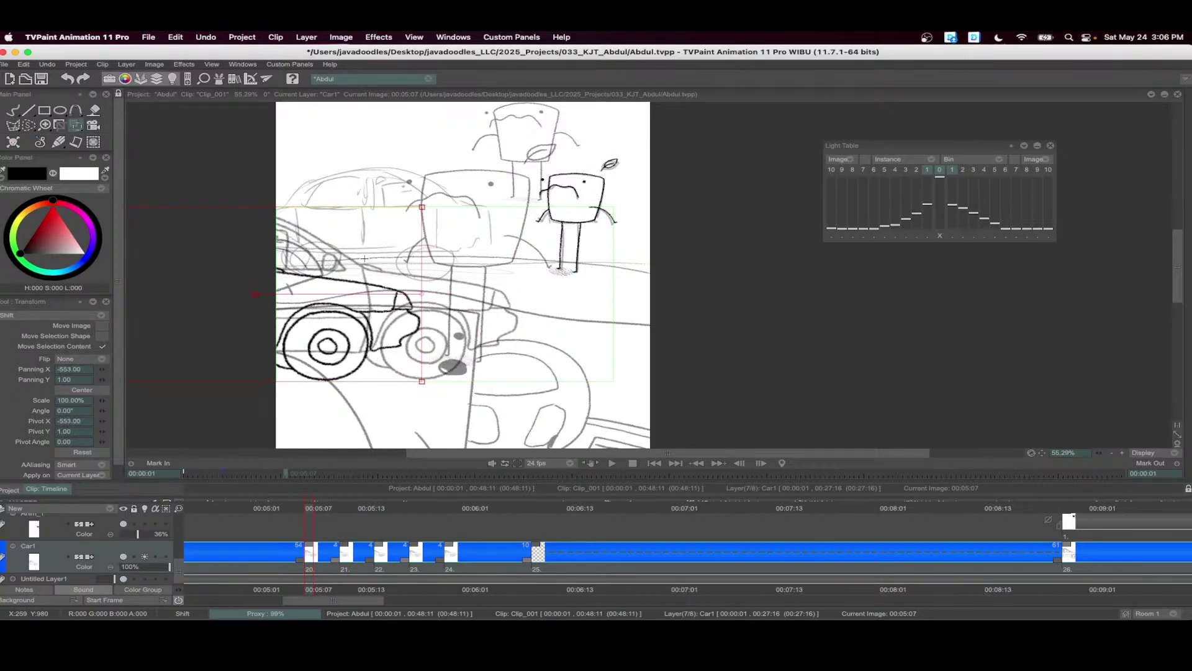
key("Return")
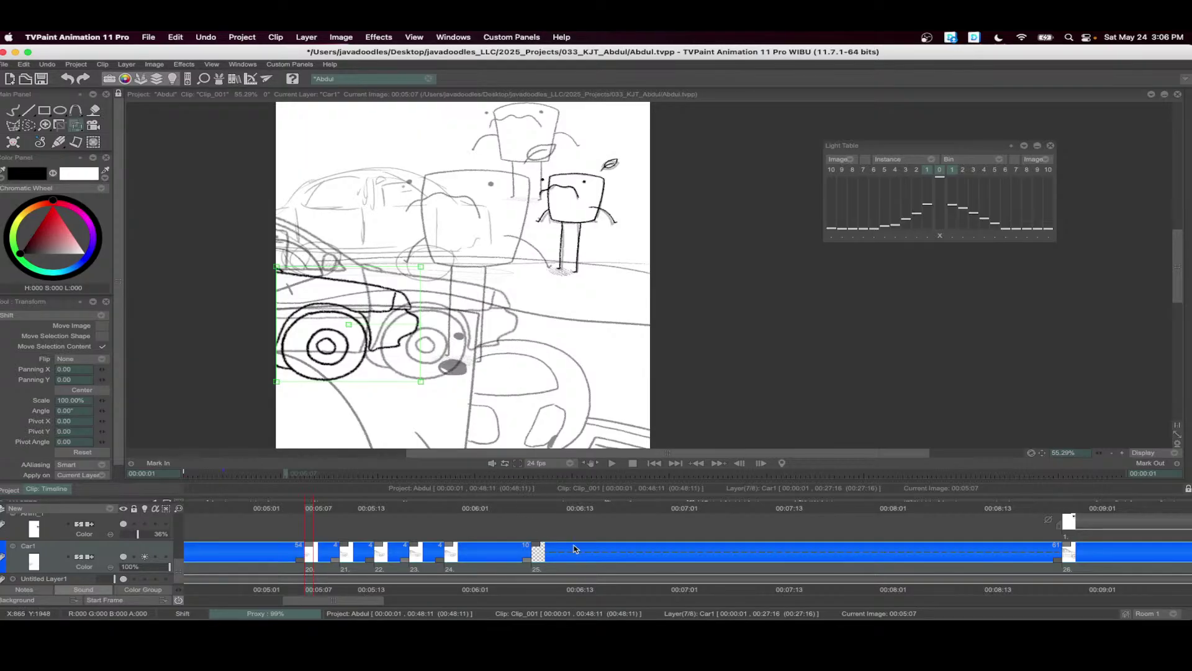
- Play back the car's entrance from 00:05:06 to 00:06:04 and look through the following frames
left_click(611, 463)
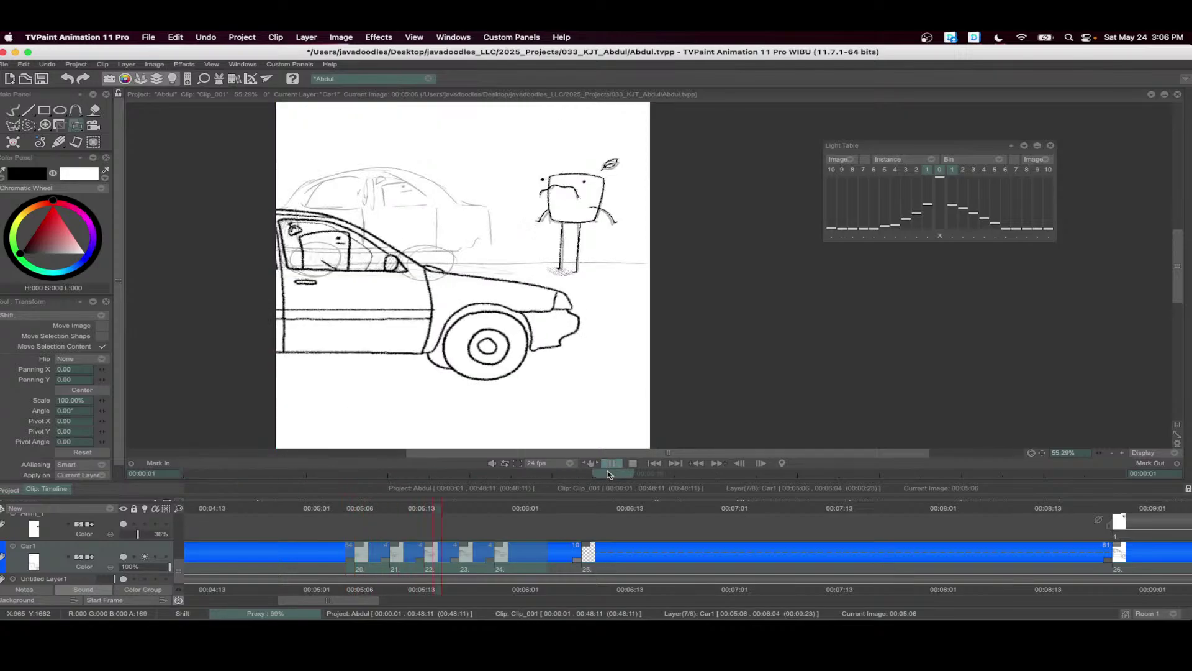
left_click(416, 548)
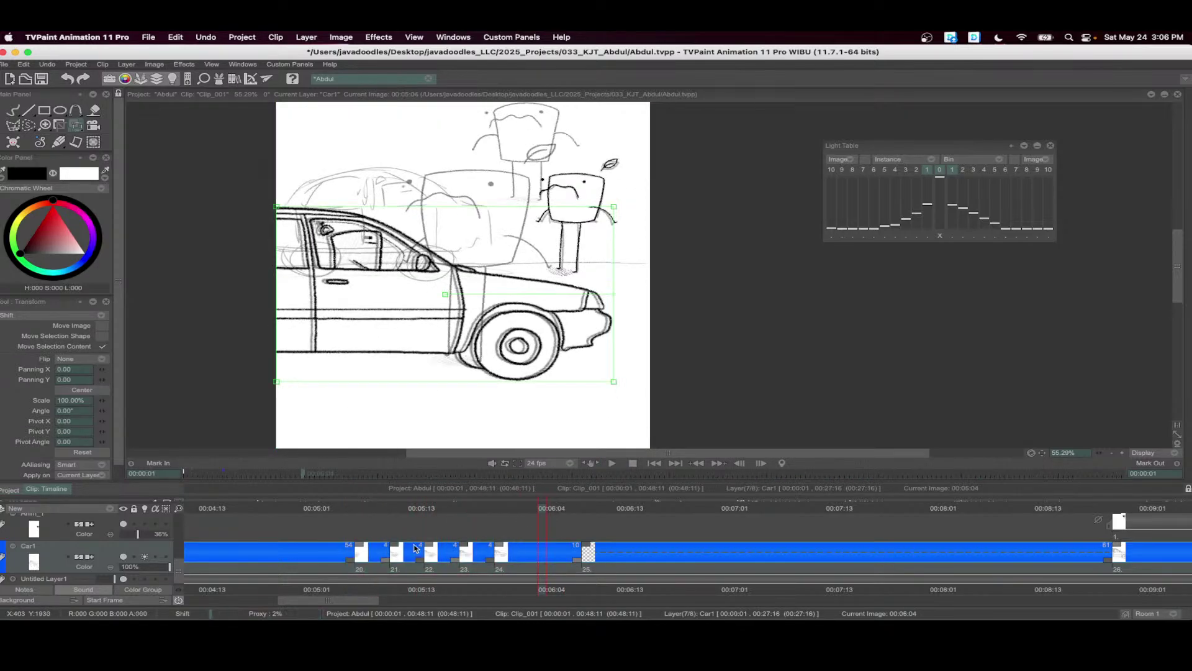
left_click(612, 463)
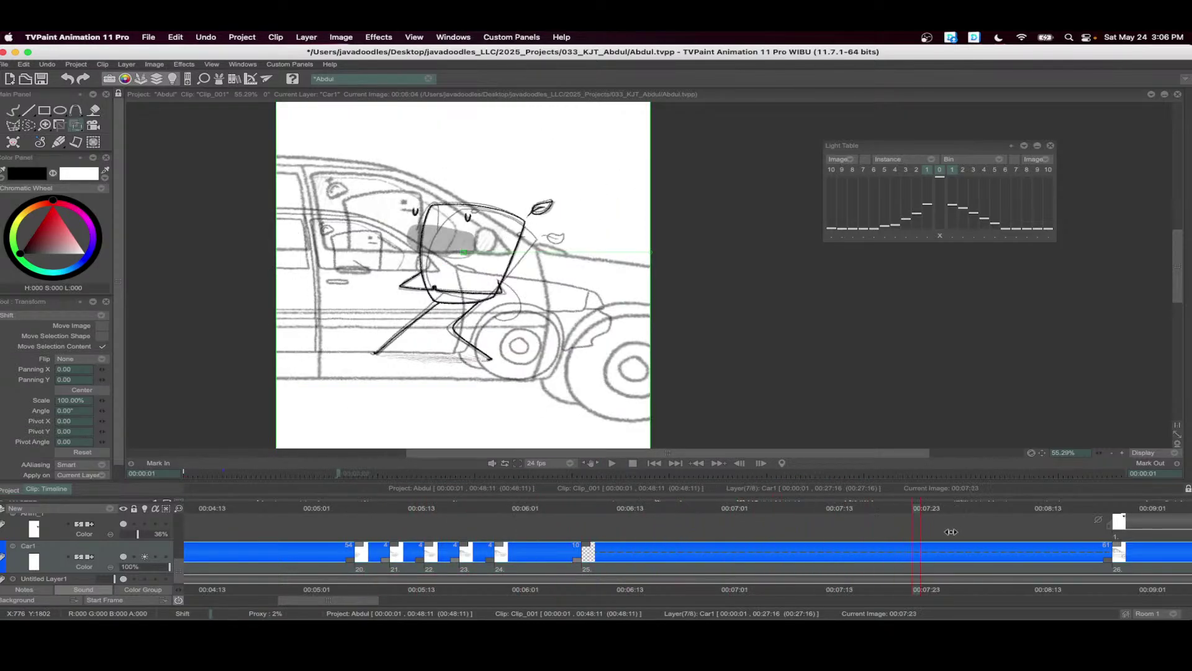
- Play back the animation and look through the Anim_1 and Car1 frames up to 00:14:21 for the next car shot
scroll(521, 316, "down", 4)
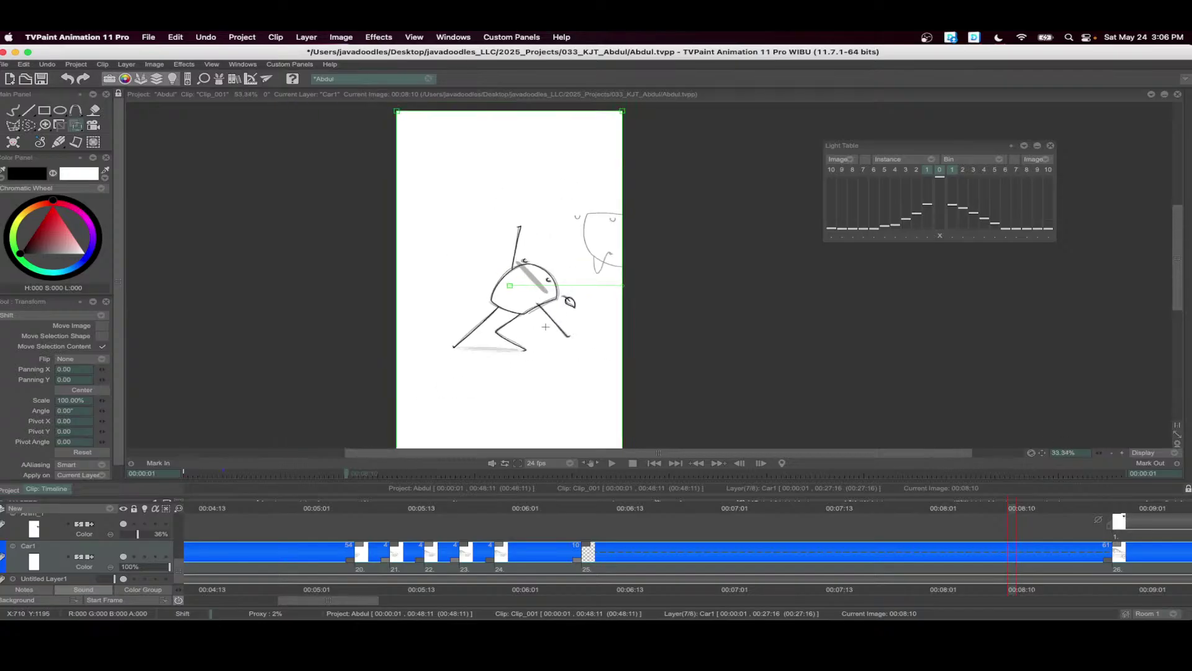
left_click(611, 462)
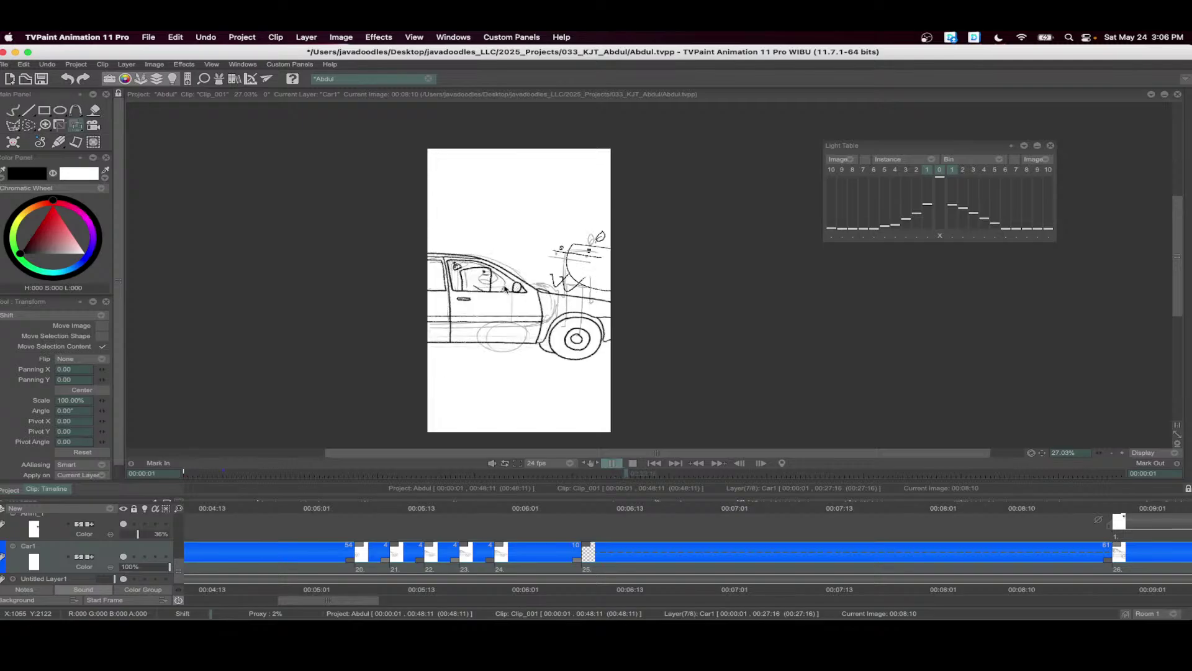
left_click(634, 466)
left_click_drag(633, 473, 472, 475)
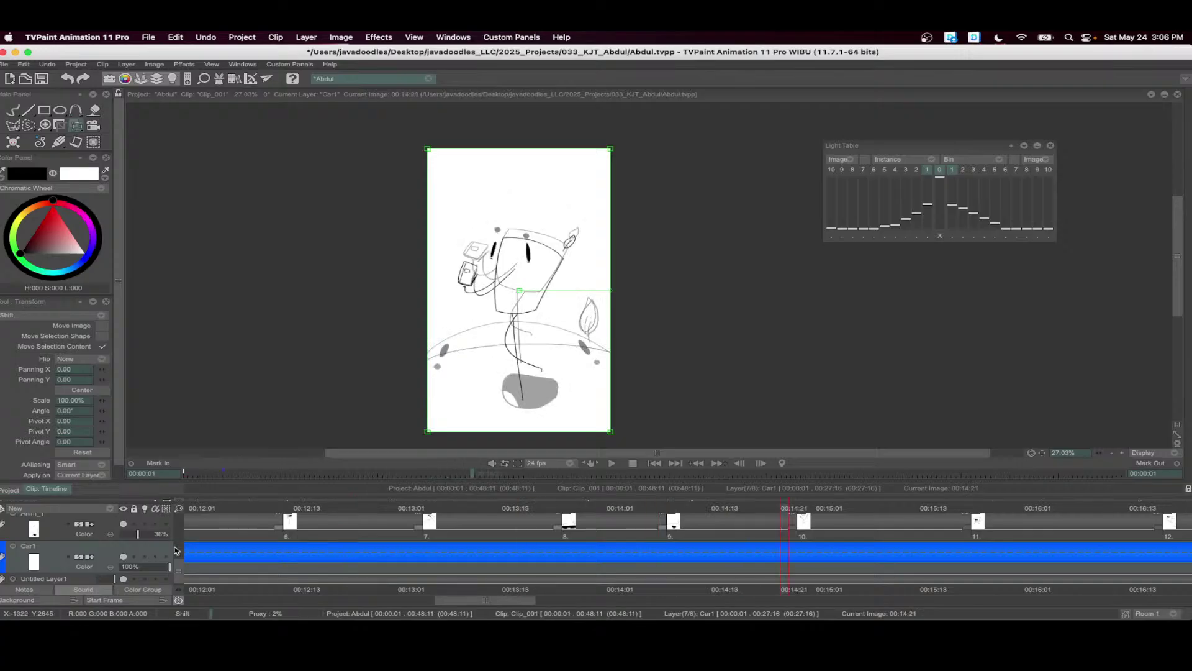
scroll(274, 540, "up", 3)
left_click(57, 542)
left_click_drag(336, 510, 838, 537)
left_click(404, 475)
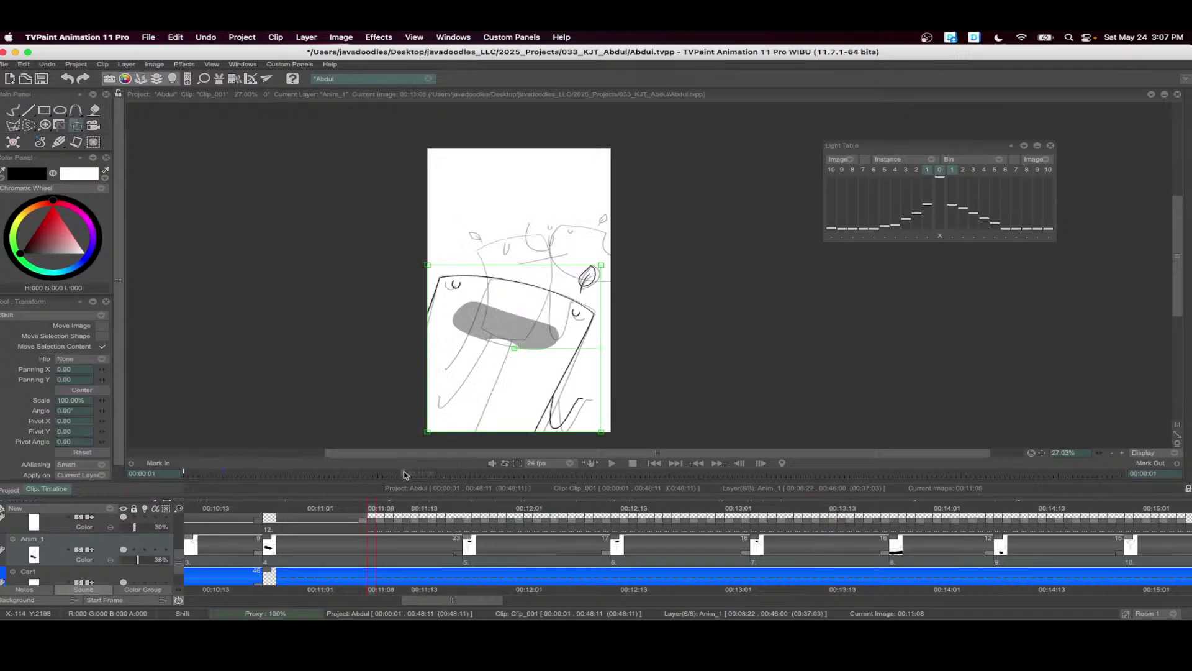
left_click_drag(403, 475, 333, 478)
left_click_drag(689, 556, 375, 555)
left_click_drag(510, 510, 624, 511)
left_click_drag(688, 546, 655, 515)
- Create a blank Car1 image at 00:08:23 and turn on the light table for the layer
left_click(41, 551)
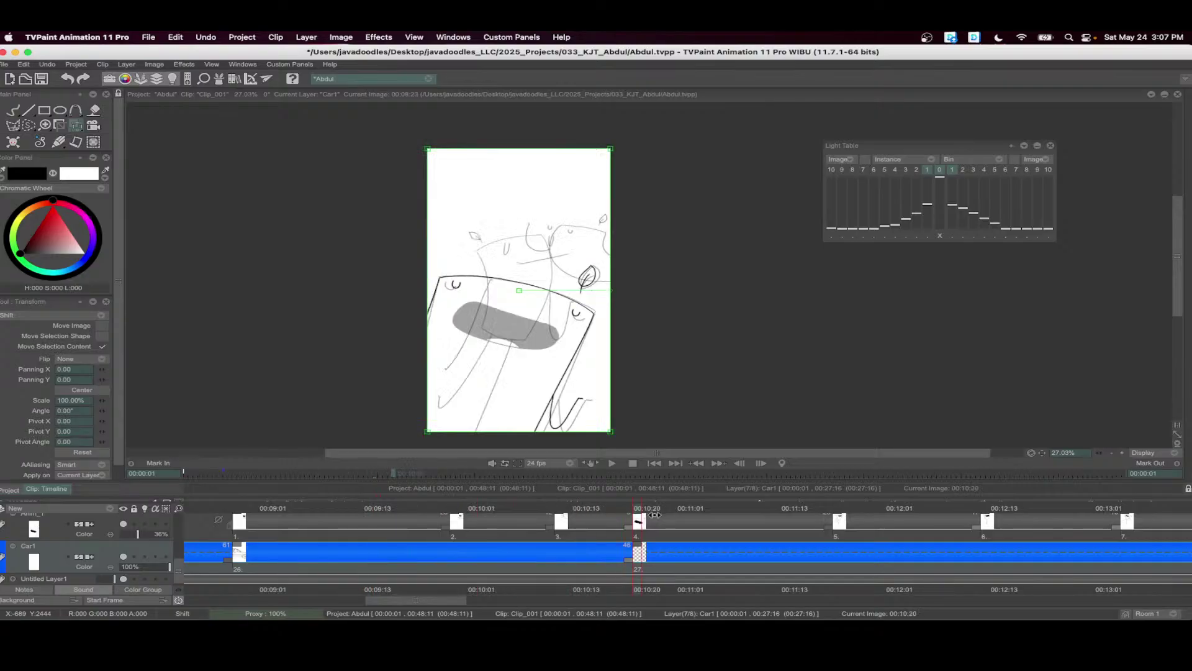
left_click(243, 509)
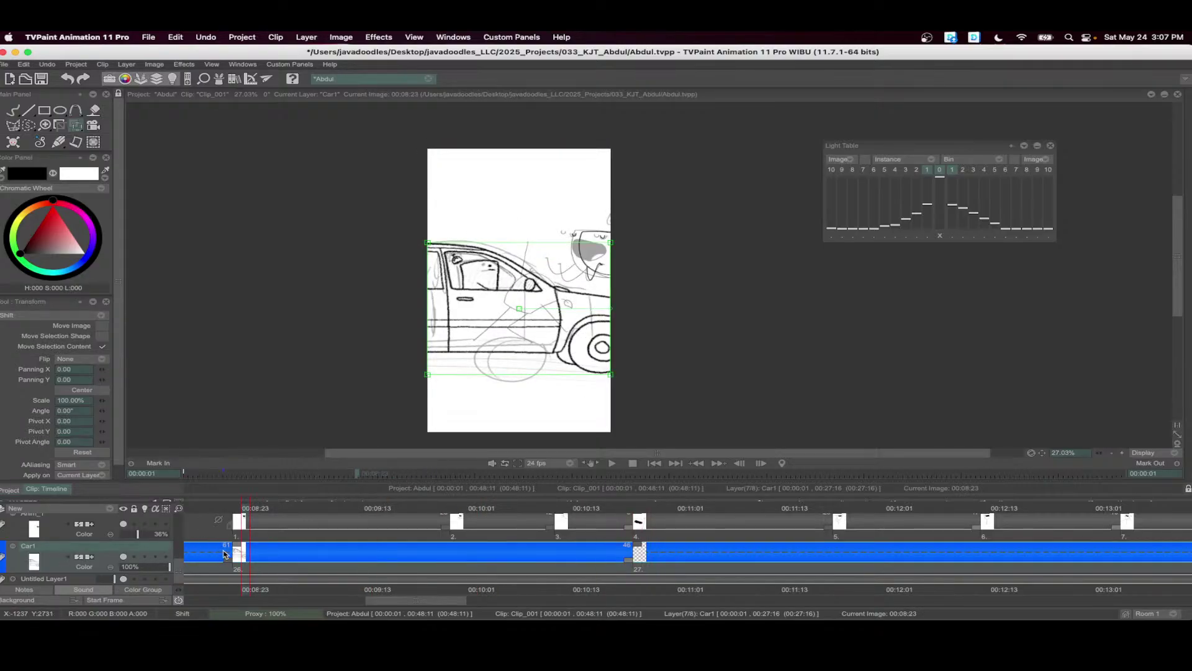
key("BackSpace")
left_click(124, 509)
left_click(145, 556)
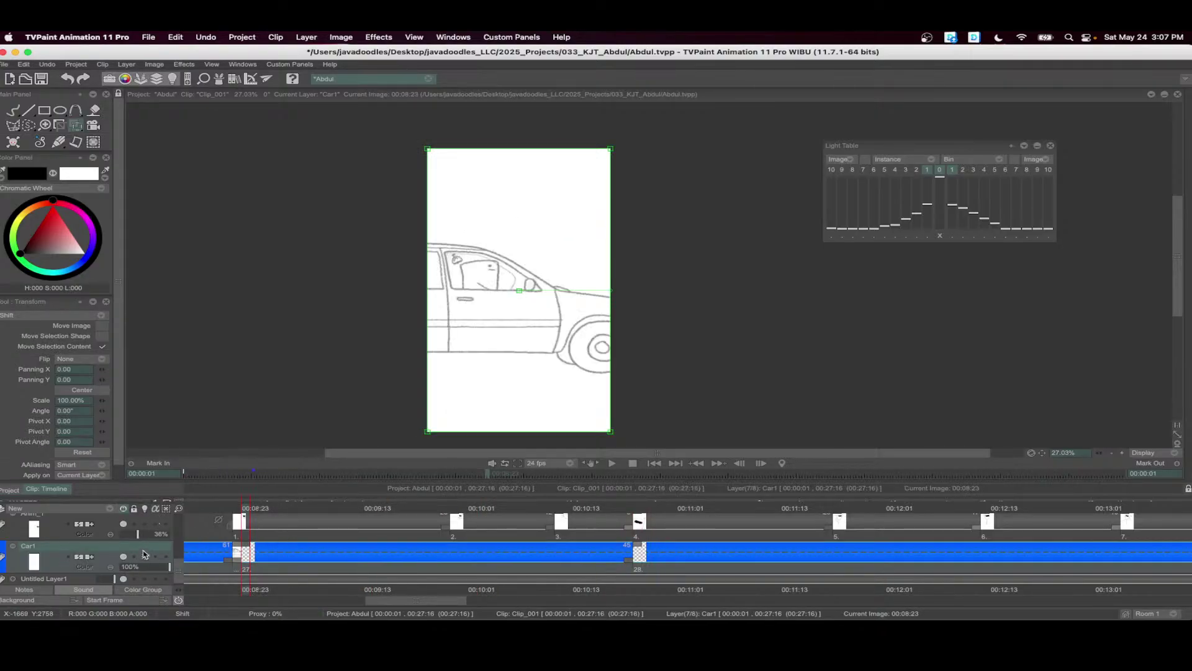
- Set the pencil brush size to 5.50 and trace the car's roofline, windshield and hood over the ghosted sketch
scroll(606, 245, "up", 5)
key("b")
left_click_drag(508, 265, 578, 269)
key("super+z")
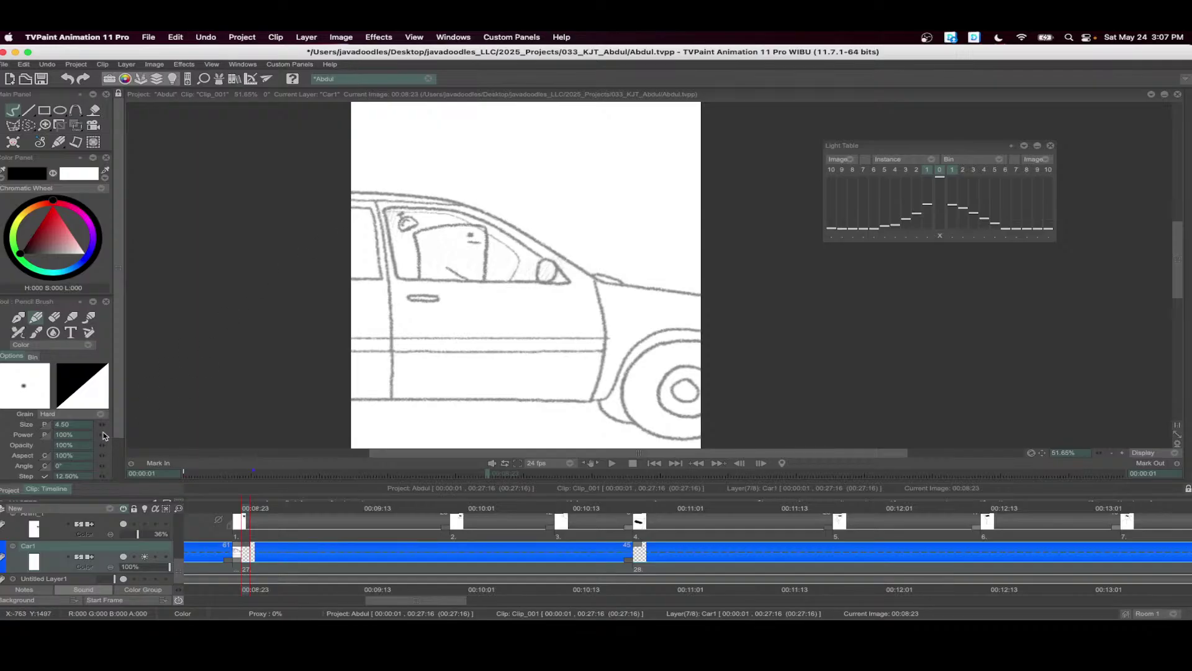
key("super+z")
scroll(415, 210, "up", 3)
mouse_move(307, 198)
left_mouse_down()
mouse_move(509, 226)
mouse_move(703, 342)
mouse_move(475, 224)
mouse_move(639, 249)
left_mouse_up()
left_click_drag(608, 254, 692, 259)
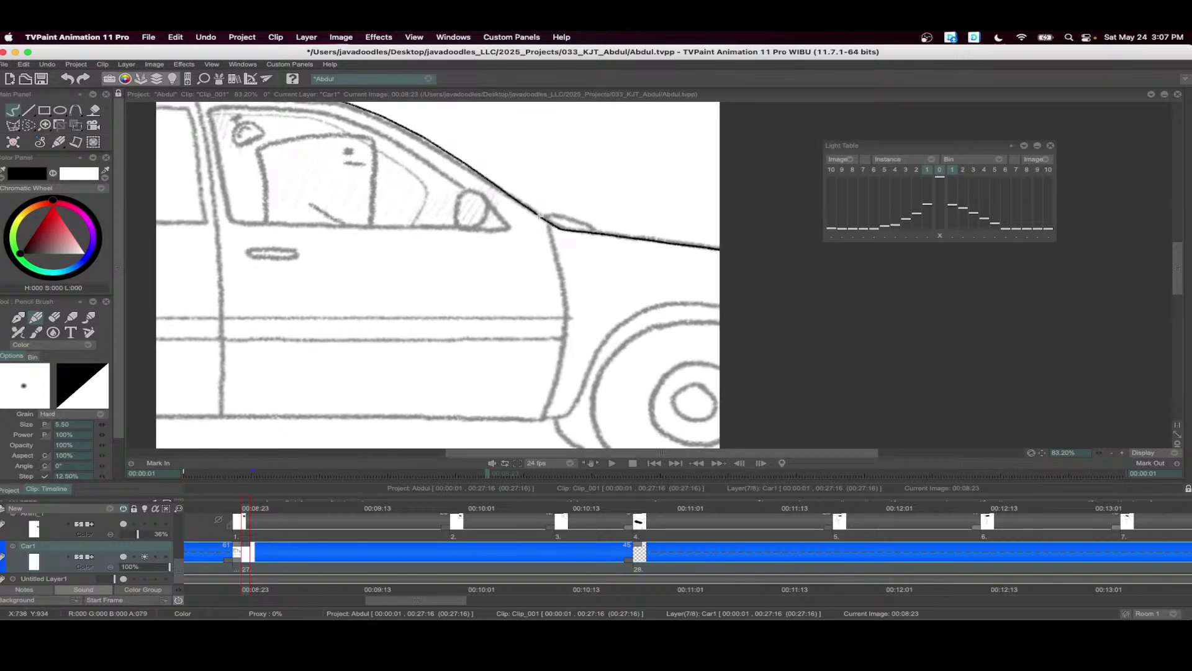
- Trace the outline of the car's front window and the side mirror
scroll(597, 232, "left", 3)
scroll(598, 233, "up", 2)
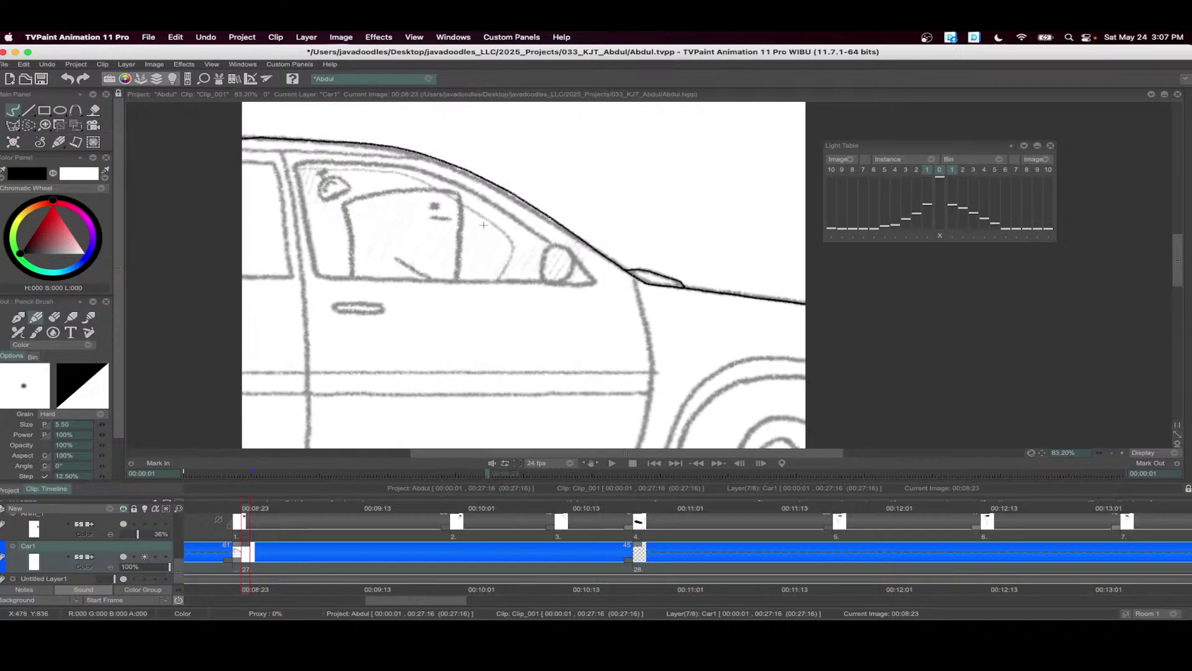
mouse_move(325, 162)
left_mouse_down()
mouse_move(421, 172)
mouse_move(556, 250)
left_mouse_up()
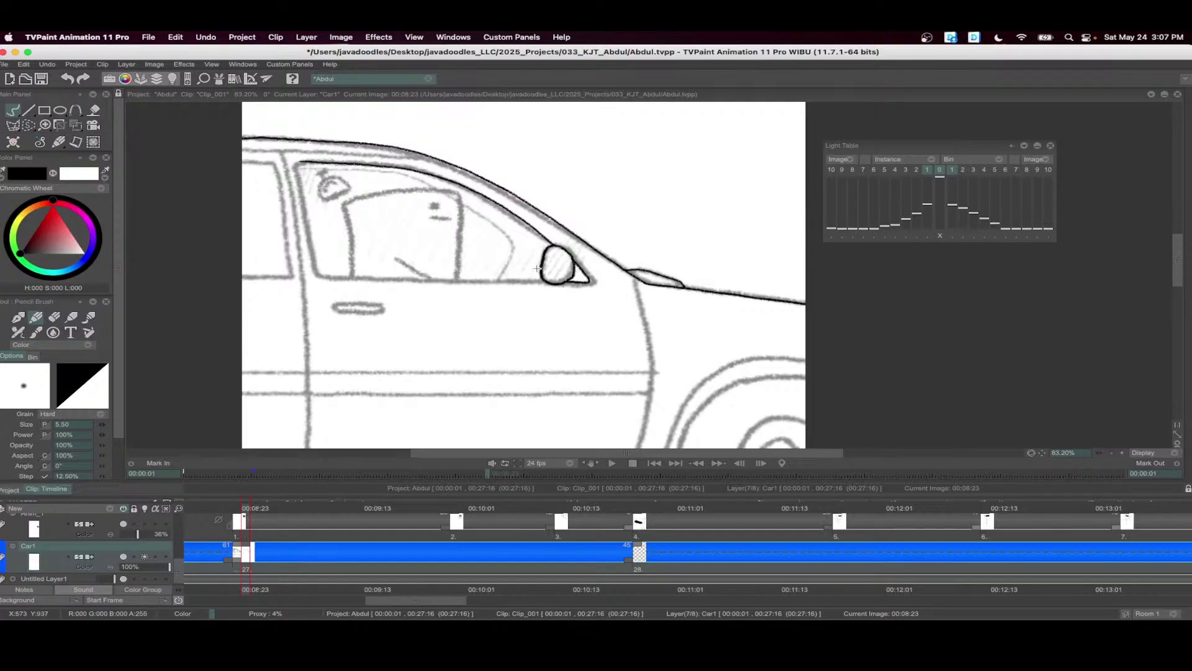
left_click_drag(298, 163, 308, 240)
left_click_drag(345, 279, 539, 283)
key("ctrl+z")
left_click_drag(296, 165, 312, 252)
left_click_drag(429, 280, 513, 281)
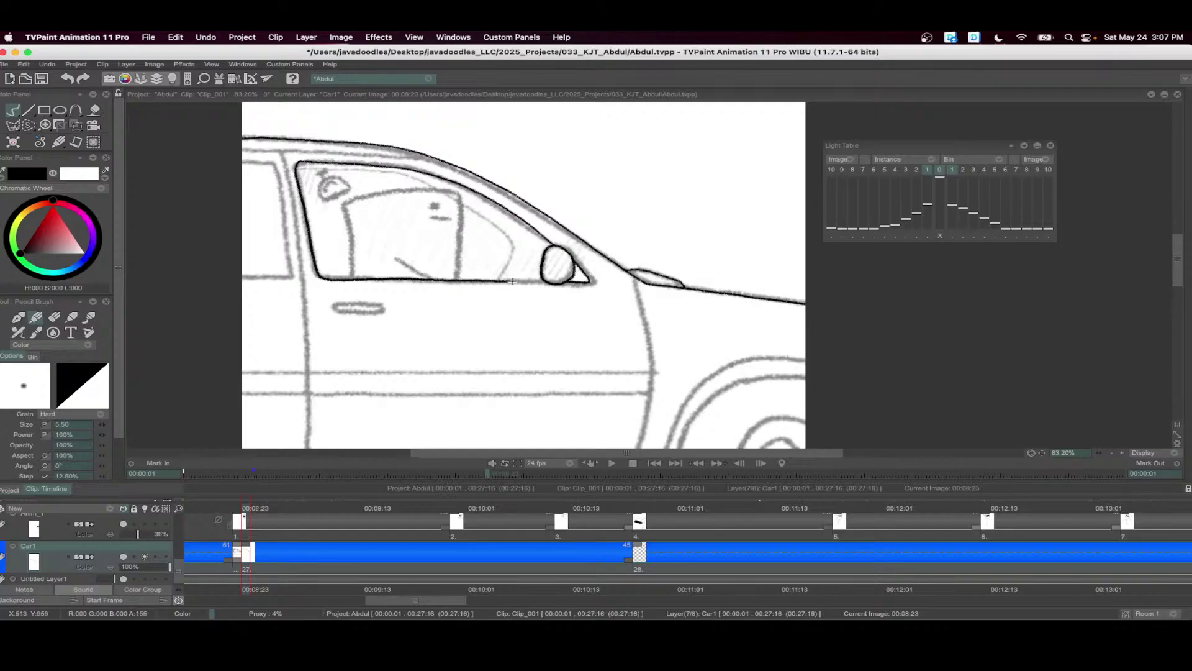
- Trace the rear window, the inner roof line and the seam between the two doors
left_click_drag(387, 188, 444, 201)
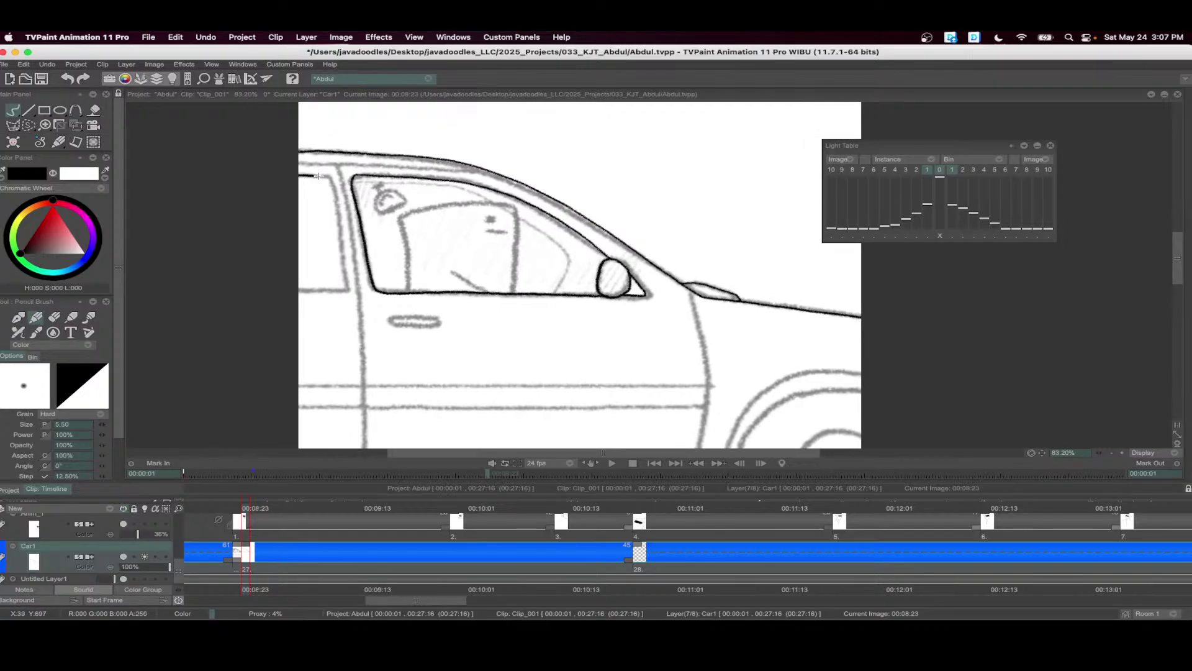
left_click_drag(334, 201, 346, 279)
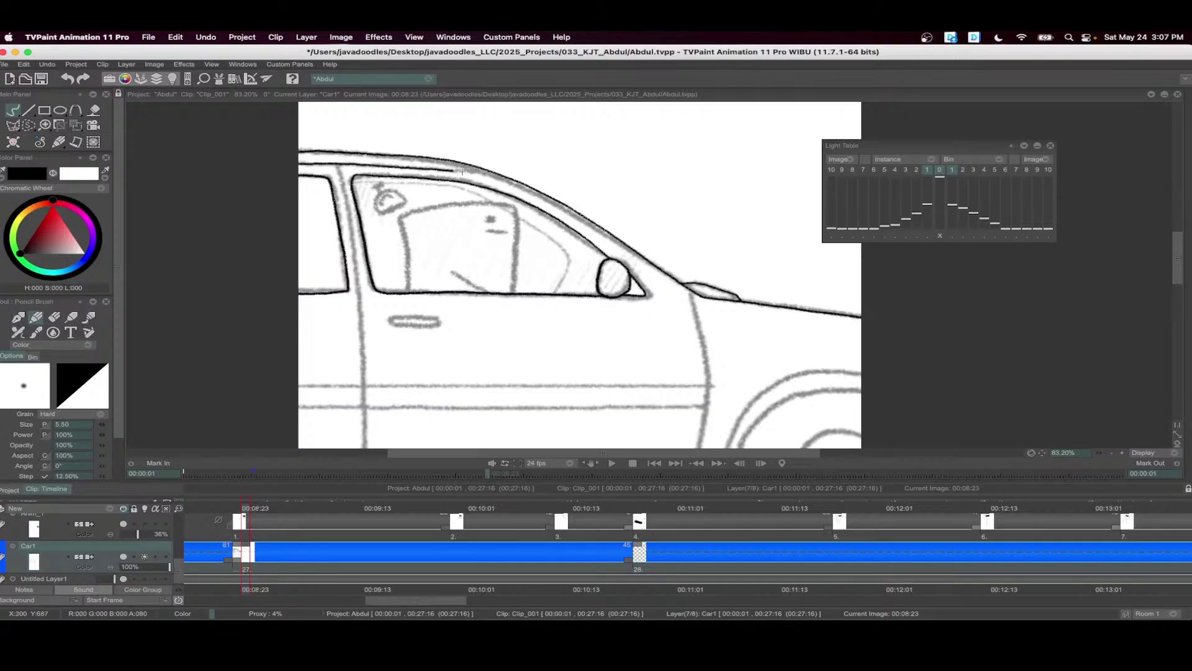
scroll(338, 180, "down", 1)
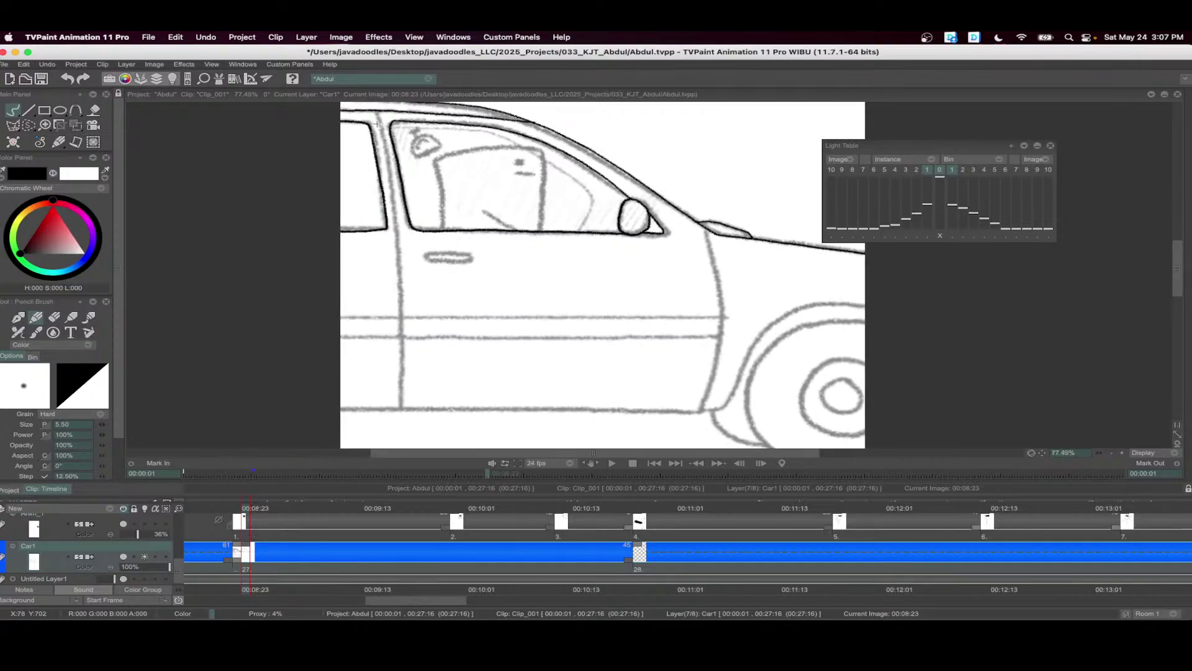
left_click_drag(389, 208, 400, 323)
key("super+z")
left_click_drag(396, 225, 396, 408)
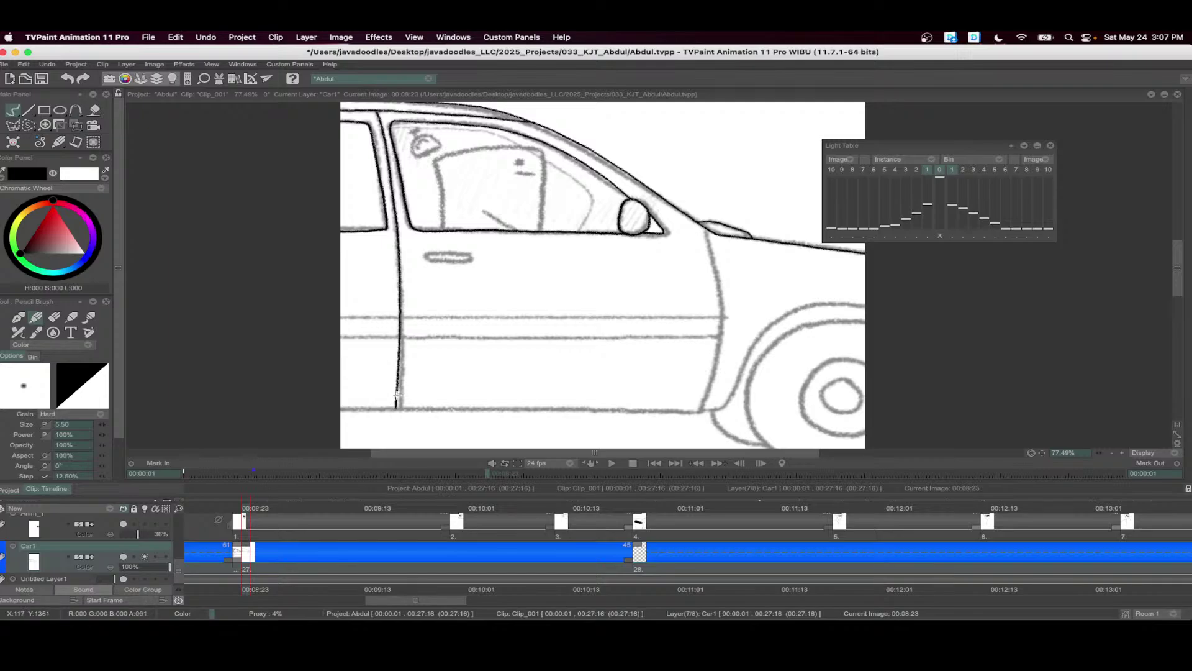
- Trace the car's lower body edge, the front edge of the front door and the front wheel arch
scroll(347, 379, "down", 3)
left_click_drag(259, 336, 587, 336)
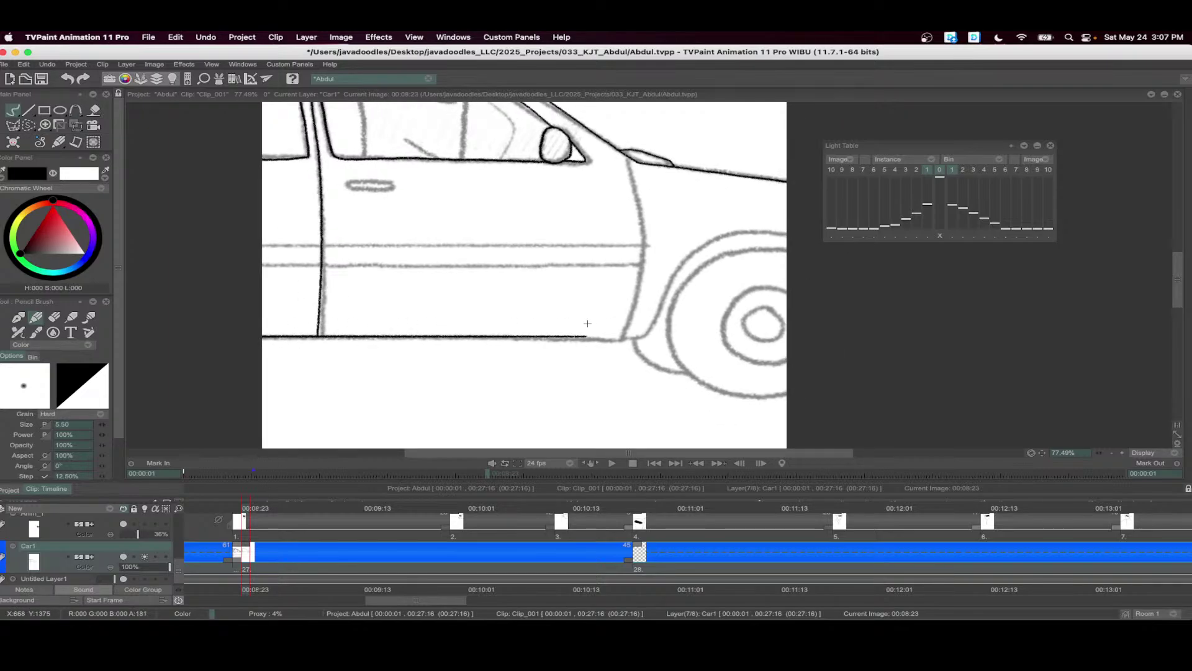
scroll(637, 285, "up", 3)
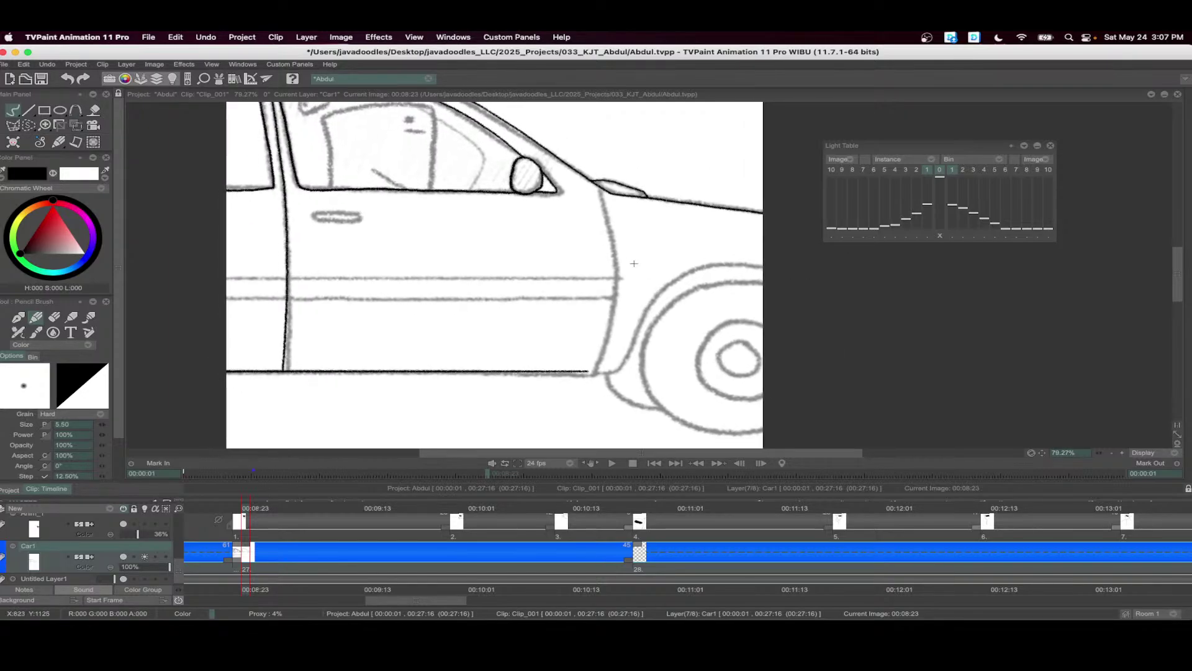
scroll(631, 234, "up", 2)
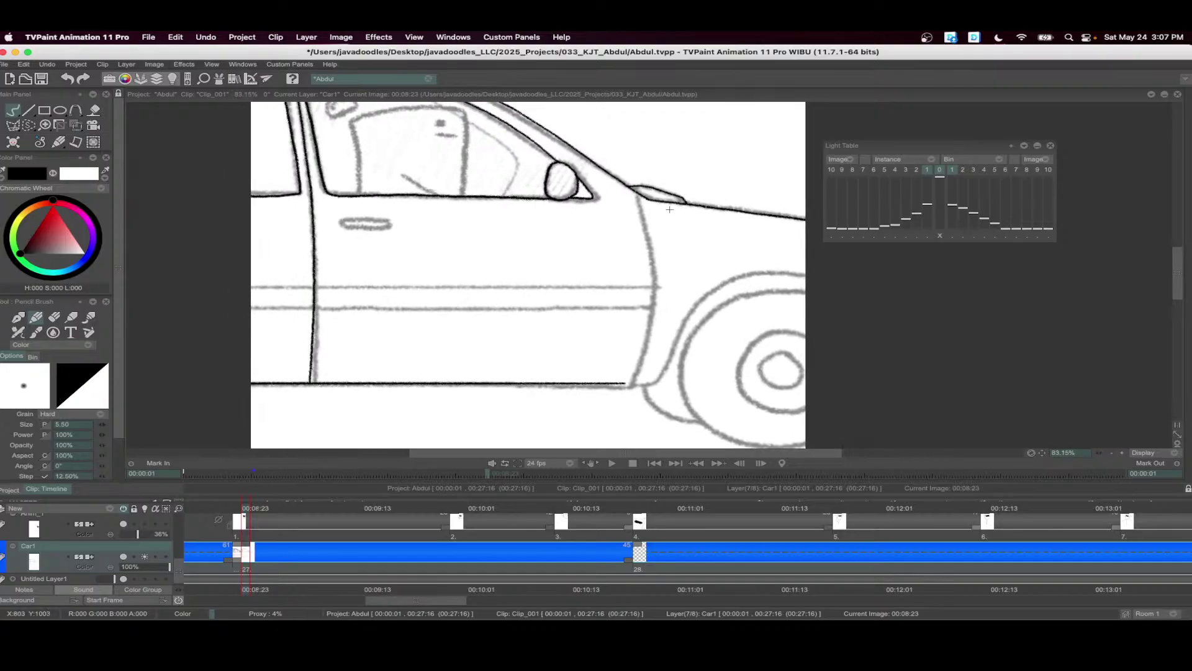
mouse_move(639, 211)
left_mouse_down()
mouse_move(653, 304)
mouse_move(624, 386)
mouse_move(650, 385)
mouse_move(711, 293)
mouse_move(747, 274)
left_mouse_up()
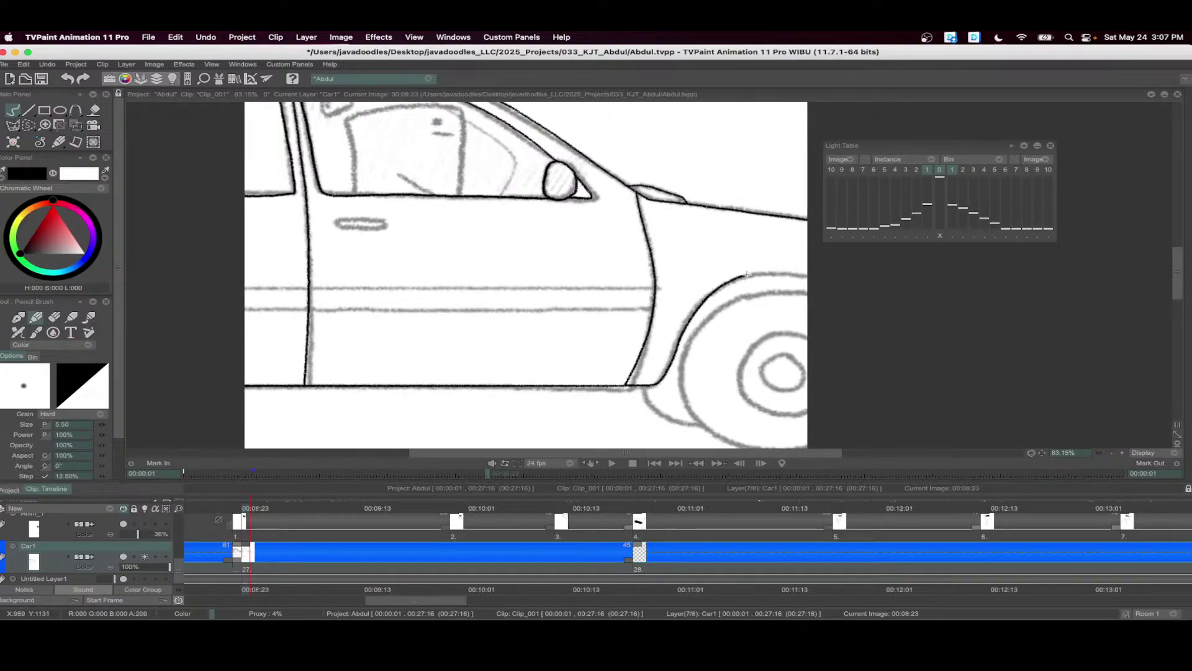
- Trace the front wheel's tyre, rim and hub, plus the curved piece behind the wheel
scroll(830, 293, "up", 2)
mouse_move(634, 261)
left_mouse_down()
mouse_move(569, 264)
mouse_move(511, 304)
mouse_move(500, 375)
mouse_move(564, 423)
mouse_move(679, 418)
left_mouse_up()
scroll(538, 340, "left", 2)
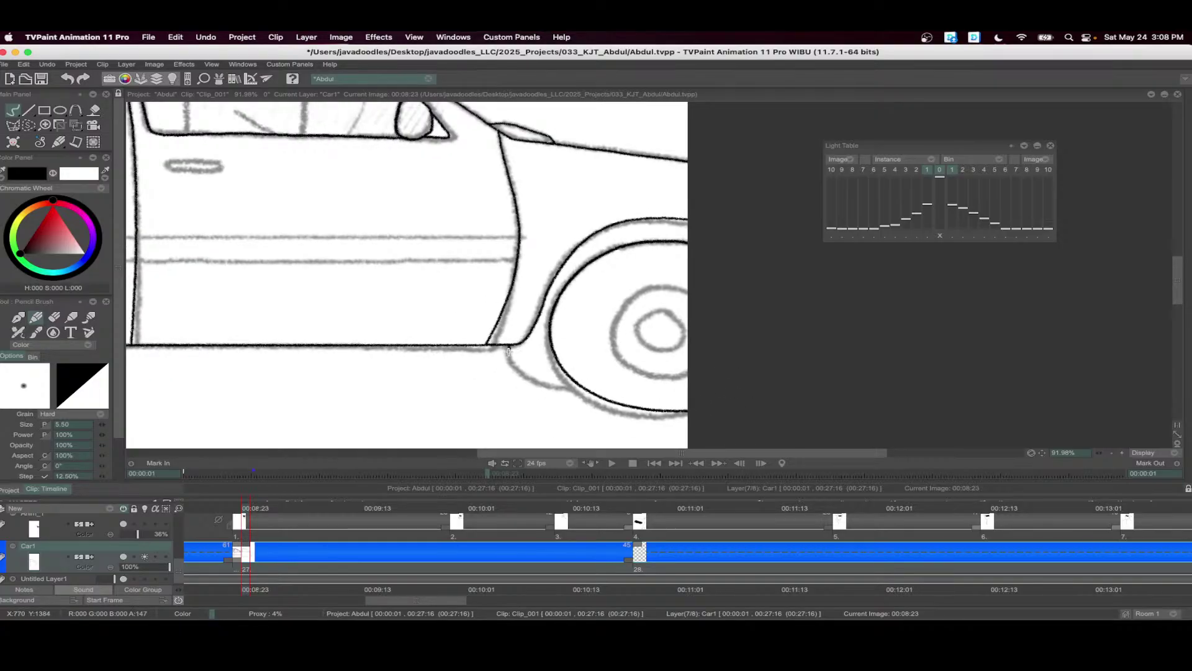
mouse_move(509, 352)
left_mouse_down()
mouse_move(533, 382)
mouse_move(567, 387)
left_mouse_up()
mouse_move(689, 291)
left_mouse_down()
mouse_move(622, 303)
mouse_move(619, 345)
mouse_move(648, 367)
mouse_move(688, 368)
left_mouse_up()
mouse_move(681, 310)
left_mouse_down()
mouse_move(654, 349)
mouse_move(691, 340)
left_mouse_up()
- Trace the two horizontal trim lines along the doors and the front door handle
scroll(559, 279, "left", 6)
scroll(559, 279, "up", 2)
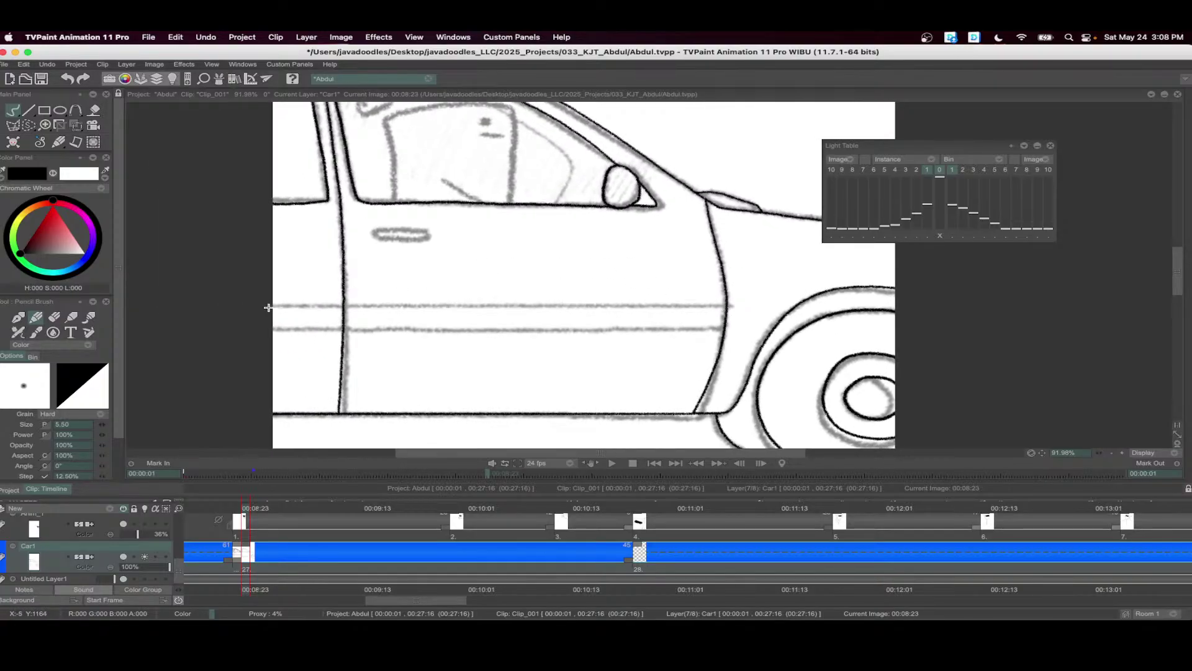
left_click_drag(268, 307, 669, 306)
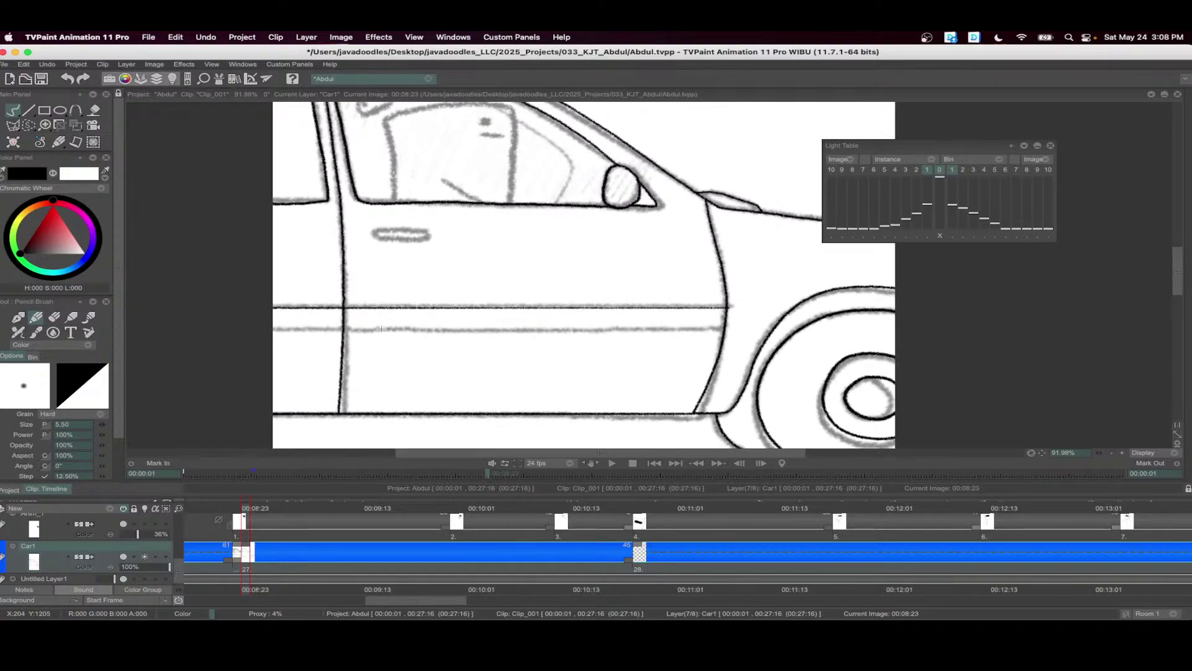
left_click_drag(289, 326, 659, 329)
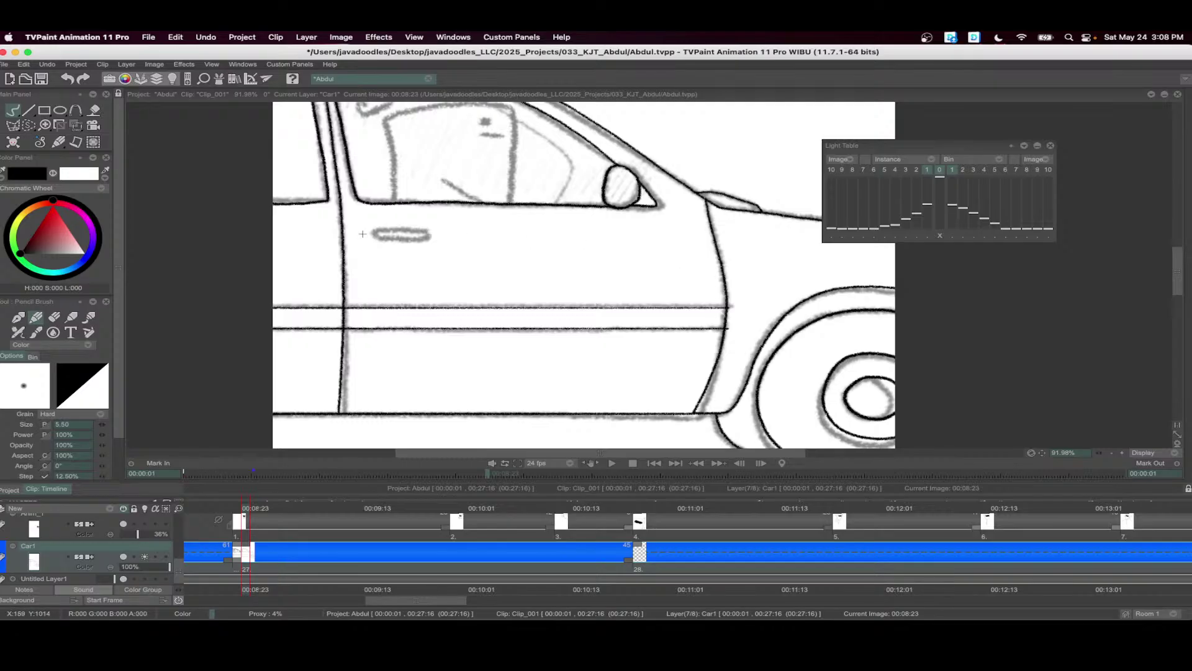
scroll(362, 233, "up", 1)
mouse_move(376, 233)
left_mouse_down()
mouse_move(410, 240)
mouse_move(378, 229)
left_mouse_up()
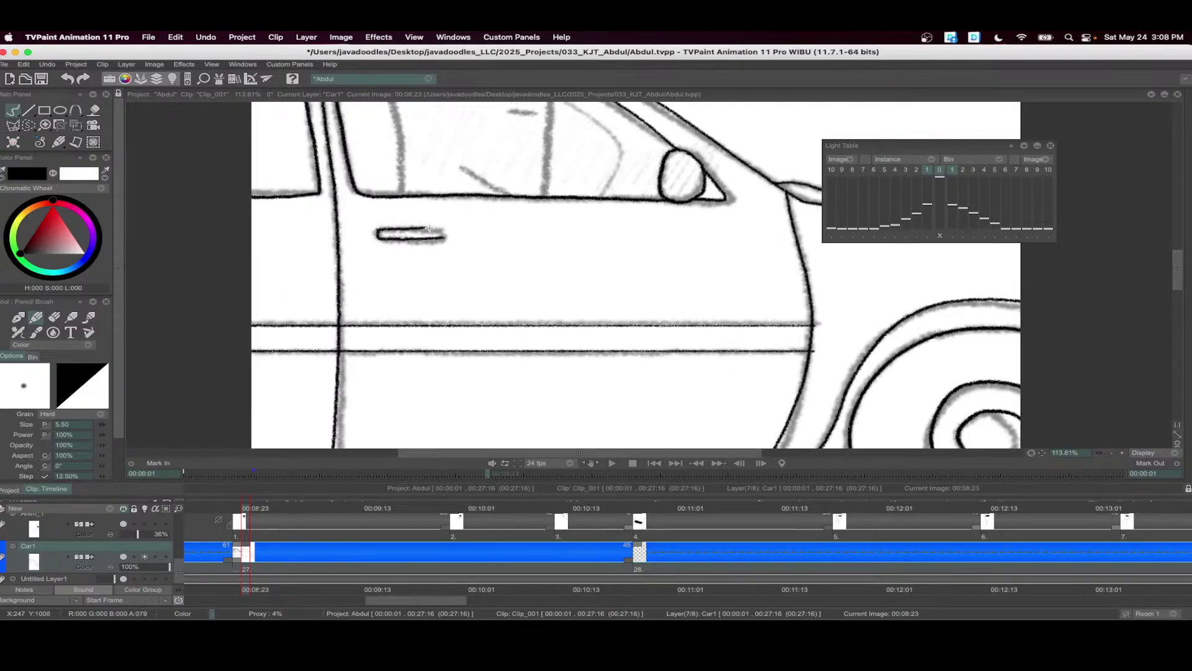
- Trace the driver and the details seen through the front window, including the face, arm and leaf
scroll(555, 174, "up", 5)
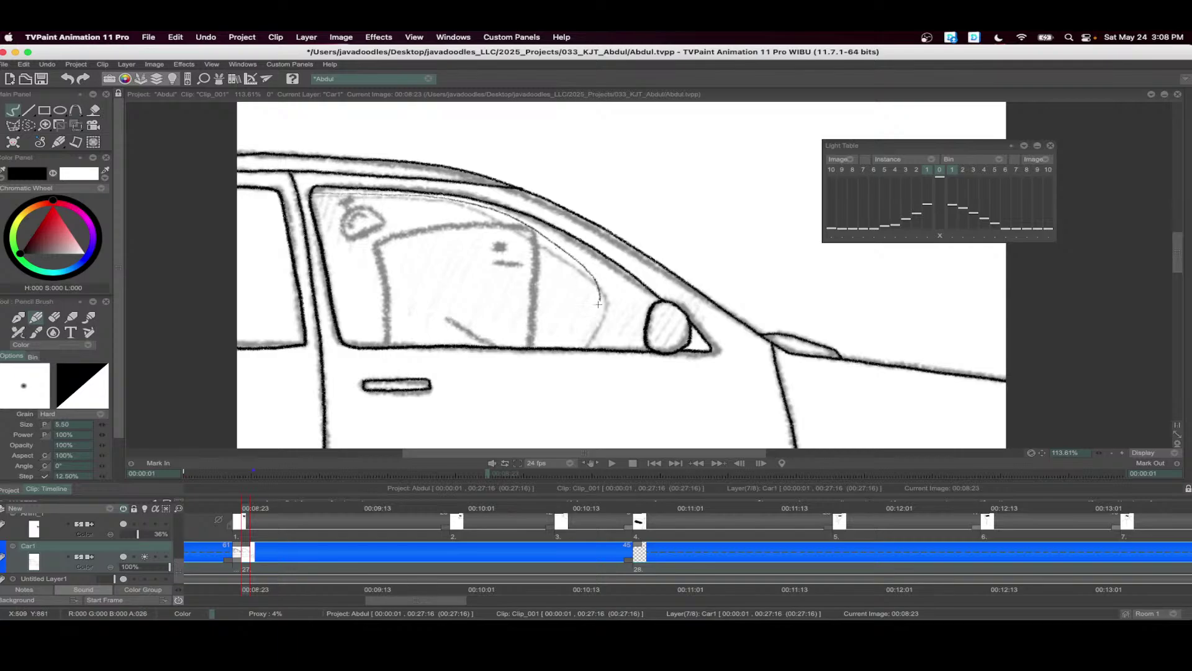
mouse_move(380, 345)
left_mouse_down()
mouse_move(365, 240)
mouse_move(407, 226)
mouse_move(524, 224)
mouse_move(532, 314)
mouse_move(522, 341)
left_mouse_up()
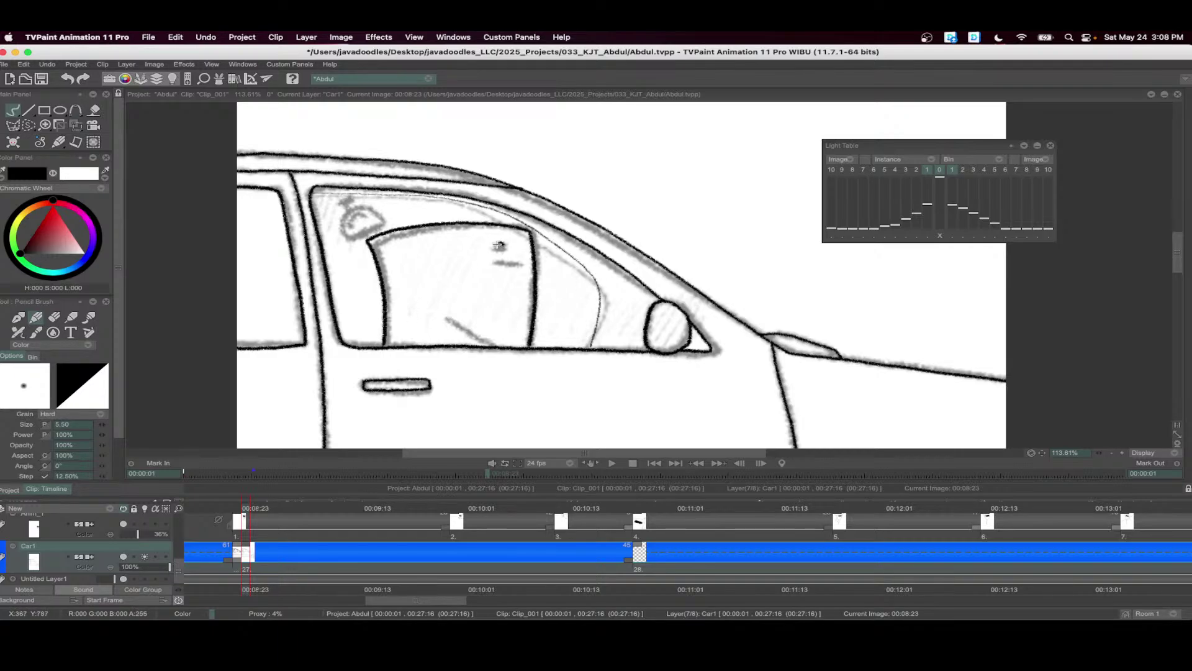
left_click_drag(497, 260, 521, 261)
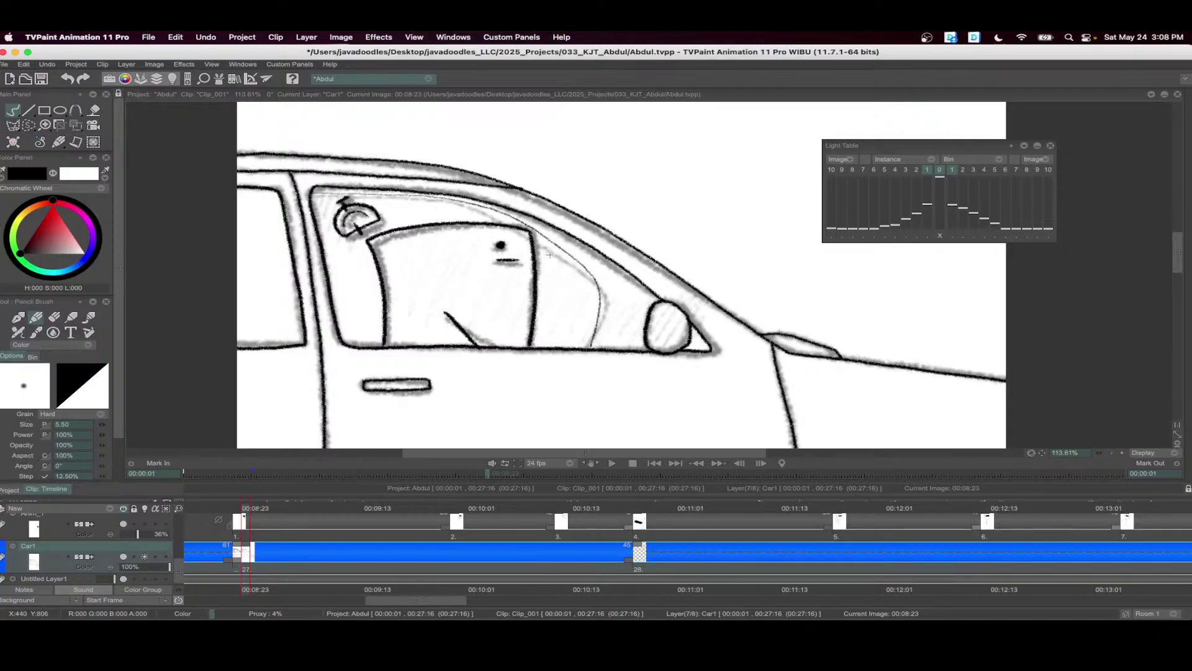
- Replace the old car image at 00:08:22 with the newly traced one
scroll(549, 255, "down", 3)
scroll(592, 315, "down", 4)
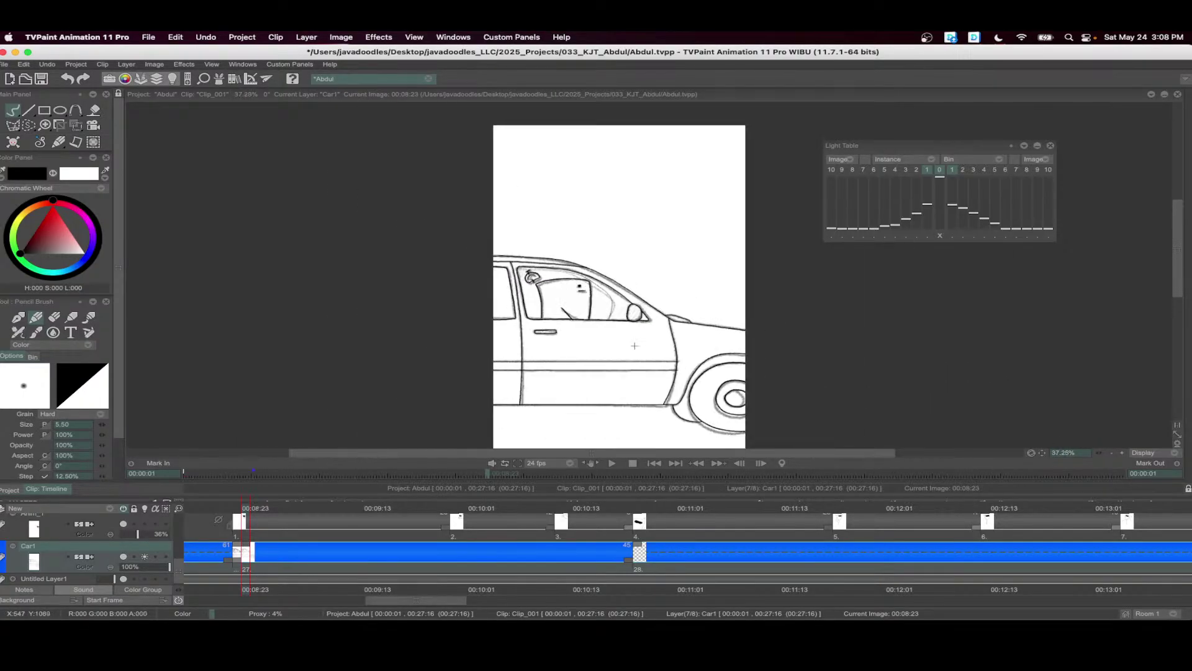
mouse_move(247, 546)
left_mouse_down()
mouse_move(705, 547)
mouse_move(491, 547)
left_mouse_up()
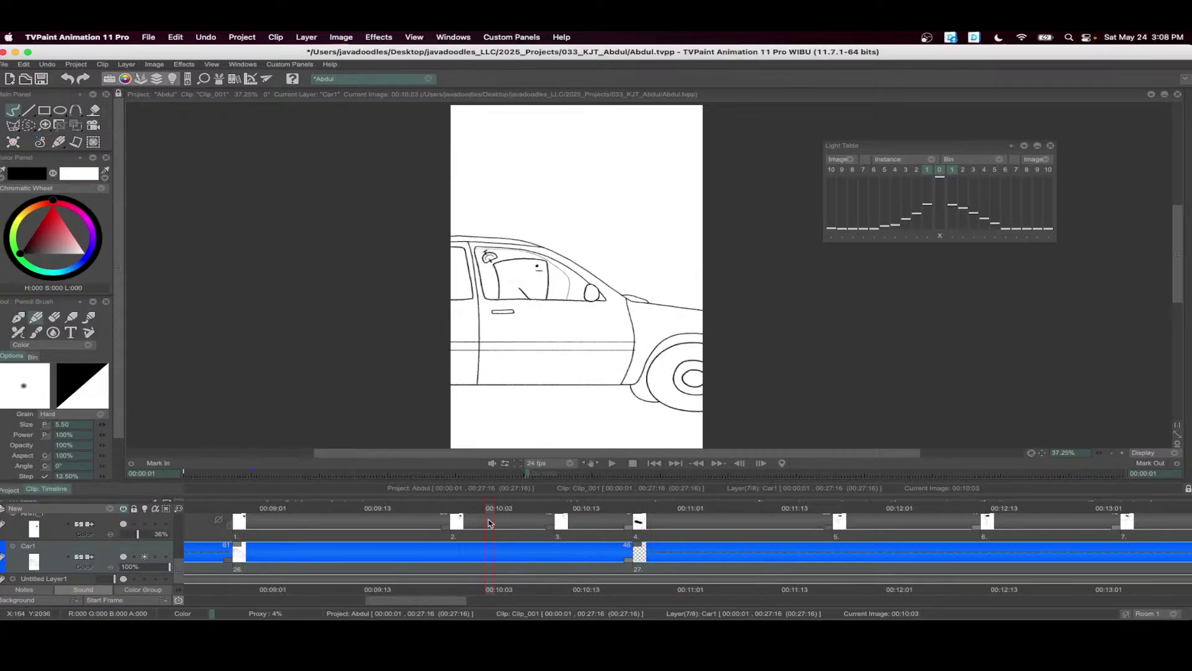
- Split the traced car image on the Car1 layer at 00:10:03 to make a separate three-frame image
key("Return")
scroll(505, 281, "up", 4)
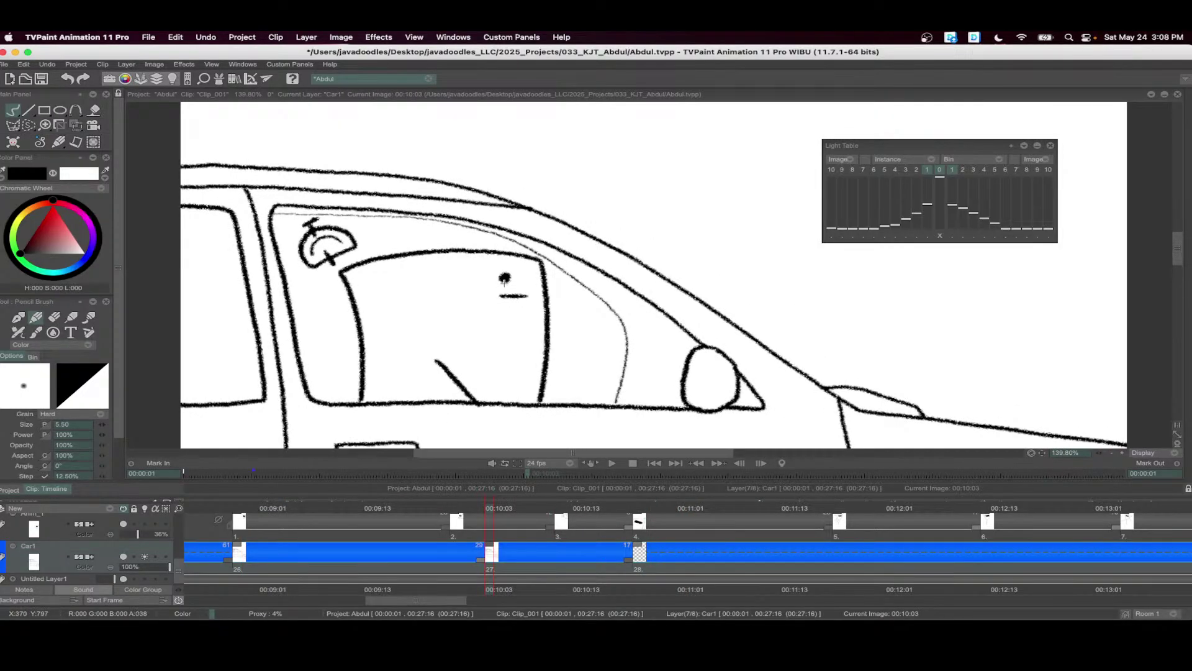
key("Right")
key("Return")
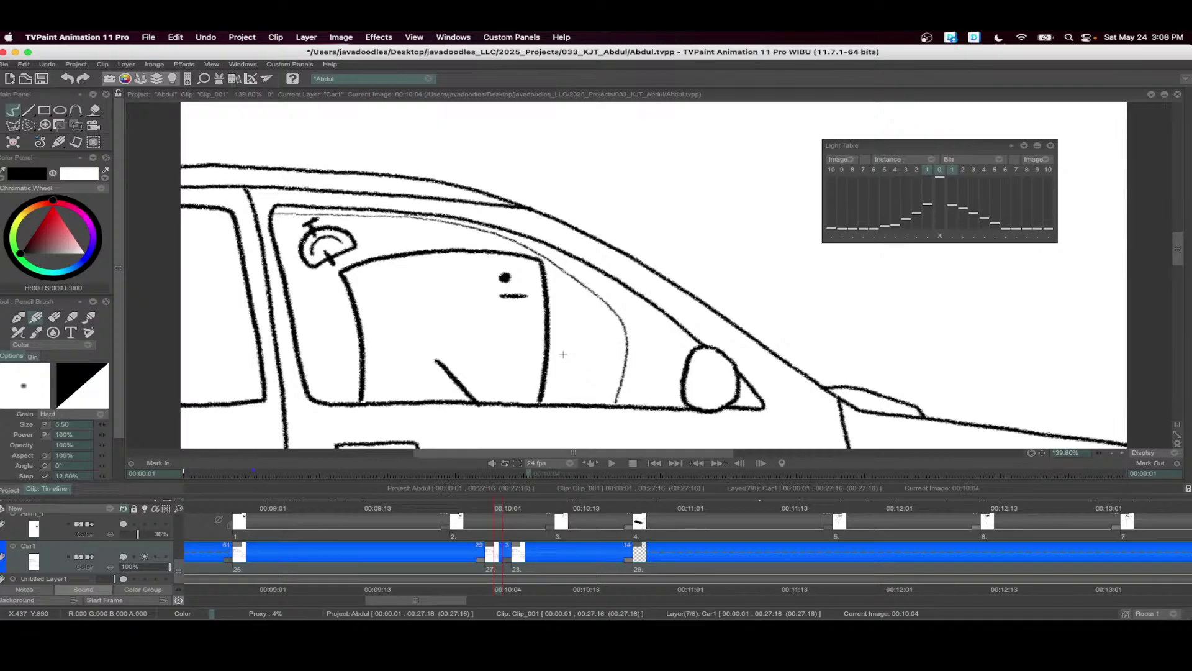
- Erase the driver's open eye in the image at 00:10:03 with brush size 9.00 and draw a closed-eye line
left_click_drag(99, 425, 113, 425)
left_click(488, 509)
left_click_drag(501, 277, 507, 276)
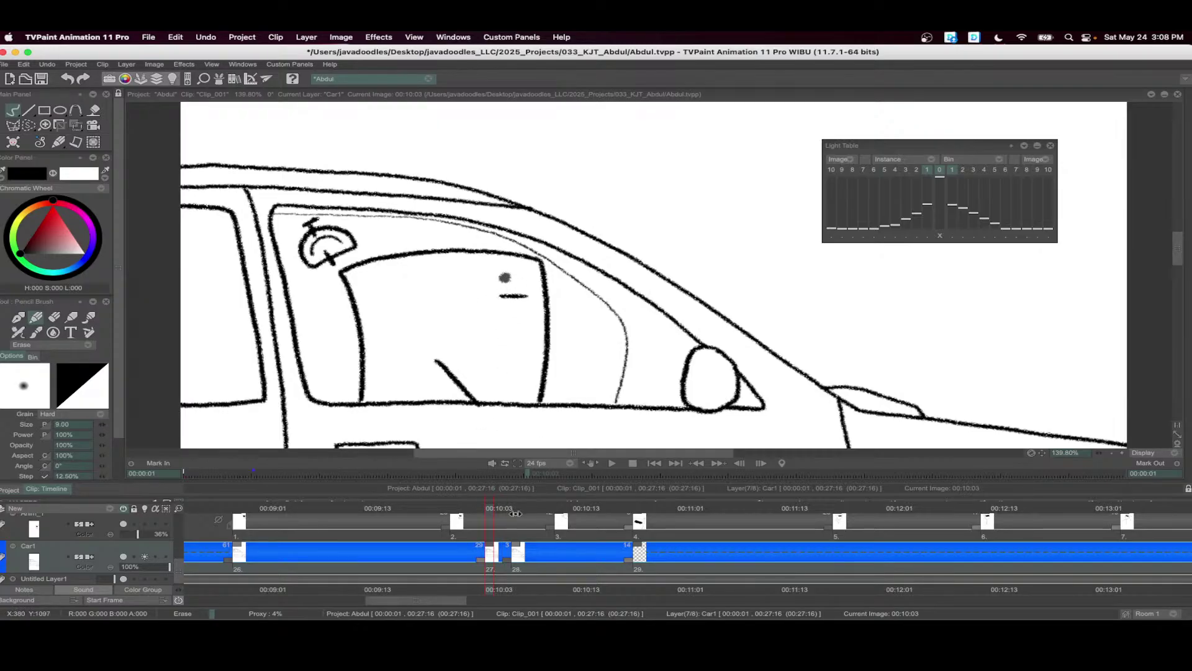
key("e")
scroll(505, 275, "up", 2)
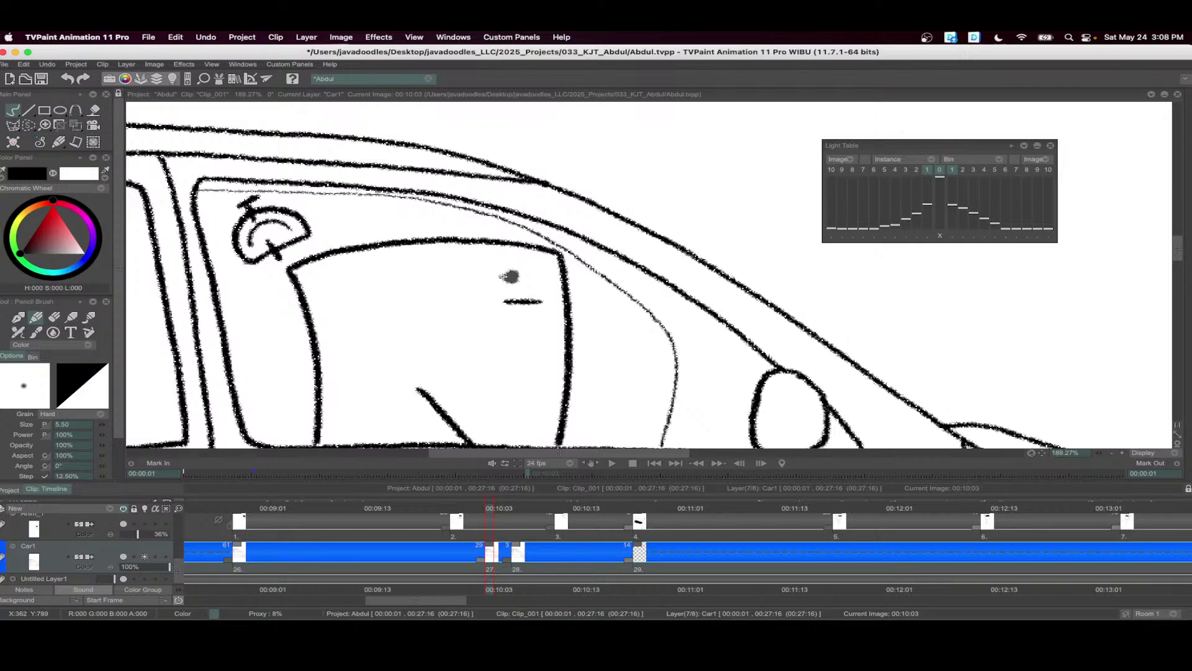
left_click(508, 276)
scroll(509, 276, "down", 10)
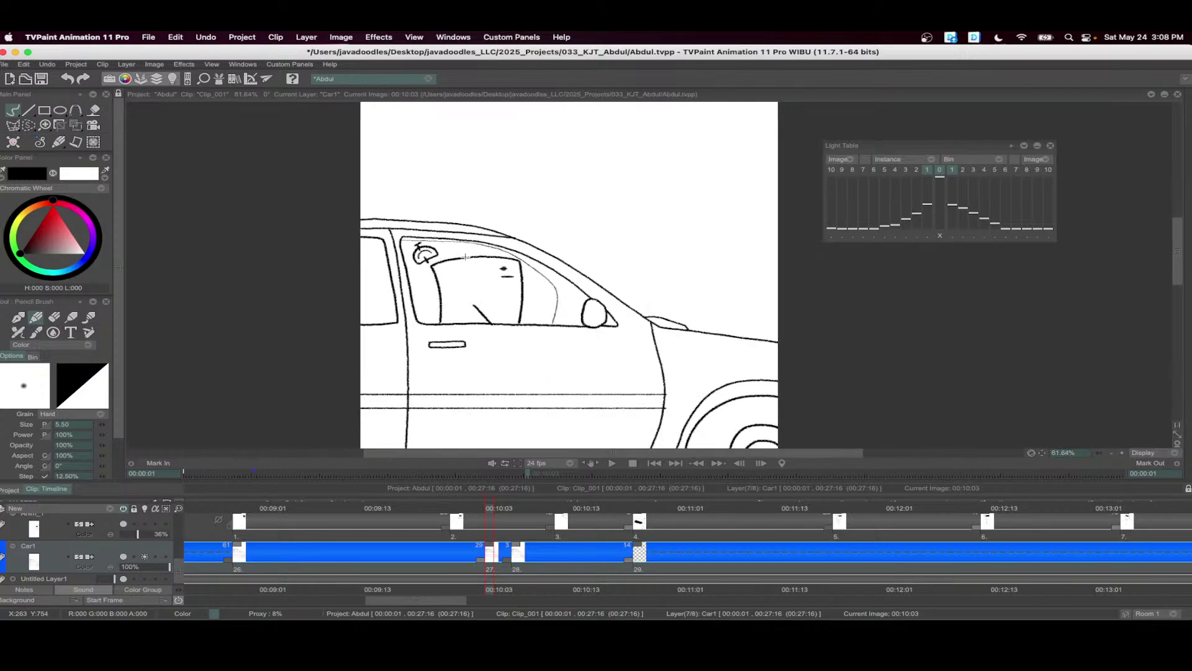
- Play back the car animation, stop it and turn off View Current Layer Only to bring back the other layers
left_click(613, 463)
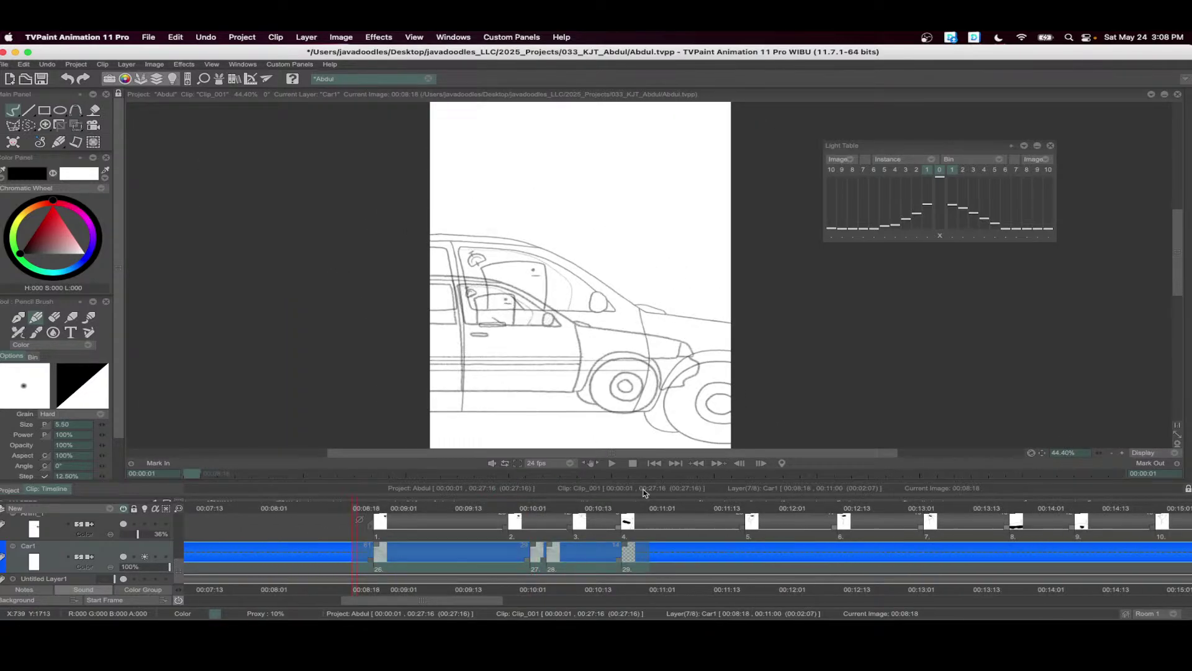
left_click(633, 466)
left_click(155, 507)
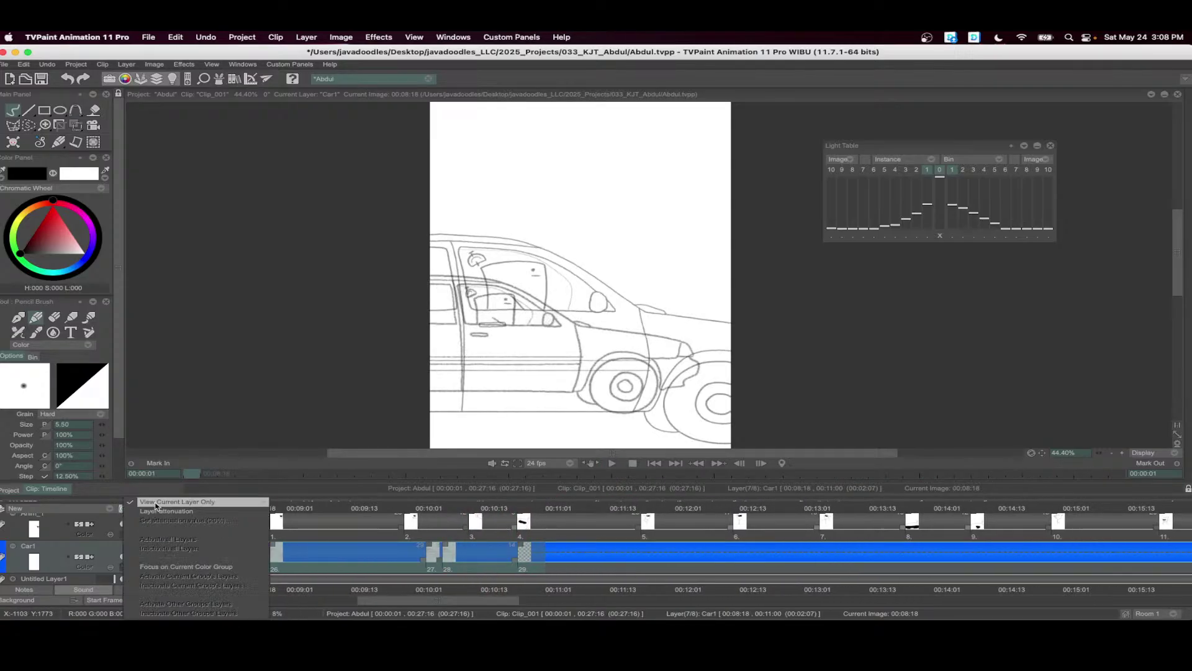
left_click(155, 503)
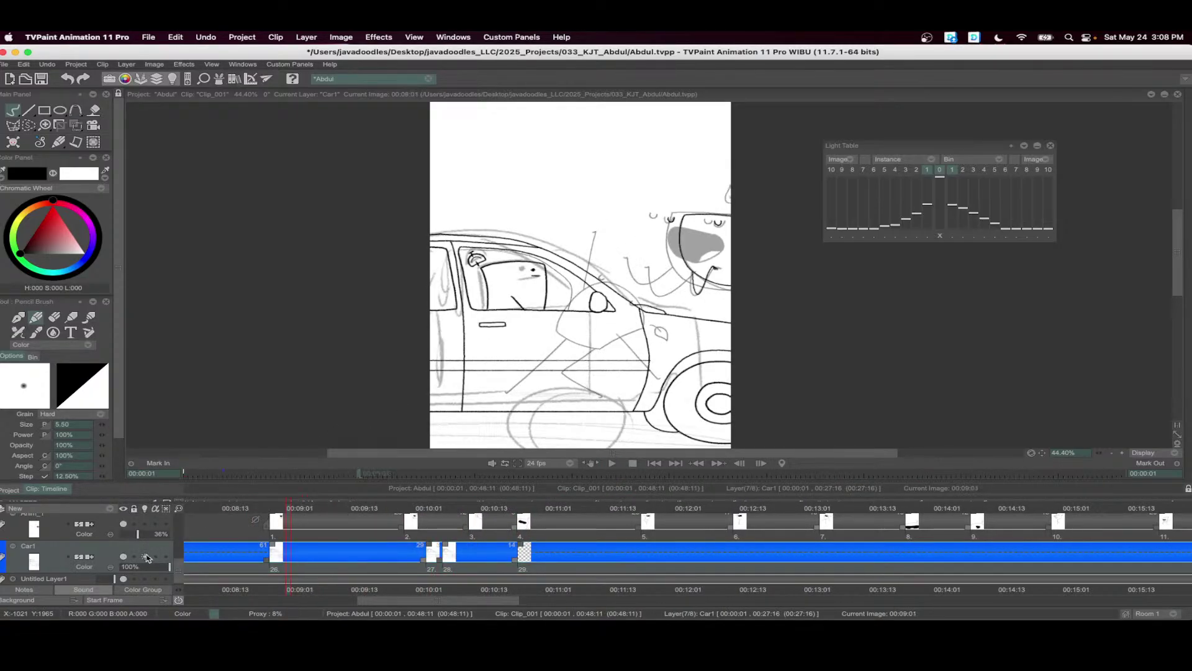
- Select the Abdul layer and move the playhead back to its image at 00:06:22
left_click_drag(520, 509, 636, 510)
mouse_move(581, 542)
left_mouse_down()
mouse_move(557, 587)
mouse_move(521, 549)
mouse_move(497, 562)
mouse_move(504, 553)
left_mouse_up()
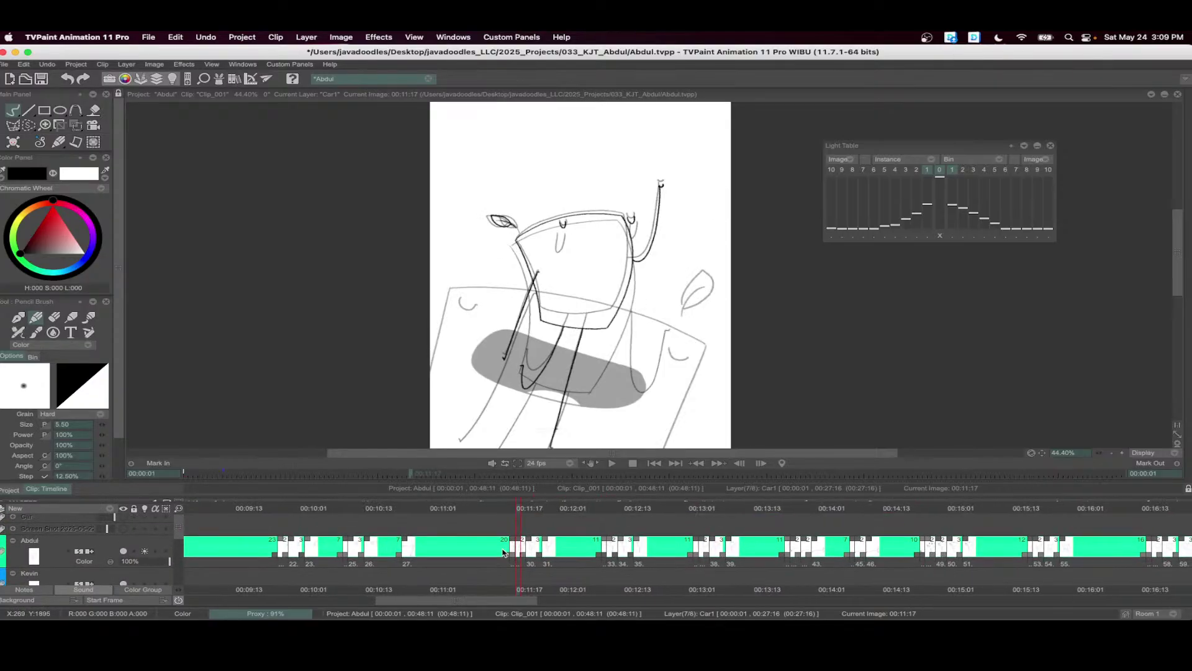
left_click(503, 552)
scroll(558, 546, "down", 3)
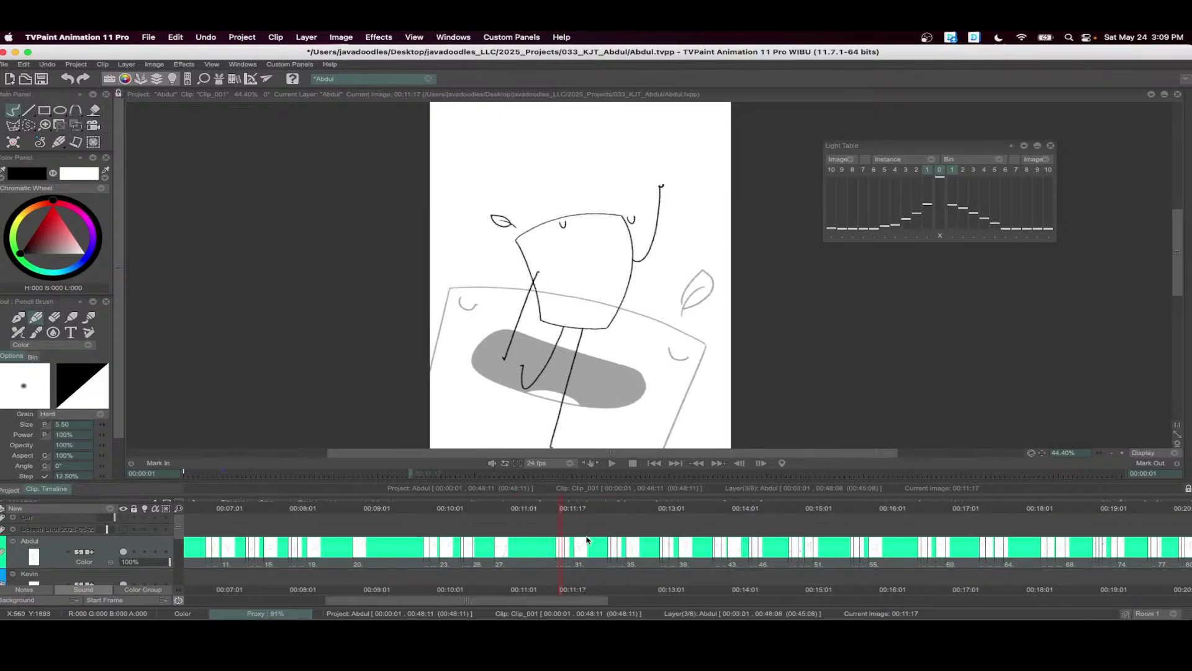
left_click_drag(587, 540, 266, 527)
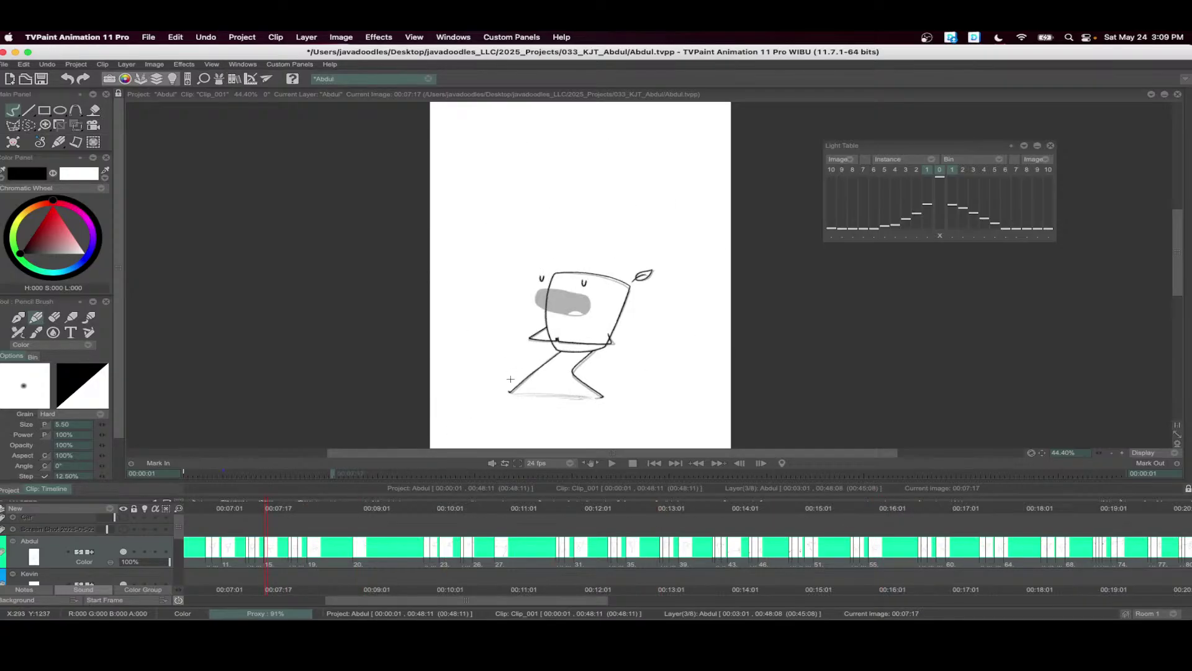
scroll(192, 537, "left", 3)
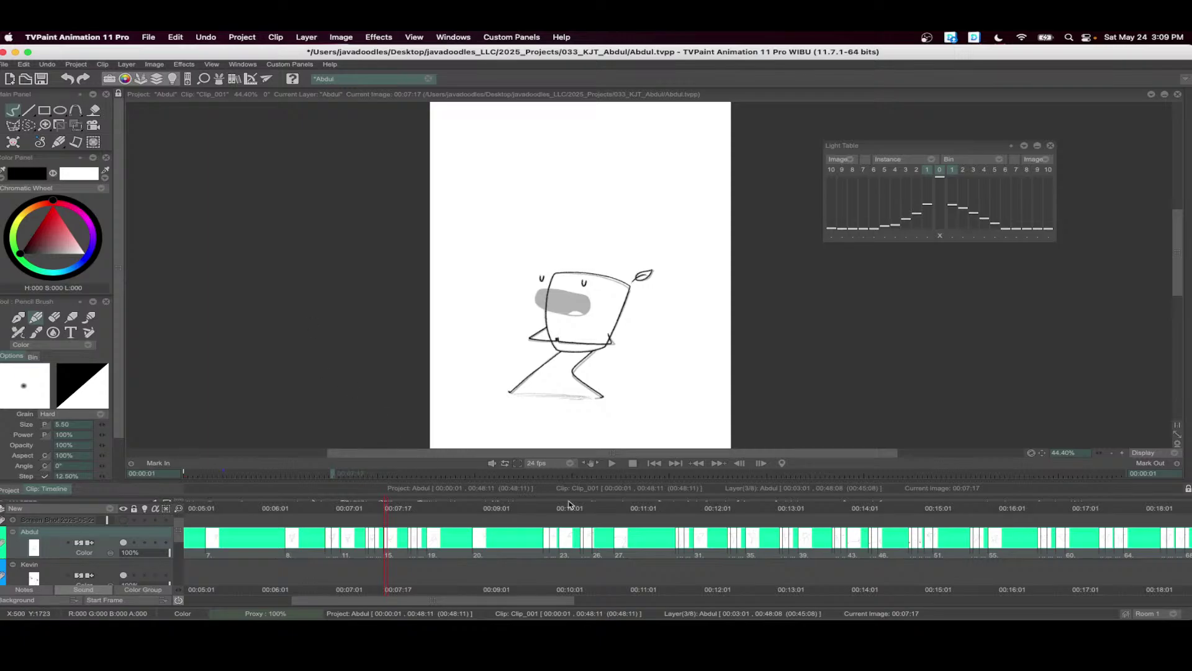
scroll(68, 538, "left", 3)
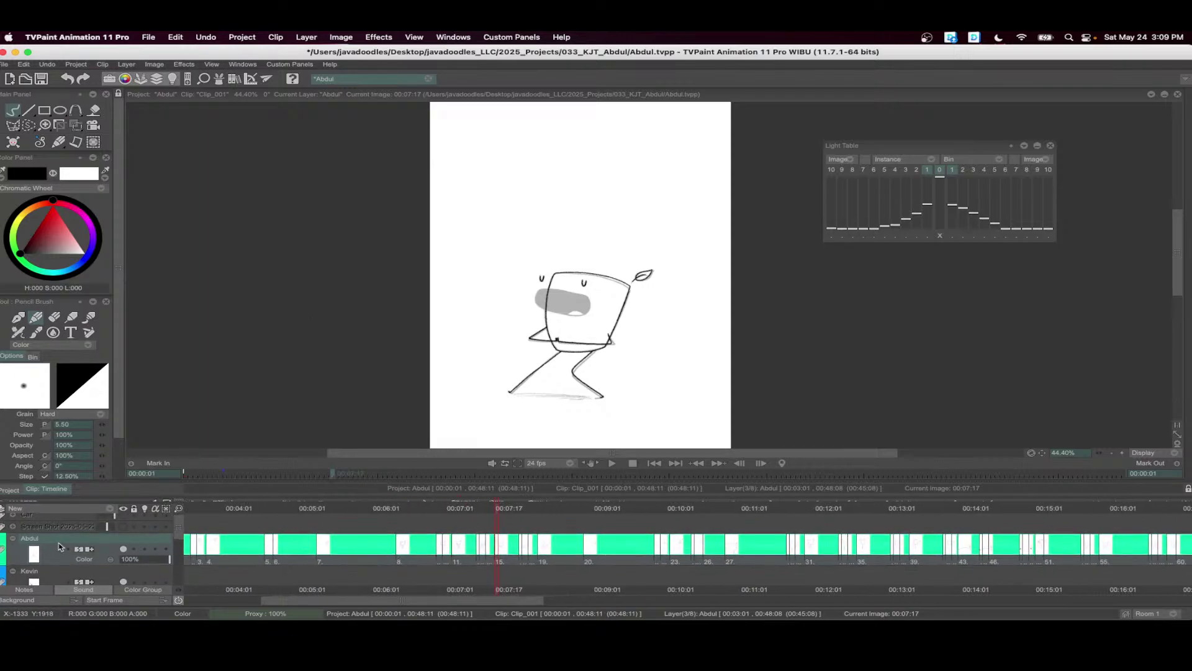
left_click_drag(430, 509, 395, 517)
scroll(455, 519, "up", 5)
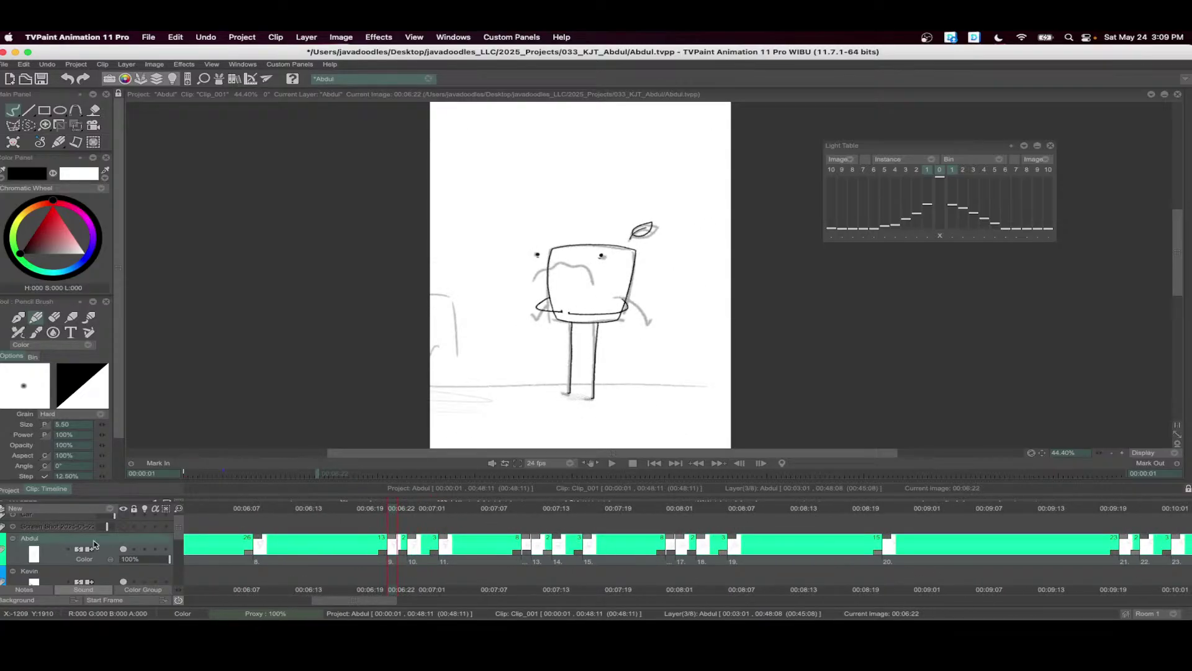
- Add a new animation layer above the Abdul layer at 00:06:22 and name it mouthh1
left_click(15, 508)
left_click(47, 542)
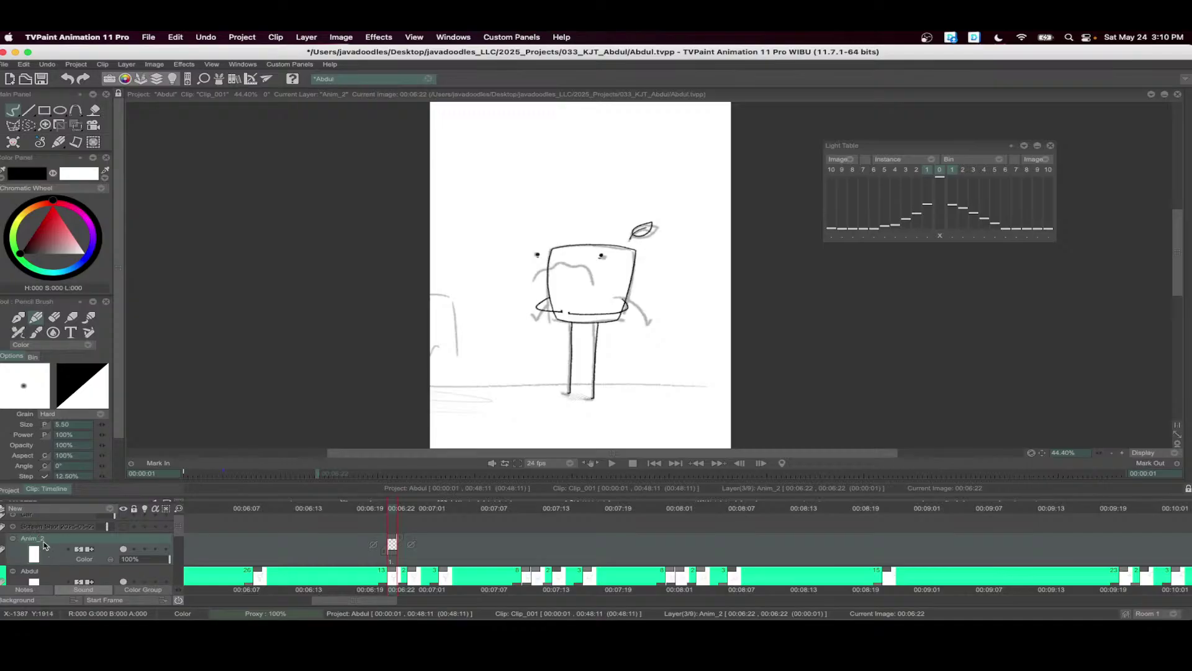
double_click(37, 539)
type("mouth1")
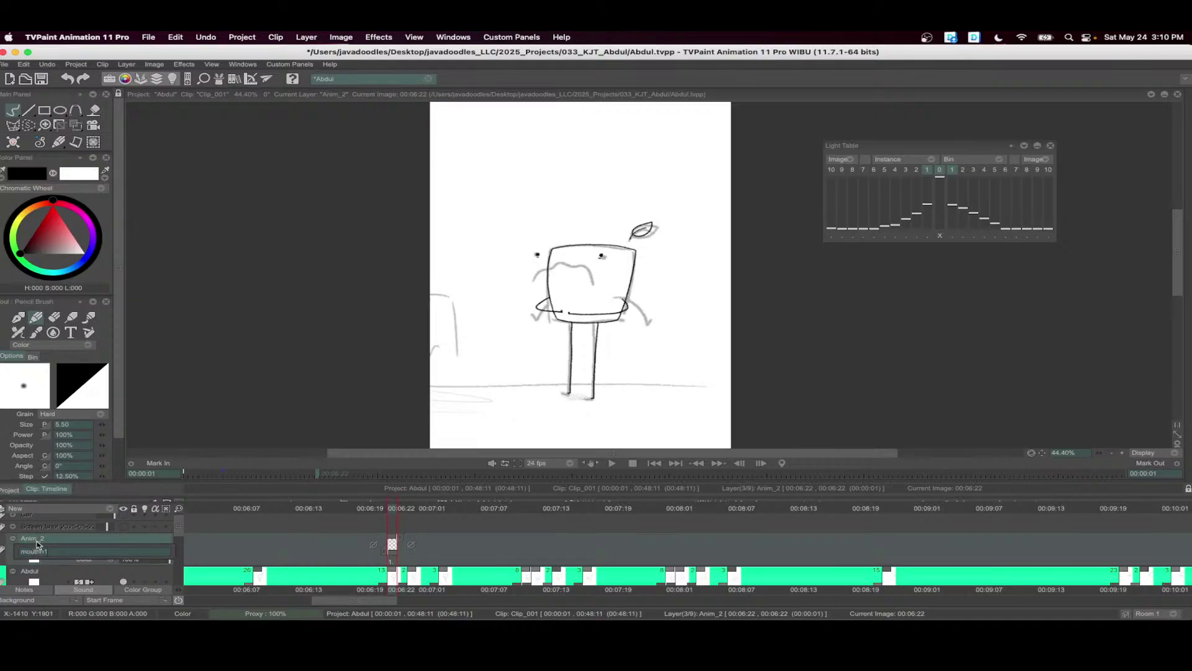
key("Return")
- Draw a closed wavy mouth line below the eyes at 00:06:22 and add a blank image at 00:07:00
scroll(627, 265, "up", 3)
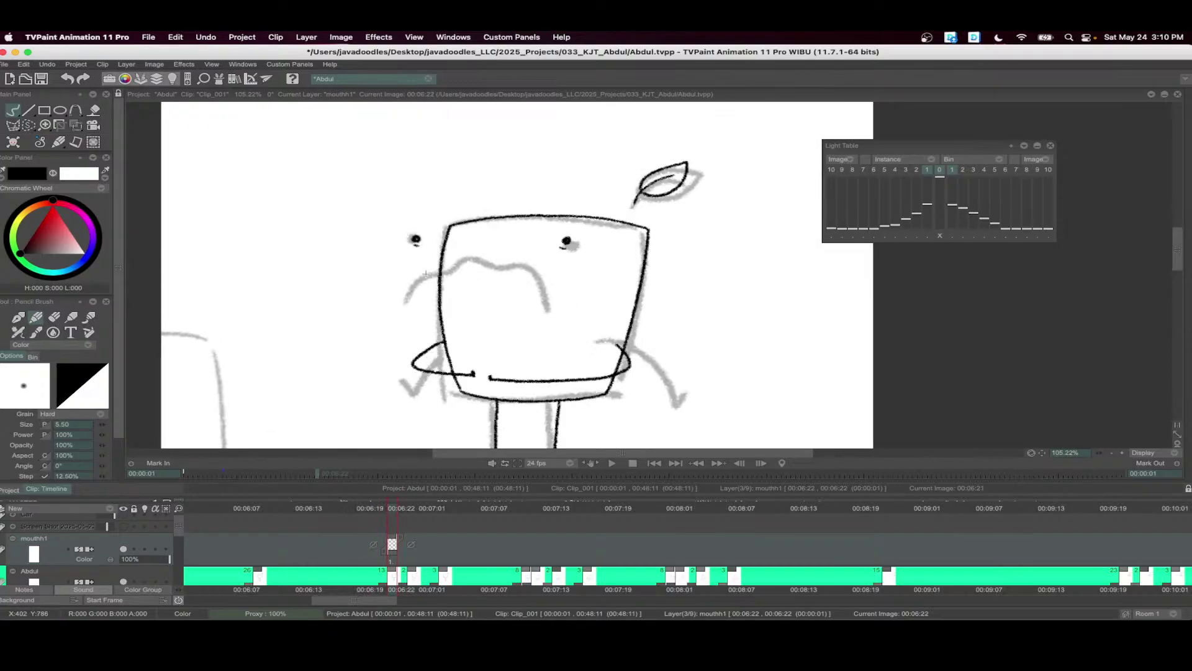
left_click_drag(403, 266, 559, 259)
left_click(413, 509)
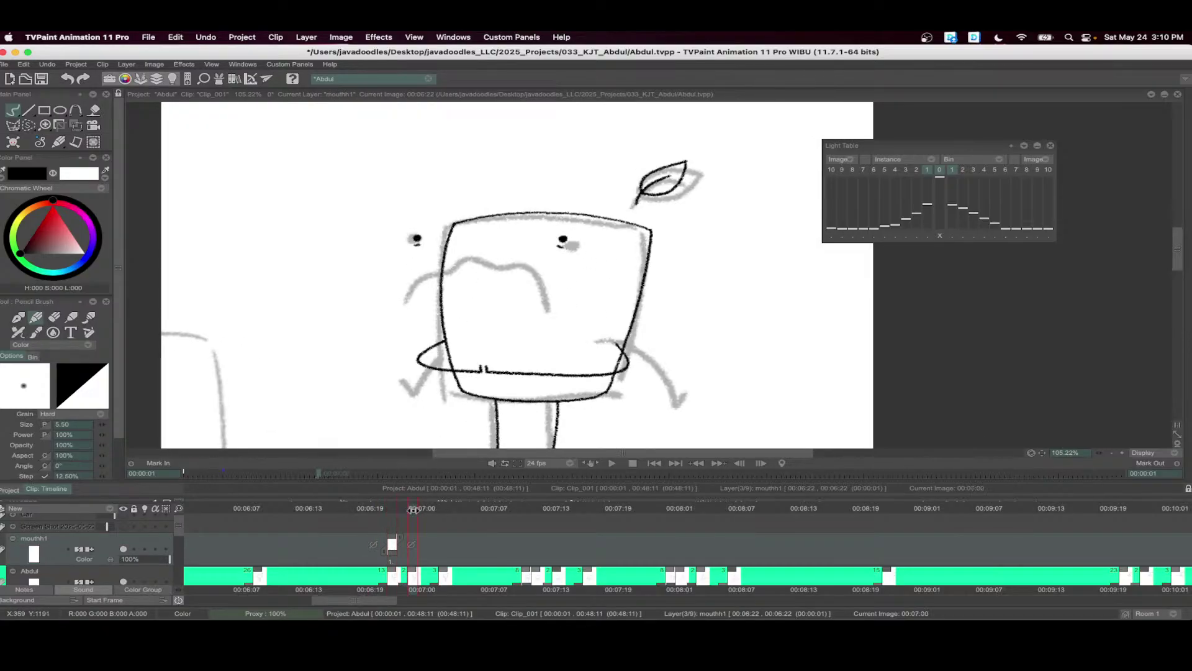
left_click(413, 526)
- Lower the opacity of the Anim_1 layer to 21% and of the rough layer above it to 14%
scroll(266, 570, "down", 5)
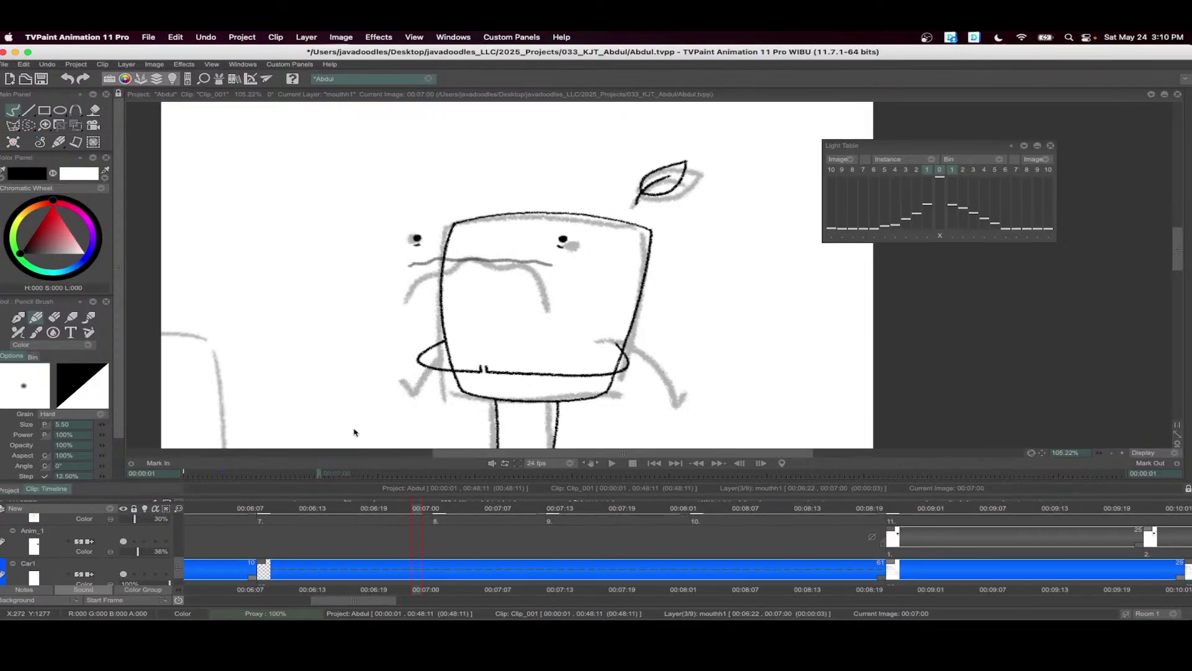
scroll(143, 559, "up", 1)
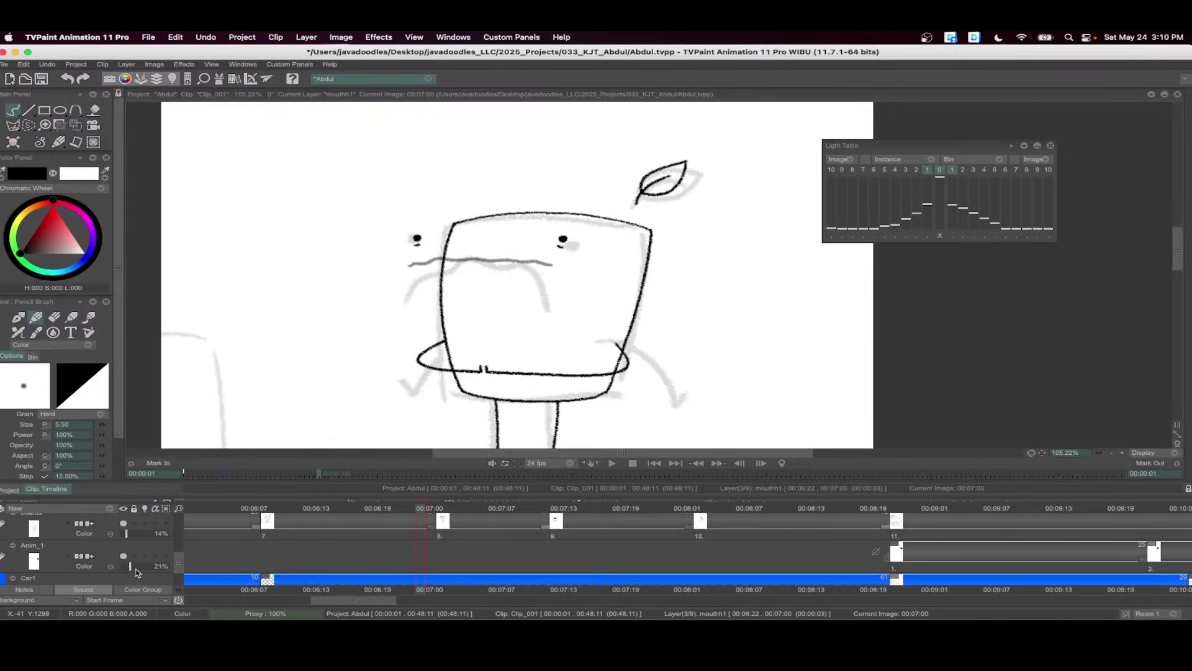
scroll(138, 572, "up", 3)
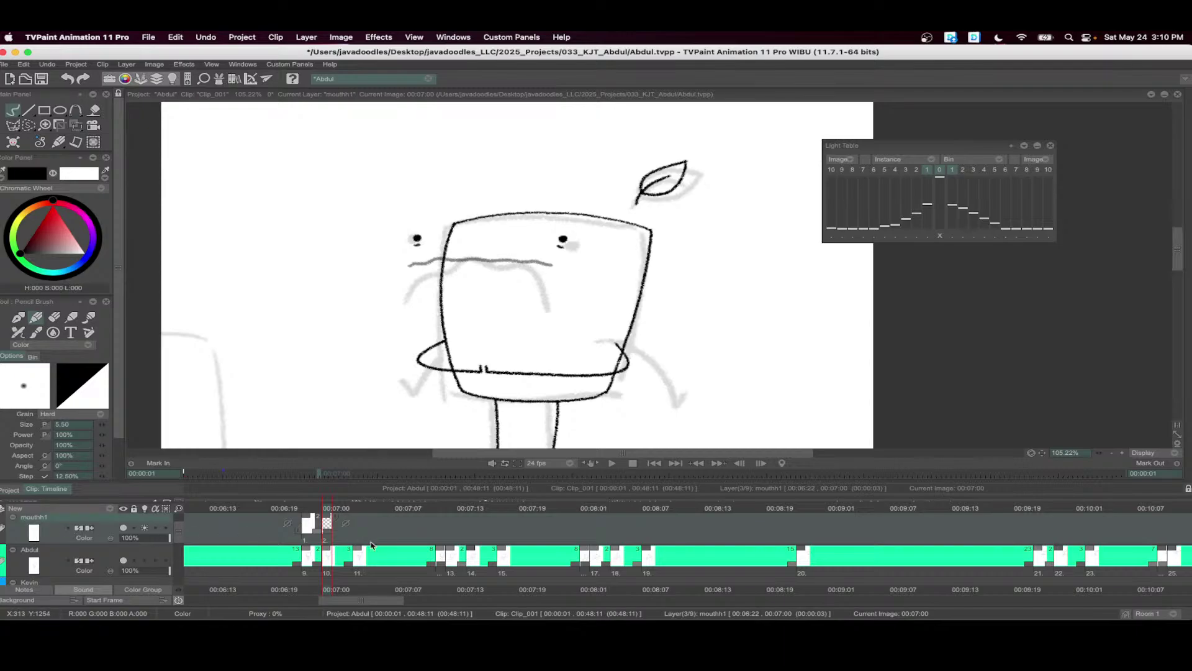
- Extend the mouthh1 layer with blank one-frame images to a length of 00:01:14 and turn on the second previous image in the Light Table
left_click_drag(339, 517, 704, 489)
left_click(550, 378)
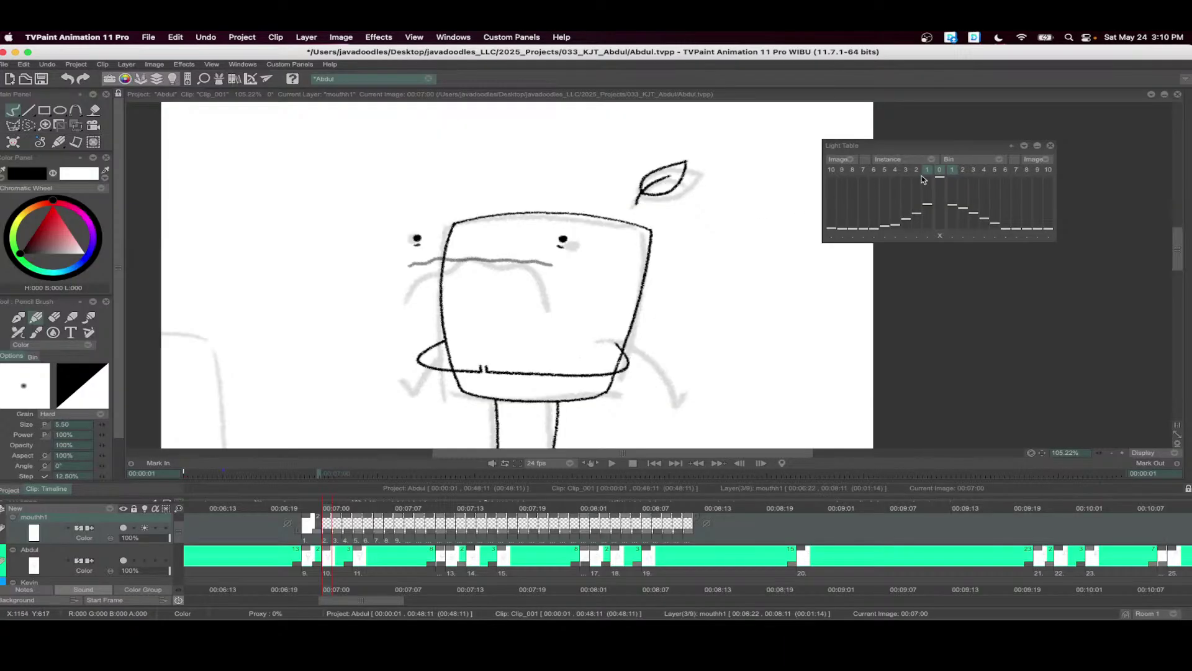
scroll(562, 239, "up", 2)
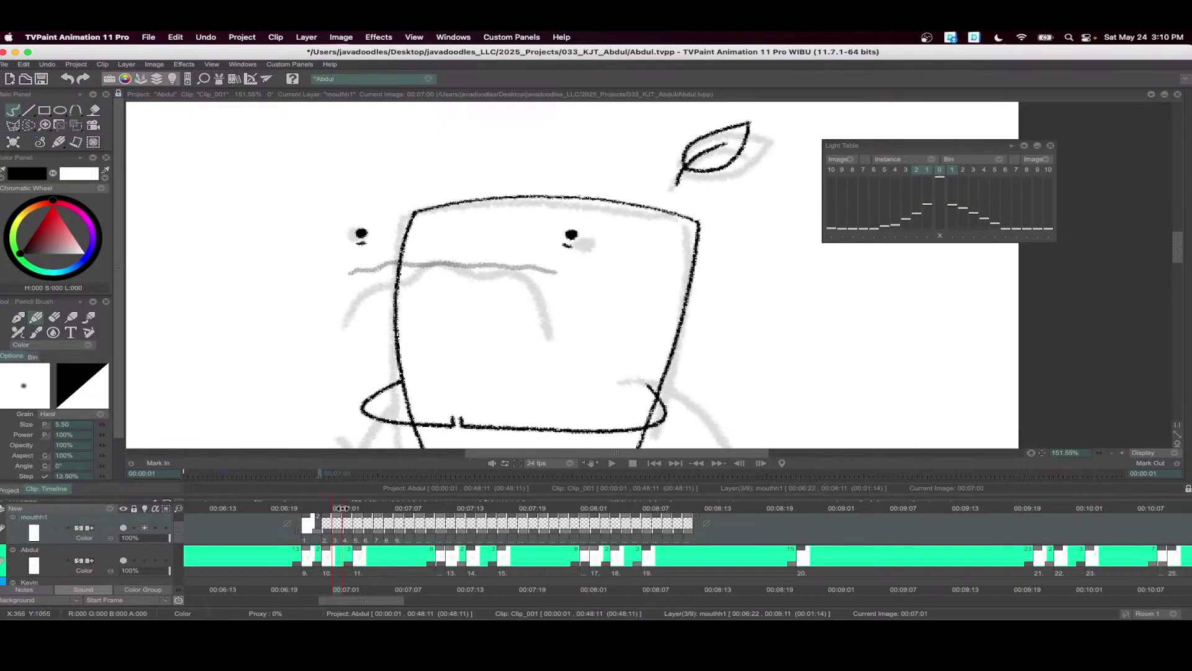
- Draw an open mouth at 00:07:00 with brush size 4.50, mark off the middle with curved lines and fill both ends black
mouse_move(537, 264)
left_mouse_down()
mouse_move(373, 264)
mouse_move(452, 295)
mouse_move(540, 295)
mouse_move(537, 266)
left_mouse_up()
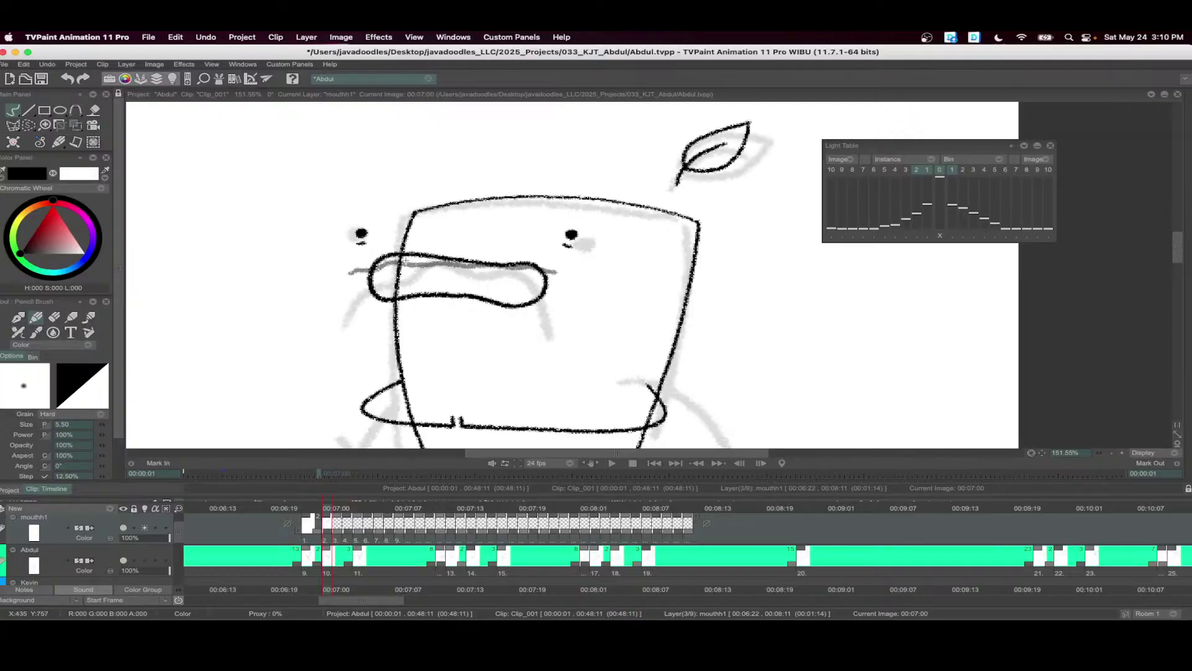
left_click(105, 426)
key("ctrl+z")
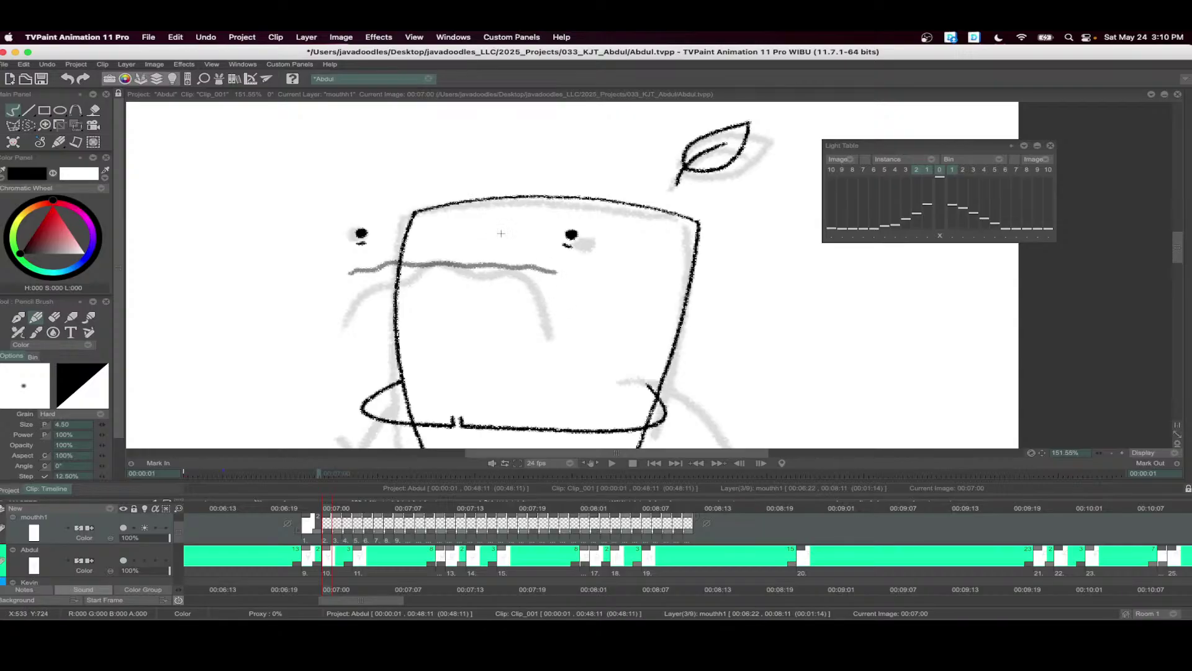
mouse_move(544, 259)
left_mouse_down()
mouse_move(372, 255)
mouse_move(422, 294)
mouse_move(536, 300)
mouse_move(563, 265)
mouse_move(522, 254)
left_mouse_up()
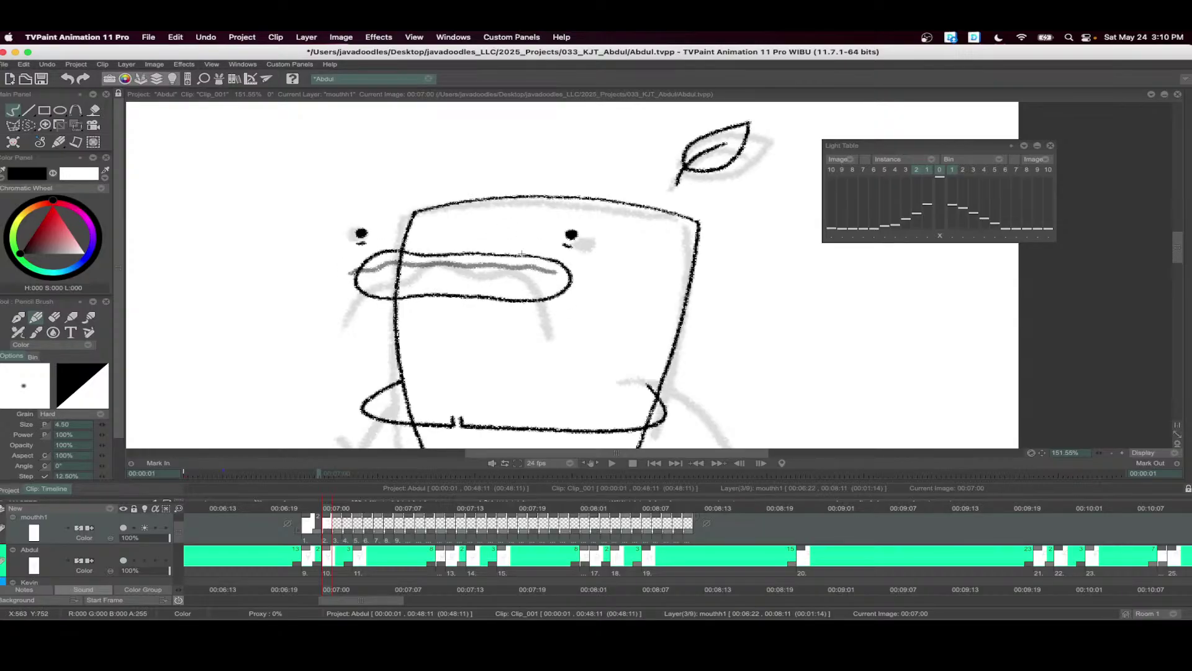
left_click_drag(403, 251, 413, 300)
left_click_drag(498, 252, 509, 298)
key("f")
left_click(538, 276)
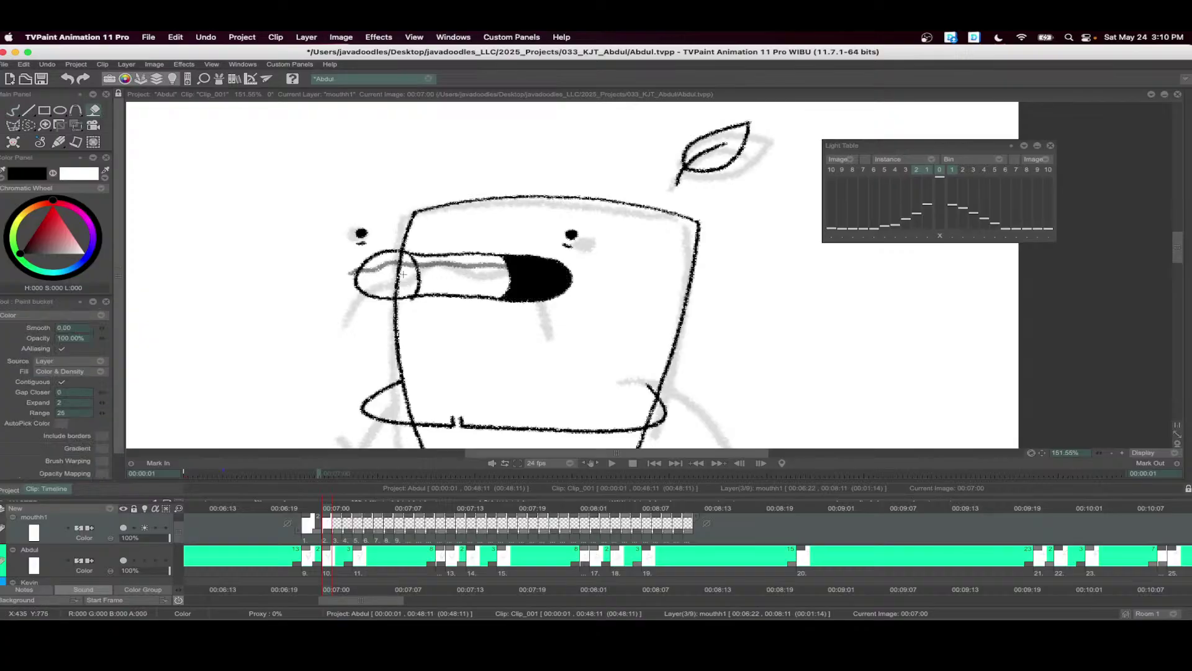
left_click(402, 274)
- Hold the 00:07:00 mouth for two frames and draw a thin flat mouth filled black at 00:07:02
left_click(339, 508)
left_click_drag(331, 531, 341, 532)
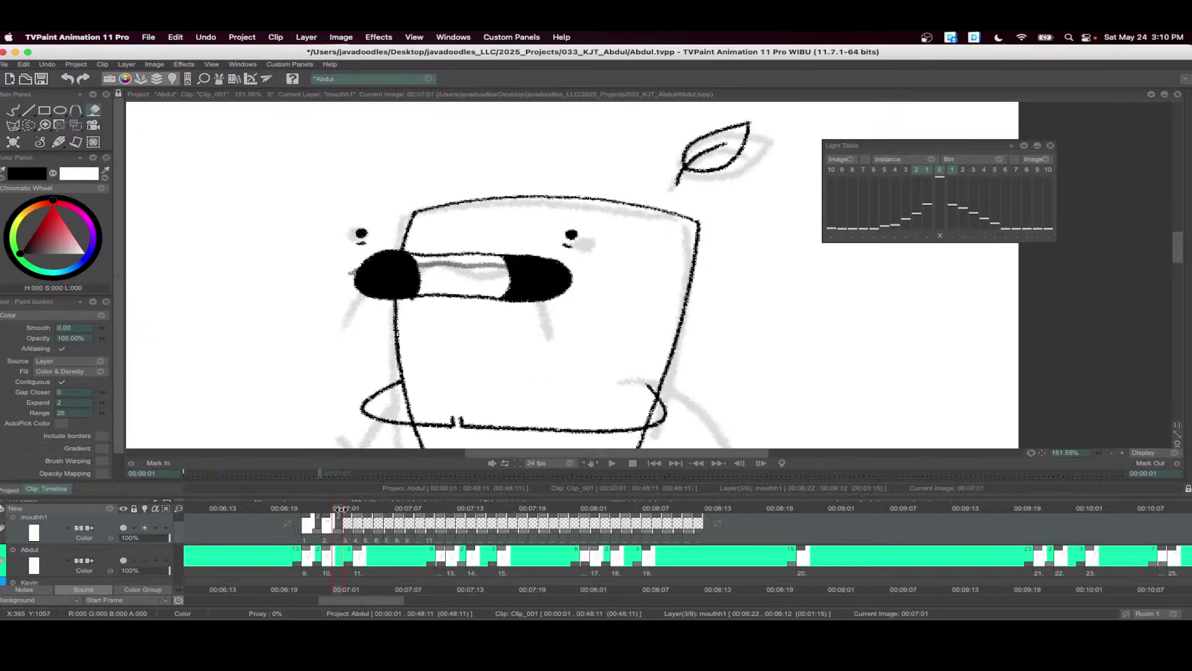
left_click(348, 509)
key("b")
mouse_move(583, 271)
left_mouse_down()
mouse_move(347, 266)
mouse_move(587, 273)
left_mouse_up()
key("f")
left_click(403, 271)
left_click(534, 273)
key("b")
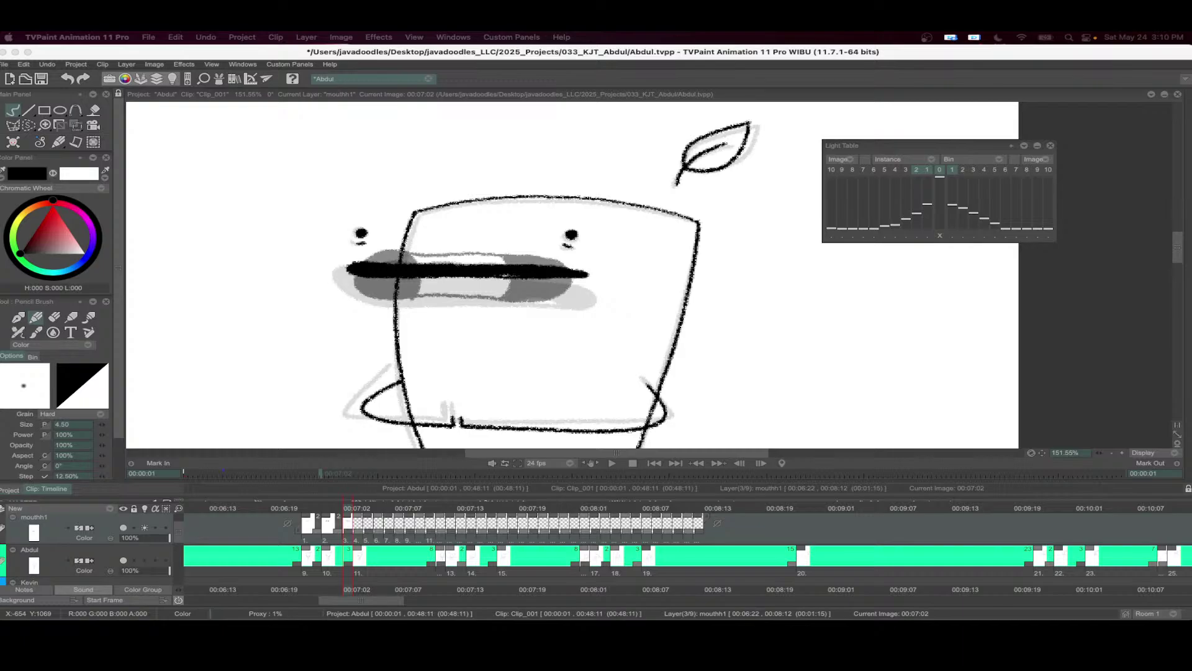
- Draw another thin flat mouth at 00:07:03, following the previous one, and fill it black
left_click(351, 510)
left_click(359, 511)
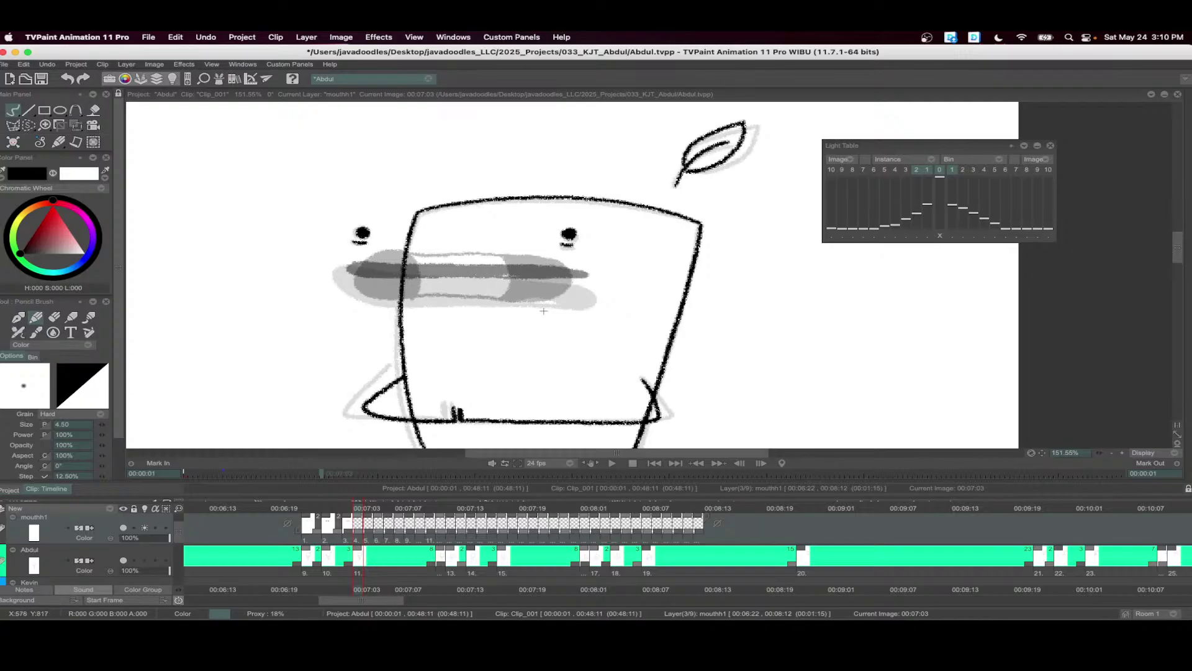
mouse_move(581, 271)
left_mouse_down()
mouse_move(349, 273)
mouse_move(589, 272)
left_mouse_up()
left_click_drag(510, 274, 539, 275)
key("f")
left_click(491, 269)
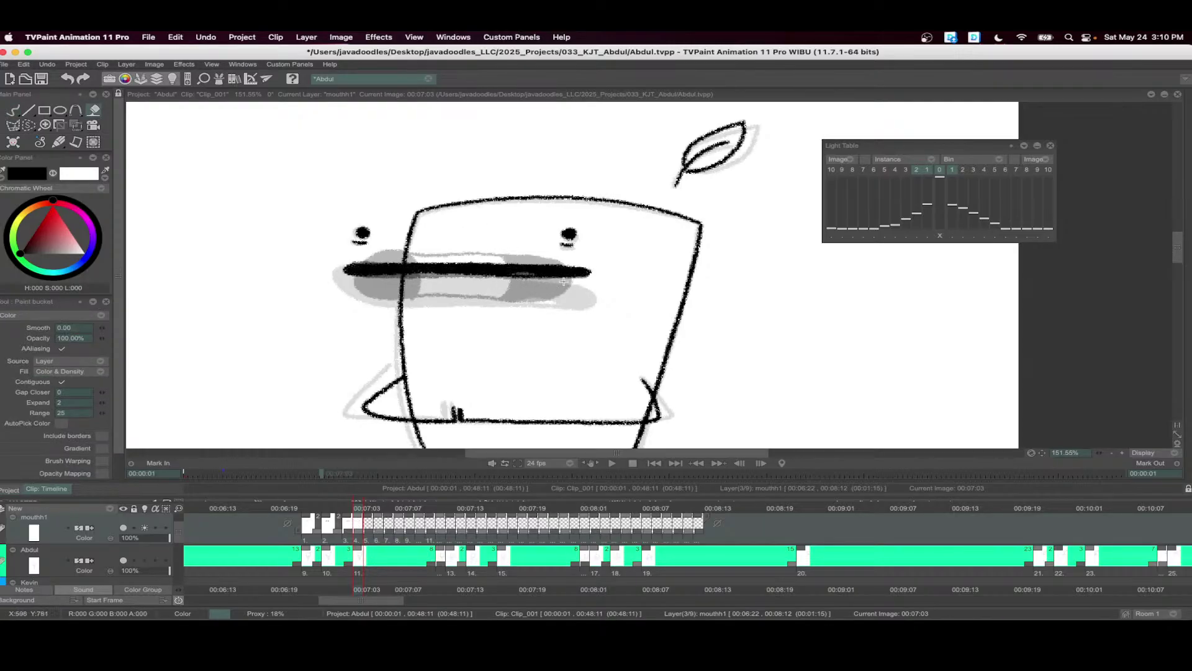
key("b")
- Extend the mouth image at 00:07:03 to a six-frame hold ending before 00:07:09
key("Right")
key("Right")
key("Right")
key("Right")
key("Right")
key("Right")
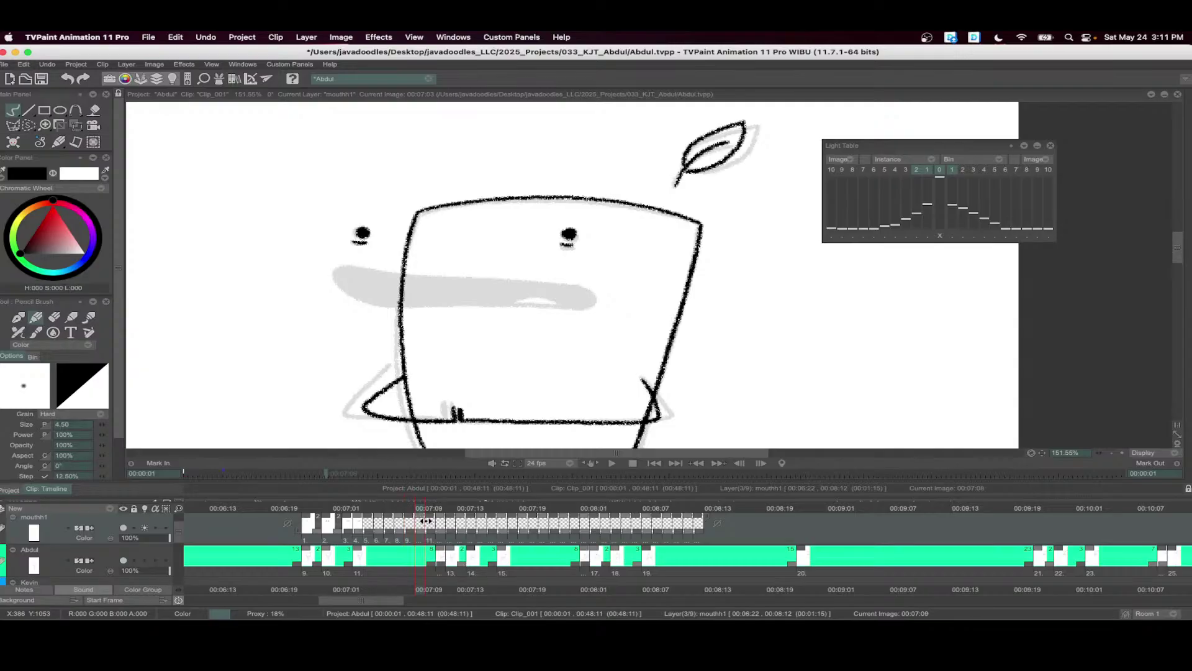
left_click_drag(360, 533, 416, 536)
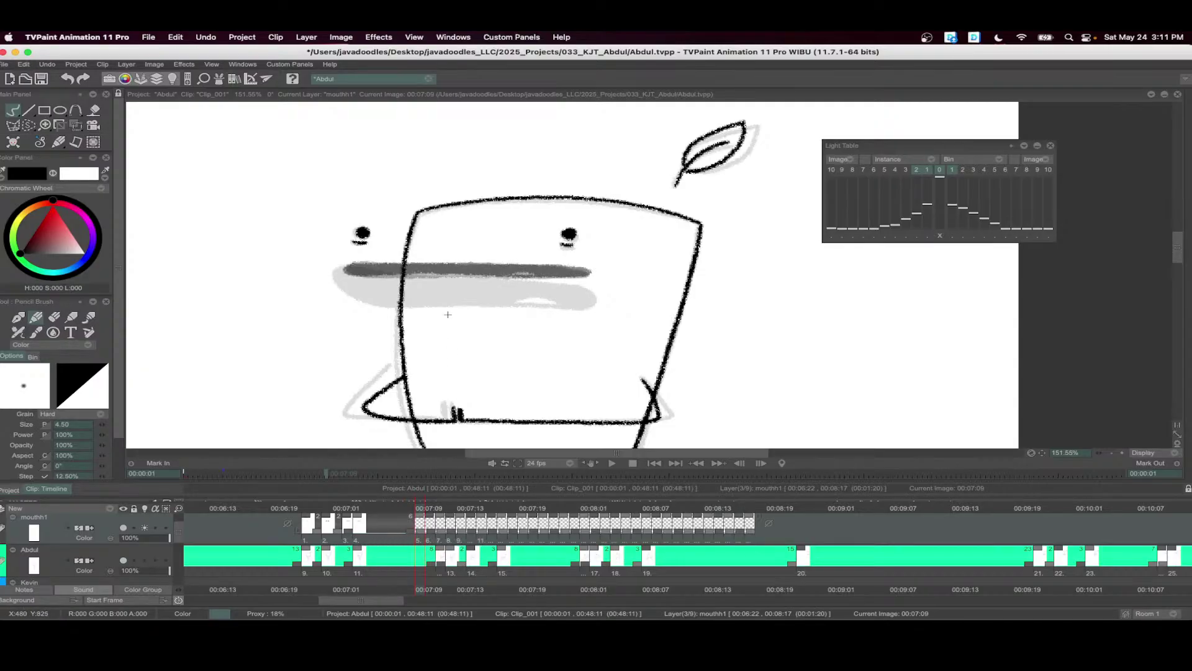
- Draw a slightly narrower flat mouth with tooth dividing lines at 00:07:09
mouse_move(566, 268)
left_mouse_down()
mouse_move(410, 263)
mouse_move(478, 280)
mouse_move(570, 268)
left_mouse_up()
left_click_drag(384, 264, 386, 274)
mouse_move(431, 266)
left_mouse_down()
mouse_move(539, 281)
mouse_move(511, 271)
mouse_move(550, 277)
left_mouse_up()
key("super+z")
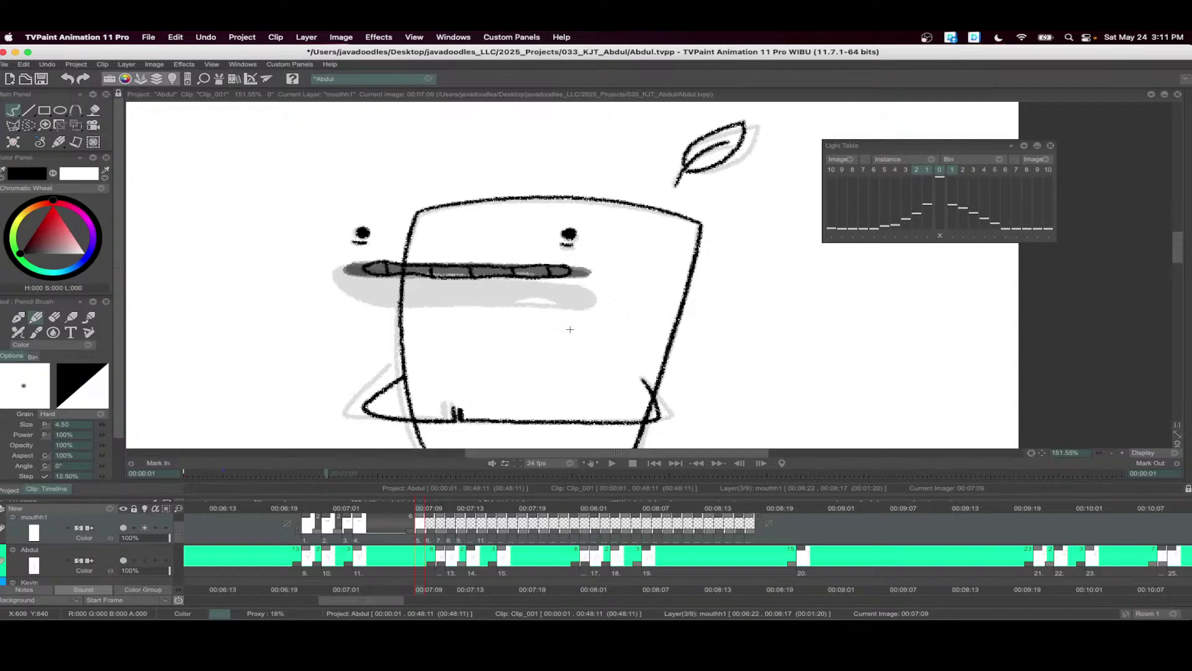
- Hold the toothed mouth for two frames and draw narrow black-filled mouths matching the crouching head at 00:07:11 and 00:07:12
left_click_drag(423, 533, 433, 531)
left_click(443, 510)
mouse_move(515, 293)
left_mouse_down()
mouse_move(480, 291)
mouse_move(477, 307)
mouse_move(518, 295)
mouse_move(429, 296)
mouse_move(497, 299)
mouse_move(422, 342)
mouse_move(486, 334)
left_mouse_up()
key("Right")
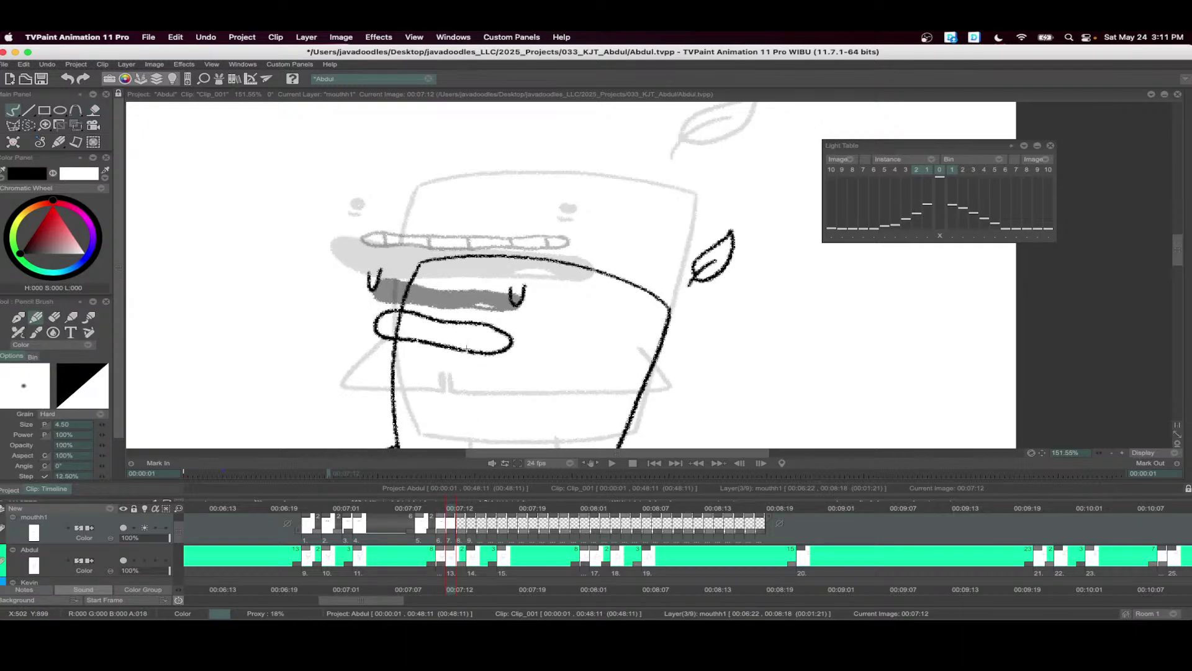
key("f")
left_click(460, 339)
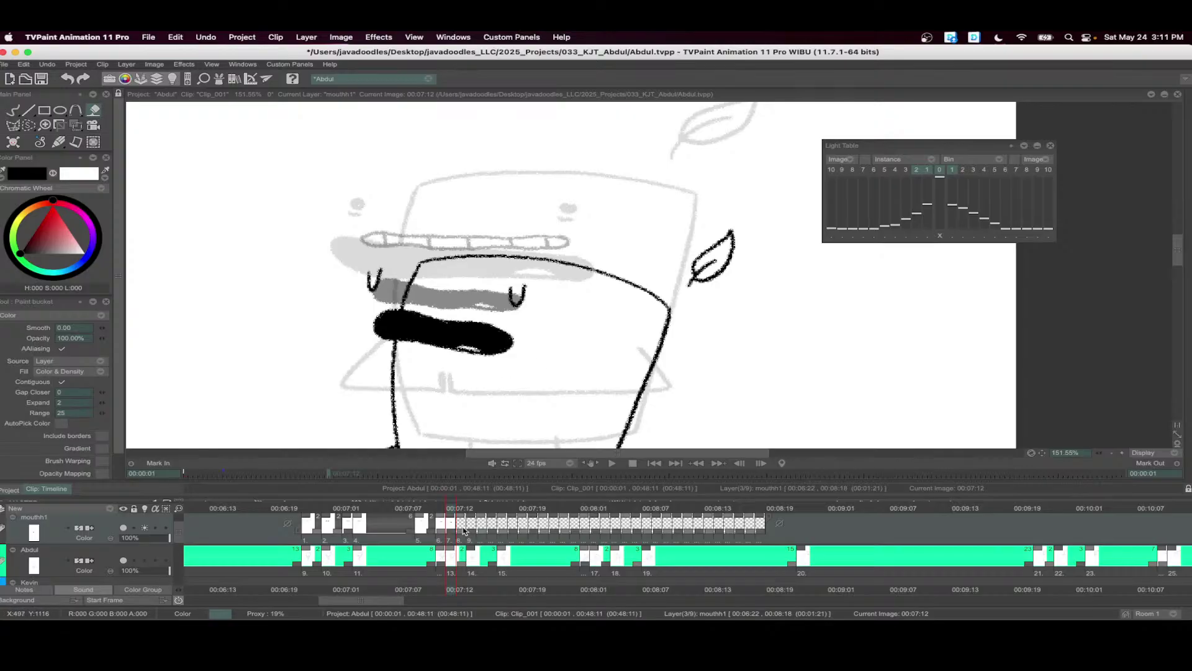
- Hold the 00:07:12 mouth for two frames and draw a wide-open black mouth with a small gap along its lower edge at 00:07:14
left_click_drag(453, 531, 463, 531)
key("Right")
key("Right")
mouse_move(513, 356)
left_mouse_down()
mouse_move(528, 294)
mouse_move(444, 258)
mouse_move(478, 339)
mouse_move(528, 276)
mouse_move(516, 267)
left_mouse_up()
key("b")
left_click_drag(469, 338, 487, 328)
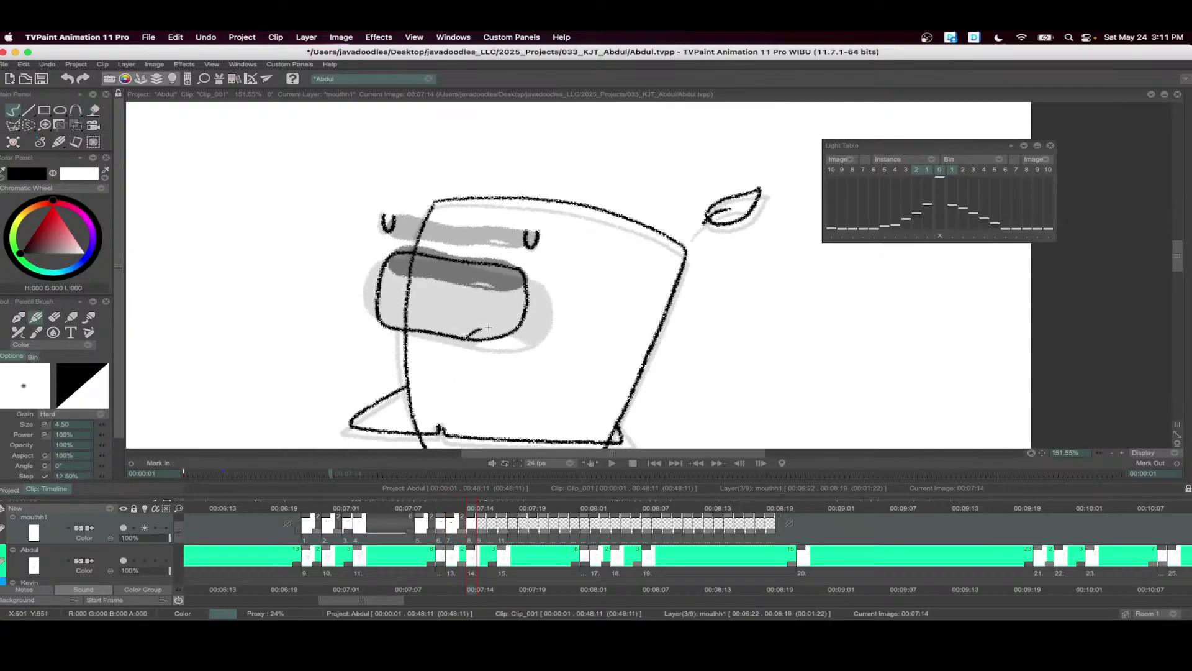
key("f")
left_click(506, 314)
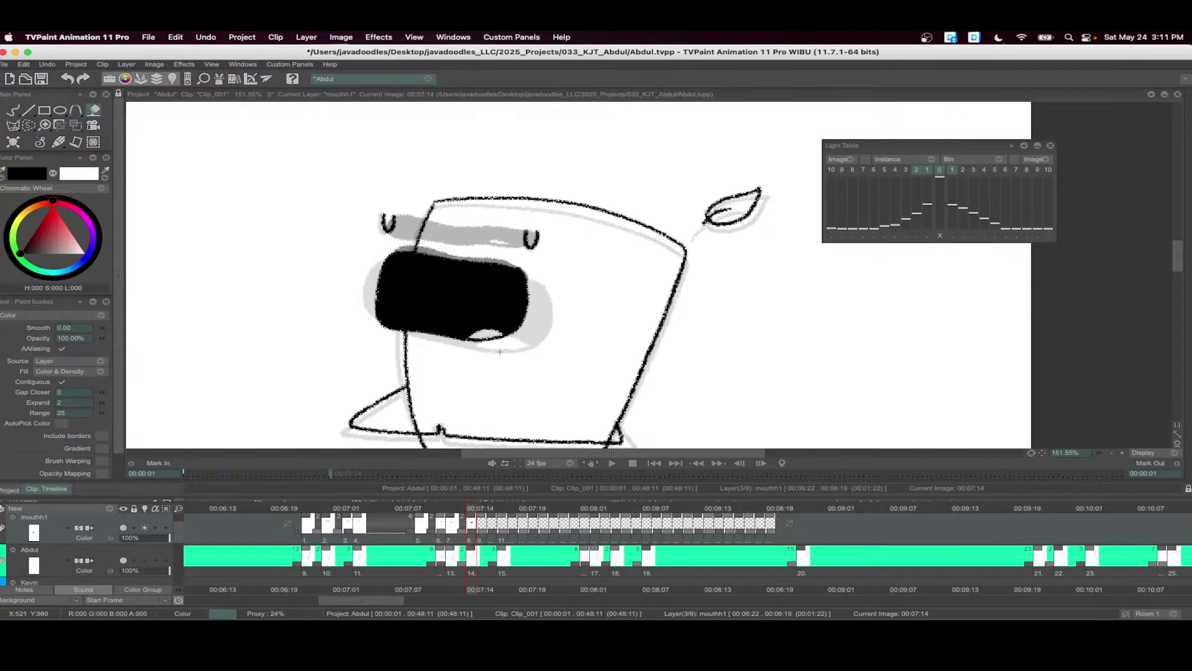
- Hold the 00:07:14 mouth for three frames and draw a matching wide-open mouth filled black at 00:07:17
left_click_drag(475, 531, 497, 531)
key("Right")
key("Right")
key("Right")
key("b")
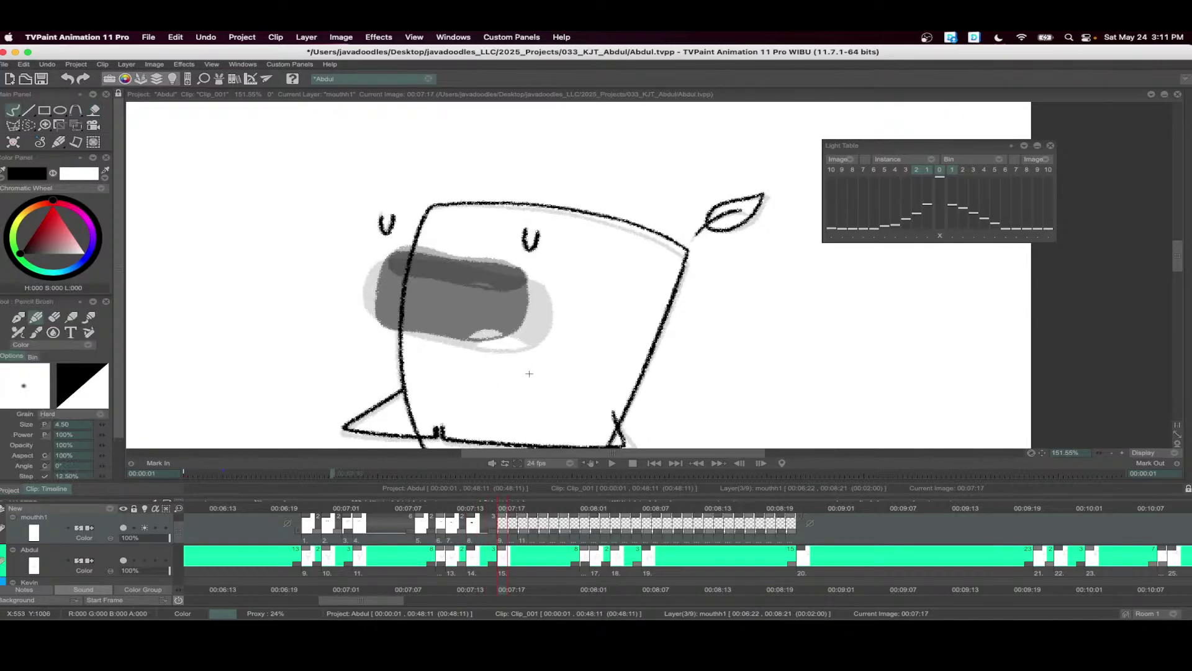
mouse_move(506, 268)
left_mouse_down()
mouse_move(408, 257)
mouse_move(376, 291)
mouse_move(399, 334)
mouse_move(465, 341)
mouse_move(512, 335)
mouse_move(519, 274)
left_mouse_up()
key("f")
left_click(494, 319)
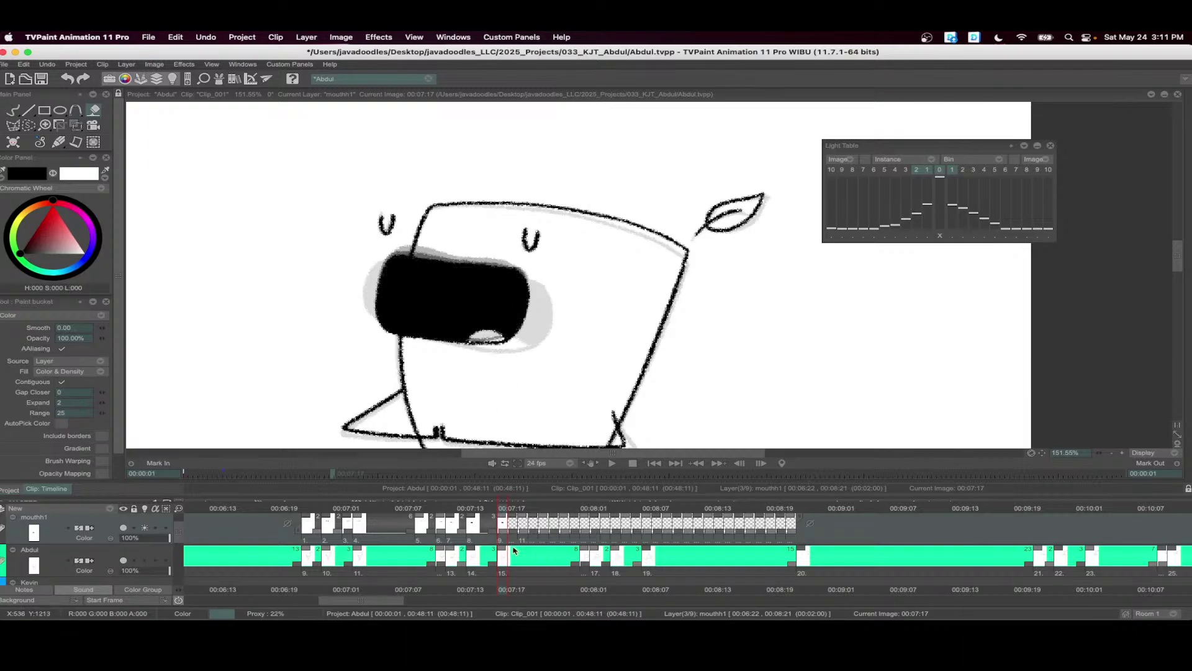
- Hold the 00:07:17 mouth for three frames and draw a flatter mouth with two dividing lines and black-filled ends at 00:07:20
left_click_drag(506, 532, 552, 534)
key("Right")
key("Right")
key("Right")
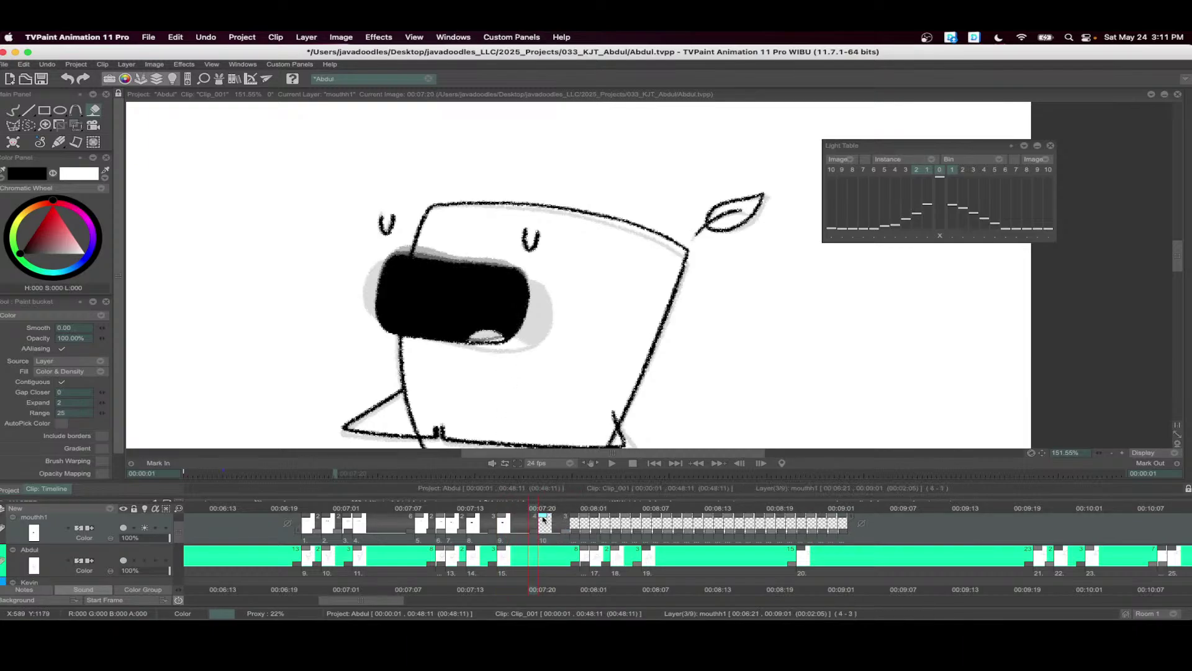
key("b")
mouse_move(523, 286)
left_mouse_down()
mouse_move(390, 292)
mouse_move(497, 302)
mouse_move(526, 290)
left_mouse_up()
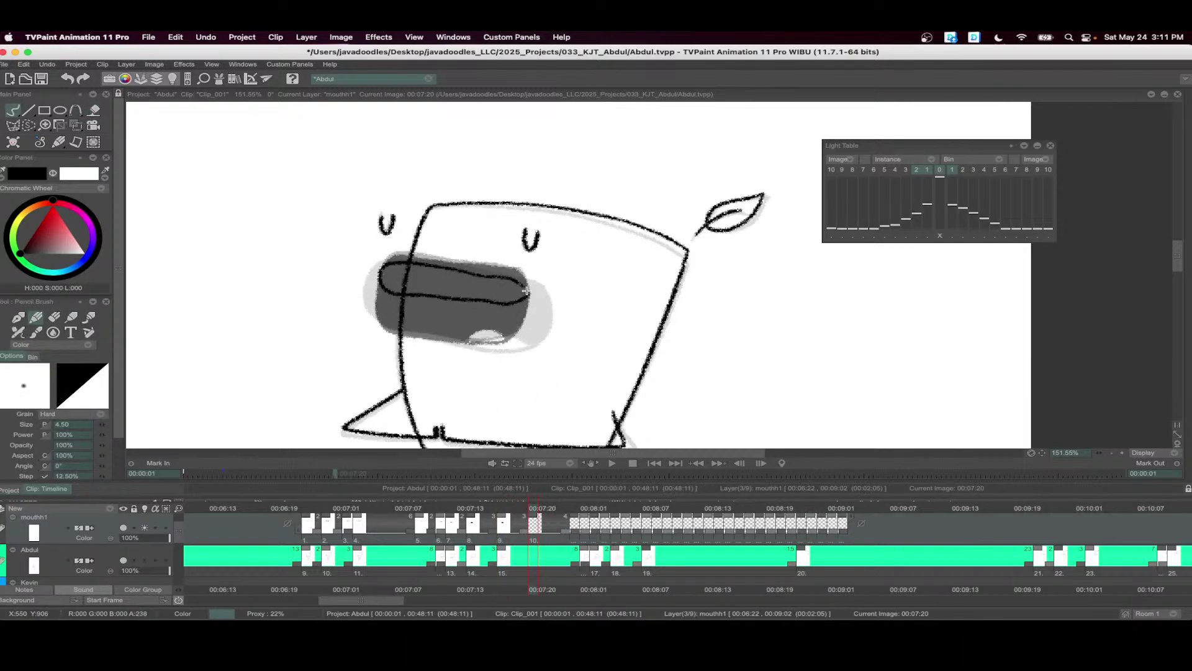
key("super+z")
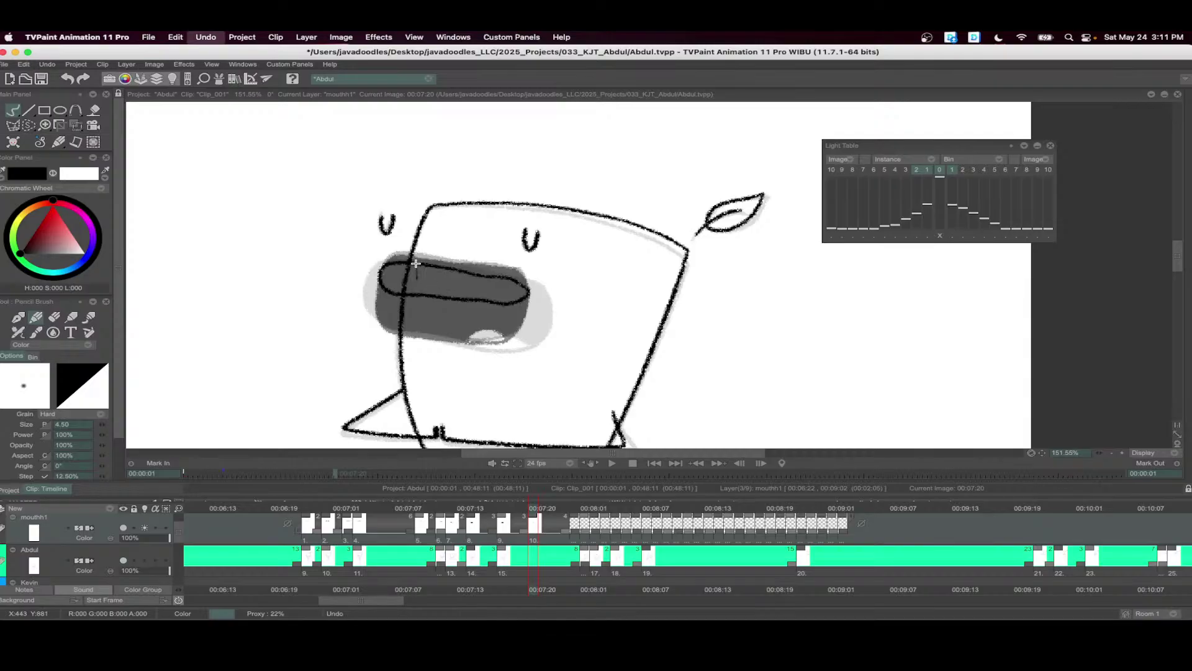
left_click_drag(420, 266, 418, 293)
left_click_drag(484, 276, 484, 299)
key("f")
left_click(496, 291)
left_click(409, 285)
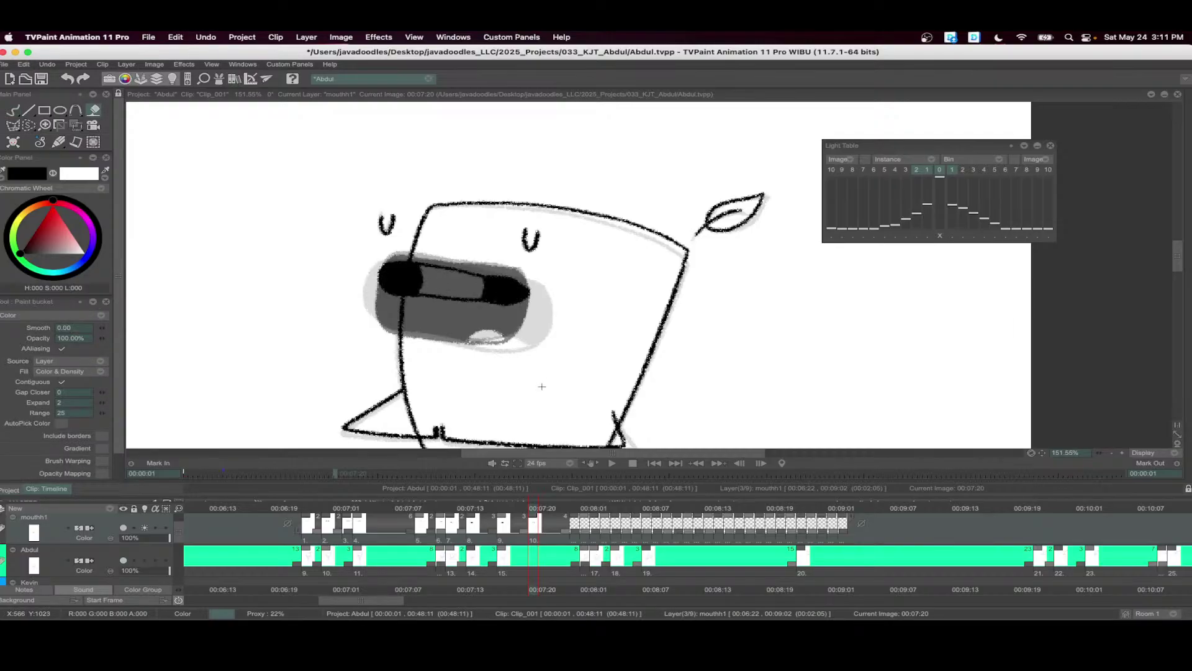
- Hold the 00:07:20 mouth for two frames and draw a closed line mouth at 00:07:22
left_click(557, 511)
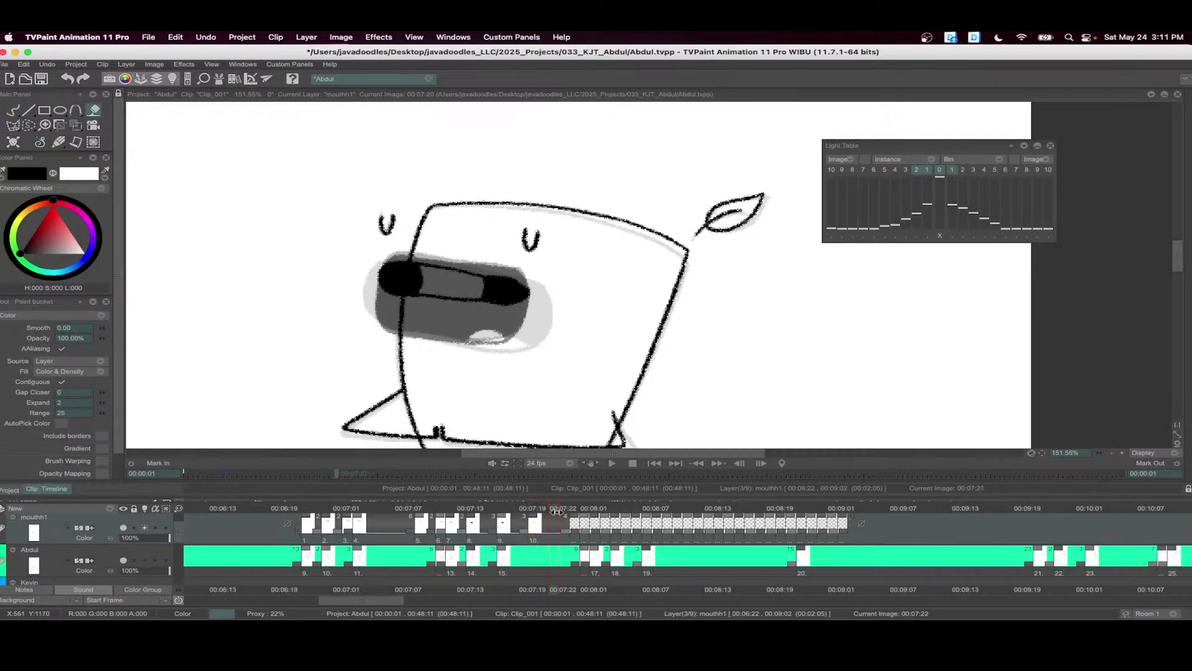
left_click_drag(573, 520, 554, 519)
key("b")
mouse_move(375, 260)
left_mouse_down()
mouse_move(528, 273)
mouse_move(567, 256)
mouse_move(650, 297)
mouse_move(525, 232)
mouse_move(672, 319)
left_mouse_up()
- Draw narrow black-filled mouths slanting along the tilted head at 00:08:01 and 00:08:02
left_click(579, 508)
left_click(592, 508)
key("f")
left_click(634, 292)
left_click(543, 239)
key("b")
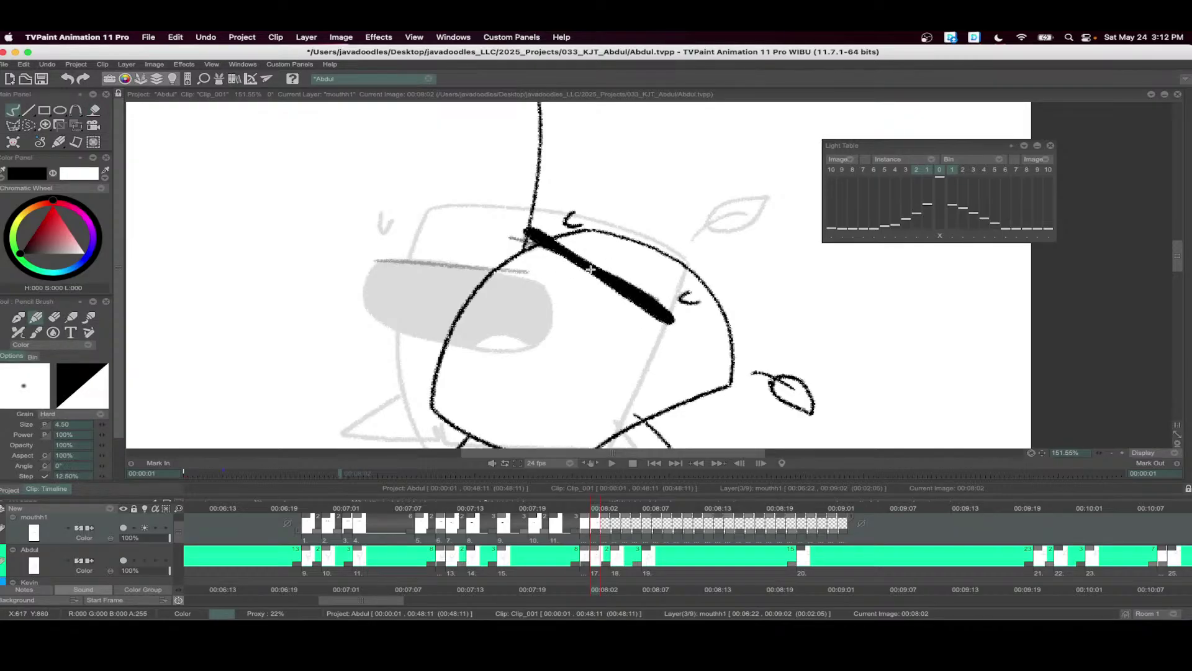
- Hold the 00:08:02 mouth for two frames and draw a slanted mouth filled black at 00:08:04
left_click_drag(598, 533, 608, 532)
left_click(618, 511)
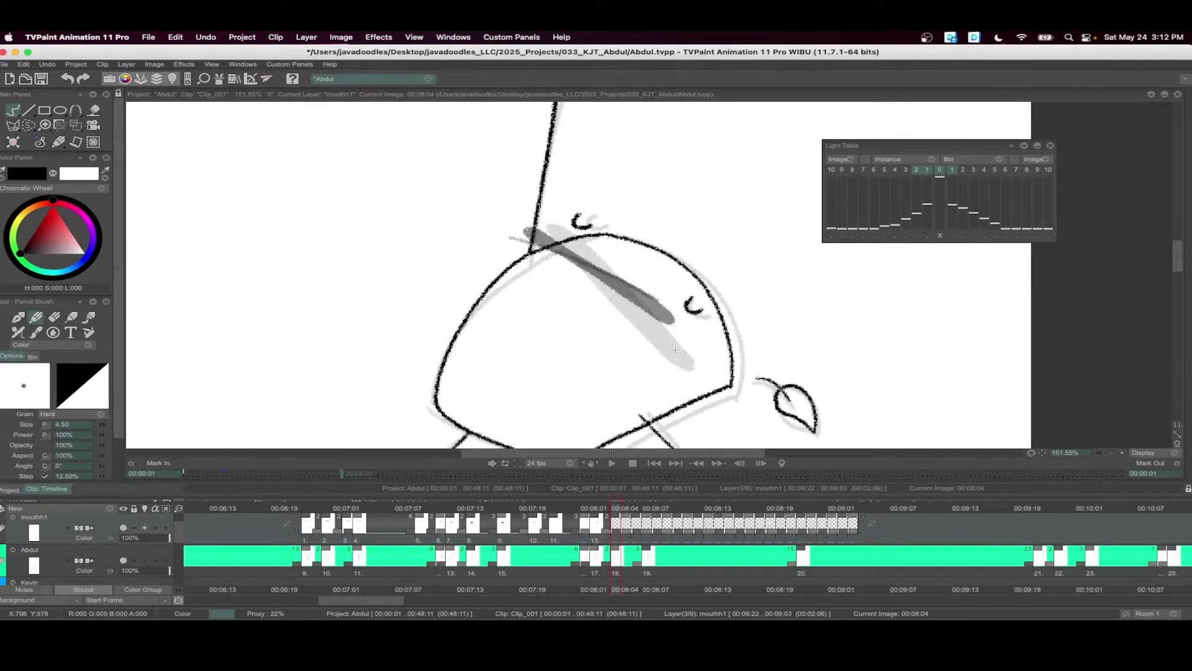
mouse_move(680, 336)
left_mouse_down()
mouse_move(552, 239)
mouse_move(681, 338)
mouse_move(586, 350)
left_mouse_up()
key("f")
left_click(630, 303)
- Hold the 00:08:04 mouth for three frames and draw a thinner slanted black mouth between the eyes and body at 00:08:07
left_click_drag(620, 533, 642, 532)
left_click(708, 511)
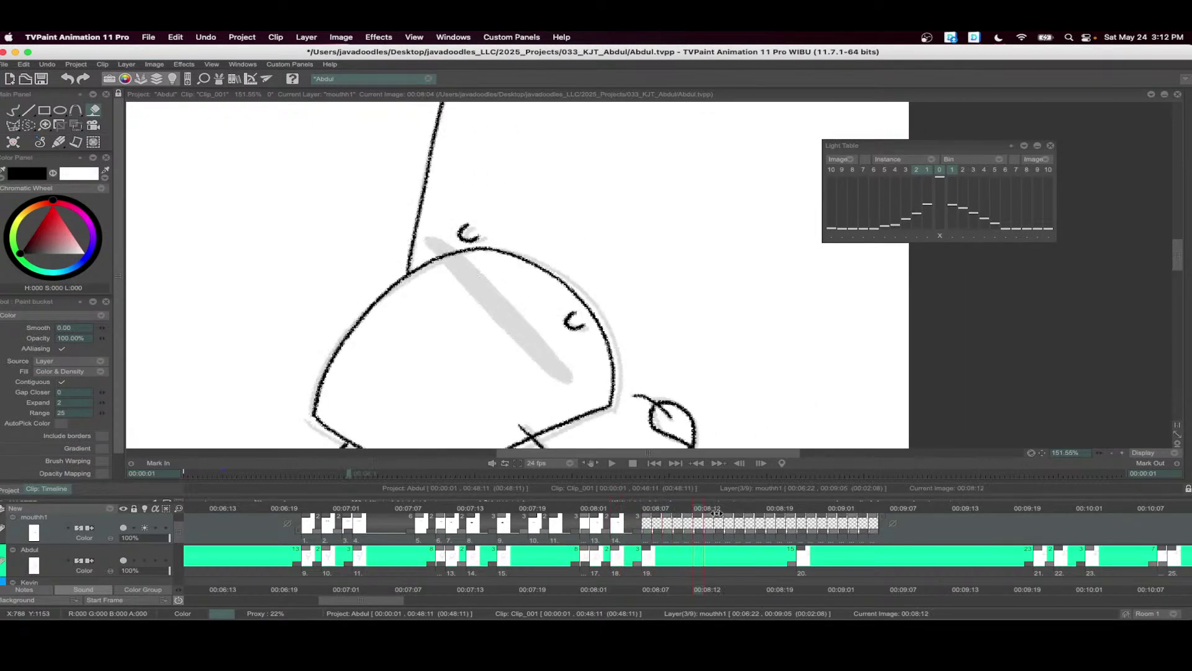
left_click(645, 511)
key("b")
mouse_move(557, 349)
left_mouse_down()
mouse_move(437, 251)
mouse_move(559, 352)
left_mouse_up()
key("f")
left_click(539, 338)
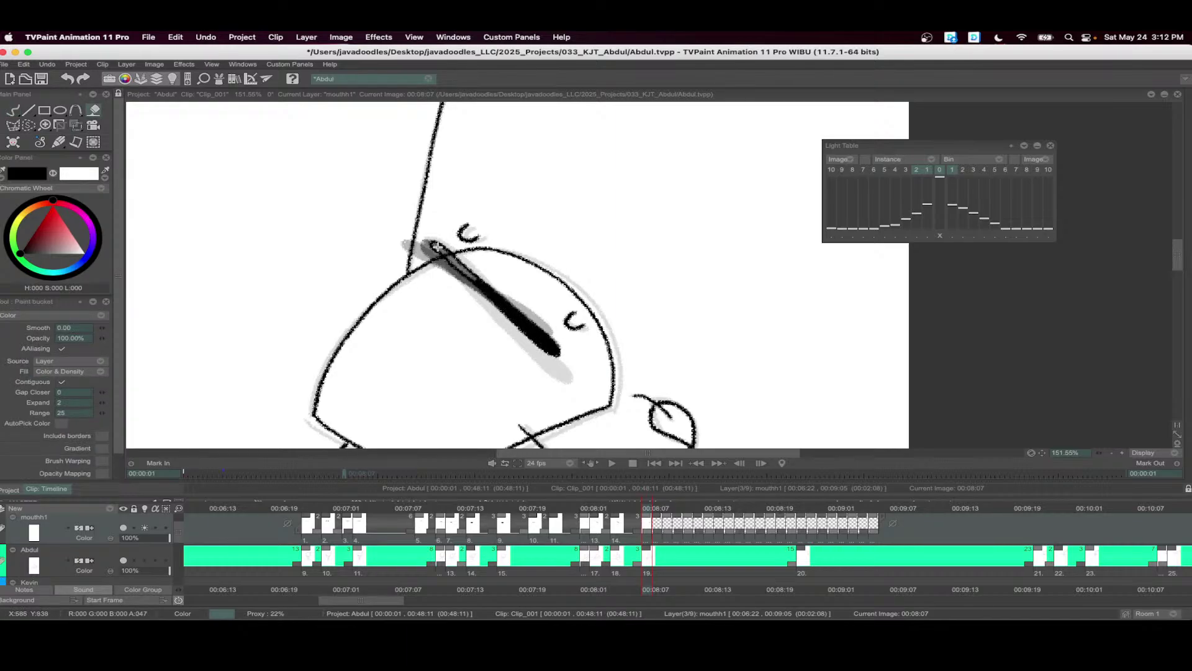
key("b")
- Hold the 00:08:07 mouth through 00:08:18 and draw a closed slanted line mouth at 00:08:19
left_click_drag(726, 548, 461, 554)
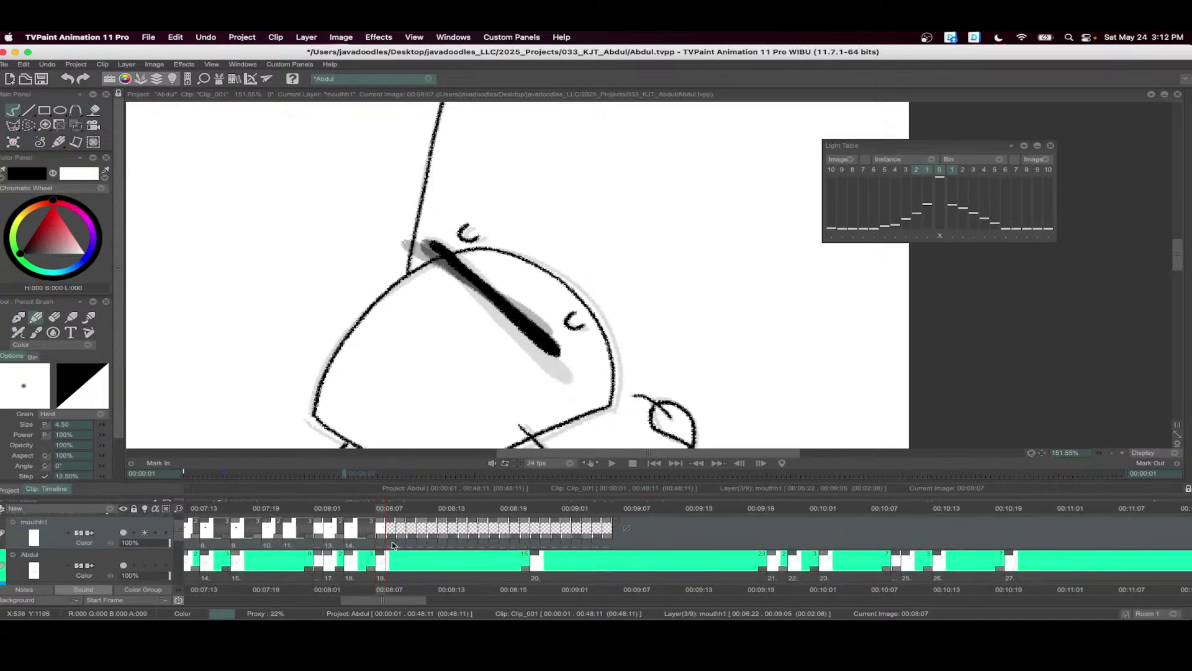
left_click_drag(382, 534, 494, 534)
left_click_drag(391, 508, 484, 510)
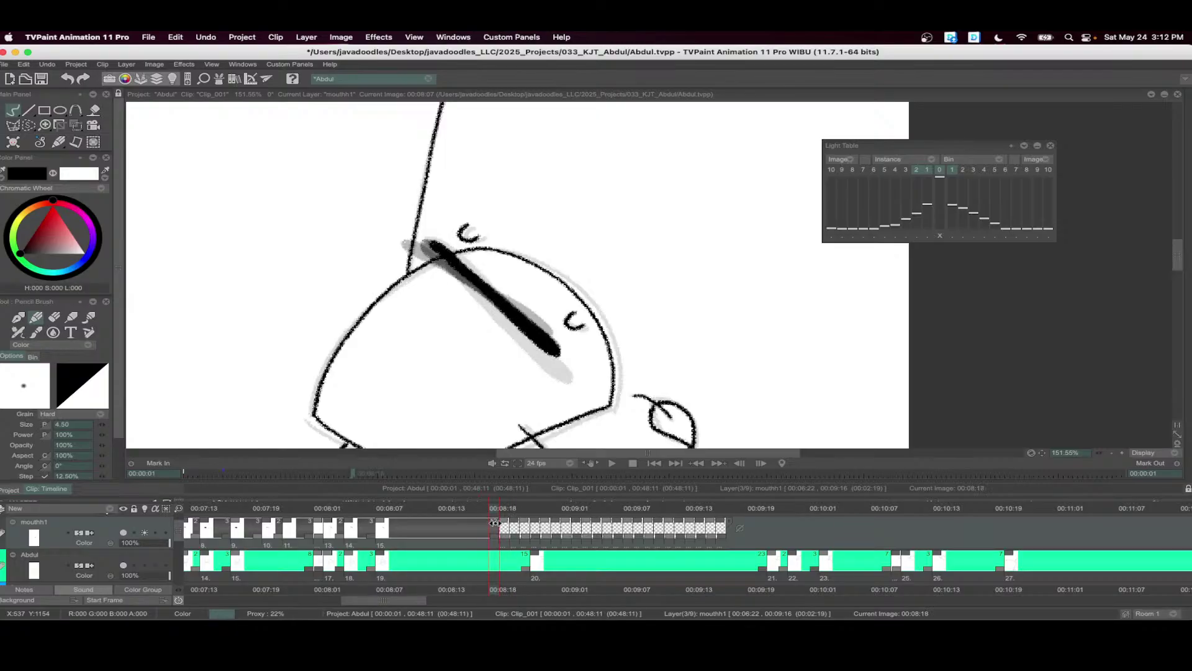
double_click(502, 520)
left_click(616, 352)
key("Right")
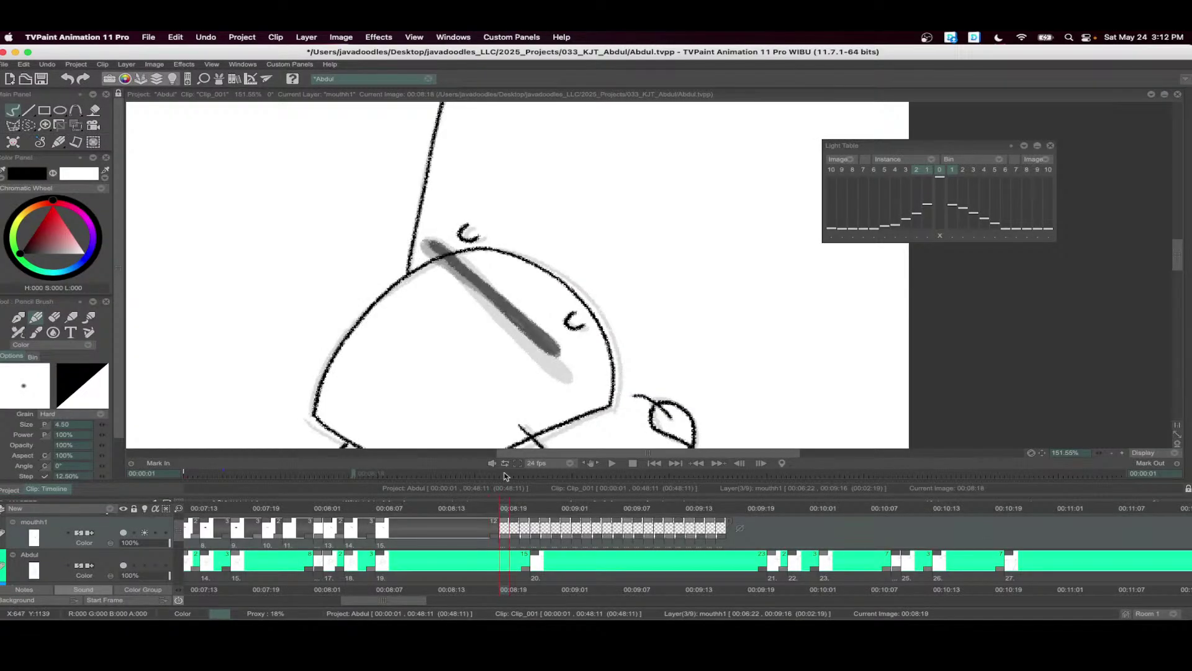
left_click_drag(432, 242, 552, 352)
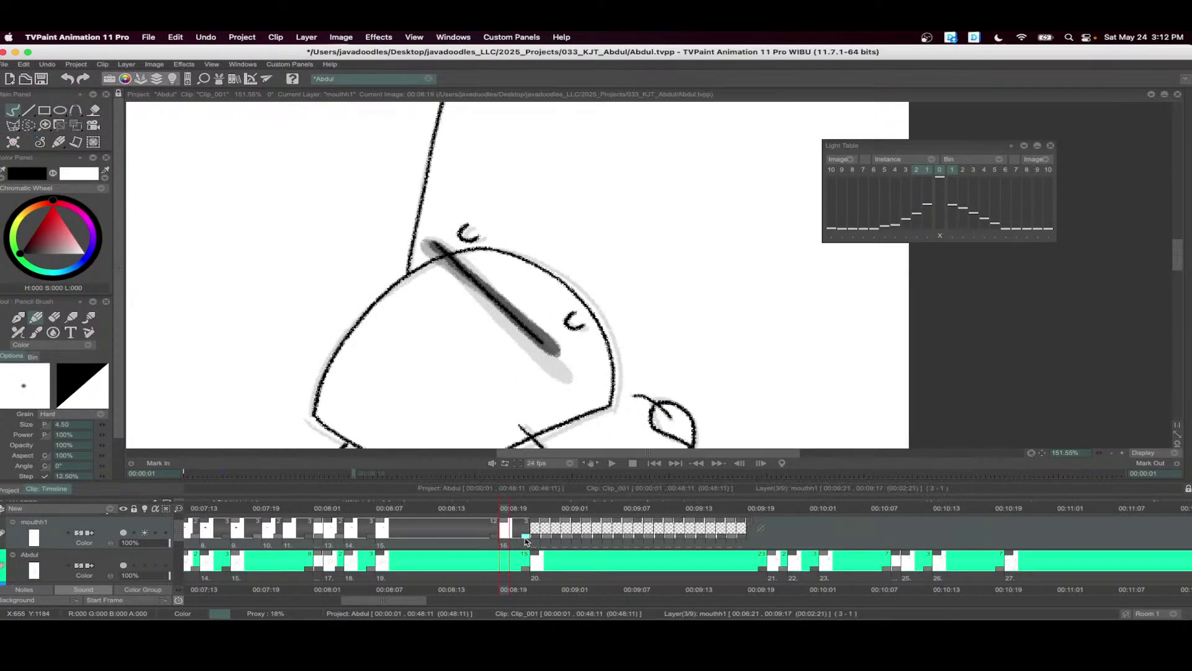
- Play back the mouth animation on the full character and save the project
scroll(504, 314, "down", 2)
scroll(504, 314, "down", 1)
scroll(619, 540, "down", 2)
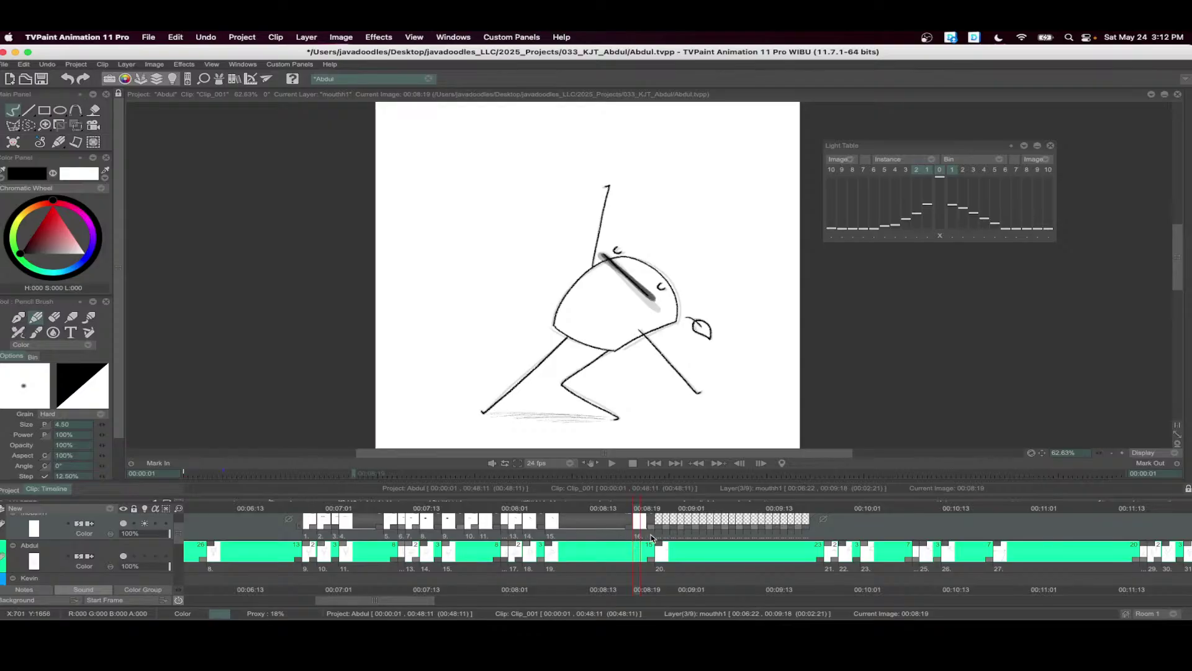
key("space")
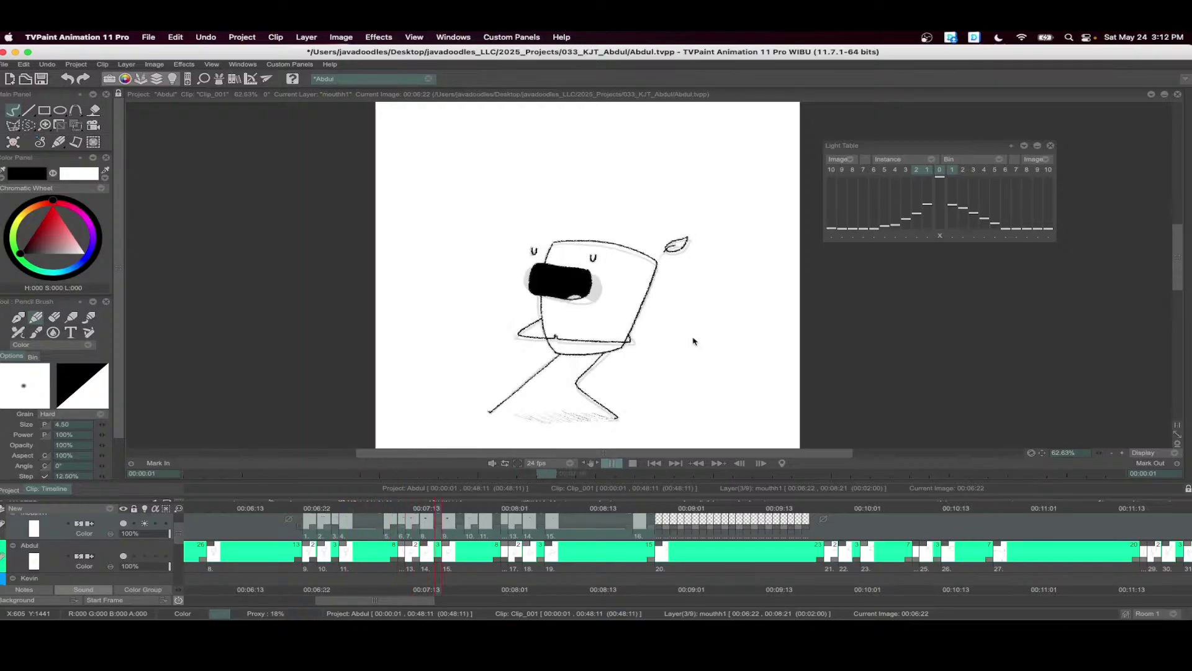
left_click(629, 462)
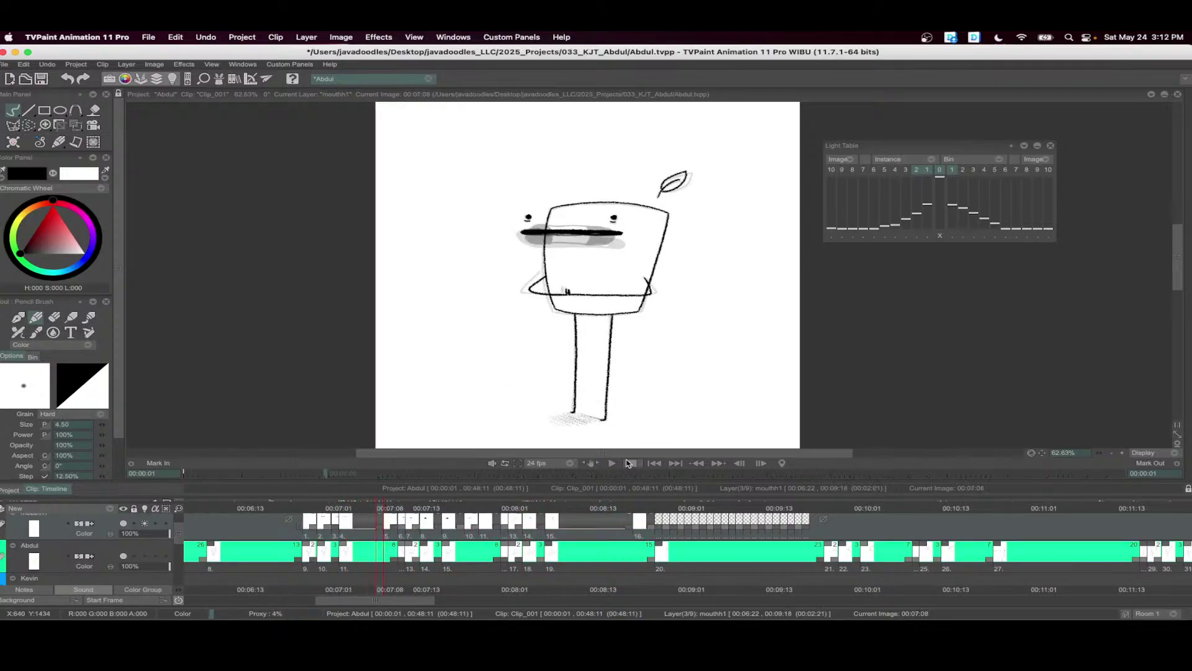
key("super+s")
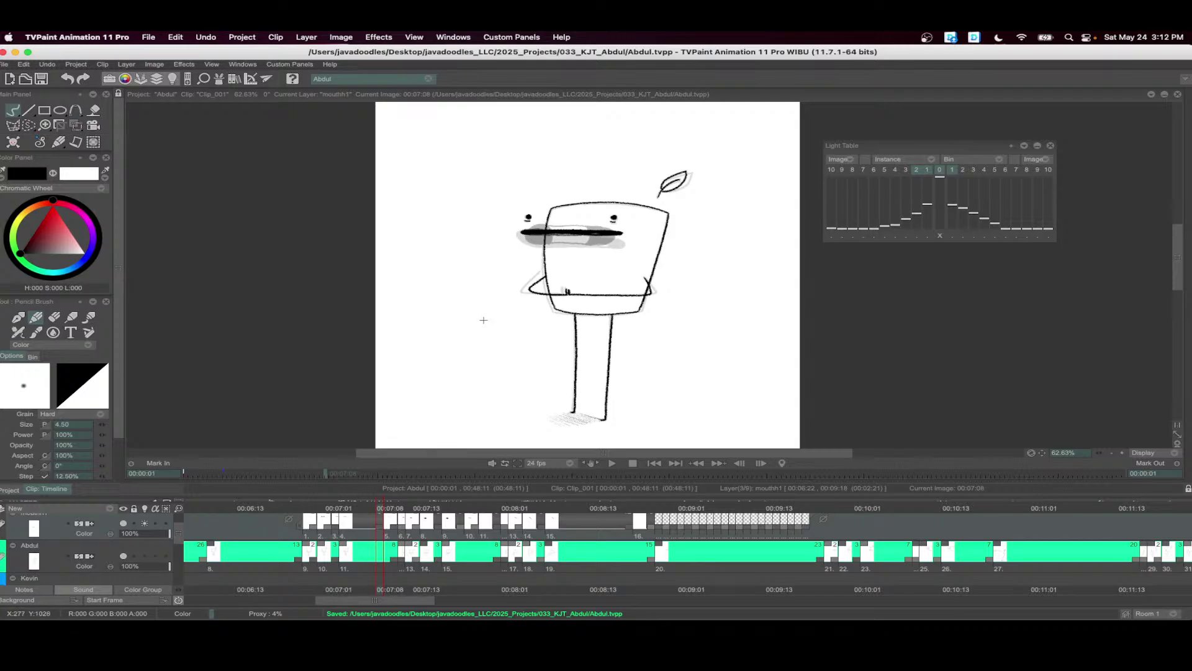
left_click(611, 462)
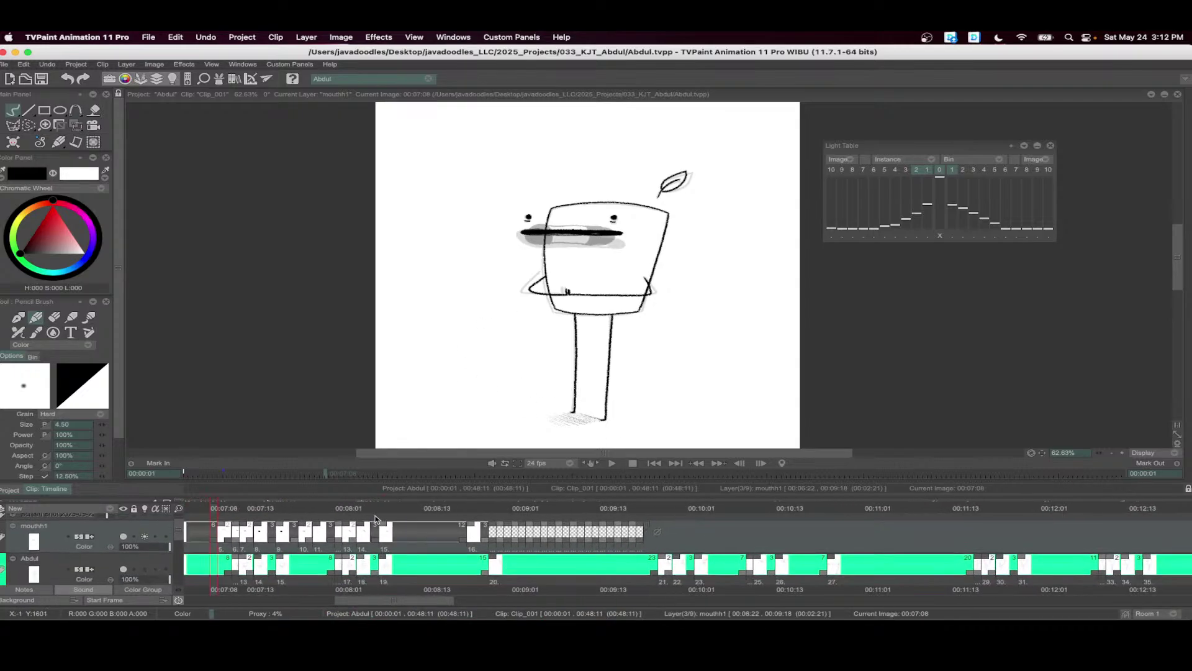
- Draw a closed line mouth across the character's face beside the car at 00:08:22
left_click(490, 528)
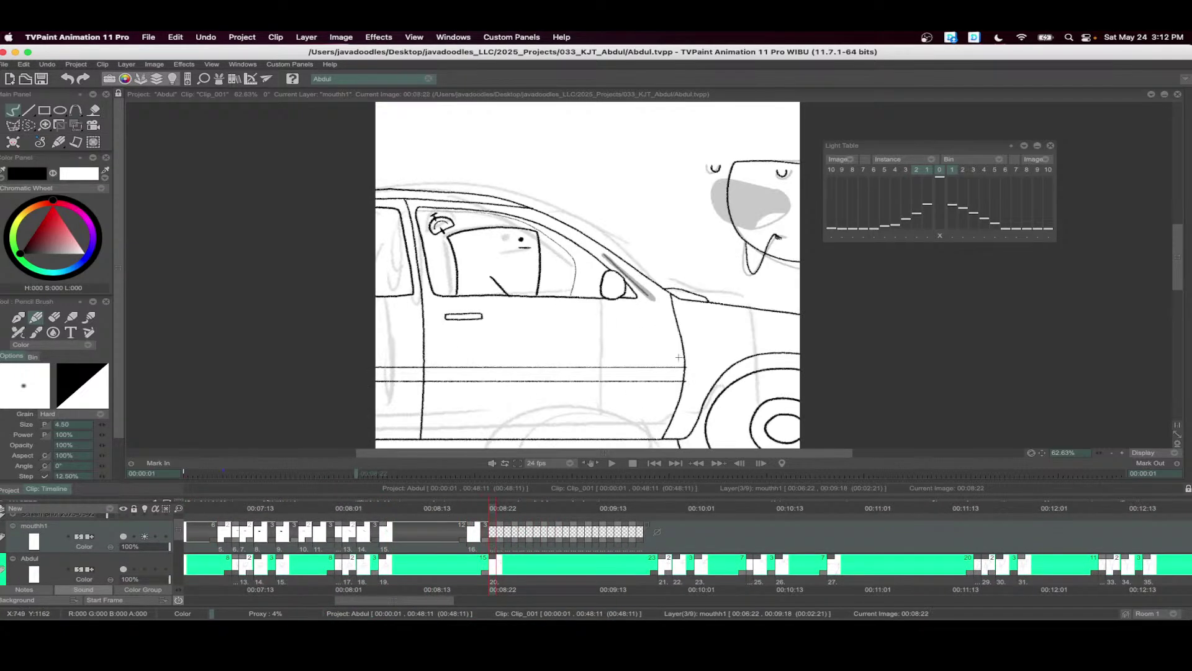
scroll(498, 195, "up", 4)
left_click_drag(487, 176, 582, 185)
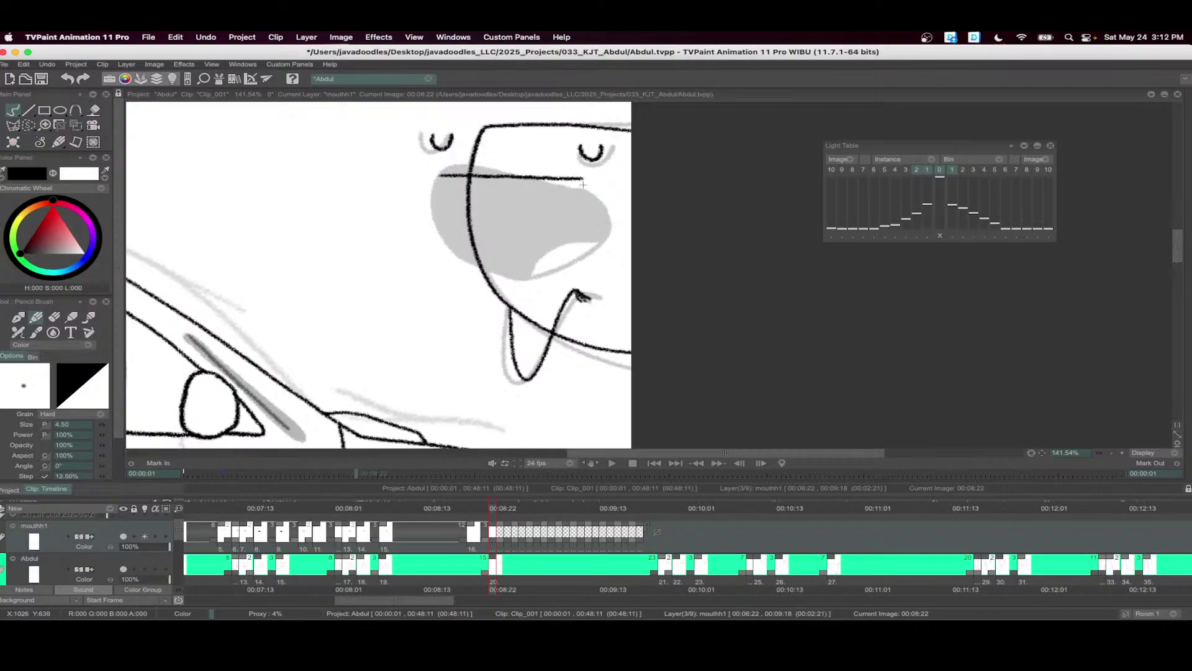
- Hold the 00:08:22 mouth for three frames and draw an open black-filled mouth with a small lower gap at 00:09:01
left_click_drag(496, 514, 509, 545)
mouse_move(576, 179)
left_mouse_down()
mouse_move(501, 168)
mouse_move(453, 212)
mouse_move(571, 223)
mouse_move(566, 176)
left_mouse_up()
key("f")
left_click(542, 207)
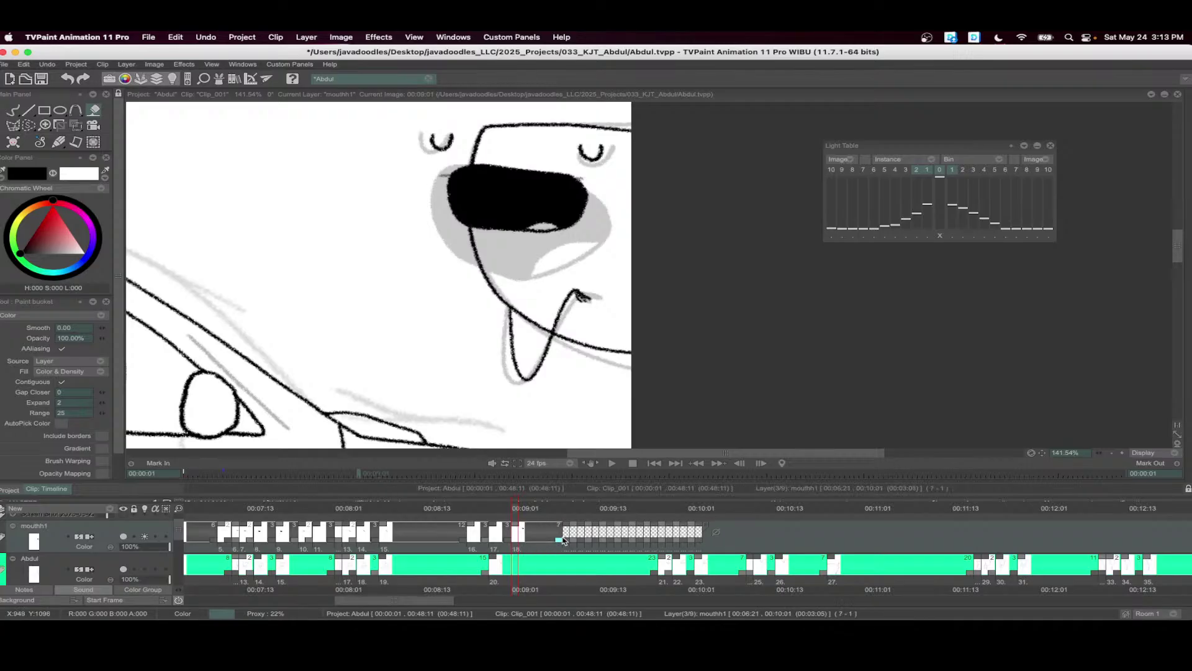
- Hold the 00:09:01 mouth for three frames and draw a narrow, nearly closed mouth filled black at 00:09:04
left_click(541, 511)
mouse_move(542, 512)
left_mouse_down()
mouse_move(552, 514)
mouse_move(539, 515)
left_mouse_up()
left_click_drag(559, 541, 567, 540)
key("Return")
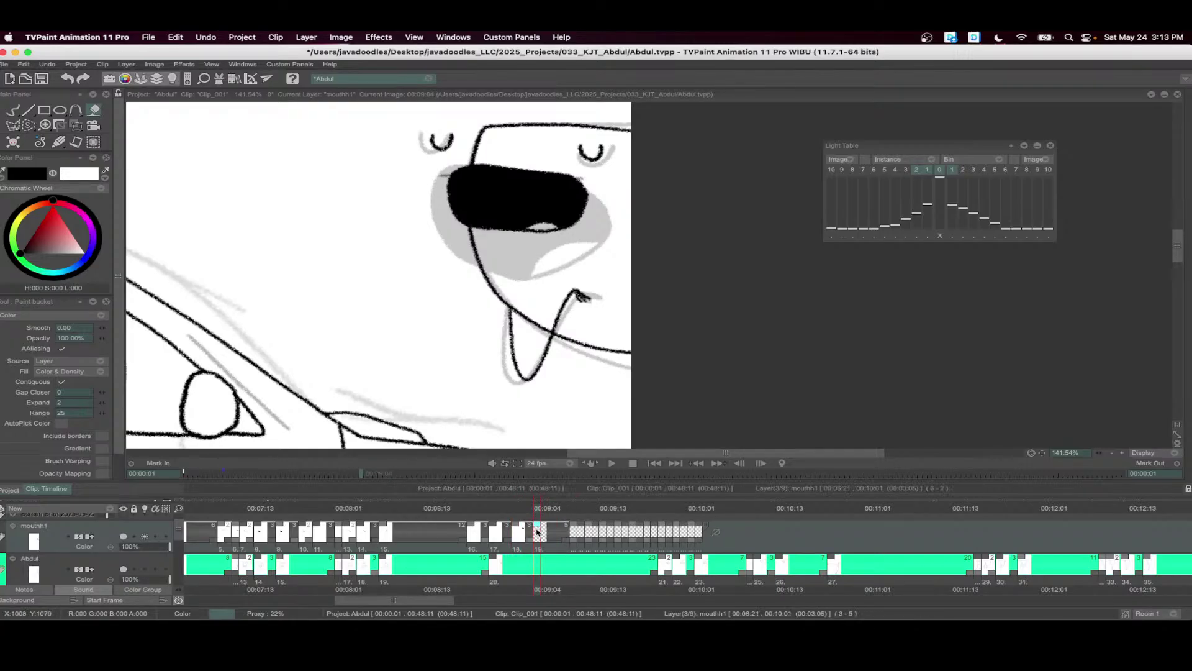
key("d")
mouse_move(577, 183)
left_mouse_down()
mouse_move(478, 171)
mouse_move(486, 185)
mouse_move(586, 187)
left_mouse_up()
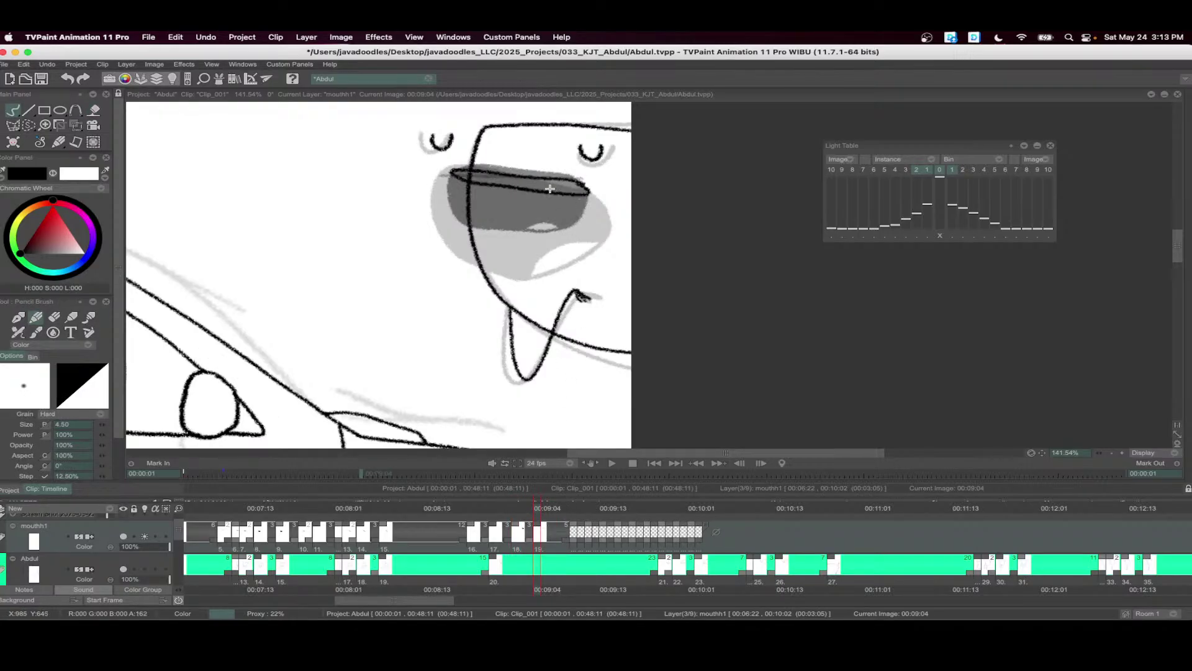
key("f")
left_click(546, 185)
- Hold the 00:09:04 mouth for two frames and draw a flat mouth with tooth dividing lines at 00:09:06
left_click_drag(540, 508, 550, 508)
key("Return")
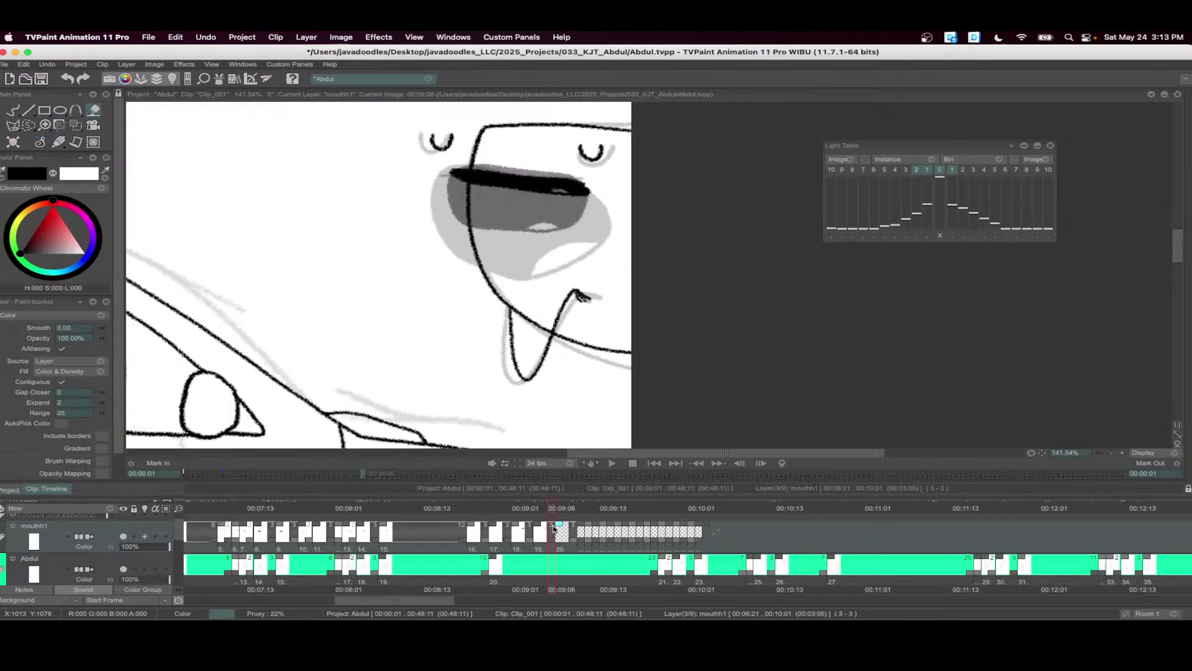
key("d")
mouse_move(503, 174)
left_mouse_down()
mouse_move(460, 173)
mouse_move(569, 185)
mouse_move(488, 181)
left_mouse_up()
left_click_drag(506, 172, 514, 184)
left_click_drag(540, 180, 546, 186)
- Hold the 00:09:06 mouth for two frames and draw a wide-open black mouth at 00:09:08, rounding out its outer edge
left_click_drag(558, 509, 567, 509)
key("Return")
mouse_move(578, 175)
left_mouse_down()
mouse_move(464, 219)
mouse_move(570, 246)
mouse_move(591, 185)
left_mouse_up()
left_click_drag(544, 250, 562, 239)
key("f")
left_click(562, 216)
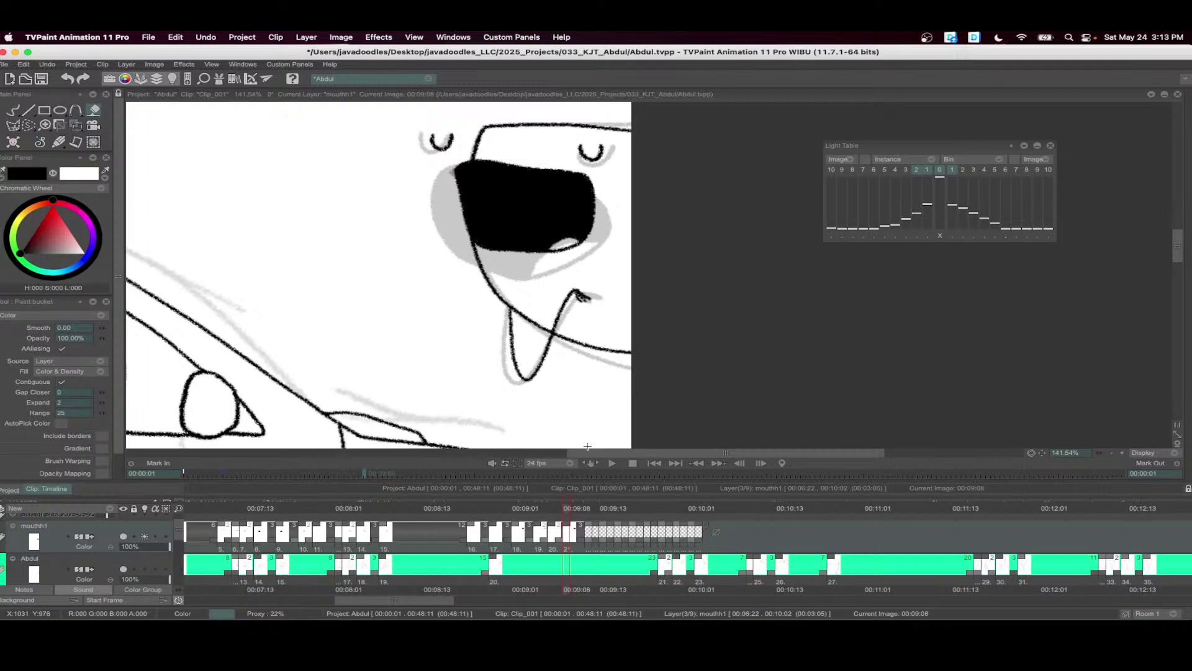
scroll(651, 539, "right", 5)
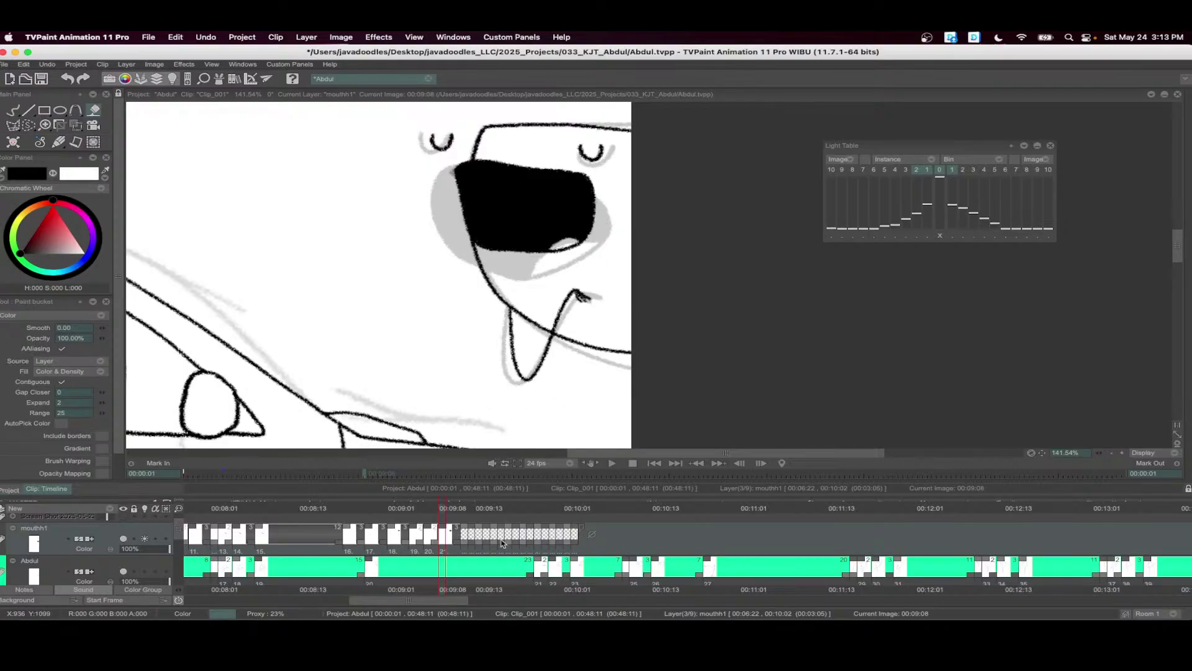
key("b")
left_click_drag(452, 175, 472, 242)
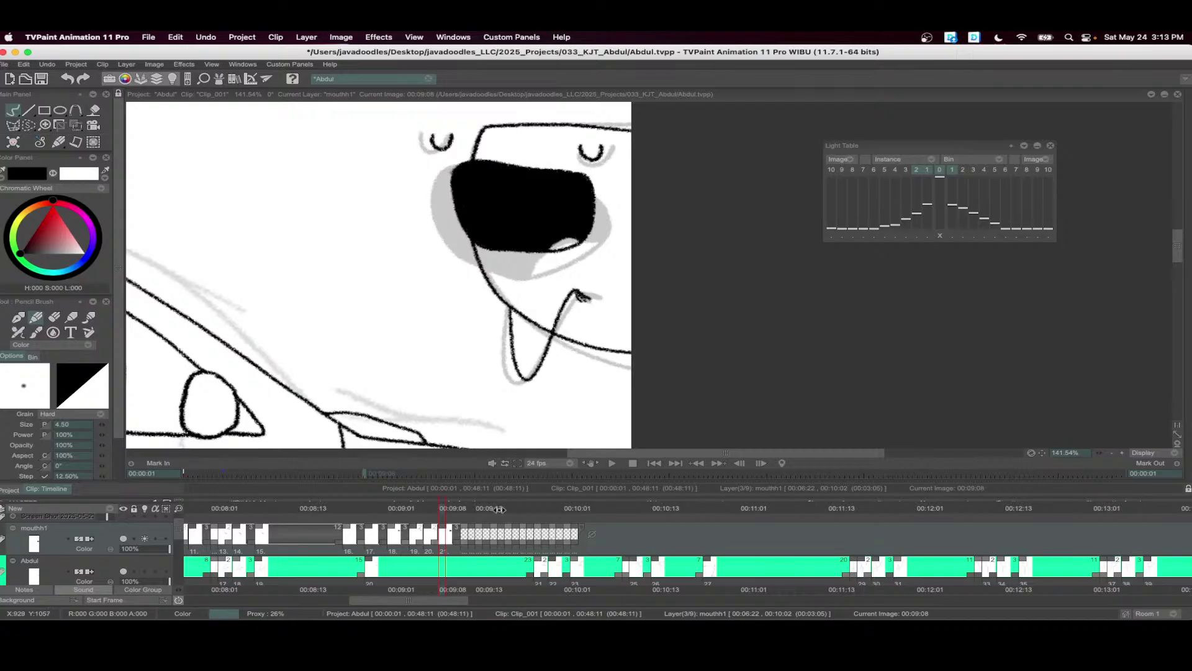
- Hold the 00:09:08 mouth through 00:09:13 and draw a closed line mouth at 00:09:14
left_click_drag(462, 544, 529, 529)
double_click(487, 535)
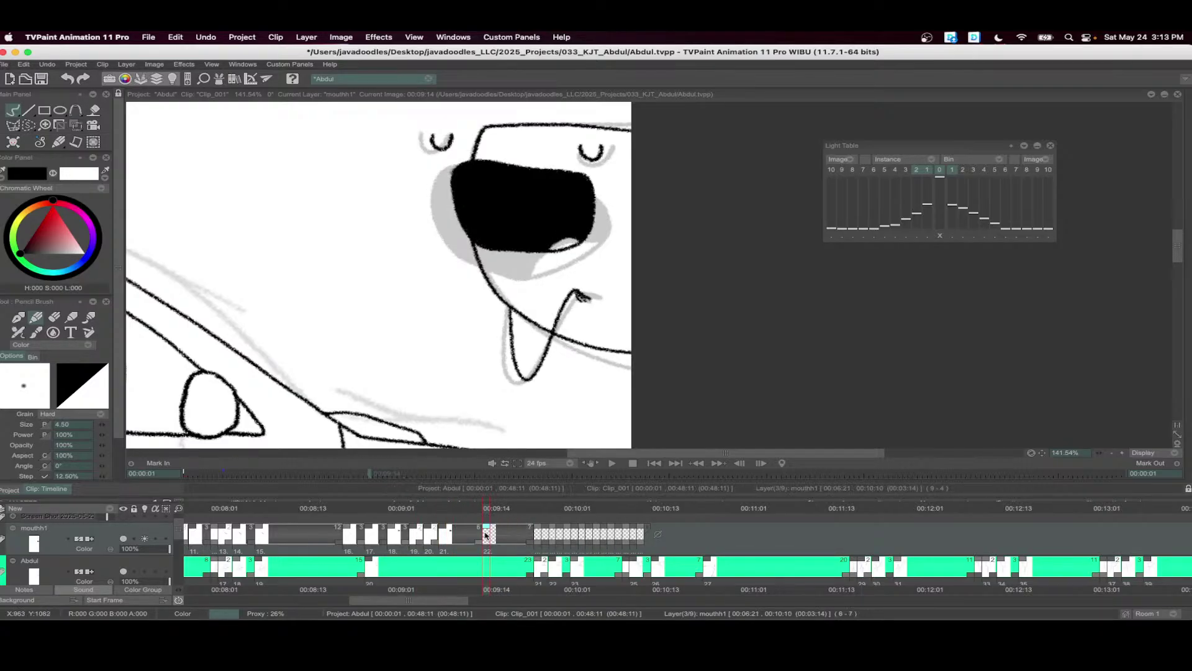
left_click_drag(478, 172, 575, 181)
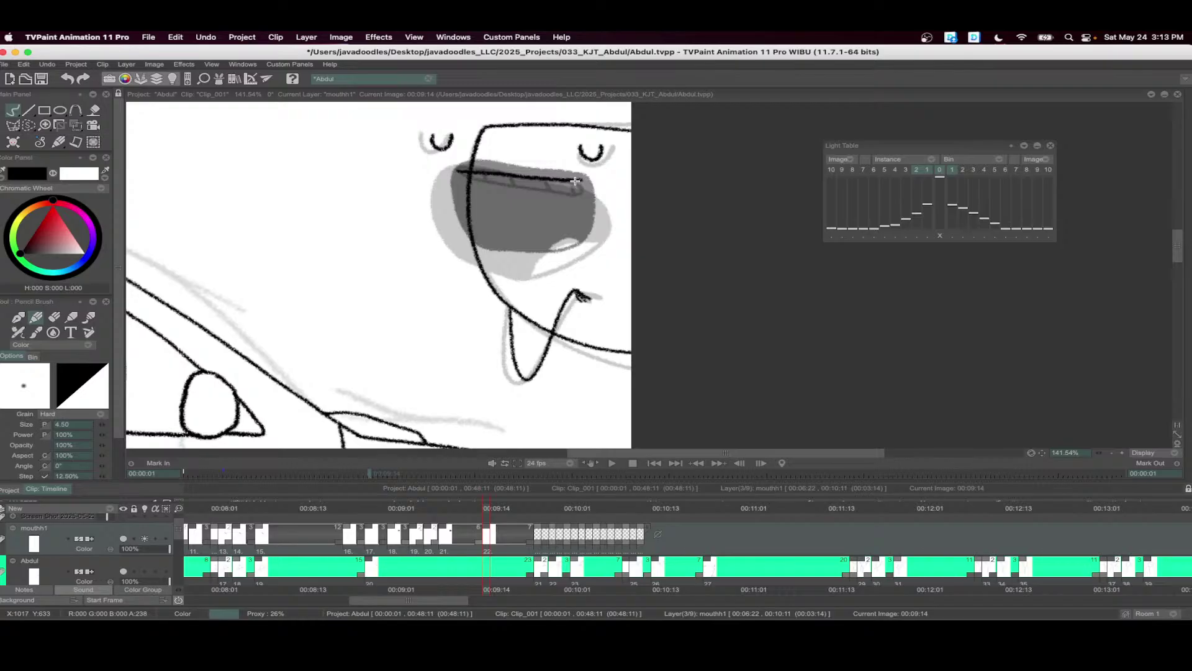
- Hold the 00:09:14 mouth for three frames and draw a half-open black mouth with a small lower gap at 00:09:17
double_click(503, 528)
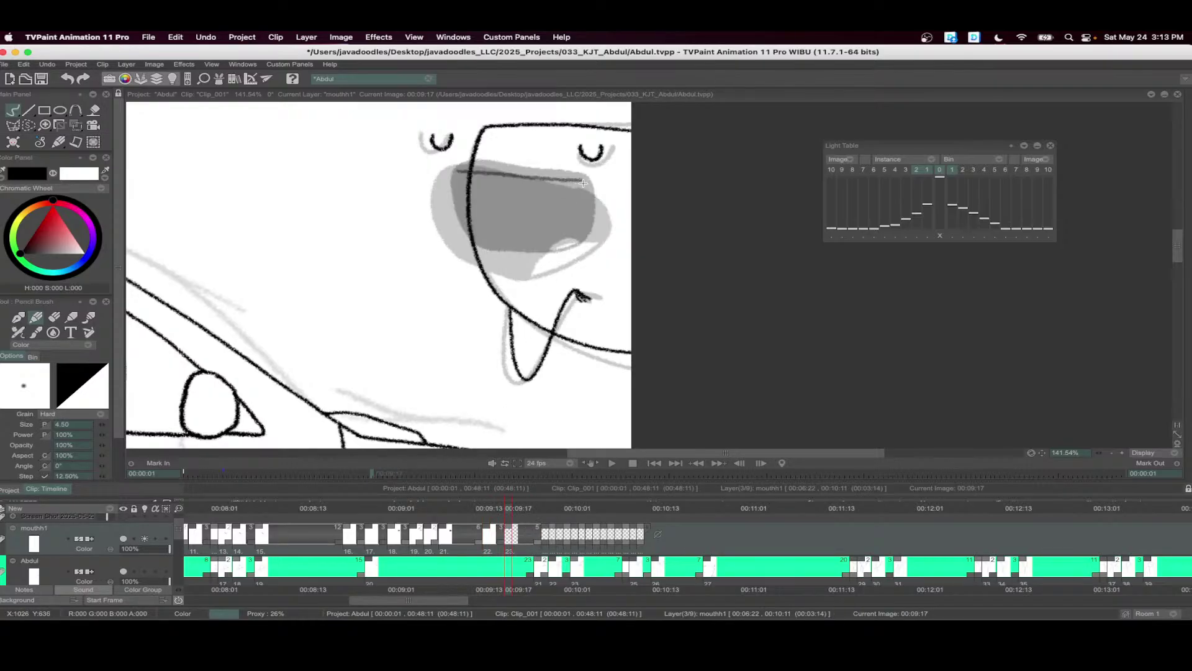
mouse_move(583, 183)
left_mouse_down()
mouse_move(463, 164)
mouse_move(526, 213)
mouse_move(589, 185)
left_mouse_up()
key("f")
left_click(565, 204)
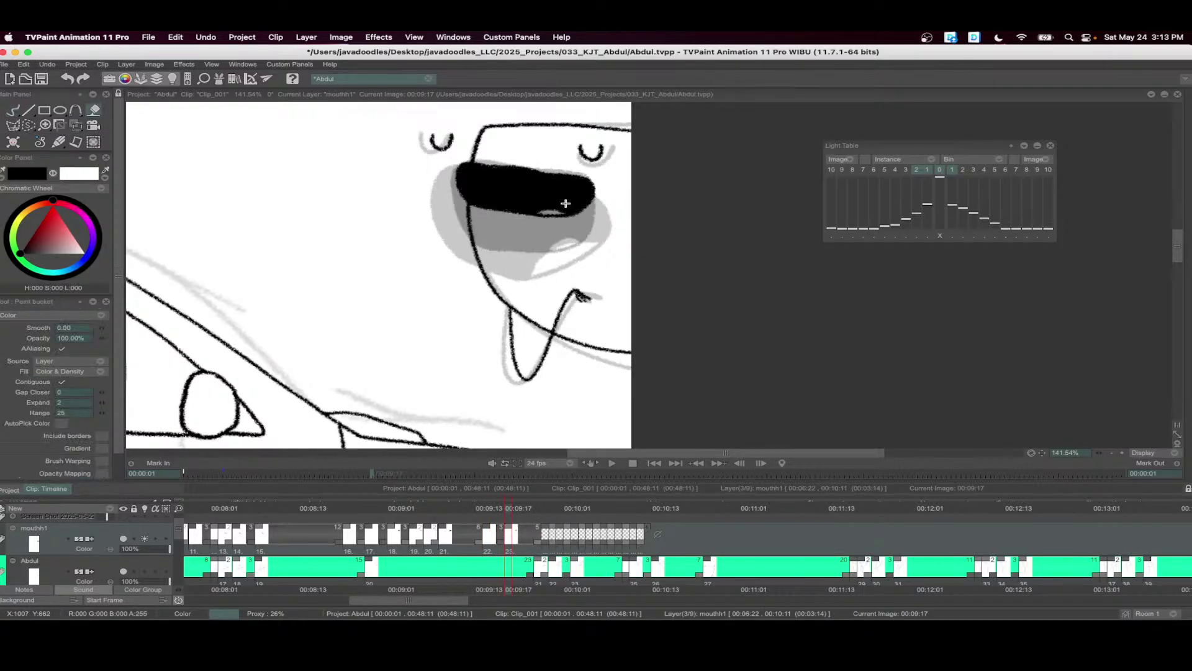
- Hold the 00:09:17 mouth for three frames, draw a narrow toothed mouth at 00:09:20 and start a blank drawing at 00:09:21
left_click_drag(511, 509, 531, 513)
double_click(545, 530)
key("b")
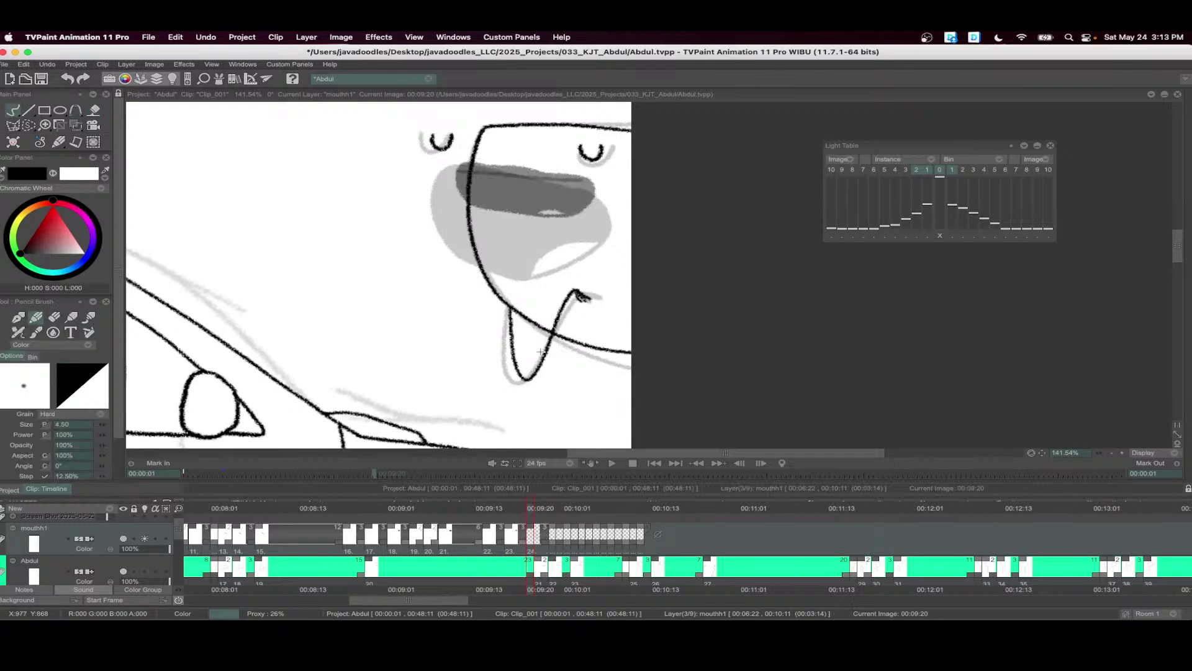
mouse_move(588, 180)
left_mouse_down()
mouse_move(463, 168)
mouse_move(577, 185)
mouse_move(474, 167)
left_mouse_up()
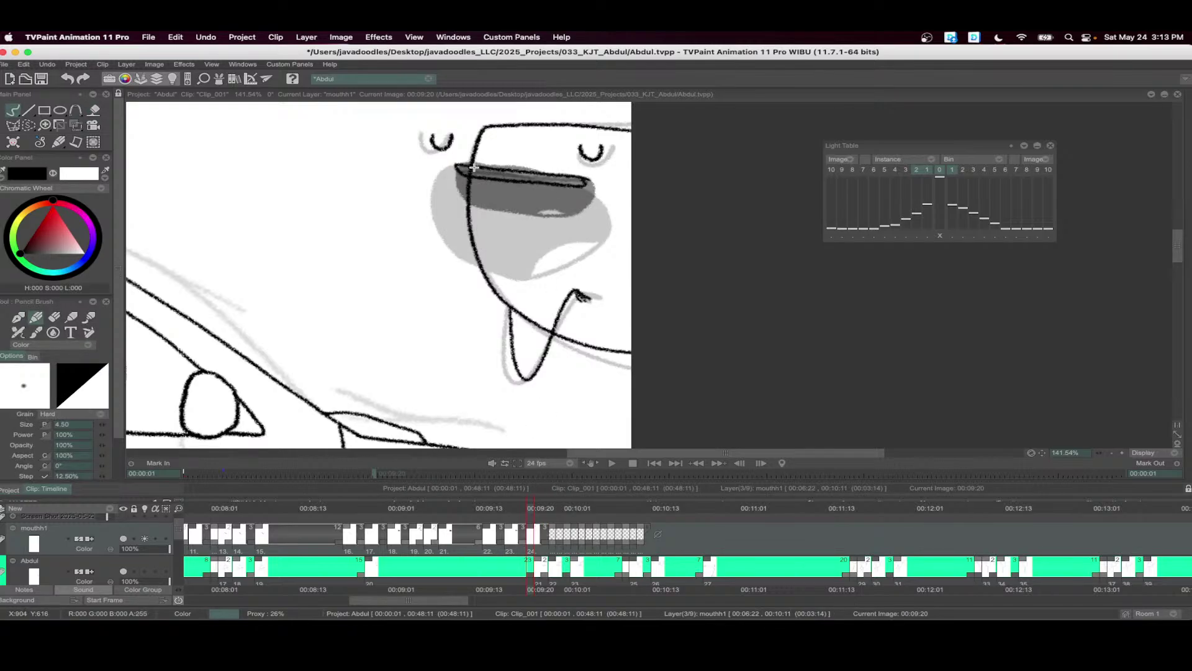
left_click_drag(550, 182, 577, 180)
left_click(540, 511)
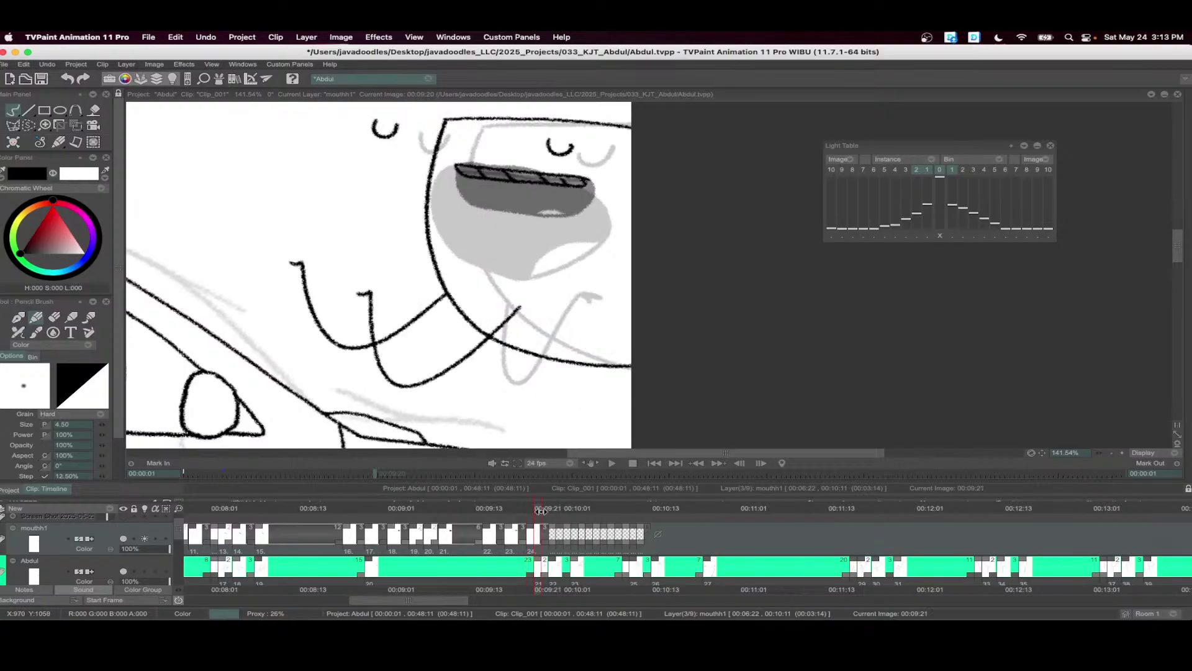
key("Delete")
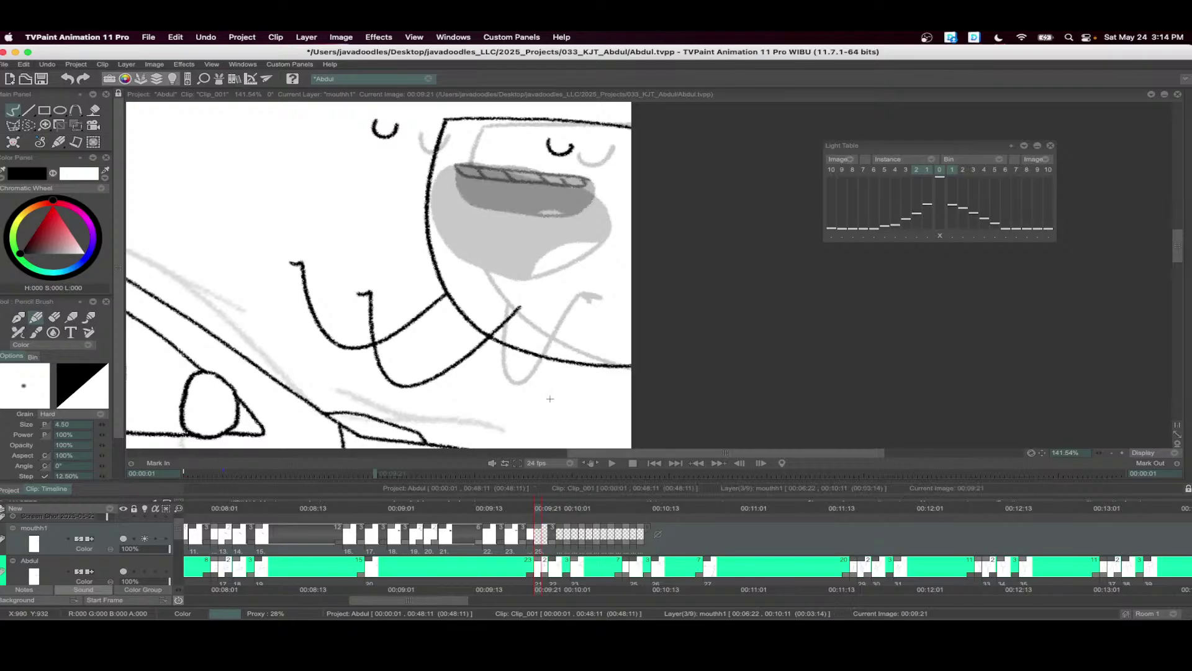
- Draw a narrow toothed mouth at 00:09:21 and a wide-open black mouth with a small lower gap at 00:09:23
mouse_move(555, 176)
left_mouse_down()
mouse_move(394, 157)
mouse_move(552, 180)
left_mouse_up()
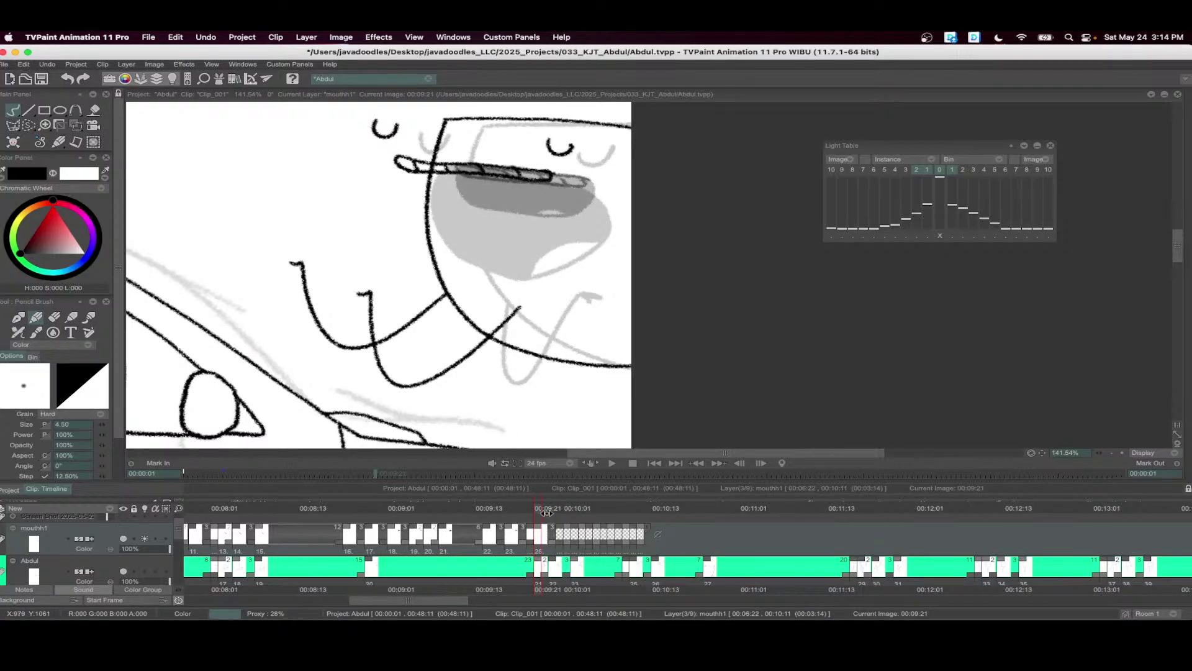
left_click_drag(546, 512, 553, 512)
mouse_move(495, 160)
left_mouse_down()
mouse_move(395, 144)
mouse_move(412, 230)
mouse_move(514, 198)
mouse_move(487, 157)
left_mouse_up()
left_click_drag(457, 234, 495, 229)
key("f")
left_click(490, 202)
scroll(528, 206, "left", 5)
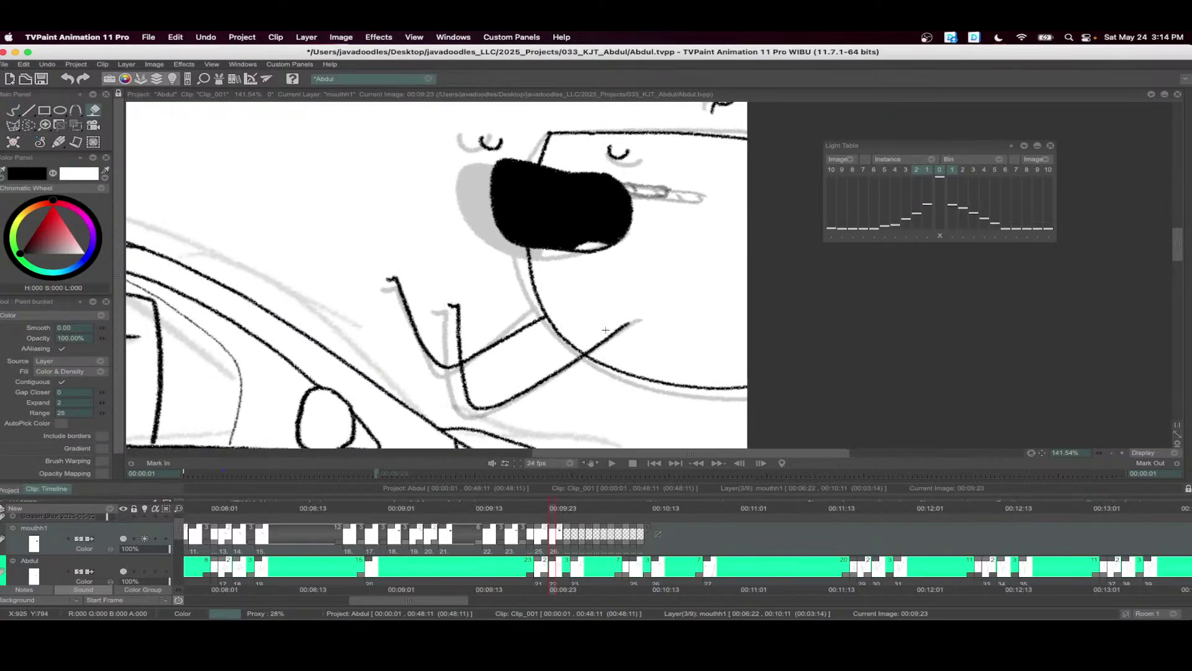
- Hold the 00:09:23 mouth through 00:10:01 and draw a wide-open black mouth with a small lower gap at 00:10:02
left_click_drag(557, 509, 578, 509)
key("b")
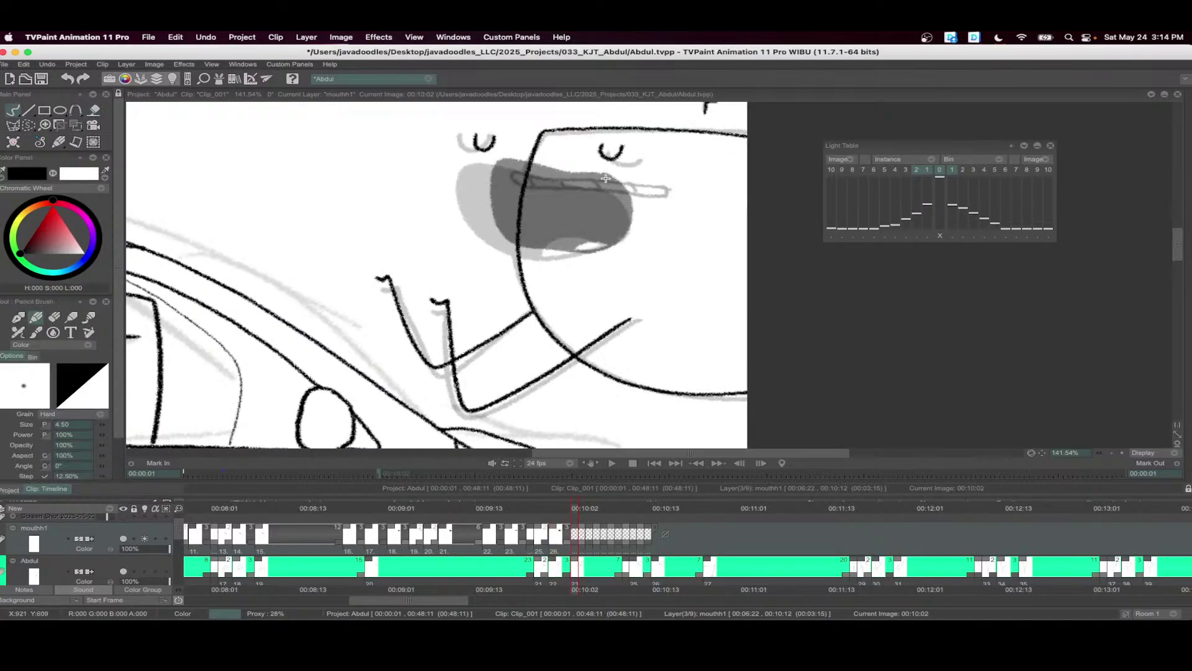
mouse_move(485, 161)
left_mouse_down()
mouse_move(503, 244)
mouse_move(600, 247)
mouse_move(604, 177)
left_mouse_up()
left_click_drag(564, 251, 606, 247)
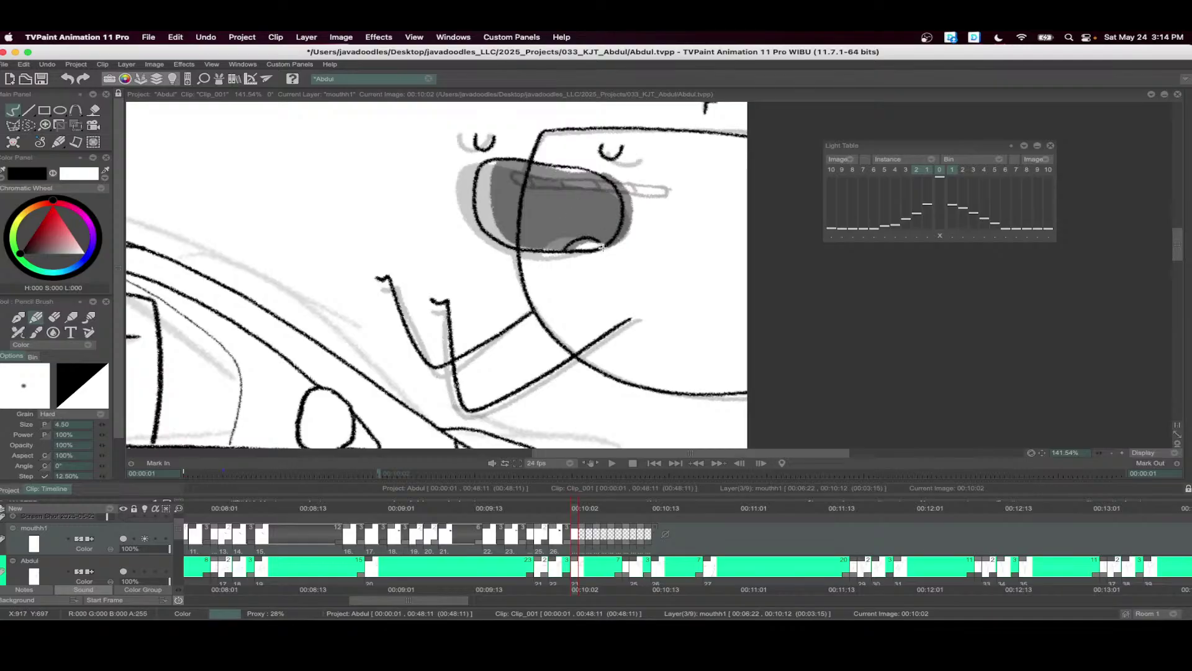
key("f")
left_click(583, 214)
- Hold the 00:10:02 mouth through 00:10:06 and draw a closed line mouth at 00:10:07
mouse_move(596, 550)
left_mouse_down()
mouse_move(466, 551)
mouse_move(479, 545)
mouse_move(476, 514)
left_mouse_up()
double_click(480, 534)
key("b")
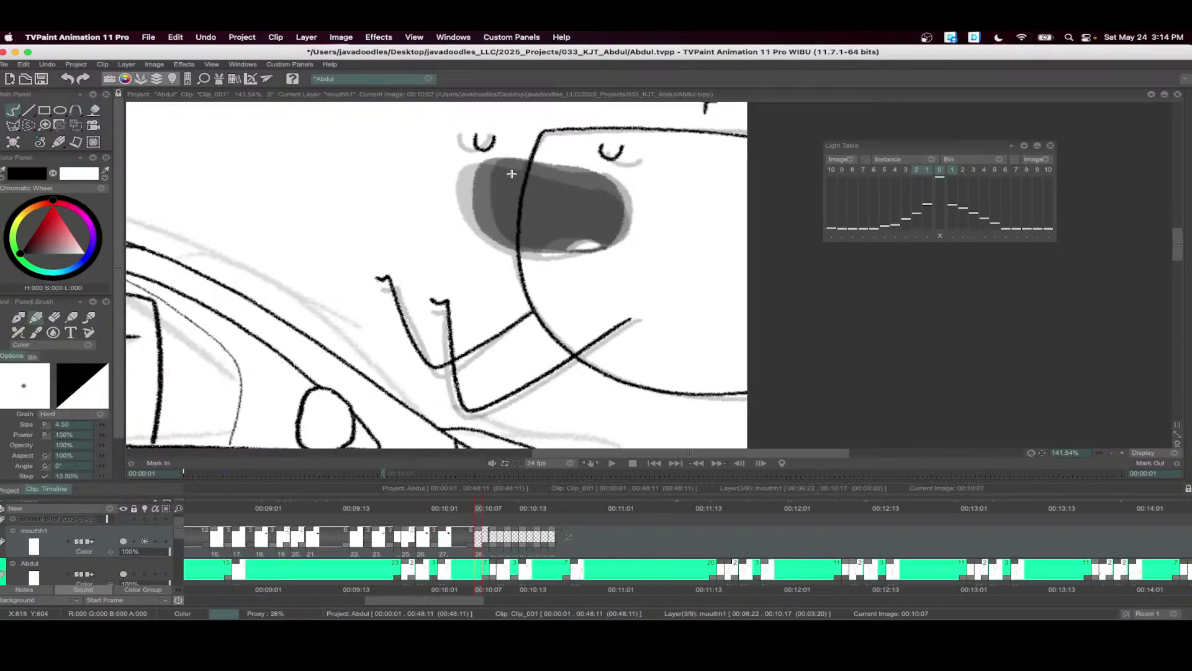
mouse_move(480, 165)
left_mouse_down()
mouse_move(606, 181)
mouse_move(427, 156)
mouse_move(538, 177)
left_mouse_up()
- Draw narrow toothed mouths at 00:10:09 and 00:10:10, following the head's new pose
left_click(494, 509)
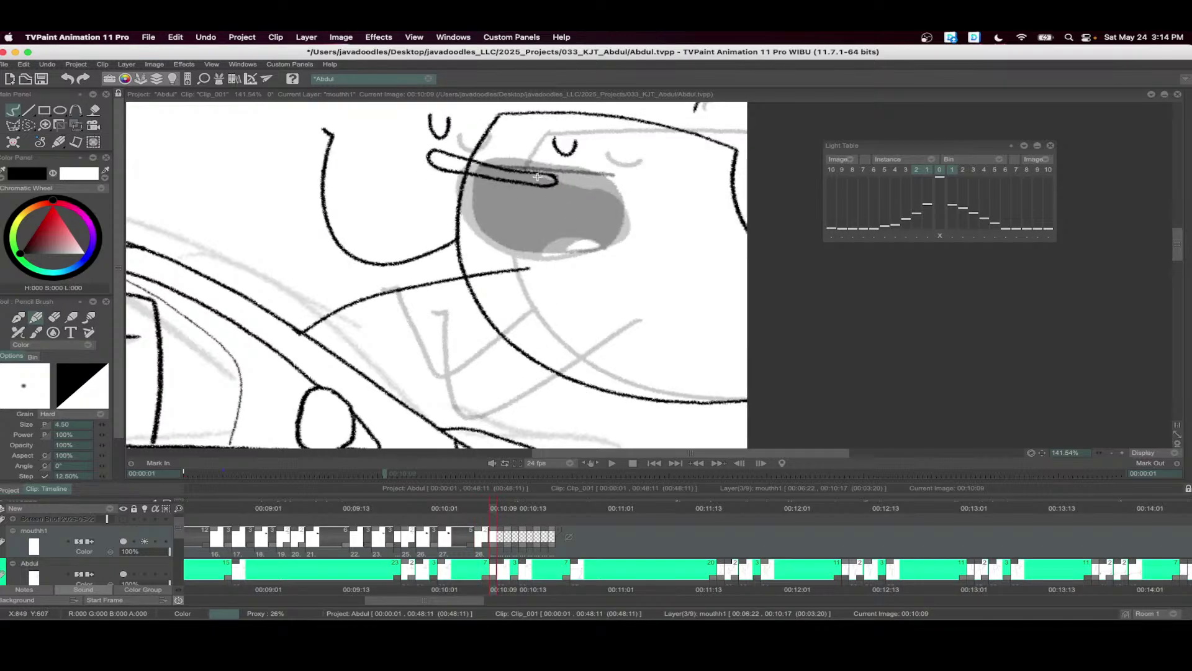
left_click(503, 509)
mouse_move(529, 175)
left_mouse_down()
mouse_move(419, 149)
mouse_move(488, 177)
mouse_move(537, 177)
left_mouse_up()
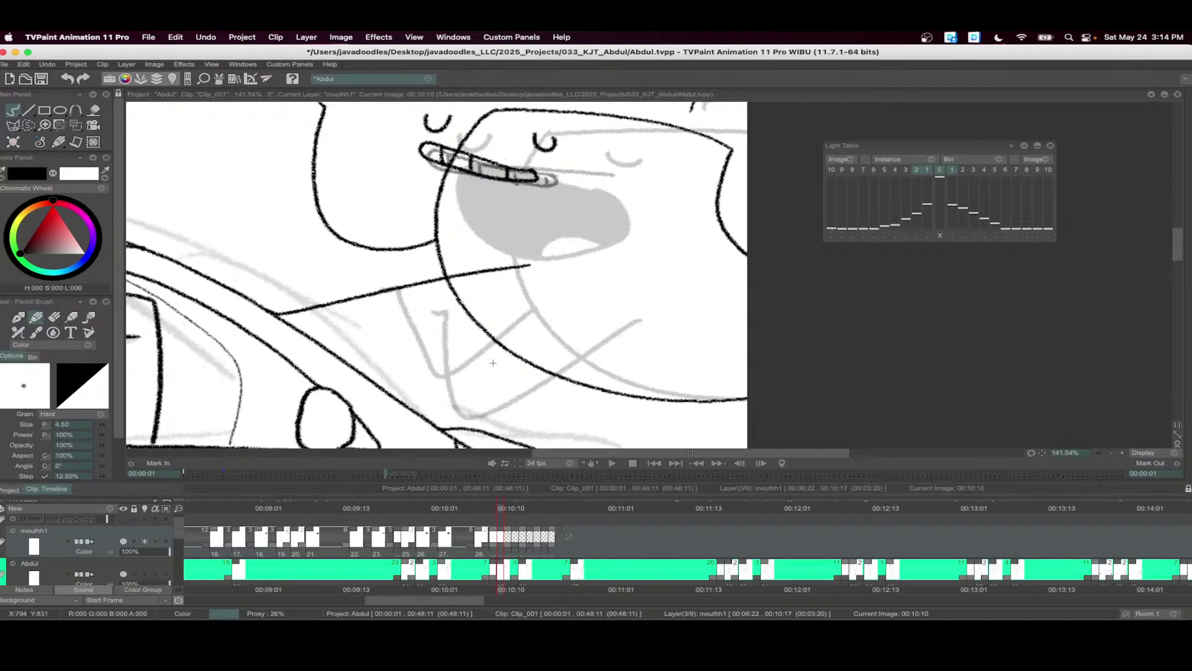
- Draw a small upright oval mouth at 00:10:11, fill it black and hold it through 00:10:12
left_click(509, 510)
left_click_drag(475, 154, 473, 151)
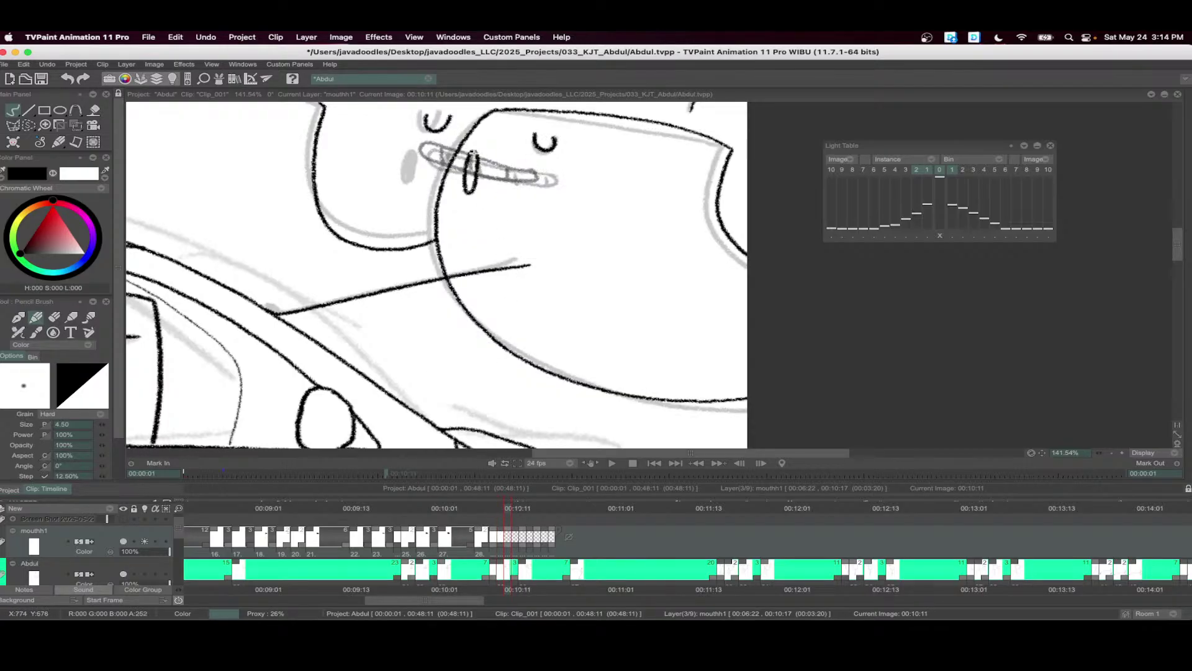
key("f")
left_click(470, 174)
left_click_drag(510, 550, 525, 550)
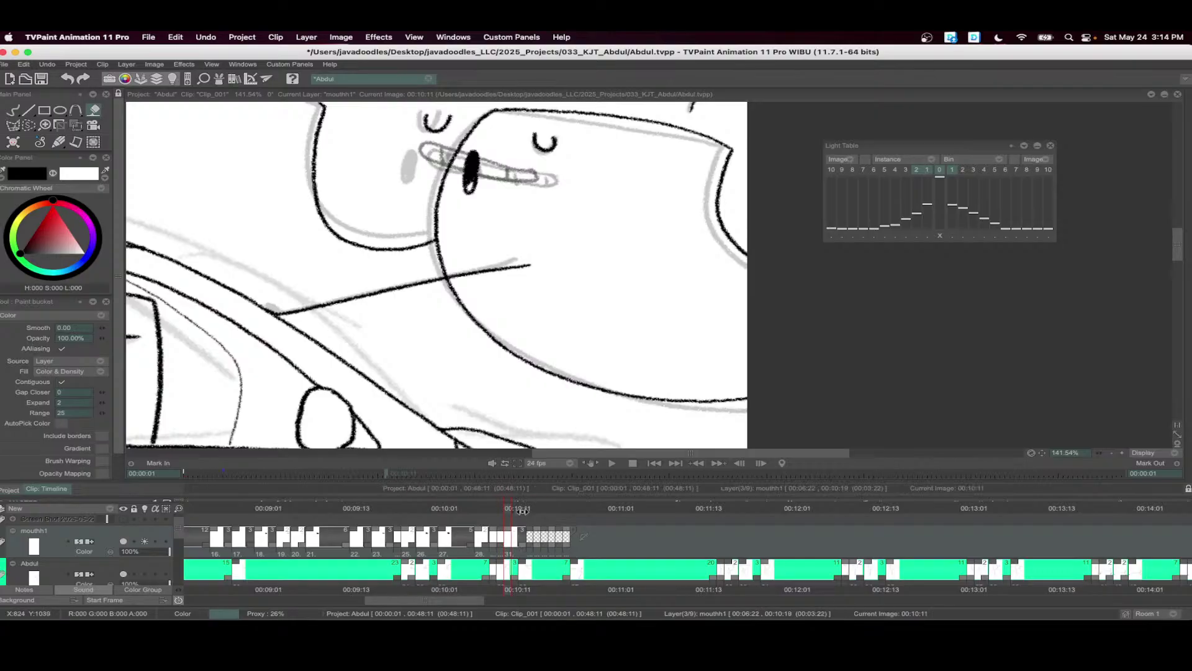
- Draw a slightly shifted small oval mouth at 00:10:13 and fill it black
left_click(524, 509)
key("BackSpace")
key("b")
left_click_drag(462, 149, 467, 180)
key("f")
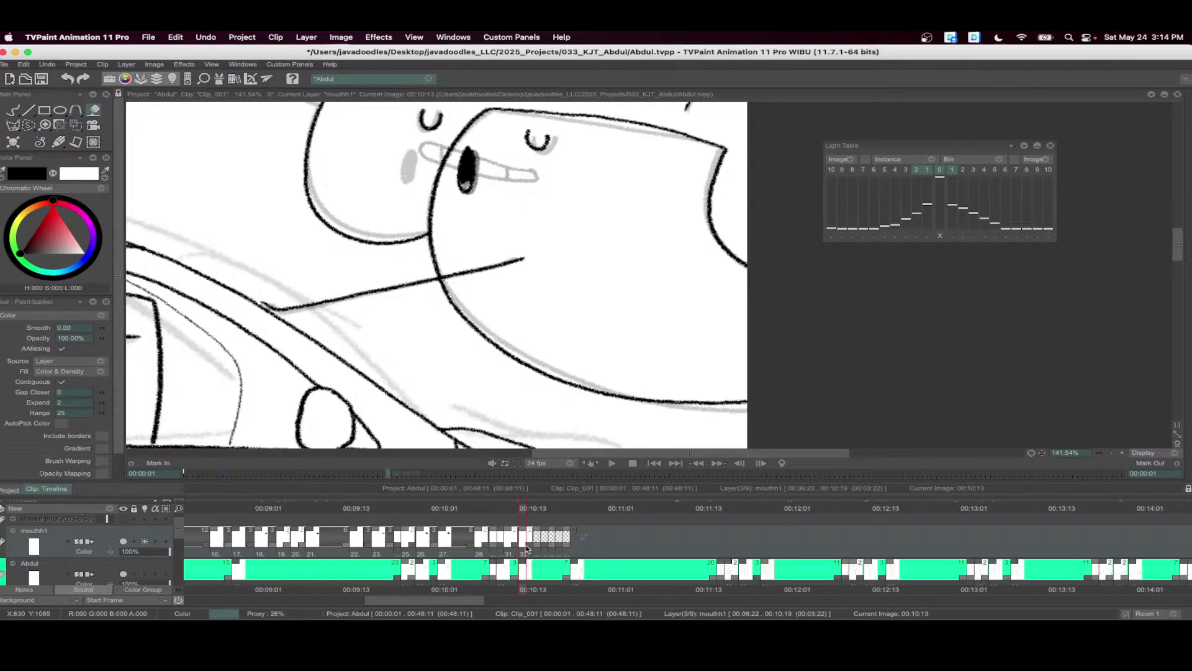
- Hold the 00:10:13 oval mouth through 00:10:17 and start a blank drawing at 00:10:18
left_click_drag(527, 547, 623, 547)
key("Right")
key("Right")
key("Right")
key("Right")
key("Right")
key("Right")
key("Right")
key("Left")
key("Left")
key("Left")
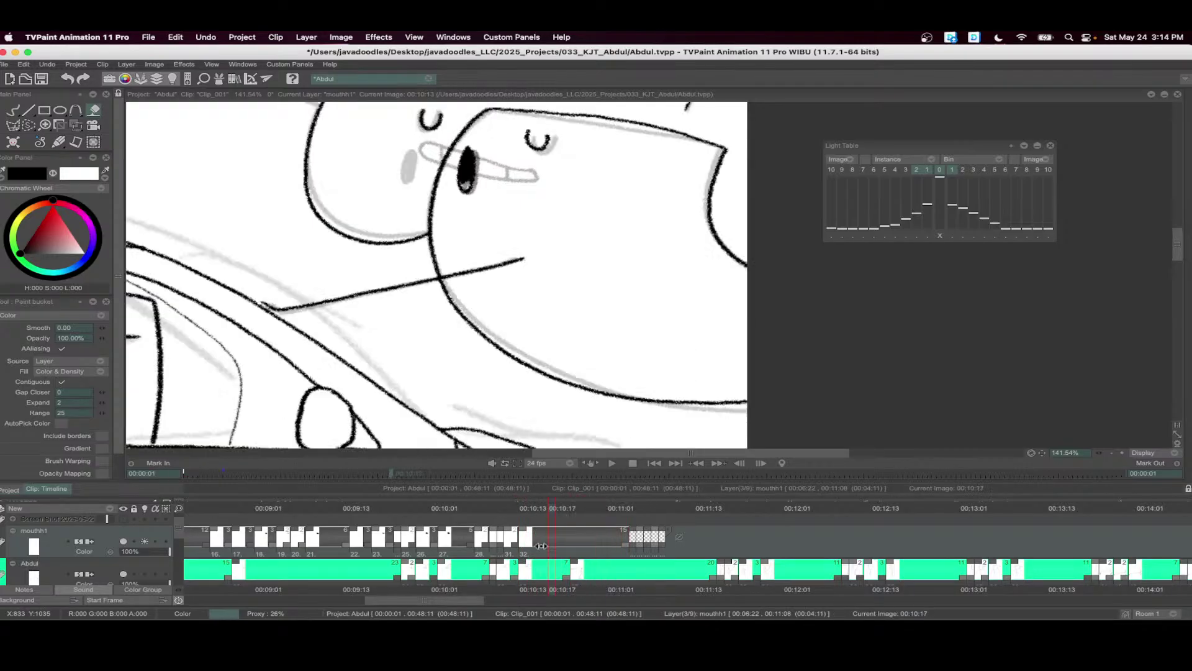
left_click(561, 544)
left_click_drag(629, 536, 559, 536)
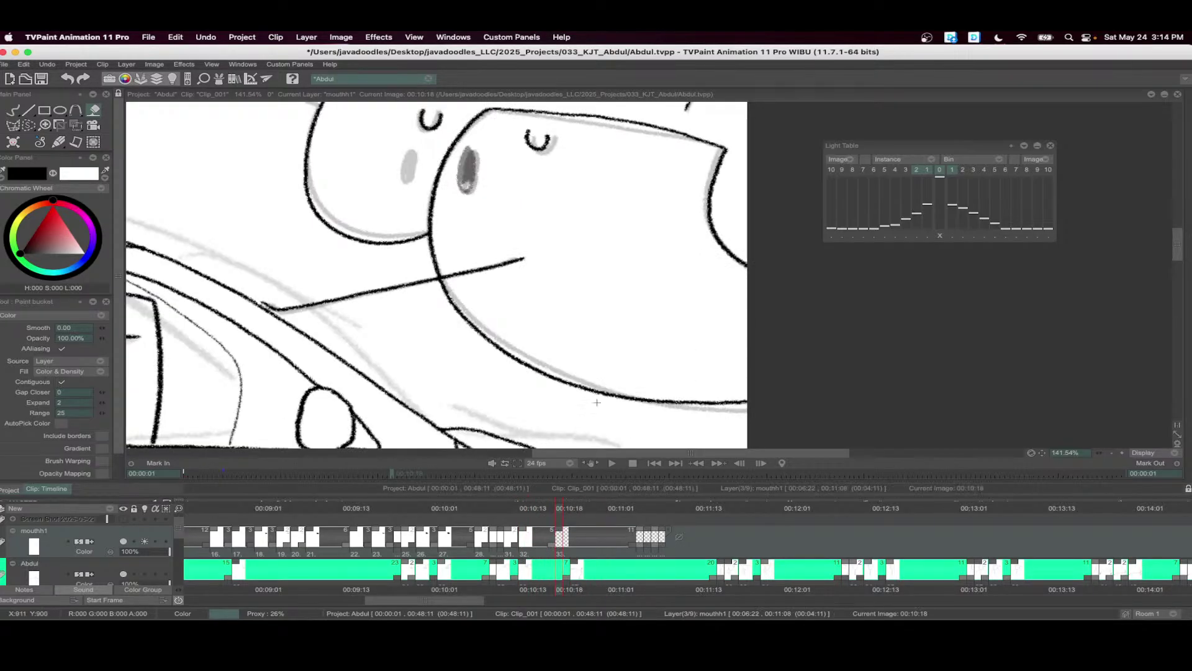
- Draw a slanted rounded mouth outline at 00:10:18 and fill its two ends black
key("b")
mouse_move(519, 160)
left_mouse_down()
mouse_move(432, 171)
mouse_move(523, 163)
left_mouse_up()
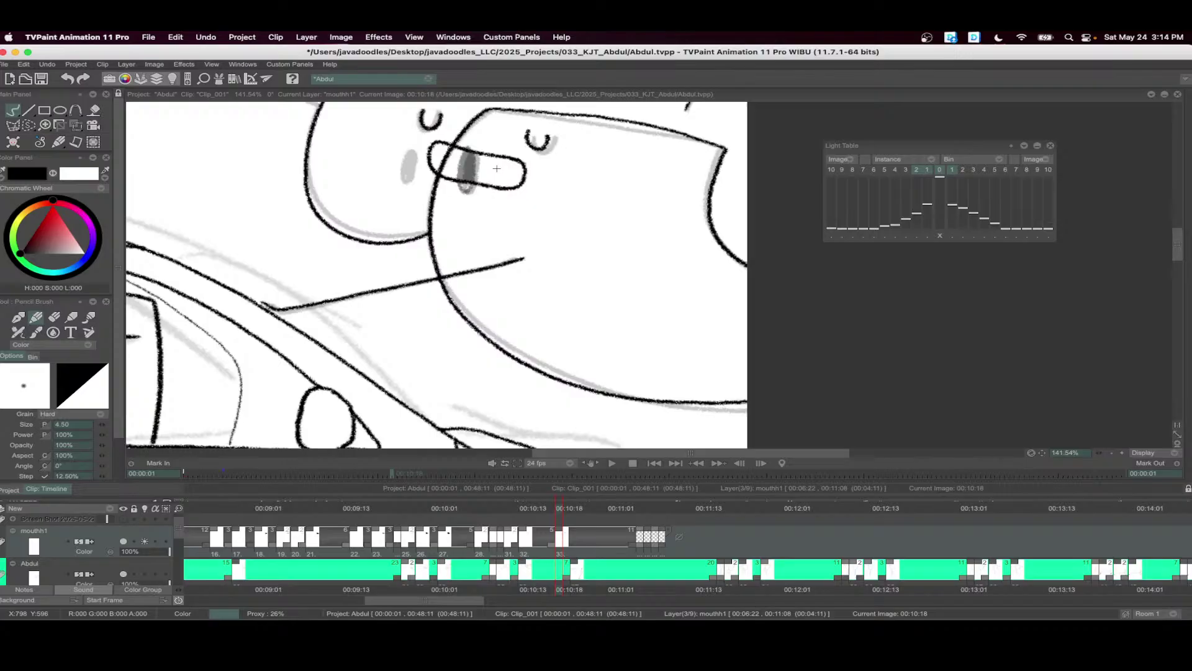
key("f")
left_click(444, 164)
left_click(506, 171)
- Play back the mouthh1 animation from 00:06:22 to 00:10:19 to check the mouth timing
scroll(540, 262, "down", 3)
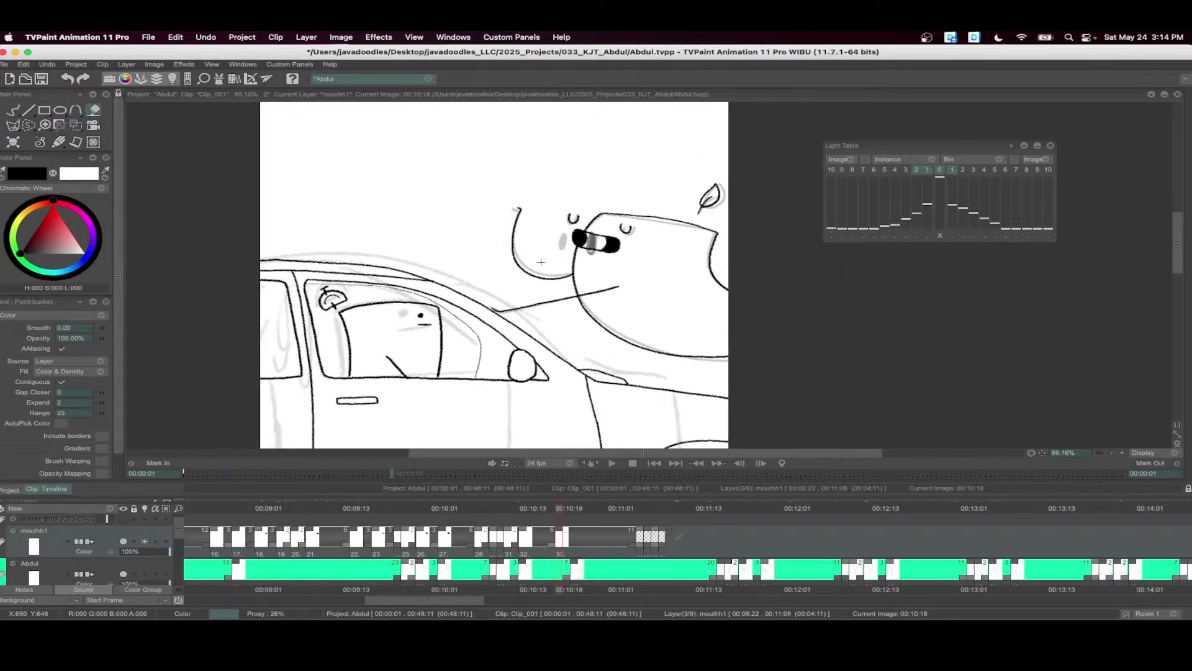
scroll(540, 262, "down", 2)
scroll(643, 561, "down", 2)
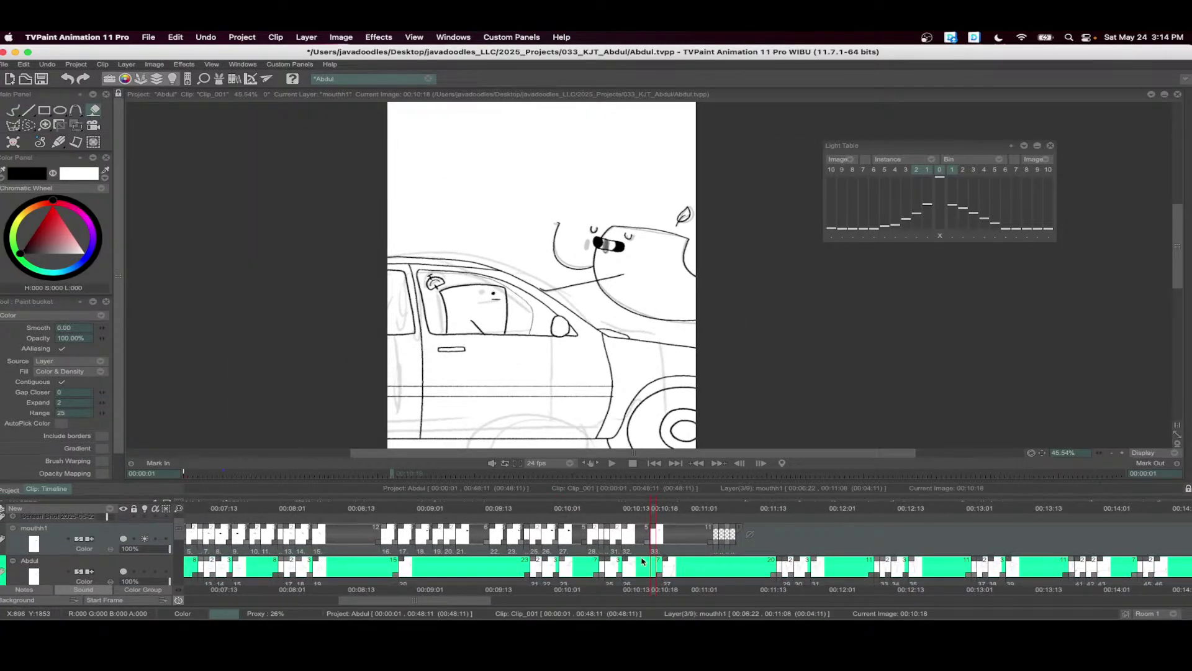
scroll(643, 560, "down", 1)
left_click_drag(644, 554, 416, 545)
scroll(732, 554, "down", 1)
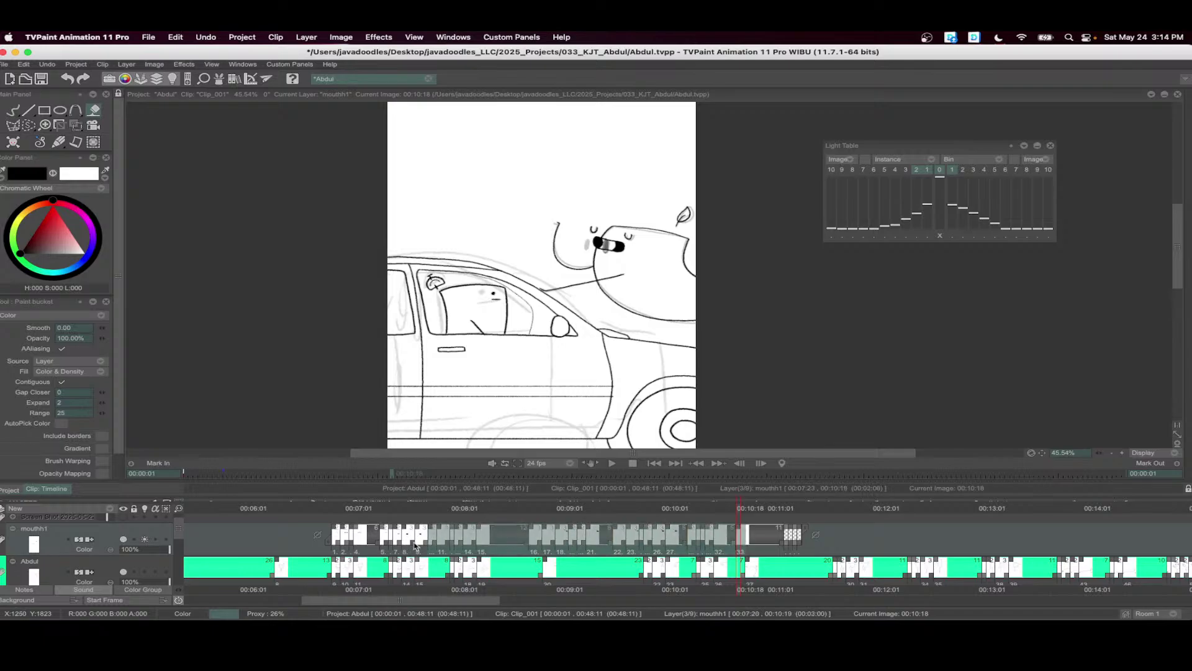
left_click(611, 463)
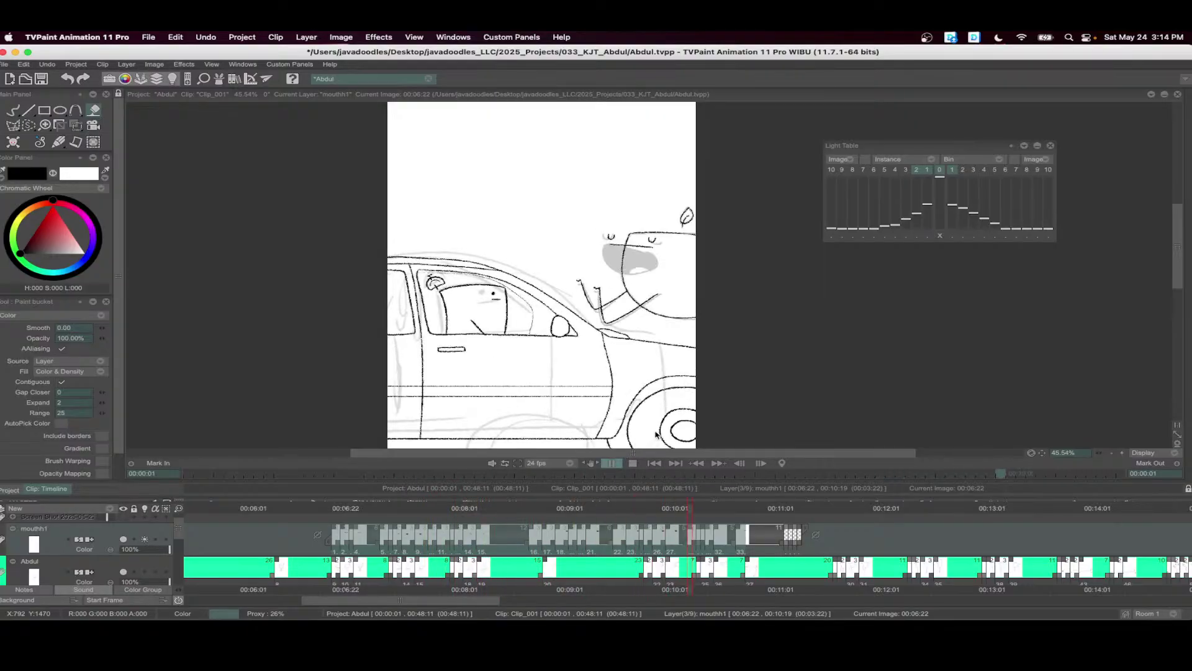
left_click(612, 463)
- Replay the section from 00:07:12 to 00:08:03 to review the earlier mouth shapes
left_click_drag(428, 508, 450, 519)
scroll(427, 513, "up", 3)
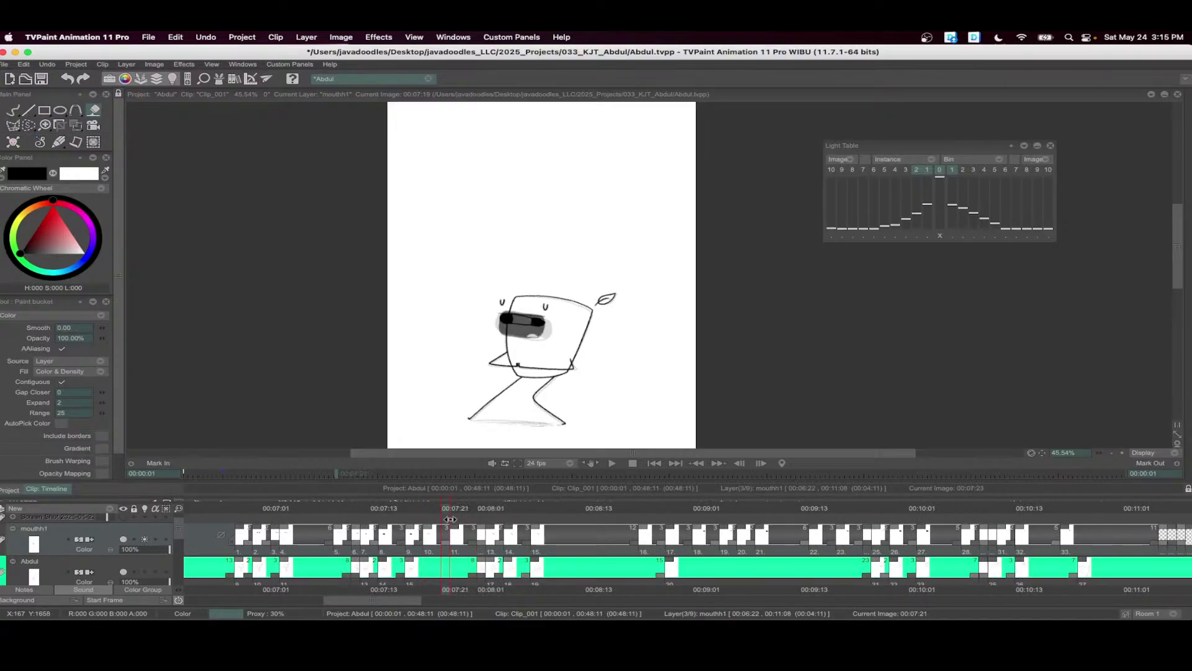
left_click(612, 463)
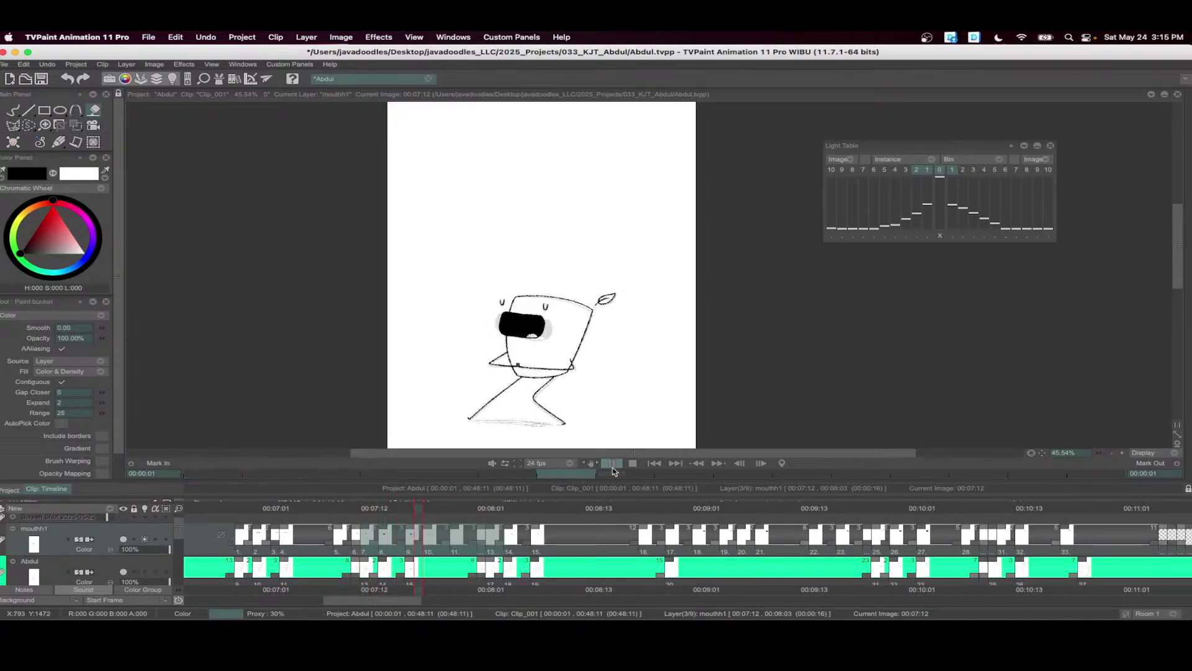
left_click(611, 463)
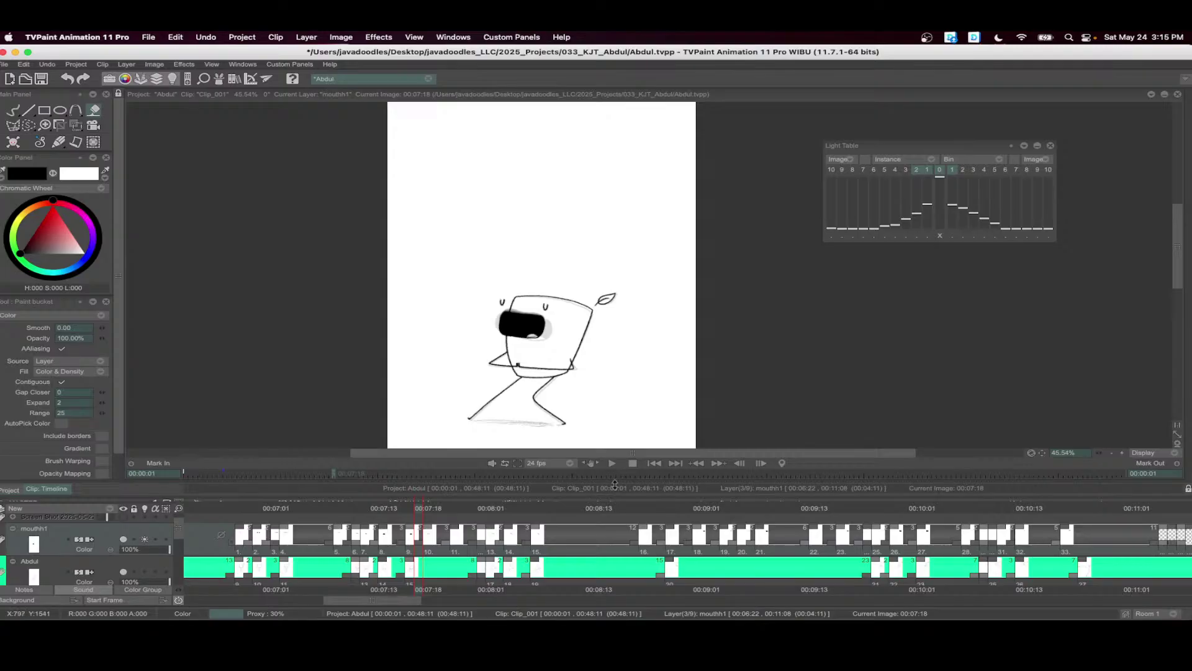
- Draw a wide black mouth with a small lower gap on the close-up face at 00:10:20
left_click_drag(393, 474, 405, 488)
left_click_drag(547, 510, 646, 536)
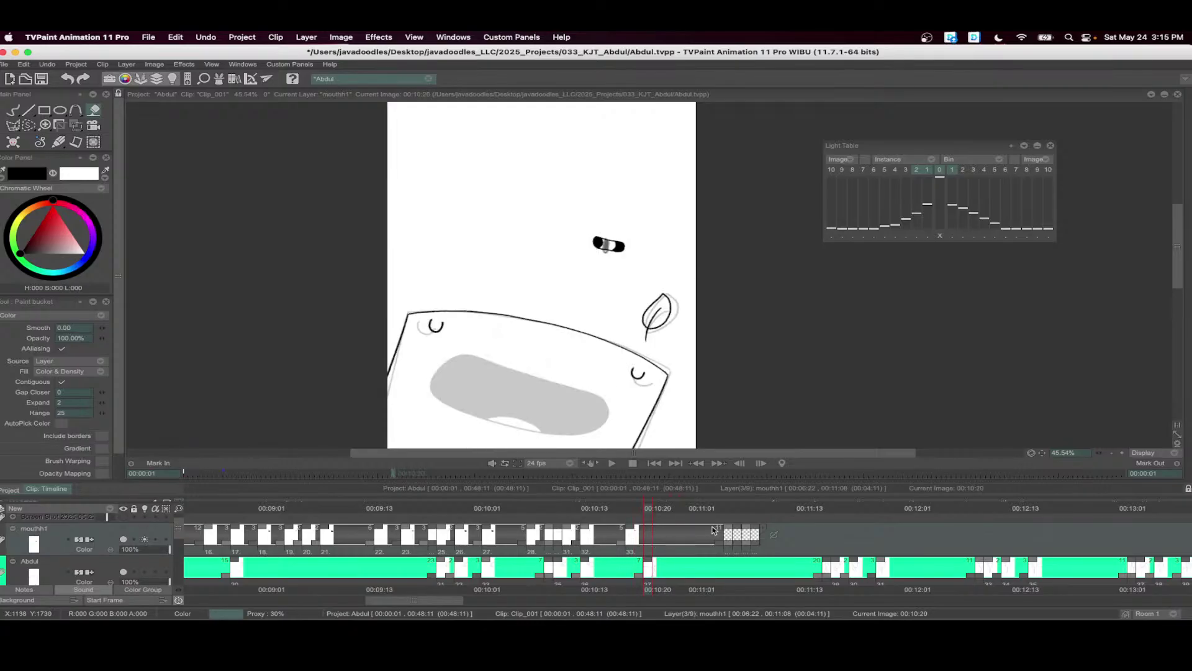
key("BackSpace")
key("b")
mouse_move(591, 324)
left_mouse_down()
mouse_move(435, 285)
mouse_move(398, 330)
mouse_move(536, 375)
mouse_move(598, 347)
mouse_move(588, 323)
left_mouse_up()
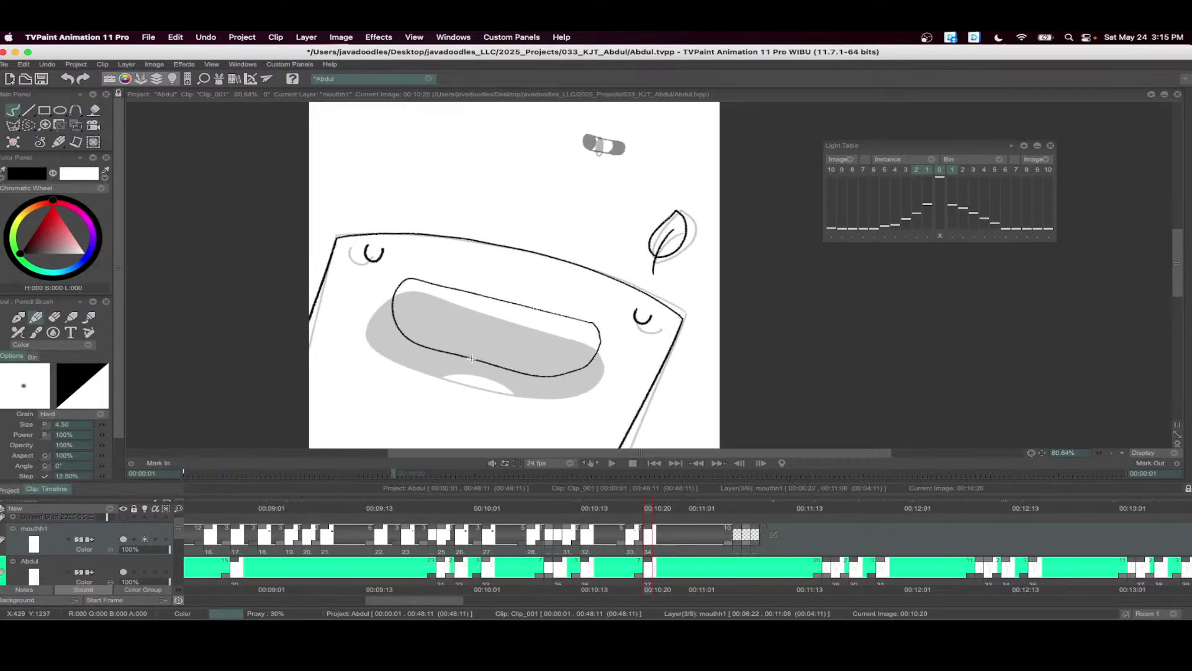
left_click_drag(473, 358, 516, 371)
key("f")
left_click(529, 353)
- Hold the 00:10:20 mouth for two frames and draw a narrow toothed mouth at 00:10:22
mouse_move(655, 520)
left_mouse_down()
mouse_move(501, 509)
mouse_move(525, 509)
mouse_move(512, 510)
left_mouse_up()
scroll(503, 510, "up", 1)
left_click_drag(579, 521, 513, 539)
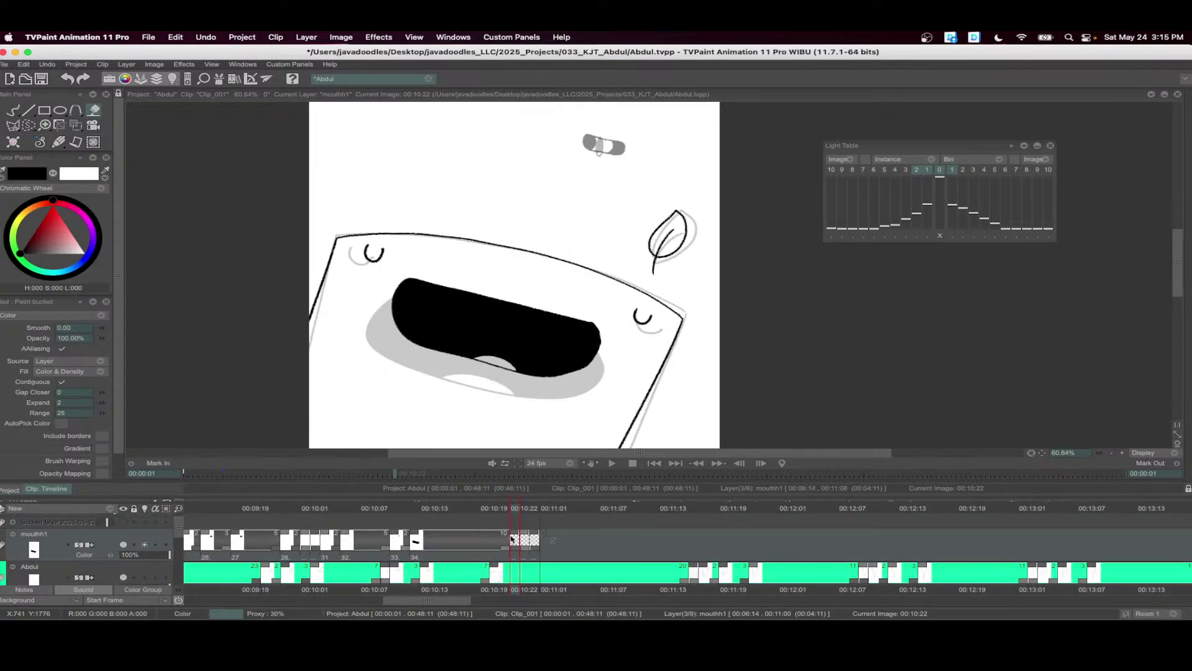
key("super+z")
left_click_drag(592, 538, 512, 539)
key("b")
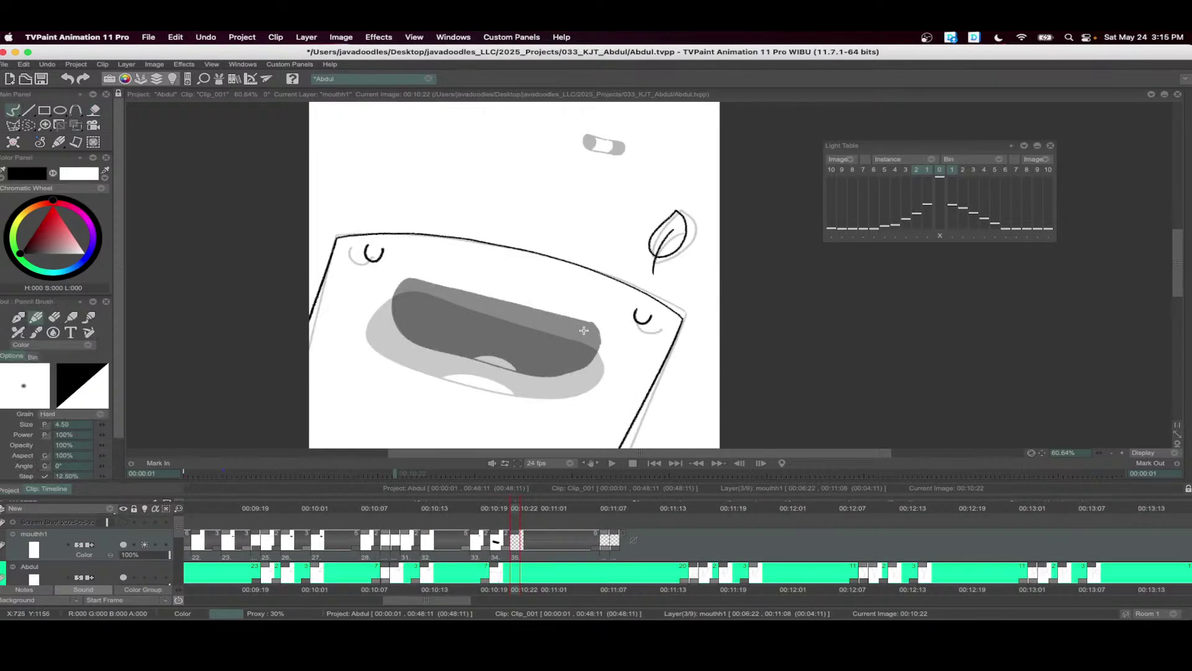
mouse_move(583, 330)
left_mouse_down()
mouse_move(391, 289)
mouse_move(587, 335)
left_mouse_up()
scroll(417, 297, "up", 2)
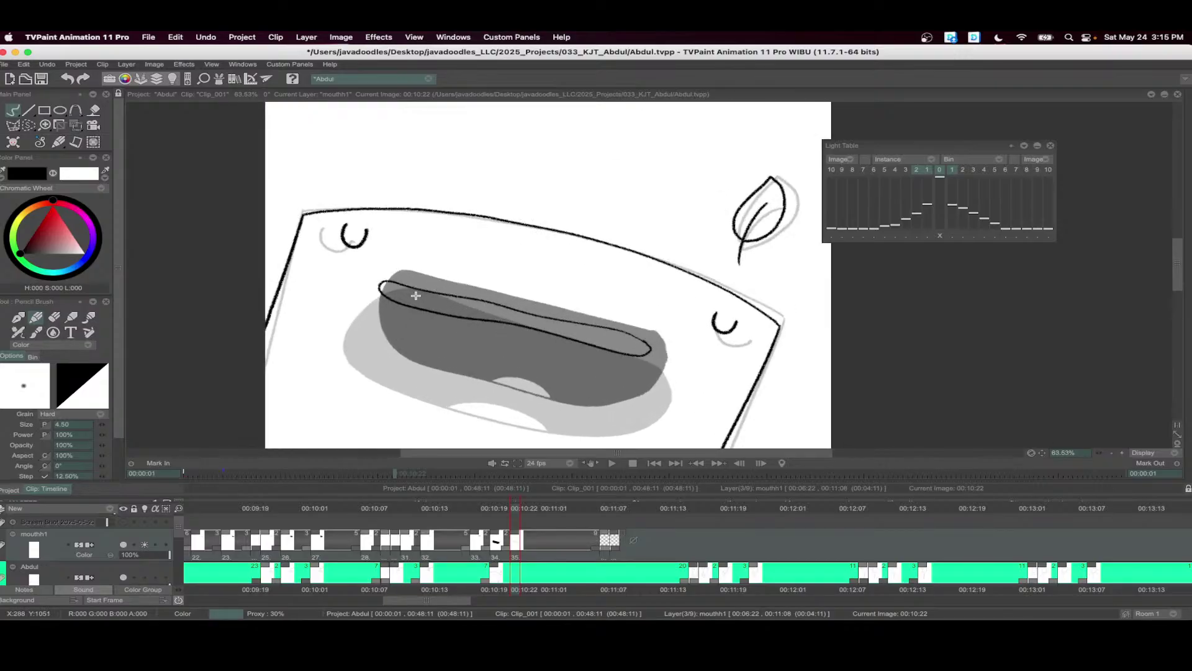
mouse_move(414, 291)
left_mouse_down()
mouse_move(565, 323)
mouse_move(625, 350)
left_mouse_up()
- Draw a wide-open mouth with a small lower gap at 00:11:00 and fill it black
left_click(540, 508)
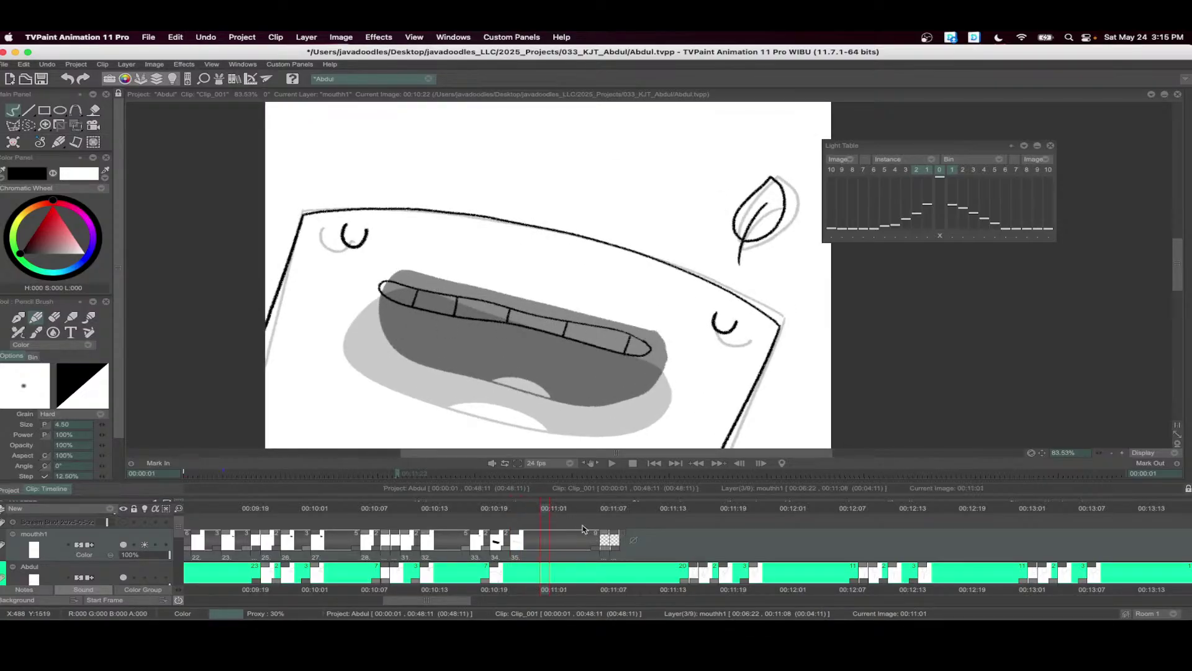
left_click(531, 508)
mouse_move(639, 333)
left_mouse_down()
mouse_move(403, 274)
mouse_move(435, 354)
mouse_move(603, 392)
mouse_move(647, 356)
mouse_move(639, 333)
left_mouse_up()
left_click_drag(495, 372, 546, 381)
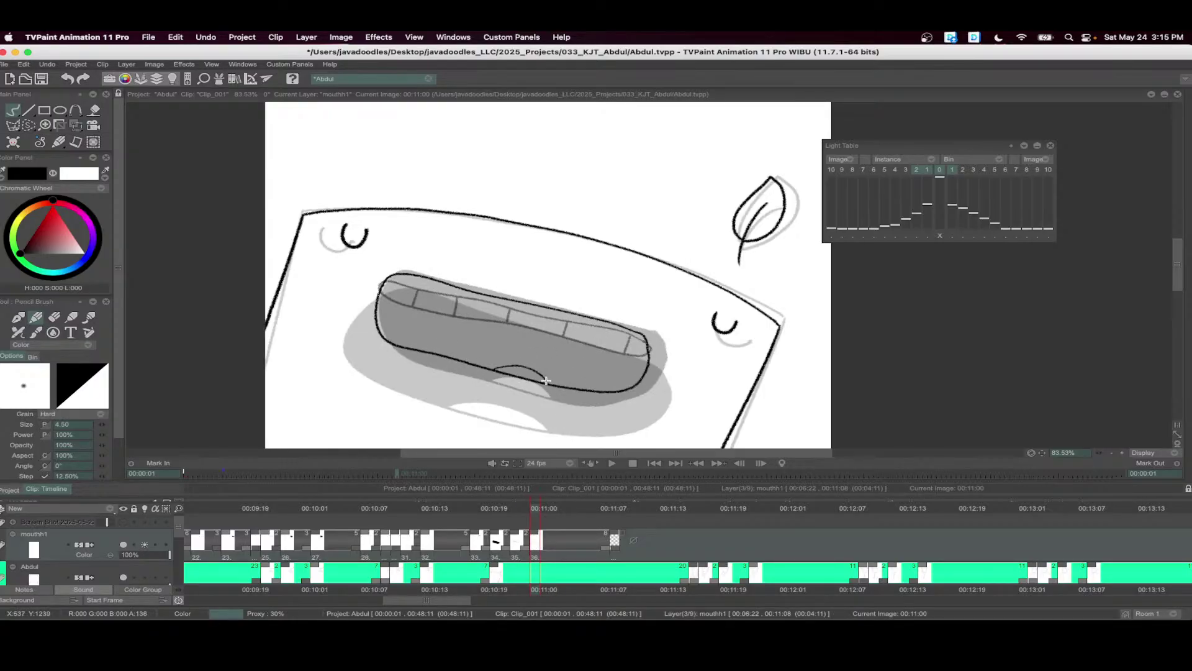
key("f")
left_click(552, 363)
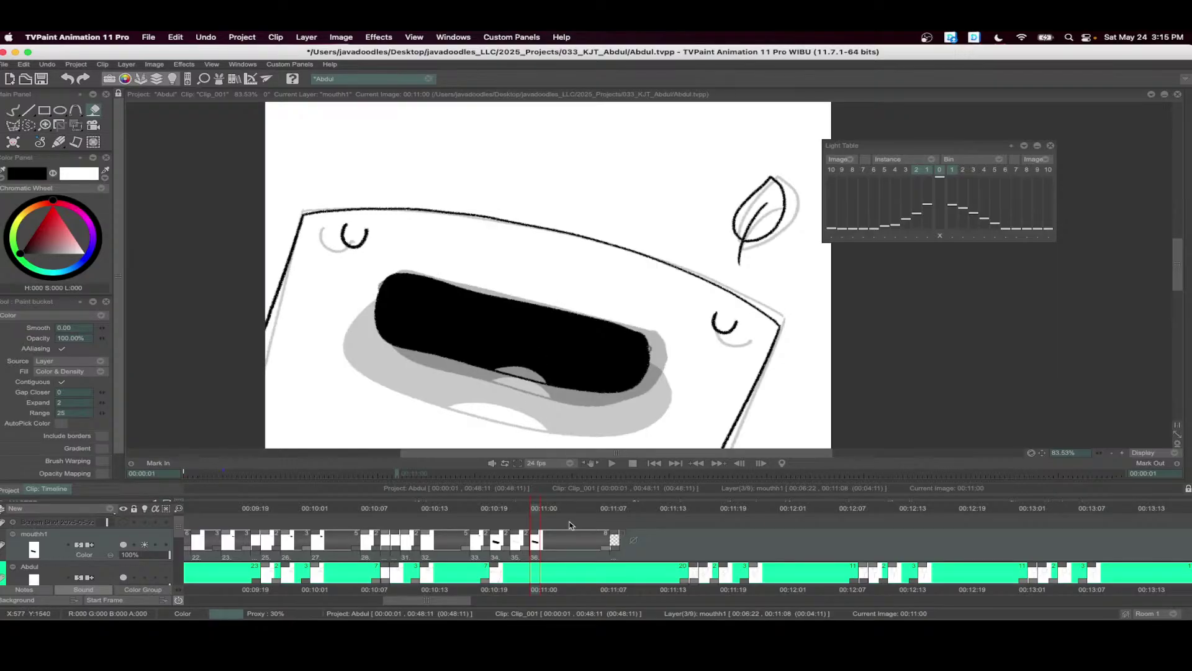
- Hold the 00:11:00 mouth through 00:11:03 and draw a closed line mouth at 00:11:04
left_click_drag(583, 553, 451, 555)
mouse_move(425, 513)
left_mouse_down()
mouse_move(448, 522)
mouse_move(454, 540)
mouse_move(442, 542)
left_mouse_up()
key("b")
left_click_drag(370, 278, 645, 341)
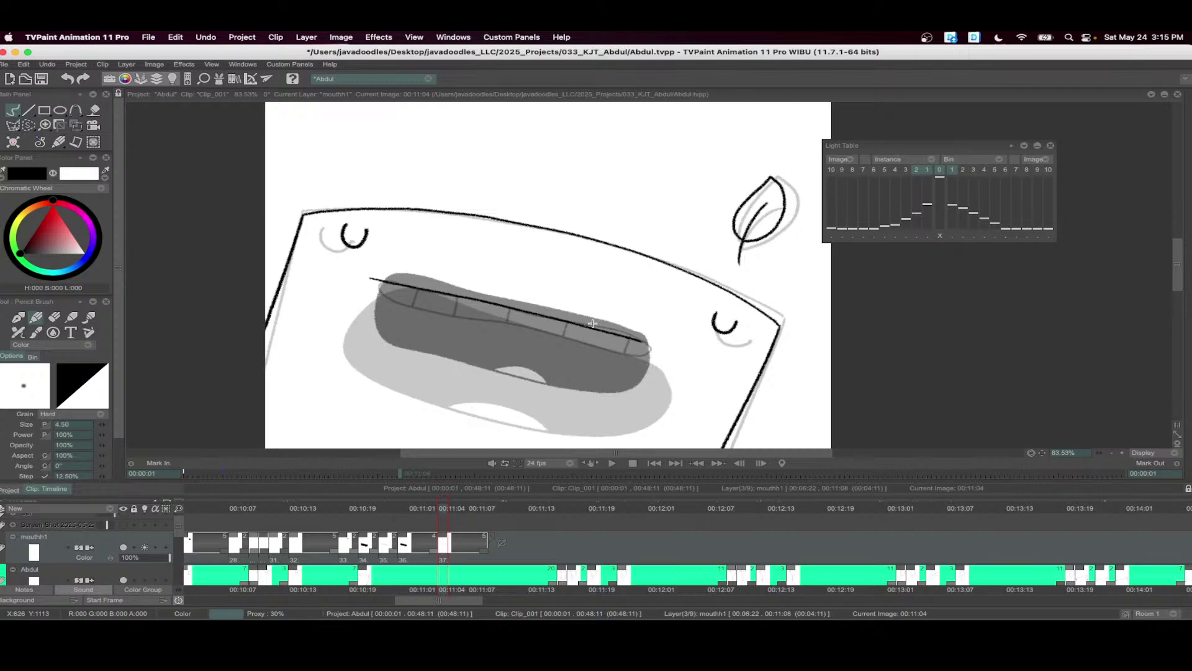
- Extend the layer to 00:12:06 with empty instances and draw a narrow toothed mouth with lower tooth marks at 00:11:06
left_click(467, 513)
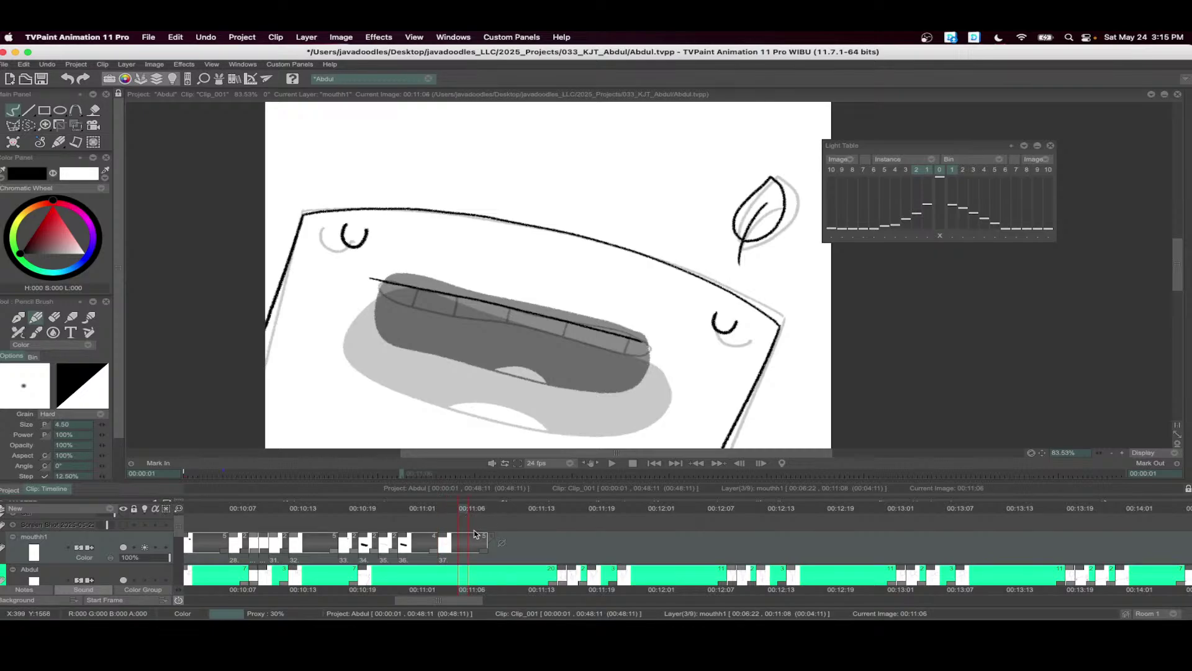
key("Return")
left_click_drag(500, 544, 706, 542)
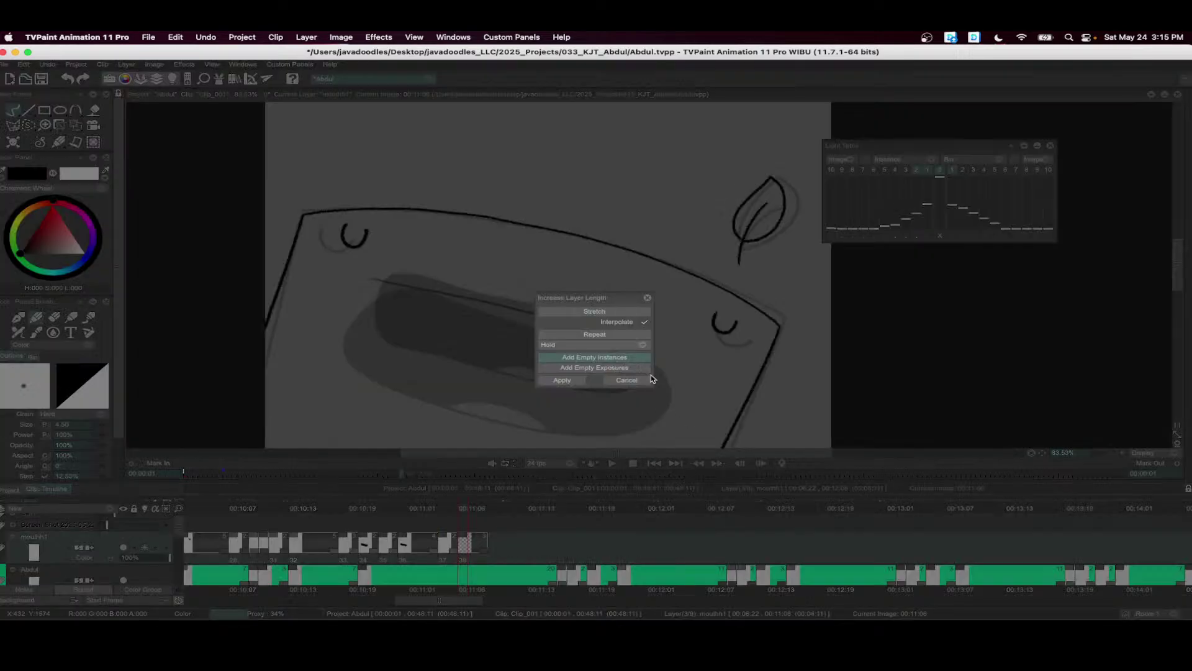
left_click(562, 381)
mouse_move(641, 340)
left_mouse_down()
mouse_move(425, 284)
mouse_move(421, 297)
mouse_move(643, 345)
left_mouse_up()
left_click_drag(516, 310, 517, 319)
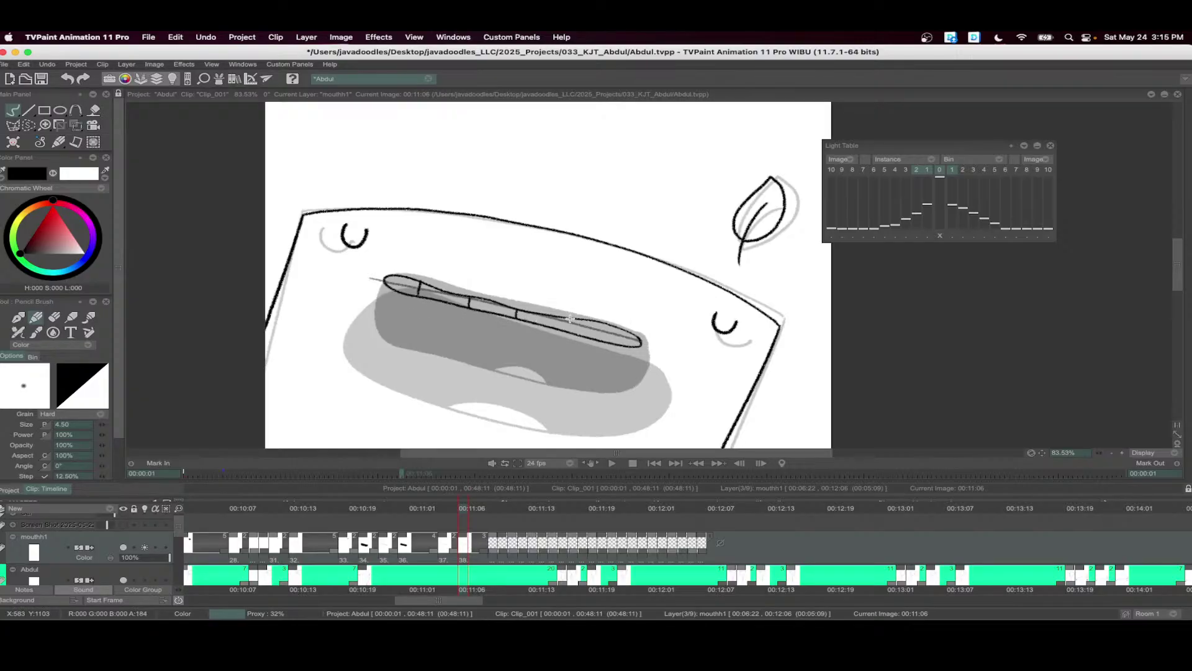
left_click_drag(408, 294, 404, 300)
- Draw a small oval mouth at 00:11:08 and a wide-open black mouth with a small lower gap at 00:11:09
left_click(485, 508)
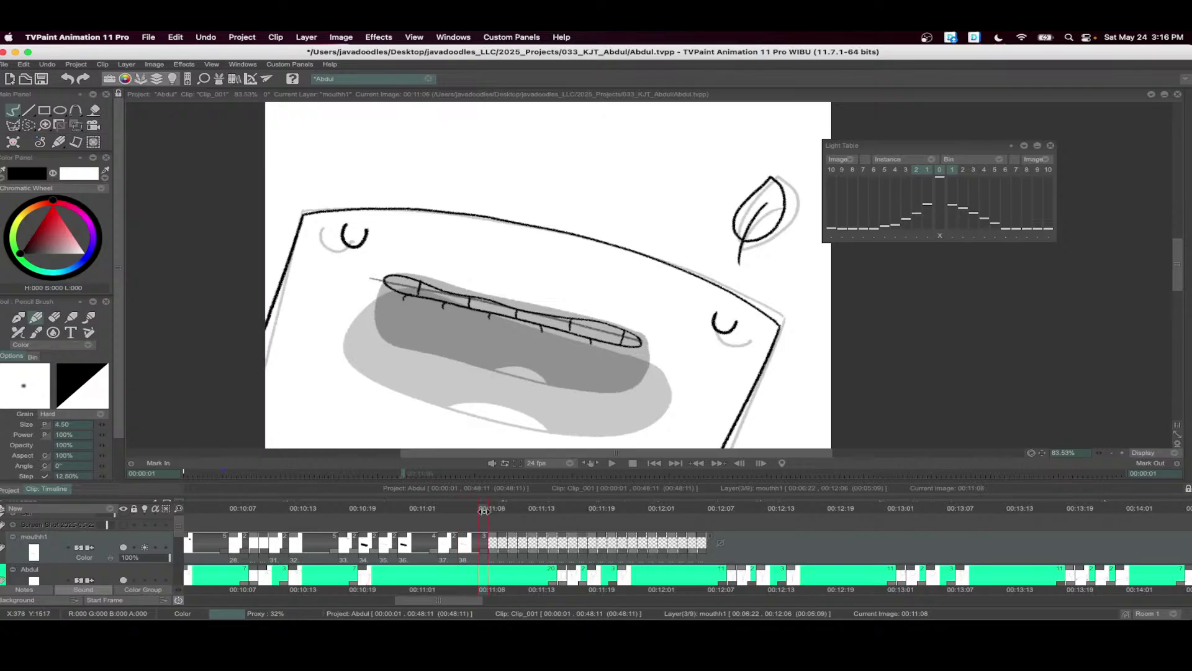
left_click_drag(519, 309, 511, 318)
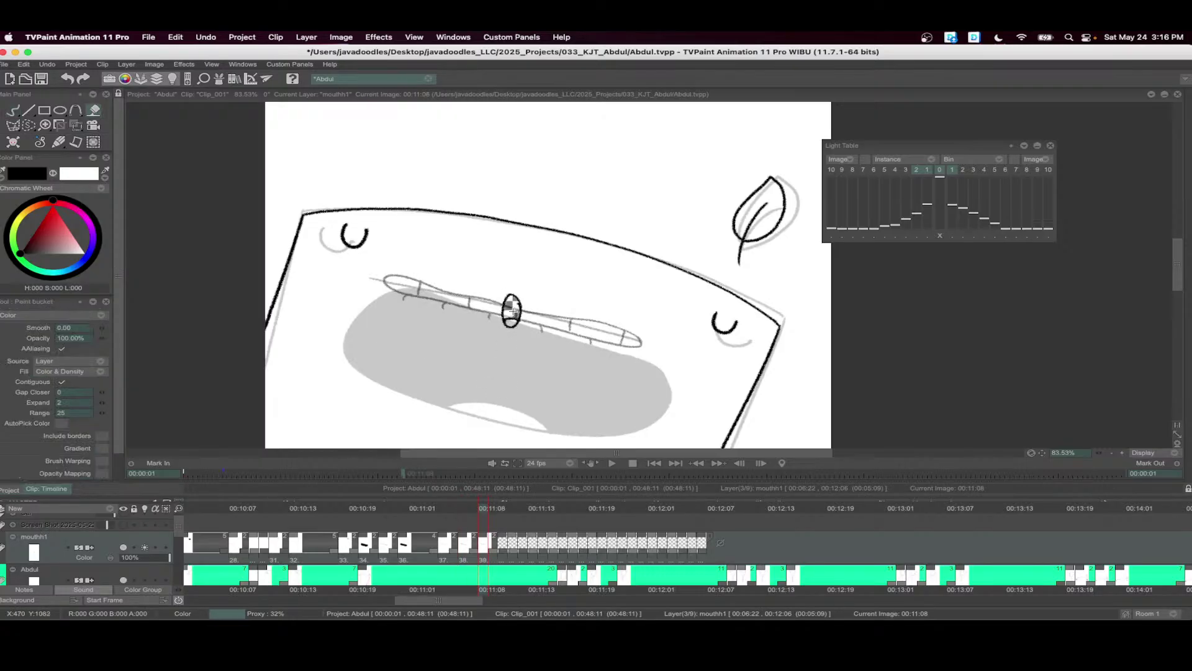
left_click(497, 508)
left_click_drag(464, 507, 495, 511)
key("Insert")
mouse_move(620, 329)
left_mouse_down()
mouse_move(372, 331)
mouse_move(554, 394)
mouse_move(650, 363)
mouse_move(639, 336)
left_mouse_up()
left_click_drag(488, 372, 534, 386)
key("f")
left_click(601, 401)
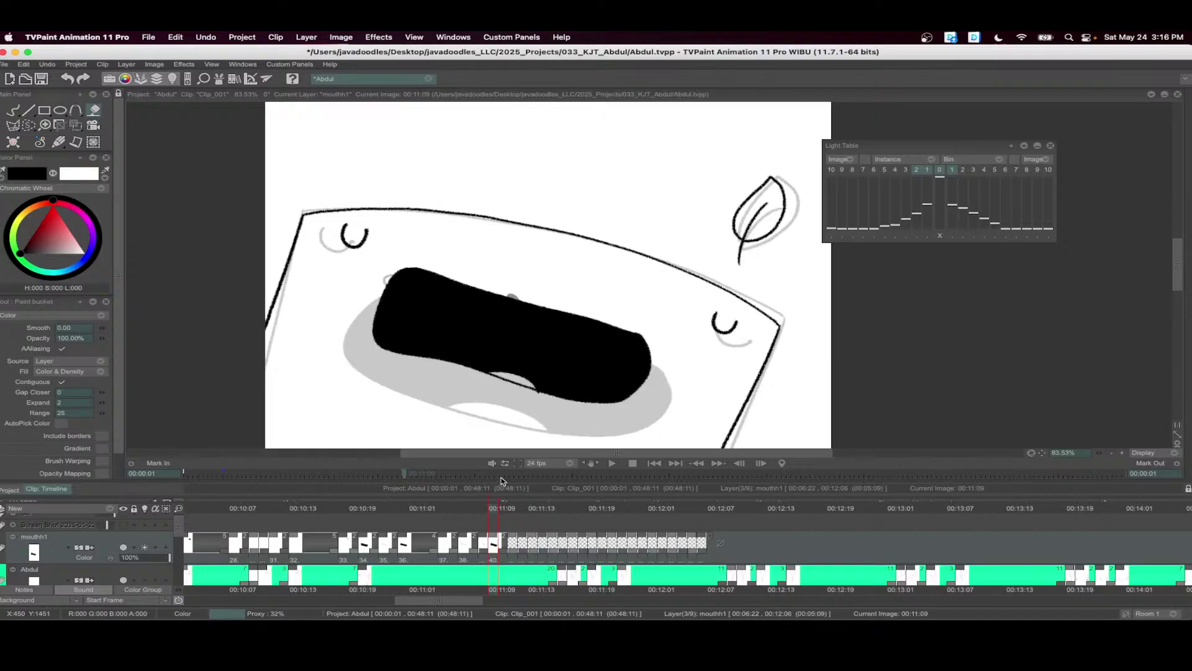
- Draw a closed, slanted line mouth at 00:11:12 on the mouthh1 layer
left_click_drag(506, 511, 514, 509)
key("b")
left_click_drag(375, 275, 654, 349)
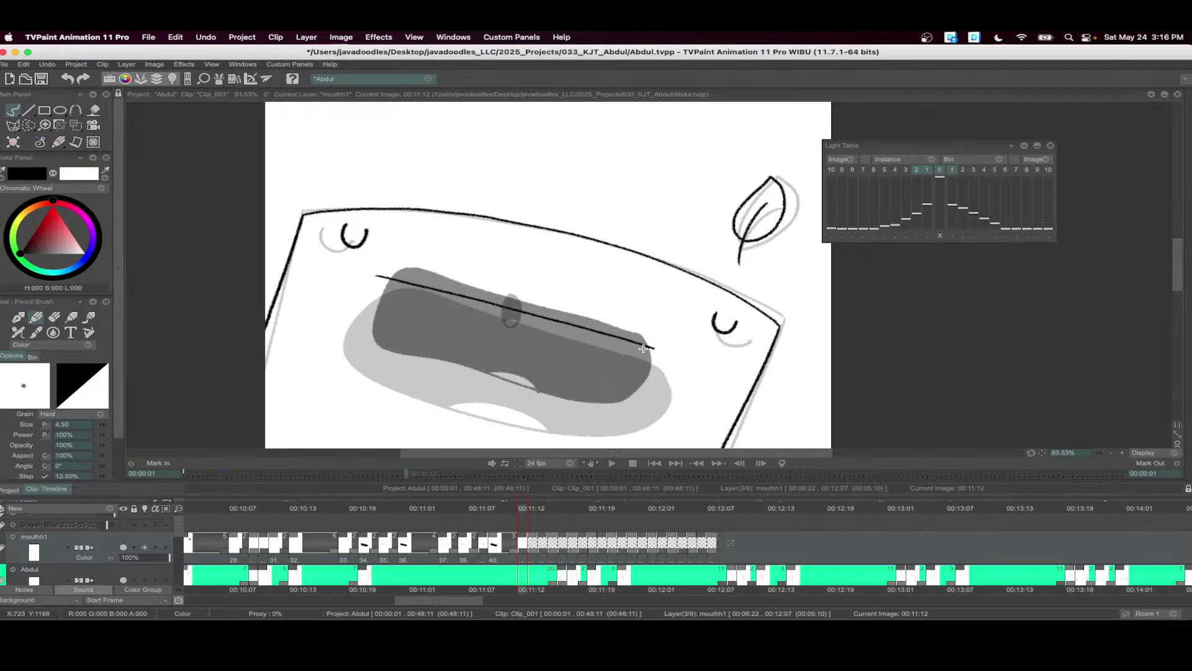
- Draw a narrow slanted mouth outline at 00:11:14 and divide it with short tooth marks
left_click(528, 509)
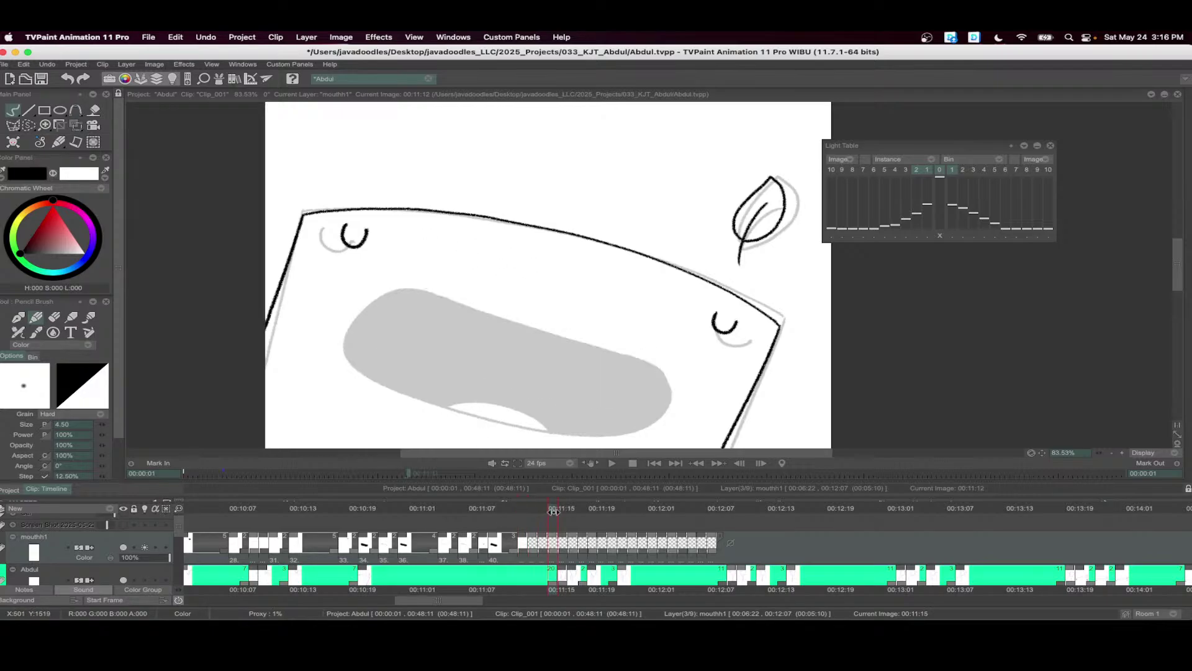
left_click(538, 509)
mouse_move(654, 349)
left_mouse_down()
mouse_move(383, 272)
mouse_move(450, 305)
mouse_move(651, 353)
mouse_move(613, 332)
mouse_move(420, 292)
mouse_move(649, 344)
mouse_move(419, 279)
mouse_move(383, 282)
mouse_move(657, 352)
left_mouse_up()
key("super+z")
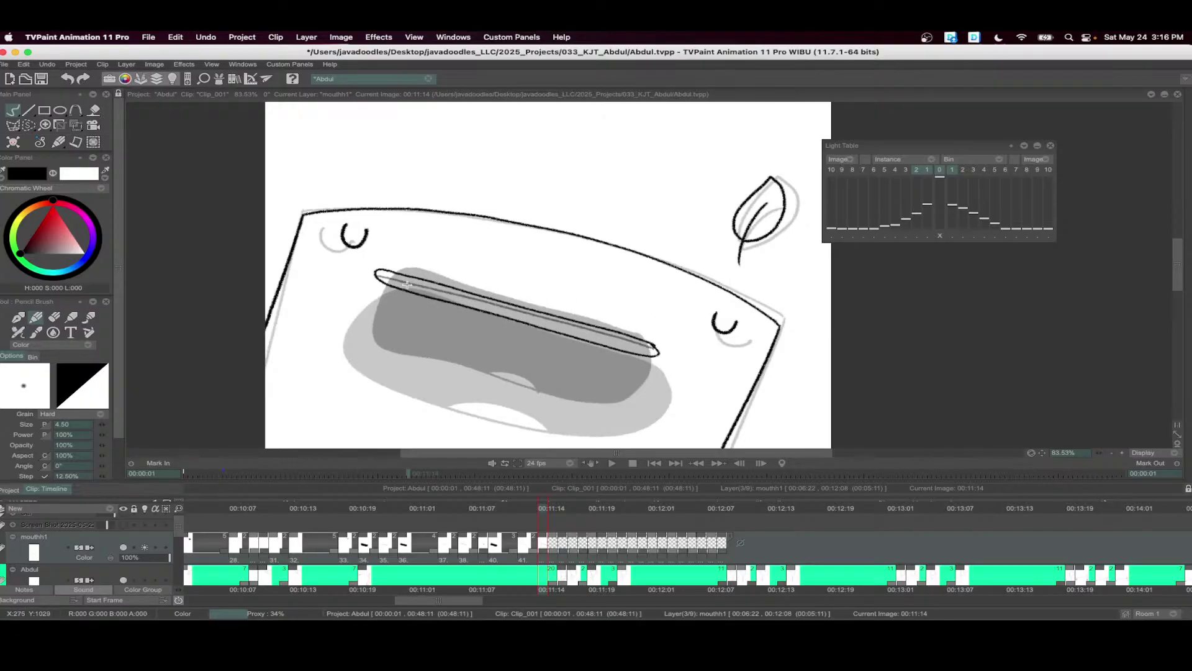
left_click_drag(401, 275, 402, 289)
mouse_move(502, 304)
left_mouse_down()
mouse_move(503, 317)
mouse_move(567, 334)
left_mouse_up()
- Draw a rounded narrow mouth with tooth marks at 00:11:16, placed below the eyes of Abdul's new pose
key("plus")
key("Right")
key("Right")
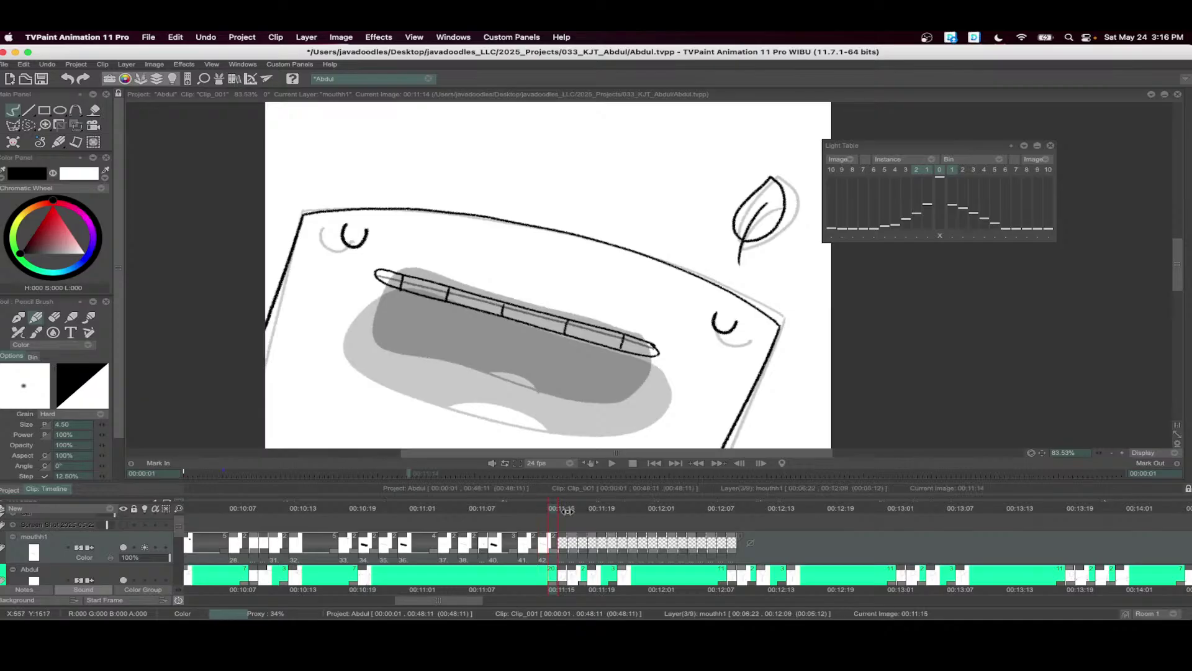
mouse_move(658, 136)
left_mouse_down()
mouse_move(612, 217)
mouse_move(544, 229)
mouse_move(606, 243)
mouse_move(599, 223)
left_mouse_up()
left_click_drag(476, 236, 476, 251)
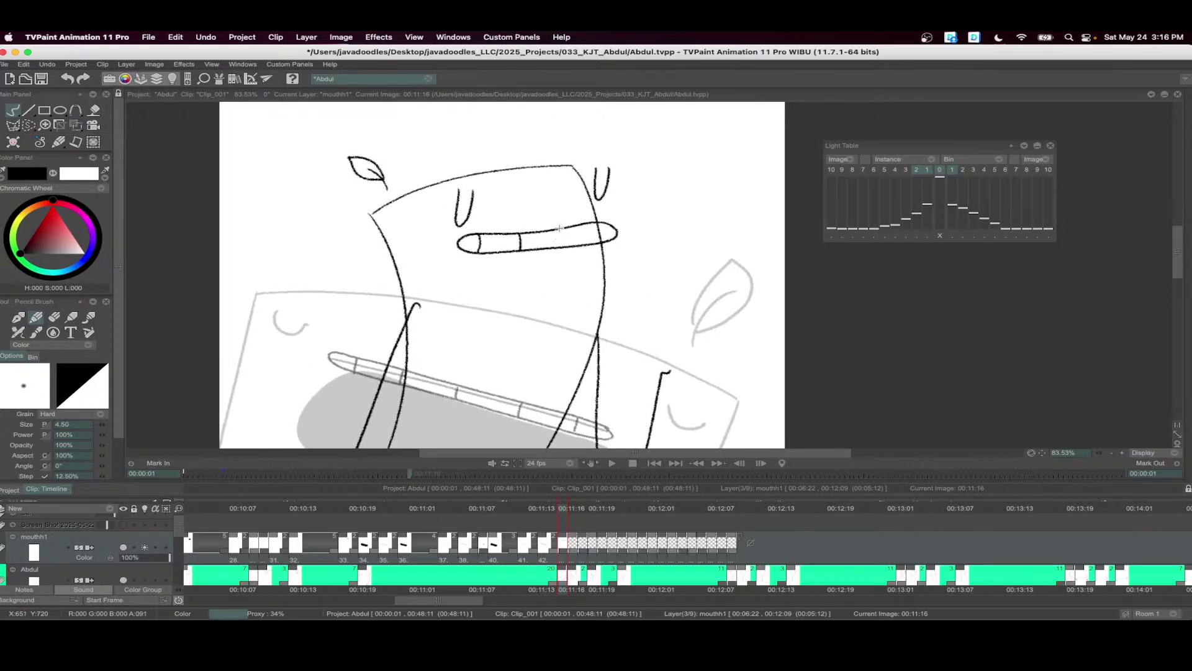
- Draw a thinner toothed mouth just below the eyes at 00:11:17 and add the missing end tooth mark to the 00:11:16 mouth
left_click(573, 509)
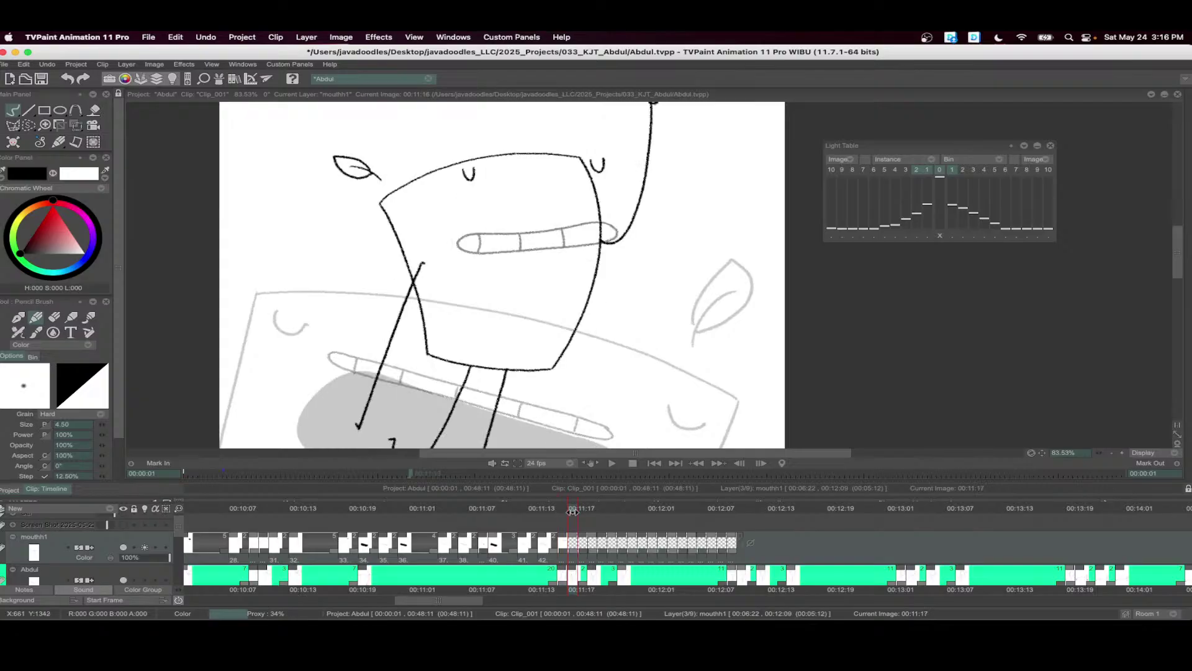
scroll(594, 186, "up", 2)
mouse_move(589, 211)
left_mouse_down()
mouse_move(388, 224)
mouse_move(564, 228)
mouse_move(581, 213)
mouse_move(434, 221)
mouse_move(416, 235)
mouse_move(588, 216)
left_mouse_up()
key("super+z")
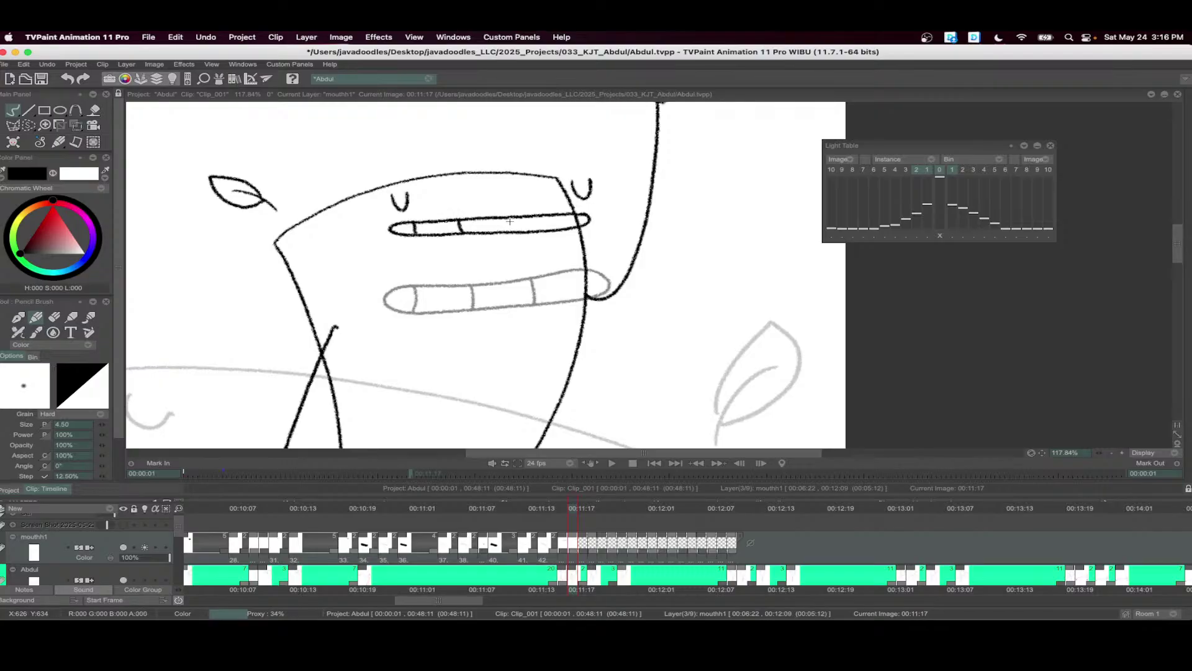
left_click_drag(511, 217, 515, 232)
left_click_drag(565, 531, 558, 505)
left_click_drag(578, 272, 577, 300)
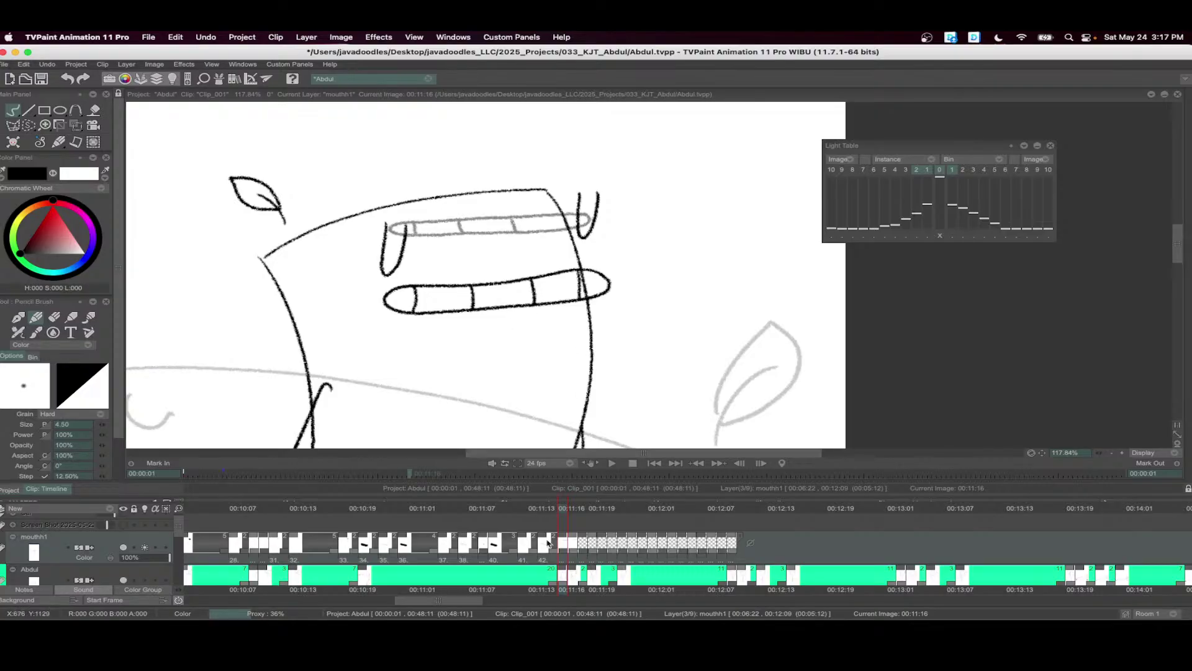
- Draw a wide-open mouth with a small lower gap at 00:11:19 and fill it black
left_click_drag(567, 510, 587, 511)
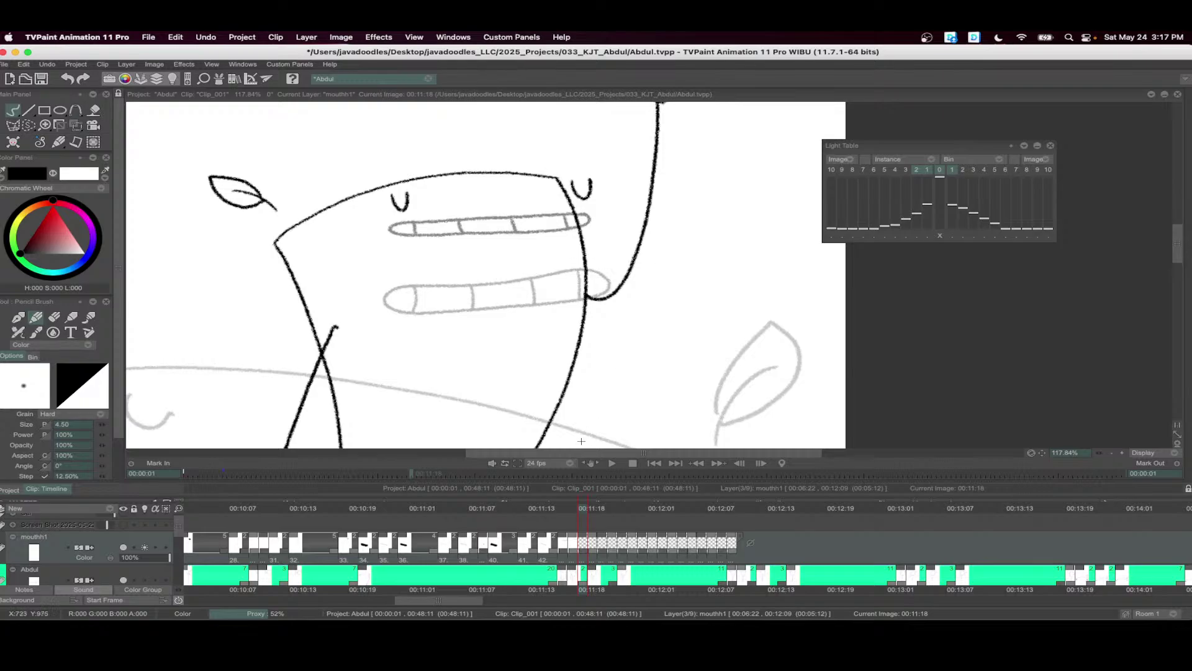
left_click_drag(568, 510, 585, 551)
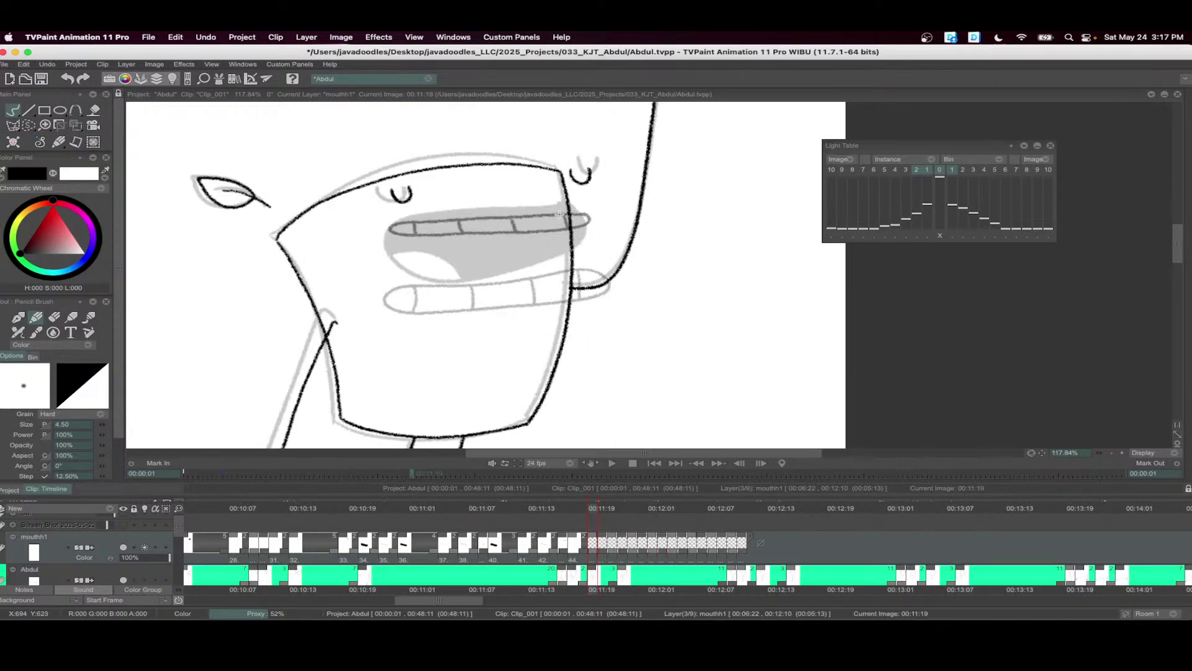
mouse_move(559, 214)
left_mouse_down()
mouse_move(386, 226)
mouse_move(478, 282)
mouse_move(574, 247)
mouse_move(575, 205)
left_mouse_up()
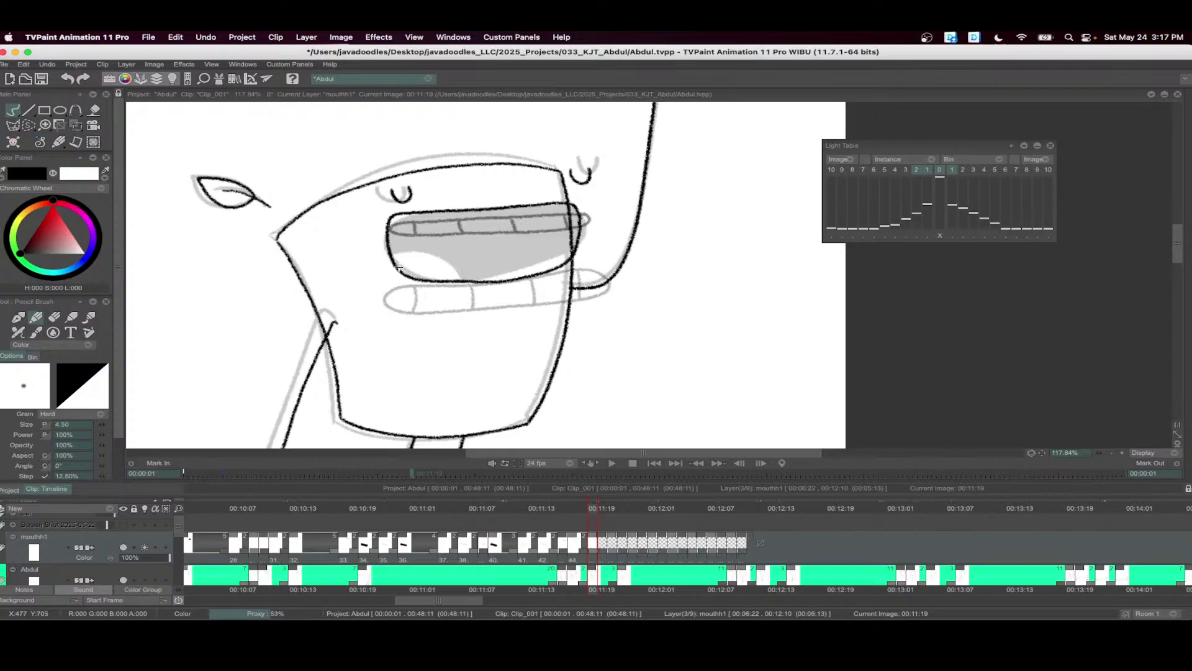
key("f")
left_click(401, 267)
- Hold the 00:11:19 mouth, draw a slightly shifted wide-open mouth with a lower gap at 00:11:22, and fill it black
mouse_move(602, 517)
left_mouse_down()
mouse_move(629, 515)
mouse_move(615, 550)
left_mouse_up()
key("b")
mouse_move(566, 199)
left_mouse_down()
mouse_move(431, 208)
mouse_move(388, 234)
mouse_move(421, 276)
mouse_move(512, 270)
mouse_move(577, 222)
left_mouse_up()
key("super+z")
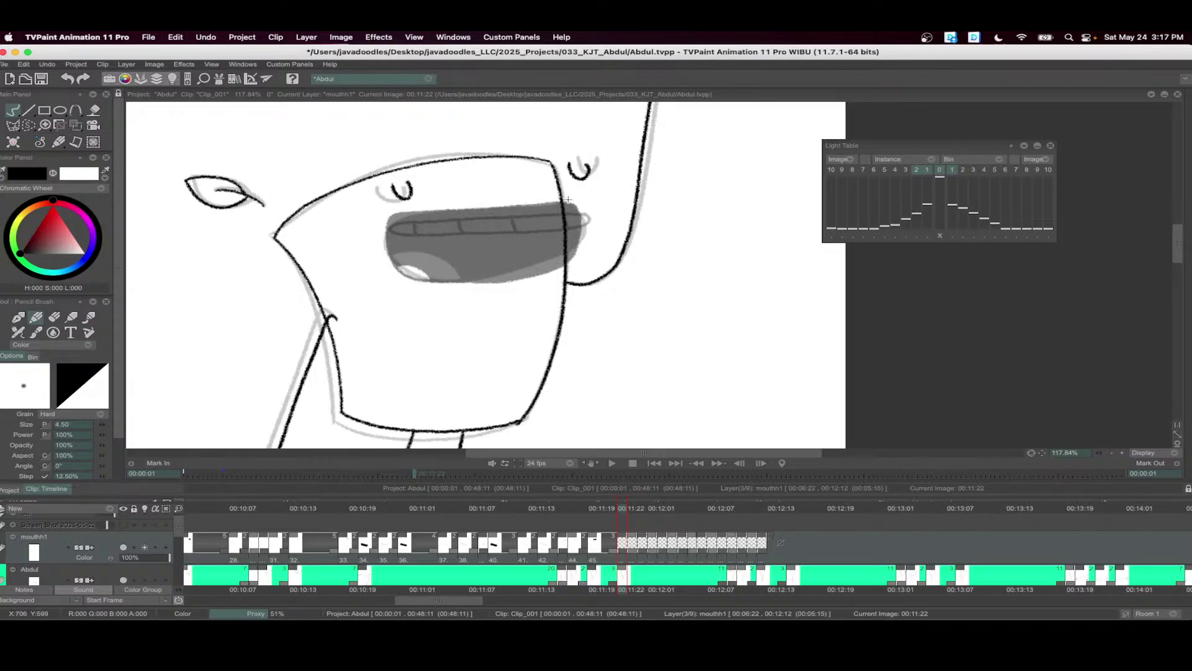
mouse_move(545, 198)
left_mouse_down()
mouse_move(406, 210)
mouse_move(390, 250)
mouse_move(418, 275)
mouse_move(542, 268)
mouse_move(573, 249)
mouse_move(582, 217)
mouse_move(562, 197)
left_mouse_up()
key("super+z")
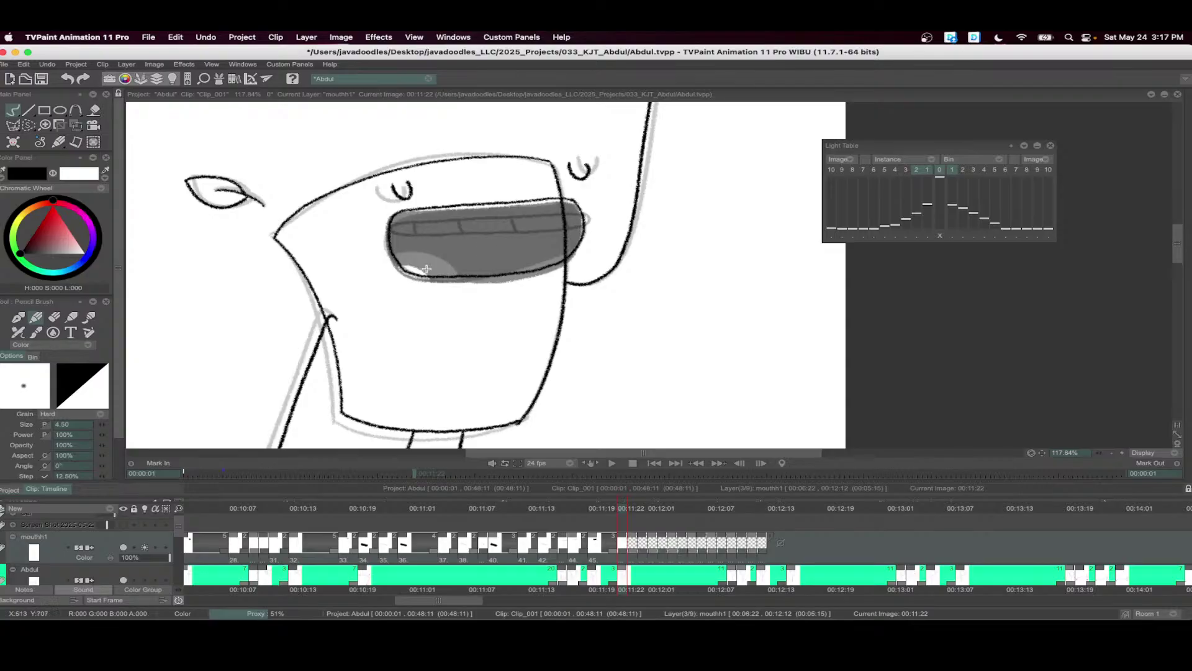
left_click_drag(391, 260, 428, 276)
key("f")
left_click(438, 256)
- Draw a narrow mouth at 00:12:01 and divide it with tooth marks
mouse_move(666, 544)
left_mouse_down()
mouse_move(473, 547)
mouse_move(421, 541)
mouse_move(436, 517)
mouse_move(387, 525)
mouse_move(437, 536)
mouse_move(404, 542)
mouse_move(414, 540)
left_mouse_up()
key("b")
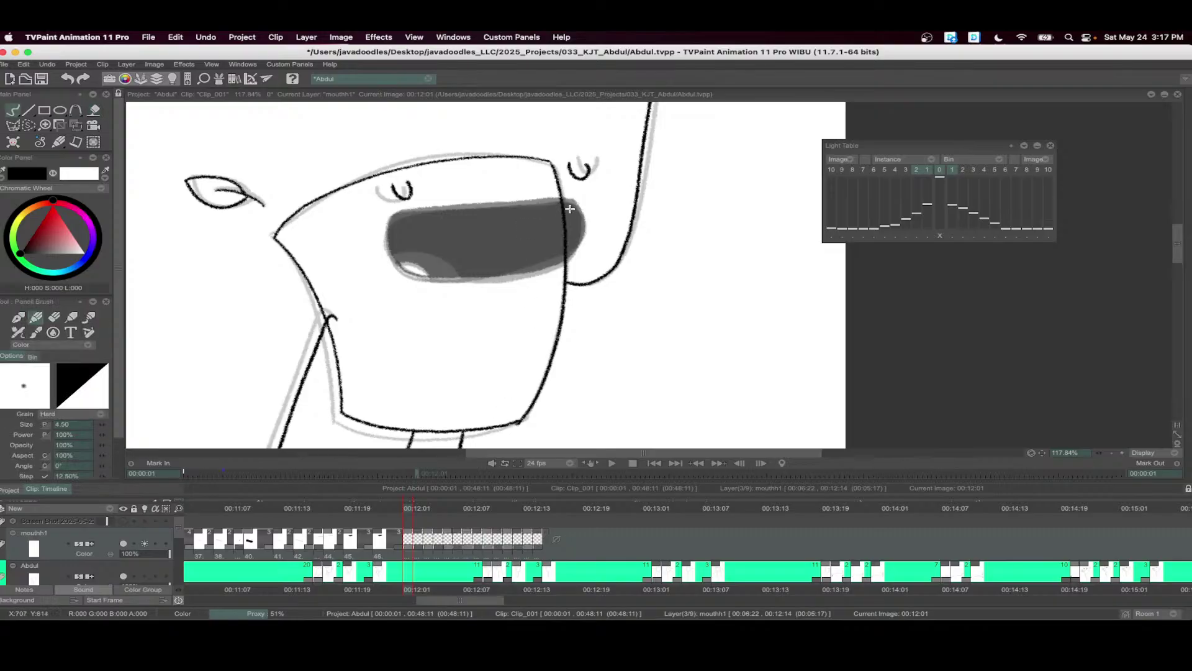
mouse_move(562, 206)
left_mouse_down()
mouse_move(441, 217)
mouse_move(417, 230)
mouse_move(577, 210)
left_mouse_up()
mouse_move(423, 218)
left_mouse_down()
mouse_move(425, 229)
mouse_move(459, 228)
left_mouse_up()
mouse_move(499, 213)
left_mouse_down()
mouse_move(502, 225)
mouse_move(535, 222)
left_mouse_up()
- Draw a thin, nearly closed mouth at 00:12:03, fill it black and extend its hold
left_click_drag(420, 508, 425, 508)
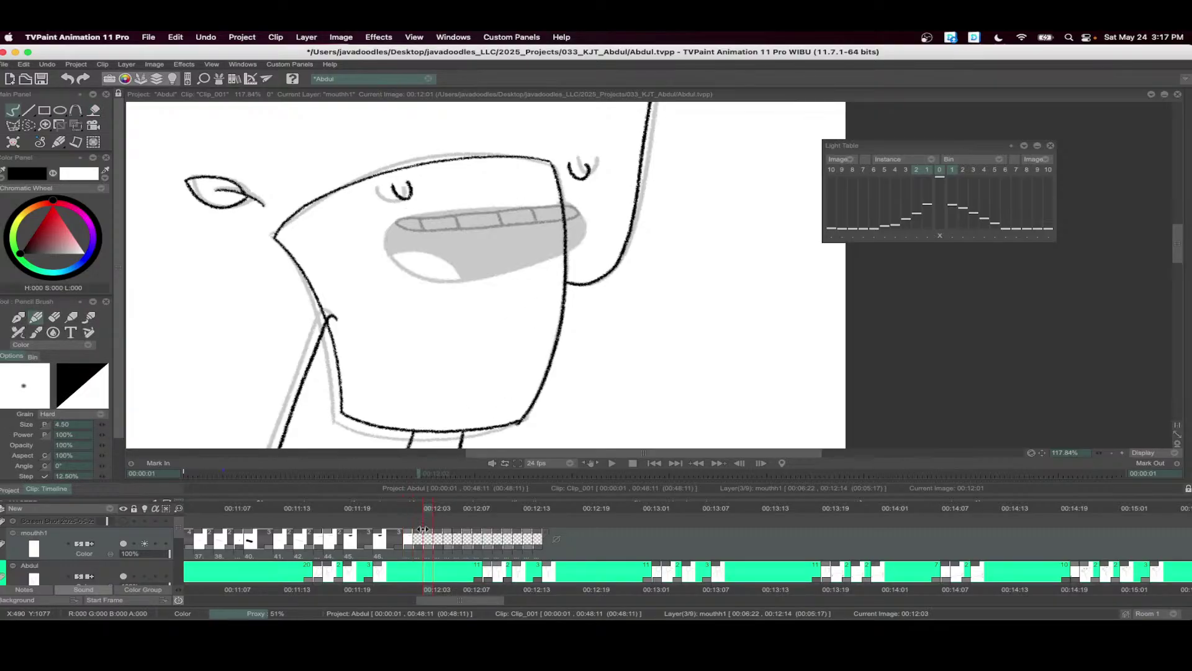
mouse_move(586, 203)
left_mouse_down()
mouse_move(410, 216)
mouse_move(577, 203)
left_mouse_up()
key("f")
left_click(499, 215)
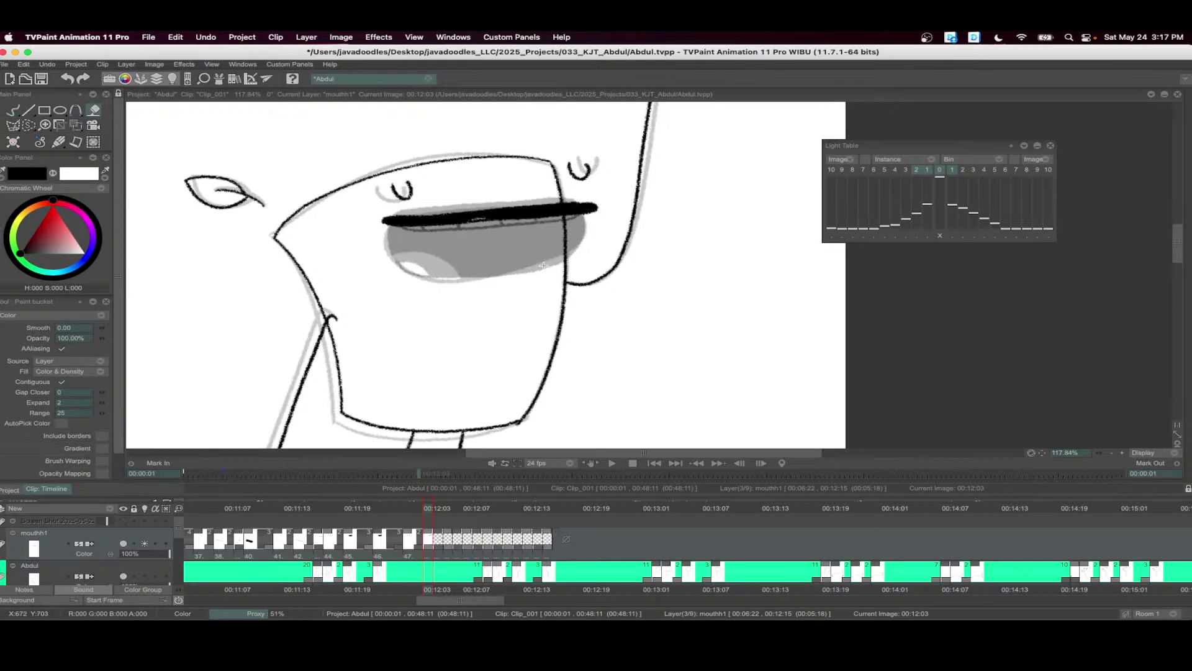
left_click_drag(432, 546, 481, 546)
- Draw a wide-open mouth with a small lower gap at 00:12:06 and fill it black around the gap
left_click_drag(439, 510, 457, 511)
key("Insert")
key("b")
mouse_move(559, 217)
left_mouse_down()
mouse_move(424, 208)
mouse_move(569, 251)
mouse_move(575, 201)
left_mouse_up()
left_click_drag(410, 257, 438, 266)
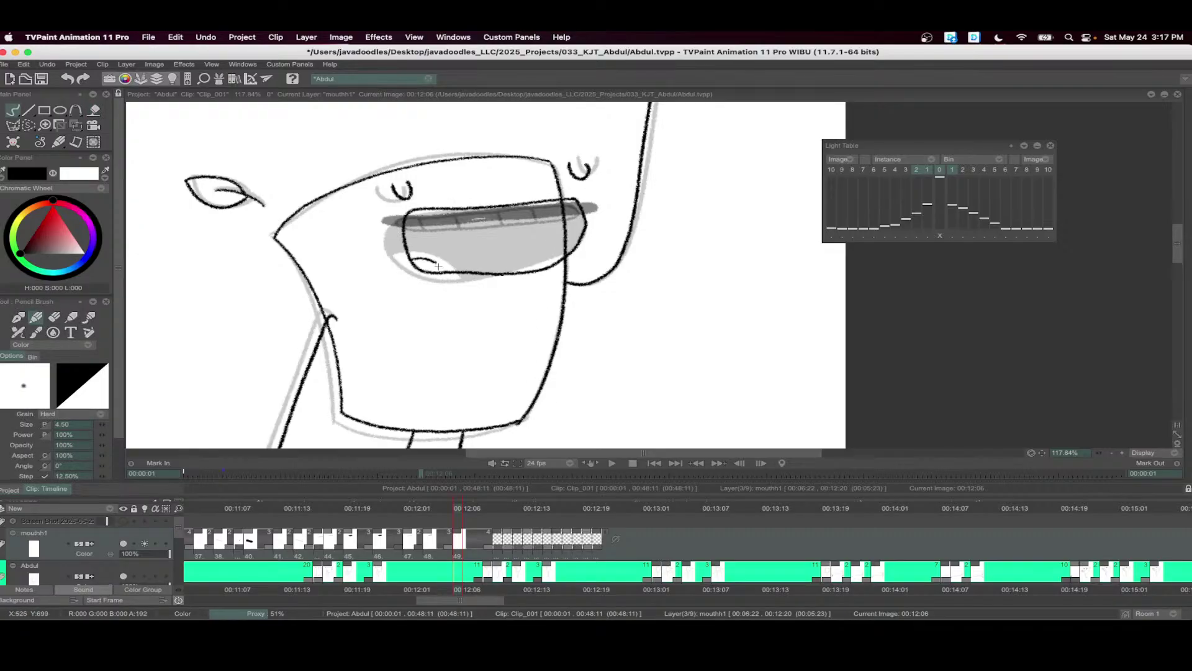
key("f")
left_click(462, 271)
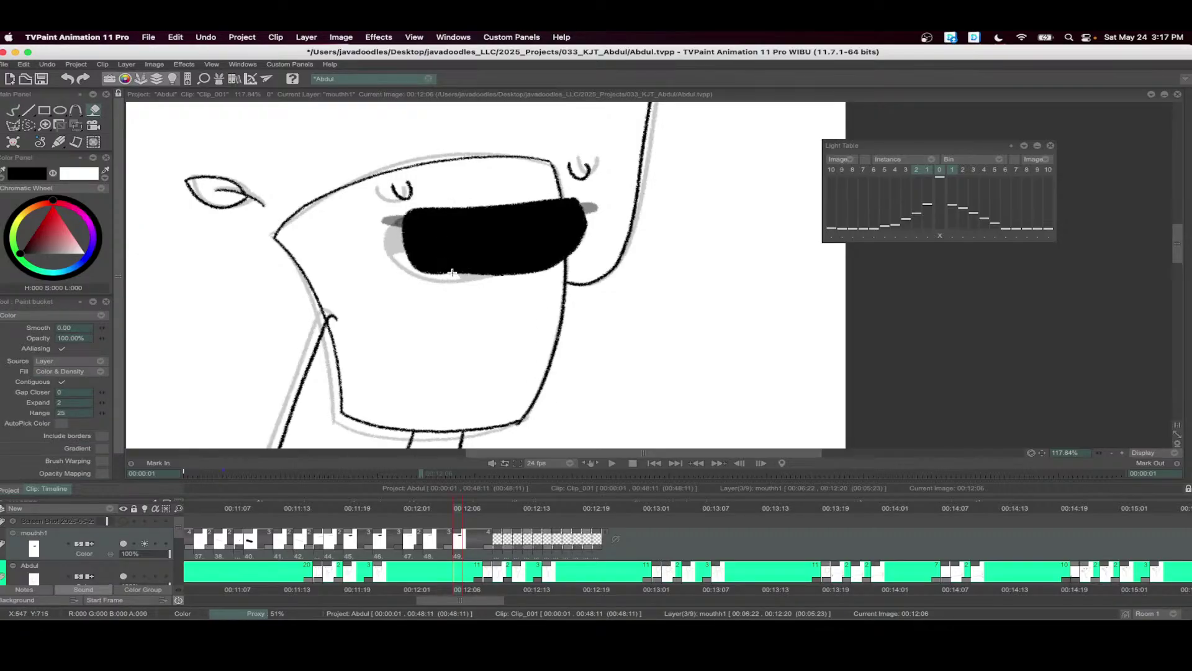
key("ctrl+z")
key("b")
key("f")
left_click(473, 266)
- Draw small oval mouths filled black at 00:12:08 and 00:12:09
left_click(478, 520)
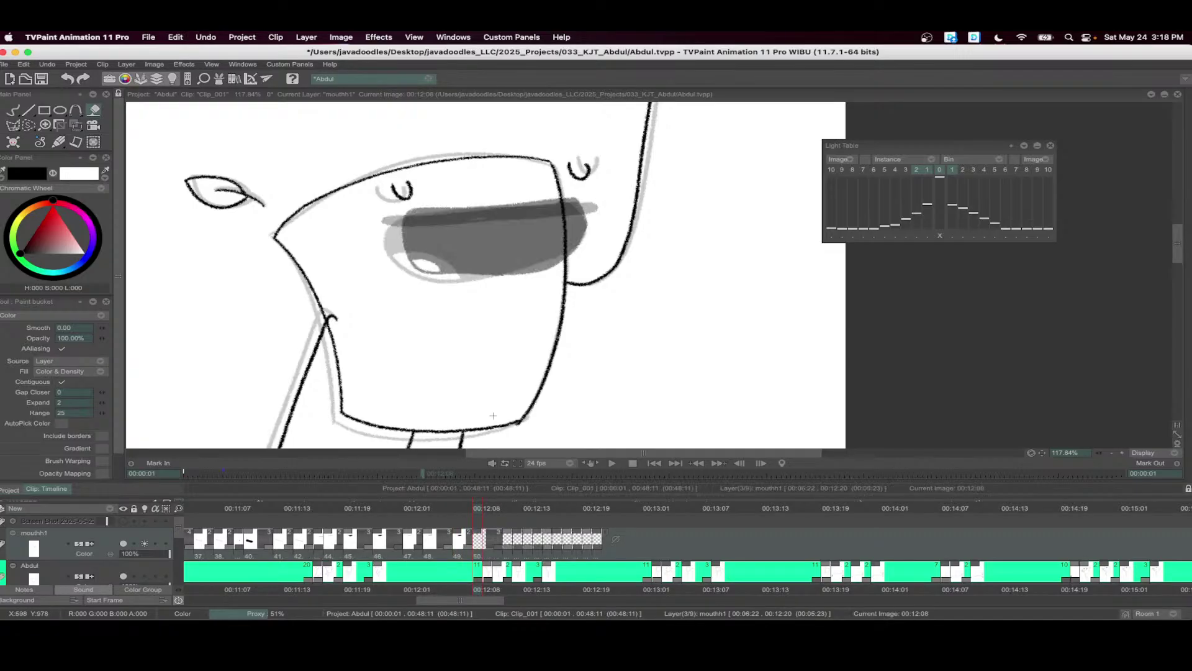
key("b")
left_click_drag(499, 205, 506, 231)
key("f")
key("b")
key("Right")
key("f")
key("Right")
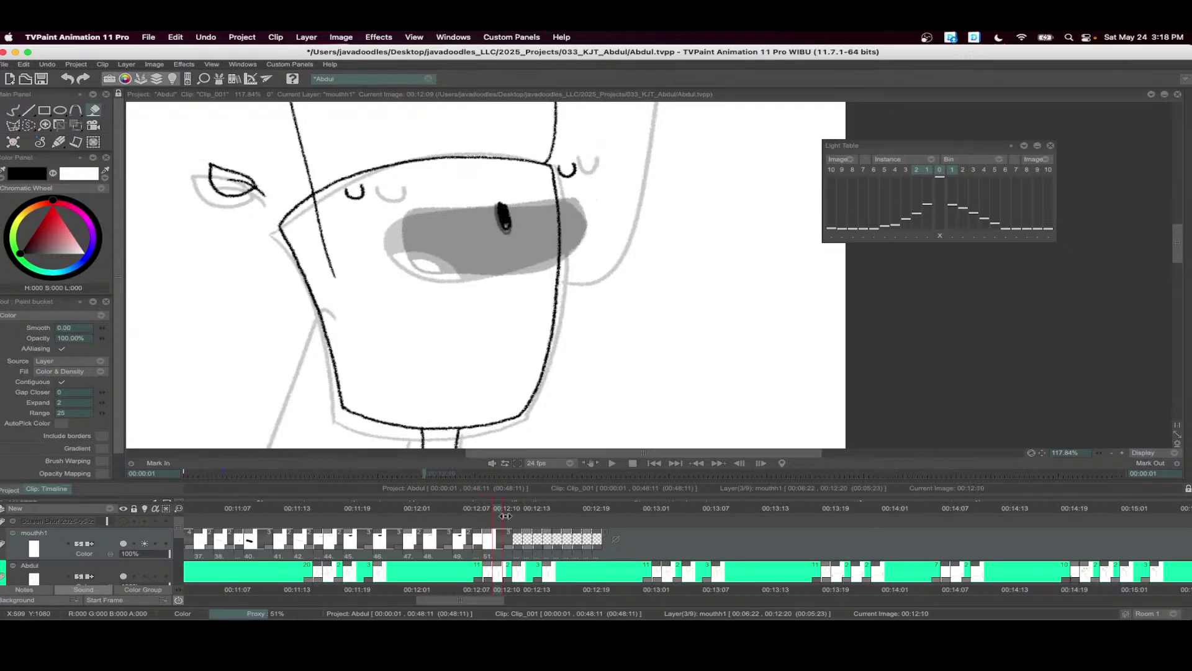
- Draw a wide-open mouth with a small lower gap at 00:12:10 and fill it black
key("b")
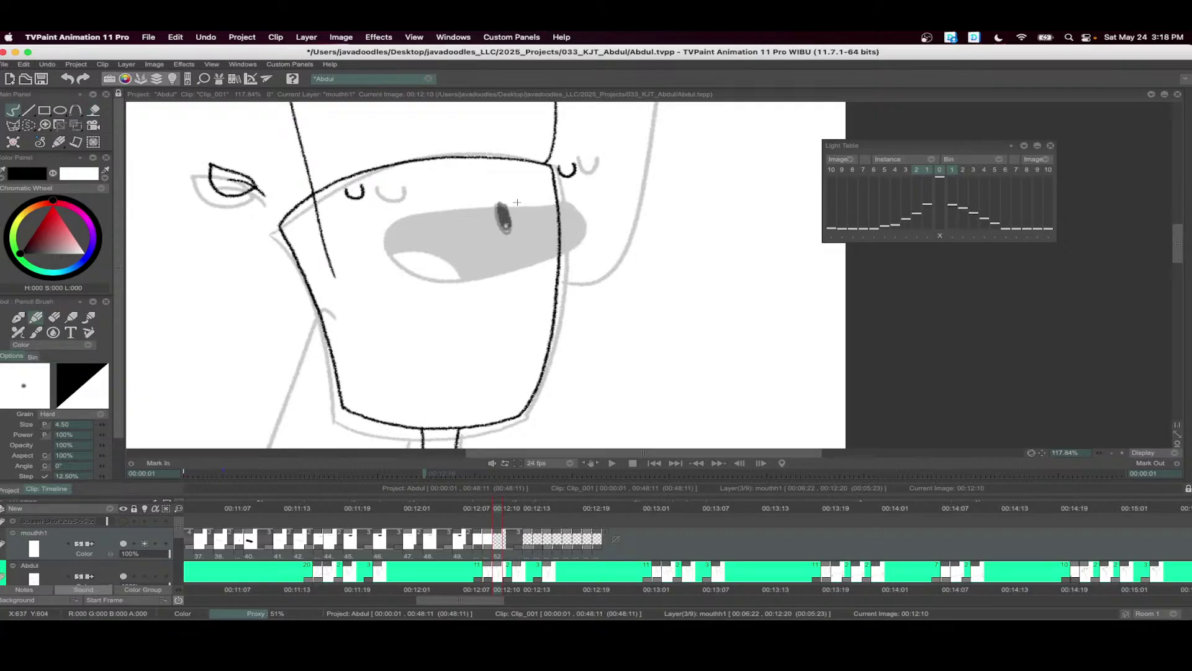
mouse_move(517, 203)
left_mouse_down()
mouse_move(435, 198)
mouse_move(568, 266)
mouse_move(500, 204)
left_mouse_up()
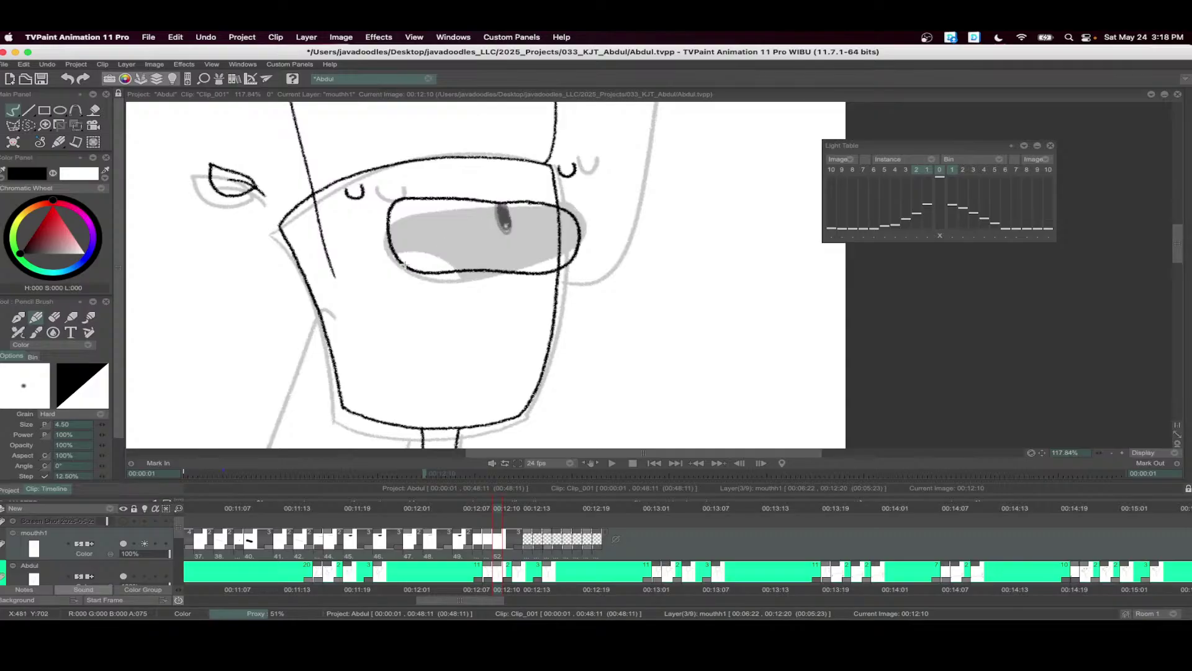
key("f")
left_click(456, 251)
- Draw a slightly taller wide-open mouth with a small lower gap at 00:12:12 and fill it black
left_click(515, 540)
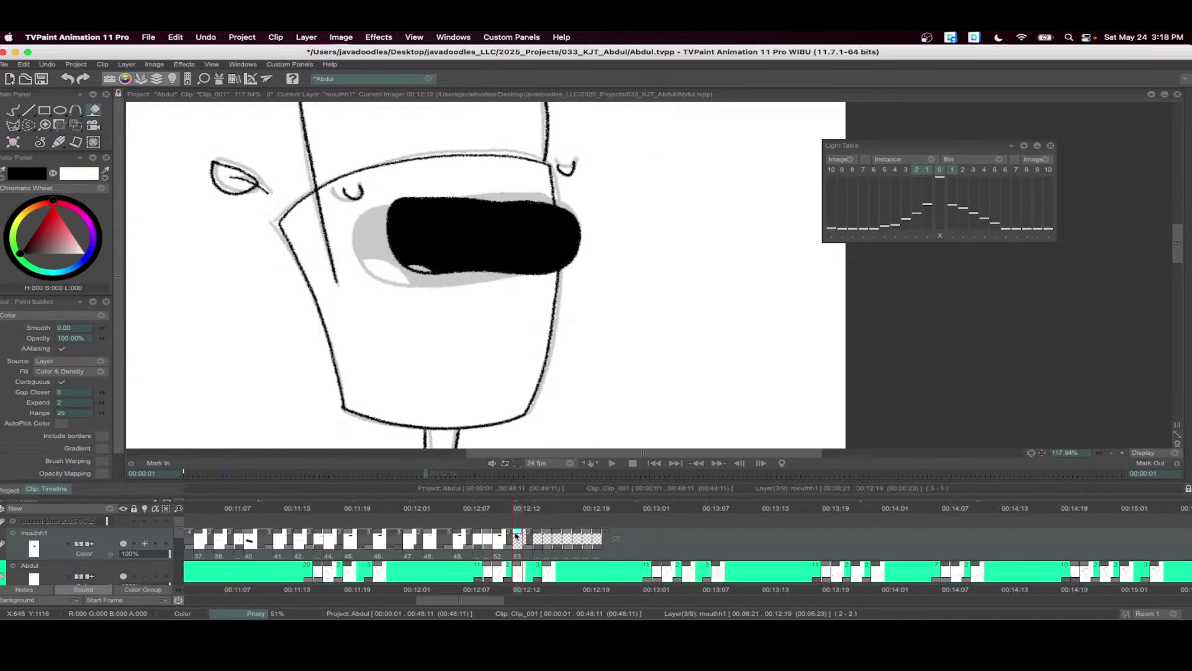
key("b")
mouse_move(566, 201)
left_mouse_down()
mouse_move(470, 195)
mouse_move(400, 273)
mouse_move(561, 274)
mouse_move(571, 200)
left_mouse_up()
left_click_drag(402, 267, 437, 274)
key("f")
left_click(446, 264)
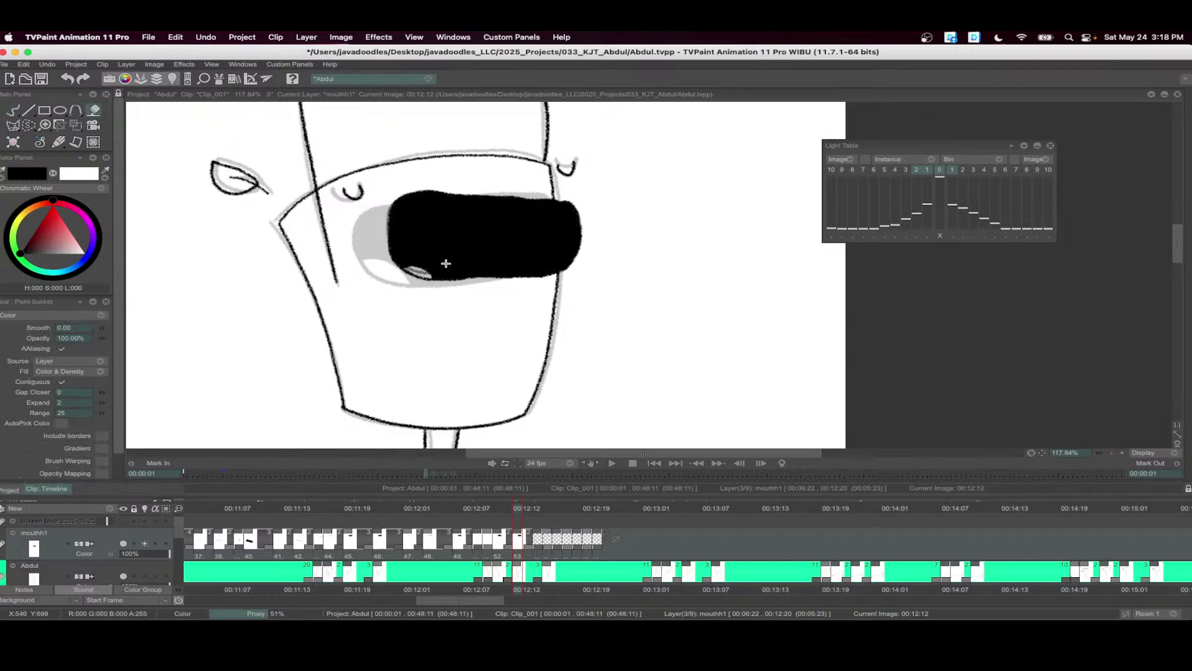
- Draw a slightly narrower open mouth with a lower gap at 00:12:15, fill it black and extend its hold so the layer ends at 00:13:08
left_click(539, 509)
left_click_drag(532, 548, 549, 509)
key("b")
mouse_move(565, 208)
left_mouse_down()
mouse_move(475, 192)
mouse_move(390, 264)
mouse_move(538, 273)
mouse_move(575, 245)
mouse_move(552, 214)
left_mouse_up()
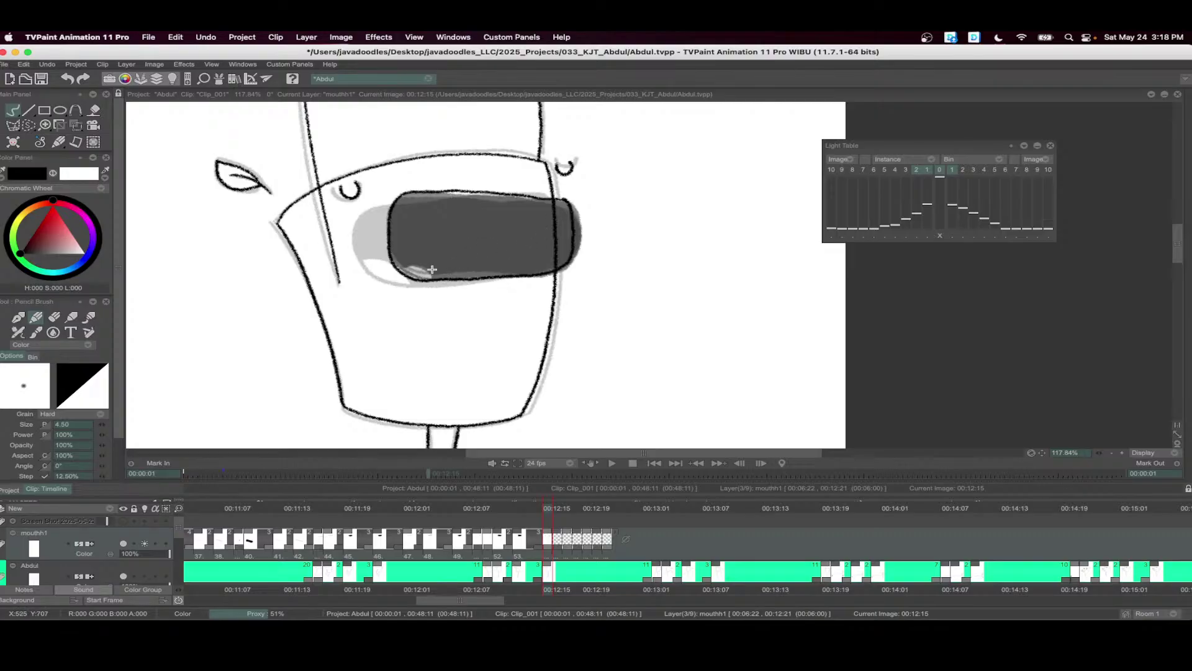
key("f")
left_click(444, 264)
left_click_drag(552, 545, 660, 545)
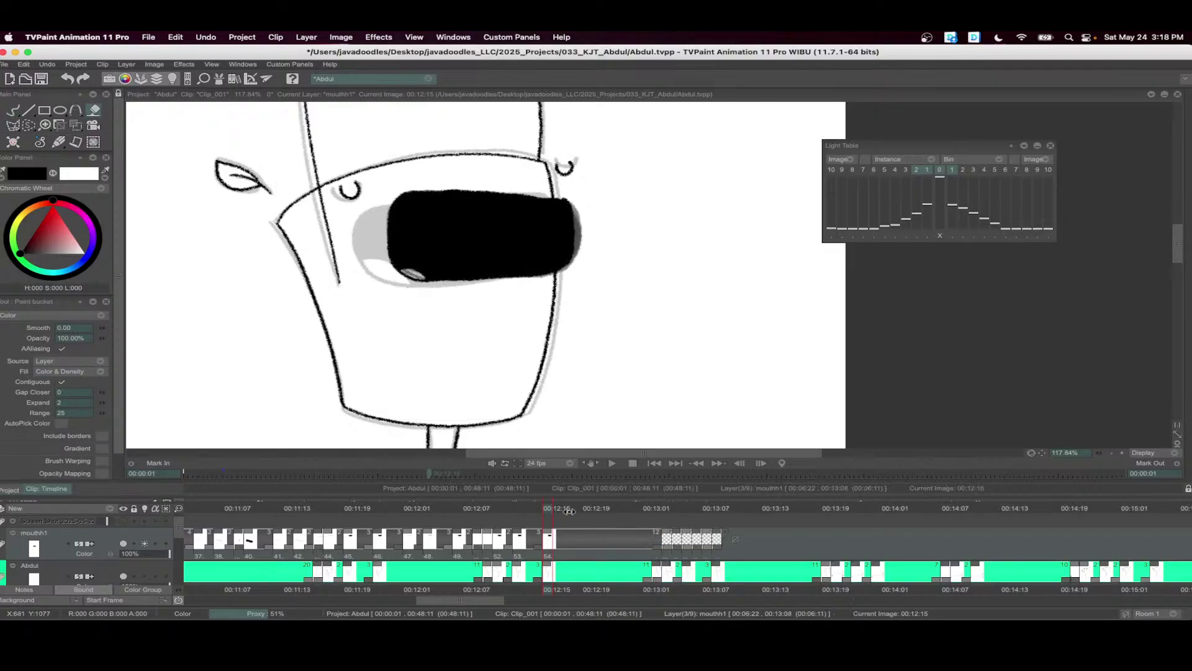
- Draw a narrow, nearly closed mouth at 00:12:19 and fill it black
left_click(590, 531)
left_click(590, 531)
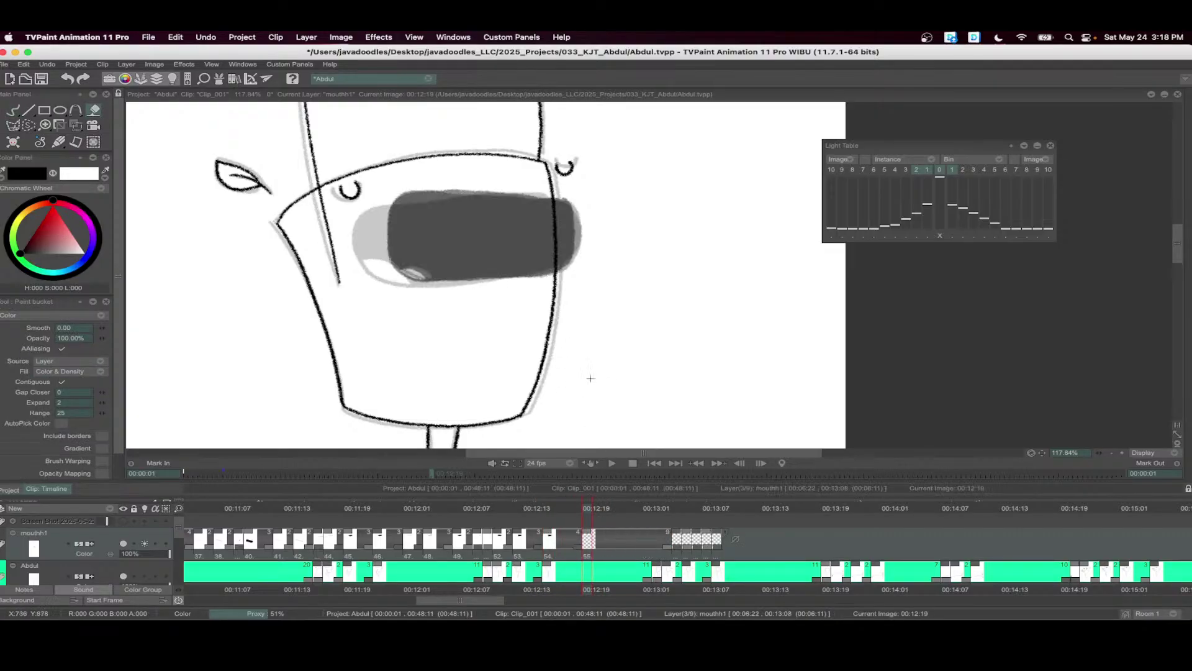
key("b")
mouse_move(581, 203)
left_mouse_down()
mouse_move(368, 205)
mouse_move(581, 221)
mouse_move(584, 206)
left_mouse_up()
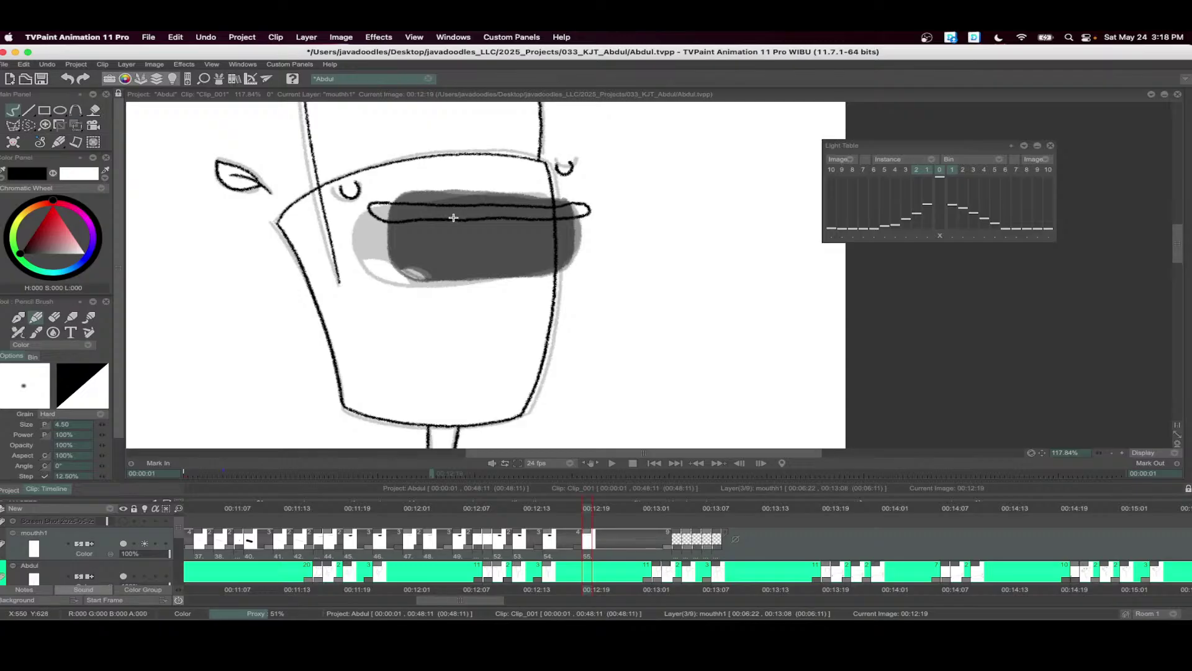
key("f")
left_click(485, 213)
- Draw a thin closed mouth at 00:12:21, redoing the first stroke
scroll(488, 215, "up", 2)
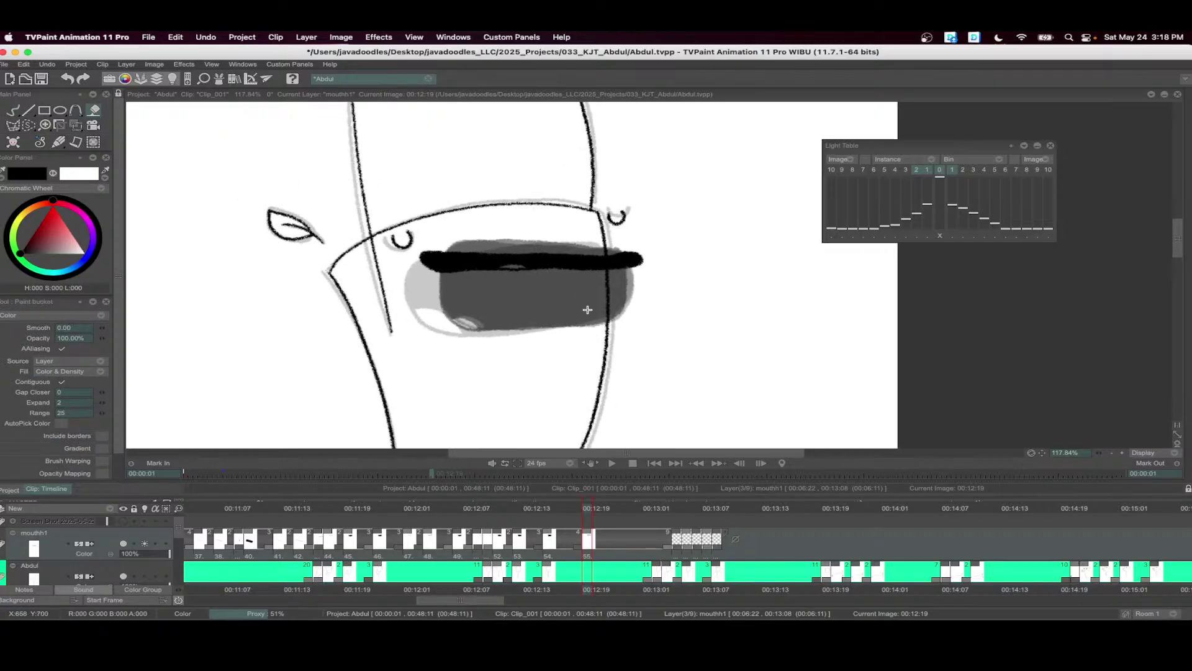
left_click(597, 512)
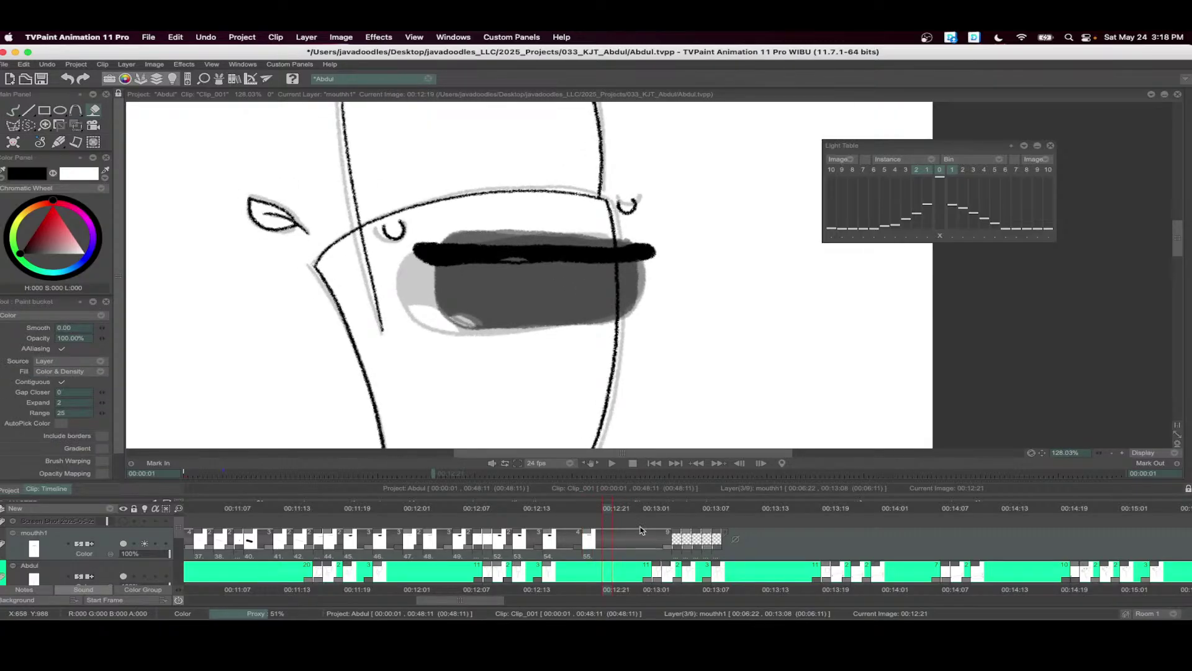
left_click(608, 538)
key("b")
left_click_drag(414, 254, 649, 246)
key("super+z")
left_click_drag(414, 252, 649, 250)
- Draw a thin closed mouth at 00:12:23 and fill it black
left_click(629, 509)
left_click(628, 538)
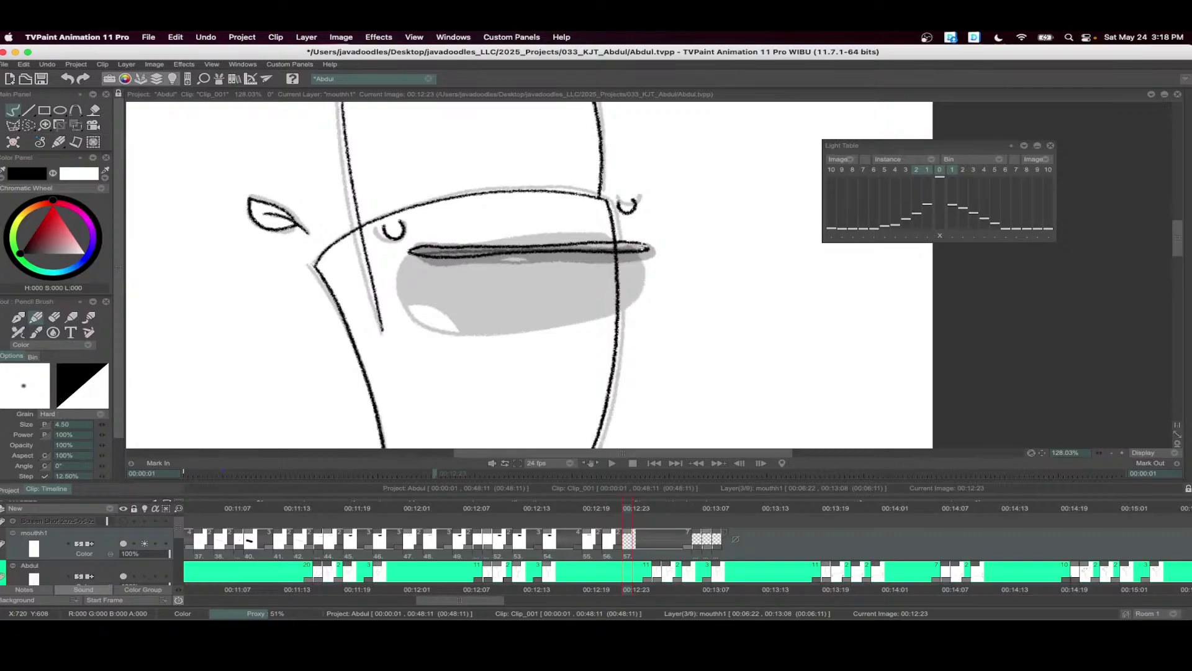
key("f")
left_click(624, 247)
- Draw a thick, slanted closed mouth at 00:13:02 to match Abdul's turned head and fill it black
left_click(655, 509)
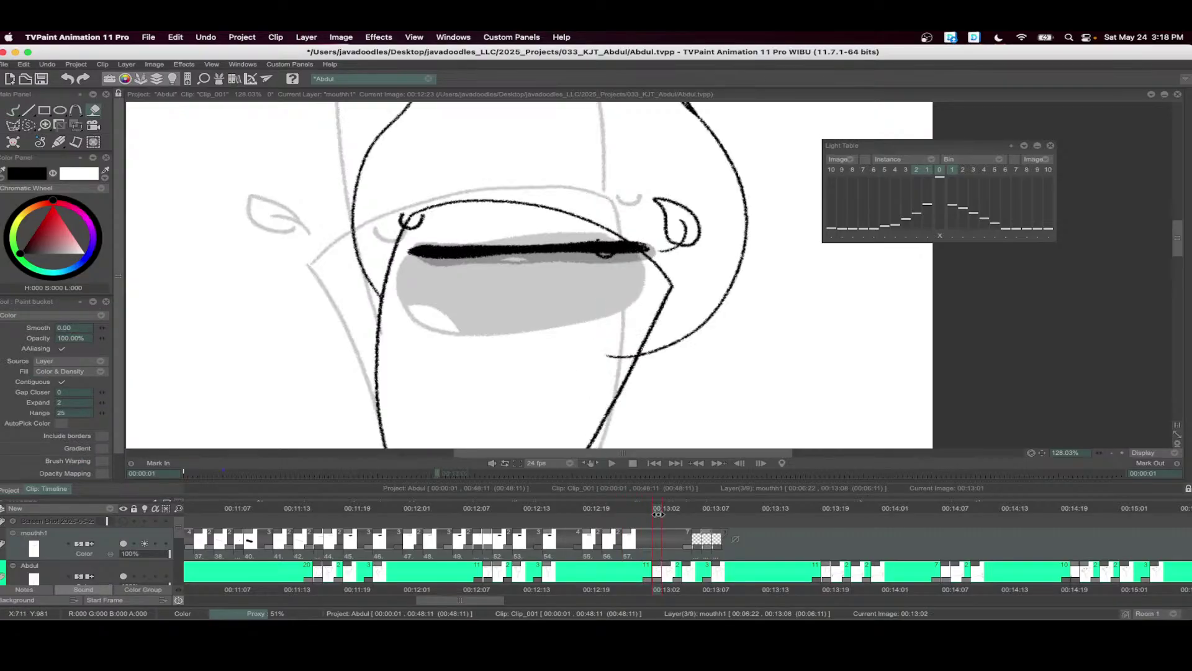
mouse_move(587, 272)
left_mouse_down()
mouse_move(406, 236)
mouse_move(566, 272)
left_mouse_up()
left_click(566, 272)
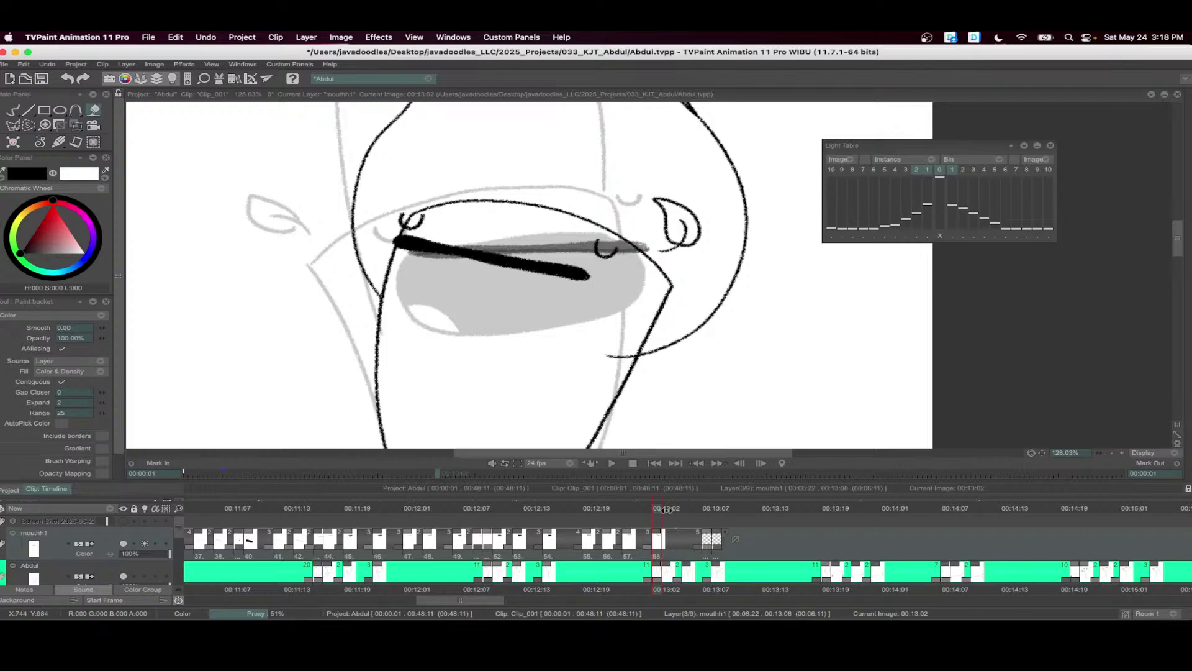
- Draw a wide-open, downward-slanting mouth with a small lower gap at 00:13:03 and fill it black
left_click(667, 510)
left_click_drag(705, 537, 665, 537)
key("b")
mouse_move(581, 269)
left_mouse_down()
mouse_move(413, 240)
mouse_move(451, 320)
mouse_move(553, 345)
mouse_move(596, 301)
mouse_move(578, 269)
left_mouse_up()
left_click_drag(511, 352, 554, 345)
key("f")
left_click(556, 318)
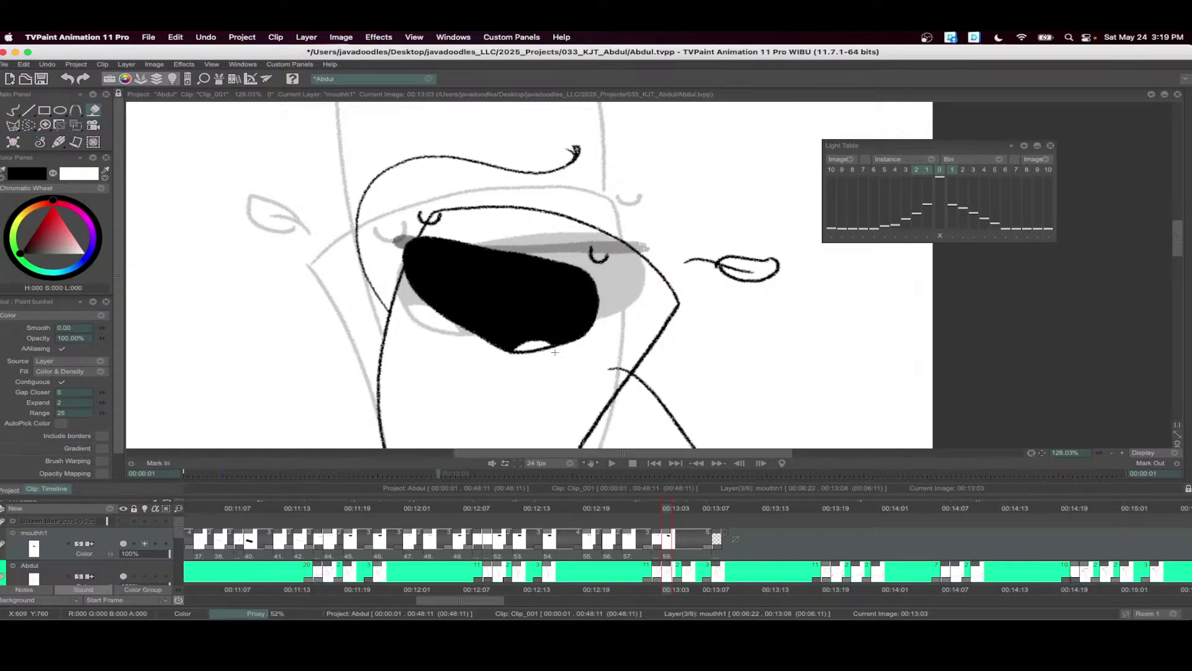
- Draw a wide-open mouth with a small lower gap at 00:13:05 and fill it black
scroll(555, 352, "down", 3)
scroll(416, 534, "down", 5)
left_click(416, 508)
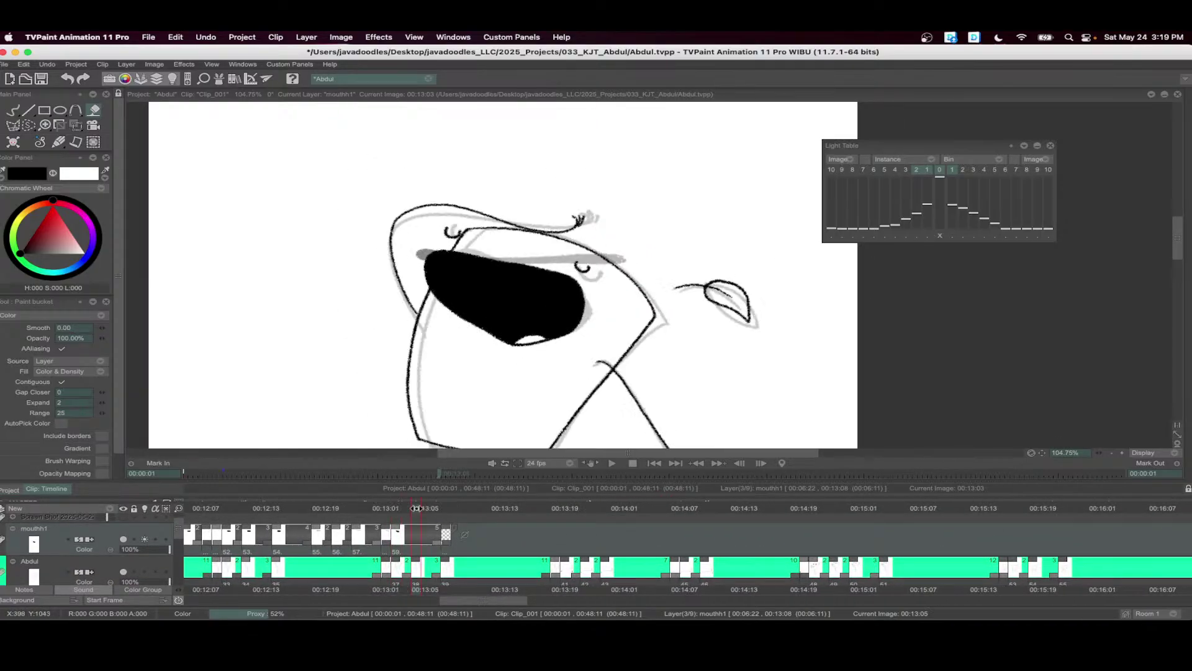
left_click_drag(445, 533, 415, 536)
key("super+z")
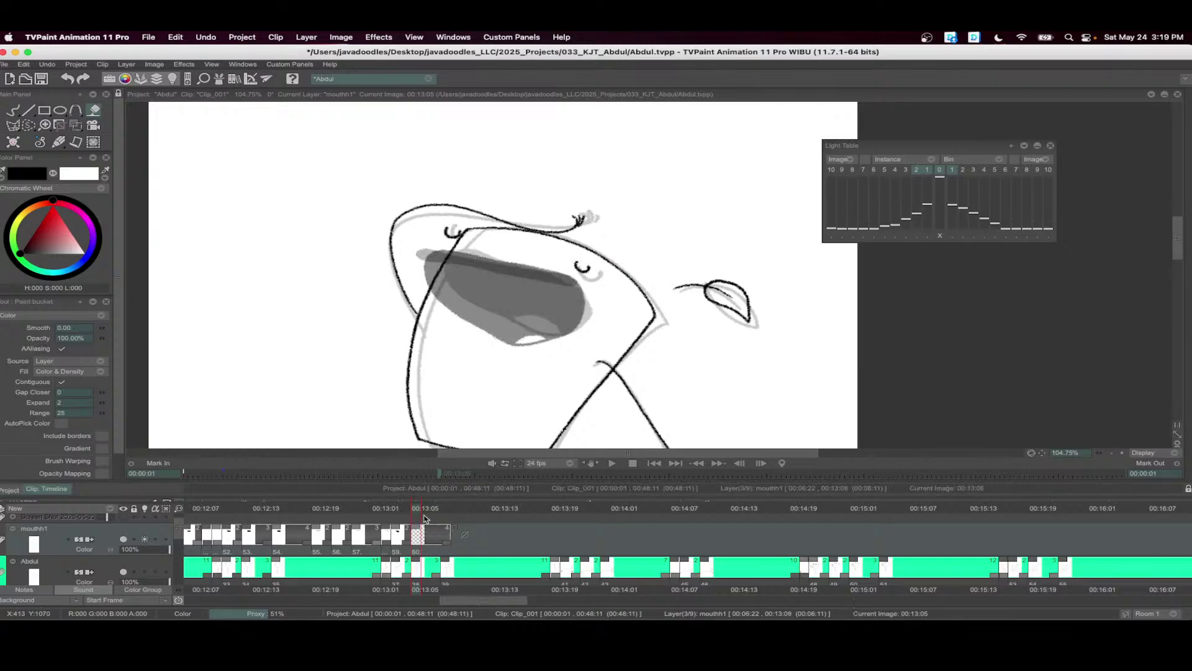
scroll(559, 280, "up", 1)
key("b")
mouse_move(593, 260)
left_mouse_down()
mouse_move(492, 238)
mouse_move(449, 251)
mouse_move(471, 299)
mouse_move(524, 325)
mouse_move(581, 325)
mouse_move(612, 291)
mouse_move(598, 259)
left_mouse_up()
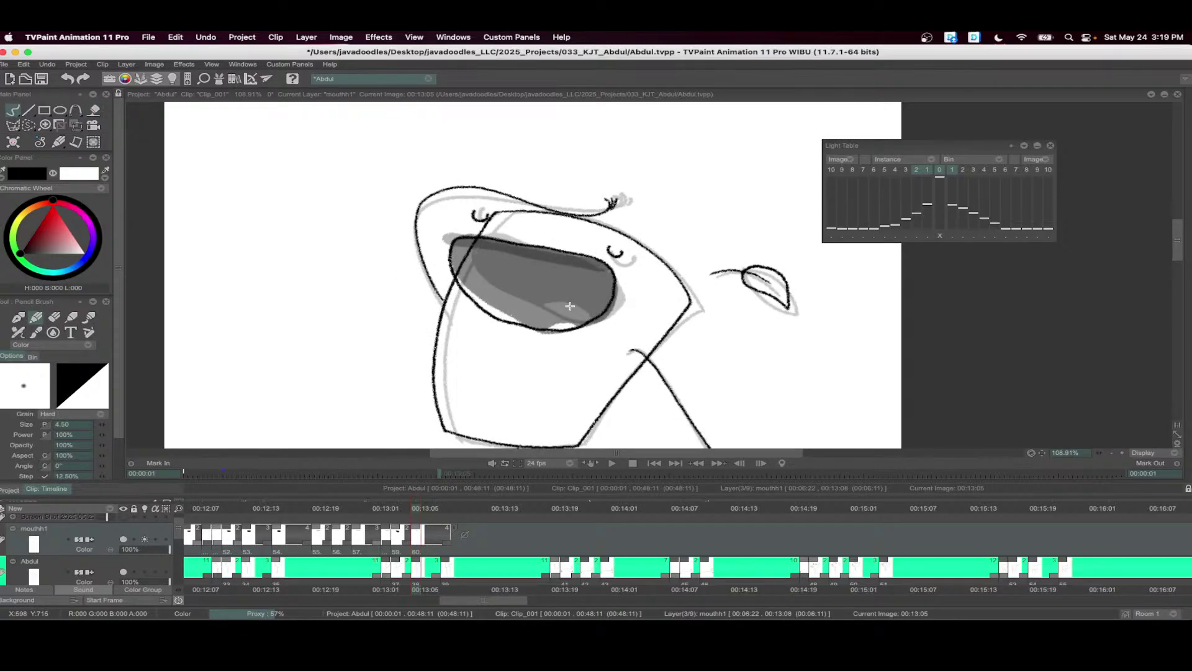
key("f")
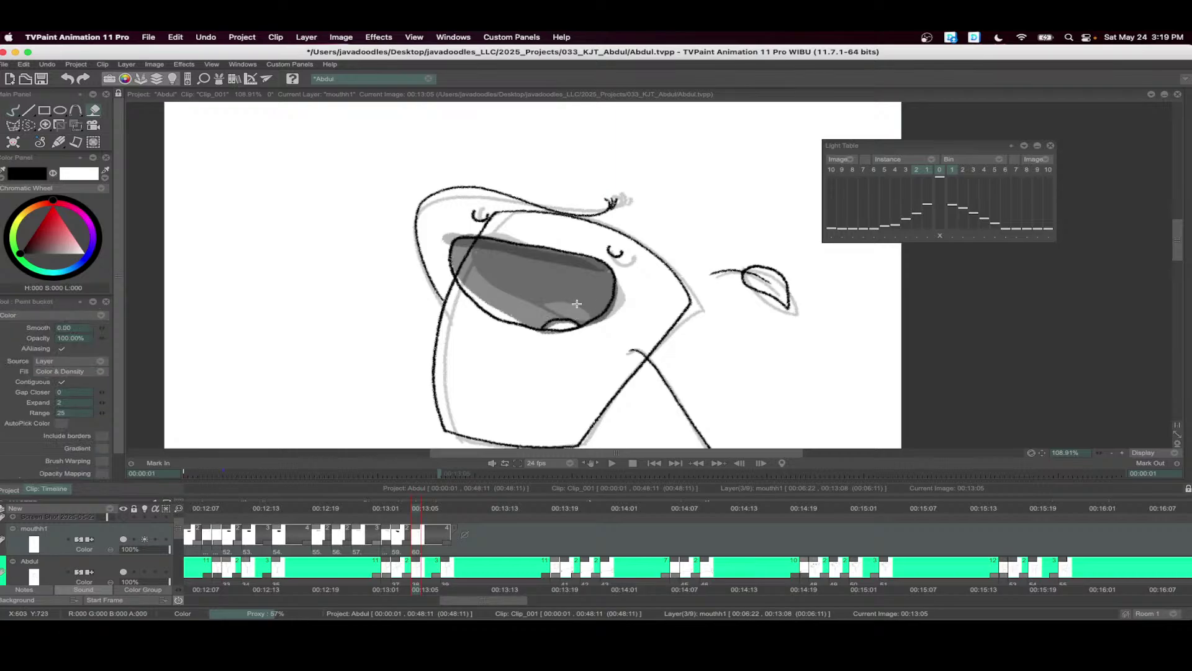
left_click(575, 307)
- Extend the mouthh1 layer with blank frames up to 00:15:05
left_click(446, 535)
left_click_drag(455, 529, 909, 515)
left_click(573, 381)
left_click_drag(588, 309, 595, 303)
left_click_drag(455, 529, 445, 530)
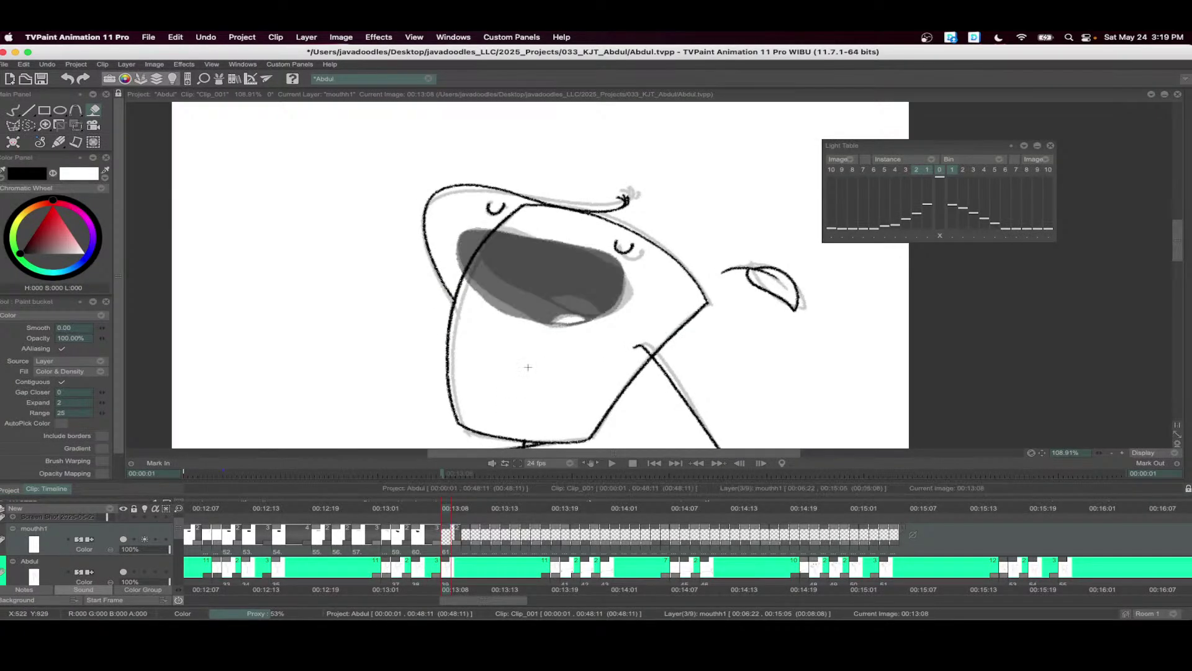
- Draw a larger wide-open mouth with a small lower gap at 00:13:08 and fill it black
key("b")
scroll(581, 257, "up", 5)
mouse_move(630, 256)
left_mouse_down()
mouse_move(423, 217)
mouse_move(400, 281)
mouse_move(454, 337)
mouse_move(542, 364)
mouse_move(621, 347)
mouse_move(650, 313)
mouse_move(637, 255)
left_mouse_up()
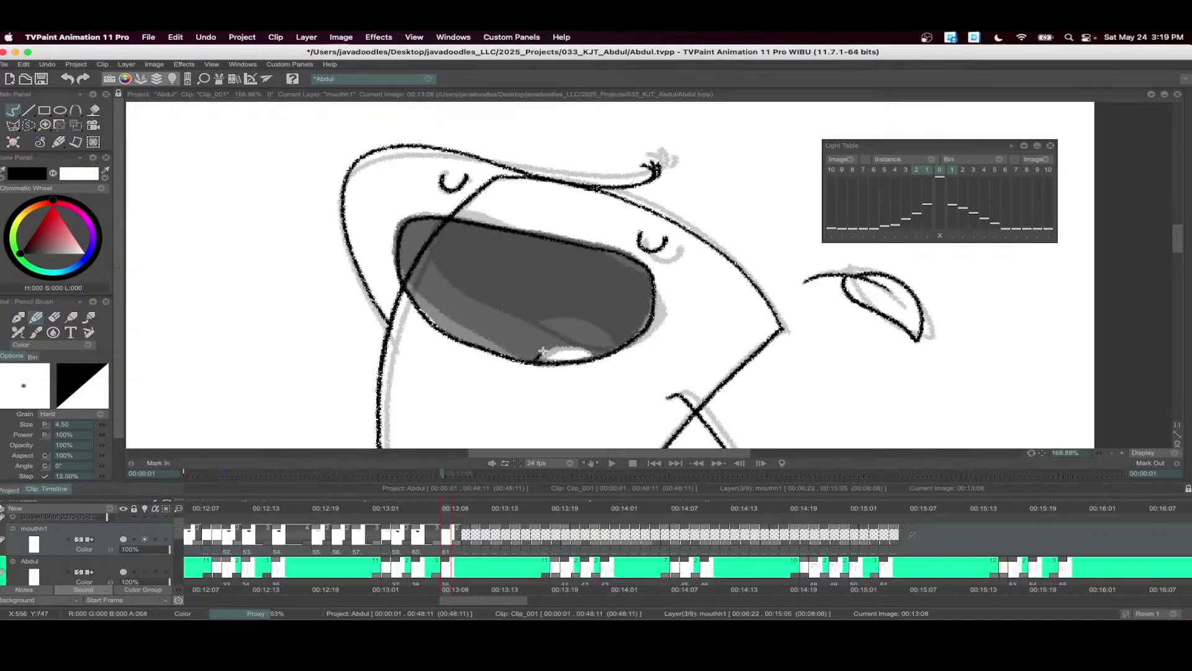
key("f")
left_click(584, 325)
scroll(558, 289, "down", 6)
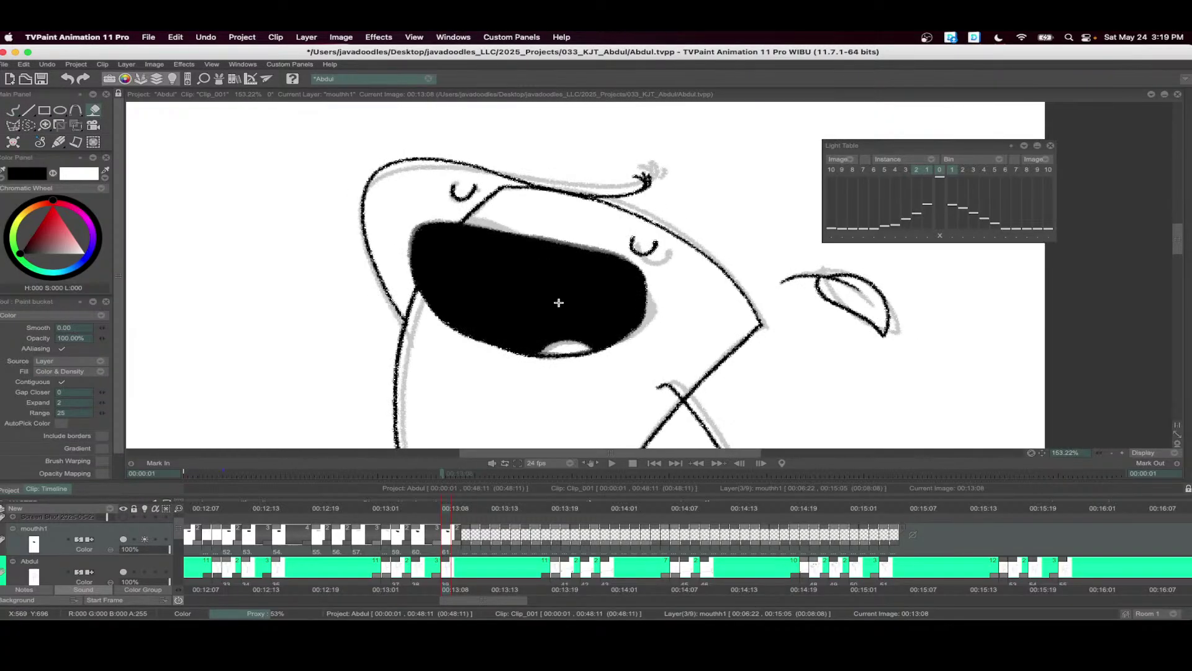
- Save the project
key("b")
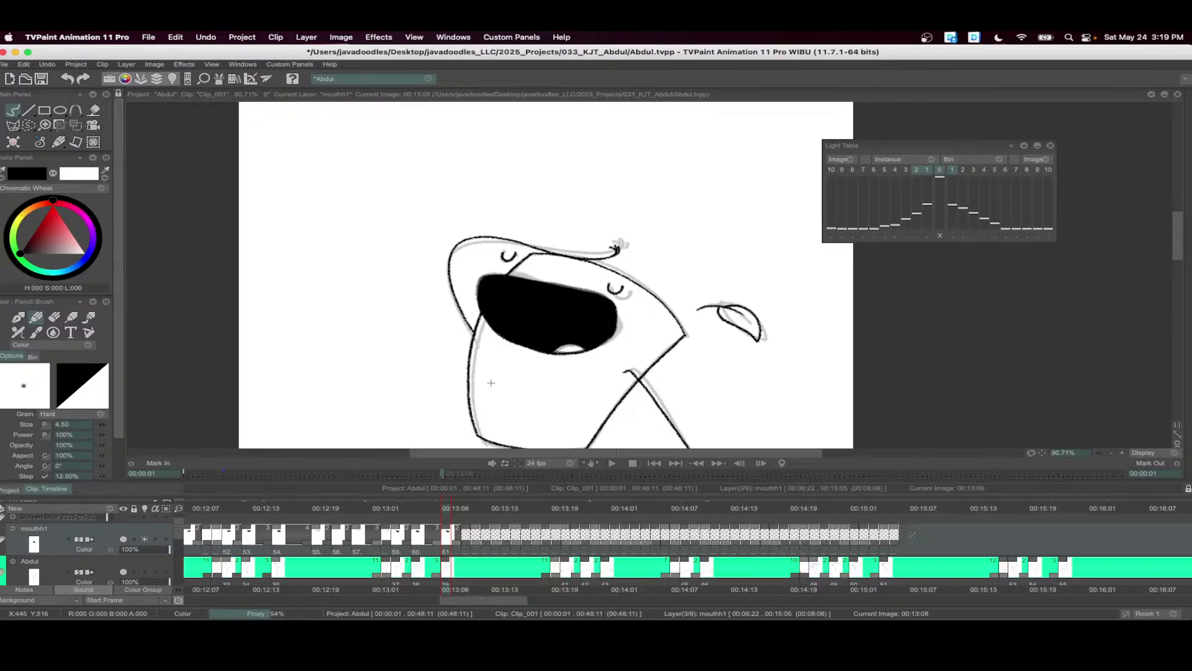
scroll(538, 326, "up", 2)
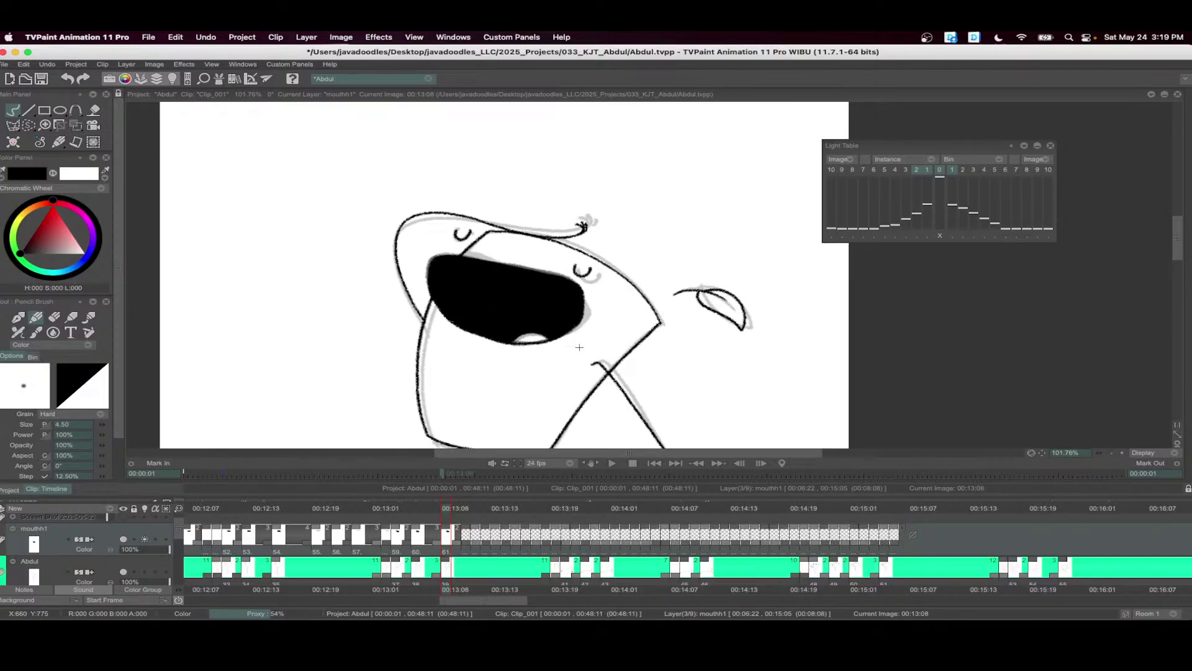
key("super+s")
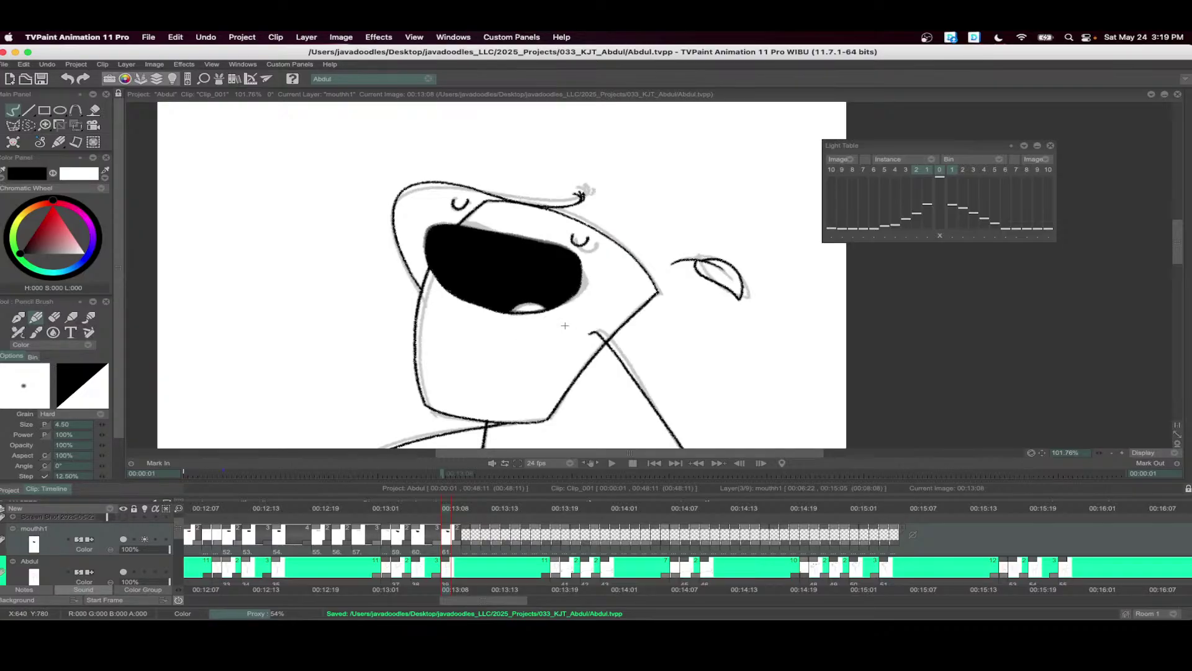
- Hold the open mouth drawn at 00:13:08 through 00:13:14
scroll(530, 281, "up", 3)
left_click(505, 518)
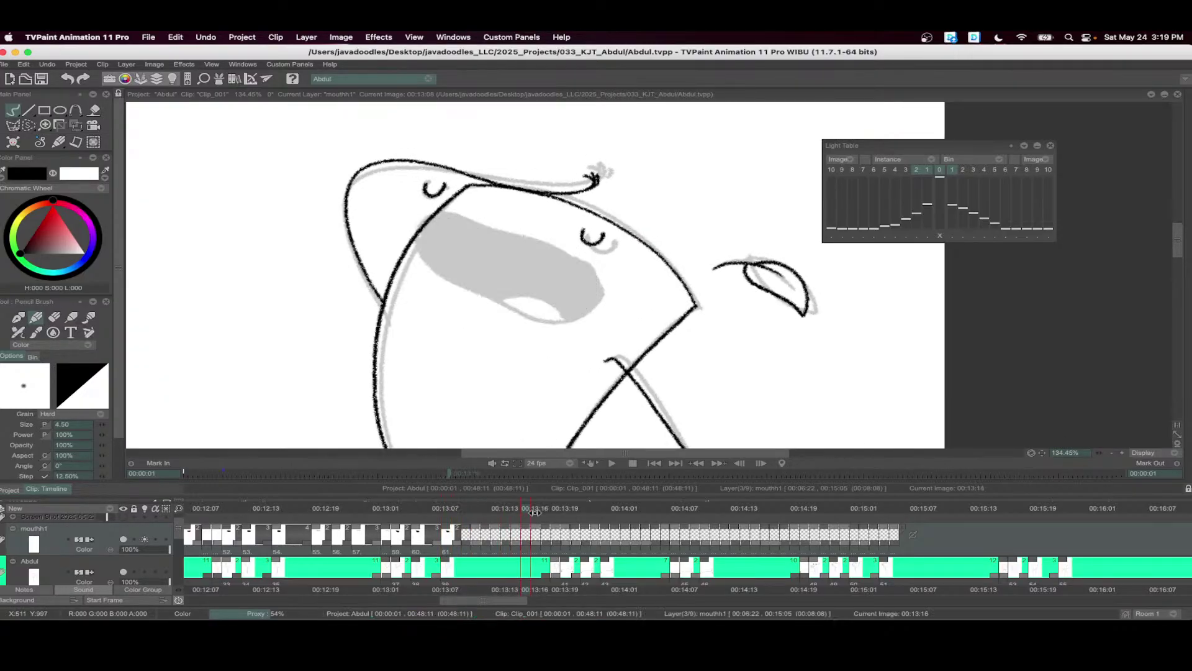
left_click(505, 524)
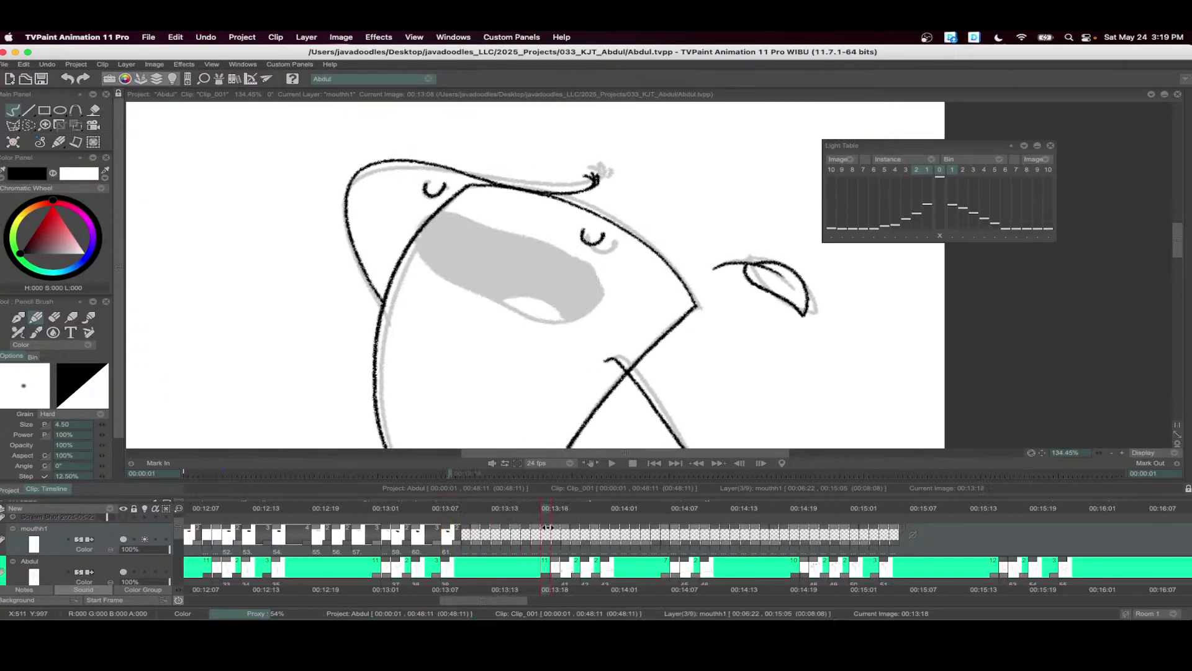
left_click_drag(461, 543, 512, 542)
left_click(513, 522)
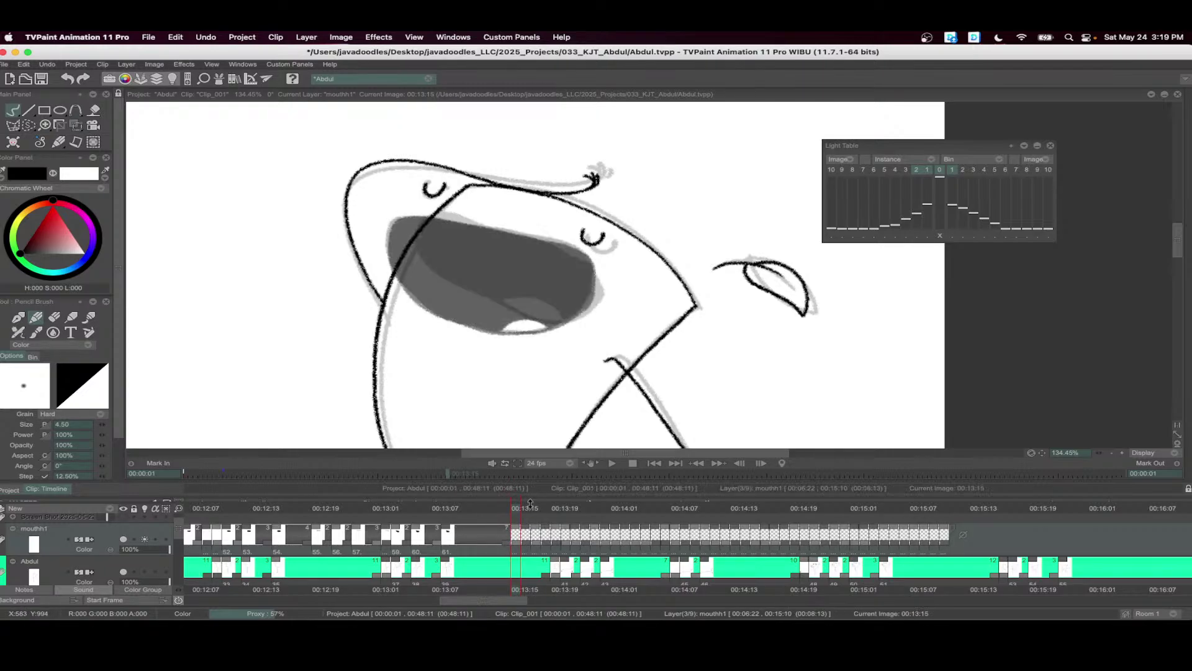
- Try a thin slanted mouth line at 00:13:15 and a thick, black-filled closed mouth at 00:13:19
left_click_drag(429, 225, 561, 267)
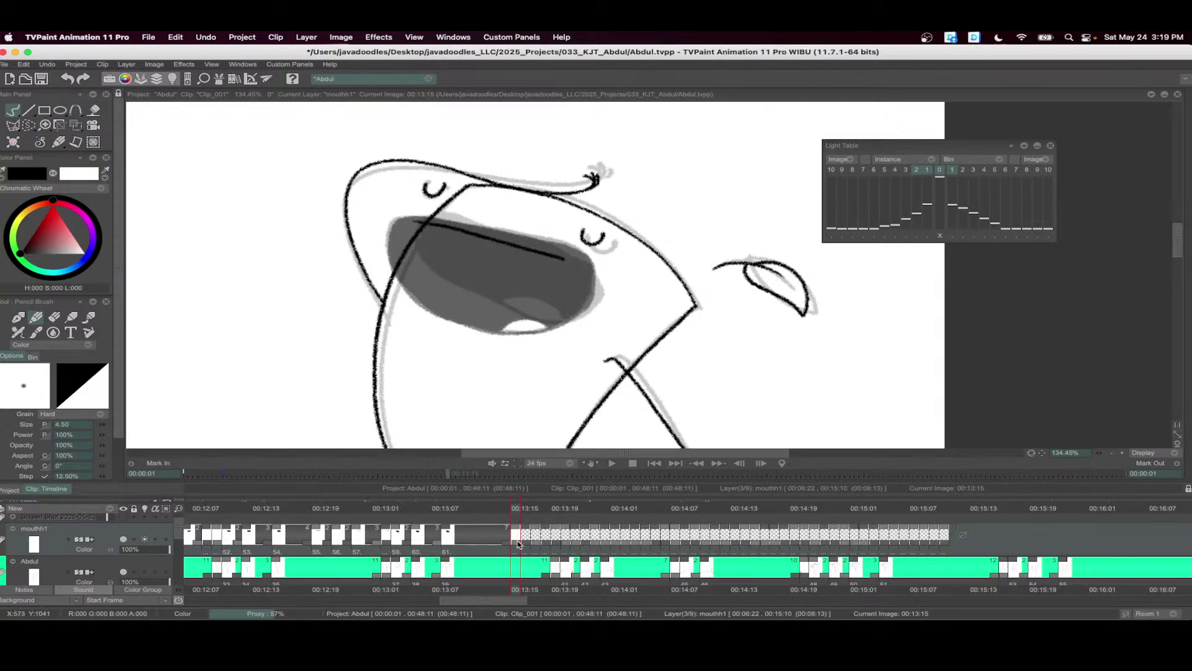
left_click_drag(519, 544, 546, 543)
left_click(555, 500)
mouse_move(540, 320)
left_mouse_down()
mouse_move(427, 304)
mouse_move(541, 319)
left_mouse_up()
key("f")
left_click(484, 310)
- Draw a huge open mouth with a lower gap across Abdul's close-up face at 00:13:20 and fill it black
left_click(571, 523)
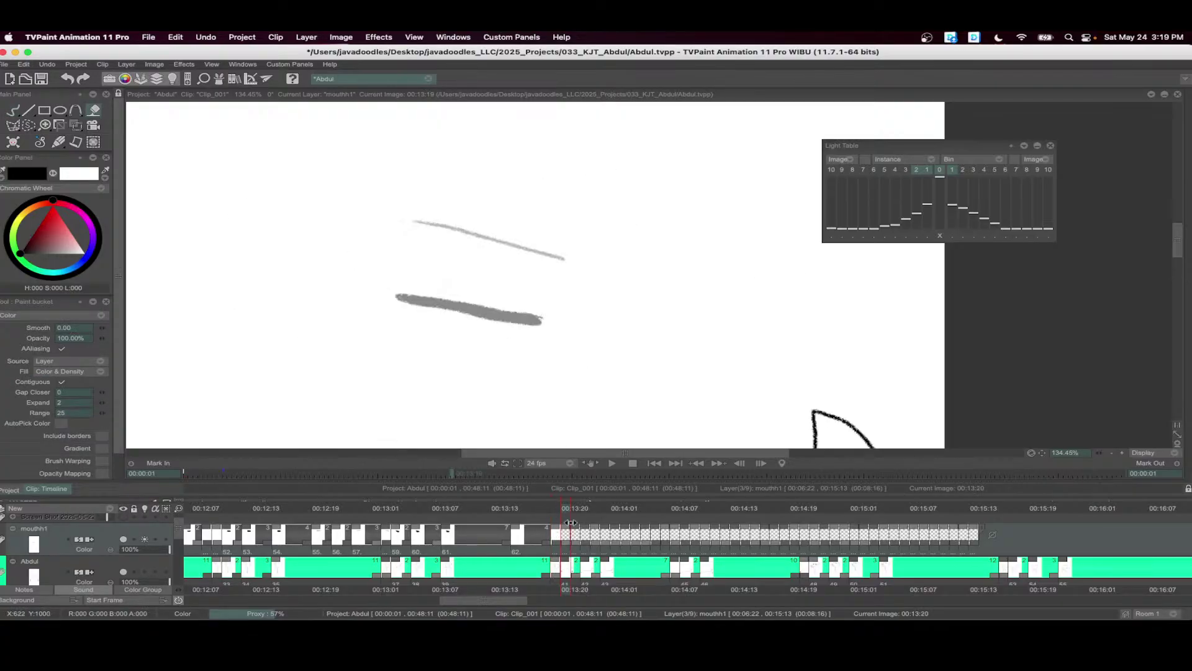
scroll(571, 390, "down", 6)
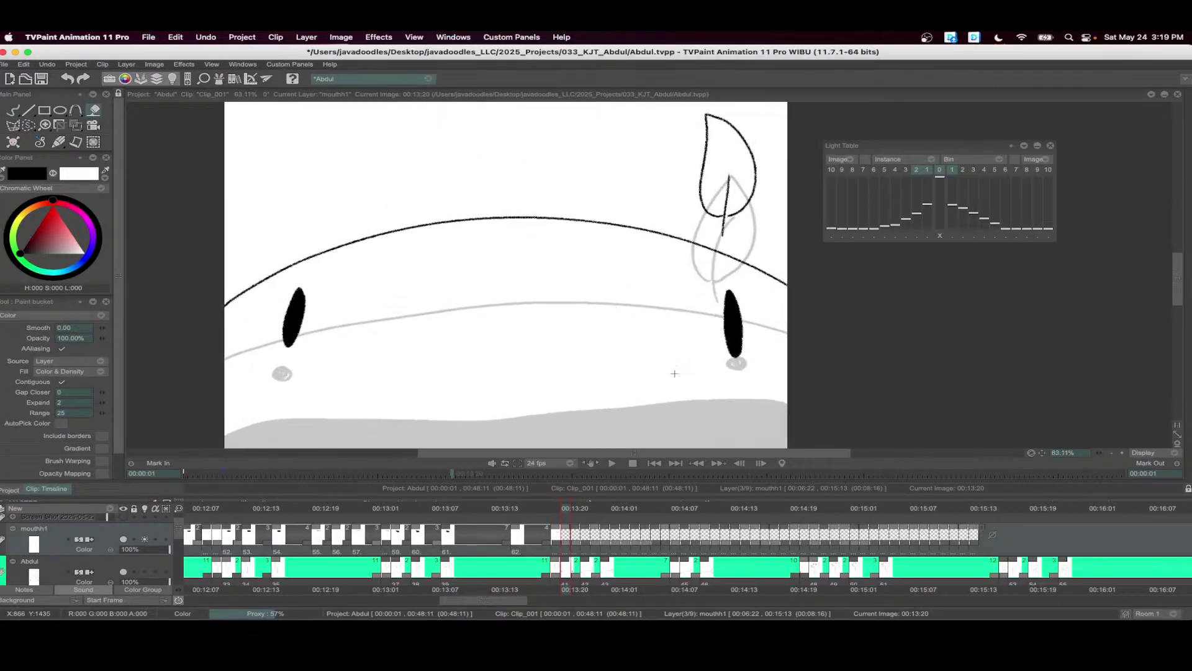
key("b")
scroll(591, 347, "up", 1)
mouse_move(717, 359)
left_mouse_down()
mouse_move(448, 354)
mouse_move(521, 431)
mouse_move(719, 377)
left_mouse_up()
left_click_drag(619, 425, 657, 438)
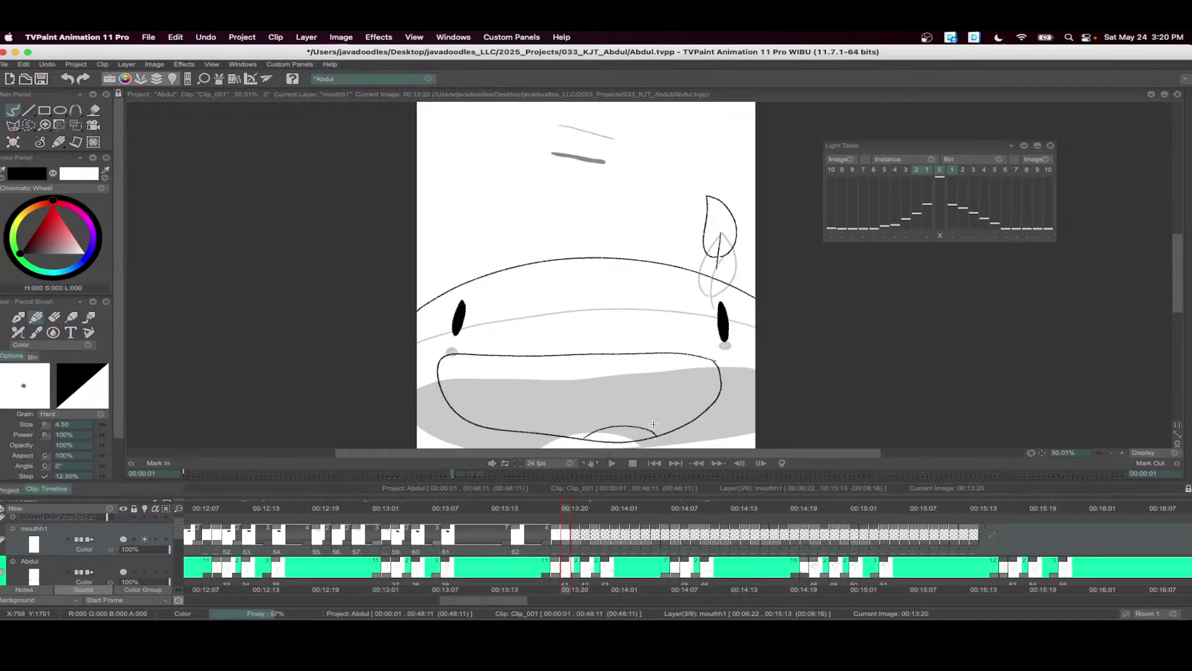
key("f")
left_click(638, 407)
scroll(611, 324, "down", 1)
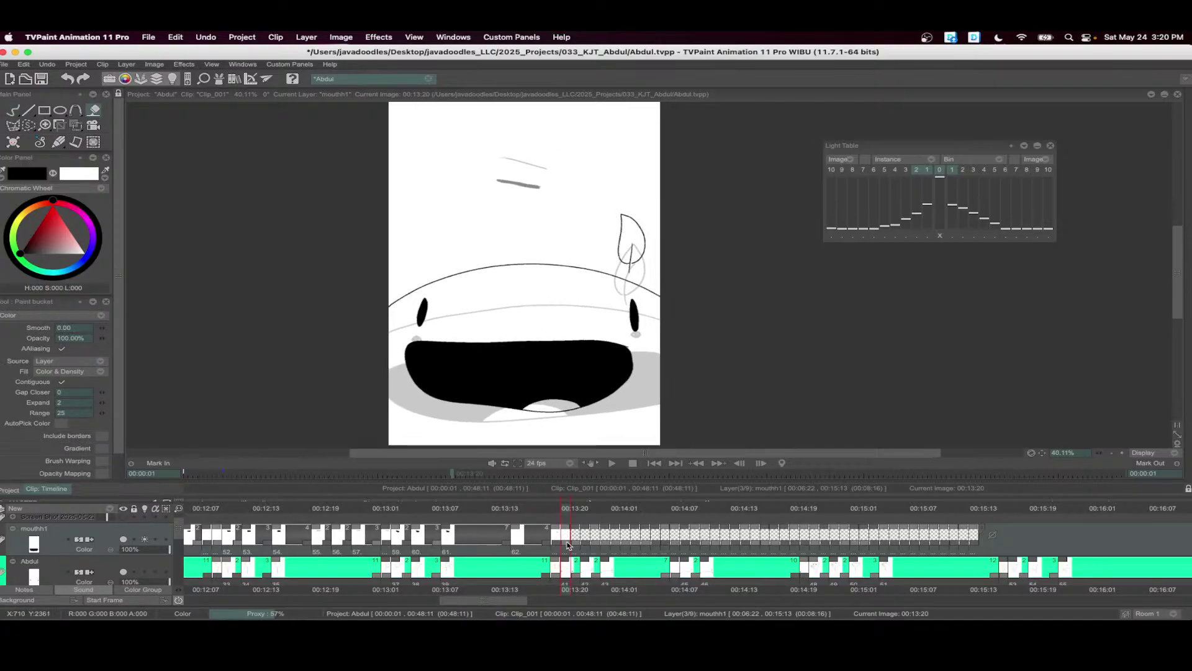
- Play back the new mouths and hold the open mouth through 00:13:18, replacing the closed mouth at 00:13:15
left_click(507, 525)
left_click(611, 463)
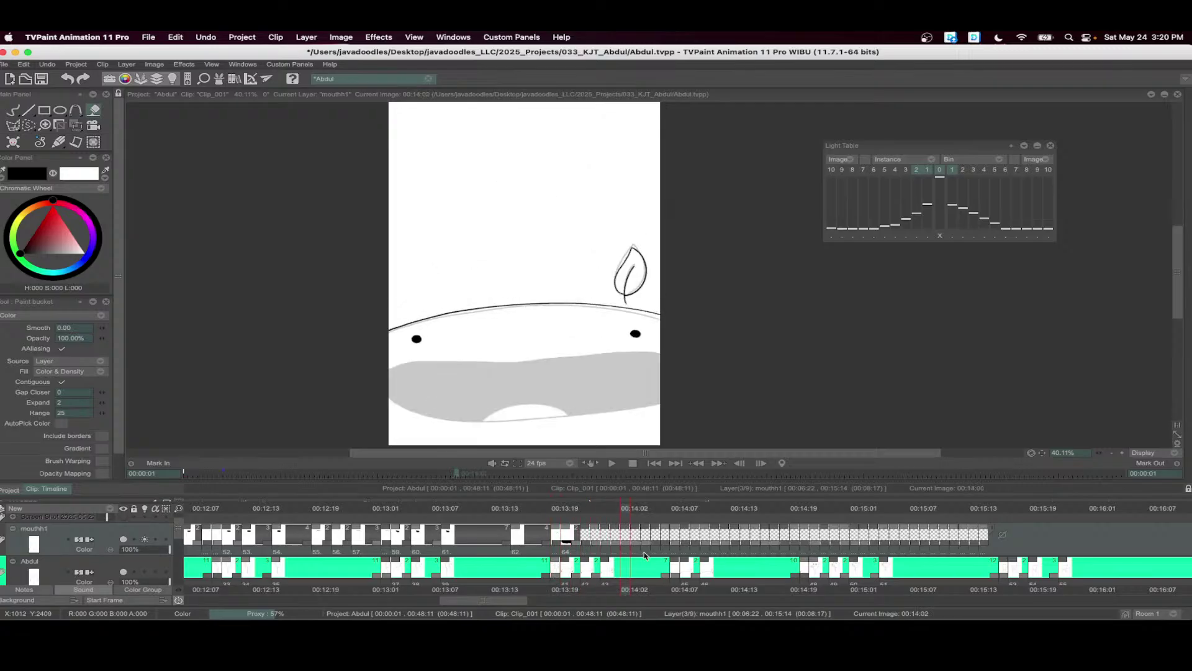
left_click(612, 463)
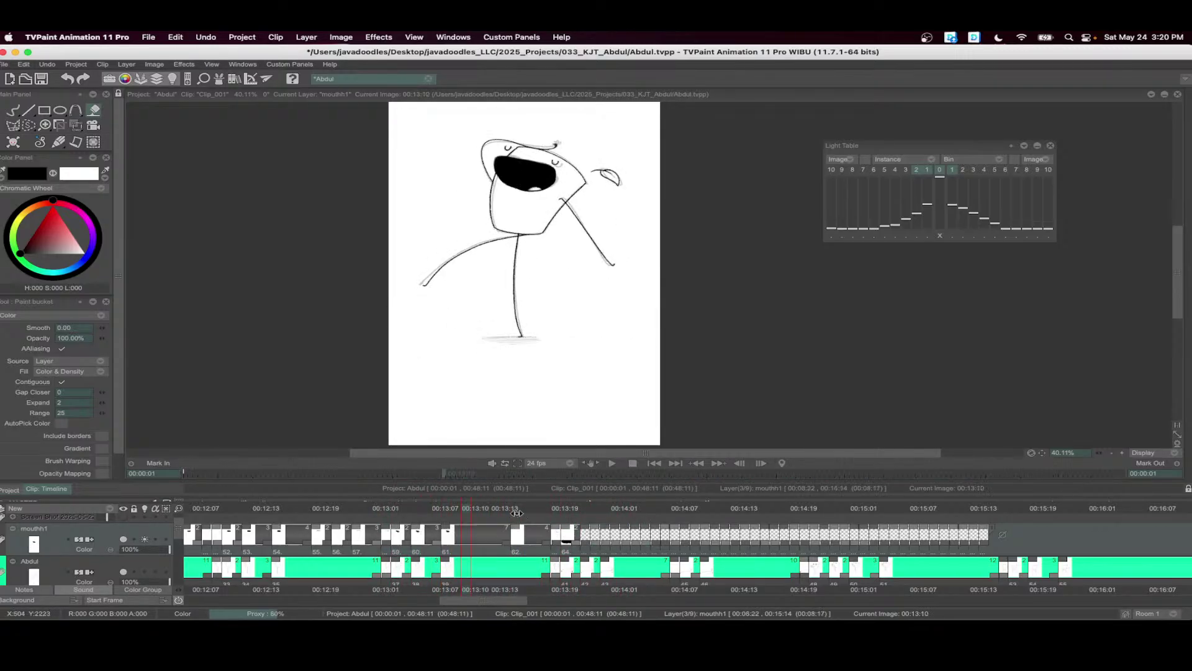
left_click(538, 533)
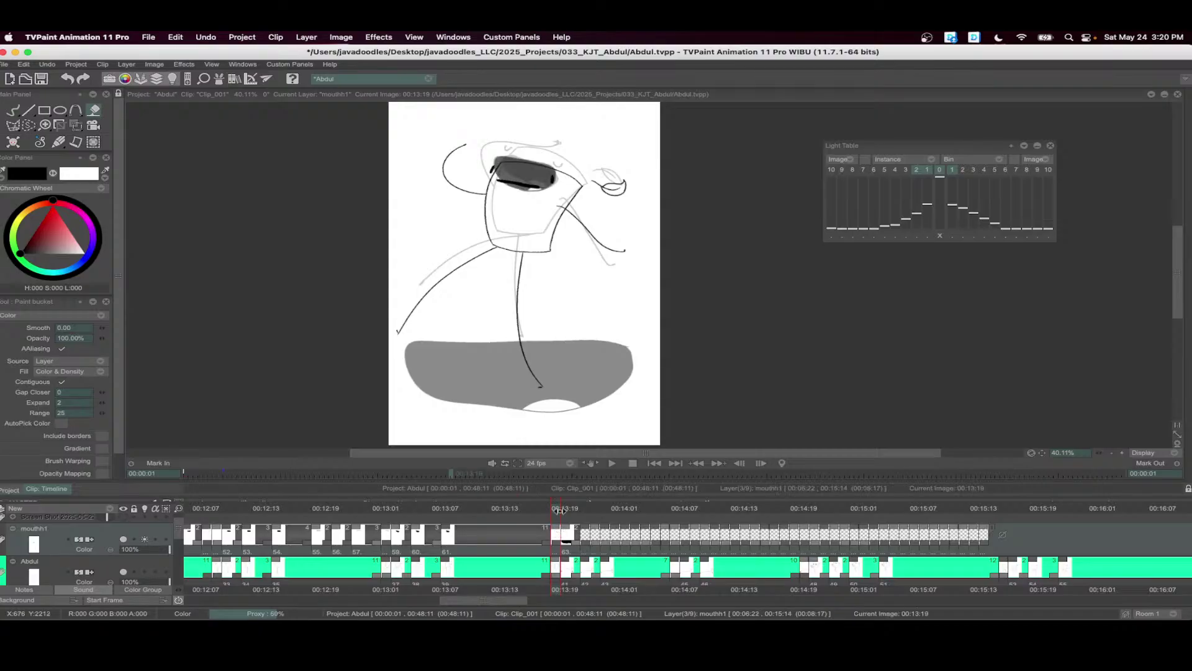
mouse_move(559, 510)
left_mouse_down()
mouse_move(583, 515)
mouse_move(548, 515)
mouse_move(559, 516)
left_mouse_up()
- Draw a slanted open mouth with a small lower gap at 00:13:19 and fill it black
scroll(601, 312, "up", 4)
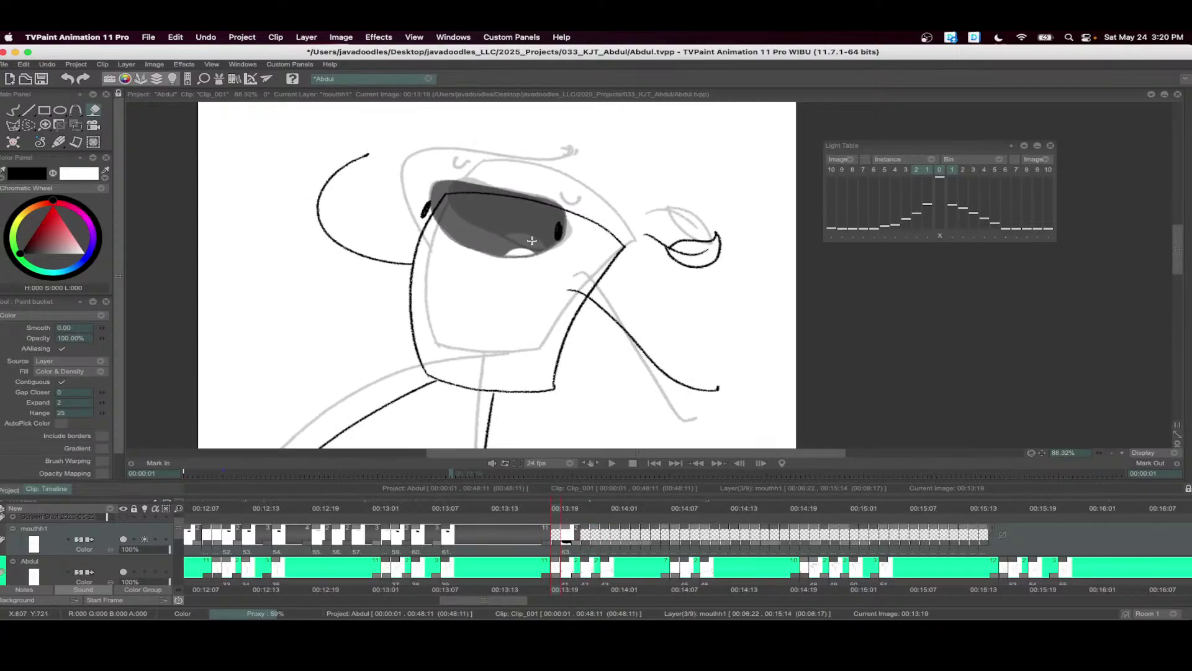
key("b")
mouse_move(550, 248)
left_mouse_down()
mouse_move(416, 229)
mouse_move(469, 271)
mouse_move(546, 250)
left_mouse_up()
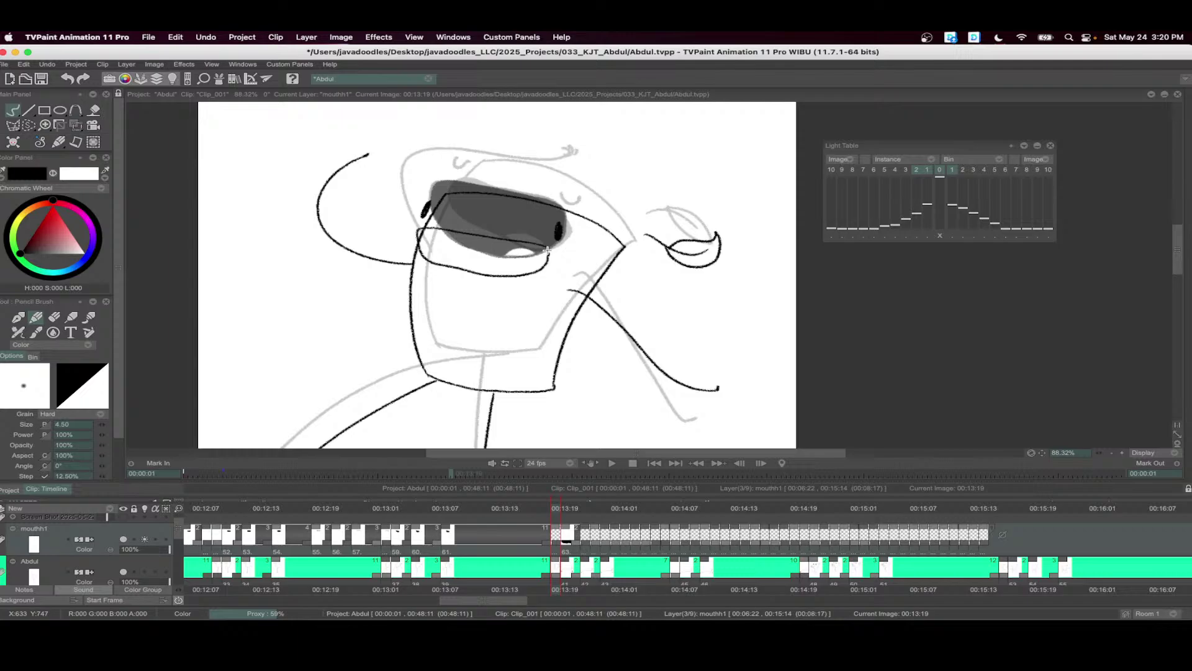
key("f")
left_click(508, 266)
scroll(512, 273, "down", 1)
scroll(512, 272, "down", 3)
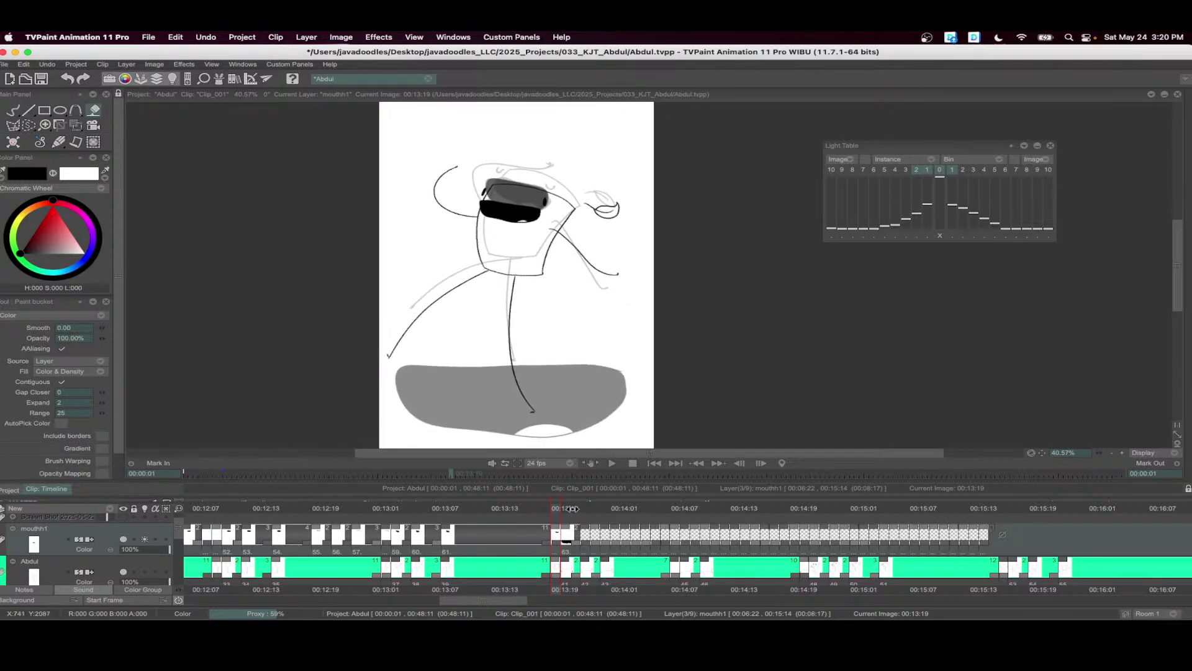
- Draw a thin closed-mouth line across Abdul's close-up face at 00:13:22
left_click_drag(573, 508, 582, 508)
scroll(490, 311, "up", 2)
key("b")
left_click_drag(317, 328, 639, 327)
- Hold the thin line through 00:13:23 and draw a very wide, narrow mouth at 00:14:00, filled black
left_click(591, 509)
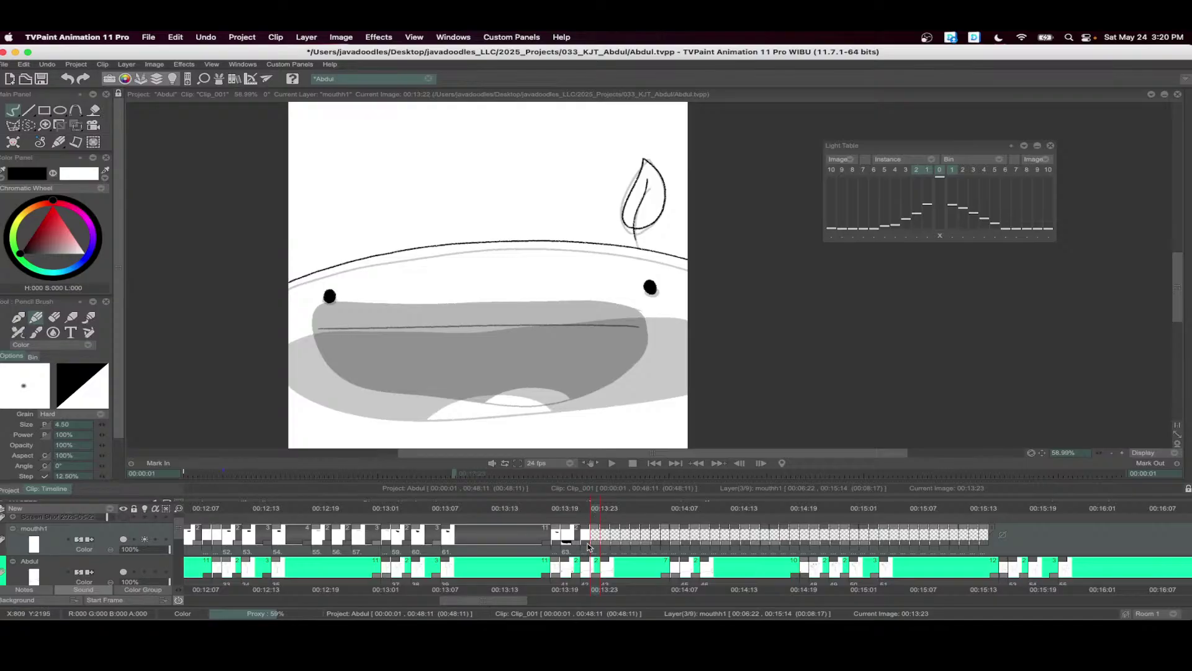
left_click(605, 527)
mouse_move(689, 321)
left_mouse_down()
mouse_move(402, 322)
mouse_move(303, 337)
mouse_move(491, 351)
mouse_move(712, 341)
left_mouse_up()
key("f")
left_click(515, 340)
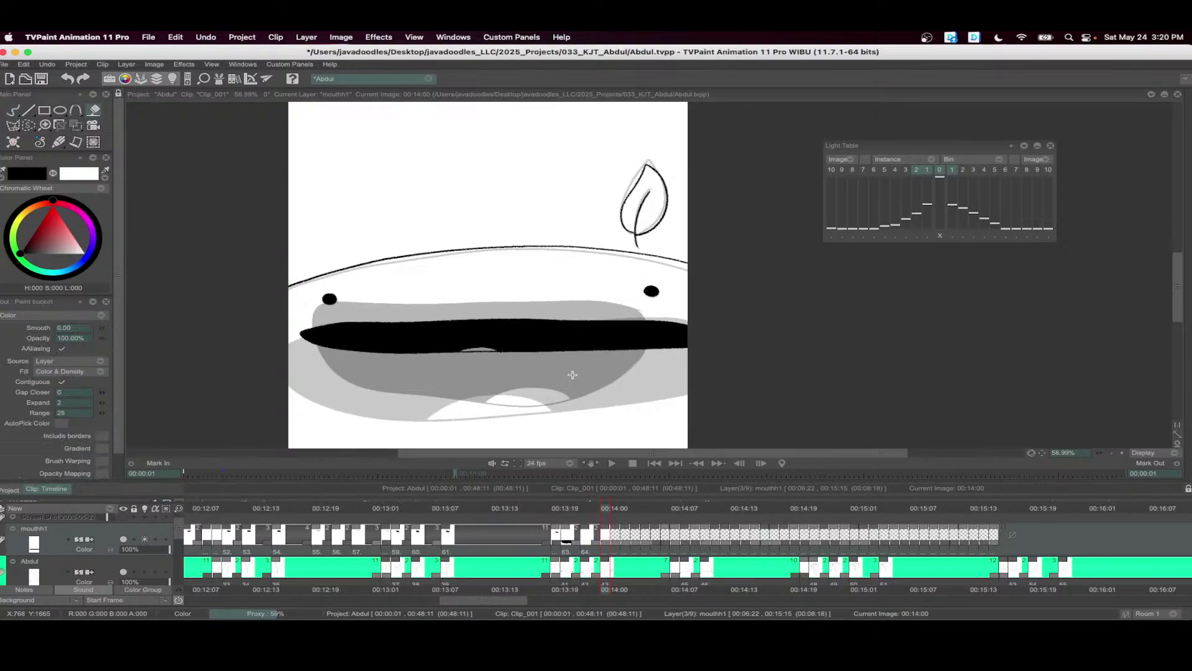
- Hold the narrow mouth through 00:14:03 and draw a tiny oval mouth with a lower gap at 00:14:04, filled black
scroll(572, 375, "up", 1)
left_click(633, 528)
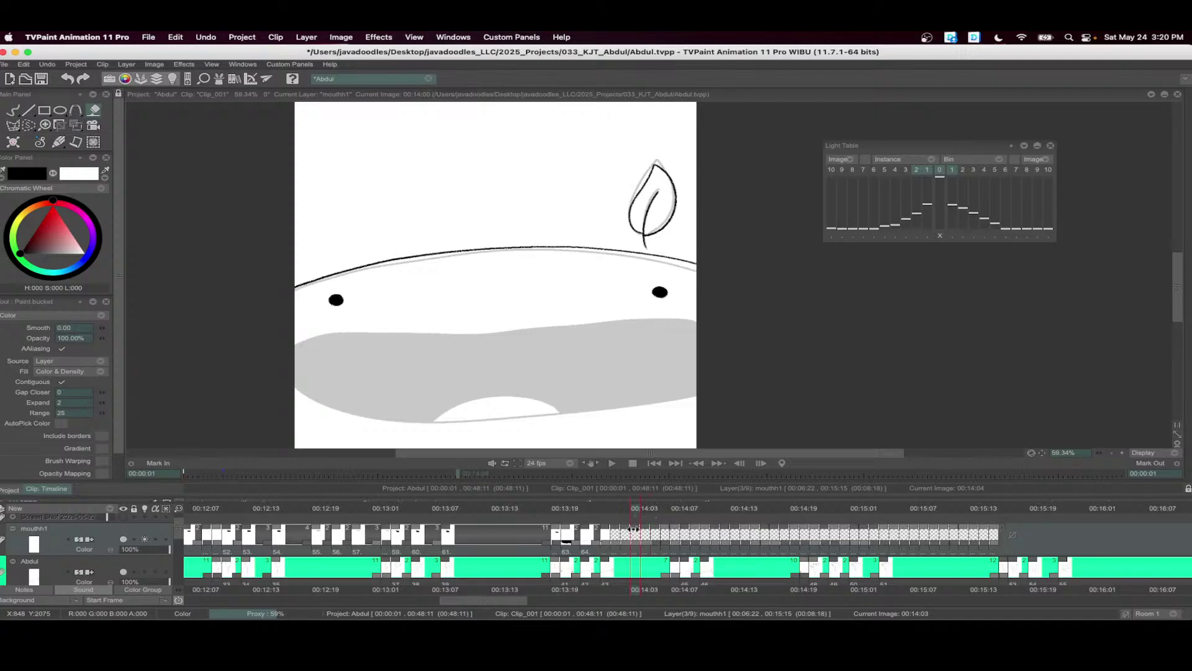
left_click_drag(633, 529, 636, 528)
left_click(643, 527)
key("b")
mouse_move(519, 324)
left_mouse_down()
mouse_move(504, 341)
mouse_move(520, 324)
left_mouse_up()
key("f")
left_click(512, 332)
- Draw a wide, thin mouth outline at 00:14:06, redoing a stroke, and divide it into teeth with vertical lines
scroll(631, 561, "right", 2)
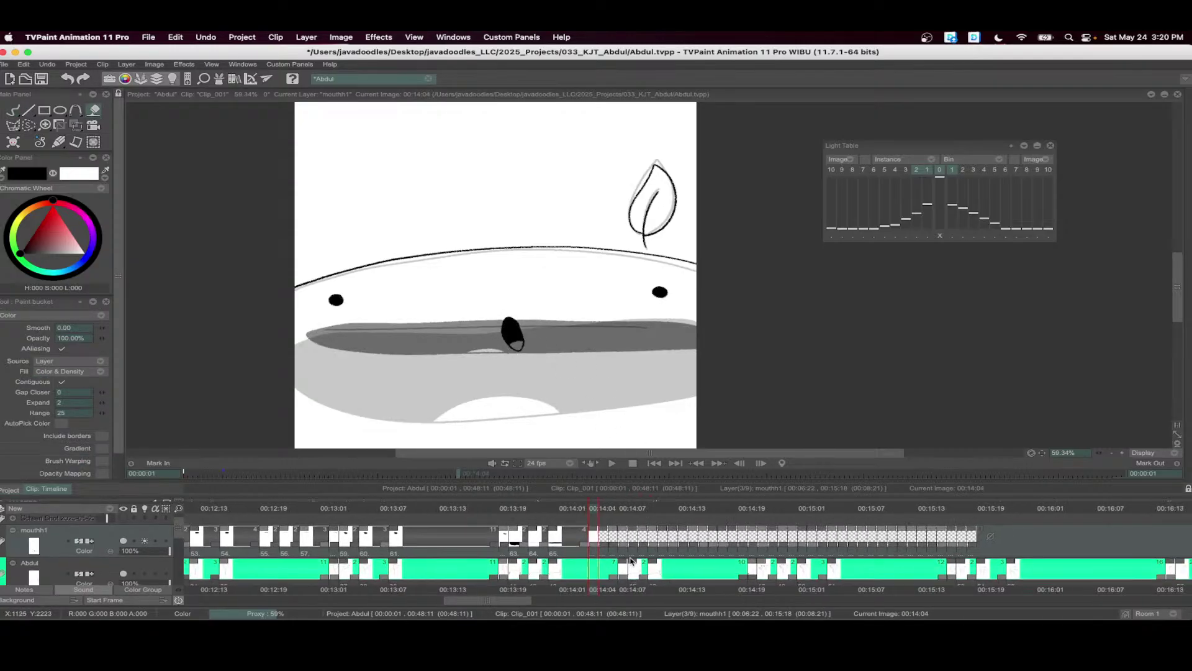
scroll(631, 560, "right", 1)
left_click_drag(532, 528, 553, 524)
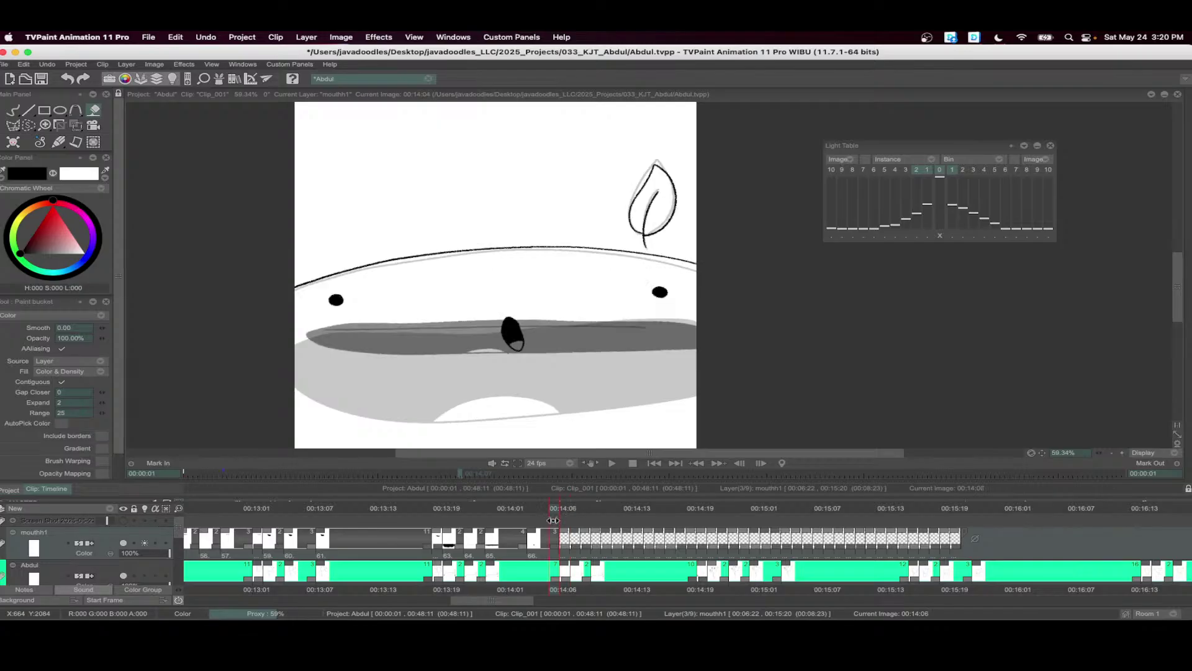
key("b")
mouse_move(658, 324)
left_mouse_down()
mouse_move(328, 334)
mouse_move(666, 333)
mouse_move(406, 328)
mouse_move(343, 340)
mouse_move(618, 335)
left_mouse_up()
key("ctrl+z")
mouse_move(414, 325)
left_mouse_down()
mouse_move(415, 342)
mouse_move(451, 328)
left_mouse_up()
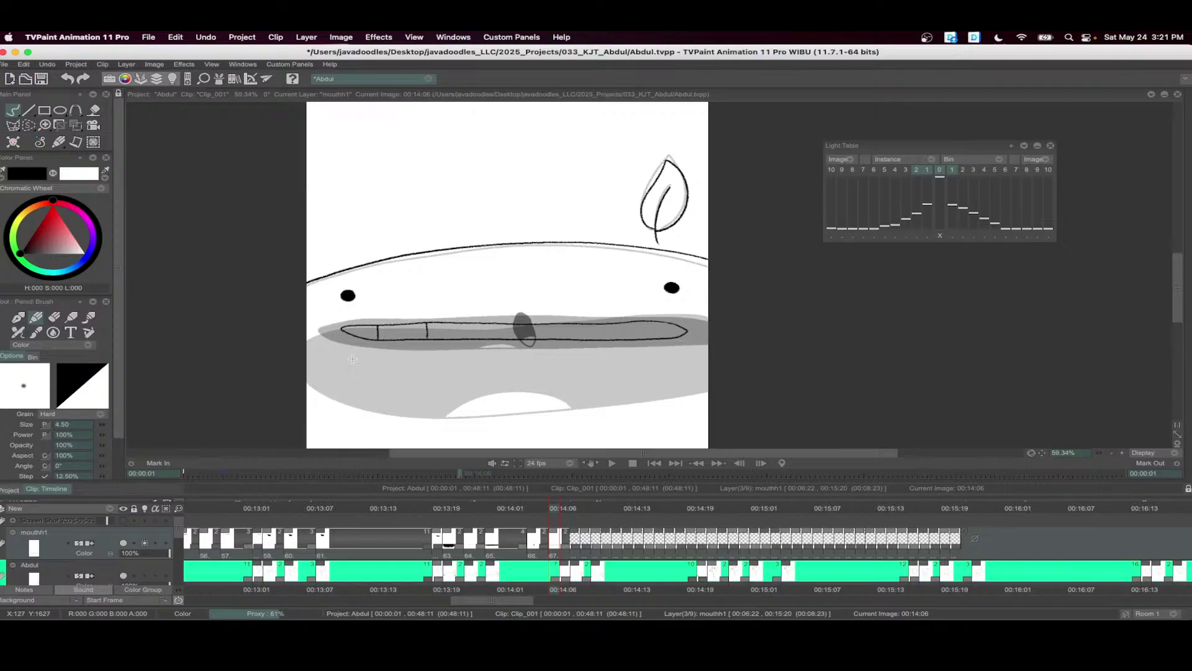
mouse_move(482, 323)
left_mouse_down()
mouse_move(483, 338)
mouse_move(667, 338)
left_mouse_up()
- Draw a wide, rounded, slightly open mouth at 00:14:07 and fill it black
left_click(566, 547)
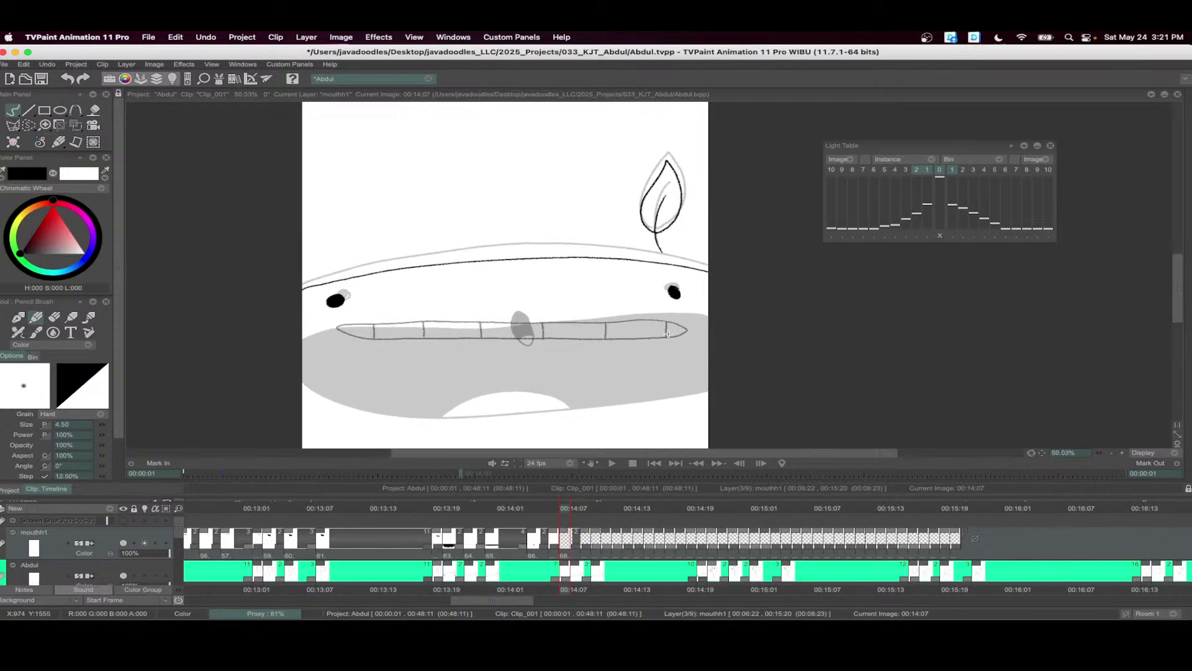
mouse_move(672, 324)
left_mouse_down()
mouse_move(378, 322)
mouse_move(372, 360)
mouse_move(647, 357)
mouse_move(680, 329)
left_mouse_up()
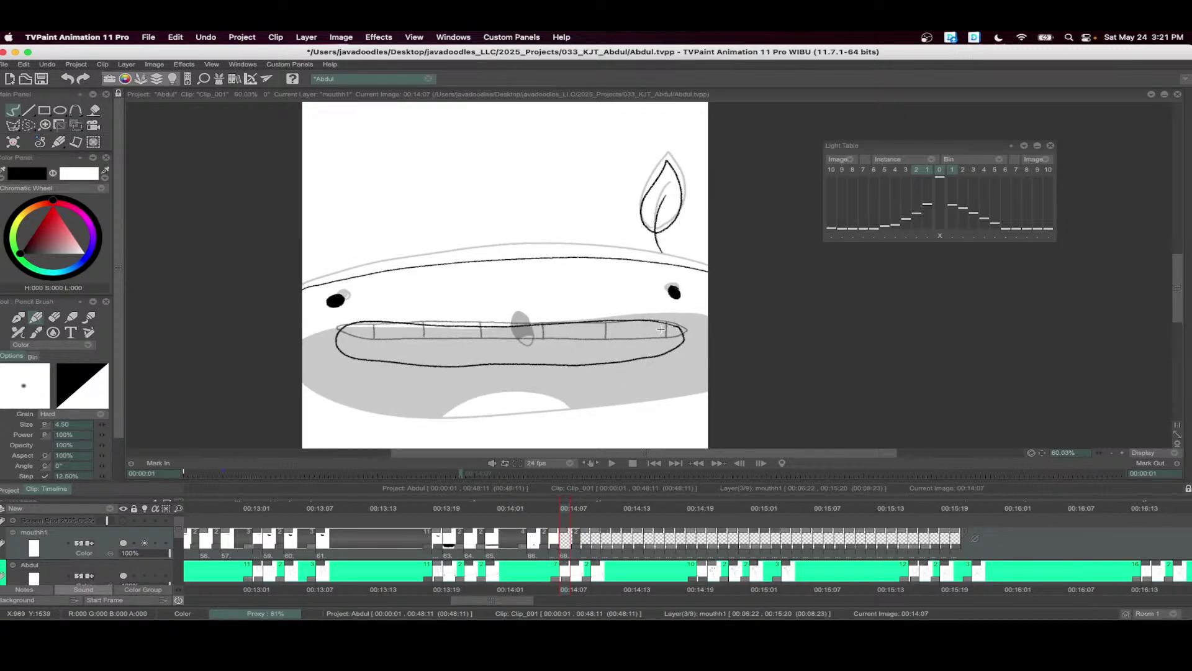
key("f")
left_click(547, 353)
- Draw a thinner, slightly shorter mouth at 00:14:08 and fill it black
left_click(575, 508)
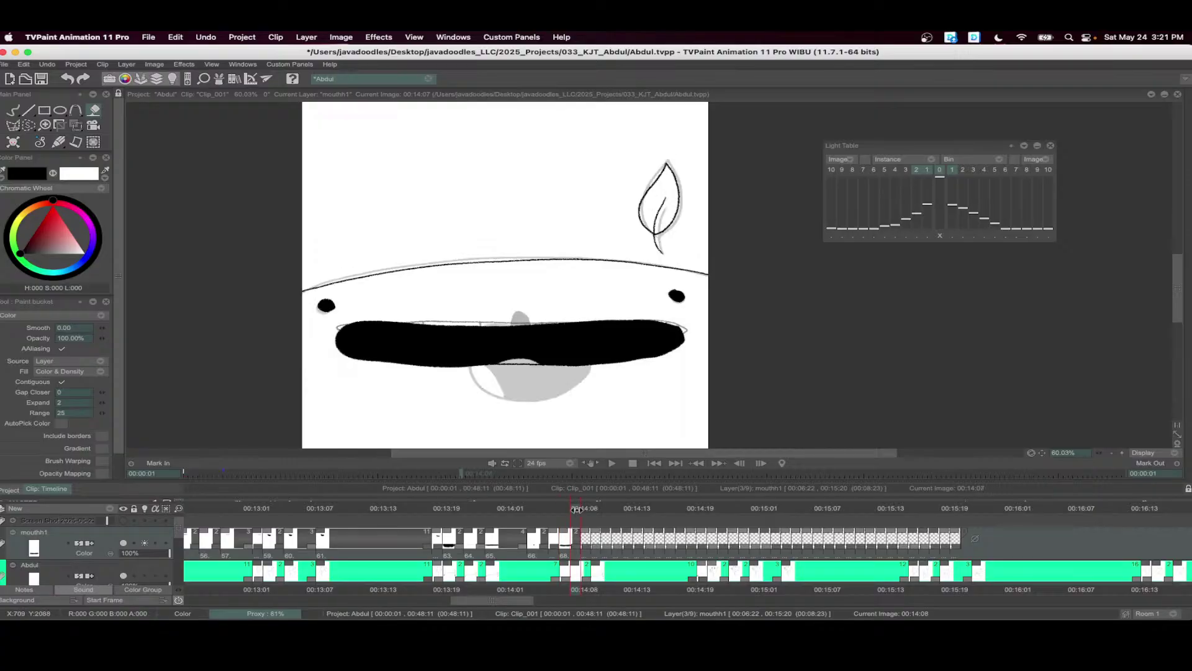
left_click_drag(587, 532, 575, 532)
key("b")
mouse_move(644, 326)
left_mouse_down()
mouse_move(365, 330)
mouse_move(410, 342)
mouse_move(645, 326)
left_mouse_up()
key("f")
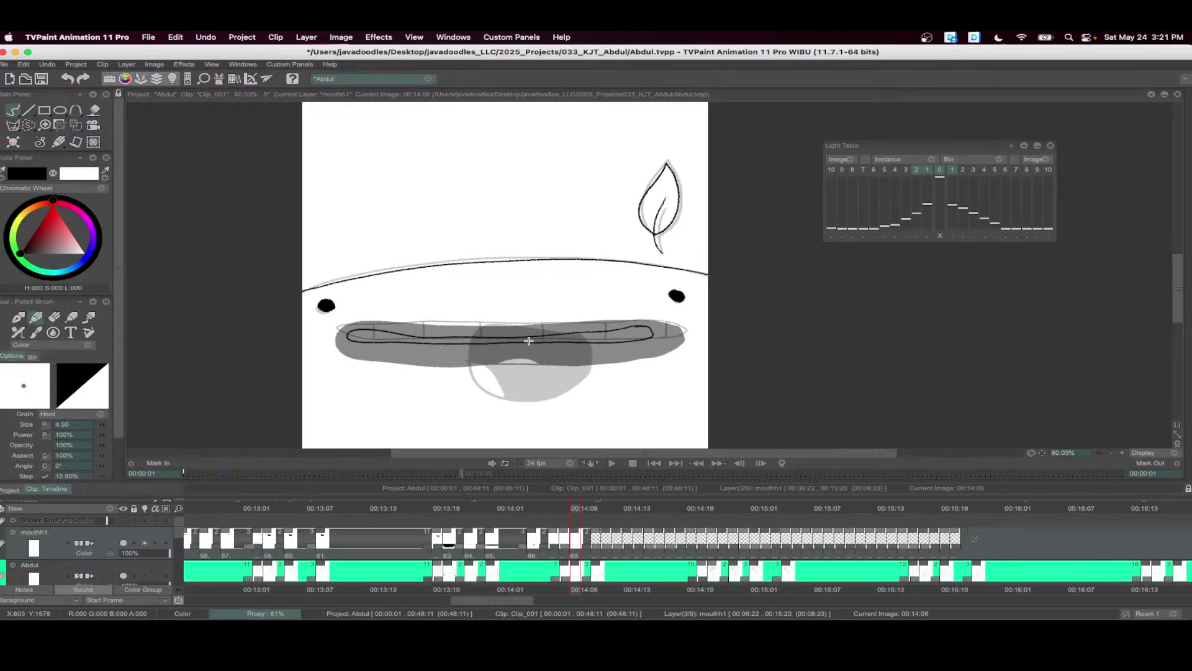
left_click(559, 337)
key("Right")
key("Right")
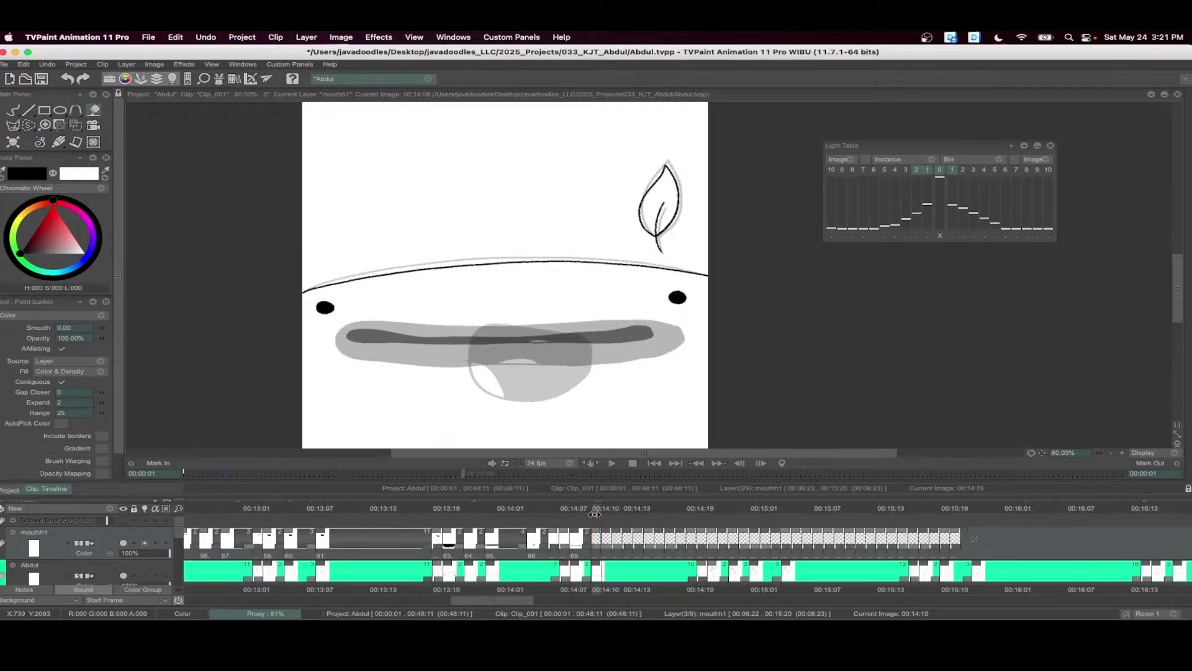
- Draw a narrow, tall oval mouth with a lower gap at 00:14:10 and fill it black
key("b")
mouse_move(521, 330)
left_mouse_down()
mouse_move(494, 329)
mouse_move(514, 381)
mouse_move(522, 345)
mouse_move(523, 369)
left_mouse_up()
key("f")
left_click(520, 336)
key("b")
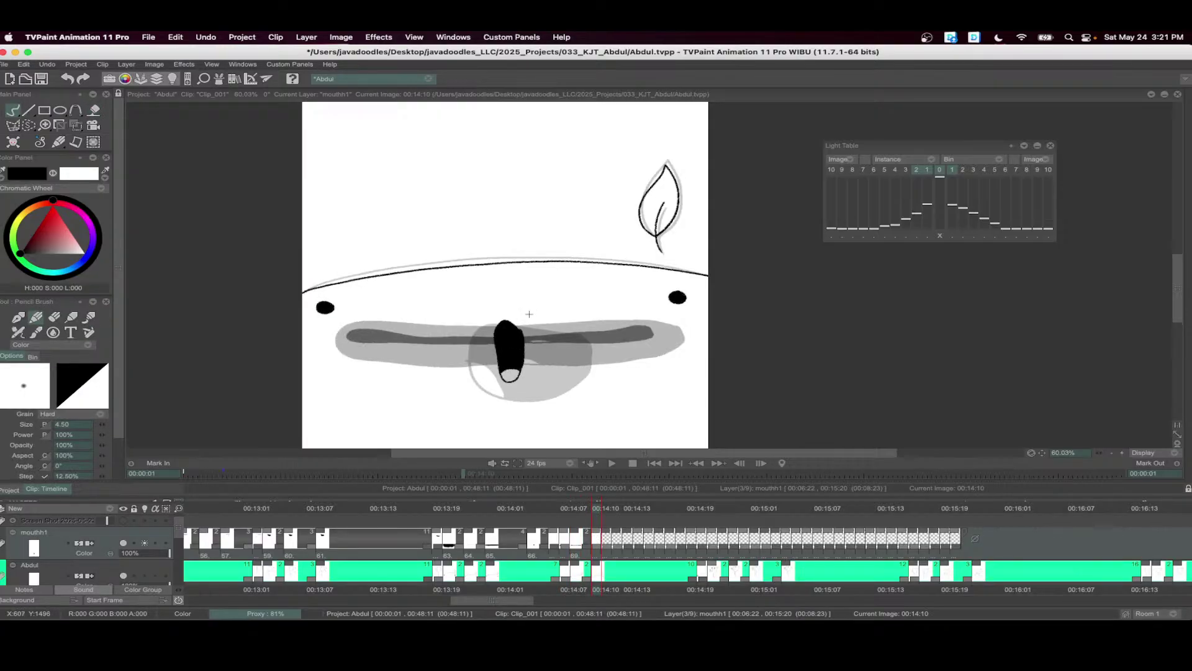
- Hold the narrow oval mouth through 00:14:14 on the mouthh1 layer and play back the timing
left_click_drag(600, 510, 653, 514)
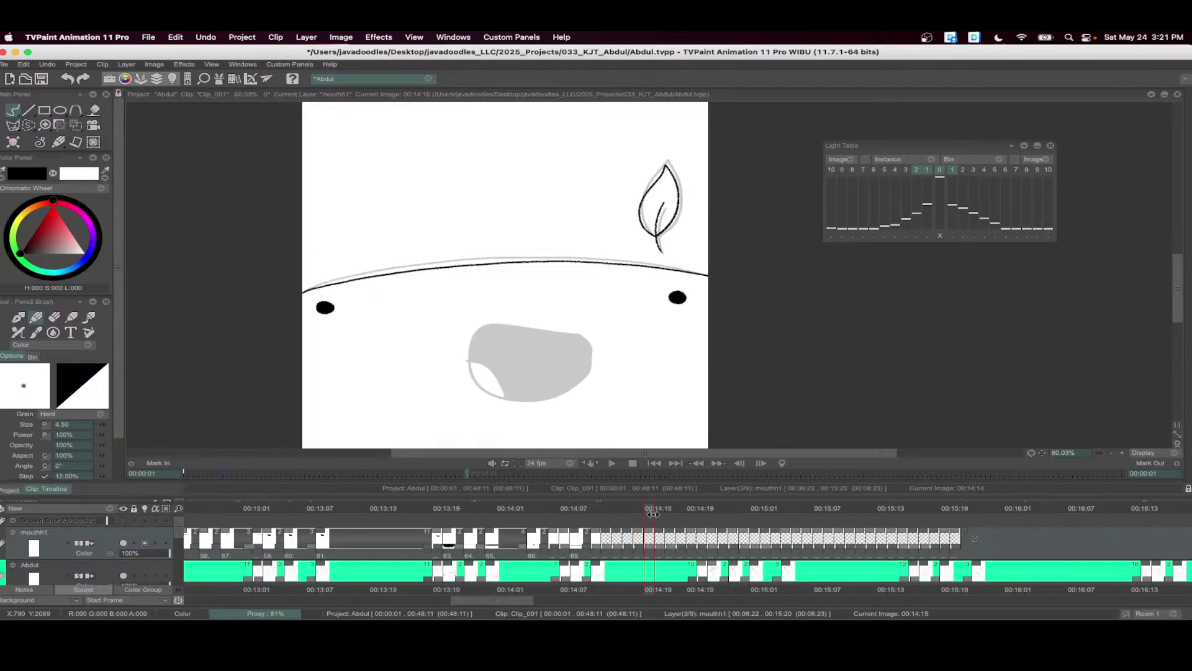
mouse_move(596, 550)
left_mouse_down()
mouse_move(654, 538)
mouse_move(607, 556)
left_mouse_up()
scroll(640, 404, "up", 2)
left_click(406, 555)
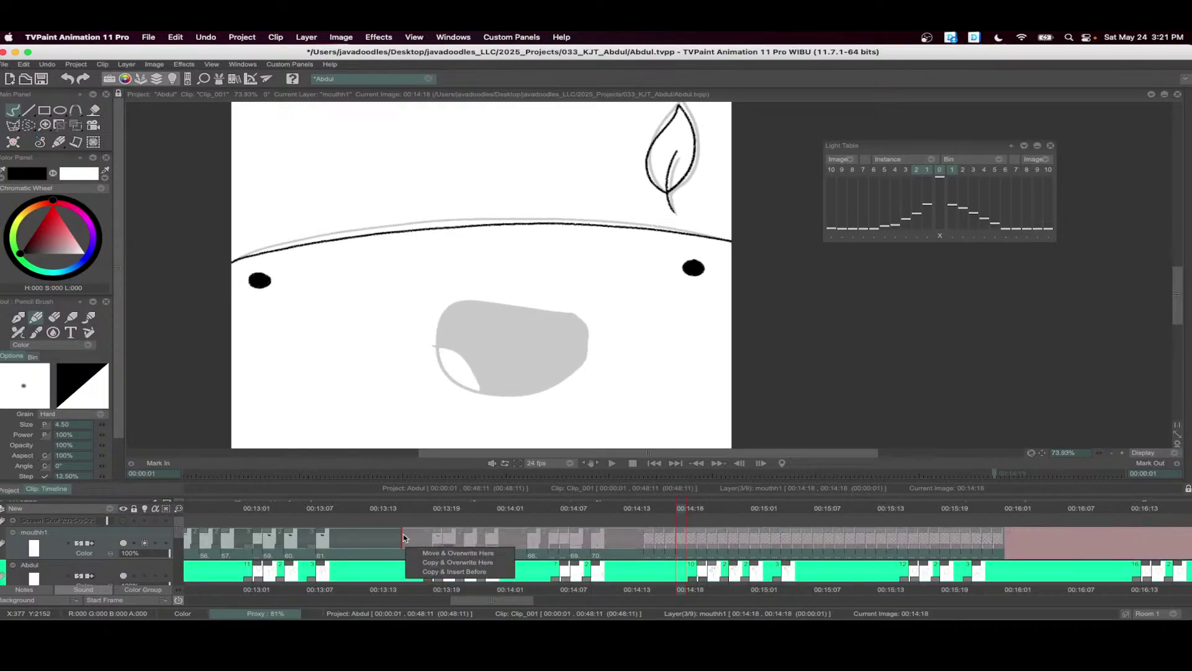
left_click(611, 463)
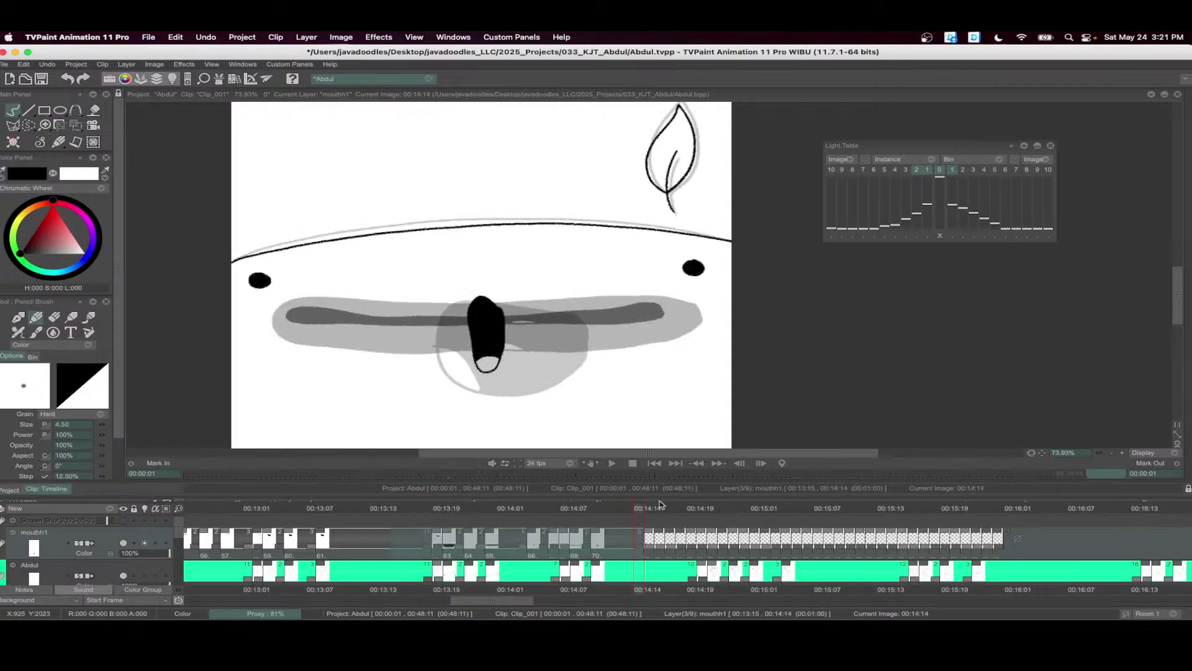
left_click(632, 462)
- Draw a long, thin mouth outline at 00:14:15 and divide it into teeth with vertical lines
scroll(487, 299, "up", 2)
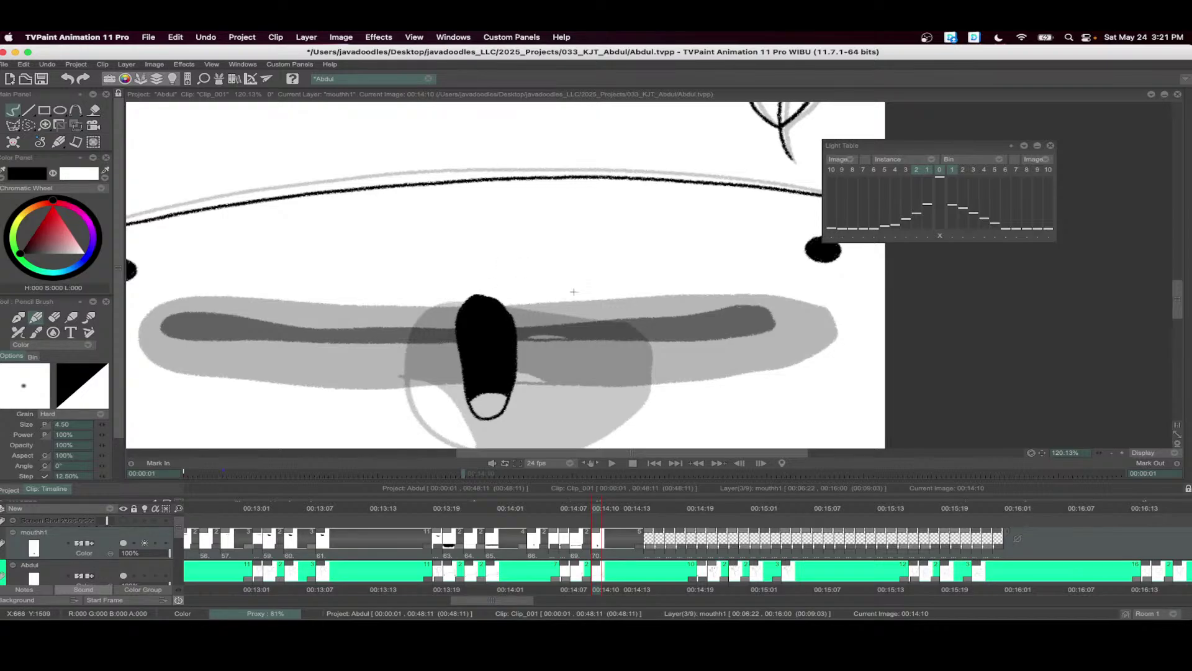
scroll(574, 298, "down", 1)
scroll(659, 338, "down", 1)
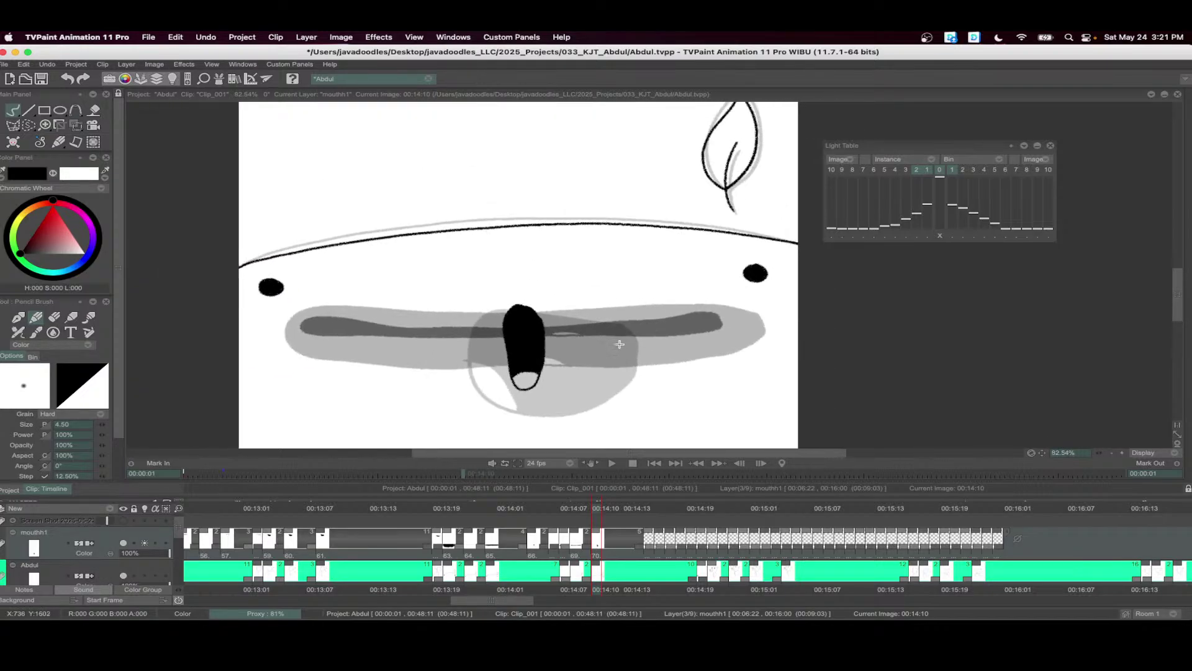
left_click_drag(605, 507, 654, 514)
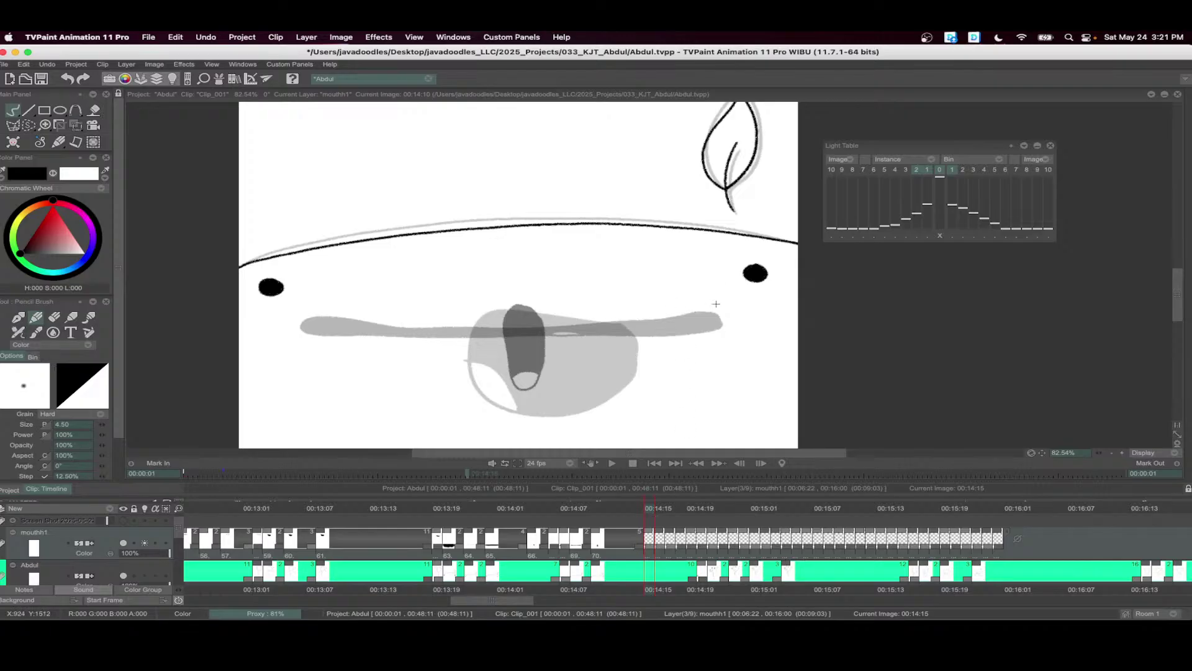
mouse_move(715, 319)
left_mouse_down()
mouse_move(362, 320)
mouse_move(420, 333)
mouse_move(705, 322)
left_mouse_up()
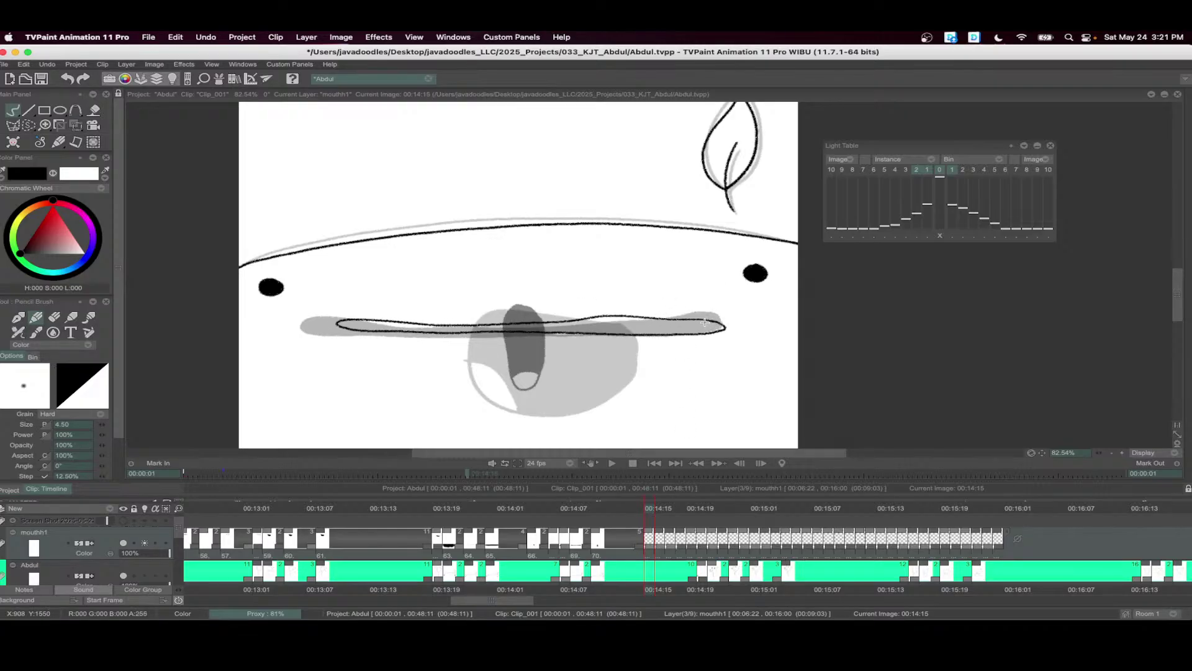
mouse_move(382, 321)
left_mouse_down()
mouse_move(382, 331)
mouse_move(491, 332)
left_mouse_up()
left_click_drag(549, 322, 549, 332)
left_click_drag(624, 316, 624, 334)
- Draw a wide, rounded open mouth with a small tongue gap at 00:14:16 and fill it black
mouse_move(648, 512)
left_mouse_down()
mouse_move(683, 509)
mouse_move(638, 523)
mouse_move(676, 510)
mouse_move(666, 510)
left_mouse_up()
left_click(660, 537)
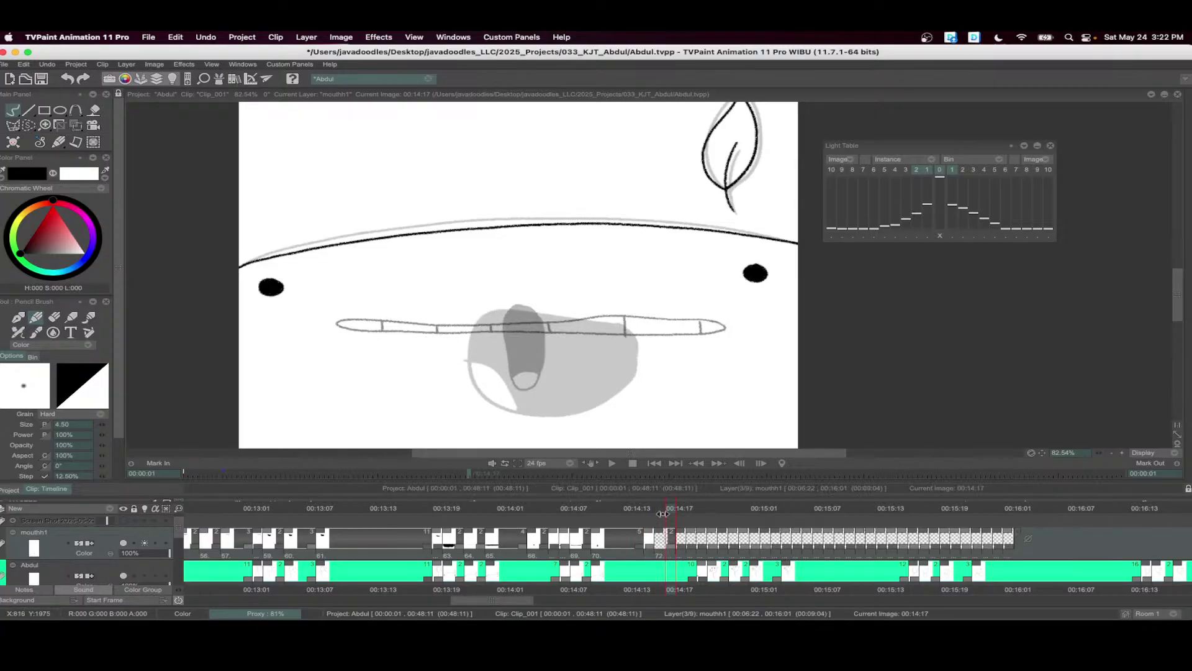
mouse_move(713, 317)
left_mouse_down()
mouse_move(357, 308)
mouse_move(427, 382)
mouse_move(654, 387)
mouse_move(727, 347)
mouse_move(711, 318)
left_mouse_up()
left_click_drag(563, 384, 639, 381)
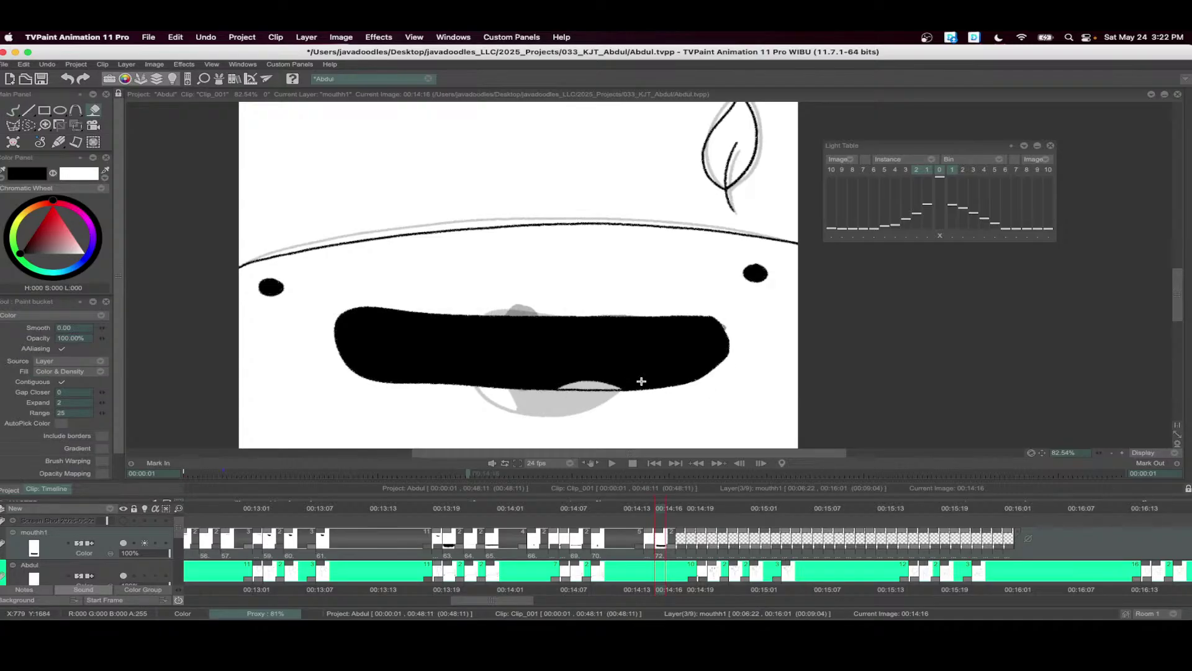
- Draw a long, thin toothed mouth at 00:14:17, slightly wider than the open one, and extend the hold through 00:14:19
left_click(674, 510)
mouse_move(681, 332)
left_mouse_down()
mouse_move(340, 320)
mouse_move(704, 339)
mouse_move(731, 324)
left_mouse_up()
mouse_move(383, 323)
left_mouse_down()
mouse_move(384, 333)
mouse_move(558, 333)
left_mouse_up()
left_click_drag(627, 324, 627, 334)
left_click_drag(700, 322, 700, 338)
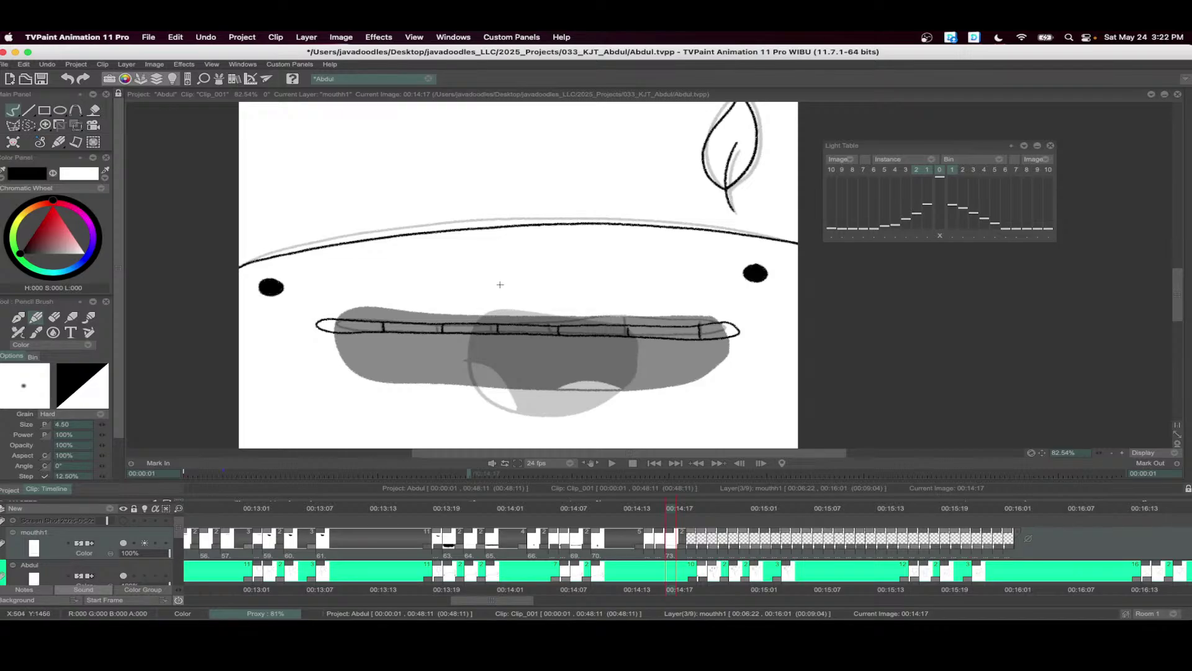
scroll(714, 552, "right", 5)
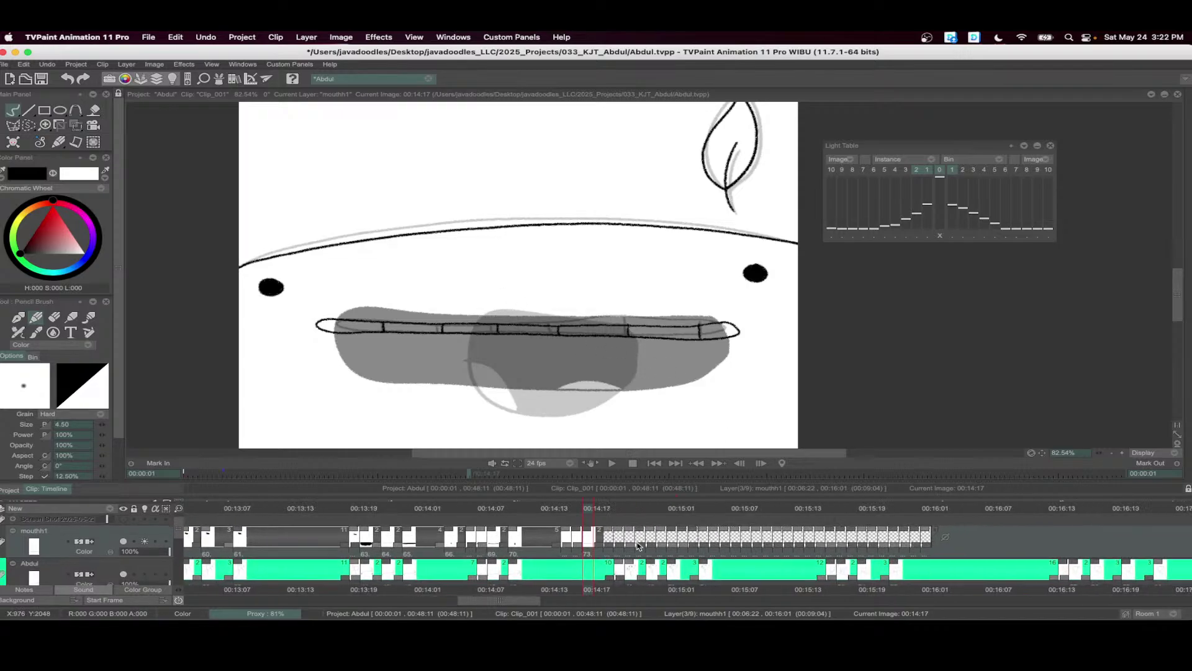
key("Insert")
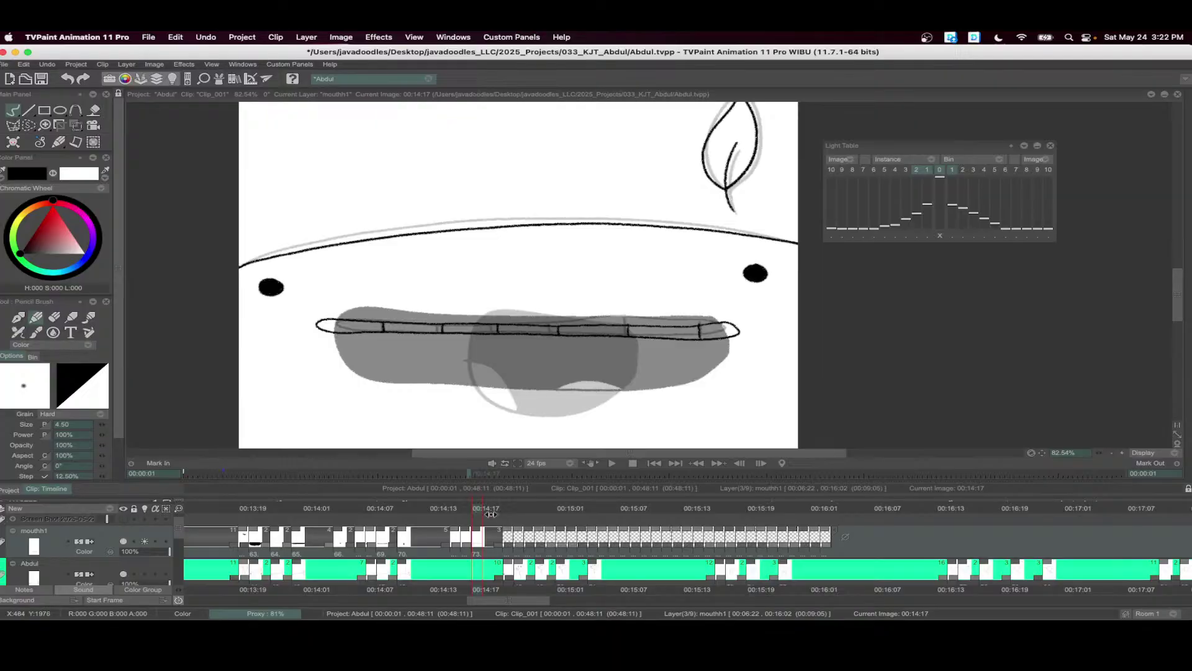
- Draw an arched, thin mouth just below the slanted eyes at 00:14:20 and divide it into teeth
left_click(506, 508)
mouse_move(506, 509)
left_mouse_down()
mouse_move(463, 532)
mouse_move(501, 525)
mouse_move(481, 543)
mouse_move(469, 510)
mouse_move(512, 510)
left_mouse_up()
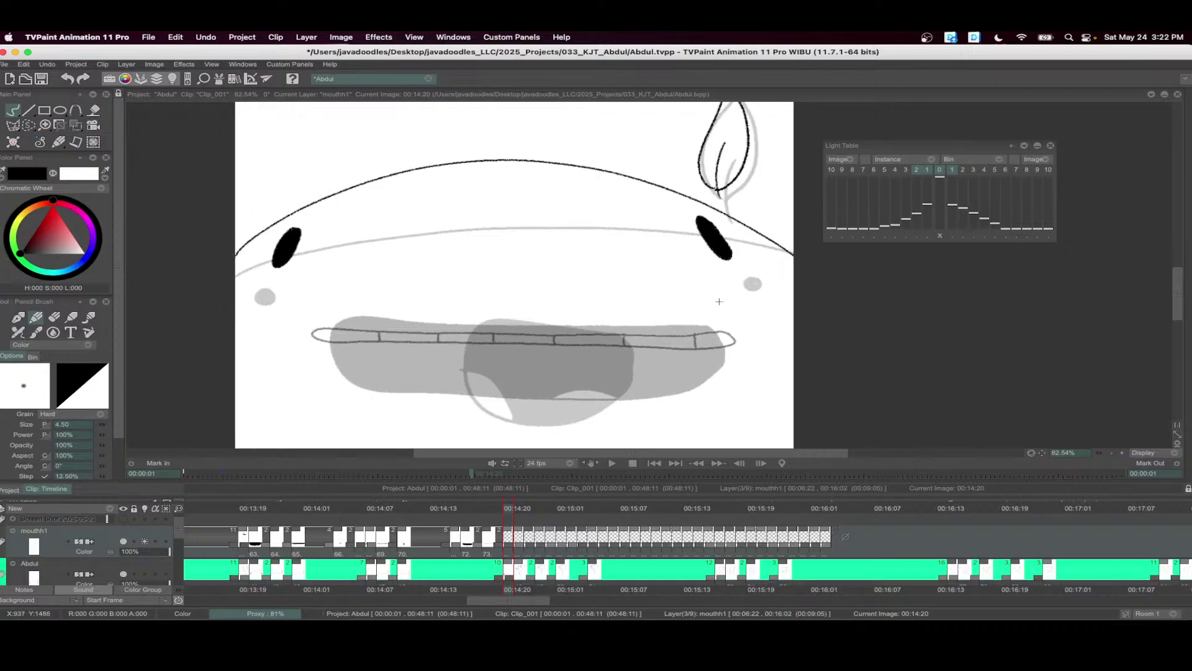
mouse_move(718, 300)
left_mouse_down()
mouse_move(489, 281)
mouse_move(352, 304)
mouse_move(652, 312)
mouse_move(726, 307)
mouse_move(718, 300)
left_mouse_up()
left_click_drag(391, 281, 394, 298)
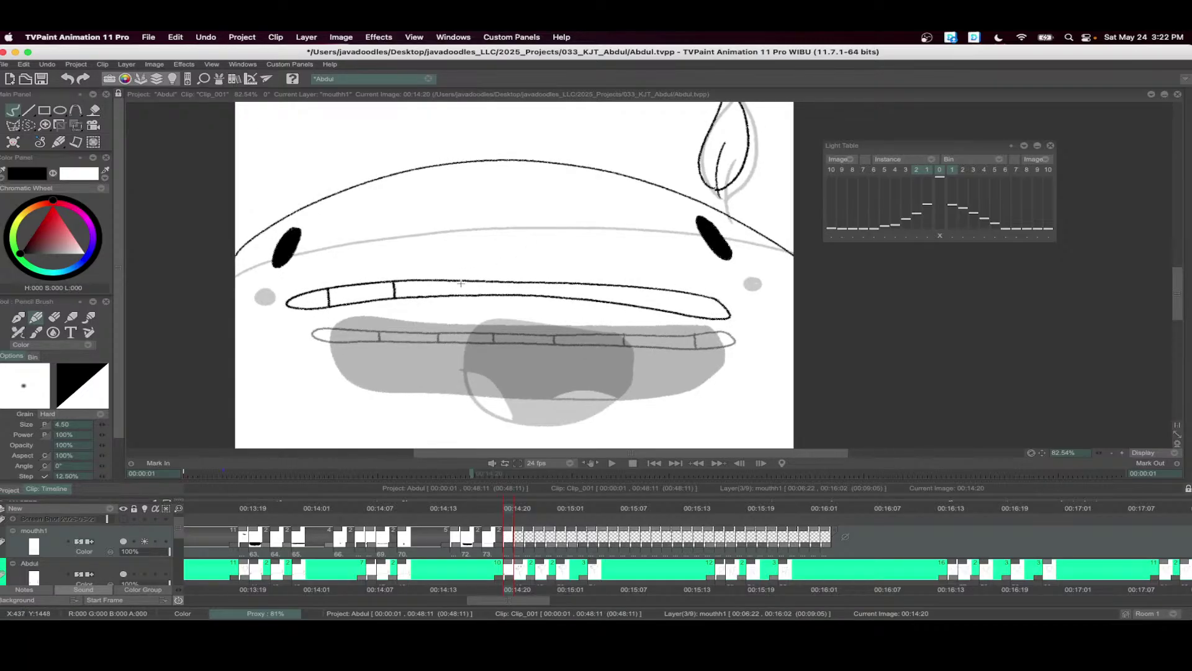
mouse_move(465, 280)
left_mouse_down()
mouse_move(466, 296)
mouse_move(528, 296)
left_mouse_up()
left_click_drag(603, 285, 603, 299)
left_click_drag(676, 291, 678, 313)
- Draw a small, thin, slightly tilted mouth on the phone-holding pose at 00:14:21 and divide it into teeth
key("Right")
scroll(557, 280, "up", 1)
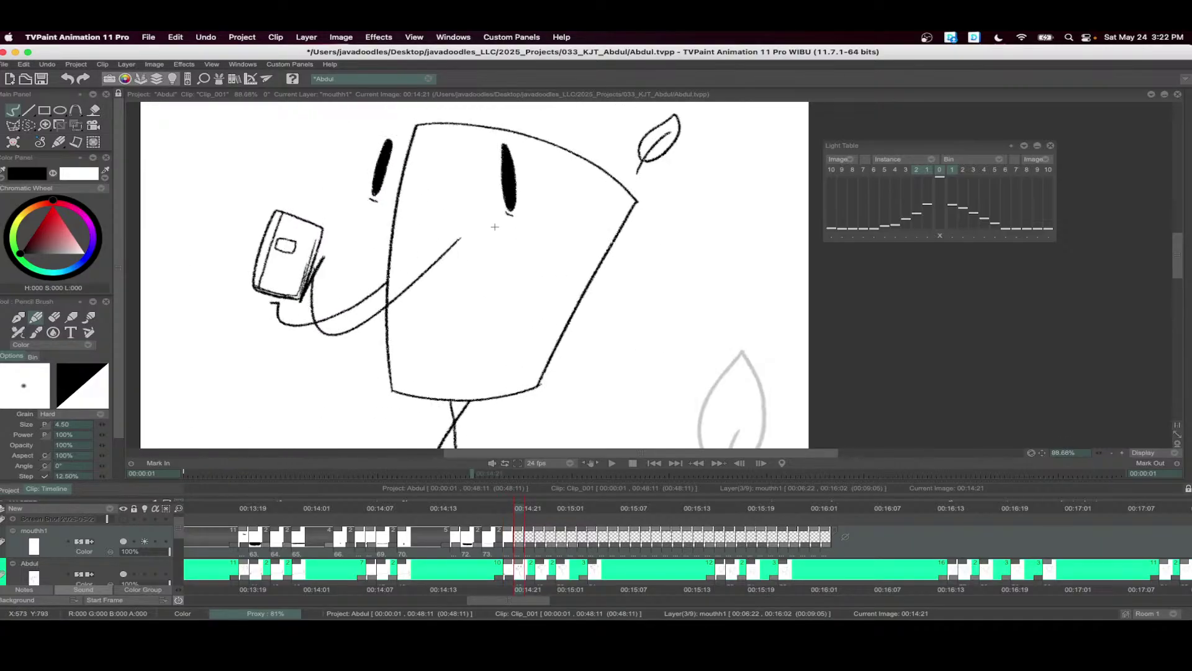
mouse_move(496, 227)
left_mouse_down()
mouse_move(363, 219)
mouse_move(499, 231)
mouse_move(386, 227)
left_mouse_up()
left_click_drag(416, 219, 449, 231)
left_click_drag(482, 223, 482, 233)
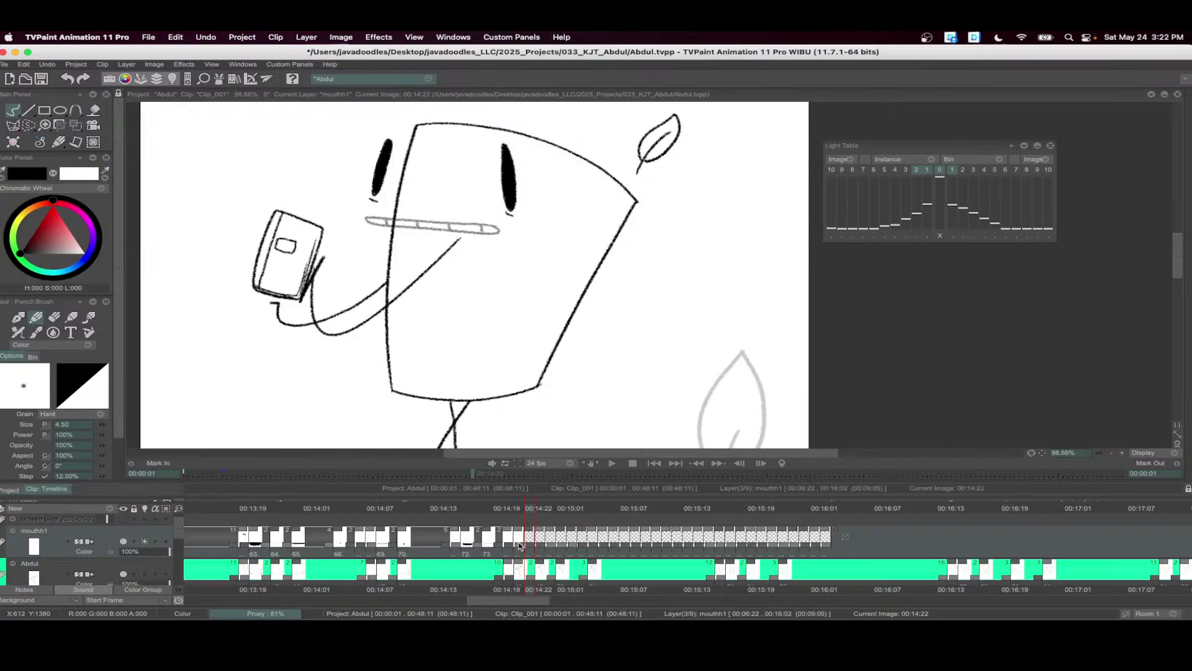
- Draw a tiny, tall oval mouth between the eyes at 00:14:23, fill it black, and hold it through 00:15:00
left_click(541, 511)
scroll(463, 161, "up", 3)
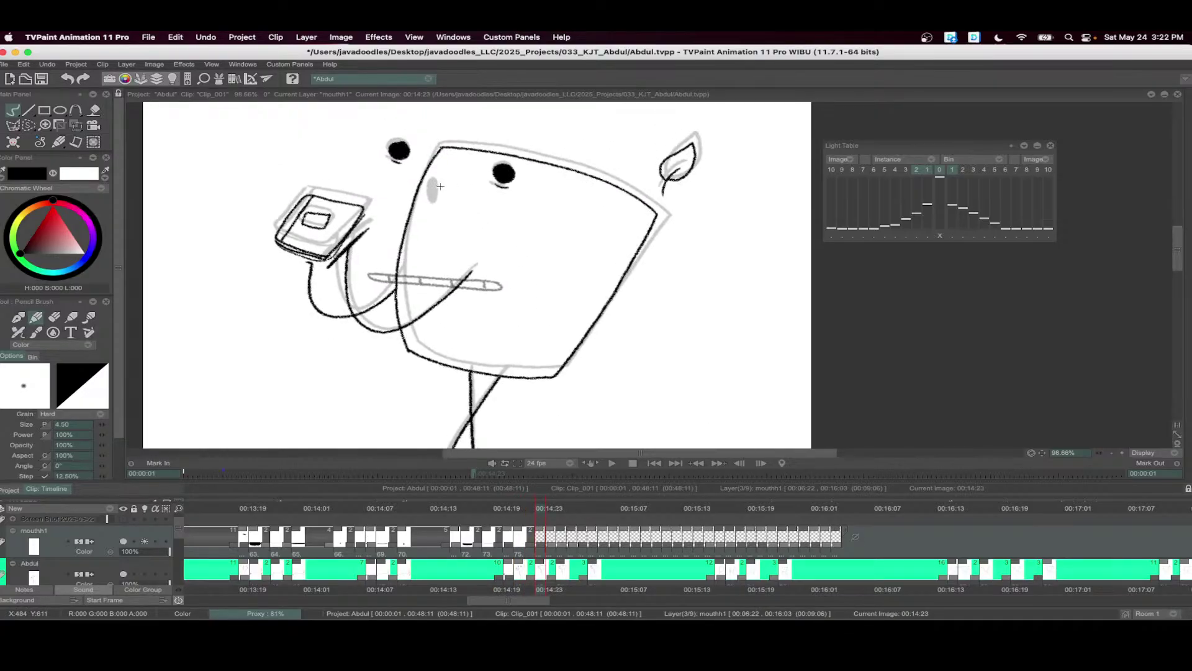
left_click_drag(436, 178, 437, 199)
key("f")
left_click(434, 187)
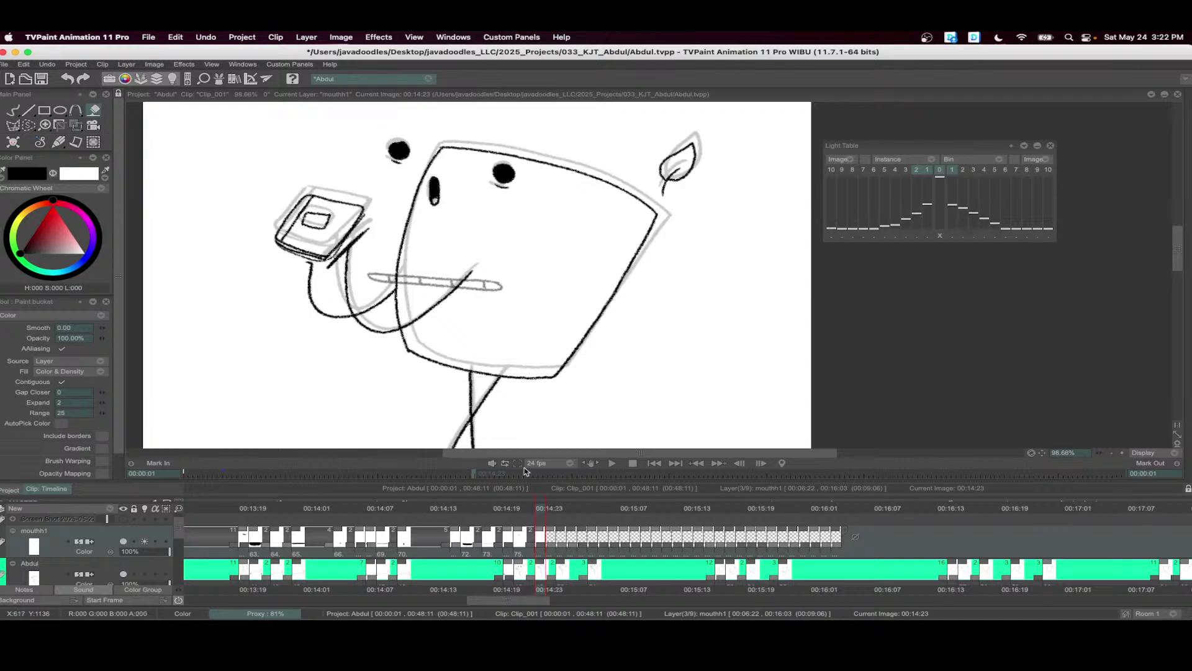
left_click(545, 544)
key("Return")
- Redraw the tiny oval mouth at 00:15:01, fill it black, and hold it through 00:15:03
key("b")
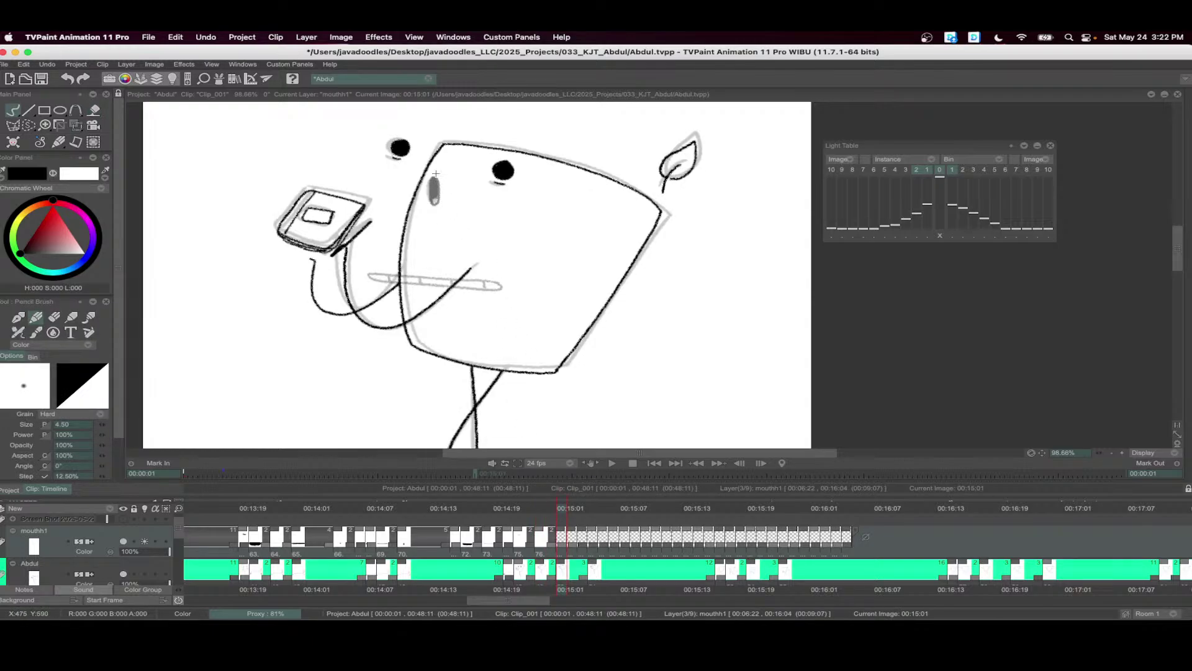
left_click_drag(436, 173, 437, 198)
key("f")
left_click(434, 188)
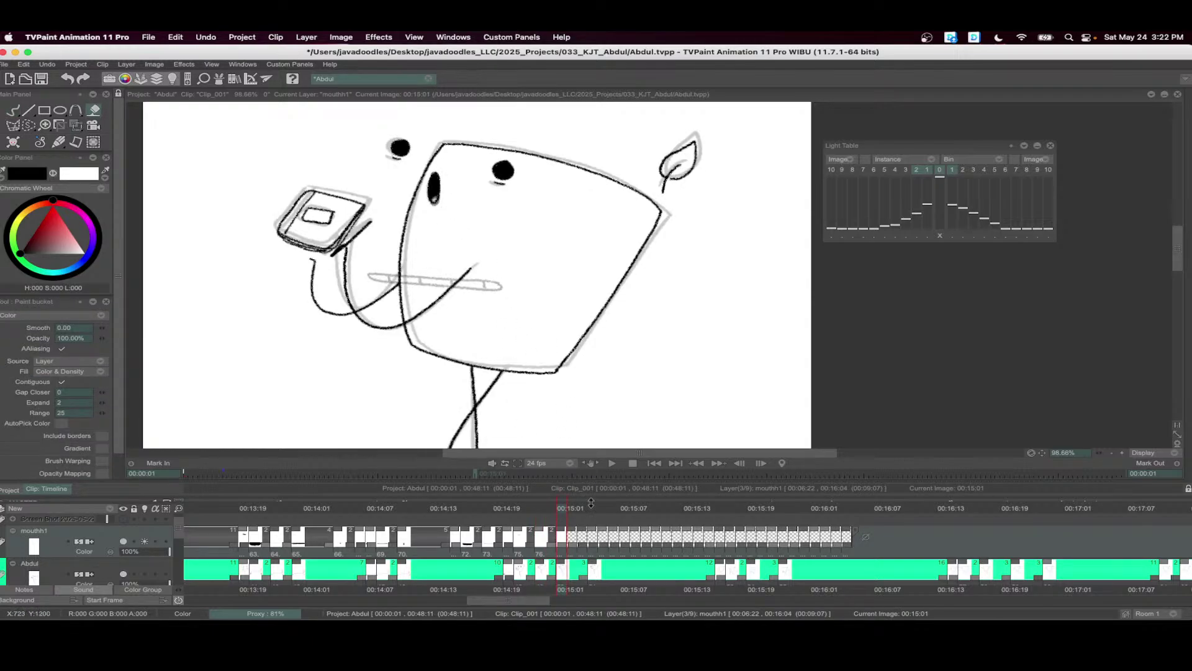
left_click(591, 507)
key("Return")
- Redraw the tiny oval mouth at 00:15:04, fill it black, and hold it through 00:15:09
key("b")
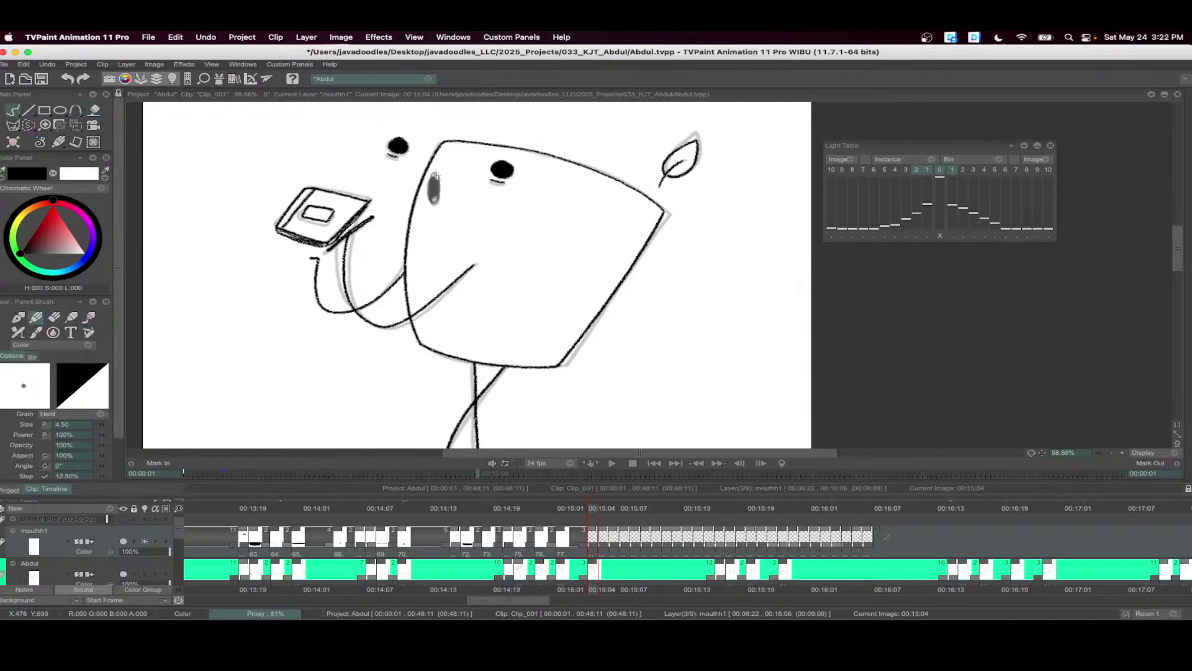
left_click_drag(435, 176, 434, 202)
key("f")
left_click(435, 187)
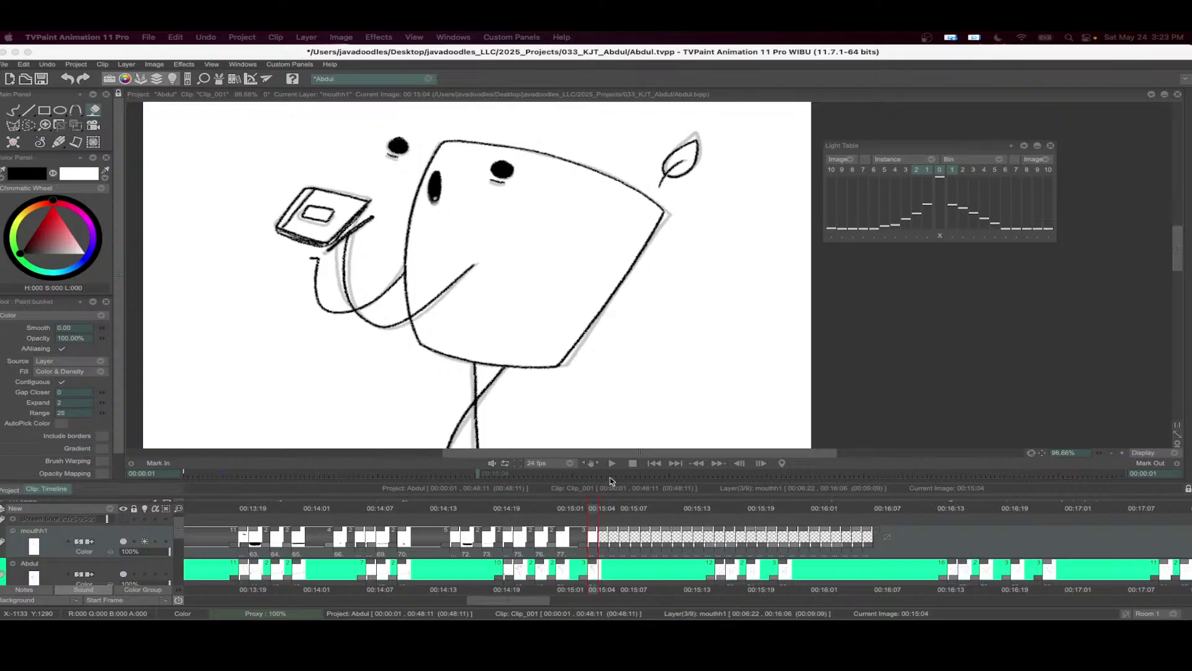
left_click(583, 509)
left_click_drag(585, 509, 651, 528)
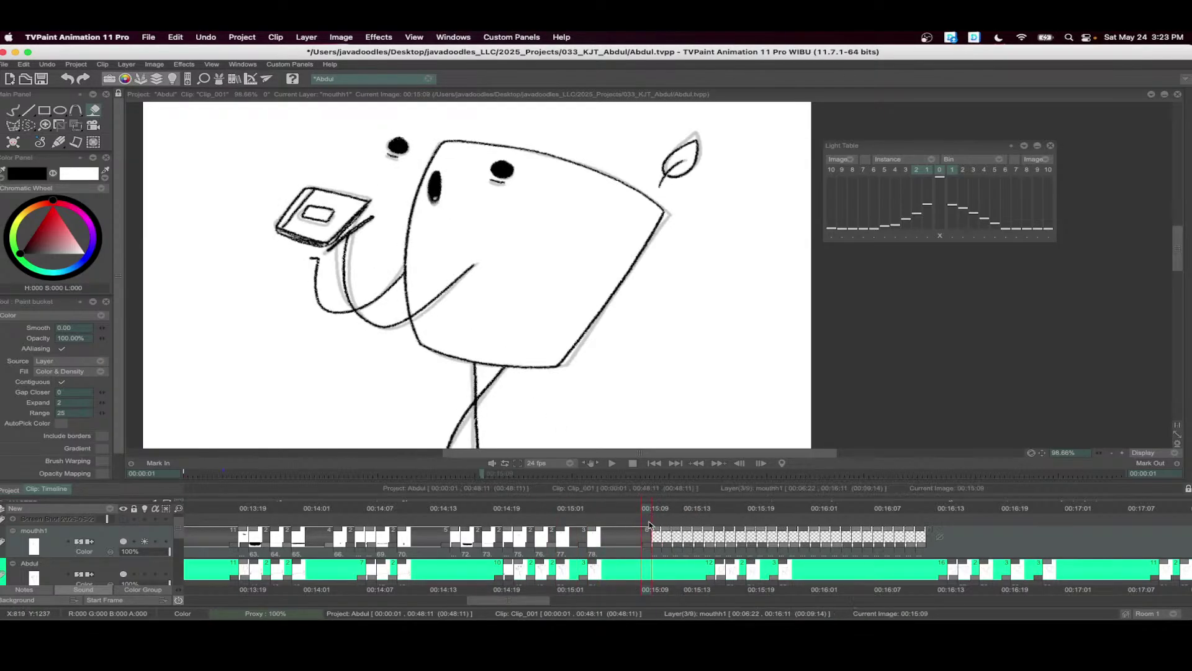
- Draw a wide, tilted open mouth with upper teeth at 00:15:10 and fill the areas around the teeth black
left_click(656, 510)
scroll(516, 191, "up", 3)
left_click_drag(572, 186, 613, 203)
key("b")
mouse_move(520, 206)
left_mouse_down()
mouse_move(399, 192)
mouse_move(486, 229)
mouse_move(520, 206)
left_mouse_up()
key("f")
mouse_move(438, 184)
left_mouse_down()
mouse_move(435, 211)
mouse_move(488, 197)
mouse_move(486, 228)
left_mouse_up()
left_click(422, 199)
key("b")
key("f")
left_click(509, 214)
- Hold the open toothed mouth through 00:15:15 on the mouthh1 layer
scroll(573, 232, "down", 2)
scroll(471, 555, "right", 2)
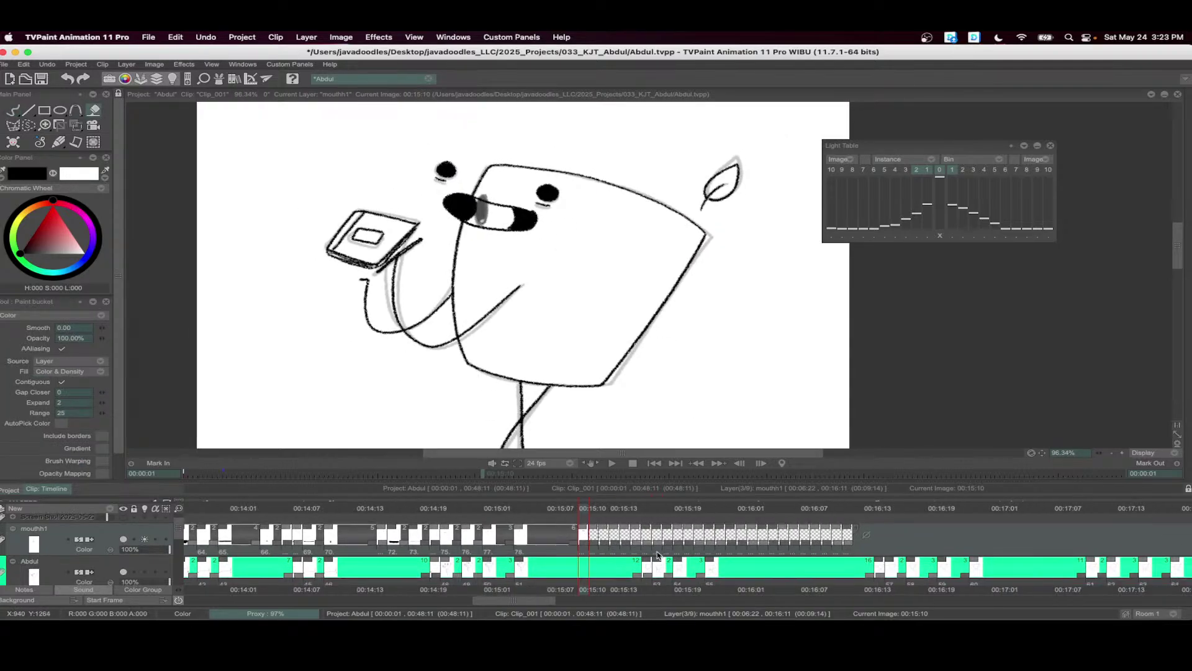
mouse_move(472, 556)
left_mouse_down()
mouse_move(527, 535)
mouse_move(518, 540)
mouse_move(534, 545)
left_mouse_up()
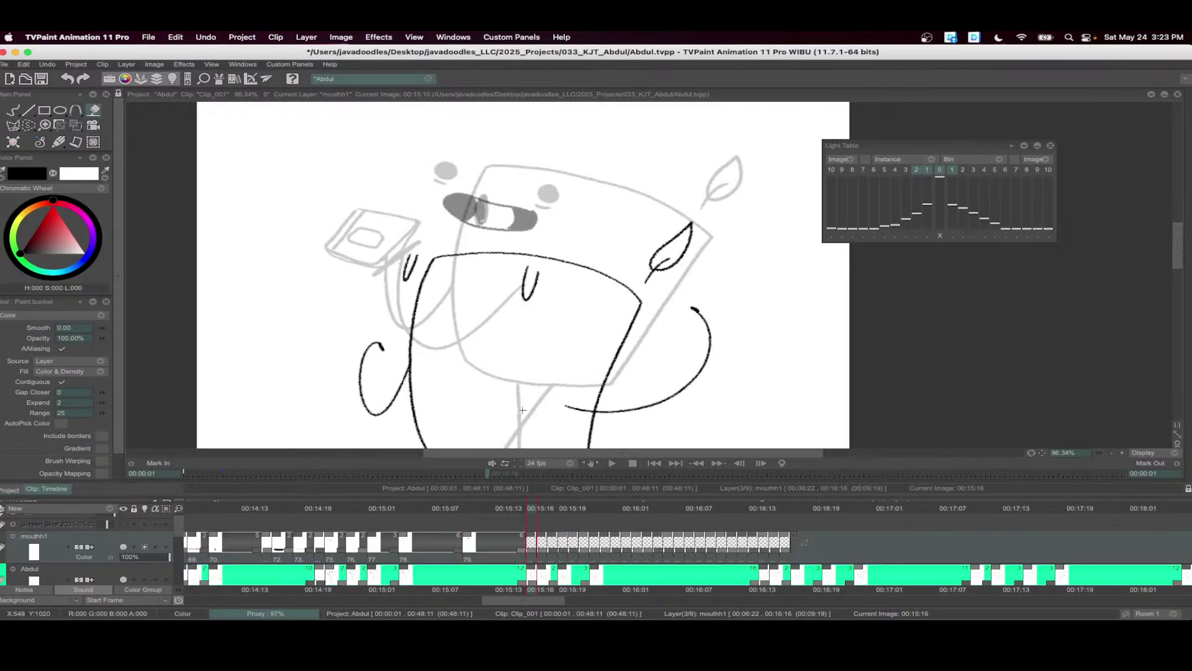
- Draw a thin, slanted mouth below the eyes on the lowered pose at 00:15:16 and fill it black
key("b")
scroll(485, 341, "up", 2)
mouse_move(518, 291)
left_mouse_down()
mouse_move(413, 284)
mouse_move(454, 304)
mouse_move(500, 305)
left_mouse_up()
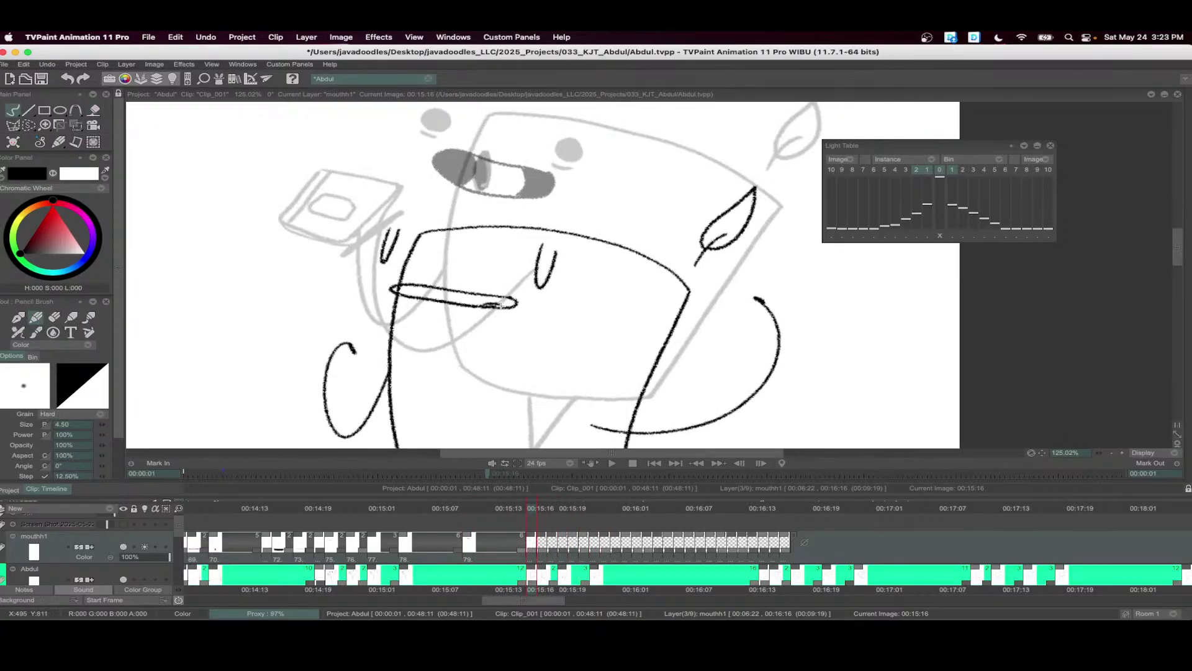
key("f")
left_click(469, 304)
scroll(469, 304, "down", 1)
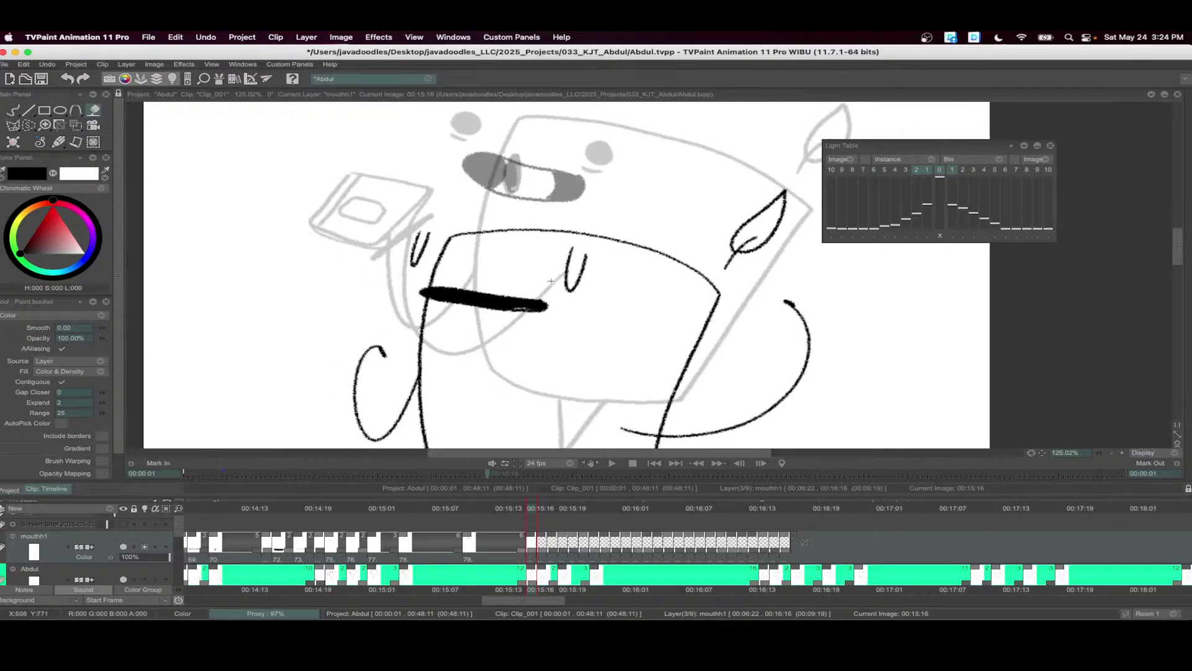
- Draw a thin, horizontal mouth under the closed eyes at 00:15:17, fill it black, and hold it through 00:15:18
left_click(538, 525)
mouse_move(540, 397)
left_mouse_down()
mouse_move(529, 351)
mouse_move(451, 342)
mouse_move(549, 348)
mouse_move(508, 352)
left_mouse_up()
key("b")
key("f")
left_click(539, 345)
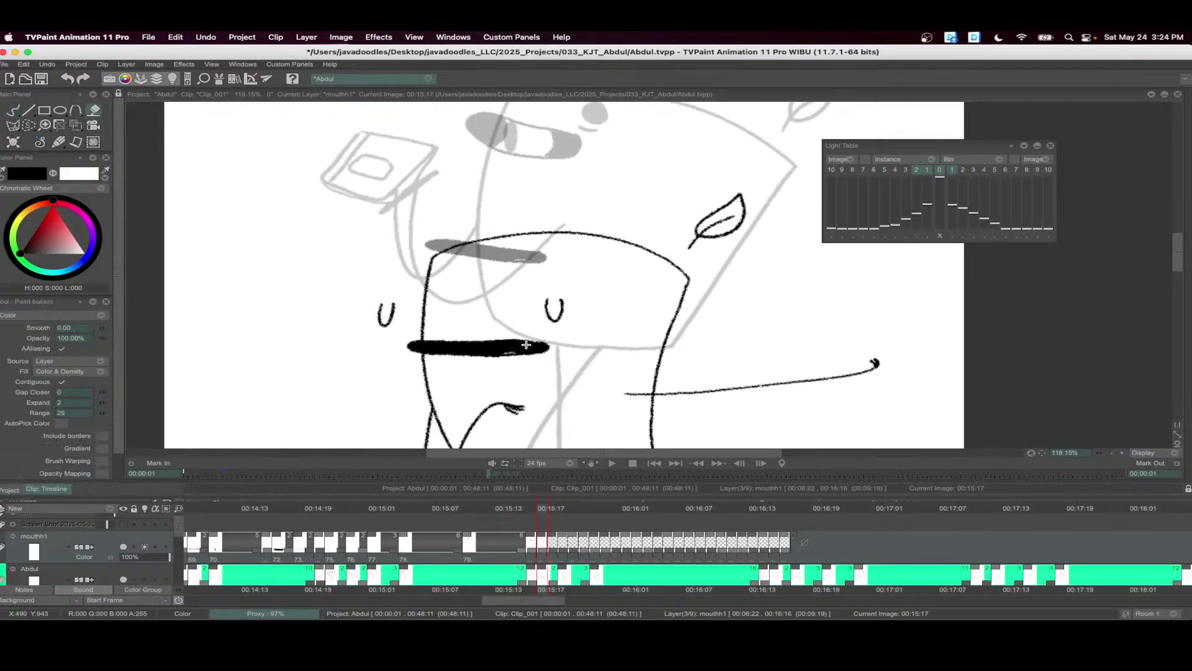
key("b")
scroll(546, 298, "left", 2)
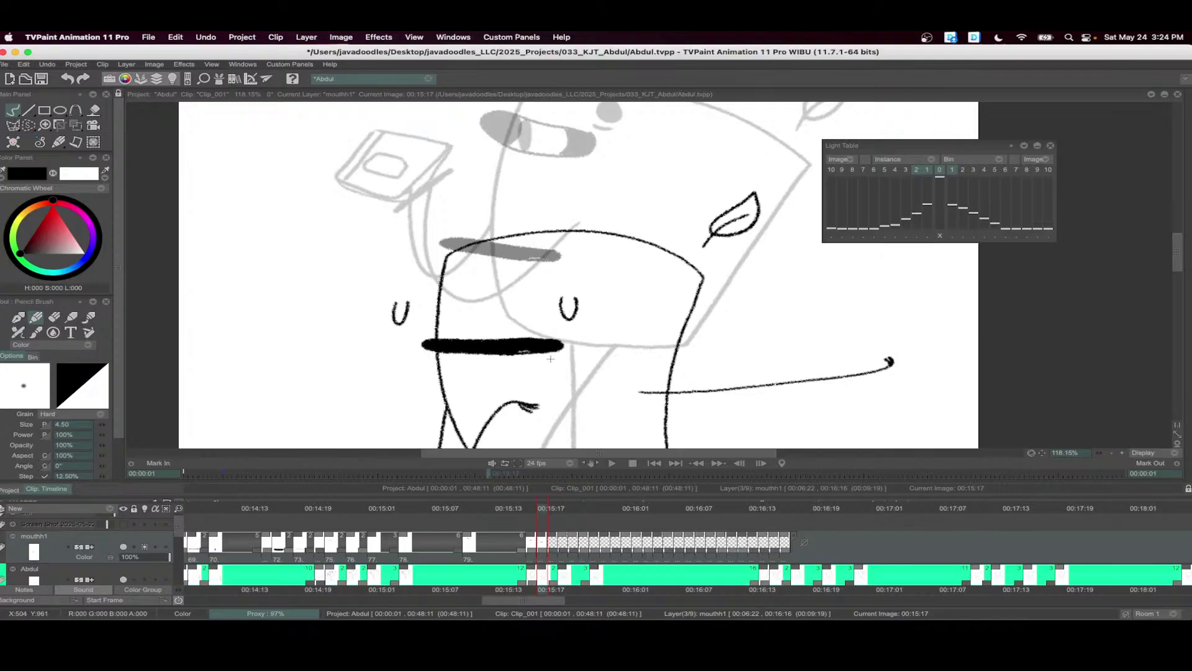
left_click_drag(545, 550, 562, 510)
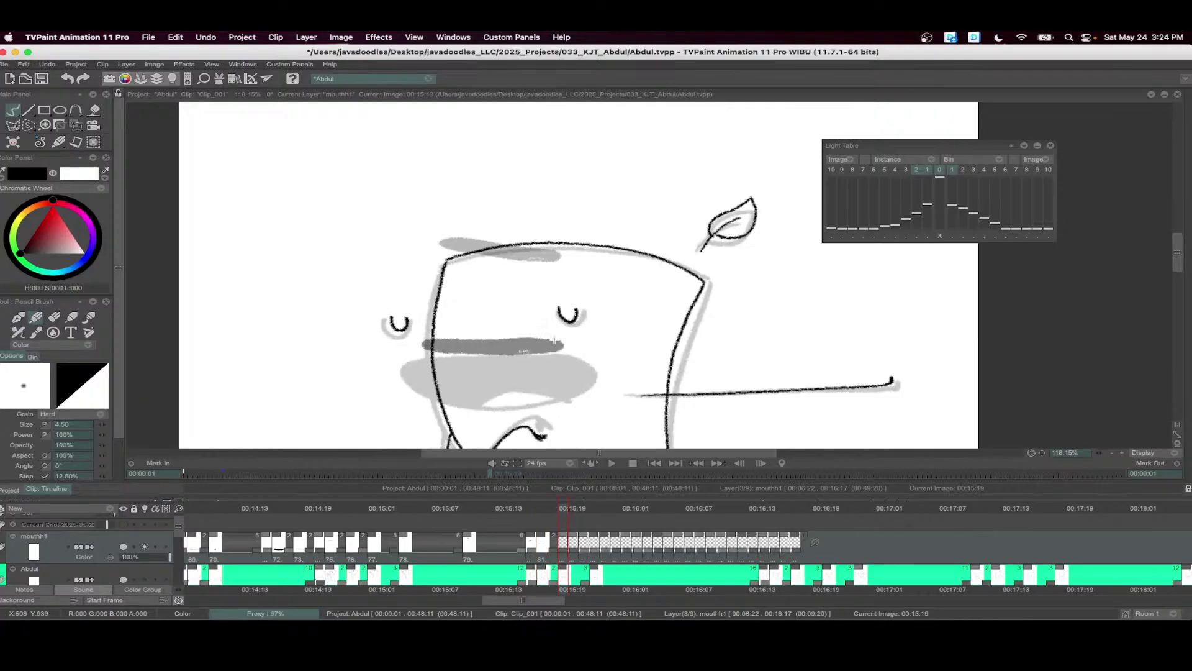
- Draw a wide, rounded open mouth with a tongue bump at 00:15:19, fill it black, and hold it through 00:15:20
mouse_move(554, 340)
left_mouse_down()
mouse_move(445, 334)
mouse_move(451, 386)
mouse_move(573, 377)
mouse_move(552, 338)
left_mouse_up()
left_click_drag(513, 391, 548, 386)
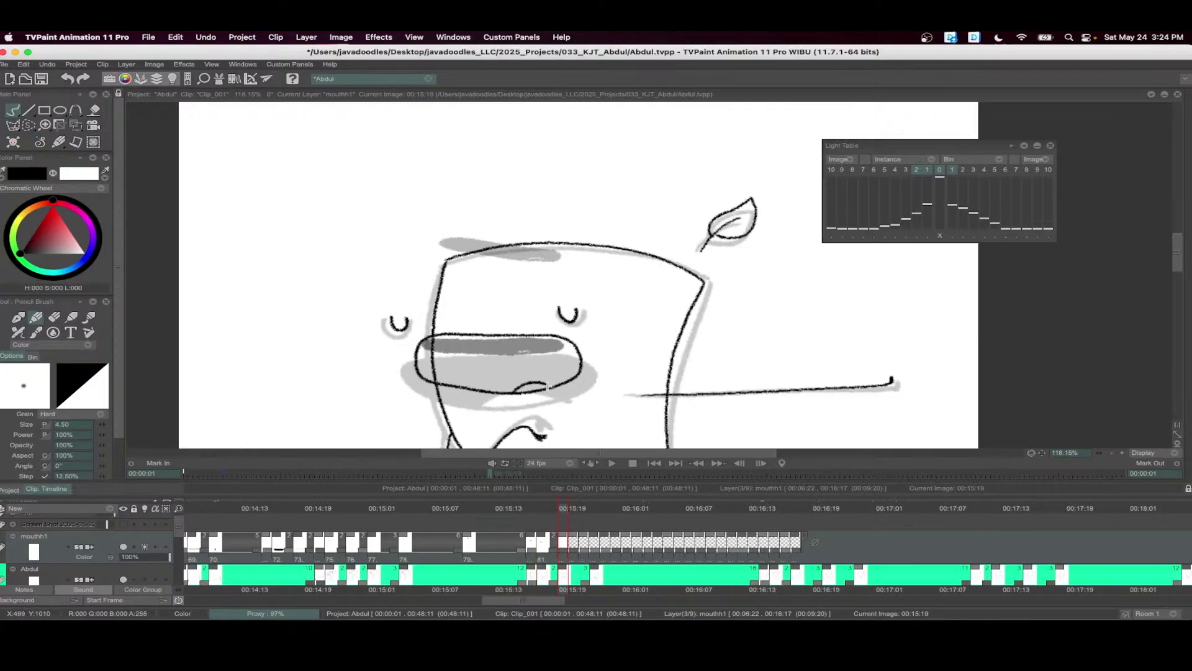
key("f")
left_click(548, 372)
scroll(562, 354, "down", 2)
left_click_drag(565, 549, 576, 550)
- Draw a thin, wide mouth outline at 00:15:21 and divide it into teeth with vertical lines
mouse_move(571, 510)
left_mouse_down()
mouse_move(602, 510)
mouse_move(573, 510)
mouse_move(584, 509)
left_mouse_up()
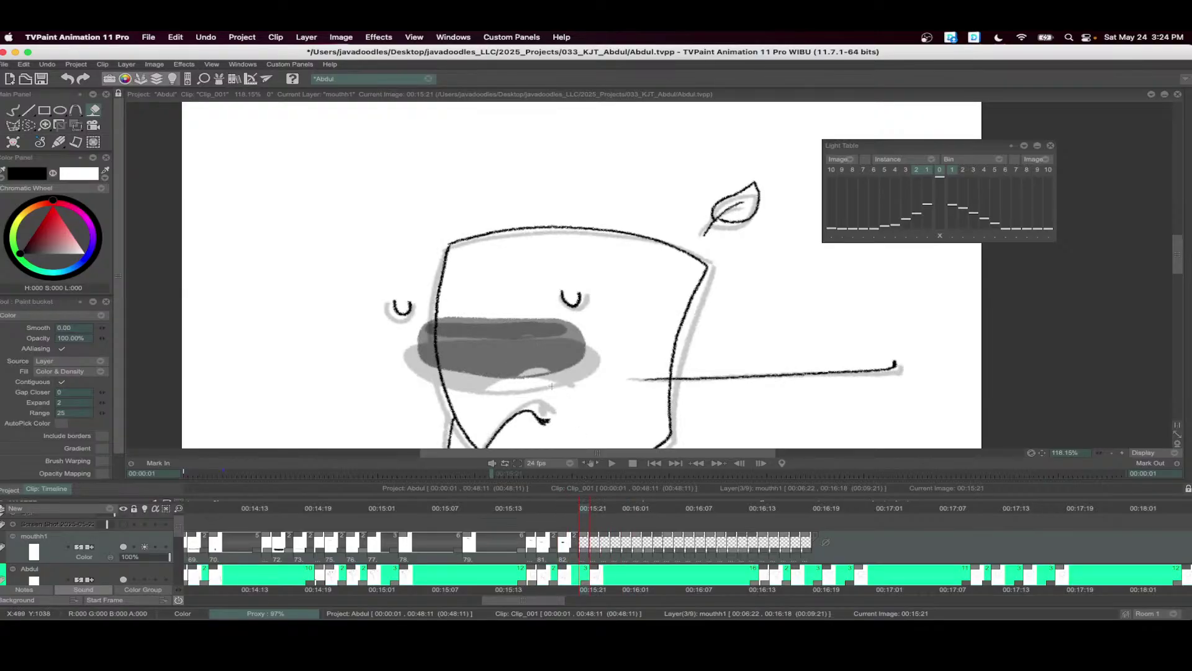
key("b")
mouse_move(568, 327)
left_mouse_down()
mouse_move(429, 339)
mouse_move(534, 344)
mouse_move(570, 332)
left_mouse_up()
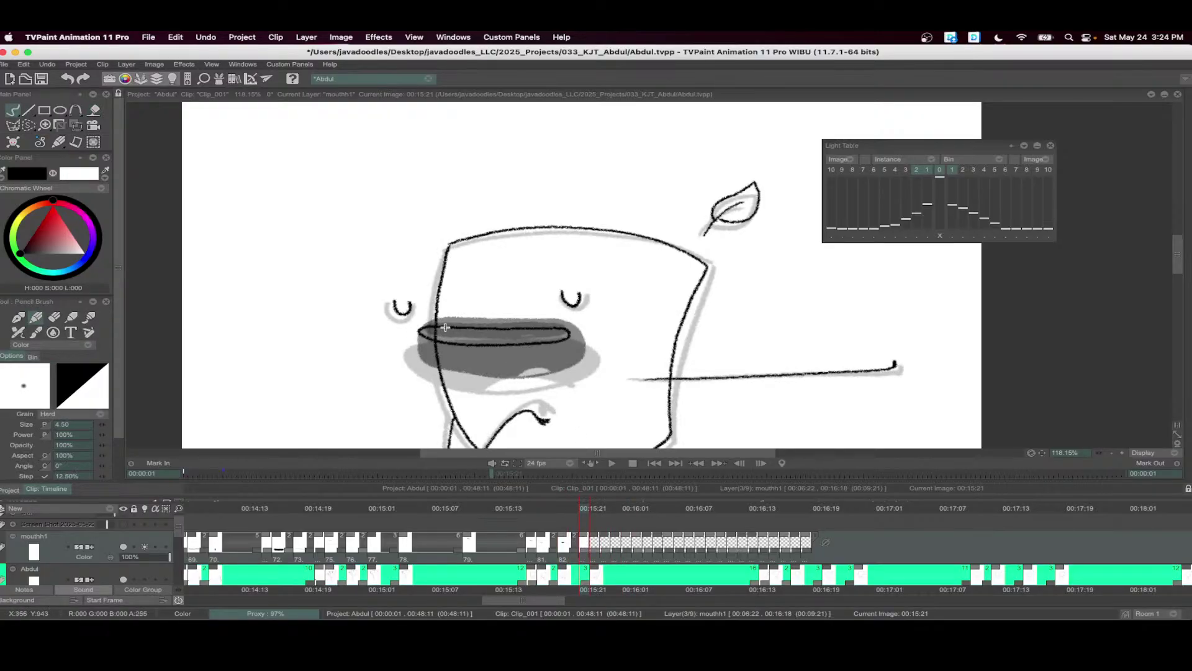
left_click_drag(445, 327, 448, 343)
mouse_move(484, 328)
left_mouse_down()
mouse_move(487, 343)
mouse_move(522, 342)
left_mouse_up()
left_click_drag(550, 329, 553, 341)
- Compare the neighbouring frames, draw a shallow open mouth with a lower gap at 00:15:22, and fill it black
key("Left")
key("Left")
key("Right")
key("Right")
key("Right")
mouse_move(558, 329)
left_mouse_down()
mouse_move(436, 328)
mouse_move(491, 360)
mouse_move(569, 341)
mouse_move(534, 355)
mouse_move(602, 509)
mouse_move(516, 333)
mouse_move(435, 330)
mouse_move(564, 335)
left_mouse_up()
key("f")
left_click(529, 346)
- Draw a shorter, thin toothed mouth at 00:15:23, redoing a stroke of the tooth lines
key("Right")
key("b")
mouse_move(438, 333)
left_mouse_down()
mouse_move(558, 335)
mouse_move(434, 338)
mouse_move(553, 335)
mouse_move(456, 342)
left_mouse_up()
key("ctrl+z")
left_click_drag(486, 333, 516, 341)
left_click_drag(546, 332, 546, 341)
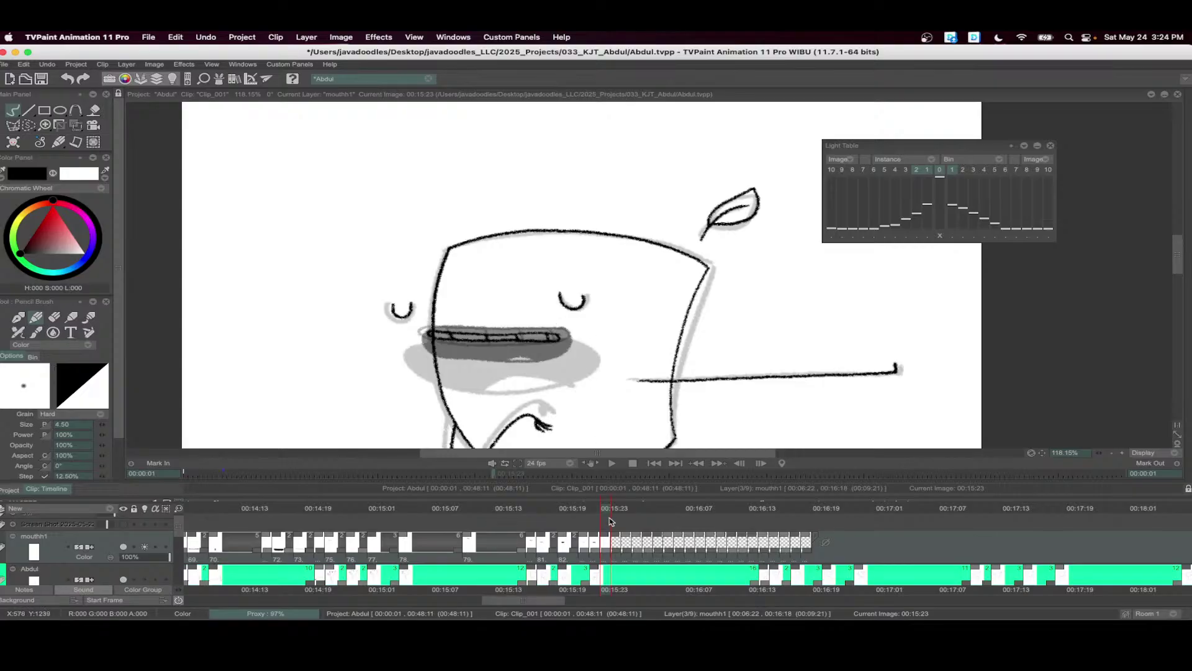
- Draw a wide, rounded open mouth with a tongue bump at 00:16:01 and fill it black
left_click_drag(621, 514, 617, 549)
mouse_move(567, 298)
left_mouse_down()
mouse_move(533, 251)
mouse_move(429, 342)
mouse_move(524, 289)
left_mouse_up()
scroll(534, 252, "up", 1)
left_click_drag(478, 340, 509, 337)
key("f")
left_click(508, 334)
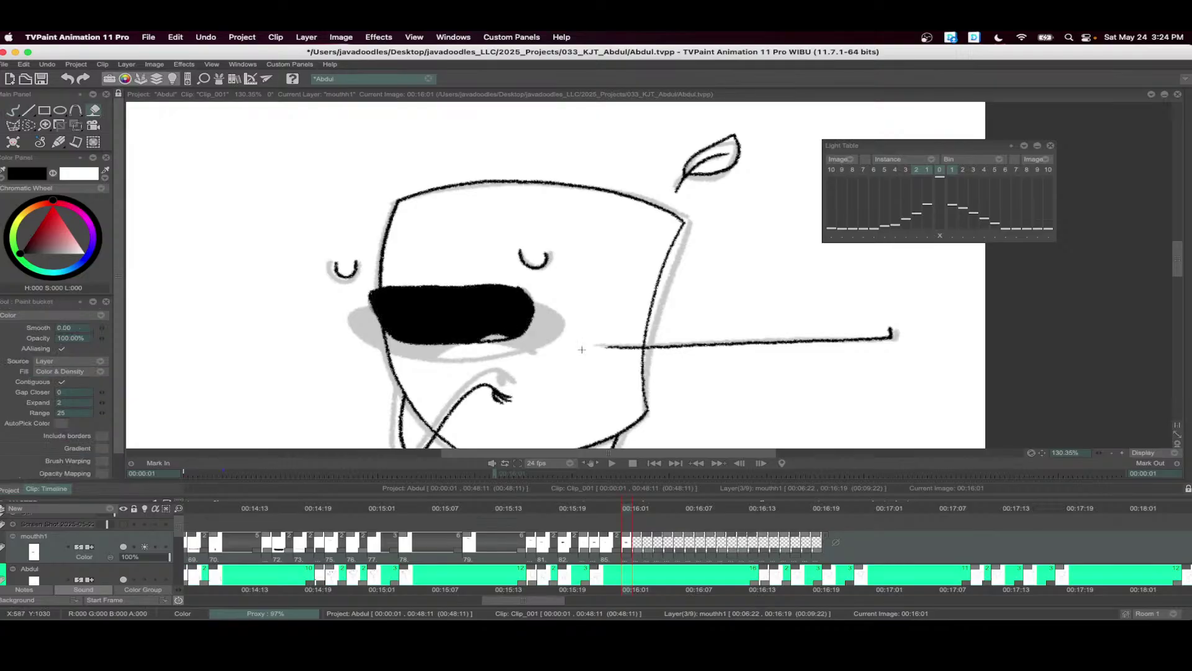
- Hold the open mouth through 00:16:03 and draw a thin, wide toothed mouth at 00:16:04, redoing a stroke
scroll(668, 560, "right", 10)
left_click_drag(338, 542, 422, 542)
left_click_drag(338, 509, 432, 532)
key("Insert")
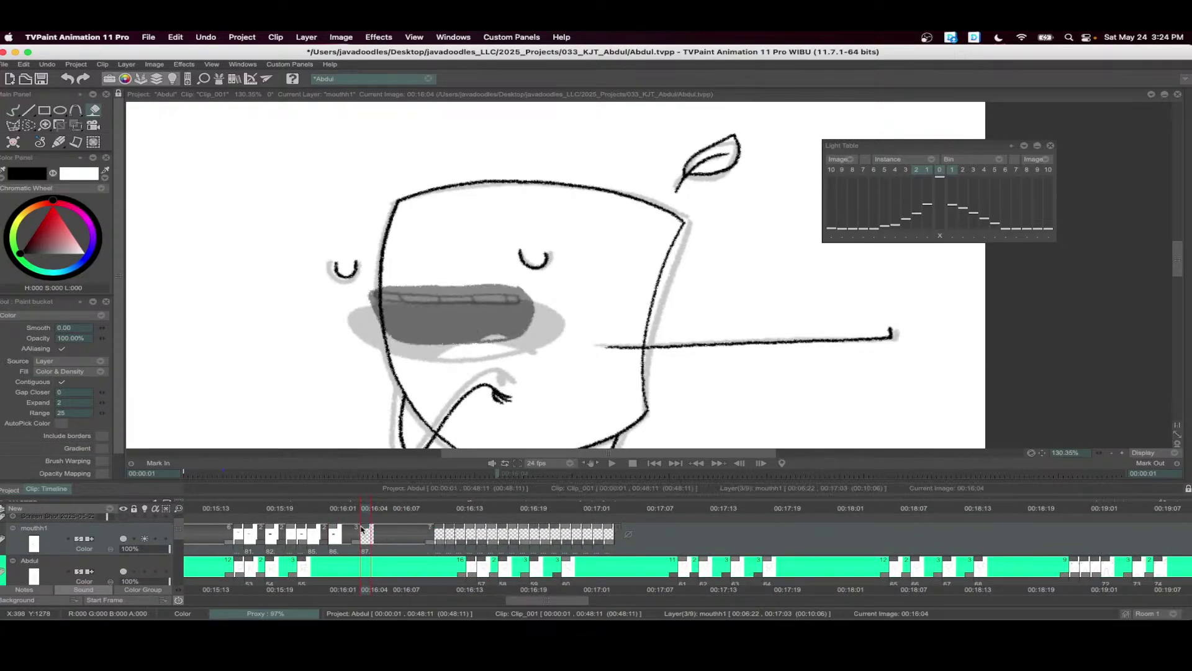
scroll(503, 284, "up", 1)
key("b")
mouse_move(506, 286)
left_mouse_down()
mouse_move(366, 295)
mouse_move(522, 297)
mouse_move(397, 304)
mouse_move(466, 304)
left_mouse_up()
key("super+z")
left_click_drag(503, 293, 503, 303)
- Draw a small, round open mouth with a tongue at 00:16:06 and fill it black around the tongue
left_click_drag(368, 509, 383, 509)
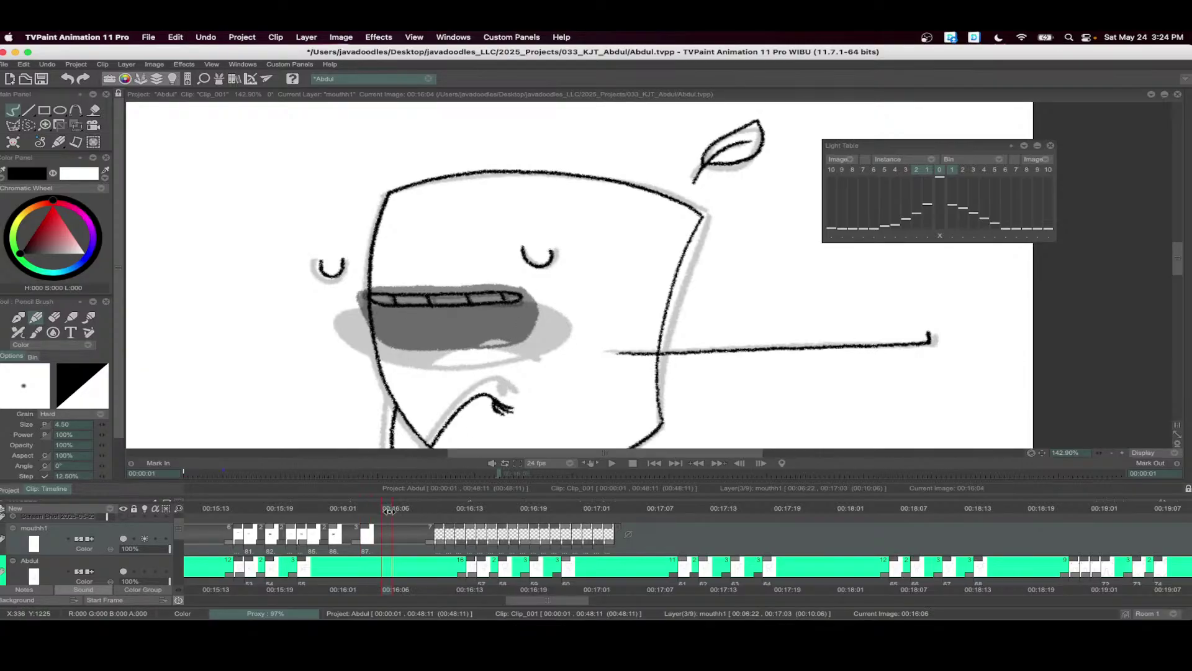
key("Insert")
mouse_move(470, 287)
left_mouse_down()
mouse_move(422, 290)
mouse_move(475, 302)
mouse_move(471, 285)
left_mouse_up()
key("f")
left_click(467, 327)
- Draw a thin, wide mouth outline at 00:16:09 and divide it into teeth with short lines
left_click_drag(391, 509, 415, 509)
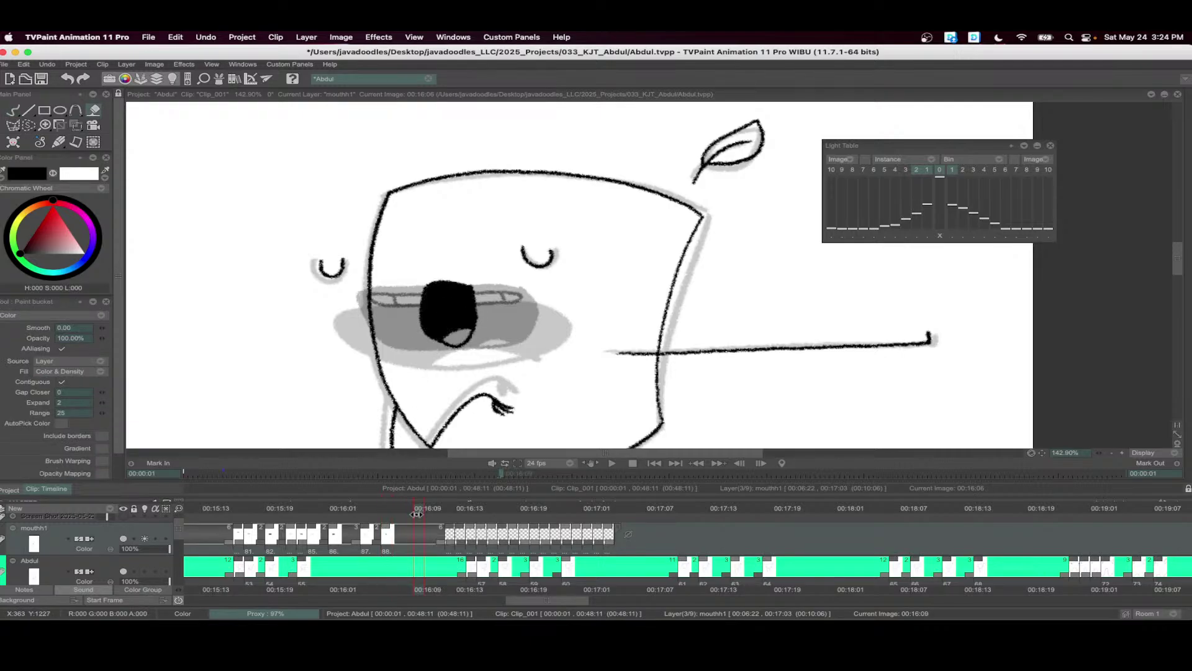
key("Insert")
key("b")
mouse_move(453, 289)
left_mouse_down()
mouse_move(522, 293)
mouse_move(451, 306)
mouse_move(520, 295)
left_mouse_up()
left_click_drag(393, 304, 385, 312)
left_click_drag(490, 303, 451, 305)
scroll(435, 304, "left", 2)
left_click_drag(493, 293, 494, 306)
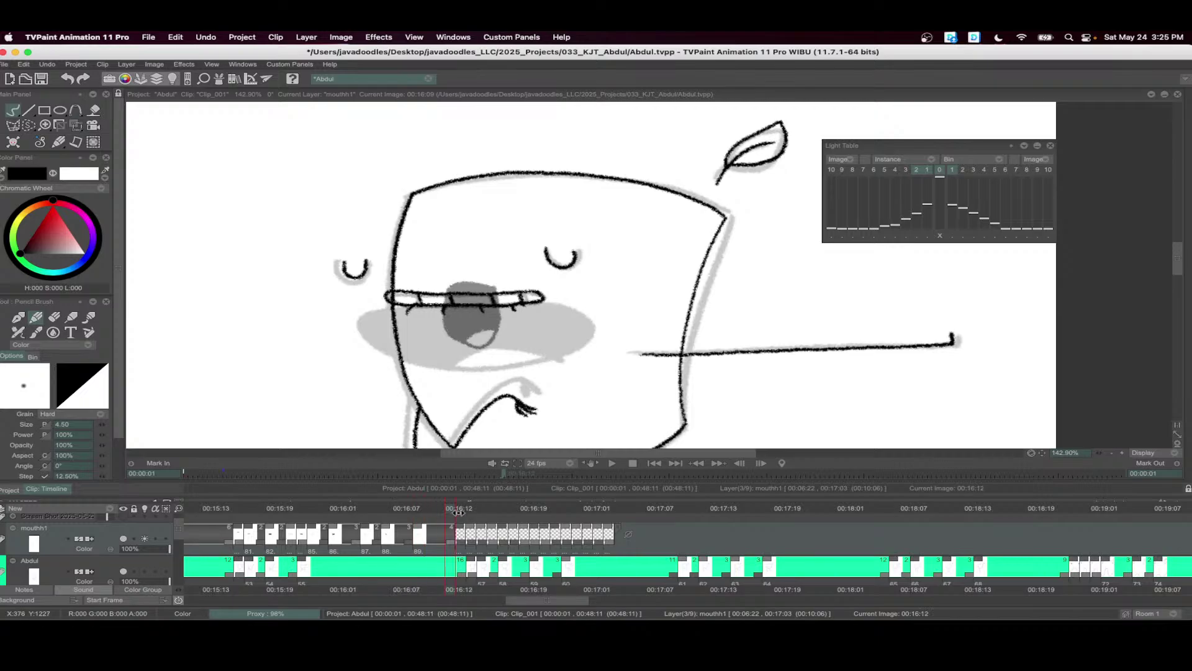
- Draw a wide, rounded mouth at 00:16:12 with a curved line inside each end, and fill both corners black
left_click(452, 533)
mouse_move(541, 292)
left_mouse_down()
mouse_move(458, 288)
mouse_move(381, 313)
mouse_move(527, 327)
mouse_move(546, 291)
mouse_move(393, 286)
mouse_move(451, 337)
mouse_move(550, 314)
mouse_move(546, 287)
left_mouse_up()
key("super+z")
key("super+z")
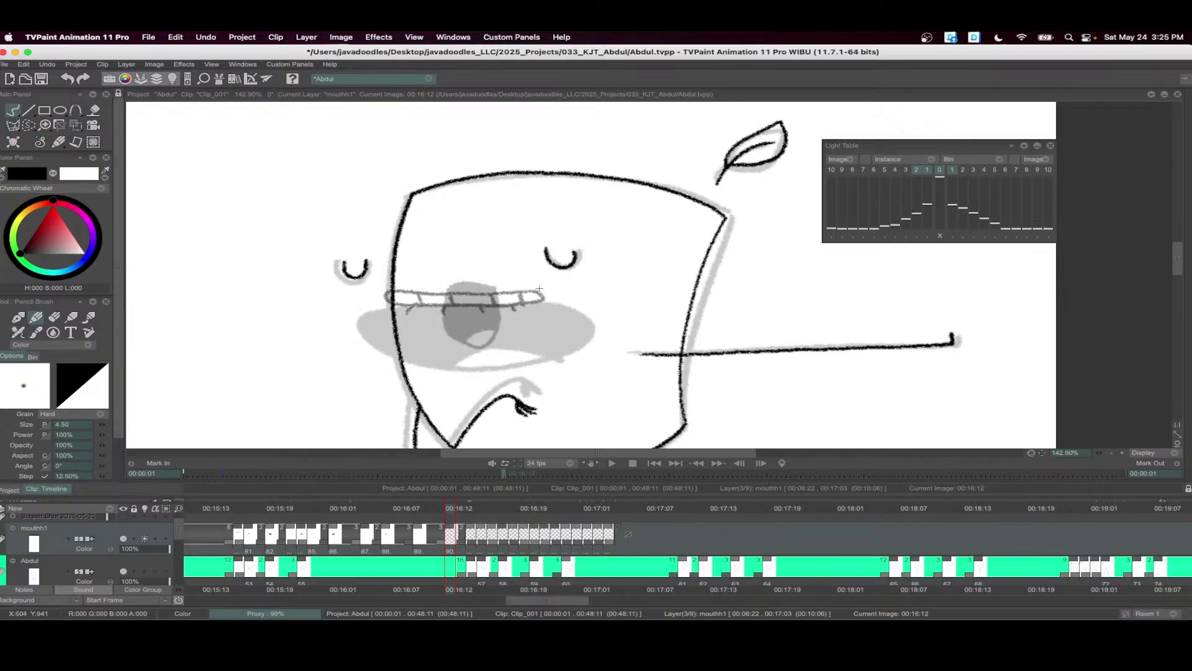
mouse_move(542, 286)
left_mouse_down()
mouse_move(374, 297)
mouse_move(450, 336)
mouse_move(550, 322)
mouse_move(528, 284)
left_mouse_up()
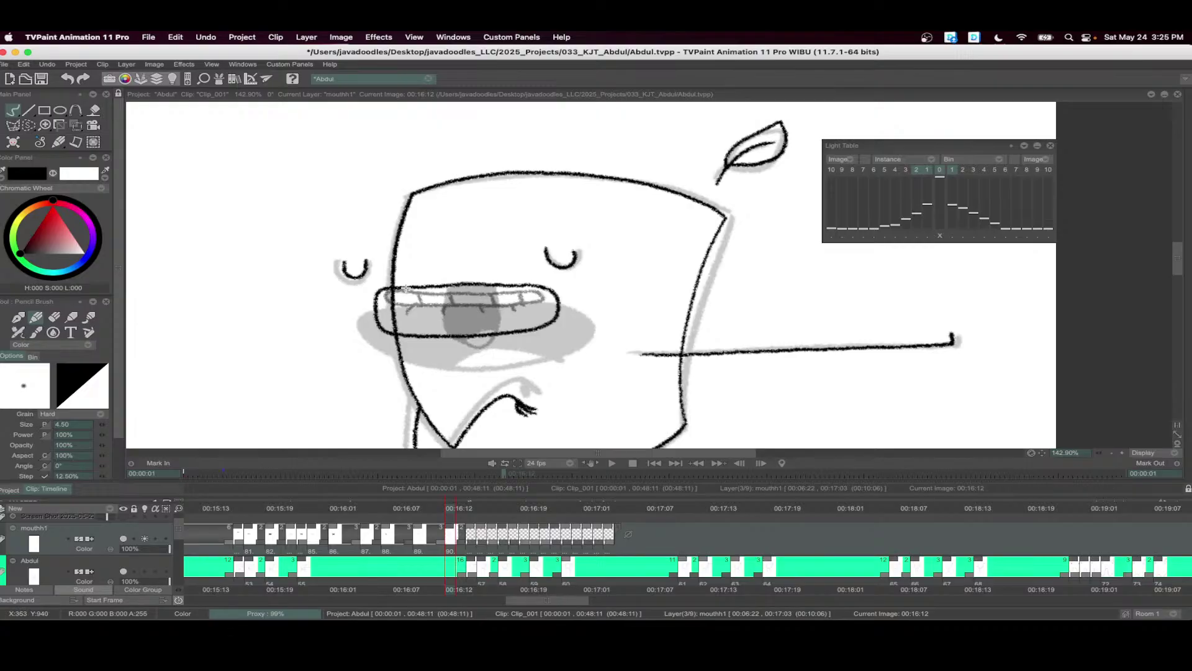
left_click_drag(406, 287, 404, 335)
key("f")
left_click(403, 314)
left_click(527, 309)
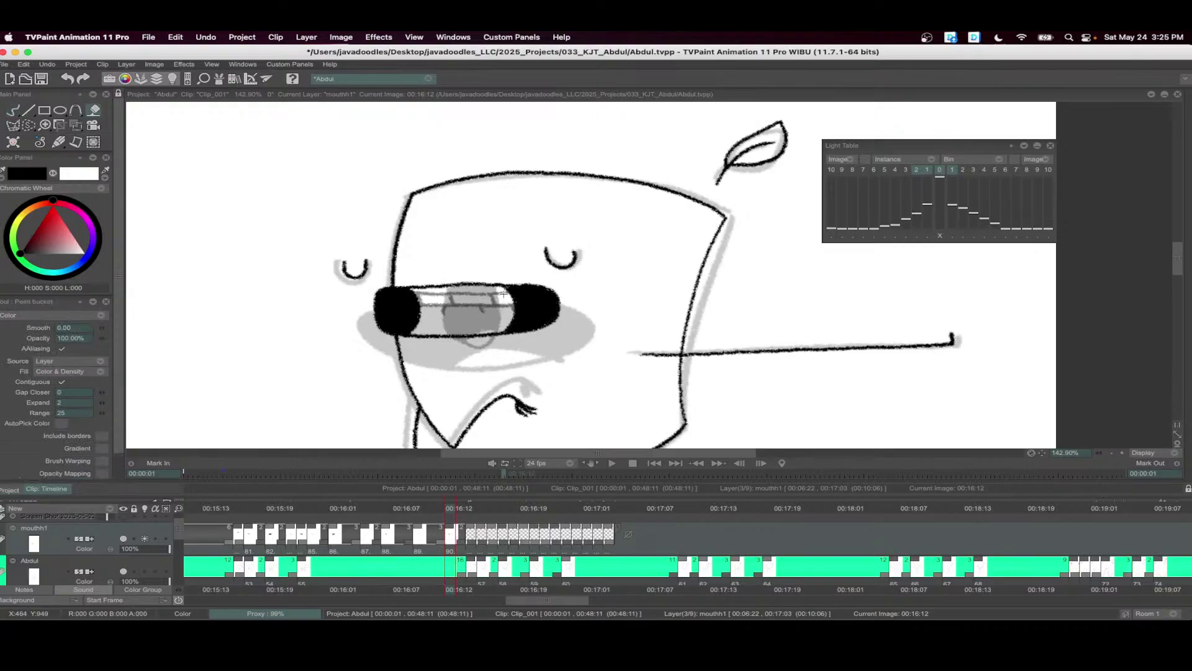
- Draw a wide open mouth with a tongue bump under the raised eyes at 00:16:14 and fill it black
key("b")
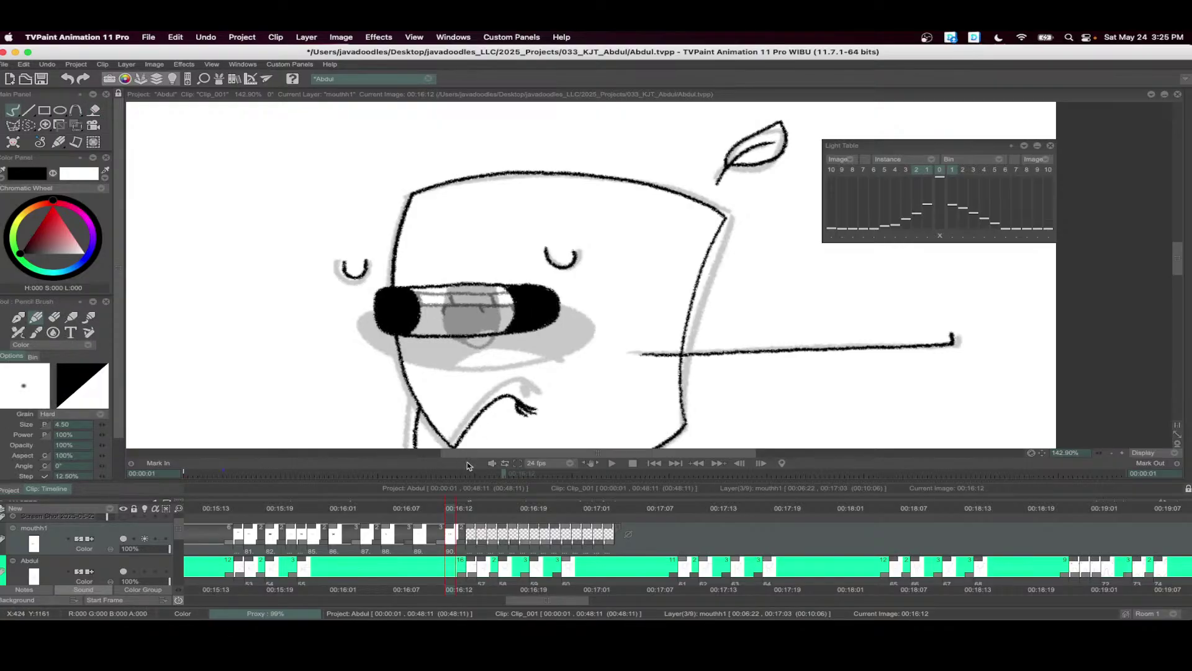
left_click_drag(539, 551, 491, 553)
mouse_move(406, 510)
left_mouse_down()
mouse_move(426, 516)
mouse_move(384, 519)
mouse_move(423, 521)
left_mouse_up()
mouse_move(546, 226)
left_mouse_down()
mouse_move(417, 217)
mouse_move(415, 261)
mouse_move(553, 260)
mouse_move(546, 224)
left_mouse_up()
left_click_drag(476, 264, 516, 267)
key("f")
left_click(512, 248)
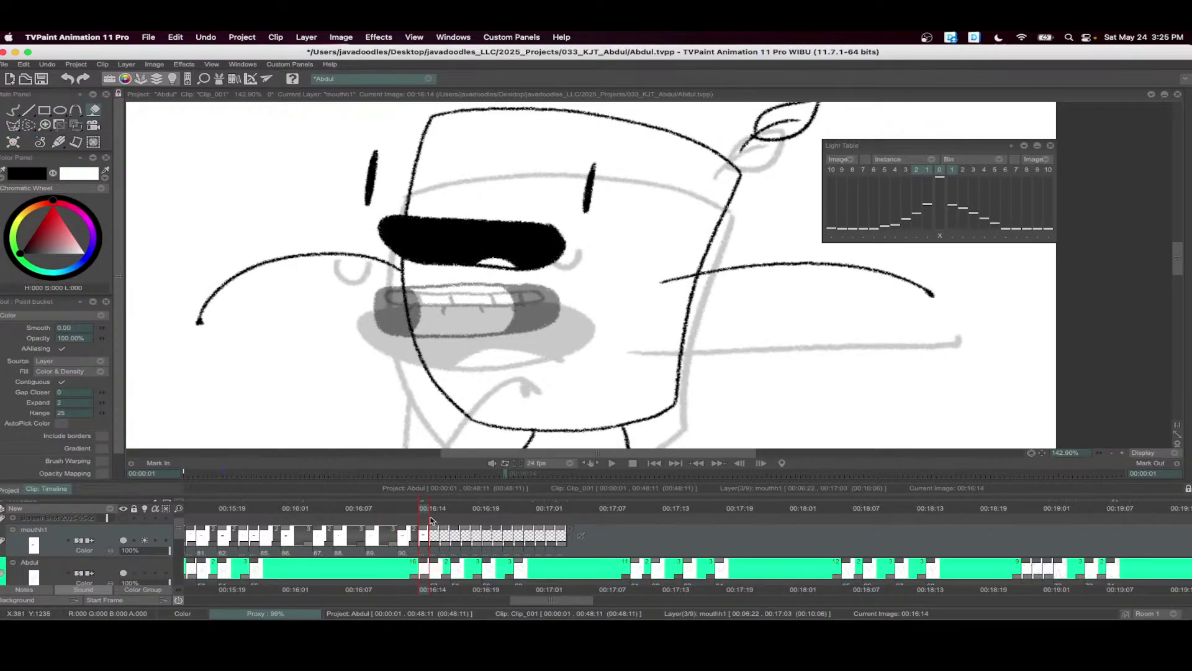
- Draw a closed mouth as one long, slightly slanted line below the eyes at 00:16:15
left_click(434, 520)
left_click_drag(462, 395, 433, 474)
key("b")
left_click_drag(361, 197, 582, 218)
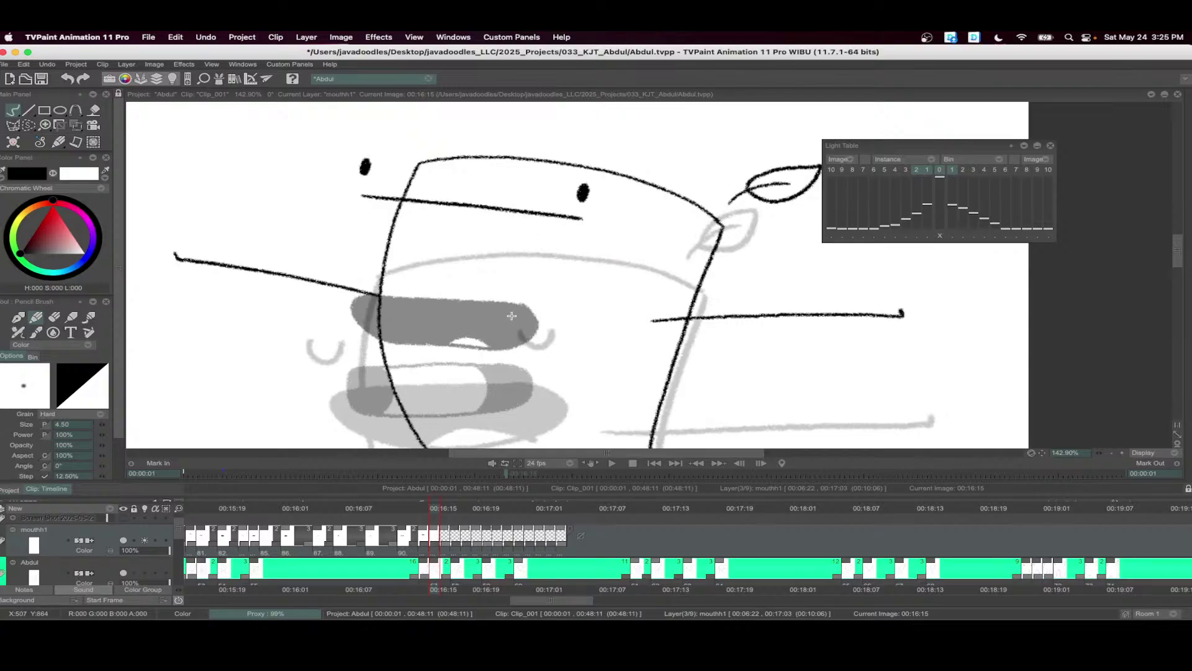
- Draw a slanted, wide rounded mouth at 00:16:17 with a curved line inside its left end, and fill that corner black
left_click_drag(440, 507, 459, 507)
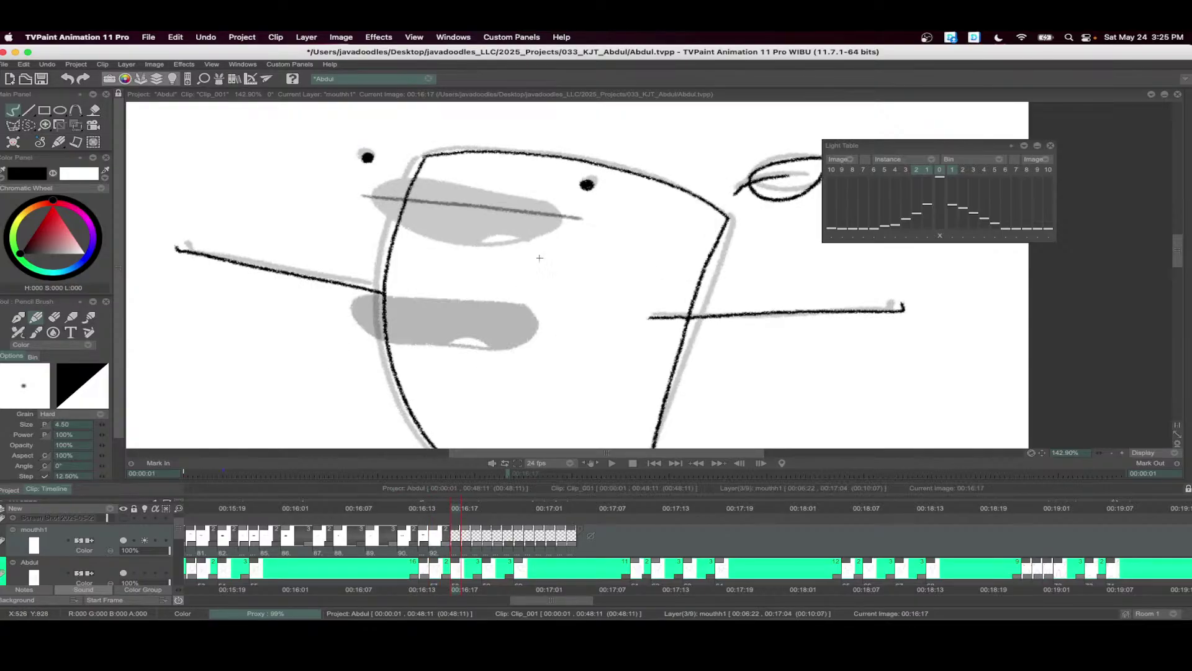
mouse_move(572, 211)
left_mouse_down()
mouse_move(377, 197)
mouse_move(449, 260)
mouse_move(570, 237)
mouse_move(565, 208)
left_mouse_up()
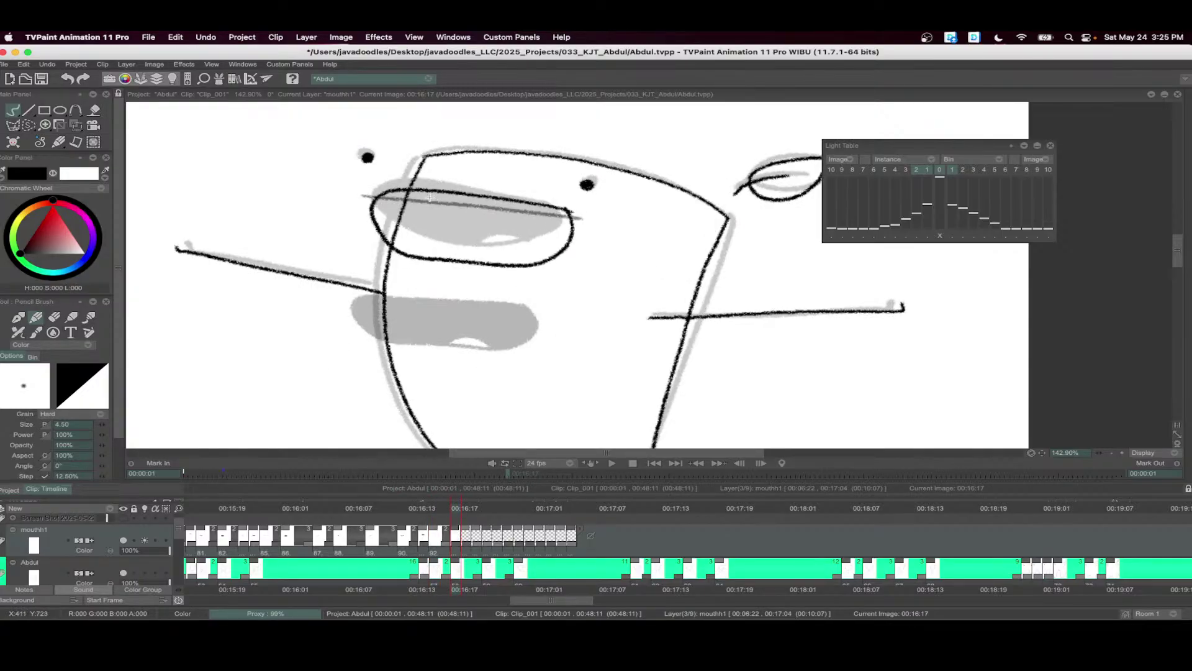
left_click_drag(417, 191, 403, 253)
key("f")
left_click(402, 236)
- Undo the stray mark on the 00:16:17 mouth and draw a curved line inside its right end, redoing the stroke
left_click(513, 199)
key("ctrl+z")
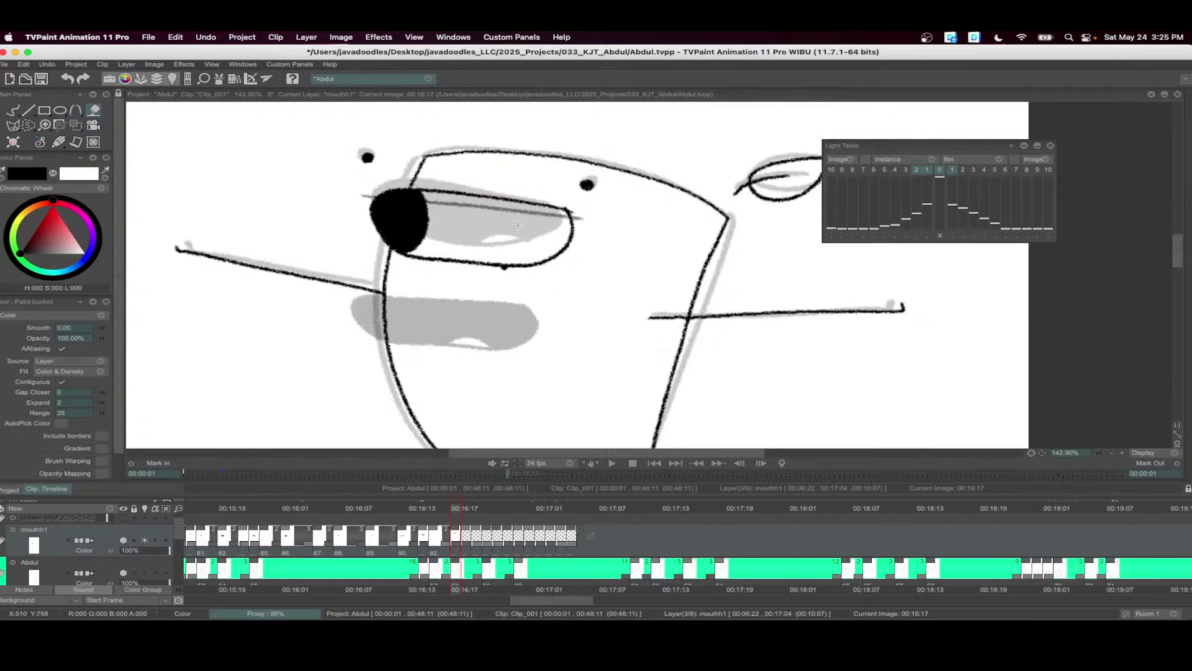
key("b")
left_click_drag(513, 199, 499, 261)
key("ctrl+z")
mouse_move(511, 200)
left_mouse_down()
mouse_move(523, 228)
mouse_move(498, 266)
left_mouse_up()
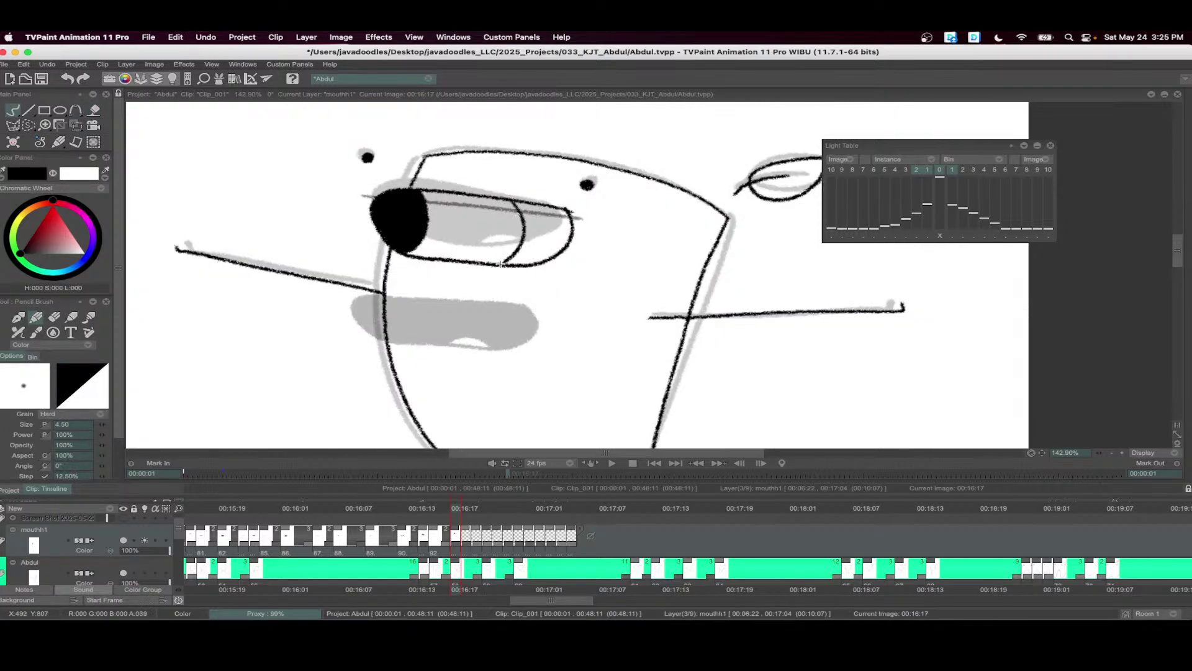
- Fill the right corner section of the mouth black at frame 16:17 on the mouthh1 layer
key("f")
left_click(535, 256)
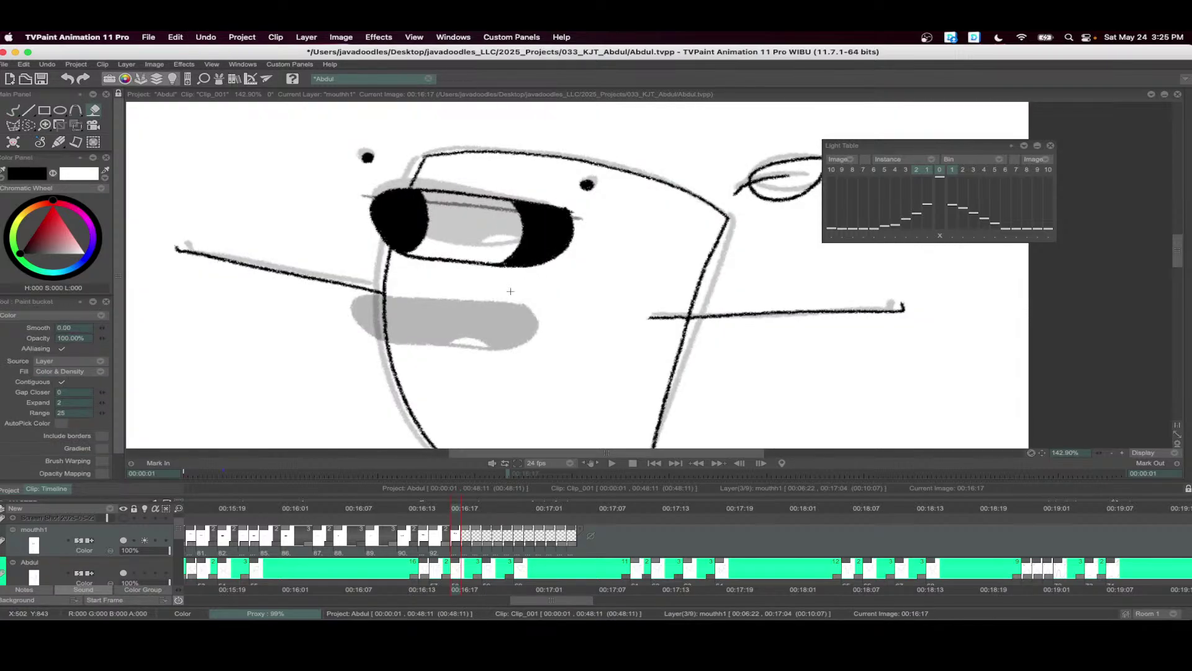
key("b")
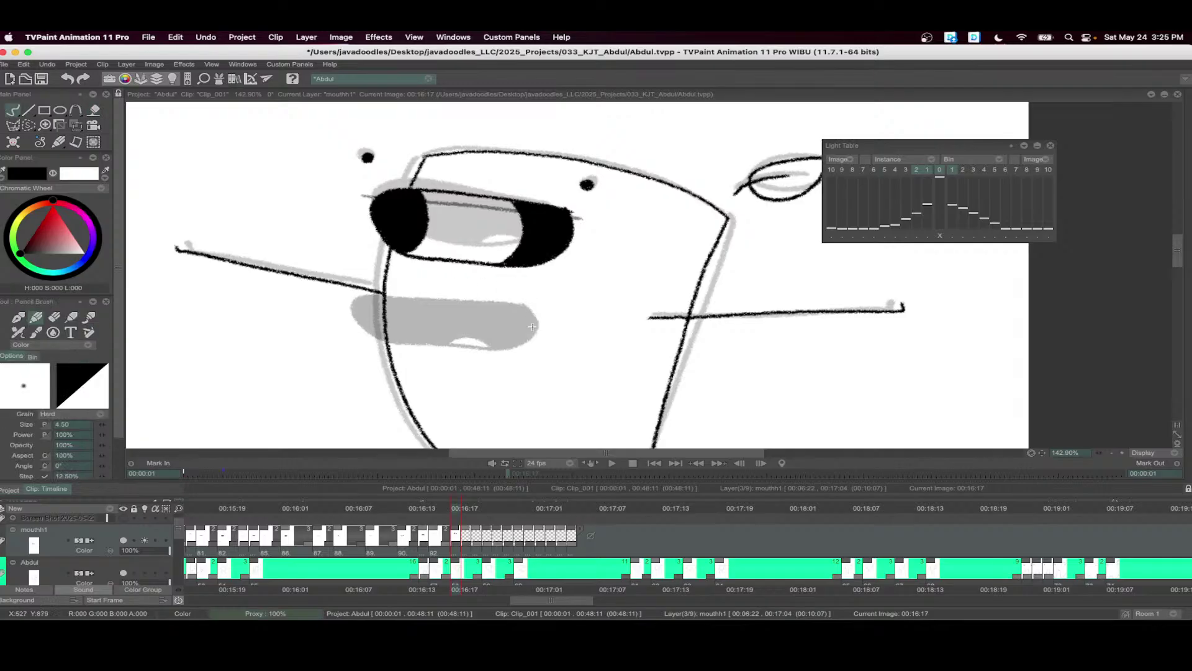
- Draw a wide open mouth with a small unfilled tongue at frame 16:18 and fill it black
key("Right")
mouse_move(559, 206)
left_mouse_down()
mouse_move(382, 192)
mouse_move(413, 267)
mouse_move(536, 272)
mouse_move(549, 200)
left_mouse_up()
left_click_drag(462, 274, 491, 266)
key("f")
left_click(512, 244)
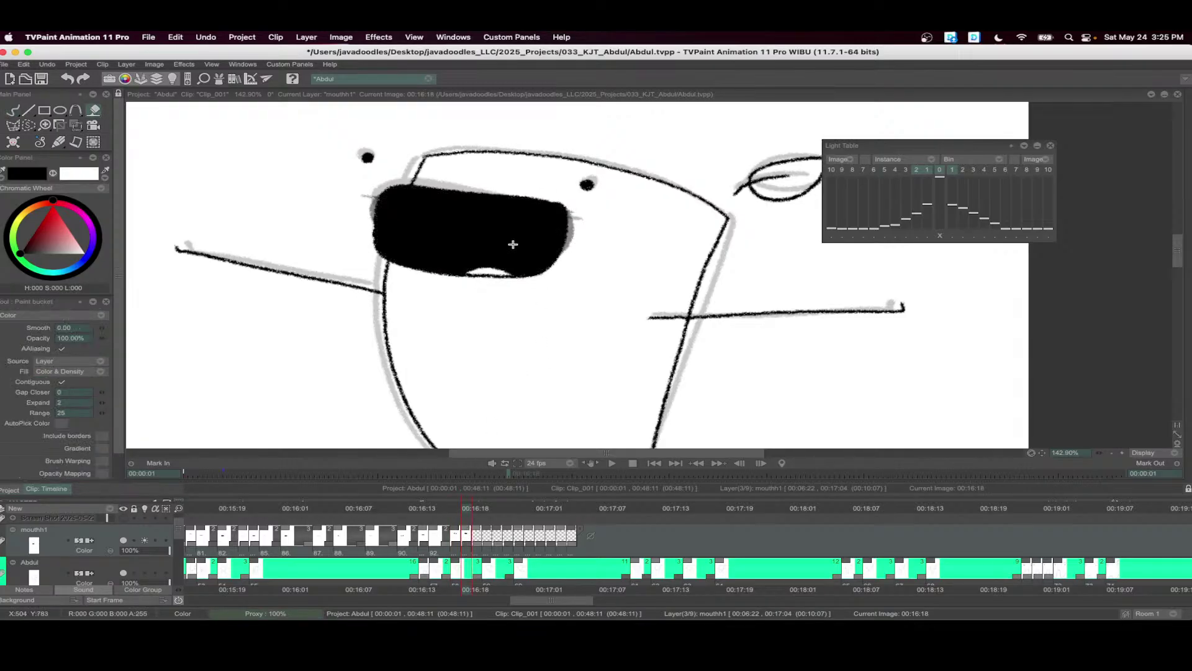
- Draw the open mouth outline with a tongue curve at frame 16:20 and fill it black
left_click(488, 504)
key("b")
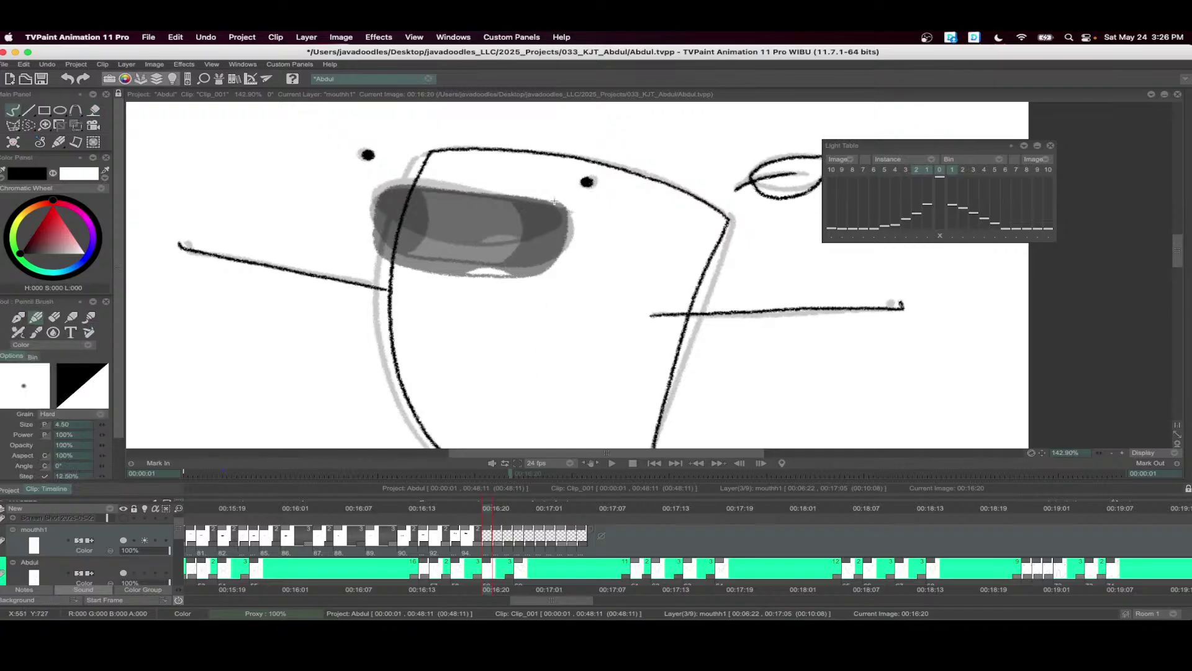
mouse_move(556, 199)
left_mouse_down()
mouse_move(414, 185)
mouse_move(375, 207)
mouse_move(391, 261)
mouse_move(534, 275)
mouse_move(556, 262)
mouse_move(564, 219)
mouse_move(549, 200)
left_mouse_up()
mouse_move(461, 276)
left_mouse_down()
mouse_move(488, 264)
mouse_move(515, 277)
left_mouse_up()
key("f")
left_click(513, 253)
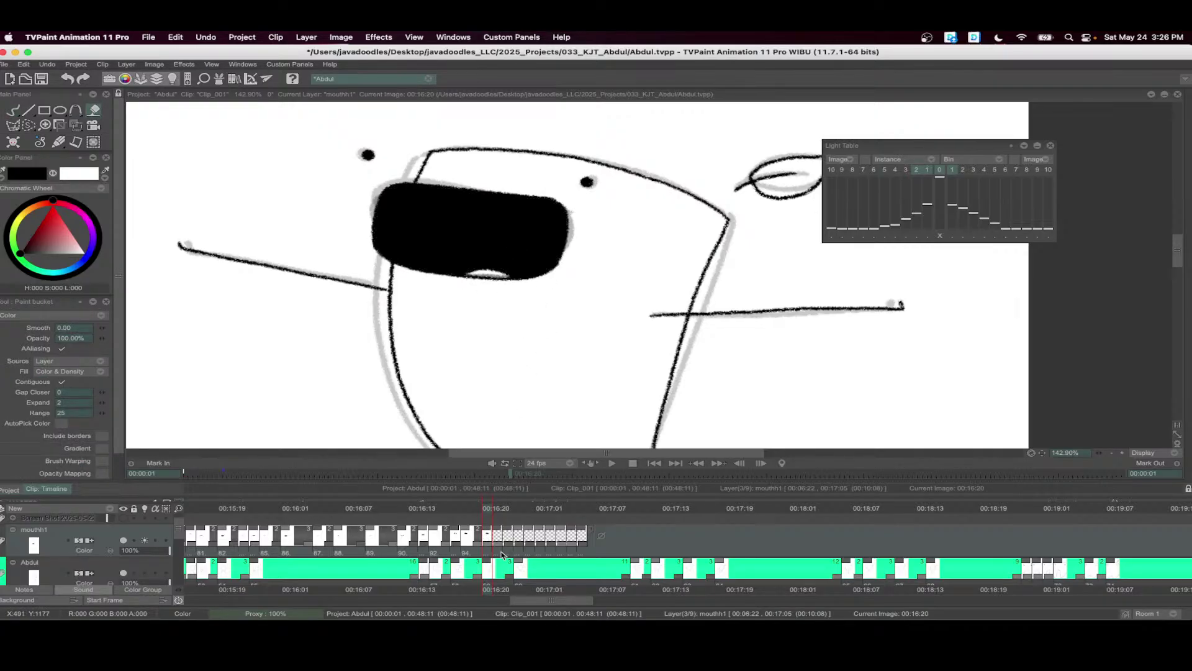
- Draw the large open mouth with its tongue at frame 16:23 and fill it black
mouse_move(506, 510)
left_mouse_down()
mouse_move(552, 514)
mouse_move(528, 514)
left_mouse_up()
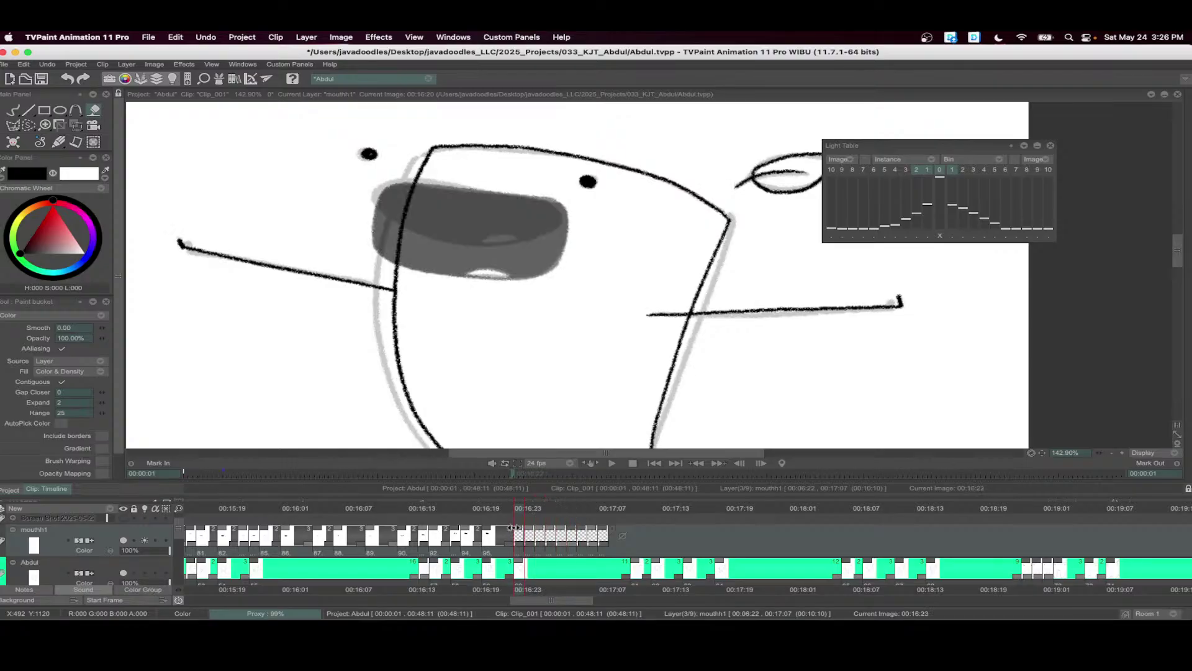
key("b")
mouse_move(556, 200)
left_mouse_down()
mouse_move(407, 181)
mouse_move(376, 217)
mouse_move(393, 263)
mouse_move(529, 277)
mouse_move(557, 256)
mouse_move(550, 200)
left_mouse_up()
left_click_drag(467, 273, 475, 269)
key("f")
left_click(509, 264)
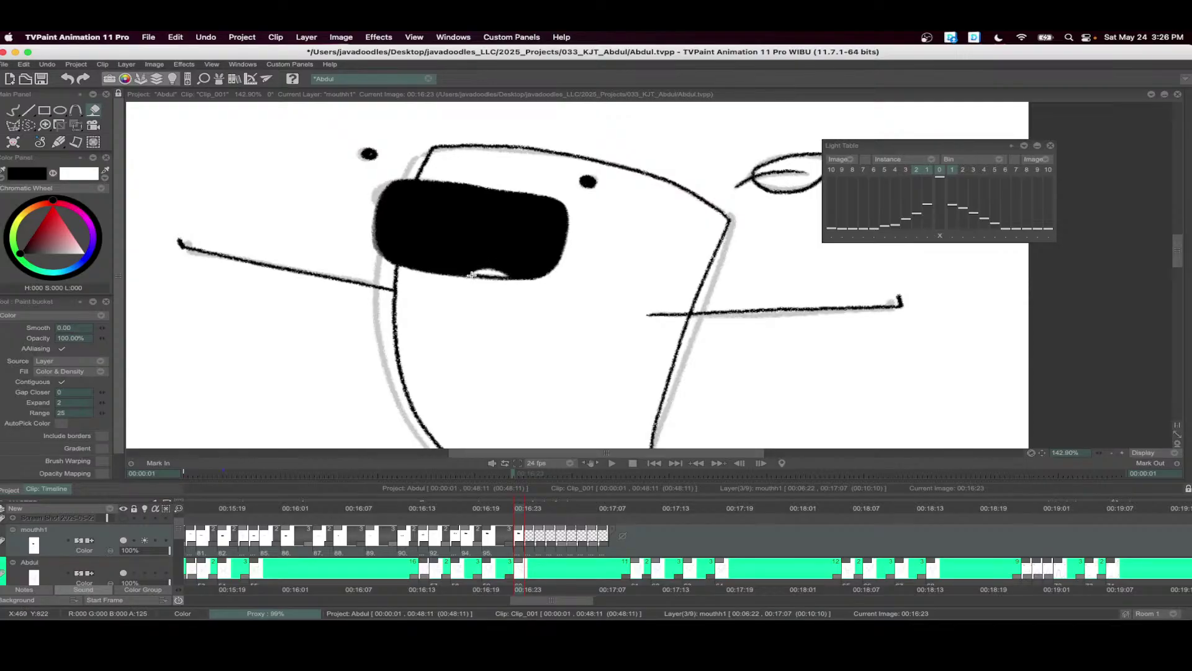
key("b")
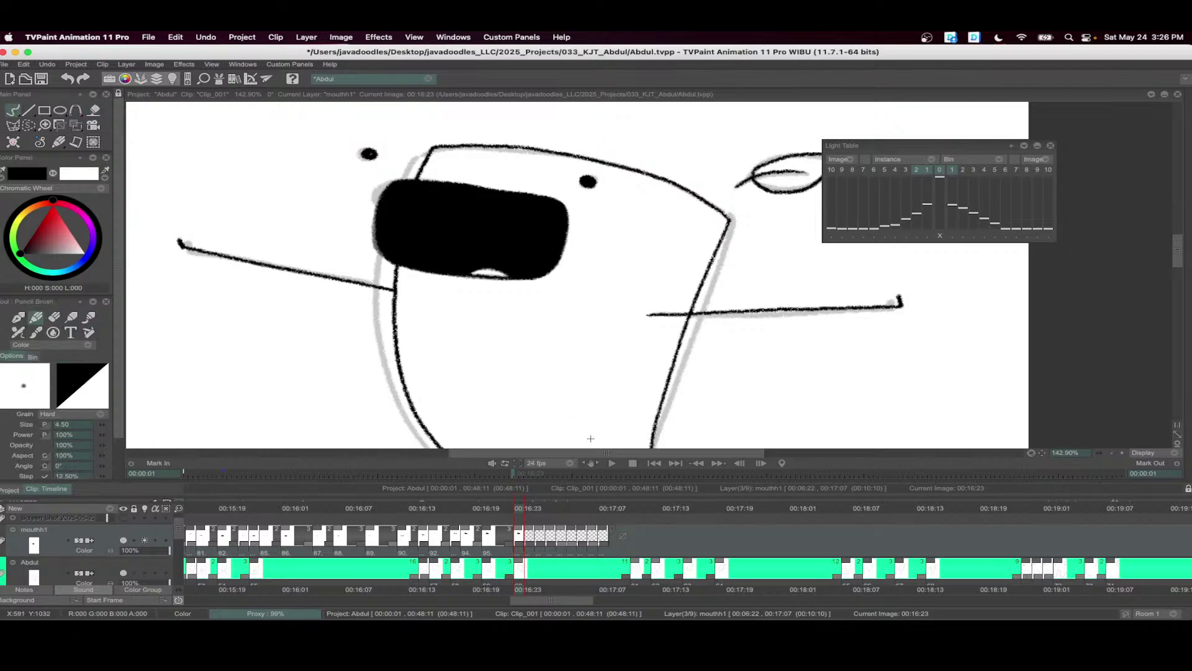
- Hold the open mouth until frame 17:04 and draw a thin closed mouth with vertical tooth lines there
mouse_move(522, 514)
left_mouse_down()
mouse_move(578, 520)
mouse_move(564, 545)
left_mouse_up()
mouse_move(561, 212)
left_mouse_down()
mouse_move(431, 194)
mouse_move(472, 210)
mouse_move(574, 215)
left_mouse_up()
left_click_drag(397, 189, 399, 199)
left_click_drag(439, 195, 479, 212)
left_click_drag(525, 207, 527, 219)
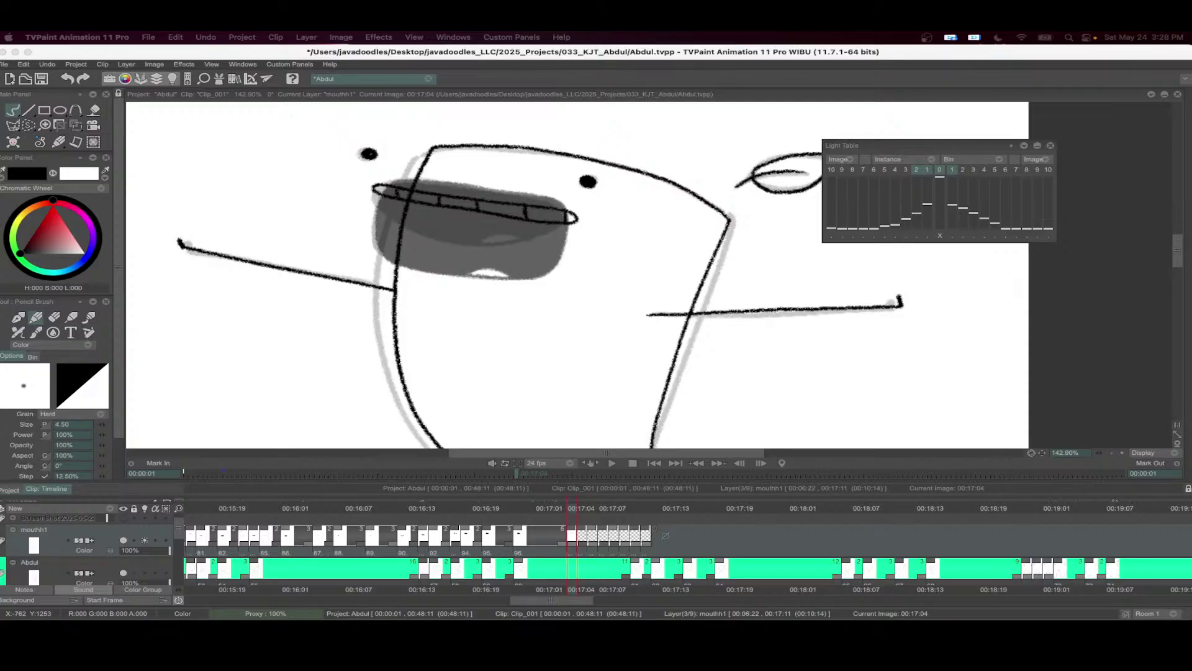
- Check the preceding mouth drawings, draw a shallow open mouth with a tongue at frame 17:05 and fill it black
left_click(518, 514)
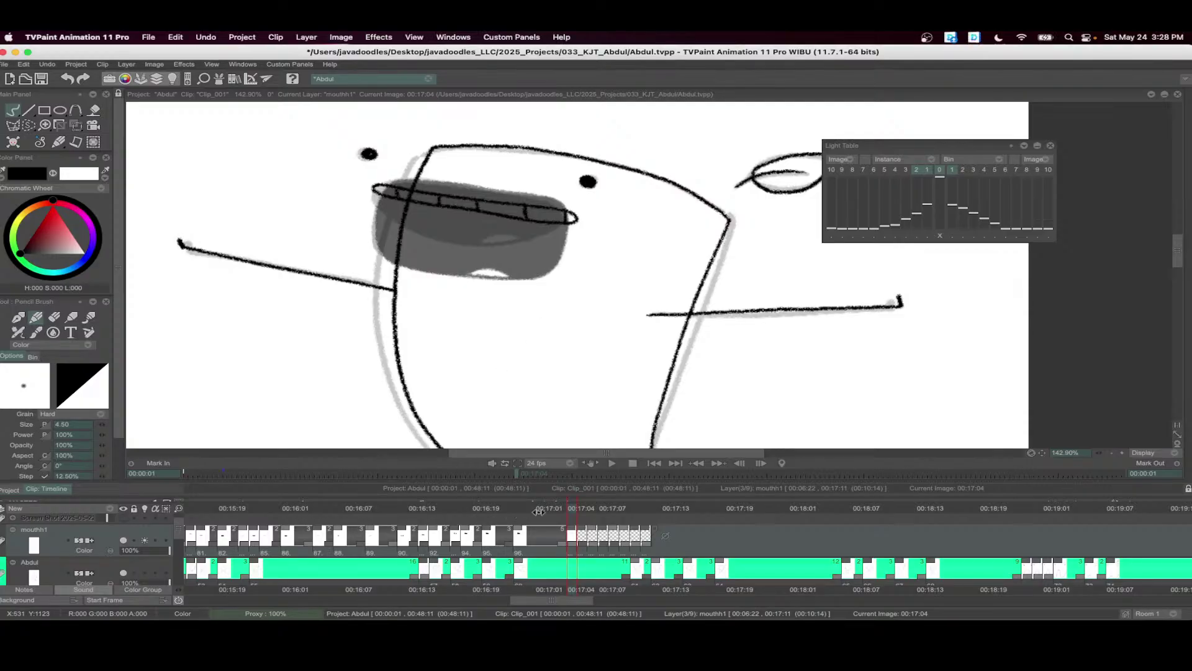
left_click(535, 508)
left_click_drag(555, 509, 597, 516)
key("Left")
key("Left")
key("Left")
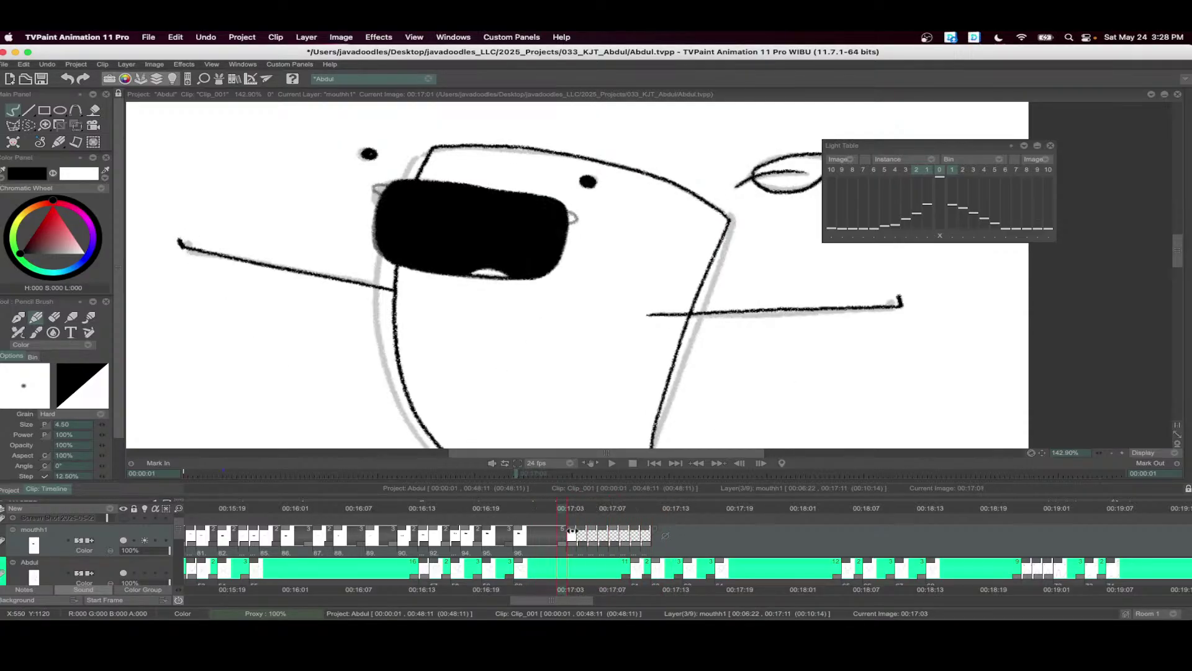
mouse_move(545, 225)
left_mouse_down()
mouse_move(563, 209)
mouse_move(391, 184)
mouse_move(423, 231)
mouse_move(546, 235)
mouse_move(562, 210)
left_mouse_up()
key("f")
left_click(519, 231)
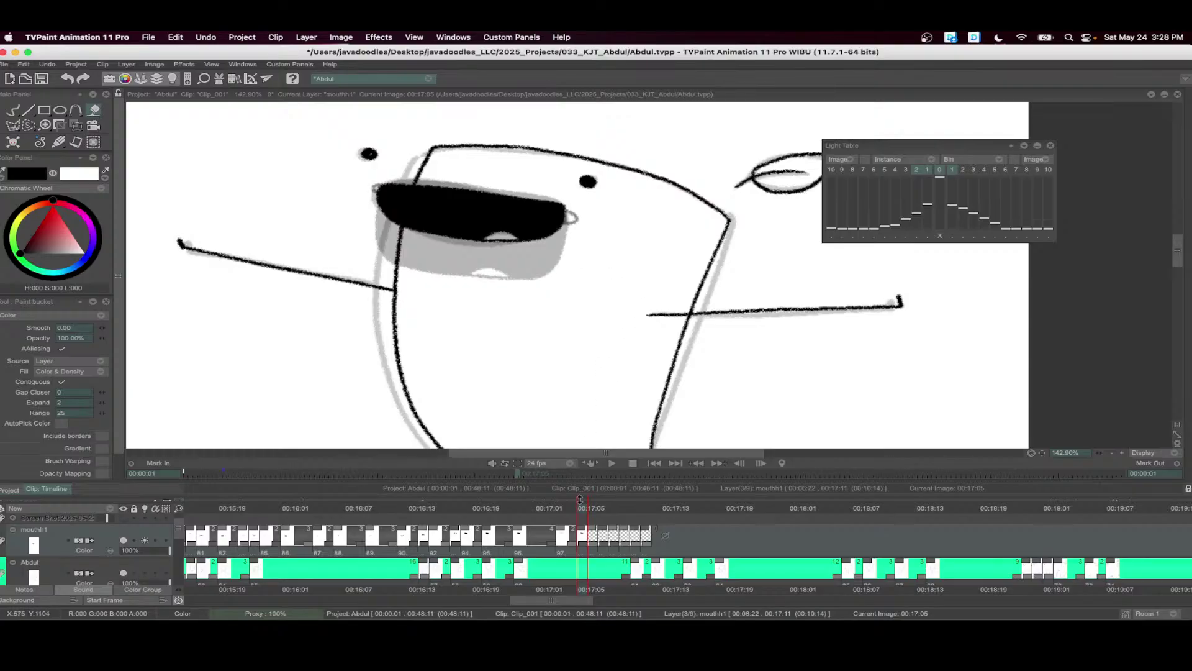
- Draw a narrow mouth outline with vertical tooth lines at frame 17:06
mouse_move(518, 508)
left_mouse_down()
mouse_move(611, 511)
mouse_move(599, 511)
left_mouse_up()
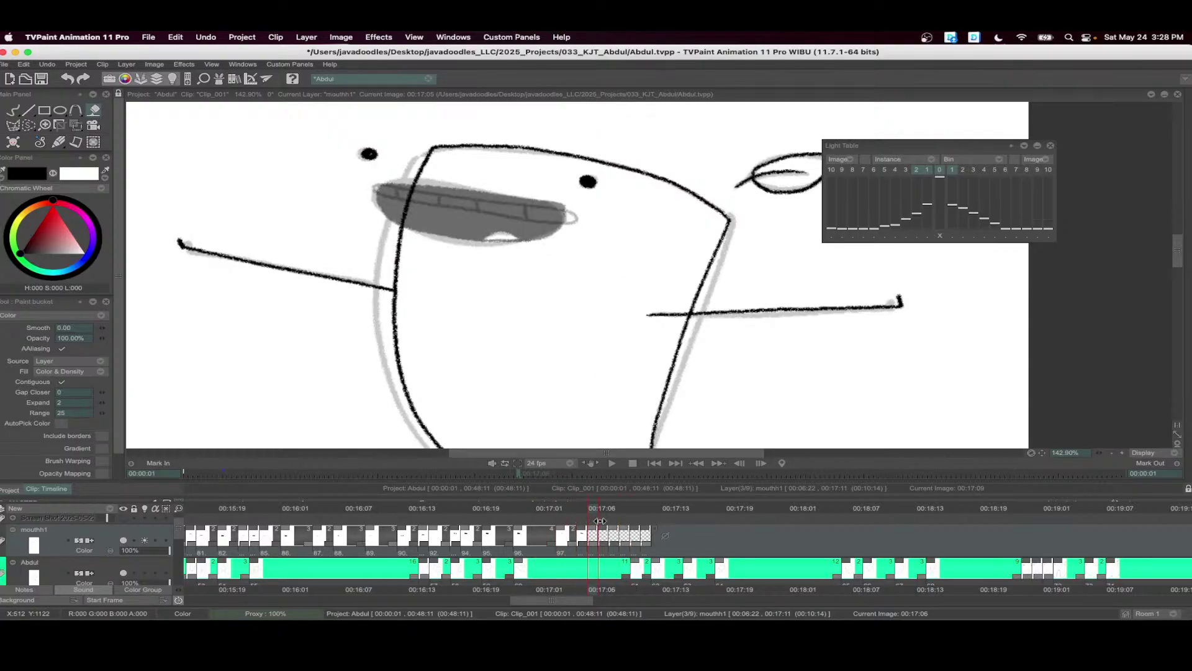
key("b")
mouse_move(562, 211)
left_mouse_down()
mouse_move(465, 197)
mouse_move(437, 206)
mouse_move(561, 213)
mouse_move(551, 209)
left_mouse_up()
left_click_drag(418, 192, 422, 201)
left_click_drag(450, 196, 455, 206)
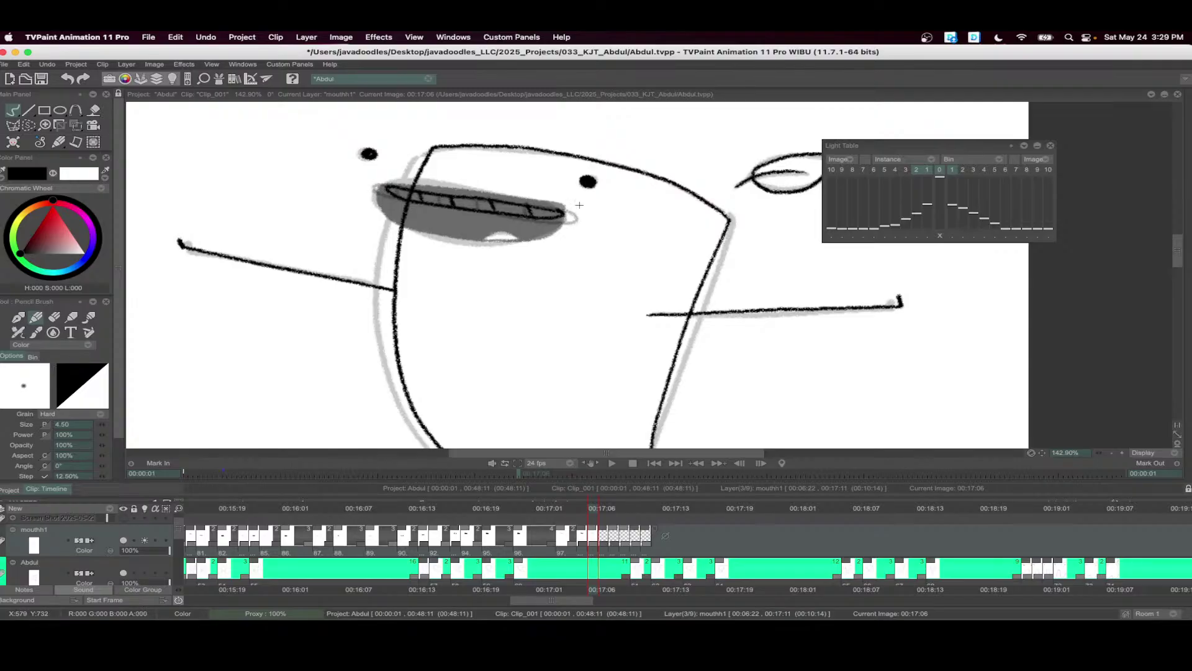
- Draw a rounded open mouth with a tongue at frame 17:07 and fill it black
left_click_drag(597, 511, 609, 511)
mouse_move(552, 206)
left_mouse_down()
mouse_move(394, 220)
mouse_move(517, 254)
mouse_move(562, 216)
left_mouse_up()
left_click_drag(477, 249, 503, 252)
key("f")
left_click(472, 217)
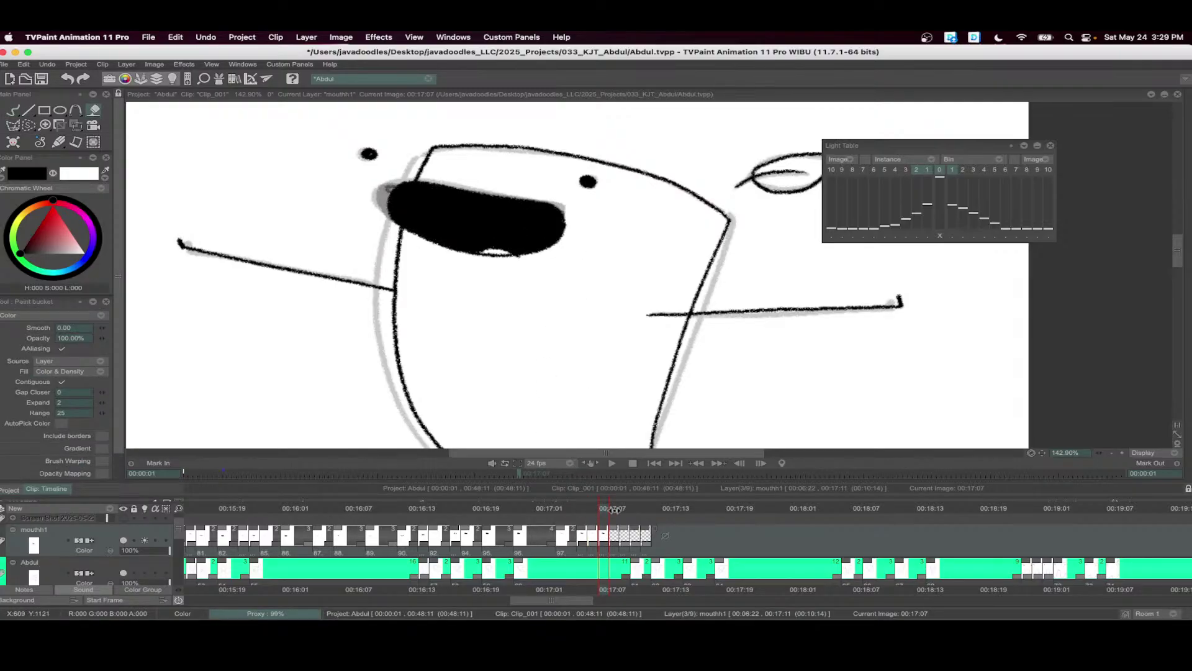
- Draw a thin, slanted mouth two frames after the rounded open mouth and fill it black
left_click_drag(612, 511, 630, 511)
key("b")
mouse_move(540, 206)
left_mouse_down()
mouse_move(459, 202)
mouse_move(493, 218)
mouse_move(547, 214)
mouse_move(404, 212)
mouse_move(529, 223)
mouse_move(474, 229)
left_mouse_up()
key("f")
left_click(540, 216)
- Draw a second thin mouth slightly lower in the following blank frame and fill it black
left_click(641, 511)
key("b")
key("f")
left_click(475, 224)
- Hold the thin mouth one more frame, draw an open mouth with a tongue at frame 17:12 and fill it black
left_click(644, 510)
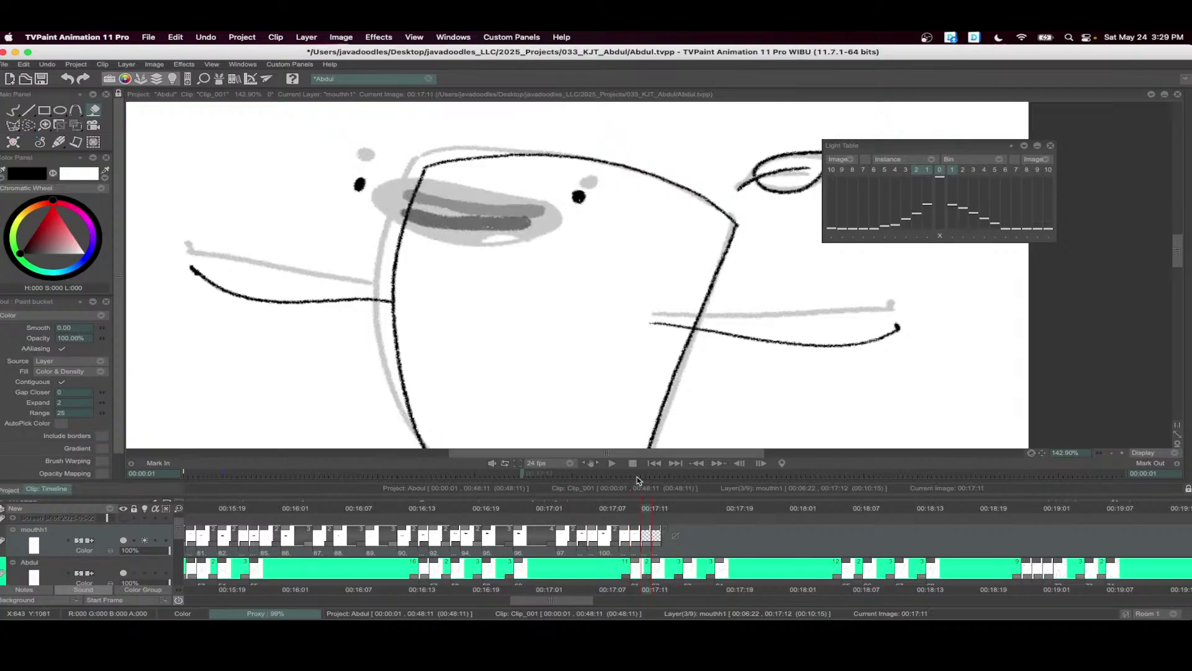
left_click_drag(640, 544, 650, 545)
left_click(656, 510)
key("b")
mouse_move(532, 230)
left_mouse_down()
mouse_move(407, 225)
mouse_move(431, 280)
mouse_move(529, 264)
mouse_move(531, 231)
left_mouse_up()
left_click_drag(460, 283, 495, 278)
key("f")
left_click(495, 275)
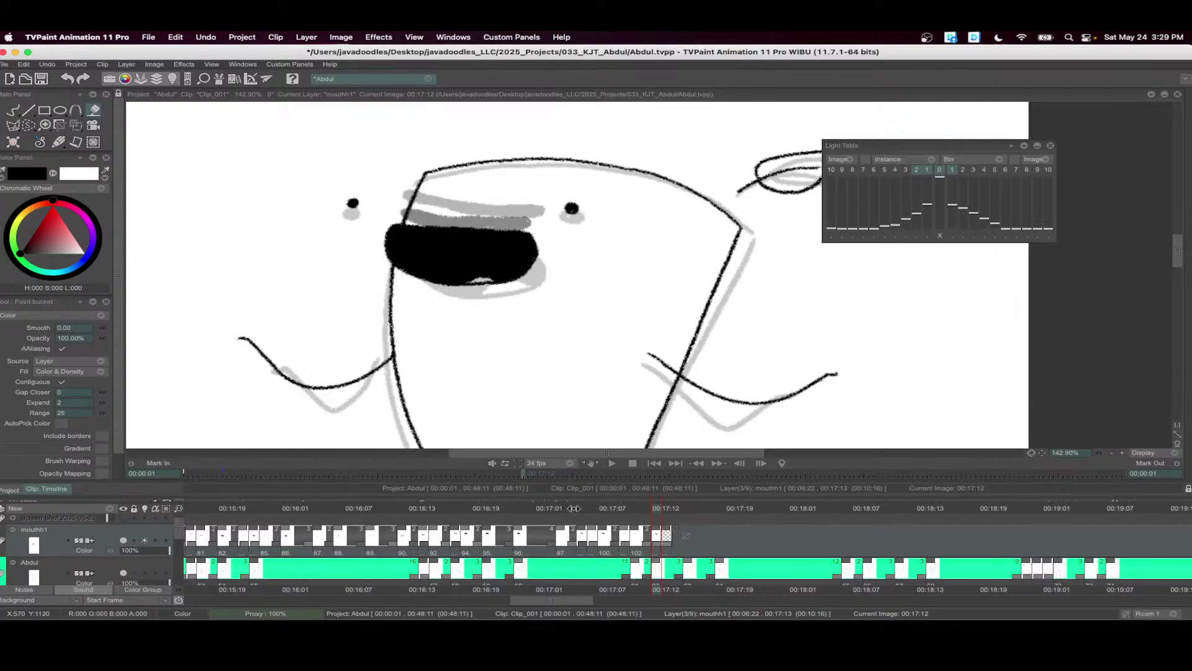
- Hold the current mouth until frame 17:15, draw a deeper open mouth with a tongue there and fill it black
left_click(639, 523)
mouse_move(641, 524)
left_mouse_down()
mouse_move(721, 536)
mouse_move(670, 541)
mouse_move(681, 546)
mouse_move(648, 518)
mouse_move(694, 516)
left_mouse_up()
key("b")
mouse_move(533, 236)
left_mouse_down()
mouse_move(425, 227)
mouse_move(386, 256)
mouse_move(446, 294)
mouse_move(512, 283)
mouse_move(533, 236)
left_mouse_up()
key("f")
left_click(460, 255)
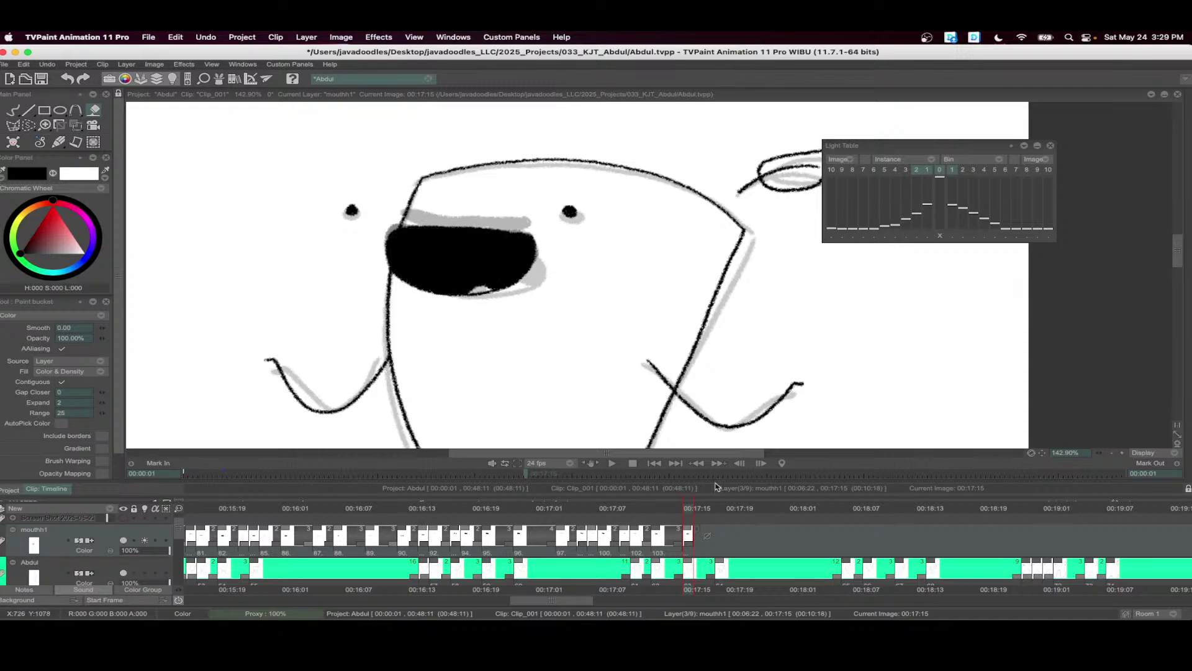
- Hold the open mouth through frame 17:17 and draw a straight-line closed mouth at frame 17:18
scroll(543, 552, "right", 5)
left_click(481, 538)
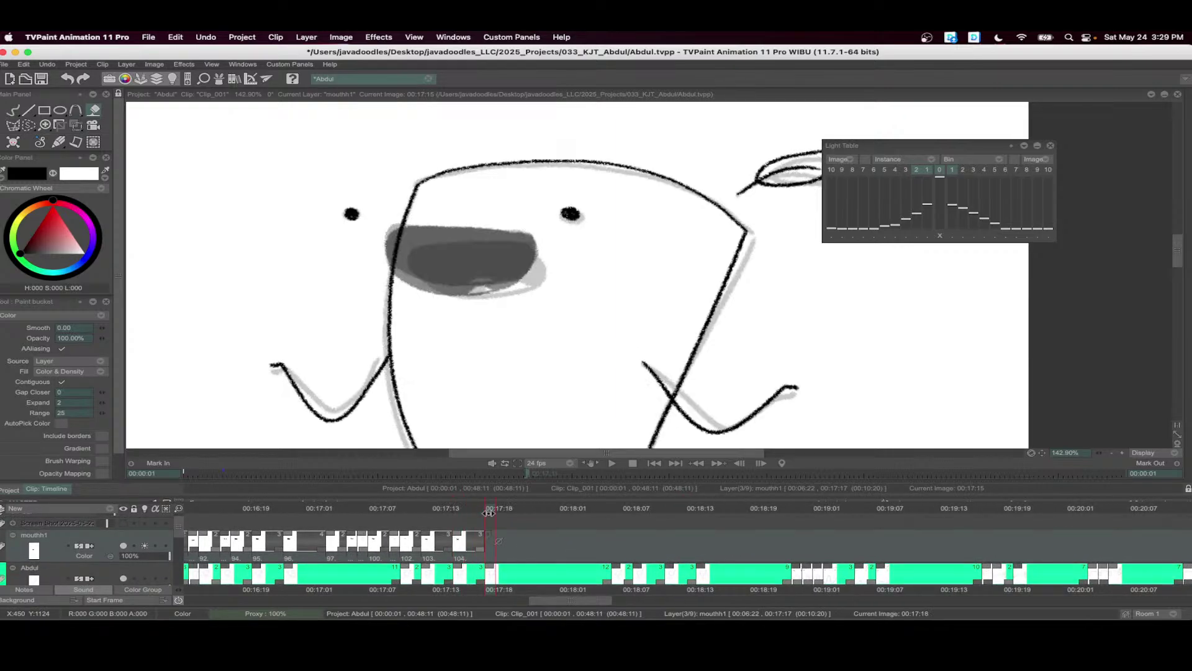
key("BackSpace")
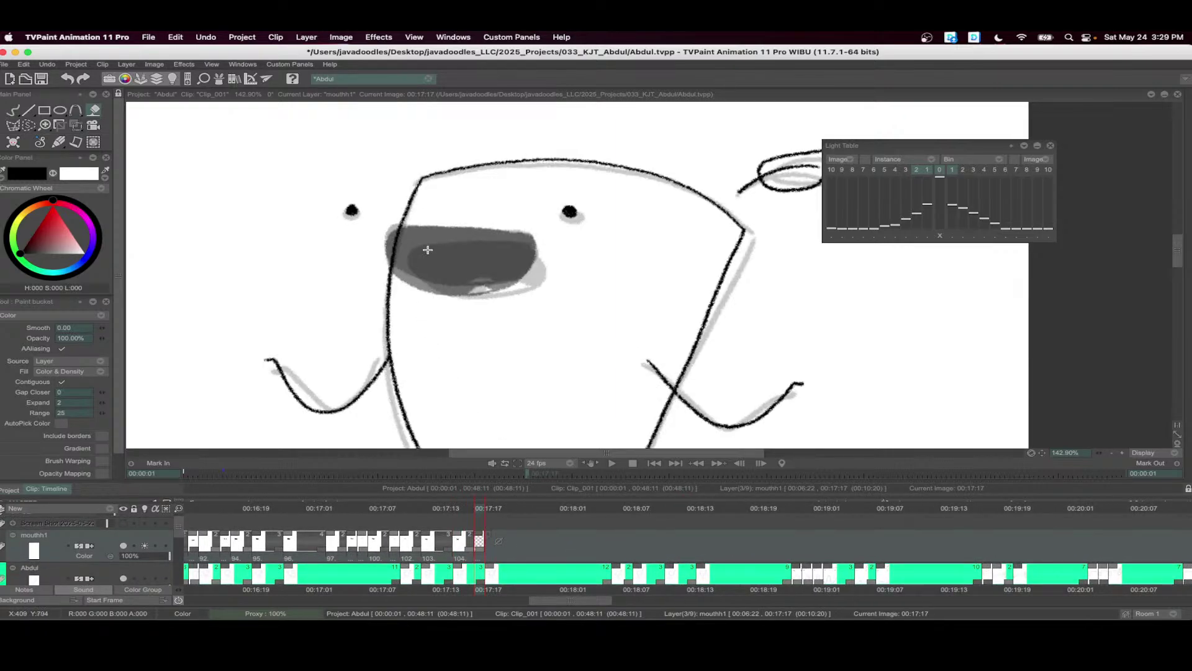
key("b")
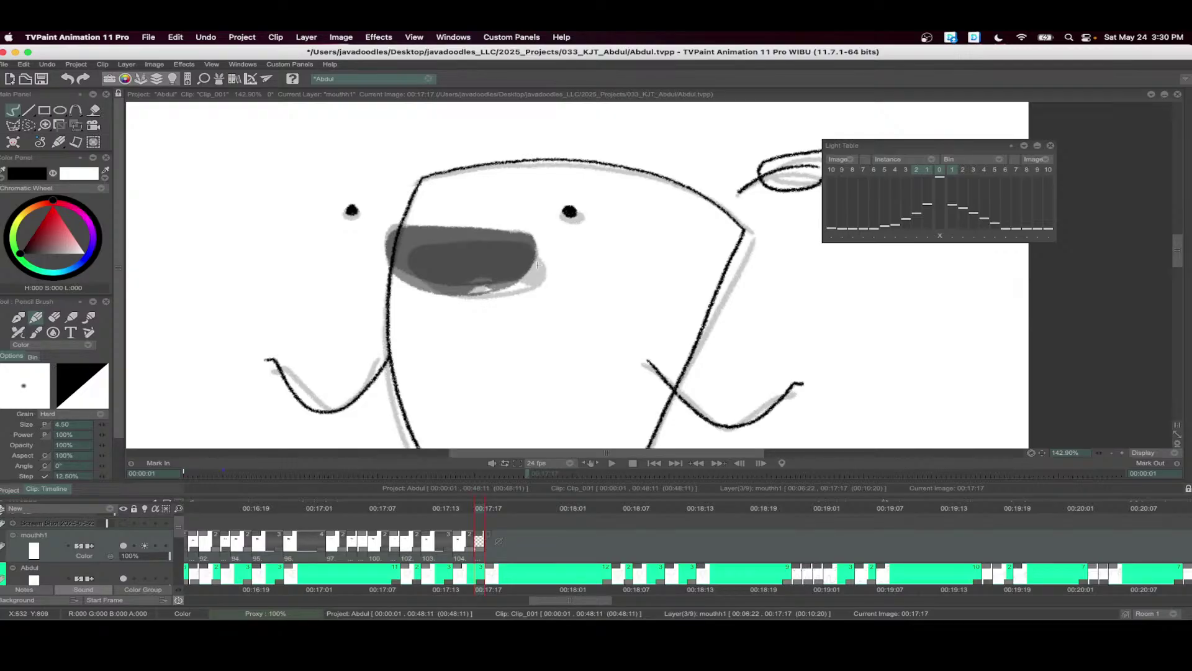
mouse_move(482, 514)
left_mouse_down()
mouse_move(525, 529)
mouse_move(471, 528)
mouse_move(497, 529)
left_mouse_up()
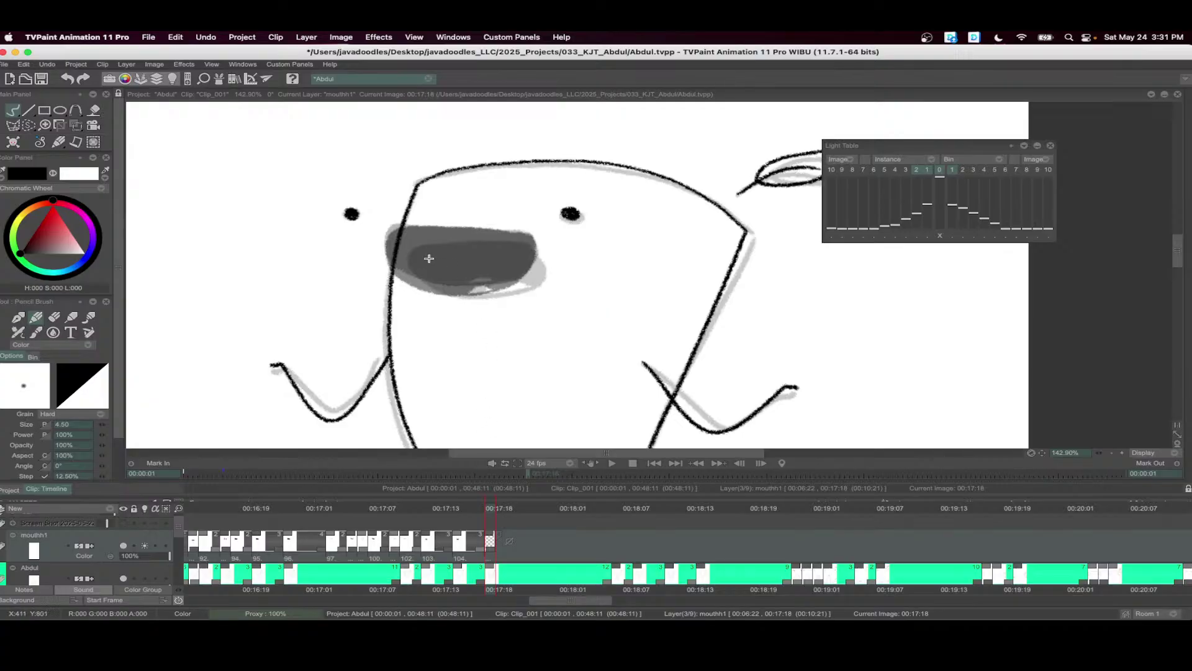
left_click_drag(377, 238, 530, 244)
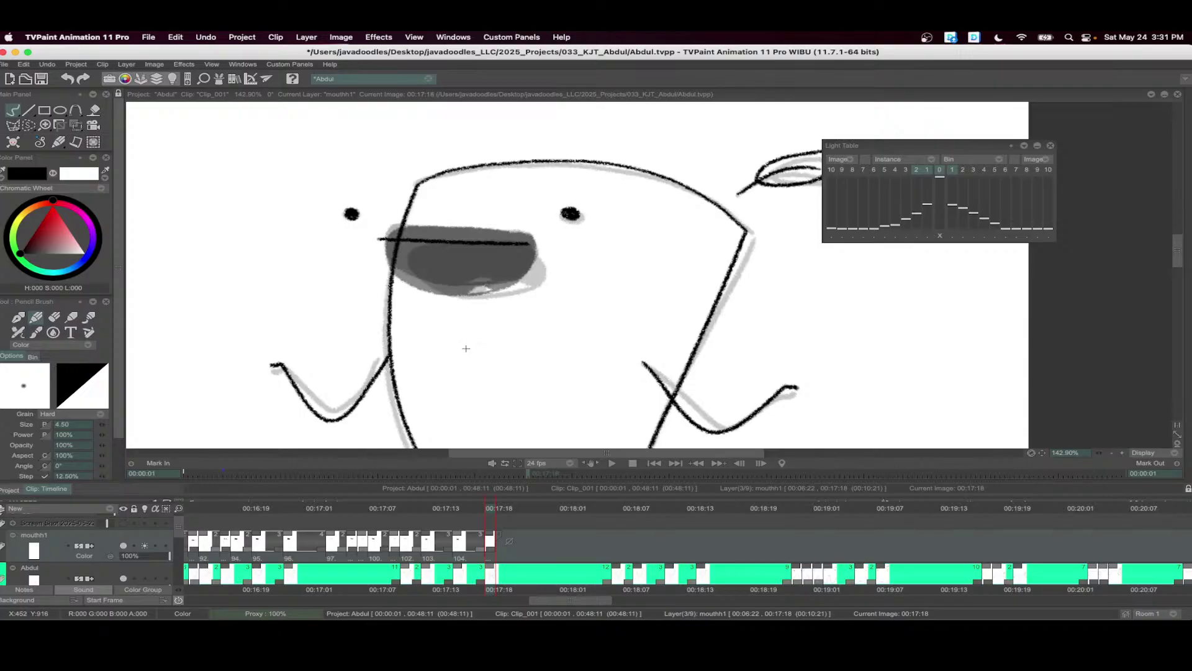
- Draw a thin mouth outline with vertical tooth lines at frame 17:20
left_click(507, 516)
key("Return")
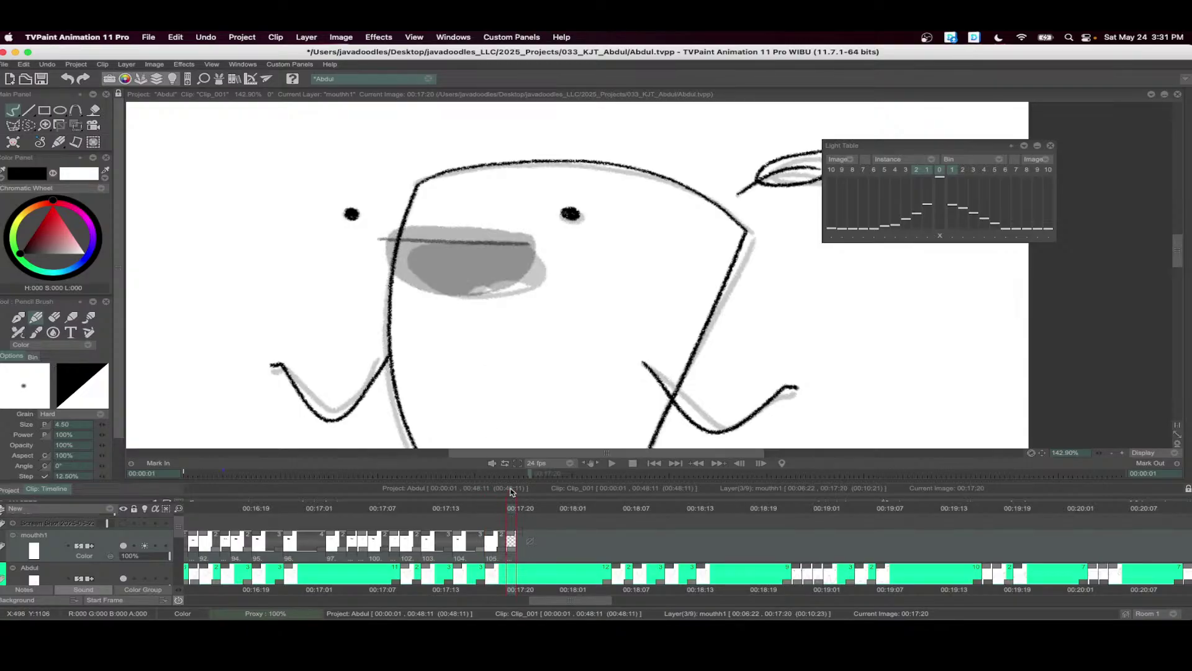
mouse_move(538, 238)
left_mouse_down()
mouse_move(387, 233)
mouse_move(447, 249)
mouse_move(540, 240)
left_mouse_up()
left_click_drag(414, 238, 455, 250)
left_click_drag(492, 239, 497, 251)
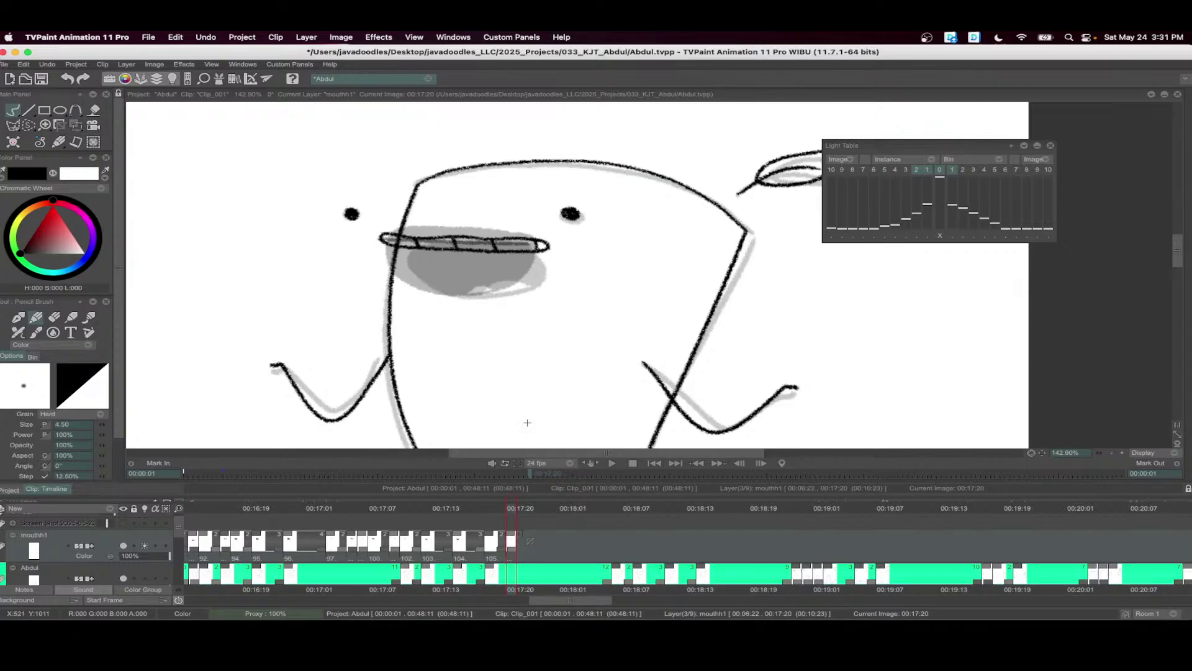
- Extend the mouthh1 layer with blank frames to 18:17 and start the toothed mouth drawing one frame earlier
left_click(538, 517)
left_click_drag(529, 540, 726, 541)
left_click(573, 380)
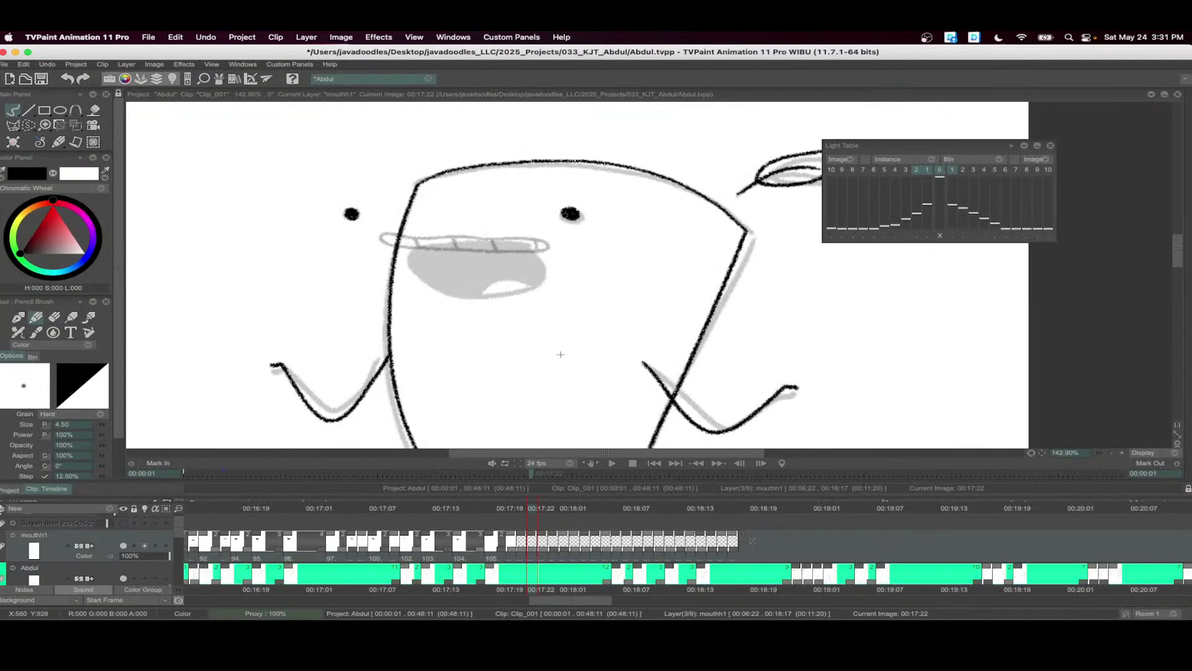
scroll(547, 435, "up", 2)
left_click(521, 510)
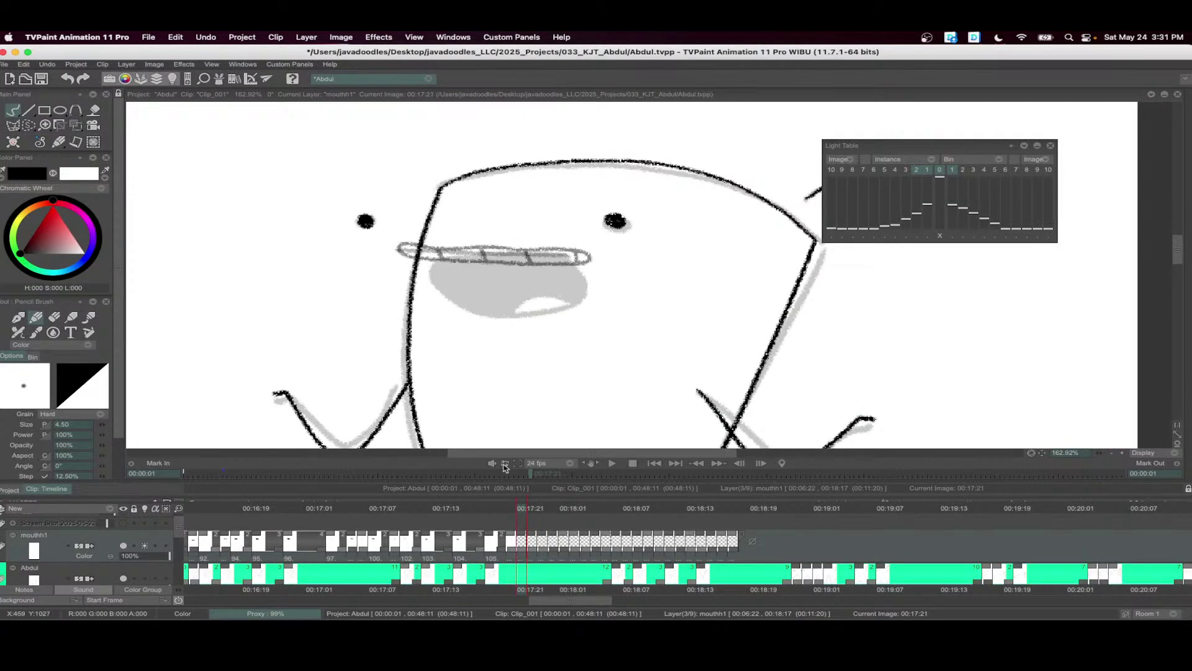
left_click_drag(508, 534, 499, 534)
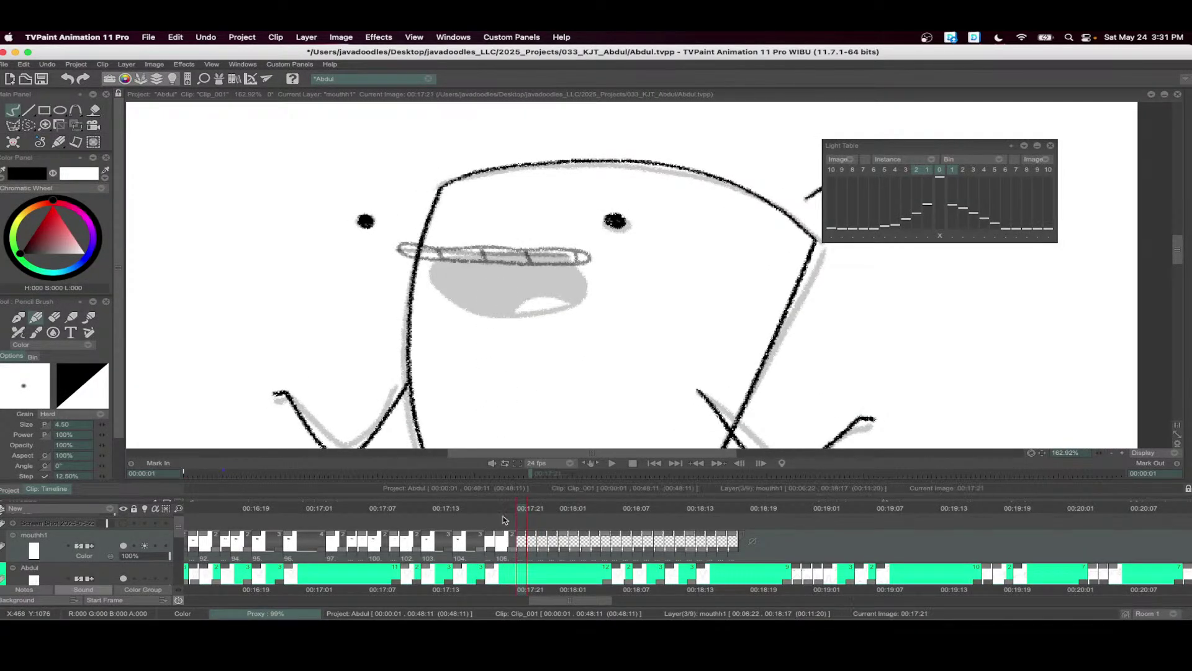
- Draw a small, narrow upright mouth shape at frame 17:21 and fill it black
left_click_drag(498, 242, 495, 246)
key("f")
left_click(497, 256)
- Hold the small mouth one more frame, draw a large open mouth with a tongue at frame 17:23 and fill it black
left_click(532, 511)
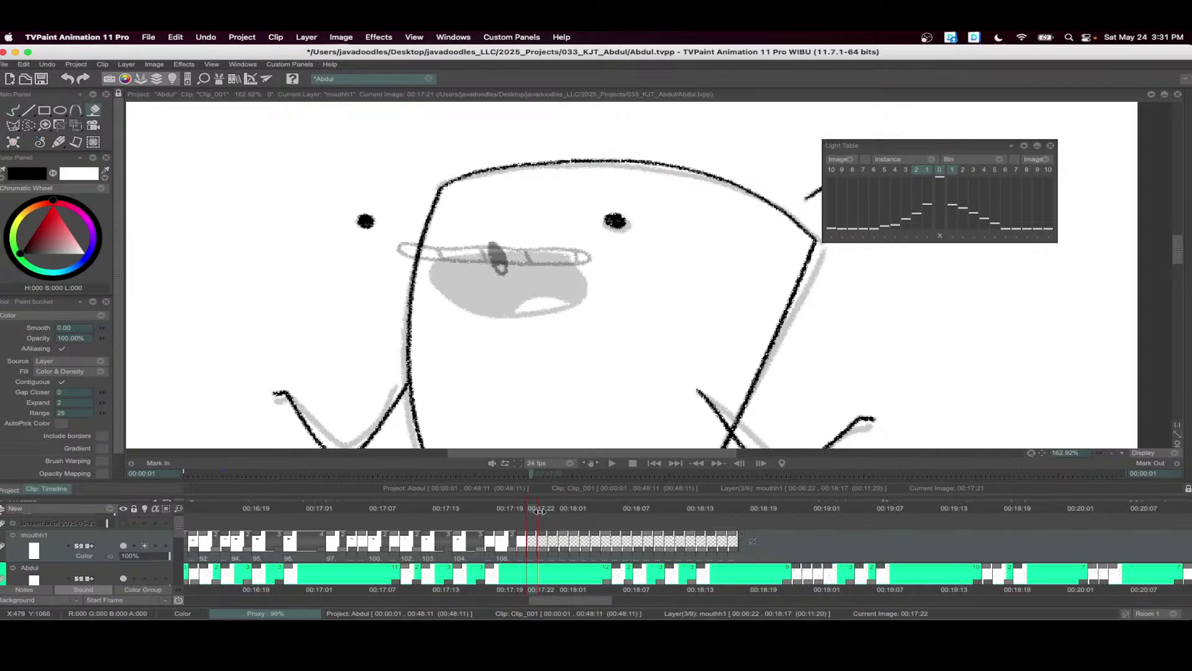
left_click_drag(527, 548, 537, 548)
key("b")
mouse_move(571, 245)
left_mouse_down()
mouse_move(476, 234)
mouse_move(443, 313)
mouse_move(570, 311)
mouse_move(572, 247)
left_mouse_up()
left_click_drag(537, 320, 509, 328)
key("f")
left_click(534, 286)
- Extend the large open mouth's exposure, start a new image at frame 18:01 and draw a straight-line mouth on it
left_click_drag(548, 552, 589, 547)
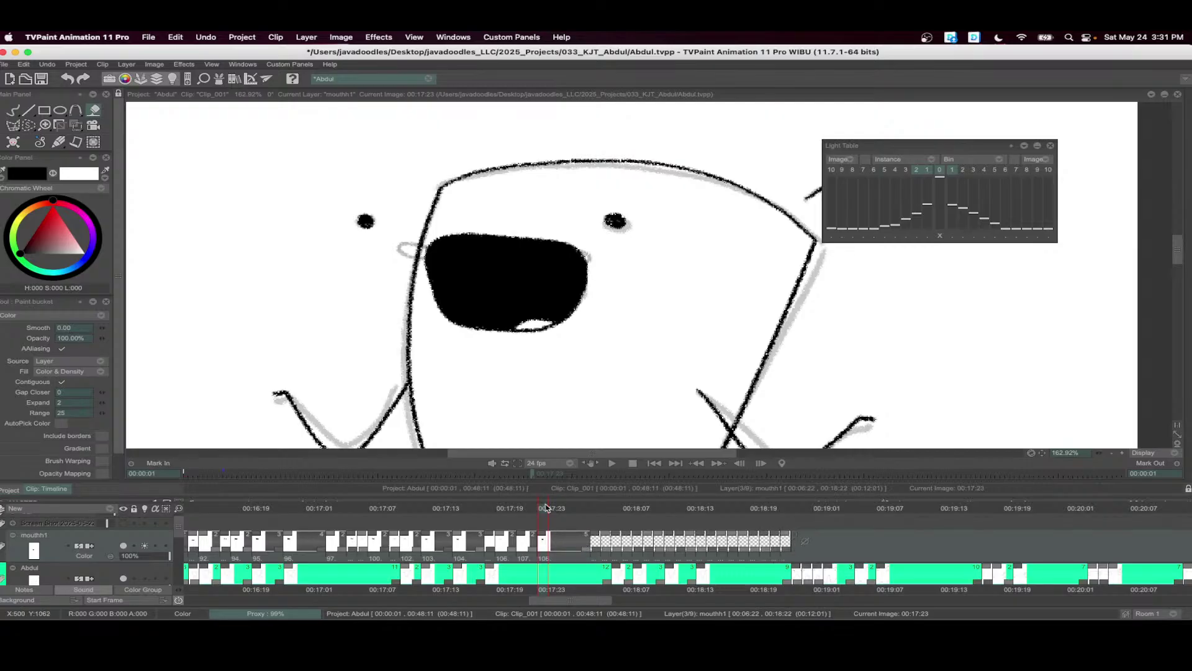
left_click(564, 512)
left_click(564, 512)
key("b")
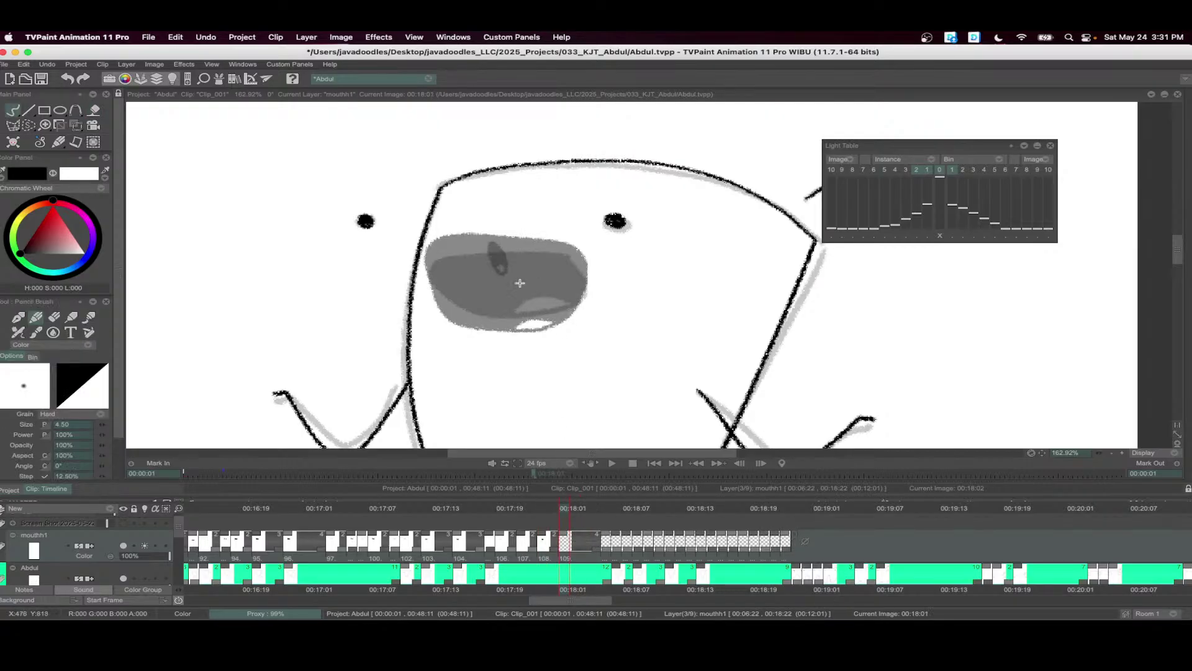
left_click_drag(433, 247, 563, 249)
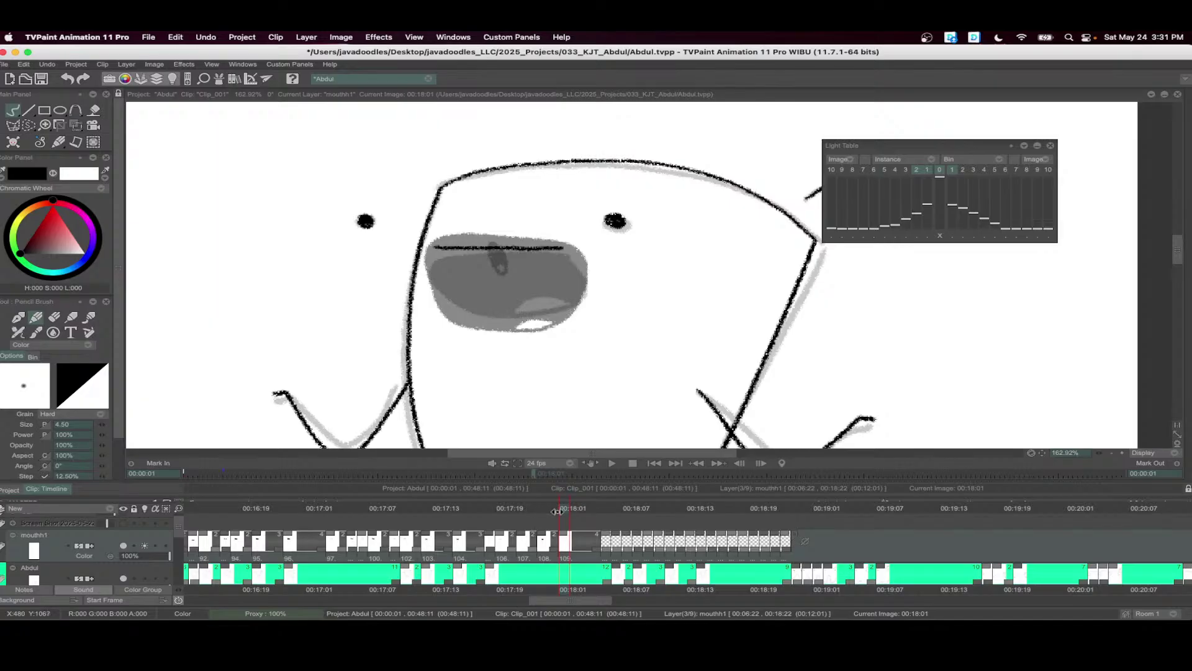
- Draw a long, thin closed mouth at frame 18:05 and fill it solid black
mouse_move(566, 509)
left_mouse_down()
mouse_move(549, 509)
mouse_move(609, 519)
left_mouse_up()
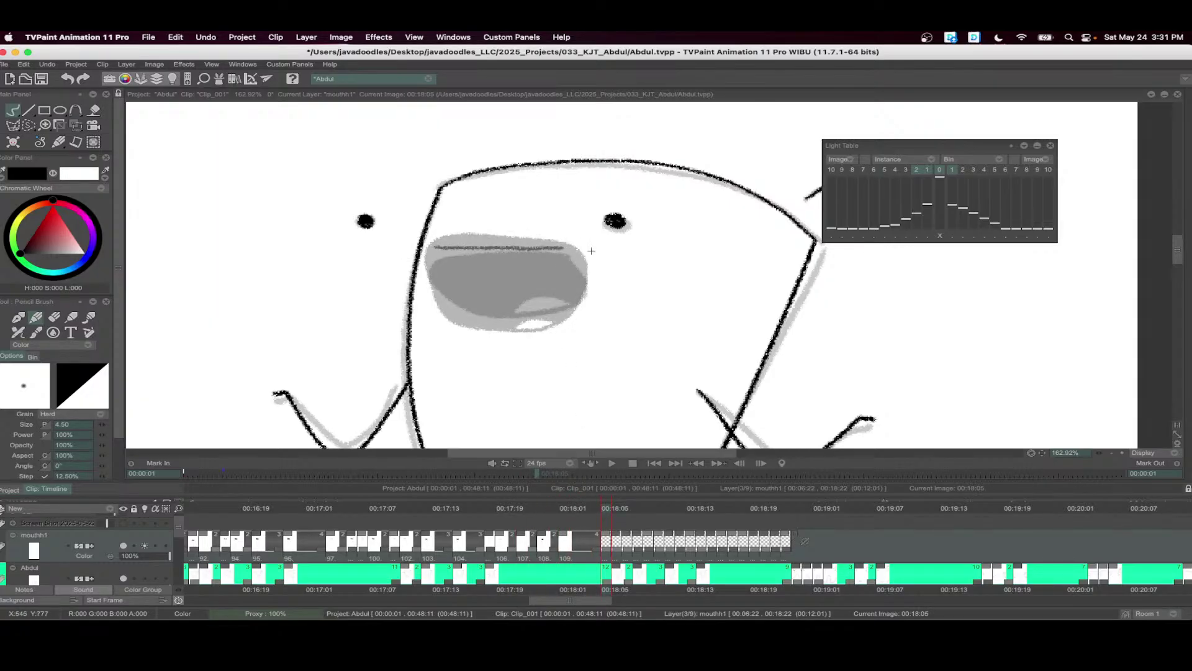
mouse_move(562, 249)
left_mouse_down()
mouse_move(417, 248)
mouse_move(590, 249)
left_mouse_up()
key("f")
left_click(565, 249)
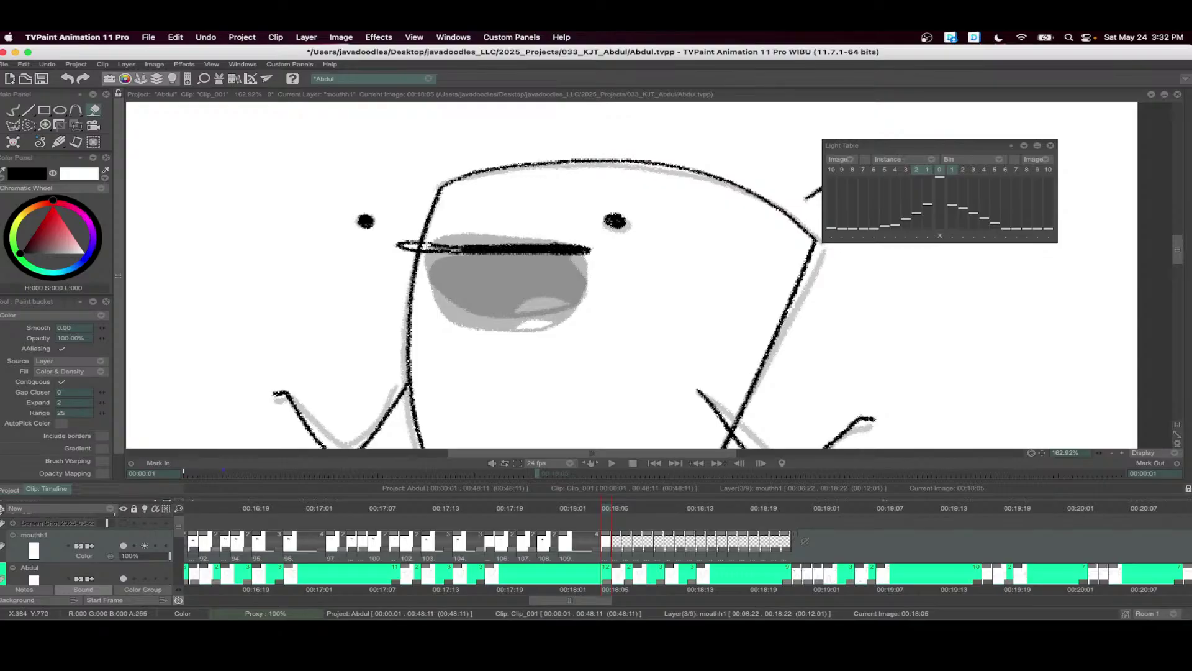
left_click(417, 247)
key("b")
left_click_drag(454, 249, 426, 247)
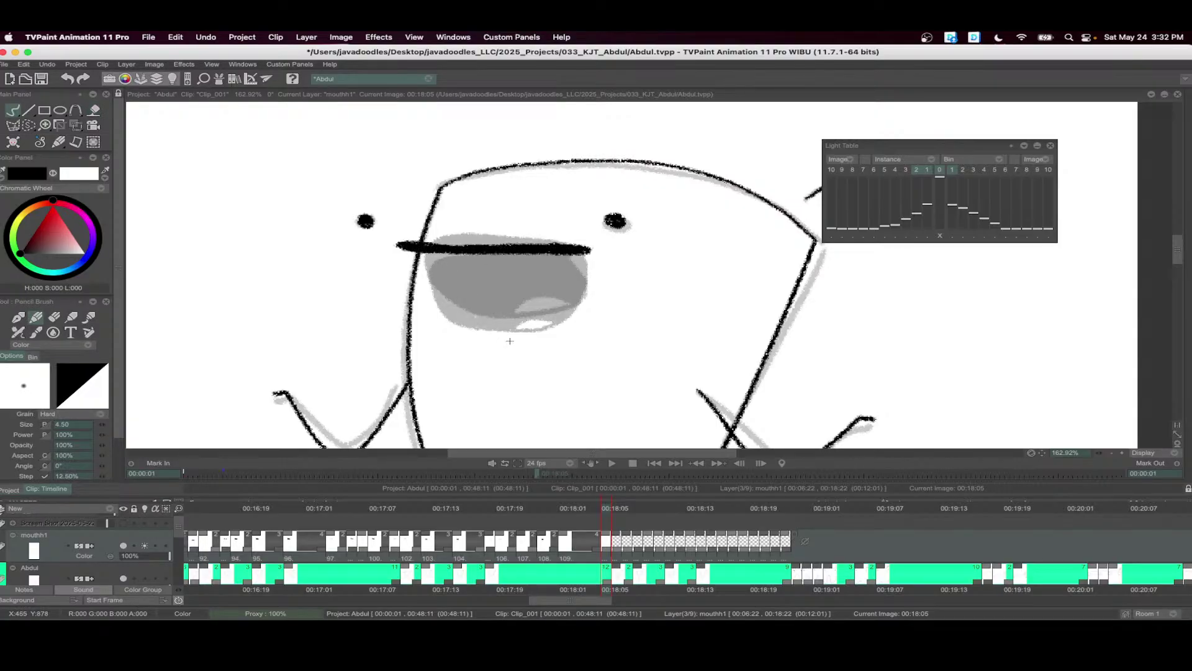
- Draw a thin closed mouth at frame 18:06 on the mouthh1 layer and fill it black
left_click(613, 512)
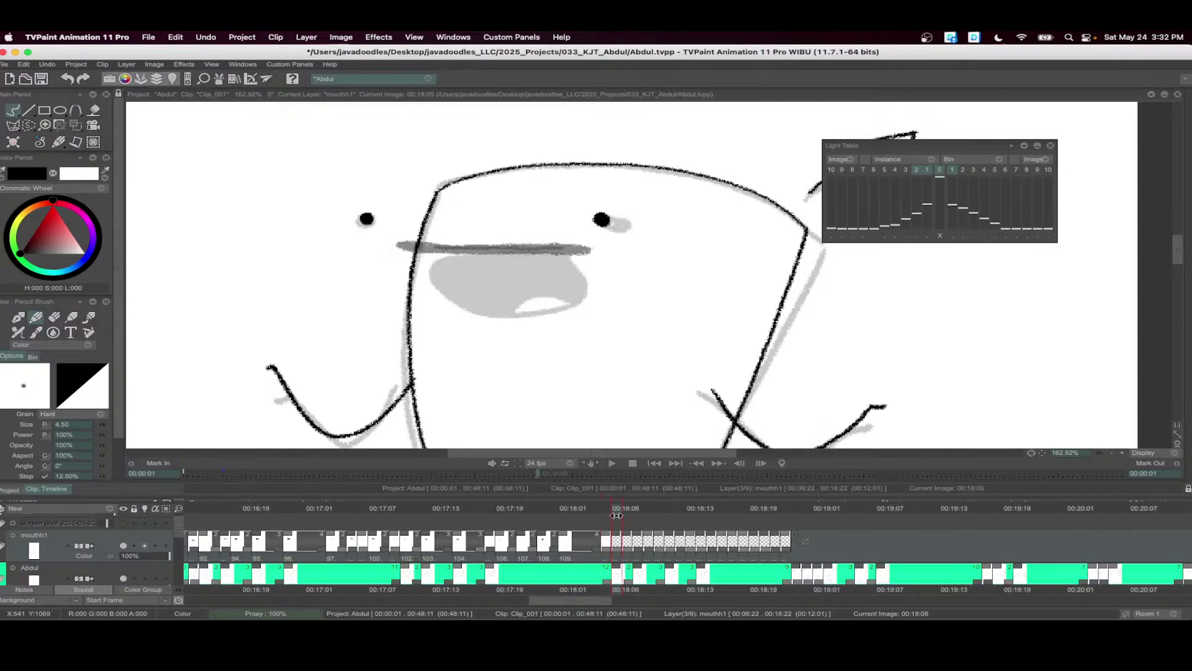
mouse_move(574, 242)
left_mouse_down()
mouse_move(393, 246)
mouse_move(568, 243)
left_mouse_up()
key("f")
left_click(552, 249)
- Hold the thin mouth one more frame, draw a narrow open mouth with a tongue at frame 18:08 and fill it black
left_click(638, 514)
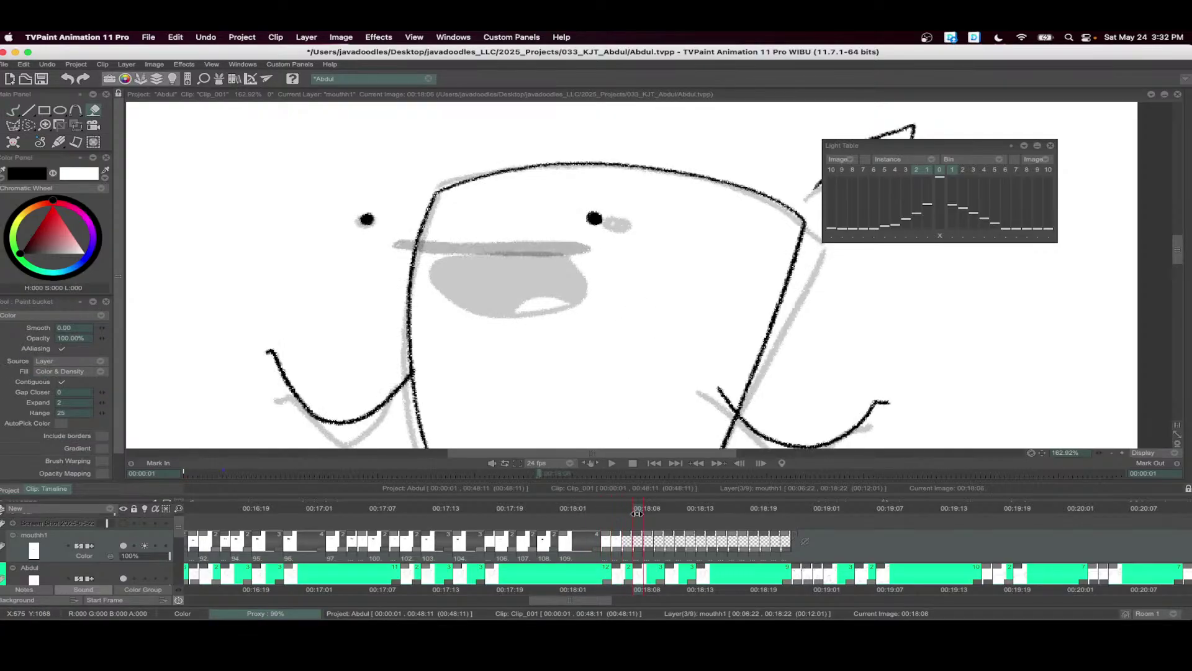
left_click_drag(622, 549, 632, 550)
key("b")
mouse_move(515, 236)
left_mouse_down()
mouse_move(447, 237)
mouse_move(481, 330)
mouse_move(527, 277)
mouse_move(504, 238)
left_mouse_up()
left_click_drag(483, 328, 522, 322)
key("f")
left_click(486, 286)
- Extend the open mouth's exposure to three frames, draw a tall open mouth with a tongue at frame 18:11 and fill it black
left_click_drag(643, 550, 663, 550)
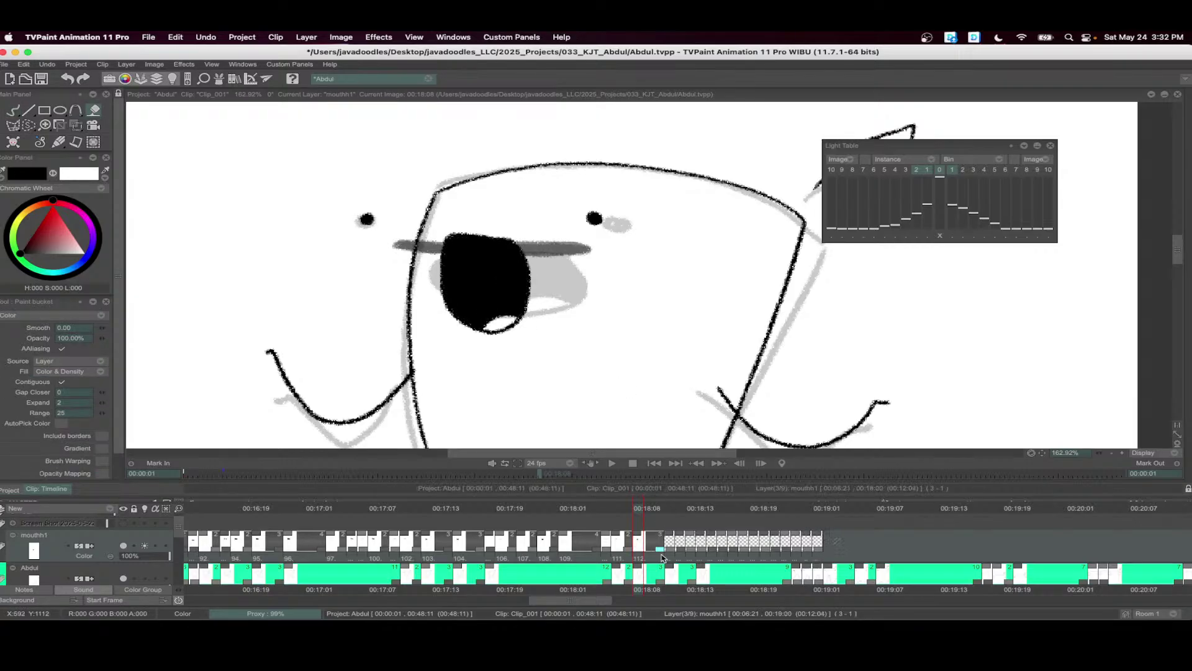
left_click(668, 508)
key("b")
mouse_move(508, 234)
left_mouse_down()
mouse_move(451, 233)
mouse_move(456, 319)
mouse_move(519, 314)
mouse_move(508, 235)
left_mouse_up()
left_click_drag(517, 320, 482, 328)
key("f")
left_click(485, 279)
key("b")
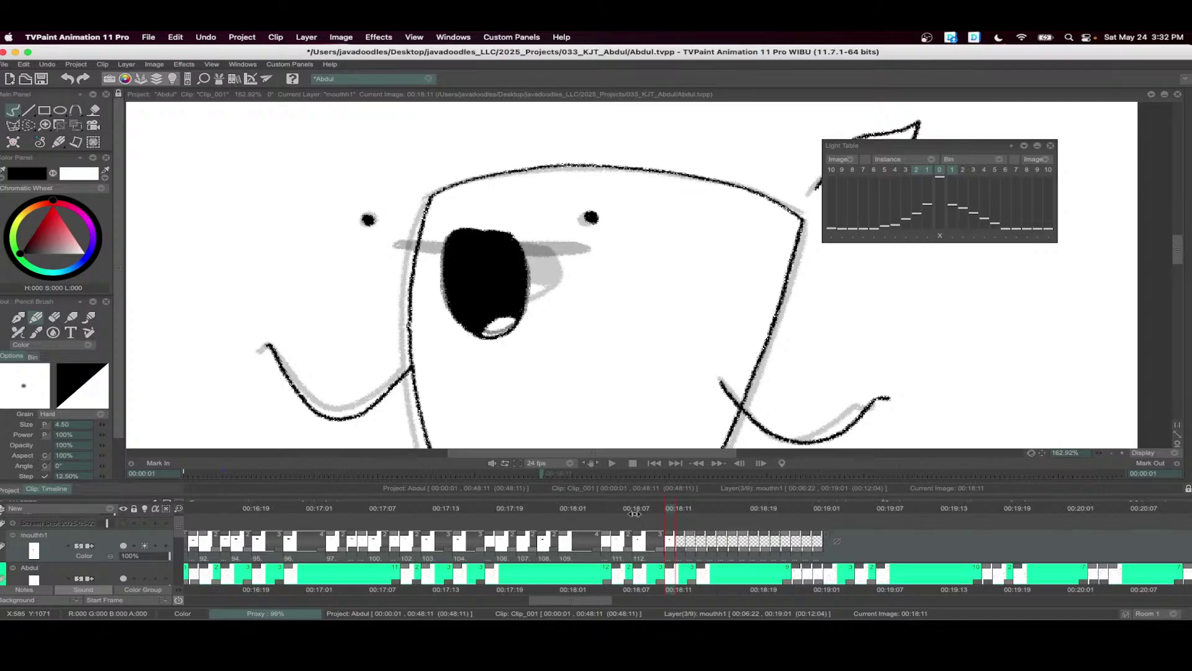
- Extend the tall mouth's exposure to three frames and draw a thin closed mouth with short tooth marks at frame 18:14
left_click_drag(671, 516, 703, 510)
left_click_drag(672, 549, 693, 550)
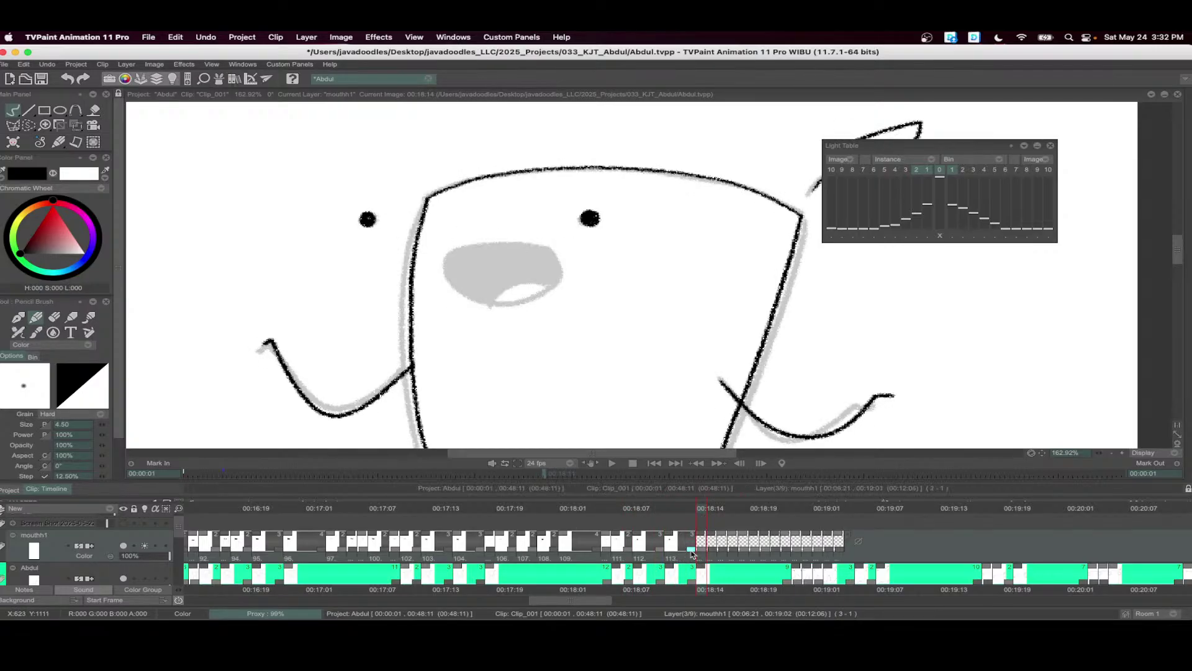
mouse_move(542, 252)
left_mouse_down()
mouse_move(433, 240)
mouse_move(499, 260)
mouse_move(526, 254)
mouse_move(427, 244)
mouse_move(521, 248)
mouse_move(444, 253)
mouse_move(513, 264)
left_mouse_up()
key("ctrl+z")
key("ctrl+z")
left_click_drag(533, 248, 531, 264)
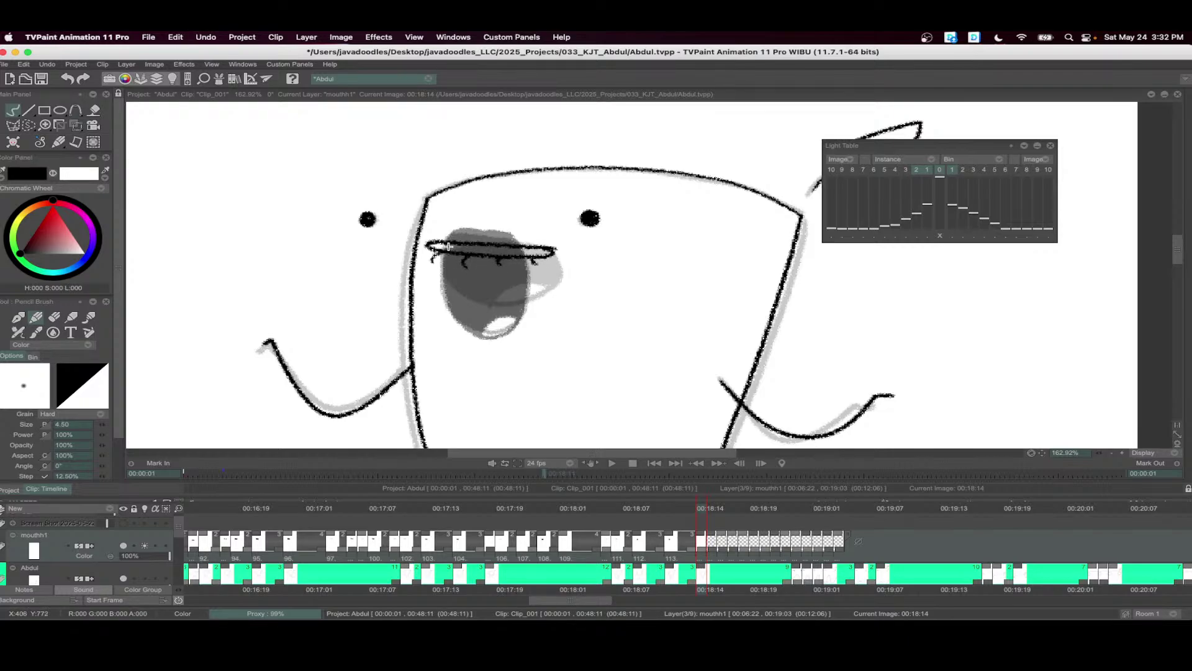
left_click_drag(450, 244, 447, 260)
mouse_move(478, 244)
left_mouse_down()
mouse_move(476, 259)
mouse_move(518, 261)
left_mouse_up()
- Select the recent range of mouthh1 images and play it back to check the lip sync
scroll(583, 247, "down", 1)
scroll(583, 247, "down", 5)
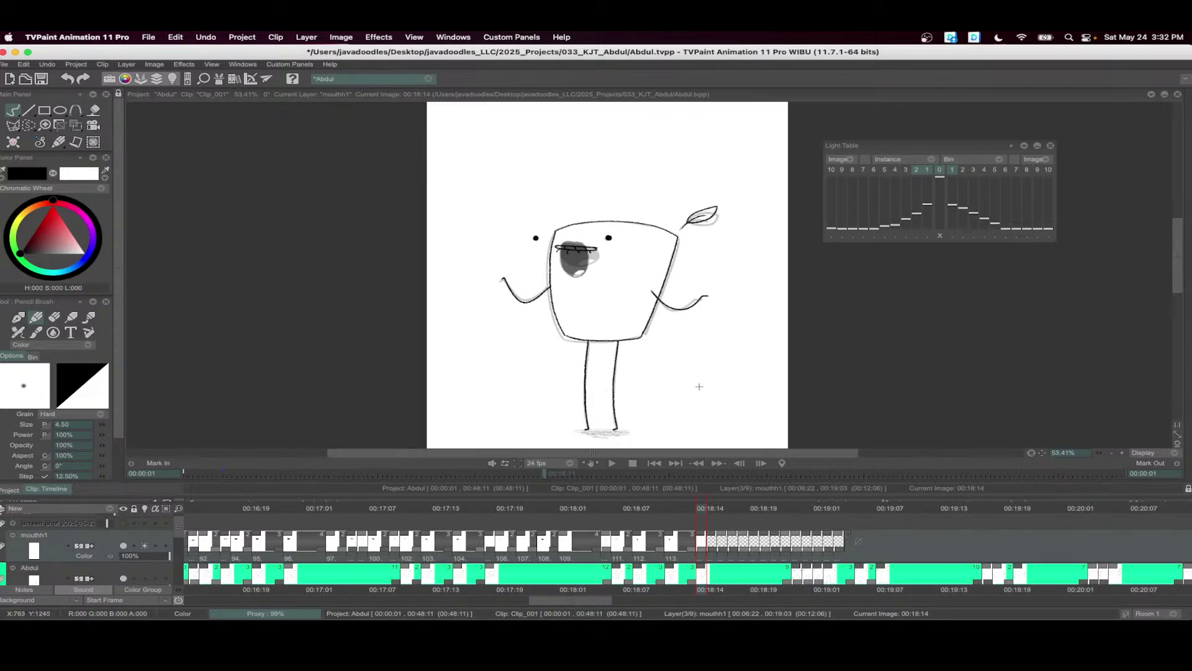
scroll(724, 557, "down", 3)
left_click_drag(724, 547, 236, 550)
left_click(612, 463)
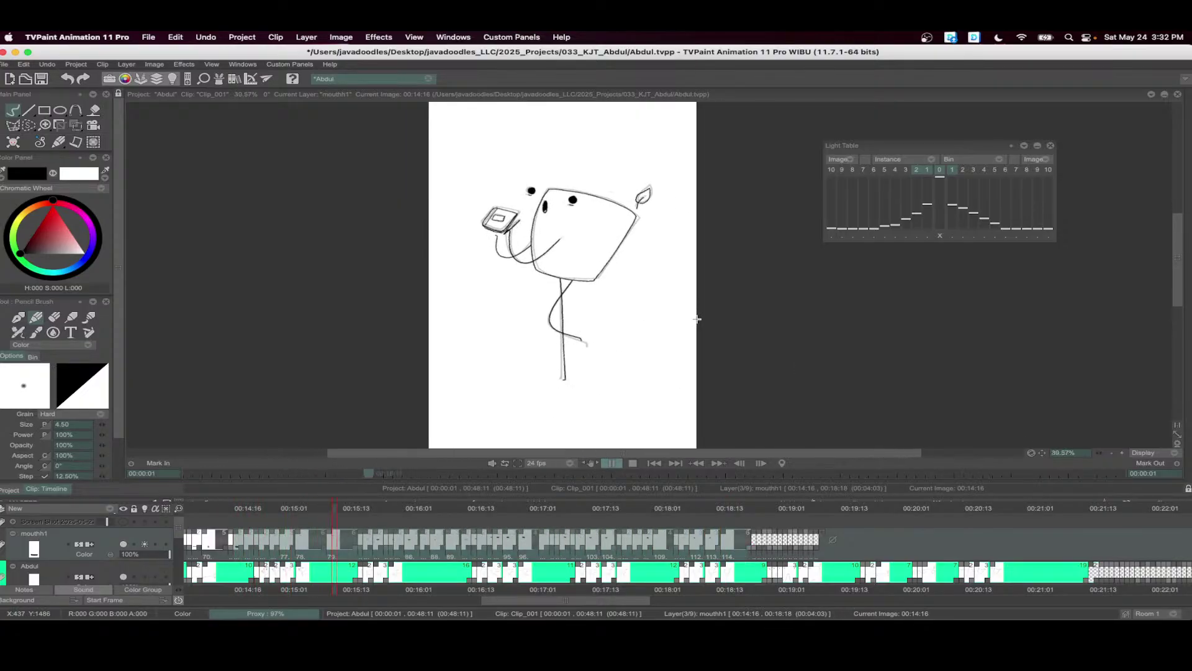
left_click(632, 463)
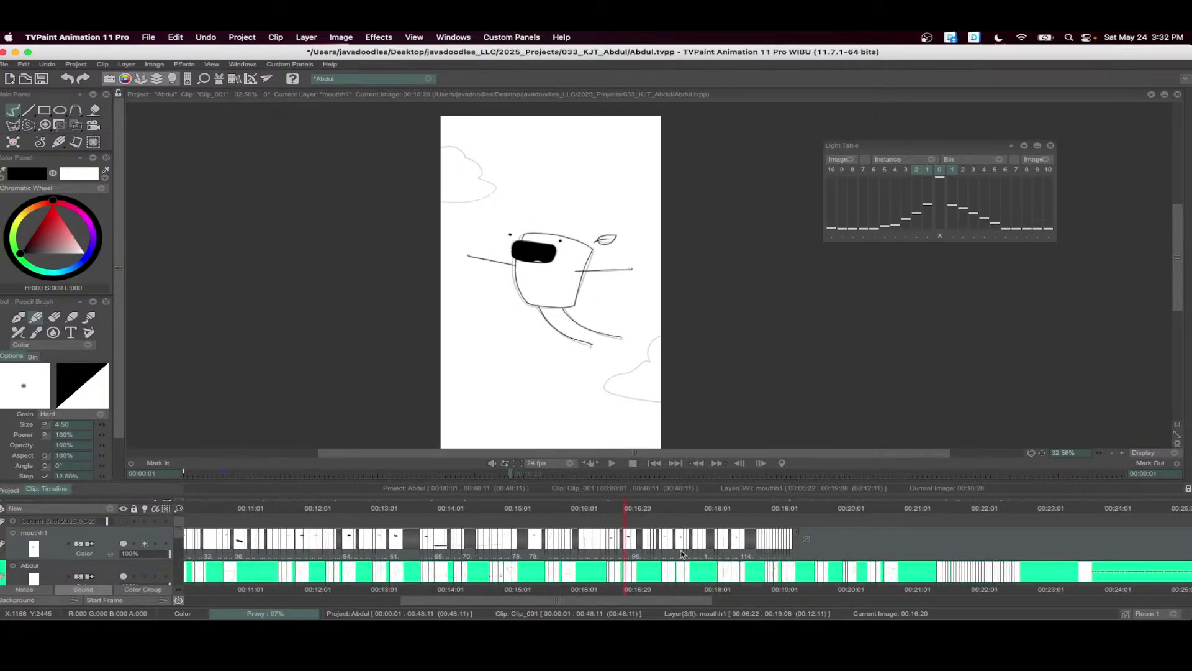
left_click(605, 464)
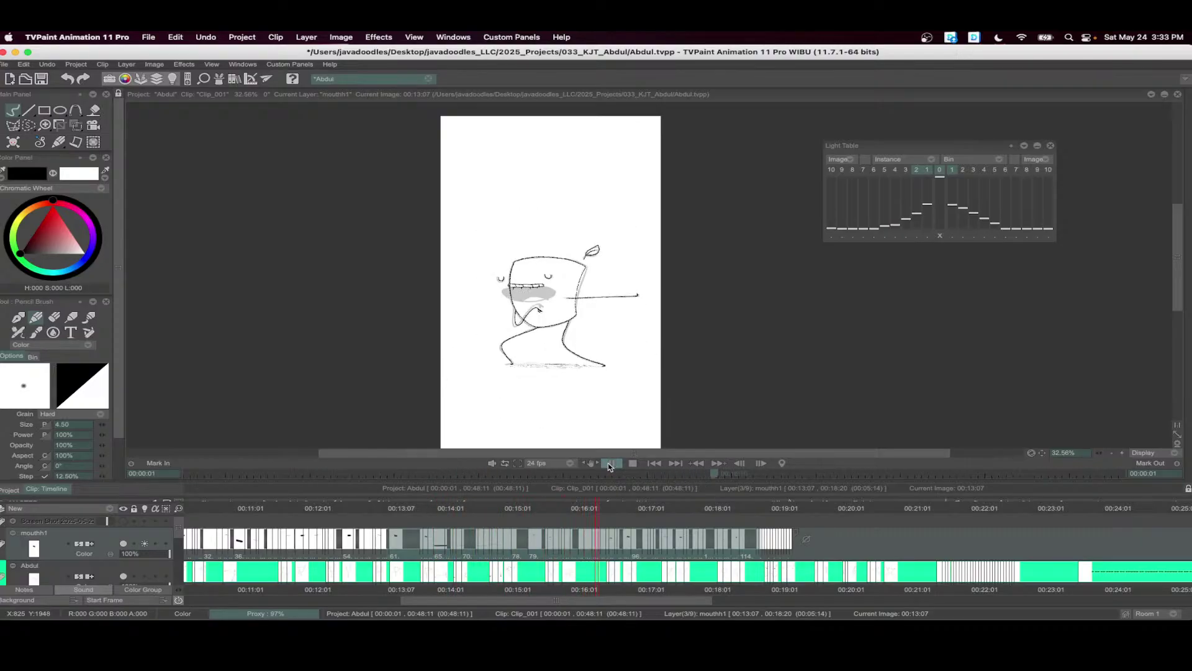
left_click(611, 463)
- Replace the small round mouth following frame 16:04 with a blank image at frame 16:05
left_click_drag(513, 518, 588, 515)
scroll(590, 516, "up", 2)
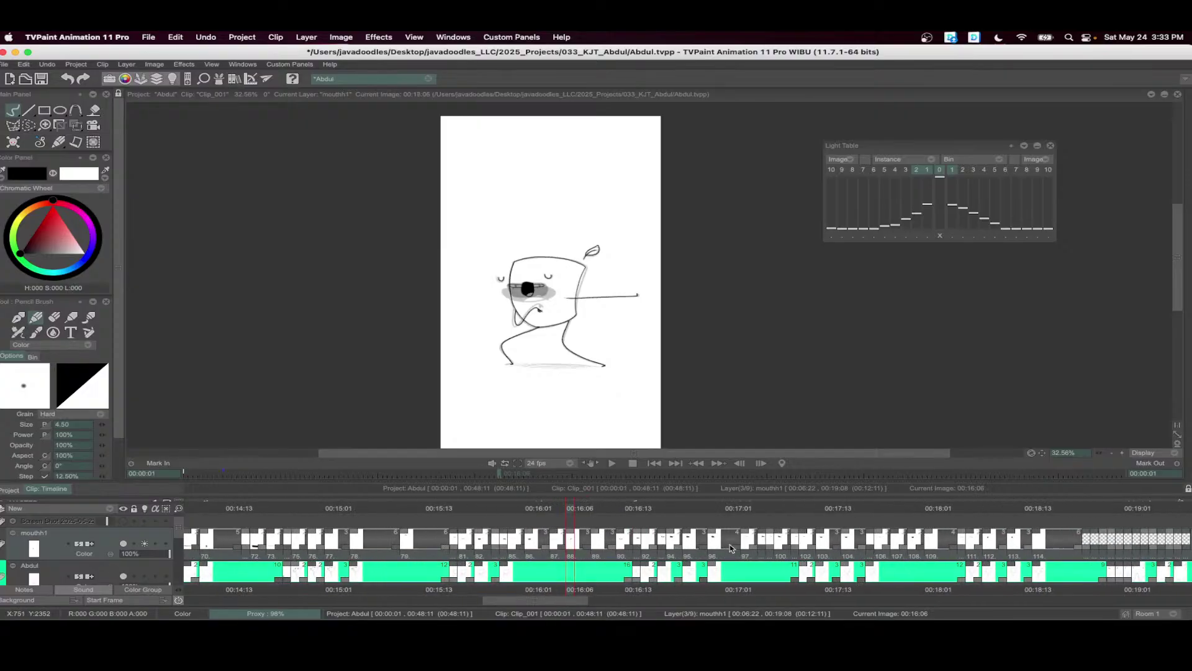
left_click(553, 510)
key("plus")
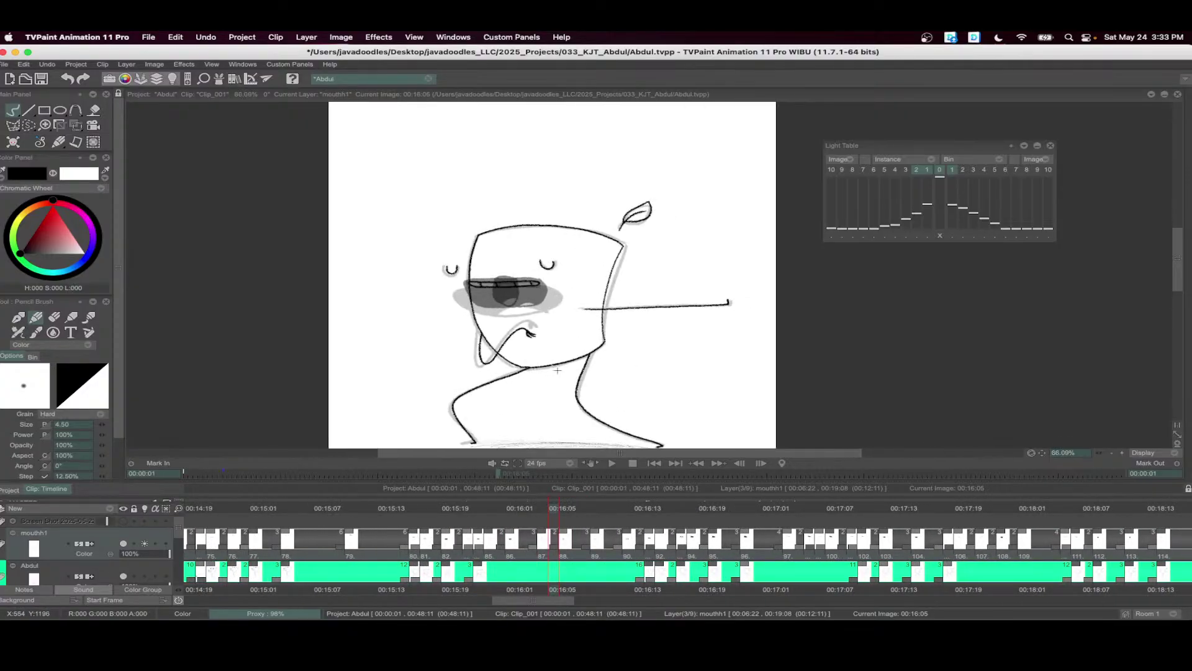
left_click(547, 533)
left_click(555, 533)
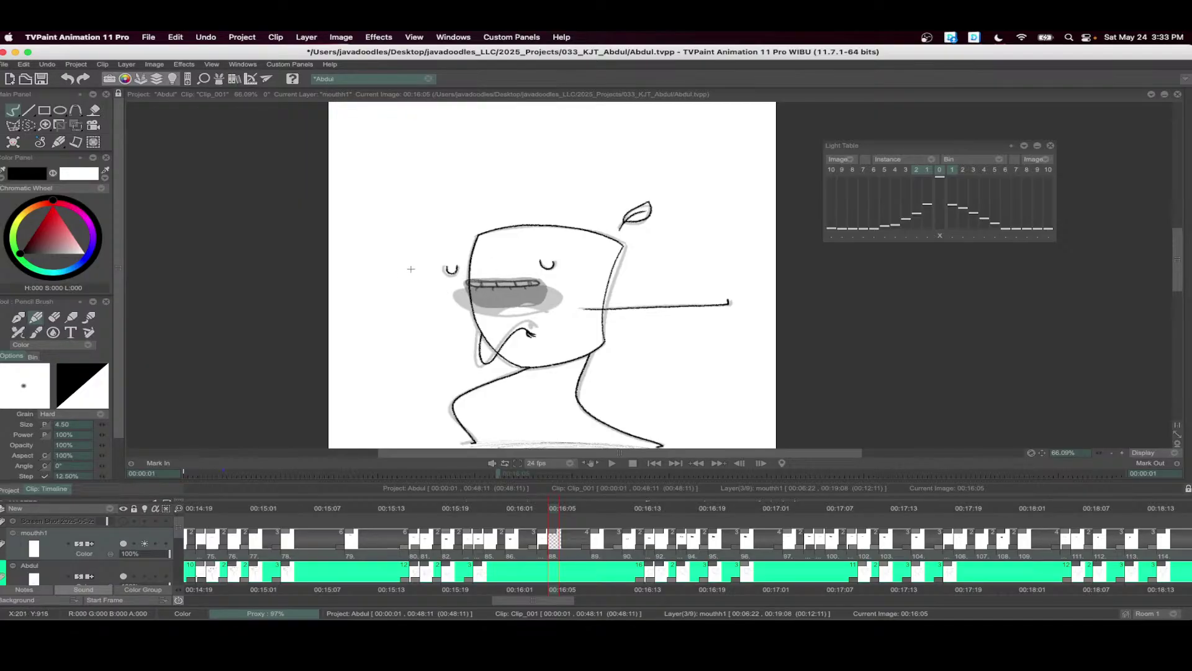
- Draw a wide open mouth with a small tongue at frame 16:05, fill it black and save the project
scroll(577, 251, "up", 3)
mouse_move(495, 253)
left_mouse_down()
mouse_move(384, 252)
mouse_move(379, 283)
mouse_move(453, 290)
mouse_move(508, 273)
mouse_move(498, 251)
left_mouse_up()
left_click_drag(454, 288, 472, 286)
key("f")
left_click(472, 286)
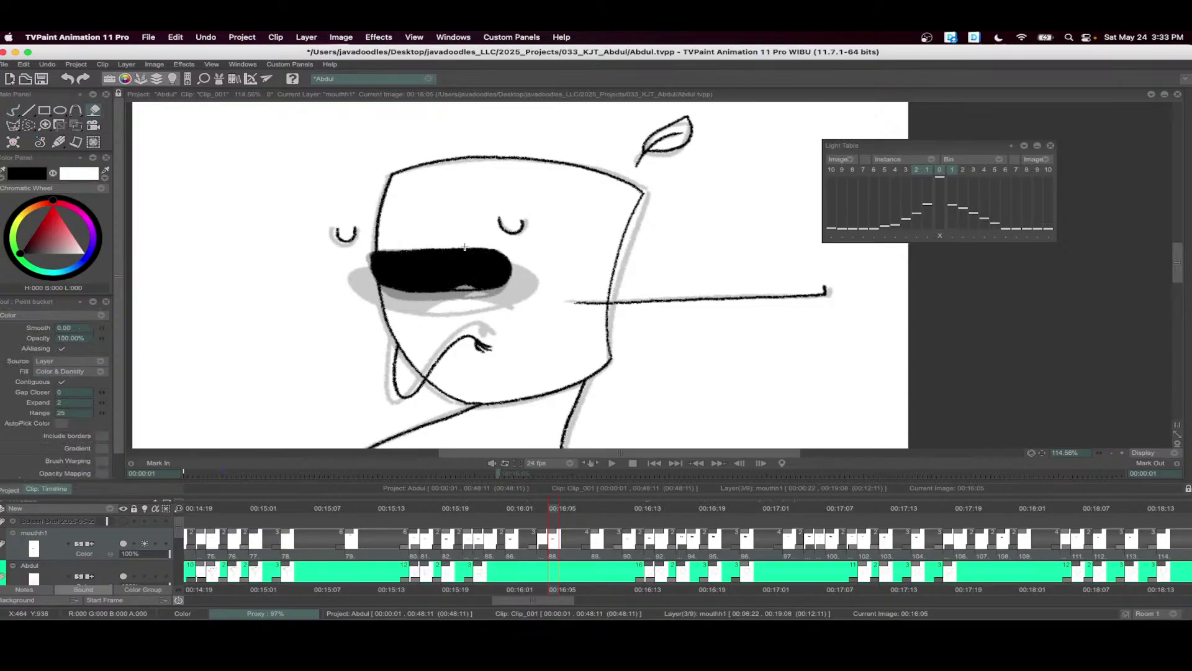
scroll(472, 285, "down", 1)
key("super+s")
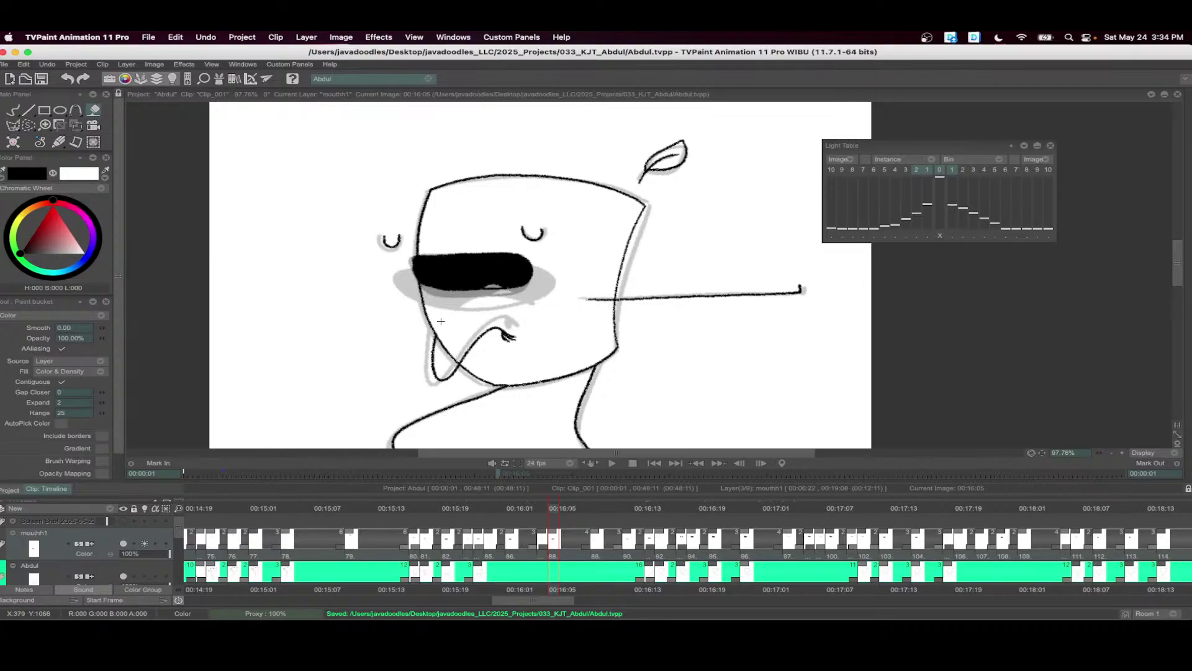
key("super+s")
- Play back the mouthh1 images from about frame 15:01 to 18:08 to review the revised mouth
scroll(630, 537, "down", 2)
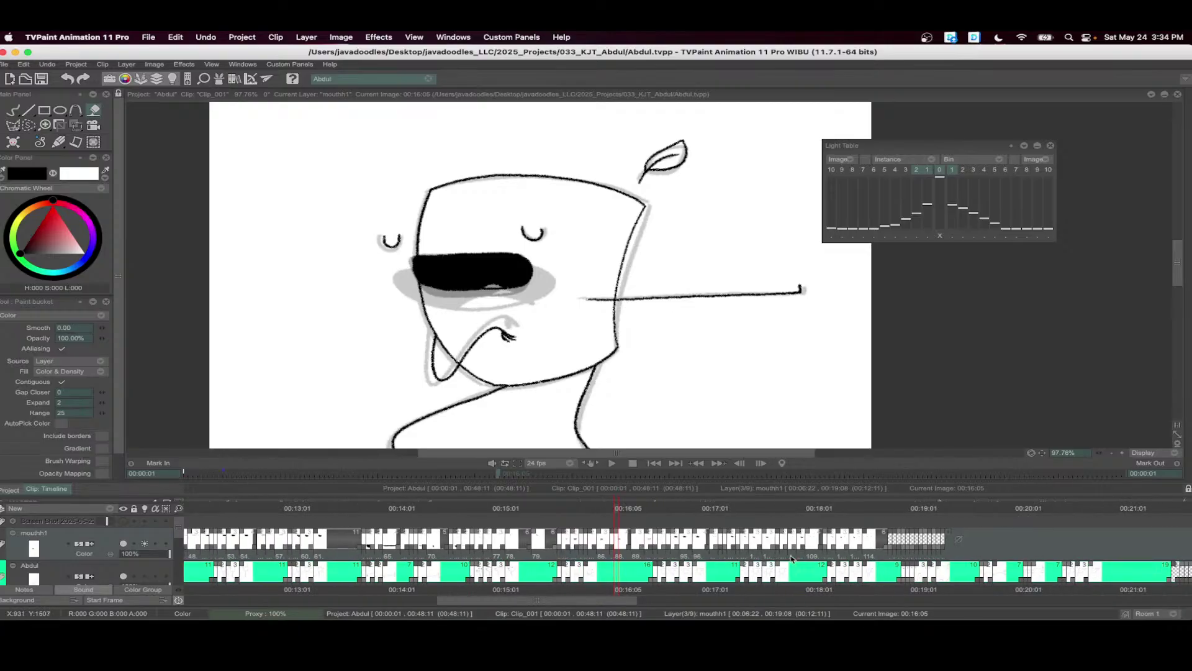
left_click_drag(839, 543, 495, 542)
left_click(610, 463)
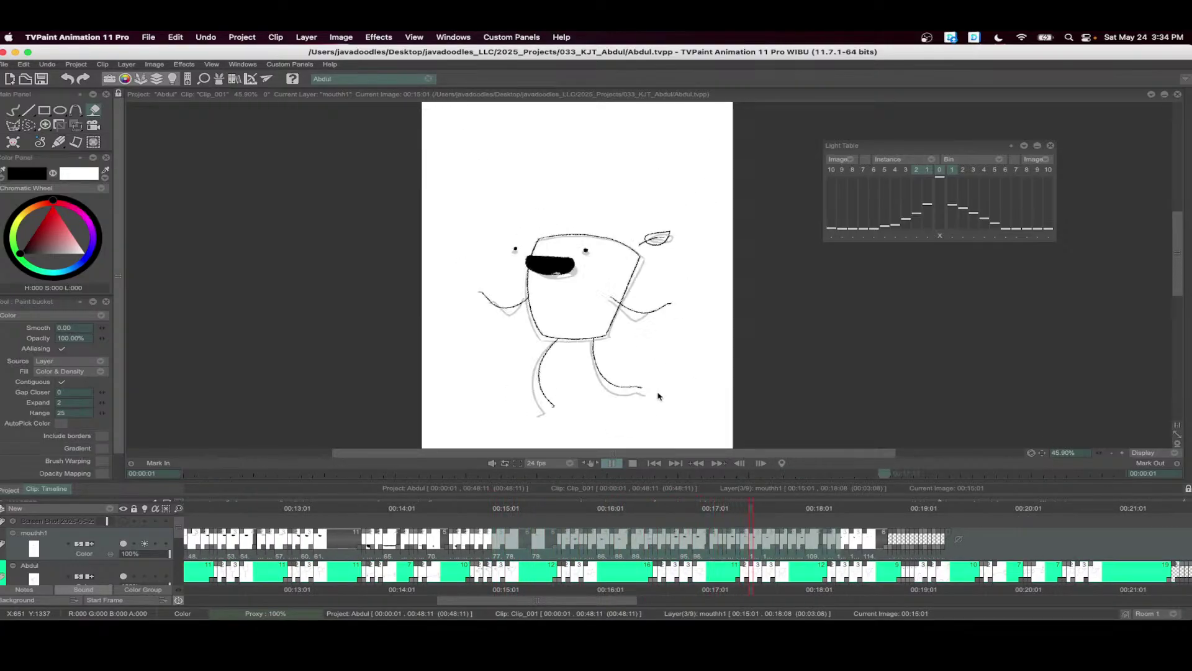
left_click(632, 465)
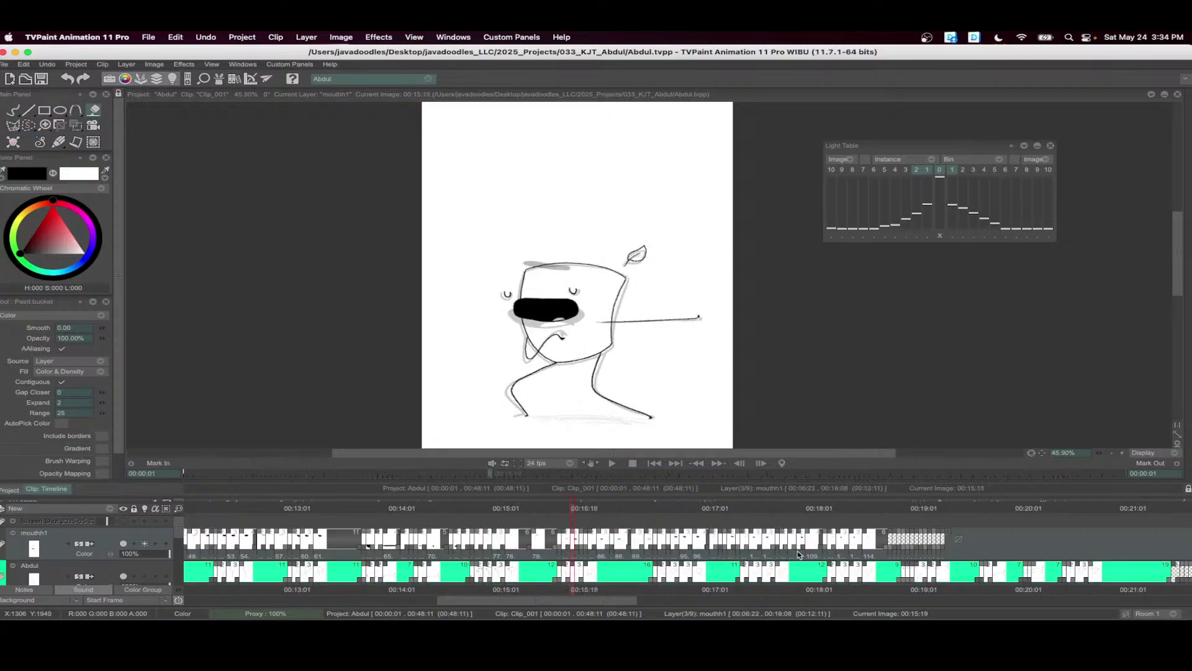
left_click_drag(807, 537, 472, 529)
- Start a new image at frame 18:21, draw a flat oval mouth with a small tongue and fill it black
left_click_drag(552, 514, 565, 541)
scroll(563, 518, "up", 4)
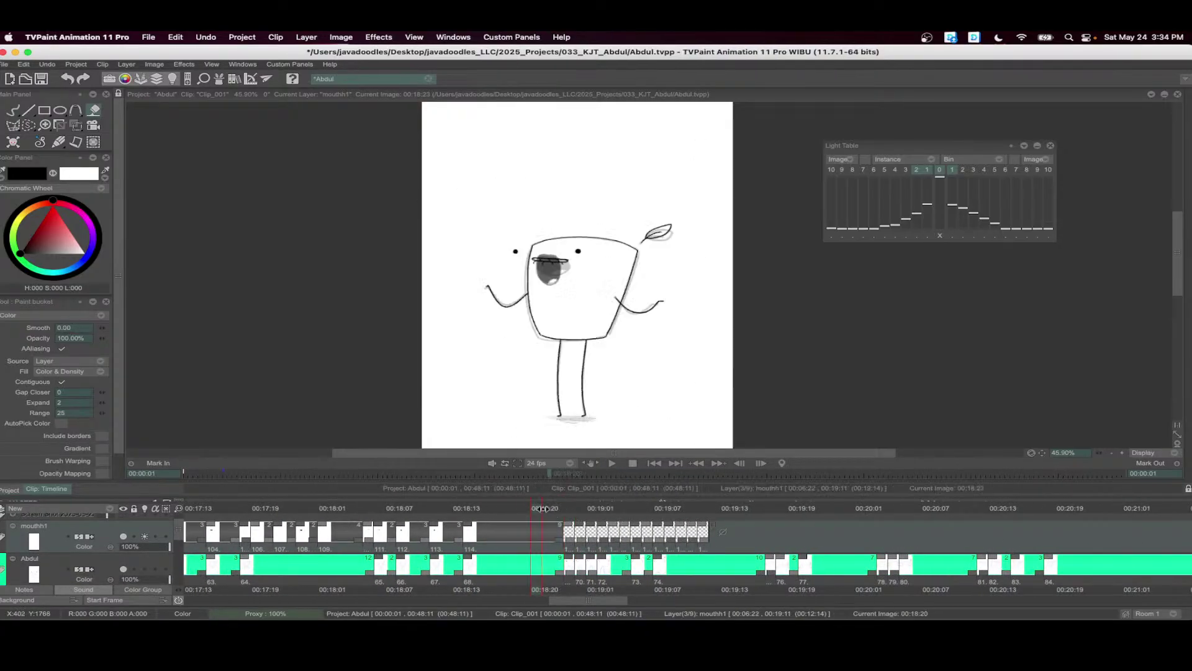
scroll(649, 239, "up", 2)
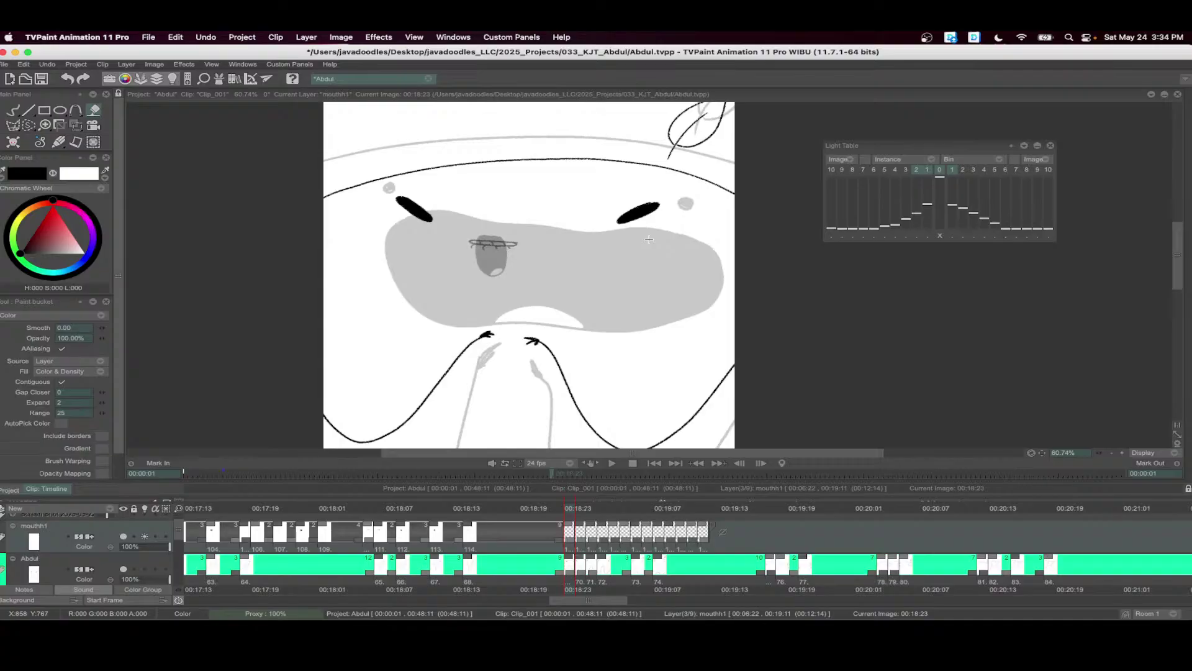
left_click(546, 513)
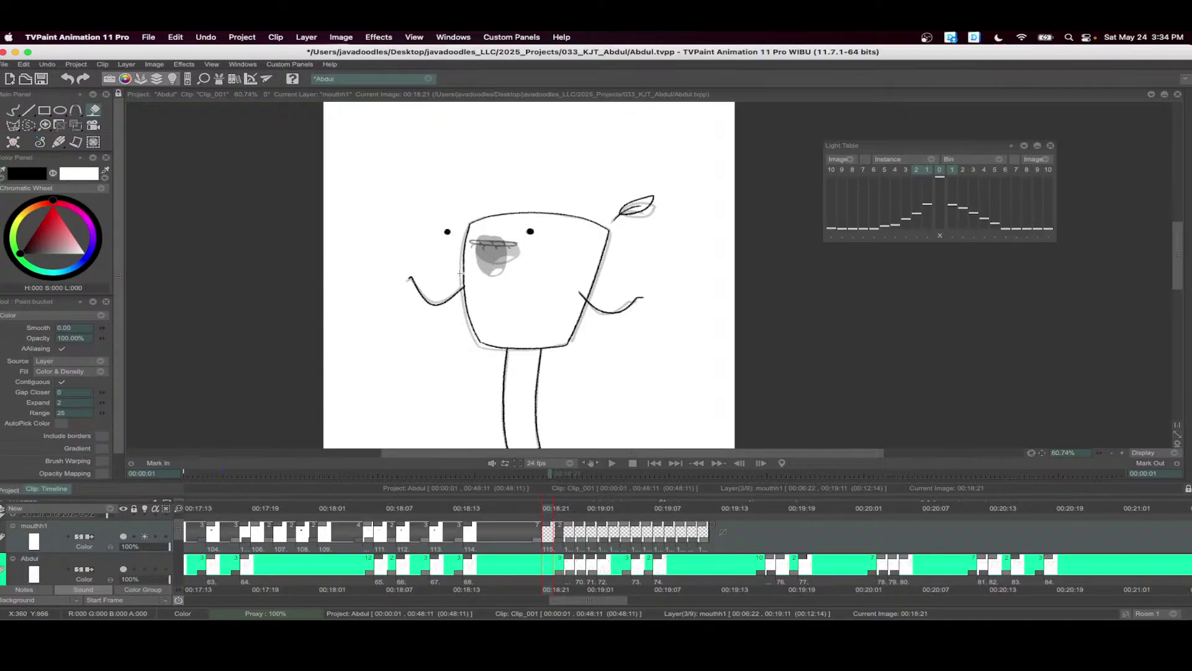
key("b")
mouse_move(481, 268)
left_mouse_down()
mouse_move(428, 287)
mouse_move(513, 271)
left_mouse_up()
scroll(537, 216, "up", 4)
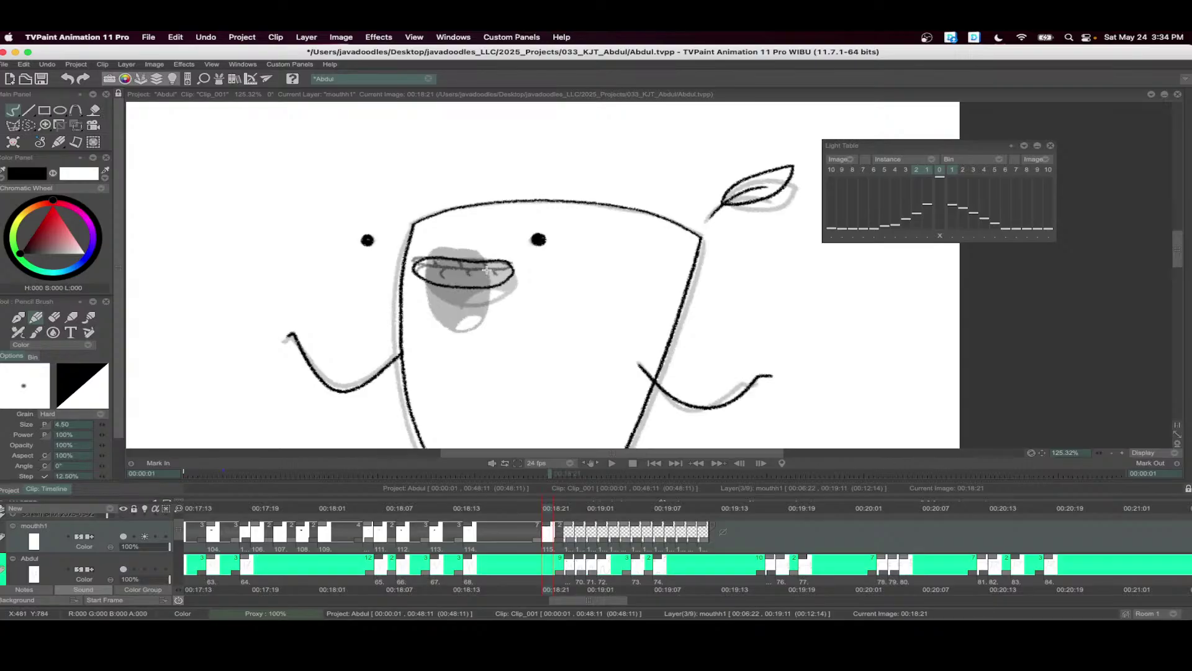
key("f")
left_click(486, 271)
- Draw a very wide open mouth with a tongue across the close-up face at frame 18:23 and fill it black
key("Right")
key("Right")
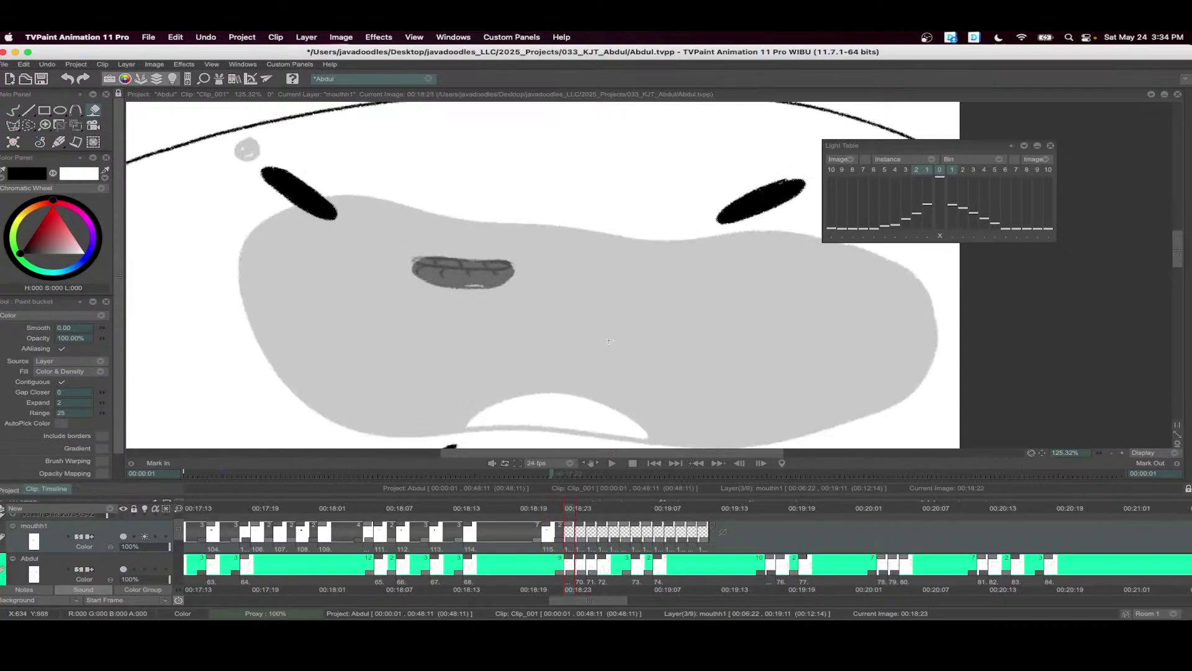
scroll(609, 341, "down", 4)
key("b")
mouse_move(659, 254)
left_mouse_down()
mouse_move(523, 254)
mouse_move(388, 274)
mouse_move(533, 325)
mouse_move(664, 302)
mouse_move(658, 252)
left_mouse_up()
left_click_drag(552, 327, 618, 323)
key("f")
left_click(609, 309)
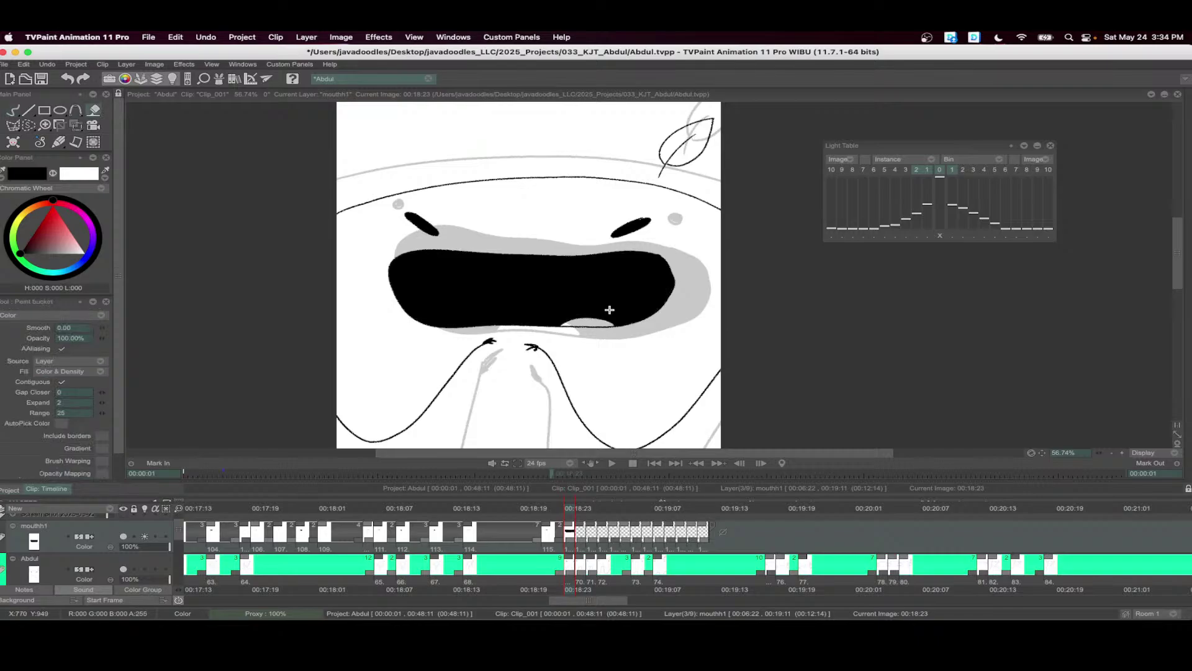
- Undo the fill and tongue at frame 18:23, redraw the tongue nearer the mouth's centre and refill the mouth black
key("ctrl+z")
key("b")
left_click_drag(497, 324, 576, 324)
key("f")
left_click(573, 309)
- Draw a slightly larger wide open mouth with a central tongue at frame 19:00 and fill it black
key("Right")
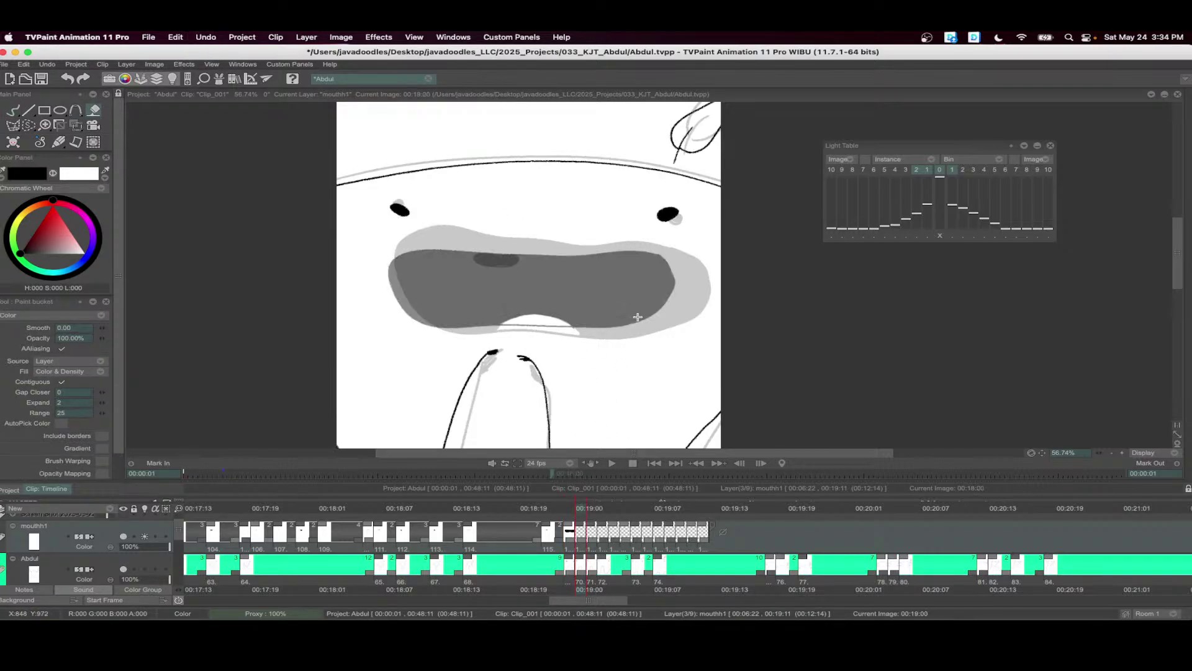
key("b")
mouse_move(656, 249)
left_mouse_down()
mouse_move(625, 242)
mouse_move(479, 246)
mouse_move(378, 271)
mouse_move(473, 338)
mouse_move(612, 338)
mouse_move(679, 301)
mouse_move(672, 259)
mouse_move(649, 249)
left_mouse_up()
mouse_move(494, 332)
left_mouse_down()
mouse_move(551, 319)
mouse_move(579, 329)
left_mouse_up()
key("f")
left_click(654, 262)
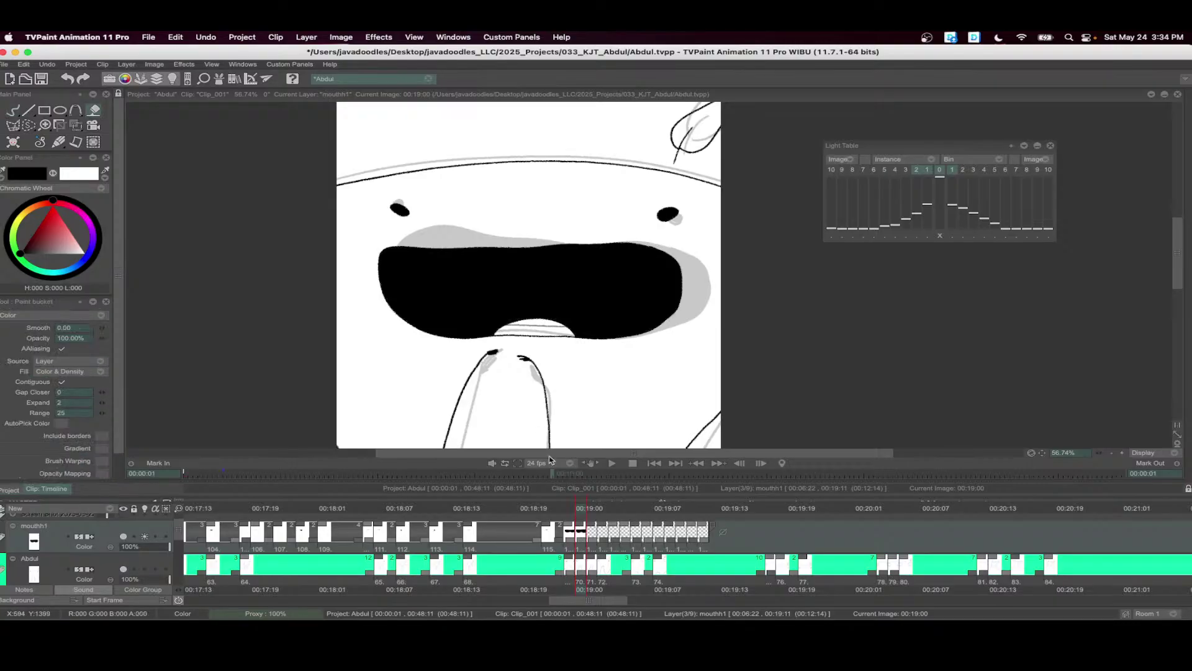
- Draw another wide open mouth with a central tongue at frame 19:01 and fill it black
key("Right")
key("b")
mouse_move(653, 244)
left_mouse_down()
mouse_move(398, 243)
mouse_move(384, 302)
mouse_move(450, 338)
mouse_move(620, 335)
mouse_move(659, 320)
mouse_move(675, 293)
mouse_move(651, 244)
left_mouse_up()
mouse_move(496, 329)
left_mouse_down()
mouse_move(547, 317)
mouse_move(581, 331)
left_mouse_up()
key("f")
left_click(587, 331)
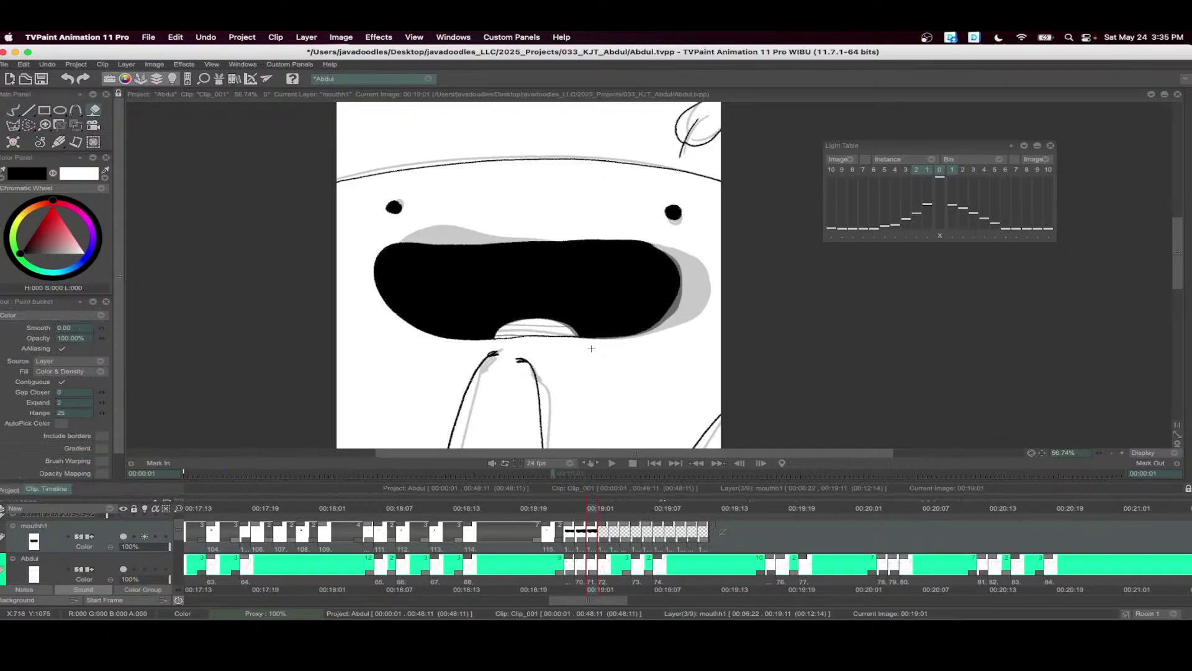
- Replace the open mouth at frame 19:01 with a long, thin mouth outline divided into teeth
left_click(599, 538)
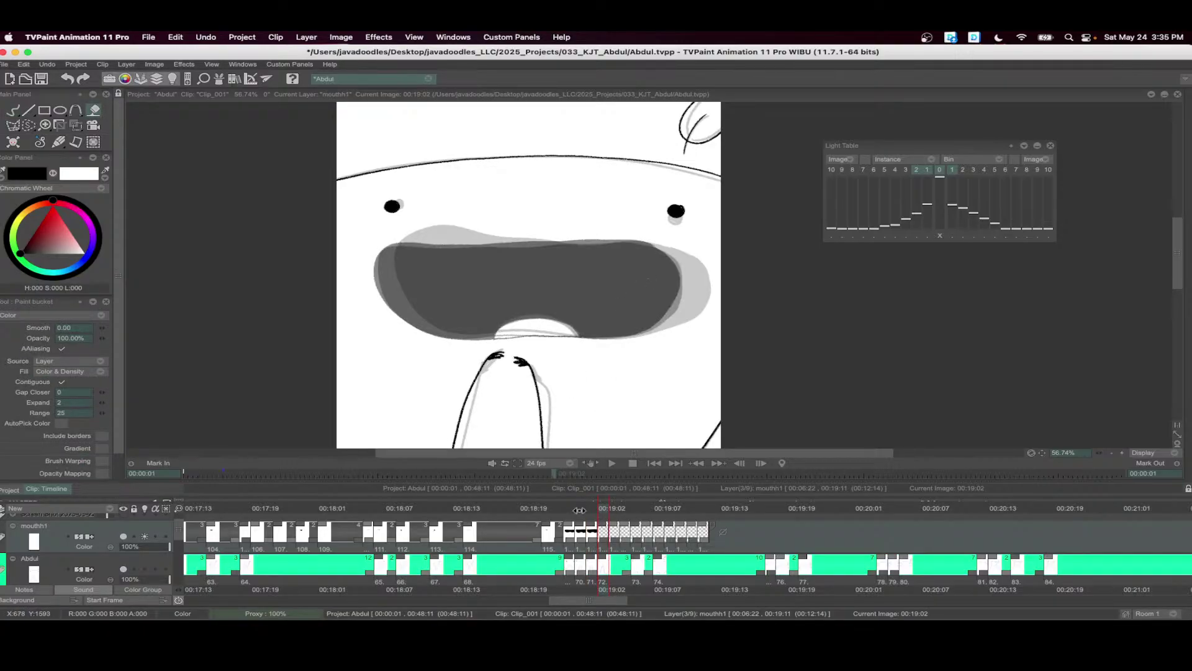
left_click(598, 512)
left_click(592, 530)
key("b")
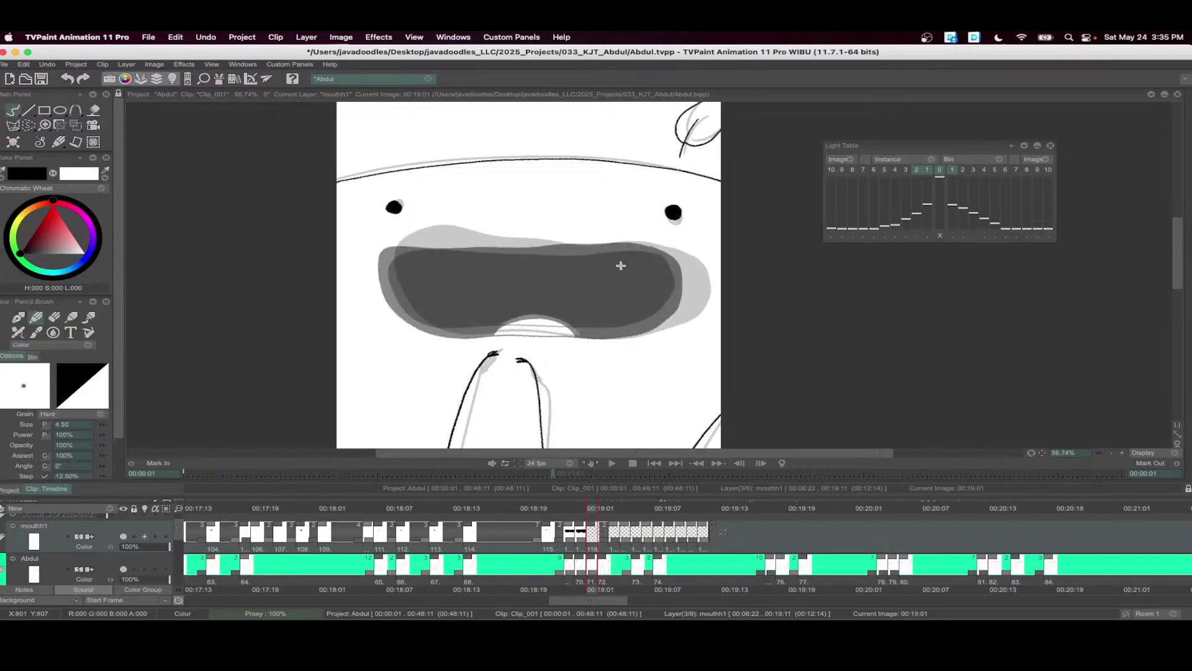
mouse_move(673, 262)
left_mouse_down()
mouse_move(382, 270)
mouse_move(660, 277)
mouse_move(678, 263)
left_mouse_up()
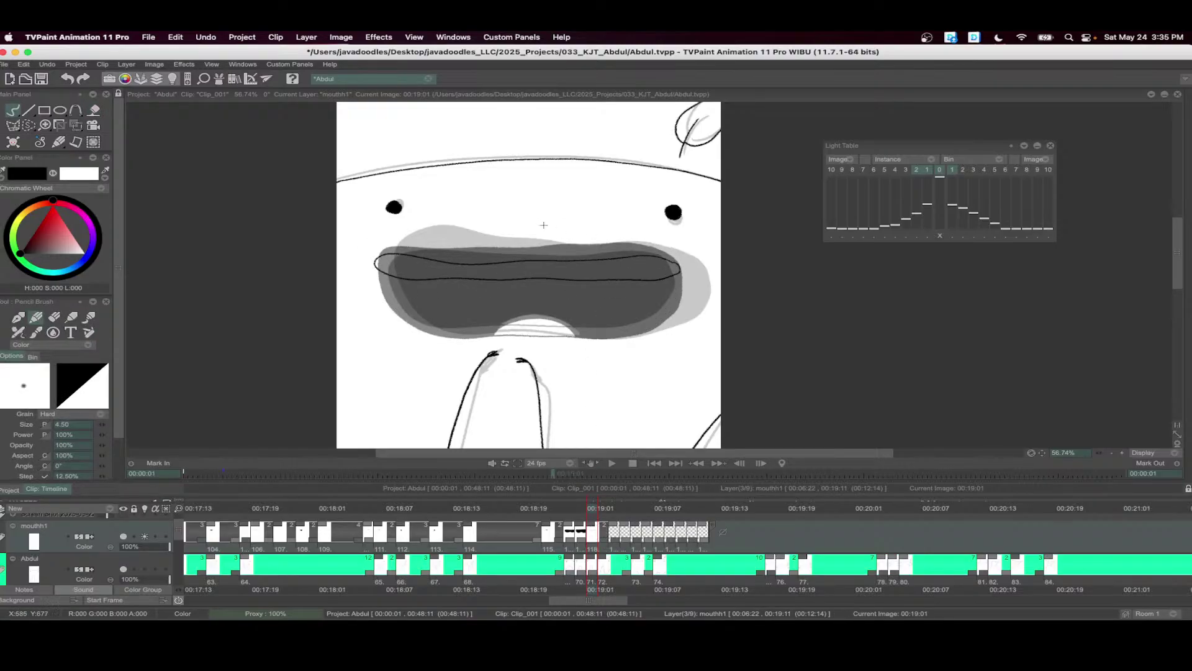
mouse_move(413, 253)
left_mouse_down()
mouse_move(415, 280)
mouse_move(470, 279)
left_mouse_up()
left_click_drag(538, 260, 538, 278)
mouse_move(607, 258)
left_mouse_down()
mouse_move(608, 278)
mouse_move(669, 276)
left_mouse_up()
- Draw a wide open mouth with a central tongue at frame 19:02 and fill it black
left_click(604, 510)
left_click_drag(611, 531, 598, 531)
mouse_move(663, 256)
left_mouse_down()
mouse_move(400, 247)
mouse_move(423, 314)
mouse_move(577, 323)
mouse_move(662, 286)
mouse_move(668, 253)
left_mouse_up()
left_click_drag(499, 325, 568, 322)
key("f")
left_click(569, 318)
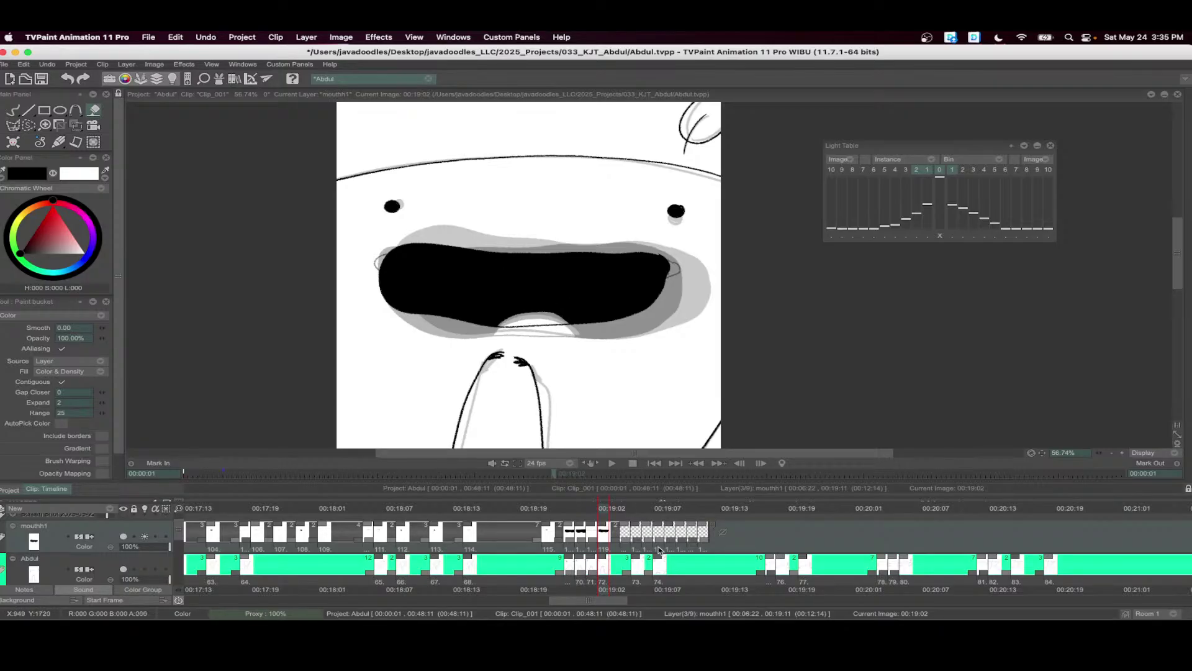
- Draw a long, thin clenched mouth with vertical tooth lines at frame 19:04
scroll(400, 509, "right", 5)
left_click_drag(400, 509, 423, 509)
key("b")
mouse_move(658, 261)
left_mouse_down()
mouse_move(400, 251)
mouse_move(428, 274)
mouse_move(670, 283)
mouse_move(683, 265)
mouse_move(581, 255)
mouse_move(395, 272)
mouse_move(686, 261)
left_mouse_up()
key("super+z")
scroll(409, 267, "up", 1)
mouse_move(418, 255)
left_mouse_down()
mouse_move(420, 274)
mouse_move(476, 273)
left_mouse_up()
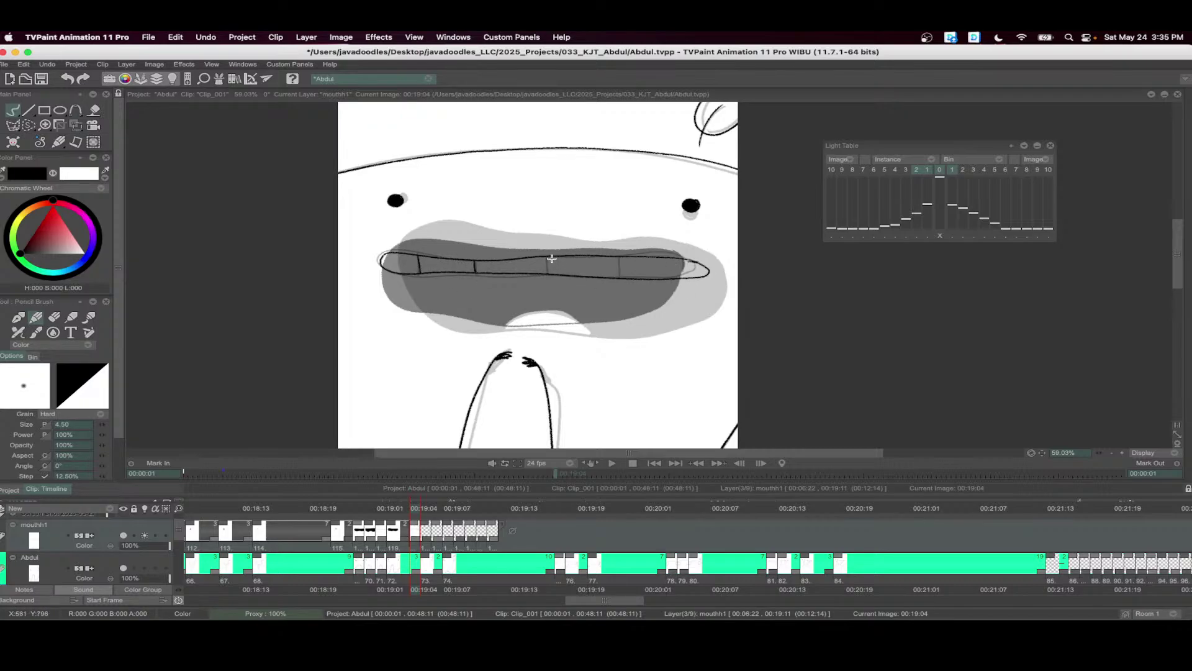
left_click_drag(549, 257, 550, 278)
left_click_drag(620, 258, 621, 278)
- Draw a wavy clenched mouth outline at frame 19:05 and divide it into teeth with vertical lines
left_click(433, 509)
mouse_move(663, 268)
left_mouse_down()
mouse_move(674, 263)
mouse_move(529, 255)
mouse_move(383, 268)
mouse_move(680, 280)
mouse_move(689, 266)
left_mouse_up()
mouse_move(416, 253)
left_mouse_down()
mouse_move(420, 272)
mouse_move(476, 275)
left_mouse_up()
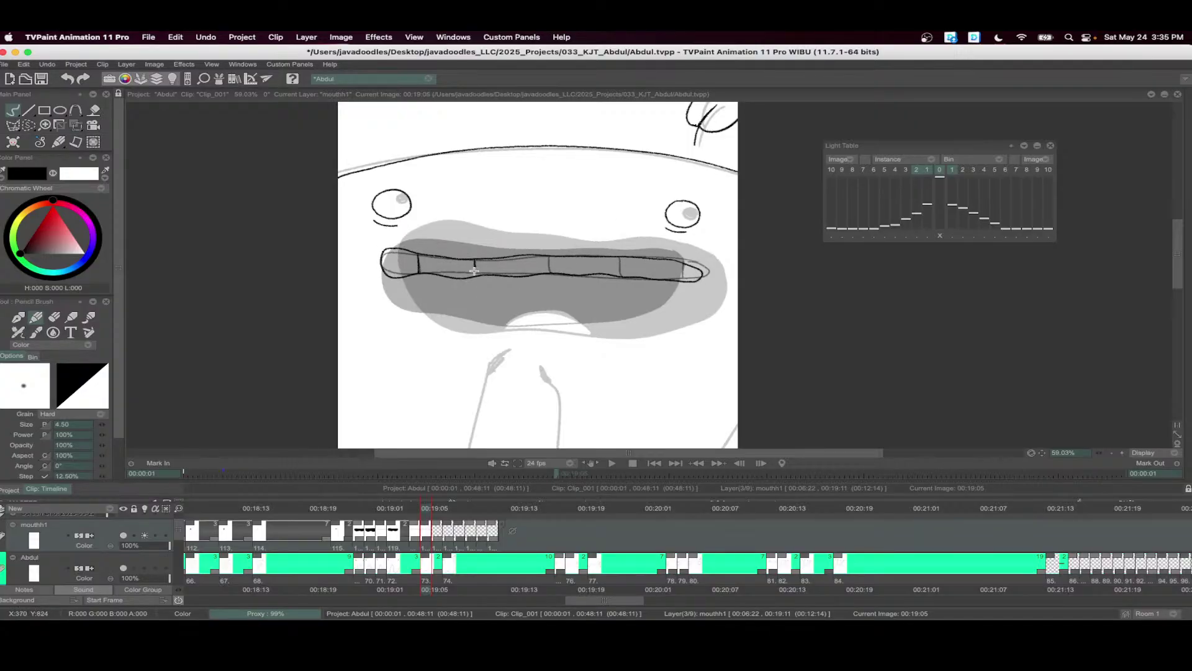
left_click_drag(548, 253, 550, 276)
mouse_move(621, 253)
left_mouse_down()
mouse_move(622, 275)
mouse_move(683, 282)
left_mouse_up()
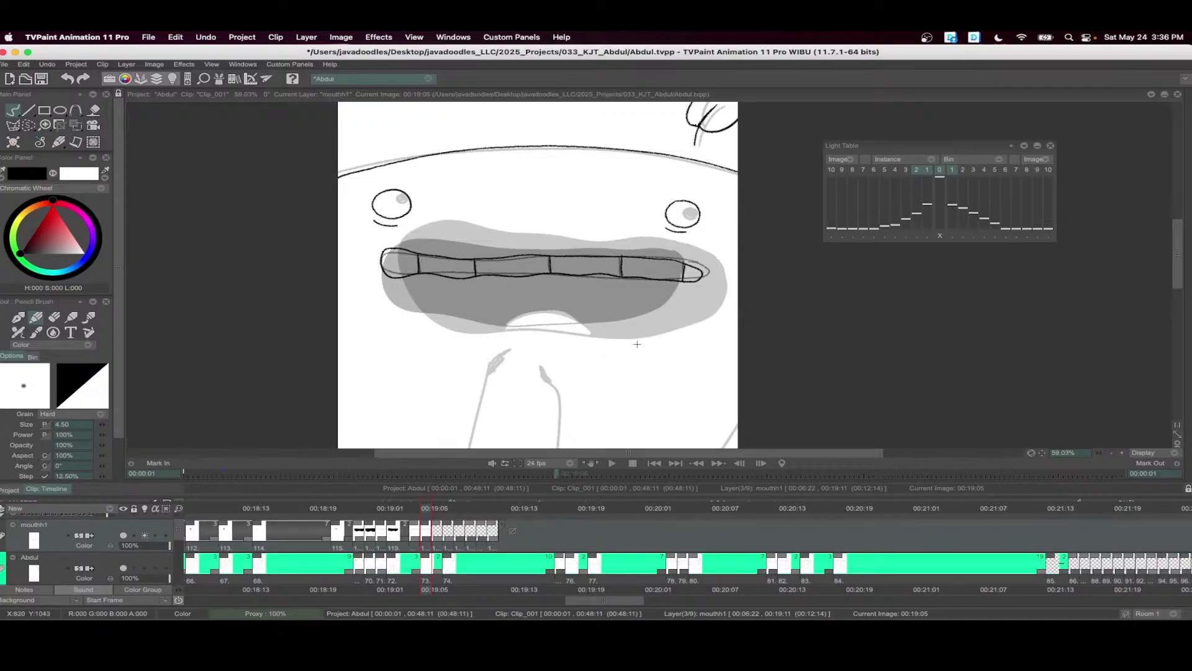
- Draw a tall, narrow slanted mouth with a small tongue at frame 19:07 and fill it black
left_click(438, 541)
mouse_move(437, 509)
left_mouse_down()
mouse_move(500, 514)
mouse_move(437, 517)
mouse_move(449, 521)
left_mouse_up()
scroll(568, 186, "down", 2)
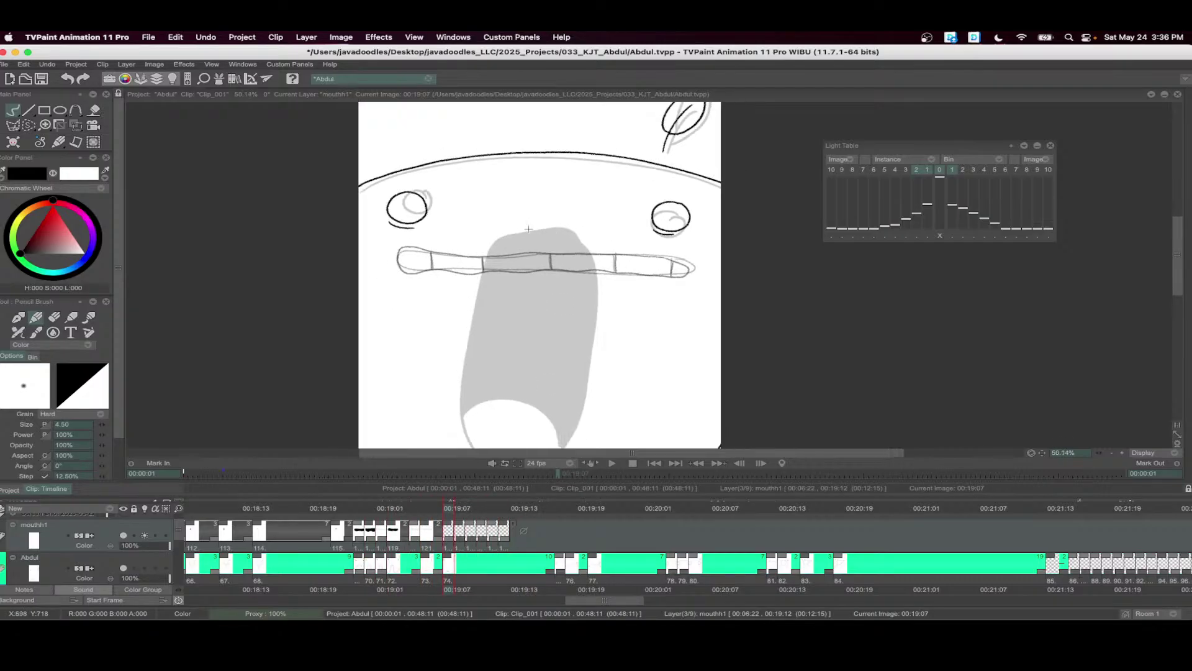
mouse_move(570, 207)
left_mouse_down()
mouse_move(517, 279)
mouse_move(519, 389)
mouse_move(555, 357)
mouse_move(566, 207)
left_mouse_up()
key("f")
left_click(534, 392)
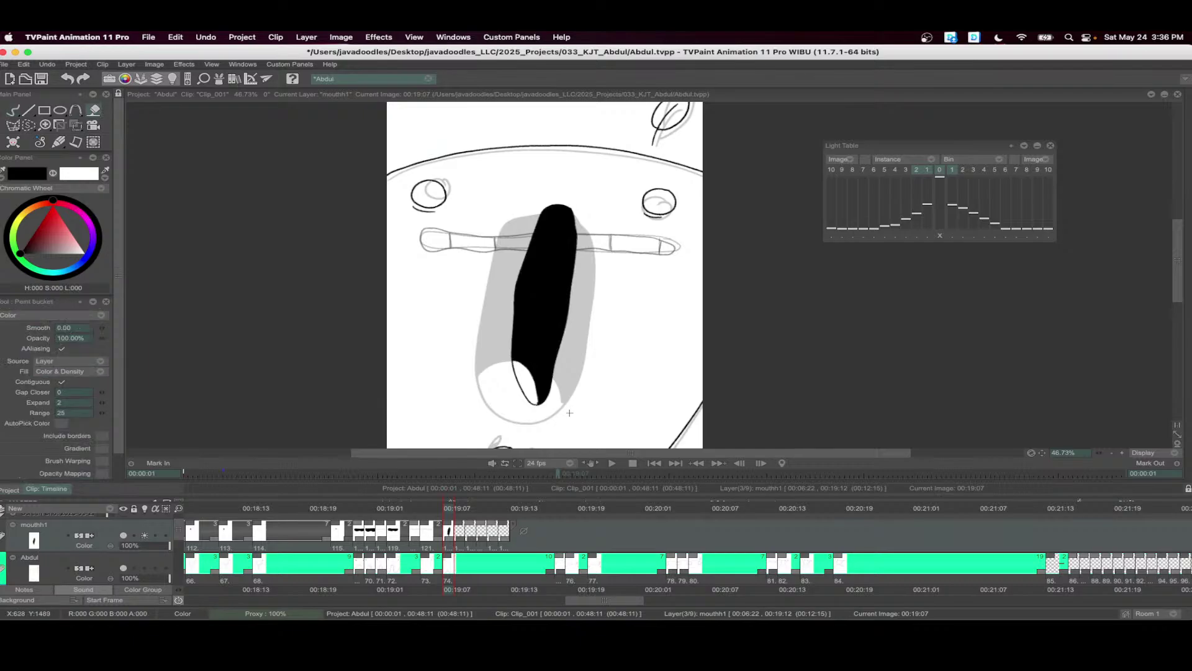
- Draw a long, wavy clenched mouth at frame 19:11 and divide it into teeth with five vertical lines
mouse_move(457, 509)
left_mouse_down()
mouse_move(499, 514)
mouse_move(465, 540)
mouse_move(481, 539)
left_mouse_up()
key("b")
mouse_move(694, 237)
left_mouse_down()
mouse_move(555, 237)
mouse_move(546, 260)
mouse_move(745, 254)
left_mouse_up()
scroll(437, 222, "up", 3)
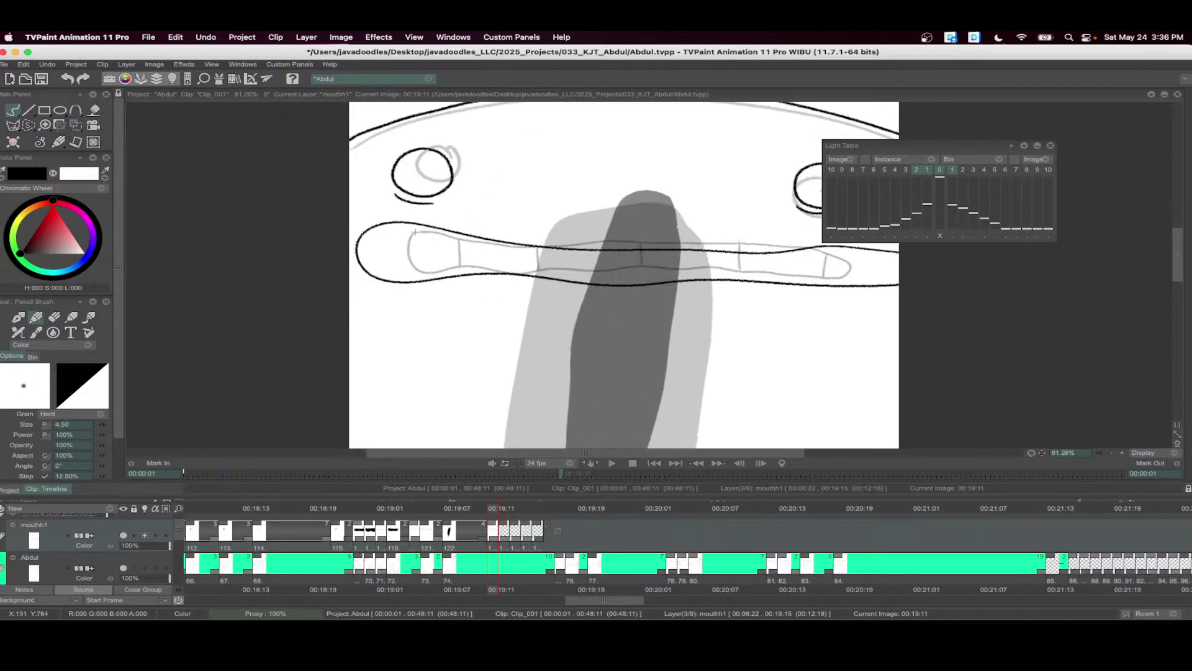
left_click_drag(428, 225, 426, 281)
left_click_drag(511, 245, 513, 273)
left_click_drag(605, 250, 604, 285)
left_click_drag(718, 251, 718, 279)
left_click_drag(825, 244, 825, 285)
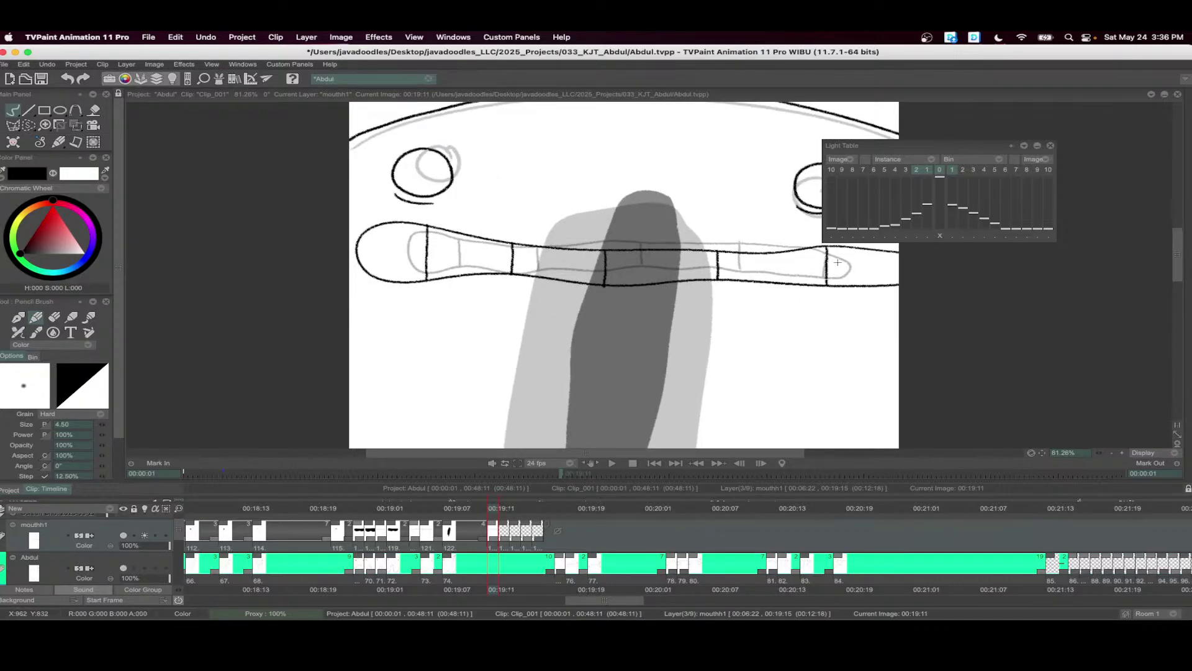
scroll(798, 287, "down", 2)
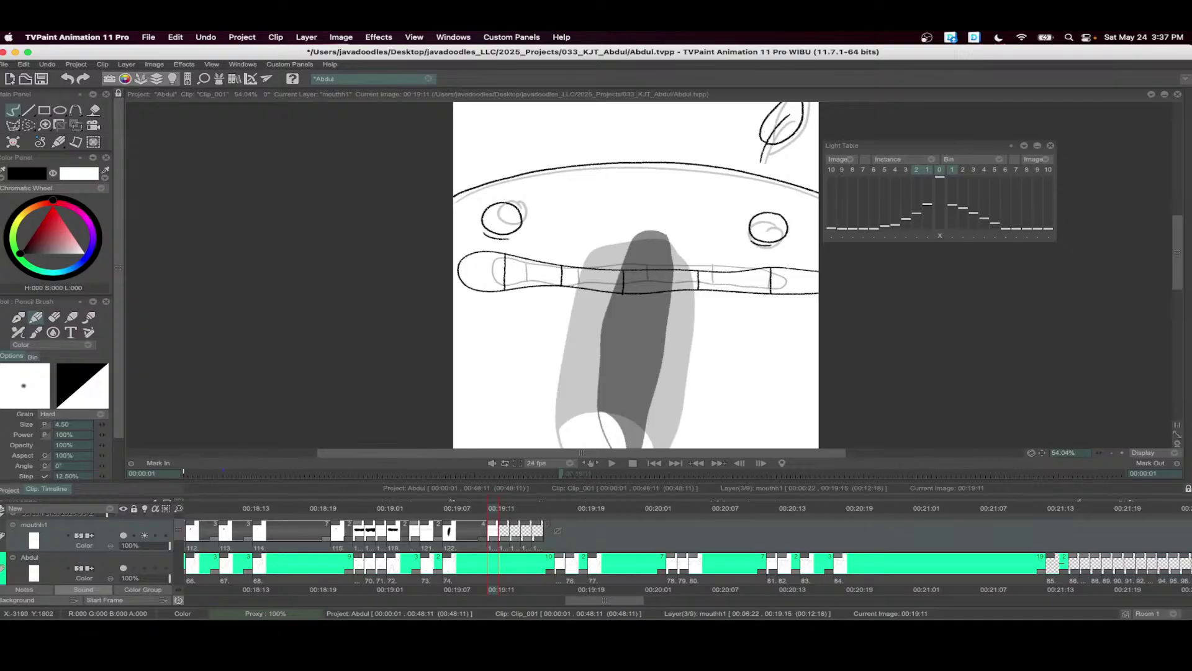
- Extend the exposure of the clenched mouth at frame 19:11 and play back the lip sync
key("super+Tab")
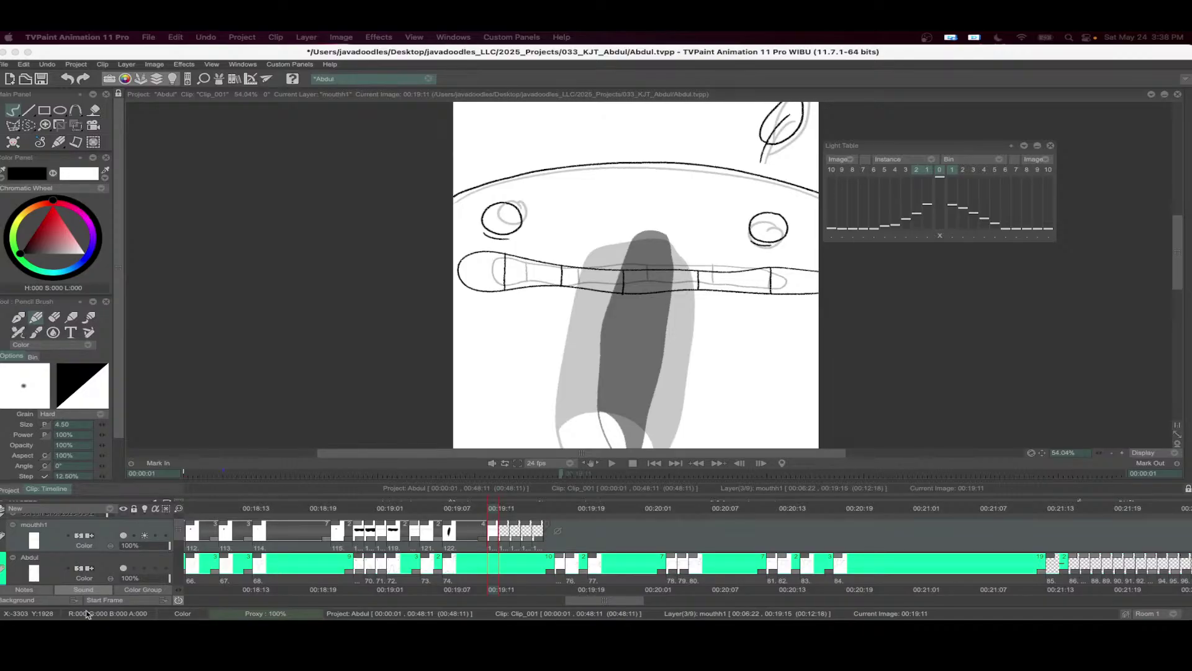
left_click(459, 512)
mouse_move(459, 512)
left_mouse_down()
mouse_move(516, 511)
mouse_move(483, 512)
mouse_move(564, 541)
left_mouse_up()
left_click(499, 535)
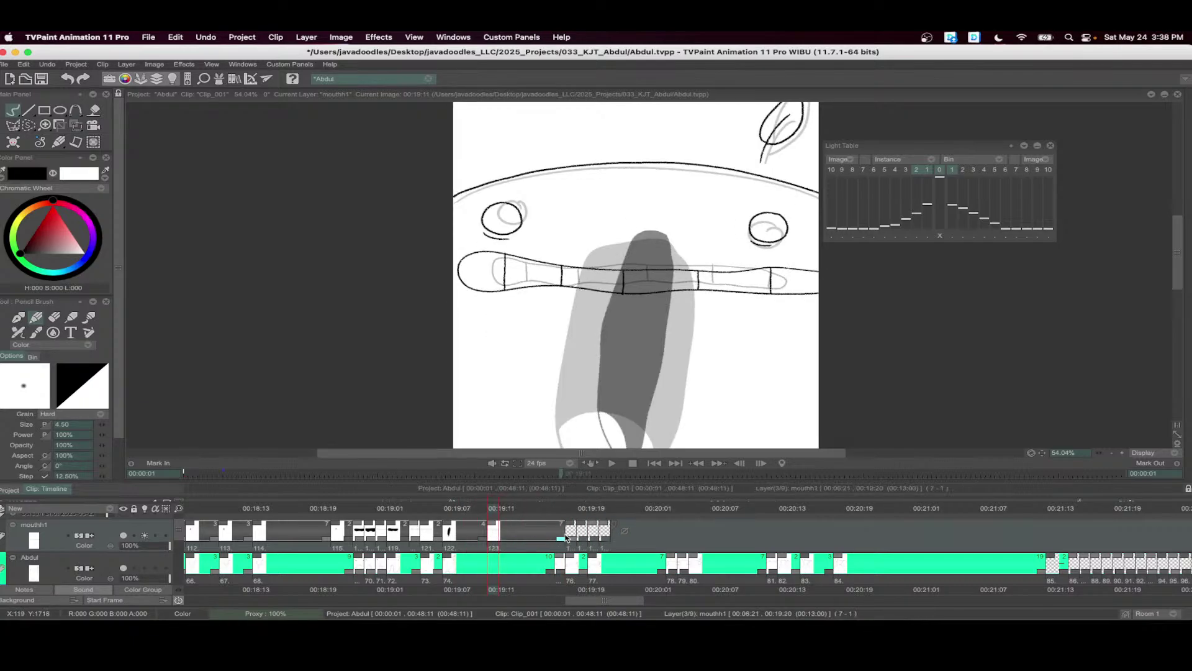
scroll(566, 547, "down", 2)
scroll(572, 549, "left", 2)
key("Return")
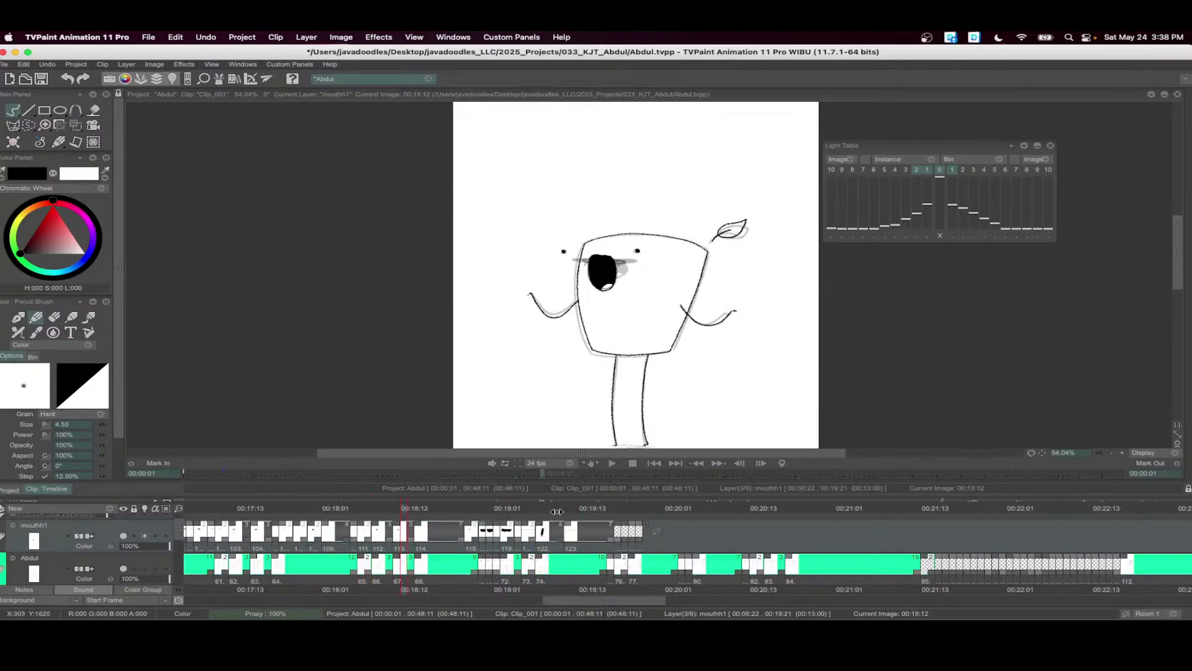
- Start a new mouth drawing at frame 19:14 with a tall, narrow open mouth and small tongue, filled black
left_click(586, 516)
left_click(593, 516)
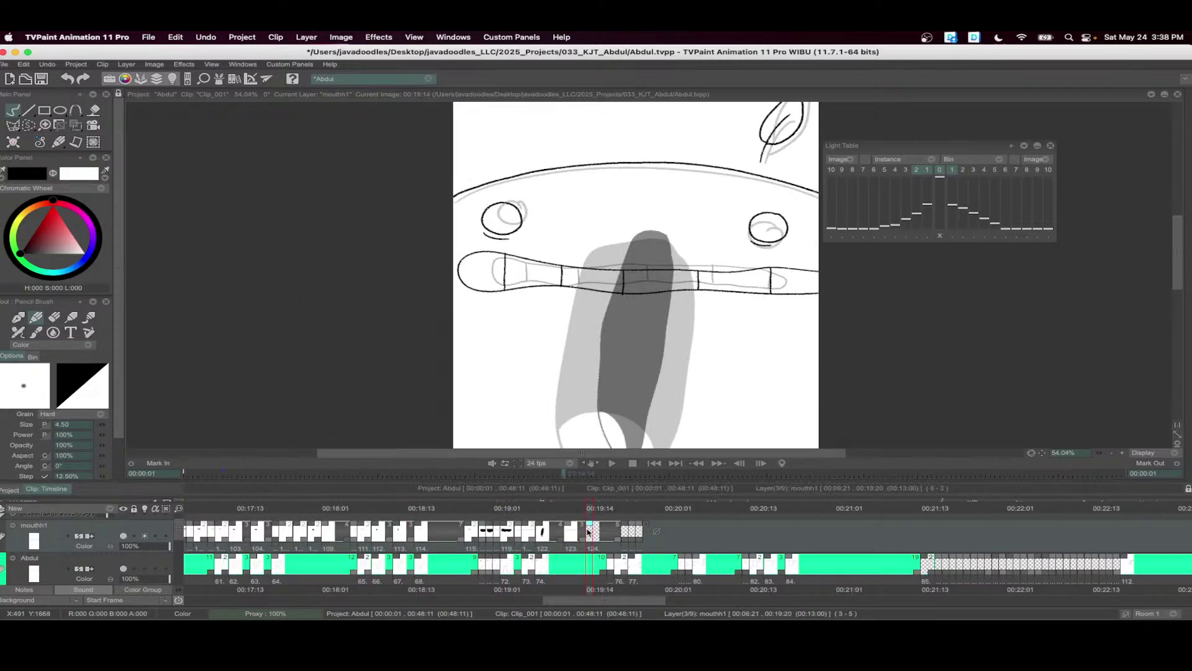
left_click_drag(727, 333, 661, 251)
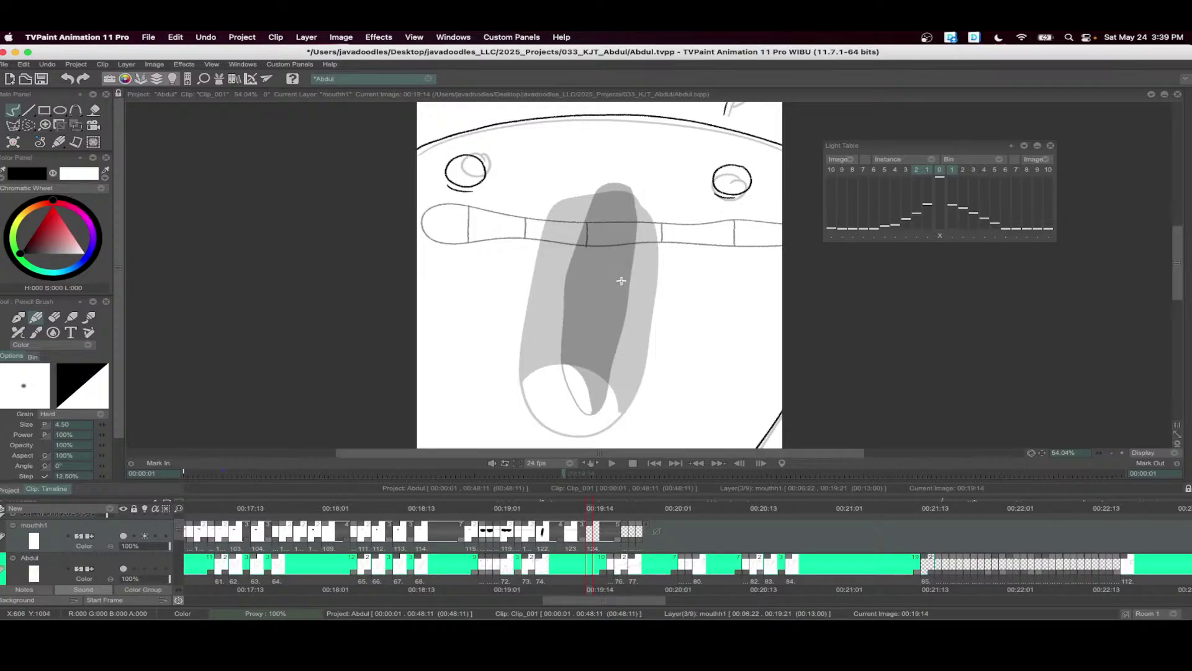
scroll(628, 255, "up", 1)
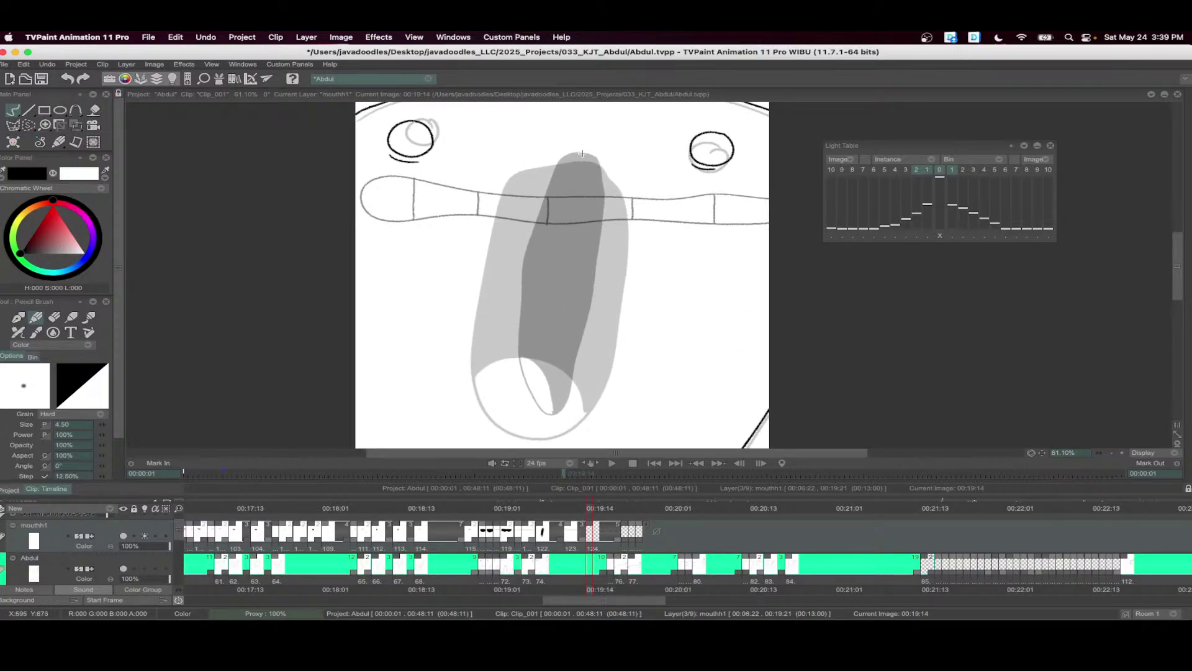
mouse_move(582, 153)
left_mouse_down()
mouse_move(551, 165)
mouse_move(521, 381)
mouse_move(579, 358)
mouse_move(597, 255)
mouse_move(580, 154)
left_mouse_up()
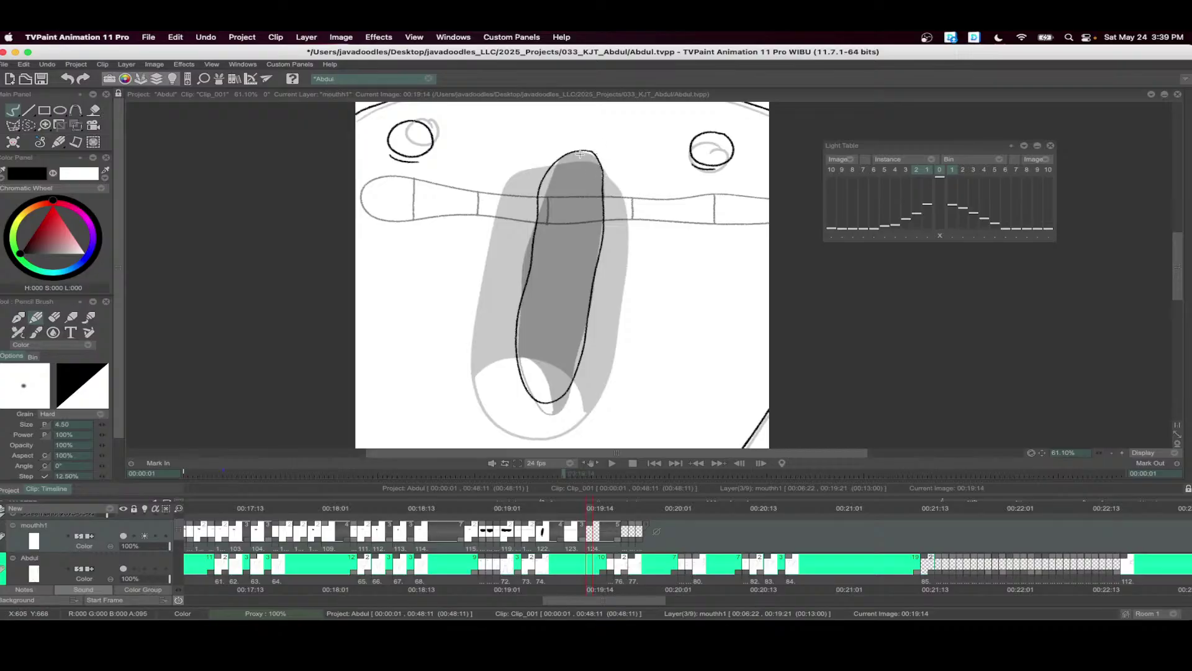
key("f")
left_click(563, 338)
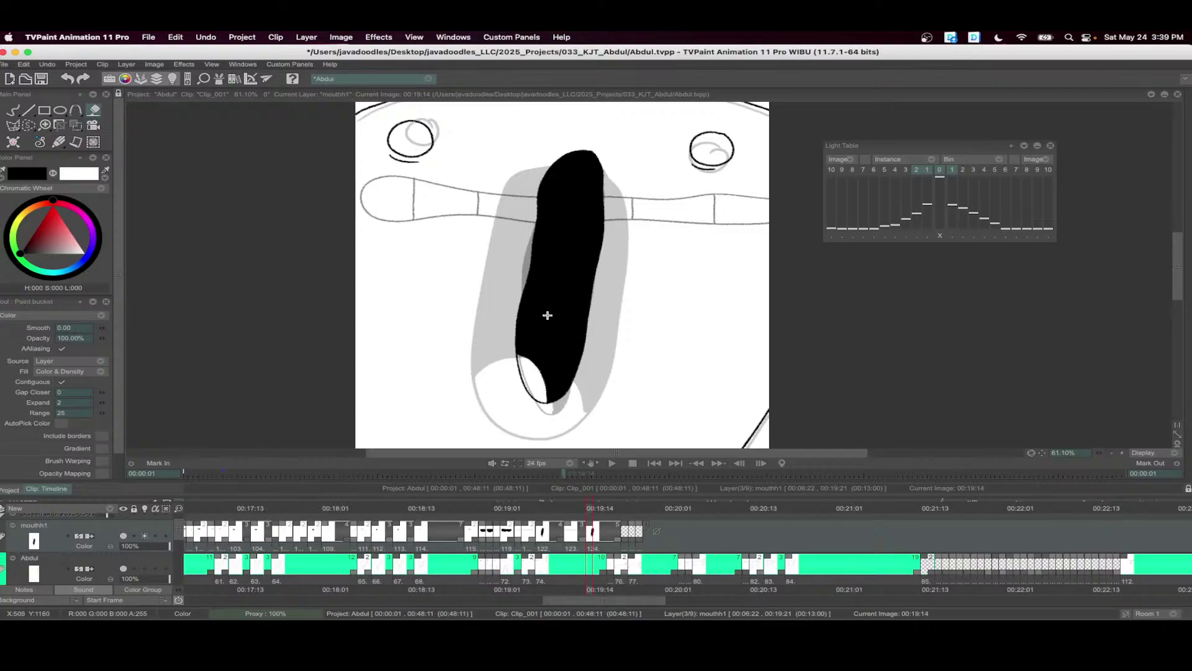
scroll(547, 306, "down", 3)
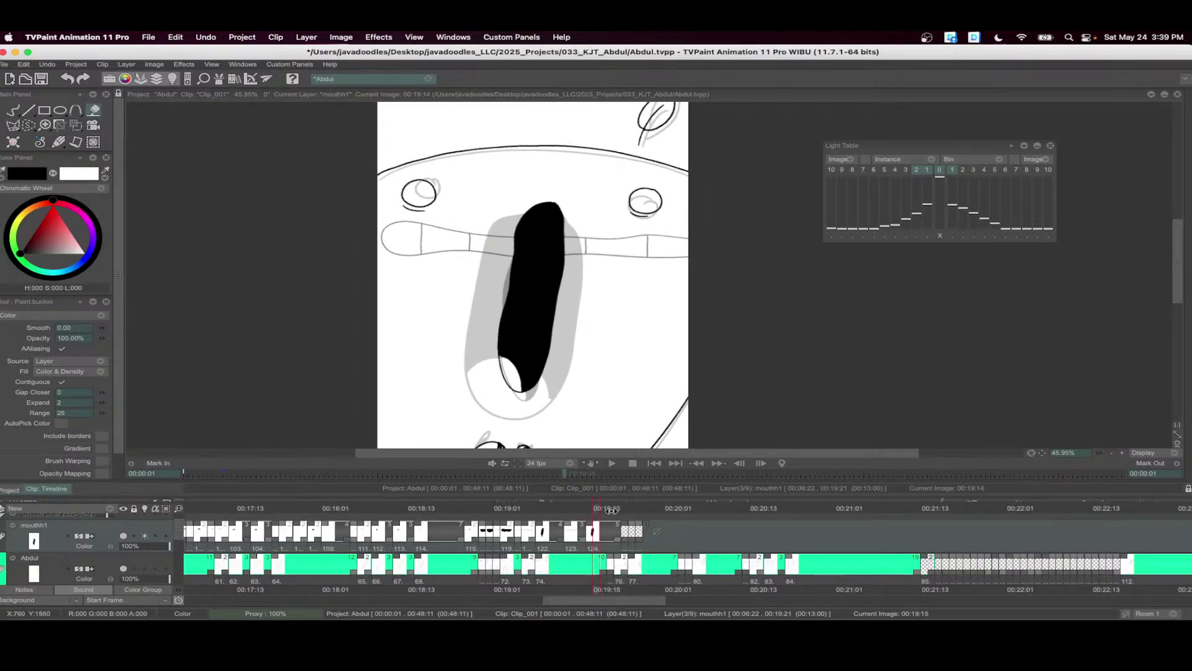
- Draw a thin, slanted open mouth at frame 19:17 and fill it black
left_click(624, 529)
scroll(533, 273, "down", 1)
key("b")
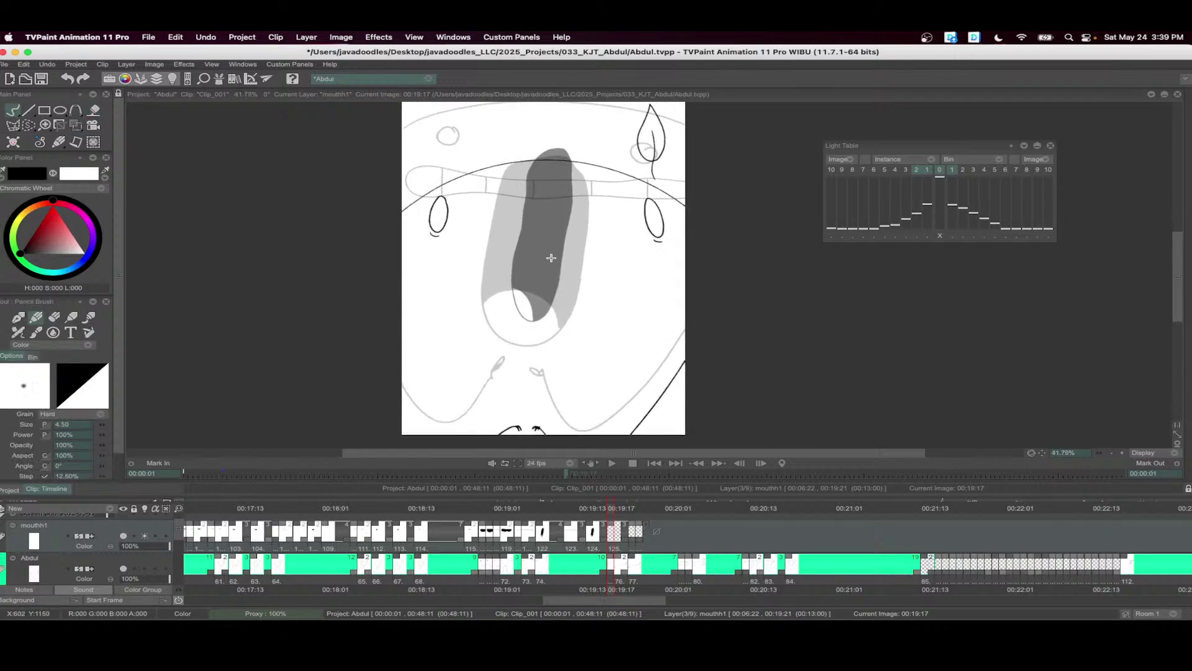
mouse_move(555, 246)
left_mouse_down()
mouse_move(533, 297)
mouse_move(531, 371)
mouse_move(552, 329)
mouse_move(556, 261)
left_mouse_up()
key("super+z")
scroll(590, 295, "up", 2)
mouse_move(543, 220)
left_mouse_down()
mouse_move(509, 316)
mouse_move(525, 360)
mouse_move(539, 216)
left_mouse_up()
left_click_drag(512, 322, 528, 351)
left_click(527, 351)
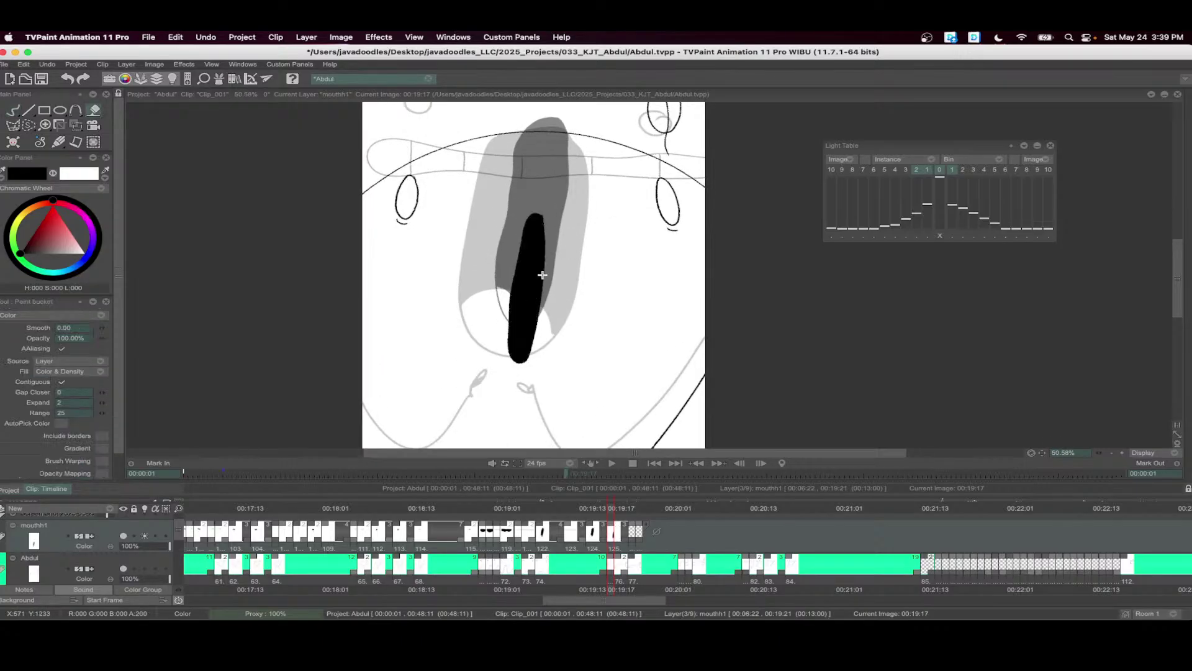
- Undo the last fill at frame 19:17, add a tongue curve inside the outline and fill only the area above it black
key("super+z")
scroll(566, 379, "up", 3)
scroll(561, 384, "down", 2)
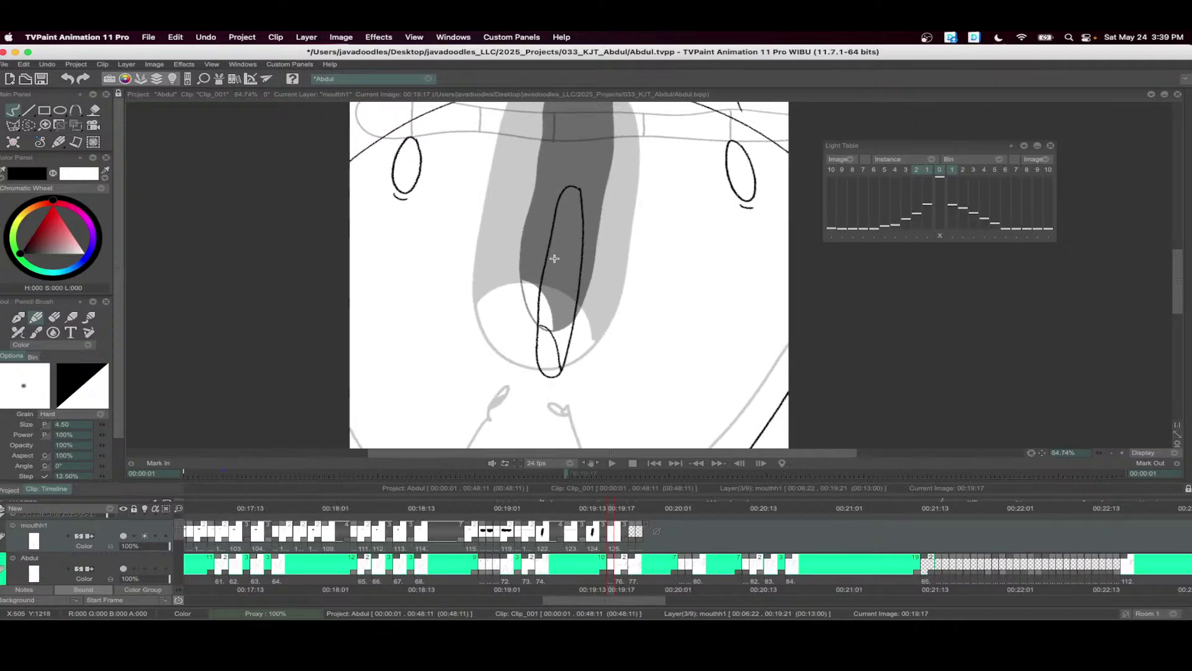
key("f")
left_click(565, 248)
scroll(541, 376, "down", 3)
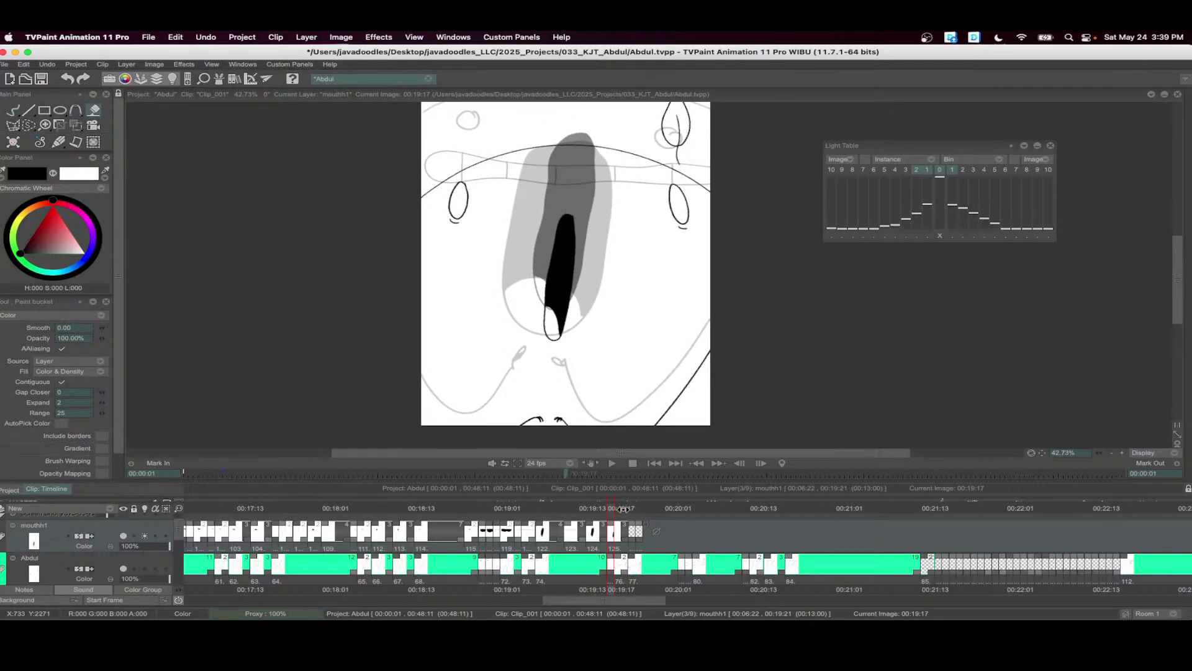
- Draw a short, narrow mouth outline at frame 19:18
key("Right")
key("Right")
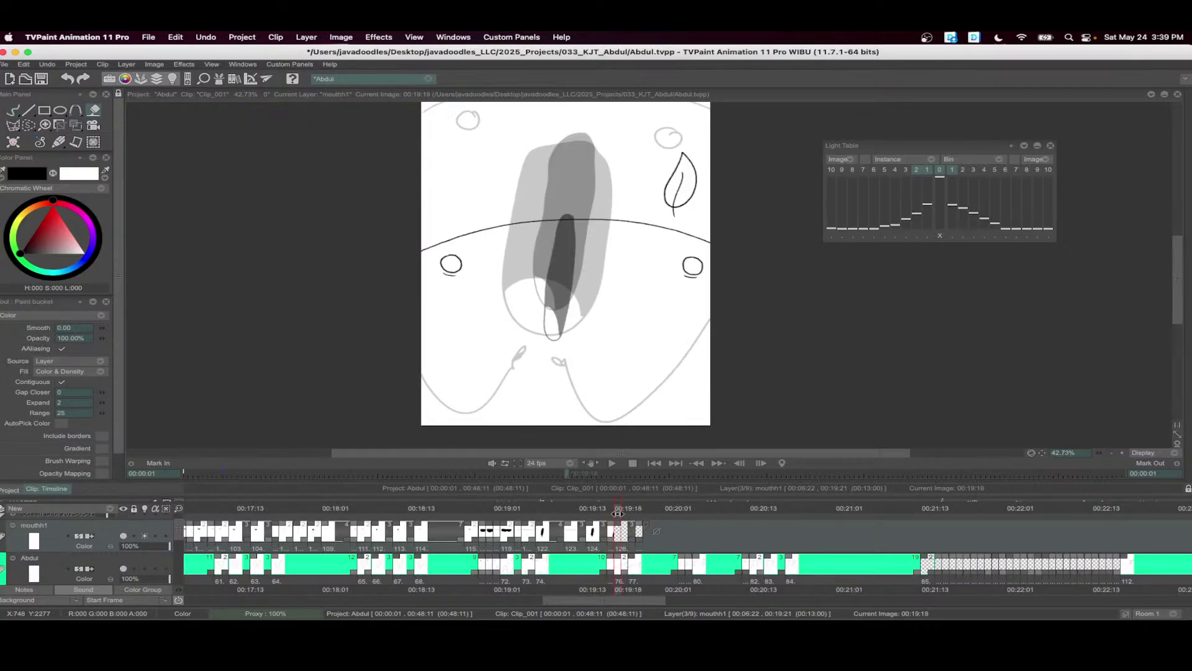
key("Left")
scroll(568, 254, "up", 1)
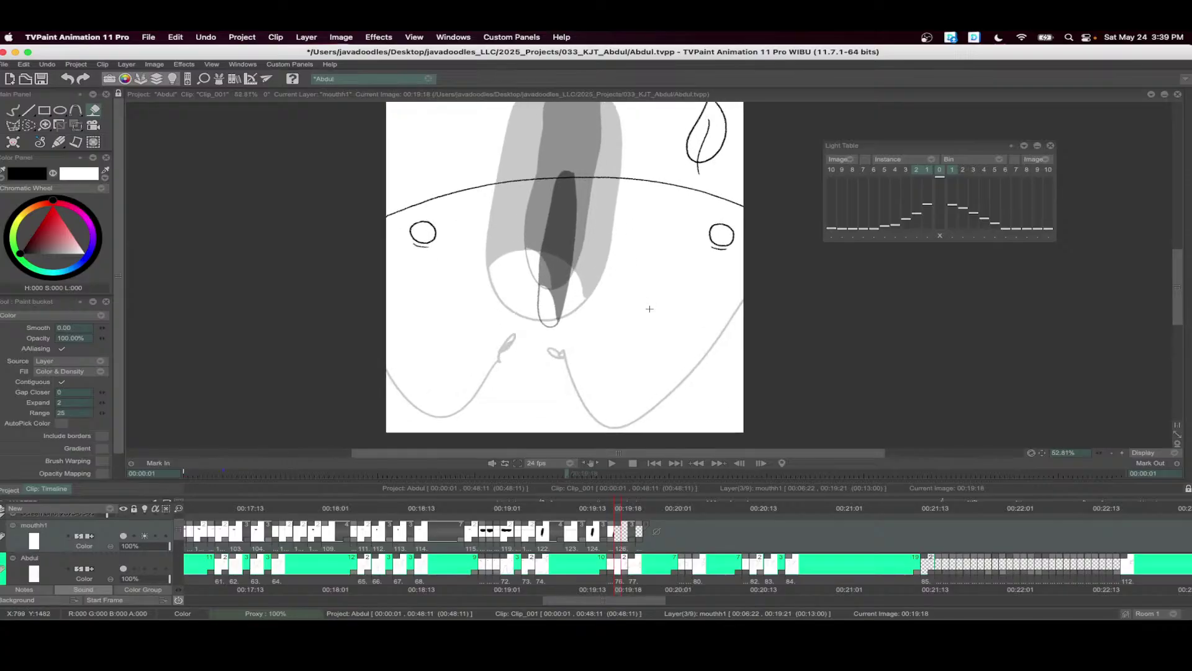
key("b")
mouse_move(585, 256)
left_mouse_down()
mouse_move(554, 250)
mouse_move(544, 314)
mouse_move(572, 339)
mouse_move(553, 249)
mouse_move(541, 317)
mouse_move(570, 338)
mouse_move(573, 254)
left_mouse_up()
key("ctrl+z")
key("ctrl+z")
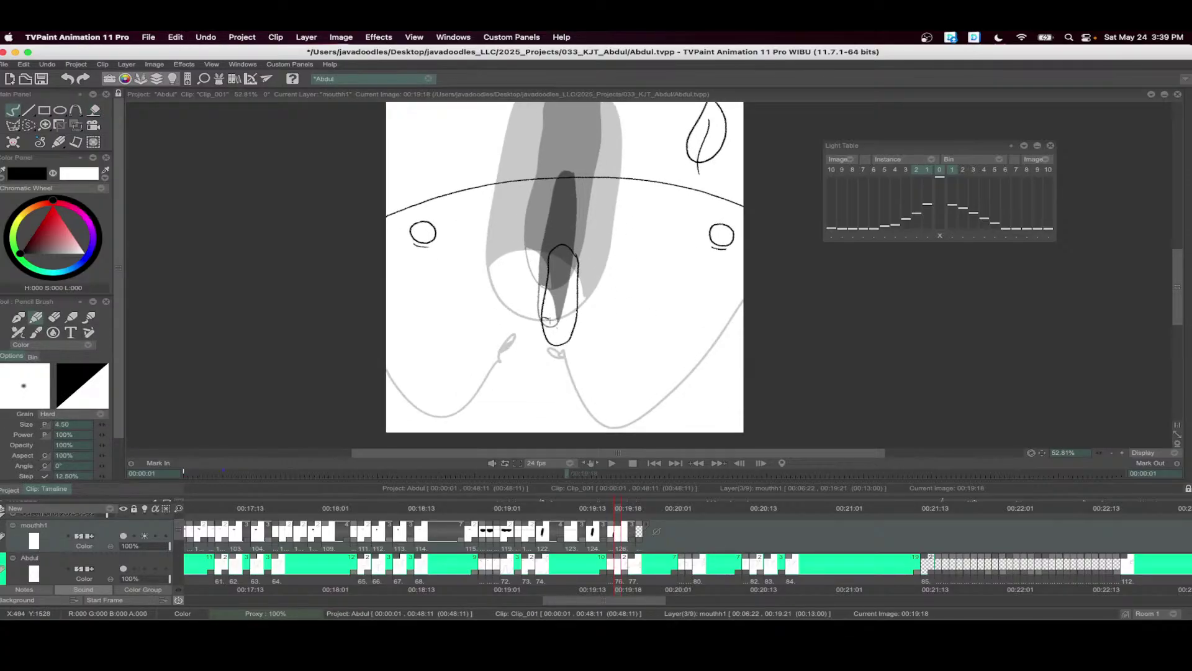
- Add a tongue curve at the base of the frame 19:18 mouth and fill the rest black
left_click_drag(549, 321, 561, 345)
key("f")
left_click(563, 306)
key("b")
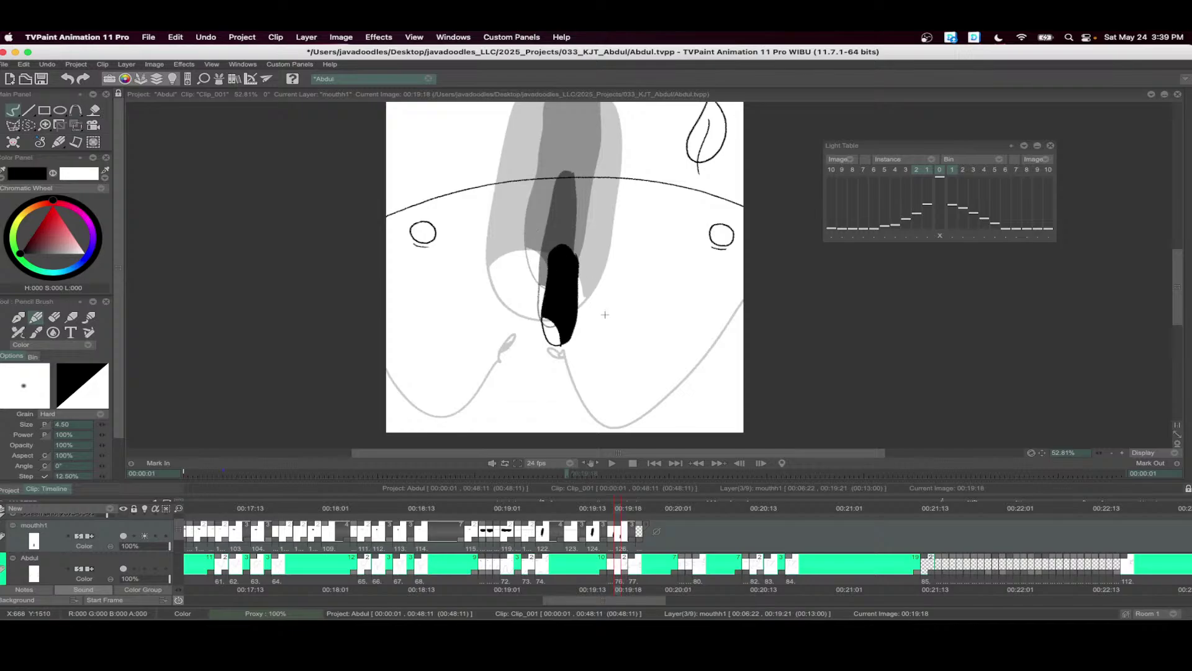
- Clean up the edge of the frame 19:18 mouth with the eraser and save the project
scroll(605, 315, "up", 2)
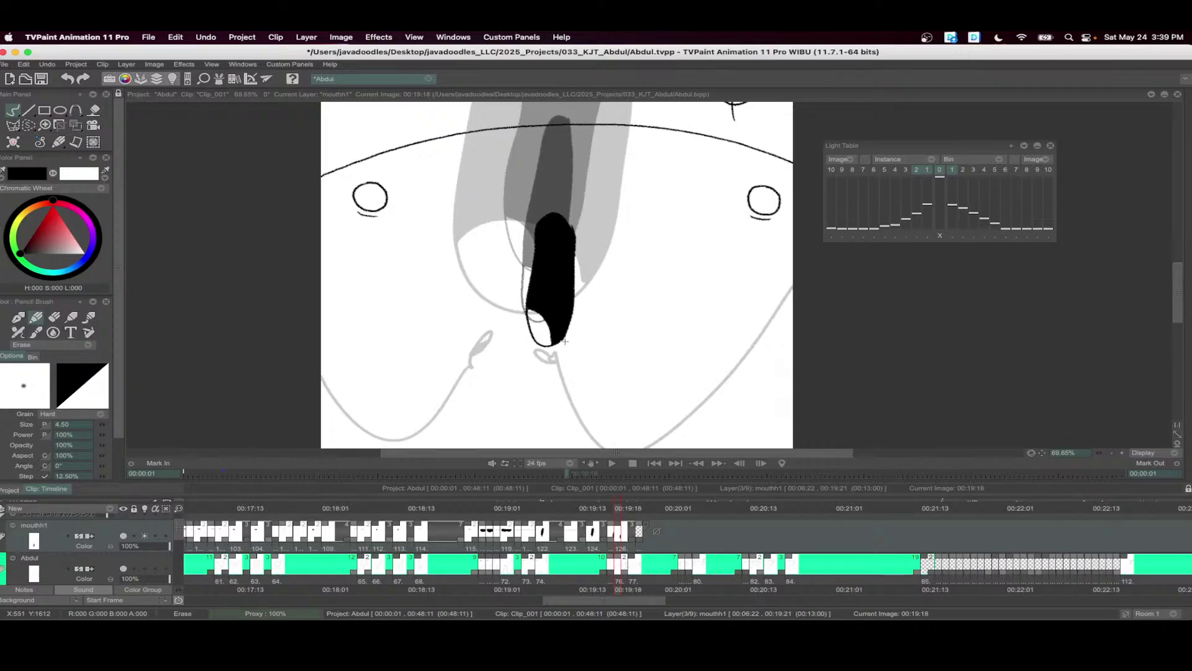
key("e")
scroll(578, 216, "up", 1)
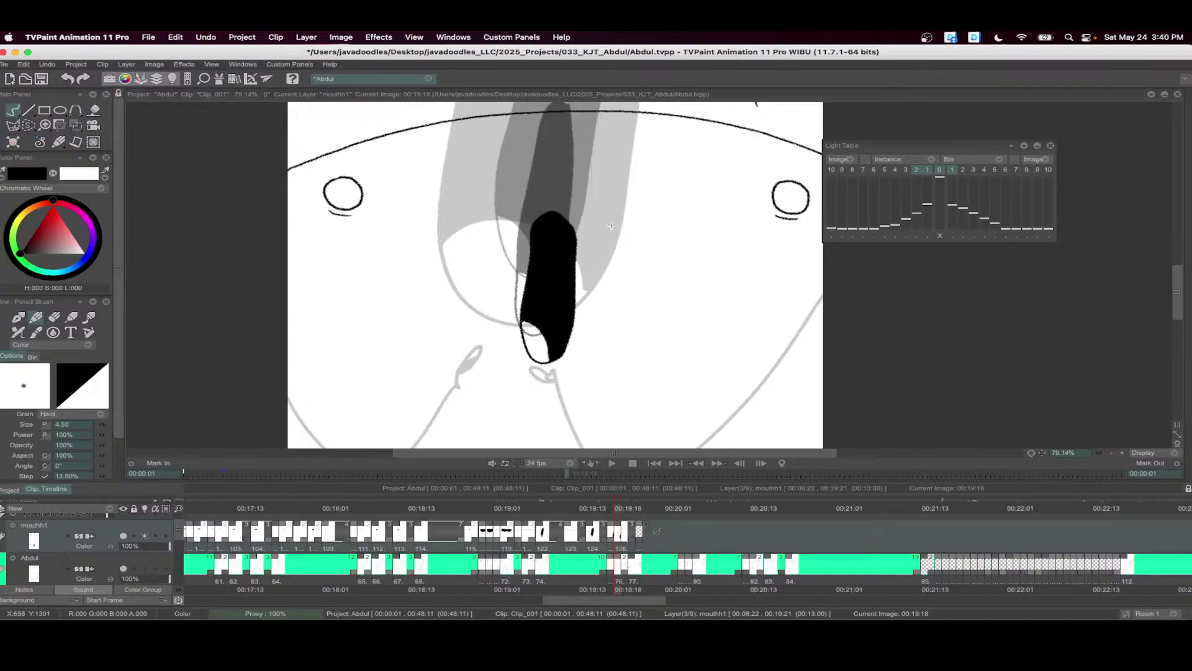
key("super+s")
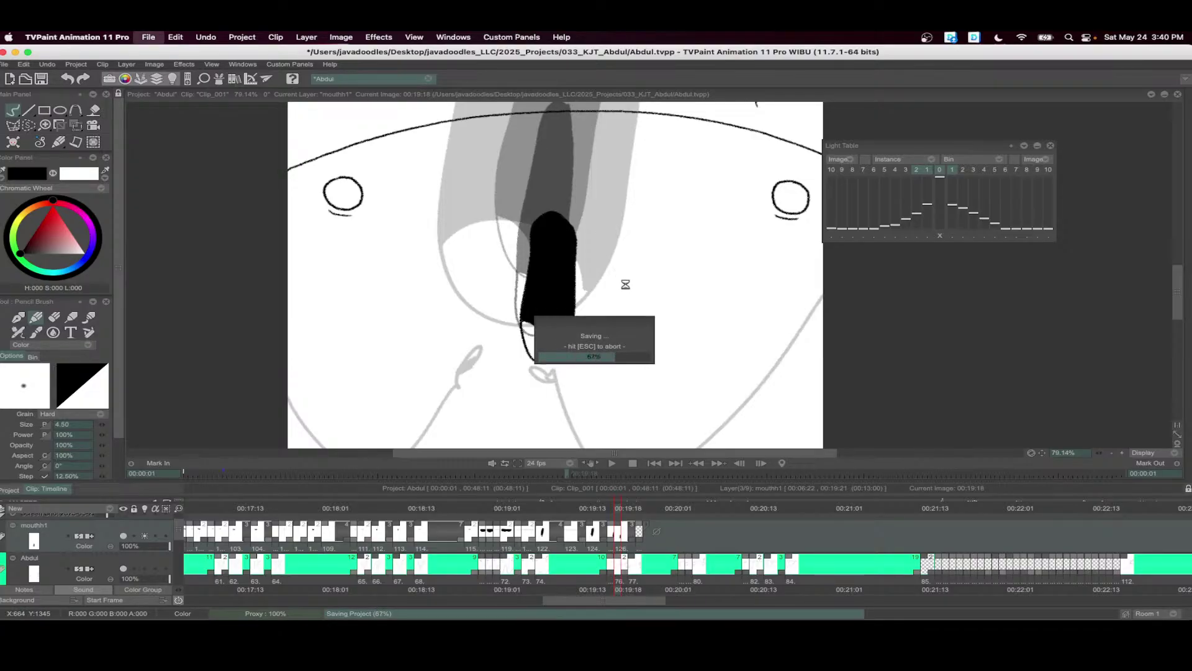
scroll(634, 275, "down", 2)
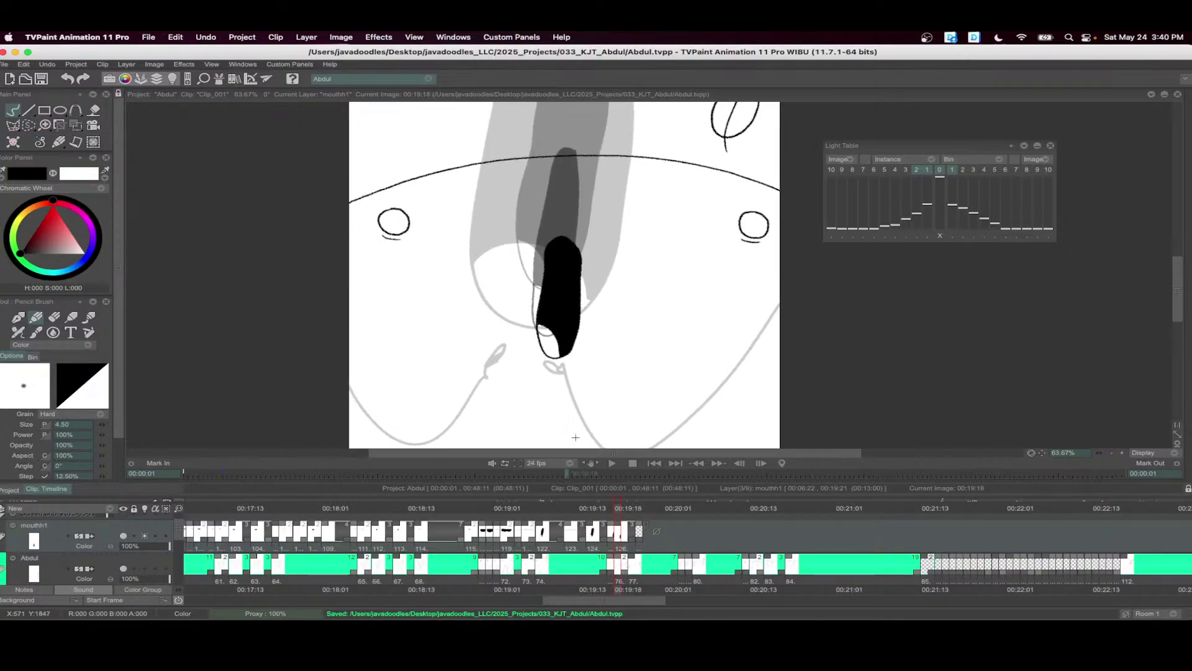
- Draw a wide open mouth with a low central tongue at frame 19:20 and fill it black
left_click_drag(620, 509, 632, 510)
scroll(596, 267, "down", 1)
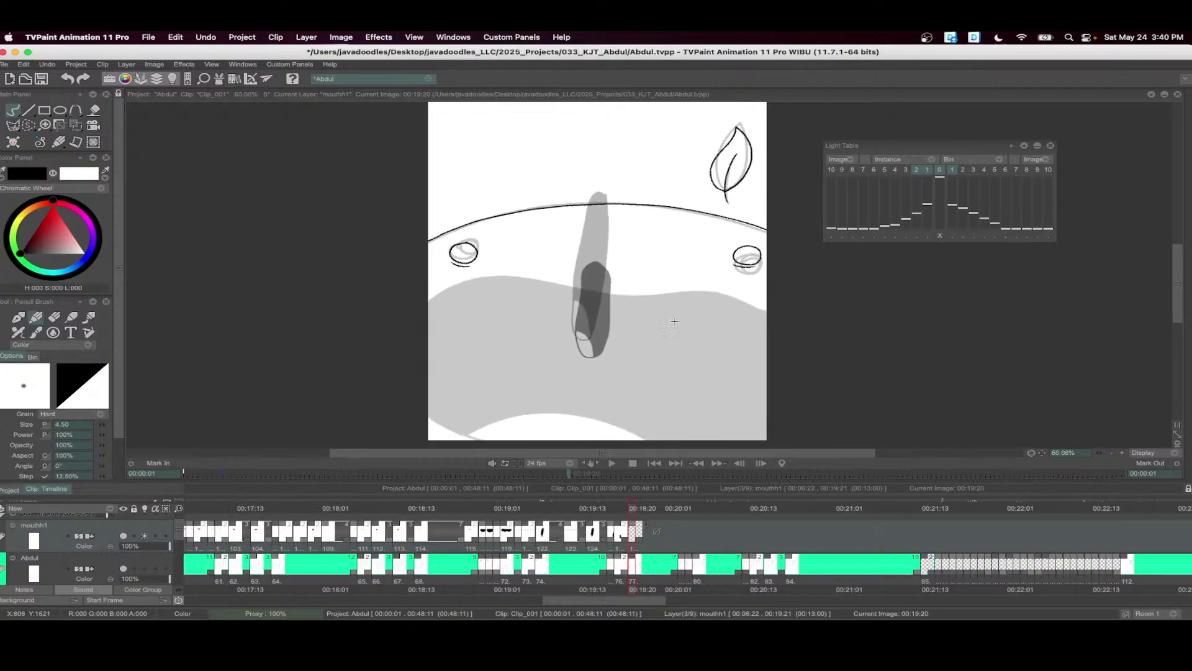
left_click_drag(754, 274, 541, 265)
key("super+z")
mouse_move(730, 267)
left_mouse_down()
mouse_move(574, 264)
mouse_move(468, 324)
mouse_move(641, 356)
mouse_move(722, 322)
mouse_move(725, 271)
mouse_move(499, 251)
mouse_move(518, 365)
mouse_move(676, 362)
mouse_move(734, 309)
mouse_move(714, 267)
left_mouse_up()
key("super+z")
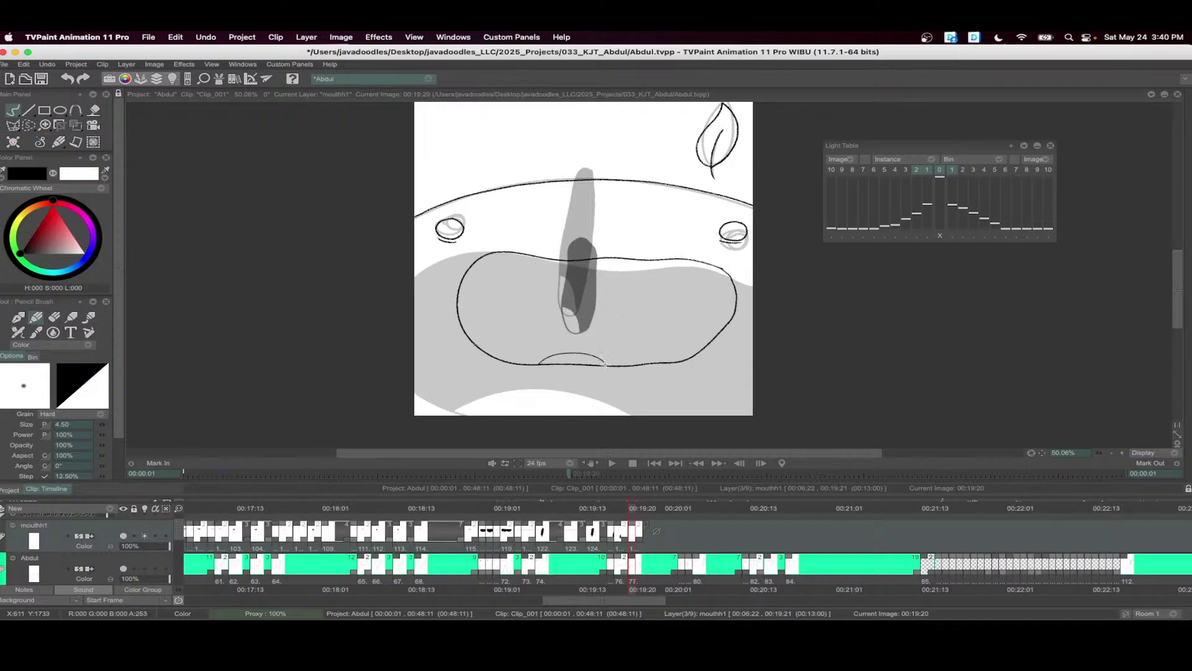
key("f")
left_click(615, 335)
- Lengthen the mouthh1 layer to frame 21:00 by adding empty instances
left_click_drag(645, 526, 836, 525)
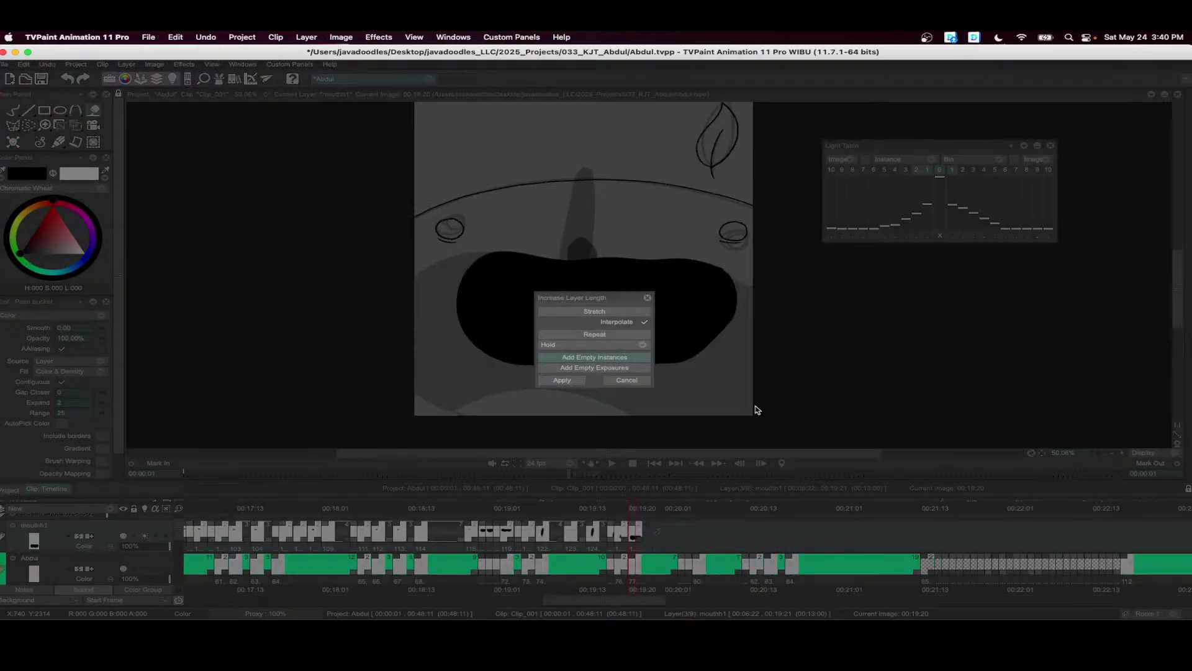
left_click(572, 380)
scroll(625, 277, "up", 2)
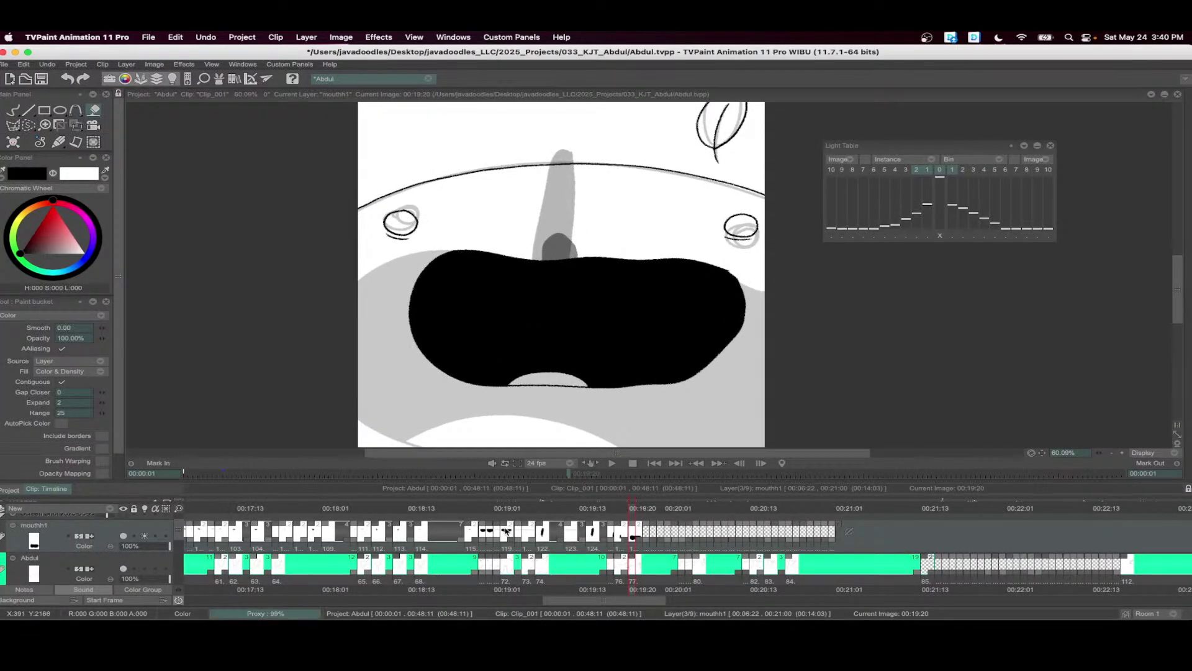
- Hold the wide mouth up to frame 20:00, and draw a thin vertical mouth with a small tongue there, filled black
scroll(484, 525, "right", 1)
scroll(542, 524, "right", 6)
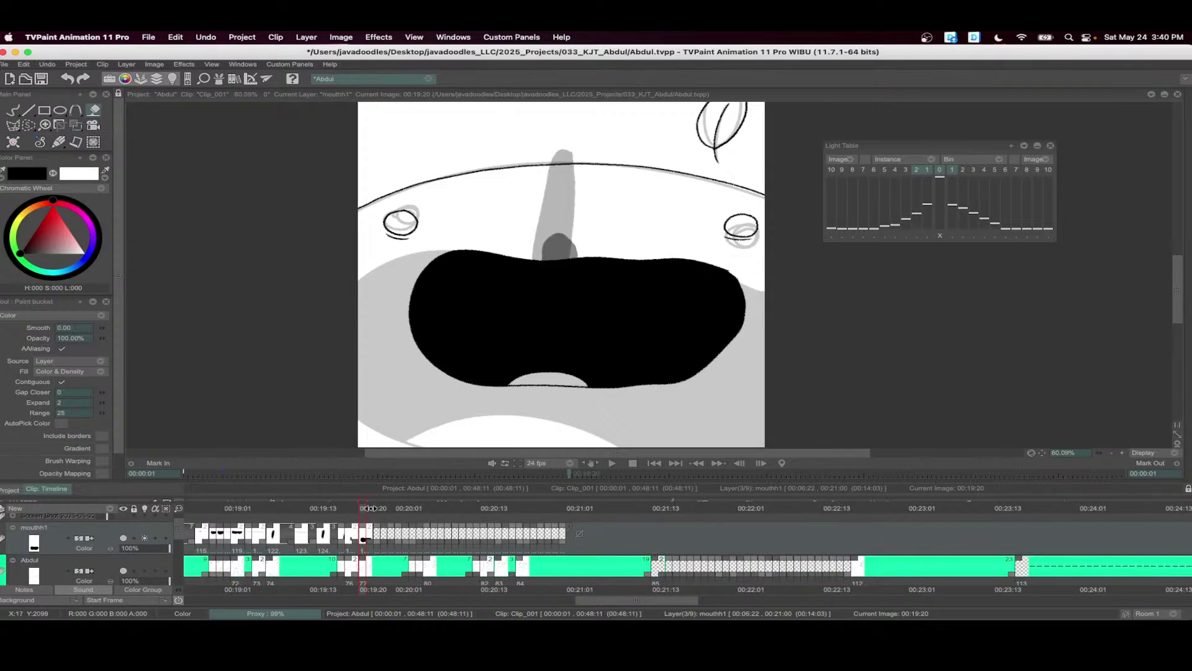
left_click(395, 533)
key("Return")
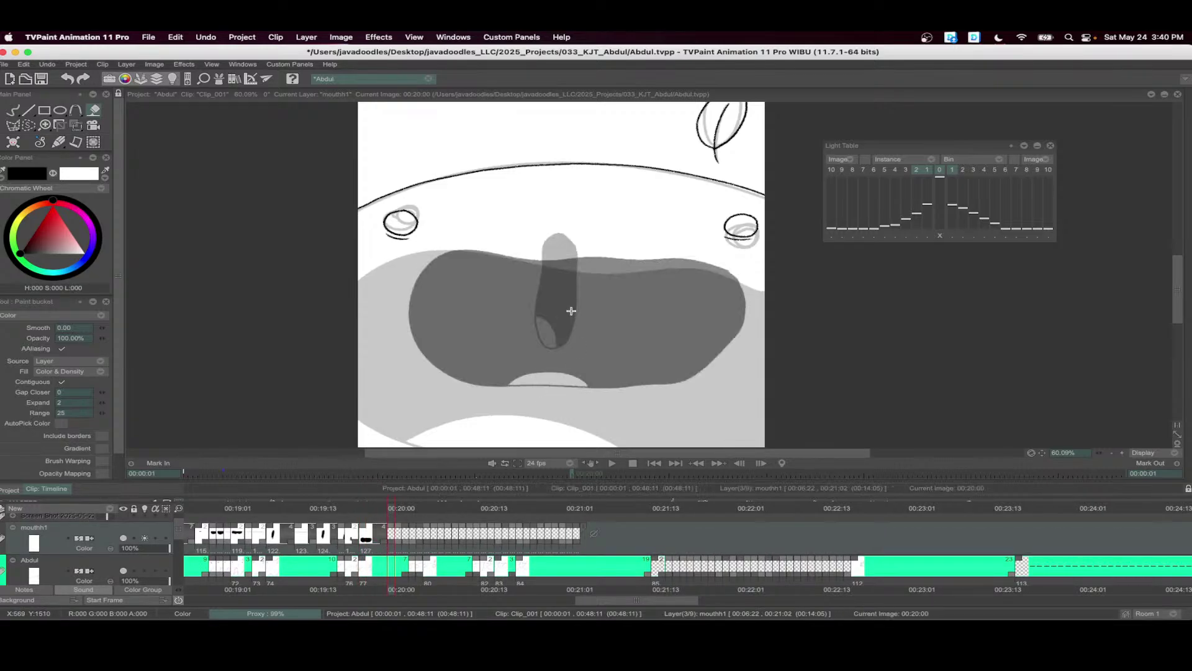
key("b")
mouse_move(569, 261)
left_mouse_down()
mouse_move(559, 347)
mouse_move(564, 257)
left_mouse_up()
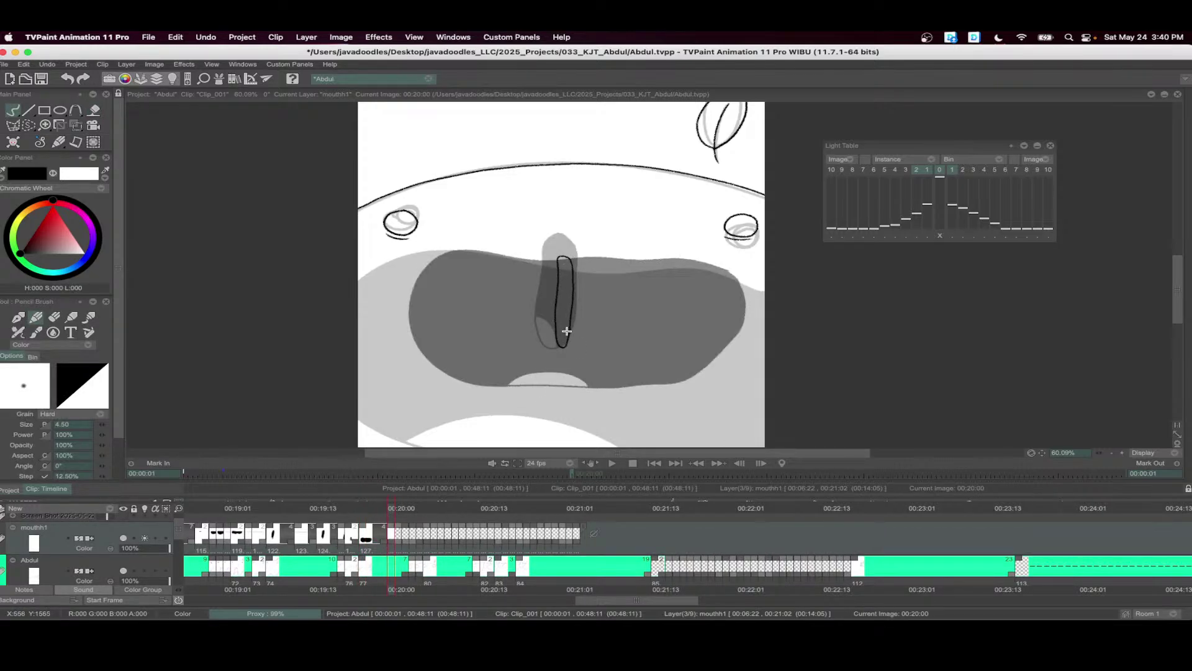
key("f")
left_click(556, 327)
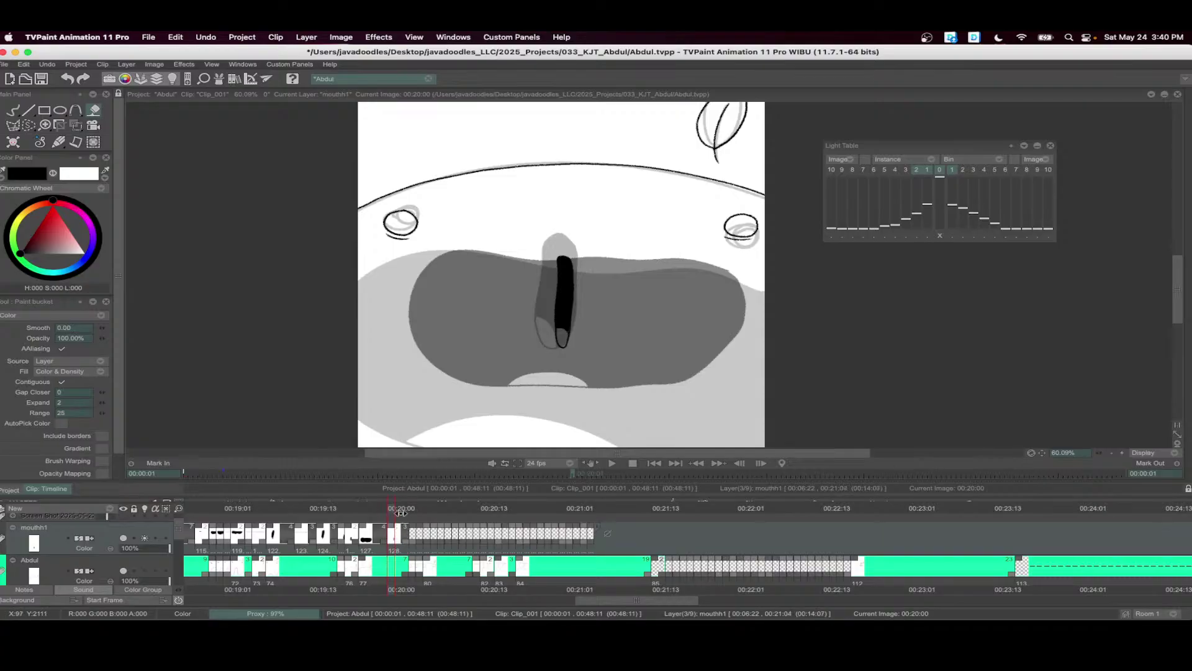
- Draw a thin vertical mouth with a small tongue at frame 20:03 and fill it black
key("Return")
key("b")
mouse_move(567, 196)
left_mouse_down()
mouse_move(560, 291)
mouse_move(571, 276)
mouse_move(567, 196)
left_mouse_up()
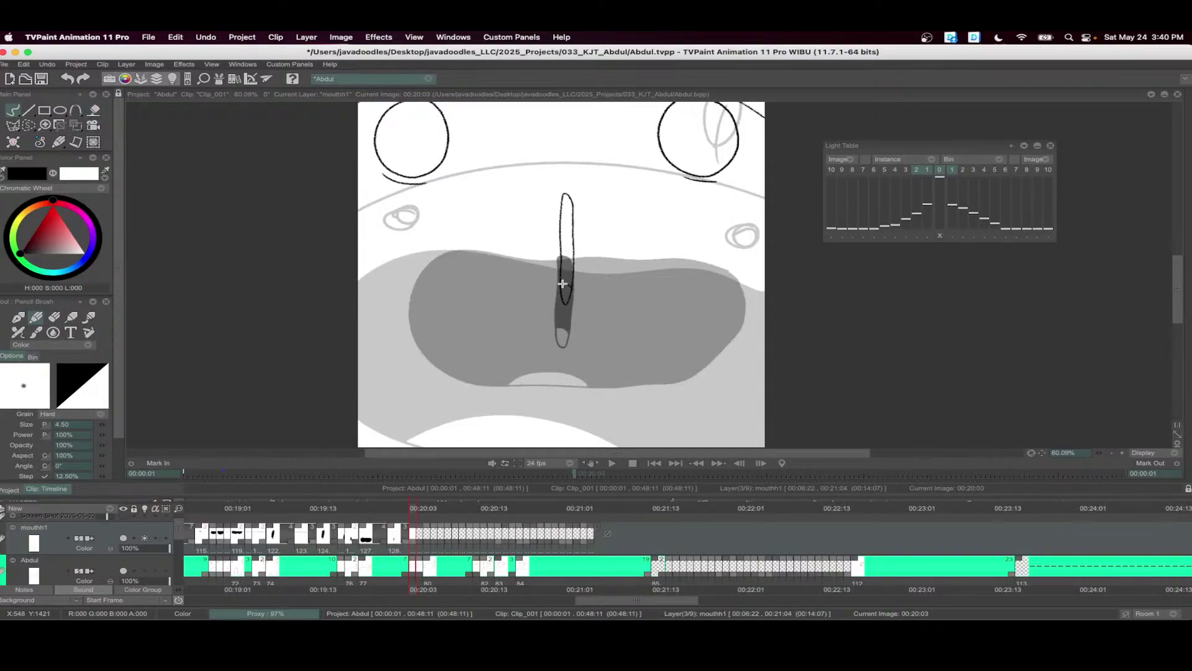
key("f")
left_click(567, 261)
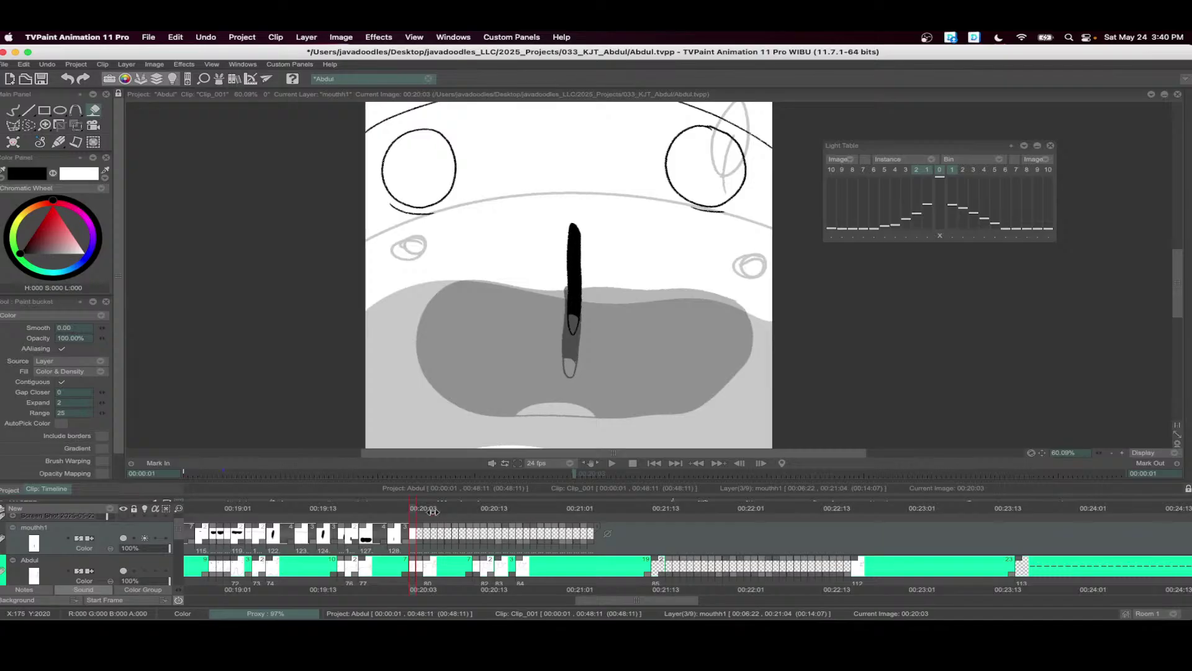
- Draw a huge mouth spanning the full canvas width with a low central tongue at frame 20:04, filled black
left_click(419, 512)
key("b")
left_click_drag(779, 231, 343, 234)
left_click_drag(353, 396, 825, 404)
mouse_move(469, 416)
left_mouse_down()
mouse_move(589, 395)
mouse_move(631, 422)
left_mouse_up()
key("f")
left_click(611, 339)
key("b")
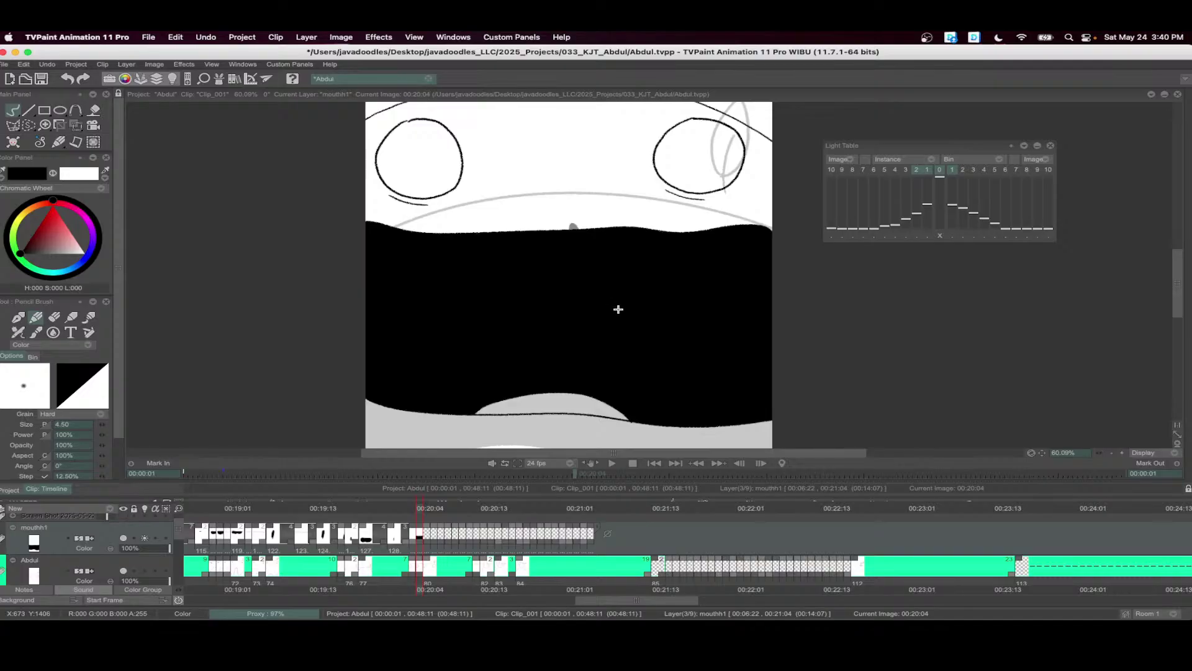
- Draw the next full-width mouth with its low tongue at frame 20:05, slightly offset from the previous drawing, and fill it black
scroll(611, 315, "down", 3)
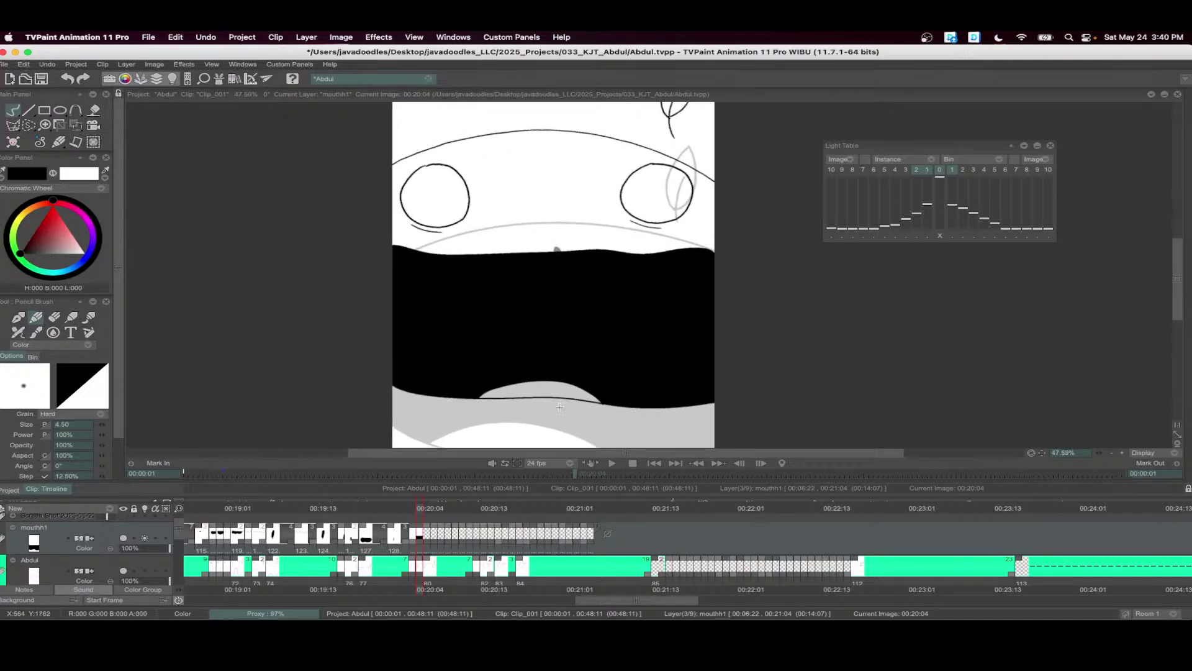
left_click(424, 508)
scroll(588, 354, "up", 2)
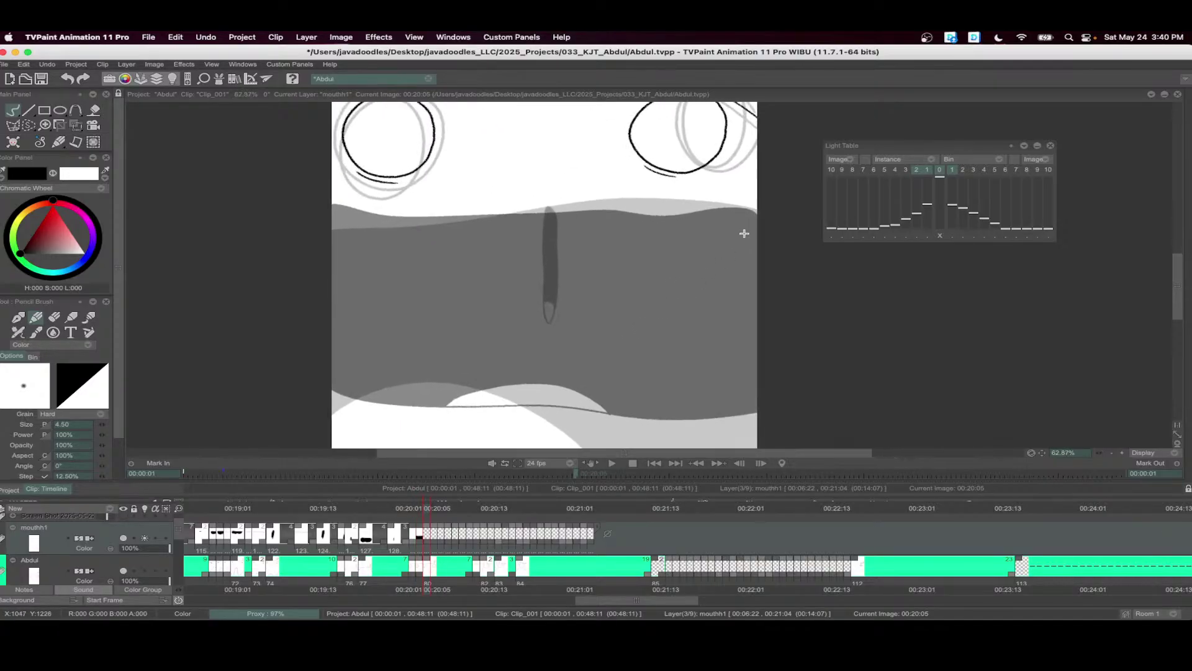
mouse_move(758, 201)
left_mouse_down()
mouse_move(686, 200)
mouse_move(331, 206)
left_mouse_up()
left_click_drag(434, 314, 408, 286)
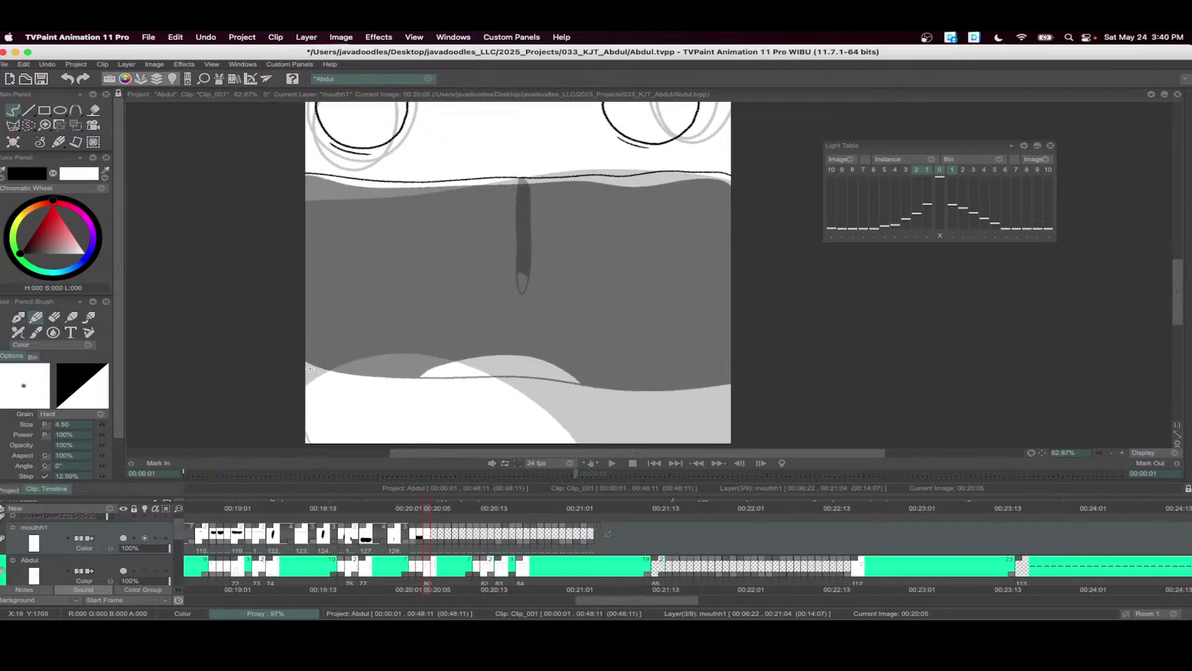
left_click_drag(306, 370, 689, 398)
mouse_move(416, 383)
left_mouse_down()
mouse_move(462, 365)
mouse_move(576, 394)
left_mouse_up()
key("f")
left_click(572, 345)
scroll(572, 346, "down", 3)
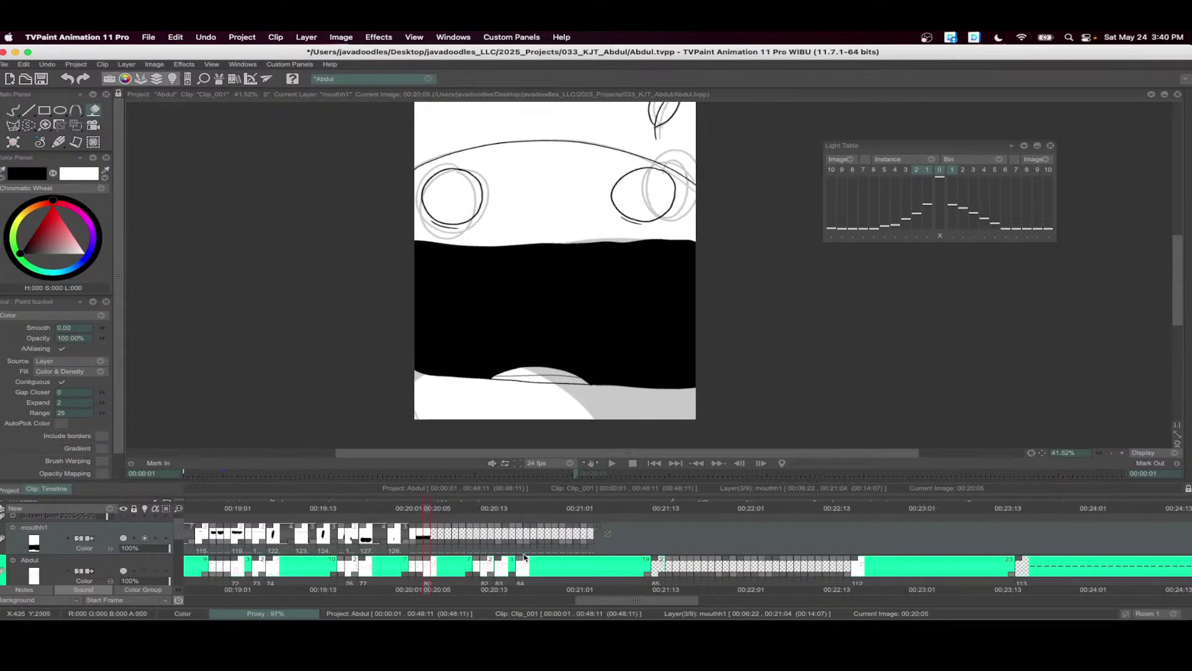
- Hold the full-width mouth through frame 20:11, and draw a long, flat slanted mouth with a small tongue at frame 20:12, filled black
left_click_drag(426, 545, 472, 542)
scroll(654, 260, "up", 2)
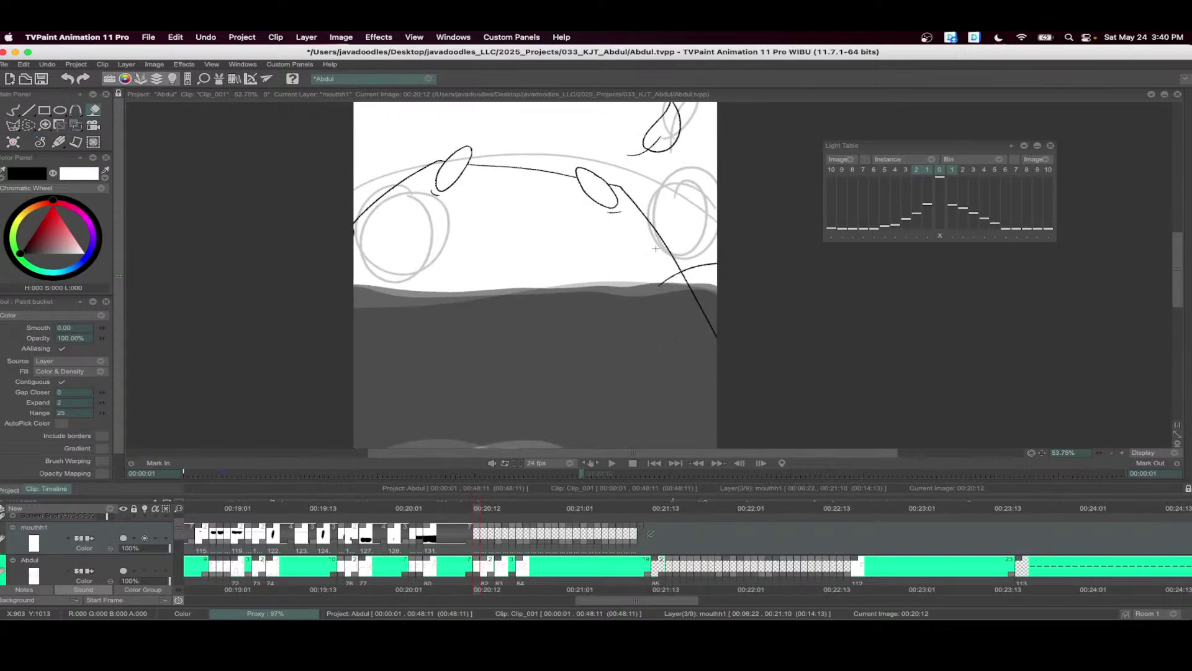
key("b")
mouse_move(669, 238)
left_mouse_down()
mouse_move(374, 198)
mouse_move(619, 259)
mouse_move(677, 255)
left_mouse_up()
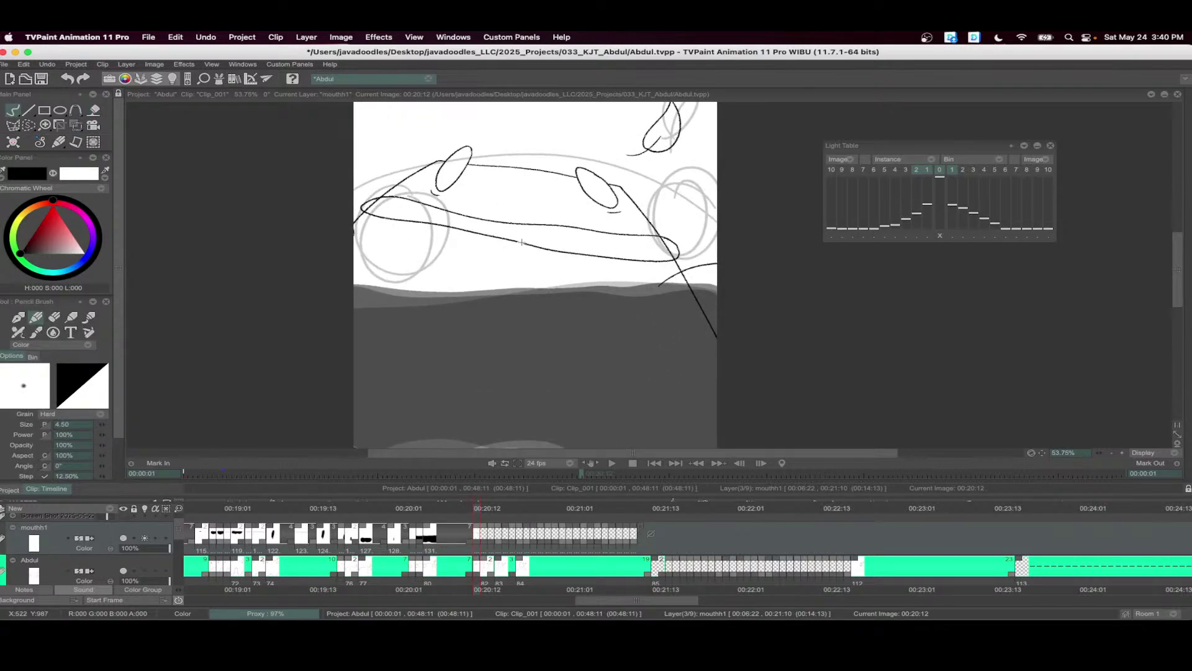
left_click_drag(569, 241, 612, 294)
key("f")
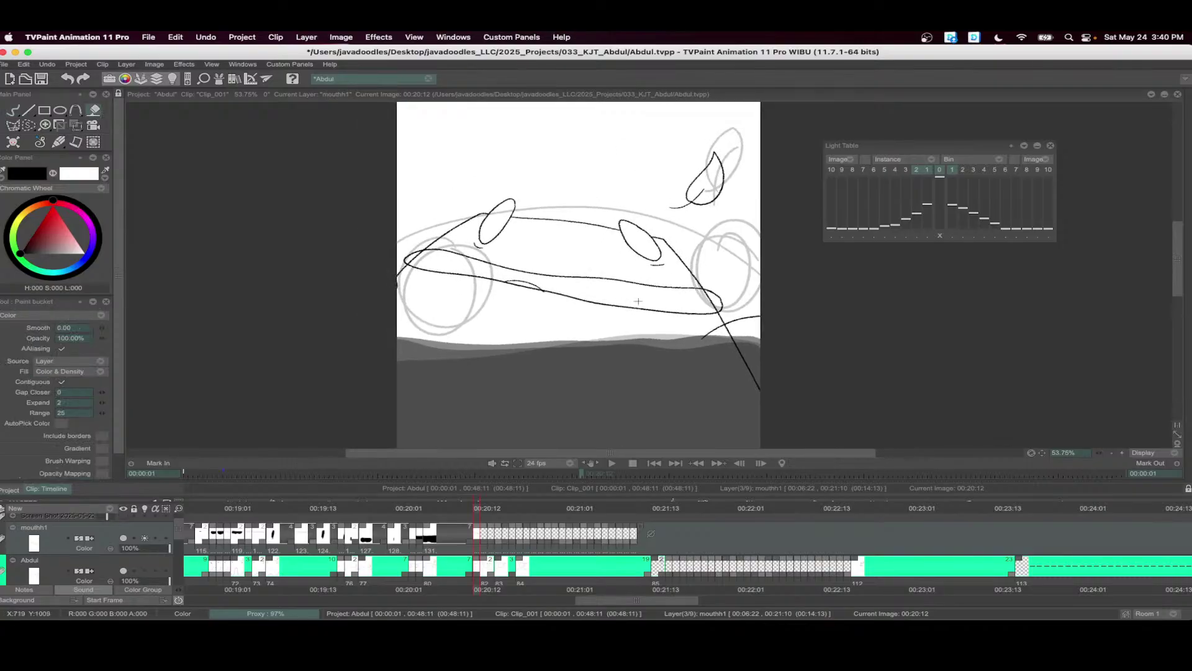
left_click(647, 301)
- Draw a shorter, thin slanted mouth on the face at frame 20:13 and fill it black
left_click(483, 508)
scroll(588, 256, "up", 3)
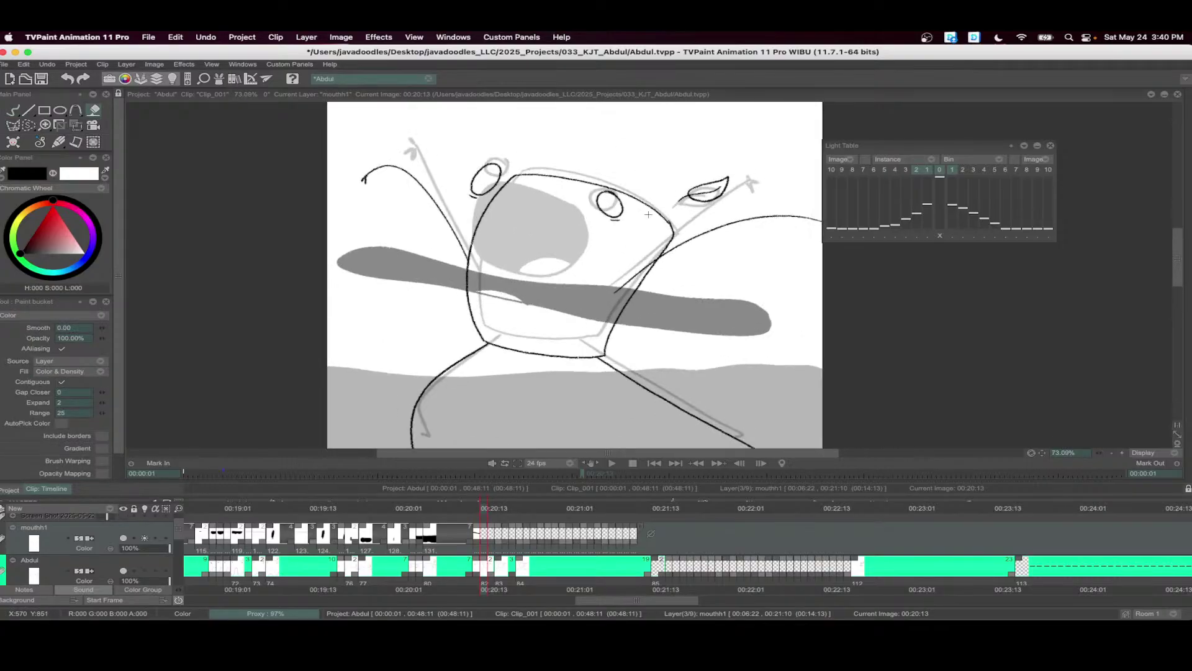
key("b")
mouse_move(596, 225)
left_mouse_down()
mouse_move(485, 221)
mouse_move(605, 244)
mouse_move(593, 227)
mouse_move(515, 227)
mouse_move(606, 232)
mouse_move(487, 216)
mouse_move(478, 297)
mouse_move(559, 334)
mouse_move(612, 287)
mouse_move(607, 253)
mouse_move(527, 222)
mouse_move(468, 273)
mouse_move(530, 311)
mouse_move(597, 296)
mouse_move(601, 237)
left_mouse_up()
key("f")
left_click(527, 228)
- Draw a large open mouth with rounded corners and a small tongue at frame 20:15, and fill it black
left_click(490, 508)
left_click(496, 508)
key("b")
key("super+z")
left_click_drag(537, 303, 569, 310)
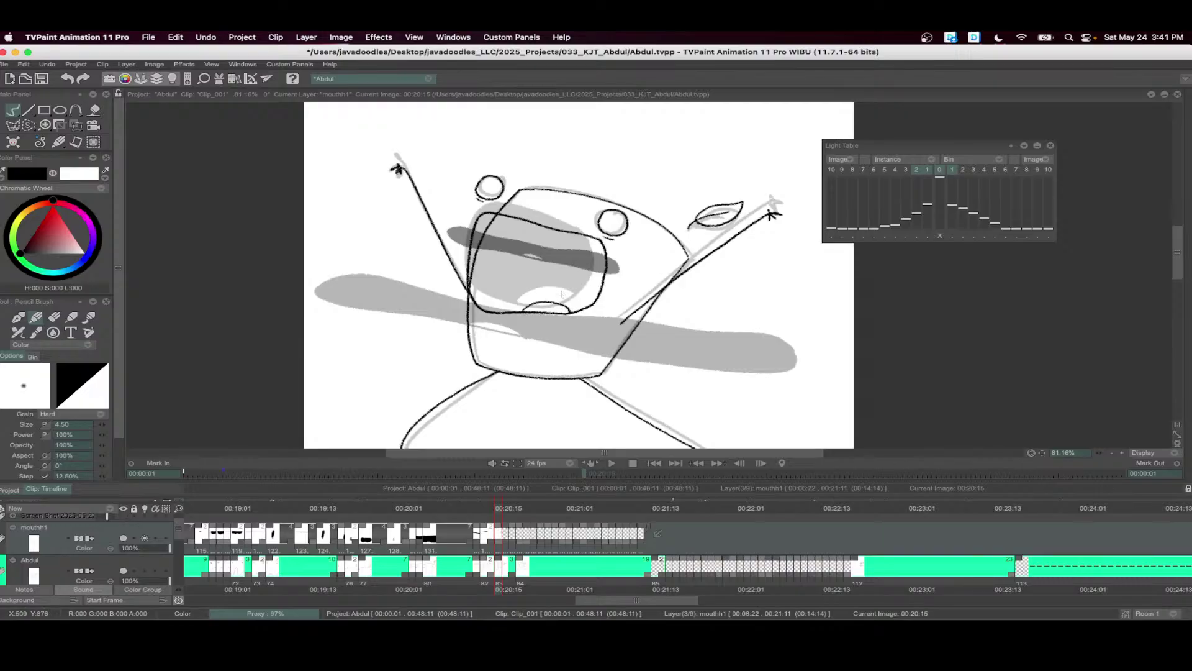
key("f")
left_click(559, 290)
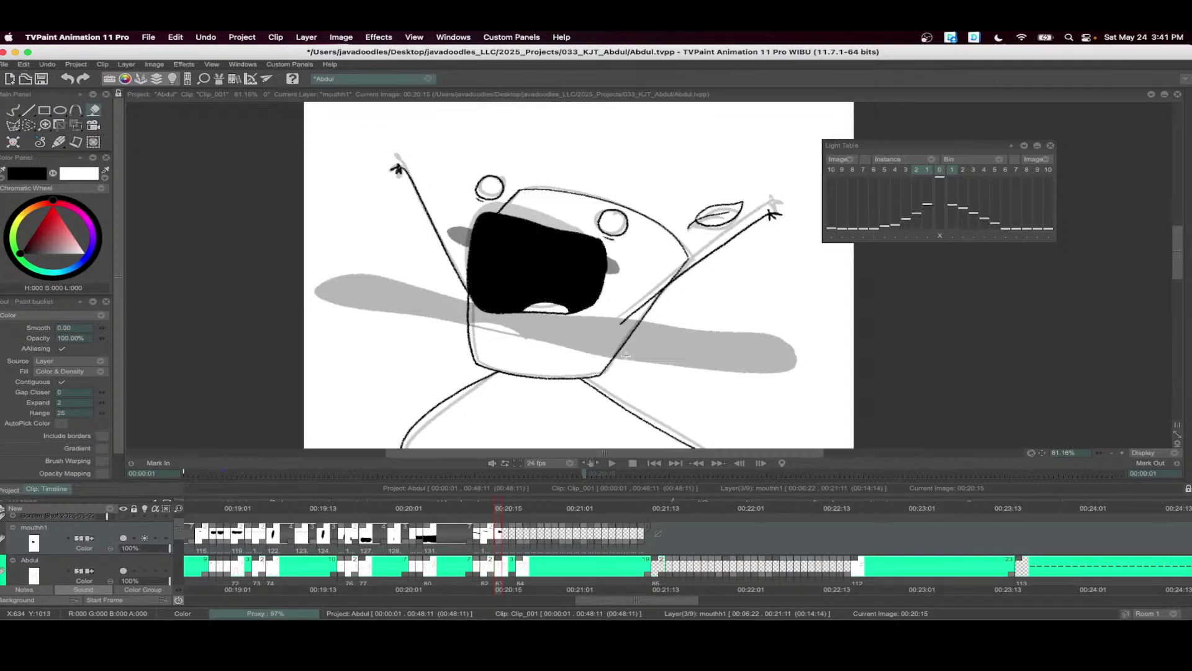
- Redraw the large open mouth with its small tongue at frame 20:18, following the previous drawing closely, and fill it black
scroll(626, 355, "down", 2)
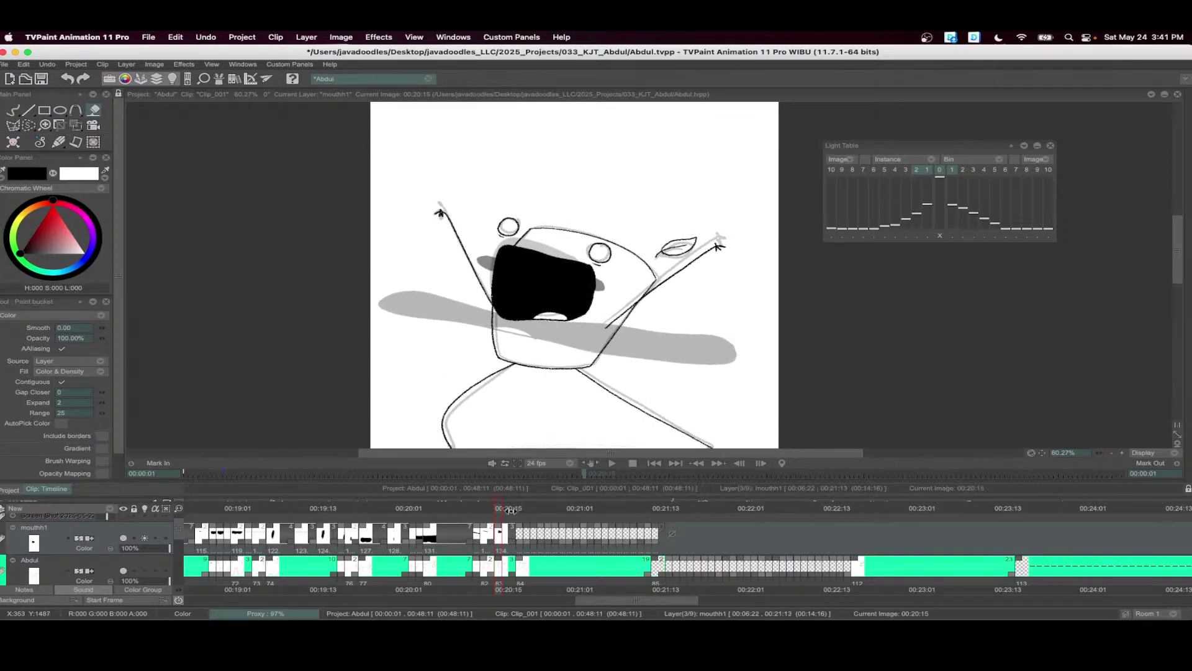
mouse_move(510, 511)
left_mouse_down()
mouse_move(550, 510)
mouse_move(520, 511)
left_mouse_up()
scroll(585, 293, "up", 5)
key("b")
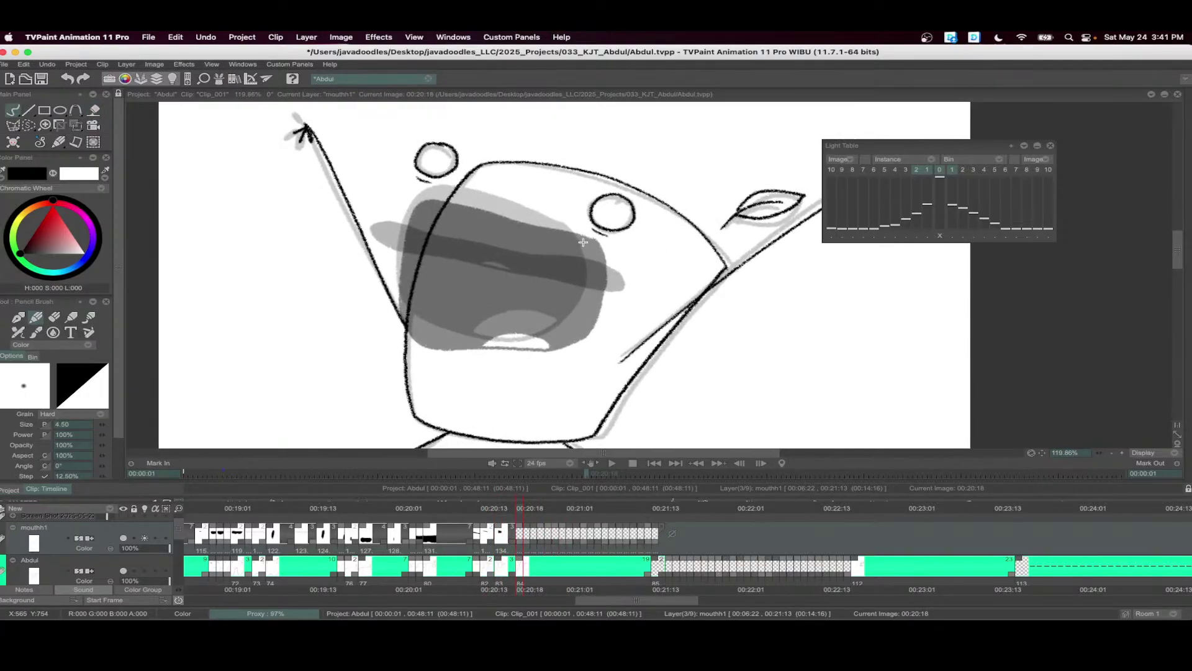
mouse_move(583, 242)
left_mouse_down()
mouse_move(420, 203)
mouse_move(397, 279)
mouse_move(405, 339)
mouse_move(576, 343)
mouse_move(600, 308)
mouse_move(587, 233)
left_mouse_up()
left_click_drag(481, 347, 546, 349)
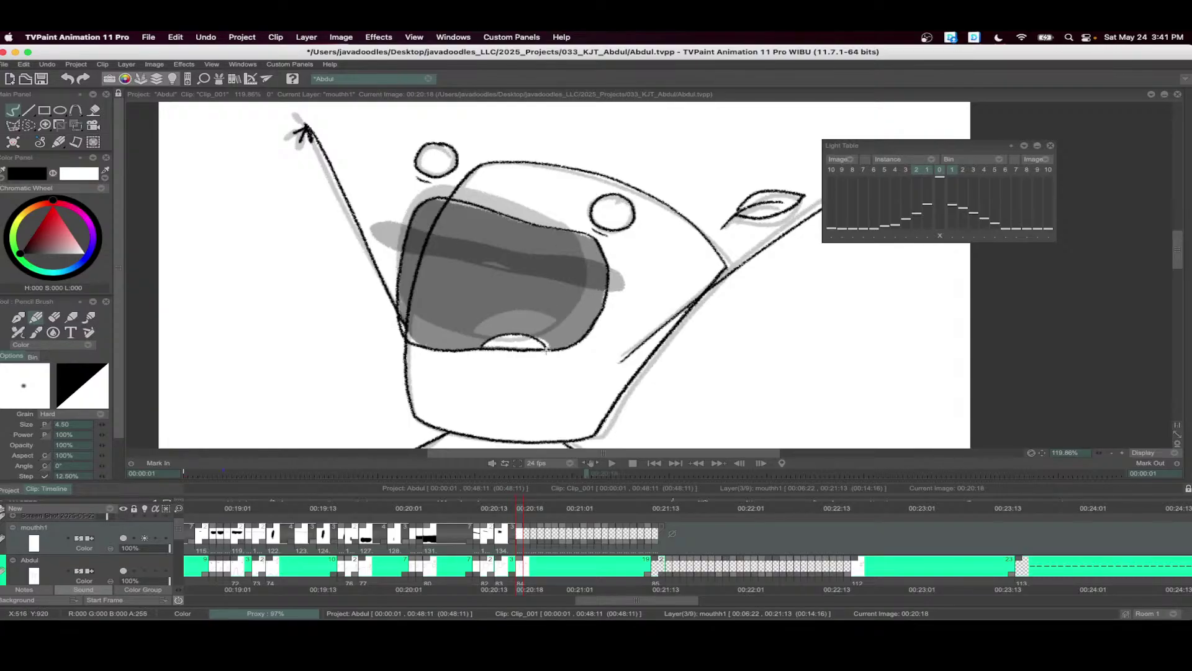
key("f")
left_click(534, 329)
- Hold the open mouth through frame 21:02, and draw a closed mouth as a straight slanted line at frame 21:03
left_click_drag(520, 516, 582, 518)
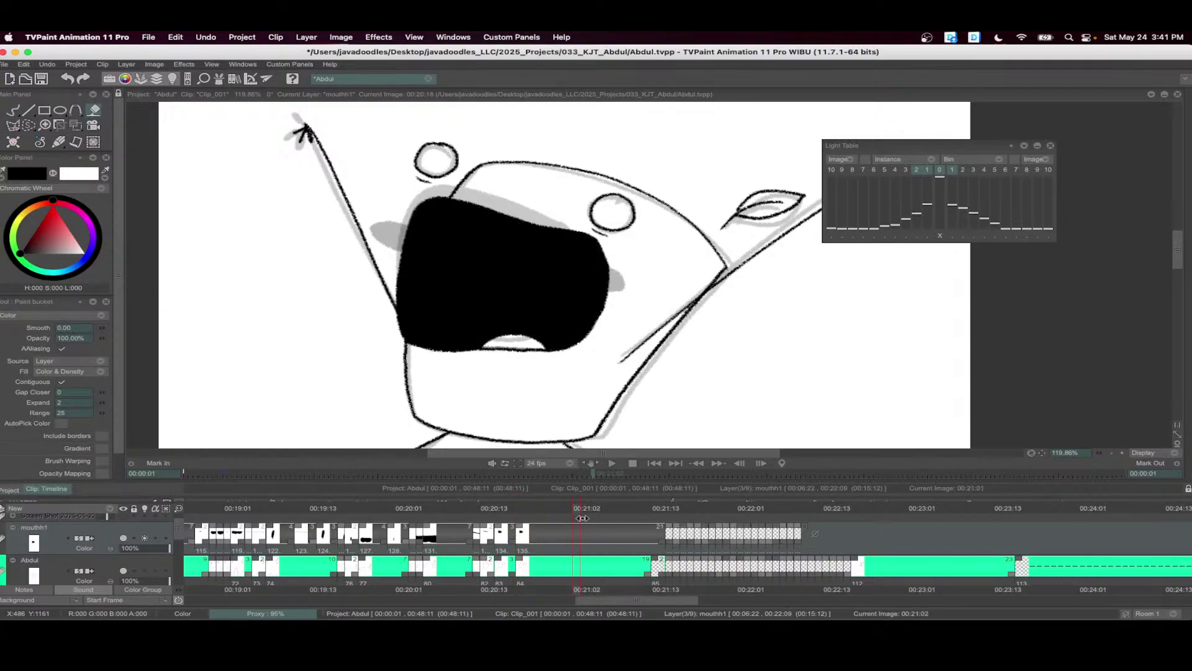
left_click(590, 535)
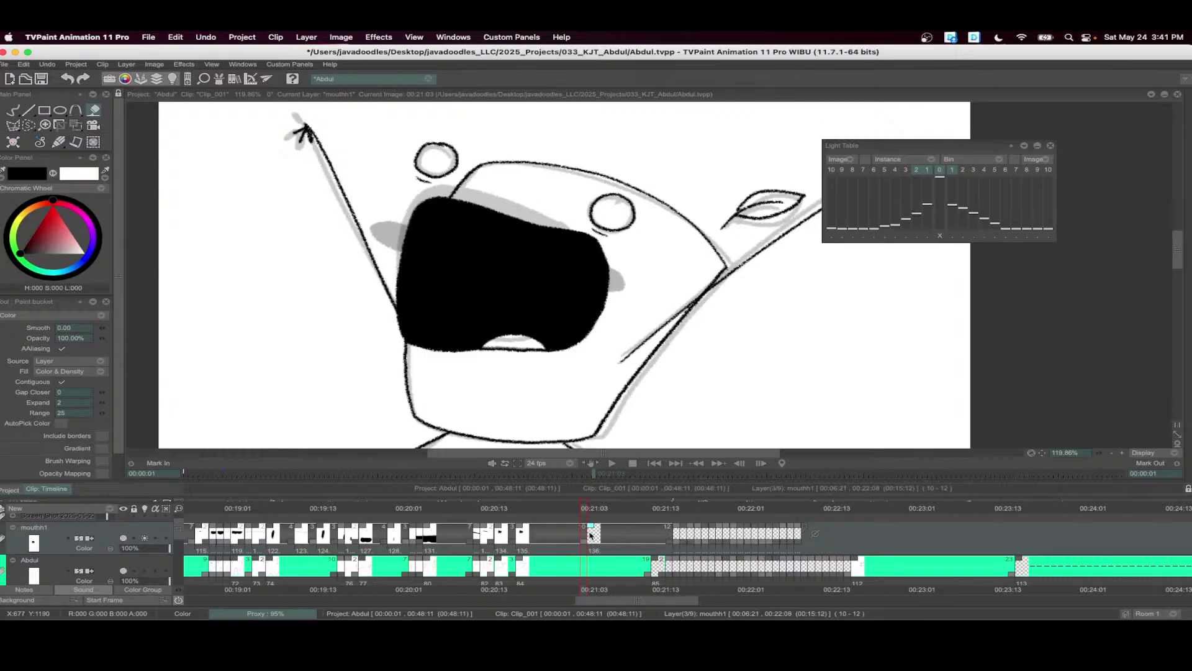
key("b")
left_click_drag(402, 198, 618, 257)
key("ctrl+z")
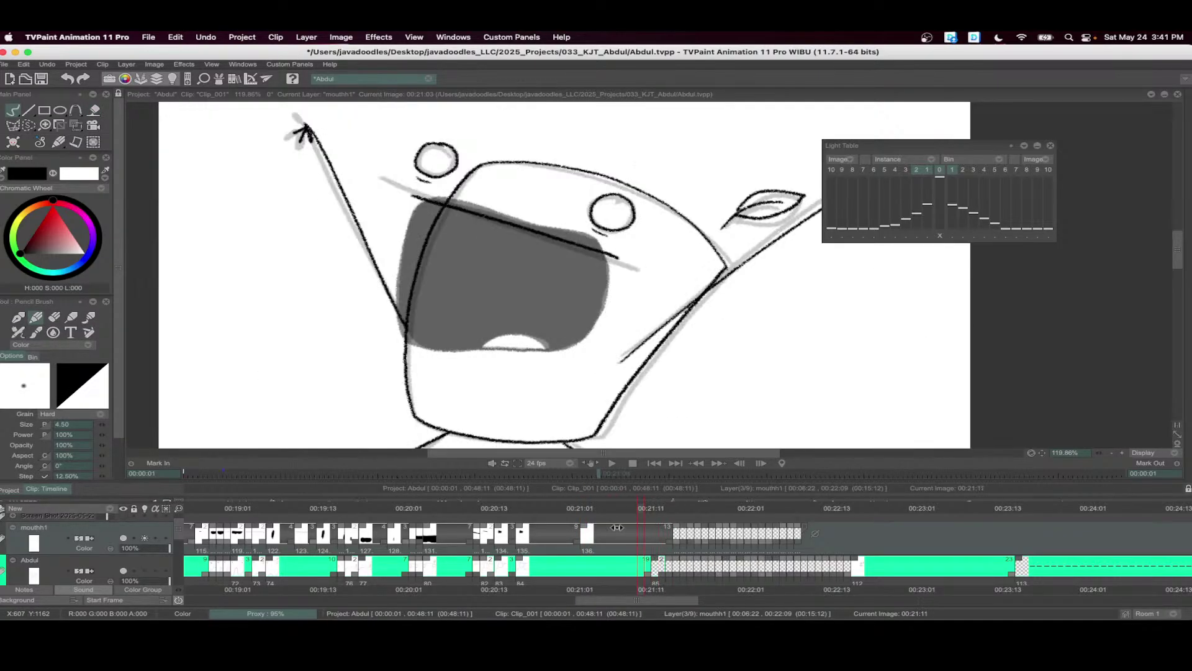
- Hold the line mouth until an empty instance at frame 21:13, where the car shot begins, and save the project
left_click(656, 533)
scroll(620, 301, "down", 5)
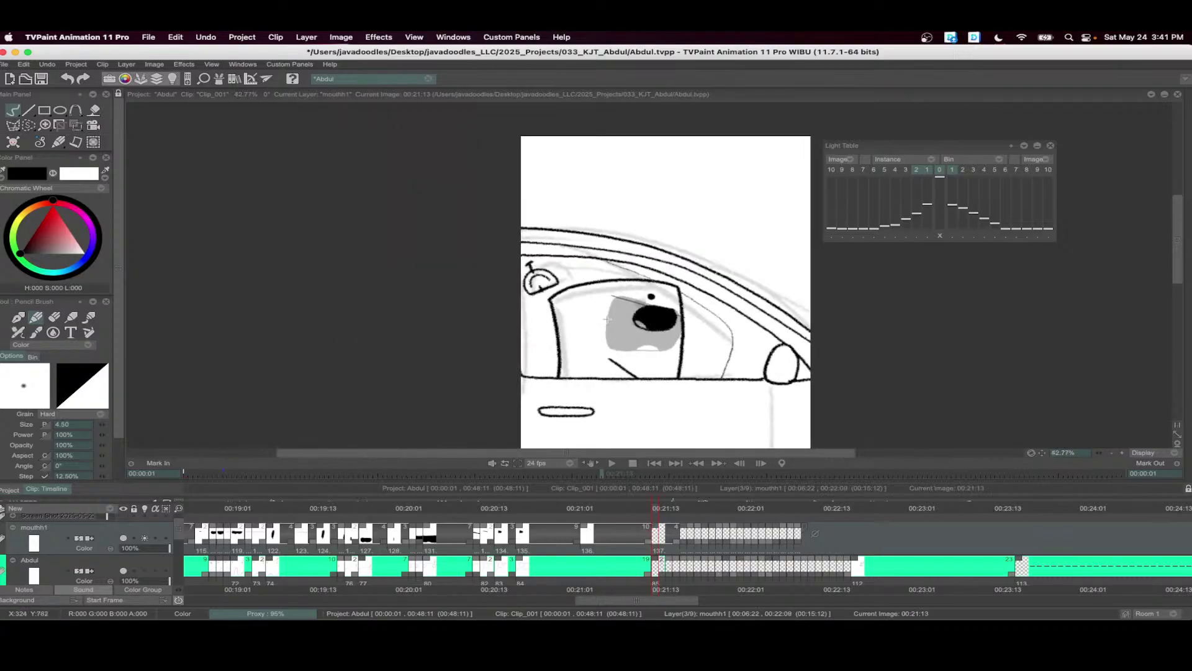
scroll(620, 302, "down", 2)
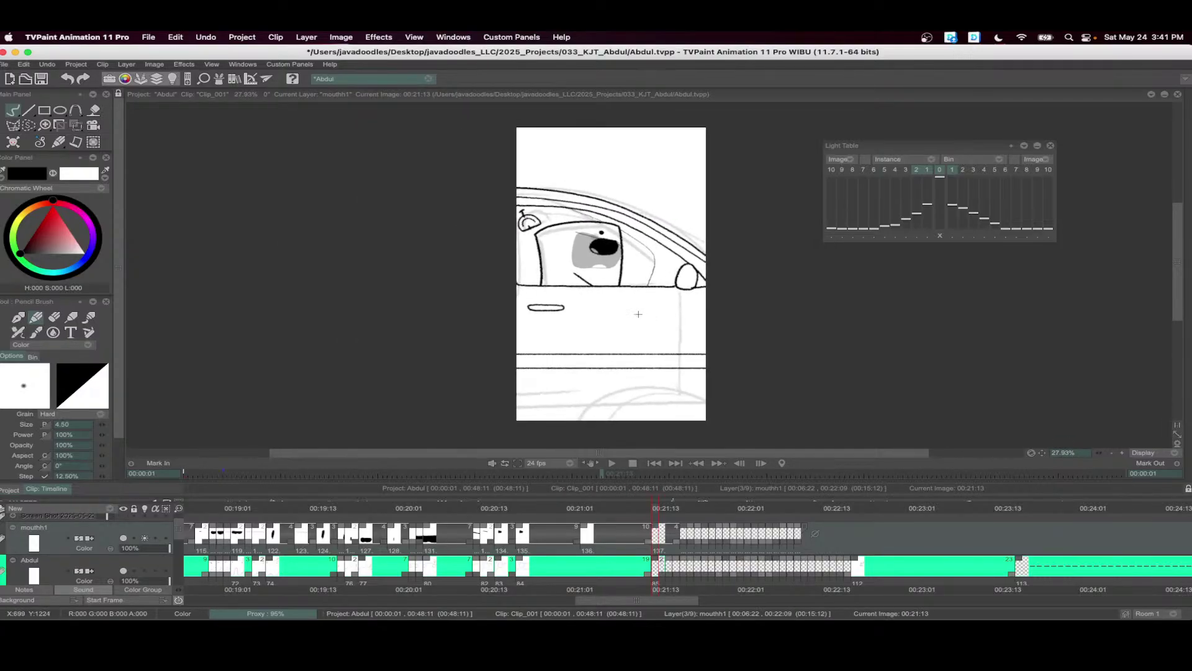
key("super+s")
scroll(596, 311, "up", 1)
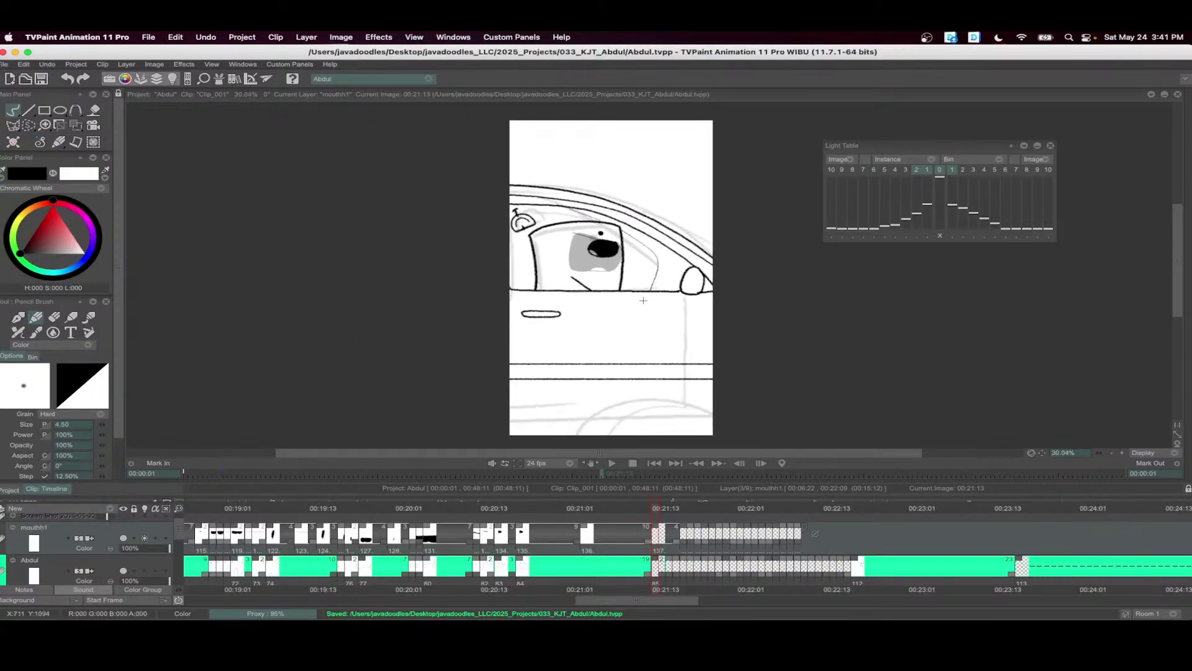
- Play back the animation and review the shots after frame 21:13
left_click(612, 463)
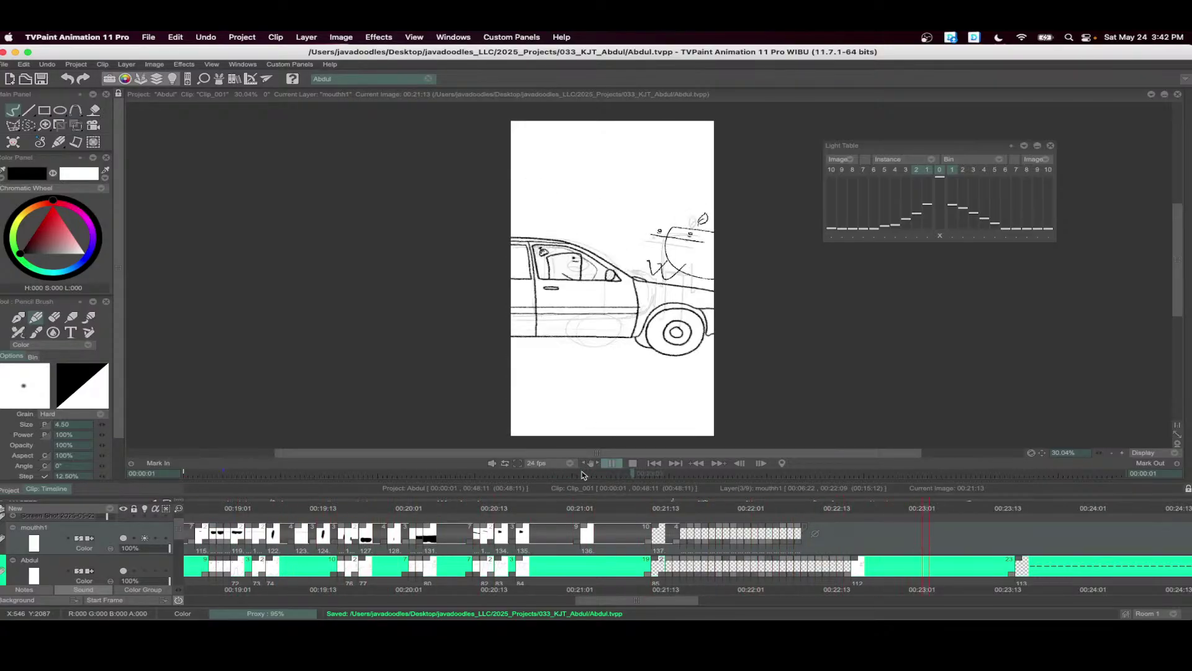
left_click(643, 472)
mouse_move(644, 472)
left_mouse_down()
mouse_move(755, 479)
mouse_move(647, 486)
mouse_move(621, 475)
left_mouse_up()
left_click(309, 508)
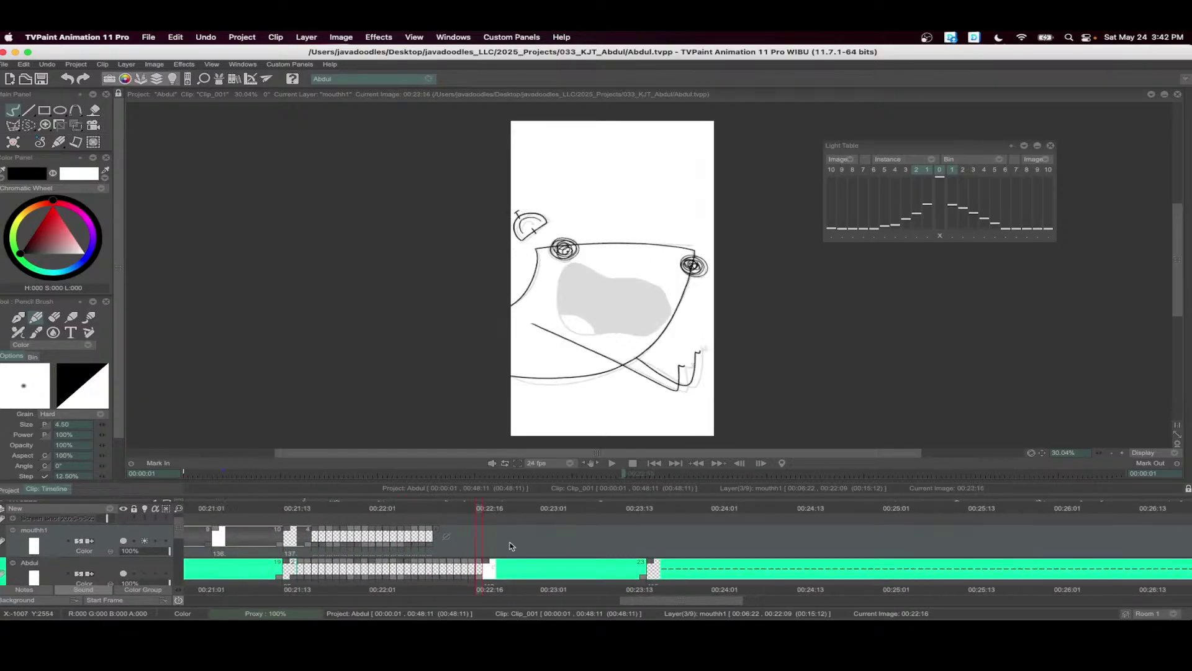
scroll(248, 546, "left", 5)
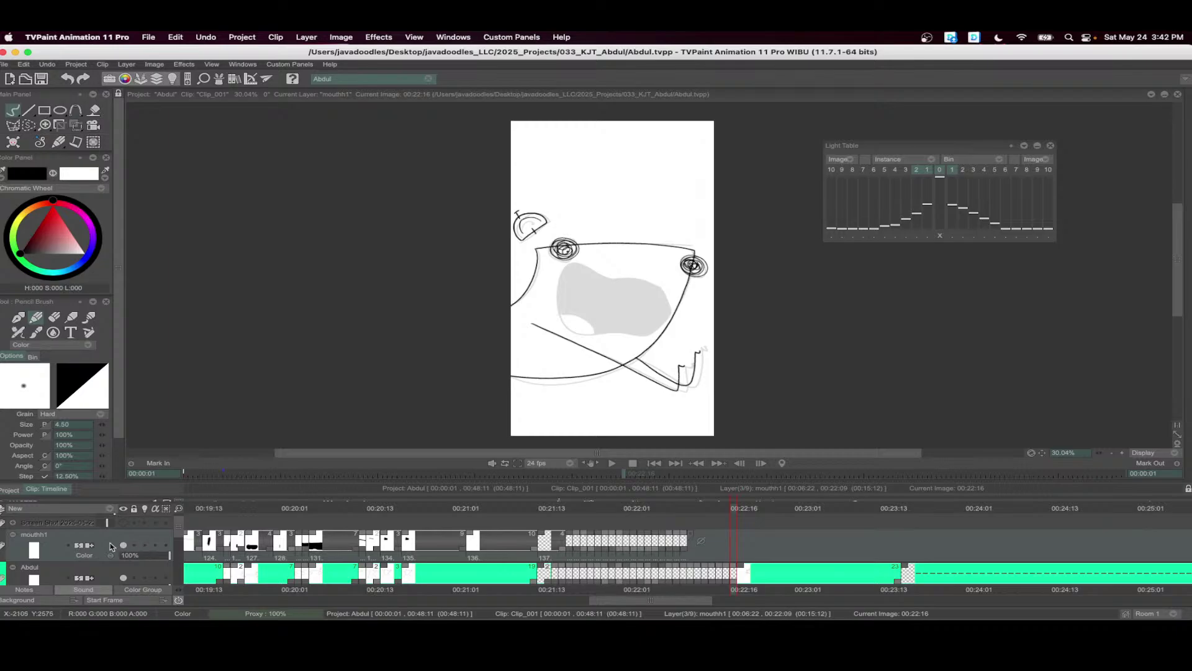
- Select the Car1 layer and insert an empty instance at frame 21:14
left_click_drag(403, 508, 542, 516)
left_click_drag(602, 557, 493, 489)
left_click_drag(493, 554, 357, 568)
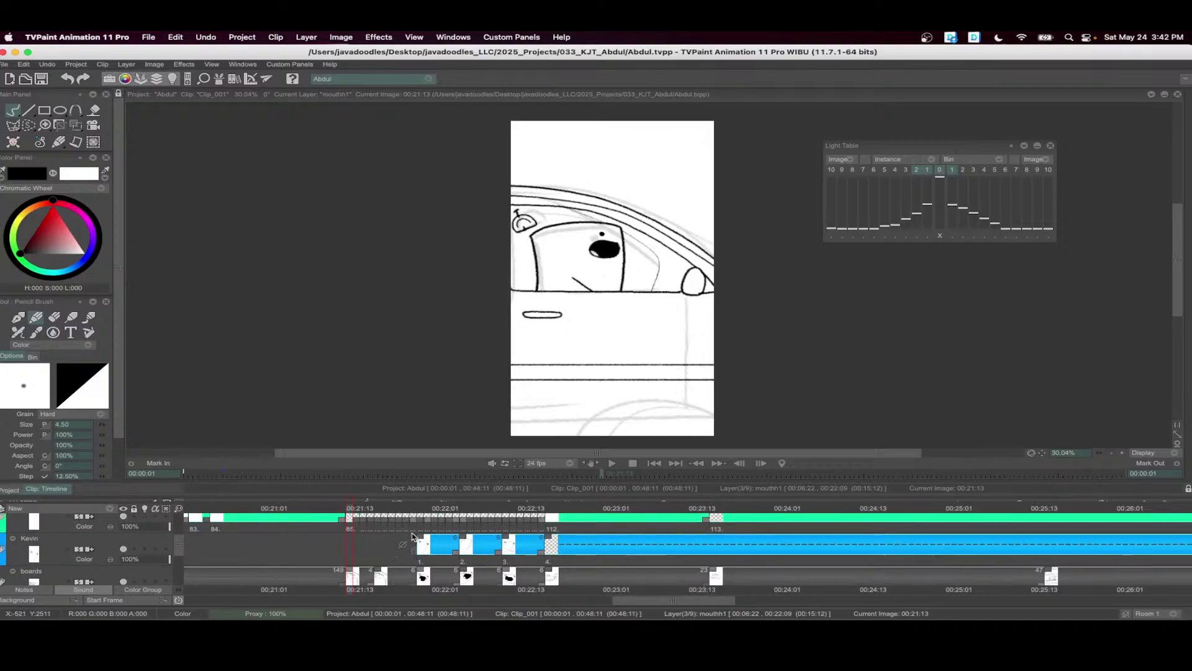
left_click_drag(426, 528, 365, 401)
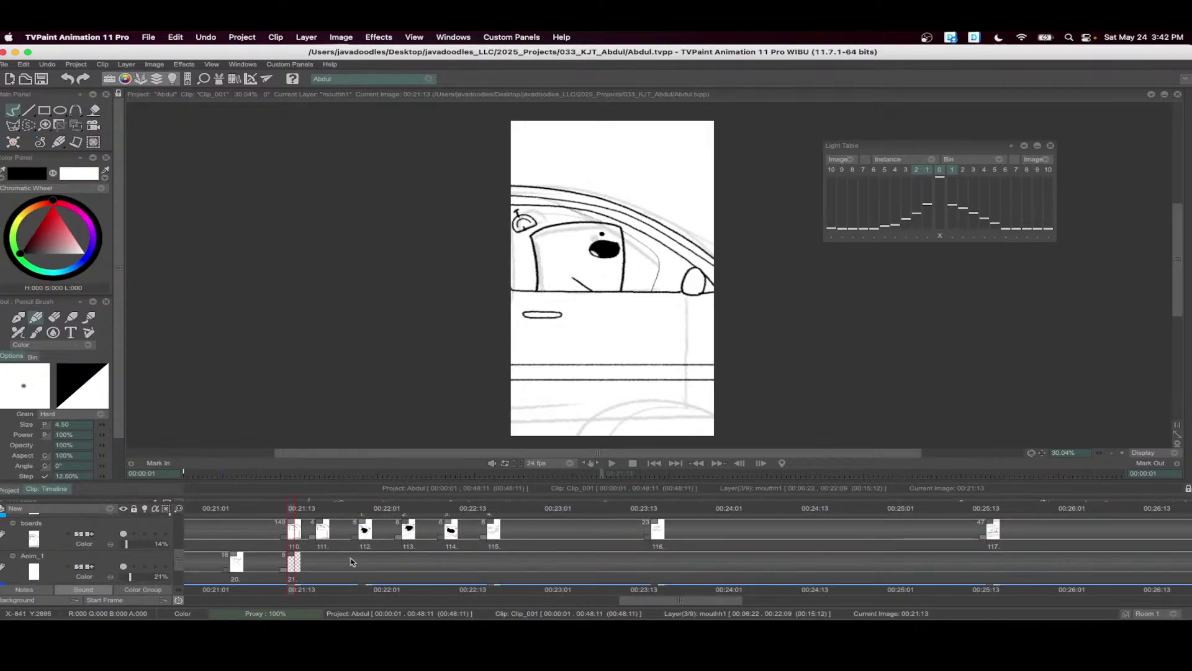
left_click_drag(352, 562, 322, 523)
left_click(43, 550)
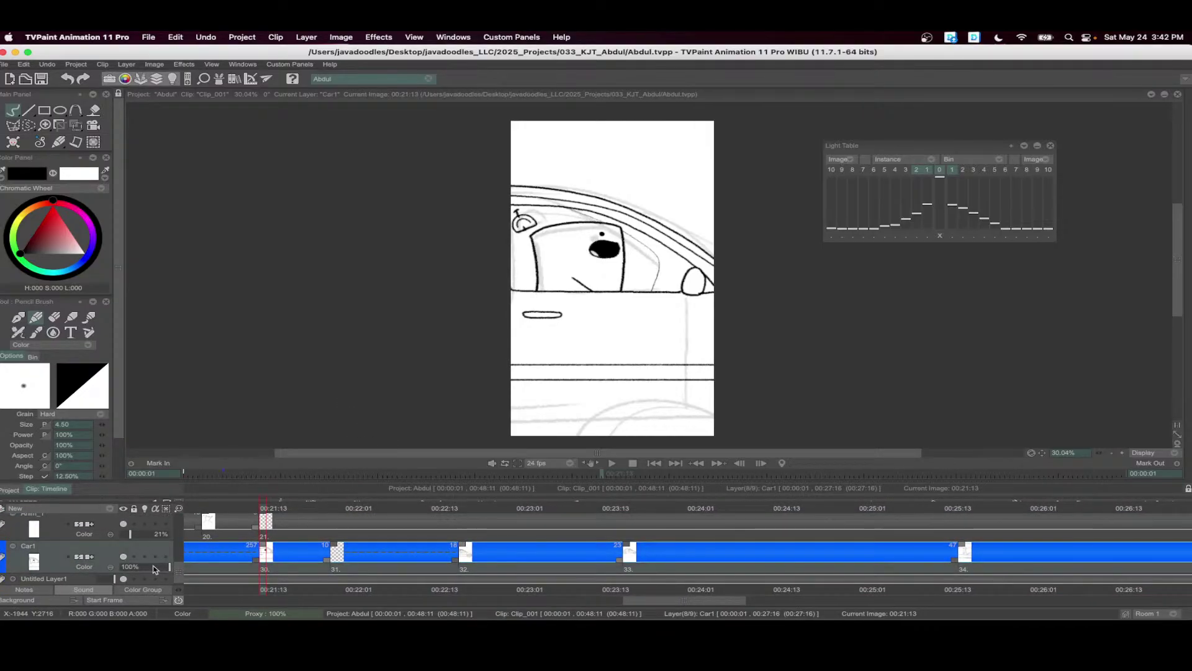
left_click(272, 508)
key("Return")
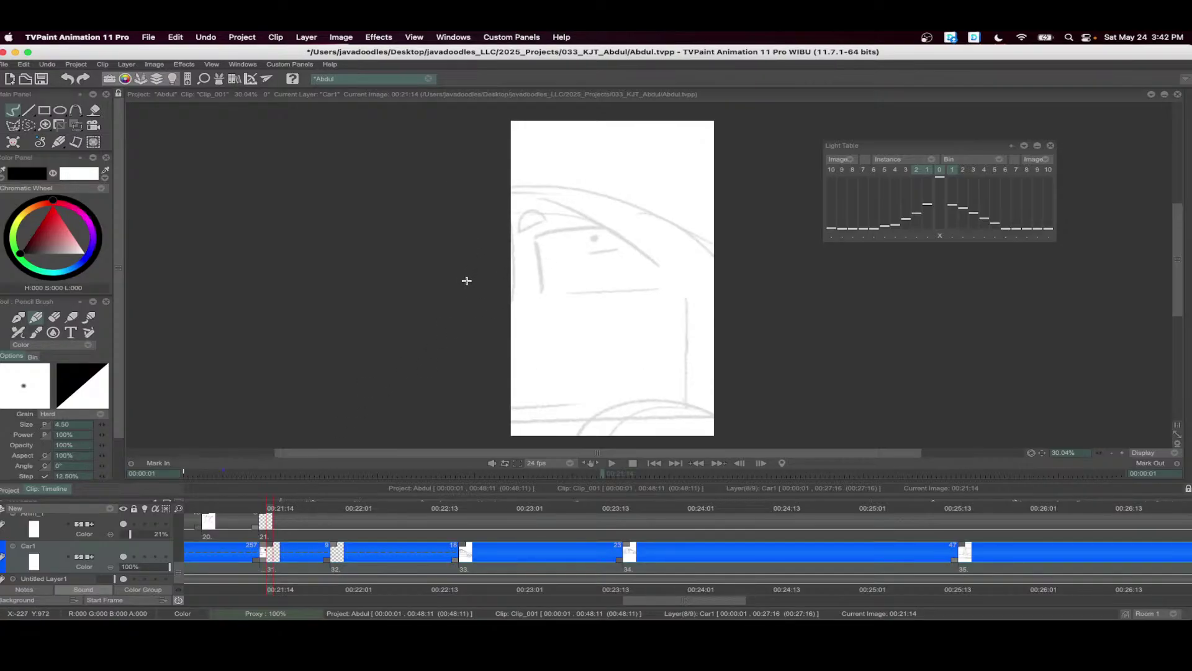
- Set the pencil brush size to 5.50 and turn on the light table for the Car1 layer
scroll(660, 197, "up", 2)
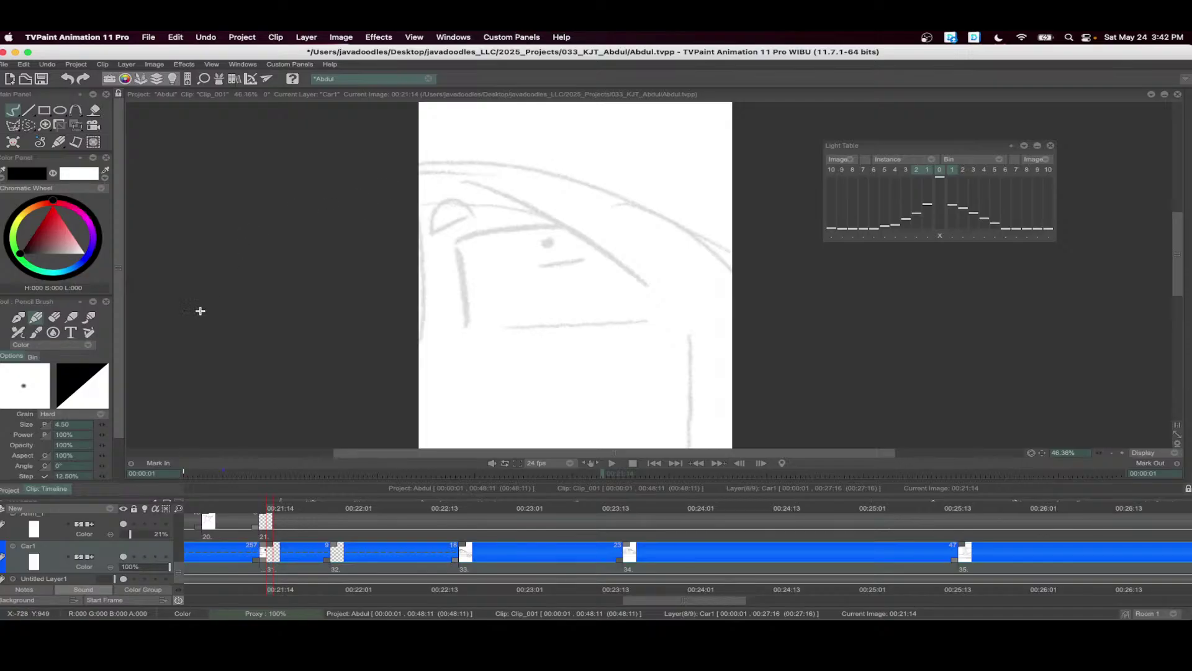
left_click(103, 425)
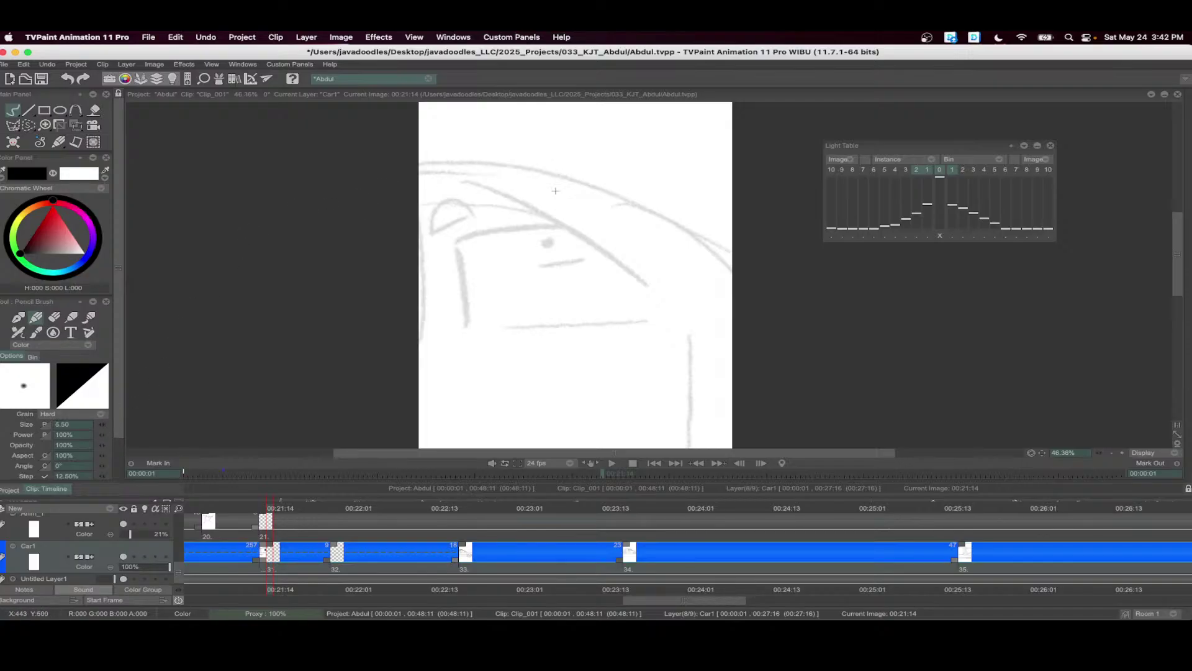
left_click(145, 557)
left_click_drag(591, 244, 581, 257)
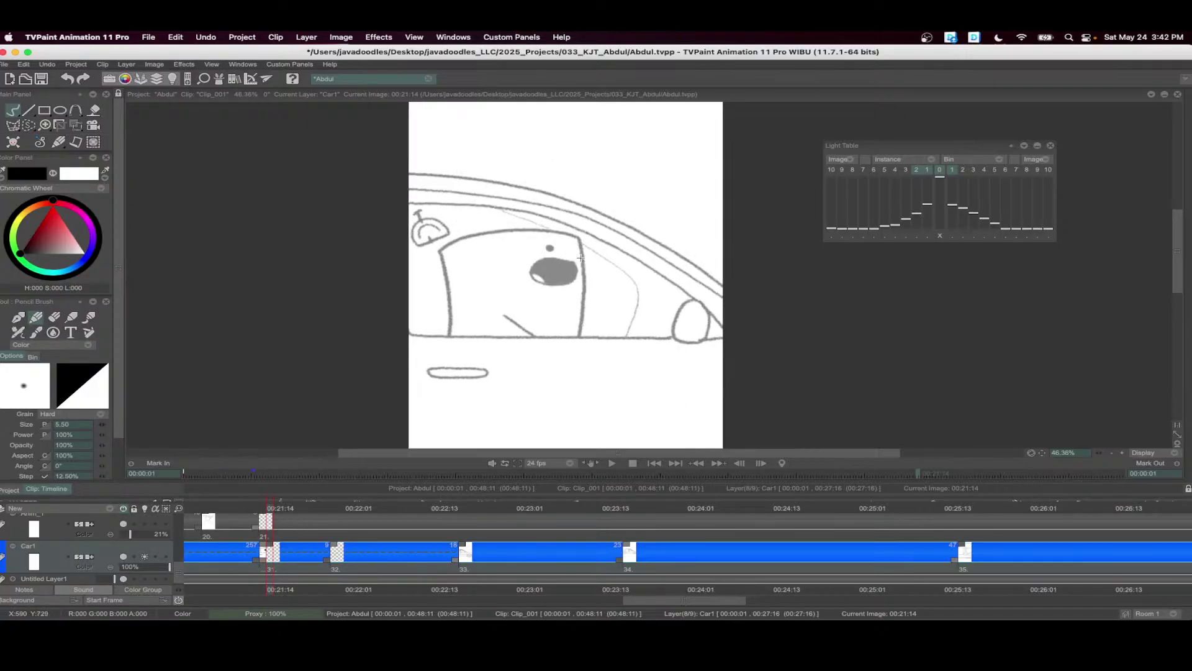
- Trace the three curved roof and window-frame lines of the car at frame 21:14
mouse_move(404, 177)
left_mouse_down()
mouse_move(498, 181)
mouse_move(600, 209)
mouse_move(714, 287)
left_mouse_up()
scroll(714, 288, "up", 2)
mouse_move(295, 155)
left_mouse_down()
mouse_move(446, 172)
mouse_move(576, 206)
mouse_move(760, 331)
left_mouse_up()
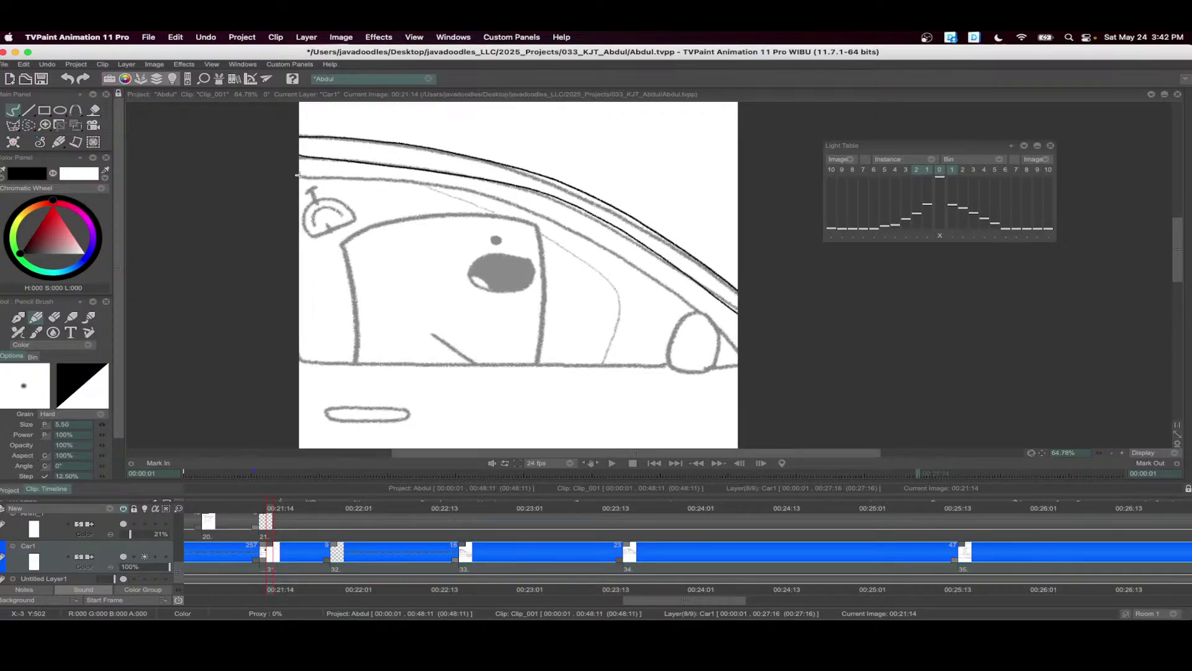
mouse_move(298, 176)
left_mouse_down()
mouse_move(443, 188)
mouse_move(568, 222)
mouse_move(755, 356)
left_mouse_up()
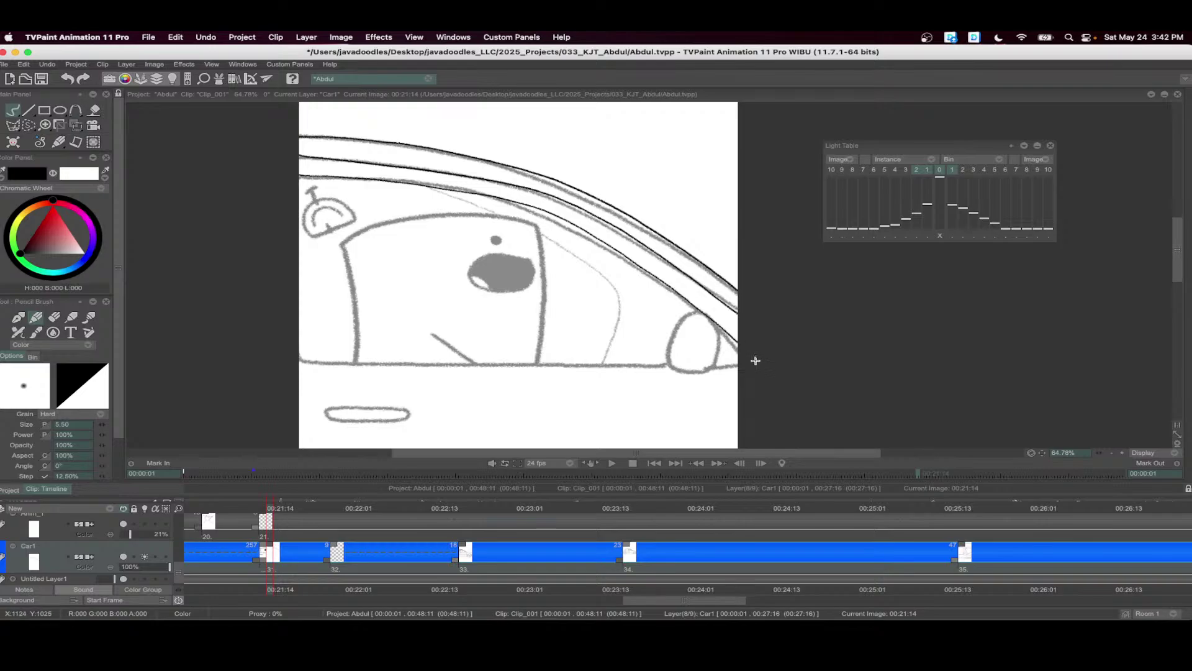
- Trace the car's horizontal window sill and the side mirror outline at frame 21:14
scroll(435, 319, "down", 1)
left_click_drag(297, 342, 669, 349)
scroll(669, 289, "up", 2)
mouse_move(731, 302)
left_mouse_down()
mouse_move(685, 355)
mouse_move(712, 370)
mouse_move(739, 361)
mouse_move(737, 308)
left_mouse_up()
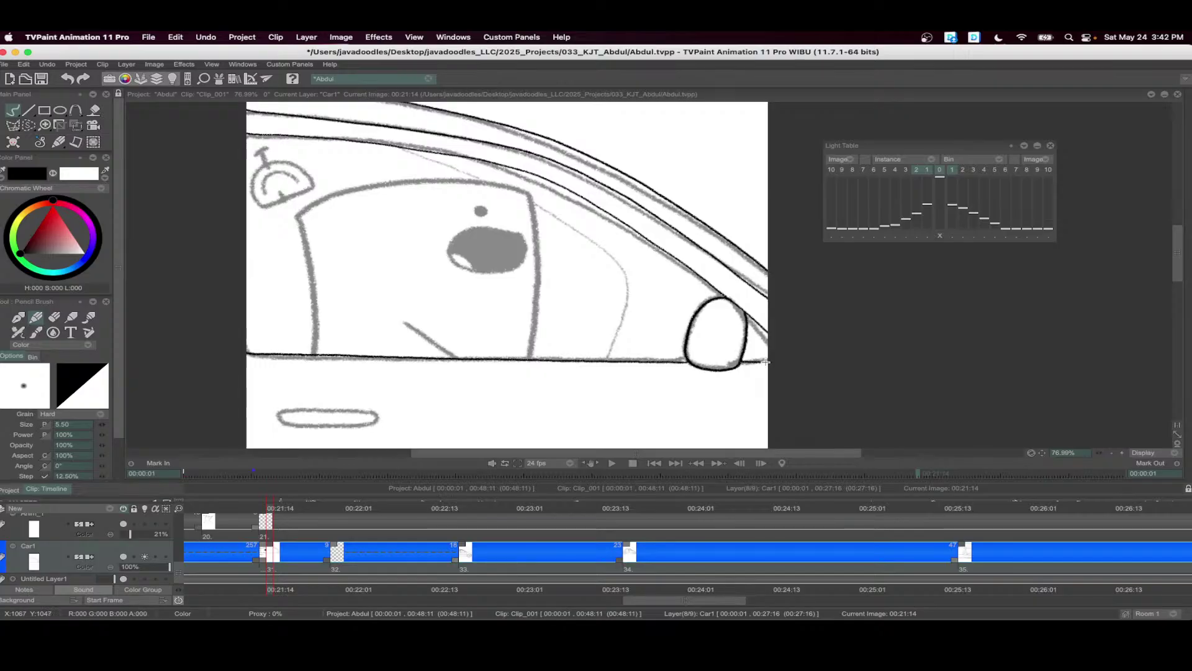
- Trace the character's head outline and facial features inside the car window at frame 21:14 and fill the mouth black
scroll(527, 219, "up", 1)
mouse_move(553, 193)
left_mouse_down()
mouse_move(564, 279)
mouse_move(553, 383)
mouse_move(524, 183)
mouse_move(462, 177)
mouse_move(285, 211)
mouse_move(312, 377)
left_mouse_up()
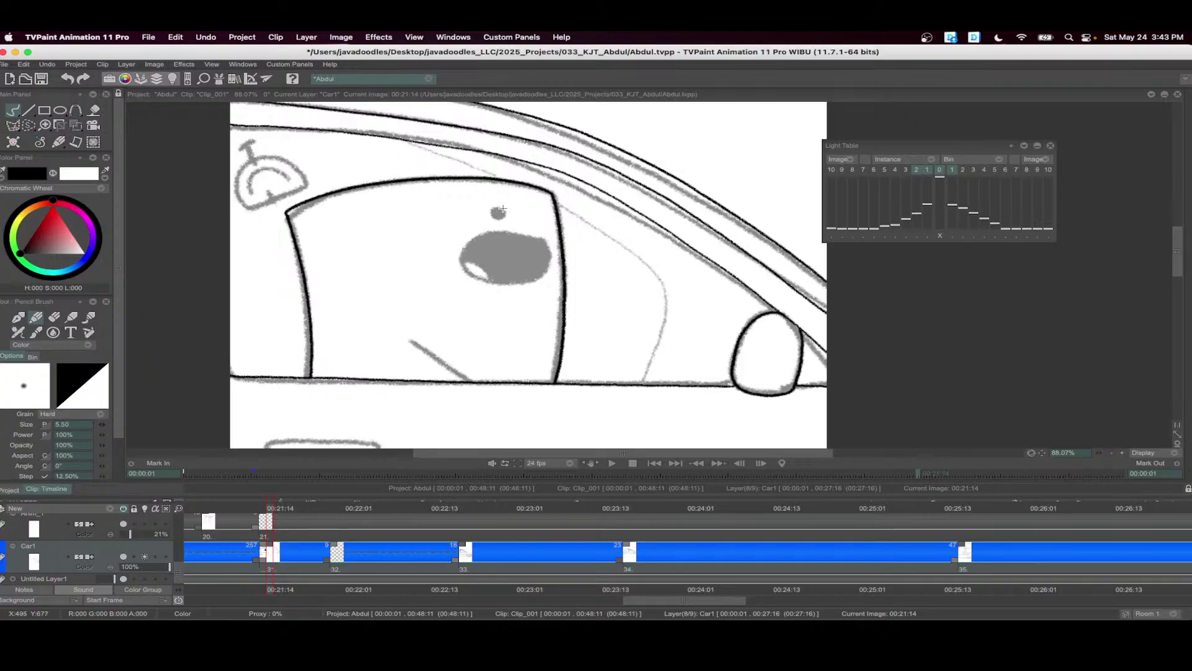
mouse_move(511, 213)
left_mouse_down()
mouse_move(526, 237)
mouse_move(475, 240)
mouse_move(520, 286)
mouse_move(544, 257)
mouse_move(531, 235)
left_mouse_up()
left_click_drag(472, 260, 495, 280)
key("f")
left_click(499, 267)
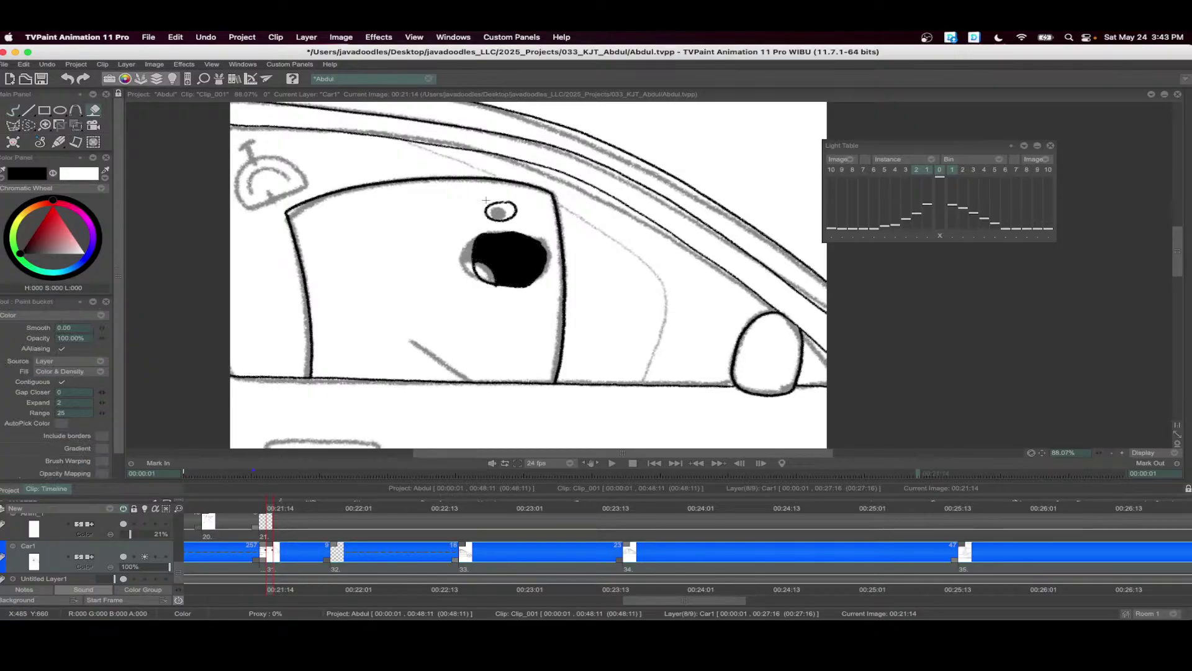
key("ctrl+z")
left_click(500, 253)
key("b")
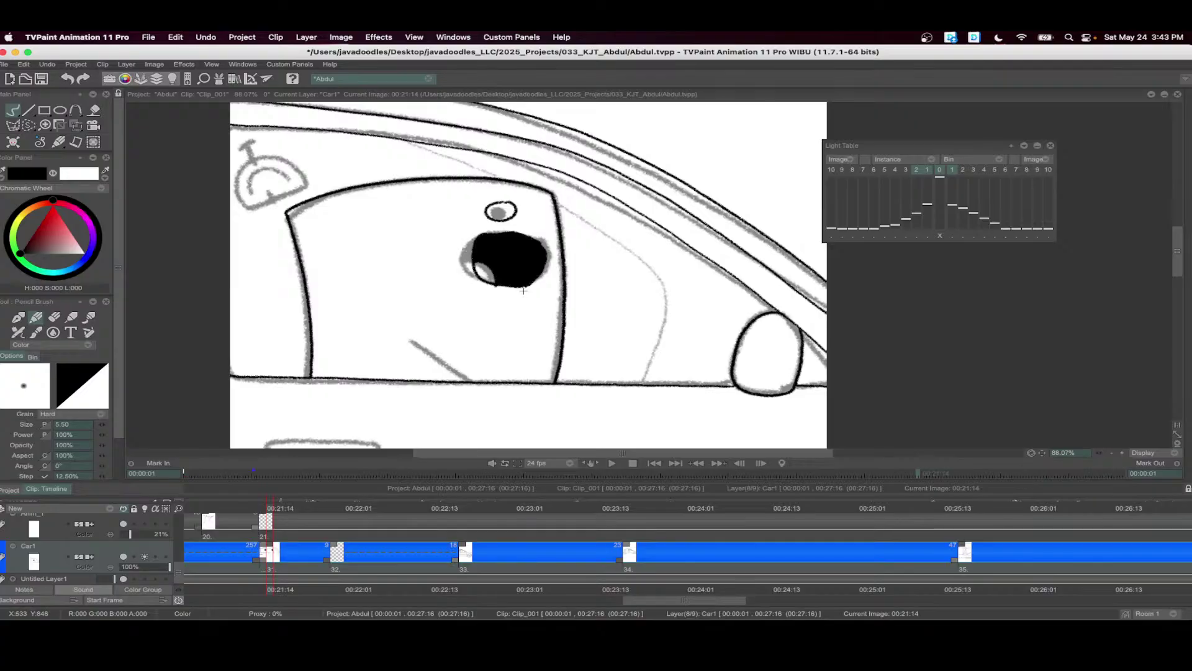
- Add a small curved stroke beside the character's eye and draw a short, steep arm line rising from the window sill
key("e")
left_click_drag(483, 213, 498, 223)
left_click_drag(398, 323, 477, 380)
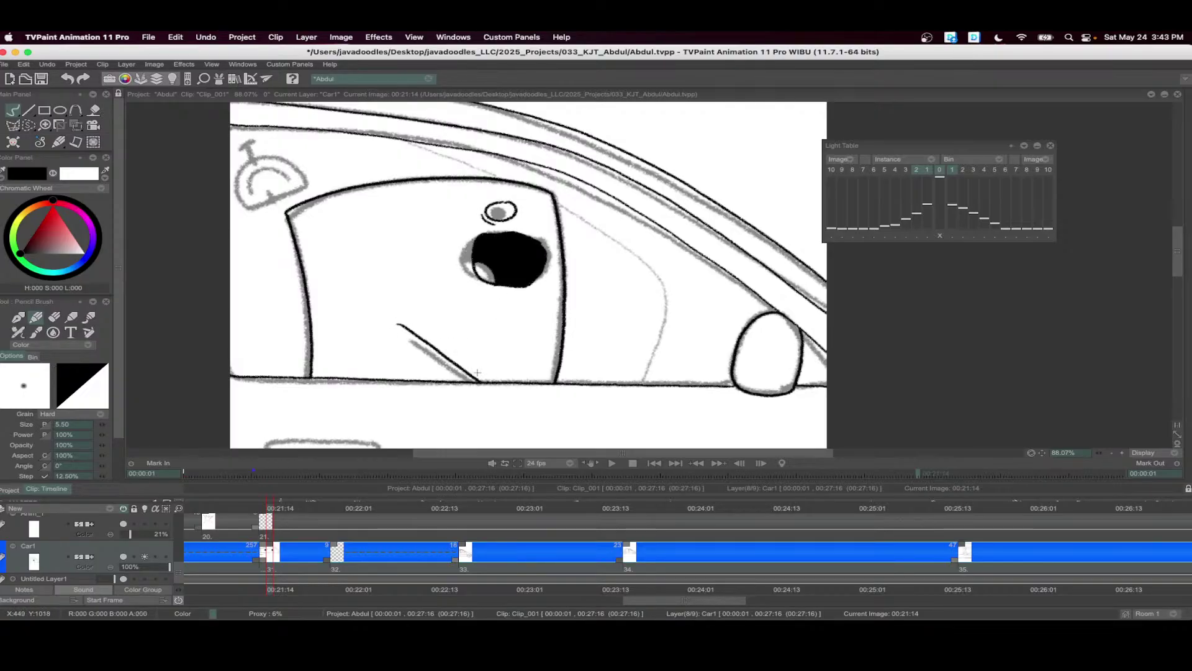
key("ctrl+z")
mouse_move(410, 329)
left_mouse_down()
mouse_move(472, 337)
mouse_move(494, 389)
left_mouse_up()
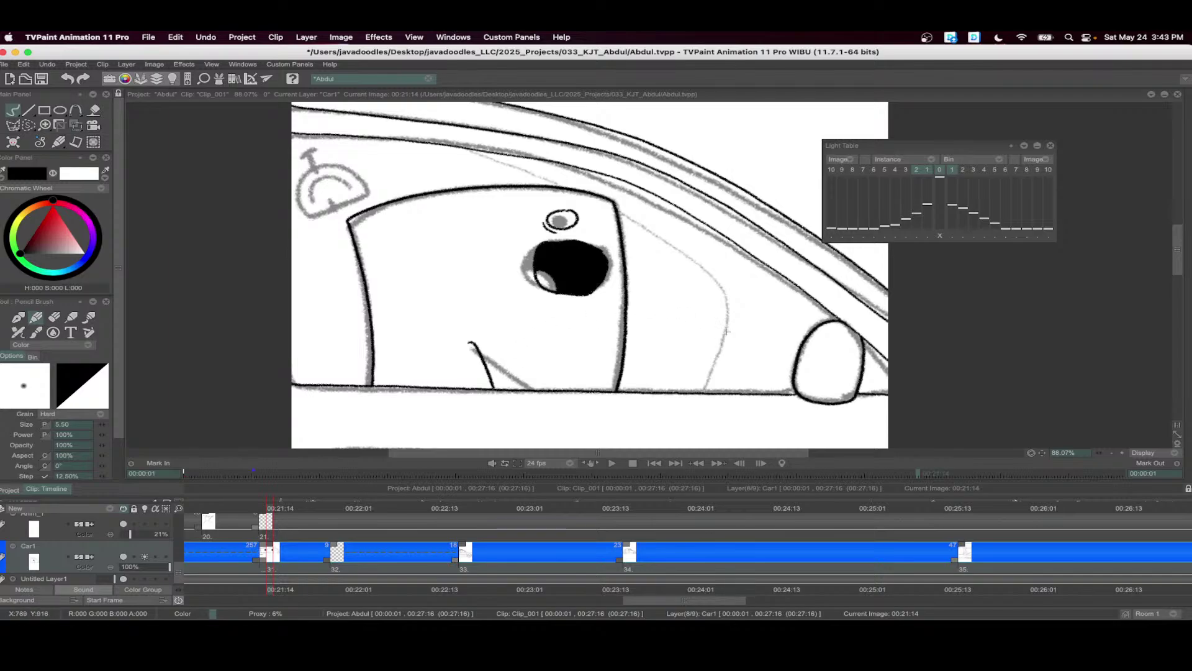
- Trace the half-round shape with its T-shaped stem and small lower tick behind the character's head at frame 21:14
mouse_move(307, 216)
left_mouse_down()
mouse_move(369, 195)
mouse_move(345, 168)
mouse_move(316, 167)
mouse_move(297, 193)
mouse_move(304, 211)
mouse_move(356, 193)
mouse_move(322, 179)
mouse_move(311, 197)
mouse_move(312, 155)
left_mouse_up()
left_click_drag(303, 156, 319, 152)
left_click_drag(329, 202, 336, 213)
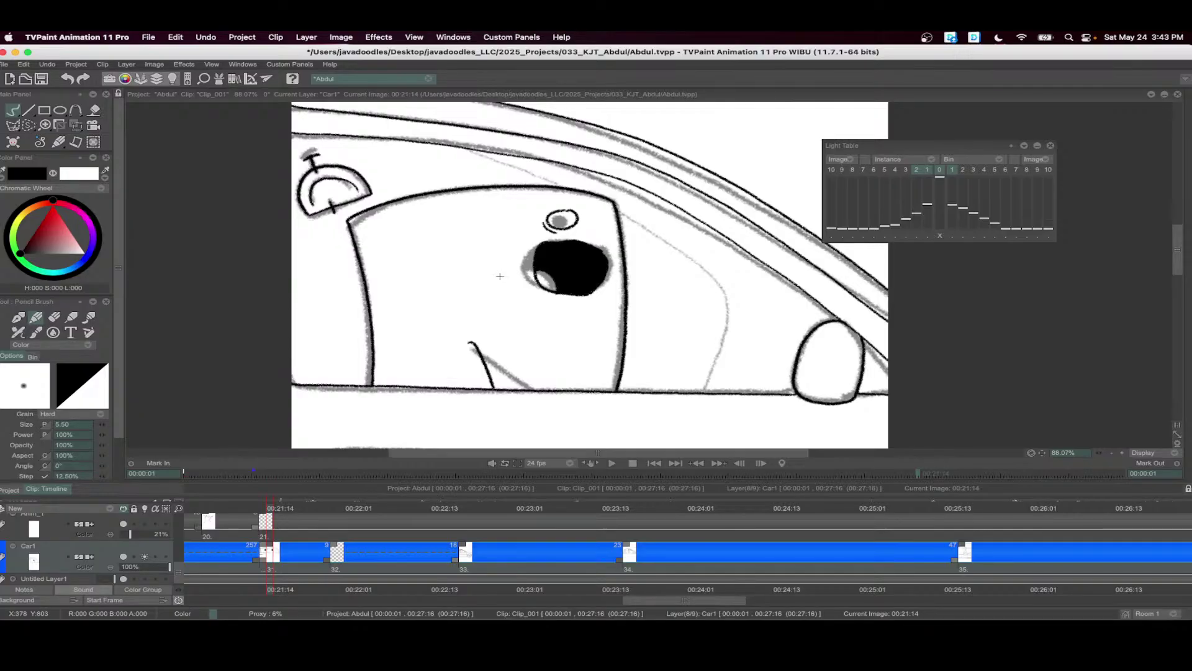
- Trace the rounded door handle and the two long horizontal lines across the lower car door at frame 21:14
scroll(605, 333, "down", 3)
scroll(572, 310, "up", 2)
scroll(534, 279, "down", 4)
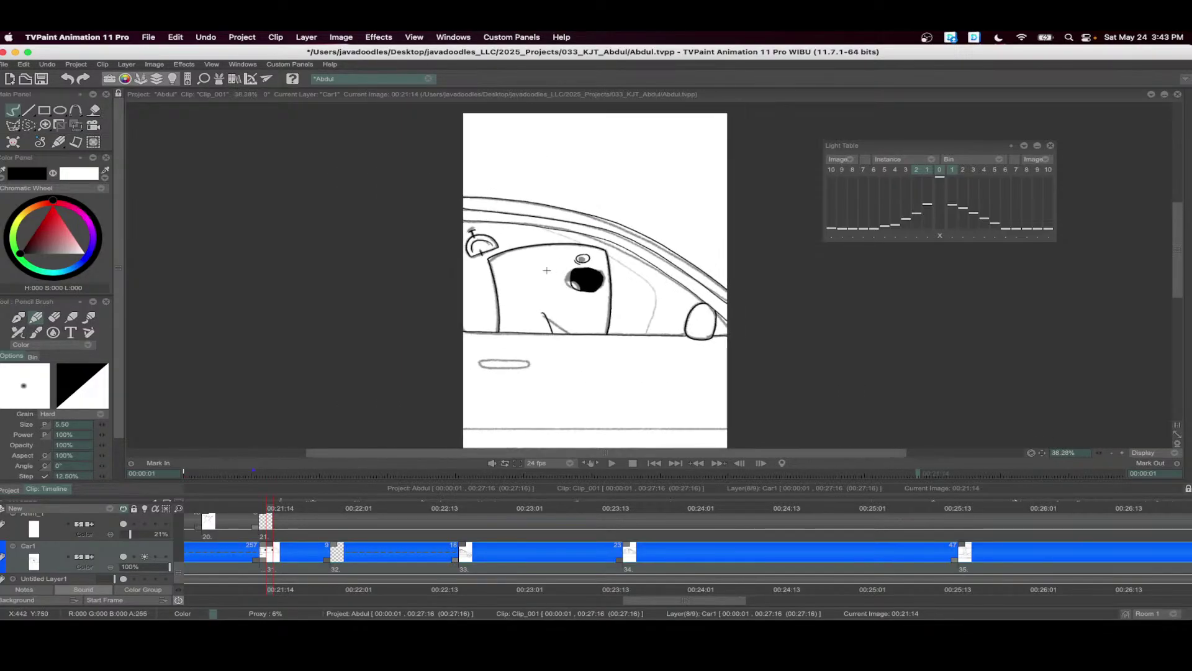
scroll(525, 276, "down", 2)
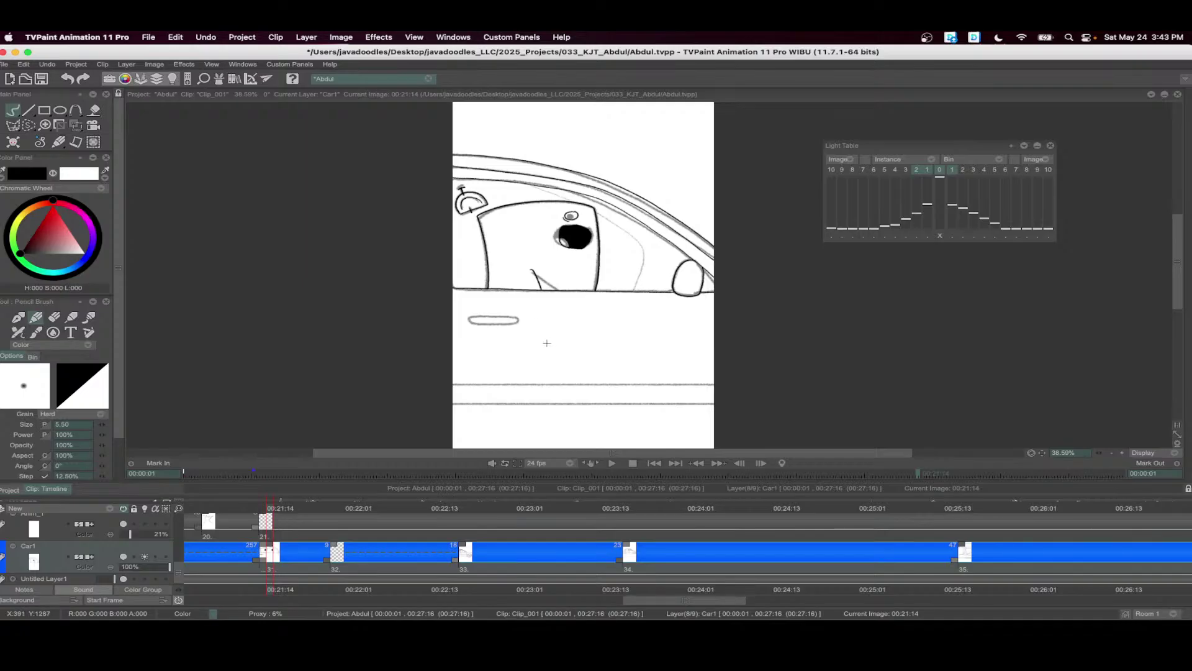
scroll(547, 342, "down", 2)
scroll(547, 267, "up", 5)
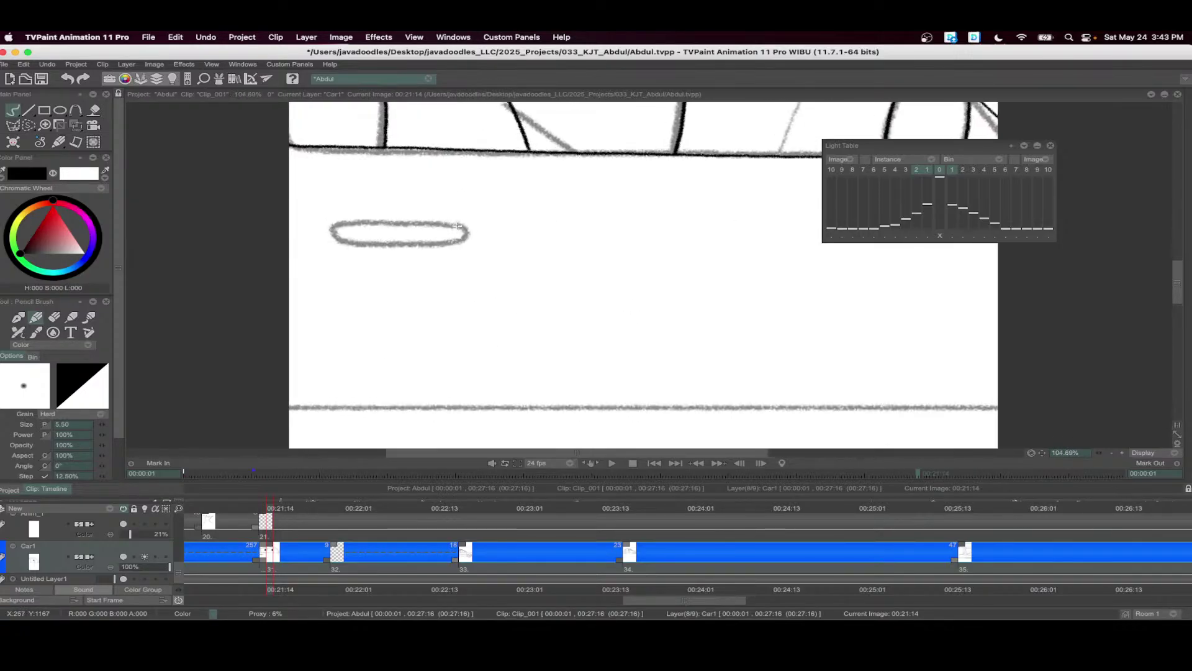
mouse_move(457, 226)
left_mouse_down()
mouse_move(335, 225)
mouse_move(380, 243)
mouse_move(452, 240)
mouse_move(463, 229)
mouse_move(453, 224)
left_mouse_up()
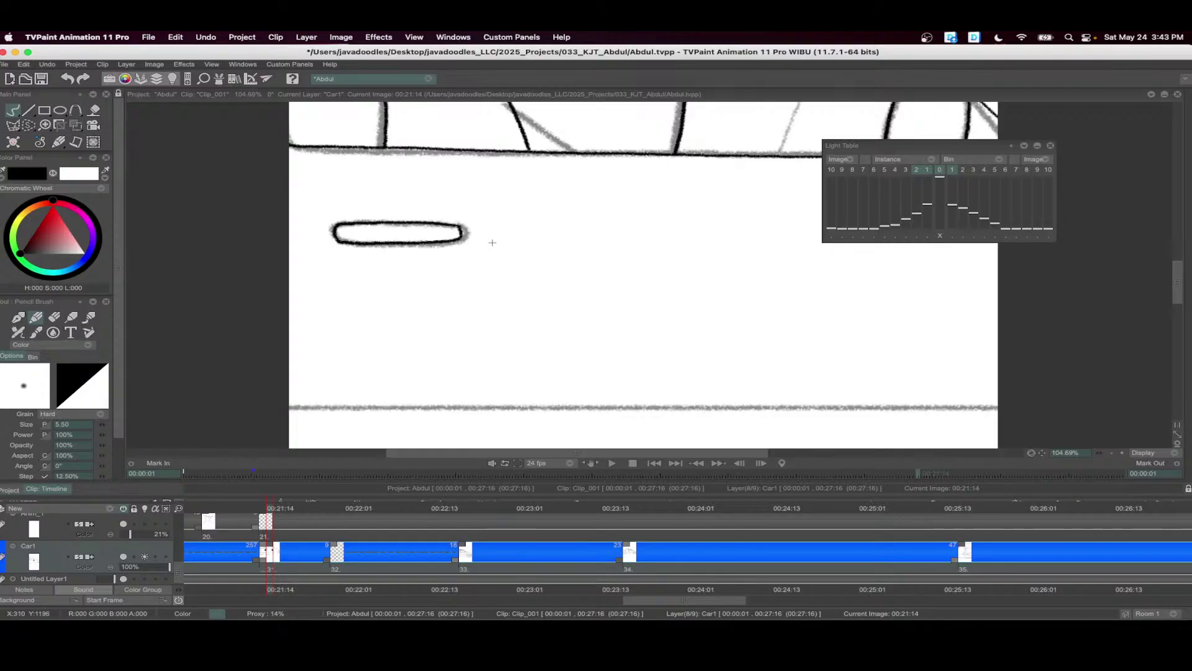
scroll(493, 242, "down", 3)
mouse_move(326, 293)
left_mouse_down()
mouse_move(703, 293)
mouse_move(803, 274)
left_mouse_up()
left_click_drag(324, 330, 1118, 365)
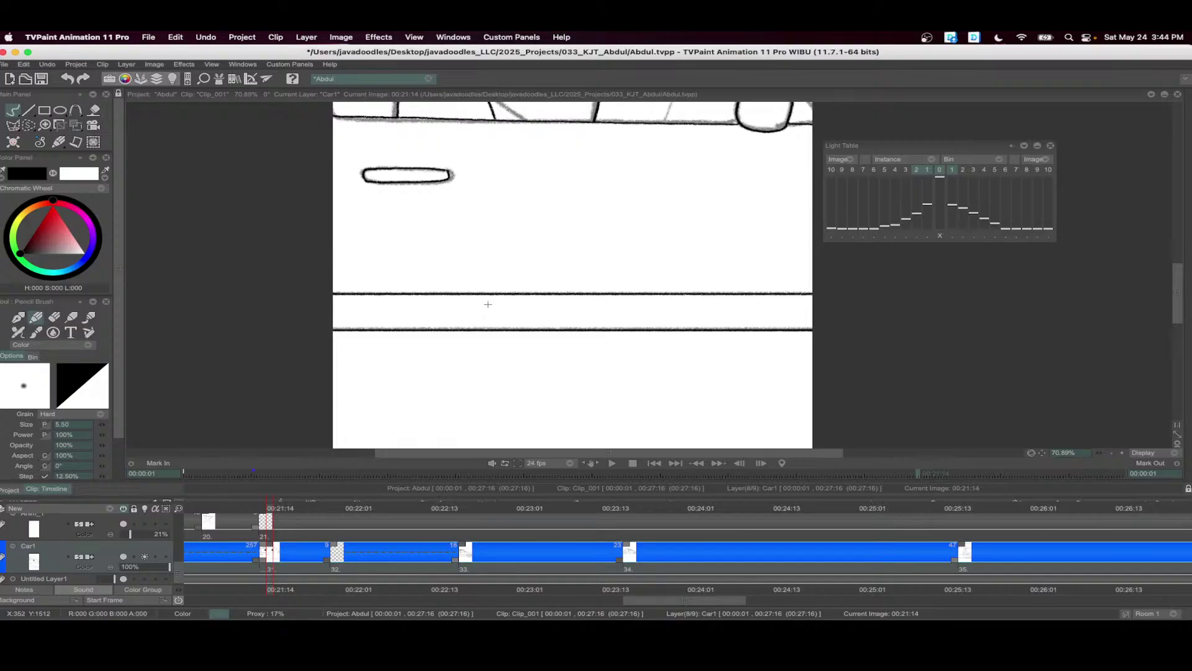
- Trace the thin curved line between the character and the side mirror, and touch up the lower edge of the mouth
scroll(593, 308, "down", 3)
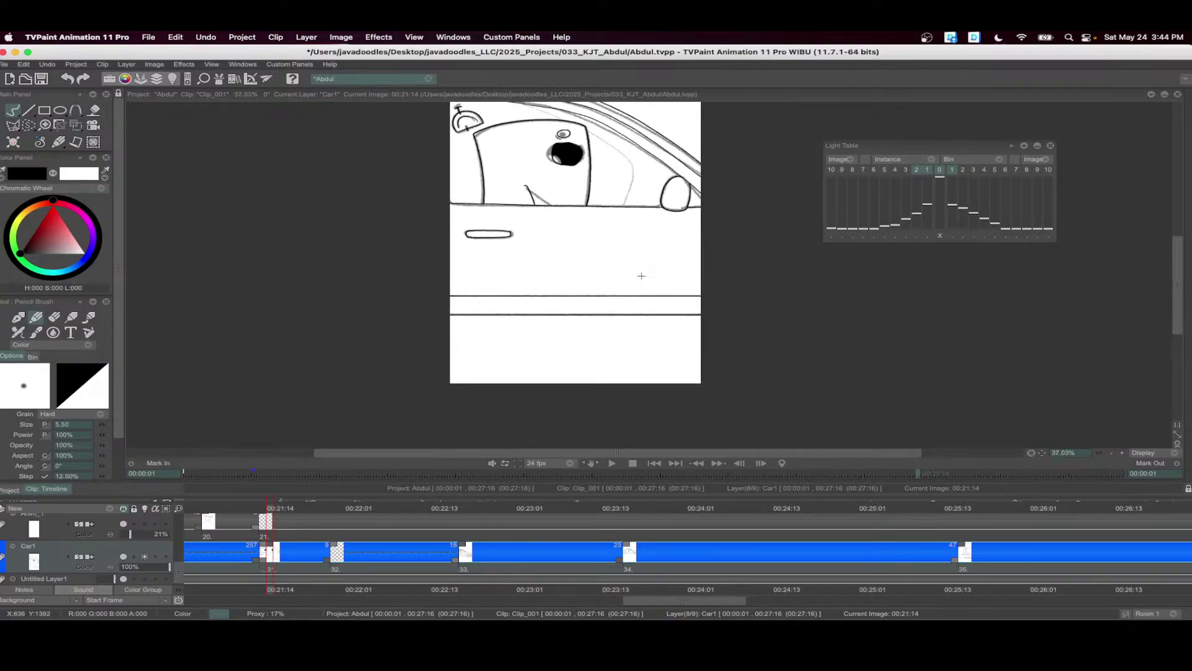
scroll(477, 161, "up", 3)
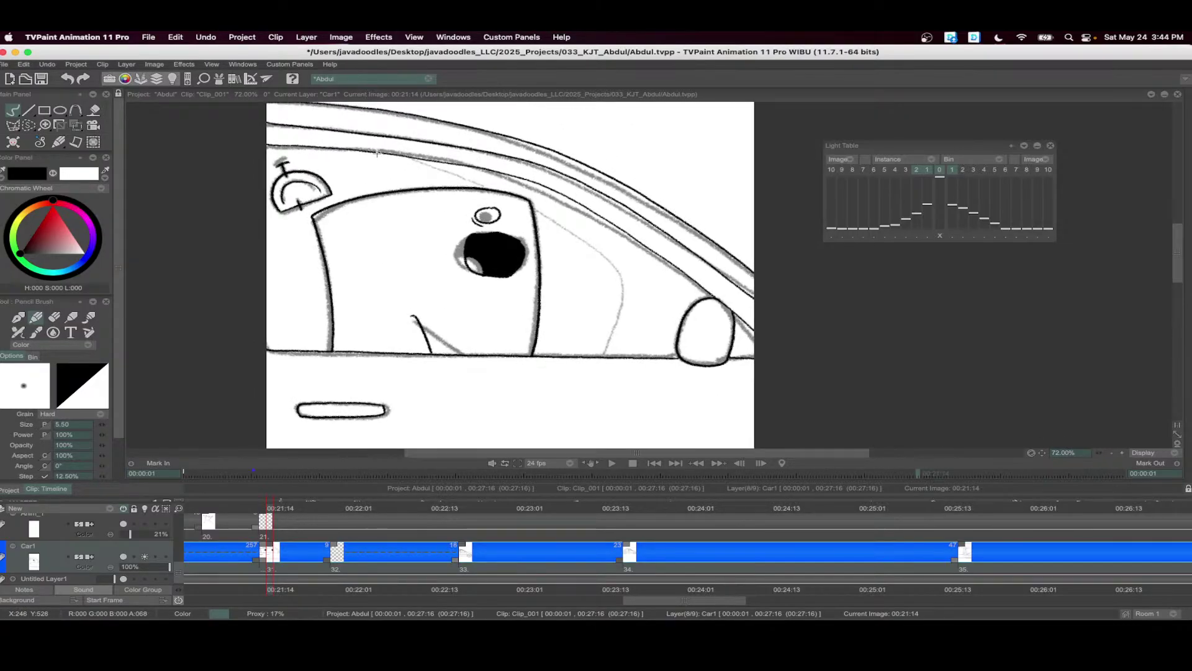
mouse_move(380, 152)
left_mouse_down()
mouse_move(513, 187)
mouse_move(580, 226)
mouse_move(618, 274)
mouse_move(601, 357)
left_mouse_up()
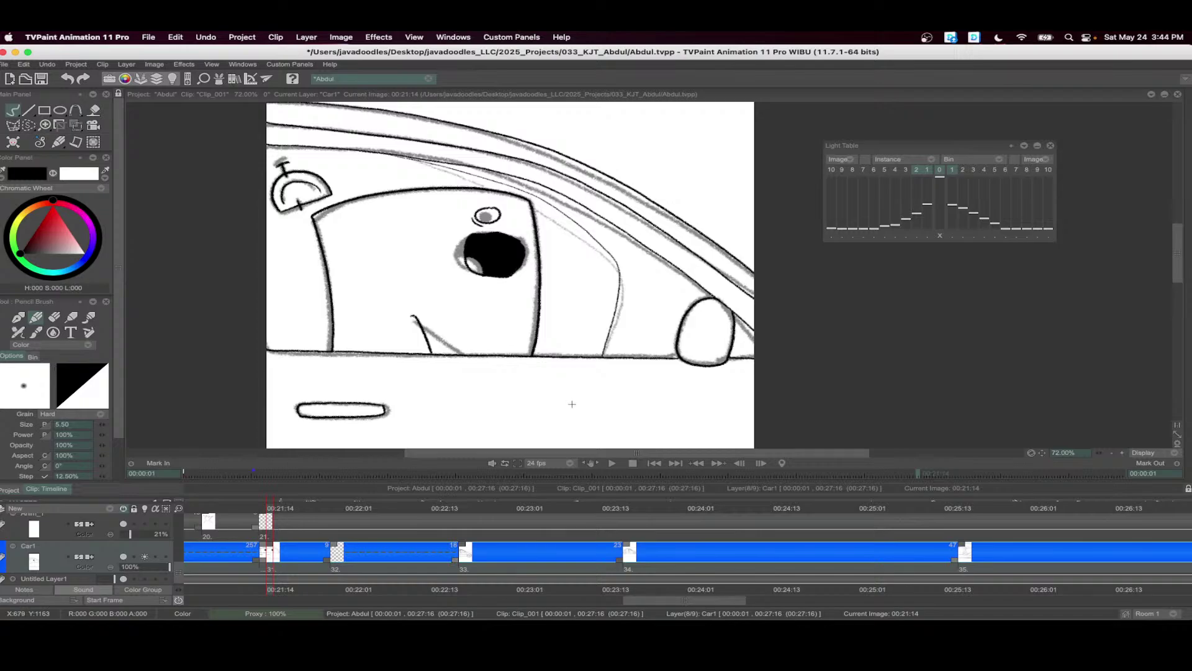
scroll(575, 398, "down", 2)
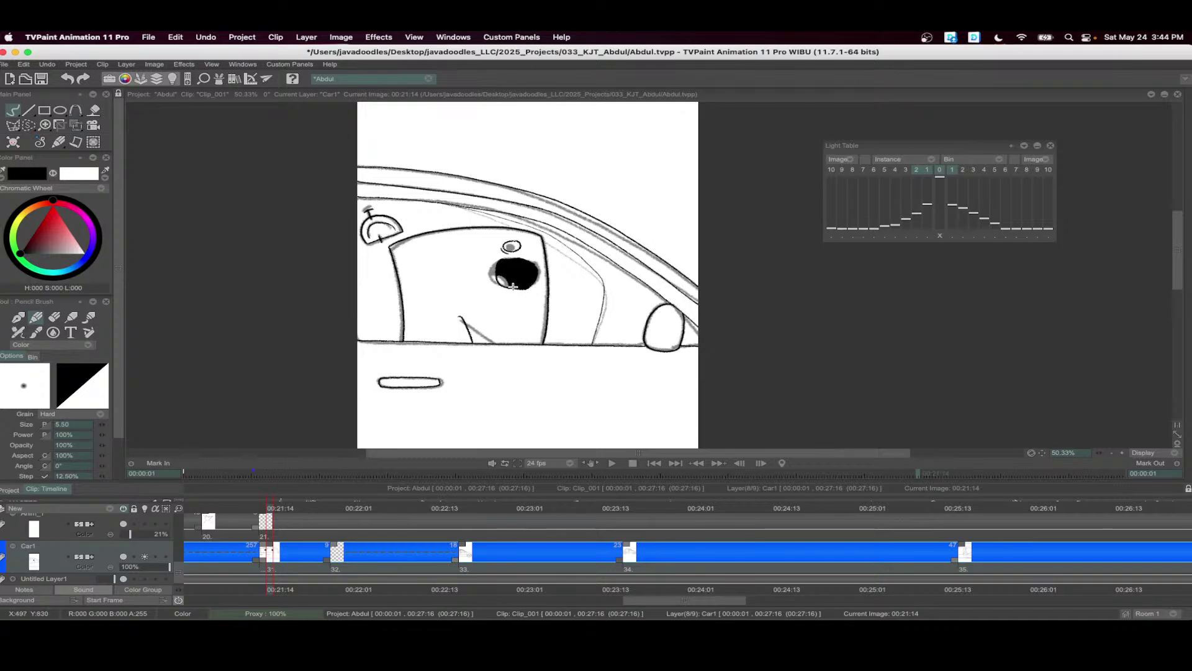
left_click_drag(513, 286, 510, 288)
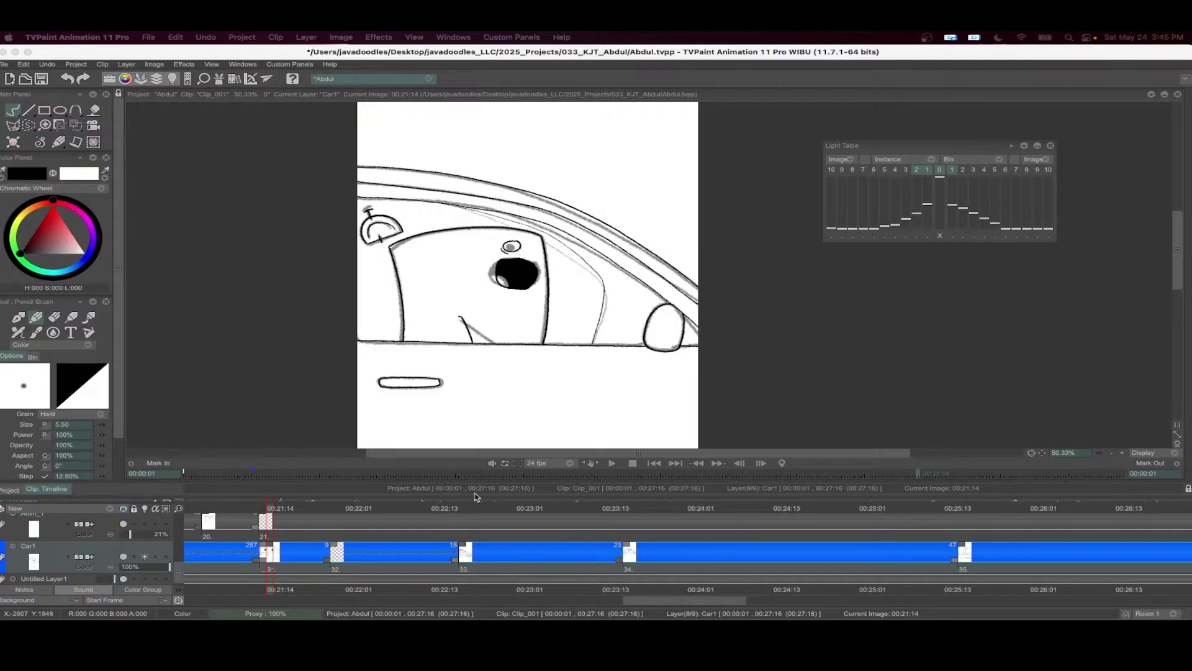
- Go to frame 21:23, select the Kevin layer and hide the other layers so only its drawing shows
left_click(266, 512)
left_click_drag(266, 512, 259, 511)
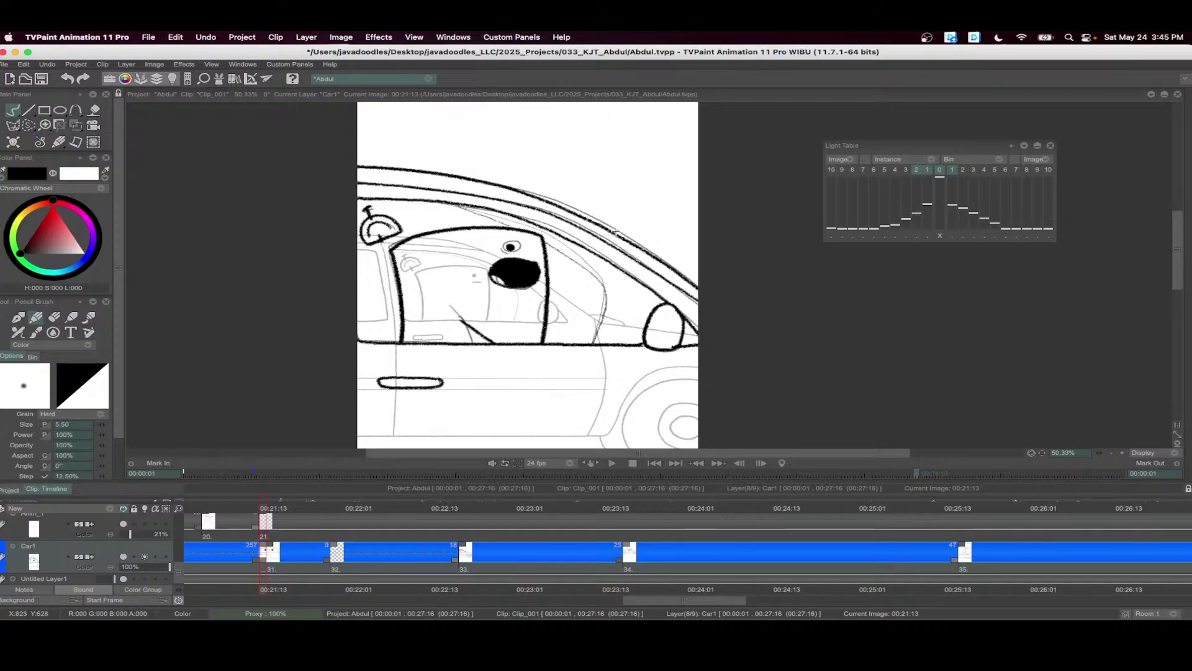
mouse_move(271, 544)
left_mouse_down()
mouse_move(330, 509)
mouse_move(442, 529)
mouse_move(337, 528)
left_mouse_up()
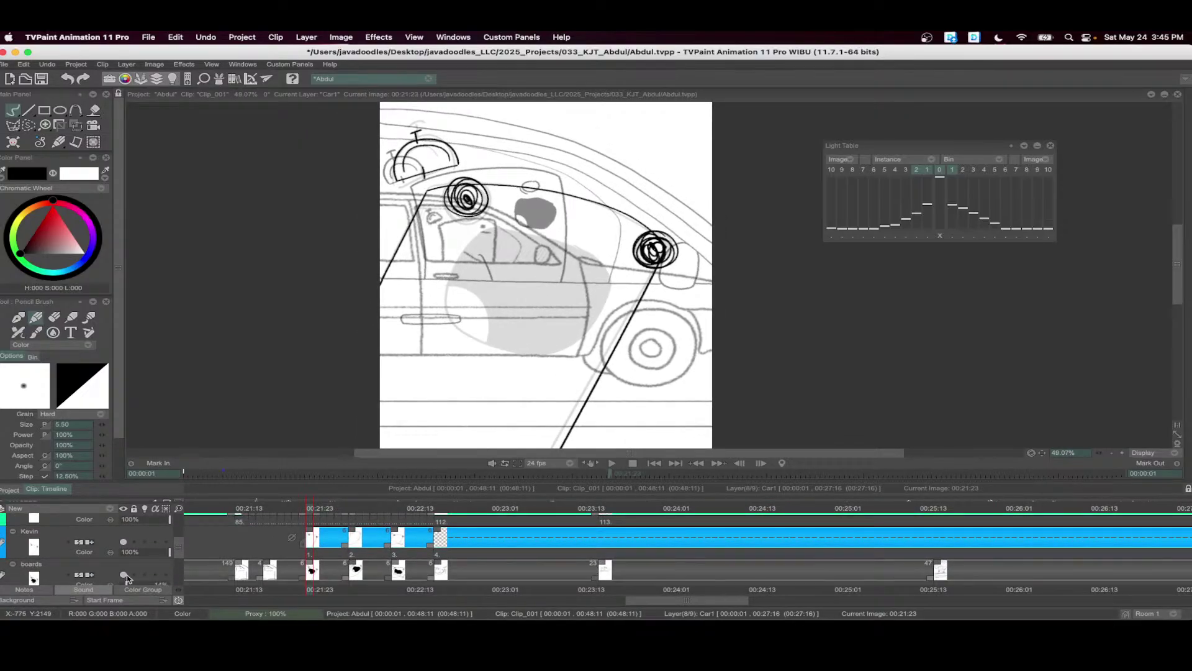
left_click(49, 572)
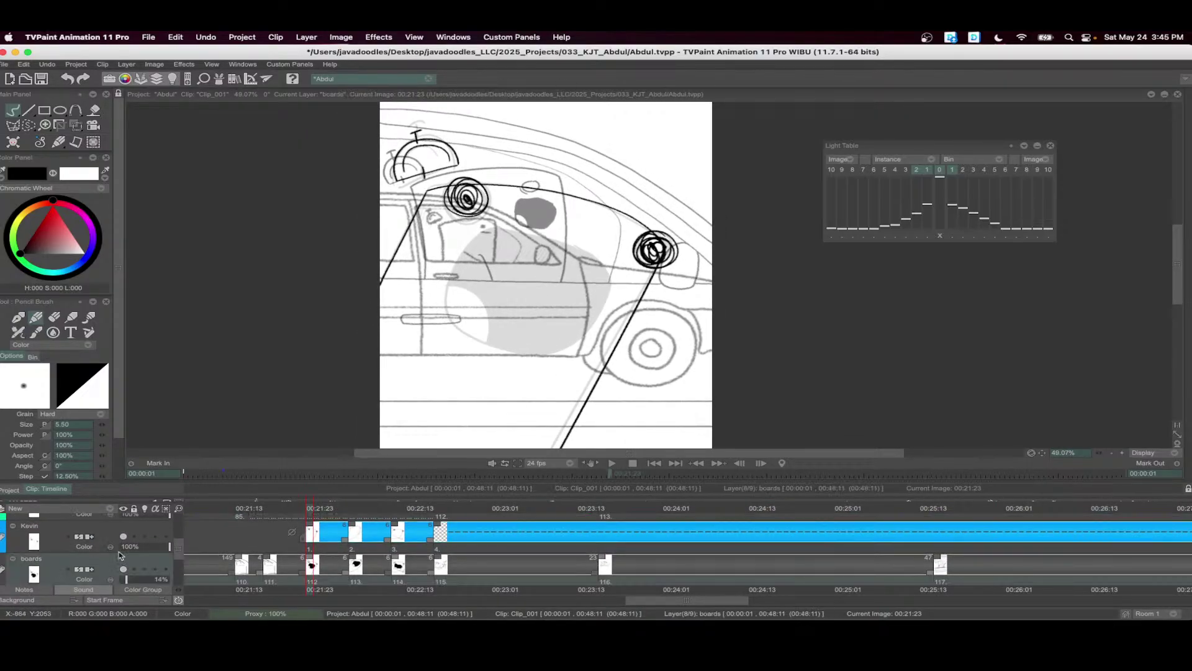
left_click(58, 540)
left_click(124, 508)
left_click(156, 506)
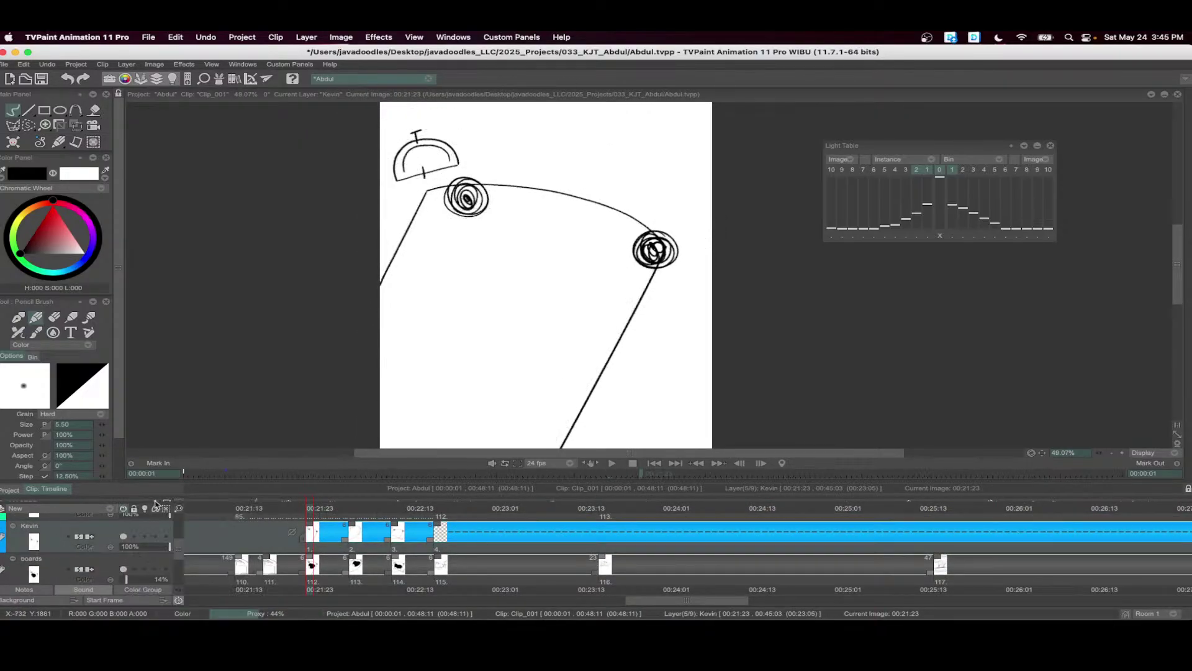
- Insert an empty instance at frame 22:03 on the Kevin layer and turn on the layer's light table
scroll(540, 308, "down", 2)
scroll(540, 307, "down", 1)
mouse_move(339, 509)
left_mouse_down()
mouse_move(373, 509)
mouse_move(326, 544)
mouse_move(342, 544)
left_mouse_up()
key("BackSpace")
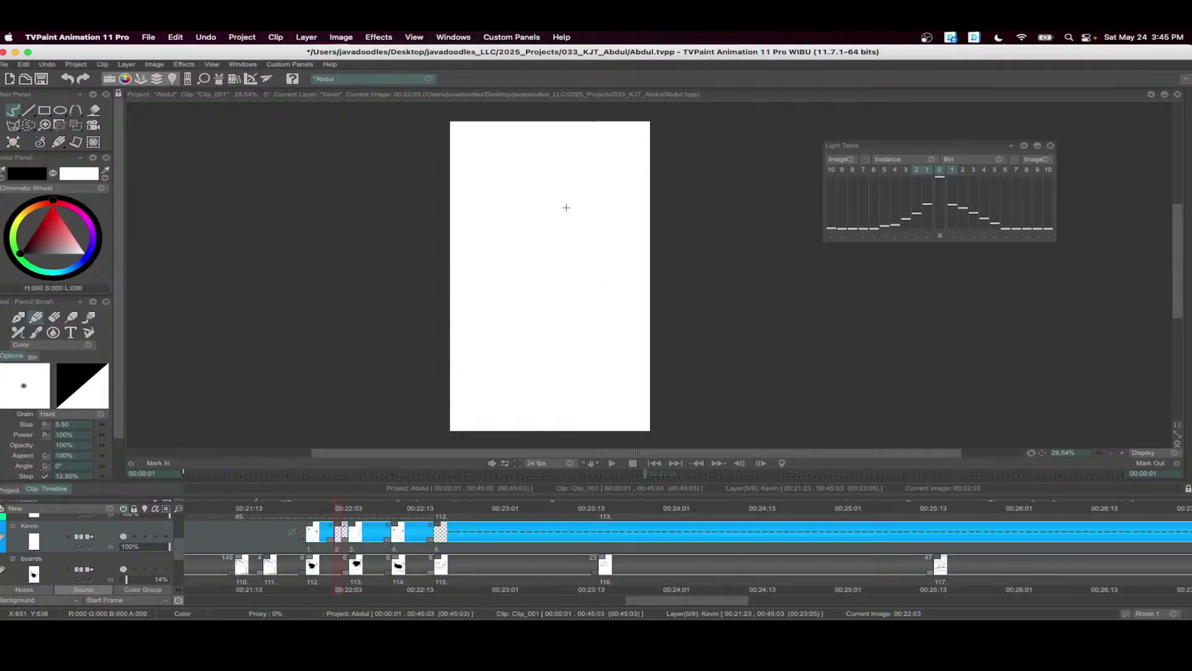
left_click(145, 536)
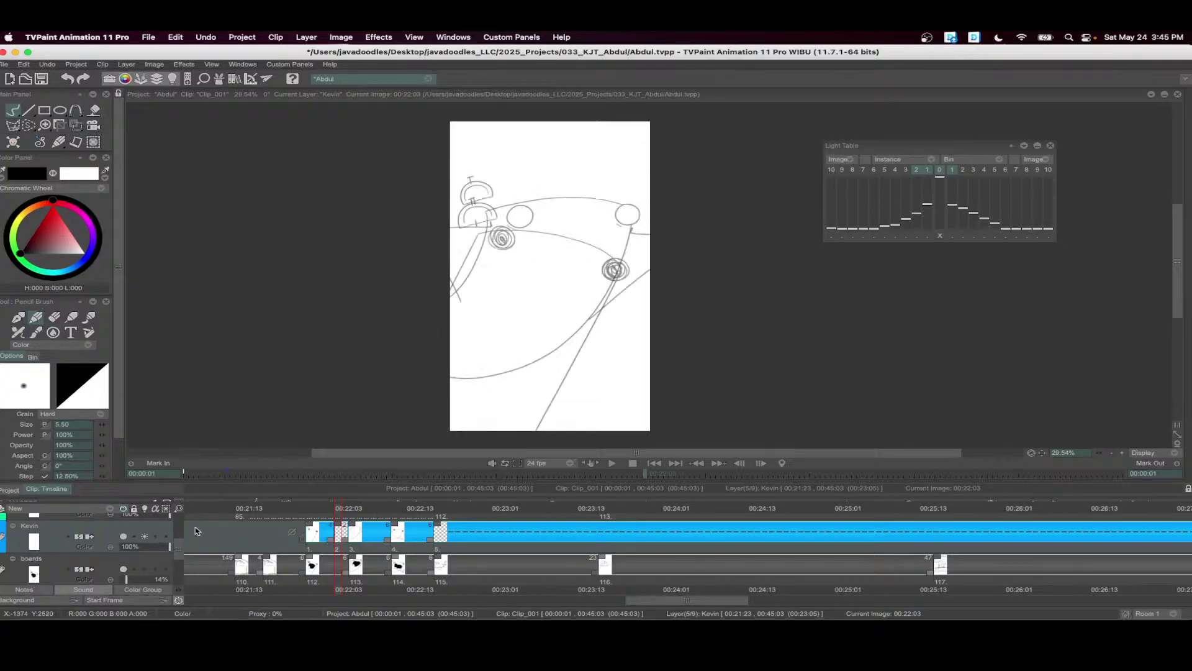
- Draw the curved left side of the character's body and two stretched, tilted oval eyes at frame 22:03
scroll(537, 222, "up", 3)
scroll(536, 222, "up", 2)
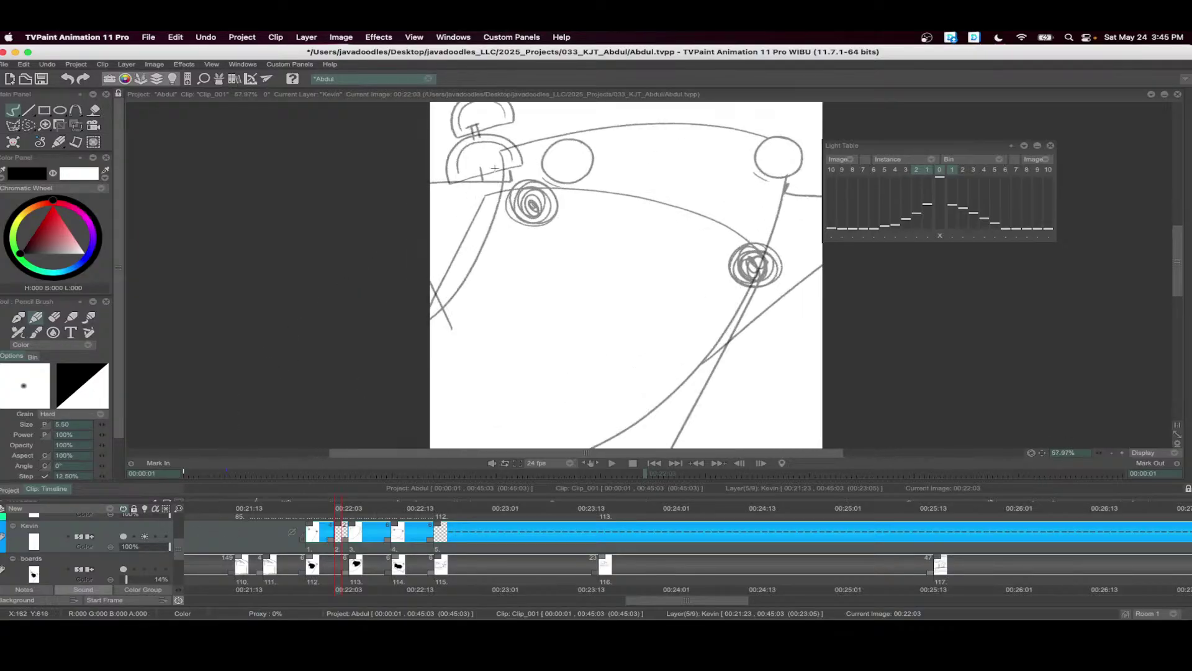
mouse_move(497, 169)
left_mouse_down()
mouse_move(460, 287)
mouse_move(429, 316)
left_mouse_up()
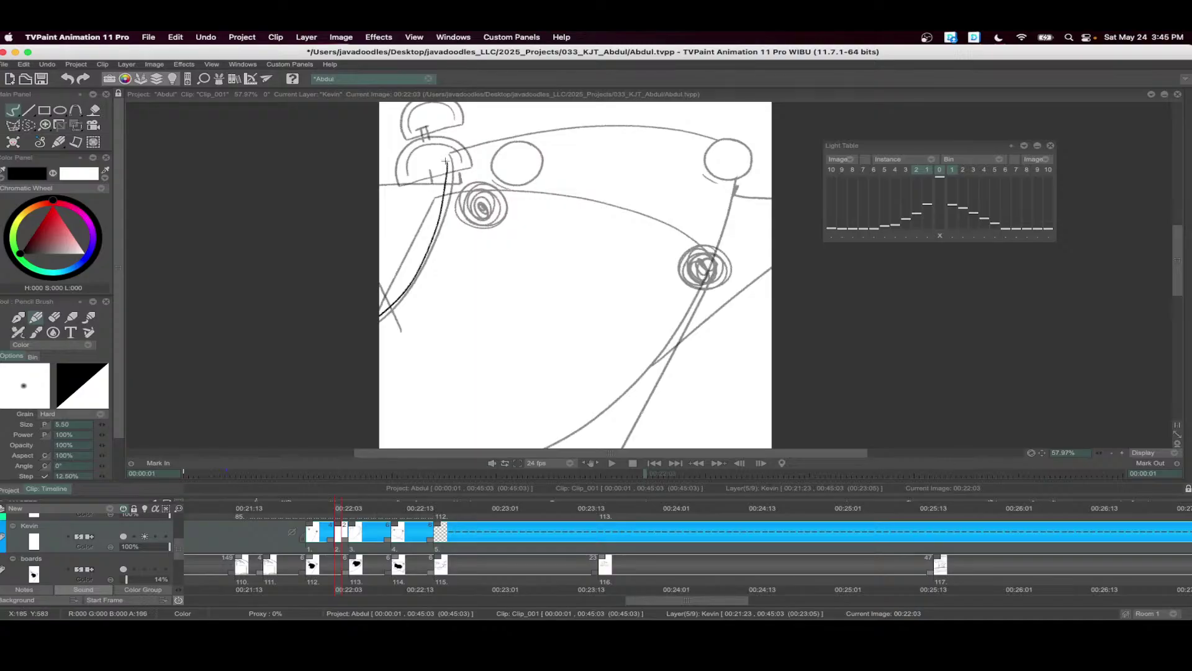
mouse_move(445, 162)
left_mouse_down()
mouse_move(562, 135)
mouse_move(705, 138)
mouse_move(736, 153)
mouse_move(703, 178)
mouse_move(716, 226)
mouse_move(735, 187)
mouse_move(734, 144)
left_mouse_up()
key("ctrl+z")
mouse_move(519, 149)
left_mouse_down()
mouse_move(487, 211)
mouse_move(527, 176)
mouse_move(528, 154)
mouse_move(491, 167)
mouse_move(499, 211)
mouse_move(534, 159)
left_mouse_up()
key("ctrl+z")
scroll(563, 157, "right", 3)
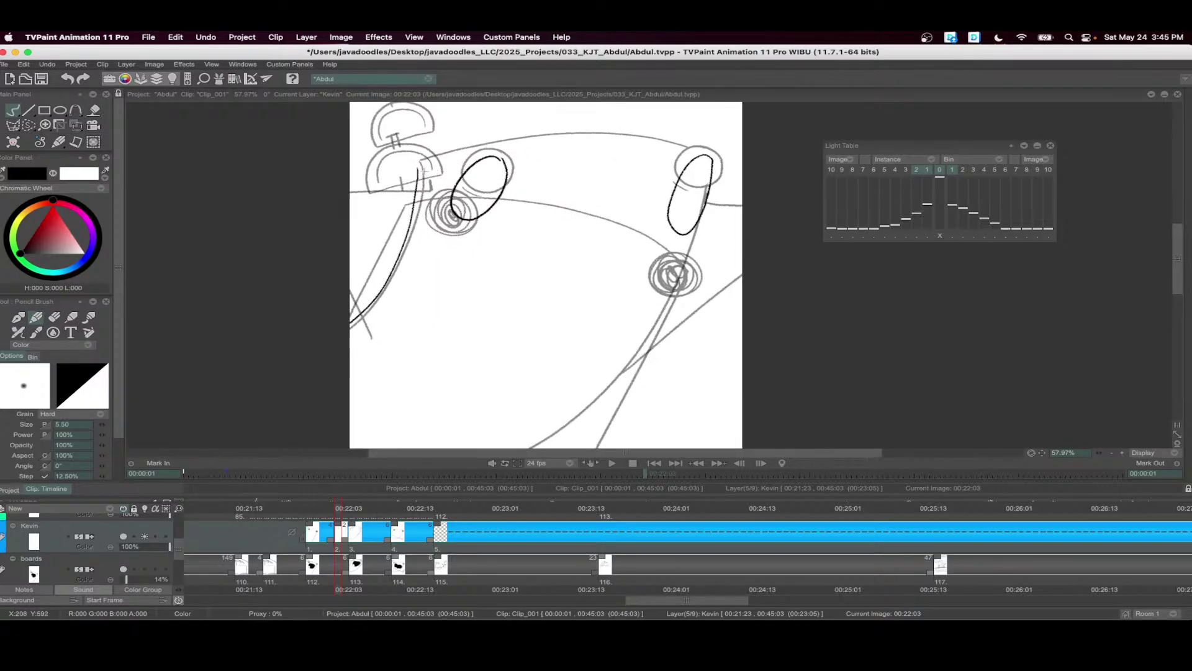
- Draw the arched top of the head and continue the outline down the body's right side to the underside
mouse_move(443, 157)
left_mouse_down()
mouse_move(566, 136)
mouse_move(704, 155)
mouse_move(686, 230)
mouse_move(612, 348)
mouse_move(529, 390)
mouse_move(435, 405)
left_mouse_up()
scroll(667, 180, "down", 2)
scroll(647, 222, "down", 2)
scroll(399, 351, "up", 2)
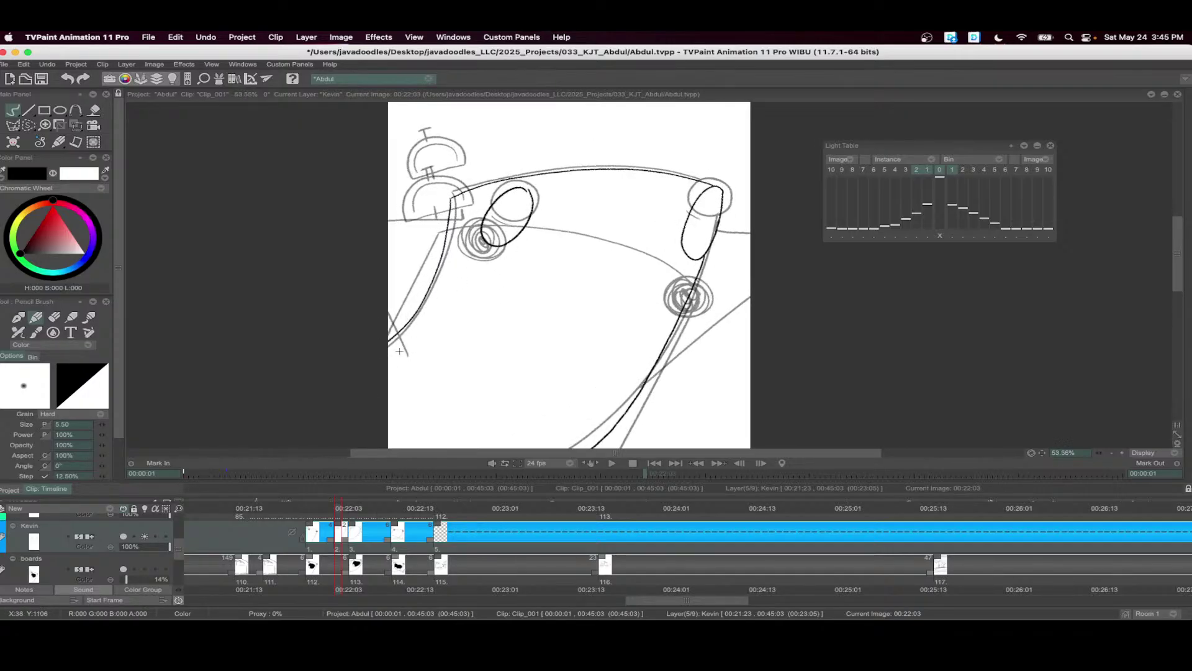
- Draw the arm lines on both sides of the character's body out to the canvas edges at frame 22:03
scroll(424, 129, "up", 2)
left_click_drag(366, 231, 432, 229)
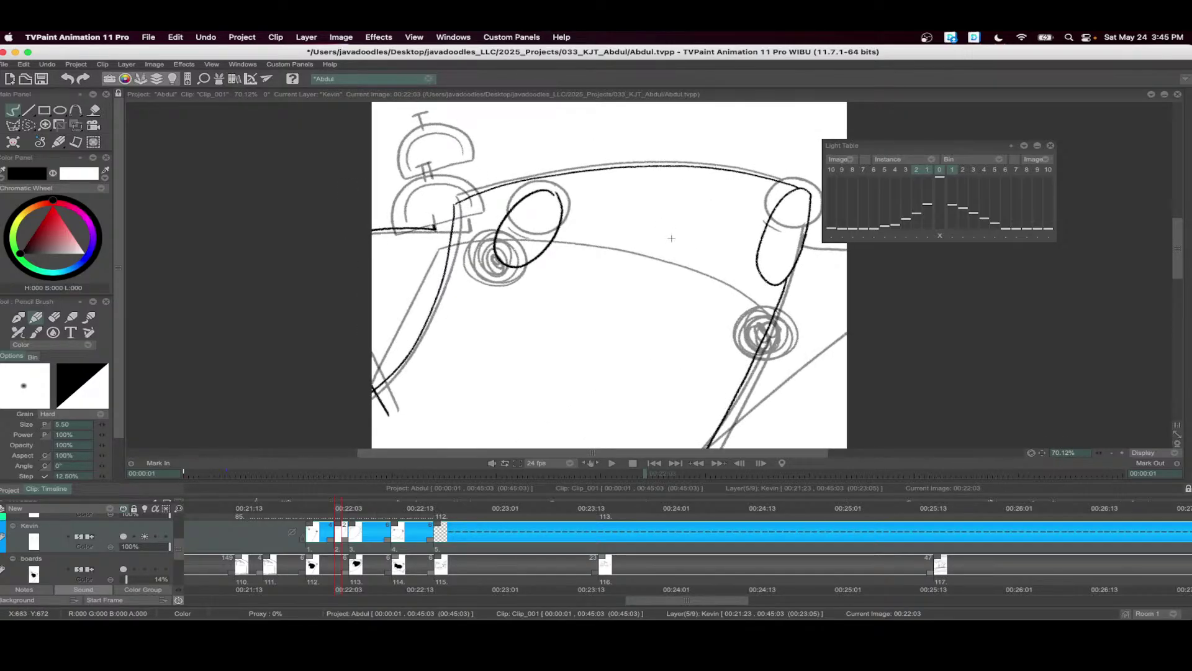
scroll(671, 238, "down", 2)
left_click_drag(676, 402, 847, 268)
scroll(731, 279, "right", 3)
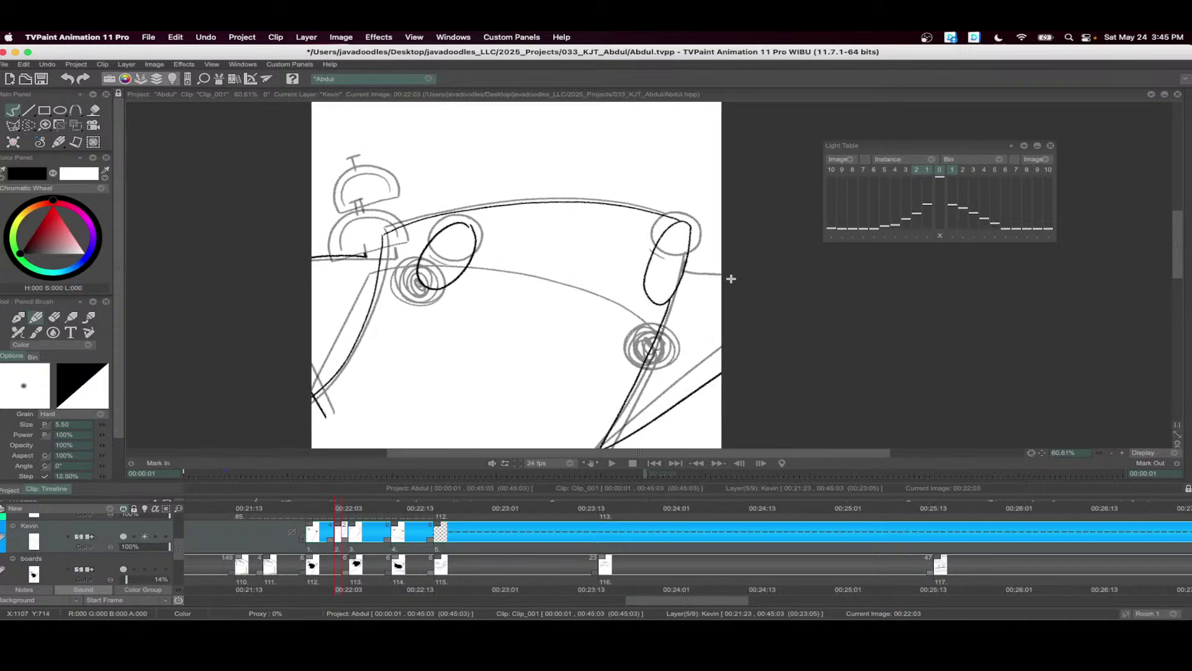
left_click_drag(731, 279, 696, 271)
scroll(376, 203, "up", 2)
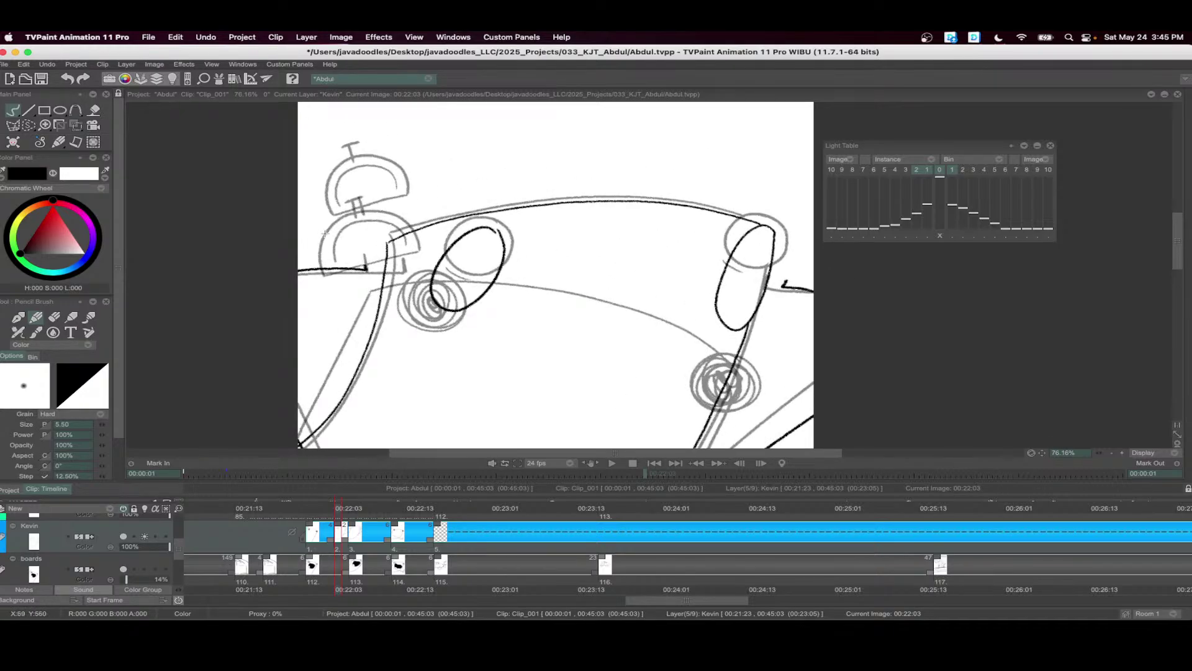
- Draw the half-round shape above the head at frame 22:03 with its inner arc, T-shaped stem and lower tick
mouse_move(325, 233)
left_mouse_down()
mouse_move(406, 200)
mouse_move(386, 172)
mouse_move(346, 173)
mouse_move(324, 231)
left_mouse_up()
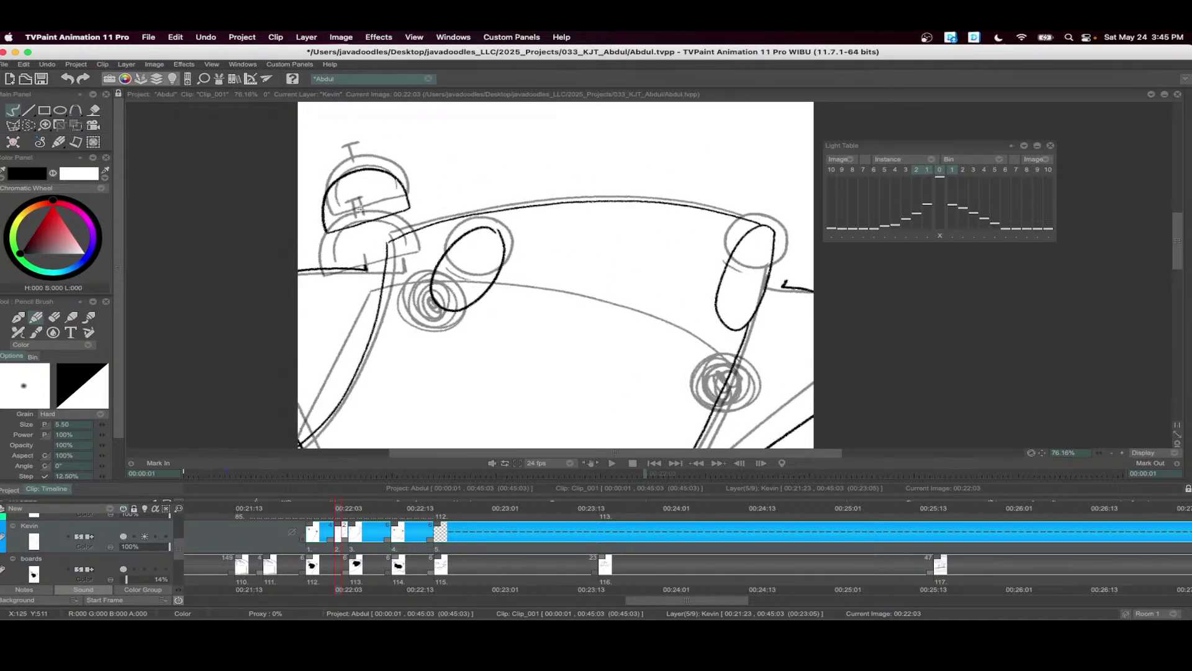
mouse_move(392, 197)
left_mouse_down()
mouse_move(349, 179)
mouse_move(331, 224)
left_mouse_up()
mouse_move(354, 176)
left_mouse_down()
mouse_move(346, 153)
mouse_move(362, 151)
left_mouse_up()
left_click_drag(366, 215, 366, 232)
scroll(605, 298, "down", 5)
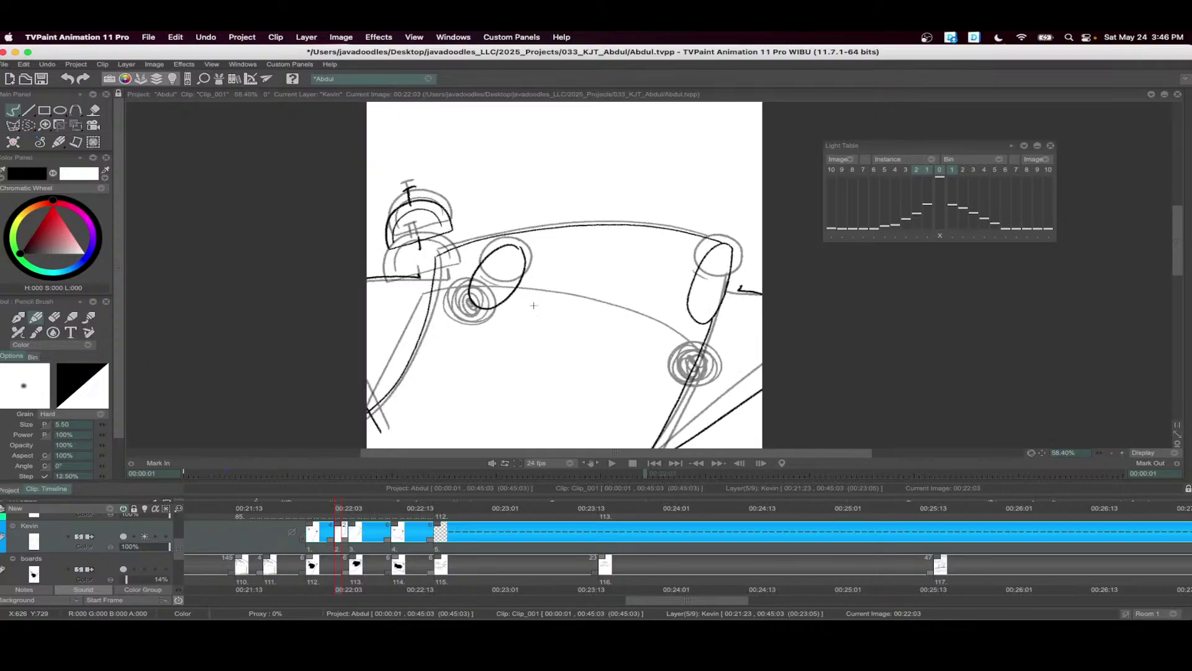
- Add an empty instance at frame 22:04 on the Kevin layer and limit the light table to one previous image
left_click_drag(339, 510, 343, 509)
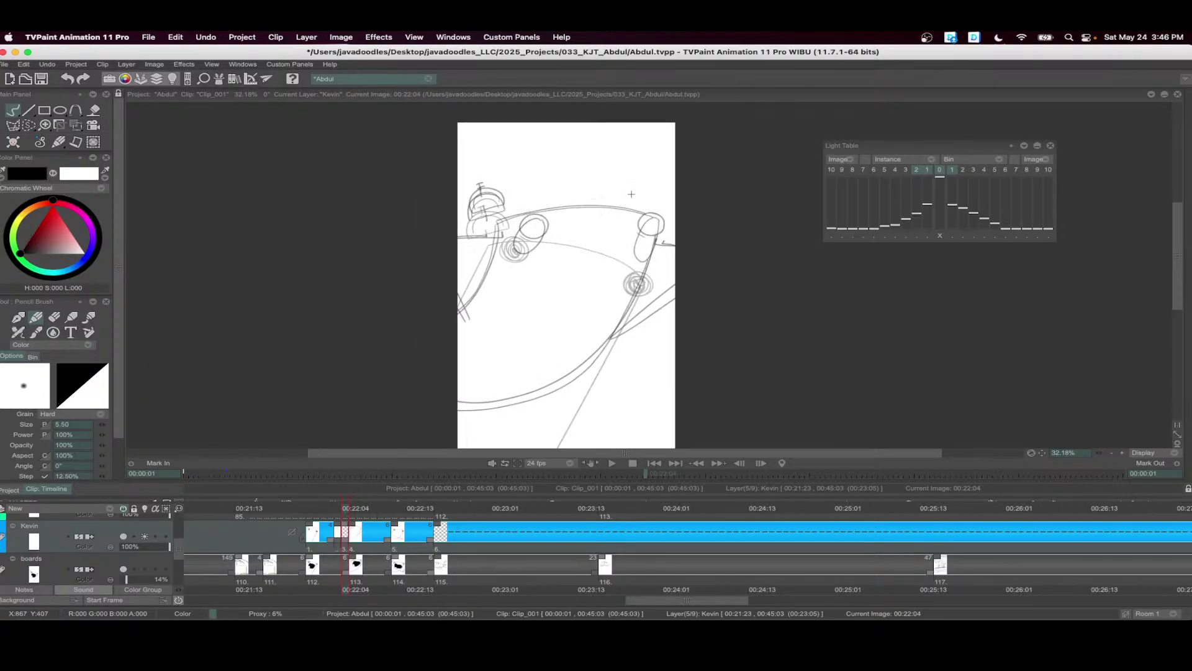
left_click(916, 170)
scroll(396, 243, "up", 4)
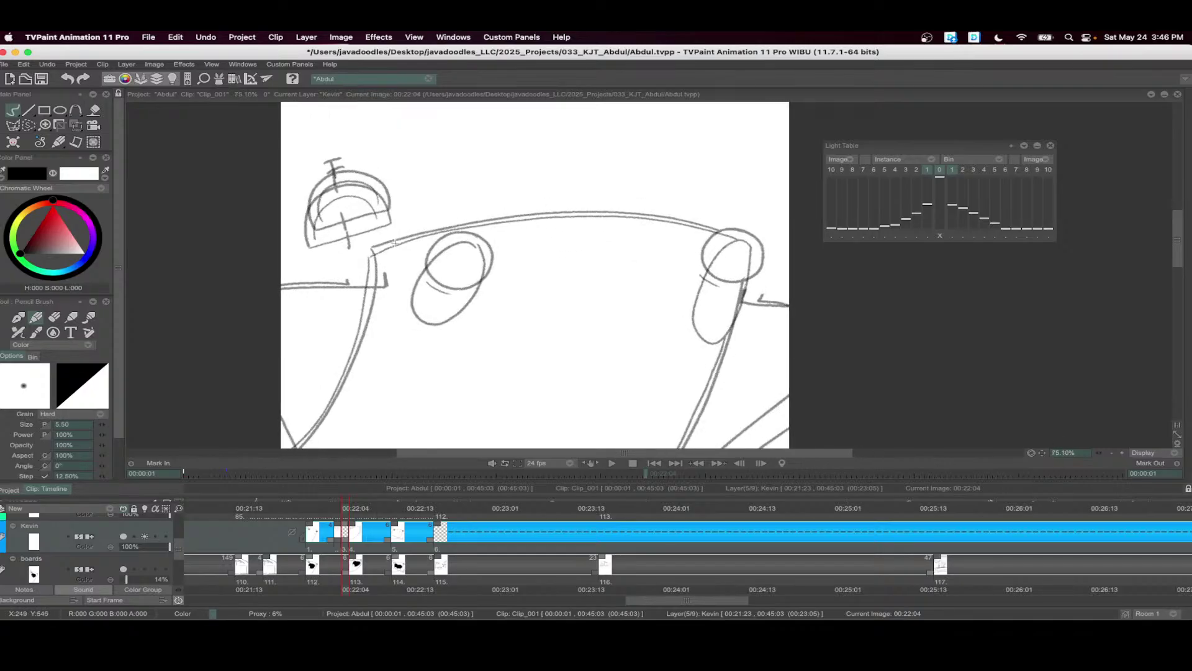
left_click_drag(375, 248, 505, 214)
key("super+z")
- Scrub back through the Kevin layer's drawings and play the animation to check the motion
scroll(457, 189, "down", 5)
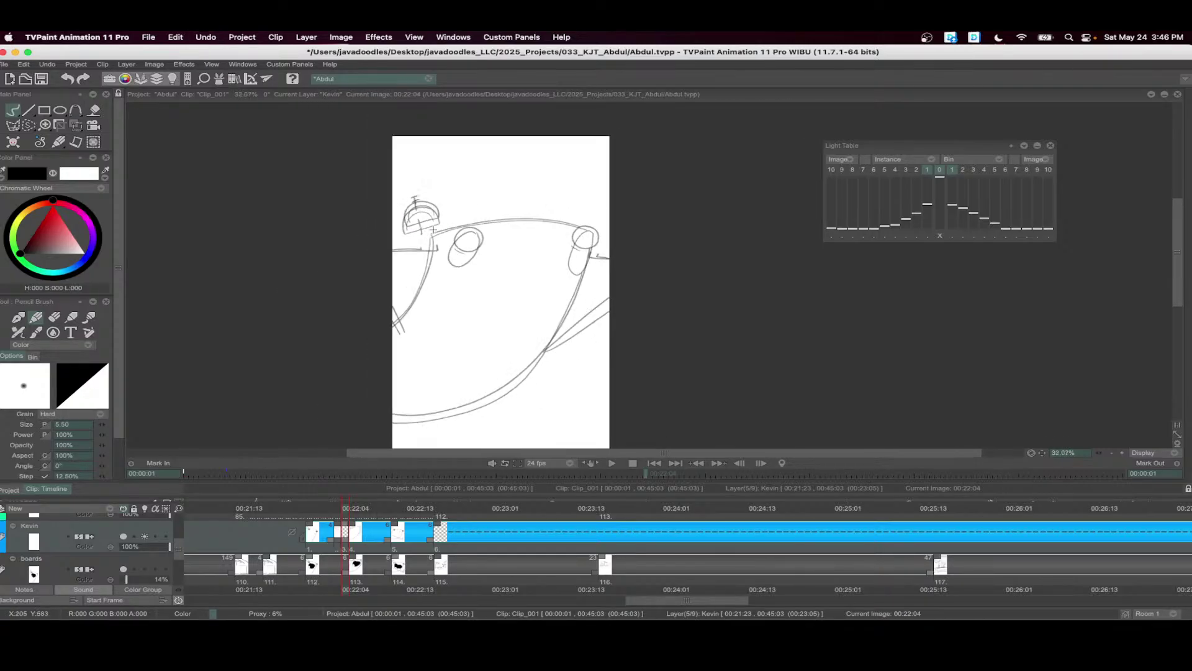
left_click_drag(375, 532, 314, 533)
left_click(612, 462)
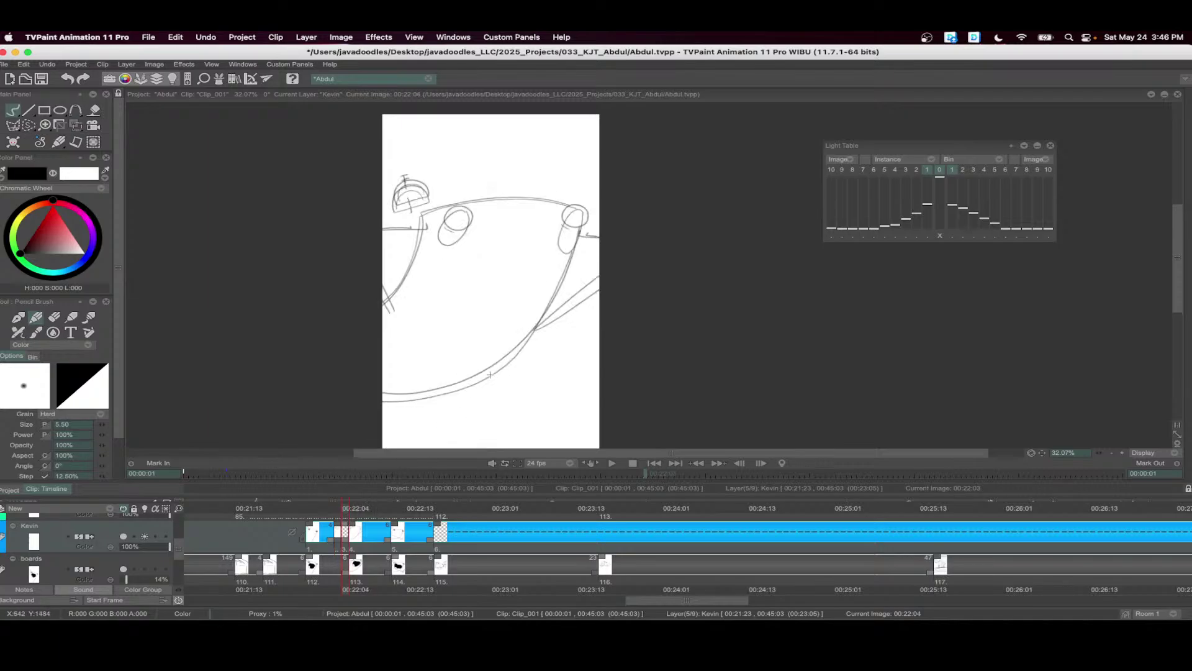
- Draw the two round eyes at frame 22:04 on the Kevin layer, each with a short stroke beneath it
scroll(550, 150, "up", 4)
scroll(550, 150, "up", 2)
mouse_move(261, 243)
left_mouse_down()
mouse_move(466, 195)
mouse_move(613, 193)
mouse_move(752, 223)
mouse_move(757, 214)
mouse_move(725, 231)
mouse_move(716, 267)
mouse_move(736, 282)
mouse_move(770, 283)
mouse_move(789, 265)
mouse_move(788, 233)
mouse_move(774, 219)
mouse_move(731, 224)
left_mouse_up()
key("ctrl+z")
mouse_move(372, 221)
left_mouse_down()
mouse_move(336, 273)
mouse_move(364, 296)
mouse_move(408, 294)
mouse_move(430, 264)
mouse_move(410, 236)
mouse_move(343, 239)
mouse_move(345, 288)
mouse_move(391, 296)
mouse_move(418, 273)
mouse_move(414, 241)
mouse_move(379, 222)
left_mouse_up()
key("ctrl+z")
left_click_drag(338, 289, 388, 300)
left_click_drag(712, 283, 739, 292)
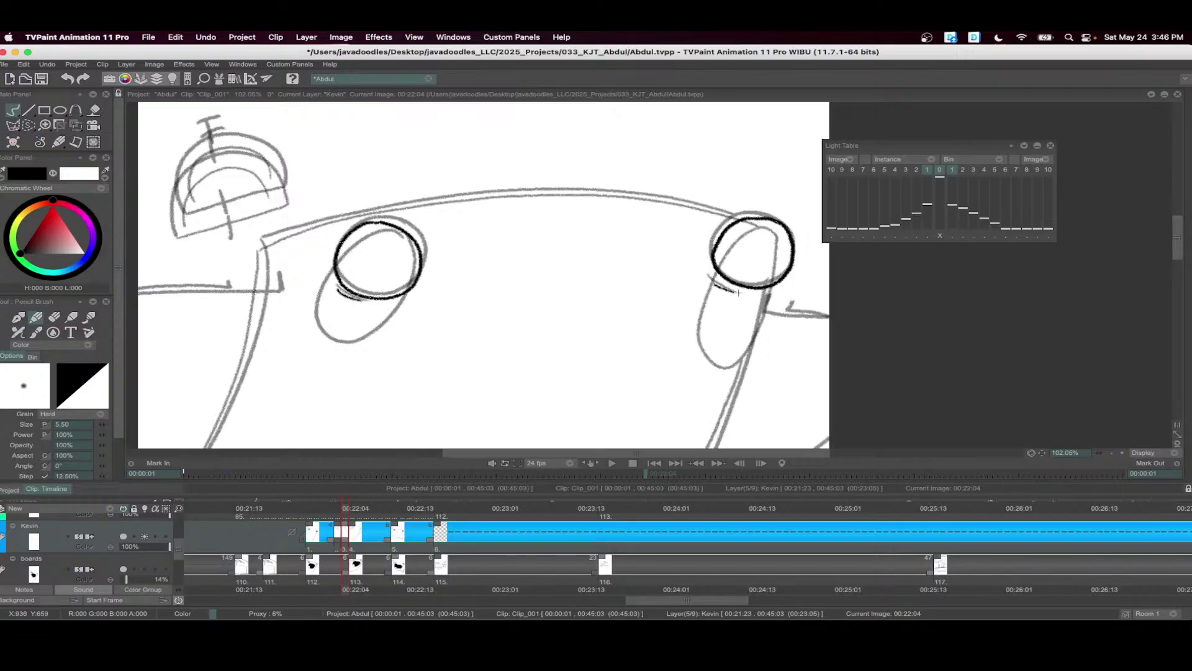
- Draw the character's body outline at frame 22:04: the top arc, the left side, and the right side curving down to the lower canvas edge
mouse_move(254, 244)
left_mouse_down()
mouse_move(407, 202)
mouse_move(312, 222)
mouse_move(374, 208)
mouse_move(516, 192)
mouse_move(651, 196)
mouse_move(737, 218)
left_mouse_up()
key("ctrl+z")
scroll(665, 221, "down", 2)
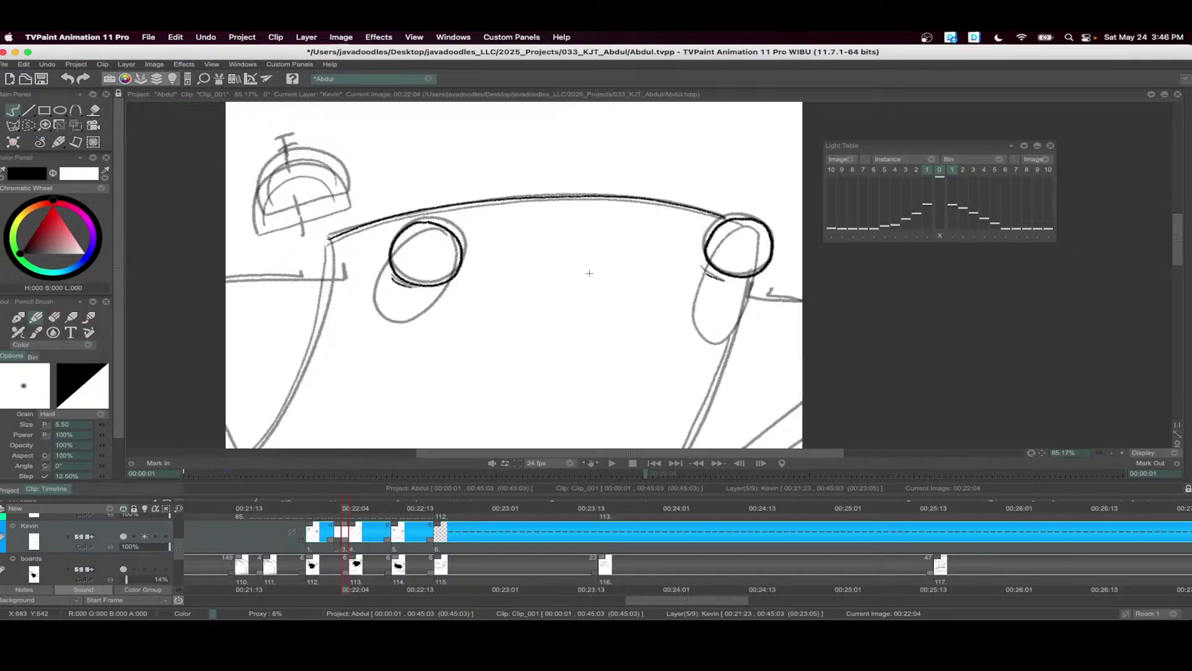
scroll(583, 303, "down", 1)
scroll(559, 298, "down", 1)
scroll(556, 293, "down", 3)
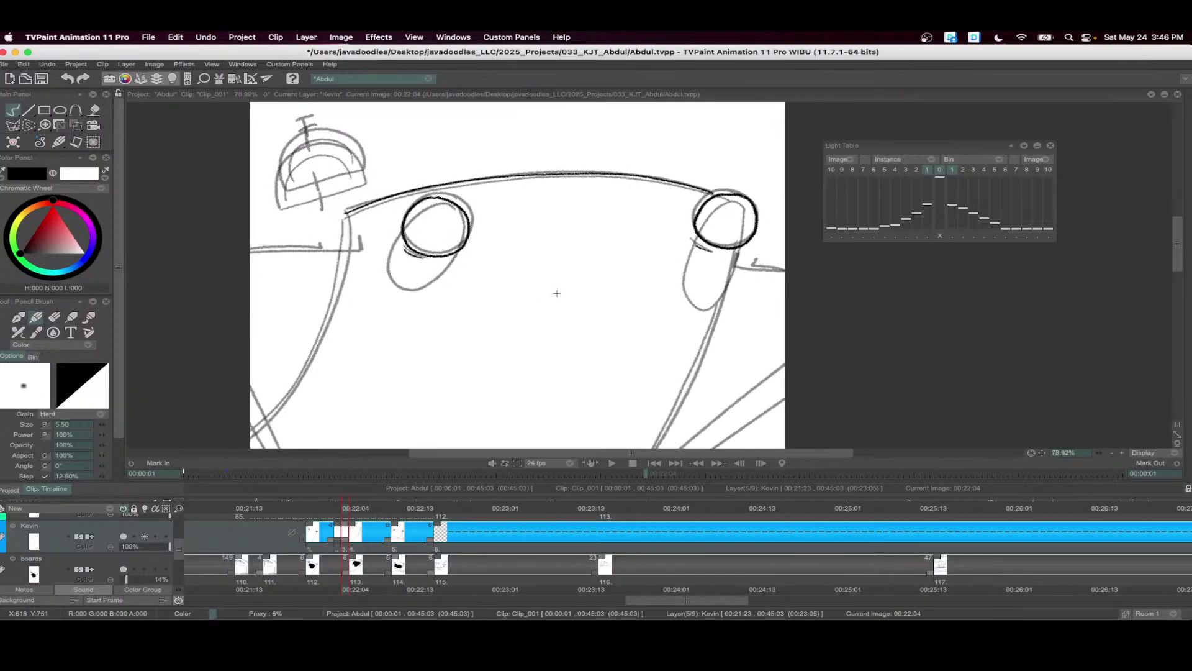
scroll(493, 205, "down", 2)
mouse_move(398, 161)
left_mouse_down()
mouse_move(374, 261)
mouse_move(343, 315)
mouse_move(299, 345)
left_mouse_up()
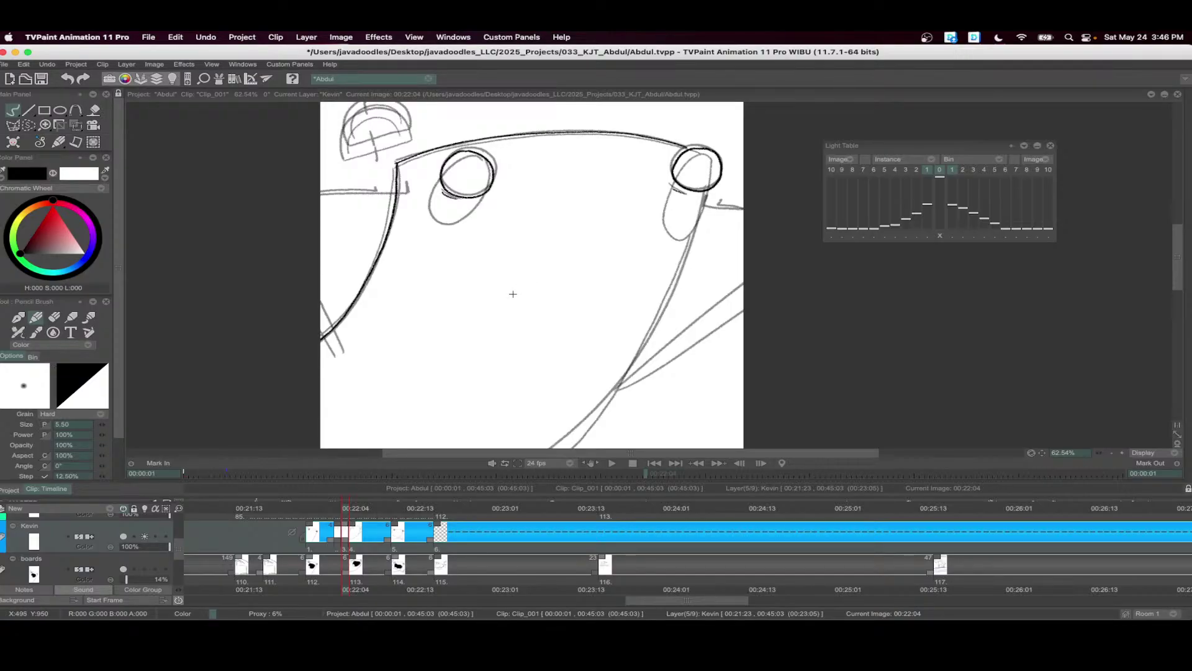
scroll(506, 302, "up", 1)
scroll(559, 249, "down", 3)
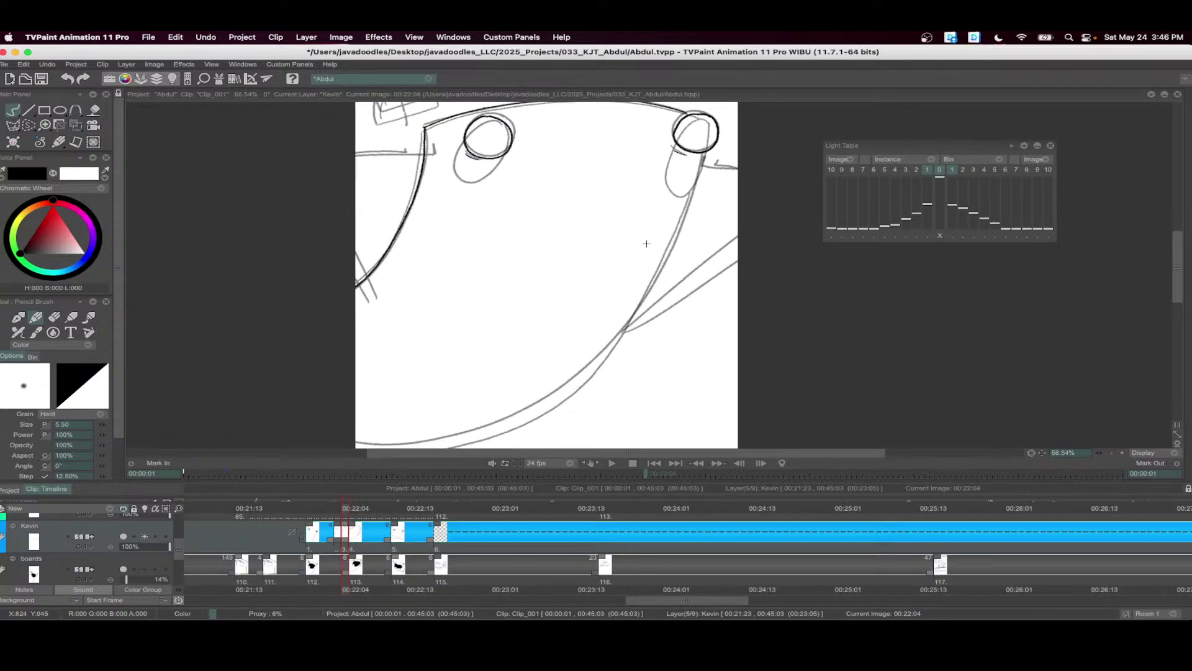
mouse_move(706, 124)
left_mouse_down()
mouse_move(647, 268)
mouse_move(569, 359)
mouse_move(442, 414)
mouse_move(396, 419)
mouse_move(320, 402)
left_mouse_up()
- Draw the left arm's horizontal line with its end tick and the short diagonal strokes at the left canvas edge at frame 22:04
scroll(386, 222, "up", 5)
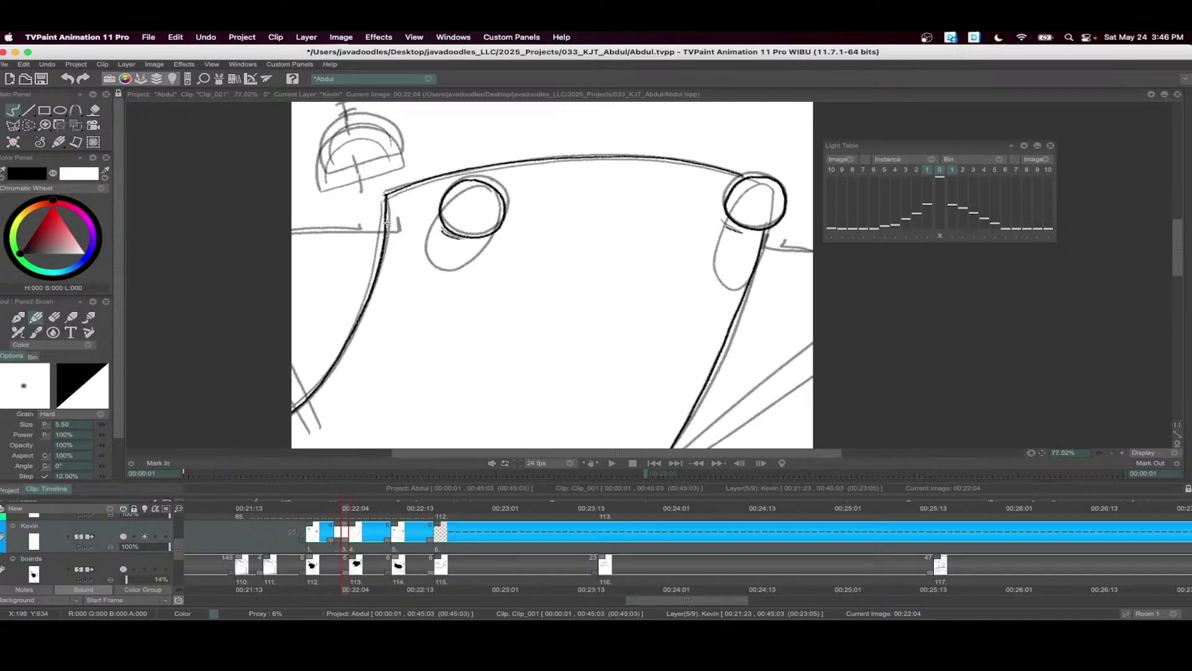
left_click_drag(390, 229, 290, 230)
scroll(290, 273, "down", 2)
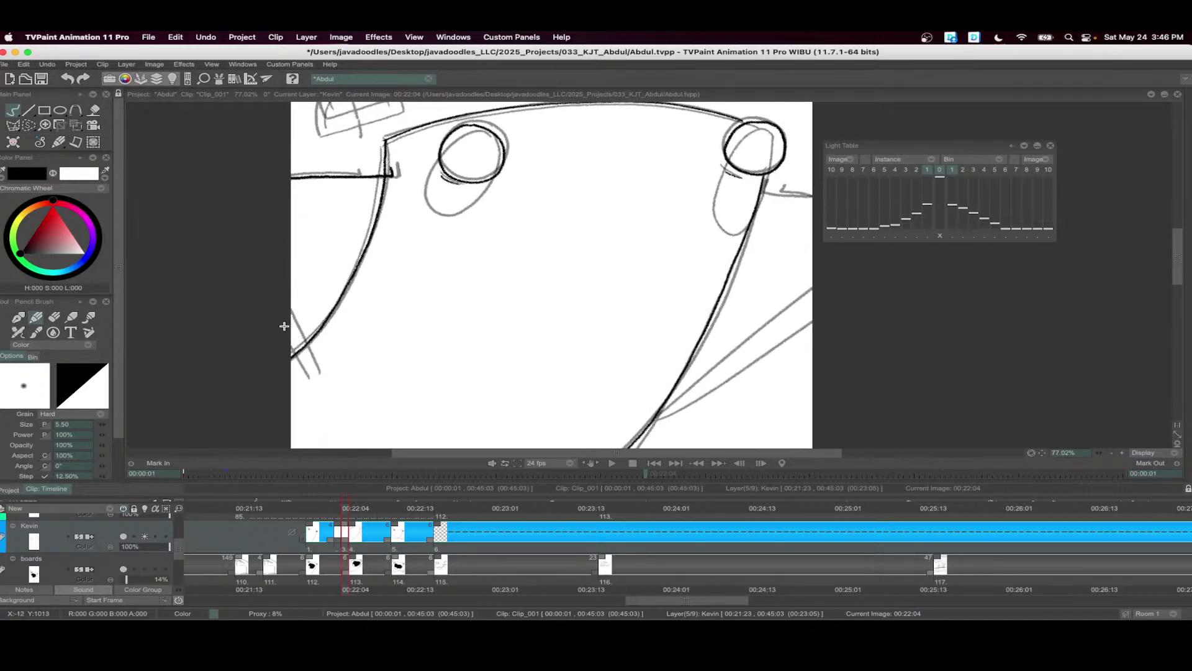
left_click_drag(287, 325, 305, 362)
- Draw the half-round shape above the head at frame 22:04 with its inner arc, T-shaped stem and lower tick
scroll(305, 362, "up", 5)
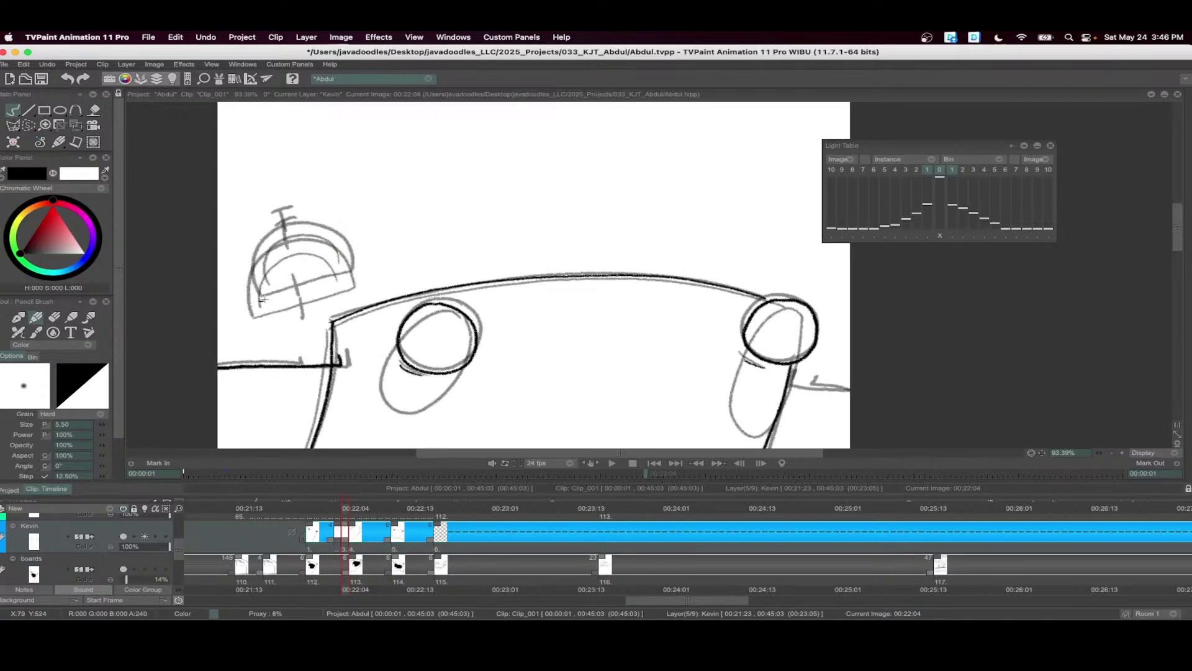
mouse_move(263, 299)
left_mouse_down()
mouse_move(349, 275)
mouse_move(348, 255)
mouse_move(299, 229)
mouse_move(264, 241)
mouse_move(257, 300)
left_mouse_up()
mouse_move(337, 264)
left_mouse_down()
mouse_move(304, 242)
mouse_move(263, 268)
mouse_move(264, 287)
left_mouse_up()
left_click_drag(286, 237, 289, 209)
left_click_drag(294, 281, 304, 310)
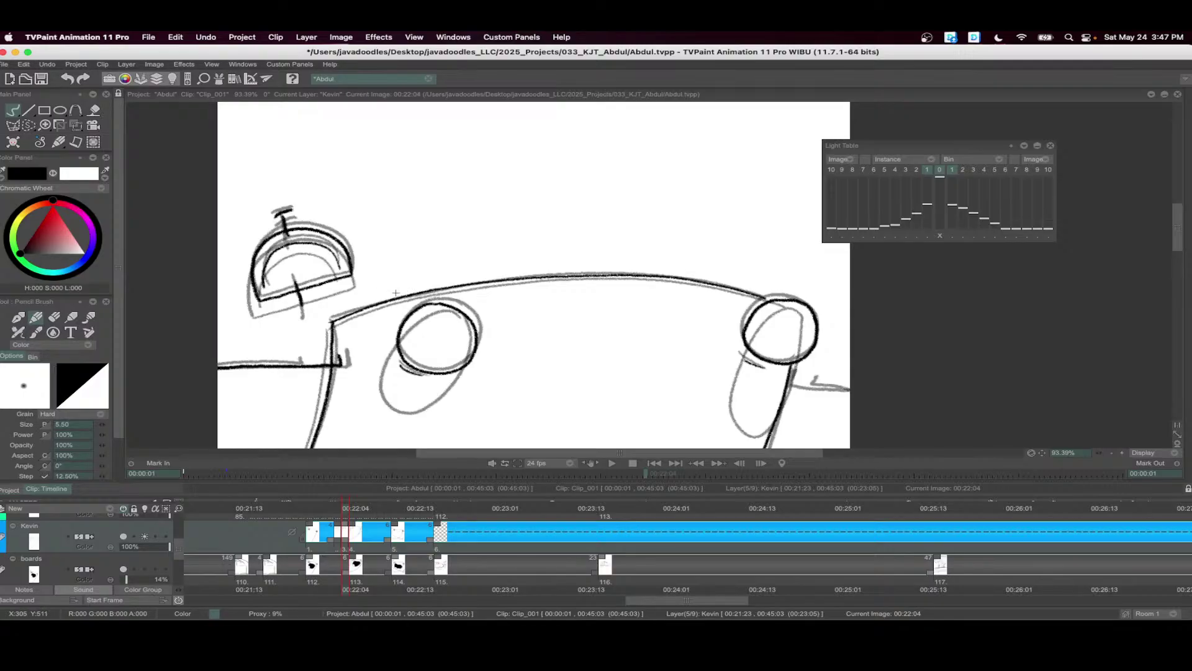
- Draw the right arm's upper line and its lower diagonal line out to the canvas edge at frame 22:04
scroll(530, 259, "down", 5)
scroll(648, 273, "down", 2)
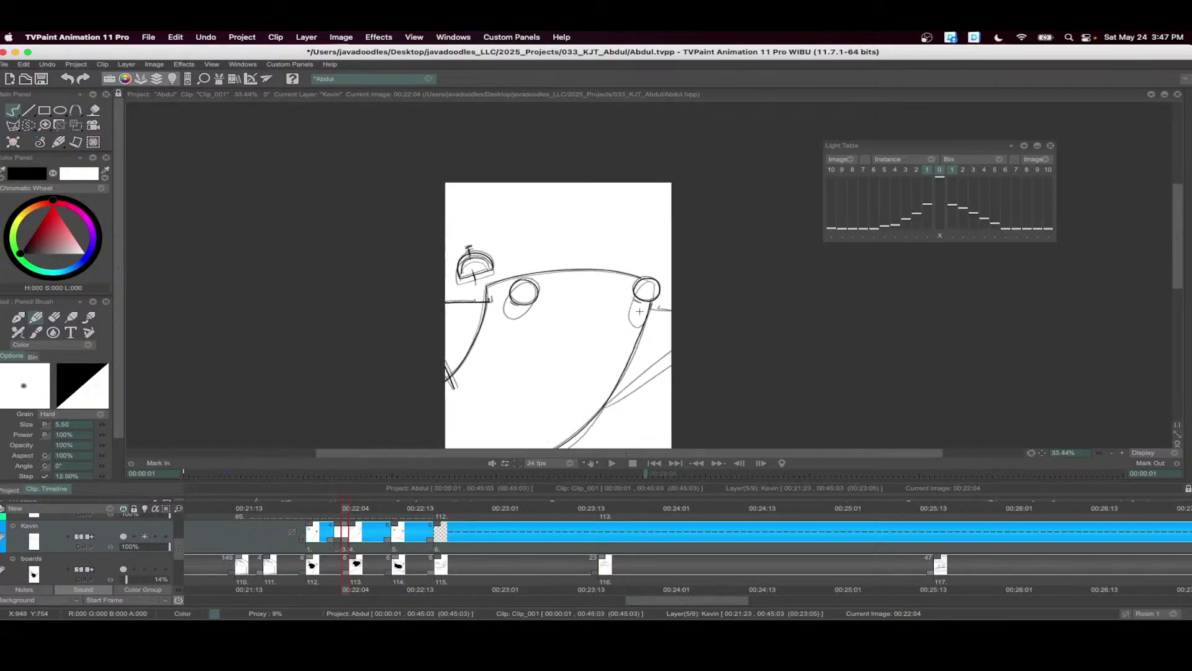
scroll(651, 237, "up", 5)
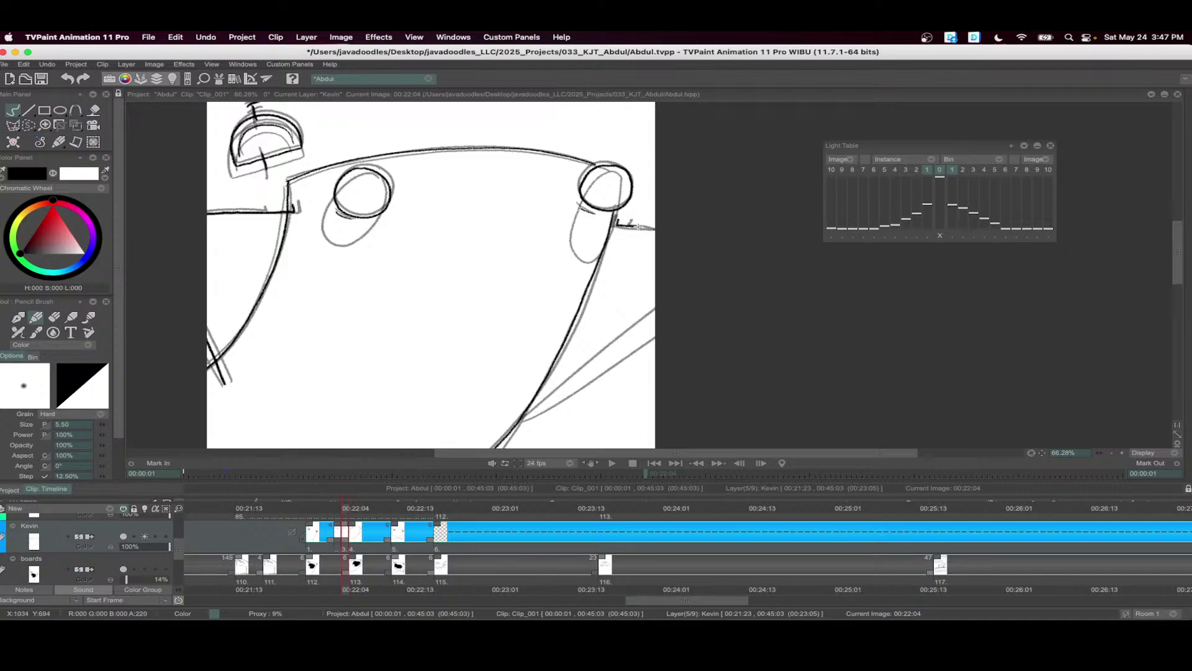
left_click_drag(639, 227, 663, 210)
left_click_drag(679, 290, 543, 403)
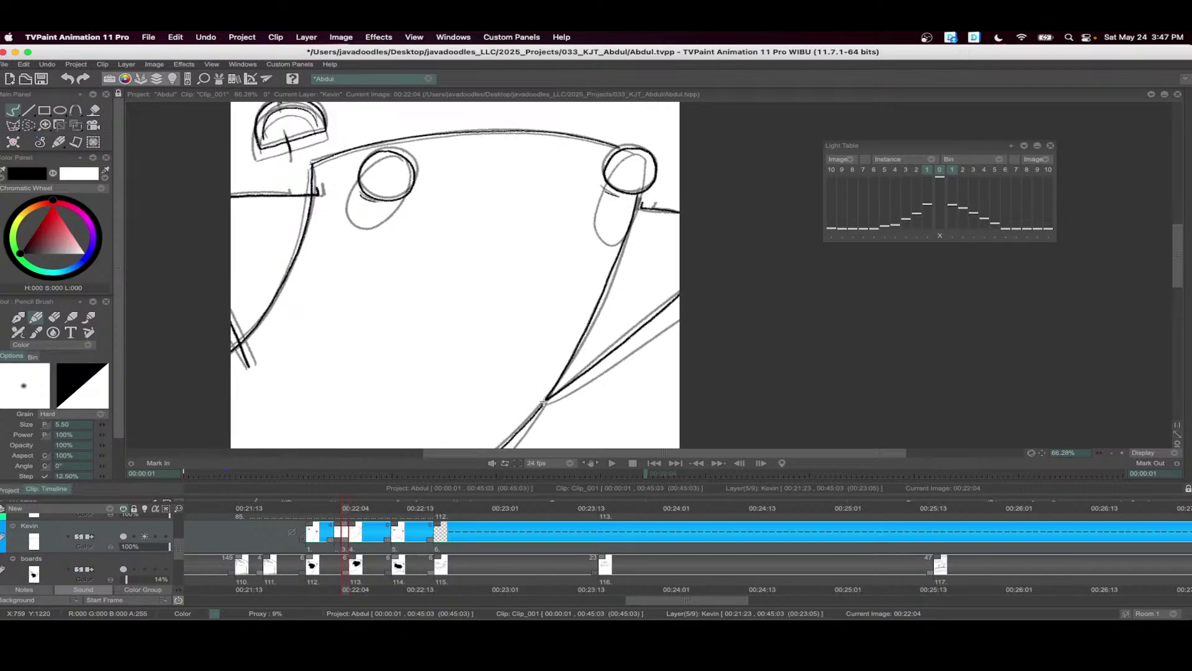
- Compare the drawing with the one at frame 22:05 and play the Kevin animation to check the motion
left_click(355, 507)
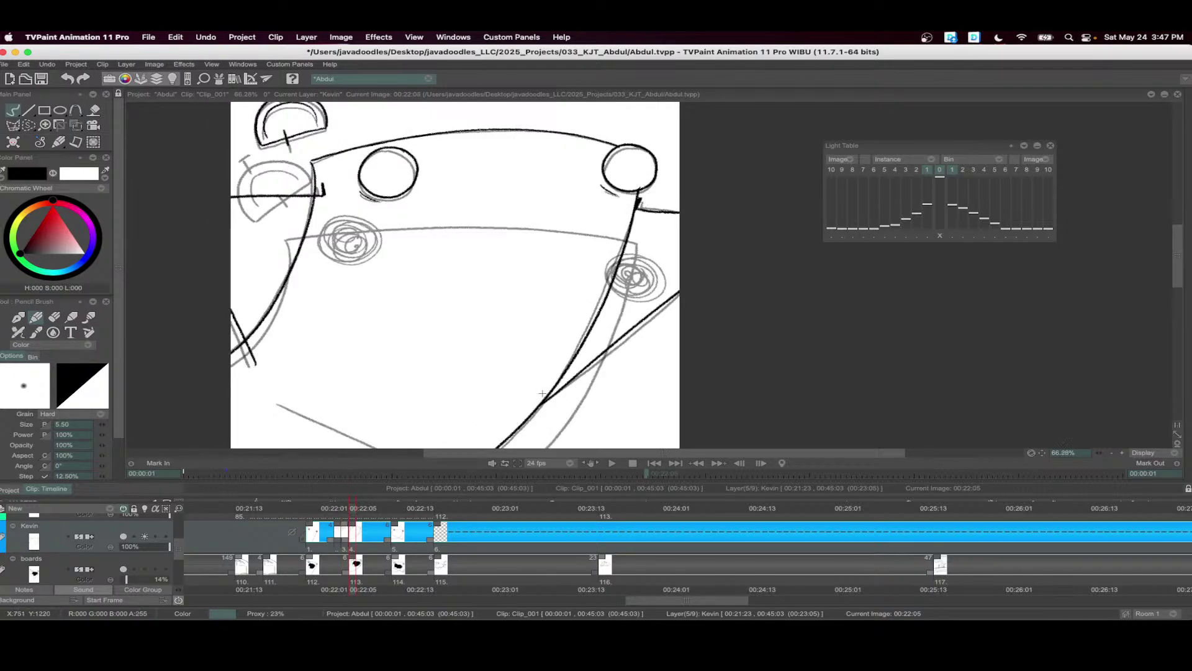
key("minus")
left_click(611, 463)
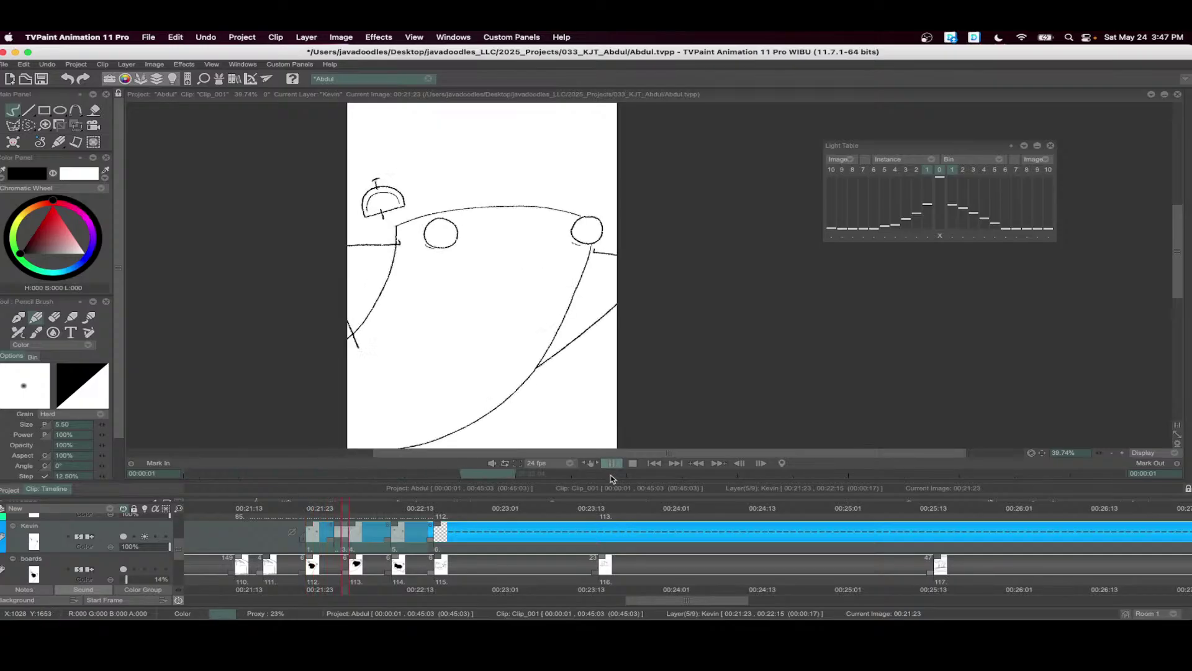
left_click(384, 515)
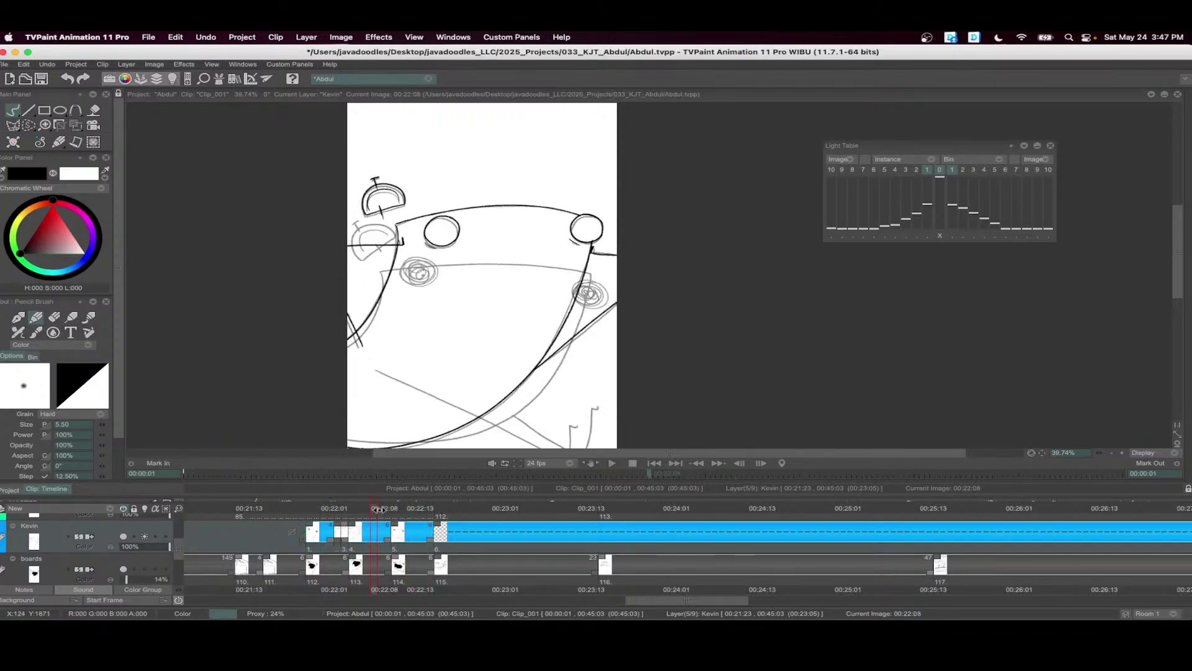
- Add an empty instance at frame 22:10 on the Kevin layer for the next in-between drawing
left_click(387, 512)
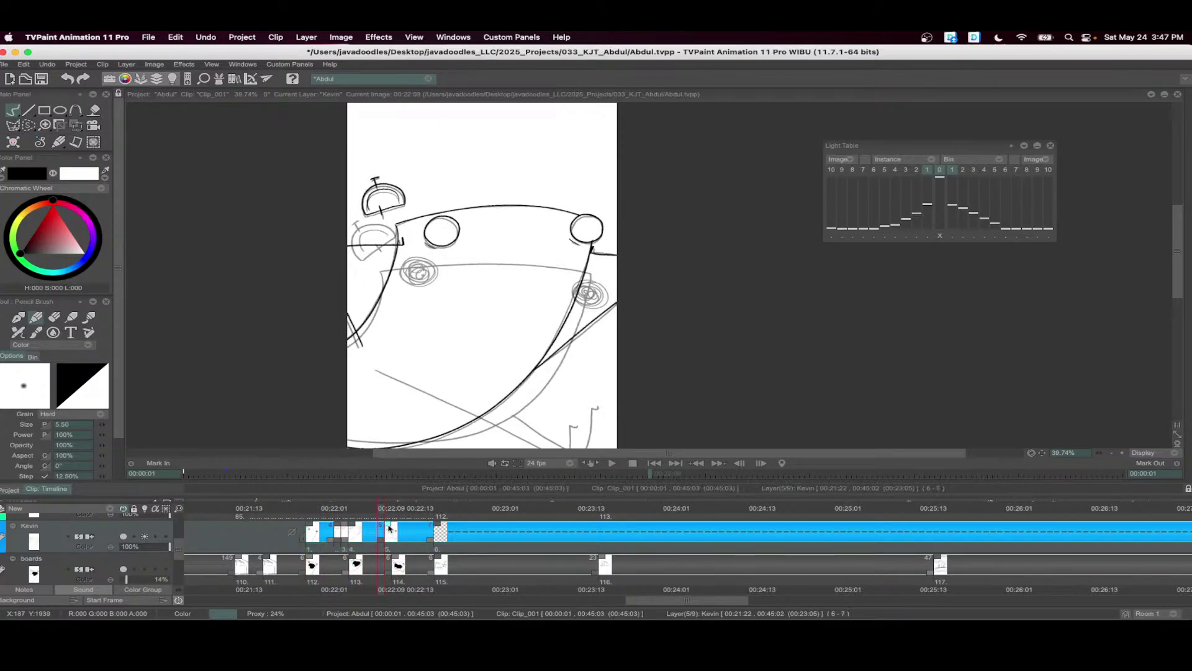
left_click(387, 510)
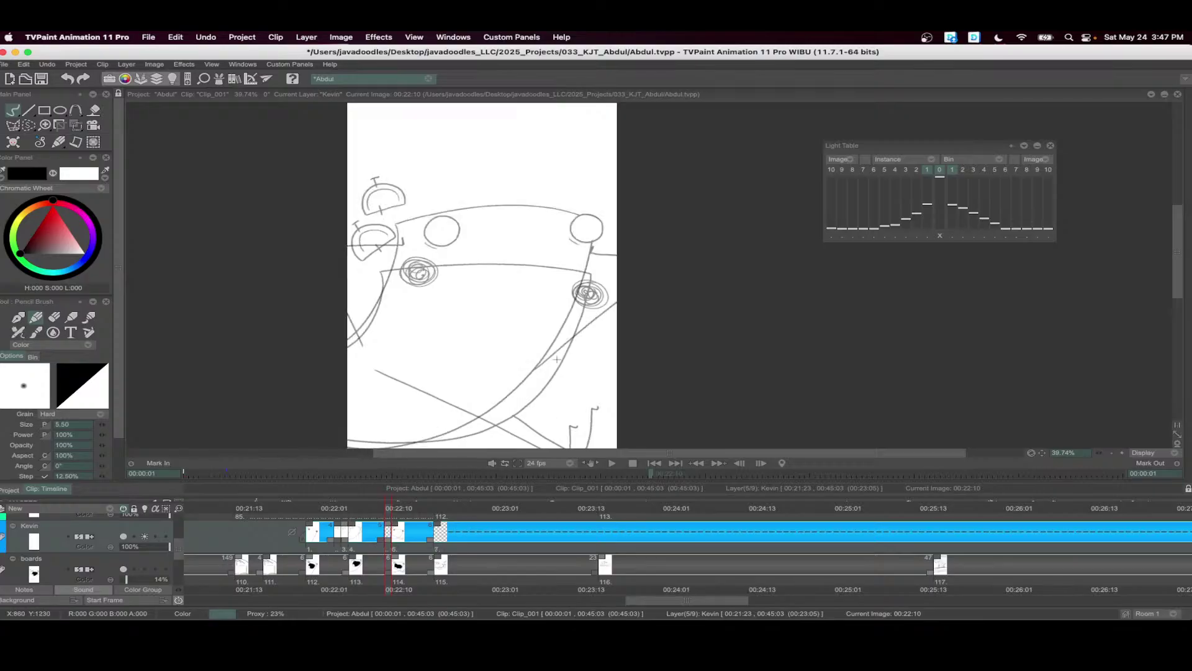
left_click_drag(444, 315, 494, 262)
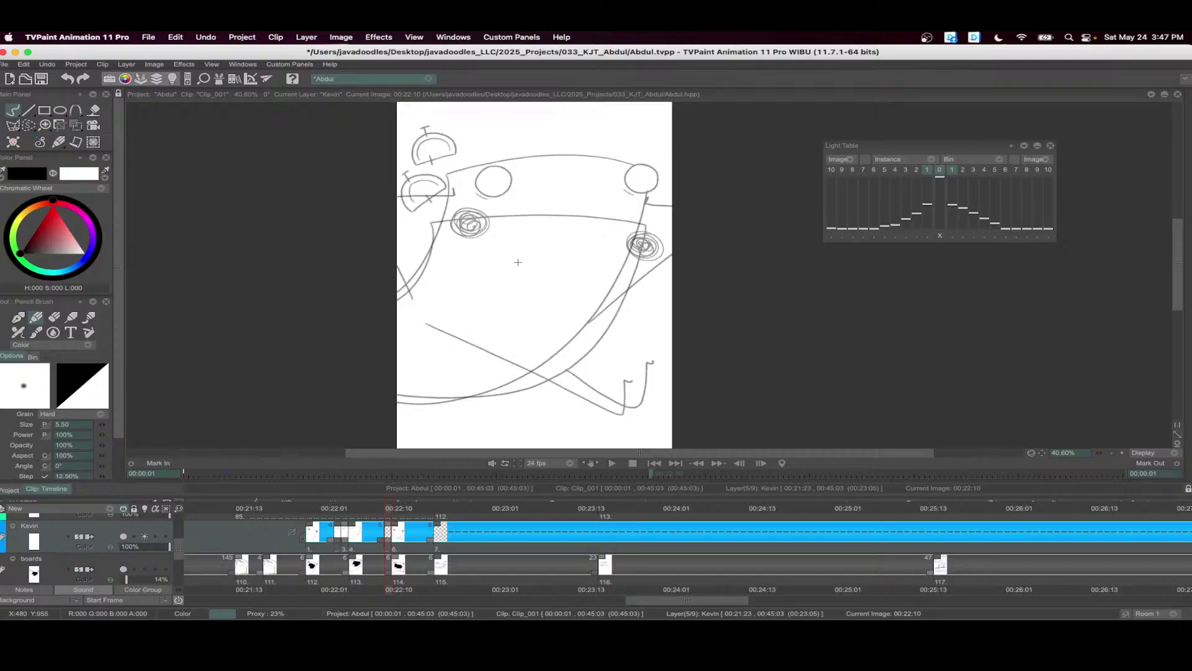
scroll(535, 263, "up", 3)
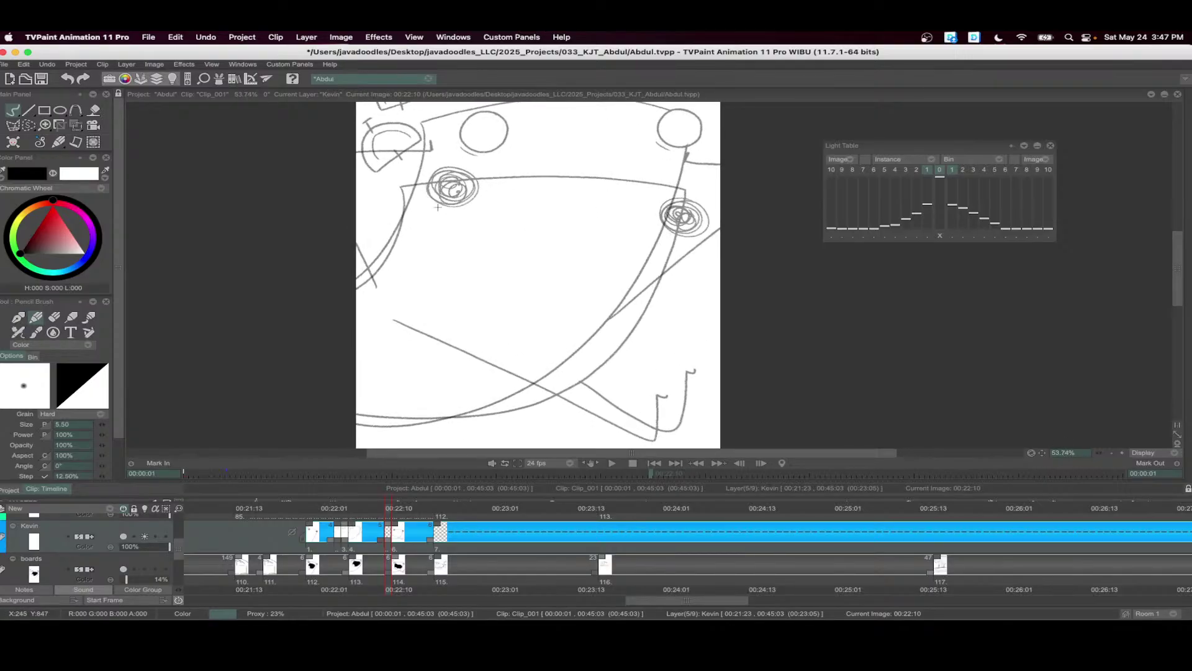
mouse_move(410, 169)
left_mouse_down()
mouse_move(392, 242)
mouse_move(357, 284)
left_mouse_up()
key("super+z")
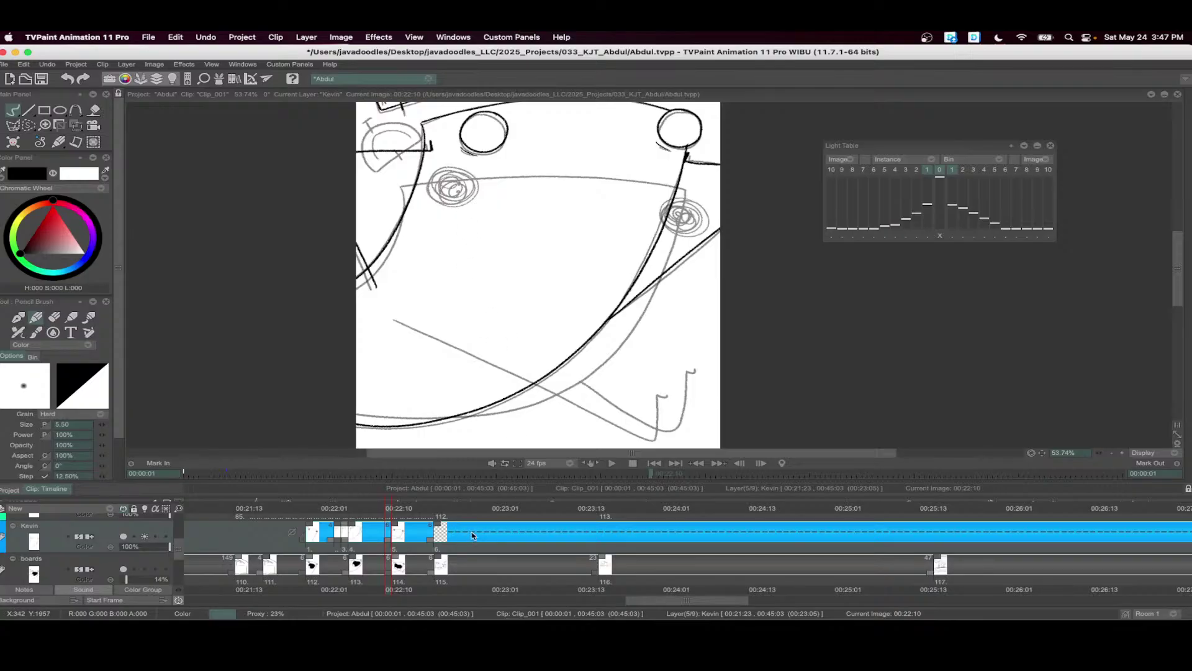
key("Insert")
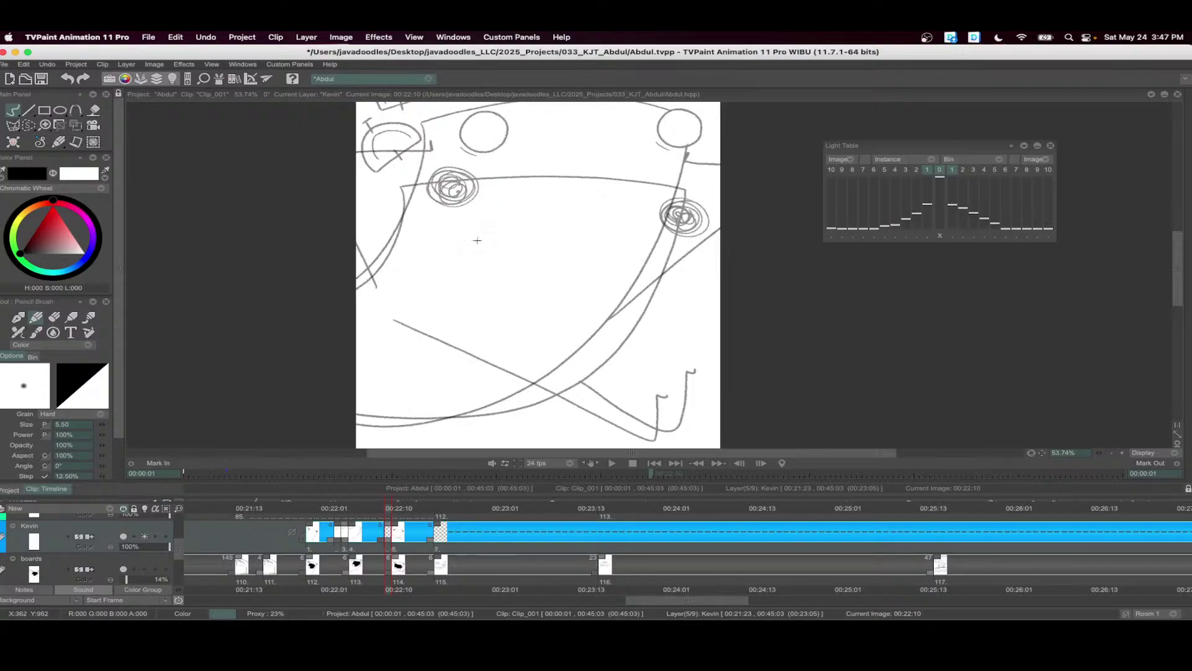
- Draw the character's body outline and the two scribbled eyes at frame 22:10
mouse_move(402, 182)
left_mouse_down()
mouse_move(402, 229)
mouse_move(356, 285)
mouse_move(452, 175)
mouse_move(668, 183)
mouse_move(671, 221)
mouse_move(636, 314)
mouse_move(587, 377)
mouse_move(483, 416)
mouse_move(335, 411)
left_mouse_up()
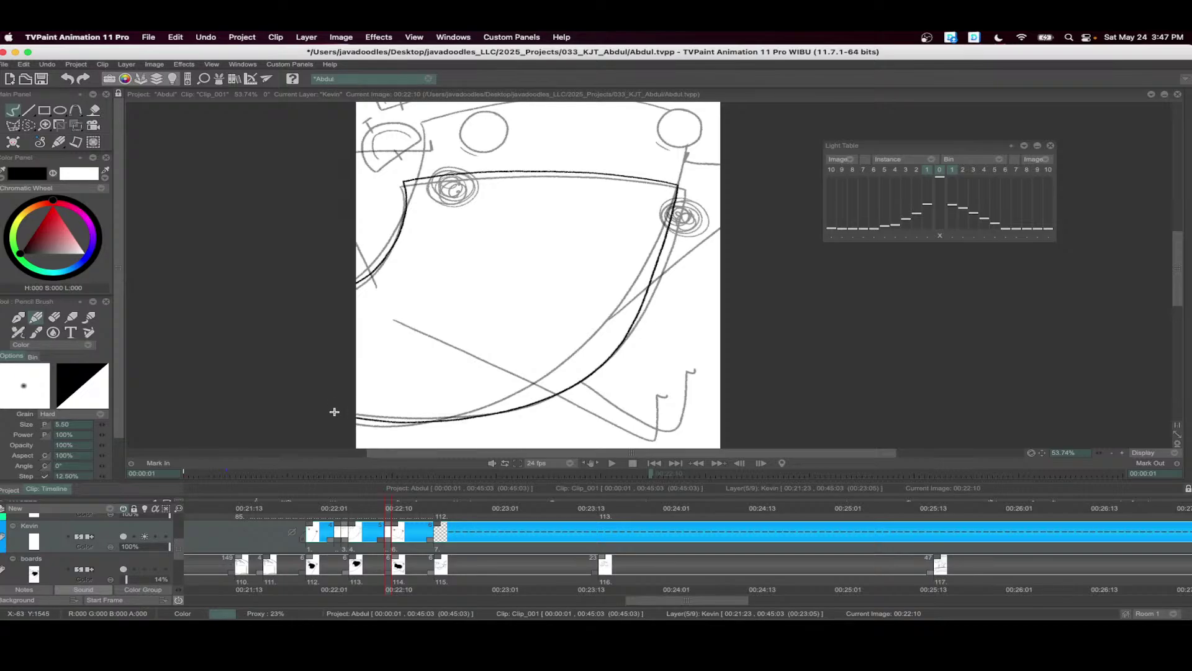
scroll(490, 238, "up", 2)
scroll(490, 238, "up", 2)
mouse_move(452, 226)
left_mouse_down()
mouse_move(447, 245)
mouse_move(461, 236)
mouse_move(451, 242)
left_mouse_up()
mouse_move(674, 264)
left_mouse_down()
mouse_move(677, 281)
mouse_move(684, 271)
left_mouse_up()
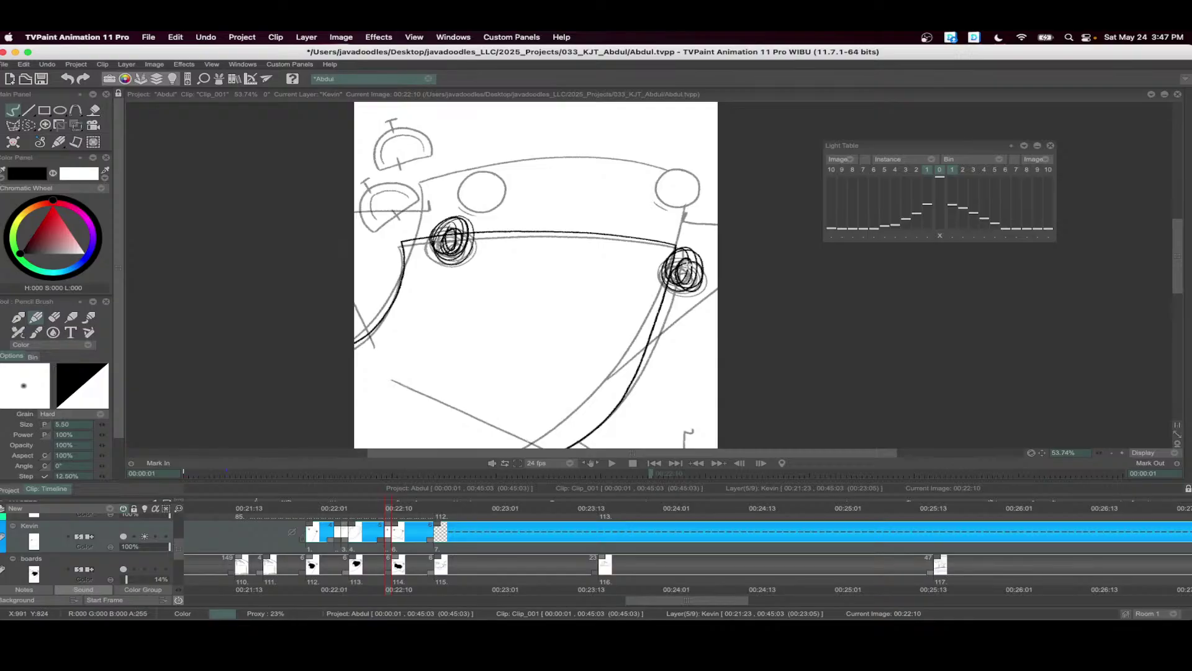
- Draw the diagonal line across the lower body and the two upright hooked lines beside it at frame 22:10
scroll(571, 252, "down", 5)
mouse_move(377, 301)
left_mouse_down()
mouse_move(599, 399)
mouse_move(651, 312)
left_mouse_up()
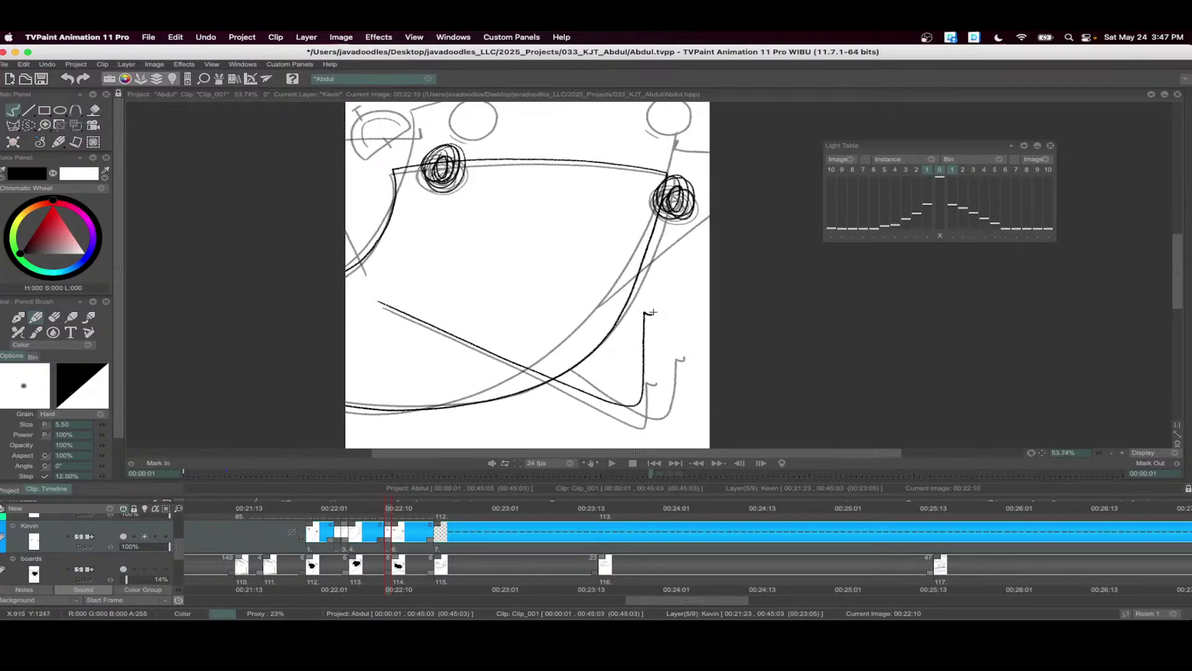
mouse_move(582, 360)
left_mouse_down()
mouse_move(628, 398)
mouse_move(691, 315)
left_mouse_up()
- Draw the tilted half-round shape above the head at frame 22:10 with its inner arc, T-shaped stem and lower tick
scroll(476, 269, "up", 5)
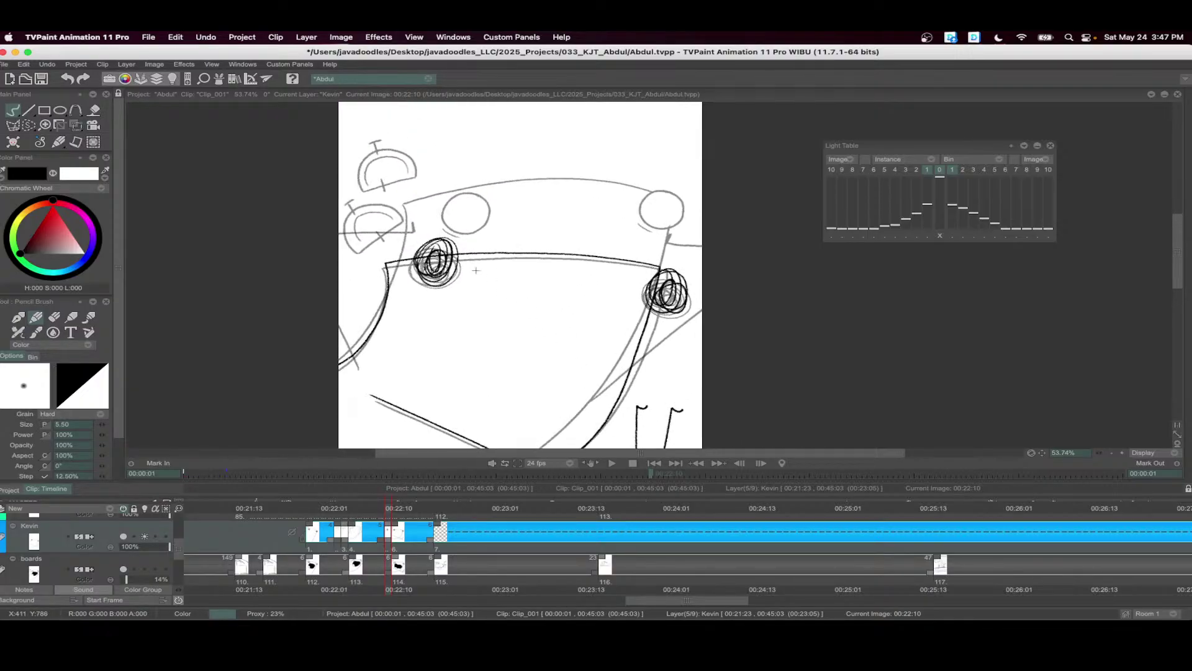
scroll(376, 228, "up", 2)
mouse_move(343, 247)
left_mouse_down()
mouse_move(361, 185)
mouse_move(358, 246)
mouse_move(386, 211)
mouse_move(359, 172)
mouse_move(367, 167)
left_mouse_up()
left_click_drag(374, 225, 375, 244)
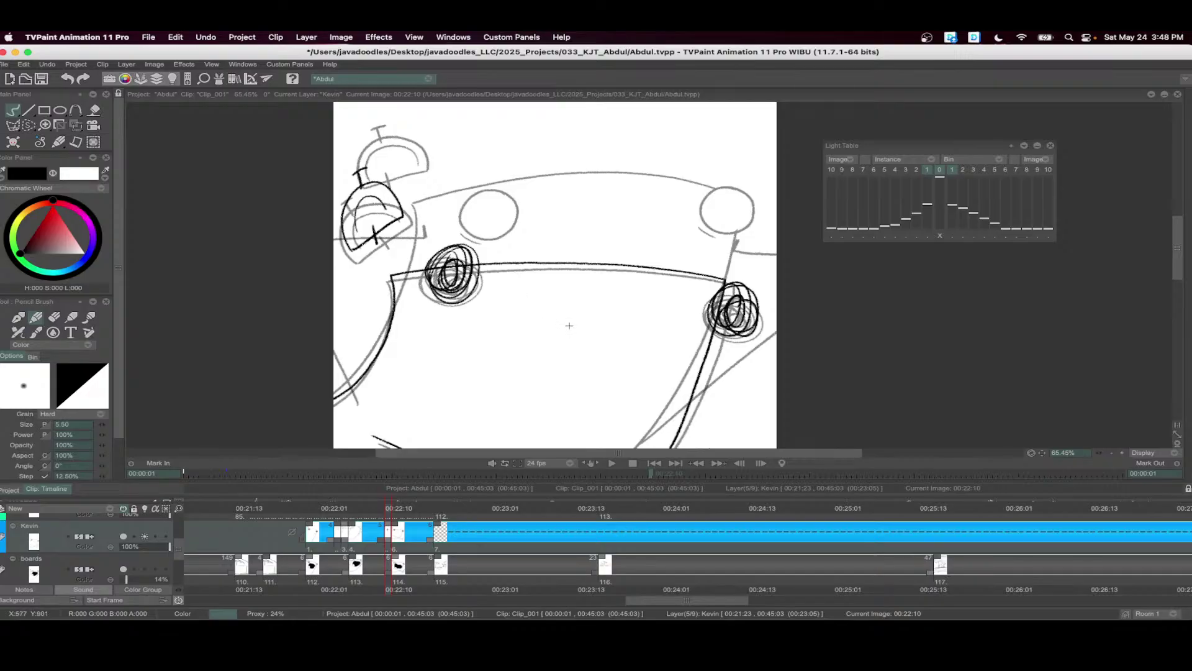
- Play the Kevin drawings back to check the new in-between at frame 22:10
scroll(569, 326, "down", 3)
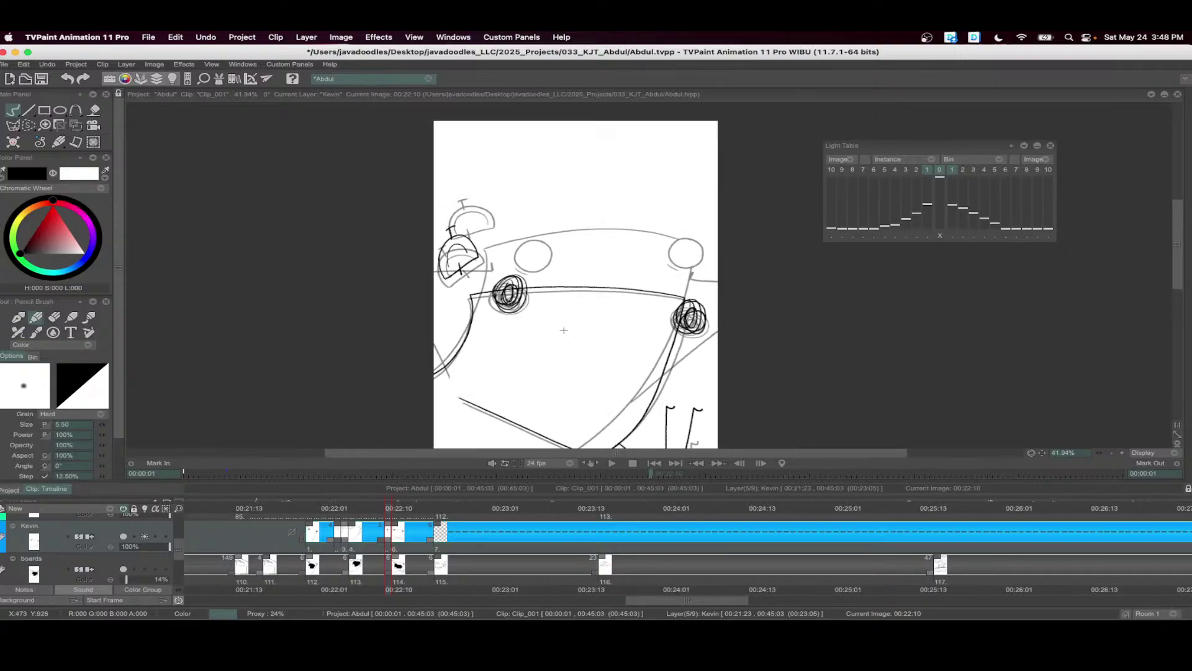
left_click(405, 526)
left_click(612, 463)
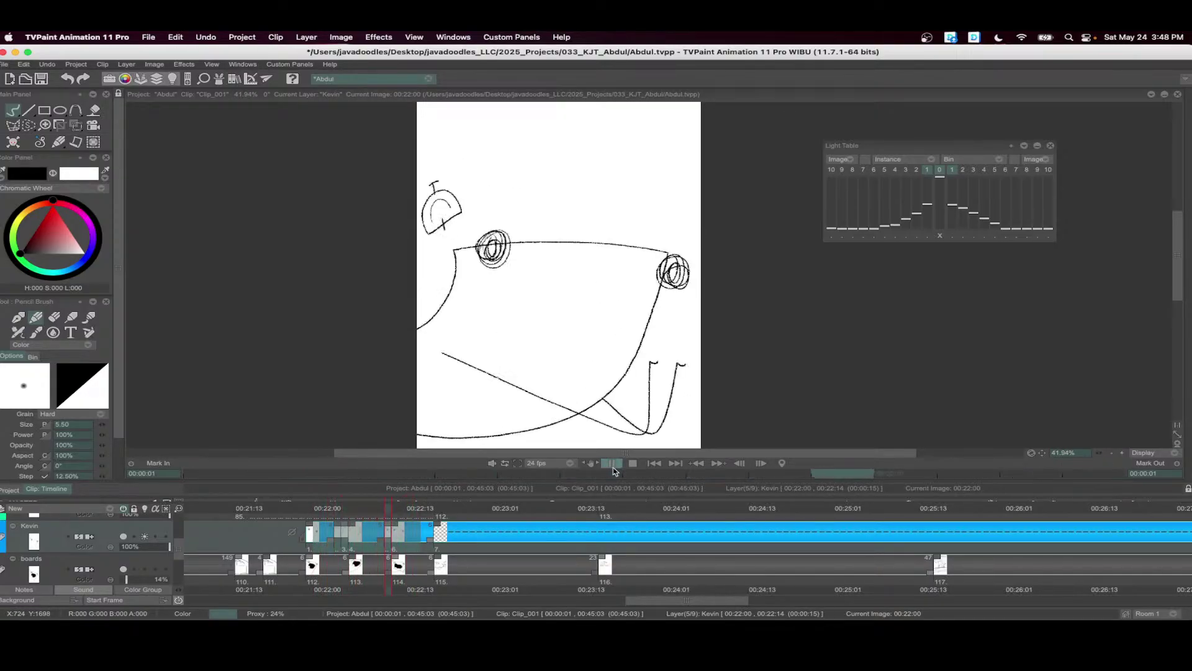
- Stop the playback and add an empty instance at frame 22:11 on the Kevin layer
left_click(382, 527)
key("Left")
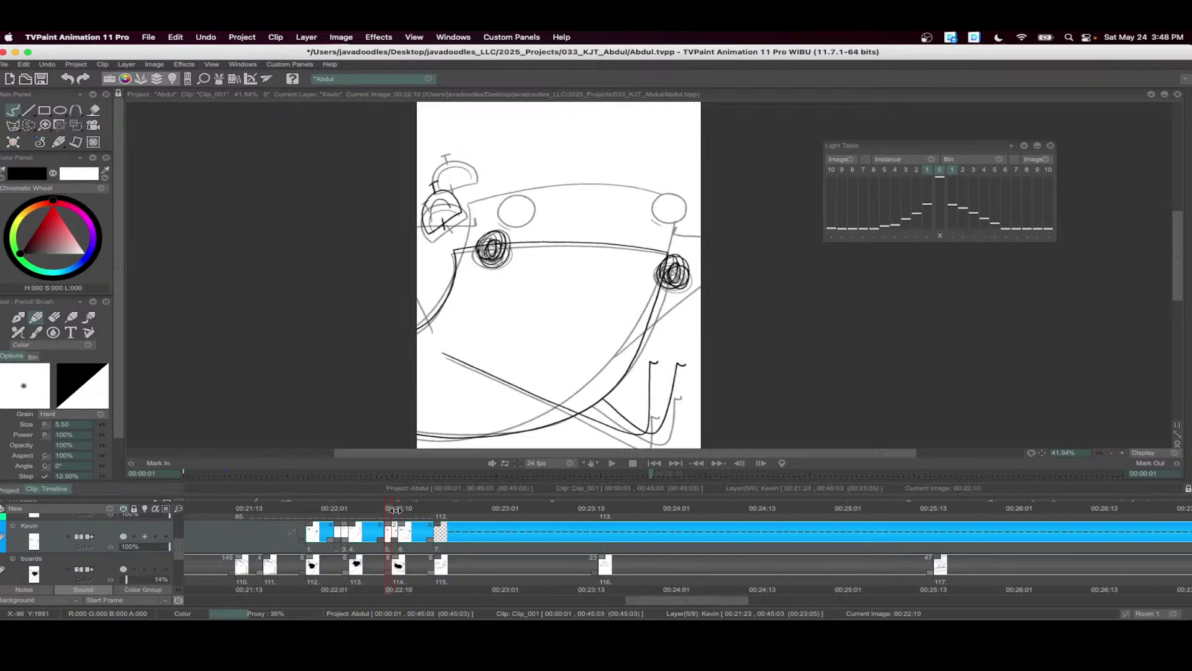
key("Right")
- Draw the scribbled left eye, the body's left side and its top line at frame 22:11
scroll(478, 248, "up", 5)
mouse_move(528, 261)
left_mouse_down()
mouse_move(488, 275)
mouse_move(507, 298)
mouse_move(551, 252)
mouse_move(524, 231)
mouse_move(506, 258)
left_mouse_up()
scroll(471, 258, "down", 1)
mouse_move(433, 225)
left_mouse_down()
mouse_move(414, 326)
mouse_move(359, 388)
left_mouse_up()
scroll(327, 224, "right", 3)
mouse_move(312, 217)
left_mouse_down()
mouse_move(549, 198)
mouse_move(744, 219)
left_mouse_up()
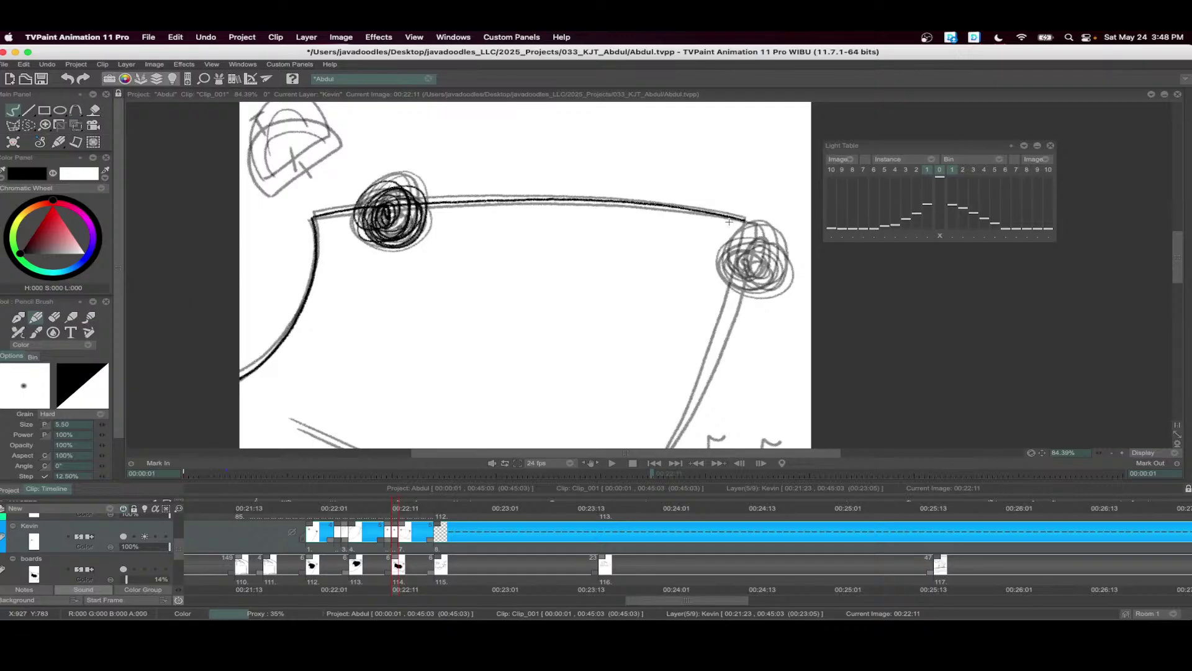
- Draw the scribbled right eye and the body's right side curving down to the left canvas edge at frame 22:11
scroll(701, 236, "down", 1)
scroll(683, 224, "down", 3)
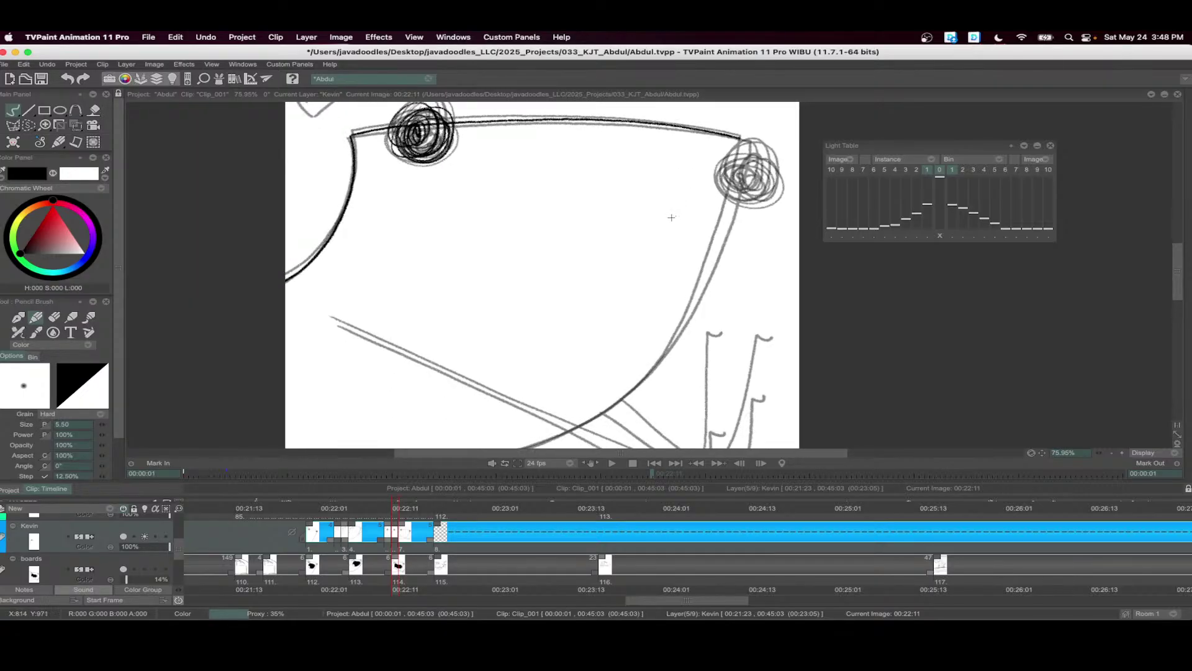
left_click_drag(699, 262, 594, 327)
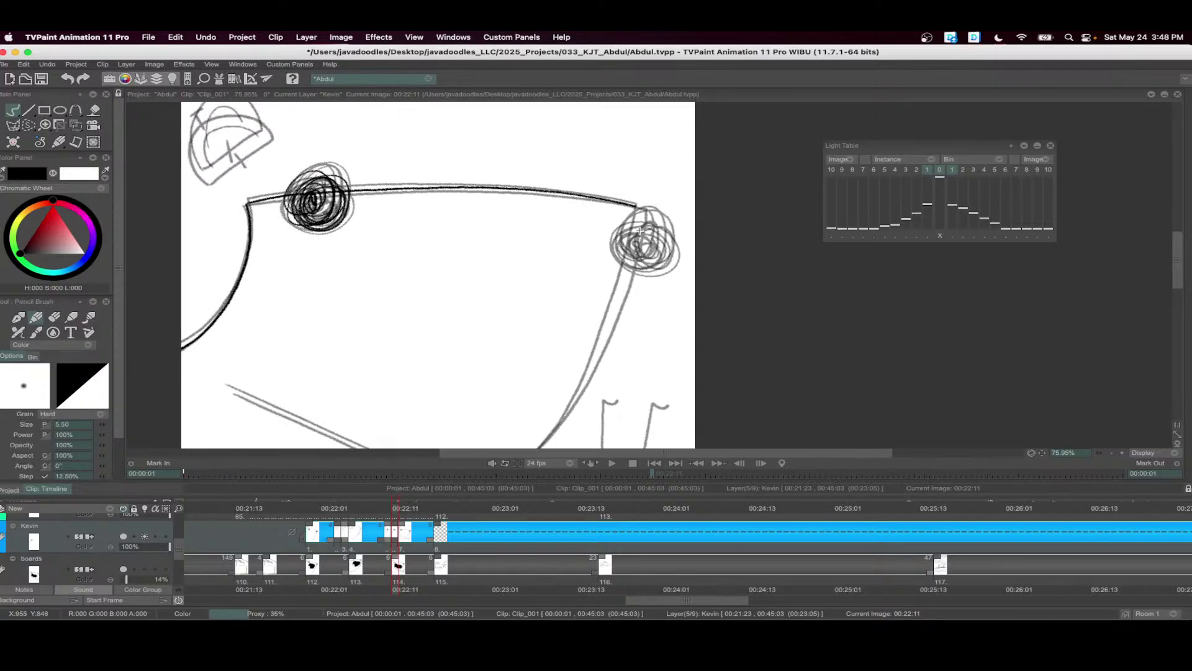
mouse_move(639, 223)
left_mouse_down()
mouse_move(667, 260)
mouse_move(650, 263)
mouse_move(634, 244)
mouse_move(630, 175)
mouse_move(573, 308)
mouse_move(498, 364)
mouse_move(409, 384)
mouse_move(291, 383)
left_mouse_up()
scroll(632, 245, "down", 1)
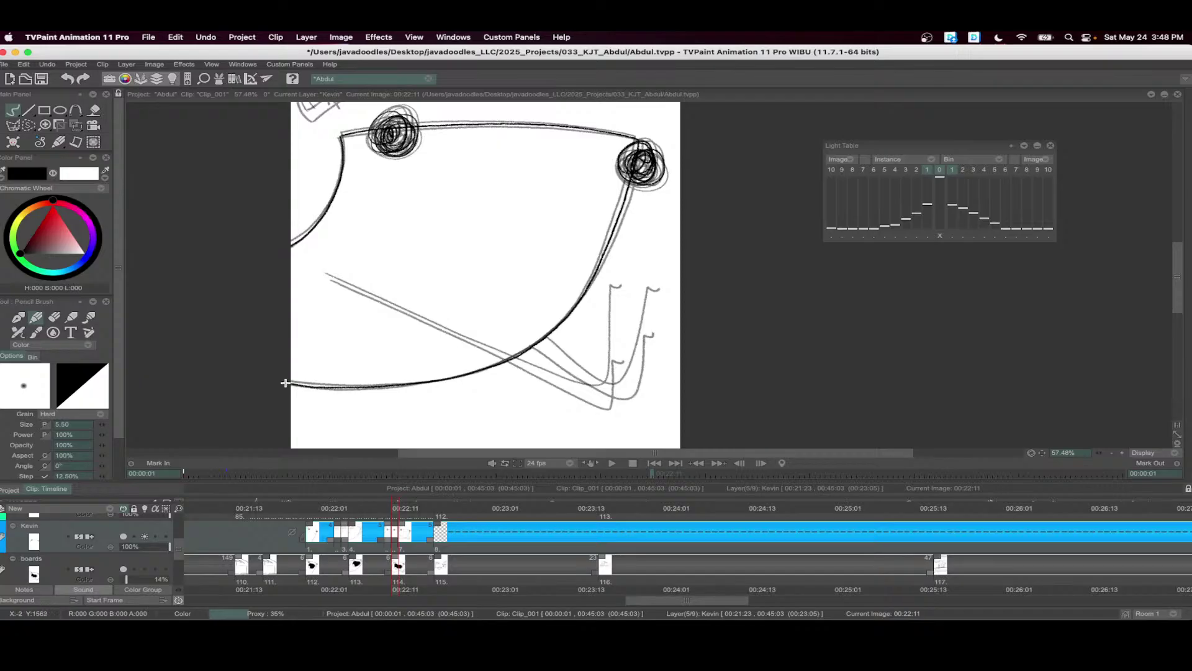
- Draw the tilted half-dome shape with its inner arc and short stems above the body's left corner at frame 22:11
scroll(342, 218, "up", 3)
scroll(345, 191, "up", 3)
left_click_drag(346, 193, 385, 210)
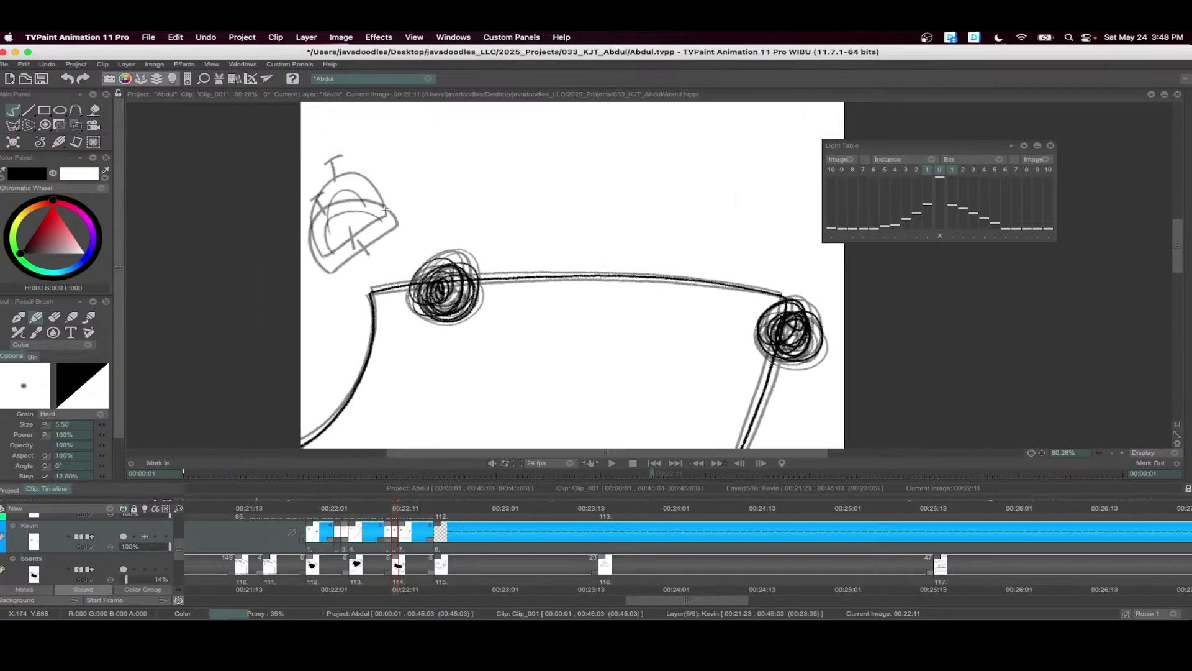
key("Left")
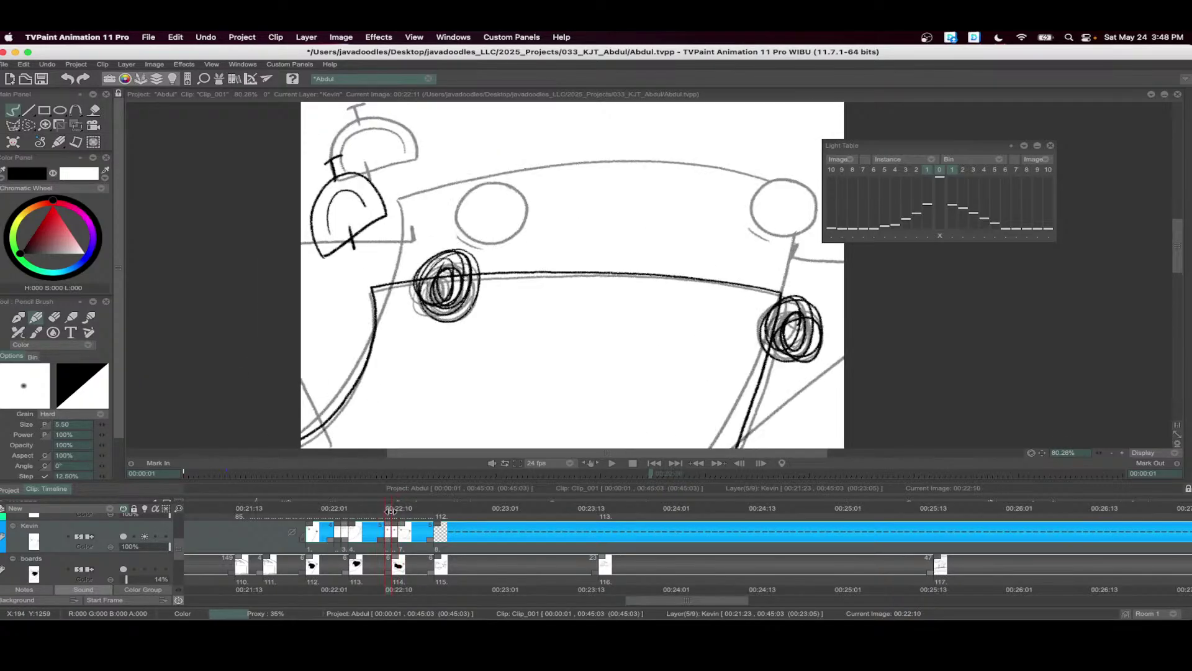
key("Right")
mouse_move(395, 221)
left_mouse_down()
mouse_move(378, 202)
mouse_move(329, 199)
mouse_move(313, 261)
mouse_move(341, 266)
mouse_move(393, 218)
mouse_move(327, 210)
mouse_move(322, 249)
mouse_move(312, 190)
mouse_move(328, 186)
left_mouse_up()
left_click_drag(353, 238, 366, 255)
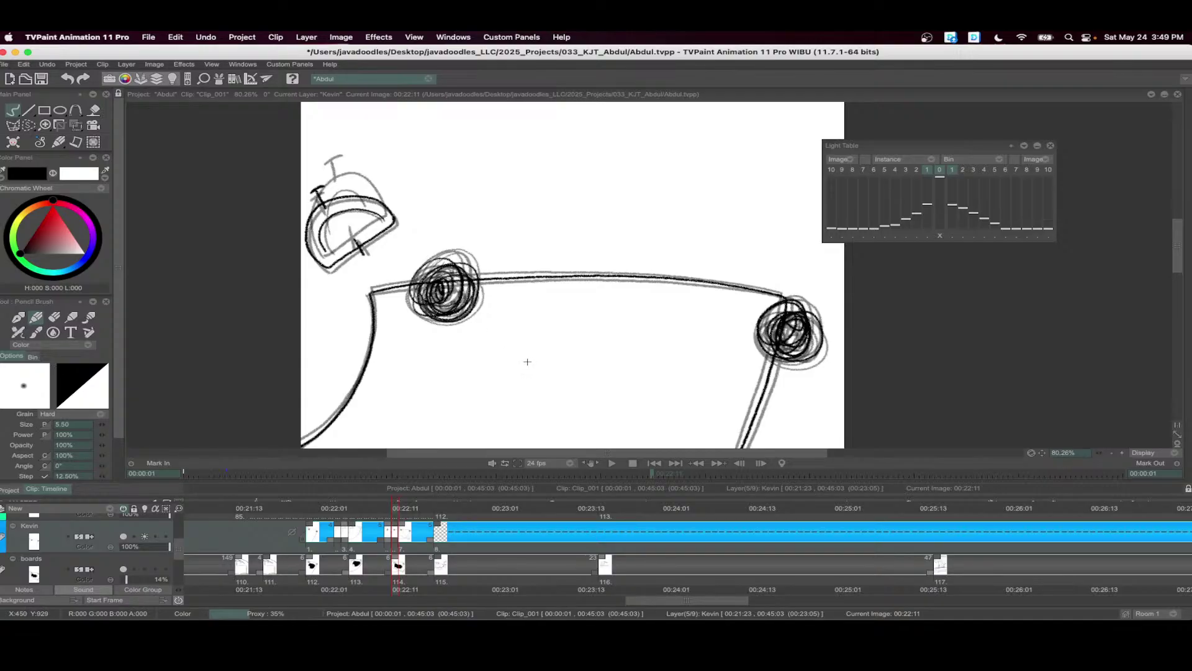
- Draw the two arms crossing the lower body and bending upward into hooked hands at frame 22:11
scroll(695, 344, "down", 5)
left_click_drag(703, 367, 674, 180)
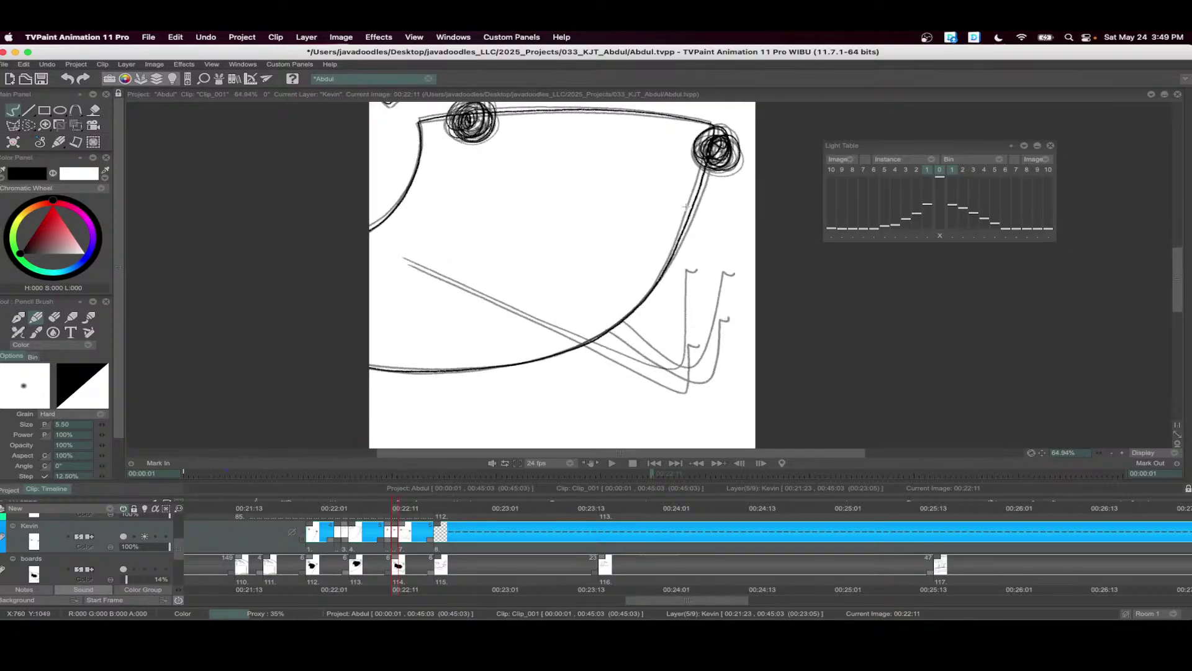
scroll(714, 310, "up", 3)
mouse_move(336, 247)
left_mouse_down()
mouse_move(665, 397)
mouse_move(672, 346)
mouse_move(719, 313)
mouse_move(687, 388)
mouse_move(583, 330)
left_mouse_up()
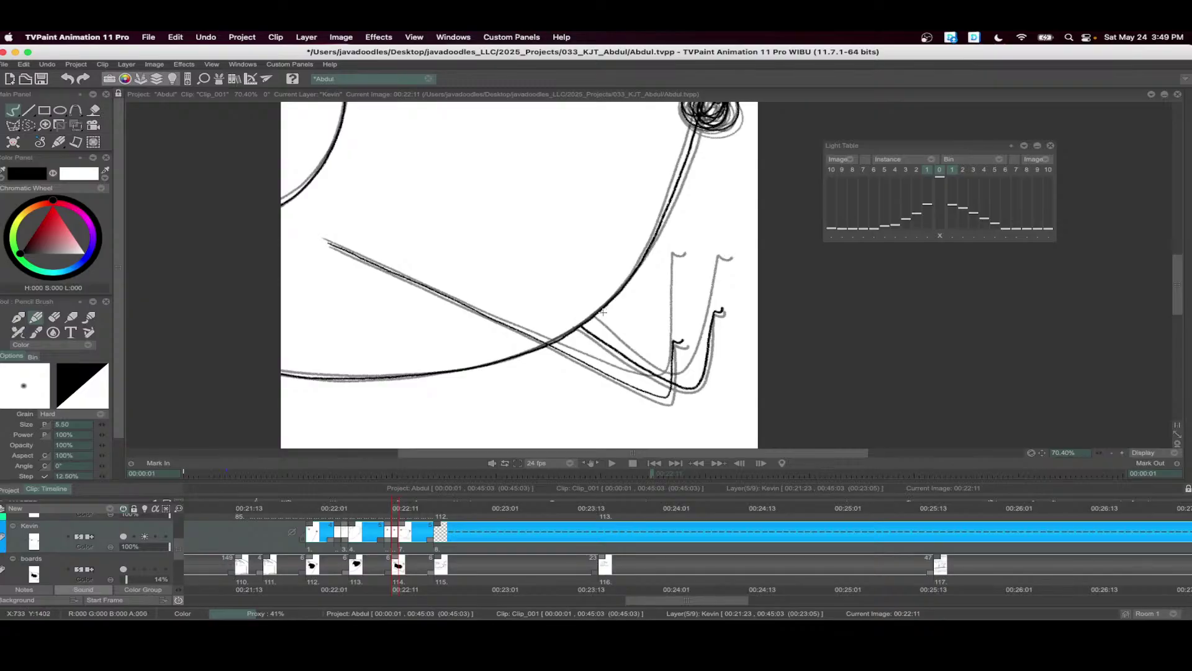
- Play the Kevin drawings back to check the new in-between at frame 22:11
key("asterisk")
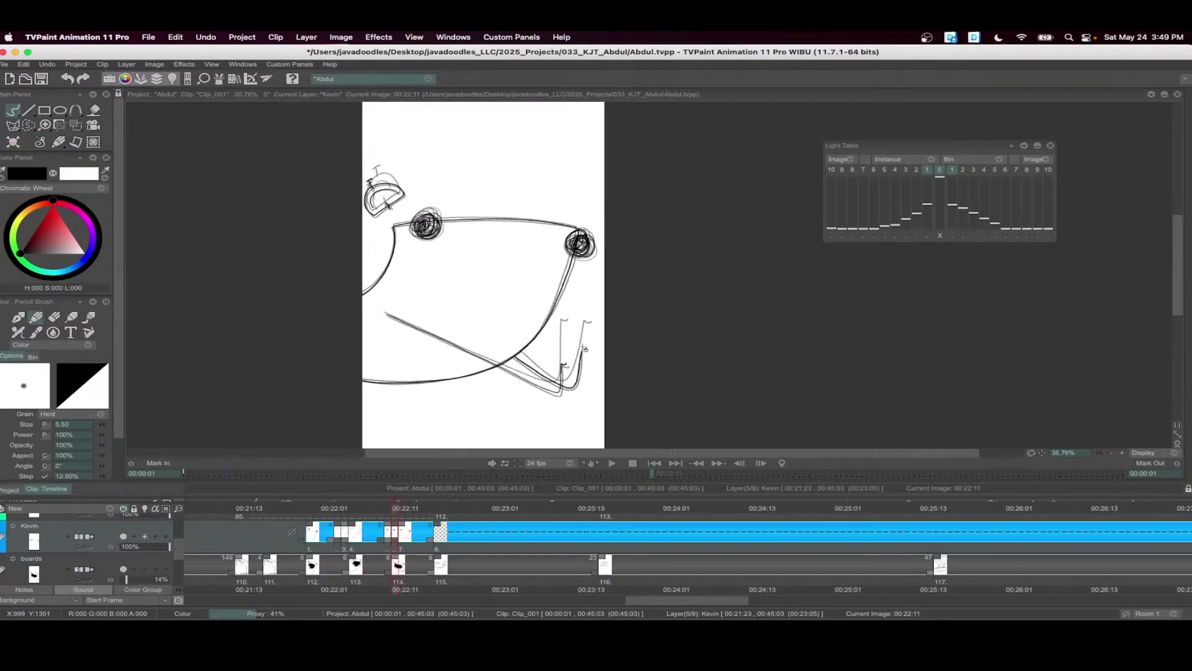
left_click(612, 463)
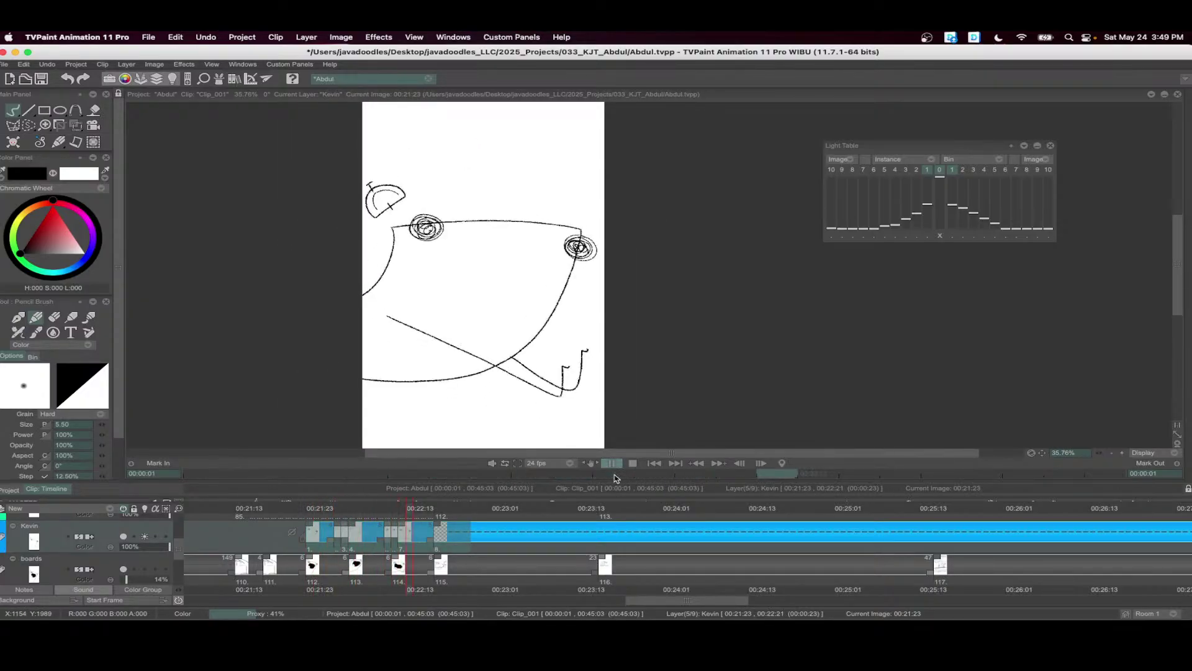
left_click(334, 549)
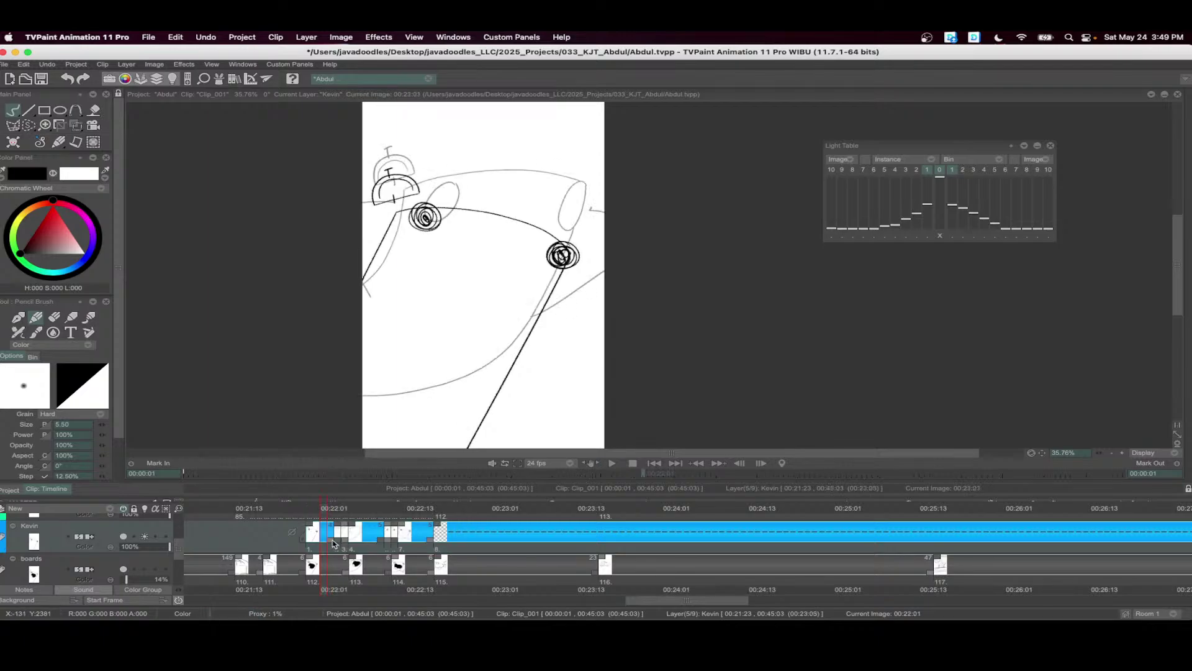
- Shorten the Kevin drawing at frame 22:01 by one frame, lengthen the last drawing before frame 22:17 by one frame, and replay
left_click_drag(331, 540, 324, 541)
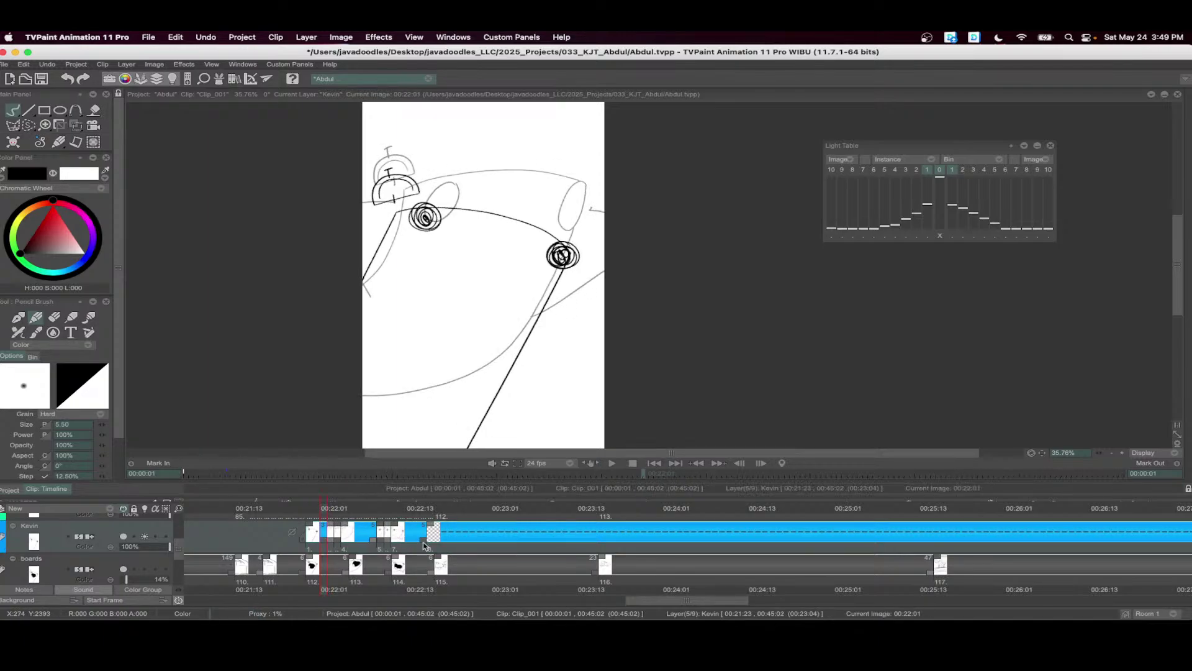
left_click_drag(423, 541, 431, 541)
left_click(611, 462)
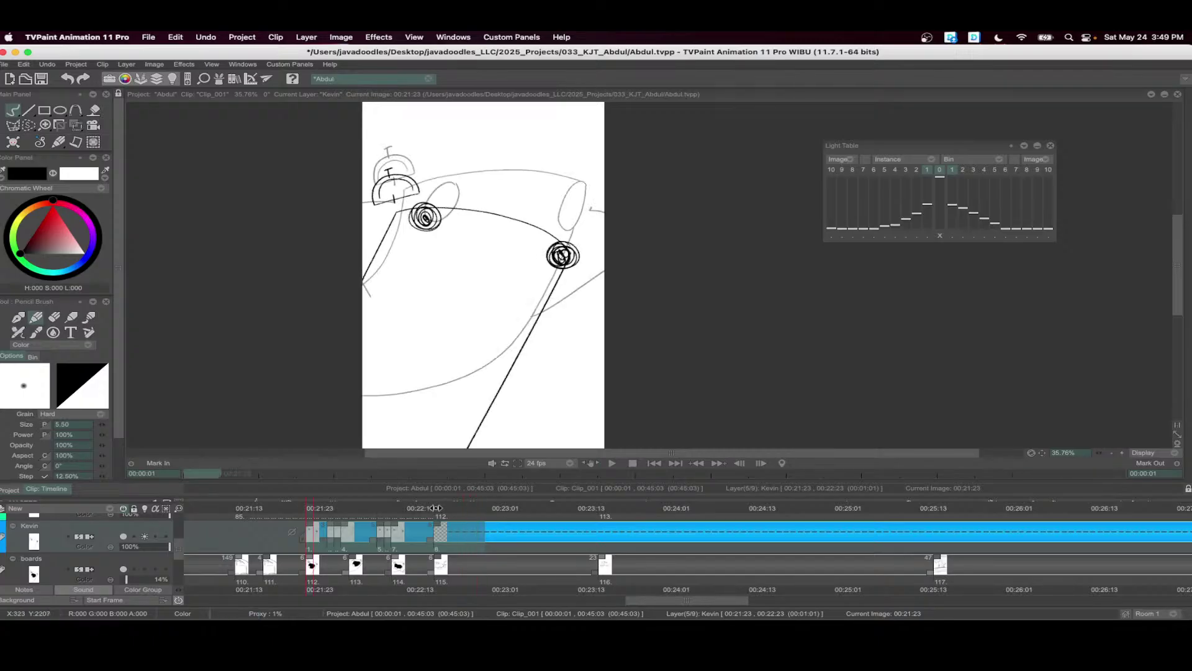
key("space")
- Display all layers again and select the Abdul layer at frame 22:18
left_click(124, 509)
left_click(144, 501)
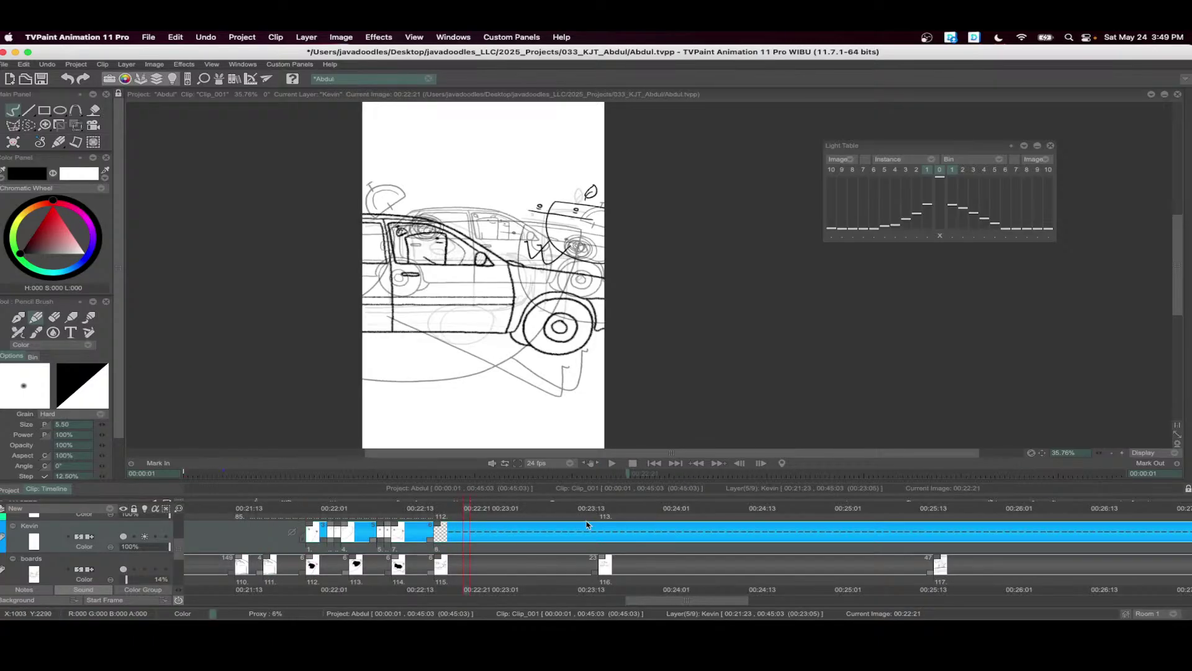
left_click_drag(604, 510, 445, 529)
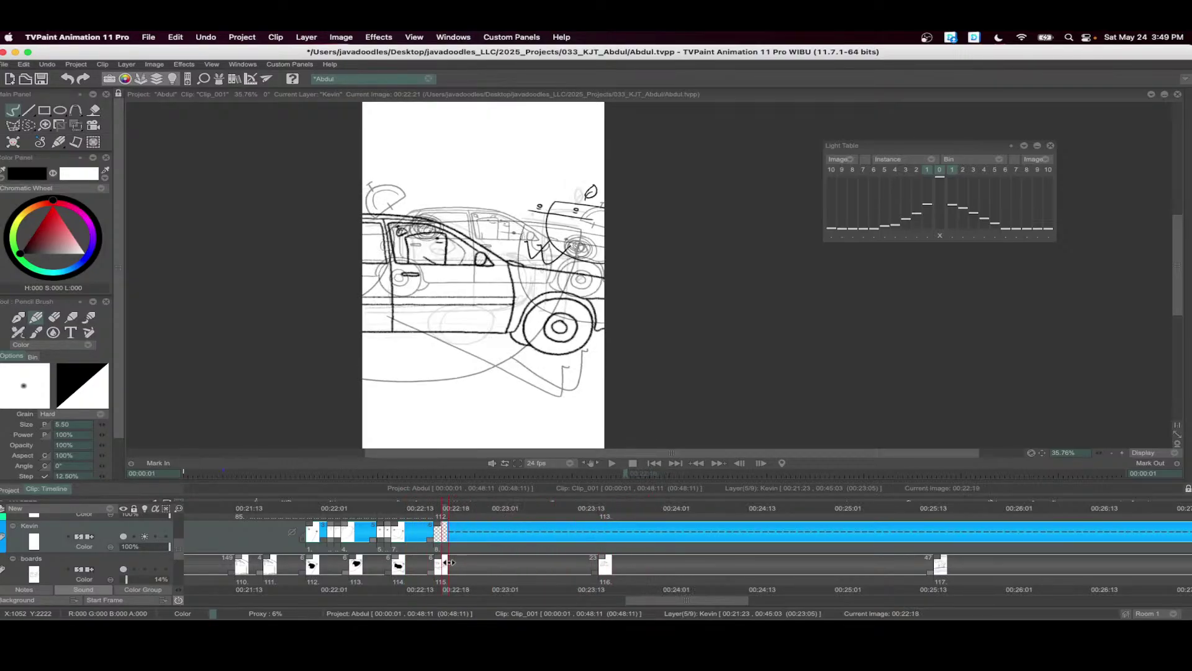
scroll(457, 546, "up", 3)
scroll(429, 546, "right", 3)
left_click(45, 536)
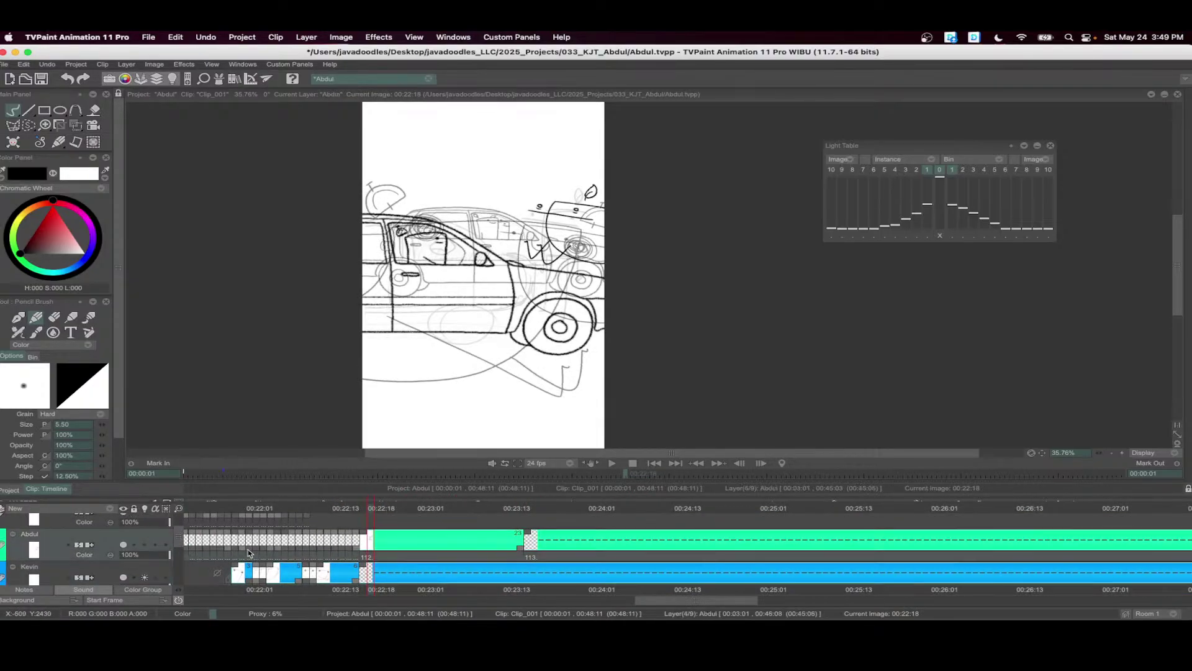
- Add an empty instance at frame 22:18 on the Car1 layer
scroll(416, 552, "down", 4)
scroll(411, 549, "down", 2)
left_click(411, 550)
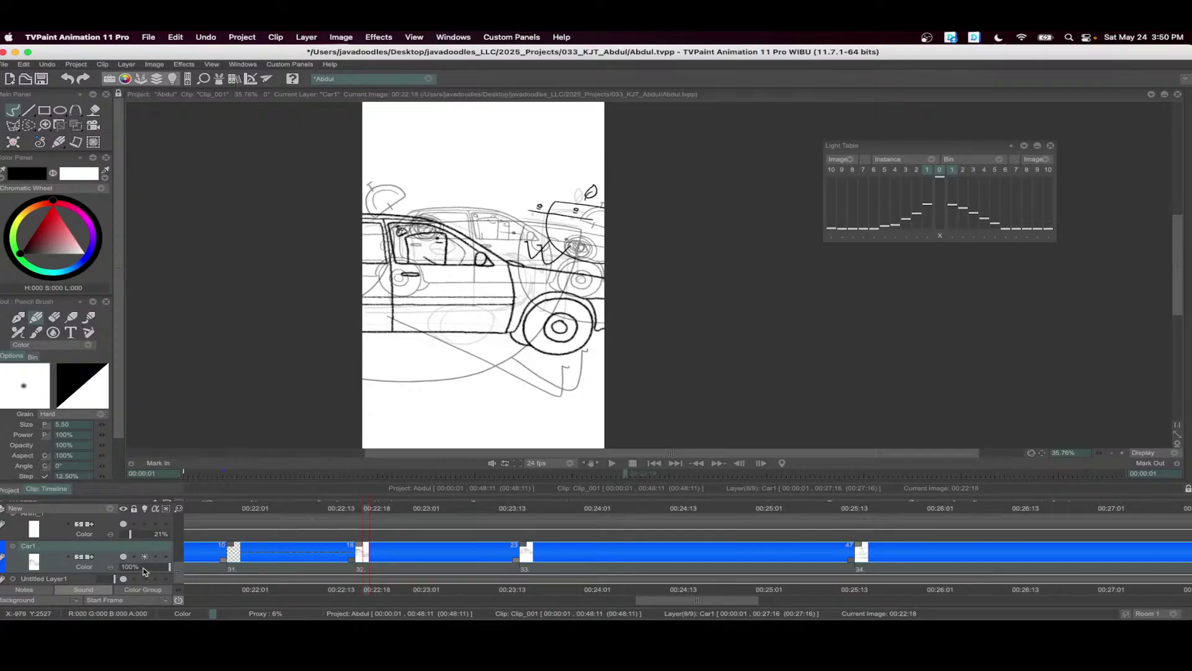
key("BackSpace")
- View only the Car1 layer and turn off the light table's next instance
left_click(123, 508)
left_click(197, 499)
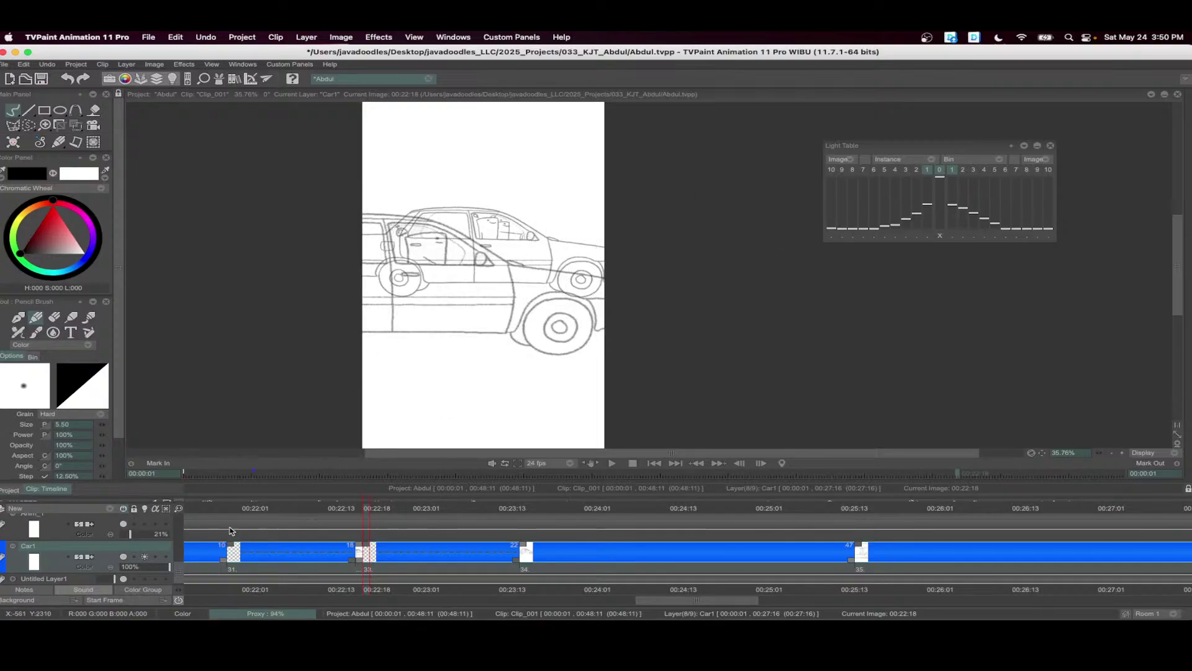
left_click(952, 170)
- Trace the car's roof, windshield and hood outline with the small bump at the base of the windshield
scroll(506, 213, "up", 4)
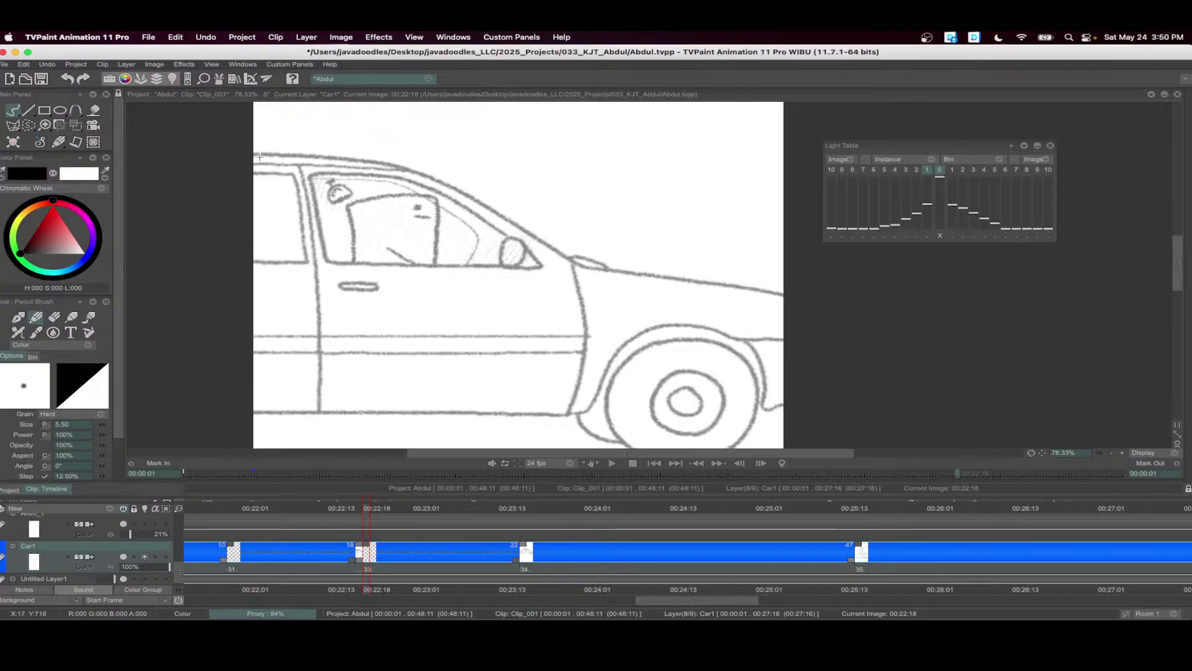
mouse_move(285, 154)
left_mouse_down()
mouse_move(353, 159)
mouse_move(265, 154)
mouse_move(444, 181)
mouse_move(541, 243)
mouse_move(628, 274)
mouse_move(793, 292)
left_mouse_up()
key("super+z")
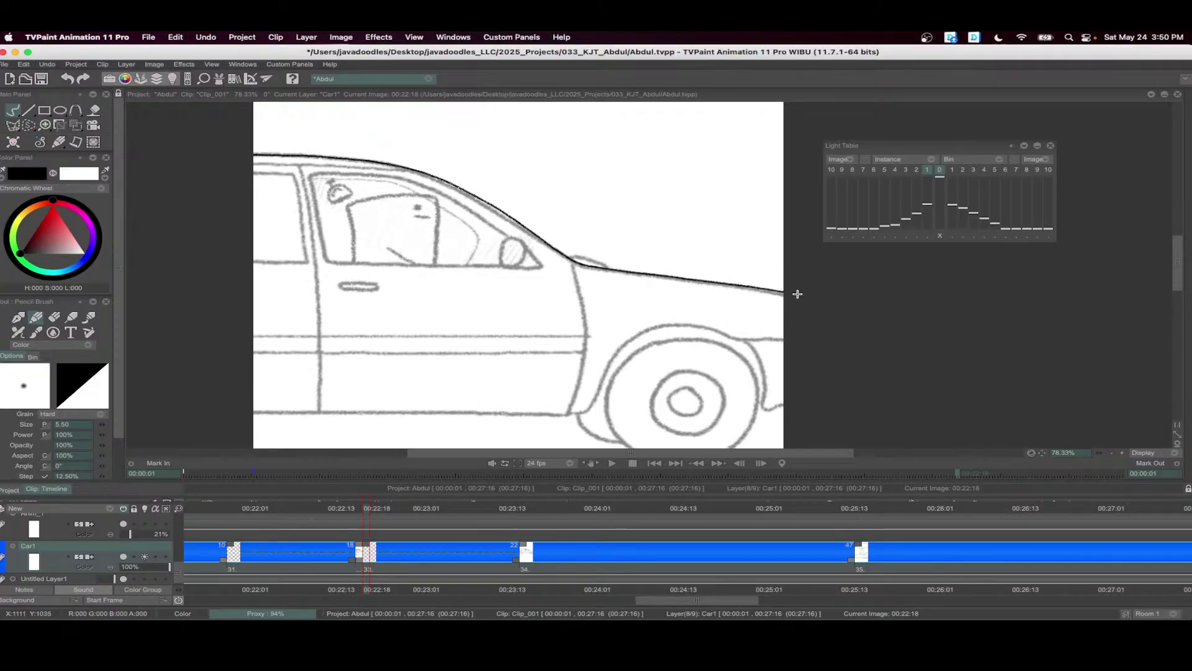
mouse_move(544, 225)
left_mouse_down()
mouse_move(578, 231)
mouse_move(559, 231)
left_mouse_up()
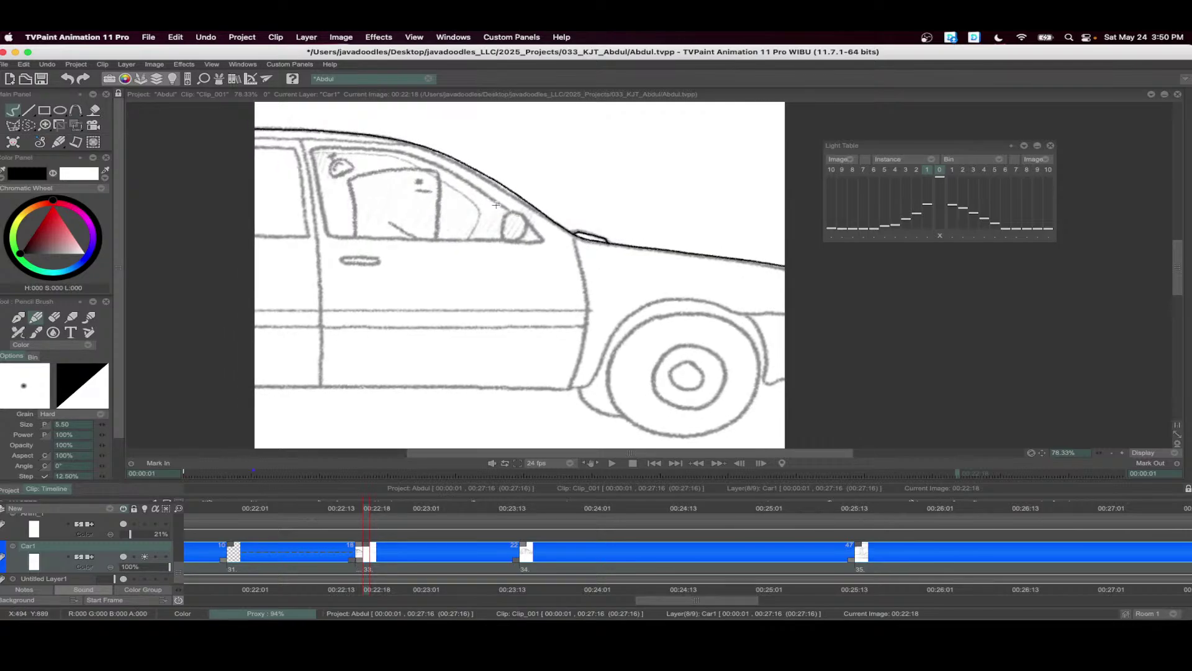
- Trace the side mirror, the front door's window and the lower roof line of the car
scroll(496, 204, "up", 1)
mouse_move(531, 216)
left_mouse_down()
mouse_move(502, 236)
mouse_move(520, 241)
mouse_move(524, 208)
left_mouse_up()
mouse_move(281, 132)
left_mouse_down()
mouse_move(357, 135)
mouse_move(436, 160)
mouse_move(542, 239)
mouse_move(309, 238)
mouse_move(290, 229)
mouse_move(274, 135)
left_mouse_up()
mouse_move(207, 119)
left_mouse_down()
mouse_move(374, 131)
mouse_move(494, 169)
left_mouse_up()
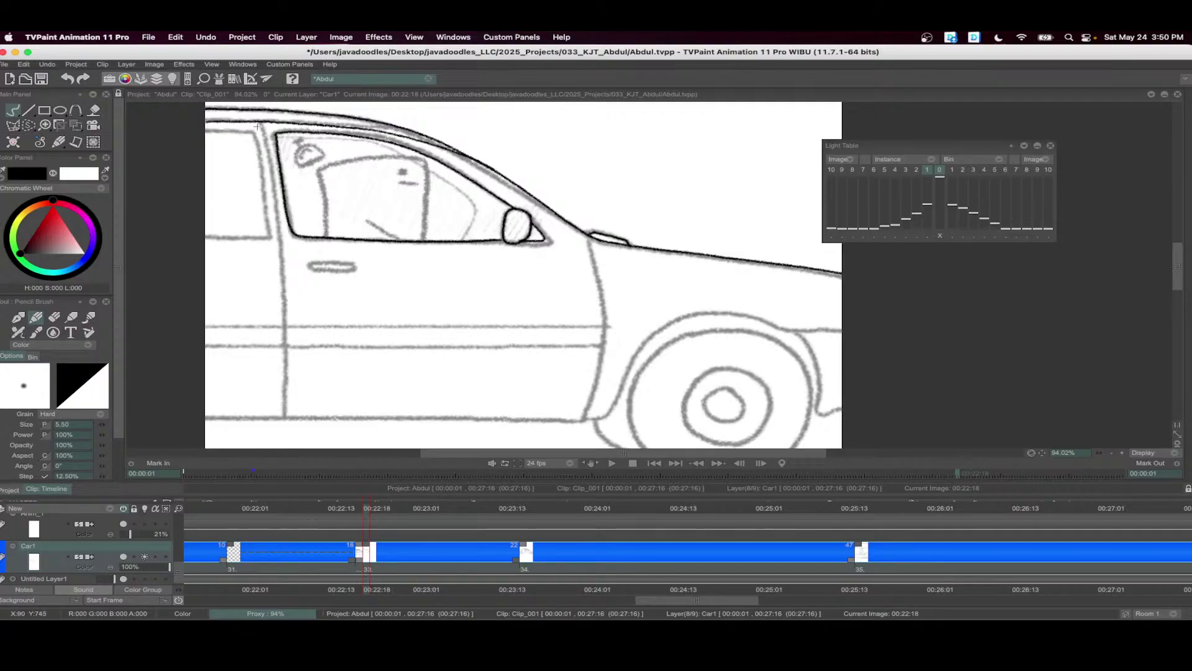
- Trace the front door's rear edge and the sill line, plus the rear window and the door handle
mouse_move(257, 126)
left_mouse_down()
mouse_move(277, 200)
mouse_move(283, 418)
left_mouse_up()
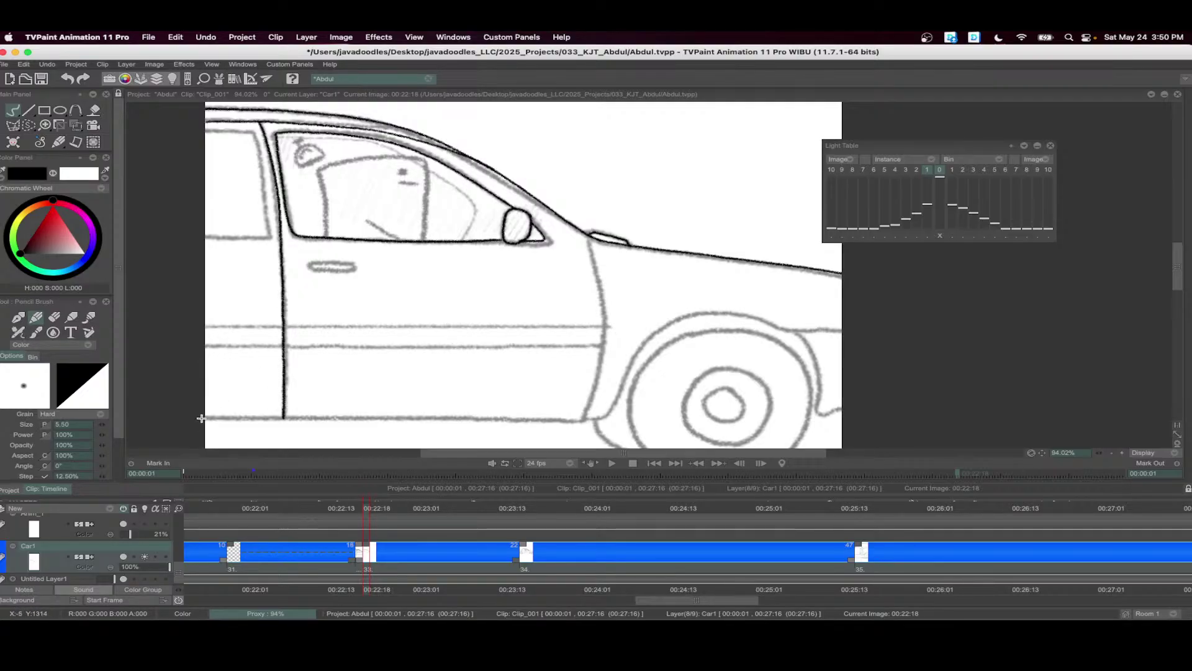
left_click_drag(201, 418, 582, 418)
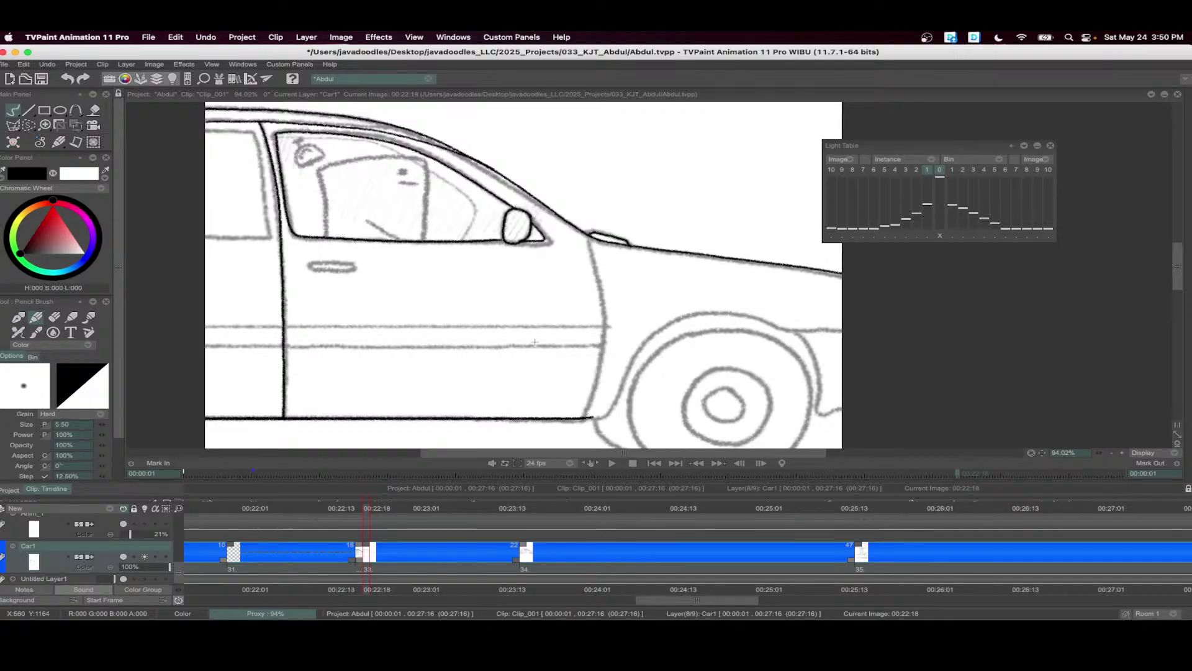
mouse_move(203, 132)
left_mouse_down()
mouse_move(242, 132)
mouse_move(263, 167)
mouse_move(267, 234)
mouse_move(250, 236)
mouse_move(273, 235)
left_mouse_up()
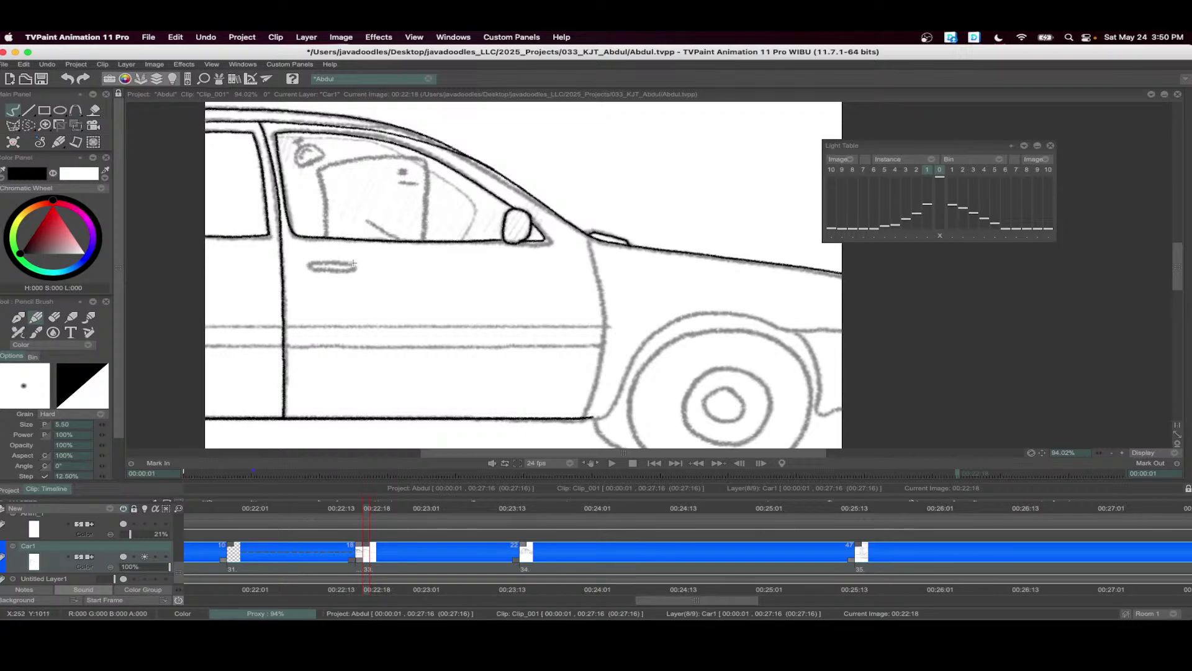
mouse_move(353, 263)
left_mouse_down()
mouse_move(311, 266)
mouse_move(349, 273)
left_mouse_up()
- Trace the two horizontal trim lines along the doors and the front door's curved front edge
mouse_move(195, 323)
left_mouse_down()
mouse_move(480, 305)
mouse_move(599, 310)
left_mouse_up()
left_click_drag(189, 330, 600, 331)
mouse_move(582, 238)
left_mouse_down()
mouse_move(602, 340)
mouse_move(585, 413)
left_mouse_up()
- Trace the front wheel arch with the bumper edge and the outer circle of the tire
left_click_drag(678, 321, 445, 281)
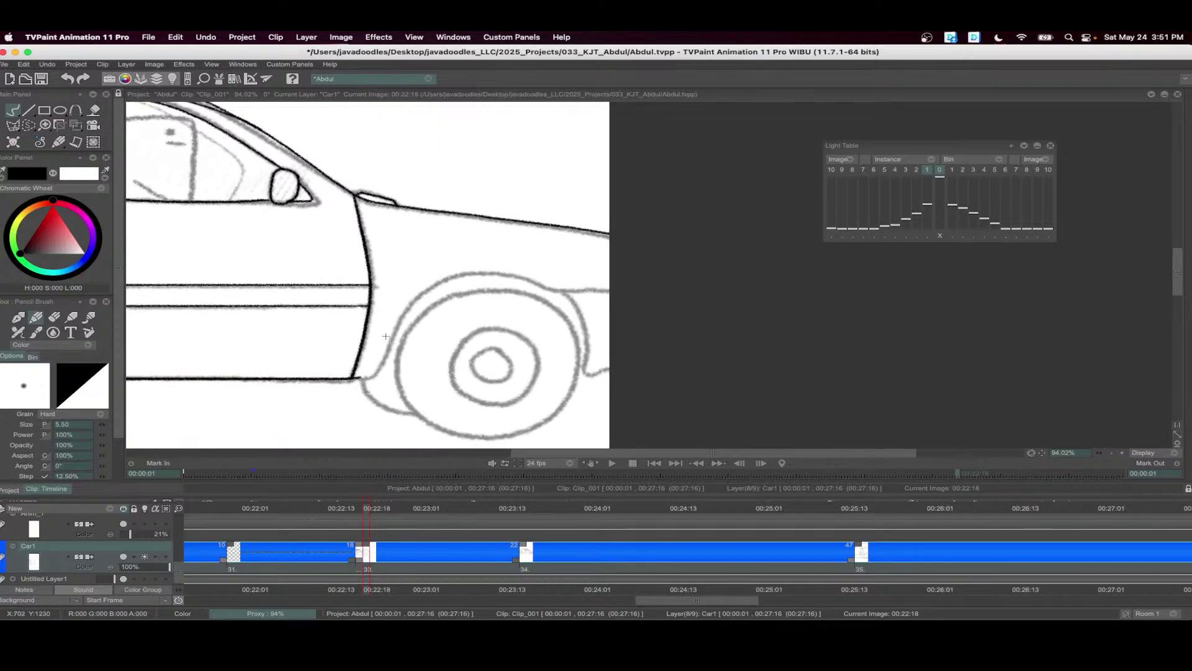
mouse_move(359, 376)
left_mouse_down()
mouse_move(428, 290)
mouse_move(492, 274)
mouse_move(544, 290)
mouse_move(619, 290)
mouse_move(581, 330)
mouse_move(588, 375)
mouse_move(615, 371)
left_mouse_up()
scroll(441, 299, "down", 2)
mouse_move(457, 272)
left_mouse_down()
mouse_move(415, 301)
mouse_move(399, 352)
mouse_move(420, 390)
mouse_move(452, 408)
mouse_move(536, 399)
mouse_move(571, 352)
mouse_move(567, 303)
mouse_move(550, 283)
mouse_move(501, 266)
mouse_move(431, 281)
left_mouse_up()
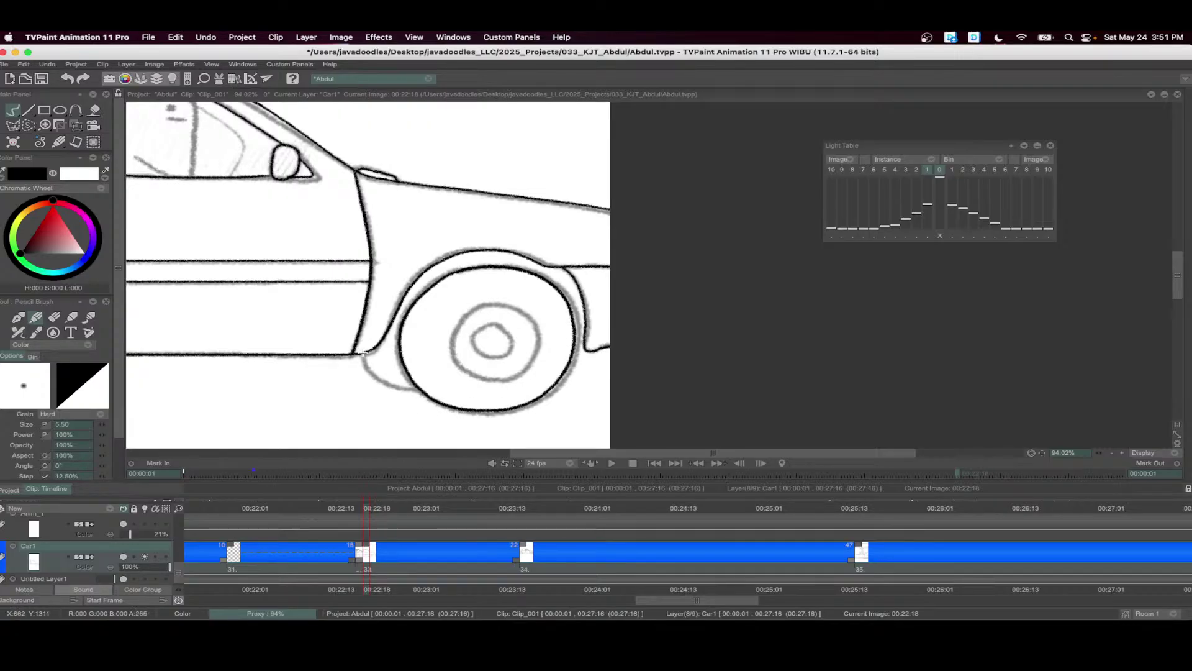
- Trace the curve behind the front tire and the wheel's two inner circles
mouse_move(363, 352)
left_mouse_down()
mouse_move(401, 389)
mouse_move(428, 393)
left_mouse_up()
mouse_move(498, 304)
left_mouse_down()
mouse_move(451, 347)
mouse_move(471, 373)
mouse_move(516, 374)
mouse_move(534, 345)
mouse_move(523, 318)
mouse_move(500, 306)
left_mouse_up()
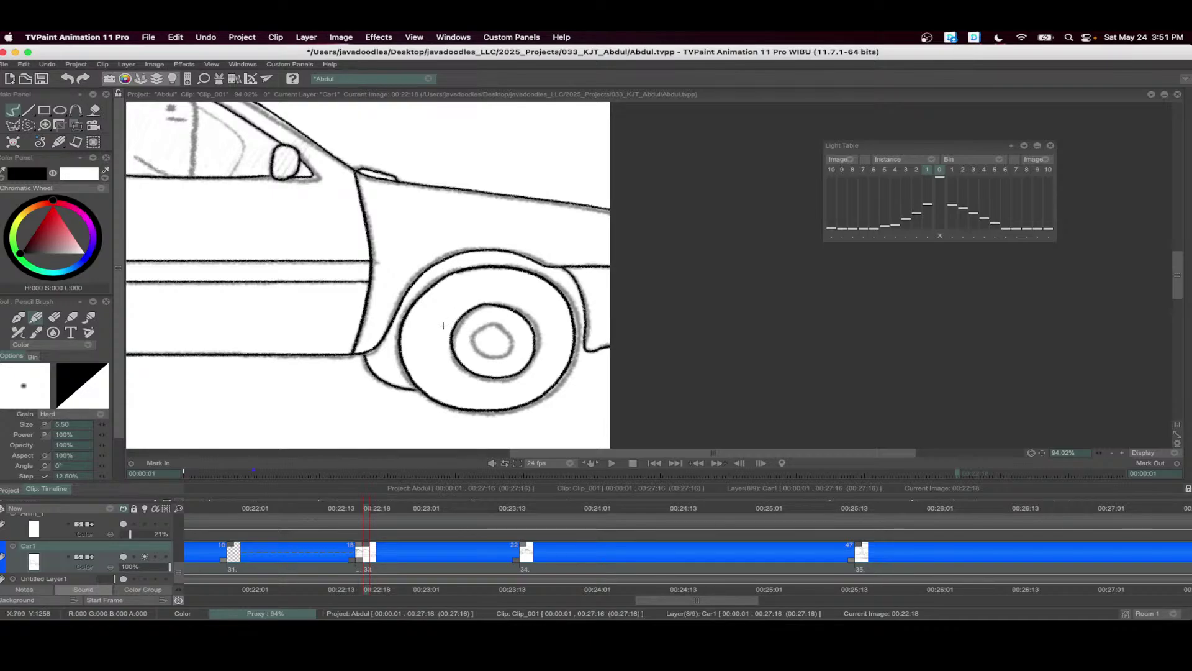
mouse_move(492, 326)
left_mouse_down()
mouse_move(489, 354)
mouse_move(507, 338)
mouse_move(486, 325)
mouse_move(476, 349)
mouse_move(507, 332)
left_mouse_up()
key("BackSpace")
- Trace the thin curved line inside the front door's window, leaving out the character sketch
scroll(487, 258, "down", 3)
scroll(339, 202, "up", 4)
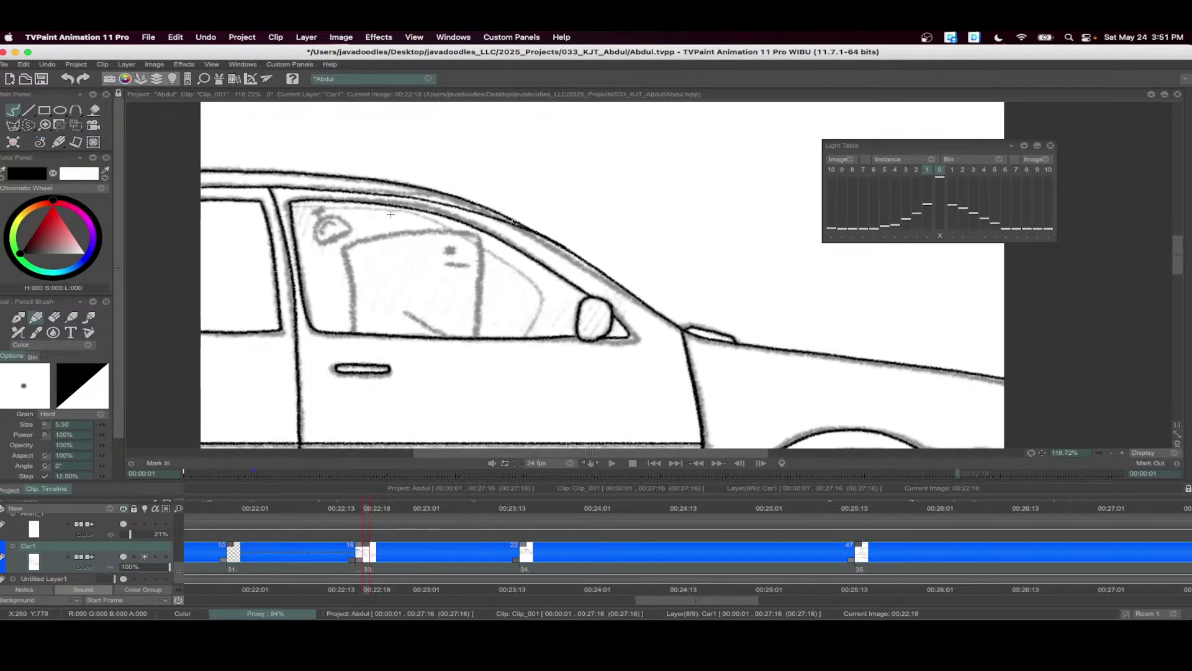
mouse_move(338, 201)
left_mouse_down()
mouse_move(425, 218)
mouse_move(487, 249)
mouse_move(531, 289)
mouse_move(523, 333)
left_mouse_up()
scroll(518, 218, "down", 5)
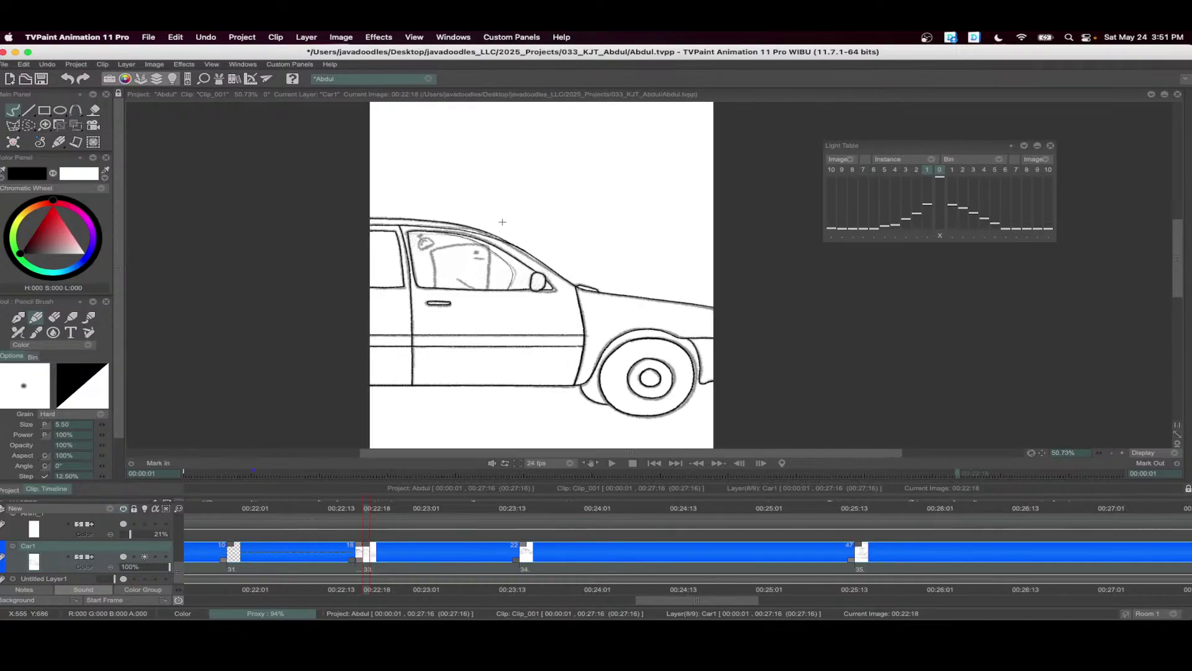
- Pull the new Car1 drawing one frame earlier to replace the old car drawing, and display all layers again
left_click_drag(367, 544, 358, 545)
left_click(123, 509)
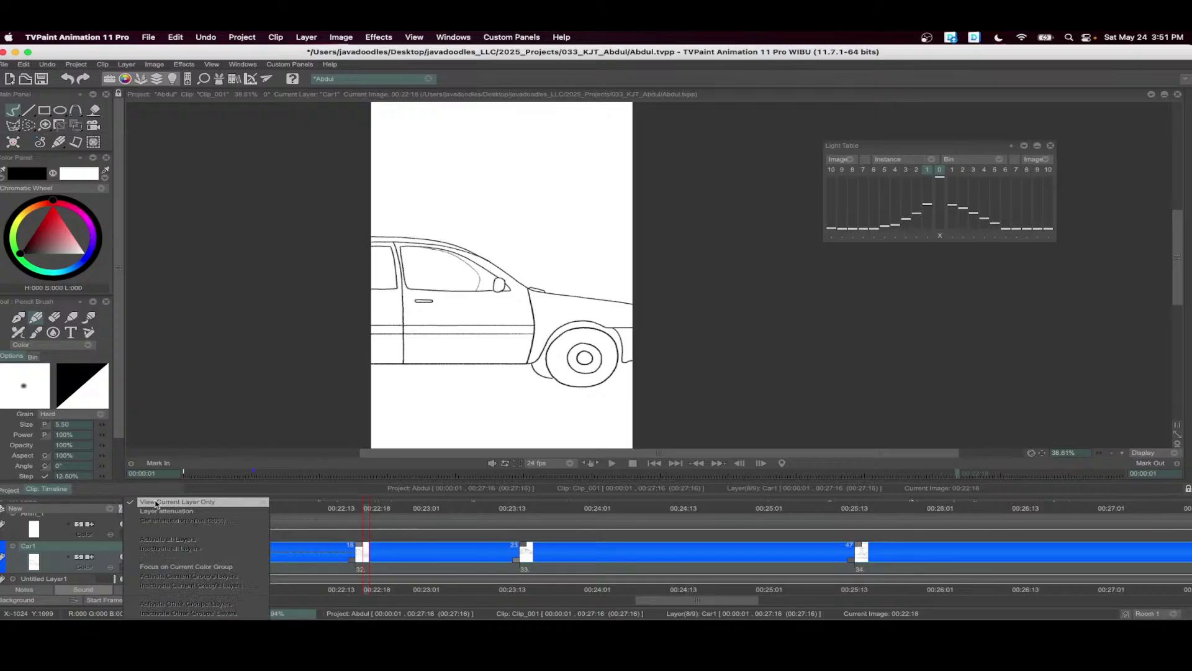
left_click(155, 501)
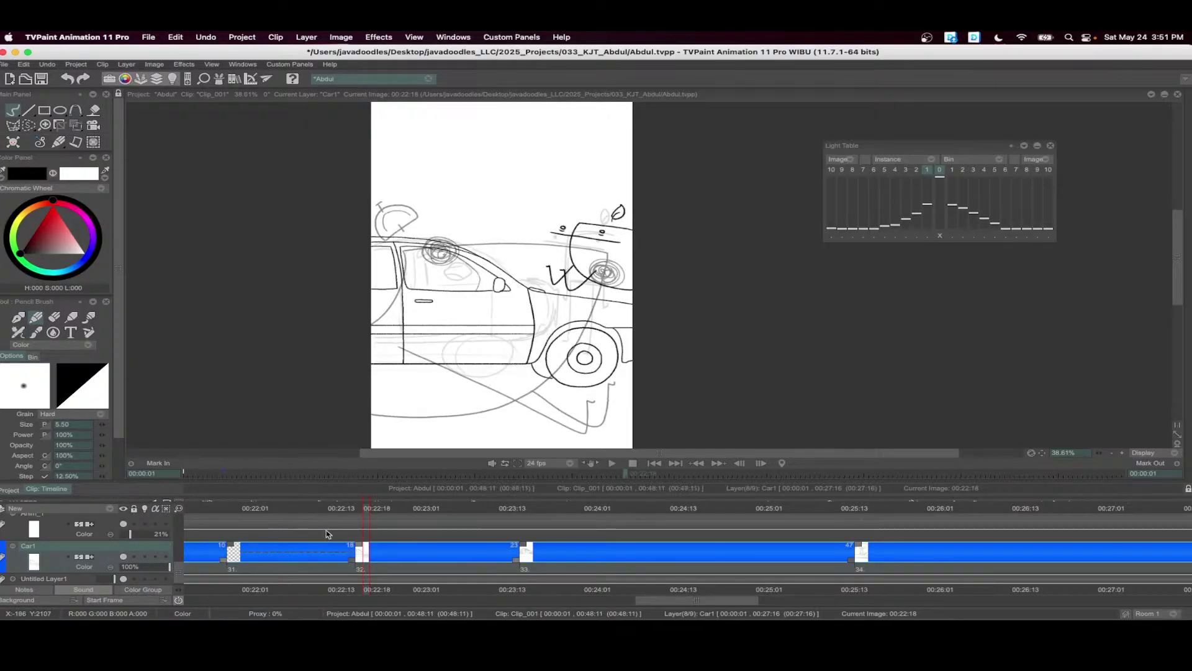
- Draw the character's small curved body and two scribbled eyes rising from the car's front window on the Kevin layer at frame 22:17
scroll(329, 543, "up", 2)
scroll(292, 538, "up", 3)
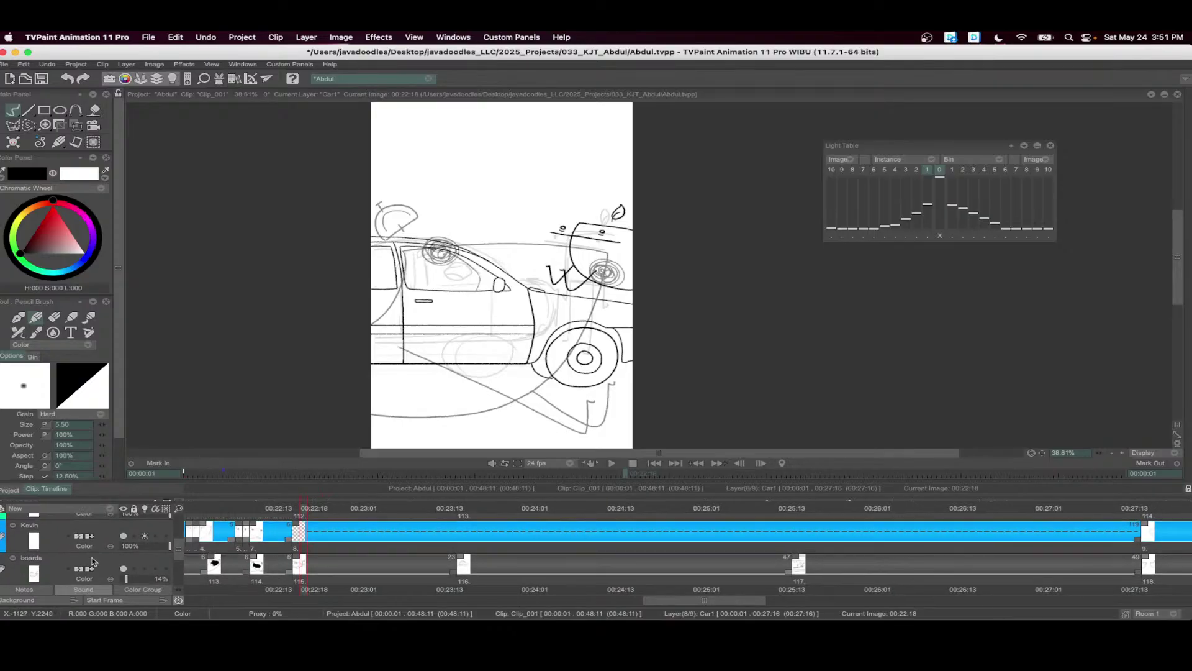
left_click(53, 530)
key("Left")
scroll(482, 244, "up", 3)
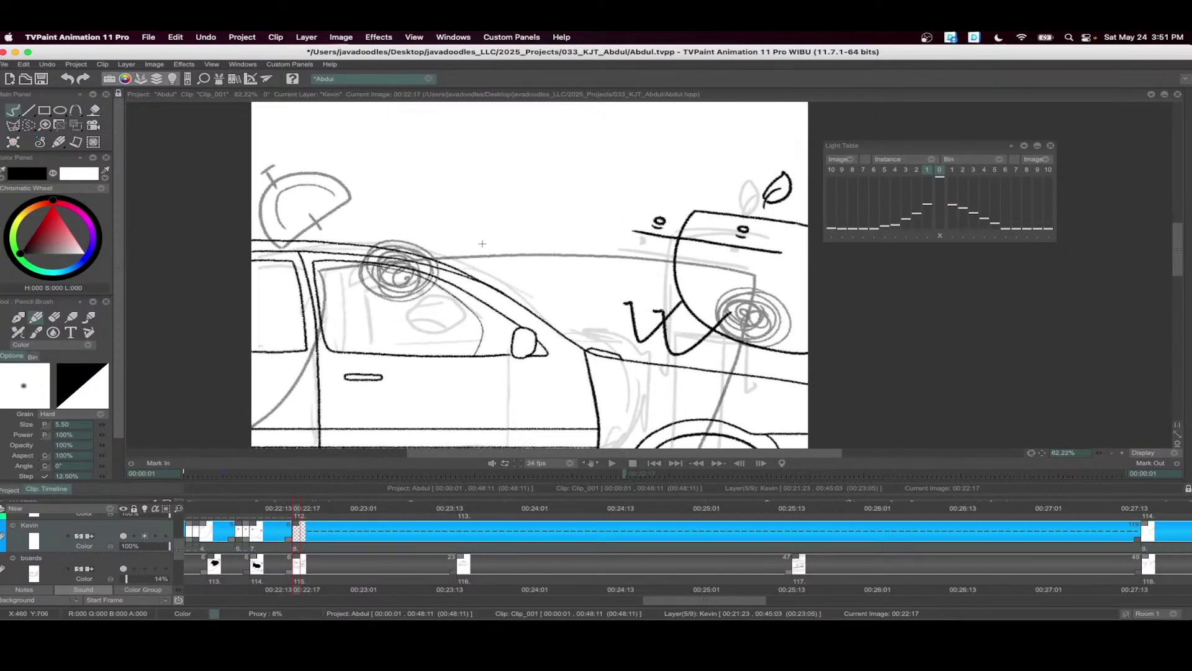
mouse_move(363, 353)
left_mouse_down()
mouse_move(394, 316)
mouse_move(384, 236)
mouse_move(507, 230)
mouse_move(483, 323)
mouse_move(458, 356)
left_mouse_up()
left_click_drag(451, 234, 447, 235)
left_click_drag(524, 227, 521, 234)
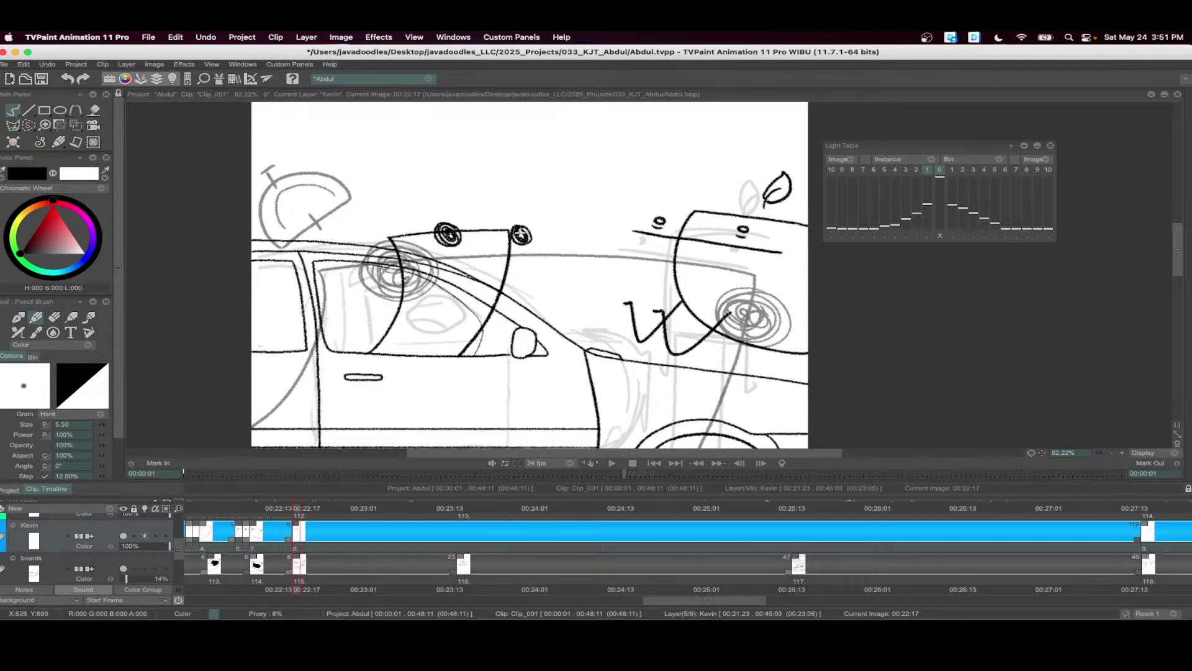
- Draw the character's two raised arms with small hands and the small half-dome shape beside the body at frame 22:17
left_click_drag(416, 307, 369, 191)
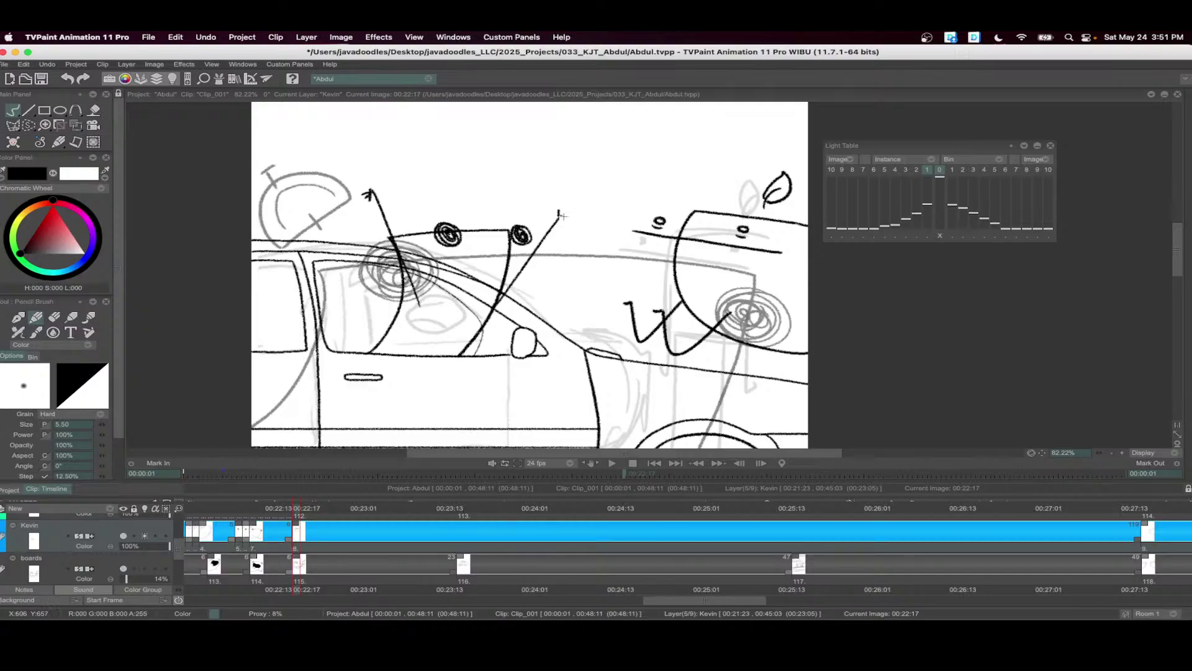
key("super+z")
left_click_drag(495, 311, 554, 208)
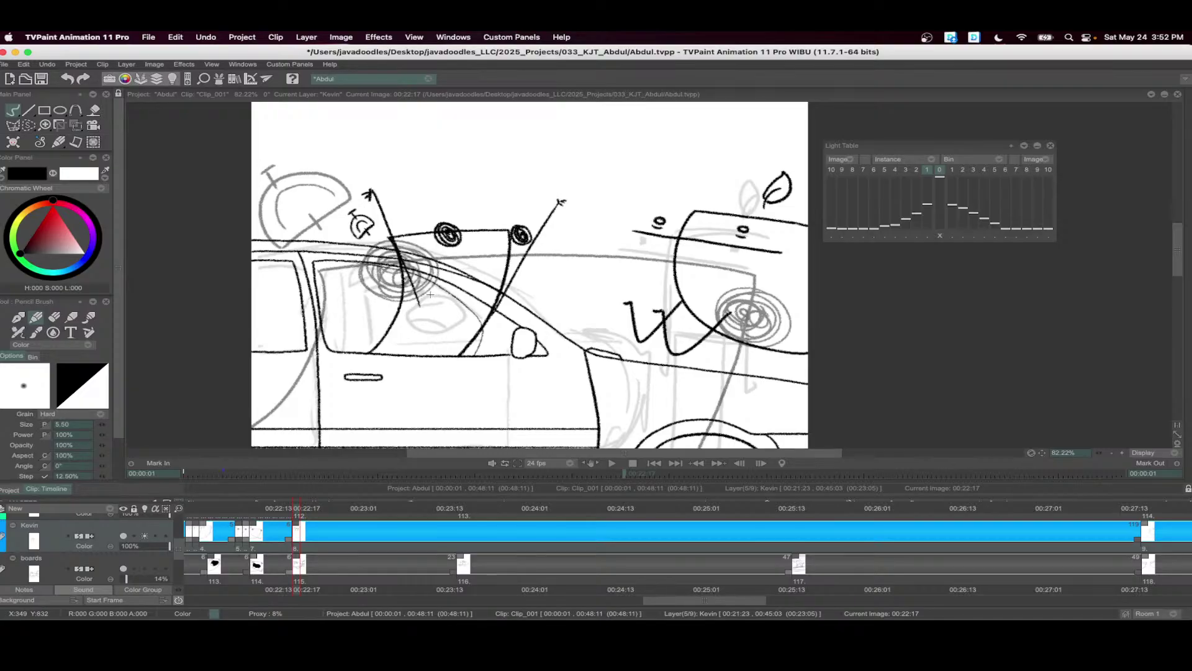
scroll(445, 296, "down", 2)
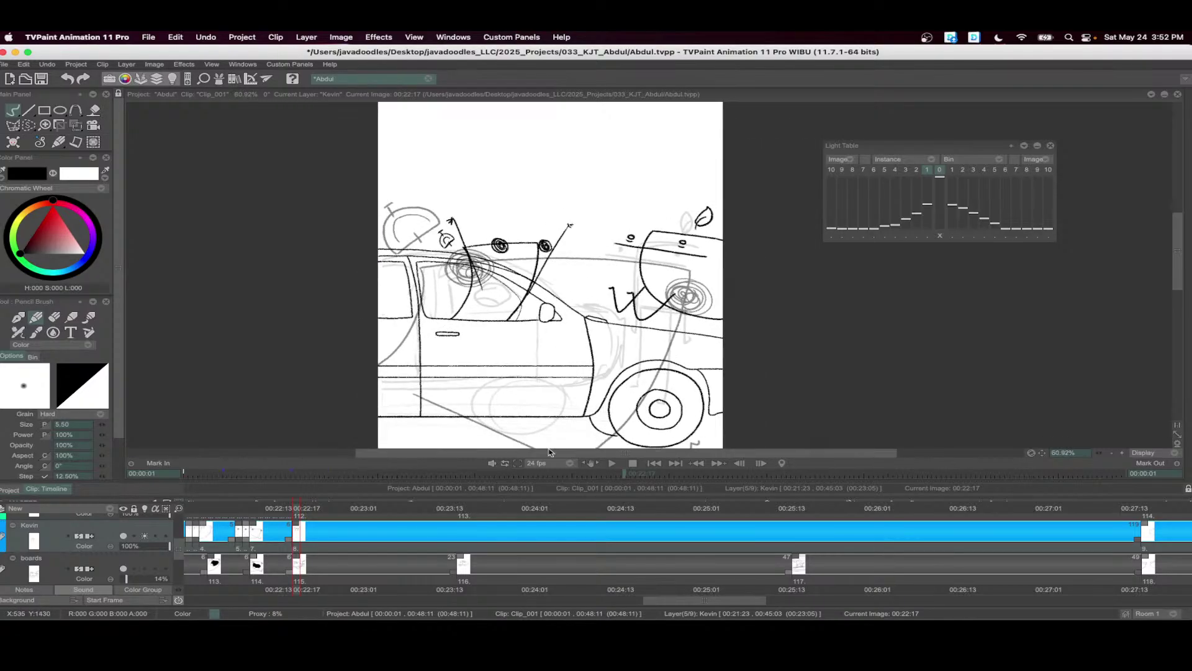
- Add a blank instance on the Kevin layer at frame 23:16 and play back the animation leading up to it
scroll(414, 517, "down", 2)
left_click_drag(414, 517, 540, 524)
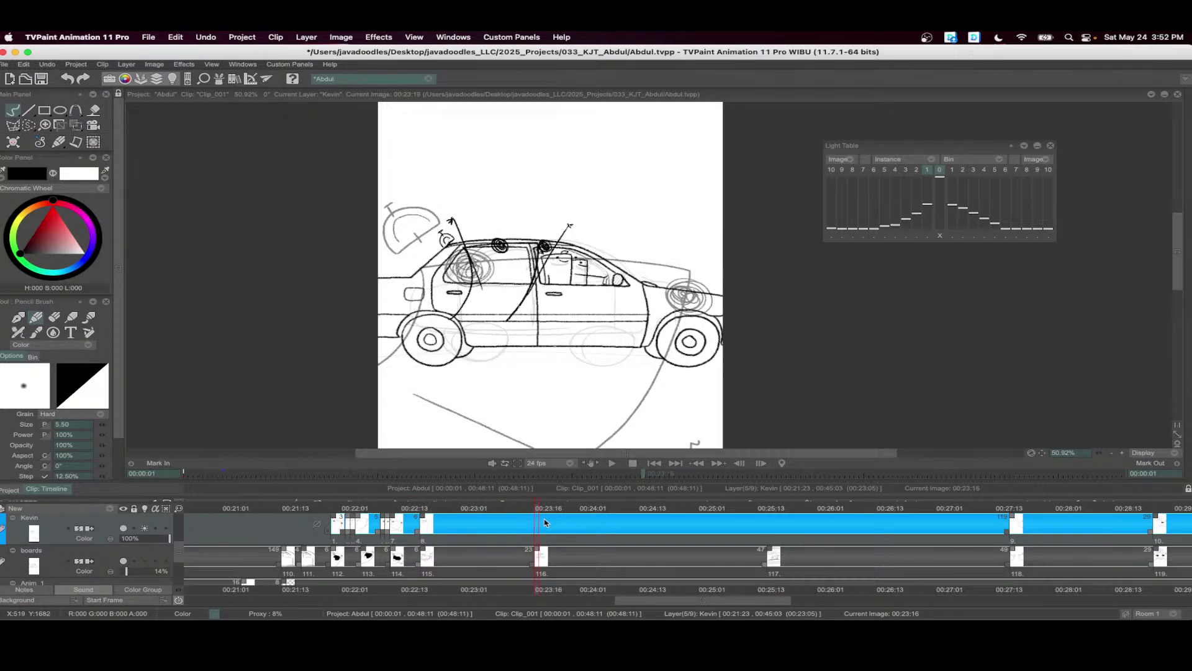
left_click(542, 520)
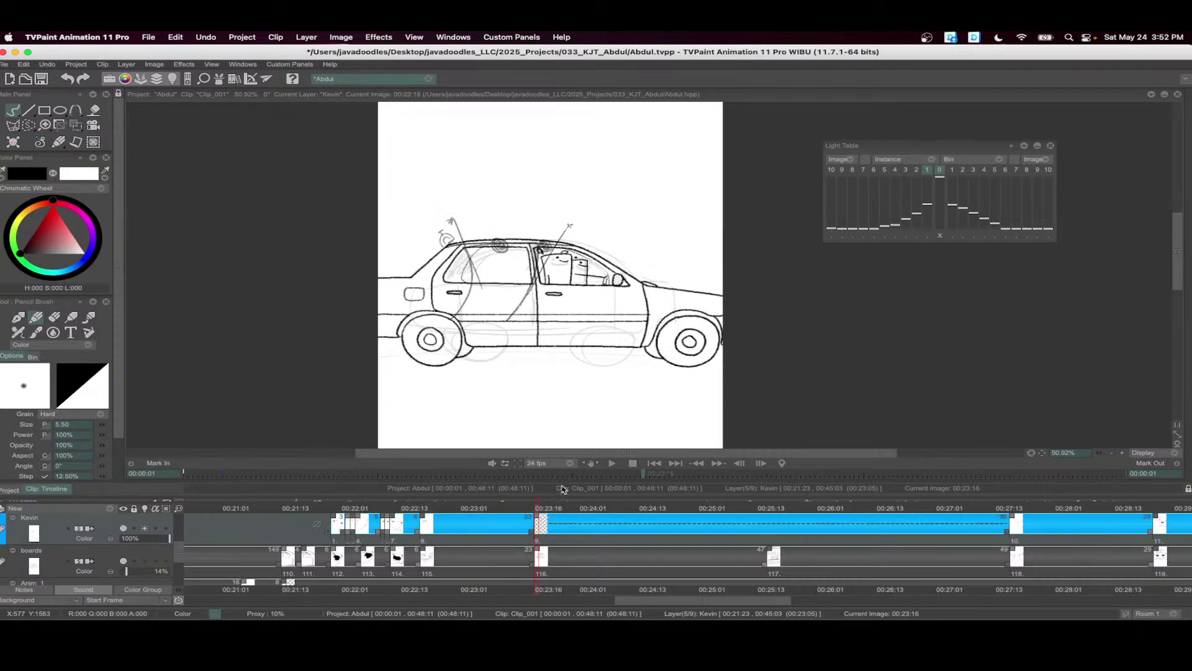
left_click(612, 464)
scroll(677, 360, "down", 5)
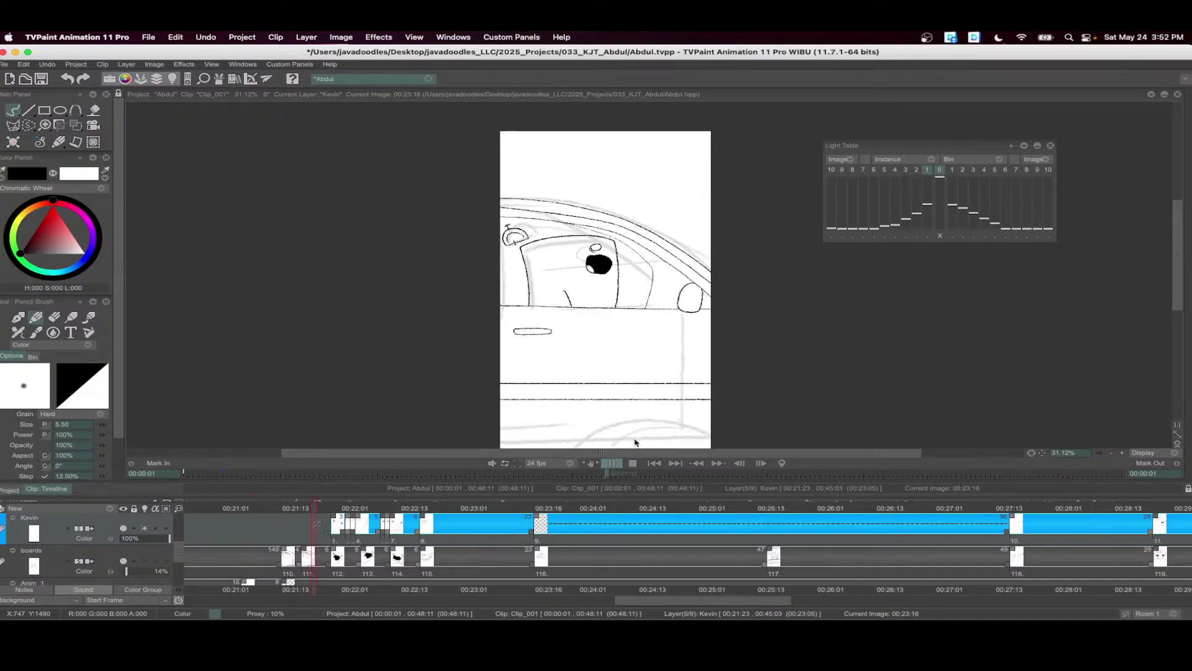
left_click(632, 463)
- Shift drawing 136 on the mouthh1 layer about three frames later, check the lip sync in playback, and save the project
left_click_drag(455, 532, 280, 534)
scroll(279, 534, "down", 3)
left_click(183, 562)
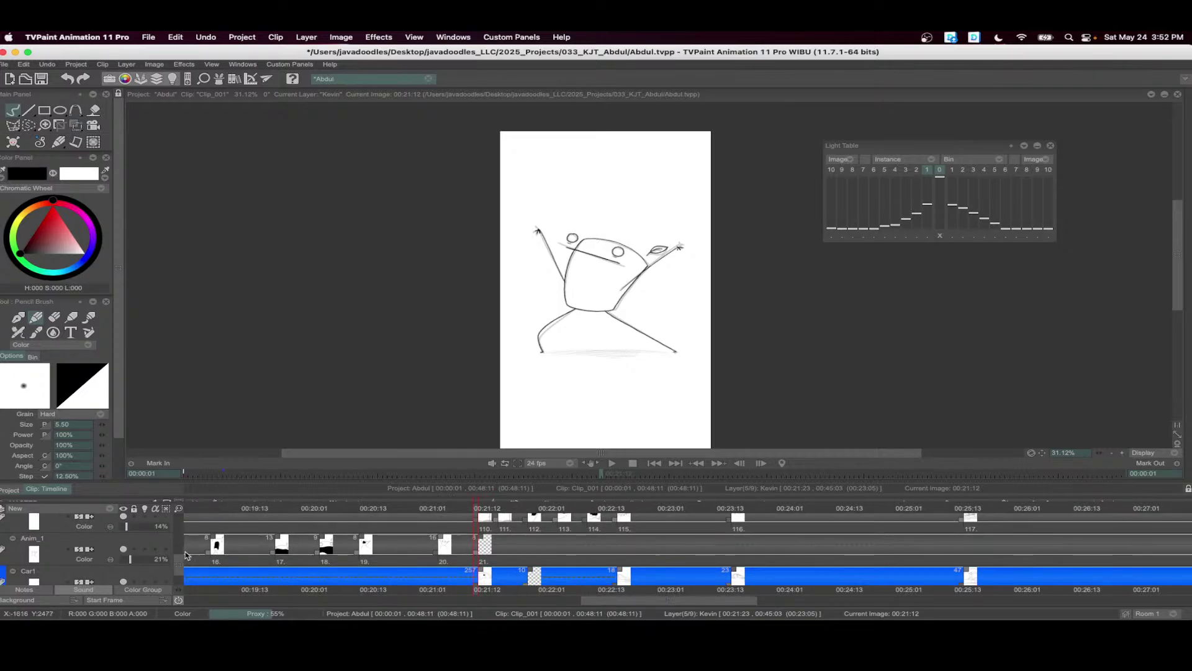
left_click_drag(478, 533, 452, 531)
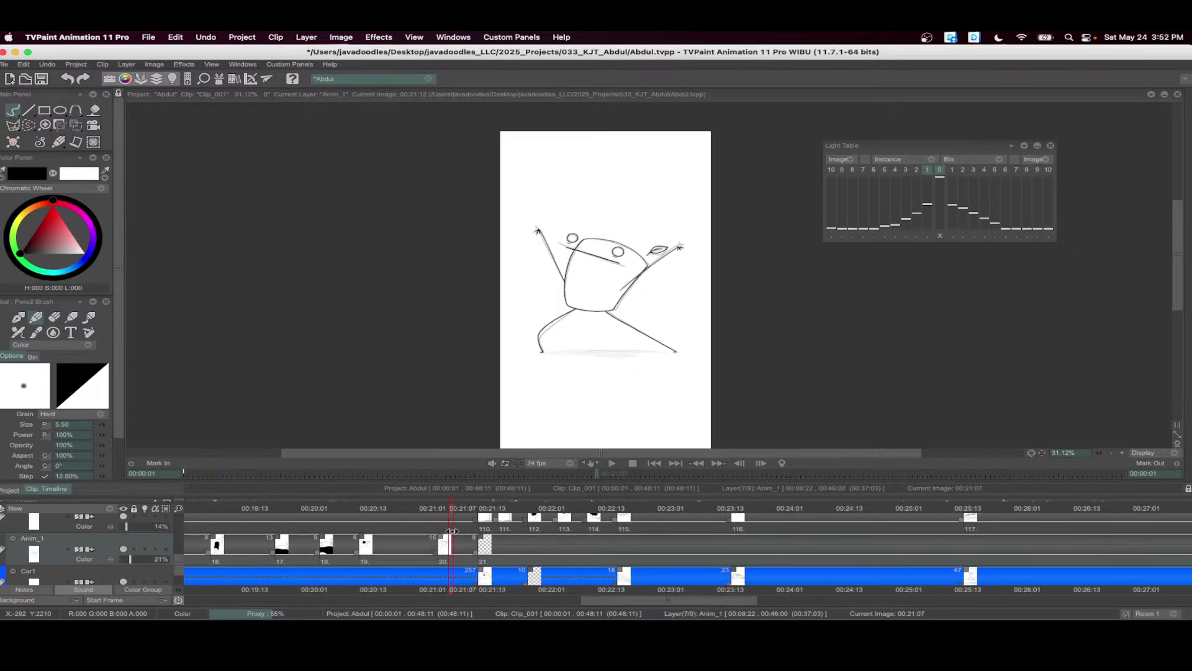
scroll(452, 531, "up", 5)
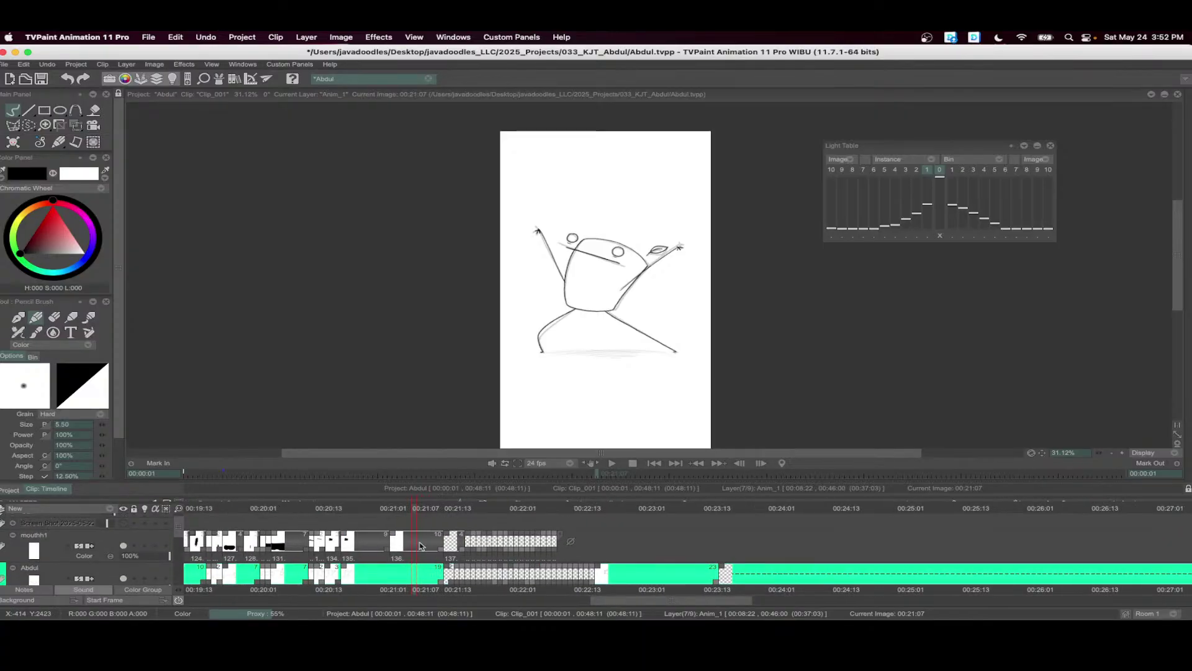
left_click(474, 529)
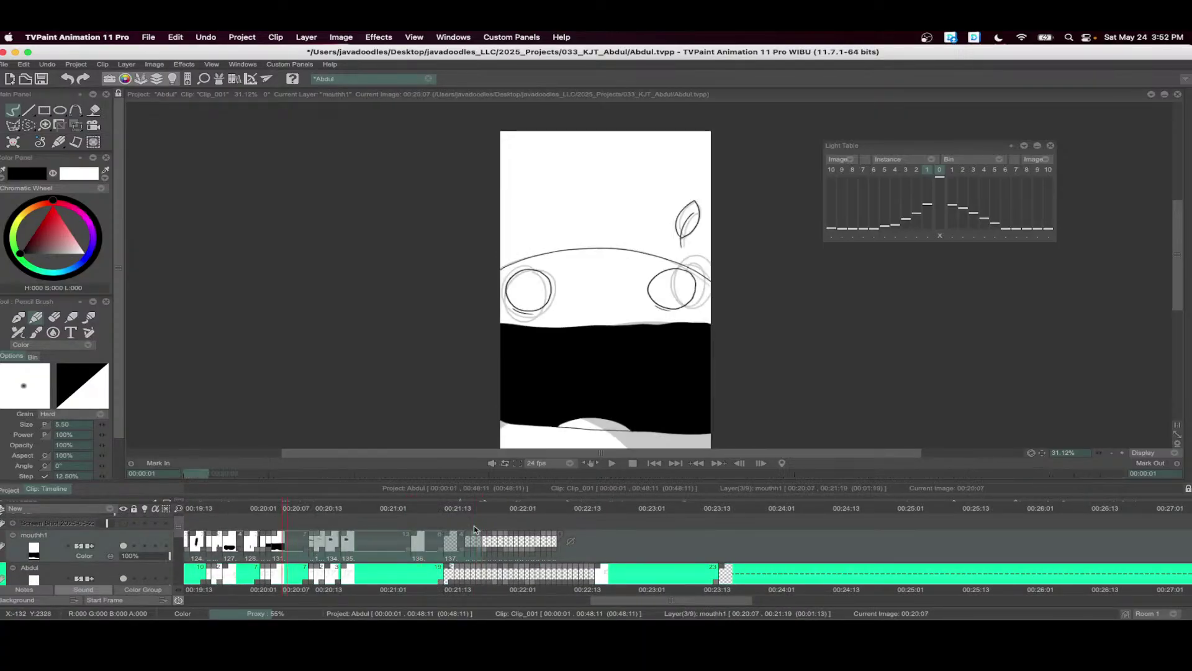
left_click(611, 462)
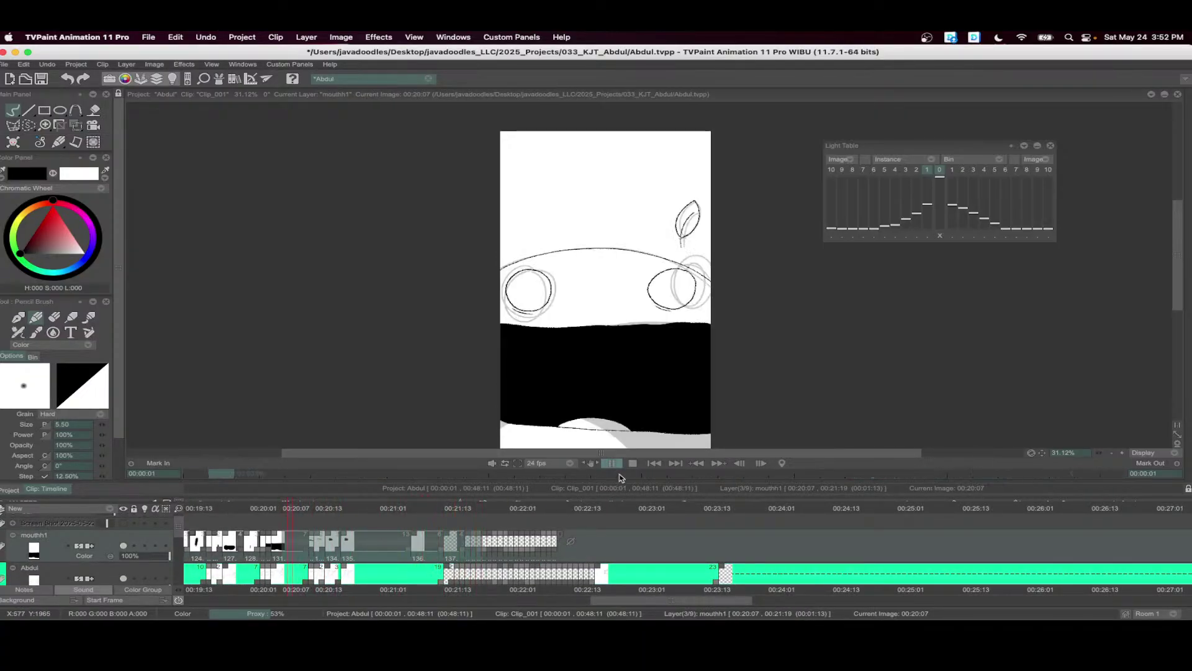
left_click(612, 463)
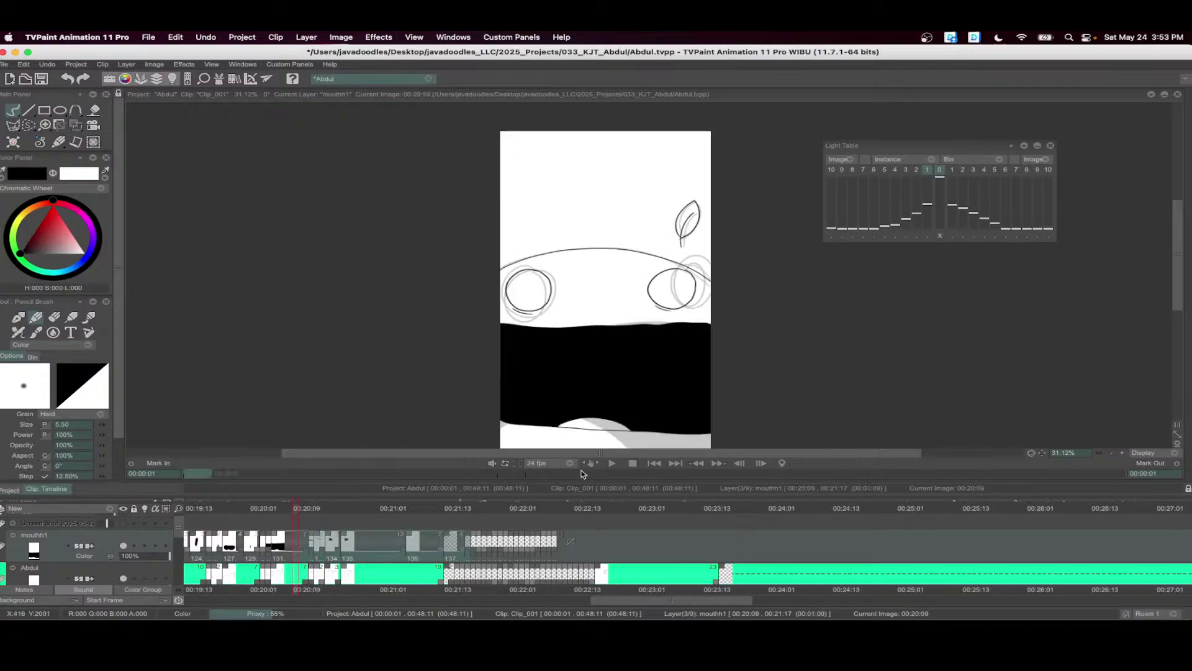
left_click(611, 463)
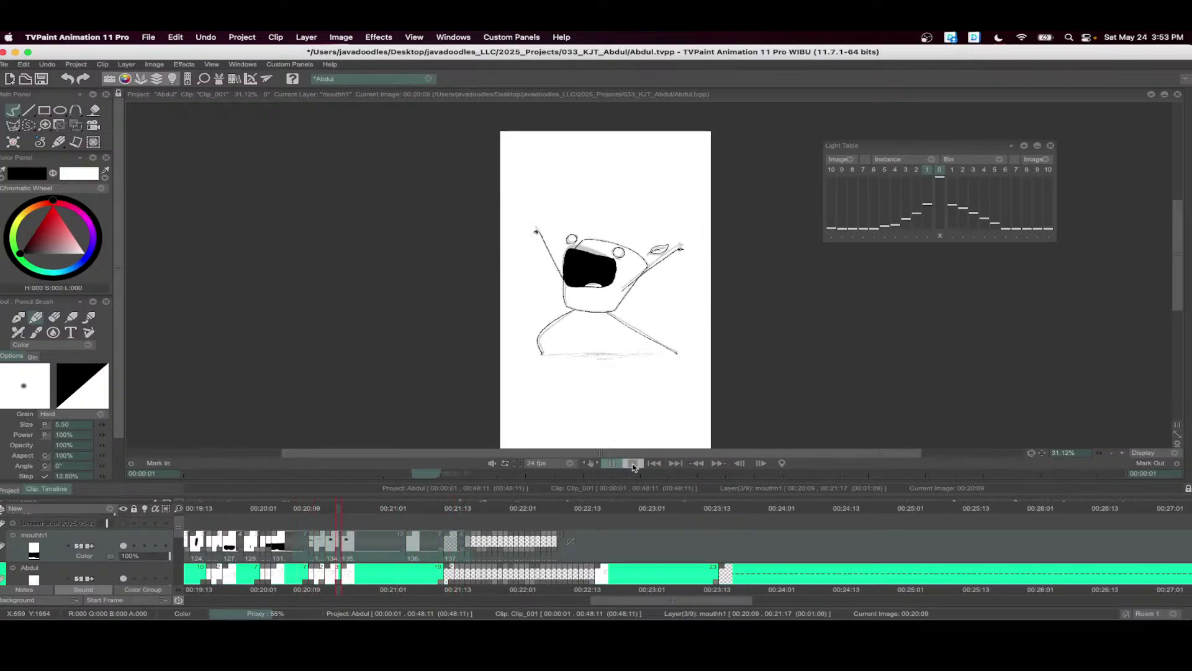
left_click(633, 463)
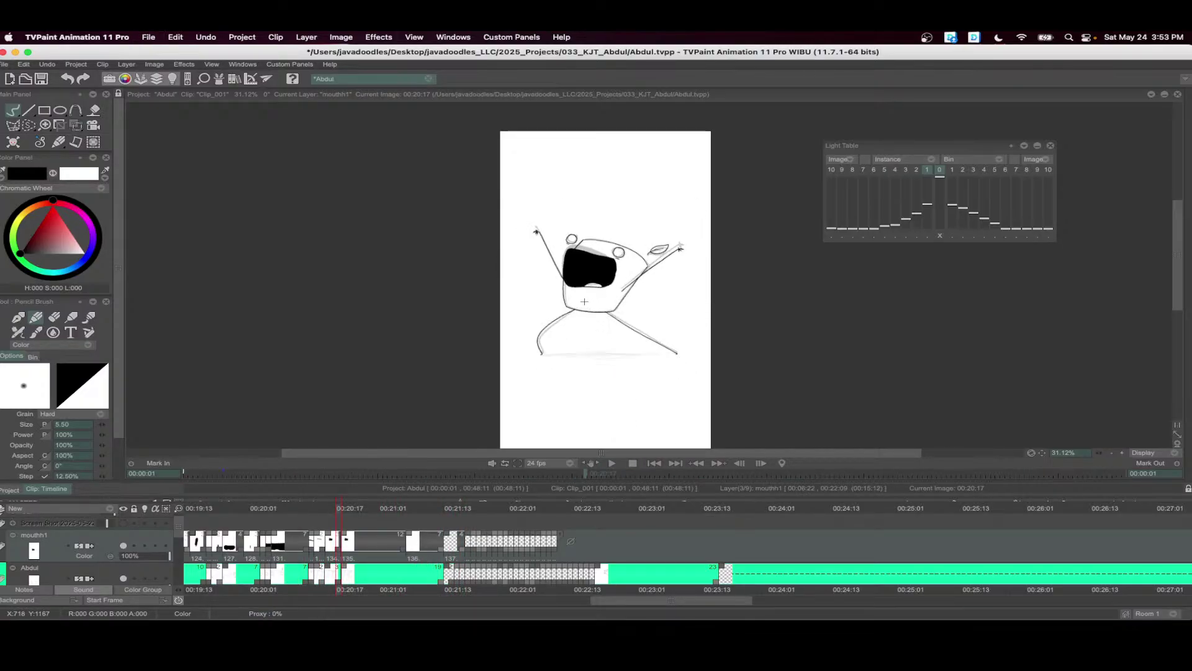
key("super+s")
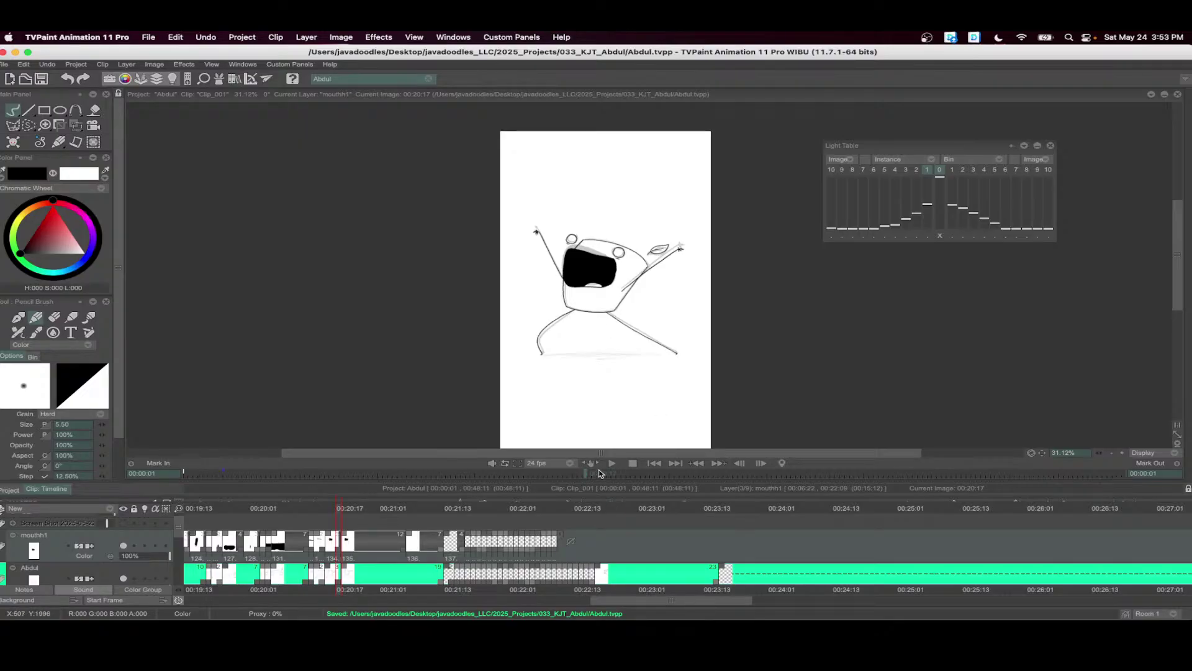
- Extend the hold on the mouthh1 layer so its run of blank instances starts at frame 21:23
left_click_drag(599, 473, 617, 477)
scroll(428, 533, "right", 3)
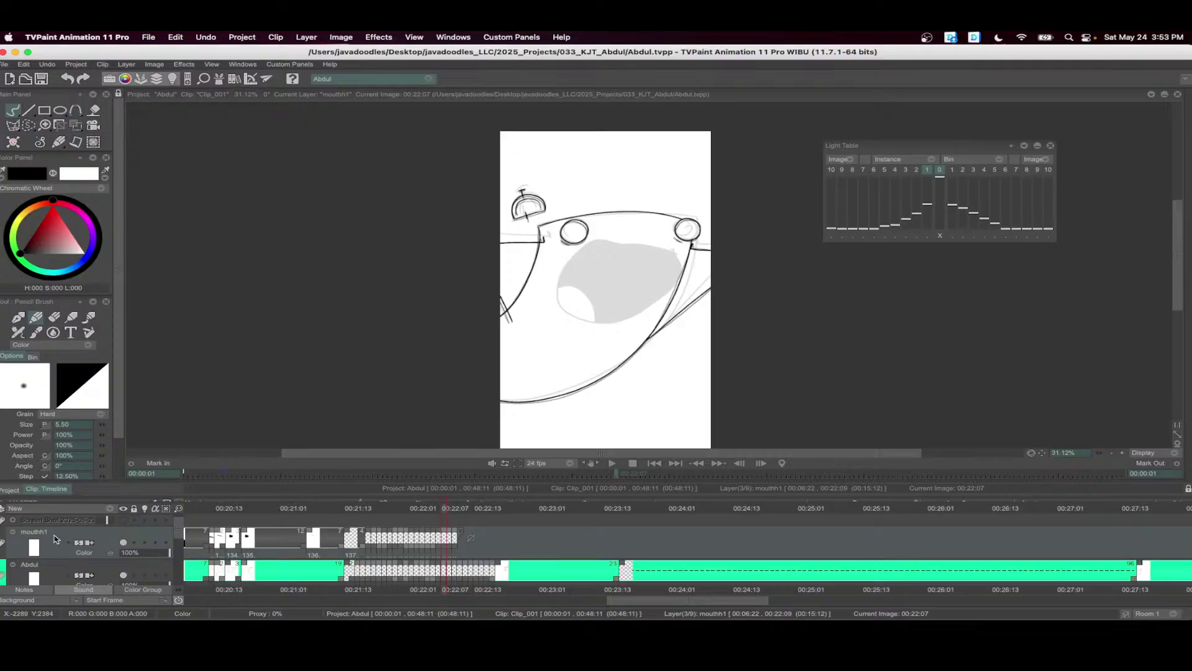
left_click_drag(477, 529, 394, 547)
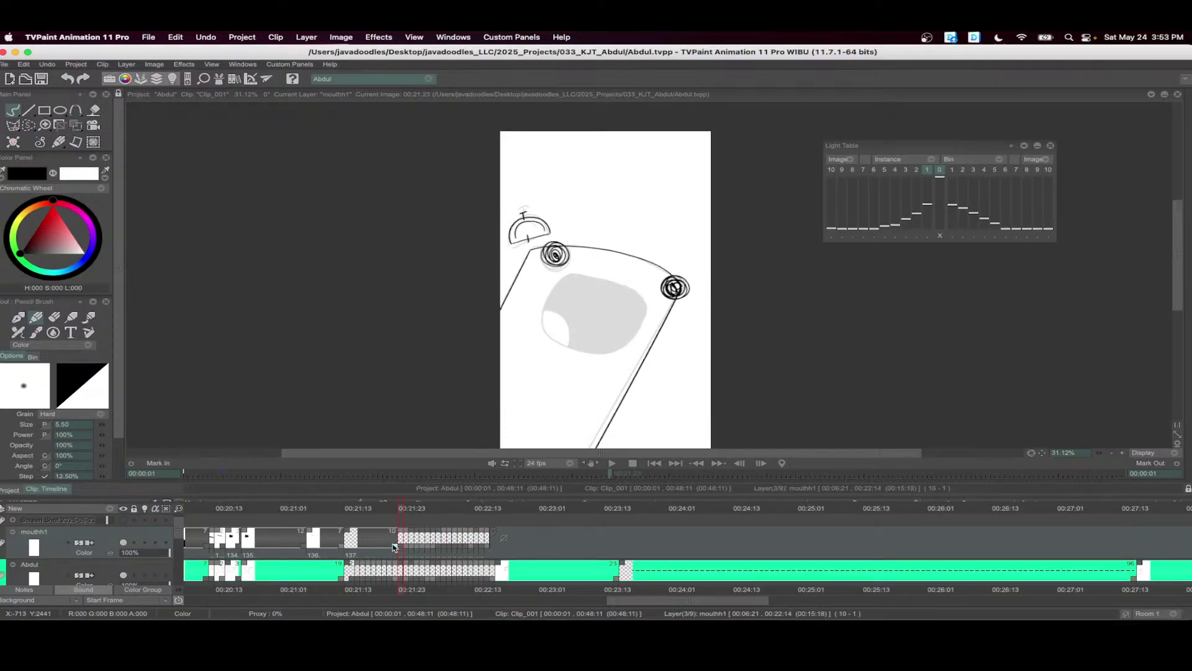
- Draw a narrow slanted mouth with a small unfilled tongue at frame 21:23, fill it black, and extend the drawing's hold
scroll(559, 267, "up", 2)
mouse_move(636, 201)
left_mouse_down()
mouse_move(577, 268)
mouse_move(633, 227)
left_mouse_up()
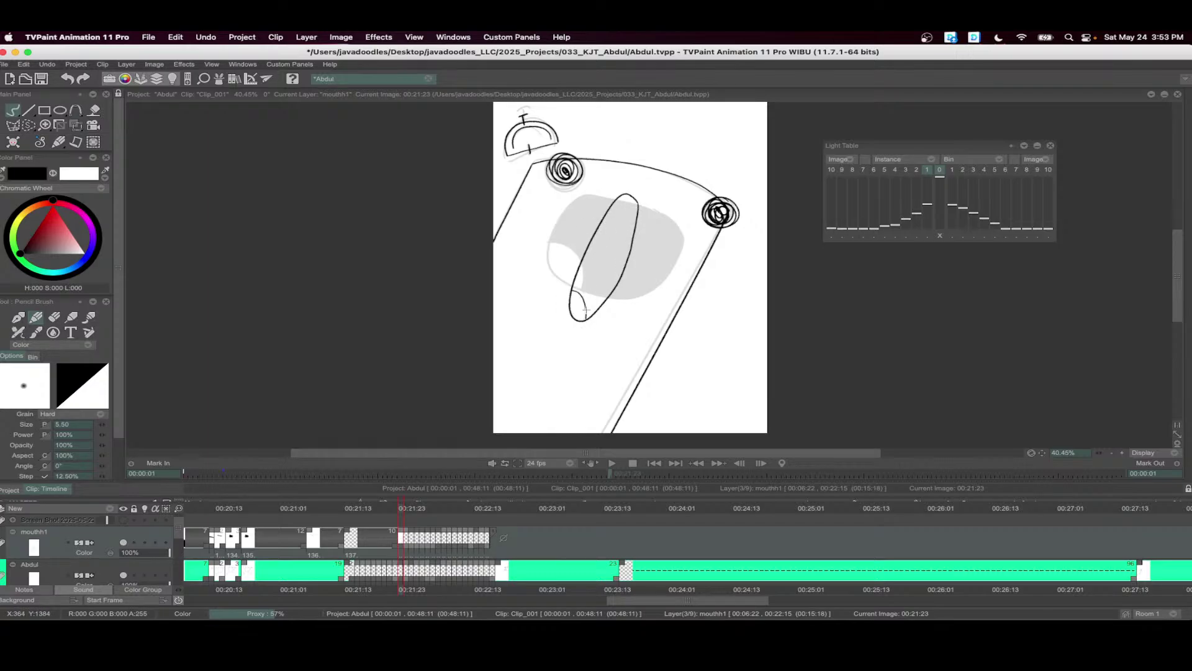
key("f")
left_click(624, 247)
scroll(658, 253, "up", 2)
left_click_drag(410, 549, 444, 549)
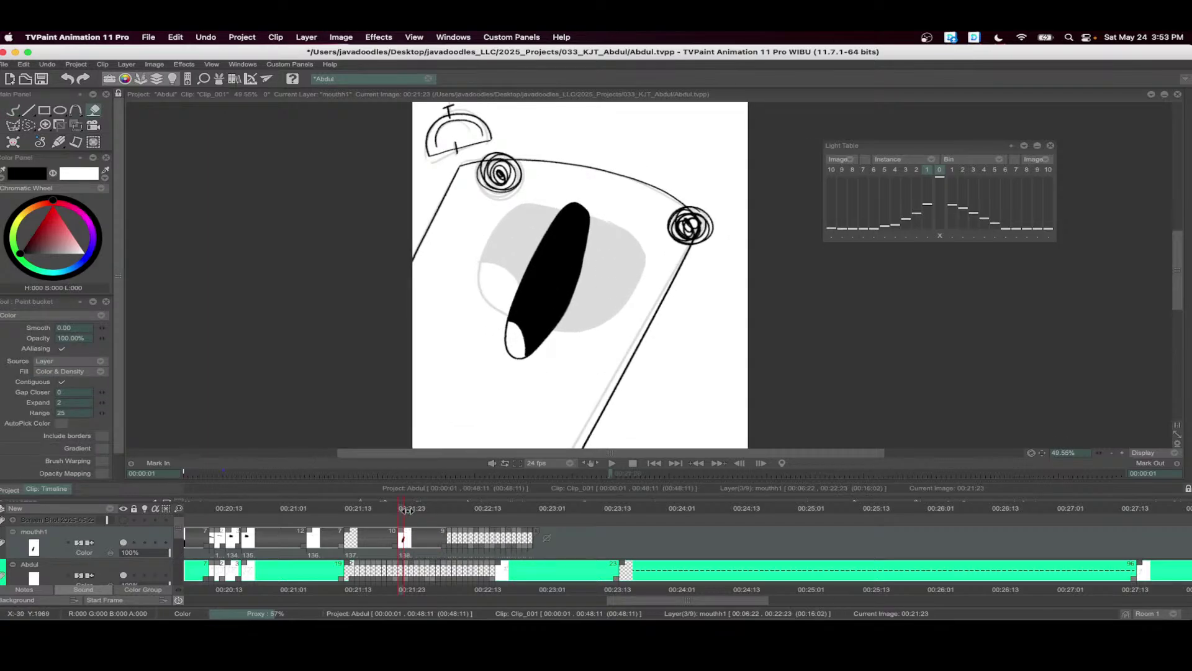
- Add a blank mouth instance at frame 22:02, turn on the layer's light table, and draw a smaller slanted mouth filled black
left_click(417, 510)
key("ctrl+b")
key("BackSpace")
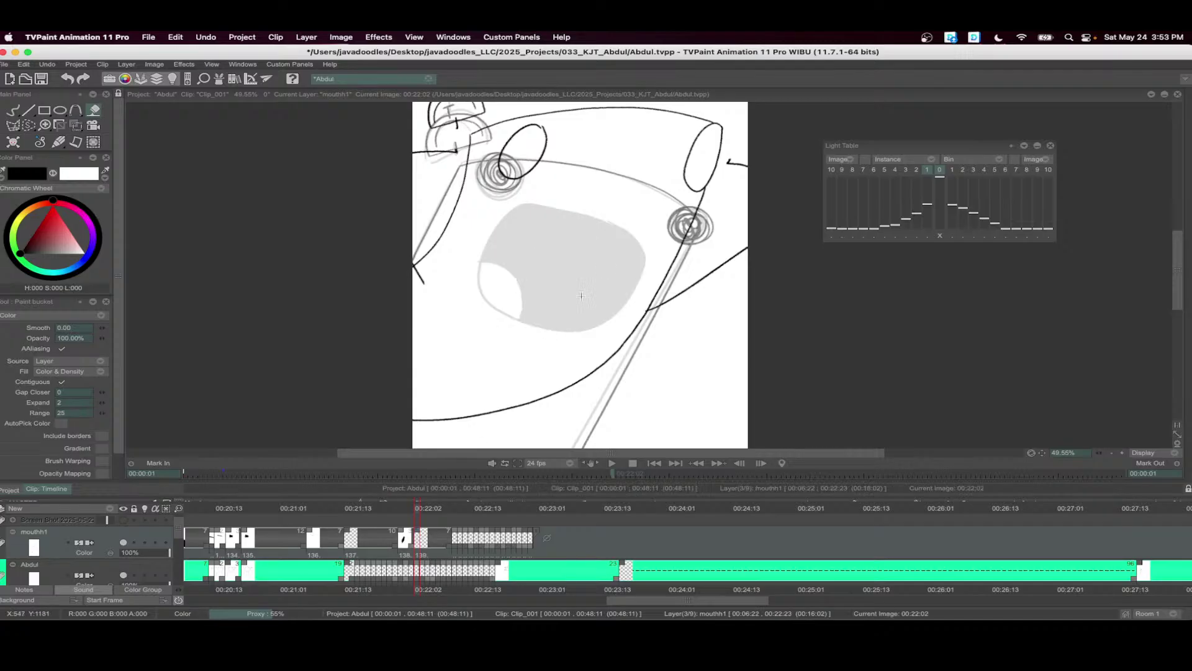
scroll(590, 267, "up", 2)
left_click(146, 542)
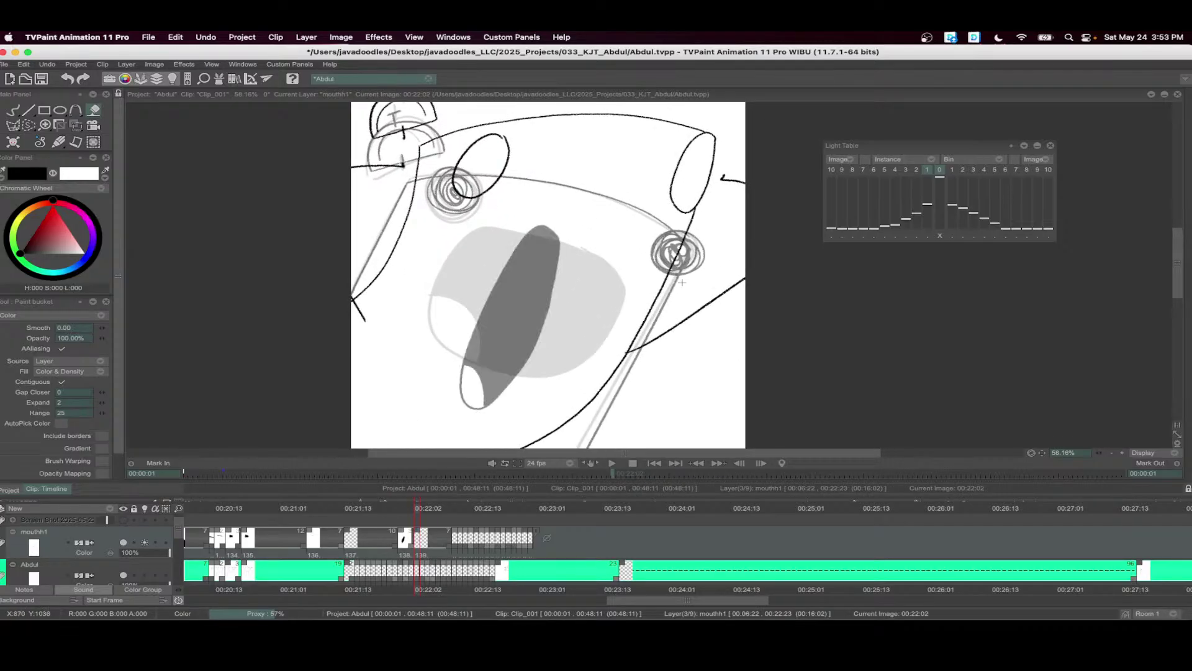
key("b")
mouse_move(570, 197)
left_mouse_down()
mouse_move(545, 270)
mouse_move(568, 192)
mouse_move(554, 285)
mouse_move(577, 201)
left_mouse_up()
key("super+z")
key("f")
left_click(563, 238)
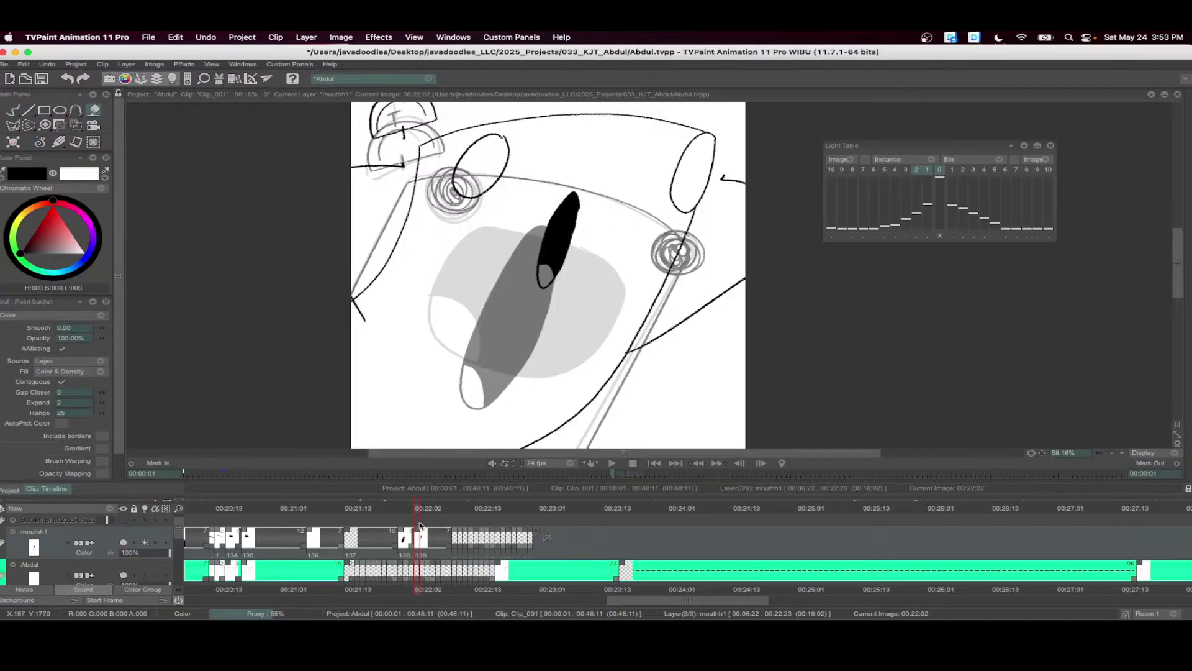
- Add a mouth instance at frame 22:03 and draw a slightly smaller, thinner slanted mouth filled black
left_click_drag(420, 508, 425, 515)
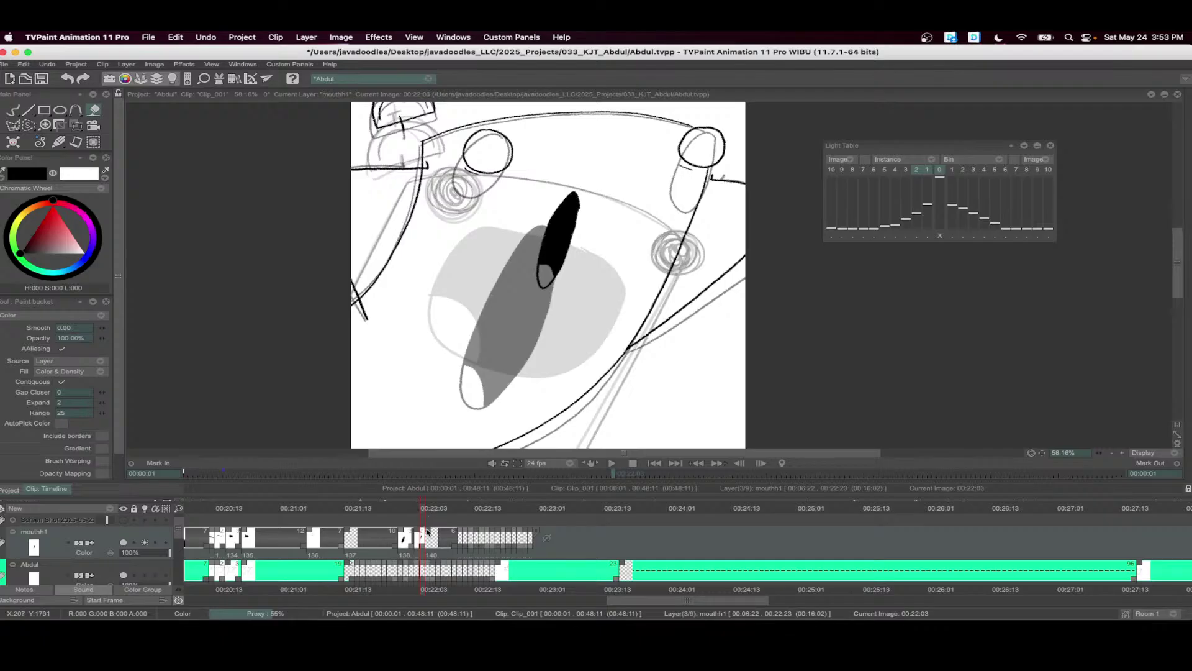
key("ctrl+z")
key("b")
mouse_move(572, 198)
left_mouse_down()
mouse_move(547, 264)
mouse_move(576, 187)
left_mouse_up()
key("f")
left_click(558, 253)
- Add a mouth instance at frame 22:04 and draw the closed mouth as one long horizontal line below the eyes
left_click(428, 510)
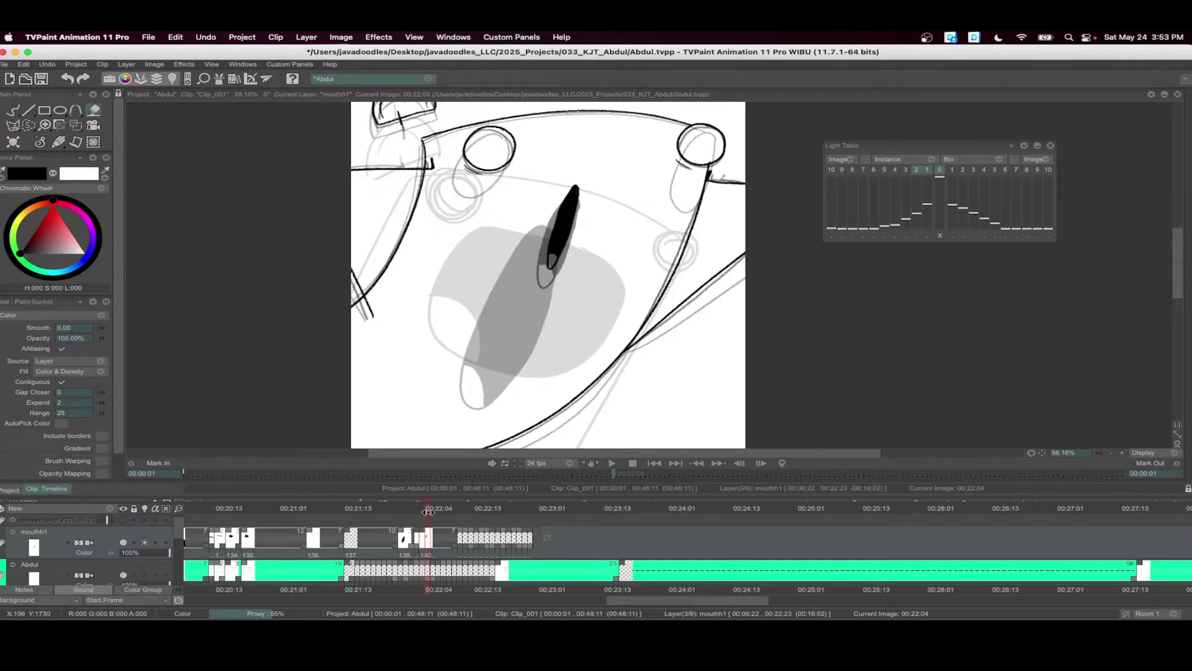
key("ctrl+z")
key("b")
left_click_drag(403, 185, 730, 184)
- Draw a large wide-open mouth with a small tongue on a new instance at frame 22:05, filling the mouth black
left_click_drag(431, 510, 470, 532)
key("n")
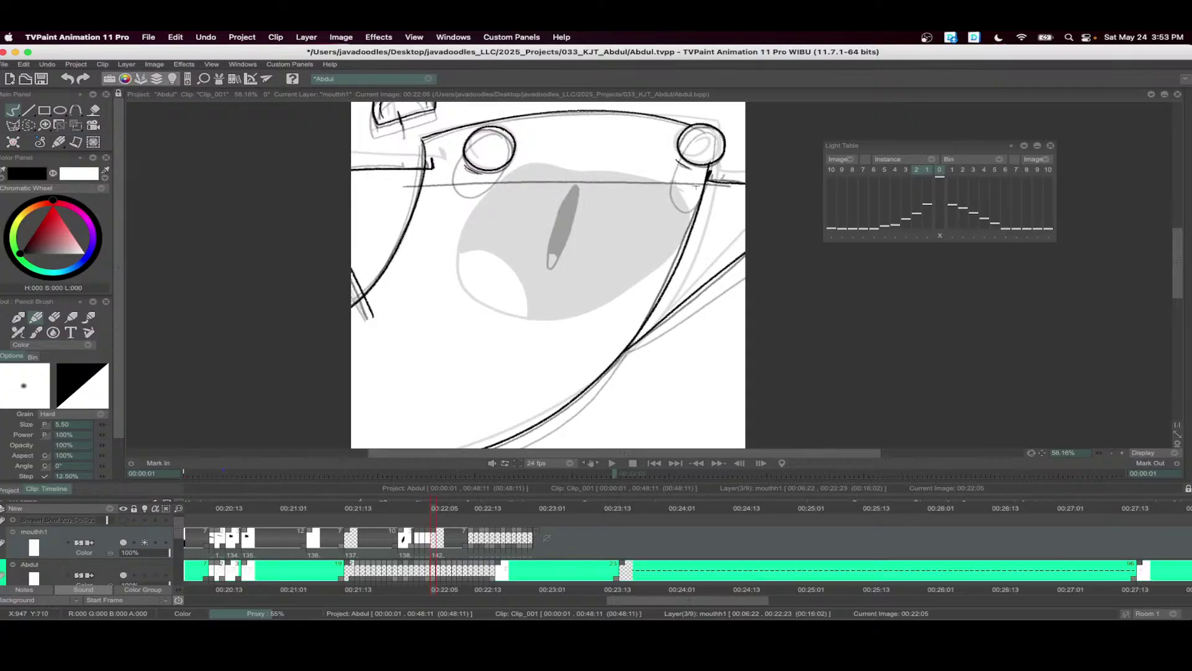
mouse_move(696, 185)
left_mouse_down()
mouse_move(603, 167)
mouse_move(476, 200)
mouse_move(490, 328)
mouse_move(643, 312)
mouse_move(705, 221)
mouse_move(680, 182)
left_mouse_up()
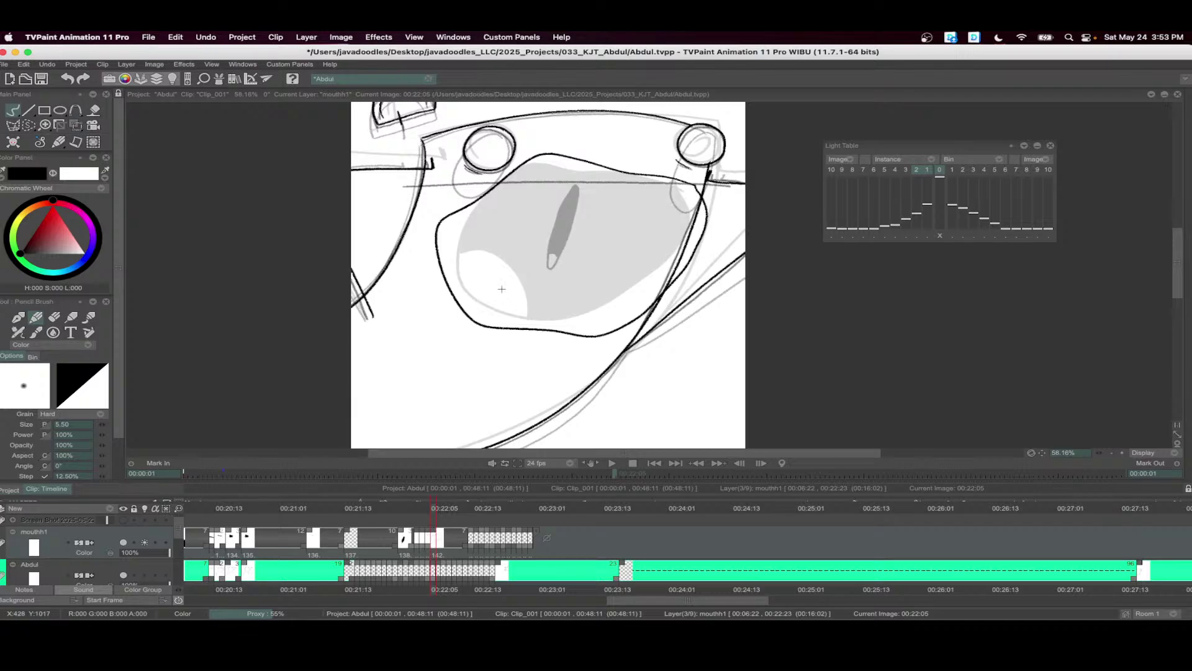
left_click_drag(458, 290, 500, 327)
key("f")
left_click(521, 284)
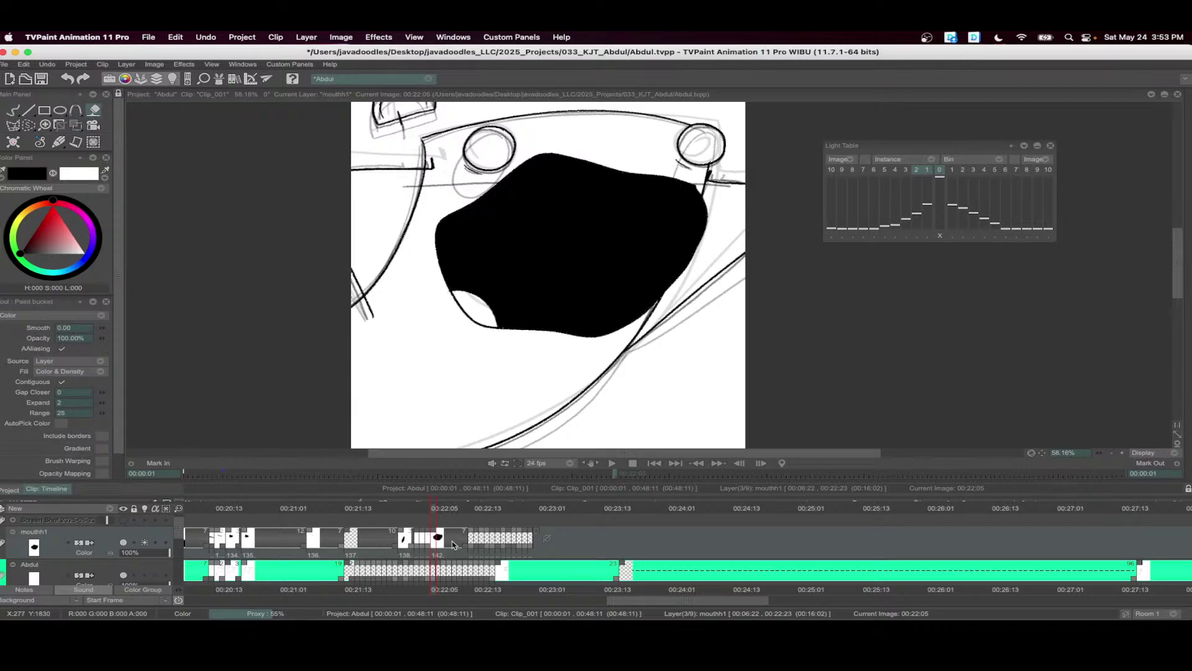
- Add a mouth instance at frame 22:08 and draw a long, thin, nearly closed mouth filled black across the face
left_click_drag(437, 509, 468, 520)
key("Return")
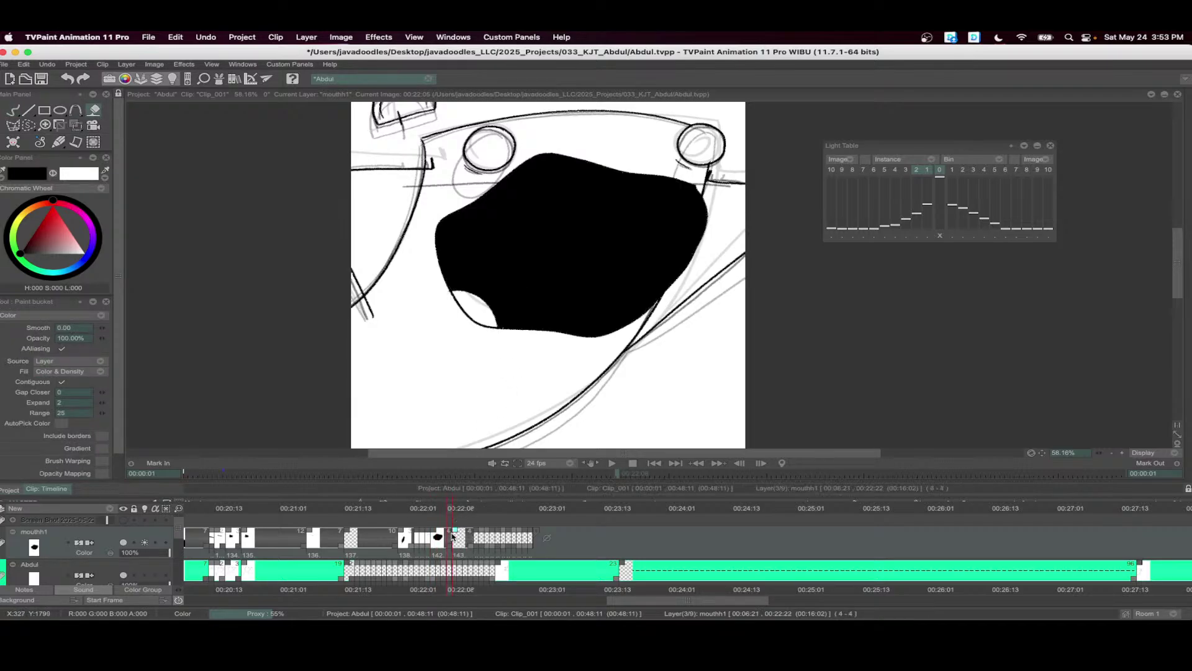
key("b")
mouse_move(693, 190)
left_mouse_down()
mouse_move(407, 187)
mouse_move(688, 201)
mouse_move(639, 194)
left_mouse_up()
key("f")
left_click(583, 195)
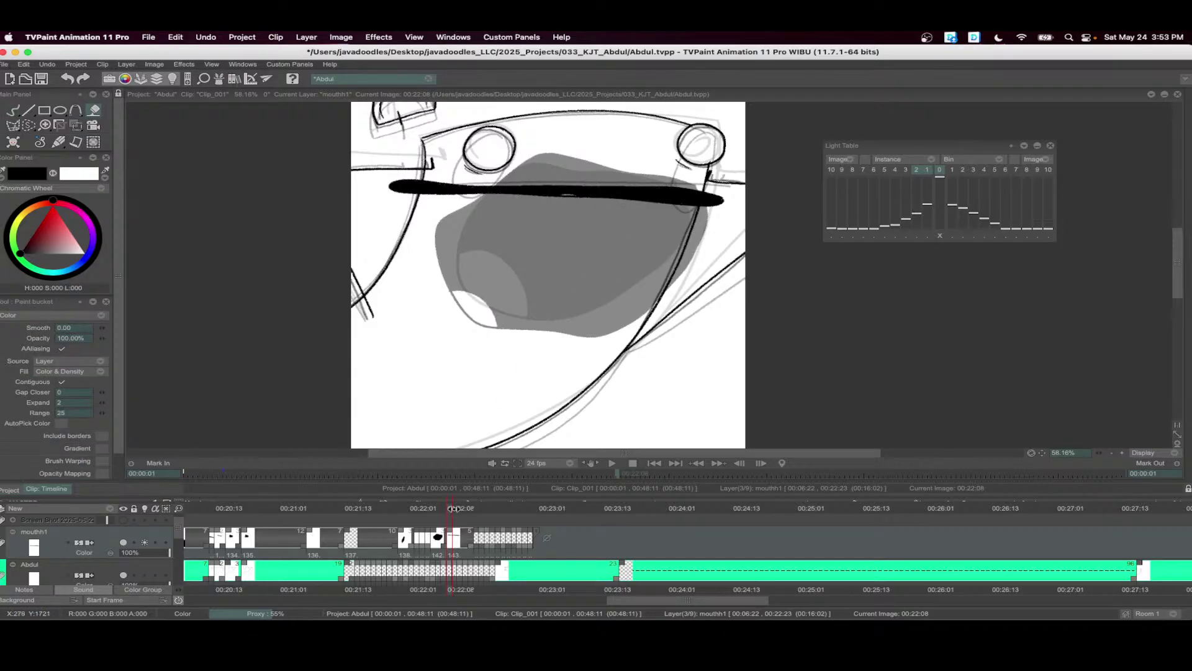
- Add a mouth instance at frame 22:09 and outline a thin wavy mouth divided by short tooth lines
left_click_drag(453, 508, 458, 508)
key("Return")
key("b")
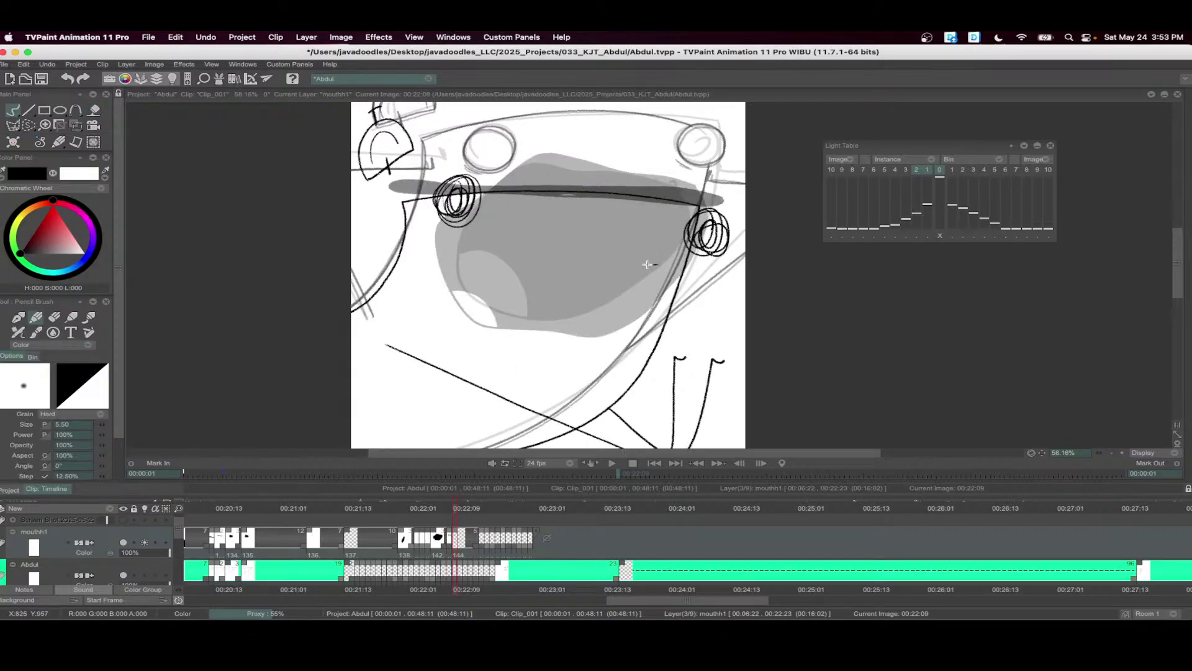
mouse_move(647, 265)
left_mouse_down()
mouse_move(523, 255)
mouse_move(636, 273)
mouse_move(666, 269)
left_mouse_up()
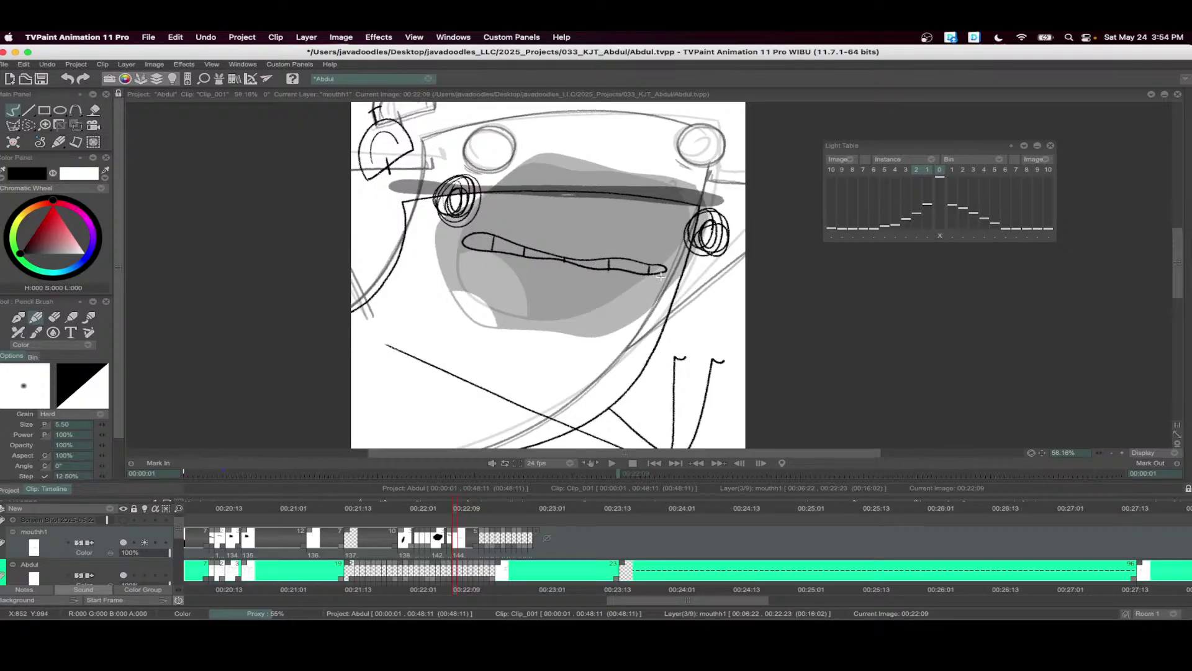
- Add a mouth instance at frame 22:10 and draw a thin flat mouth over the previous toothed outline, filled black
left_click_drag(458, 508, 462, 508)
key("Return")
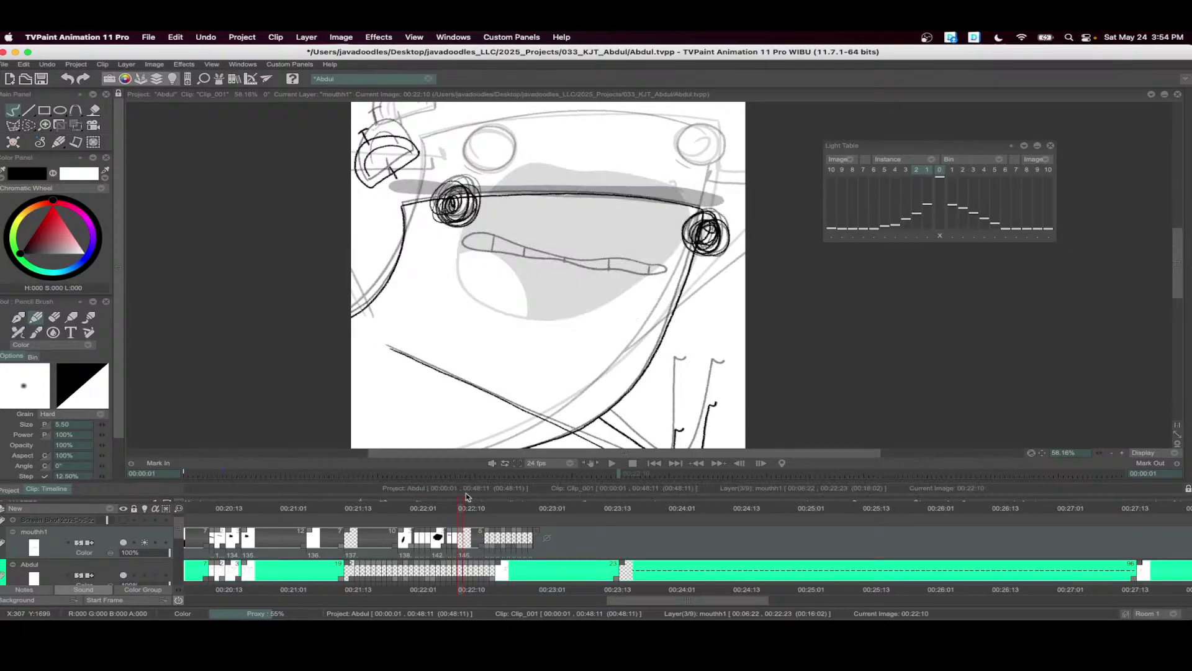
mouse_move(671, 261)
left_mouse_down()
mouse_move(481, 225)
mouse_move(473, 307)
mouse_move(592, 376)
mouse_move(659, 311)
left_mouse_up()
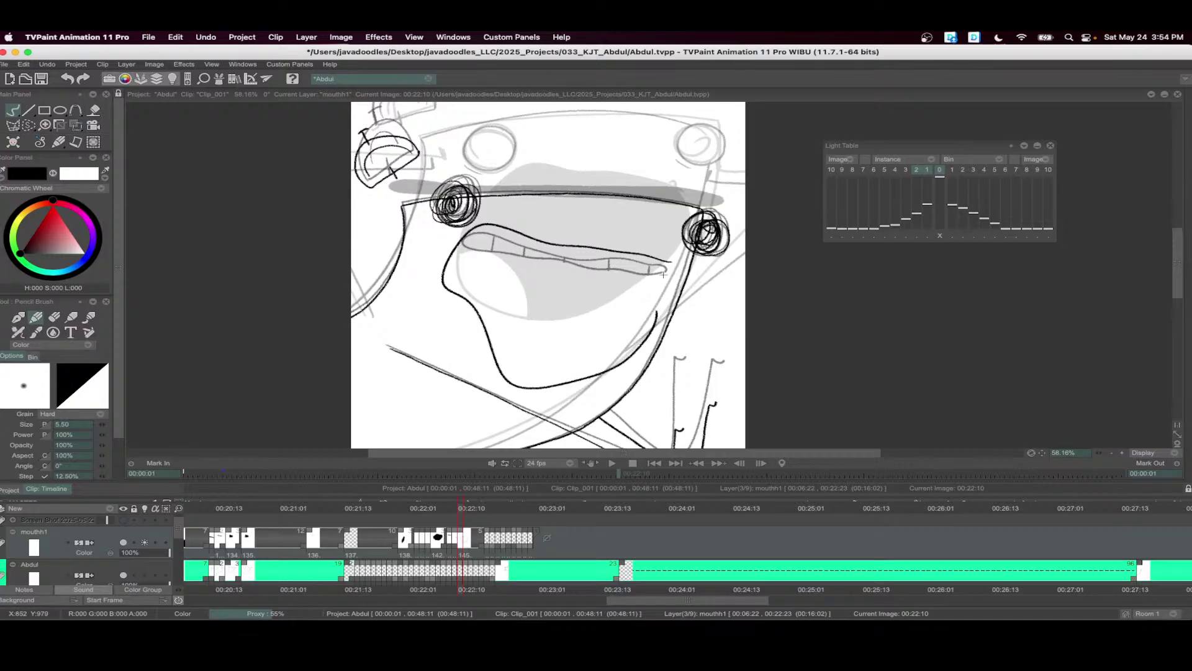
key("ctrl+z")
left_click_drag(451, 511, 460, 501)
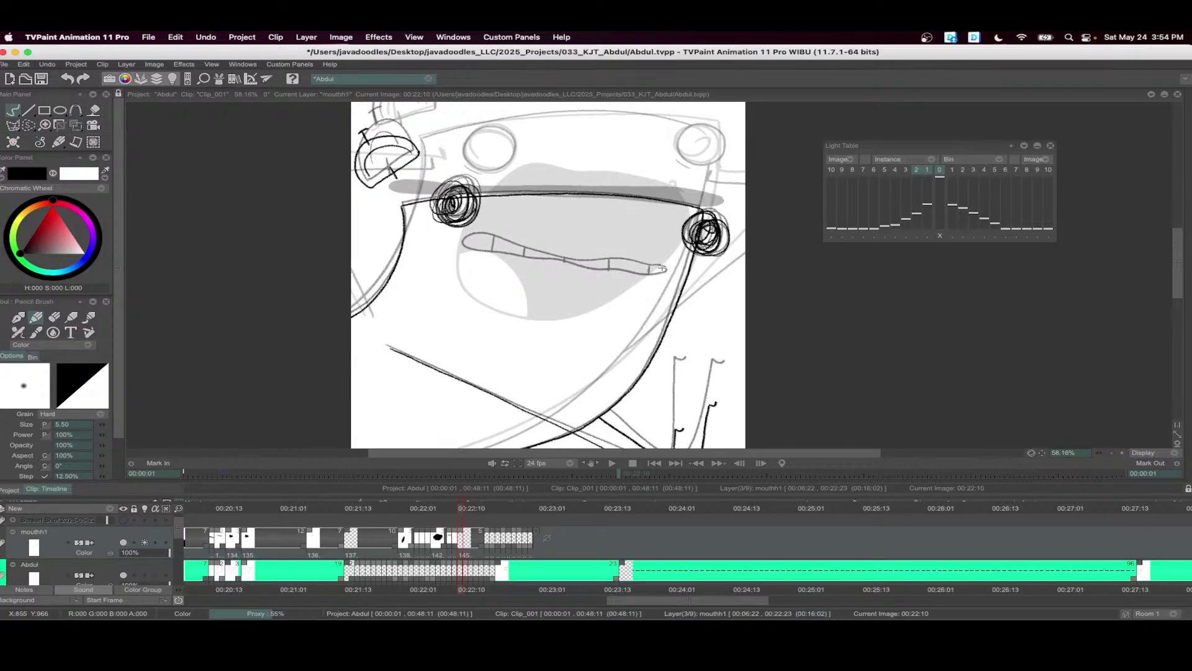
mouse_move(662, 268)
left_mouse_down()
mouse_move(506, 244)
mouse_move(479, 253)
mouse_move(652, 265)
left_mouse_up()
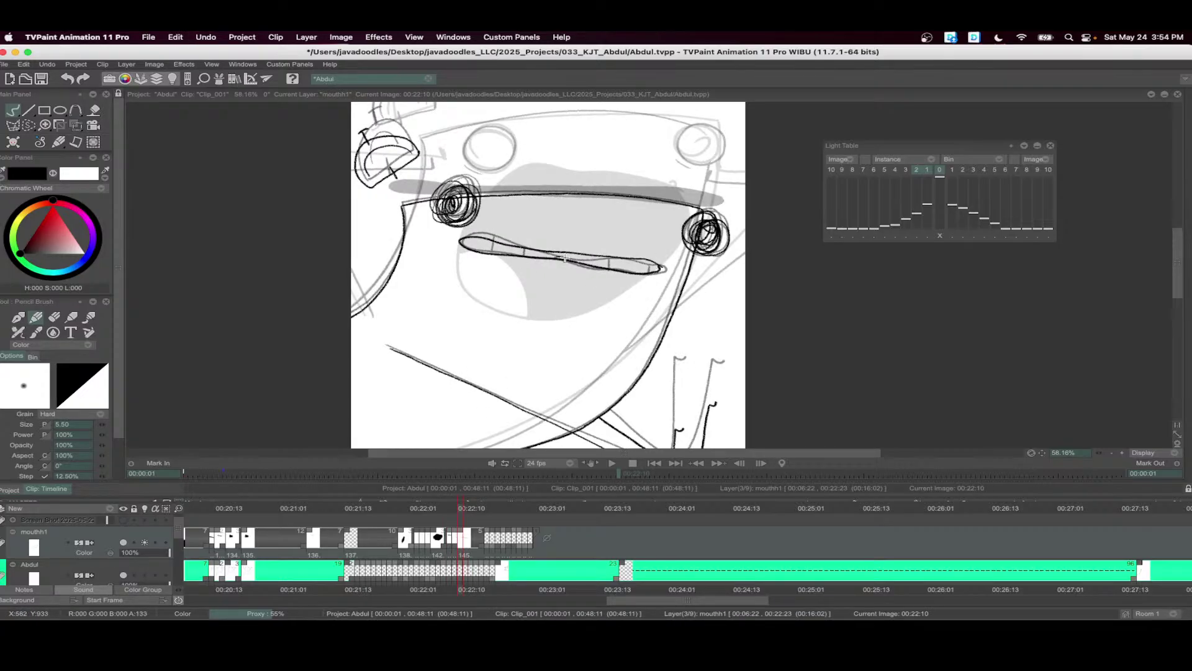
key("f")
left_click(589, 267)
- Draw a large open mouth with a small unfilled tongue on a new instance at frame 22:11 and fill it black
left_click(469, 509)
key("Return")
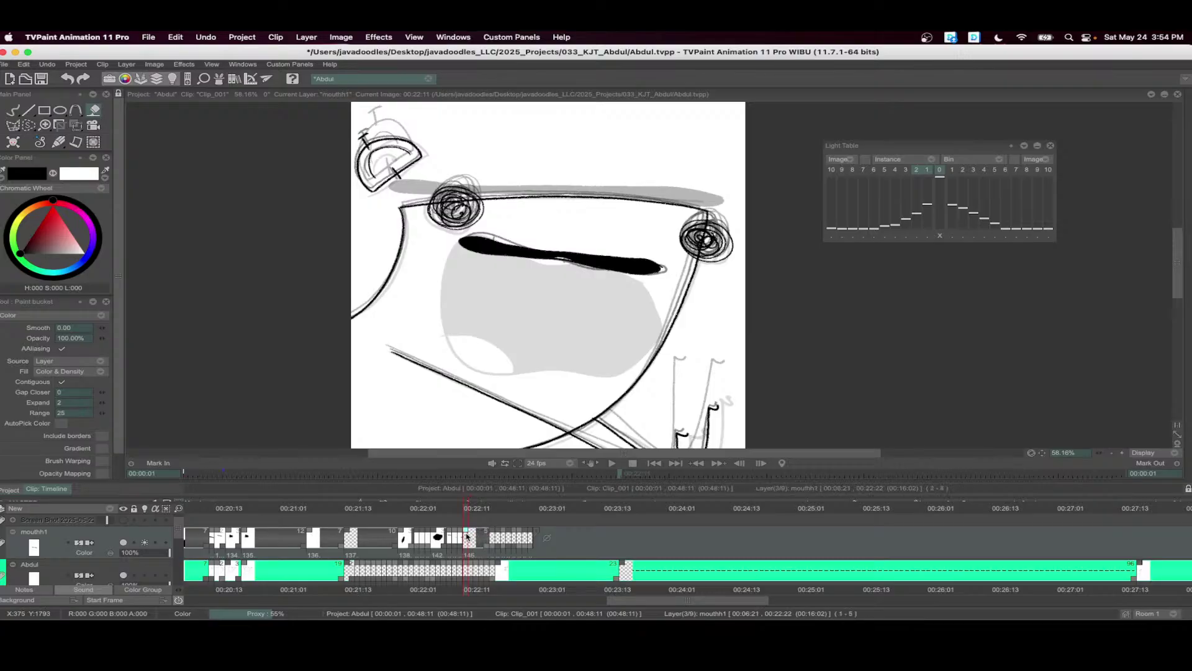
key("b")
mouse_move(653, 254)
left_mouse_down()
mouse_move(488, 233)
mouse_move(511, 392)
mouse_move(634, 382)
mouse_move(657, 253)
left_mouse_up()
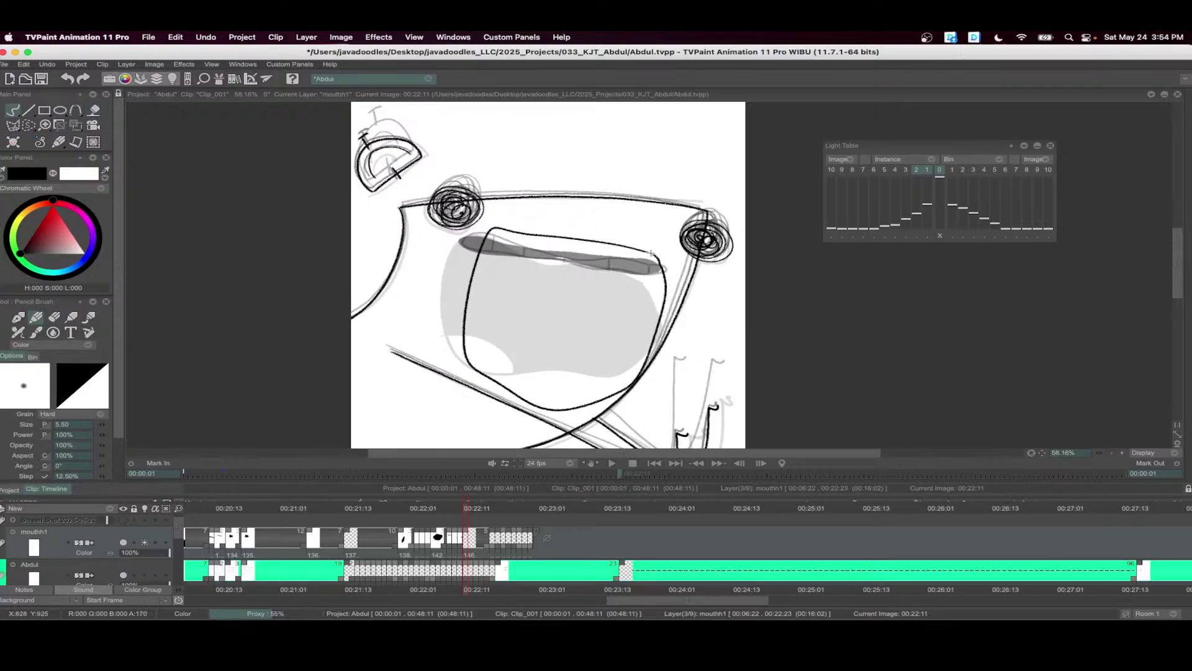
key("f")
left_click(597, 273)
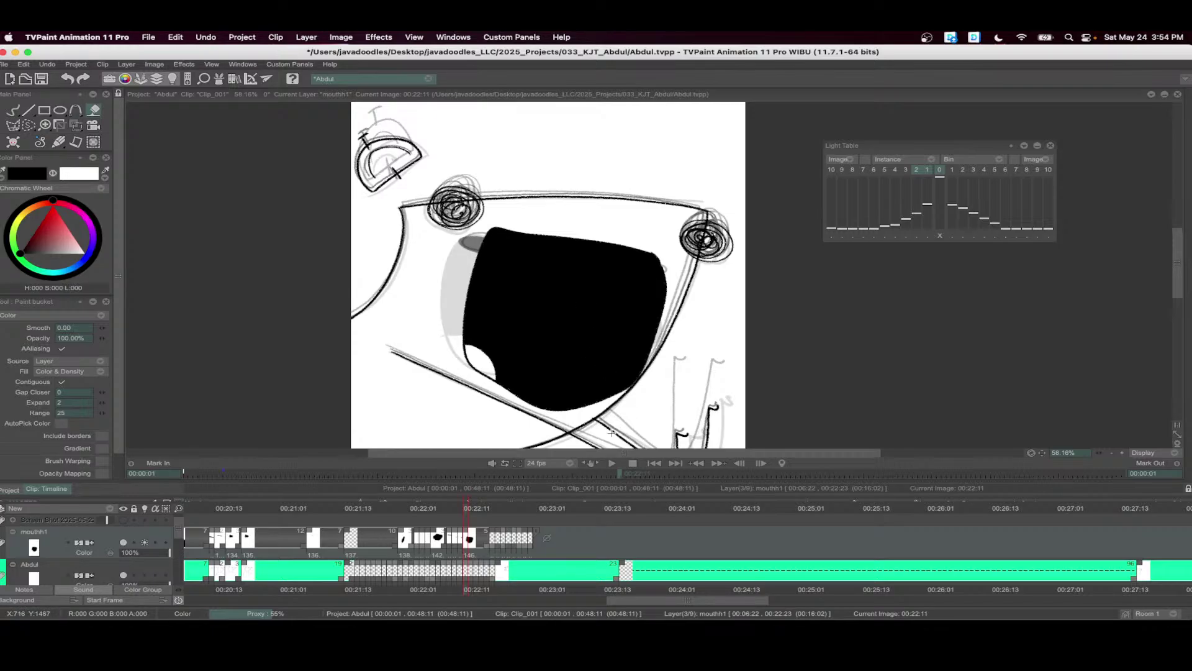
- At frame 22:16, outline a long, thin mouth across the face and divide it with short vertical tooth lines
left_click_drag(473, 510, 489, 515)
left_click(494, 510)
key("b")
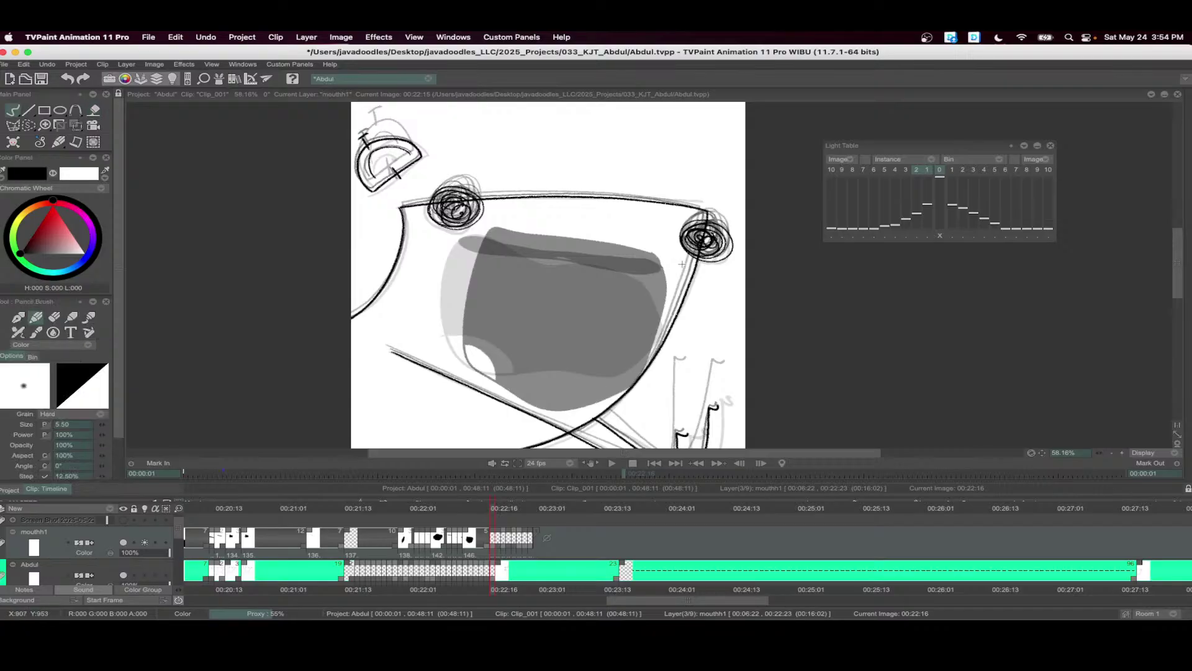
mouse_move(705, 274)
left_mouse_down()
mouse_move(437, 231)
mouse_move(464, 255)
mouse_move(709, 290)
left_mouse_up()
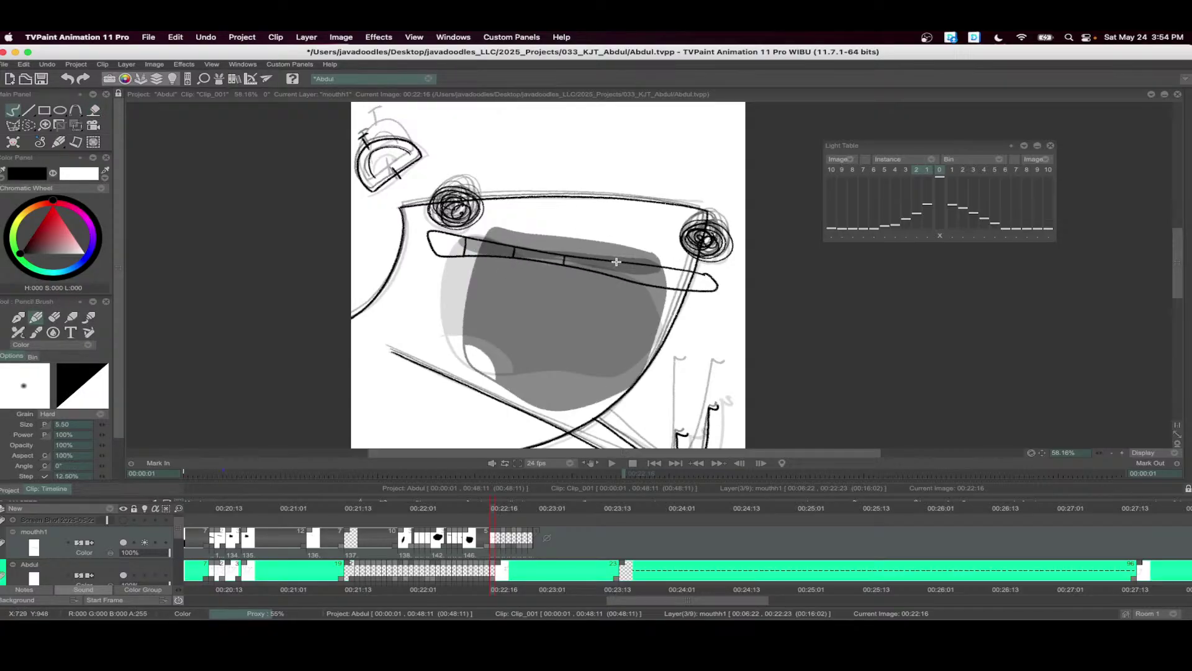
left_click_drag(636, 243, 663, 261)
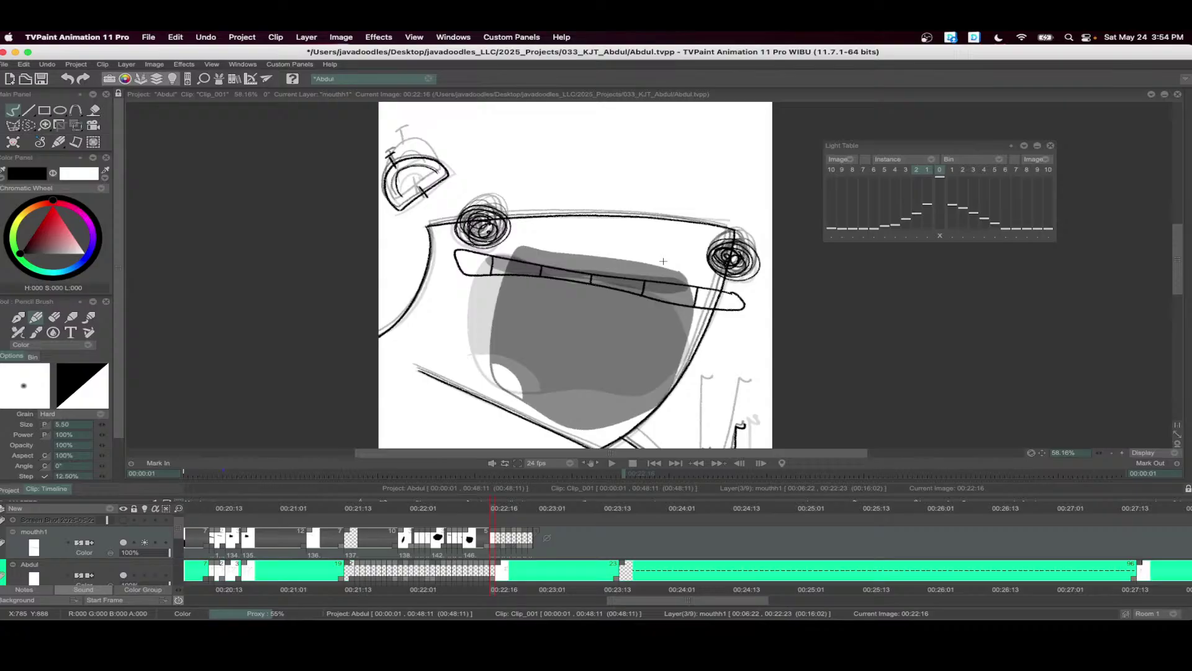
- Play back the latest mouth frames, clear the narrow mouth at frame 22:03 and draw a long straight line across the face instead
left_click(501, 509)
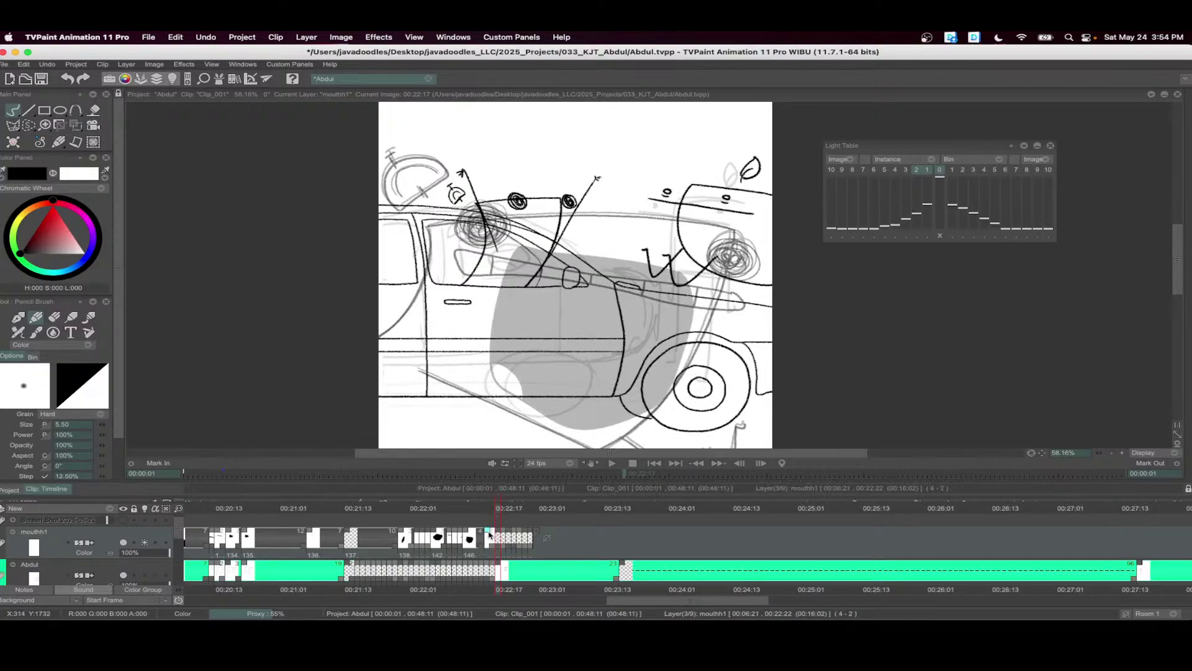
left_click(612, 463)
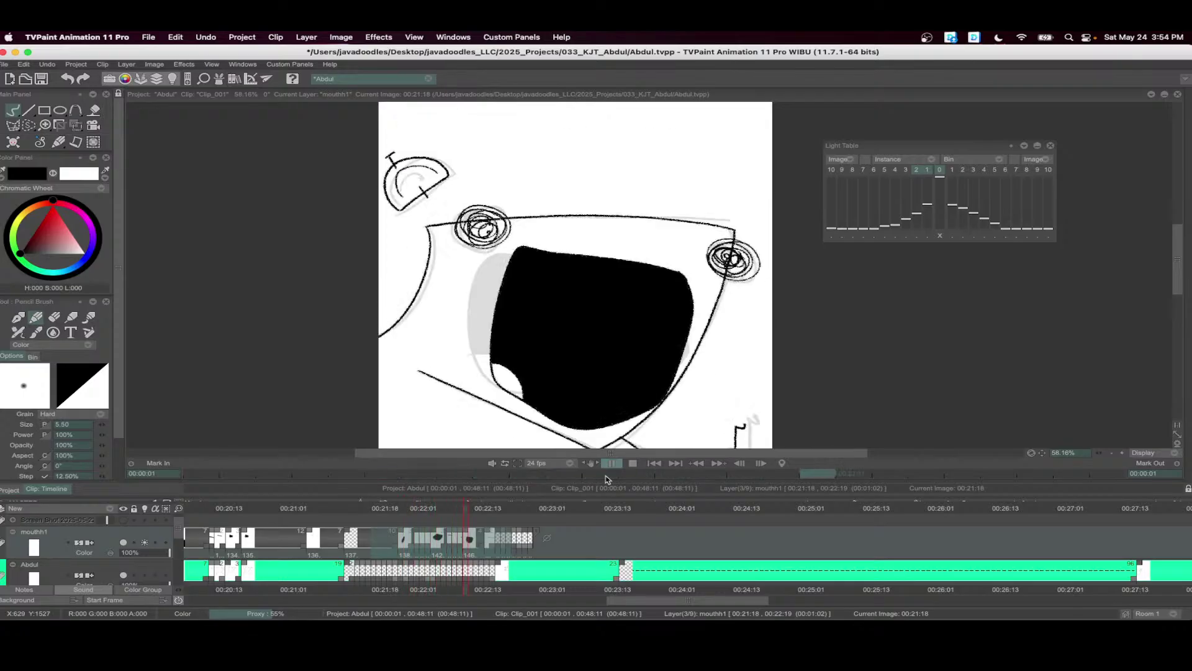
left_click(420, 509)
left_click_drag(421, 509, 427, 516)
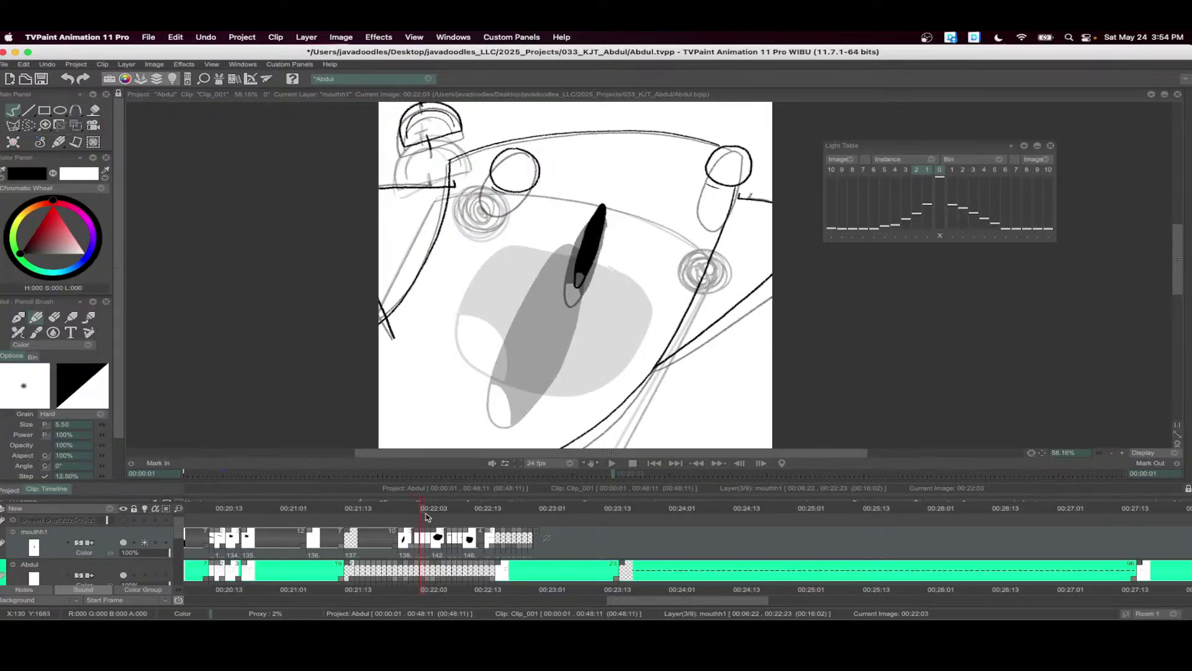
key("BackSpace")
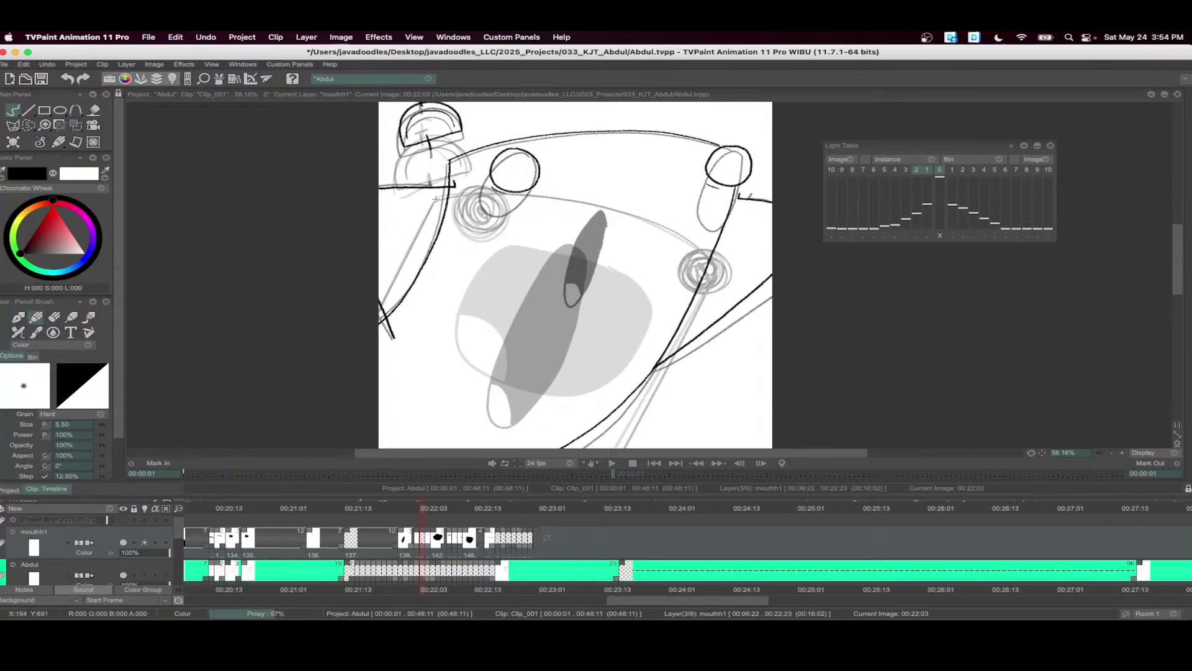
left_click_drag(422, 200, 737, 205)
scroll(744, 210, "down", 3)
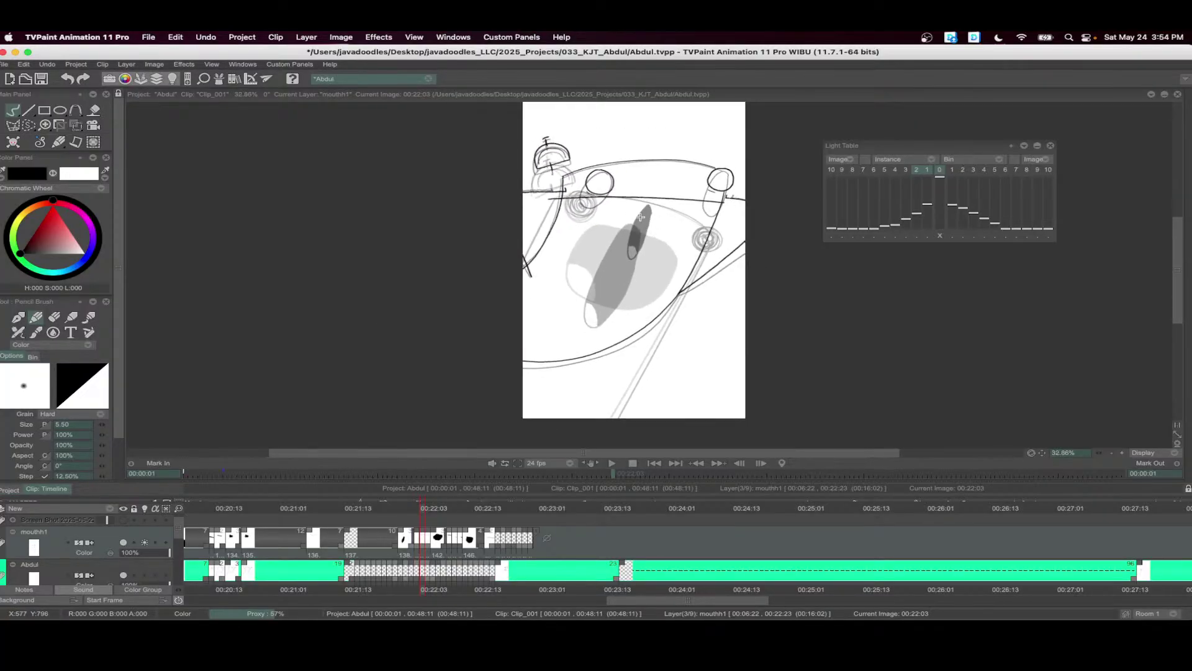
- Replay the lip sync and draw a thin flat mouth, filled black, below the small character's eyes at frame 22:17
left_click(612, 464)
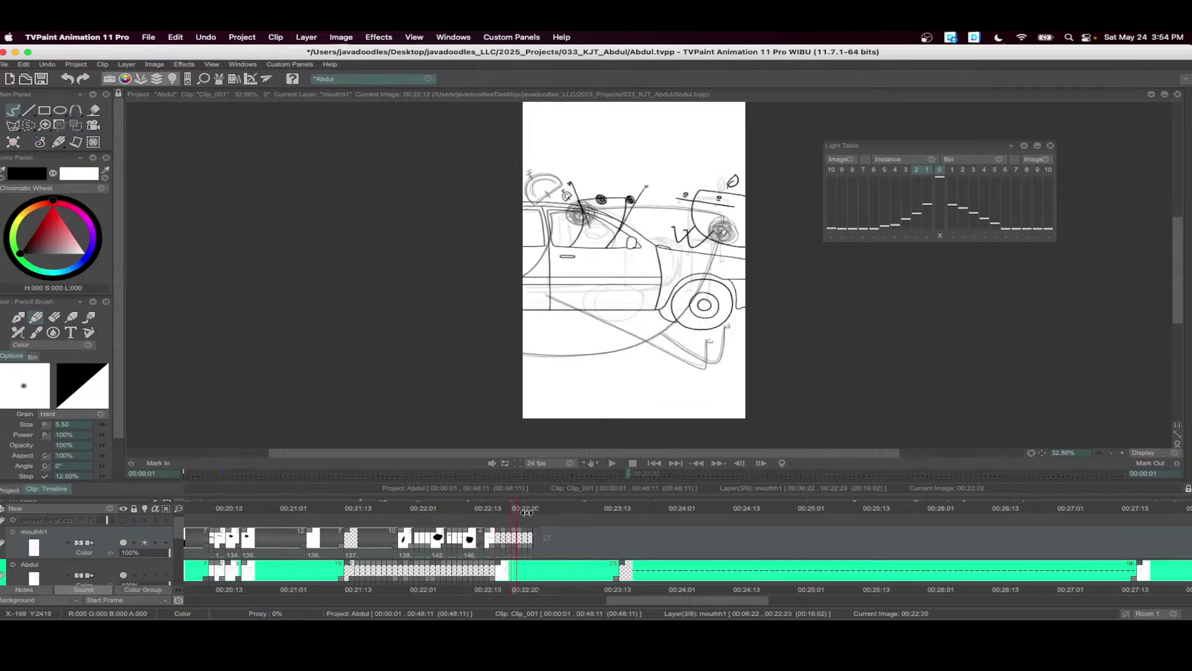
left_click(612, 464)
key("Right")
scroll(605, 251, "up", 5)
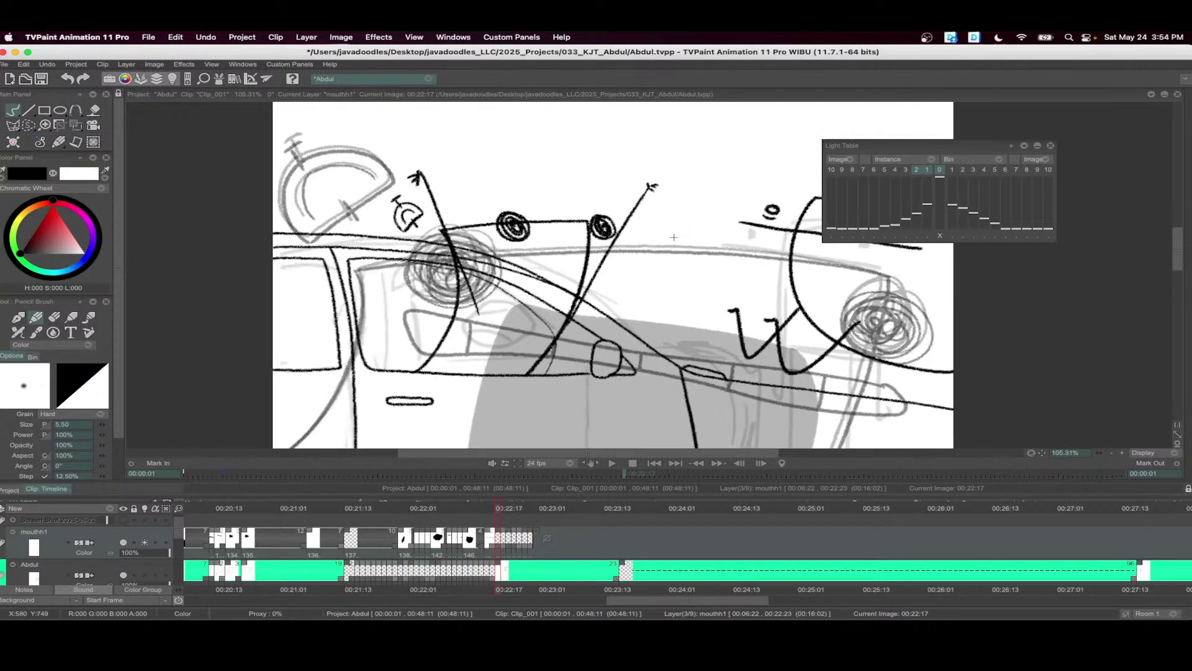
mouse_move(513, 247)
left_mouse_down()
mouse_move(611, 250)
mouse_move(547, 246)
mouse_move(574, 293)
mouse_move(594, 253)
left_mouse_up()
key("super+z")
key("f")
left_click(547, 250)
- At frame 22:18, draw a wide open mouth with a small unfilled tongue below the eyes and fill it black
left_click(503, 511)
key("b")
key("f")
left_click(541, 276)
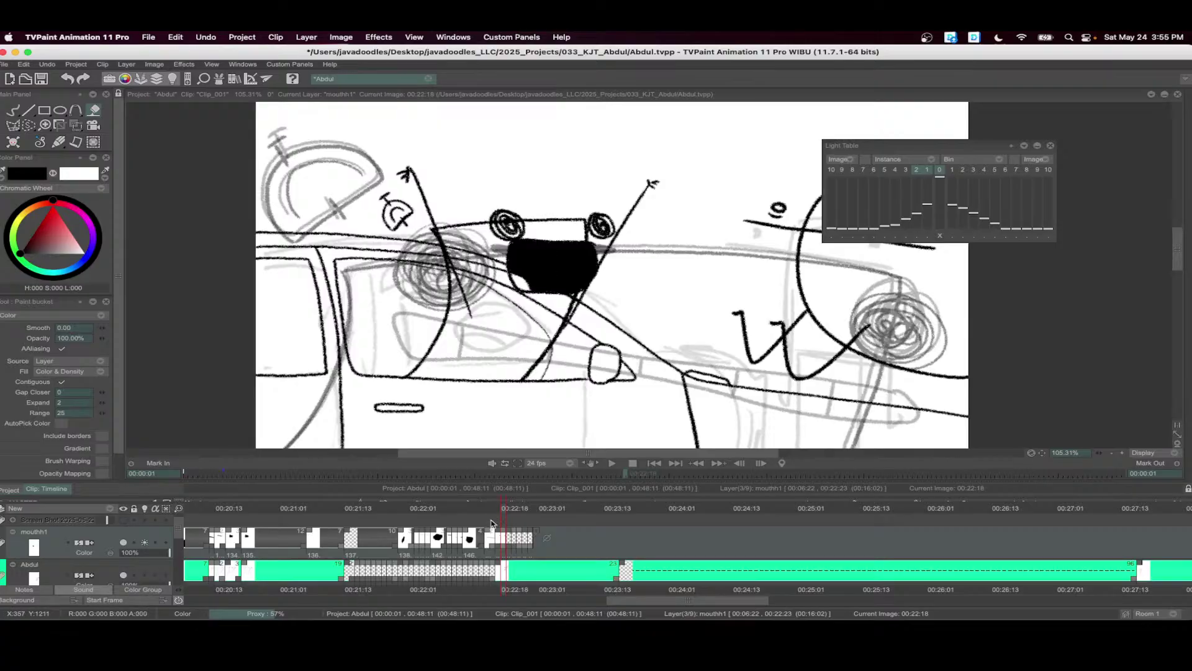
- At frame 22:19, draw a thin flat mouth across the upper part of the previous open mouth
left_click(507, 510)
left_click(514, 510)
left_click_drag(513, 521, 585, 540)
left_click(505, 513)
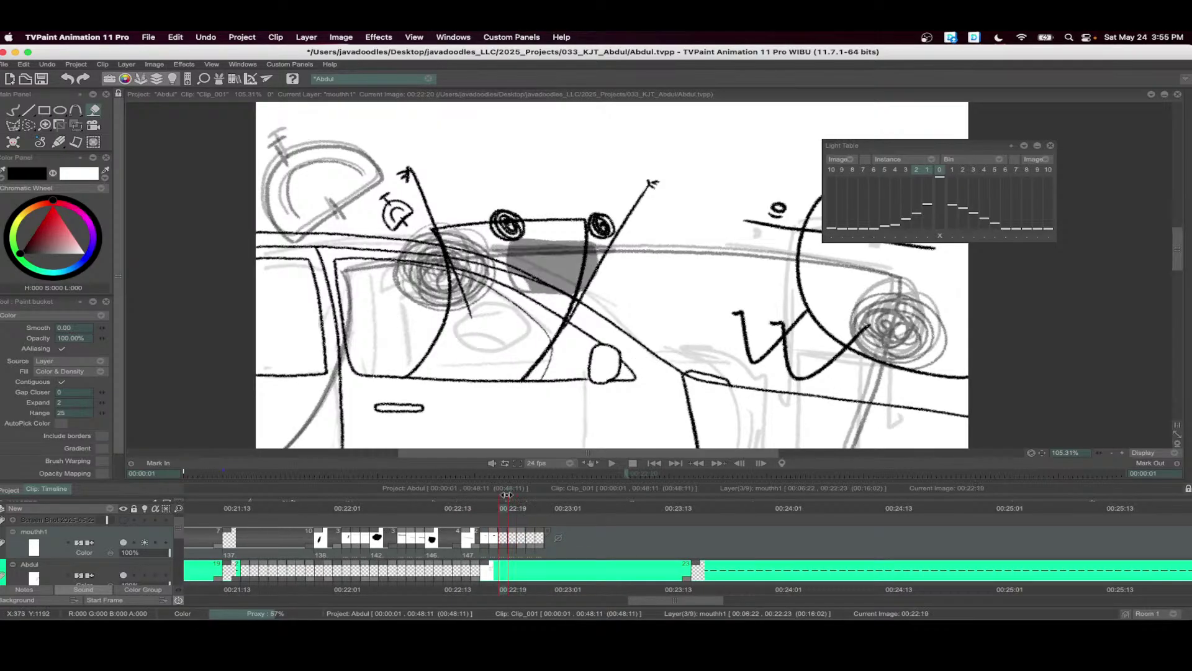
key("b")
mouse_move(597, 249)
left_mouse_down()
mouse_move(496, 250)
mouse_move(563, 251)
left_mouse_up()
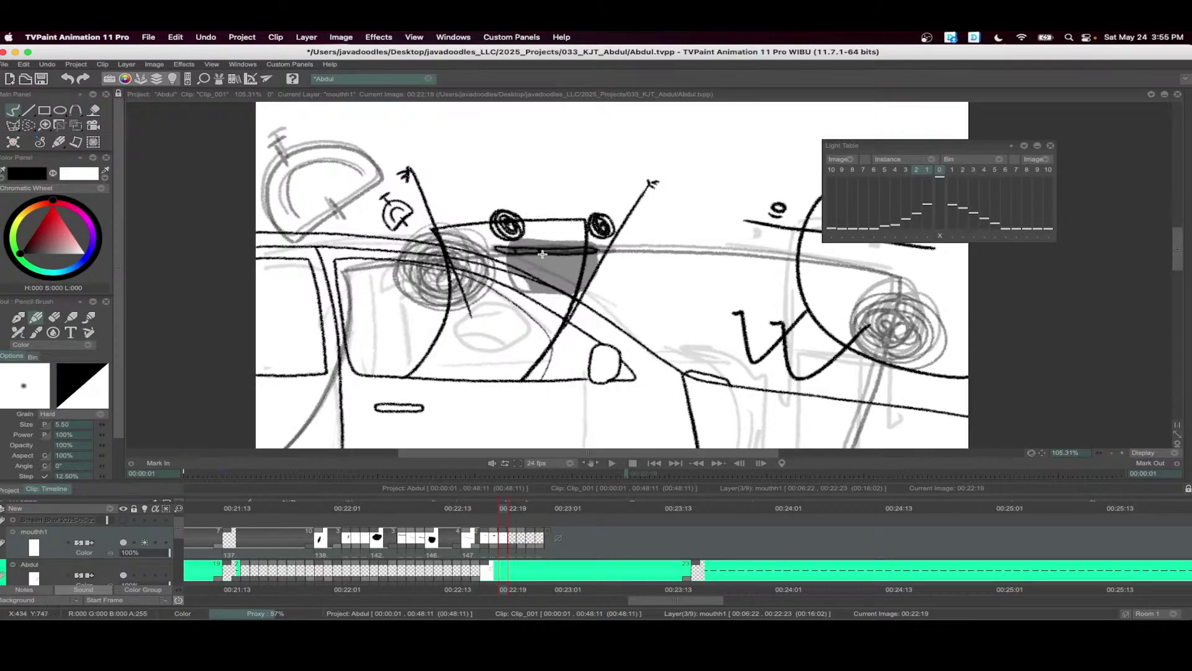
- At frame 22:20, outline a half-open mouth with a small tongue below the eyes and fill it black
left_click(517, 509)
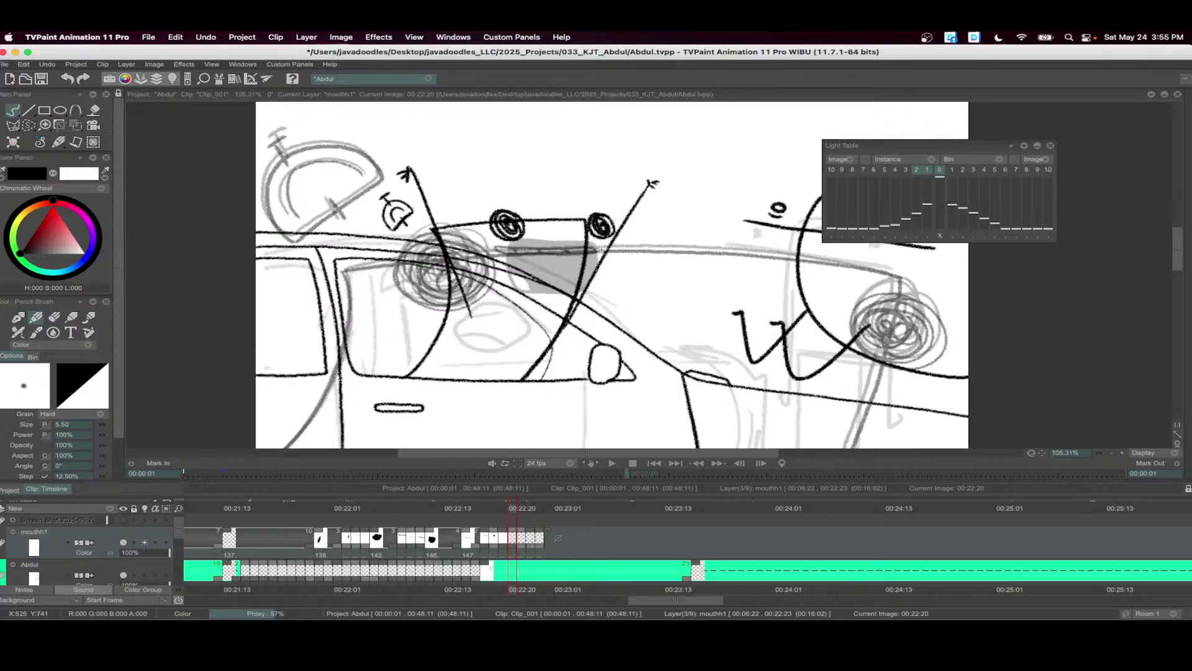
mouse_move(601, 250)
left_mouse_down()
mouse_move(543, 242)
mouse_move(516, 267)
mouse_move(596, 247)
left_mouse_up()
key("f")
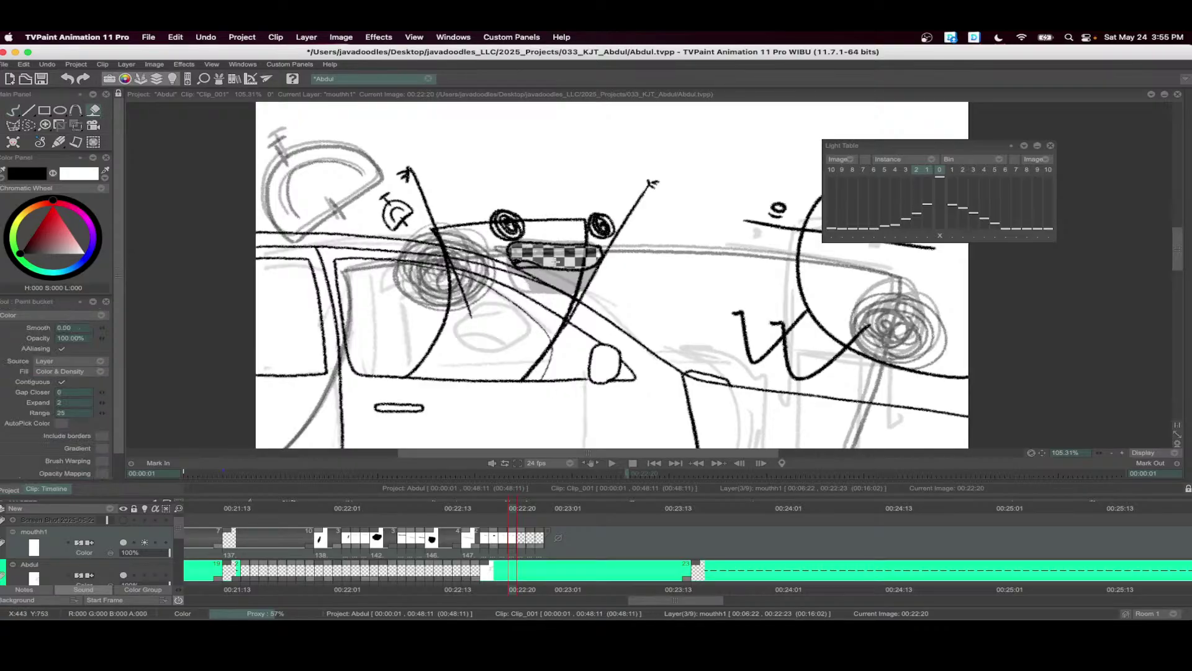
left_click(516, 258)
- Extend the half-open mouth's exposure by one frame and draw a thin flat mouth at frame 22:22
left_click(519, 534)
left_click(528, 529)
left_click_drag(529, 530, 538, 529)
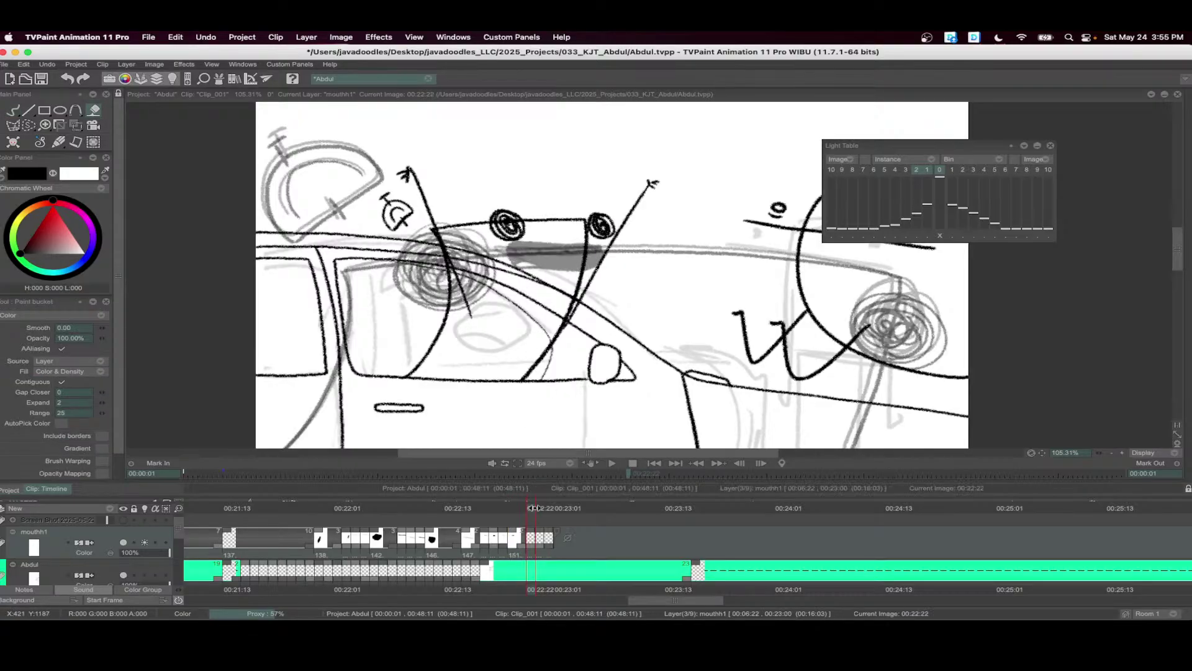
key("b")
left_click_drag(551, 246, 582, 251)
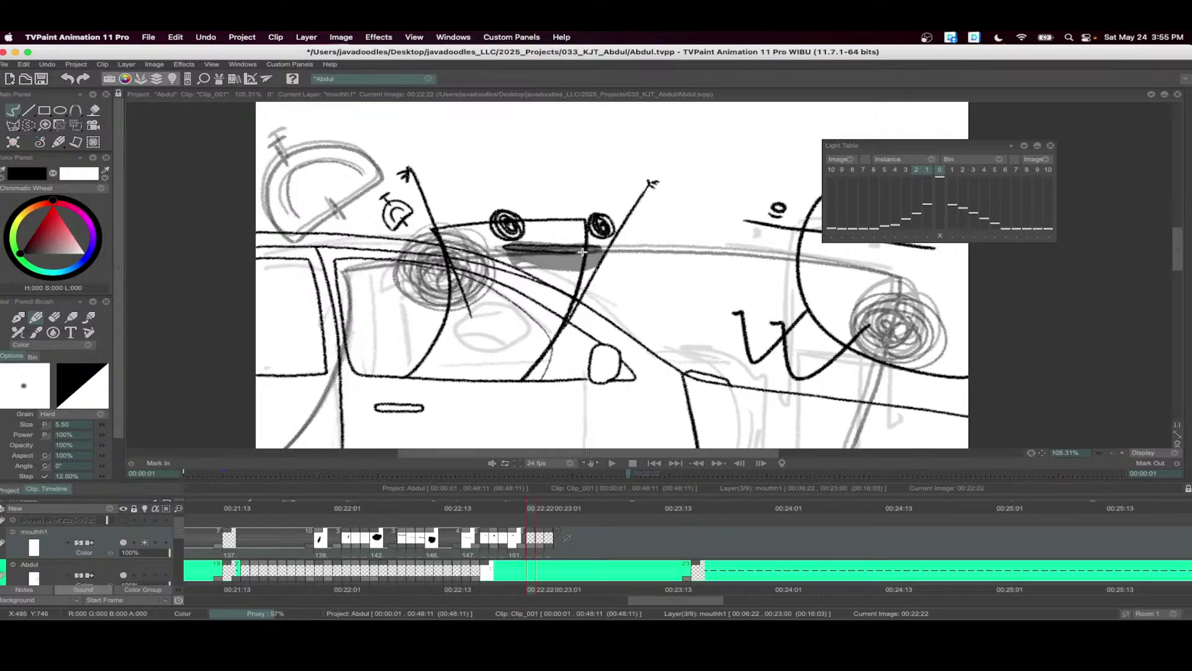
- Hold the flat mouth one more frame and lengthen the mouthh1 layer to frame 23:22 using Add Empty Instances
left_click(538, 509)
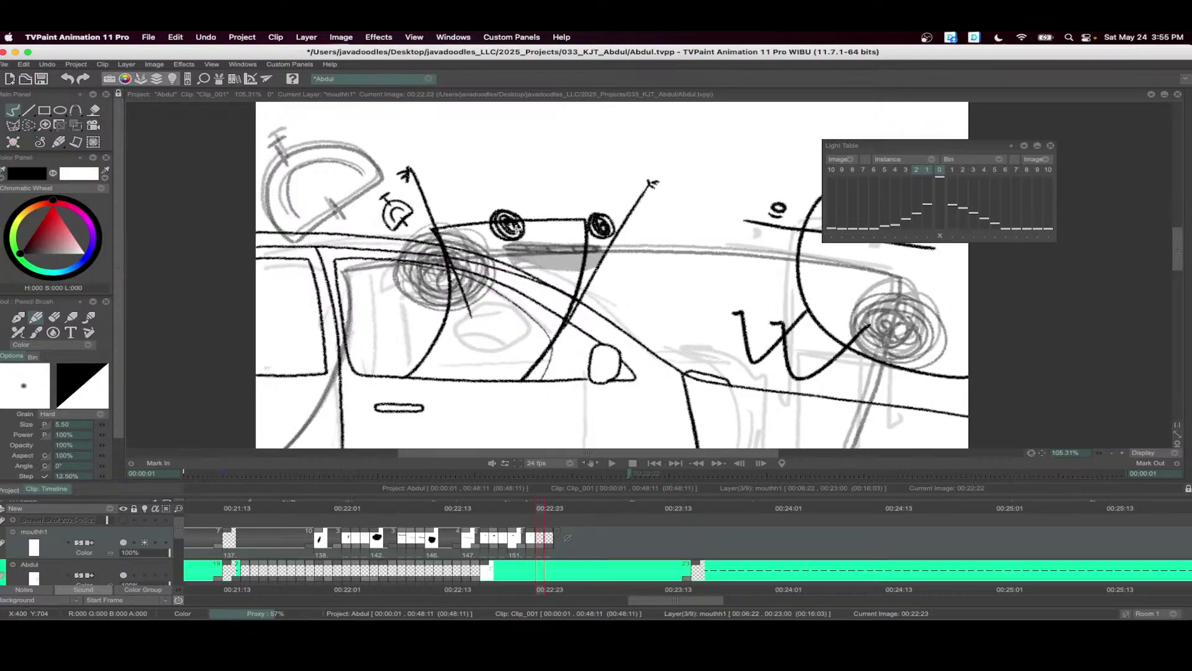
left_click_drag(534, 548, 760, 531)
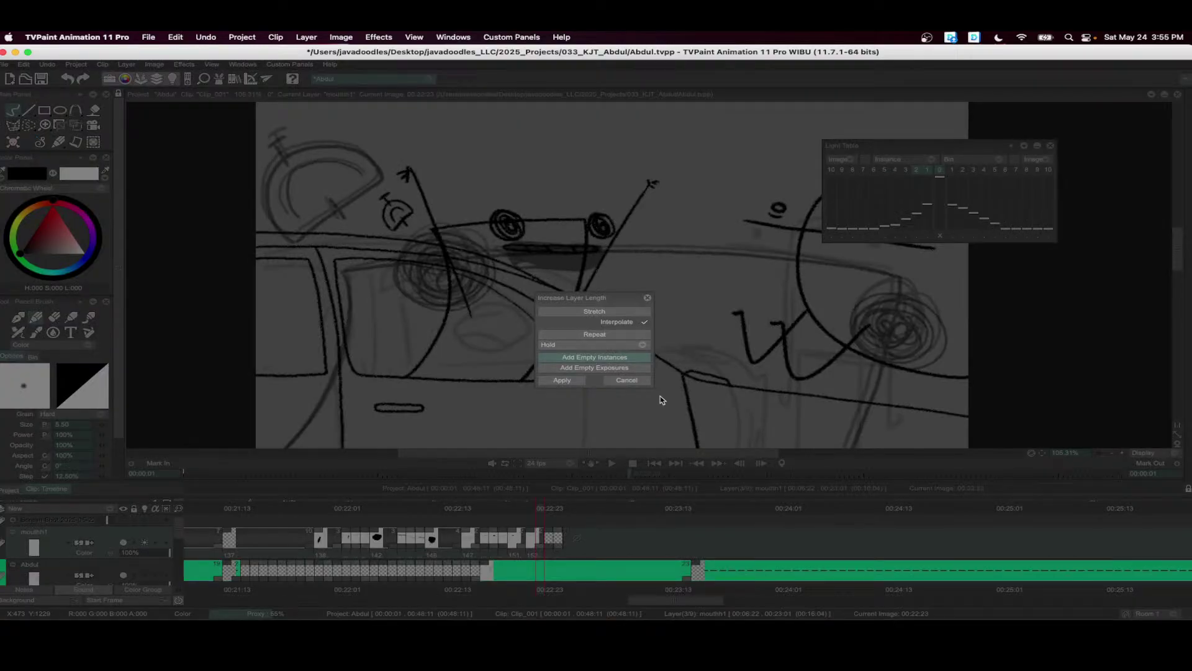
left_click(568, 380)
- Outline a wide open mouth with a small unfilled tongue at frame 23:01 and fill the mouth black
left_click(547, 509)
mouse_move(497, 248)
left_mouse_down()
mouse_move(601, 249)
mouse_move(529, 244)
mouse_move(546, 285)
mouse_move(603, 264)
mouse_move(507, 248)
mouse_move(575, 291)
mouse_move(601, 247)
left_mouse_up()
left_click(553, 502)
key("super+z")
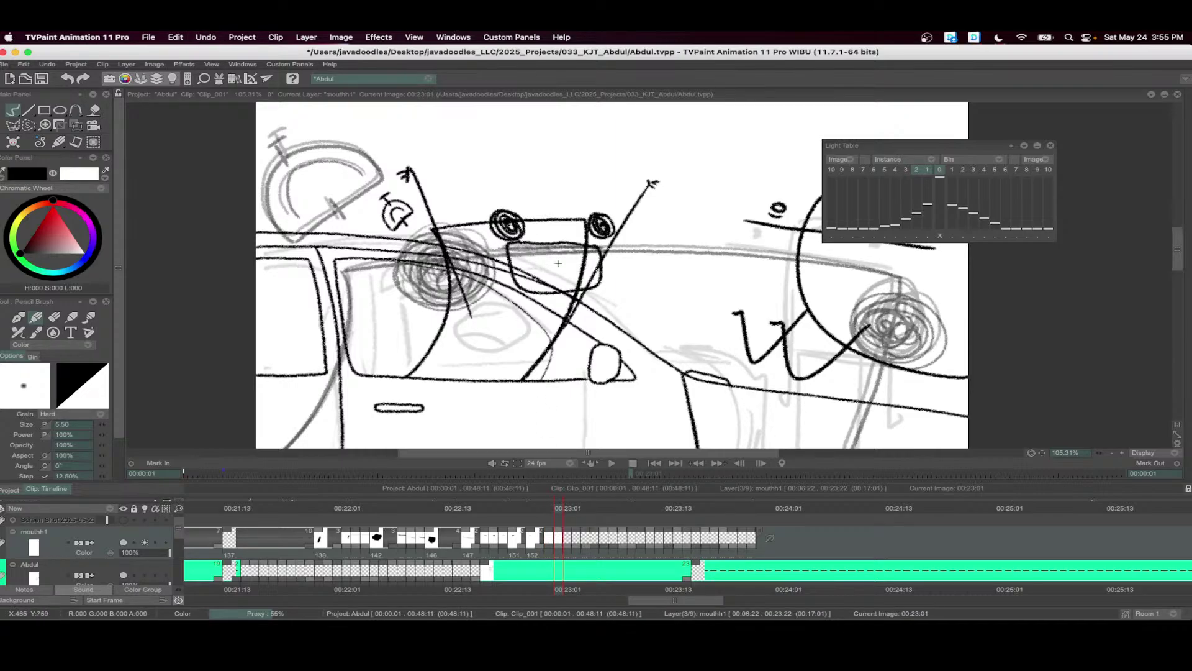
left_click_drag(512, 273, 543, 297)
key("f")
left_click(552, 288)
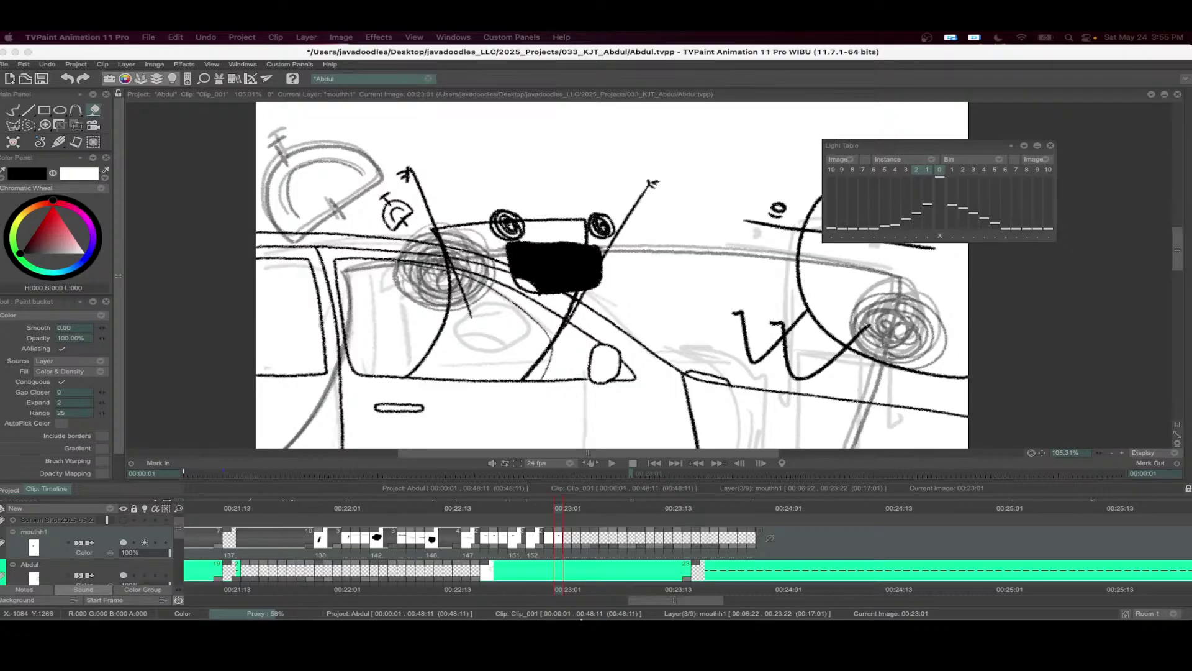
- Extend the open mouth's exposure by two frames and draw a thin flat mouth, filled black, at frame 23:04
mouse_move(529, 508)
left_mouse_down()
mouse_move(591, 513)
mouse_move(567, 517)
mouse_move(585, 519)
mouse_move(563, 548)
mouse_move(577, 548)
mouse_move(586, 510)
left_mouse_up()
key("b")
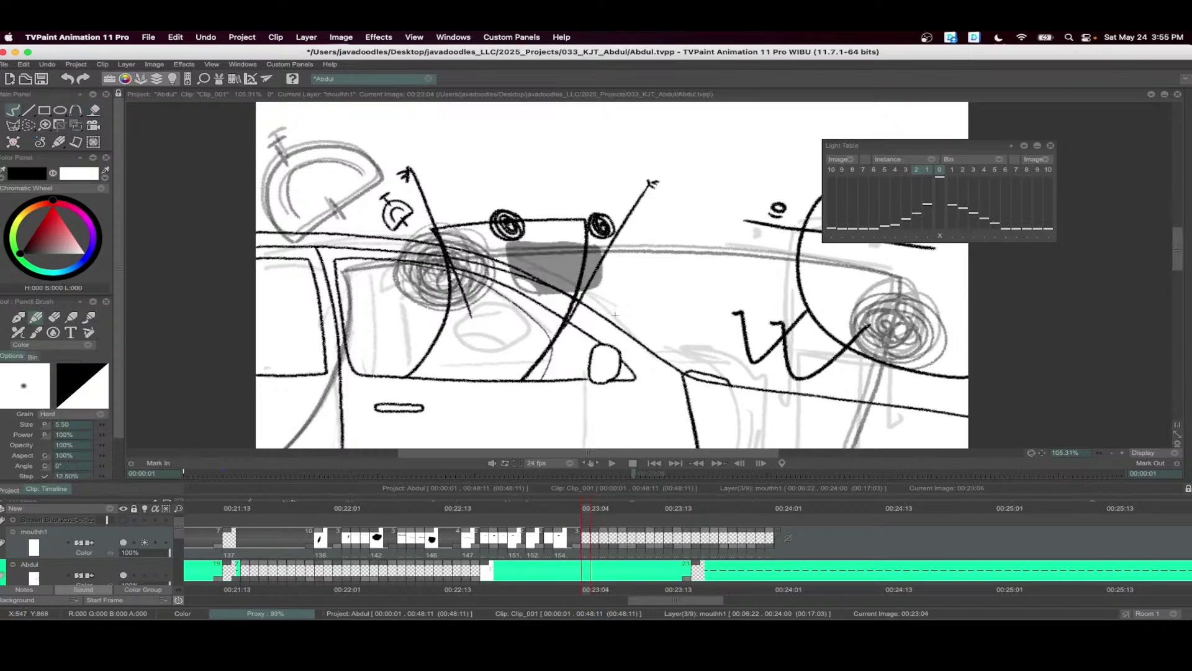
mouse_move(596, 247)
left_mouse_down()
mouse_move(504, 248)
mouse_move(597, 249)
left_mouse_up()
key("f")
left_click(572, 251)
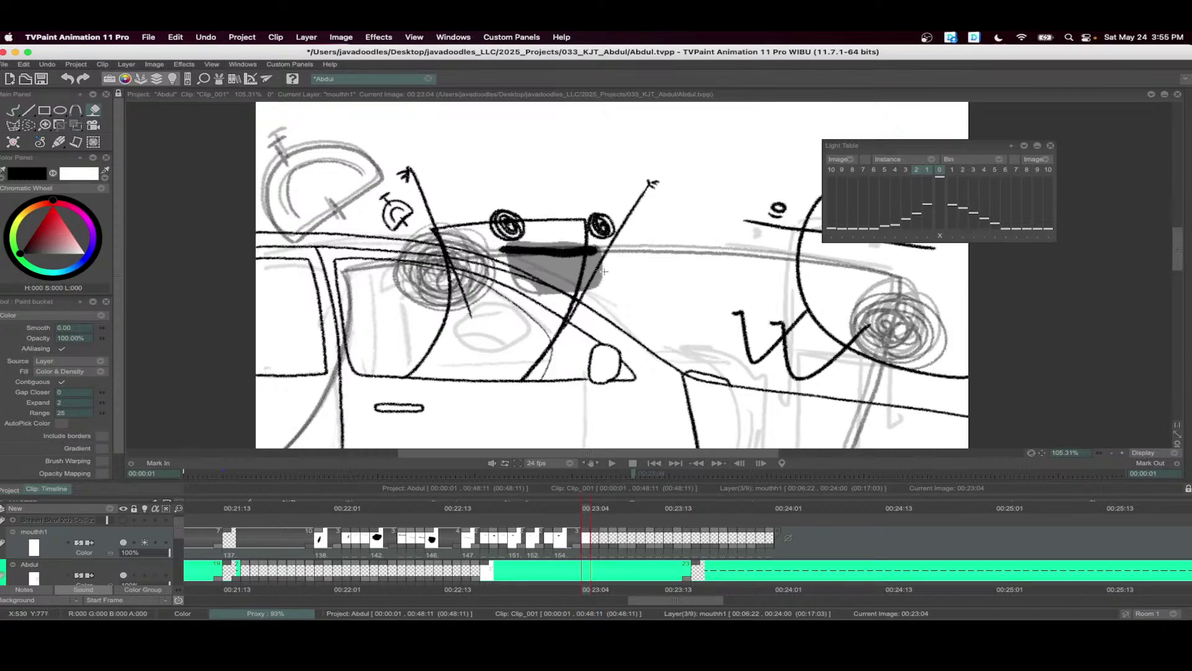
- Hold the flat mouth two extra frames, draw an open mouth with a small tongue at frame 23:07 and fill it black
left_click_drag(587, 509, 610, 510)
left_click(600, 551)
key("b")
mouse_move(596, 249)
left_mouse_down()
mouse_move(515, 241)
mouse_move(532, 289)
mouse_move(595, 245)
left_mouse_up()
key("f")
left_click(545, 268)
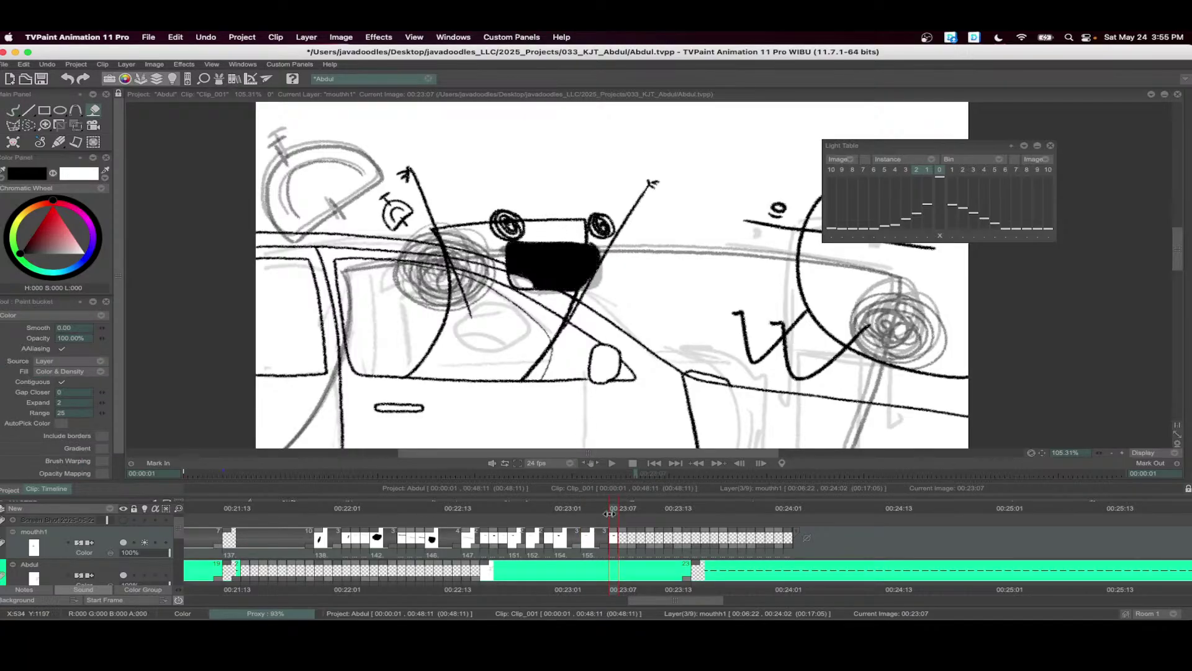
- Extend the open mouth's exposure up to frame 23:13 and draw a tiny oval mouth there, filled black
mouse_move(617, 548)
left_mouse_down()
mouse_move(663, 547)
mouse_move(641, 513)
mouse_move(669, 513)
mouse_move(668, 534)
left_mouse_up()
key("b")
left_click_drag(551, 242, 551, 244)
key("f")
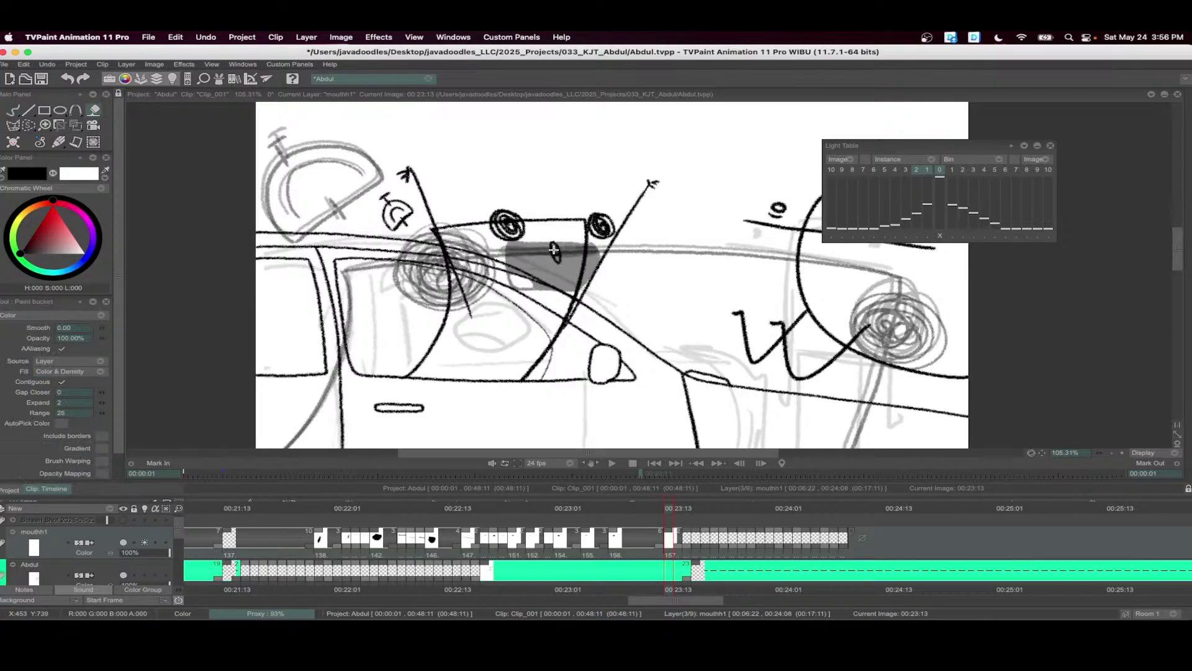
left_click(554, 252)
- Extend the tiny mouth's exposure up to the side-view car shot at frame 23:16 and play back the lip sync
key("b")
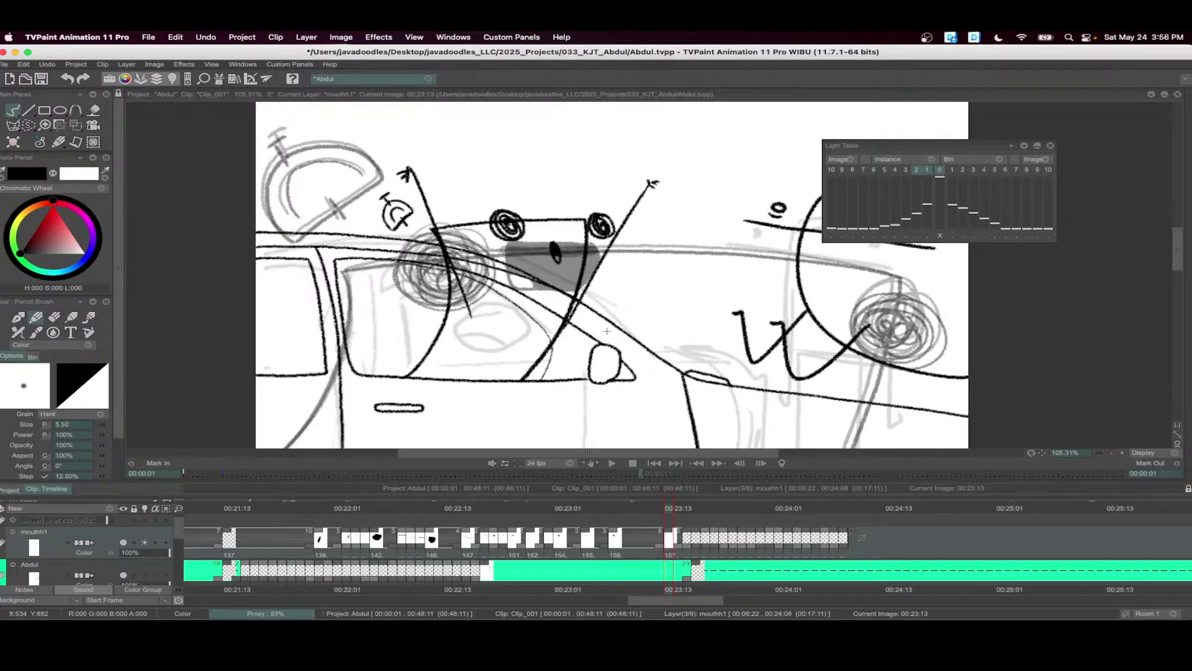
left_click_drag(680, 548, 689, 546)
left_click(696, 514)
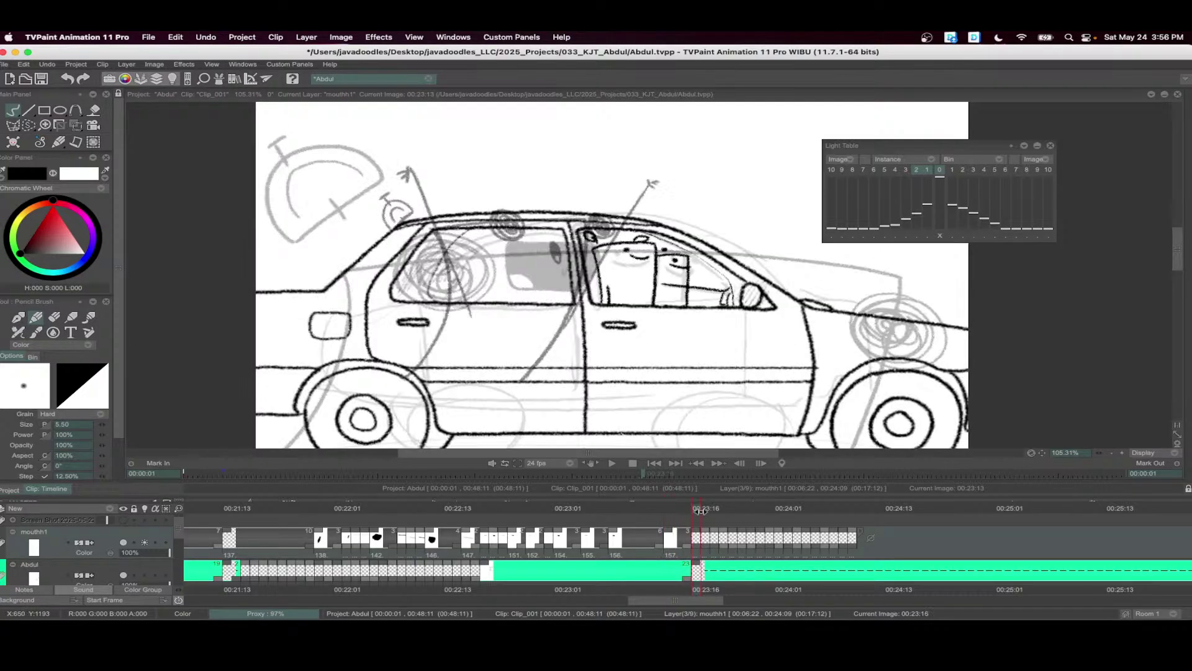
scroll(782, 351, "down", 5)
left_click_drag(788, 367, 733, 335)
scroll(738, 497, "down", 3)
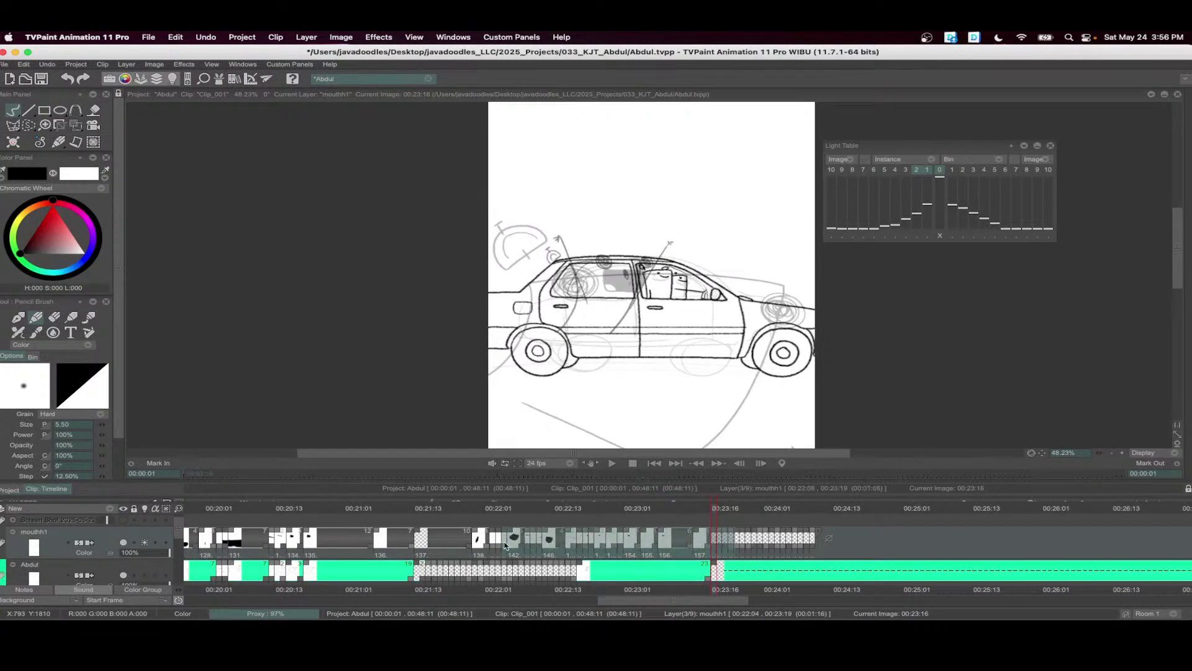
left_click(611, 463)
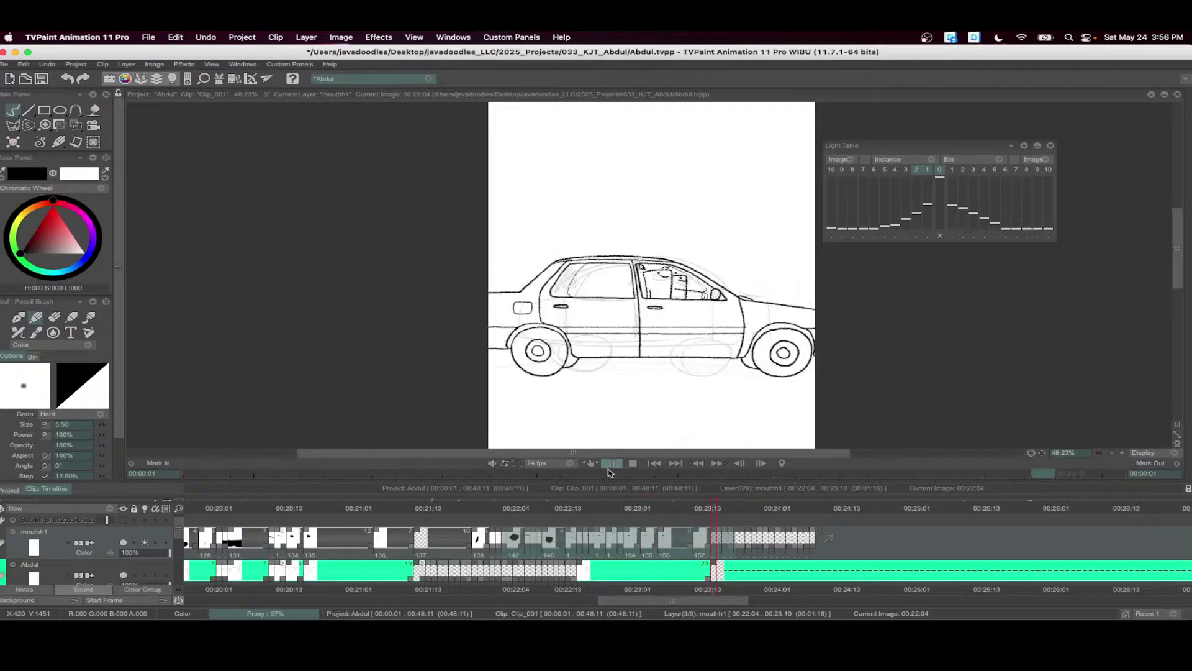
left_click(633, 463)
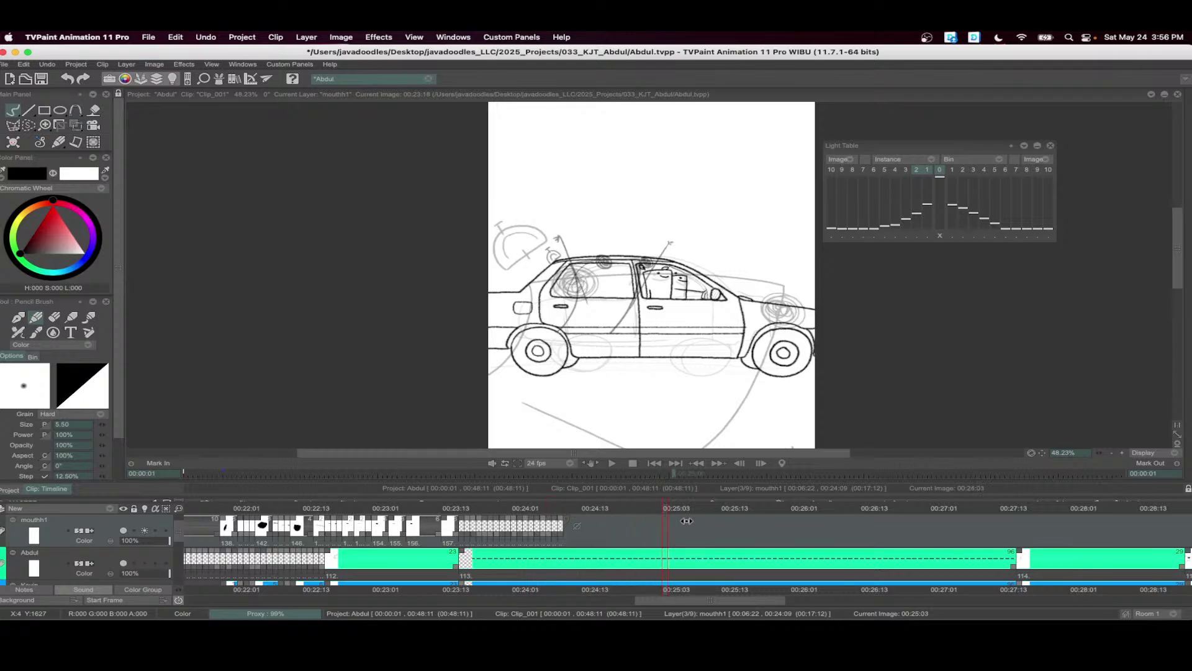
- Make the Car1 layer current and go to frame 23:19 of the side-view car shot
left_click(834, 508)
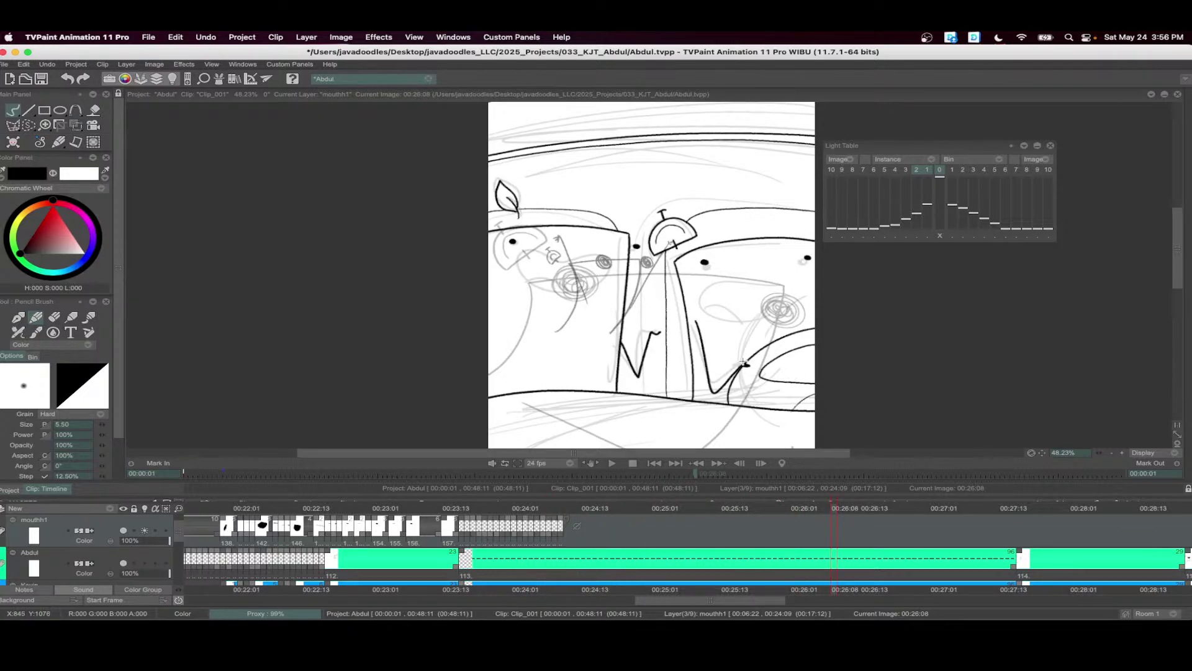
scroll(853, 536, "down", 5)
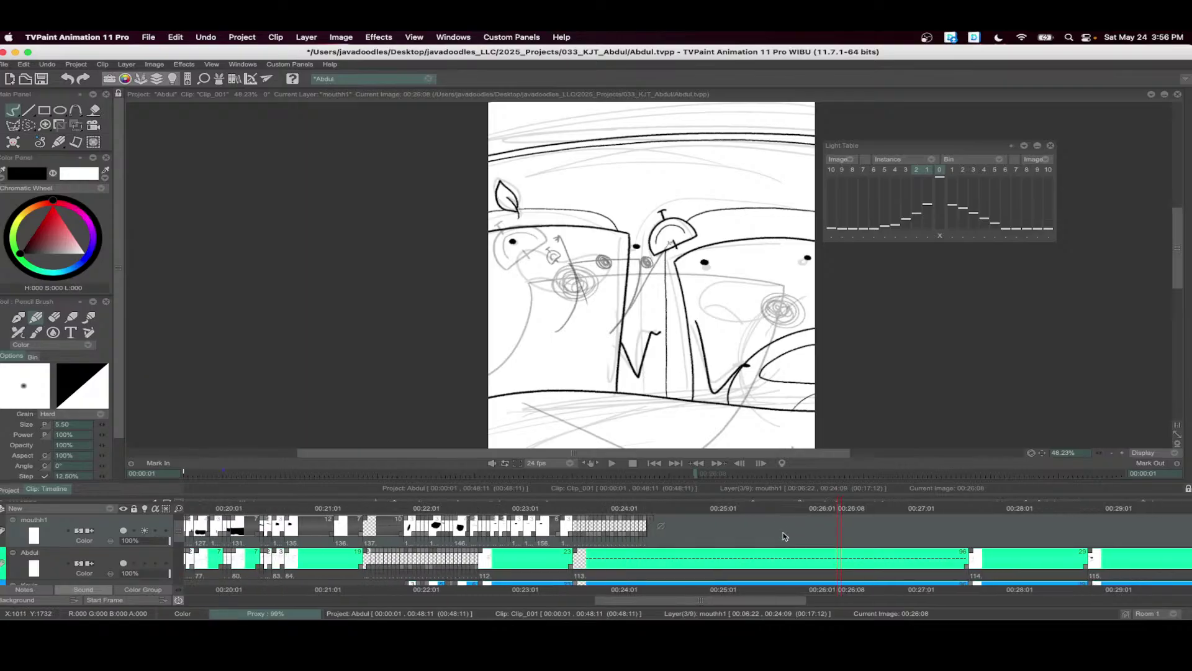
scroll(625, 317, "down", 2)
left_click_drag(640, 349, 613, 340)
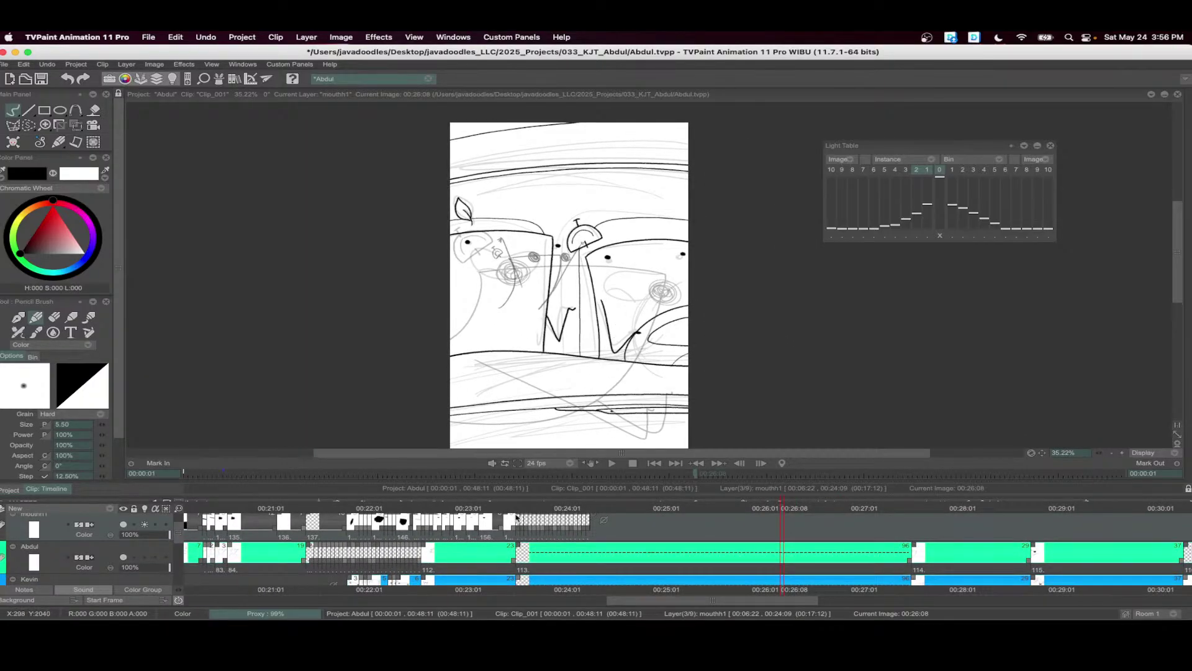
mouse_move(516, 510)
left_mouse_down()
mouse_move(382, 518)
mouse_move(581, 528)
mouse_move(516, 532)
left_mouse_up()
left_click_drag(611, 585, 430, 452)
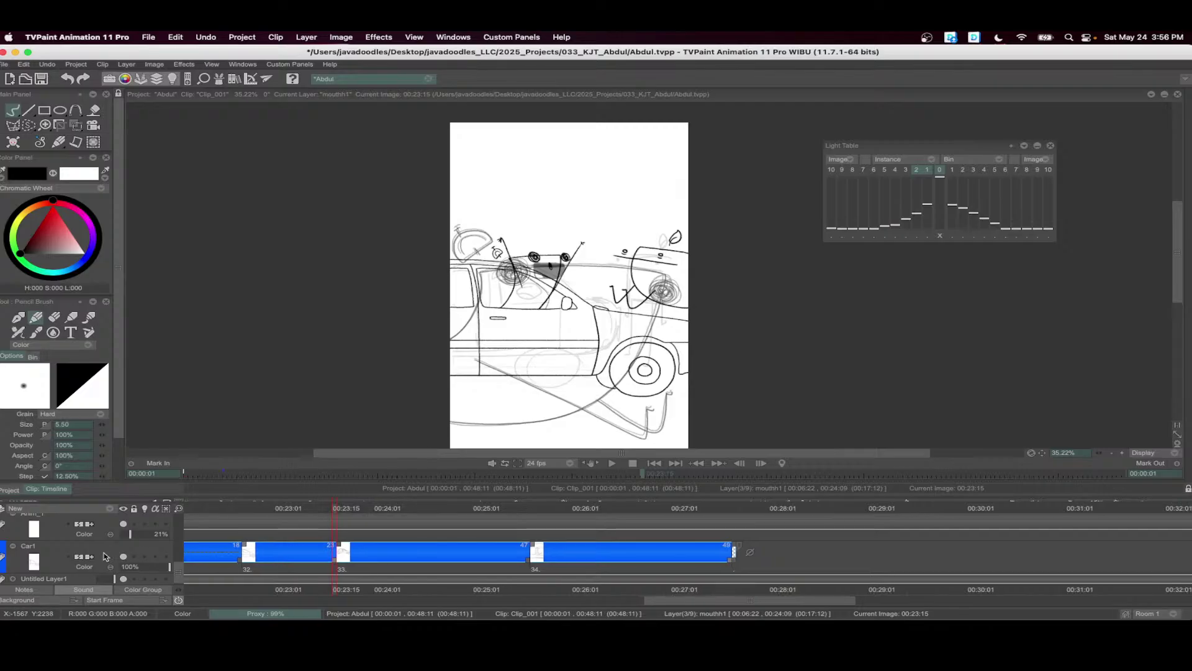
left_click(123, 559)
left_click_drag(342, 508, 351, 510)
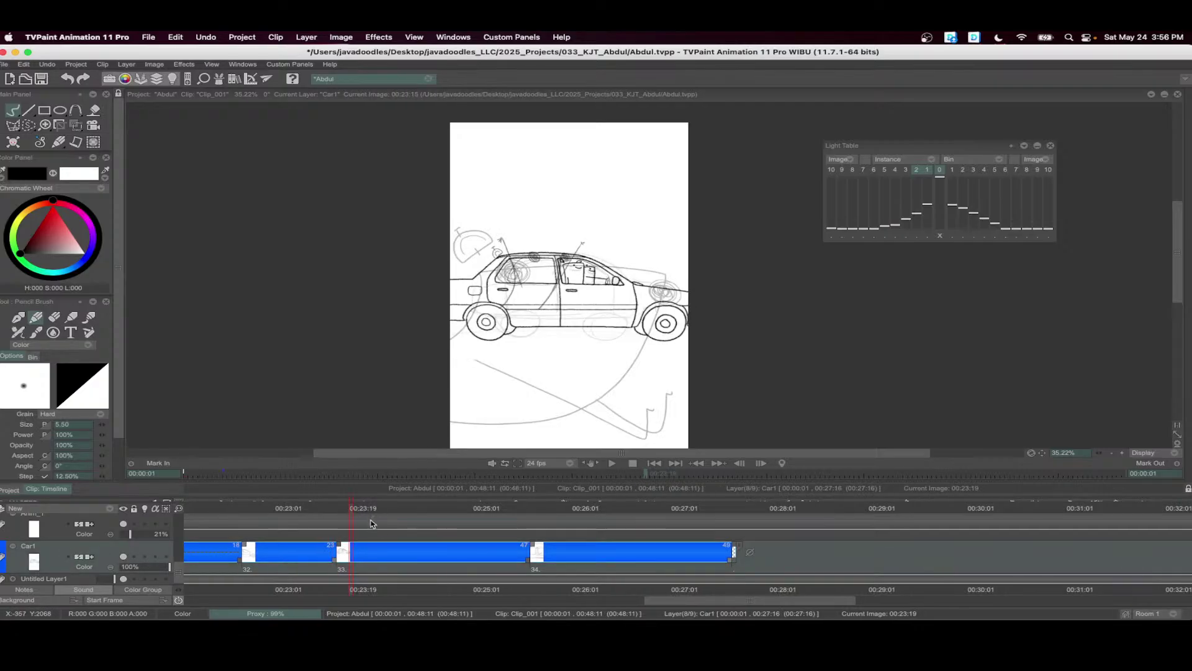
- Start a new instance of the side-view car drawing at frame 23:19 and activate the Transform tool
scroll(371, 523, "up", 3)
scroll(646, 307, "up", 3)
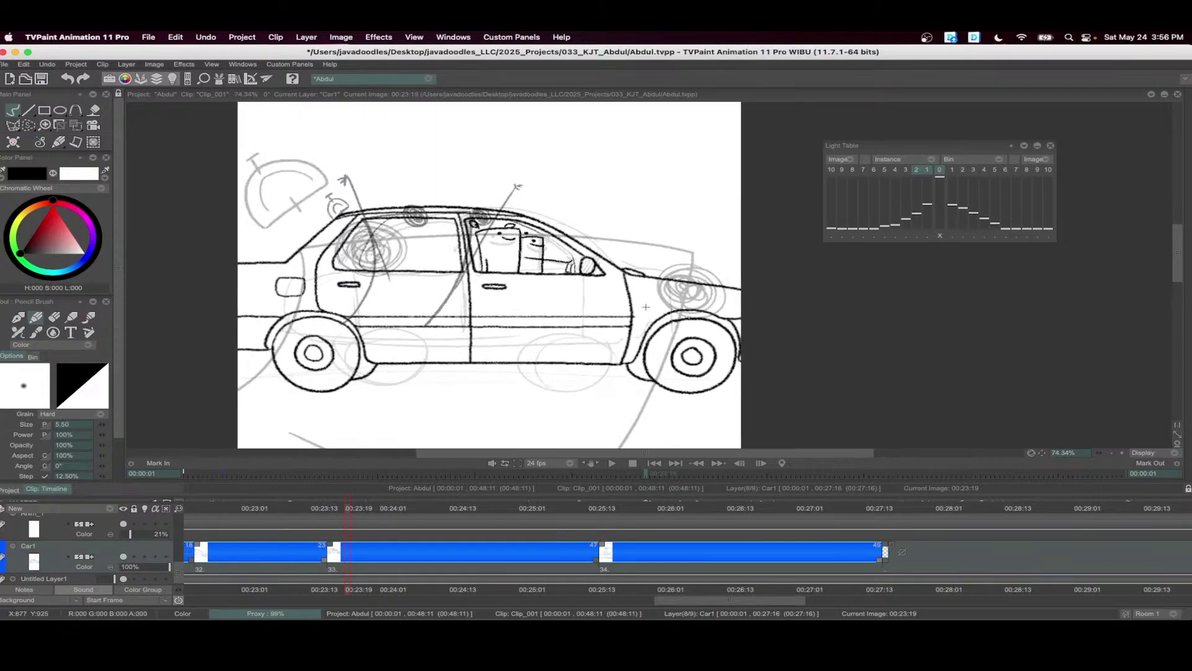
key("Return")
key("ctrl+t")
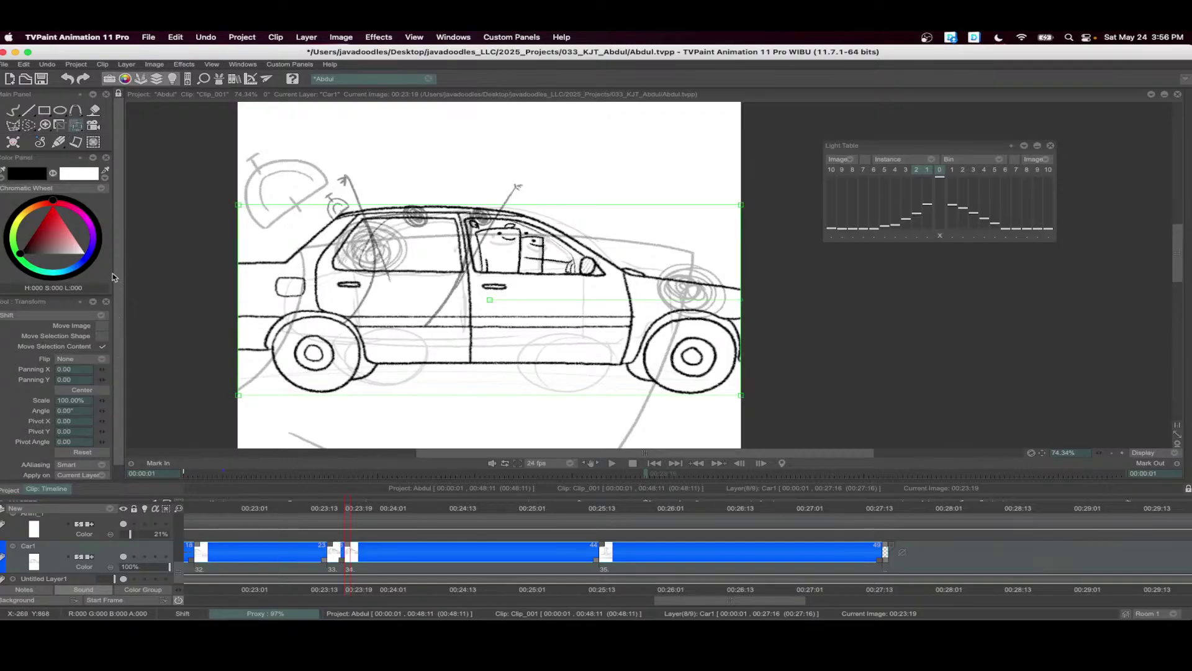
- Transform the car drawing at frame 23:19 with panning X 1, panning Y -10 and a scale of 100.74%
scroll(599, 296, "up", 2)
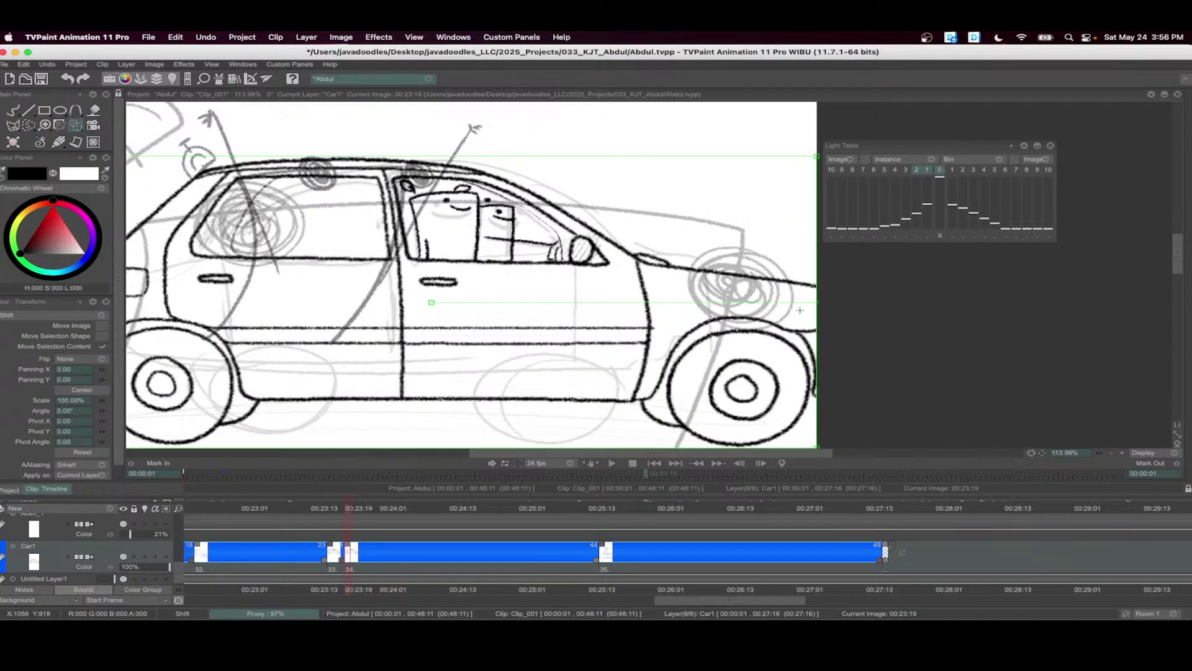
left_click_drag(797, 330, 794, 321)
scroll(789, 319, "down", 3)
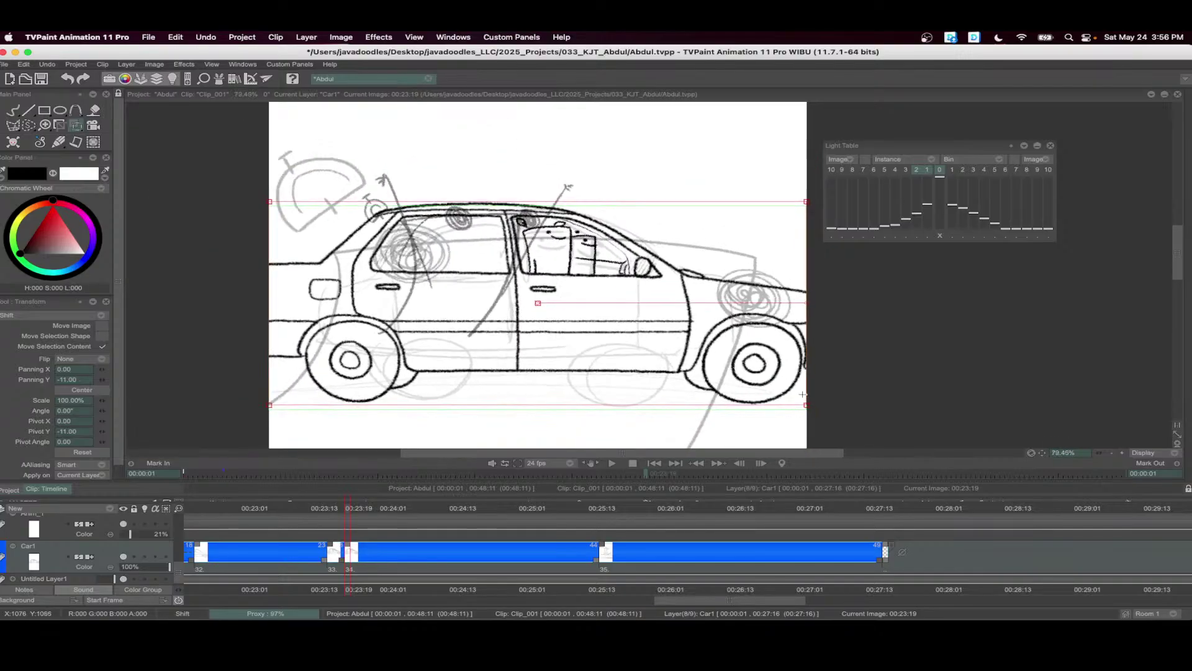
left_click_drag(804, 405, 797, 397)
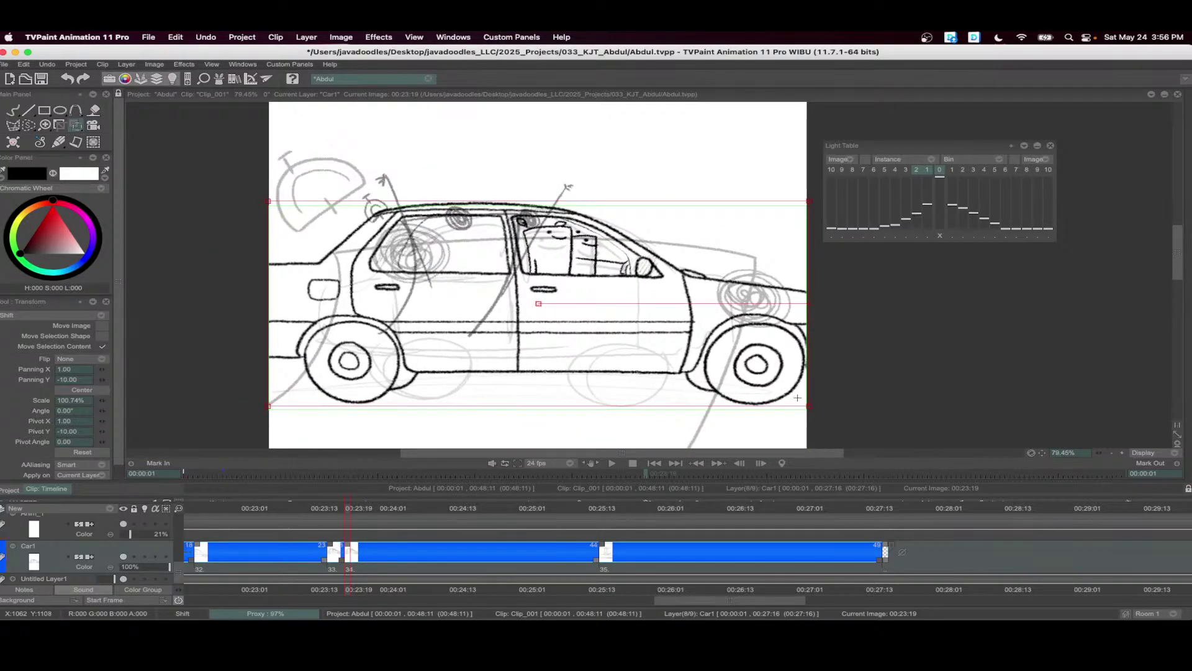
- Start another car instance at frame 24:00 and transform it with panning X 2, panning Y 2 and a scale of 100.30%
left_click_drag(346, 509, 379, 513)
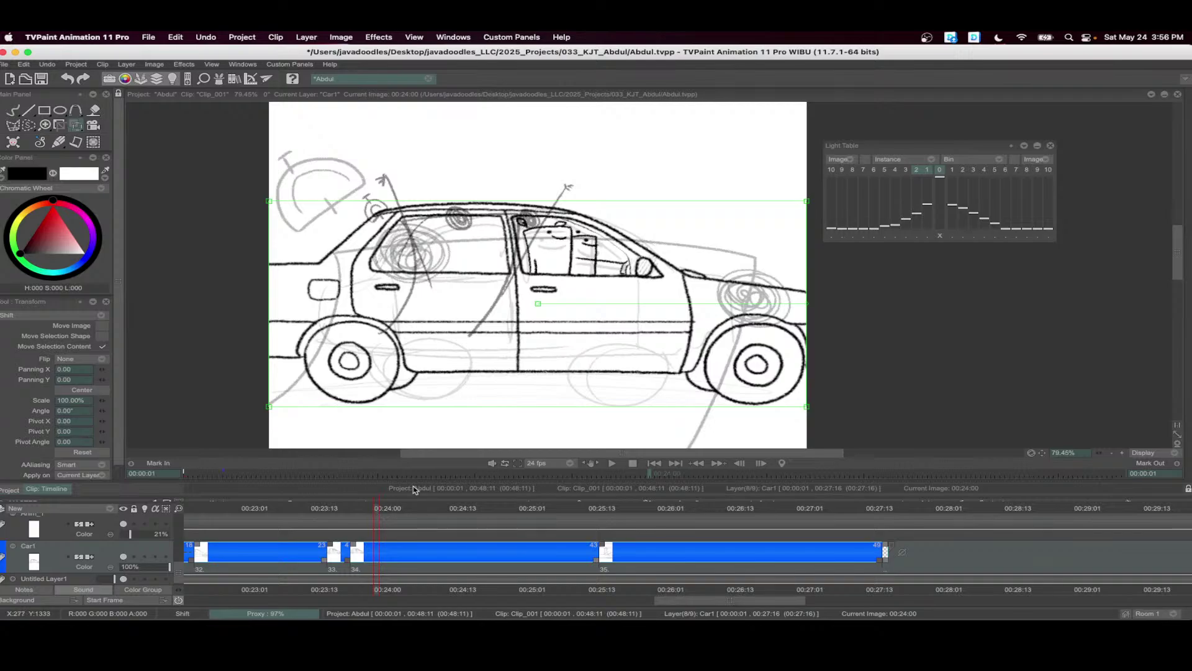
key("b")
key("super+z")
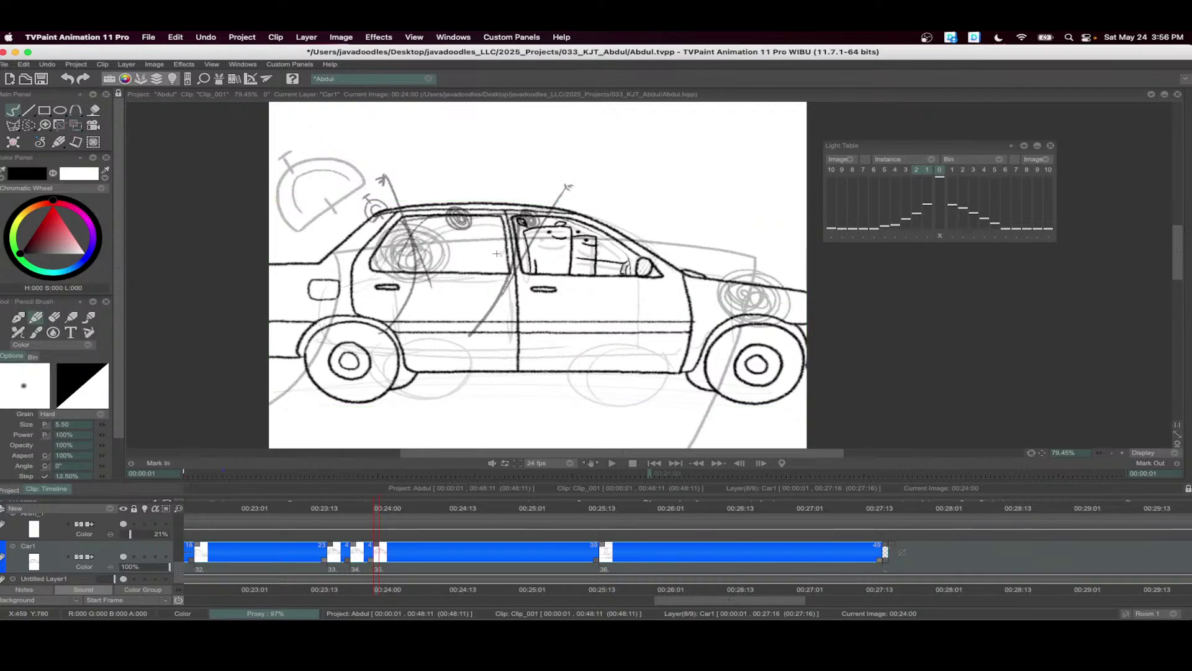
left_click(77, 127)
left_click_drag(777, 317, 779, 319)
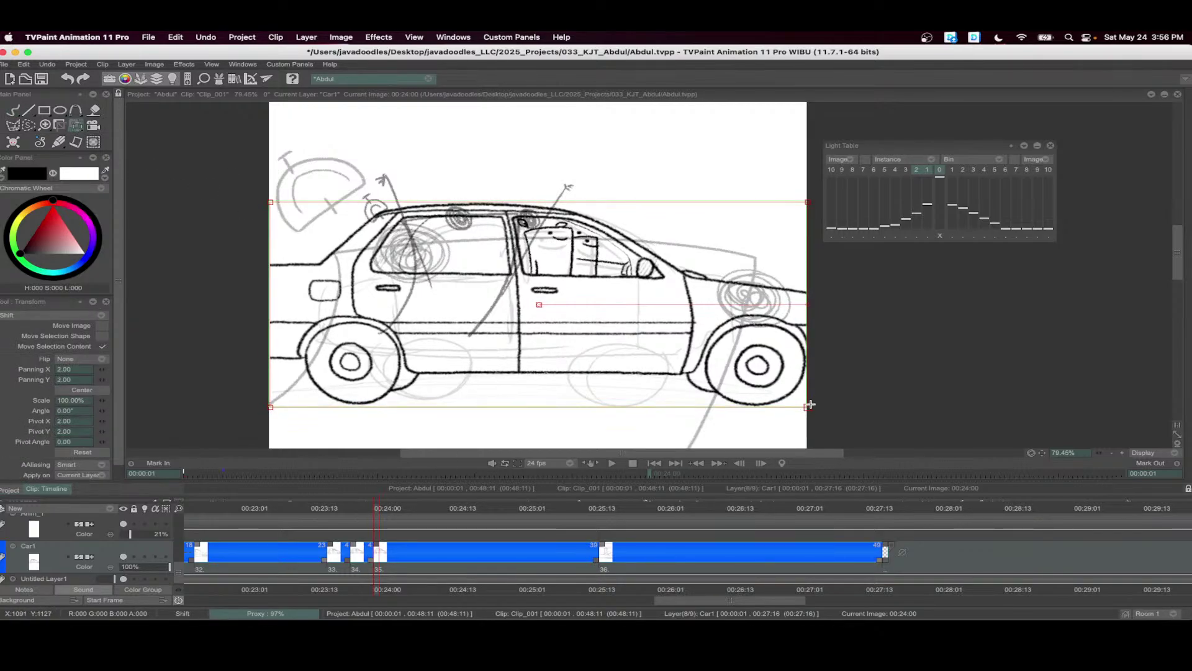
left_click_drag(807, 406, 808, 407)
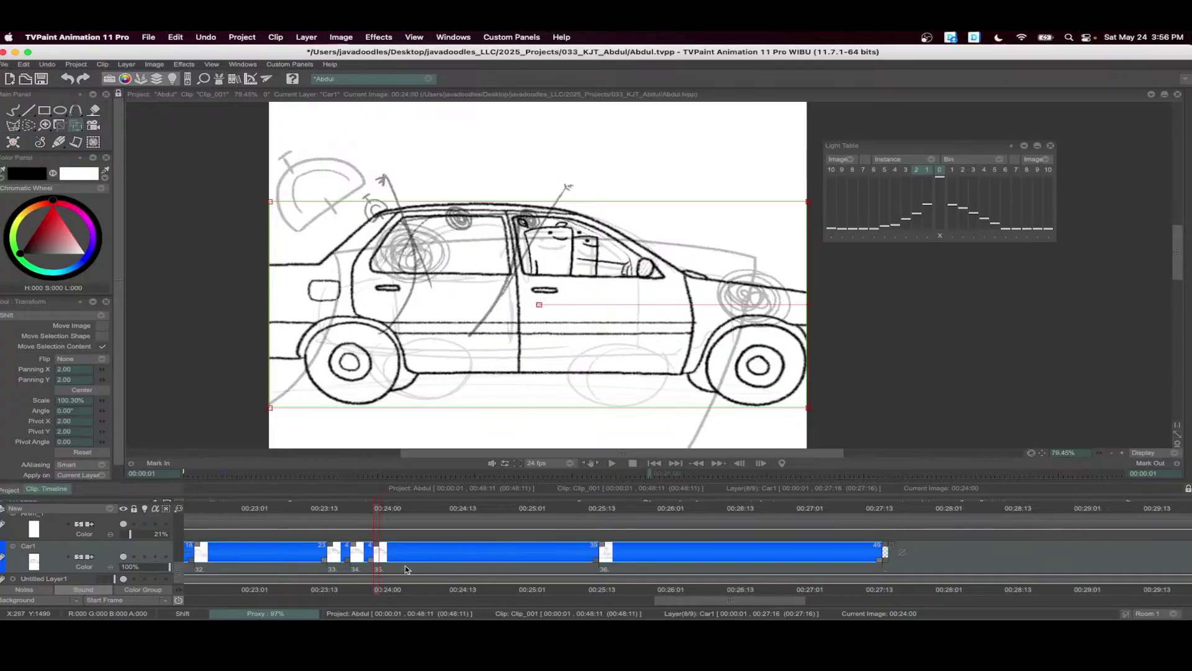
- Select the new car instances on the Car1 layer and play back the car's movement
left_click_drag(406, 569, 327, 562)
left_click(608, 464)
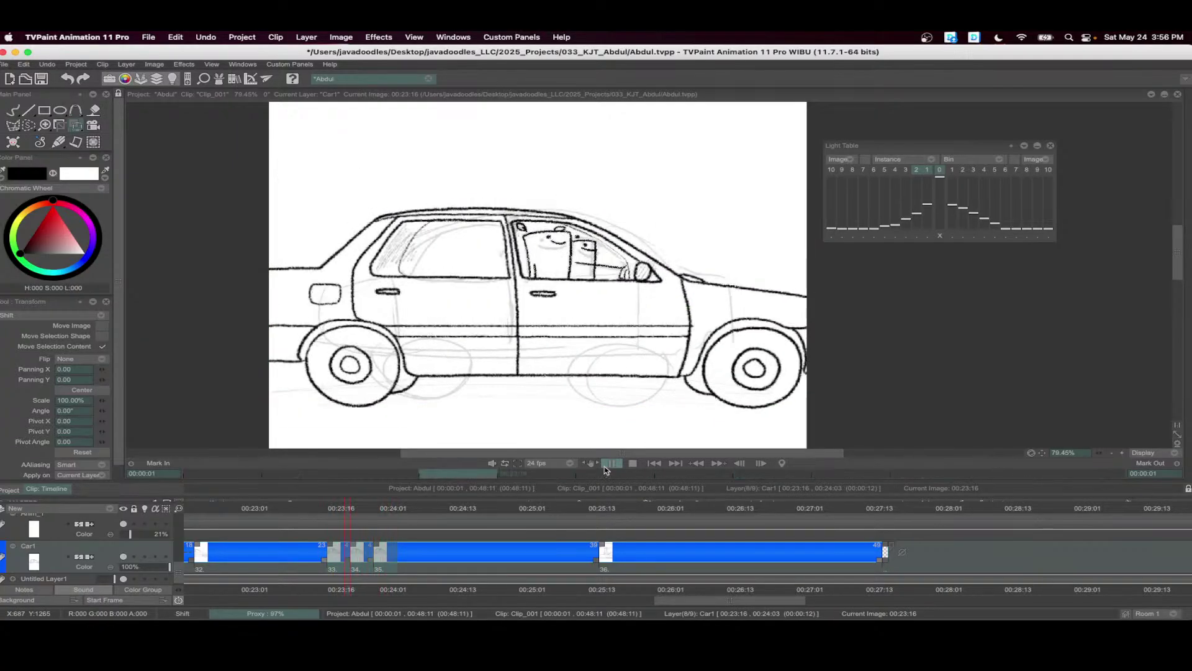
scroll(682, 395, "down", 3)
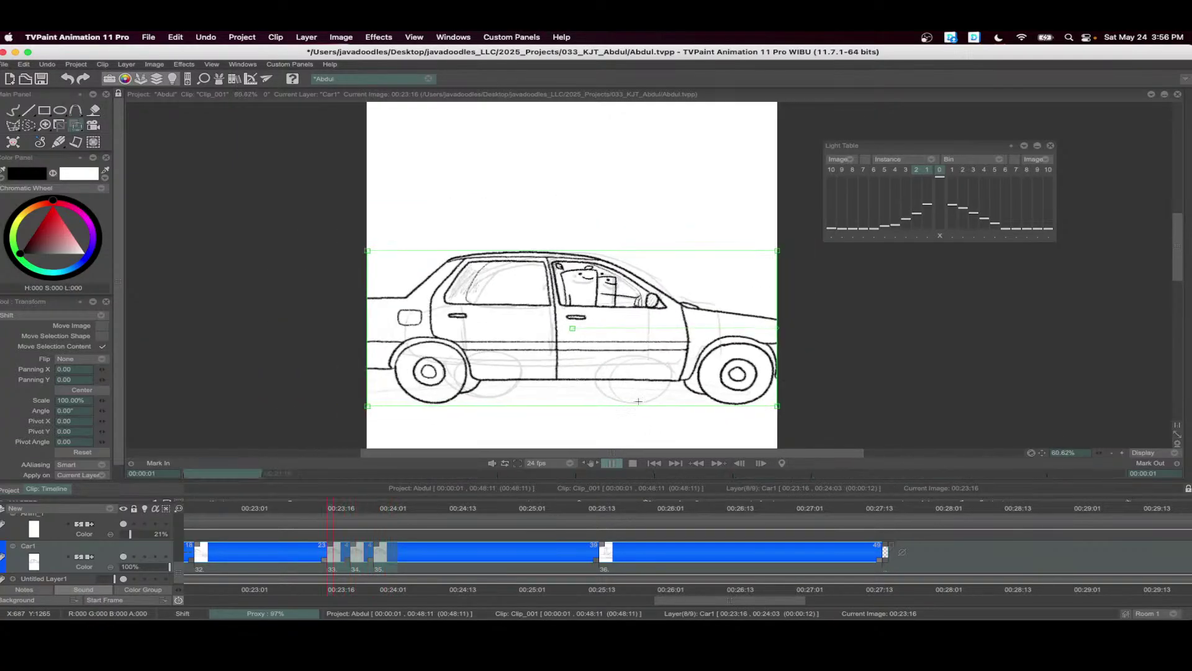
left_click(632, 462)
- Undo the car instance at frame 24:00 and the transform applied at frame 23:19
key("super+z")
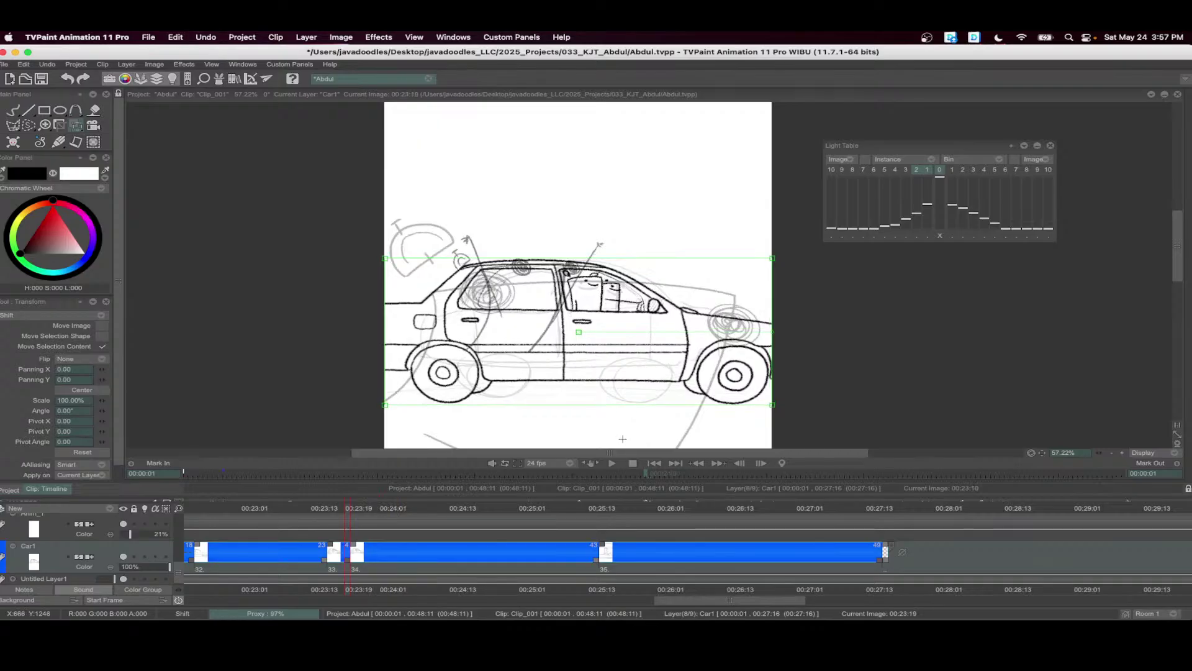
key("super+z")
key("super+z")
- Shift the car drawing at frame 23:19 upward to a panning Y of -3 and apply the transform
scroll(584, 387, "up", 10)
key("Up")
key("Up")
key("Up")
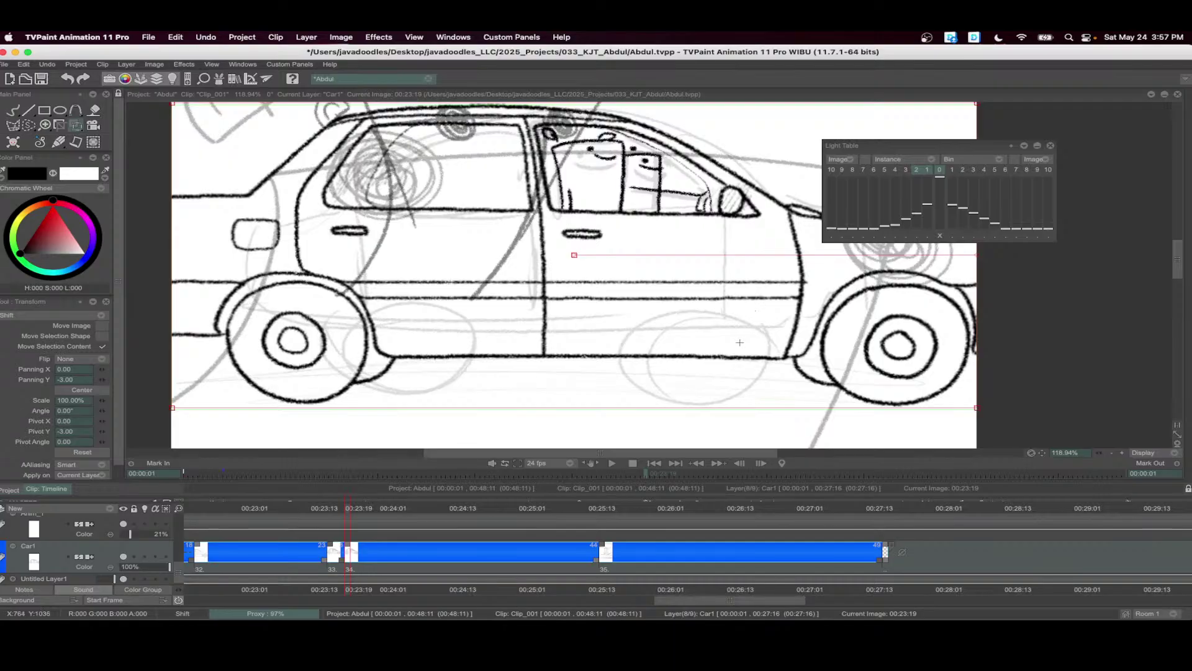
key("Return")
- Move the start of the shifted car drawing one frame later and start a new instance at frame 24:00
left_click(365, 516)
left_click_drag(347, 546, 353, 545)
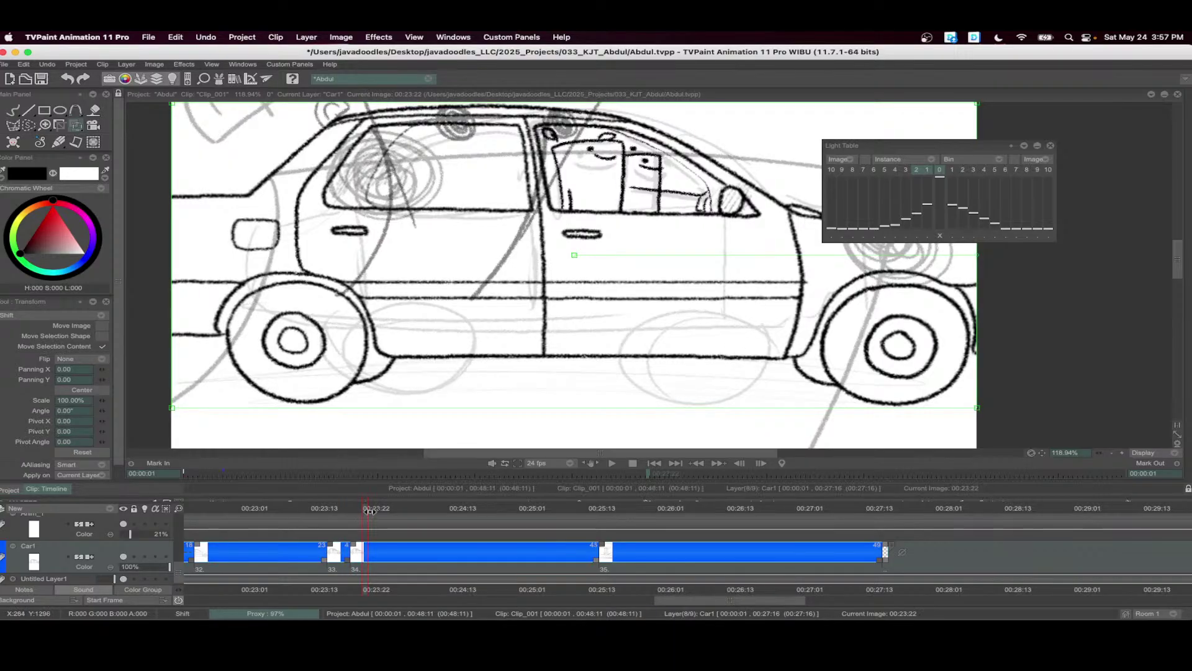
left_click(375, 513)
key("b")
left_click(515, 356)
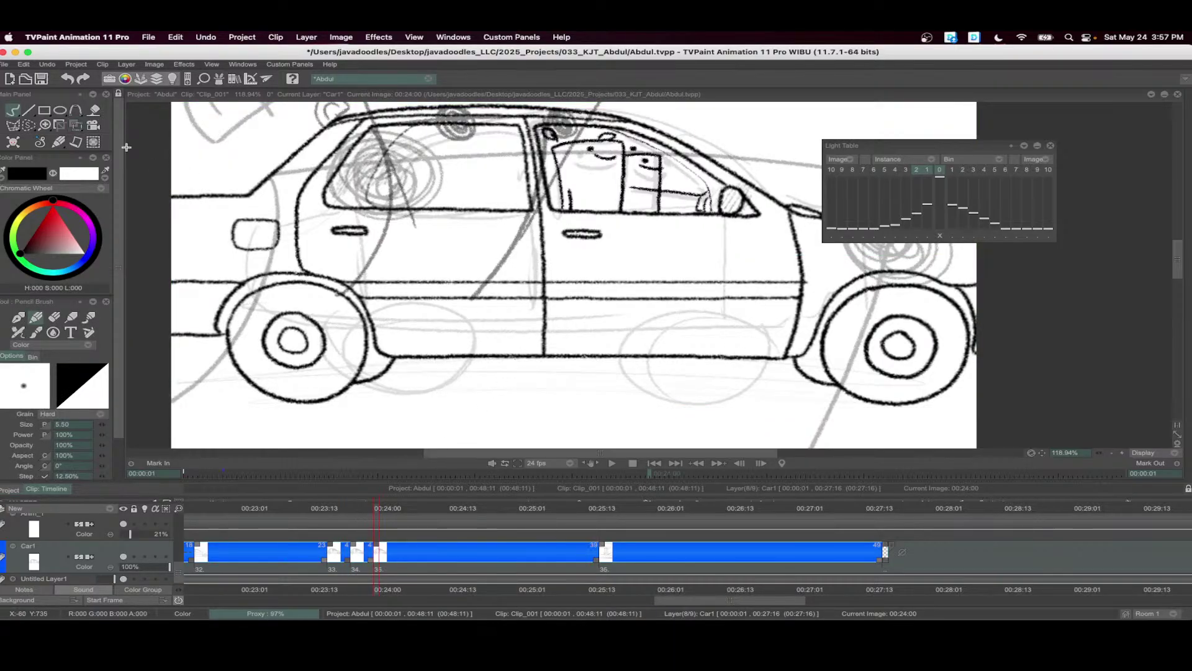
- Shift the car drawing at 00:24:00 by 2.00 in Y, then select Car1 images 33 to 35 and play them back
left_click(78, 127)
left_click_drag(391, 254, 392, 255)
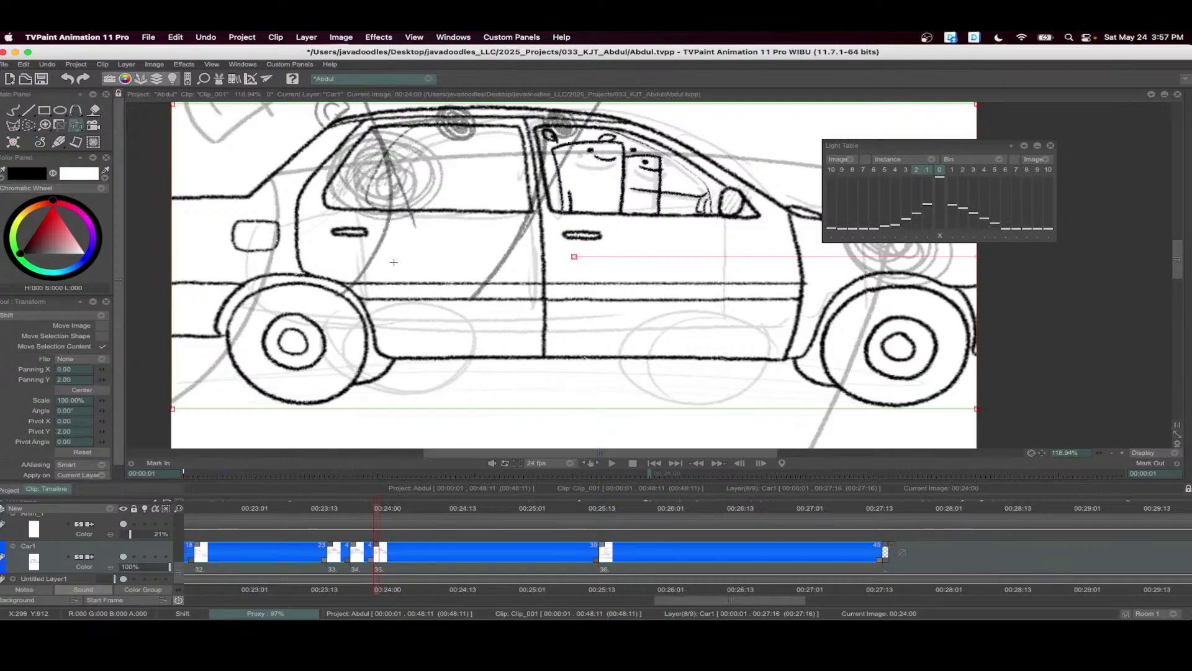
left_click(382, 510)
left_click_drag(400, 573, 331, 570)
scroll(576, 338, "down", 5)
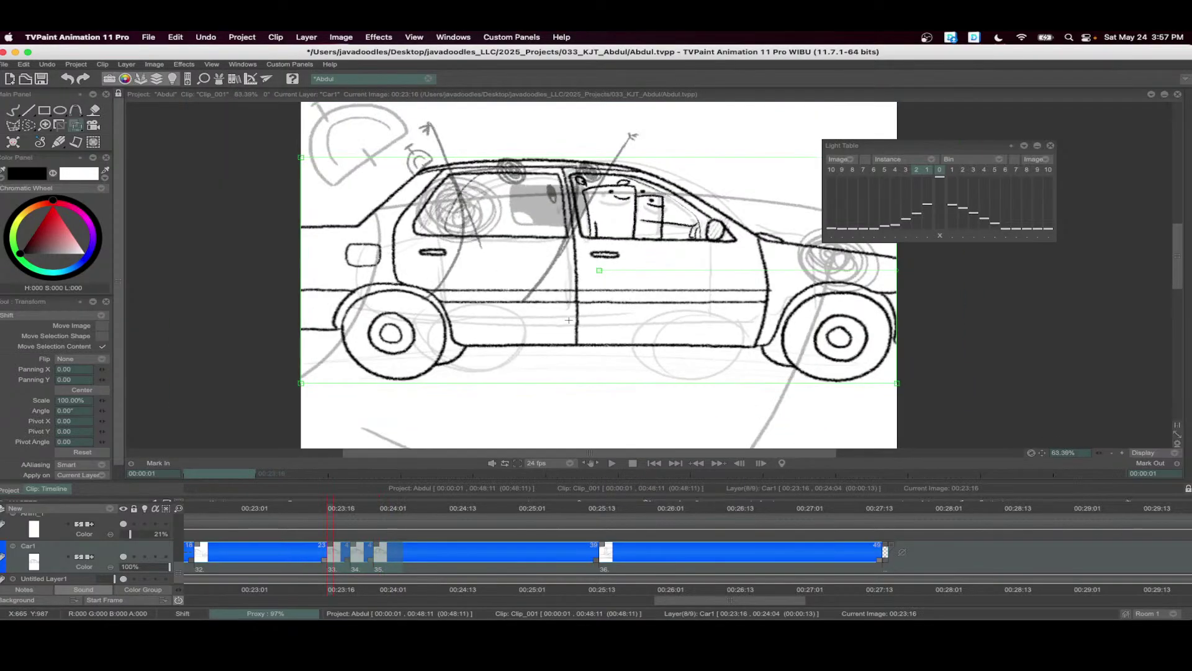
left_click(612, 464)
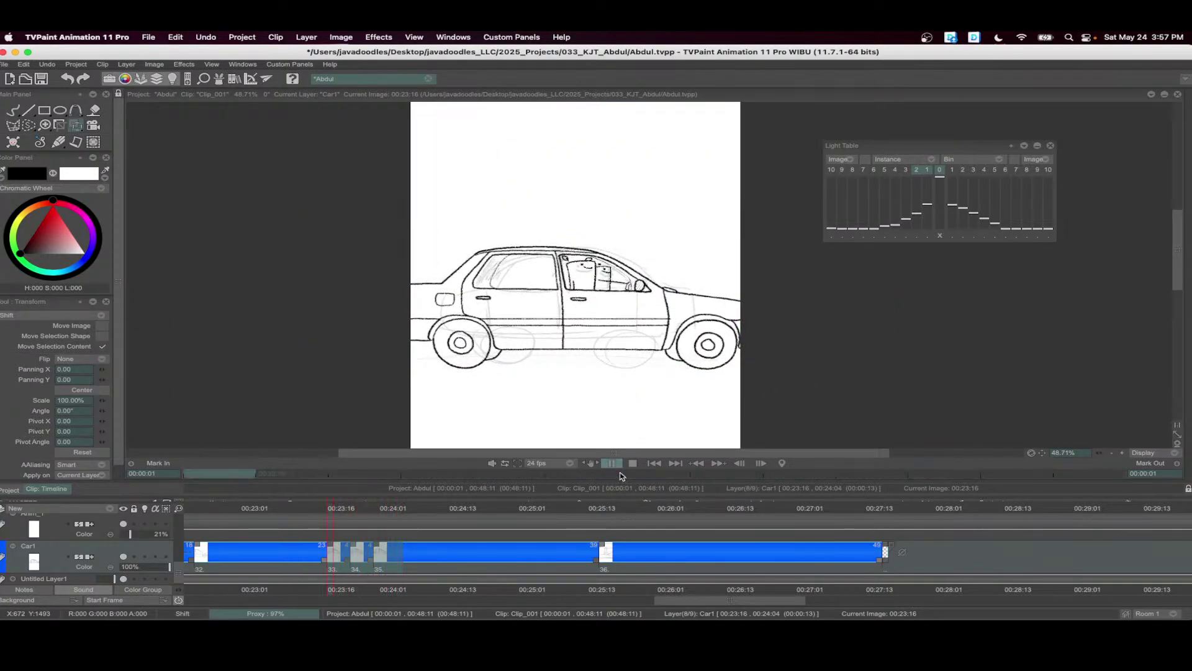
left_click(632, 465)
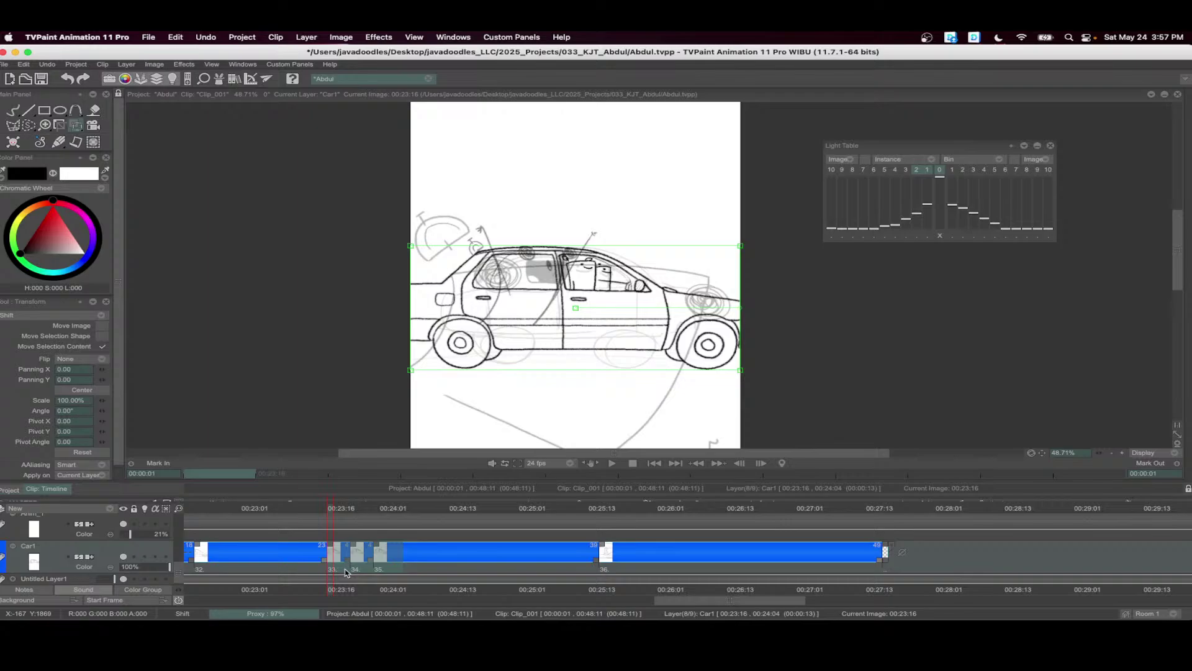
- Copy Car1 images 33 to 35 and bookmark the shot change at 00:25:15
left_click(395, 513)
left_click(395, 554)
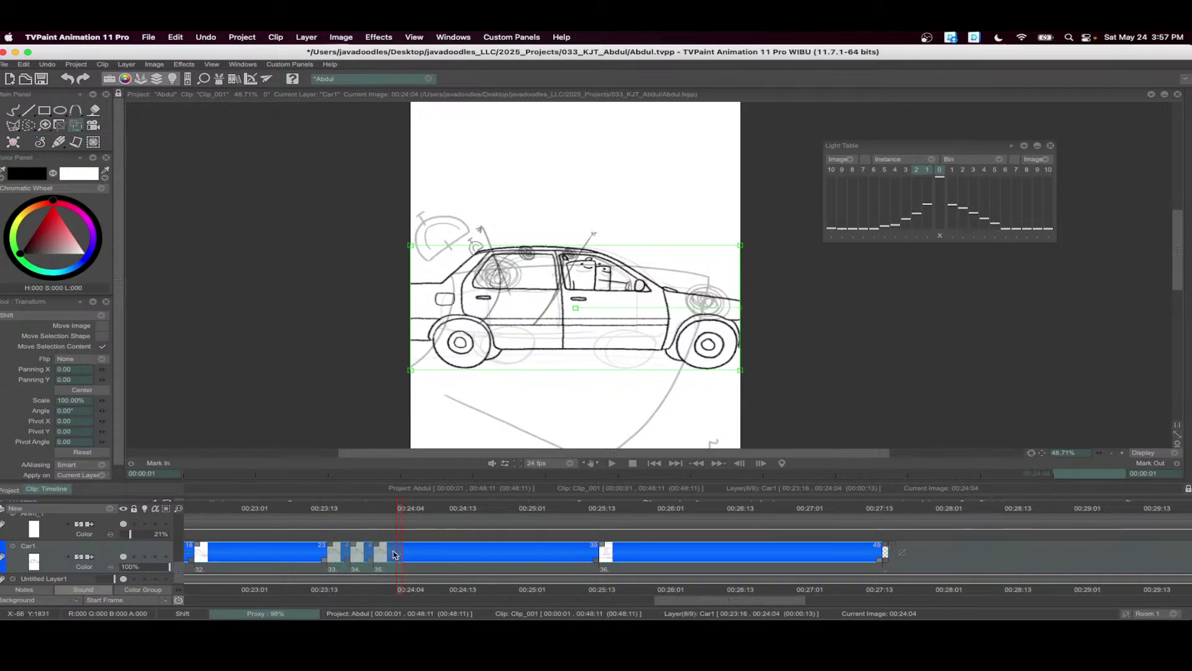
right_click(396, 553)
left_click(428, 559)
left_click(603, 510)
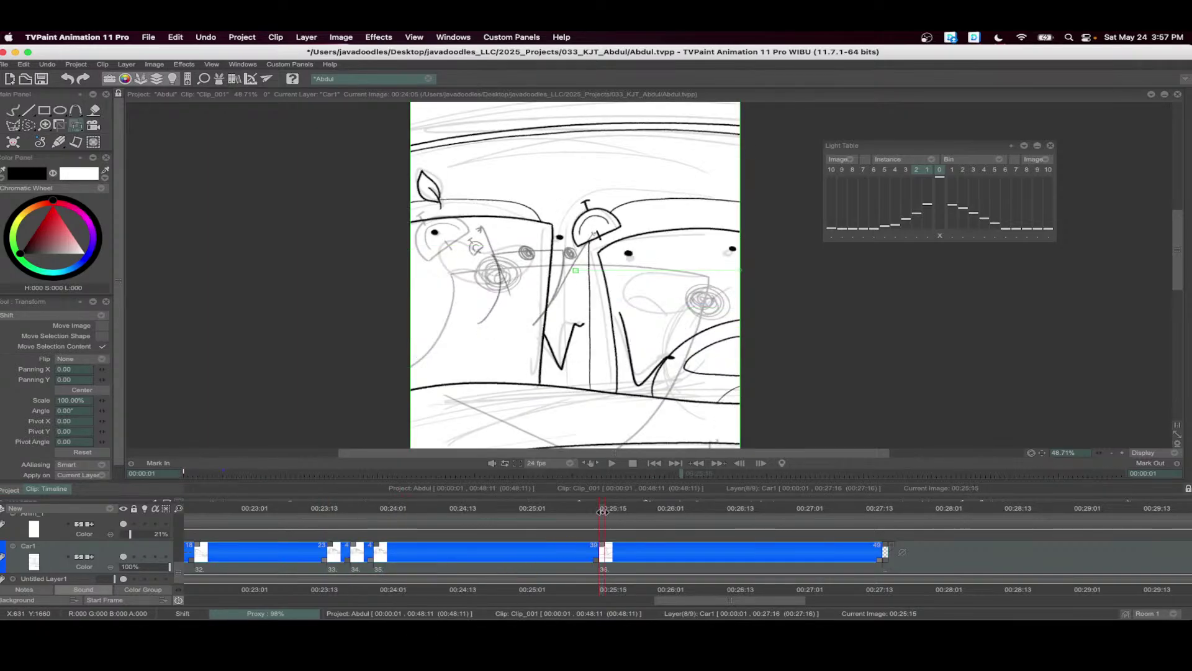
right_click(602, 513)
left_click(669, 509)
- Paste the three copied car images after image 35, close the extra held frame, and trim the last pasted image to the bookmark
right_click(466, 566)
left_click(496, 566)
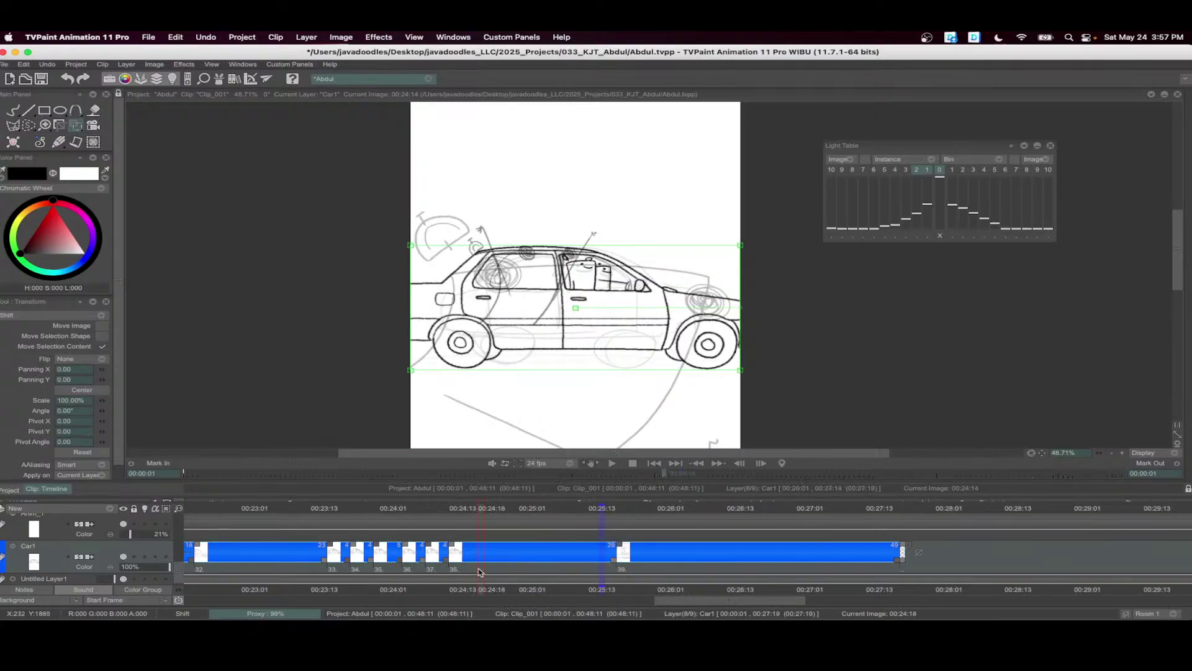
right_click(401, 561)
left_click(435, 565)
left_click_drag(605, 560, 594, 561)
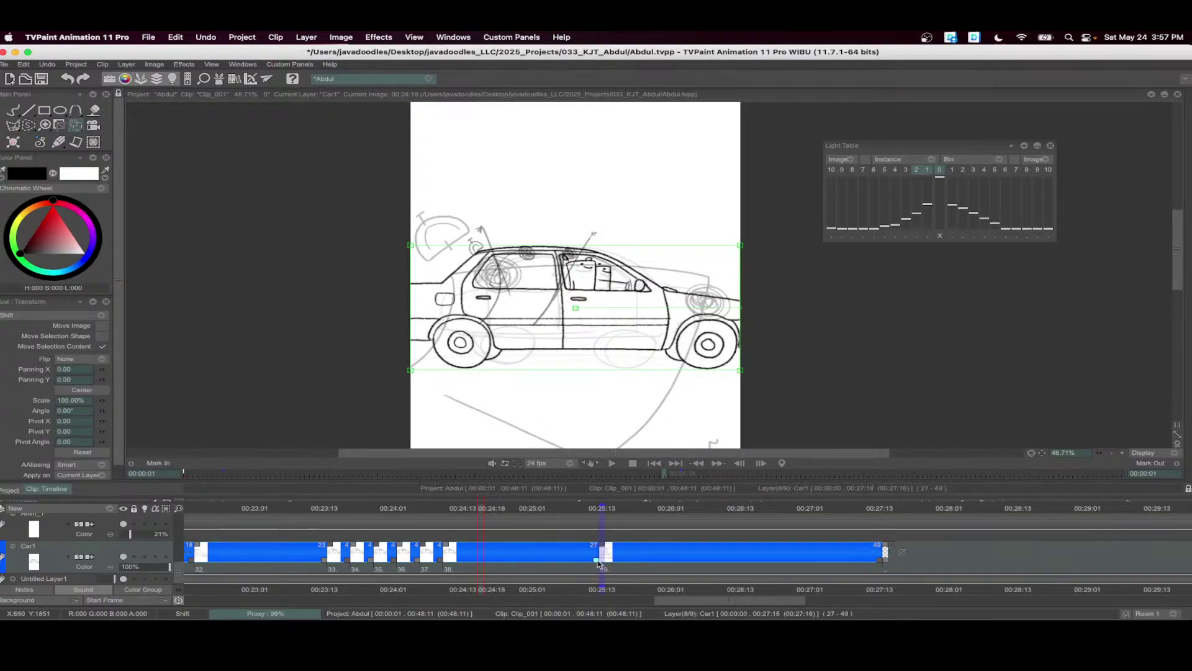
- Repeat the pasted car images up to the bookmark so images 33 to 44 fill the shot, check the cut, and save the project
left_click_drag(472, 567, 594, 562)
right_click(521, 562)
left_click(544, 567)
right_click(580, 562)
left_click(624, 565)
left_click(592, 510)
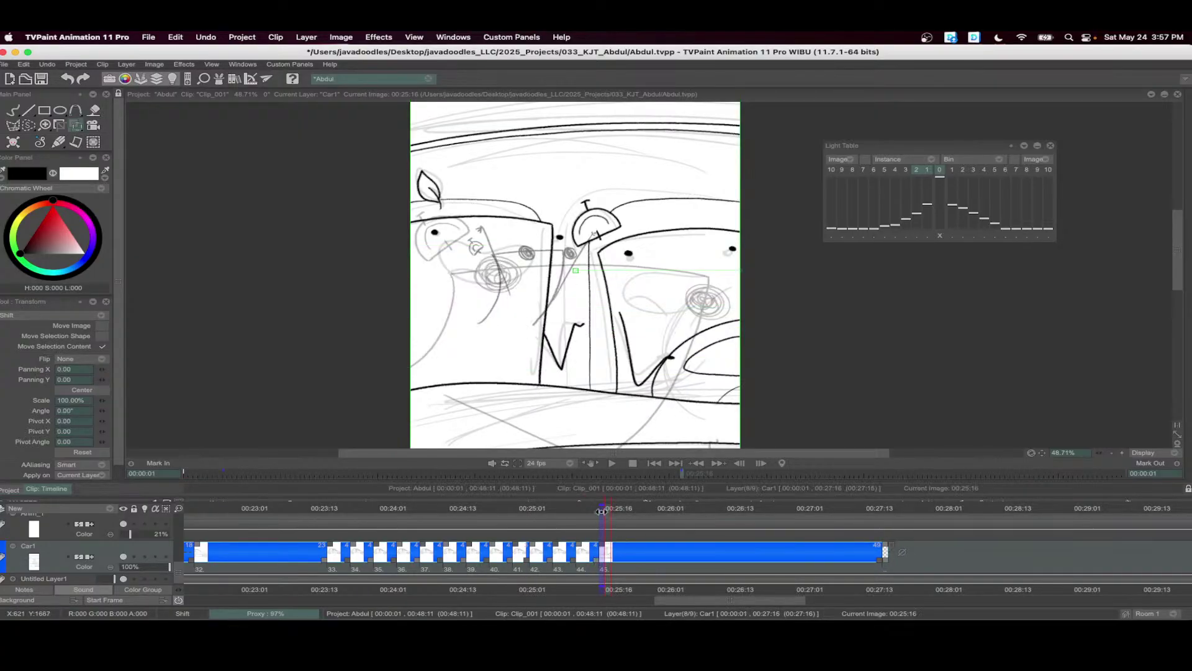
mouse_move(591, 514)
left_mouse_down()
mouse_move(939, 518)
mouse_move(590, 525)
left_mouse_up()
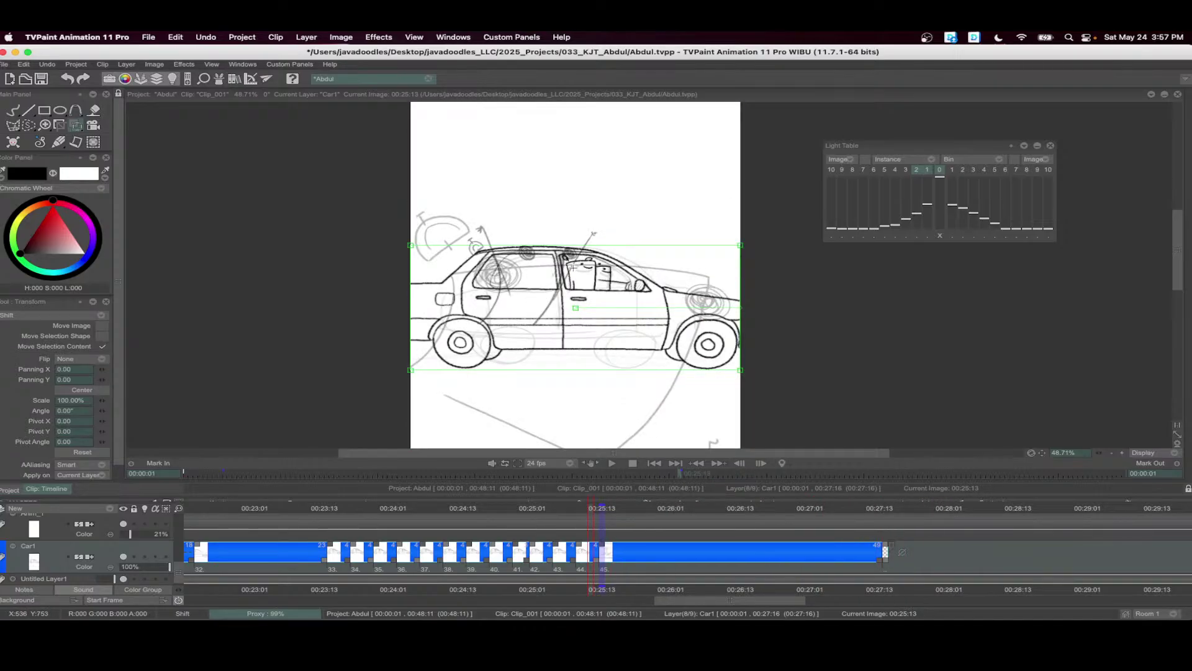
key("super+s")
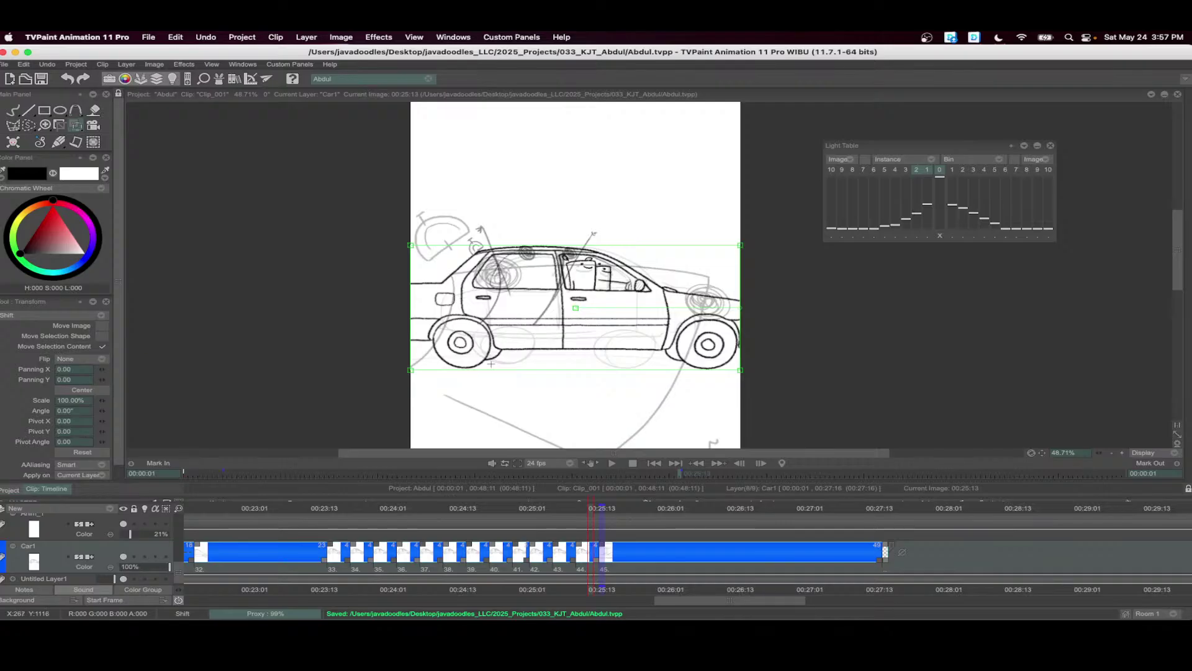
- Remove the bookmarks at the shot change near 00:25:15 and at 00:02:04
scroll(444, 349, "down", 2)
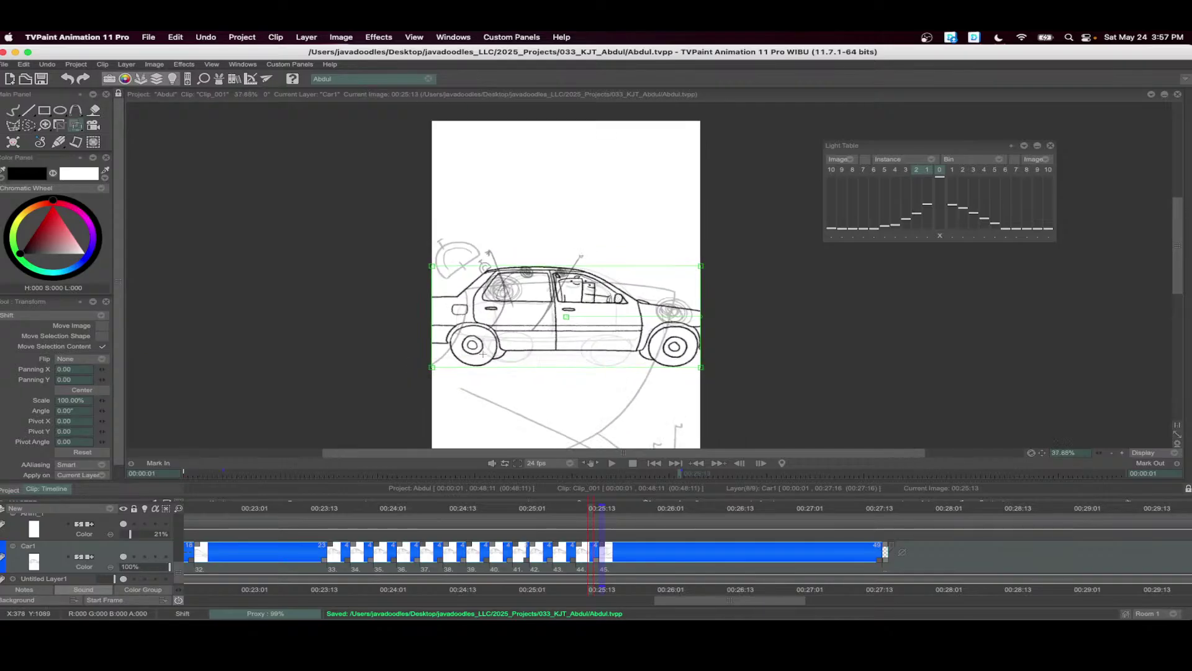
right_click(636, 508)
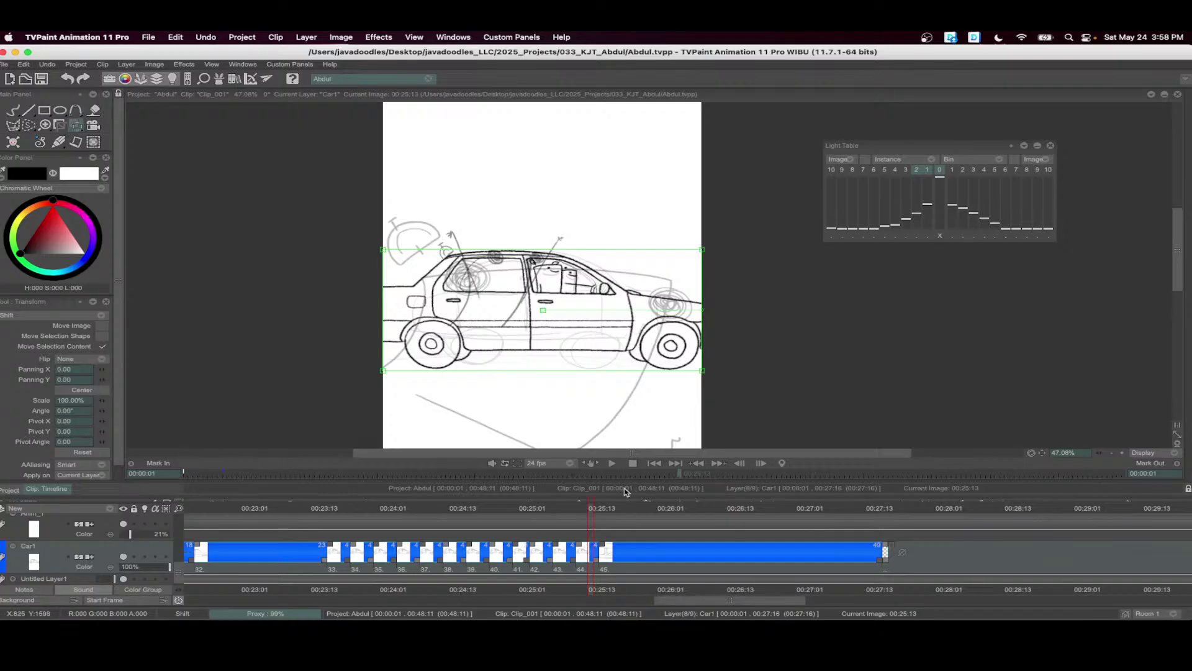
left_click(225, 475)
right_click(216, 510)
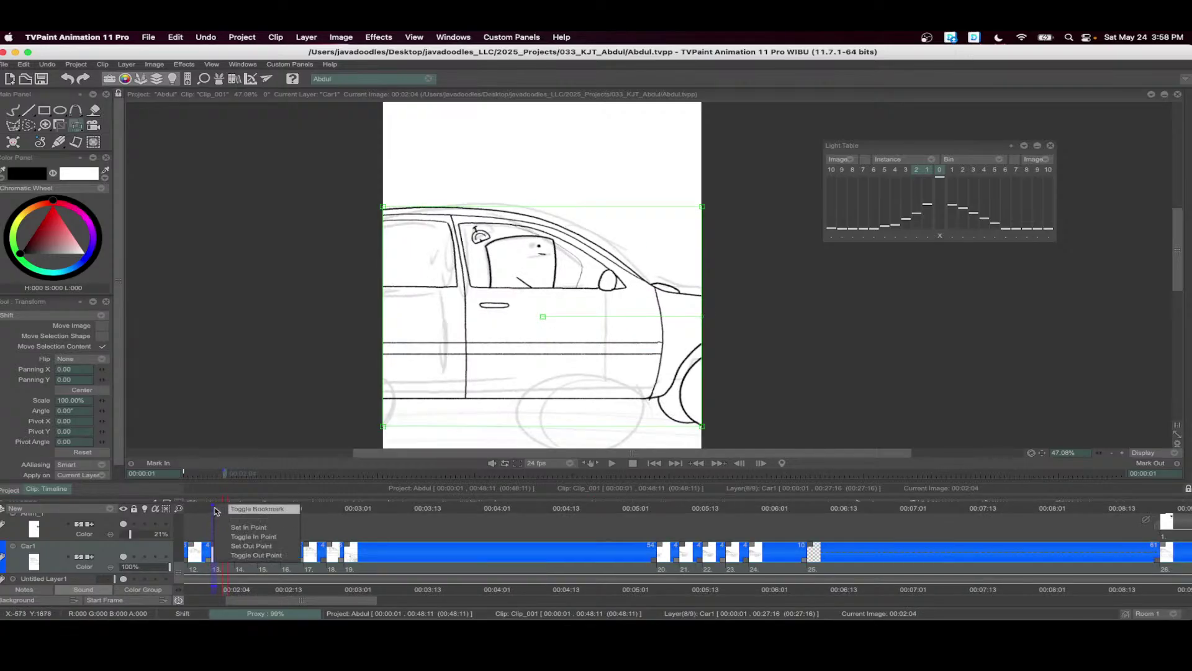
left_click(270, 510)
- Play the clip from 00:02:04 to review the animation, then return to the start of the close-up shot at 00:25:15
left_click(612, 463)
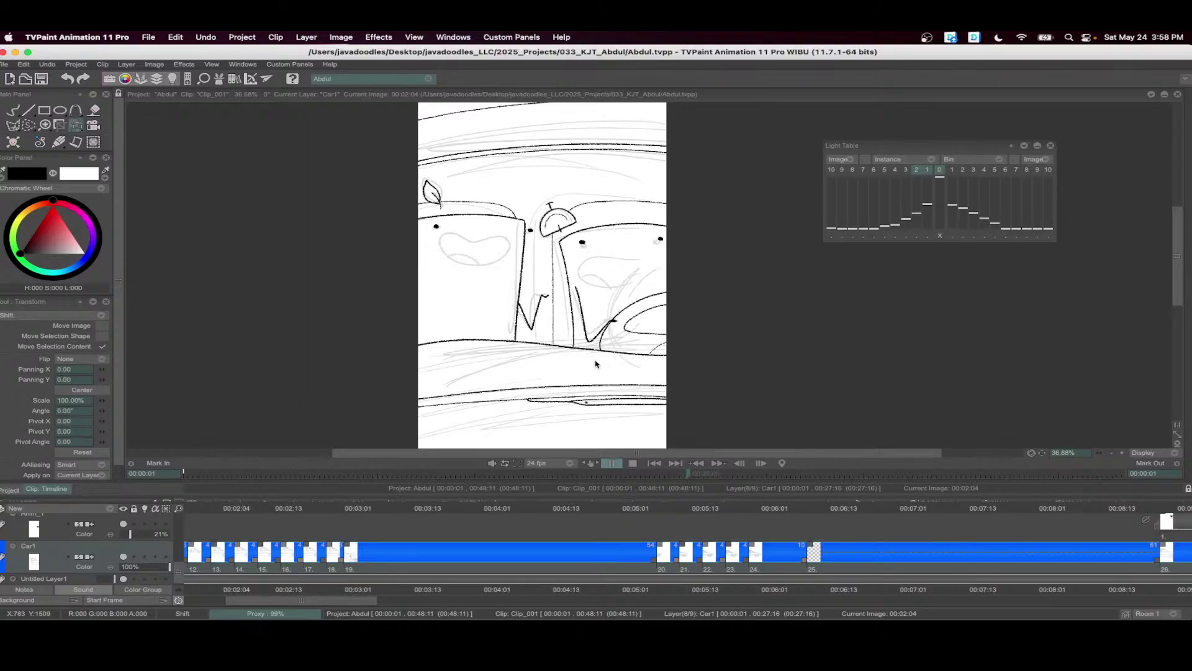
left_click(696, 473)
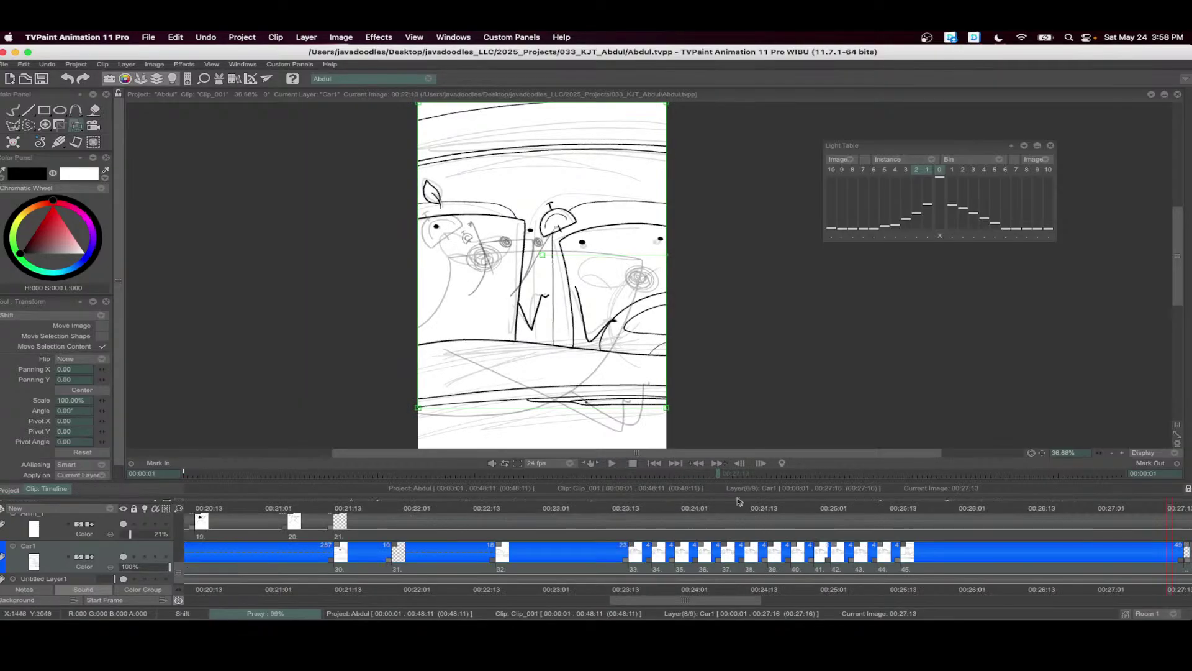
left_click_drag(695, 474, 701, 474)
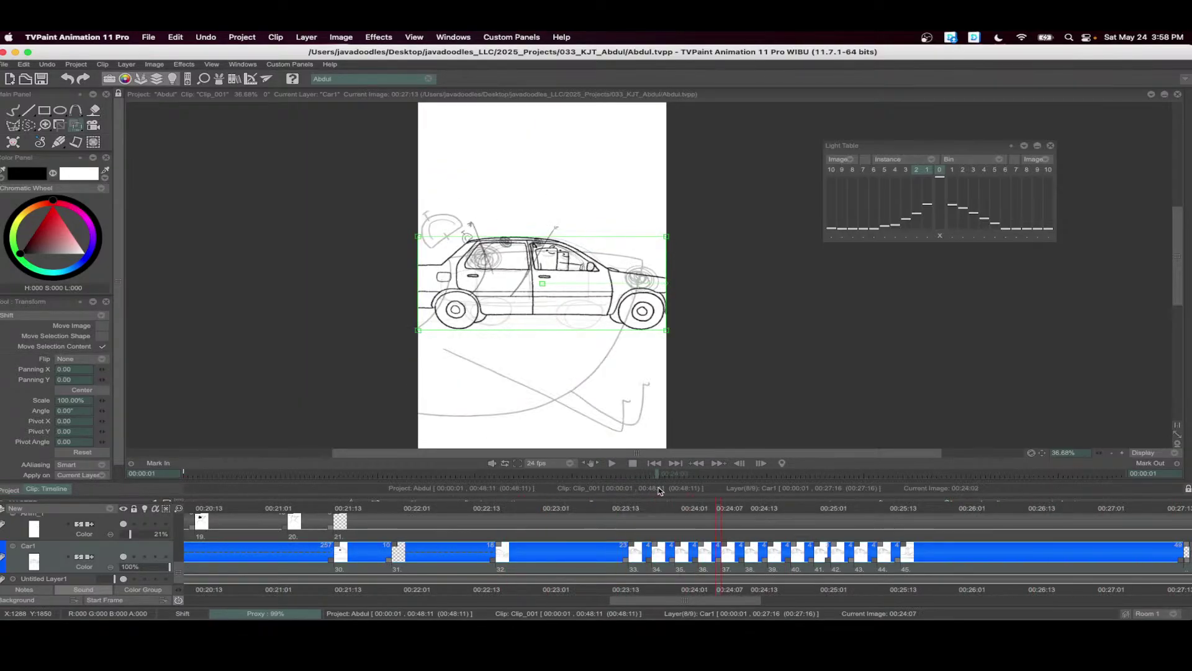
scroll(650, 546, "right", 5)
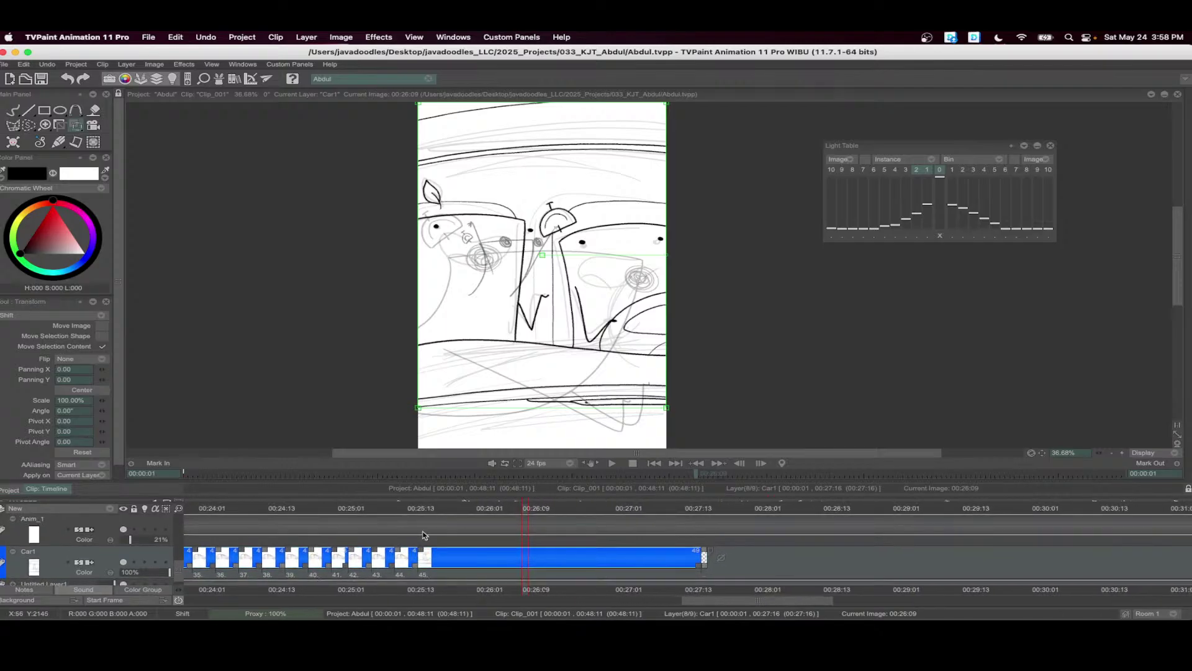
left_click(429, 511)
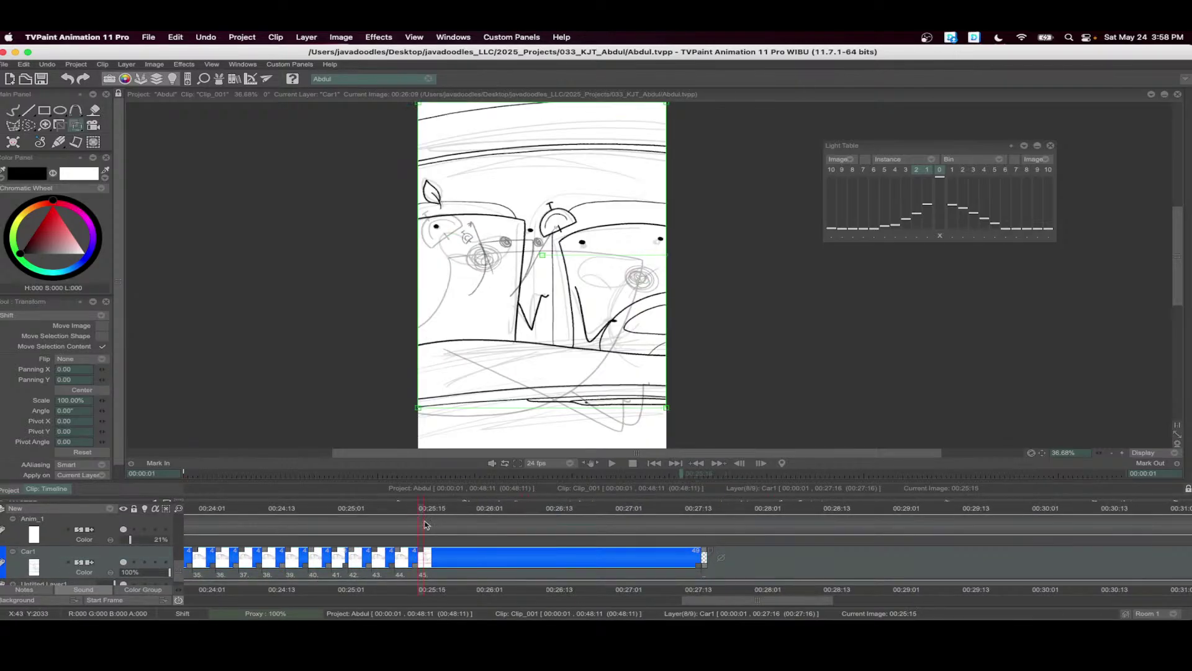
- Move the Car1 layer up in the layer stack to directly below the Kevin layer
scroll(423, 528, "up", 1)
scroll(419, 530, "right", 2)
scroll(417, 532, "up", 5)
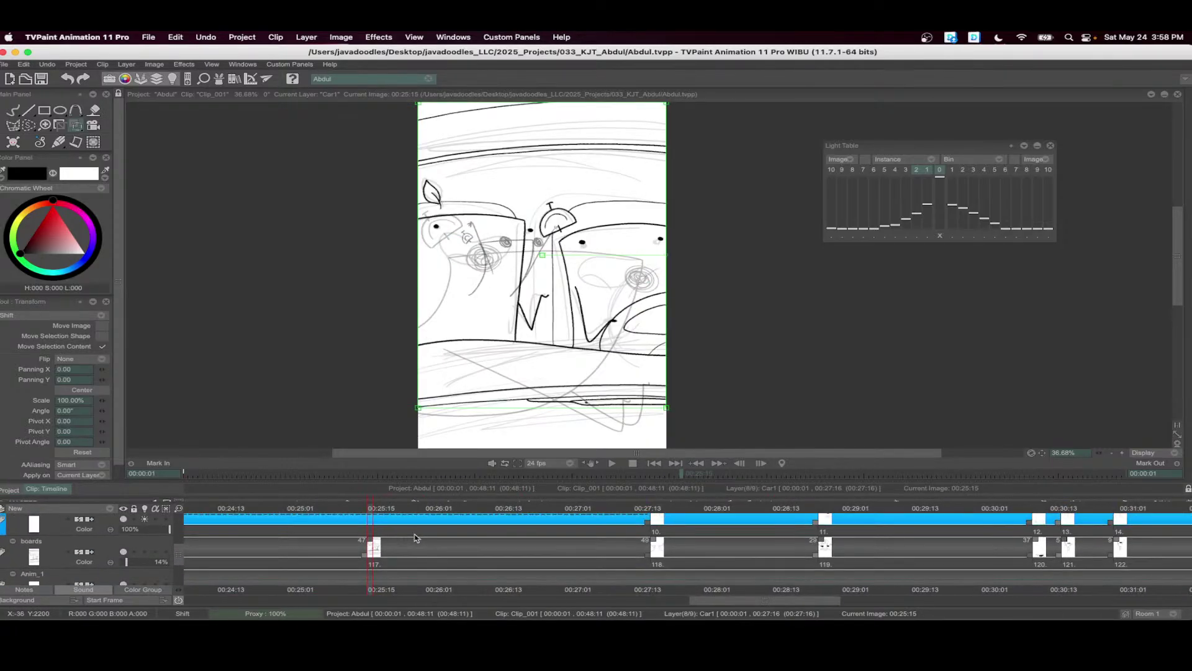
scroll(404, 541, "down", 6)
scroll(404, 541, "right", 1)
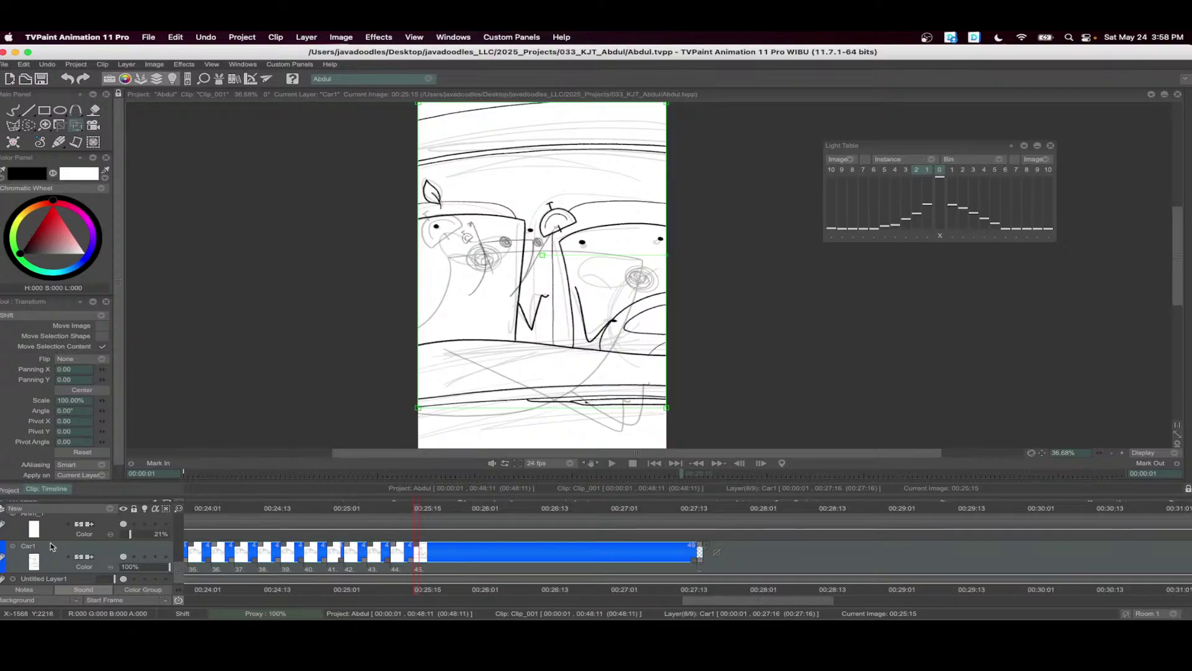
mouse_move(53, 545)
left_mouse_down()
mouse_move(58, 513)
mouse_move(55, 532)
left_mouse_up()
- Turn off the light table for the Kevin layer
scroll(338, 531, "up", 4)
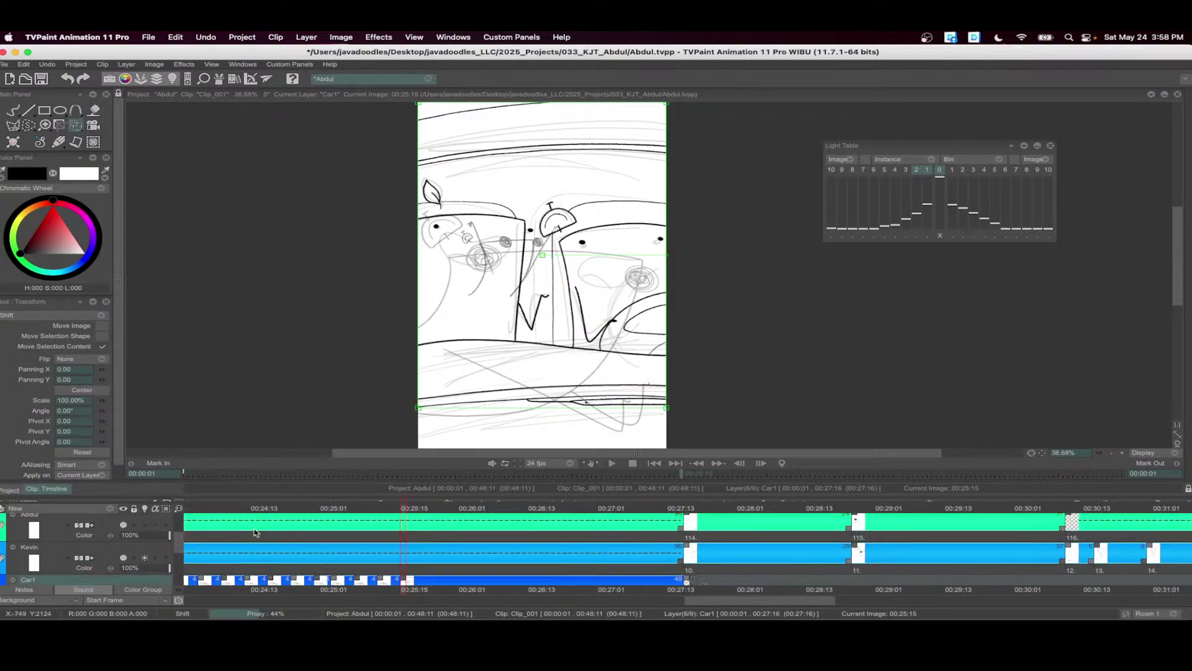
scroll(256, 533, "up", 2)
scroll(166, 555, "down", 1)
left_click(144, 573)
scroll(231, 566, "up", 2)
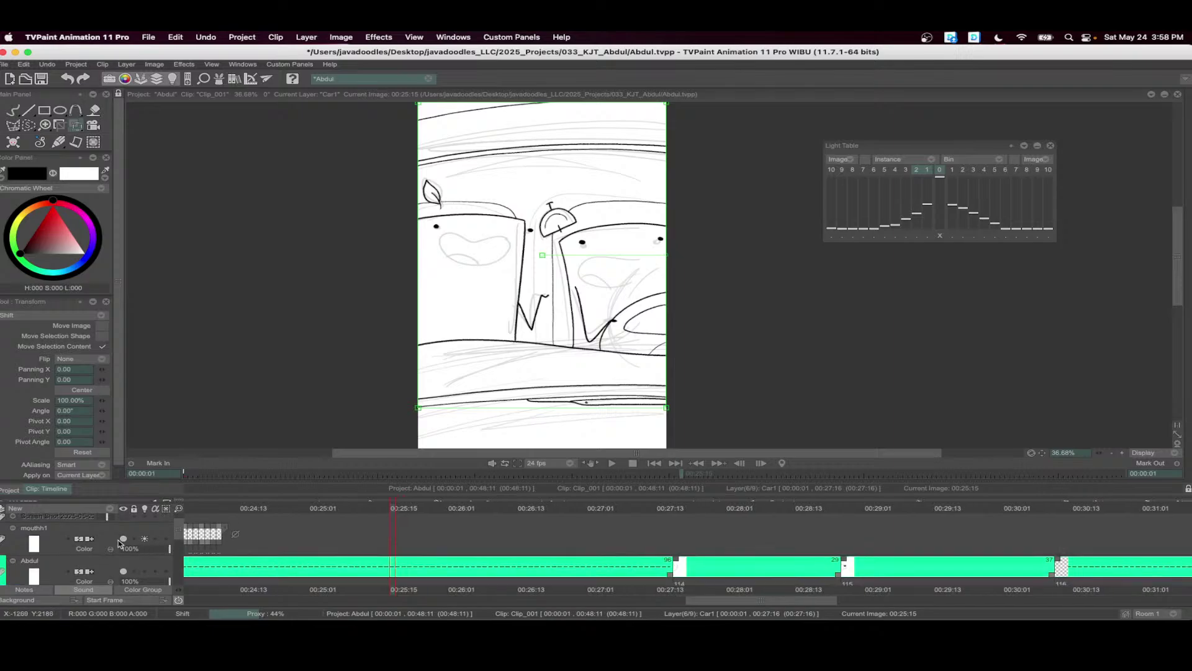
- Extend the blank image 158 on the mouthh1 layer up to the start of the close-up shot at 00:25:15
left_click(55, 532)
scroll(348, 539, "left", 5)
mouse_move(369, 508)
left_mouse_down()
mouse_move(652, 509)
mouse_move(598, 528)
left_mouse_up()
left_click_drag(327, 551, 589, 550)
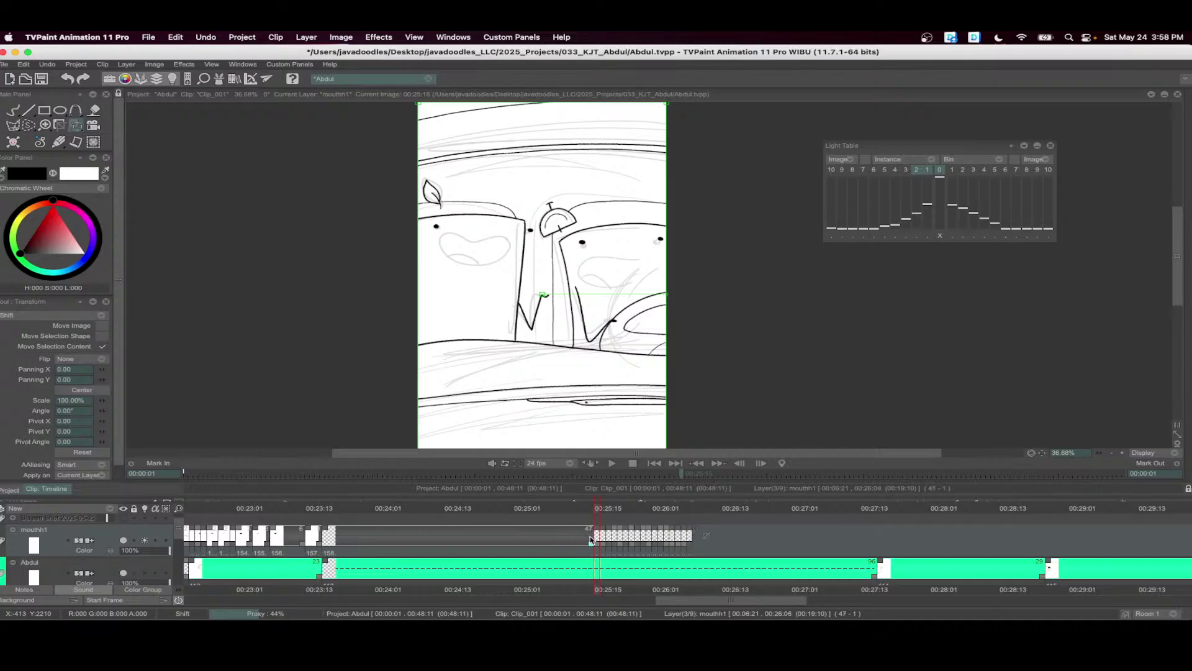
left_click(592, 511)
left_click(596, 511)
- Draw a gently curved closed mouth line below the steering character's eyes with the pencil brush at 00:25:15, undoing and redrawing unsatisfactory strokes
scroll(529, 228, "up", 5)
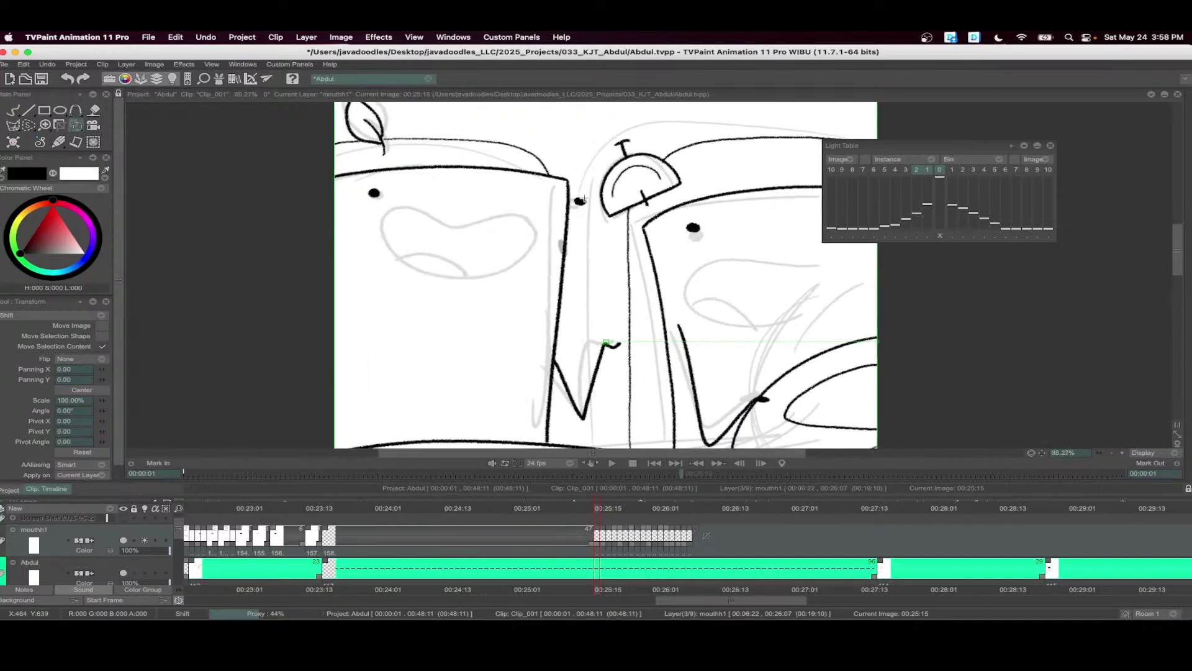
key("b")
scroll(676, 249, "right", 5)
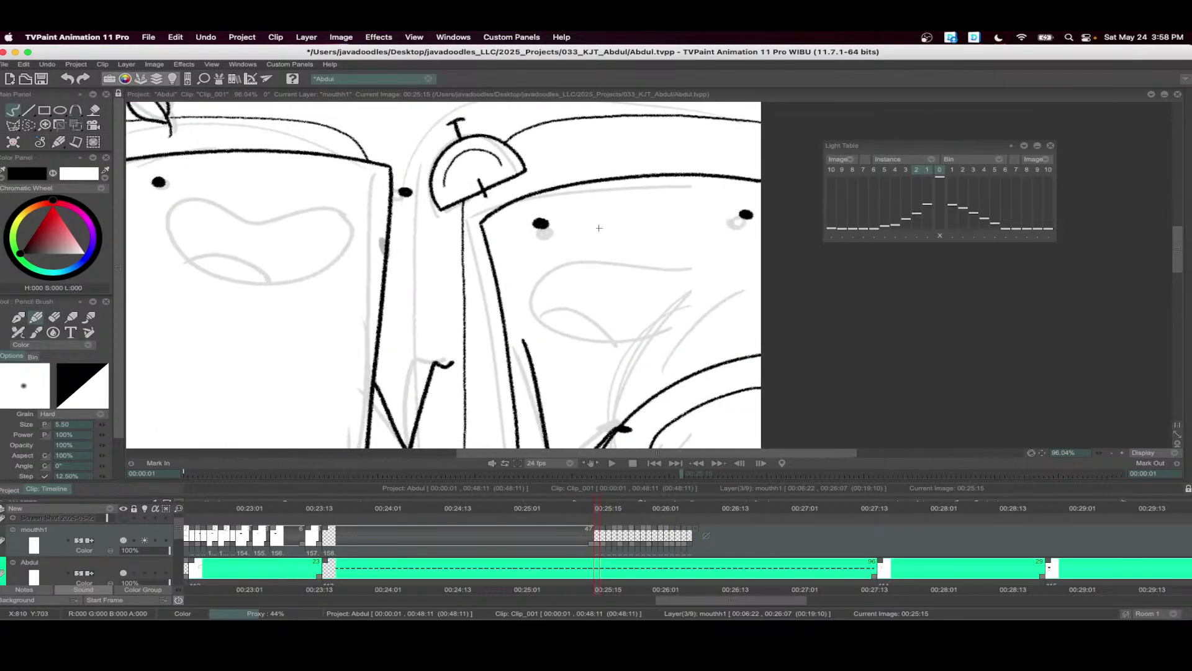
scroll(690, 220, "down", 4)
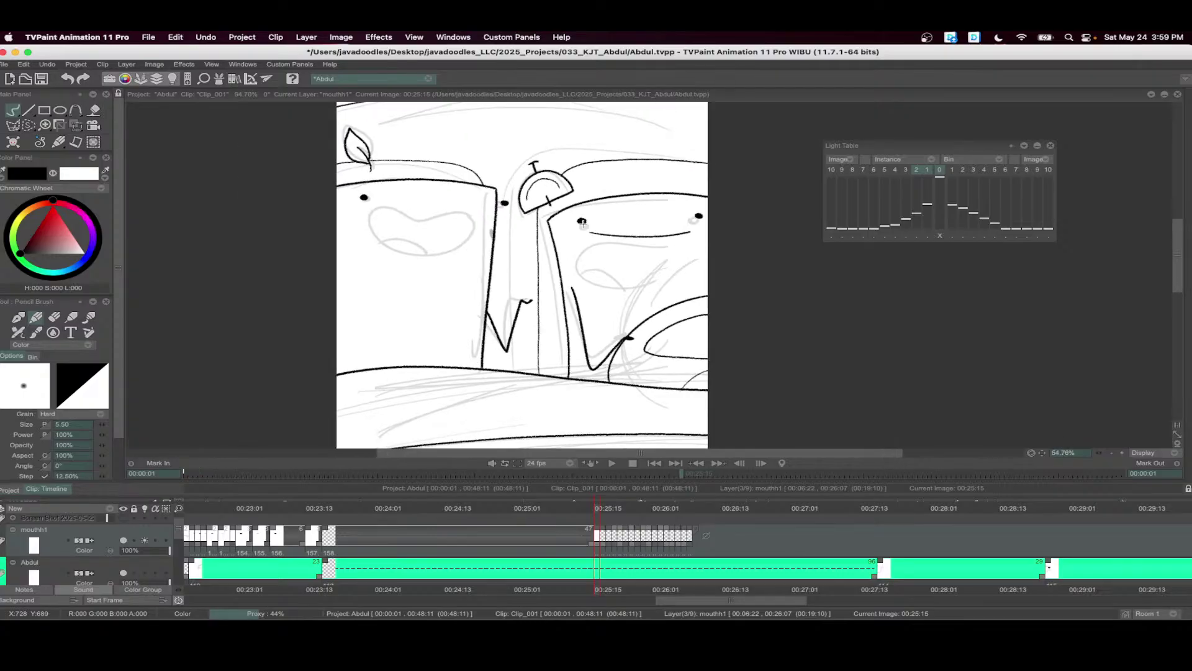
key("ctrl+z")
scroll(620, 238, "up", 3)
scroll(621, 238, "up", 2)
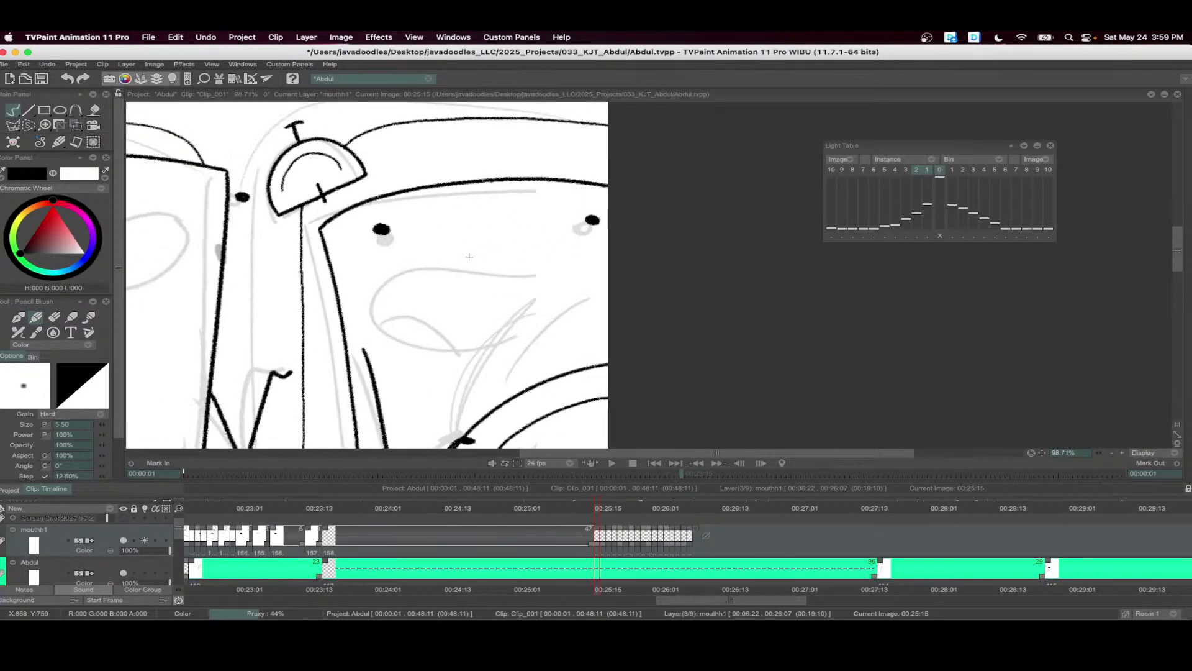
left_click_drag(404, 252, 552, 247)
key("ctrl+z")
key("ctrl+z")
left_click_drag(500, 257, 575, 252)
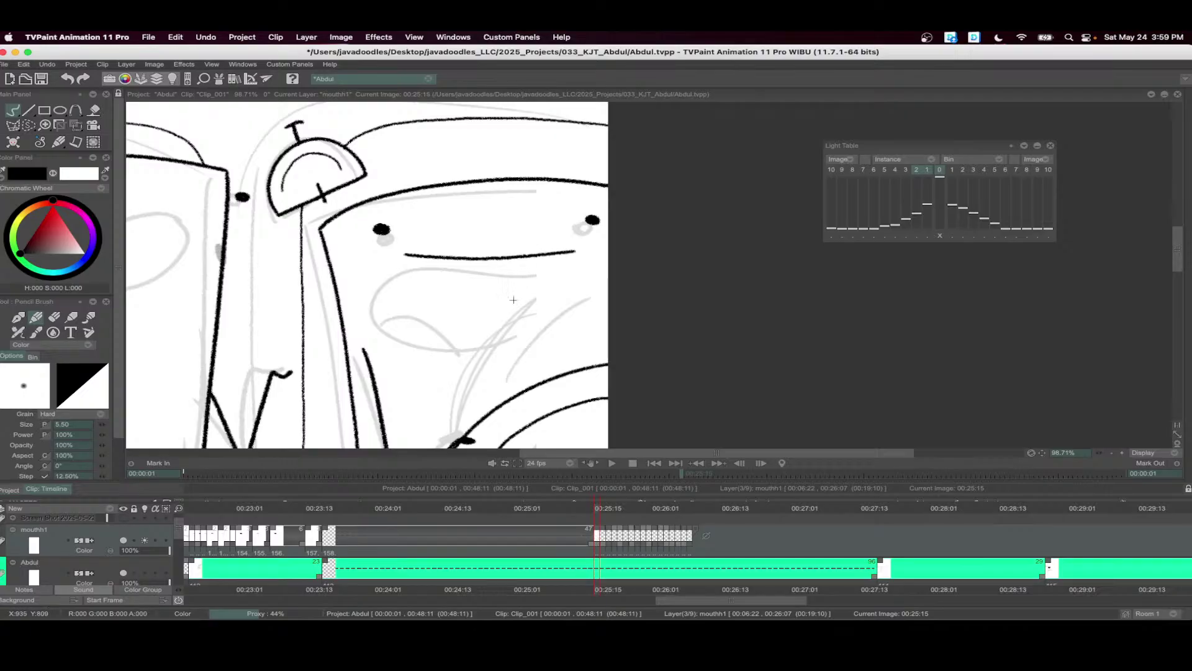
- Extend the closed-mouth image's hold to 44 frames and add a blank mouth image at 00:27:01
scroll(532, 550, "right", 3)
left_click_drag(410, 546, 662, 545)
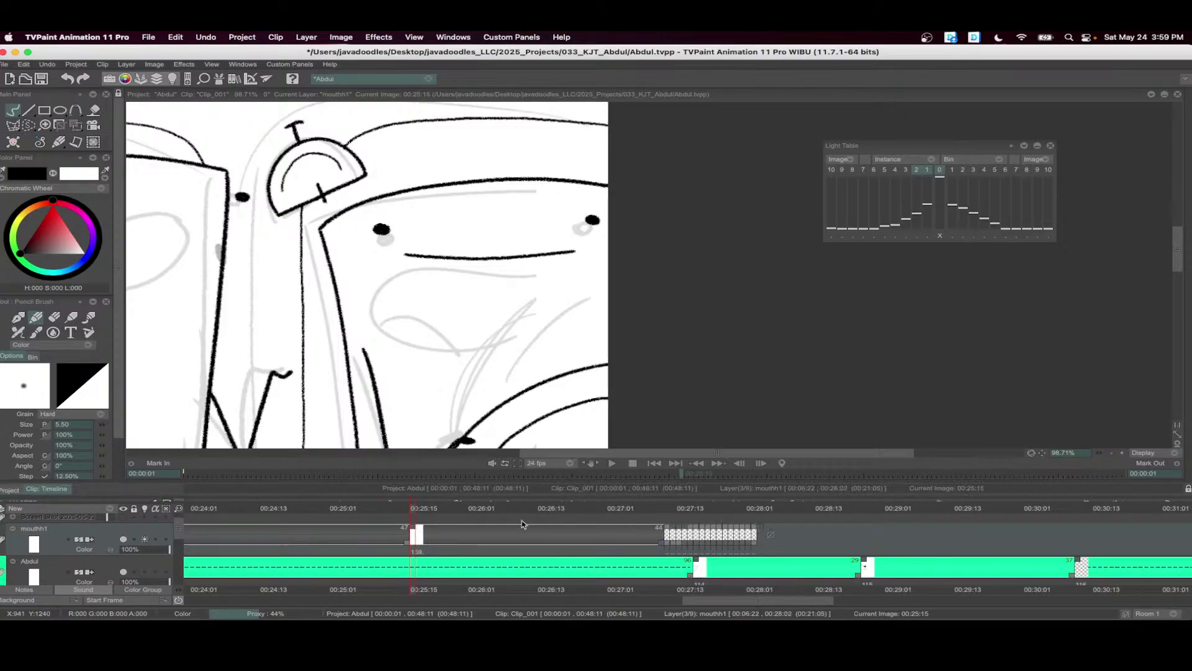
left_click(612, 509)
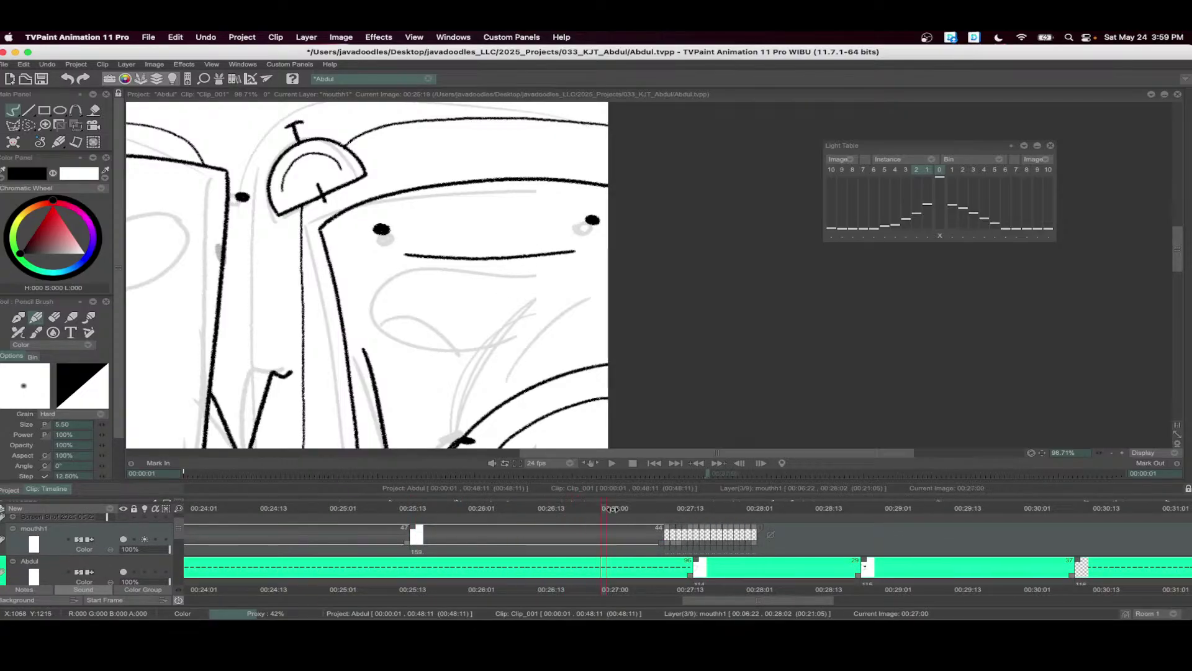
key("Return")
- Draw a thin, slightly open mouth around the previous mouth line at 00:27:01 and fill it with black
scroll(538, 250, "up", 2)
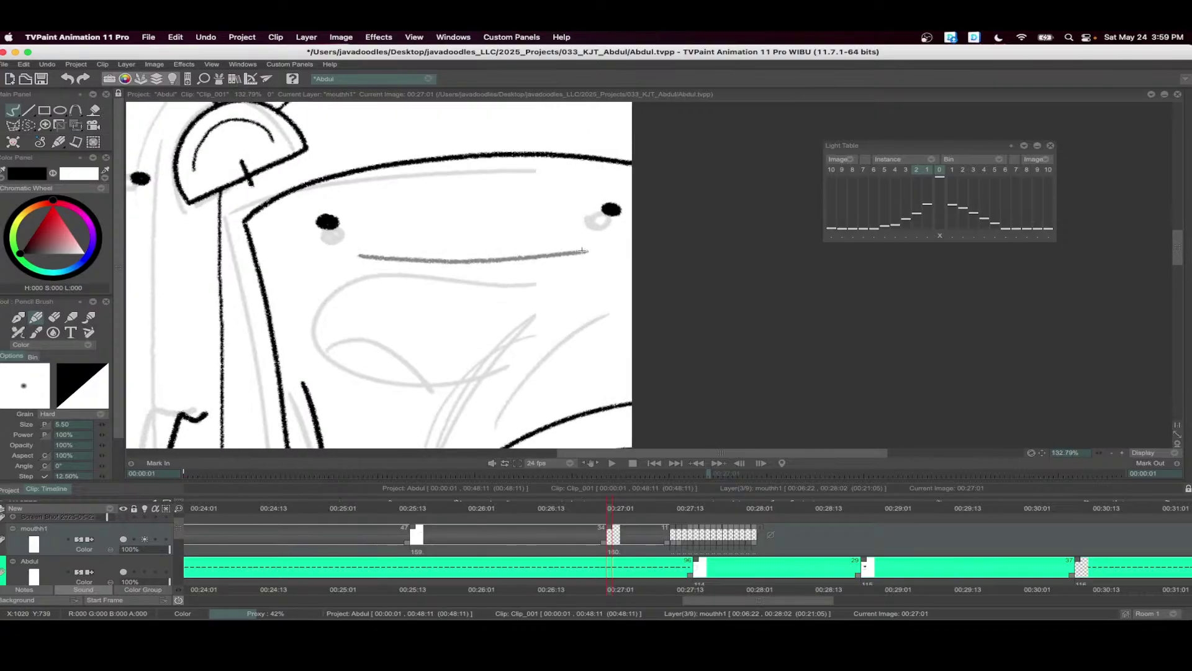
mouse_move(591, 248)
left_mouse_down()
mouse_move(362, 252)
mouse_move(443, 272)
mouse_move(593, 248)
left_mouse_up()
key("f")
left_click(472, 258)
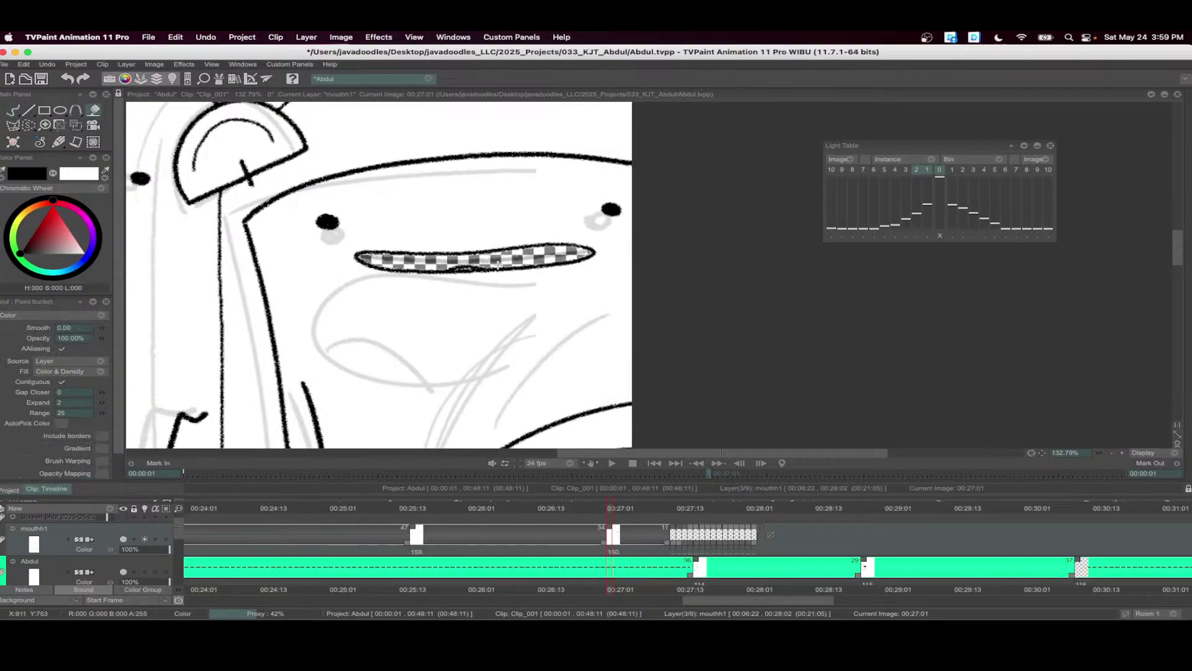
- Add a mouth image at 00:27:03, draw a wide open mouth with a tongue, and fill it with black
left_click(621, 510)
key("Return")
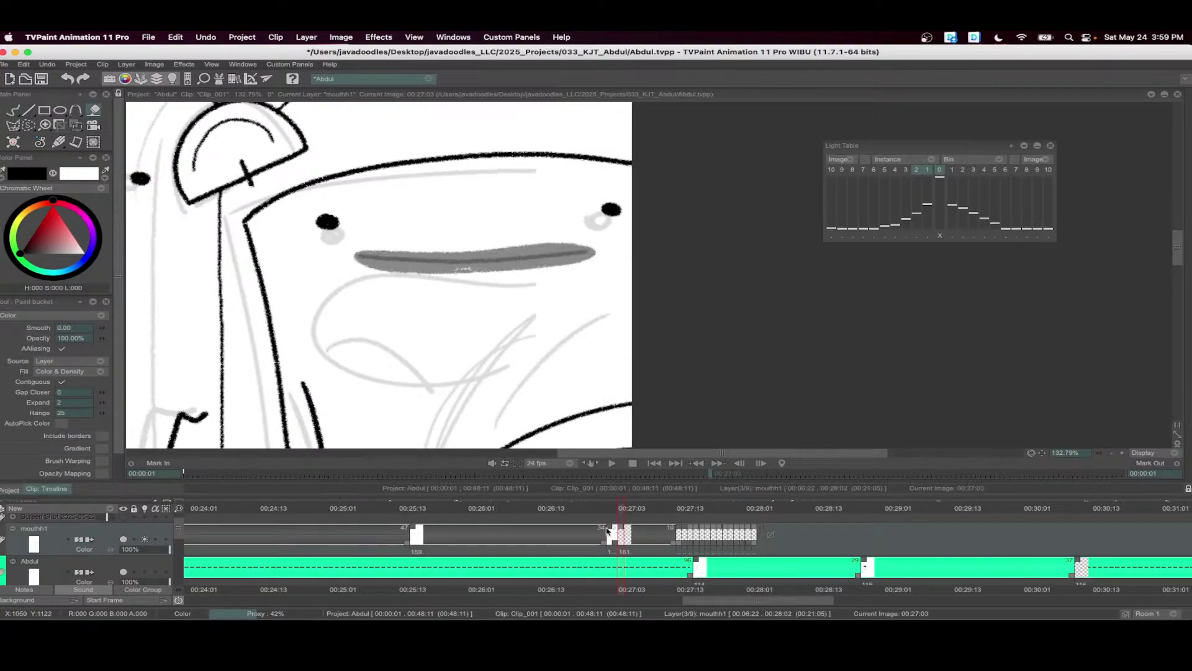
key("b")
mouse_move(583, 241)
left_mouse_down()
mouse_move(363, 250)
mouse_move(503, 311)
mouse_move(595, 261)
mouse_move(577, 241)
left_mouse_up()
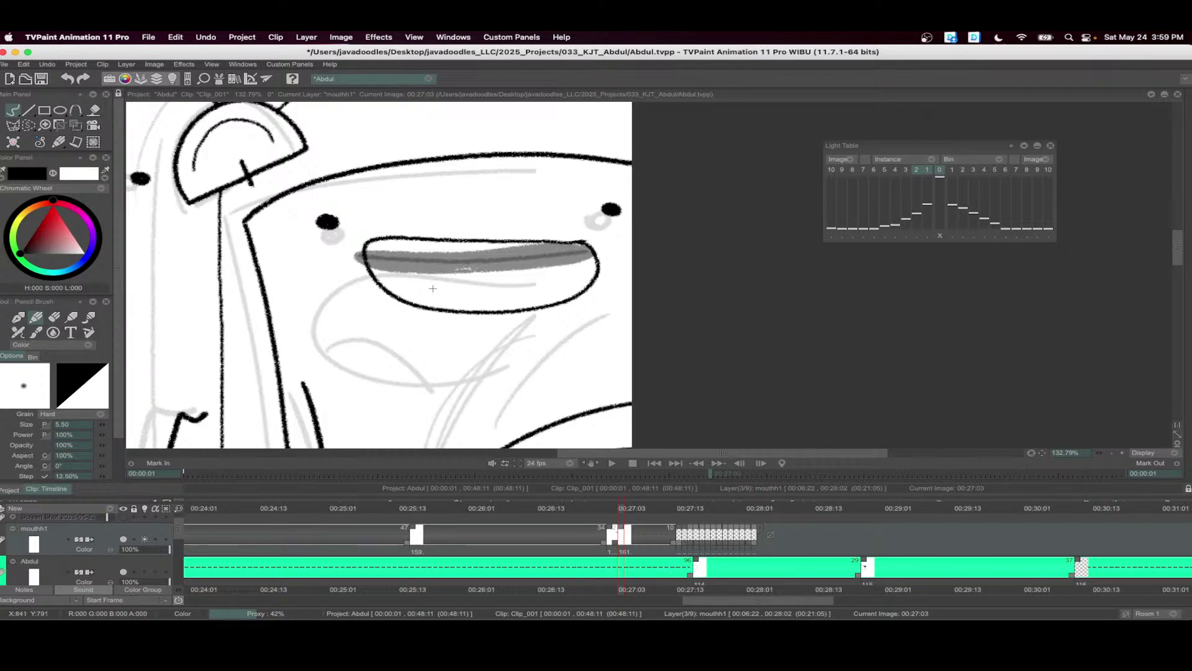
left_click_drag(398, 297, 452, 303)
key("f")
left_click(462, 289)
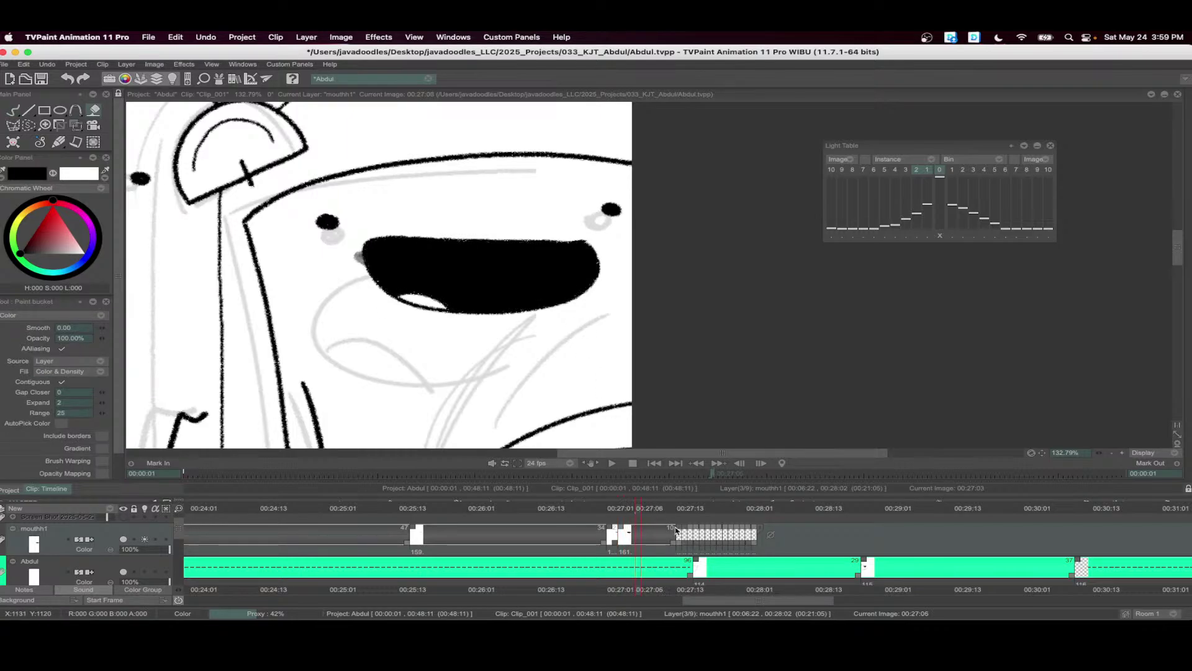
- Add a mouth image at 00:27:06 and draw a narrow mouth with clenched teeth over the upper part of the open mouth
left_click(638, 508)
key("Return")
key("b")
mouse_move(581, 247)
left_mouse_down()
mouse_move(404, 250)
mouse_move(532, 263)
left_mouse_up()
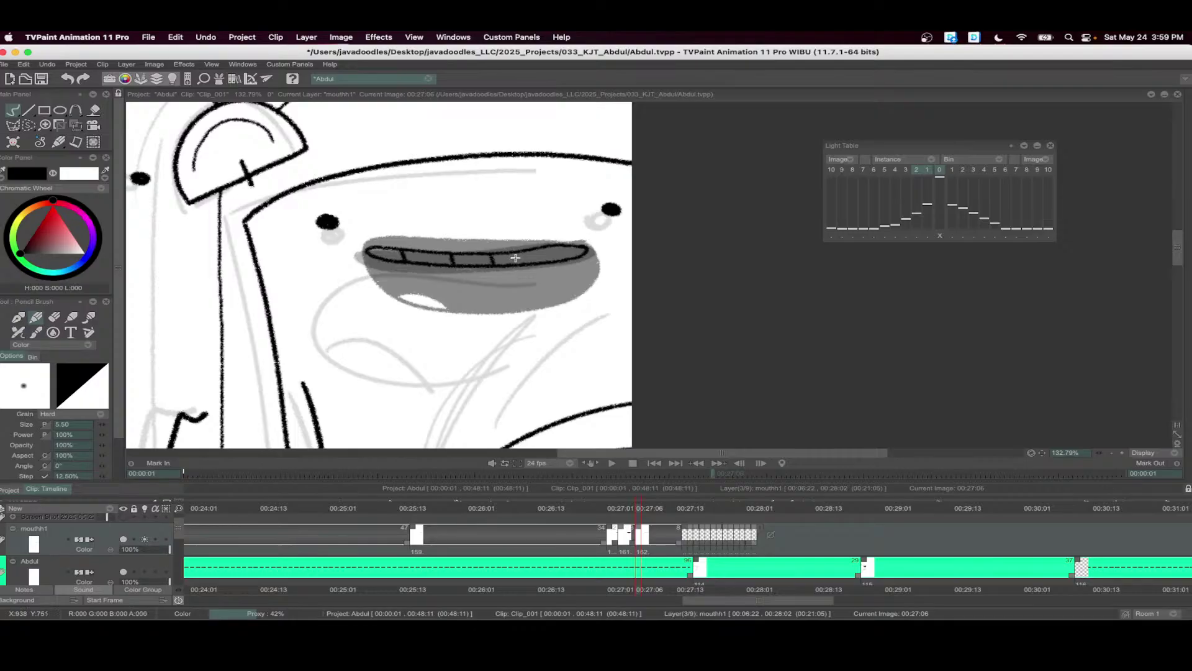
- Add a mouth image at 00:27:11 and draw a gently curved closed mouth line along the toothed mouth
left_click(665, 508)
key("Return")
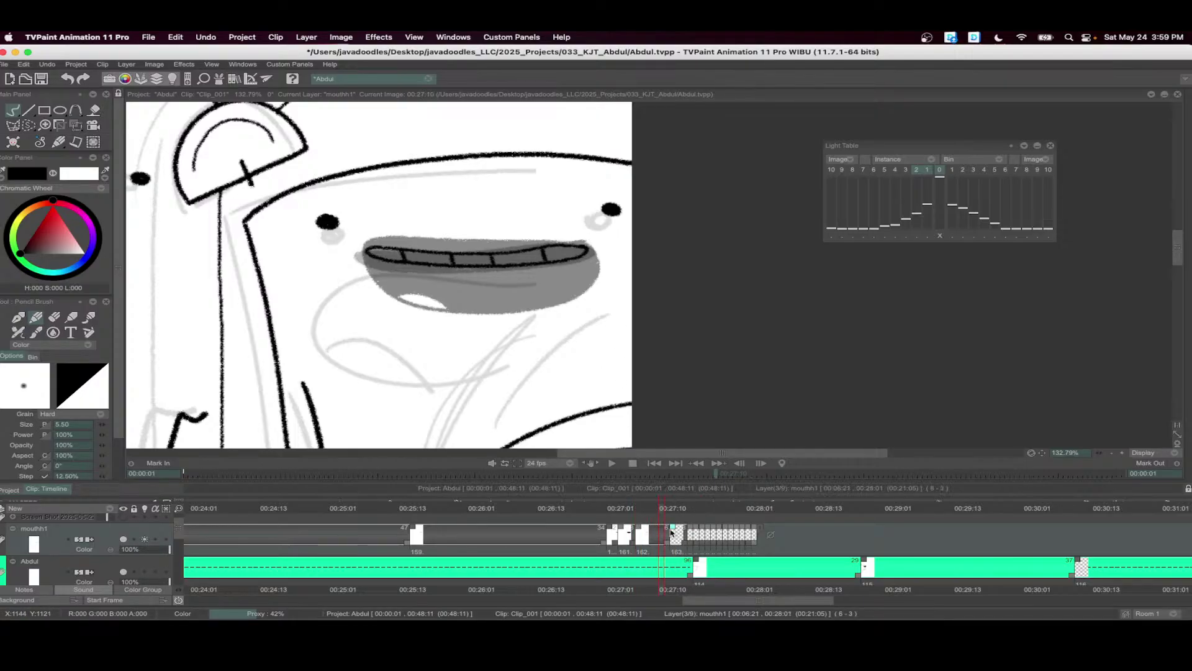
left_click_drag(451, 256, 580, 245)
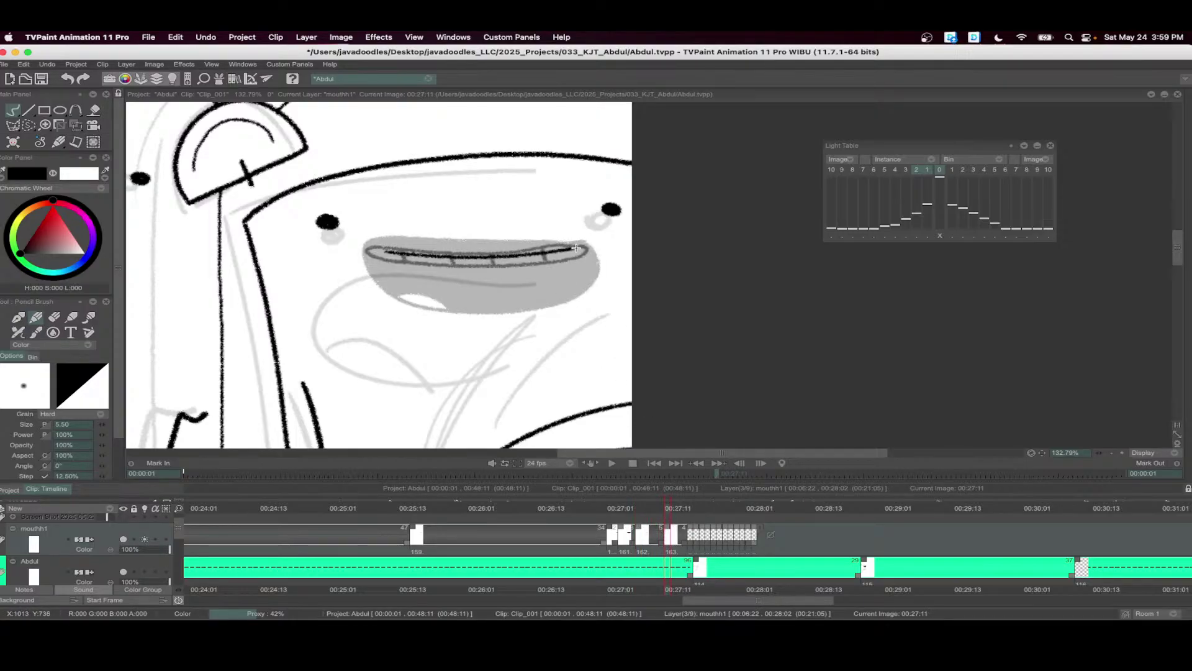
- Play back the close-up from 00:25:12 to review the steering character's mouth animation
scroll(601, 232, "down", 4)
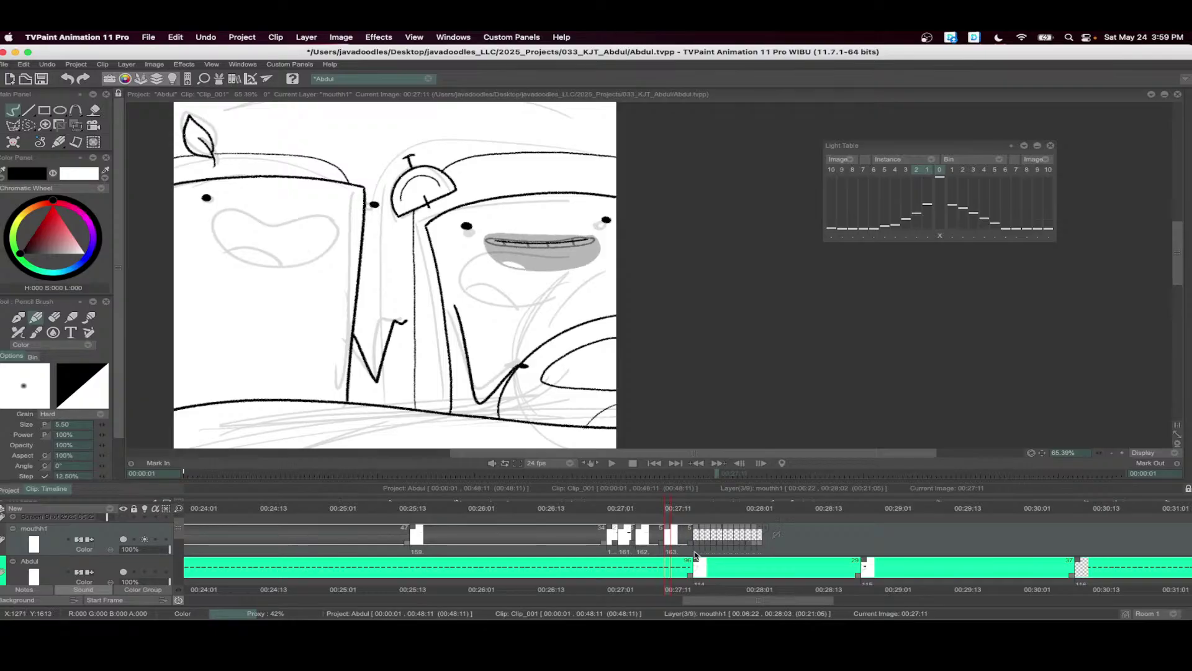
left_click(406, 508)
left_click(611, 463)
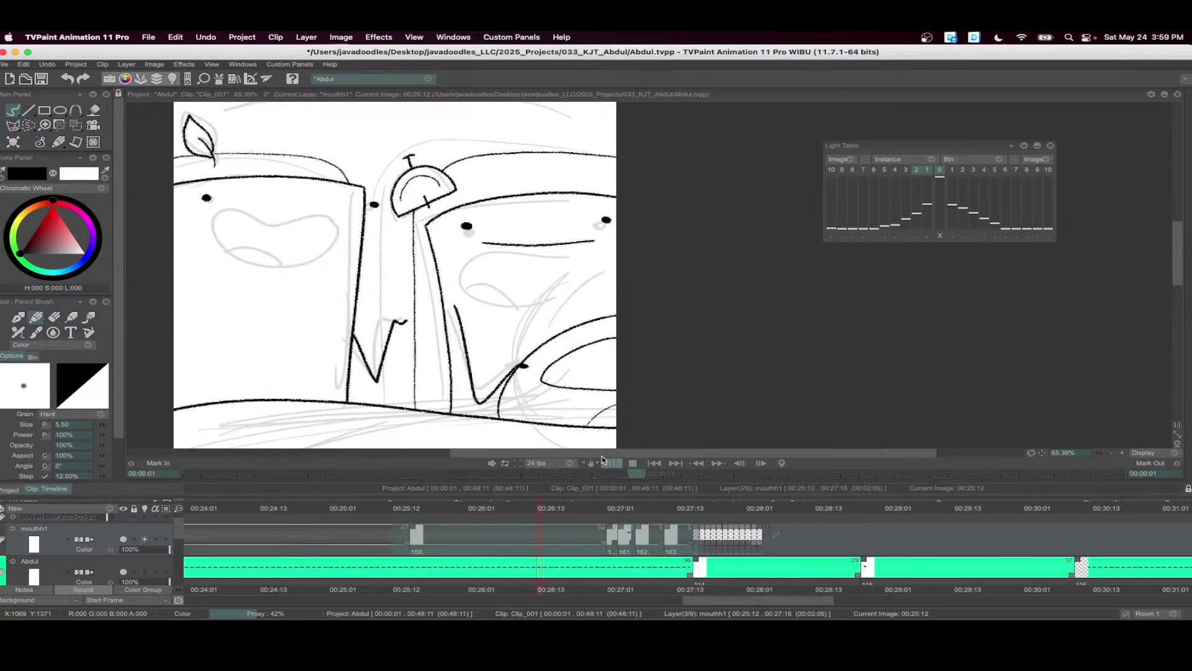
key("space")
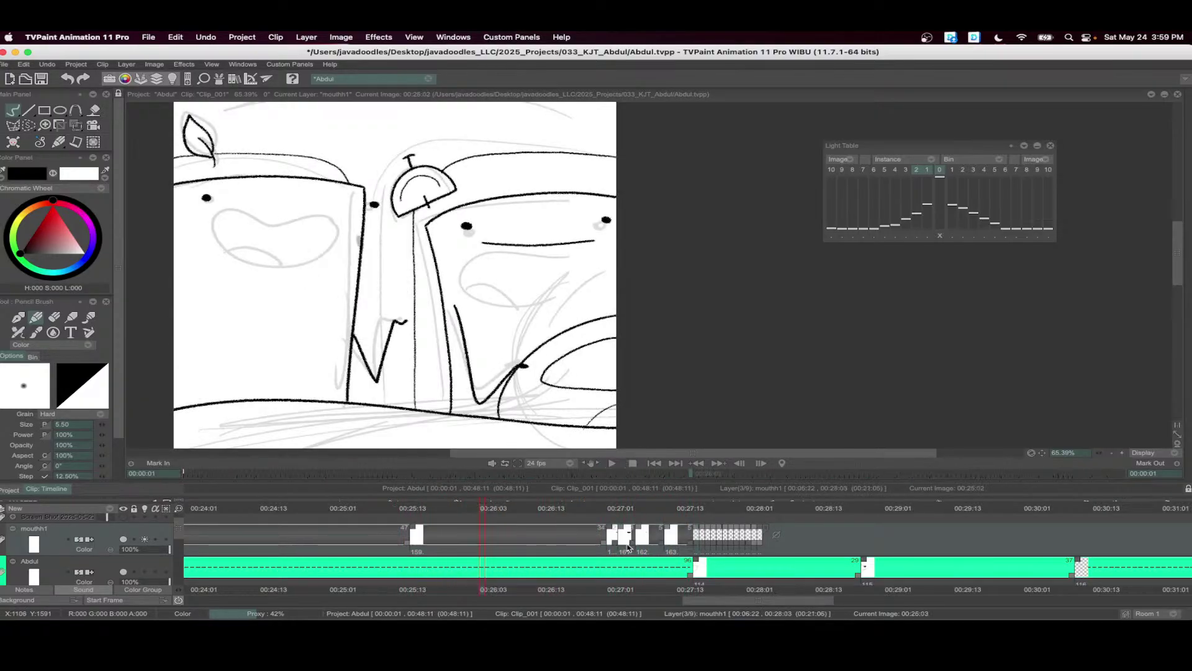
key("space")
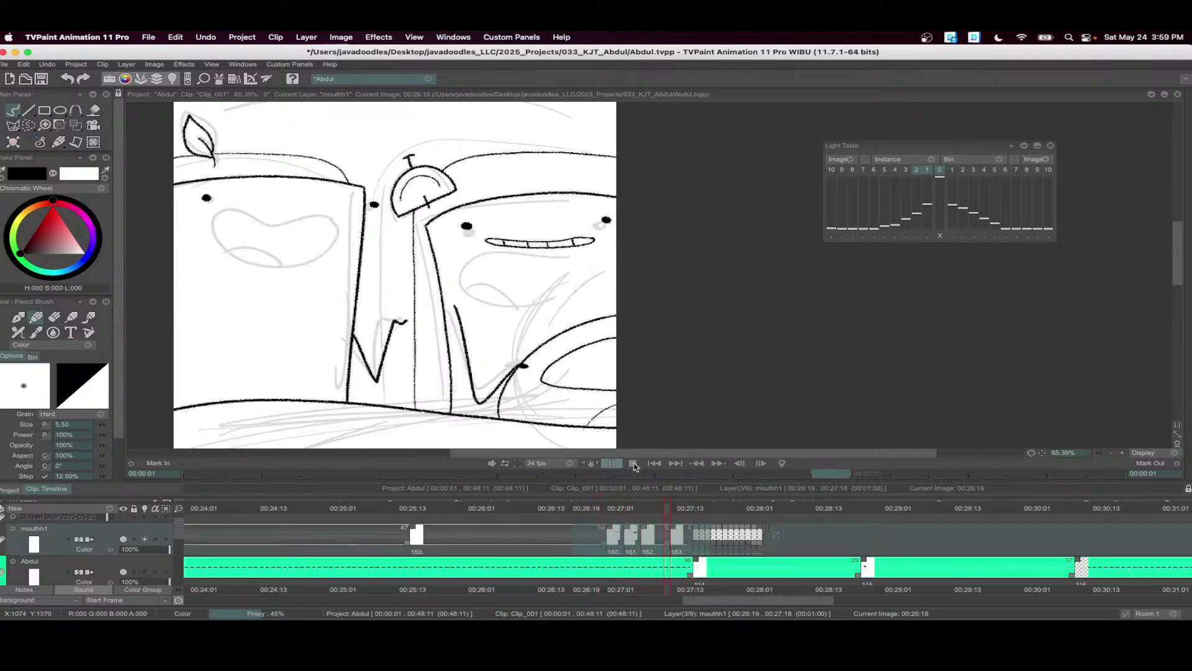
- Create an animation layer named mouth2 at 00:25:15 and extend it with empty instances up to 00:27:09
left_click(414, 526)
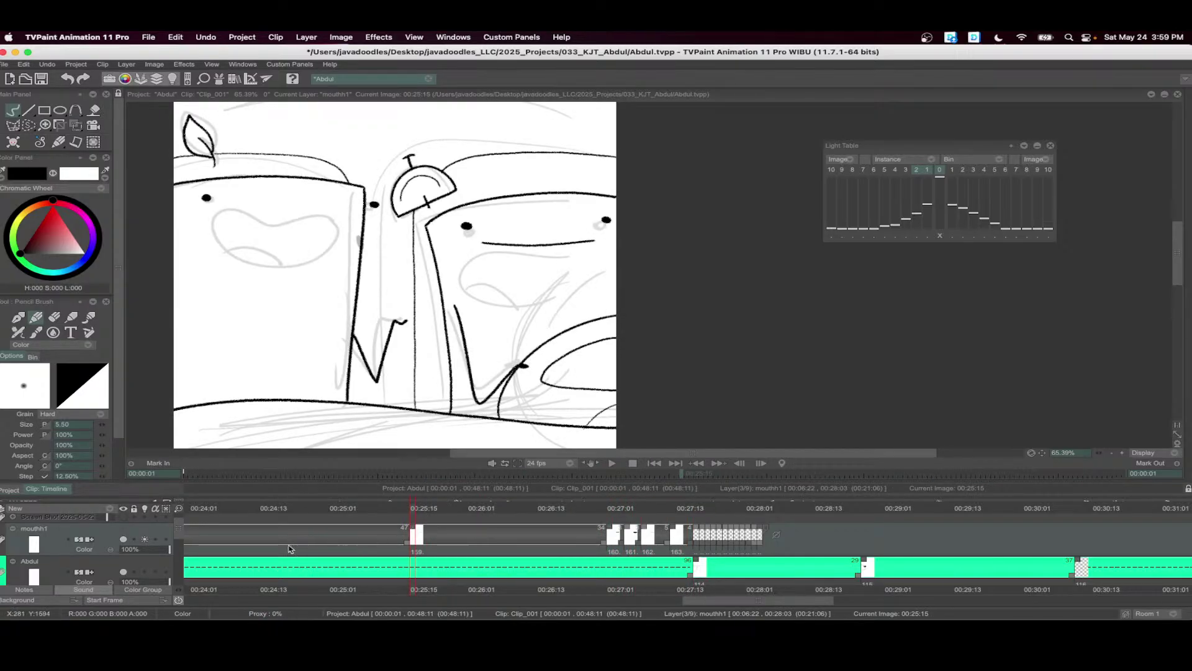
left_click(112, 508)
left_click(142, 508)
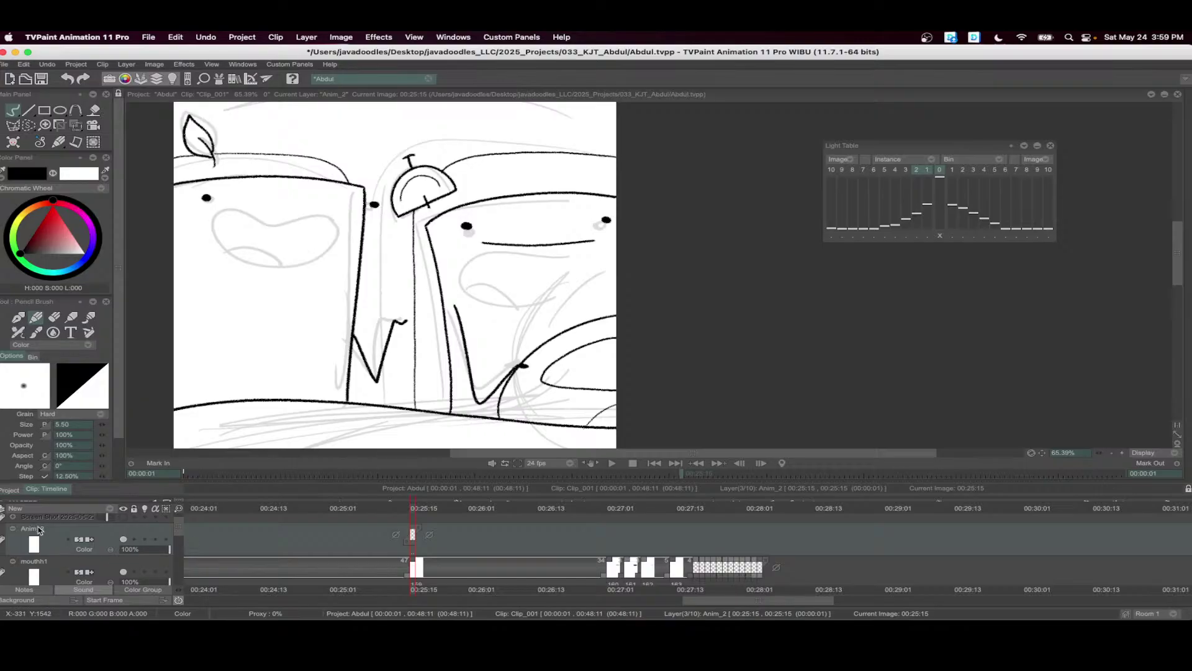
double_click(38, 529)
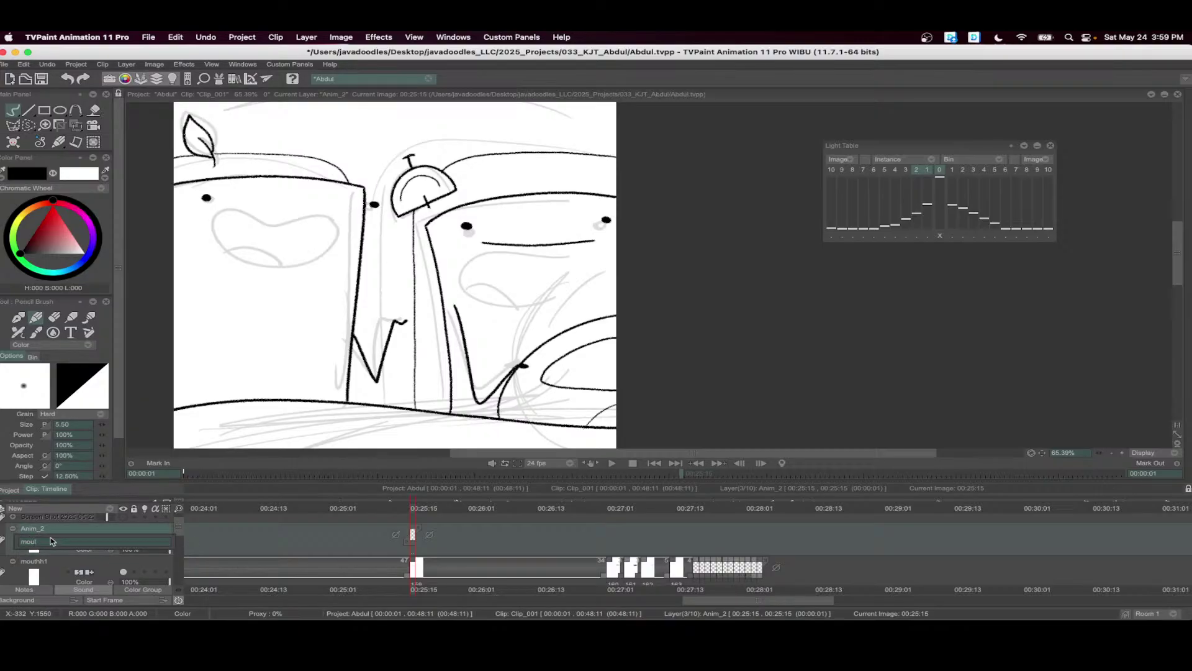
type("mouth2")
key("Return")
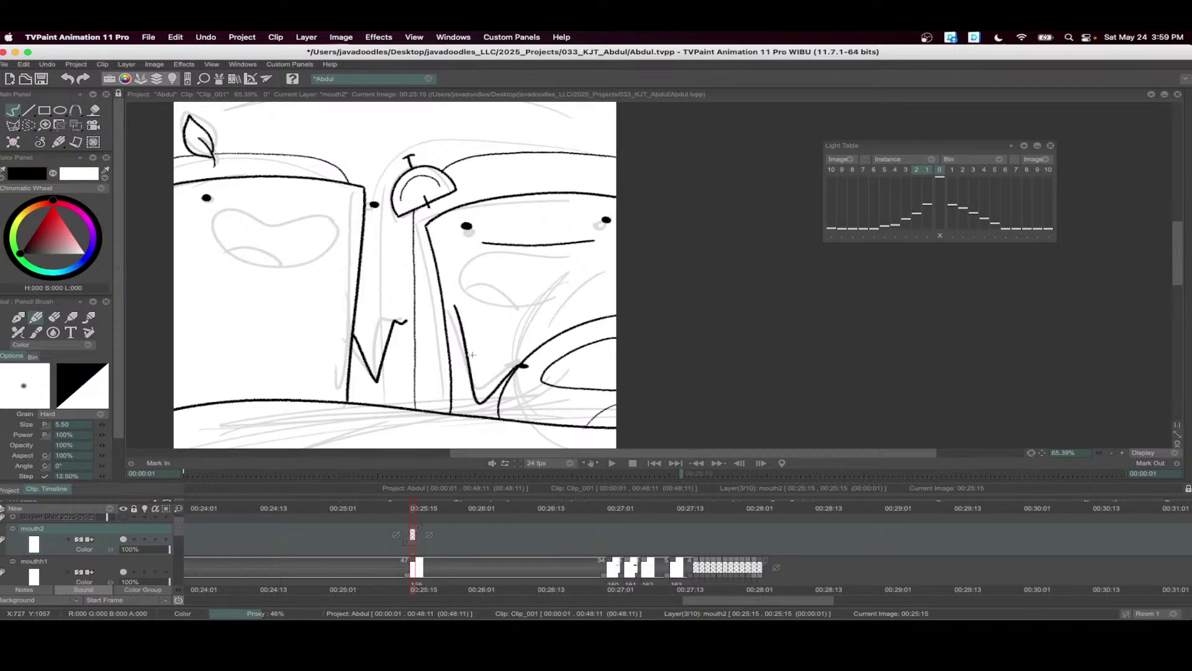
left_click_drag(421, 530, 643, 498)
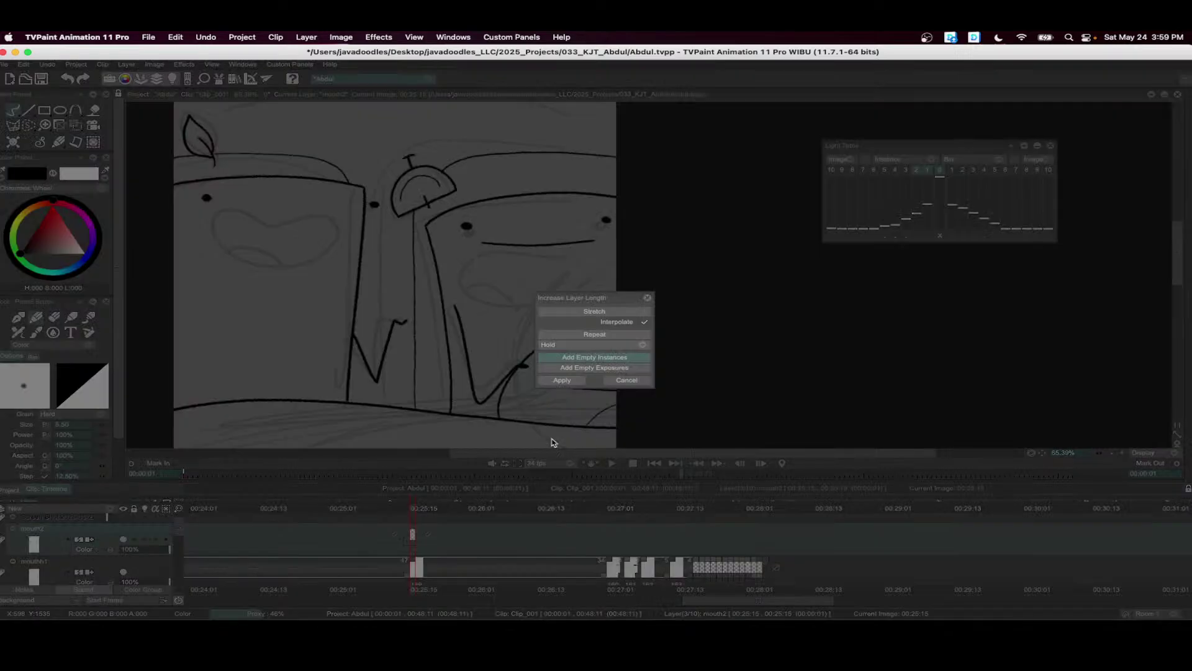
left_click(567, 382)
- Draw a small rounded open mouth with a tongue on the leaf character at 00:25:15 and fill it with black
scroll(359, 249, "up", 3)
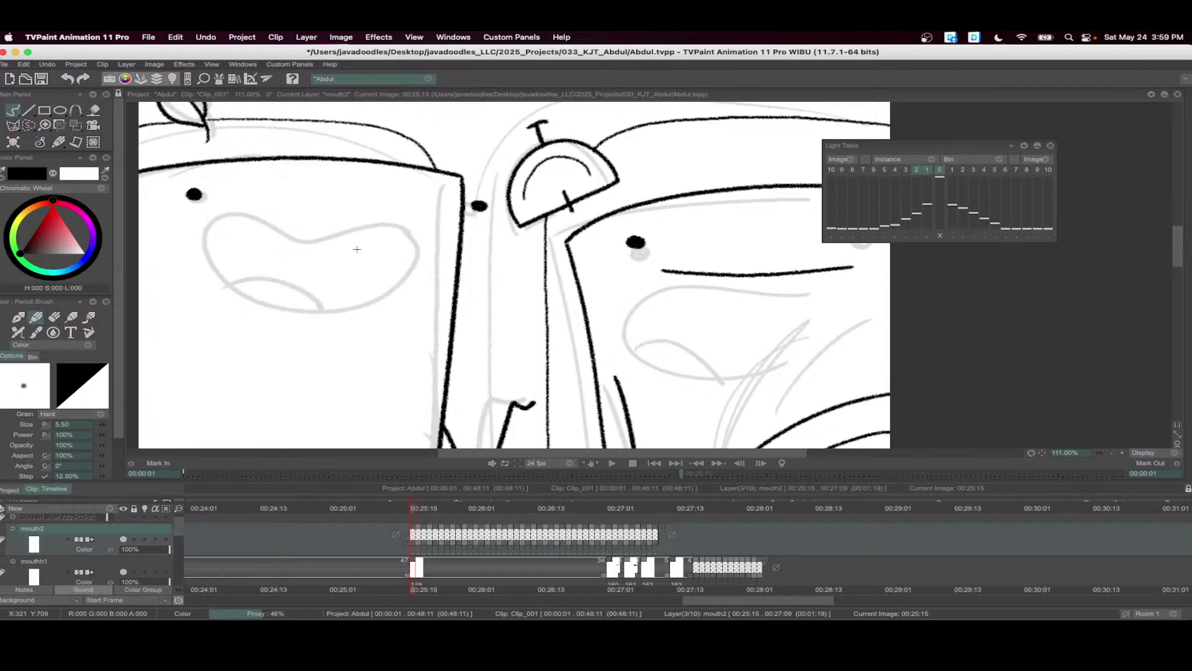
mouse_move(306, 222)
left_mouse_down()
mouse_move(325, 229)
mouse_move(325, 254)
mouse_move(348, 239)
left_mouse_up()
key("f")
left_click(316, 237)
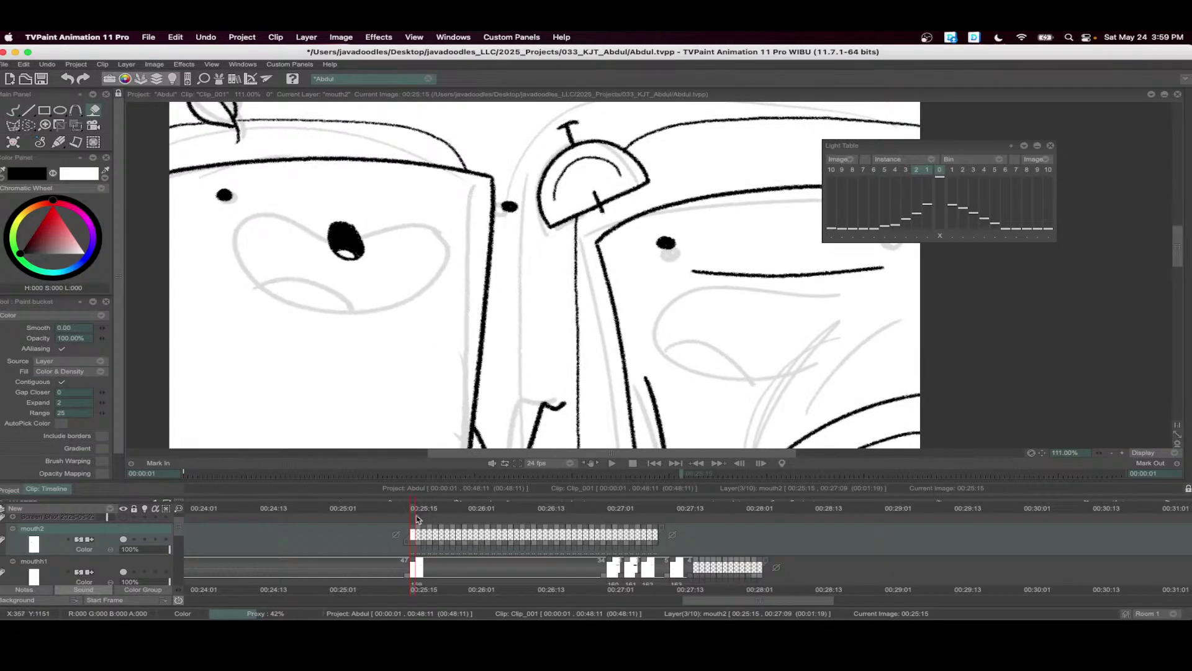
- Enable the light table on mouth2, draw a wide open mouth with a tongue at 00:25:17, and fill it with black
left_click_drag(417, 519, 427, 517)
key("b")
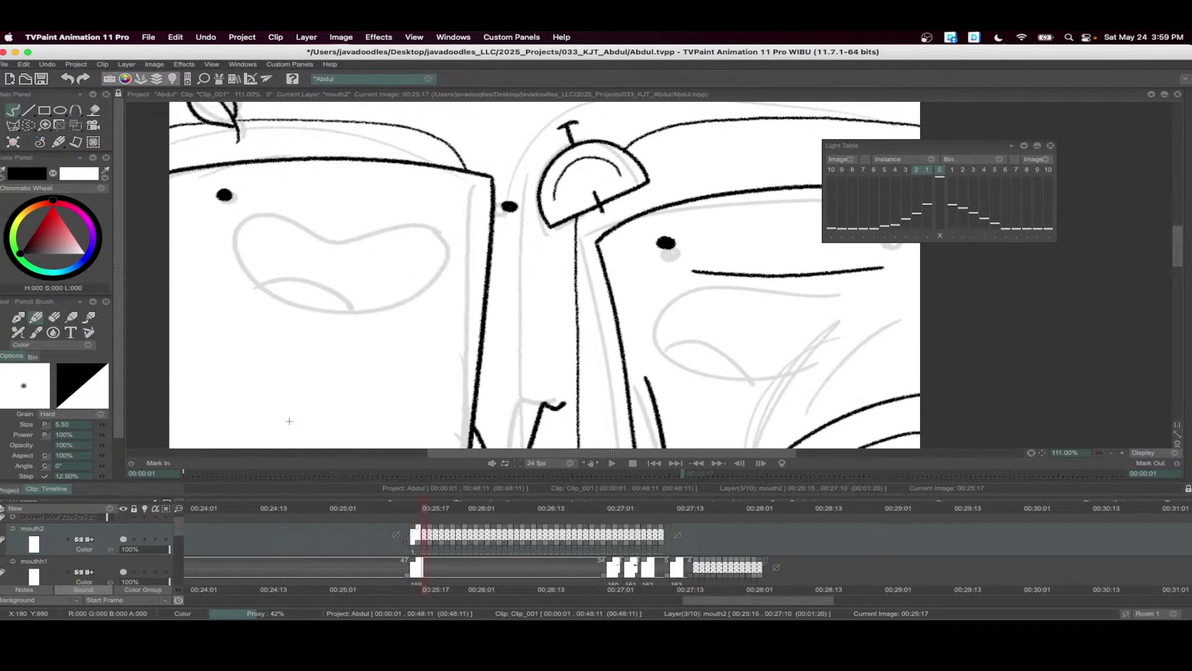
left_click(146, 540)
mouse_move(399, 224)
left_mouse_down()
mouse_move(258, 224)
mouse_move(369, 282)
mouse_move(408, 238)
left_mouse_up()
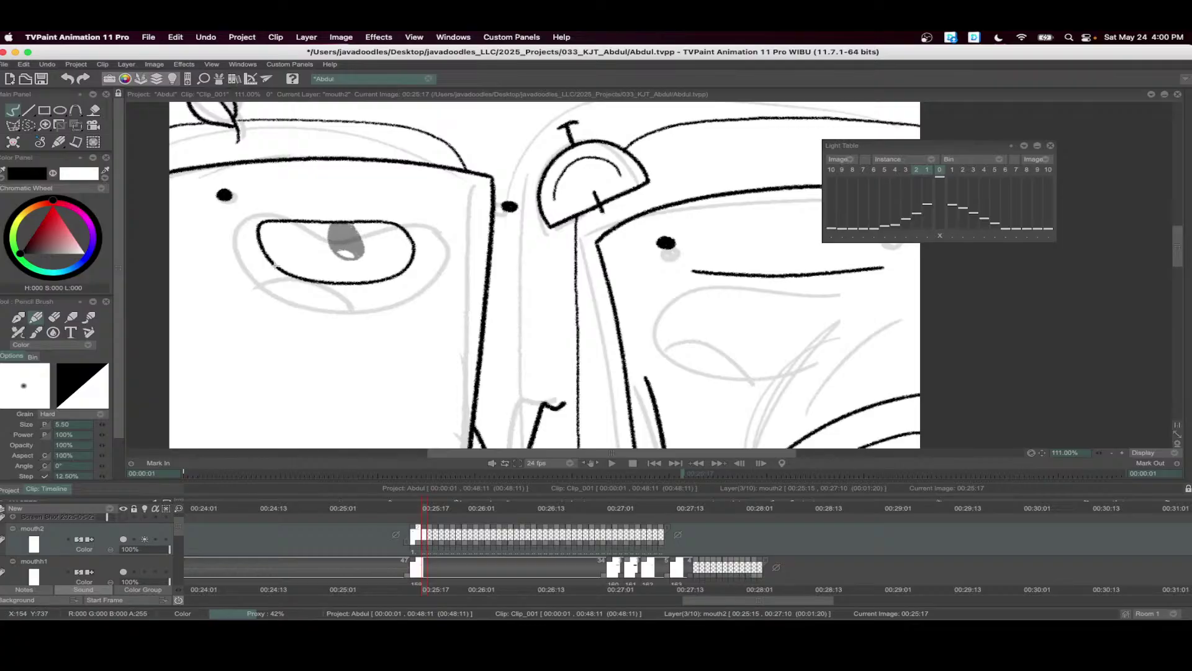
left_click_drag(275, 266, 325, 283)
key("f")
left_click(342, 254)
- Extend the open mouth's hold, add an image at 00:25:21, and draw a narrow mouth with clenched teeth
mouse_move(427, 544)
left_mouse_down()
mouse_move(477, 544)
mouse_move(451, 512)
left_mouse_up()
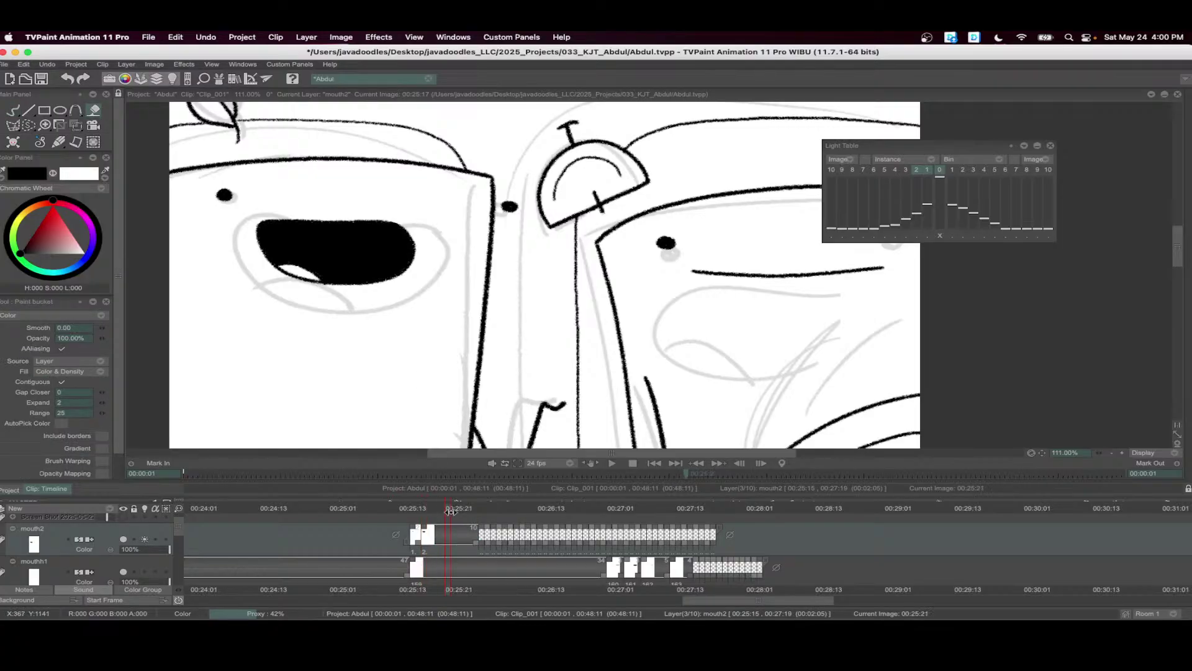
key("Return")
key("b")
mouse_move(419, 230)
left_mouse_down()
mouse_move(289, 240)
mouse_move(394, 237)
left_mouse_up()
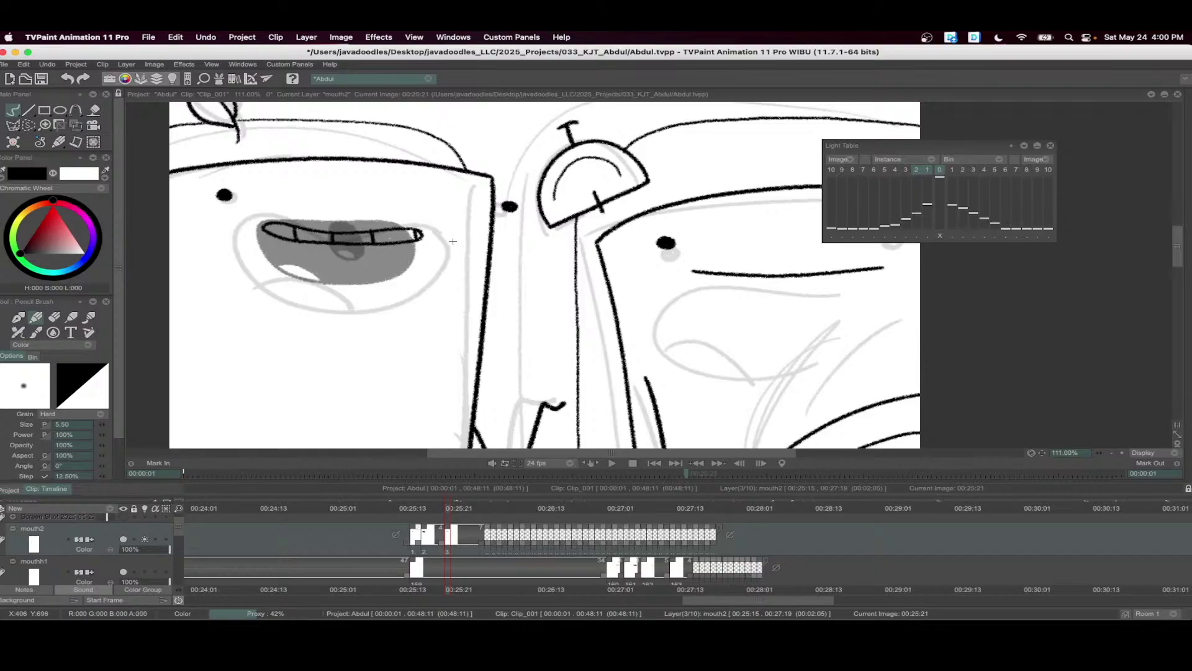
- Add a mouth2 image at 00:26:01, draw a wide, thin open mouth, and fill it with black
left_click(470, 509)
key("Return")
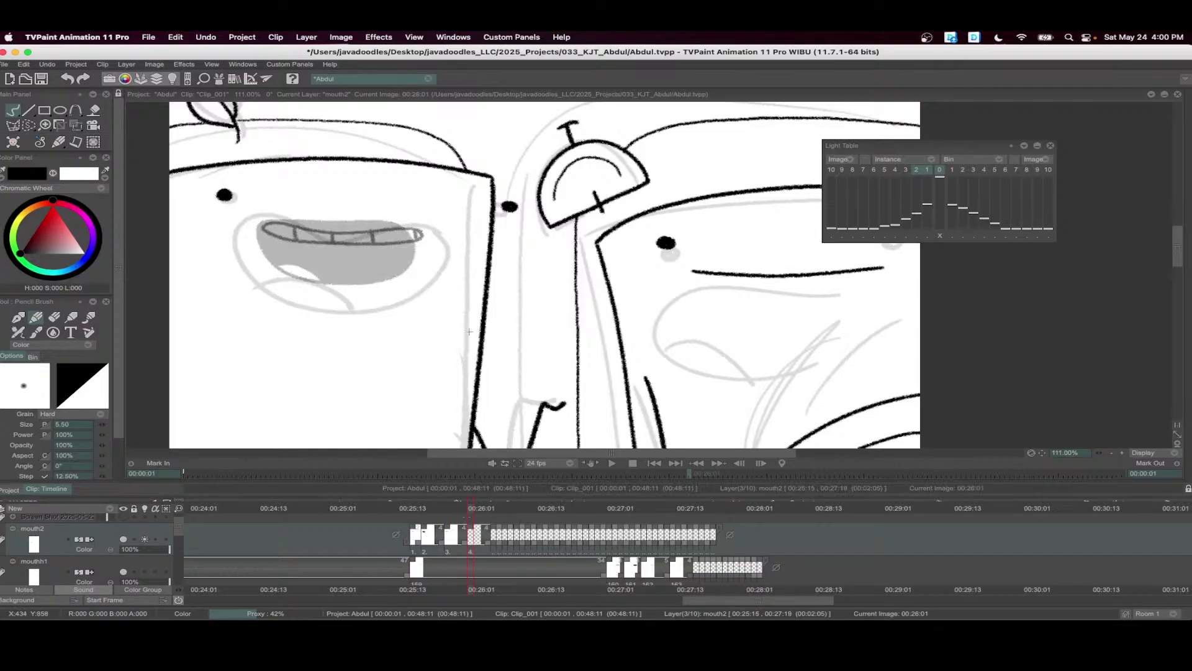
mouse_move(416, 230)
left_mouse_down()
mouse_move(272, 234)
mouse_move(389, 243)
mouse_move(436, 231)
left_mouse_up()
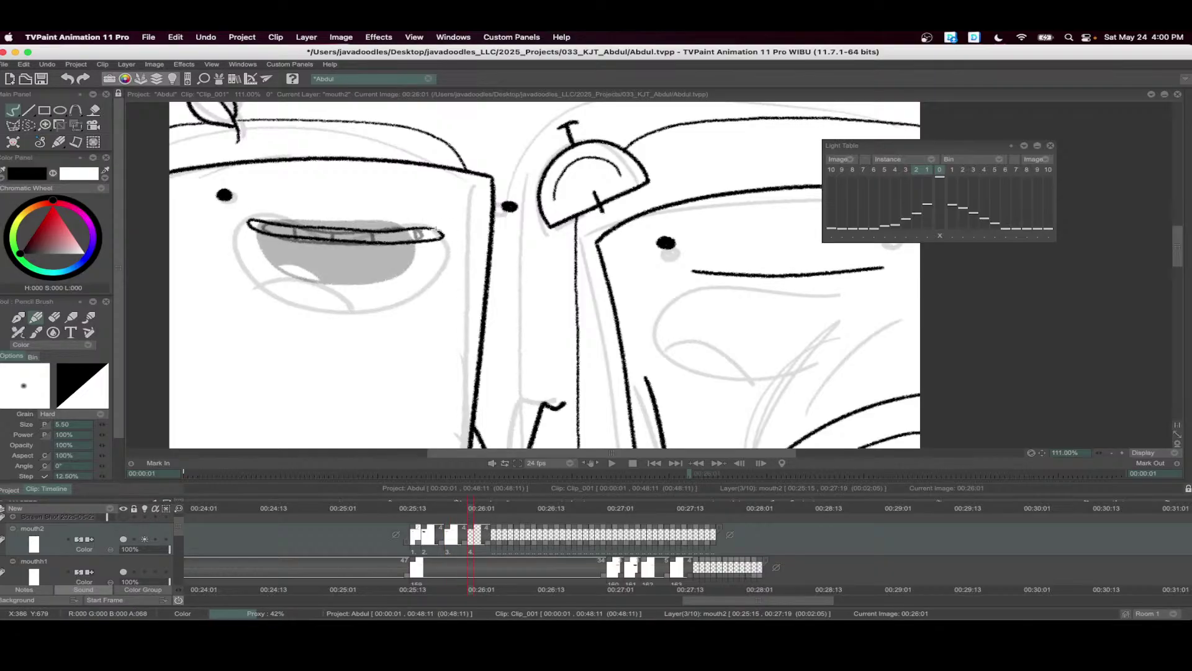
key("f")
left_click(319, 236)
- Add a mouth2 image at 00:26:04, draw a small round mouth with a tongue, and fill it with black
left_click(486, 509)
key("Return")
key("b")
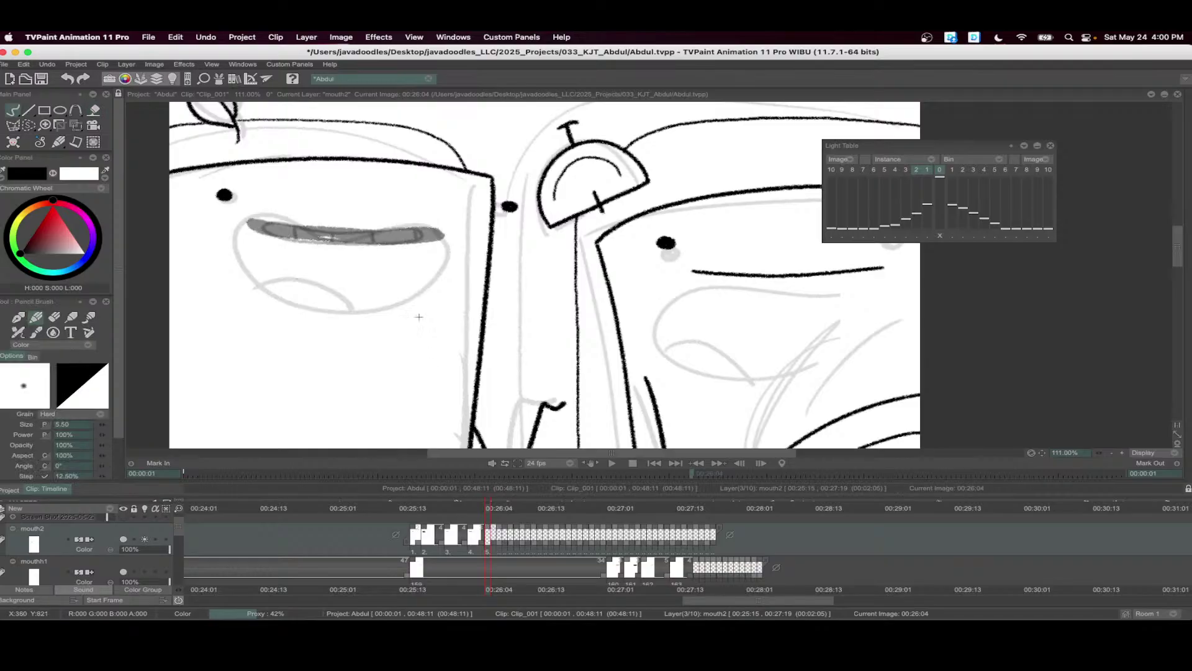
left_click_drag(323, 224, 337, 223)
key("f")
left_click(334, 236)
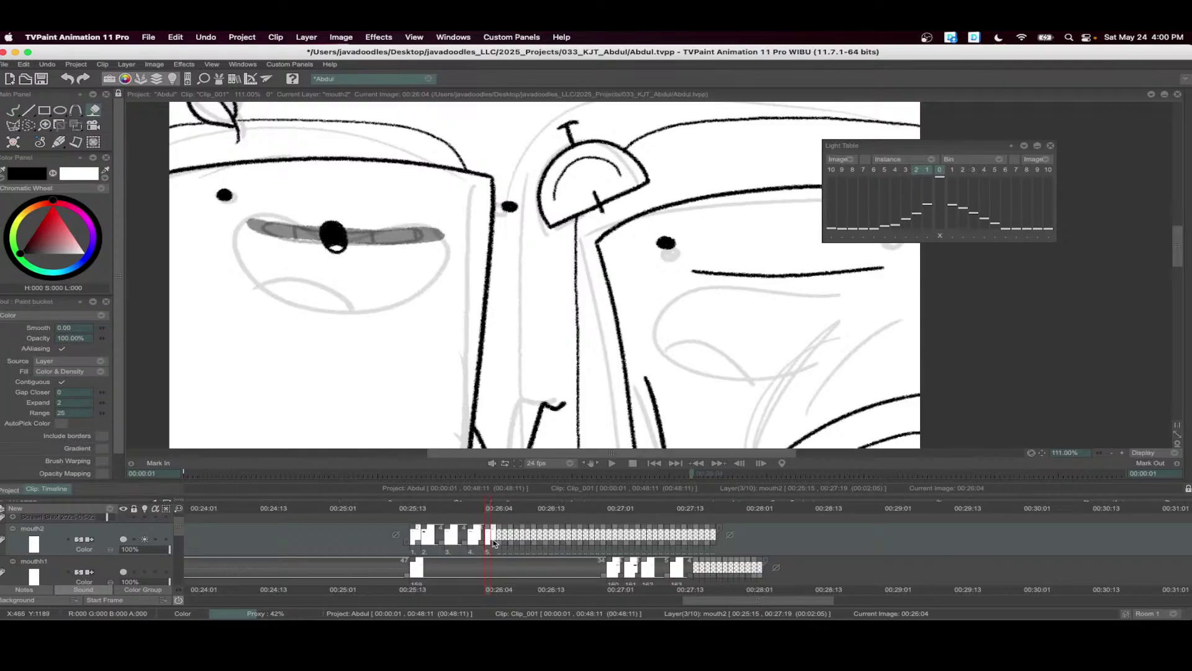
- Lengthen the layer's exposure, add an image at 00:26:06, and outline a wide open mouth, undoing an unsatisfactory stroke
left_click_drag(495, 543, 539, 542)
left_click(506, 509)
key("Return")
key("b")
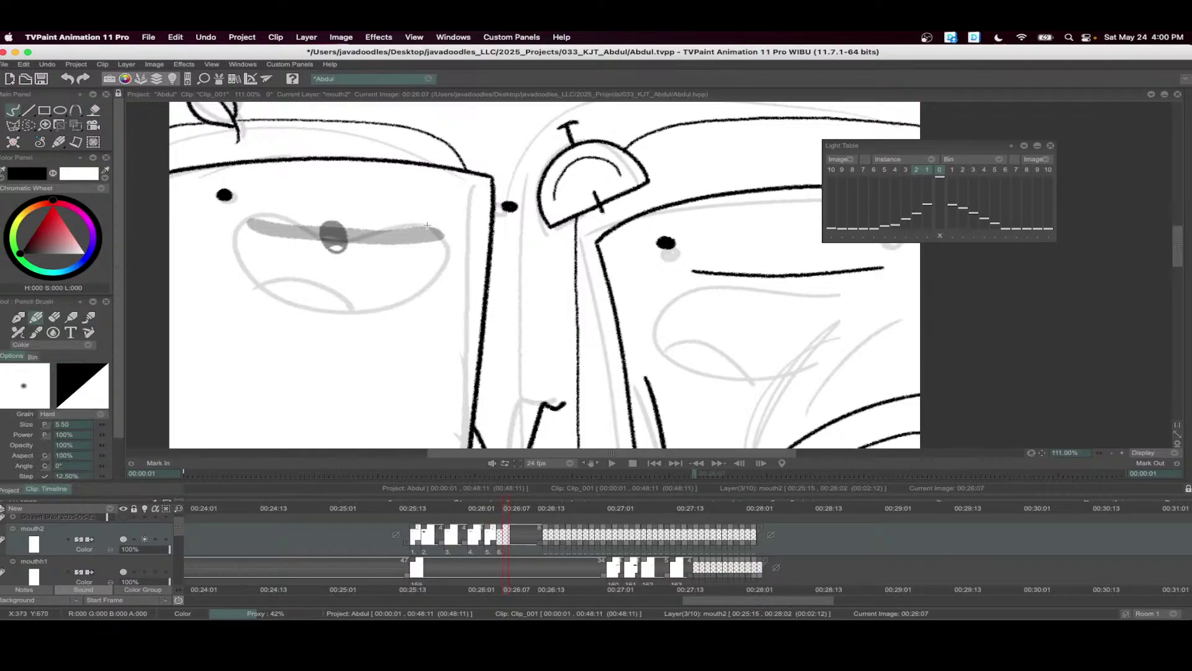
mouse_move(427, 225)
left_mouse_down()
mouse_move(322, 217)
mouse_move(293, 272)
mouse_move(431, 262)
mouse_move(421, 225)
mouse_move(254, 224)
mouse_move(378, 279)
mouse_move(423, 231)
left_mouse_up()
key("super+z")
key("Left")
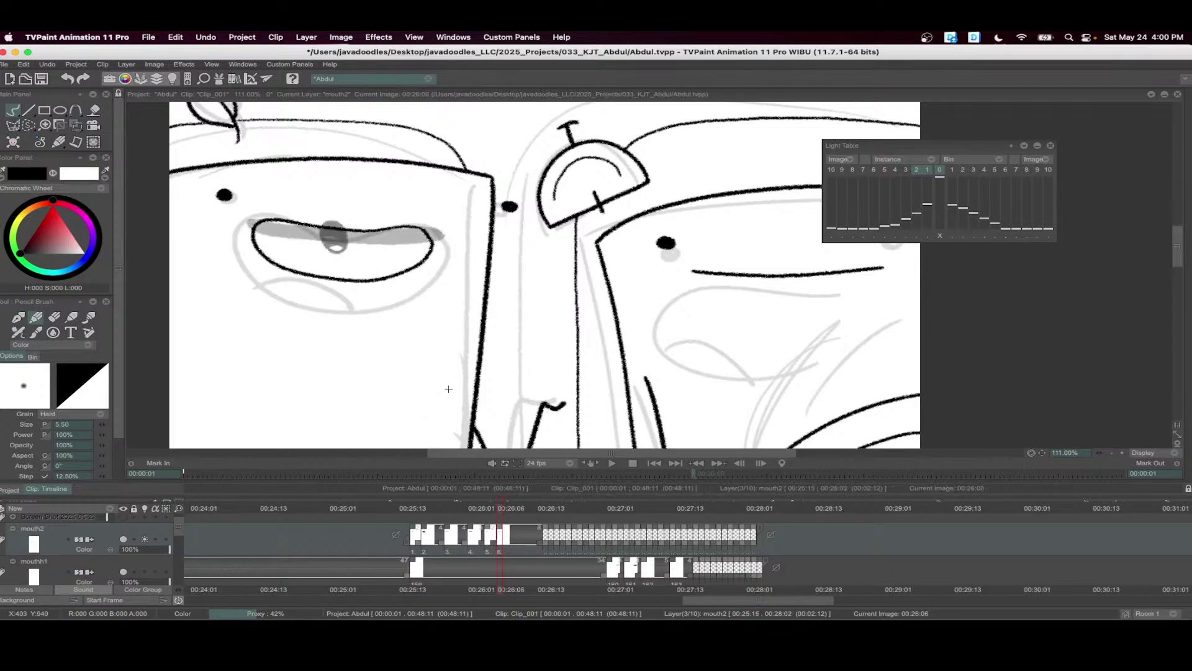
- Fill both corners of the mouth at 00:26:06 with black, leaving the middle section unfilled behind a dividing line
key("f")
left_click(271, 248)
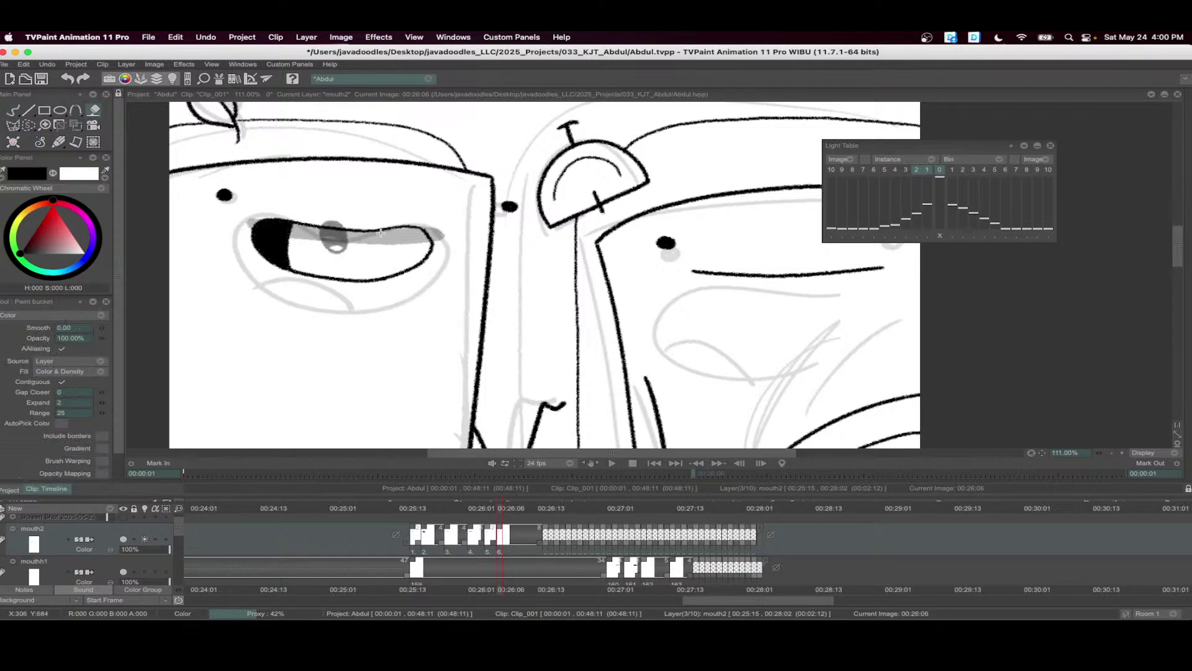
key("b")
left_click_drag(385, 230, 388, 279)
key("f")
left_click(406, 251)
- Add a mouth2 image at 00:26:09, draw a wide open mouth with a small tongue, and fill it with black
left_click(510, 510)
left_click_drag(509, 509, 516, 509)
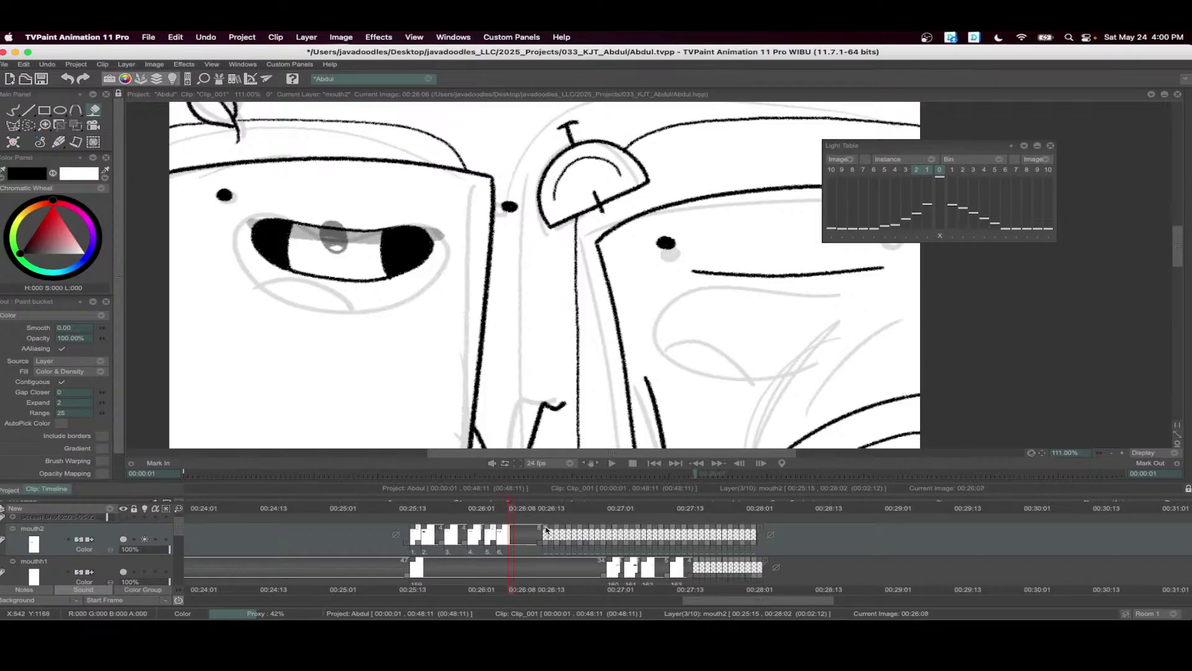
key("F6")
key("b")
mouse_move(413, 227)
left_mouse_down()
mouse_move(262, 251)
mouse_move(365, 280)
mouse_move(428, 231)
left_mouse_up()
left_click_drag(282, 273, 328, 280)
key("f")
left_click(343, 276)
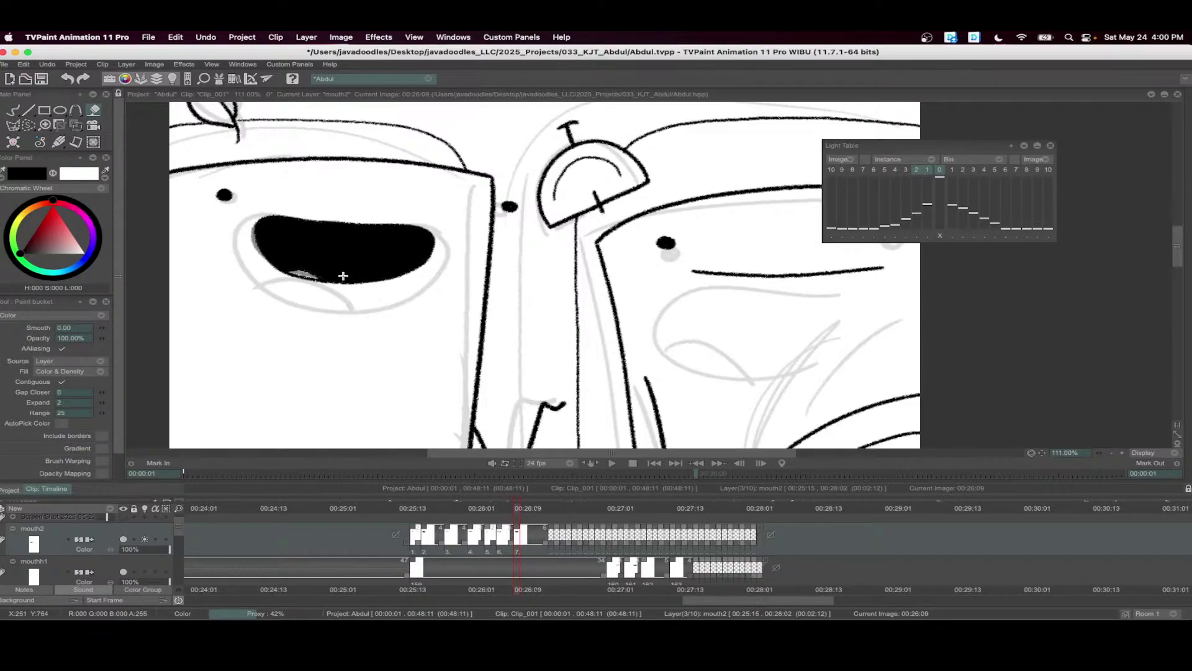
- Add a mouth2 image at 00:26:12 and draw a narrow, slightly tilted mouth with clenched teeth
left_click(535, 510)
key("F6")
key("b")
mouse_move(430, 238)
left_mouse_down()
mouse_move(258, 229)
mouse_move(372, 251)
mouse_move(435, 238)
left_mouse_up()
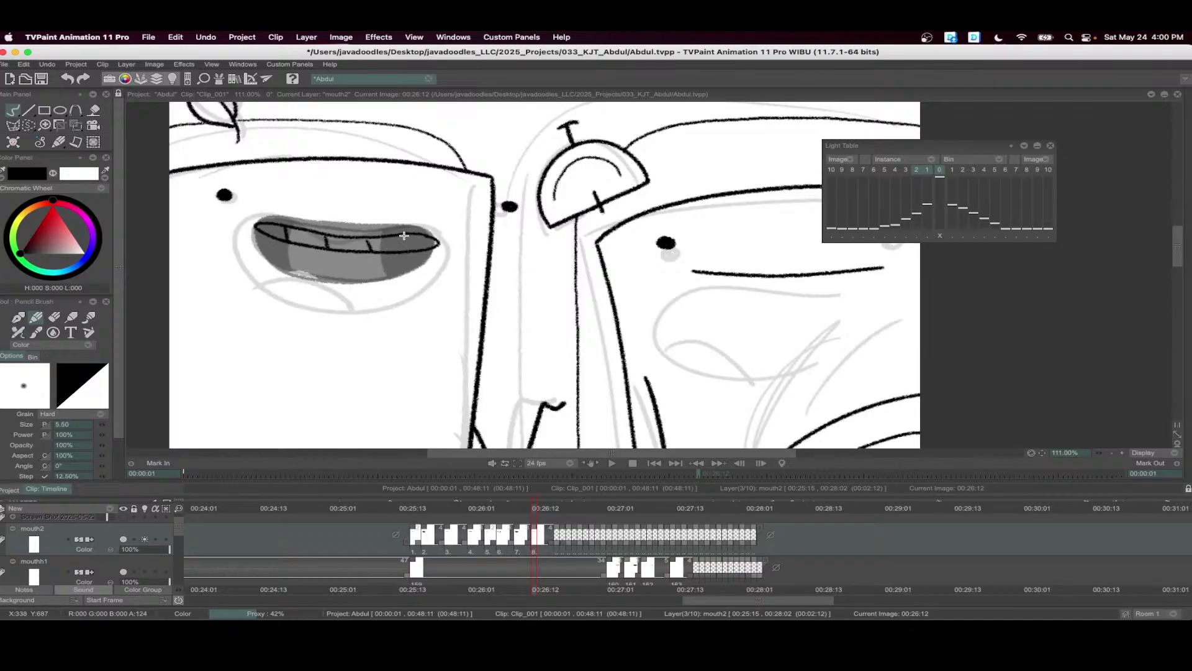
- Add a mouth2 image at 00:26:15, draw a shallower open mouth with a tongue, and fill it with black
left_click_drag(535, 509, 546, 507)
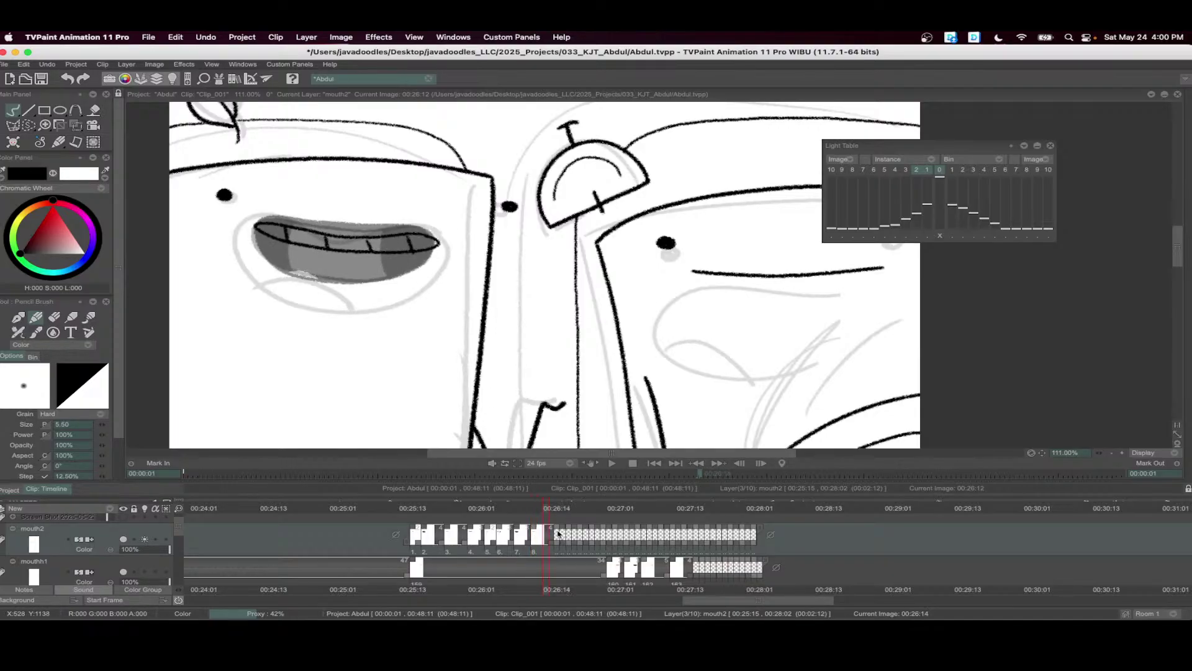
key("F6")
left_click(552, 511)
mouse_move(428, 239)
left_mouse_down()
mouse_move(261, 224)
mouse_move(354, 271)
mouse_move(429, 241)
left_mouse_up()
key("f")
left_click(384, 264)
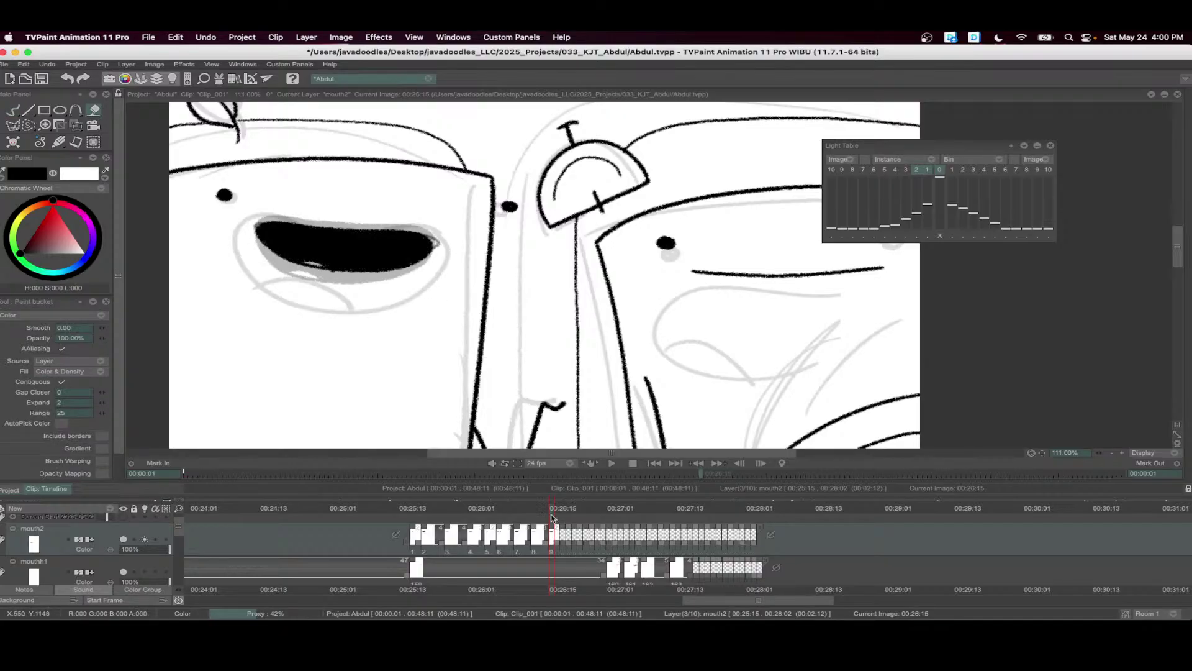
- Draw a thin mouth with clenched teeth along the top of the previous open mouth at 00:26:17
left_click_drag(552, 518, 562, 509)
key("b")
mouse_move(427, 239)
left_mouse_down()
mouse_move(317, 236)
mouse_move(371, 247)
left_mouse_up()
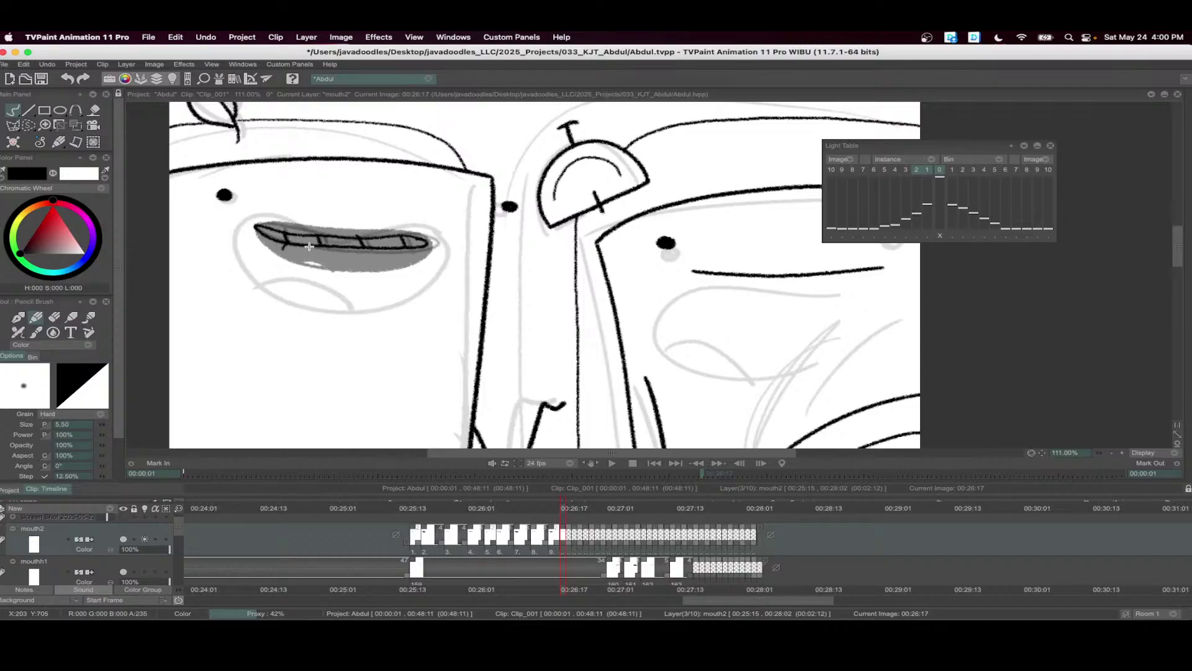
- Add a blank image to the mouth2 layer at 00:26:18
left_click_drag(566, 510, 570, 542)
left_click_drag(564, 513, 569, 509)
left_click(570, 528)
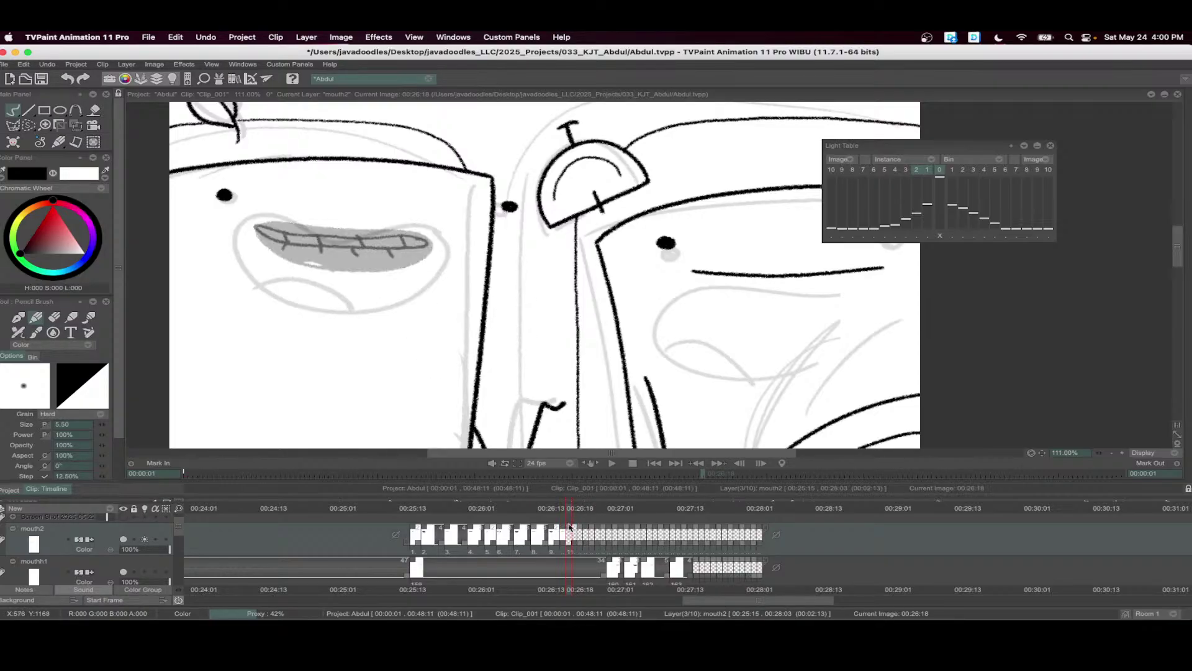
- Draw a thin clenched-teeth mouth on the mouth2 image at 00:26:18 and a black-filled open mouth with a tongue at 00:26:20
left_click_drag(326, 238, 426, 242)
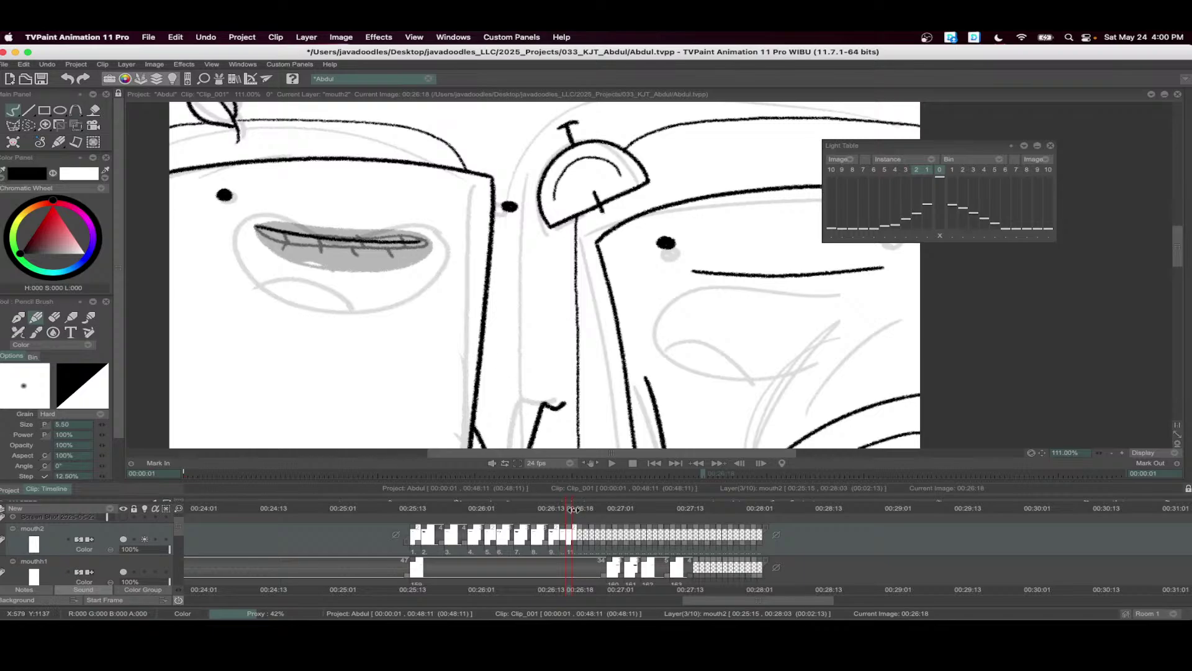
left_click_drag(572, 509, 577, 494)
mouse_move(425, 227)
left_mouse_down()
mouse_move(273, 220)
mouse_move(405, 280)
left_mouse_up()
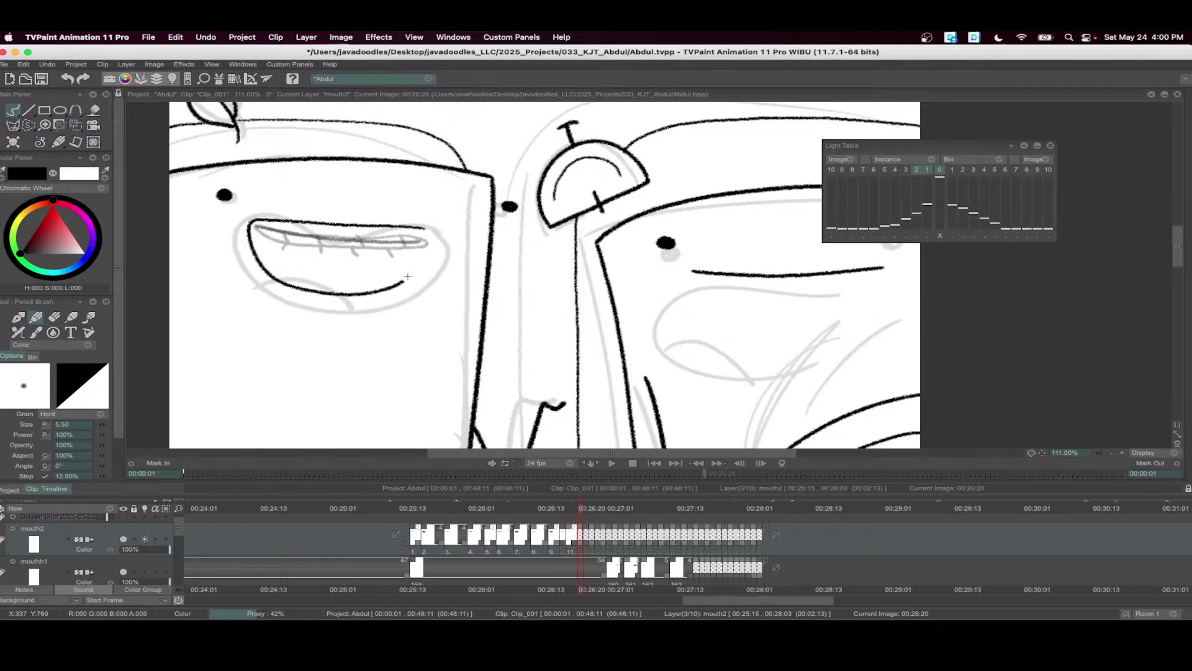
key("f")
left_click(335, 261)
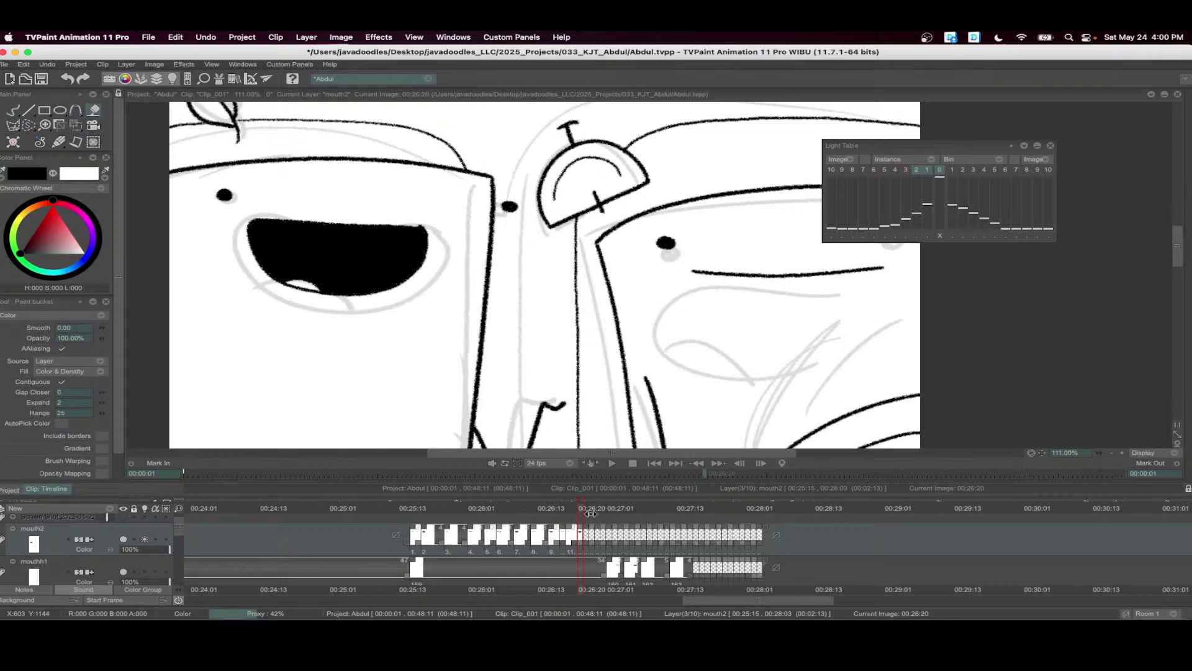
- Add a mouth2 image at 00:26:23 and draw a thin mouth with clenched teeth along the top of the previous open mouth
left_click_drag(590, 513, 593, 544)
left_click(598, 512)
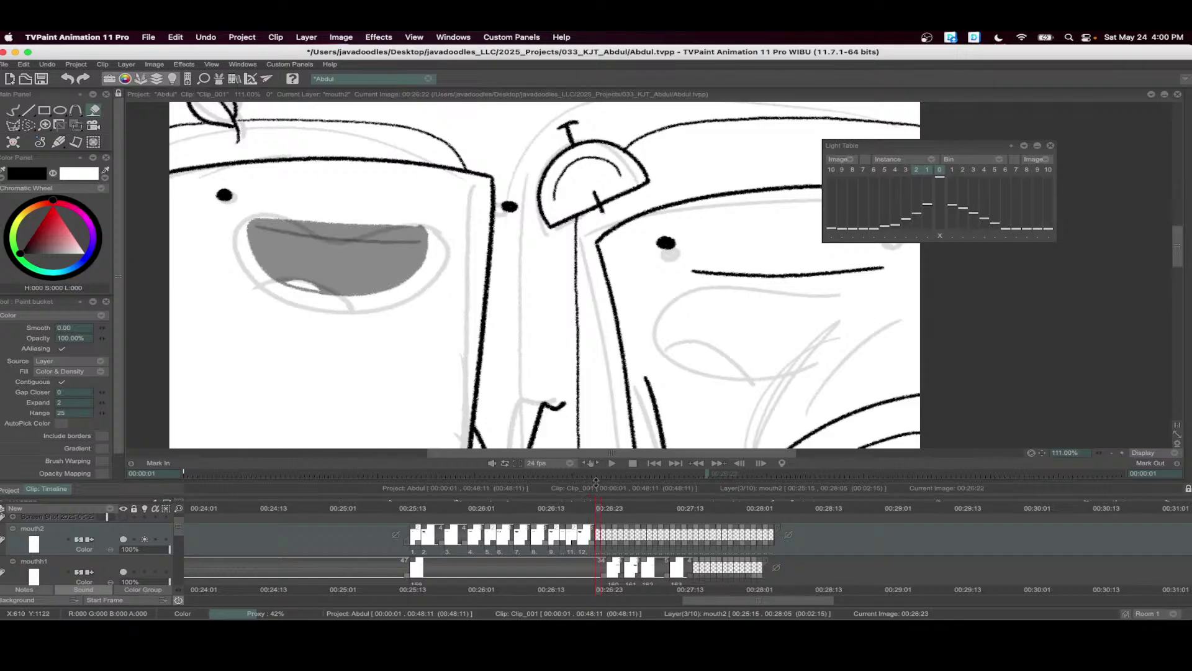
key("b")
mouse_move(423, 234)
left_mouse_down()
mouse_move(309, 234)
mouse_move(352, 248)
left_mouse_up()
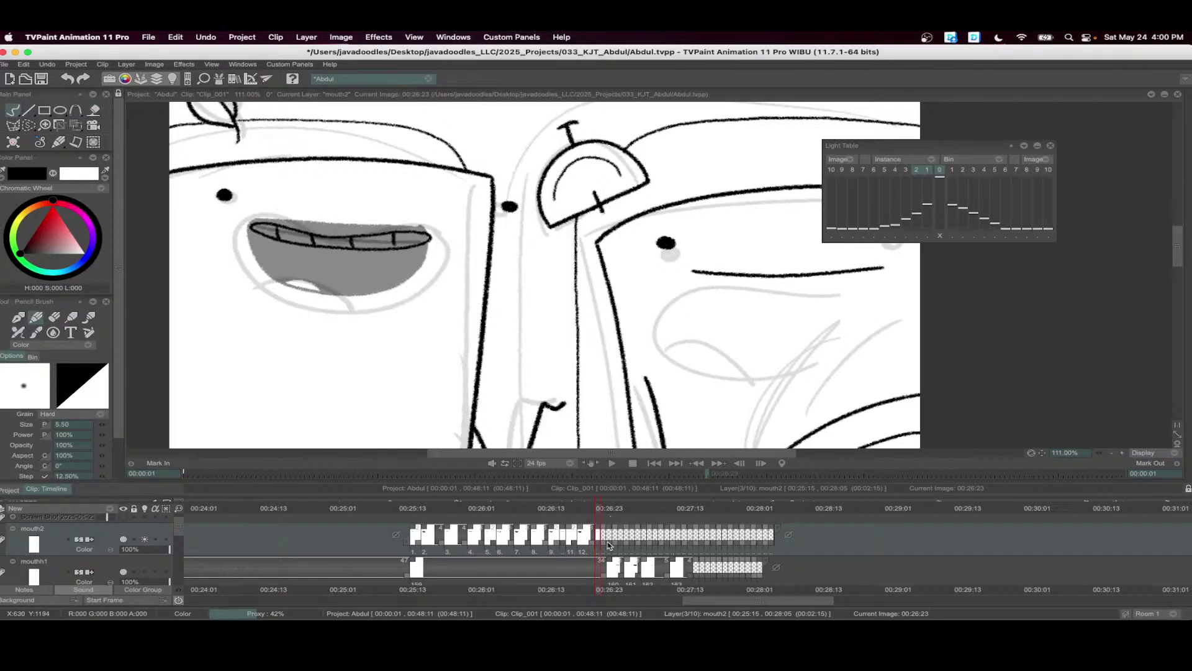
- Extend the previous mouth2 image, draw a thin clenched-teeth mouth at 00:27:04, and hold it until the end of the close-up shot
mouse_move(600, 544)
left_mouse_down()
mouse_move(612, 545)
mouse_move(621, 510)
mouse_move(618, 544)
left_mouse_up()
left_click(625, 509)
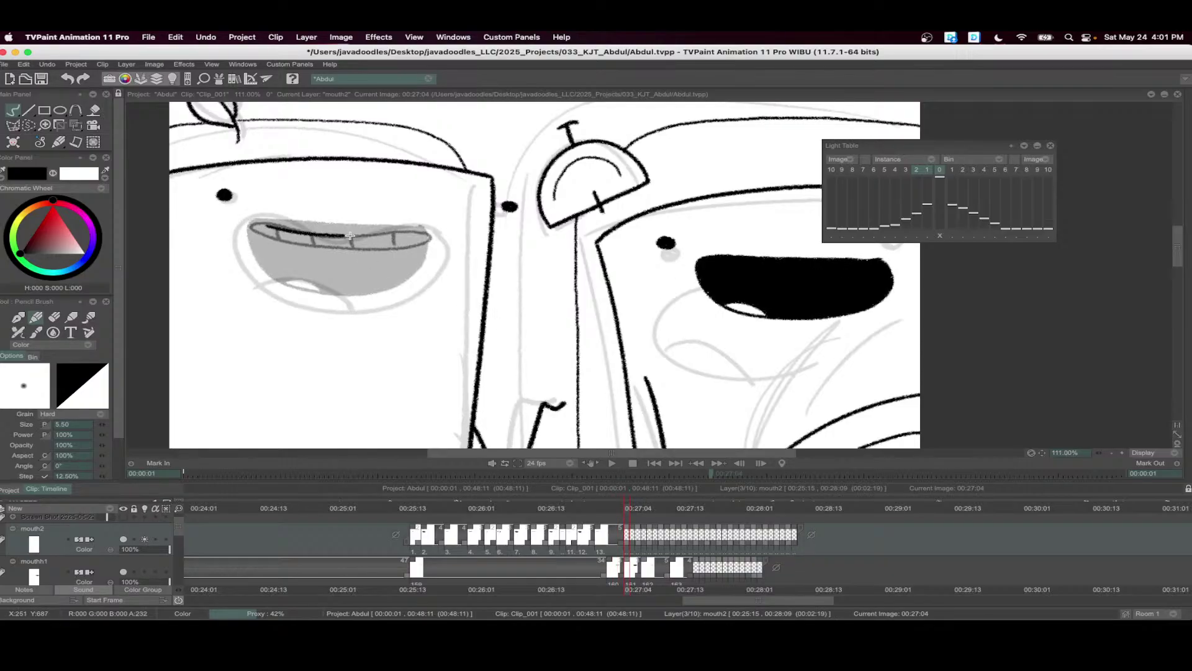
scroll(432, 222, "down", 3)
left_click_drag(629, 547, 692, 547)
- Play back the close-up from the start of the mouth2 layer and scrub through its mouth shapes up to 00:27:10
key("Home")
left_click(611, 462)
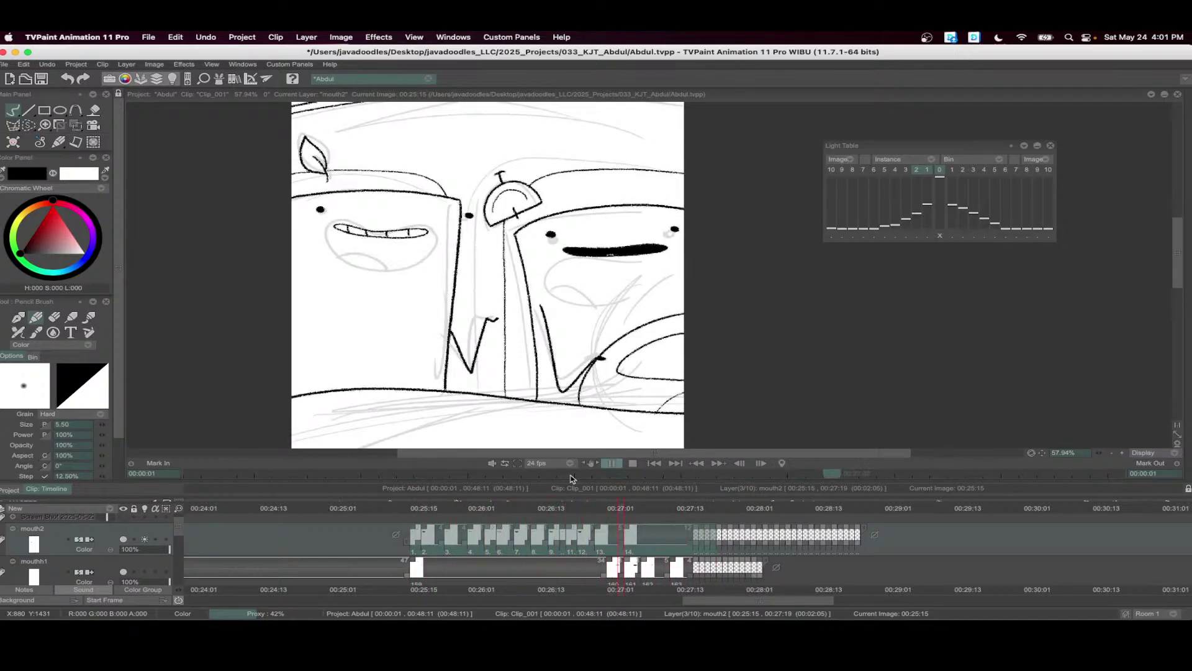
left_click(632, 464)
left_click(543, 509)
mouse_move(545, 513)
left_mouse_down()
mouse_move(567, 512)
mouse_move(532, 511)
mouse_move(574, 532)
mouse_move(655, 527)
left_mouse_up()
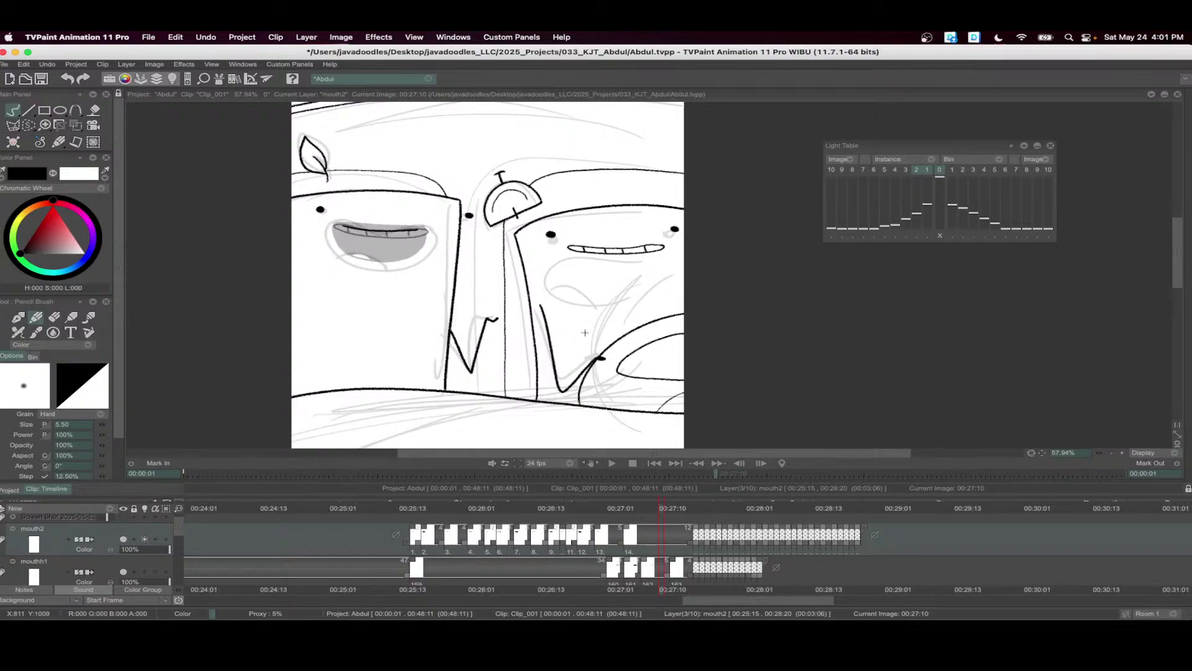
scroll(583, 335, "down", 5)
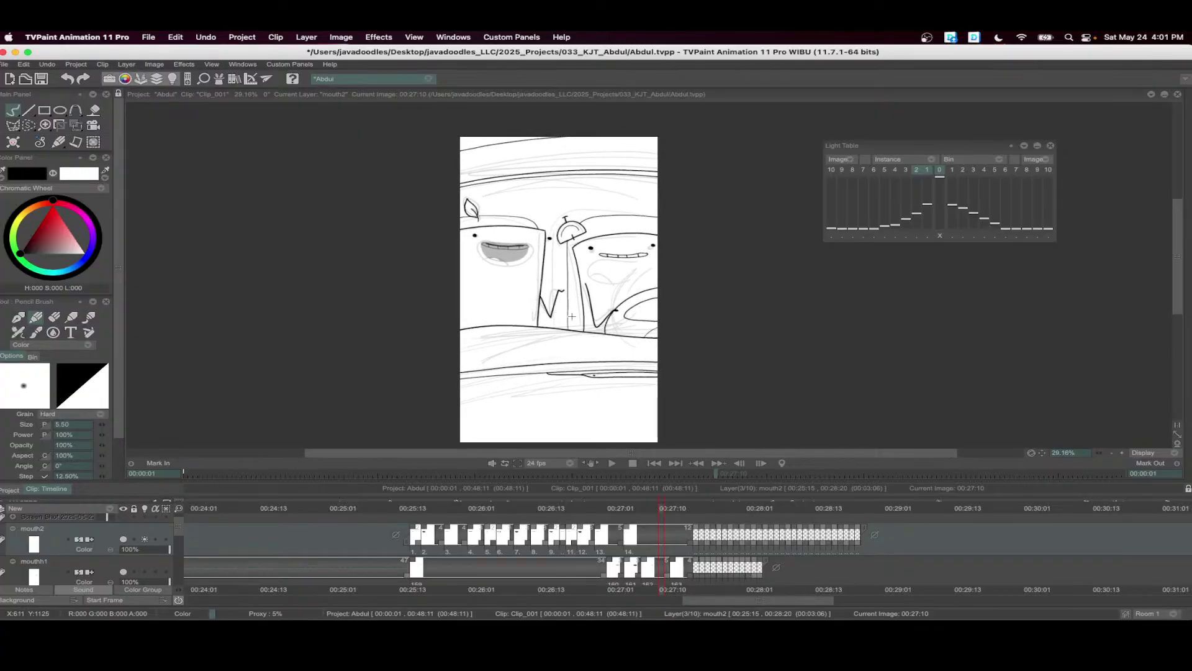
- Save the project and play back the whole clip from the car shots through the following shot
key("super+s")
left_click(611, 463)
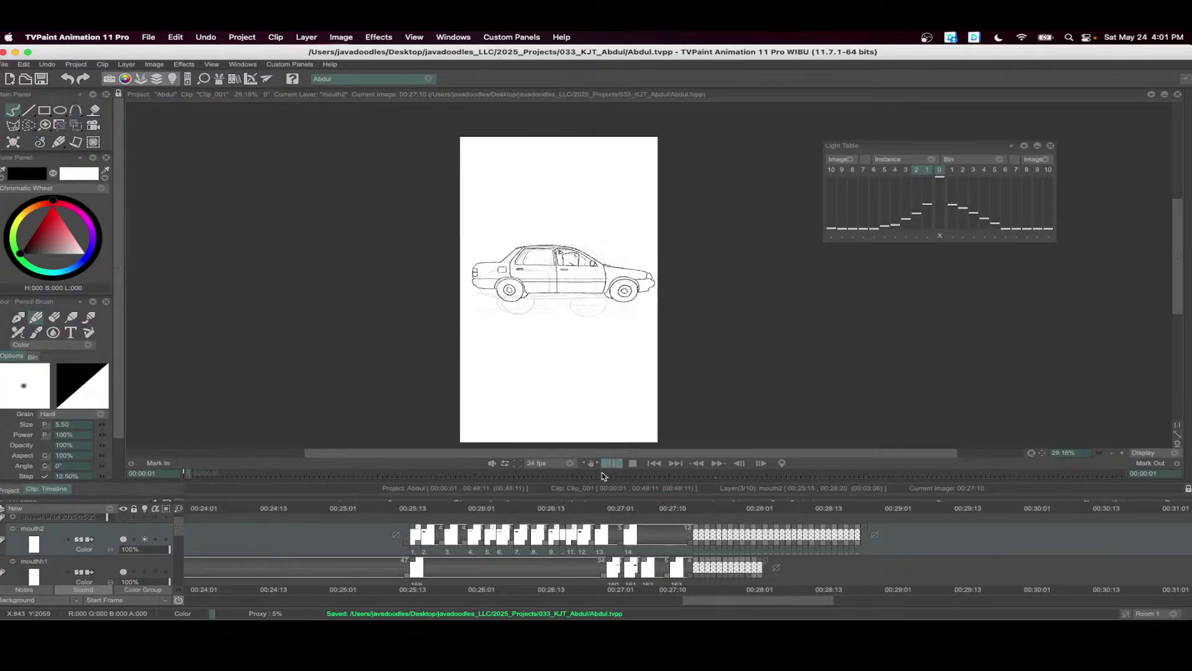
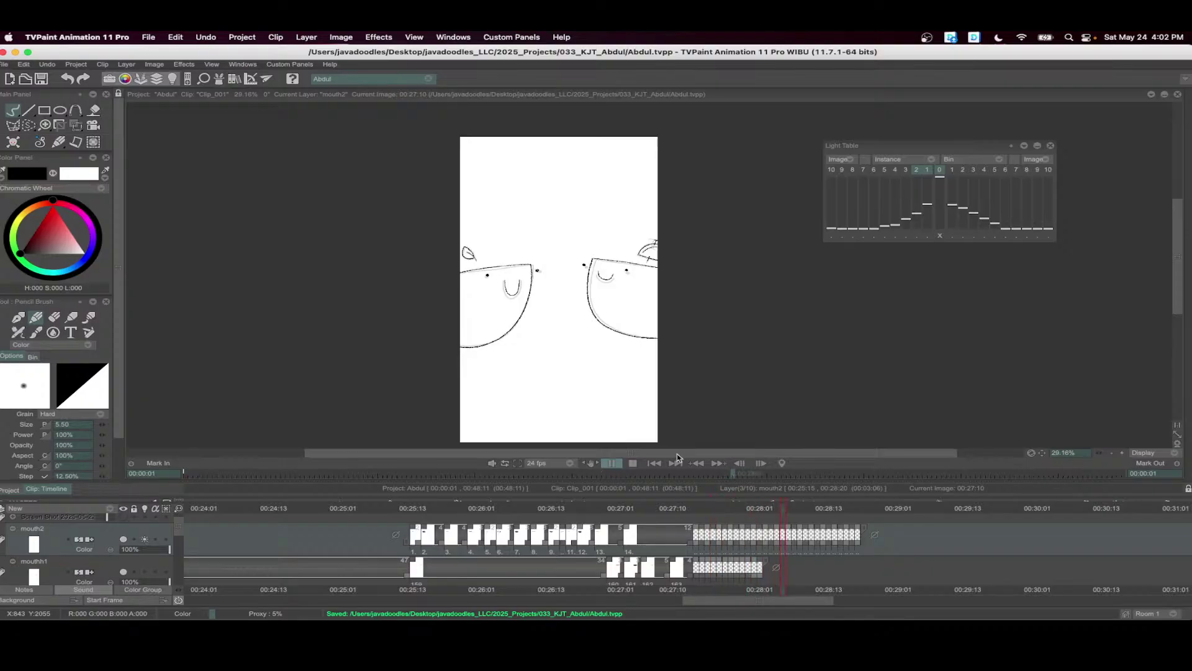
left_click(633, 464)
- Collapse the mouth2 and mouthh1 layers in the timeline
scroll(790, 534, "right", 5)
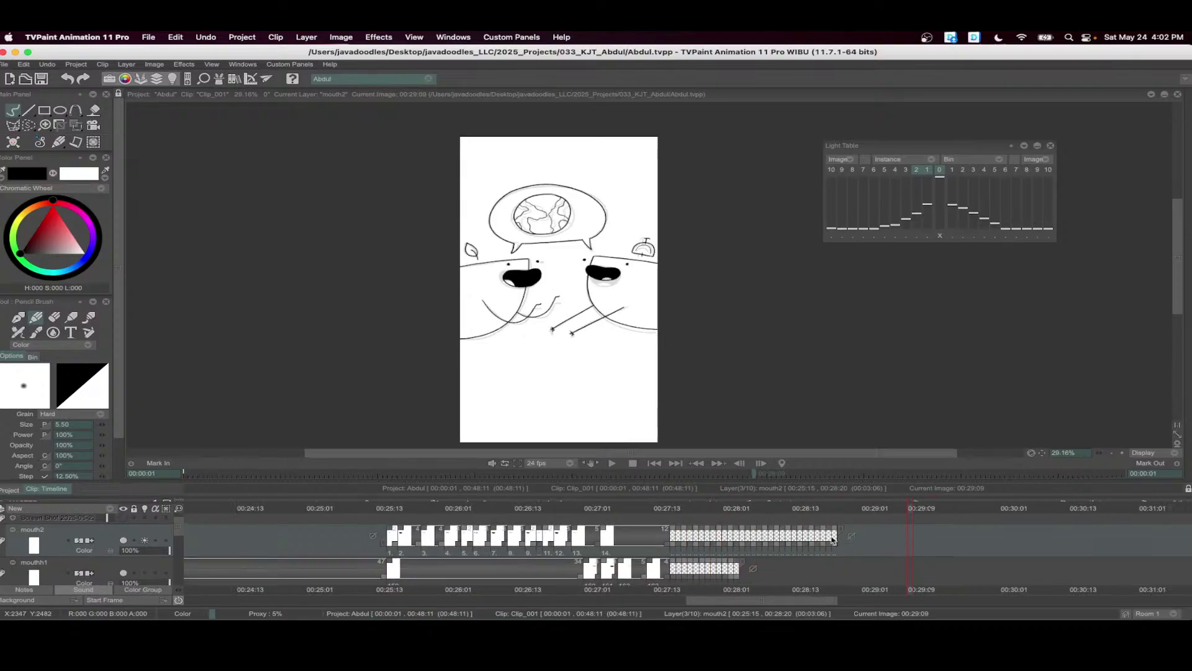
scroll(683, 528, "down", 1)
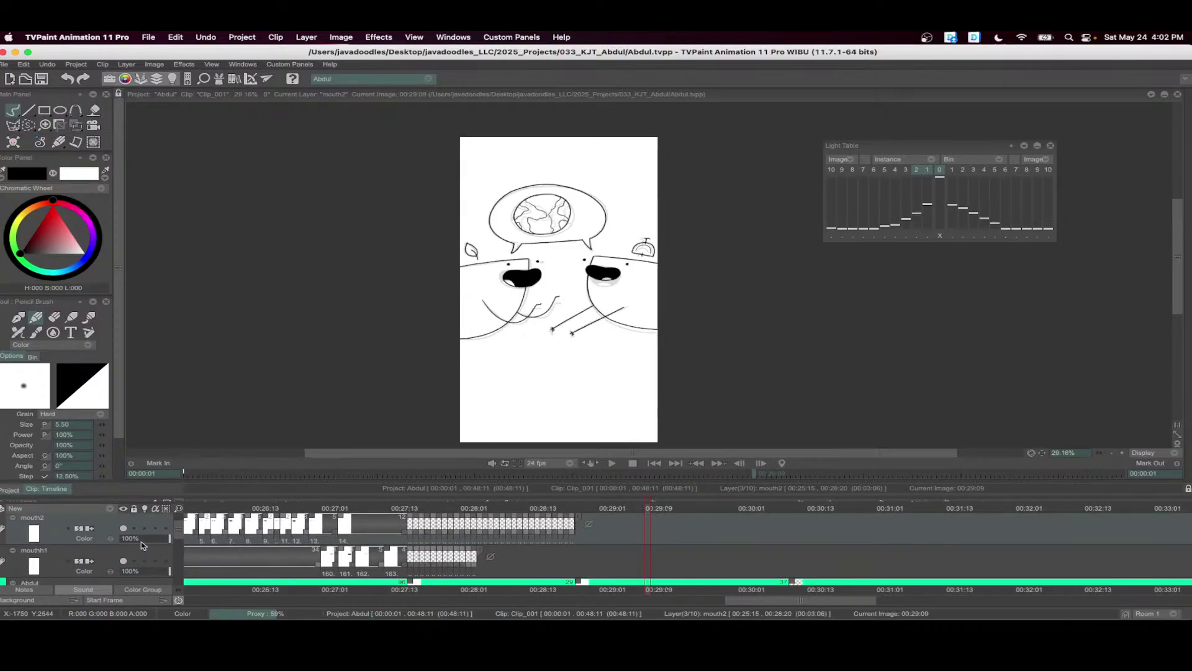
left_click(49, 551, "shift")
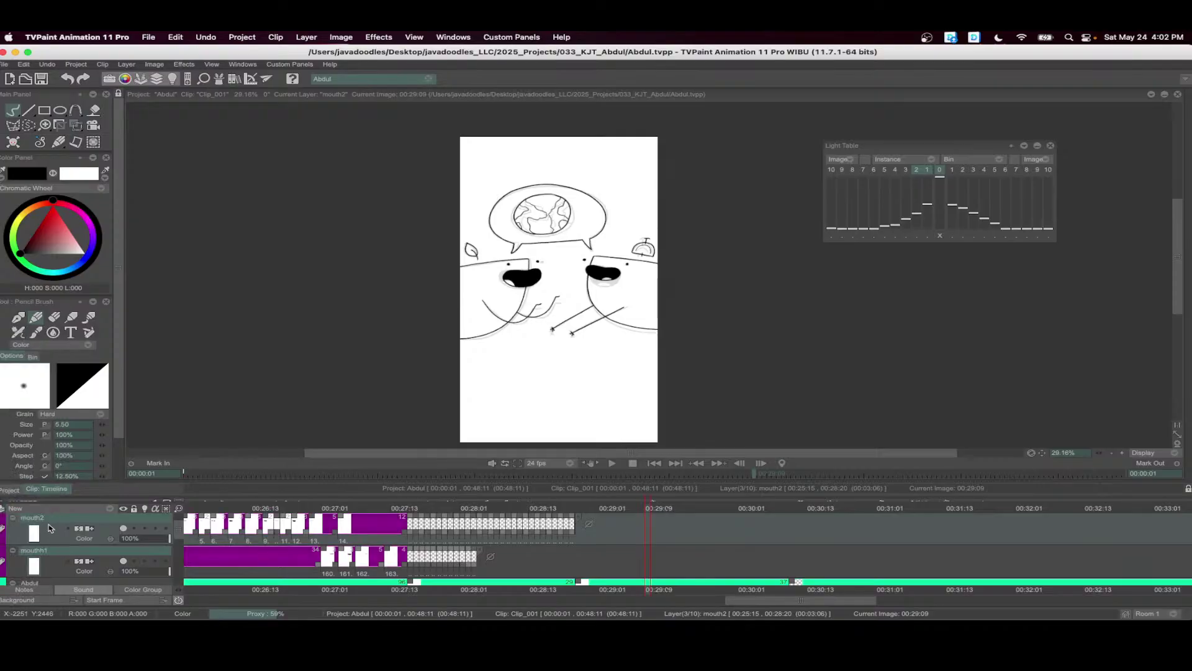
left_click(13, 517)
left_click(13, 529)
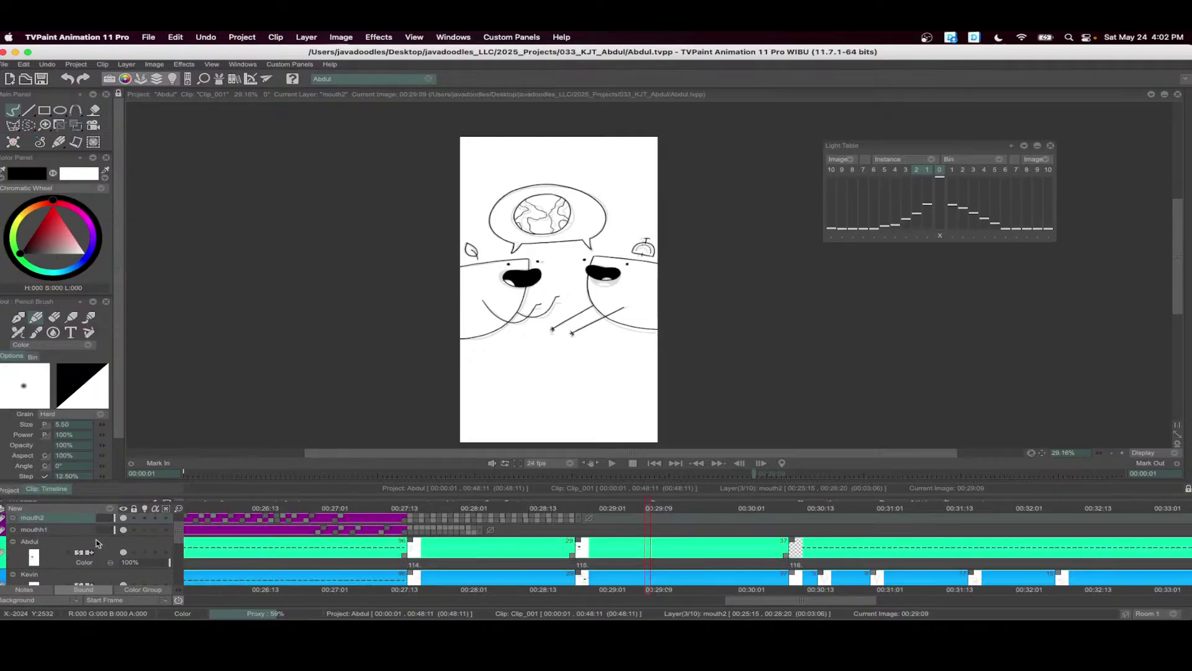
- Add a blank image to the Abdul layer at 00:28:17, between the closed-eye pose and the open-mouth pose
scroll(282, 556, "down", 1)
left_click(99, 547)
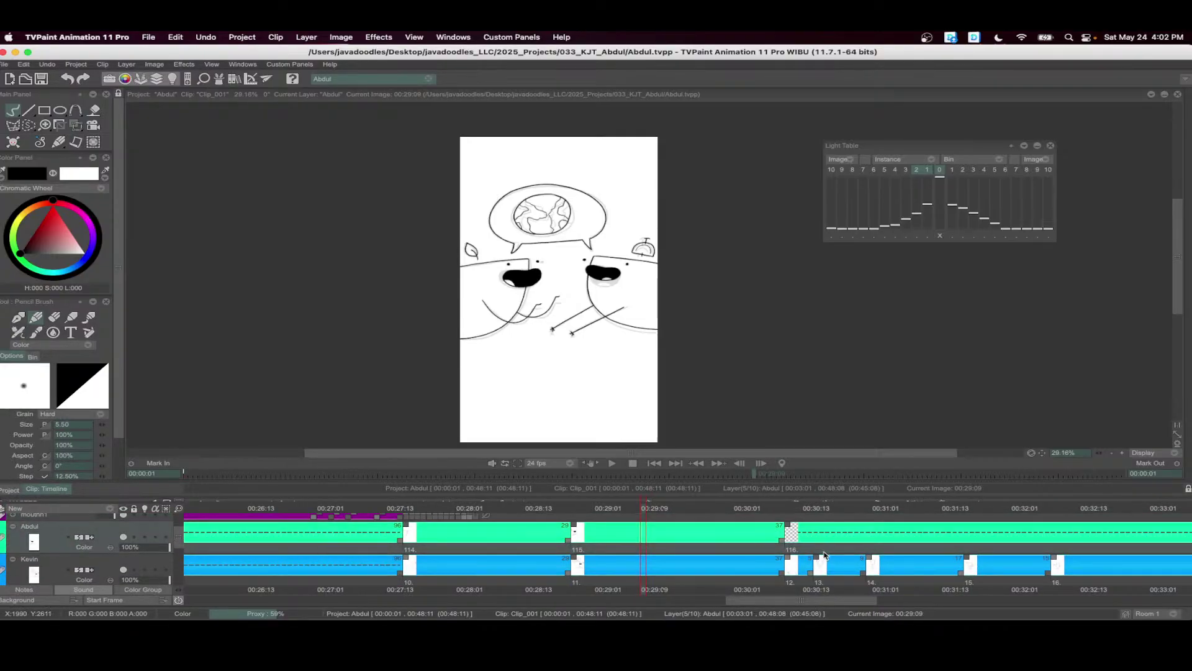
scroll(825, 555, "right", 3)
left_click(441, 523)
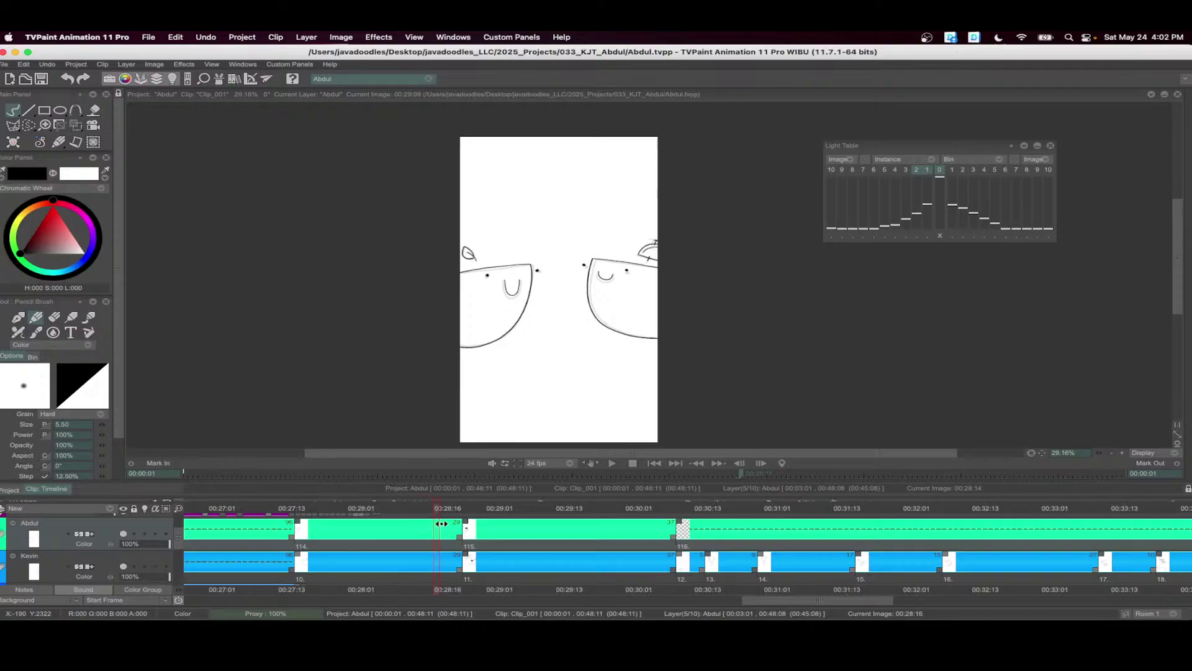
left_click(442, 524)
key("Insert")
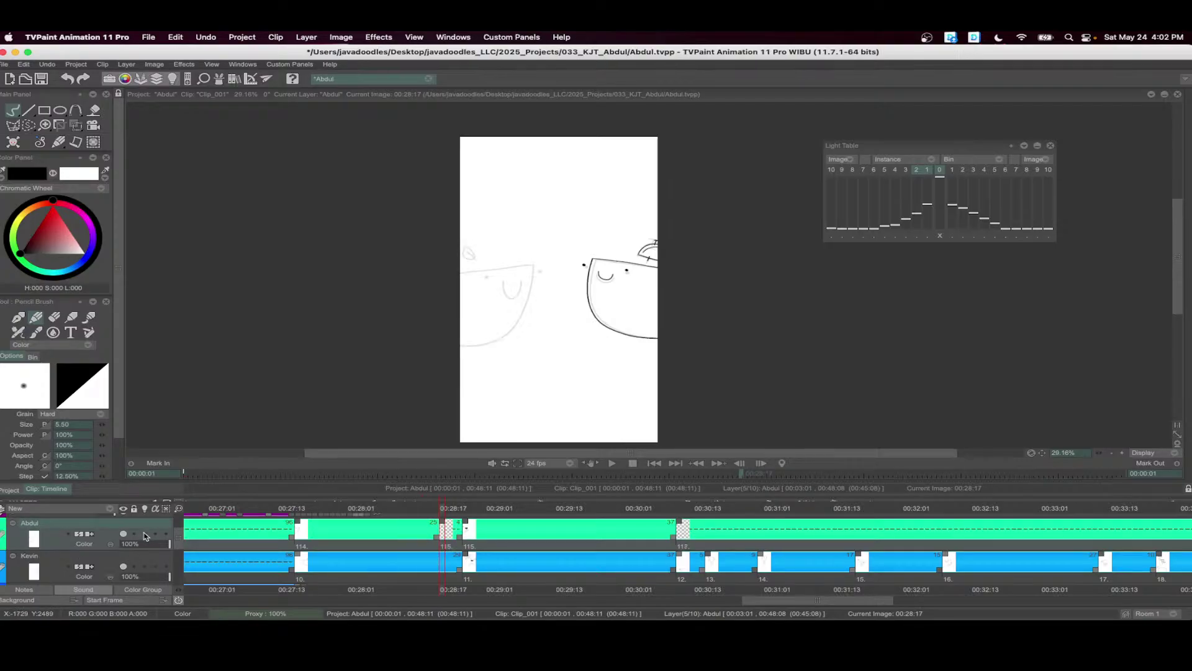
- Set the light table to show one previous and one next image, and display only the Abdul layer
left_click(145, 534)
left_click(922, 170)
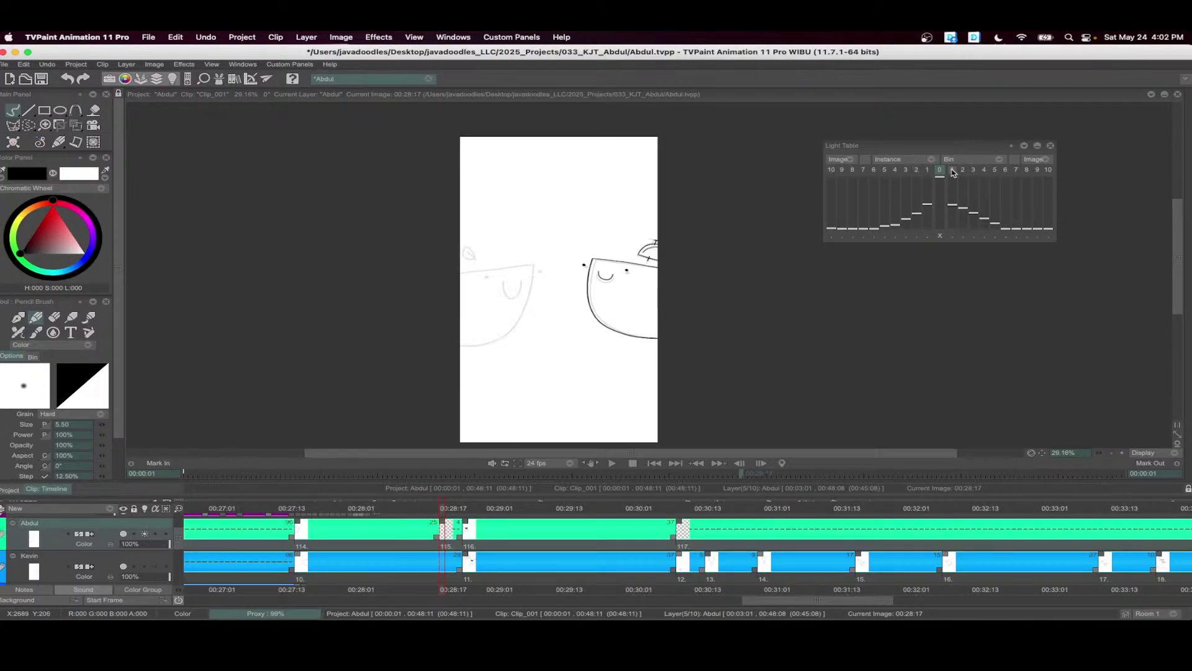
scroll(487, 318, "up", 5)
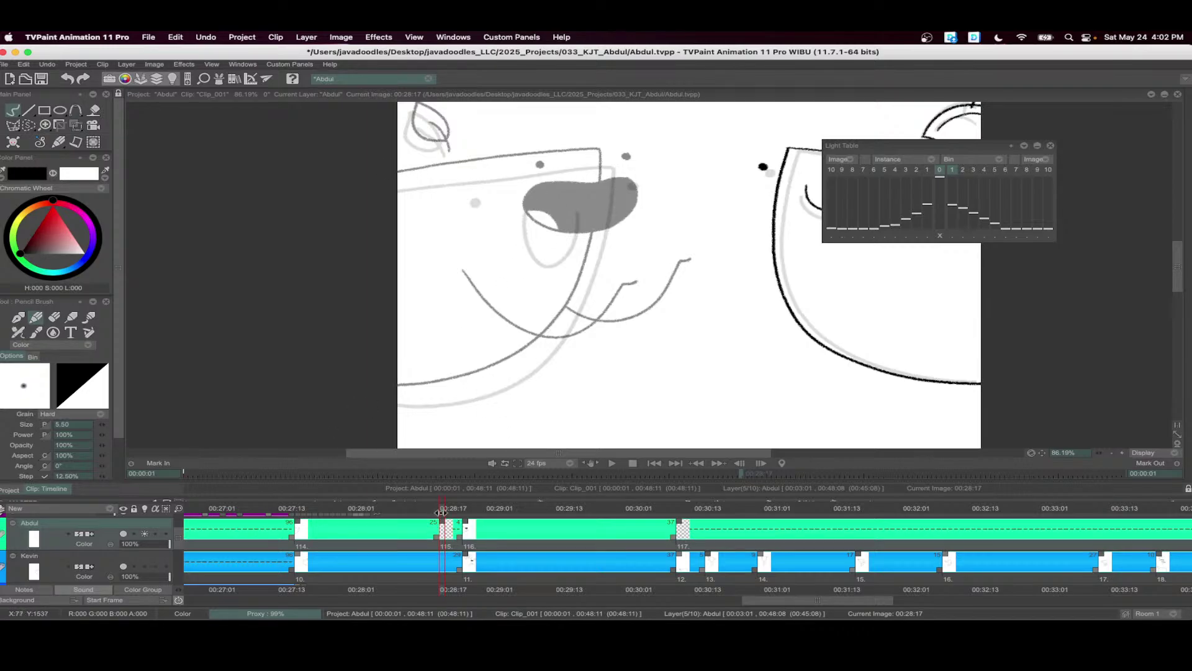
mouse_move(441, 512)
left_mouse_down()
mouse_move(431, 515)
mouse_move(442, 519)
left_mouse_up()
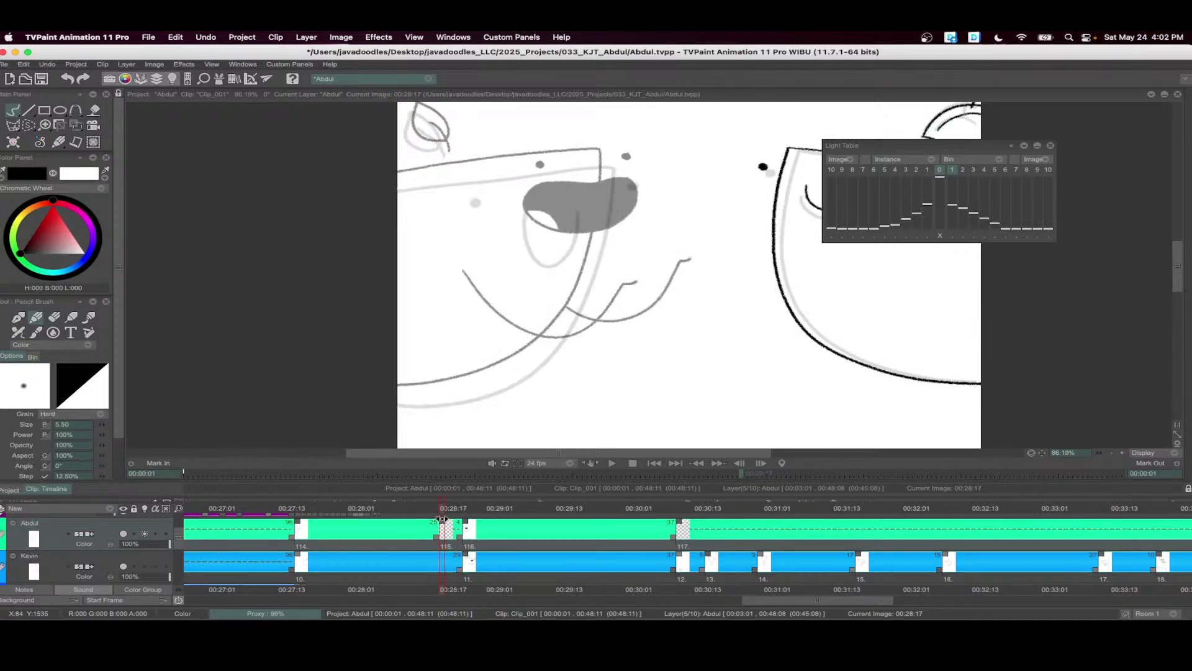
left_click(927, 170)
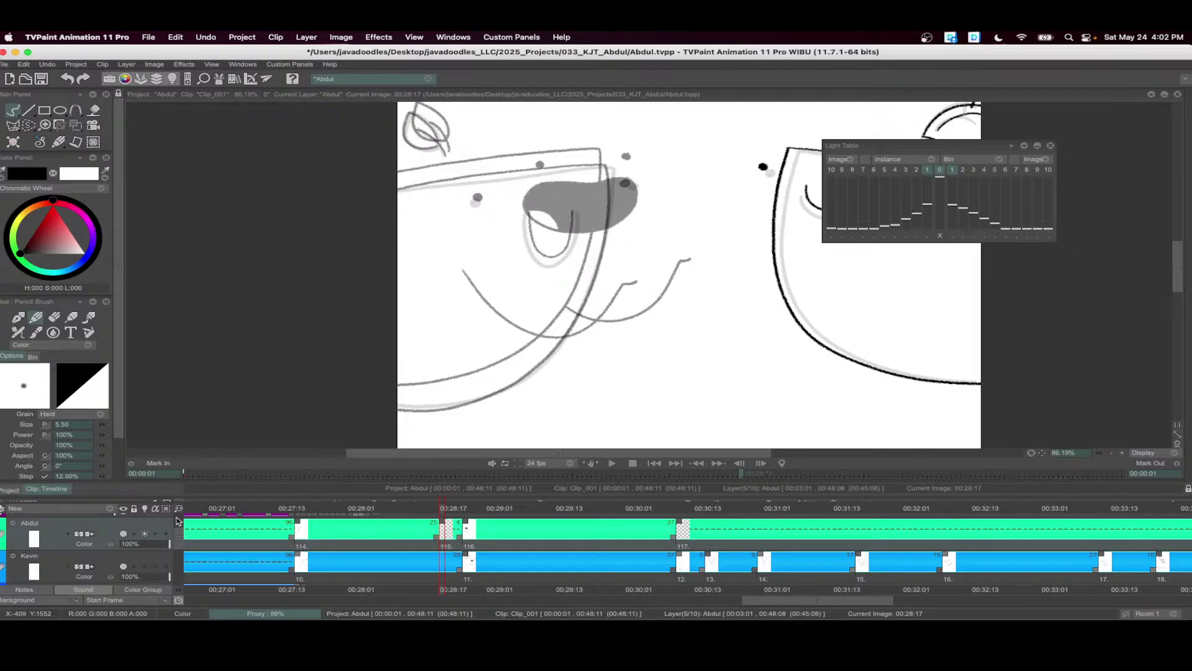
left_click(123, 508)
left_click(145, 505)
- Draw the in-between head and body outline on the Abdul image at 00:28:17, between the two light-table poses
mouse_move(604, 220)
left_mouse_down()
mouse_move(540, 404)
mouse_move(596, 257)
mouse_move(496, 132)
left_mouse_up()
left_click_drag(375, 157, 602, 132)
mouse_move(602, 132)
left_mouse_down()
mouse_move(636, 144)
mouse_move(626, 255)
mouse_move(581, 346)
mouse_move(475, 400)
mouse_move(414, 405)
left_mouse_up()
- Draw the two dot eyes and a black-filled open mouth with a tongue on the Abdul image at 00:28:17
scroll(597, 180, "up", 1)
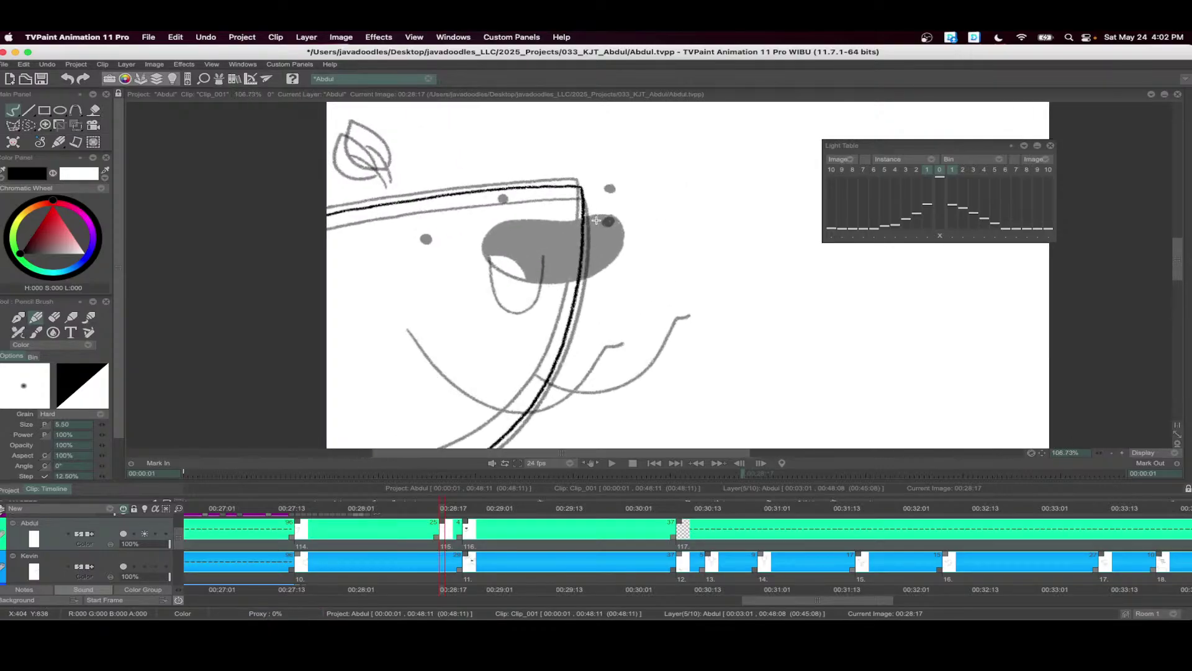
mouse_move(609, 222)
left_mouse_down()
mouse_move(518, 228)
mouse_move(480, 256)
mouse_move(519, 285)
mouse_move(576, 284)
mouse_move(609, 262)
mouse_move(599, 221)
left_mouse_up()
left_click_drag(484, 261, 519, 283)
left_click(597, 248)
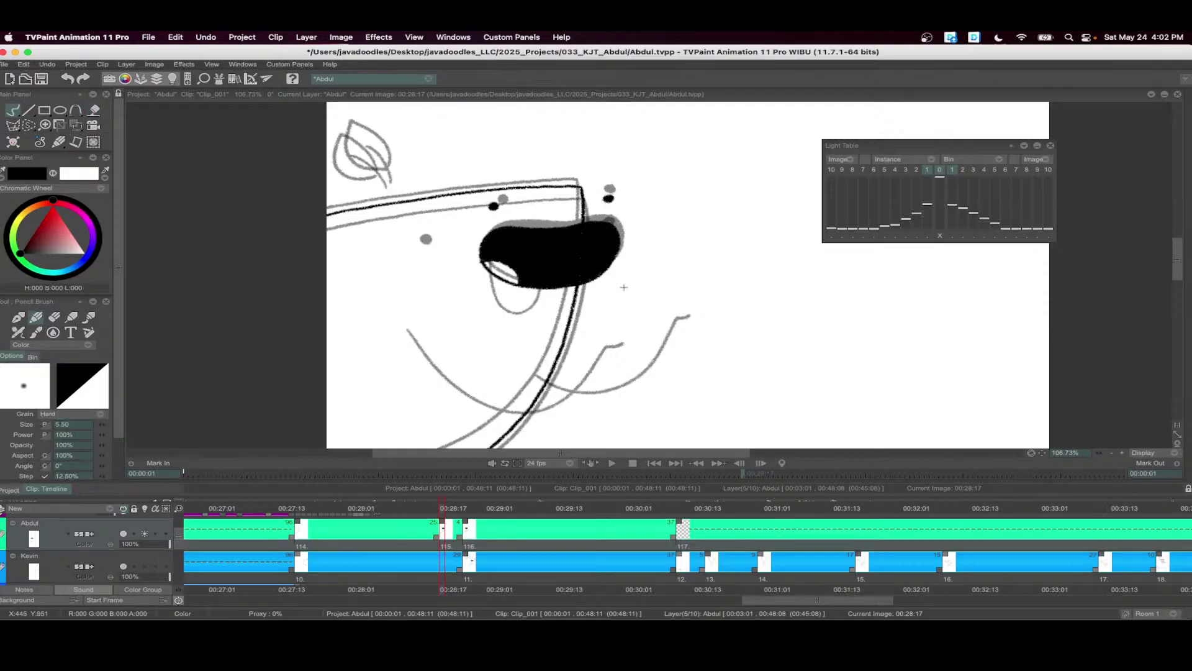
- Draw both curved arms with small hands slightly below the next pose's arms on the Abdul image at 00:28:17
scroll(623, 287, "down", 3)
mouse_move(403, 252)
left_mouse_down()
mouse_move(487, 340)
mouse_move(572, 317)
mouse_move(603, 269)
left_mouse_up()
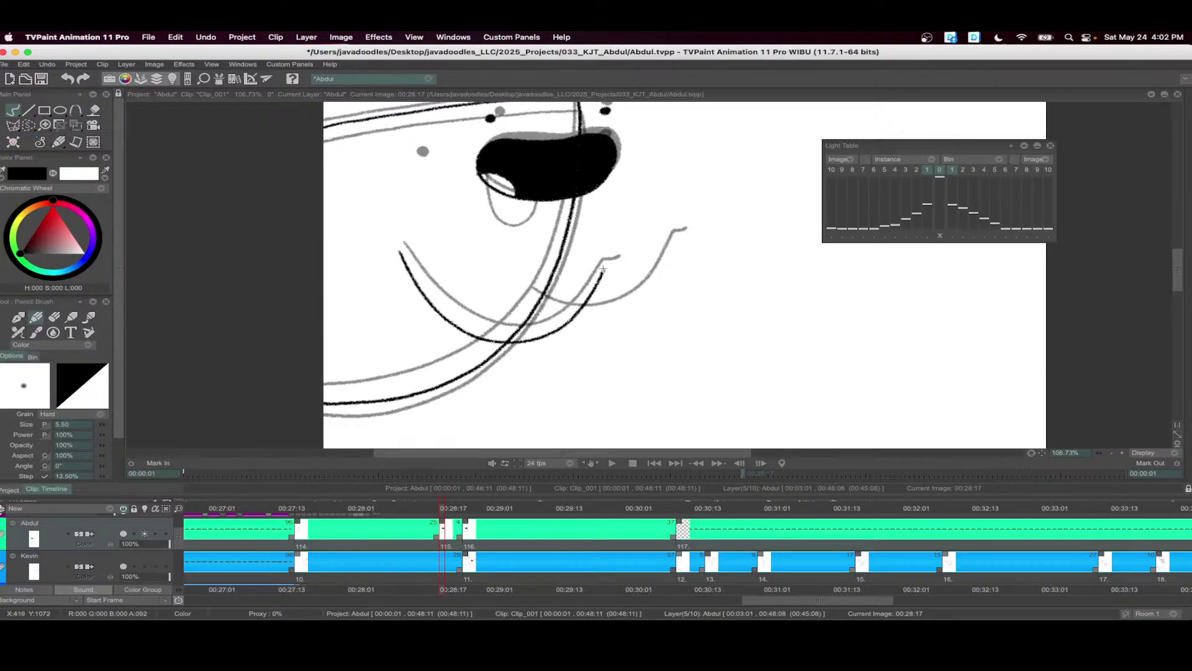
mouse_move(540, 299)
left_mouse_down()
mouse_move(612, 314)
mouse_move(678, 245)
left_mouse_up()
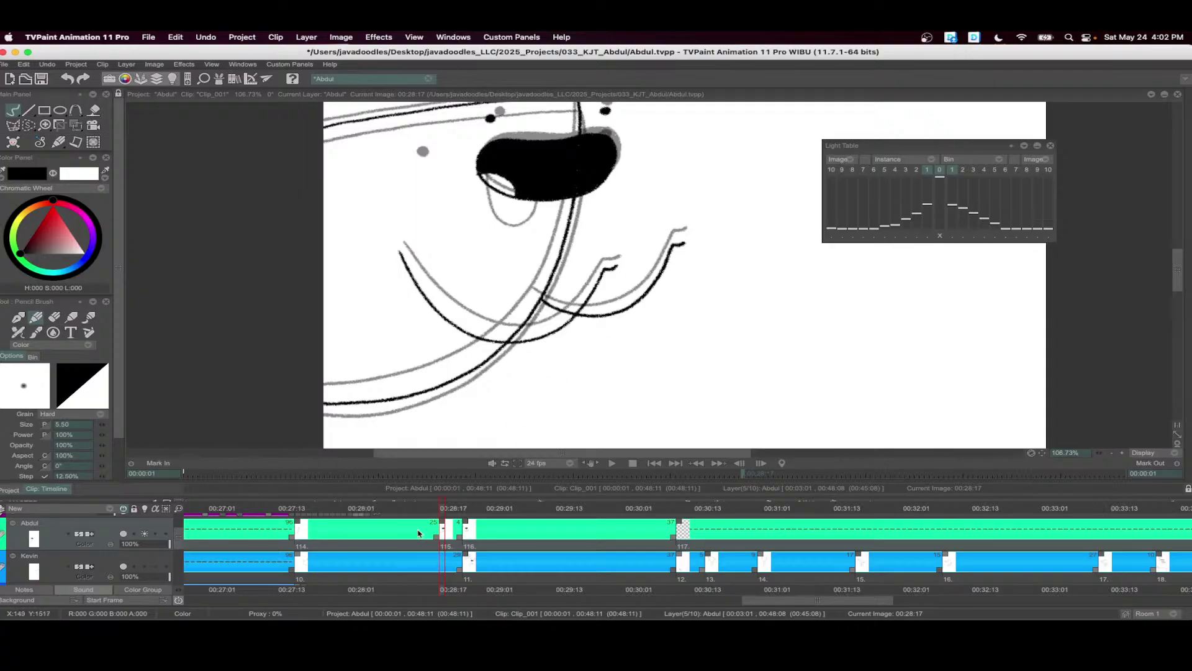
- Draw an arm rising from the canvas edge with a small hooked hand on the Abdul image at 00:27:16
left_click(298, 526)
left_click_drag(370, 278, 322, 315)
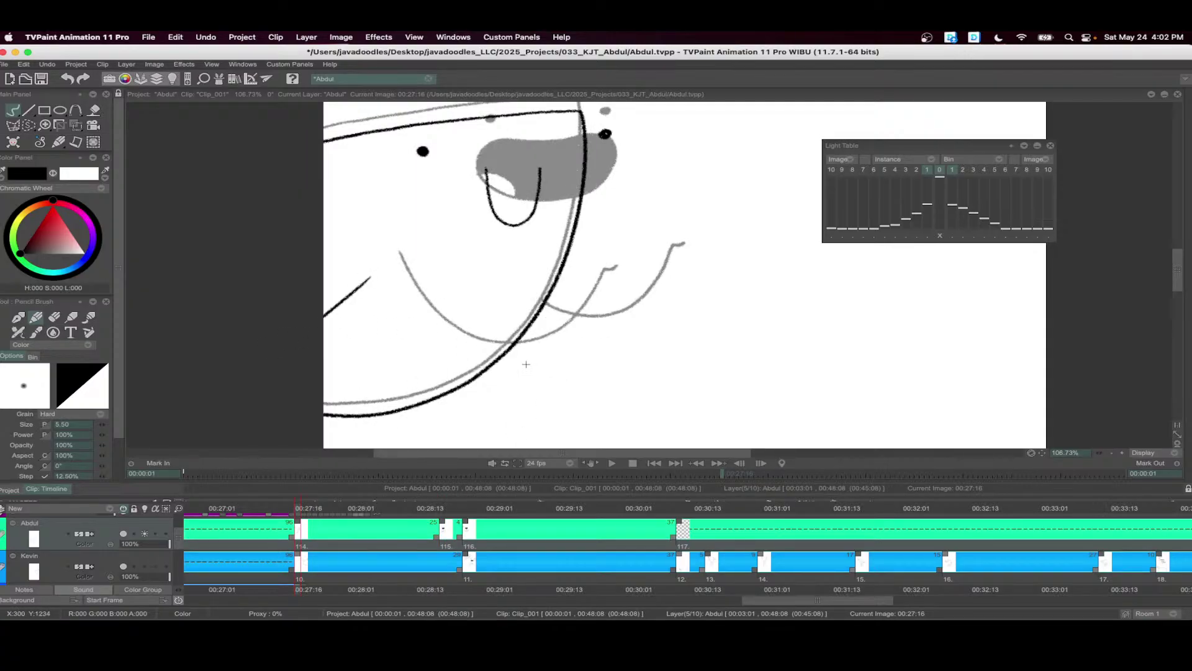
key("super+z")
left_click_drag(385, 265, 304, 340)
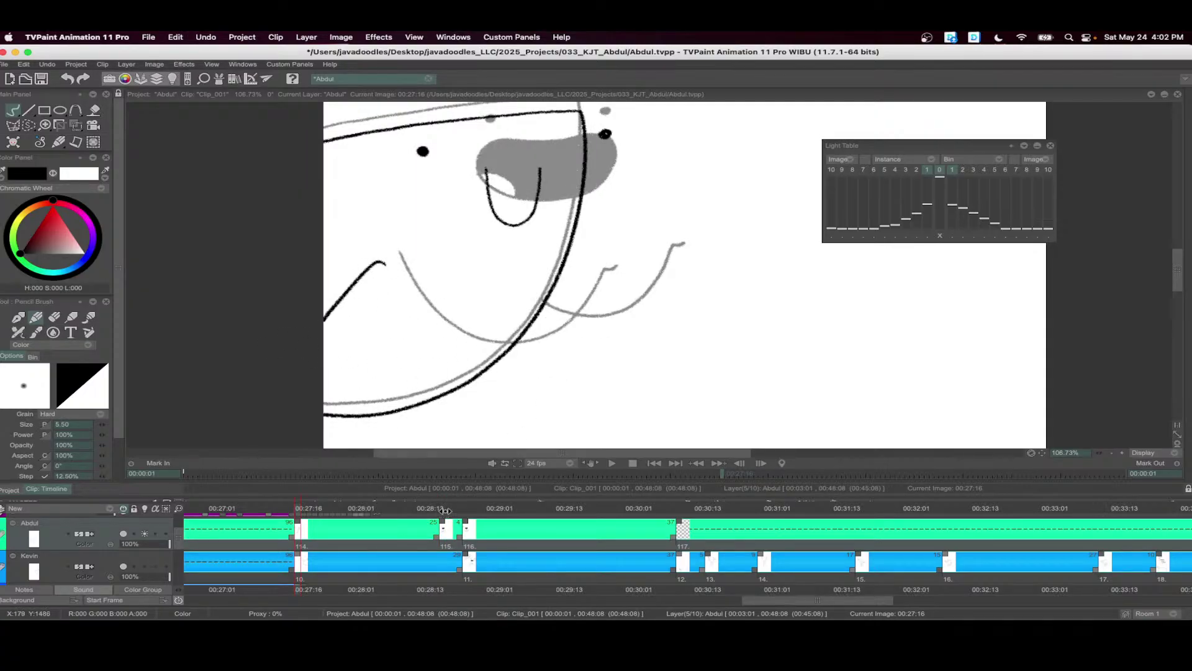
- Draw the in-between leaf above the head on the Abdul image at 00:28:17
left_click(443, 510)
mouse_move(346, 240)
left_mouse_down()
mouse_move(313, 184)
mouse_move(312, 229)
mouse_move(345, 230)
left_mouse_up()
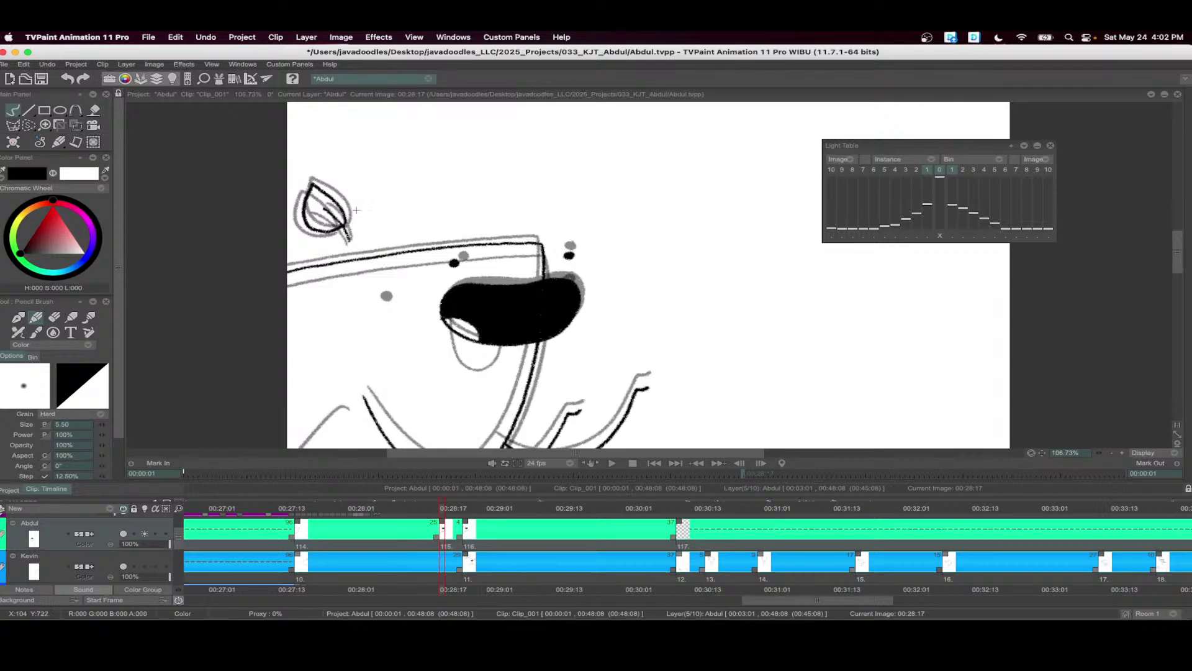
scroll(357, 231, "down", 2)
- Lengthen the in-between image's exposure by one frame and add a blank Abdul image at 00:28:19
left_click(454, 508)
left_click_drag(466, 529, 473, 531)
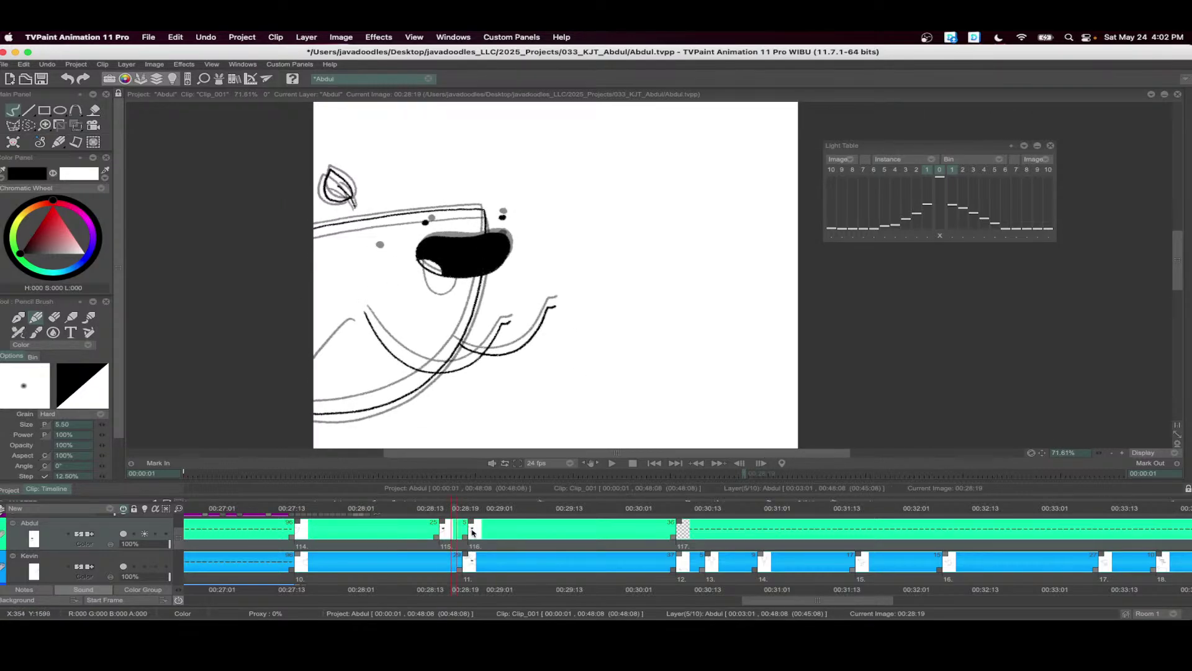
key("Insert")
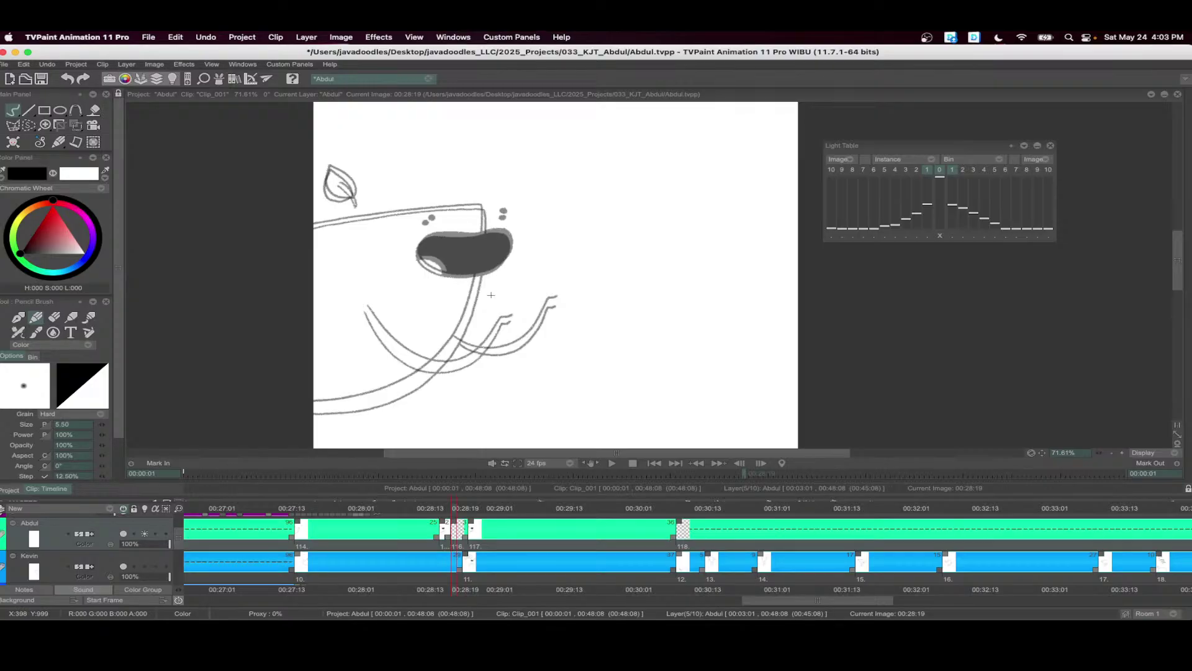
- Draw the head and body outline on the Abdul image at 00:28:19, between the two light-table poses
scroll(393, 199, "up", 2)
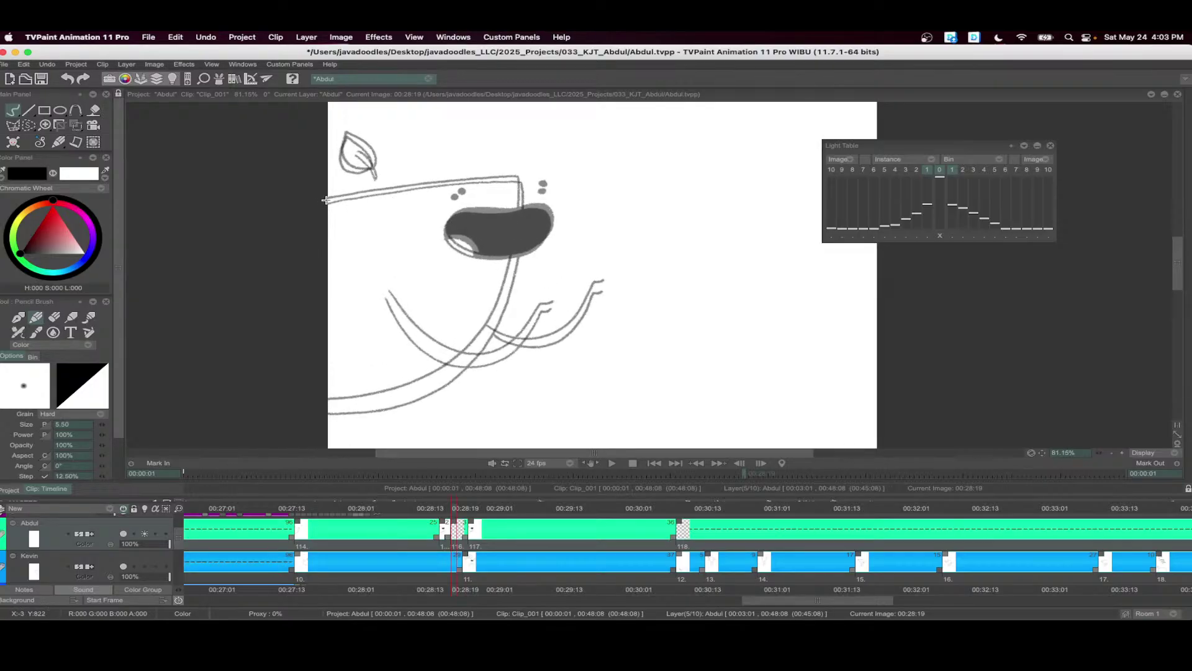
mouse_move(325, 200)
left_mouse_down()
mouse_move(517, 179)
mouse_move(505, 296)
left_mouse_up()
key("super+z")
mouse_move(517, 179)
left_mouse_down()
mouse_move(507, 266)
mouse_move(478, 336)
mouse_move(418, 387)
mouse_move(320, 403)
left_mouse_up()
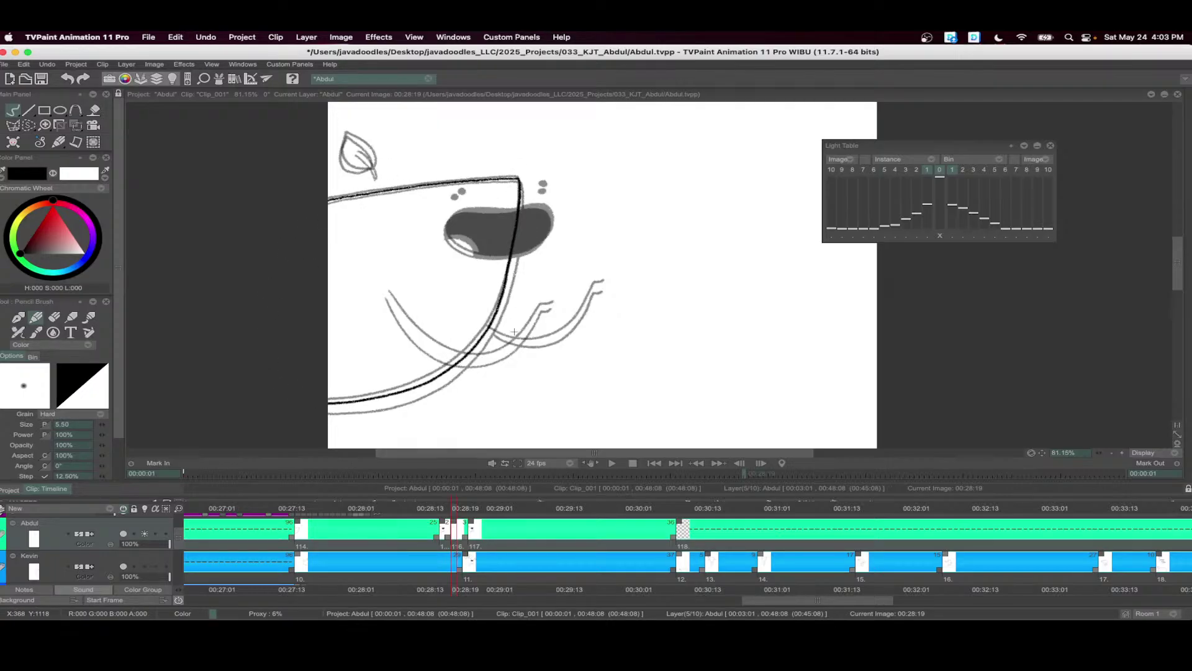
left_click_drag(473, 512, 456, 514)
scroll(487, 345, "up", 3)
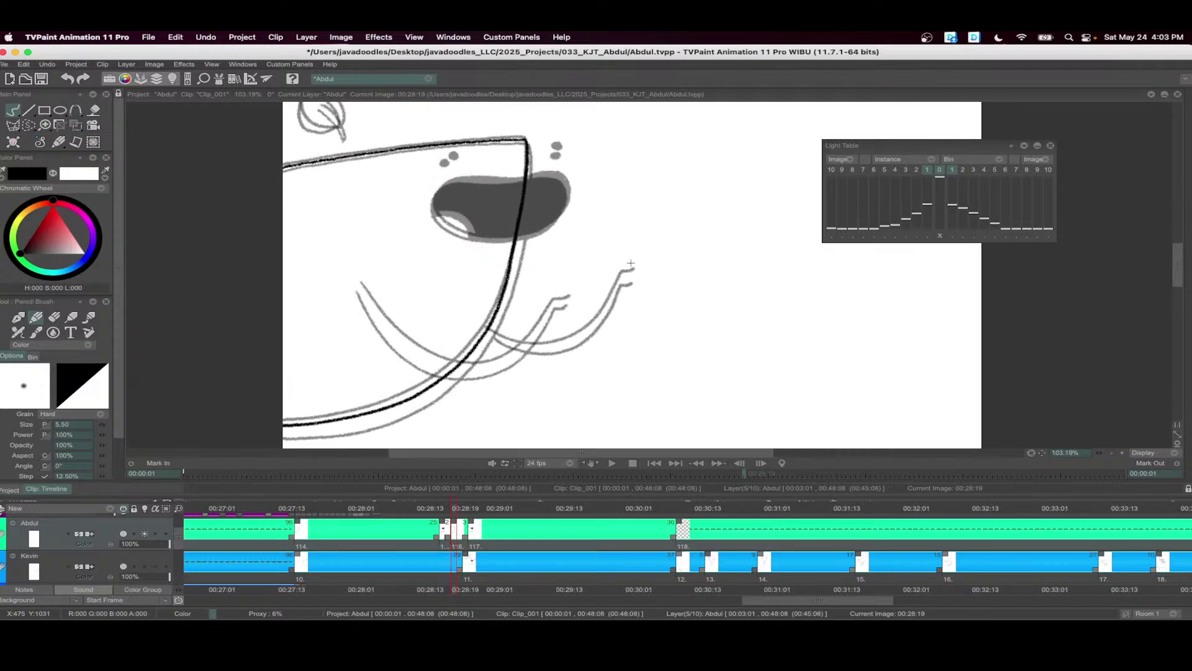
- Draw both curved arms with small hands and the two dot eyes on the Abdul image at 00:28:19
mouse_move(362, 281)
left_mouse_down()
mouse_move(407, 338)
mouse_move(483, 362)
mouse_move(524, 337)
mouse_move(552, 298)
left_mouse_up()
mouse_move(490, 325)
left_mouse_down()
mouse_move(534, 342)
mouse_move(591, 321)
mouse_move(623, 269)
mouse_move(638, 267)
left_mouse_up()
left_click_drag(619, 268, 625, 305)
scroll(626, 304, "up", 1)
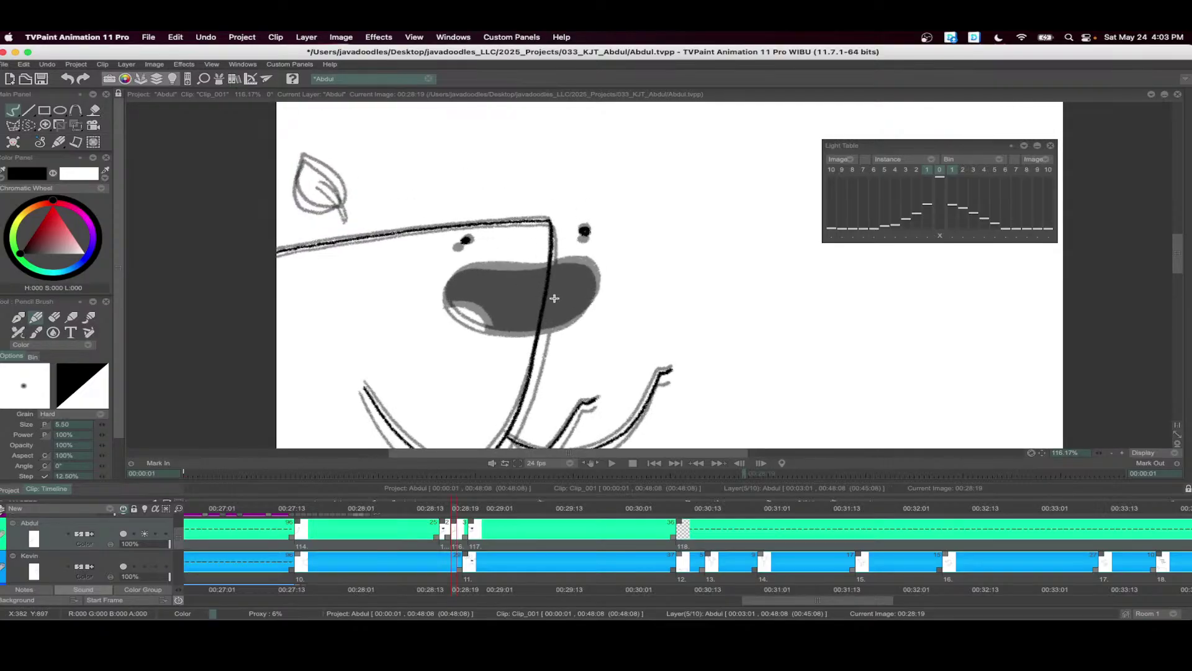
- Draw the in-between mouth filled with black and the leaf above the head on the Abdul image at 00:28:19
scroll(557, 287, "up", 2)
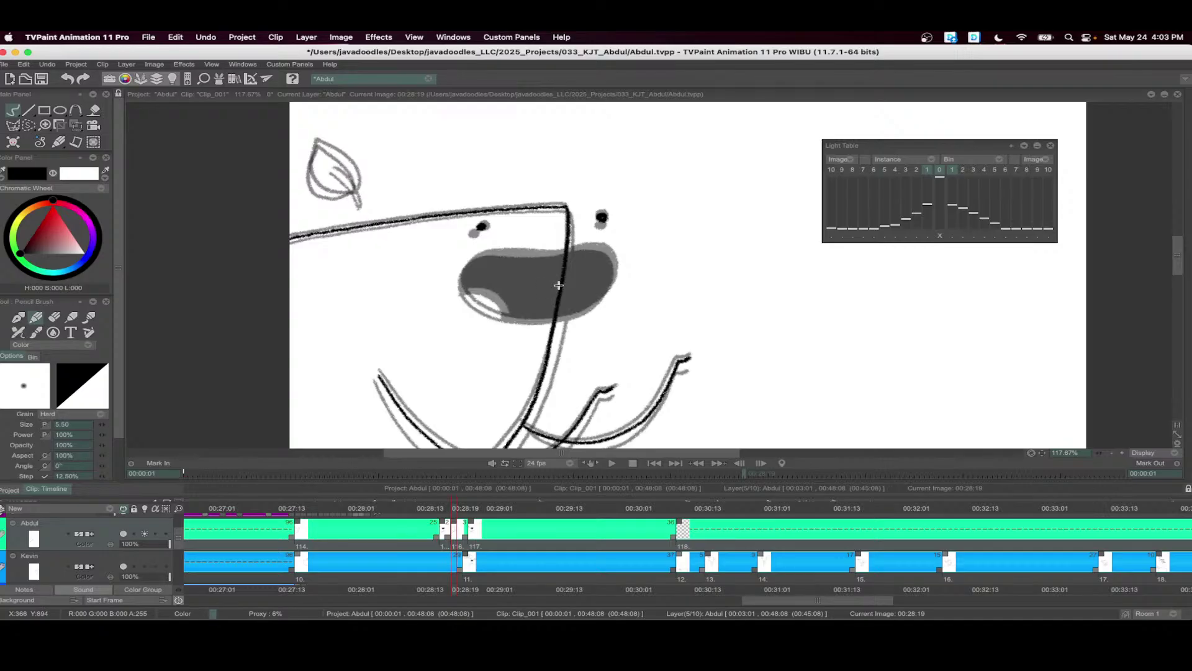
scroll(557, 280, "up", 2)
mouse_move(612, 246)
left_mouse_down()
mouse_move(477, 251)
mouse_move(446, 273)
mouse_move(453, 307)
mouse_move(490, 326)
mouse_move(575, 323)
mouse_move(617, 286)
mouse_move(621, 258)
mouse_move(590, 251)
mouse_move(452, 297)
mouse_move(492, 314)
mouse_move(648, 323)
left_mouse_up()
key("f")
left_click(509, 285)
left_click(648, 323)
key("b")
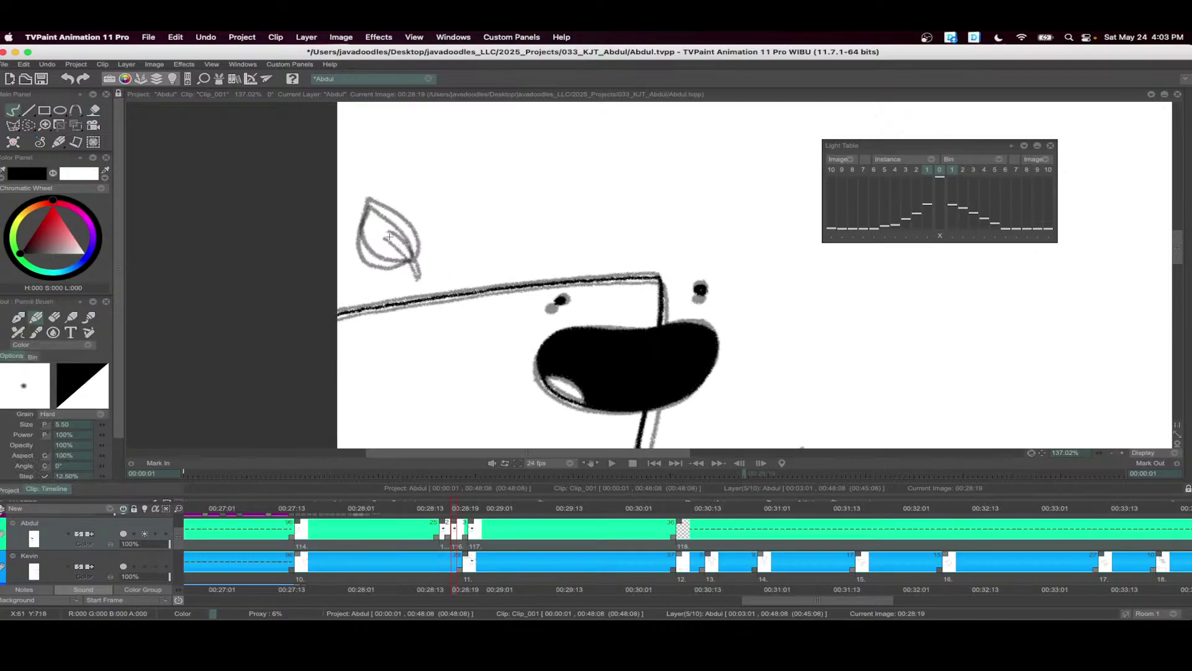
mouse_move(387, 234)
left_mouse_down()
mouse_move(418, 279)
mouse_move(373, 205)
mouse_move(360, 253)
mouse_move(413, 257)
mouse_move(398, 214)
left_mouse_up()
- Fit the whole canvas in view and play back the Abdul pose change from 00:28:09 to 00:29:05
key("asterisk")
left_click_drag(511, 544, 396, 542)
left_click(612, 463)
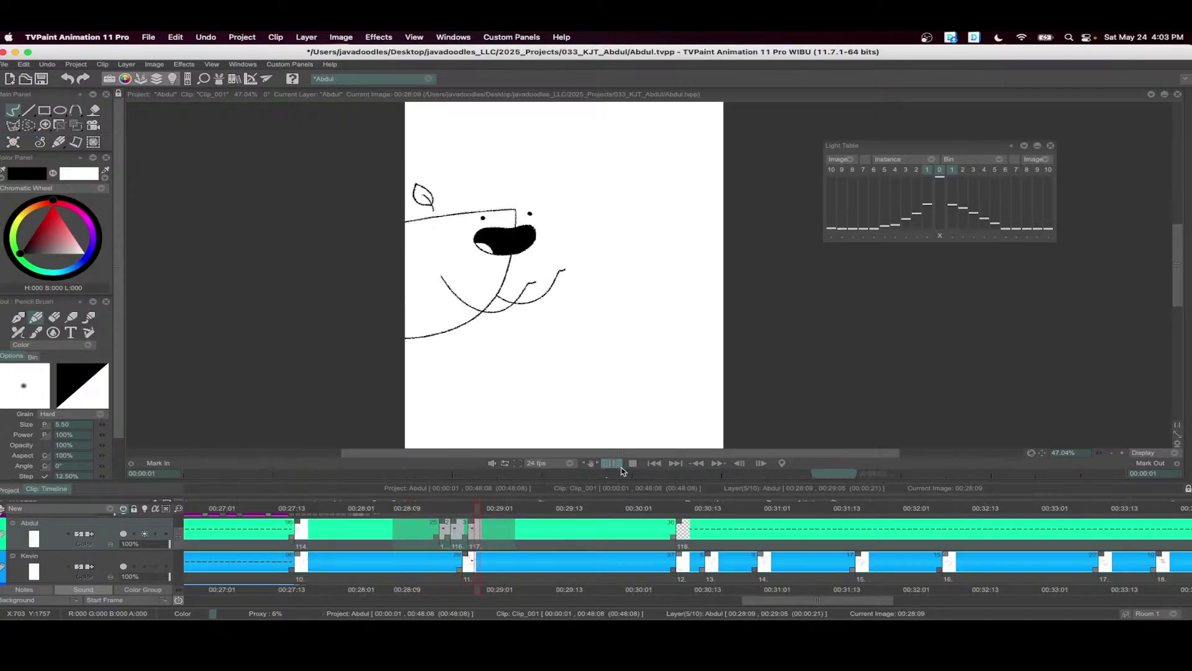
- Draw the curved arm running off the canvas edge on the Kevin pose image at 00:27:16
left_click(443, 509)
left_click(445, 509)
left_click(68, 570)
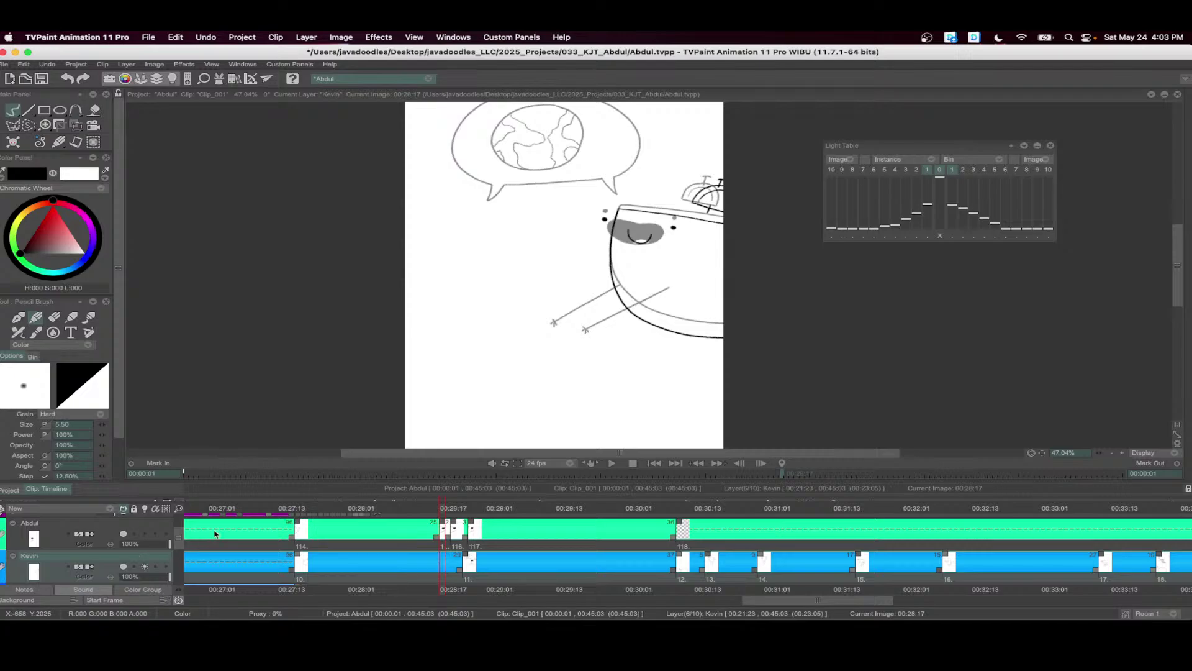
scroll(761, 324, "up", 4)
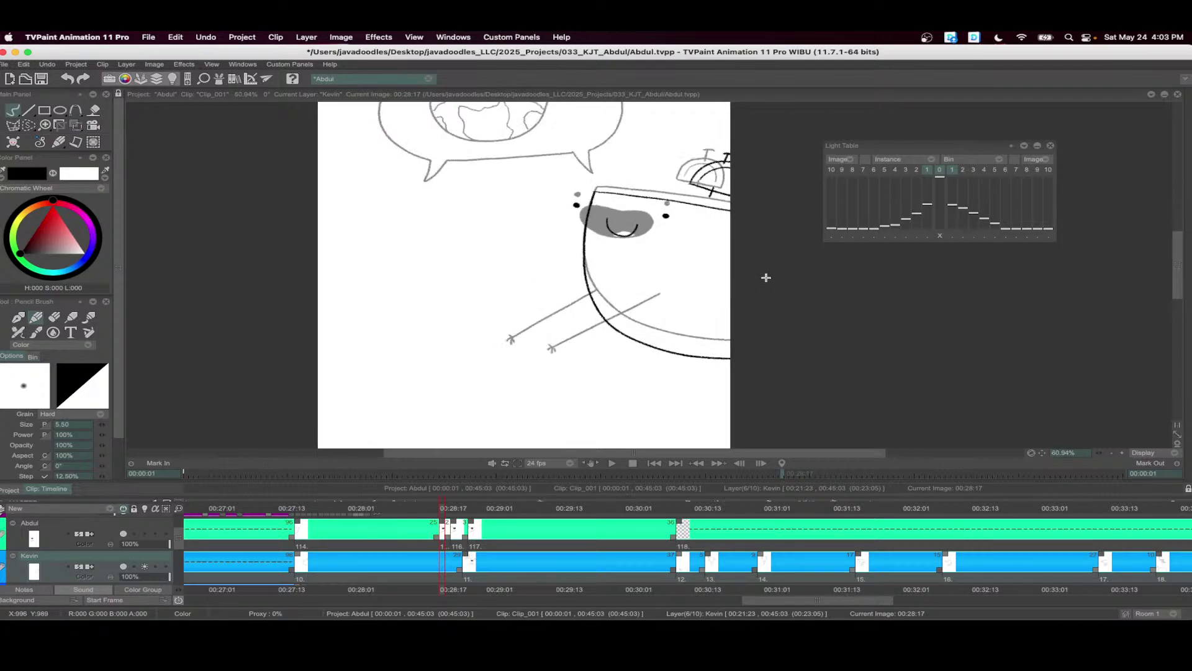
left_click_drag(645, 287, 747, 360)
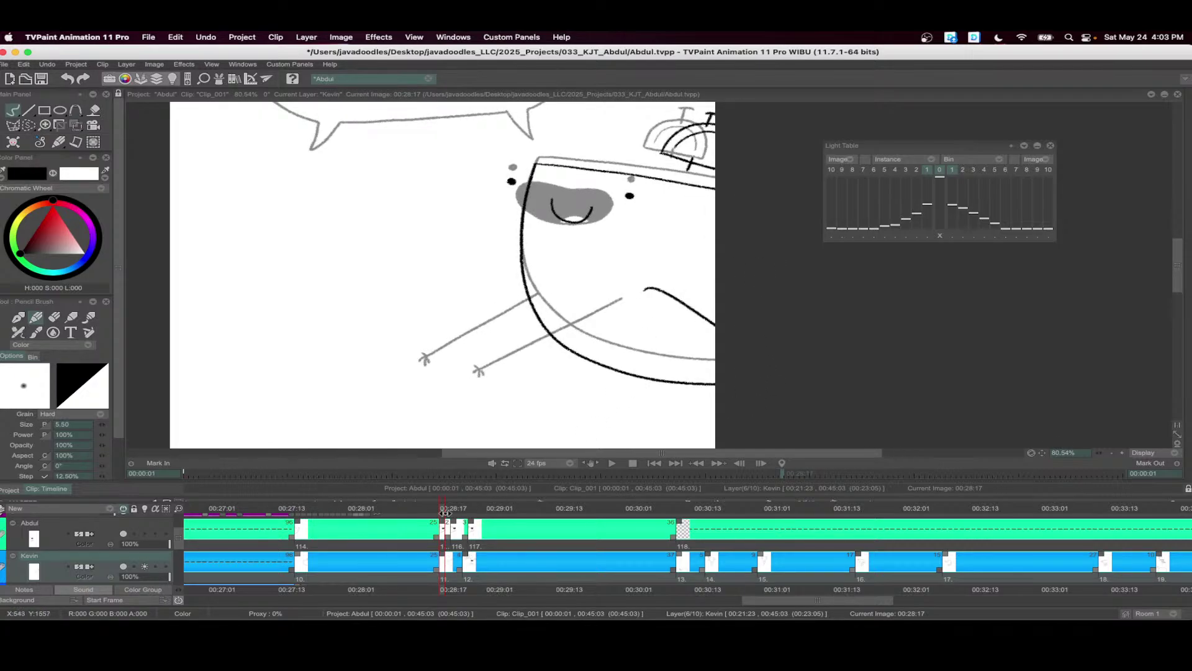
key("ctrl+z")
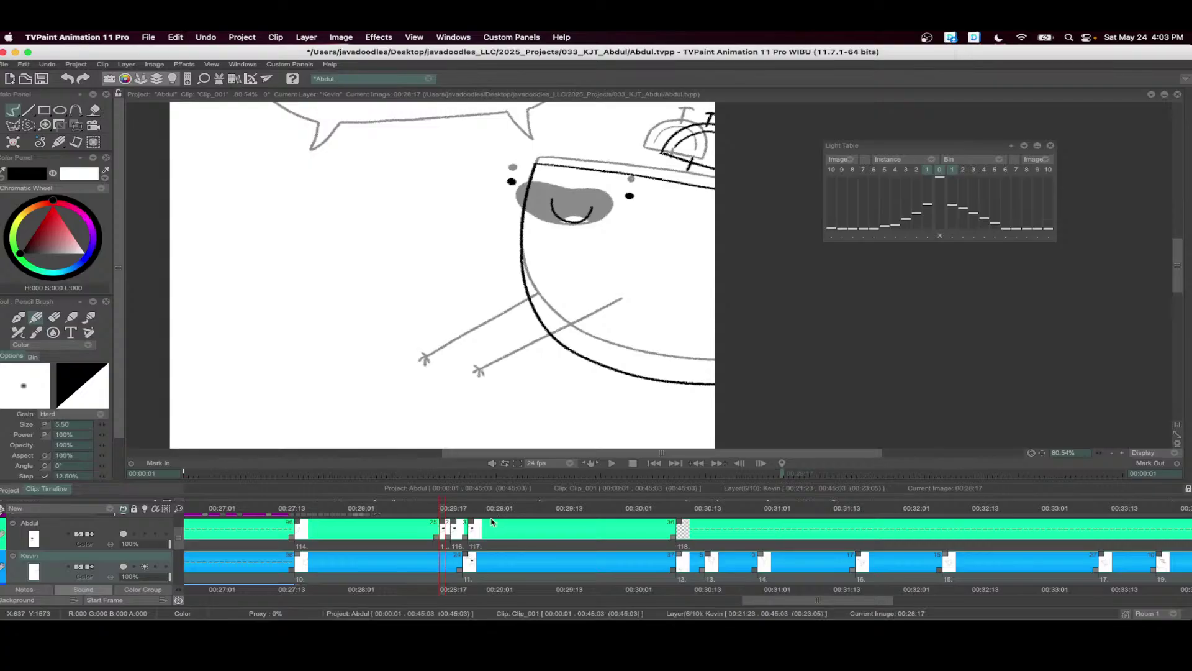
left_click_drag(611, 284, 707, 336)
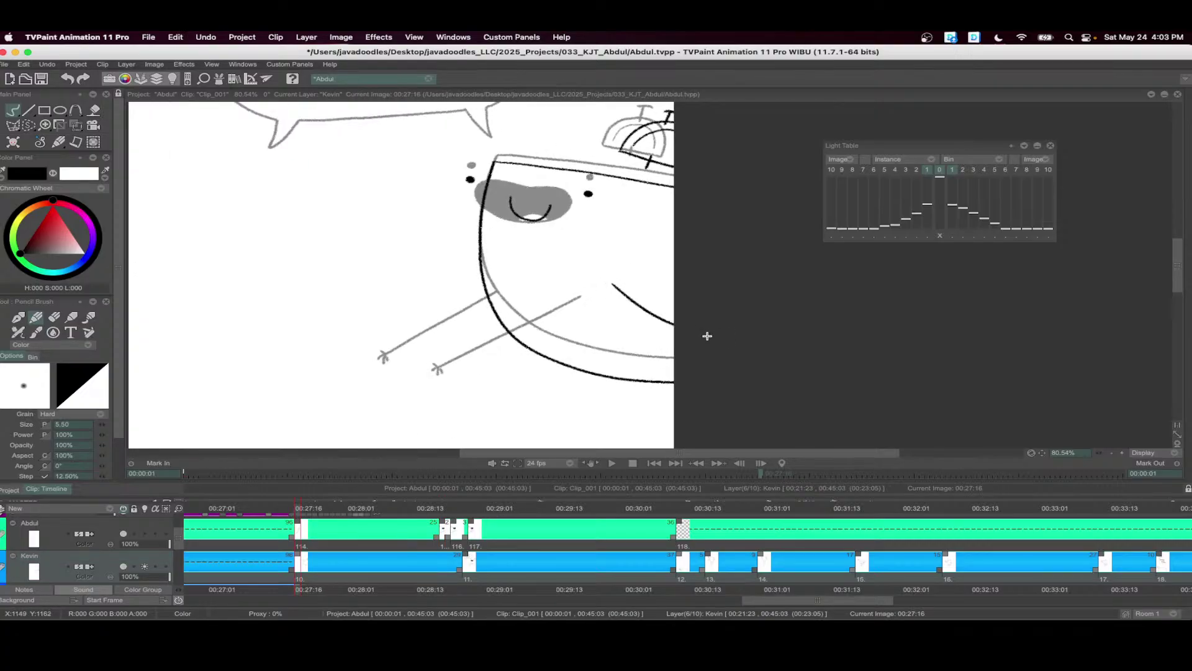
- Add a blank Kevin image at 00:28:17 and draw the head's top line between the two light-table poses
left_click(444, 520)
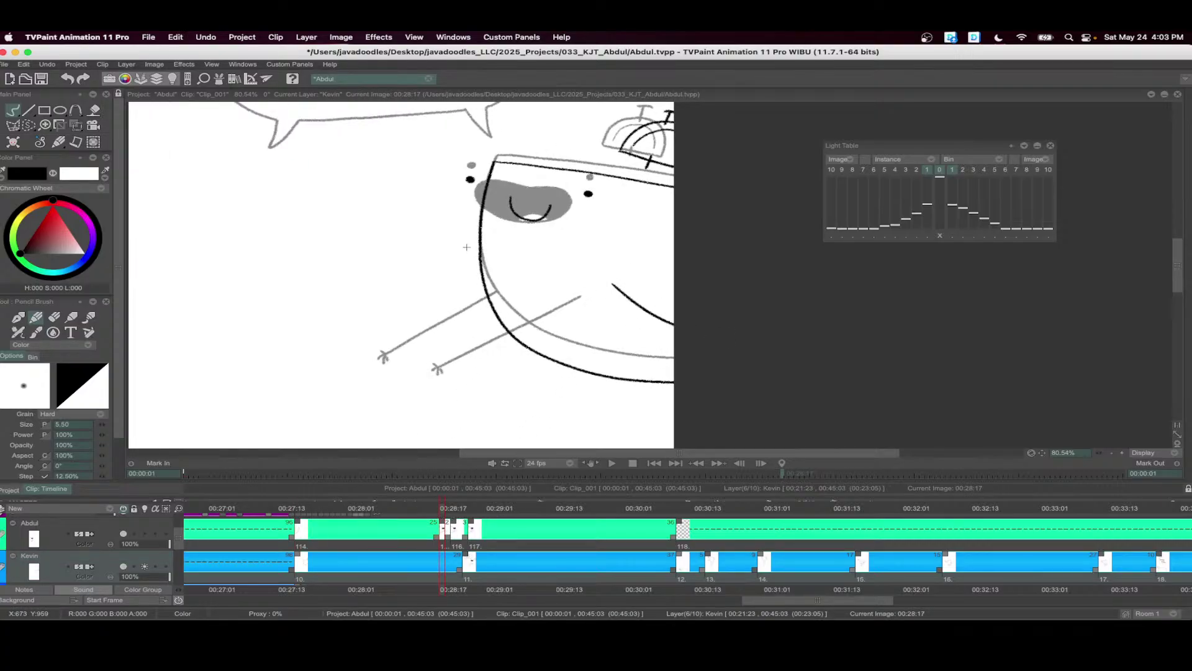
key("Return")
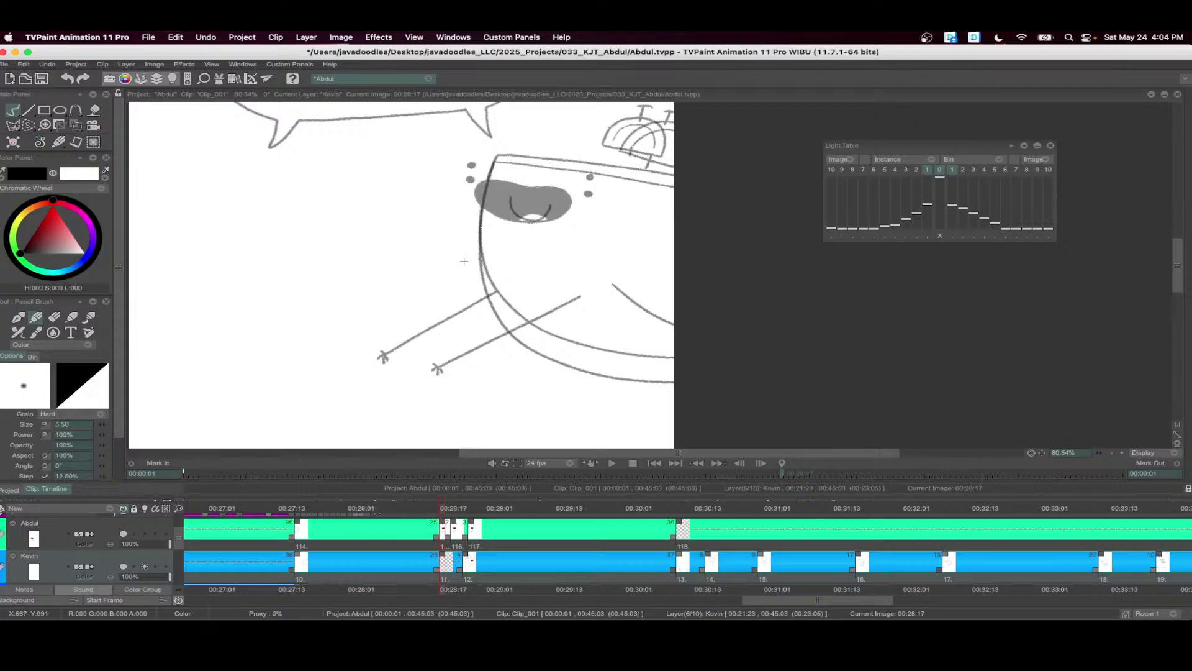
scroll(561, 219, "up", 2)
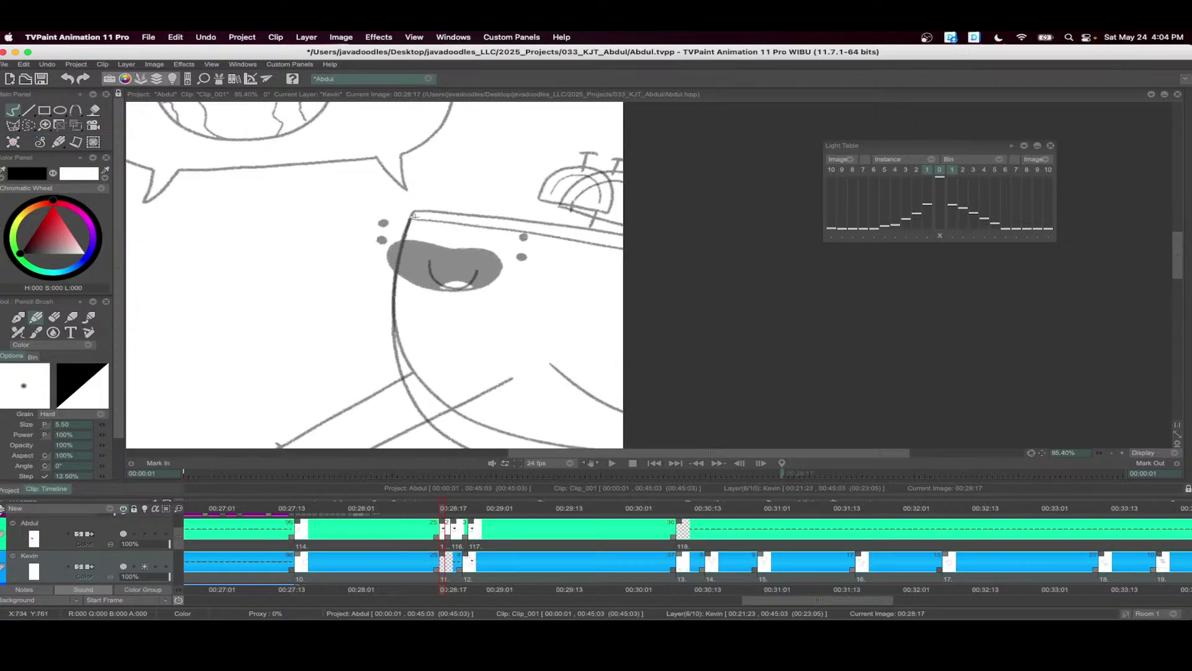
left_click_drag(412, 215, 623, 241)
- Draw the in-between domed hat with its small stem above the head on the Kevin image at 00:28:17
left_click_drag(592, 152, 558, 222)
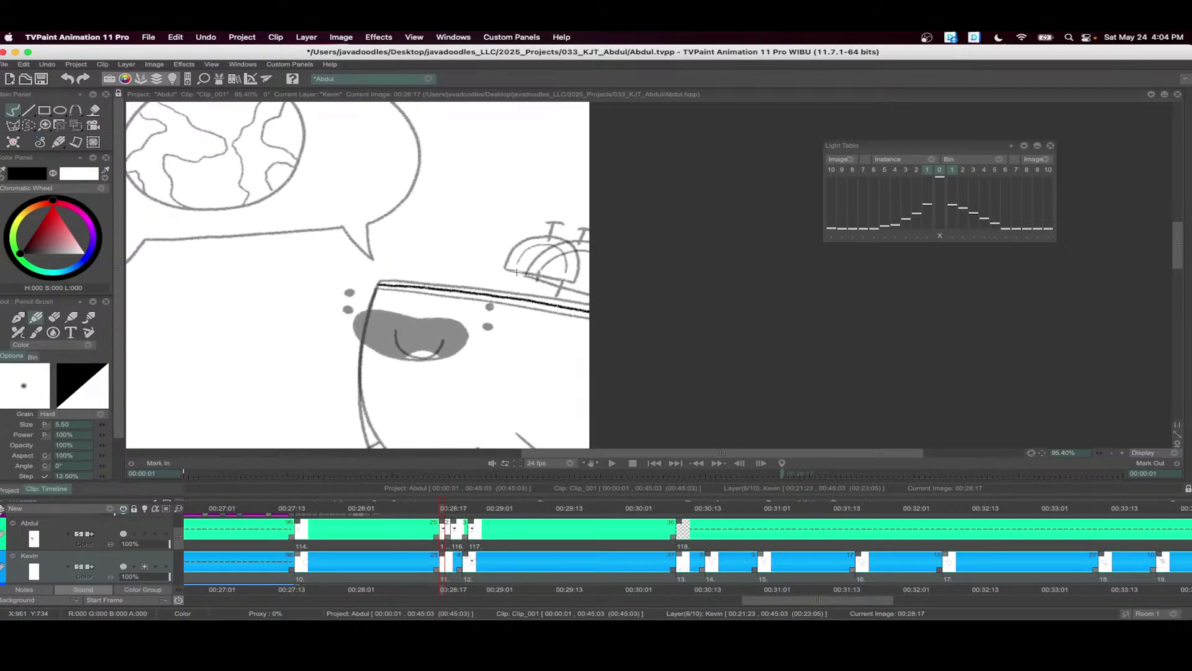
left_click_drag(517, 271, 584, 290)
mouse_move(520, 268)
left_mouse_down()
mouse_move(535, 247)
mouse_move(570, 241)
mouse_move(591, 257)
mouse_move(584, 290)
left_mouse_up()
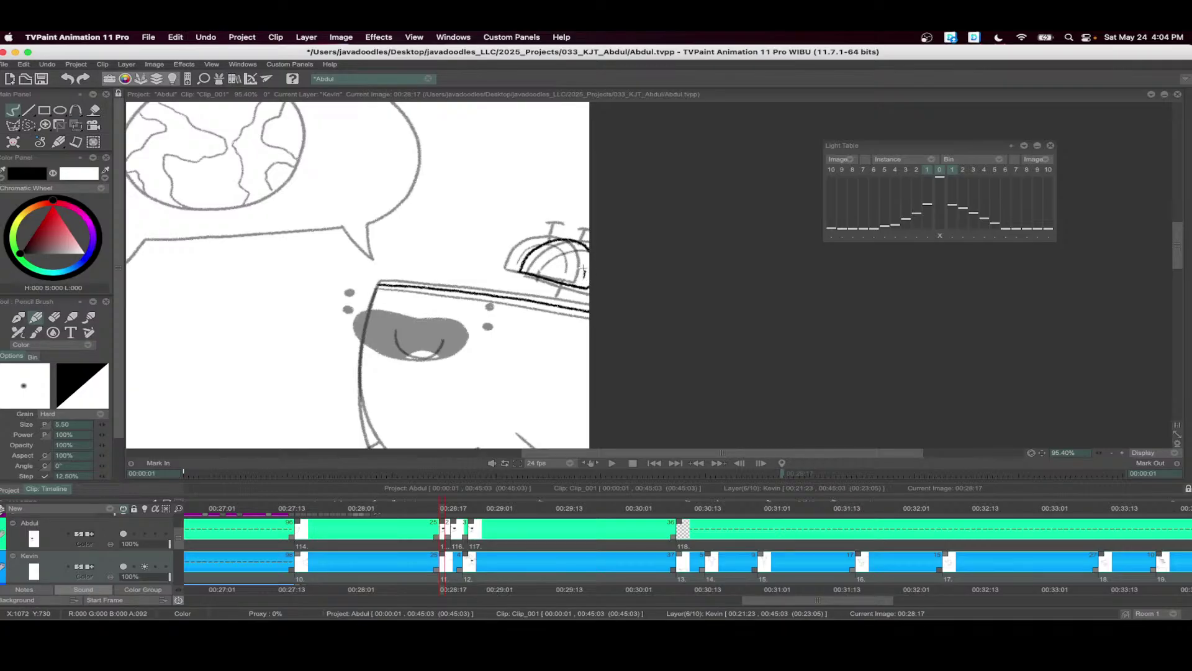
left_click_drag(539, 271, 570, 225)
left_click_drag(563, 225, 581, 228)
- Draw the globe with its continents and the speech bubble around it on the Kevin image at 00:28:17
scroll(521, 243, "left", 5)
scroll(520, 244, "up", 2)
mouse_move(364, 148)
left_mouse_down()
mouse_move(301, 157)
mouse_move(265, 215)
mouse_move(317, 262)
mouse_move(400, 251)
mouse_move(427, 200)
mouse_move(403, 154)
mouse_move(362, 143)
mouse_move(309, 160)
mouse_move(341, 214)
mouse_move(301, 224)
mouse_move(355, 257)
mouse_move(389, 166)
mouse_move(402, 186)
mouse_move(403, 242)
left_mouse_up()
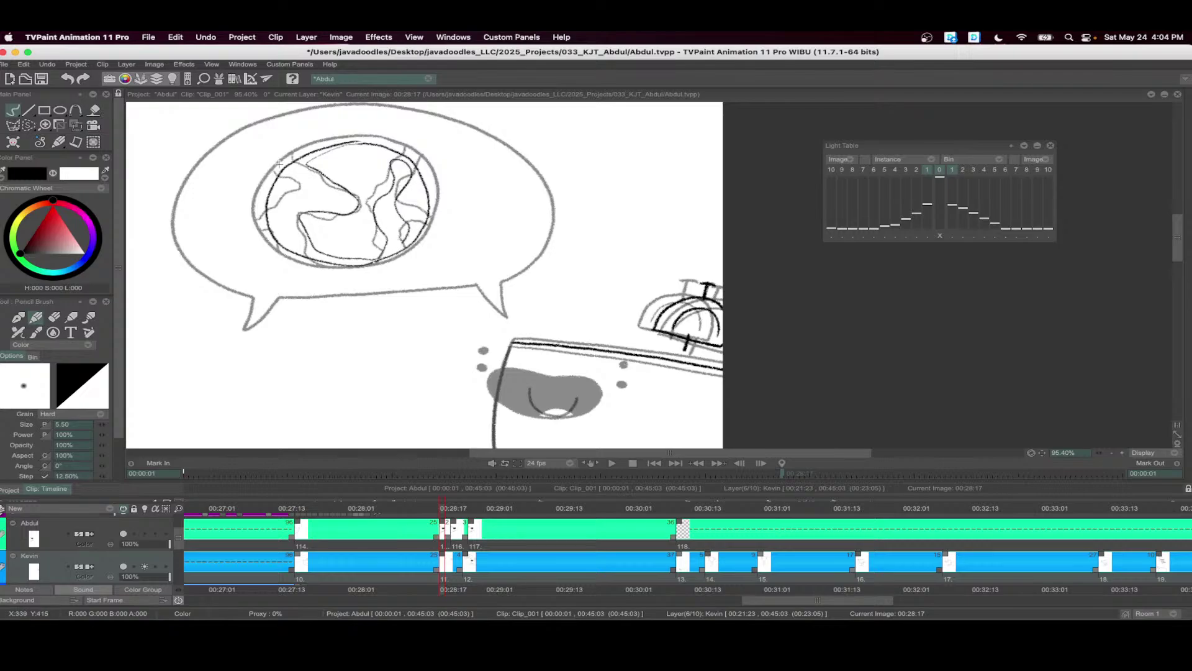
mouse_move(175, 201)
left_mouse_down()
mouse_move(259, 309)
mouse_move(293, 294)
mouse_move(457, 286)
mouse_move(503, 312)
mouse_move(537, 223)
mouse_move(489, 148)
mouse_move(376, 110)
mouse_move(278, 118)
mouse_move(199, 184)
left_mouse_up()
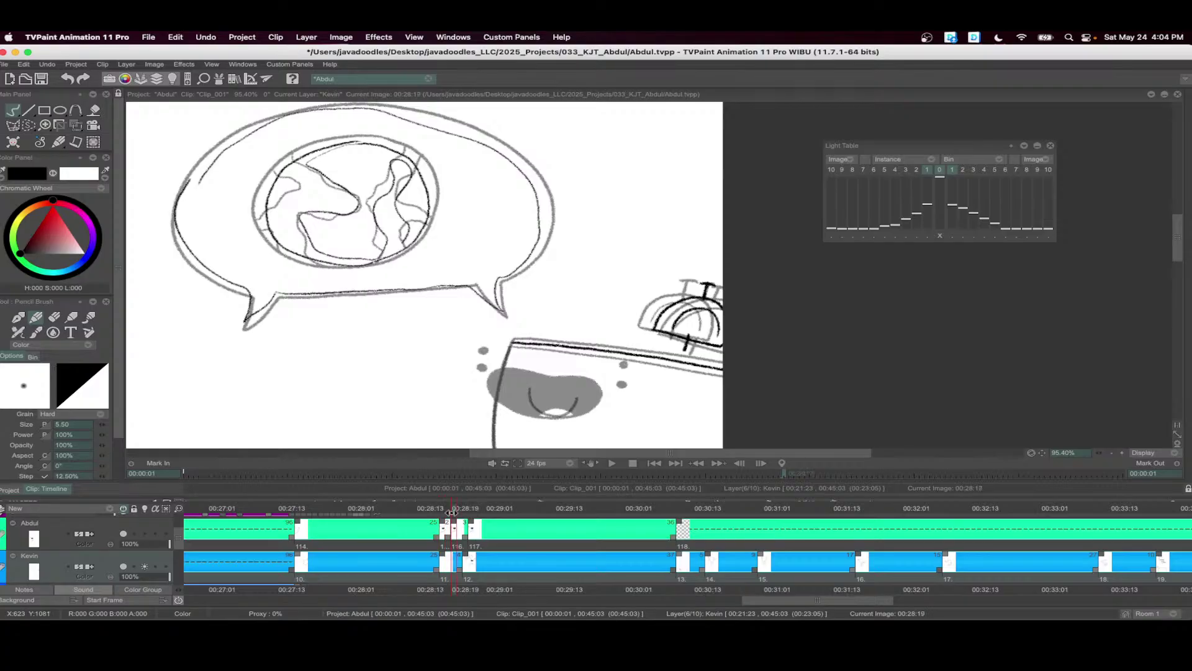
- Draw the rounded body outline and both curved, drooping arms with small hands on the Kevin image at 00:28:17
scroll(484, 201, "down", 5)
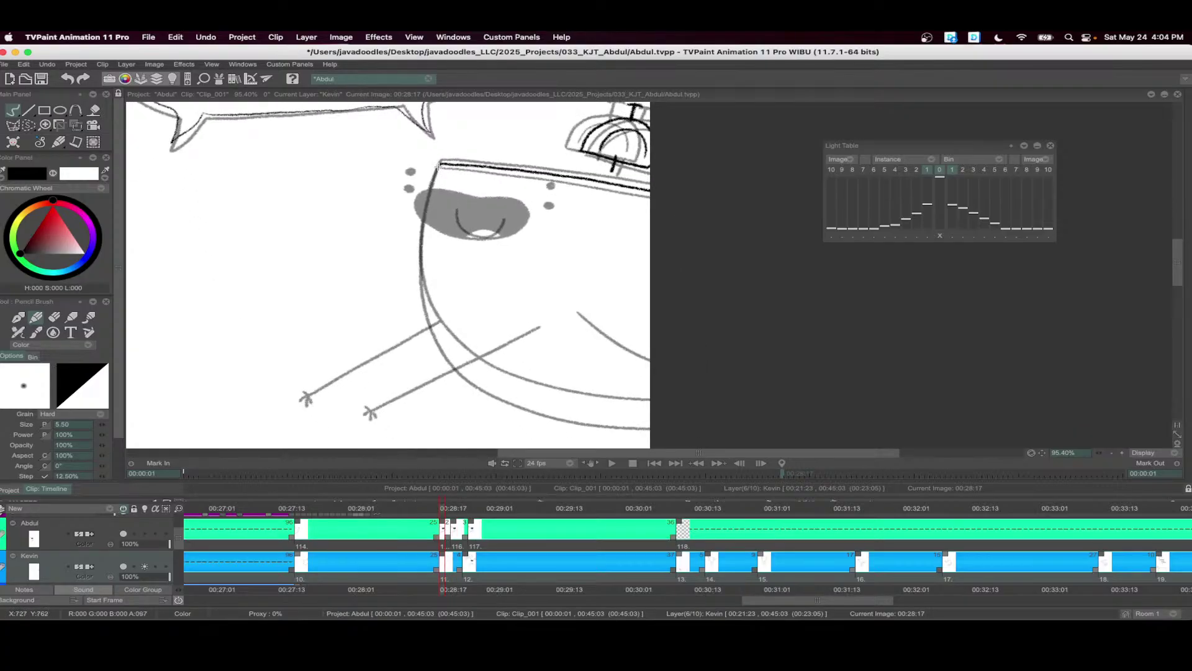
mouse_move(439, 165)
left_mouse_down()
mouse_move(425, 285)
mouse_move(440, 335)
mouse_move(471, 370)
mouse_move(534, 398)
mouse_move(650, 416)
left_mouse_up()
scroll(637, 284, "down", 3)
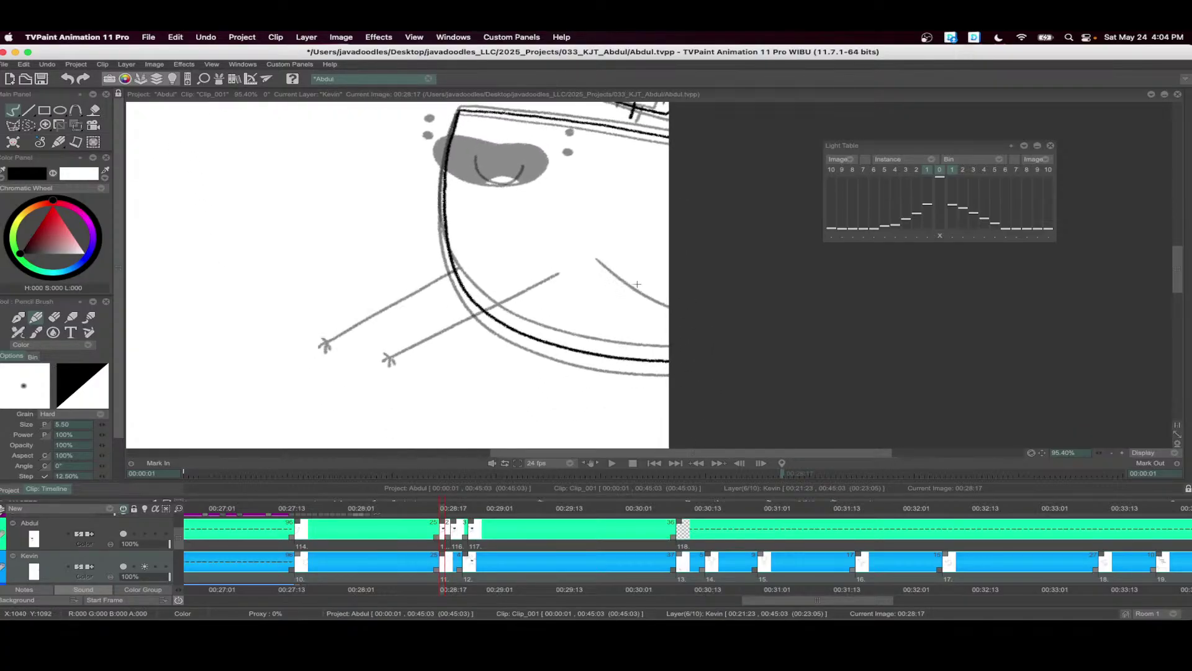
left_click_drag(538, 286, 467, 392)
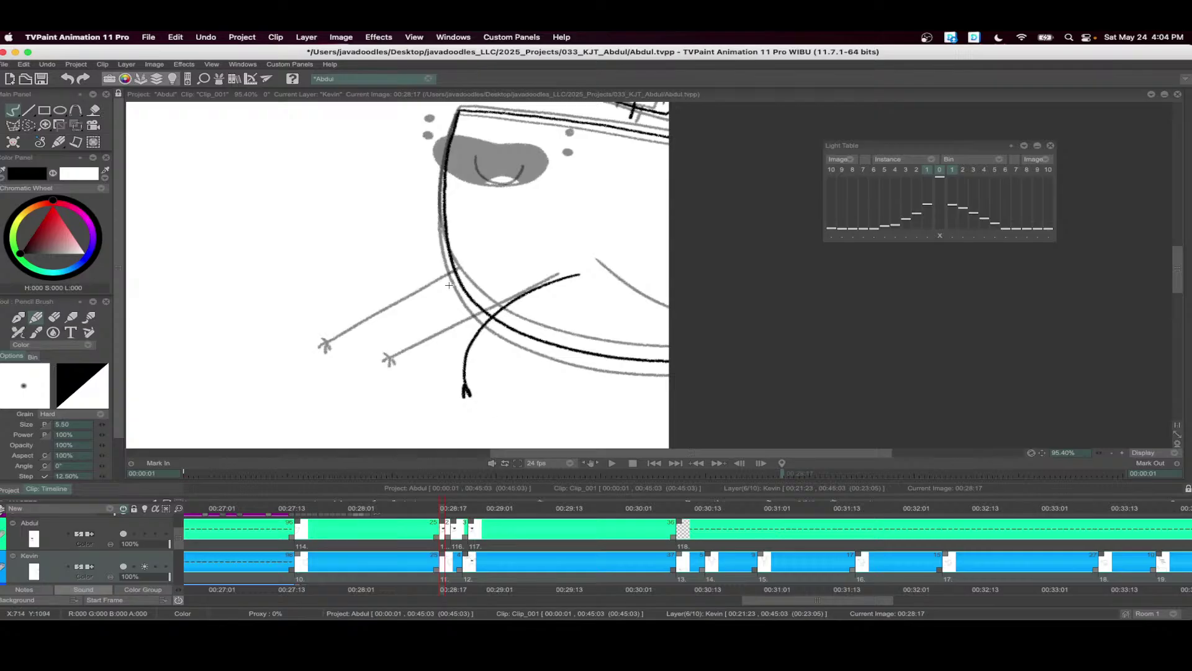
left_click_drag(459, 276, 375, 339)
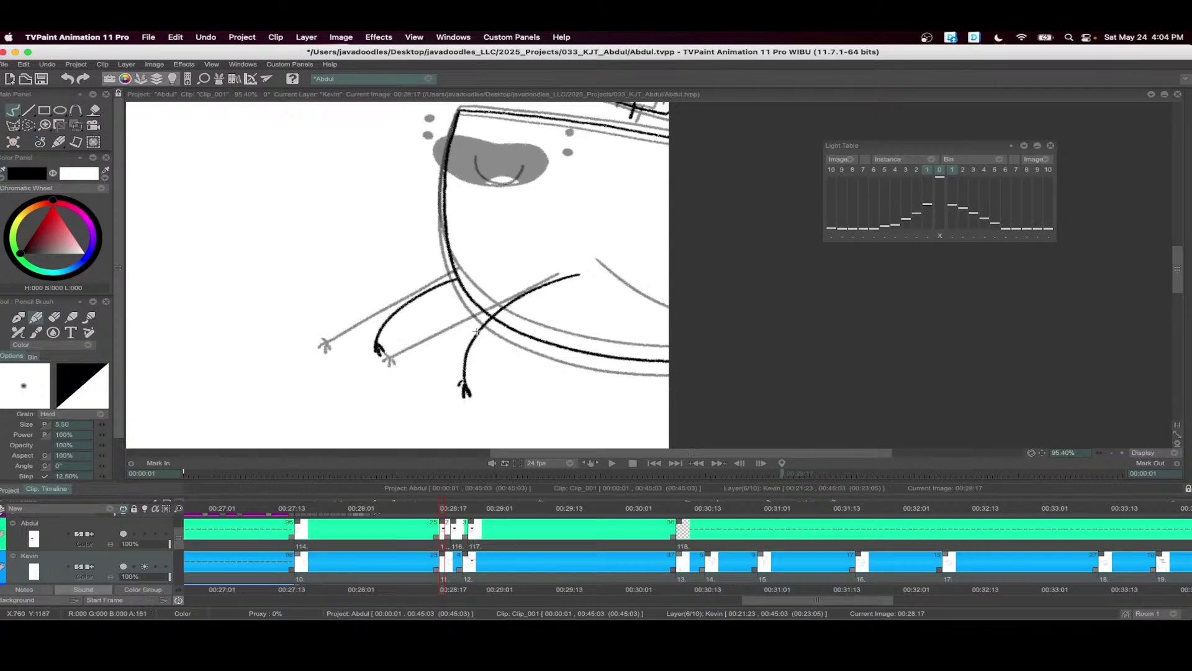
- Draw the two dot eyes and the open mouth filled with black on the Kevin image at 00:28:17
scroll(484, 260, "up", 3)
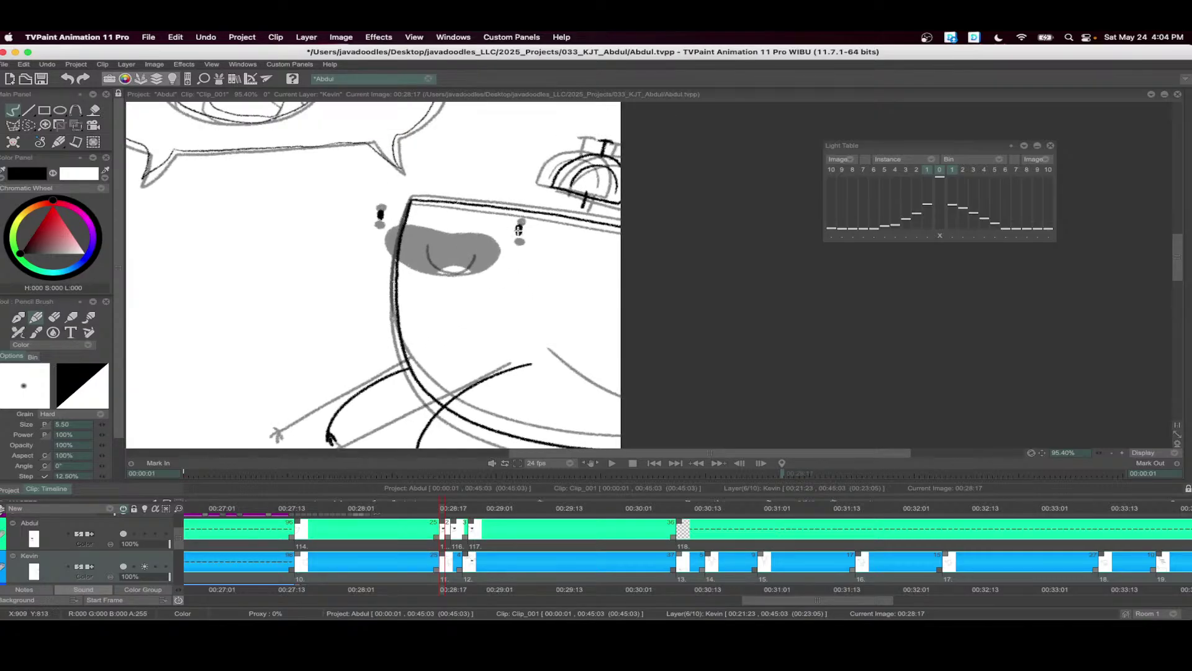
scroll(478, 238, "up", 1)
mouse_move(496, 240)
left_mouse_down()
mouse_move(396, 231)
mouse_move(403, 263)
mouse_move(450, 279)
mouse_move(497, 272)
mouse_move(500, 242)
left_mouse_up()
left_click_drag(449, 277, 482, 277)
key("f")
left_click(460, 256)
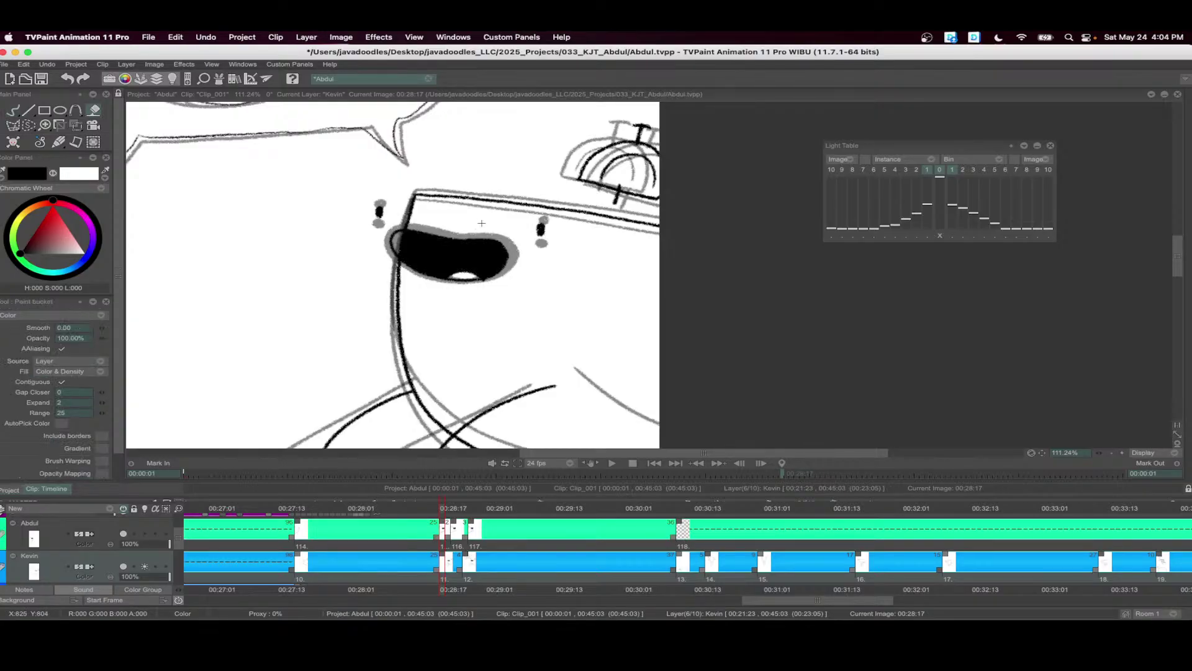
scroll(466, 263, "down", 4)
scroll(464, 261, "up", 4)
key("b")
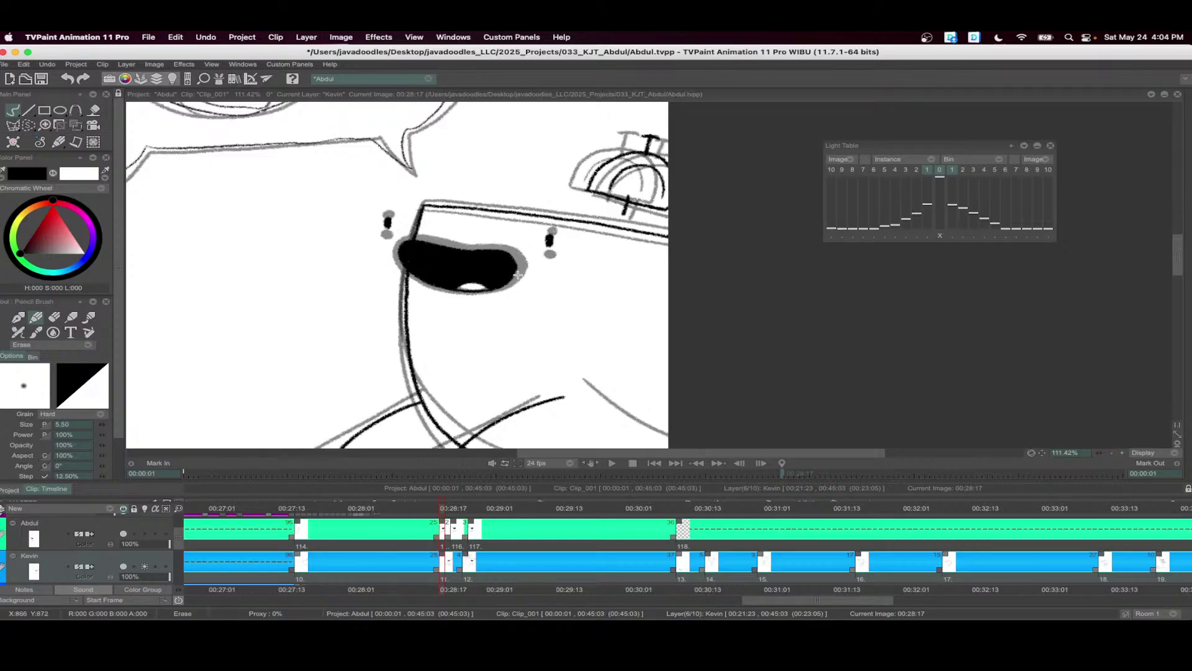
- Lengthen the Kevin in-between image's exposure by one frame and add a blank Kevin image at 00:28:19
left_click(456, 508)
left_click_drag(467, 556, 470, 535)
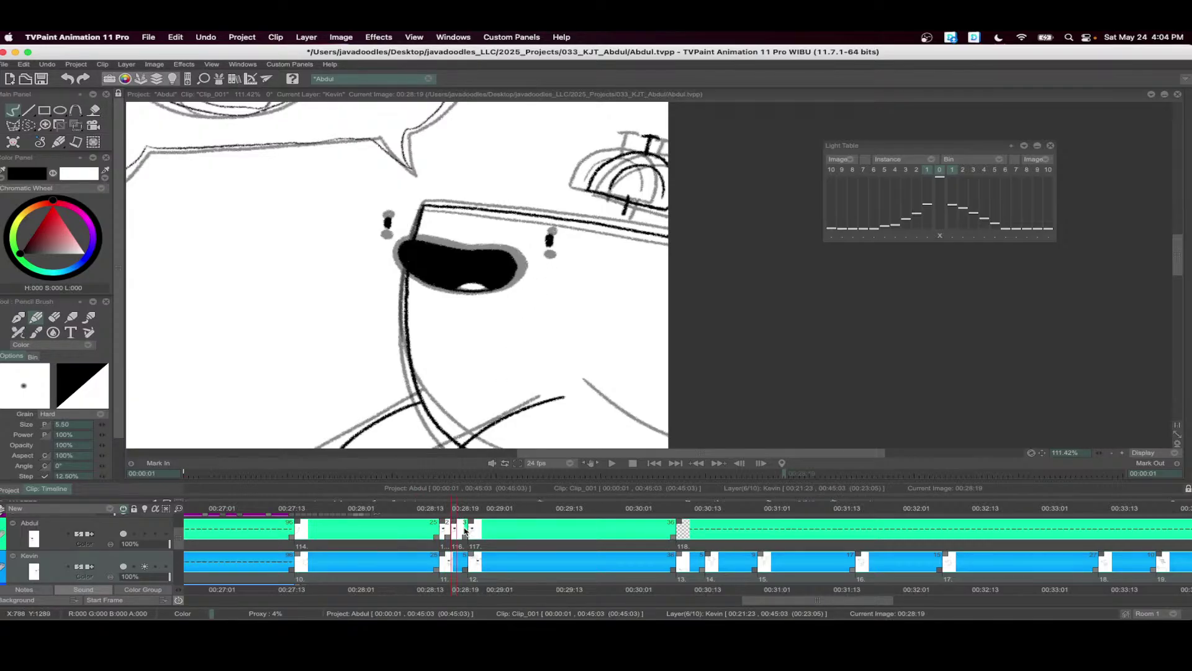
key("F7")
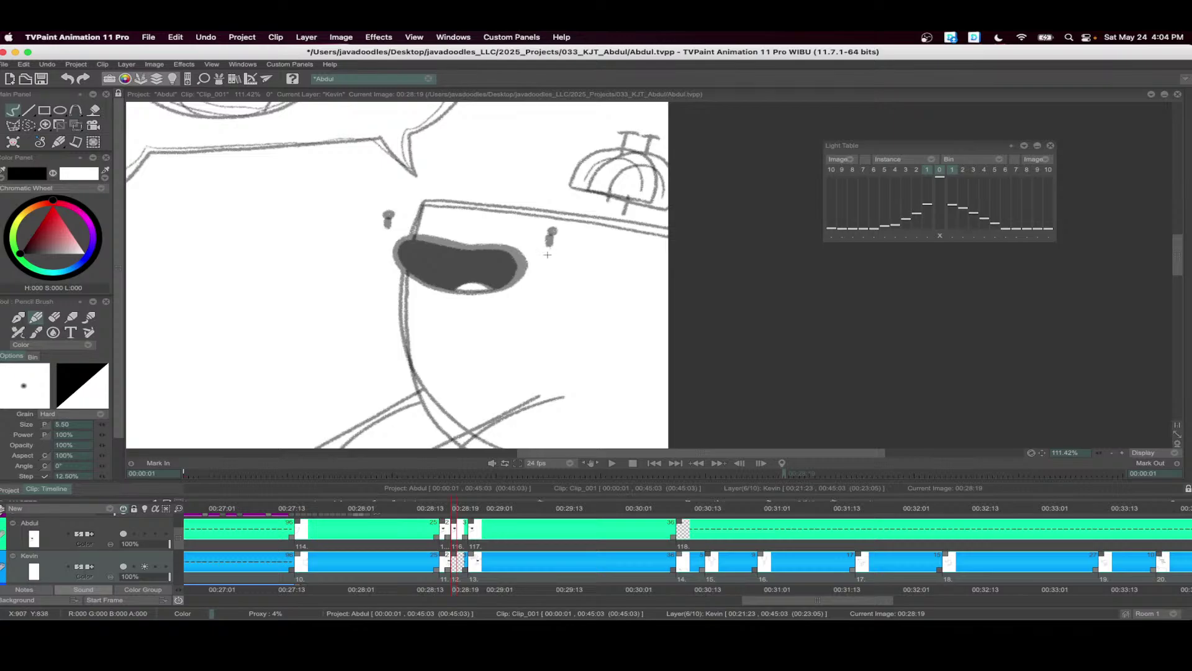
- Draw the head's top line, domed hat and dot eyes on the Kevin image at 00:28:19
scroll(585, 278, "right", 2)
scroll(585, 277, "up", 2)
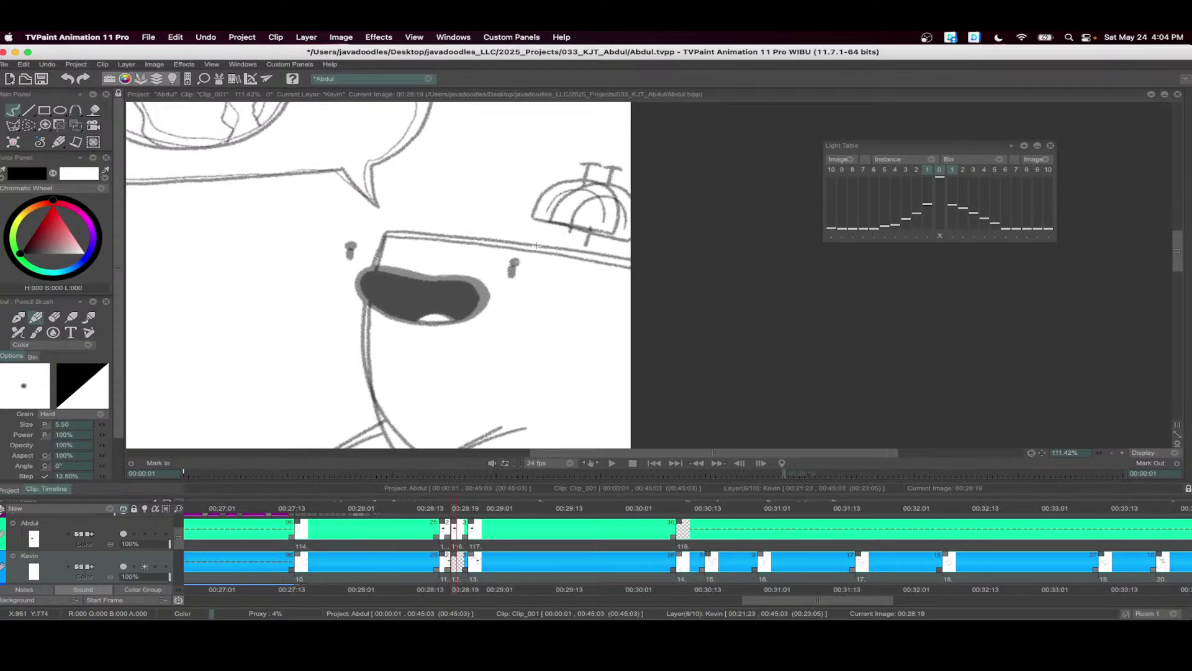
left_click_drag(386, 233, 632, 269)
scroll(560, 225, "right", 1)
scroll(560, 225, "up", 1)
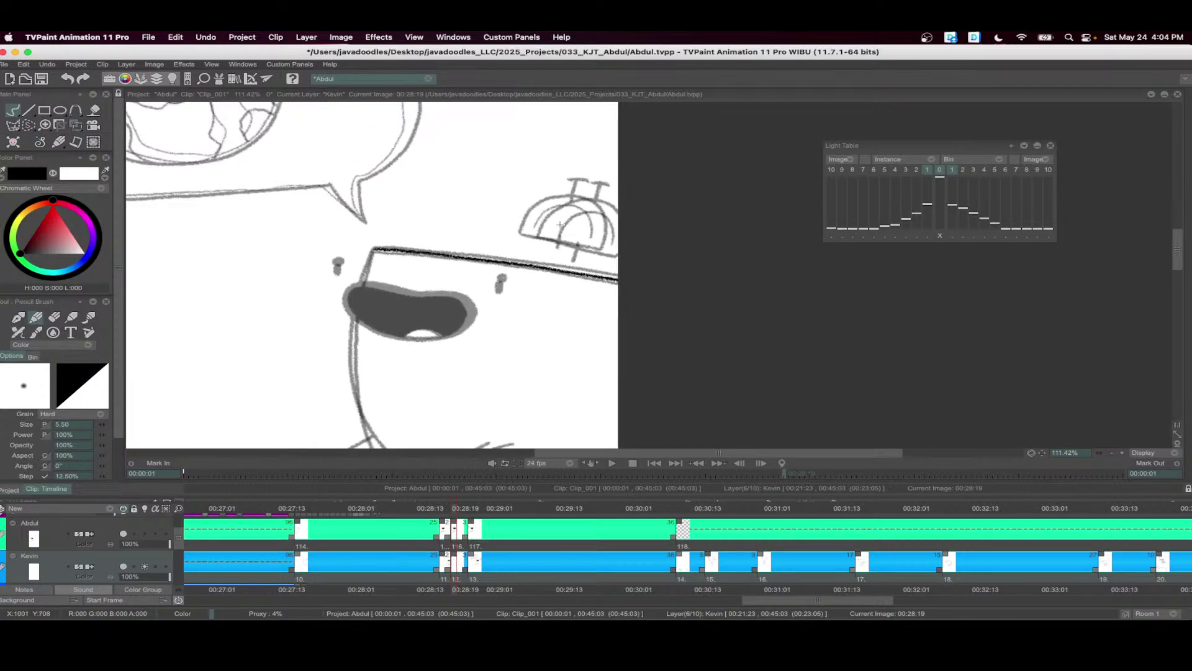
mouse_move(531, 235)
left_mouse_down()
mouse_move(577, 246)
mouse_move(525, 235)
mouse_move(556, 199)
mouse_move(593, 200)
mouse_move(612, 223)
mouse_move(608, 253)
mouse_move(589, 213)
mouse_move(542, 223)
mouse_move(584, 181)
left_mouse_up()
left_click_drag(582, 181, 597, 182)
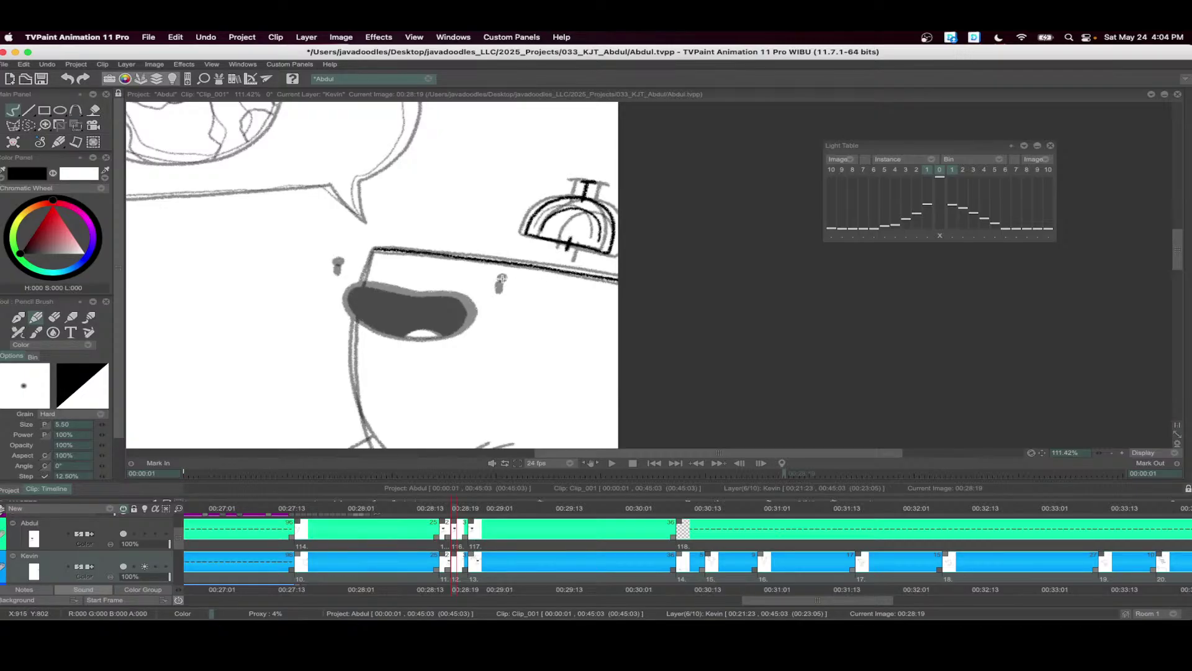
left_click(338, 263)
- Draw the body outline, black-filled mouth and both arms with small hands on the Kevin image at 00:28:19
scroll(428, 171, "down", 3)
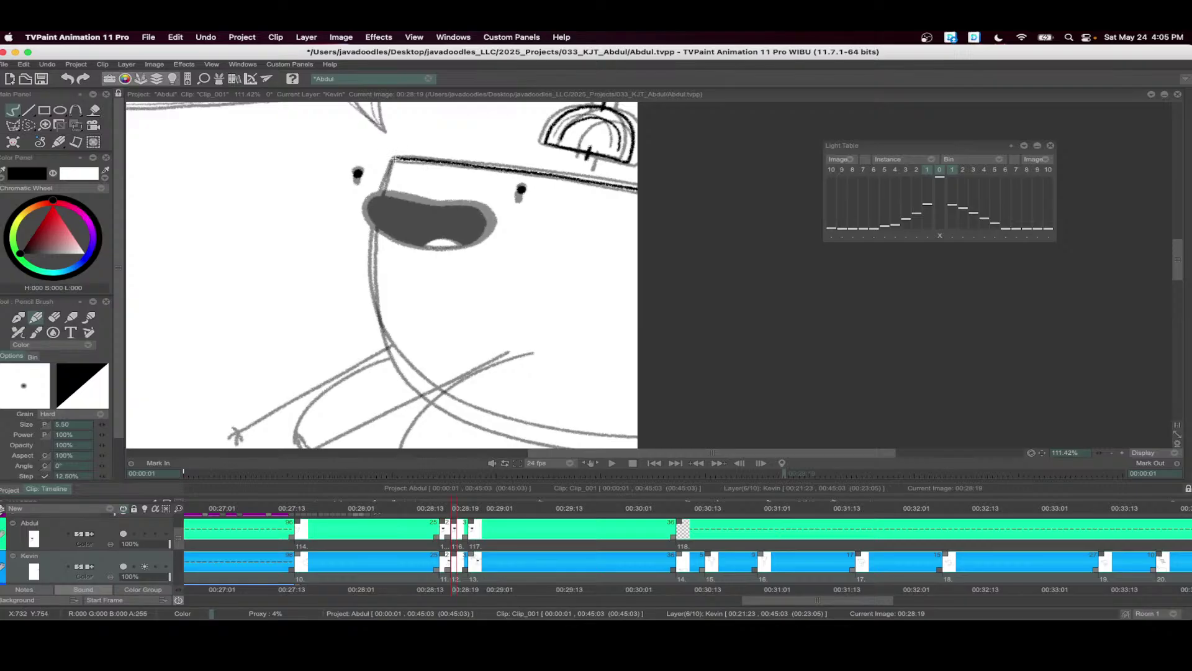
mouse_move(395, 159)
left_mouse_down()
mouse_move(372, 238)
mouse_move(385, 332)
mouse_move(437, 393)
mouse_move(537, 430)
mouse_move(637, 445)
left_mouse_up()
mouse_move(473, 203)
left_mouse_down()
mouse_move(382, 193)
mouse_move(365, 209)
mouse_move(379, 231)
mouse_move(446, 248)
mouse_move(477, 242)
mouse_move(479, 202)
left_mouse_up()
left_click(93, 110)
left_click(375, 210)
key("b")
mouse_move(395, 339)
left_mouse_down()
mouse_move(422, 262)
mouse_move(466, 217)
mouse_move(320, 314)
mouse_move(329, 319)
left_mouse_up()
left_click_drag(577, 235, 394, 330)
- Draw the speech bubble and the globe with its continents inside it on the Kevin image at 00:28:19
scroll(388, 328, "up", 10)
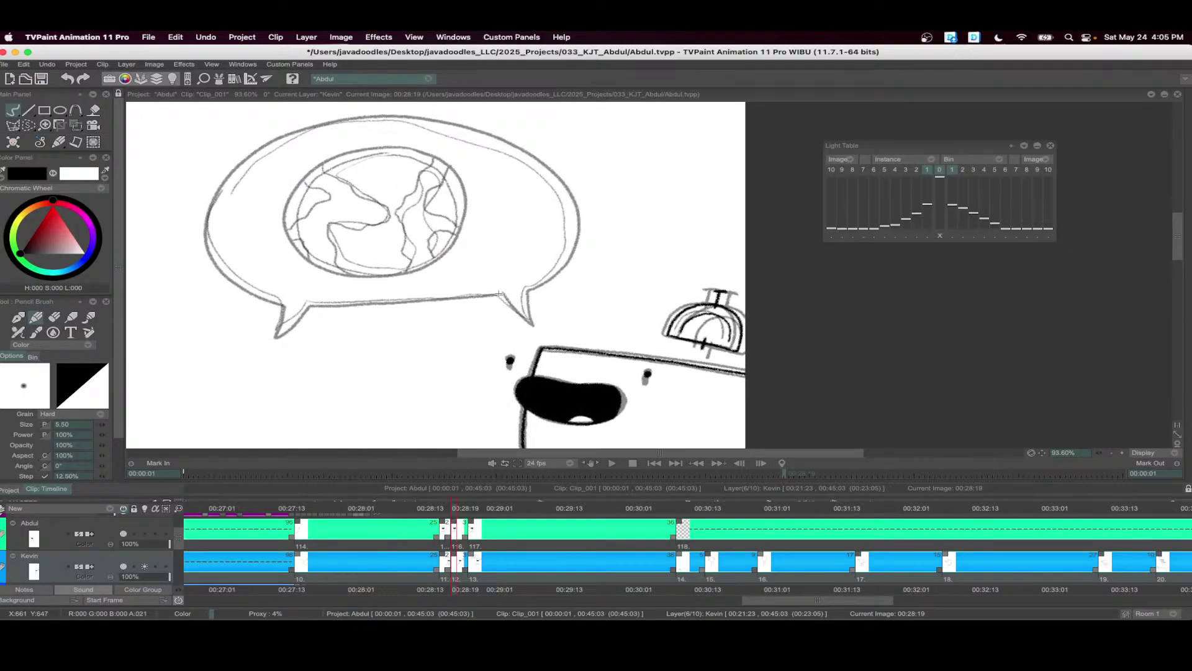
mouse_move(499, 294)
left_mouse_down()
mouse_move(526, 320)
mouse_move(526, 290)
mouse_move(567, 243)
mouse_move(569, 205)
mouse_move(551, 177)
mouse_move(464, 129)
mouse_move(308, 128)
mouse_move(250, 153)
mouse_move(209, 192)
mouse_move(202, 239)
mouse_move(220, 274)
mouse_move(281, 310)
mouse_move(277, 334)
mouse_move(308, 302)
mouse_move(497, 294)
left_mouse_up()
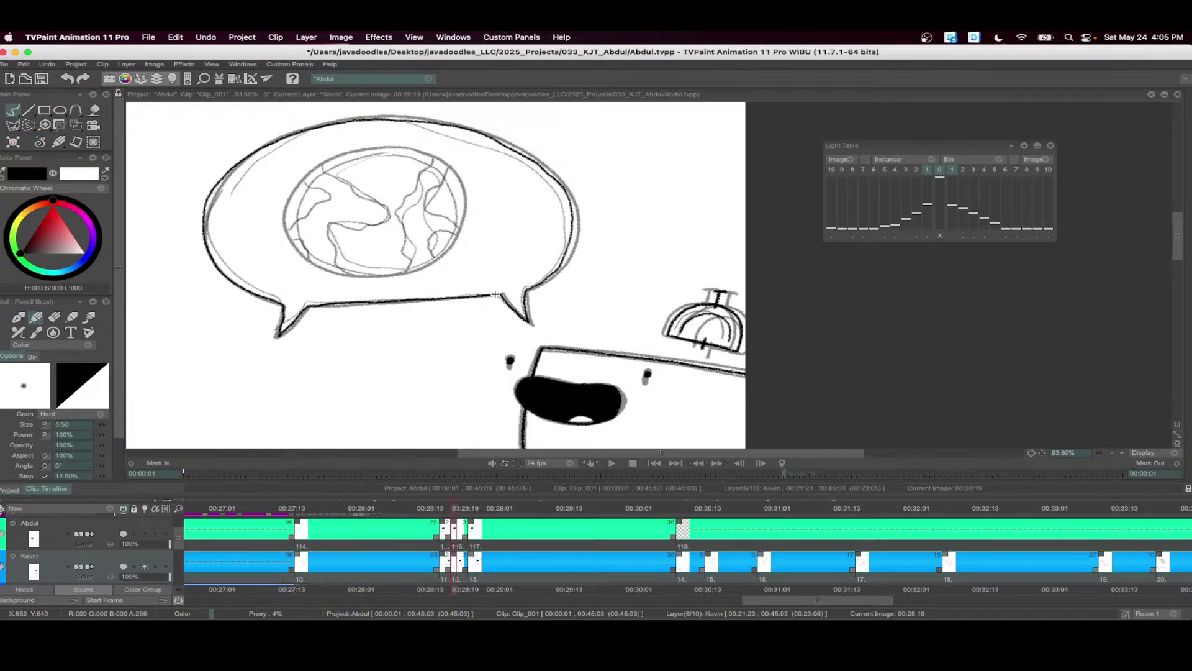
scroll(422, 199, "up", 1)
mouse_move(414, 149)
left_mouse_down()
mouse_move(358, 147)
mouse_move(300, 169)
mouse_move(274, 221)
mouse_move(296, 267)
mouse_move(353, 285)
mouse_move(413, 280)
mouse_move(454, 254)
mouse_move(474, 214)
mouse_move(463, 177)
mouse_move(432, 156)
mouse_move(394, 157)
left_mouse_up()
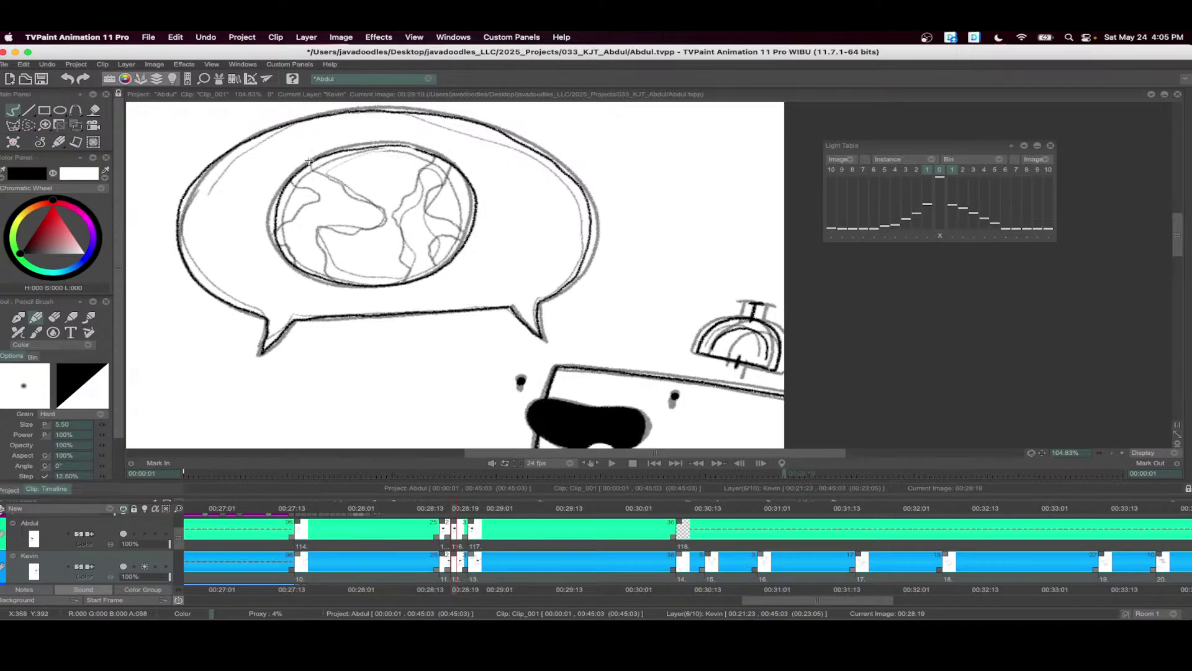
mouse_move(309, 161)
left_mouse_down()
mouse_move(381, 218)
mouse_move(330, 226)
mouse_move(323, 258)
mouse_move(364, 279)
mouse_move(407, 268)
mouse_move(399, 222)
mouse_move(428, 163)
mouse_move(449, 170)
mouse_move(435, 254)
left_mouse_up()
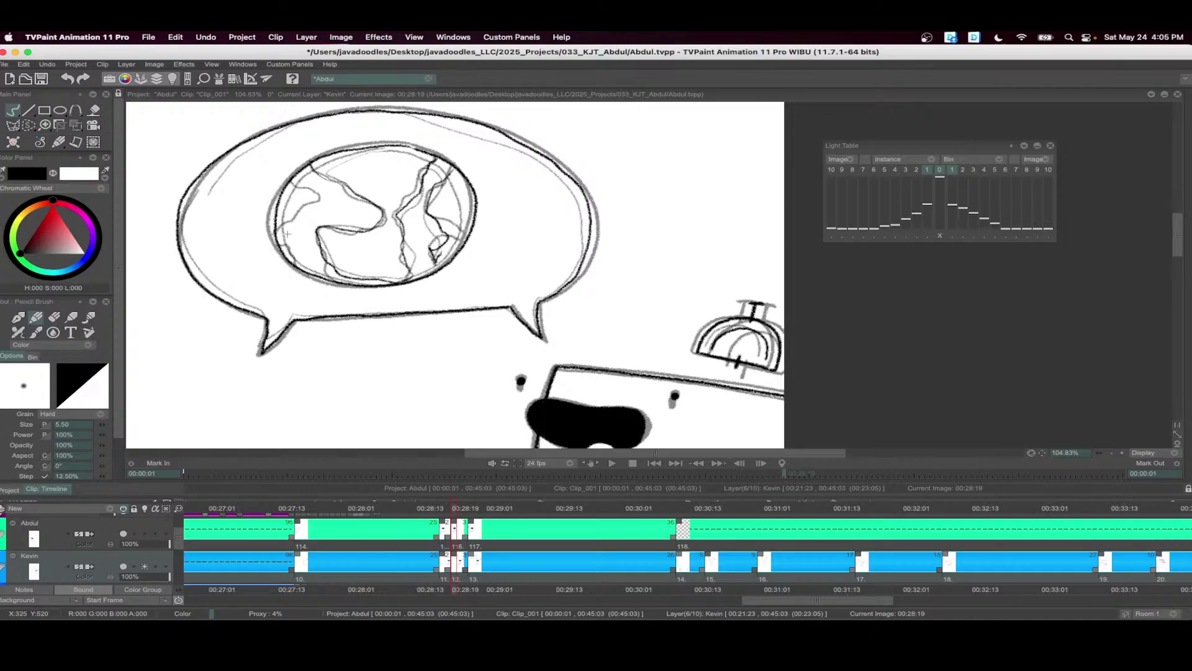
mouse_move(287, 233)
left_mouse_down()
mouse_move(305, 190)
mouse_move(284, 224)
mouse_move(291, 261)
left_mouse_up()
scroll(409, 258, "down", 5)
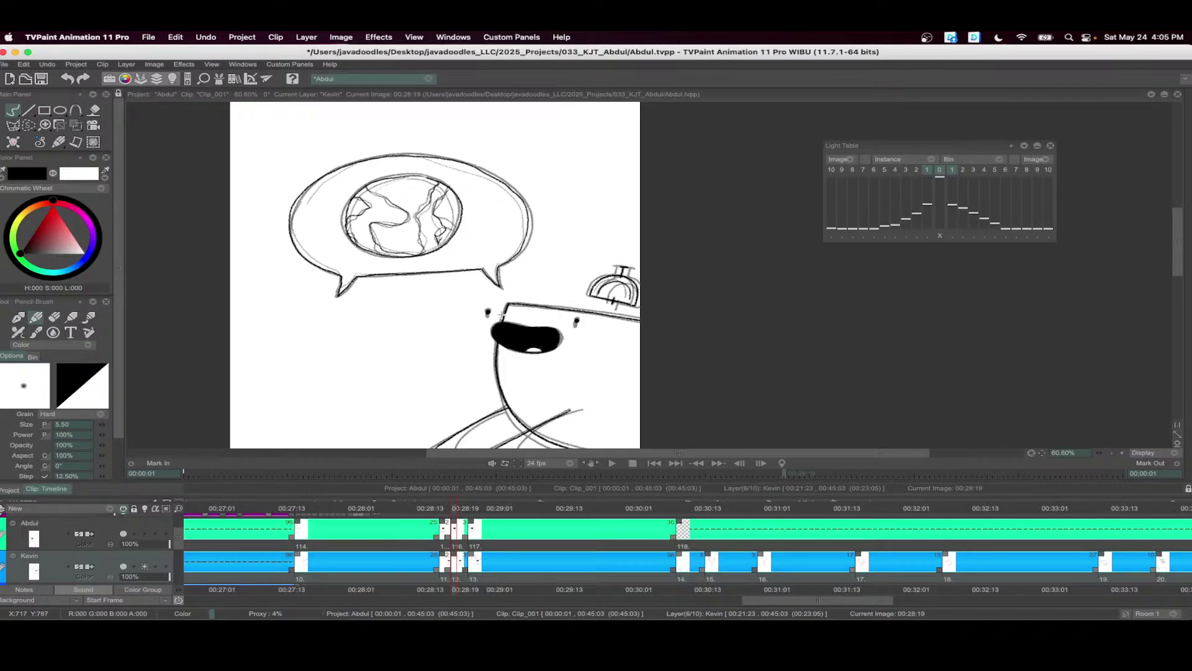
scroll(500, 317, "down", 3)
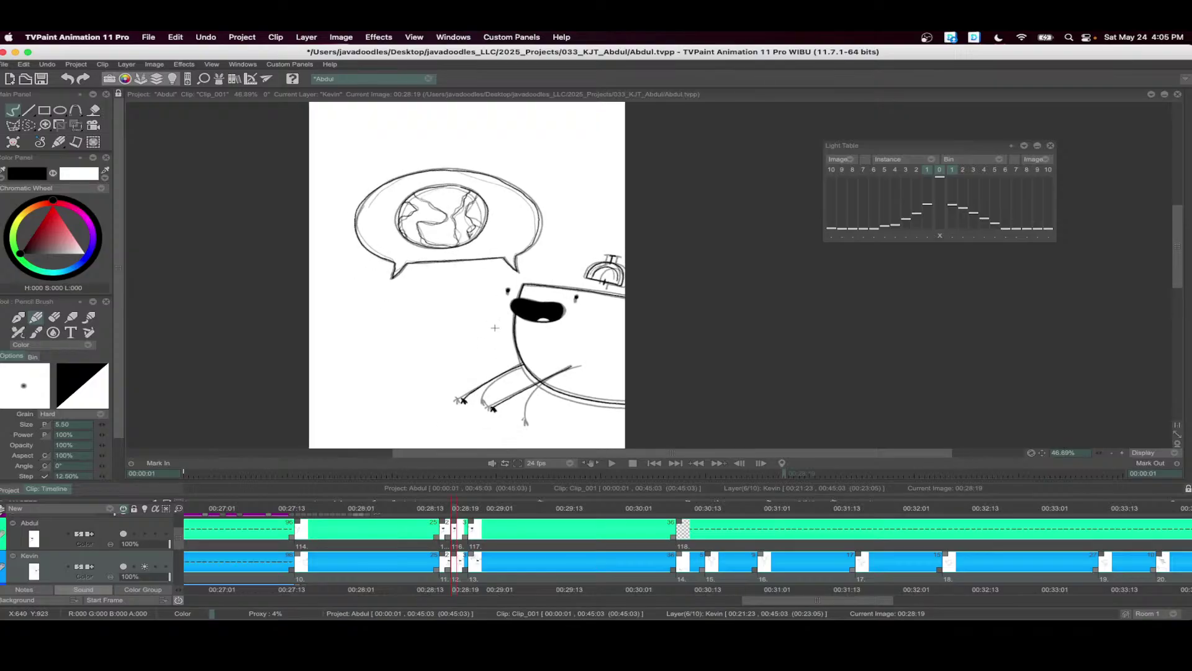
scroll(496, 326, "down", 2)
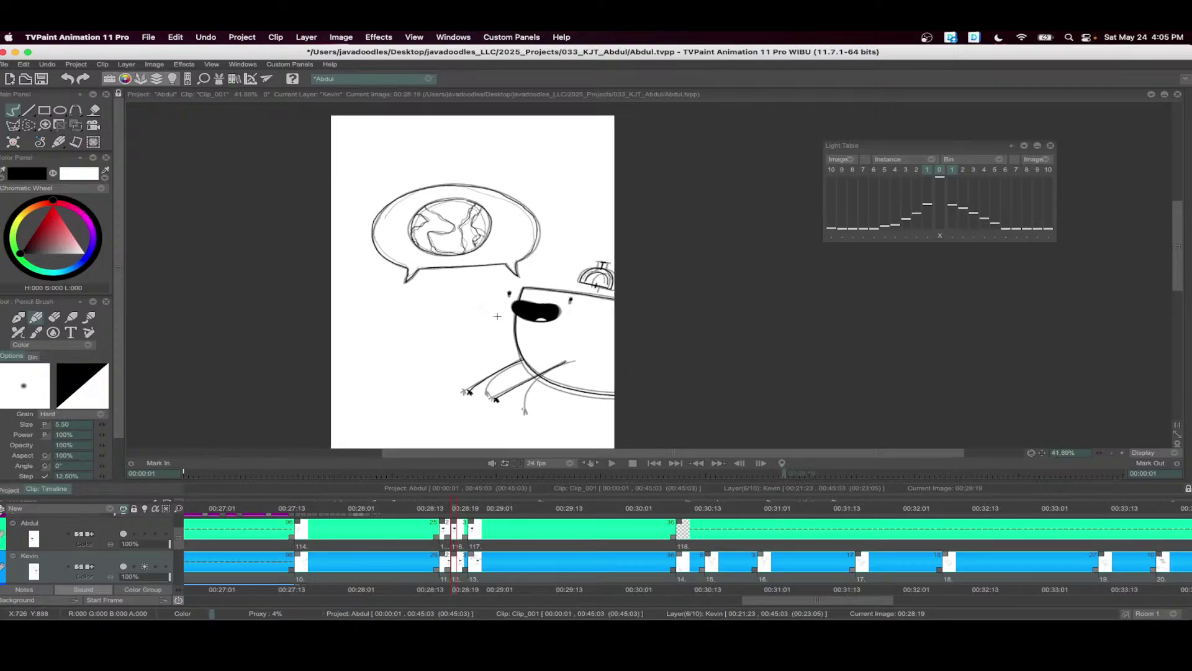
- Play back the frames around Abdul's and Kevin's pose change from 00:28:12 to 00:29:06
left_click_drag(519, 545, 413, 546)
left_click(613, 465)
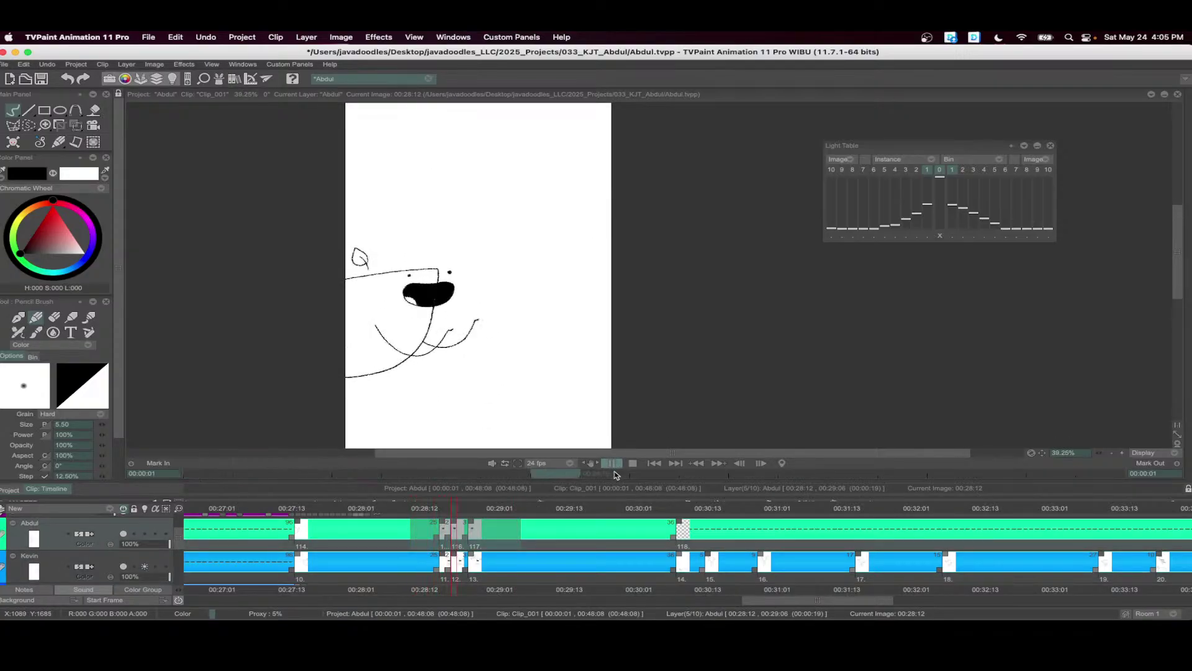
left_click(632, 464)
left_click(126, 508)
left_click(153, 502)
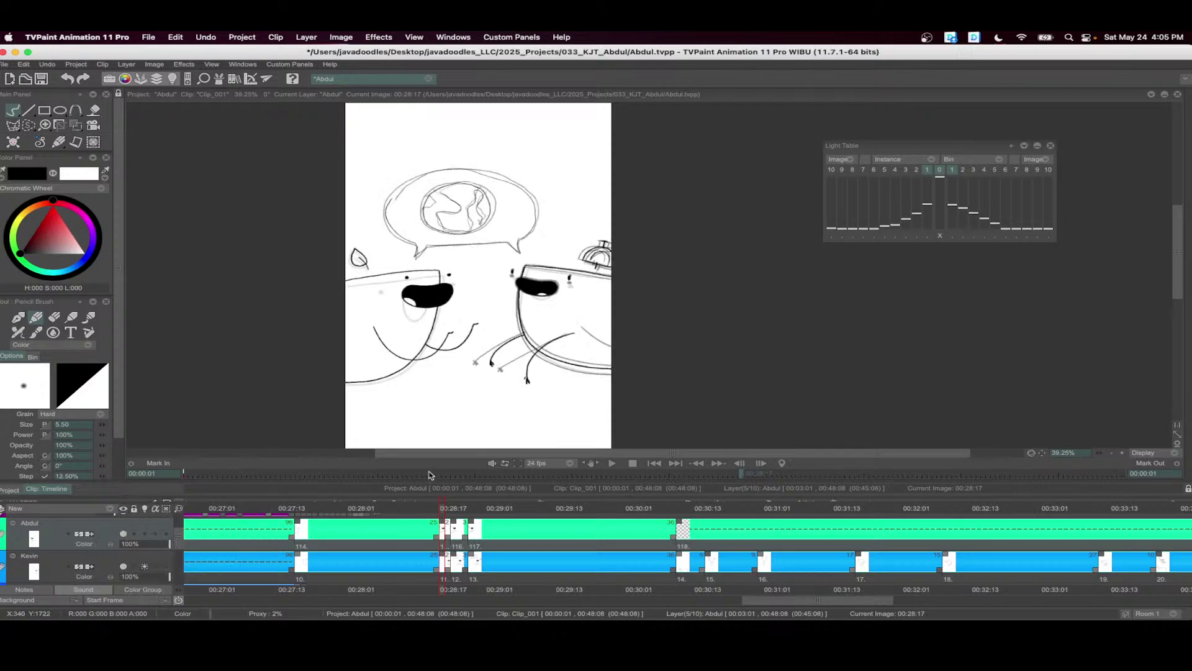
- Touch up the black fill of Abdul's mouth at 00:28:17 and compare it with the neighbouring images
left_click(471, 510)
scroll(456, 296, "up", 10)
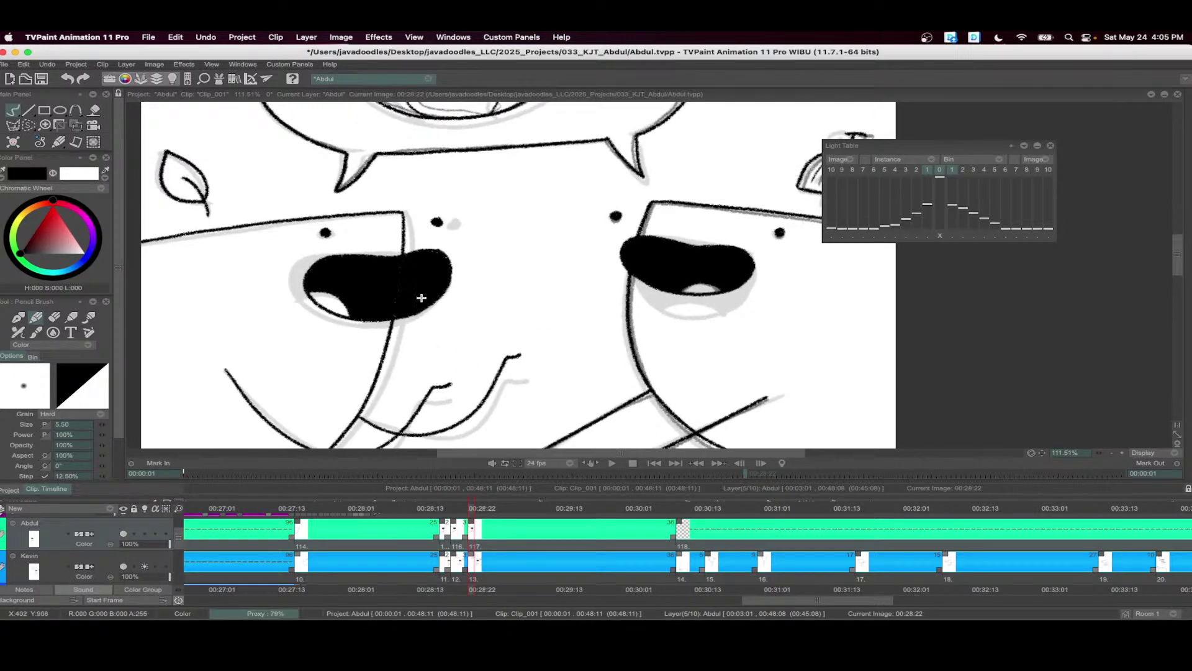
left_click(442, 511)
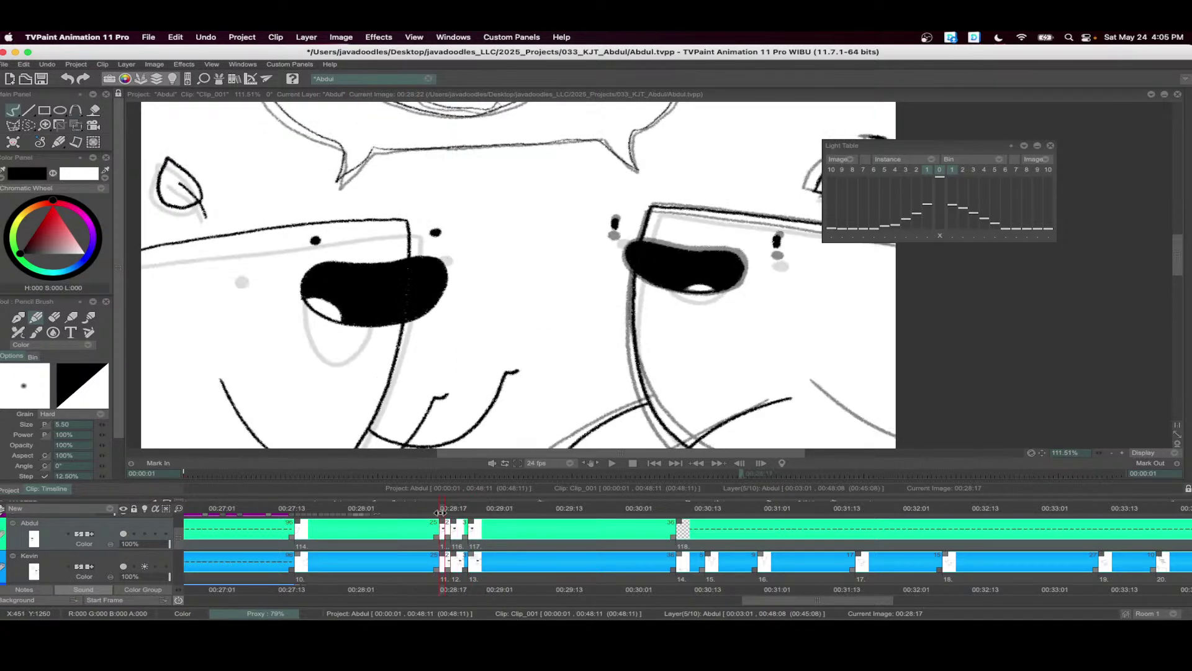
key("f")
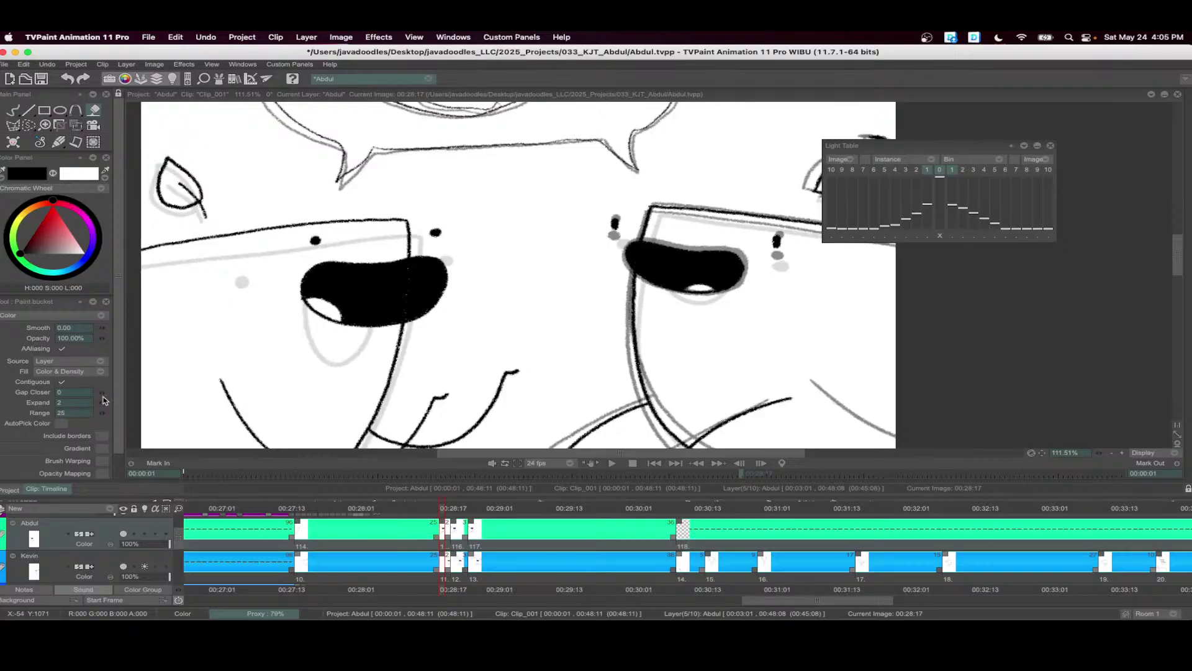
key("b")
left_click_drag(403, 274, 402, 300)
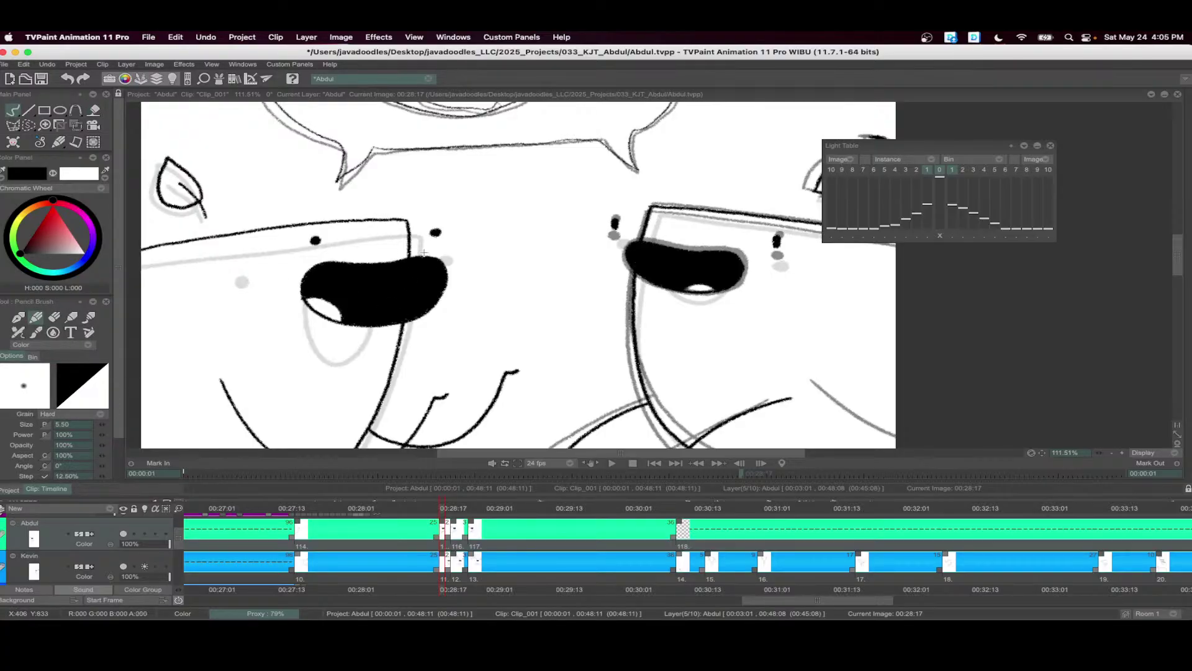
key("Right")
key("Right")
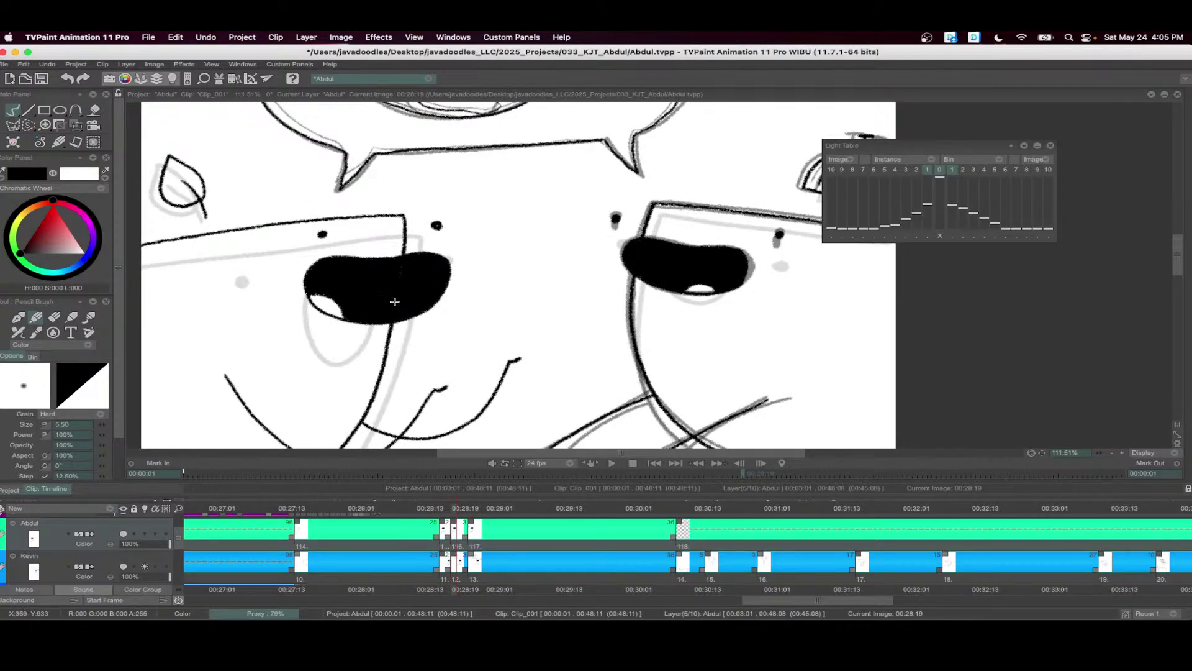
scroll(661, 331, "down", 5)
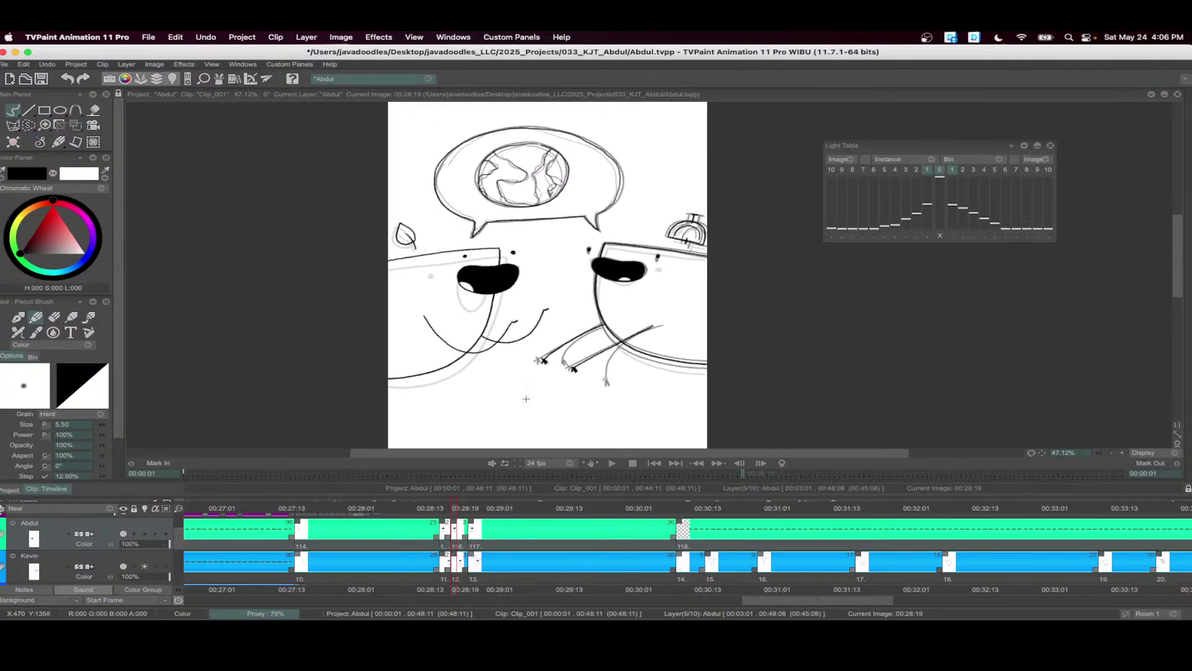
- Add a blank image at 00:30:13 on the Kevin layer, between the close-up and full-body poses
left_click_drag(523, 512, 611, 518)
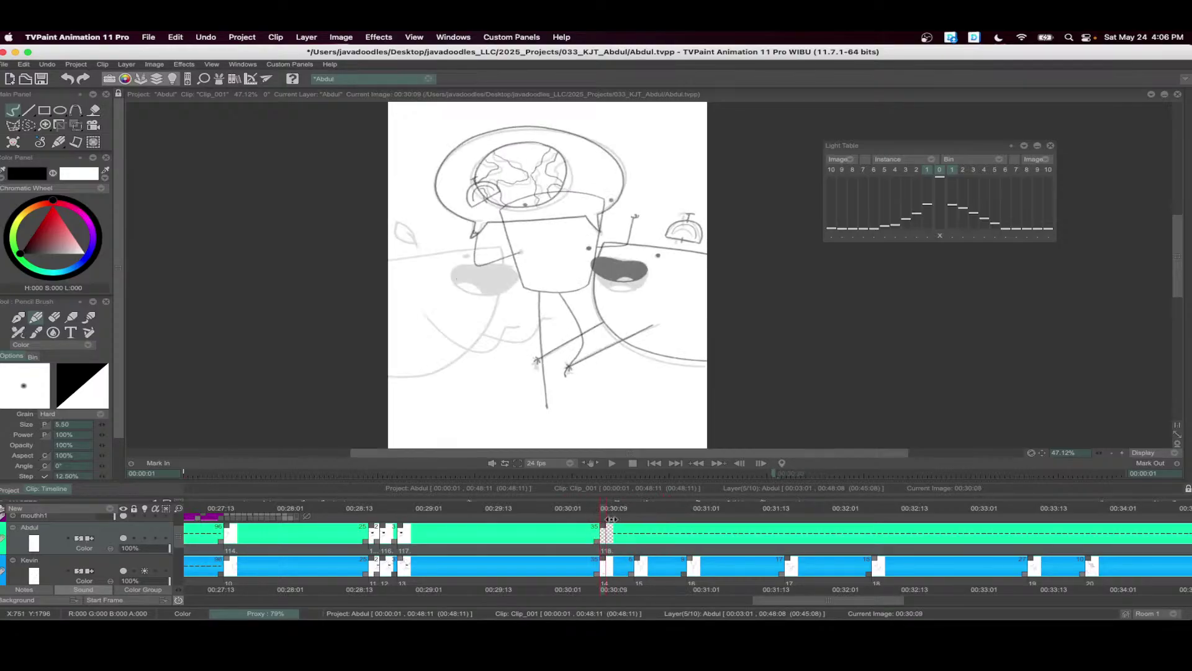
scroll(674, 384, "down", 3)
left_click_drag(674, 384, 640, 273)
scroll(610, 300, "up", 2)
scroll(602, 286, "left", 2)
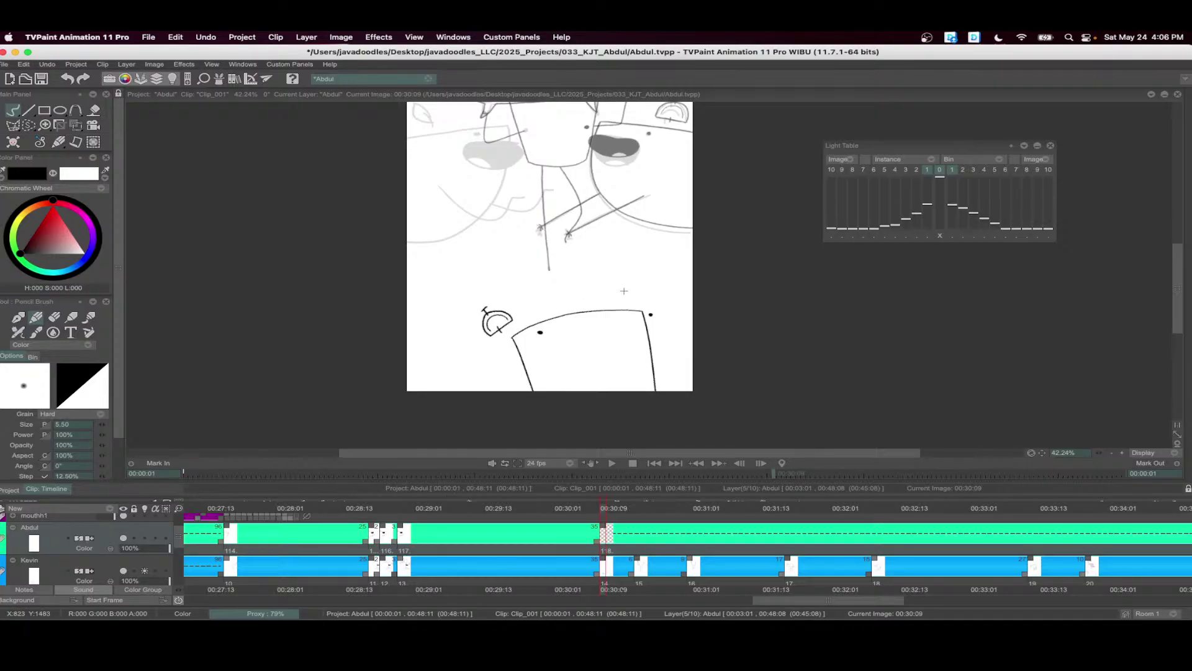
scroll(624, 290, "up", 2)
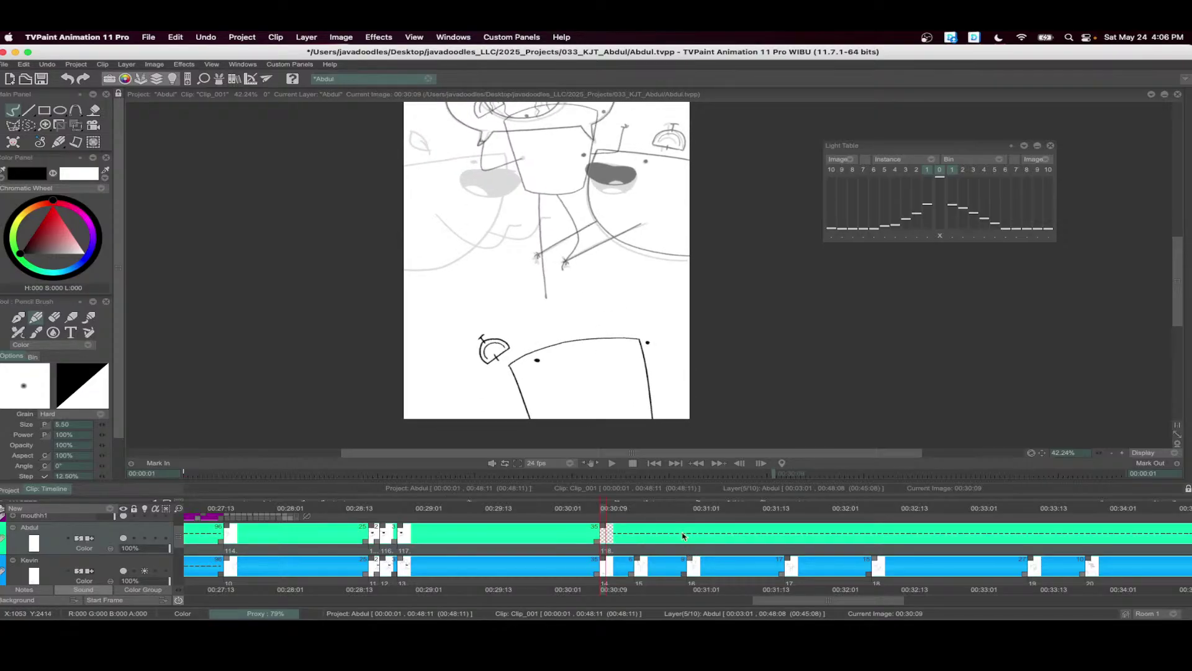
scroll(678, 423, "up", 2)
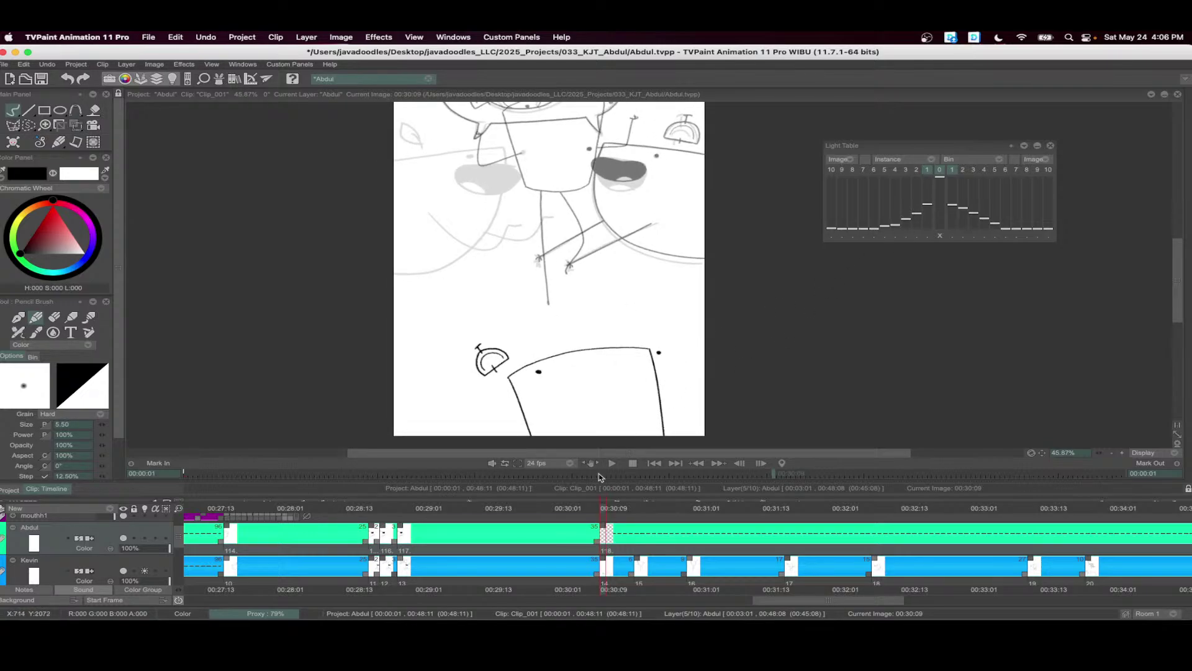
left_click(59, 561)
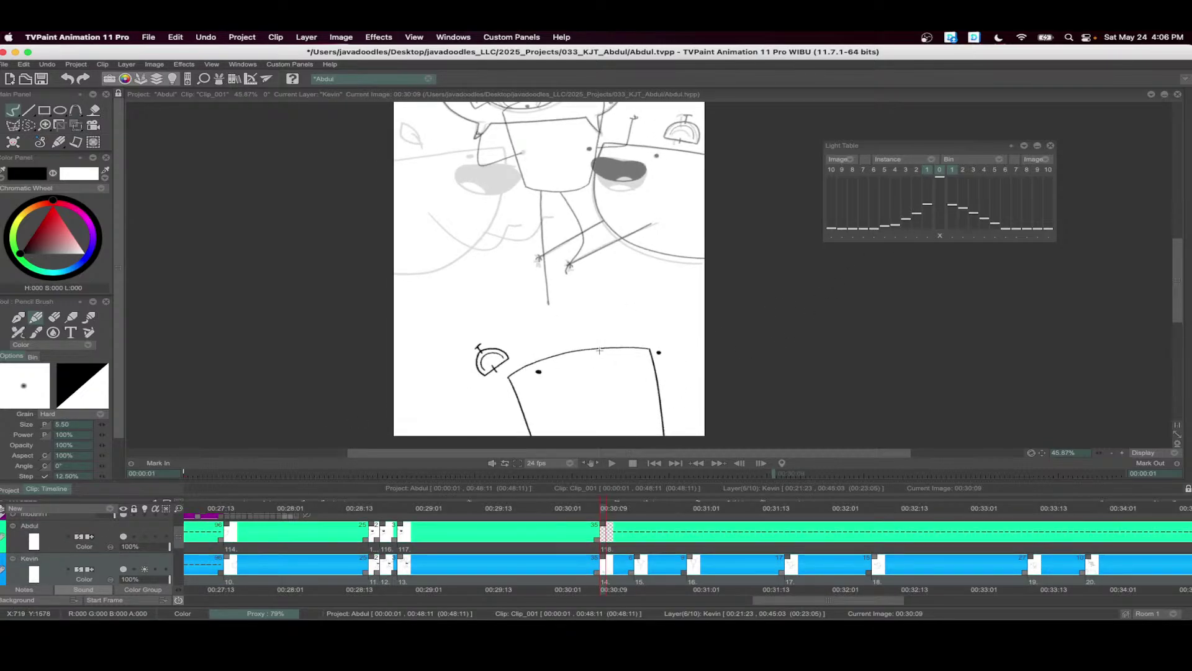
scroll(615, 334, "up", 1)
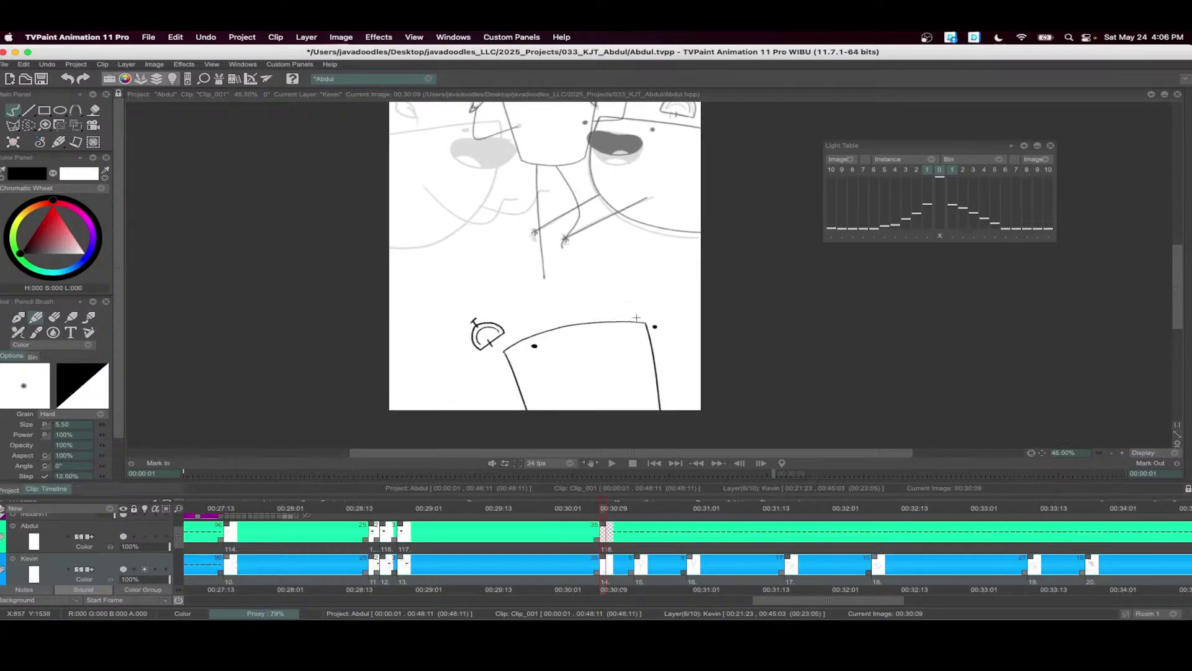
left_click_drag(640, 320, 605, 301)
left_click_drag(611, 512, 627, 514)
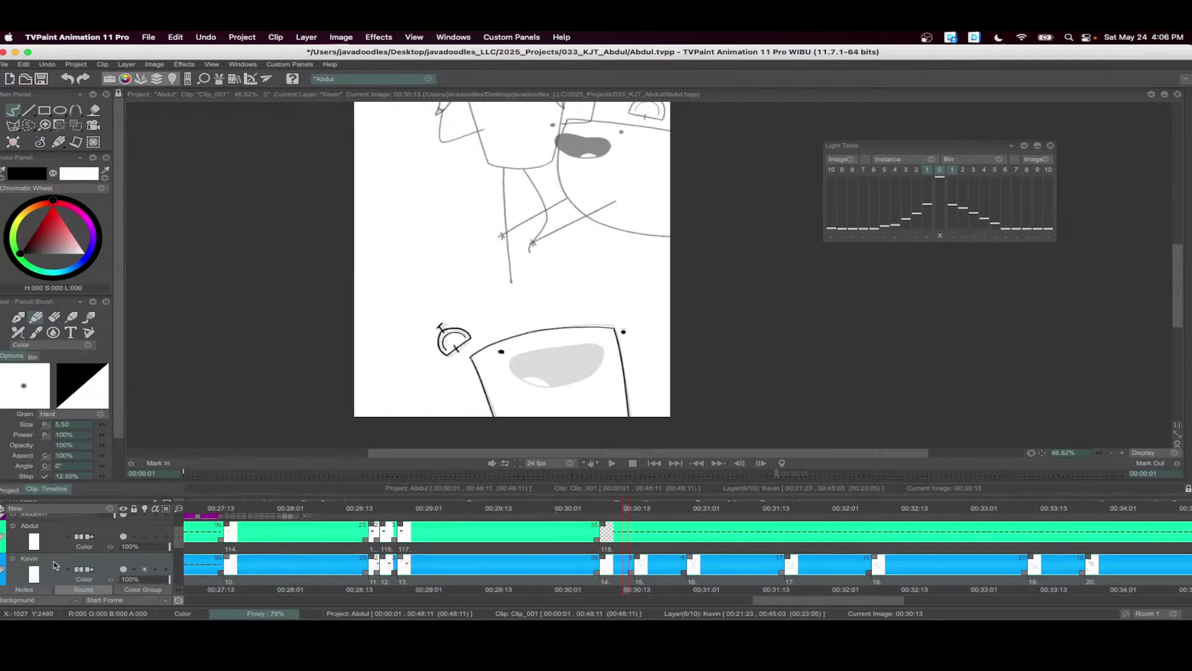
key("Return")
scroll(558, 223, "up", 3)
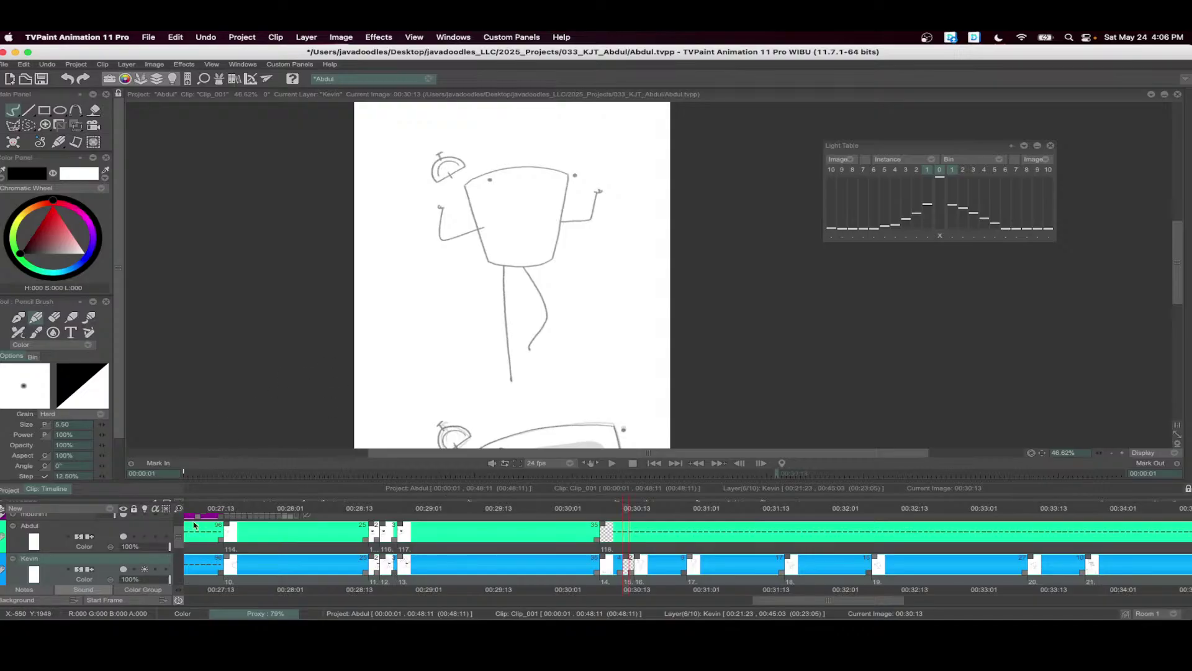
- Draw Kevin's tapered body outline with an arched head line below the light-table pose at 00:30:13
scroll(612, 404, "up", 2)
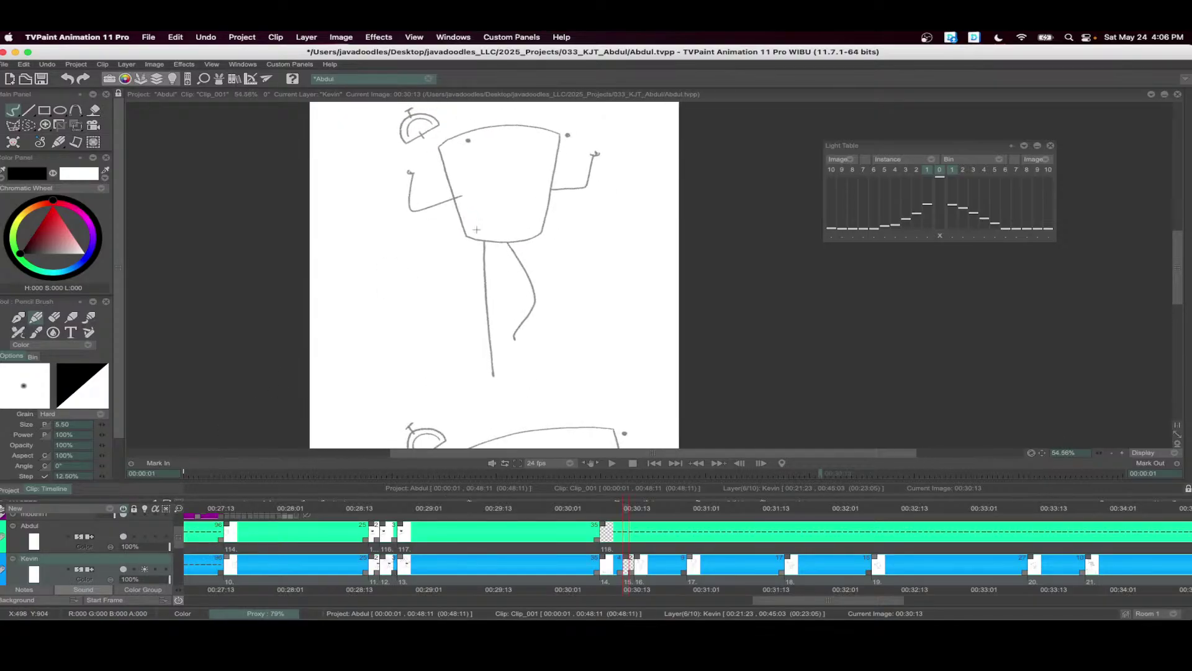
left_click_drag(450, 225, 562, 213)
left_click_drag(448, 226, 480, 338)
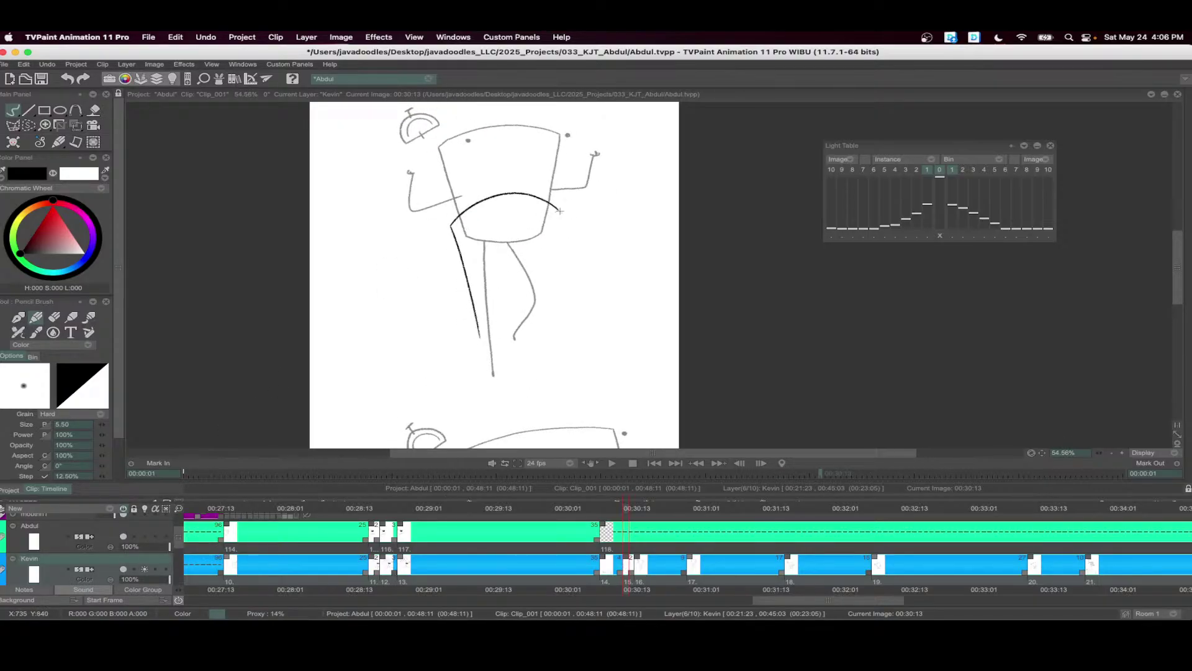
mouse_move(559, 211)
left_mouse_down()
mouse_move(544, 333)
mouse_move(480, 339)
left_mouse_up()
scroll(486, 238, "up", 1)
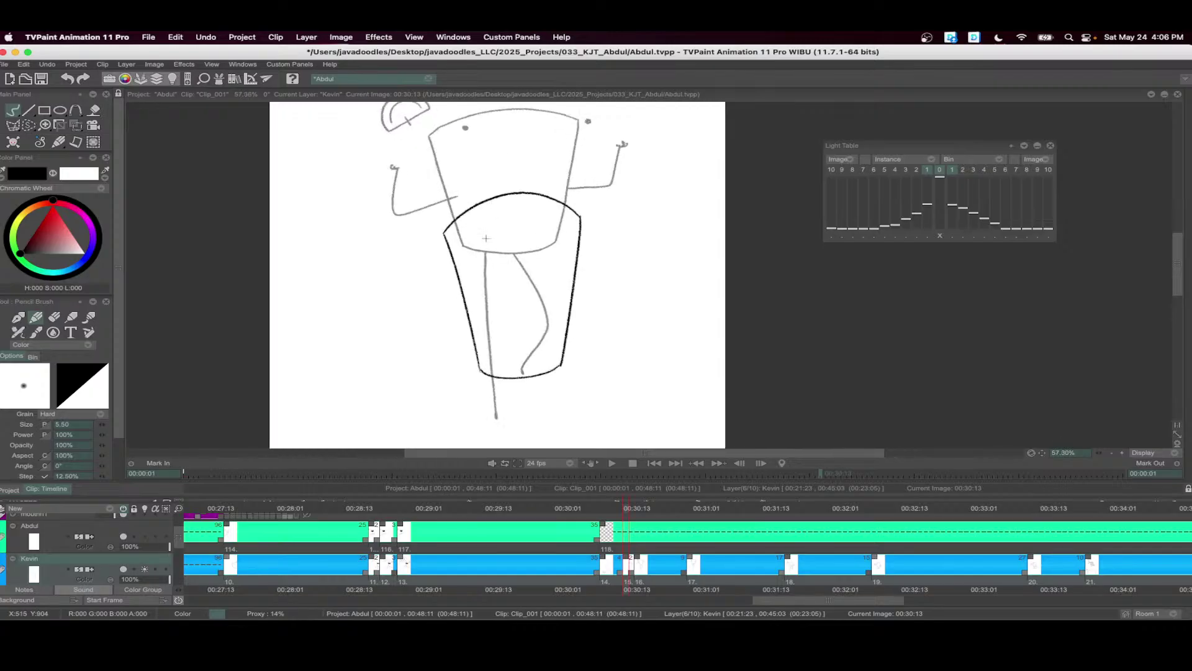
- Draw Kevin's vertical stretched eyes, both bent arms and the small domed hat on the image at 00:30:13
left_click_drag(479, 246, 475, 222)
left_click_drag(593, 221, 593, 246)
mouse_move(471, 293)
left_mouse_down()
mouse_move(424, 343)
mouse_move(415, 294)
left_mouse_up()
mouse_move(570, 293)
left_mouse_down()
mouse_move(615, 283)
mouse_move(606, 335)
left_mouse_up()
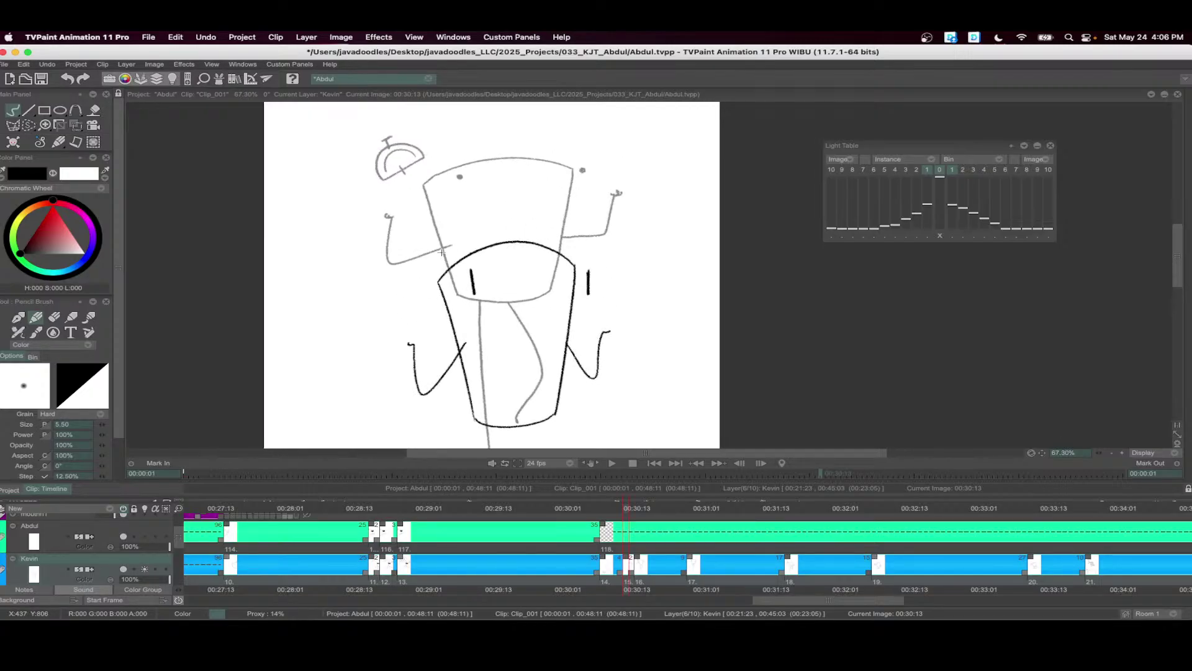
mouse_move(403, 274)
left_mouse_down()
mouse_move(435, 255)
mouse_move(406, 275)
mouse_move(413, 234)
left_mouse_up()
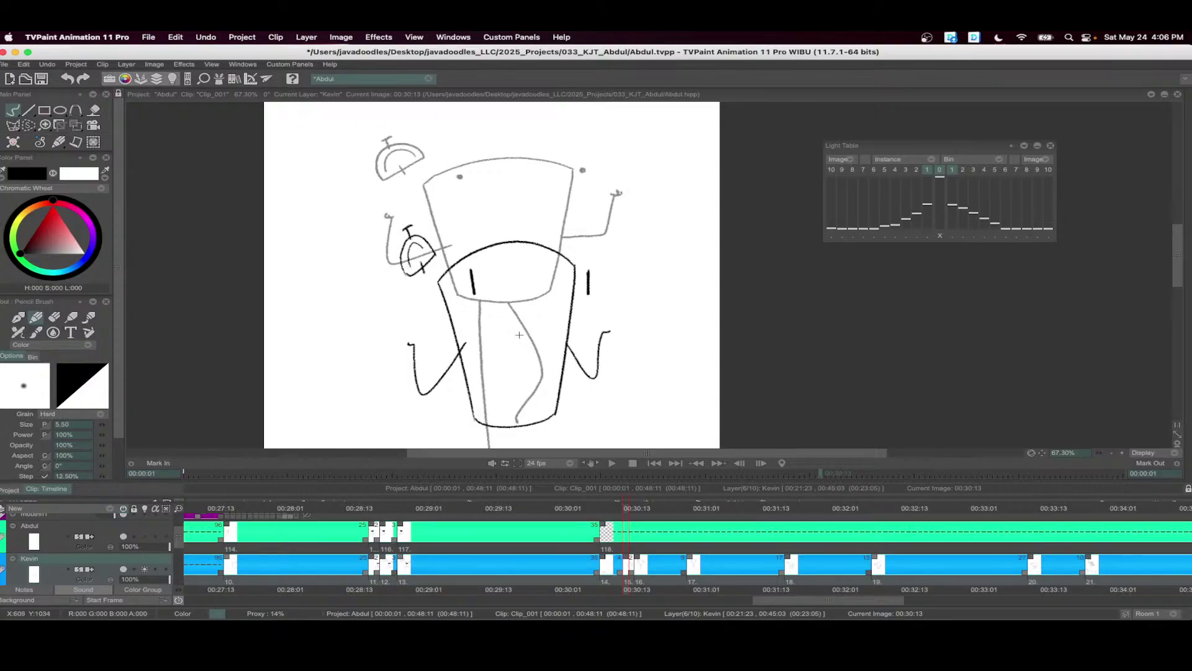
- Draw one straight and one curved leg under Kevin's body on the image at 00:30:13
scroll(510, 328, "down", 5)
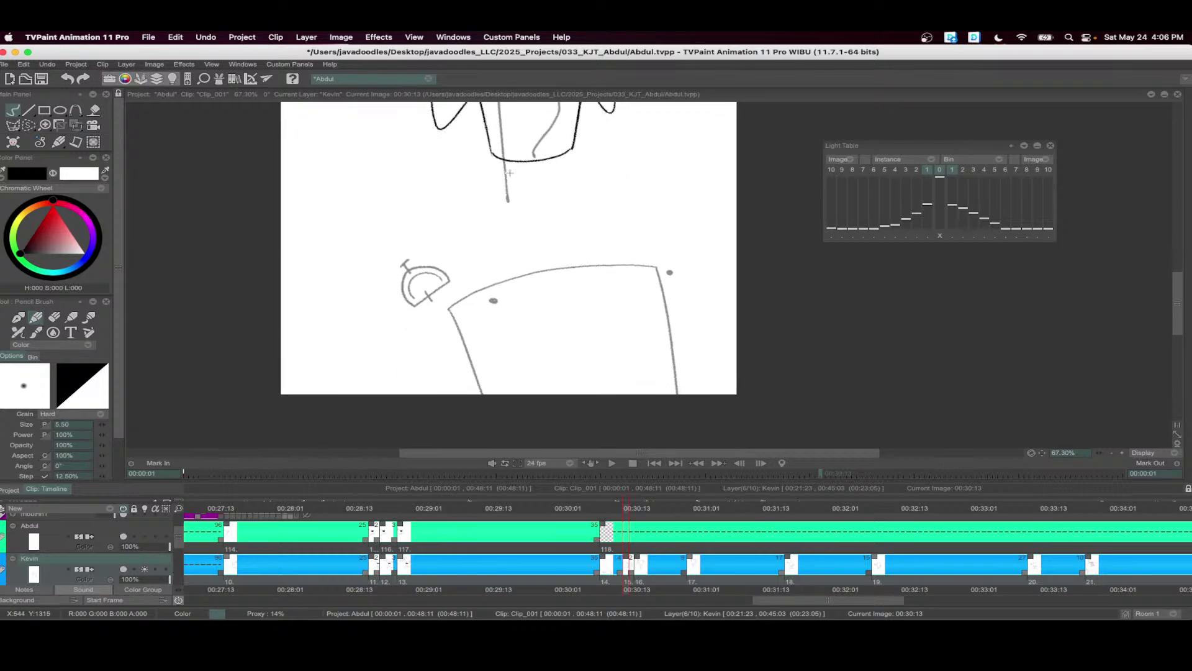
left_click_drag(506, 160, 520, 323)
left_click_drag(549, 160, 554, 274)
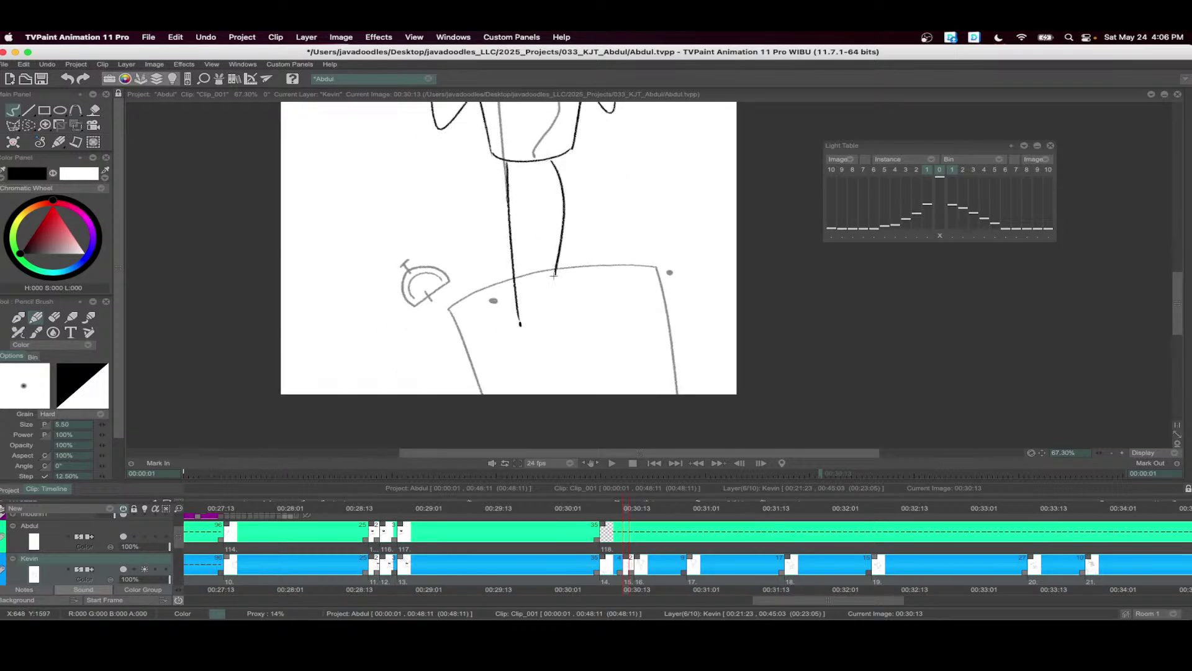
scroll(561, 152, "down", 2)
left_click_drag(564, 161, 535, 286)
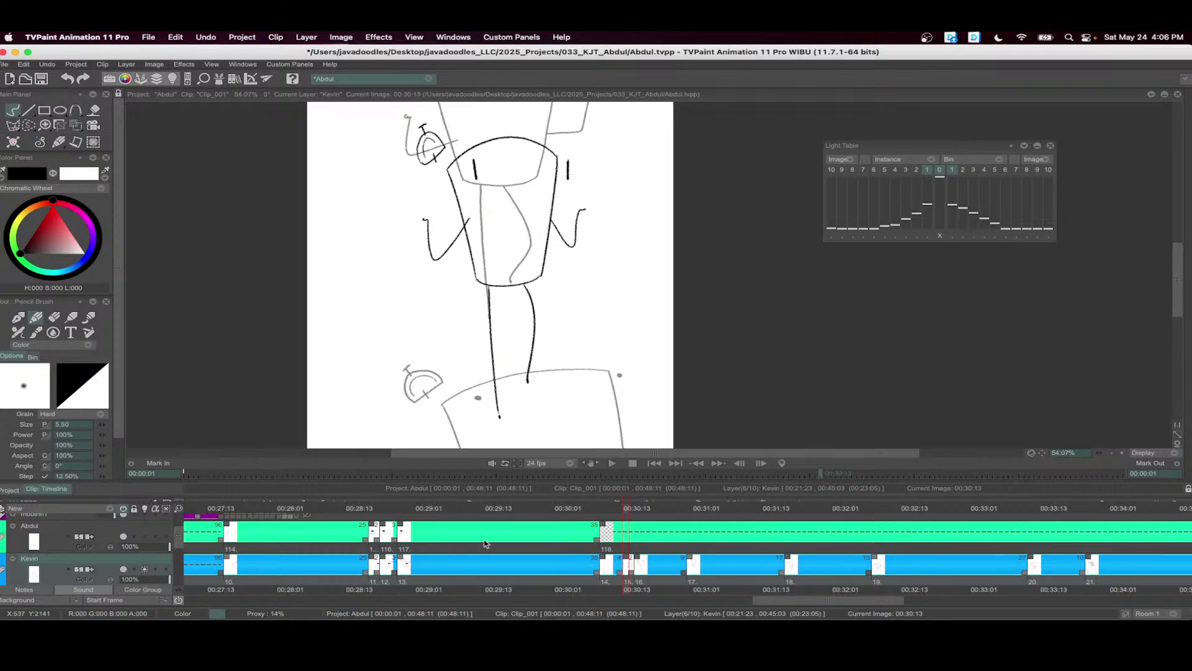
- Add a blank Kevin image at 00:30:14
scroll(486, 544, "right", 10)
left_click(321, 509)
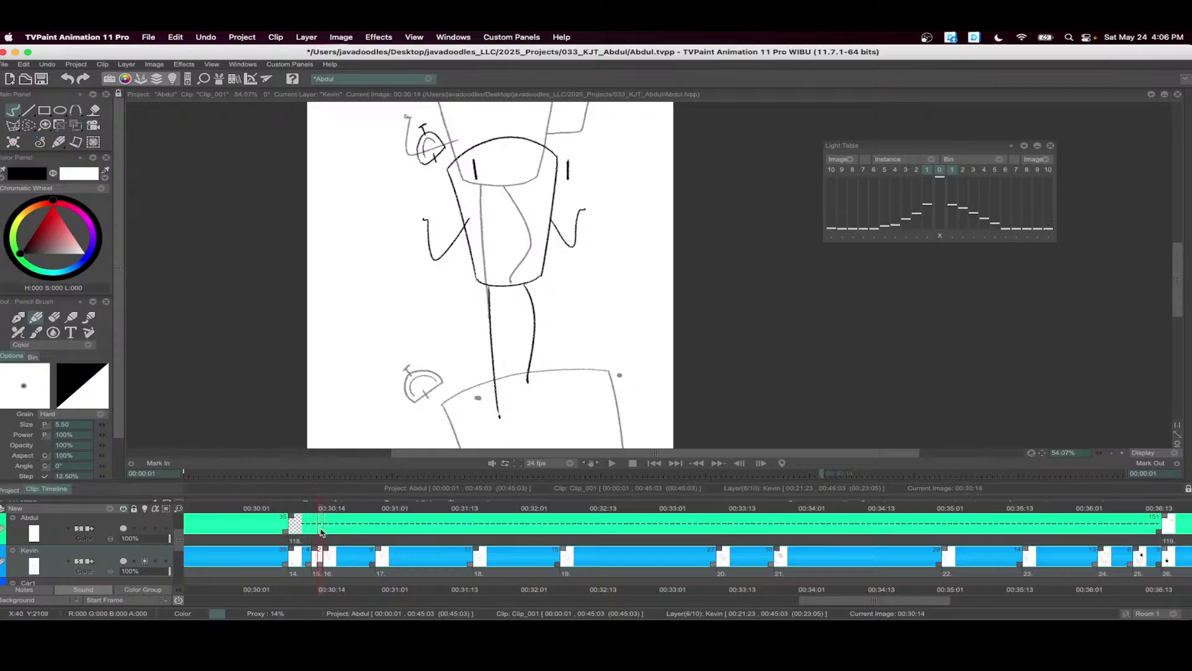
key("BackSpace")
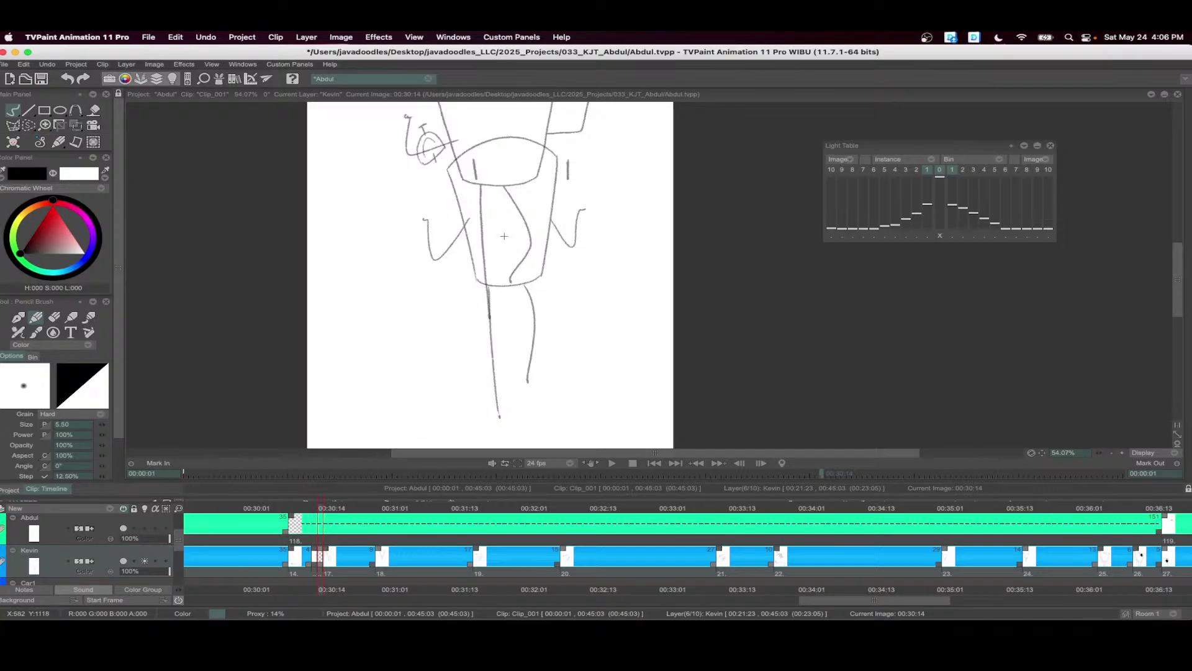
- Draw Kevin's tapered body outline and dot eyes slightly below the full-body light-table pose at 00:30:14
left_click_drag(504, 236, 462, 236)
scroll(408, 206, "up", 2)
mouse_move(373, 216)
left_mouse_down()
mouse_move(431, 191)
mouse_move(516, 189)
mouse_move(540, 212)
mouse_move(517, 337)
mouse_move(385, 256)
mouse_move(409, 340)
mouse_move(512, 338)
left_mouse_up()
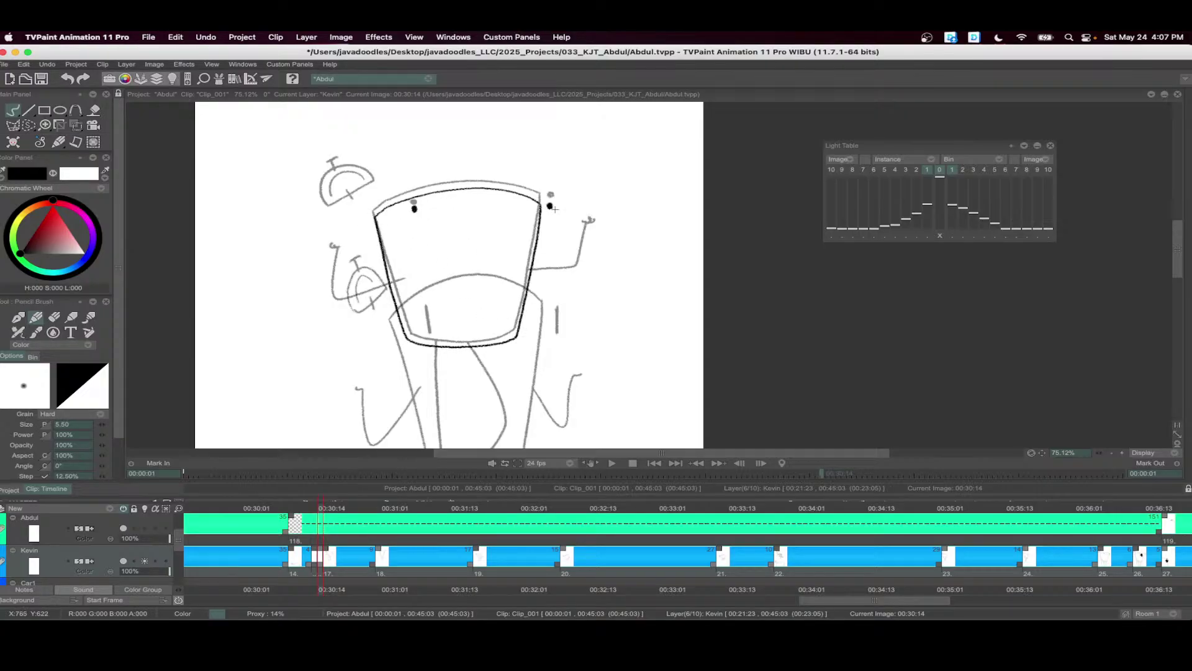
- Draw Kevin's two raised arms with small hands and both legs on the image at 00:30:14
scroll(500, 283, "up", 2)
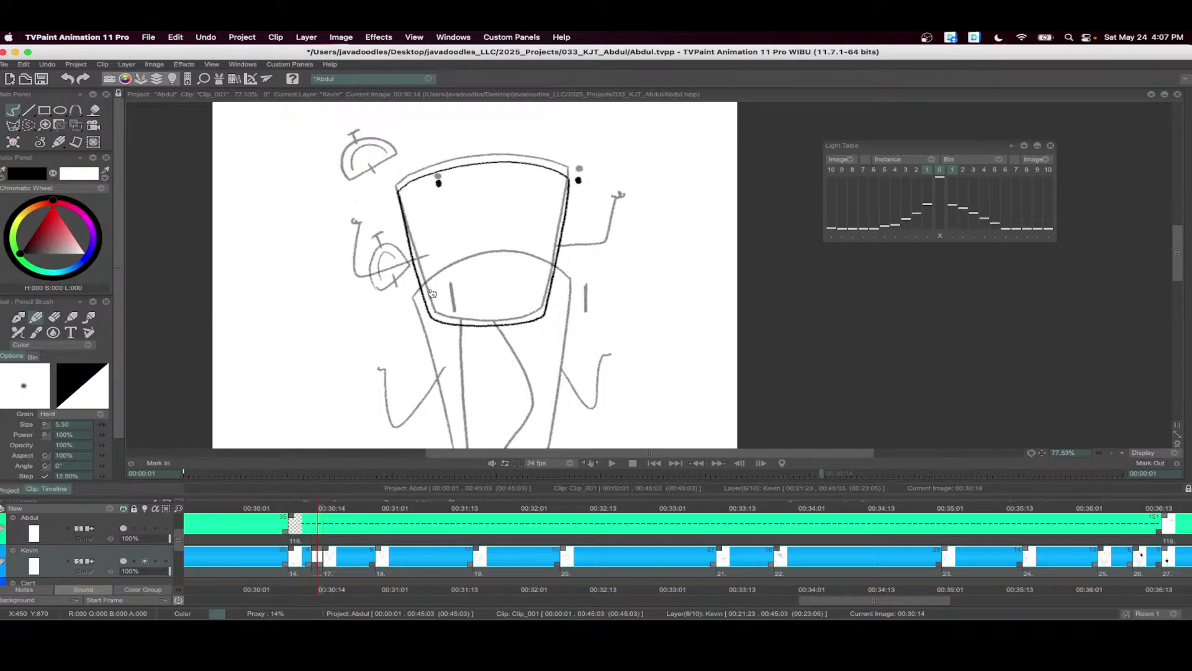
mouse_move(426, 262)
left_mouse_down()
mouse_move(365, 289)
mouse_move(355, 241)
left_mouse_up()
mouse_move(559, 248)
left_mouse_down()
mouse_move(594, 254)
mouse_move(614, 204)
left_mouse_up()
scroll(551, 168, "down", 5)
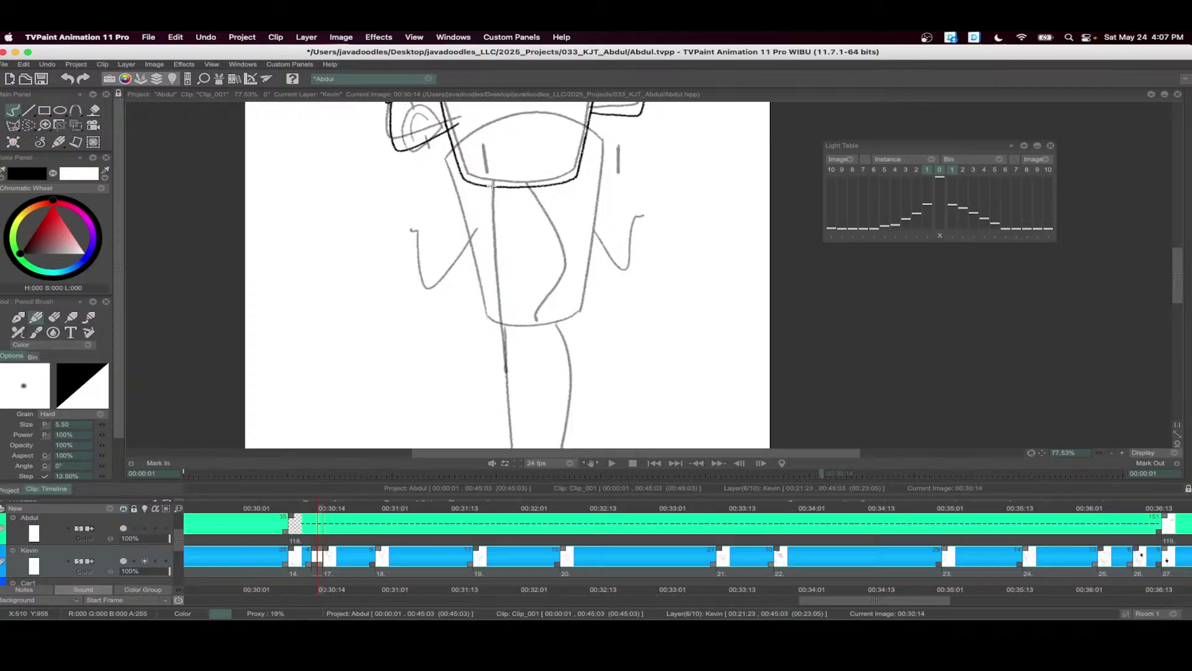
left_click_drag(492, 185, 506, 380)
mouse_move(533, 186)
left_mouse_down()
mouse_move(563, 251)
mouse_move(560, 296)
mouse_move(536, 335)
left_mouse_up()
- Draw the tilted domed hat with its inner arc and top stem beside Kevin's head at 00:30:14
scroll(490, 234, "up", 5)
scroll(490, 234, "up", 2)
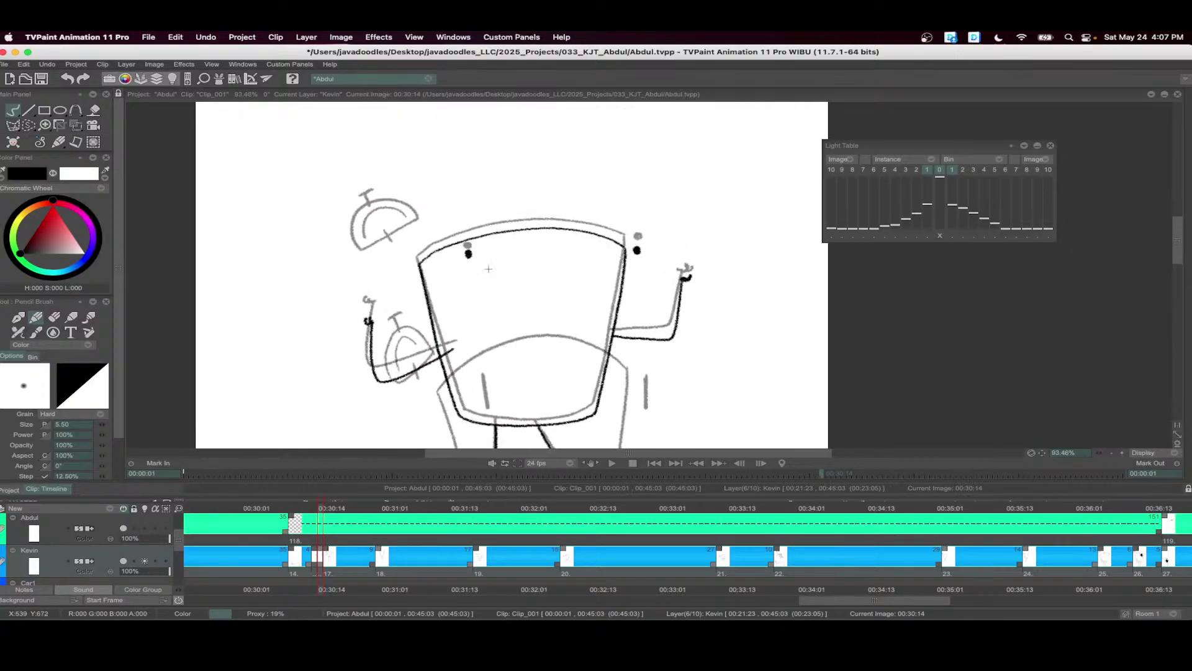
mouse_move(359, 251)
left_mouse_down()
mouse_move(367, 213)
mouse_move(402, 211)
mouse_move(416, 226)
mouse_move(369, 255)
mouse_move(370, 223)
mouse_move(408, 230)
left_mouse_up()
mouse_move(370, 213)
left_mouse_down()
mouse_move(368, 194)
mouse_move(379, 196)
left_mouse_up()
left_click_drag(386, 240, 393, 252)
left_click_drag(371, 253, 359, 245)
scroll(623, 277, "down", 3)
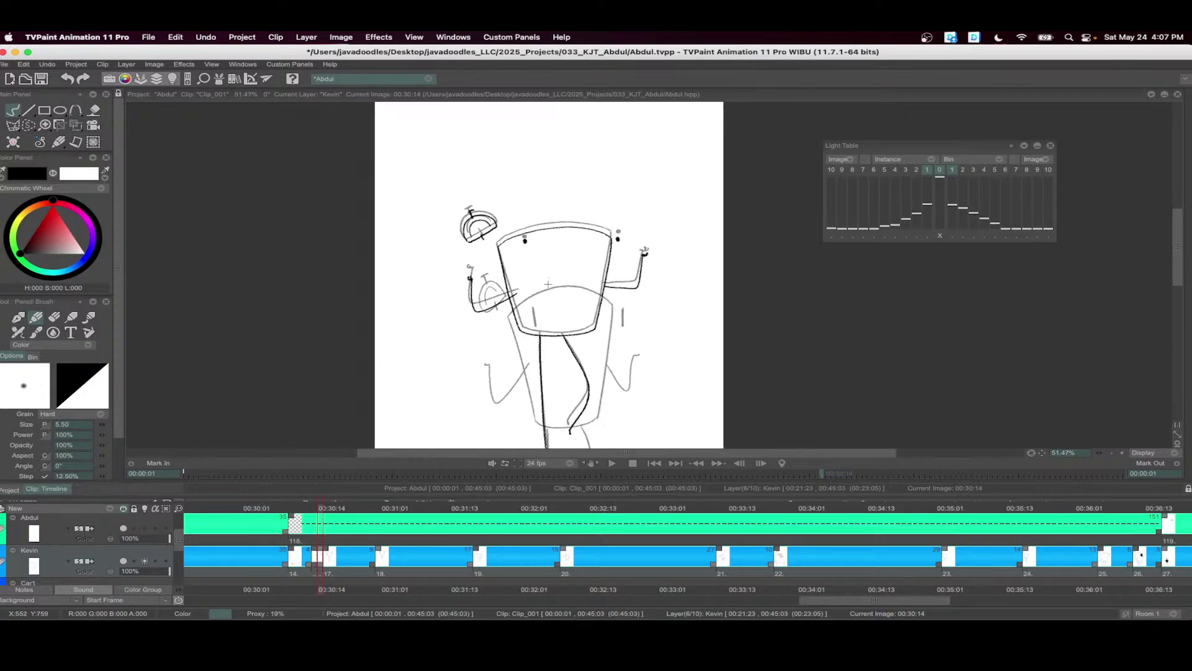
- Shift the start of the following Kevin image a few frames later and insert a blank image at 00:30:15
left_click(327, 551)
left_click_drag(328, 550, 344, 550)
key("i")
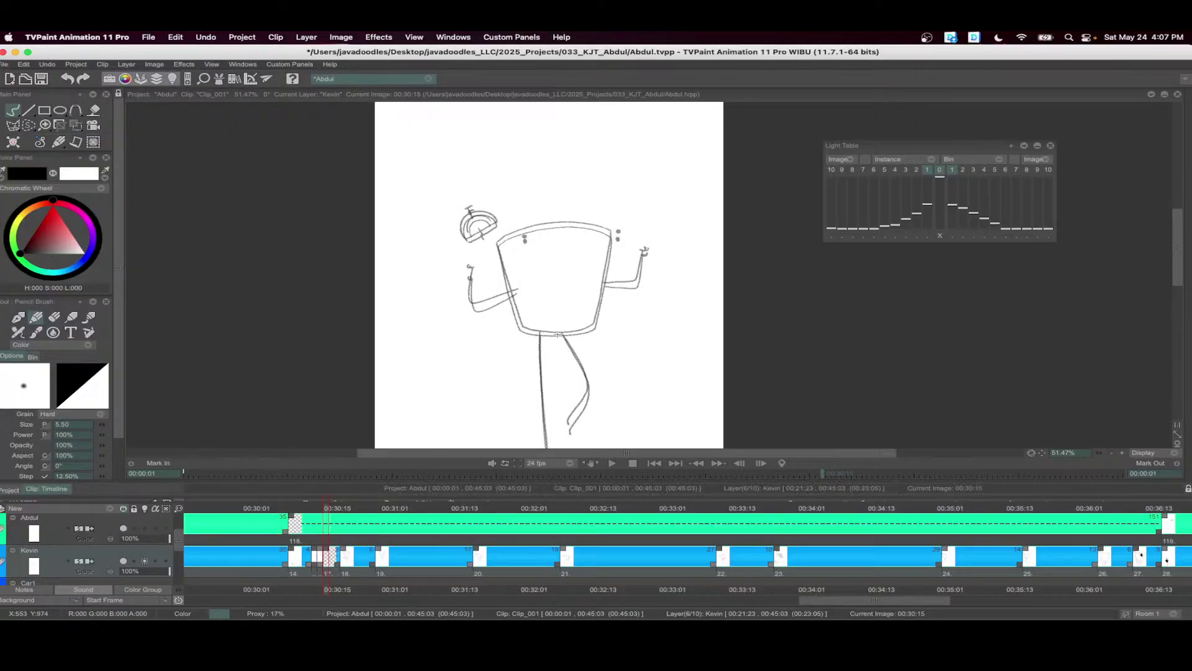
- Set the pencil size to 4.50 and draw Kevin's tapered body outline between the two light-table poses at 00:30:15
scroll(574, 244, "up", 3)
left_click(102, 427)
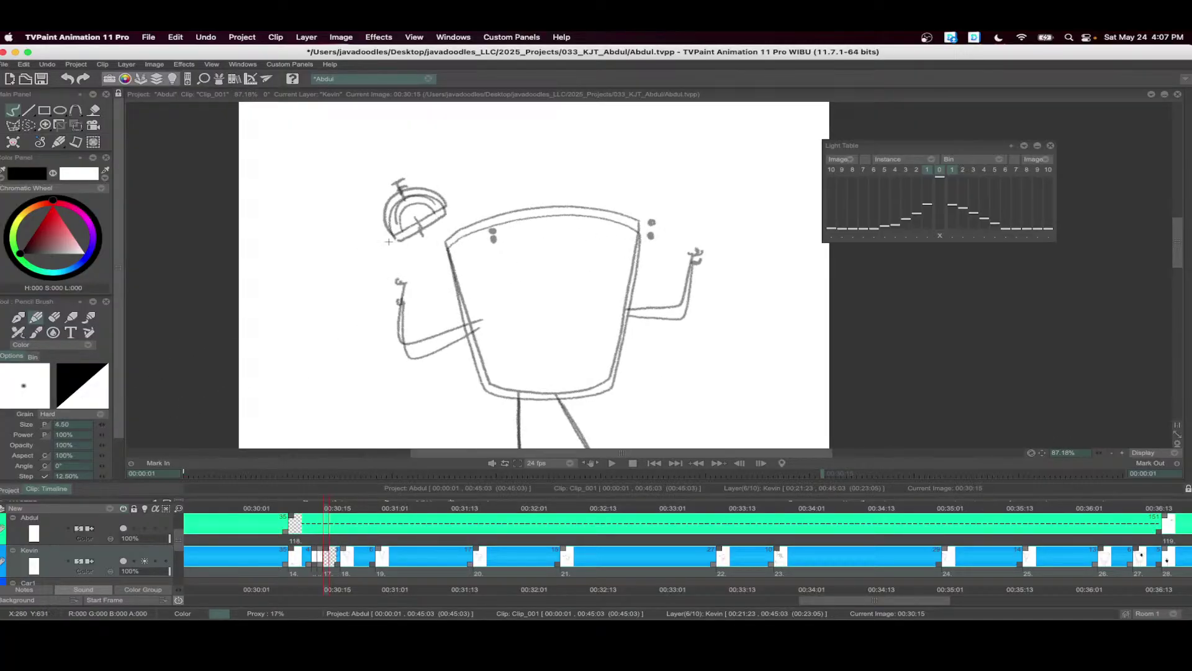
scroll(535, 172, "up", 1)
mouse_move(425, 204)
left_mouse_down()
mouse_move(559, 163)
mouse_move(656, 176)
mouse_move(627, 364)
mouse_move(602, 381)
mouse_move(526, 389)
mouse_move(475, 376)
mouse_move(426, 206)
left_mouse_up()
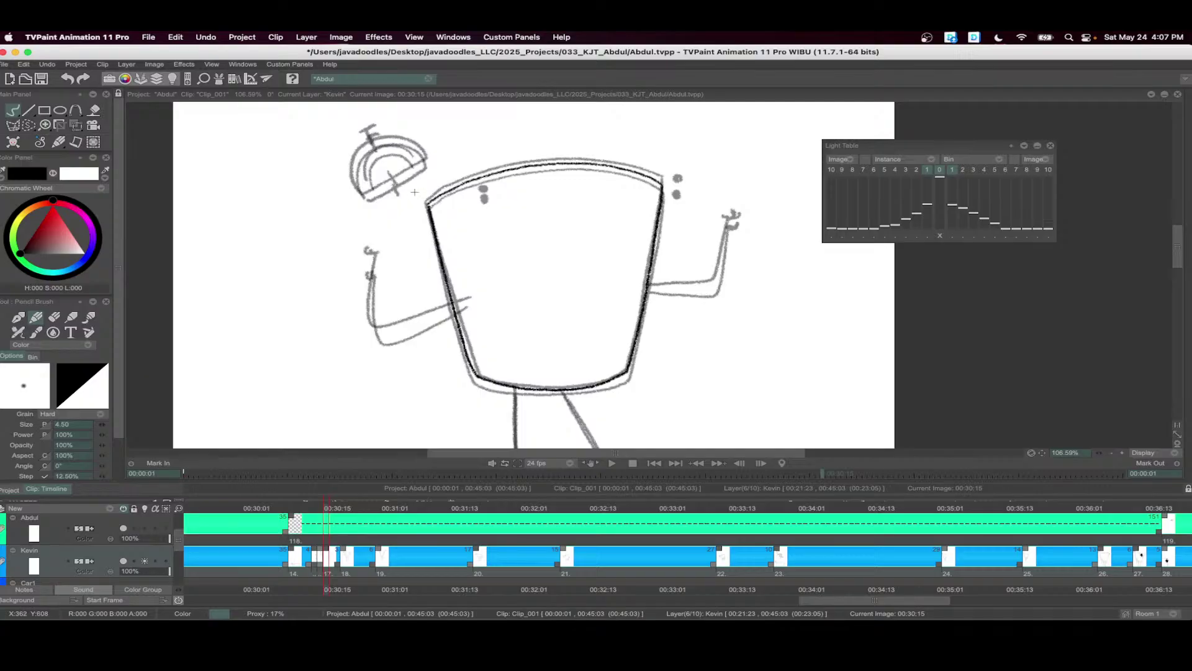
- Draw Kevin's two bent, raised arms with small hands and his dot eyes on the image at 00:30:15
mouse_move(368, 253)
left_mouse_down()
mouse_move(377, 329)
mouse_move(458, 304)
left_mouse_up()
left_click_drag(673, 181, 632, 200)
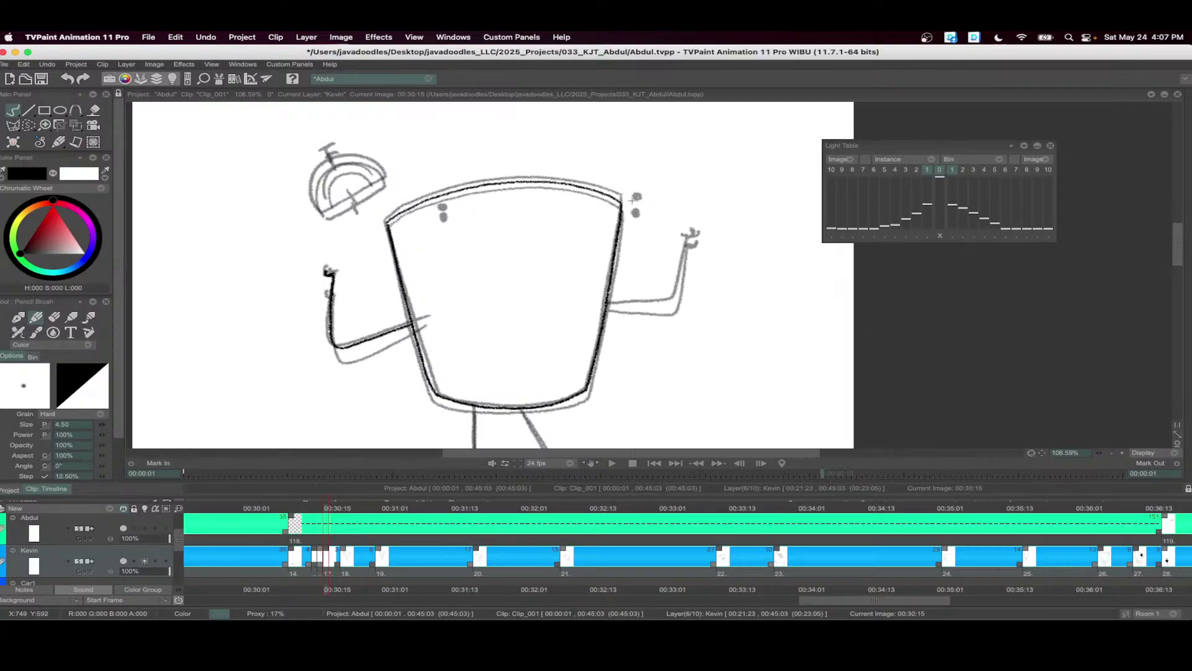
left_click(636, 200)
mouse_move(610, 307)
left_mouse_down()
mouse_move(667, 301)
mouse_move(694, 244)
left_mouse_up()
left_click_drag(566, 226, 609, 266)
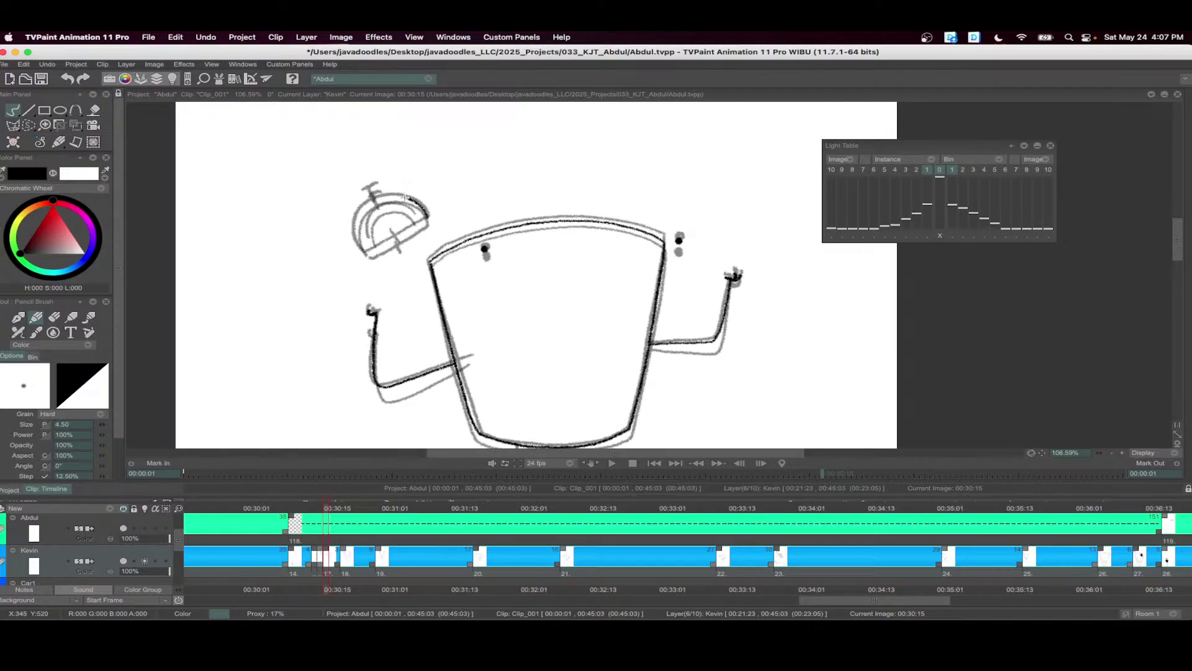
- Draw the tilted domed hat with its inner arc and stem beside Kevin's head at 00:30:15
mouse_move(405, 196)
left_mouse_down()
mouse_move(360, 215)
mouse_move(359, 242)
left_mouse_up()
key("super+z")
mouse_move(428, 217)
left_mouse_down()
mouse_move(376, 198)
mouse_move(359, 223)
mouse_move(363, 251)
mouse_move(425, 221)
mouse_move(399, 205)
mouse_move(374, 213)
mouse_move(371, 240)
mouse_move(380, 185)
left_mouse_up()
left_click_drag(391, 231, 399, 248)
- Draw Kevin's straight standing leg and his bent leg between the light-table poses at 00:30:15
scroll(399, 249, "down", 5)
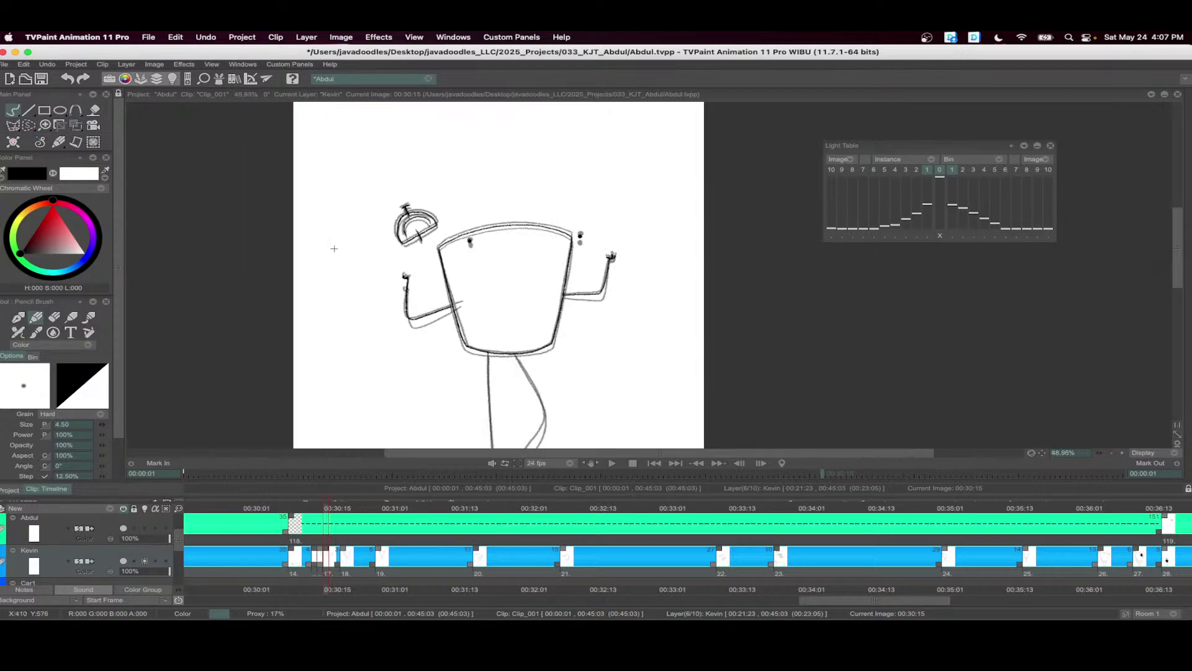
scroll(445, 398, "up", 4)
left_click_drag(495, 160, 508, 383)
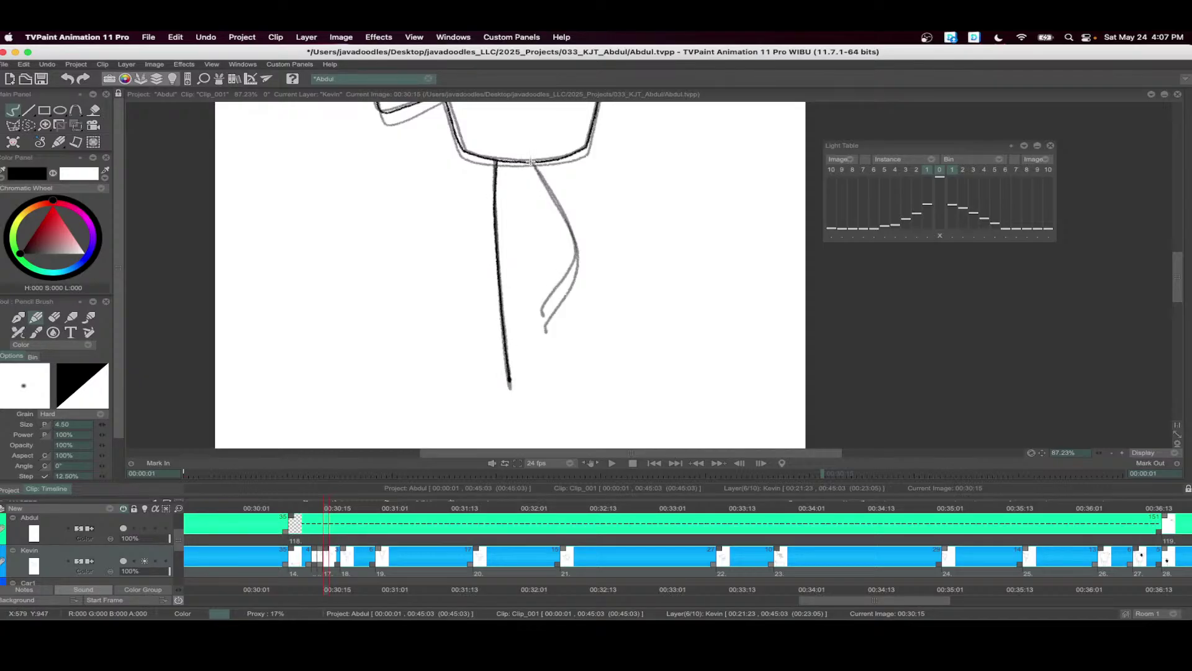
mouse_move(530, 161)
left_mouse_down()
mouse_move(575, 267)
mouse_move(545, 318)
left_mouse_up()
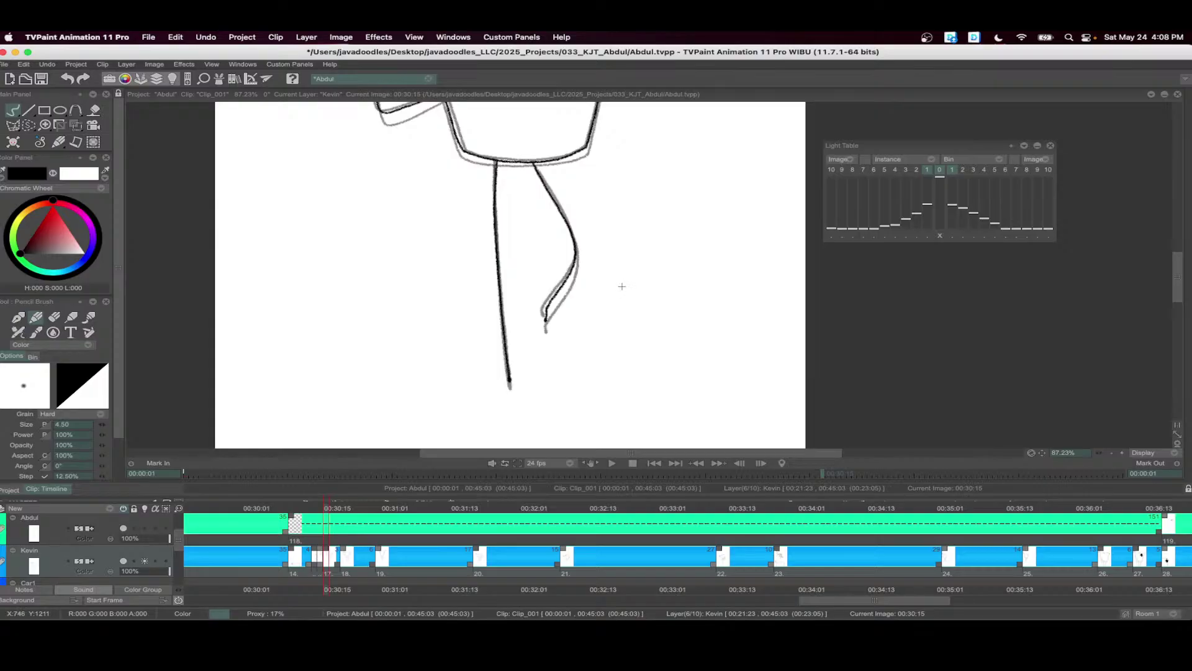
- Play back Kevin's images from 00:30:09 to 00:31:06 to check the movement
scroll(610, 279, "down", 4)
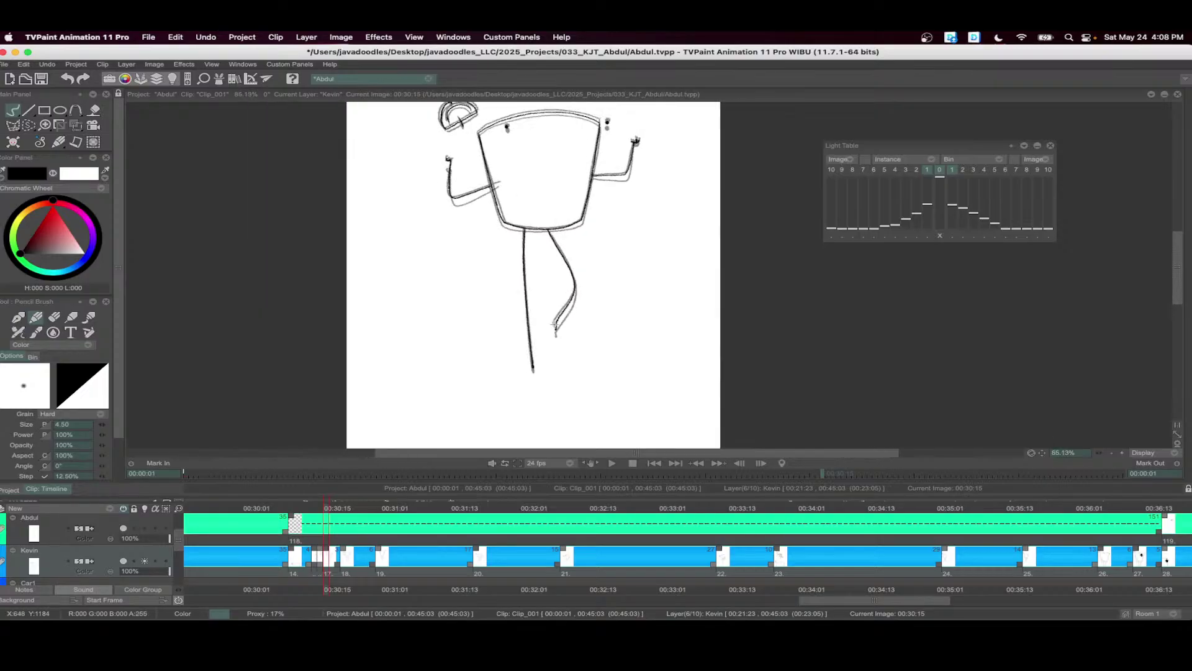
left_click_drag(371, 574, 295, 570)
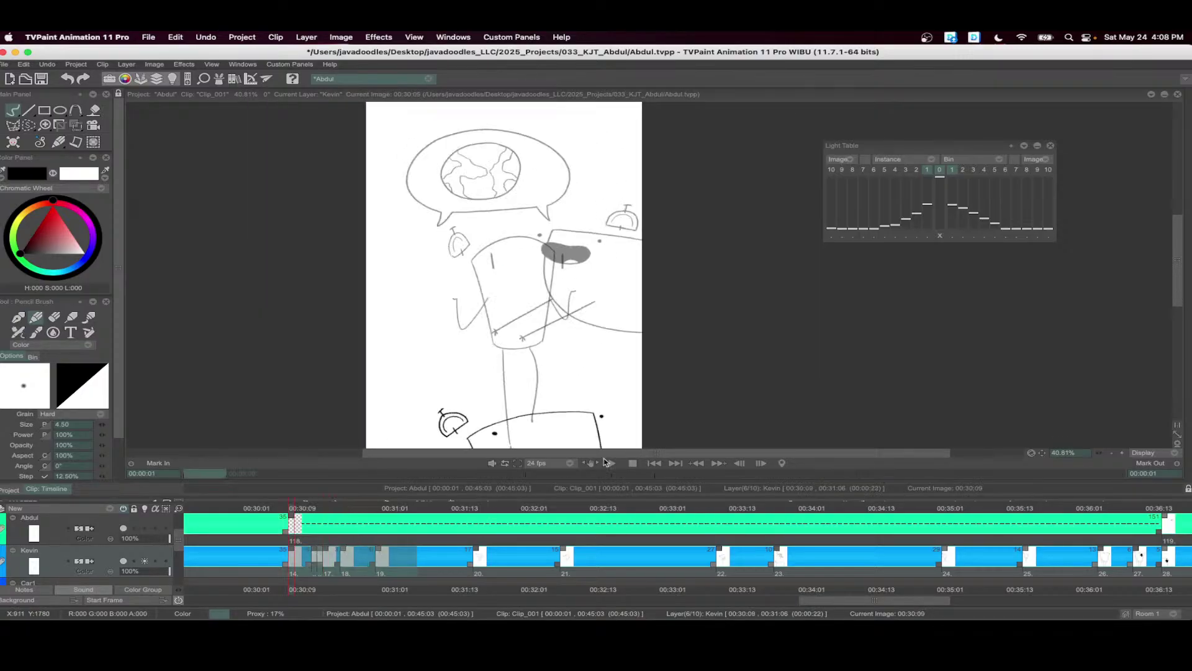
left_click(606, 464)
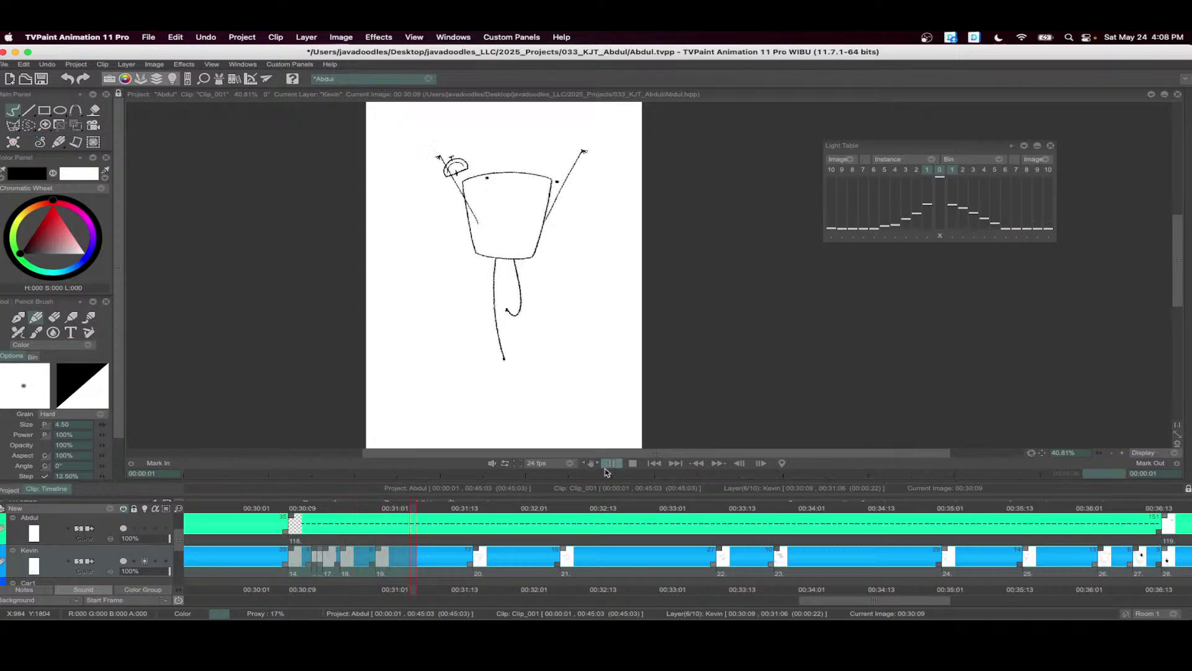
- Insert a blank Kevin image at 00:30:23 and draw his body outline with oval eyes between the light-table poses
left_click(375, 509)
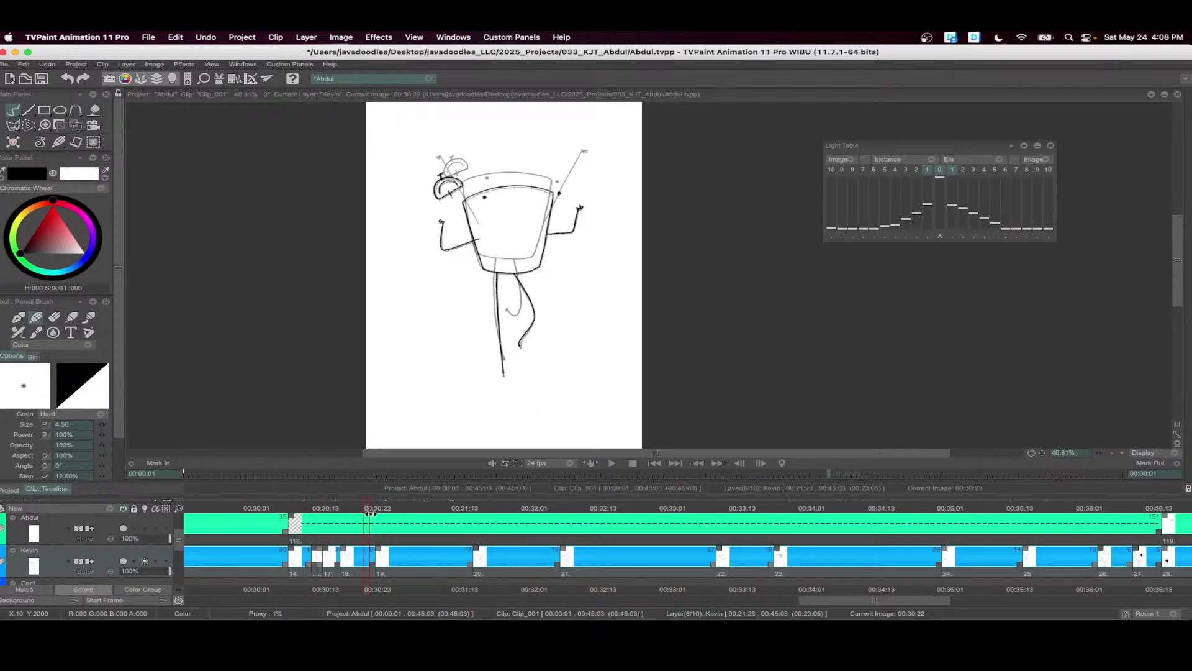
key("BackSpace")
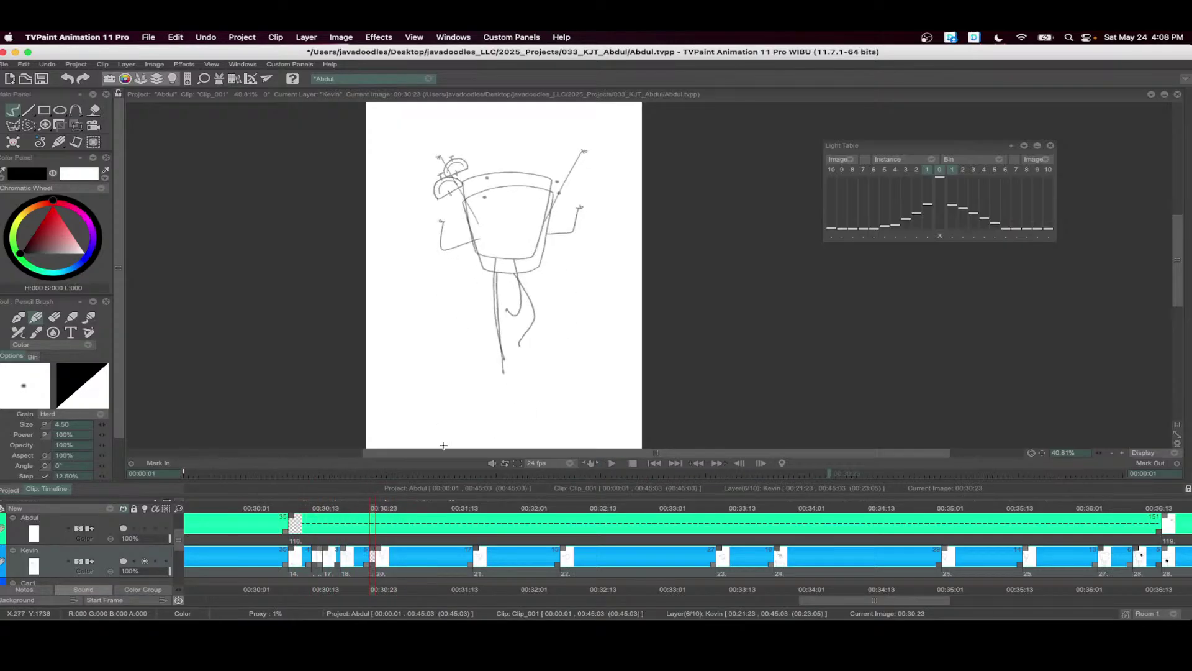
scroll(496, 190, "up", 5)
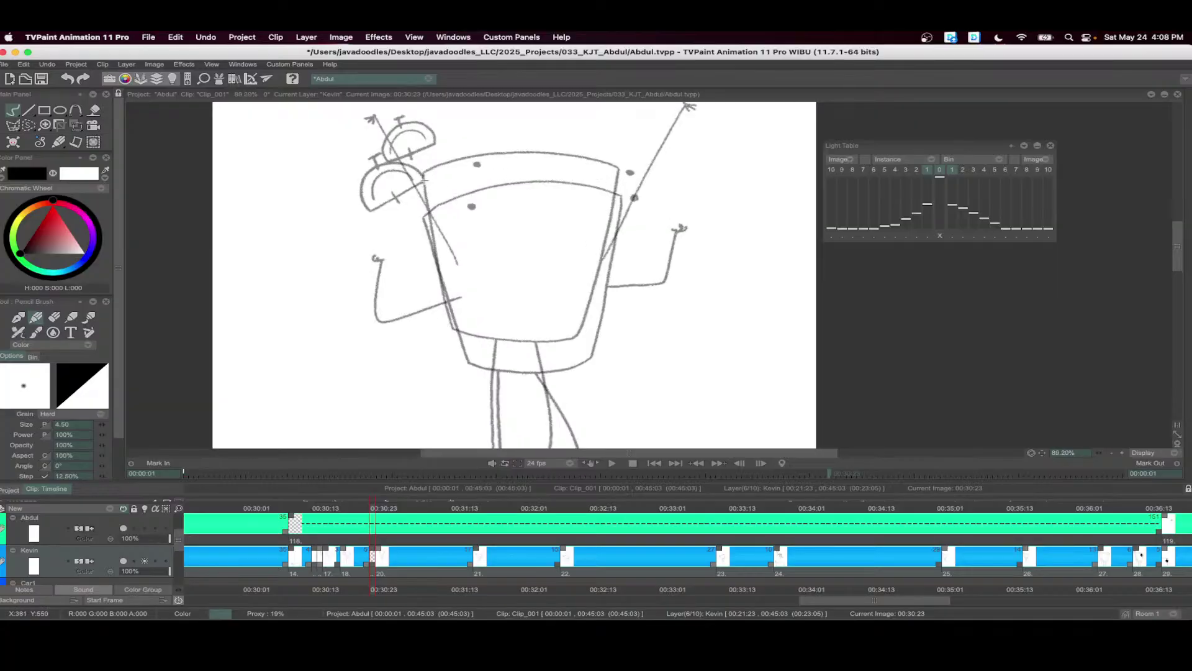
mouse_move(424, 180)
left_mouse_down()
mouse_move(571, 163)
mouse_move(619, 178)
mouse_move(431, 223)
mouse_move(460, 336)
mouse_move(584, 338)
left_mouse_up()
key("ctrl+z")
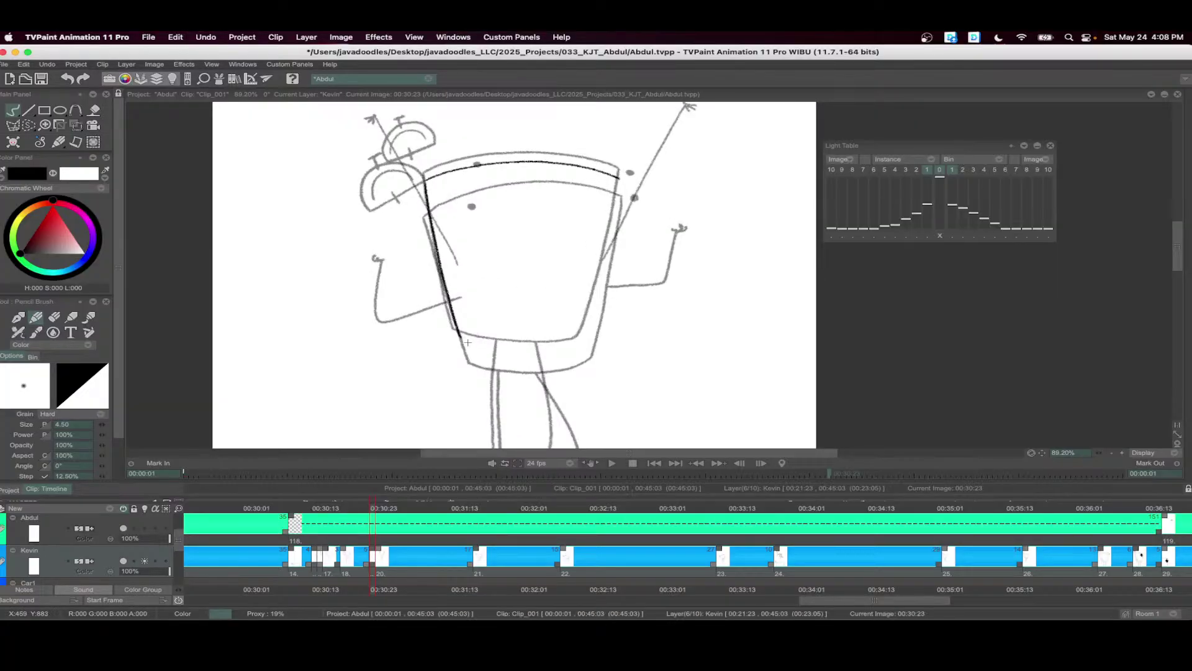
mouse_move(460, 336)
left_mouse_down()
mouse_move(503, 348)
mouse_move(585, 340)
mouse_move(621, 179)
left_mouse_up()
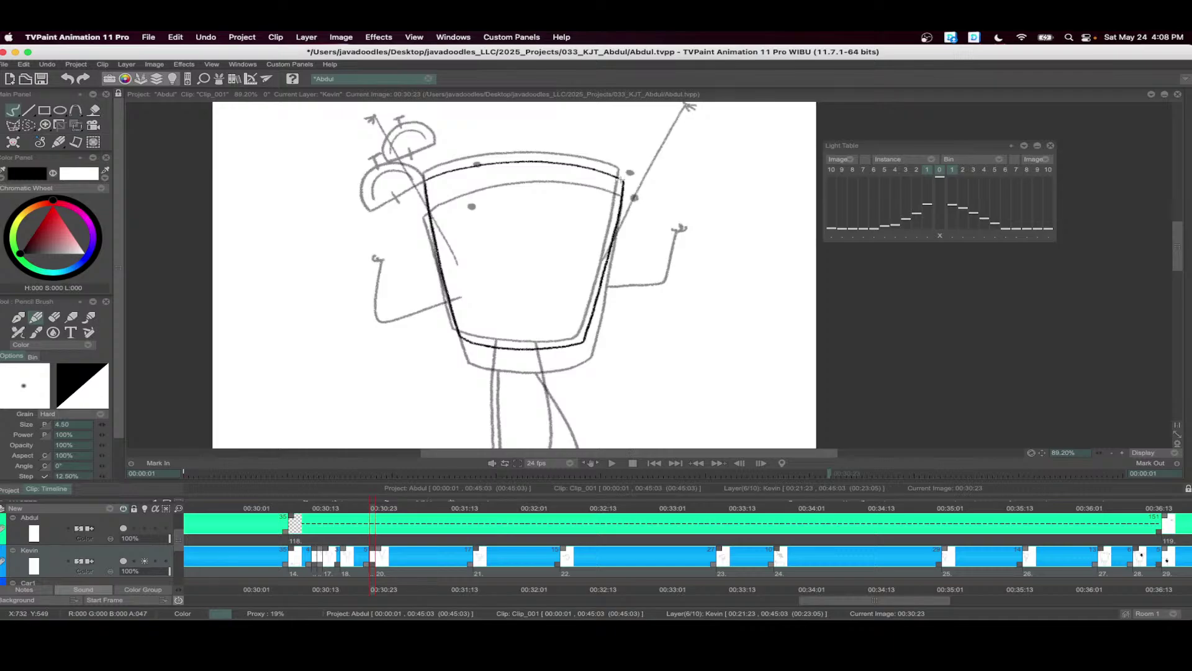
left_click_drag(474, 177, 476, 186)
left_click_drag(628, 179, 629, 185)
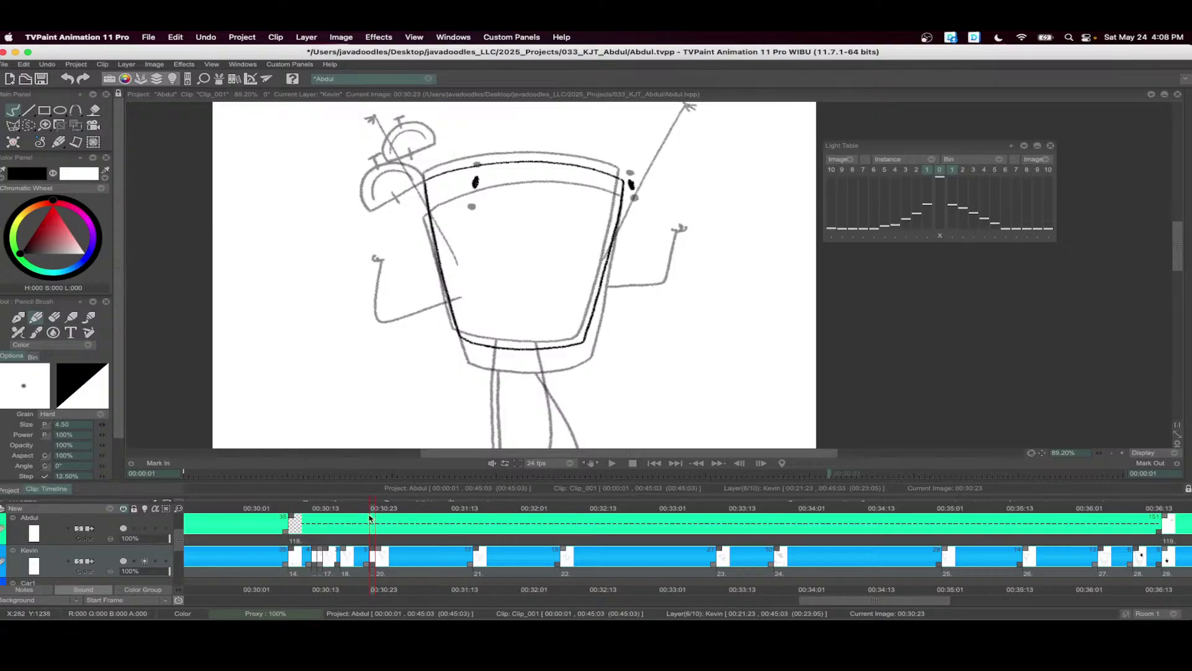
- Draw Kevin's two raised arms as outward arcs with drooping hands on the image at 00:30:23
scroll(528, 261, "up", 2)
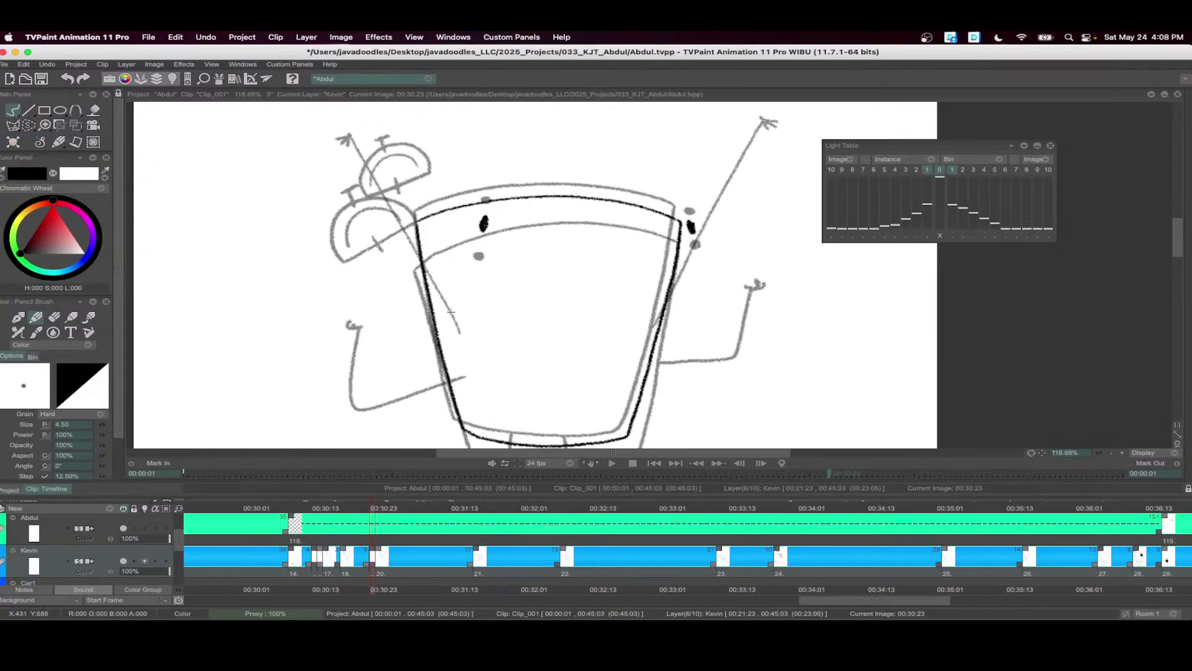
mouse_move(456, 338)
left_mouse_down()
mouse_move(409, 258)
mouse_move(338, 218)
left_mouse_up()
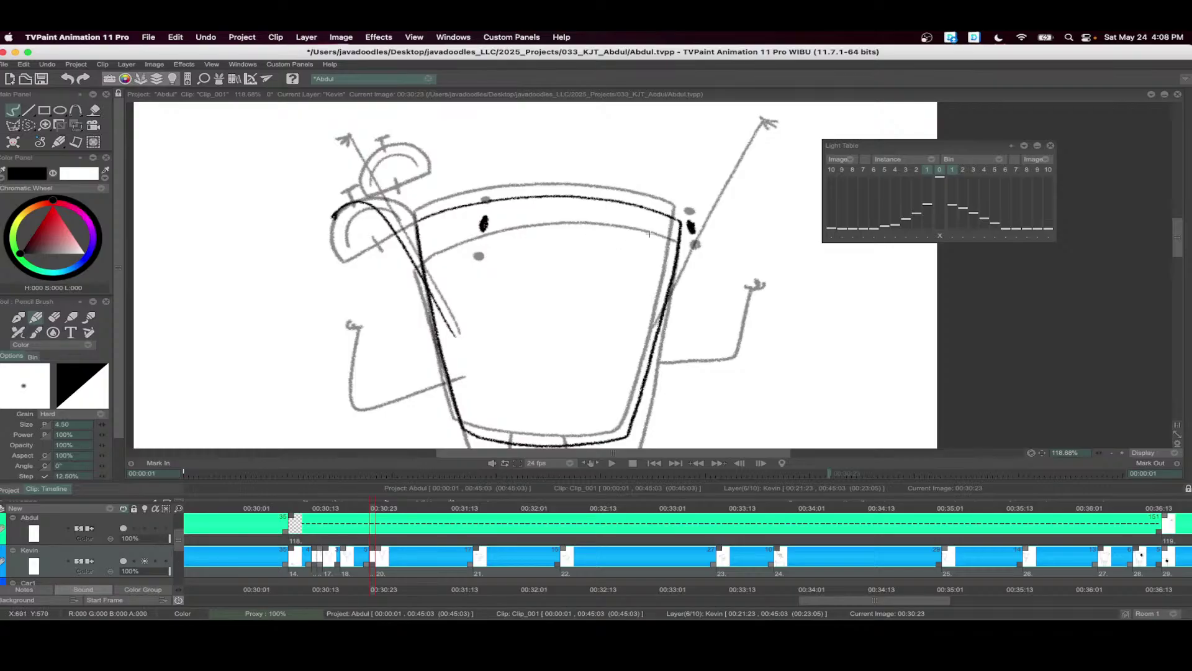
left_click_drag(650, 233, 580, 231)
mouse_move(579, 335)
left_mouse_down()
mouse_move(674, 198)
mouse_move(726, 179)
left_mouse_up()
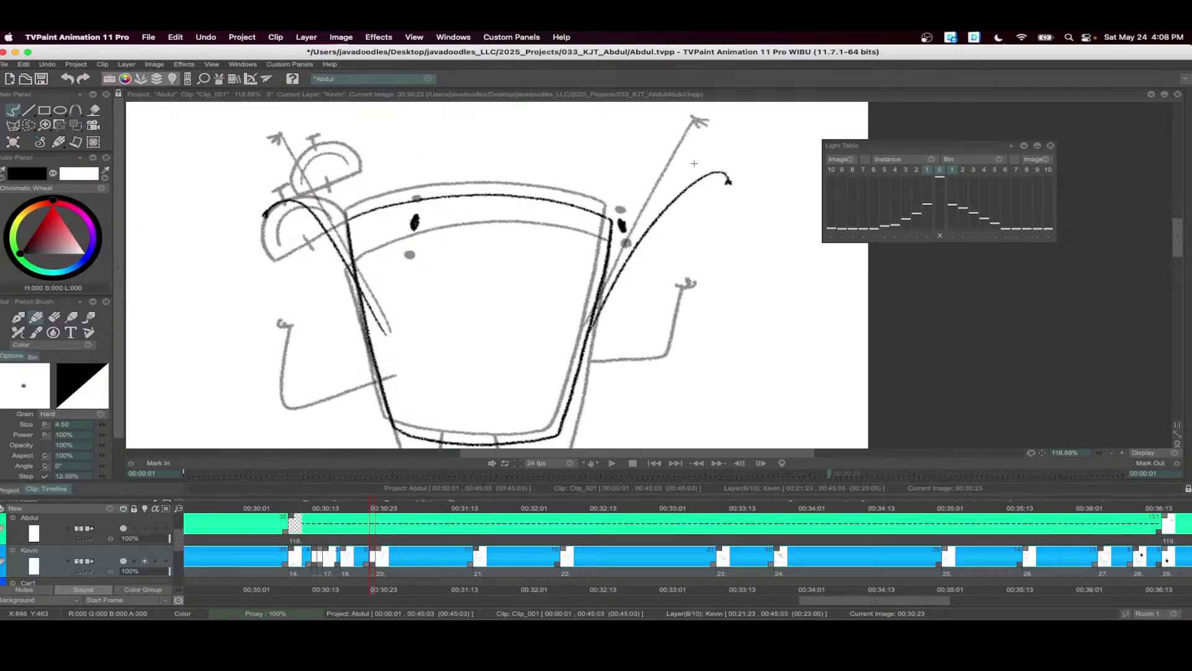
- Draw the domed hat with its inner arc and stem between the two light-table hats at 00:30:23
left_click_drag(391, 192, 432, 232)
mouse_move(335, 249)
left_mouse_down()
mouse_move(396, 225)
mouse_move(389, 206)
mouse_move(360, 194)
mouse_move(329, 221)
mouse_move(331, 249)
left_mouse_up()
mouse_move(386, 219)
left_mouse_down()
mouse_move(346, 213)
mouse_move(343, 226)
mouse_move(354, 179)
mouse_move(367, 245)
left_mouse_up()
- Draw Kevin's slightly curved standing leg and his hooked bent leg between the light-table poses at 00:30:23
scroll(438, 276, "down", 3)
left_click_drag(524, 302, 528, 178)
left_click_drag(491, 362, 519, 240)
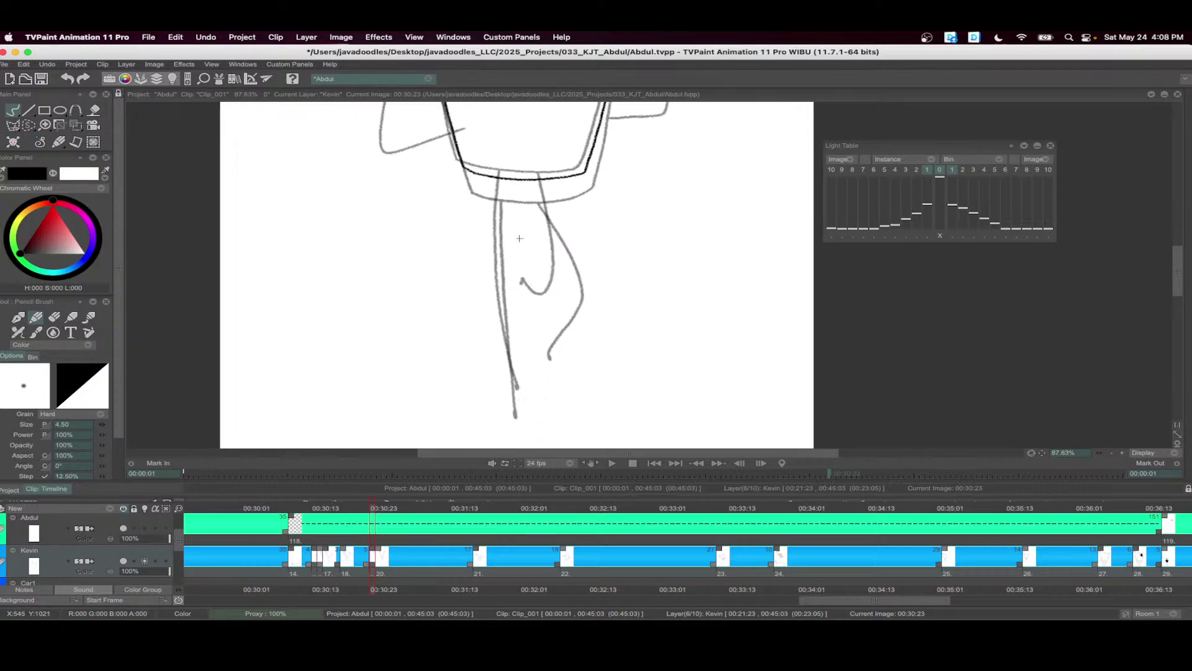
left_click_drag(495, 141, 515, 379)
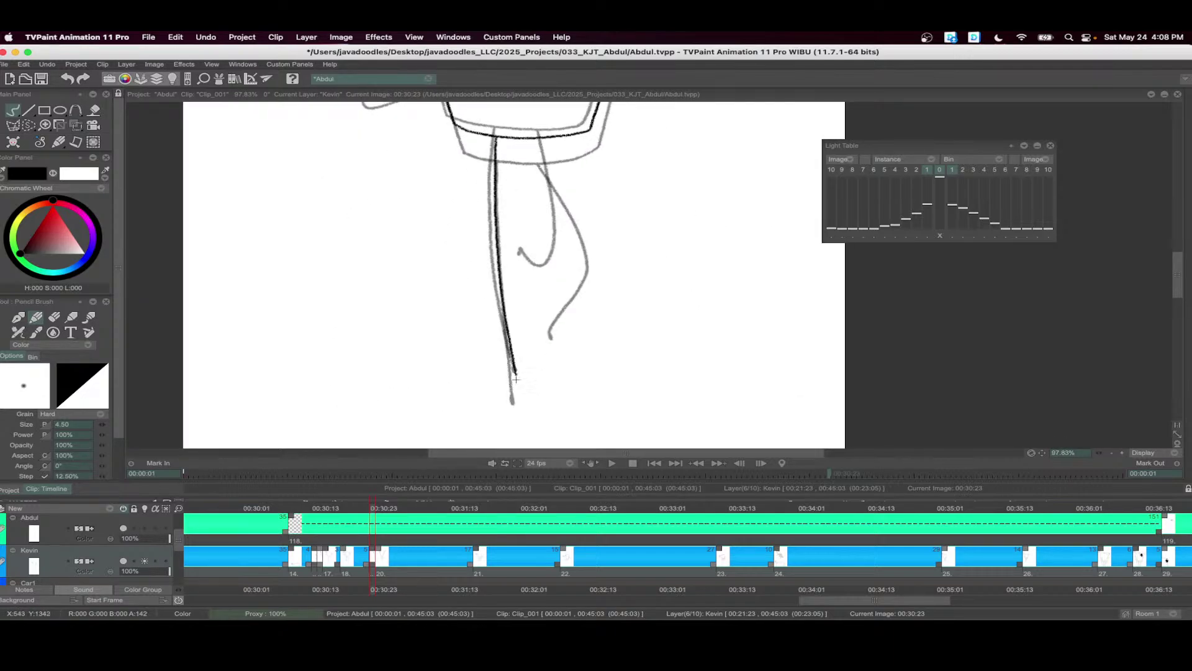
mouse_move(540, 138)
left_mouse_down()
mouse_move(564, 262)
mouse_move(534, 288)
left_mouse_up()
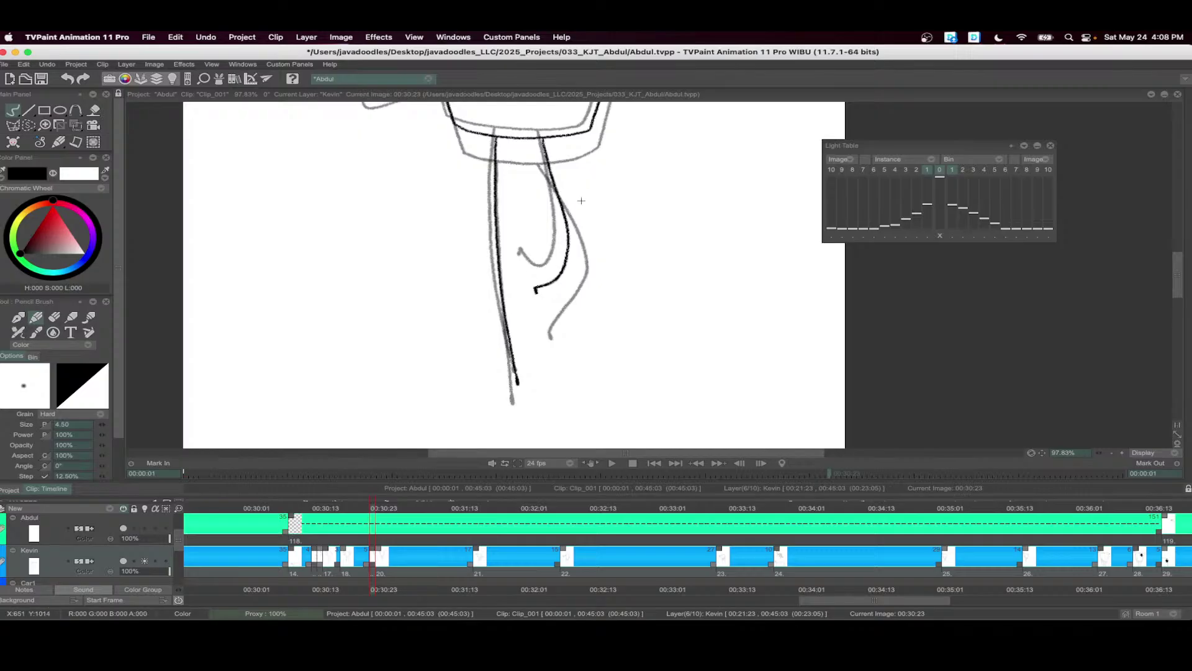
scroll(581, 201, "down", 3)
- Shift the start of the following Kevin image two frames later and insert a blank image at 00:31:00
left_click_drag(382, 547, 395, 548)
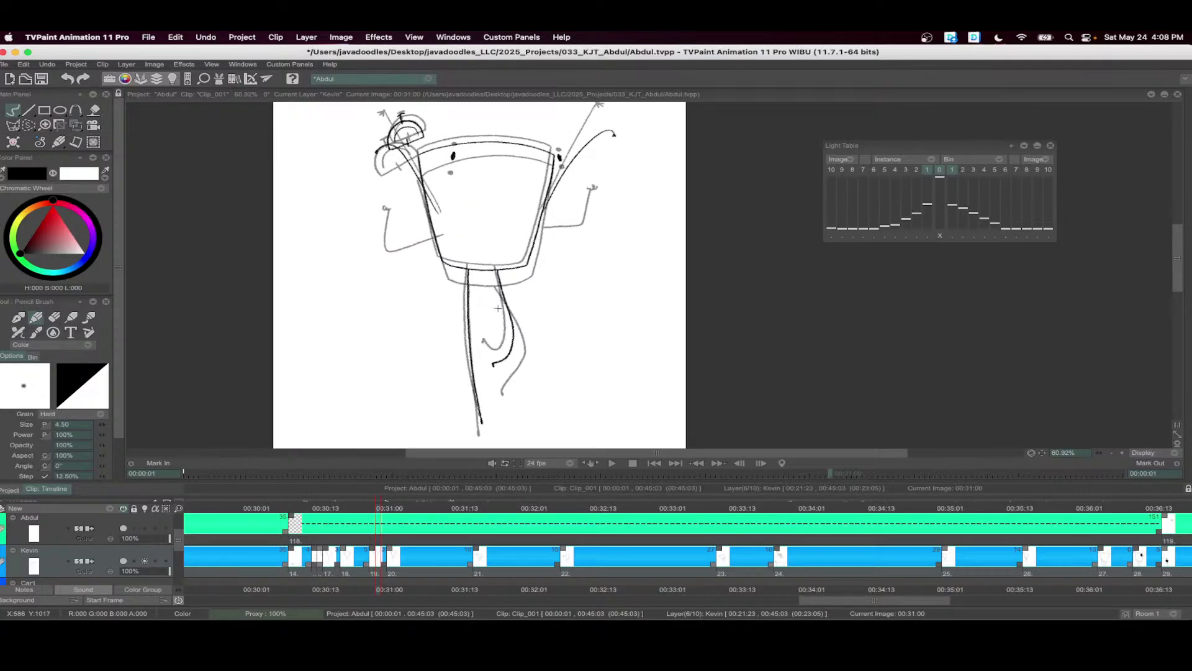
key("BackSpace")
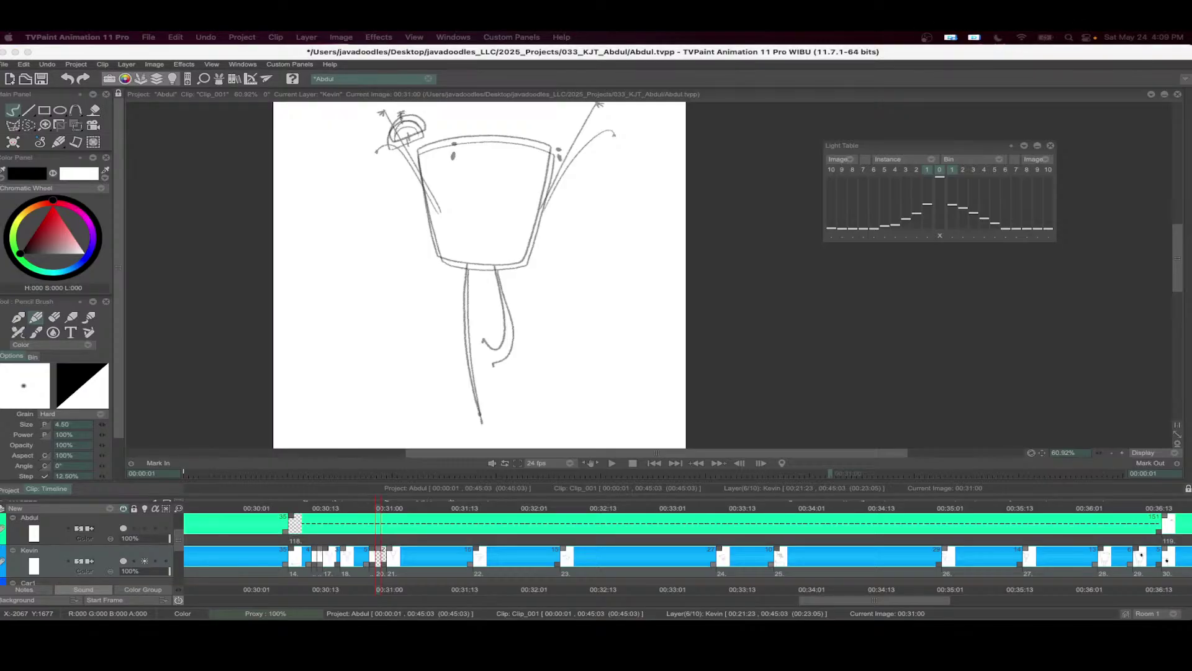
left_click(485, 509)
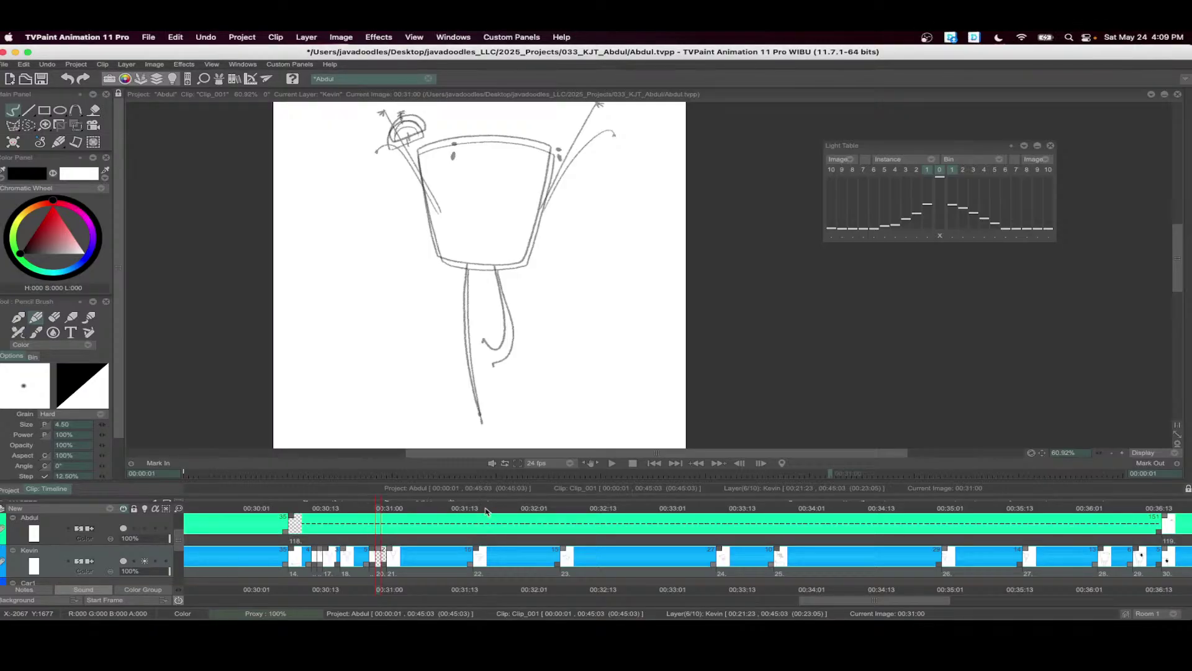
key("Left")
key("Right")
- Draw Kevin's tapered body outline and dot eyes between the light-table poses at 00:31:00
left_click_drag(511, 183, 488, 268)
scroll(487, 268, "up", 2)
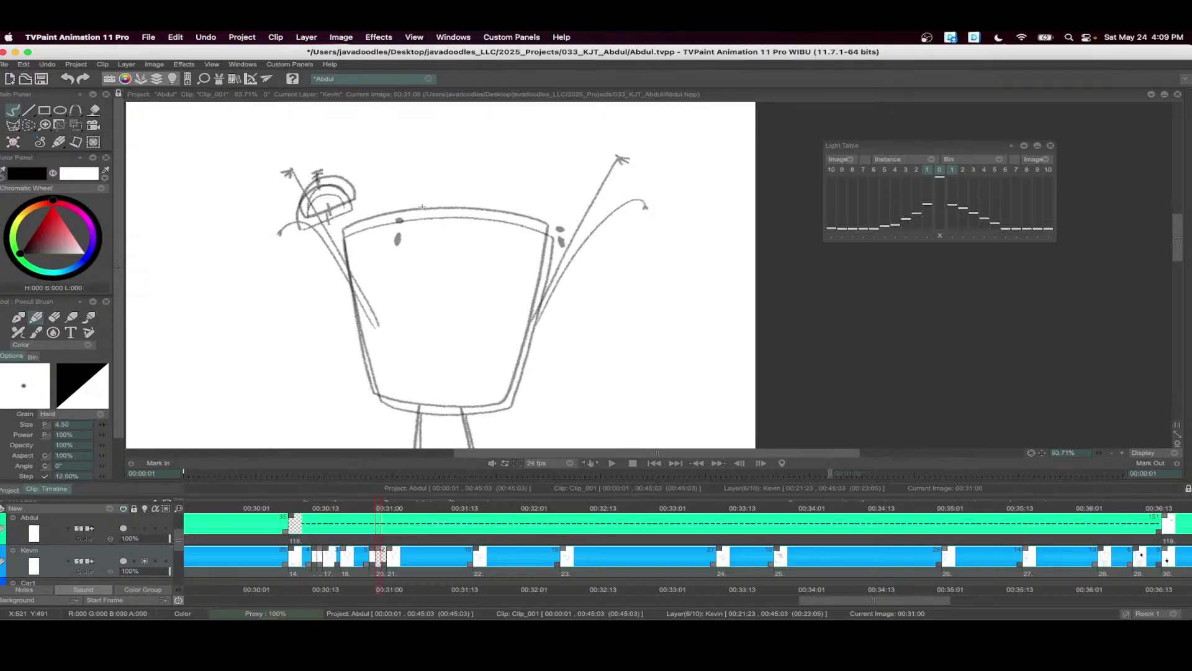
mouse_move(342, 233)
left_mouse_down()
mouse_move(437, 211)
mouse_move(534, 224)
mouse_move(548, 240)
mouse_move(367, 267)
mouse_move(396, 374)
mouse_move(527, 377)
left_mouse_up()
left_click_drag(568, 203, 527, 377)
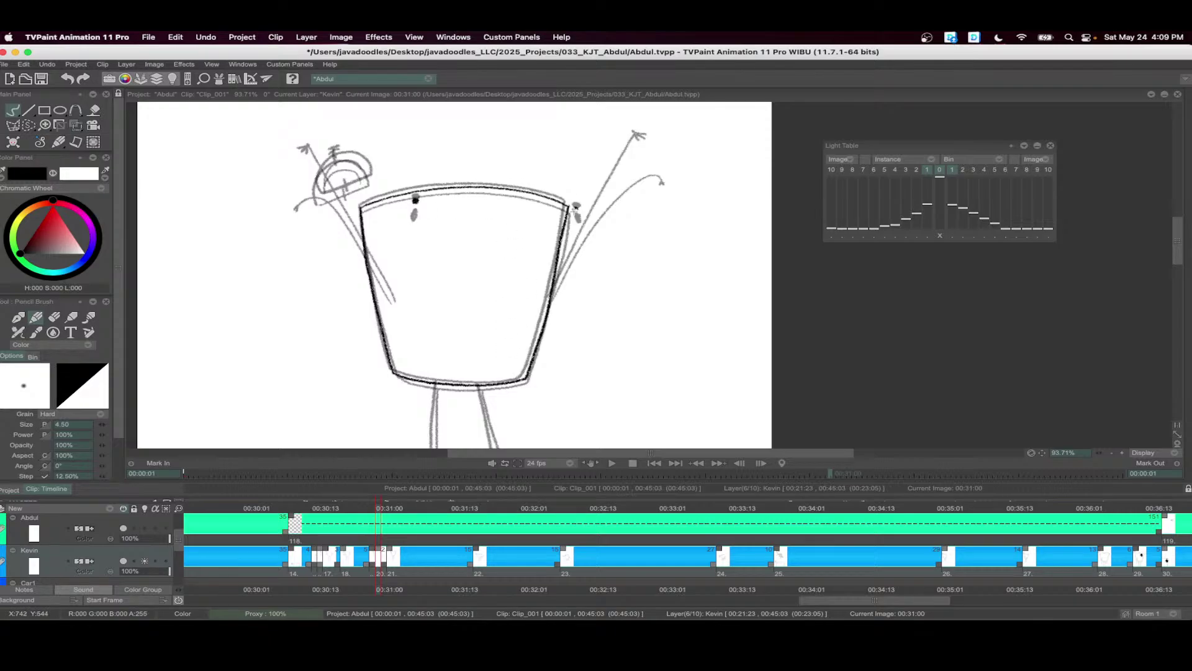
left_click_drag(574, 210, 577, 210)
- Draw Kevin's two nearly straight arms raised diagonally outward with small hands on the image at 00:31:00
left_click_drag(620, 169, 603, 213)
mouse_move(532, 342)
left_mouse_down()
mouse_move(621, 179)
mouse_move(623, 189)
left_mouse_up()
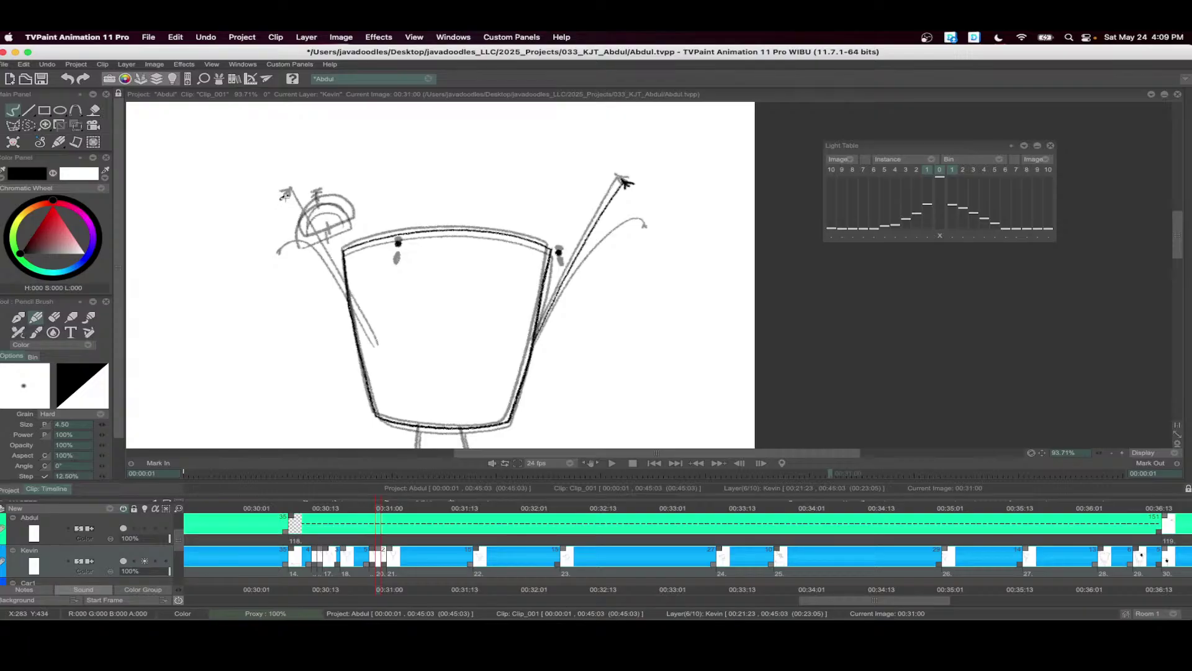
left_click_drag(287, 196, 375, 350)
scroll(345, 214, "up", 3)
mouse_move(287, 252)
left_mouse_down()
mouse_move(359, 226)
mouse_move(355, 209)
mouse_move(330, 191)
mouse_move(294, 200)
mouse_move(281, 252)
left_mouse_up()
- Draw the tilted domed hat with its inner arc and stem over Kevin's raised arm at 00:31:00
mouse_move(351, 225)
left_mouse_down()
mouse_move(340, 203)
mouse_move(289, 223)
mouse_move(312, 174)
left_mouse_up()
left_click_drag(318, 233, 321, 250)
scroll(397, 236, "down", 4)
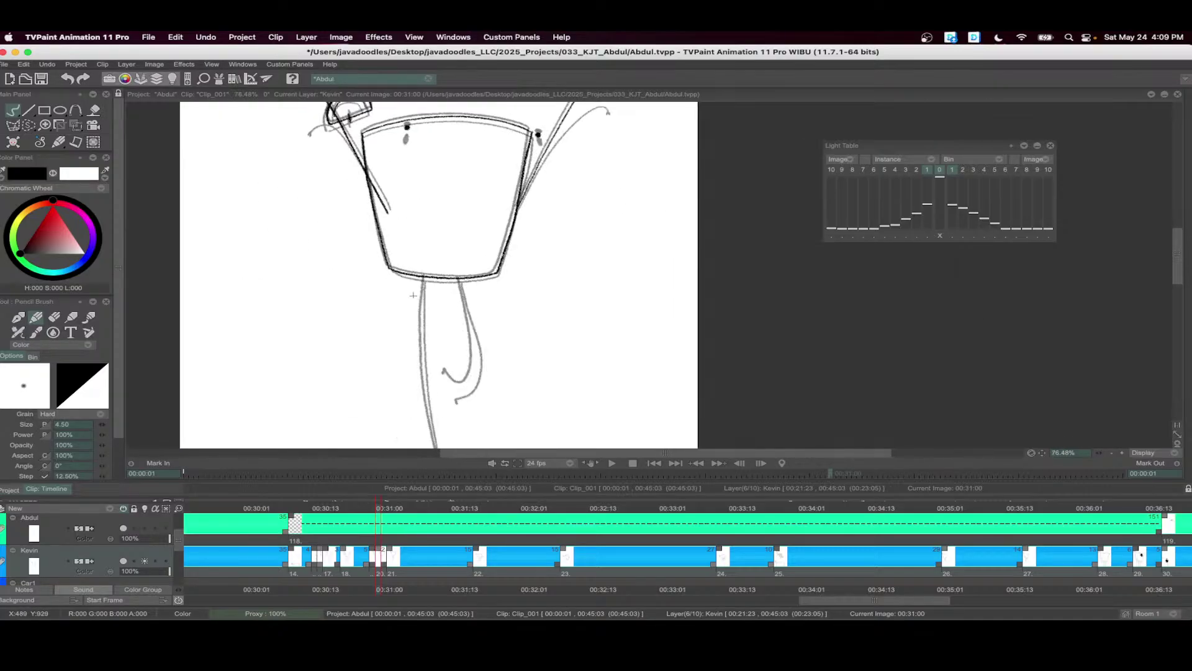
- Draw Kevin's hooked bent leg and his curved standing leg along the light-table poses at 00:31:00
scroll(475, 205, "up", 3)
mouse_move(475, 205)
left_mouse_down()
mouse_move(468, 172)
mouse_move(498, 153)
mouse_move(514, 246)
mouse_move(490, 286)
mouse_move(470, 266)
left_mouse_up()
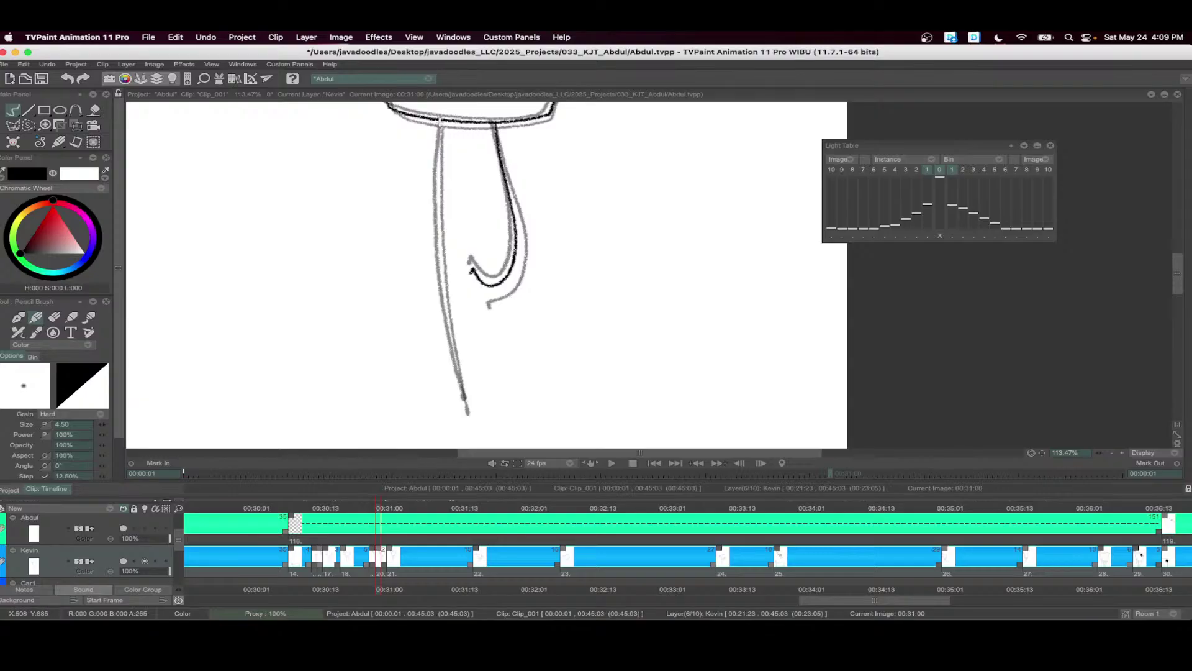
mouse_move(440, 121)
left_mouse_down()
mouse_move(438, 275)
mouse_move(464, 408)
left_mouse_up()
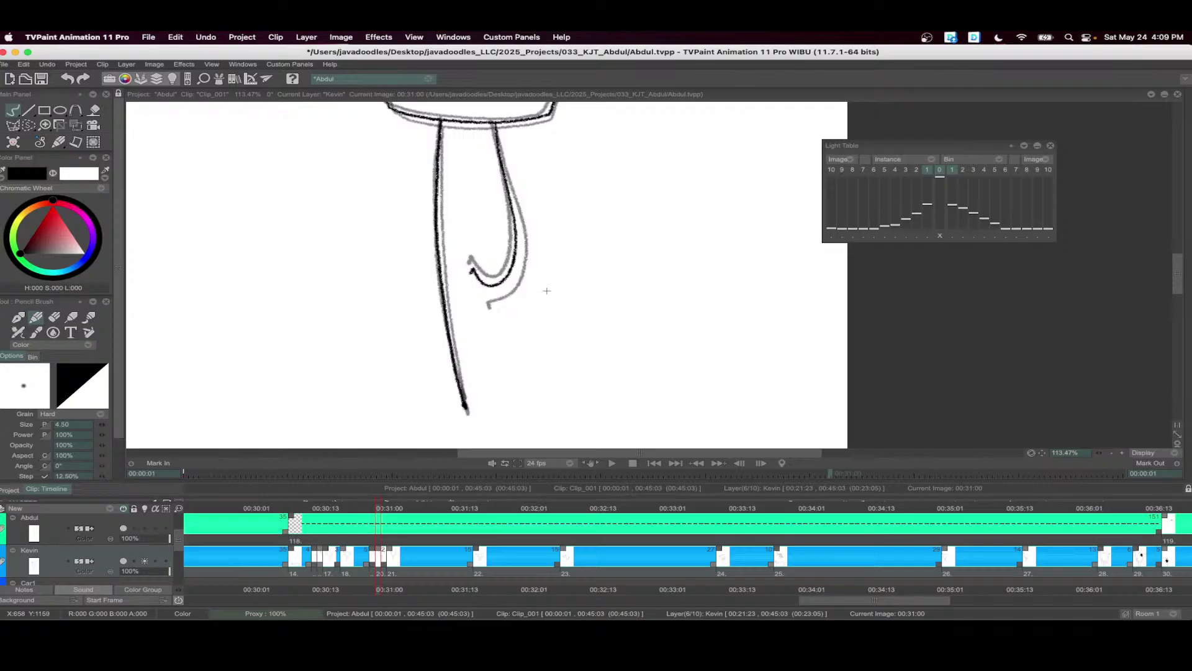
- Play back Kevin's images from 00:30:11 to 00:31:09 to check the new in-betweens
scroll(475, 331, "down", 6)
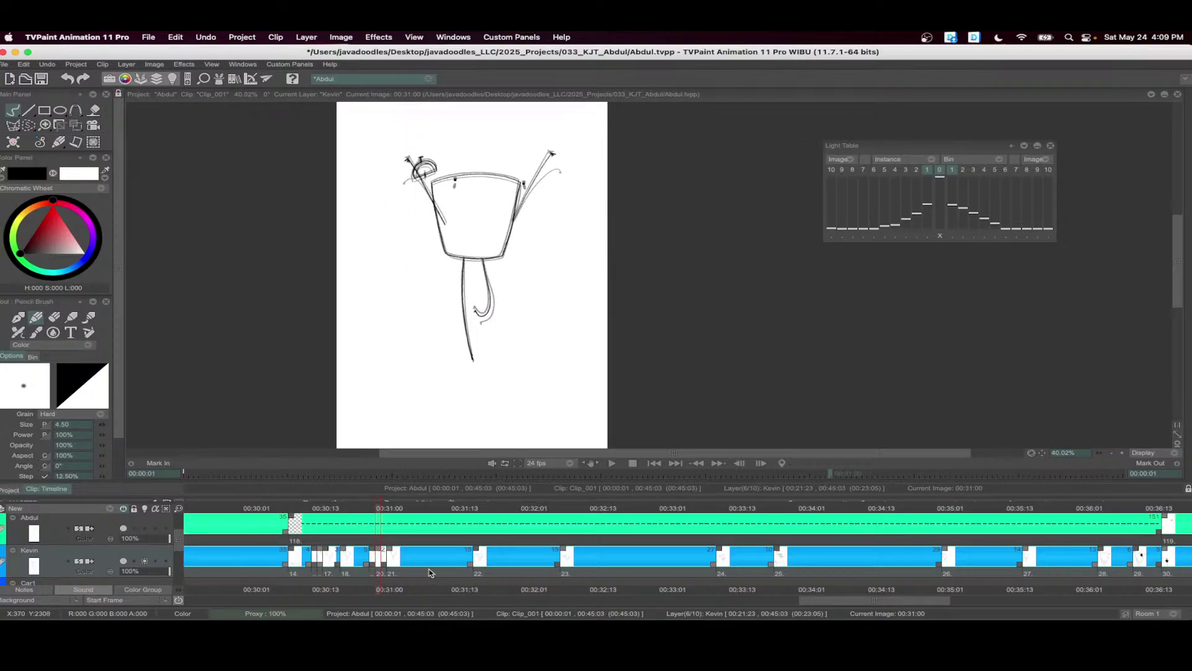
left_click_drag(429, 572, 314, 562)
key("Return")
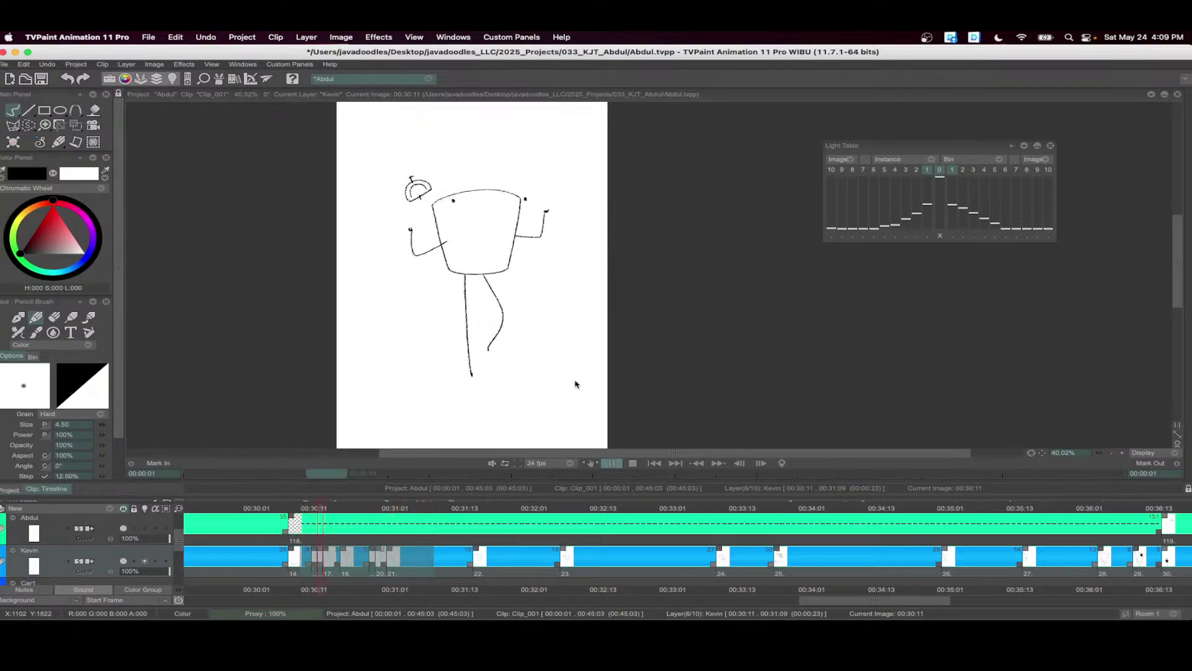
- Shift the start of the Kevin image at 00:31:02 one frame later and replay the range from 00:30:09 to 00:31:11
left_click(392, 553)
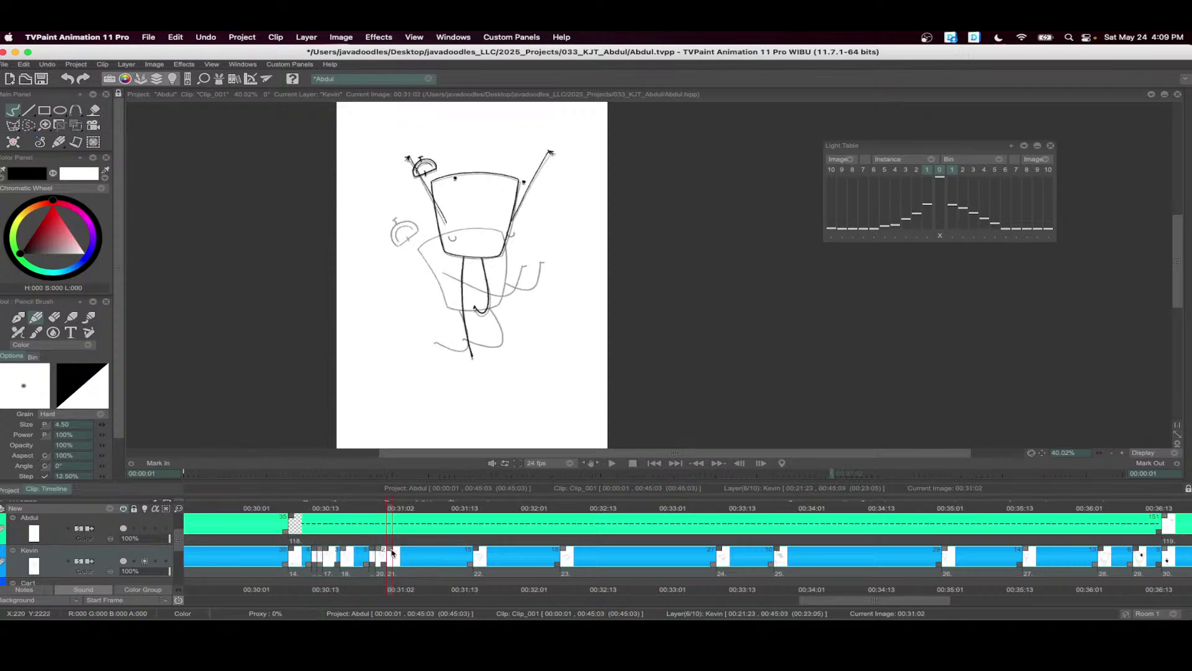
left_click_drag(446, 559, 292, 558)
key("Return")
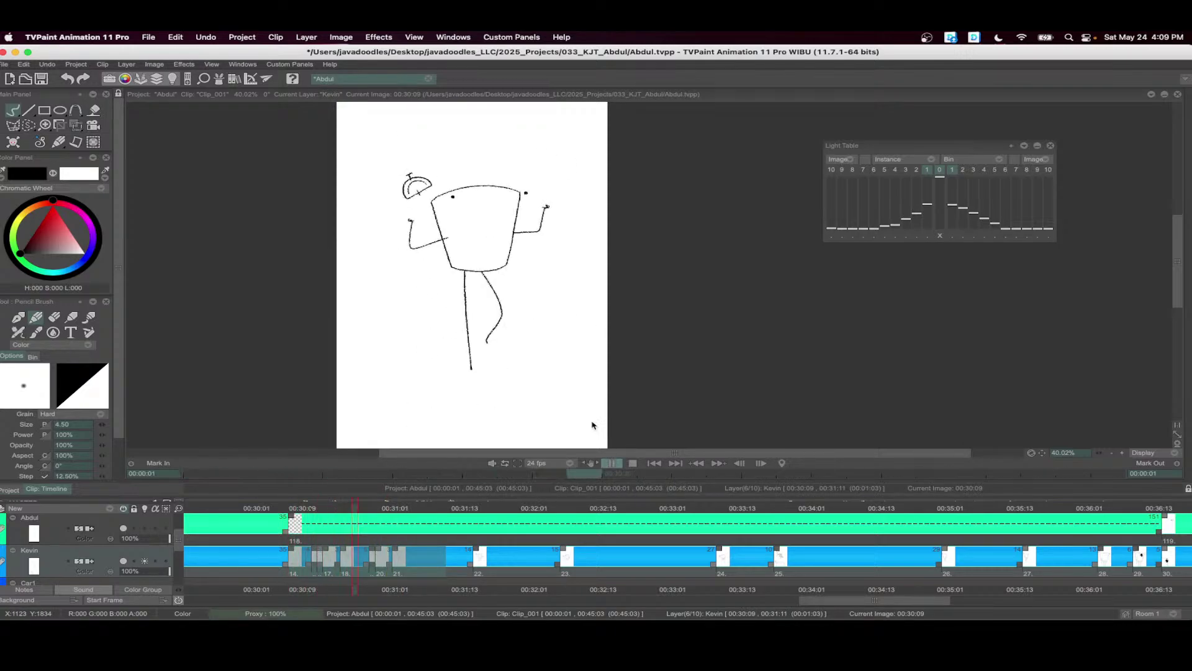
- Insert a new Kevin image at 00:31:02 and draw his tapered body outline and dot eyes along the light-table poses
left_click(633, 465)
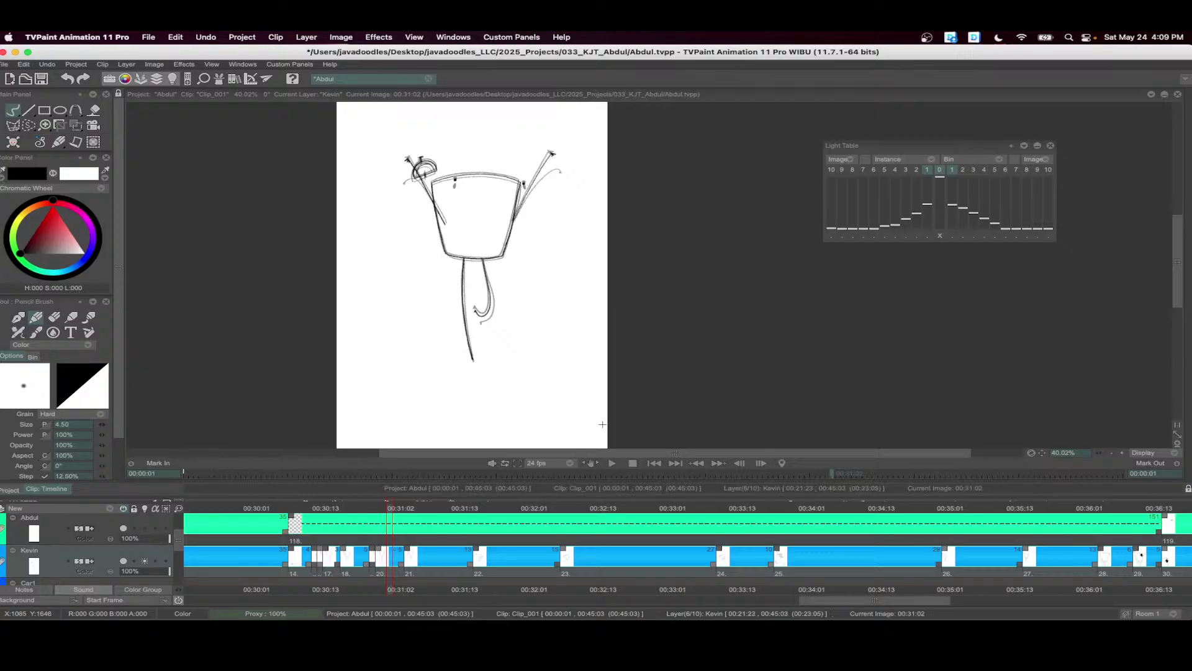
key("Insert")
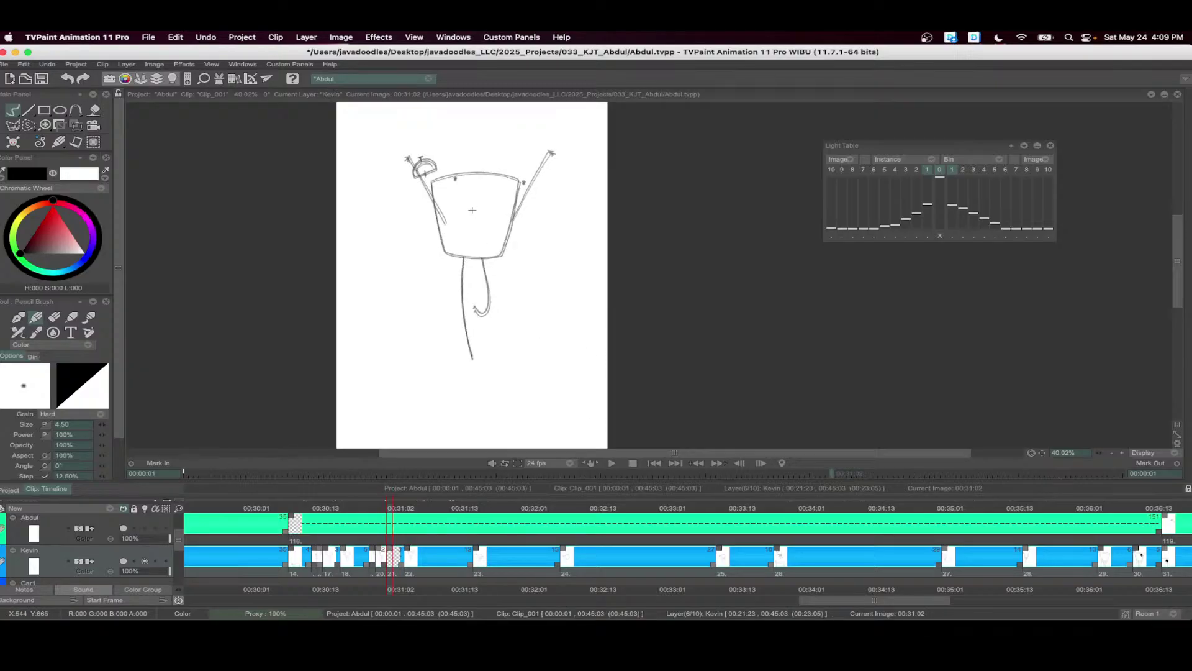
scroll(550, 218, "up", 4)
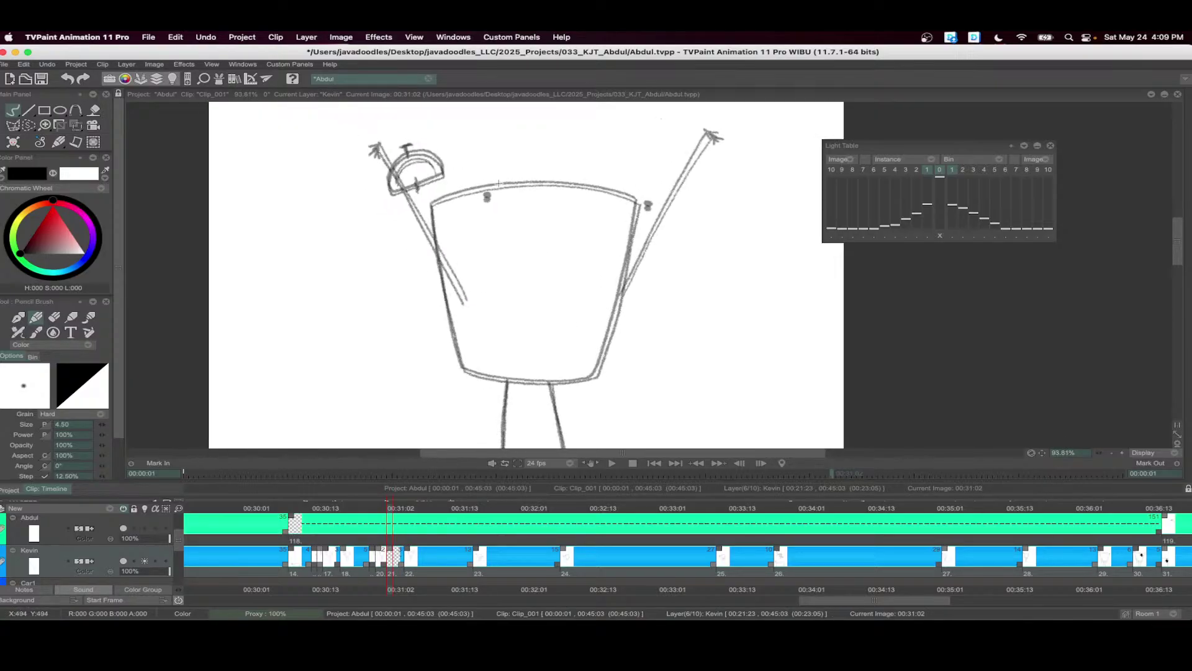
mouse_move(431, 204)
left_mouse_down()
mouse_move(490, 184)
mouse_move(562, 182)
mouse_move(639, 203)
mouse_move(687, 181)
left_mouse_up()
scroll(627, 224, "up", 1)
mouse_move(476, 158)
left_mouse_down()
mouse_move(510, 340)
mouse_move(581, 354)
mouse_move(651, 347)
mouse_move(700, 169)
left_mouse_up()
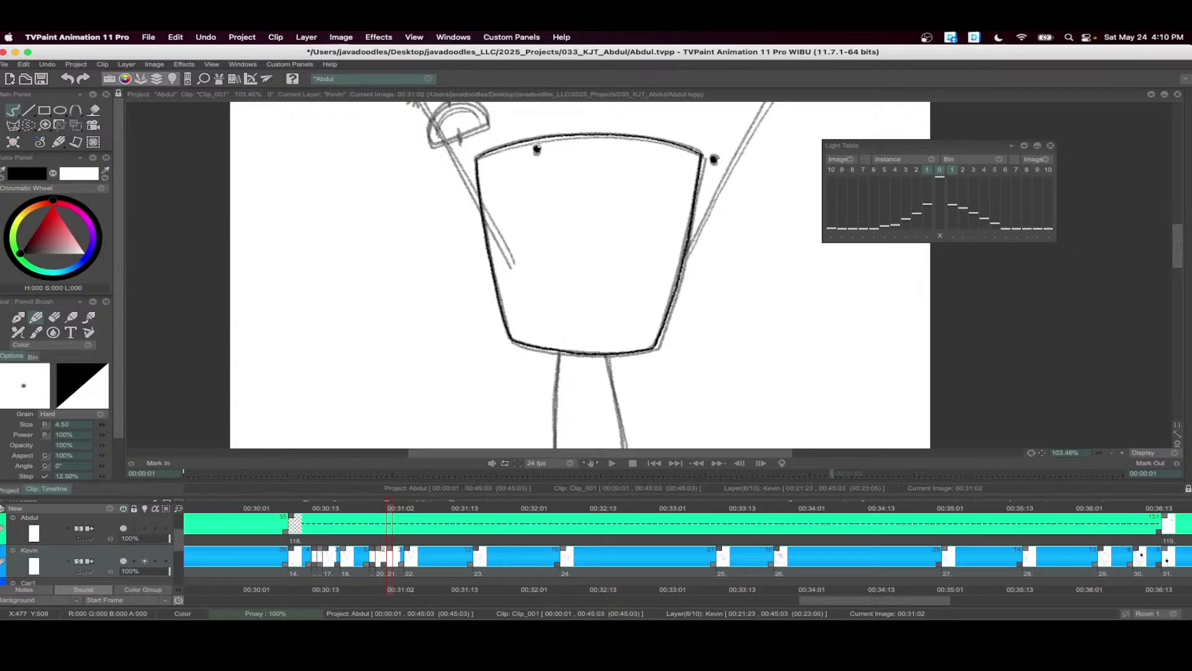
- Draw the domed hat with its inner arc and stem and Kevin's two raised straight arms at 00:31:02
left_click_drag(538, 145, 551, 220)
left_click_drag(491, 181, 531, 181)
mouse_move(437, 227)
left_mouse_down()
mouse_move(498, 208)
mouse_move(493, 183)
mouse_move(442, 188)
mouse_move(432, 212)
left_mouse_up()
mouse_move(407, 172)
left_mouse_down()
mouse_move(418, 169)
mouse_move(532, 367)
left_mouse_up()
mouse_move(445, 210)
left_mouse_down()
mouse_move(446, 193)
mouse_move(486, 188)
mouse_move(499, 206)
left_mouse_up()
left_click_drag(450, 169, 470, 226)
left_click_drag(741, 230, 554, 265)
left_click_drag(542, 389, 648, 189)
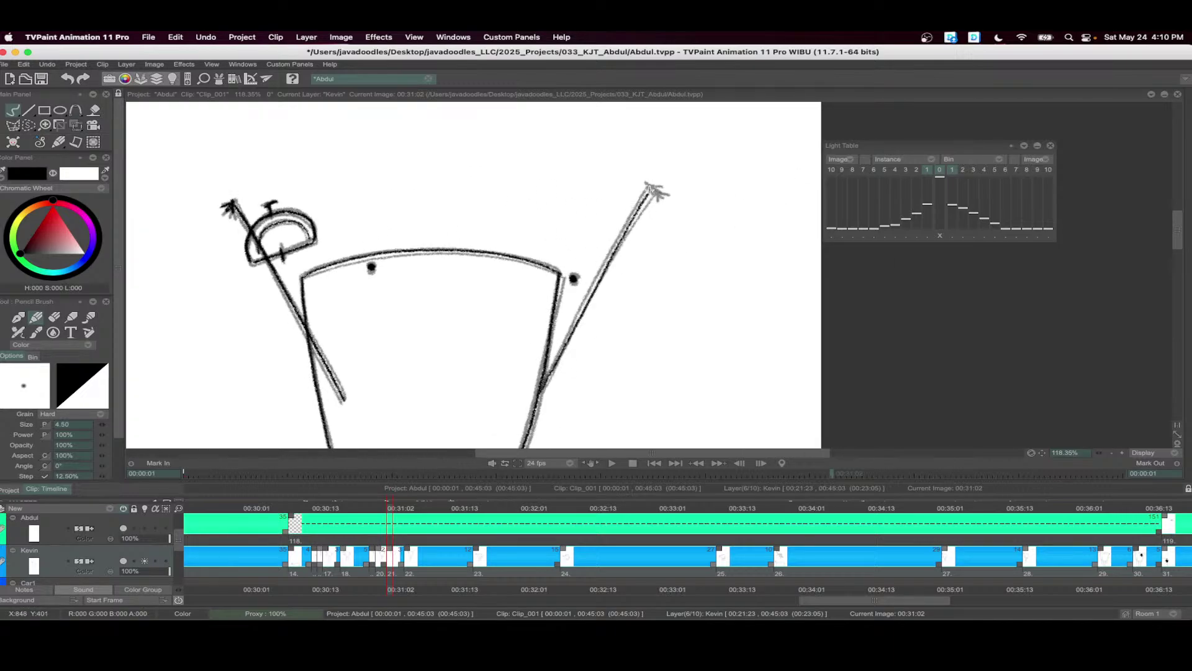
- Draw Kevin's hooked bent leg and his long curved standing leg below the body at 00:31:02
scroll(640, 217, "down", 5)
left_click_drag(524, 375, 557, 199)
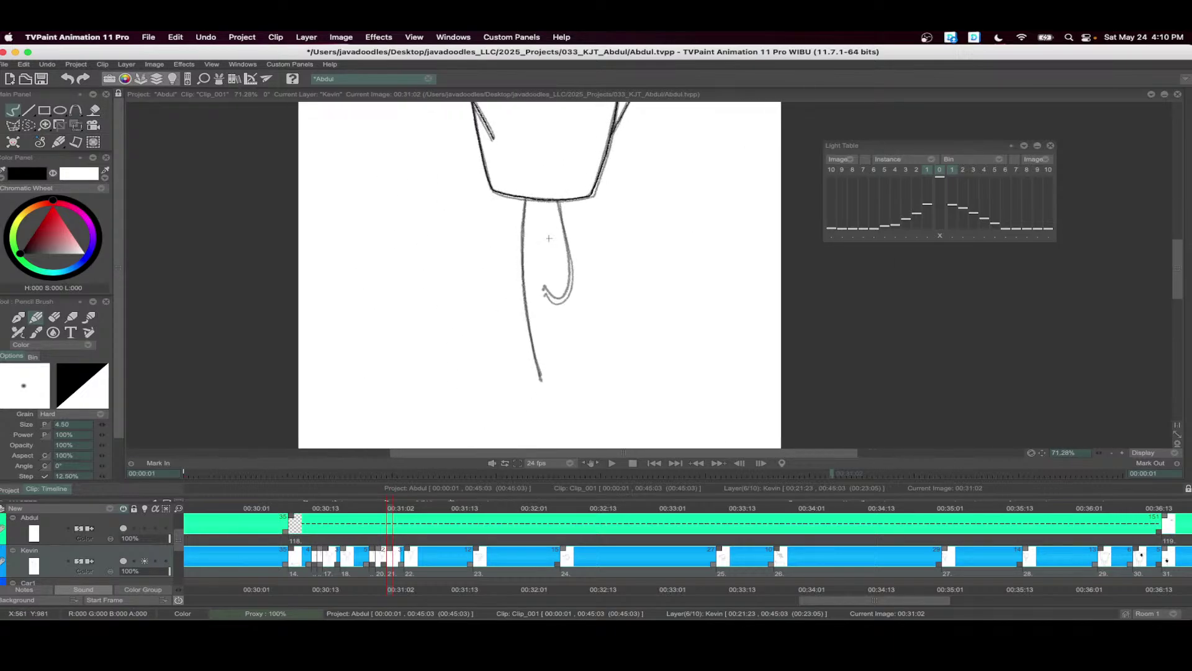
scroll(550, 240, "up", 3)
left_click_drag(565, 245, 586, 200)
scroll(590, 195, "up", 2)
mouse_move(578, 132)
left_mouse_down()
mouse_move(598, 264)
mouse_move(576, 292)
mouse_move(555, 273)
left_mouse_up()
mouse_move(520, 128)
left_mouse_down()
mouse_move(520, 251)
mouse_move(551, 418)
left_mouse_up()
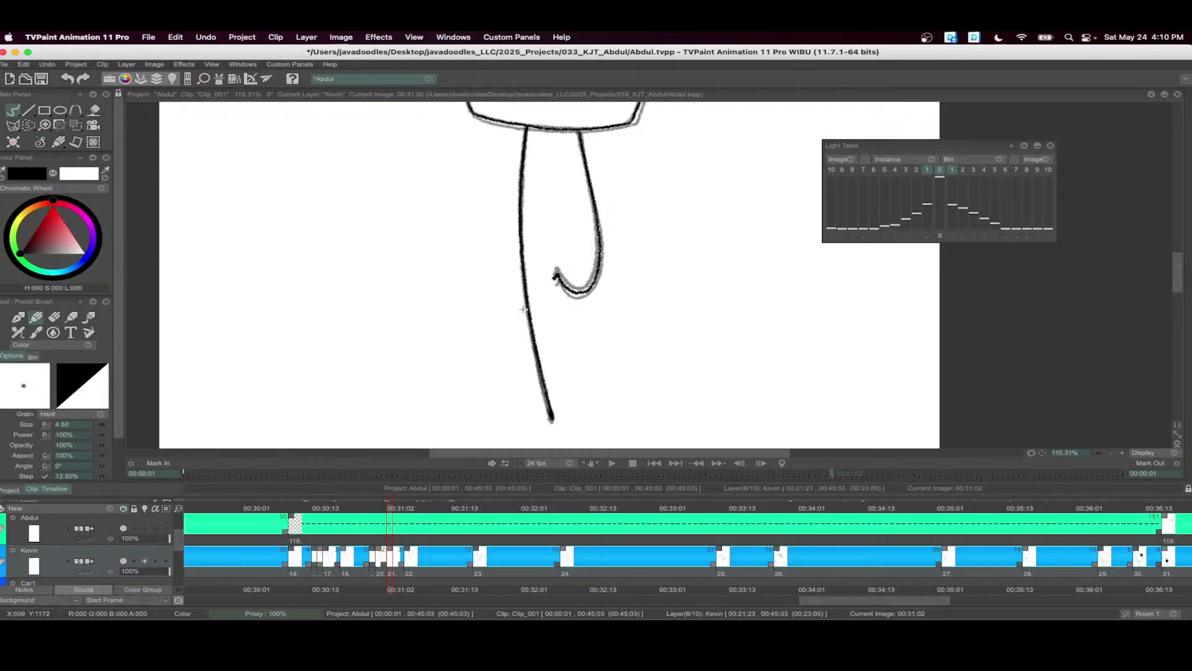
- Play back Kevin's images from 00:30:10 to 00:32:04 to check the raised-arms move
scroll(523, 309, "down", 4)
left_click_drag(537, 574, 292, 559)
left_click(611, 463)
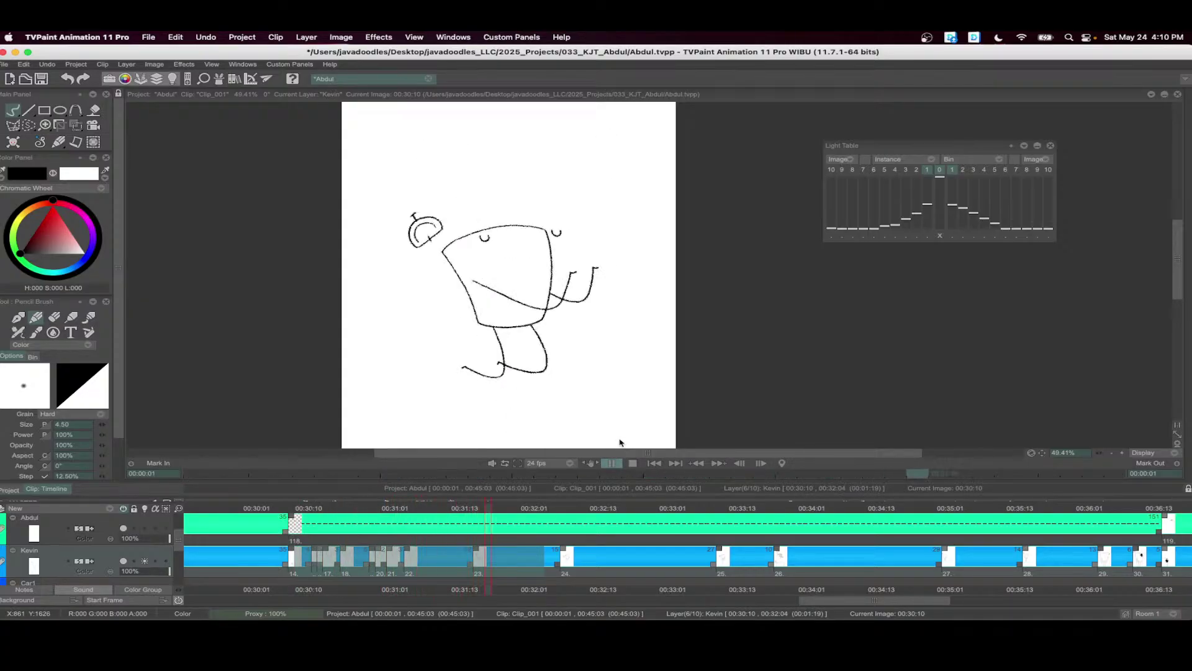
left_click(633, 463)
- Insert a new Kevin image at 00:31:14 and draw the body midway between the light-table poses with tall narrow U-shaped eyes
left_click_drag(444, 512, 461, 509)
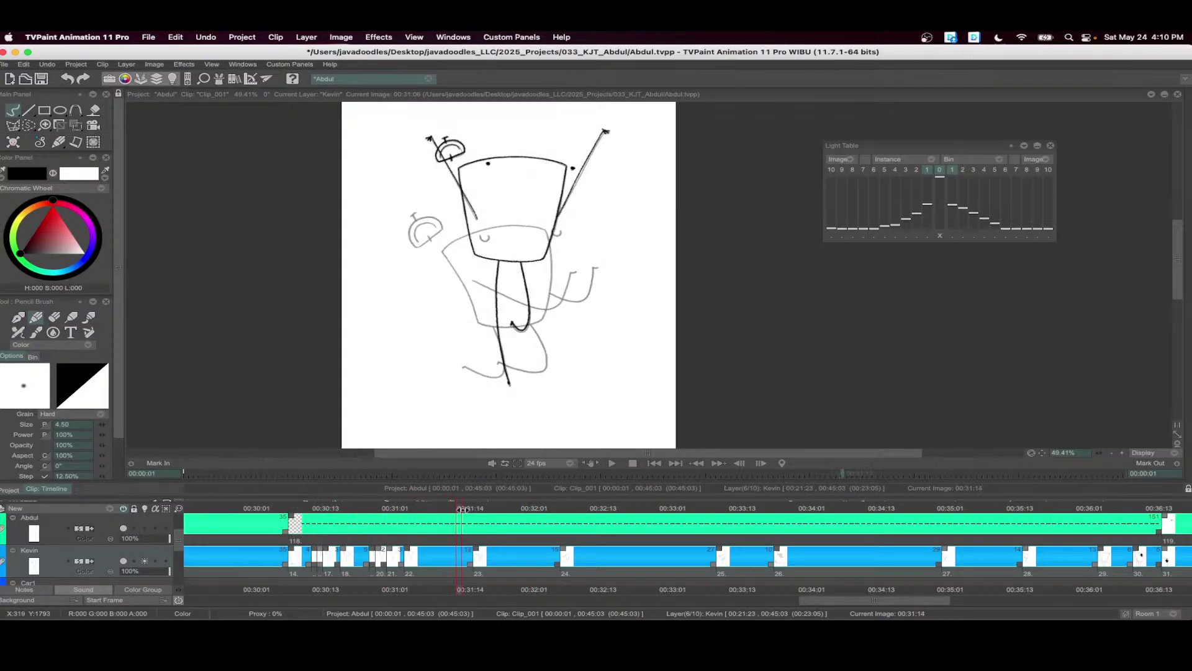
key("Insert")
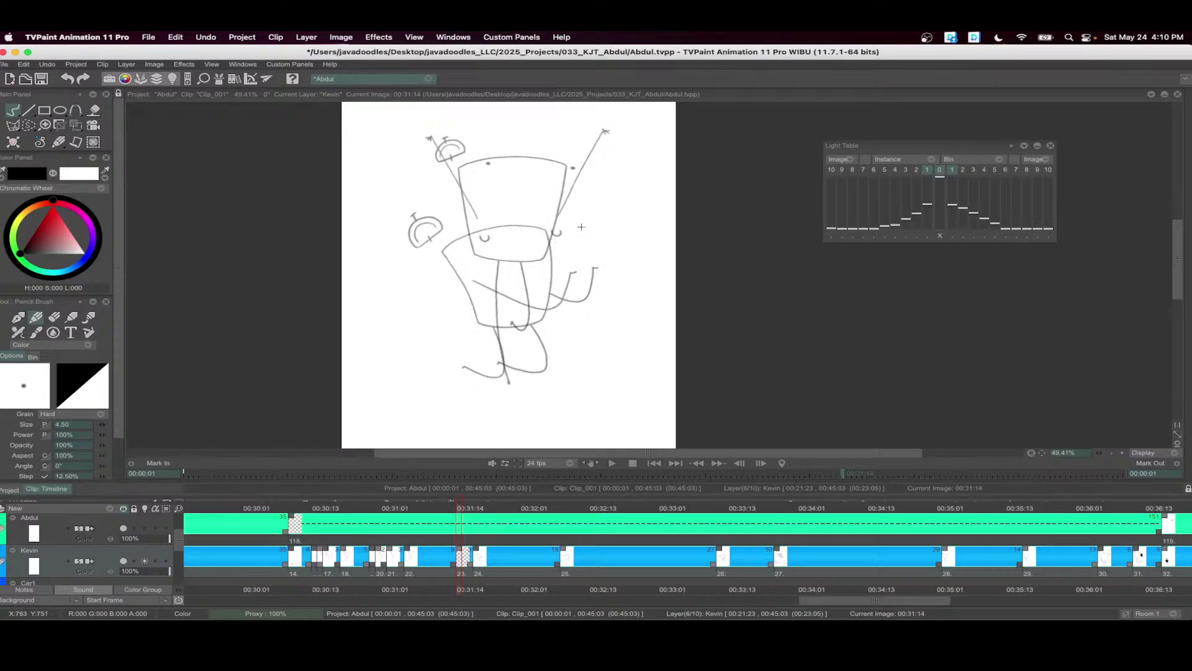
scroll(581, 226, "up", 4)
mouse_move(398, 197)
left_mouse_down()
mouse_move(432, 181)
mouse_move(541, 173)
mouse_move(425, 279)
mouse_move(435, 315)
mouse_move(535, 320)
mouse_move(569, 195)
left_mouse_up()
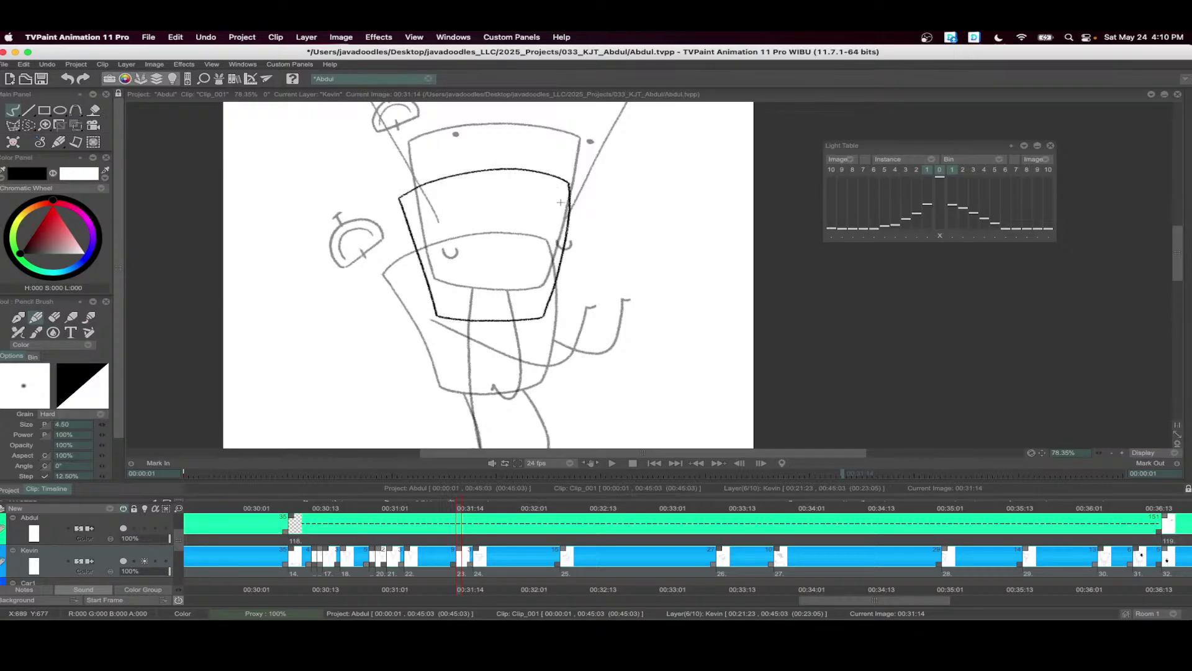
scroll(491, 178, "up", 1)
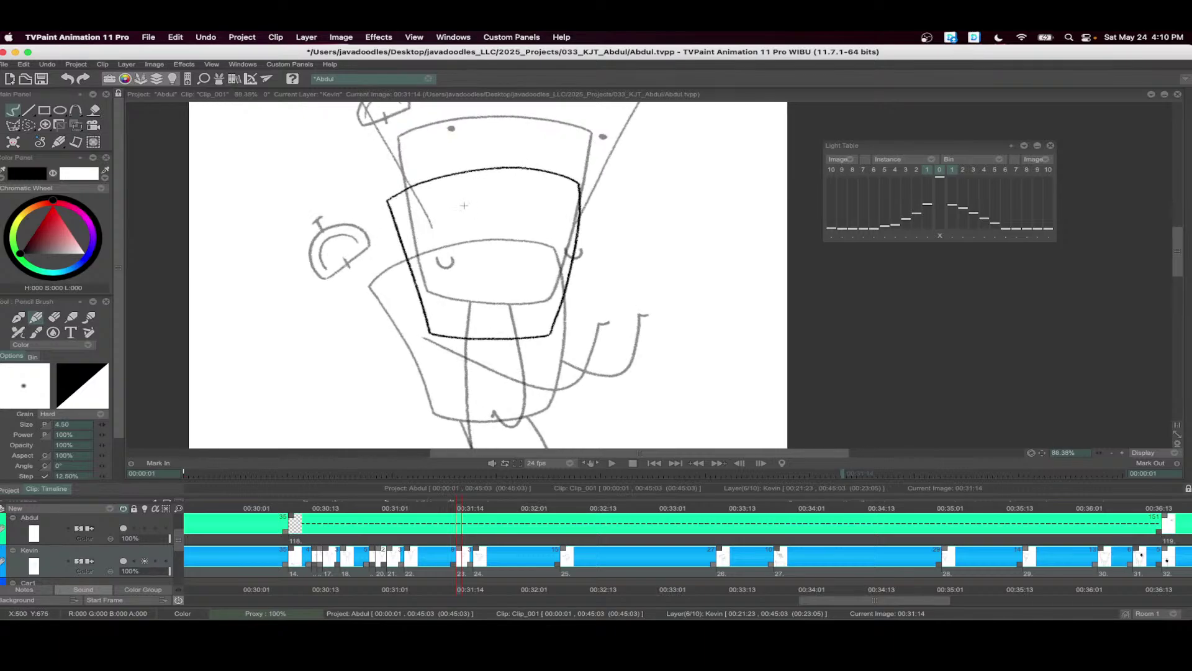
left_click_drag(441, 190, 445, 202)
left_click_drag(587, 196, 595, 199)
scroll(594, 200, "down", 1)
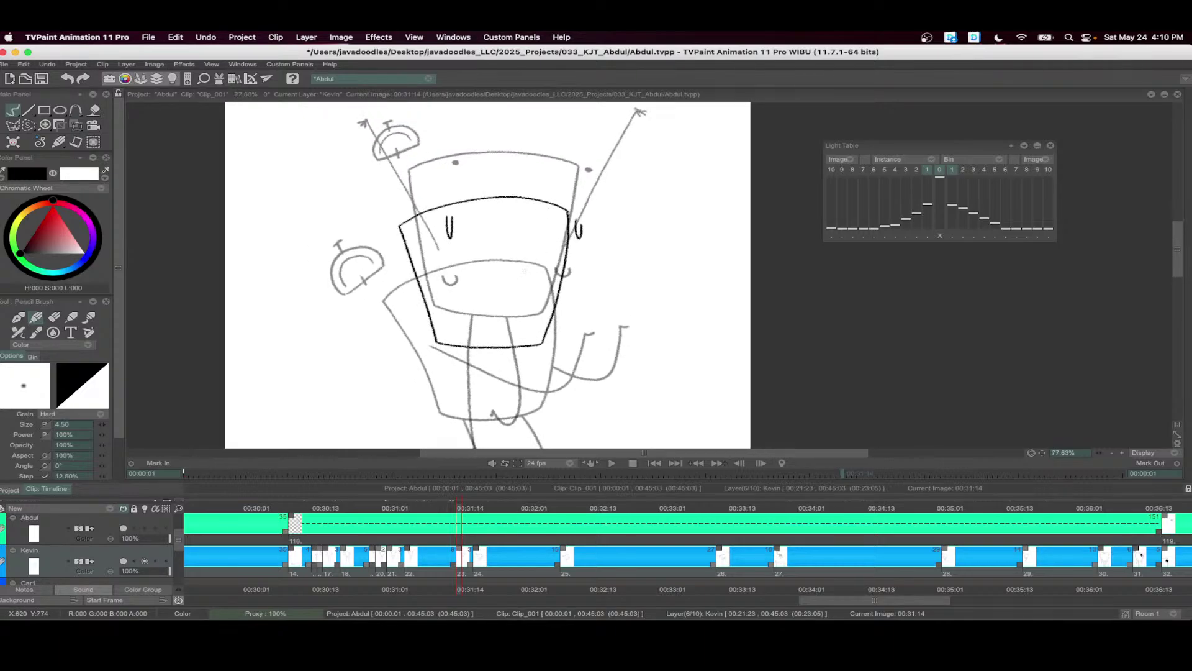
- Draw Kevin's two curved arms swinging to one side and the narrow tilted hat with its stem at 00:31:14
mouse_move(445, 276)
left_mouse_down()
mouse_move(501, 311)
mouse_move(598, 251)
left_mouse_up()
left_click_drag(560, 288, 640, 243)
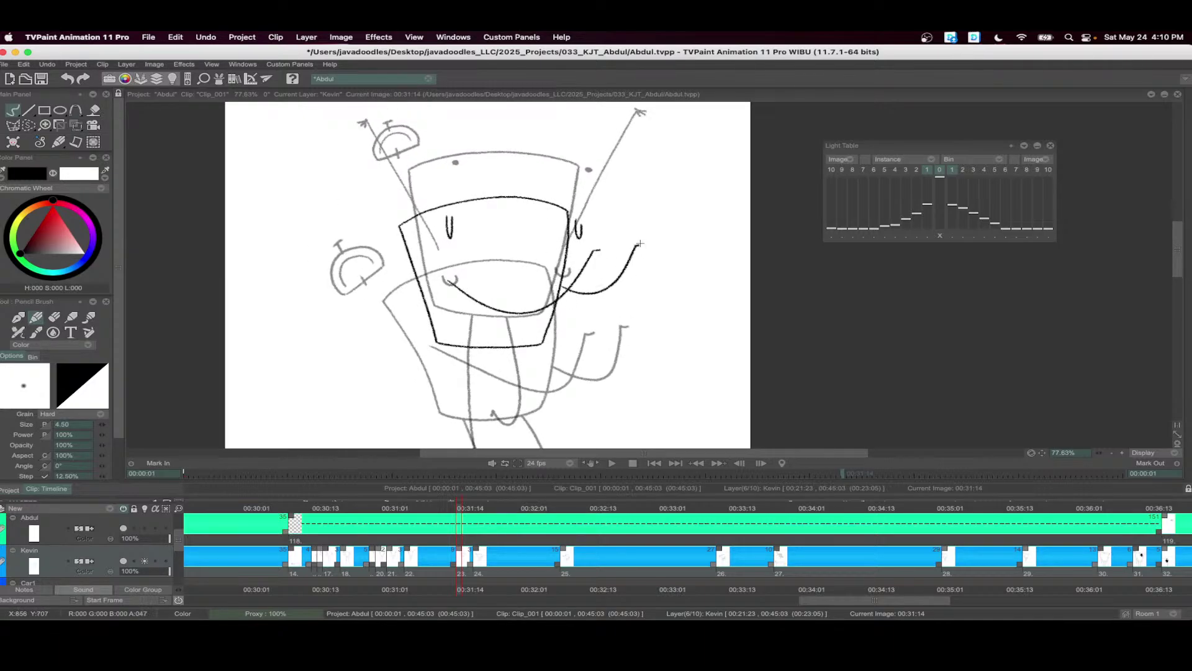
scroll(379, 217, "up", 2)
mouse_move(352, 268)
left_mouse_down()
mouse_move(401, 245)
mouse_move(356, 271)
mouse_move(392, 240)
left_mouse_up()
left_click_drag(375, 223, 378, 203)
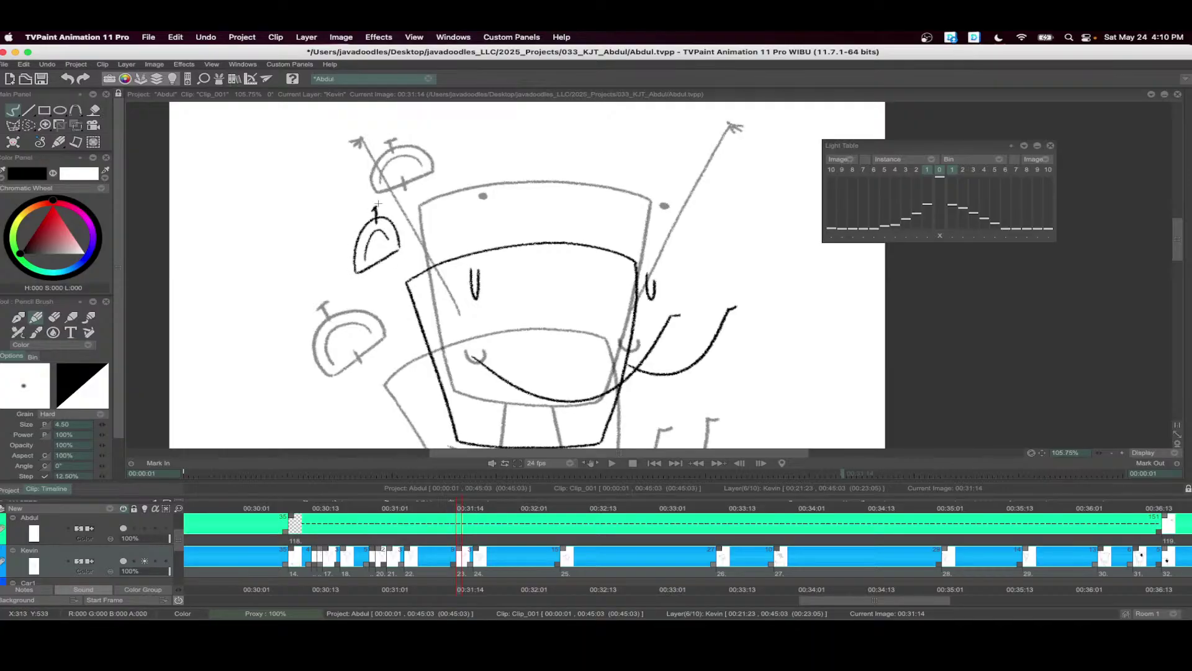
- Draw Kevin's two curved legs with trailing feet at 00:31:14, undoing and redrawing the first leg from the body's lower edge
scroll(405, 212, "down", 2)
scroll(526, 233, "up", 1)
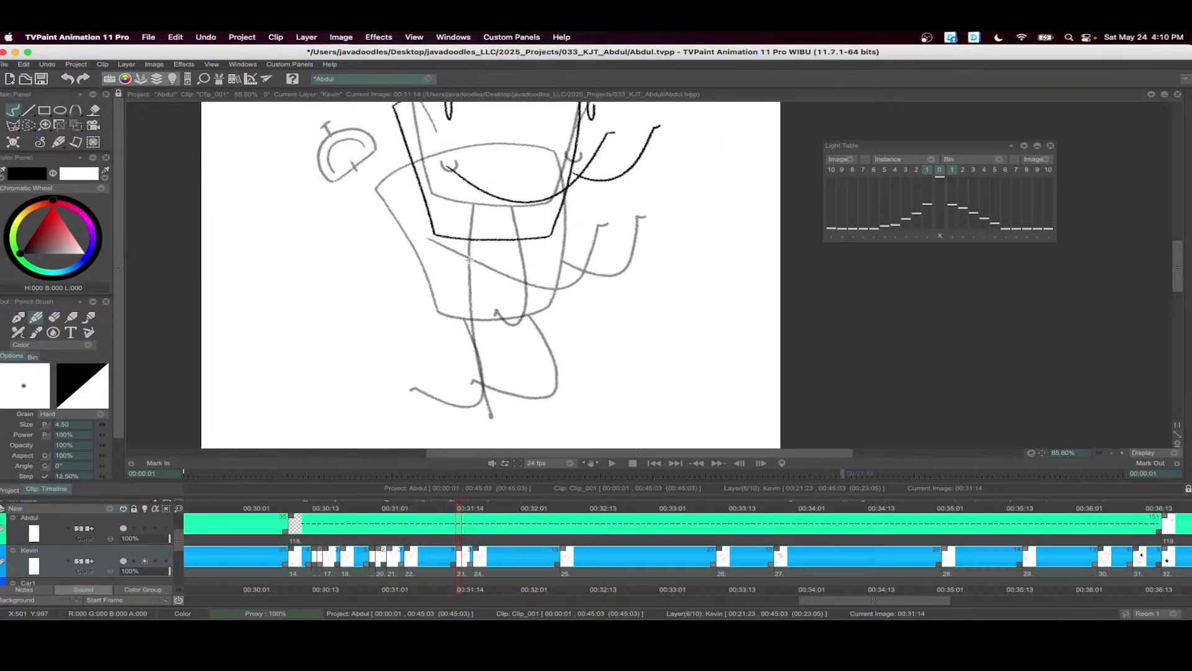
mouse_move(468, 259)
left_mouse_down()
mouse_move(489, 377)
mouse_move(430, 371)
left_mouse_up()
key("super+z")
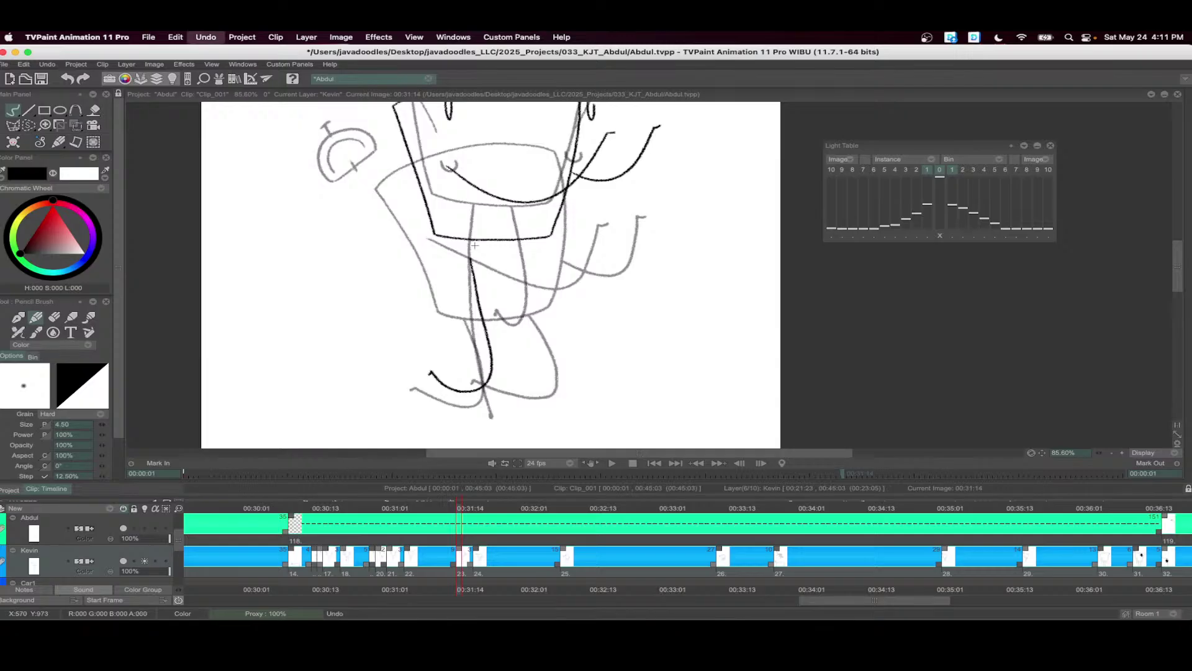
left_click_drag(470, 239, 445, 381)
mouse_move(521, 244)
left_mouse_down()
mouse_move(537, 293)
mouse_move(519, 374)
left_mouse_up()
scroll(506, 323, "down", 2)
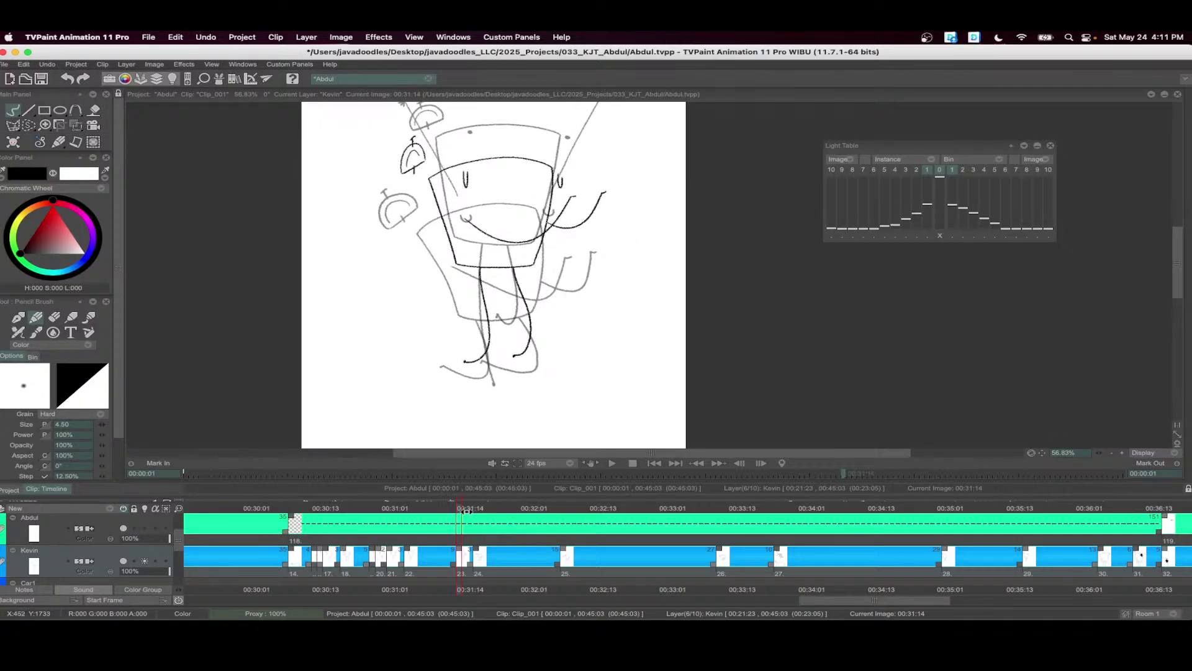
- Insert a new Kevin image at 00:31:15 and draw the leaning body outline close to the following light-table pose
left_click_drag(467, 510, 473, 497)
key("Insert")
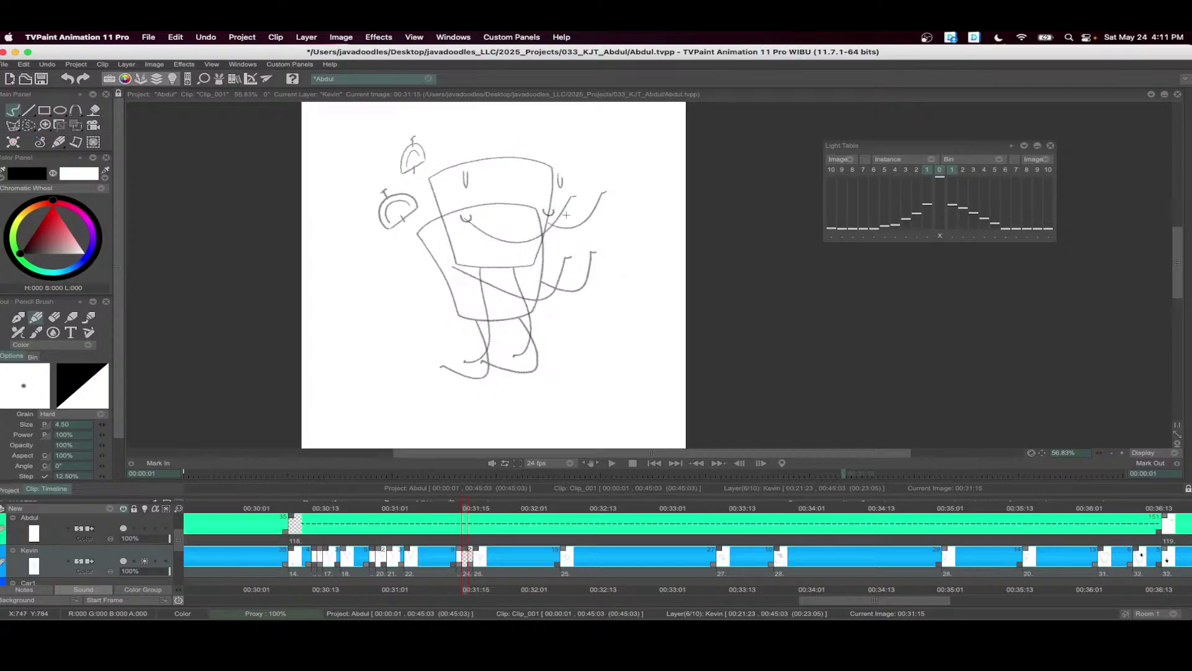
scroll(497, 202, "up", 2)
mouse_move(385, 210)
left_mouse_down()
mouse_move(492, 173)
mouse_move(562, 181)
mouse_move(561, 297)
mouse_move(531, 335)
mouse_move(453, 337)
mouse_move(381, 212)
left_mouse_up()
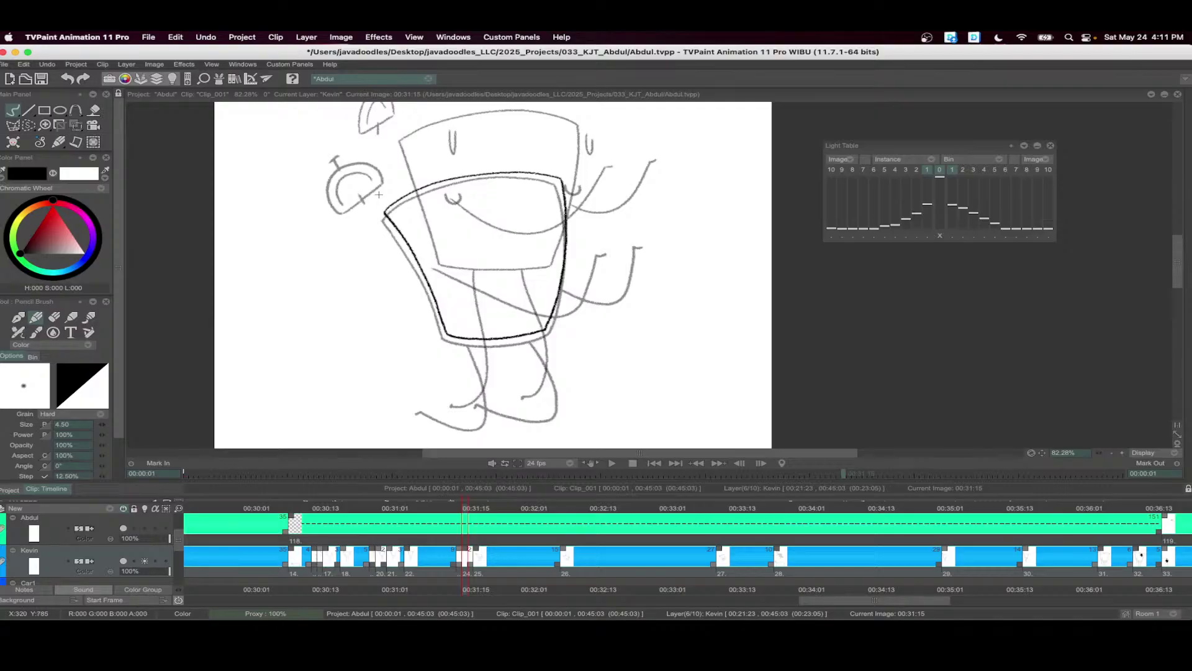
- Draw the tilted domed hat with inner arc and stem and Kevin's two U-shaped eyes at 00:31:15
scroll(439, 199, "up", 2)
mouse_move(321, 289)
left_mouse_down()
mouse_move(318, 274)
mouse_move(378, 262)
mouse_move(323, 239)
mouse_move(316, 301)
left_mouse_up()
key("ctrl+z")
key("super+z")
mouse_move(385, 267)
left_mouse_down()
mouse_move(360, 234)
mouse_move(323, 303)
mouse_move(382, 269)
mouse_move(342, 246)
mouse_move(329, 283)
left_mouse_up()
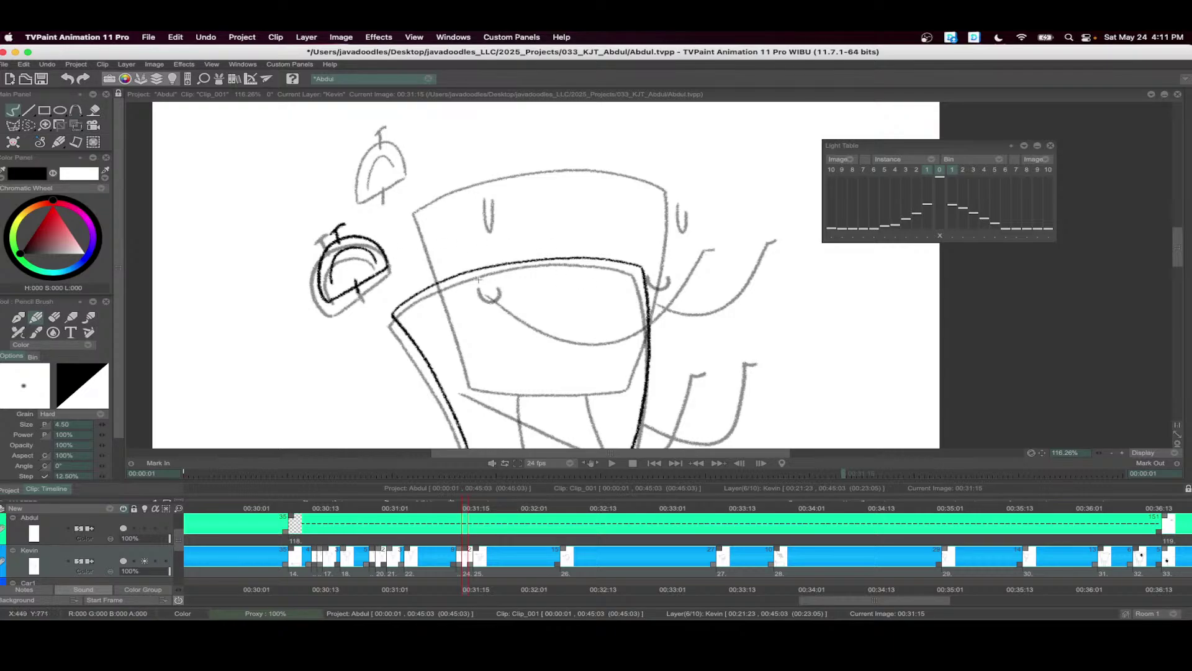
mouse_move(478, 280)
left_mouse_down()
mouse_move(496, 293)
mouse_move(499, 278)
left_mouse_up()
left_click_drag(646, 275, 668, 267)
- Draw Kevin's two bent arms with small hands slightly above the following light-table pose at 00:31:15
mouse_move(567, 375)
left_mouse_down()
mouse_move(529, 230)
mouse_move(498, 279)
left_mouse_up()
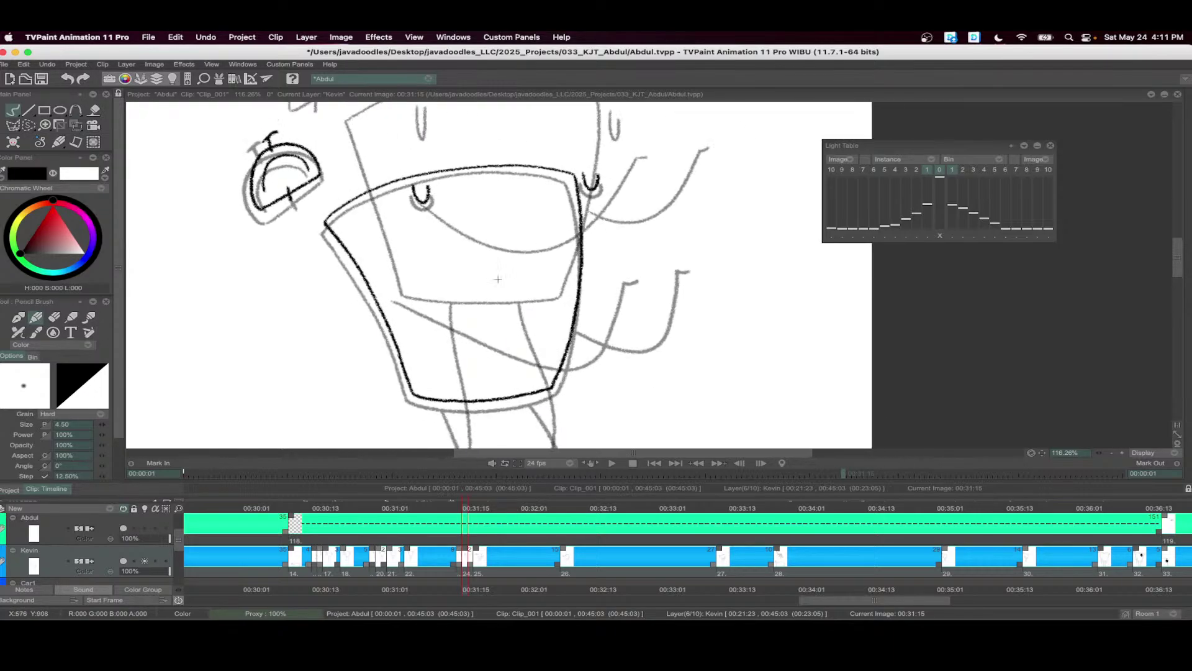
mouse_move(394, 290)
left_mouse_down()
mouse_move(577, 348)
mouse_move(626, 264)
left_mouse_up()
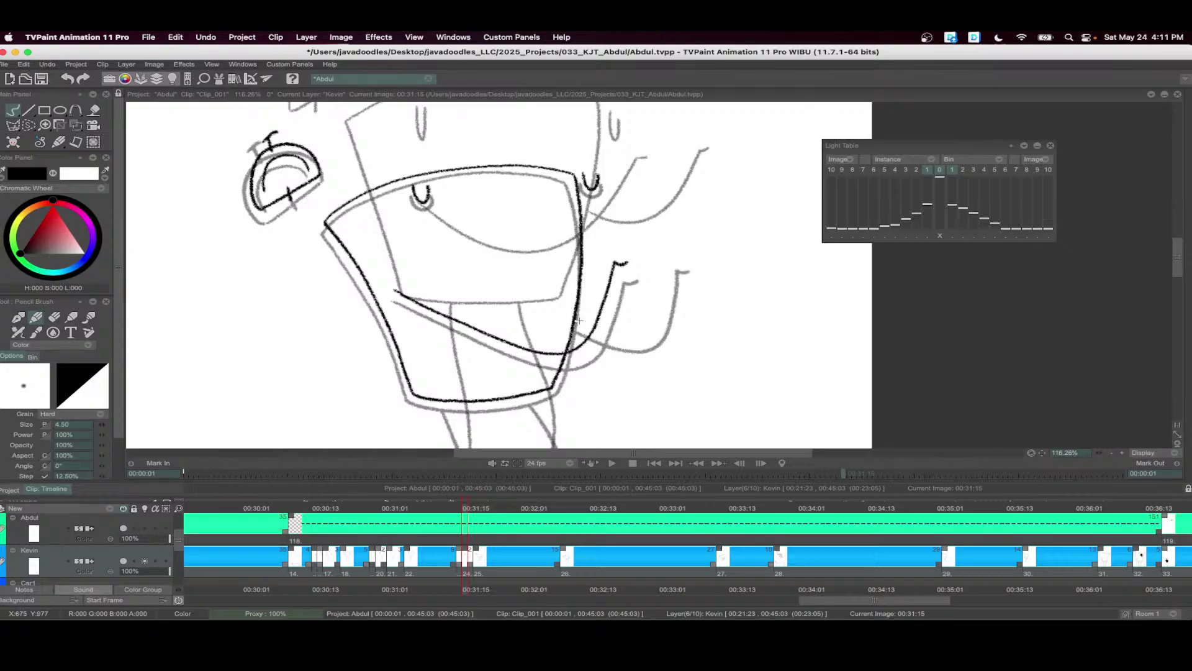
mouse_move(578, 321)
left_mouse_down()
mouse_move(664, 281)
mouse_move(736, 112)
left_mouse_up()
- Draw Kevin's two bent legs with curled feet under the body at 00:31:15
mouse_move(510, 256)
left_mouse_down()
mouse_move(515, 303)
mouse_move(448, 362)
mouse_move(443, 346)
mouse_move(520, 301)
mouse_move(464, 366)
mouse_move(443, 356)
left_mouse_up()
key("super+z")
mouse_move(593, 249)
left_mouse_down()
mouse_move(623, 355)
mouse_move(532, 358)
left_mouse_up()
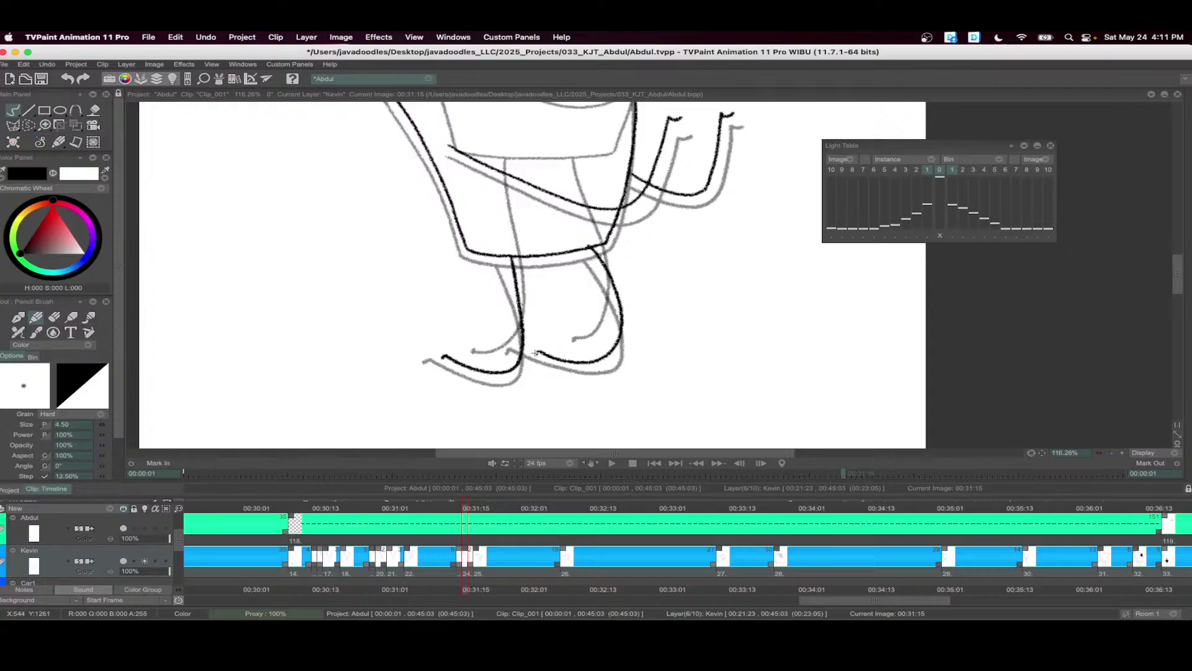
- Play back Kevin's images from 00:31:11 to 00:32:00 to check the new in-betweens
scroll(549, 382, "down", 3)
left_click_drag(521, 575, 439, 556)
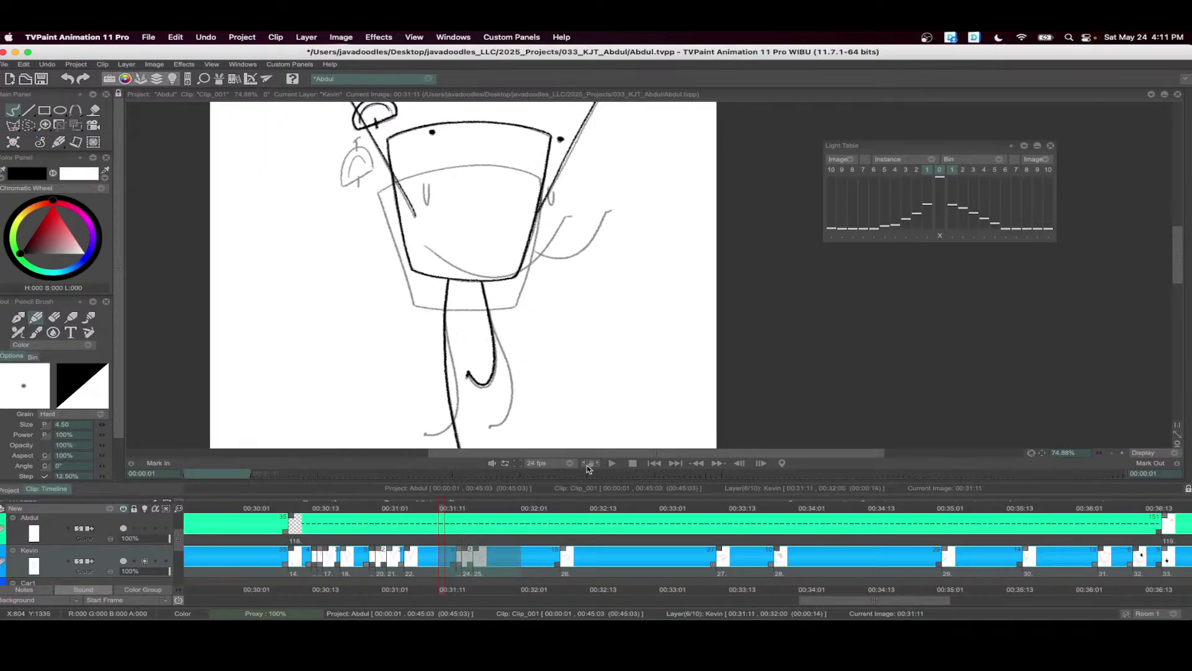
left_click(611, 462)
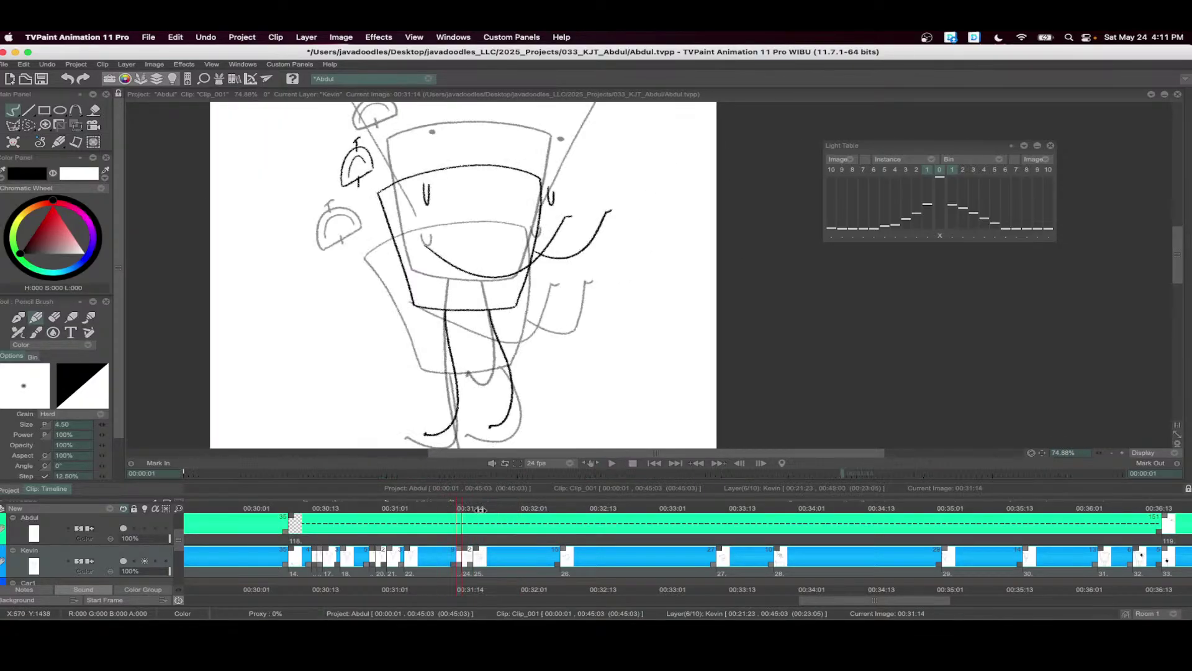
- Push the start of the Kevin image after 00:31:15 later and insert a blank image at 00:31:17
left_click(477, 554)
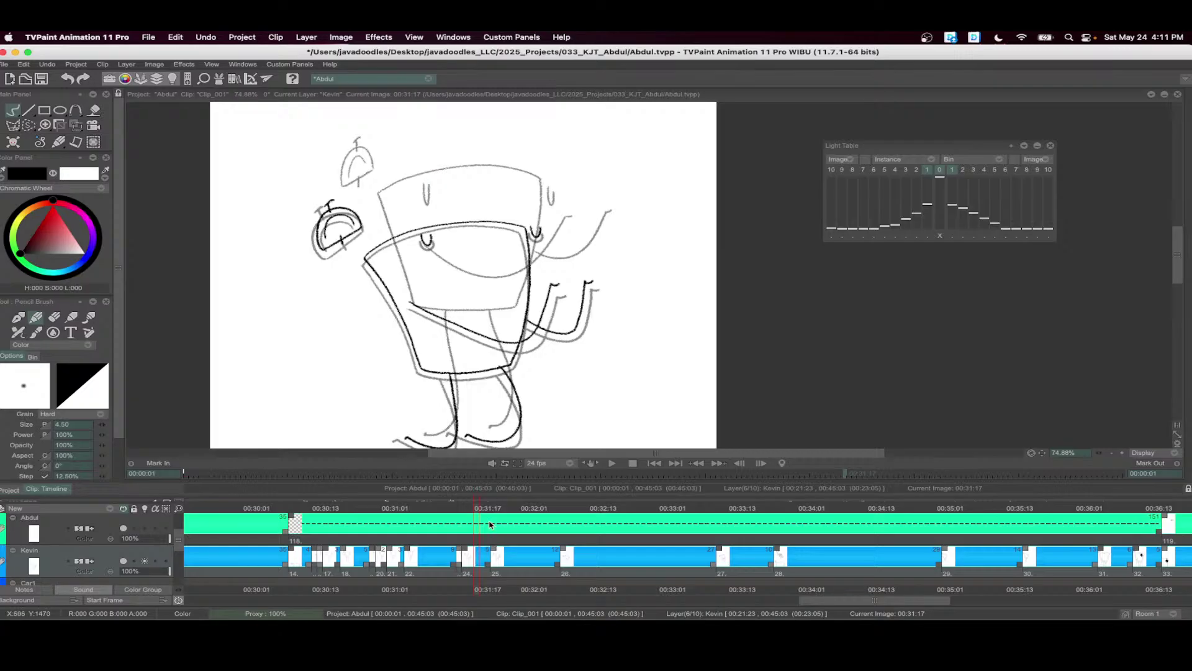
key("Return")
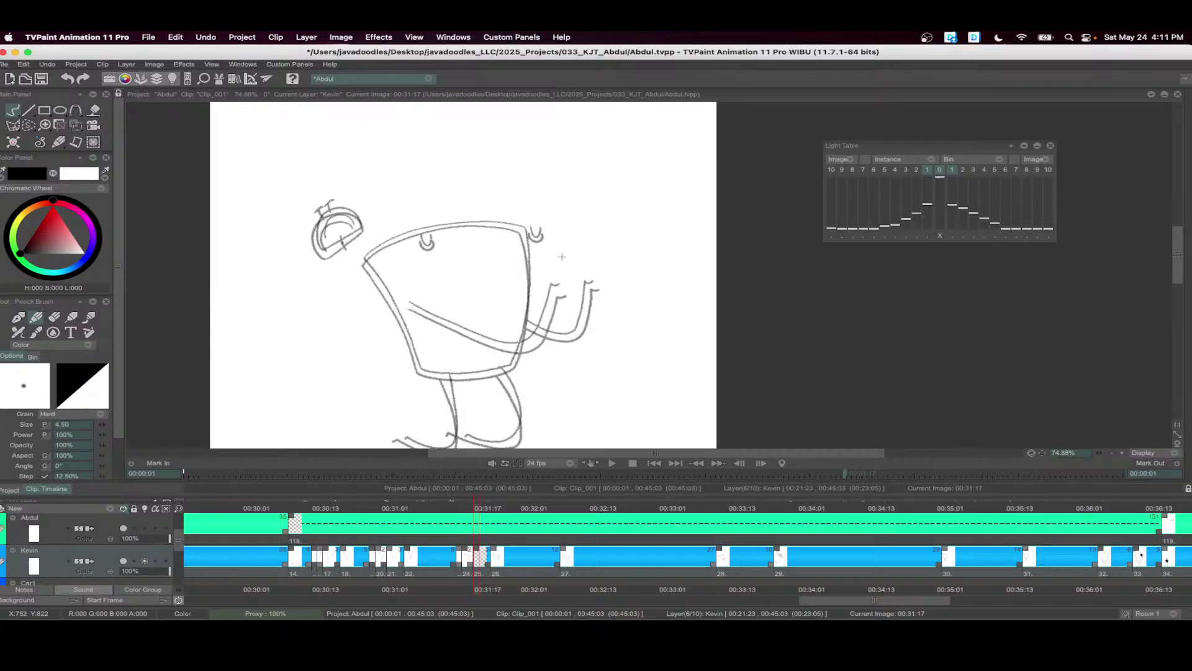
- Draw Kevin's leaning body outline between the two closely spaced light-table poses at 00:31:17
scroll(519, 236, "up", 5)
mouse_move(309, 220)
left_mouse_down()
mouse_move(349, 190)
mouse_move(425, 165)
mouse_move(521, 159)
mouse_move(568, 174)
left_mouse_up()
scroll(565, 238, "down", 3)
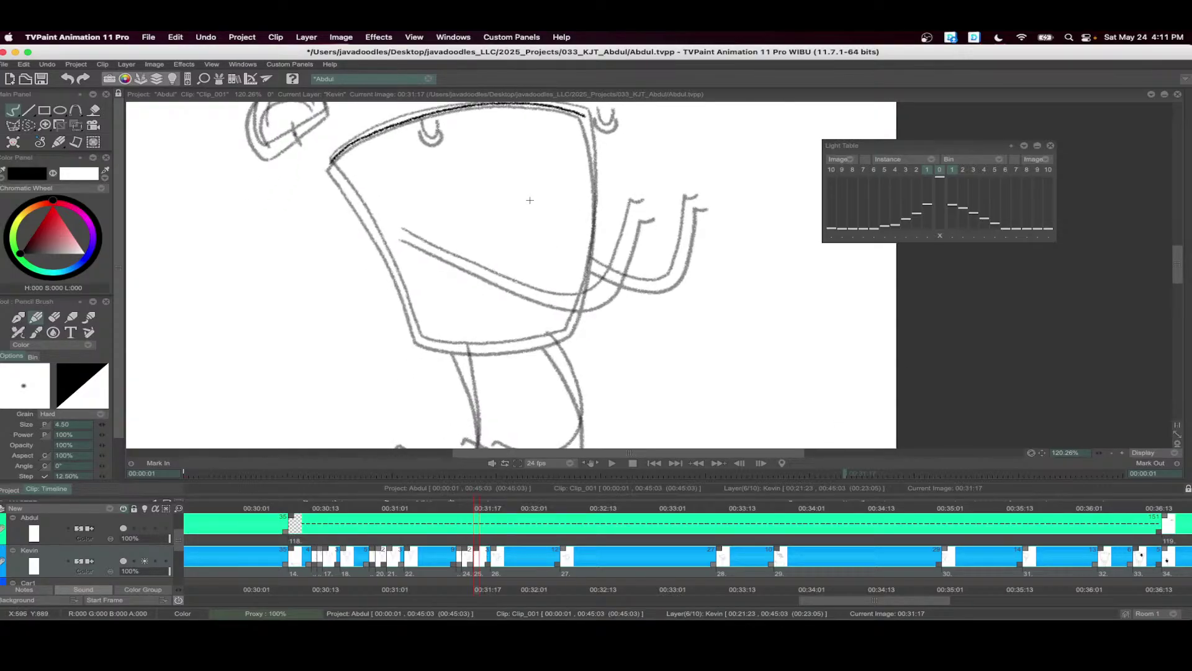
left_click_drag(530, 200, 532, 195)
mouse_move(333, 164)
left_mouse_down()
mouse_move(412, 330)
mouse_move(472, 342)
mouse_move(574, 328)
left_mouse_up()
scroll(577, 210, "up", 3)
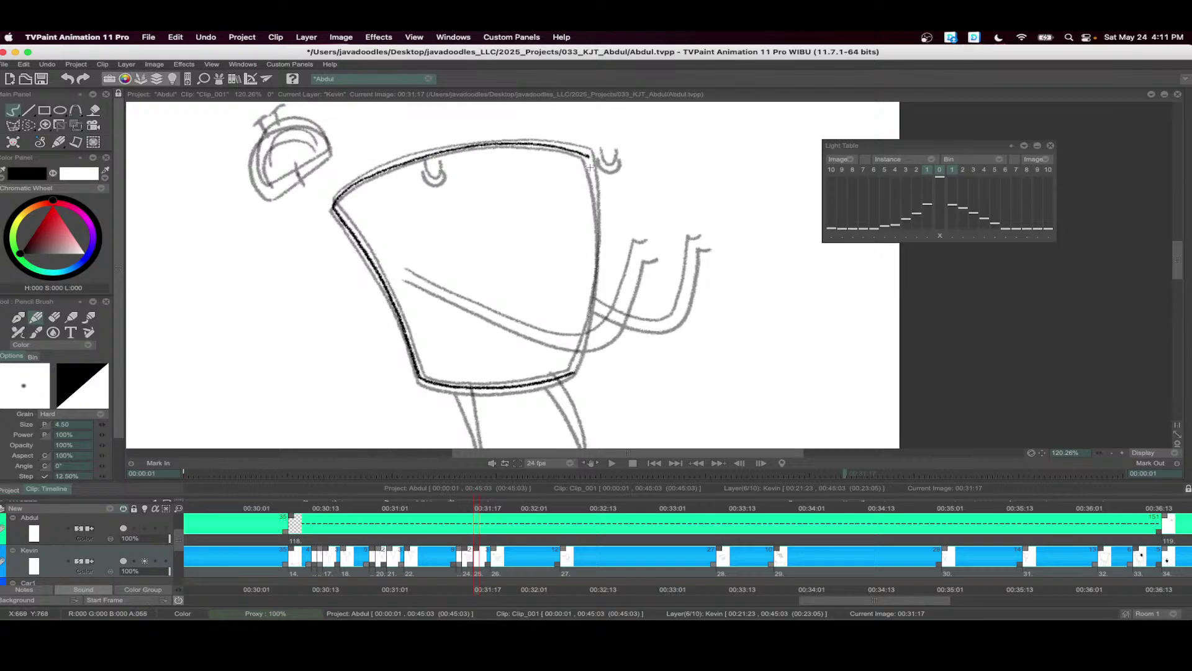
mouse_move(589, 166)
left_mouse_down()
mouse_move(595, 302)
mouse_move(571, 375)
left_mouse_up()
- Draw Kevin's two bent arms, curved eyes and tilted hat between the light-table poses at 00:31:17
mouse_move(410, 273)
left_mouse_down()
mouse_move(587, 346)
mouse_move(628, 296)
left_mouse_up()
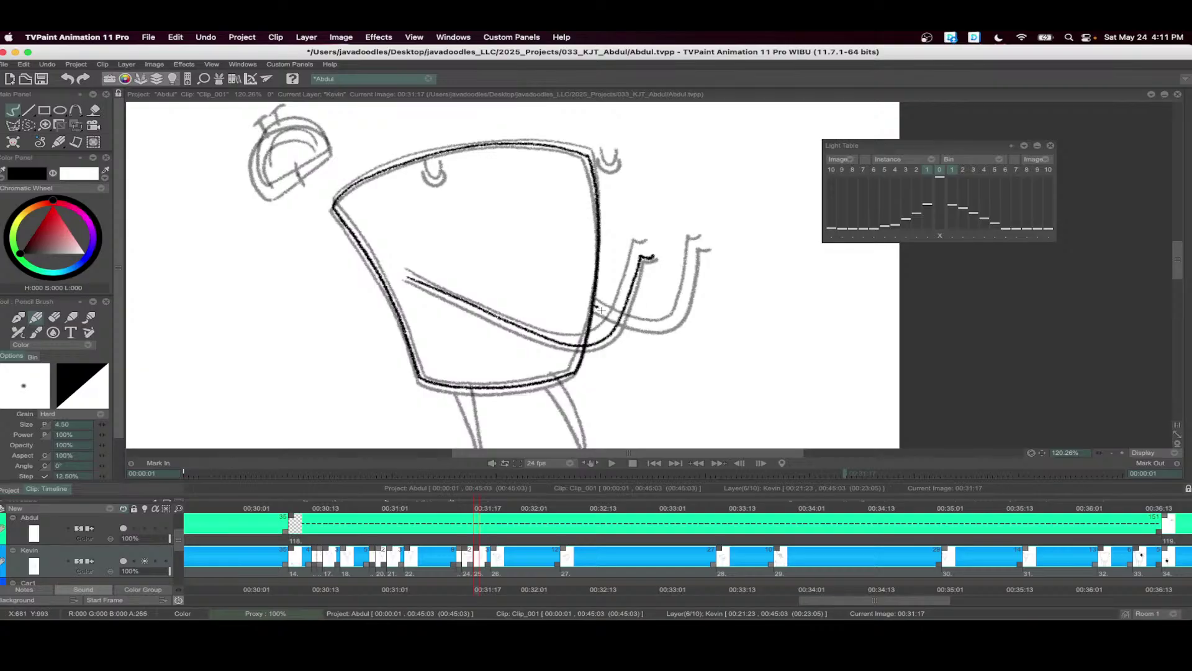
mouse_move(601, 309)
left_mouse_down()
mouse_move(670, 321)
mouse_move(693, 249)
left_mouse_up()
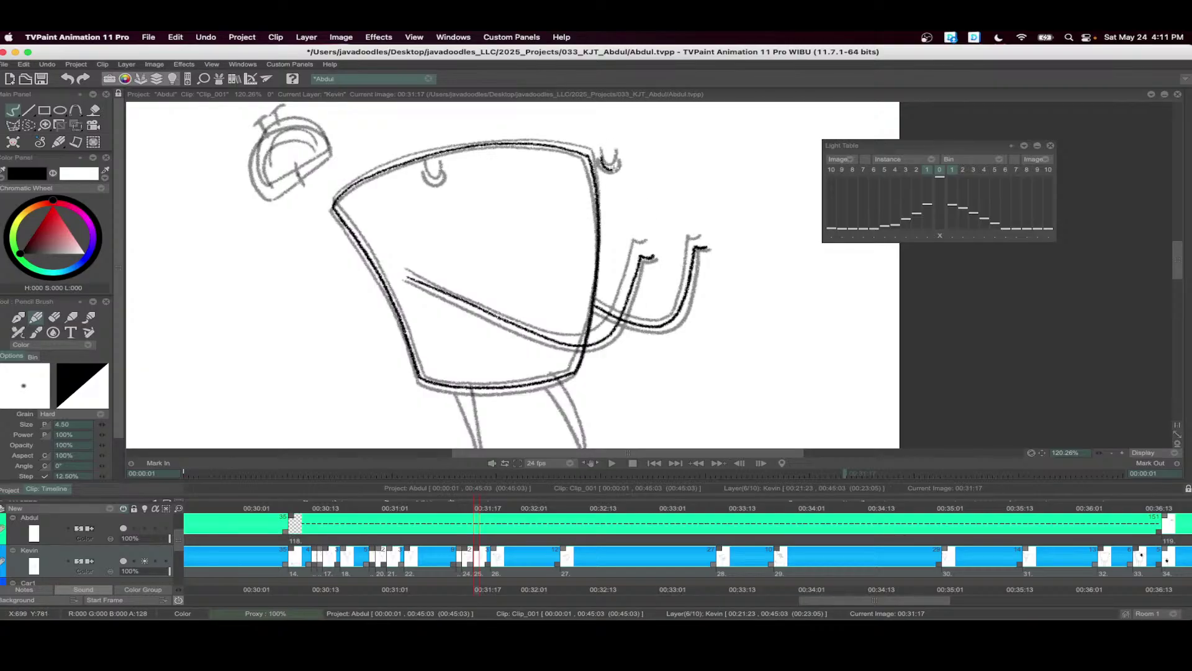
left_click_drag(426, 174, 444, 173)
mouse_move(315, 143)
left_mouse_down()
mouse_move(365, 211)
mouse_move(316, 194)
mouse_move(315, 266)
mouse_move(365, 232)
mouse_move(316, 245)
left_mouse_up()
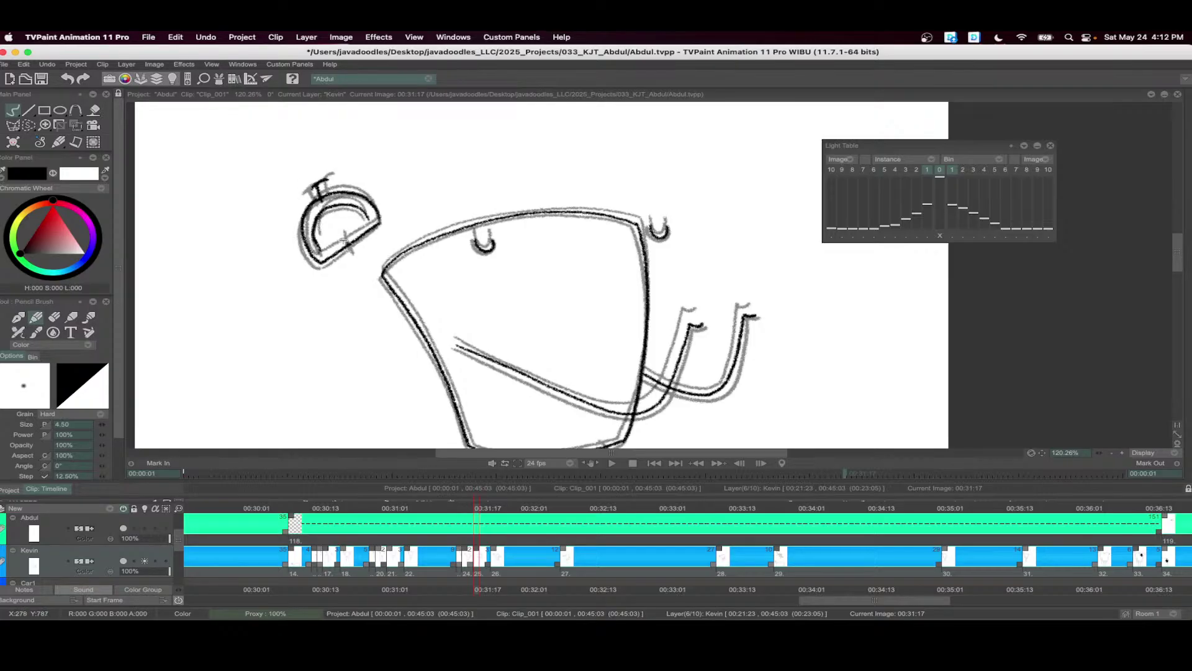
- Draw Kevin's two bent legs with curled feet between the light-table poses at 00:31:17, redoing the first leg once
scroll(410, 260, "down", 10)
mouse_move(478, 283)
left_mouse_down()
mouse_move(490, 375)
mouse_move(443, 396)
mouse_move(396, 373)
left_mouse_up()
key("ctrl+z")
mouse_move(476, 272)
left_mouse_down()
mouse_move(493, 370)
mouse_move(485, 390)
mouse_move(404, 374)
left_mouse_up()
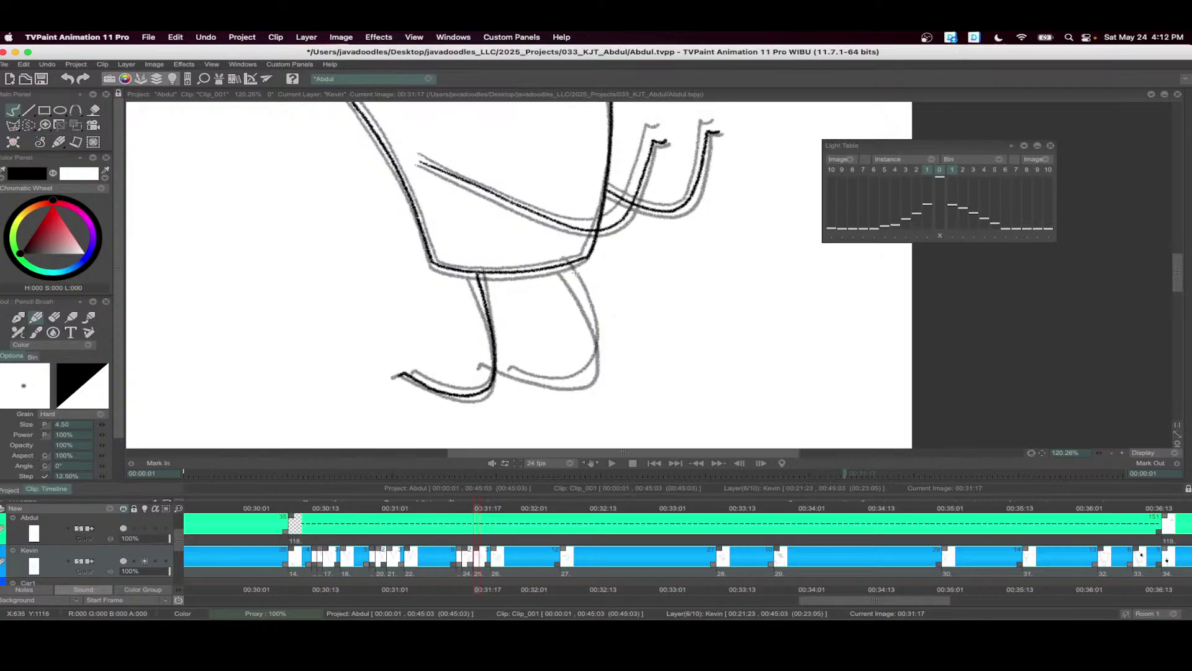
mouse_move(562, 263)
left_mouse_down()
mouse_move(595, 333)
mouse_move(592, 370)
mouse_move(568, 385)
mouse_move(483, 366)
left_mouse_up()
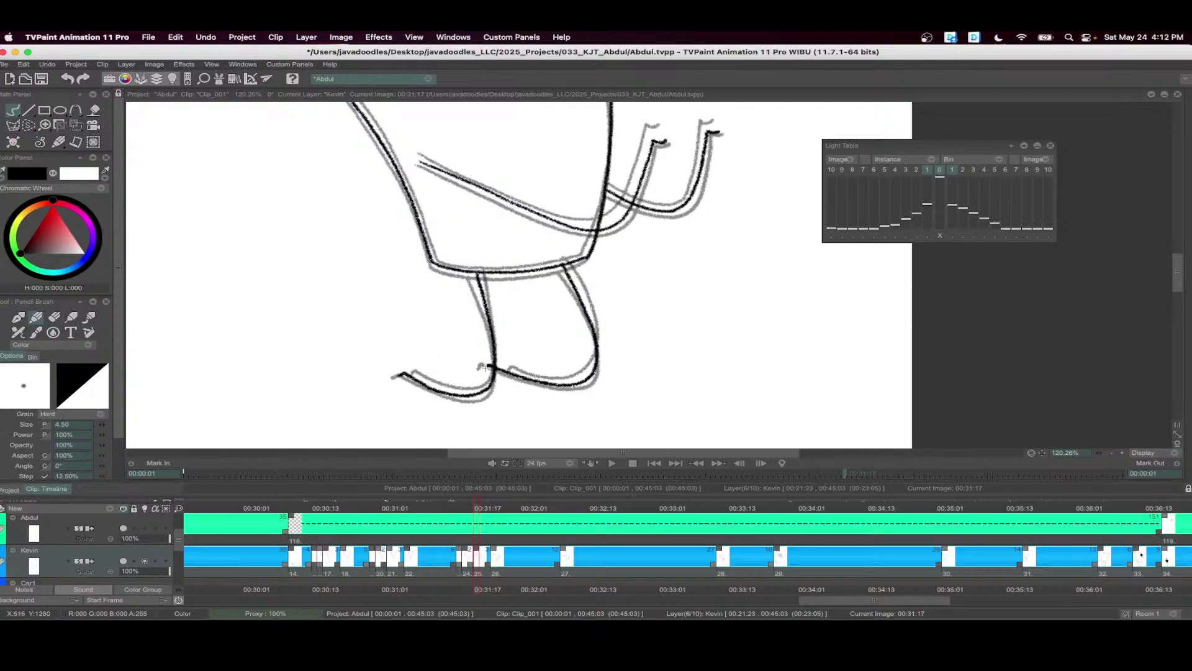
- Play back Kevin's drop into the crouch over the frame range 00:30:11 to 00:32:04
scroll(484, 366, "down", 3)
left_click_drag(543, 576, 308, 562)
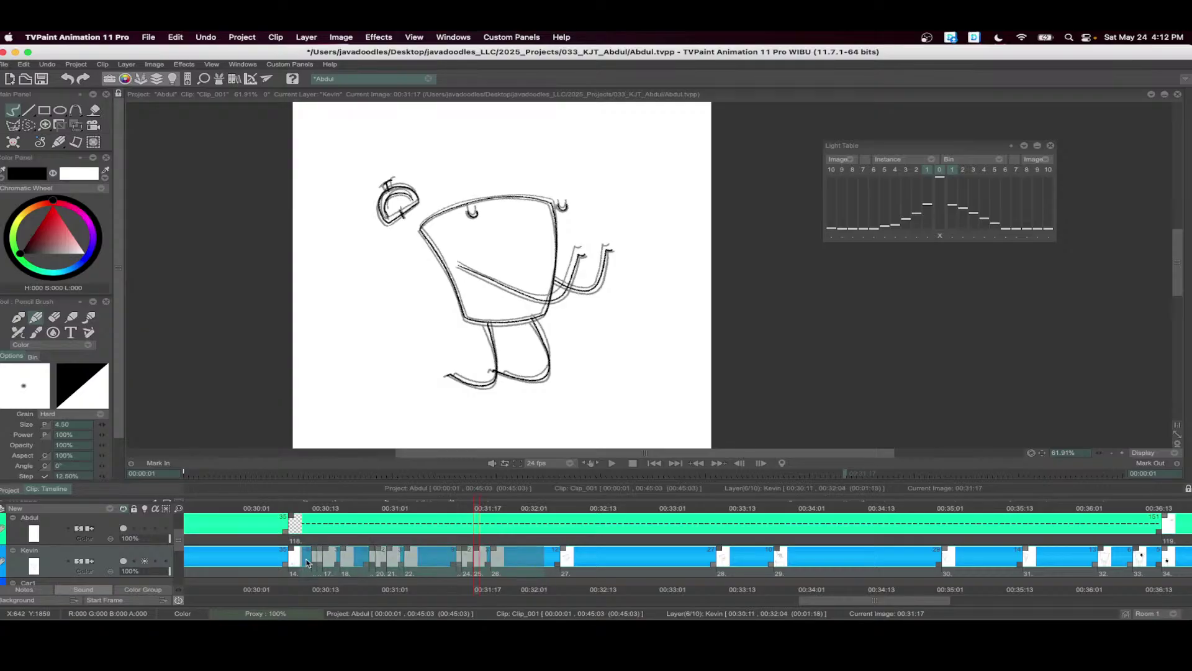
left_click(612, 462)
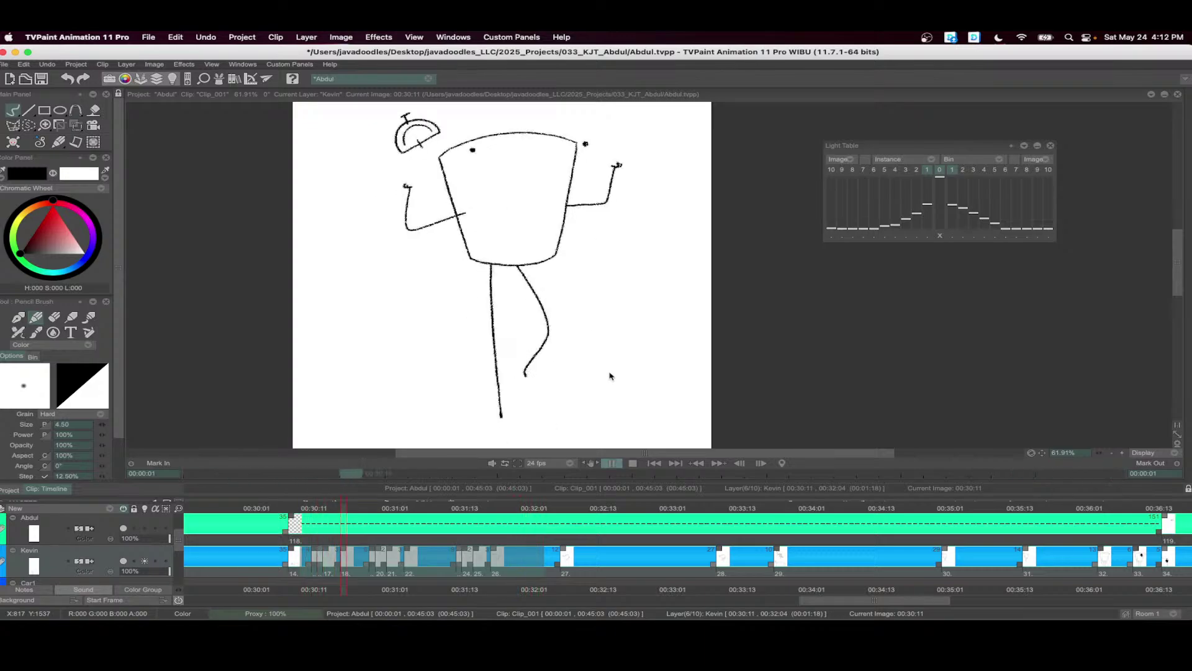
- Push the start of the Kevin image after 00:32:04 later and insert a blank image at 00:32:06
left_click(543, 508)
left_click_drag(543, 508, 553, 509)
key("Return")
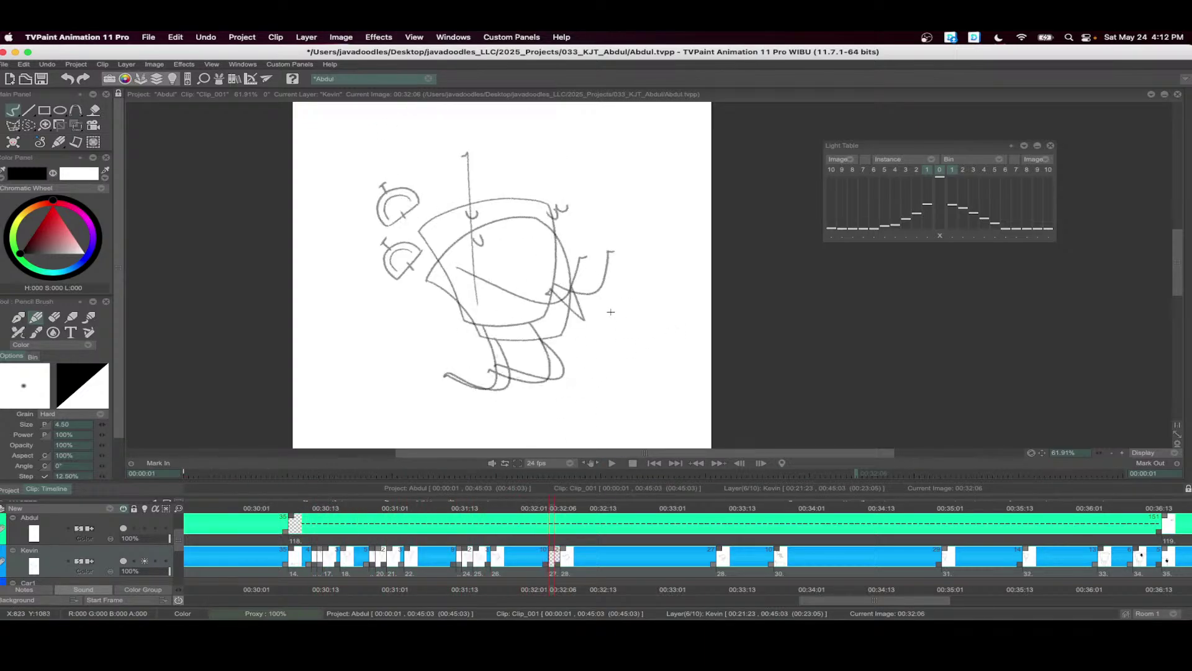
- Draw Kevin's hunched body outline and two curved eyes between the light-table poses at 00:32:06
mouse_move(511, 253)
left_mouse_down()
mouse_move(532, 250)
mouse_move(541, 197)
mouse_move(423, 223)
mouse_move(411, 290)
mouse_move(456, 360)
mouse_move(547, 363)
mouse_move(583, 231)
mouse_move(557, 195)
left_mouse_up()
left_click_drag(462, 220, 460, 214)
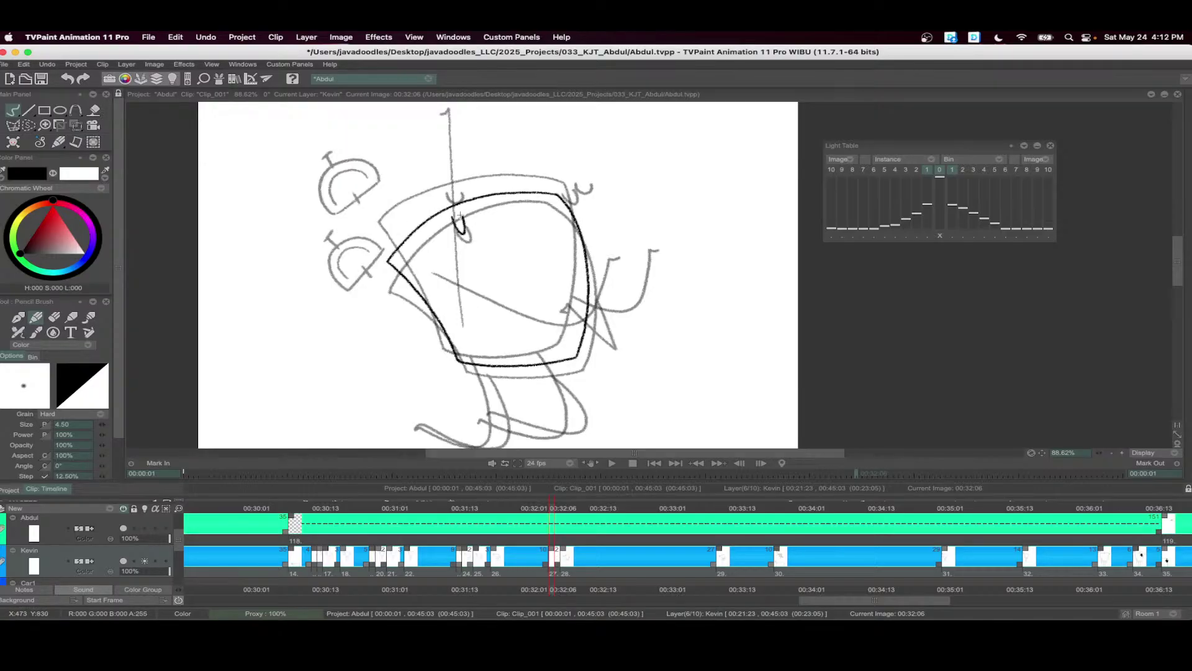
left_click_drag(585, 217, 576, 261)
- Draw Kevin's curved raised arm and the arm bent behind his back at 00:32:06, redoing strokes that miss
mouse_move(461, 351)
left_mouse_down()
mouse_move(455, 204)
mouse_move(503, 157)
left_mouse_up()
key("super+z")
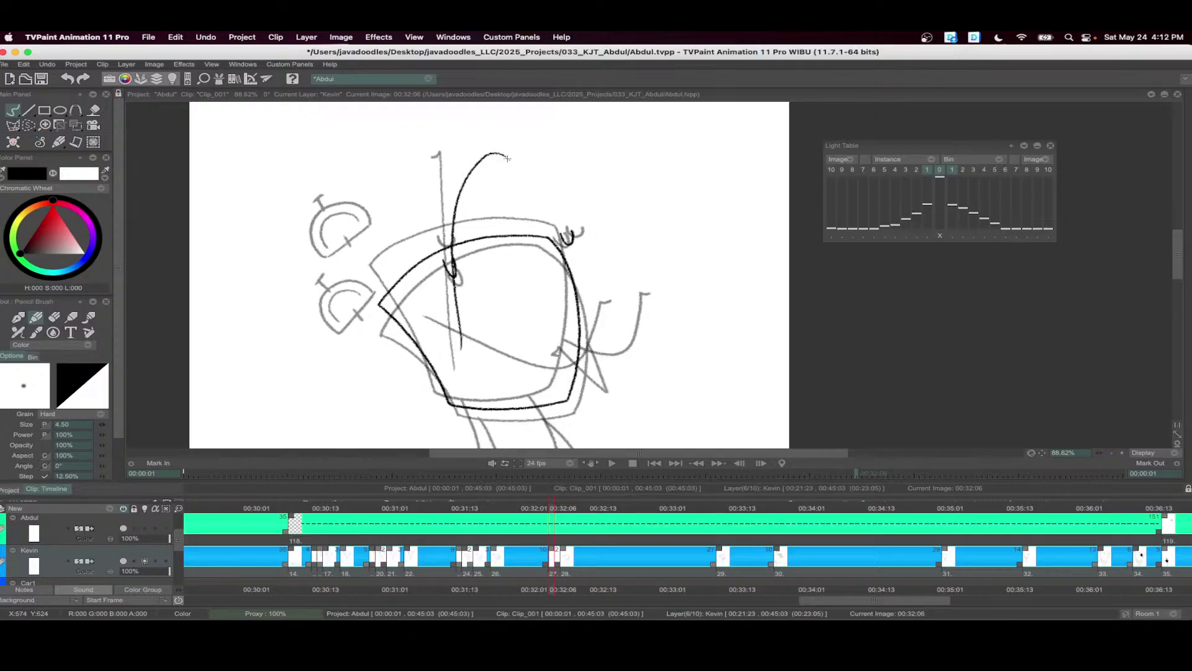
left_click_drag(651, 292, 644, 292)
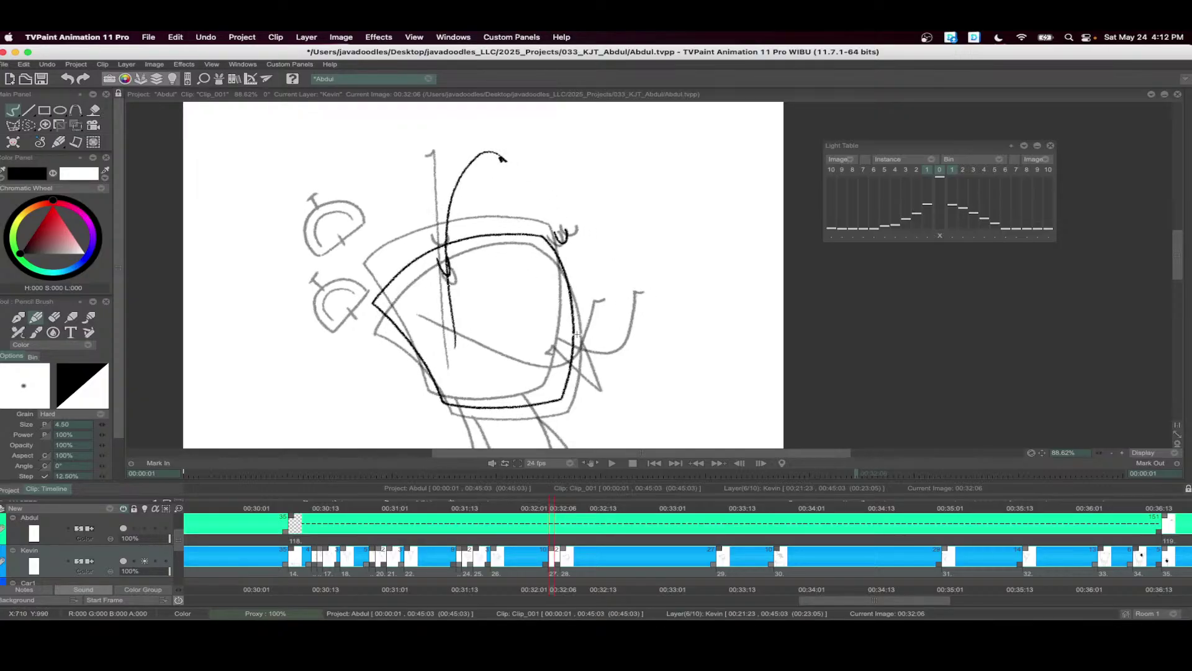
mouse_move(572, 317)
left_mouse_down()
mouse_move(610, 372)
mouse_move(558, 330)
left_mouse_up()
key("super+z")
- Draw Kevin's tilted hat between the two light-table hats at 00:32:06, redoing the outline
scroll(534, 281, "up", 2)
mouse_move(341, 340)
left_mouse_down()
mouse_move(335, 299)
mouse_move(400, 309)
mouse_move(352, 342)
mouse_move(389, 305)
left_mouse_up()
key("super+z")
key("super+z")
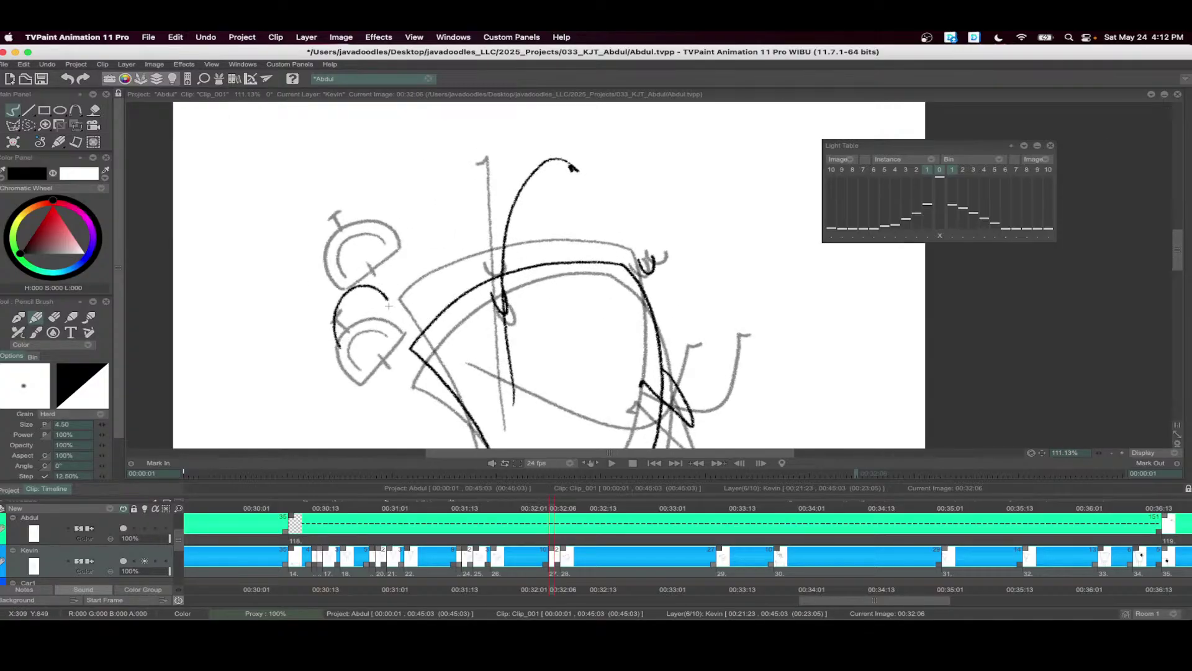
key("super+z")
mouse_move(332, 348)
left_mouse_down()
mouse_move(391, 308)
mouse_move(344, 349)
left_mouse_up()
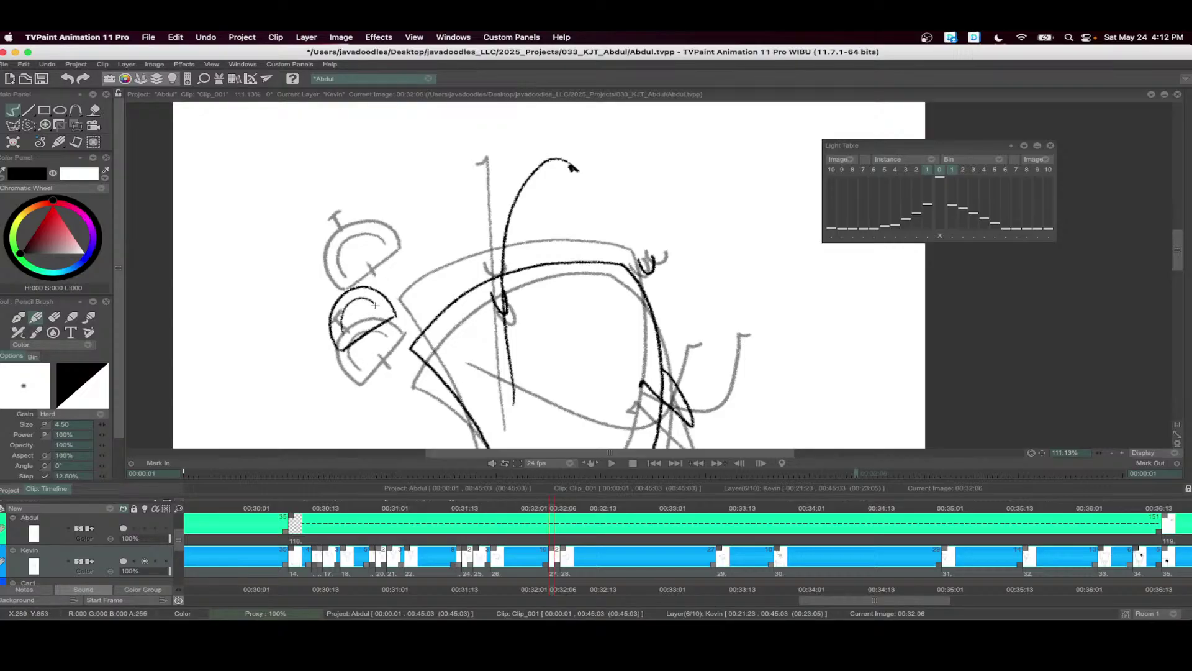
scroll(363, 333, "down", 3)
- Draw Kevin's two bent legs with curled feet between the light-table poses at 00:32:06
scroll(528, 317, "up", 3)
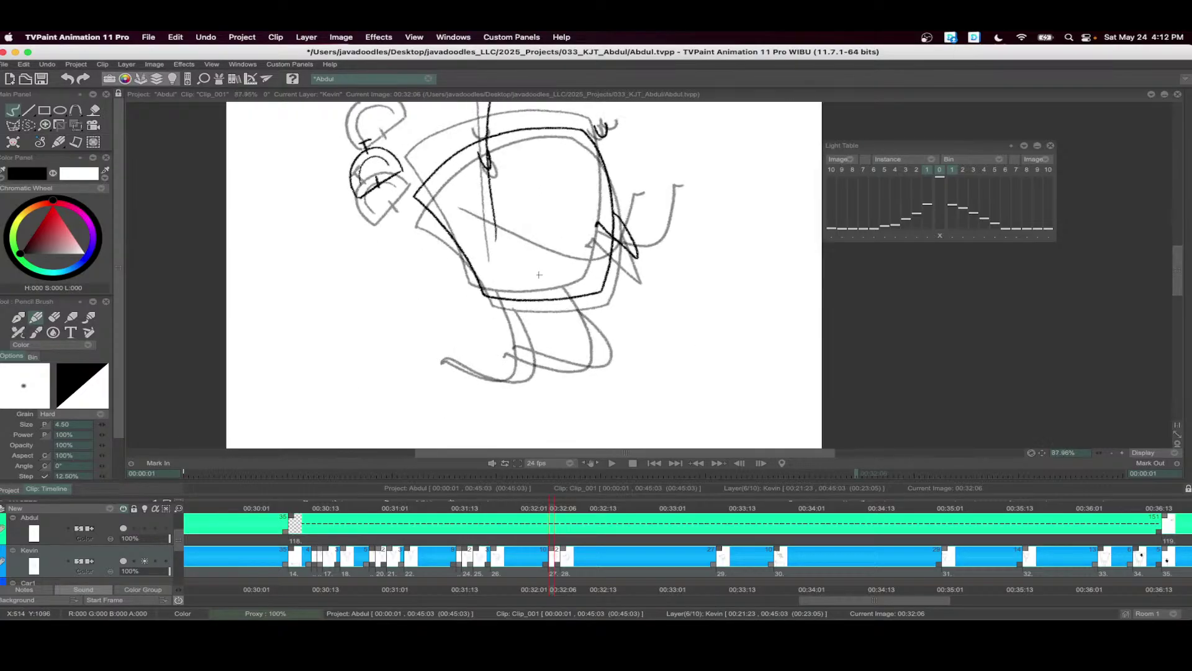
mouse_move(513, 287)
left_mouse_down()
mouse_move(537, 360)
mouse_move(529, 382)
mouse_move(505, 388)
mouse_move(443, 359)
left_mouse_up()
mouse_move(590, 290)
left_mouse_down()
mouse_move(625, 330)
mouse_move(627, 364)
mouse_move(606, 374)
mouse_move(523, 356)
left_mouse_up()
- Insert a blank image on the Kevin layer at 00:32:07, before the image with the straight raised arm
scroll(541, 214, "down", 2)
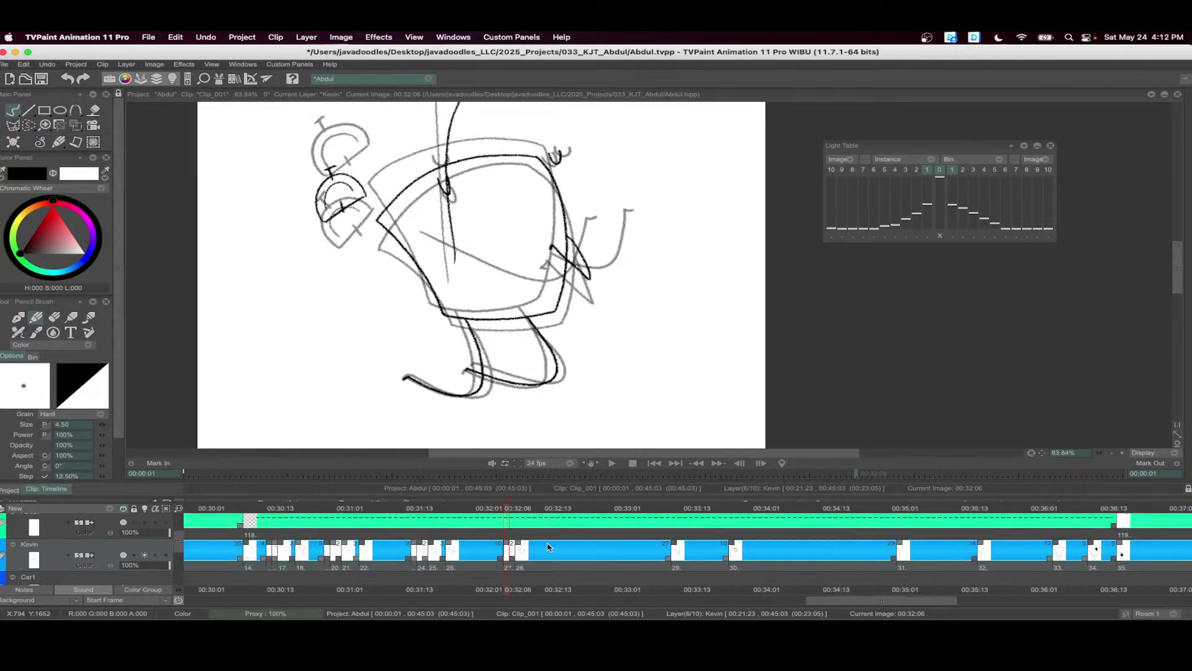
scroll(338, 527, "right", 5)
key("Right")
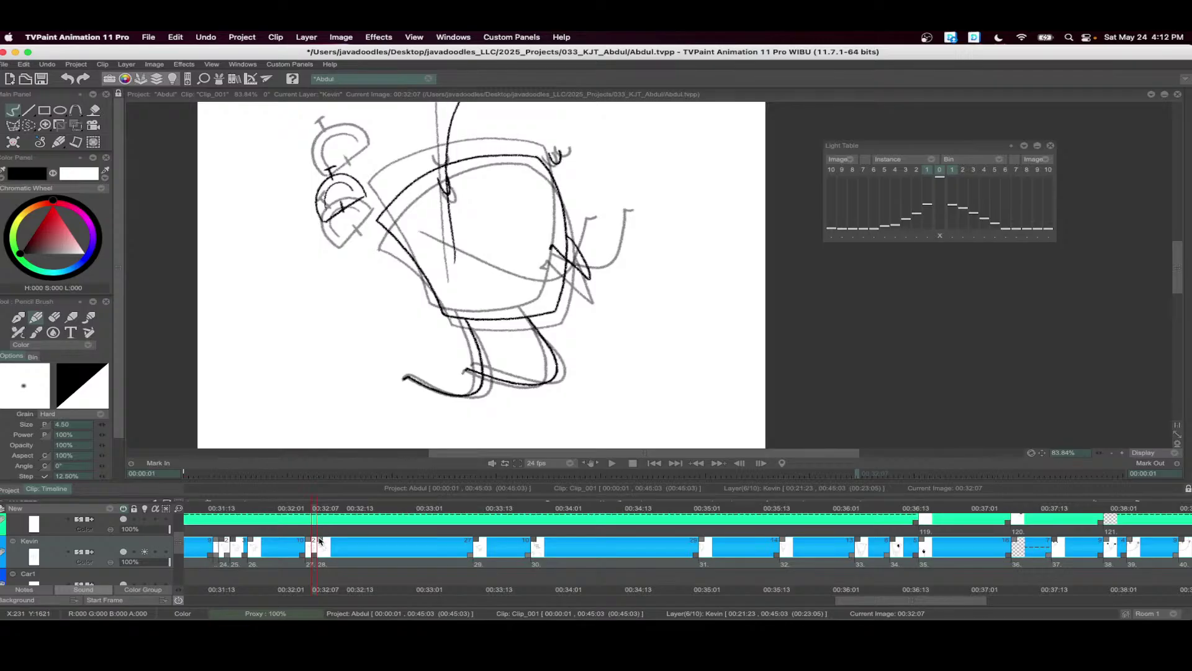
key("BackSpace")
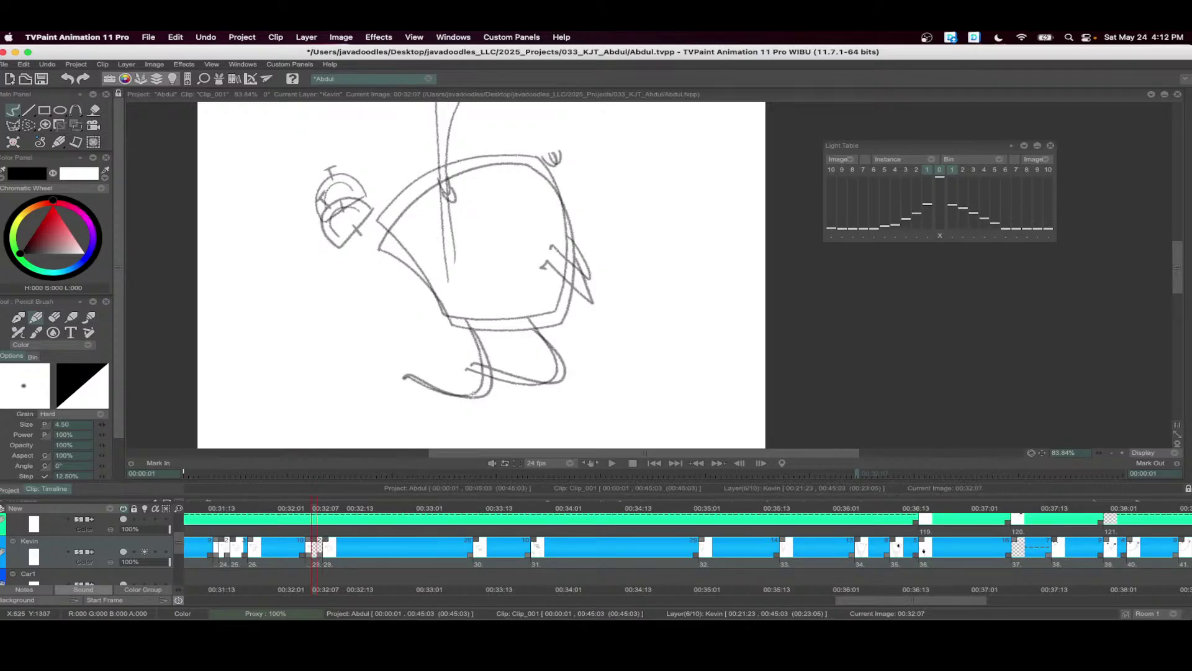
- Draw Kevin's hunched body outline, curved eyes and the arm bent behind his back at 00:32:07
scroll(522, 149, "up", 3)
mouse_move(504, 139)
left_mouse_down()
mouse_move(411, 157)
mouse_move(357, 192)
mouse_move(304, 255)
mouse_move(416, 380)
mouse_move(529, 383)
mouse_move(570, 372)
left_mouse_up()
mouse_move(523, 141)
left_mouse_down()
mouse_move(571, 190)
mouse_move(585, 248)
mouse_move(570, 371)
left_mouse_up()
mouse_move(586, 266)
left_mouse_down()
mouse_move(619, 334)
mouse_move(568, 295)
mouse_move(544, 297)
left_mouse_up()
scroll(409, 231, "up", 3)
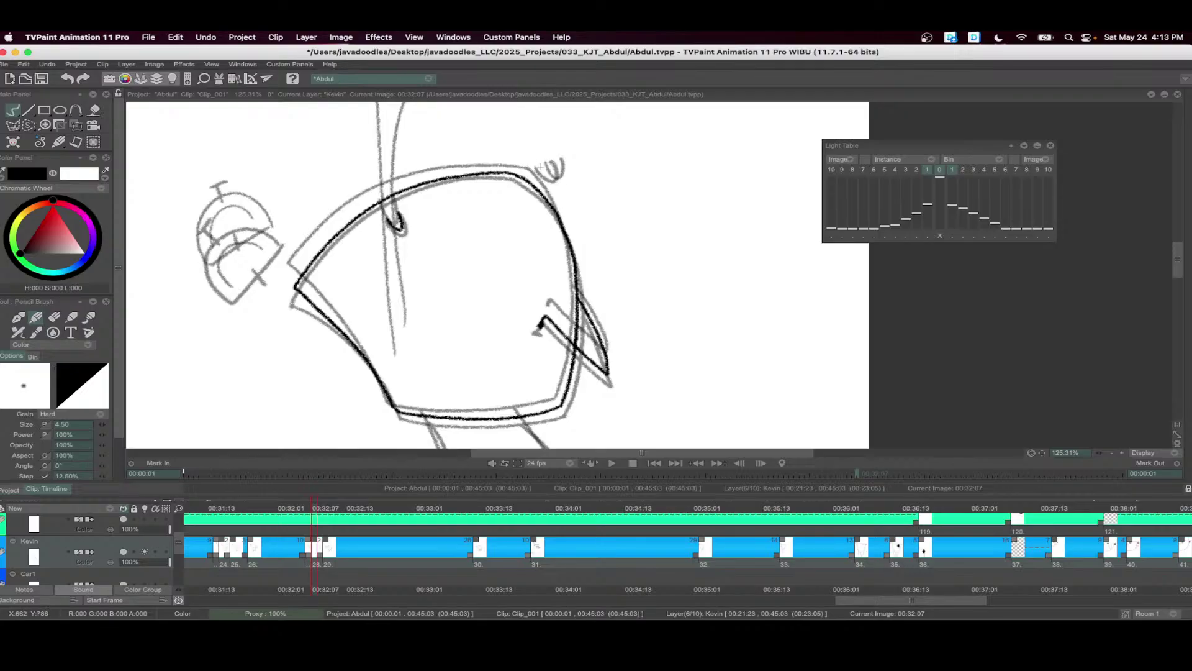
- Draw Kevin's straight raised arm with its hand and the tilted hat at 00:32:07
scroll(550, 164, "up", 3)
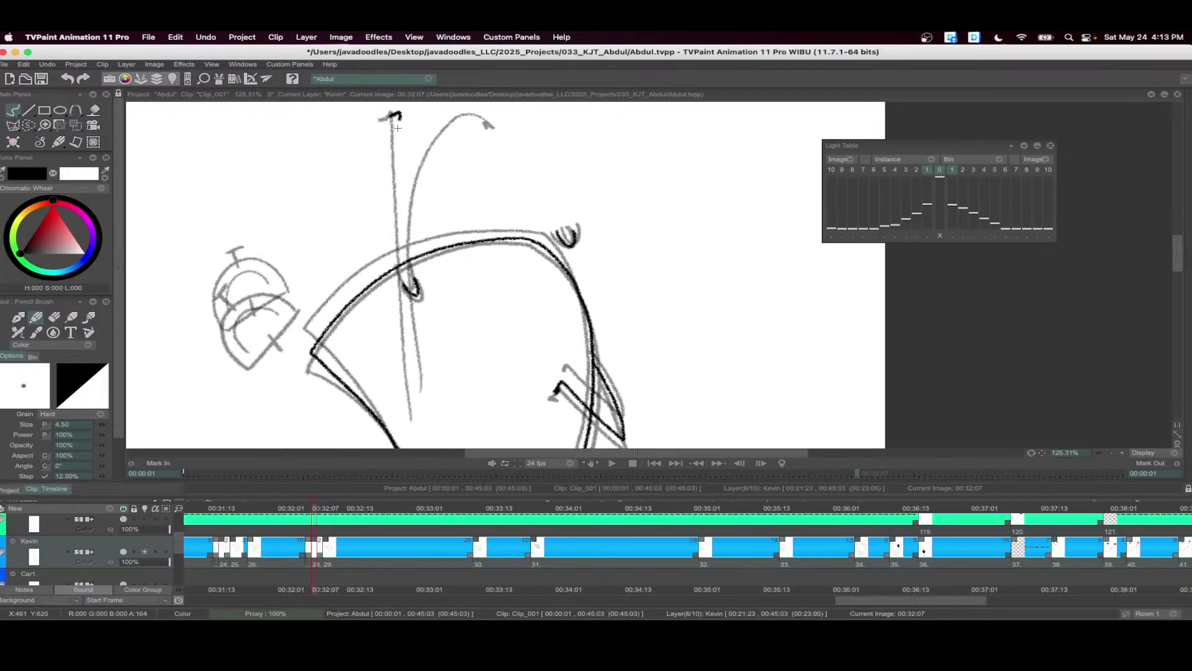
left_click_drag(397, 128, 415, 411)
scroll(325, 304, "up", 2)
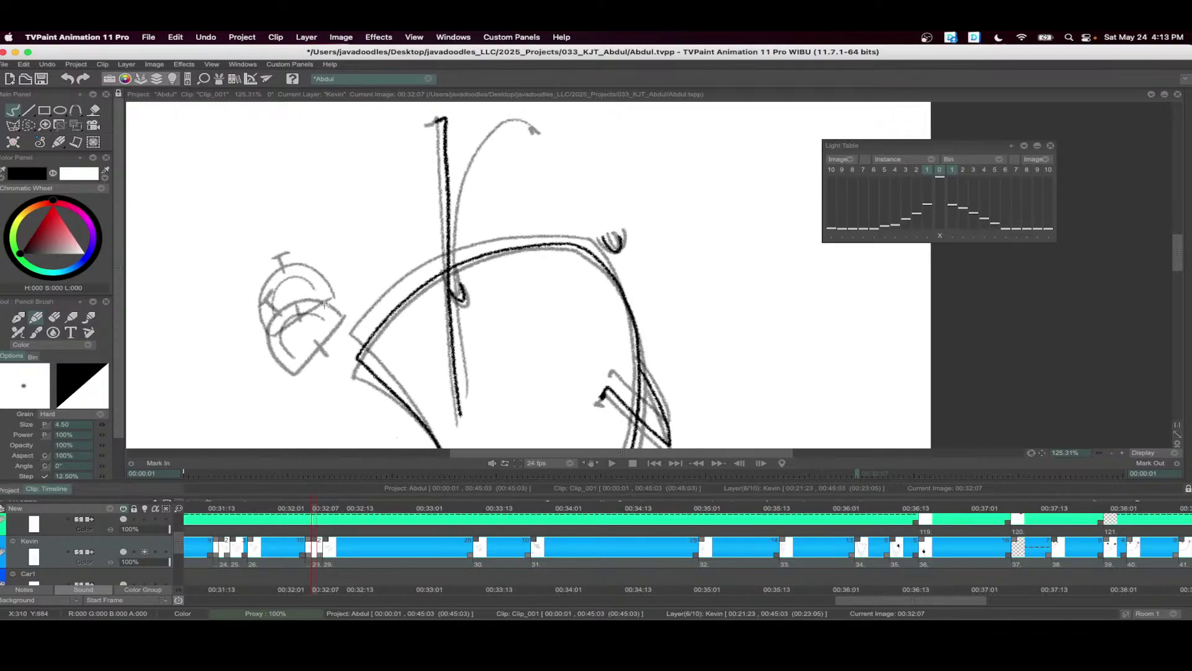
mouse_move(329, 299)
left_mouse_down()
mouse_move(267, 319)
mouse_move(294, 365)
mouse_move(329, 327)
mouse_move(289, 355)
left_mouse_up()
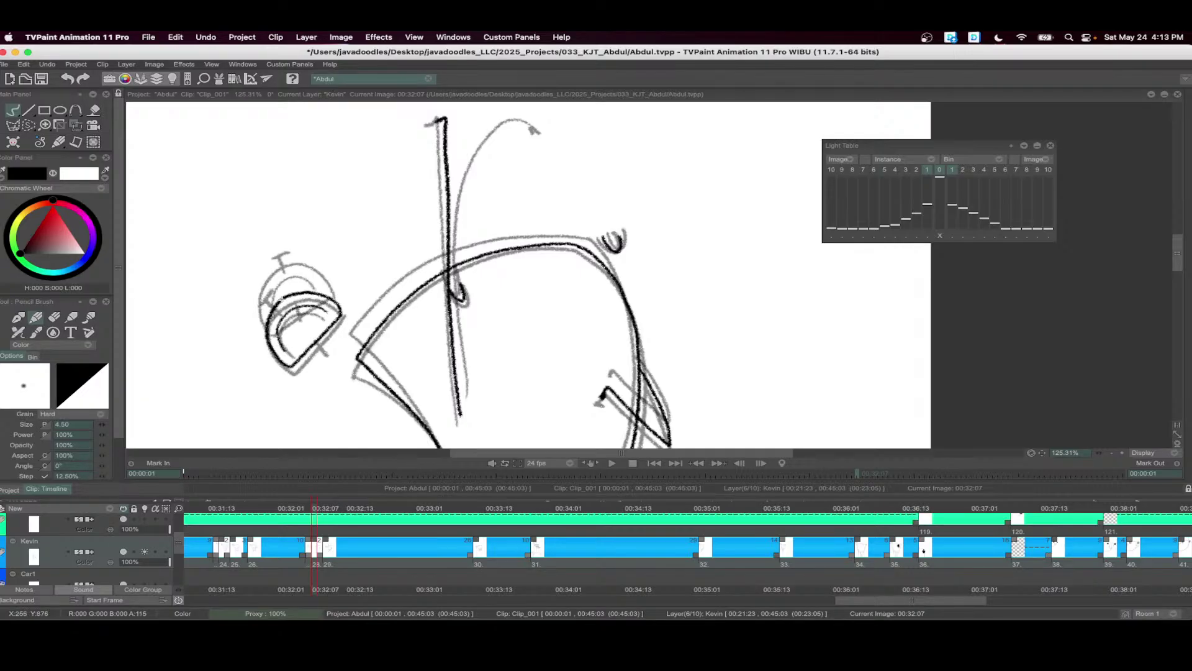
- Draw Kevin's two bent legs with curled feet between the light-table poses at 00:32:07
scroll(312, 342, "down", 5)
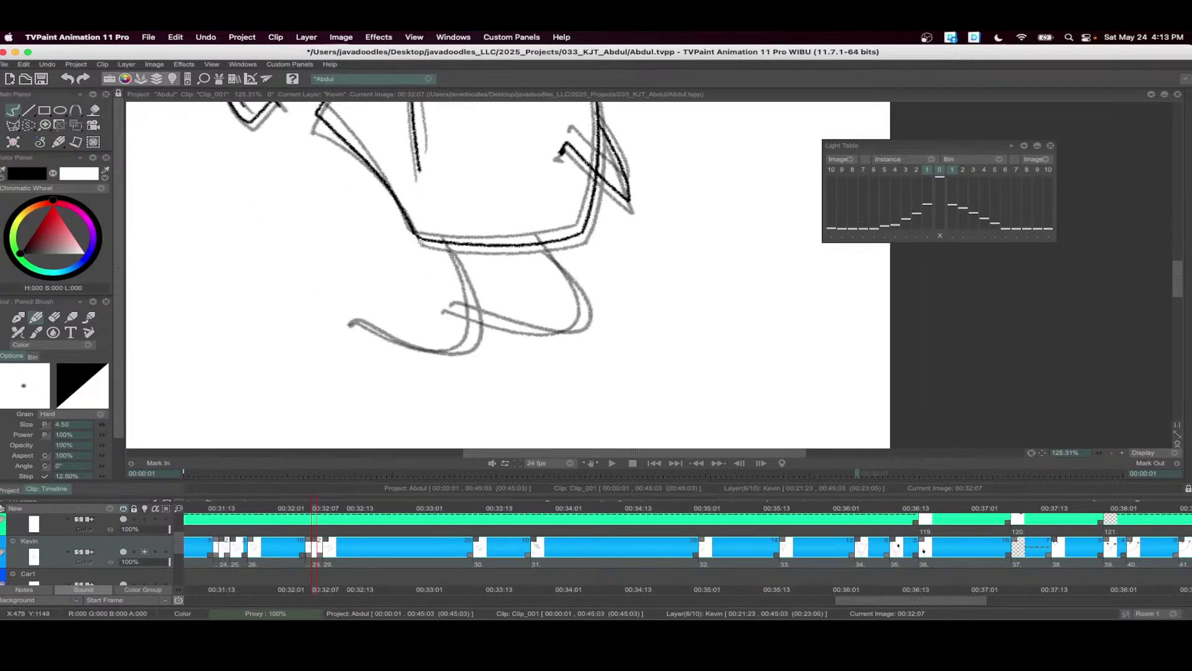
mouse_move(446, 244)
left_mouse_down()
mouse_move(474, 316)
mouse_move(470, 341)
mouse_move(424, 347)
mouse_move(348, 321)
left_mouse_up()
scroll(529, 270, "right", 2)
mouse_move(509, 287)
left_mouse_down()
mouse_move(536, 347)
mouse_move(515, 362)
mouse_move(397, 332)
left_mouse_up()
scroll(362, 301, "down", 2)
scroll(480, 299, "down", 1)
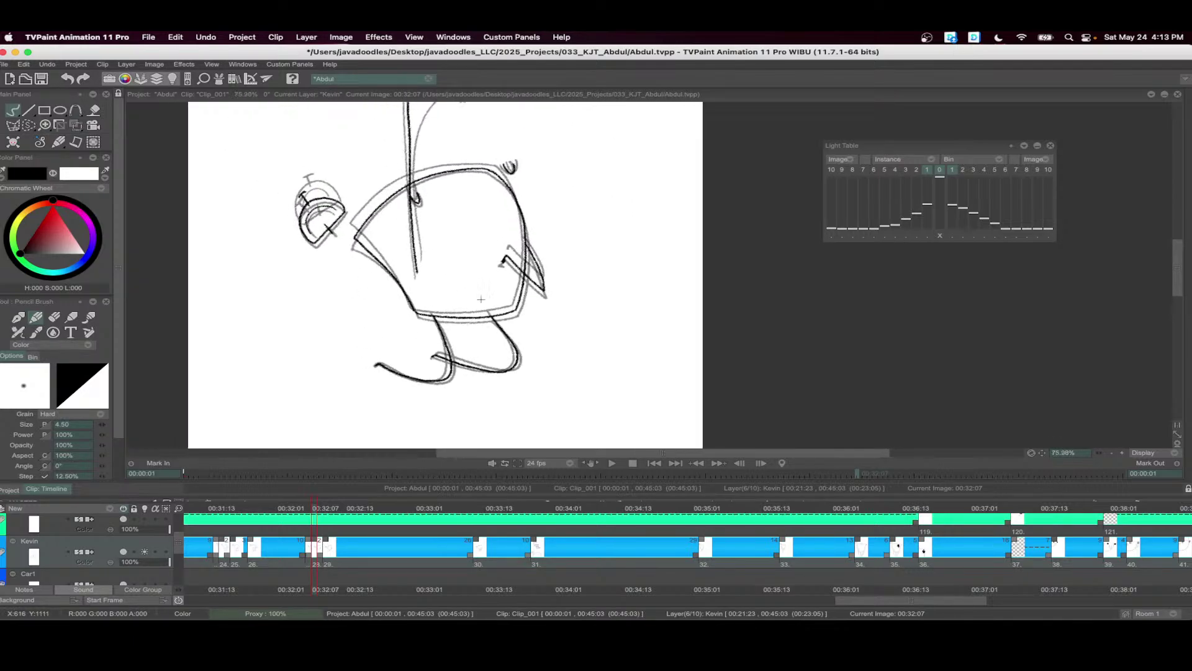
- Insert a blank Kevin image at 00:32:09 and draw the hunched body outline between the light-table poses
left_click(325, 511)
left_click_drag(326, 540, 349, 547)
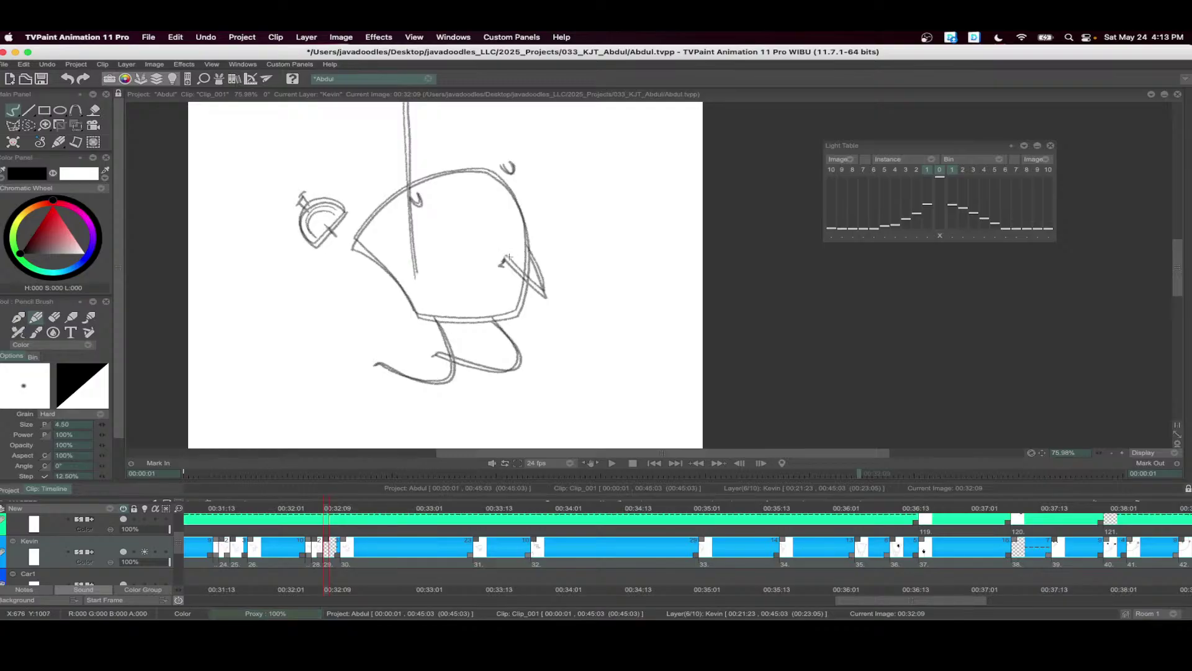
scroll(545, 264, "up", 3)
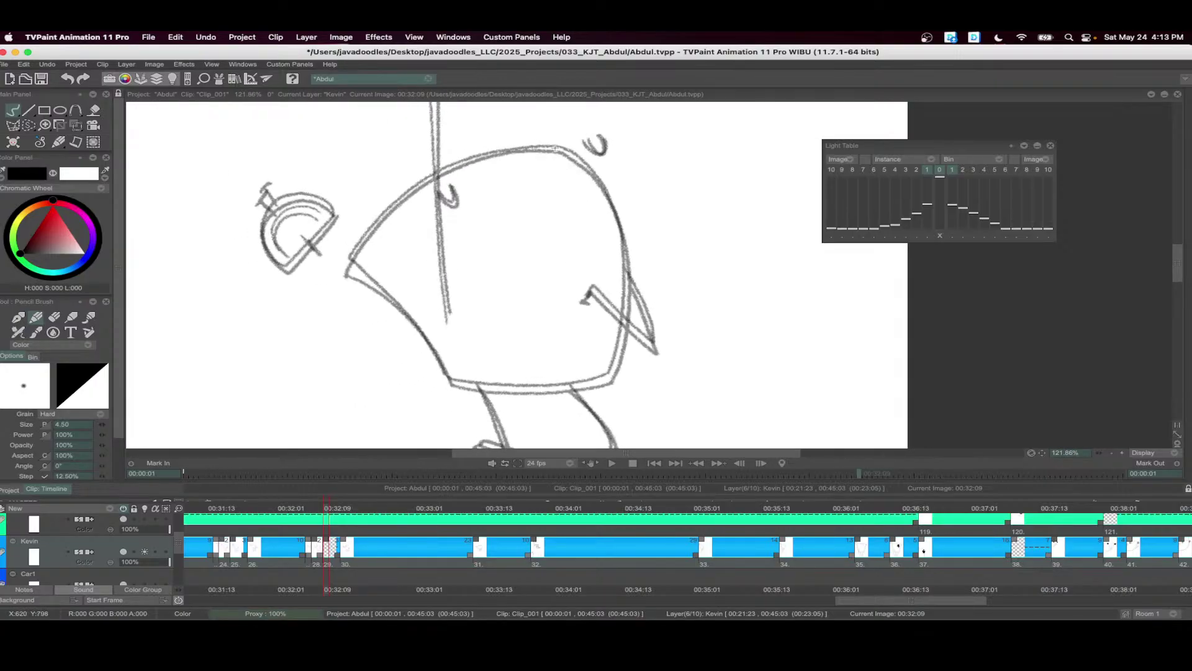
mouse_move(590, 173)
left_mouse_down()
mouse_move(622, 242)
mouse_move(613, 373)
mouse_move(502, 389)
mouse_move(453, 381)
left_mouse_up()
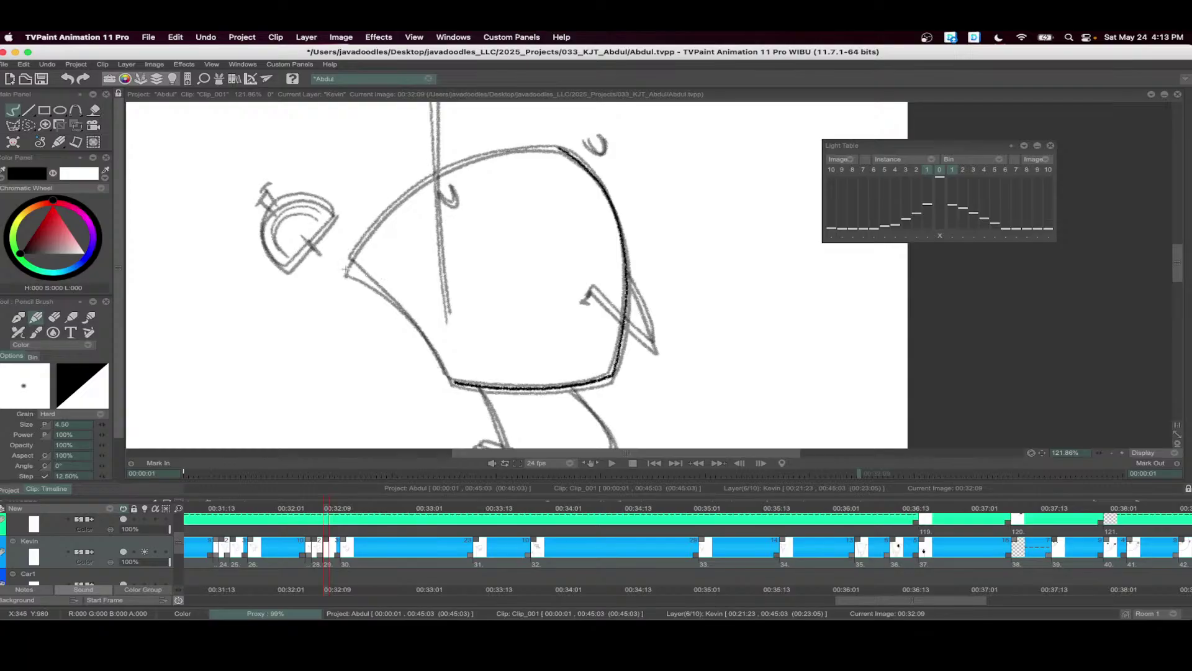
mouse_move(346, 271)
left_mouse_down()
mouse_move(402, 312)
mouse_move(448, 379)
left_mouse_up()
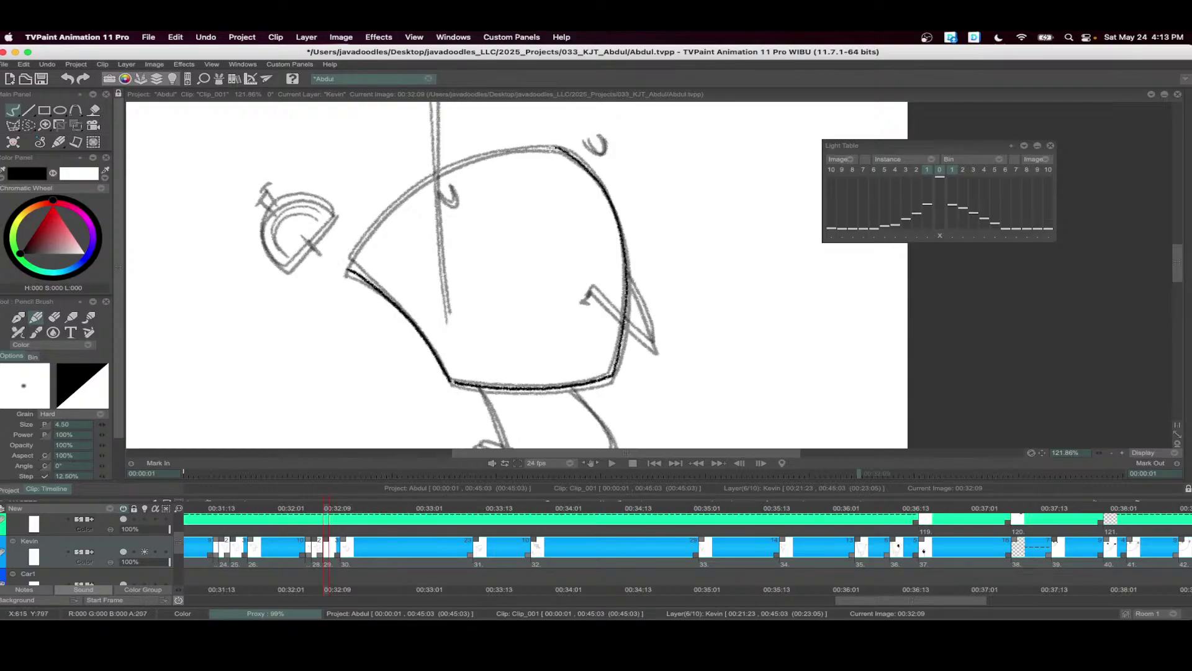
mouse_move(551, 148)
left_mouse_down()
mouse_move(471, 162)
mouse_move(404, 200)
mouse_move(345, 272)
left_mouse_up()
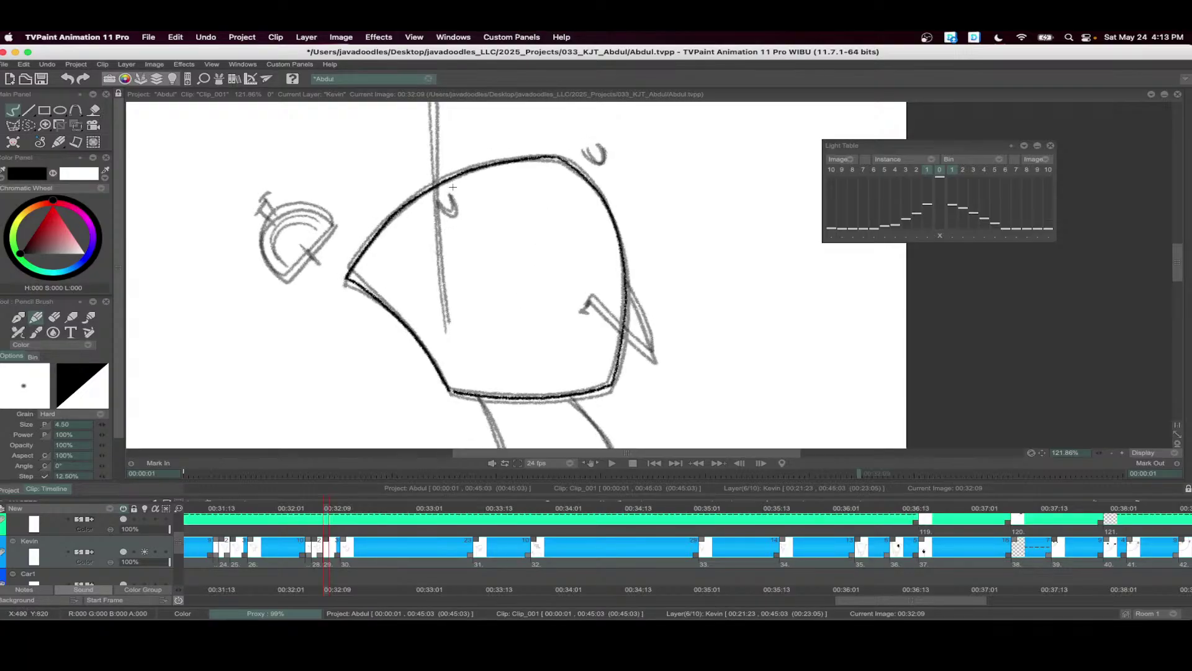
- Draw Kevin's straight raised arm, tilted hat and curved eyes between the light-table poses at 00:32:09
scroll(453, 187, "down", 2)
left_click_drag(418, 119, 429, 349)
scroll(358, 262, "up", 3)
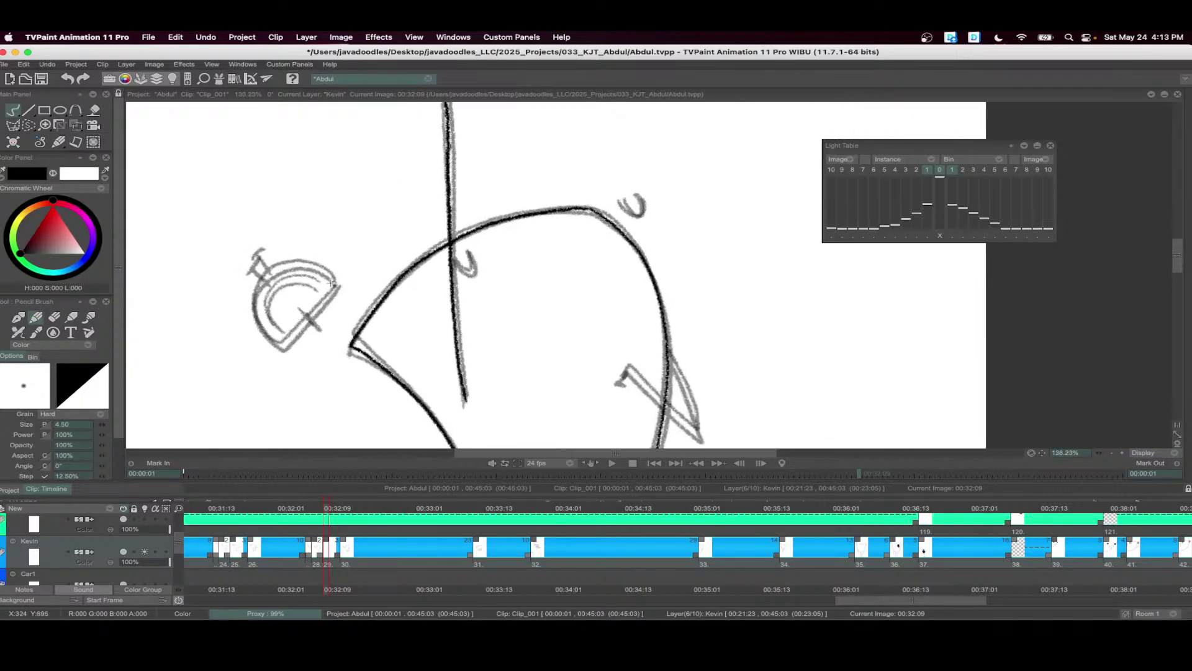
mouse_move(336, 284)
left_mouse_down()
mouse_move(263, 279)
mouse_move(256, 318)
mouse_move(282, 347)
mouse_move(334, 287)
mouse_move(292, 281)
mouse_move(273, 323)
left_mouse_up()
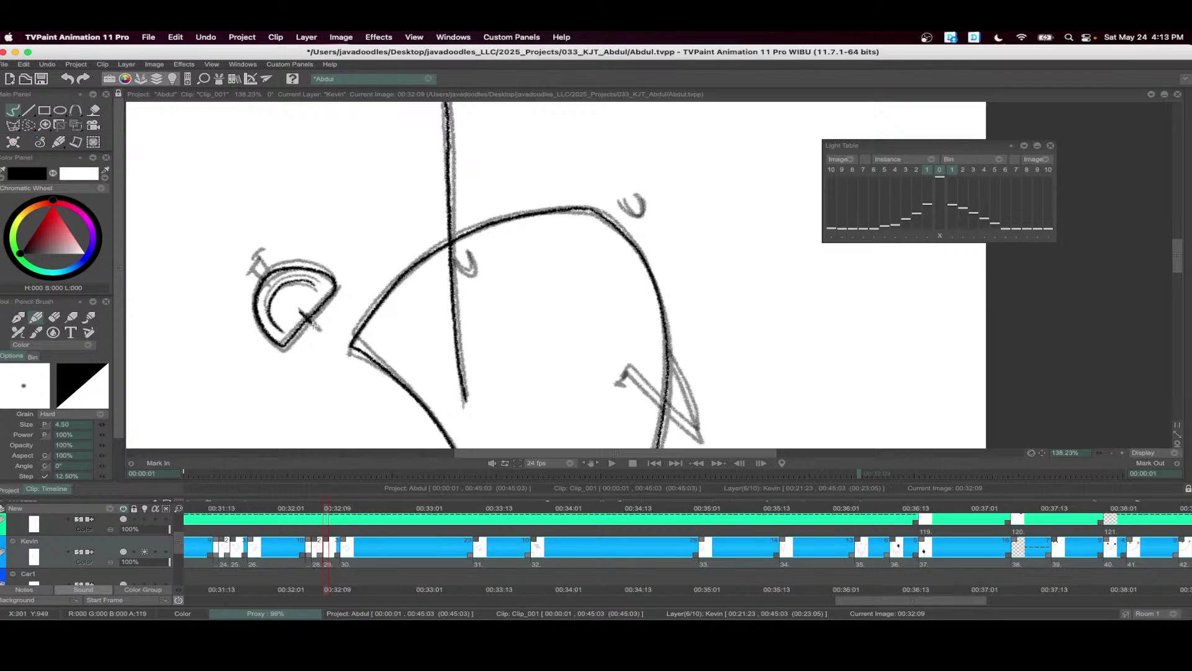
scroll(347, 256, "right", 3)
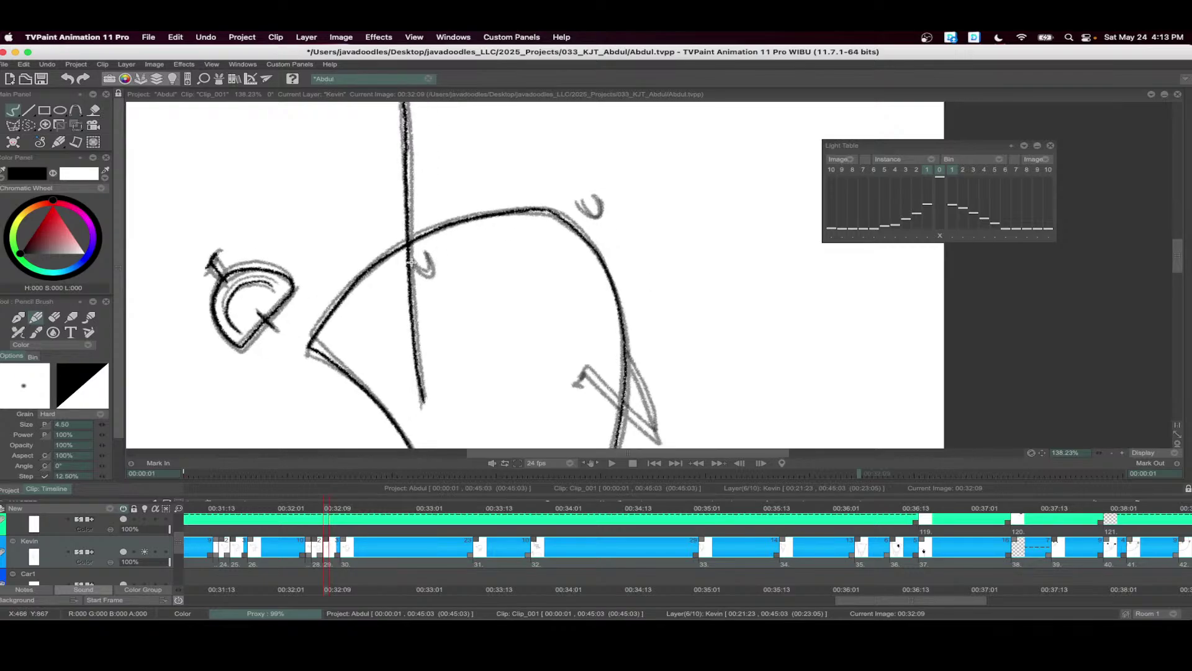
left_click_drag(577, 205, 599, 210)
- Draw Kevin's arm bent behind his back and two bent legs with curled feet at 00:32:09
scroll(596, 248, "down", 3)
scroll(596, 249, "right", 2)
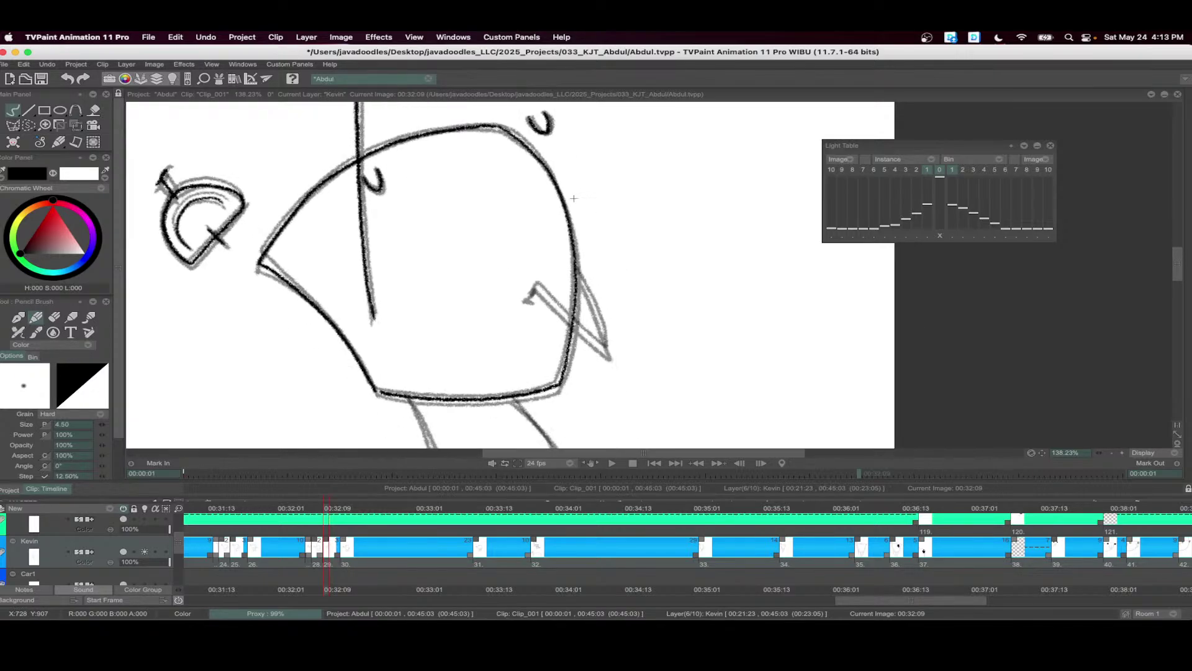
mouse_move(574, 270)
left_mouse_down()
mouse_move(603, 344)
mouse_move(527, 287)
mouse_move(525, 300)
left_mouse_up()
scroll(524, 300, "down", 6)
scroll(472, 248, "left", 1)
mouse_move(427, 221)
left_mouse_down()
mouse_move(453, 285)
mouse_move(444, 332)
mouse_move(340, 310)
left_mouse_up()
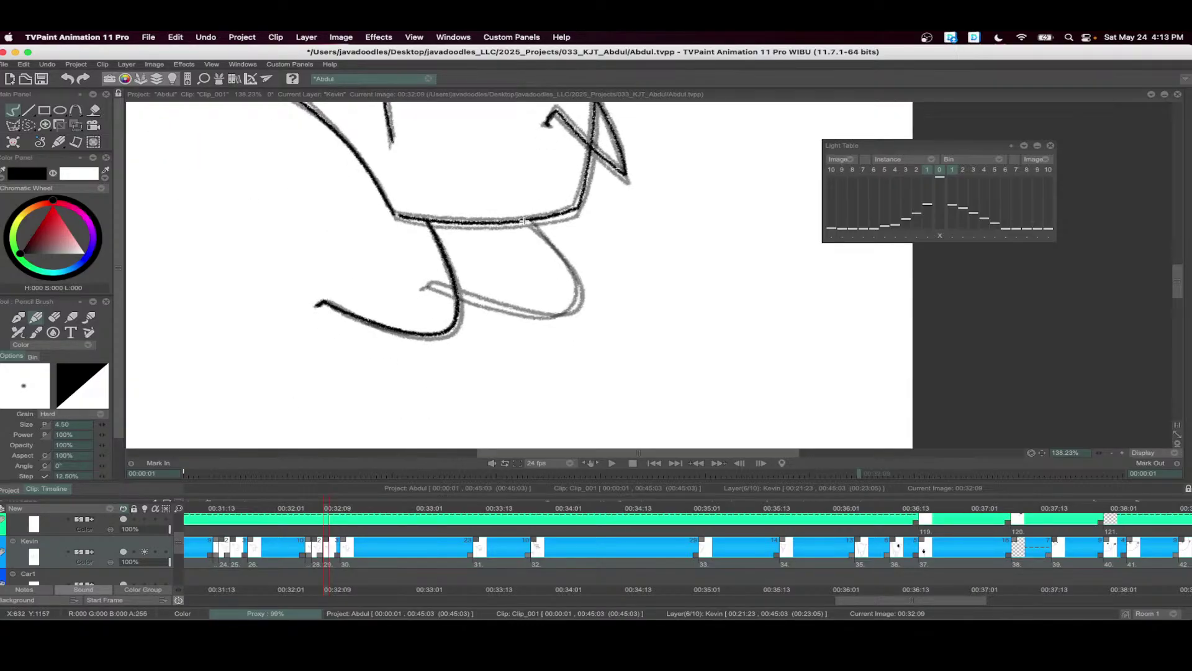
mouse_move(523, 221)
left_mouse_down()
mouse_move(572, 272)
mouse_move(577, 298)
mouse_move(561, 314)
mouse_move(431, 284)
left_mouse_up()
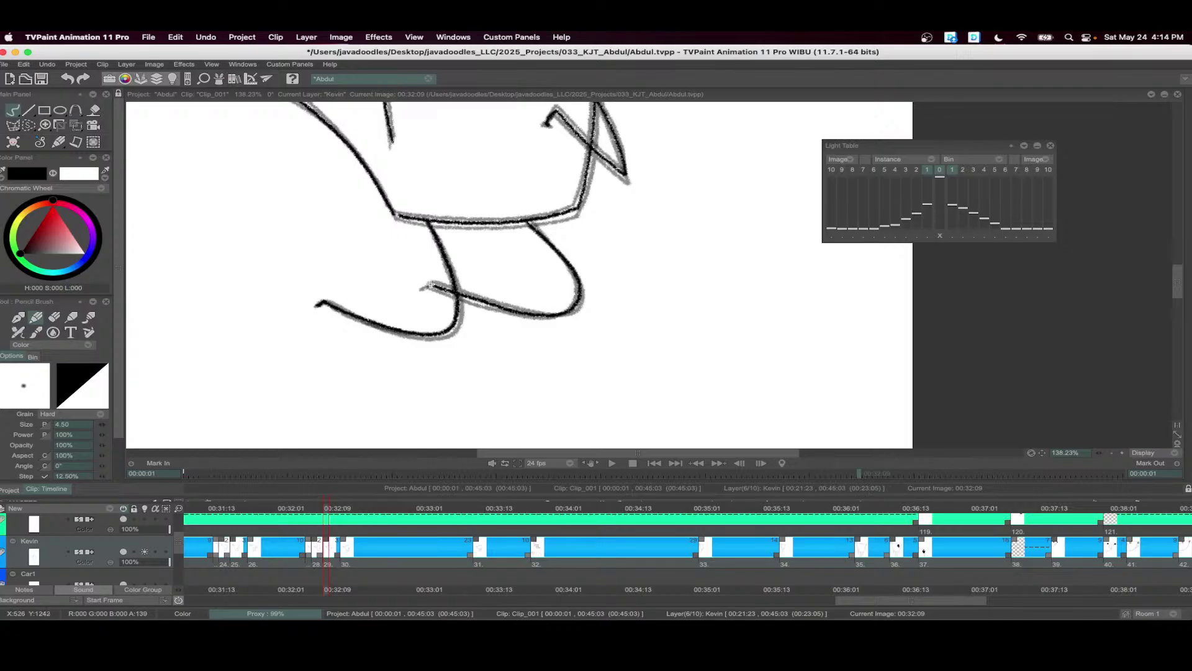
- Play back Kevin's animation over 00:30:10 to 00:32:21, and again over only 00:32:01 to 00:32:20
scroll(430, 285, "down", 5)
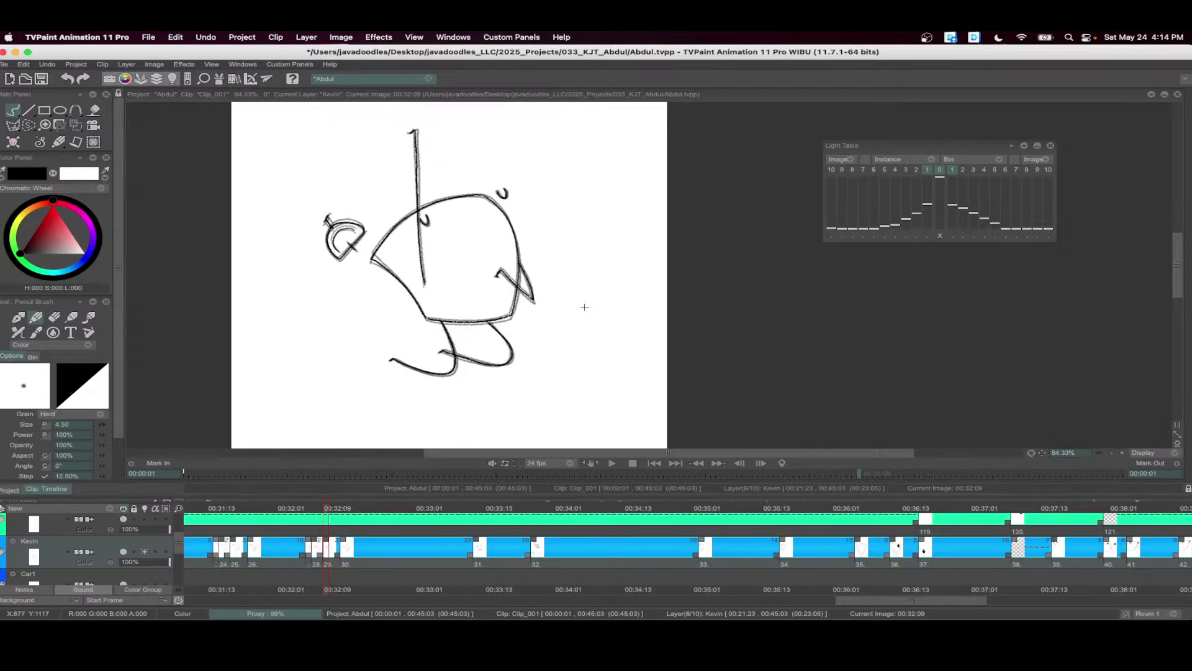
scroll(584, 307, "down", 1)
scroll(584, 300, "down", 3)
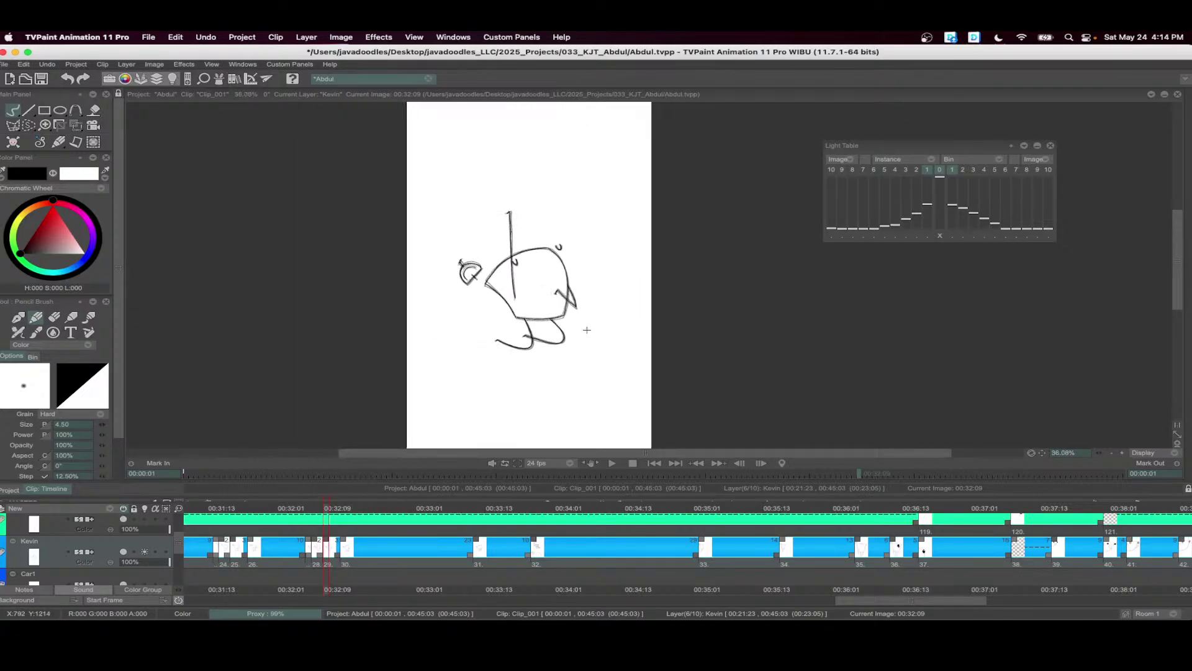
scroll(633, 558, "up", 3)
left_click_drag(627, 553, 325, 549)
left_click(612, 464)
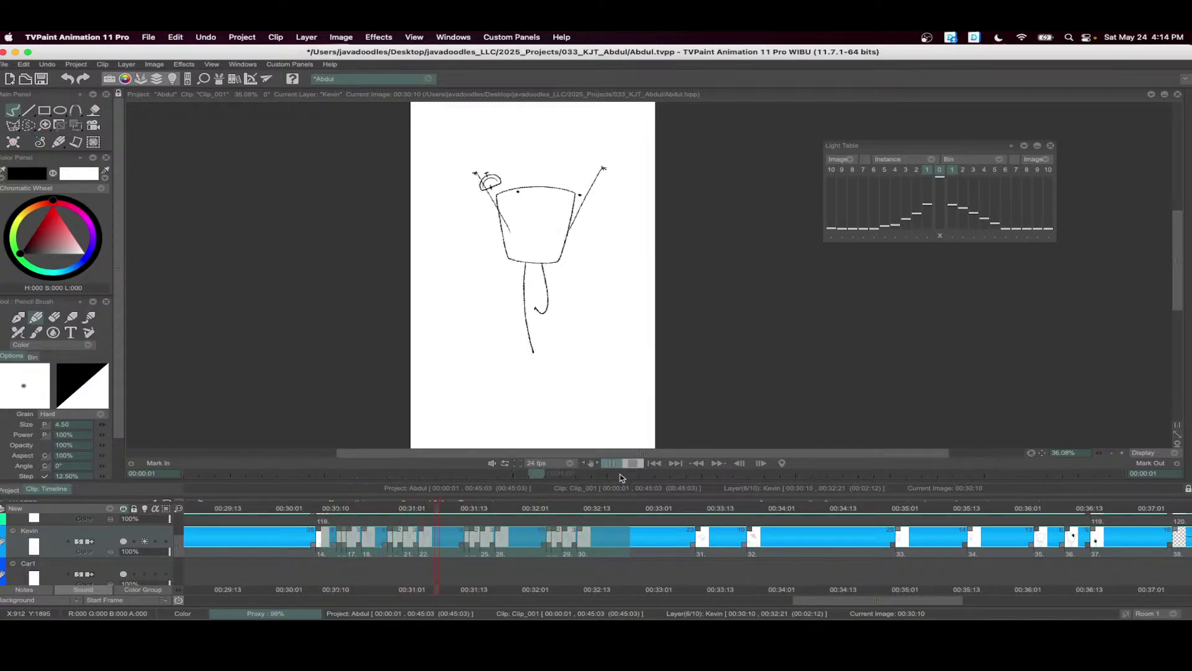
left_click(562, 540)
left_click_drag(580, 530, 521, 539)
left_click(611, 463)
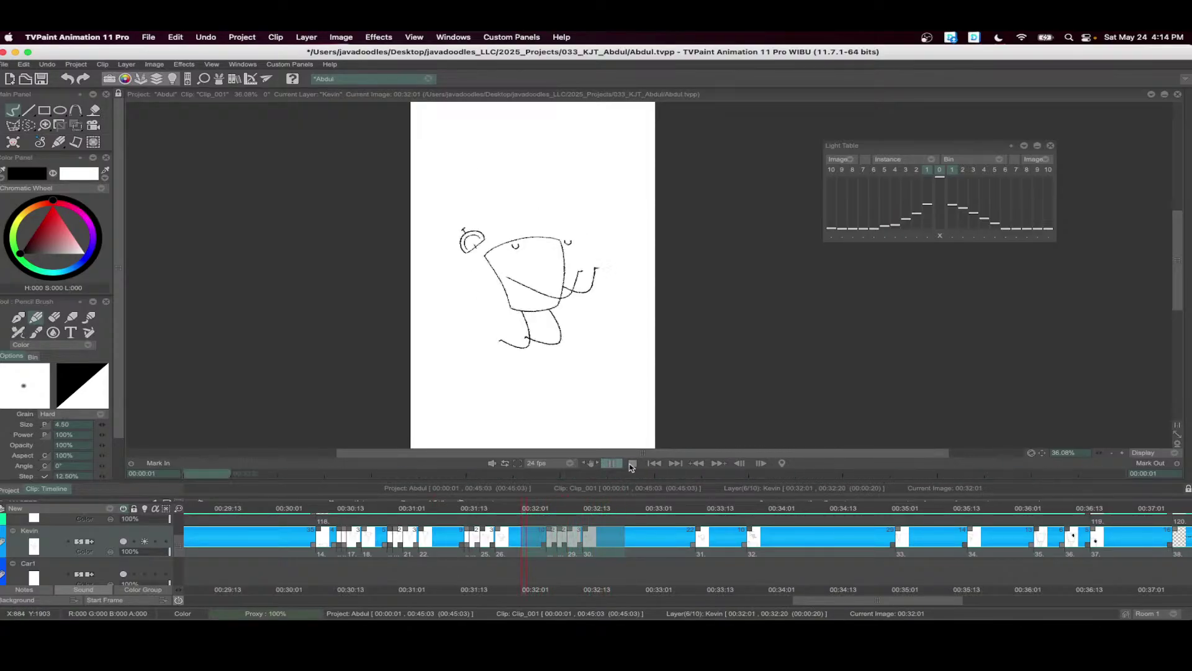
left_click(632, 464)
- Insert a blank Kevin image at 00:33:08 and draw the hunched body outline between the light-table poses
scroll(570, 534, "right", 4)
left_click(570, 532)
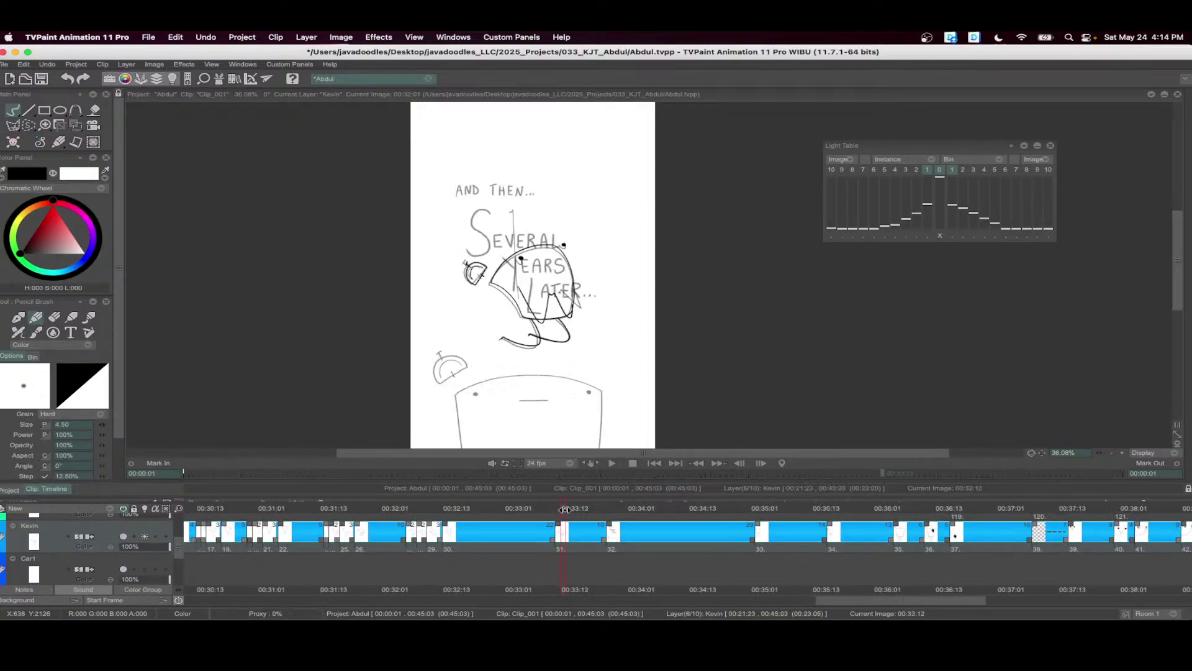
left_click(546, 540)
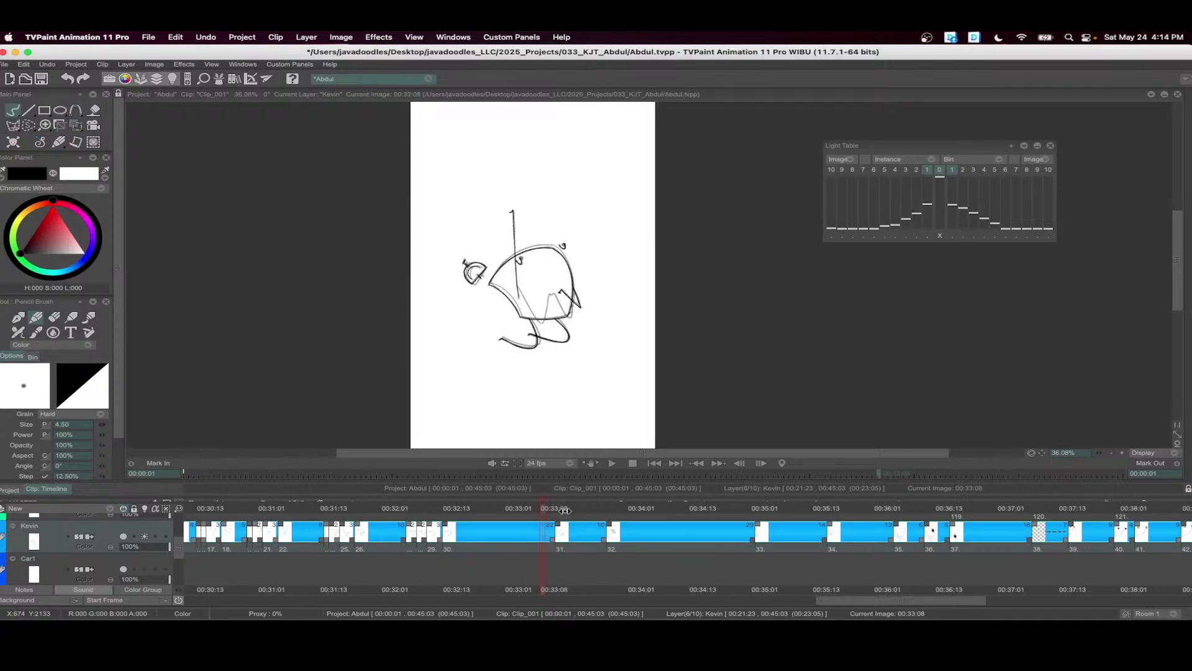
key("Insert")
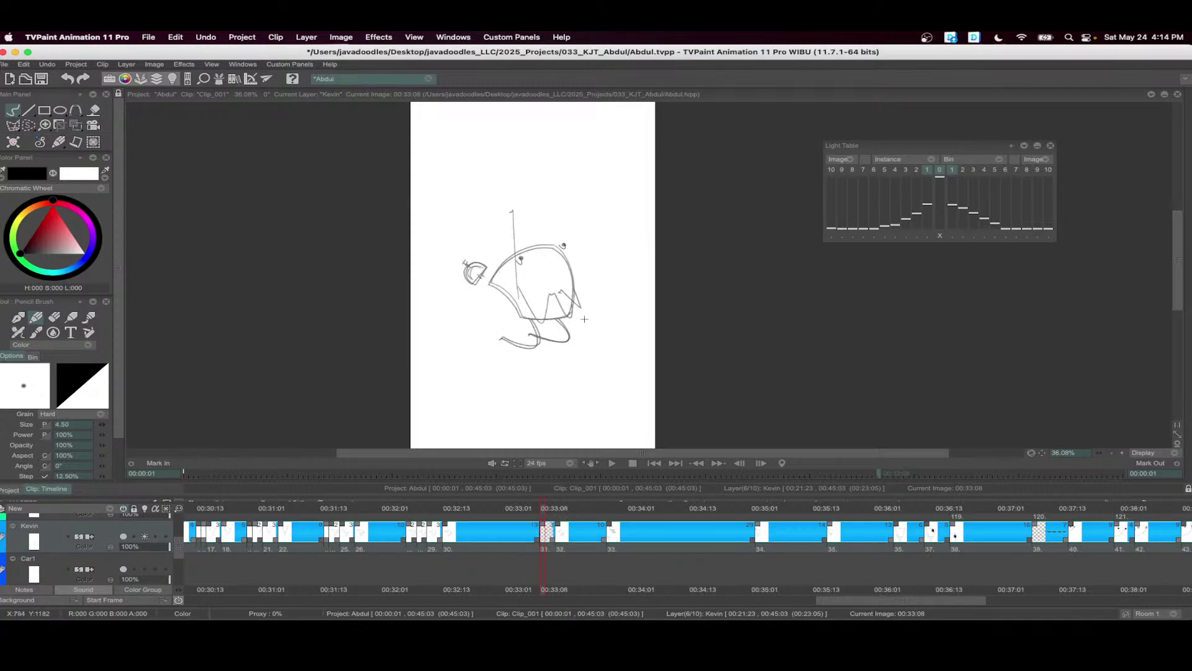
scroll(545, 268, "up", 4)
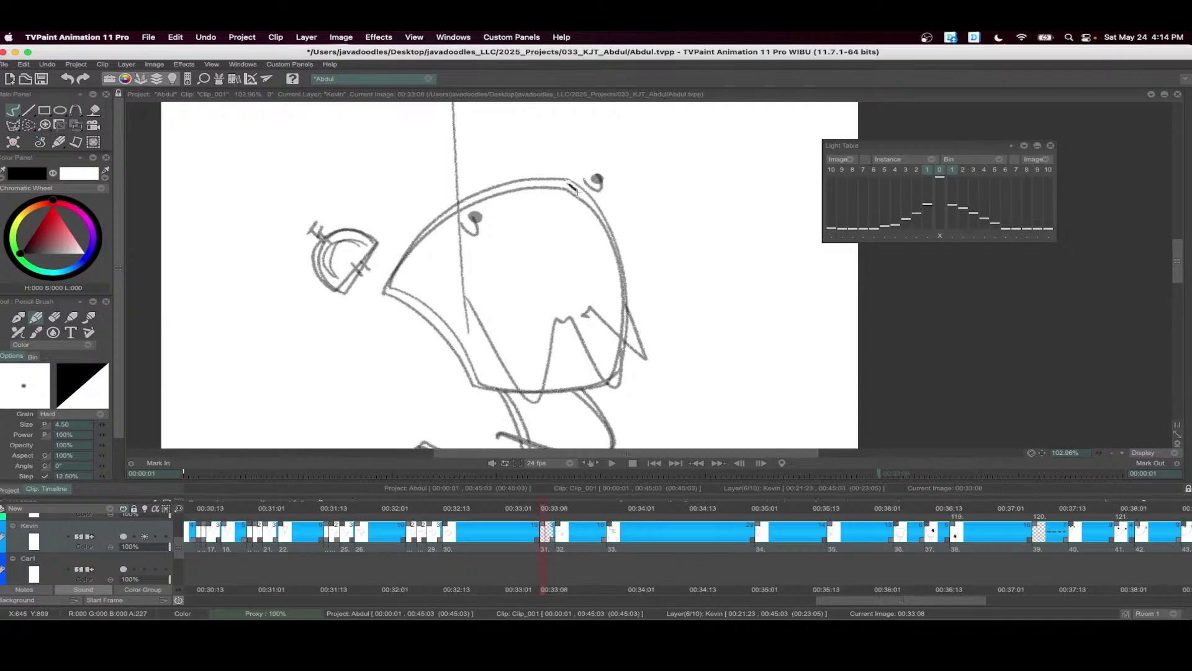
mouse_move(577, 191)
left_mouse_down()
mouse_move(611, 239)
mouse_move(626, 326)
mouse_move(614, 375)
mouse_move(510, 391)
left_mouse_up()
mouse_move(441, 334)
left_mouse_down()
mouse_move(385, 291)
mouse_move(438, 328)
mouse_move(477, 386)
left_mouse_up()
key("ctrl+z")
scroll(549, 199, "up", 1)
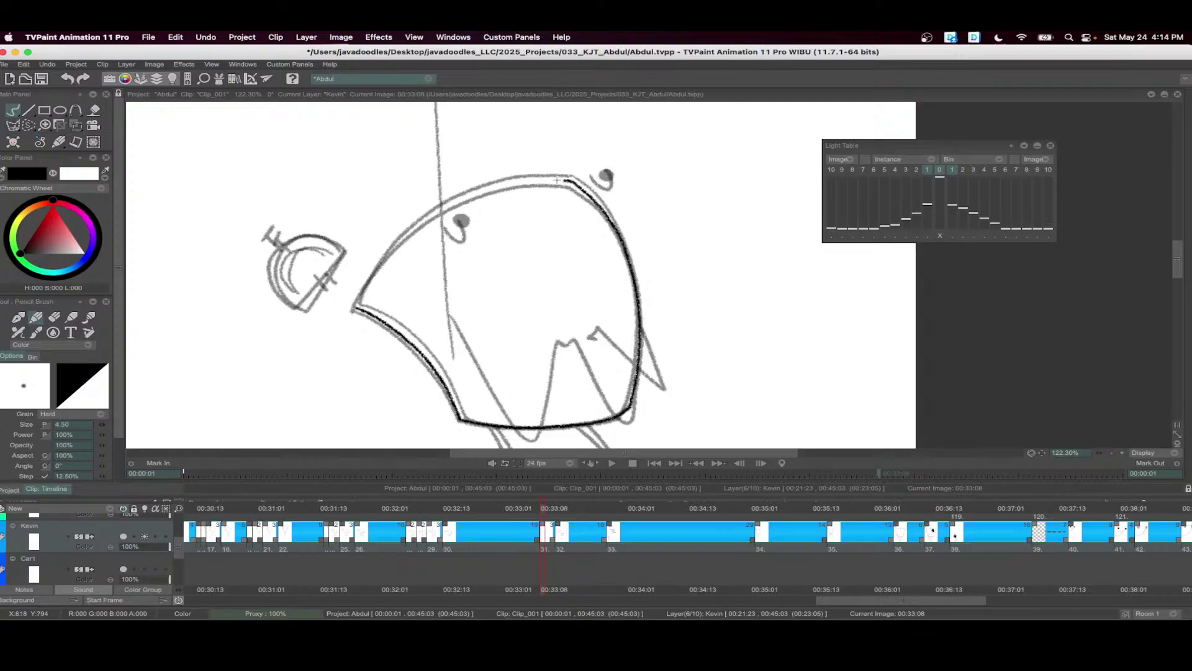
mouse_move(557, 180)
left_mouse_down()
mouse_move(451, 200)
mouse_move(403, 234)
mouse_move(356, 309)
left_mouse_up()
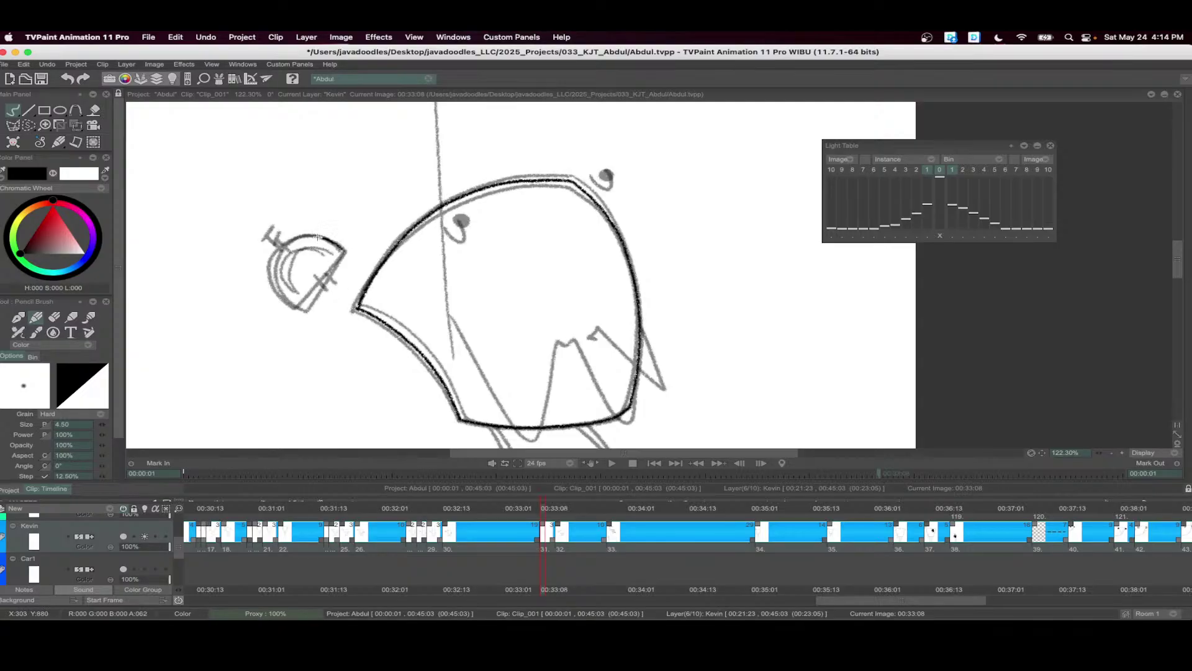
- Draw Kevin's tilted hat and two solid dot eyes on the 00:33:08 image
mouse_move(318, 237)
left_mouse_down()
mouse_move(288, 243)
mouse_move(271, 269)
mouse_move(307, 310)
left_mouse_up()
left_click_drag(341, 250, 303, 307)
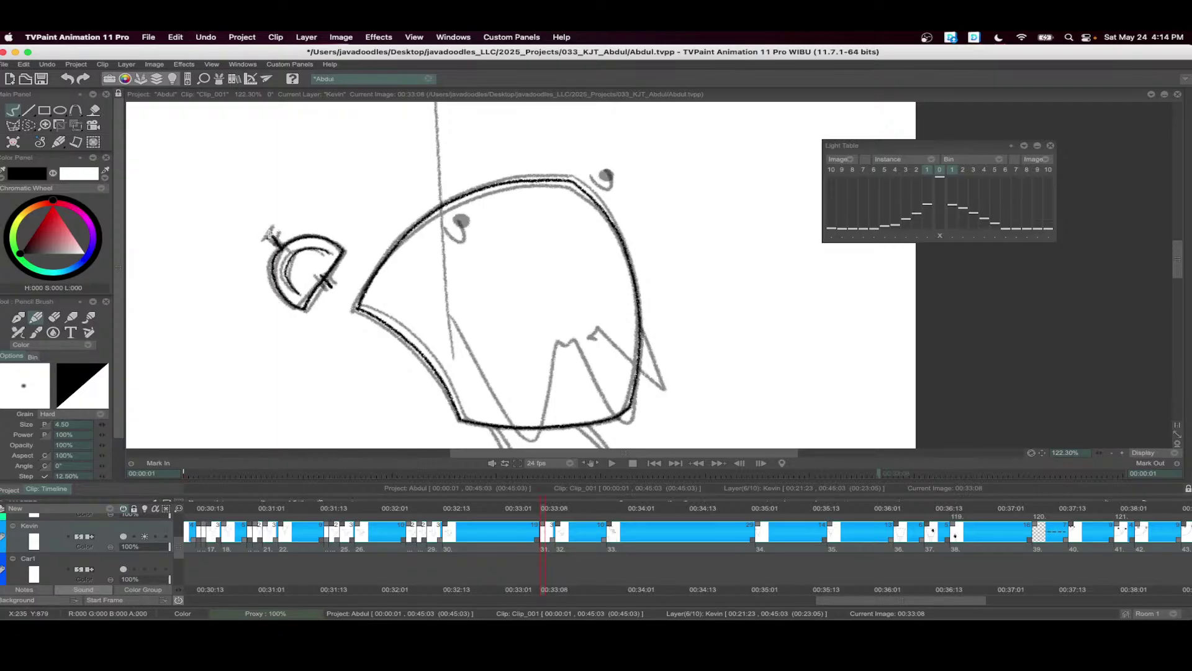
left_click_drag(458, 219, 458, 226)
left_click_drag(604, 180, 606, 182)
- Draw Kevin's two arms as a wavy W shape across his lower body at 00:33:08
scroll(582, 231, "down", 3)
mouse_move(441, 303)
left_mouse_down()
mouse_move(521, 351)
mouse_move(543, 267)
left_mouse_up()
key("super+z")
scroll(445, 343, "down", 3)
left_click_drag(445, 342, 501, 256)
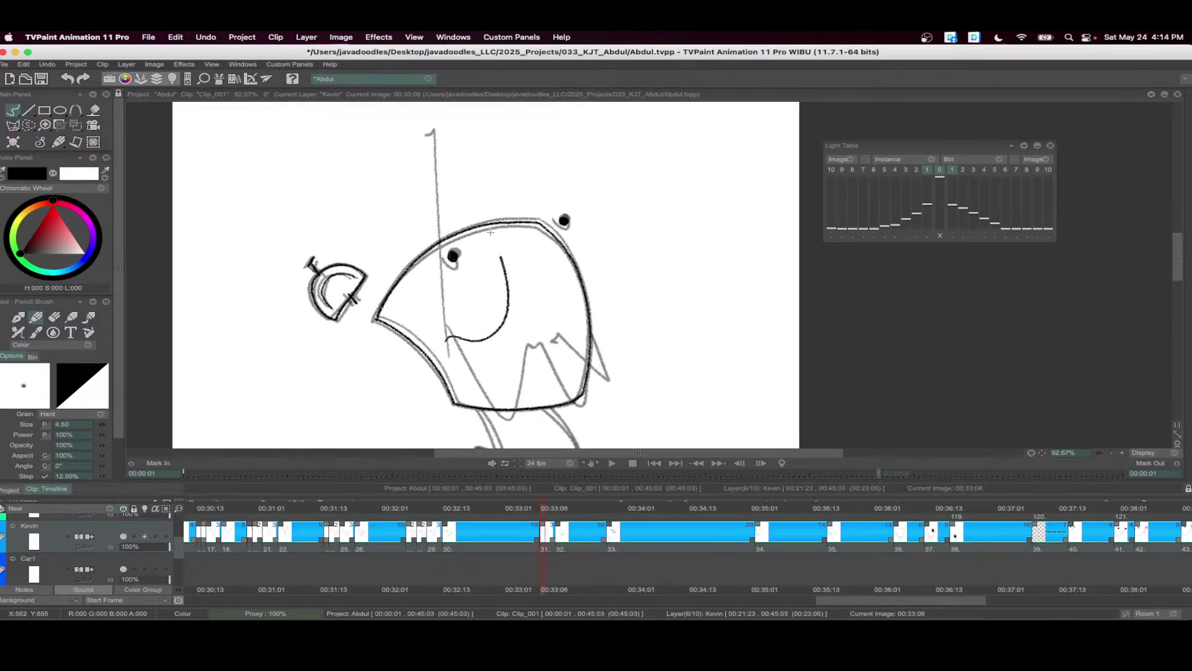
key("super+z")
mouse_move(445, 327)
left_mouse_down()
mouse_move(544, 333)
mouse_move(533, 333)
left_mouse_up()
- Draw Kevin's two bent legs with curled feet beneath the body at 00:33:08
scroll(534, 333, "up", 2)
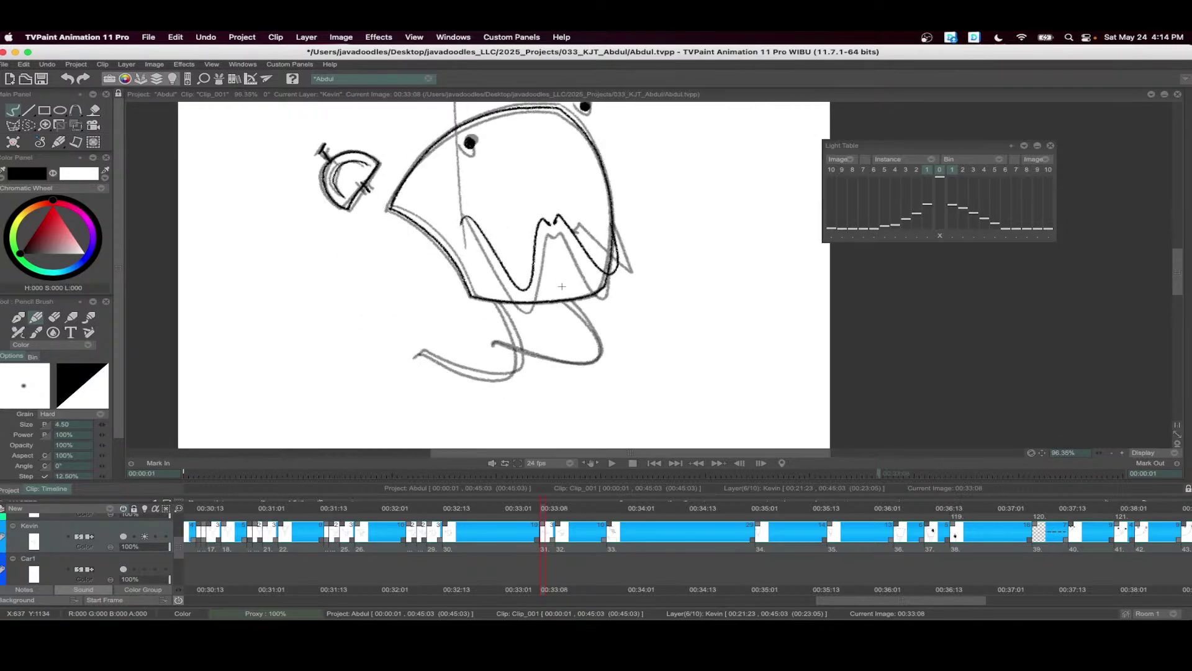
mouse_move(545, 274)
left_mouse_down()
mouse_move(570, 332)
mouse_move(475, 337)
left_mouse_up()
mouse_move(630, 276)
left_mouse_down()
mouse_move(664, 326)
mouse_move(574, 328)
left_mouse_up()
scroll(541, 322, "down", 4)
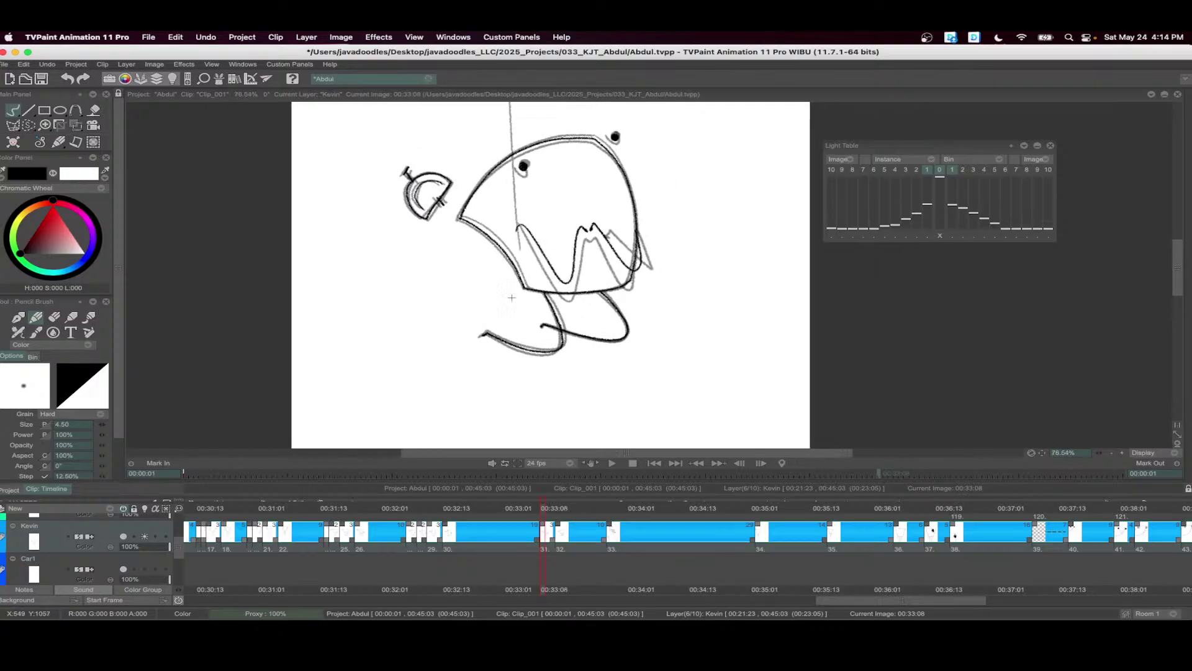
- Insert a blank Kevin image at 00:33:09 and draw the body outline and dot eyes between the light-table poses
left_click_drag(565, 245, 477, 288)
left_click_drag(597, 521, 287, 519)
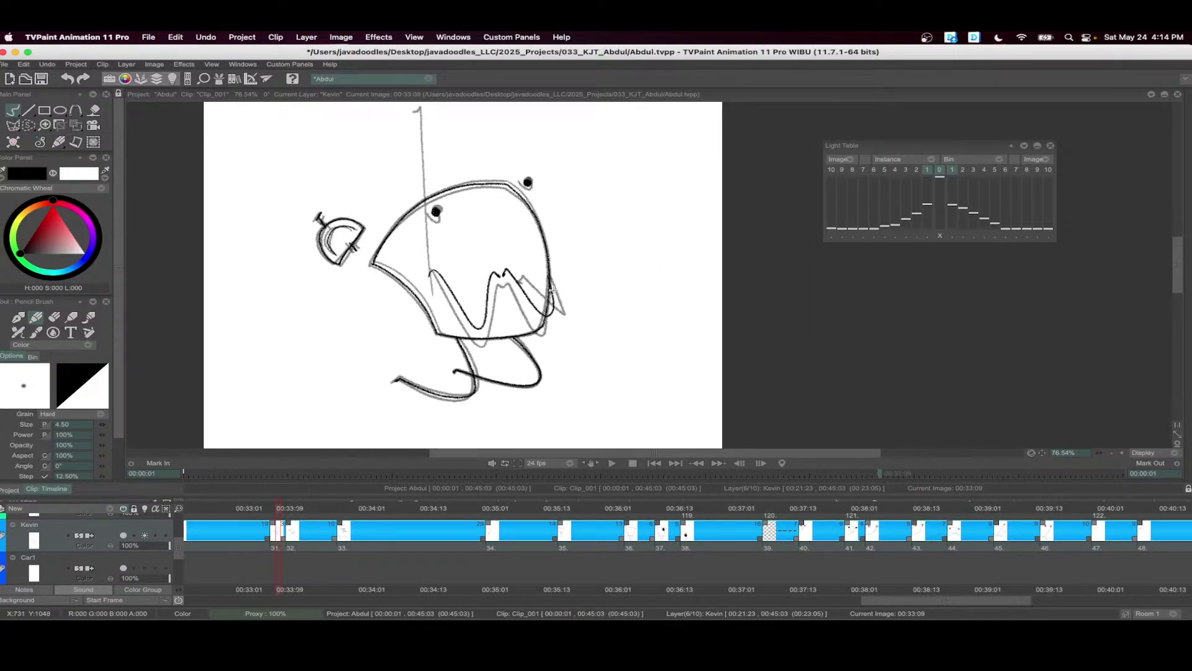
key("BackSpace")
scroll(466, 243, "up", 3)
mouse_move(333, 259)
left_mouse_down()
mouse_move(421, 330)
mouse_move(441, 376)
left_mouse_up()
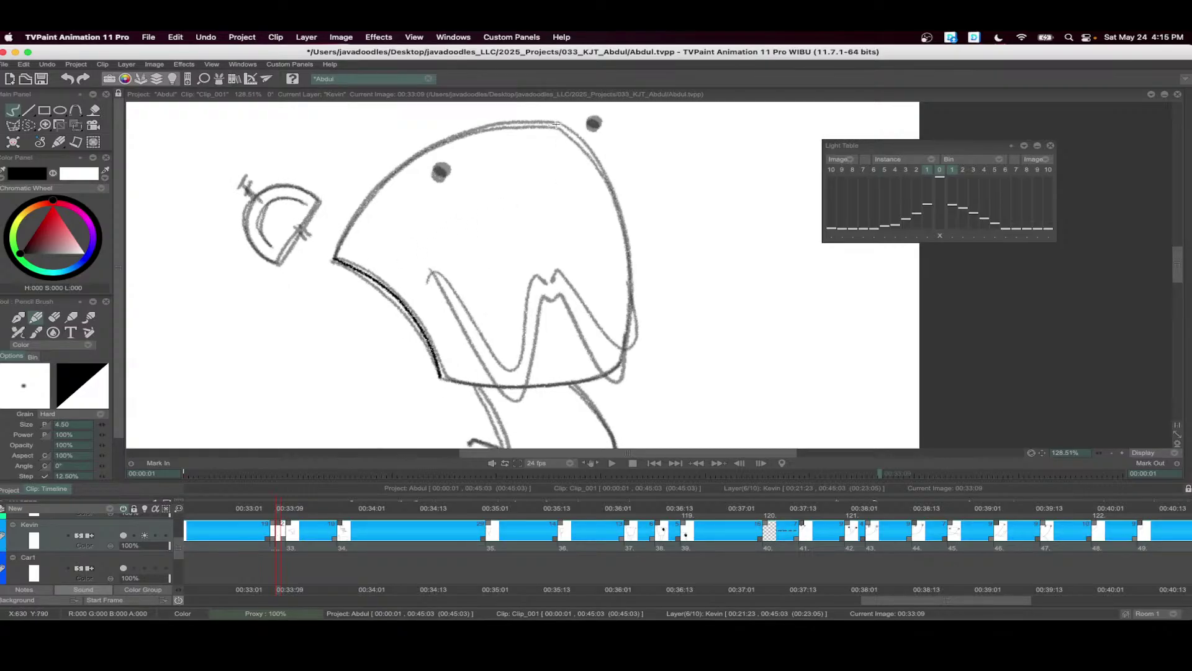
mouse_move(555, 124)
left_mouse_down()
mouse_move(602, 174)
mouse_move(629, 266)
mouse_move(624, 343)
mouse_move(538, 385)
mouse_move(464, 382)
left_mouse_up()
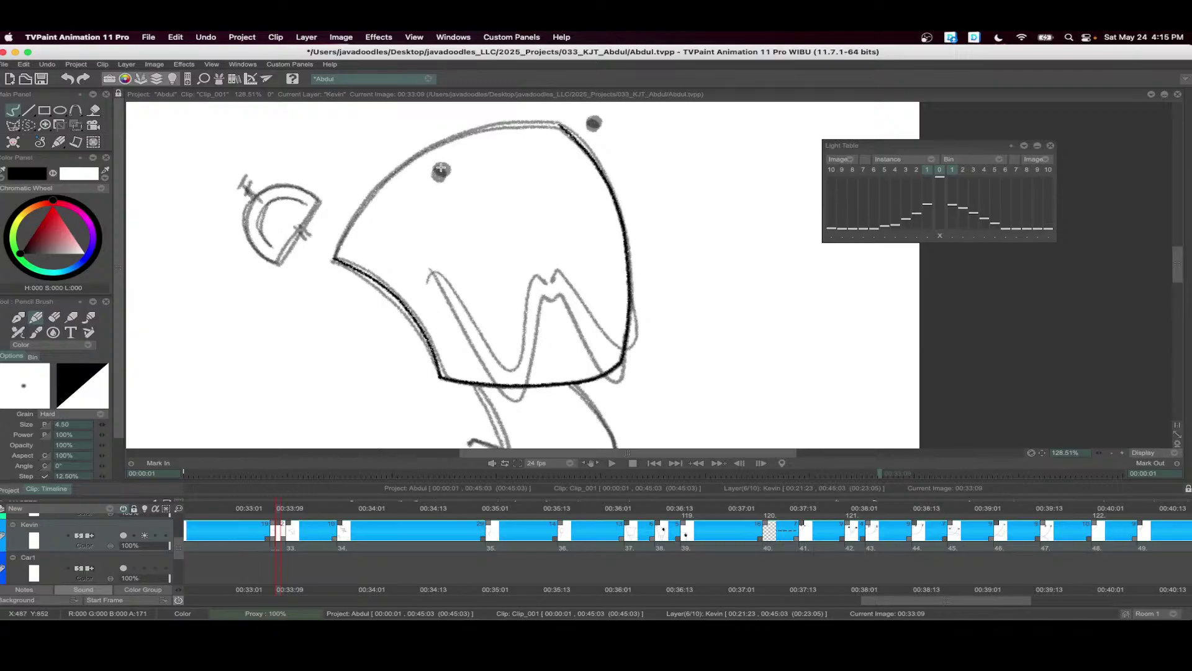
left_click_drag(441, 169, 438, 172)
scroll(575, 149, "up", 1)
mouse_move(590, 145)
left_mouse_down()
mouse_move(515, 150)
mouse_move(427, 188)
mouse_move(353, 293)
left_mouse_up()
- Draw Kevin's tilted hat with its inner arc and stem at 00:33:09
mouse_move(331, 222)
left_mouse_down()
mouse_move(273, 215)
mouse_move(260, 286)
mouse_move(293, 299)
left_mouse_up()
mouse_move(296, 292)
left_mouse_down()
mouse_move(322, 232)
mouse_move(279, 237)
mouse_move(283, 278)
left_mouse_up()
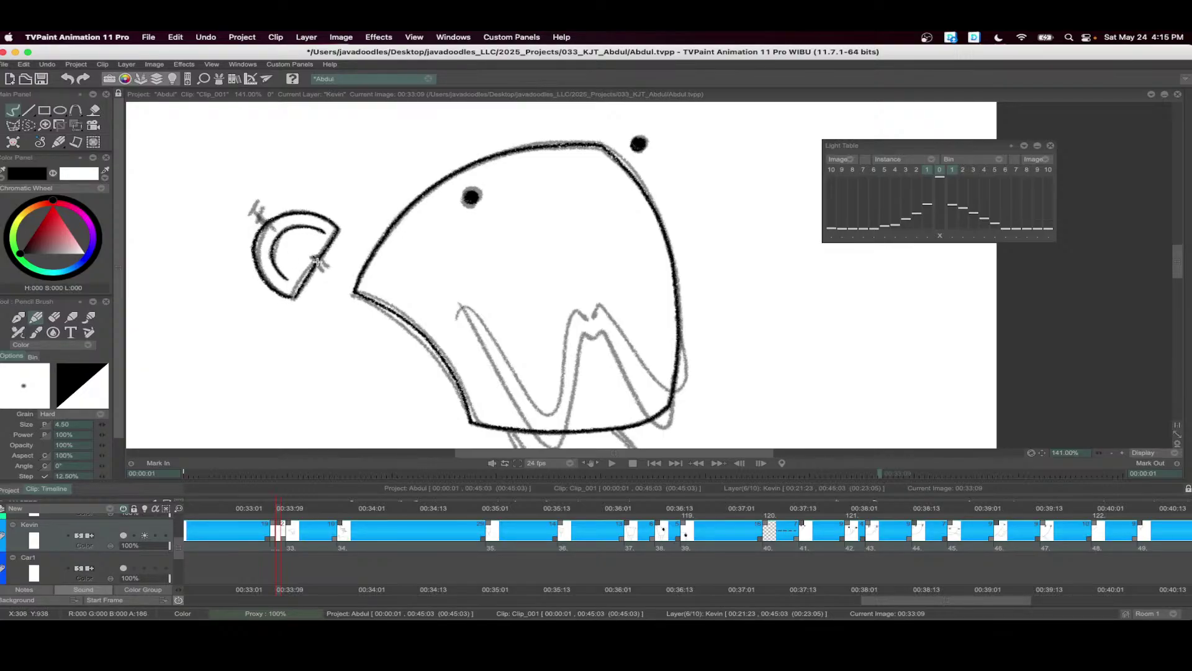
left_click_drag(251, 219, 261, 204)
- Draw Kevin's zigzag arms and two bent legs with curled feet at 00:33:09
mouse_move(515, 316)
left_mouse_down()
mouse_move(445, 258)
mouse_move(445, 339)
mouse_move(486, 376)
mouse_move(515, 274)
mouse_move(562, 342)
mouse_move(597, 360)
mouse_move(603, 306)
left_mouse_up()
mouse_move(466, 398)
left_mouse_down()
mouse_move(473, 295)
mouse_move(461, 309)
mouse_move(482, 367)
mouse_move(427, 377)
mouse_move(332, 348)
left_mouse_up()
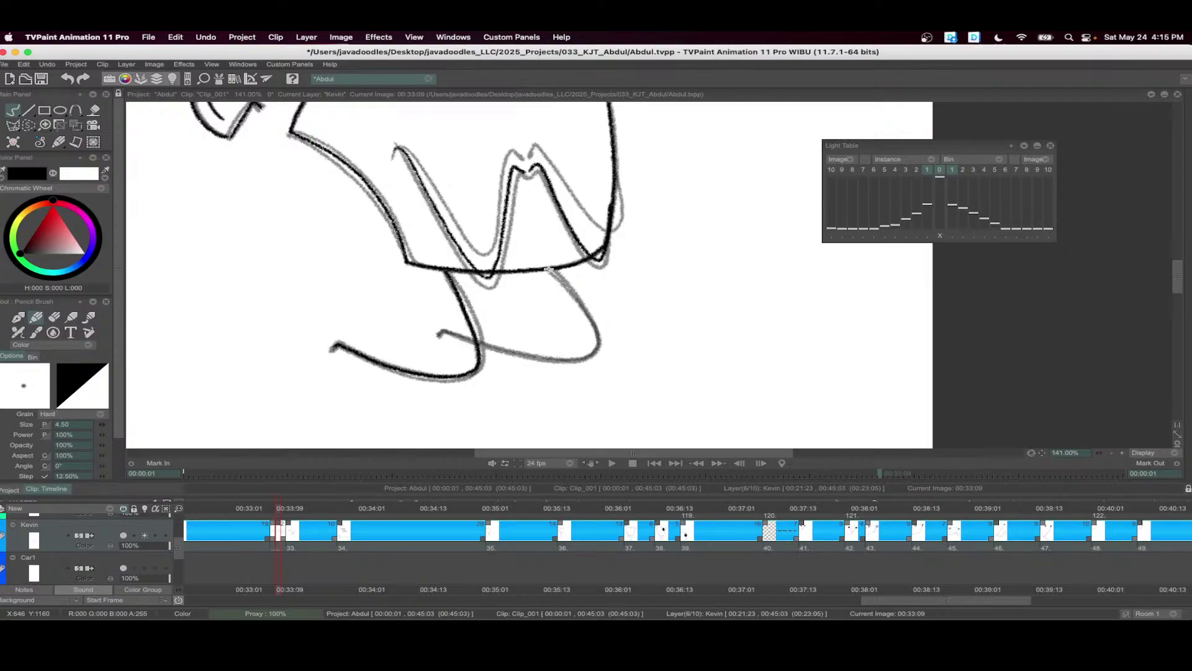
left_click_drag(549, 269, 599, 338)
key("super+z")
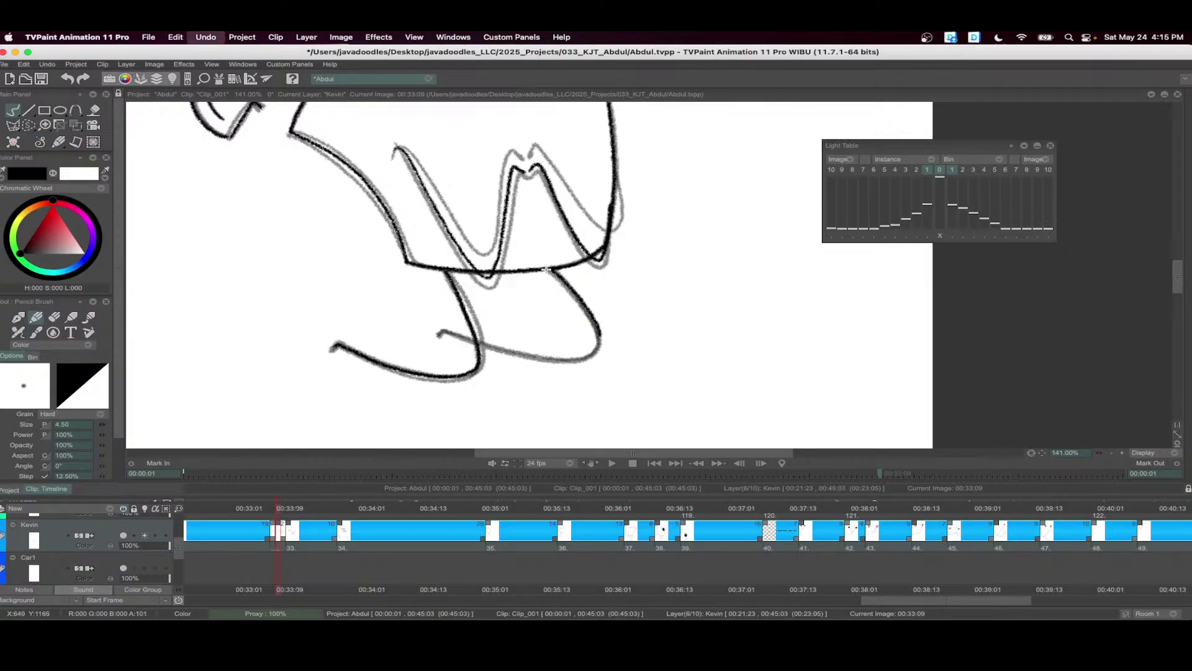
mouse_move(549, 269)
left_mouse_down()
mouse_move(593, 327)
mouse_move(593, 354)
mouse_move(534, 357)
mouse_move(437, 331)
left_mouse_up()
scroll(527, 257, "down", 3)
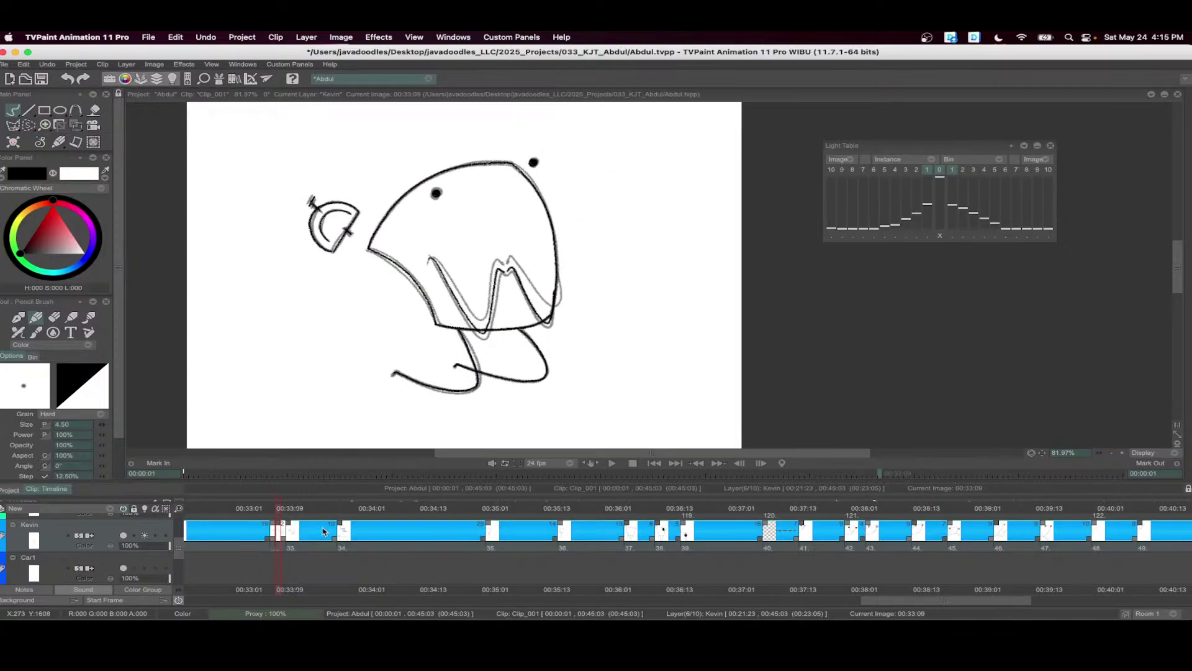
- Play back Kevin's animation over 00:32:02 to 00:33:17 and scrub through the surrounding poses
left_click(307, 509)
scroll(575, 356, "down", 2)
left_click_drag(575, 355, 614, 354)
left_click_drag(292, 535, 319, 547)
left_click(609, 464)
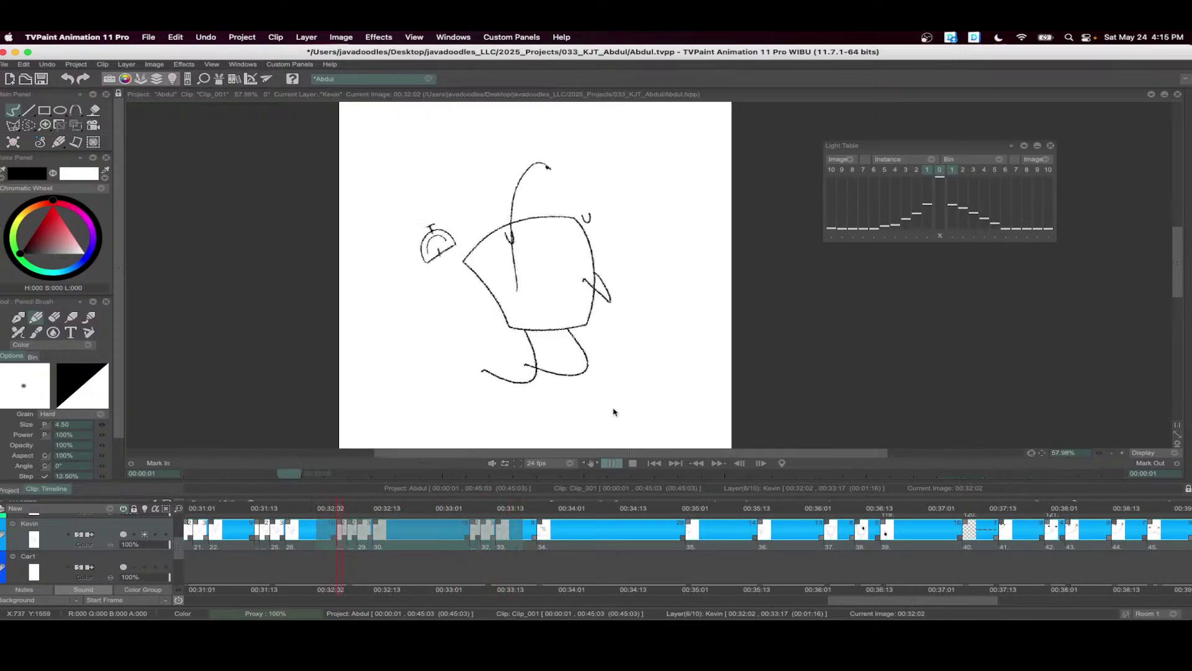
left_click(745, 508)
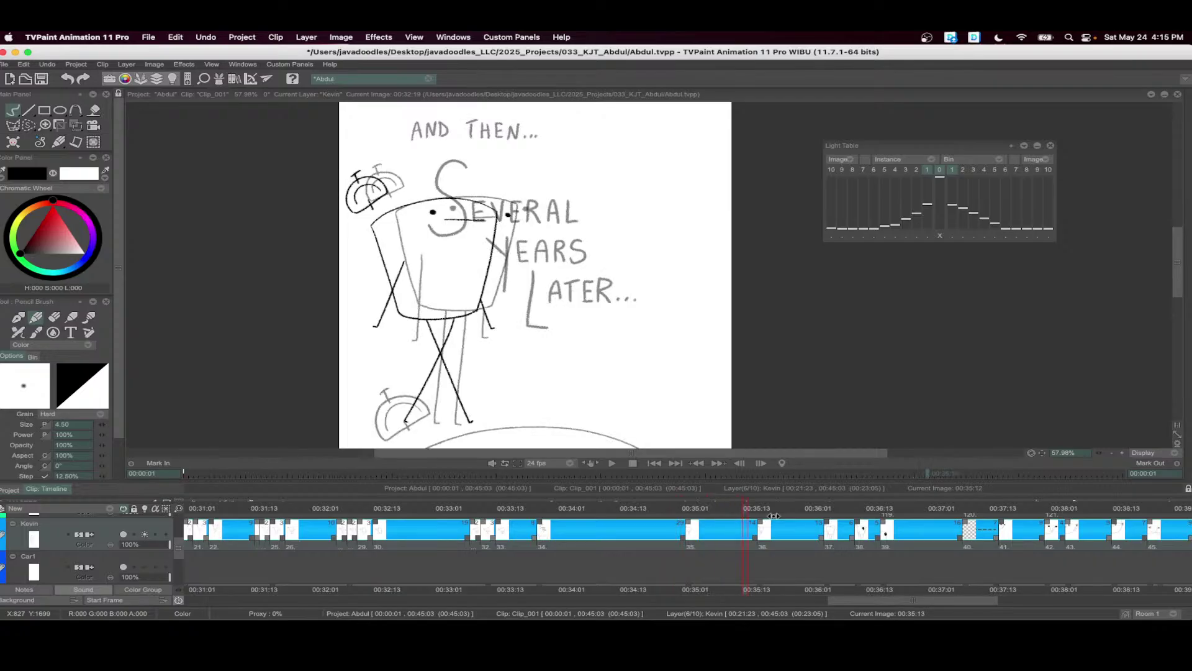
left_click_drag(773, 516, 412, 508)
- Move the mouthh1 layer below the Abdul layer and extend it to 00:30:09
scroll(338, 559, "up", 2)
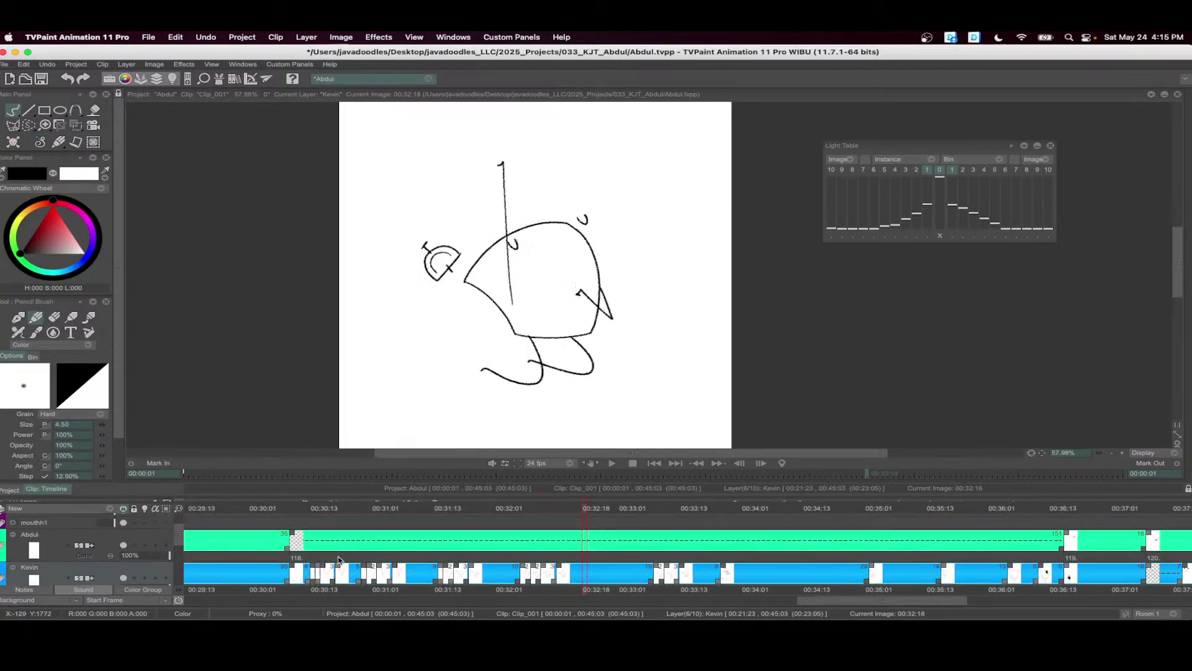
scroll(339, 559, "down", 1)
left_click(305, 510)
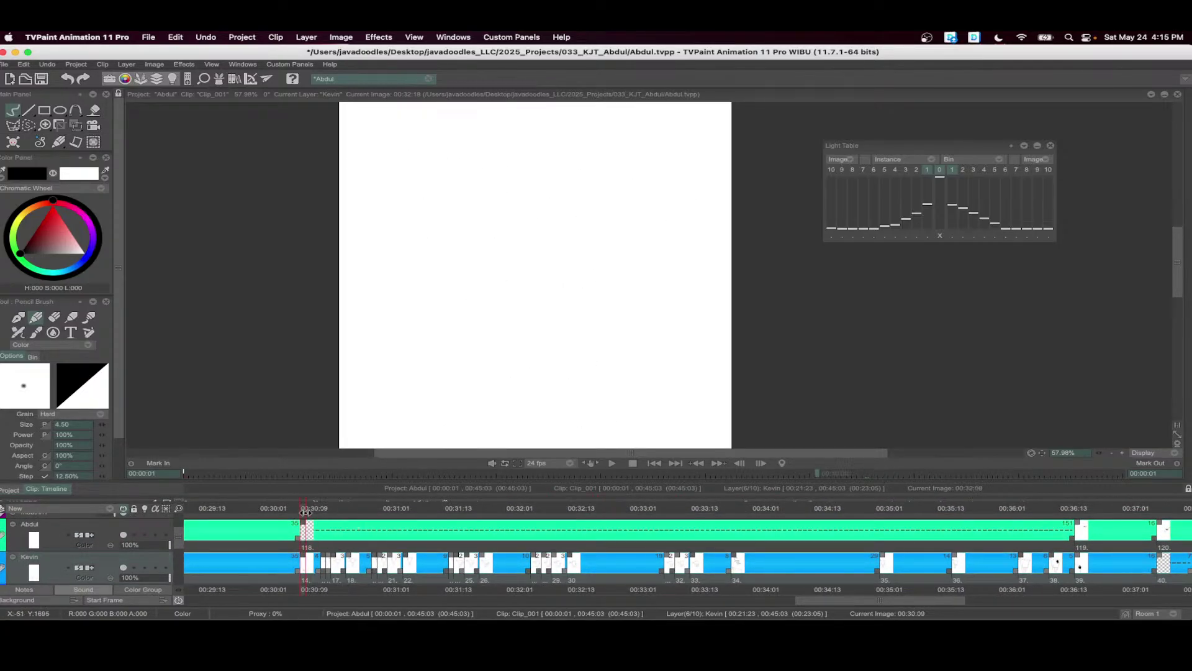
scroll(217, 545, "up", 2)
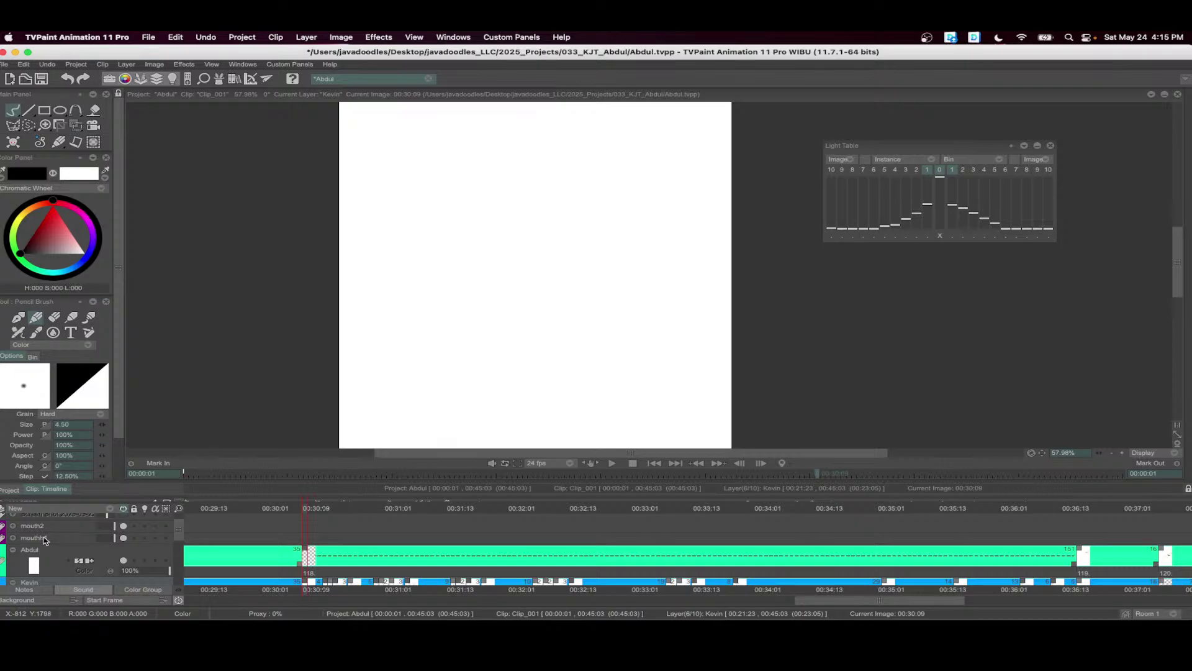
left_click(44, 539)
left_click_drag(44, 542, 45, 578)
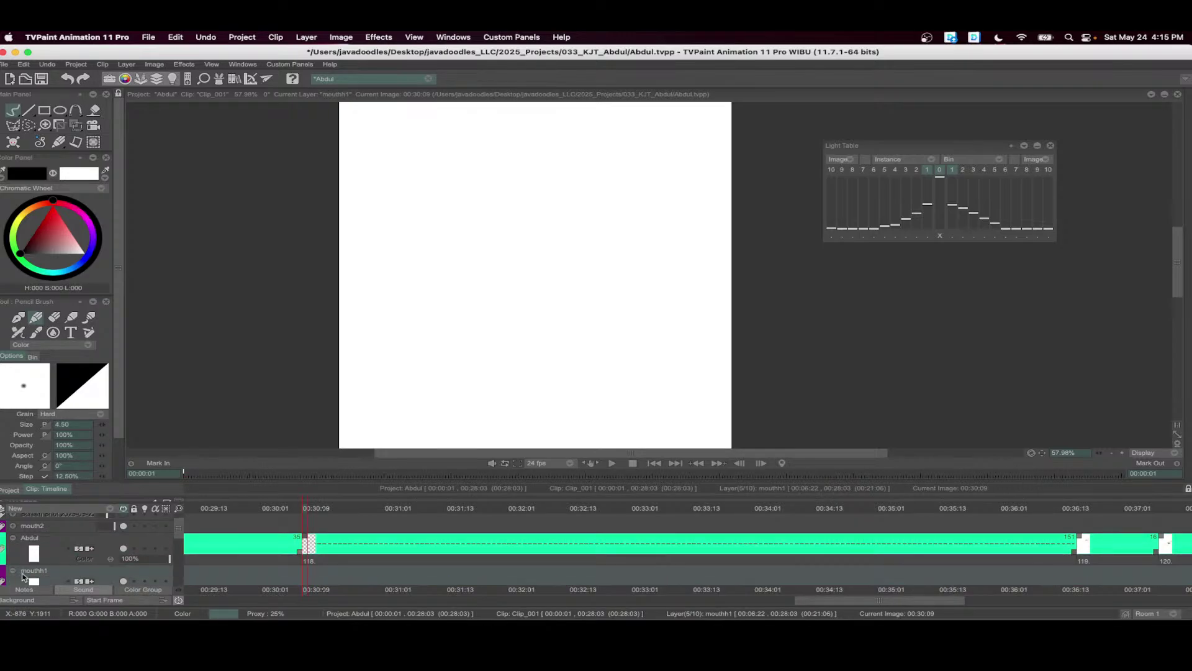
scroll(189, 547, "down", 2)
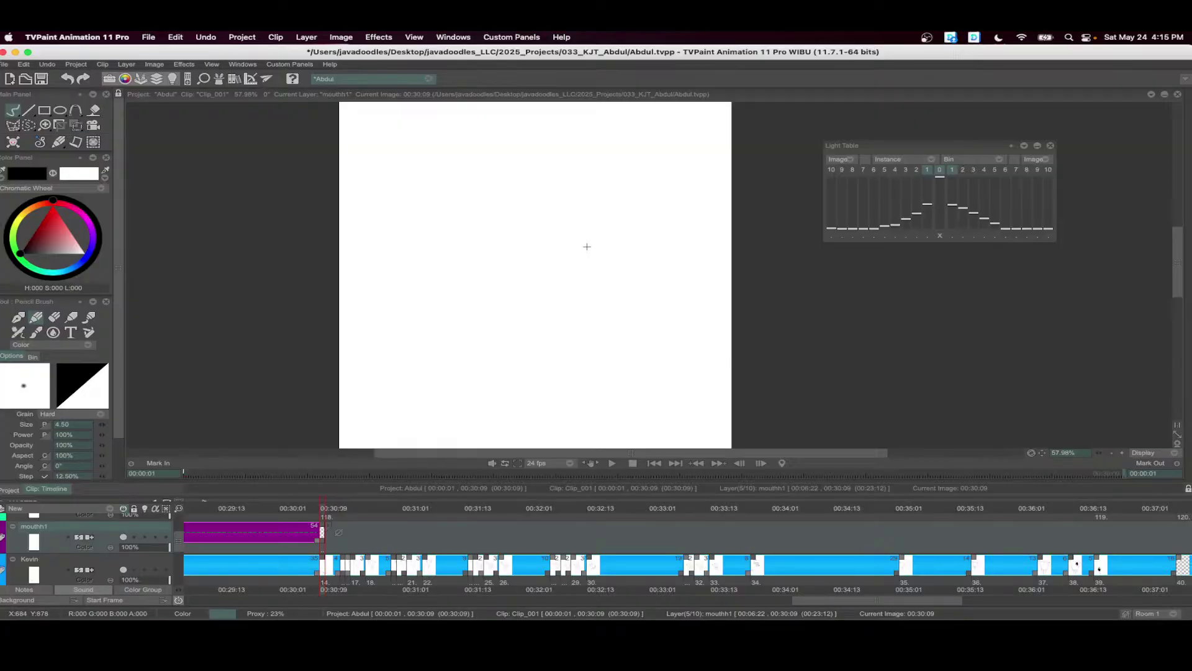
- Show the two previous images on the light table and draw Kevin's wide open mouth at 00:30:09, filled black with a white tongue
left_click(916, 169)
left_click(123, 536)
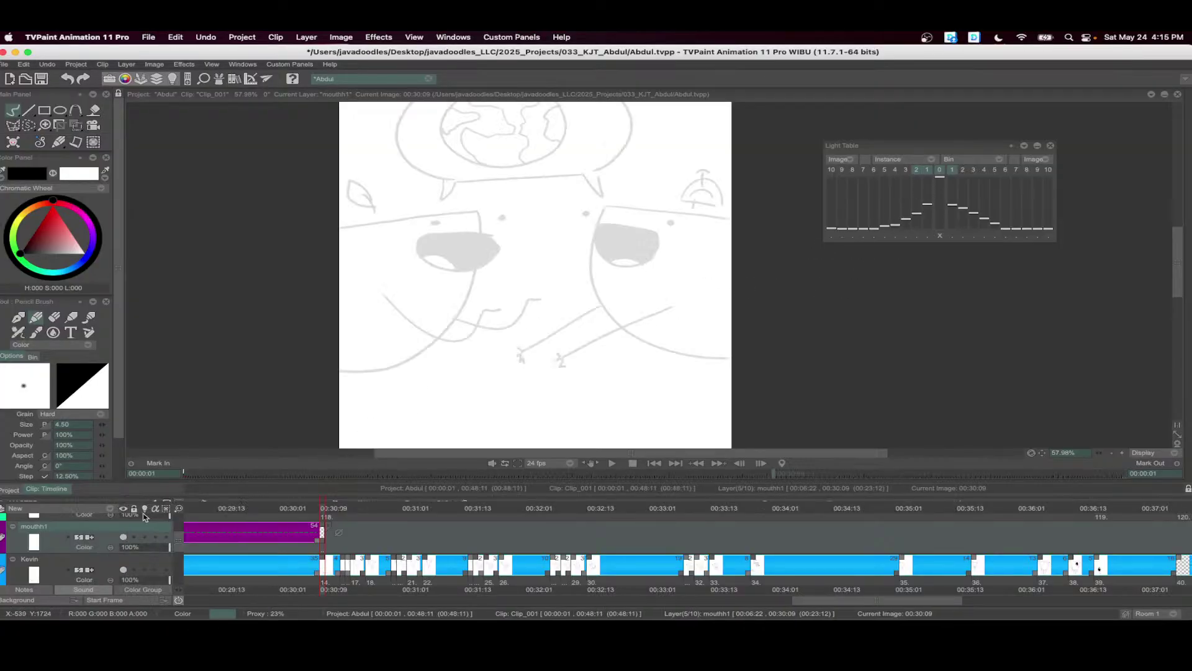
left_click(324, 517)
scroll(574, 297, "up", 3)
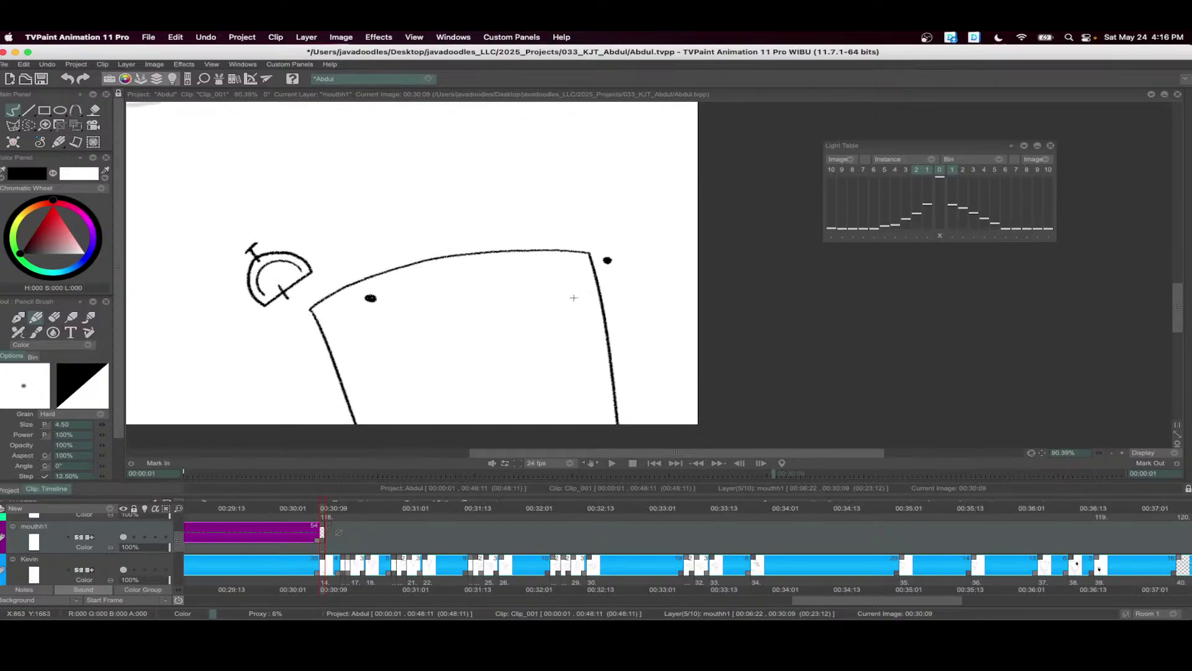
mouse_move(562, 285)
left_mouse_down()
mouse_move(404, 310)
mouse_move(463, 377)
mouse_move(578, 336)
mouse_move(554, 287)
left_mouse_up()
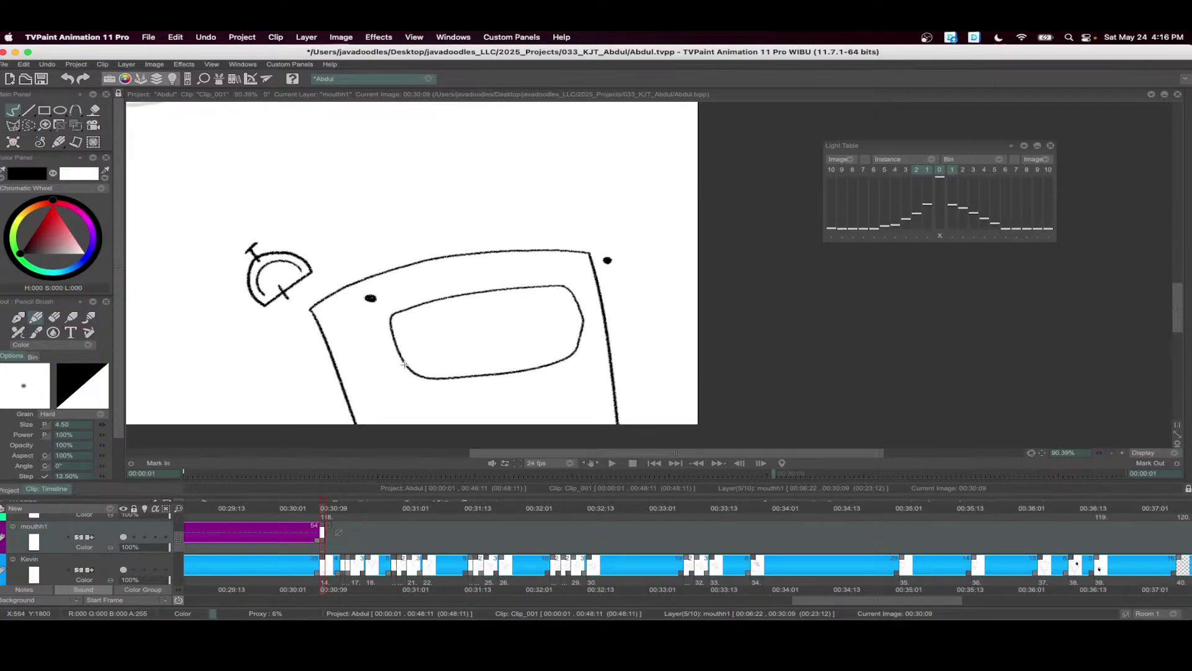
mouse_move(405, 365)
left_mouse_down()
mouse_move(439, 357)
mouse_move(465, 376)
left_mouse_up()
key("f")
left_click(479, 335)
left_click_drag(539, 301, 611, 289)
key("d")
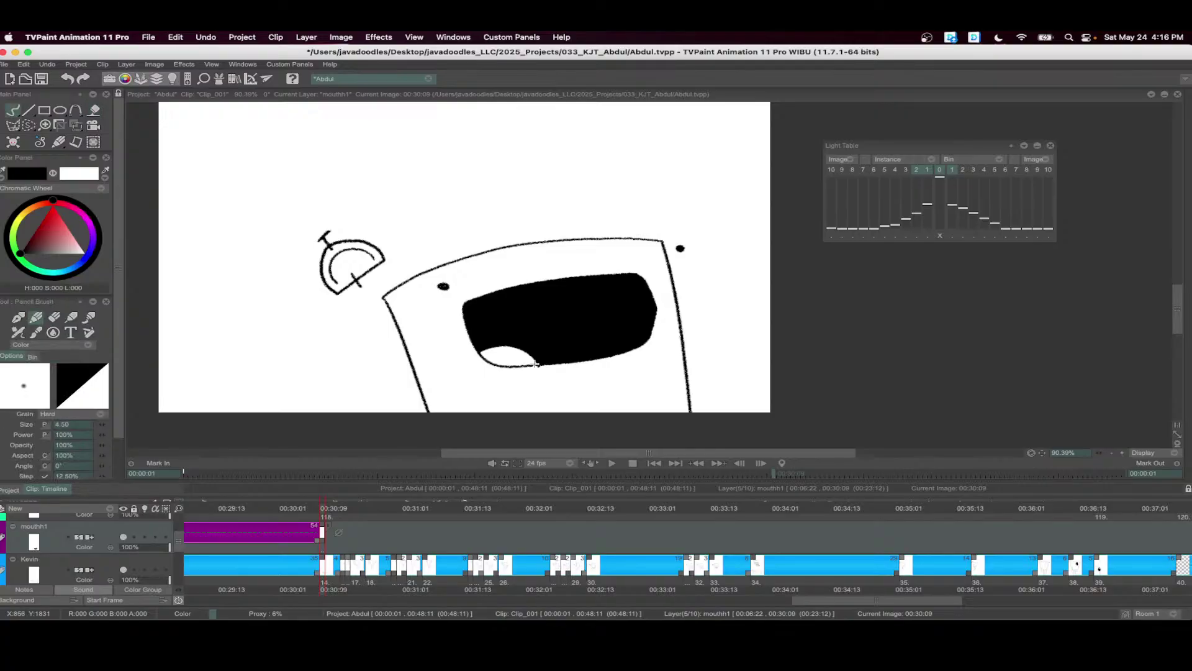
- Extend the mouthh1 layer with blank images up to 00:32:12 and go to 00:30:11
key("n")
left_click_drag(329, 526, 569, 527)
left_click(564, 380)
left_click_drag(326, 539, 346, 538)
key("Right")
key("Right")
key("Return")
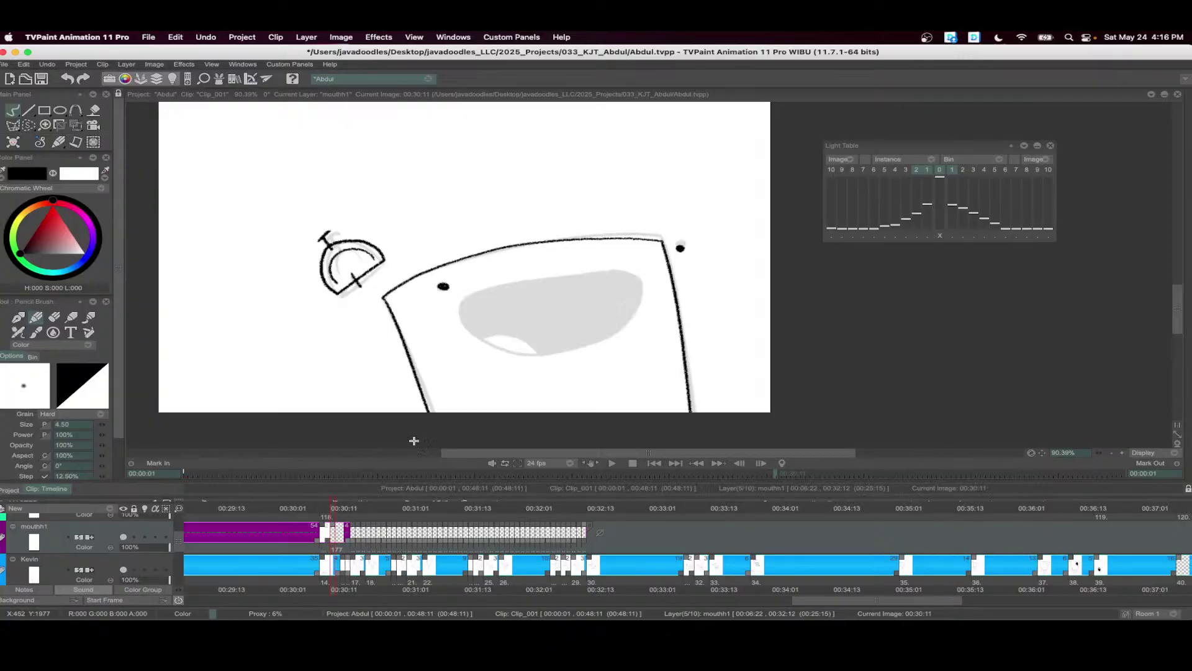
- Turn on the light table for mouthh1 and draw narrow mouths divided into teeth at 00:30:11 and 00:30:13
left_click(144, 537)
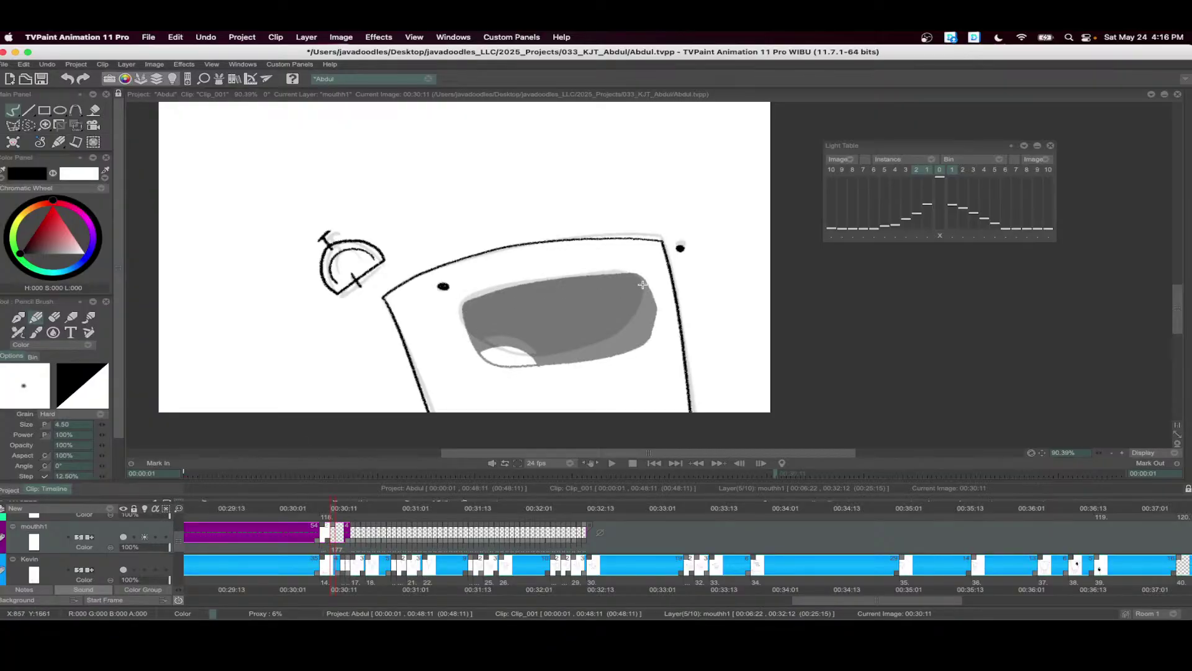
mouse_move(642, 281)
left_mouse_down()
mouse_move(499, 300)
mouse_move(489, 312)
mouse_move(642, 282)
left_mouse_up()
mouse_move(484, 301)
left_mouse_down()
mouse_move(486, 312)
mouse_move(525, 308)
left_mouse_up()
key("super+z")
mouse_move(565, 292)
left_mouse_down()
mouse_move(566, 302)
mouse_move(608, 299)
left_mouse_up()
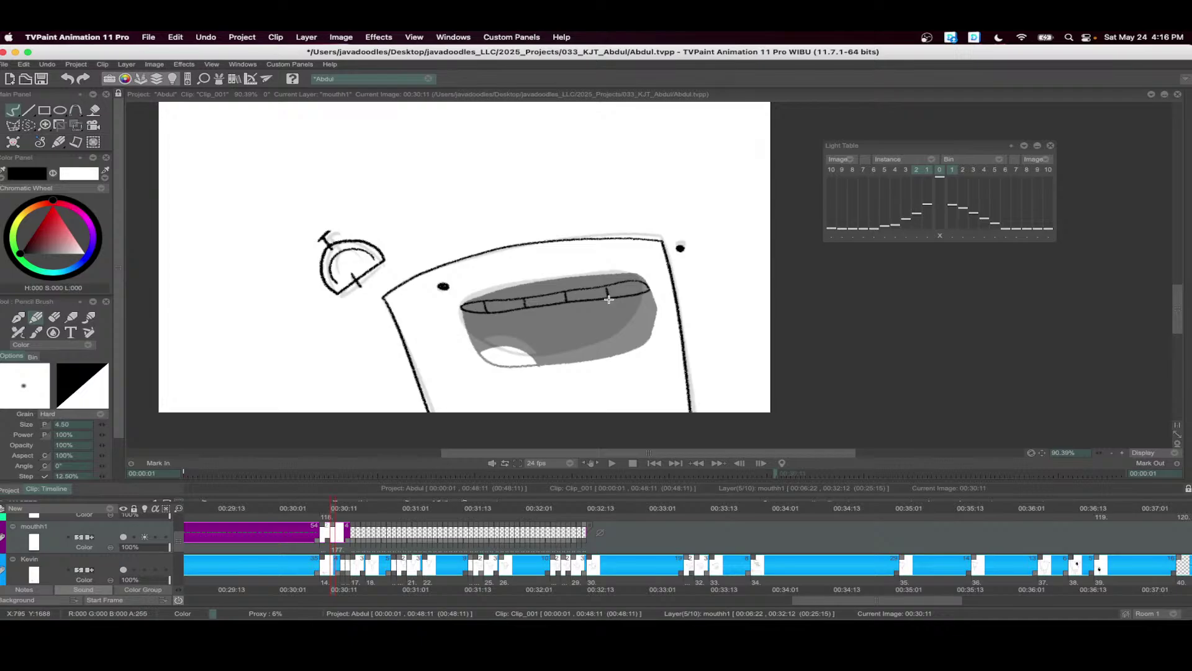
left_click_drag(339, 510, 341, 510)
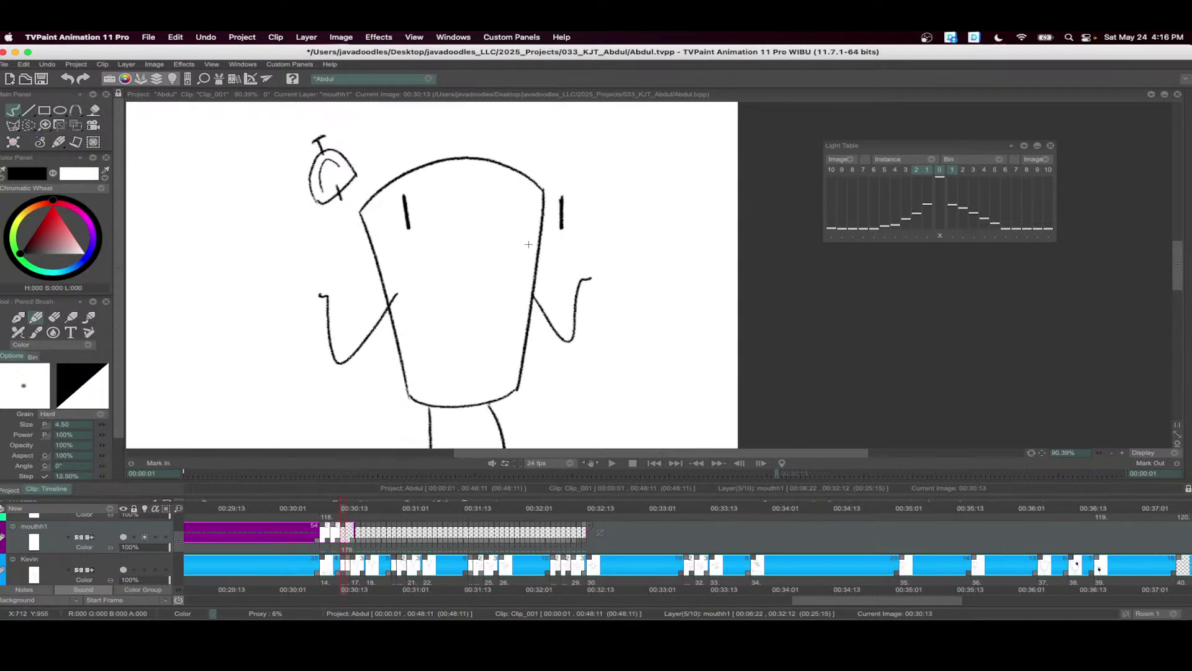
mouse_move(541, 240)
left_mouse_down()
mouse_move(417, 247)
mouse_move(543, 241)
left_mouse_up()
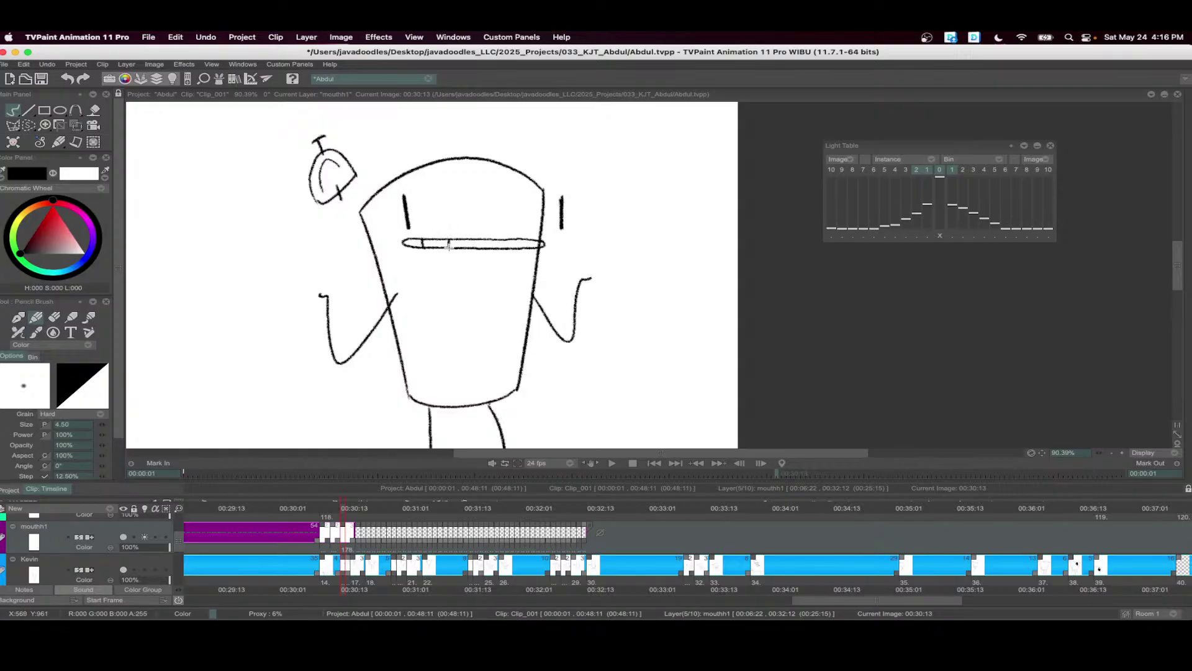
- Draw Kevin's open mouth with a small tongue at 00:30:14 and fill it with black
left_click(348, 511)
left_click_drag(356, 531, 361, 531)
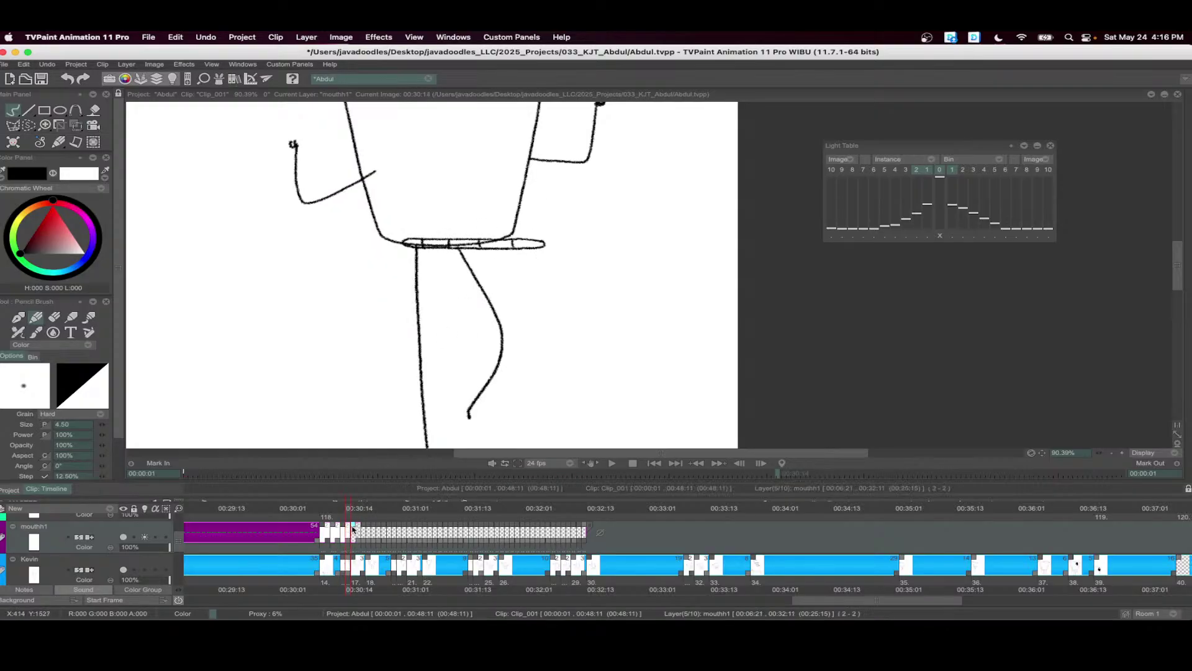
key("n")
left_click_drag(503, 186, 559, 317)
mouse_move(567, 220)
left_mouse_down()
mouse_move(488, 230)
mouse_move(594, 223)
mouse_move(508, 218)
mouse_move(463, 240)
mouse_move(564, 241)
mouse_move(597, 219)
left_mouse_up()
key("ctrl+z")
key("f")
left_click(497, 239)
left_click(353, 509)
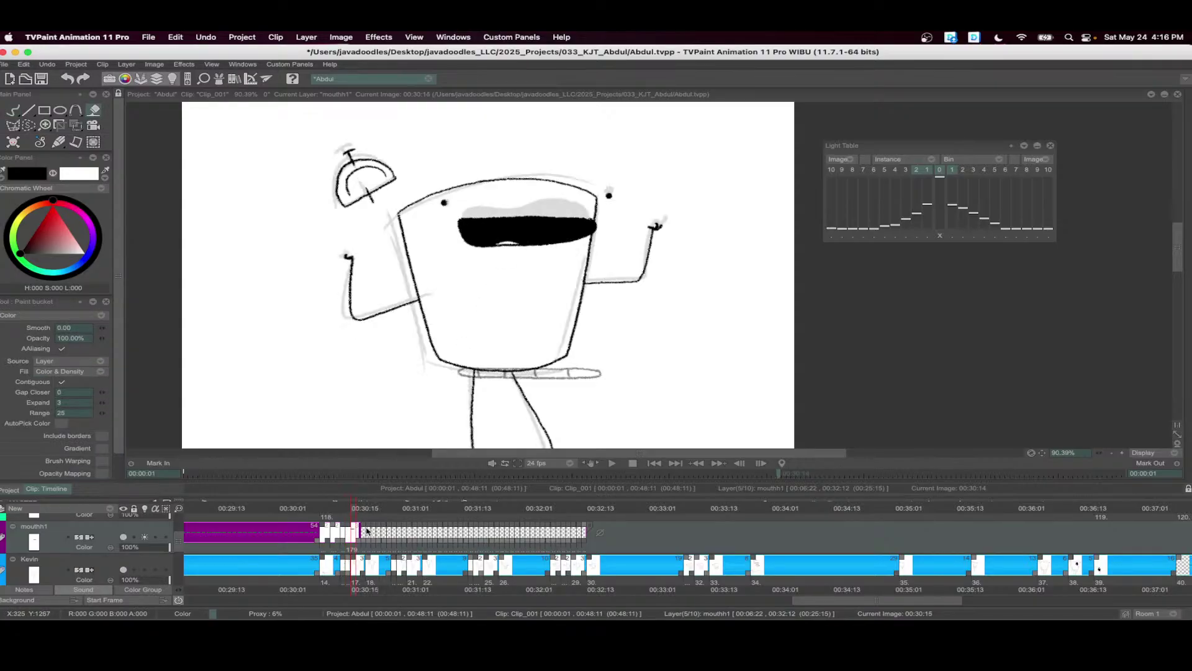
- Draw Kevin's flattened open mouth on mouthh1 at 00:30:15 and fill it with black
left_click_drag(360, 532, 366, 532)
key("n")
key("b")
mouse_move(595, 218)
left_mouse_down()
mouse_move(470, 212)
mouse_move(490, 243)
mouse_move(572, 240)
mouse_move(598, 219)
left_mouse_up()
key("f")
left_click(514, 238)
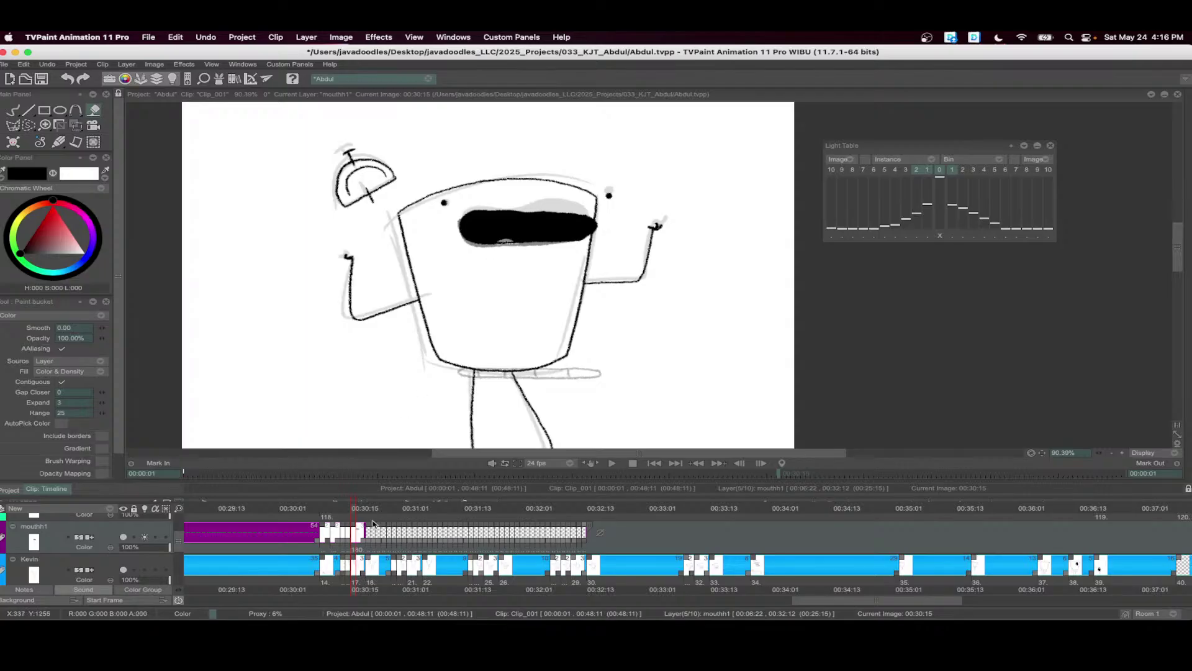
- Draw a taller open mouth with a small white tongue at 00:30:18 and fill it with black
left_click(369, 508)
key("b")
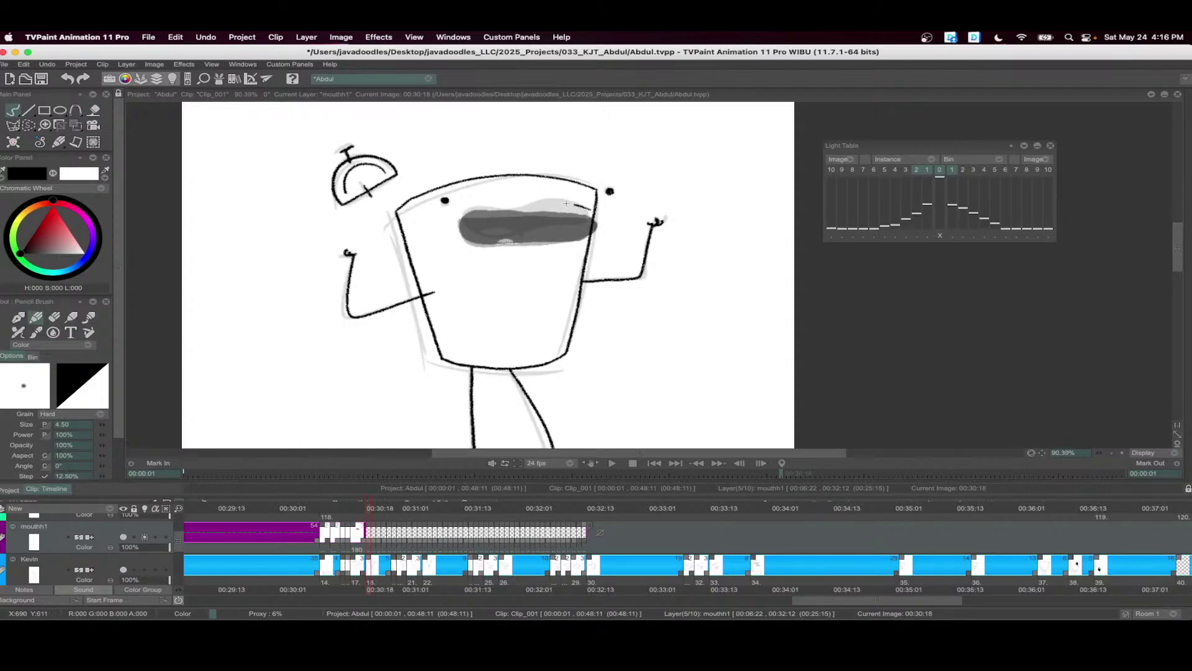
mouse_move(566, 203)
left_mouse_down()
mouse_move(502, 267)
mouse_move(593, 214)
left_mouse_up()
key("f")
left_click(515, 255)
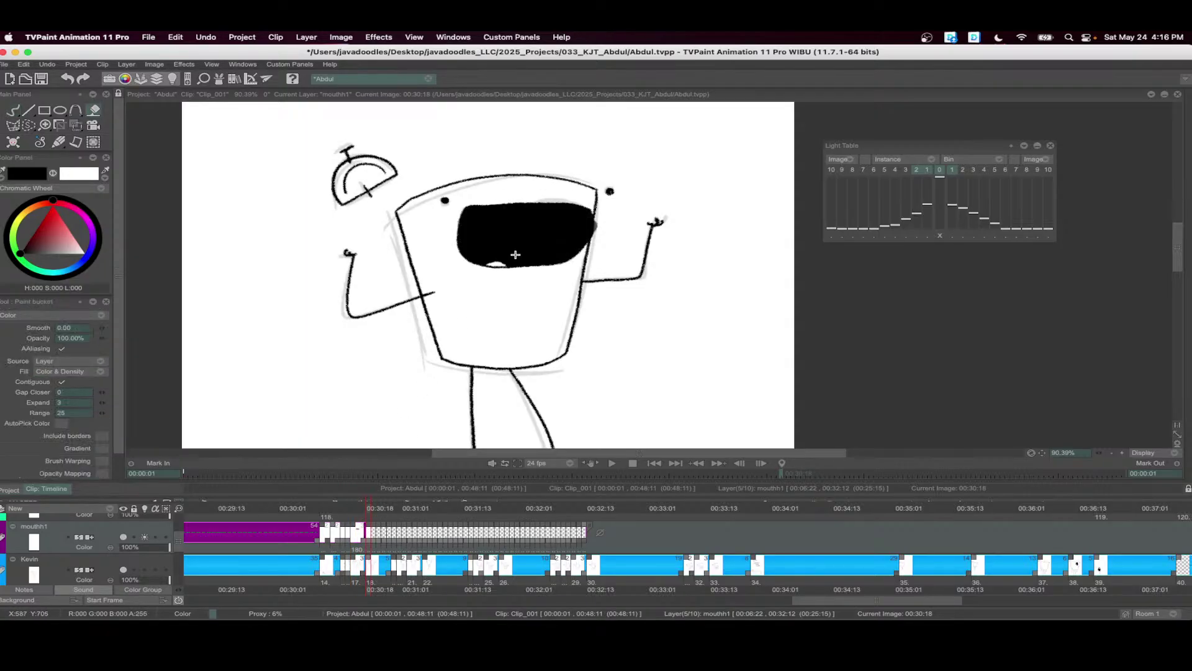
- Draw a narrow mouth divided into teeth at 00:30:20 and save the project
left_click(375, 509)
left_click_drag(370, 541, 375, 540)
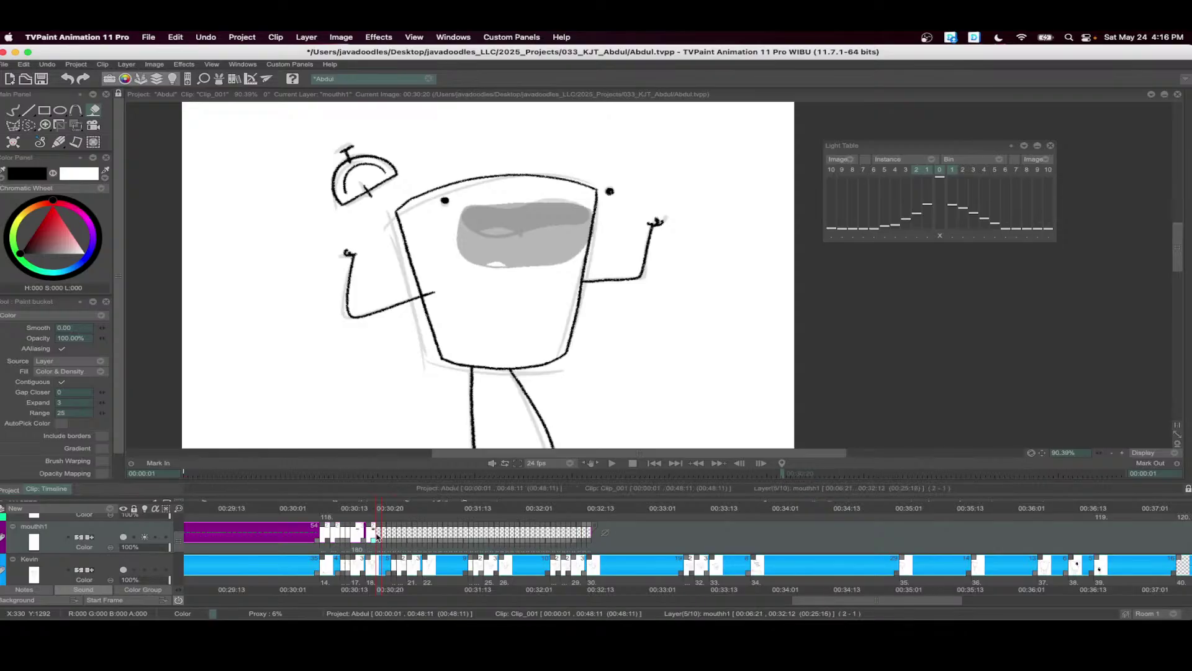
left_click(378, 514)
key("b")
mouse_move(587, 209)
left_mouse_down()
mouse_move(468, 209)
mouse_move(596, 214)
left_mouse_up()
left_click_drag(471, 208, 499, 217)
left_click_drag(532, 207, 530, 217)
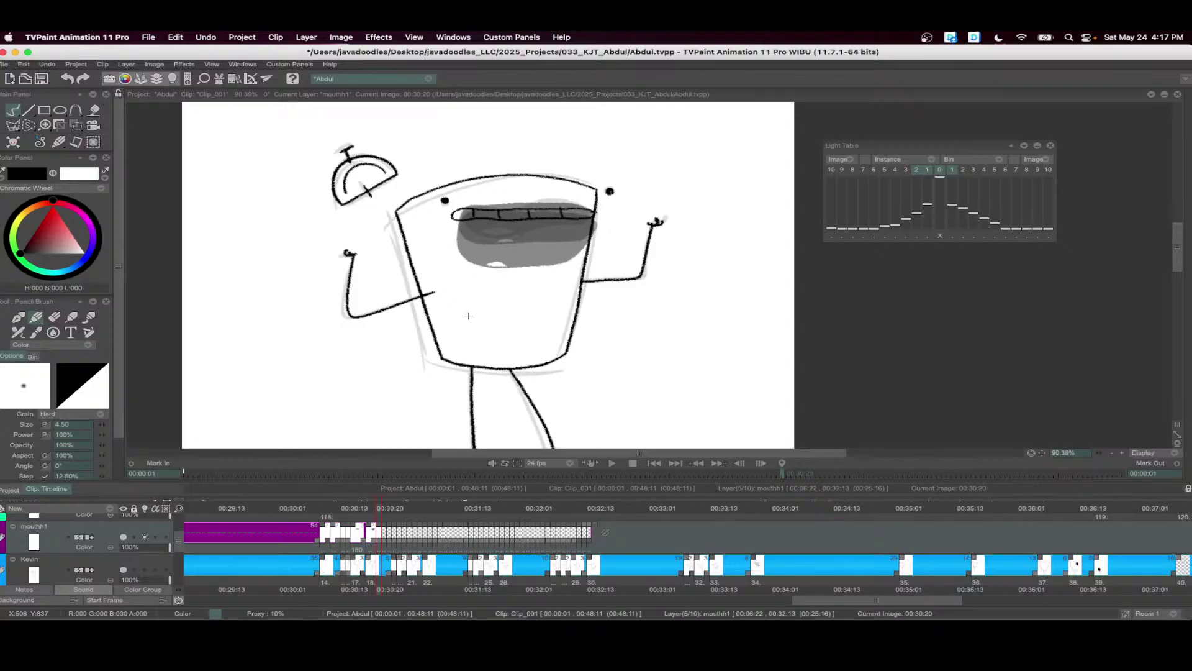
key("super+s")
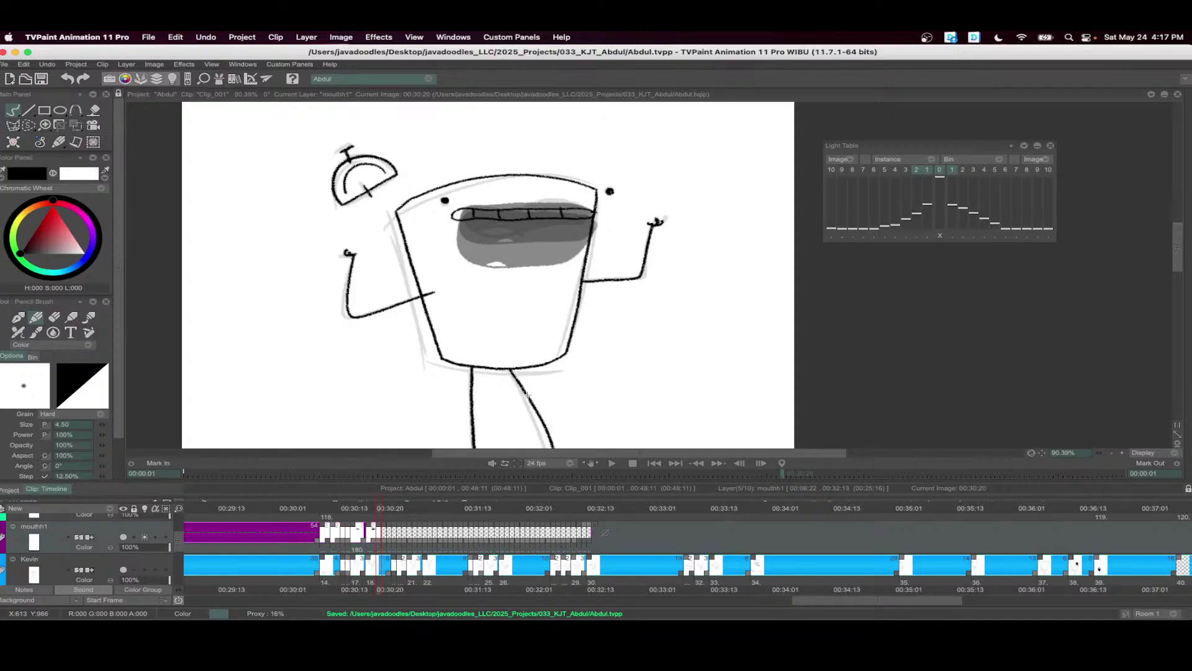
- Hold the toothed mouth through 00:30:22 and draw small upright oval mouths filled with black at 00:30:23 and 00:31:00
mouse_move(377, 509)
left_mouse_down()
mouse_move(393, 509)
mouse_move(390, 544)
left_mouse_up()
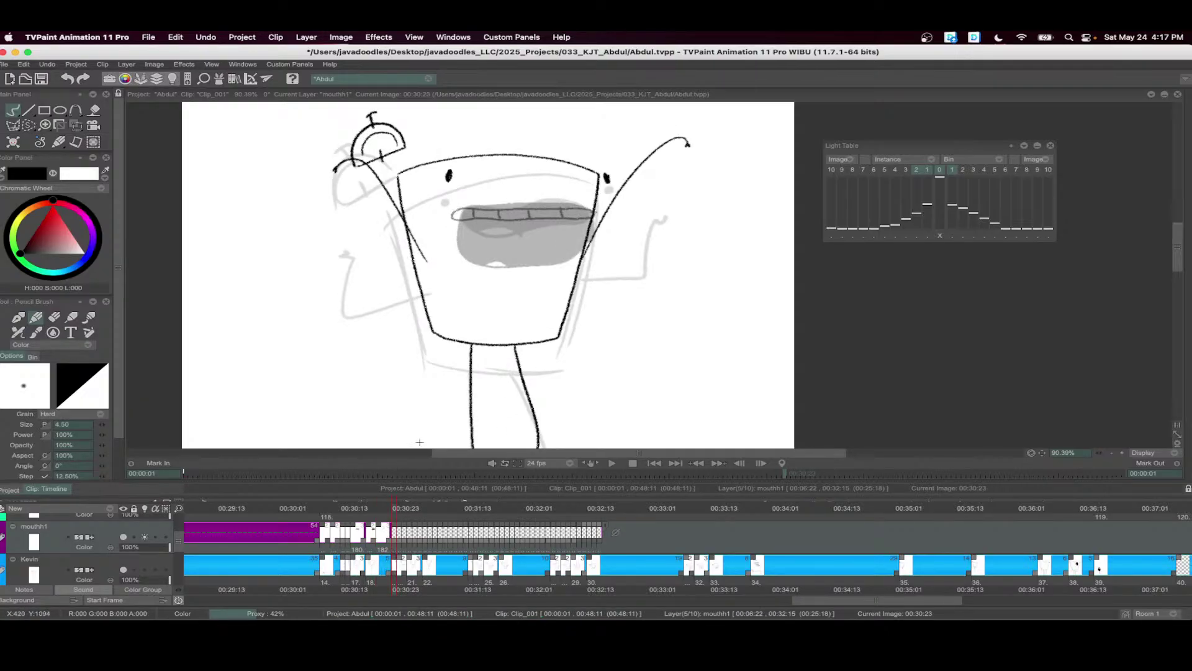
scroll(508, 300, "up", 2)
mouse_move(528, 208)
left_mouse_down()
mouse_move(516, 214)
mouse_move(527, 228)
left_mouse_up()
key("f")
left_click(521, 229)
left_click(400, 509)
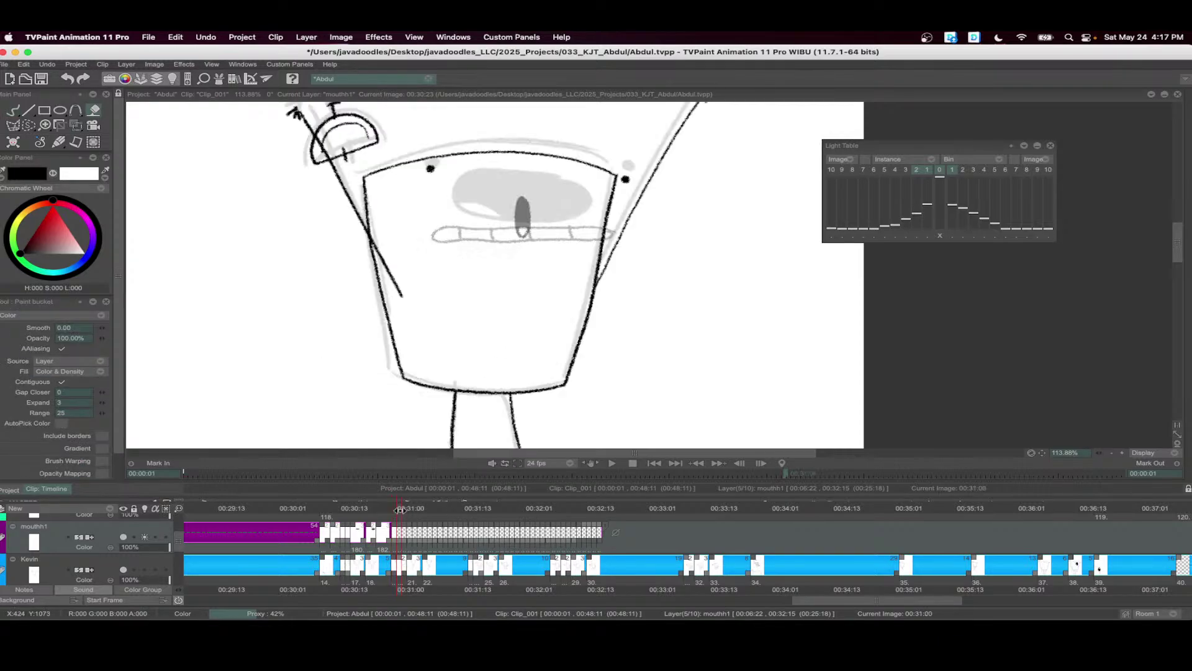
key("b")
left_click_drag(523, 178, 521, 205)
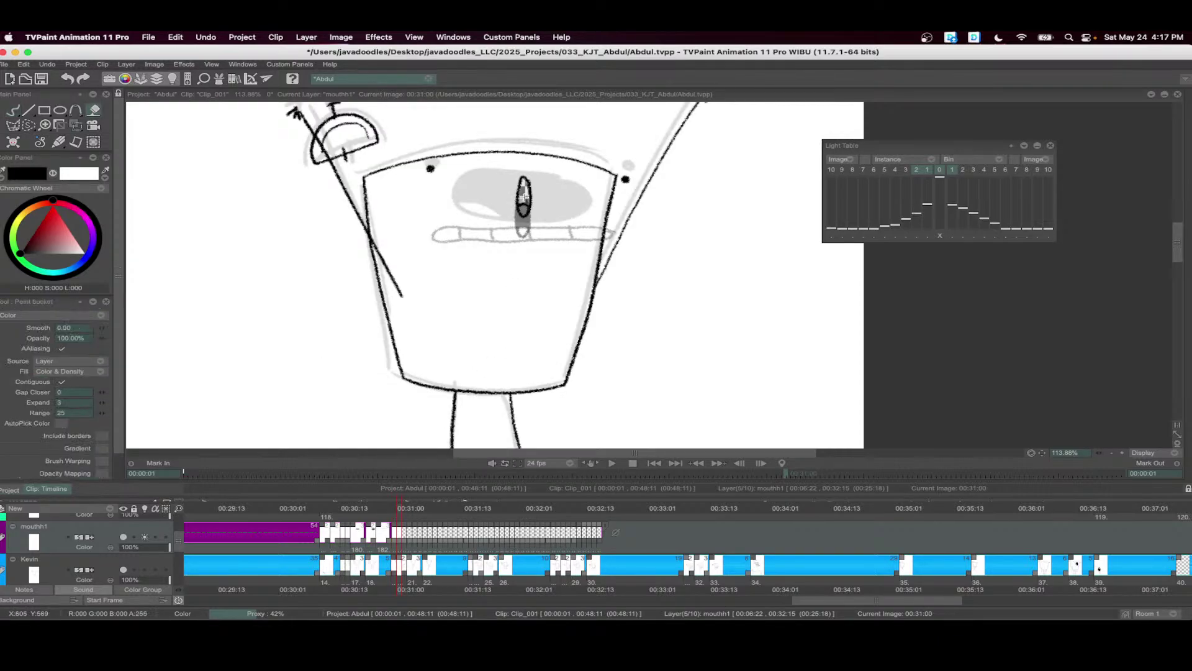
- Draw Kevin's wide open mouth with a white tongue in its lower corner at 00:31:01 and fill it with black
left_click(404, 508)
mouse_move(601, 186)
left_mouse_down()
mouse_move(433, 185)
mouse_move(500, 252)
mouse_move(584, 230)
mouse_move(598, 196)
mouse_move(565, 181)
mouse_move(440, 177)
mouse_move(493, 252)
mouse_move(600, 231)
mouse_move(609, 189)
left_mouse_up()
key("super+z")
left_click_drag(444, 239, 475, 243)
key("f")
left_click(521, 214)
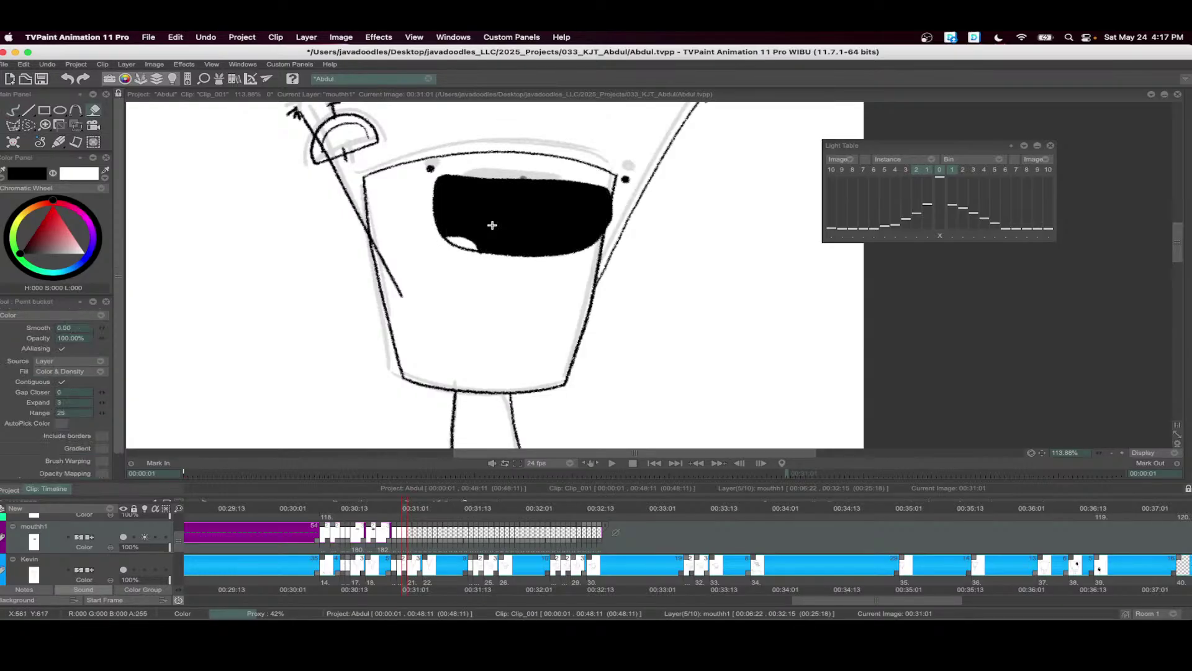
- Draw a slightly wider open mouth with a small tongue at 00:31:02 and fill it with black
left_click(409, 516)
key("b")
mouse_move(589, 181)
left_mouse_down()
mouse_move(453, 173)
mouse_move(431, 231)
mouse_move(494, 252)
mouse_move(574, 252)
mouse_move(605, 231)
mouse_move(590, 180)
left_mouse_up()
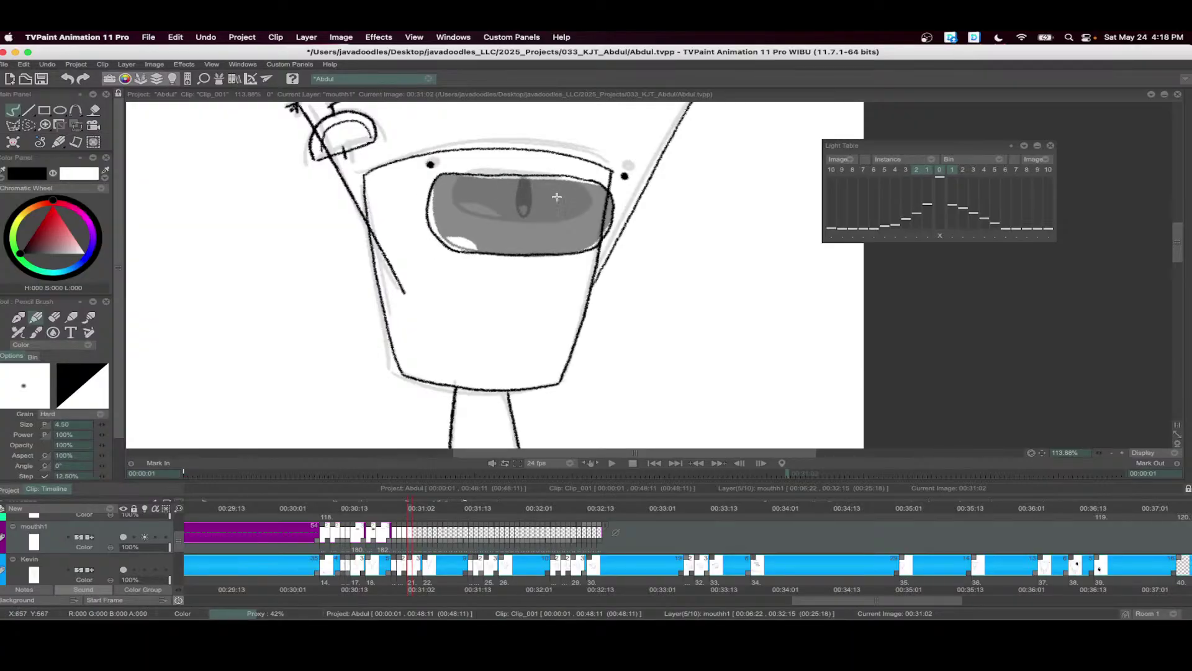
left_click_drag(442, 243, 454, 238)
key("f")
left_click(497, 214)
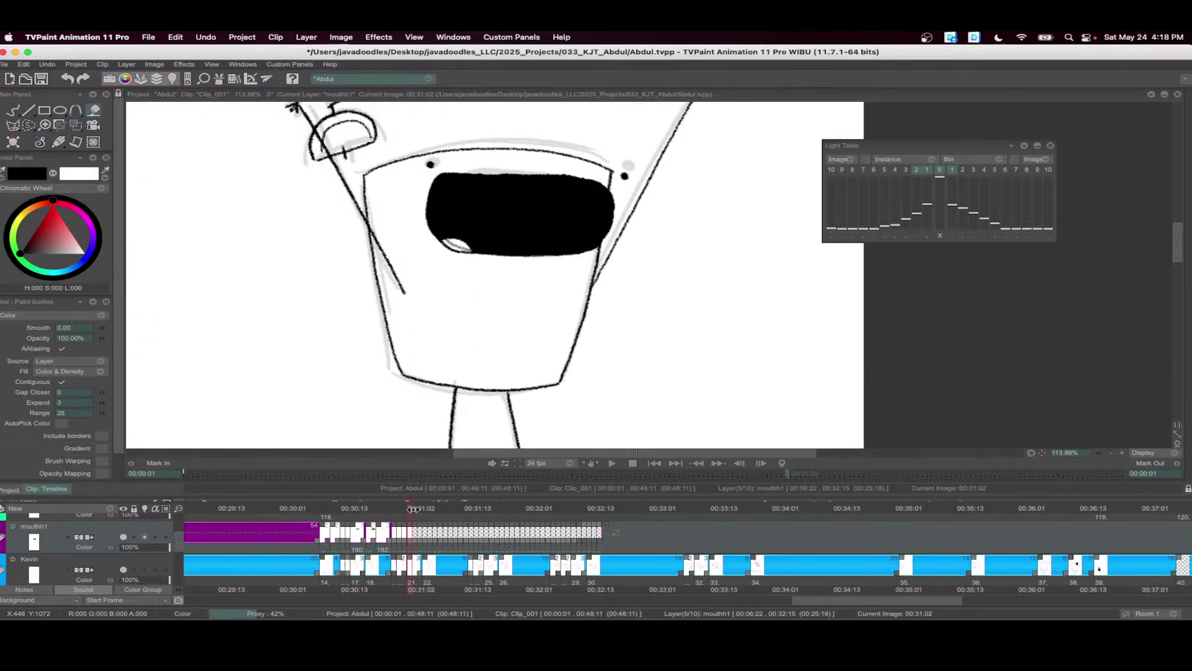
- Hold the wide mouth through 00:31:04, then draw a slightly smaller open mouth at 00:31:05 and fill it with black
left_click(424, 510)
left_click(427, 511)
left_click(515, 215)
key("b")
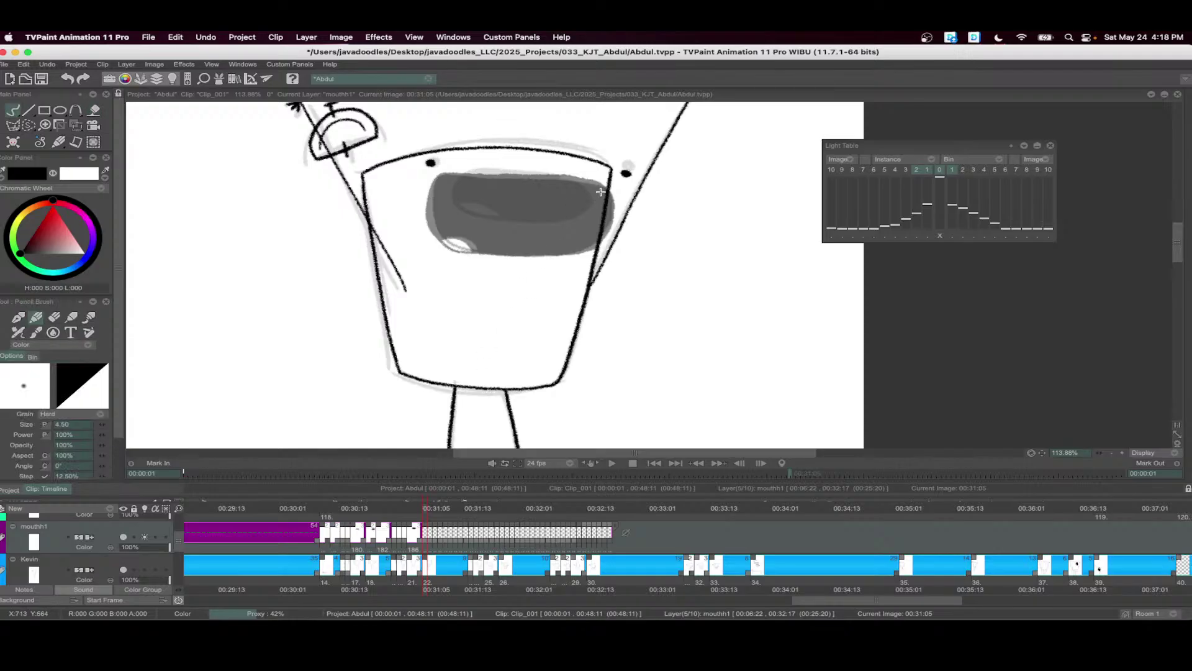
mouse_move(605, 182)
left_mouse_down()
mouse_move(487, 177)
mouse_move(430, 209)
mouse_move(498, 247)
mouse_move(582, 245)
mouse_move(611, 215)
mouse_move(593, 187)
left_mouse_up()
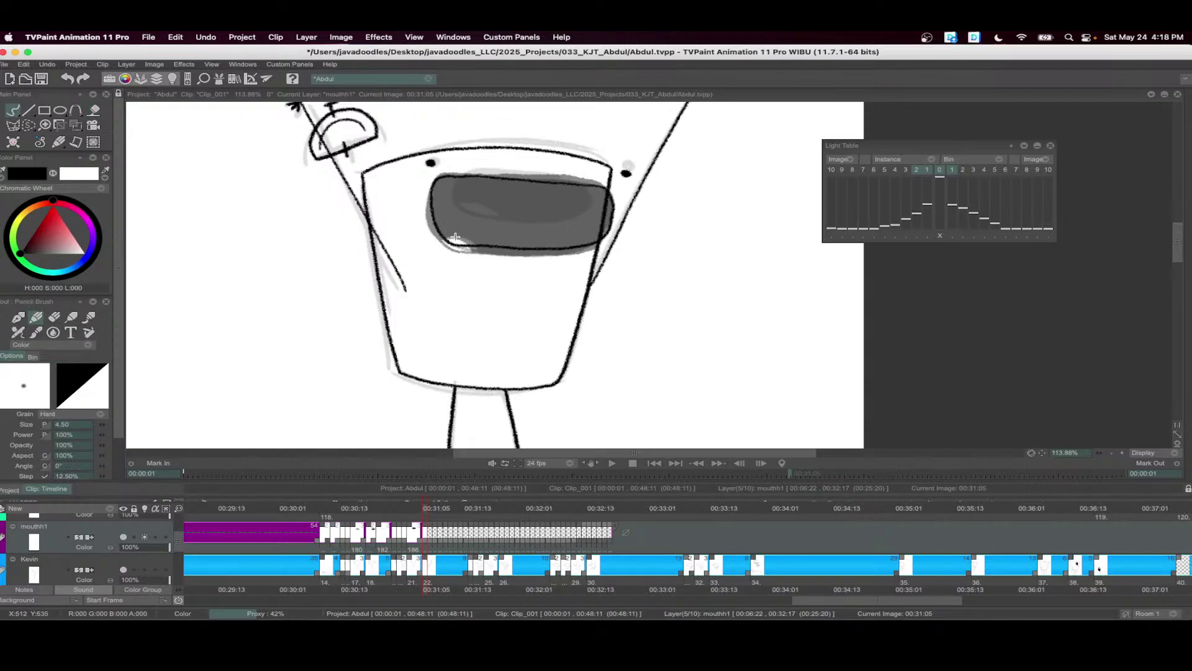
key("f")
left_click(480, 227)
- Hold the 00:31:05 mouth through 00:31:07 and draw a narrow slanted mouth divided into teeth at 00:31:08
key("Right")
key("Right")
key("Right")
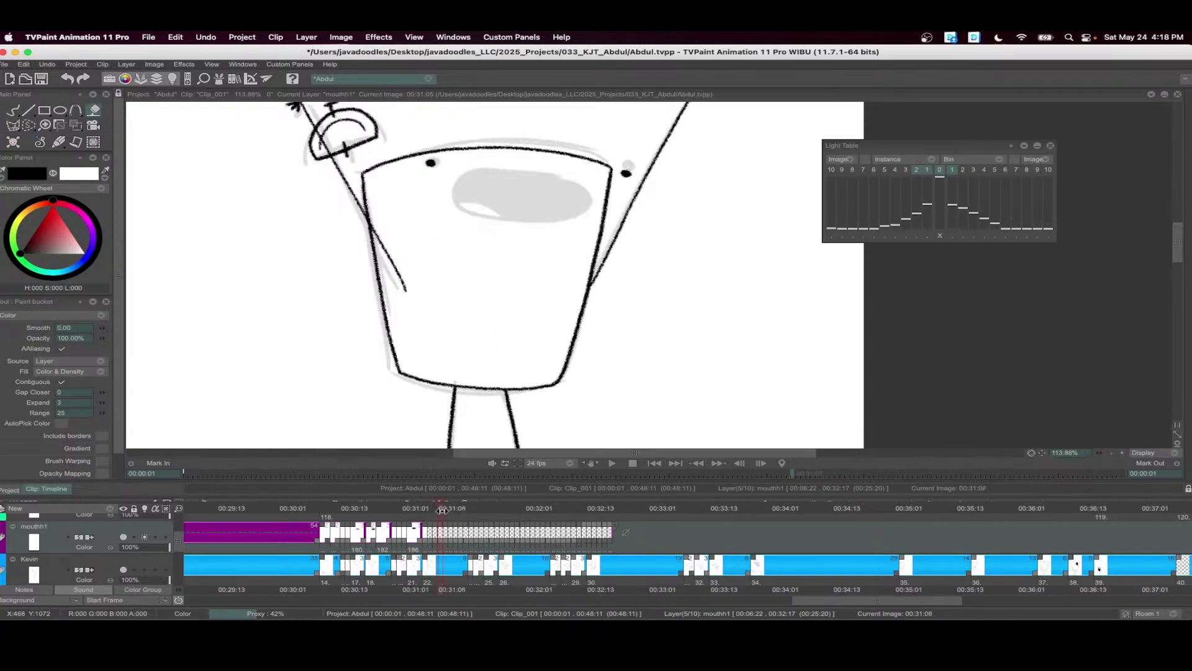
left_click(426, 542)
key("b")
mouse_move(601, 193)
left_mouse_down()
mouse_move(494, 186)
mouse_move(541, 202)
mouse_move(615, 198)
left_mouse_up()
mouse_move(461, 187)
left_mouse_down()
mouse_move(461, 199)
mouse_move(537, 203)
left_mouse_up()
left_click_drag(575, 190, 574, 203)
- Hold the toothed mouth through 00:31:10 and draw a black-filled open mouth with a white tongue at 00:31:11
mouse_move(440, 509)
left_mouse_down()
mouse_move(454, 511)
mouse_move(452, 542)
left_mouse_up()
mouse_move(601, 192)
left_mouse_down()
mouse_move(470, 177)
mouse_move(447, 229)
mouse_move(580, 237)
mouse_move(597, 190)
left_mouse_up()
left_click_drag(449, 230, 482, 239)
key("f")
left_click(498, 220)
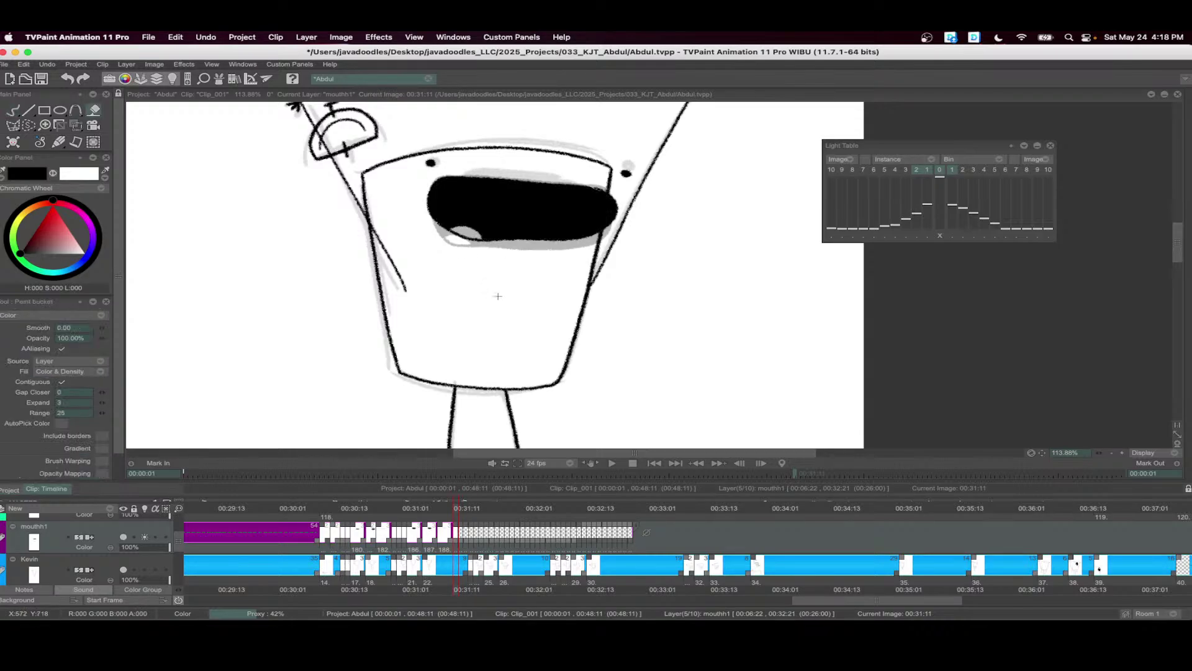
- Hold the open mouth through 00:31:12 and draw a narrow toothed mouth at 00:31:13
left_click(462, 509)
key("Left")
key("Right")
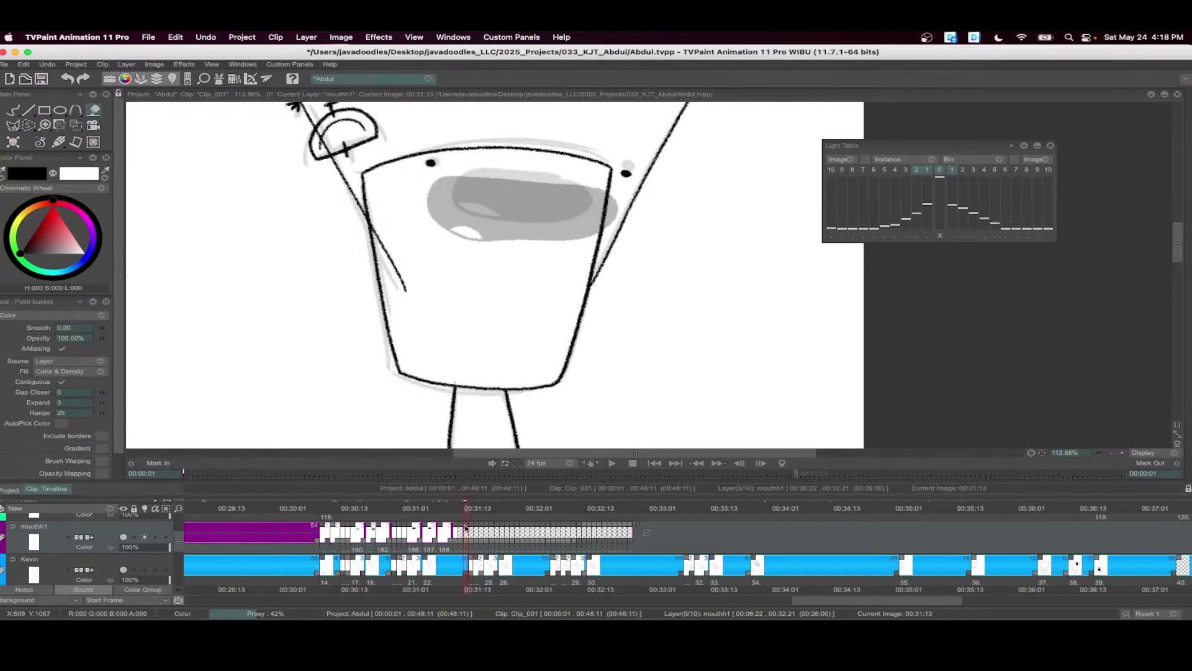
key("Right")
key("b")
left_click_drag(429, 181, 598, 198)
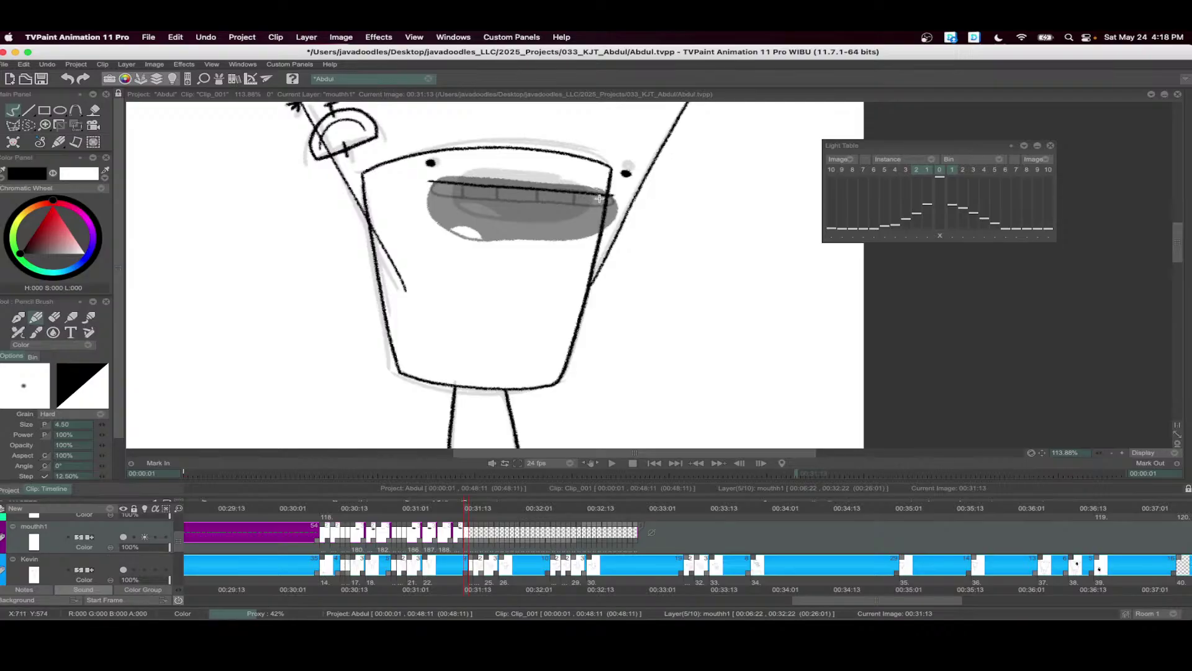
- Draw a single-line closed mouth beneath the character's eyes on the mouth layer at 31:14 and 31:15
left_click(474, 508)
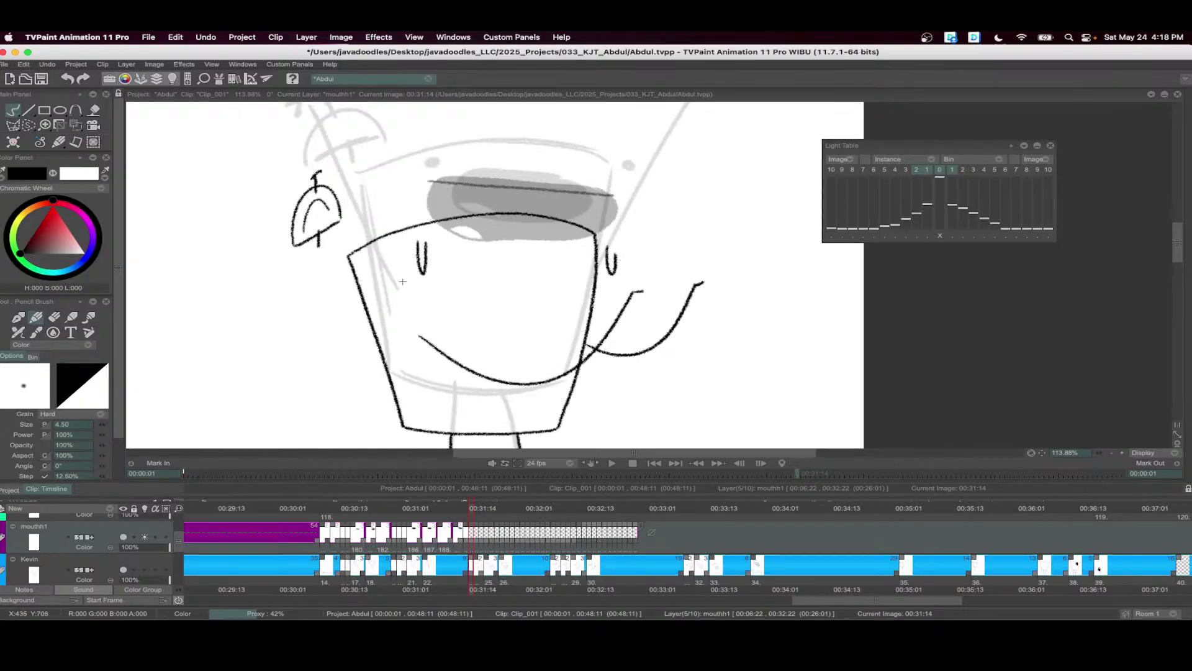
left_click_drag(408, 287, 608, 285)
left_click(477, 505)
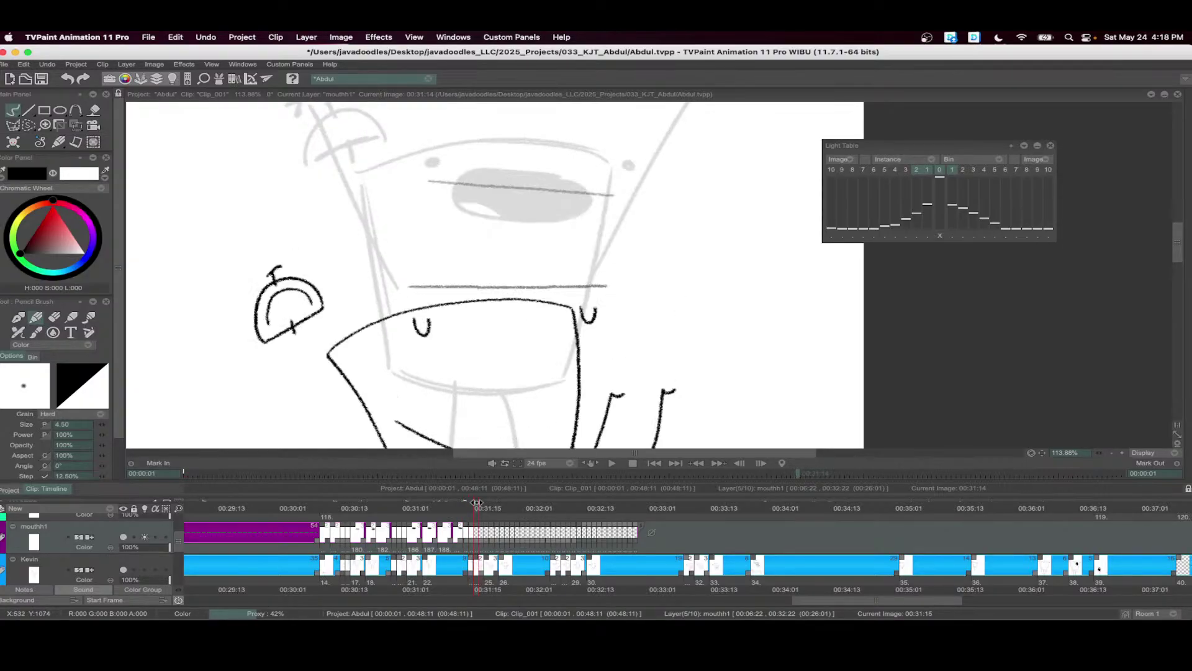
scroll(513, 226, "down", 3)
left_click_drag(385, 269, 568, 252)
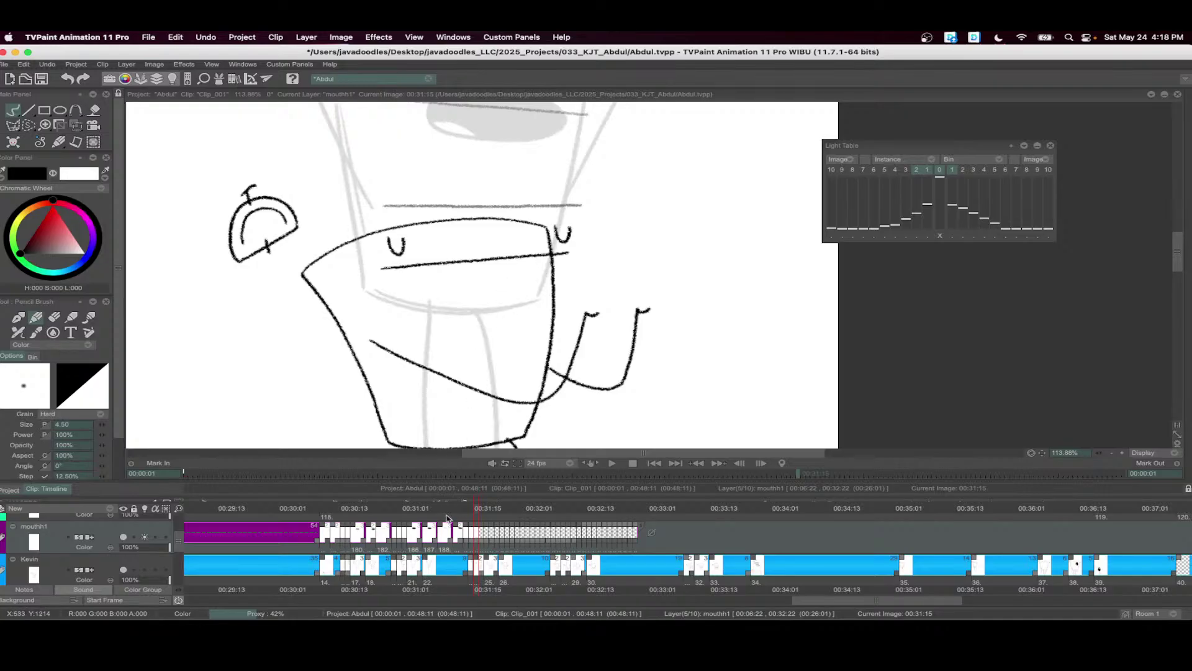
- Draw a slightly tilted closed-mouth line beneath the eyes at 31:17, redoing the first stroke
left_click(486, 510)
left_click(489, 511)
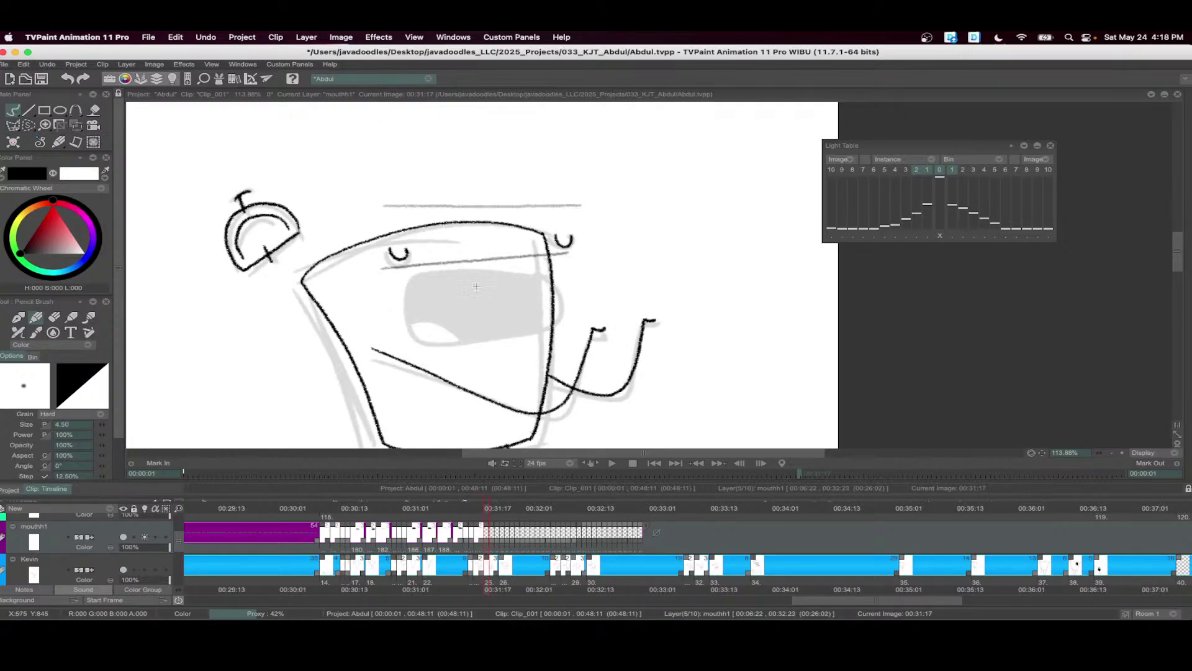
left_click_drag(398, 272, 554, 257)
key("ctrl+z")
mouse_move(391, 274)
left_mouse_down()
mouse_move(562, 258)
mouse_move(433, 263)
mouse_move(431, 340)
mouse_move(541, 330)
mouse_move(545, 259)
left_mouse_up()
- Draw a wide open mouth outline with a tongue at 31:18 and fill the mouth interior black
left_click(493, 508)
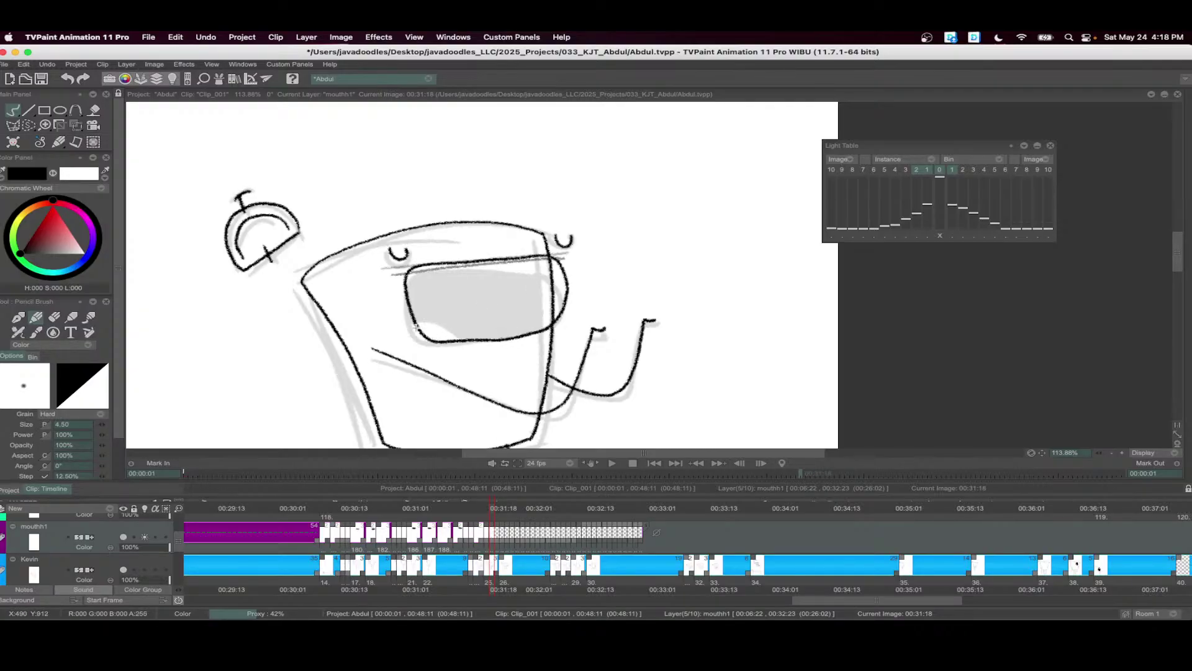
key("f")
left_click(416, 326)
- Draw the open mouth slightly taller at 31:20 and fill it black, leaving the tongue white
left_click(503, 509)
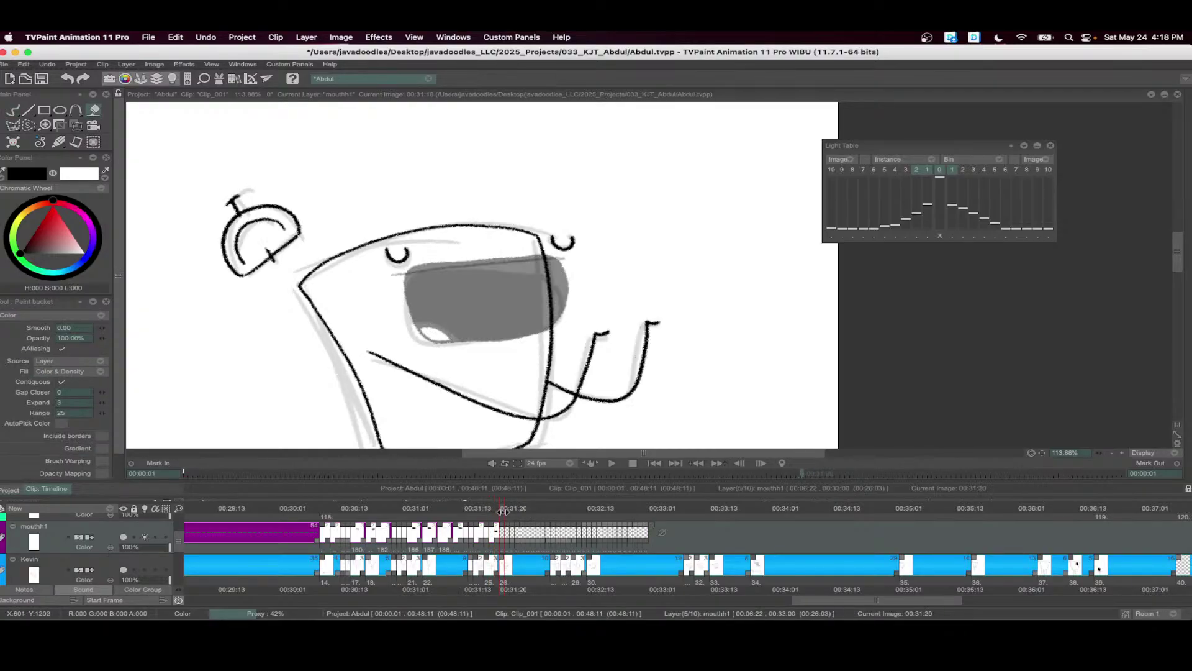
key("b")
mouse_move(558, 273)
left_mouse_down()
mouse_move(409, 278)
mouse_move(426, 348)
mouse_move(509, 347)
mouse_move(562, 330)
mouse_move(562, 279)
mouse_move(546, 261)
left_mouse_up()
key("f")
left_click(452, 329)
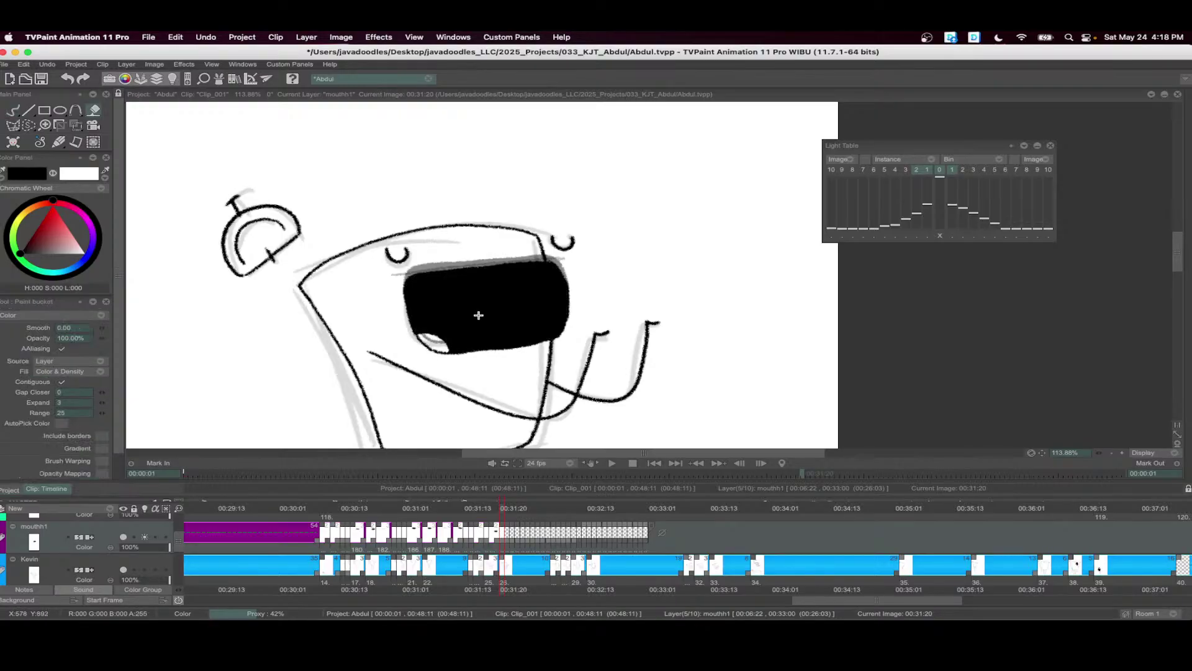
- Insert a new mouth drawing at 32:00, outline a thin, slightly open mouth and fill it black
scroll(479, 314, "down", 2)
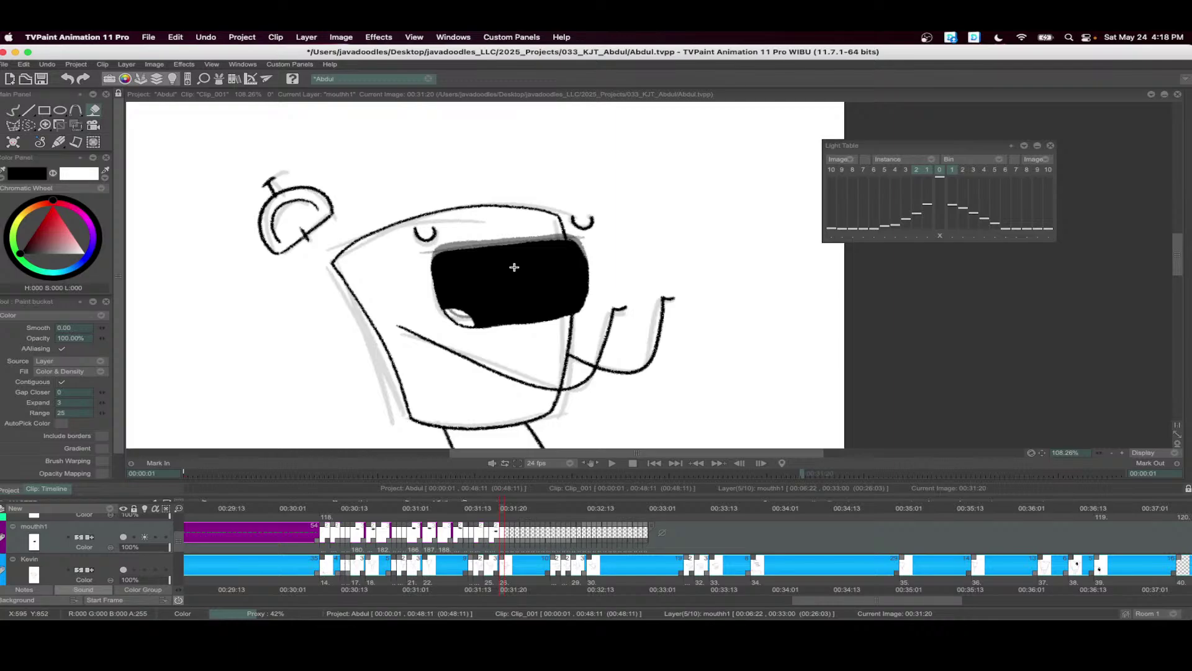
scroll(555, 498, "right", 3)
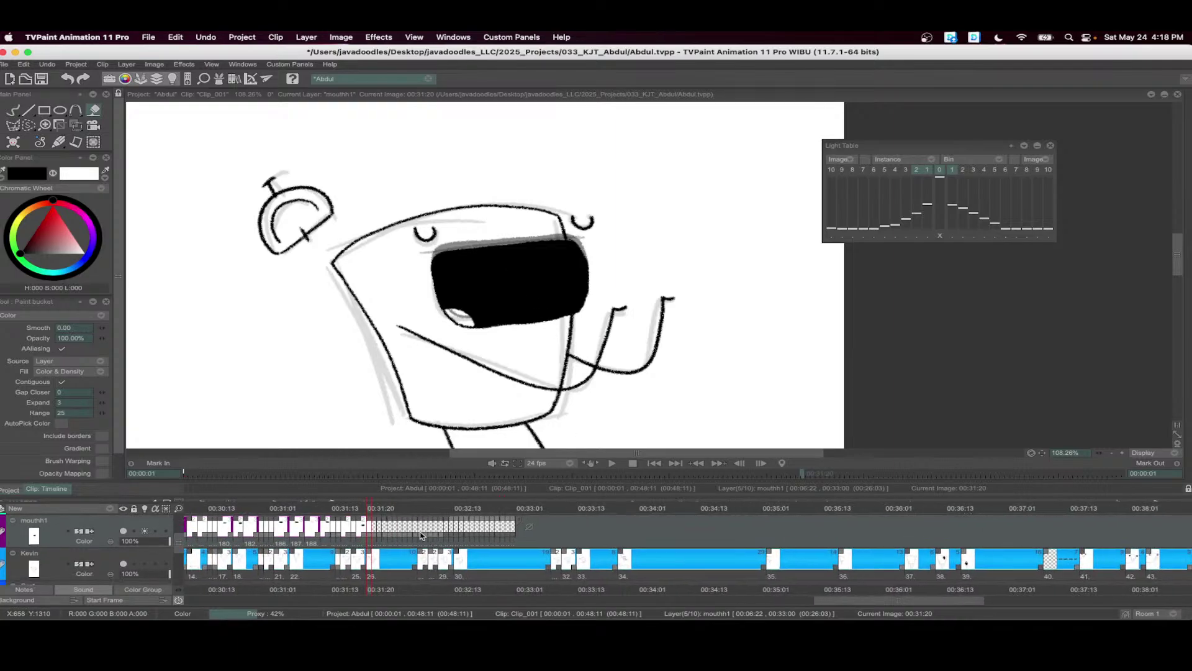
left_click(379, 509)
left_click_drag(379, 510, 375, 512)
key("Insert")
key("b")
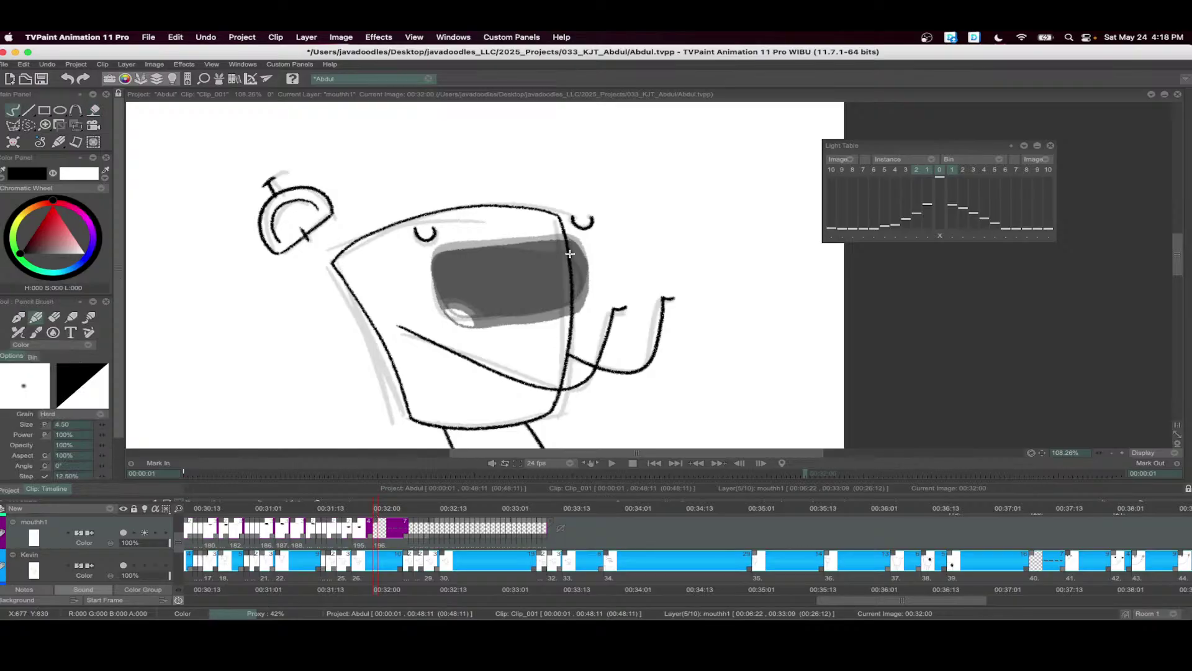
mouse_move(521, 253)
left_mouse_down()
mouse_move(459, 272)
mouse_move(588, 252)
left_mouse_up()
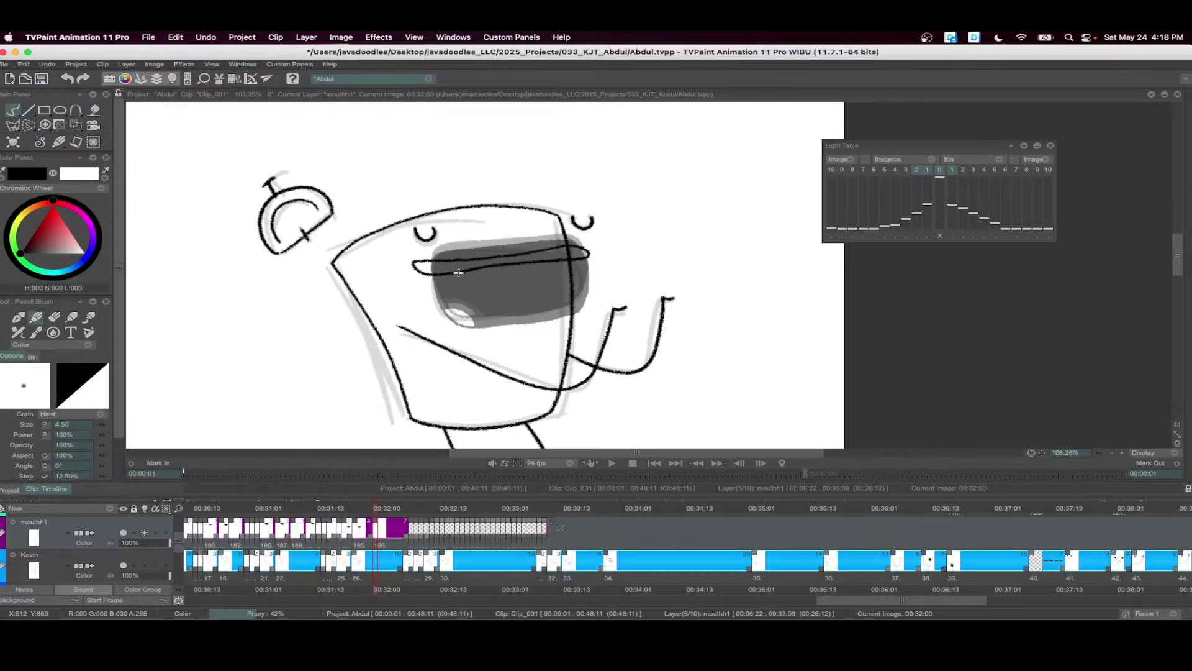
key("f")
left_click(502, 267)
- Start a new mouth drawing at 32:05 with a thin band of clenched teeth divided by short lines
left_click_drag(379, 511, 403, 513)
key("n")
key("b")
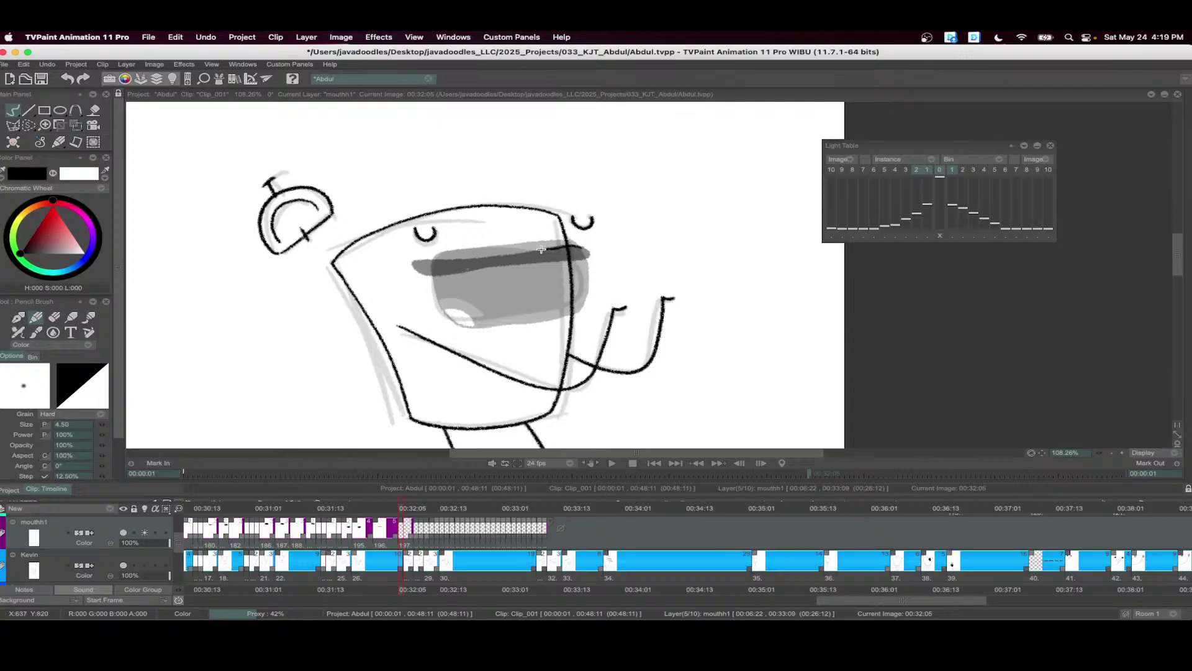
mouse_move(540, 249)
left_mouse_down()
mouse_move(428, 269)
mouse_move(582, 252)
mouse_move(446, 257)
left_mouse_up()
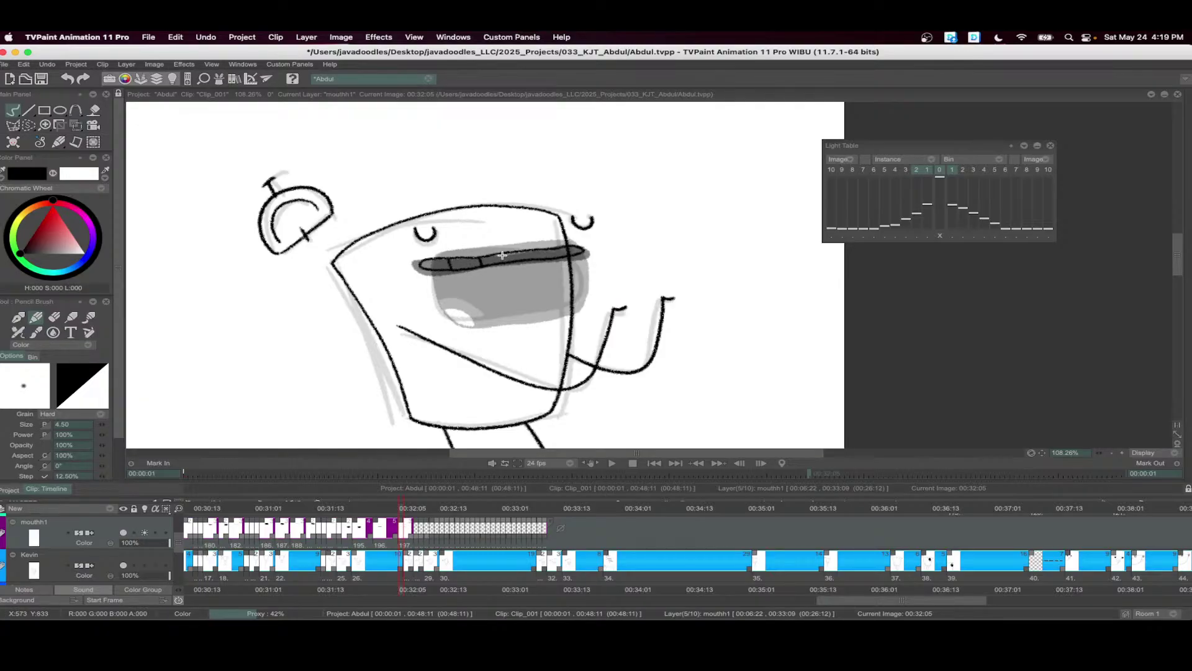
- Draw the thin clenched-teeth mouth lower on the tilted head in a new drawing at 32:06
left_click(407, 508)
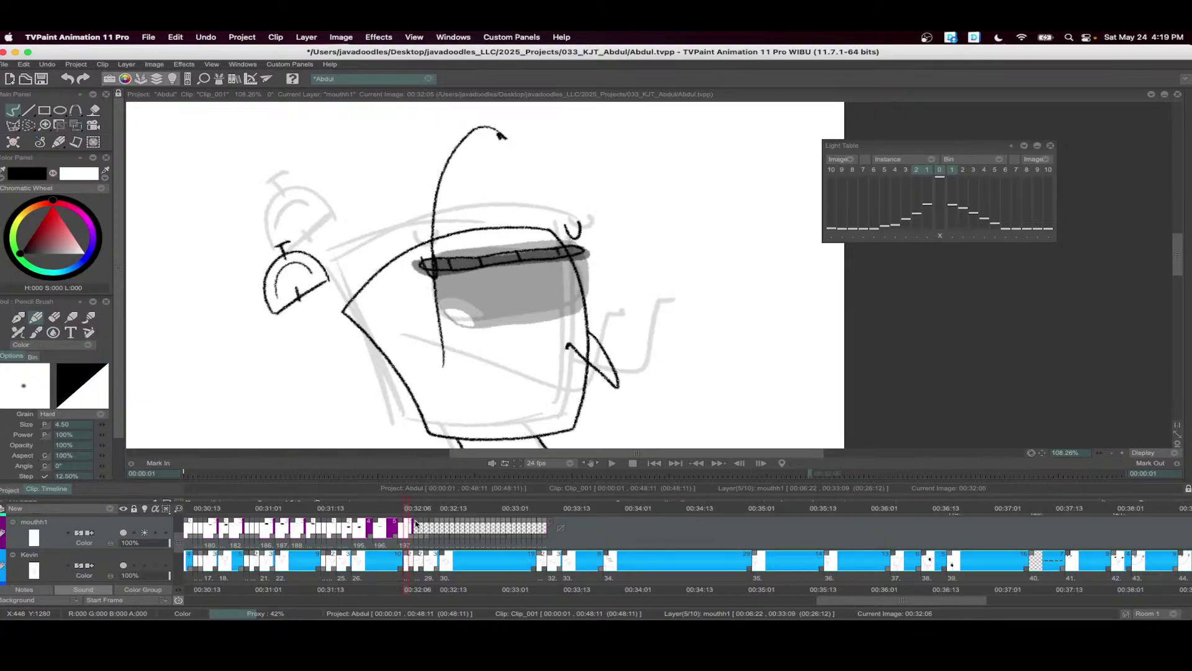
key("n")
mouse_move(578, 255)
left_mouse_down()
mouse_move(551, 229)
mouse_move(453, 264)
mouse_move(552, 239)
mouse_move(410, 264)
mouse_move(555, 241)
left_mouse_up()
key("super+z")
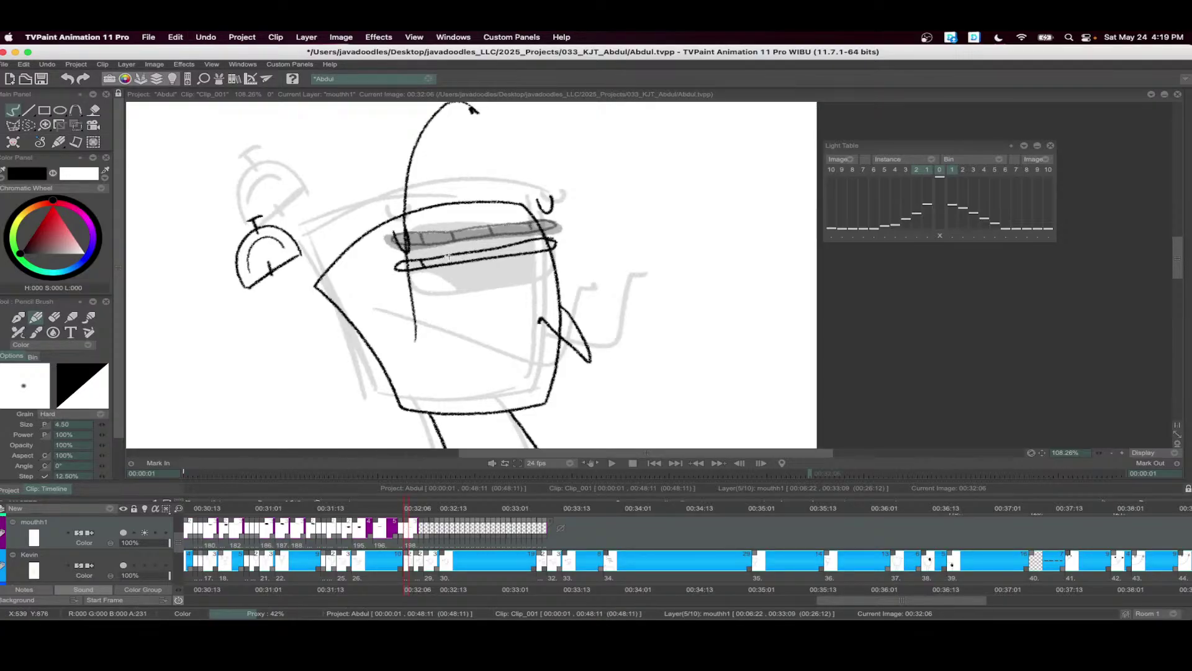
- Draw a rounded open mouth with a tongue at 32:08 and fill its interior black
left_click(415, 508)
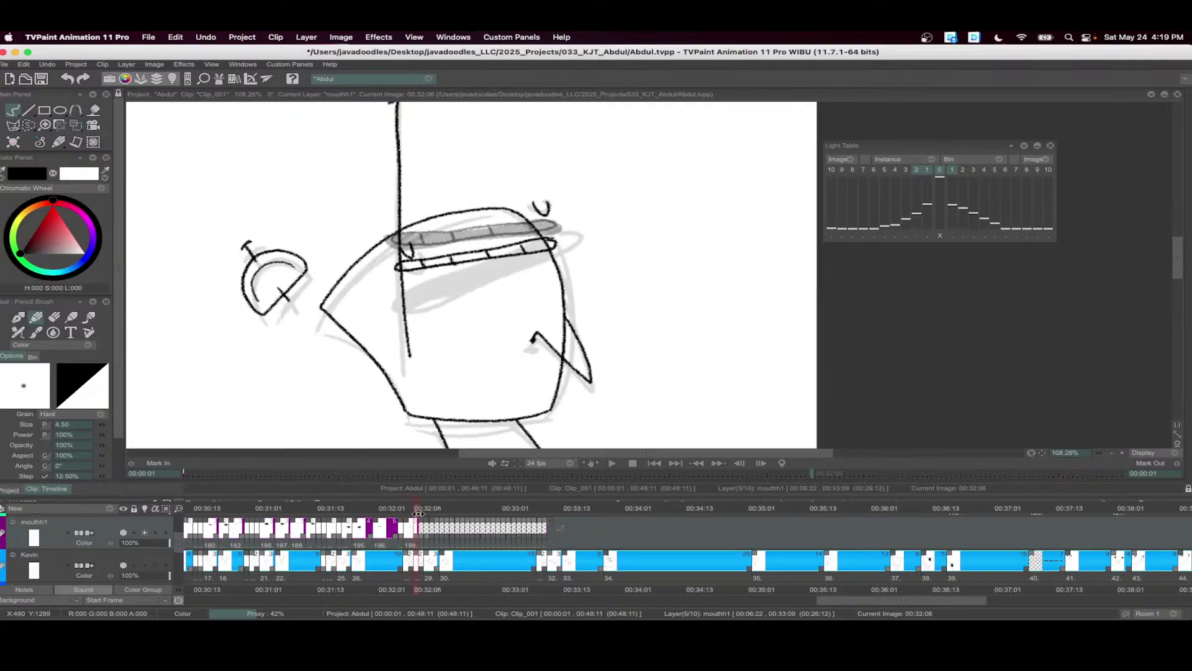
mouse_move(550, 236)
left_mouse_down()
mouse_move(433, 308)
mouse_move(564, 254)
left_mouse_up()
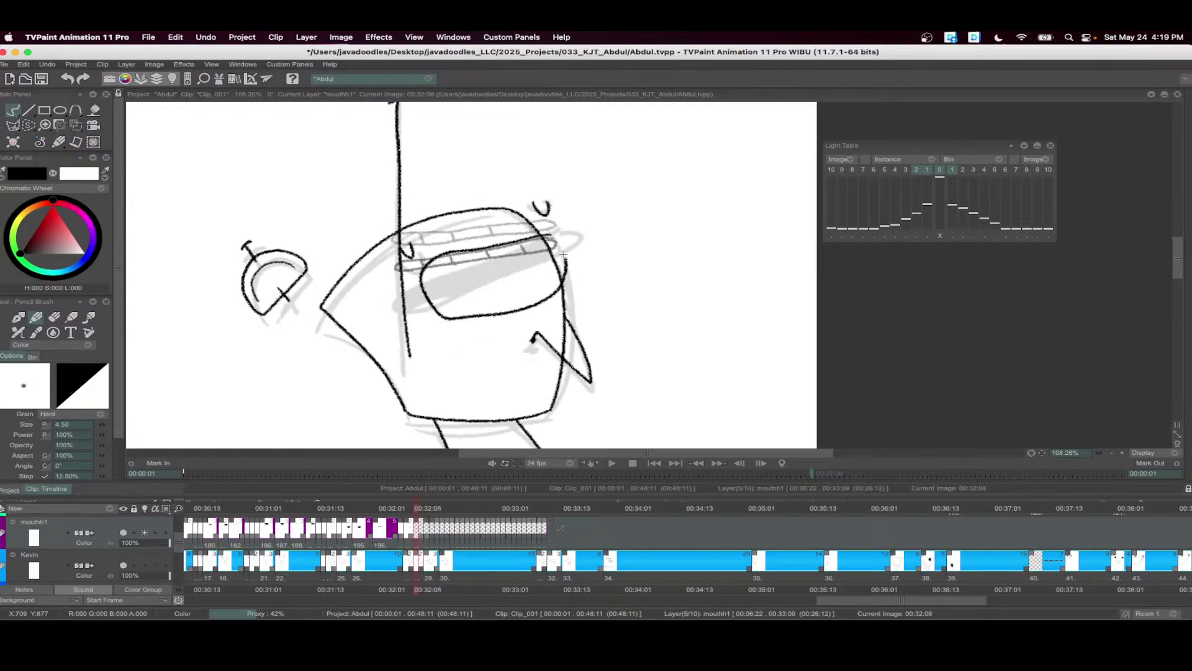
key("f")
left_click(489, 275)
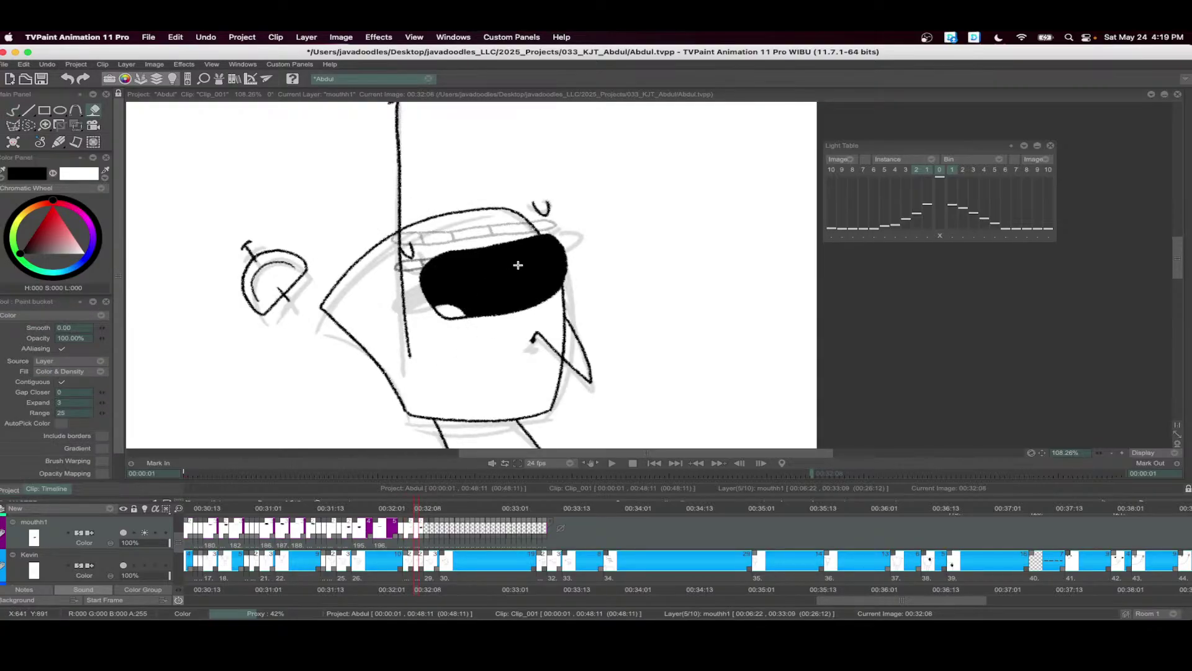
- Draw the tilted open mouth at 32:10 over the previous drawing's ghost and fill it black around the tongue
scroll(560, 413, "left", 3)
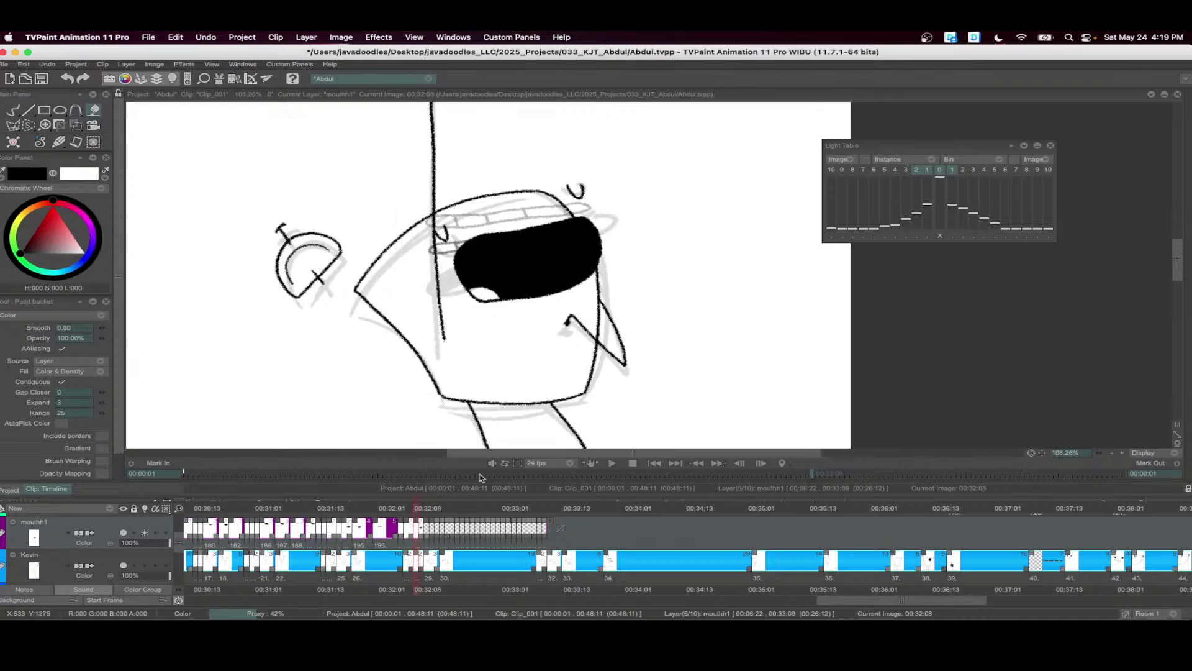
left_click(427, 510)
key("b")
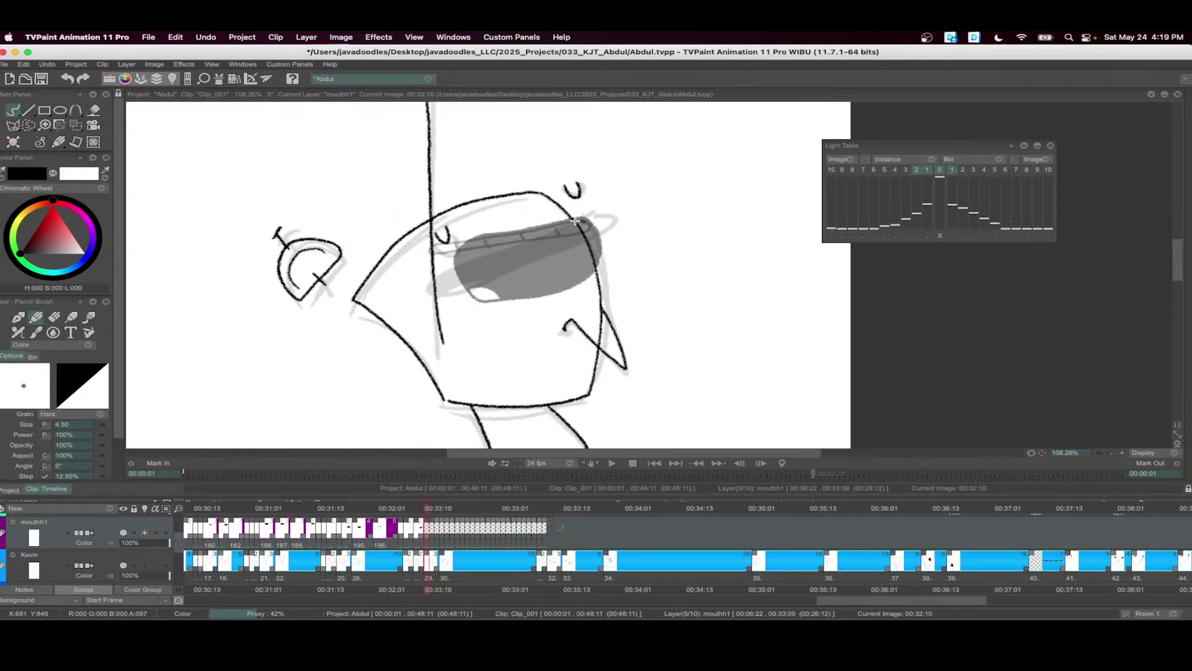
mouse_move(575, 220)
left_mouse_down()
mouse_move(461, 244)
mouse_move(467, 292)
mouse_move(505, 304)
mouse_move(595, 275)
left_mouse_up()
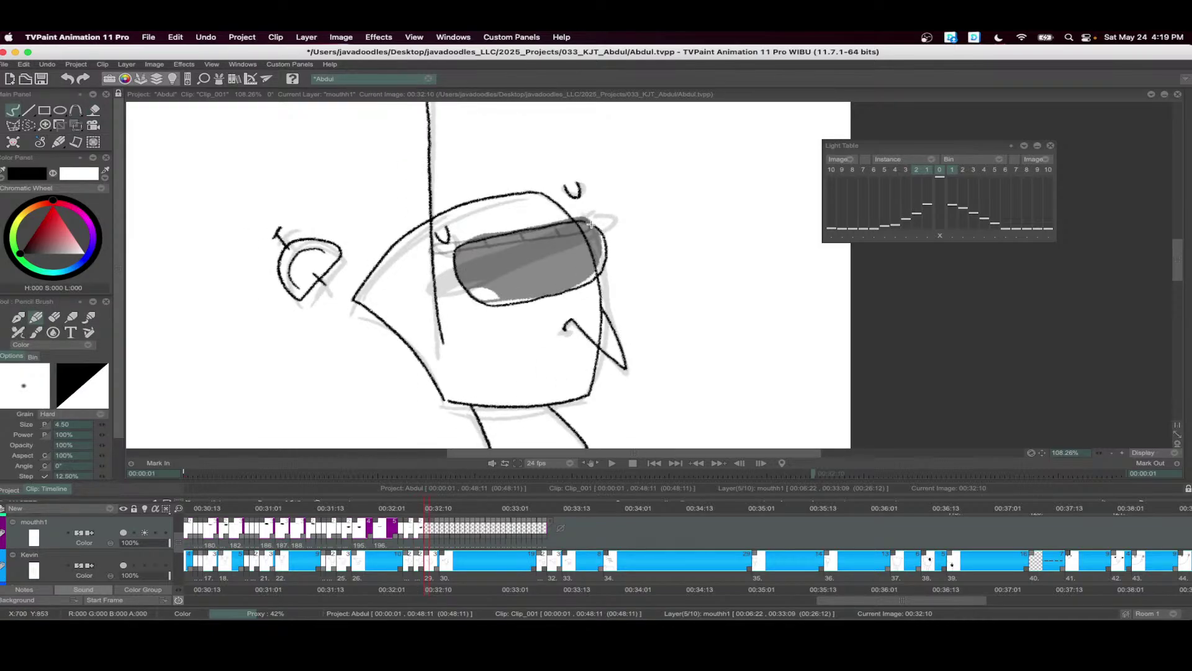
key("f")
left_click(510, 284)
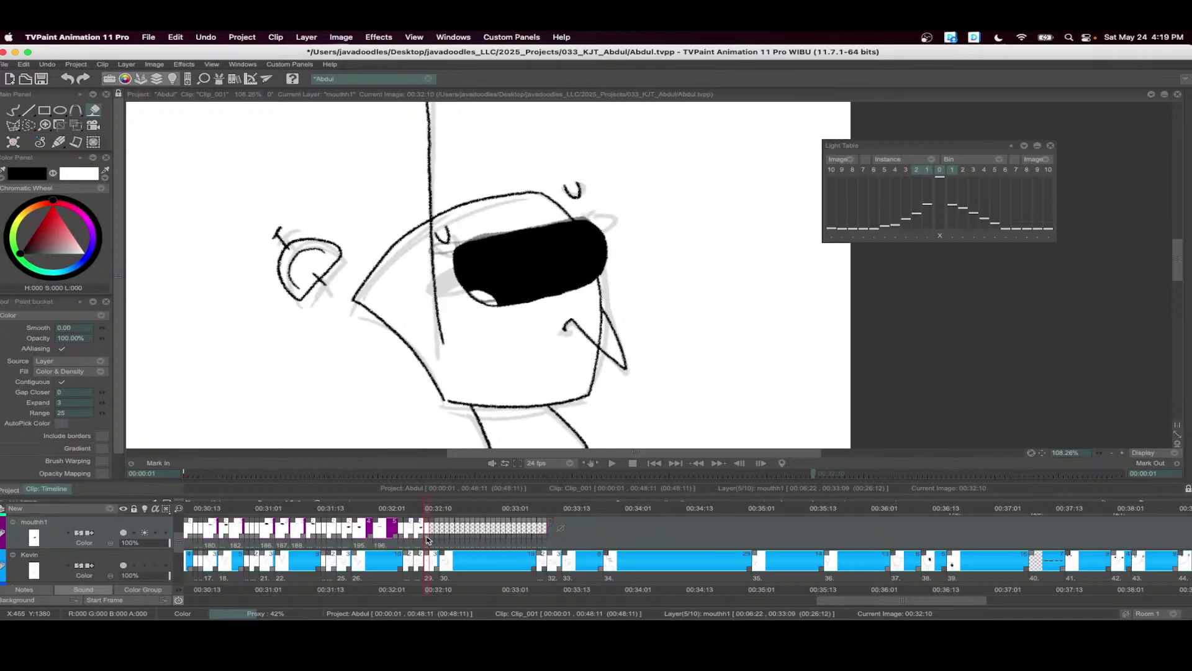
- Draw and black-fill a squarer open mouth at 32:13, and extend its exposure to about 33:08
left_click(441, 528)
key("b")
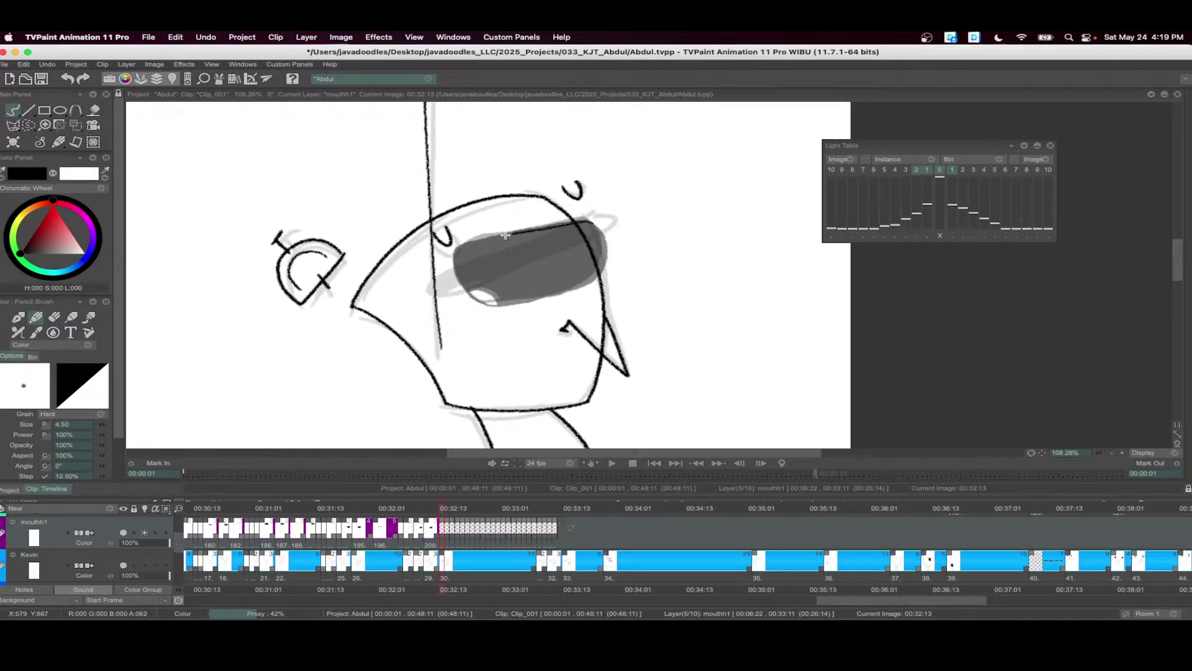
mouse_move(506, 235)
left_mouse_down()
mouse_move(480, 303)
mouse_move(578, 290)
left_mouse_up()
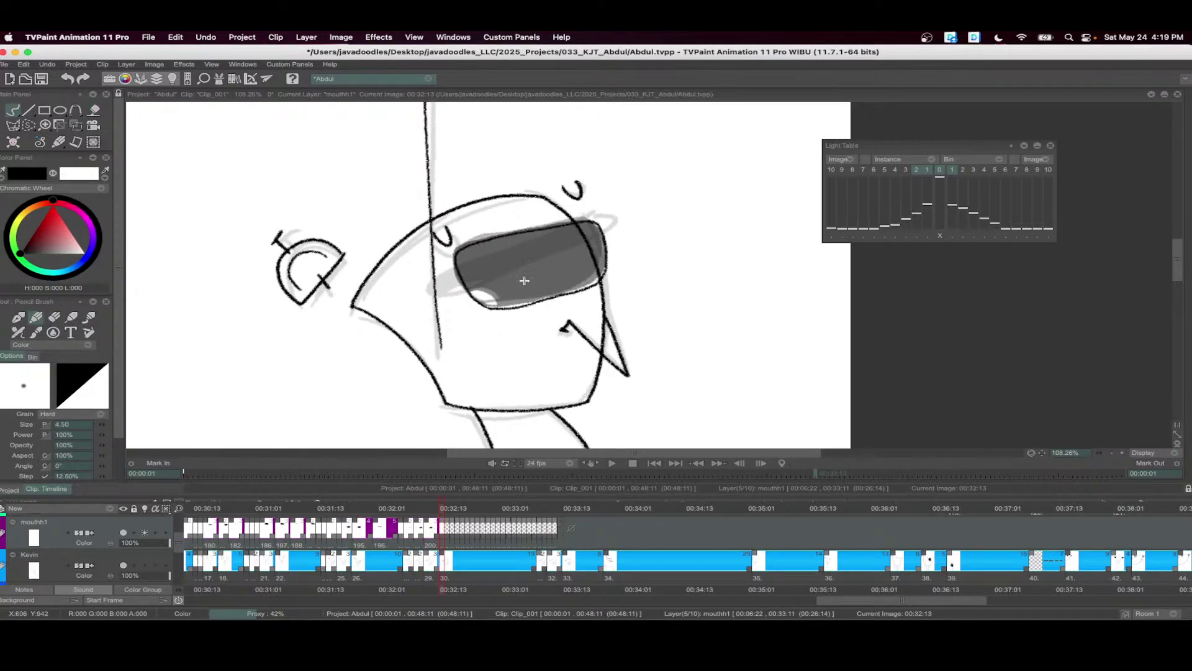
key("f")
left_click(480, 288)
left_click_drag(450, 528, 552, 528)
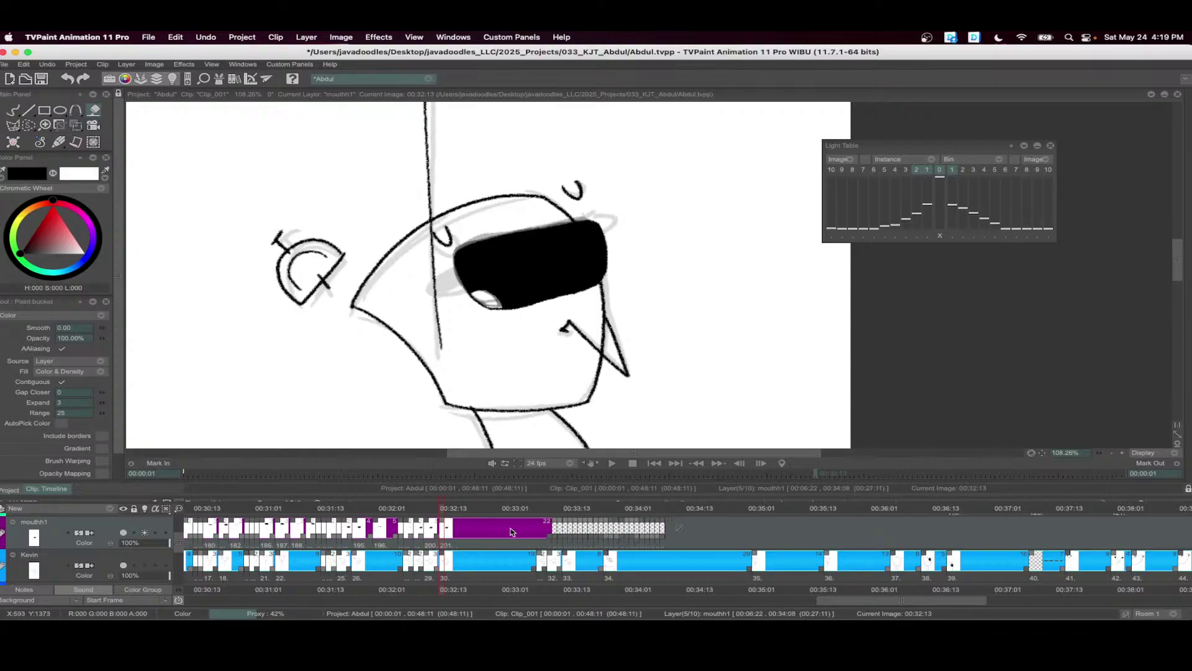
- Insert a mouth drawing at 33:05 and draw a narrow, tilted band of clenched teeth
left_click(470, 509)
left_click_drag(470, 510, 523, 509)
key("Insert")
key("b")
left_click_drag(593, 224, 450, 264)
left_click_drag(456, 264, 601, 227)
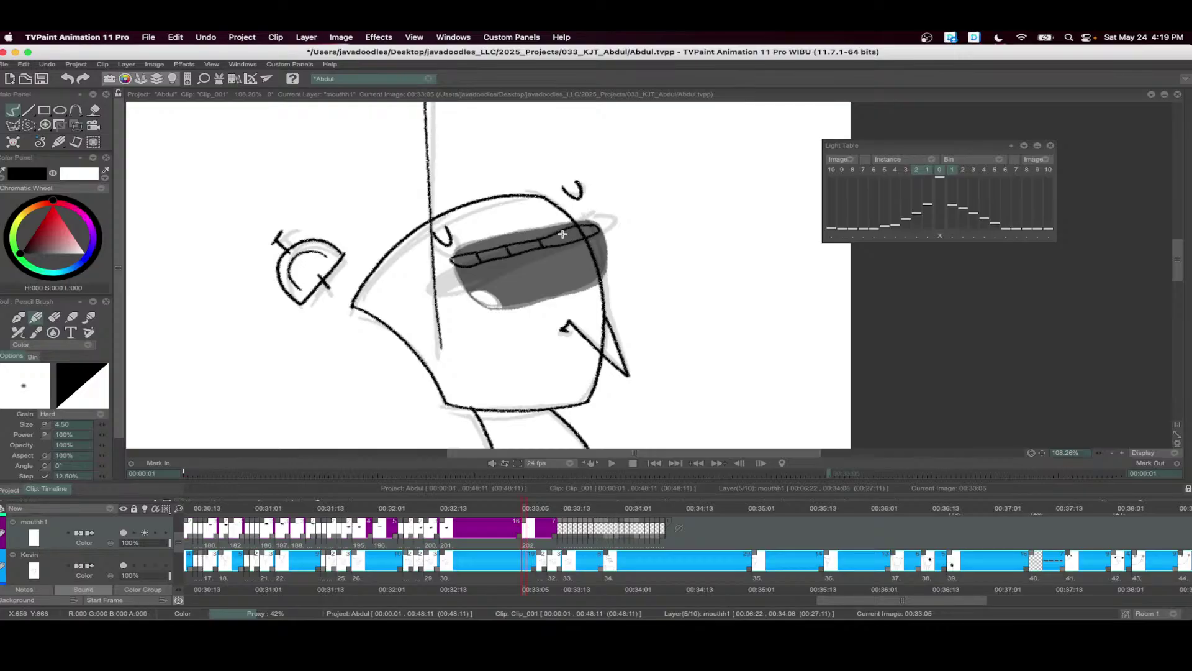
- Insert a mouth drawing at 33:08 and draw a thinner clenched-teeth mouth following the previous pose
left_click_drag(534, 510, 564, 529)
key("Insert")
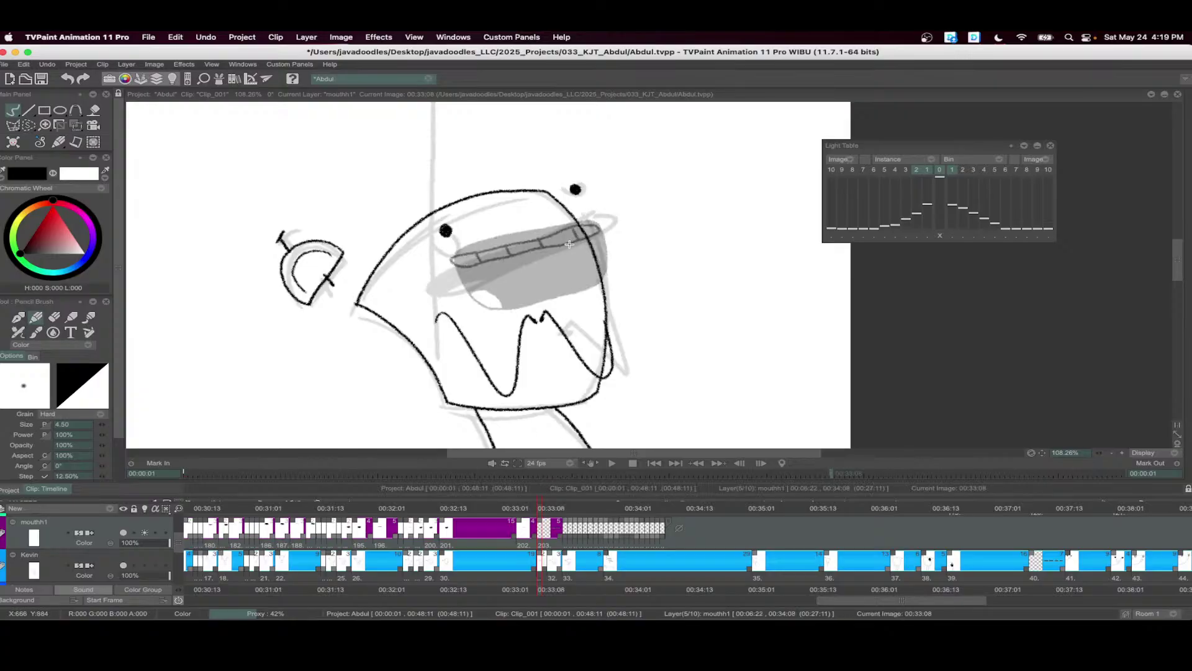
mouse_move(572, 223)
left_mouse_down()
mouse_move(457, 257)
mouse_move(521, 256)
mouse_move(597, 226)
left_mouse_up()
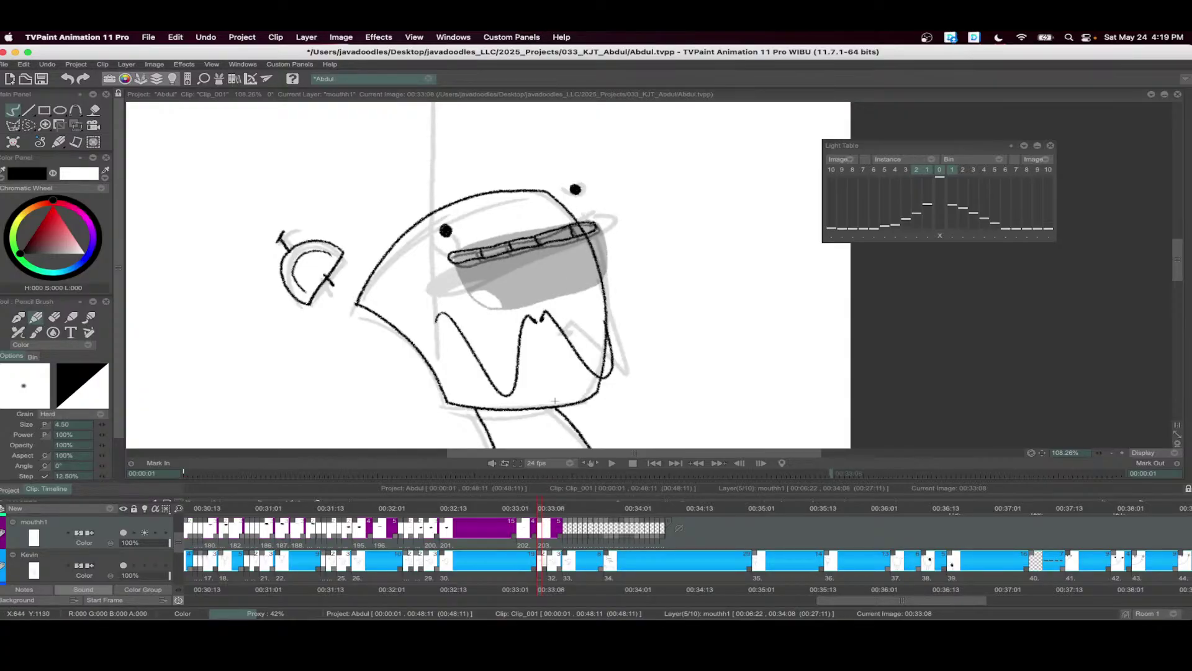
- Draw a deep U-shaped smile line below the eyes at 33:10, inserting a new drawing, and again at 33:13
left_click_drag(545, 509, 551, 513)
key("Insert")
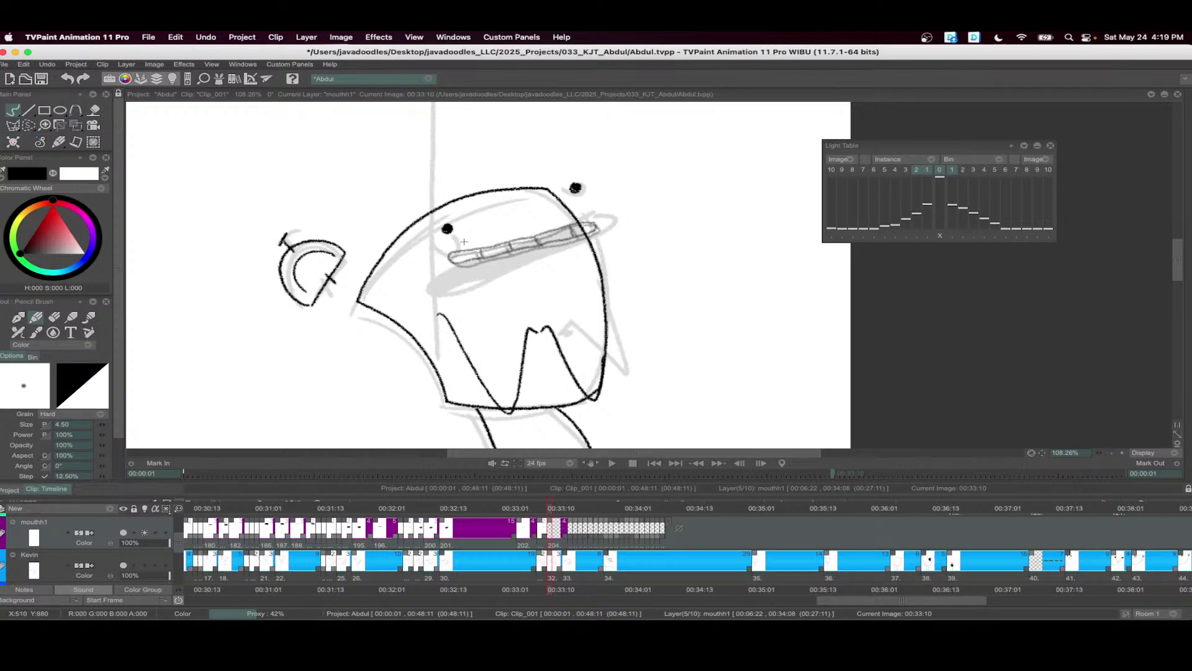
mouse_move(463, 242)
left_mouse_down()
mouse_move(513, 290)
mouse_move(558, 297)
mouse_move(554, 217)
left_mouse_up()
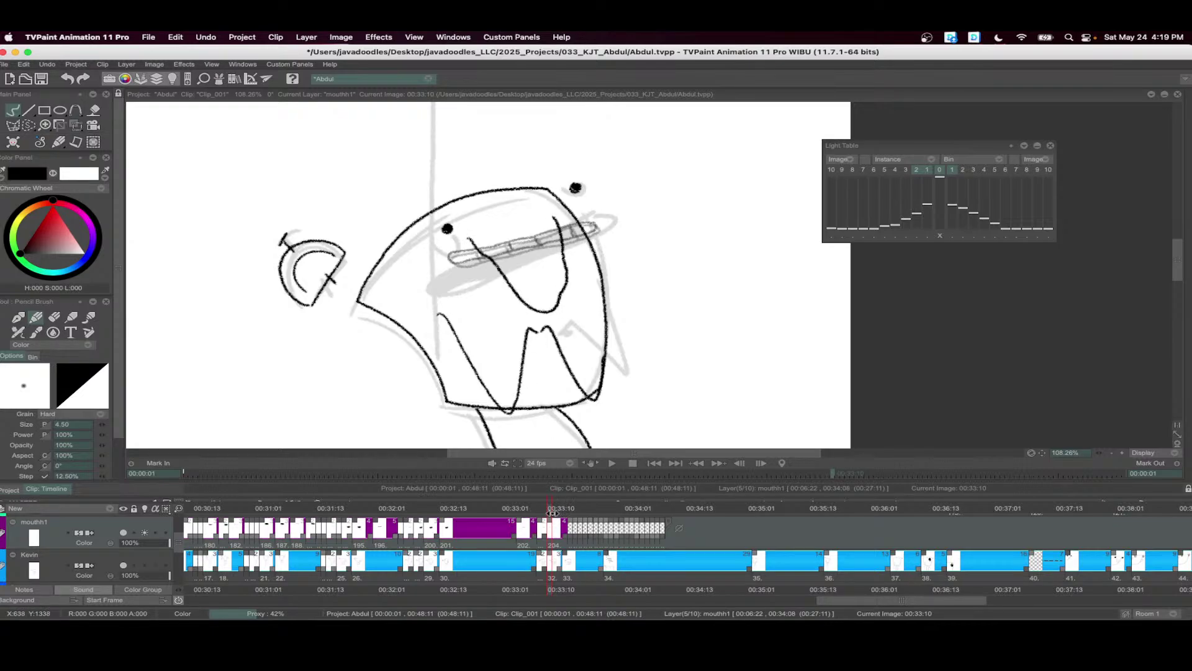
left_click_drag(551, 513, 565, 513)
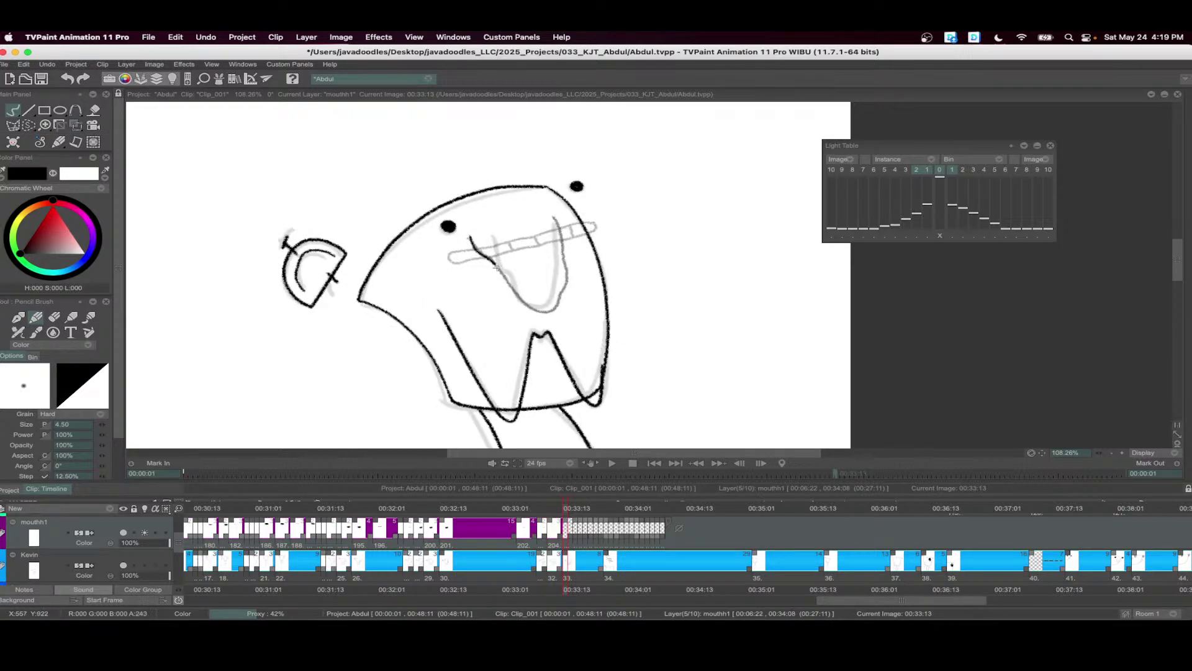
left_click_drag(565, 262, 555, 218)
- Play back the mouth animation over the range from 30:01 to 33:19 with the whole canvas in view
scroll(608, 251, "down", 3)
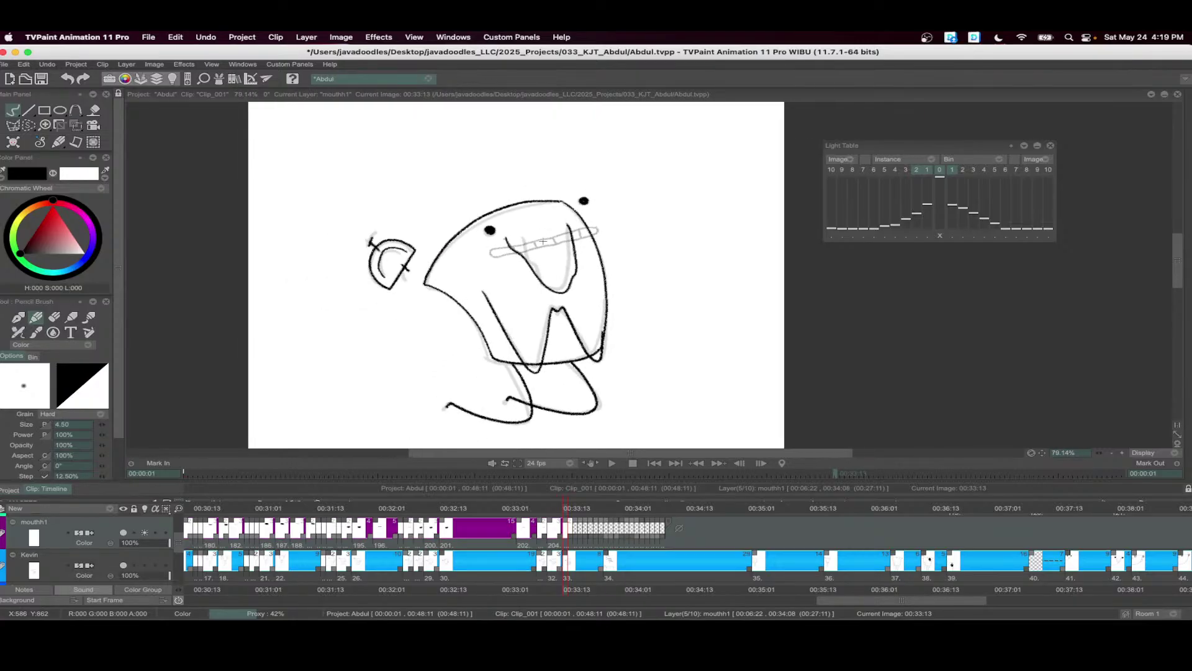
mouse_move(567, 537)
left_mouse_down()
mouse_move(602, 543)
mouse_move(379, 531)
left_mouse_up()
scroll(645, 542, "down", 3)
scroll(549, 464, "down", 4)
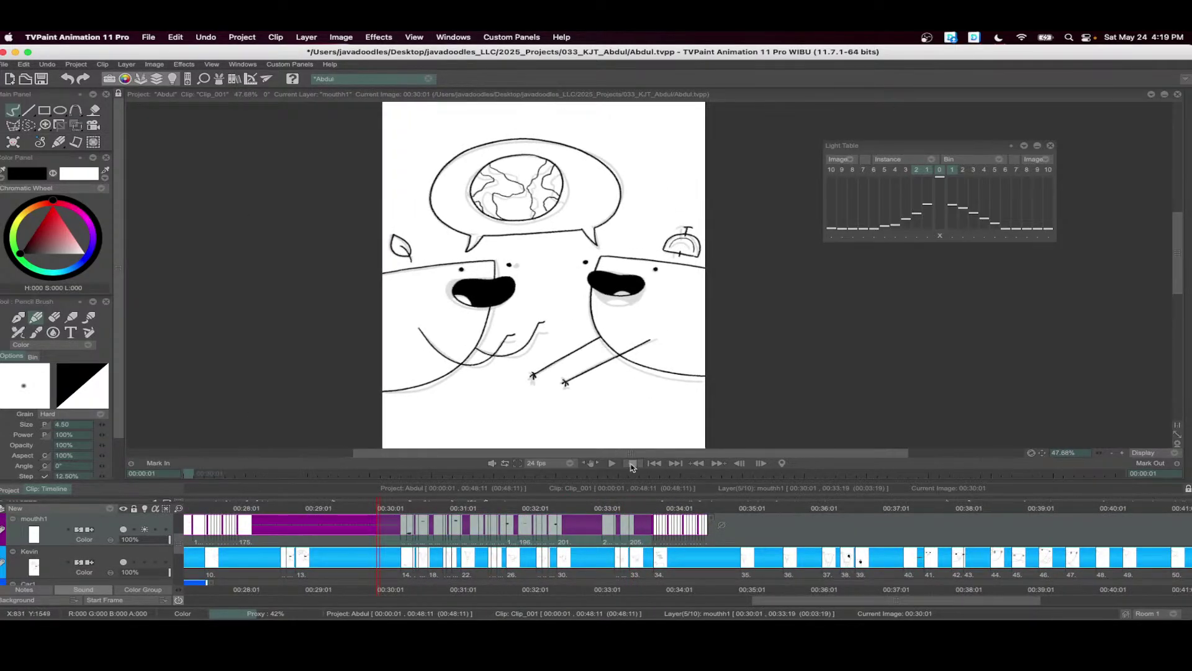
left_click(611, 462)
scroll(657, 386, "down", 2)
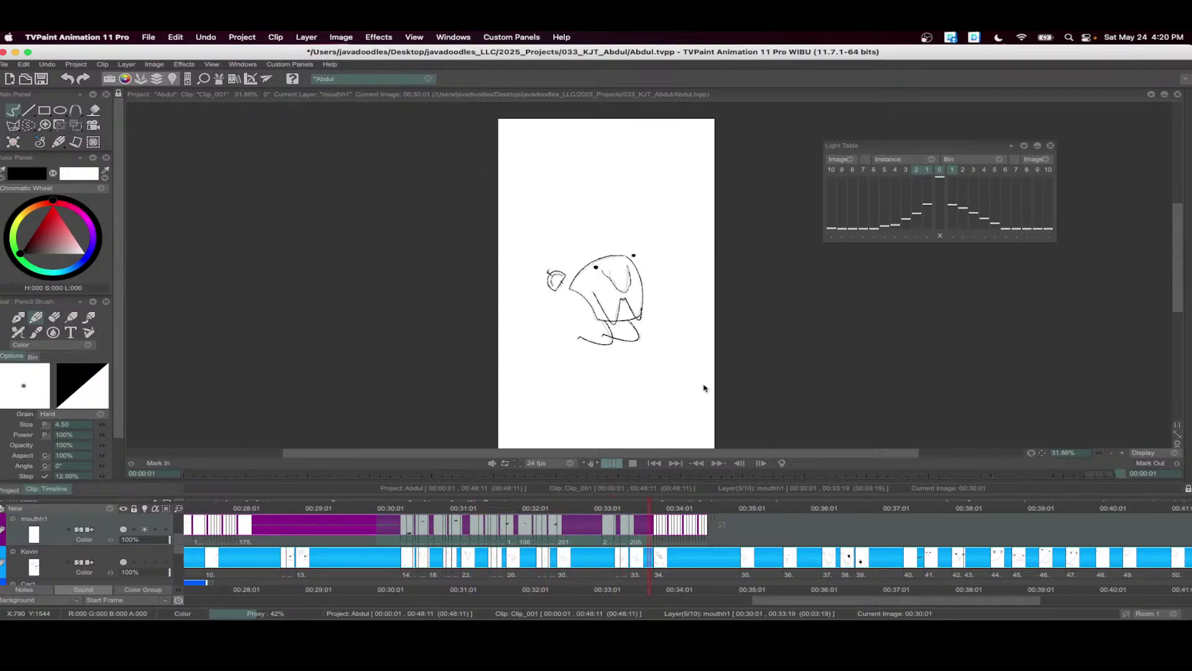
scroll(714, 388, "down", 1)
scroll(699, 380, "down", 1)
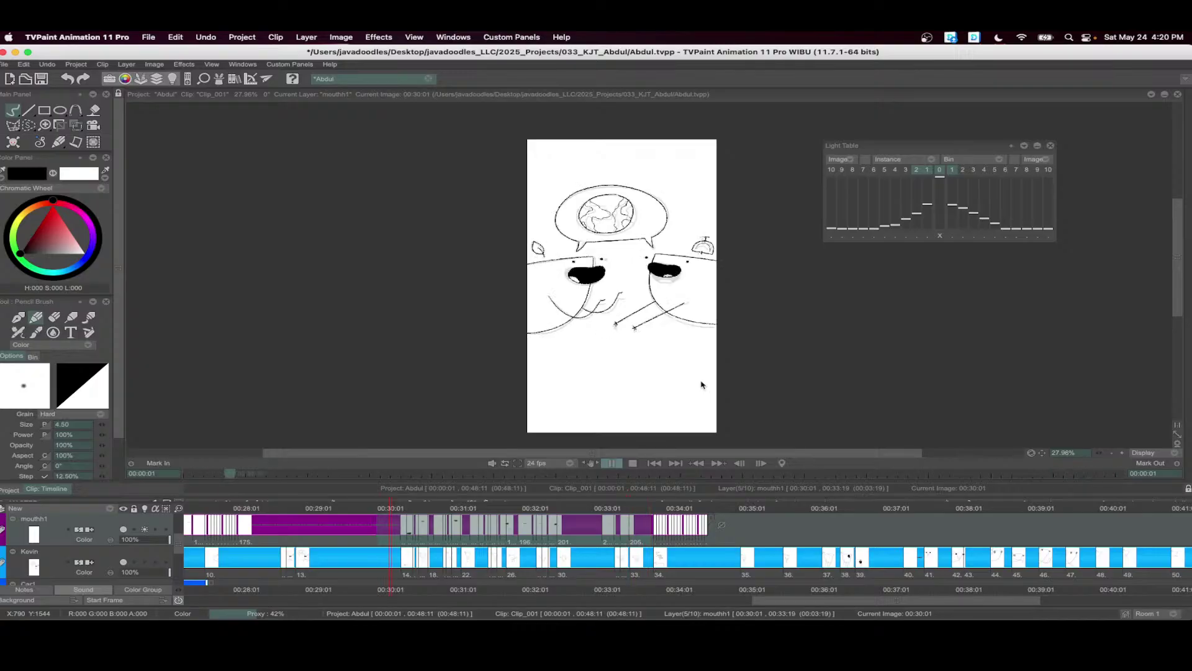
- Play back the mouth layer's drawings over the range from 32:09 to 33:19
key("Return")
scroll(609, 512, "up", 3)
left_click(610, 513)
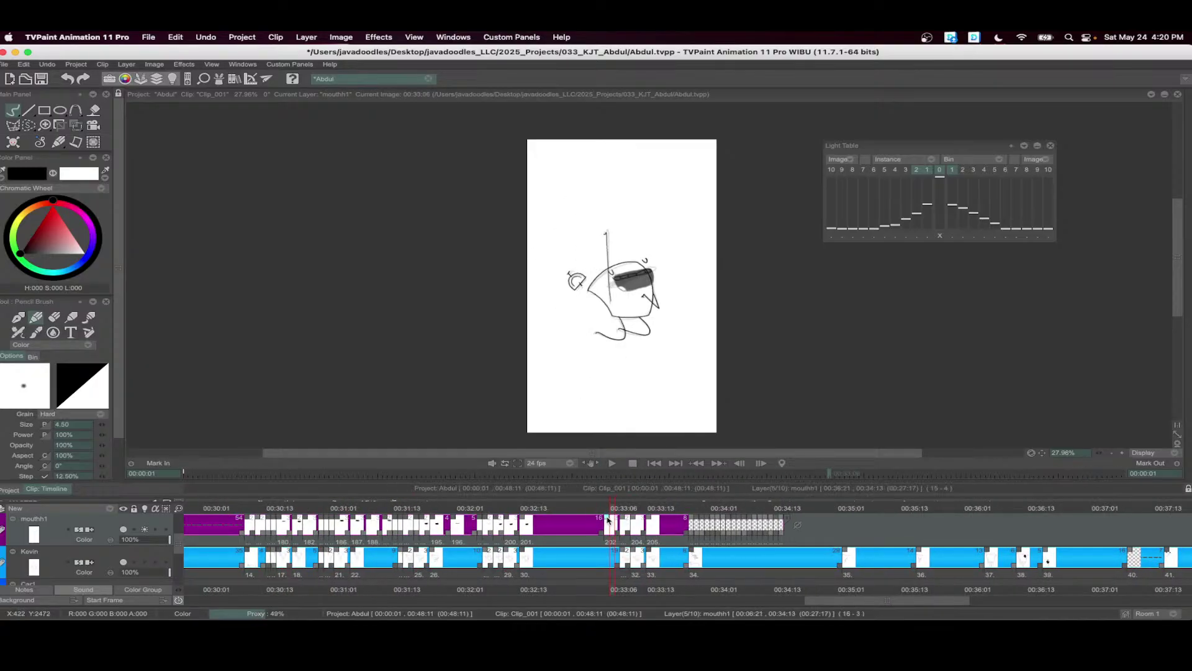
left_click(516, 534, "shift")
left_click(611, 462)
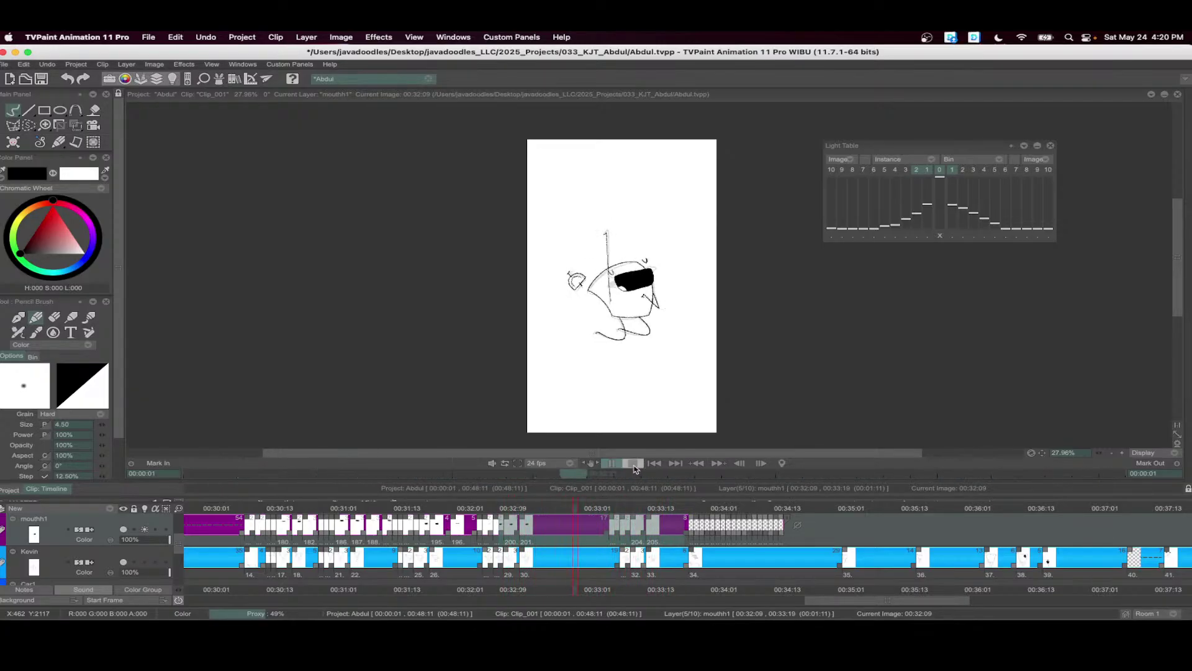
left_click(633, 467)
- Move the current frame to 35:09, save the project, and play back the clip from its start
left_click(746, 508)
left_click_drag(746, 508, 880, 527)
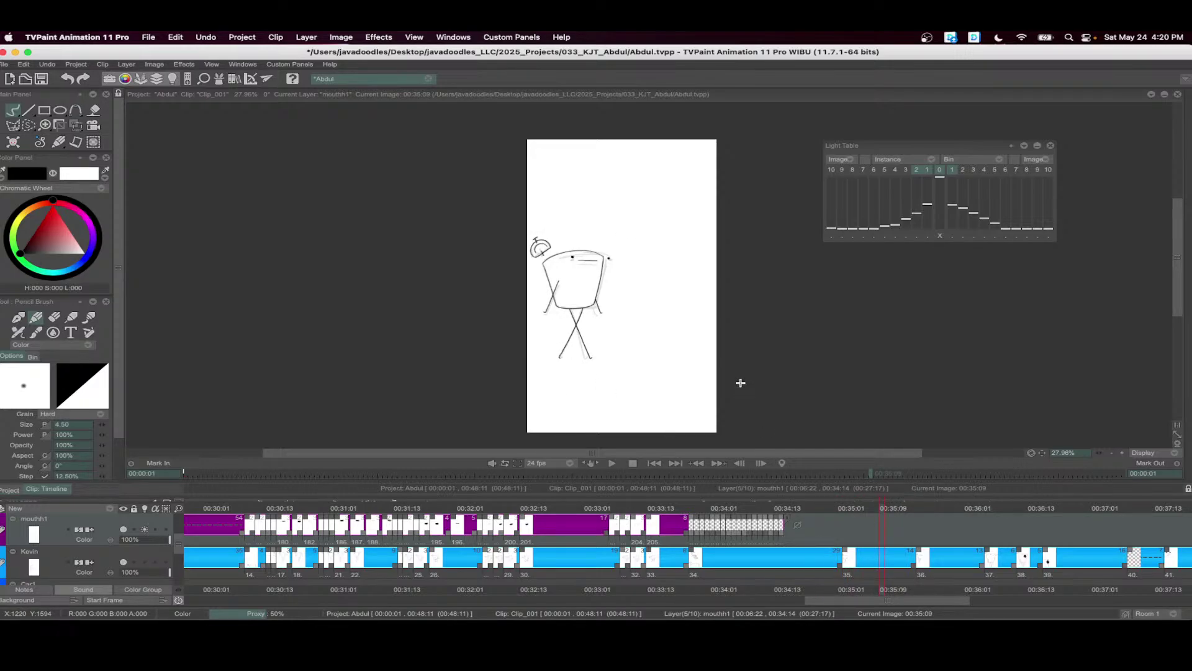
key("super+s")
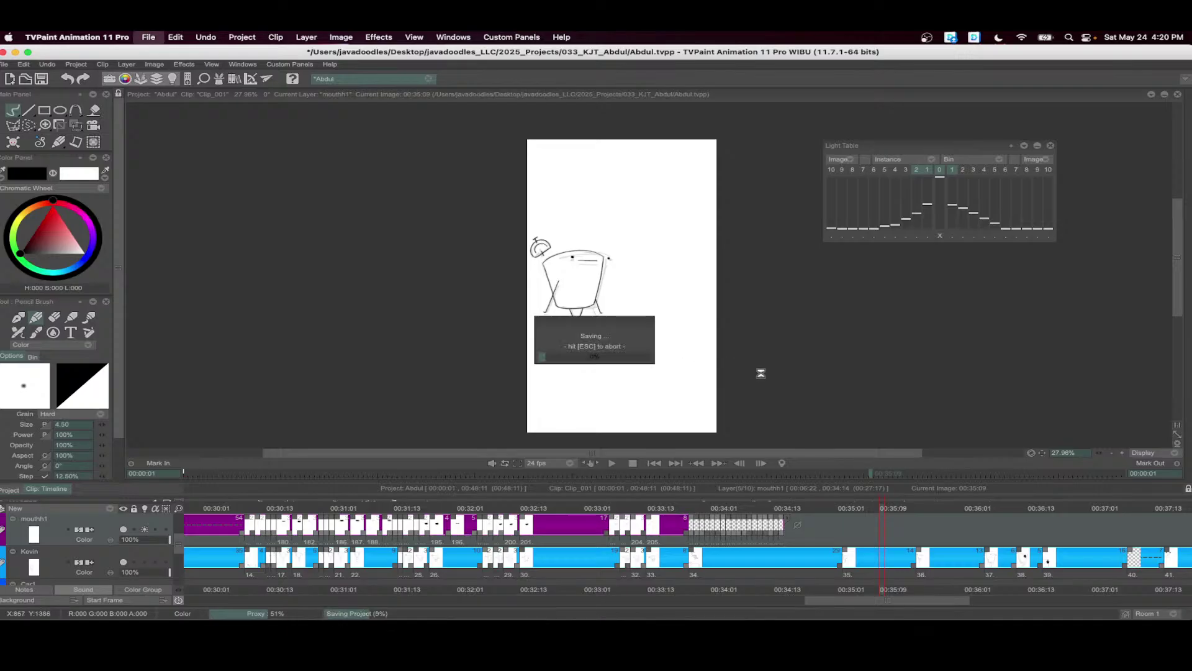
left_click(618, 464)
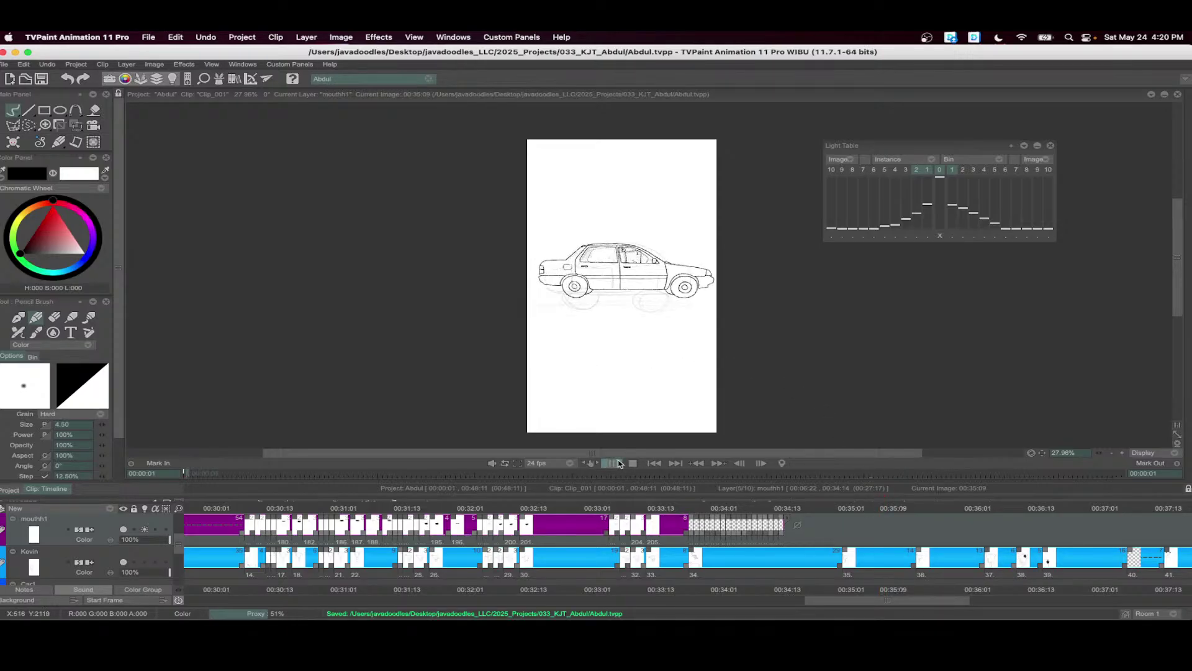
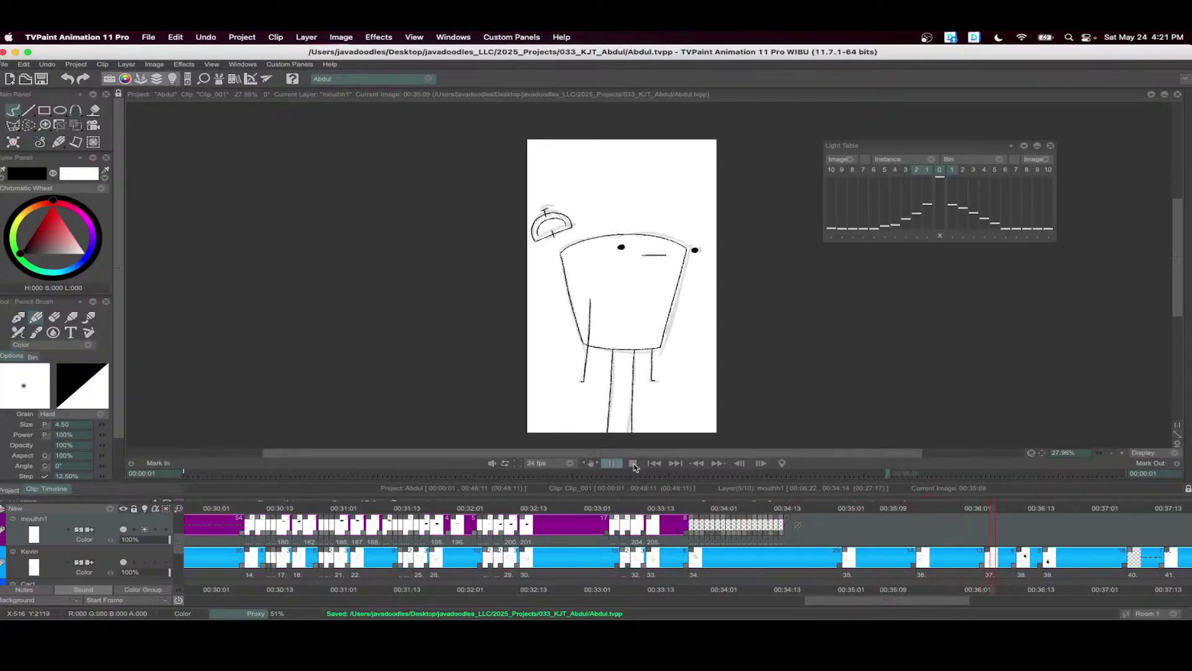
left_click(632, 465)
- Insert a new drawing at 35:10 on the walking character's blue layer, between the two existing poses
scroll(826, 549, "up", 1)
scroll(825, 549, "right", 10)
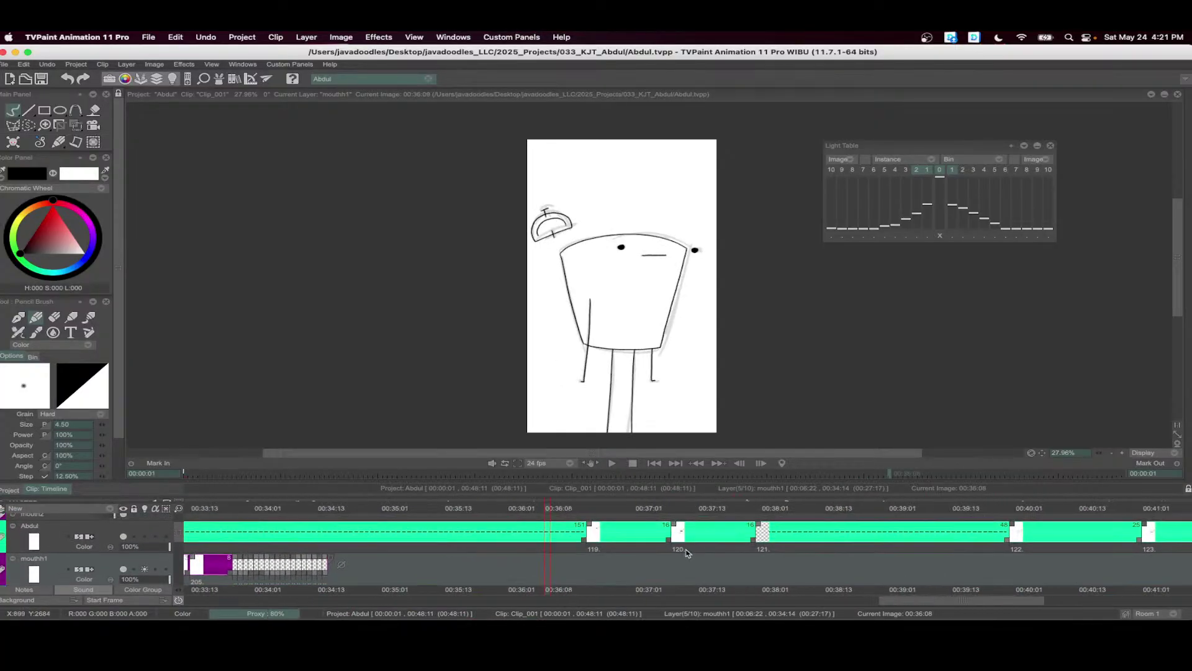
left_click(59, 524)
left_click_drag(452, 509, 404, 533)
scroll(365, 542, "up", 1)
scroll(366, 543, "left", 2)
scroll(463, 556, "down", 2)
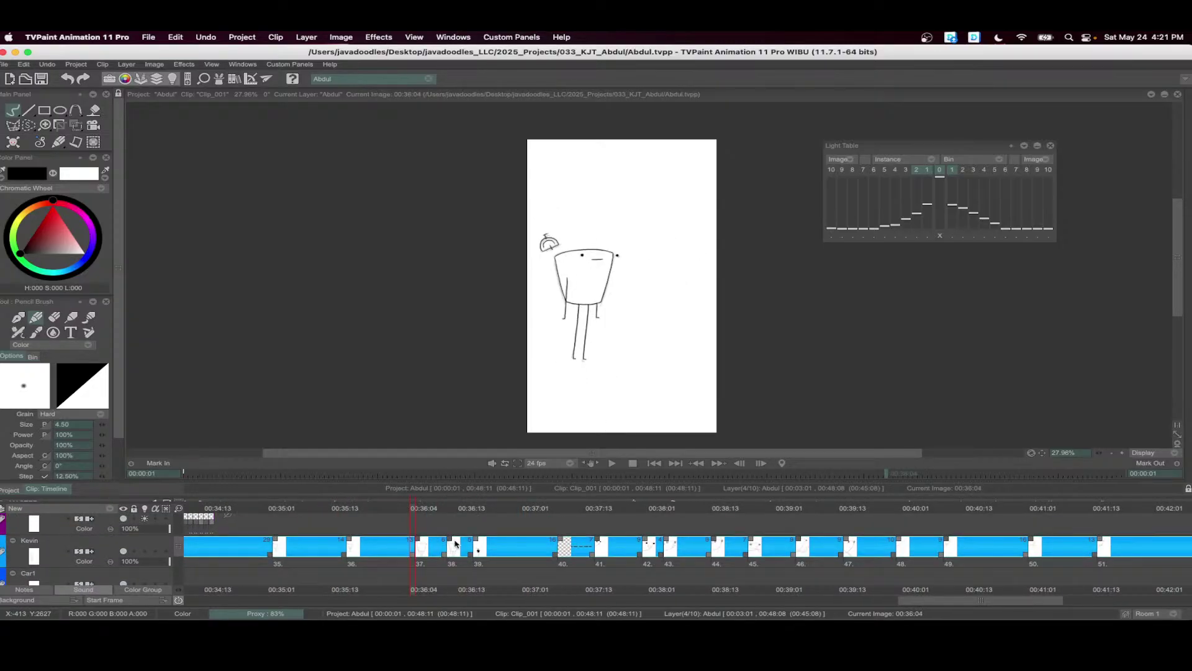
left_click(134, 566)
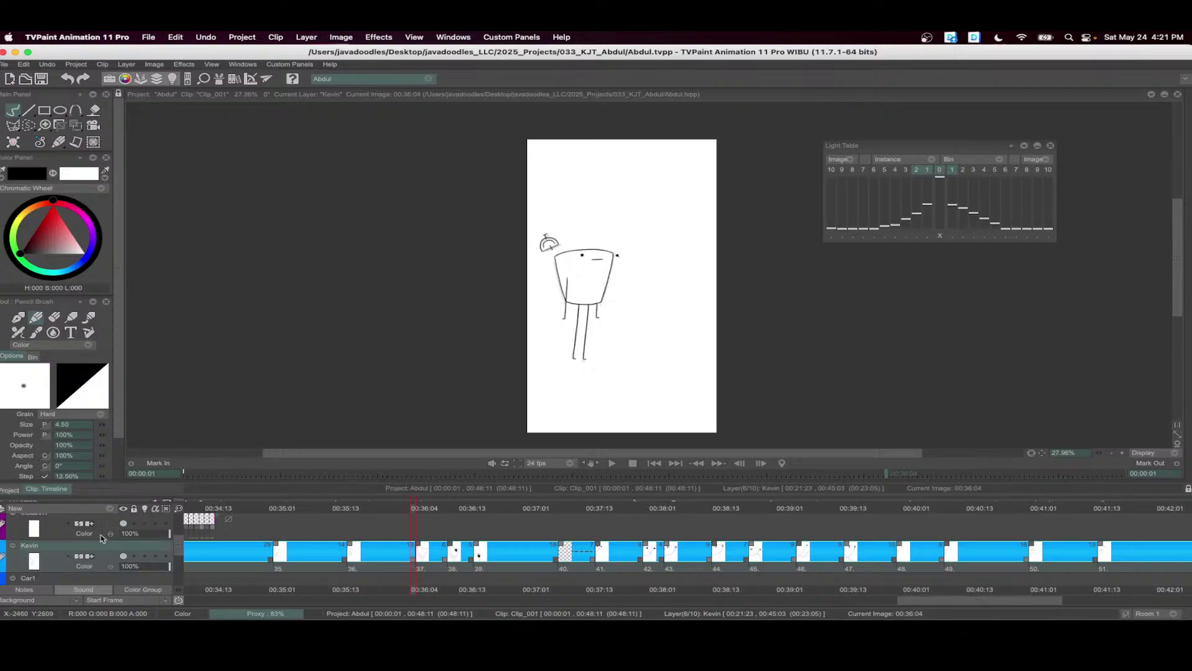
left_click(321, 509)
mouse_move(320, 509)
left_mouse_down()
mouse_move(301, 521)
mouse_move(316, 534)
mouse_move(379, 514)
mouse_move(318, 540)
left_mouse_up()
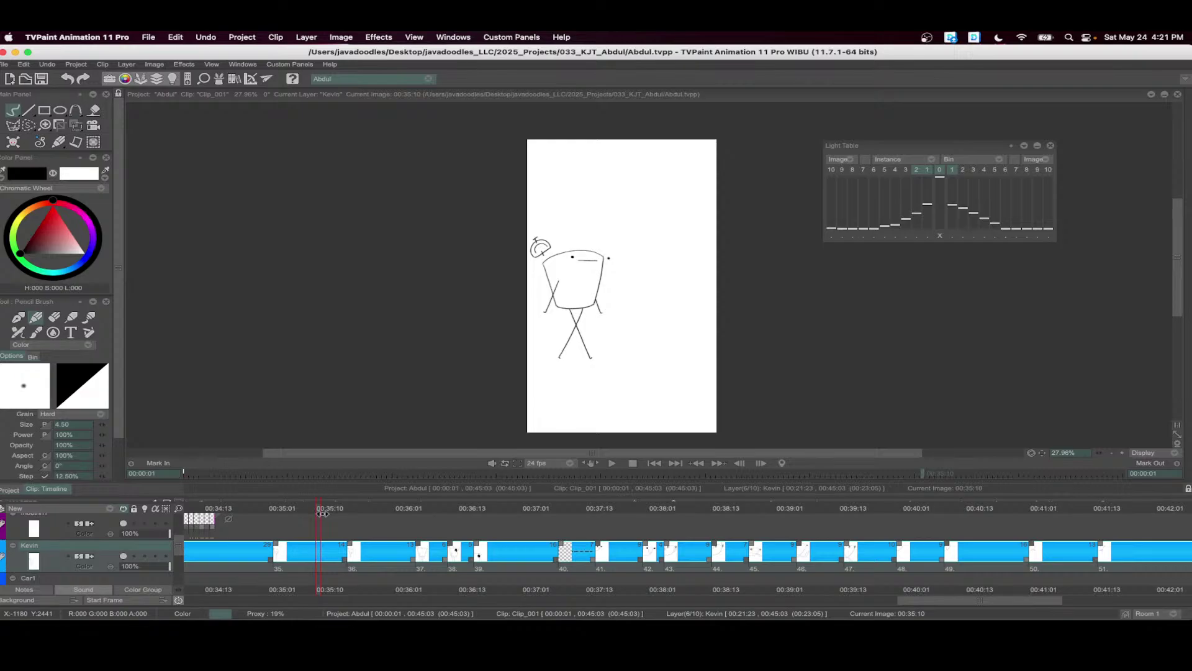
key("Insert")
- Turn on the light table for the character's layer and disable the second previous drawing
left_click(145, 557)
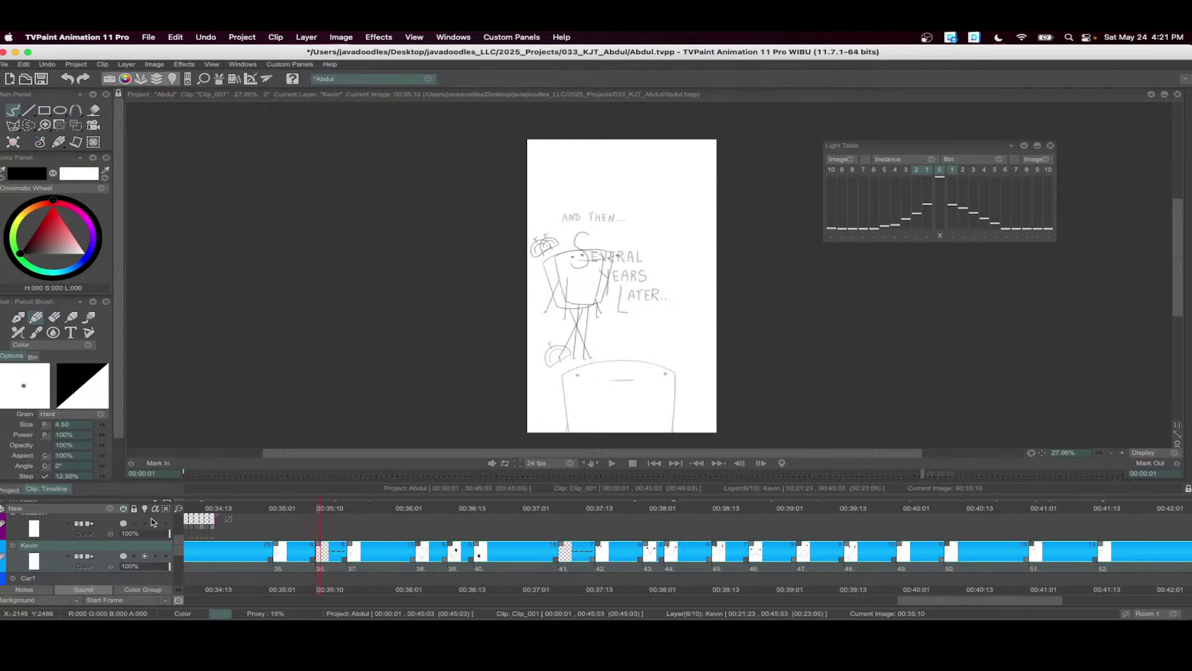
left_click(916, 170)
scroll(552, 195, "up", 5)
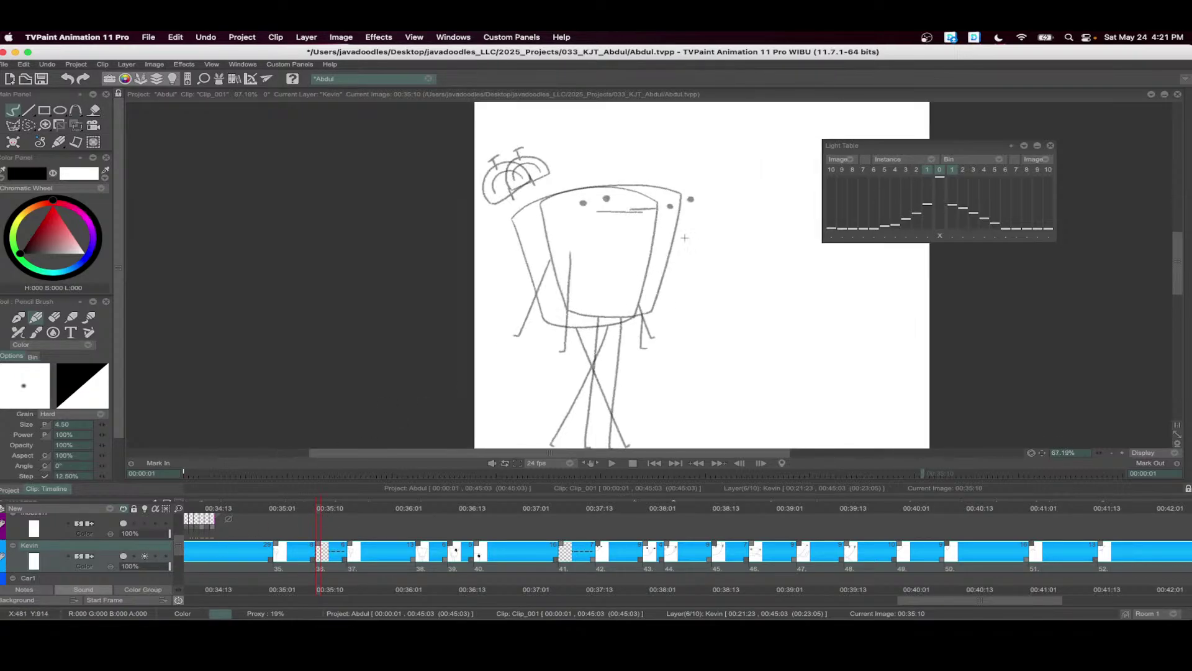
- Draw the inbetween body outline, both eyes and the mouth line midway between the ghosted poses at 35:10
mouse_move(527, 183)
left_mouse_down()
mouse_move(577, 323)
mouse_move(548, 265)
mouse_move(582, 326)
mouse_move(670, 324)
left_mouse_up()
key("ctrl+z")
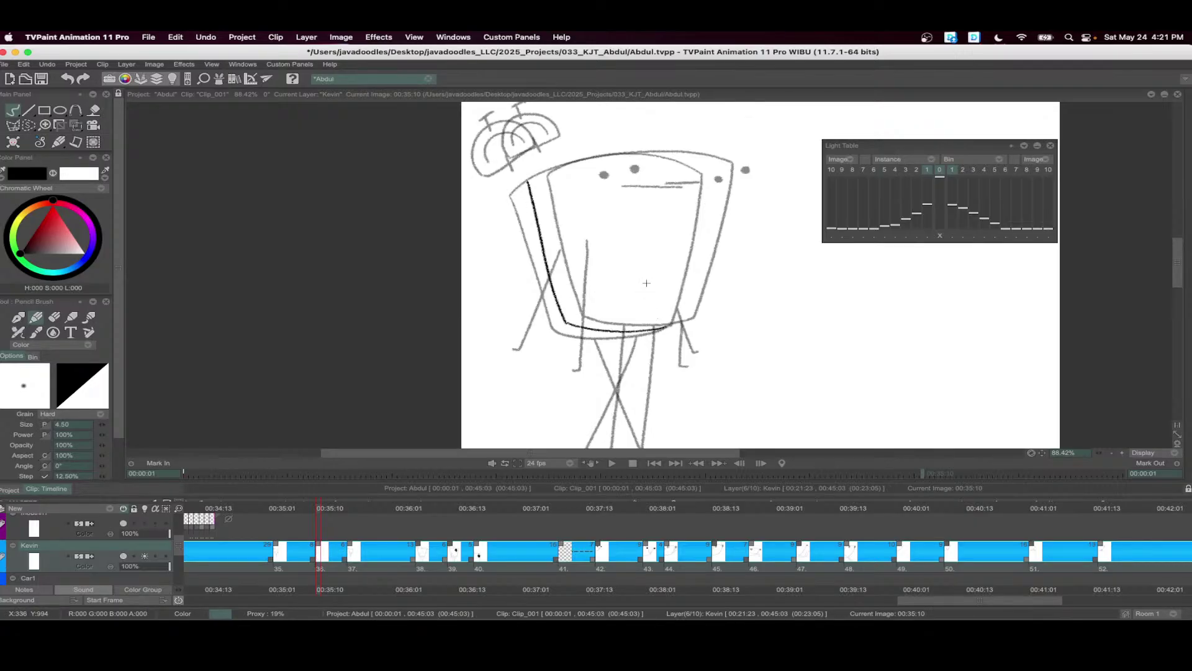
mouse_move(711, 162)
left_mouse_down()
mouse_move(706, 228)
mouse_move(677, 322)
left_mouse_up()
scroll(695, 223, "up", 2)
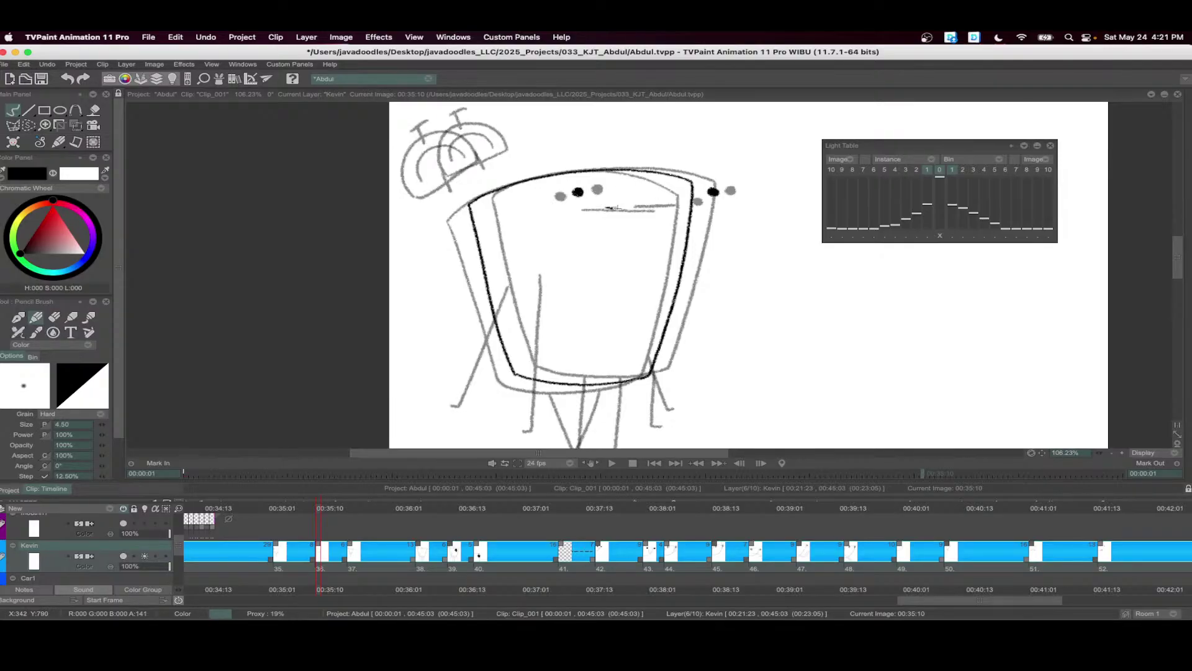
left_click_drag(658, 213, 686, 186)
- Draw both arms and the crossed legs of the 35:10 inbetween, midway between the neighbouring poses
left_click_drag(553, 258, 520, 378)
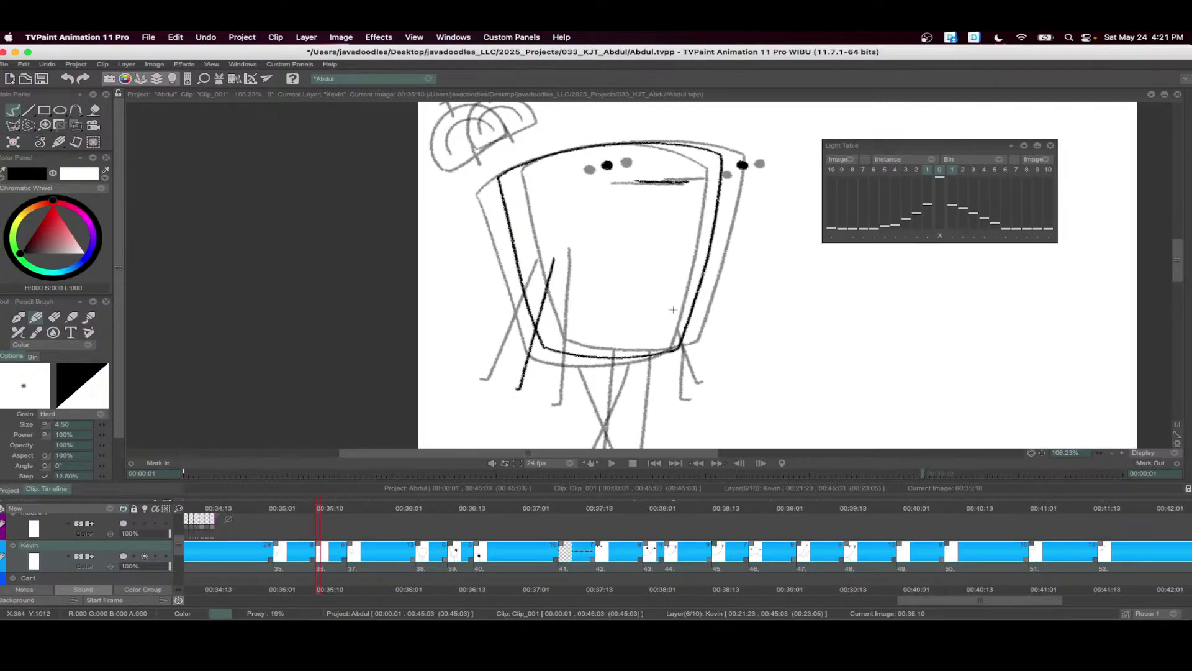
scroll(693, 334, "down", 2)
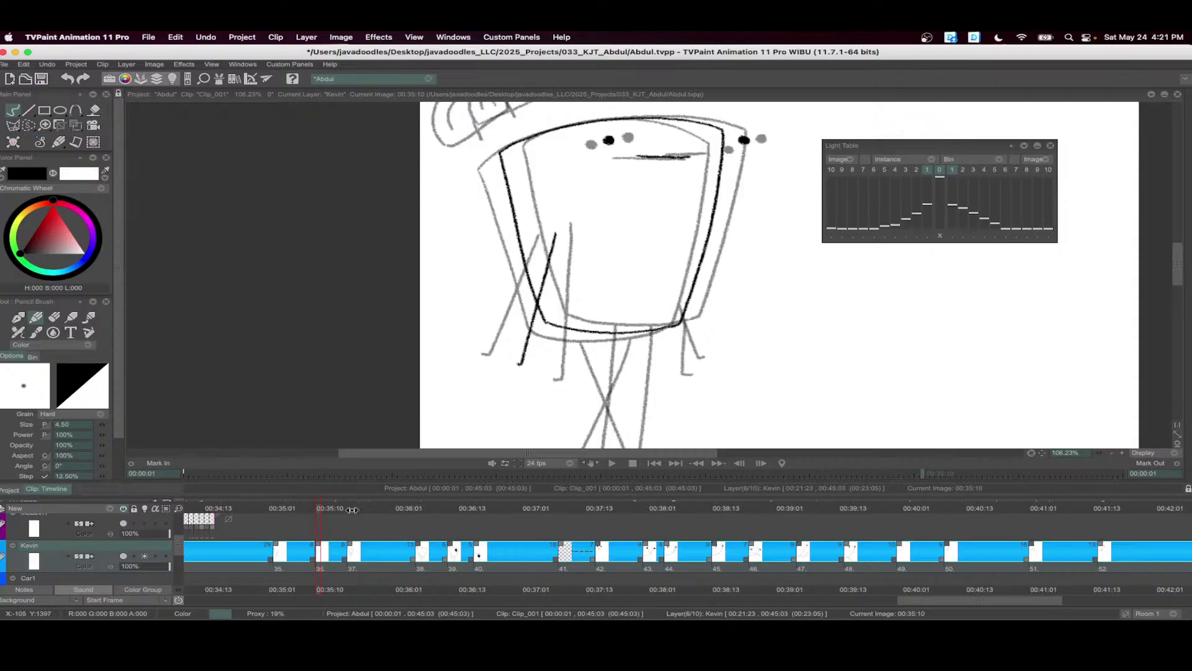
left_click_drag(351, 510, 318, 521)
scroll(685, 373, "down", 4)
scroll(686, 373, "left", 1)
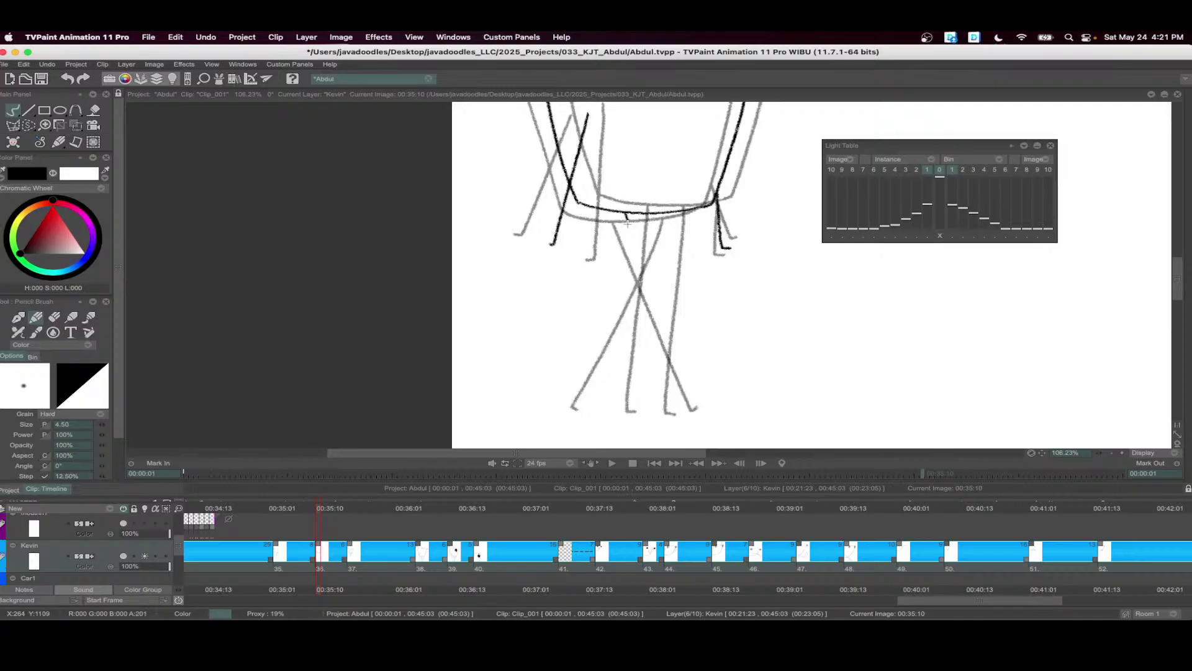
left_click_drag(627, 220, 680, 412)
left_click_drag(677, 211, 606, 412)
- Draw the half-round slice with its stem above the head's corner on the 35:10 inbetween
scroll(596, 258, "down", 3)
scroll(621, 182, "up", 3)
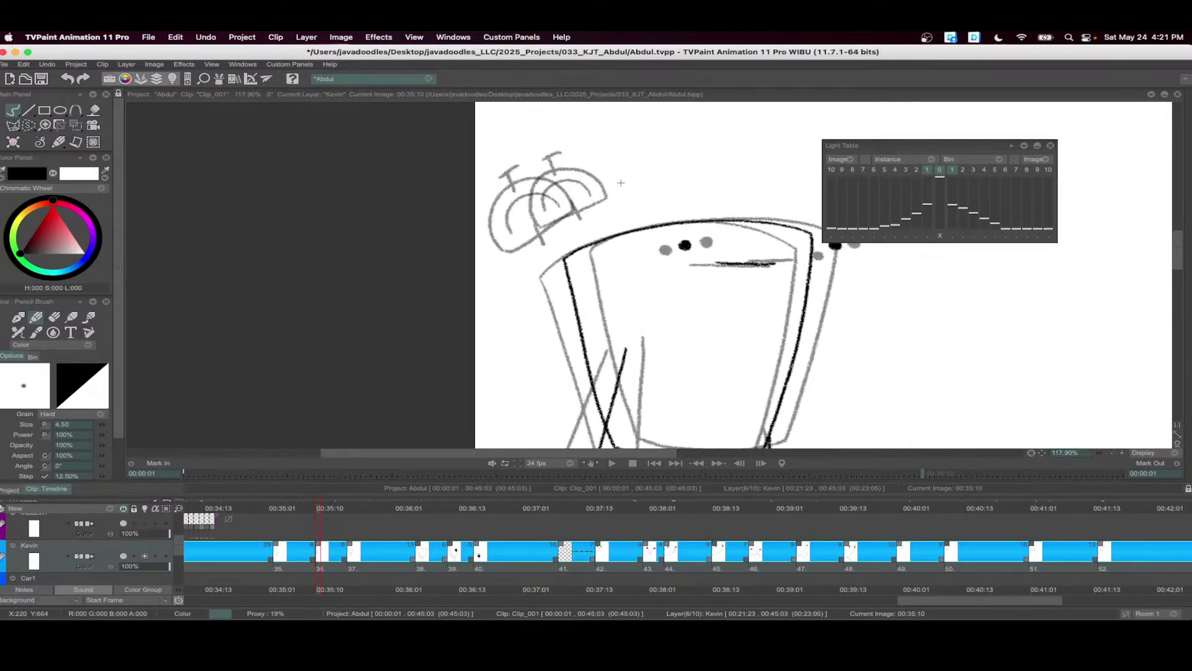
mouse_move(528, 177)
left_mouse_down()
mouse_move(505, 216)
mouse_move(520, 240)
left_mouse_up()
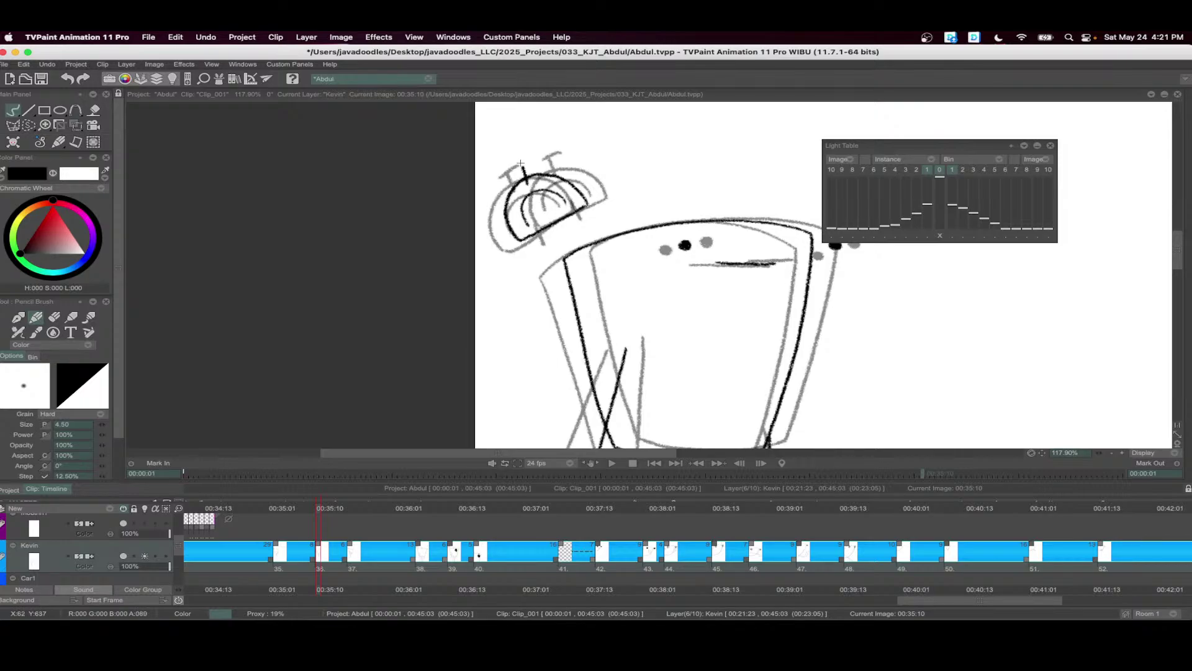
- Play back the character's new inbetween over the range from 35:08 to 35:21
scroll(546, 217, "down", 4)
scroll(446, 563, "down", 1)
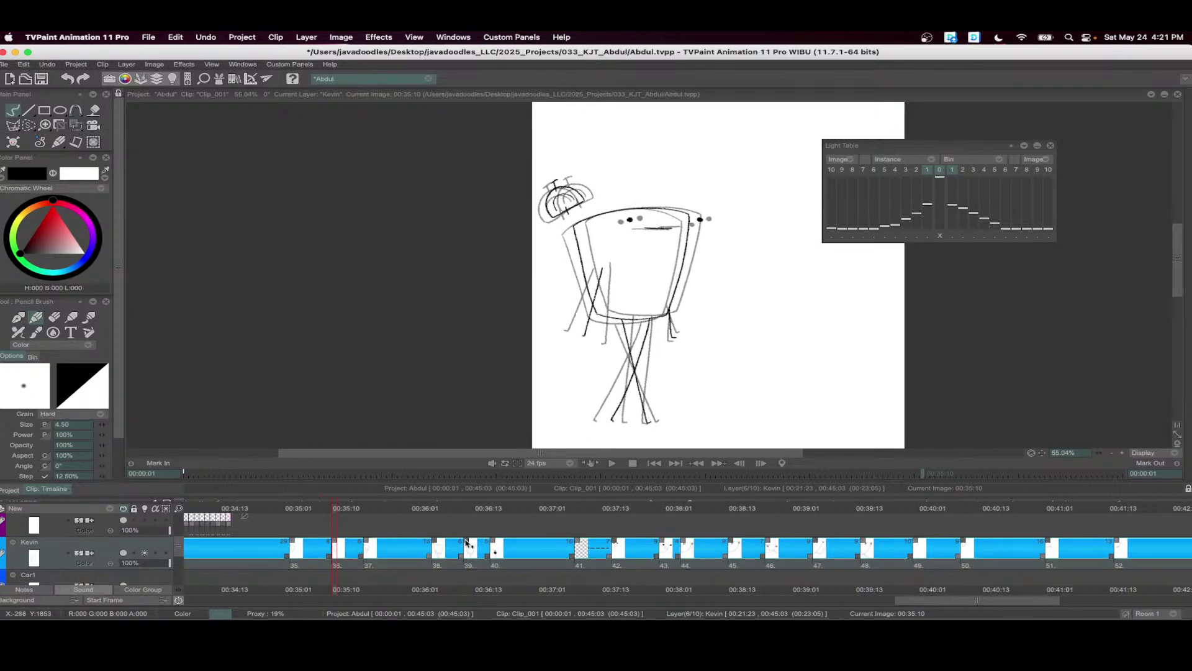
scroll(445, 563, "left", 2)
left_click_drag(445, 563, 366, 562)
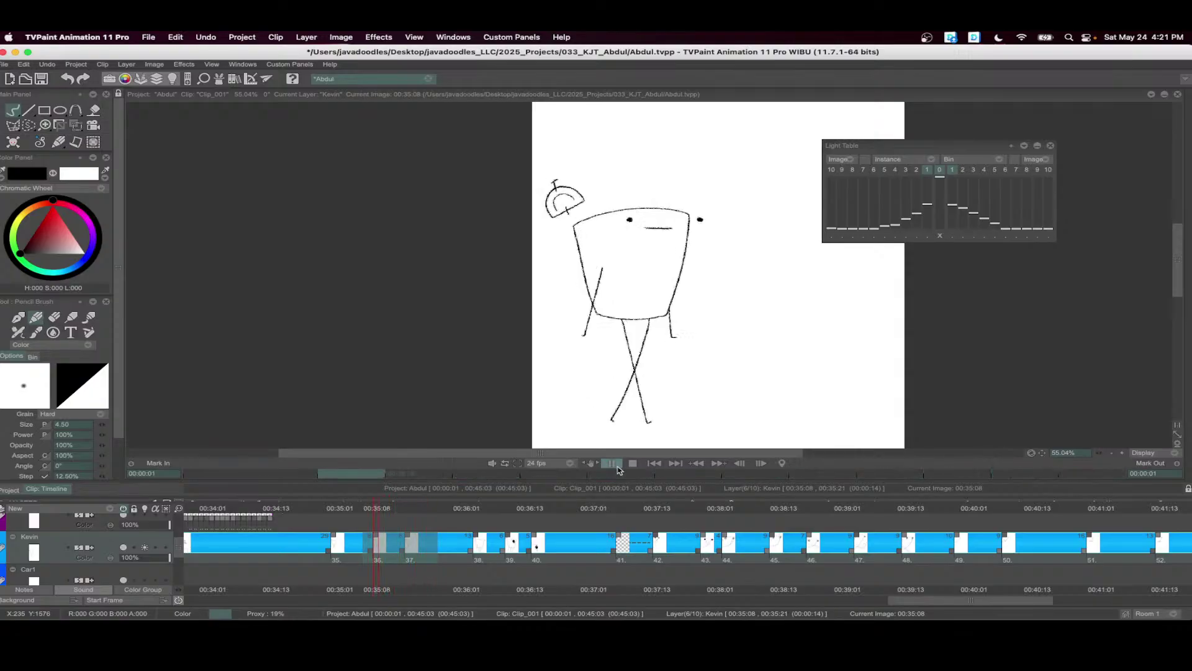
left_click(632, 464)
- Insert a new drawing at 35:12 on the character's layer and draw the body outline between the ghosted poses
mouse_move(371, 512)
left_mouse_down()
mouse_move(395, 512)
mouse_move(373, 537)
mouse_move(388, 511)
left_mouse_up()
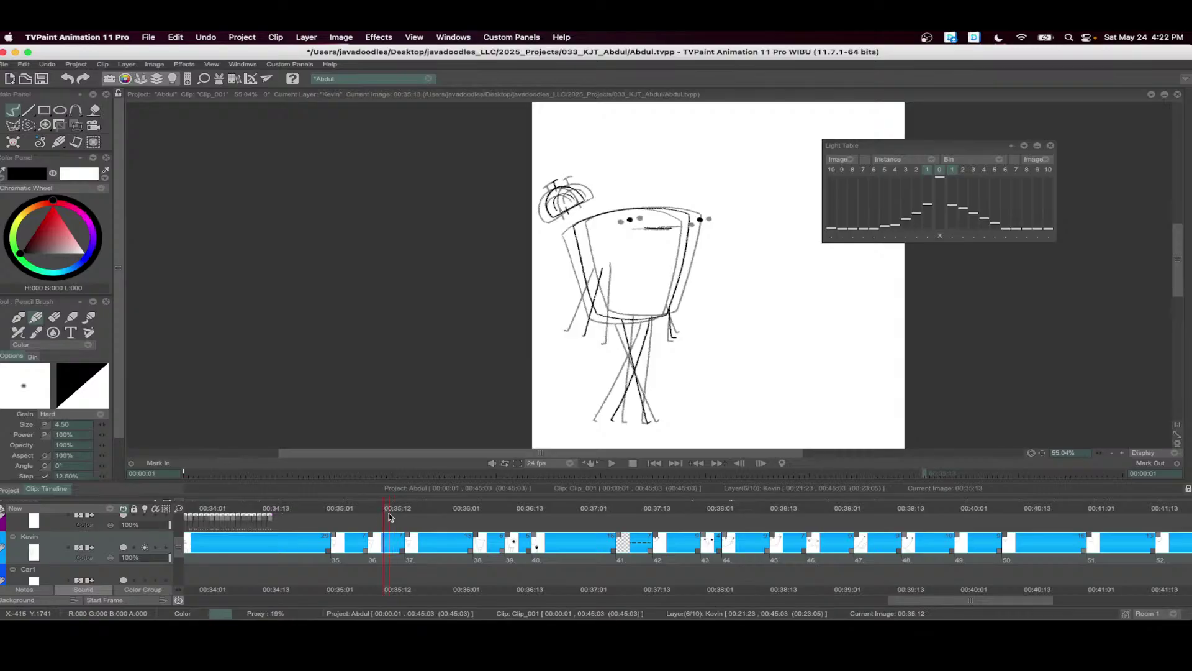
key("Return")
scroll(655, 242, "up", 5)
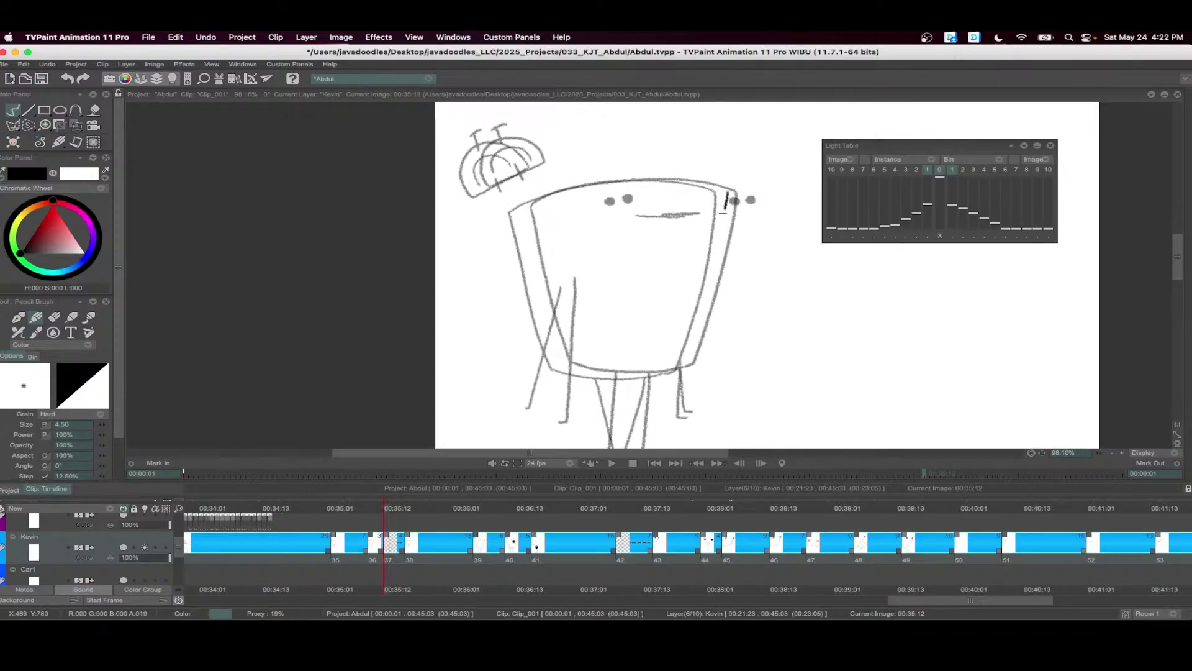
left_click_drag(723, 213, 686, 365)
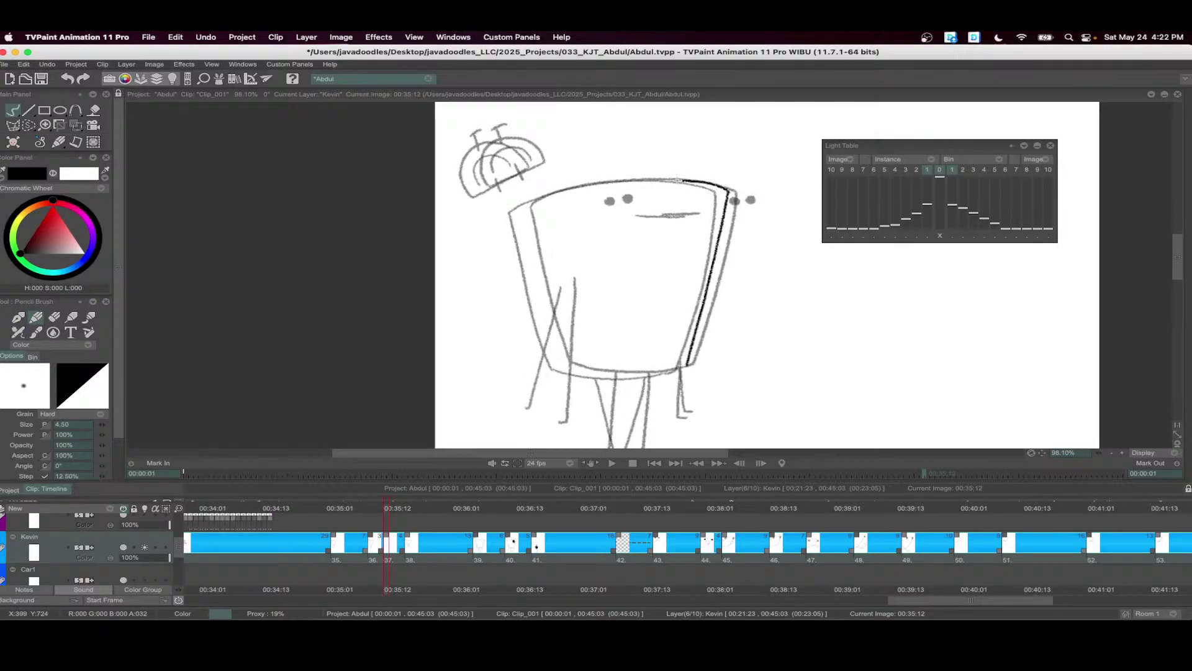
mouse_move(595, 183)
left_mouse_down()
mouse_move(524, 209)
mouse_move(563, 365)
left_mouse_up()
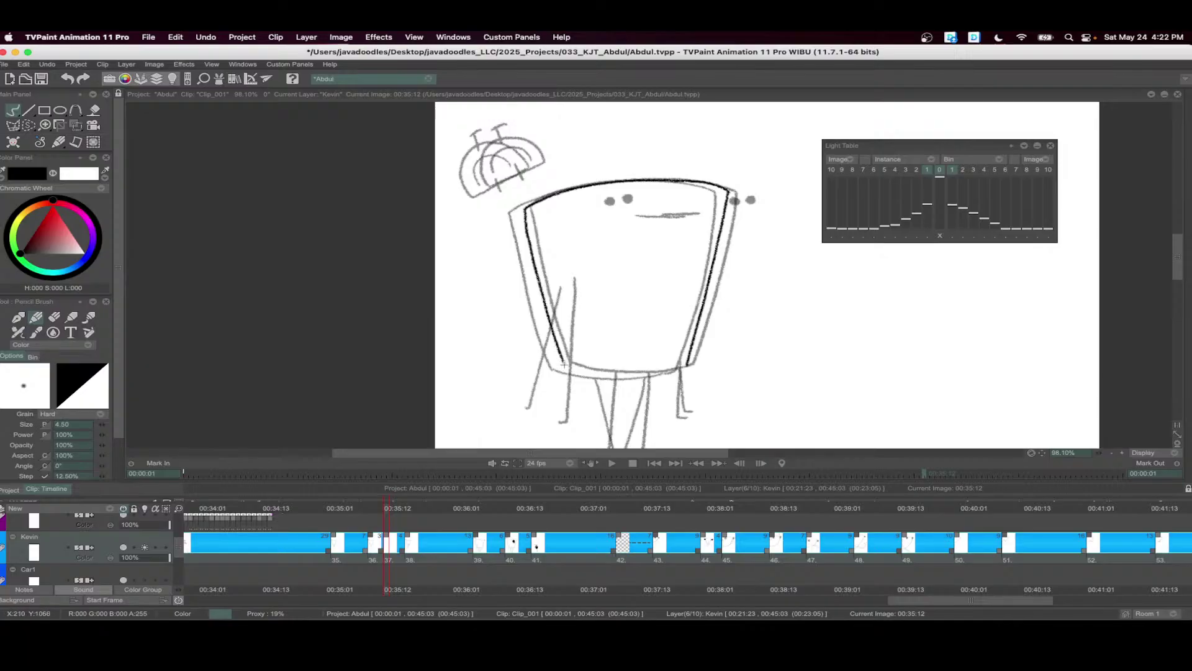
- Draw the short mouth line and both dot eyes between the ghosted ones at 35:12
scroll(662, 304, "up", 3)
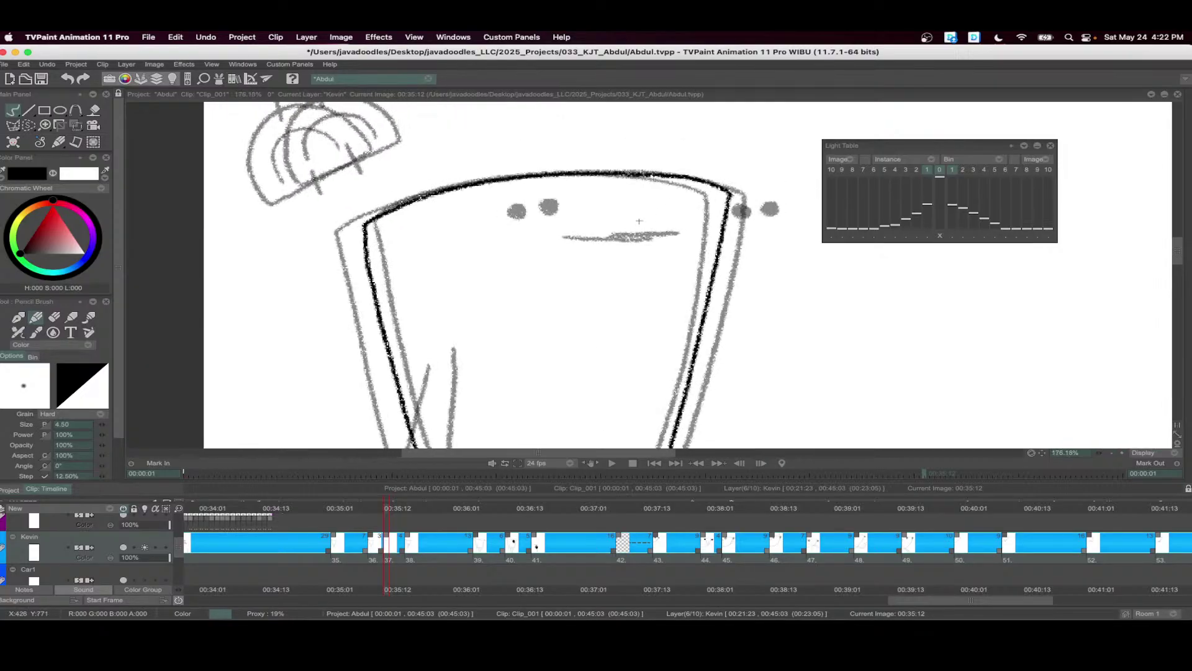
left_click_drag(580, 241, 658, 238)
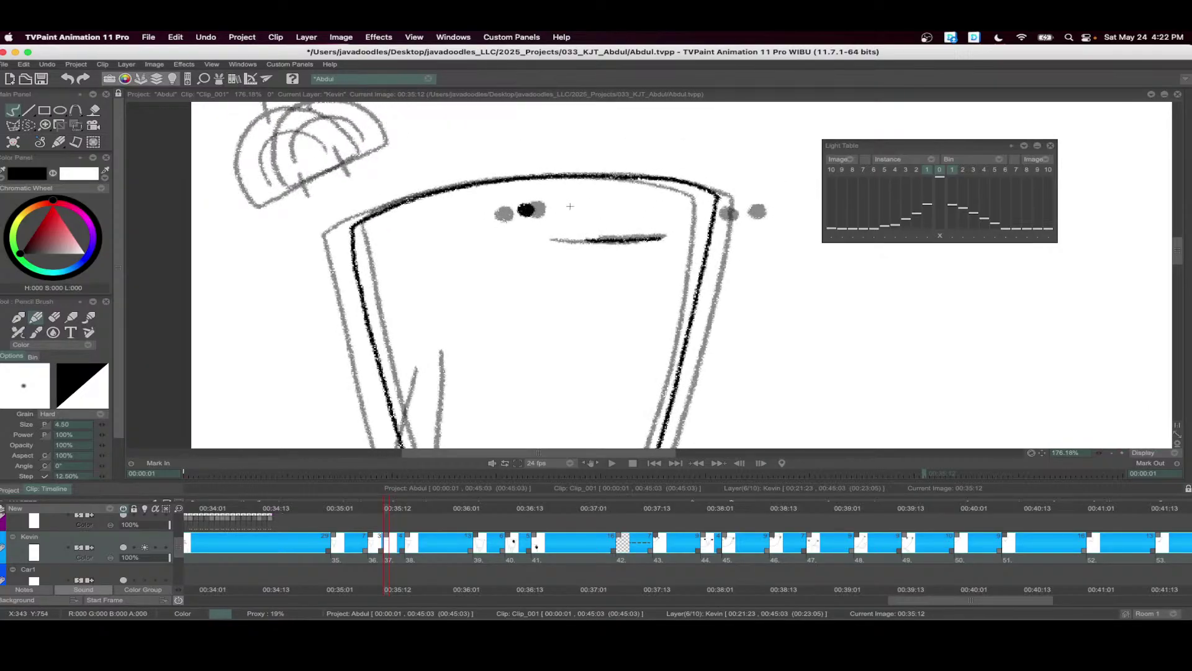
left_click(745, 211)
- Draw both arms with their small hands on the 35:12 inbetween
left_click_drag(522, 391, 603, 201)
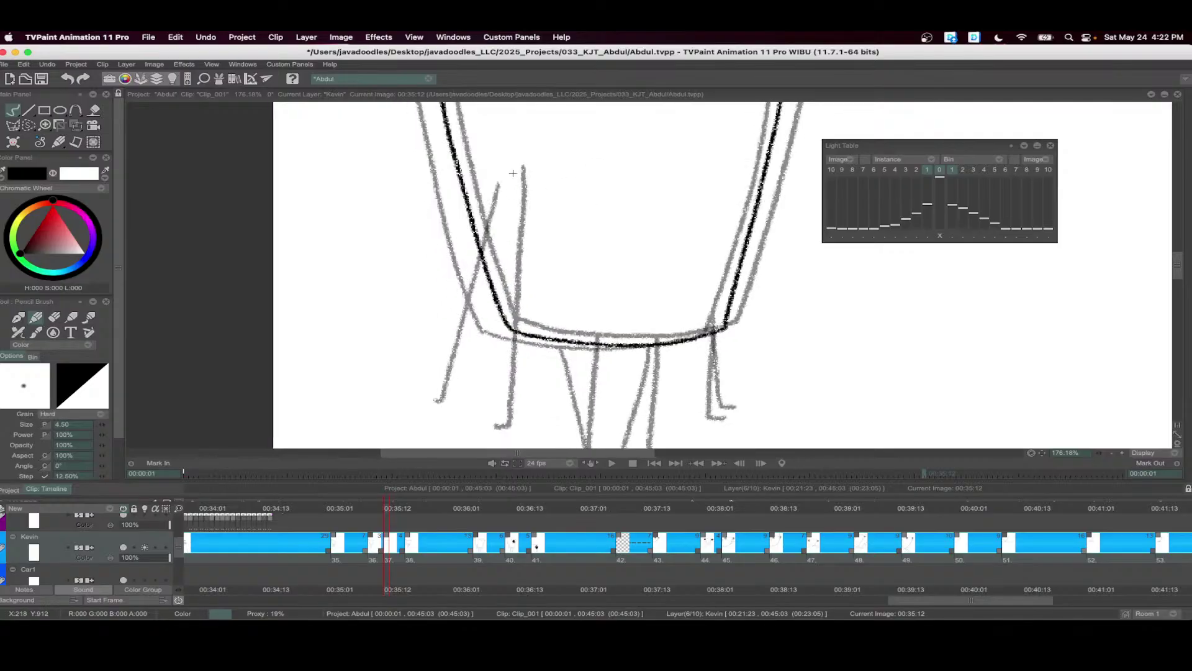
mouse_move(515, 175)
left_mouse_down()
mouse_move(505, 335)
mouse_move(484, 418)
left_mouse_up()
left_click_drag(706, 297, 621, 279)
mouse_move(628, 315)
left_mouse_down()
mouse_move(639, 398)
mouse_move(589, 188)
left_mouse_up()
scroll(629, 390, "down", 2)
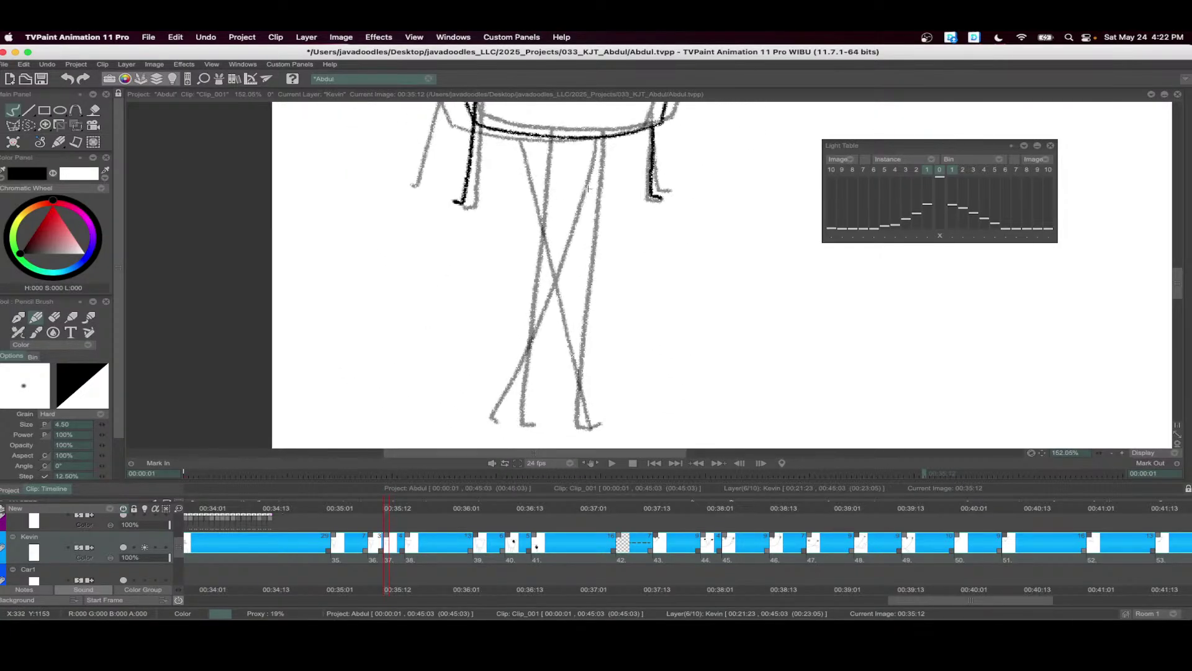
- Draw two nearly straight, uncrossed legs with feet on the 35:12 inbetween, redoing the strokes that miss
left_click_drag(598, 138, 572, 373)
key("ctrl+z")
mouse_move(534, 135)
left_mouse_down()
mouse_move(529, 331)
mouse_move(525, 420)
left_mouse_up()
left_click_drag(595, 136, 554, 418)
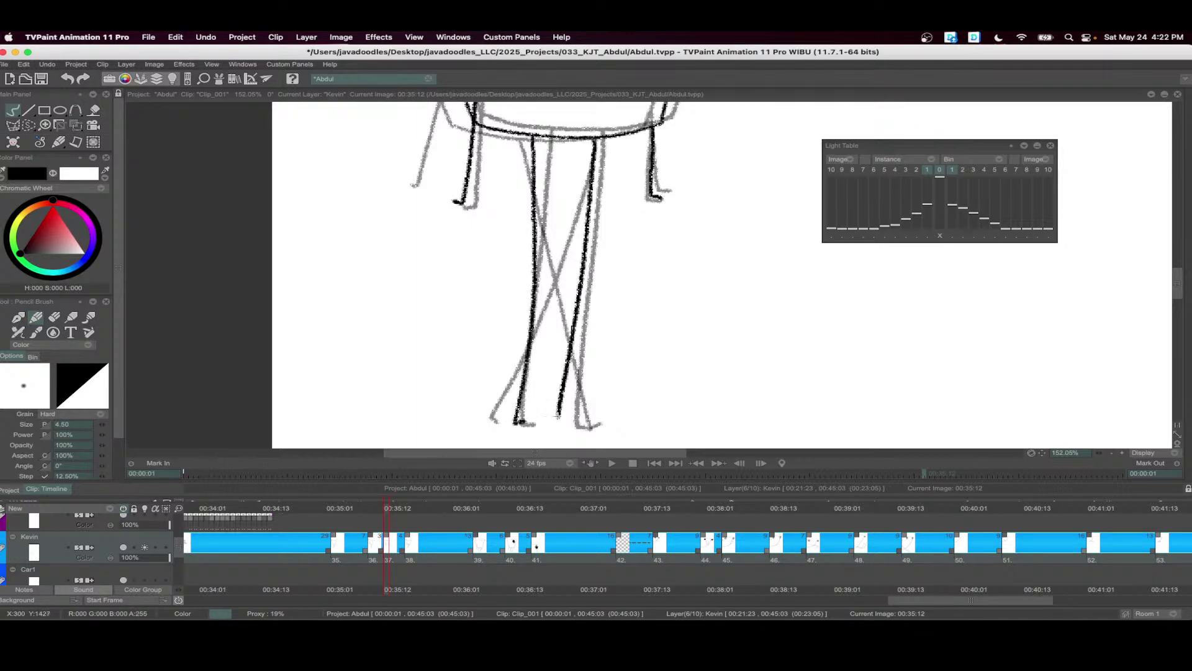
key("ctrl+z")
mouse_move(597, 138)
left_mouse_down()
mouse_move(586, 413)
mouse_move(600, 420)
left_mouse_up()
- Play back the character's inbetweens over the range from 35:07 to 35:19
scroll(522, 432, "down", 5)
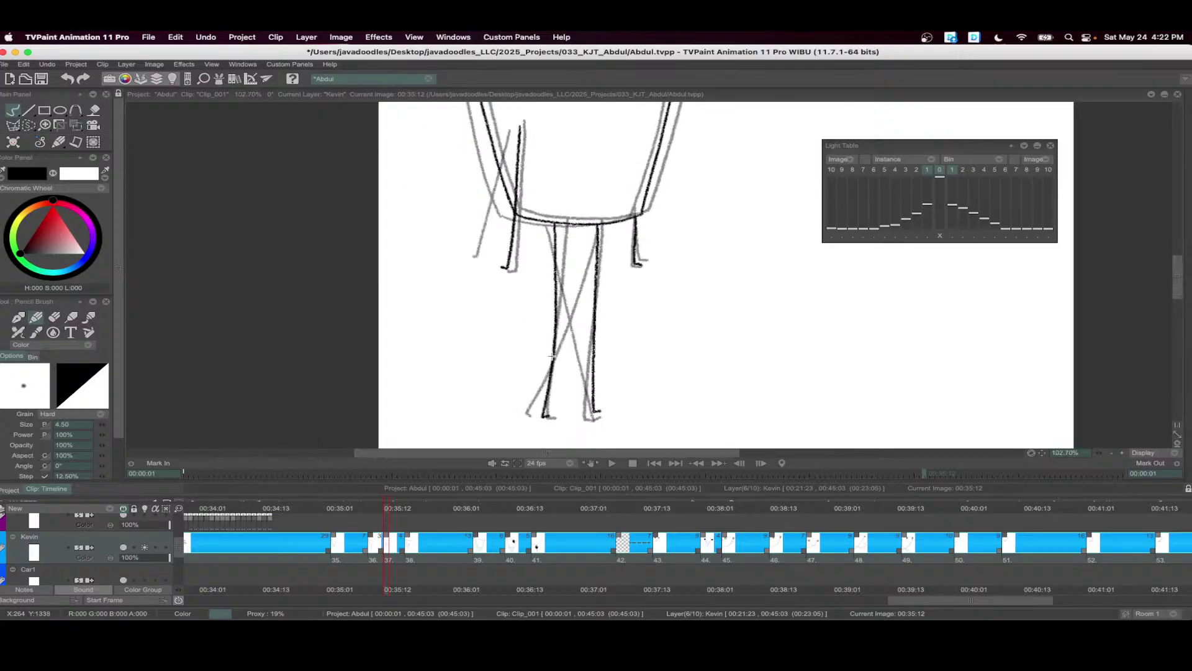
left_click_drag(428, 546, 358, 546)
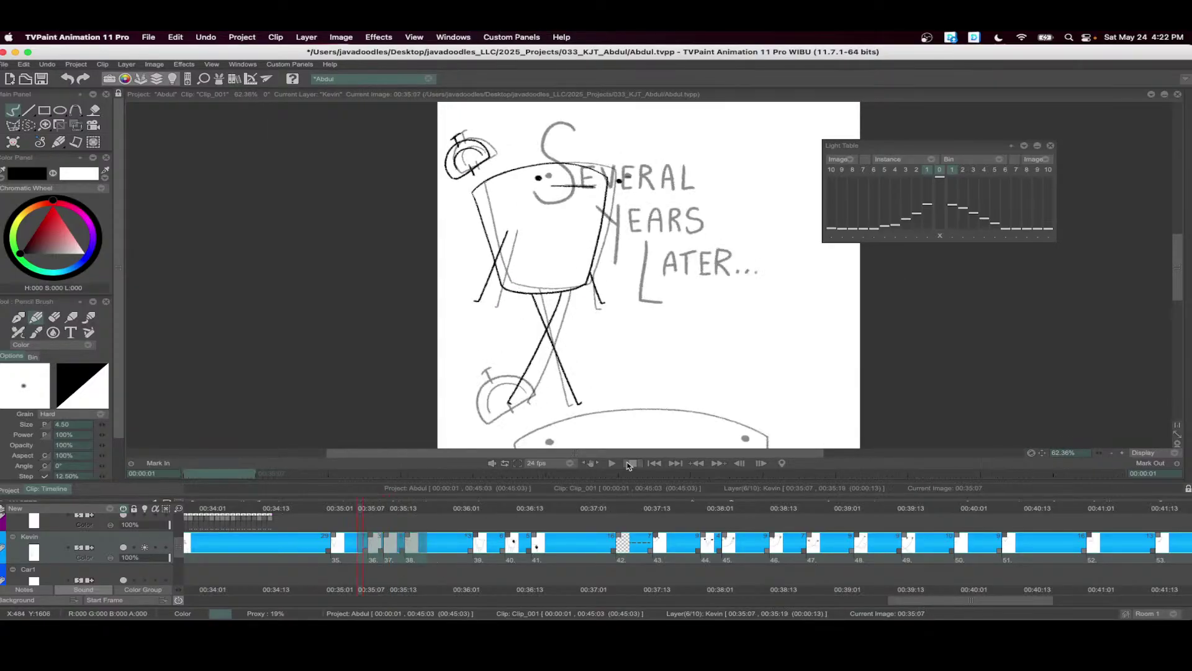
left_click(612, 463)
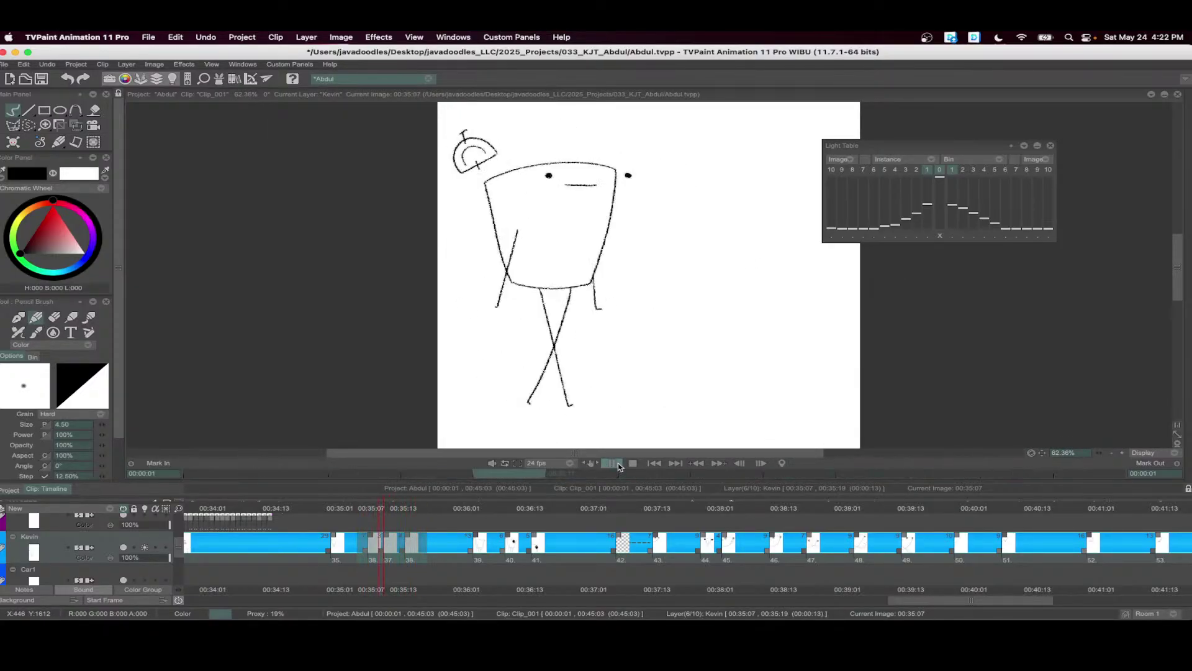
left_click(612, 463)
- Draw the floating half-dome above the head between its ghosts at 35:12, with its inner arc and short stem strokes
left_click(386, 511)
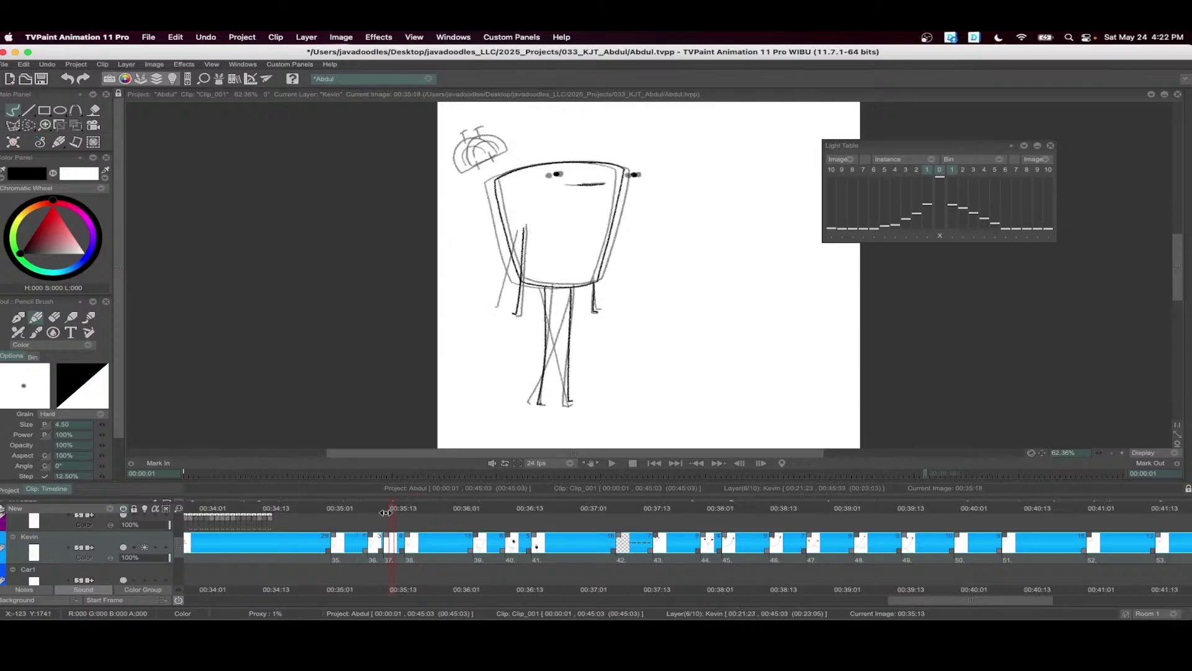
left_click_drag(390, 509, 385, 509)
scroll(504, 194, "up", 5)
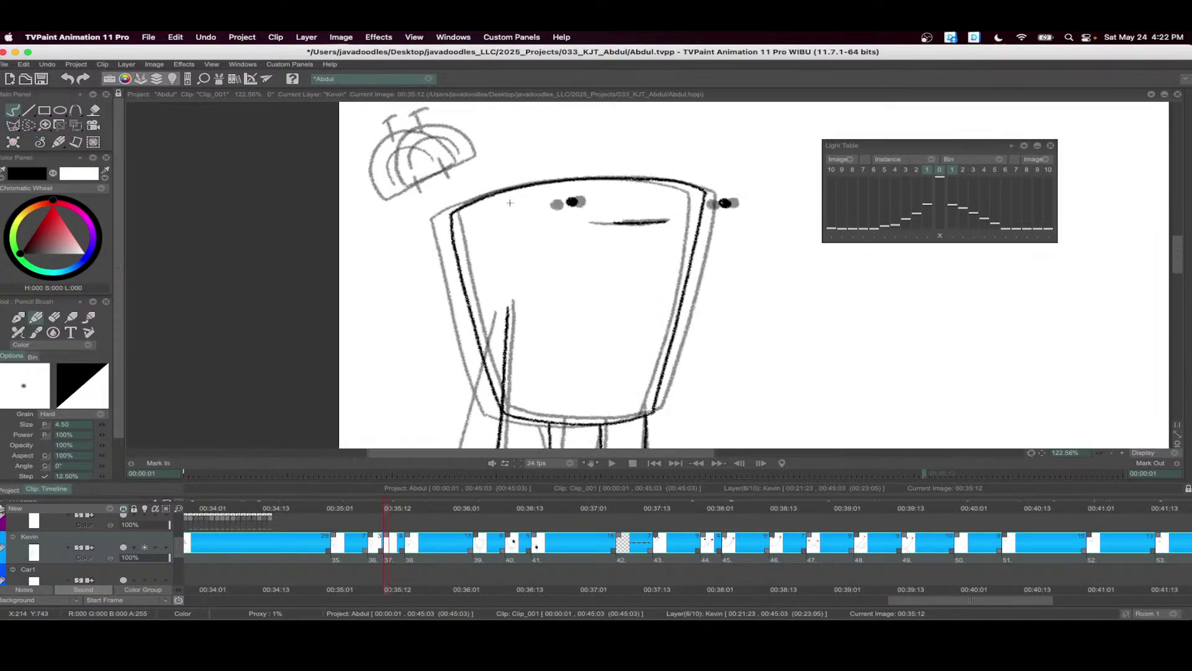
mouse_move(489, 175)
left_mouse_down()
mouse_move(390, 181)
mouse_move(423, 244)
mouse_move(495, 206)
mouse_move(435, 179)
mouse_move(410, 230)
left_mouse_up()
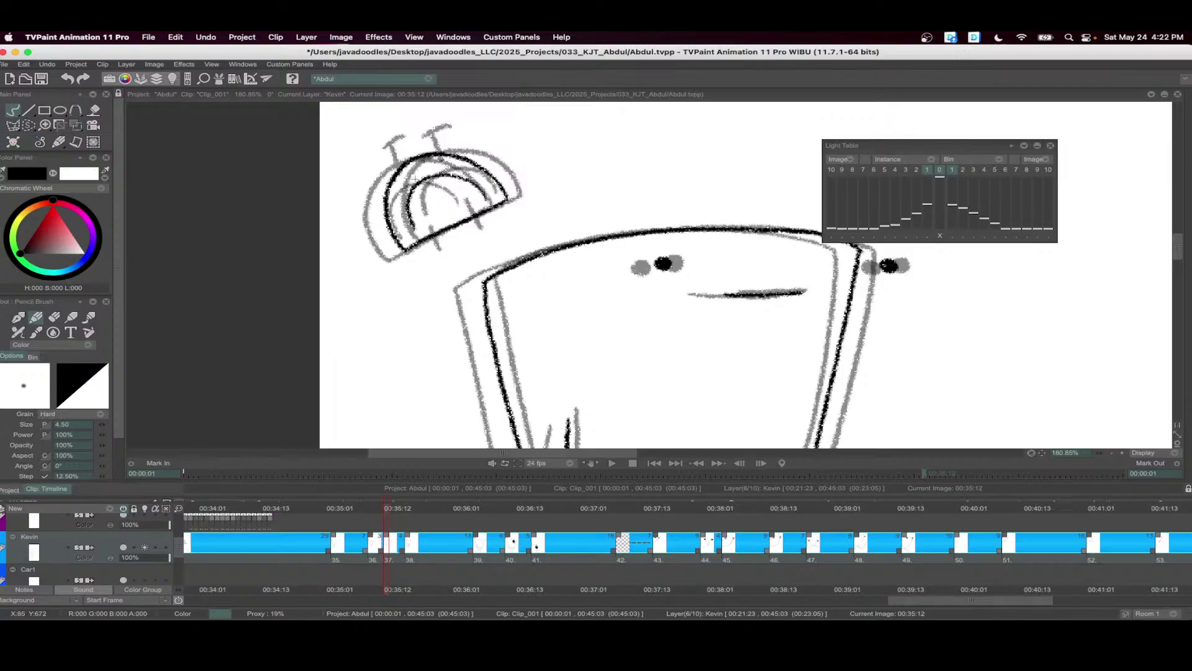
left_click_drag(413, 162, 403, 136)
scroll(444, 233, "down", 4)
scroll(481, 215, "up", 2)
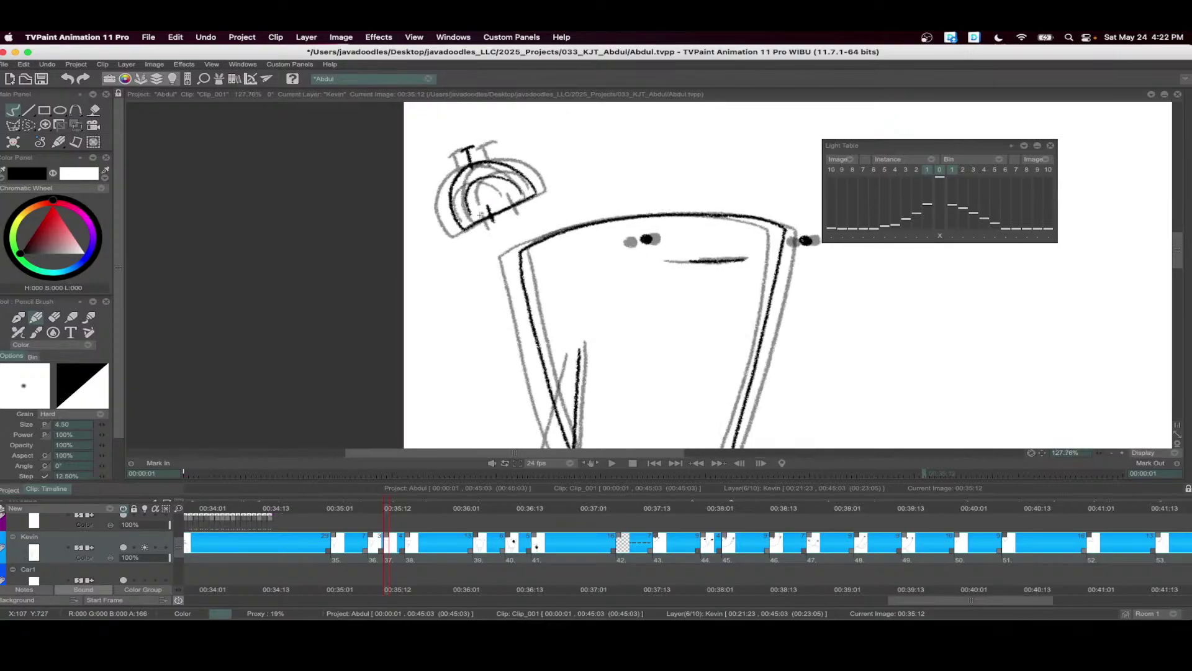
scroll(515, 197, "down", 4)
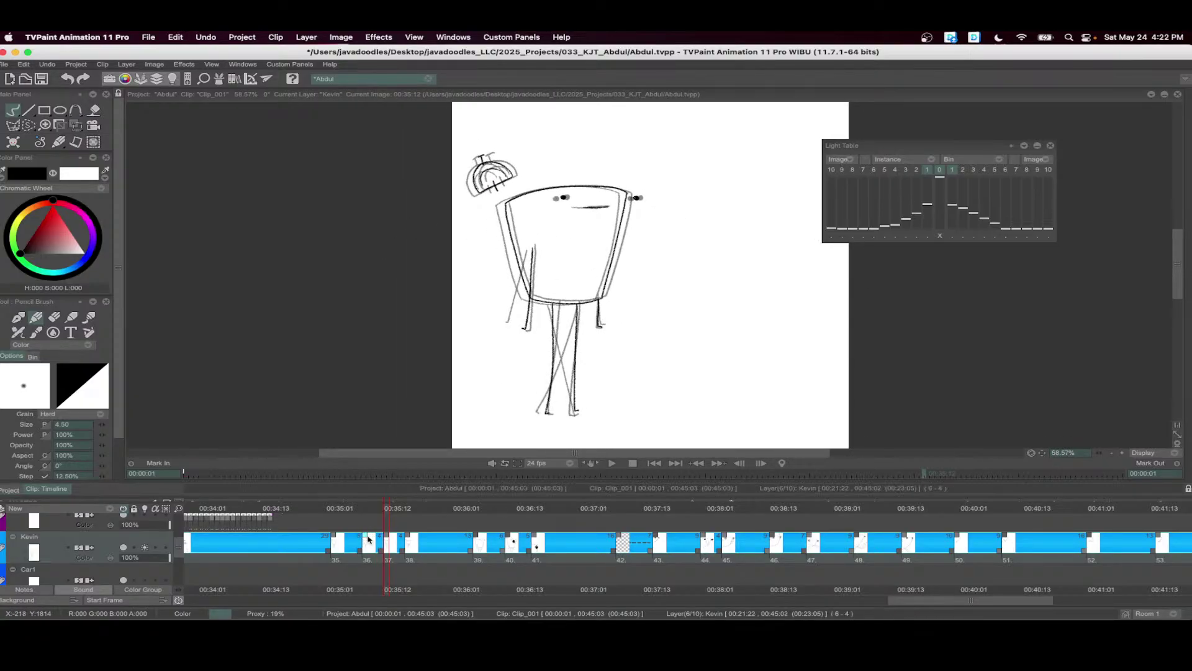
- Retime the drawings around 35:12 to open a gap, and insert a blank drawing at 35:14
left_click_drag(385, 537, 414, 540)
left_click(392, 510)
left_click(397, 509)
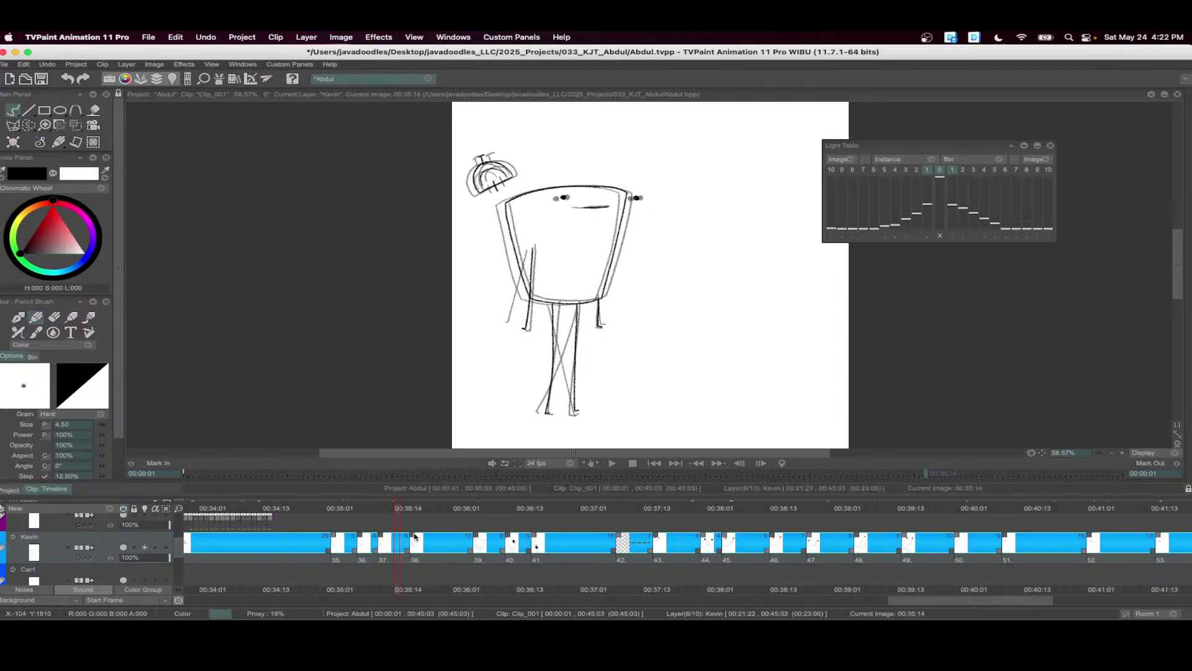
key("n")
- Draw the tapered body outline, both dot eyes and the short mouth line between the ghosts at 35:14
scroll(614, 302, "up", 4)
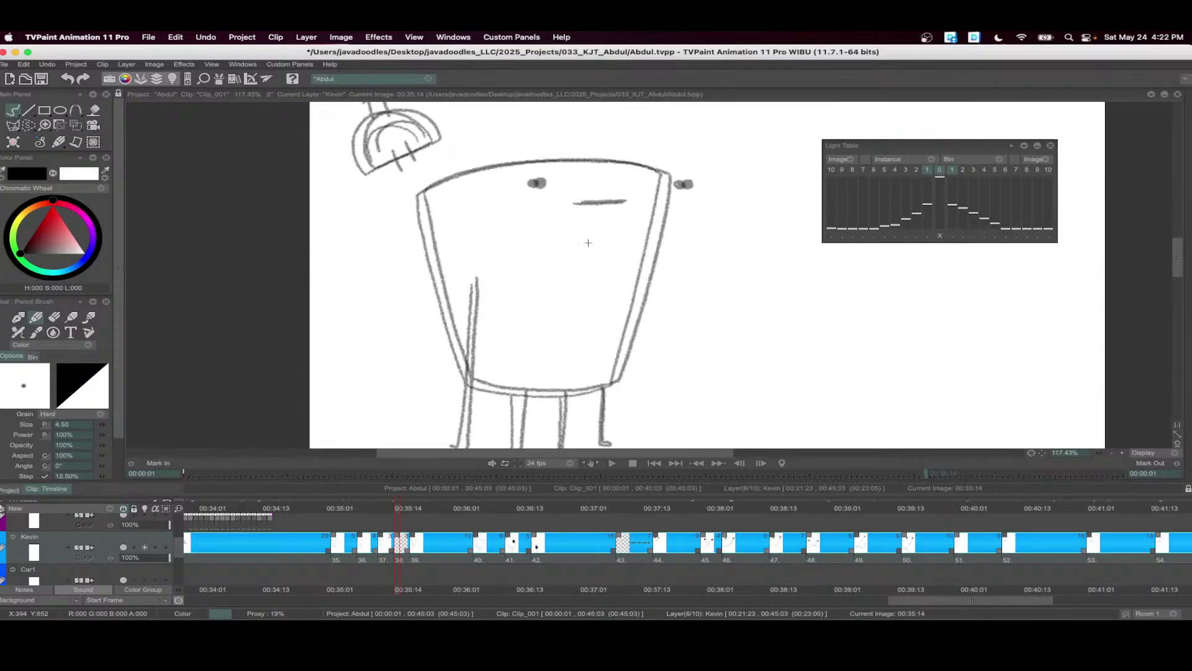
left_click_drag(432, 261, 470, 382)
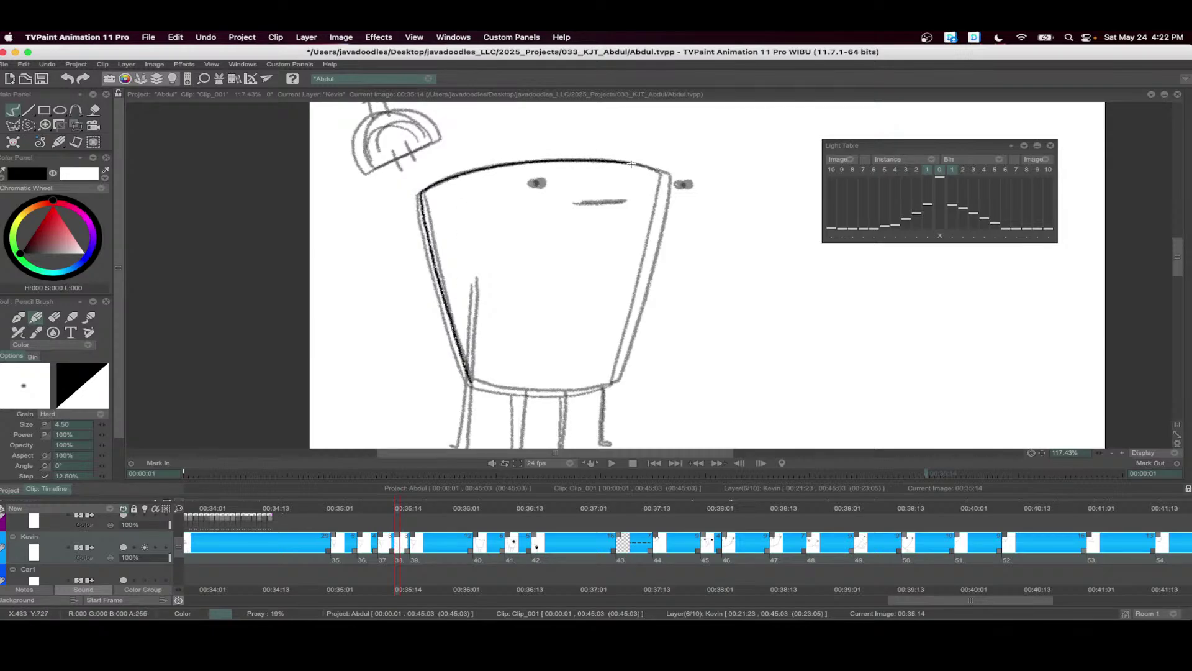
mouse_move(665, 186)
left_mouse_down()
mouse_move(611, 381)
mouse_move(526, 393)
left_mouse_up()
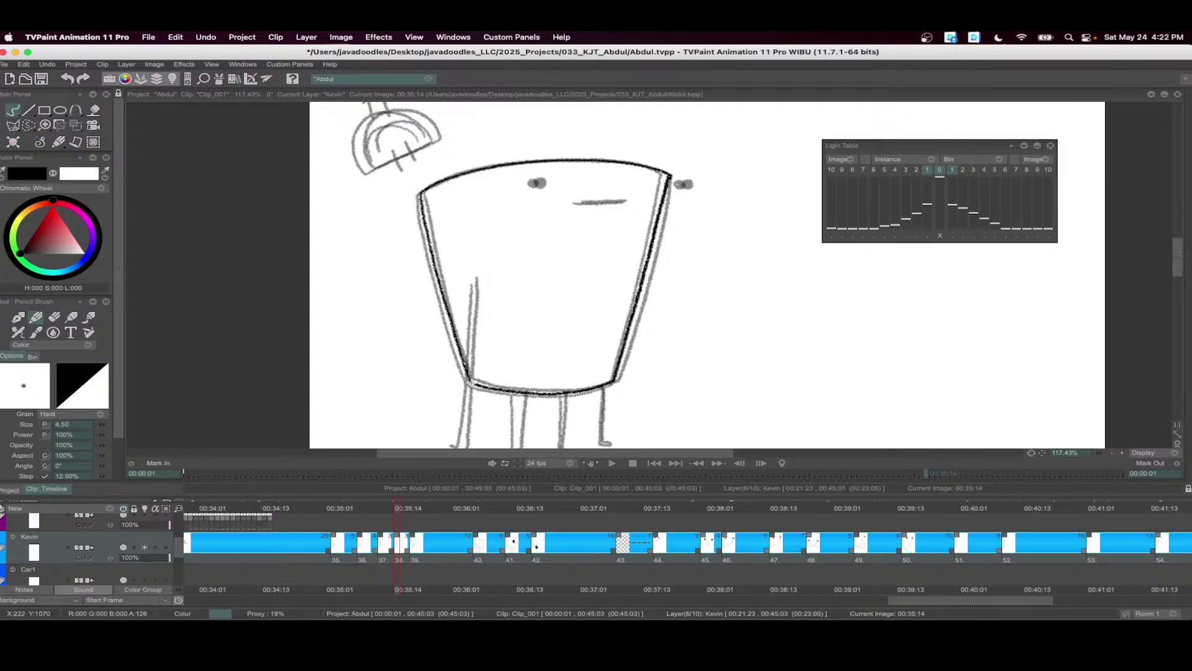
scroll(625, 253, "up", 2)
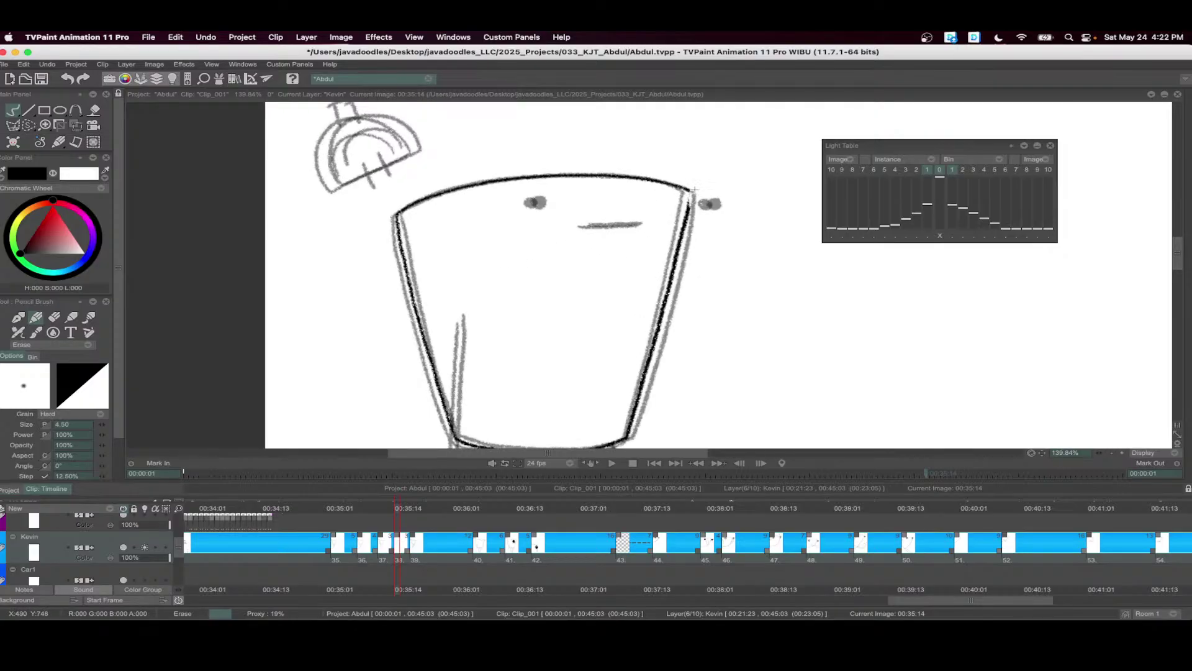
scroll(685, 186, "up", 2)
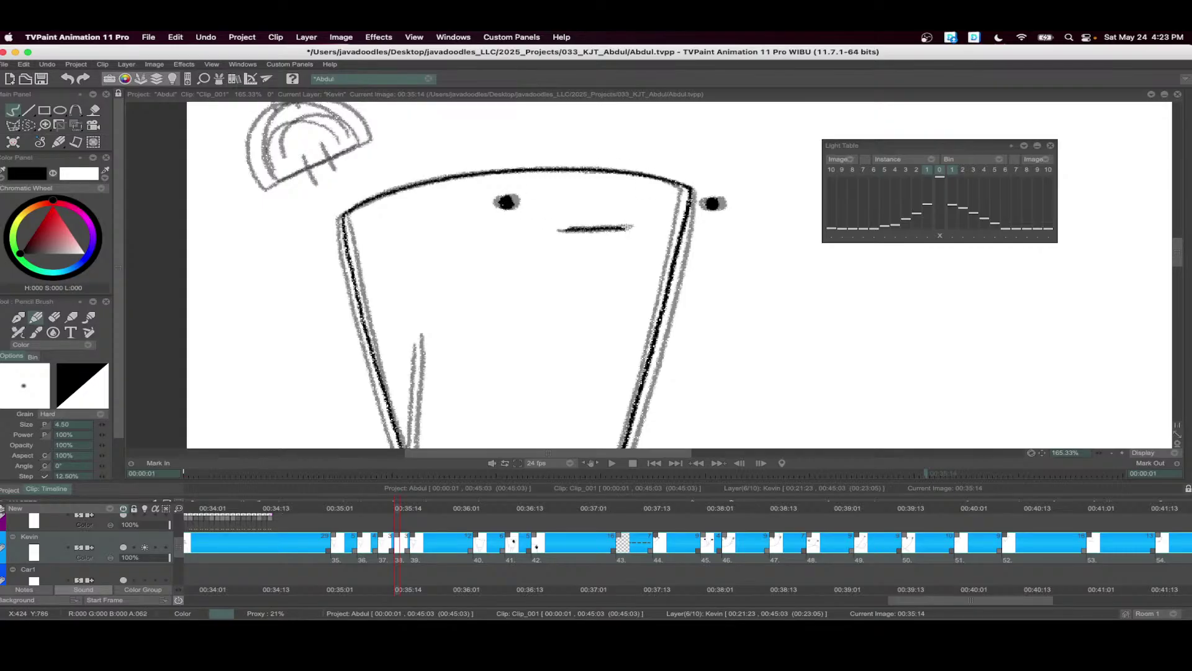
left_click_drag(627, 227, 631, 226)
- Draw the floating half-dome with its inner arc, crossing stroke and top stem on the 35:14 inbetween
mouse_move(431, 150)
left_mouse_down()
mouse_move(518, 217)
mouse_move(403, 166)
mouse_move(341, 196)
mouse_move(357, 255)
mouse_move(438, 218)
left_mouse_up()
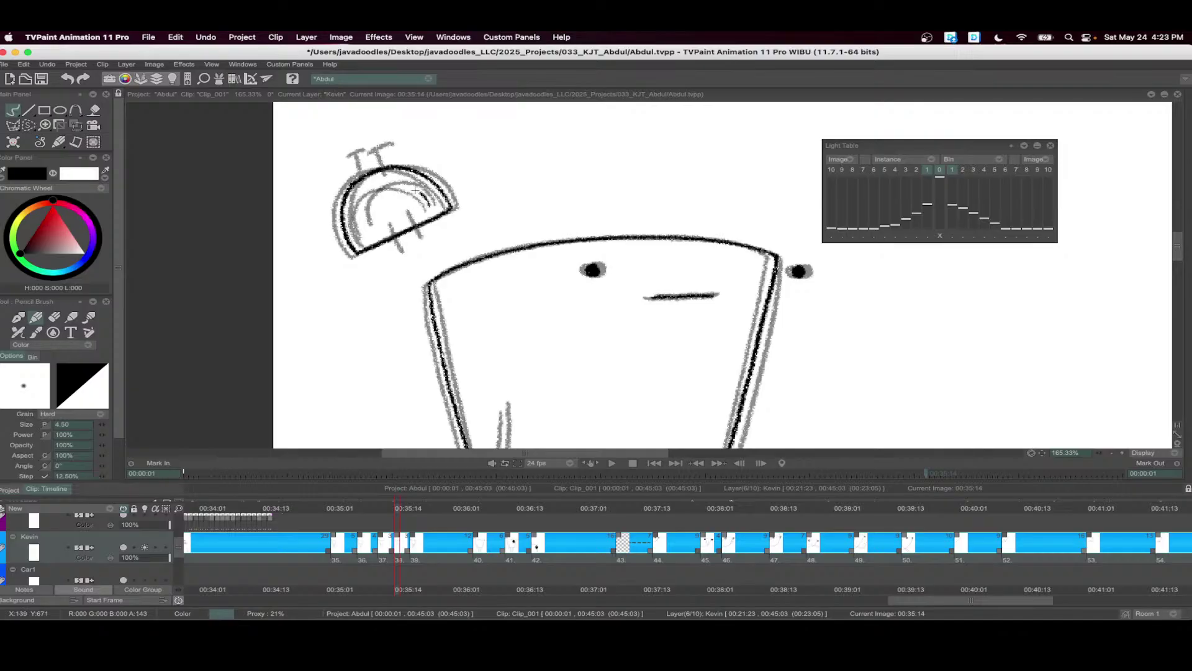
left_click_drag(367, 201, 366, 236)
left_click_drag(372, 178, 359, 151)
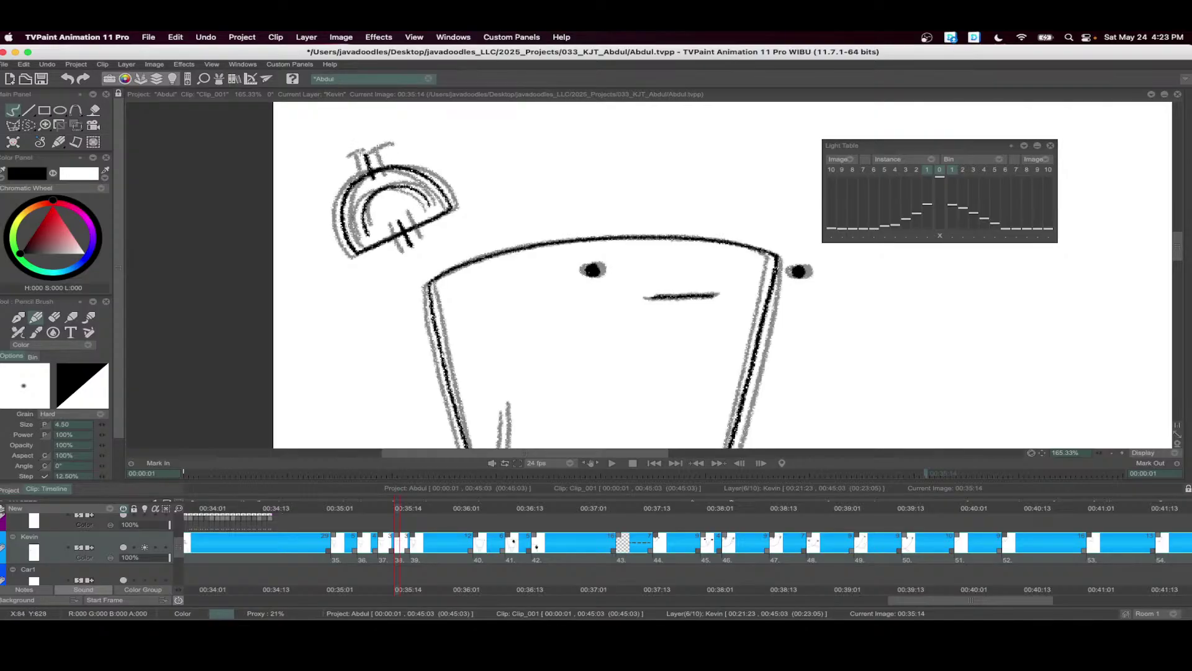
- Draw both arms with their small hands and both legs with feet on the 35:14 inbetween
scroll(441, 241, "down", 5)
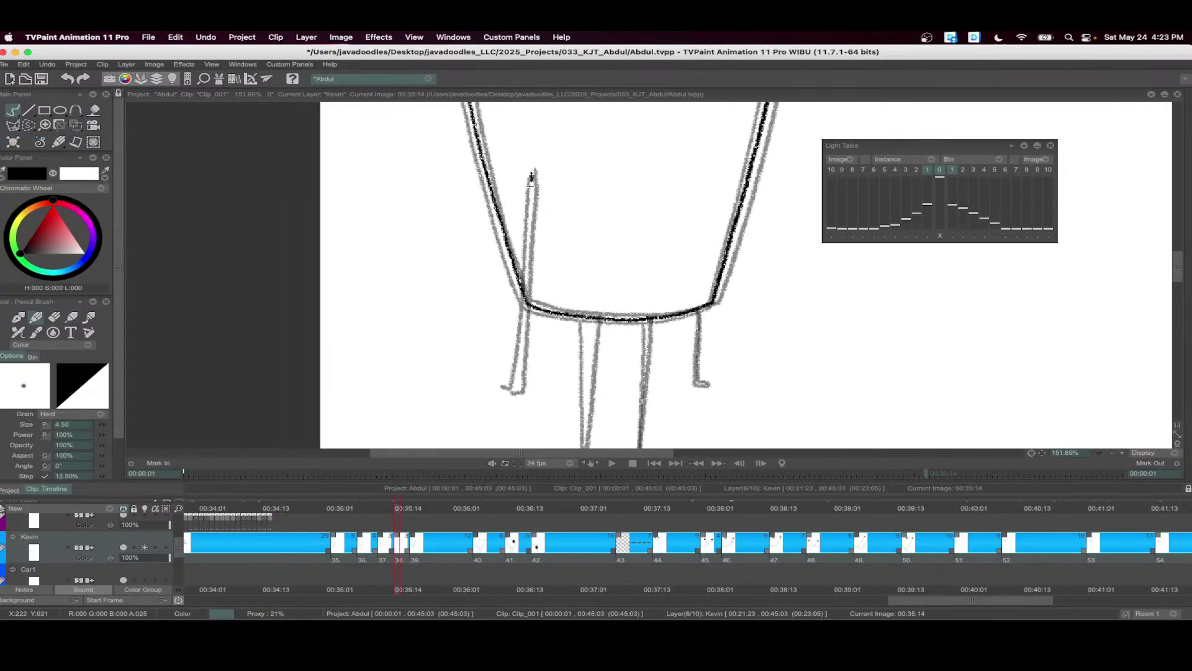
left_click_drag(531, 184, 510, 388)
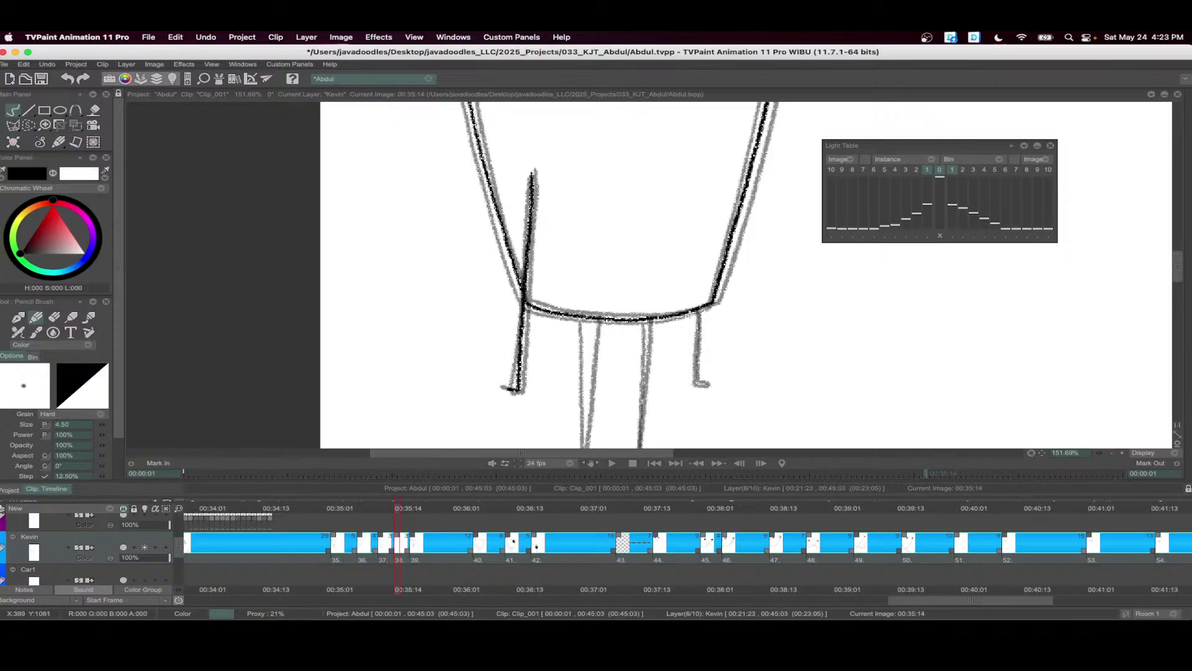
left_click_drag(691, 310, 706, 384)
scroll(625, 194, "down", 3)
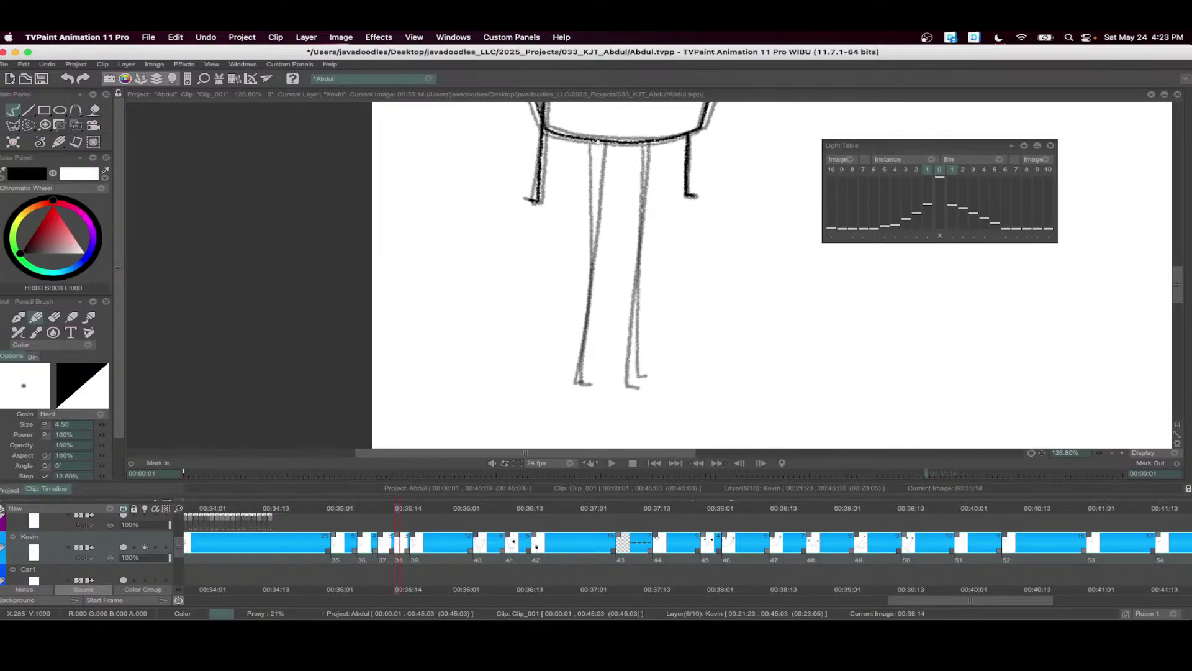
left_click_drag(597, 143, 577, 370)
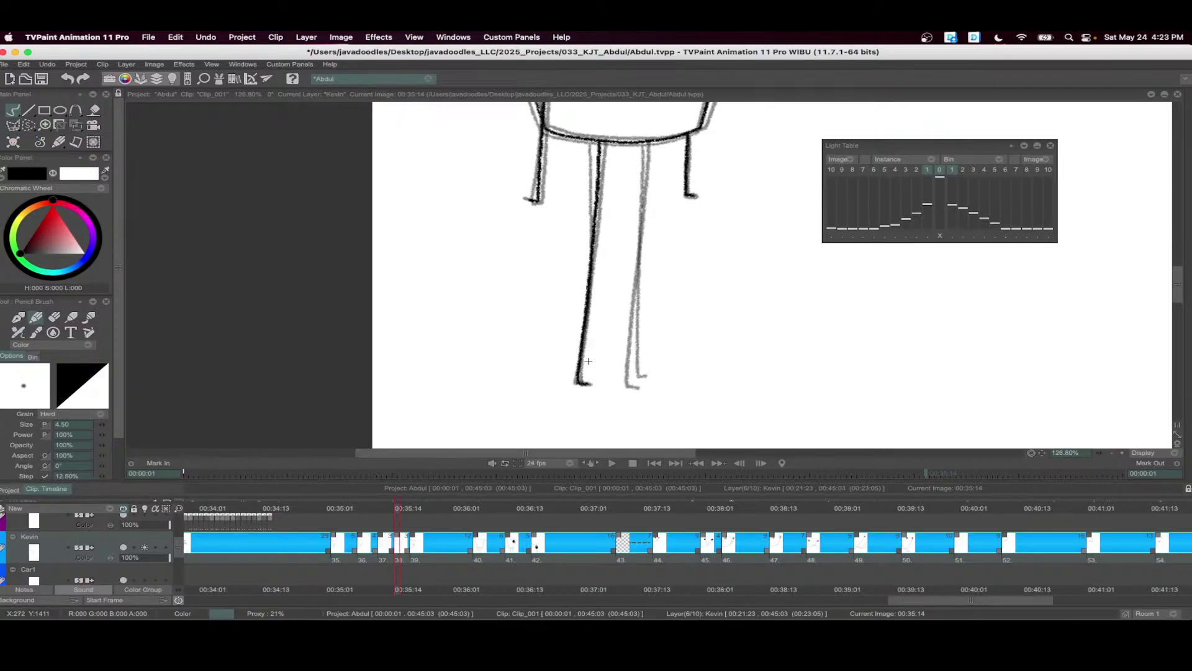
mouse_move(645, 143)
left_mouse_down()
mouse_move(630, 371)
mouse_move(643, 381)
left_mouse_up()
- Shift the drawing that follows 35:14 slightly later, and play back the frames from 35:05 to 36:18
scroll(514, 306, "down", 5)
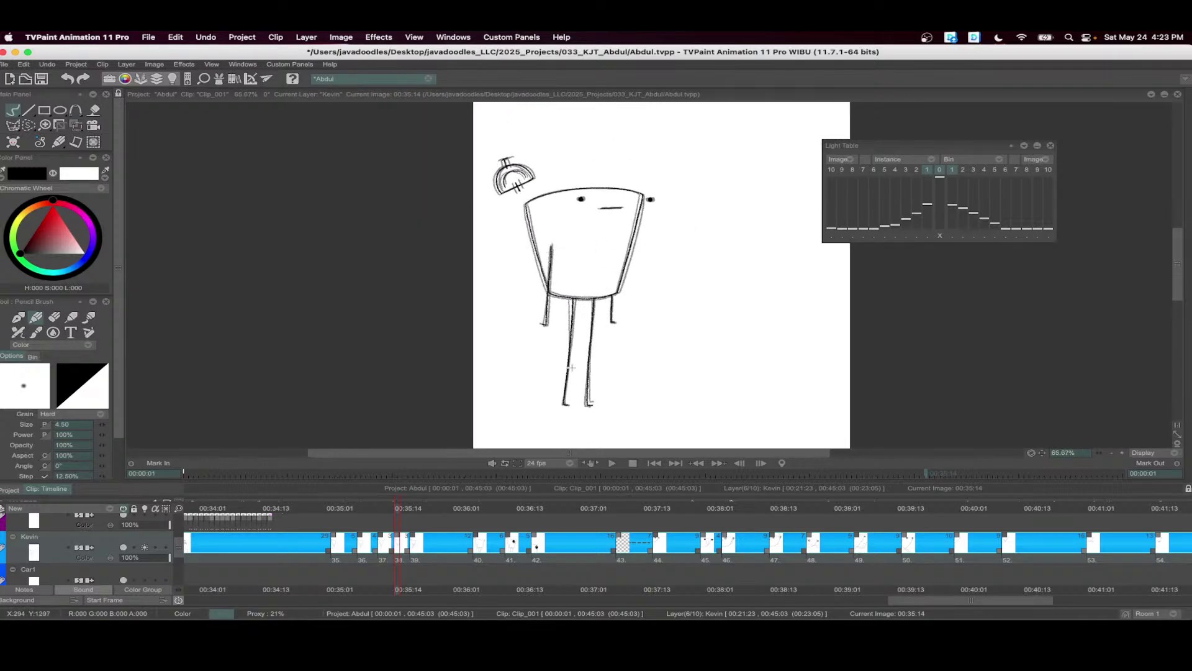
left_click_drag(411, 535, 417, 537)
left_click_drag(541, 558, 350, 559)
left_click(613, 464)
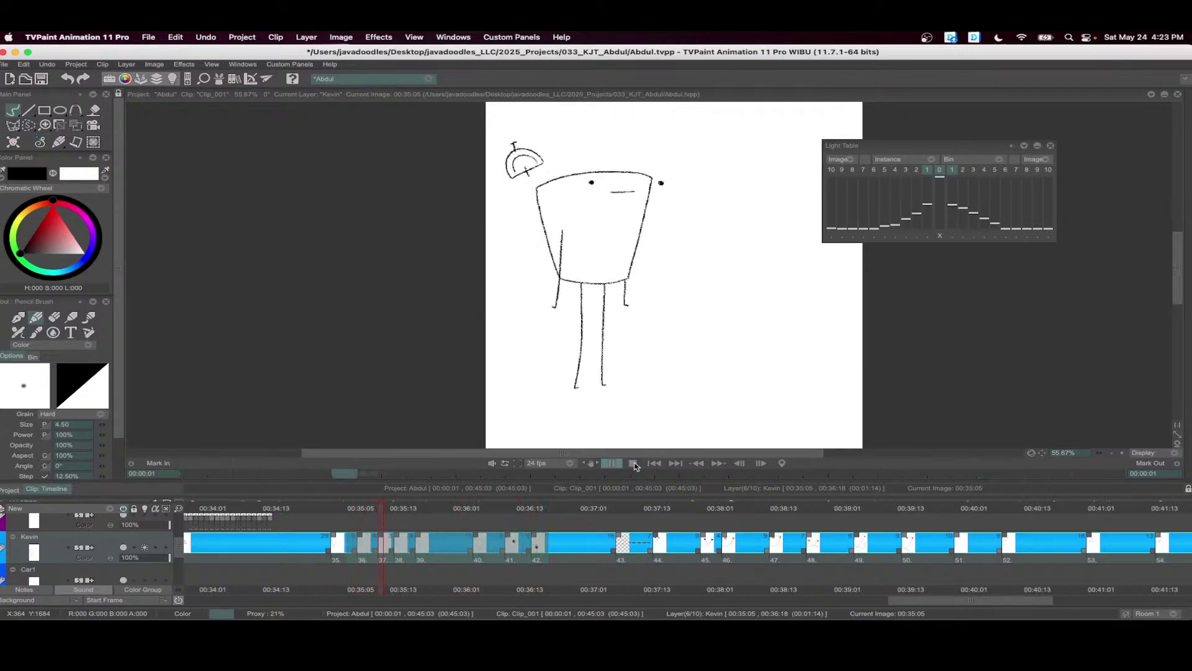
left_click(632, 464)
- Play back the longer frame range from 35:03 to 37:04 to check the motion
mouse_move(464, 511)
left_mouse_down()
mouse_move(522, 510)
mouse_move(487, 511)
mouse_move(505, 536)
mouse_move(533, 536)
mouse_move(510, 535)
left_mouse_up()
left_click_drag(608, 544, 351, 543)
left_click(610, 463)
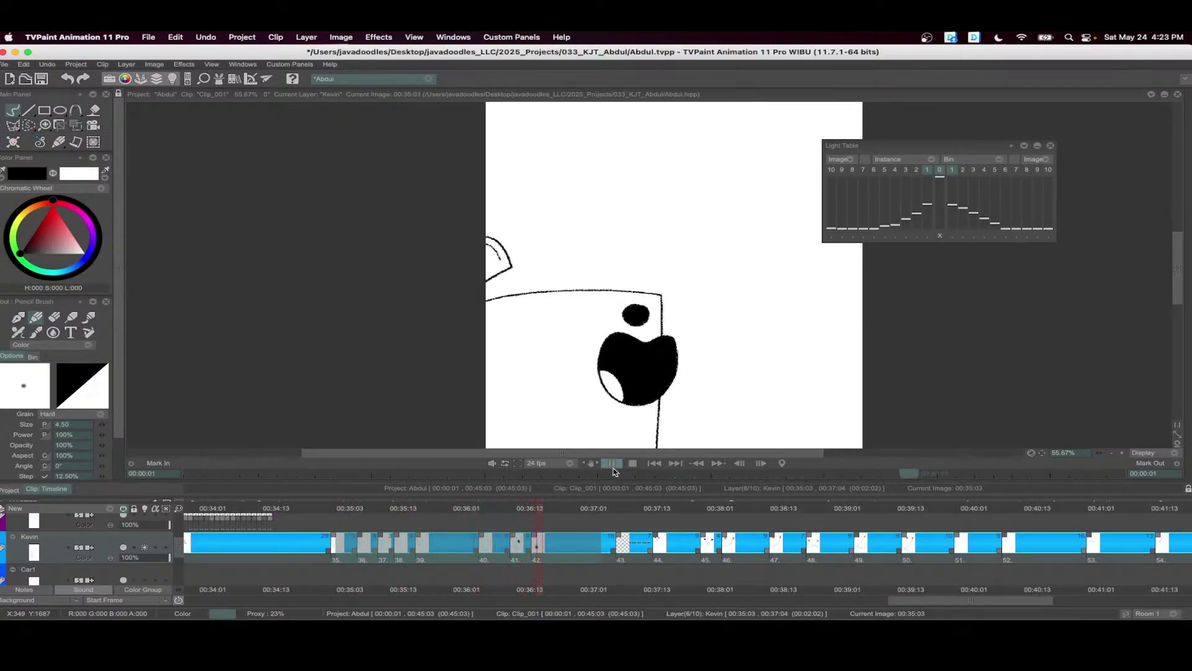
- Insert a blank drawing at 37:14 on the character's layer, just before the close-up face drawing
mouse_move(559, 520)
left_mouse_down()
mouse_move(706, 522)
mouse_move(652, 518)
left_mouse_up()
scroll(631, 331, "up", 3)
key("BackSpace")
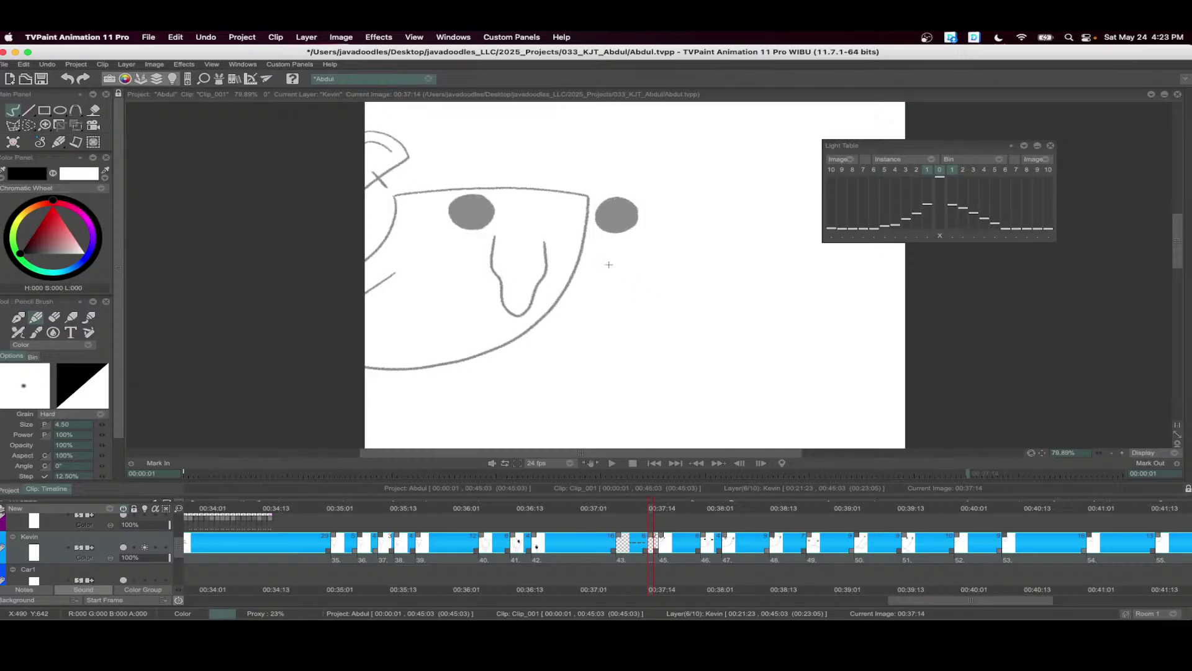
- Draw two slanted oval eyes beside the ghosted ones at 37:14 and fill them black, redoing the first eye
scroll(565, 239, "up", 1)
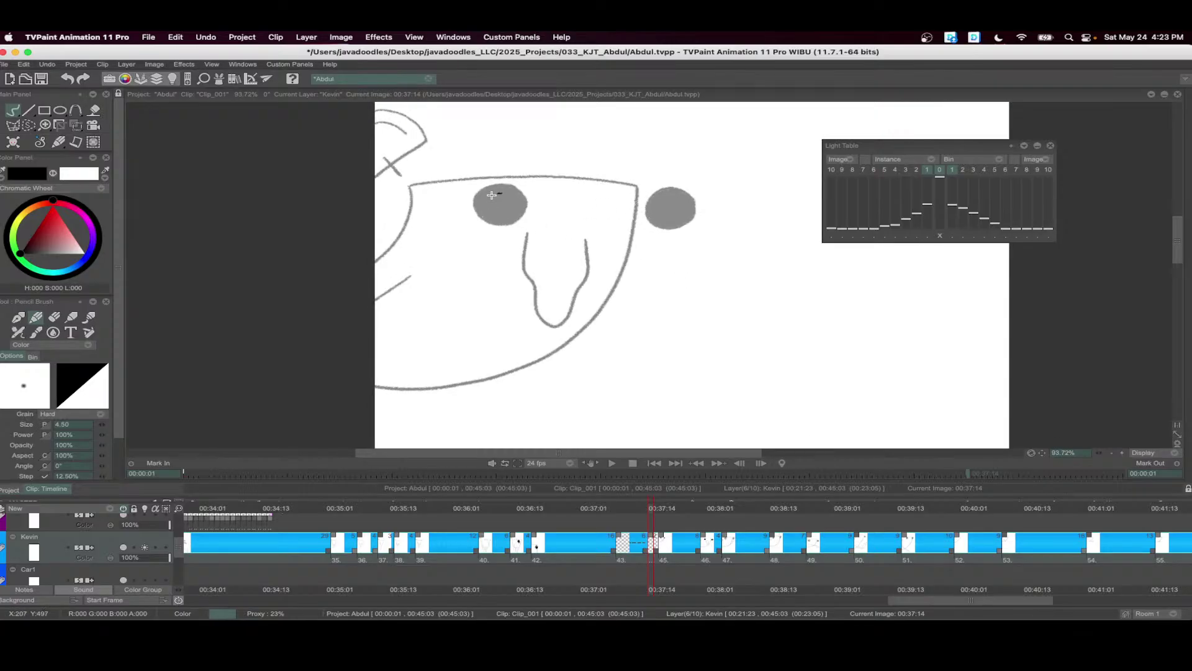
mouse_move(491, 195)
left_mouse_down()
mouse_move(480, 234)
mouse_move(511, 205)
mouse_move(458, 215)
mouse_move(508, 220)
mouse_move(466, 206)
mouse_move(492, 228)
left_mouse_up()
key("f")
left_click(493, 214)
key("super+z")
key("super+z")
key("b")
key("super+z")
key("f")
left_click(490, 208)
key("b")
mouse_move(642, 211)
left_mouse_down()
mouse_move(660, 232)
mouse_move(676, 195)
left_mouse_up()
key("f")
left_click(663, 202)
key("b")
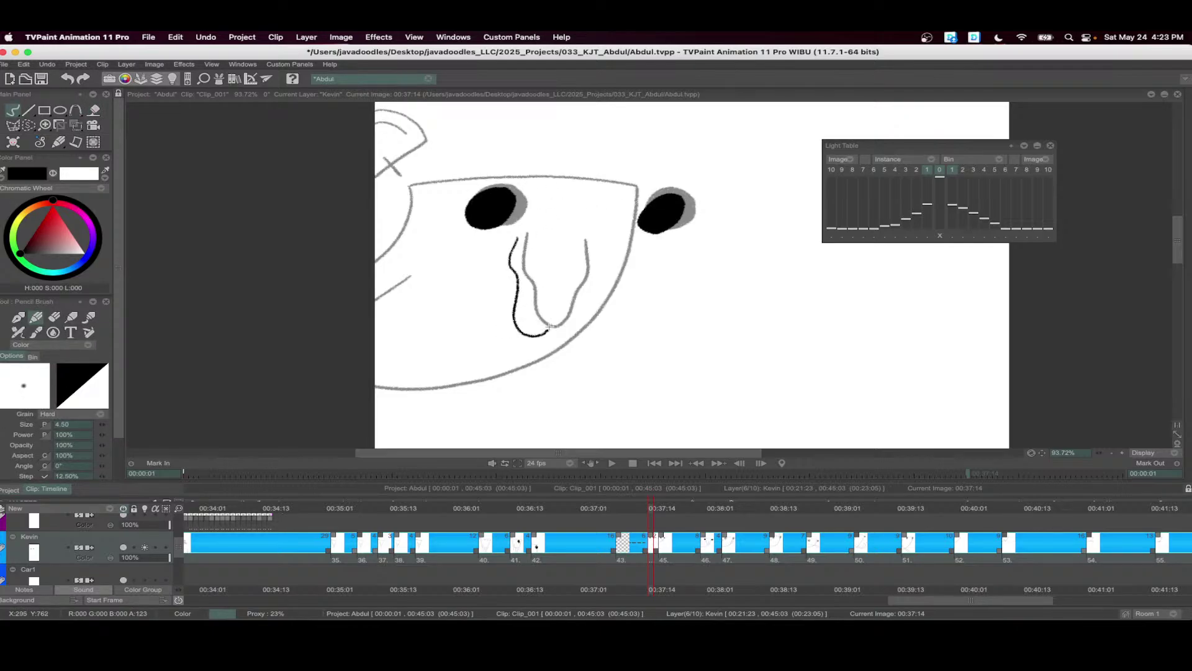
- Finish the drooping mouth and draw the head outline with the cropped arm and dome lines, slightly offset from the ghost at 37:14
left_click_drag(549, 326, 583, 257)
left_click_drag(404, 194, 375, 251)
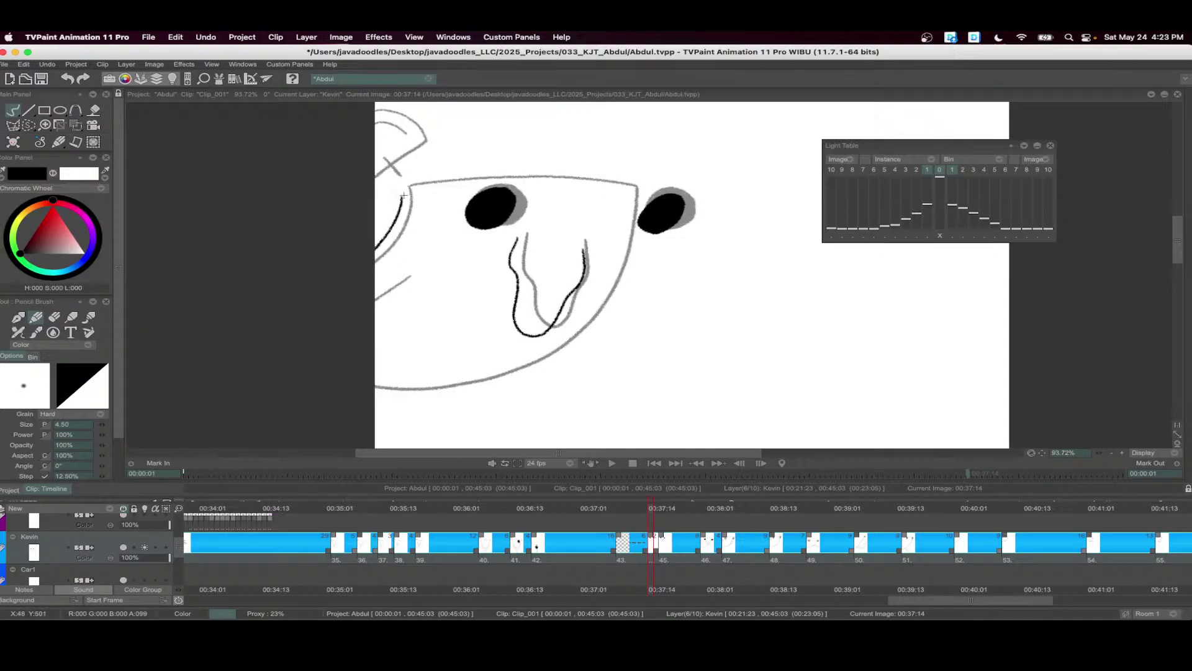
mouse_move(404, 196)
left_mouse_down()
mouse_move(503, 183)
mouse_move(629, 204)
mouse_move(597, 299)
mouse_move(445, 388)
mouse_move(376, 389)
left_mouse_up()
scroll(449, 201, "up", 1)
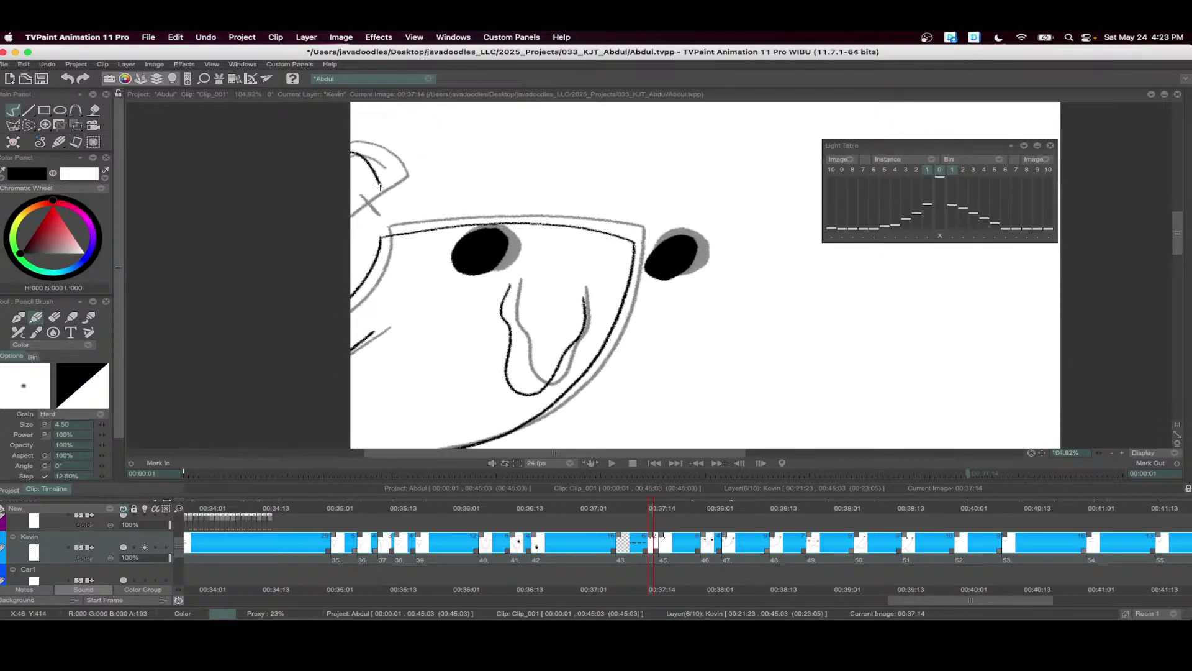
scroll(362, 182, "down", 3)
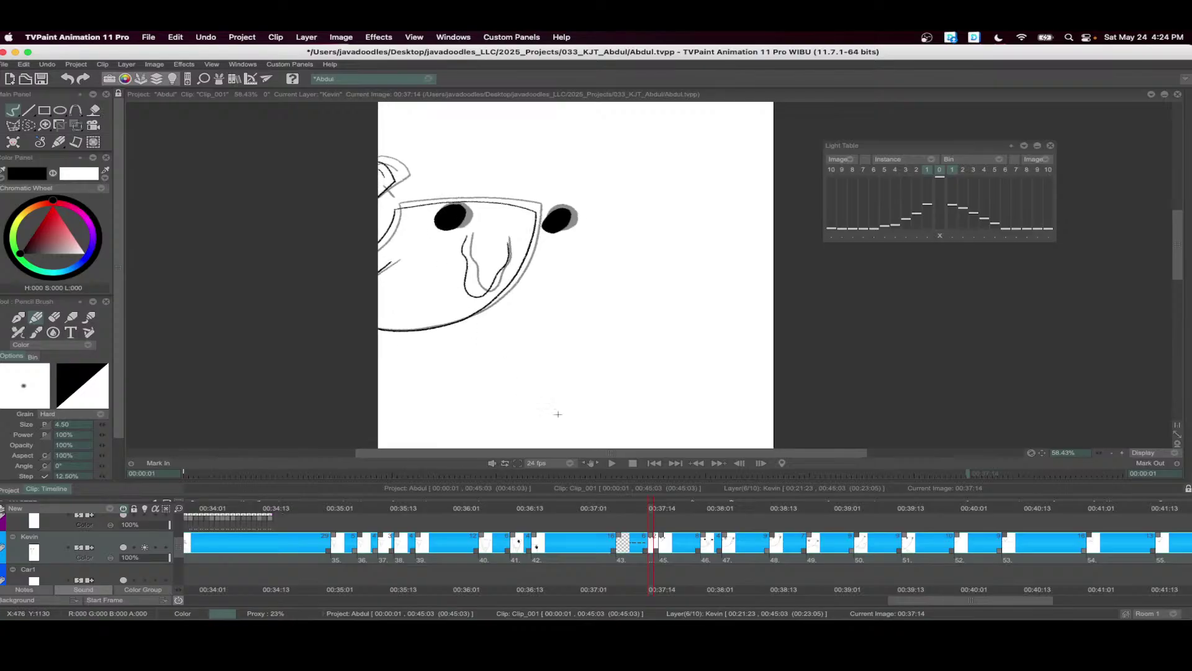
- Move the start of the new face drawing earlier in the timeline, and insert a blank drawing at 37:13
scroll(527, 538, "right", 2)
left_click_drag(528, 532, 523, 533)
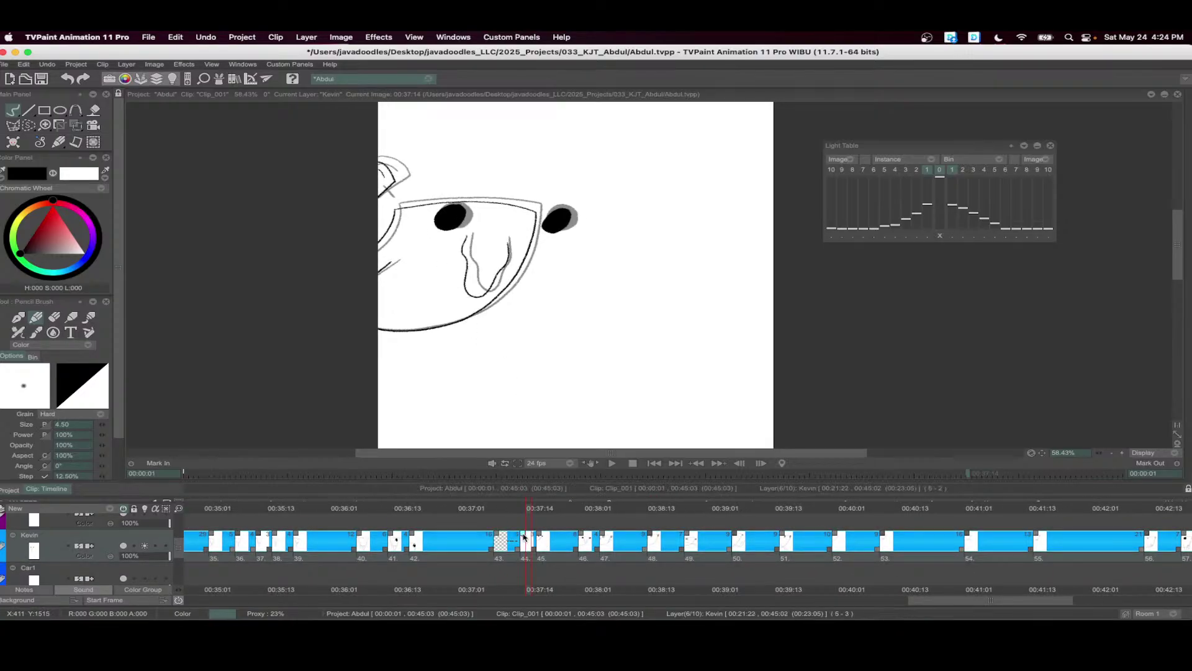
left_click(525, 513)
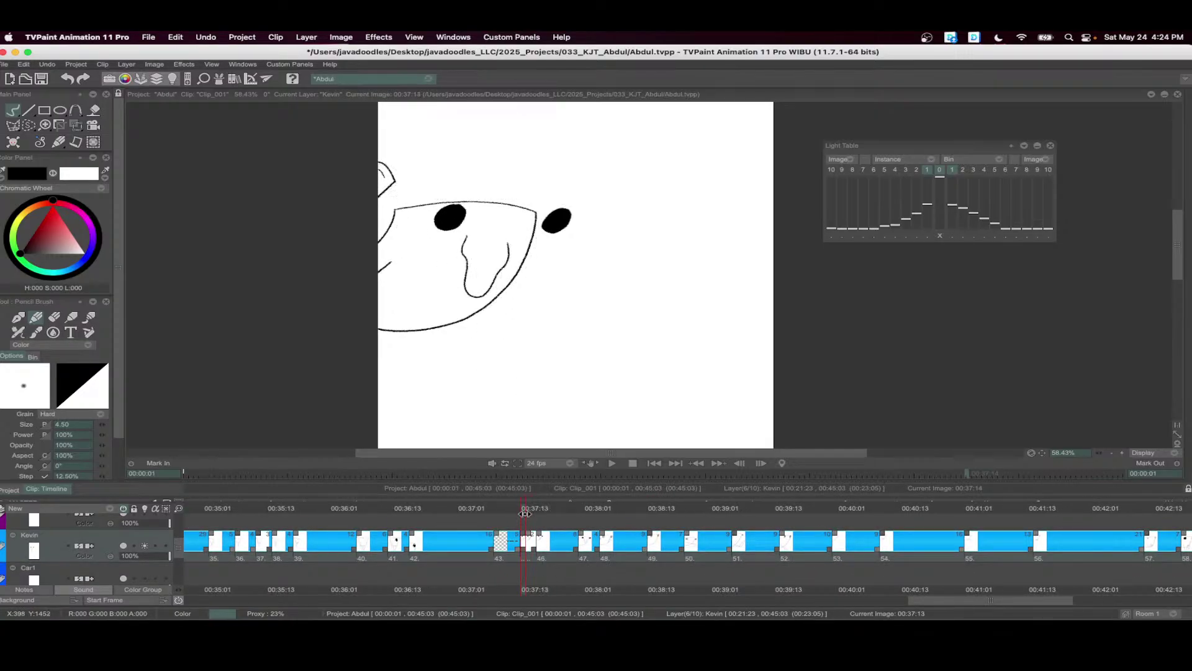
- Draw the lowered, curved head outline at 37:13 and a black-filled oval eye cut off by the canvas edge
scroll(379, 267, "up", 2)
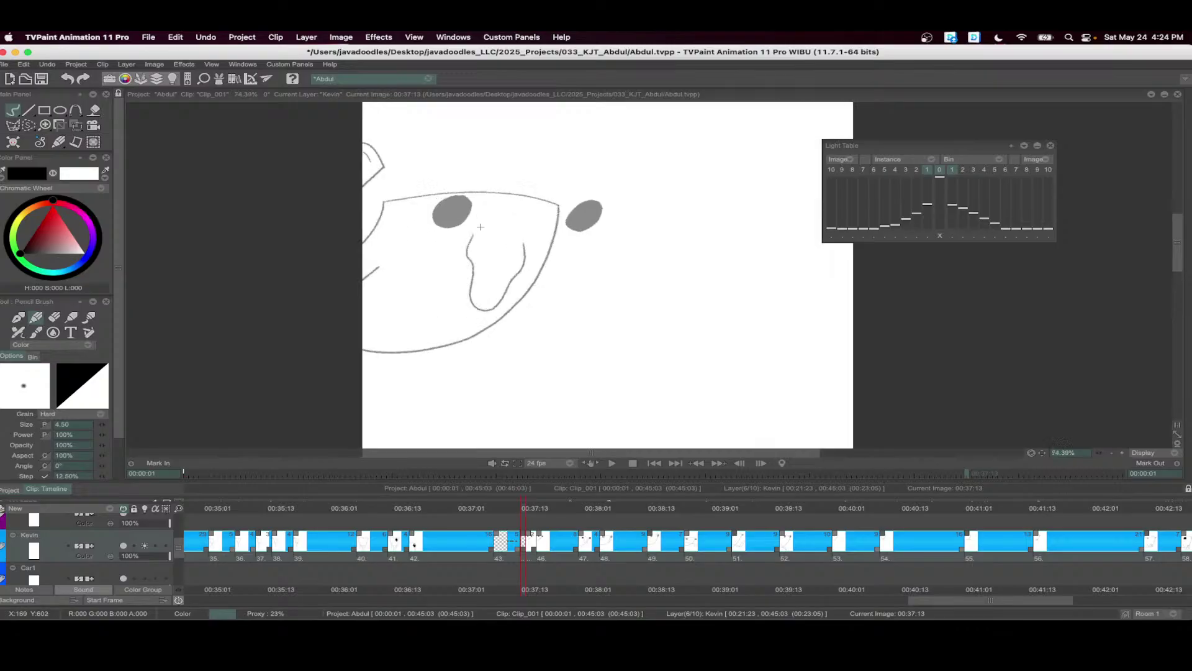
mouse_move(378, 234)
left_mouse_down()
mouse_move(440, 244)
mouse_move(512, 316)
mouse_move(378, 364)
left_mouse_up()
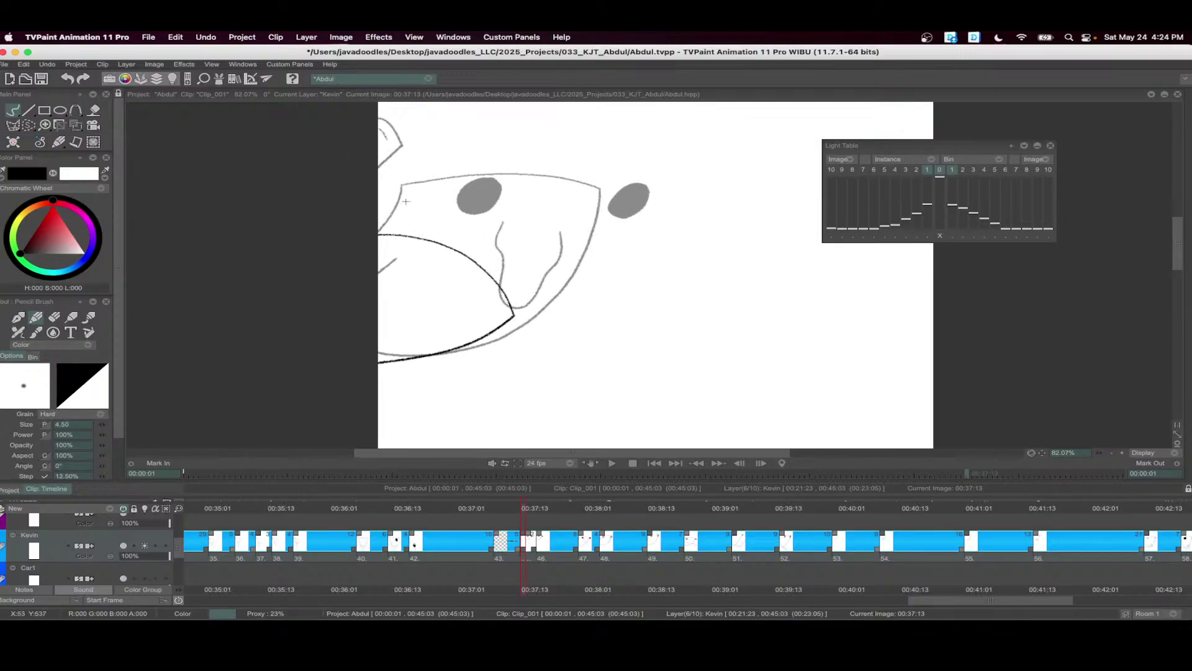
scroll(410, 203, "up", 2)
mouse_move(371, 311)
left_mouse_down()
mouse_move(404, 267)
mouse_move(371, 262)
left_mouse_up()
key("f")
left_click(377, 285)
key("b")
- Draw and fill the second oval eye near the lowered head's corner, and add a short wavy mouth line
mouse_move(504, 355)
left_mouse_down()
mouse_move(449, 381)
mouse_move(509, 358)
left_mouse_up()
key("f")
left_click(479, 366)
key("b")
left_click_drag(394, 386, 426, 381)
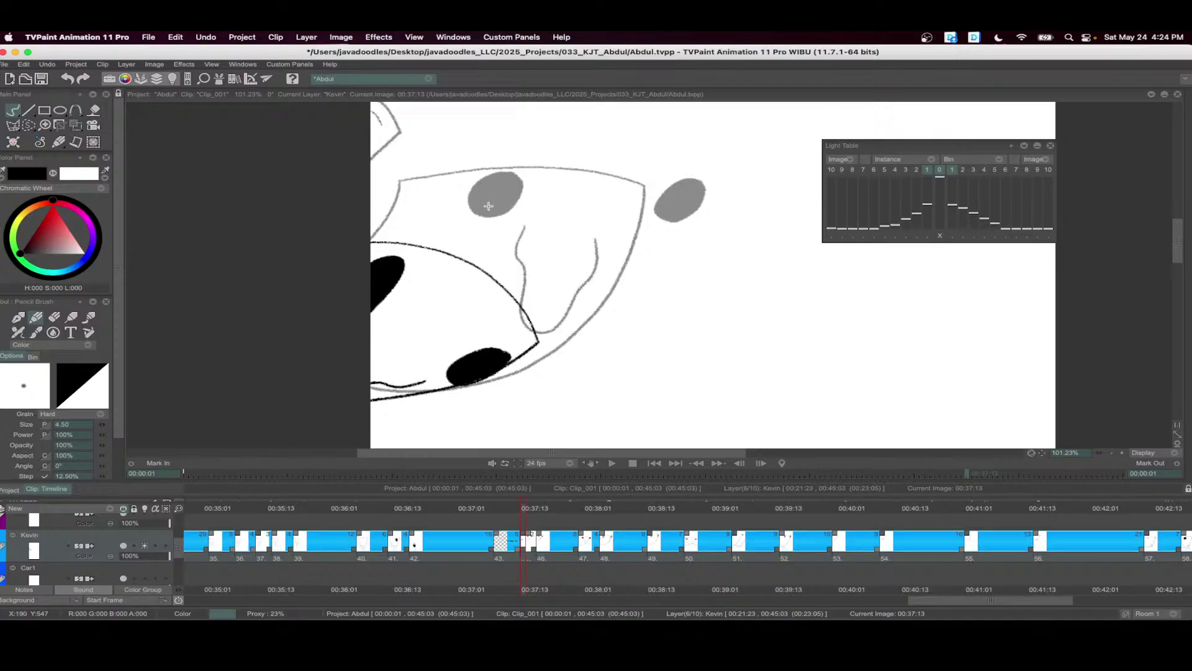
- Play back the close-up face drawings over the range from 37:10 to 38:08
scroll(462, 220, "down", 4)
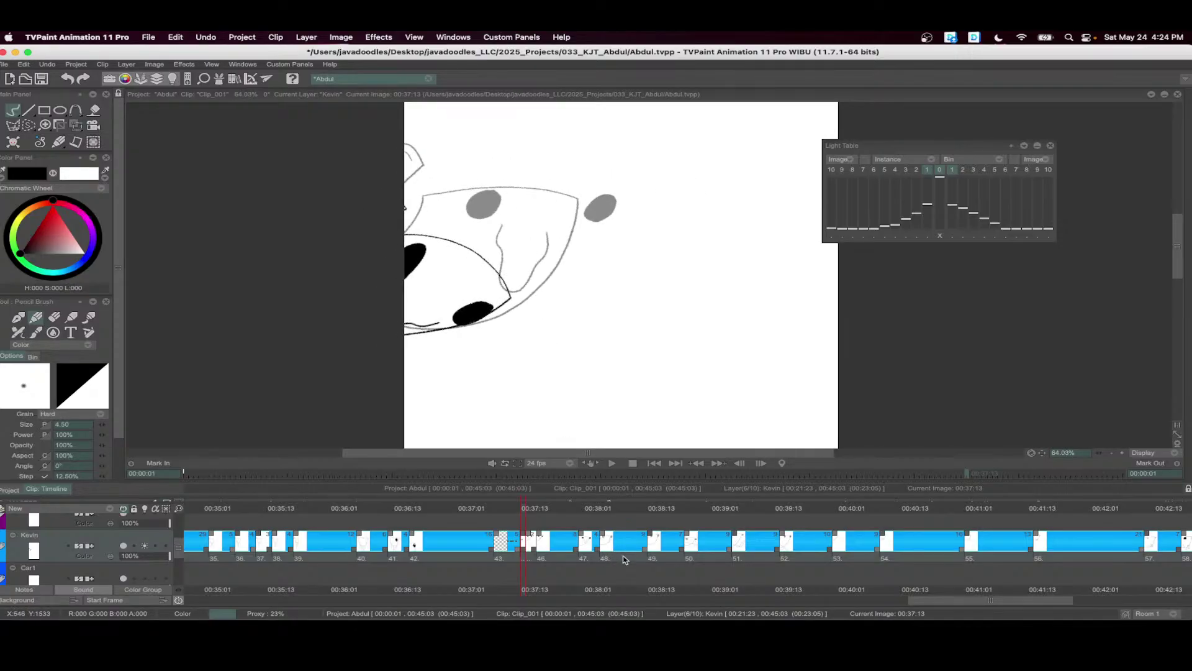
left_click_drag(625, 559, 509, 552)
left_click(611, 464)
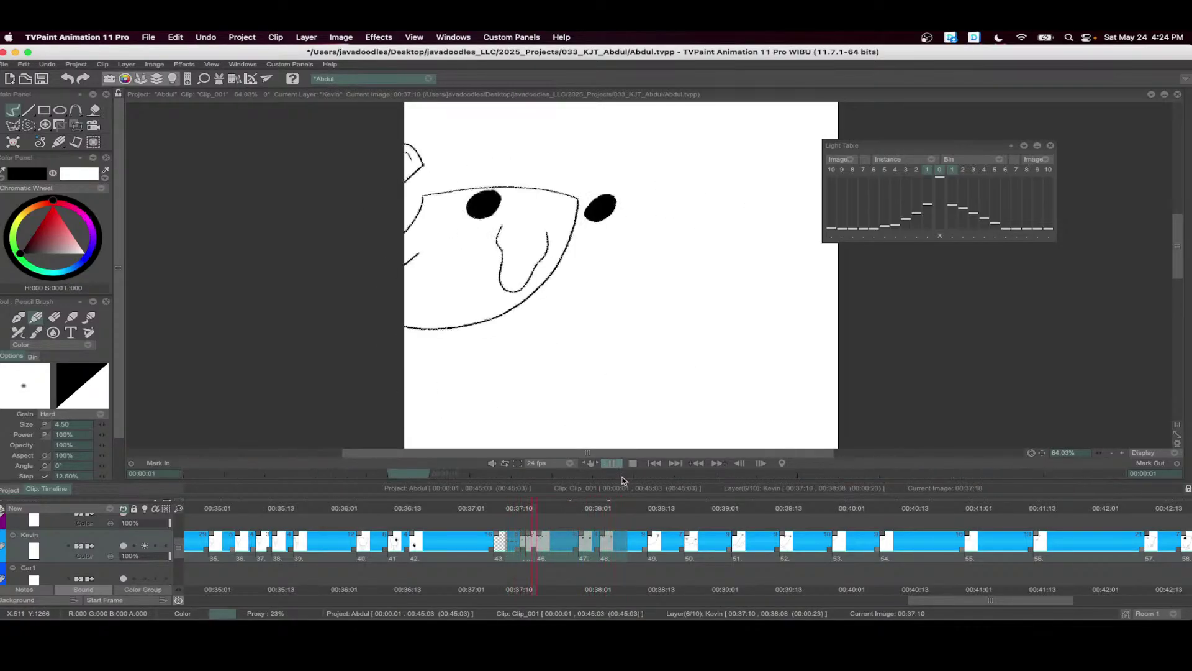
- Move the drawing after 37:15 later in the timeline and insert a blank drawing at 37:16
left_click(542, 541)
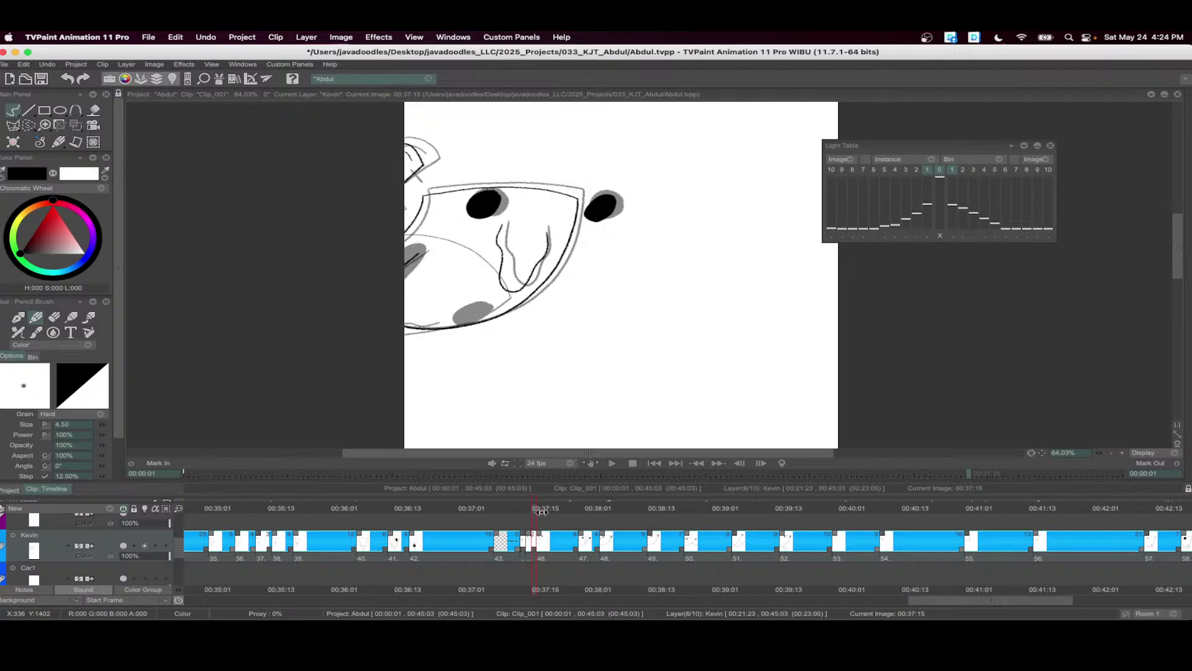
left_click_drag(542, 511, 551, 535)
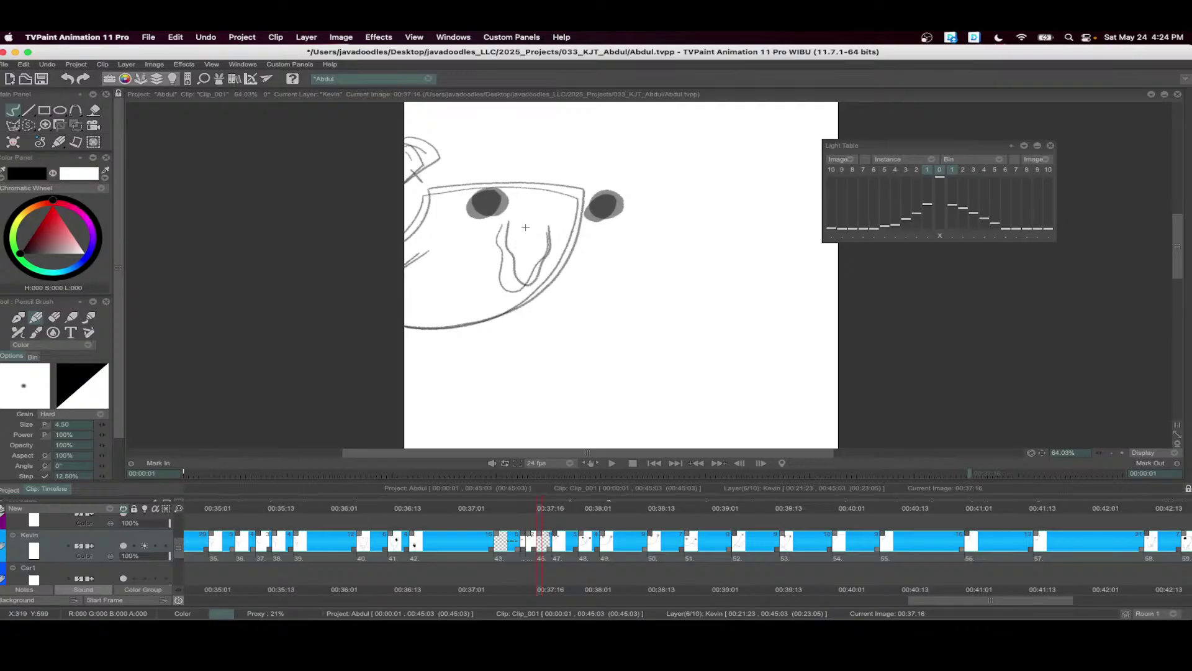
- Draw two round eyes filled in black on the blank drawing at 37:16, between the neighbouring poses' eyes
scroll(525, 227, "up", 3)
left_click_drag(498, 229, 541, 233)
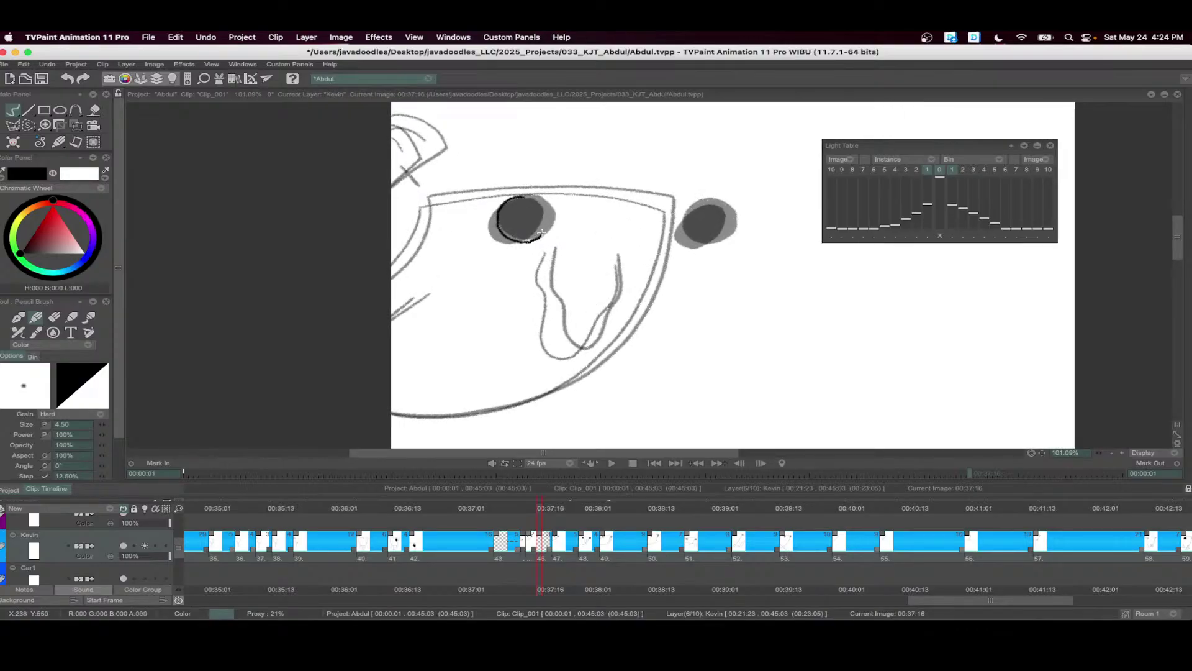
left_click(521, 220)
scroll(651, 196, "up", 1)
mouse_move(727, 203)
left_mouse_down()
mouse_move(700, 212)
mouse_move(719, 259)
mouse_move(754, 227)
mouse_move(727, 202)
left_mouse_up()
left_click(721, 230)
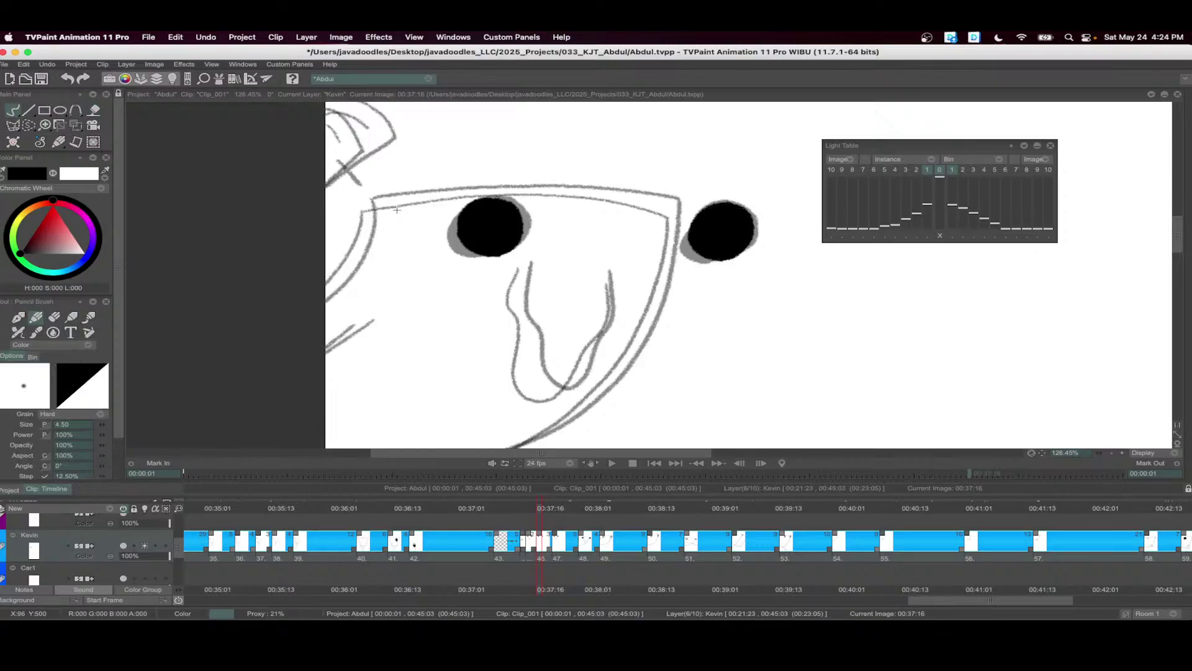
- Draw the head outline at 37:16 with its arched top edge, short inner side curve and long rounded lower curve
left_click_drag(404, 197, 670, 200)
scroll(607, 168, "left", 3)
scroll(606, 168, "down", 2)
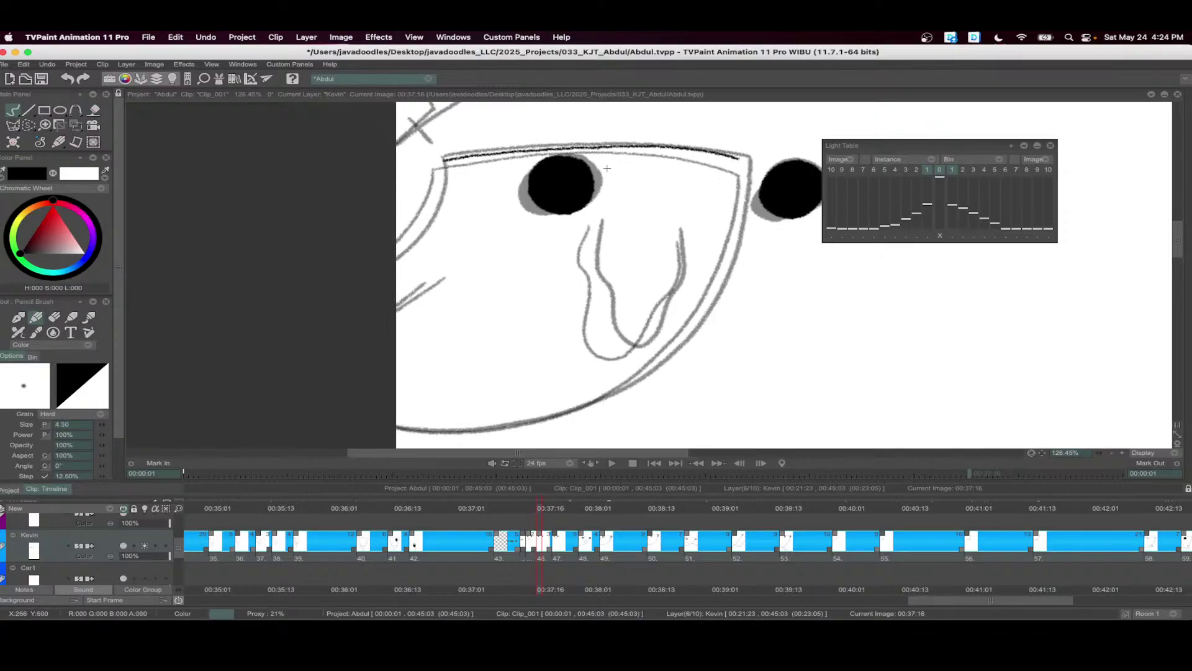
left_click_drag(443, 160, 399, 252)
scroll(740, 131, "down", 1)
scroll(739, 131, "left", 1)
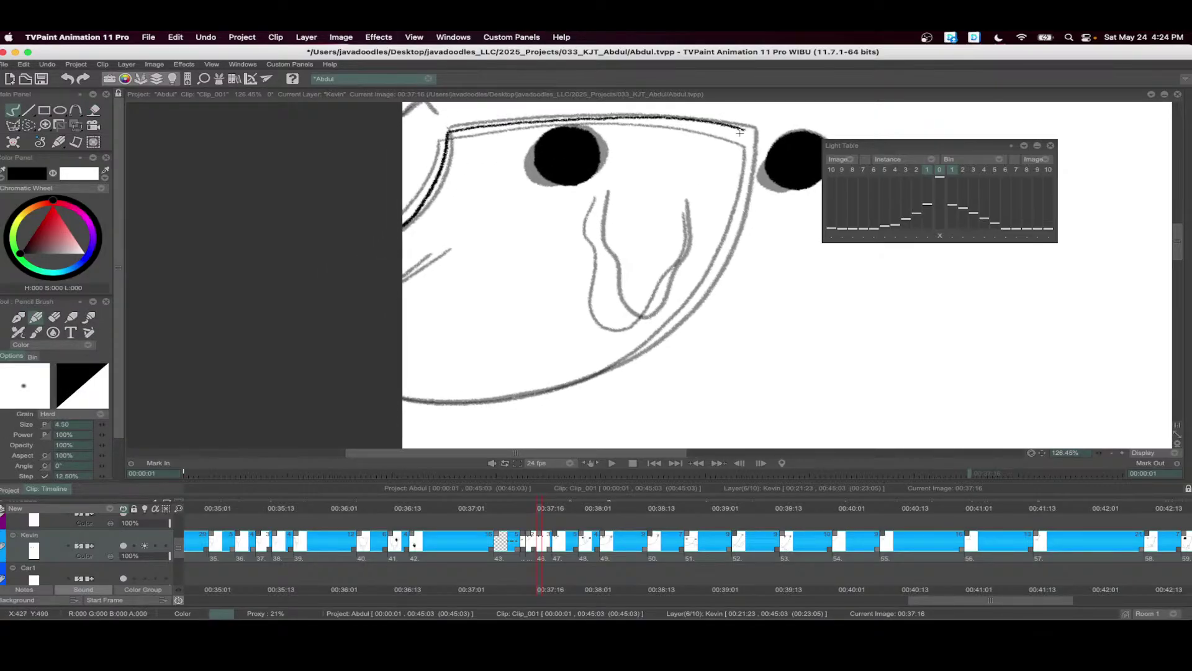
mouse_move(749, 132)
left_mouse_down()
mouse_move(733, 220)
mouse_move(683, 314)
mouse_move(606, 371)
mouse_move(499, 398)
mouse_move(393, 396)
left_mouse_up()
scroll(439, 255, "up", 1)
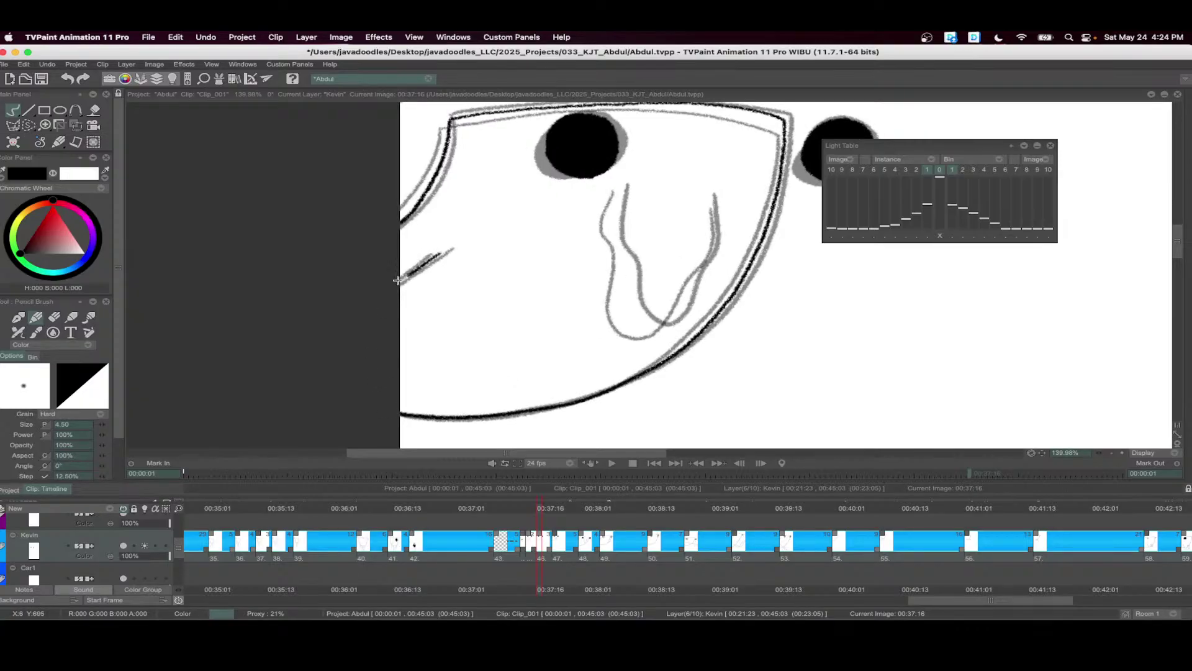
- Draw the wavy drip shape below the eyes and the small striped rounded shape at the canvas edge
scroll(616, 251, "up", 1)
scroll(616, 251, "right", 1)
mouse_move(550, 216)
left_mouse_down()
mouse_move(565, 332)
mouse_move(640, 284)
mouse_move(643, 219)
left_mouse_up()
scroll(598, 276, "up", 3)
scroll(598, 276, "left", 2)
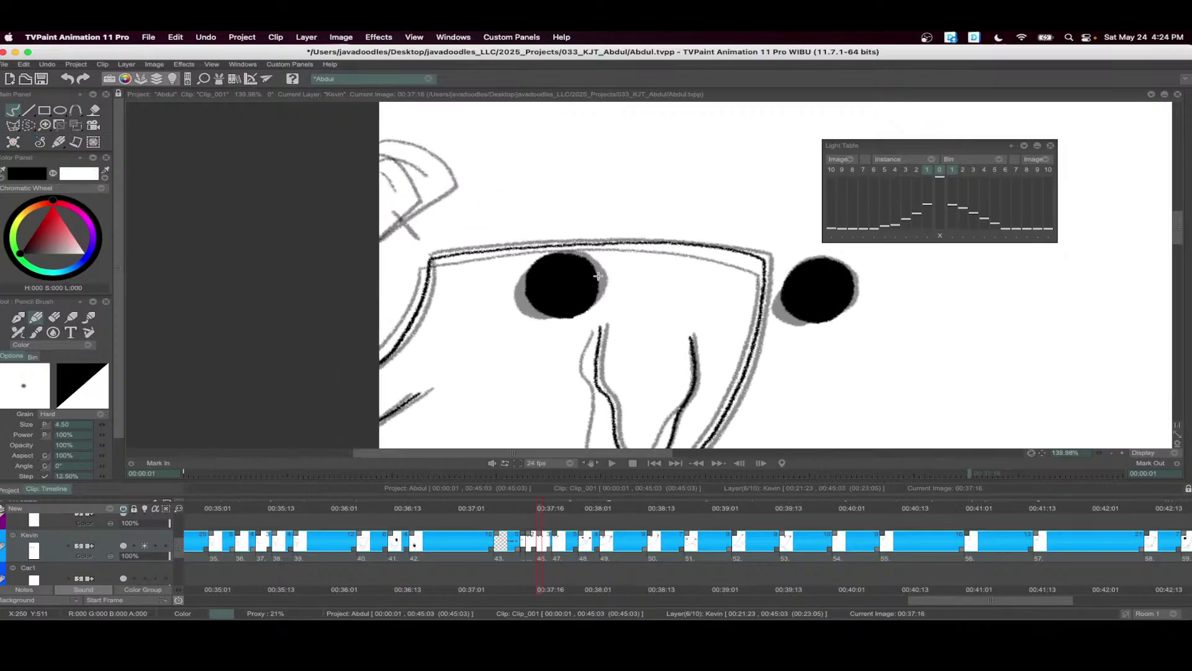
mouse_move(420, 154)
left_mouse_down()
mouse_move(442, 198)
mouse_move(376, 239)
left_mouse_up()
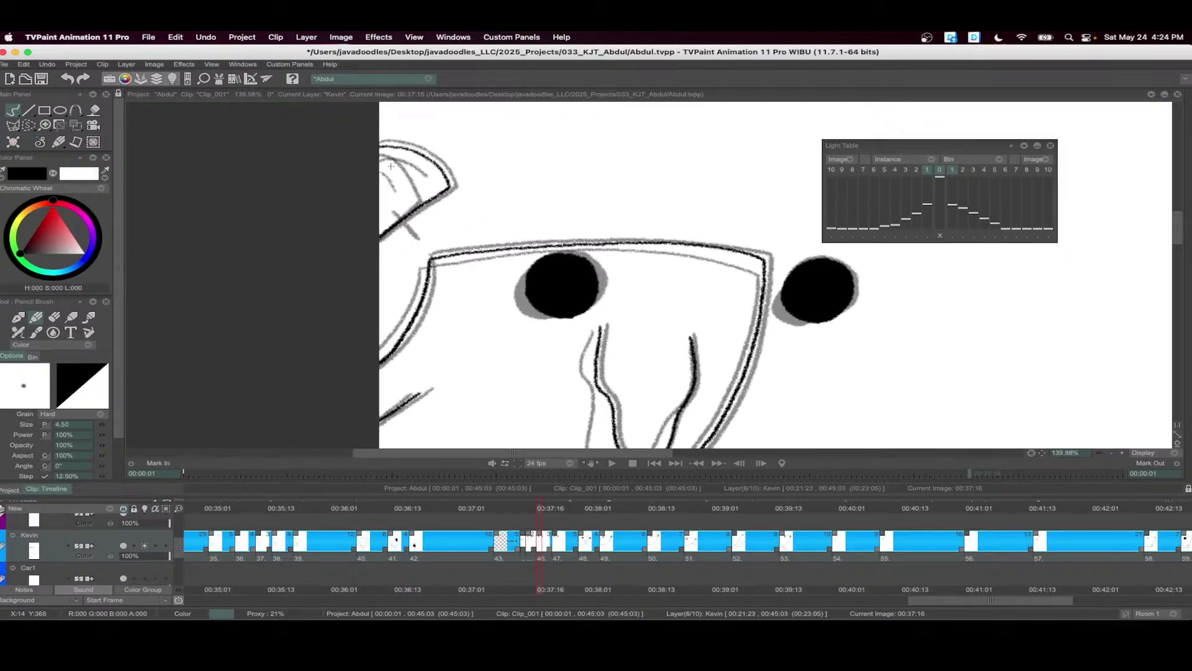
scroll(455, 204, "down", 4)
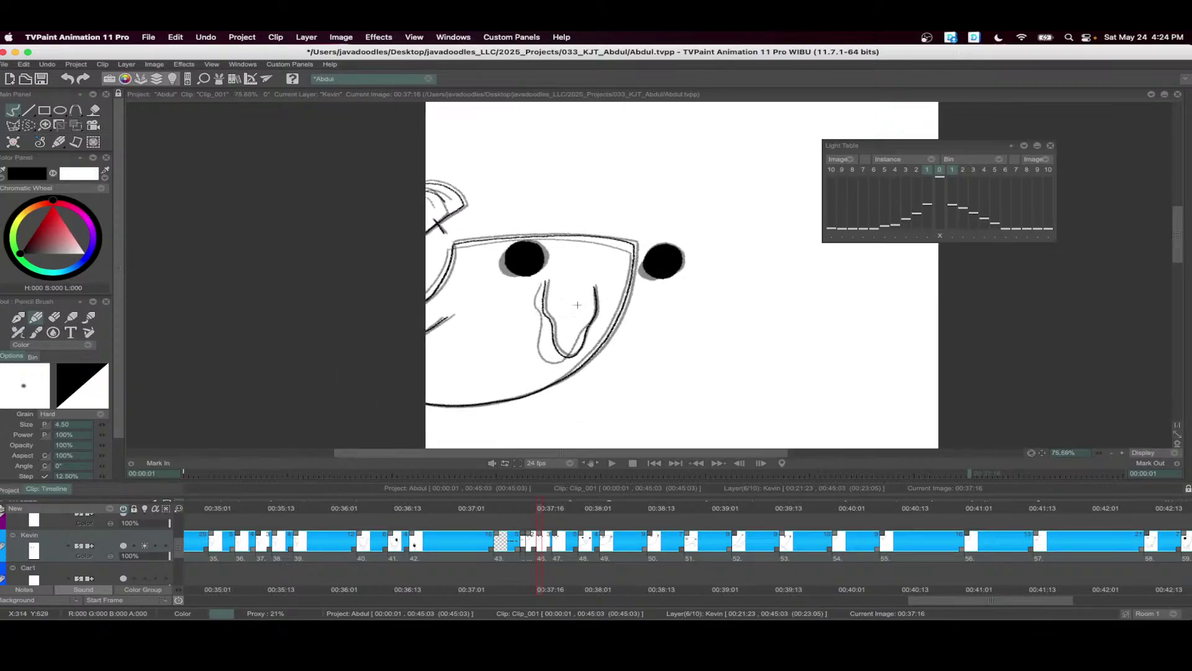
- Play back the close-up head drawings over the range from 37:11 to 38:08
left_click_drag(624, 560, 510, 547)
left_click(611, 463)
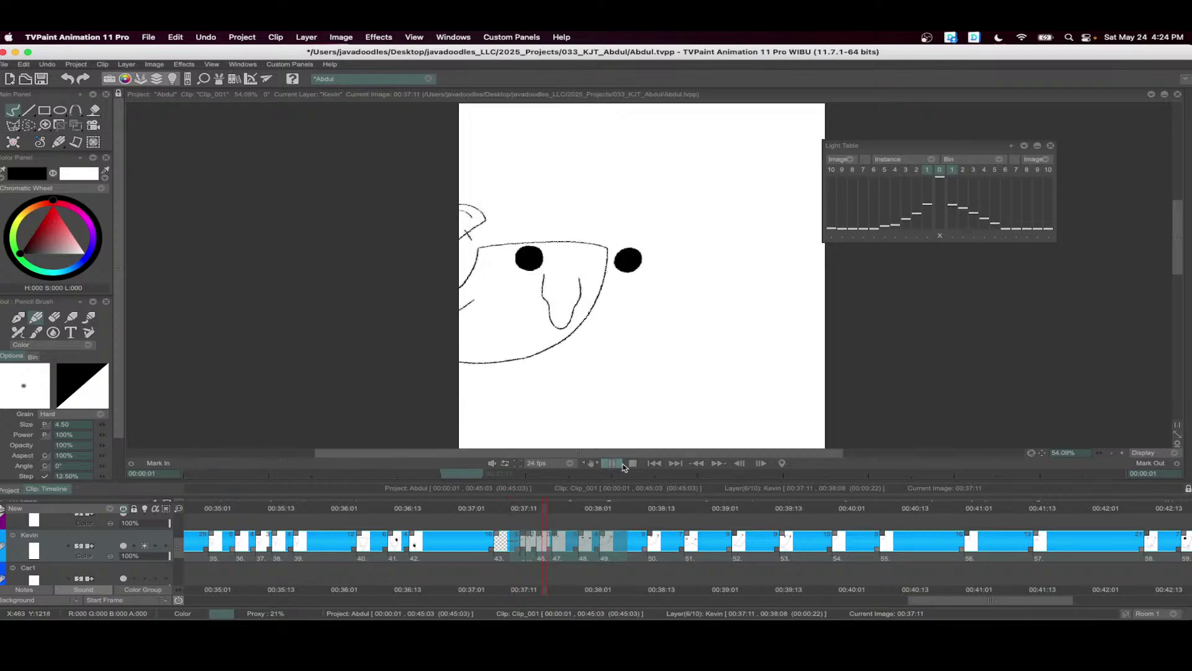
left_click(631, 464)
- Insert a blank drawing at 38:03 and draw the head's short inner side curve
left_click_drag(581, 514, 599, 514)
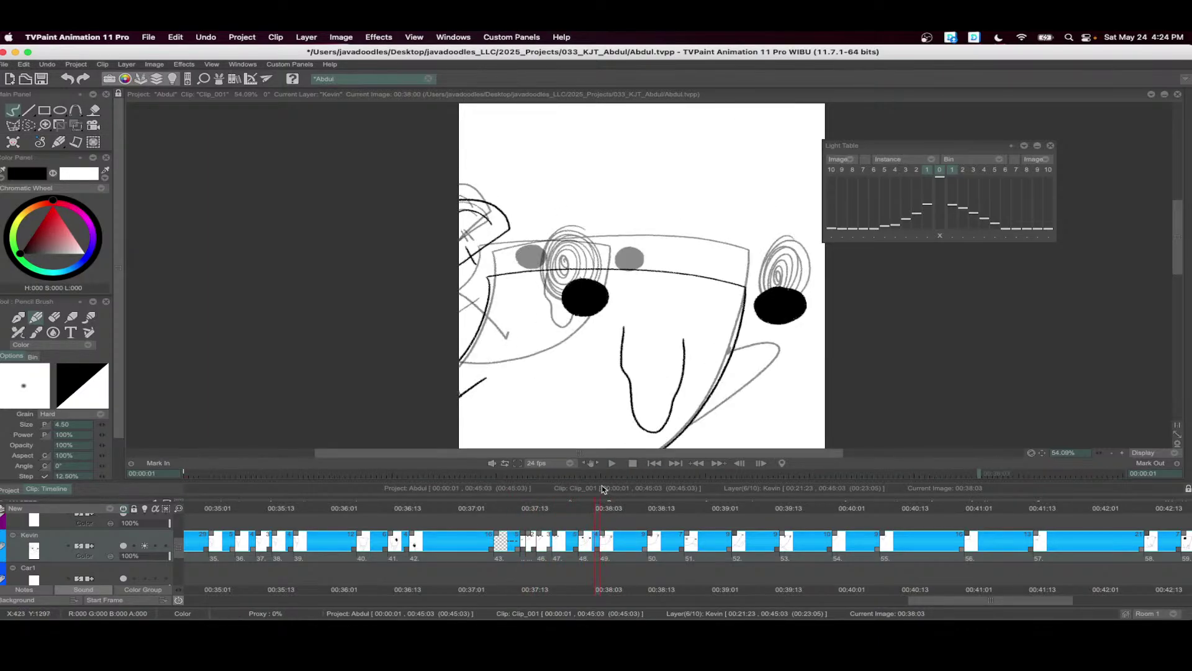
key("BackSpace")
left_click_drag(649, 296, 694, 218)
scroll(695, 218, "down", 2)
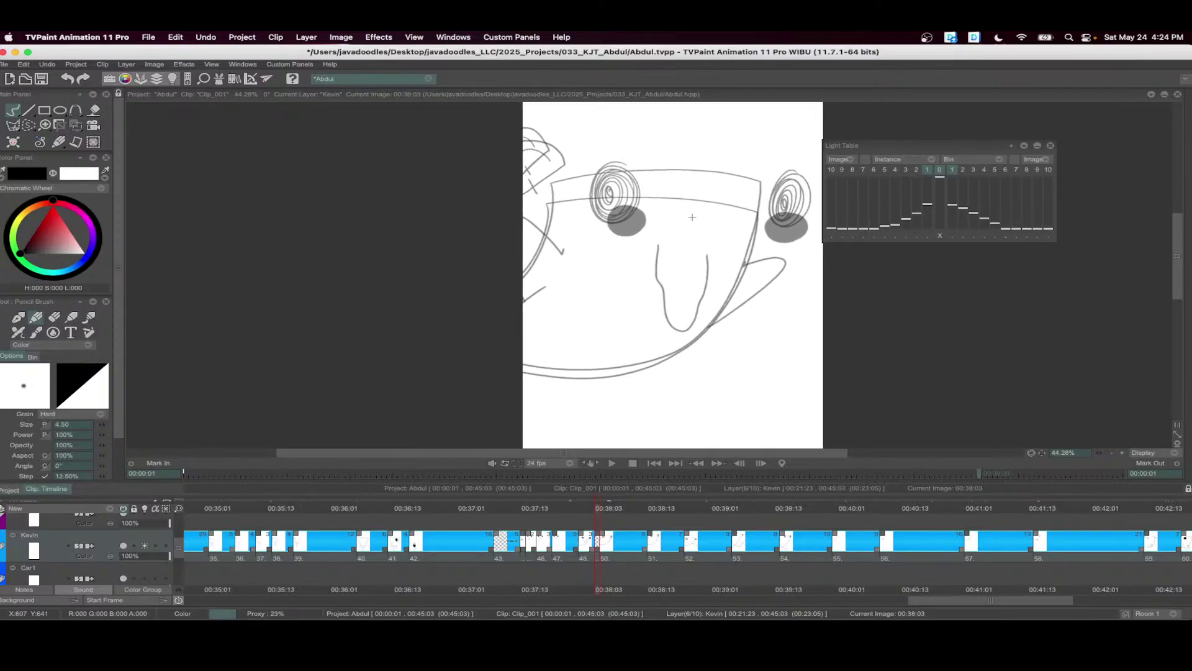
scroll(695, 223, "up", 6)
mouse_move(495, 153)
left_mouse_down()
mouse_move(488, 224)
mouse_move(443, 321)
left_mouse_up()
scroll(405, 194, "up", 2)
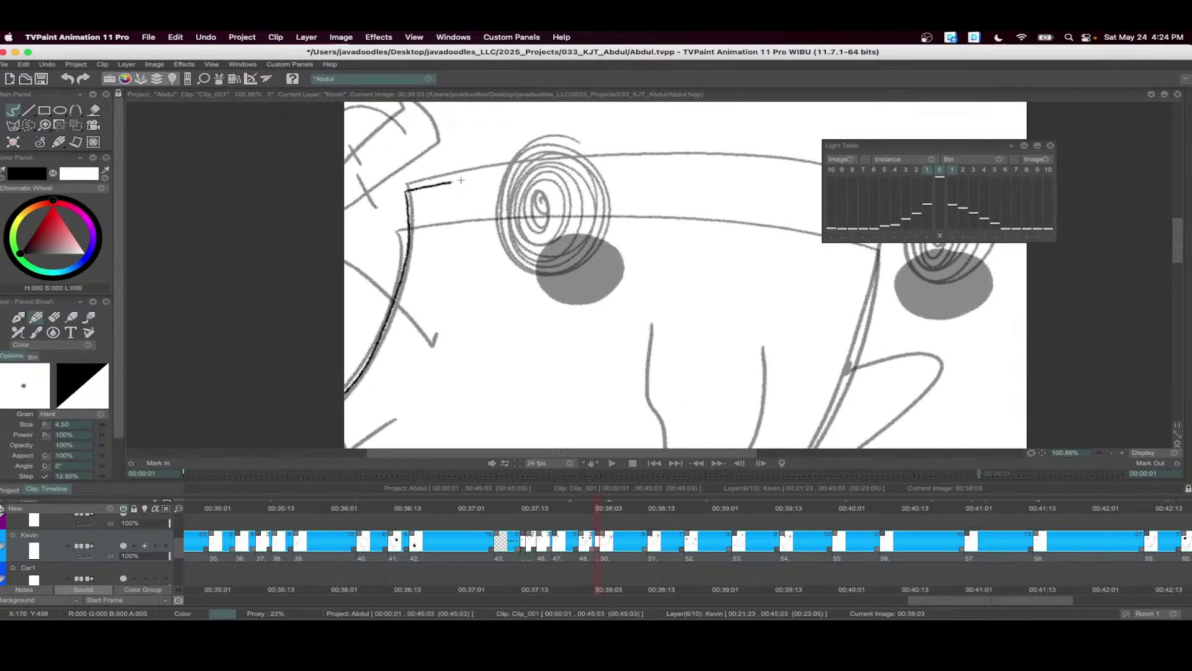
- Draw the head's arched top edge and long rounded lower curve at 38:03, redoing the first top stroke
left_click_drag(461, 180, 528, 168)
key("ctrl+z")
mouse_move(407, 189)
left_mouse_down()
mouse_move(612, 156)
mouse_move(757, 162)
mouse_move(554, 163)
mouse_move(701, 199)
left_mouse_up()
scroll(700, 199, "down", 3)
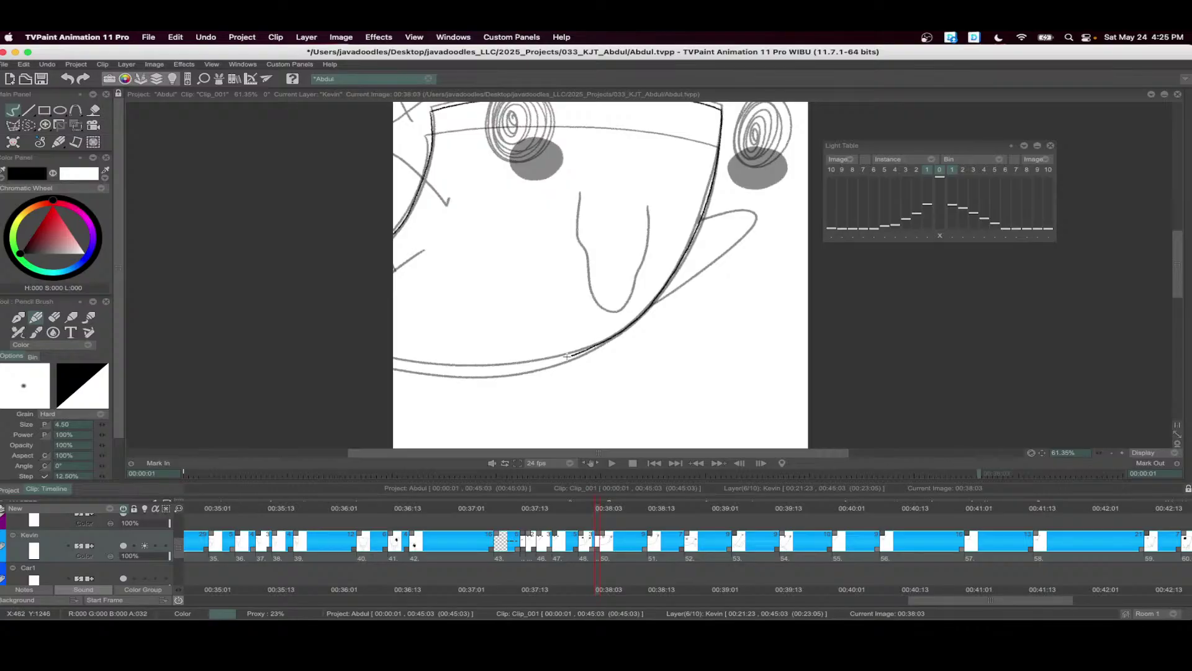
scroll(401, 365, "up", 5)
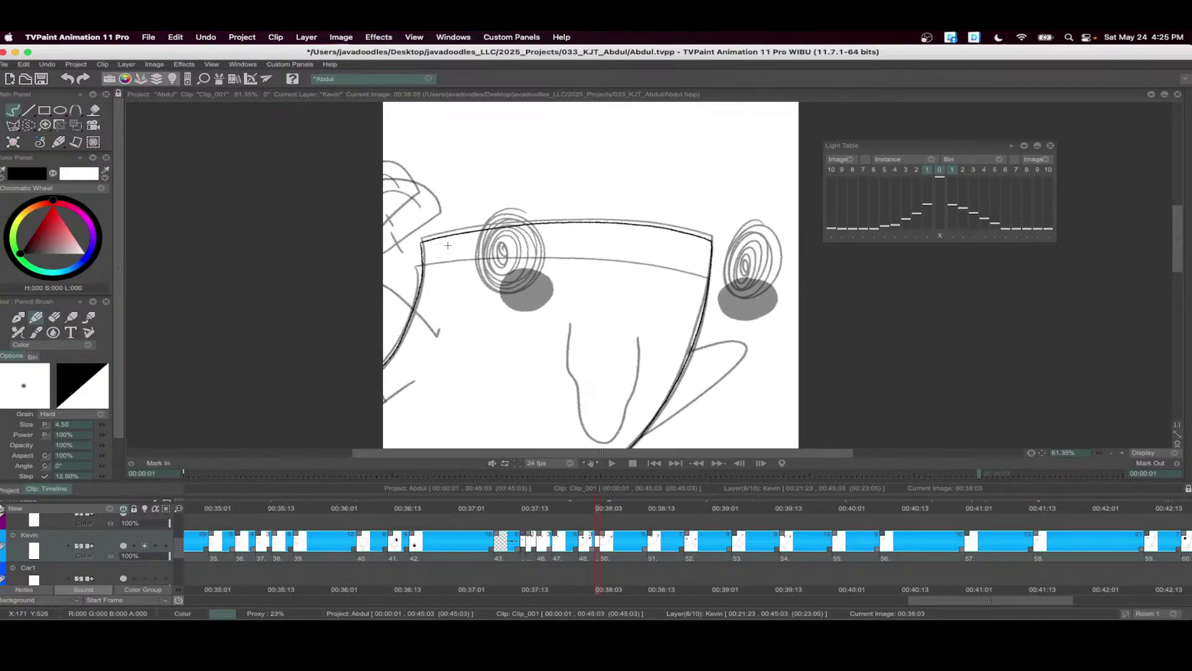
- Add the pointed line near the canvas edge and the narrow rounded shape protruding from the head's outer curve
scroll(539, 288, "down", 3)
scroll(662, 237, "right", 2)
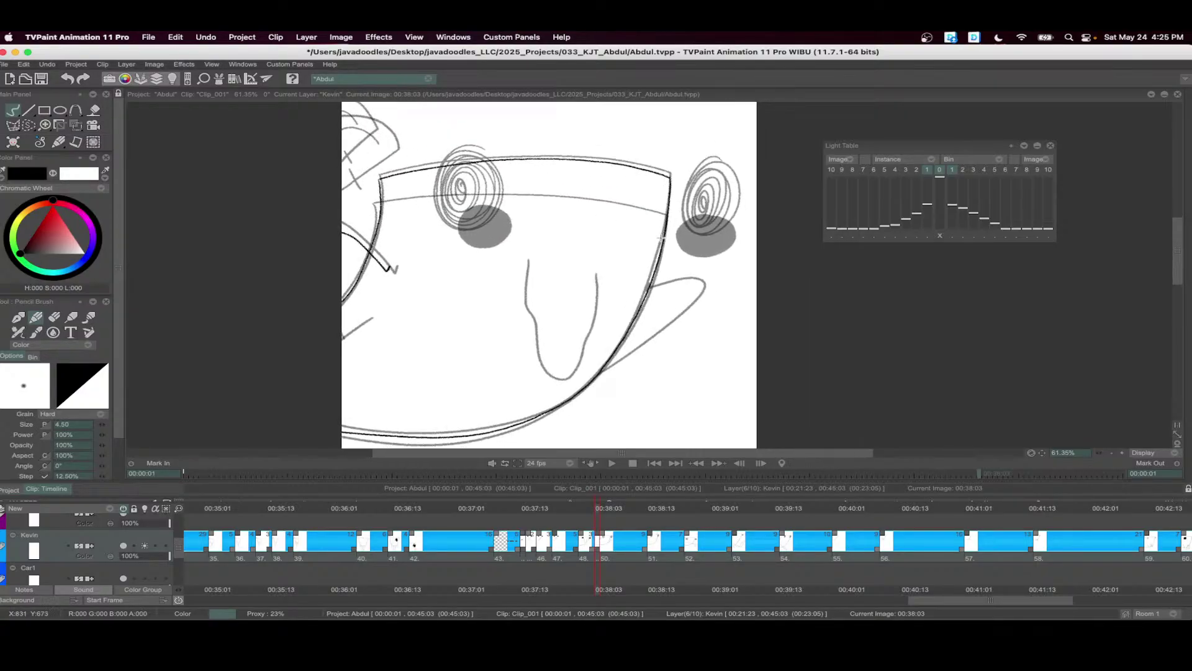
left_click_drag(598, 370, 665, 282)
scroll(485, 236, "up", 1)
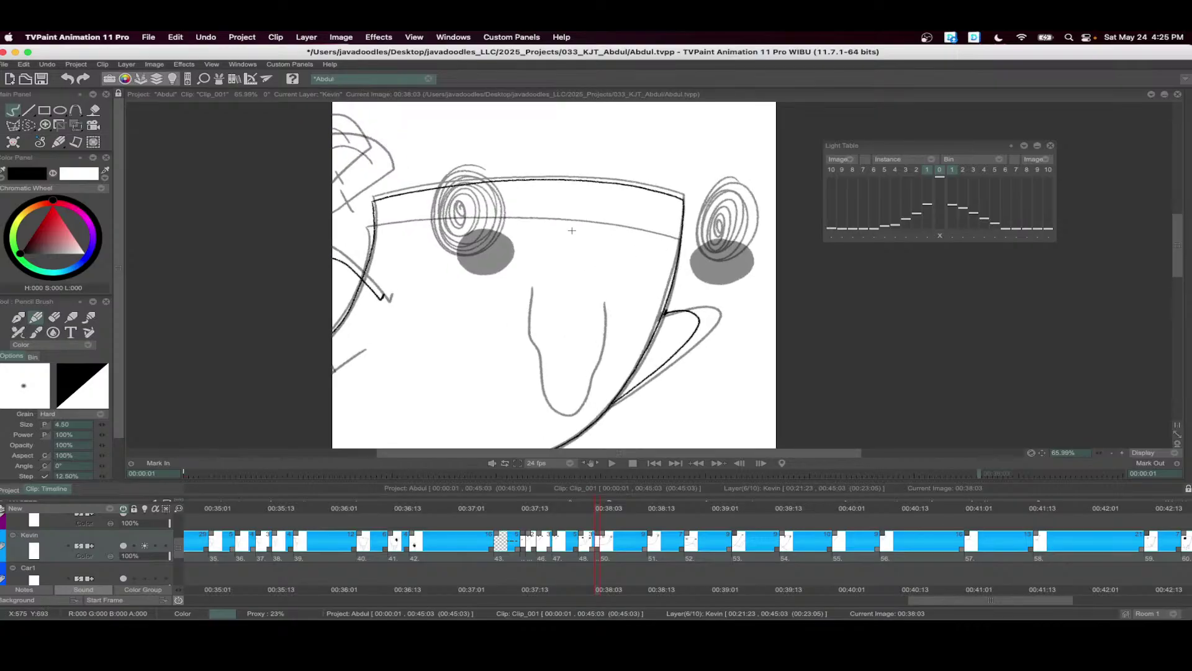
- Scribble the two swirling oval eyes at 38:03 and draw the small rounded shape at the canvas edge
mouse_move(478, 175)
left_mouse_down()
mouse_move(444, 184)
mouse_move(491, 242)
left_mouse_up()
mouse_move(461, 250)
left_mouse_down()
mouse_move(462, 182)
mouse_move(472, 235)
mouse_move(457, 210)
left_mouse_up()
mouse_move(714, 247)
left_mouse_down()
mouse_move(718, 200)
mouse_move(751, 205)
mouse_move(736, 249)
mouse_move(720, 230)
left_mouse_up()
scroll(438, 199, "up", 1)
scroll(439, 199, "down", 1)
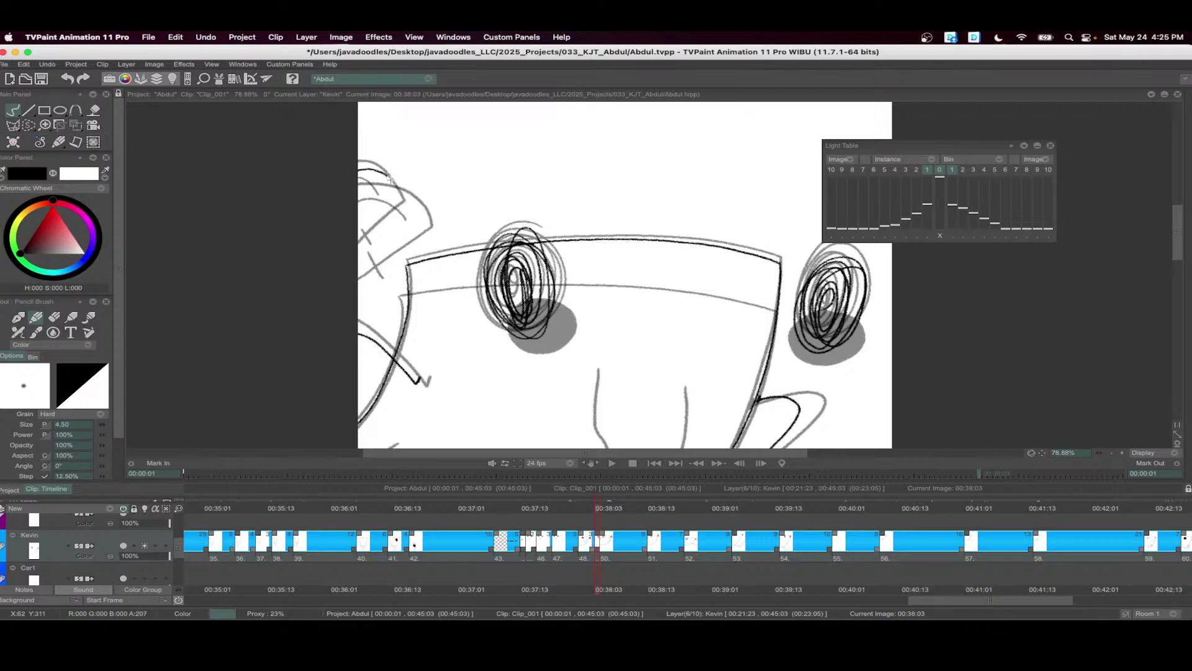
left_click_drag(402, 212, 368, 240)
- Play back the head drawings over the range from 37:09 to 38:09
scroll(309, 223, "down", 5)
left_click_drag(629, 559, 505, 561)
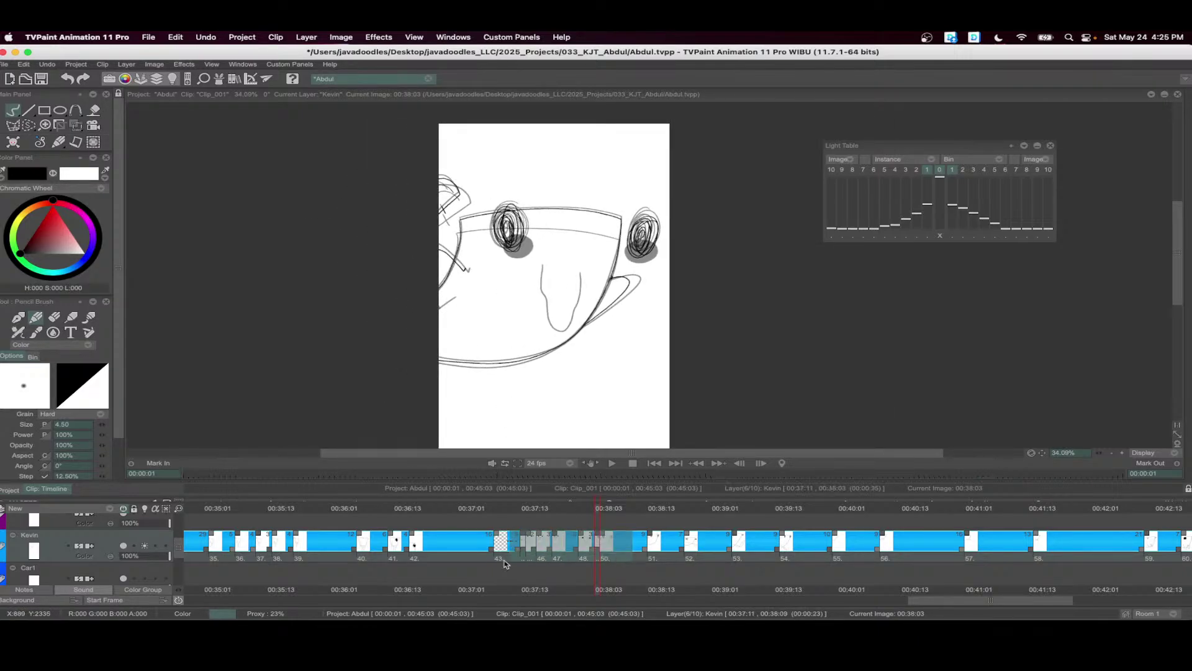
left_click(613, 465)
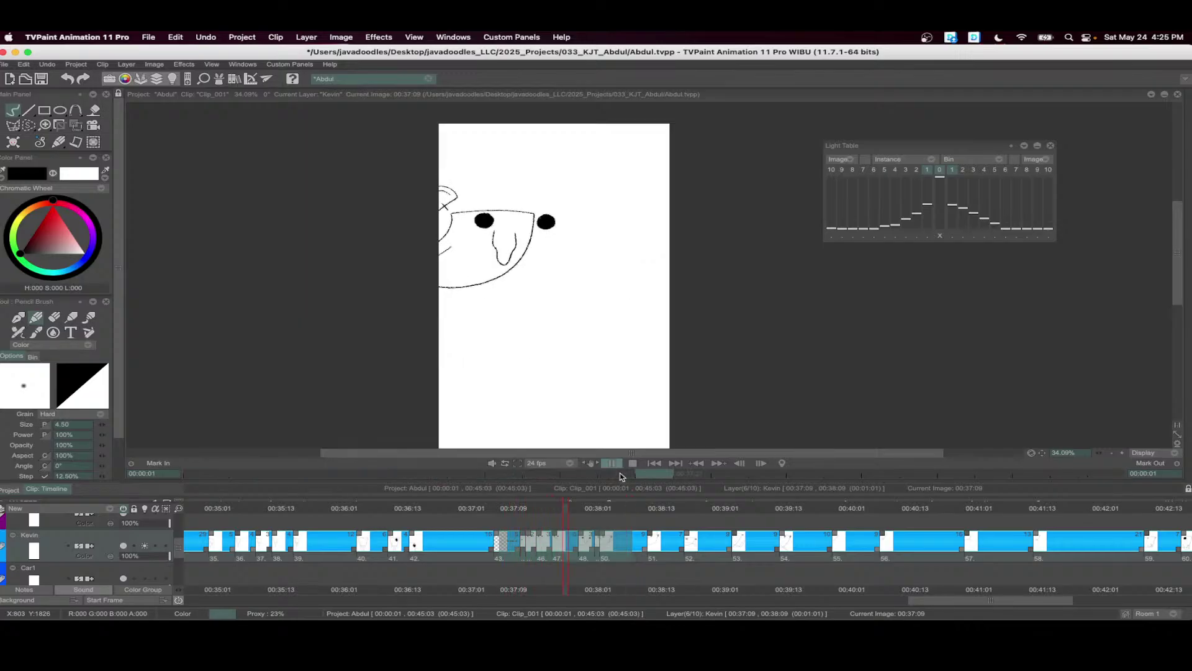
left_click(650, 512)
- Insert a blank drawing at 38:11 and set the pencil size to 5.50
left_click_drag(649, 513, 640, 514)
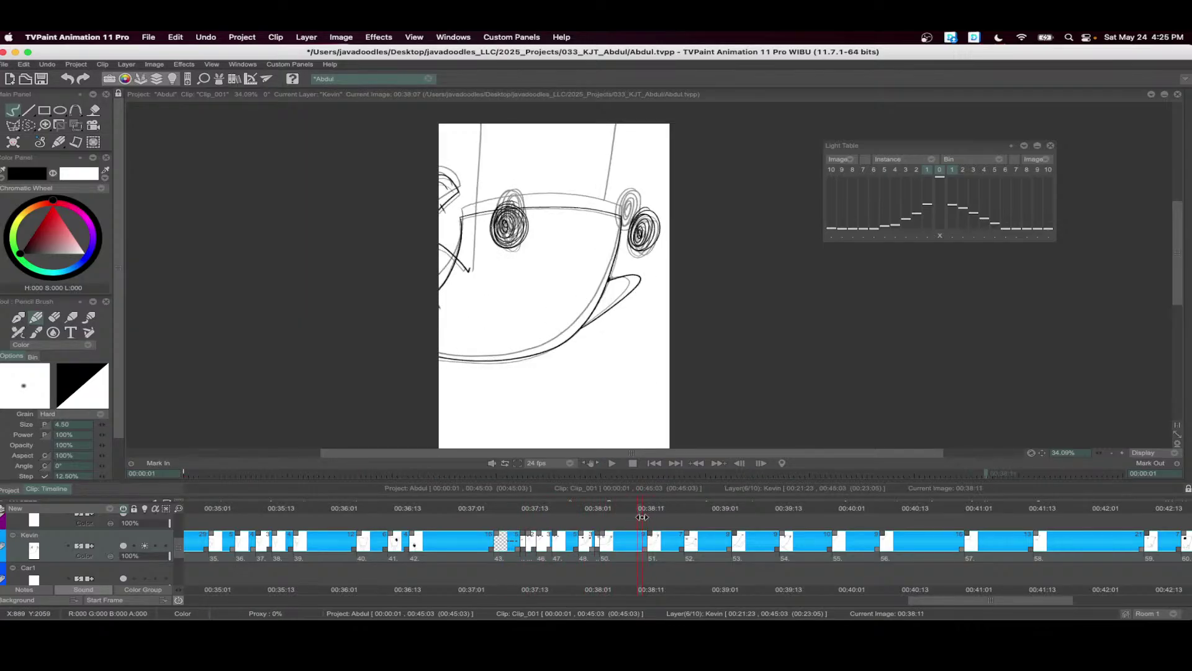
key("F7")
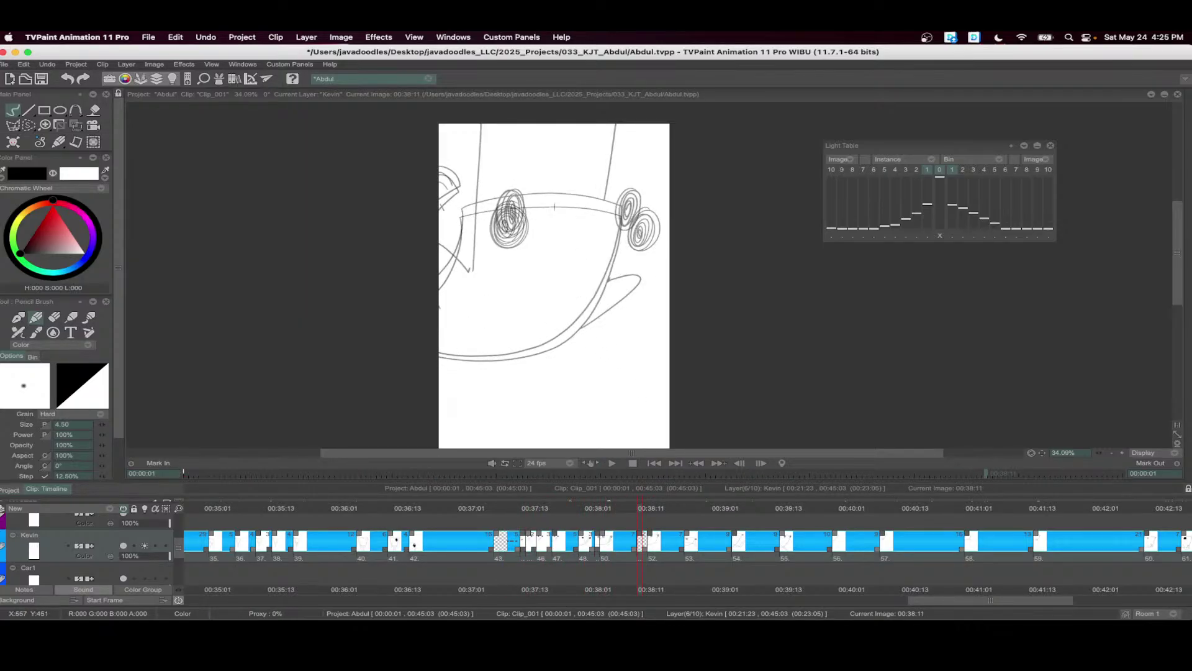
scroll(554, 206, "up", 3)
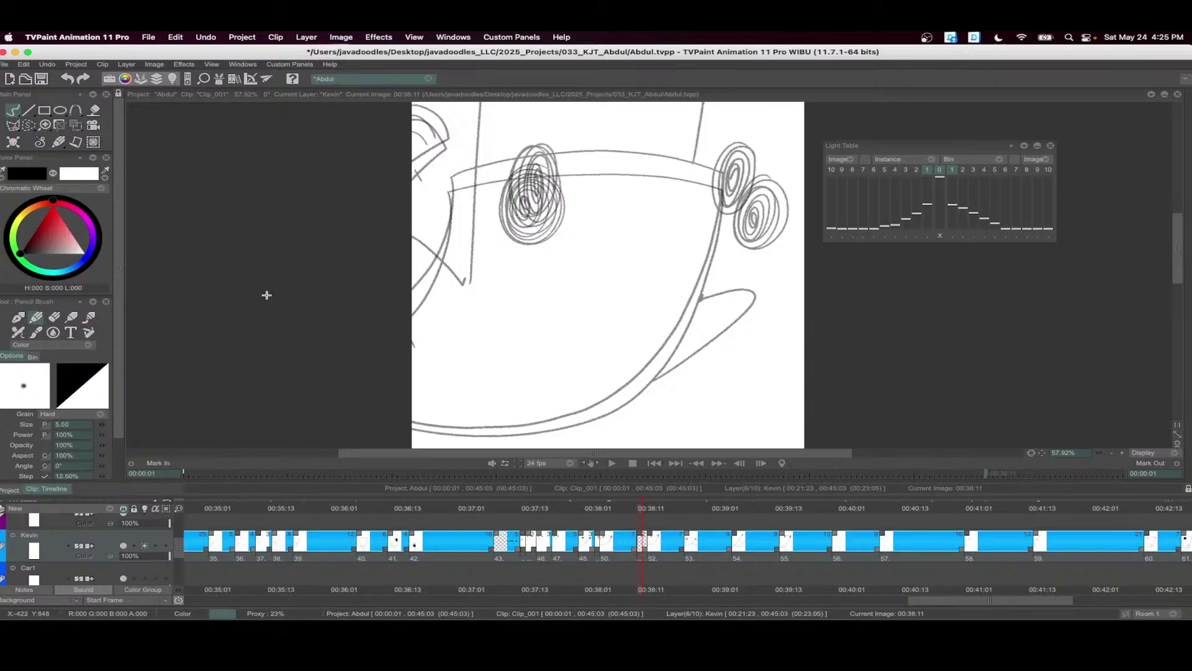
scroll(551, 202, "up", 1)
- Draw the head outline at 38:11 midway between the neighbouring drawings, redoing the stroke that goes wrong
mouse_move(457, 156)
left_mouse_down()
mouse_move(449, 236)
mouse_move(428, 278)
mouse_move(418, 203)
mouse_move(473, 185)
mouse_move(615, 174)
mouse_move(734, 203)
mouse_move(729, 187)
mouse_move(718, 226)
left_mouse_up()
scroll(707, 179, "down", 2)
scroll(707, 179, "up", 1)
key("super+z")
left_click_drag(733, 153, 727, 202)
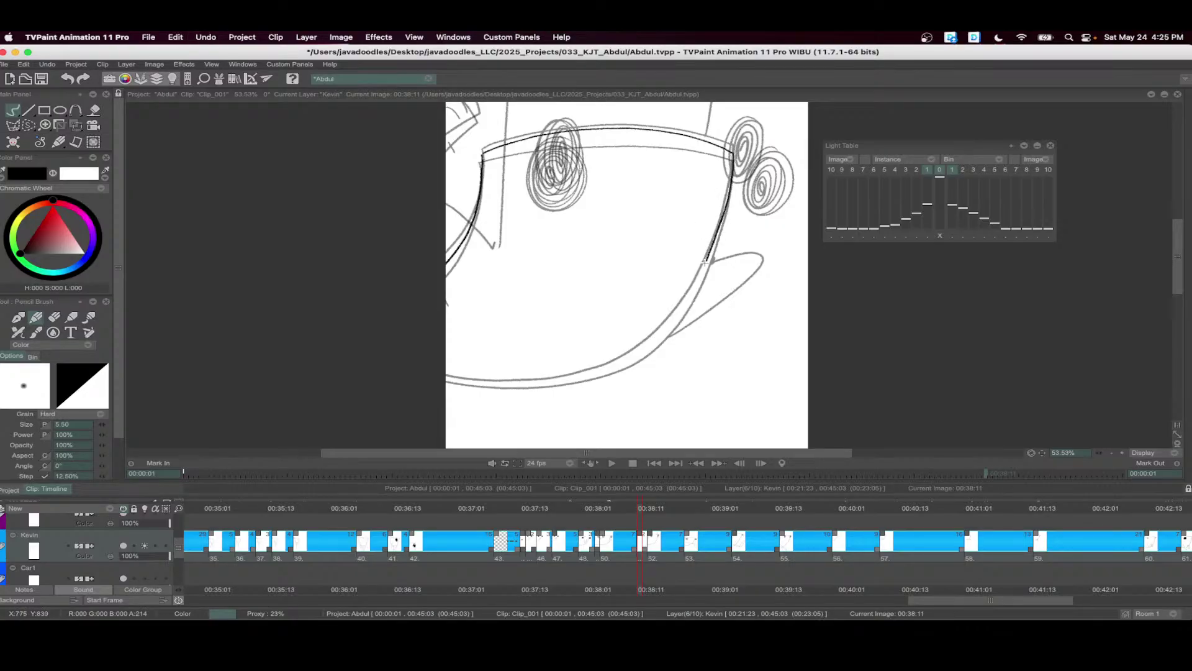
left_click_drag(705, 262, 676, 314)
left_click_drag(556, 379, 470, 382)
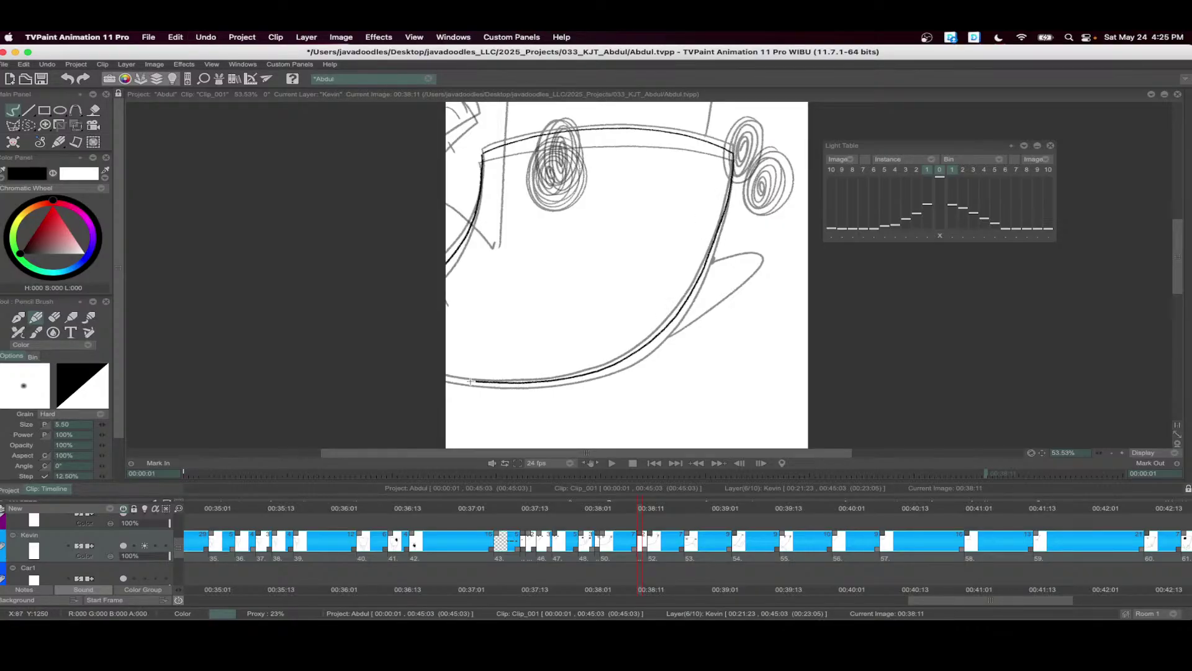
- Scribble the two narrow oval eyes at 38:11 between the neighbouring drawings' eyes
scroll(609, 163, "up", 2)
mouse_move(514, 218)
left_mouse_down()
mouse_move(500, 280)
mouse_move(513, 214)
mouse_move(486, 231)
mouse_move(508, 302)
mouse_move(505, 292)
left_mouse_up()
left_click_drag(748, 233, 718, 248)
- Draw the two large arched curves above the head and the small striped shape at the canvas edge
mouse_move(720, 226)
left_mouse_down()
mouse_move(705, 273)
mouse_move(748, 168)
left_mouse_up()
scroll(657, 260, "down", 2)
left_click_drag(449, 333, 374, 188)
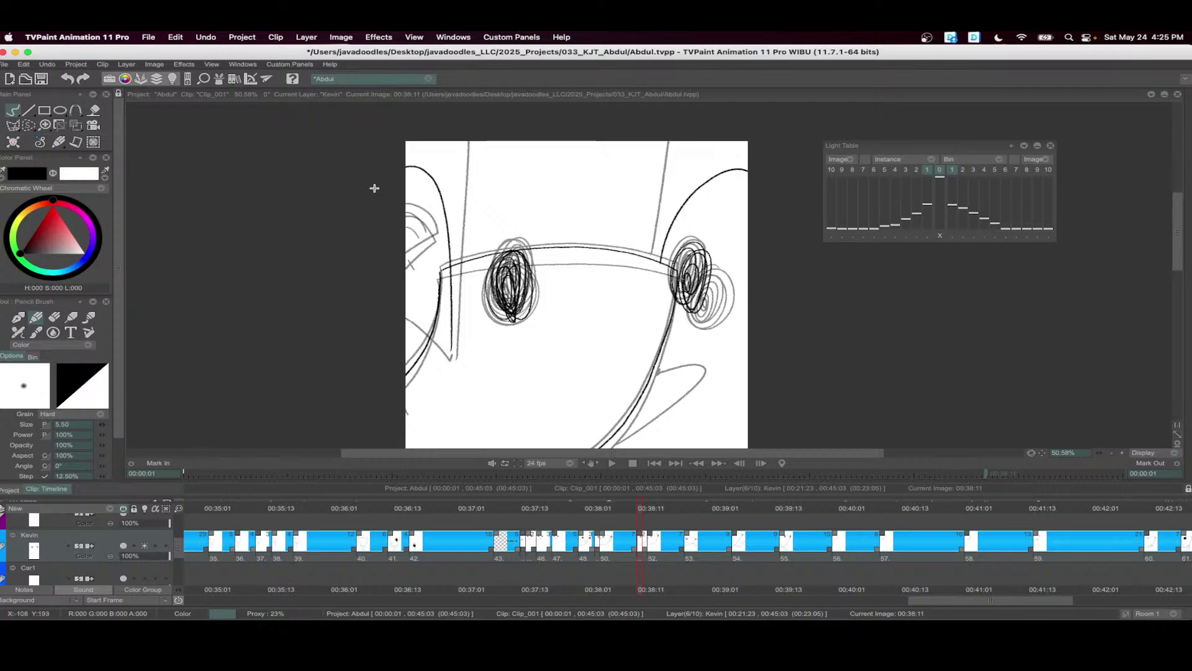
scroll(402, 188, "up", 1)
left_click_drag(444, 245, 423, 233)
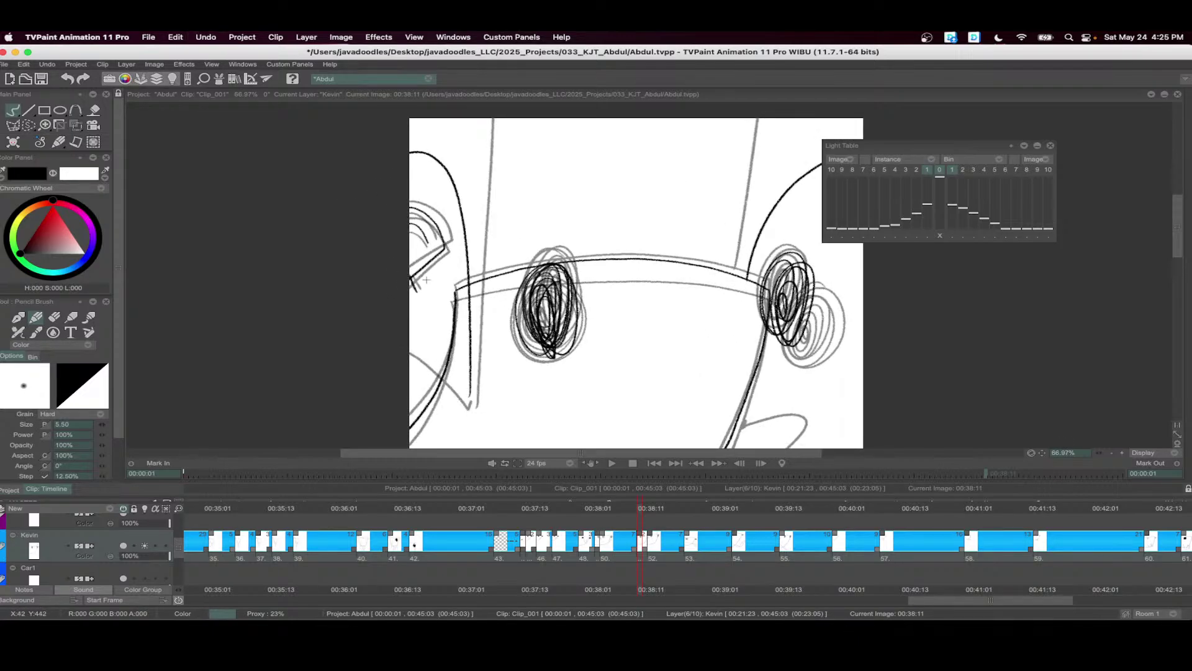
- Play back the head drawings over the range from 37:16 to 39:02
scroll(427, 280, "down", 2)
scroll(531, 538, "right", 3)
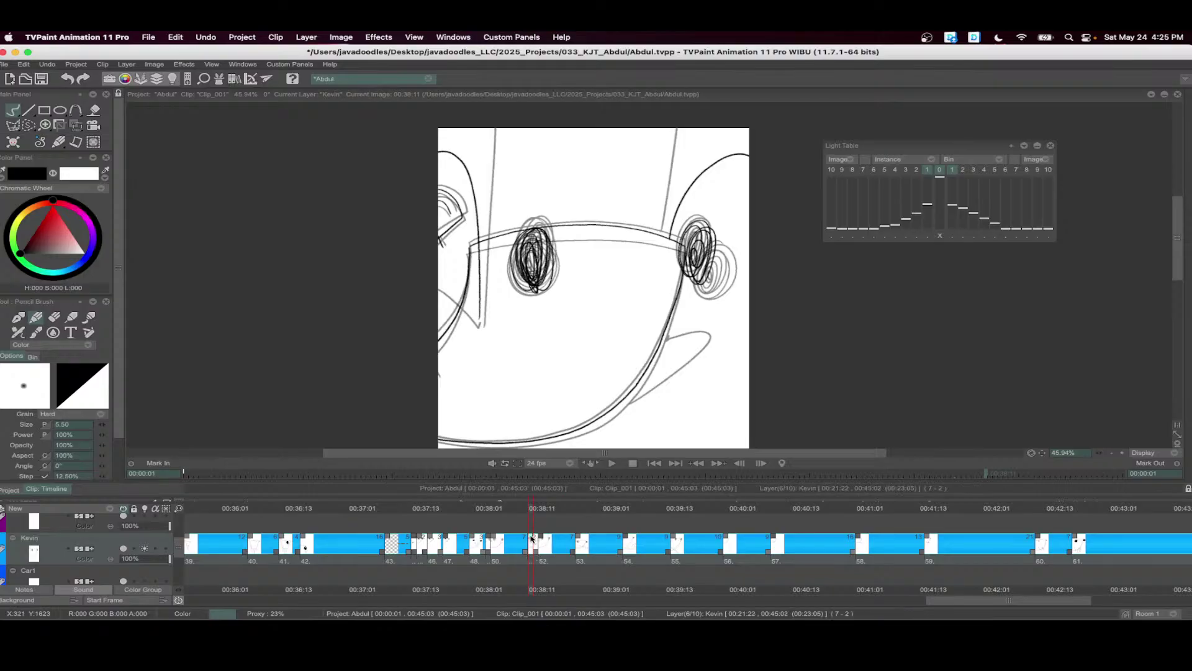
left_click_drag(618, 547, 429, 546)
left_click(612, 463)
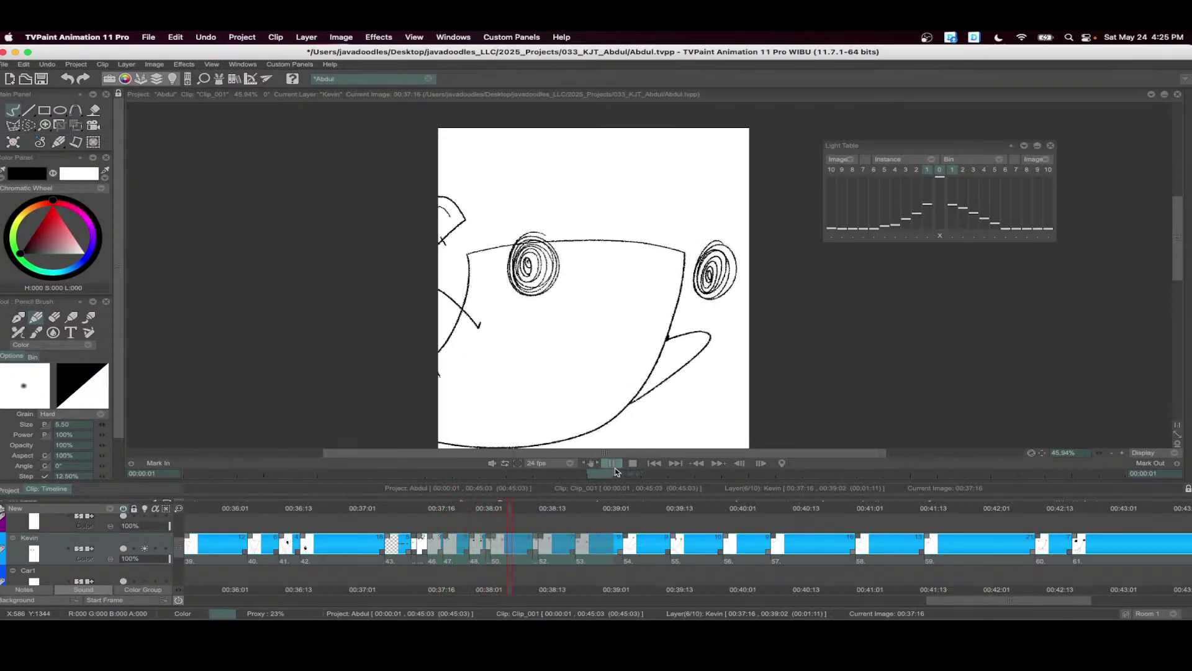
left_click(533, 538)
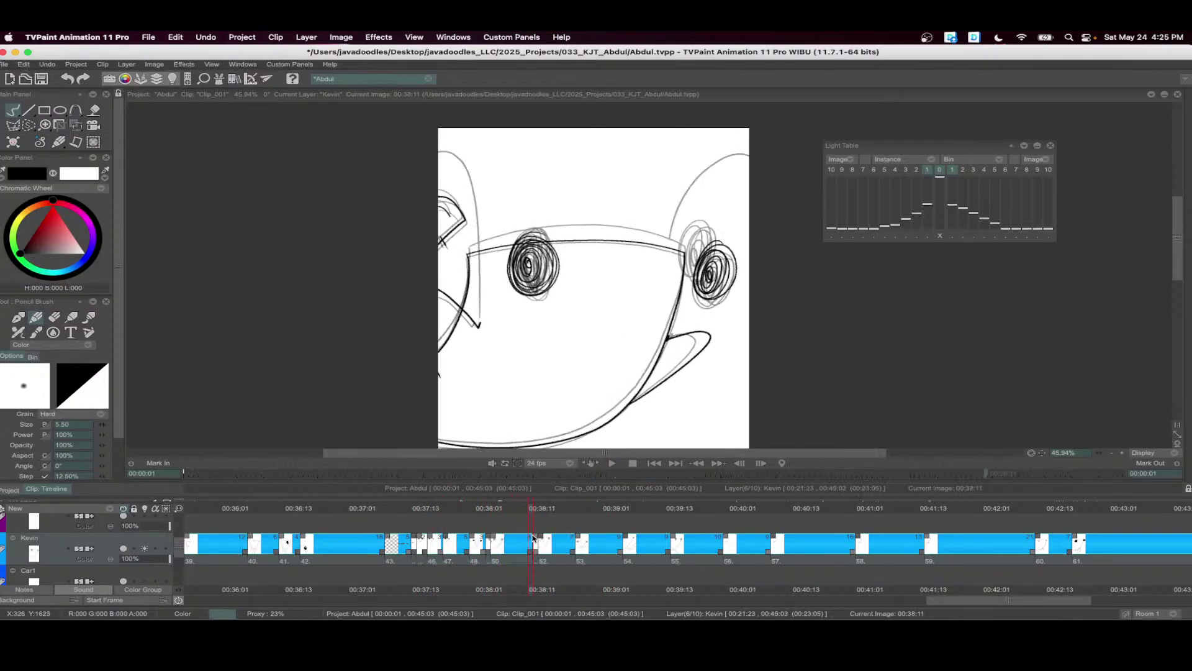
- Insert a blank drawing at 38:12 and draw the head's short inner side curve
left_click(538, 538)
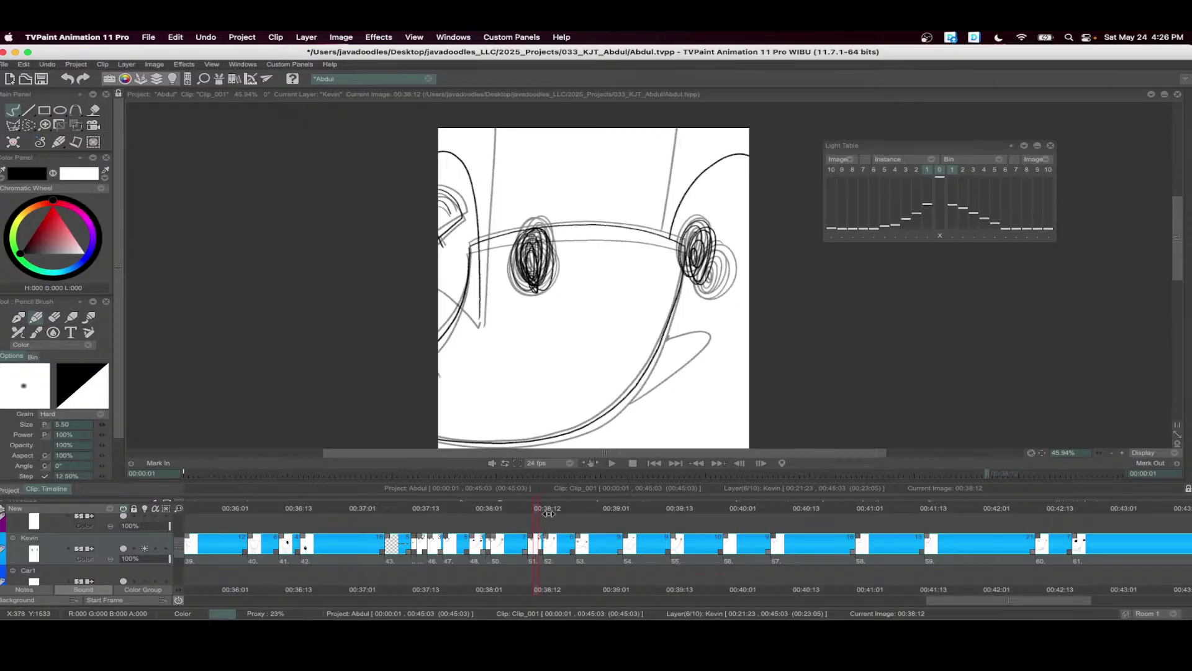
key("BackSpace")
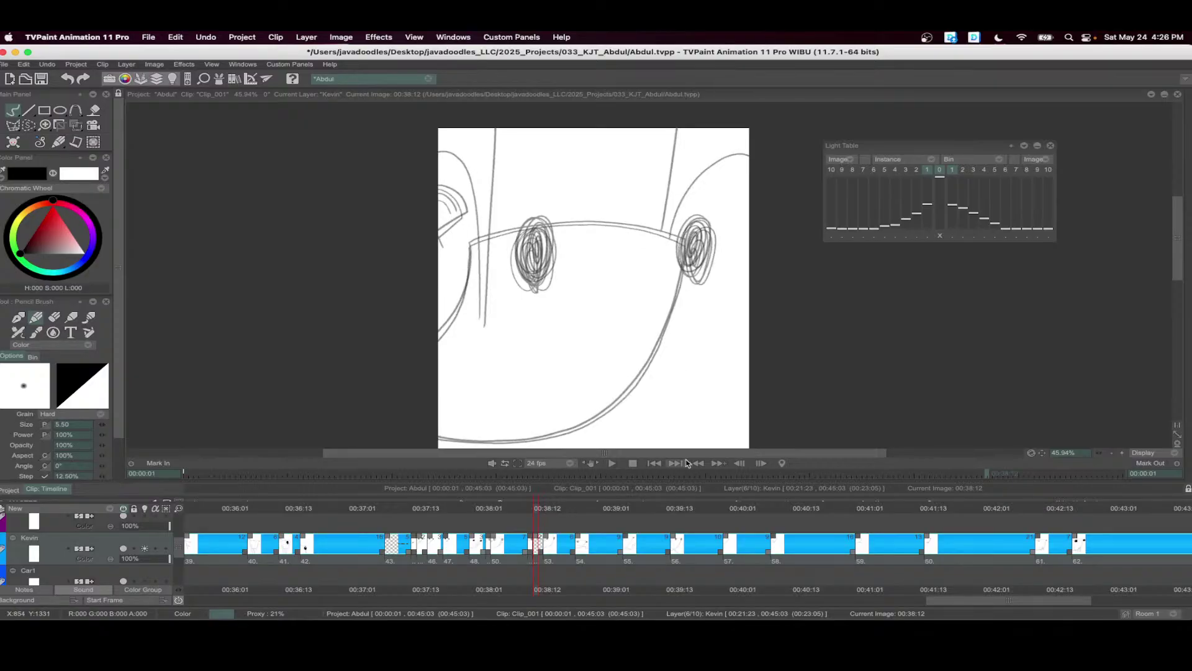
left_click_drag(561, 246, 590, 206)
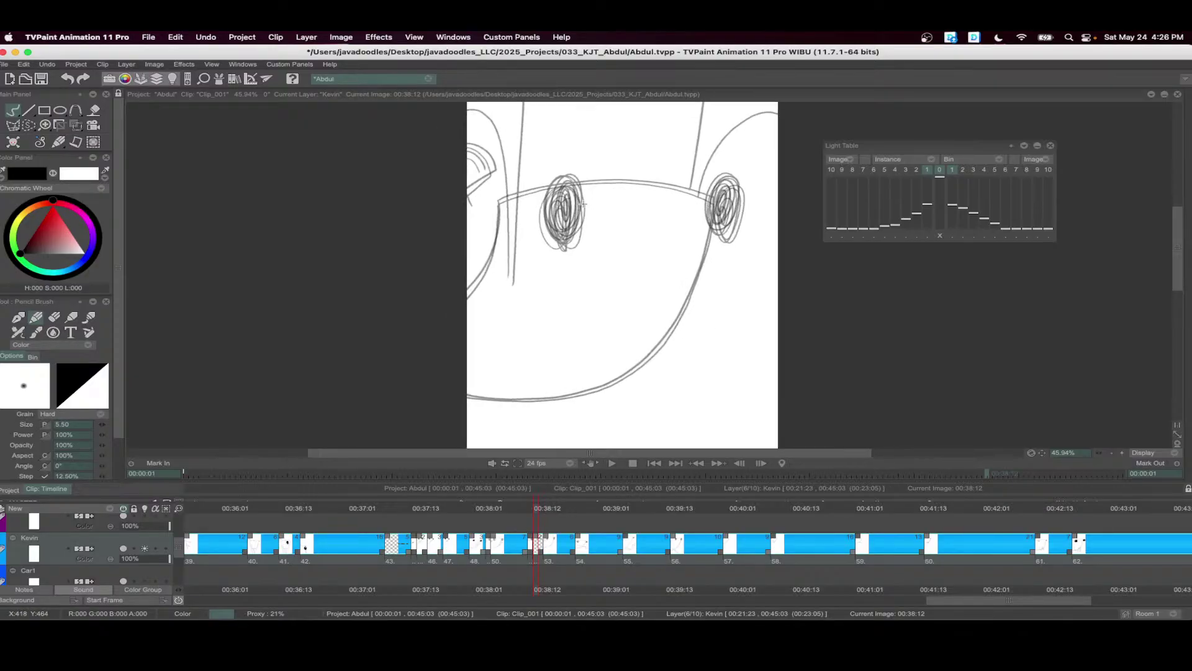
scroll(579, 211, "up", 1)
left_click_drag(528, 232, 578, 163)
scroll(554, 180, "up", 1)
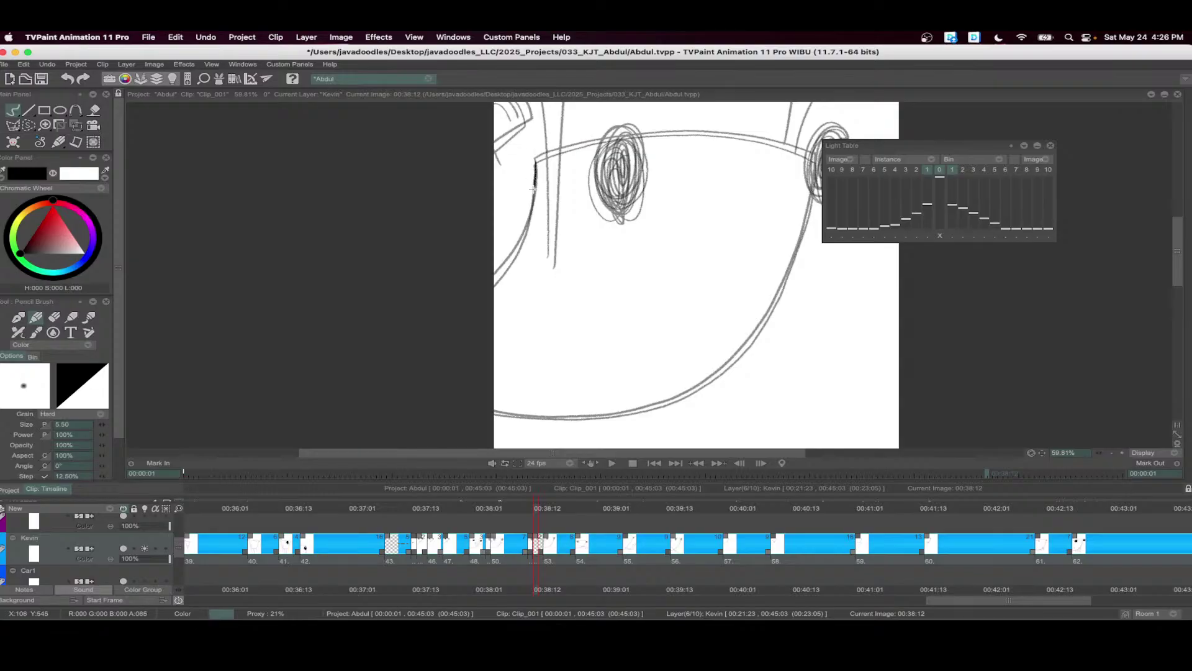
left_click_drag(520, 242, 485, 273)
- Draw the head's arched top edge and long rounded outer curve at 38:12 between the neighbouring outlines
left_click_drag(618, 190, 516, 176)
scroll(516, 176, "up", 1)
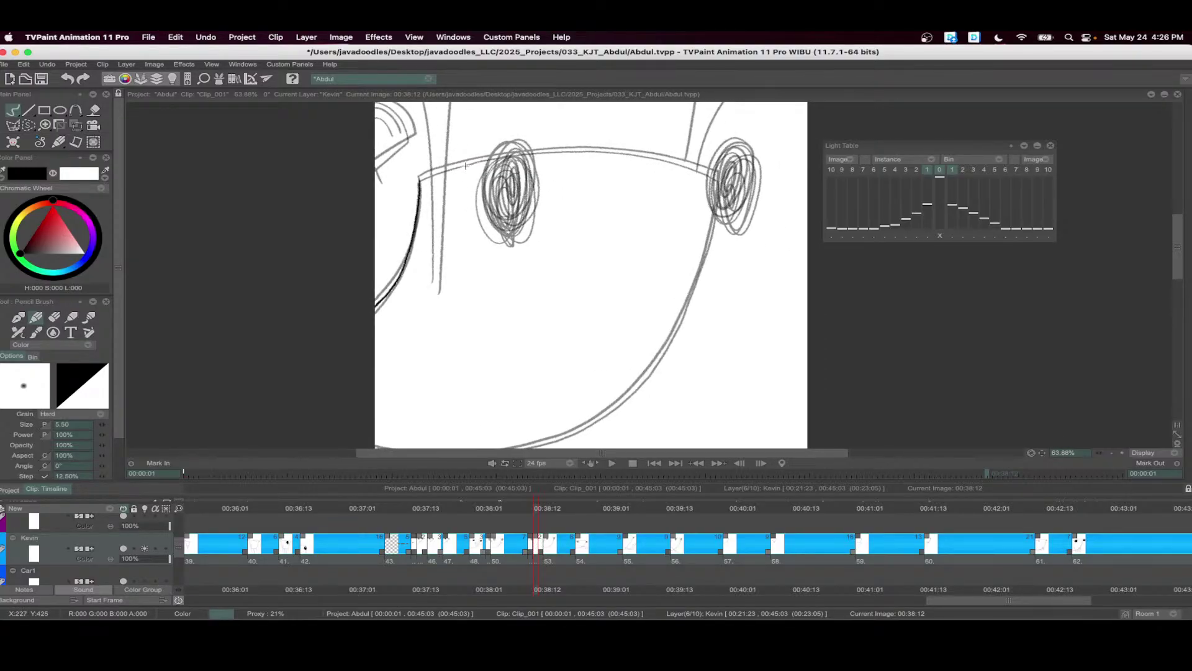
scroll(466, 166, "up", 2)
mouse_move(408, 180)
left_mouse_down()
mouse_move(573, 148)
mouse_move(674, 153)
mouse_move(751, 178)
mouse_move(784, 144)
mouse_move(738, 290)
left_mouse_up()
scroll(752, 179, "down", 2)
scroll(765, 158, "up", 1)
mouse_move(706, 338)
left_mouse_down()
mouse_move(640, 392)
mouse_move(537, 416)
left_mouse_up()
scroll(534, 198, "up", 2)
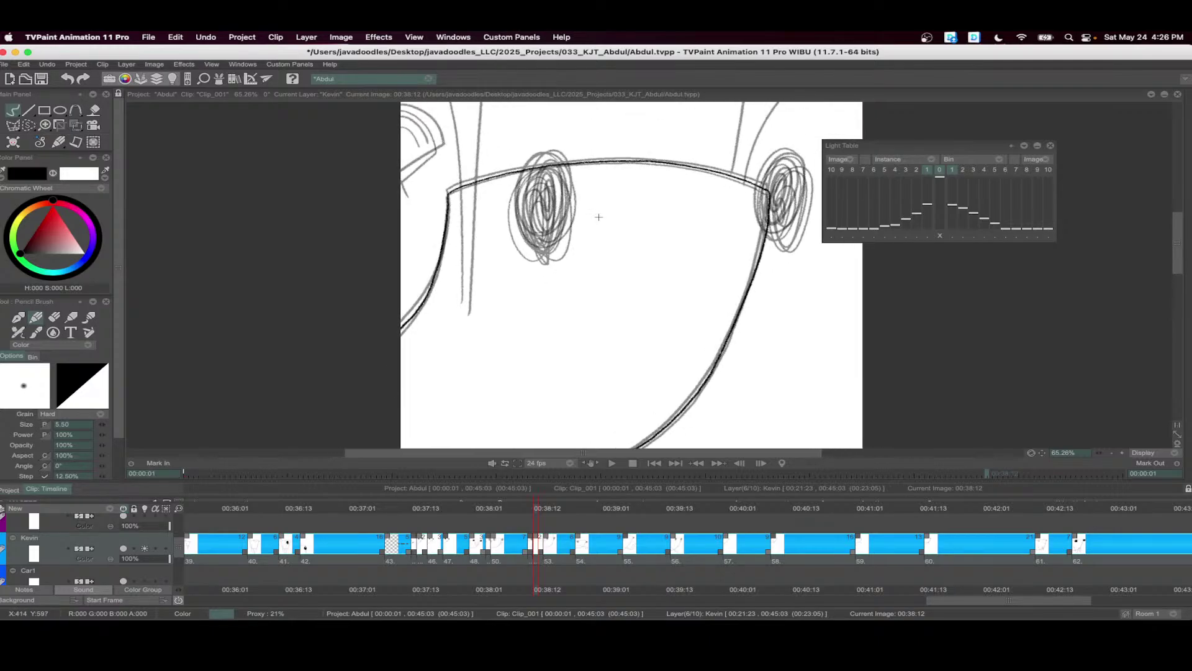
- Scribble both oval eyes at 38:12 between the neighbouring drawings and draw the long line rising from the head's outer corner
mouse_move(540, 156)
left_mouse_down()
mouse_move(550, 186)
mouse_move(525, 242)
mouse_move(513, 200)
mouse_move(528, 186)
mouse_move(535, 214)
mouse_move(538, 197)
left_mouse_up()
mouse_move(711, 200)
left_mouse_down()
mouse_move(572, 242)
mouse_move(704, 227)
mouse_move(683, 248)
mouse_move(696, 211)
mouse_move(630, 242)
left_mouse_up()
left_click_drag(602, 323, 640, 132)
scroll(546, 192, "down", 2)
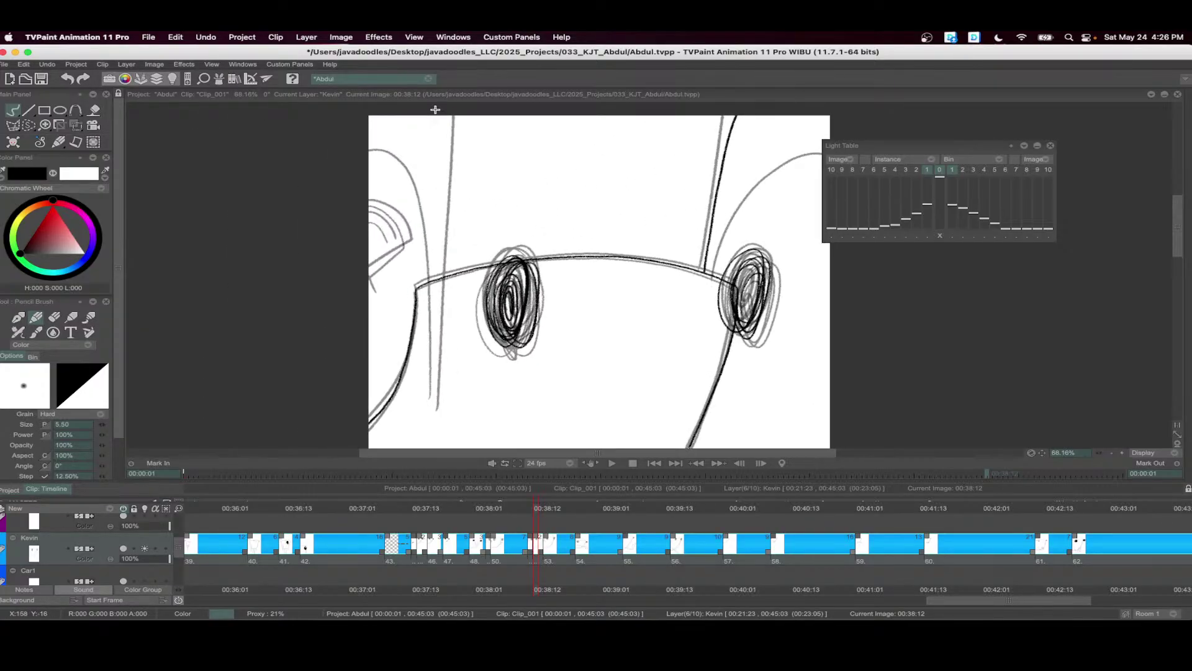
- Draw the long line running down past the inner eye and the small striped shape at the canvas edge at 38:12
left_click_drag(441, 176, 432, 376)
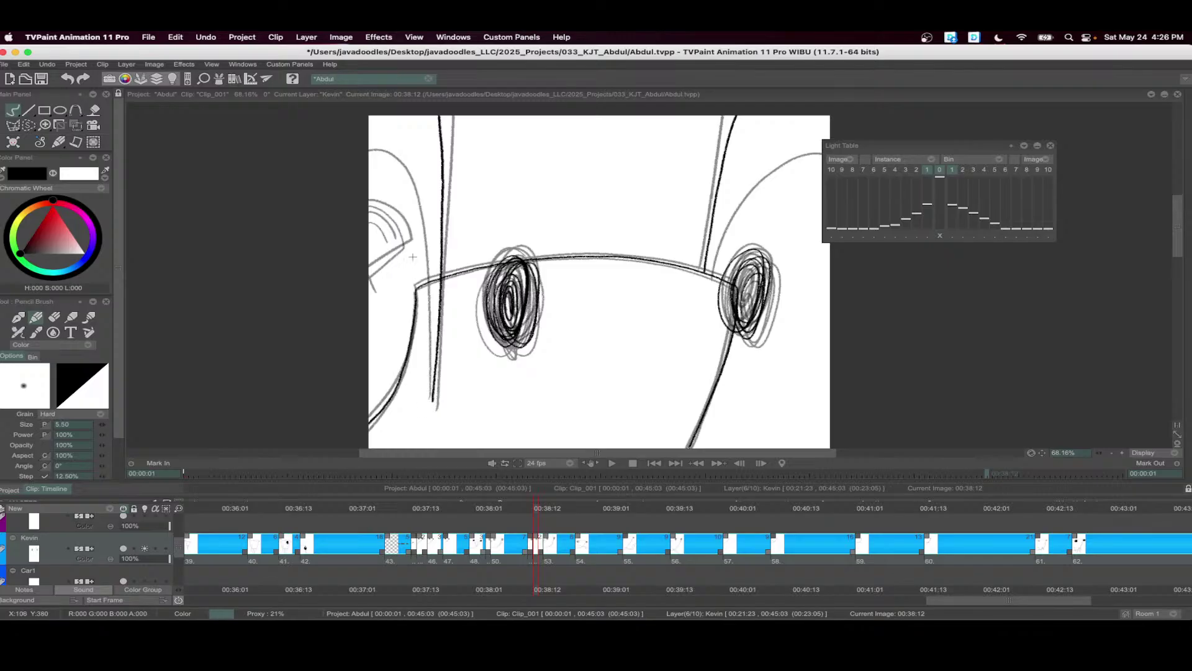
scroll(413, 257, "up", 2)
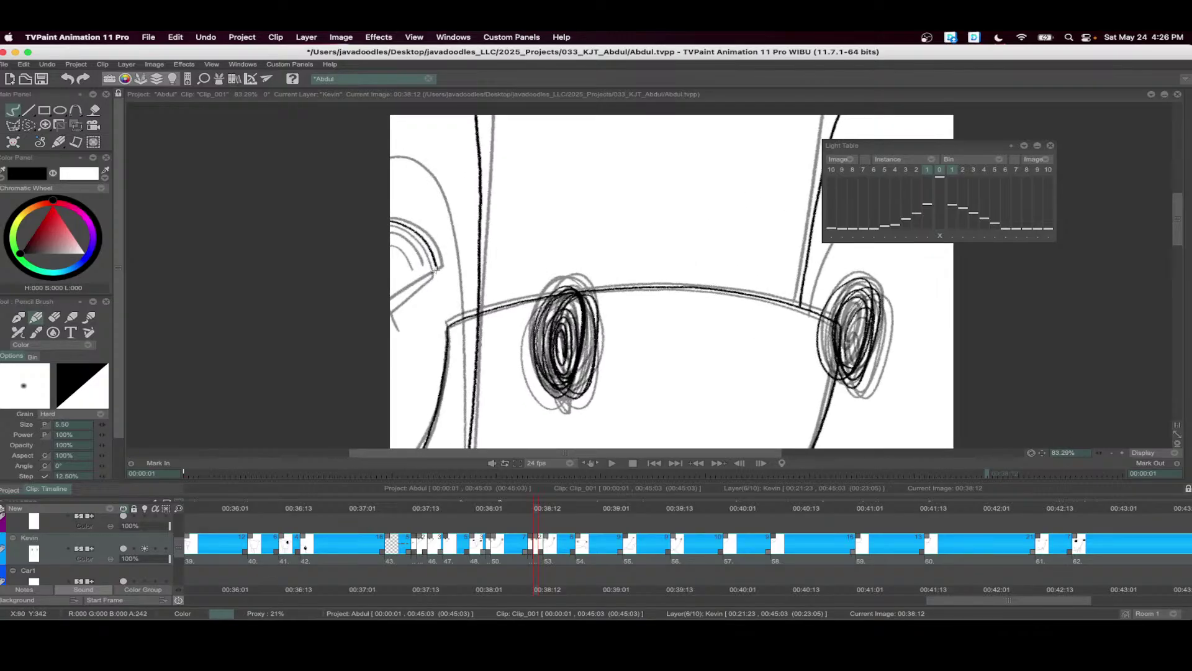
left_click_drag(410, 289, 390, 307)
scroll(346, 259, "down", 4)
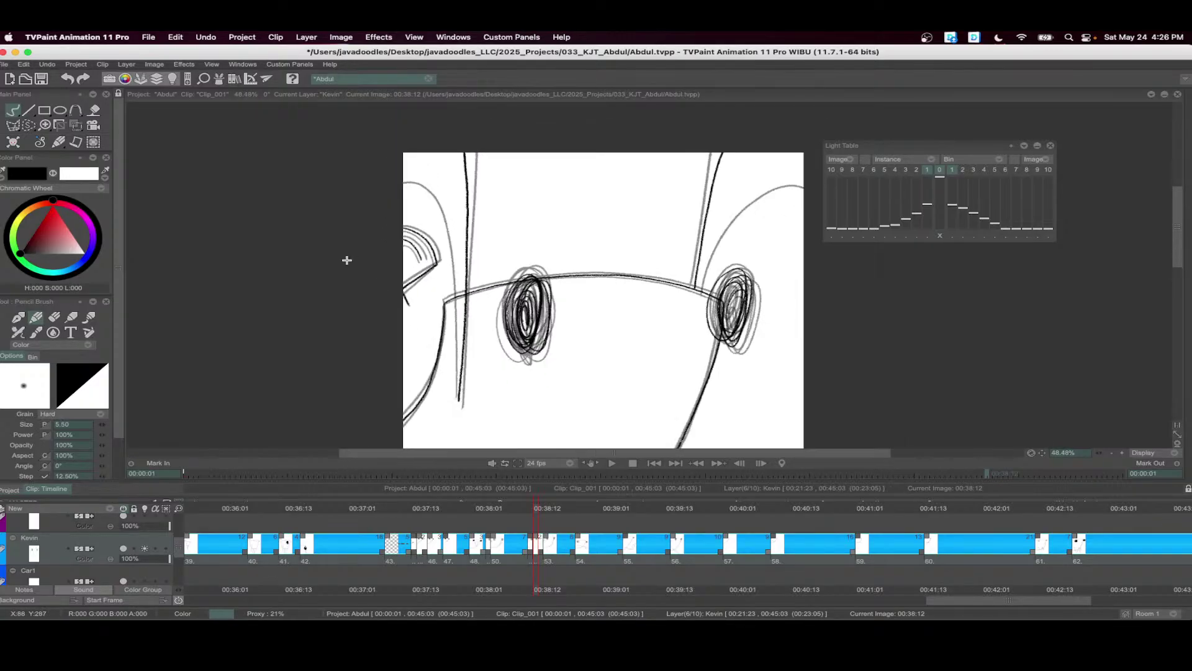
- Insert a blank drawing at 38:19 and draw the head's inner side curve, arched top and rounded outer curve between the neighbouring outlines
left_click(577, 511)
left_click_drag(576, 513, 581, 542)
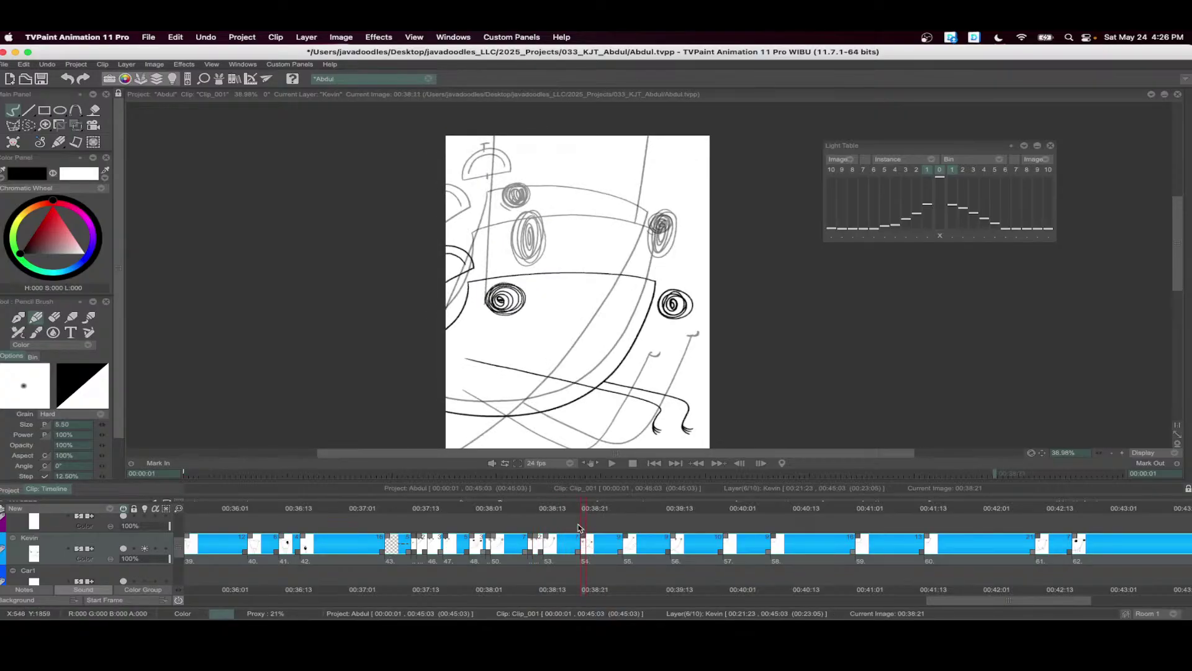
left_click(574, 514)
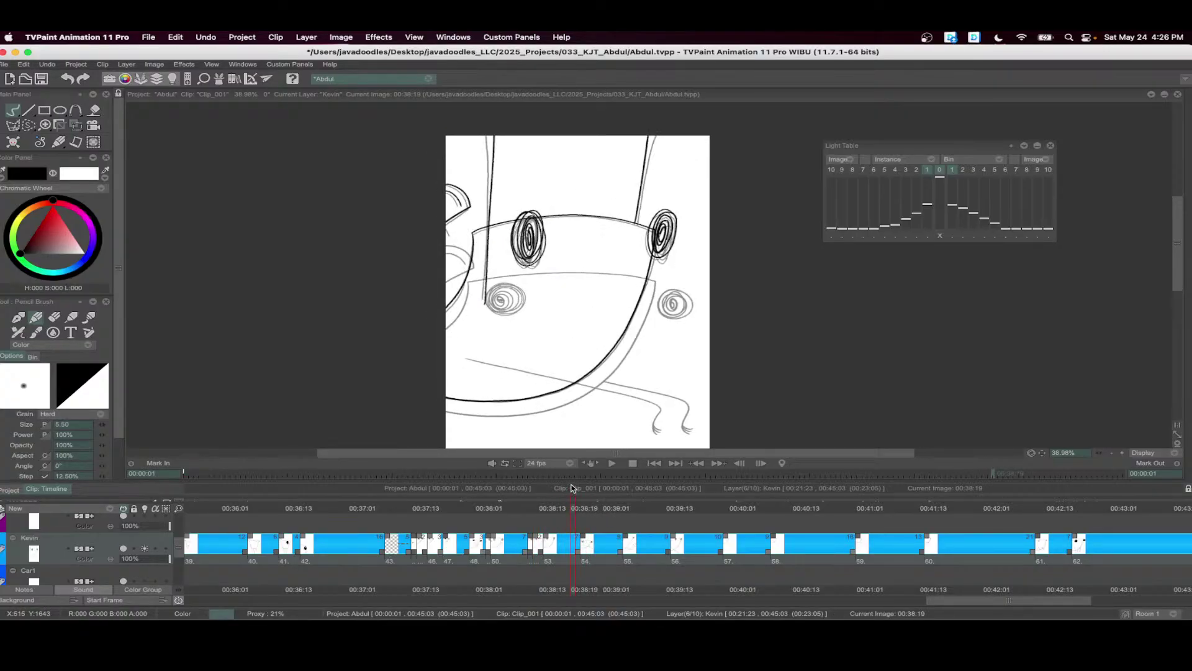
key("BackSpace")
scroll(607, 280, "up", 2)
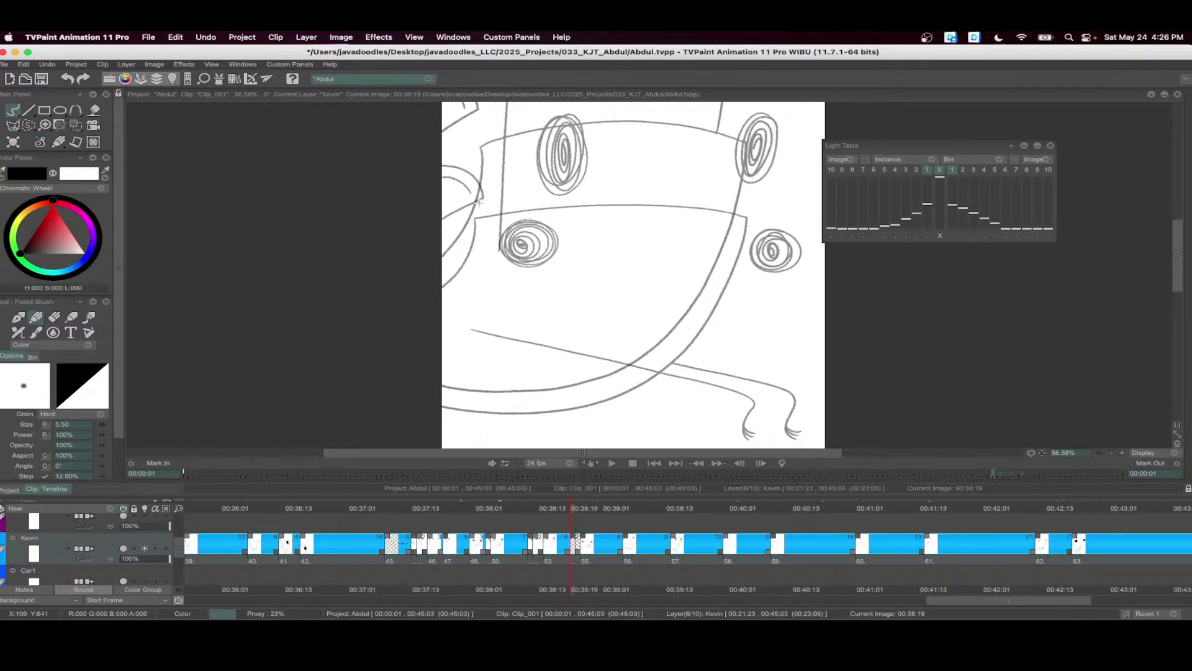
left_click_drag(477, 186, 442, 274)
mouse_move(481, 190)
left_mouse_down()
mouse_move(648, 180)
mouse_move(741, 201)
mouse_move(699, 309)
mouse_move(618, 383)
mouse_move(442, 403)
left_mouse_up()
scroll(608, 273, "right", 2)
scroll(609, 273, "down", 1)
- Draw the two long arm lines at 38:19 sweeping from the lower head out past the canvas edge
left_click_drag(432, 299, 780, 267)
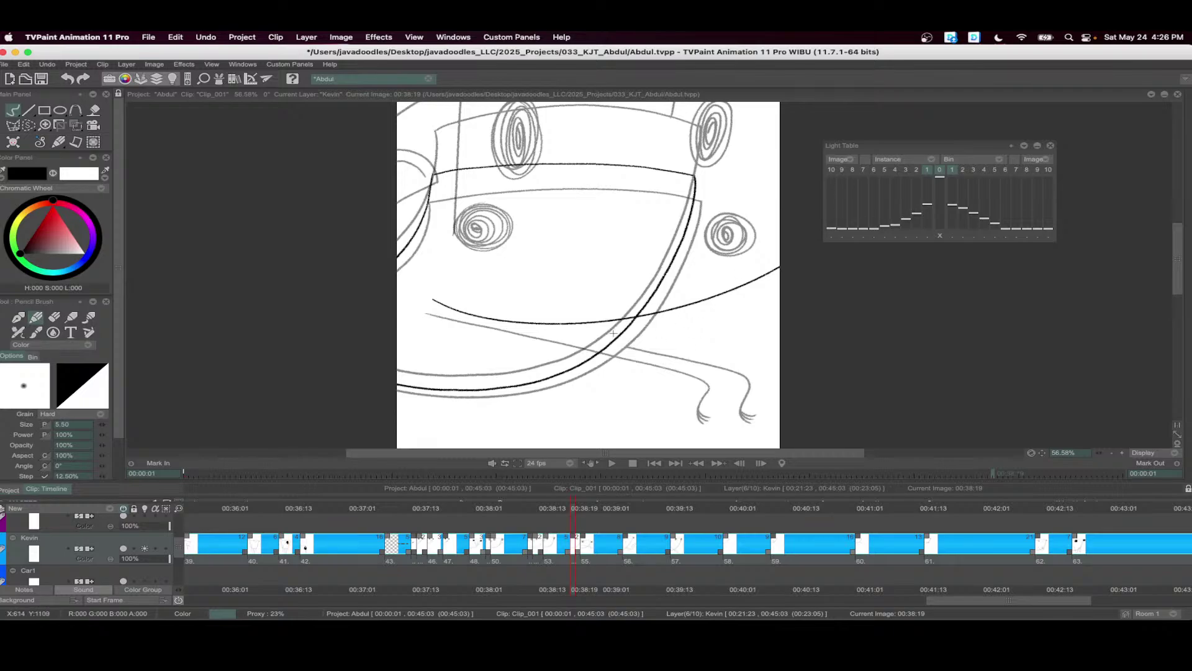
left_click_drag(613, 333, 780, 320)
scroll(621, 273, "up", 2)
- Scribble two slanted, stretched oval eyes at 38:19 and draw the small striped shape at the canvas edge
mouse_move(520, 238)
left_mouse_down()
mouse_move(519, 292)
mouse_move(494, 301)
mouse_move(513, 246)
mouse_move(512, 273)
left_mouse_up()
mouse_move(770, 279)
left_mouse_down()
mouse_move(711, 300)
mouse_move(733, 274)
mouse_move(714, 311)
mouse_move(723, 292)
left_mouse_up()
scroll(499, 260, "up", 2)
scroll(500, 260, "left", 2)
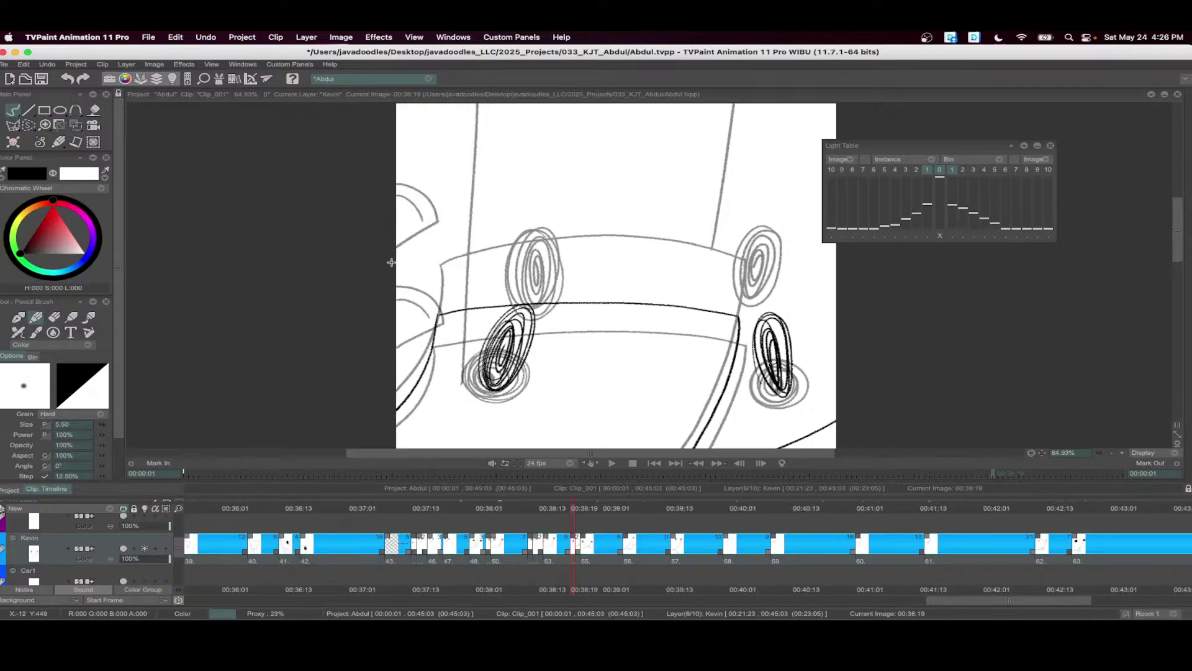
mouse_move(391, 262)
left_mouse_down()
mouse_move(438, 298)
mouse_move(396, 315)
left_mouse_up()
scroll(421, 292, "down", 2)
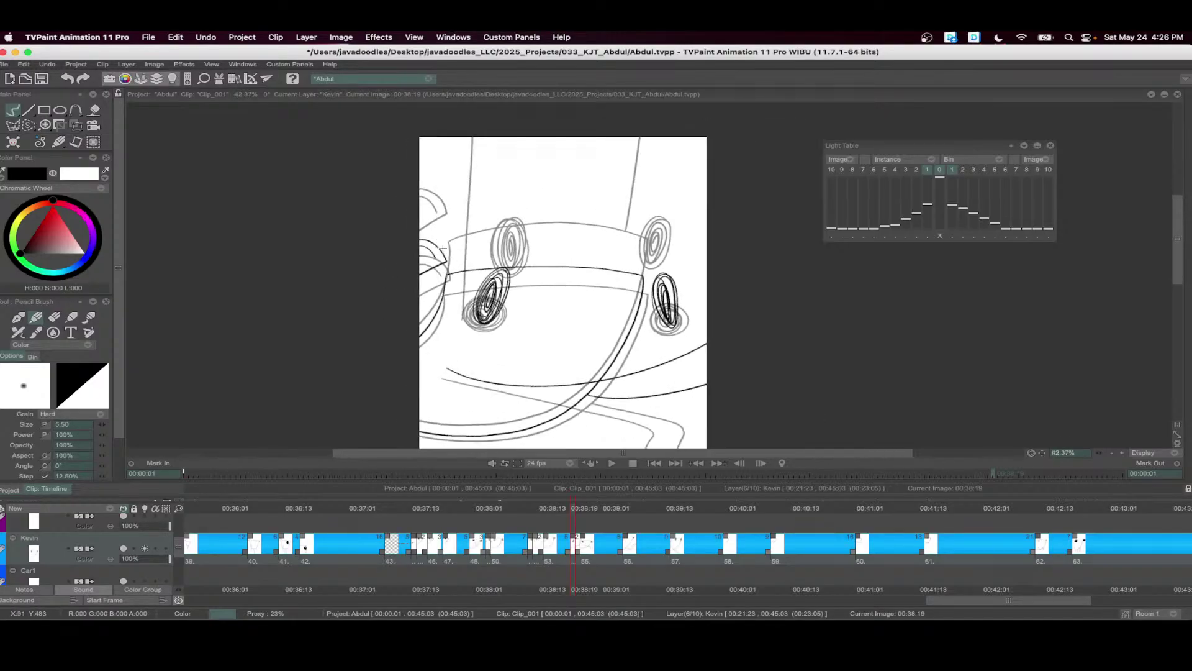
- Insert a blank drawing at 38:20 and draw the head's inner side curve, top edge and long outer curve between the neighbouring outlines
left_click(584, 542)
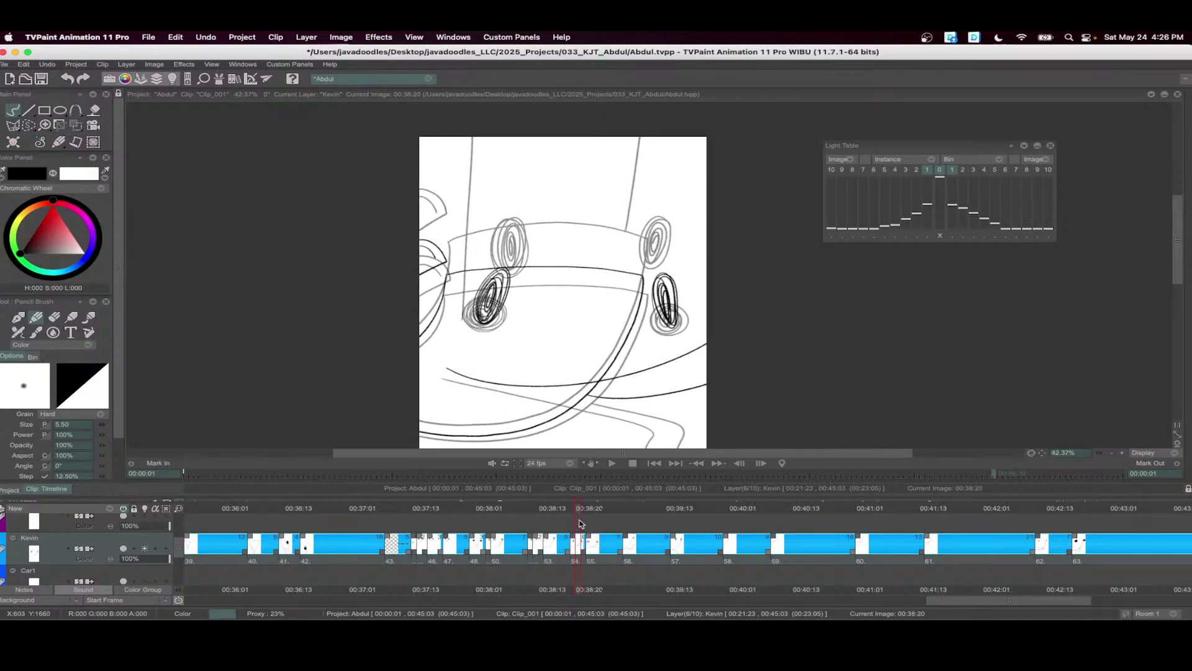
key("BackSpace")
scroll(495, 328, "up", 2)
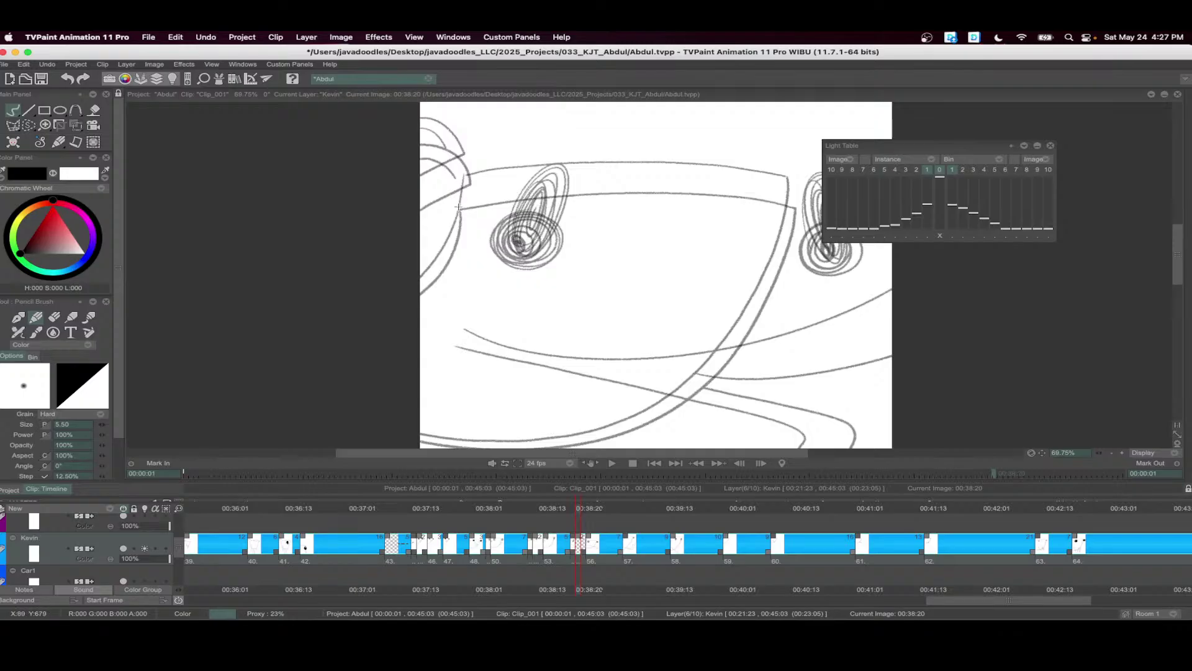
left_click_drag(447, 253, 412, 267)
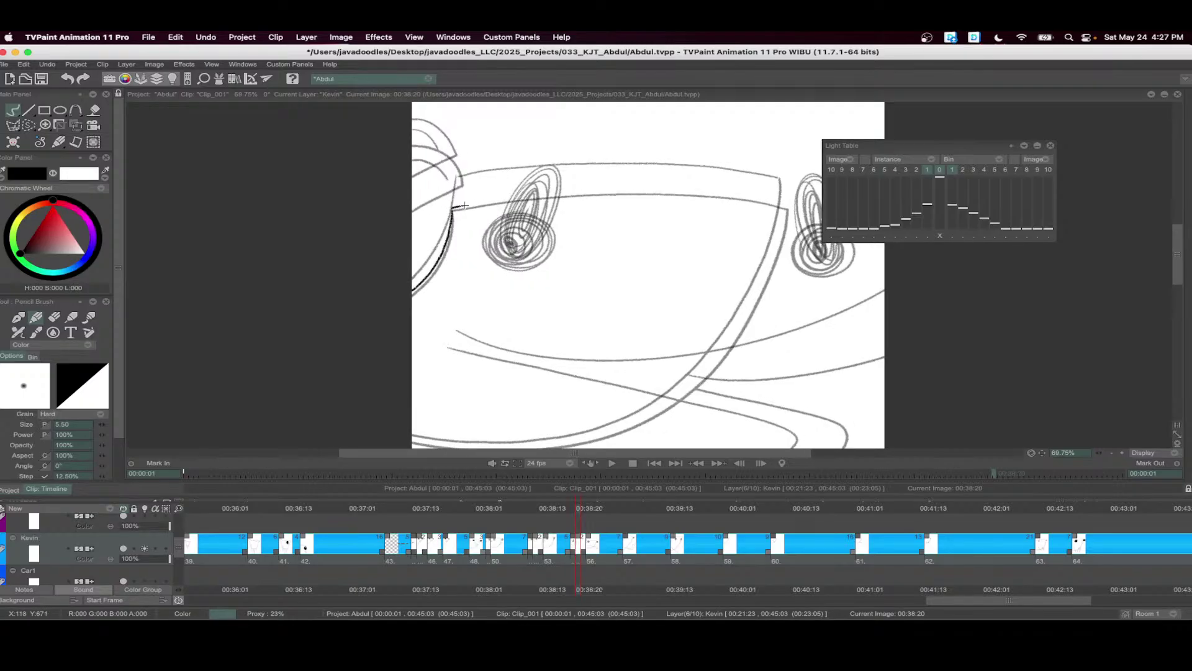
mouse_move(464, 205)
left_mouse_down()
mouse_move(616, 190)
mouse_move(782, 202)
mouse_move(817, 171)
left_mouse_up()
mouse_move(784, 235)
left_mouse_down()
mouse_move(735, 322)
mouse_move(677, 371)
mouse_move(562, 404)
mouse_move(428, 401)
left_mouse_up()
- Draw the two arms with bent ends and small hands across the lower head at 38:20
left_click_drag(702, 262, 571, 220)
mouse_move(339, 260)
left_mouse_down()
mouse_move(634, 323)
mouse_move(681, 341)
mouse_move(694, 385)
left_mouse_up()
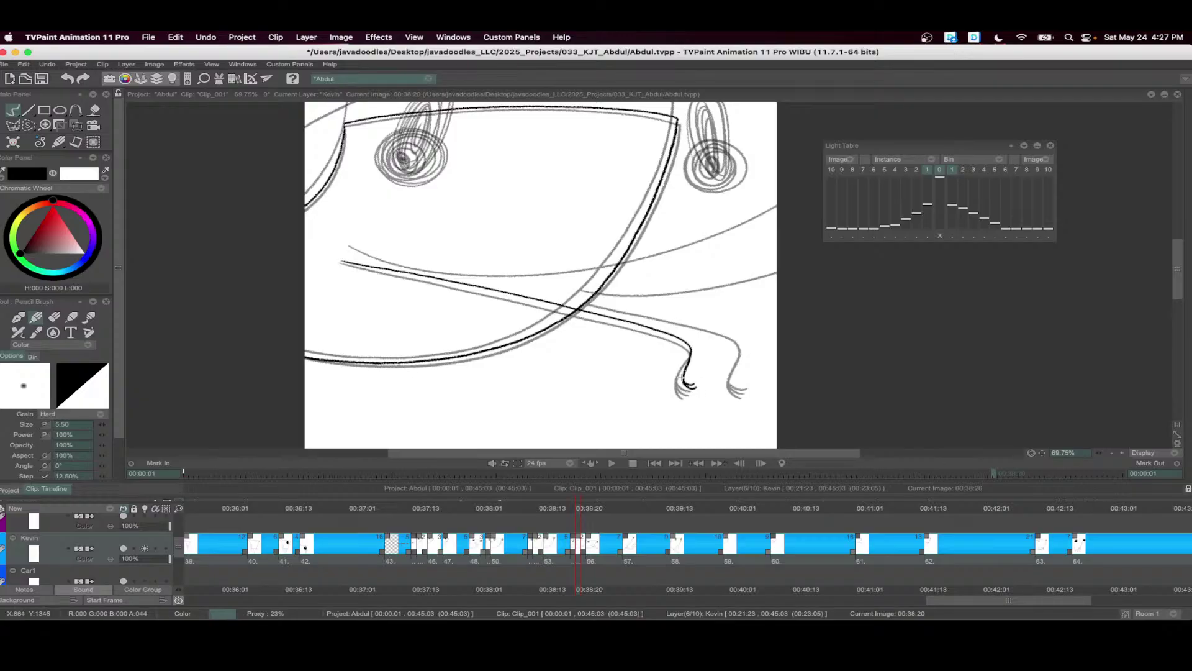
mouse_move(583, 301)
left_mouse_down()
mouse_move(724, 333)
mouse_move(732, 383)
mouse_move(795, 487)
left_mouse_up()
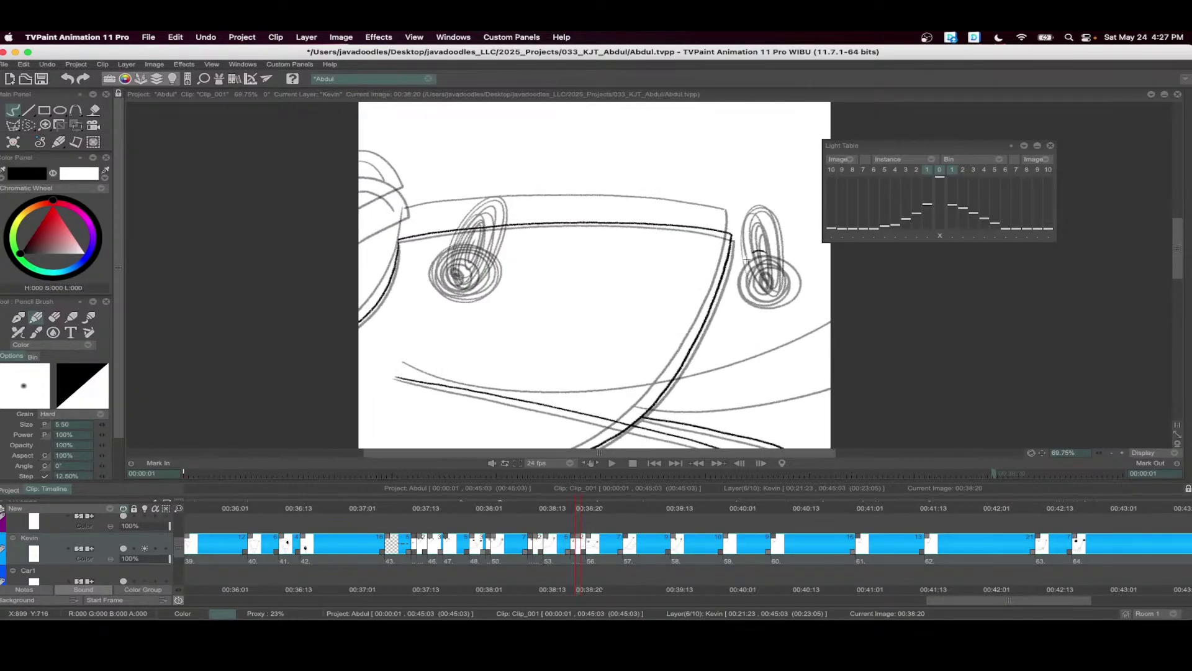
- Scribble both round eyes at 38:20 and draw the small striped shape at the canvas edge
mouse_move(747, 258)
left_mouse_down()
mouse_move(779, 290)
mouse_move(750, 269)
mouse_move(779, 252)
mouse_move(770, 282)
left_mouse_up()
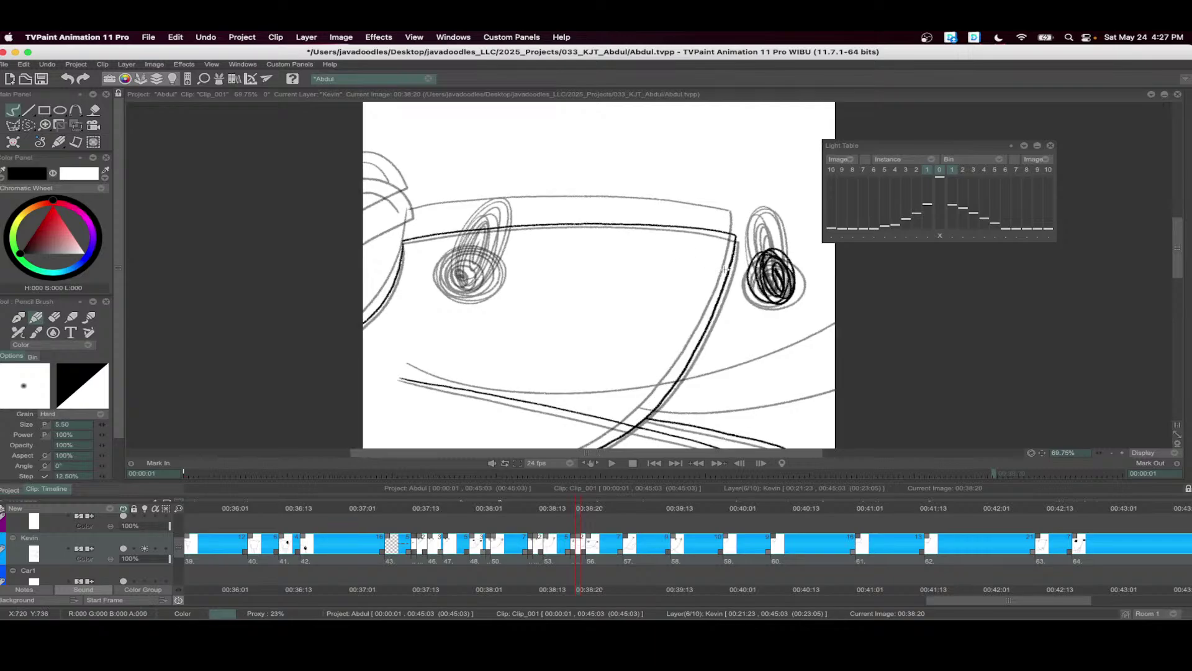
scroll(725, 269, "left", 3)
mouse_move(525, 255)
left_mouse_down()
mouse_move(547, 285)
mouse_move(516, 292)
mouse_move(529, 295)
mouse_move(529, 274)
left_mouse_up()
left_click_drag(505, 194, 538, 231)
scroll(538, 231, "up", 2)
mouse_move(429, 218)
left_mouse_down()
mouse_move(465, 227)
mouse_move(494, 270)
mouse_move(427, 278)
left_mouse_up()
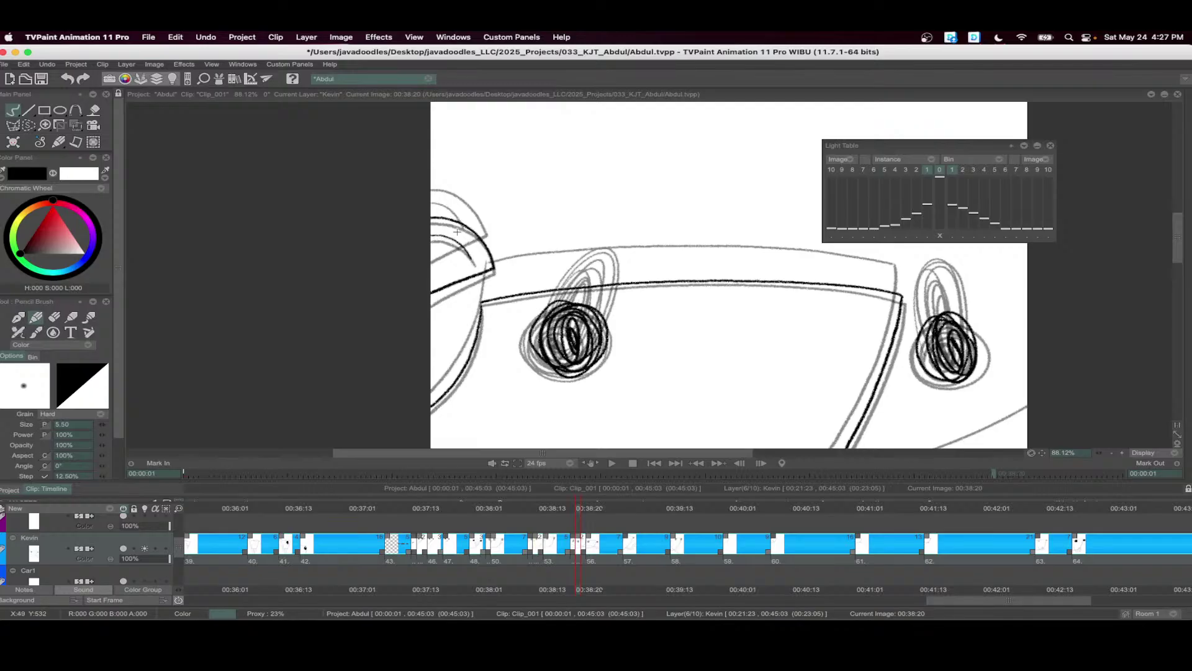
- Play back the head drawings over the range from 37:07 to 39:17
scroll(381, 269, "down", 5)
left_click_drag(686, 549, 380, 550)
left_click(611, 463)
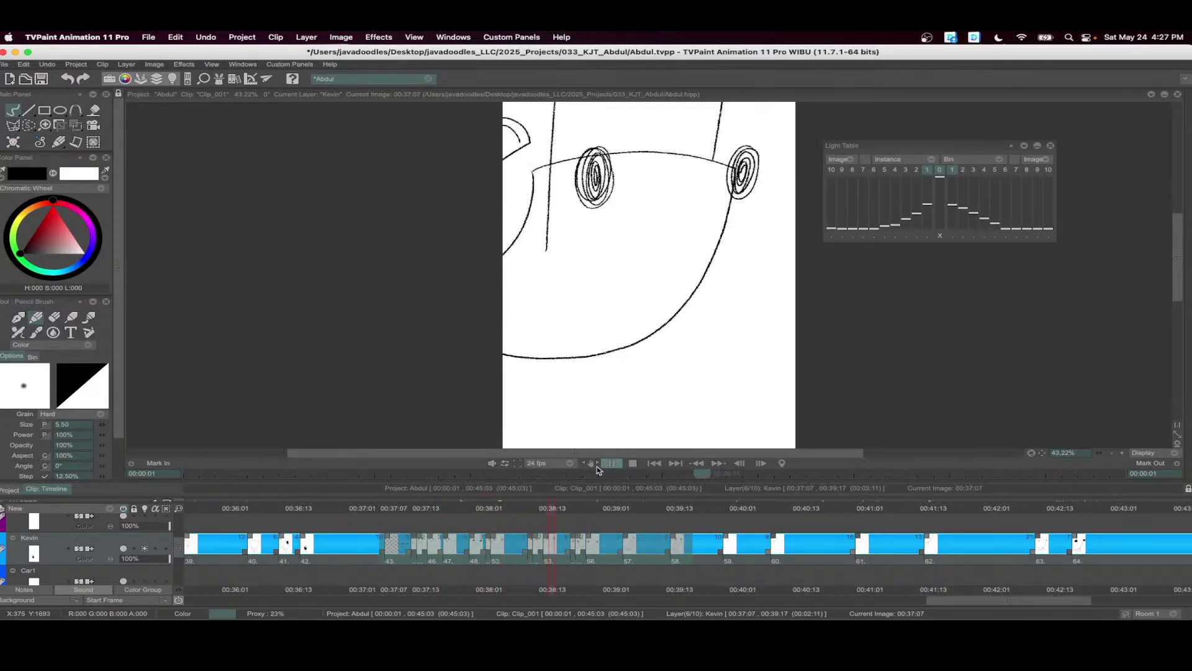
left_click(611, 532)
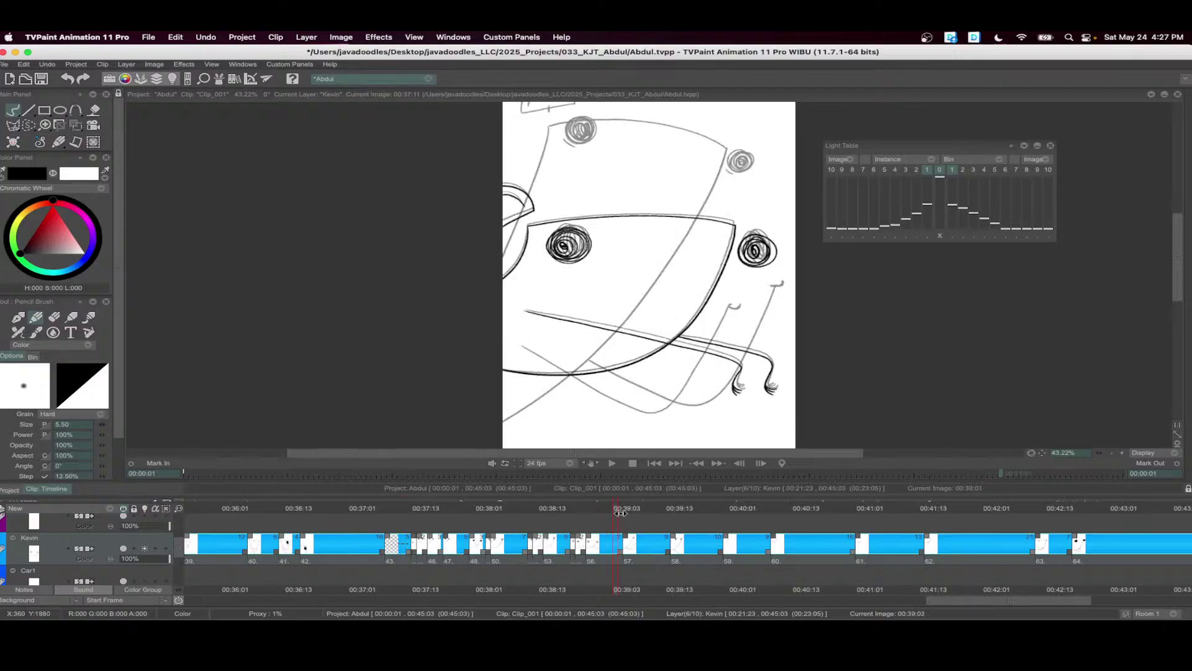
- Play back the shorter range of head drawings from 38:09 to 39:08
left_click(612, 532)
left_click_drag(646, 547, 521, 546)
left_click(612, 463)
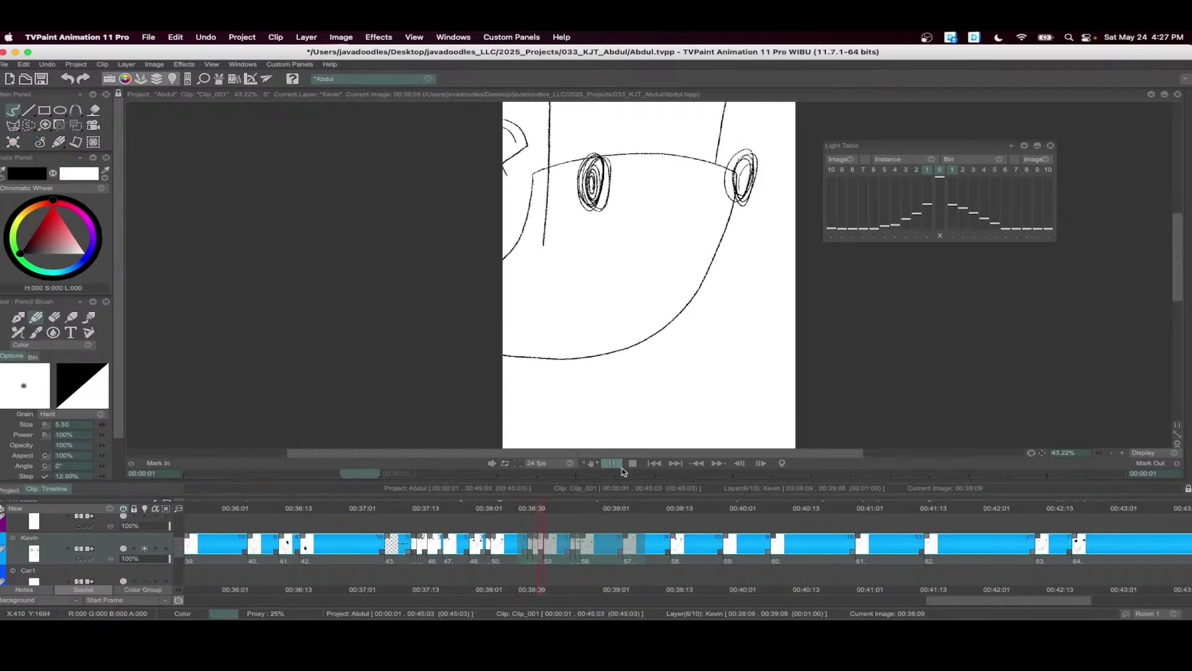
left_click(633, 464)
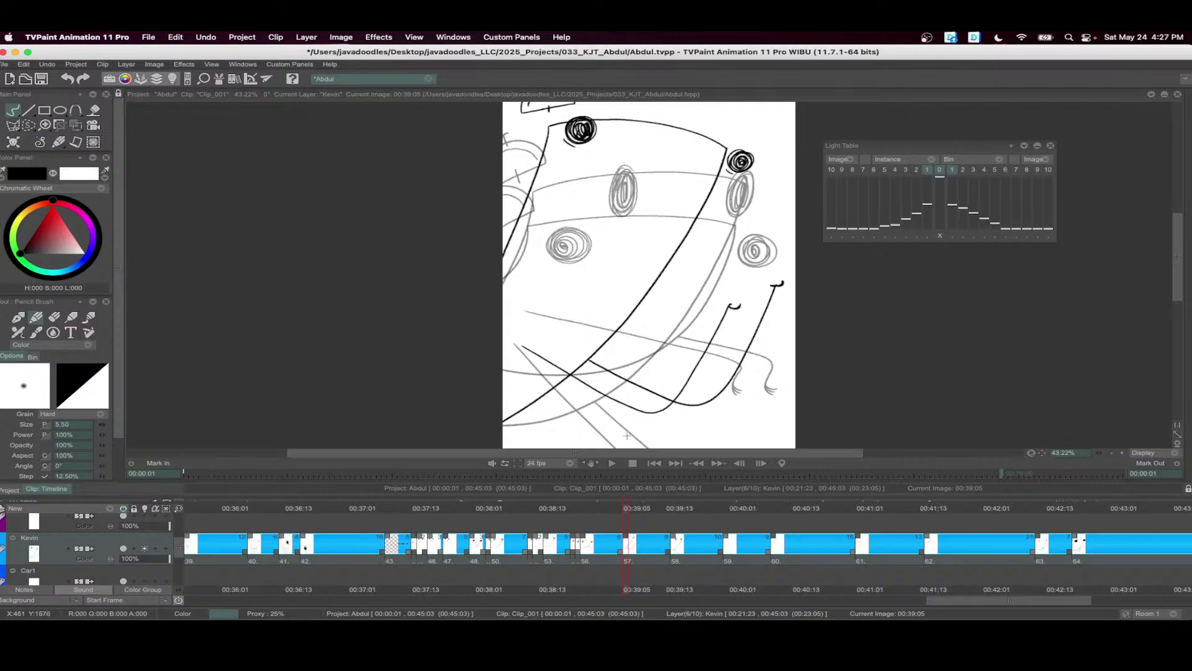
- Insert a blank drawing at 39:04 and draw the head's slanted side line, arched top and long outer curve
key("BackSpace")
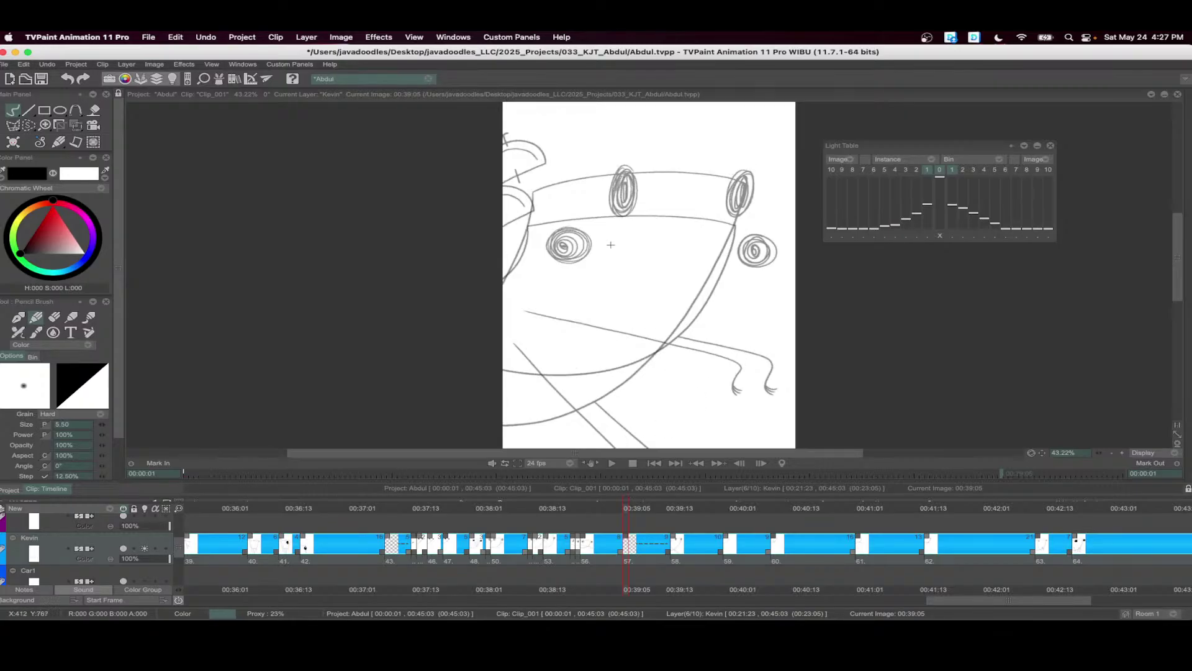
scroll(611, 244, "up", 3)
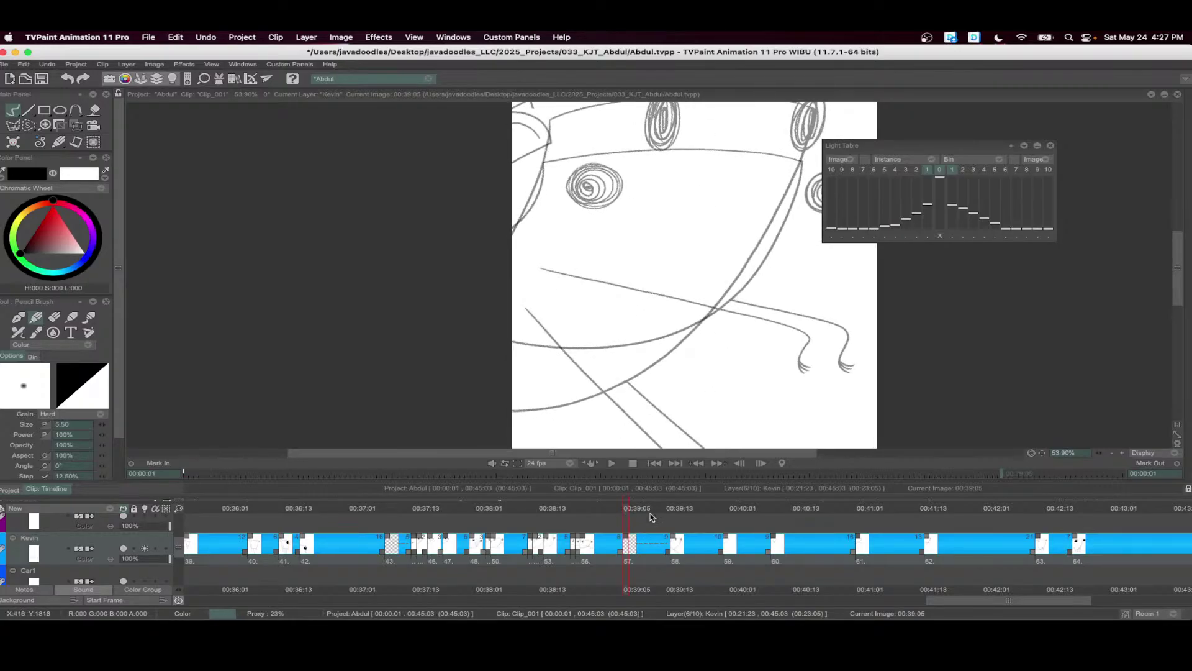
left_click_drag(640, 509, 623, 509)
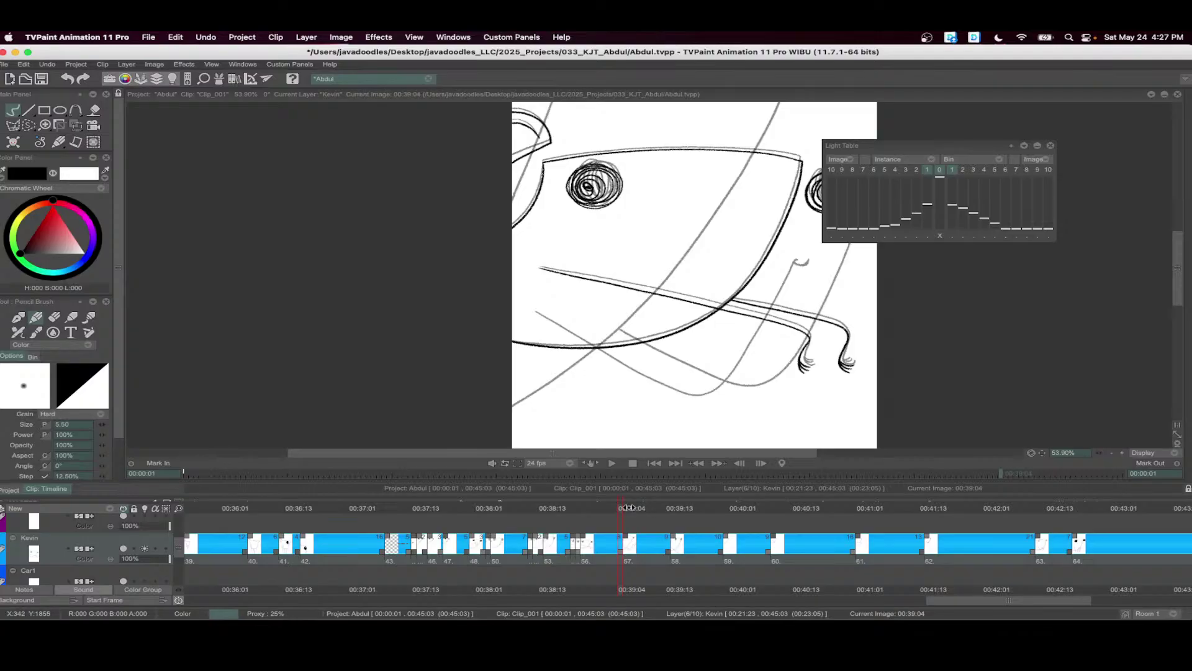
key("BackSpace")
scroll(709, 299, "down", 4)
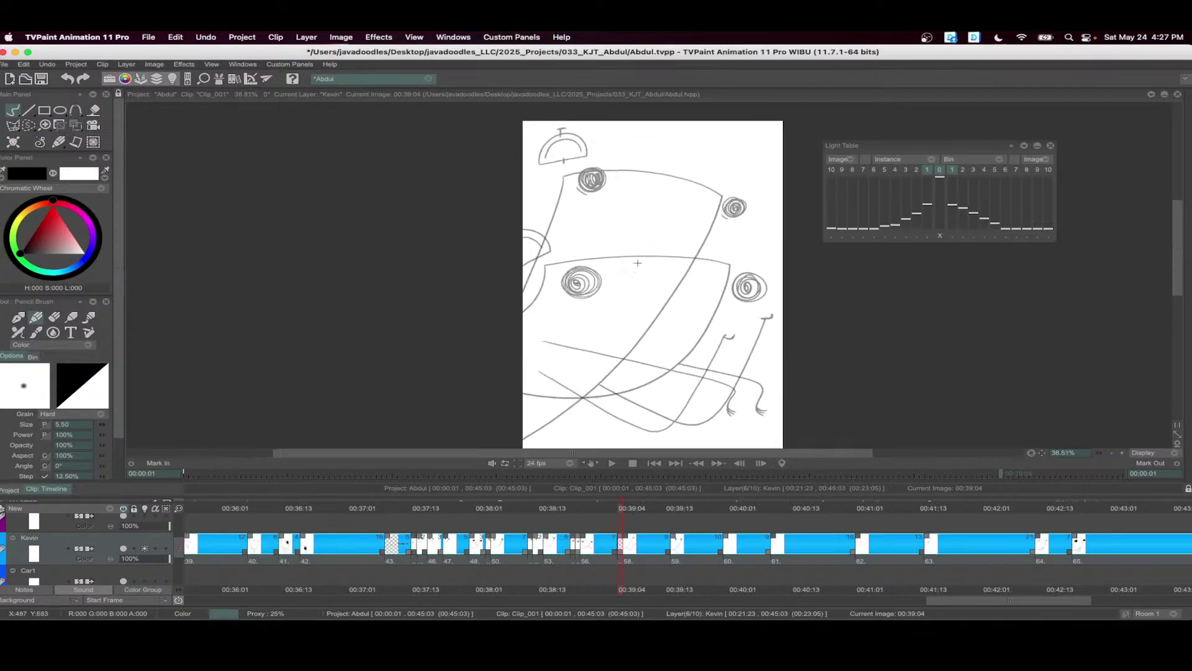
left_click_drag(566, 186, 523, 301)
mouse_move(568, 187)
left_mouse_down()
mouse_move(692, 204)
mouse_move(719, 233)
left_mouse_up()
mouse_move(738, 191)
left_mouse_down()
mouse_move(694, 269)
mouse_move(544, 385)
left_mouse_up()
- Scribble two tall narrow eyes at 39:04 and draw the small dome-shaped detail above the head's inner corner
scroll(636, 155, "up", 2)
mouse_move(613, 168)
left_mouse_down()
mouse_move(607, 197)
mouse_move(606, 155)
mouse_move(611, 177)
left_mouse_up()
mouse_move(771, 175)
left_mouse_down()
mouse_move(770, 217)
mouse_move(773, 186)
left_mouse_up()
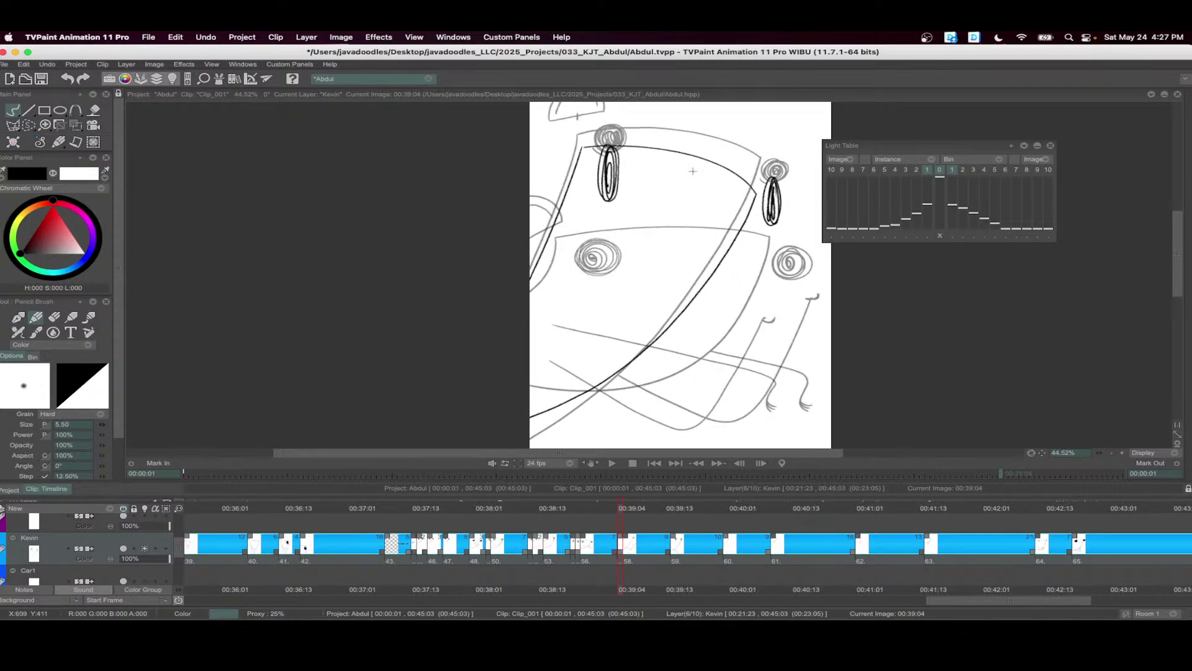
scroll(667, 195, "up", 3)
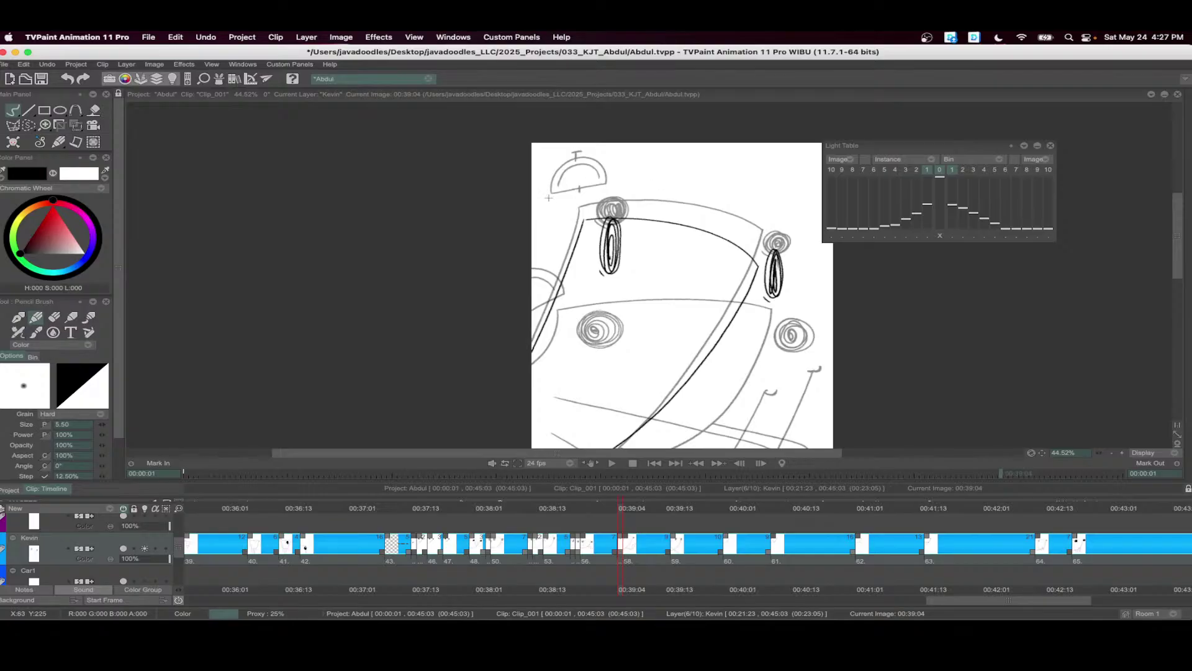
left_click_drag(549, 198, 601, 185)
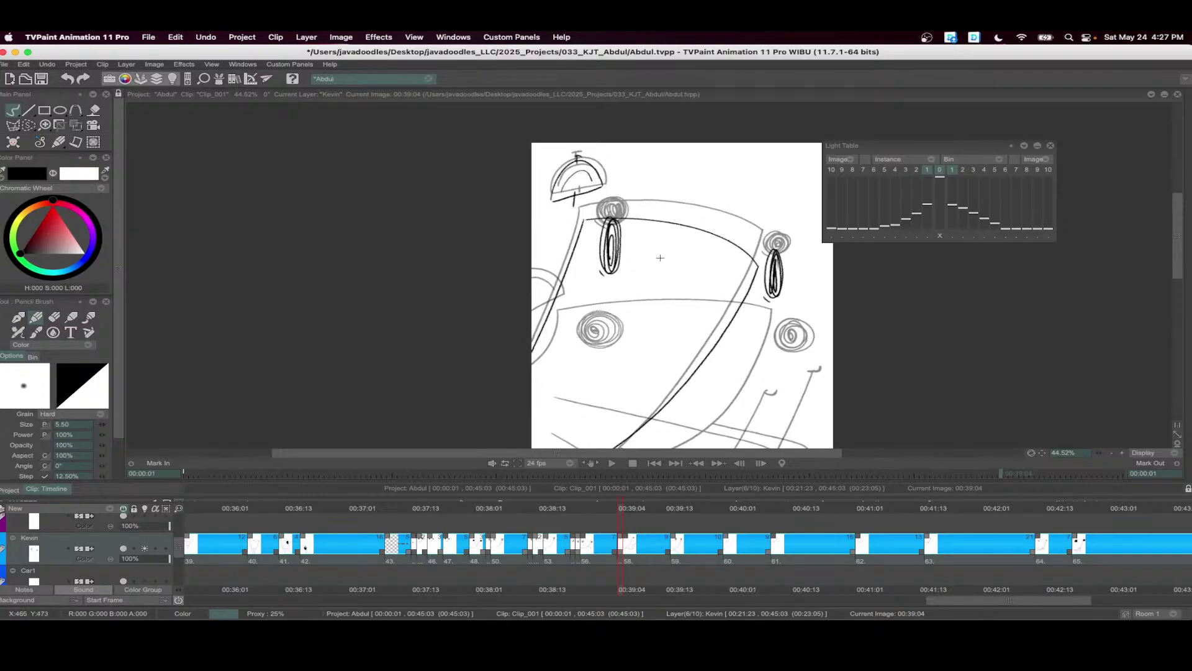
- Split the held drawing at 39:06 and draw the two curved arms with hands in the 39:04 drawing
left_click(628, 511)
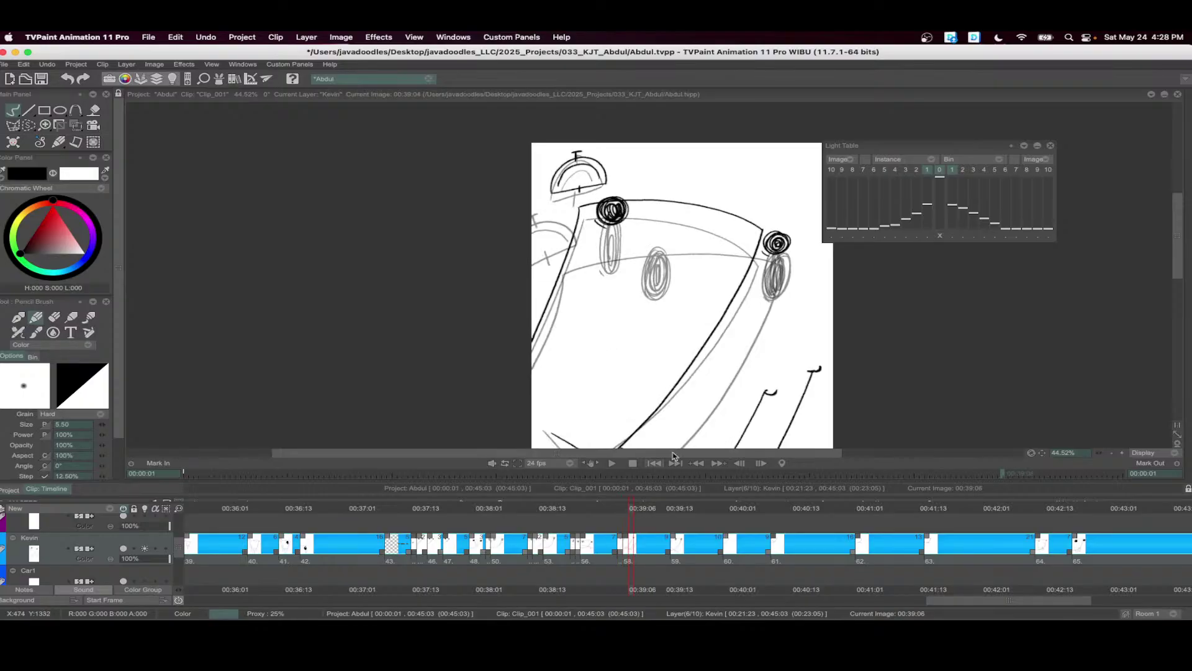
left_click(624, 509)
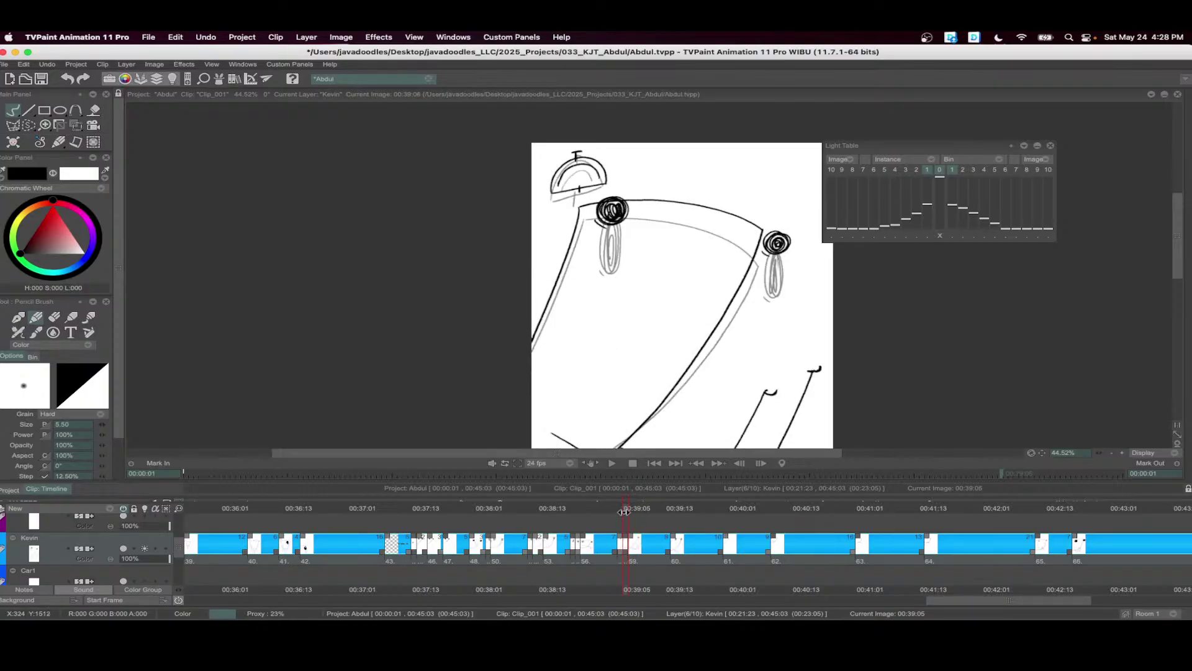
left_click(621, 511)
mouse_move(606, 438)
left_mouse_down()
mouse_move(602, 305)
mouse_move(752, 286)
left_mouse_up()
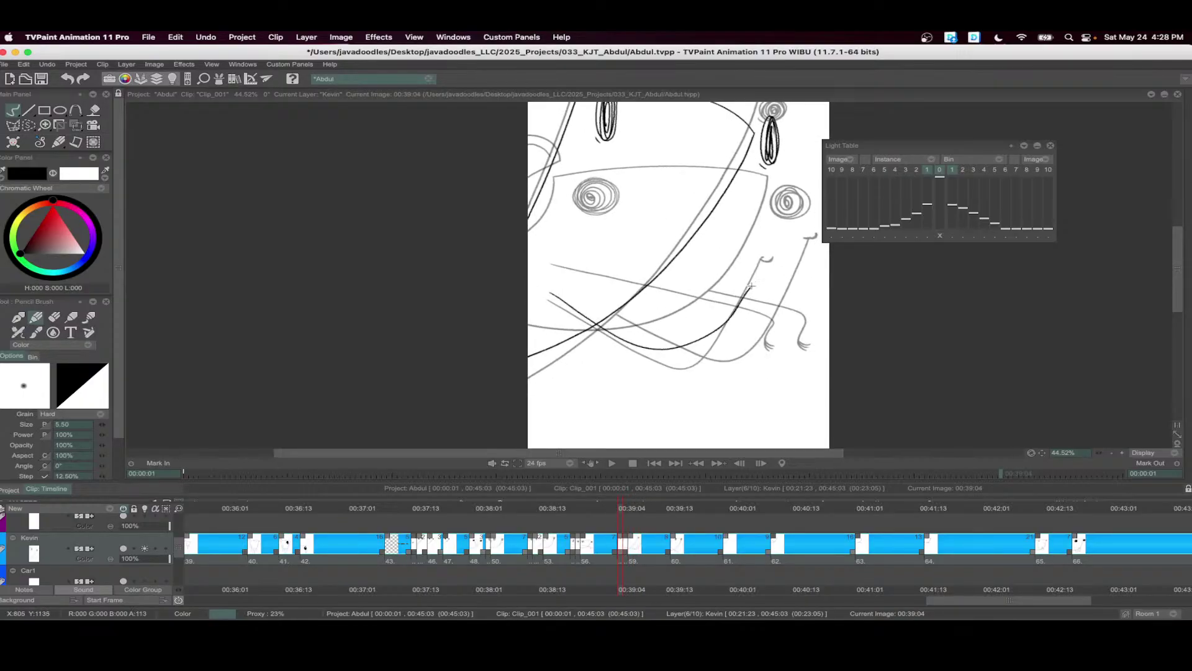
mouse_move(627, 303)
left_mouse_down()
mouse_move(721, 338)
mouse_move(785, 290)
left_mouse_up()
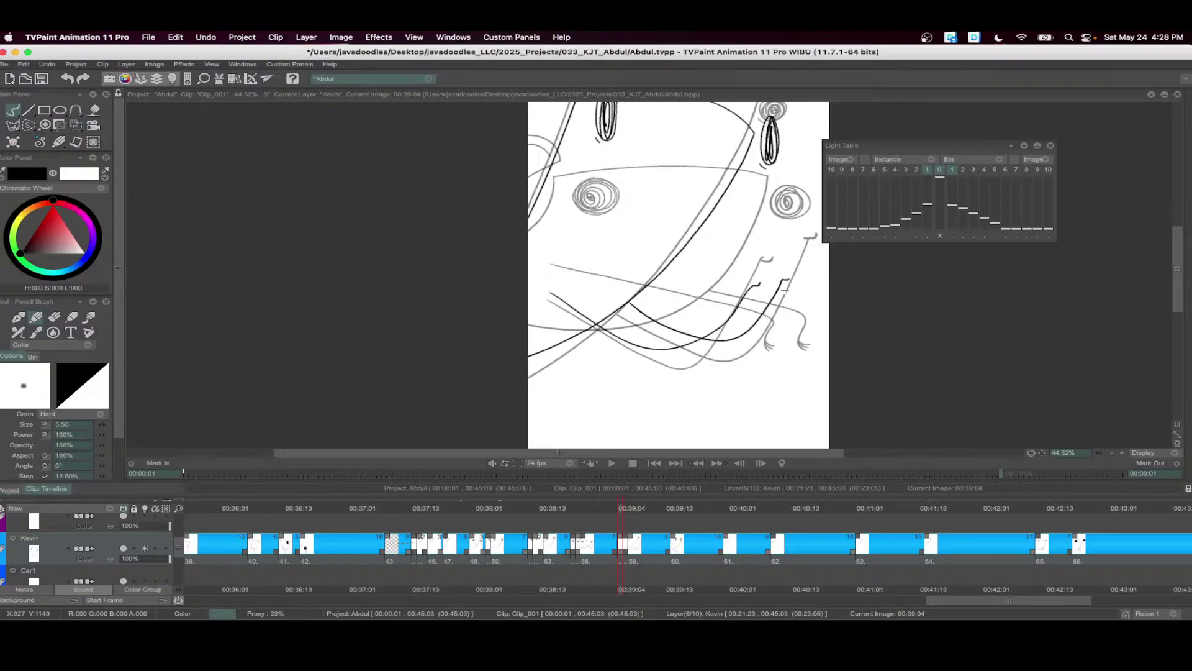
- Clear the drawing at 39:05 and redraw the head's slanted side line, arched top and long outer curve between the neighbouring drawings
left_click(629, 511)
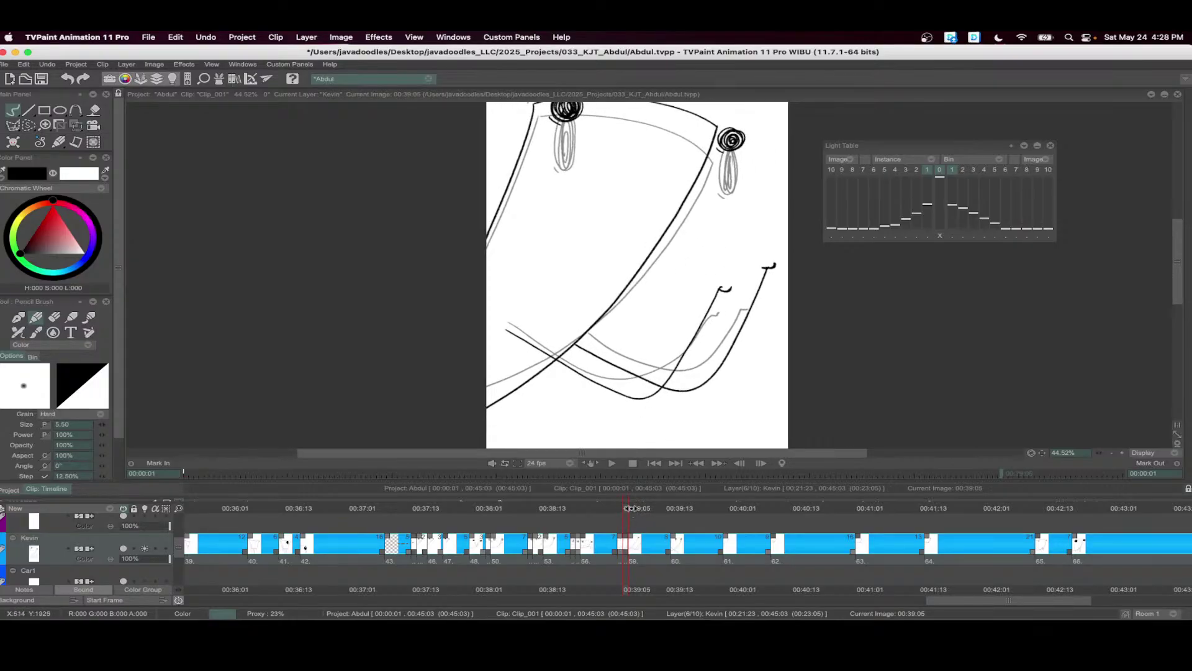
key("BackSpace")
left_click_drag(583, 191, 639, 251)
scroll(622, 206, "up", 2)
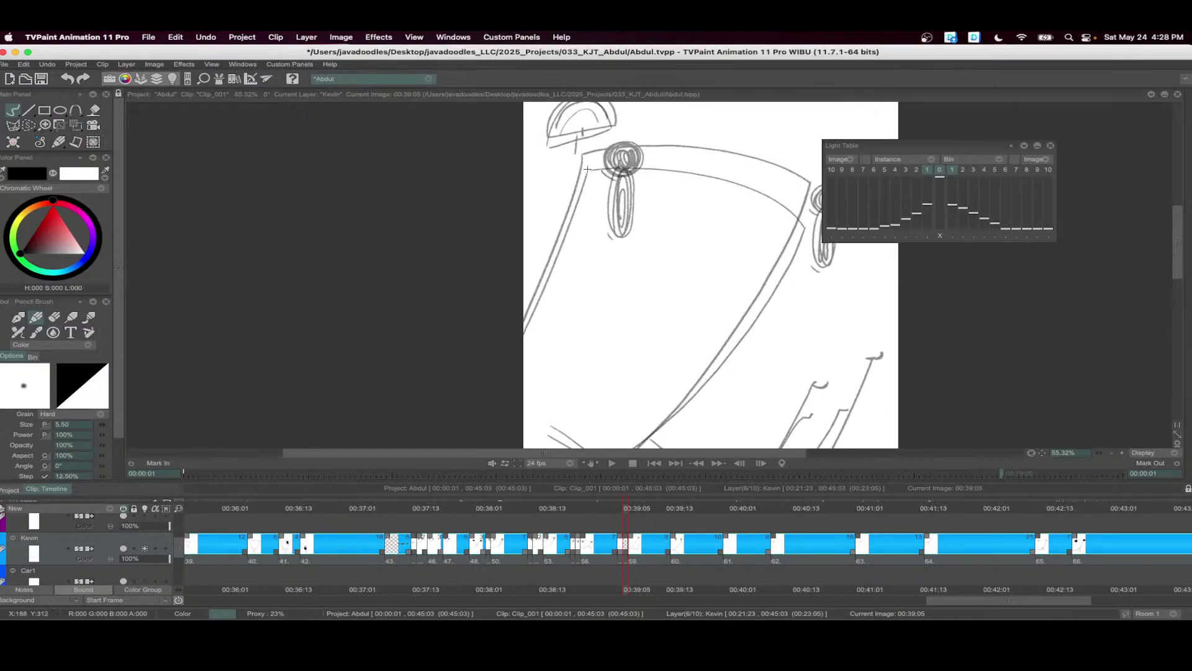
left_click_drag(583, 166, 524, 329)
scroll(624, 154, "up", 1)
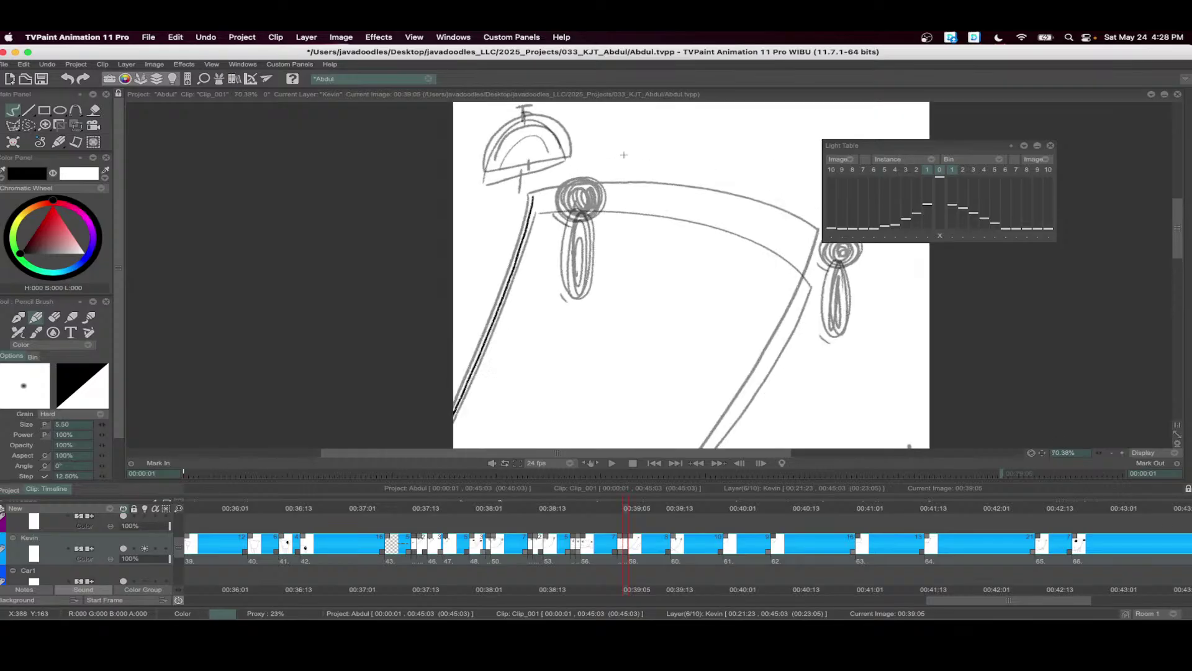
mouse_move(531, 196)
left_mouse_down()
mouse_move(612, 184)
mouse_move(720, 196)
mouse_move(817, 234)
left_mouse_up()
scroll(704, 227, "down", 1)
mouse_move(705, 227)
left_mouse_down()
mouse_move(724, 176)
mouse_move(742, 237)
mouse_move(631, 362)
left_mouse_up()
scroll(733, 167, "down", 1)
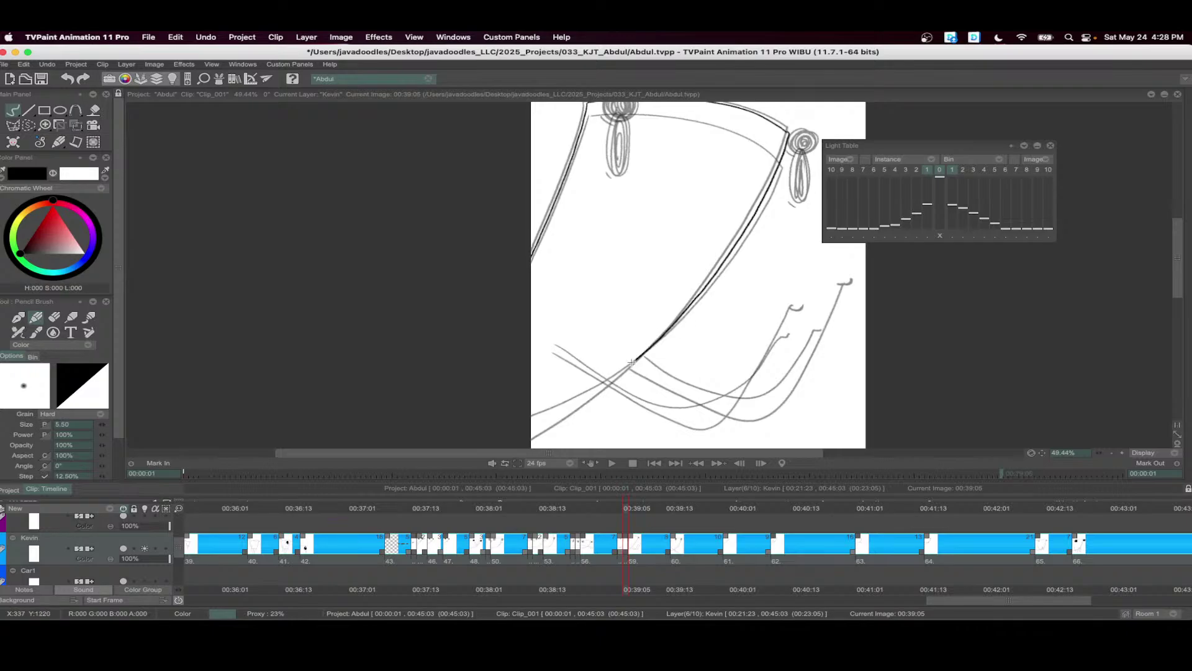
left_click_drag(570, 404, 527, 421)
scroll(652, 237, "up", 1)
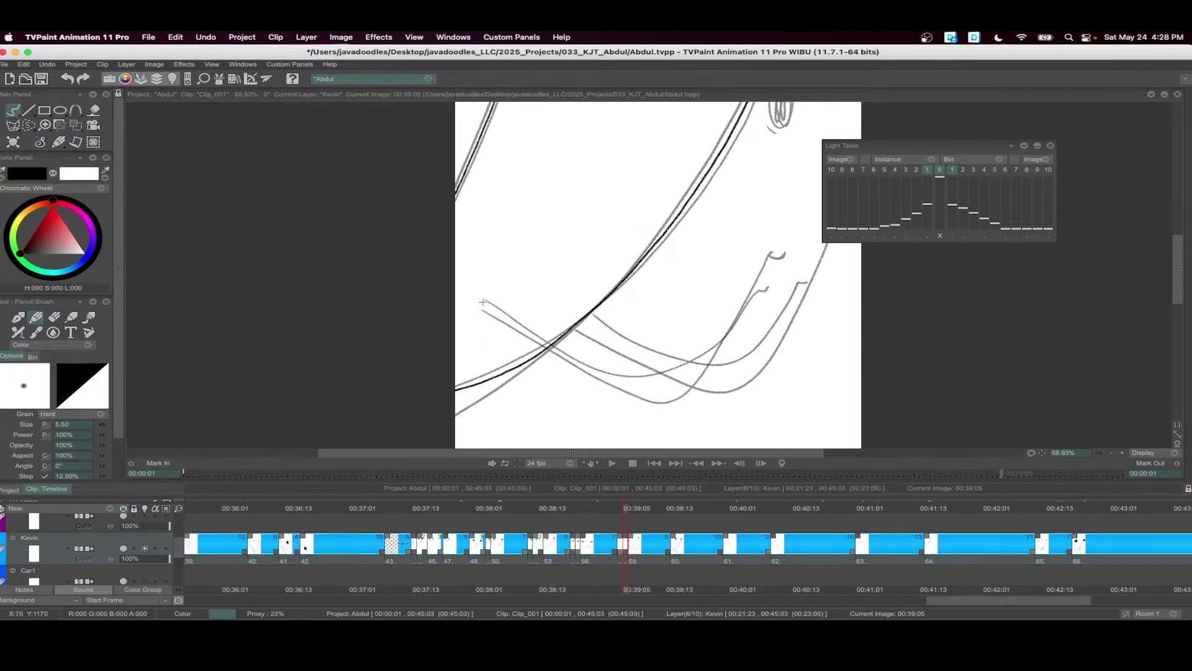
- Draw the two curved arms with raised hands in the 39:05 drawing
left_click_drag(483, 302, 638, 385)
key("ctrl+z")
left_click_drag(750, 292, 669, 393)
left_click_drag(560, 352, 501, 317)
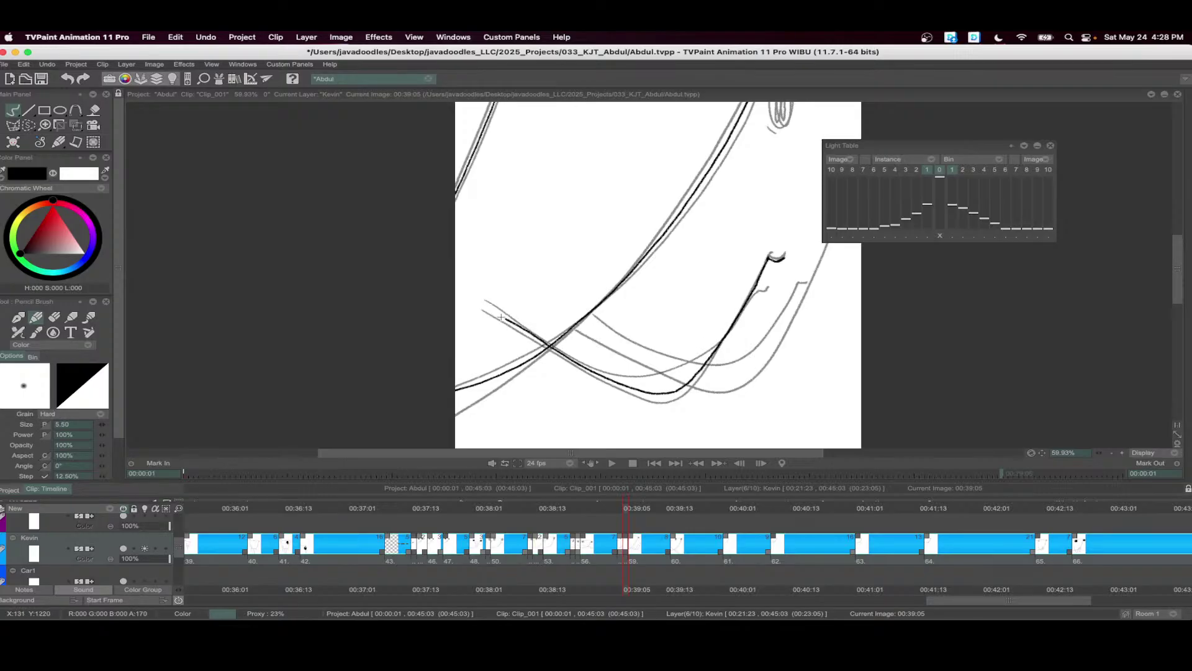
left_click_drag(630, 212, 594, 234)
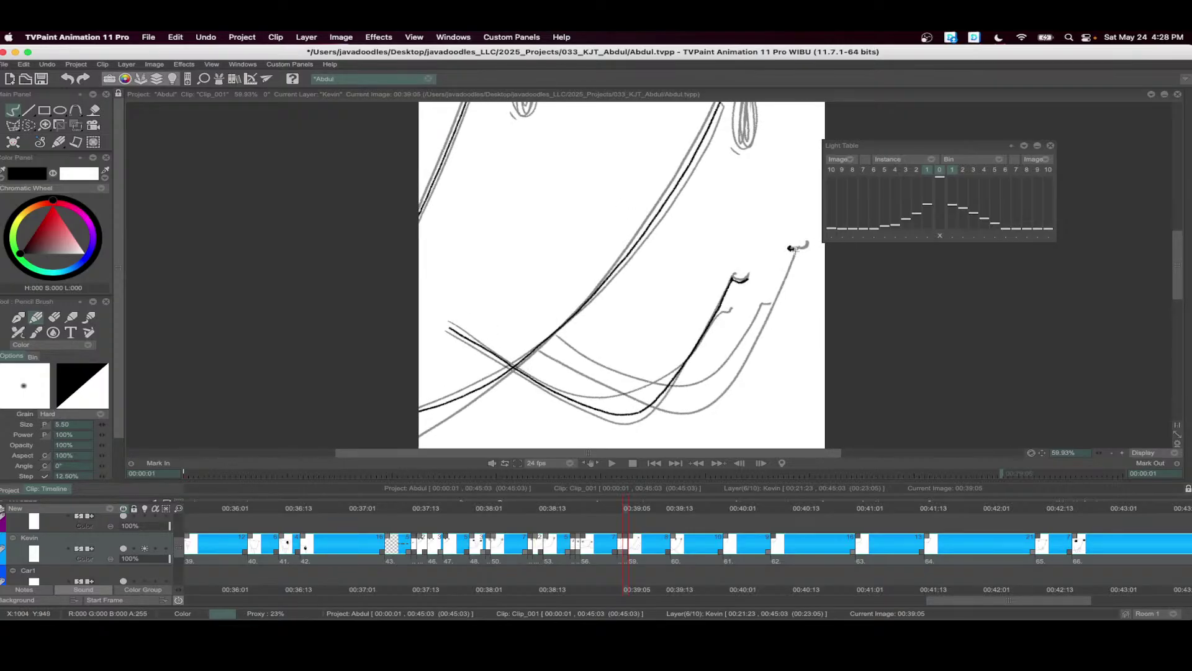
left_click_drag(791, 254, 725, 380)
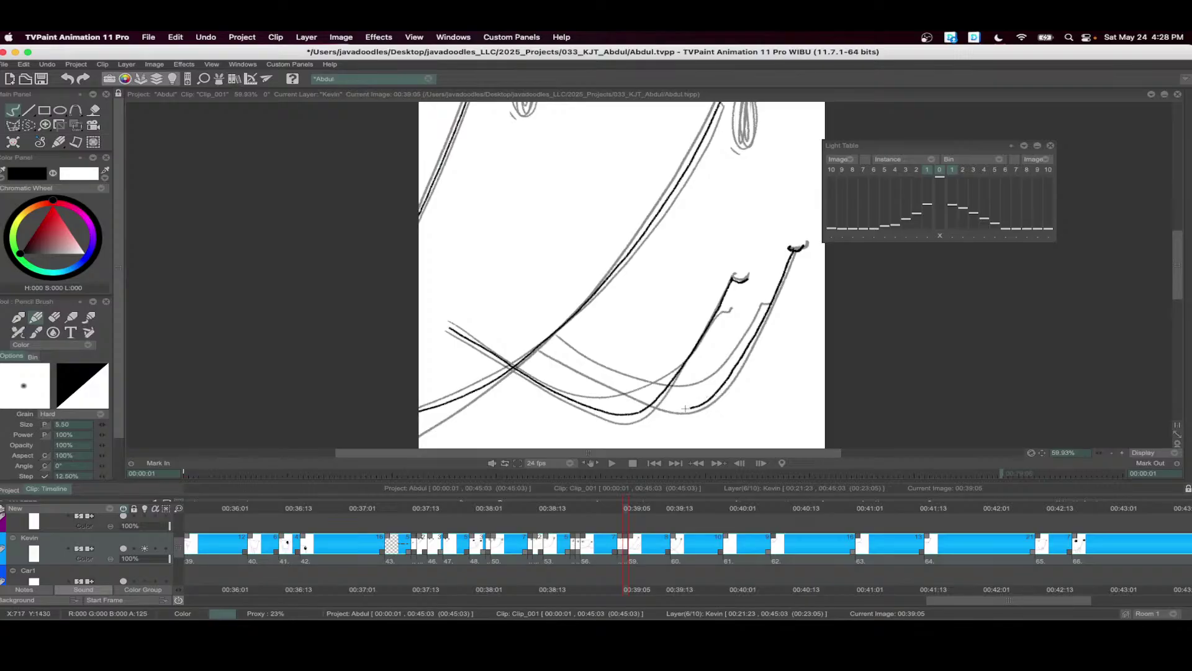
- Scribble two round eyes at 39:05 and draw the dome-shaped detail above the head's inner corner
scroll(539, 345, "up", 5)
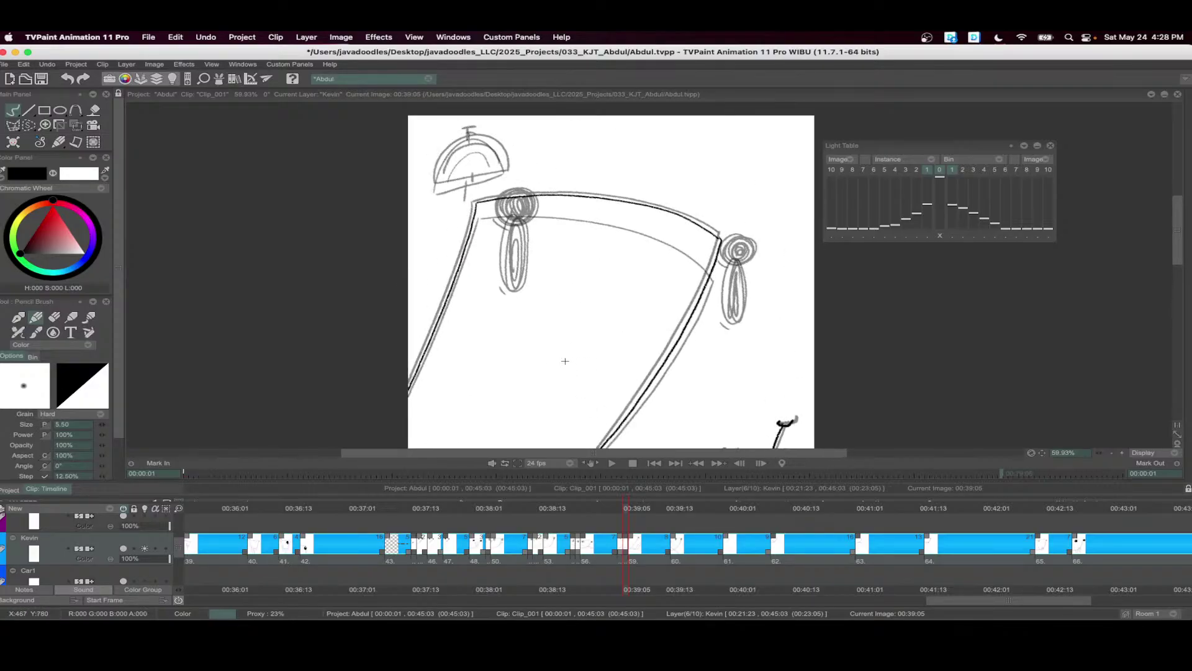
left_click_drag(536, 217, 517, 222)
left_click_drag(759, 255, 753, 272)
left_click_drag(509, 127, 540, 189)
scroll(540, 190, "up", 1)
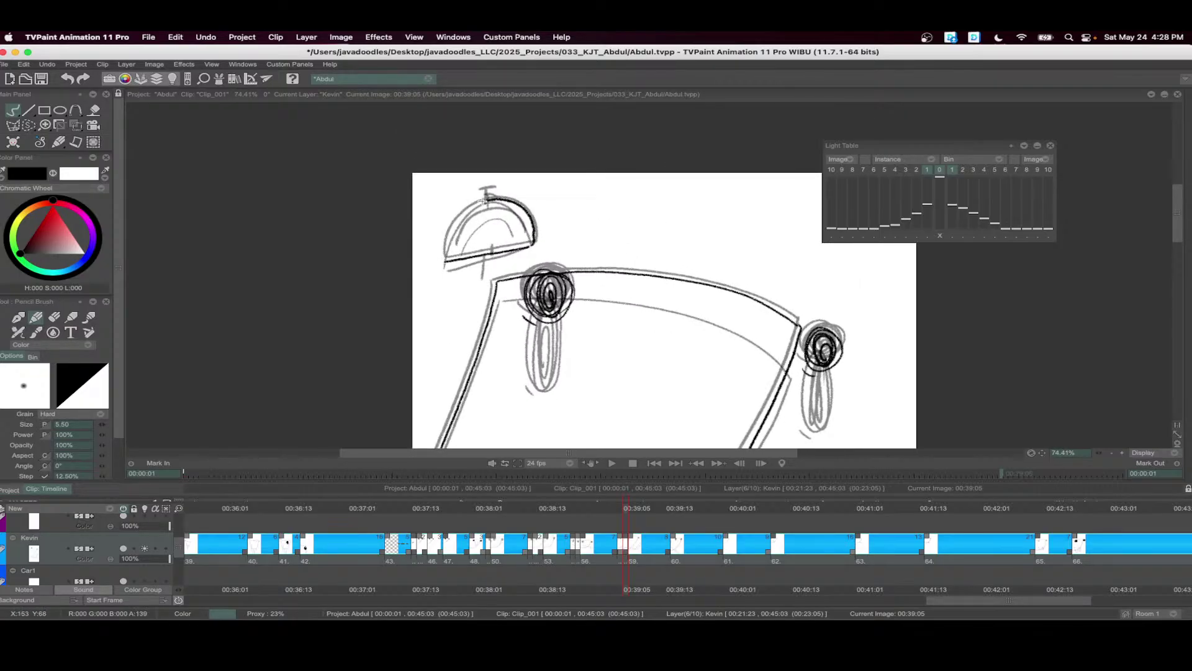
key("super+z")
key("super+z")
mouse_move(533, 242)
left_mouse_down()
mouse_move(520, 211)
mouse_move(474, 206)
mouse_move(450, 230)
mouse_move(446, 259)
left_mouse_up()
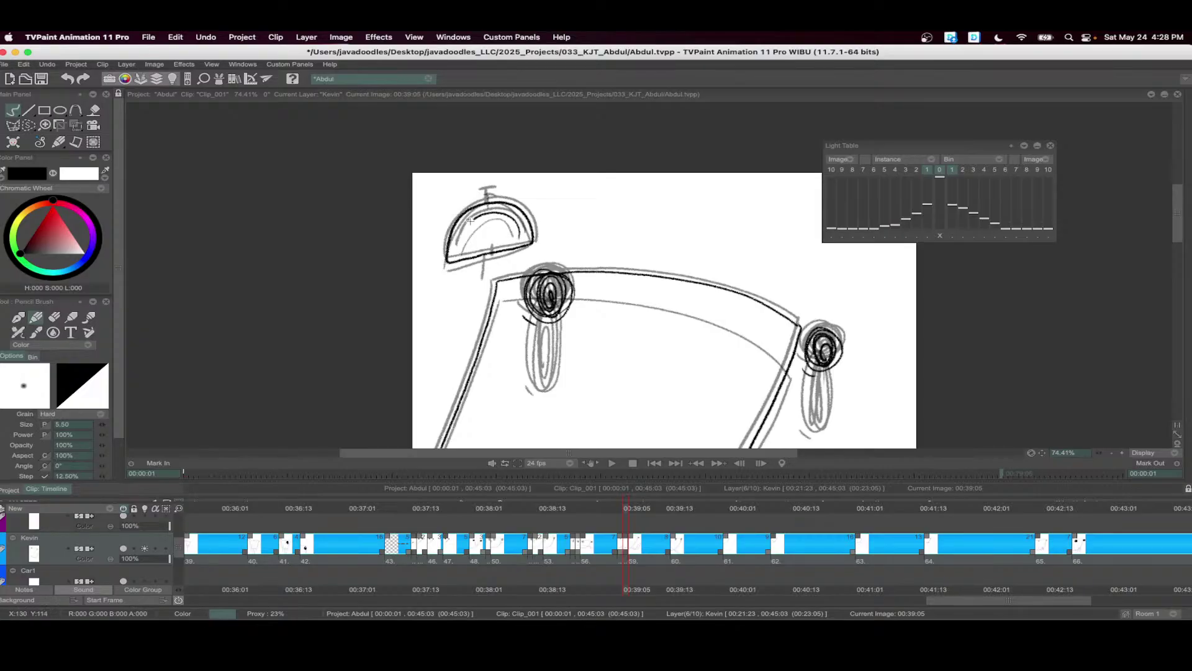
- Play back the head and arm drawings from 37:12 to 39:19
scroll(521, 213, "down", 5)
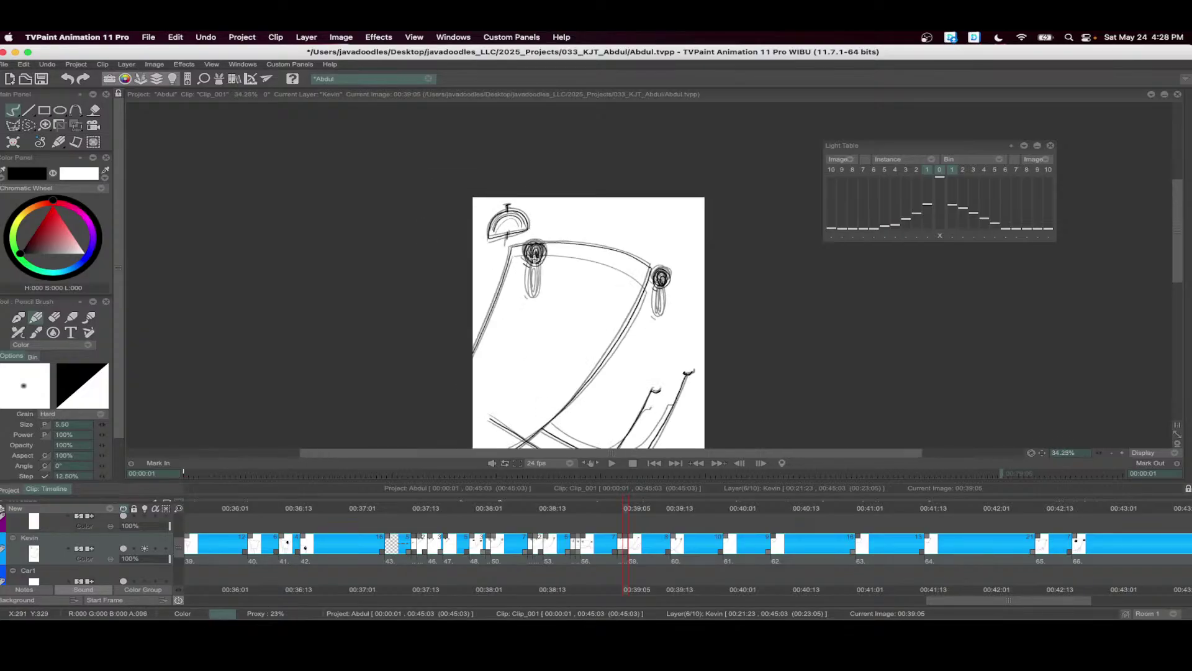
left_click_drag(521, 213, 542, 170)
left_click_drag(699, 558, 408, 559)
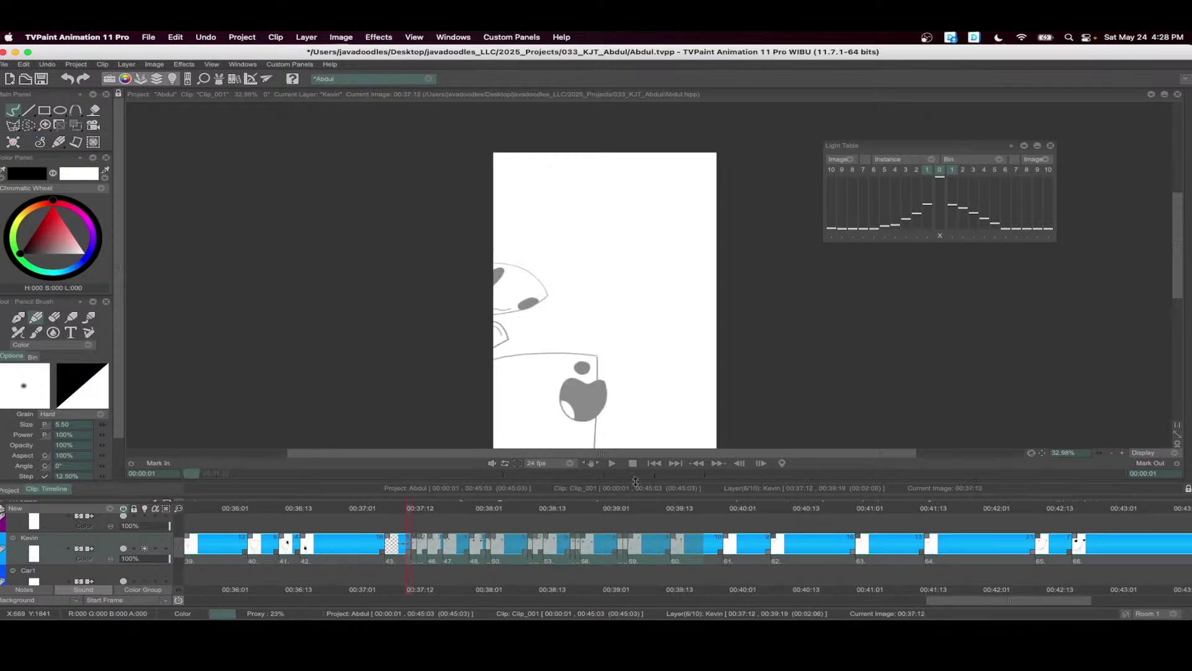
left_click(612, 463)
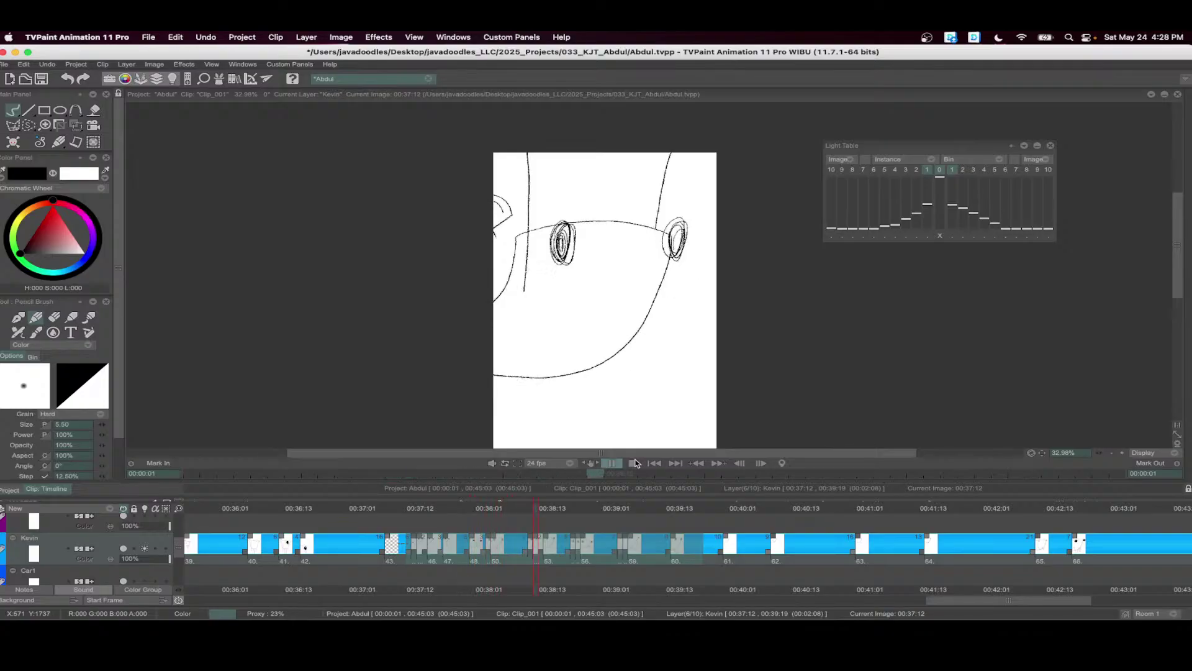
left_click(637, 466)
- Insert a blank drawing at 39:13 and draw the head's side line, arched top and long outer curve
mouse_move(474, 524)
left_mouse_down()
mouse_move(692, 524)
mouse_move(668, 524)
left_mouse_up()
left_click(655, 463)
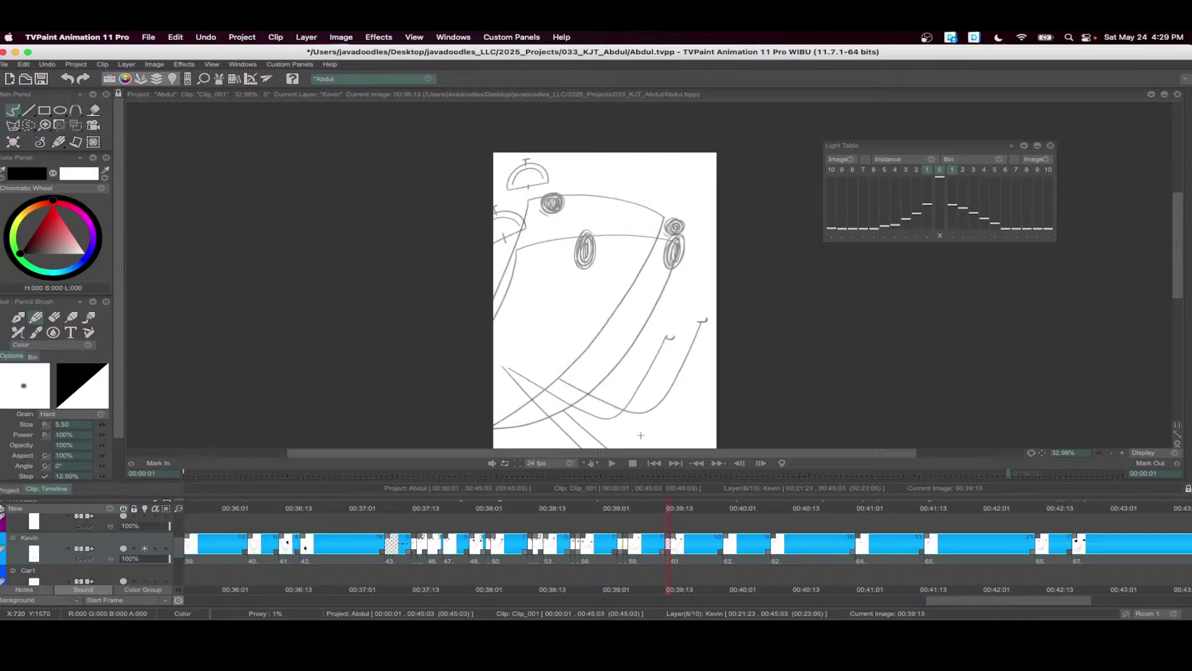
scroll(621, 311, "up", 3)
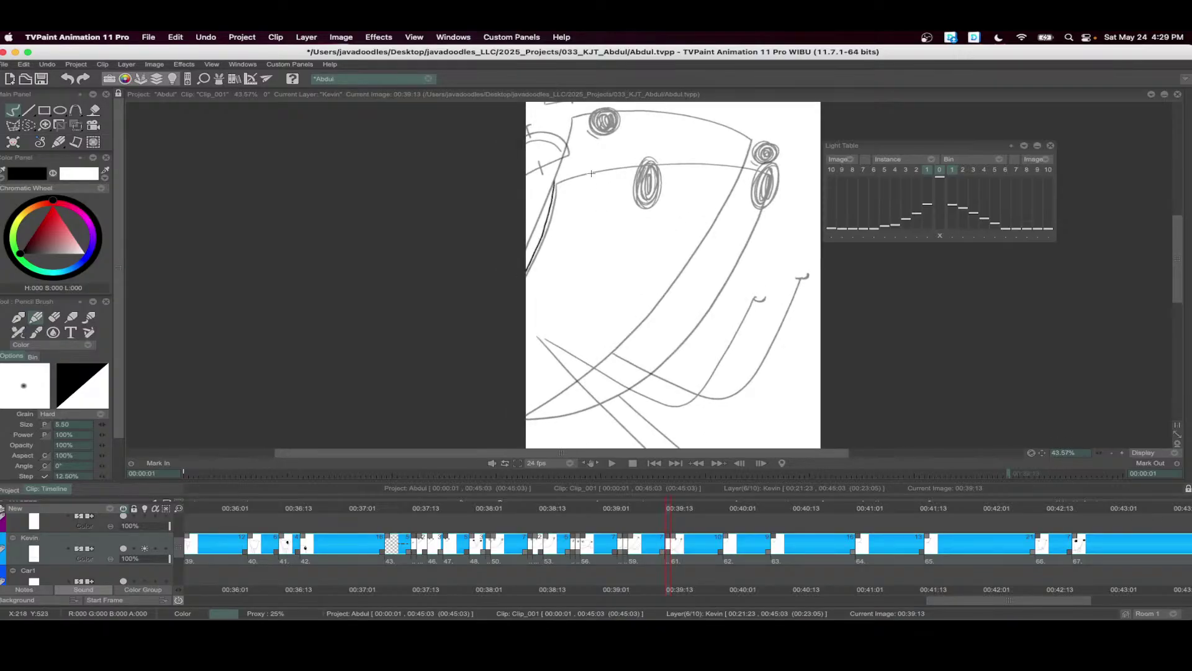
scroll(592, 174, "up", 2)
mouse_move(509, 237)
left_mouse_down()
mouse_move(648, 211)
mouse_move(807, 220)
left_mouse_up()
scroll(776, 211, "down", 2)
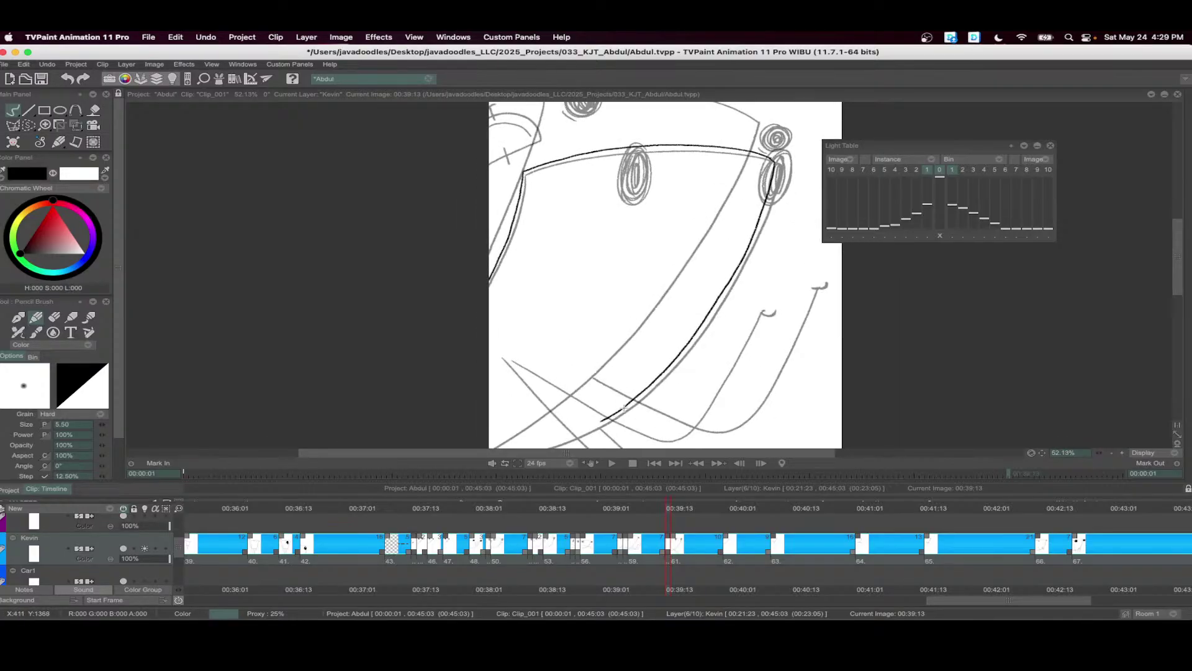
scroll(624, 407, "up", 2)
mouse_move(669, 332)
left_mouse_down()
mouse_move(584, 366)
mouse_move(497, 381)
left_mouse_up()
- Draw the two nearly straight arms running diagonally down from the head's lower curve at 39:13
scroll(557, 258, "down", 3)
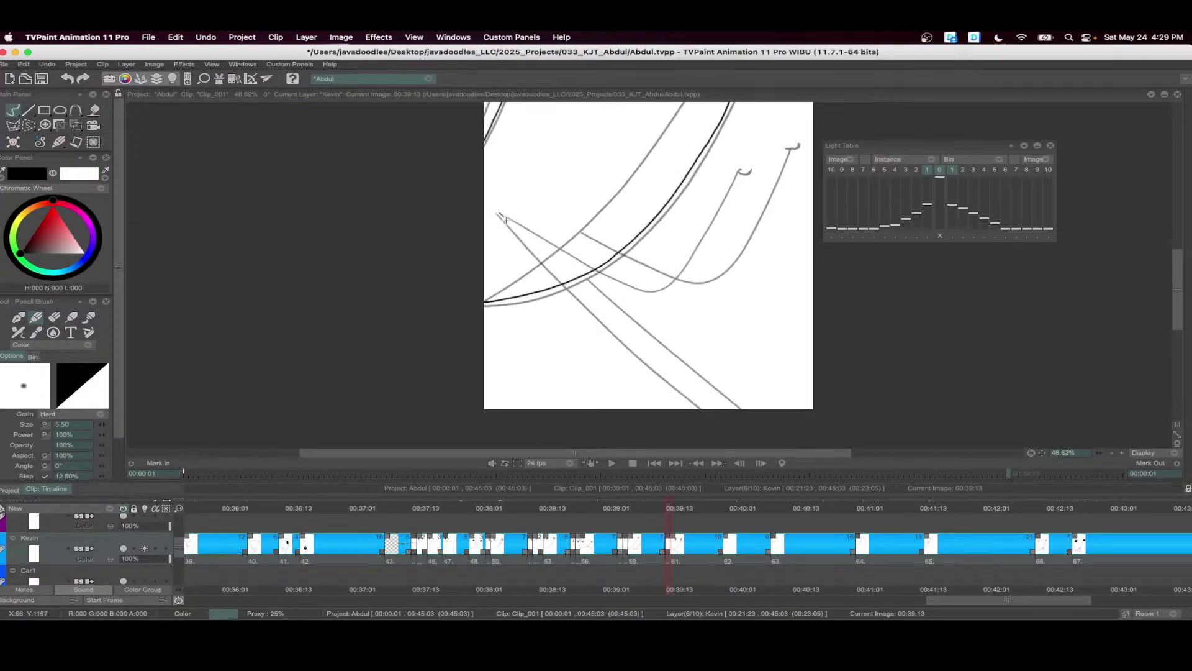
mouse_move(569, 288)
left_mouse_down()
mouse_move(697, 397)
mouse_move(607, 292)
mouse_move(771, 410)
left_mouse_up()
left_click_drag(740, 290, 734, 469)
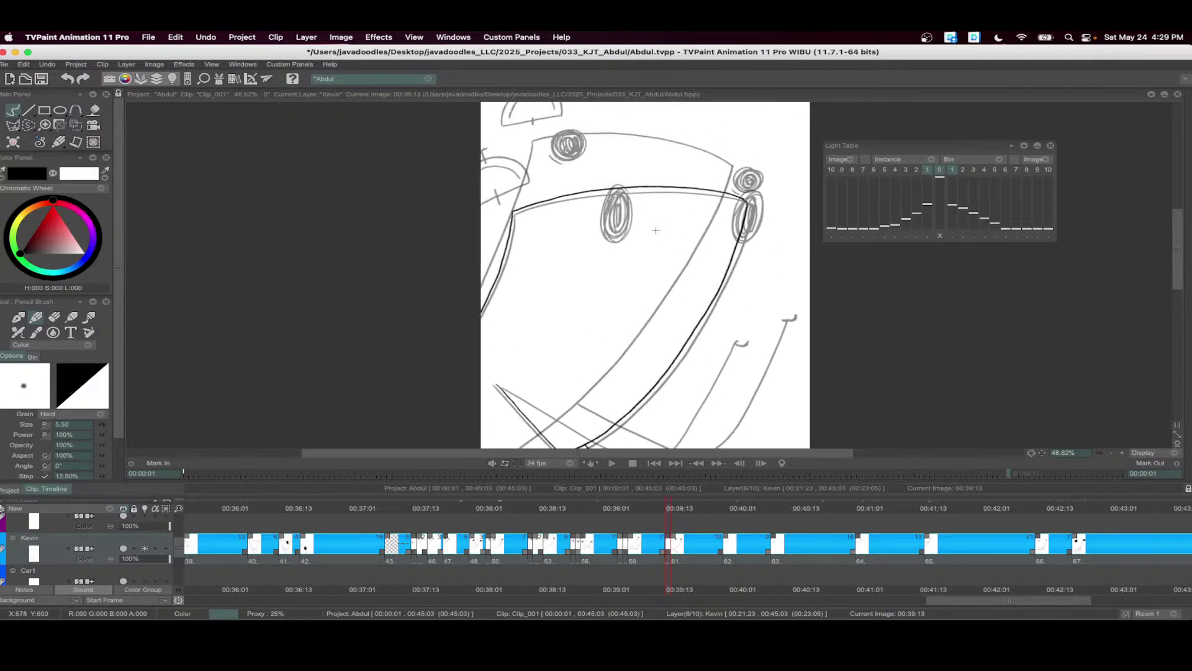
- Scribble two tall oval eyes at 39:13 and draw the dome-shaped detail beside the head's inner corner
scroll(657, 229, "up", 2)
mouse_move(587, 224)
left_mouse_down()
mouse_move(586, 170)
mouse_move(602, 187)
mouse_move(596, 229)
left_mouse_up()
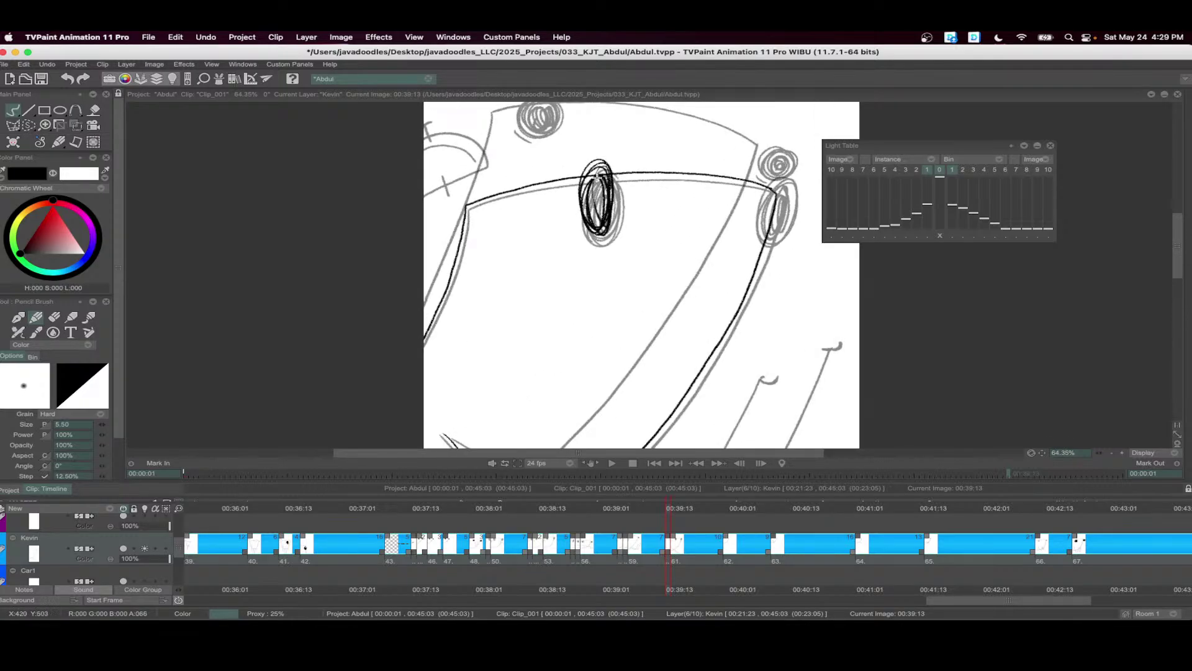
key("super+z")
mouse_move(596, 174)
left_mouse_down()
mouse_move(612, 190)
mouse_move(597, 218)
mouse_move(605, 186)
left_mouse_up()
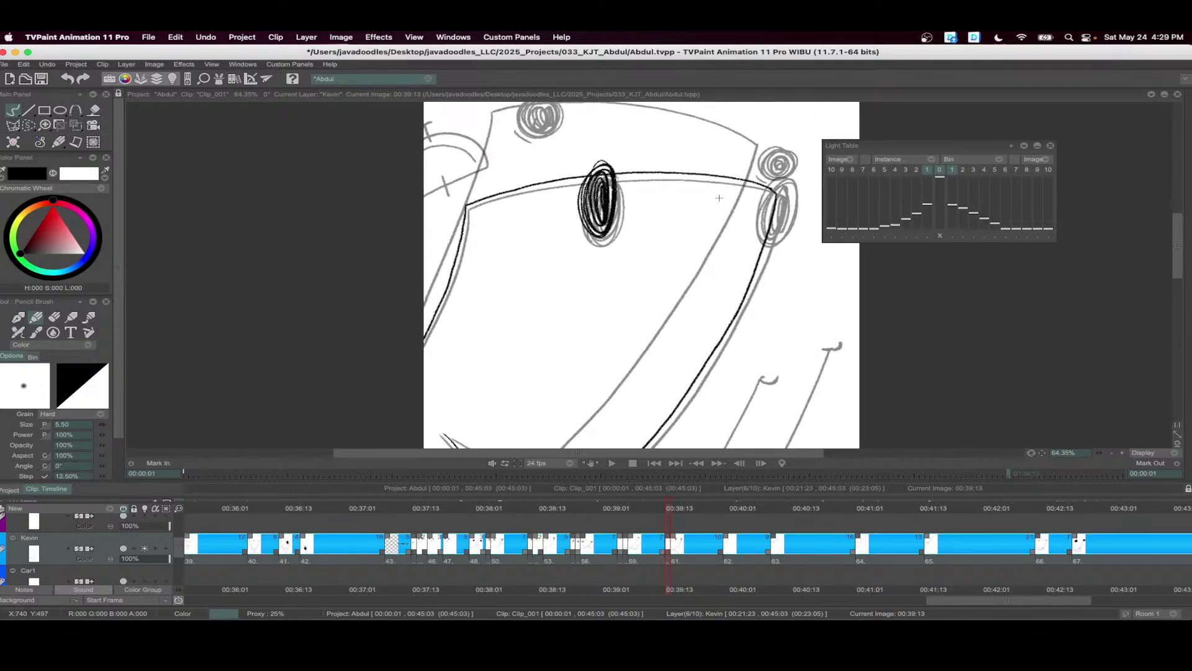
mouse_move(719, 195)
left_mouse_down()
mouse_move(717, 232)
mouse_move(731, 191)
mouse_move(743, 220)
mouse_move(733, 257)
mouse_move(728, 233)
left_mouse_up()
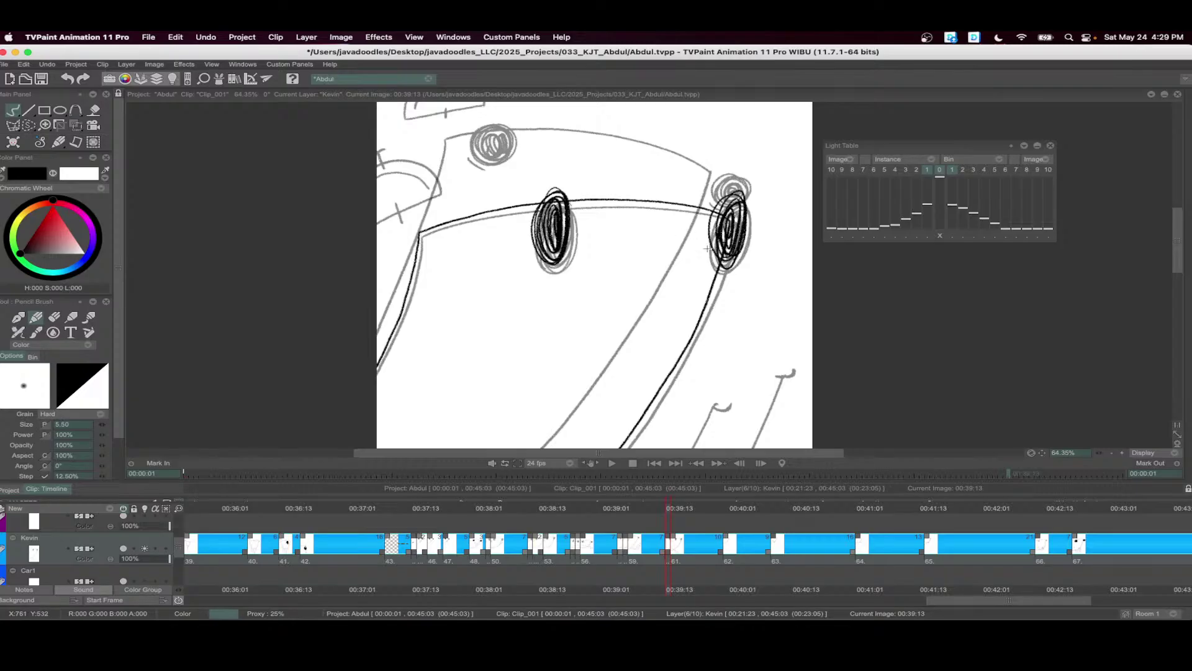
left_click_drag(444, 150, 514, 191)
scroll(514, 191, "up", 1)
mouse_move(434, 199)
left_mouse_down()
mouse_move(507, 231)
mouse_move(435, 264)
left_mouse_up()
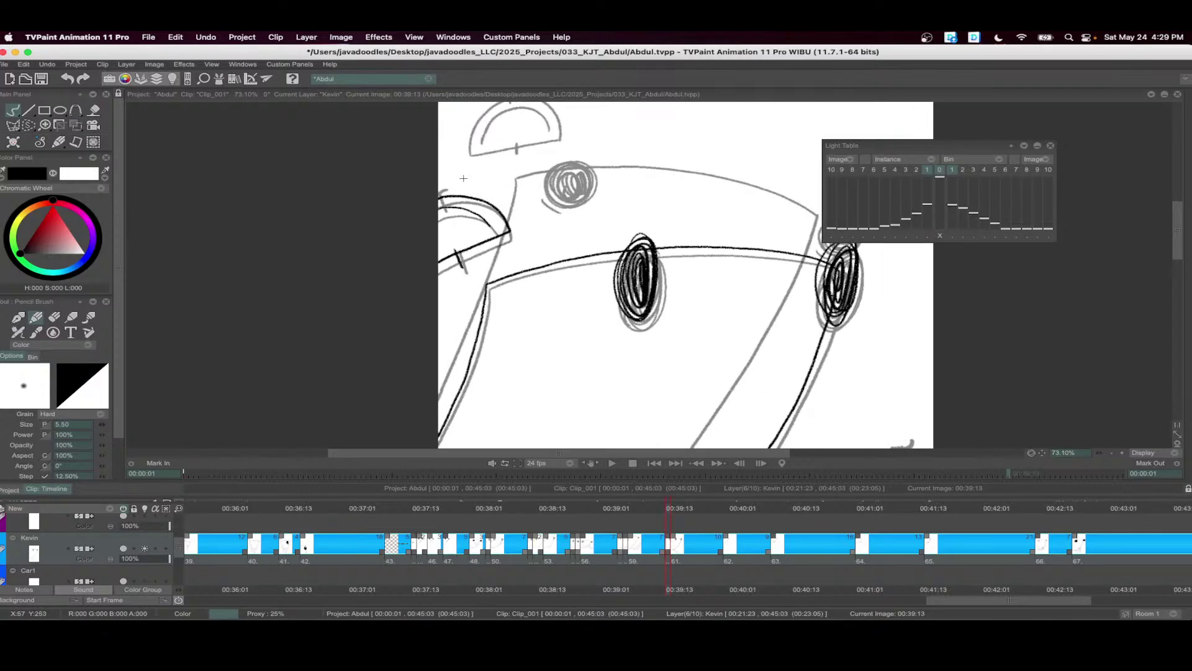
- Play back the extended range of drawings from 37:03 to 40:03
scroll(460, 152, "down", 6)
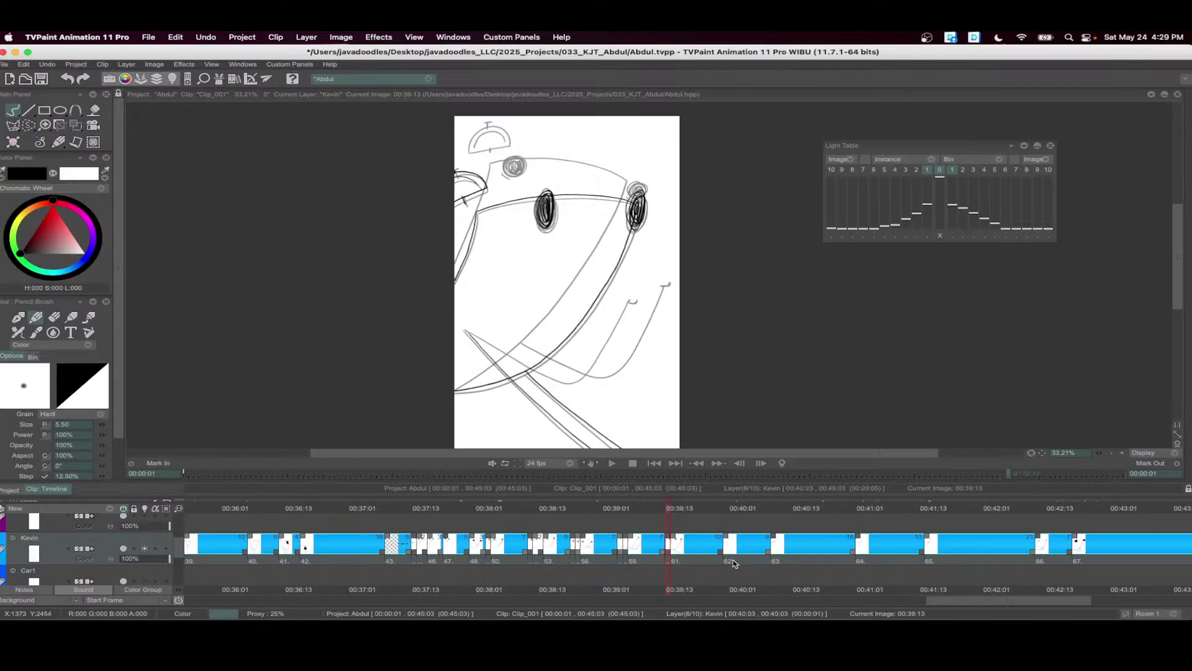
left_click_drag(734, 563, 360, 559)
key("Return")
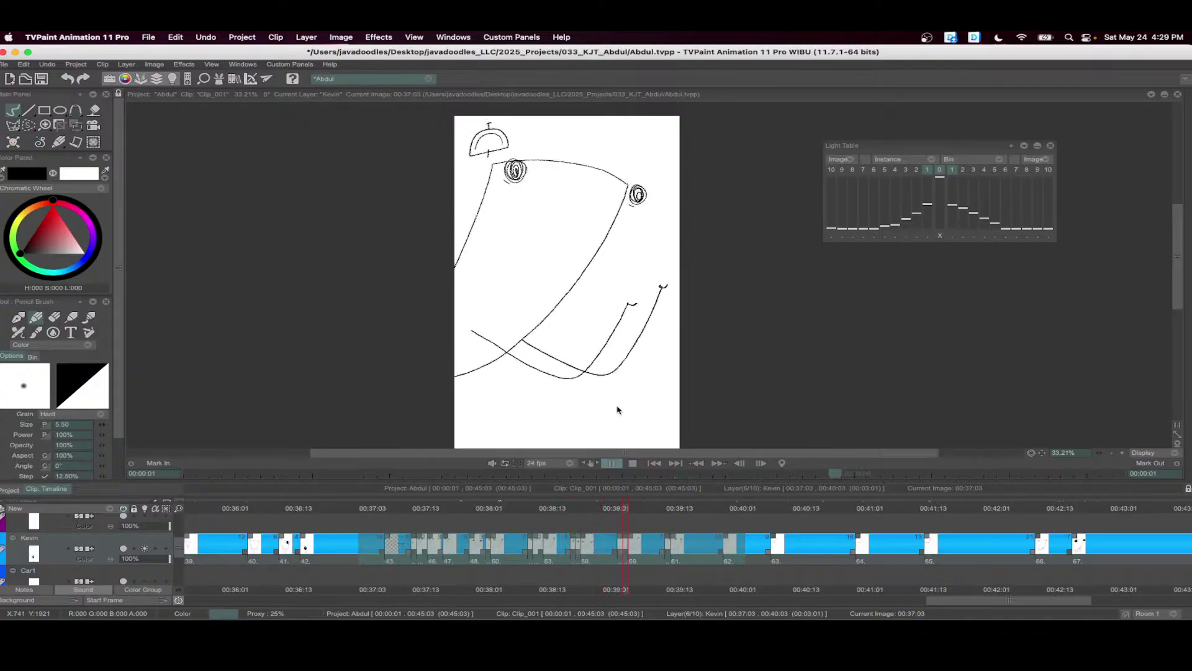
left_click(633, 463)
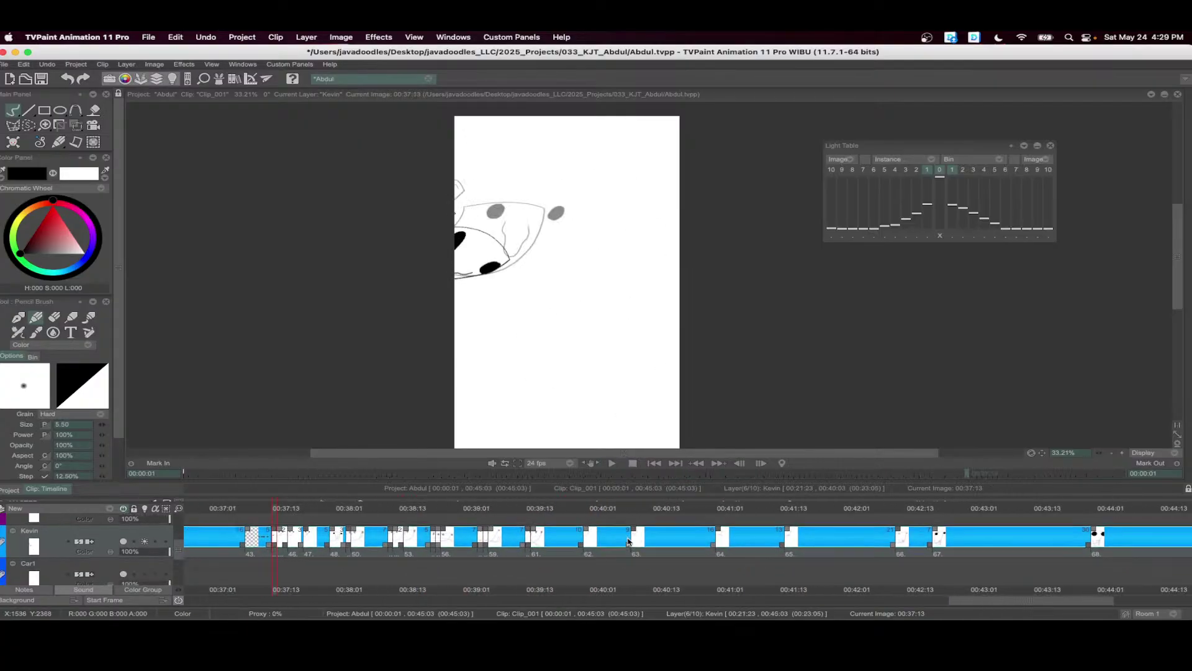
- Insert a blank drawing at 40:07 before the next held head drawing
mouse_move(624, 543)
left_mouse_down()
mouse_move(587, 546)
mouse_move(660, 547)
mouse_move(571, 546)
left_mouse_up()
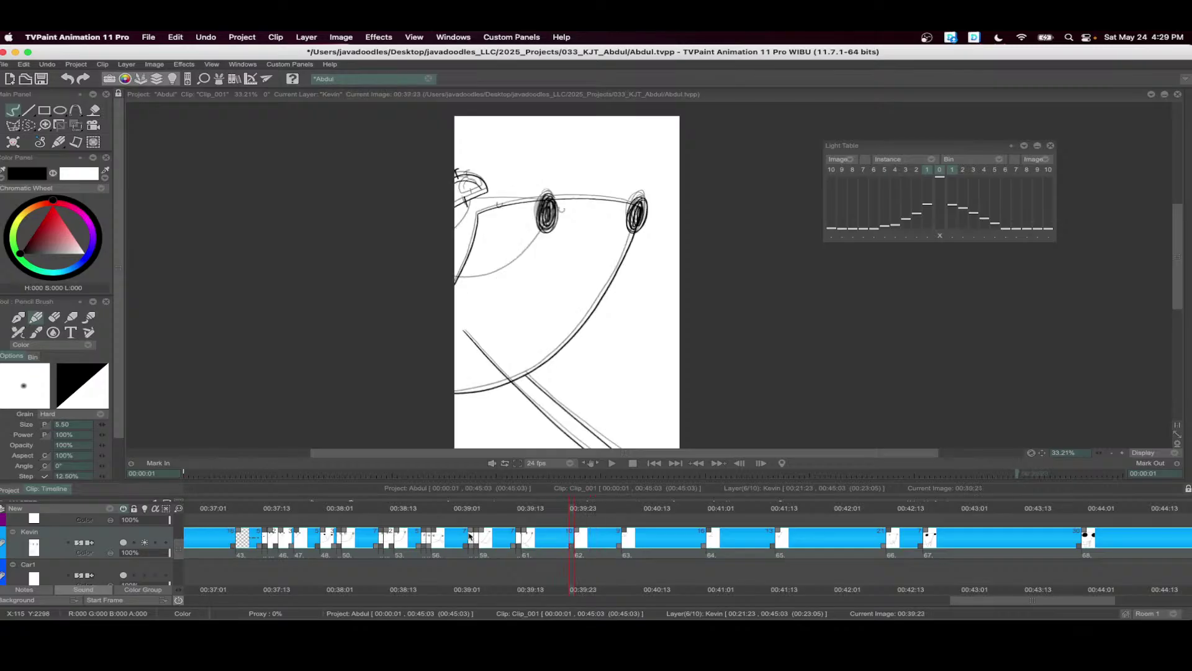
mouse_move(528, 511)
left_mouse_down()
mouse_move(667, 512)
mouse_move(618, 513)
mouse_move(617, 538)
left_mouse_up()
key("Insert")
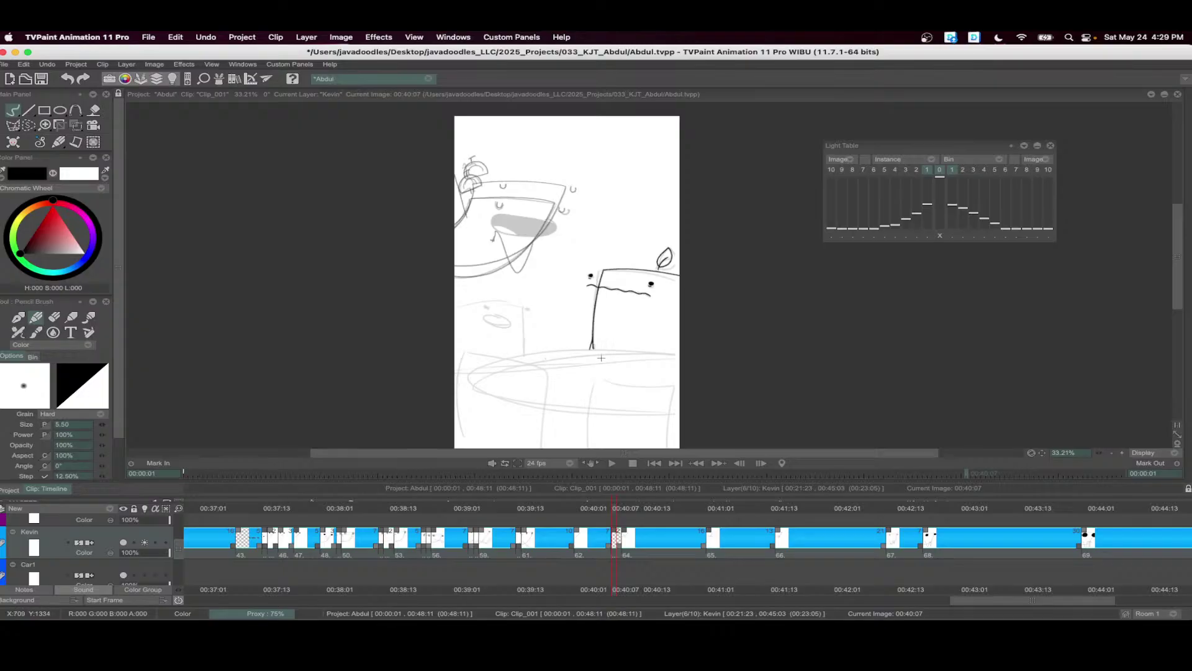
- Play back the whole clip with the other layers shown
scroll(586, 283, "down", 3)
scroll(586, 282, "up", 2)
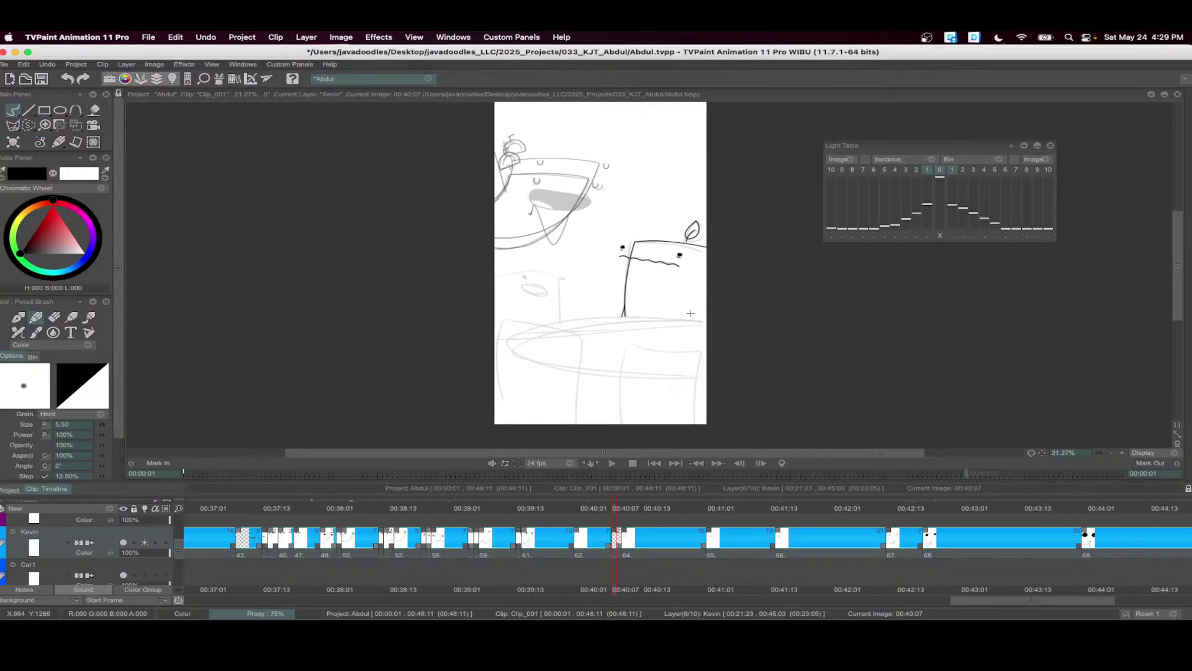
left_click(614, 464)
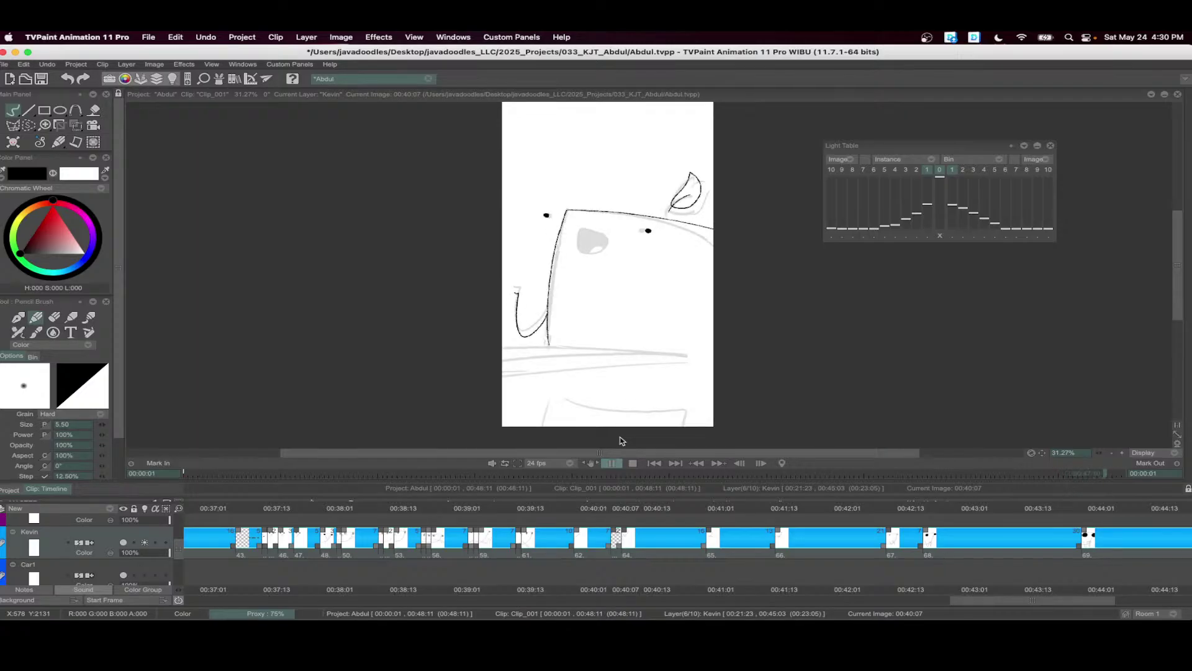
left_click(633, 463)
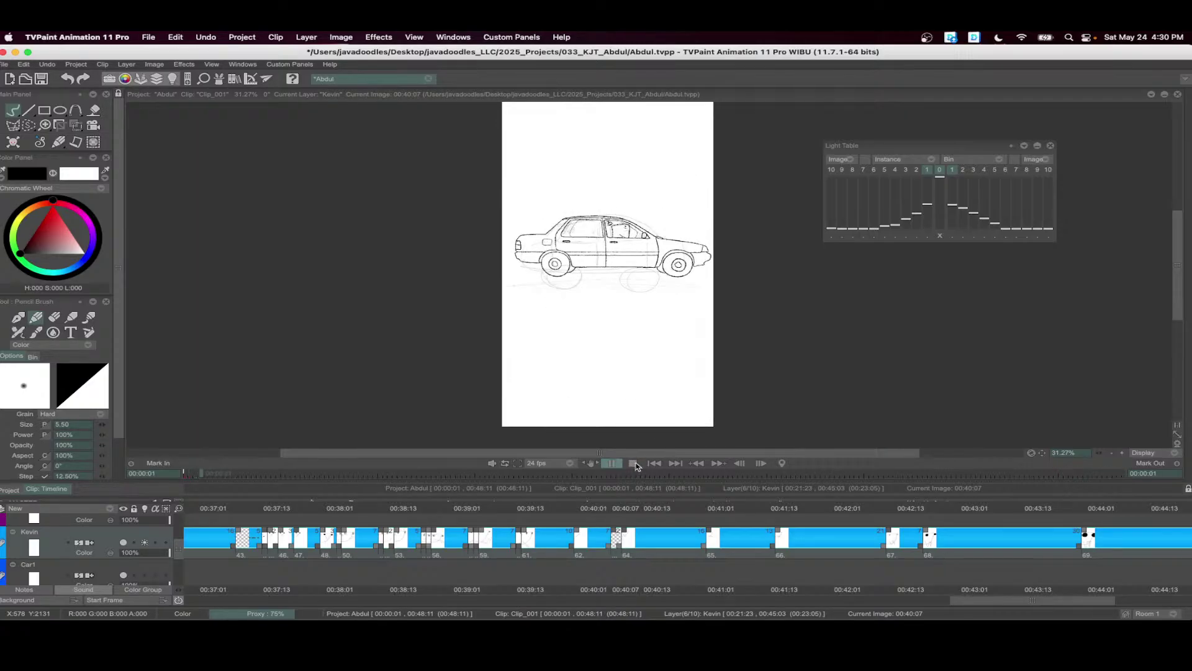
- Return to the blank drawing at 40:07 and hide the other layers' drawings
left_click_drag(901, 475, 998, 475)
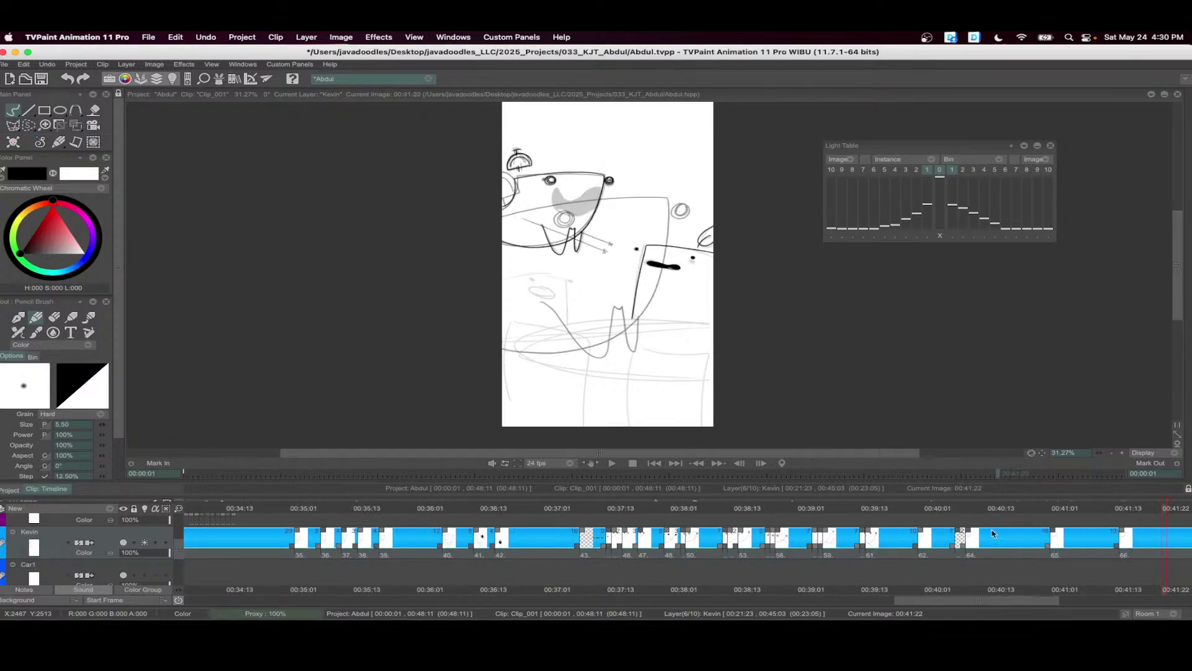
left_click_drag(1048, 555, 428, 553)
left_click(408, 508)
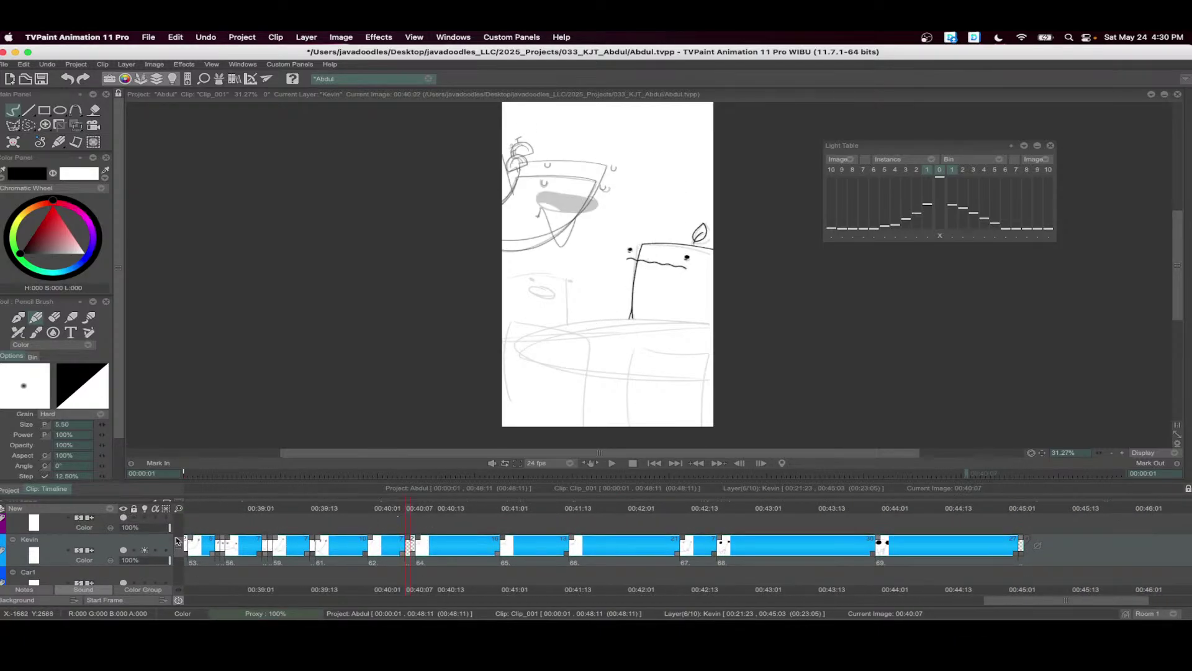
right_click(143, 503)
left_click(144, 502)
- Draw the inbetween head outline at 40:07 between the two ghosted heads, discarding the first wavy test stroke
scroll(518, 175, "up", 5)
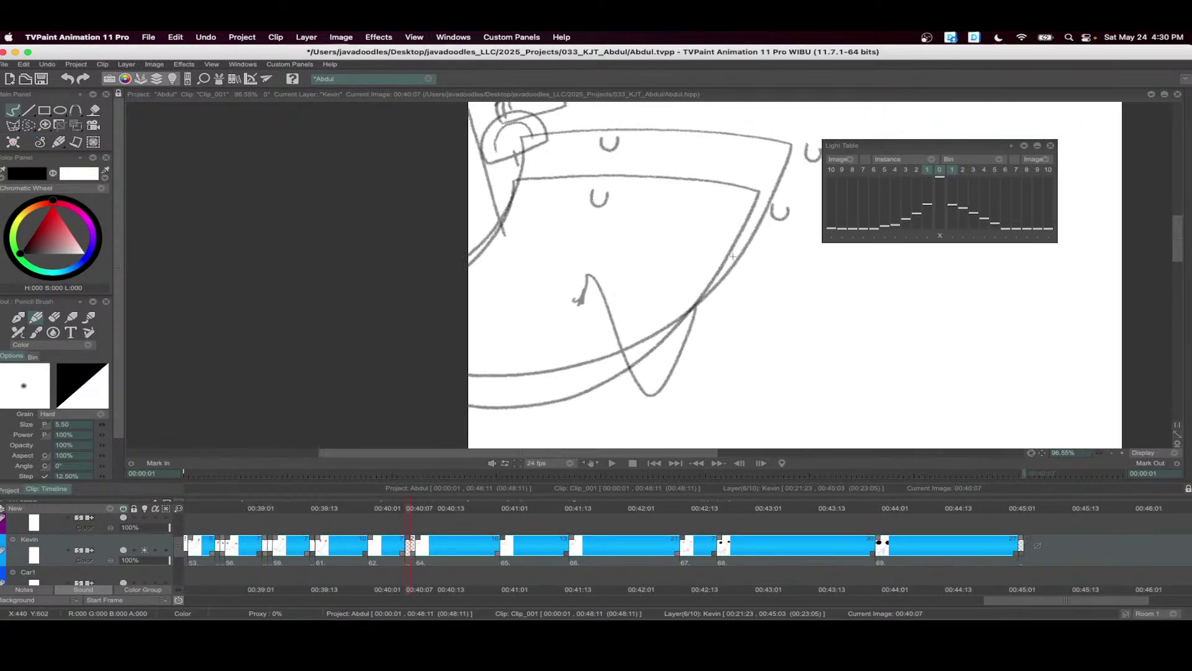
left_click_drag(552, 217, 643, 220)
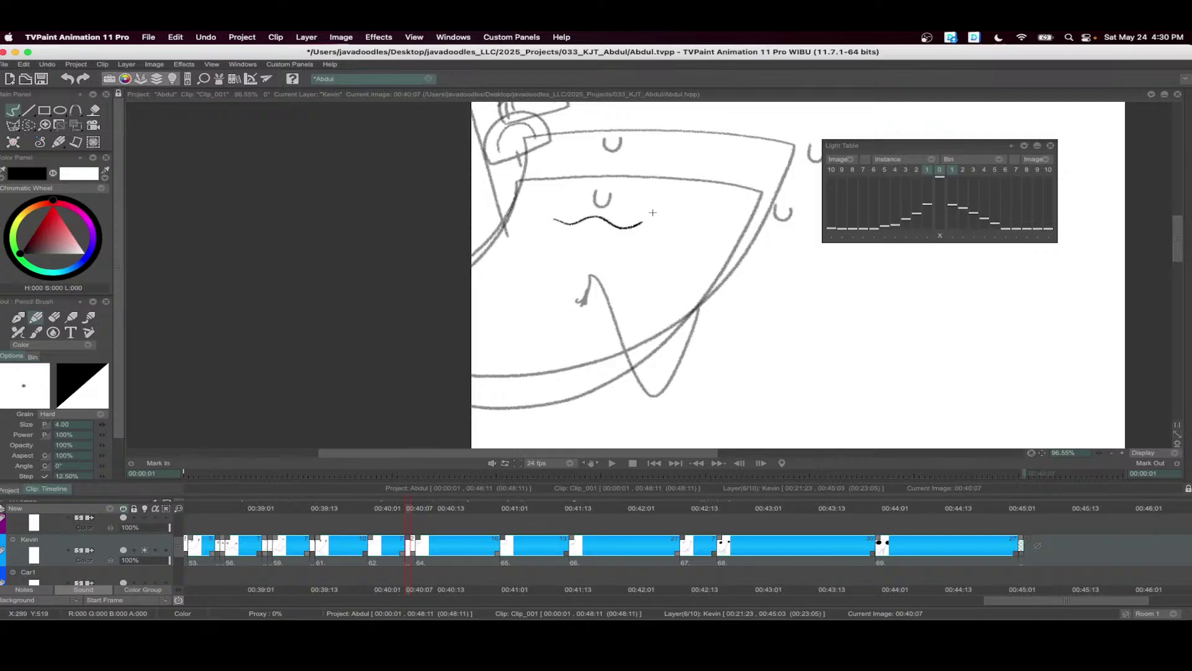
key("super+z")
left_click_drag(561, 198, 588, 203)
mouse_move(550, 166)
left_mouse_down()
mouse_move(531, 221)
mouse_move(480, 267)
left_mouse_up()
mouse_move(591, 131)
left_mouse_down()
mouse_move(561, 168)
mouse_move(762, 170)
left_mouse_up()
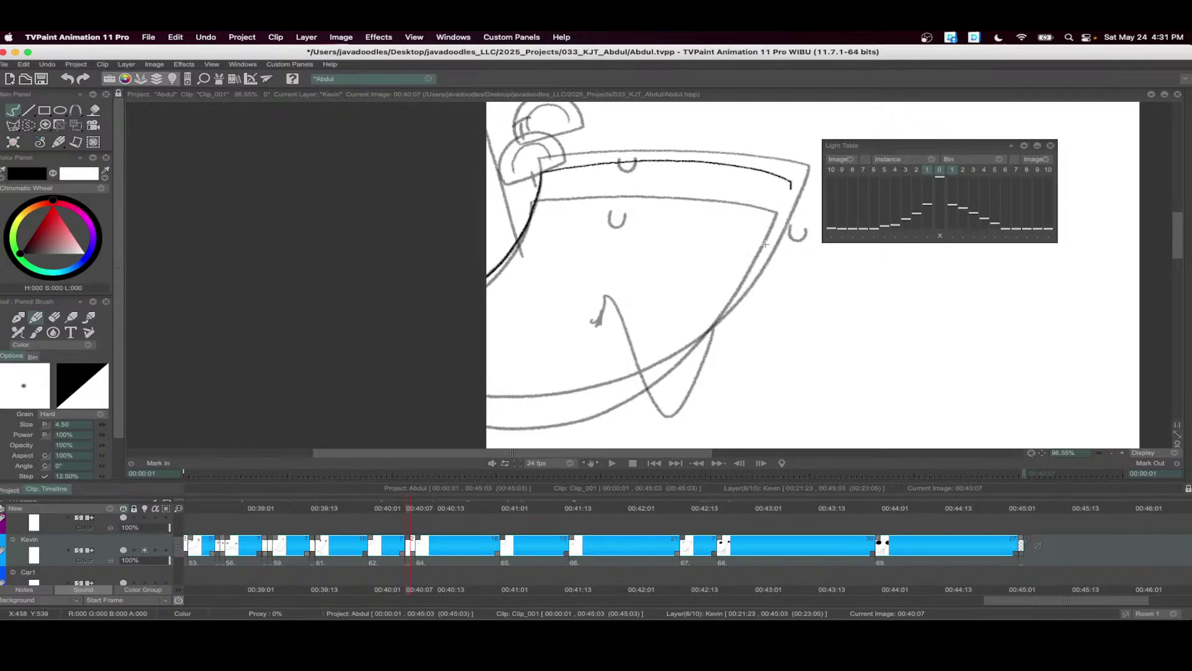
scroll(765, 244, "up", 1)
mouse_move(770, 176)
left_mouse_down()
mouse_move(687, 322)
mouse_move(607, 381)
mouse_move(442, 408)
left_mouse_up()
scroll(441, 407, "down", 2)
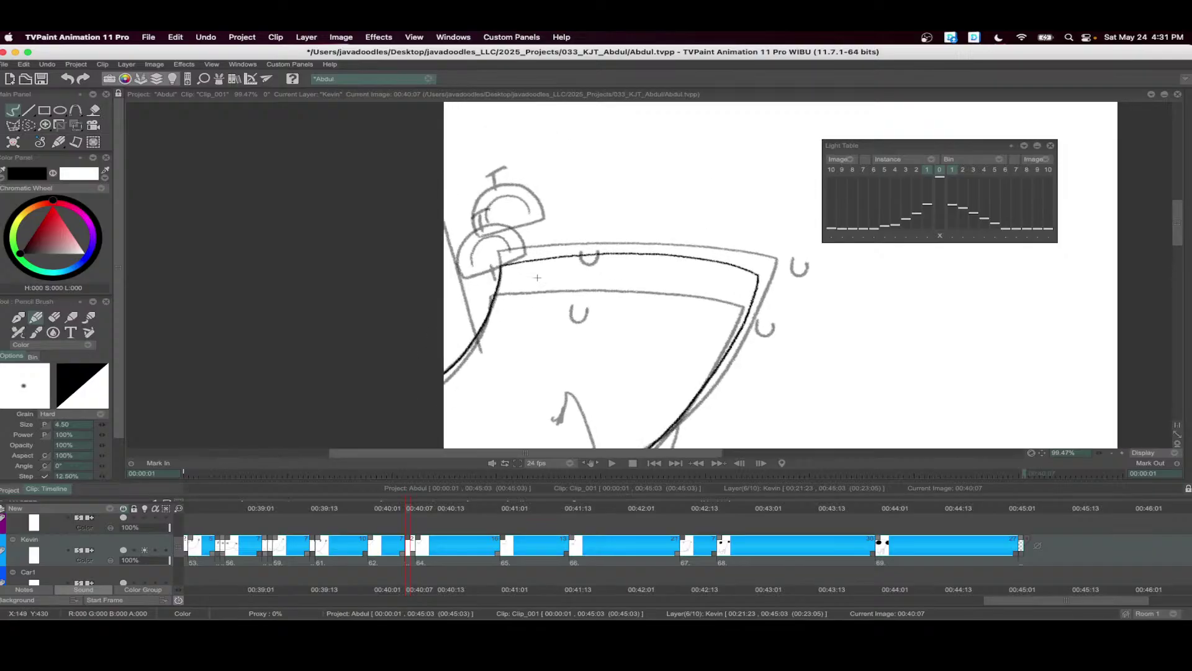
- Add the slanted line beside the head at 40:07 and draw the bent arm with its hand lower than on the ghosted drawing
left_click(407, 510)
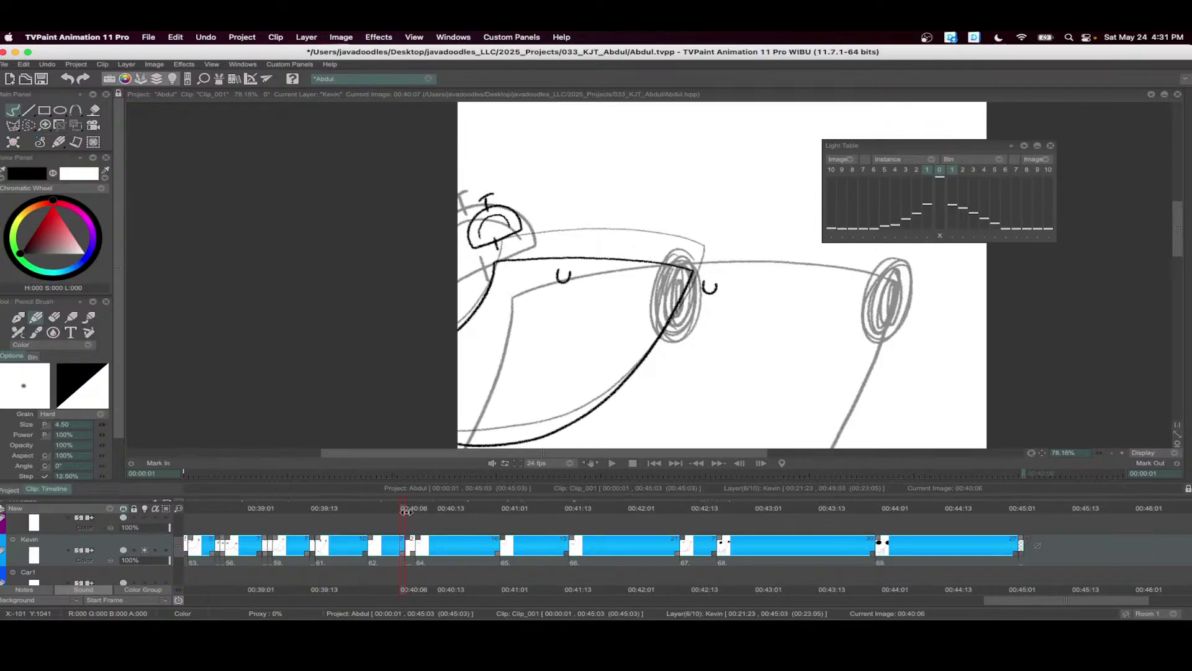
left_click(410, 509)
left_click_drag(475, 309, 458, 240)
scroll(614, 339, "down", 2)
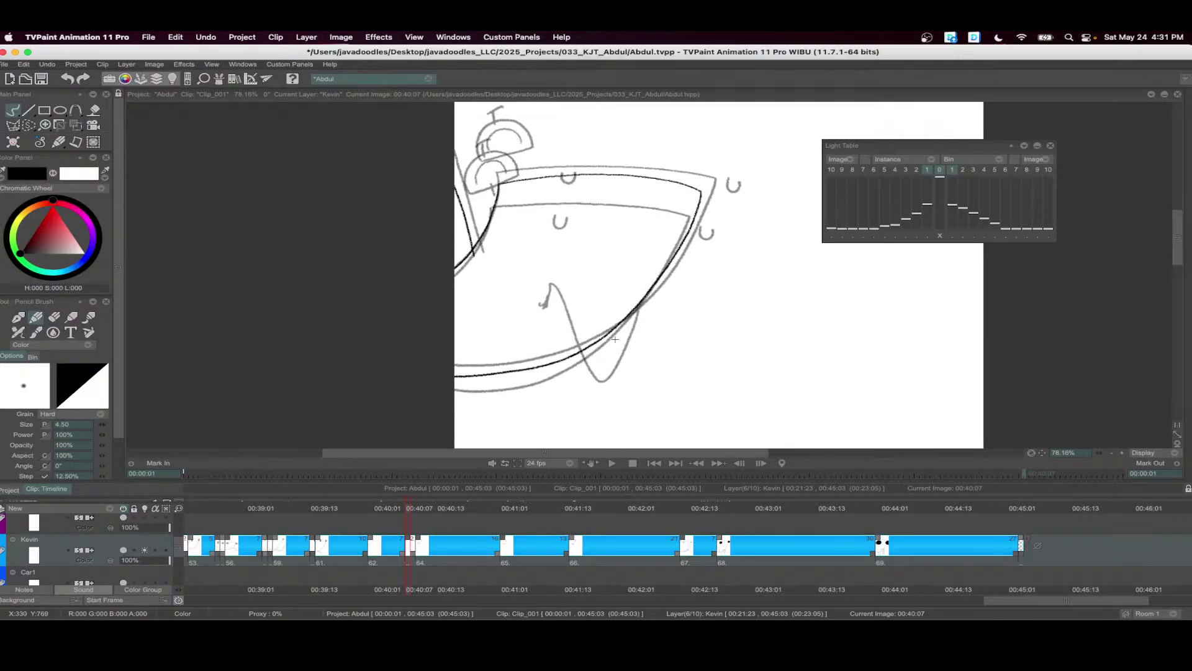
mouse_move(614, 349)
left_mouse_down()
mouse_move(583, 362)
mouse_move(573, 284)
left_mouse_up()
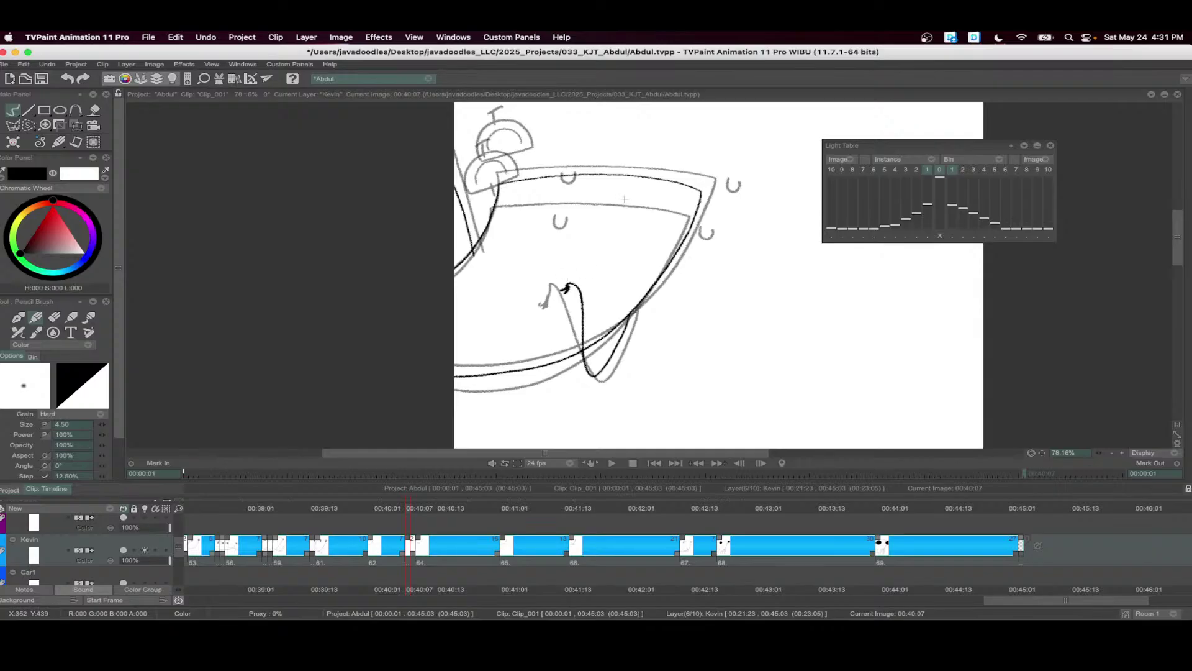
key("super+z")
mouse_move(622, 324)
left_mouse_down()
mouse_move(582, 362)
mouse_move(565, 321)
left_mouse_up()
- Draw two narrow, elongated U-shaped eyes and the small domed shape on top of the head at 40:07
scroll(602, 270, "up", 2)
left_click_drag(529, 216, 533, 247)
mouse_move(735, 256)
left_mouse_down()
mouse_move(762, 235)
mouse_move(789, 314)
left_mouse_up()
mouse_move(497, 262)
left_mouse_down()
mouse_move(466, 230)
mouse_move(424, 261)
mouse_move(438, 283)
mouse_move(496, 263)
left_mouse_up()
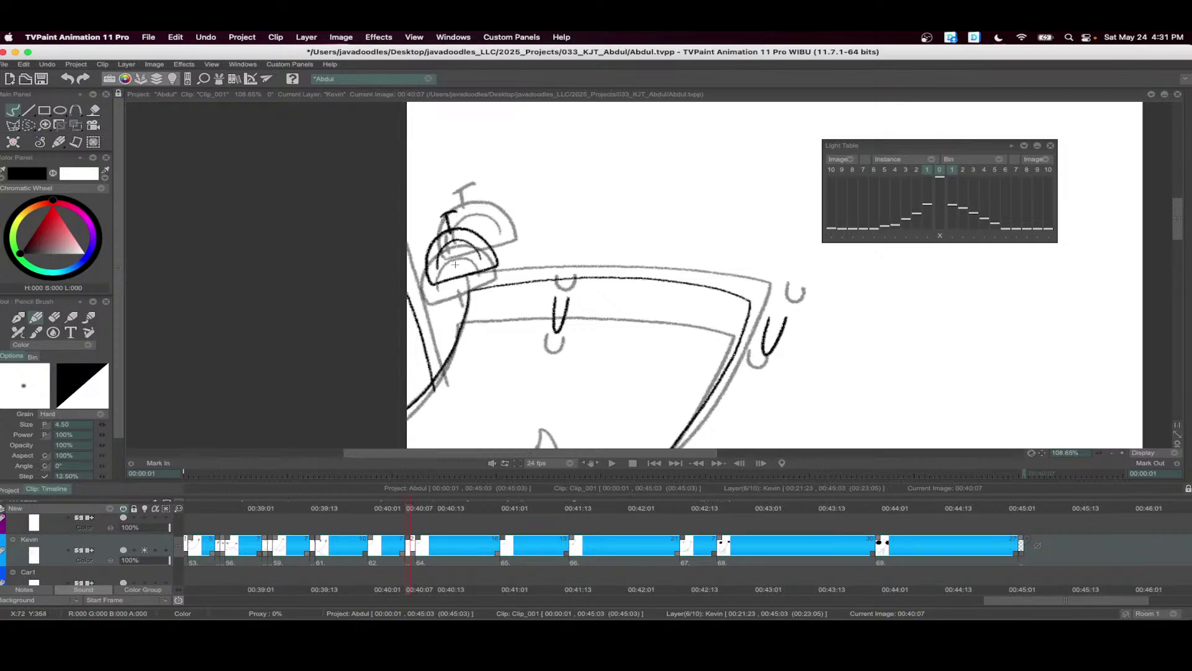
scroll(456, 264, "down", 2)
- Insert a blank drawing at 40:08 and draw the head outline between the two ghosted outlines
left_click_drag(411, 511, 416, 510)
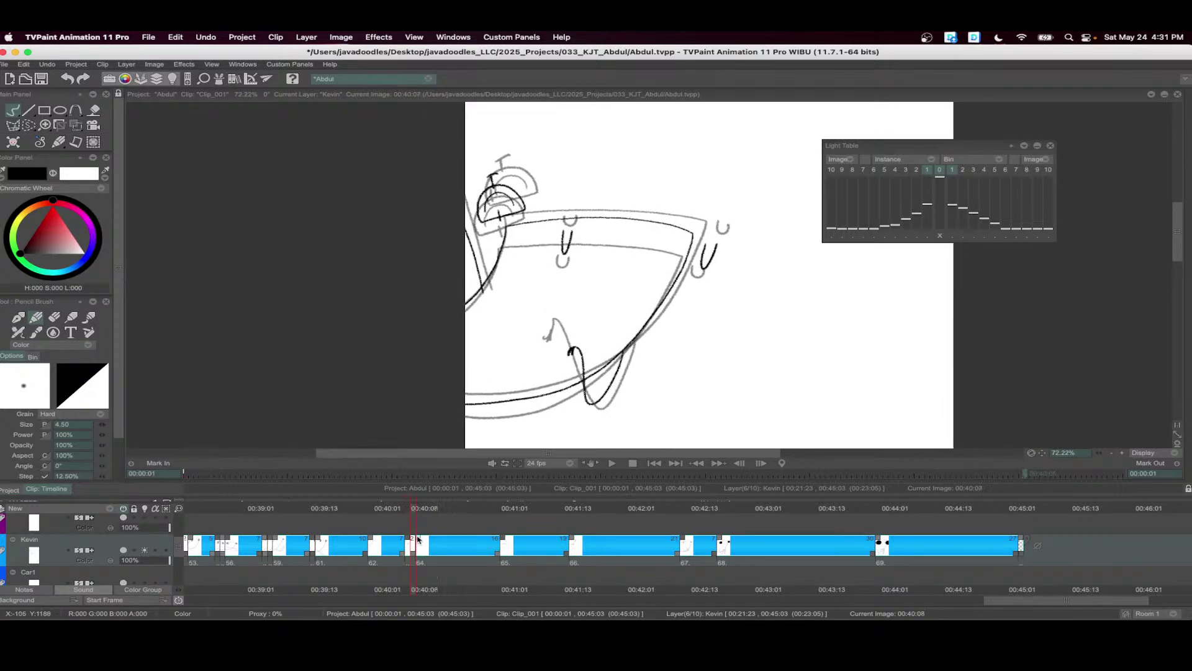
scroll(511, 217, "up", 3)
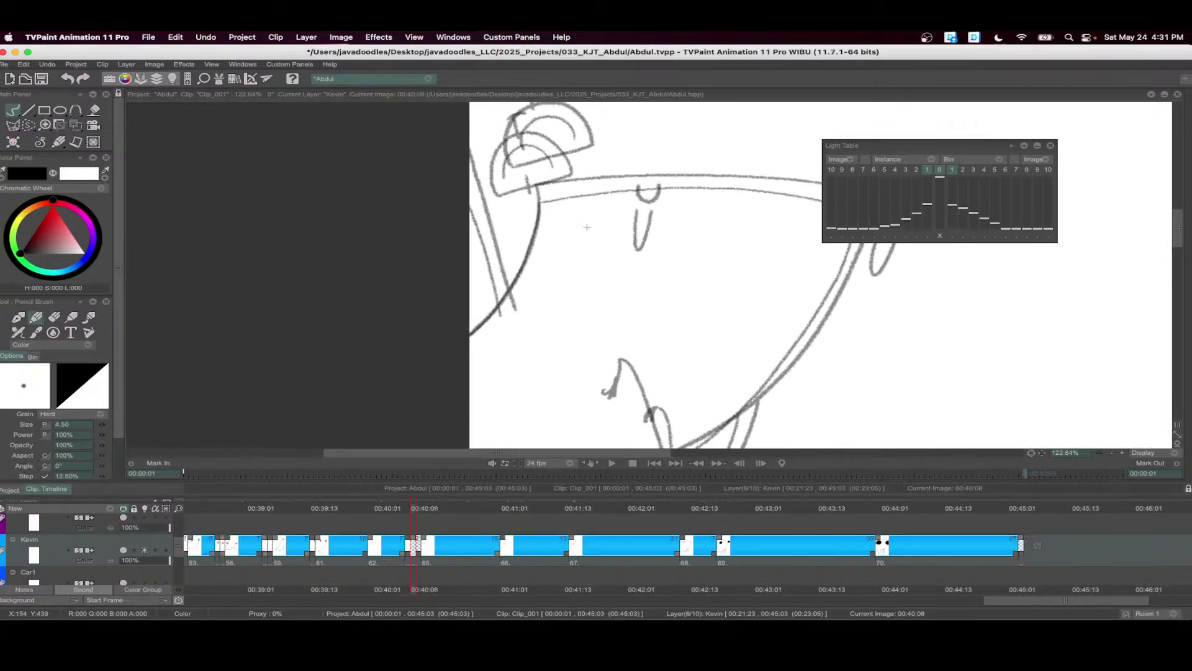
mouse_move(539, 203)
left_mouse_down()
mouse_move(510, 287)
mouse_move(470, 335)
left_mouse_up()
left_click_drag(522, 261, 487, 276)
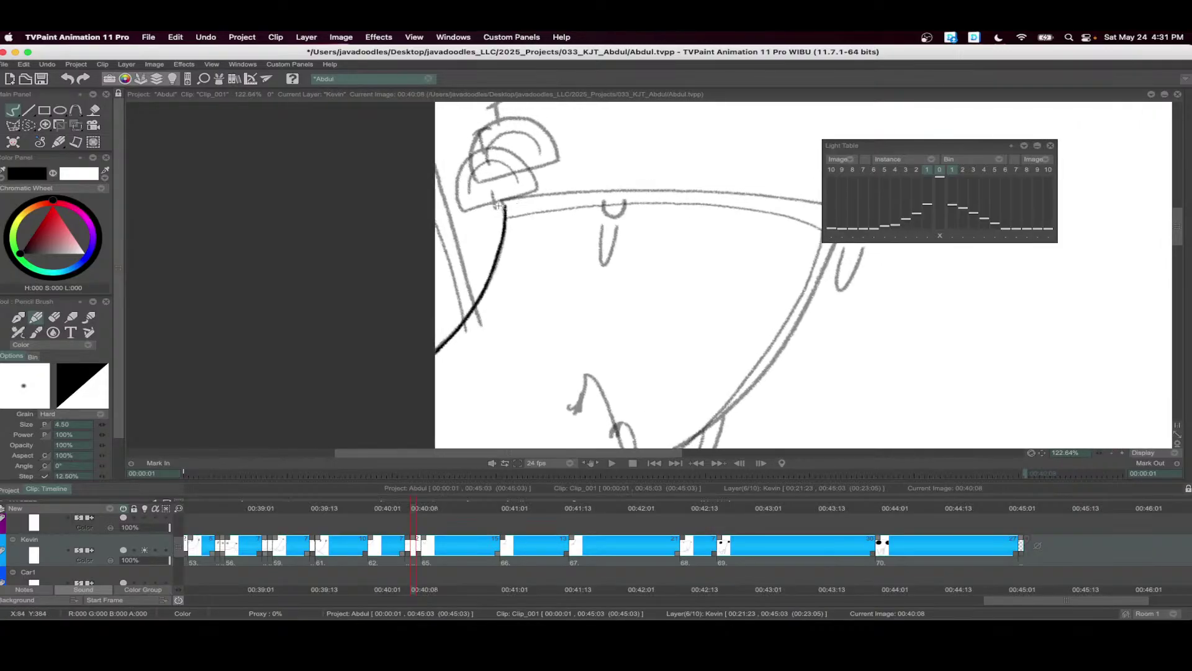
mouse_move(505, 207)
left_mouse_down()
mouse_move(808, 206)
mouse_move(688, 198)
left_mouse_up()
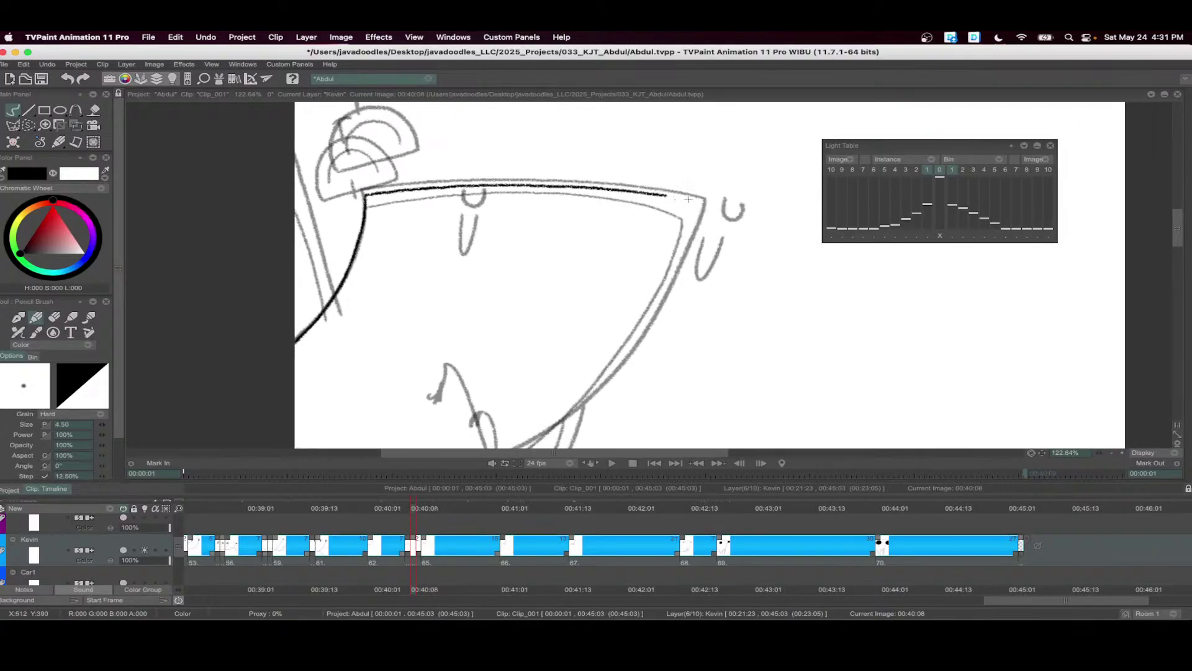
scroll(651, 206, "down", 2)
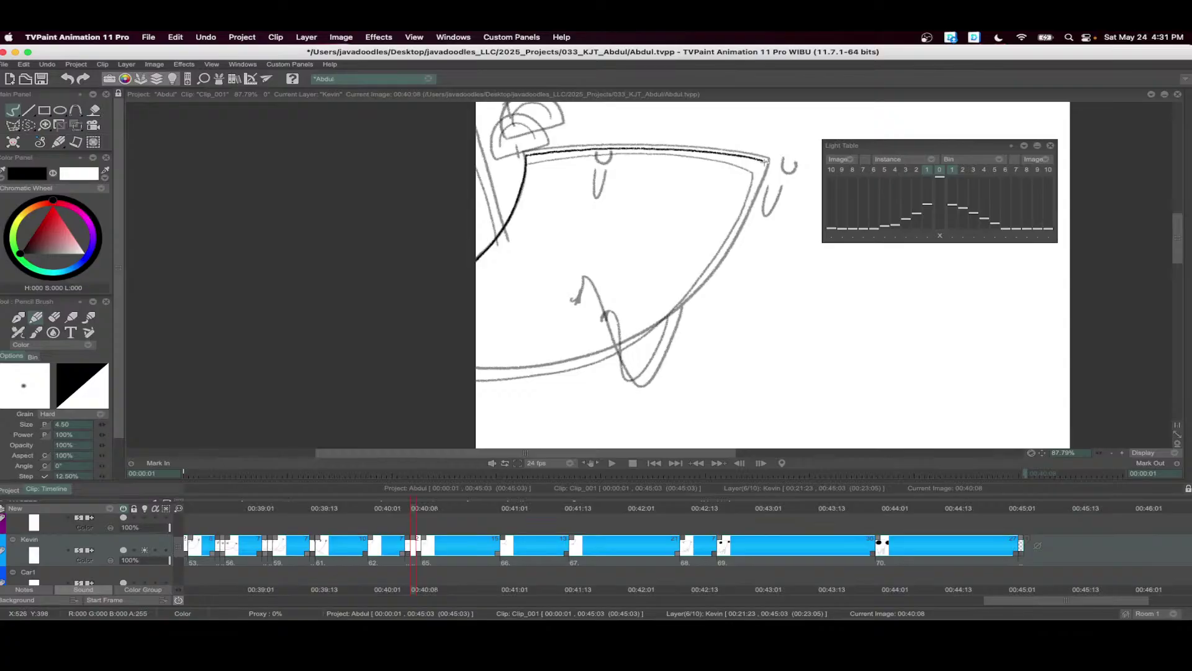
left_click_drag(746, 210, 698, 286)
mouse_move(636, 336)
left_mouse_down()
mouse_move(561, 366)
mouse_move(452, 362)
left_mouse_up()
- Draw the bent arm with its hand and the two U-shaped eyes on the 40:08 drawing
left_click_drag(668, 328, 635, 382)
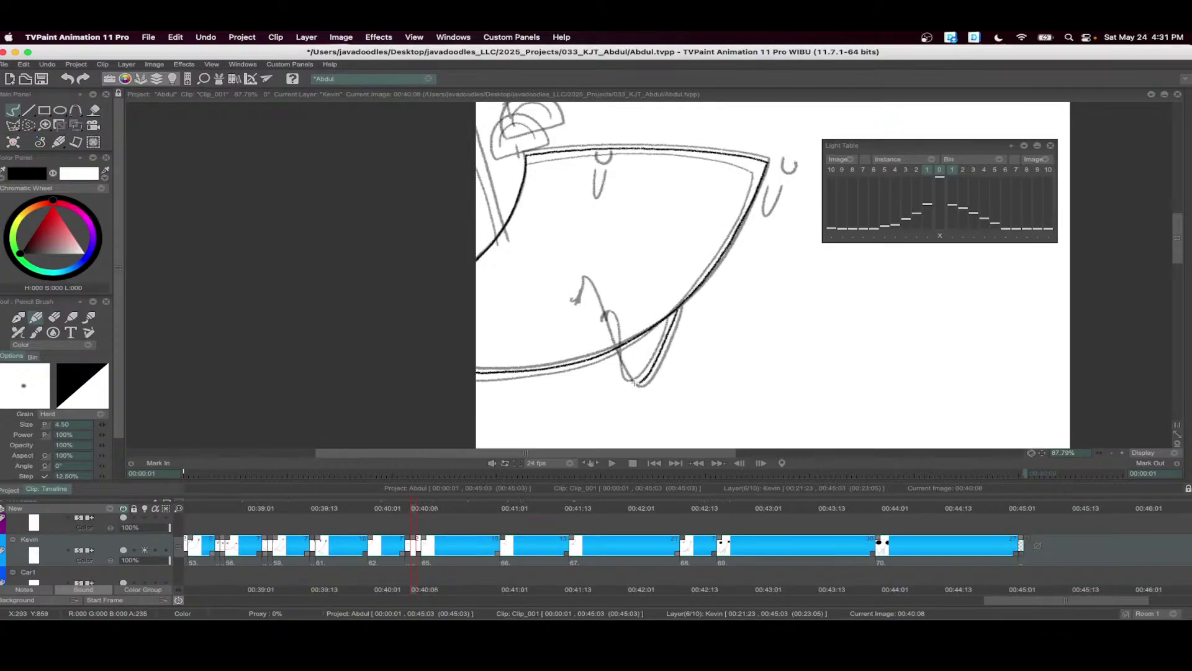
scroll(580, 300, "up", 3)
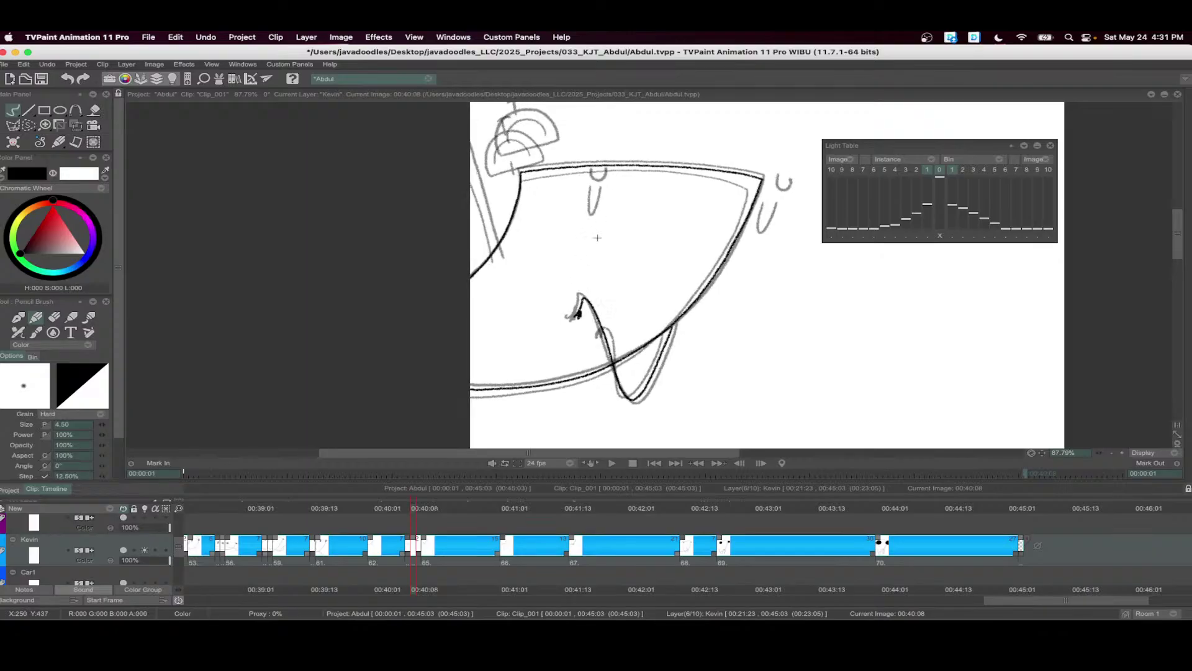
scroll(797, 239, "right", 3)
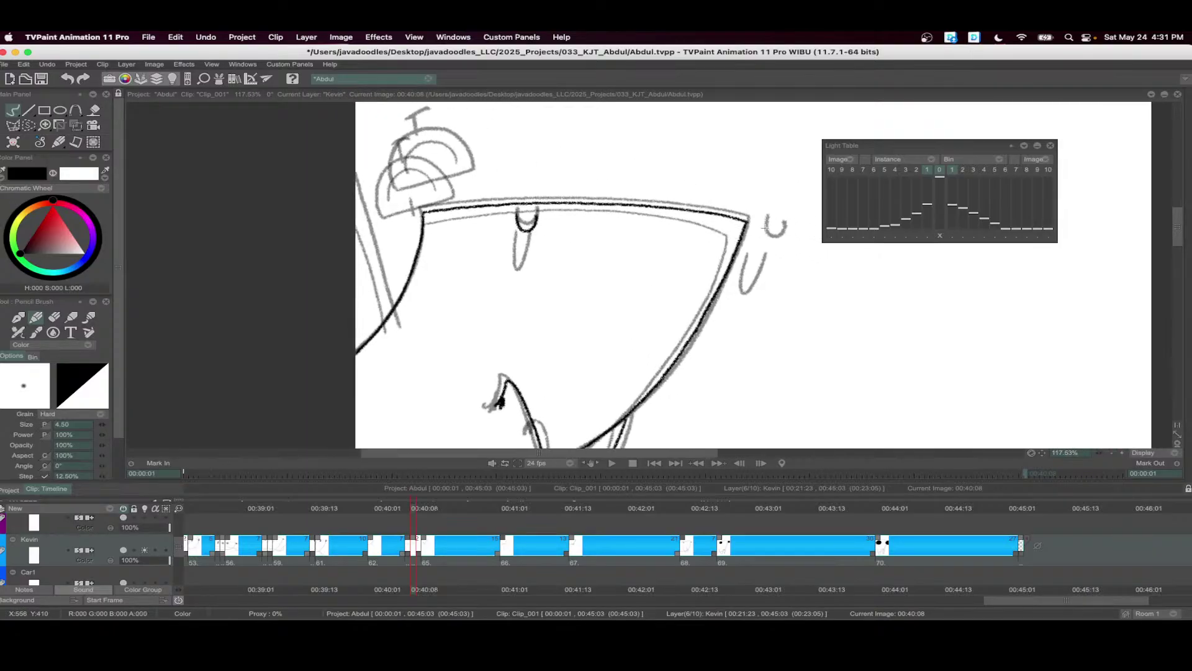
scroll(621, 224, "up", 2)
scroll(621, 224, "left", 1)
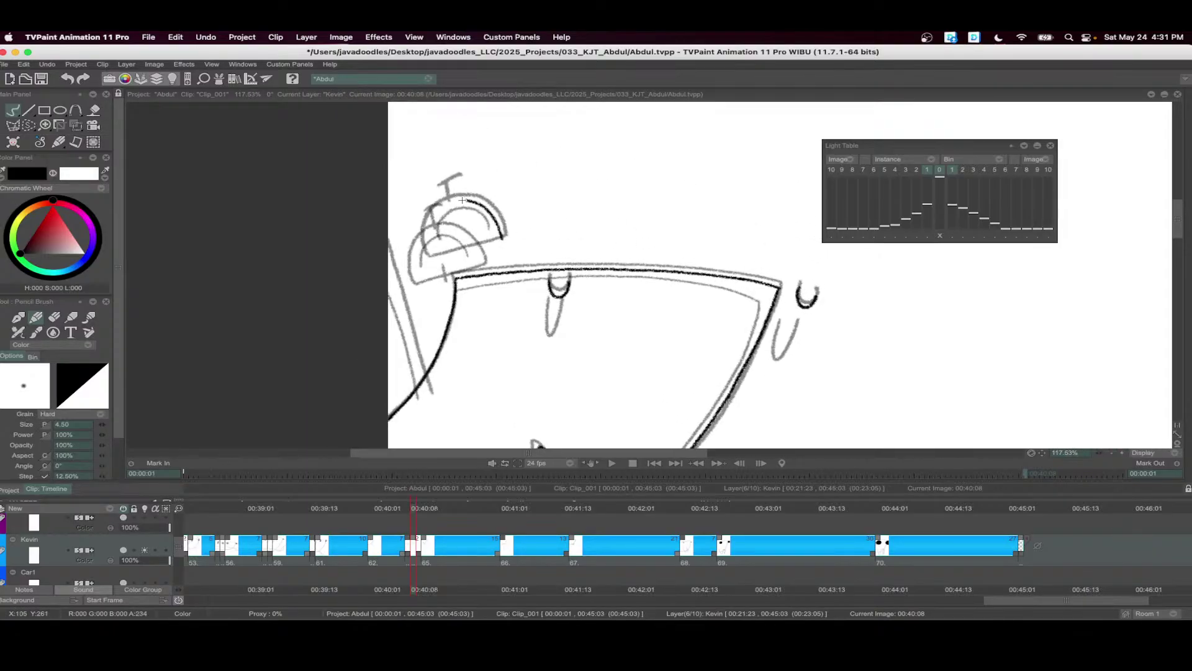
- Draw the domed shape with its stem above the head and the slanted line beside it at 40:08
mouse_move(462, 200)
left_mouse_down()
mouse_move(422, 249)
mouse_move(477, 247)
left_mouse_up()
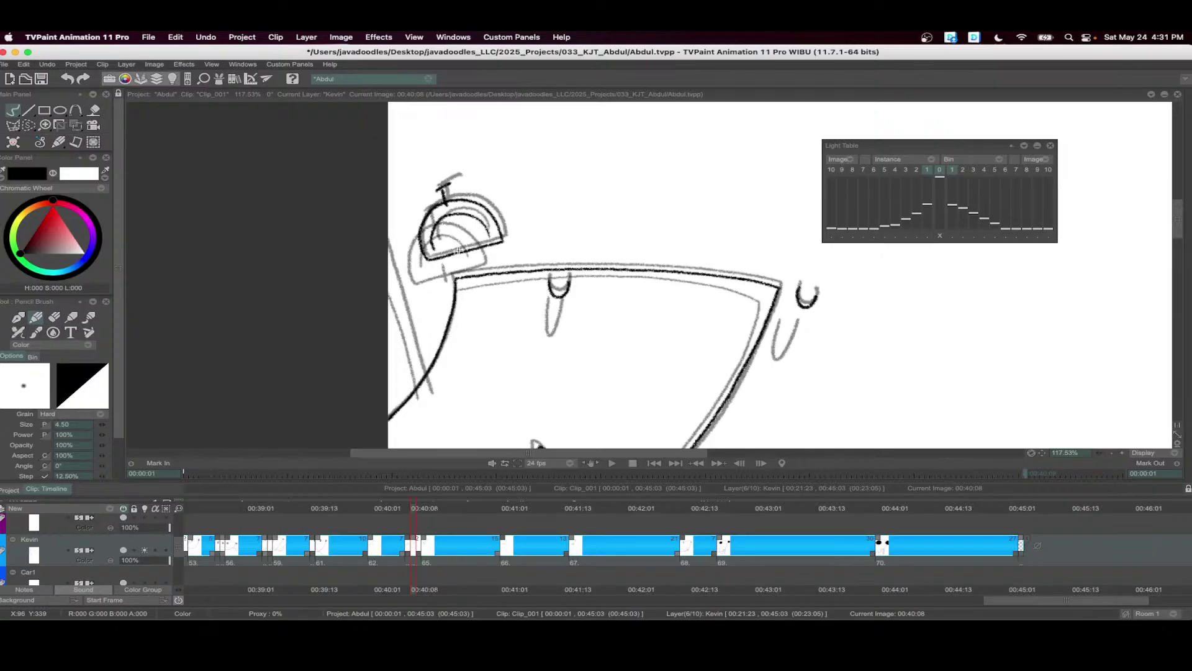
scroll(476, 240, "down", 2)
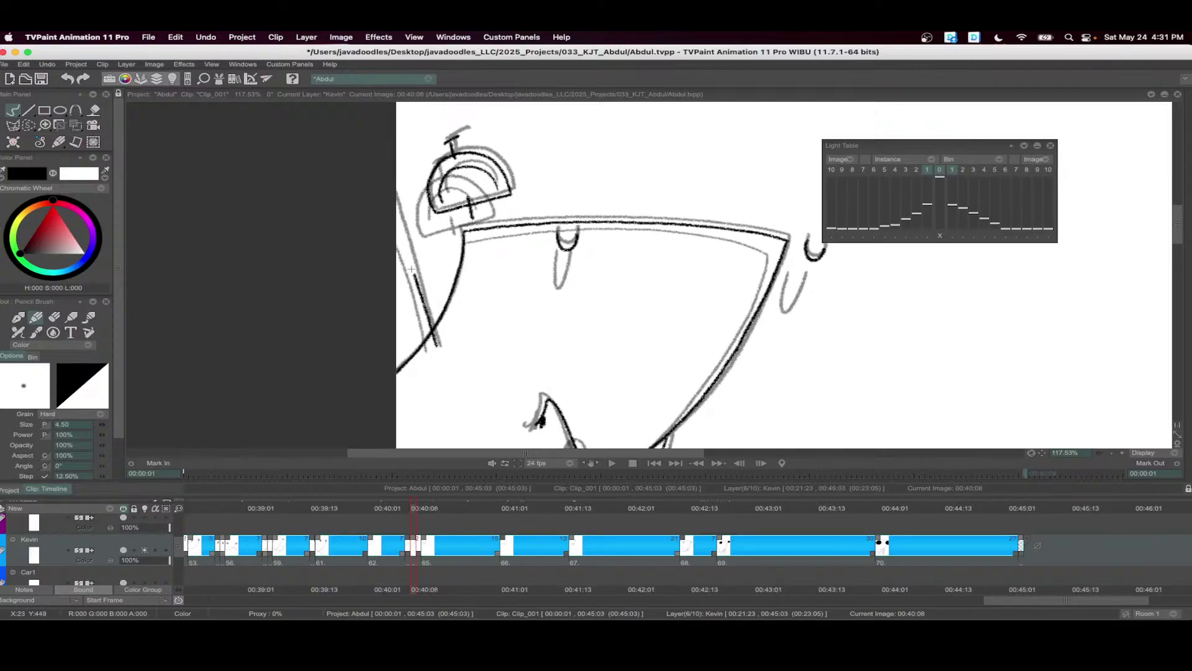
scroll(528, 258, "down", 3)
- Select the frames from 40:04 to 40:13 and play back the new head drawings
left_click_drag(442, 546, 390, 547)
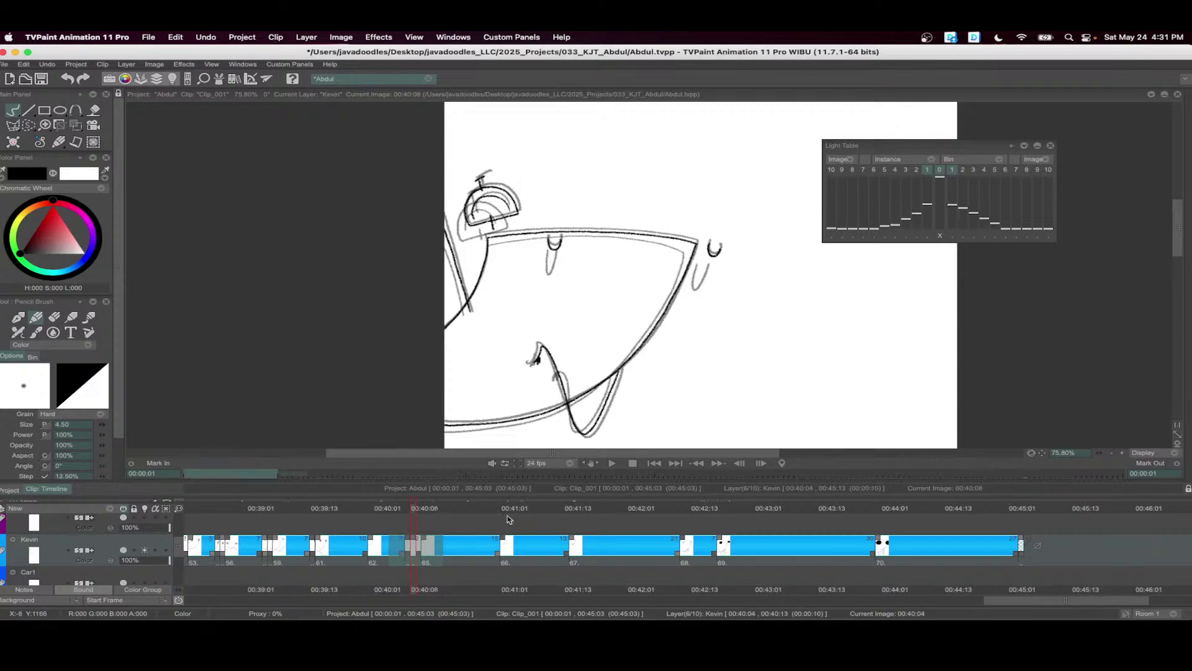
left_click(612, 462)
left_click(632, 464)
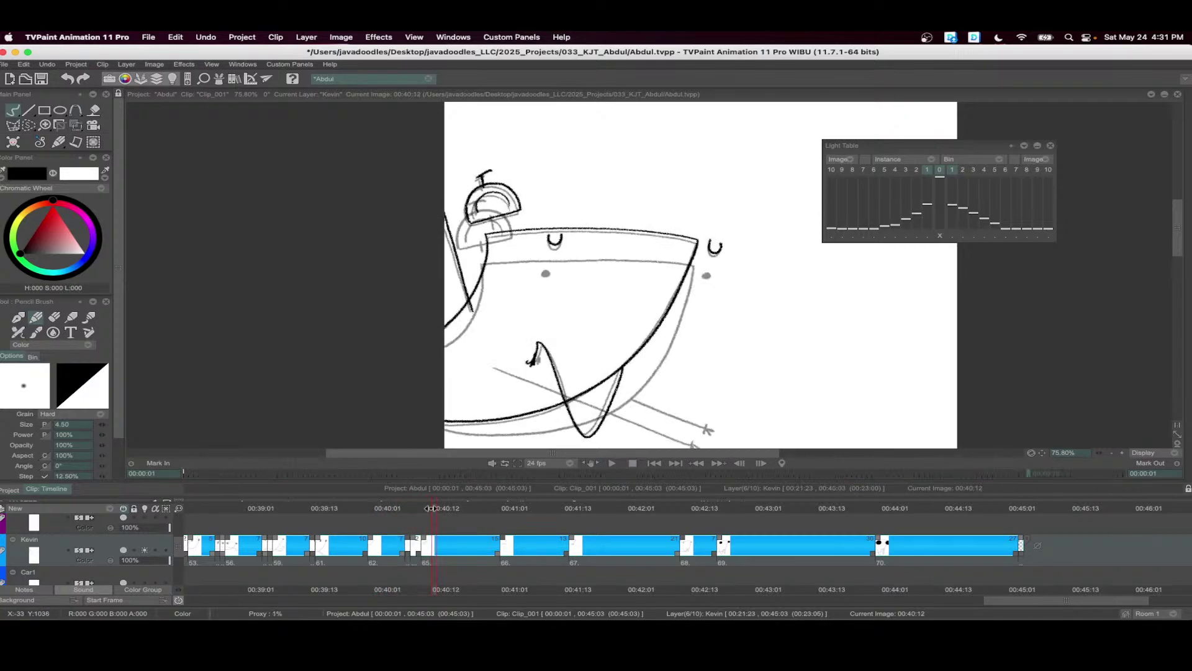
- Hold the 40:08 drawing longer, insert a blank drawing at 40:10 and trace the head outline between the ghosted outlines
left_click(435, 541)
key("Insert")
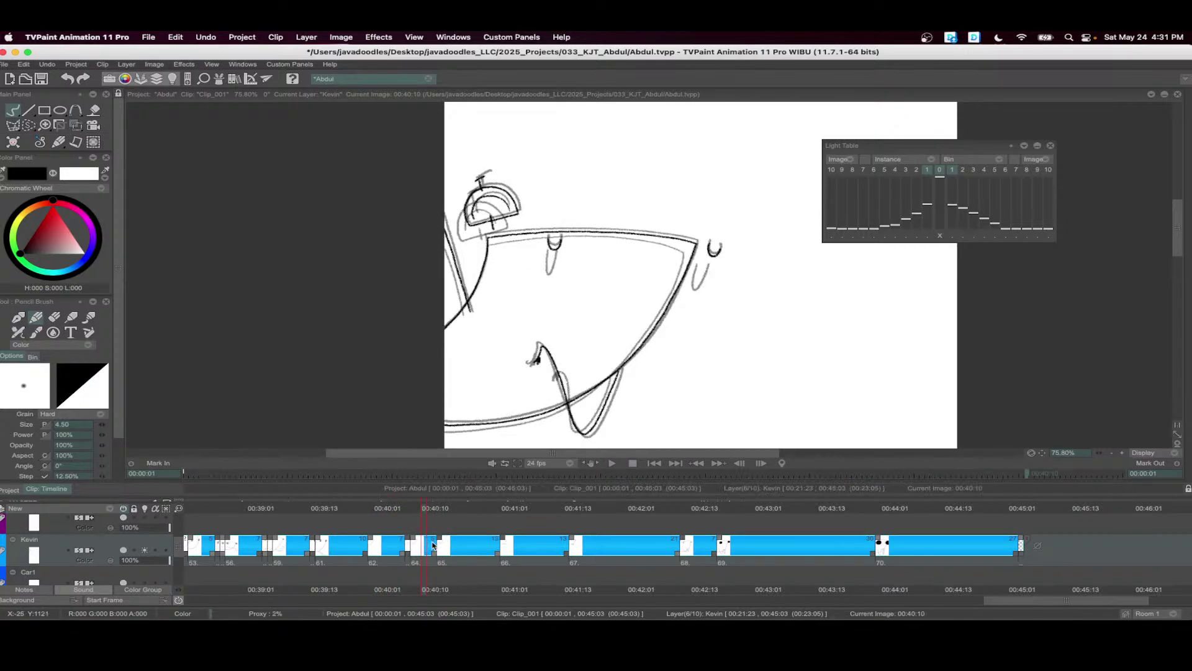
scroll(598, 283, "up", 2)
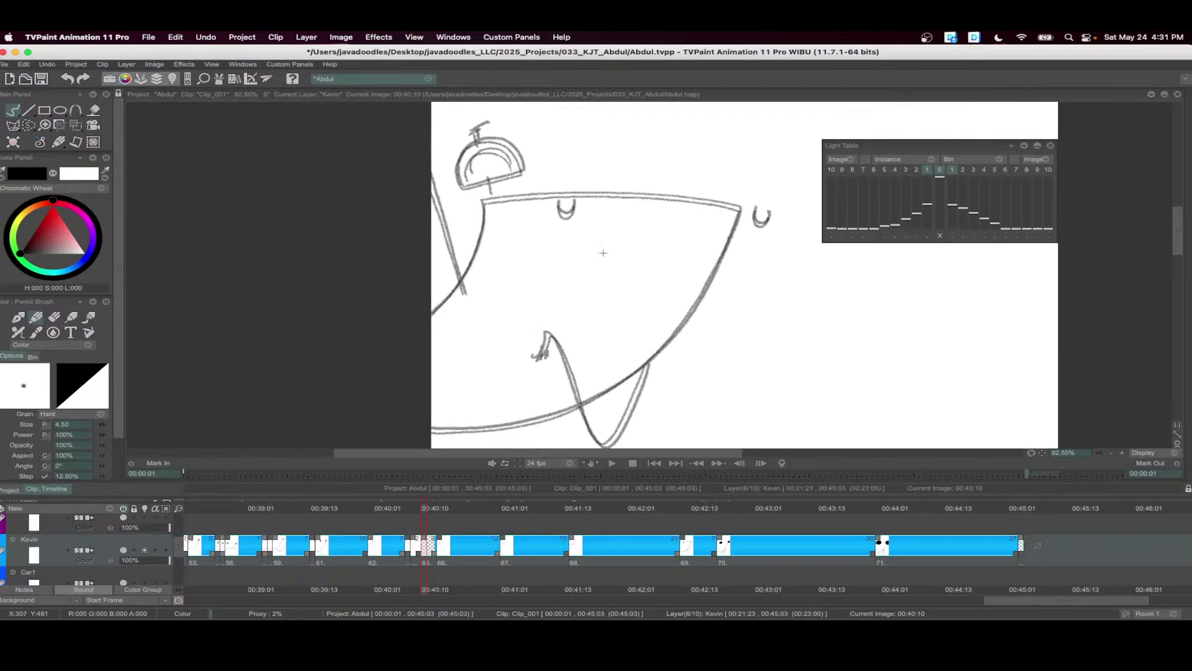
left_click_drag(478, 243, 432, 315)
scroll(433, 315, "up", 1)
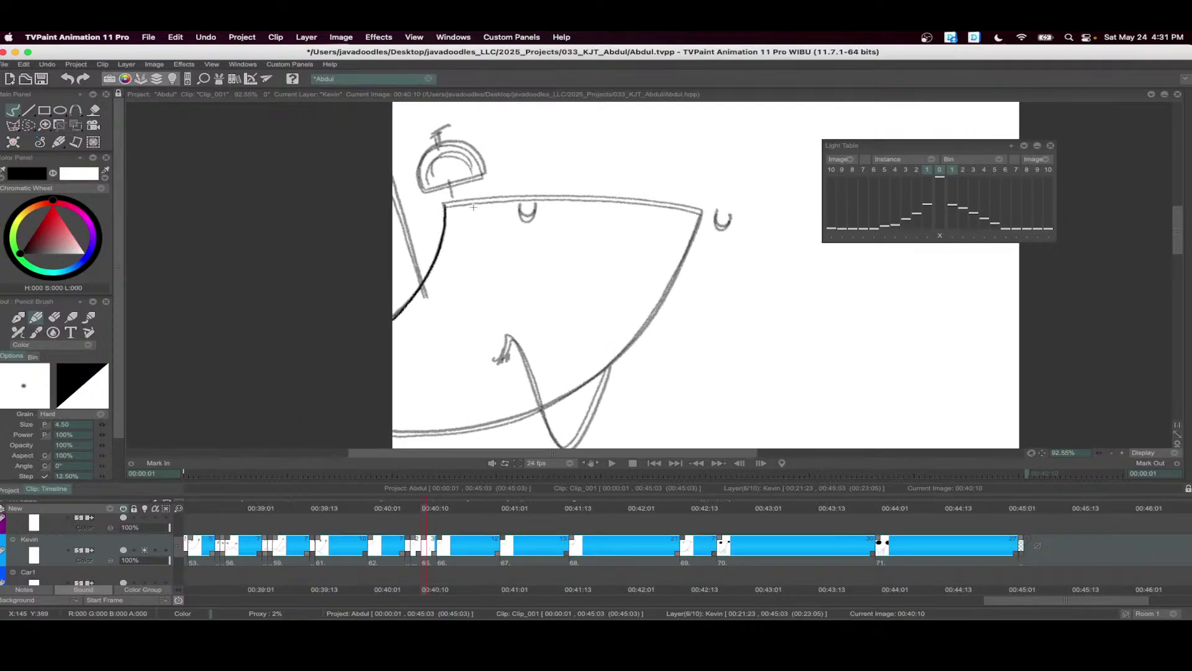
mouse_move(437, 204)
left_mouse_down()
mouse_move(595, 197)
mouse_move(752, 213)
left_mouse_up()
scroll(770, 186, "down", 1)
mouse_move(767, 171)
left_mouse_down()
mouse_move(674, 323)
mouse_move(568, 374)
mouse_move(475, 382)
left_mouse_up()
scroll(447, 370, "up", 1)
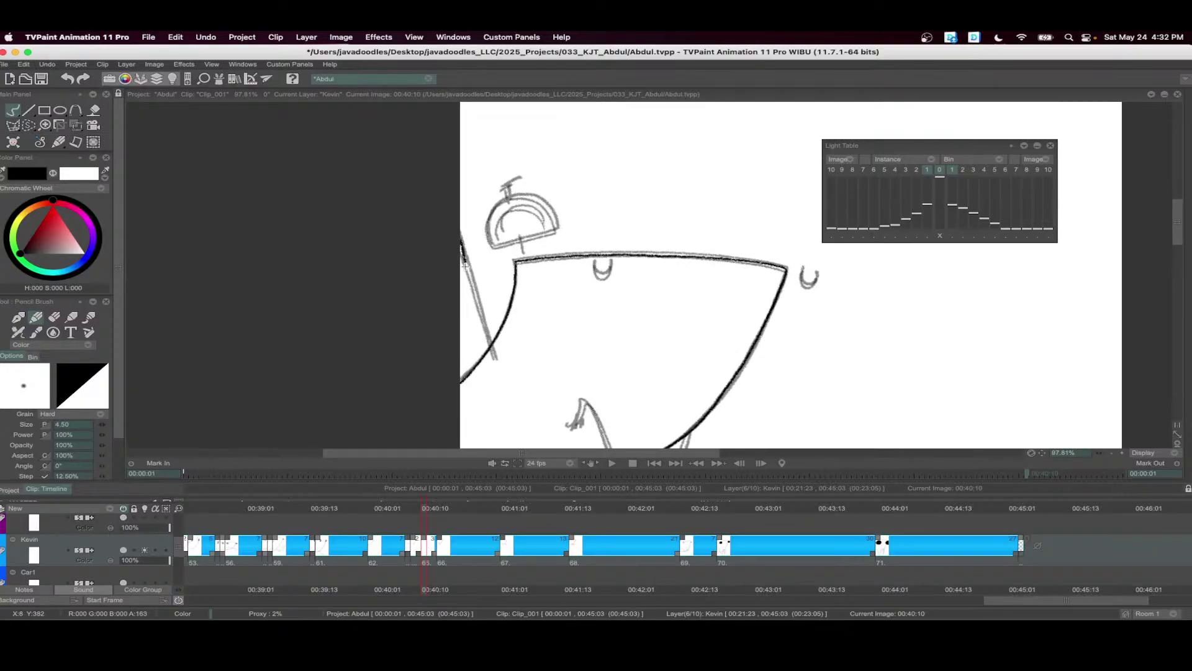
- Draw the slanted line beside the head and the domed shape with its stem at 40:10
left_click_drag(466, 266, 496, 359)
left_click_drag(492, 247, 557, 228)
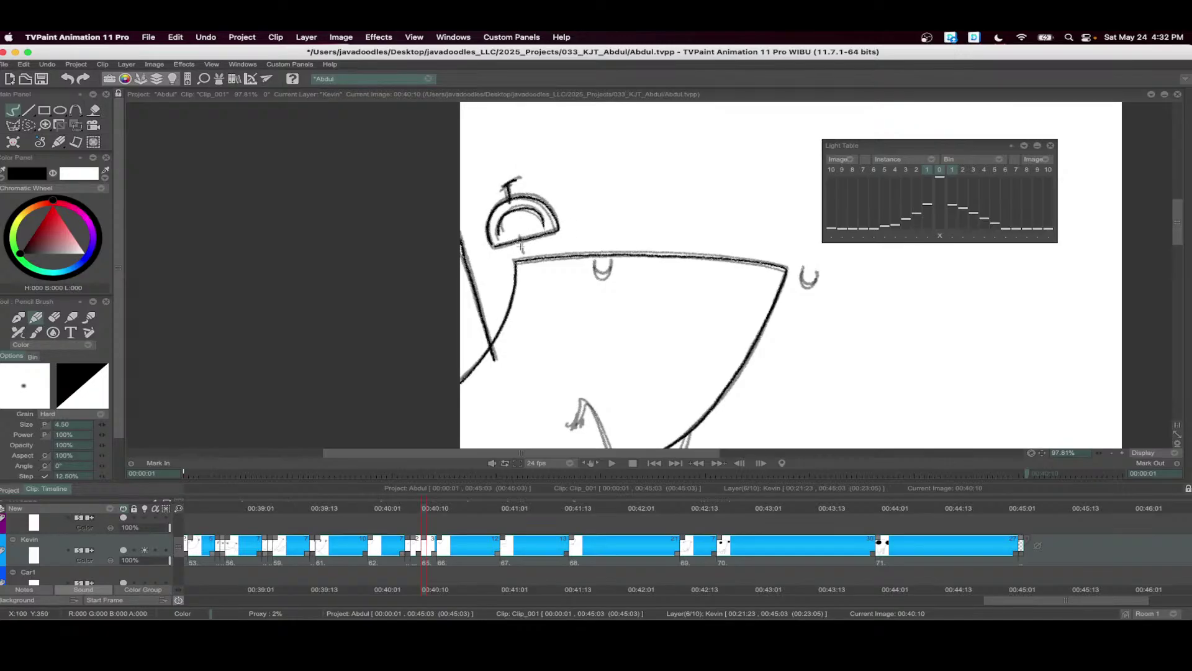
scroll(608, 249, "up", 2)
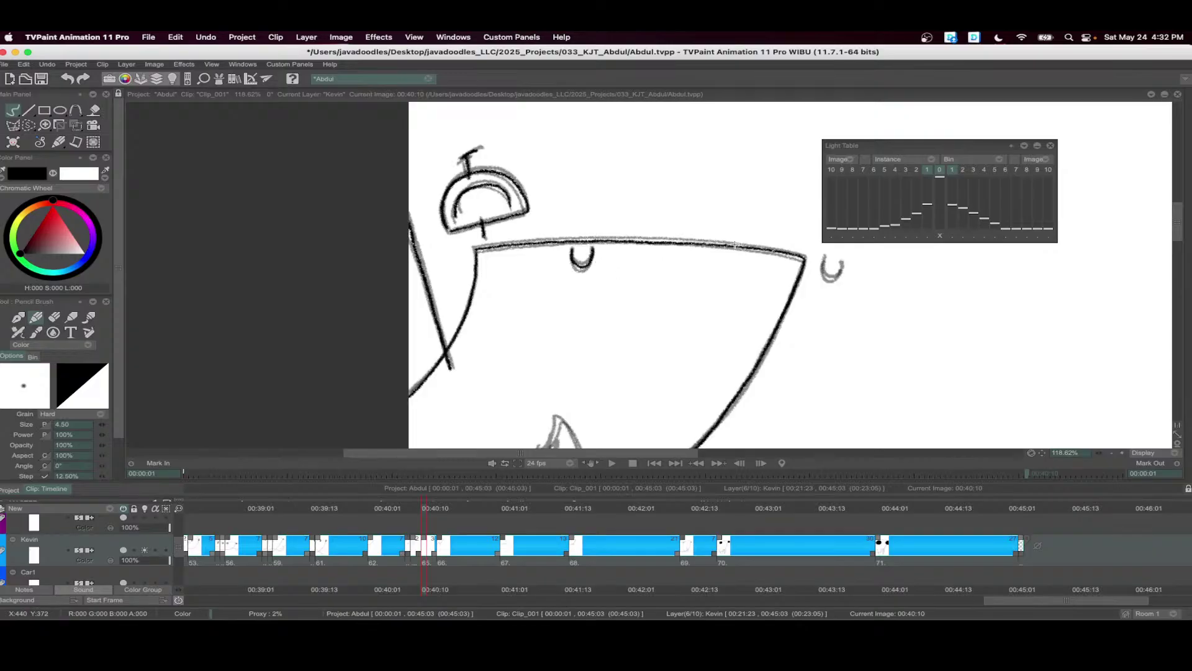
- Complete the 40:10 drawing with the U-shaped eyes and the bent arm crossing the lower head line
left_click_drag(734, 245, 589, 238)
left_click_drag(681, 271, 696, 255)
left_click_drag(704, 261, 777, 129)
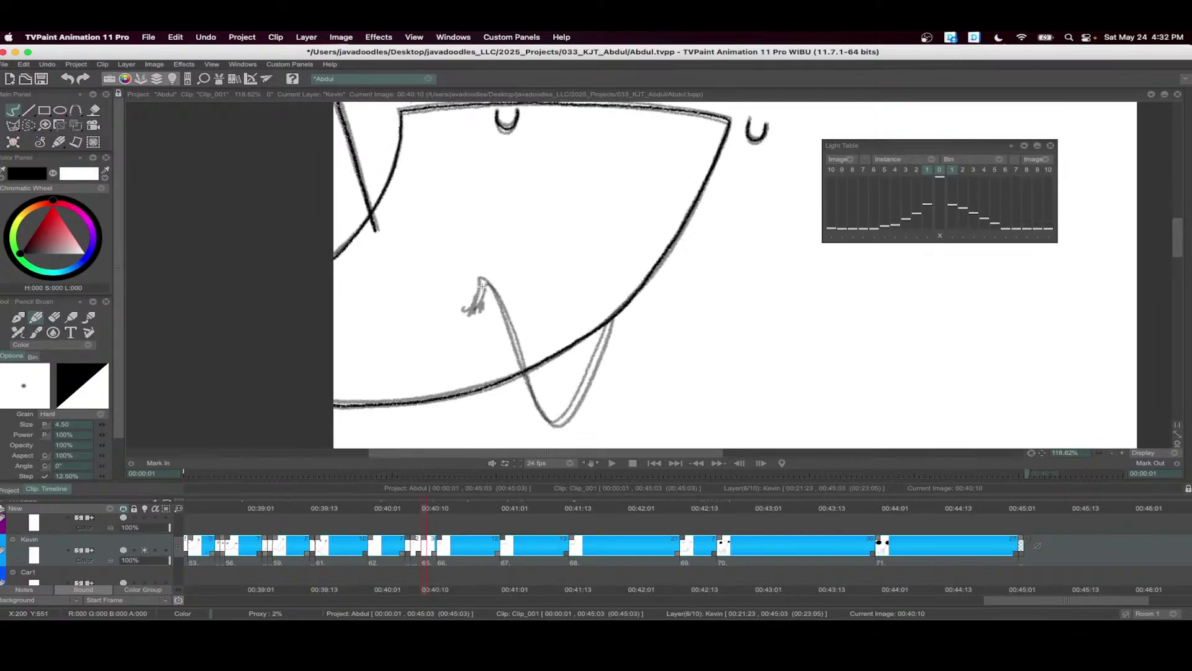
mouse_move(484, 283)
left_mouse_down()
mouse_move(473, 310)
mouse_move(483, 282)
mouse_move(552, 424)
mouse_move(581, 392)
mouse_move(609, 313)
left_mouse_up()
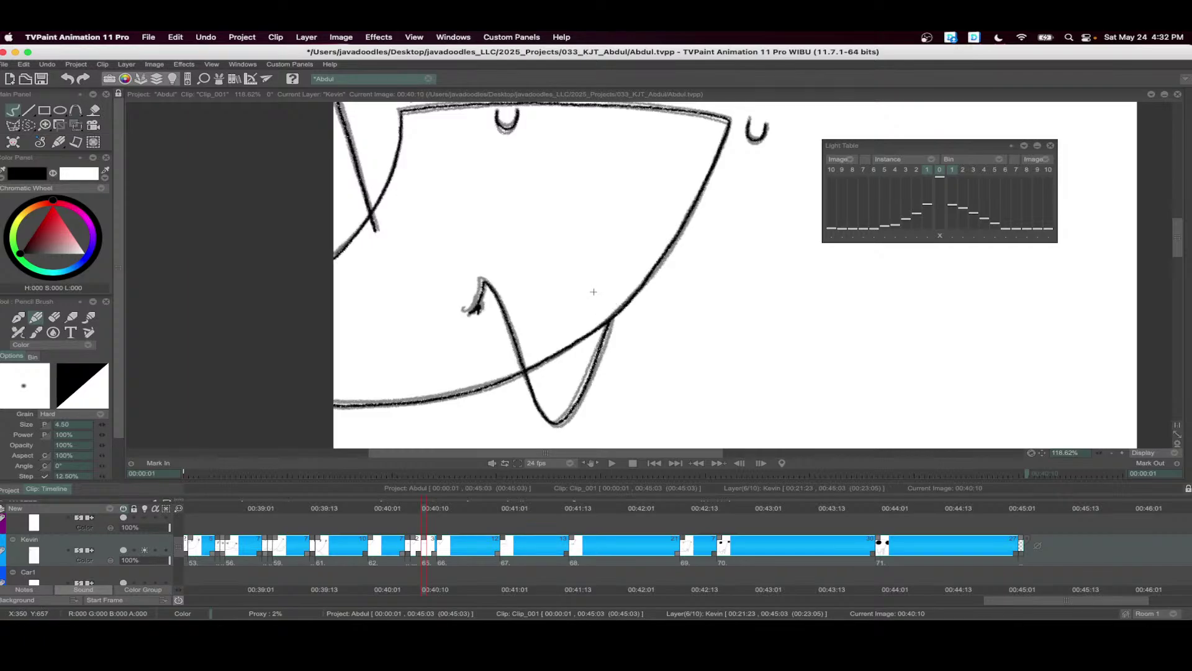
scroll(648, 255, "down", 5)
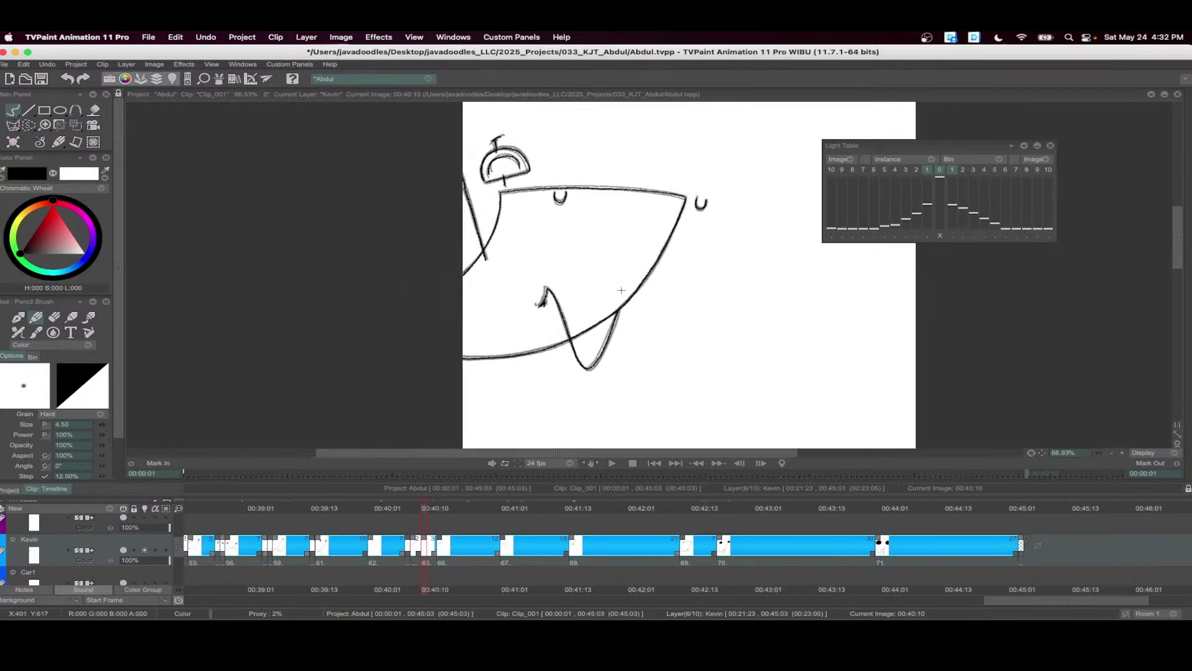
- Insert a blank drawing at 40:22 and draw the head outline between the ghosted smiling and dot-eyed heads
mouse_move(457, 508)
left_mouse_down()
mouse_move(504, 508)
mouse_move(489, 518)
left_mouse_up()
key("Return")
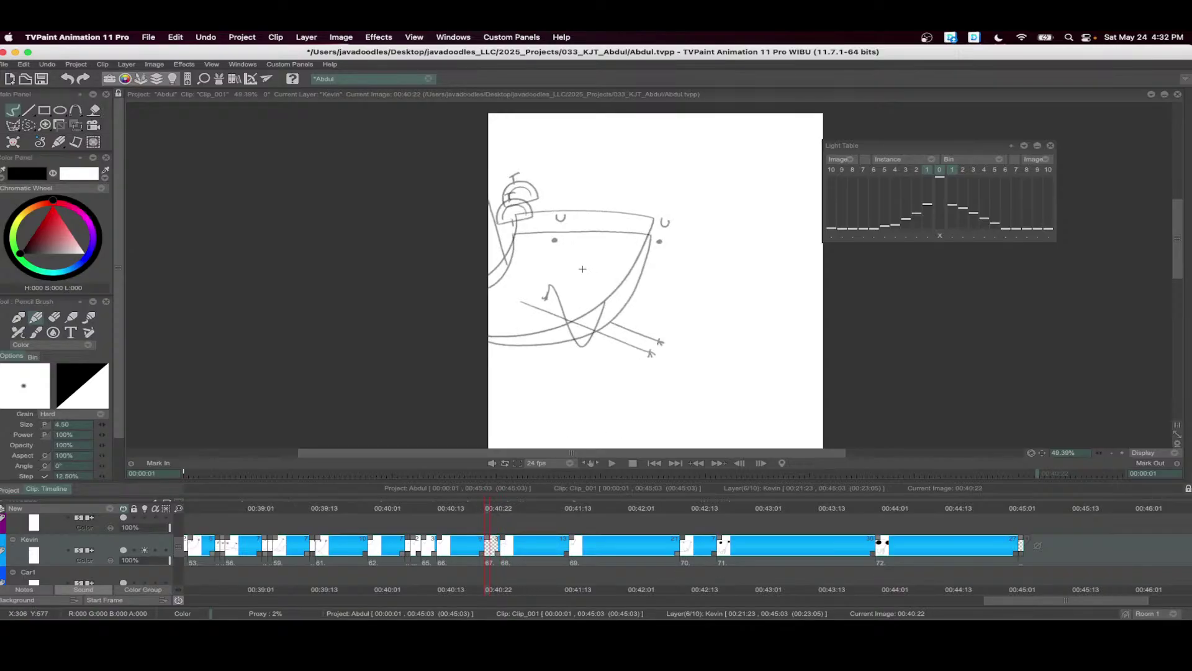
scroll(583, 269, "up", 3)
mouse_move(537, 189)
left_mouse_down()
mouse_move(636, 186)
mouse_move(750, 203)
mouse_move(712, 299)
mouse_move(680, 332)
mouse_move(570, 369)
mouse_move(494, 370)
left_mouse_up()
mouse_move(539, 192)
left_mouse_down()
mouse_move(531, 233)
mouse_move(496, 280)
mouse_move(448, 281)
mouse_move(704, 306)
left_mouse_up()
- Draw the two arms at 40:22 as upward-curving arcs ending in small star-shaped hands, redoing the second arm once
left_click_drag(617, 319, 745, 300)
key("ctrl+z")
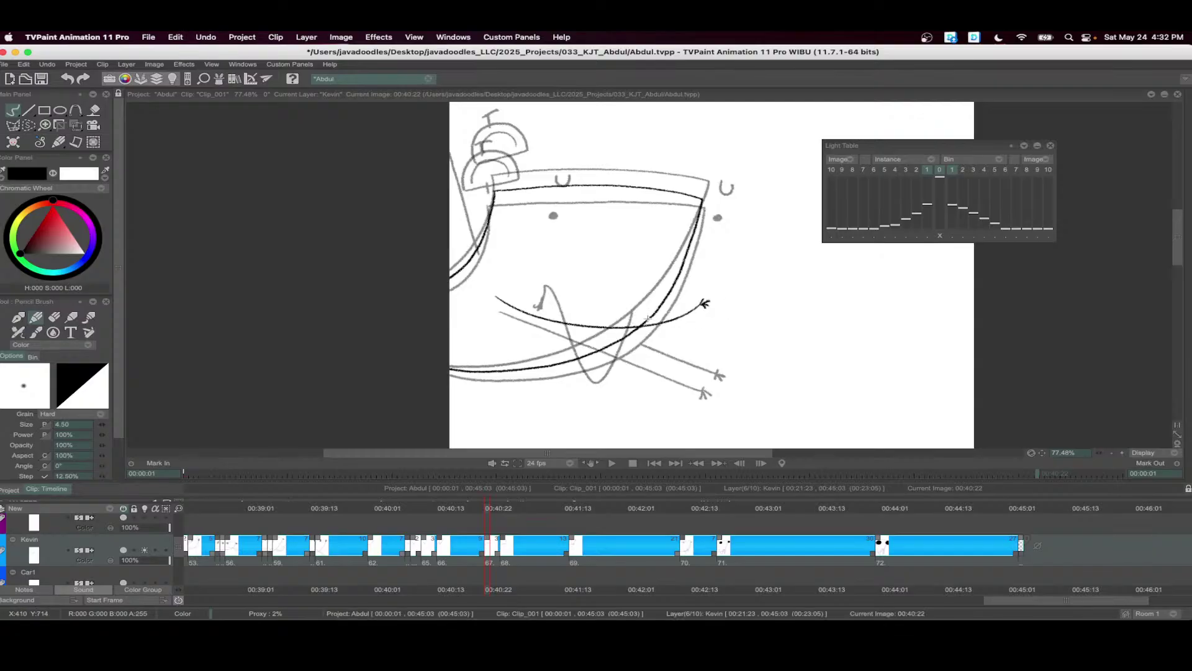
mouse_move(645, 324)
left_mouse_down()
mouse_move(688, 325)
mouse_move(738, 296)
left_mouse_up()
scroll(552, 208, "up", 1)
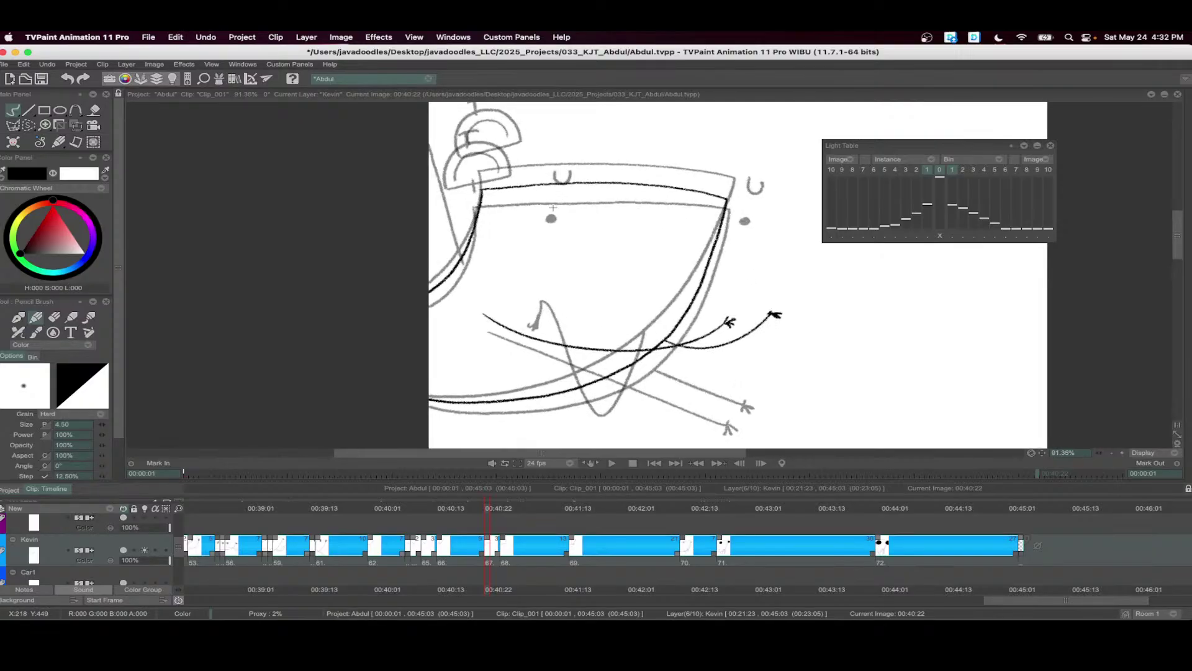
- Complete the 40:22 drawing with two slanted oval eyes and the domed shape with its stem above the head
left_click_drag(745, 209, 747, 215)
scroll(621, 249, "up", 3)
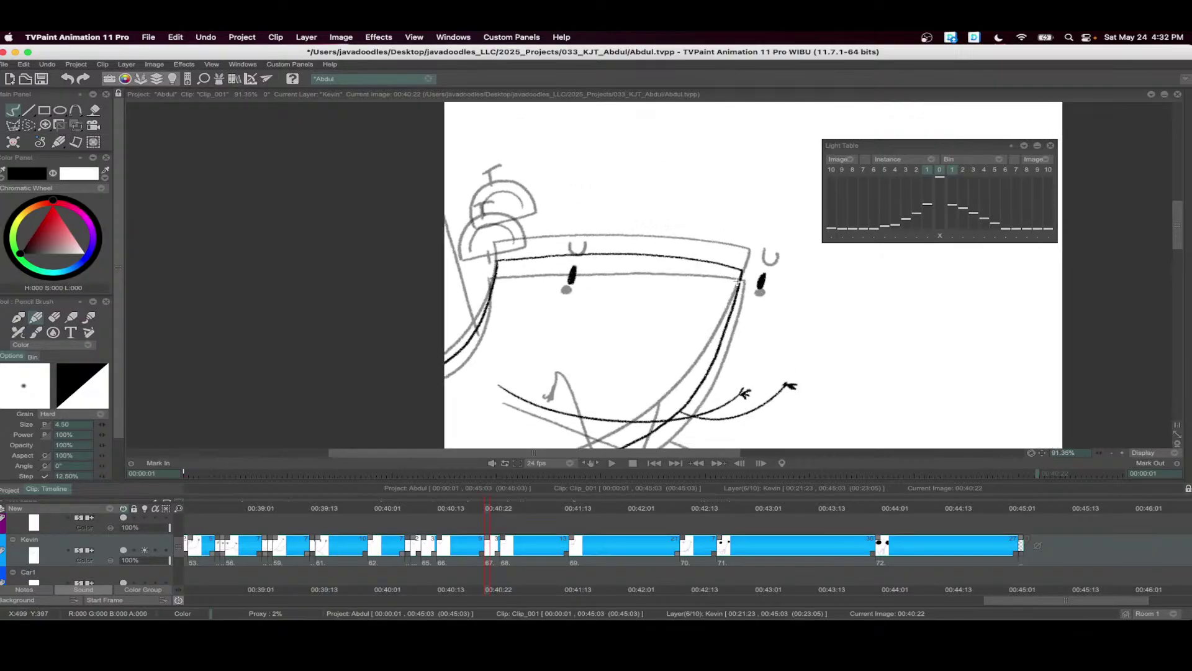
mouse_move(467, 251)
left_mouse_down()
mouse_move(505, 229)
mouse_move(529, 262)
mouse_move(467, 275)
mouse_move(516, 250)
left_mouse_up()
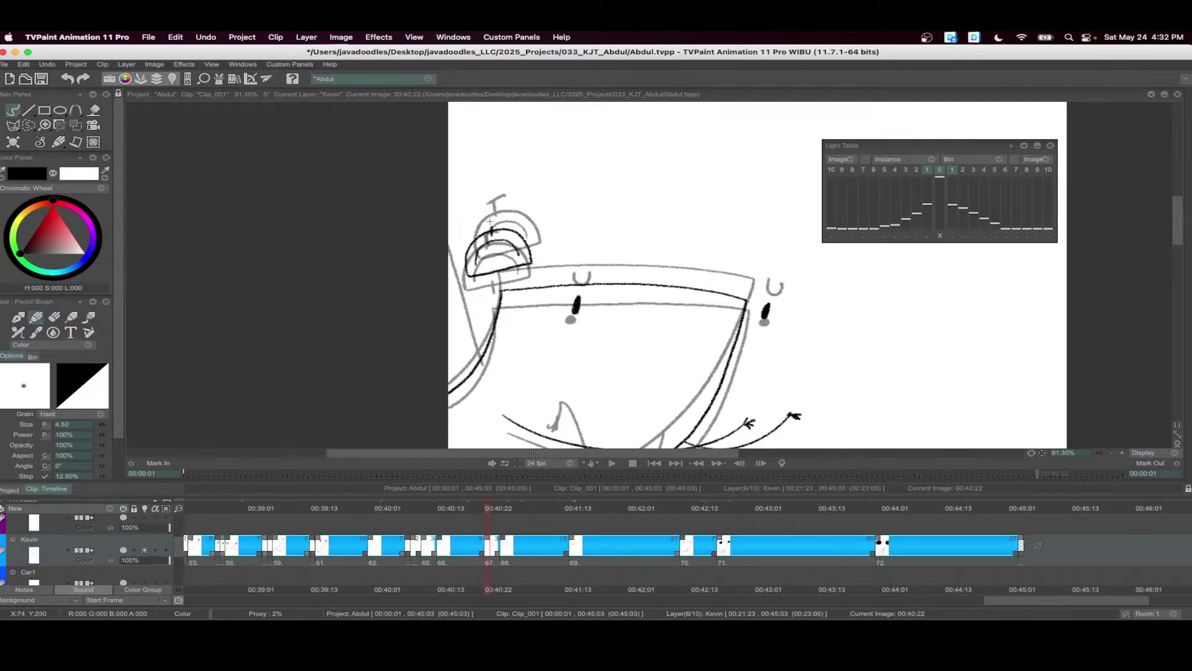
scroll(510, 265, "down", 2)
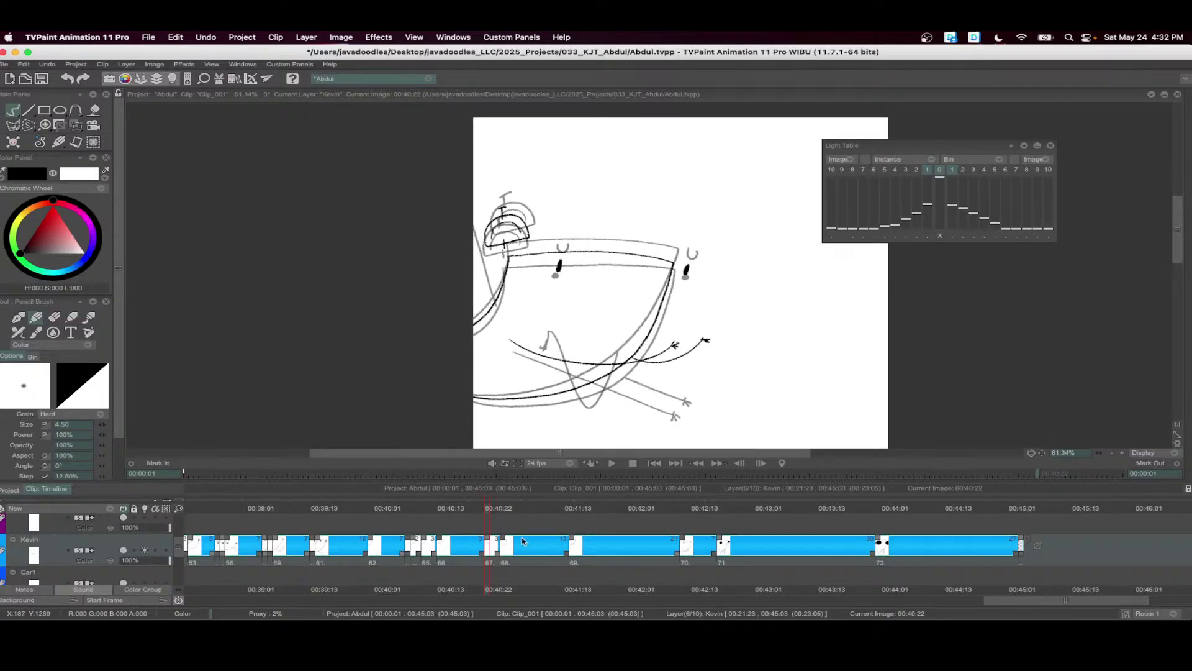
- Insert a blank drawing at 40:23 and draw the head outline between the two ghosted neighbouring heads
scroll(522, 542, "right", 2)
left_click(437, 506)
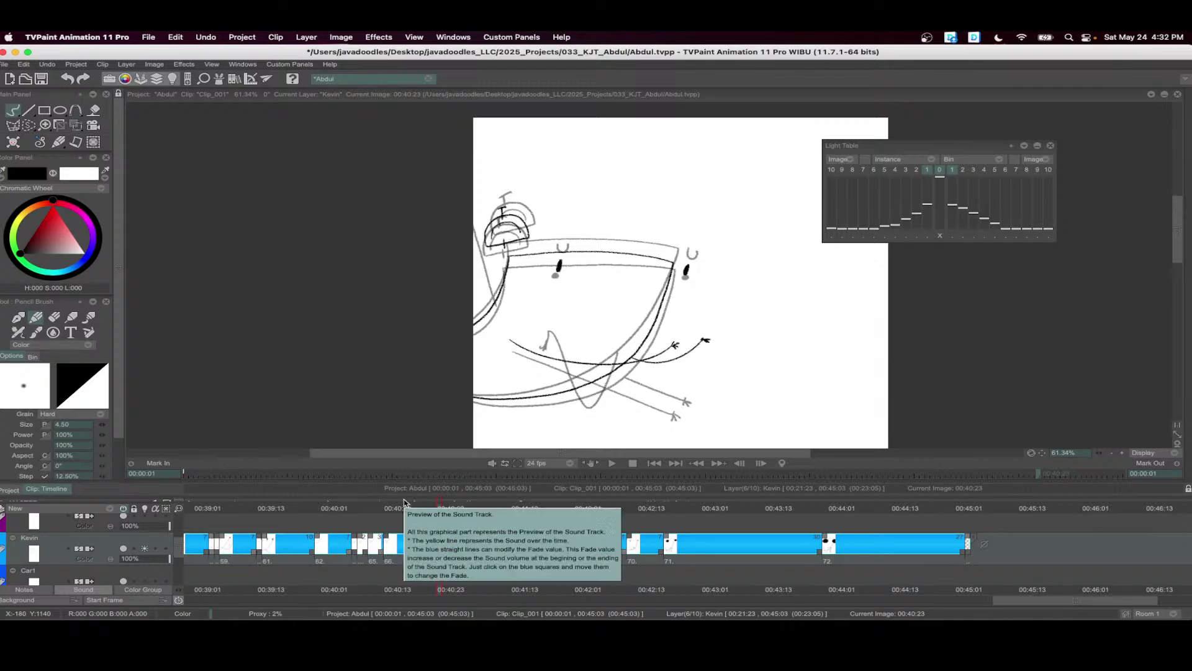
key("BackSpace")
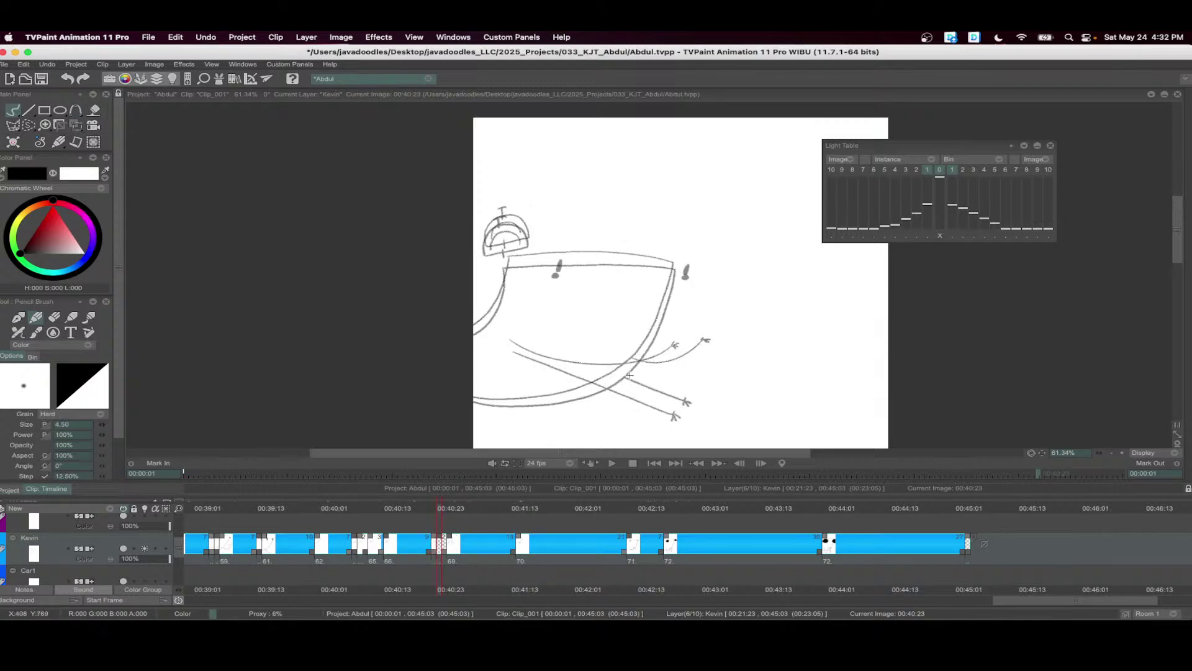
scroll(522, 295, "up", 2)
left_click_drag(550, 223, 784, 226)
mouse_move(549, 213)
left_mouse_down()
mouse_move(530, 286)
mouse_move(496, 303)
left_mouse_up()
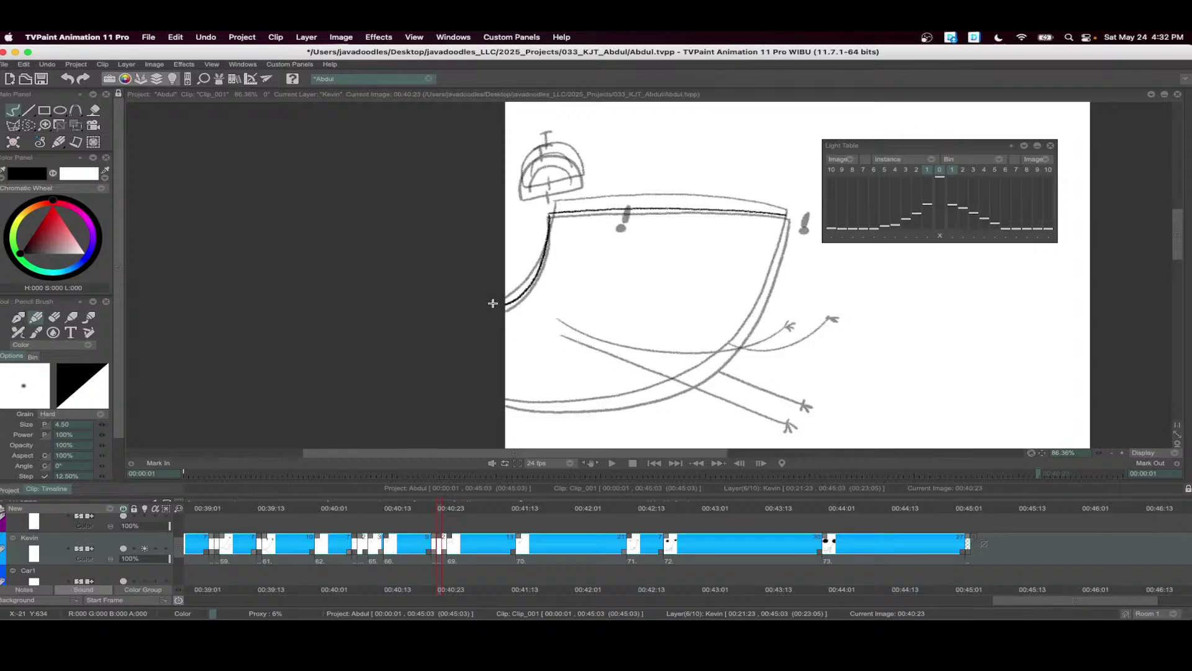
mouse_move(759, 180)
left_mouse_down()
mouse_move(728, 278)
mouse_move(687, 332)
mouse_move(618, 366)
mouse_move(479, 370)
left_mouse_up()
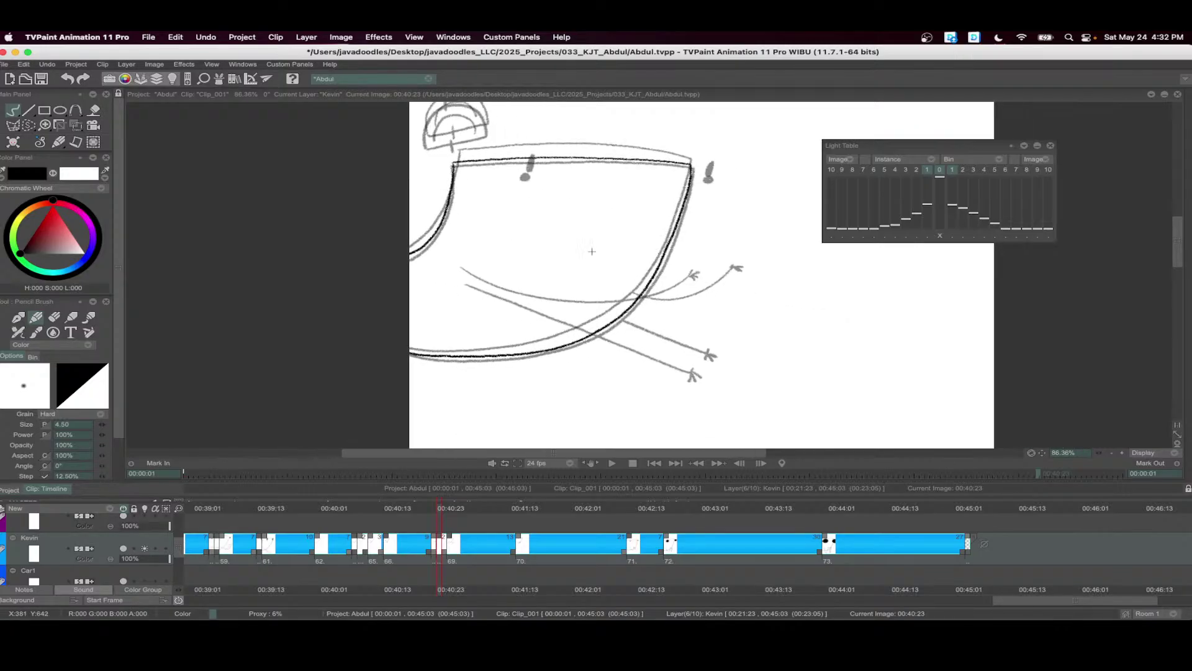
- Complete the 40:23 drawing with two slightly curved arms ending in star-shaped hands, dot eyes and the domed shape
left_click_drag(448, 277, 675, 350)
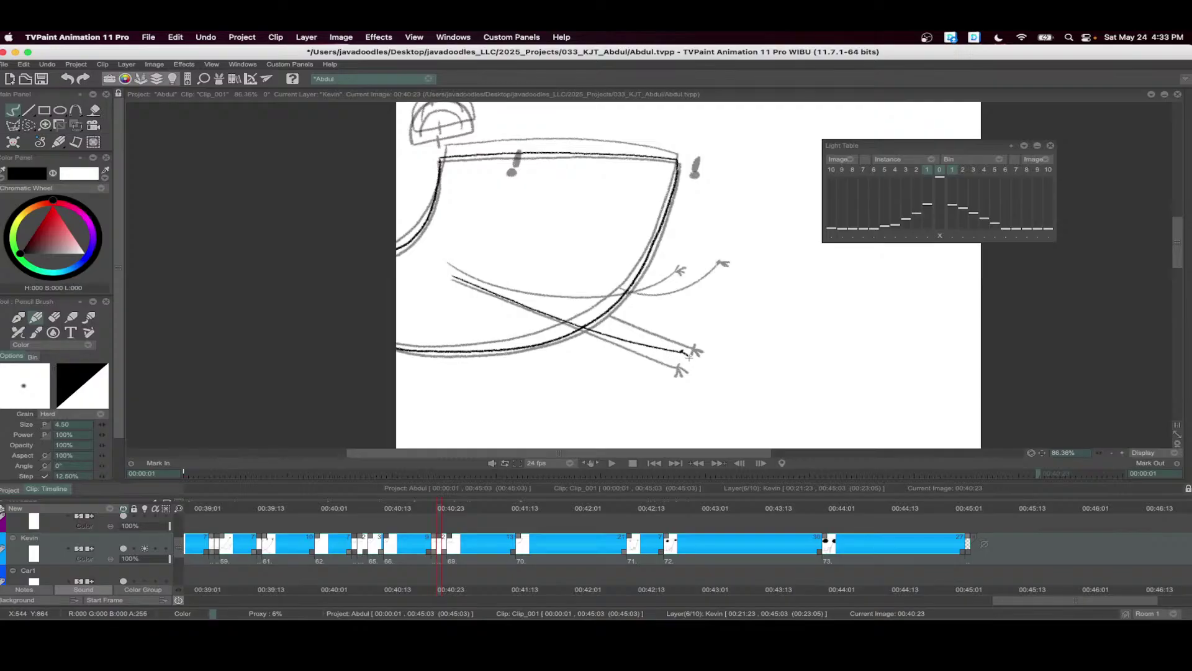
left_click_drag(612, 312, 704, 334)
scroll(584, 174, "up", 2)
left_click(536, 199)
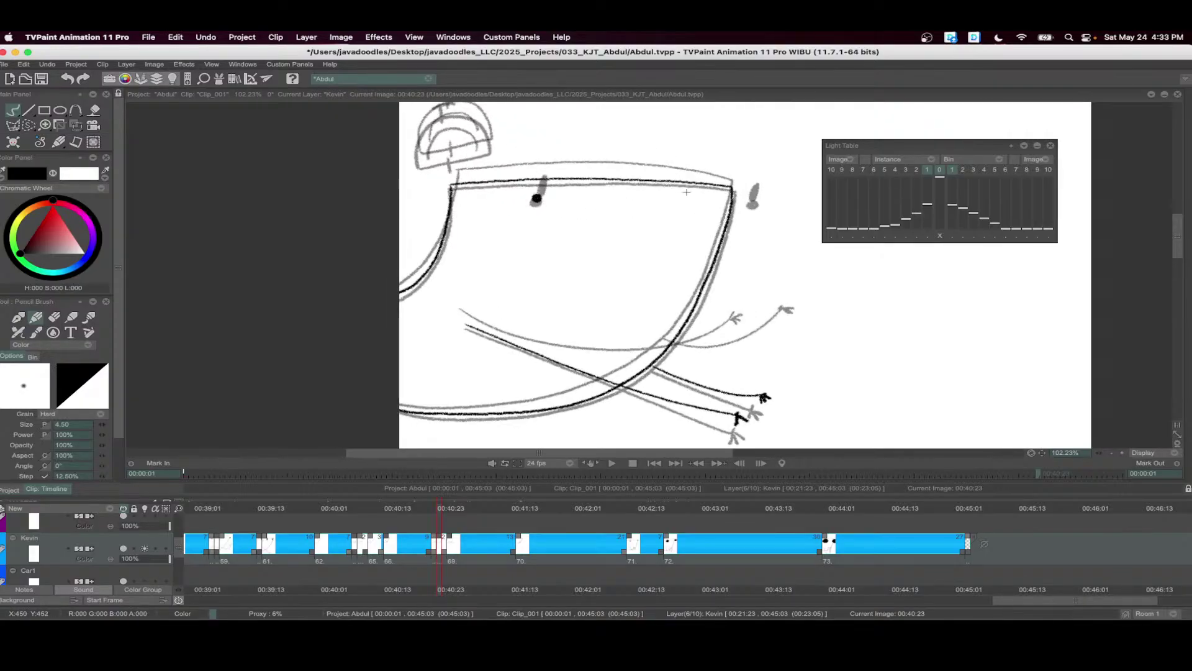
scroll(728, 183, "up", 1)
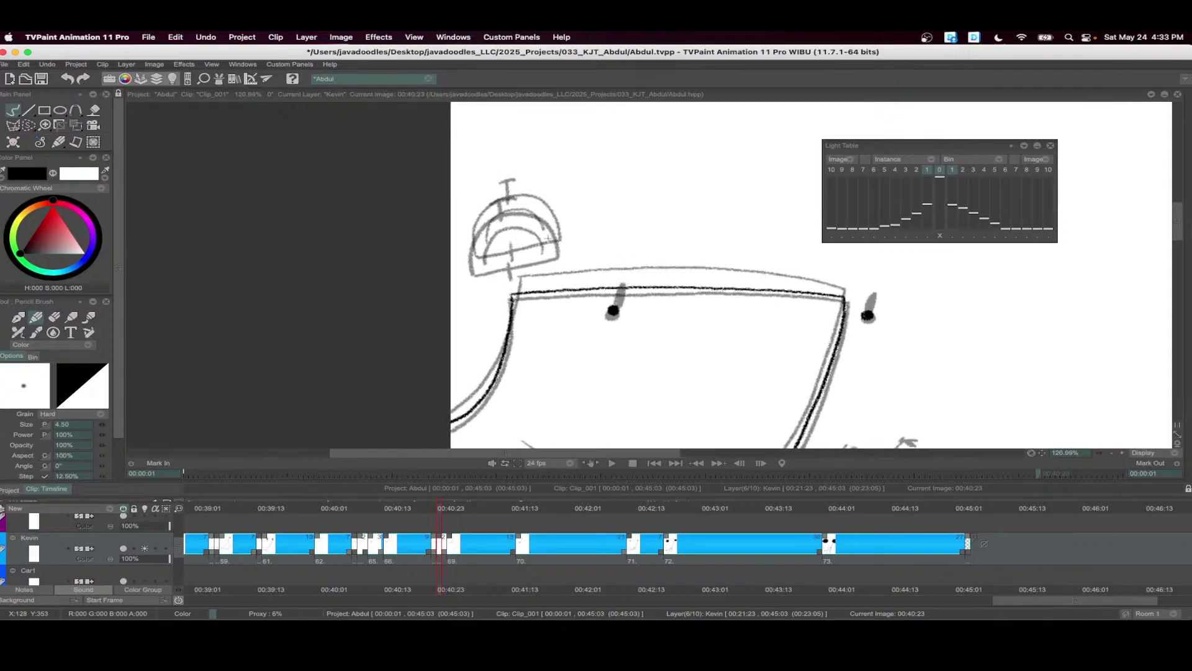
mouse_move(555, 230)
left_mouse_down()
mouse_move(536, 210)
mouse_move(501, 206)
mouse_move(474, 231)
mouse_move(473, 264)
mouse_move(557, 249)
mouse_move(526, 221)
mouse_move(496, 221)
mouse_move(483, 254)
left_mouse_up()
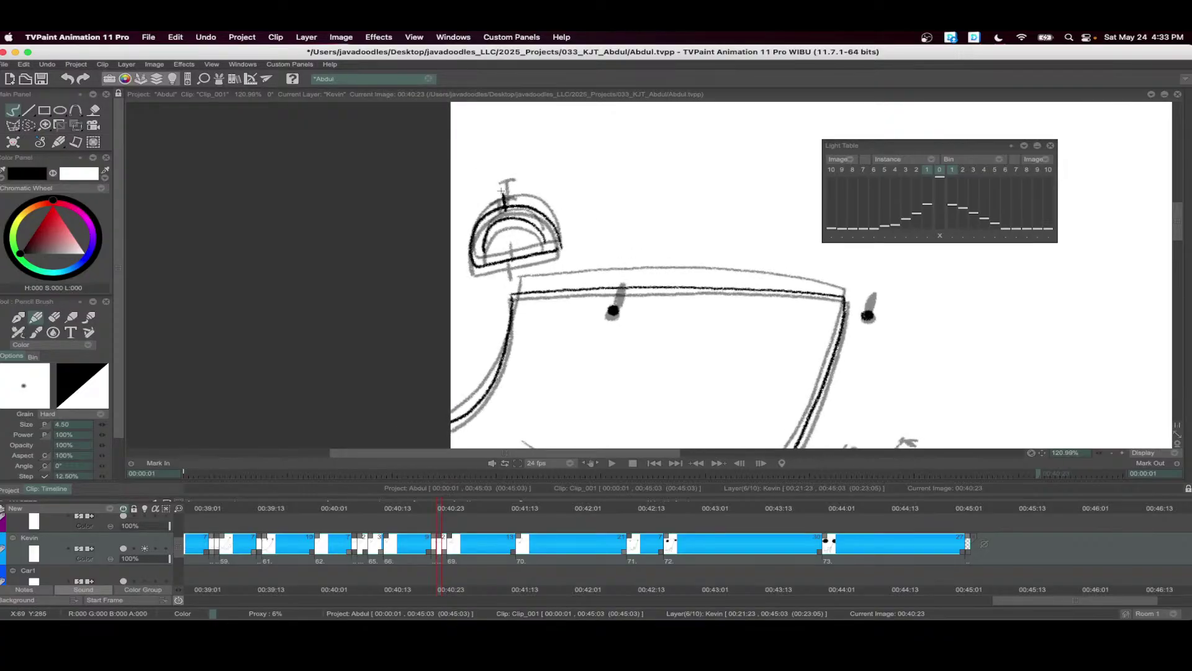
scroll(621, 266, "down", 3)
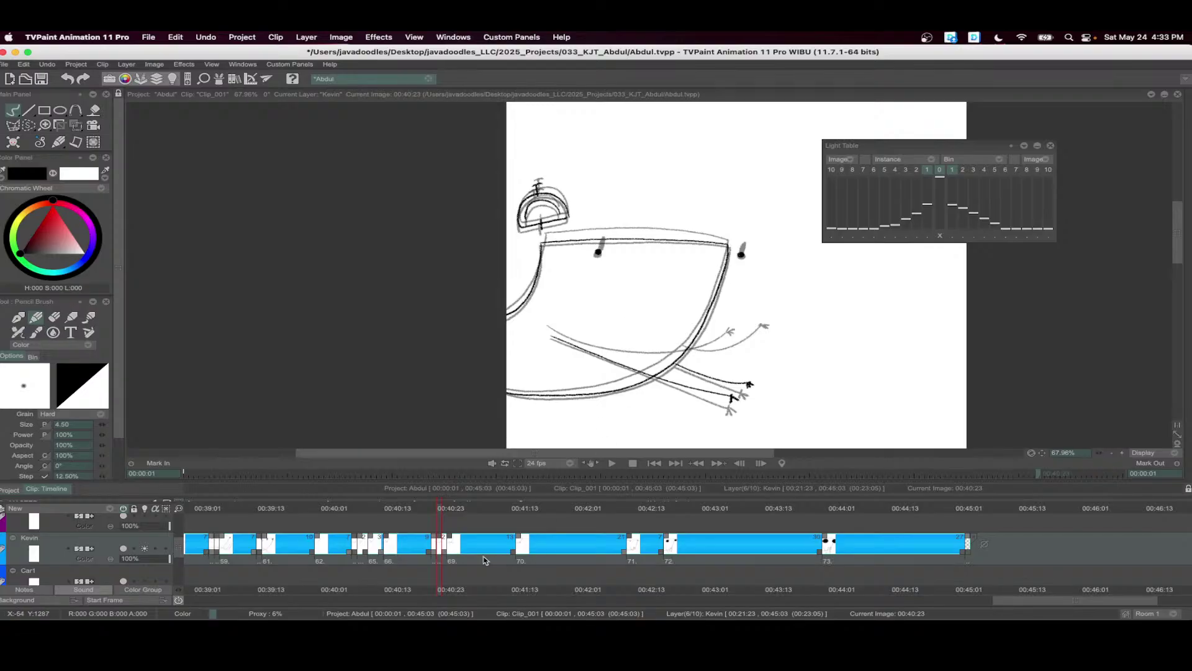
- Play back the drawings from 40:19 to 41:06 to check the arm movement
left_click_drag(477, 546, 417, 544)
left_click(612, 464)
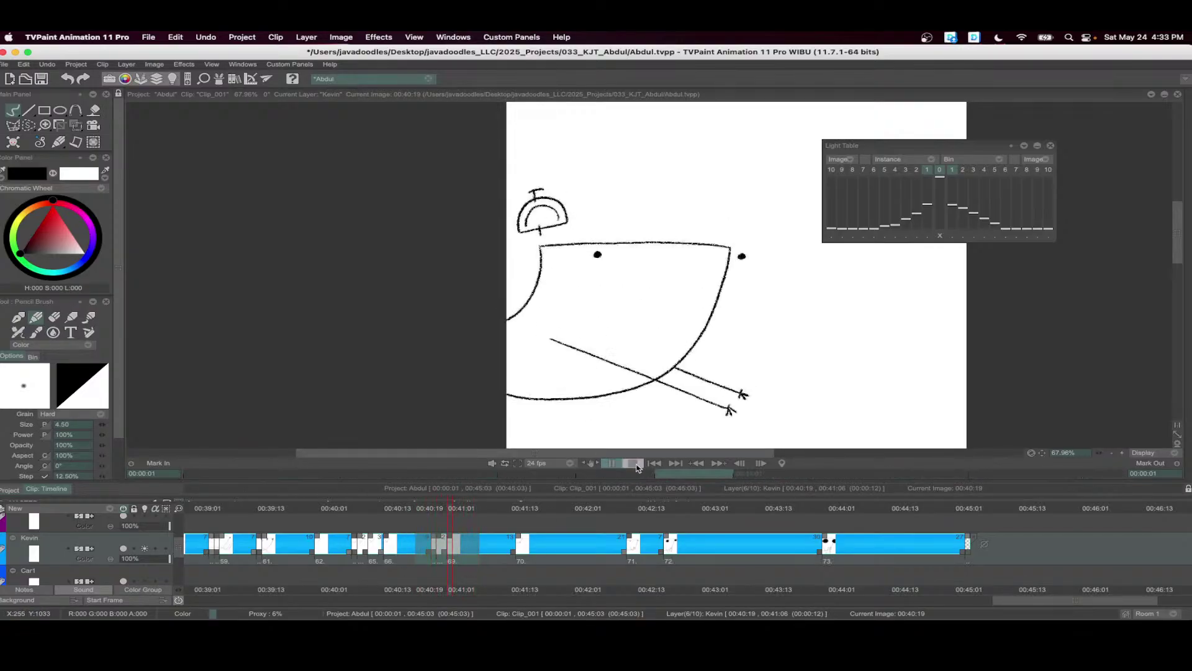
left_click(638, 467)
- Extend the 40:23 drawing's exposure, insert a blank drawing at 41:01 and draw the head outline on it
left_click(473, 539)
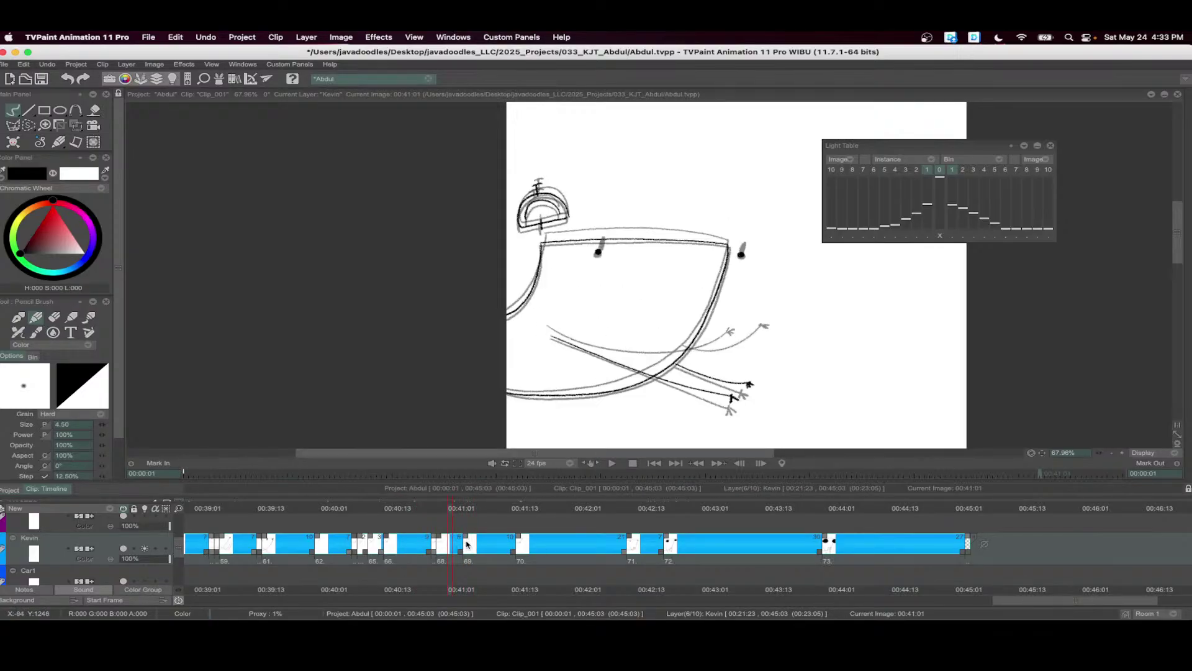
key("BackSpace")
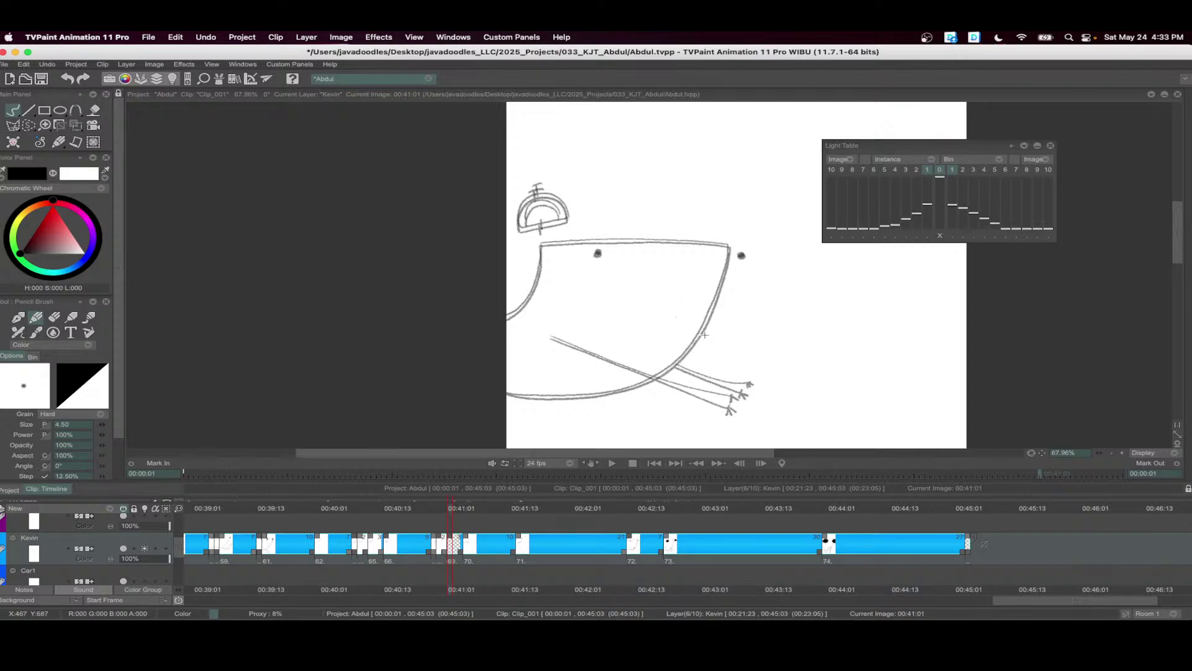
scroll(704, 335, "up", 2)
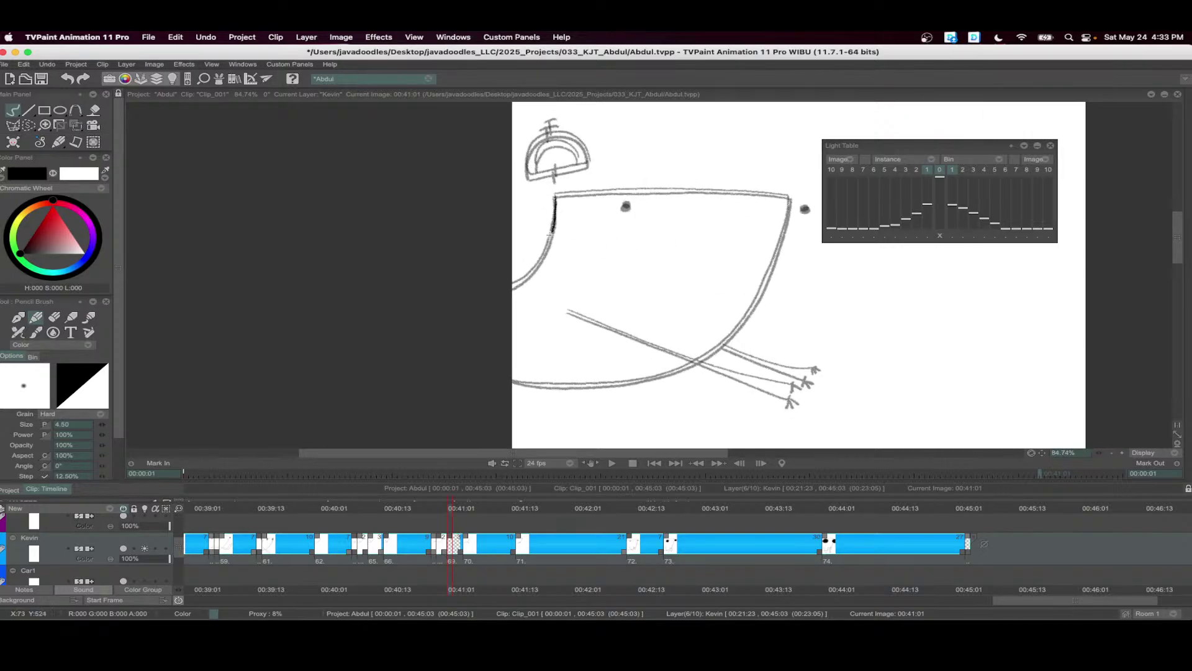
scroll(884, 345, "up", 1)
mouse_move(519, 180)
left_mouse_down()
mouse_move(731, 175)
mouse_move(785, 193)
mouse_move(775, 183)
mouse_move(764, 246)
mouse_move(730, 311)
mouse_move(682, 361)
mouse_move(610, 386)
mouse_move(475, 387)
left_mouse_up()
- Draw the two nearly straight arms with star-shaped hands at 41:01, between the ghosted arms
scroll(464, 287, "up", 2)
left_click_drag(432, 268, 706, 372)
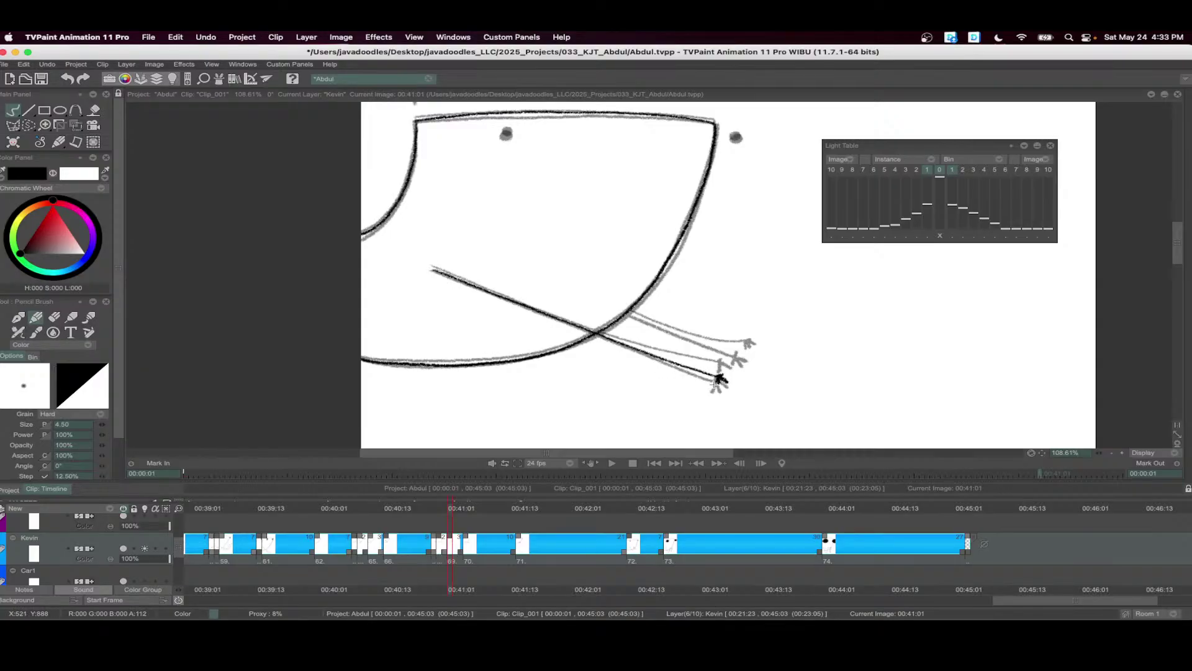
left_click_drag(627, 317, 735, 353)
- Draw the two dot eyes and the domed shape with its stem at 41:01, undoing one inner-arc stroke
scroll(741, 355, "up", 2)
scroll(546, 208, "up", 1)
scroll(544, 206, "right", 3)
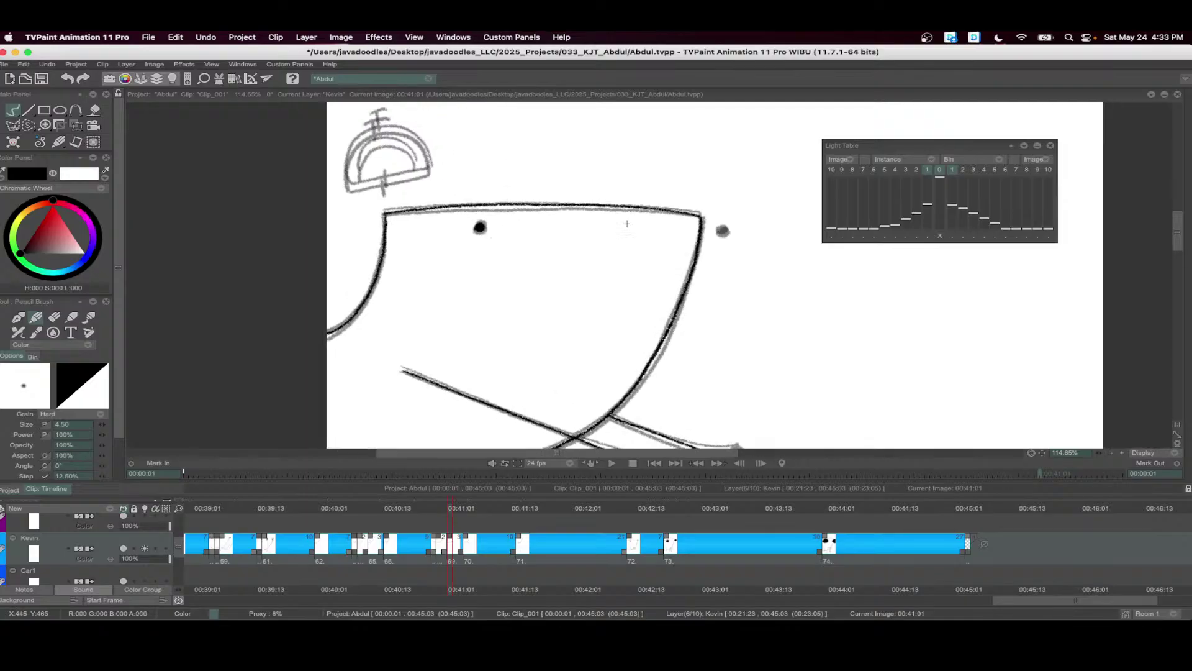
scroll(675, 216, "up", 2)
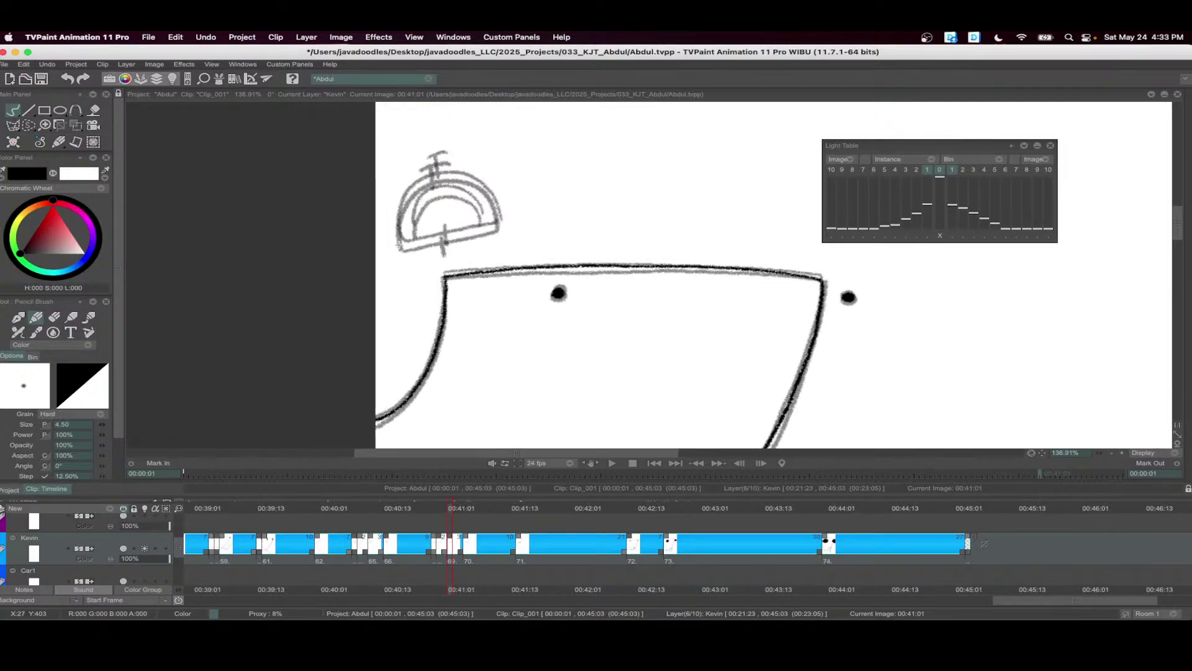
mouse_move(398, 246)
left_mouse_down()
mouse_move(498, 227)
mouse_move(491, 199)
mouse_move(467, 179)
mouse_move(434, 180)
mouse_move(404, 200)
mouse_move(396, 238)
left_mouse_up()
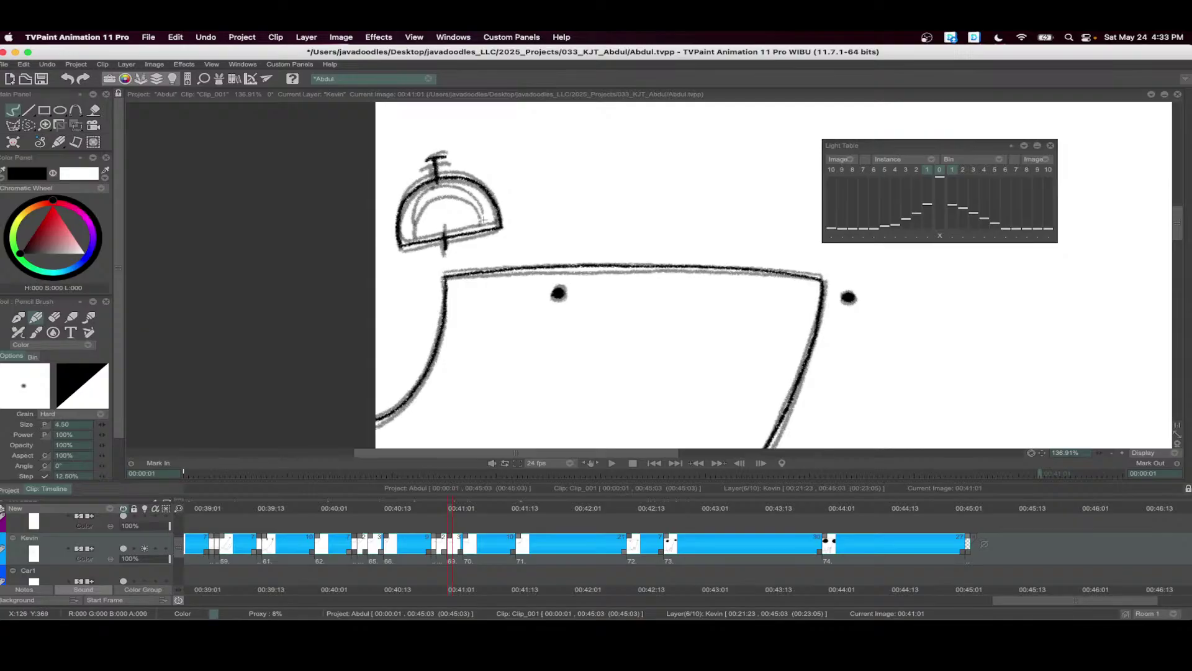
mouse_move(483, 220)
left_mouse_down()
mouse_move(439, 194)
mouse_move(410, 232)
mouse_move(430, 195)
mouse_move(462, 194)
mouse_move(484, 224)
left_mouse_up()
key("super+z")
scroll(467, 196, "down", 8)
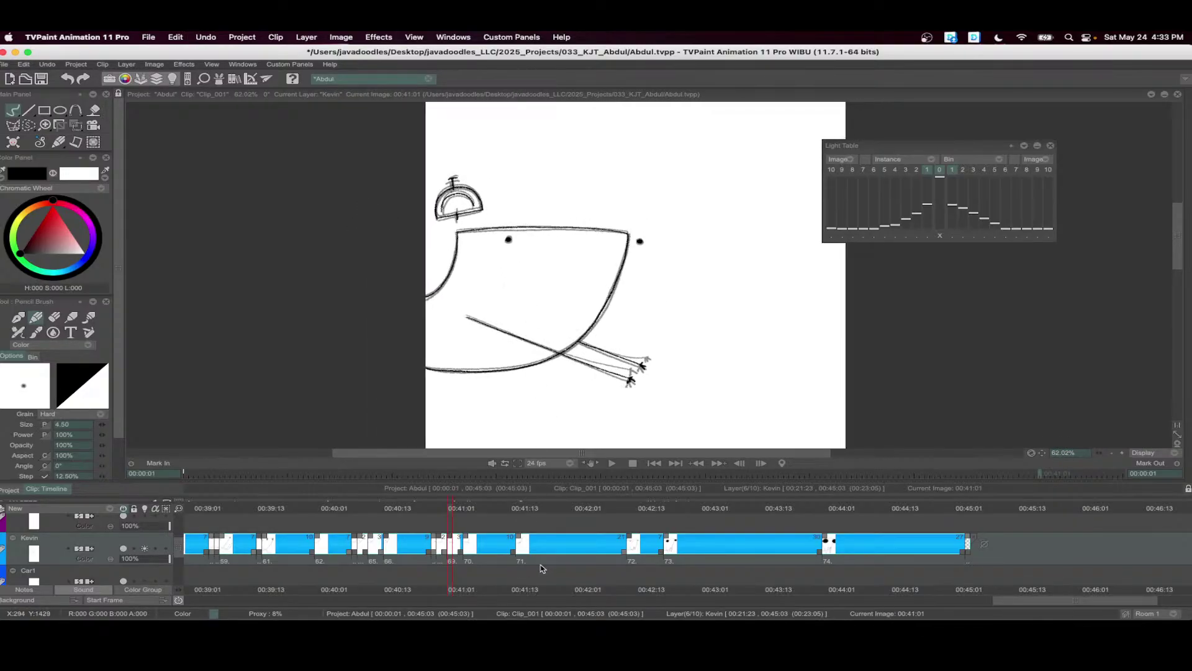
- Play back the drawings from 40:00 to 41:19 and end on the frame at 41:12
left_click_drag(542, 568, 317, 547)
left_click(612, 463)
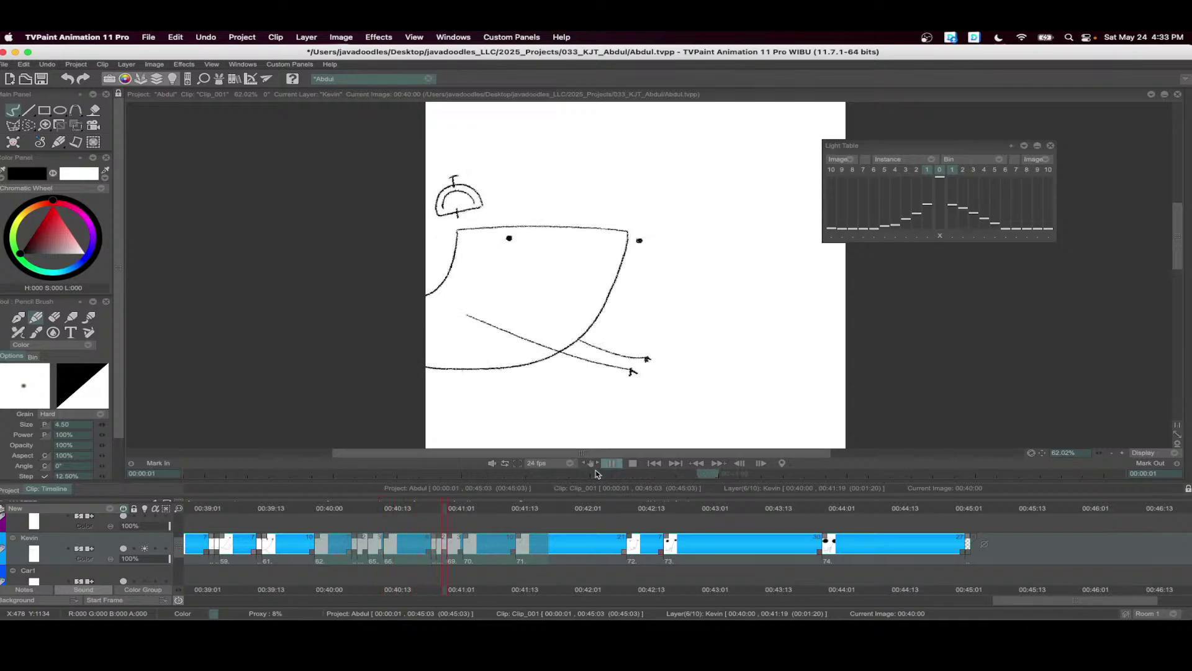
left_click(509, 509)
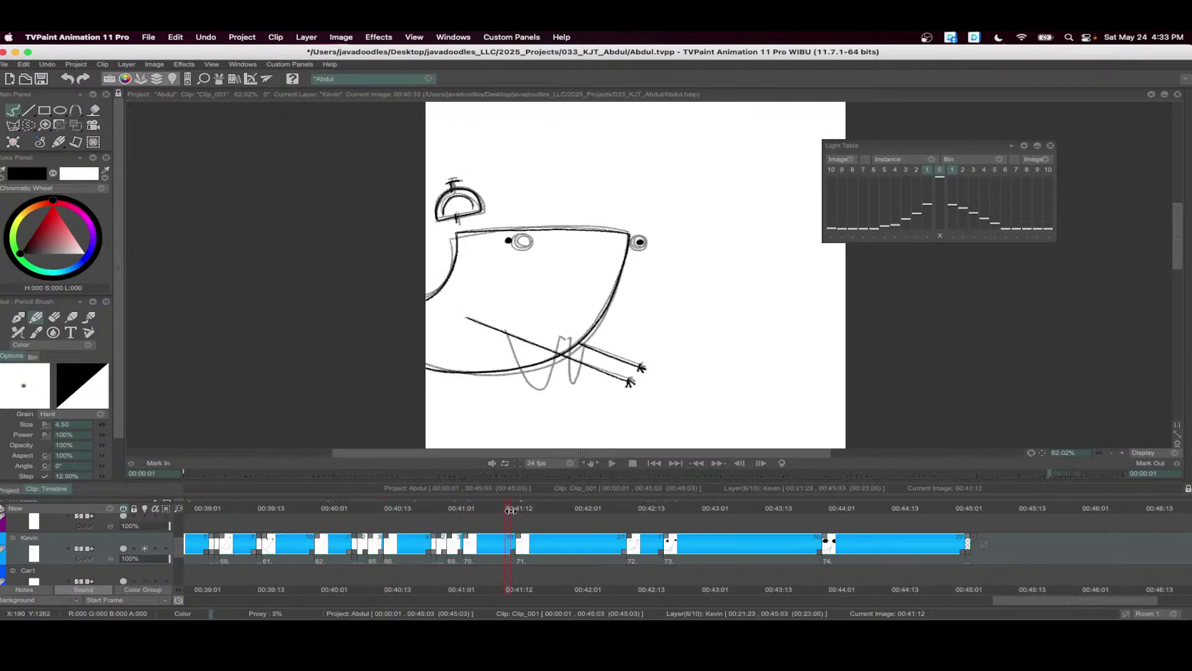
- Insert a blank drawing at 41:12 and draw the head outline between the ghosted heads, undoing one inner-edge stroke
mouse_move(511, 511)
left_mouse_down()
mouse_move(519, 513)
mouse_move(508, 518)
left_mouse_up()
key("Return")
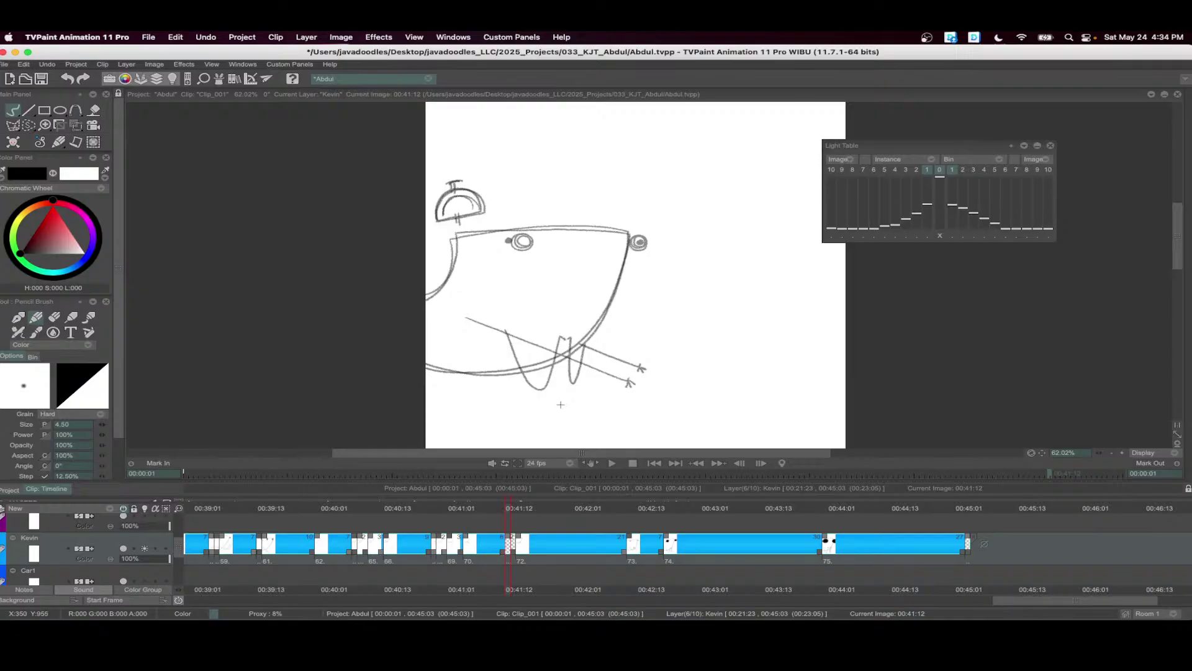
scroll(572, 316, "up", 3)
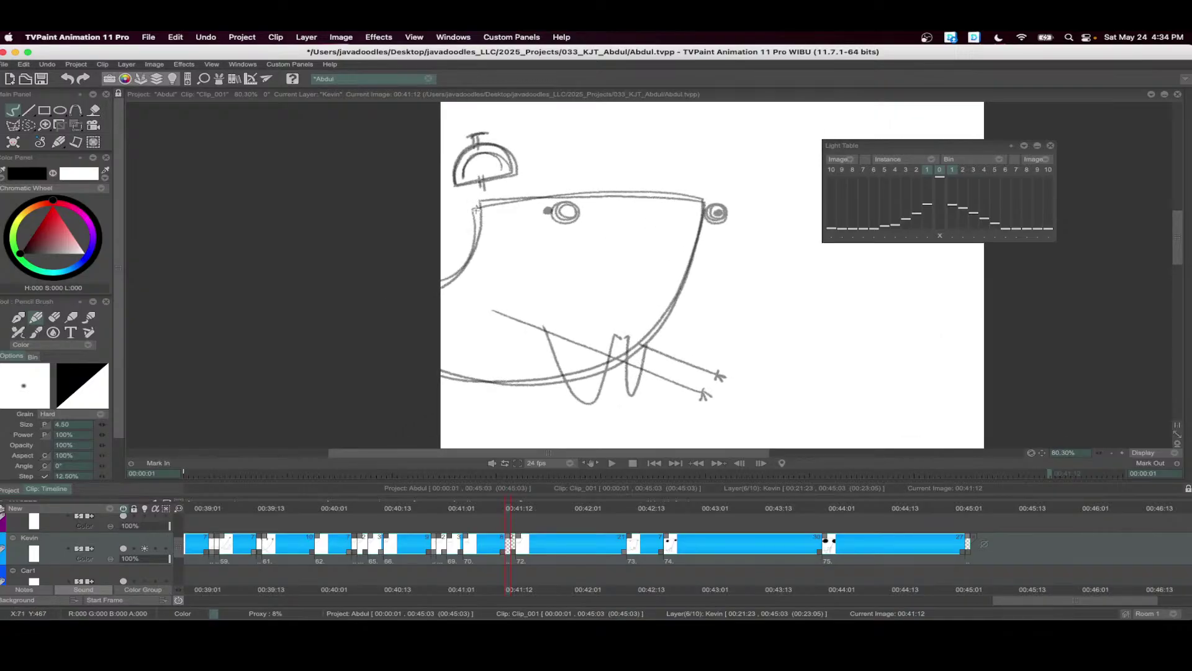
mouse_move(476, 210)
left_mouse_down()
mouse_move(442, 285)
mouse_move(475, 239)
mouse_move(441, 289)
left_mouse_up()
key("super+z")
scroll(446, 244, "up", 1)
left_click_drag(484, 203, 748, 202)
mouse_move(740, 212)
left_mouse_down()
mouse_move(770, 188)
mouse_move(764, 270)
mouse_move(724, 340)
mouse_move(667, 385)
mouse_move(577, 403)
mouse_move(454, 393)
left_mouse_up()
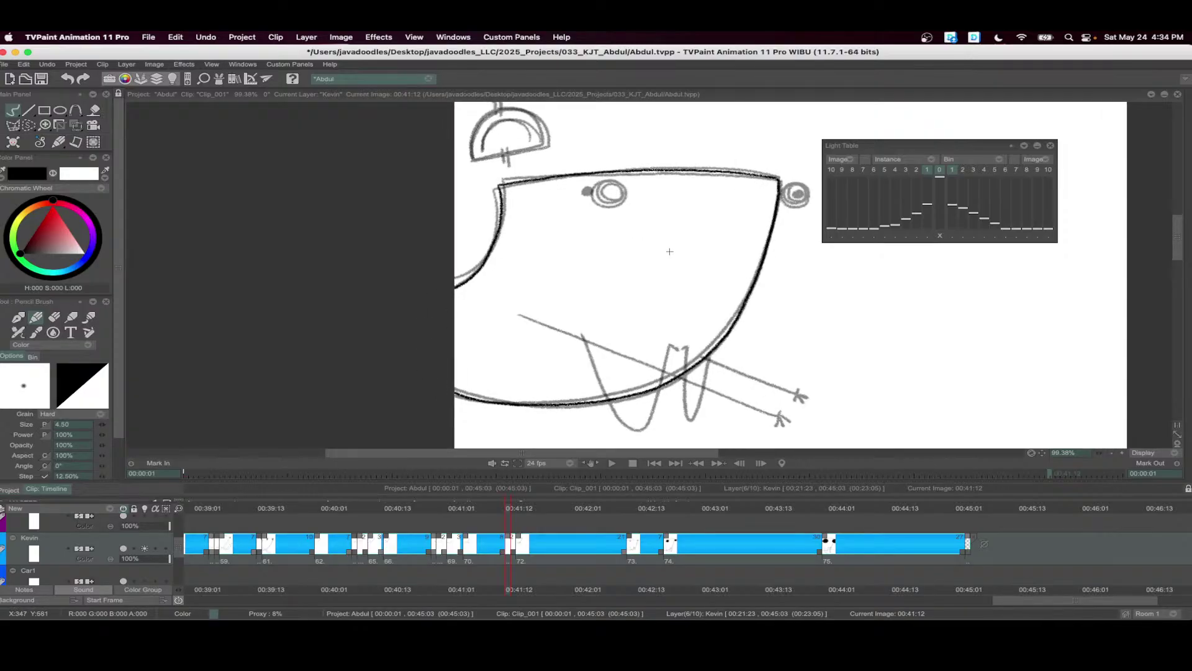
- Draw the two bent arms looping below the head and the circular eyes at 41:12
scroll(598, 272, "up", 1)
mouse_move(511, 303)
left_mouse_down()
mouse_move(552, 364)
mouse_move(608, 363)
mouse_move(624, 314)
mouse_move(660, 380)
mouse_move(640, 315)
left_mouse_up()
scroll(640, 314, "up", 3)
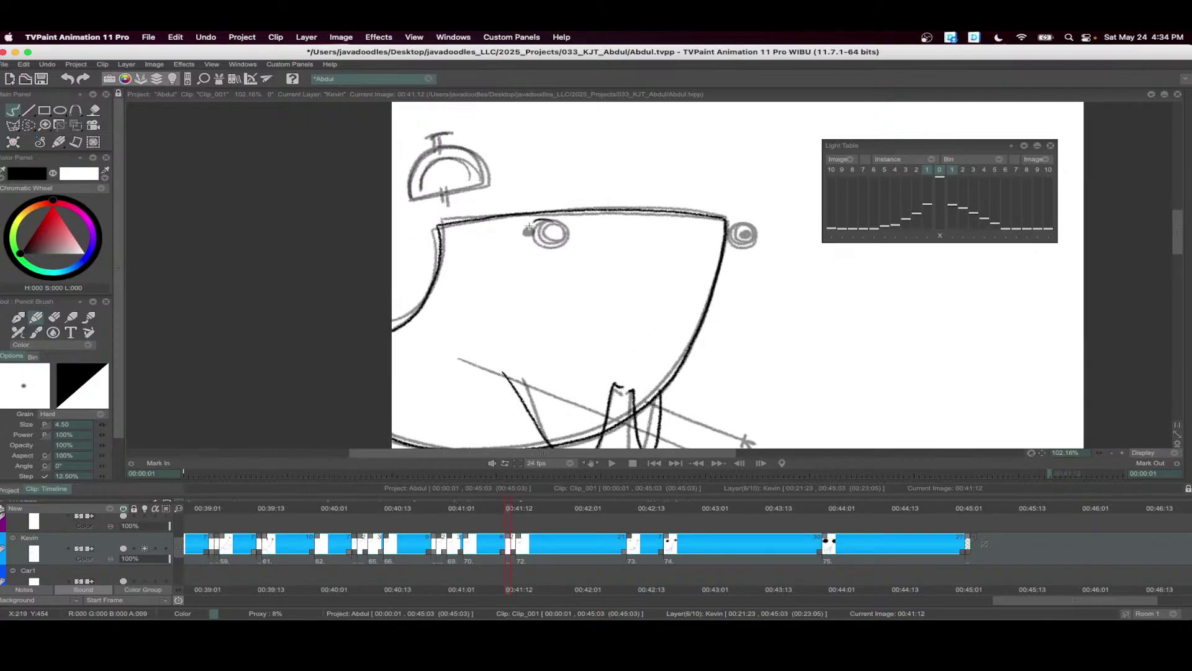
mouse_move(529, 227)
left_mouse_down()
mouse_move(547, 245)
mouse_move(562, 235)
left_mouse_up()
mouse_move(743, 229)
left_mouse_down()
mouse_move(748, 243)
mouse_move(727, 226)
left_mouse_up()
- Complete the 41:12 drawing with the domed shape and its stem above the head
scroll(727, 226, "up", 3)
left_click_drag(442, 255, 497, 246)
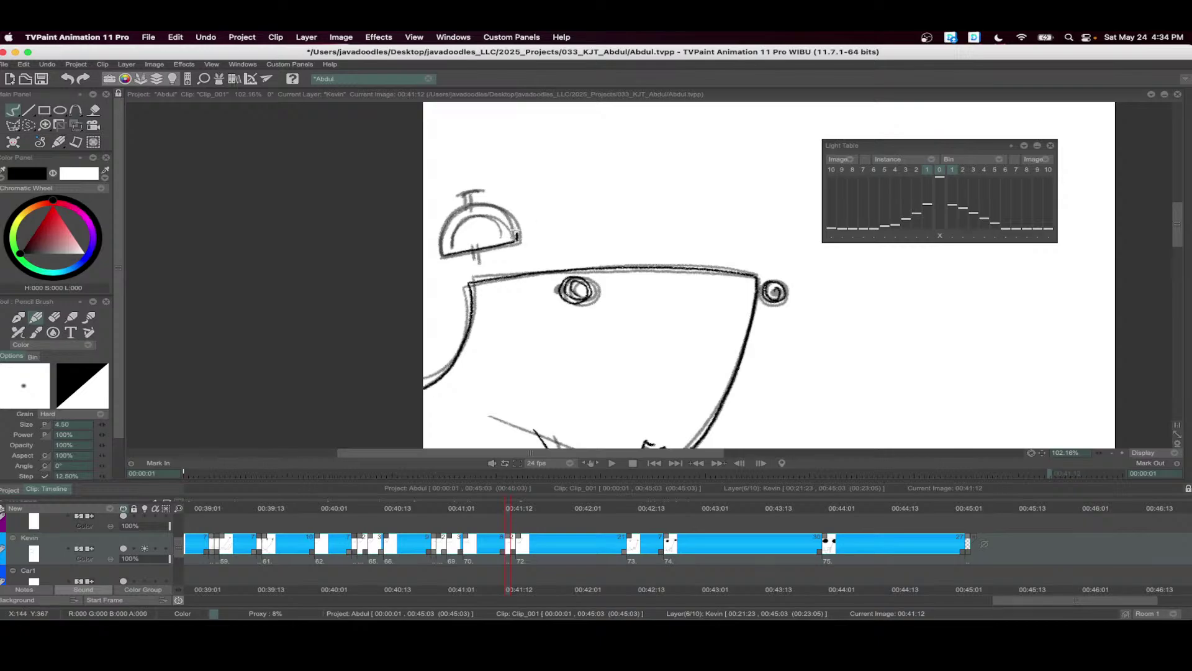
left_click_drag(485, 205, 441, 229)
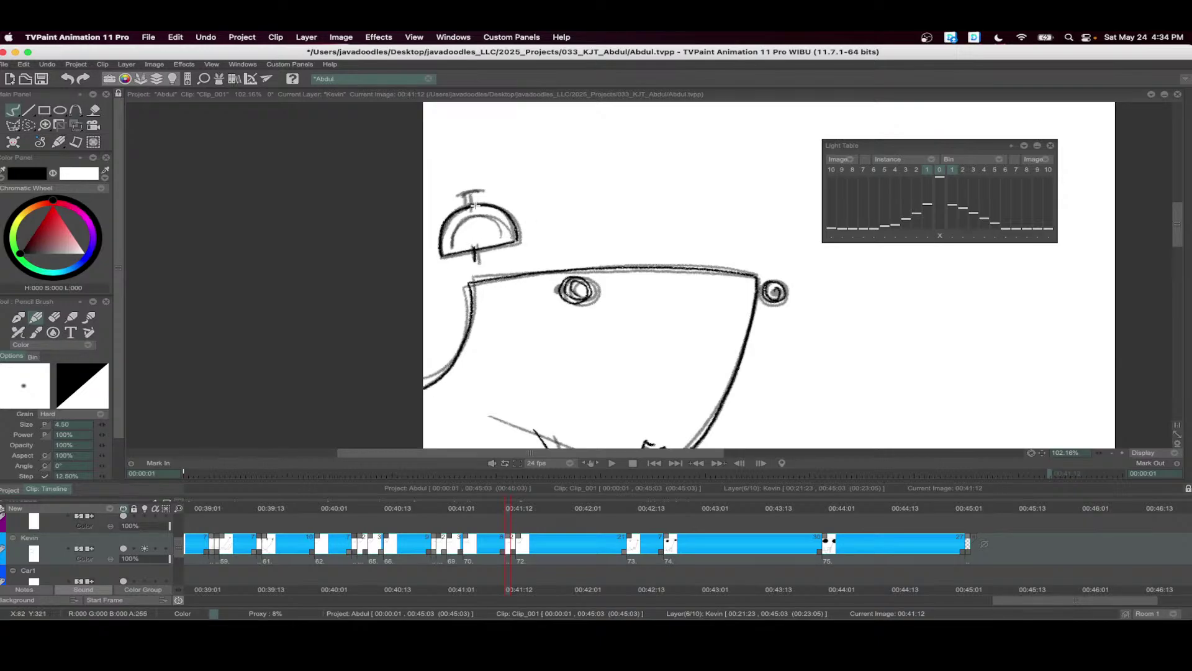
scroll(524, 212, "down", 3)
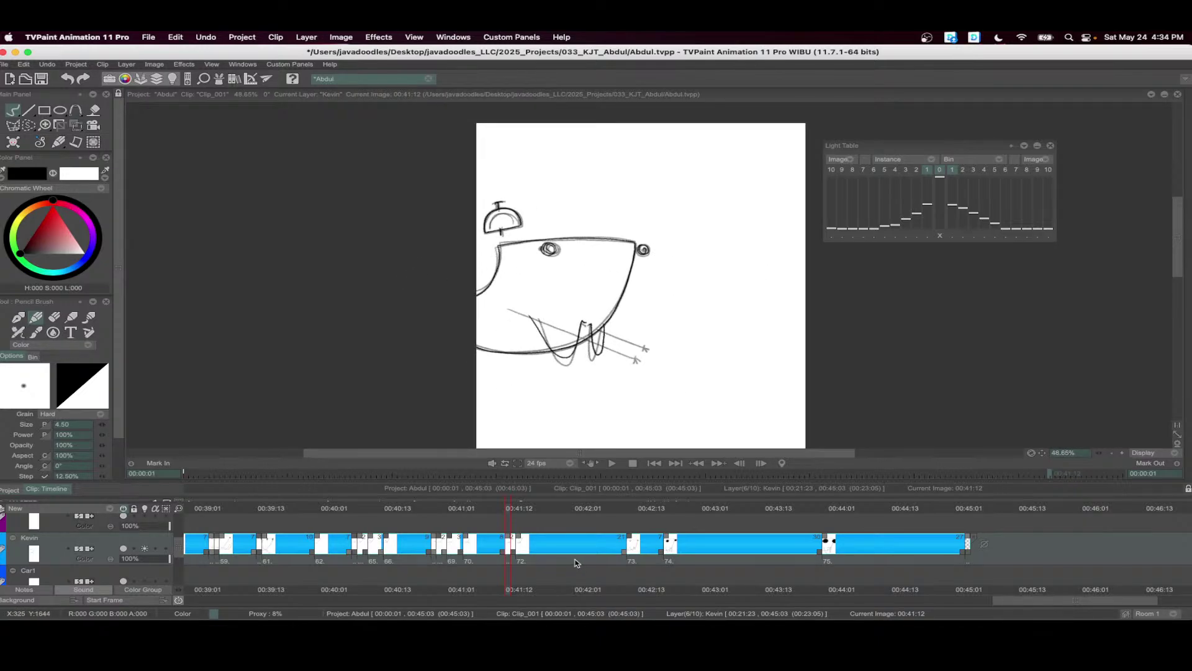
- Play back the drawings from 40:18 to 42:00 to check the change into the bent-arm pose
left_click_drag(577, 563, 413, 546)
left_click(612, 463)
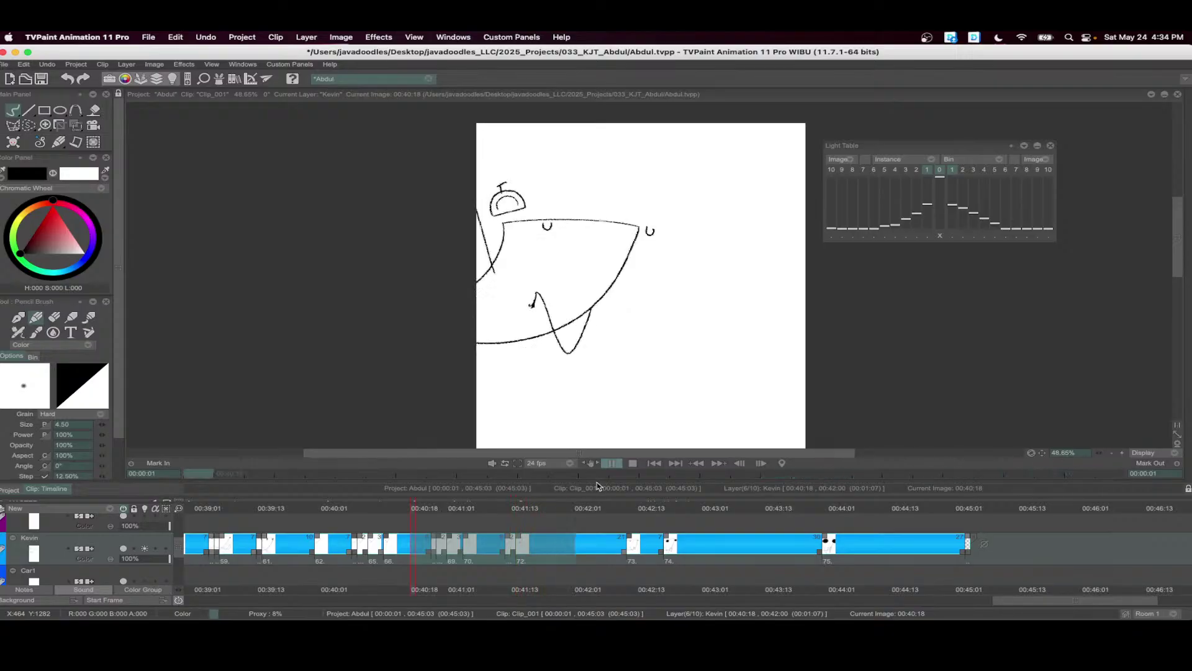
left_click(514, 508)
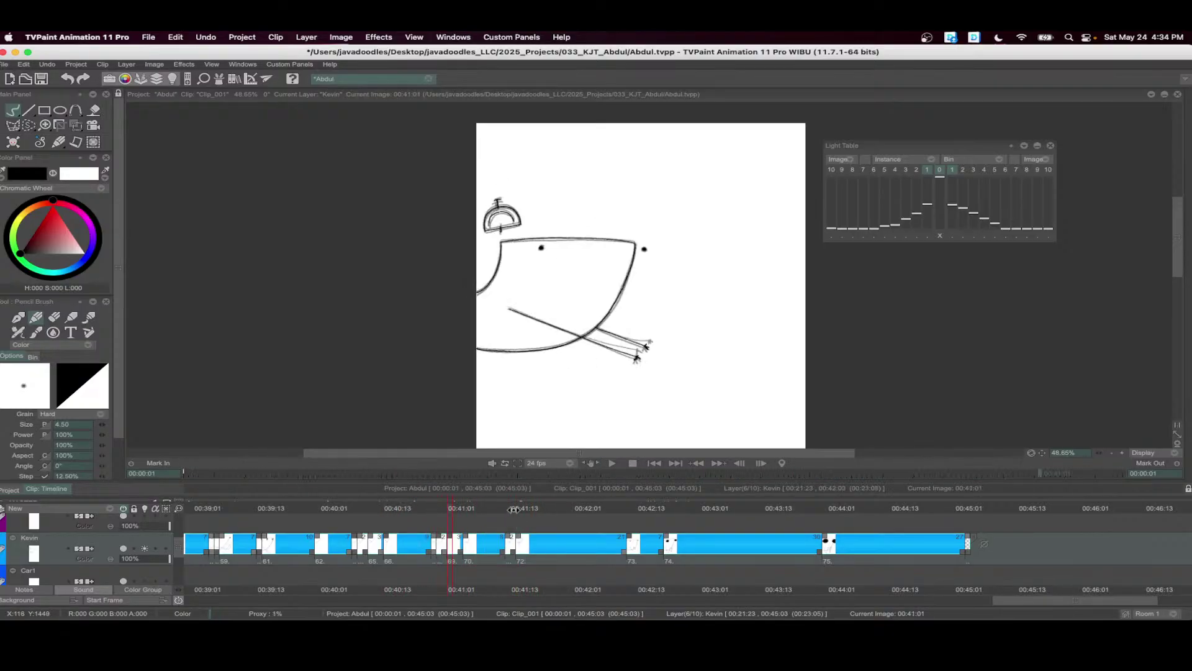
- Insert a blank drawing at 41:14 and draw the head outline between the ghosted heads
left_click_drag(514, 507, 519, 508)
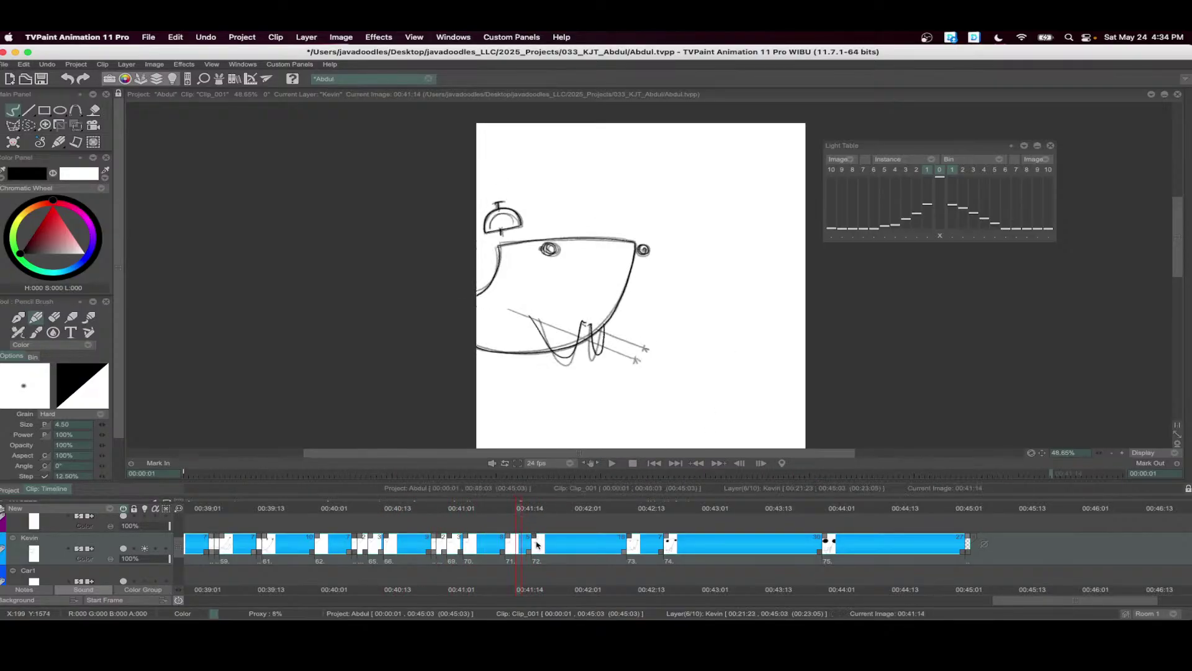
key("BackSpace")
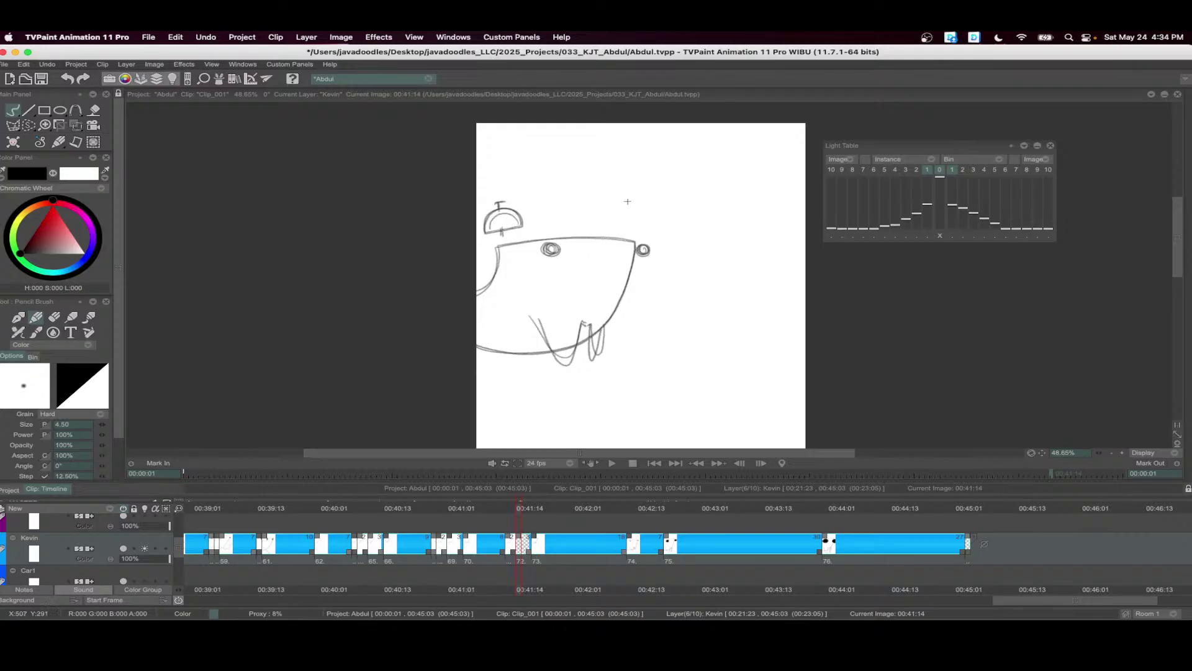
scroll(573, 279, "up", 3)
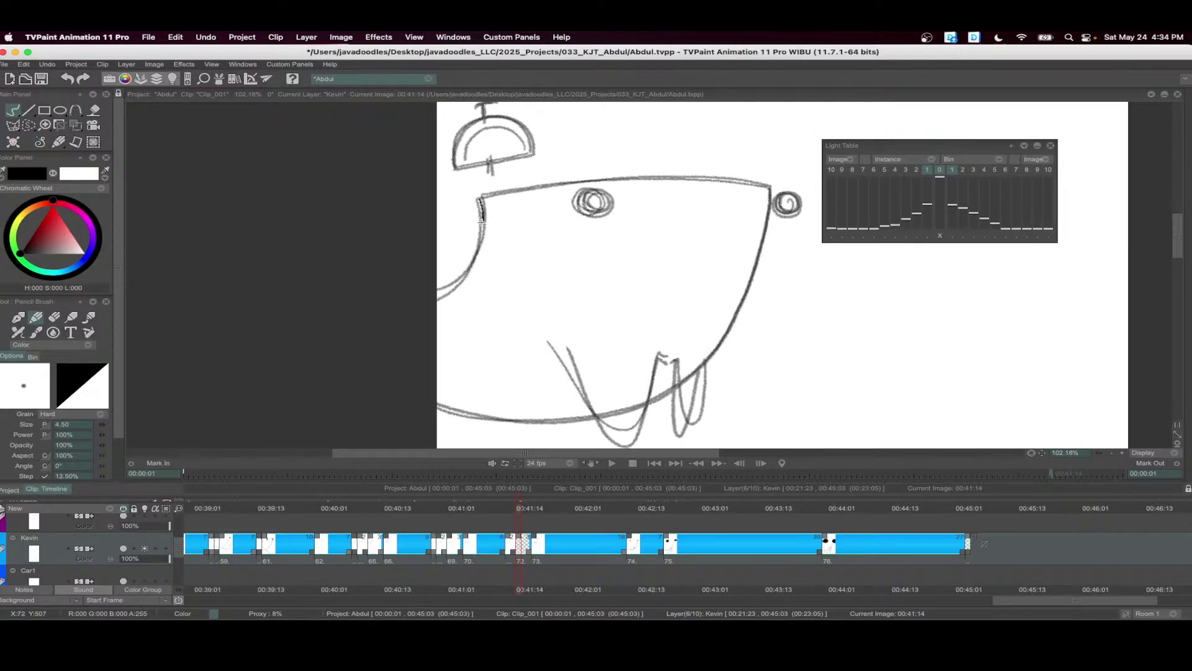
mouse_move(482, 220)
left_mouse_down()
mouse_move(460, 280)
mouse_move(438, 297)
left_mouse_up()
scroll(463, 201, "right", 2)
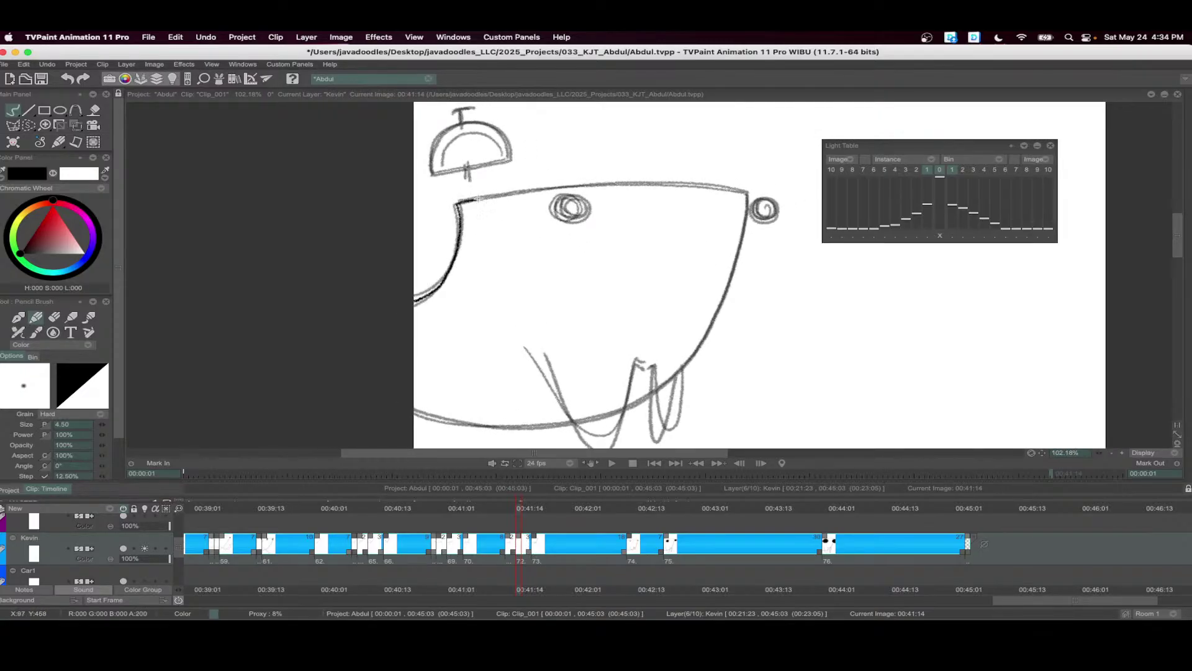
mouse_move(478, 199)
left_mouse_down()
mouse_move(696, 183)
mouse_move(748, 193)
mouse_move(747, 222)
mouse_move(685, 365)
mouse_move(632, 397)
mouse_move(477, 417)
mouse_move(422, 403)
left_mouse_up()
scroll(751, 183, "down", 1)
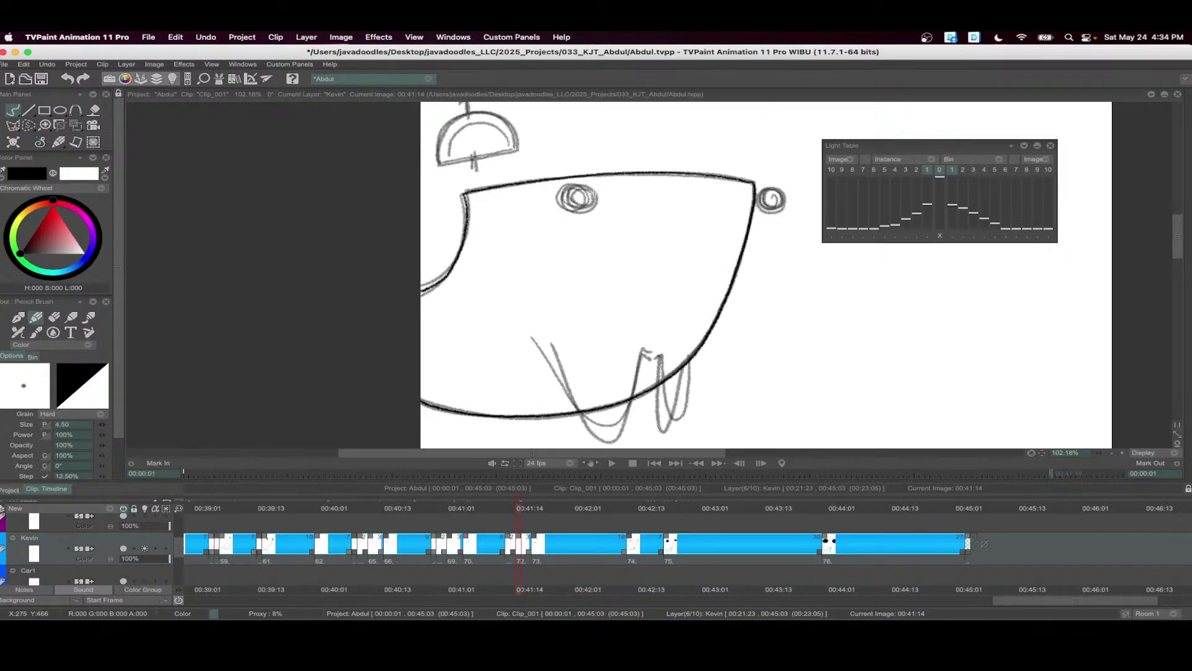
- Draw the two ringed circular eyes at 41:14, following the ghosted eyes
scroll(593, 195, "up", 2)
mouse_move(571, 189)
left_mouse_down()
mouse_move(553, 211)
mouse_move(593, 204)
mouse_move(581, 187)
mouse_move(555, 201)
mouse_move(596, 208)
mouse_move(574, 187)
left_mouse_up()
scroll(623, 198, "right", 5)
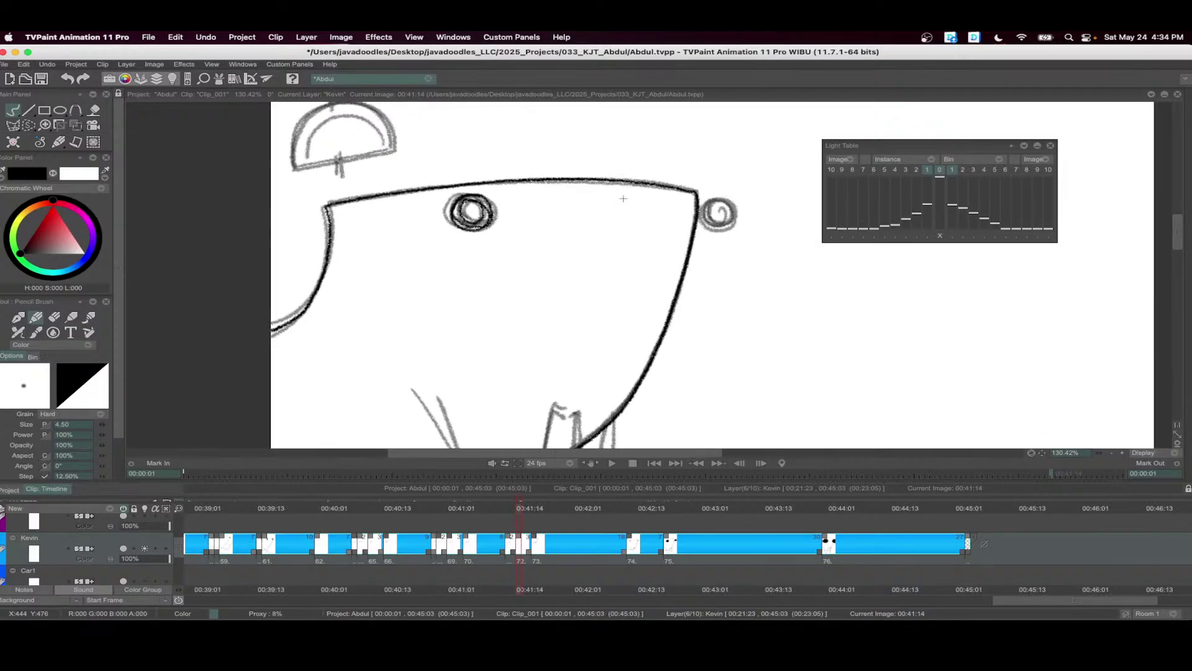
mouse_move(716, 197)
left_mouse_down()
mouse_move(718, 227)
mouse_move(729, 204)
left_mouse_up()
scroll(617, 192, "left", 4)
scroll(618, 192, "up", 3)
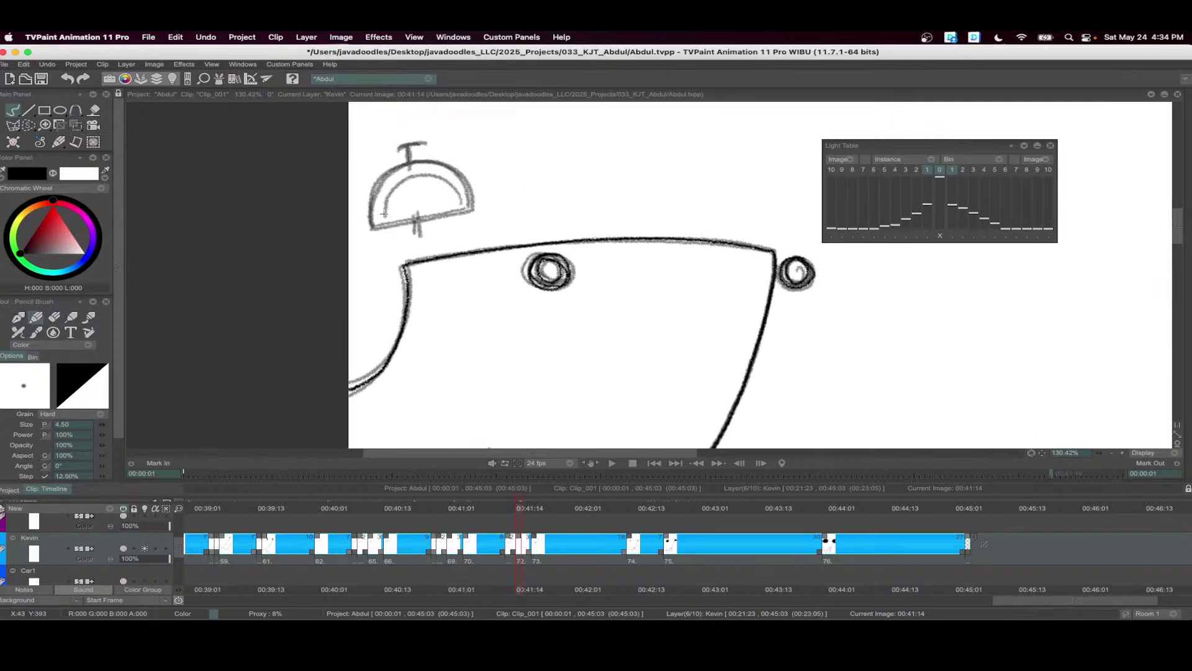
- Complete the 41:14 drawing with the stemmed dome above the head and the two bent arms looping below it
mouse_move(394, 223)
left_mouse_down()
mouse_move(473, 206)
mouse_move(452, 166)
mouse_move(398, 163)
mouse_move(370, 214)
mouse_move(413, 218)
left_mouse_up()
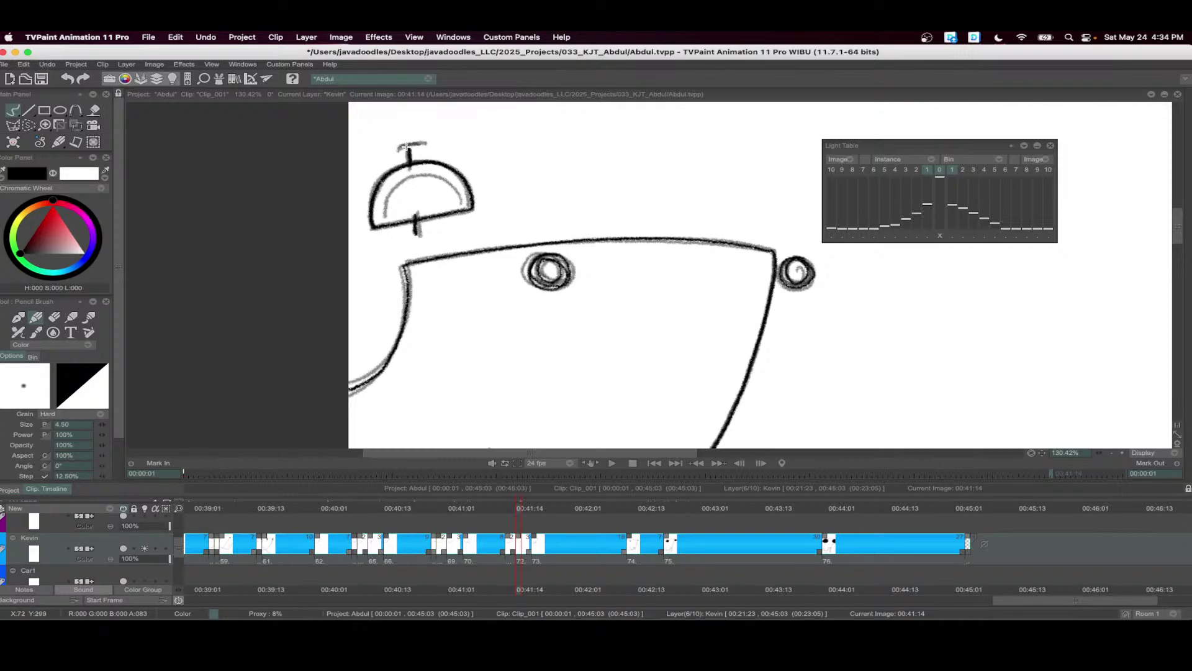
left_click_drag(427, 177, 389, 202)
scroll(440, 180, "down", 5)
mouse_move(513, 227)
left_mouse_down()
mouse_move(547, 297)
mouse_move(601, 335)
mouse_move(635, 237)
mouse_move(659, 320)
mouse_move(688, 283)
mouse_move(693, 249)
left_mouse_up()
scroll(656, 248, "down", 3)
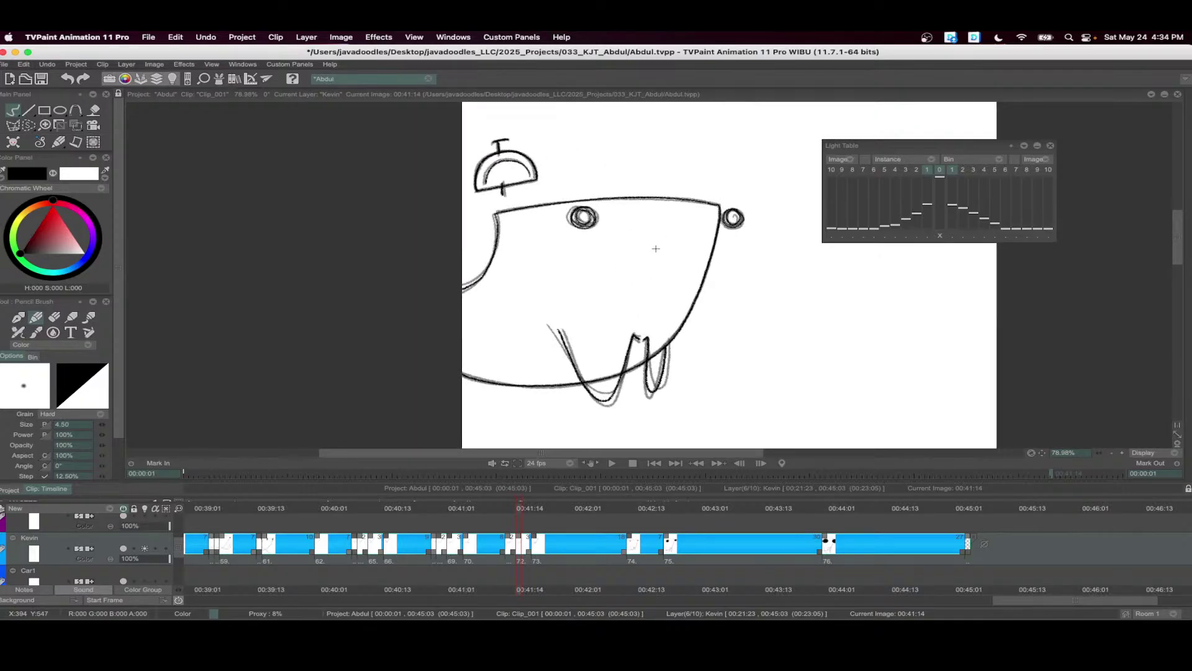
- Play back the drawings from 40:18 to 42:00 to check the movement with the added 41:14 drawing
left_click_drag(573, 562, 413, 562)
left_click(612, 465)
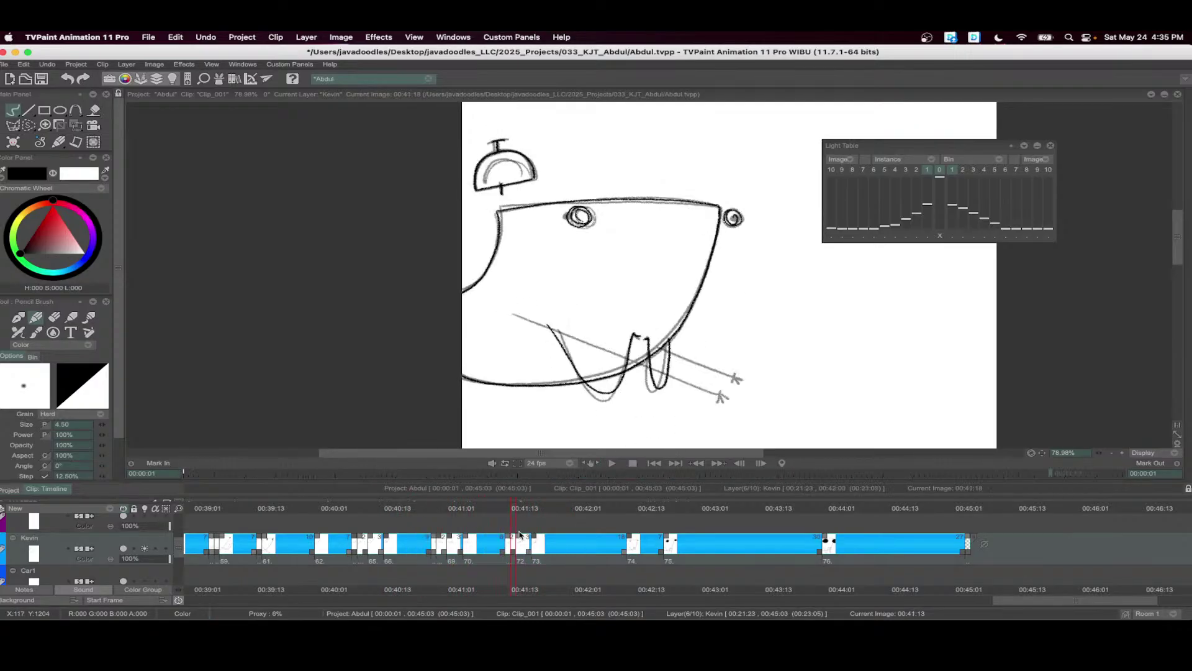
left_click(532, 540)
left_click(612, 463)
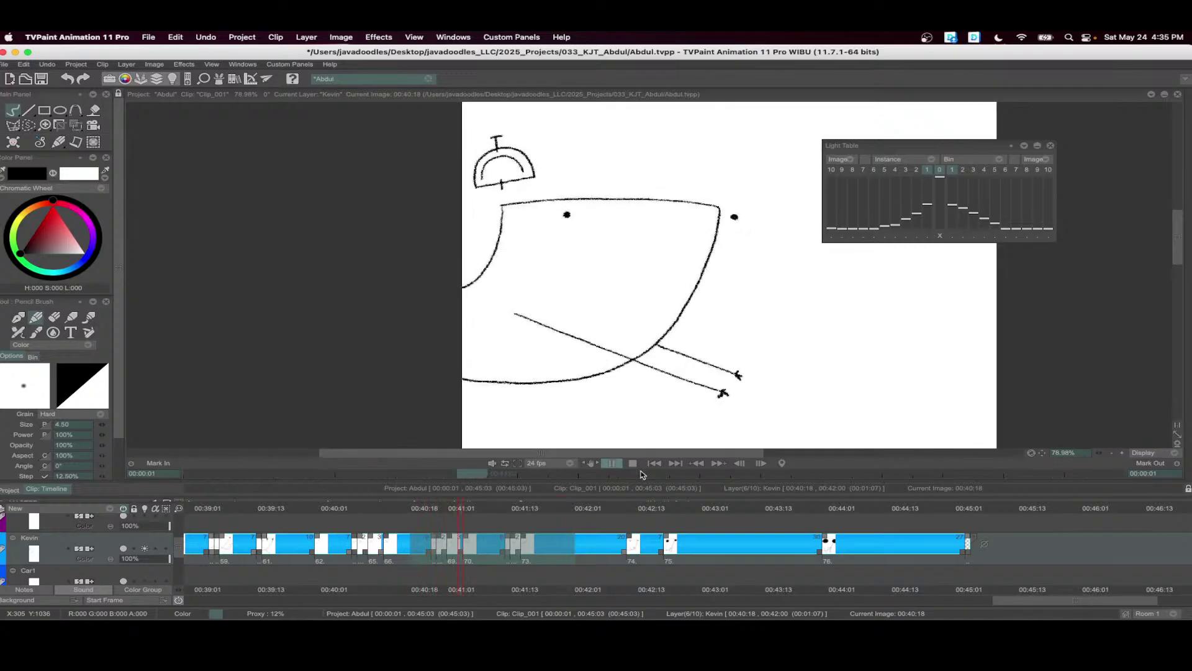
left_click(612, 463)
- Insert a blank drawing at 42:16, outline both eyes slightly inside the large ghosted ovals and fill them black
mouse_move(613, 511)
left_mouse_down()
mouse_move(658, 511)
mouse_move(584, 509)
mouse_move(692, 534)
mouse_move(649, 540)
mouse_move(654, 549)
left_mouse_up()
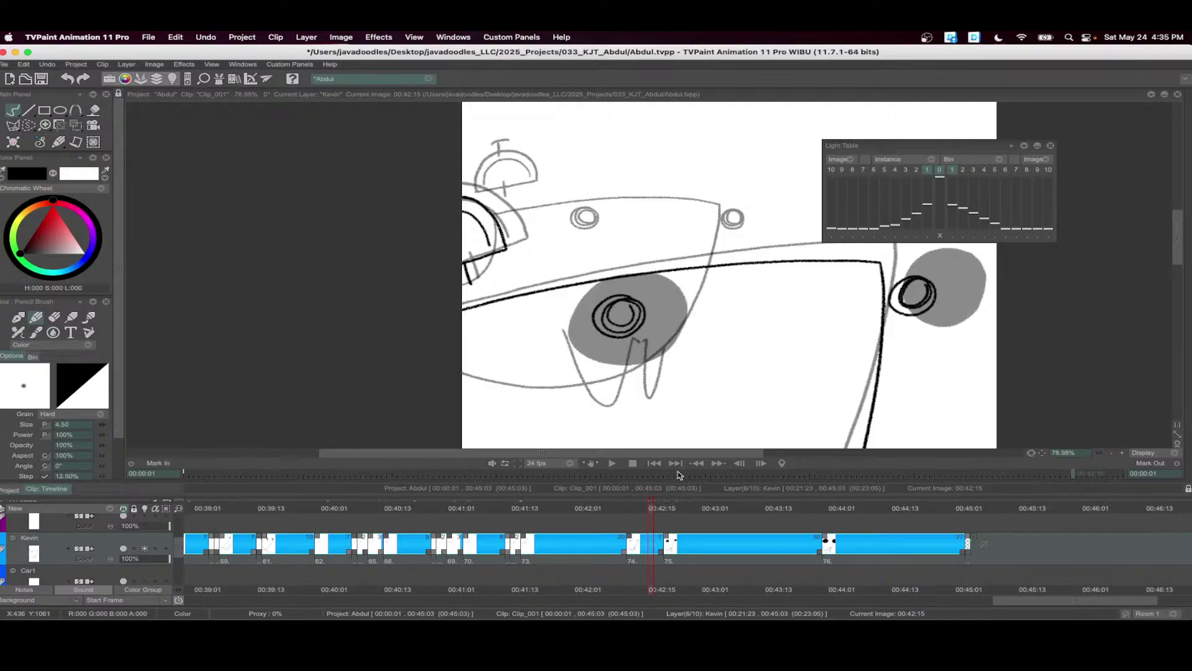
left_click(657, 509)
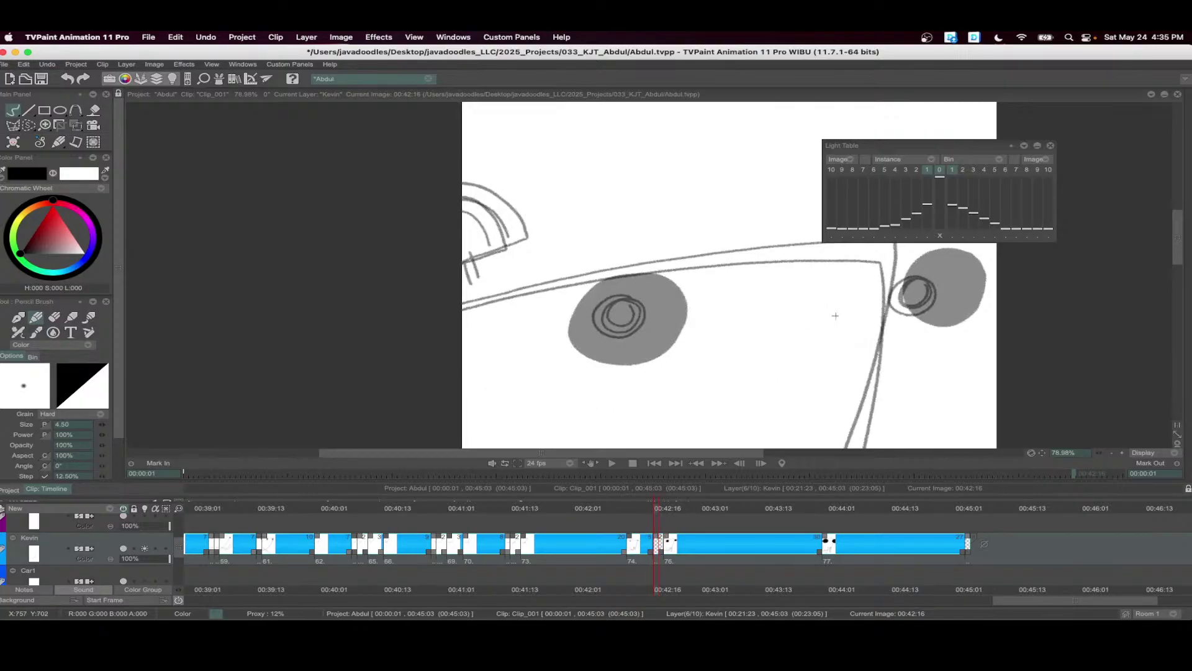
scroll(606, 288, "up", 3)
mouse_move(519, 285)
left_mouse_down()
mouse_move(540, 355)
mouse_move(589, 357)
mouse_move(629, 327)
mouse_move(638, 286)
mouse_move(618, 262)
mouse_move(564, 253)
left_mouse_up()
key("f")
left_click(589, 284)
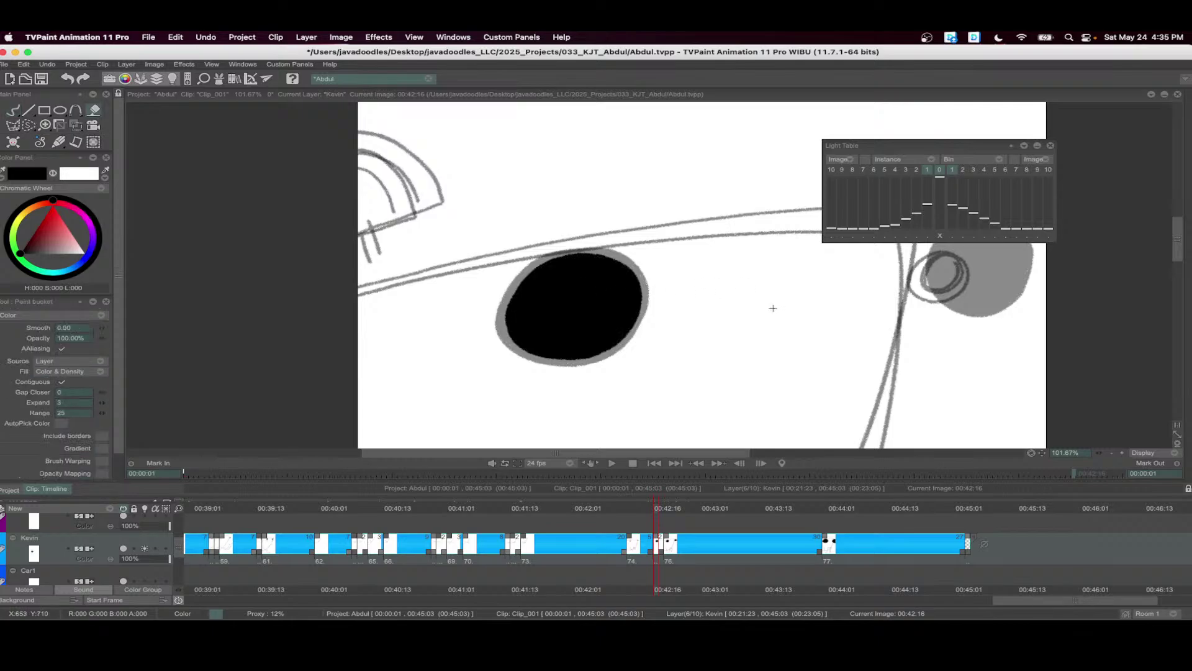
left_click_drag(773, 308, 524, 316)
key("b")
mouse_move(723, 234)
left_mouse_down()
mouse_move(684, 311)
mouse_move(772, 274)
left_mouse_up()
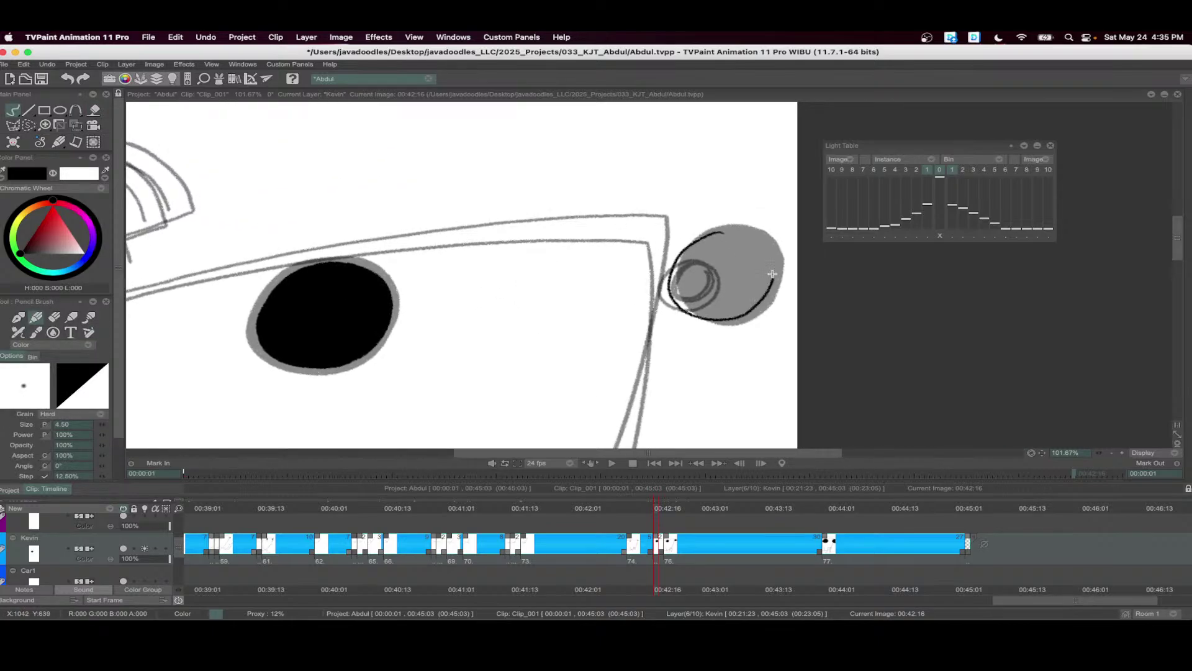
key("f")
left_click(726, 267)
- Draw the head outline at 42:16 between the two ghosted heads with the pencil brush at size 5.50
scroll(758, 273, "down", 2)
key("b")
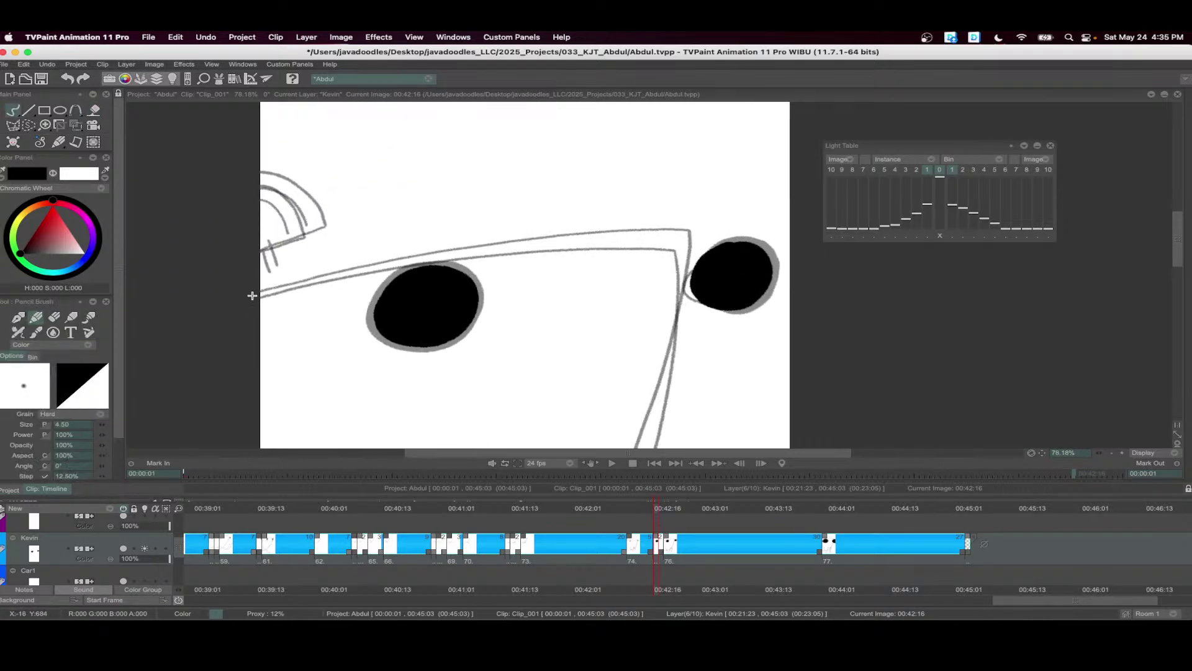
mouse_move(261, 292)
left_mouse_down()
mouse_move(423, 257)
mouse_move(655, 235)
left_mouse_up()
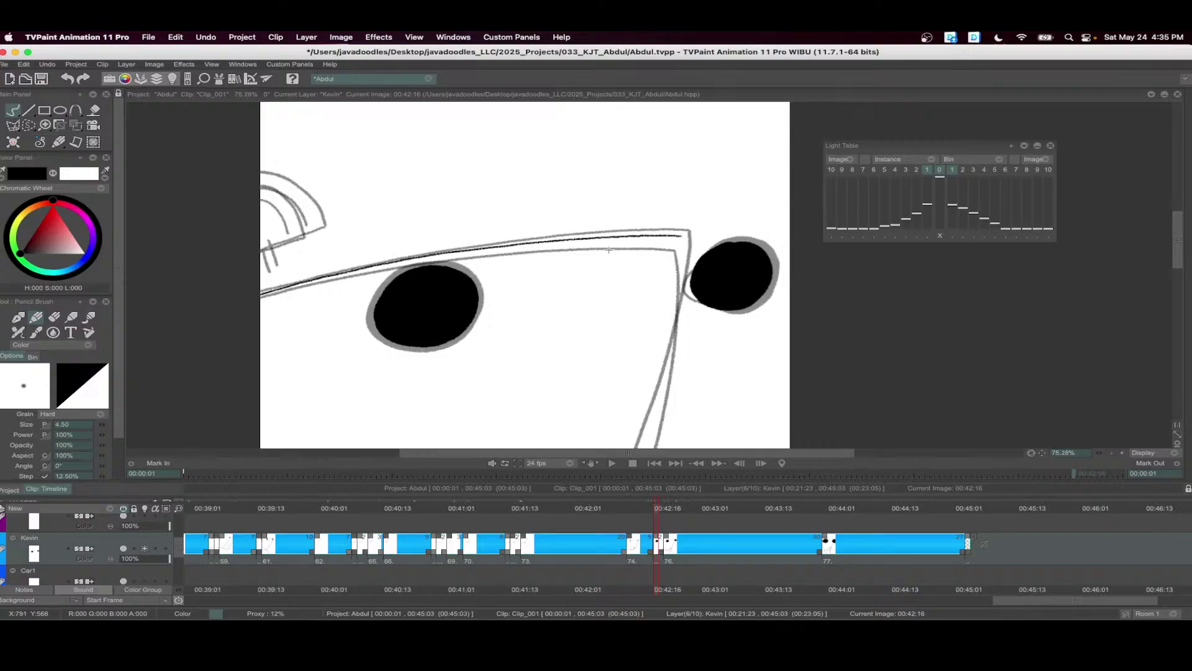
scroll(609, 249, "down", 2)
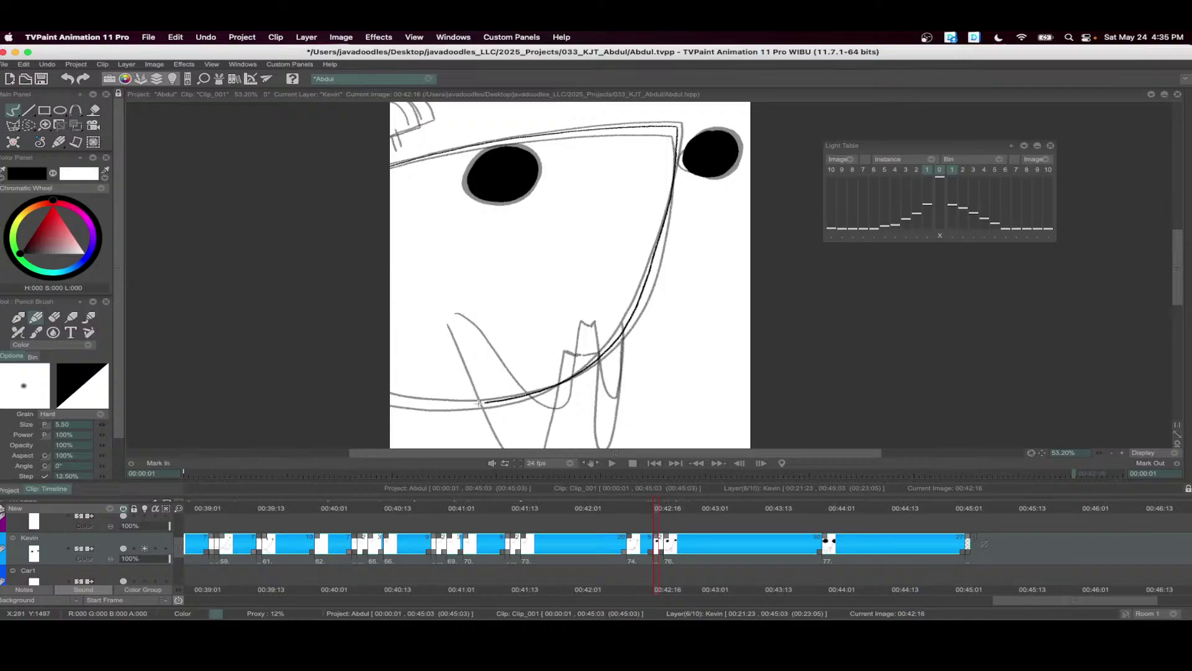
left_click_drag(478, 404, 373, 395)
- Complete the 42:16 drawing with the bent arms and the partial dome, and play back 42:12 to 43:00
left_click_drag(671, 512, 660, 518)
scroll(577, 386, "up", 2)
mouse_move(428, 260)
left_mouse_down()
mouse_move(512, 420)
mouse_move(540, 416)
mouse_move(583, 278)
mouse_move(615, 279)
mouse_move(620, 399)
mouse_move(643, 308)
left_mouse_up()
scroll(649, 225, "up", 5)
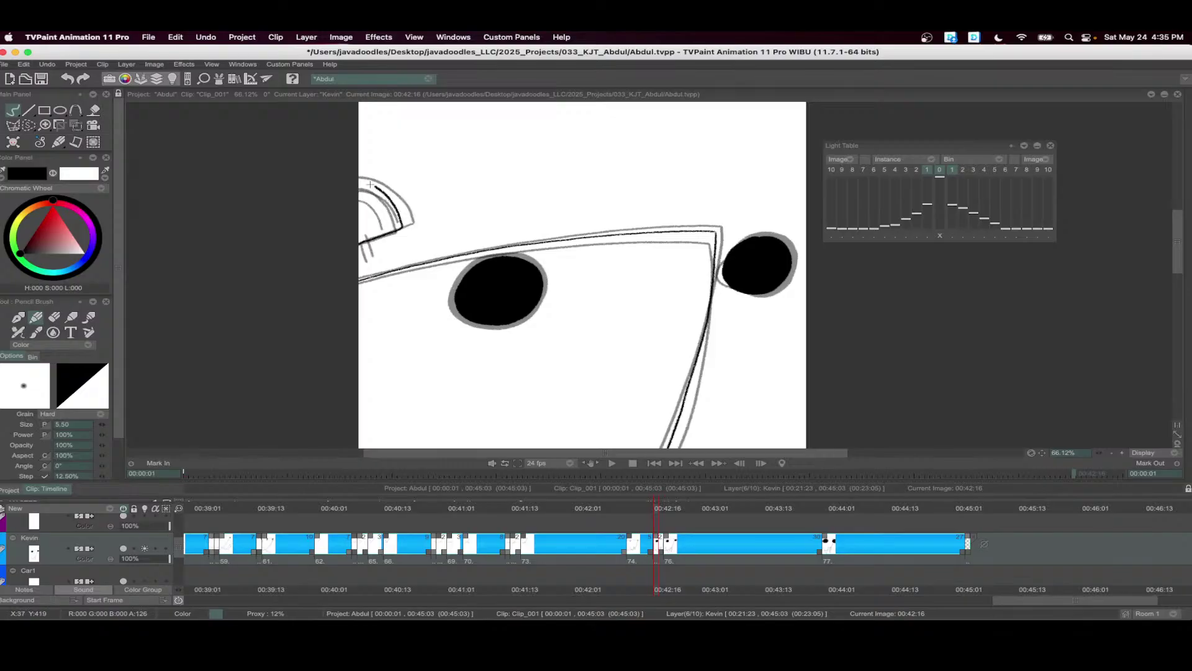
scroll(366, 240, "down", 3)
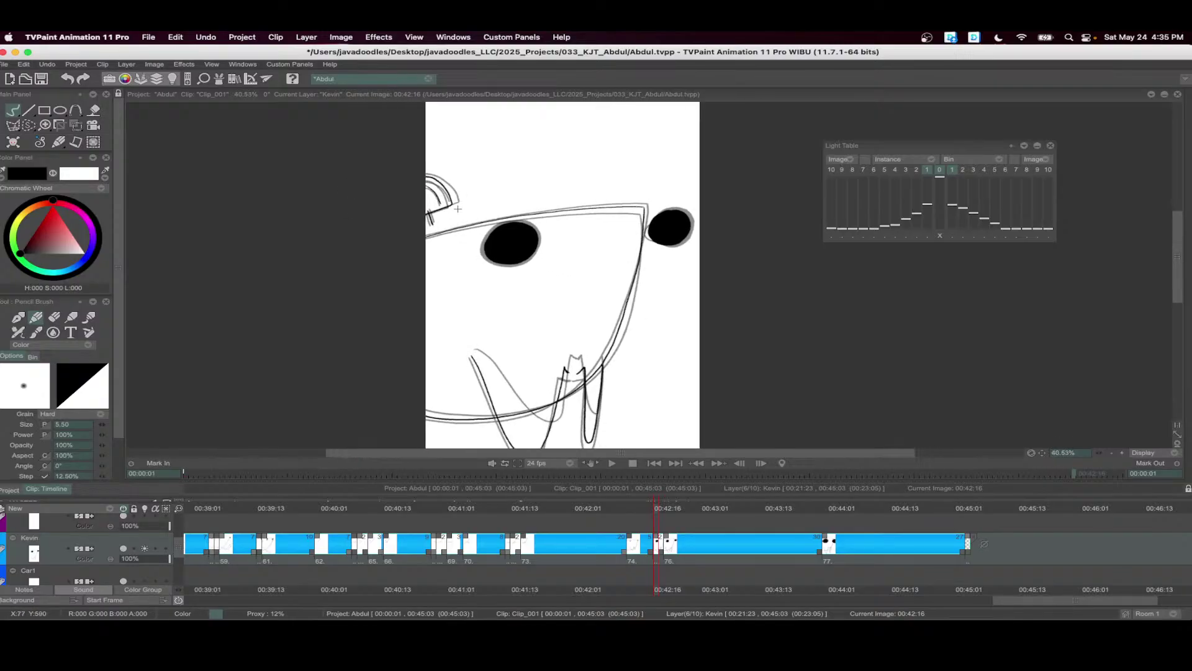
left_click_drag(699, 561, 635, 552)
left_click(613, 464)
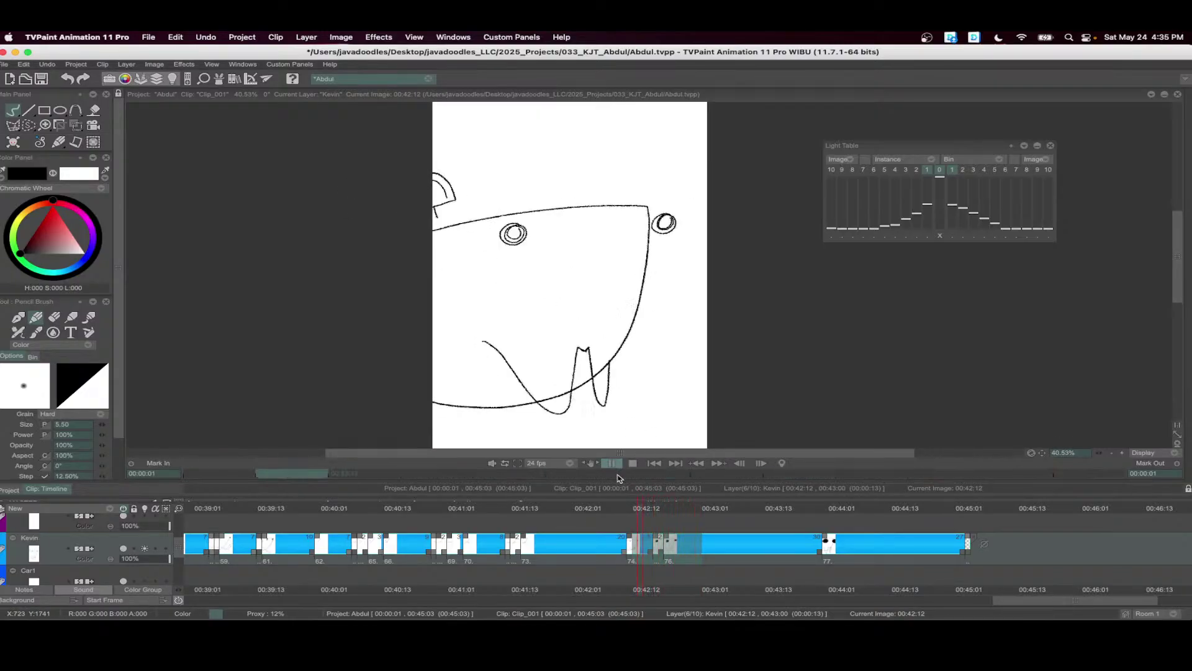
- Insert a blank drawing at 43:21, outline both enlarged eyes slightly inside the big ghosted ovals and fill them black
mouse_move(667, 512)
left_mouse_down()
mouse_move(863, 537)
mouse_move(811, 545)
left_mouse_up()
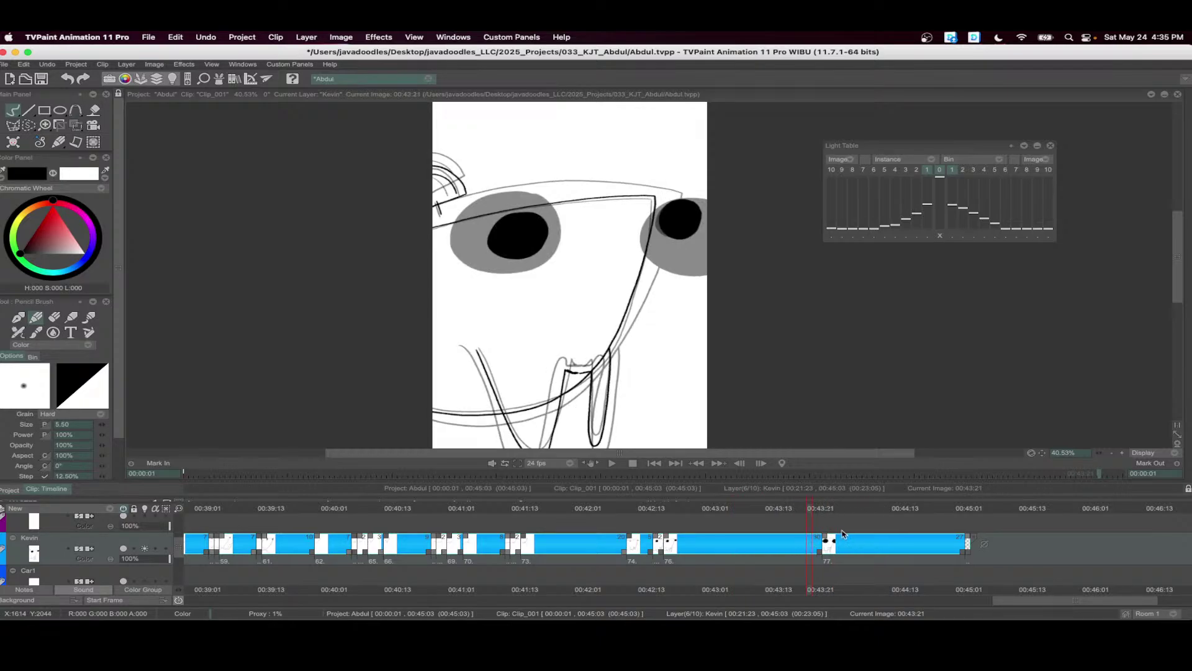
scroll(843, 540, "right", 3)
key("BackSpace")
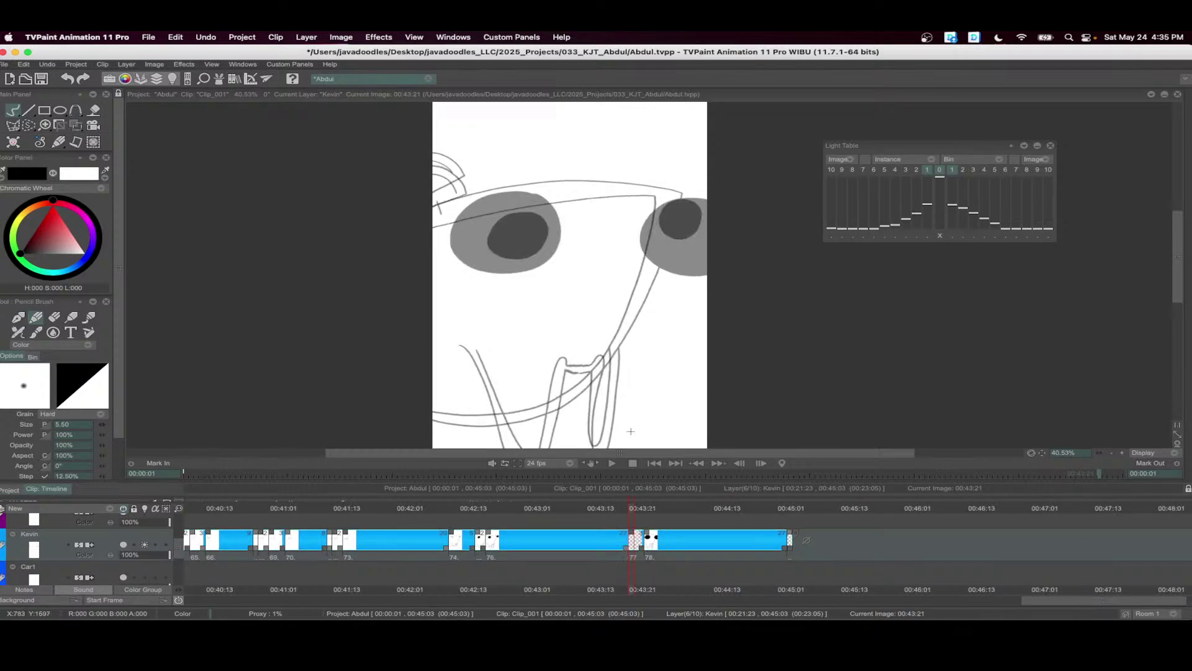
scroll(577, 273, "up", 3)
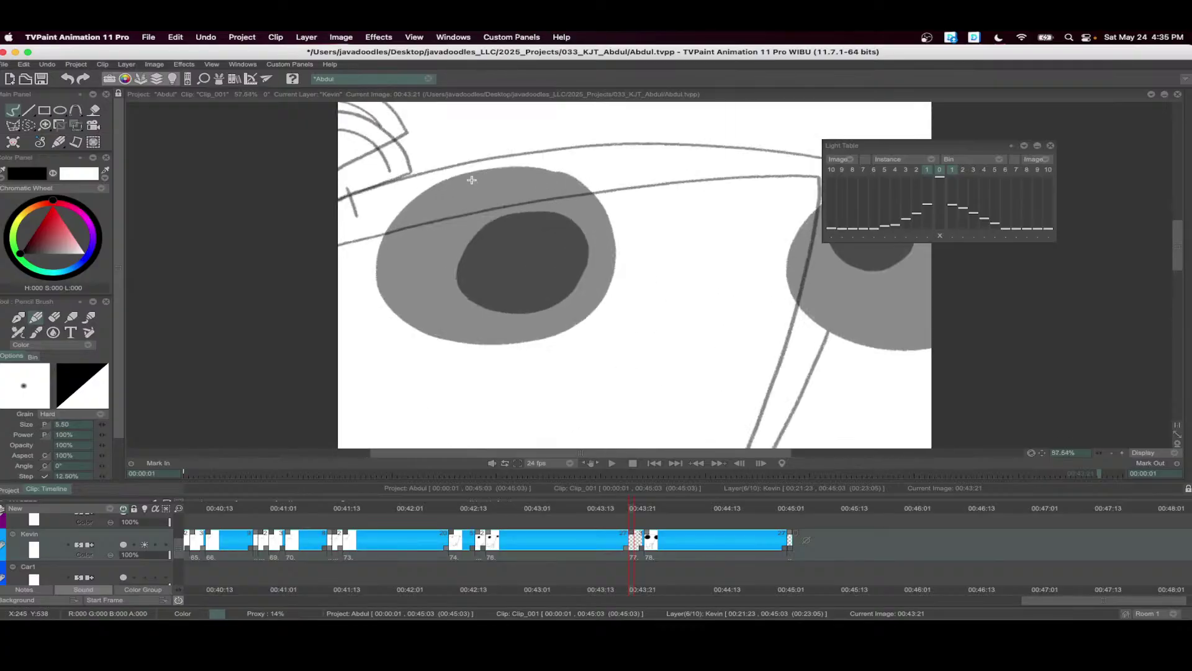
mouse_move(474, 180)
left_mouse_down()
mouse_move(420, 202)
mouse_move(389, 250)
mouse_move(396, 294)
mouse_move(426, 320)
mouse_move(480, 333)
mouse_move(541, 327)
mouse_move(584, 301)
mouse_move(603, 254)
mouse_move(590, 206)
mouse_move(550, 181)
mouse_move(470, 179)
left_mouse_up()
scroll(602, 269, "right", 5)
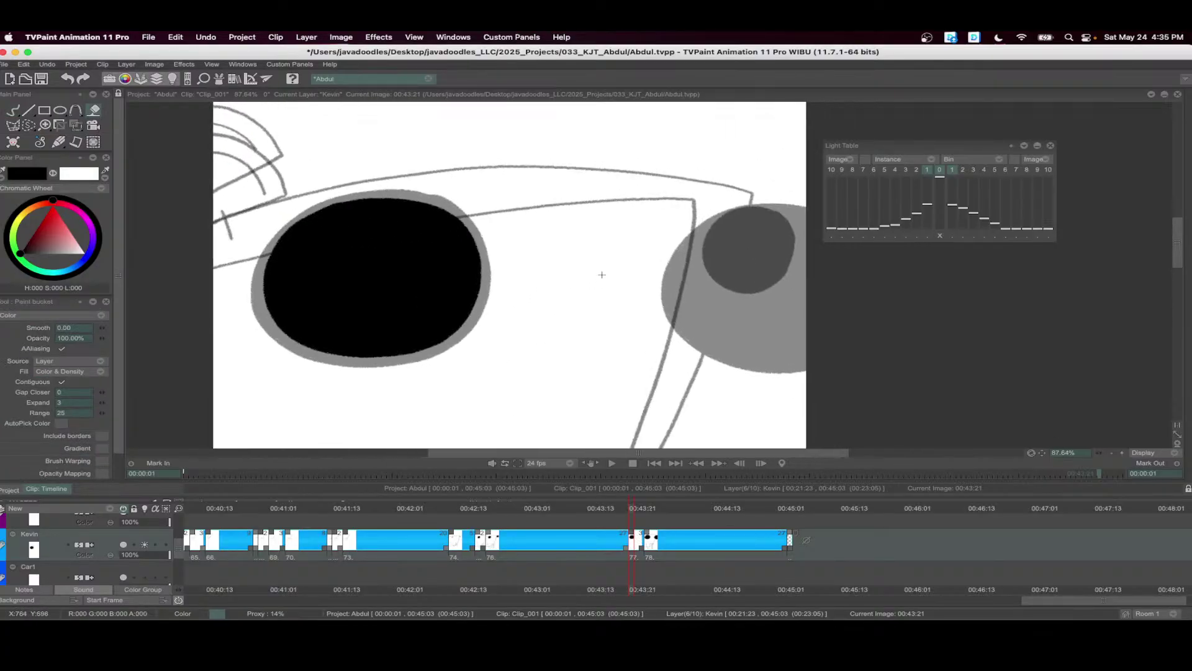
mouse_move(735, 199)
left_mouse_down()
mouse_move(692, 208)
mouse_move(652, 254)
mouse_move(654, 310)
mouse_move(724, 348)
left_mouse_up()
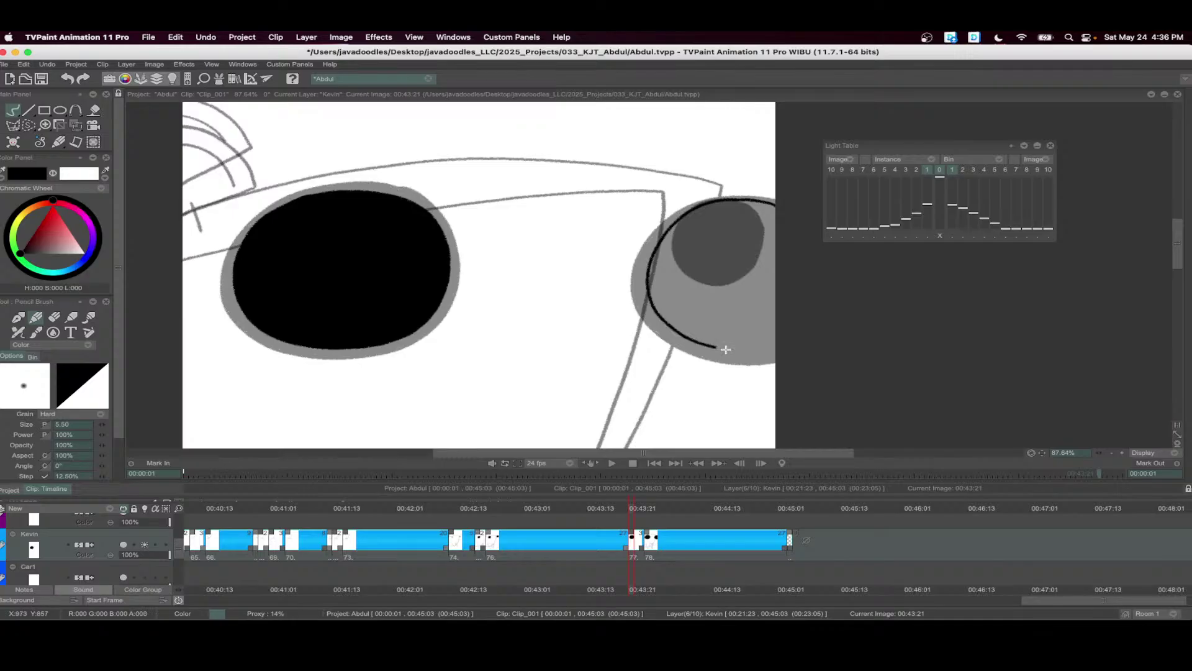
key("f")
left_click(714, 245)
- Draw the head outline at 43:21 between the ghosted heads, from the upper edge around to the lower curve
scroll(563, 229, "left", 3)
key("b")
mouse_move(252, 283)
left_mouse_down()
mouse_move(504, 227)
mouse_move(624, 224)
mouse_move(779, 244)
left_mouse_up()
scroll(743, 242, "down", 3)
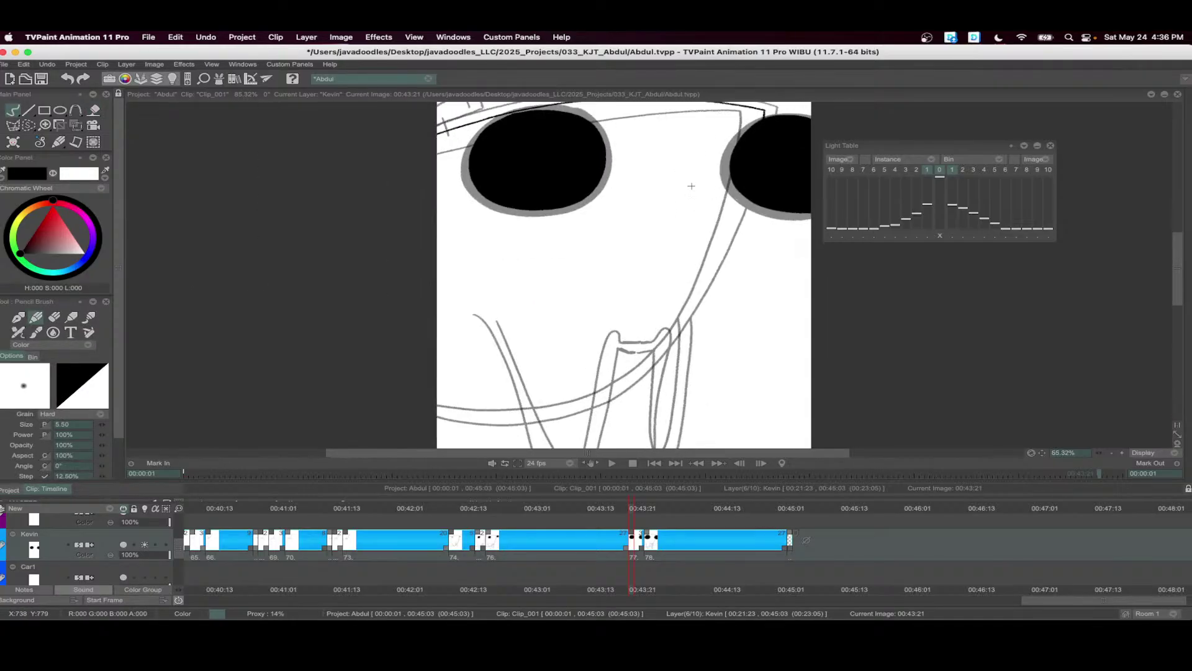
left_click_drag(744, 188, 707, 271)
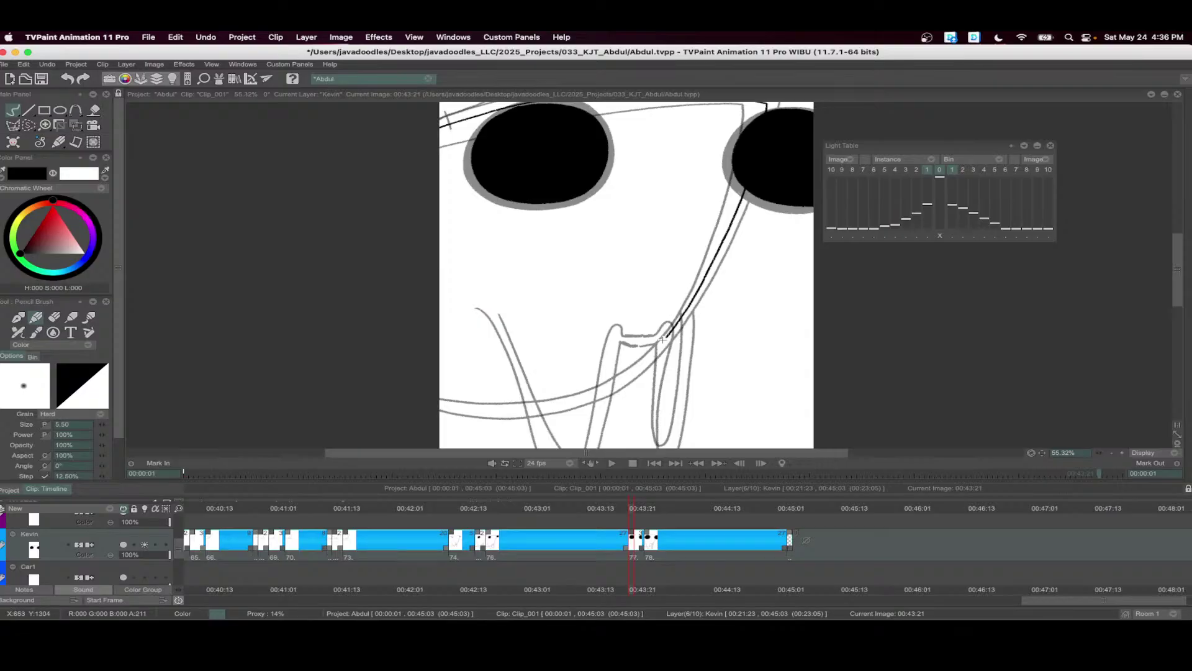
left_click_drag(550, 408, 439, 408)
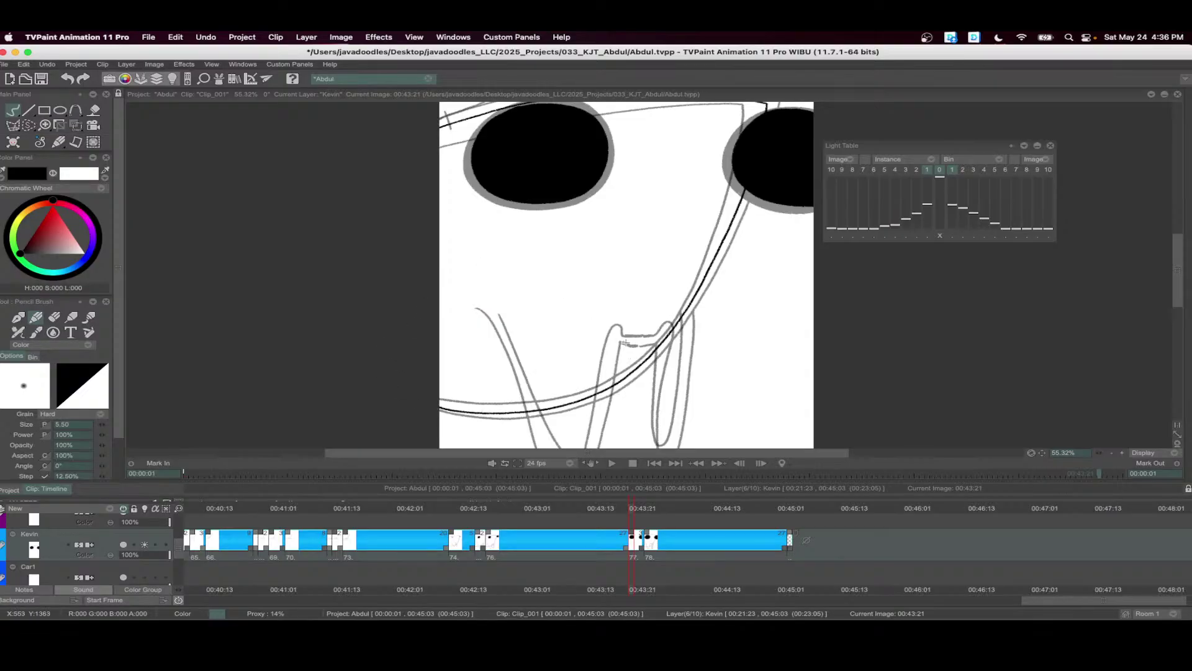
- Draw the two bent arms at 43:21 between the ghosted arms, undoing one stroke near where they meet
left_click_drag(625, 344, 584, 256)
left_click_drag(458, 216, 542, 399)
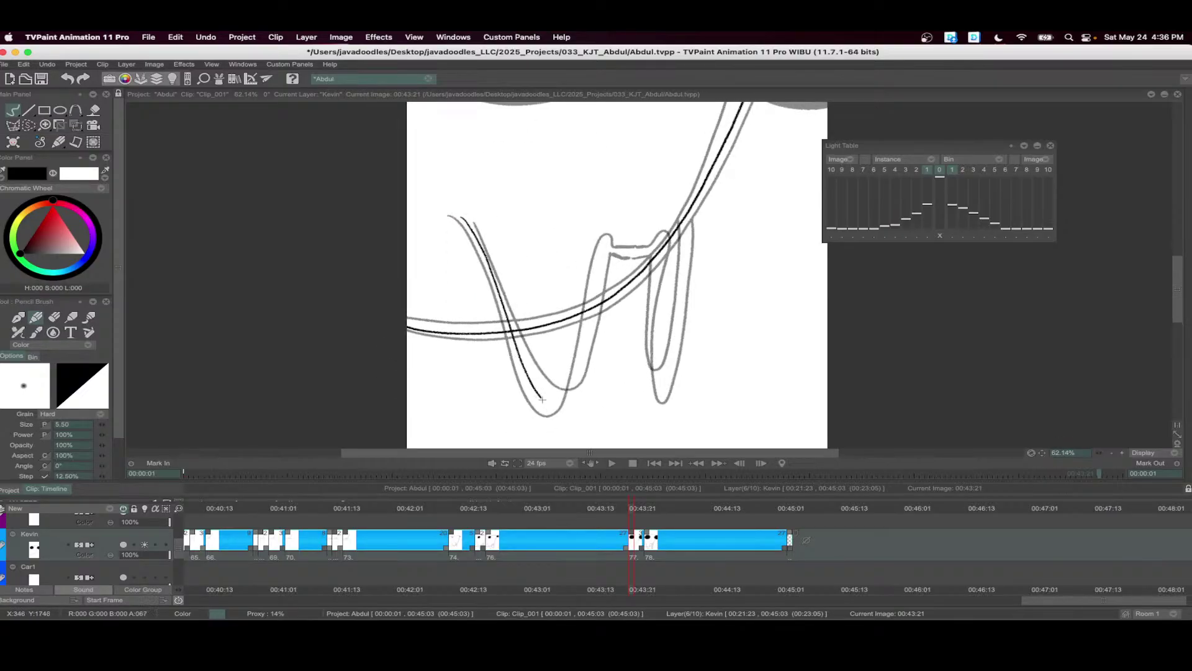
left_click_drag(586, 333, 607, 242)
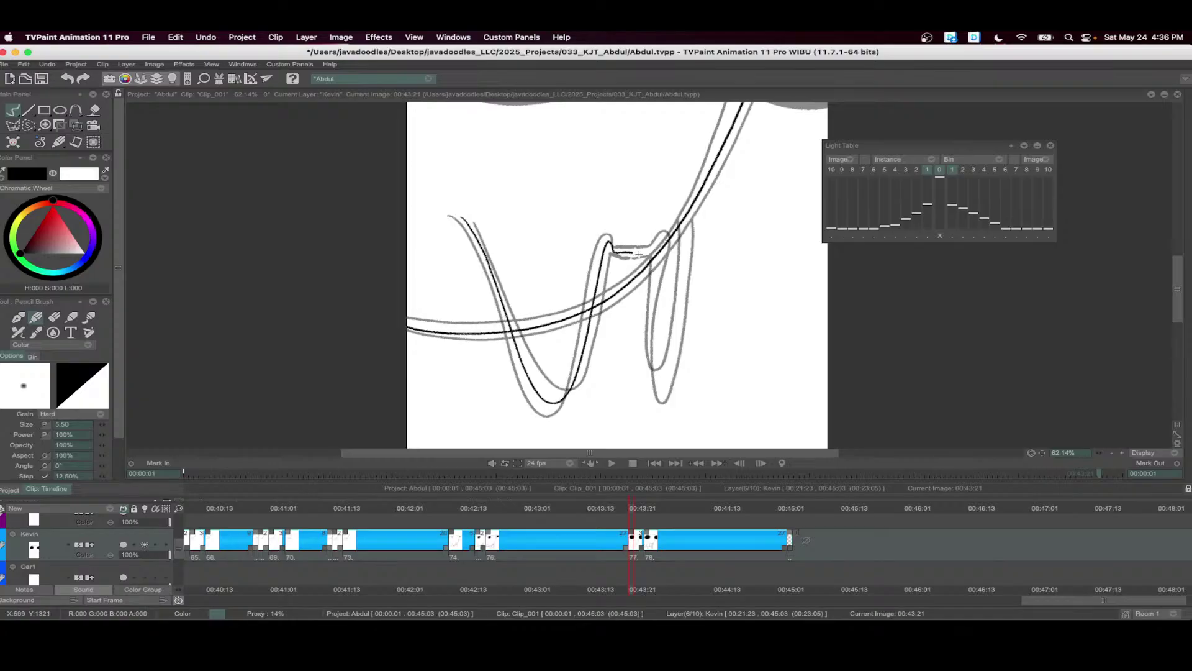
key("ctrl+z")
mouse_move(650, 298)
left_mouse_down()
mouse_move(659, 386)
mouse_move(684, 218)
left_mouse_up()
left_click_drag(685, 247, 681, 299)
- Complete the 43:21 drawing with the partial dome and its stem above the head
scroll(620, 267, "up", 5)
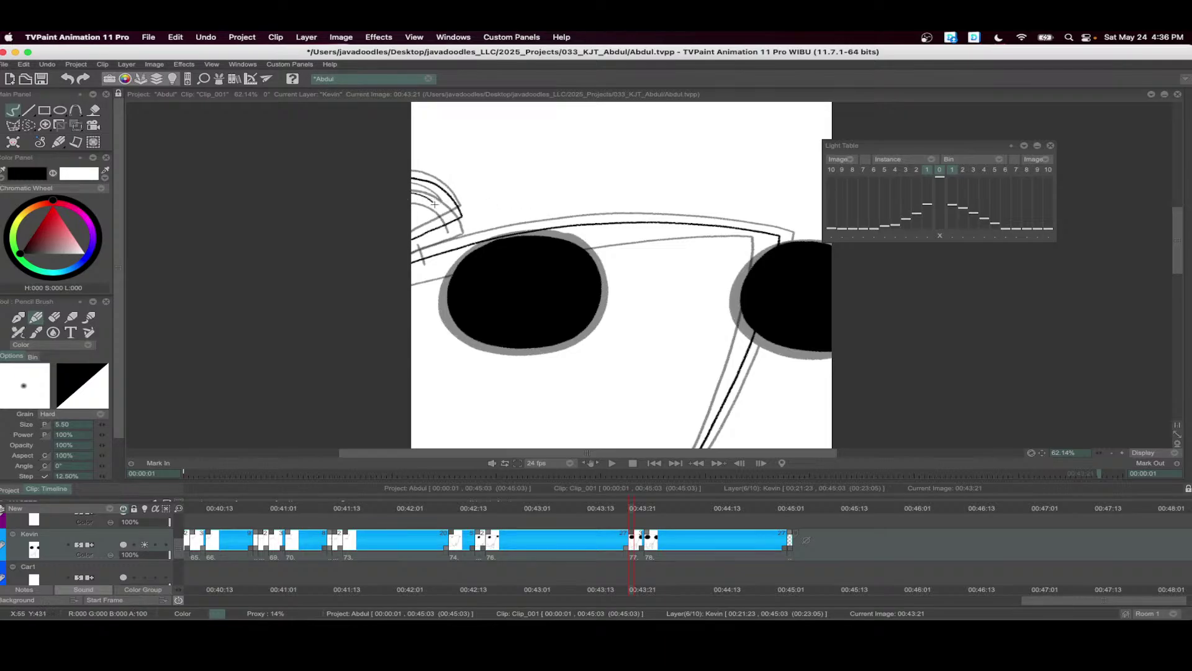
left_click_drag(416, 240, 420, 250)
scroll(477, 236, "down", 3)
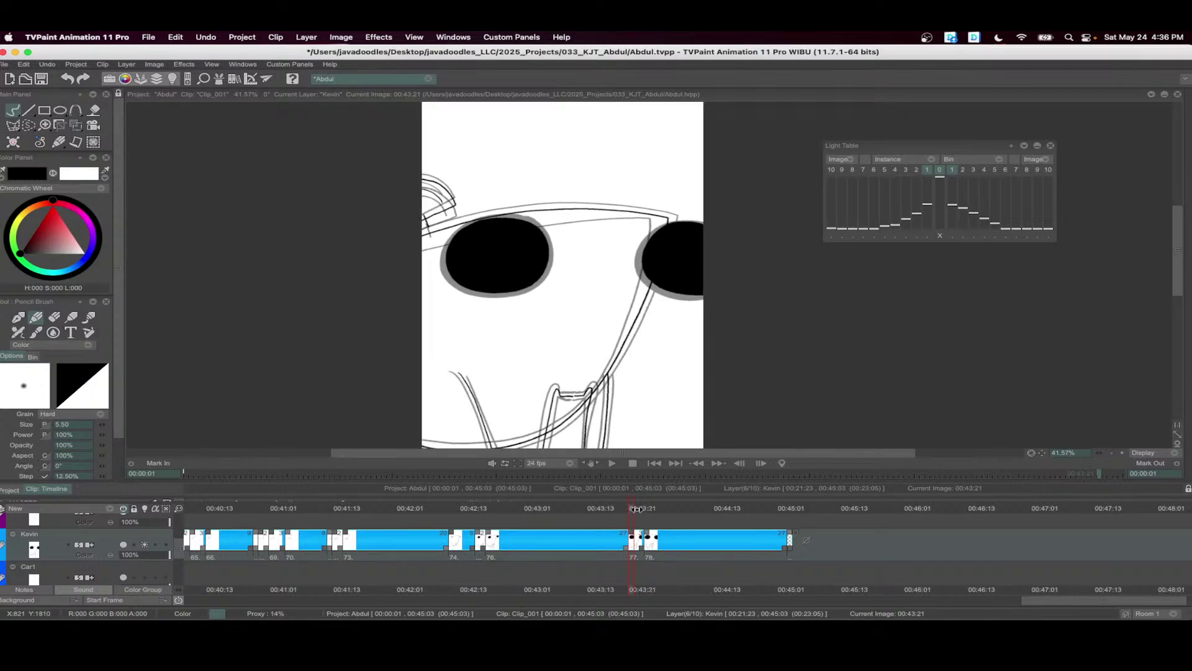
- Insert a blank drawing at 43:23, outline the fully visible eye between the ghosted ovals and fill it black
left_click(636, 508)
left_click_drag(648, 509, 657, 534)
key("i")
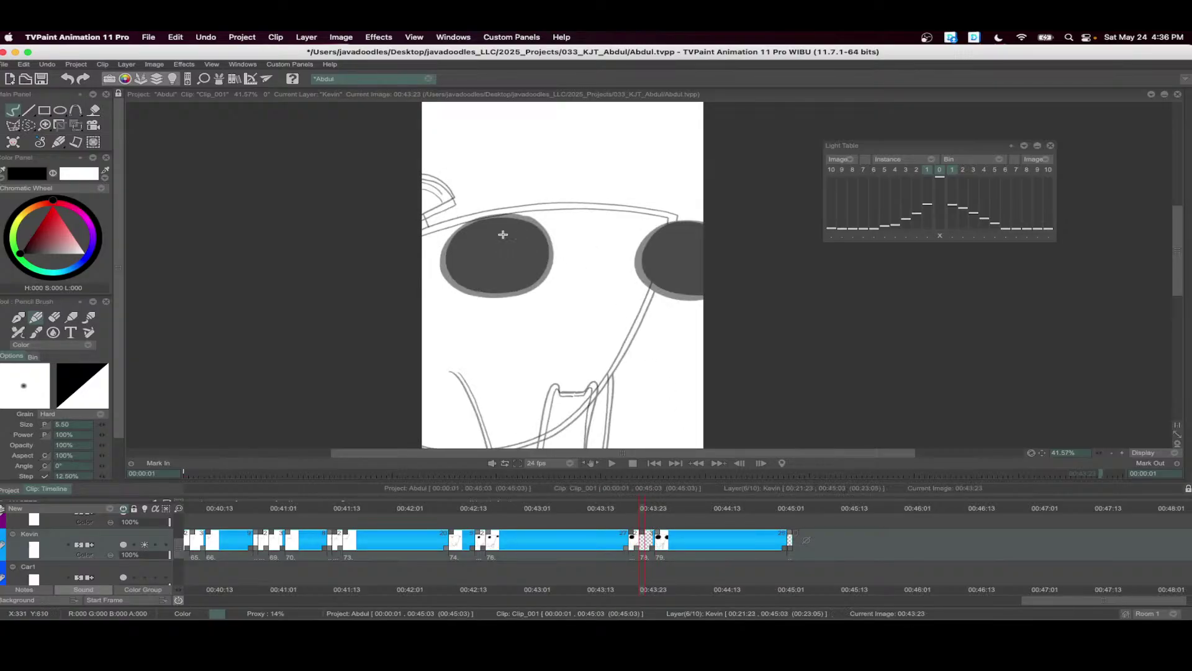
scroll(450, 191, "up", 3)
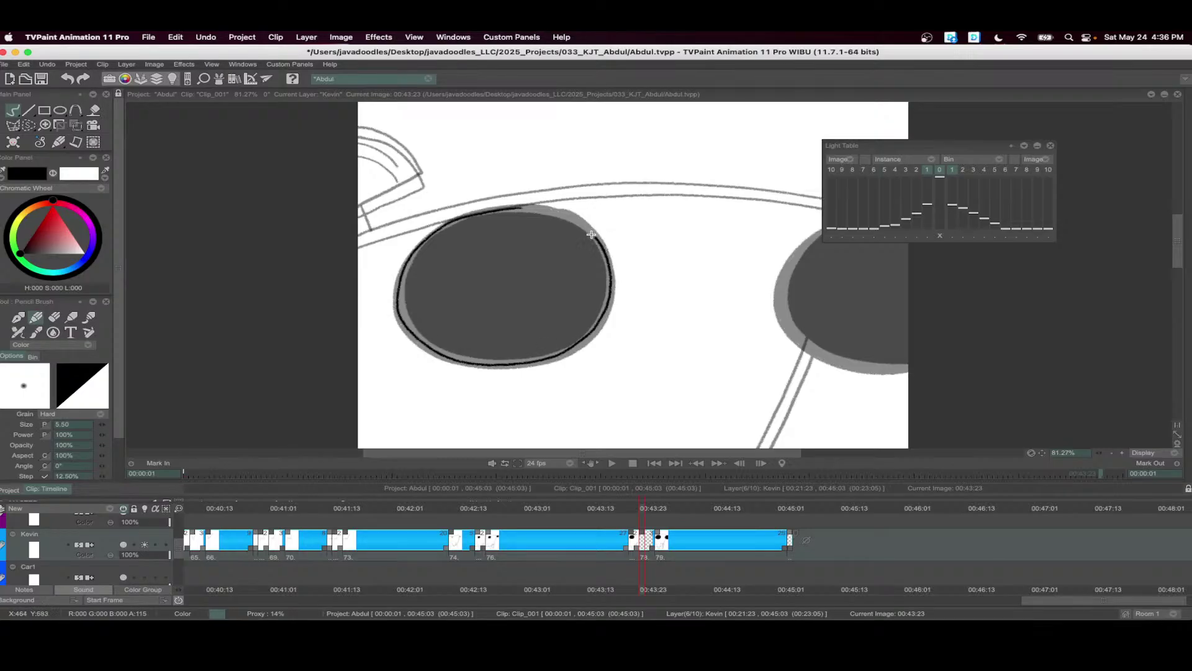
left_click_drag(591, 234, 520, 209)
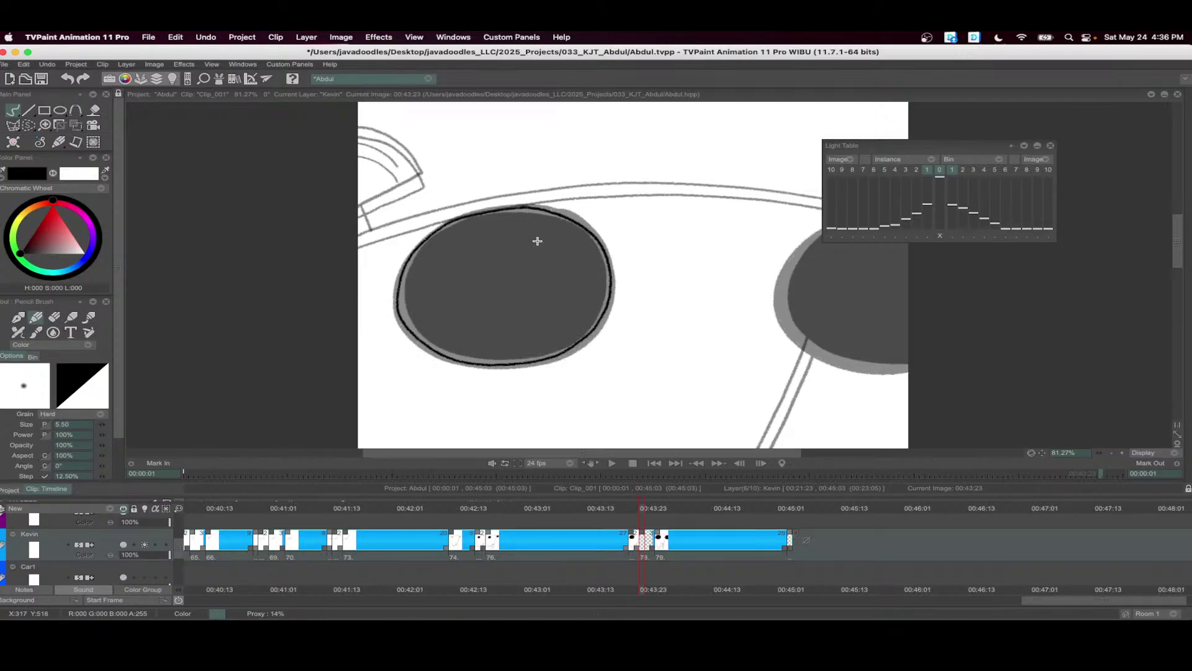
key("f")
left_click(538, 241)
- Outline the eye cut off by the canvas edge at 43:23 inside its ghosted oval and fill it black
left_click_drag(789, 202, 609, 197)
key("b")
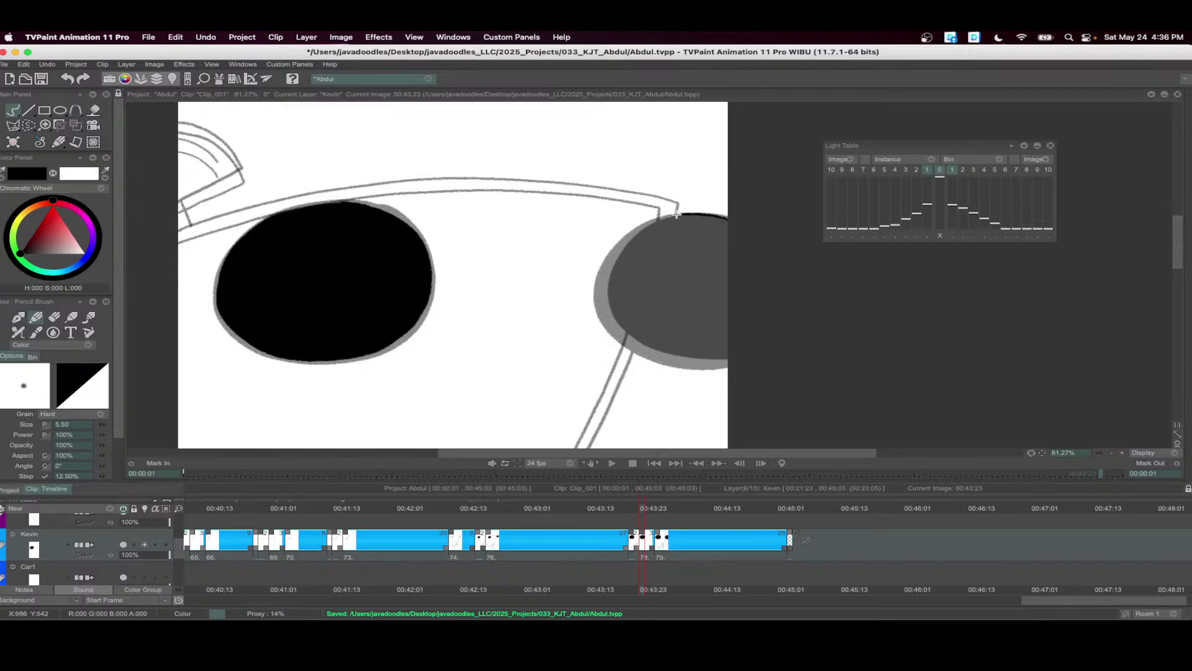
mouse_move(677, 214)
left_mouse_down()
mouse_move(640, 228)
mouse_move(607, 265)
left_mouse_up()
mouse_move(610, 329)
left_mouse_down()
mouse_move(645, 351)
mouse_move(708, 366)
left_mouse_up()
key("f")
left_click(676, 268)
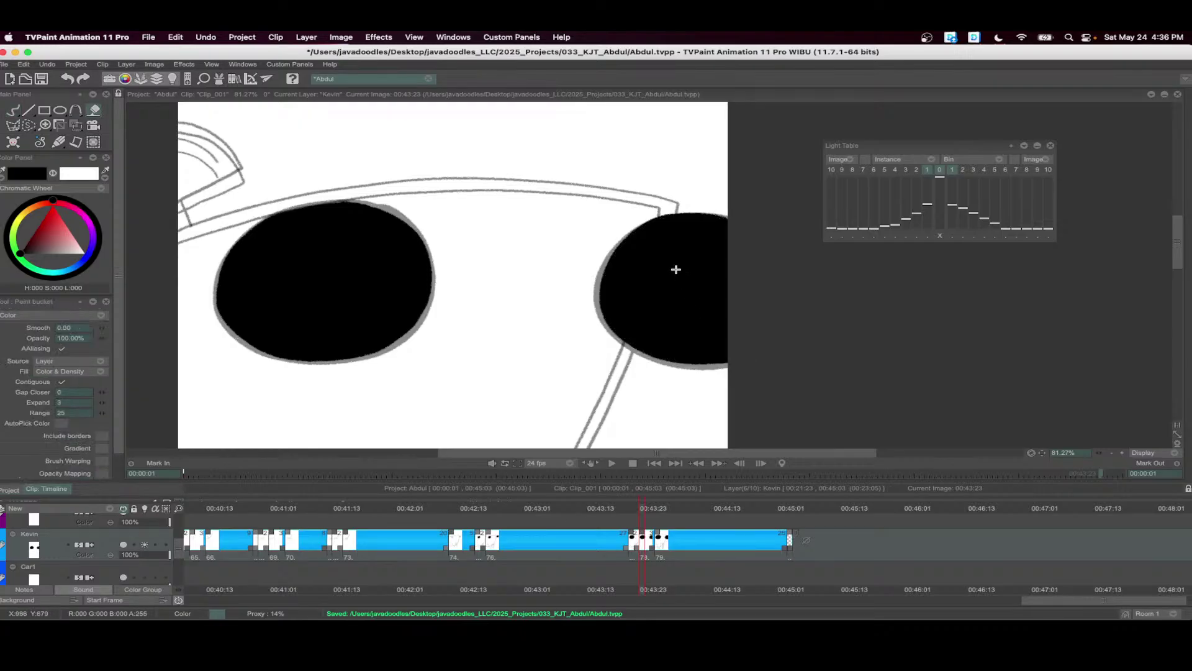
left_click_drag(676, 268, 710, 284)
- Draw the head outline between the ghosted curves at 43:23 and the partial dome above the head
key("b")
mouse_move(206, 251)
left_mouse_down()
mouse_move(462, 201)
mouse_move(627, 203)
mouse_move(702, 222)
mouse_move(694, 236)
left_mouse_up()
mouse_move(694, 236)
left_mouse_down()
mouse_move(585, 240)
mouse_move(641, 199)
mouse_move(708, 189)
mouse_move(649, 253)
left_mouse_up()
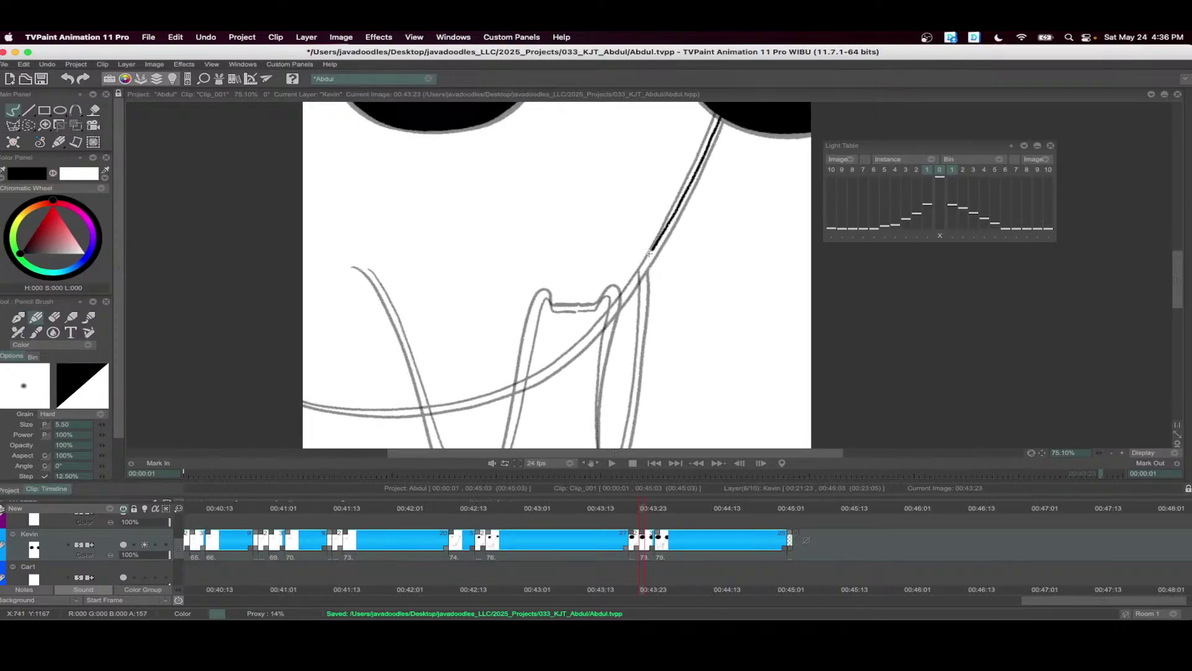
left_click_drag(470, 402, 380, 413)
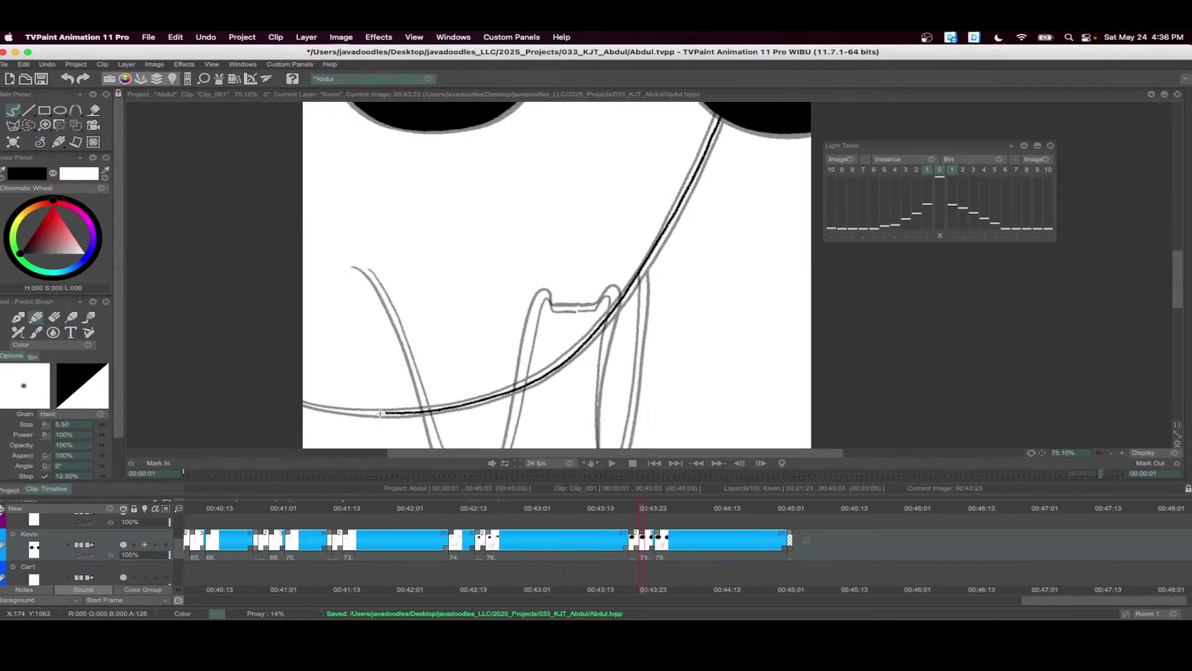
left_click_drag(391, 115, 369, 229)
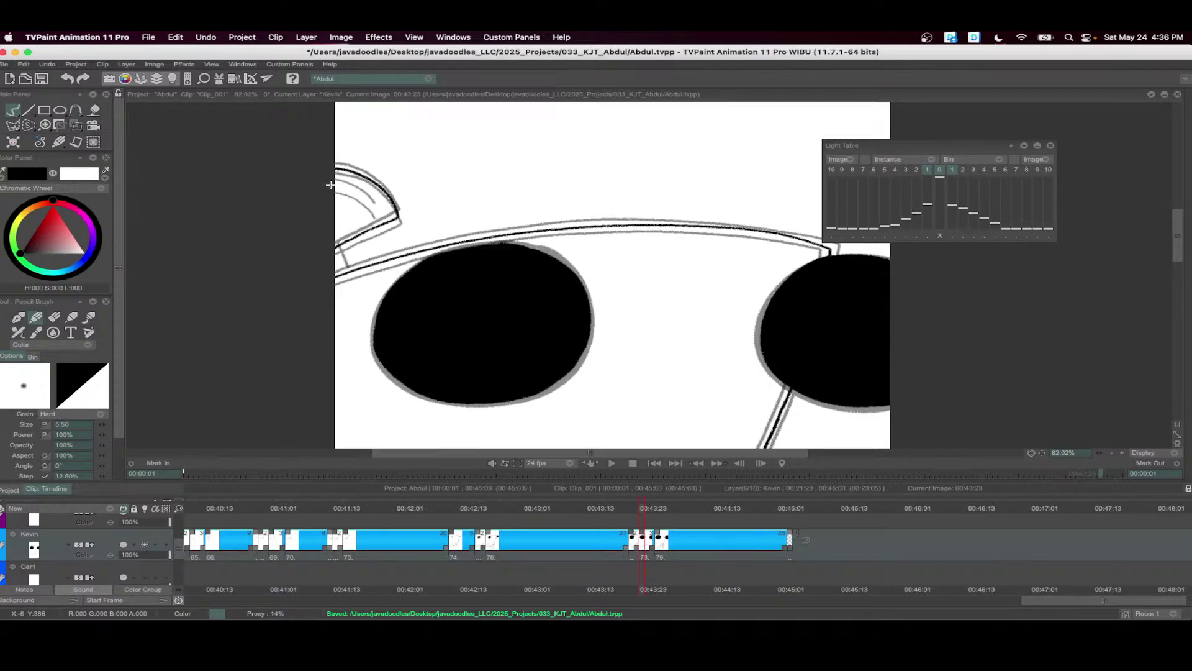
left_click_drag(344, 232, 381, 293)
- Draw the bent arms between the ghosted arms at 43:23, undoing one stroke along the way
left_click_drag(532, 407, 598, 164)
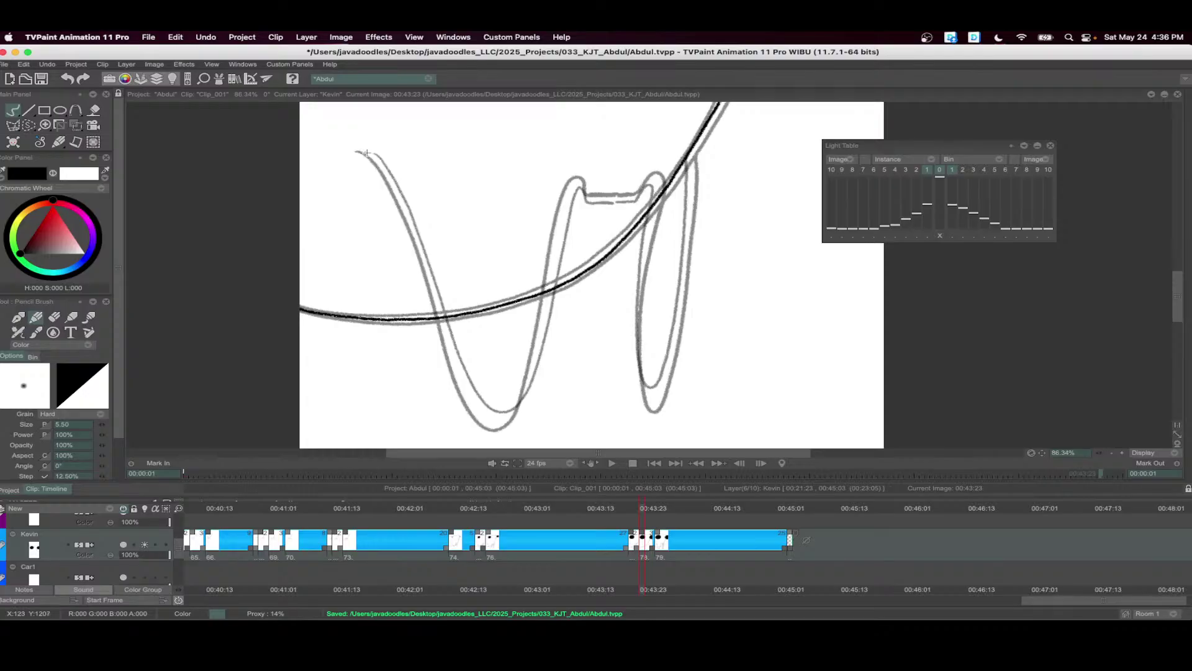
left_click_drag(433, 296, 461, 385)
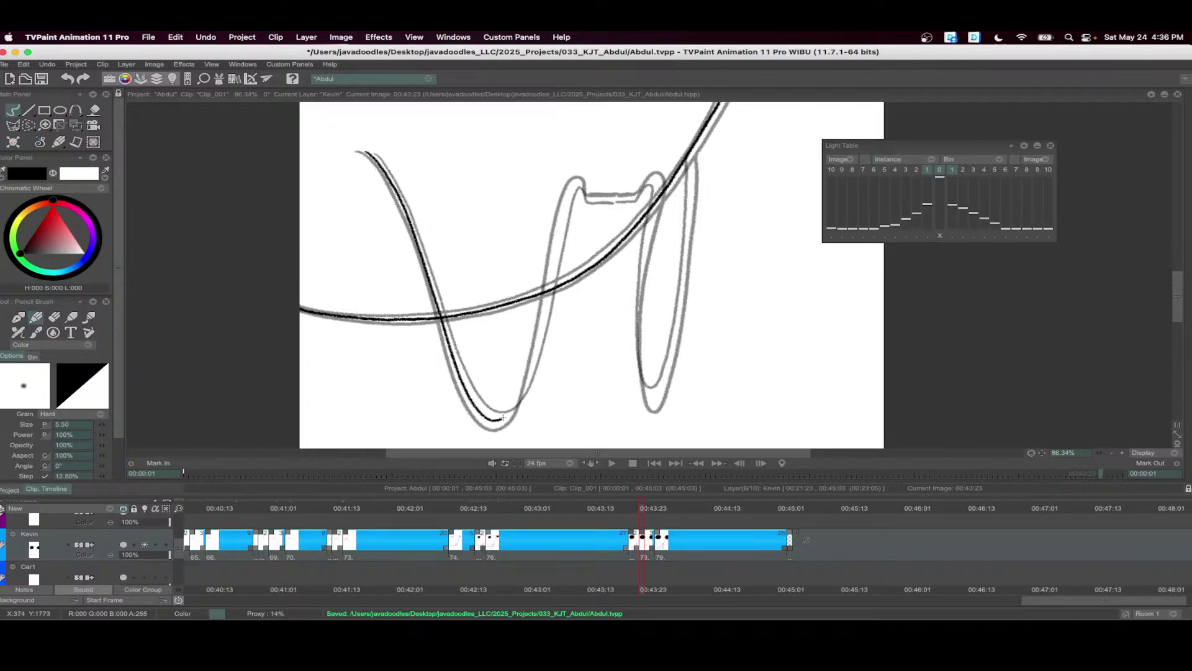
mouse_move(503, 420)
left_mouse_down()
mouse_move(533, 353)
mouse_move(578, 186)
left_mouse_up()
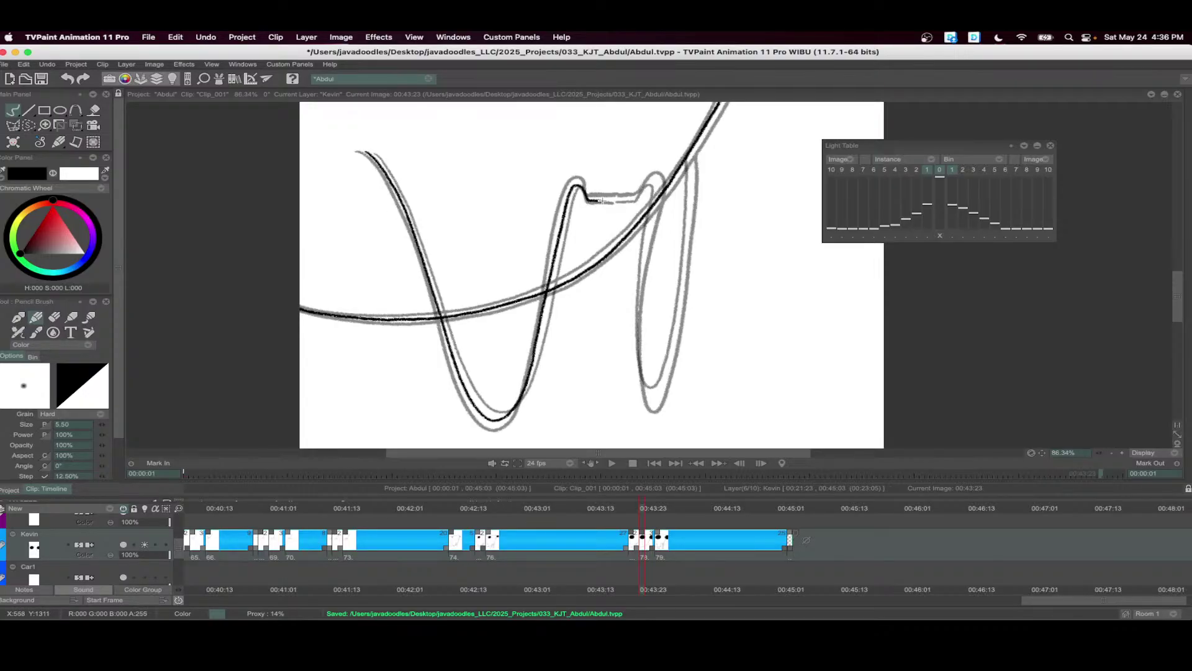
mouse_move(652, 179)
left_mouse_down()
mouse_move(638, 366)
mouse_move(678, 286)
mouse_move(687, 183)
mouse_move(659, 388)
mouse_move(636, 281)
mouse_move(653, 197)
mouse_move(595, 341)
left_mouse_up()
key("ctrl+z")
scroll(616, 201, "down", 4)
scroll(638, 232, "down", 1)
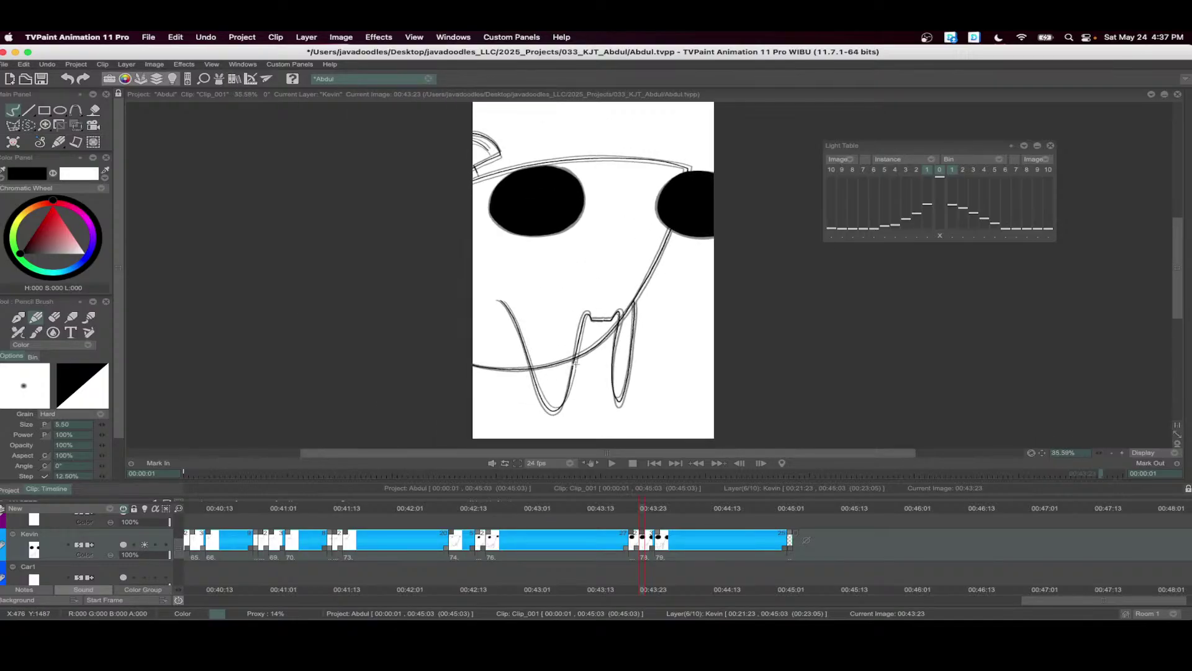
- Play back the animation from 37:06, scrub back to 38:17 and save the project
left_click_drag(599, 551, 754, 544)
left_click(613, 463)
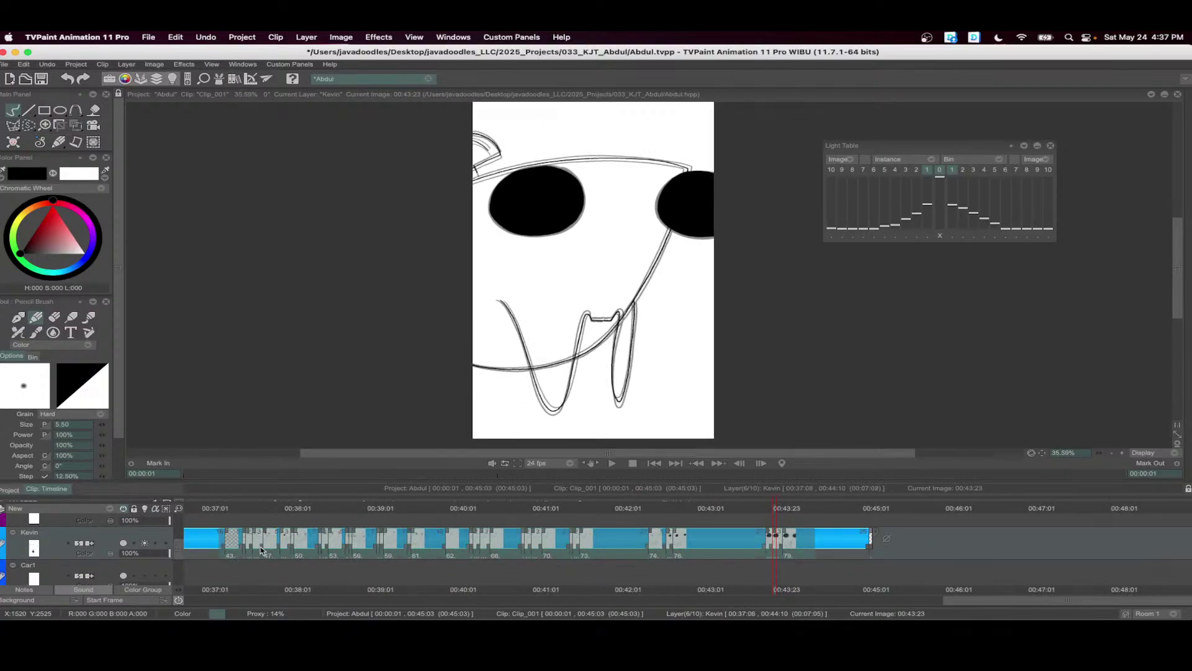
scroll(699, 359, "down", 1)
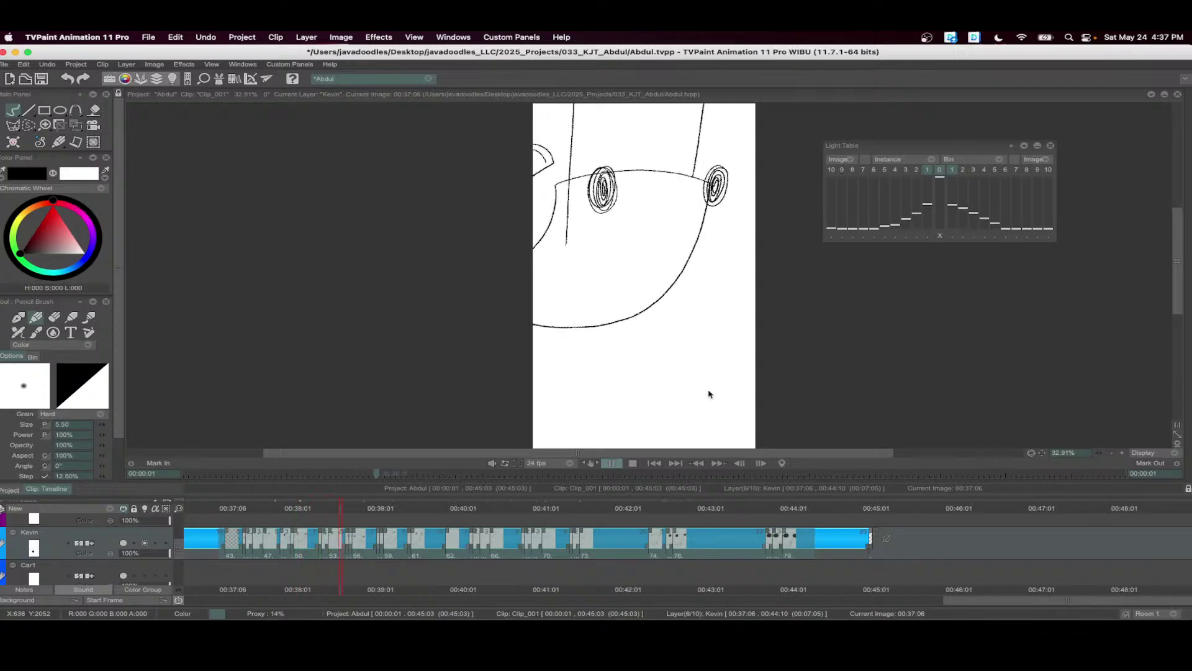
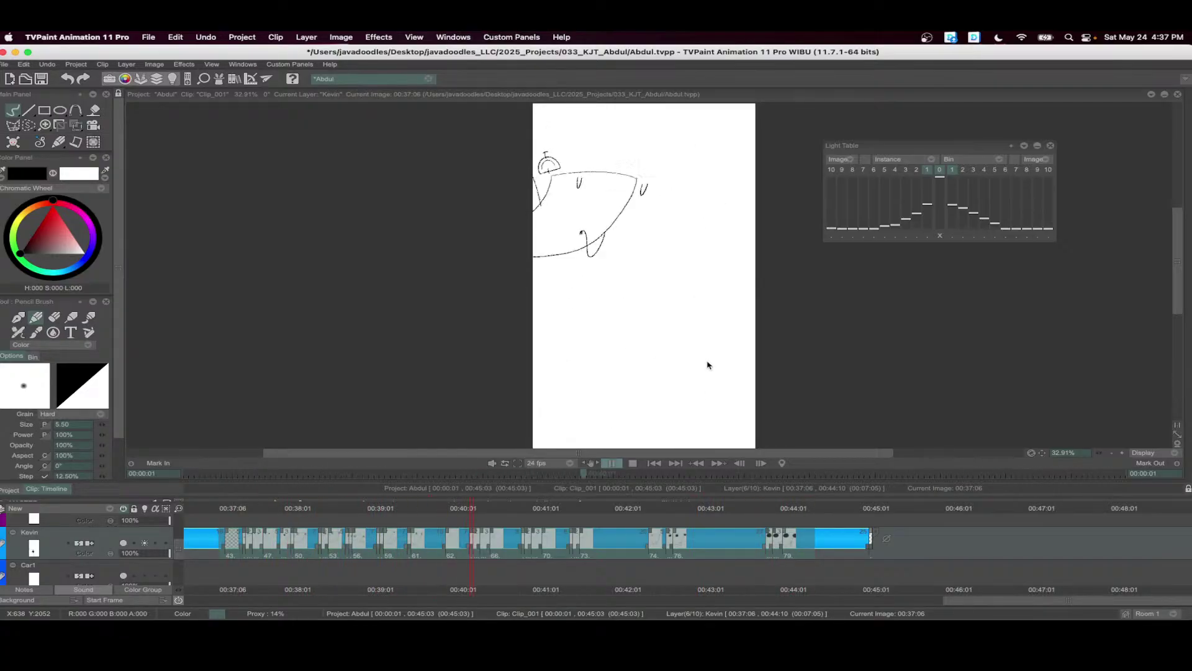
left_click(612, 463)
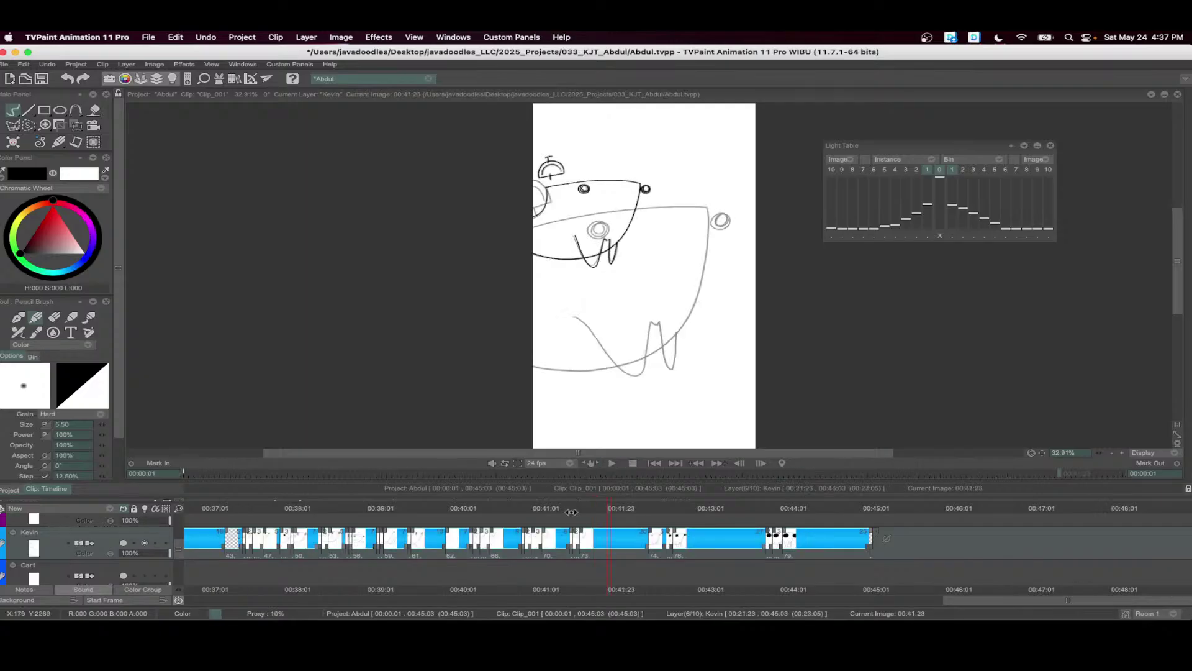
left_click_drag(571, 511, 340, 512)
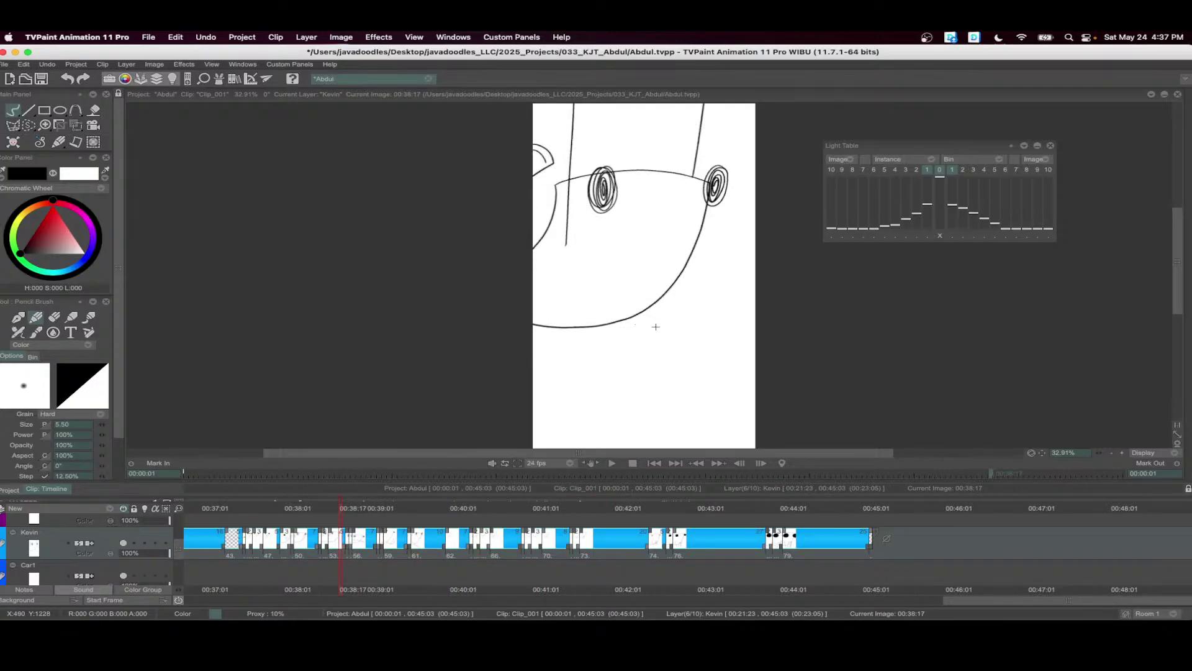
key("super+s")
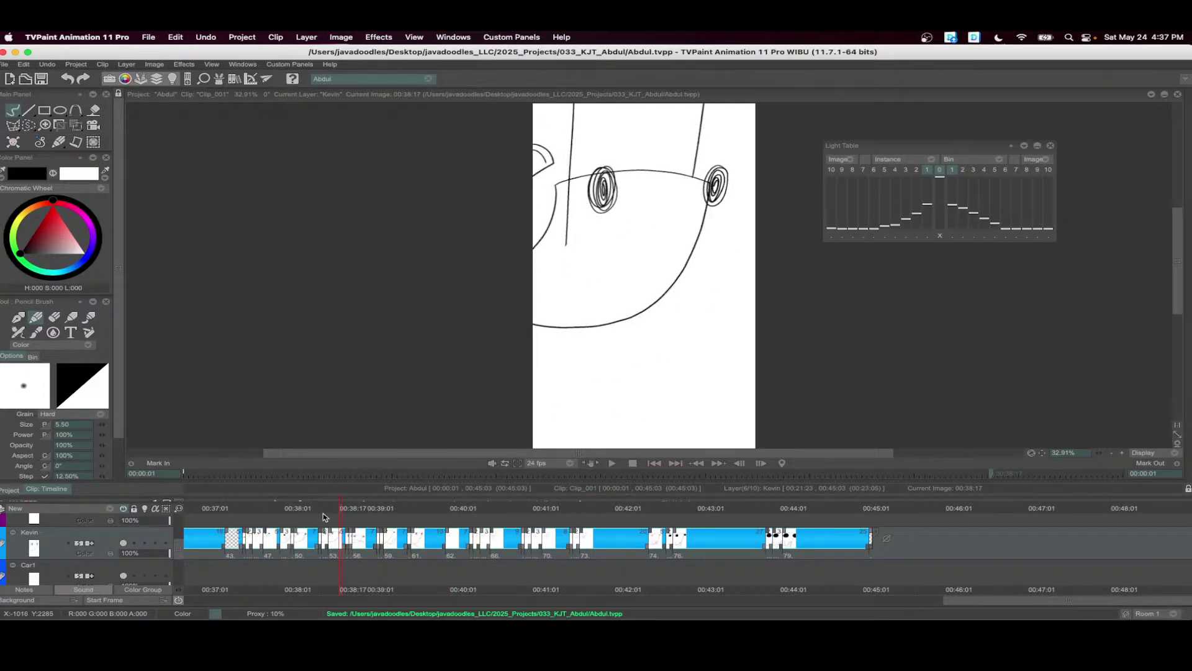
- Add a drawing on the mouthh1 layer at 38:03 and enable its light table with two previous drawings ghosted
mouse_move(324, 516)
left_mouse_down()
mouse_move(264, 520)
mouse_move(276, 528)
mouse_move(258, 538)
mouse_move(294, 541)
left_mouse_up()
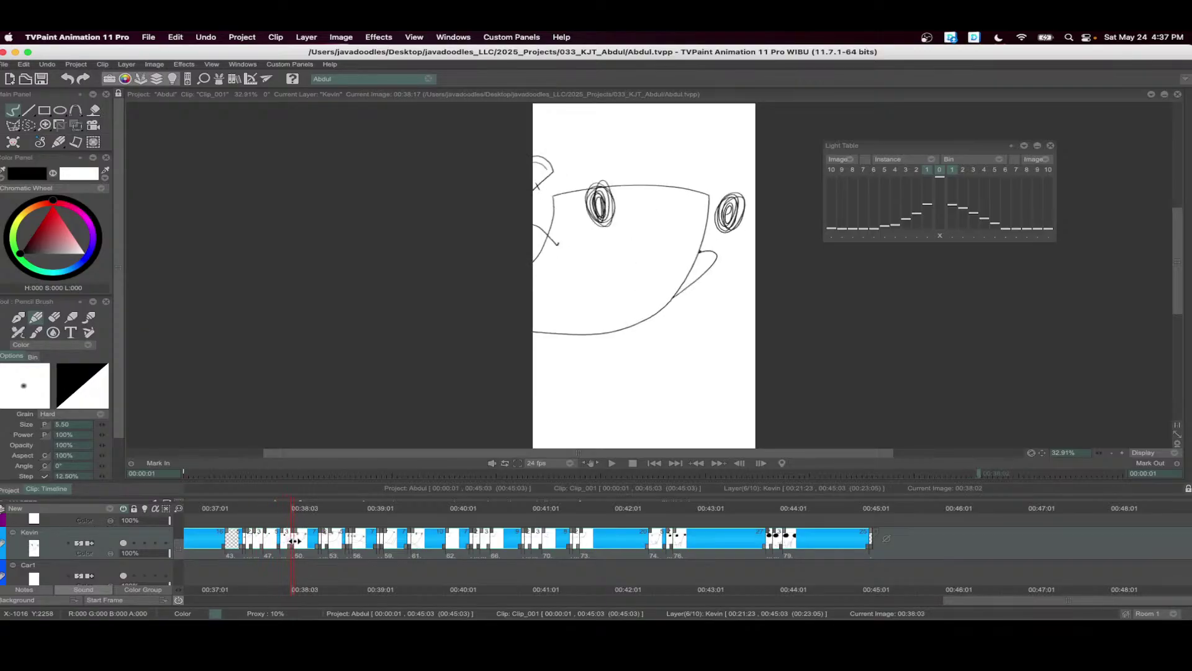
left_click_drag(181, 550, 181, 541)
left_click(67, 534)
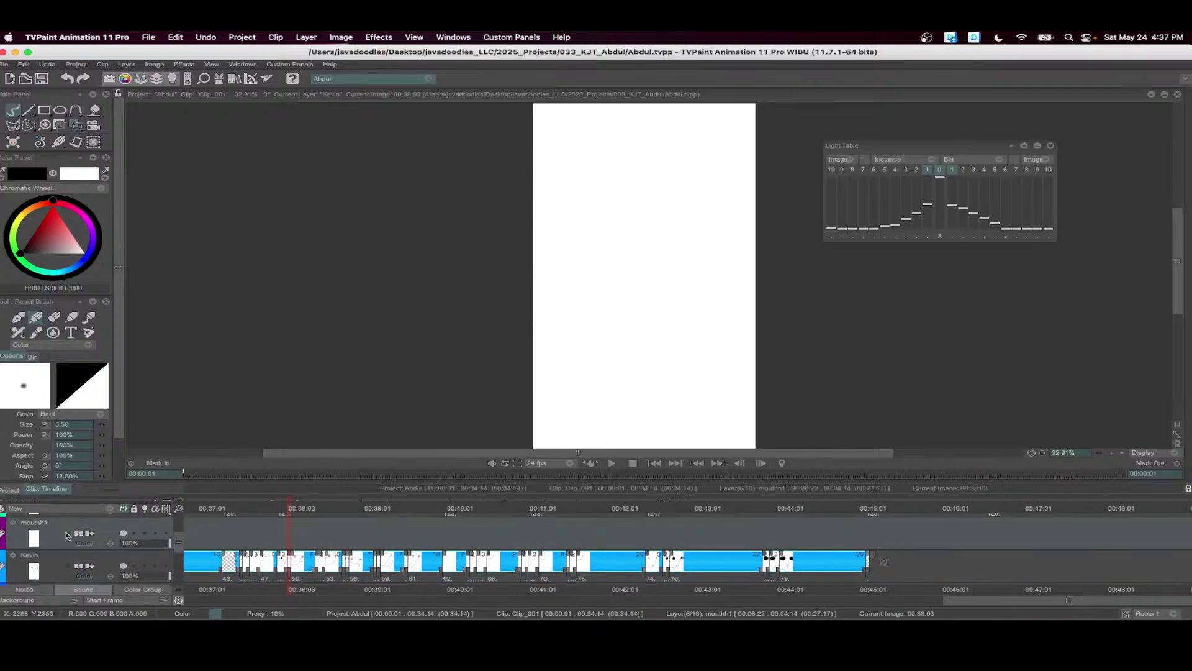
key("Return")
left_click(123, 508)
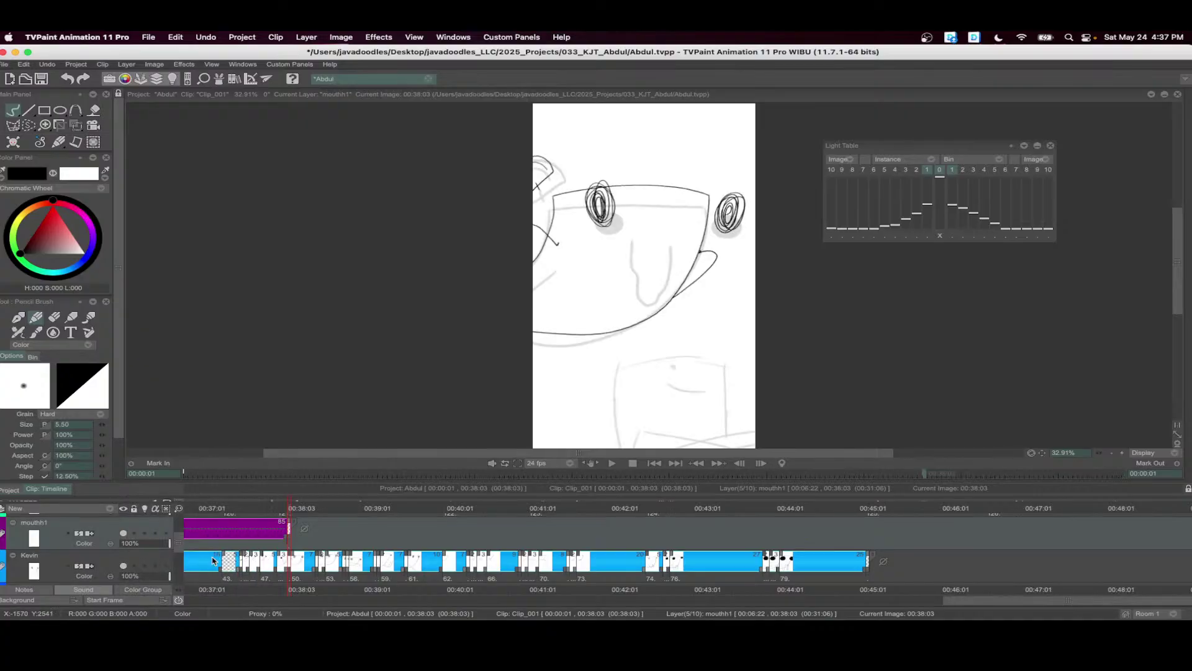
left_click(917, 170)
- Draw an upright oval mouth on the face at 38:03 and fill it black, leaving a small white area at its lower end
scroll(680, 259, "up", 3)
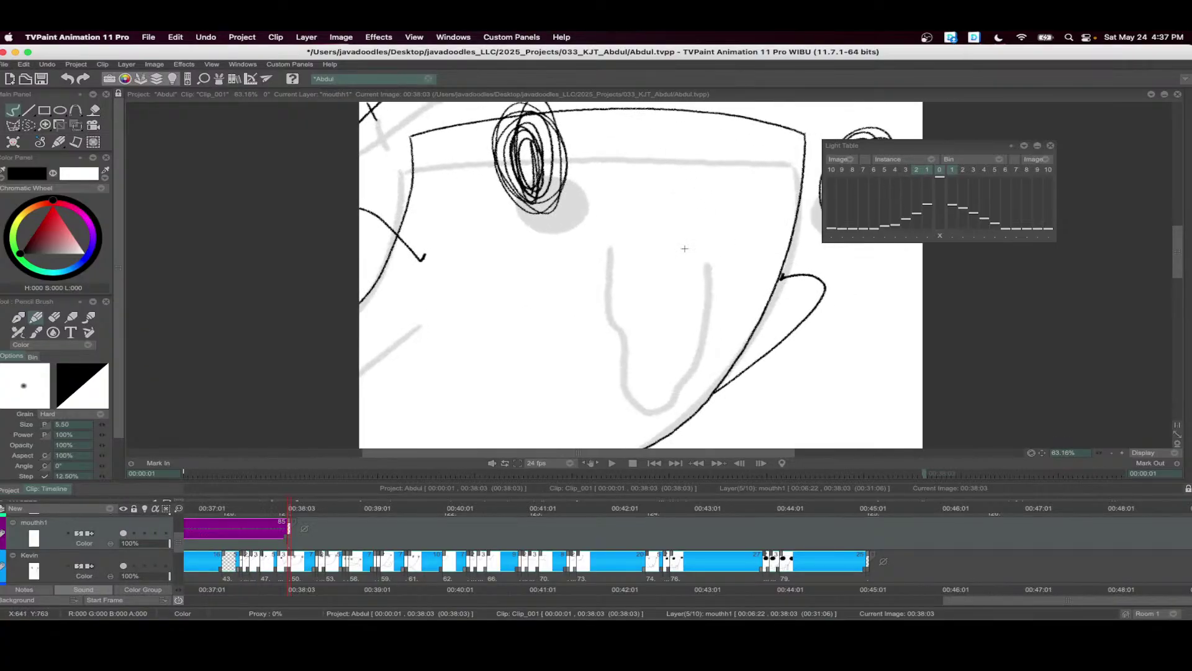
mouse_move(676, 216)
left_mouse_down()
mouse_move(647, 269)
mouse_move(688, 260)
mouse_move(678, 221)
left_mouse_up()
key("f")
left_click(664, 260)
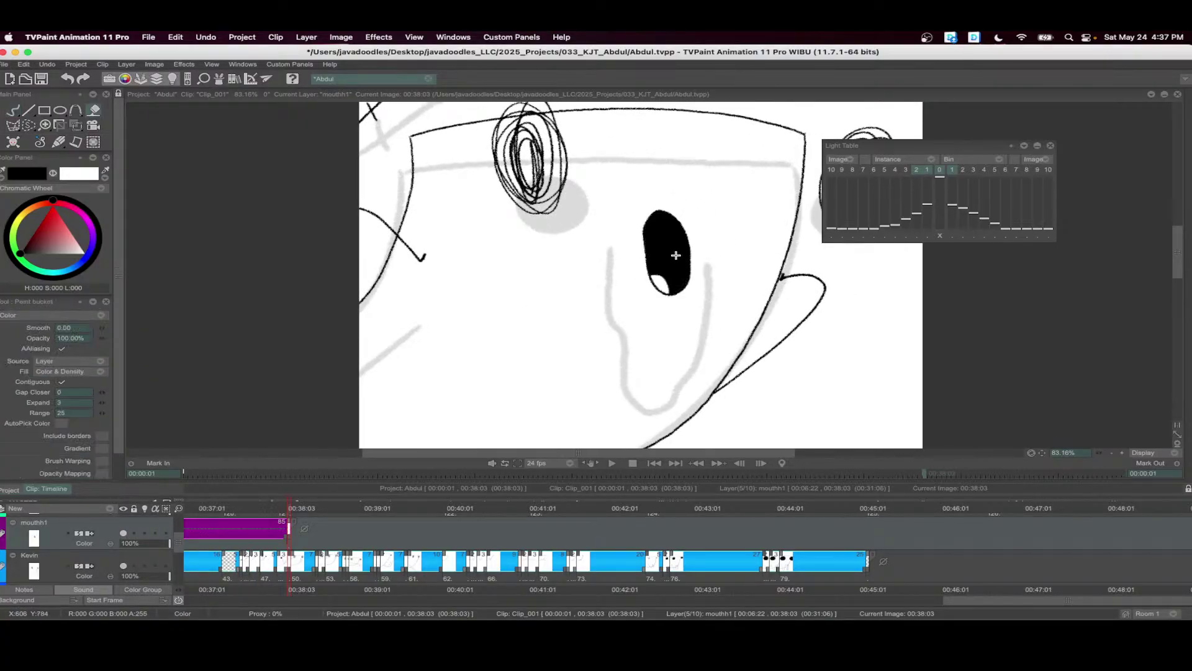
- Extend the mouthh1 layer to 41:00 with empty instances
scroll(590, 291, "right", 3)
left_click_drag(294, 522, 528, 493)
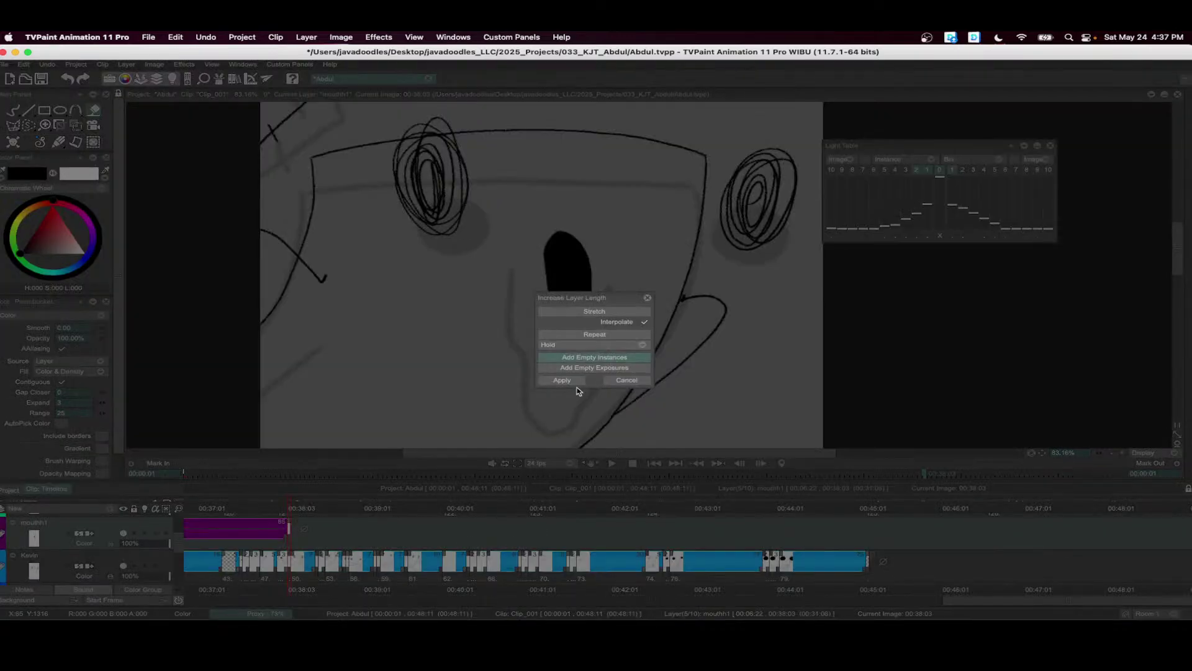
left_click(565, 379)
- Go to the empty mouthh1 instance at 38:04 and ready the pencil brush for drawing the mouth
scroll(317, 528, "up", 3)
left_click(297, 509)
key("b")
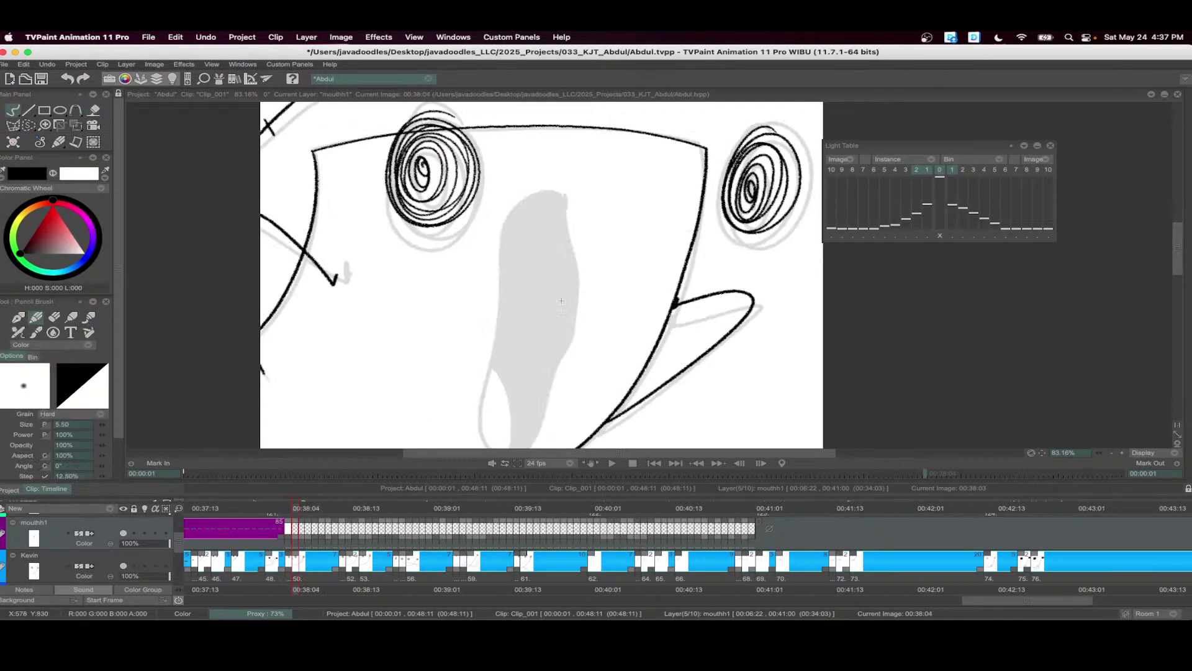
- Enable the light table for the mouthh1 layer, and draw a tall narrow mouth with an unfilled tongue on frame 00:38:04, filled black
left_click(144, 533)
mouse_move(576, 197)
left_mouse_down()
mouse_move(527, 231)
mouse_move(521, 386)
mouse_move(587, 328)
mouse_move(579, 202)
left_mouse_up()
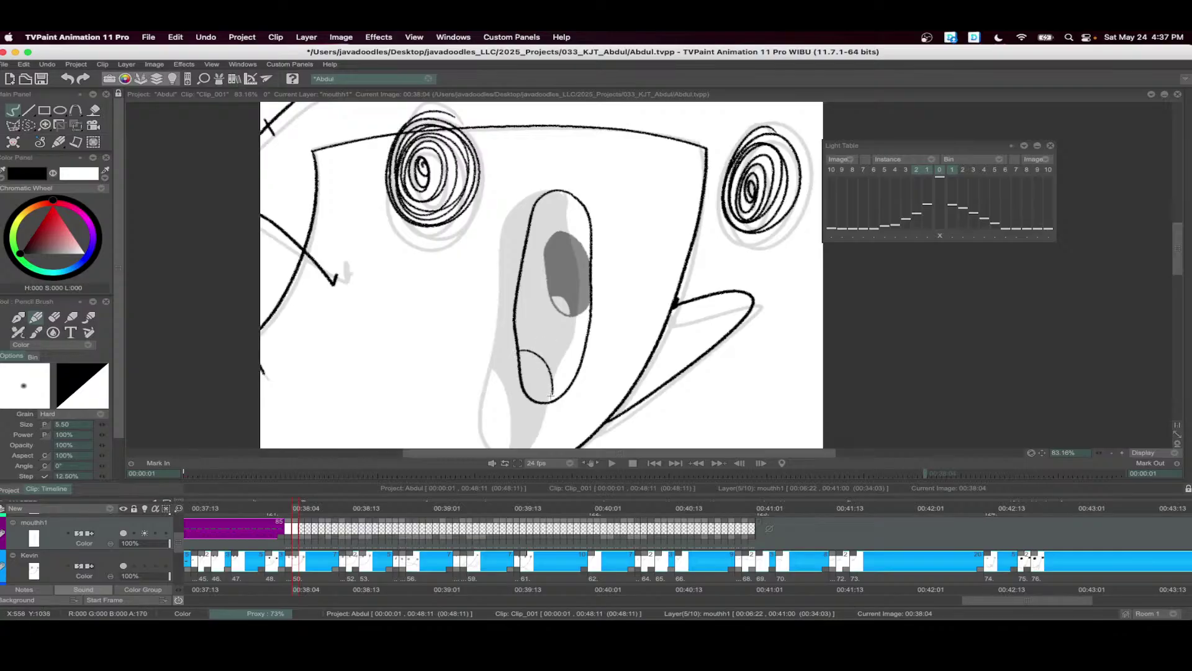
key("f")
left_click(584, 310)
- Extend the narrow mouth's exposure, and draw a horizontal closed-mouth line on each of the two following frames, up to 00:38:12
scroll(491, 457, "left", 2)
left_click_drag(294, 538, 335, 537)
left_click(341, 510)
key("b")
left_click_drag(398, 235, 754, 226)
left_click(349, 509)
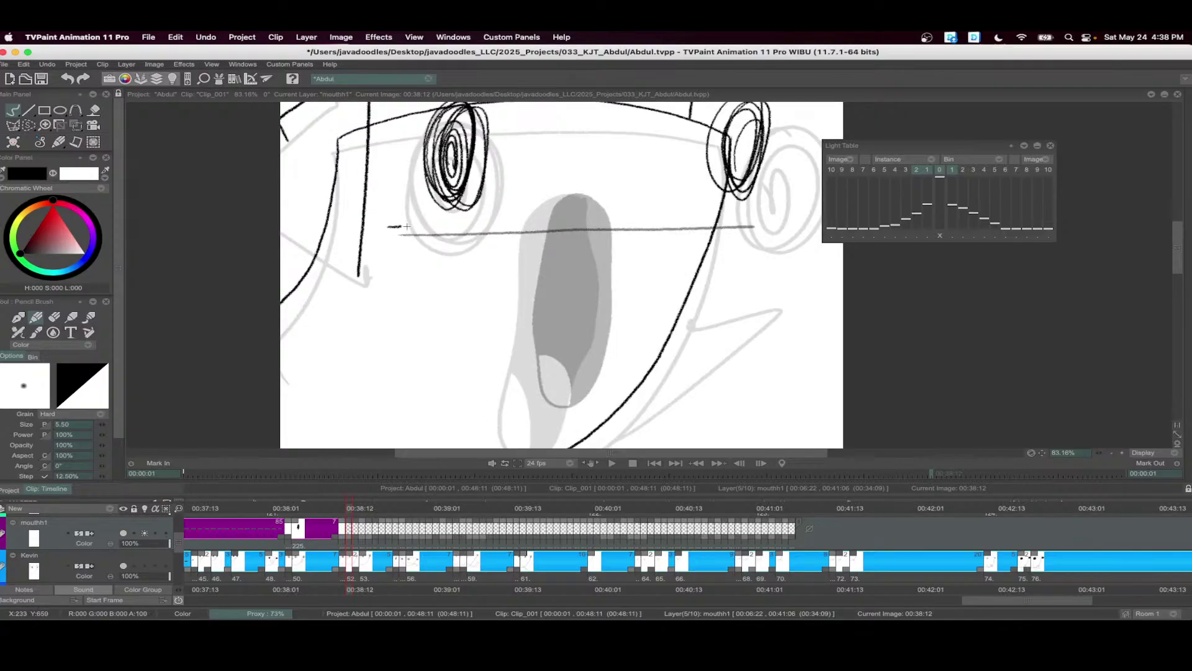
mouse_move(407, 226)
left_mouse_down()
mouse_move(752, 219)
mouse_move(435, 345)
mouse_move(732, 243)
mouse_move(714, 214)
left_mouse_up()
- Draw a wide open mouth with a tongue curve in its lower-left corner on frame 00:38:13, filled black except the tongue
left_click(354, 510)
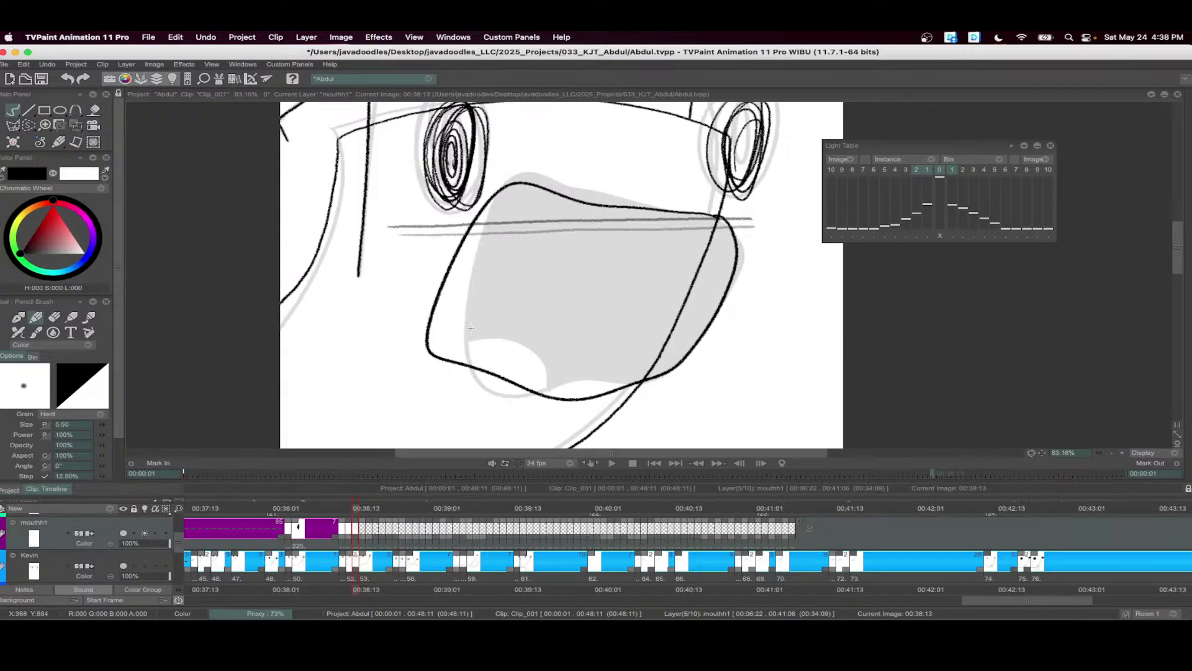
left_click_drag(453, 320, 509, 379)
key("f")
left_click(472, 298)
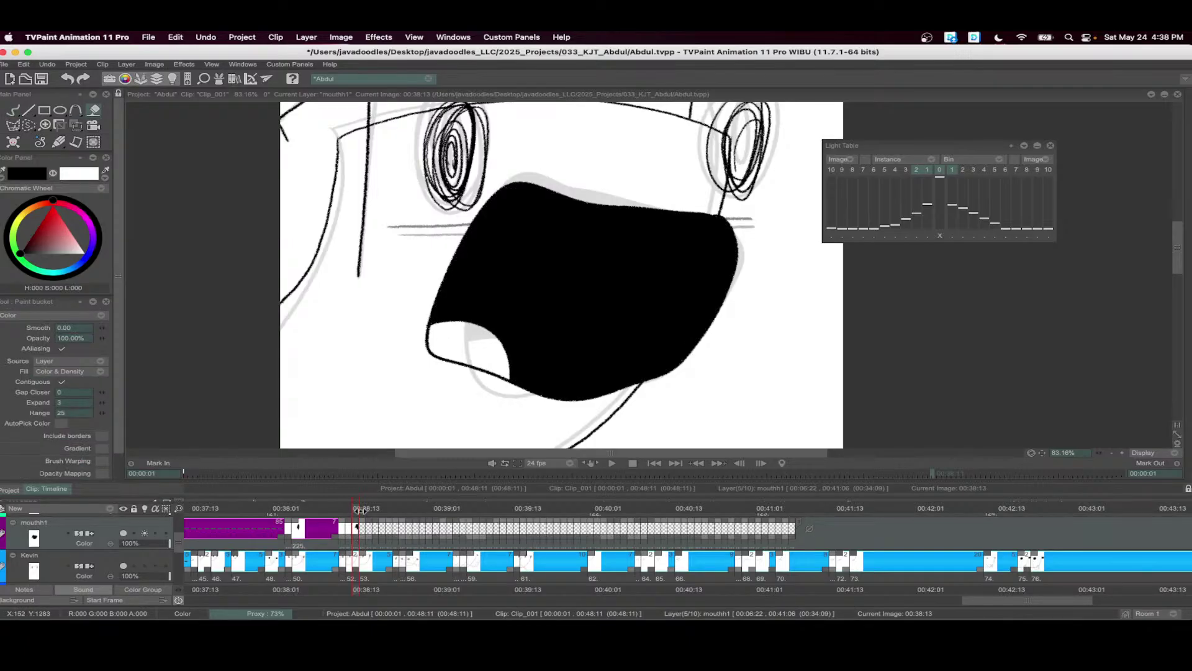
- Draw a slightly shifted wide open mouth with a tongue curve on frame 00:38:14, and fill it black except the tongue
left_click(361, 509)
key("b")
mouse_move(658, 205)
left_mouse_down()
mouse_move(447, 292)
mouse_move(612, 400)
mouse_move(723, 235)
mouse_move(714, 216)
left_mouse_up()
mouse_move(438, 324)
left_mouse_down()
mouse_move(493, 361)
mouse_move(497, 388)
left_mouse_up()
key("f")
left_click(516, 372)
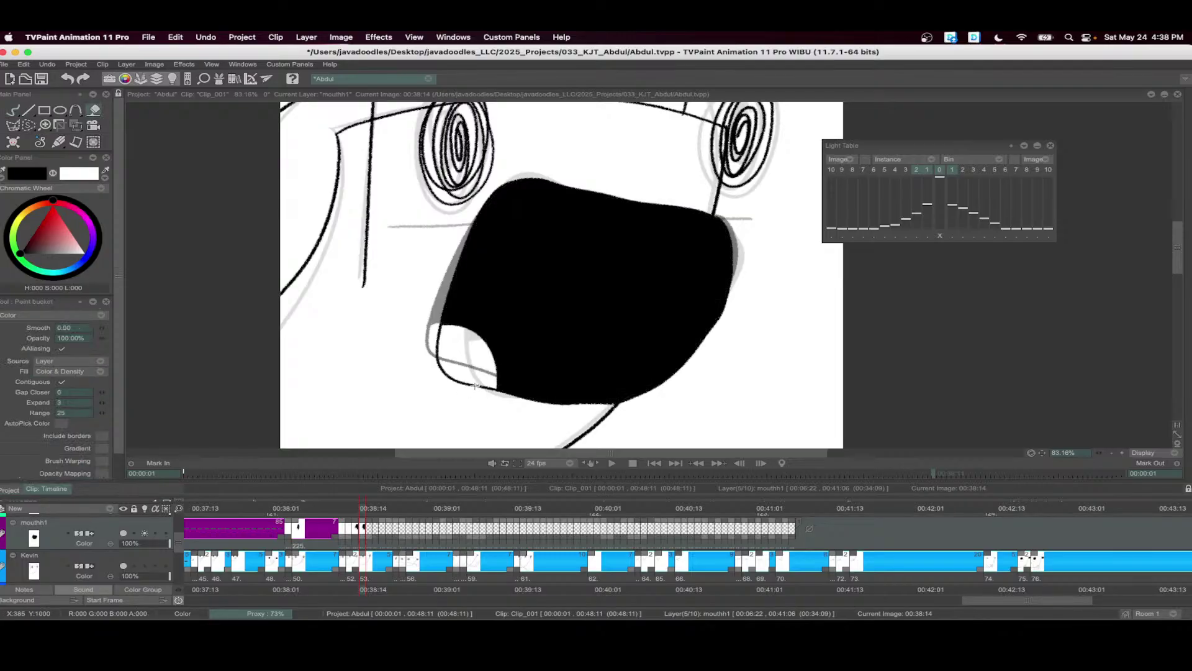
- Hold the open mouth until frame 00:38:17, and draw a thin wavy mouth filled with black on that frame
left_click(386, 528)
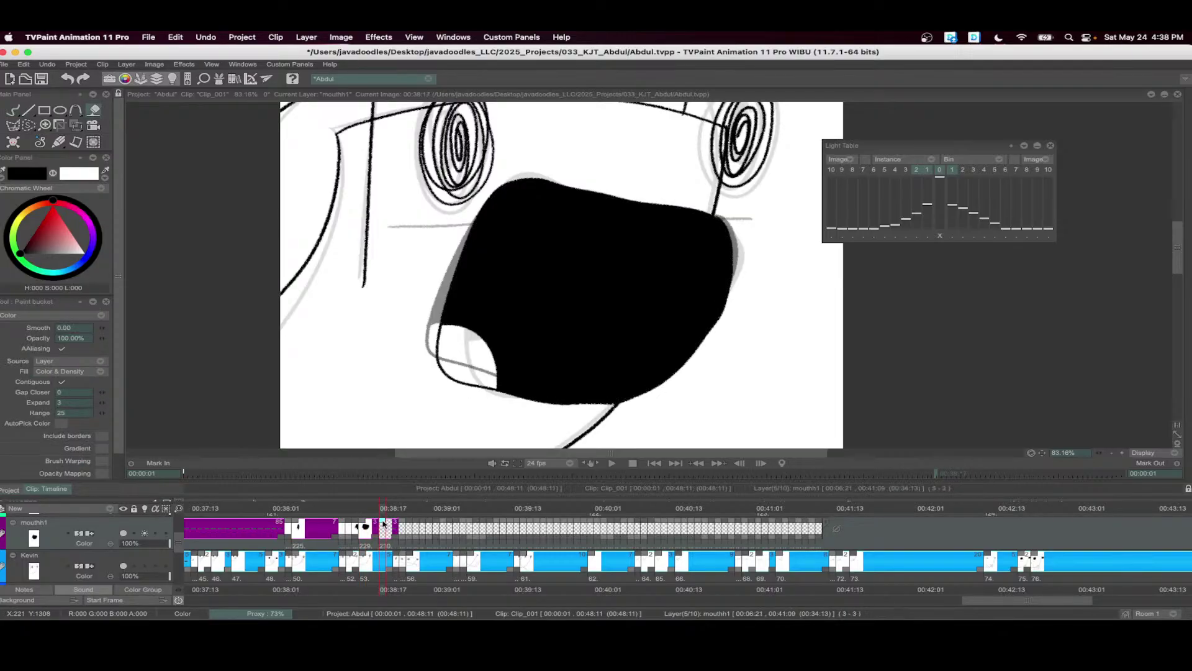
key("b")
left_click_drag(740, 223, 580, 220)
mouse_move(580, 220)
left_mouse_down()
mouse_move(469, 225)
mouse_move(690, 262)
mouse_move(745, 222)
left_mouse_up()
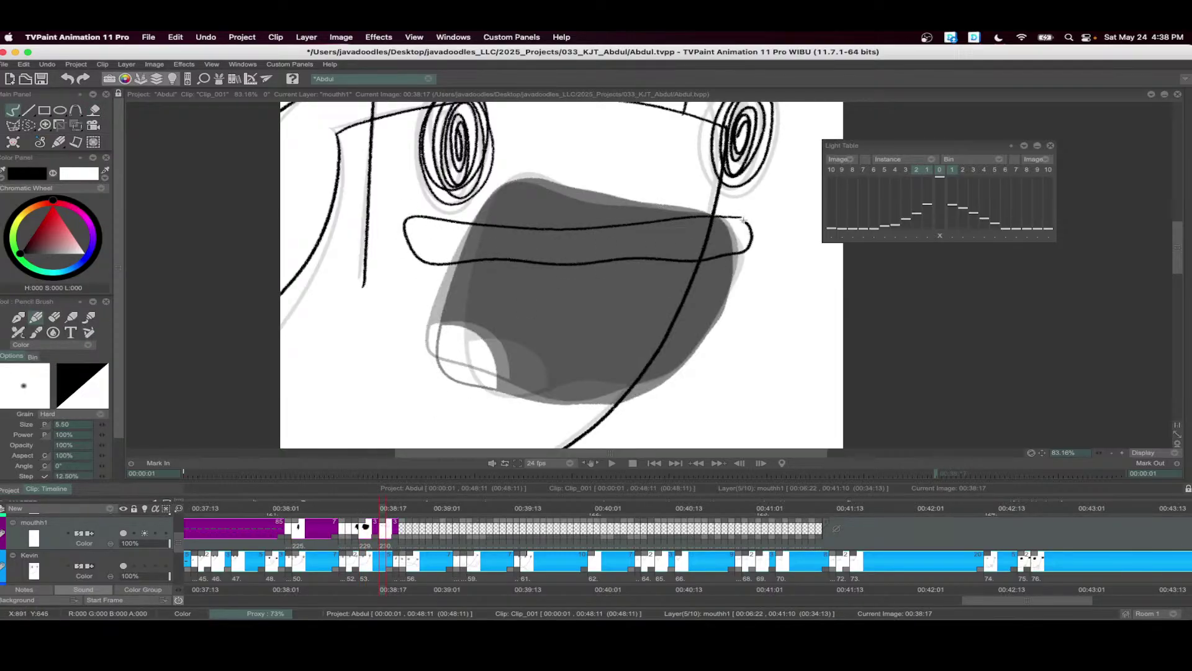
key("super+z")
mouse_move(579, 221)
left_mouse_down()
mouse_move(652, 247)
mouse_move(742, 211)
left_mouse_up()
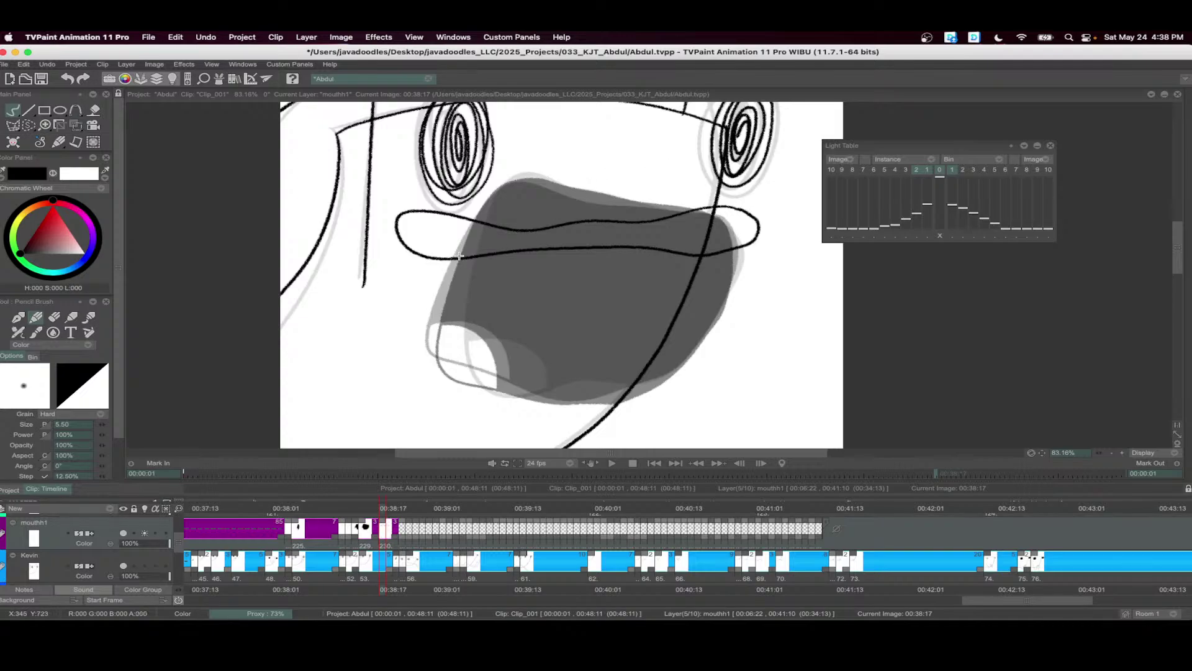
key("f")
left_click(513, 247)
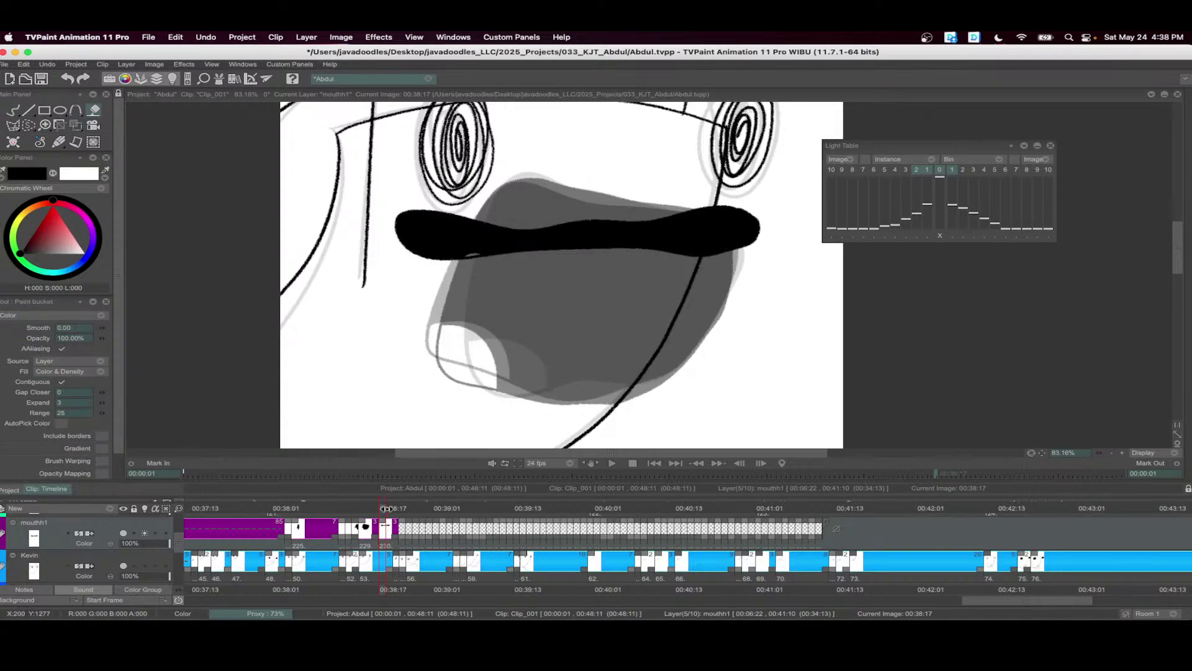
- Clear frame 00:38:19 on the mouth layer, and draw a long flat mouth below the eyes, filled with black
left_click_drag(387, 508, 396, 510)
key("BackSpace")
left_click_drag(714, 239, 721, 189)
key("b")
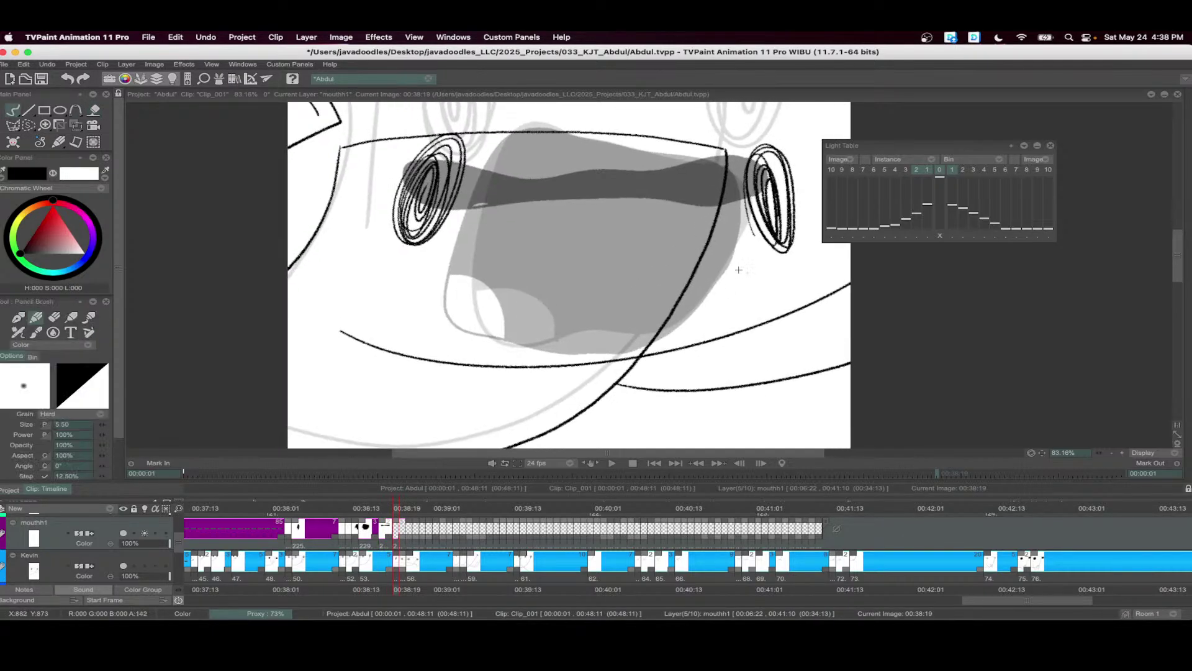
mouse_move(738, 269)
left_mouse_down()
mouse_move(363, 264)
mouse_move(748, 273)
left_mouse_up()
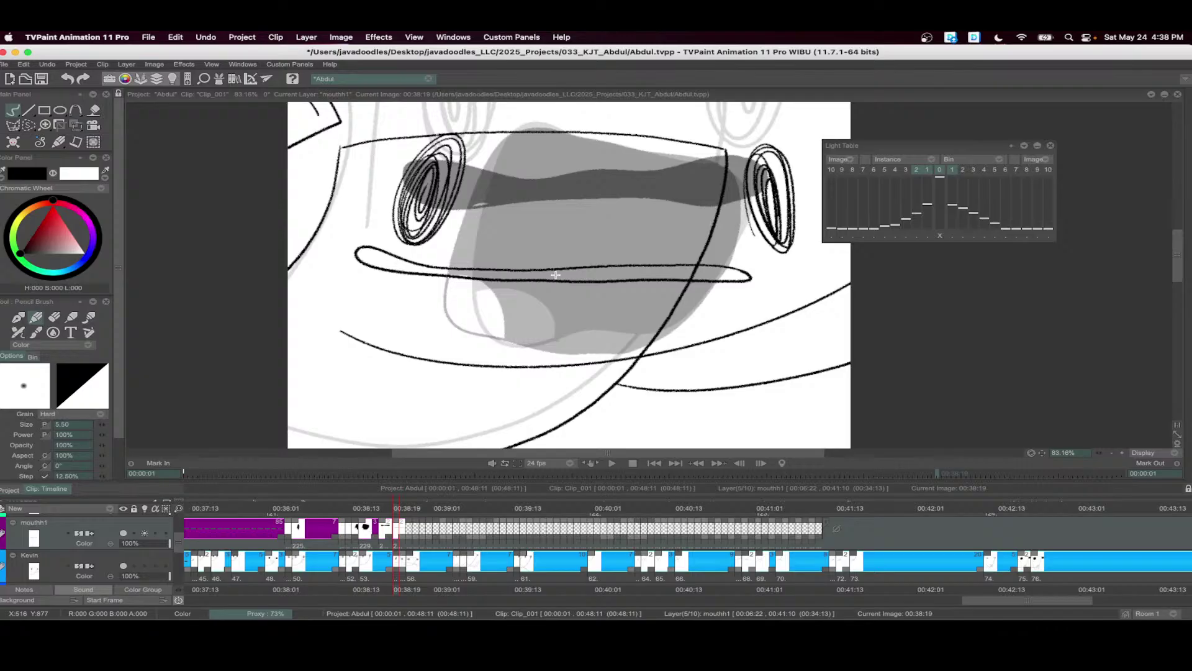
key("f")
left_click(465, 271)
- Clear frame 00:38:20, and draw an even thinner, nearly straight mouth filled with black
left_click(400, 513)
key("BackSpace")
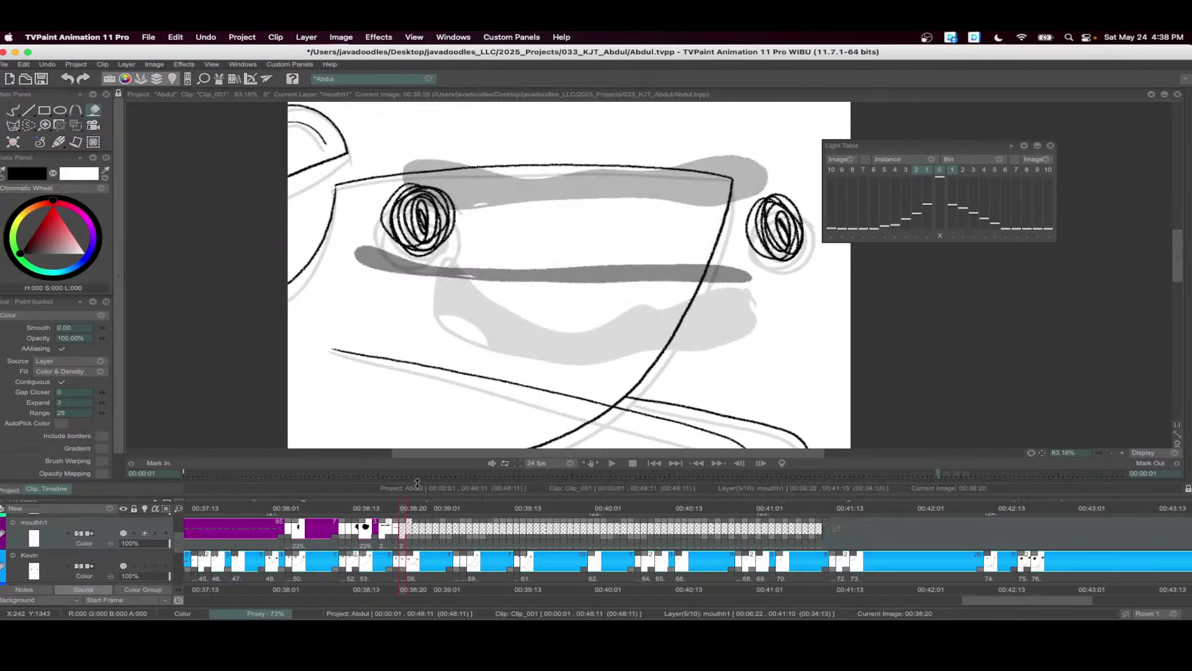
key("b")
mouse_move(740, 280)
left_mouse_down()
mouse_move(436, 274)
mouse_move(738, 279)
left_mouse_up()
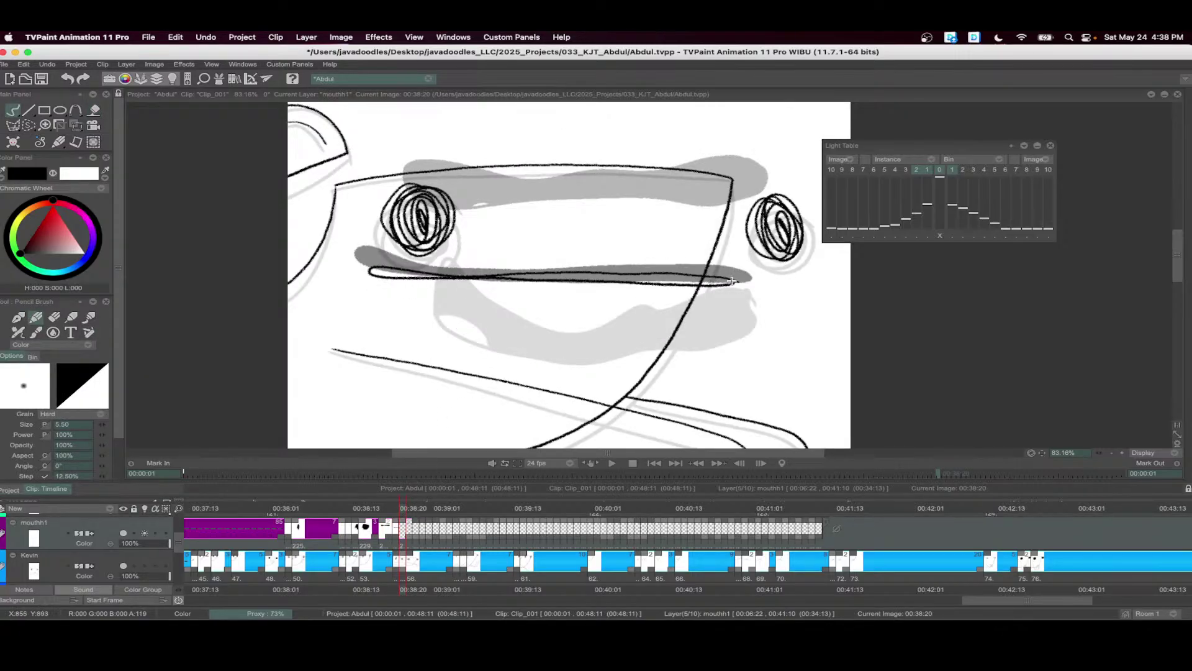
key("f")
left_click(557, 276)
key("b")
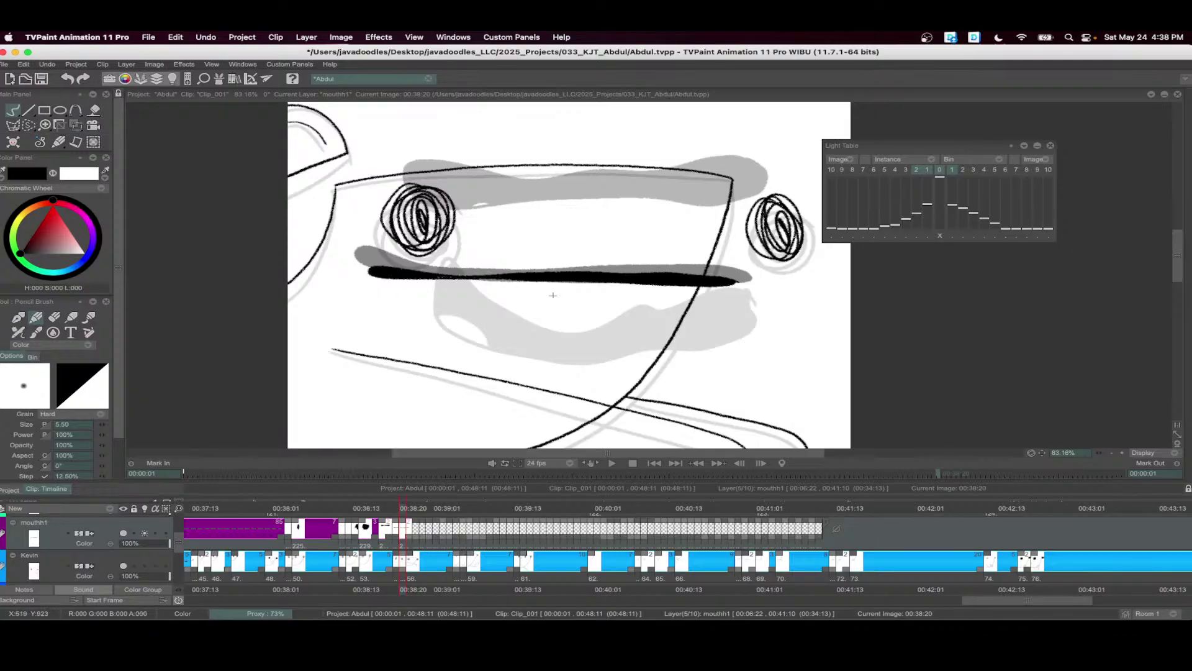
- Clear frame 00:38:21, and draw a wide, low open mouth with a tongue curve, filled with black
left_click(412, 513)
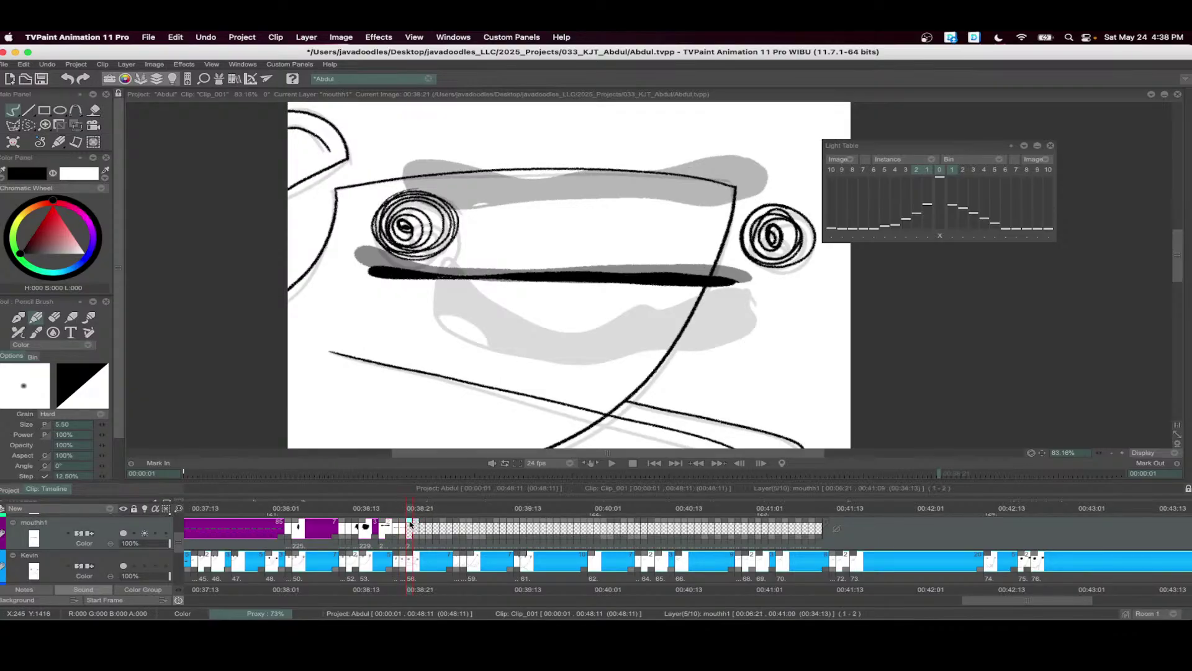
key("BackSpace")
left_click_drag(735, 282, 447, 259)
mouse_move(646, 377)
left_mouse_down()
mouse_move(732, 309)
mouse_move(724, 280)
left_mouse_up()
left_click_drag(393, 326, 450, 364)
key("f")
left_click(473, 324)
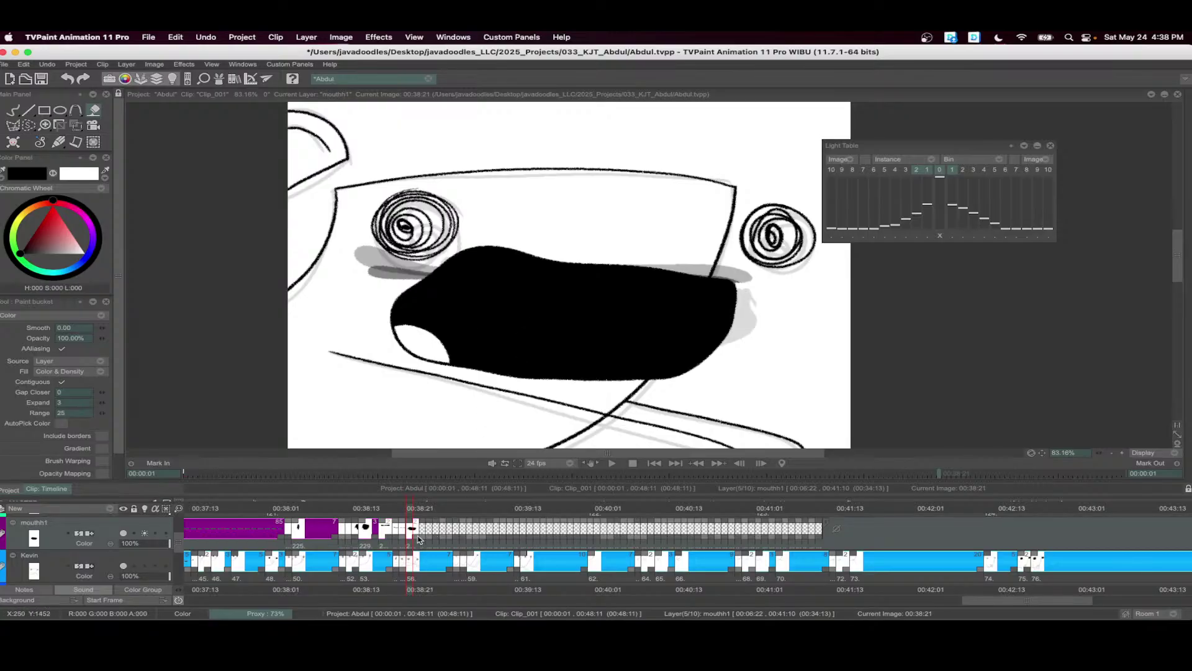
- Extend the open mouth's exposure to frame 00:39:03, and draw a slanted thin mouth divided into teeth on frame 00:39:04
left_click_drag(420, 540, 453, 540)
left_click(459, 518)
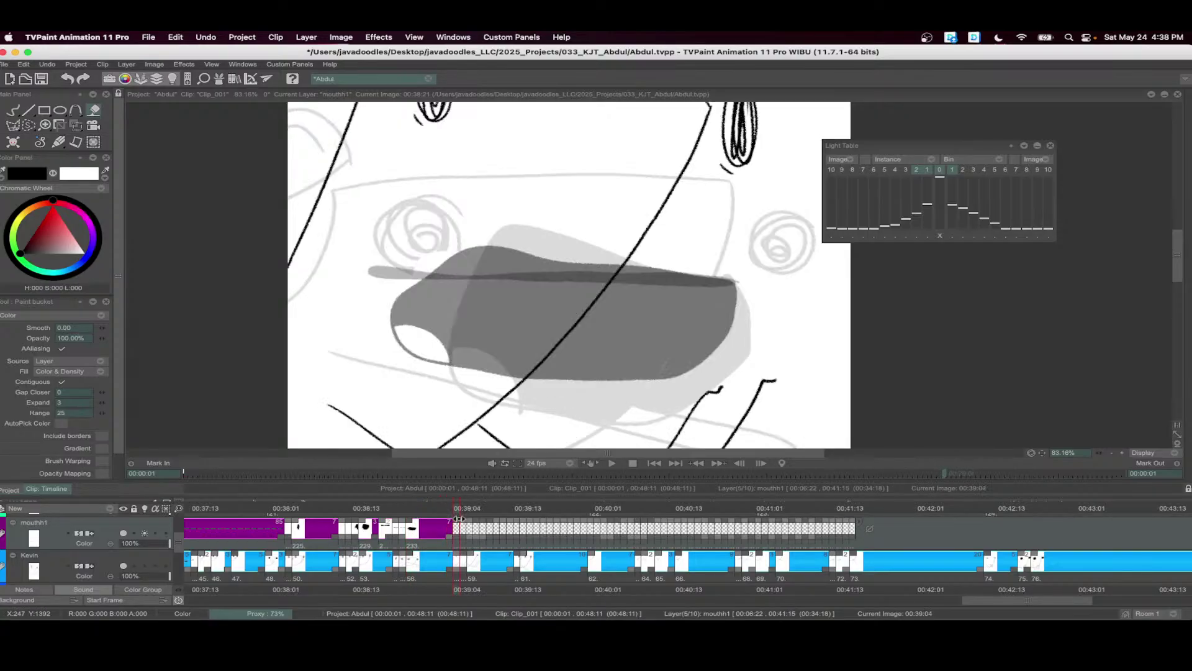
mouse_move(692, 189)
left_mouse_down()
mouse_move(648, 200)
mouse_move(433, 152)
mouse_move(470, 172)
mouse_move(706, 218)
left_mouse_up()
key("b")
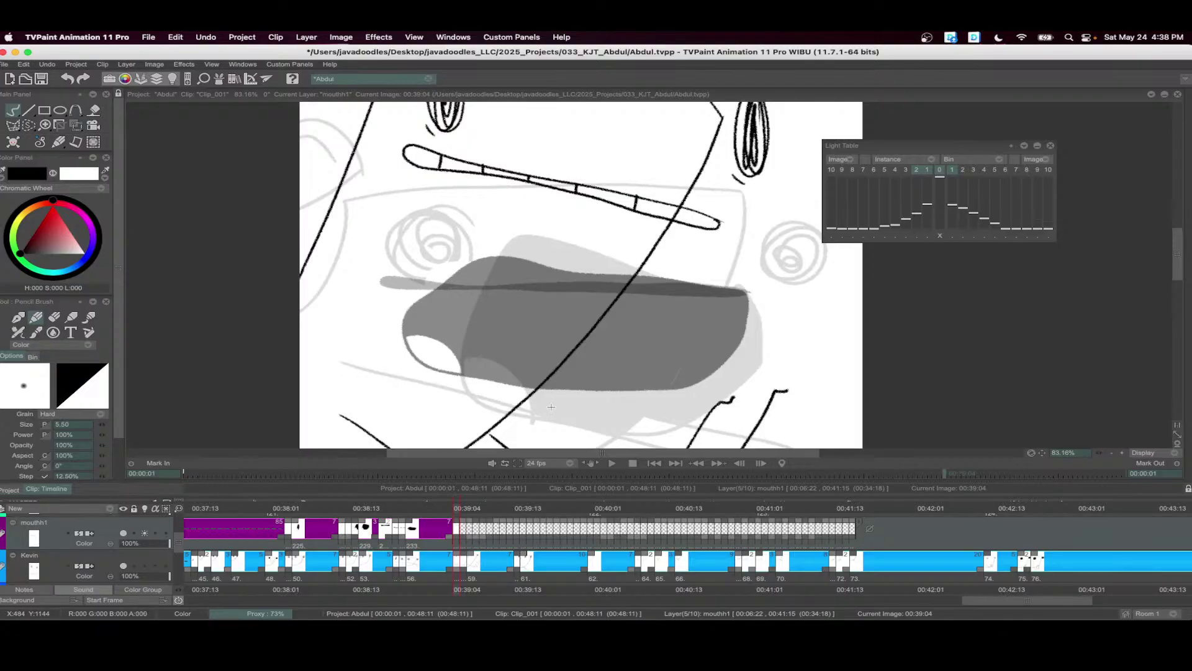
left_click(462, 508)
mouse_move(690, 118)
left_mouse_down()
mouse_move(663, 283)
mouse_move(386, 230)
mouse_move(580, 276)
left_mouse_up()
key("super+z")
- Draw a thin, nearly horizontal mouth outline divided into teeth on frame 00:39:03
left_click(450, 524)
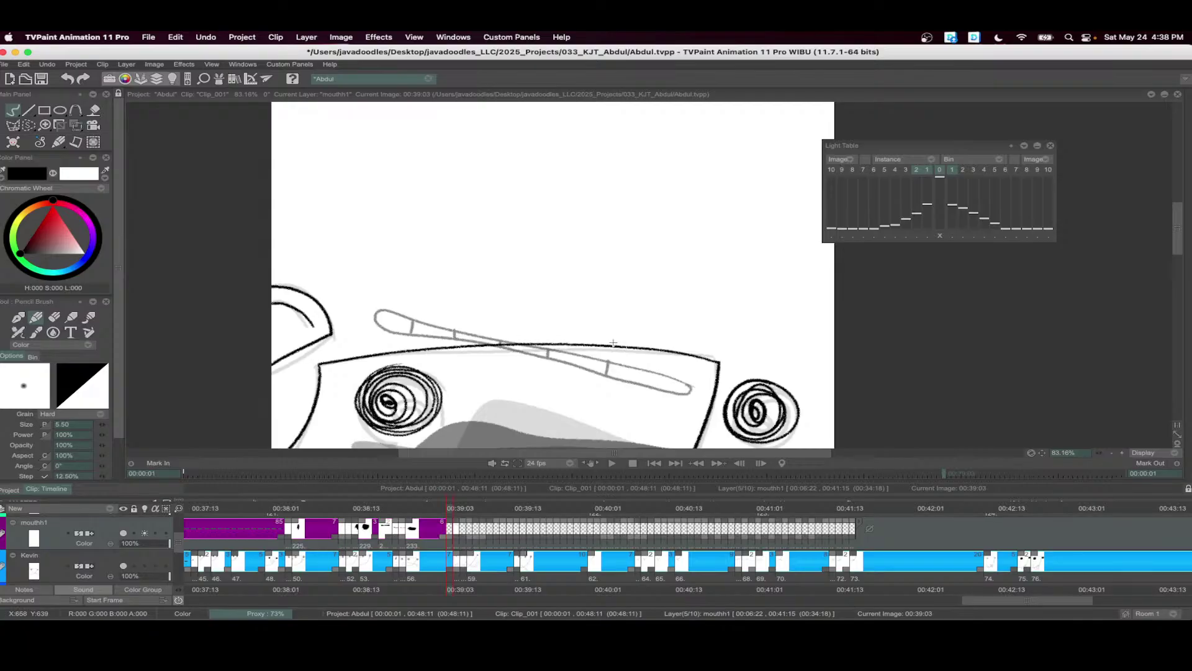
scroll(621, 273, "down", 5)
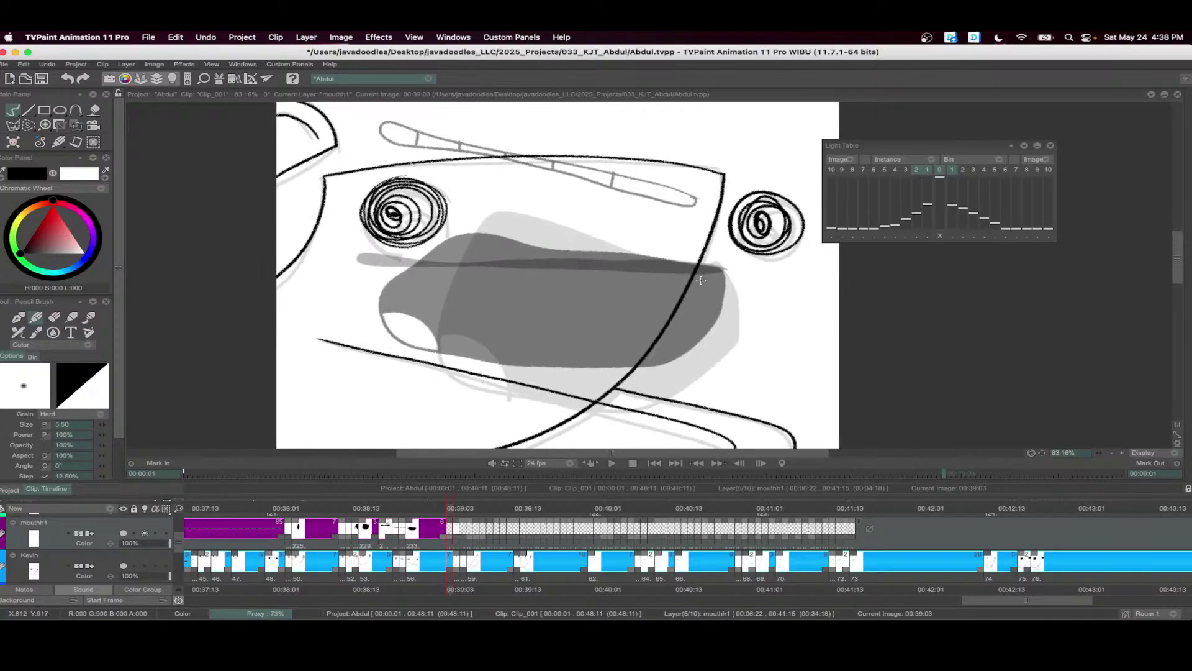
mouse_move(723, 270)
left_mouse_down()
mouse_move(523, 257)
mouse_move(378, 267)
mouse_move(720, 276)
left_mouse_up()
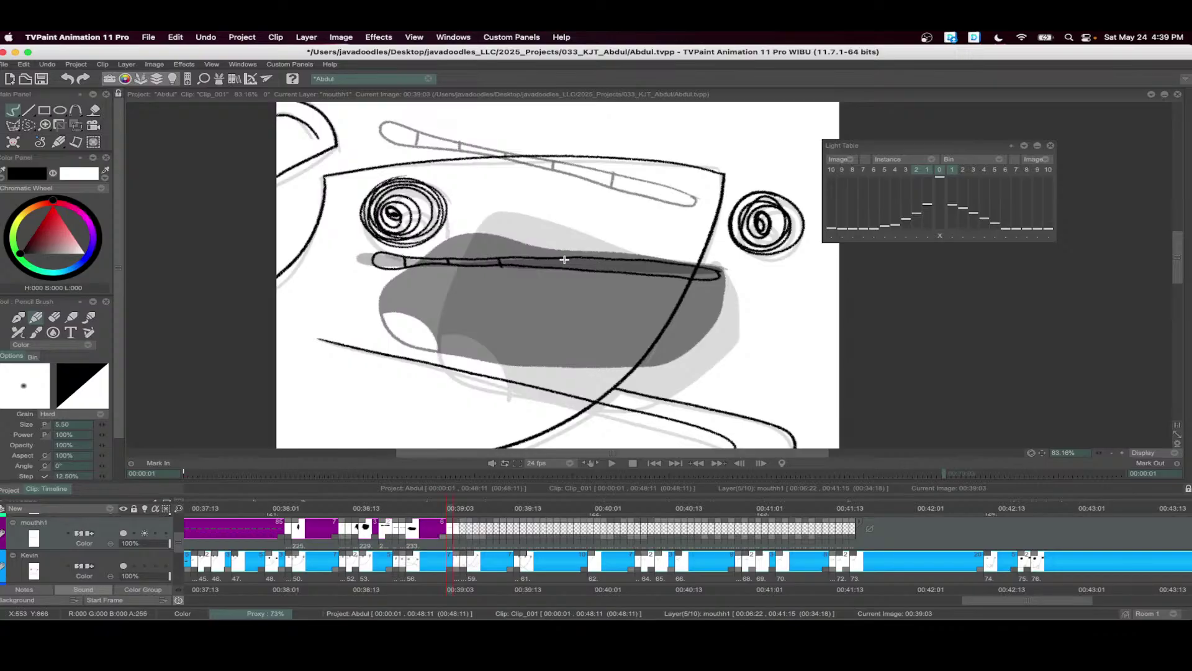
key("super+z")
mouse_move(561, 257)
left_mouse_down()
mouse_move(563, 270)
mouse_move(631, 274)
left_mouse_up()
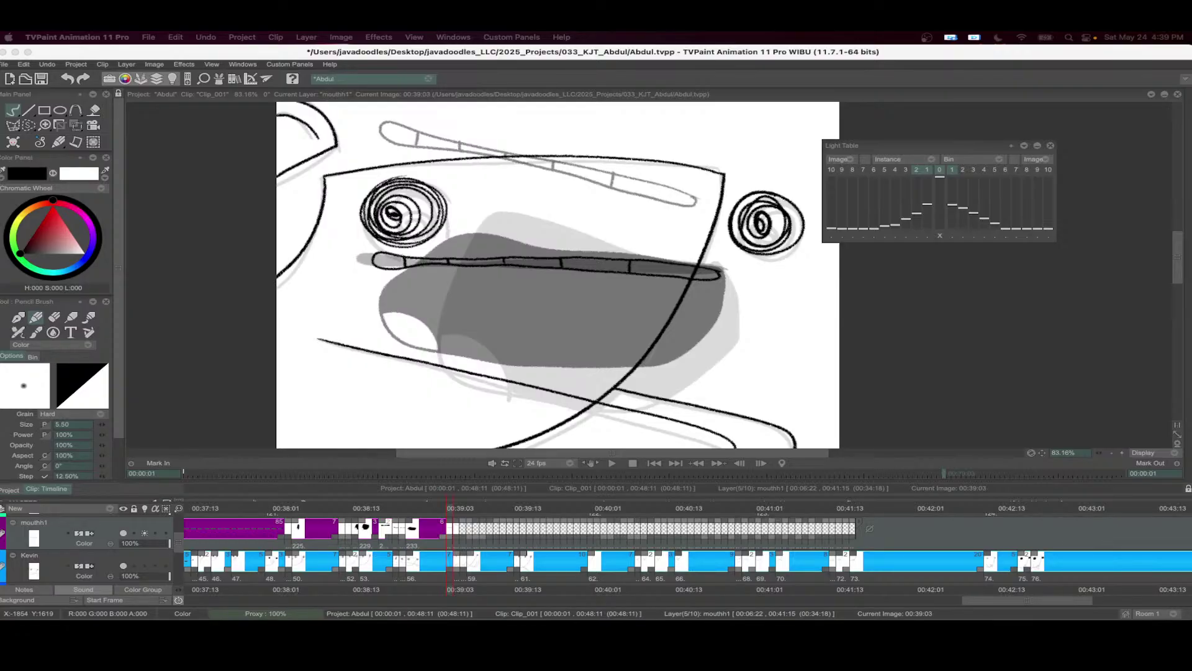
- Clear the wide open-mouth drawing from frame 00:38:21 of the mouth layer
left_click(448, 509)
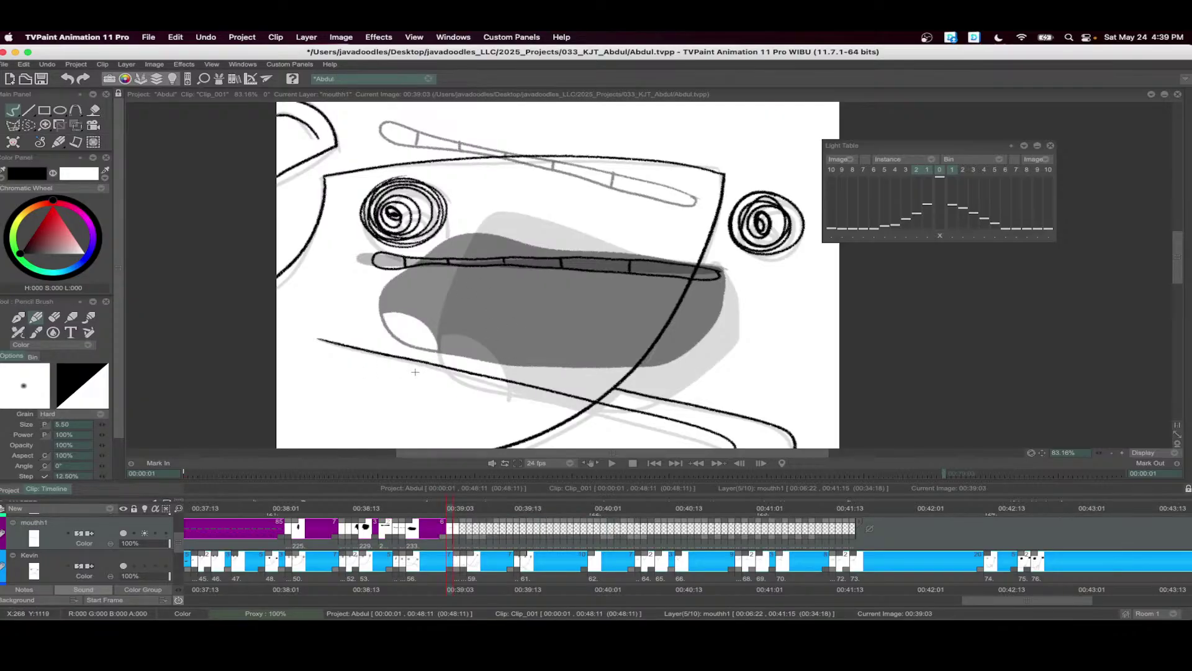
scroll(566, 302, "down", 3)
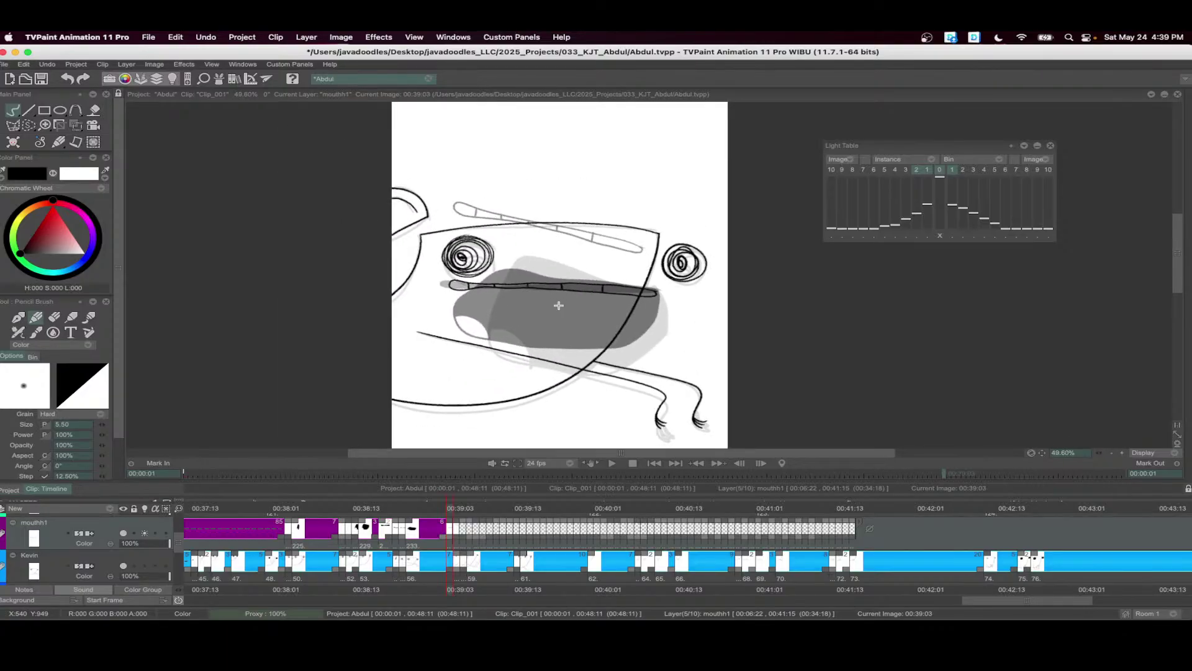
scroll(472, 544, "up", 1)
key("space")
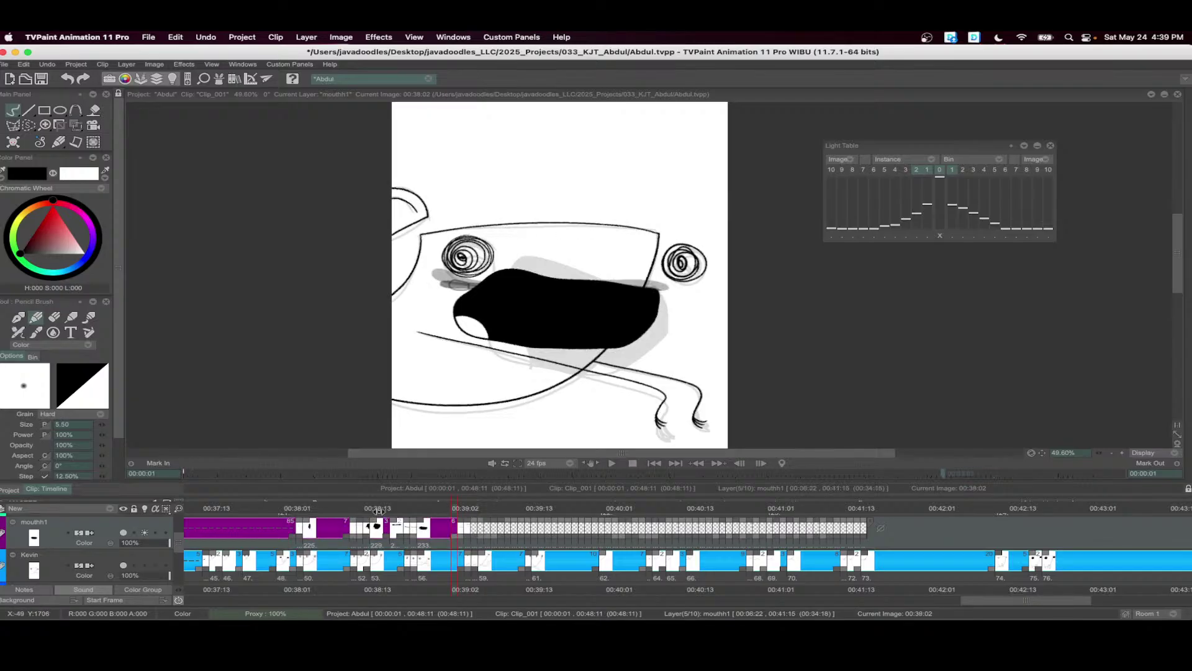
left_click(437, 516)
left_click(422, 516)
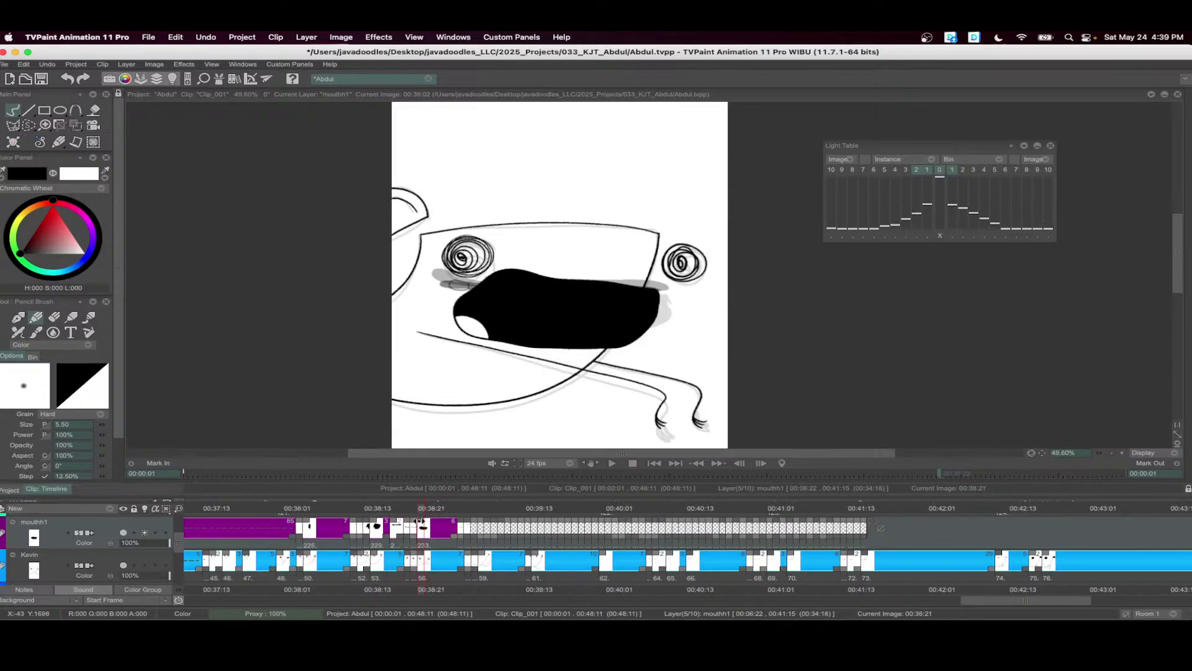
key("BackSpace")
- Redraw the mouth on frame 00:38:21 as a taller open shape with a lower-left tongue, filled black except the tongue
scroll(580, 317, "up", 3)
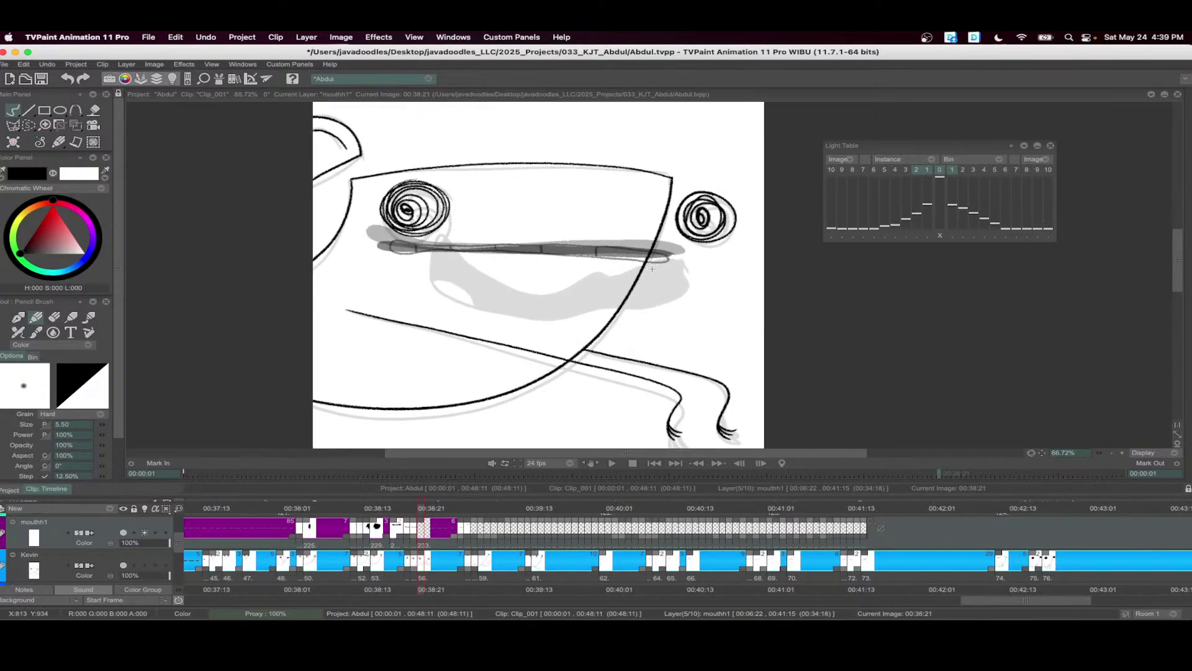
mouse_move(652, 260)
left_mouse_down()
mouse_move(614, 249)
mouse_move(462, 234)
mouse_move(504, 408)
mouse_move(631, 354)
mouse_move(651, 259)
left_mouse_up()
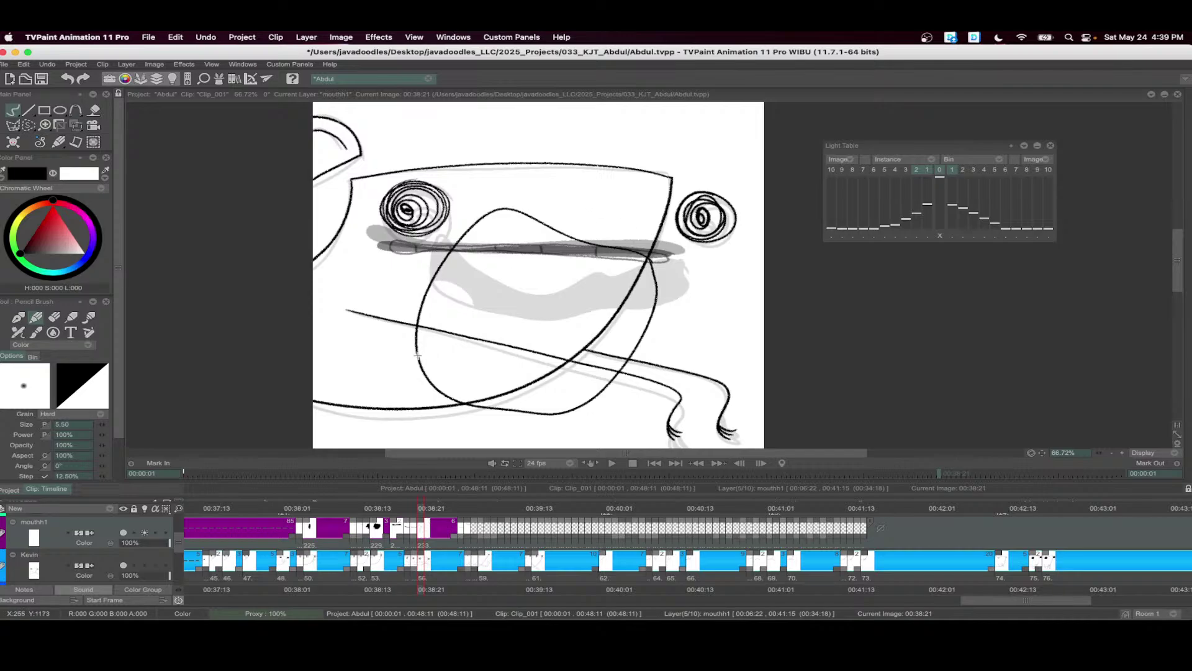
left_click_drag(418, 346, 465, 405)
key("f")
left_click(483, 362)
scroll(627, 304, "down", 1)
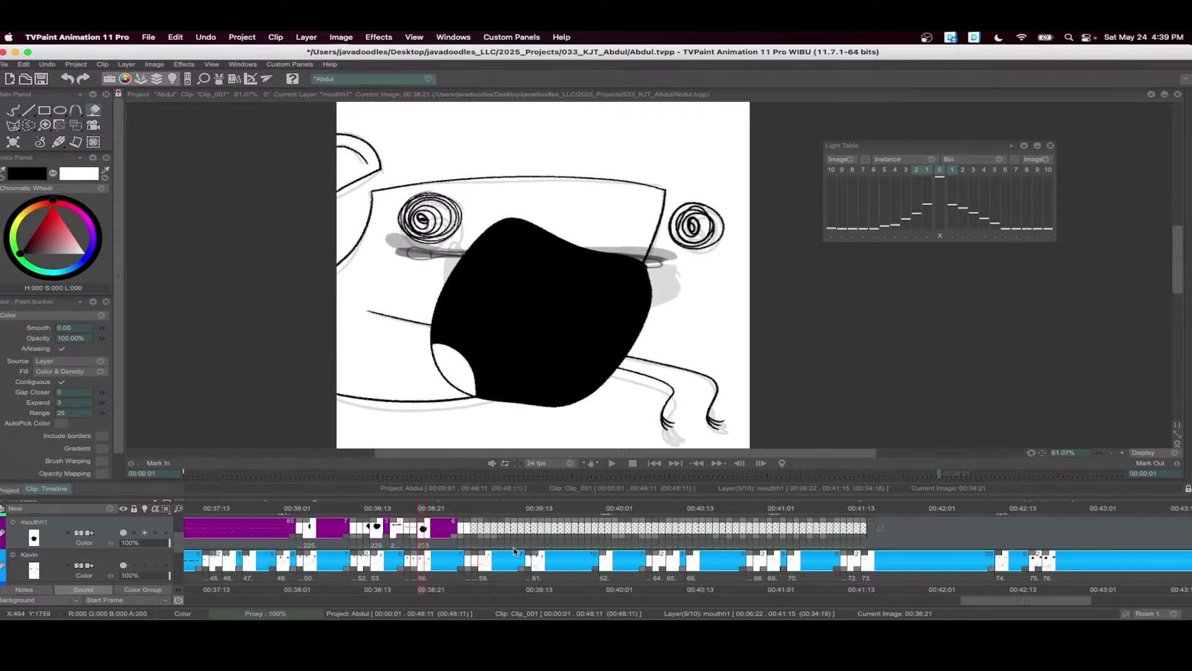
- Play back the mouth layer's frame range from 00:38:02 to 00:39:10 to review the lip sync
left_click_drag(510, 527, 294, 527)
left_click(611, 466)
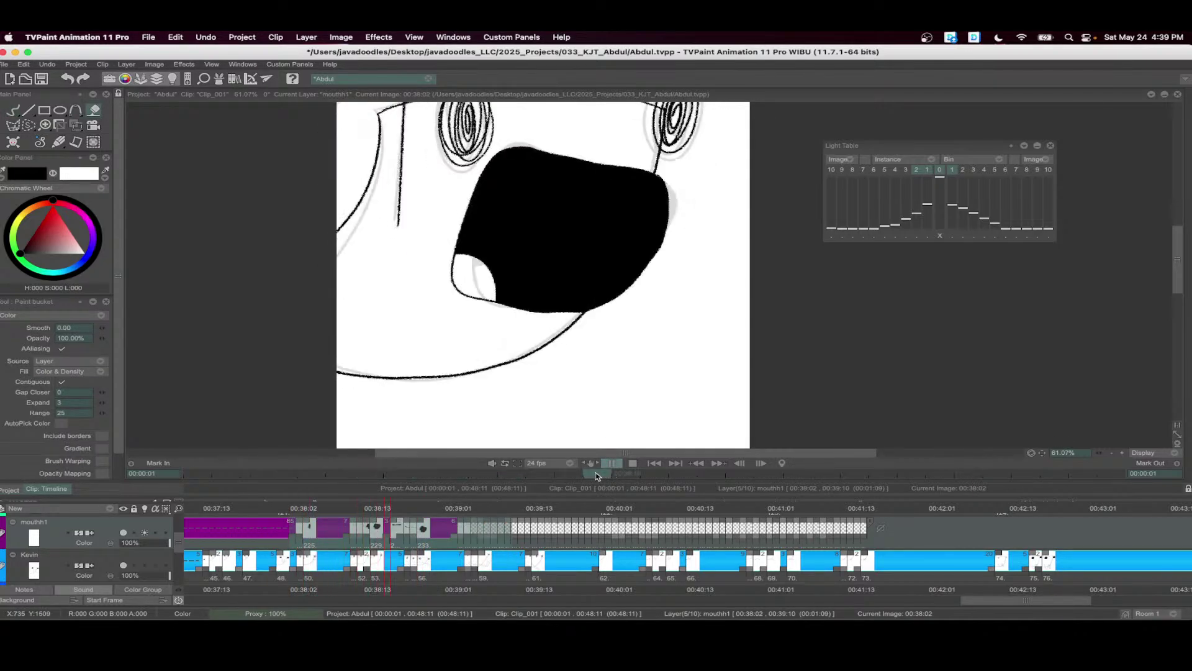
left_click(472, 528)
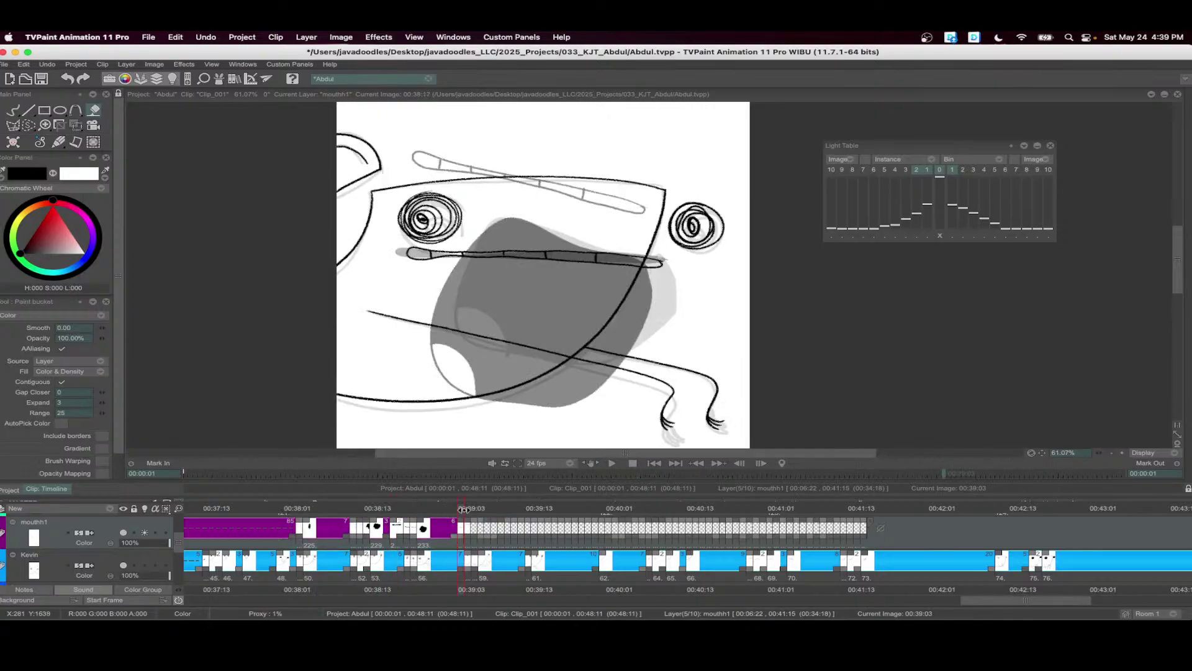
- Draw a tall, tilted open mouth with a tongue curve on frame 00:39:05, and fill it black except the tongue
key("Right")
key("Right")
scroll(581, 283, "up", 2)
key("b")
mouse_move(649, 204)
left_mouse_down()
mouse_move(602, 189)
mouse_move(435, 155)
mouse_move(369, 381)
mouse_move(502, 414)
mouse_move(622, 292)
mouse_move(626, 215)
left_mouse_up()
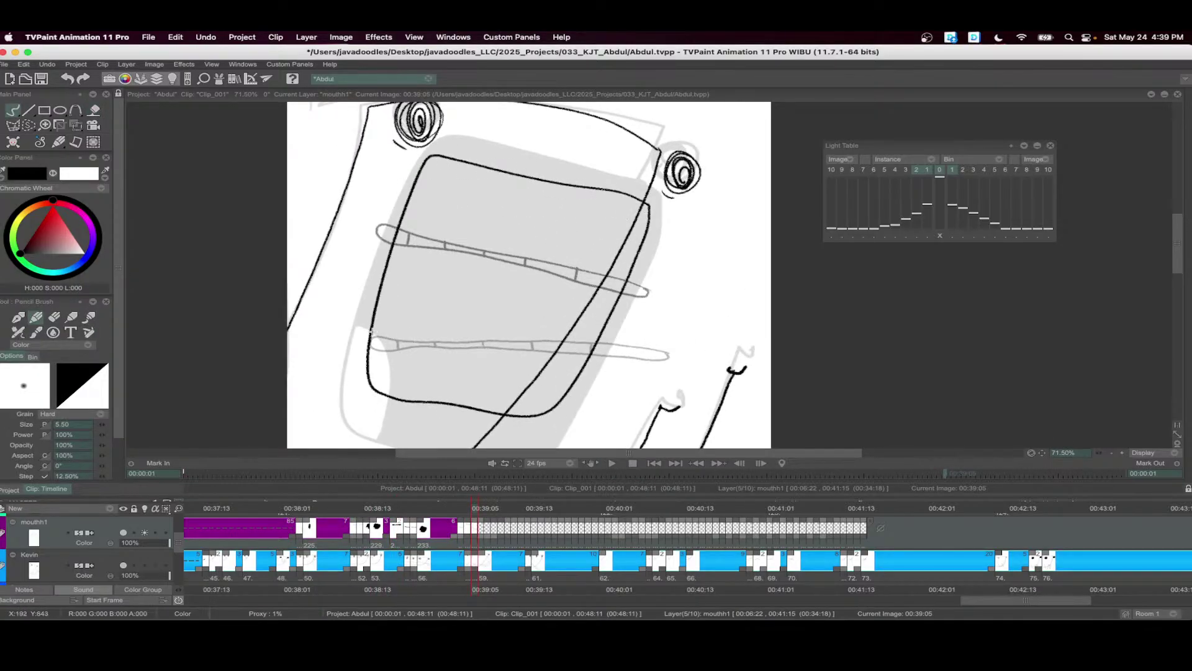
mouse_move(371, 331)
left_mouse_down()
mouse_move(398, 344)
mouse_move(411, 400)
left_mouse_up()
key("f")
left_click(425, 401)
- Draw a slightly larger tilted open mouth on frame 00:39:06, filled black except the tongue, and extend its exposure over the following frames
left_click(481, 539)
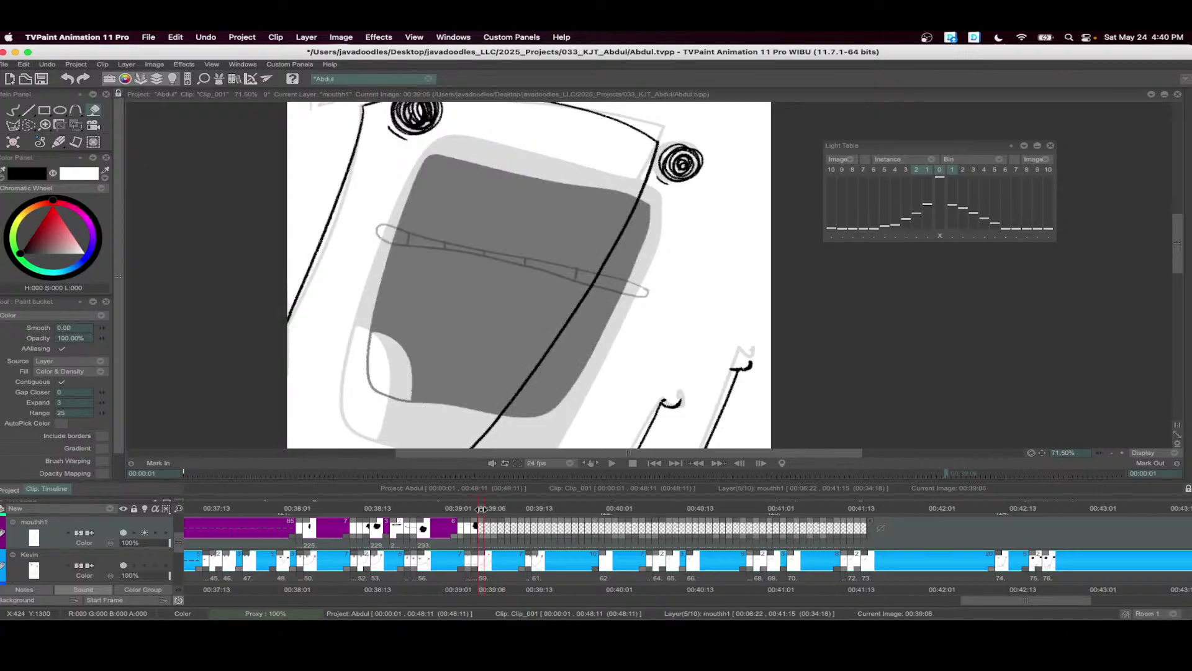
key("b")
mouse_move(640, 201)
left_mouse_down()
mouse_move(465, 155)
mouse_move(410, 175)
mouse_move(367, 302)
mouse_move(361, 389)
mouse_move(421, 409)
mouse_move(538, 418)
mouse_move(565, 399)
mouse_move(625, 295)
mouse_move(640, 191)
left_mouse_up()
mouse_move(362, 334)
left_mouse_down()
mouse_move(399, 349)
mouse_move(408, 393)
left_mouse_up()
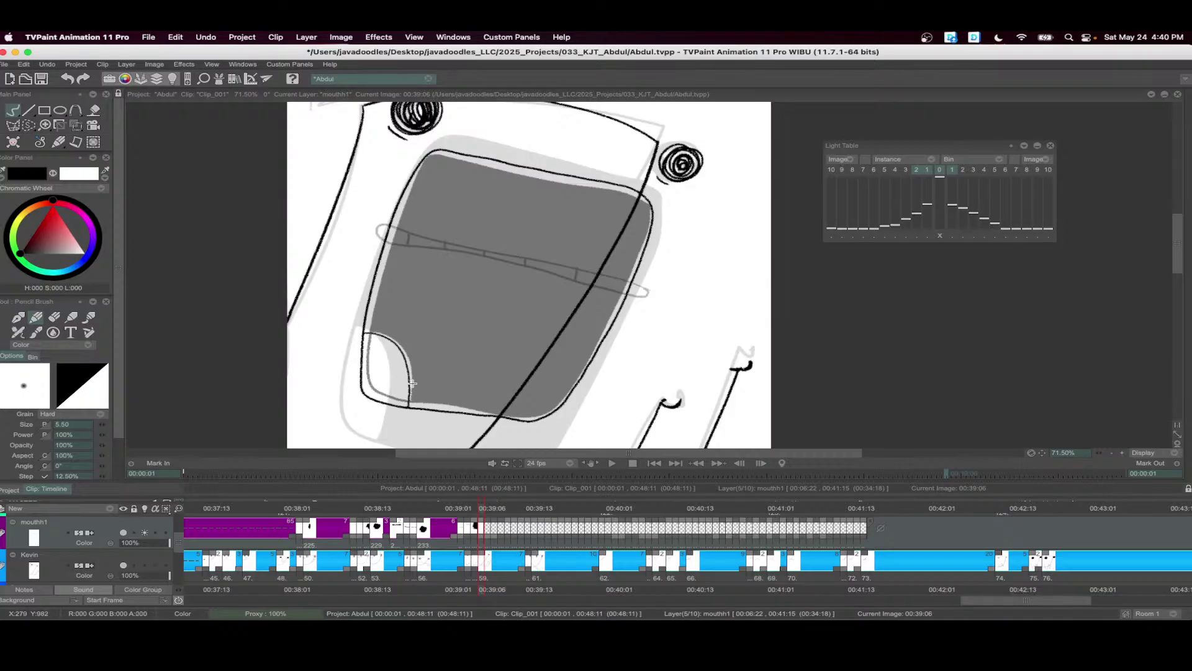
key("f")
left_click(412, 383)
left_click_drag(484, 538, 529, 539)
left_click(509, 512)
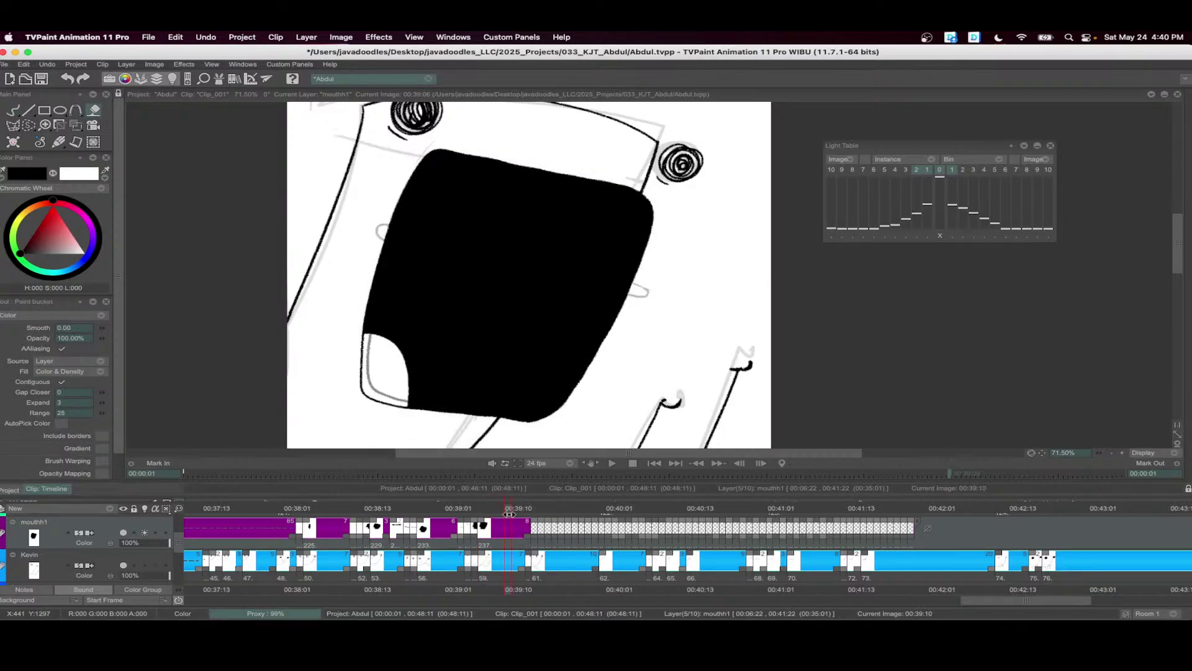
- Add a new drawing on frame 00:39:09 of the mouth layer and draw a closed mouth as a single tilted line
left_click(503, 504)
key("Insert")
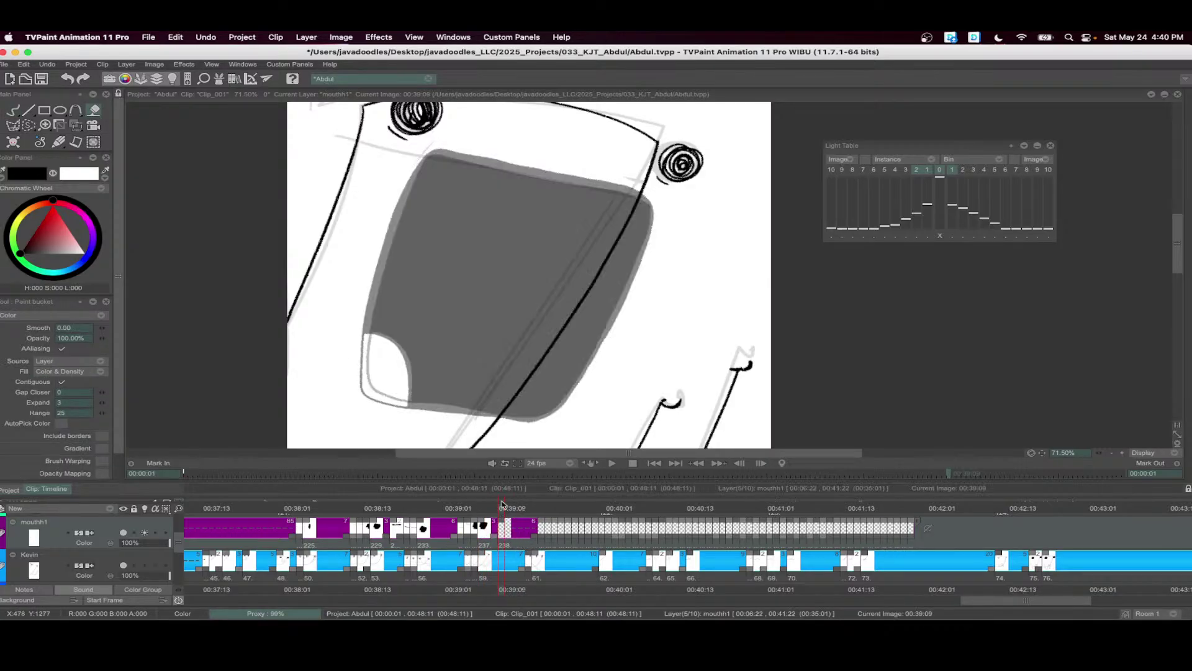
key("b")
left_click_drag(333, 144, 692, 212)
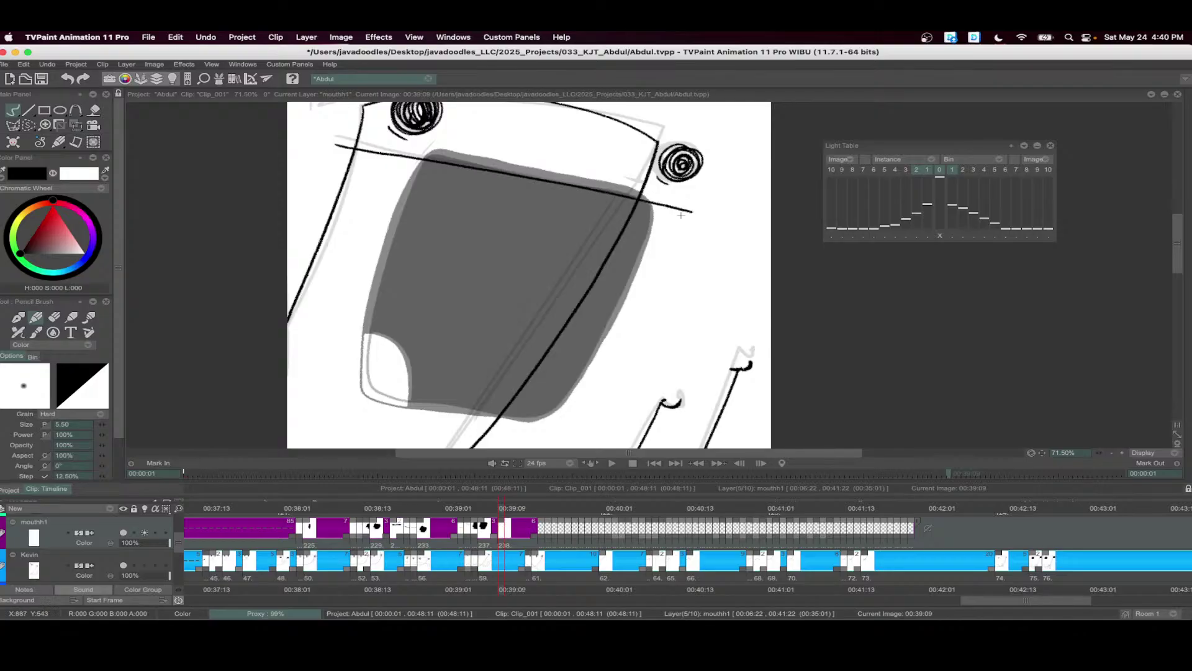
- Add a drawing on frame 00:39:11 with a narrow tilted mouth outline divided by short tooth lines
left_click_drag(530, 511, 520, 504)
key("Insert")
mouse_move(664, 209)
left_mouse_down()
mouse_move(339, 150)
mouse_move(637, 221)
mouse_move(679, 217)
mouse_move(648, 199)
left_mouse_up()
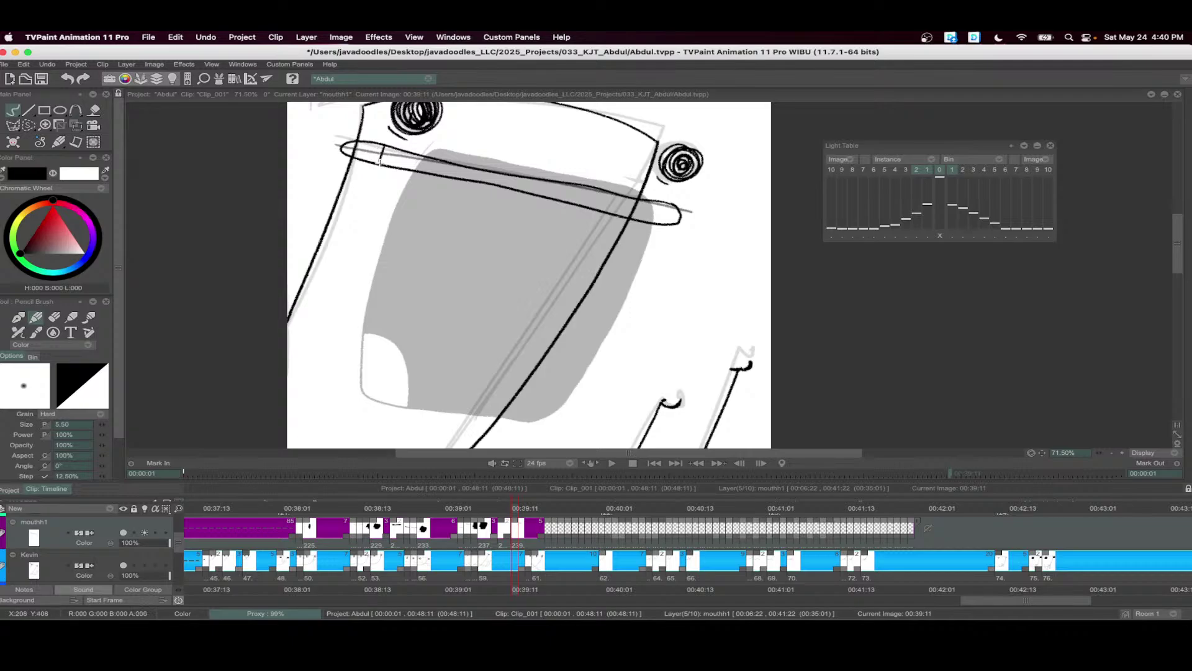
left_click_drag(436, 161, 436, 172)
mouse_move(560, 184)
left_mouse_down()
mouse_move(558, 198)
mouse_move(615, 219)
left_mouse_up()
- Draw a narrow, nearly horizontal mouth with tooth divisions below the eyes on frame 00:39:13
key("Right")
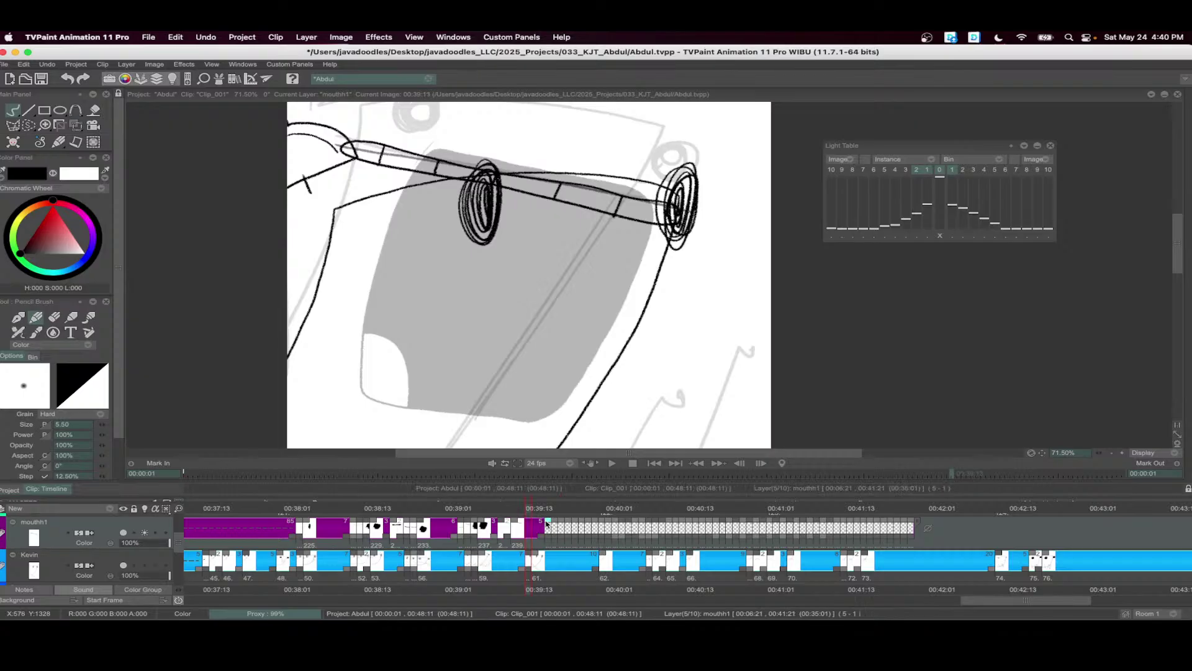
key("Right")
mouse_move(692, 263)
left_mouse_down()
mouse_move(407, 260)
mouse_move(691, 280)
mouse_move(690, 263)
left_mouse_up()
left_click_drag(503, 262, 503, 282)
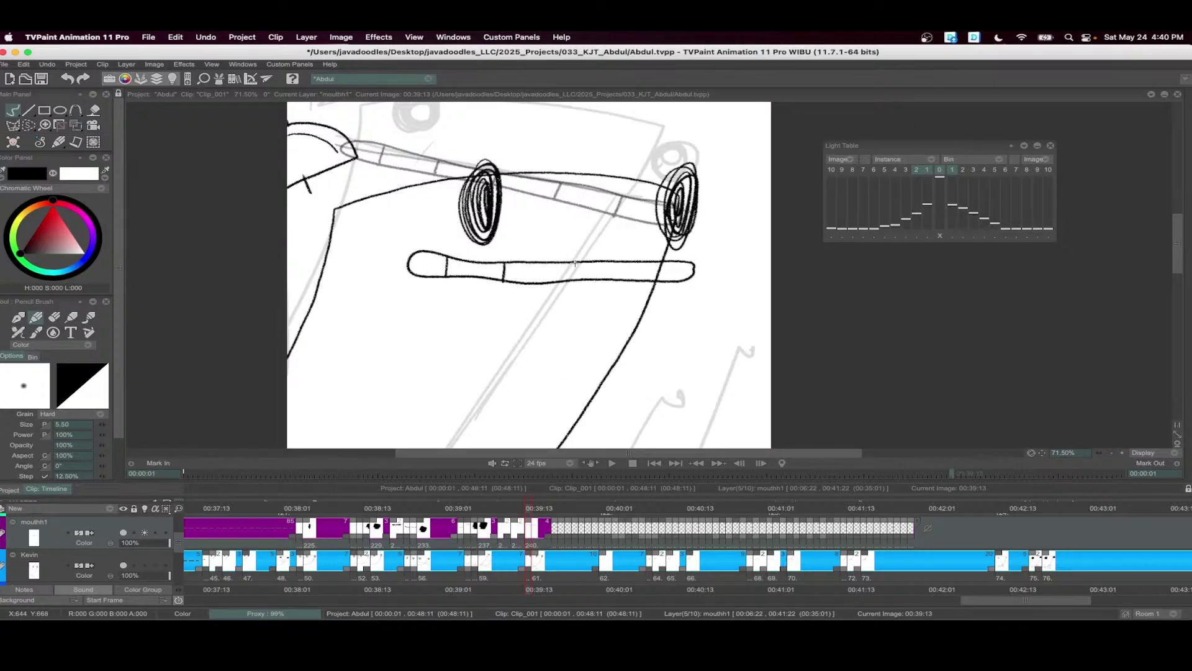
- Draw a tall, very narrow upright mouth on frame 00:39:14, fill it black except a small tongue, and extend its exposure
left_click(538, 508)
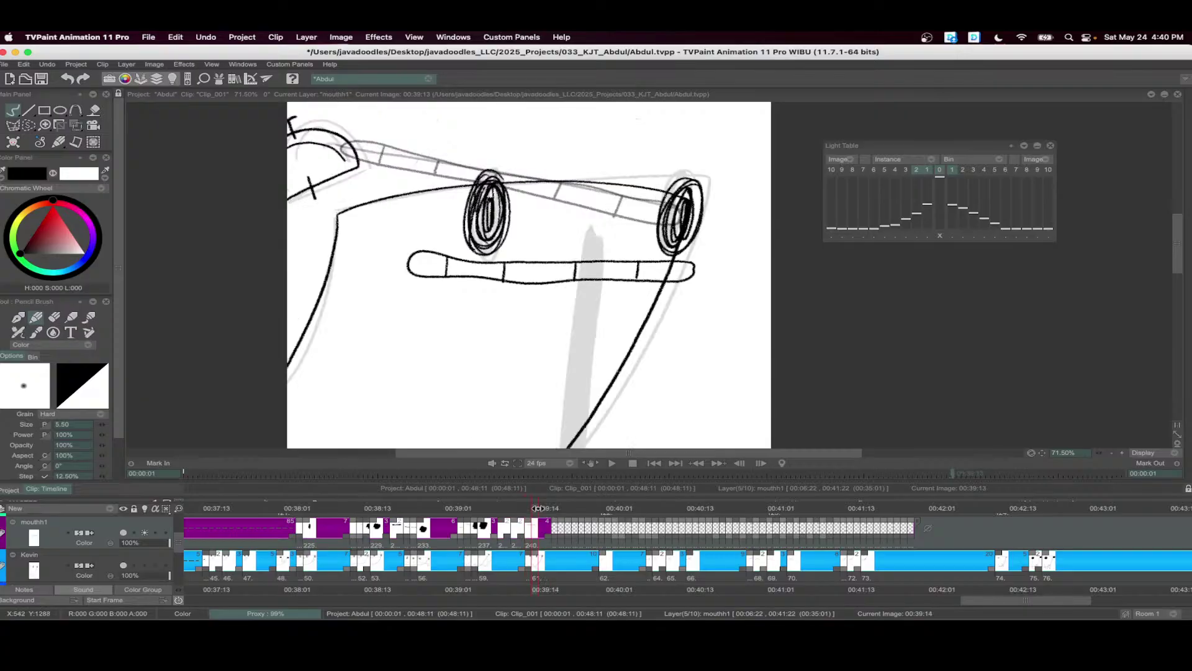
left_click(551, 526)
mouse_move(582, 266)
left_mouse_down()
mouse_move(560, 409)
mouse_move(588, 278)
left_mouse_up()
scroll(587, 278, "down", 2)
key("ctrl+z")
mouse_move(593, 217)
left_mouse_down()
mouse_move(575, 310)
mouse_move(585, 359)
mouse_move(595, 293)
mouse_move(585, 223)
left_mouse_up()
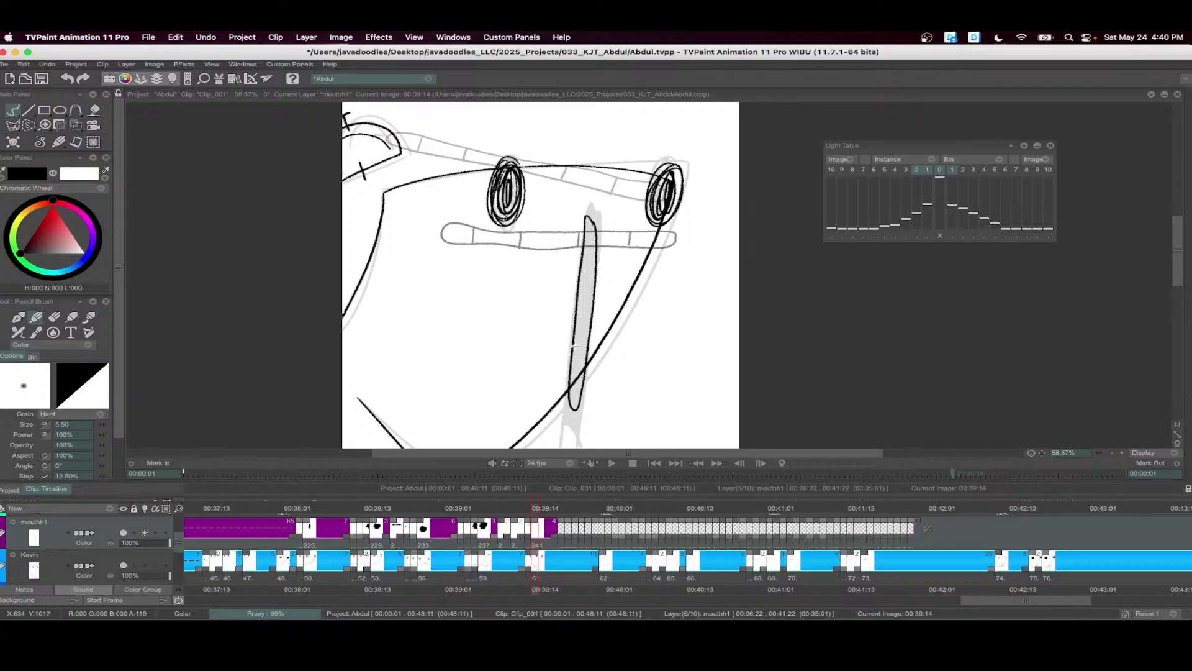
key("f")
left_click(584, 314)
left_click_drag(553, 543, 590, 545)
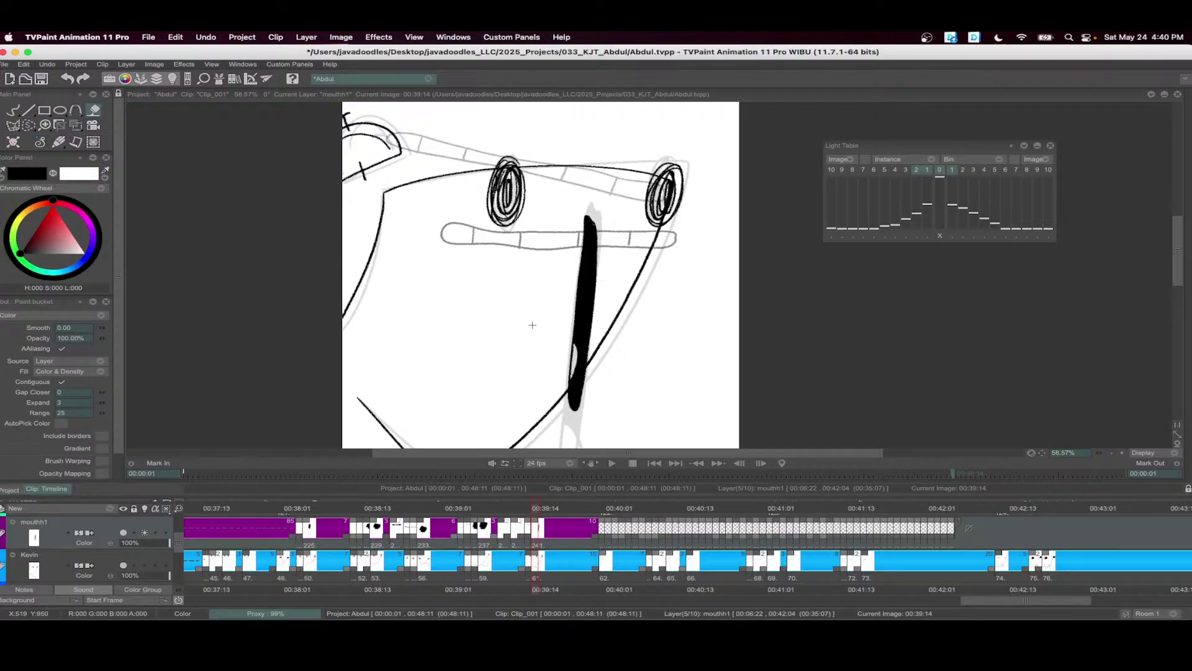
- Draw a rounded open mouth with two curved inner lines on frame 00:39:23, and fill its two outer sections black
left_click_drag(547, 508, 596, 529)
key("Right")
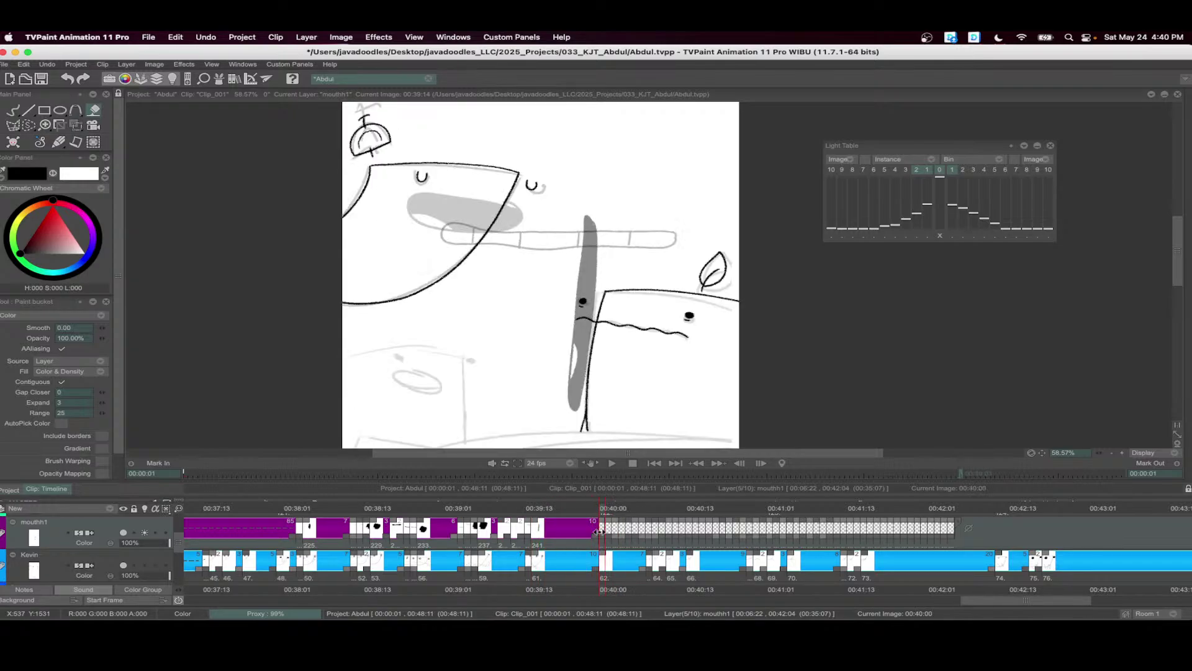
key("Left")
key("BackSpace")
scroll(623, 269, "up", 1)
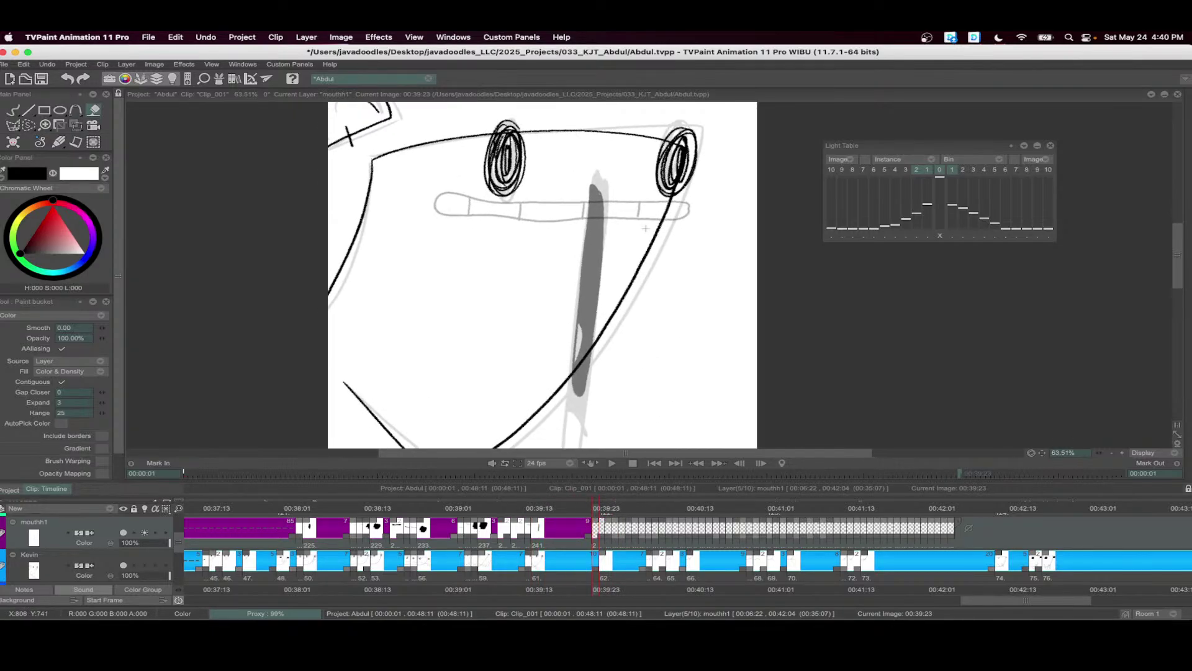
key("b")
mouse_move(667, 208)
left_mouse_down()
mouse_move(583, 185)
mouse_move(513, 318)
mouse_move(652, 314)
mouse_move(653, 208)
left_mouse_up()
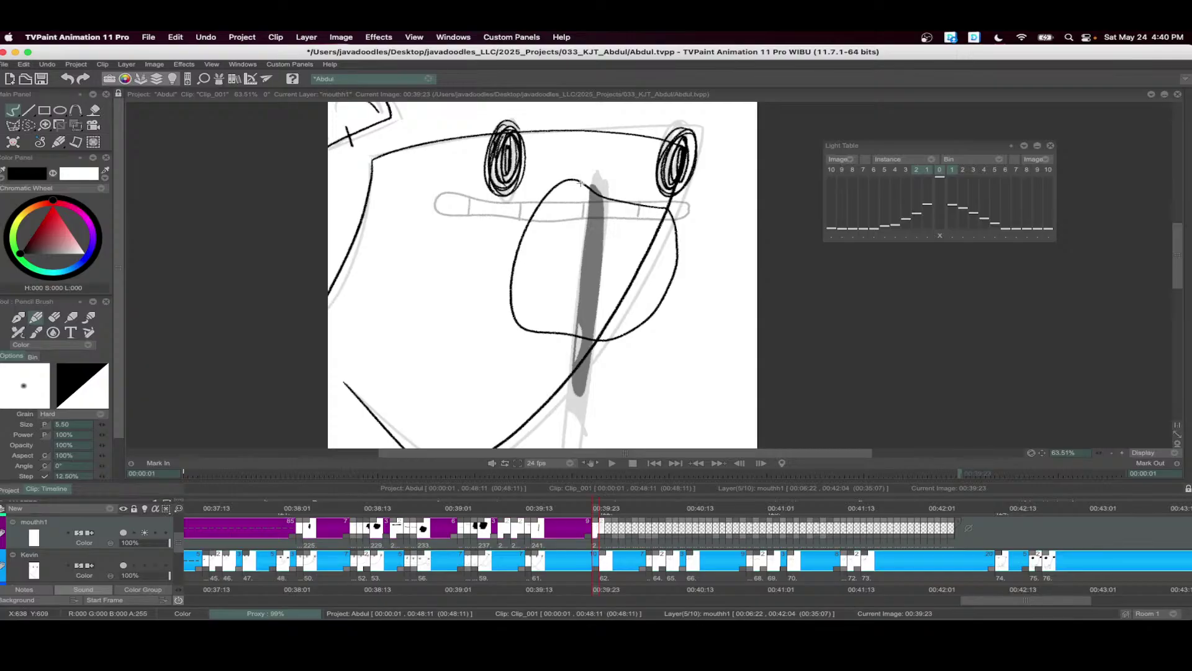
mouse_move(584, 182)
left_mouse_down()
mouse_move(533, 313)
mouse_move(538, 332)
left_mouse_up()
mouse_move(642, 206)
left_mouse_down()
mouse_move(605, 279)
mouse_move(599, 340)
left_mouse_up()
key("f")
left_click(640, 273)
left_click(531, 292)
- Draw a small boxy mouth with two inner curves on the character's face on frame 00:40:00, and fill both side sections black
key("b")
left_click(601, 524)
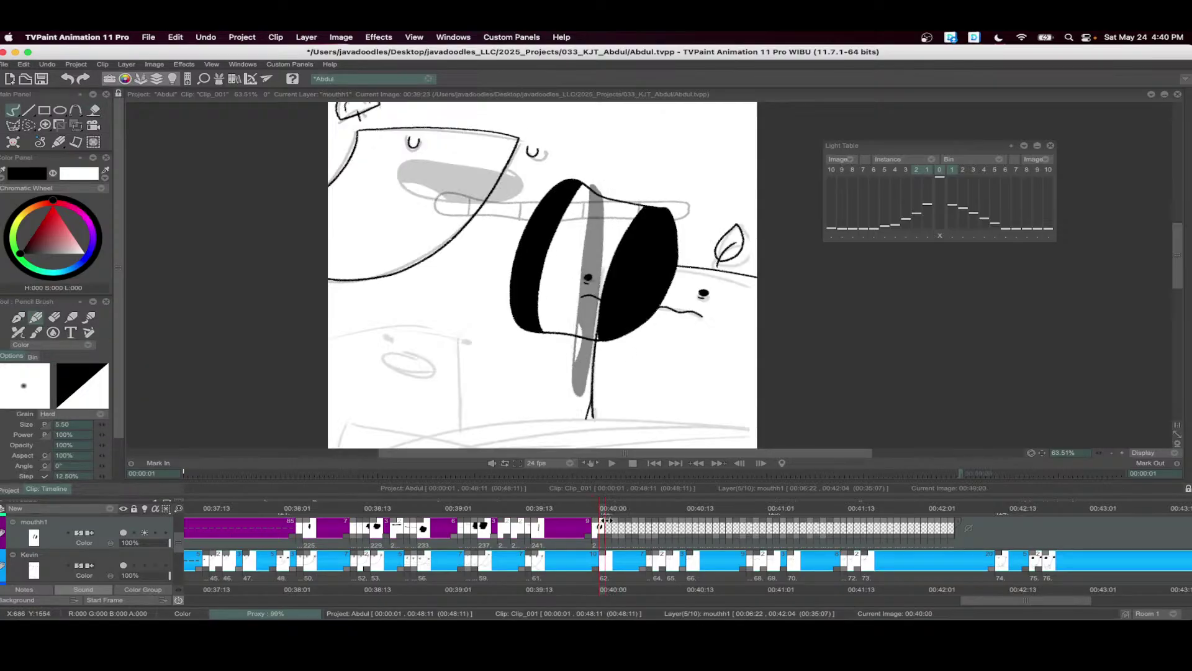
scroll(575, 209, "up", 3)
mouse_move(575, 210)
left_mouse_down()
mouse_move(466, 206)
mouse_move(540, 257)
mouse_move(576, 206)
left_mouse_up()
left_click_drag(493, 198, 483, 240)
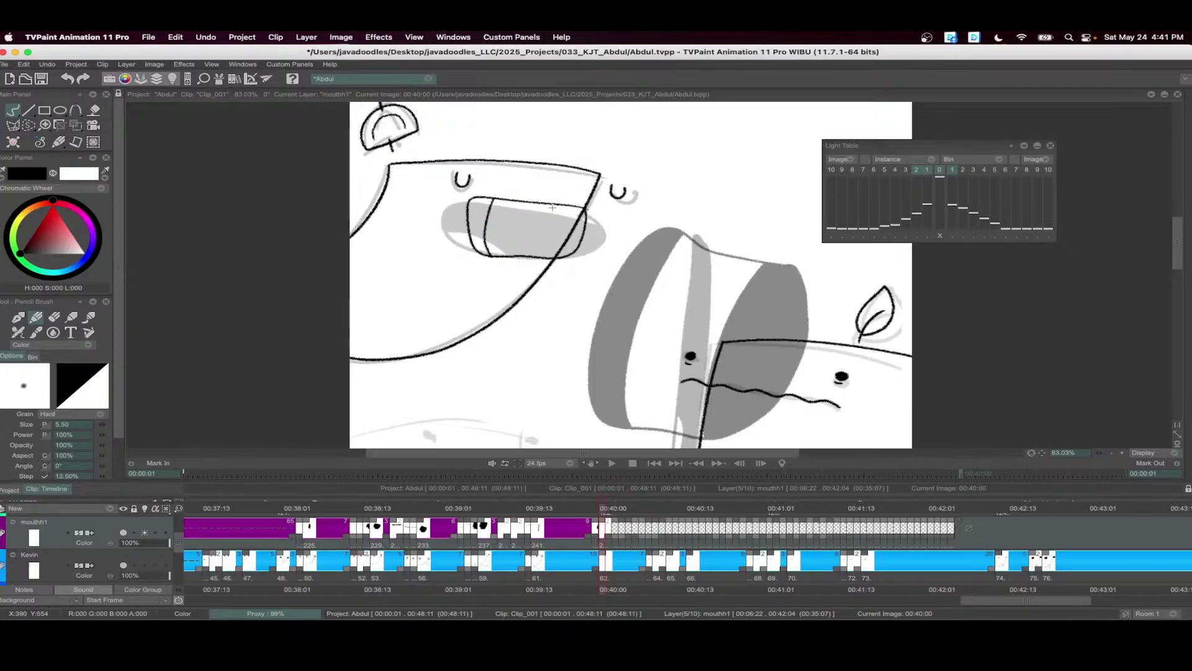
left_click_drag(552, 207, 547, 258)
key("f")
left_click(566, 230)
left_click(479, 227)
- With a 4.50 brush, draw an open mouth with a tongue on frame 00:40:01, fill it black except the tongue, and extend its exposure
key("b")
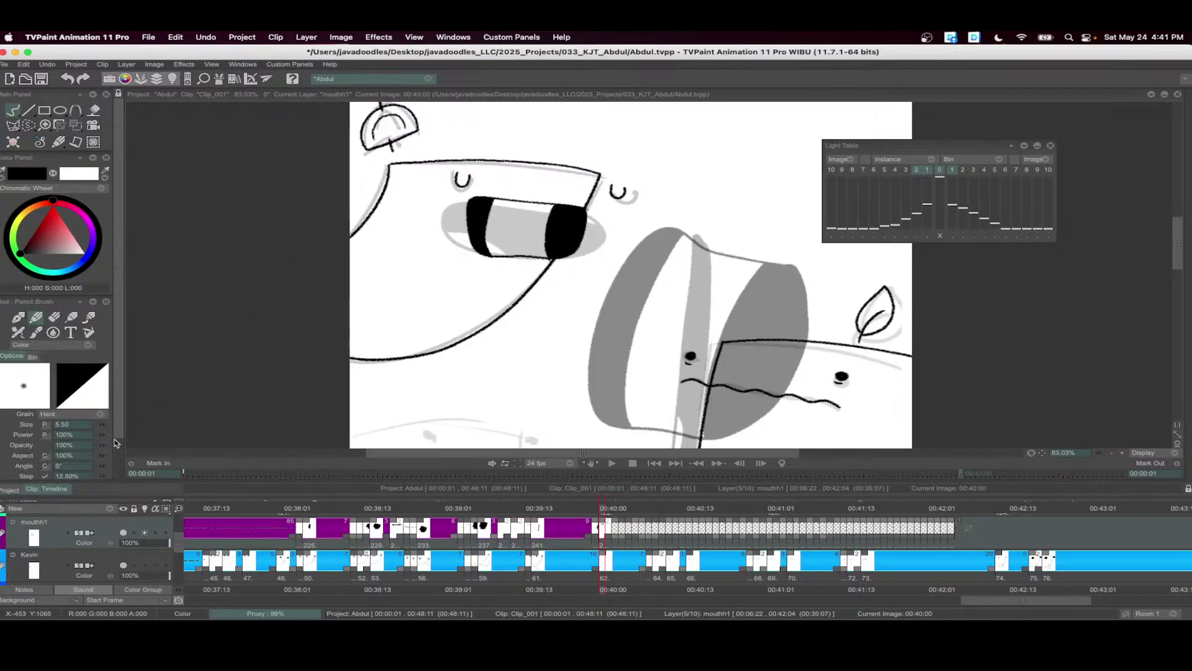
scroll(425, 130, "up", 2)
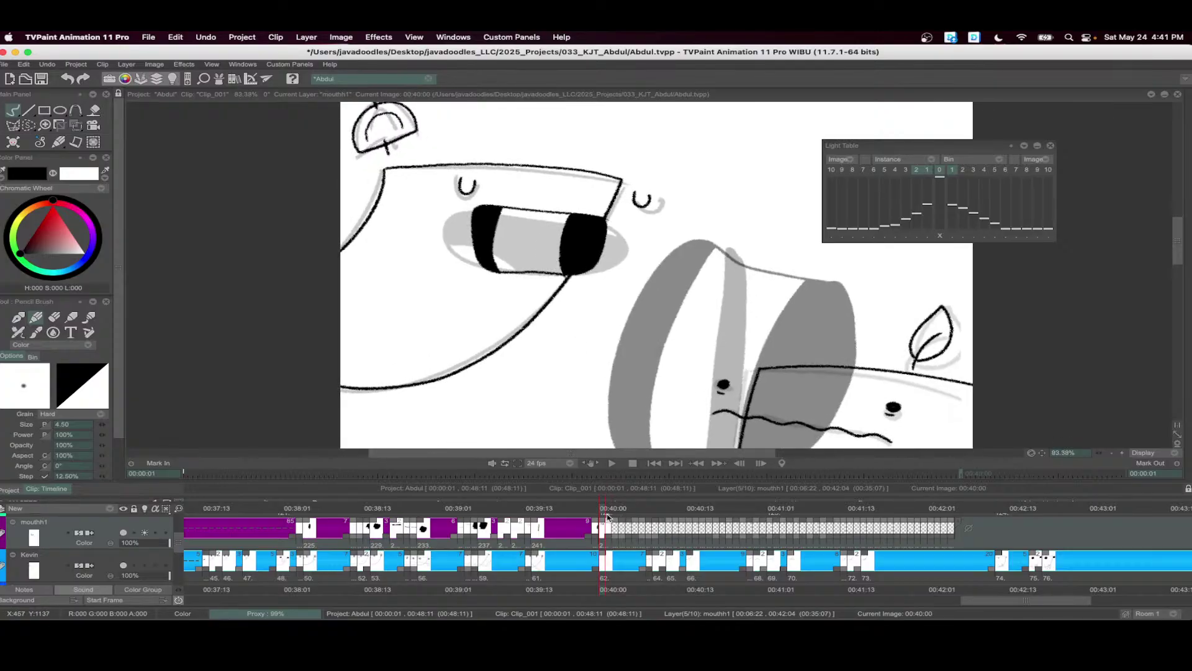
left_click(615, 527)
left_click(608, 527)
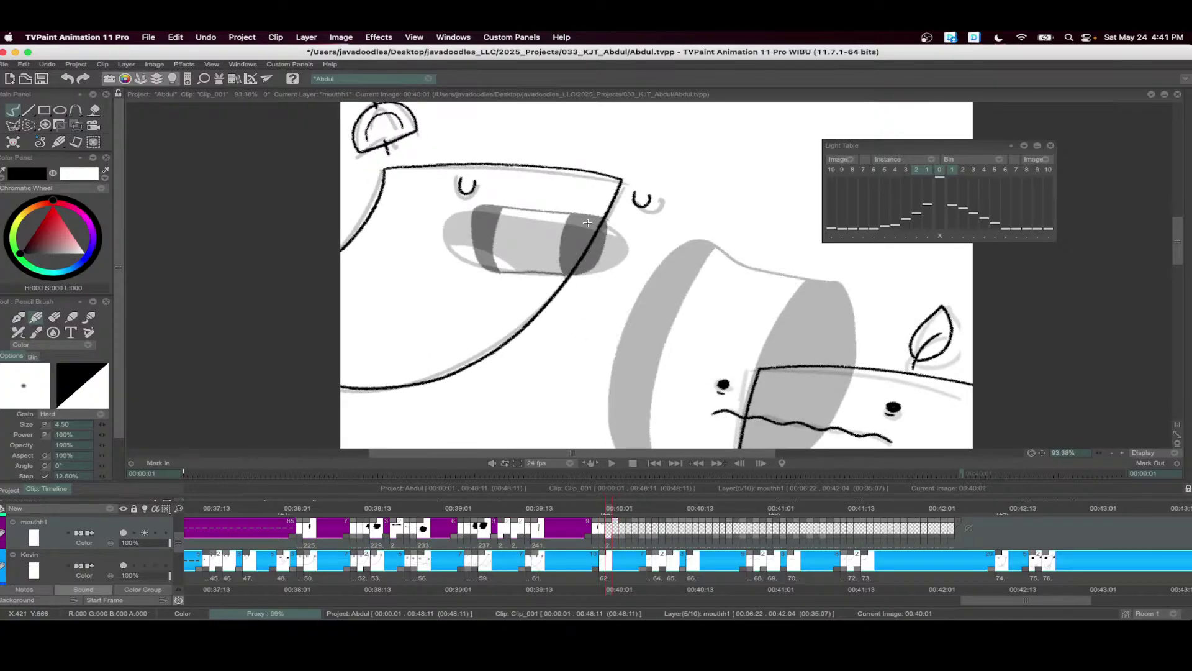
mouse_move(615, 220)
left_mouse_down()
mouse_move(497, 205)
mouse_move(474, 261)
mouse_move(597, 258)
mouse_move(614, 221)
mouse_move(534, 212)
mouse_move(468, 243)
mouse_move(594, 260)
mouse_move(610, 227)
mouse_move(560, 222)
left_mouse_up()
key("super+z")
key("f")
left_click(470, 242)
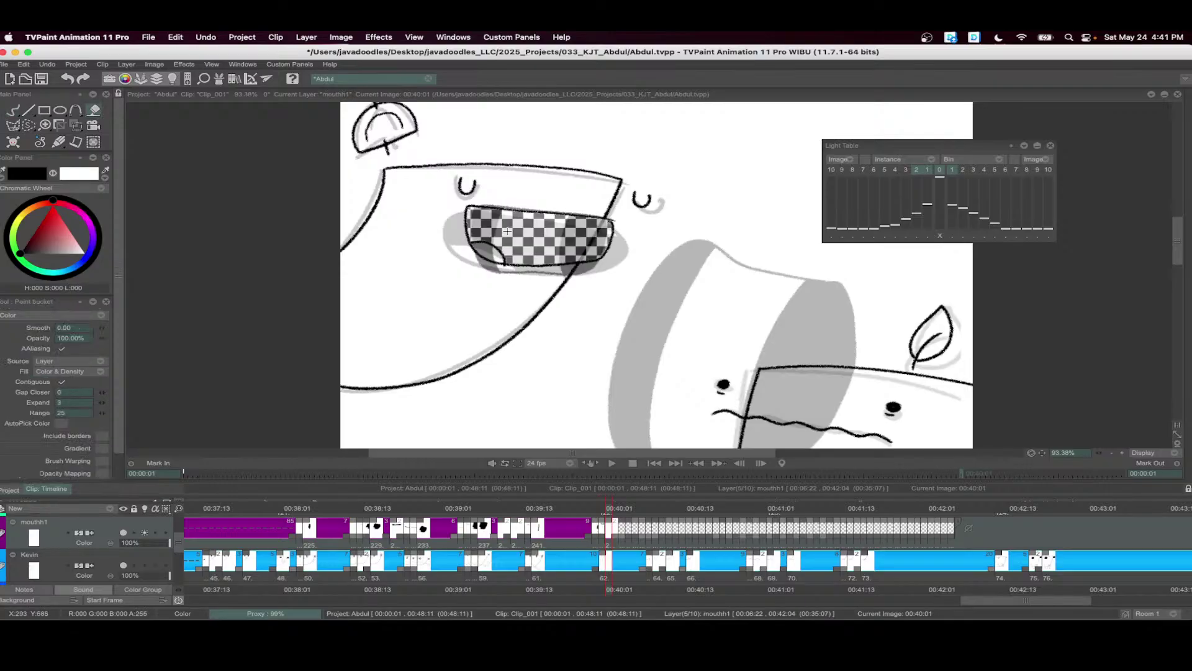
left_click_drag(614, 508, 632, 511)
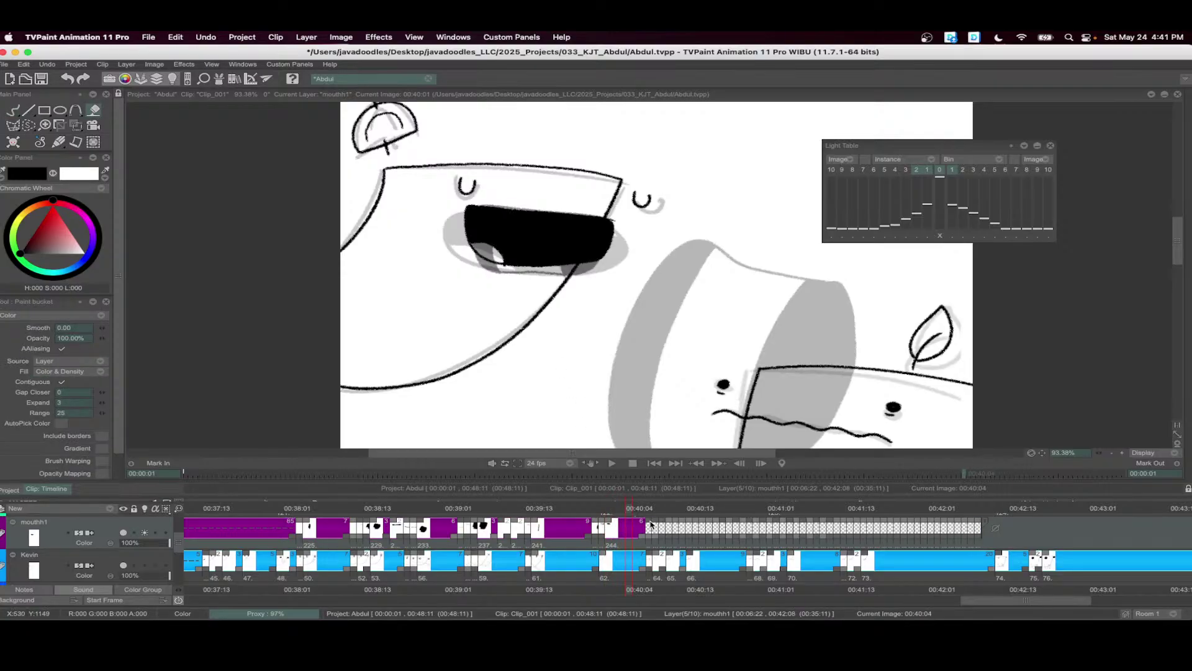
- Add a drawing on frame 00:40:04 with a thin, slightly tilted mouth divided by short tooth lines
key("n")
key("b")
mouse_move(615, 225)
left_mouse_down()
mouse_move(465, 207)
mouse_move(529, 228)
mouse_move(612, 230)
left_mouse_up()
left_click_drag(480, 212, 480, 221)
left_click_drag(512, 216, 544, 227)
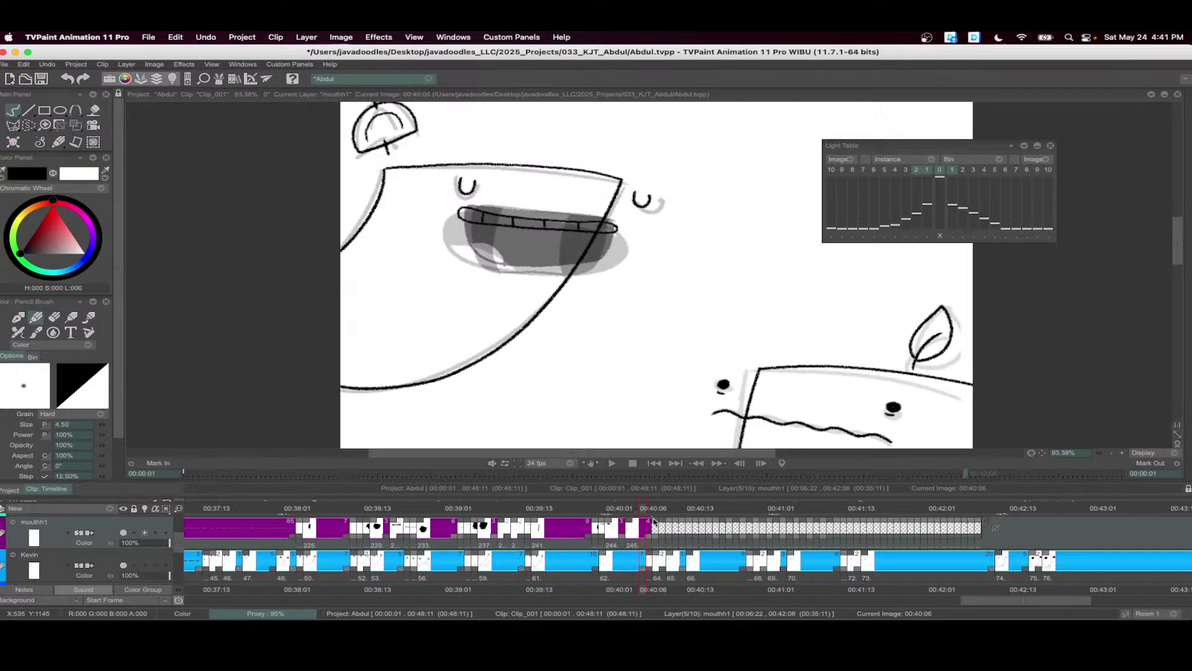
- Draw a single mouth line on frame 00:40:07 and a thin, wide mouth outline on frame 00:40:08
left_click(651, 510)
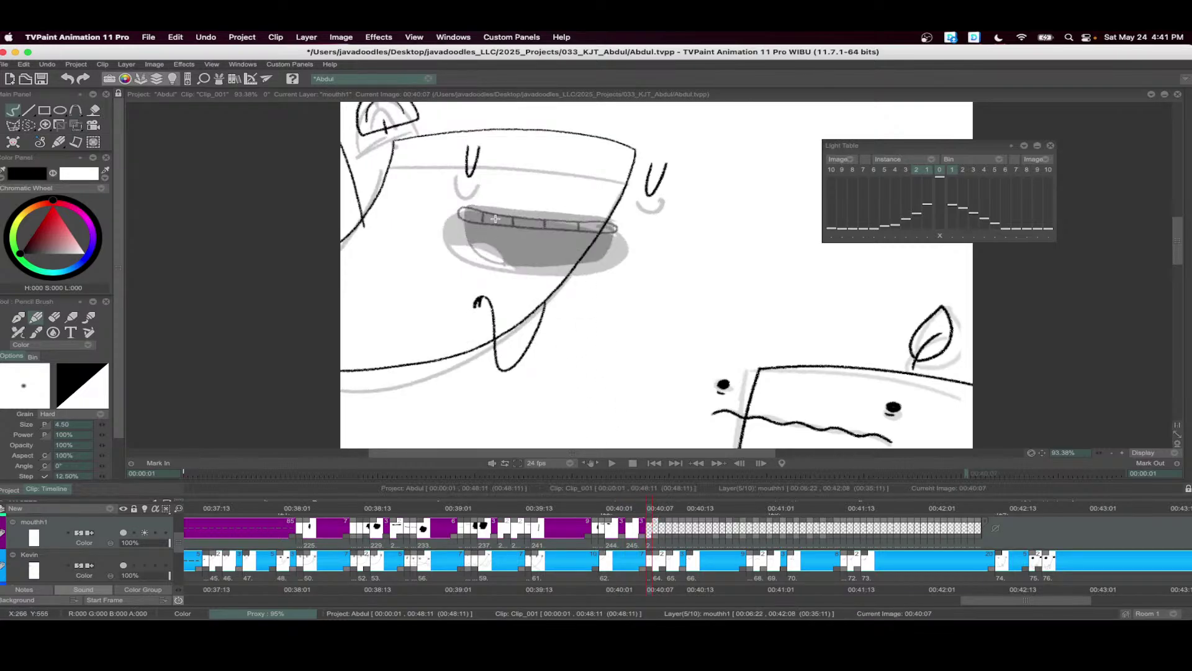
left_click_drag(457, 191, 634, 212)
left_click(655, 510)
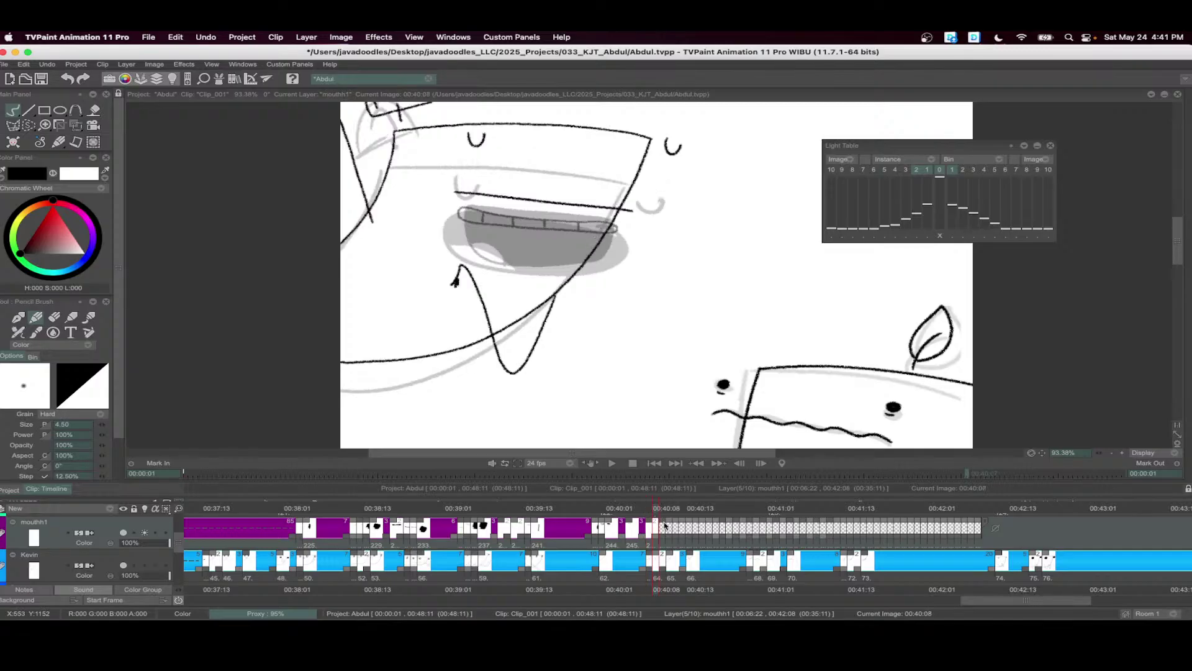
mouse_move(455, 163)
left_mouse_down()
mouse_move(646, 181)
mouse_move(553, 163)
mouse_move(665, 169)
left_mouse_up()
key("super+z")
- Draw a thin, wide mouth slit on frame 00:40:10, fill it black, and extend its exposure up to frame 00:40:13
left_click_drag(659, 507, 669, 508)
scroll(683, 217, "up", 1)
mouse_move(698, 207)
left_mouse_down()
mouse_move(473, 192)
mouse_move(704, 209)
left_mouse_up()
key("f")
left_click(632, 202)
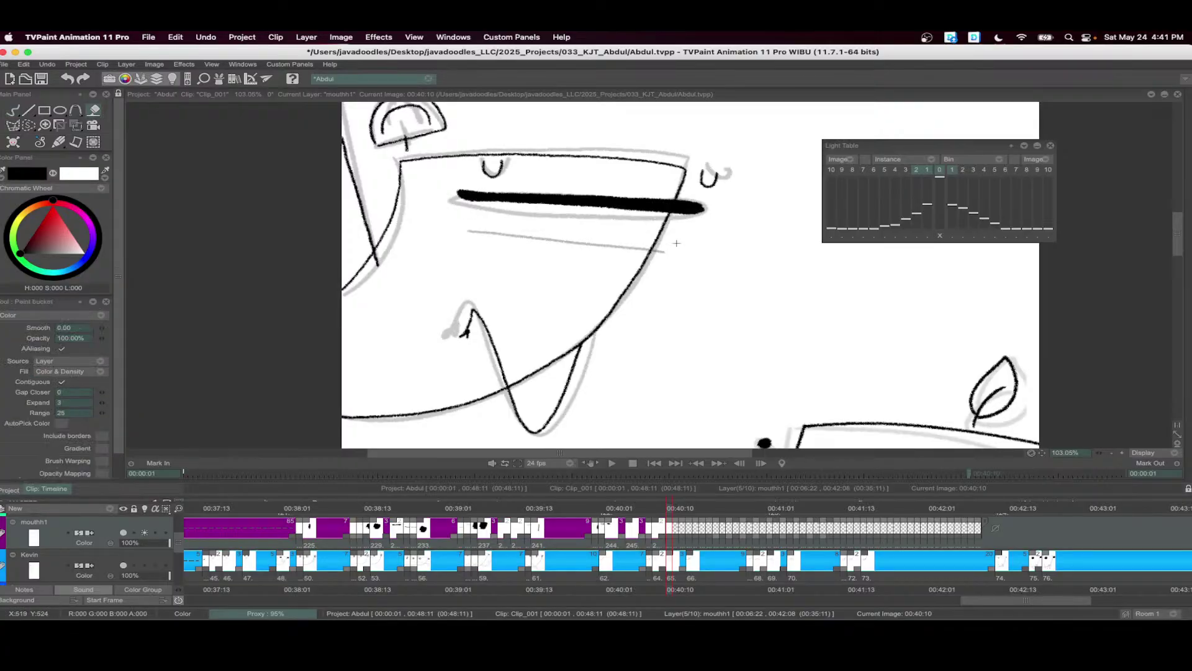
key("super+z")
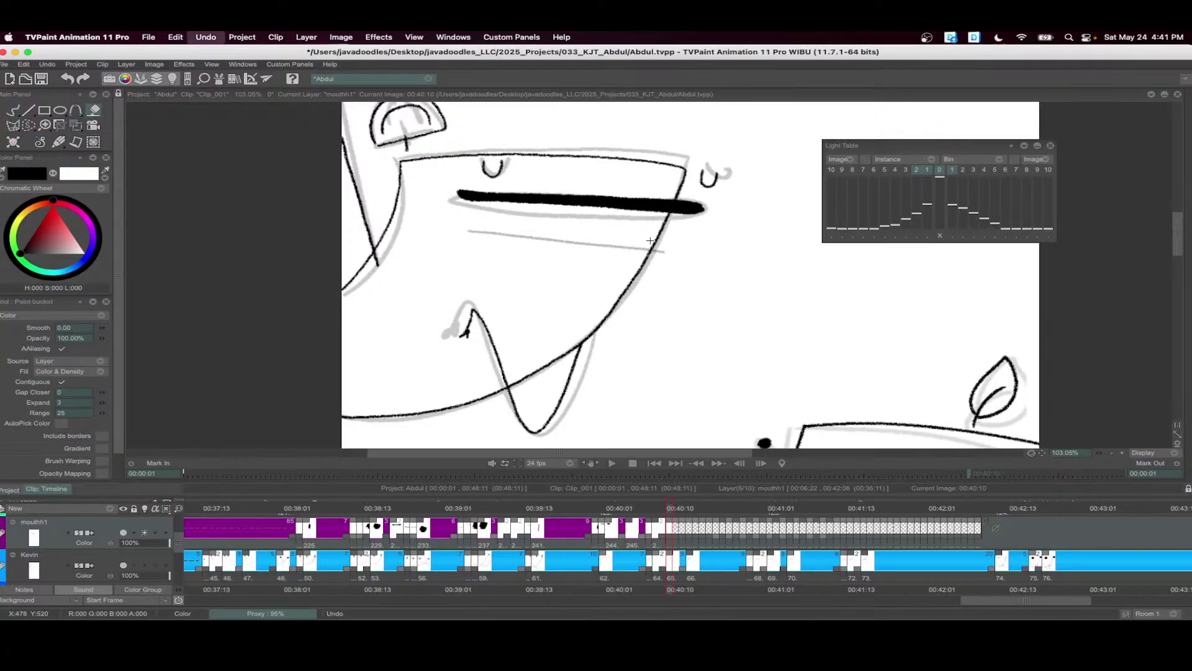
left_click(566, 201)
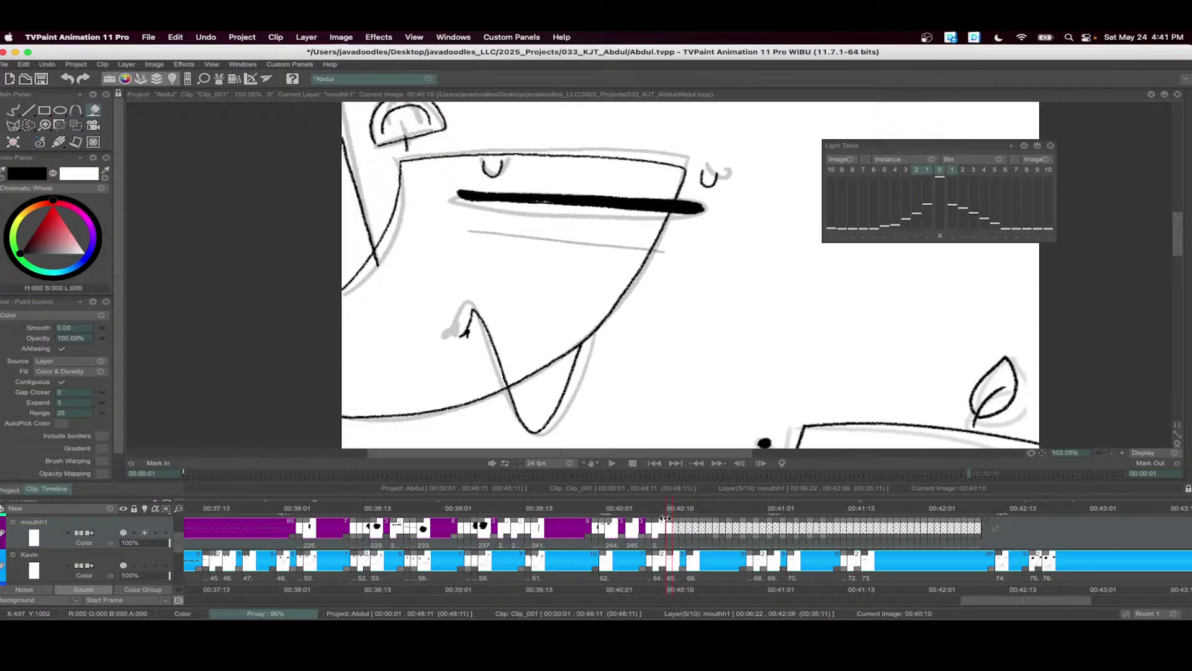
left_click_drag(670, 540, 703, 540)
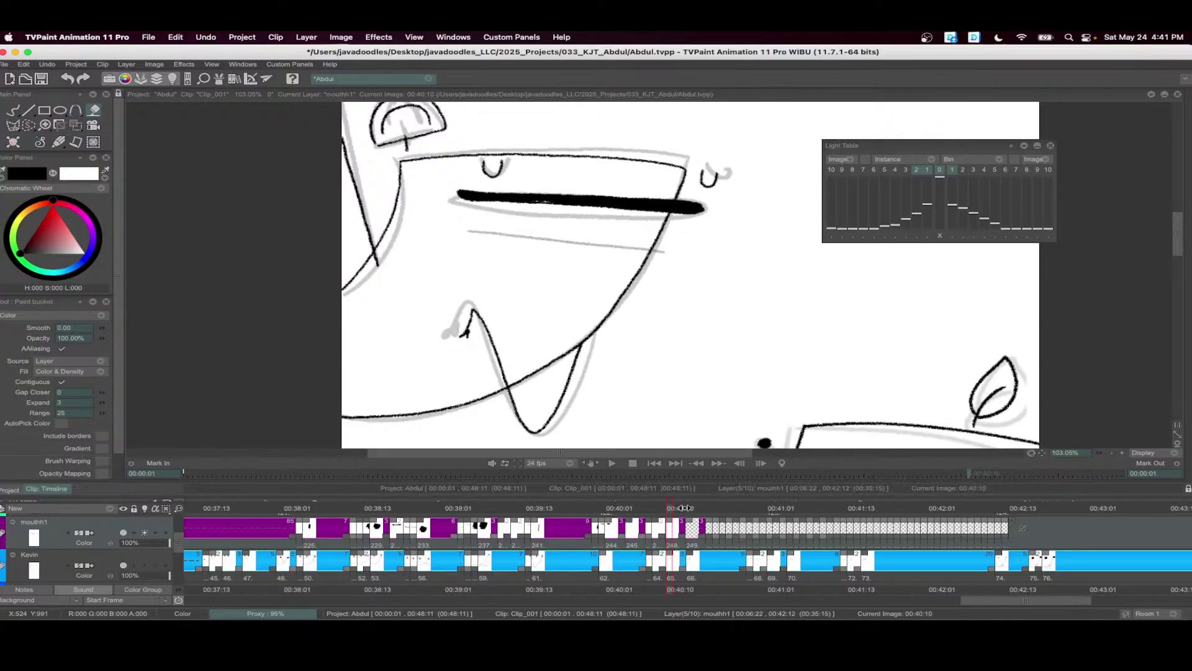
- Draw a thin mouth slit on frame 00:40:13, fill it black, and extend its exposure up to frame 00:40:21
left_click(691, 510)
key("b")
mouse_move(698, 200)
left_mouse_down()
mouse_move(459, 186)
mouse_move(703, 205)
left_mouse_up()
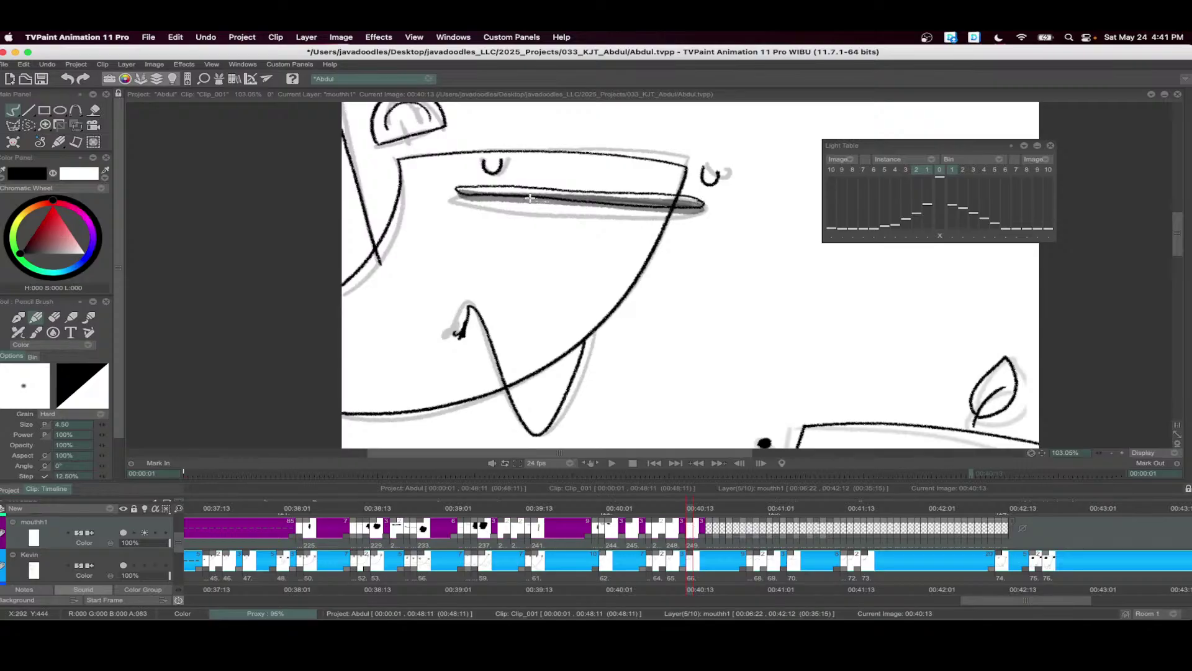
key("f")
left_click(673, 199)
scroll(711, 282, "up", 2)
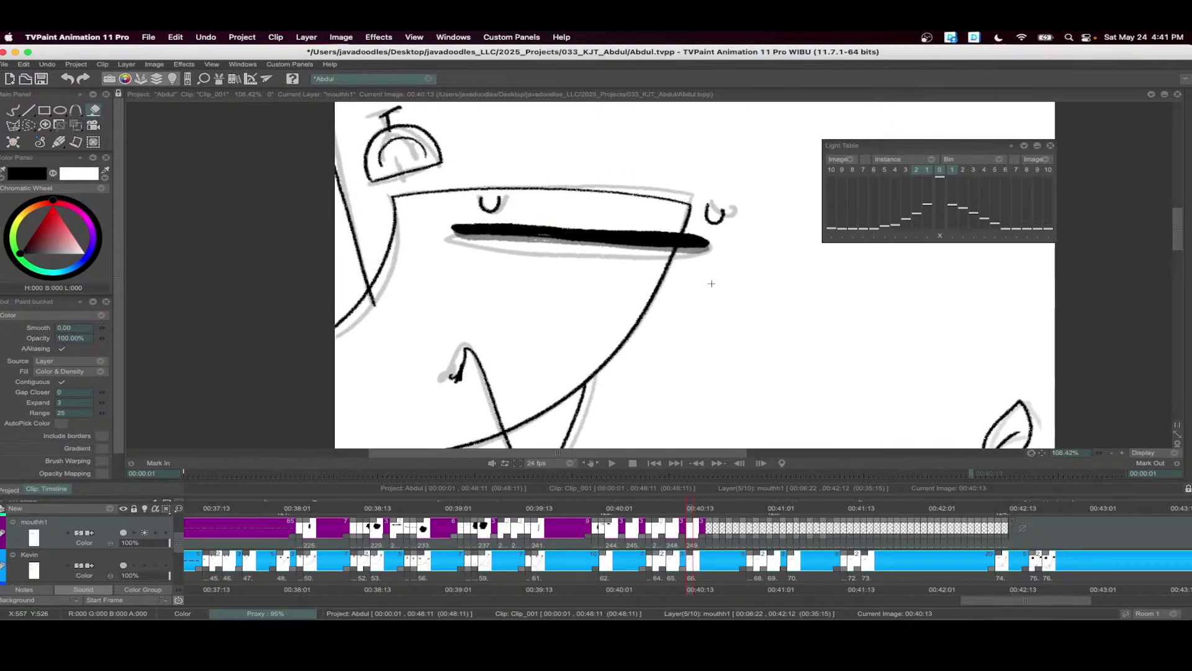
mouse_move(700, 515)
left_mouse_down()
mouse_move(750, 513)
mouse_move(709, 539)
mouse_move(733, 538)
mouse_move(737, 514)
mouse_move(741, 524)
left_mouse_up()
- Draw a slightly shorter thin mouth with tooth divisions on frame 00:40:21 over the previous slit
left_click(743, 513)
key("b")
left_click_drag(702, 239, 557, 227)
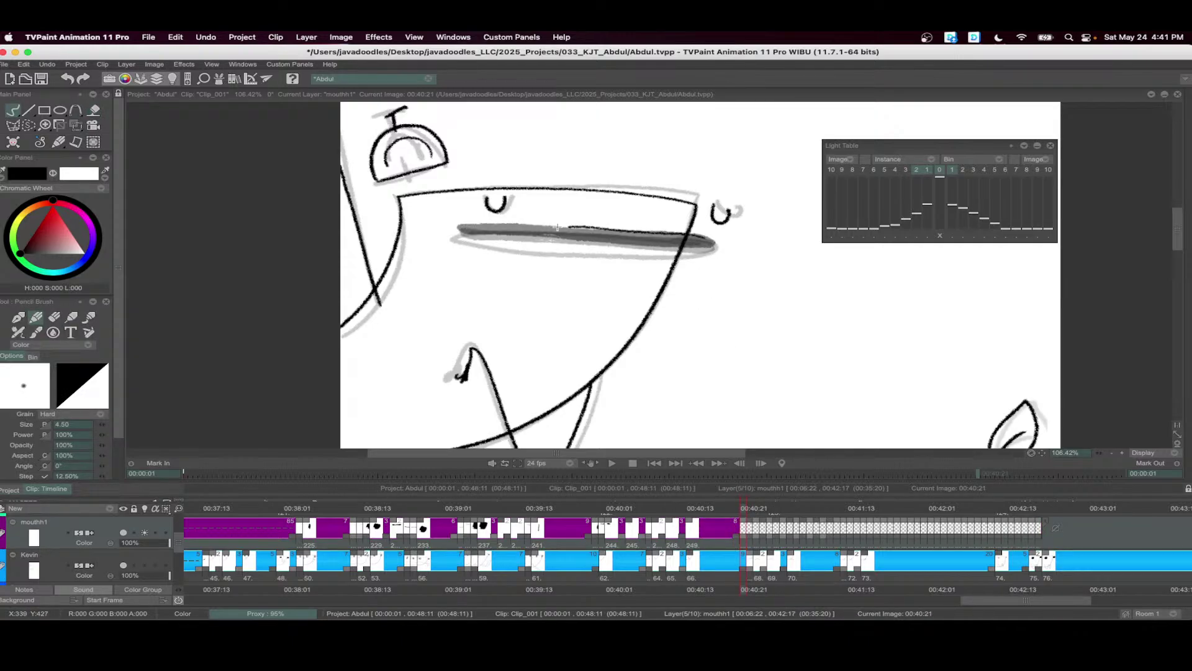
left_click_drag(481, 225, 701, 241)
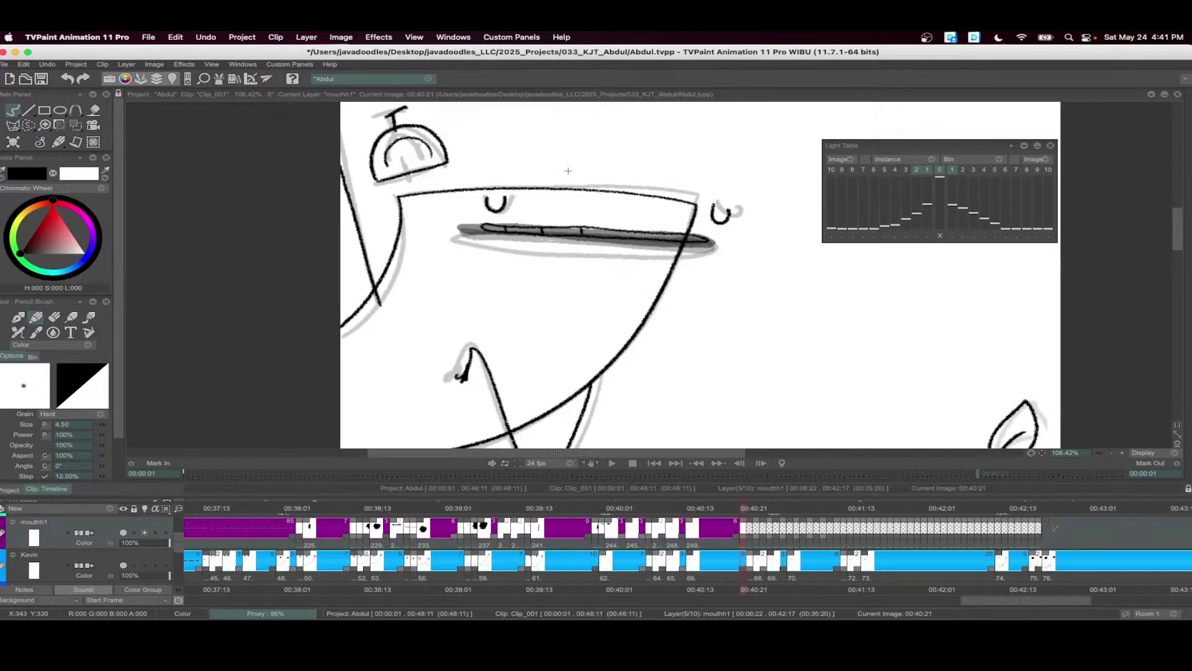
- Draw thin mouths with tooth divisions below the lowered eyes on frames 00:40:22 and 00:40:23
left_click_drag(718, 300, 754, 315)
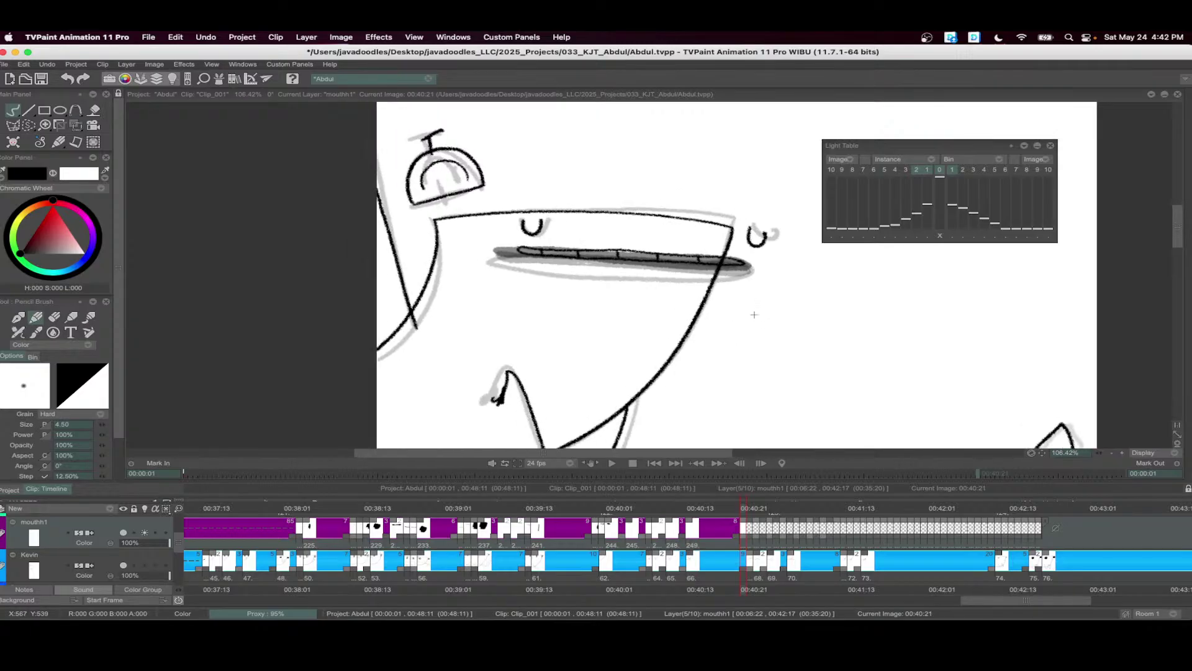
left_click_drag(765, 549, 581, 560)
left_click(569, 510)
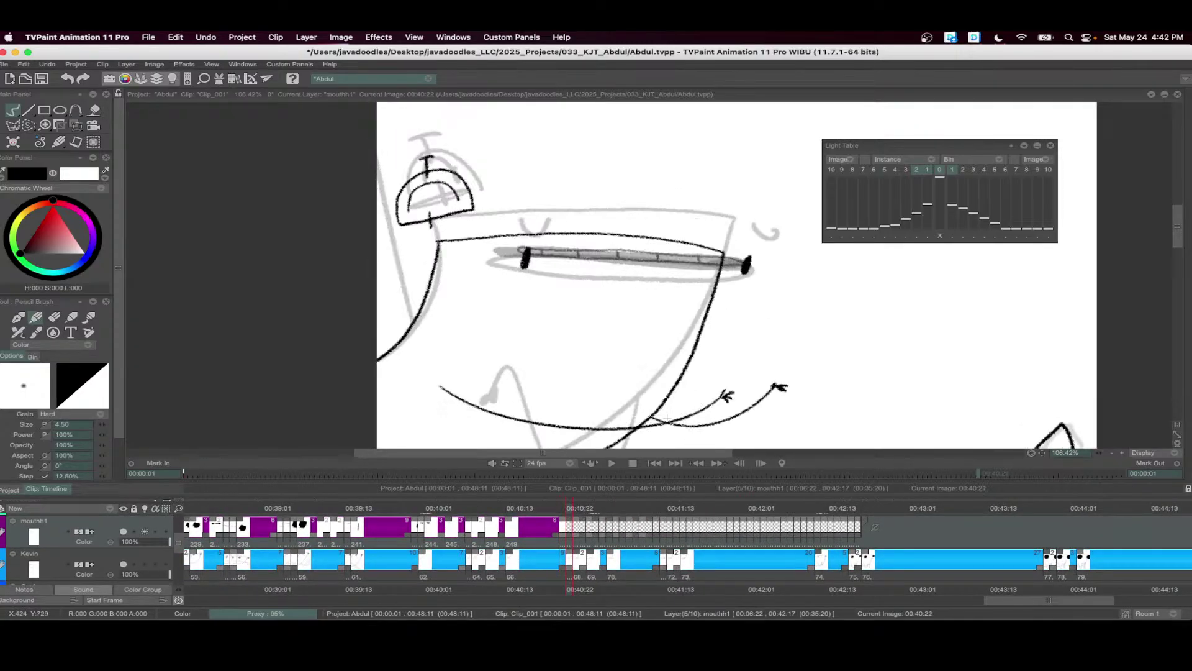
mouse_move(721, 286)
left_mouse_down()
mouse_move(514, 278)
mouse_move(731, 292)
left_mouse_up()
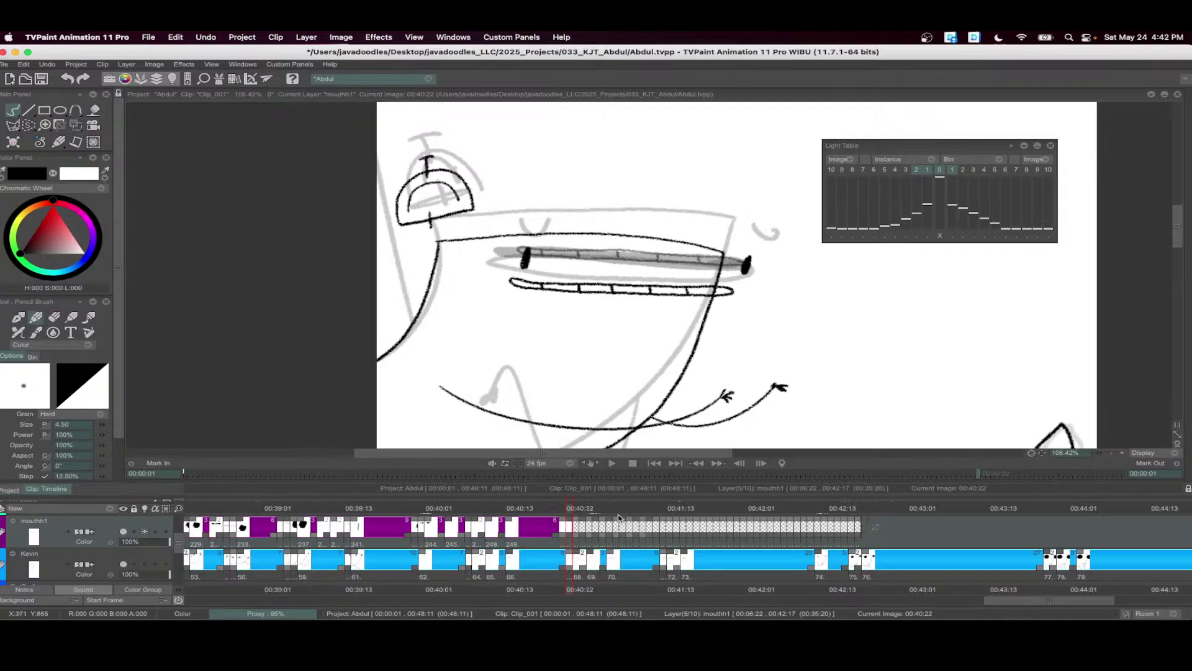
left_click(576, 508)
mouse_move(726, 298)
left_mouse_down()
mouse_move(520, 295)
mouse_move(727, 301)
left_mouse_up()
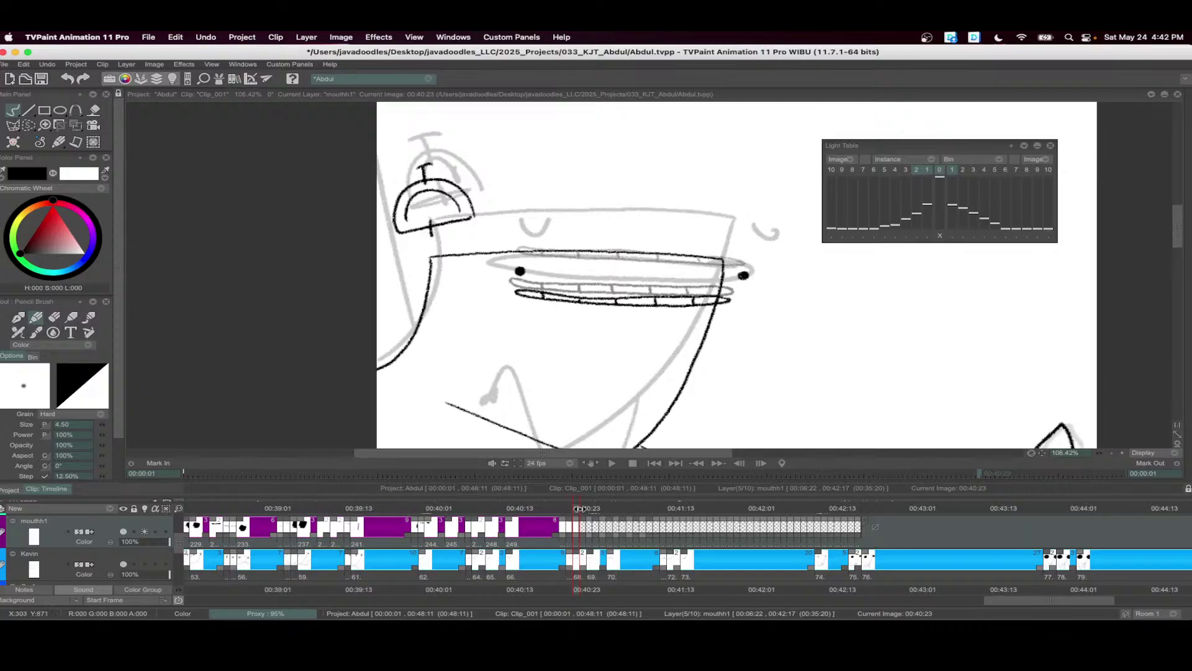
- Draw an open mouth on frame 00:41:00 and fill it black
left_click_drag(579, 508, 588, 501)
mouse_move(722, 293)
left_mouse_down()
mouse_move(518, 289)
mouse_move(576, 324)
mouse_move(688, 328)
mouse_move(730, 308)
mouse_move(596, 325)
mouse_move(719, 296)
mouse_move(572, 289)
mouse_move(518, 301)
mouse_move(585, 333)
mouse_move(688, 333)
mouse_move(728, 309)
mouse_move(697, 307)
left_mouse_up()
key("f")
left_click(596, 322)
- Draw a wide open mouth with a small tongue on frame 00:41:01, fill it black except the tongue, and extend its exposure to 00:41:03
left_click(590, 513)
key("b")
key("f")
left_click(586, 324)
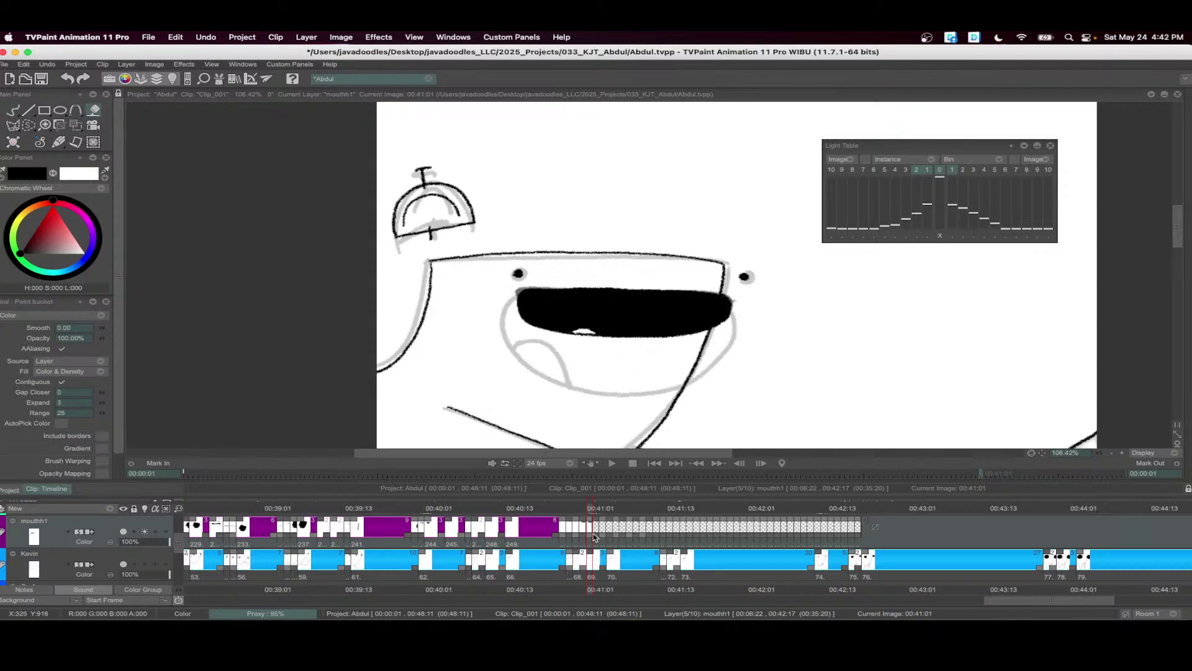
left_click_drag(594, 537, 607, 535)
- Draw a wide open mouth with a small tongue on frame 00:41:04, fill it black, and extend its exposure to 00:41:11
left_click(611, 510)
key("b")
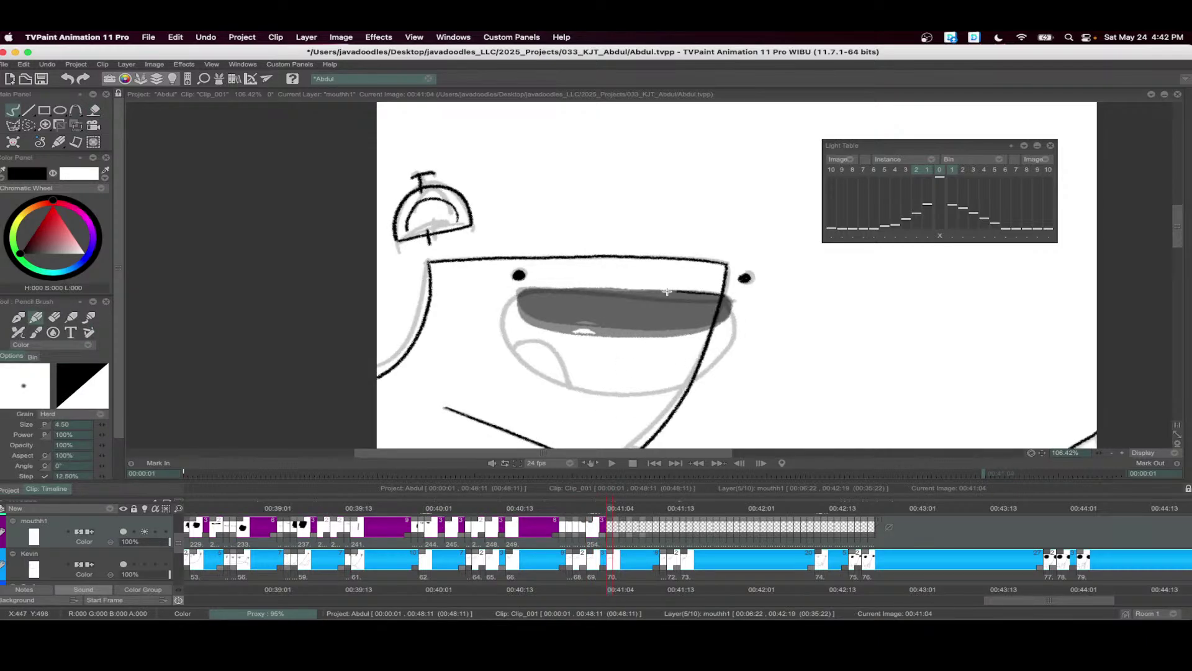
mouse_move(667, 291)
left_mouse_down()
mouse_move(520, 296)
mouse_move(558, 335)
mouse_move(644, 342)
mouse_move(703, 333)
mouse_move(724, 311)
left_mouse_up()
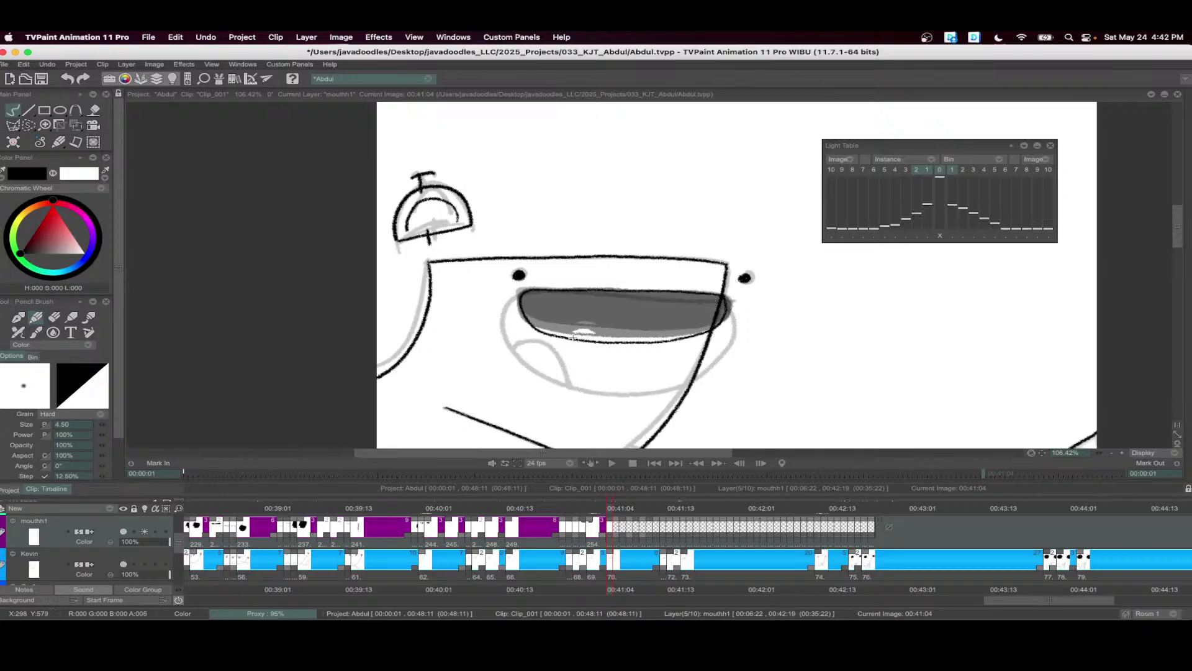
key("f")
left_click(606, 325)
left_click_drag(612, 536, 660, 536)
- Create a new drawing on frame 00:41:10 and draw a thin mouth with tooth divisions near the previous mouth's upper edge
left_click(643, 509)
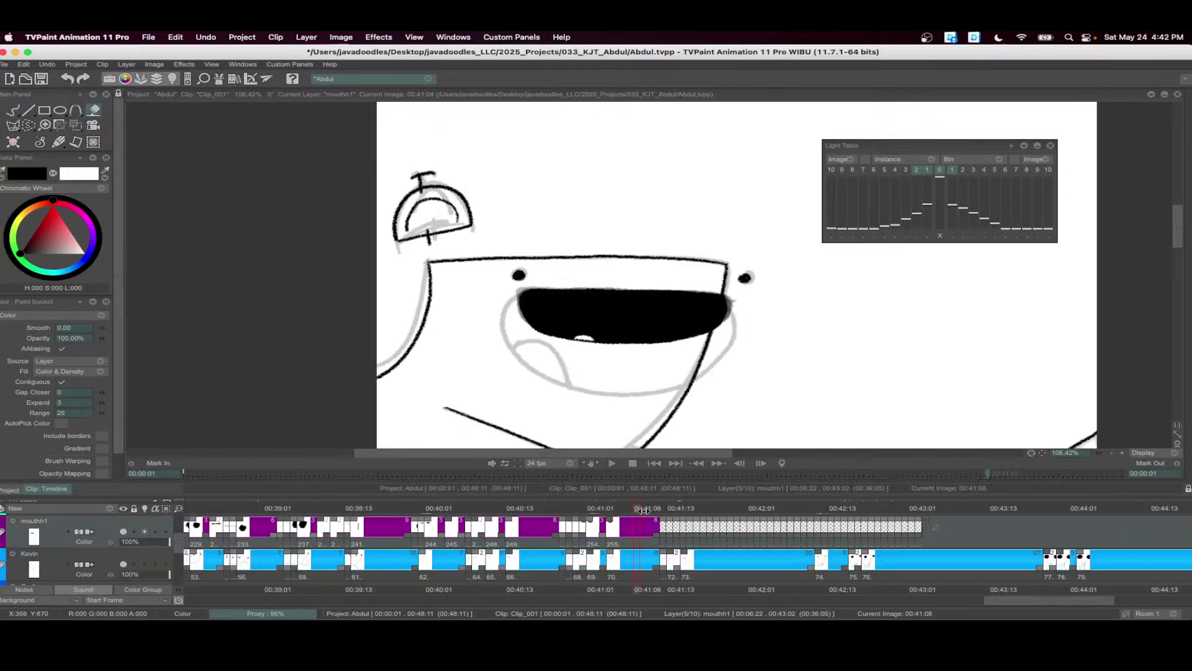
left_click(648, 510)
key("Return")
key("b")
mouse_move(721, 297)
left_mouse_down()
mouse_move(595, 298)
mouse_move(682, 307)
left_mouse_up()
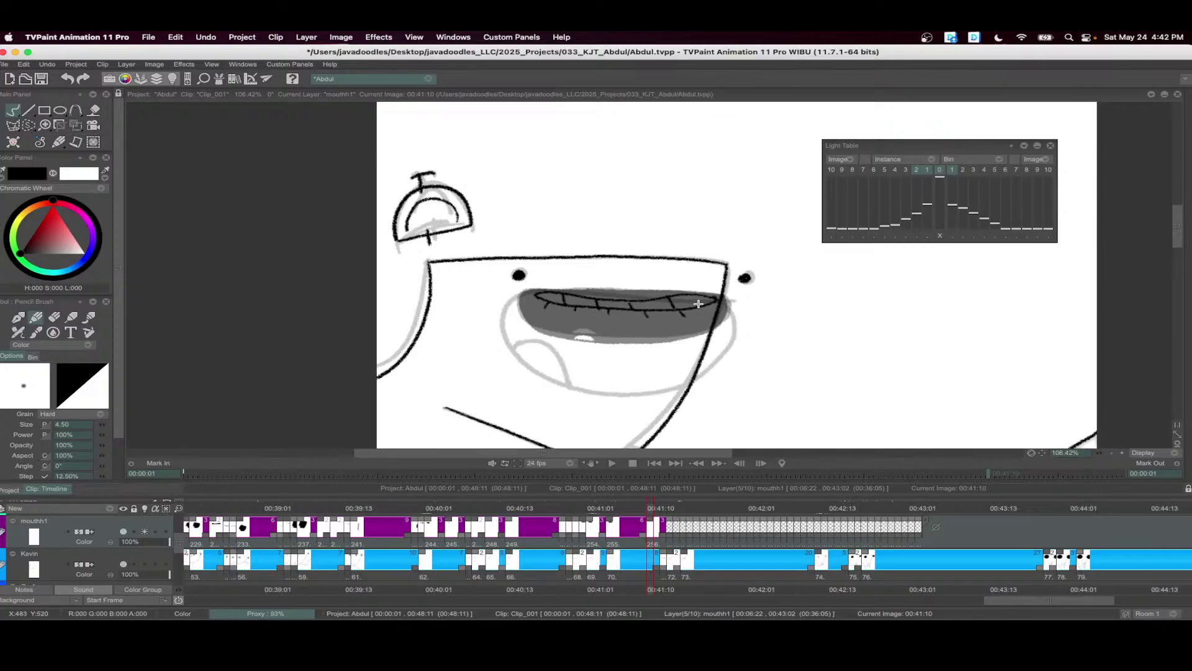
- Draw a curved, sagging smile with tooth divisions on frame 00:41:12, redoing the unwanted strokes
left_click_drag(657, 511, 663, 511)
mouse_move(724, 278)
left_mouse_down()
mouse_move(561, 282)
mouse_move(566, 297)
mouse_move(658, 300)
mouse_move(711, 287)
mouse_move(577, 277)
mouse_move(587, 303)
mouse_move(669, 300)
mouse_move(717, 275)
mouse_move(624, 306)
mouse_move(567, 268)
mouse_move(598, 320)
mouse_move(662, 314)
mouse_move(701, 273)
left_mouse_up()
key("super+z")
key("super+z")
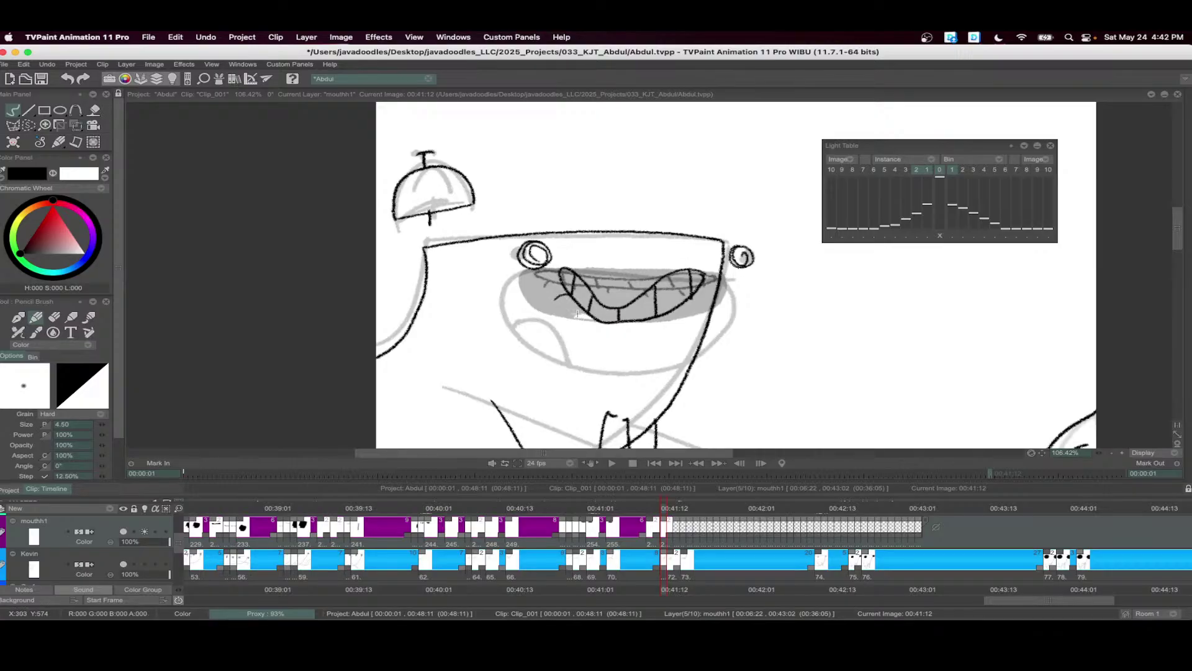
left_click_drag(672, 508, 665, 534)
- Draw a large open mouth with a tongue in the lower corner on frame 00:41:13 and fill it black except the tongue
left_click(671, 508)
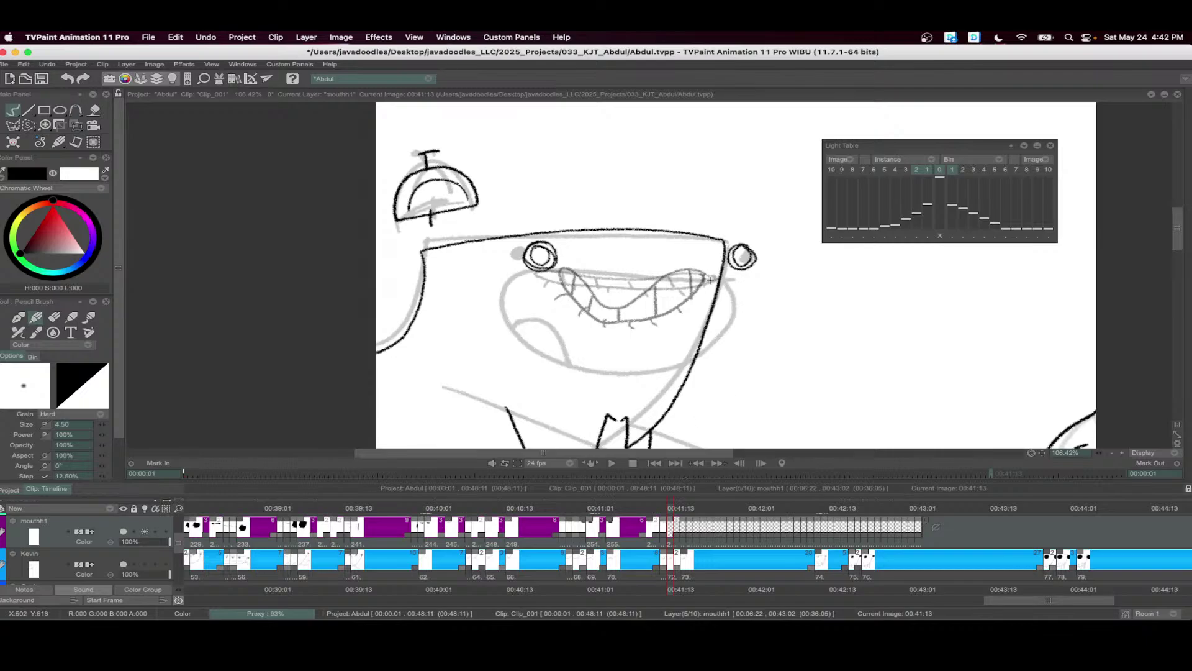
mouse_move(710, 280)
left_mouse_down()
mouse_move(585, 280)
mouse_move(528, 339)
mouse_move(654, 366)
mouse_move(724, 309)
mouse_move(700, 273)
left_mouse_up()
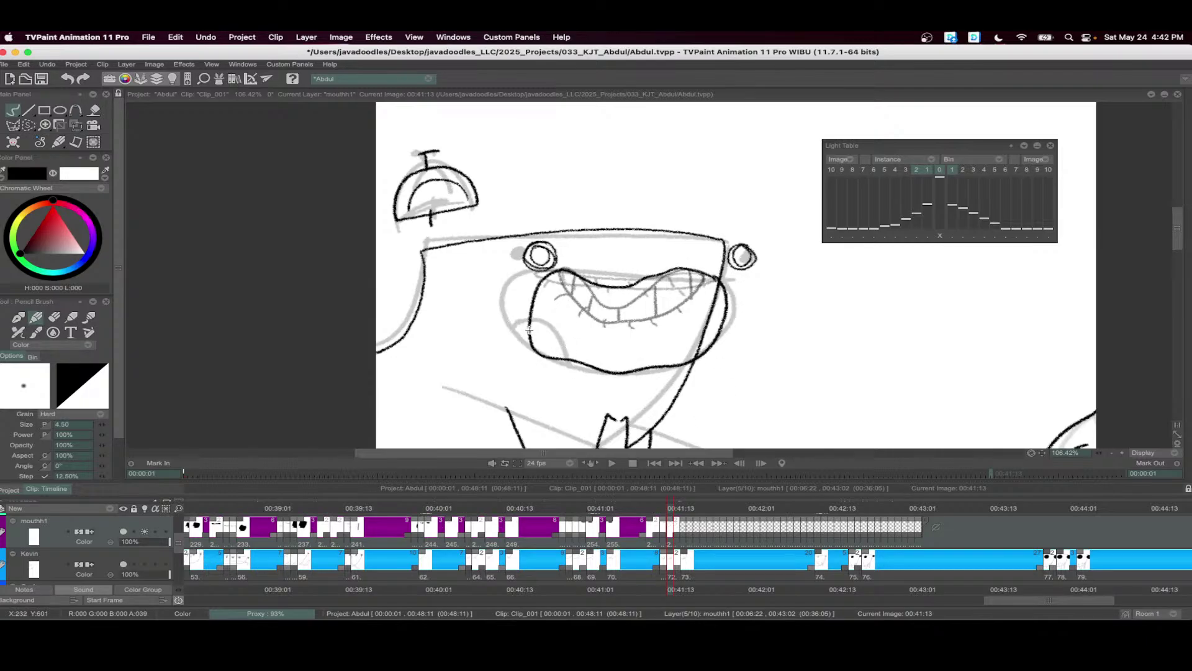
left_click_drag(530, 330, 569, 358)
key("f")
left_click(615, 348)
- Draw a narrower, taller open mouth with a tongue on frame 00:41:15, fill it black except the tongue, and extend its exposure to 00:42:07
left_click_drag(677, 508, 683, 508)
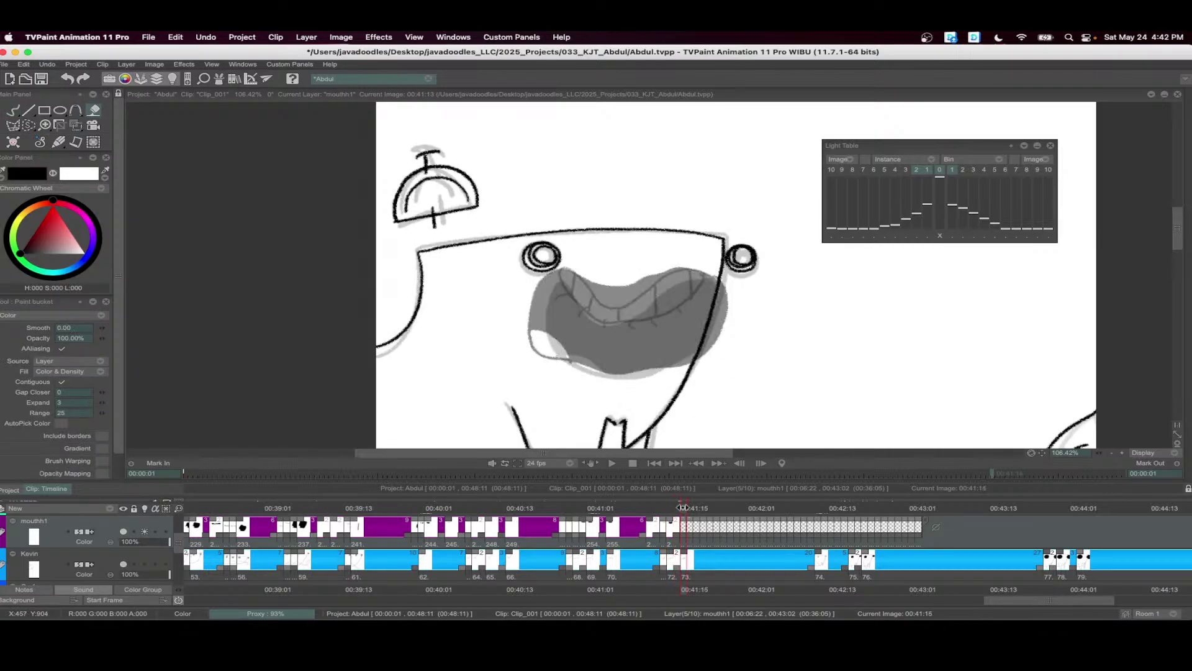
key("b")
mouse_move(717, 278)
left_mouse_down()
mouse_move(576, 274)
mouse_move(545, 345)
mouse_move(616, 391)
mouse_move(718, 295)
left_mouse_up()
left_click_drag(548, 346, 575, 379)
key("f")
left_click(627, 348)
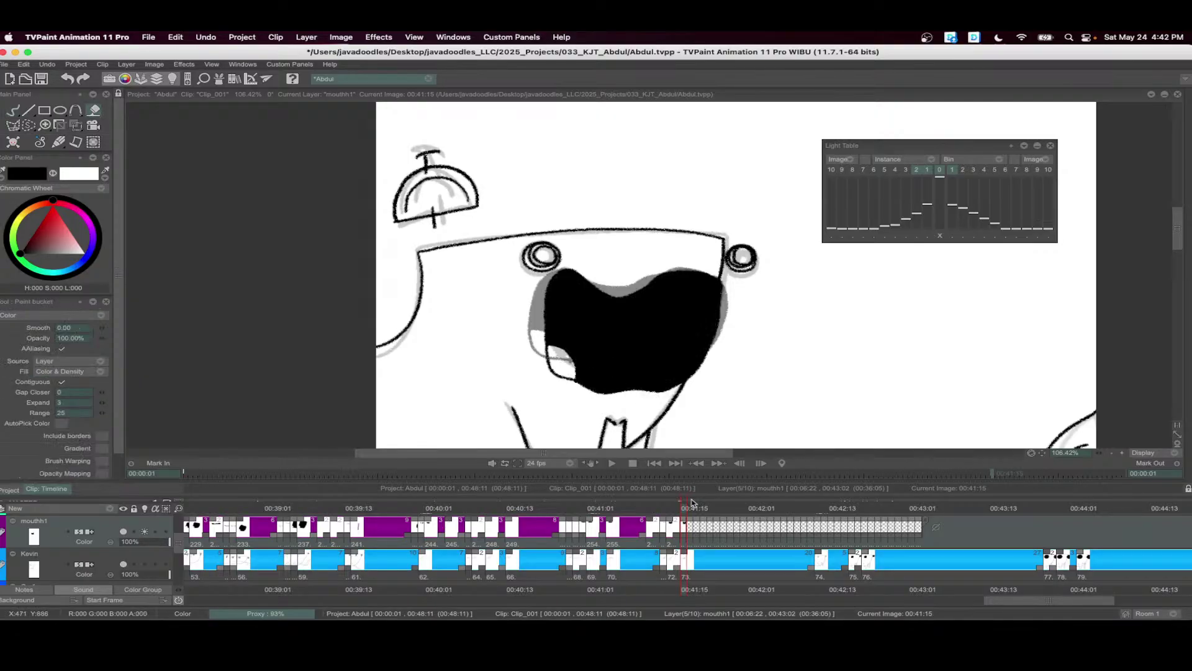
left_click_drag(684, 537, 805, 535)
key("super+z")
left_click_drag(690, 537, 792, 535)
- Create a new drawing on frame 00:42:04 and draw a deep U-shaped smile with tooth divisions inside the previous mouth
left_click_drag(694, 508, 799, 535)
key("n")
key("d")
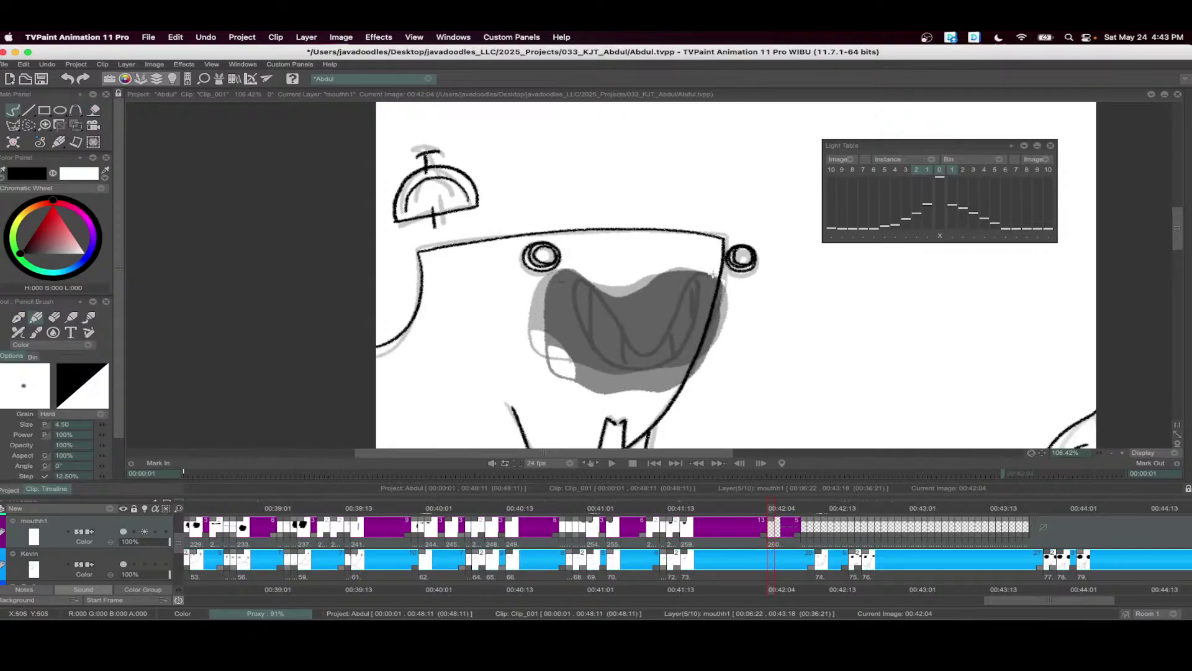
mouse_move(713, 274)
left_mouse_down()
mouse_move(682, 316)
mouse_move(621, 356)
mouse_move(576, 268)
mouse_move(601, 358)
mouse_move(669, 362)
mouse_move(694, 309)
mouse_move(687, 280)
left_mouse_up()
key("super+z")
mouse_move(575, 279)
left_mouse_down()
mouse_move(645, 367)
mouse_move(705, 283)
mouse_move(700, 272)
left_mouse_up()
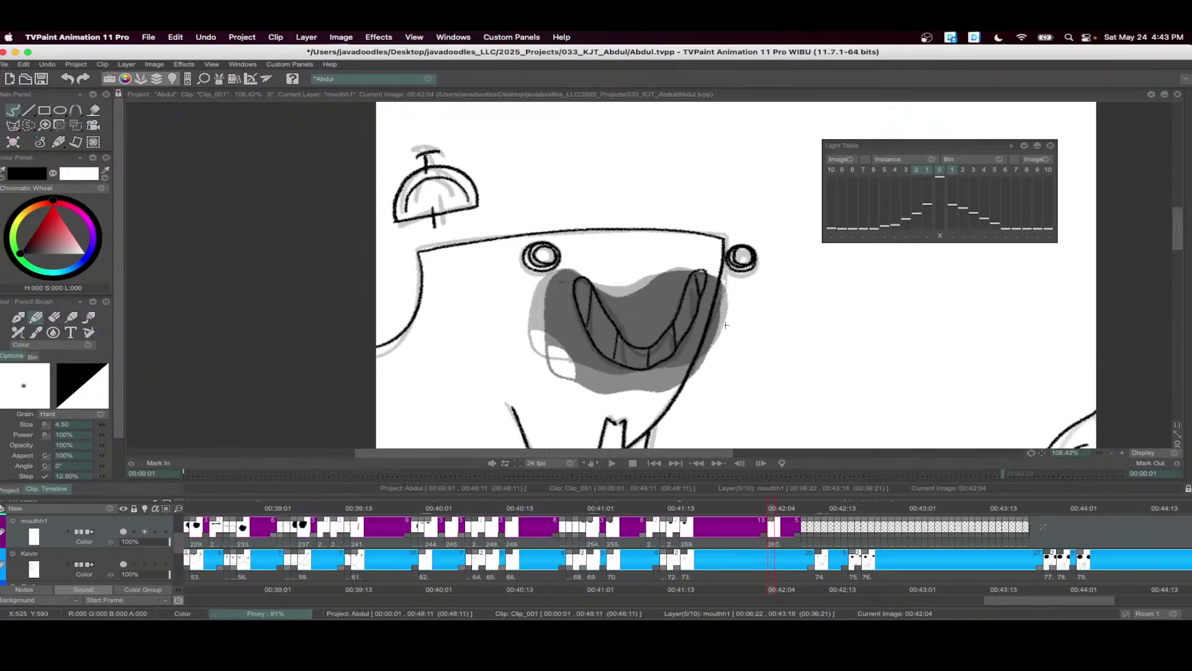
- Play back the mouth animation from frames 00:39:19, 00:41:04 and 00:40:18 to check the lip sync
left_click_drag(797, 527, 385, 527)
scroll(565, 419, "down", 6)
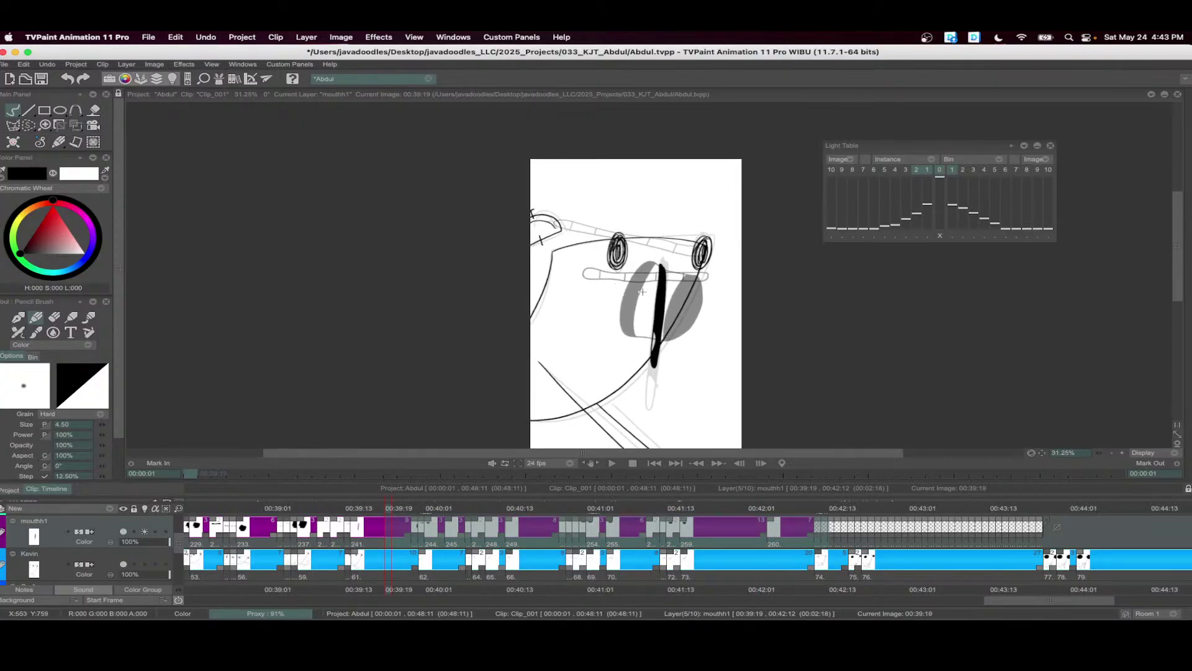
left_click(612, 463)
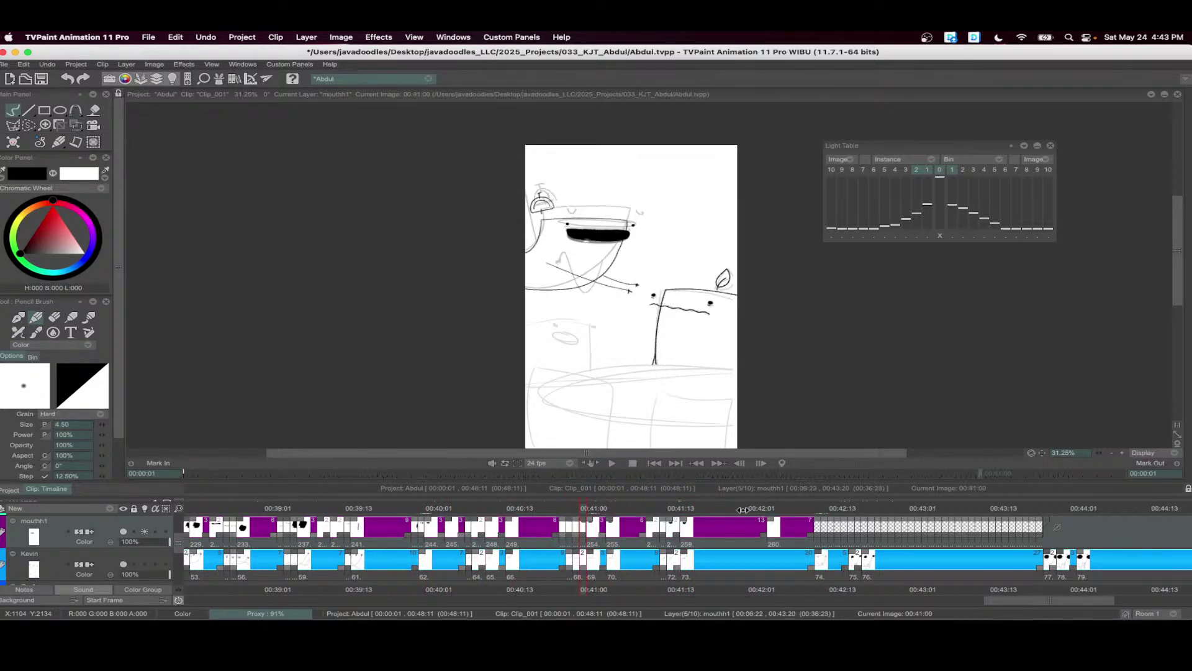
left_click(763, 514)
left_click_drag(762, 526, 621, 527)
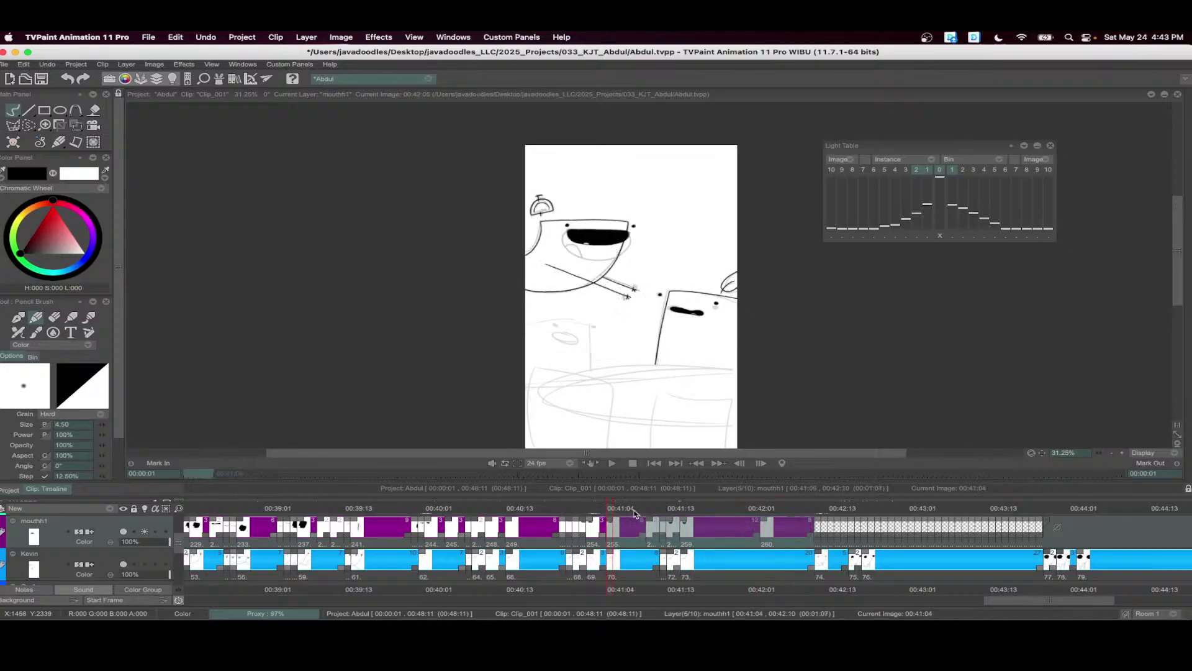
left_click(618, 463)
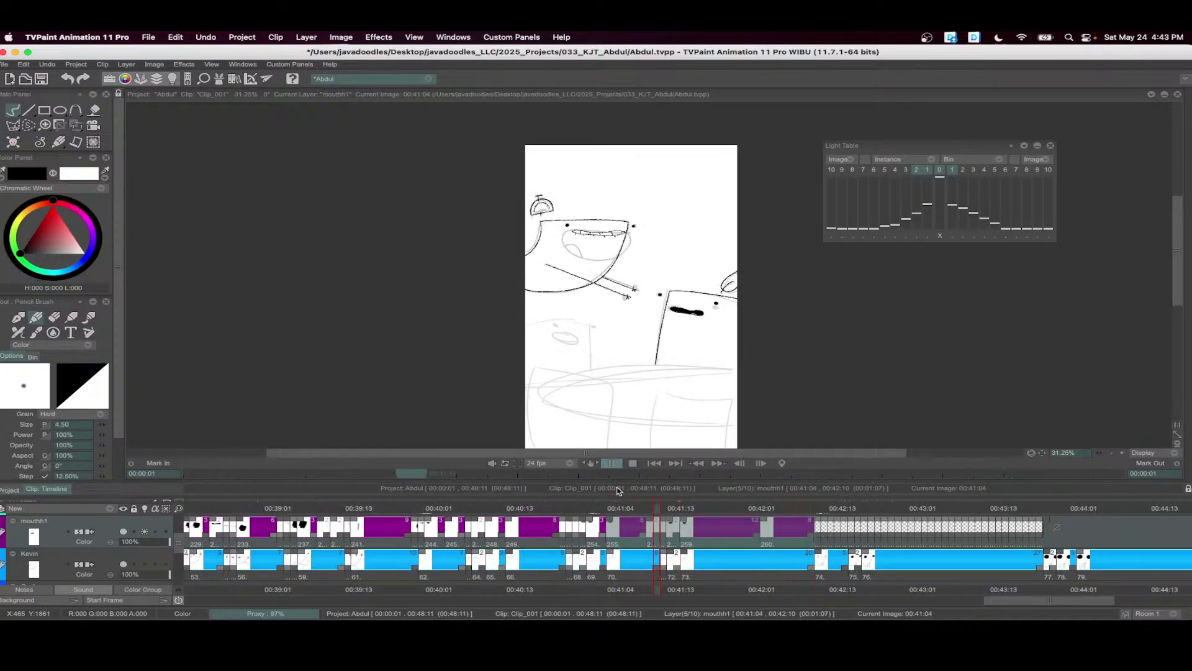
left_click(786, 543)
left_click_drag(823, 541, 544, 539)
left_click(614, 465)
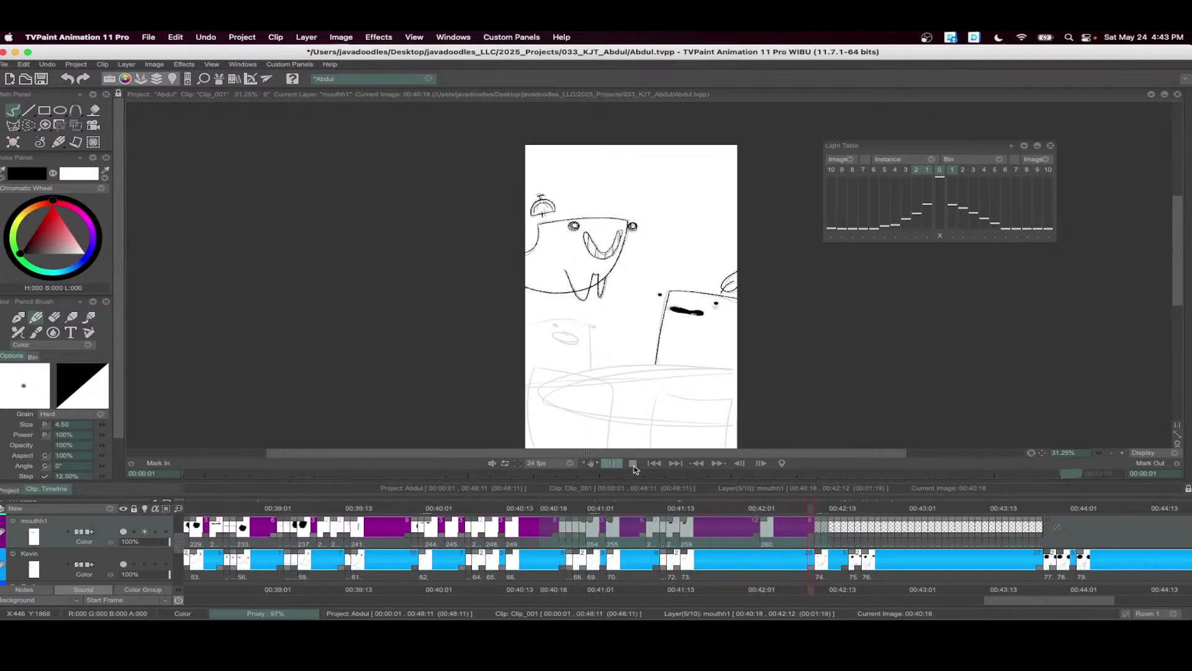
left_click(633, 466)
- Draw a U-shaped smile with tooth divisions over the rough mouth on frame 00:42:11, using a brush size of 5.50
left_click(848, 549)
left_click_drag(839, 553, 560, 509)
scroll(690, 269, "up", 3)
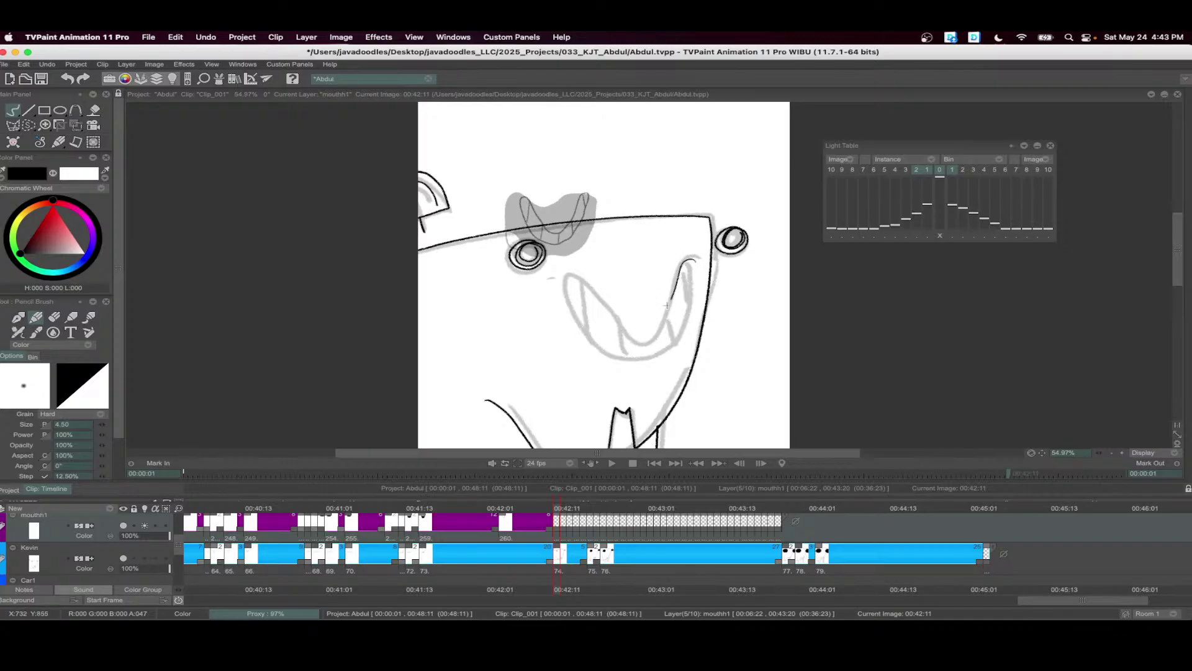
left_click_drag(590, 294, 614, 351)
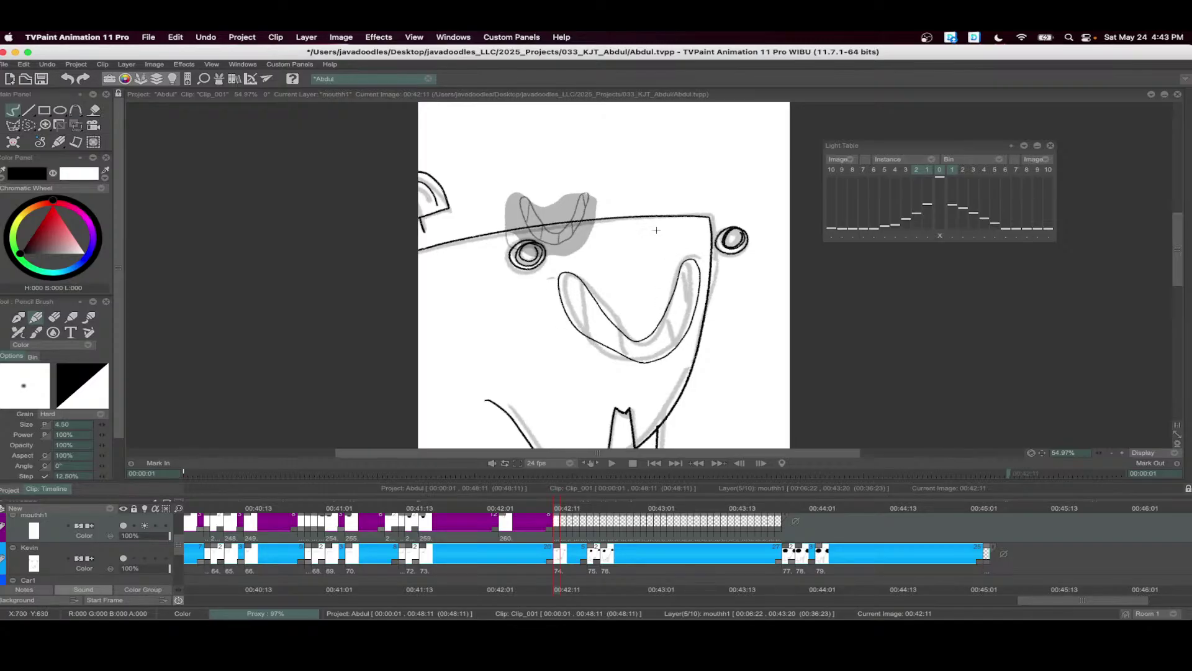
key("super+z")
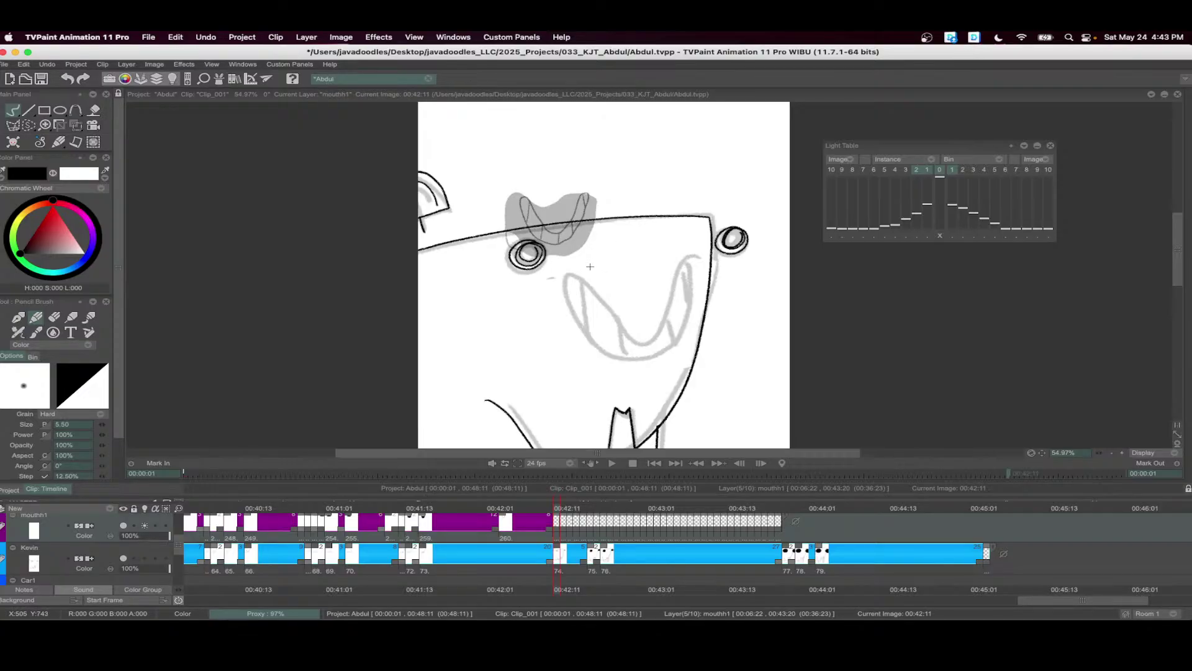
scroll(683, 267, "up", 2)
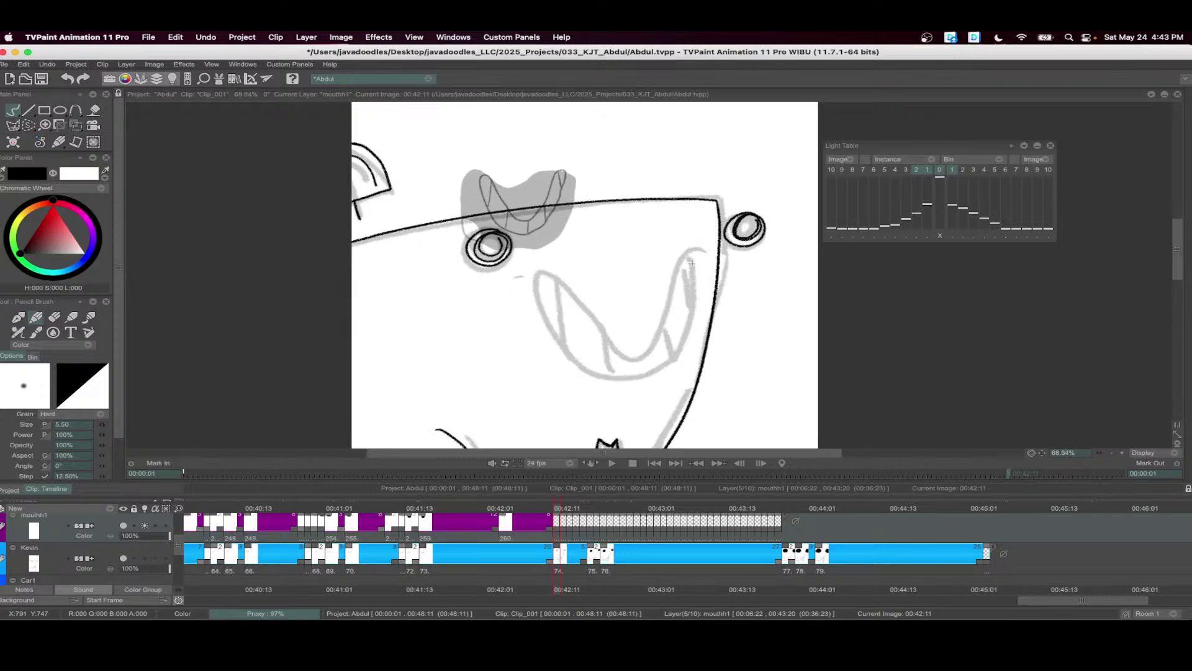
mouse_move(659, 311)
left_mouse_down()
mouse_move(532, 285)
mouse_move(585, 367)
mouse_move(657, 367)
mouse_move(696, 293)
left_mouse_up()
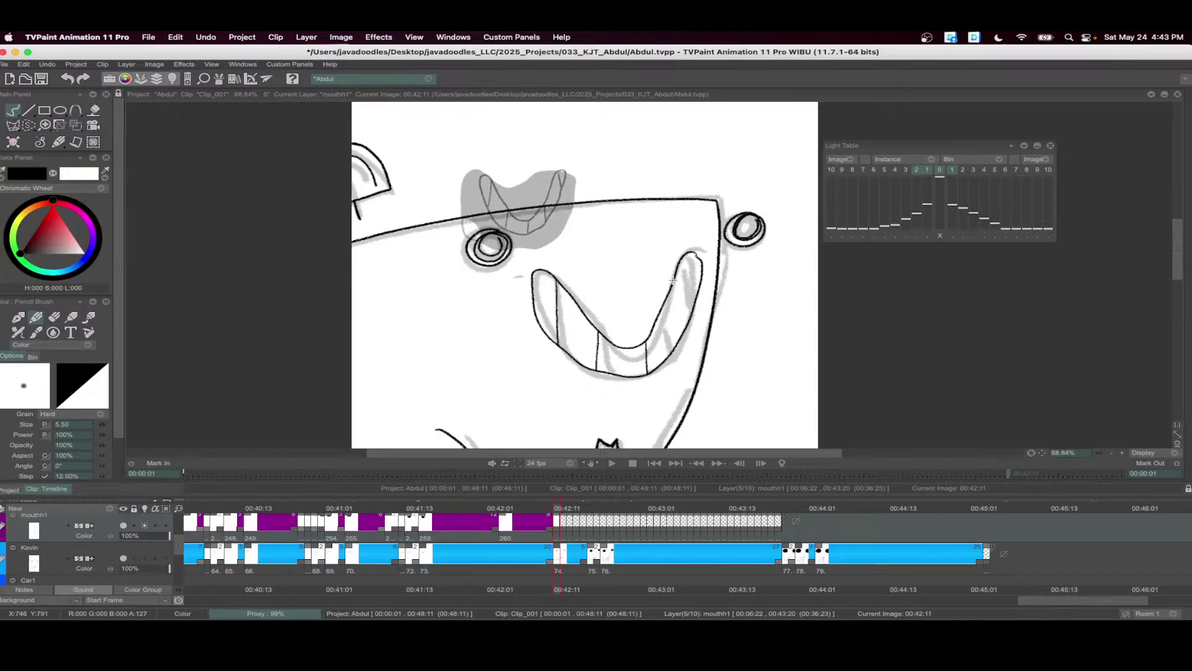
- Draw a thinner U-shaped mouth with a small tongue on frame 00:42:13 and fill it black except the tongue
mouse_move(563, 520)
left_mouse_down()
mouse_move(576, 520)
mouse_move(565, 513)
left_mouse_up()
scroll(577, 522, "up", 1)
key("Insert")
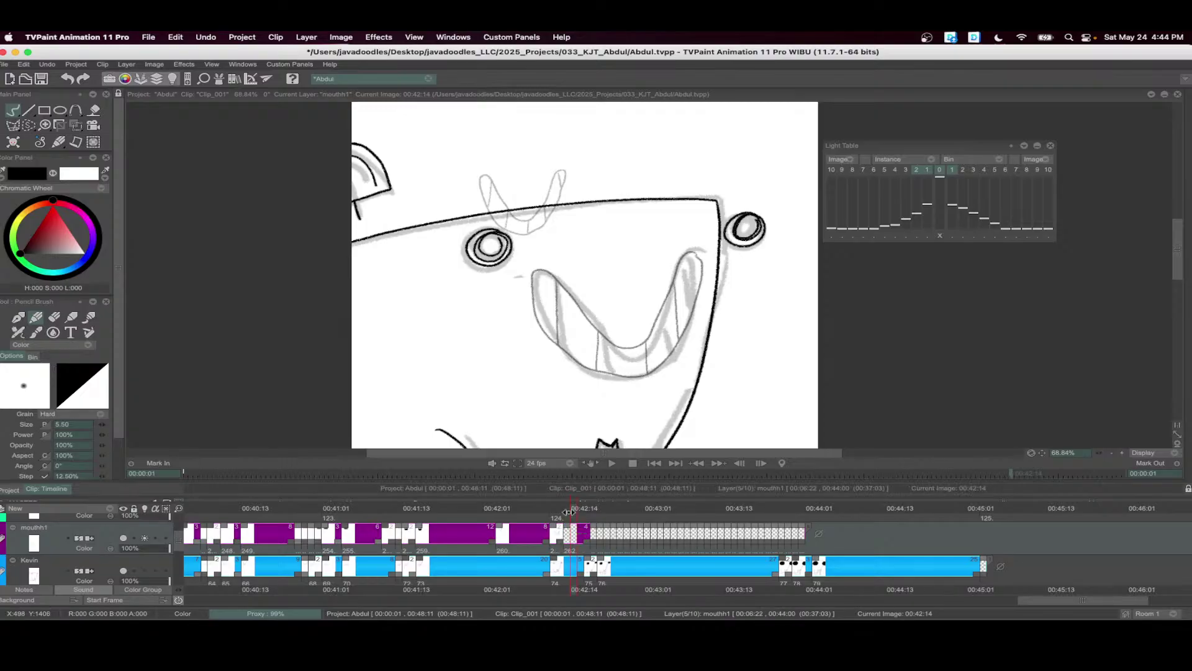
mouse_move(698, 254)
left_mouse_down()
mouse_move(667, 316)
mouse_move(617, 338)
mouse_move(541, 274)
mouse_move(595, 359)
mouse_move(675, 342)
mouse_move(698, 255)
left_mouse_up()
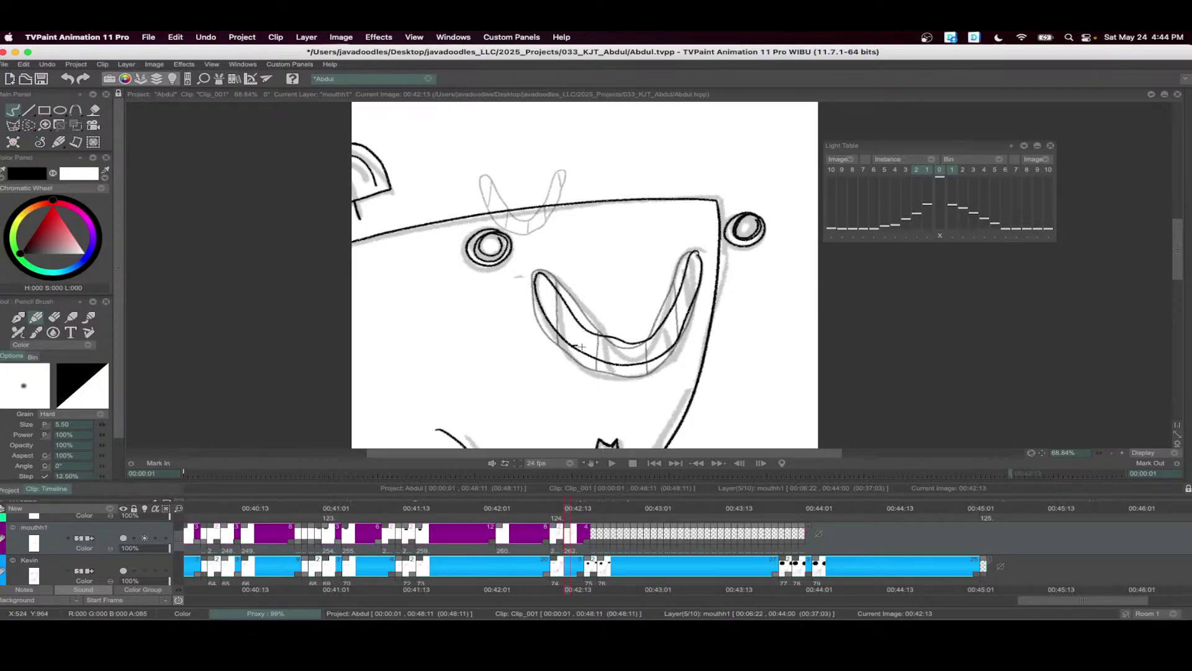
key("f")
left_click(670, 329)
- Add a blank drawing after the filled U-shaped mouth, hold that mouth through frame 00:42:15, and play back the section
left_click_drag(567, 510, 599, 528)
key("Return")
key("b")
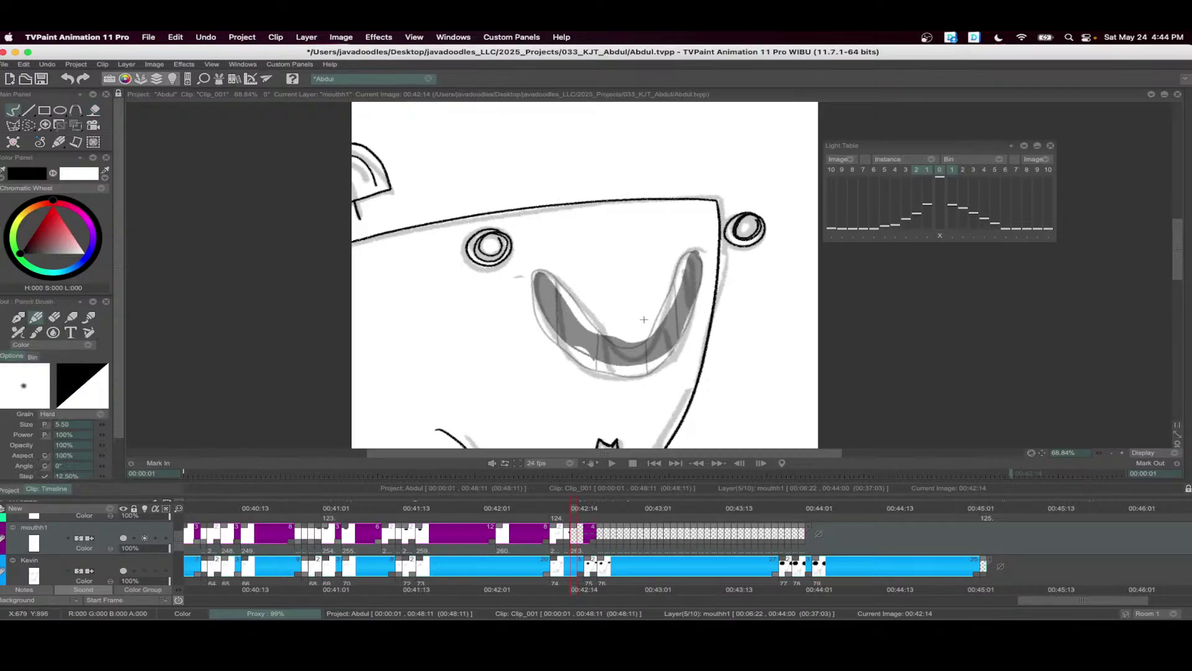
left_click_drag(572, 509, 584, 509)
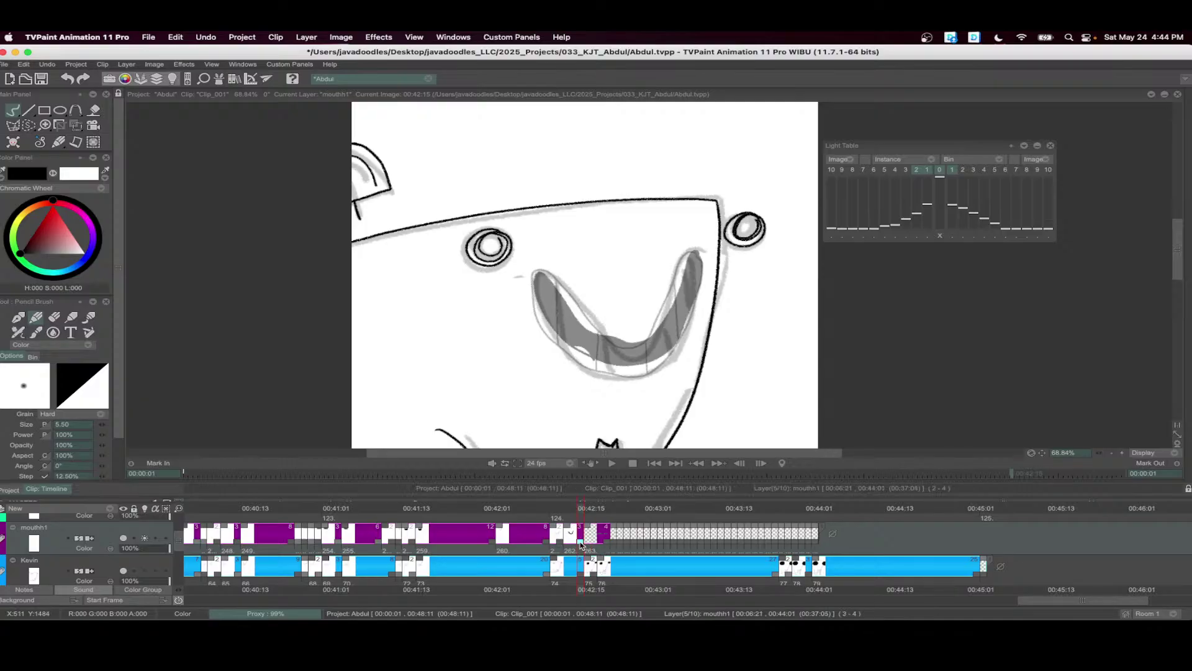
left_click(612, 463)
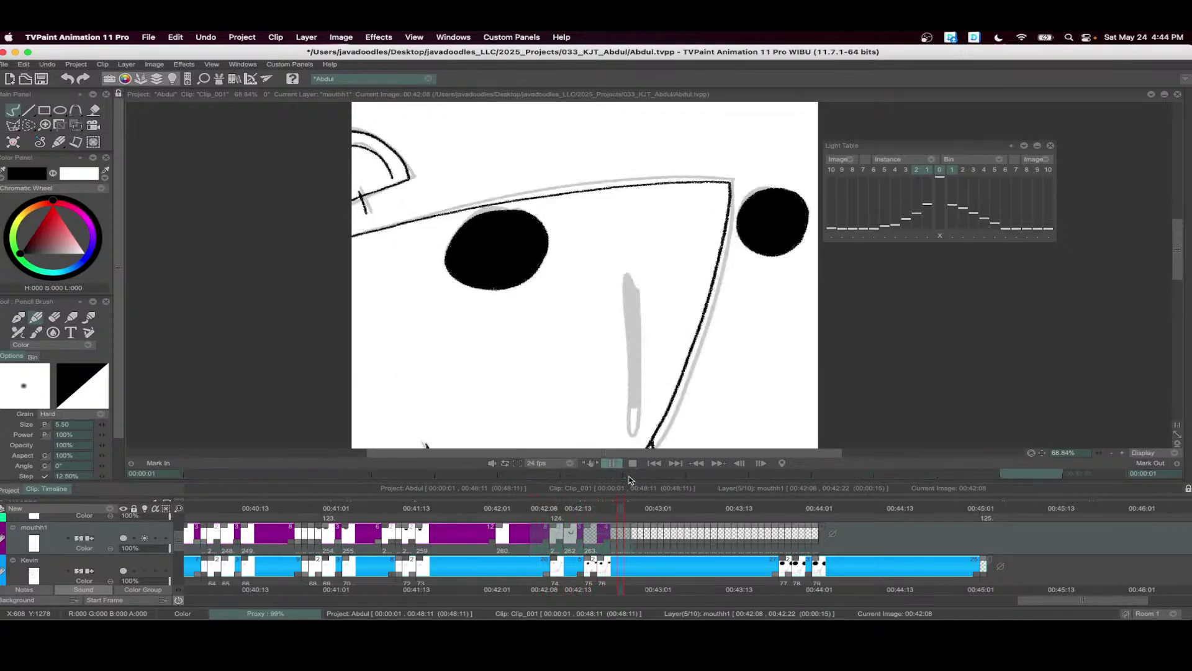
- Draw a wider U-shaped mouth between the large black eyes on frame 00:42:16 and fill it black
left_click(585, 510)
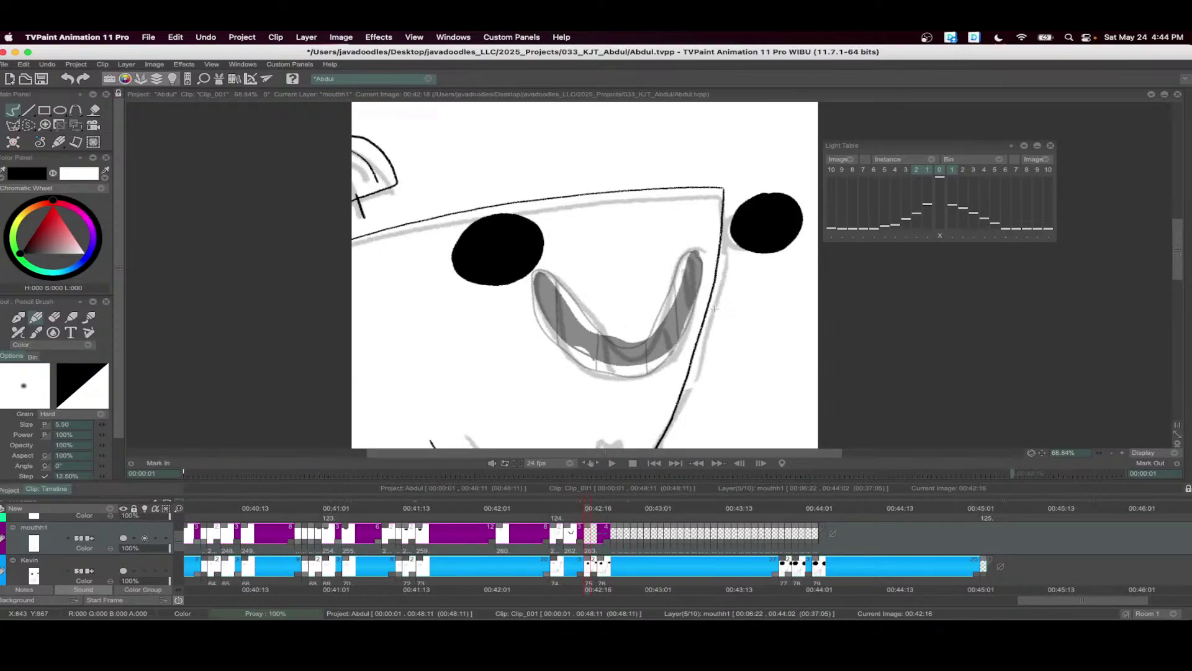
mouse_move(724, 266)
left_mouse_down()
mouse_move(626, 365)
mouse_move(560, 293)
mouse_move(561, 354)
mouse_move(657, 366)
mouse_move(727, 258)
left_mouse_up()
key("f")
left_click(709, 281)
- Draw a narrow vertical mouth with a tongue on frame 00:42:18, fill it black except the tongue, and extend its exposure to 00:43:00
left_click(592, 509)
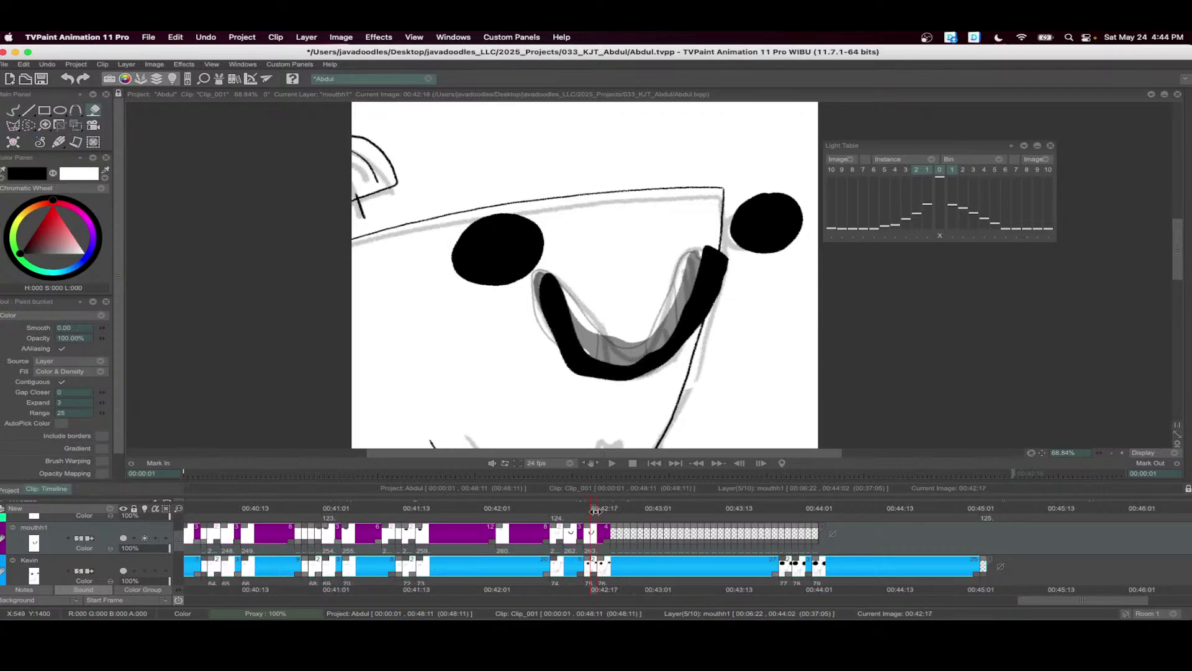
left_click(601, 510)
left_click_drag(614, 528, 601, 529)
key("b")
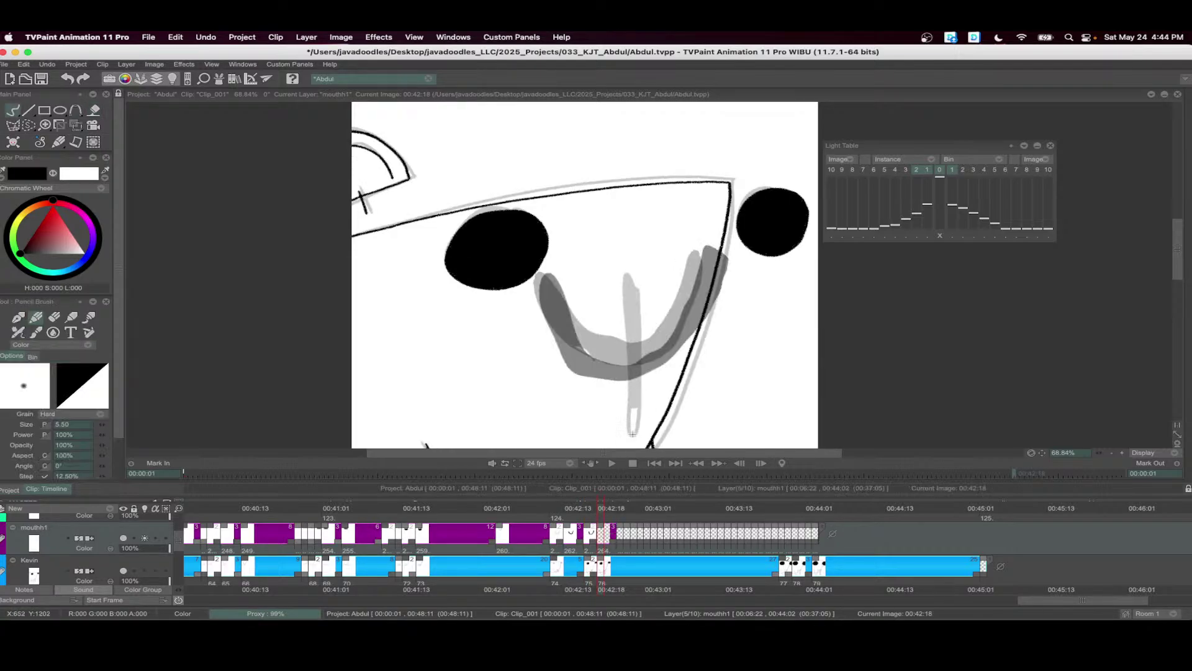
scroll(658, 302, "down", 2)
mouse_move(650, 224)
left_mouse_down()
mouse_move(640, 399)
mouse_move(658, 349)
mouse_move(645, 249)
left_mouse_up()
left_click_drag(652, 388, 653, 391)
key("f")
left_click(651, 359)
left_click_drag(613, 540, 654, 541)
- Play back the new mouths and shift the narrow vertical mouth and its matching Kevin drawing to start at 00:42:17
left_click_drag(654, 538, 534, 541)
left_click(614, 464)
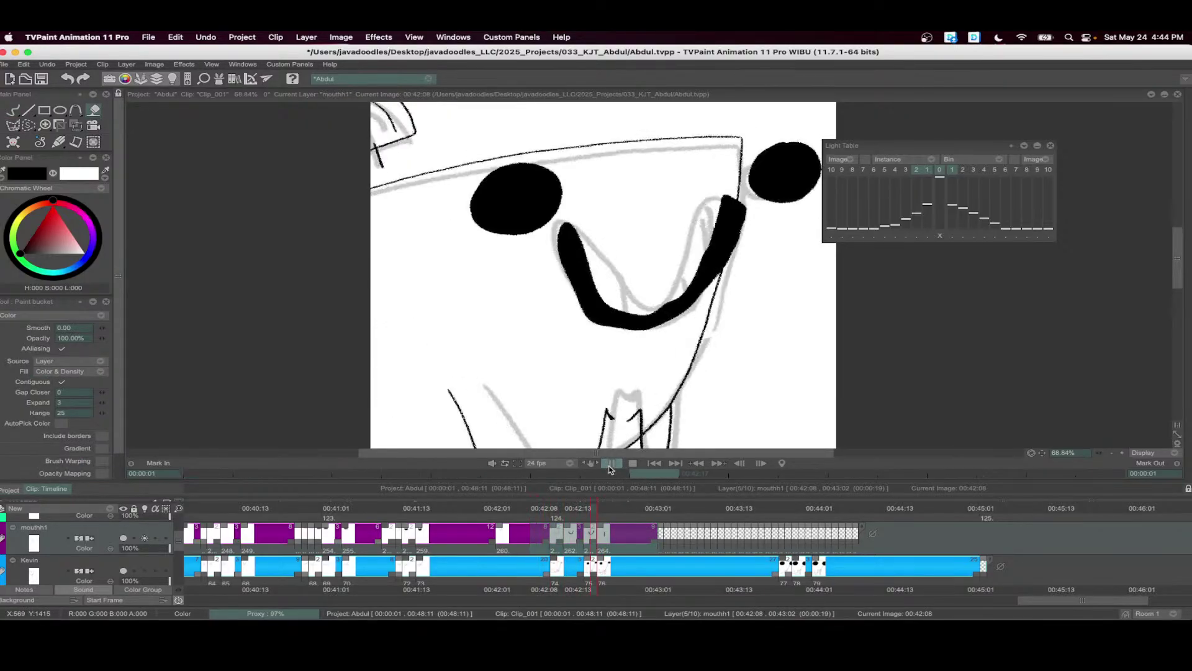
left_click(603, 547)
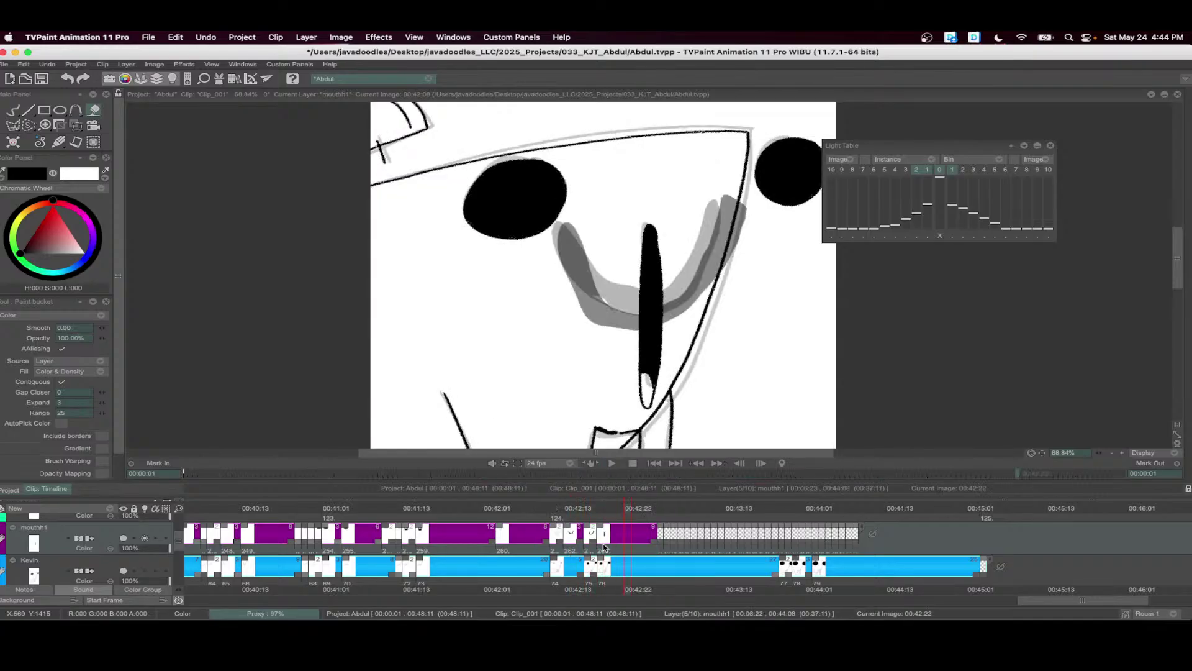
left_click_drag(582, 540, 652, 540)
left_click(613, 463)
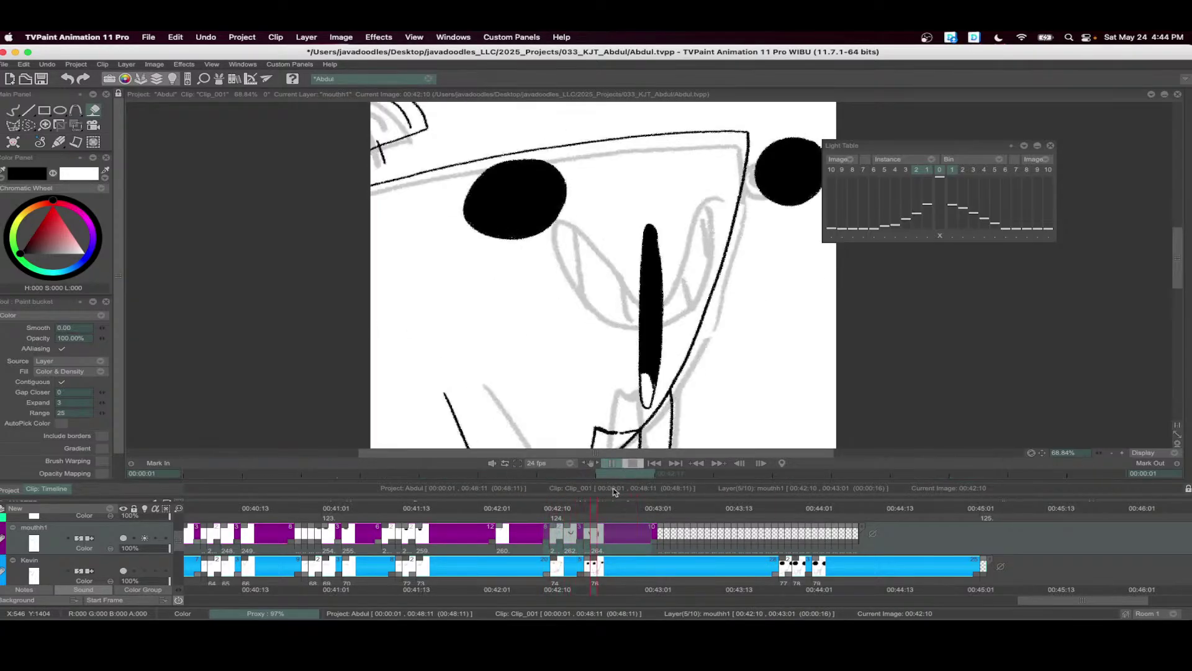
- Create a drawing on frame 00:42:23, draw a much shorter narrow vertical mouth with a tongue, and fill it black except the tongue
left_click(623, 510)
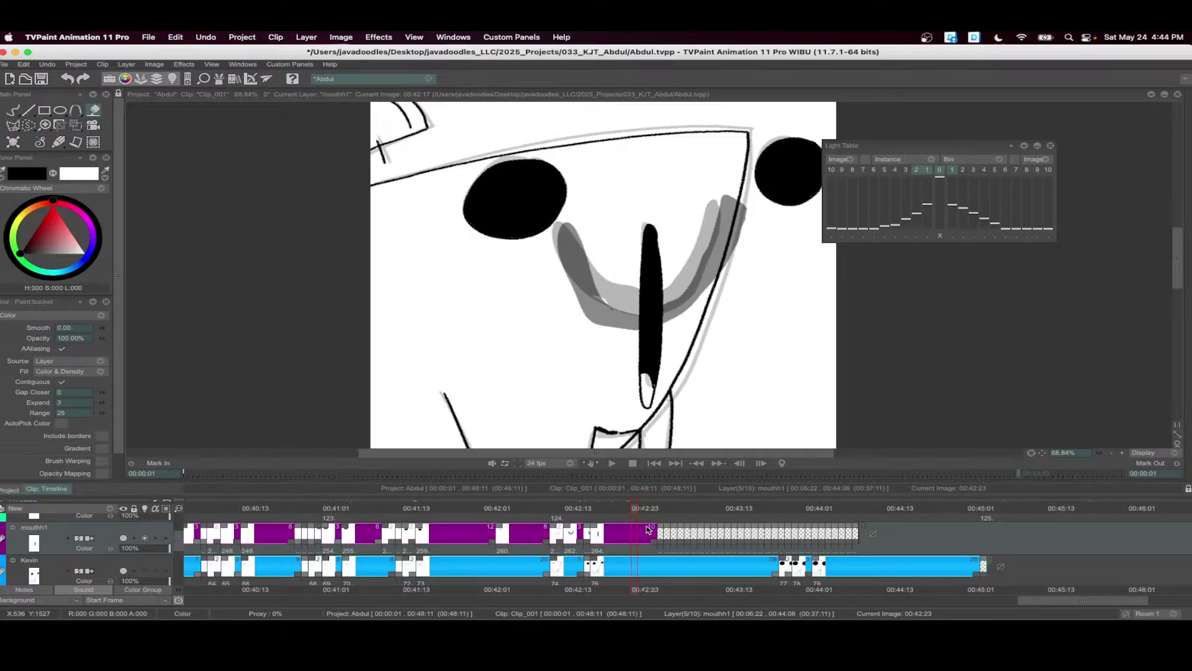
left_click(639, 532)
left_click_drag(638, 532, 632, 533)
key("b")
mouse_move(654, 237)
left_mouse_down()
mouse_move(648, 296)
mouse_move(655, 236)
left_mouse_up()
key("f")
left_click(656, 285)
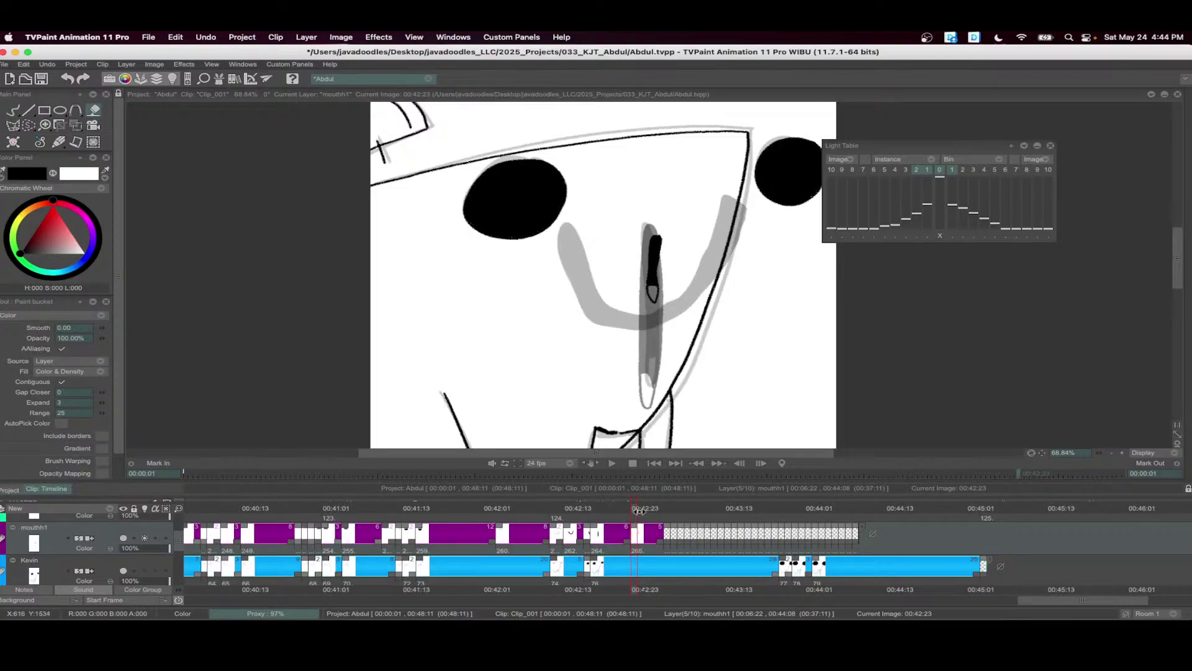
- Create a drawing on frame 00:43:01, draw a wide open smiling mouth with a tongue, and fill it black except the tongue
left_click_drag(640, 510, 659, 531)
key("b")
mouse_move(747, 232)
left_mouse_down()
mouse_move(590, 212)
mouse_move(748, 295)
left_mouse_up()
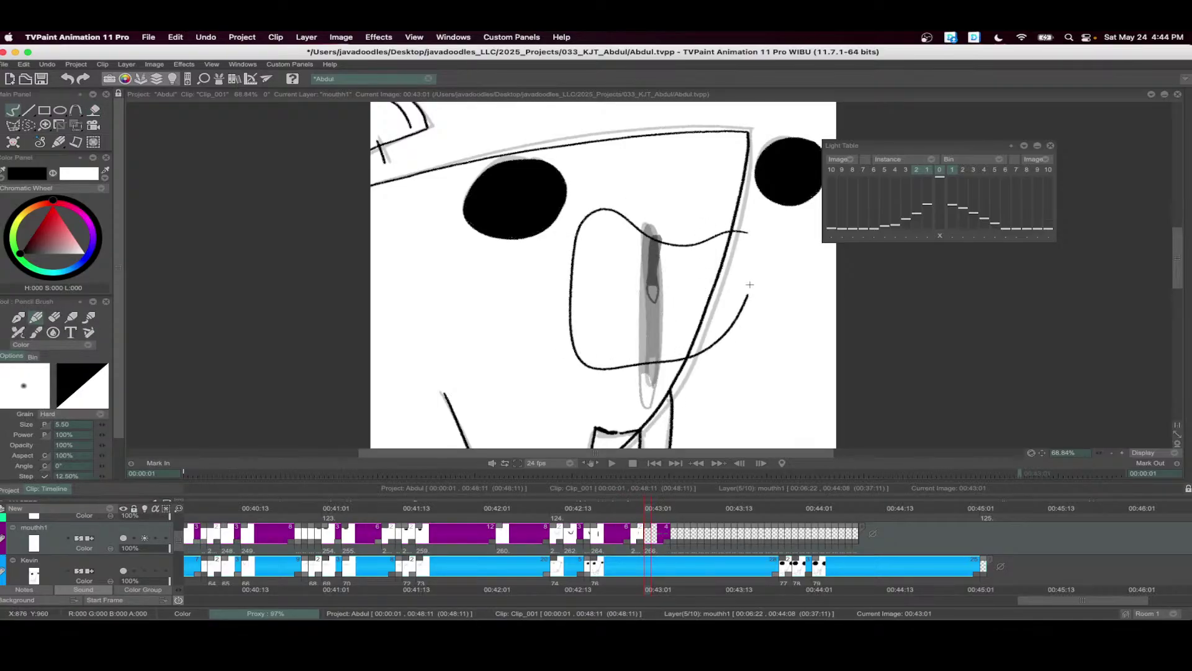
key("super+z")
mouse_move(748, 233)
left_mouse_down()
mouse_move(643, 255)
mouse_move(562, 320)
mouse_move(712, 320)
mouse_move(742, 232)
left_mouse_up()
left_click_drag(576, 310, 612, 344)
key("f")
left_click(620, 309)
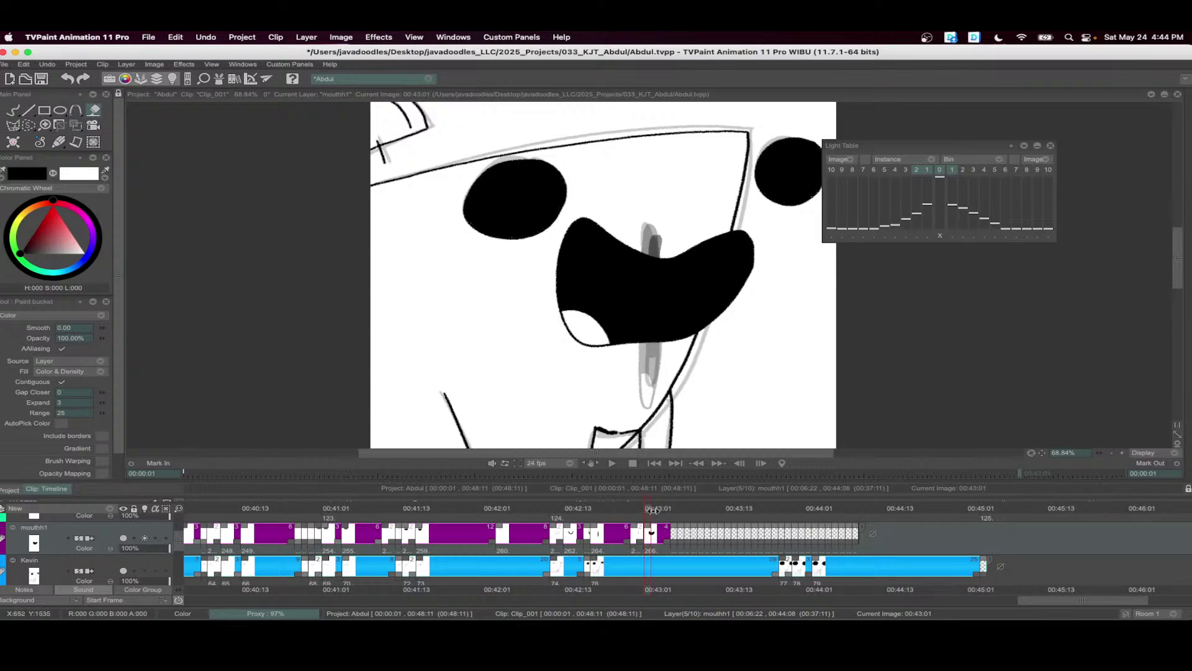
- Create a drawing on frame 00:43:02 and draw a closed mouth as a thin wavy U-shaped line between the eyes
left_click_drag(654, 510, 650, 524)
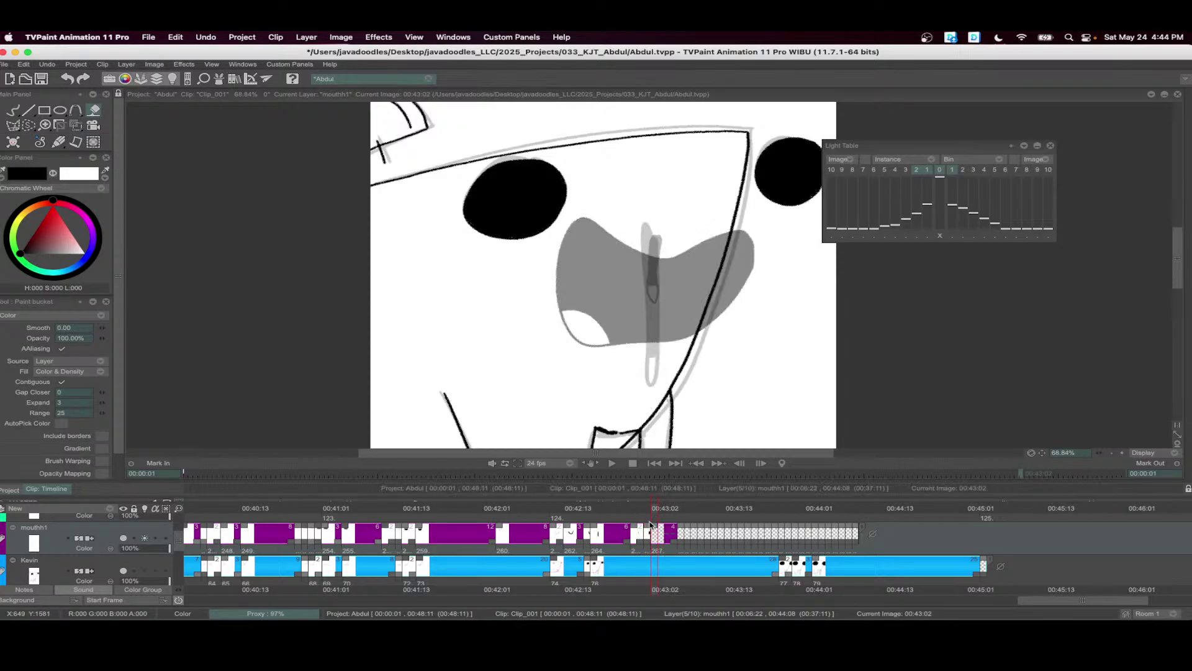
key("b")
mouse_move(572, 219)
left_mouse_down()
mouse_move(686, 292)
mouse_move(746, 222)
left_mouse_up()
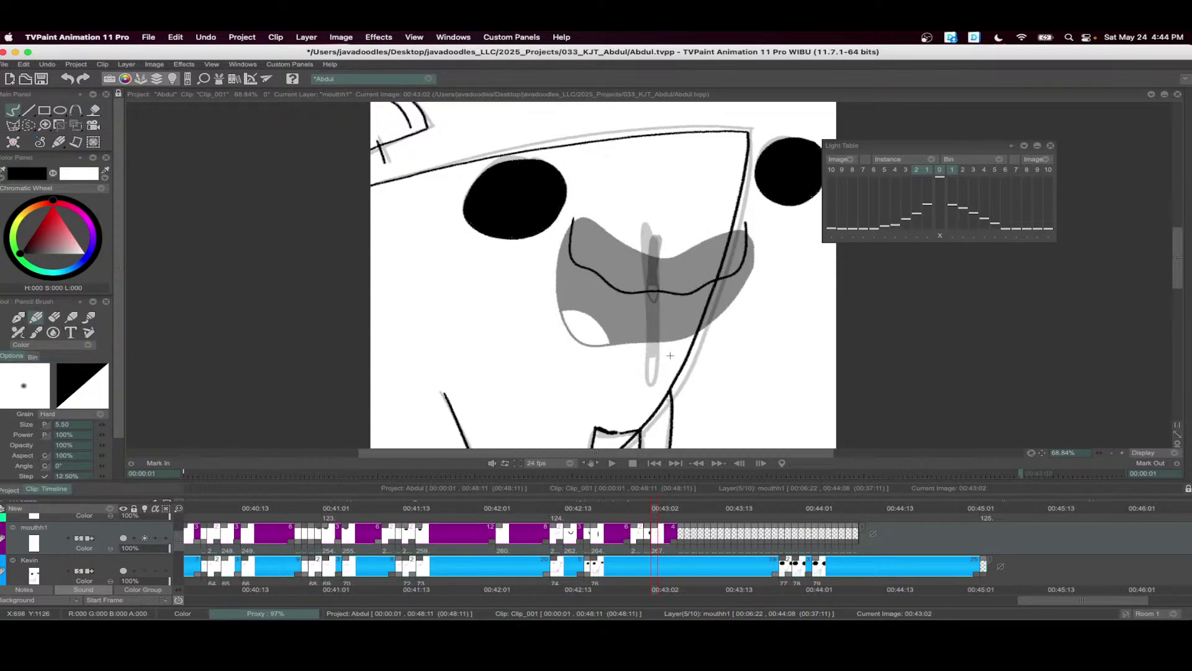
- Create a drawing on frame 00:43:05, draw a large boxy open mouth with a tongue, and fill it black except the tongue
left_click_drag(659, 509, 668, 510)
left_click(678, 526)
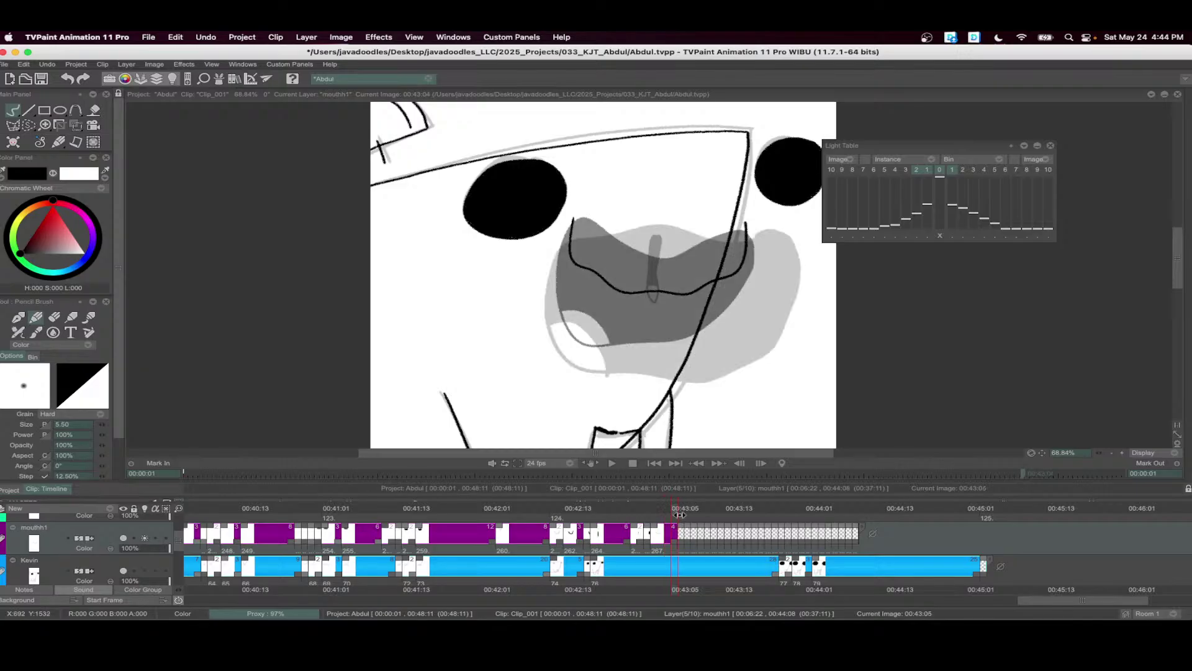
mouse_move(763, 232)
left_mouse_down()
mouse_move(553, 261)
mouse_move(771, 286)
mouse_move(764, 231)
left_mouse_up()
key("f")
left_click(652, 311)
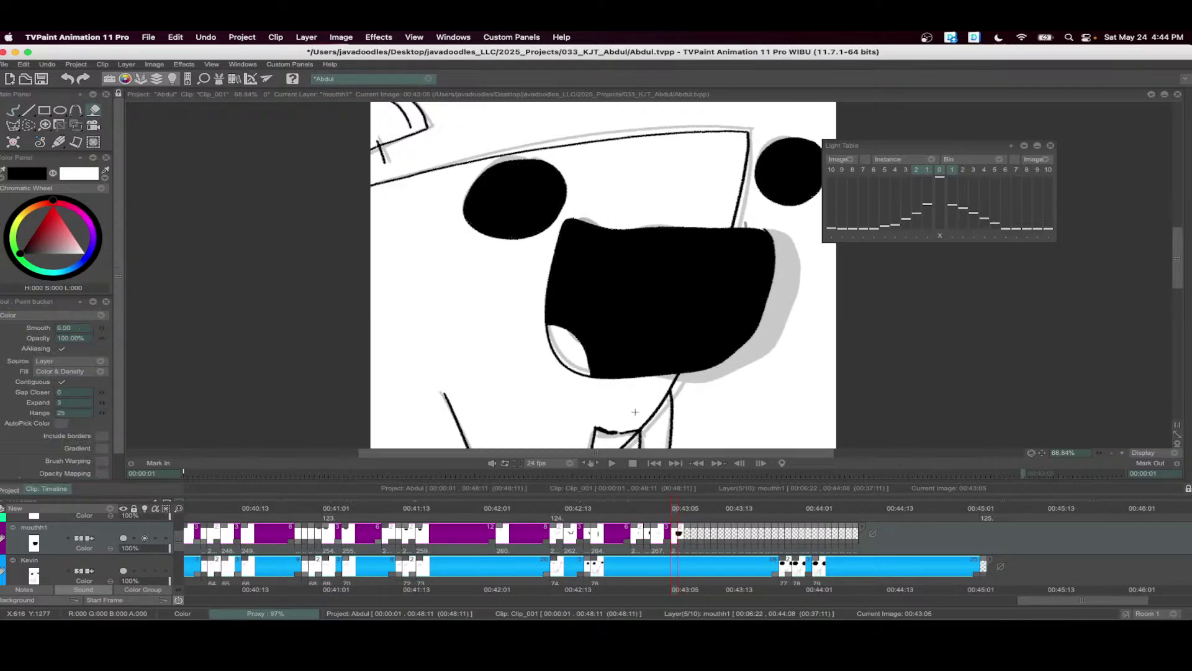
- Extend the layer's exposure, create a drawing on frame 00:43:09, and draw a closed mouth as a wavy line with upturned ends
left_click_drag(682, 541, 795, 542)
mouse_move(680, 510)
left_mouse_down()
mouse_move(716, 514)
mouse_move(702, 515)
left_mouse_up()
left_click_drag(801, 527, 699, 538)
key("b")
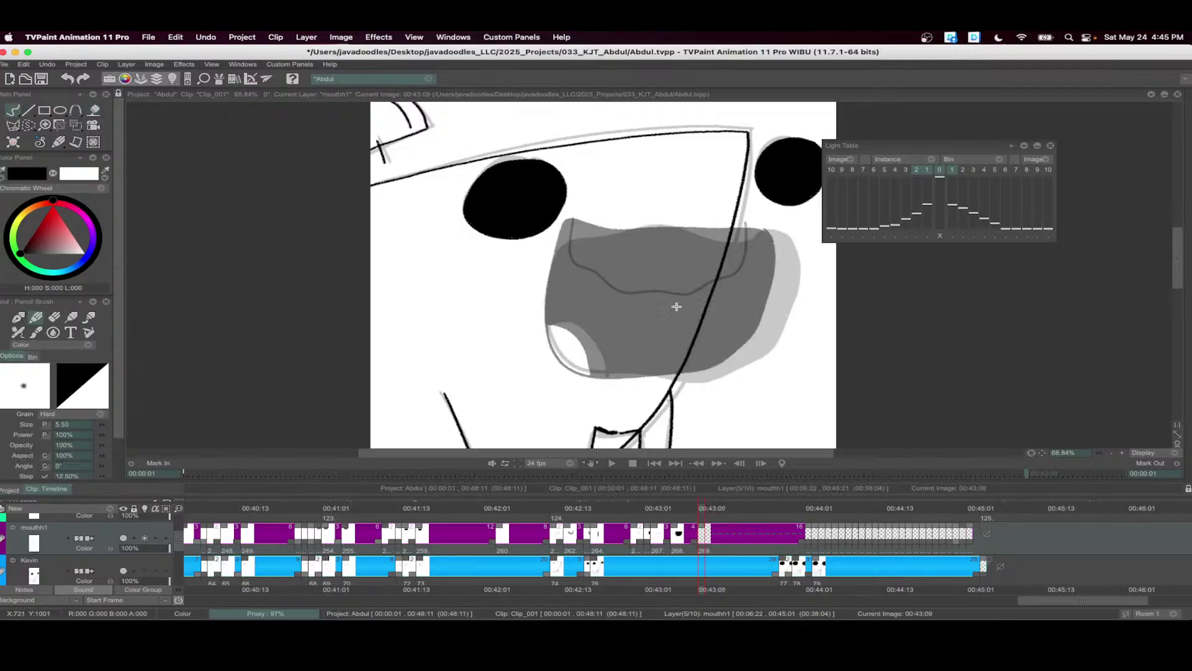
mouse_move(560, 246)
left_mouse_down()
mouse_move(754, 273)
mouse_move(759, 232)
left_mouse_up()
- Create a drawing on frame 00:43:13, draw a short narrow vertical mouth with a tongue, and fill it black except the tongue
left_click_drag(702, 510, 729, 514)
left_click_drag(807, 532, 728, 535)
mouse_move(655, 253)
left_mouse_down()
mouse_move(648, 316)
mouse_move(657, 251)
left_mouse_up()
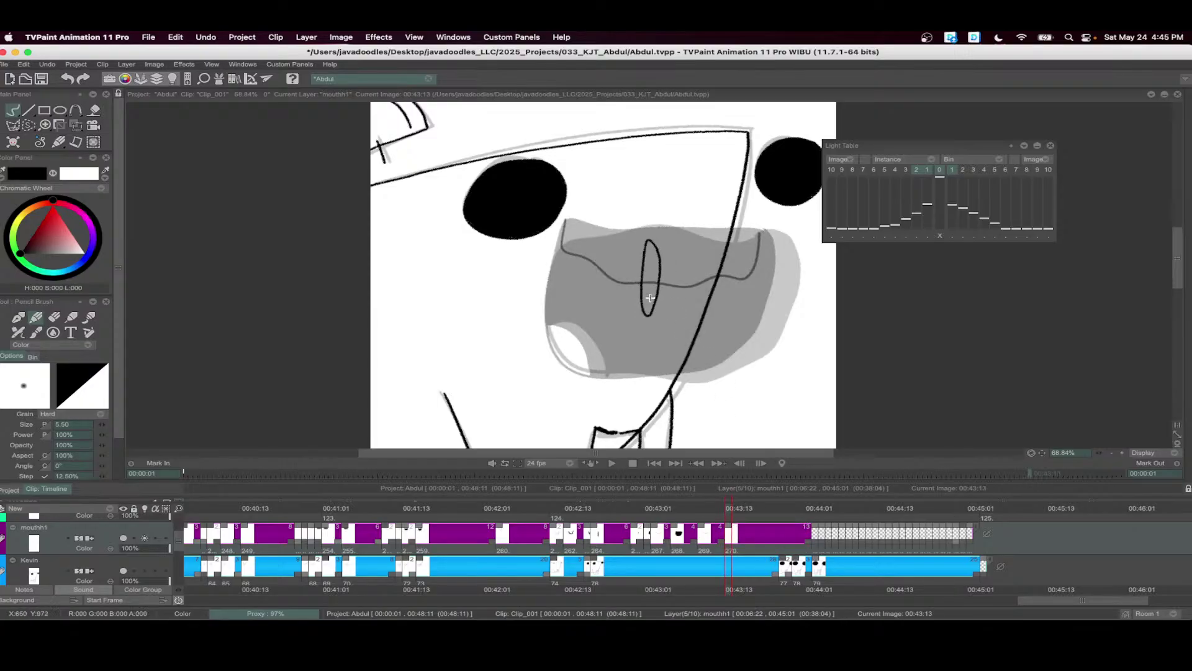
key("f")
left_click(647, 287)
- Create a drawing on frame 00:43:18, draw a taller narrow vertical mouth with a tongue, and fill it black except the tongue
mouse_move(730, 511)
left_mouse_down()
mouse_move(796, 516)
mouse_move(763, 528)
left_mouse_up()
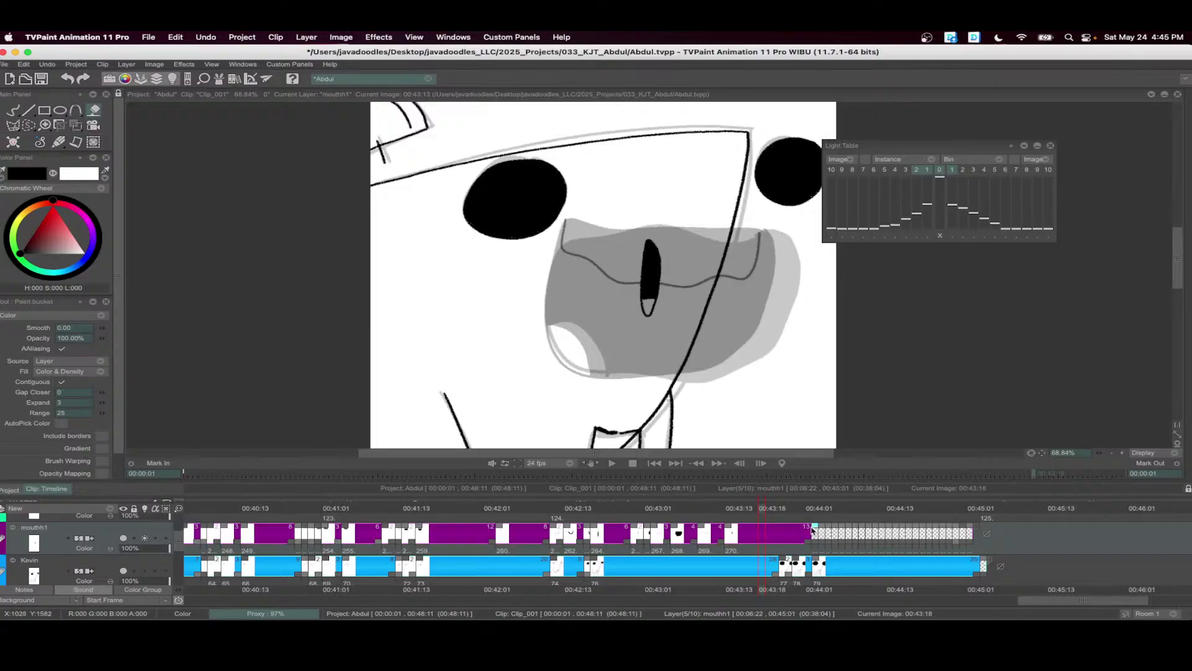
key("Insert")
key("b")
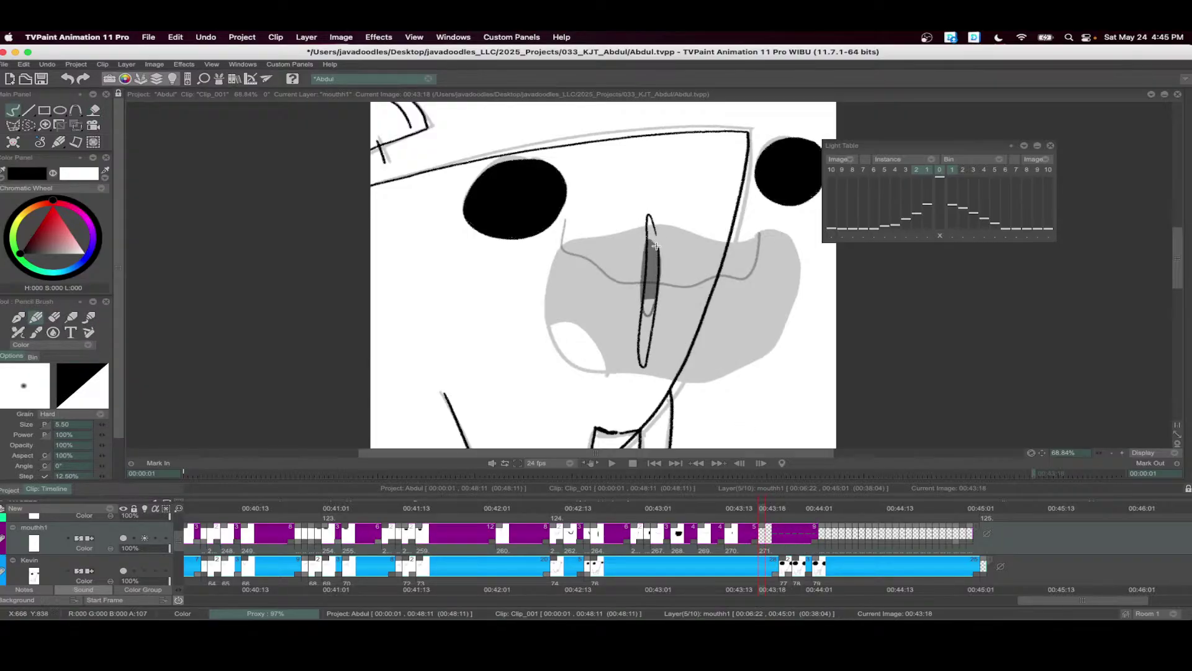
left_click_drag(656, 246, 656, 234)
left_click_drag(640, 343, 649, 344)
key("f")
left_click(649, 279)
- Create a drawing on frame 00:43:21 and draw the mouth as a long thin horizontal line just below the eyes
mouse_move(807, 547)
left_mouse_down()
mouse_move(625, 536)
mouse_move(512, 547)
mouse_move(528, 529)
left_mouse_up()
left_click(487, 509)
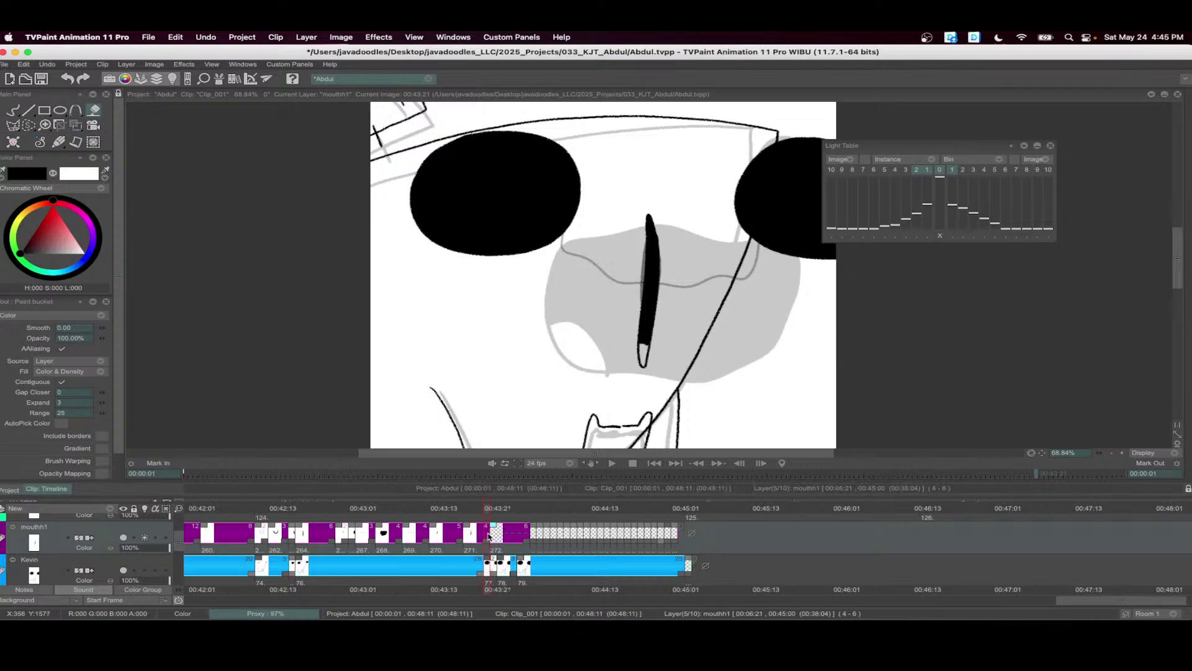
key("BackSpace")
key("b")
left_click_drag(416, 272, 794, 283)
key("super+z")
key("super+z")
left_click_drag(410, 266, 787, 268)
- Create a drawing on frame 00:43:23 and draw a slightly lower, longer horizontal mouth line below the eyes
left_click_drag(490, 508, 538, 532)
key("BackSpace")
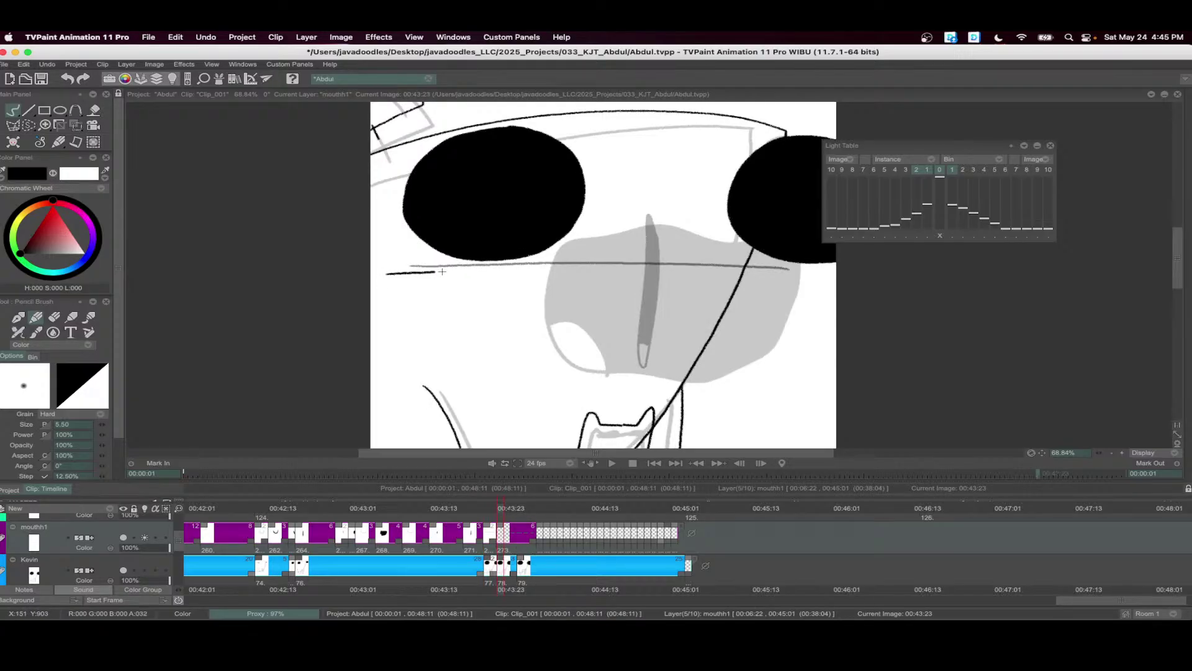
left_click_drag(442, 272, 805, 269)
key("super+z")
left_click_drag(395, 270, 790, 270)
- Create a drawing on frame 00:44:00, outline a long thin flat mouth running past the canvas edge, and fill it black
left_click(507, 508)
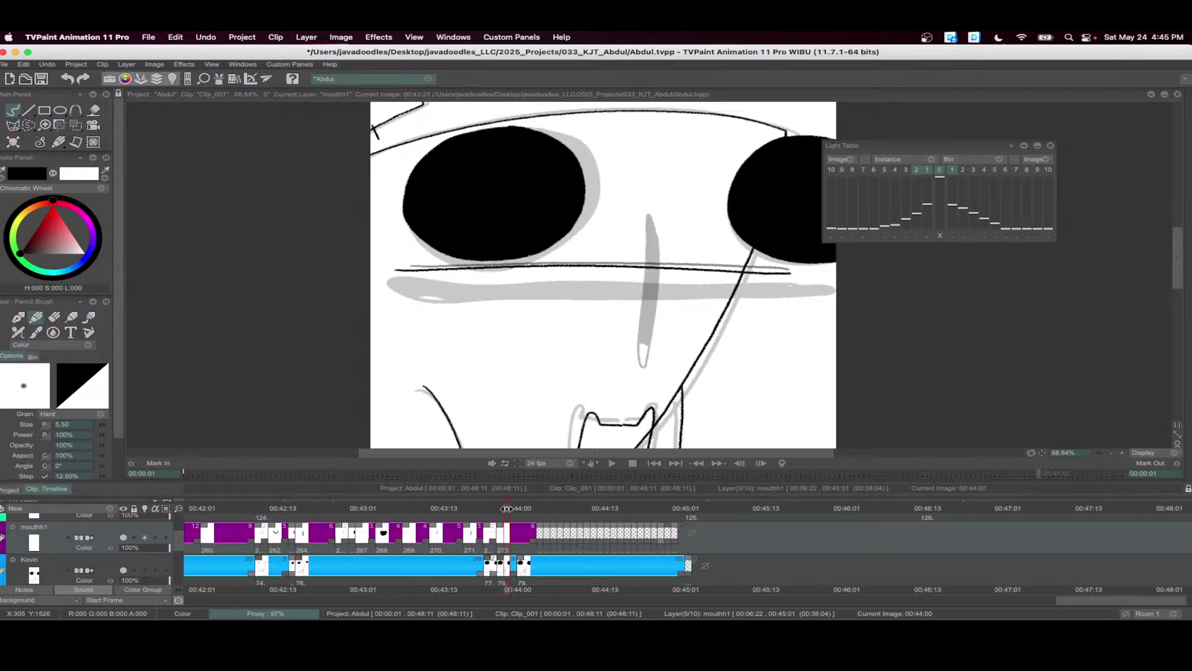
key("BackSpace")
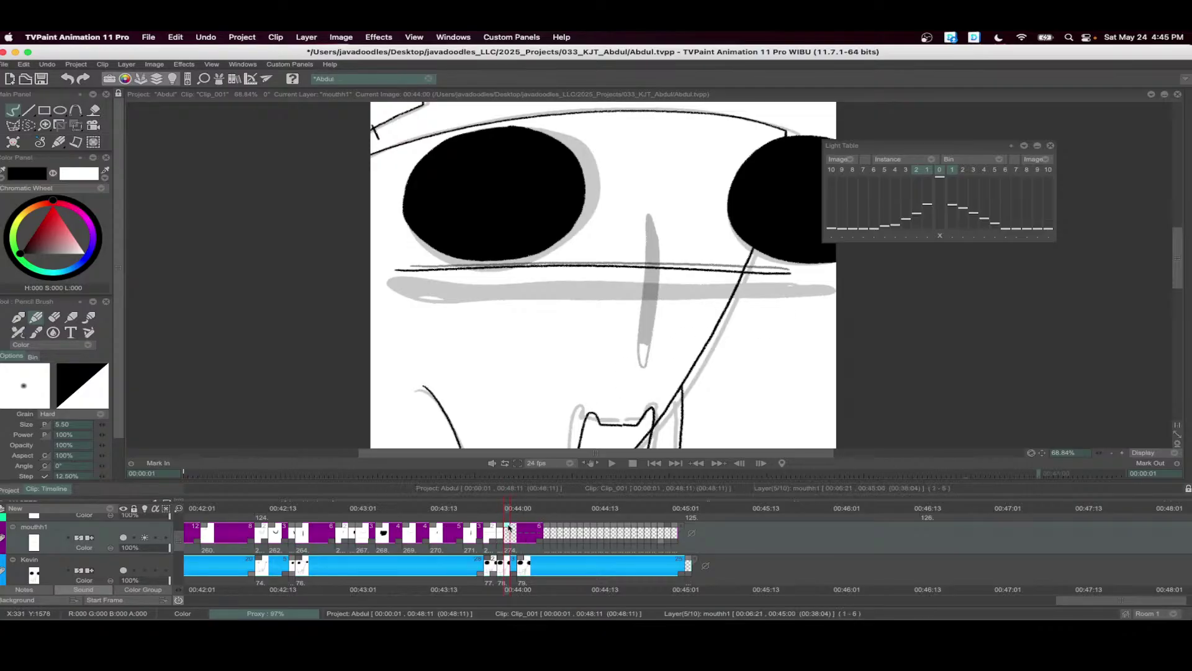
mouse_move(835, 278)
left_mouse_down()
mouse_move(384, 269)
mouse_move(496, 285)
mouse_move(858, 293)
mouse_move(531, 281)
mouse_move(650, 286)
mouse_move(704, 264)
mouse_move(838, 287)
left_mouse_up()
key("f")
left_click(647, 281)
key("super+z")
key("b")
key("f")
left_click(699, 275)
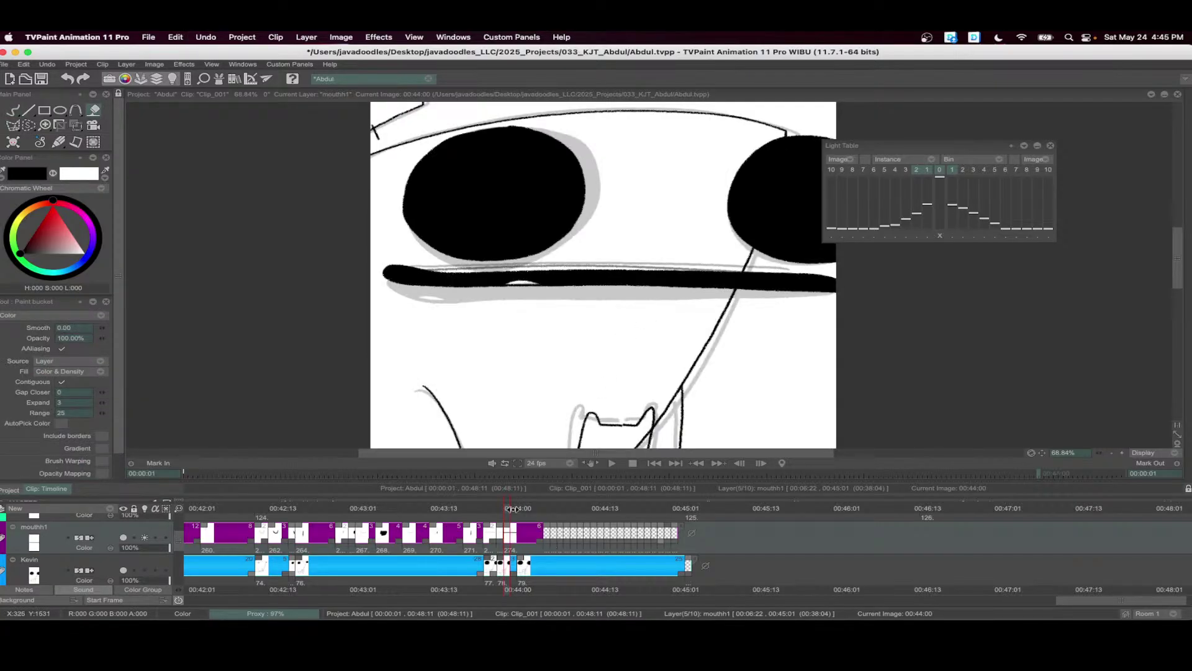
- Create a drawing on frame 00:44:02, outline a flat mouth stretching across the full canvas width, and fill it black
left_click_drag(513, 509, 523, 509)
key("n")
key("b")
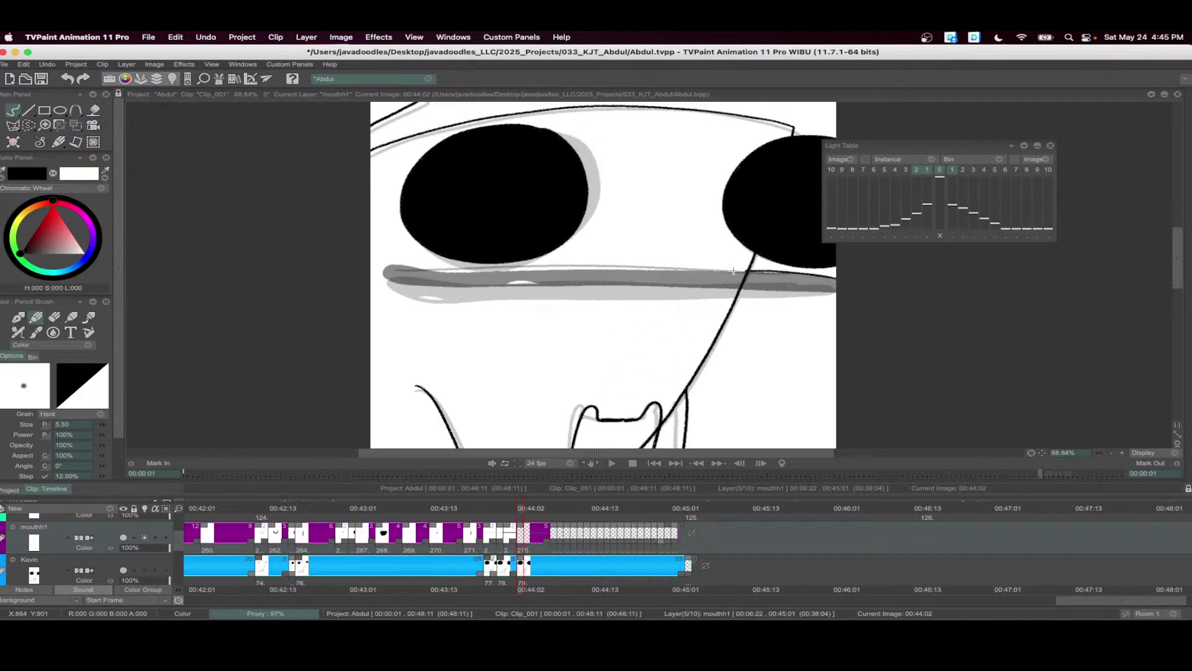
left_click_drag(745, 270, 530, 269)
mouse_move(368, 265)
left_mouse_down()
mouse_move(416, 285)
mouse_move(837, 298)
left_mouse_up()
key("f")
left_click(543, 287)
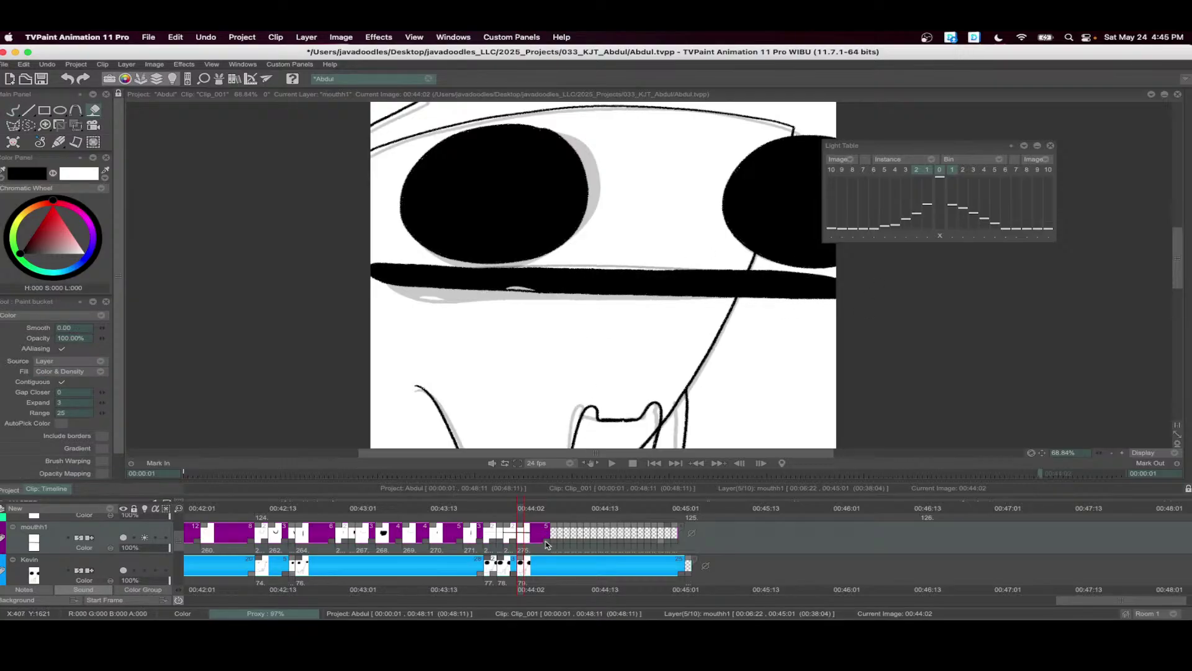
- Extend the flat mouth's exposure up to frame 00:44:20 and draw a wavy U-shaped mouth line on a new drawing at 00:44:21
left_click_drag(547, 545, 678, 538)
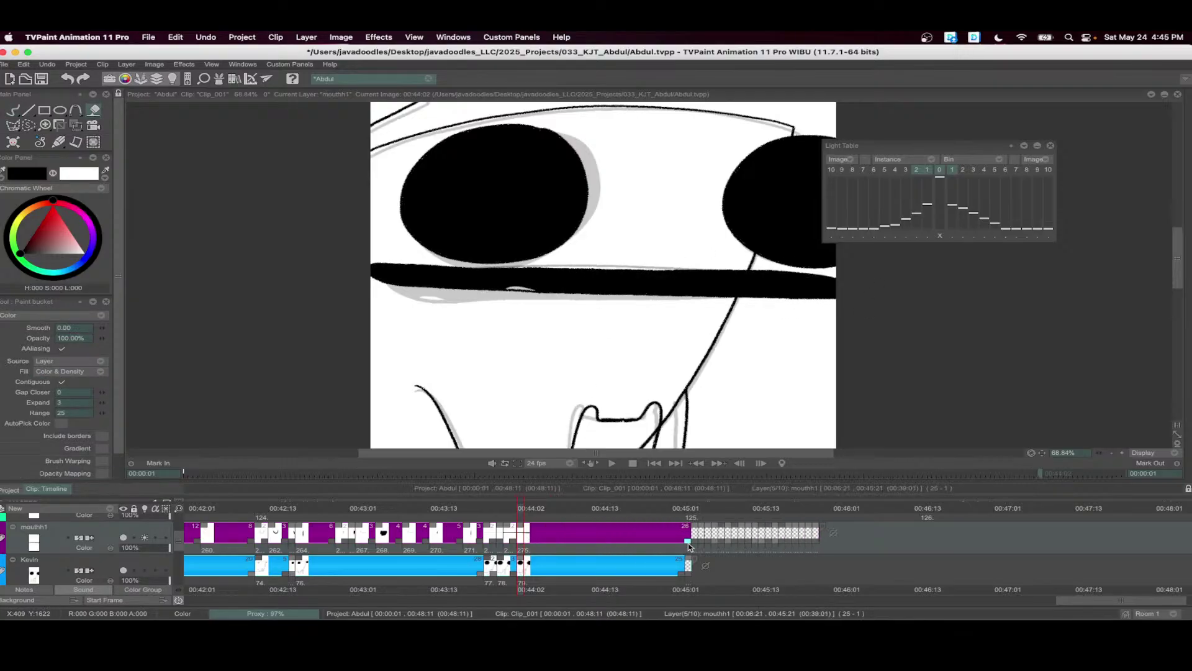
left_click(651, 533)
left_click_drag(686, 527, 649, 529)
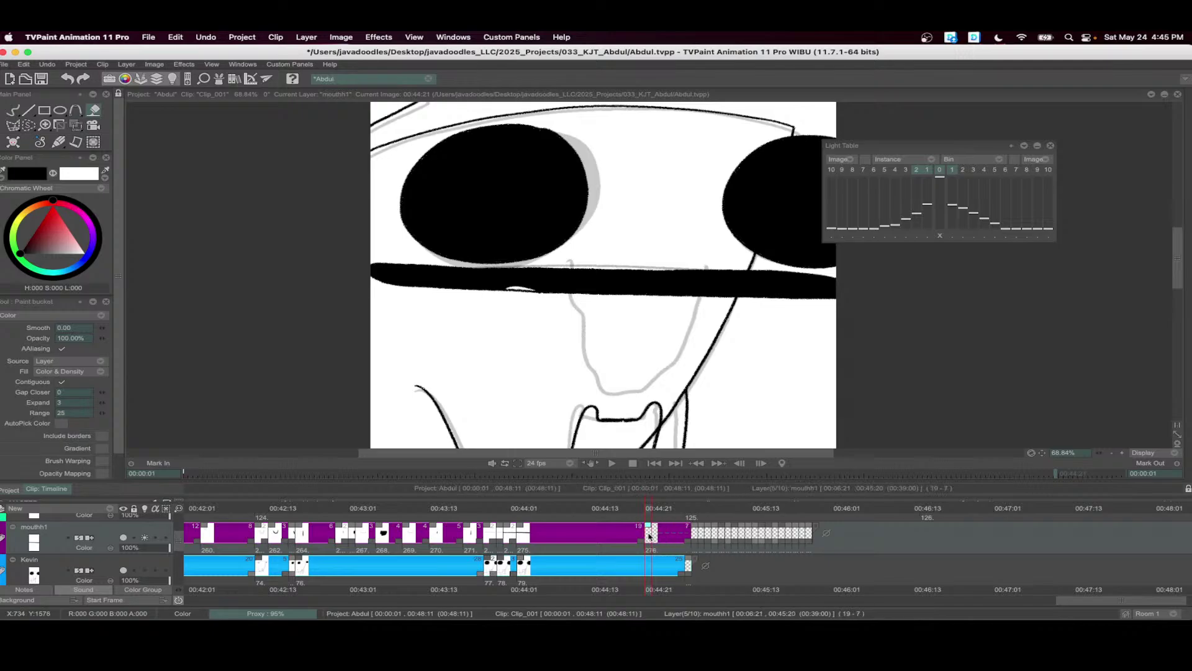
key("b")
mouse_move(585, 323)
left_mouse_down()
mouse_move(622, 389)
mouse_move(686, 350)
mouse_move(708, 262)
left_mouse_up()
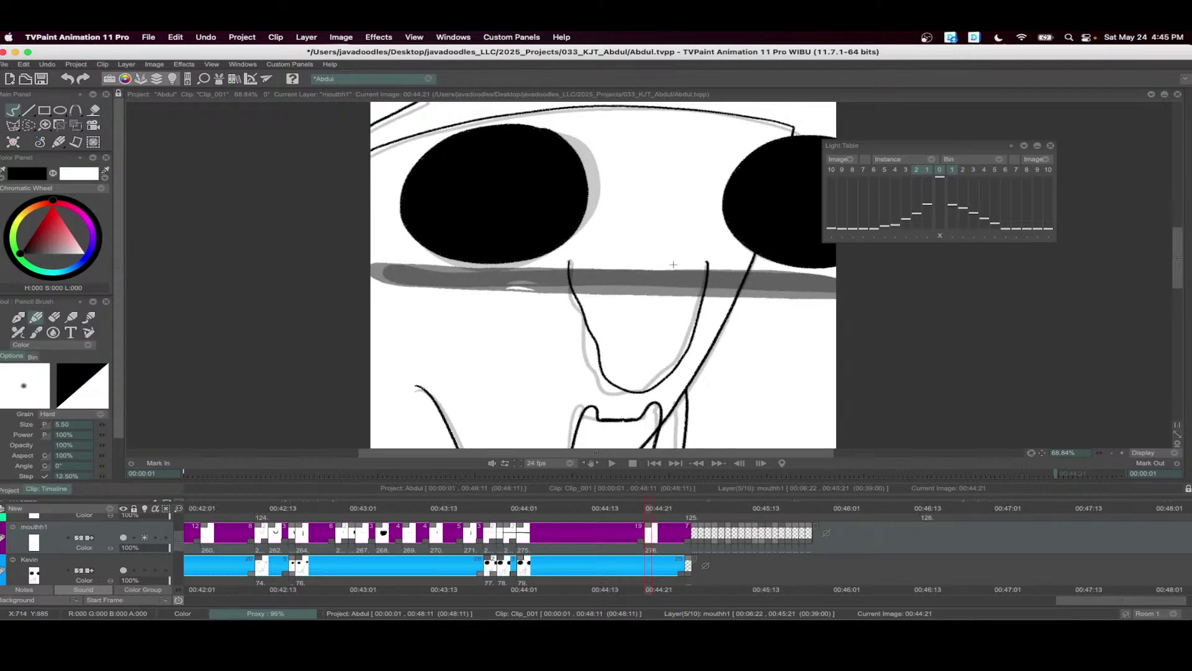
key("super+z")
mouse_move(616, 385)
left_mouse_down()
mouse_move(671, 348)
mouse_move(720, 266)
left_mouse_up()
- Play back the new mouth drawings from frame 00:42:00 to check the lip sync
scroll(720, 267, "down", 4)
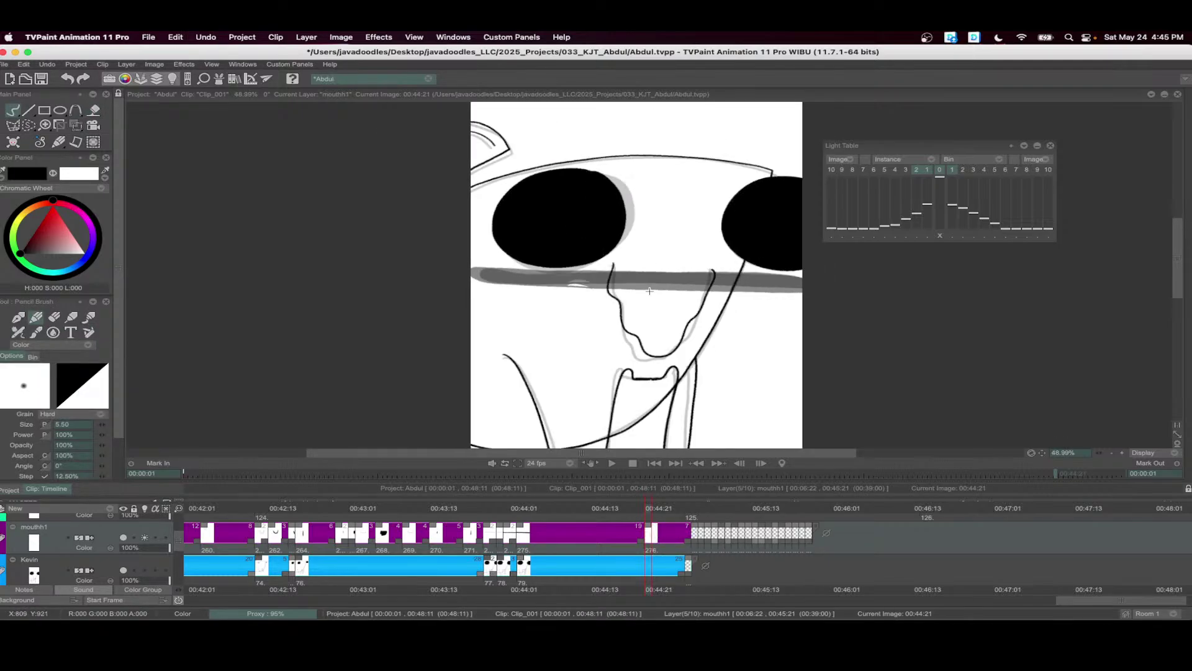
scroll(664, 552, "down", 2)
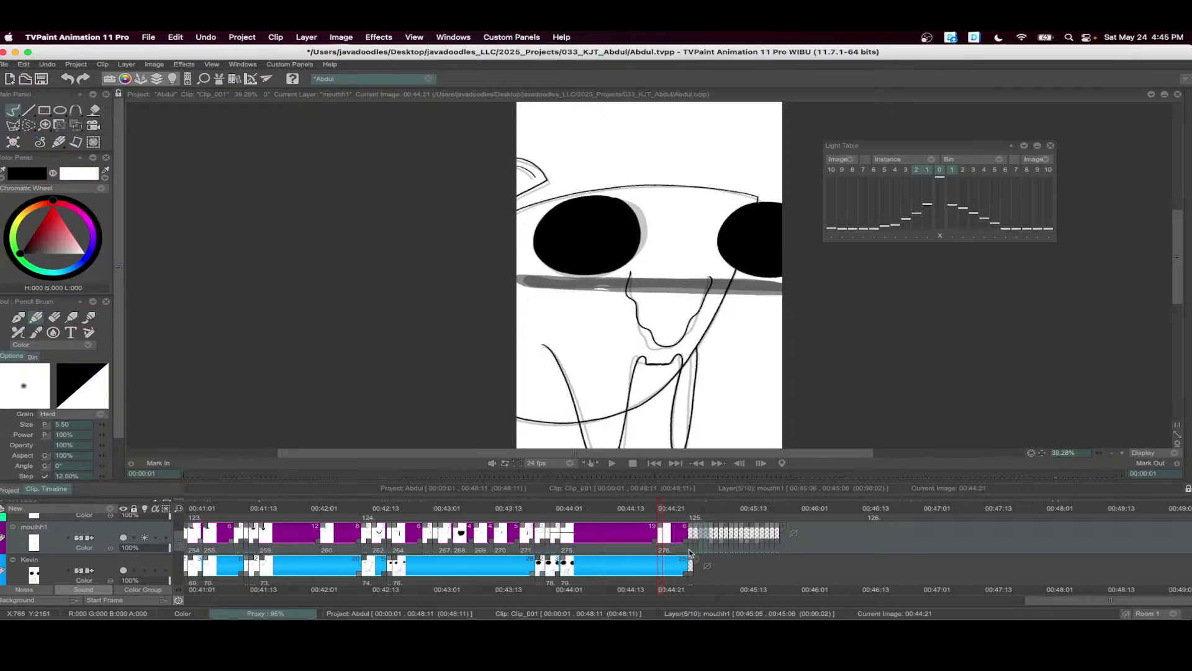
left_click(611, 463)
scroll(698, 398, "down", 1)
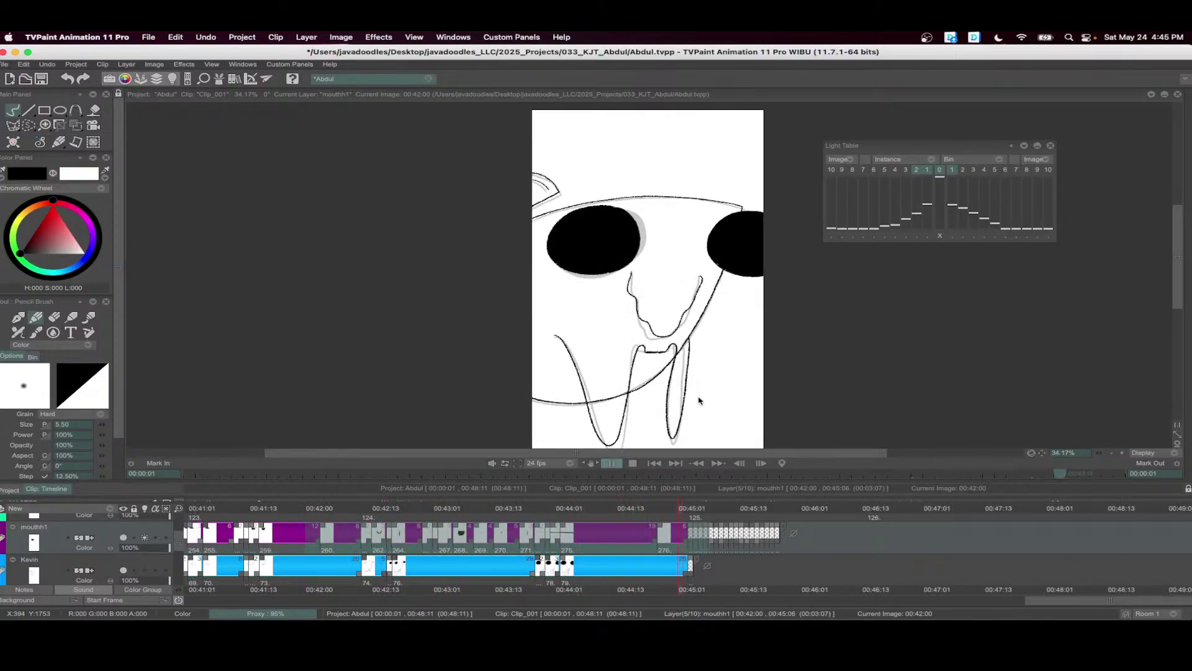
left_click(633, 464)
- Redraw the flat mouth on frame 00:44:02 with a rounded end just inside the canvas edge and fill it black
scroll(764, 285, "up", 5)
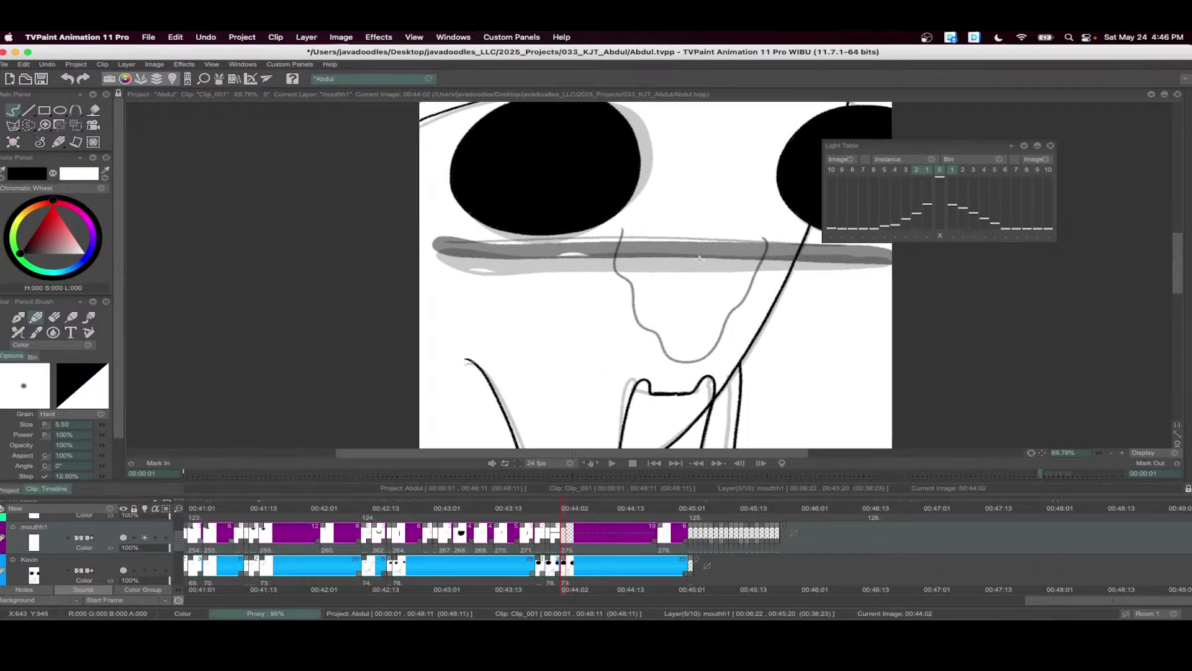
scroll(715, 264, "up", 1)
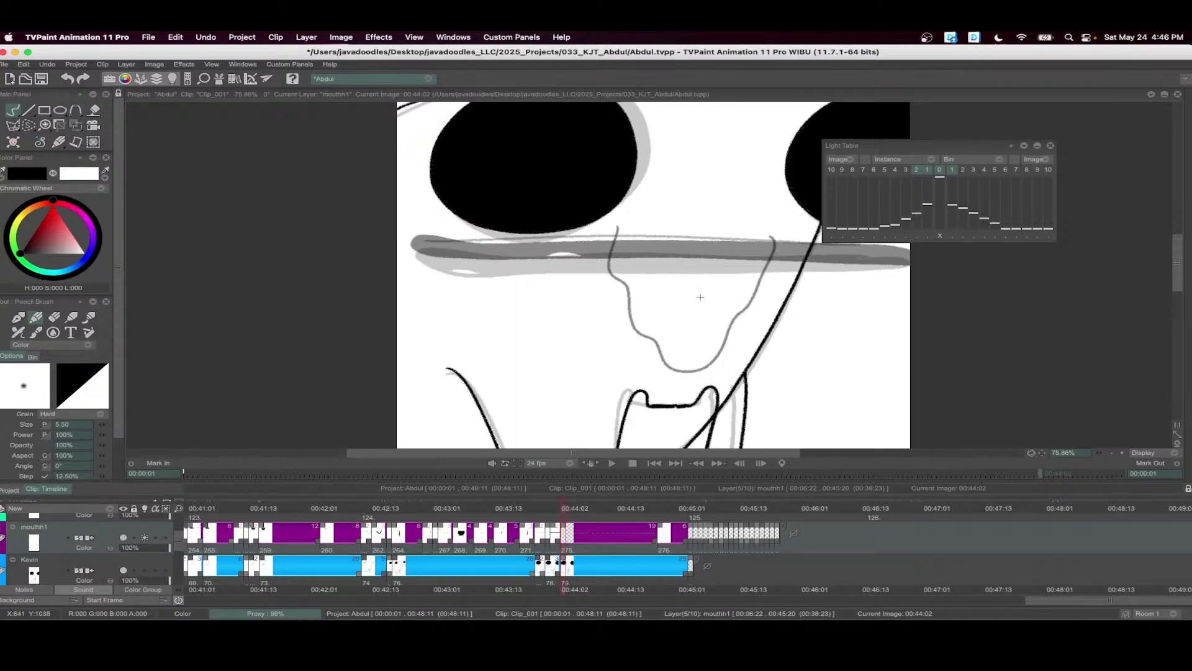
scroll(683, 280, "up", 1)
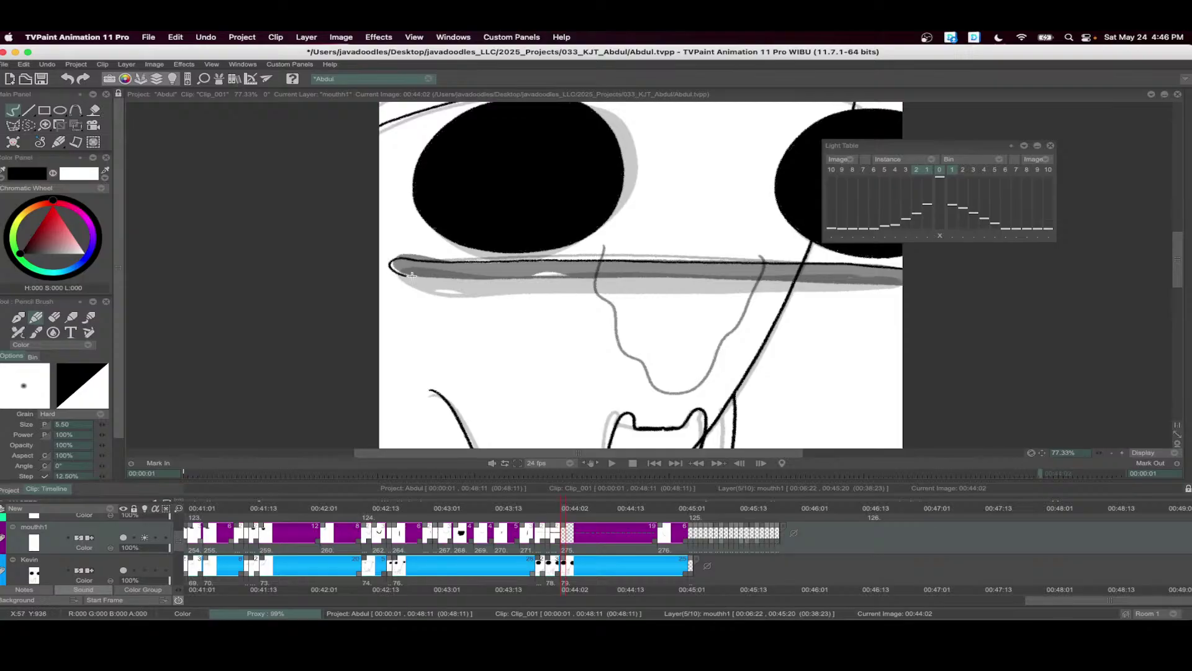
left_click_drag(412, 275, 935, 288)
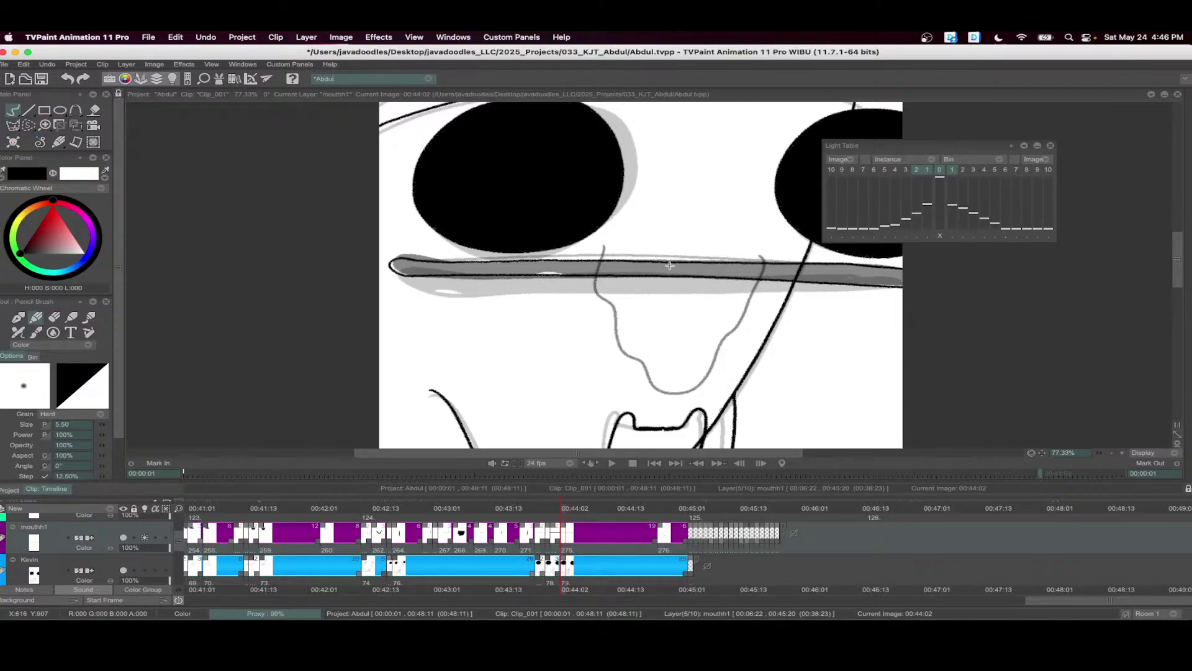
key("f")
left_click(540, 271)
- Play back the lip sync from frame 00:42:10 and shift the wavy U-shaped mouth to start at 00:44:20
scroll(540, 261, "down", 5)
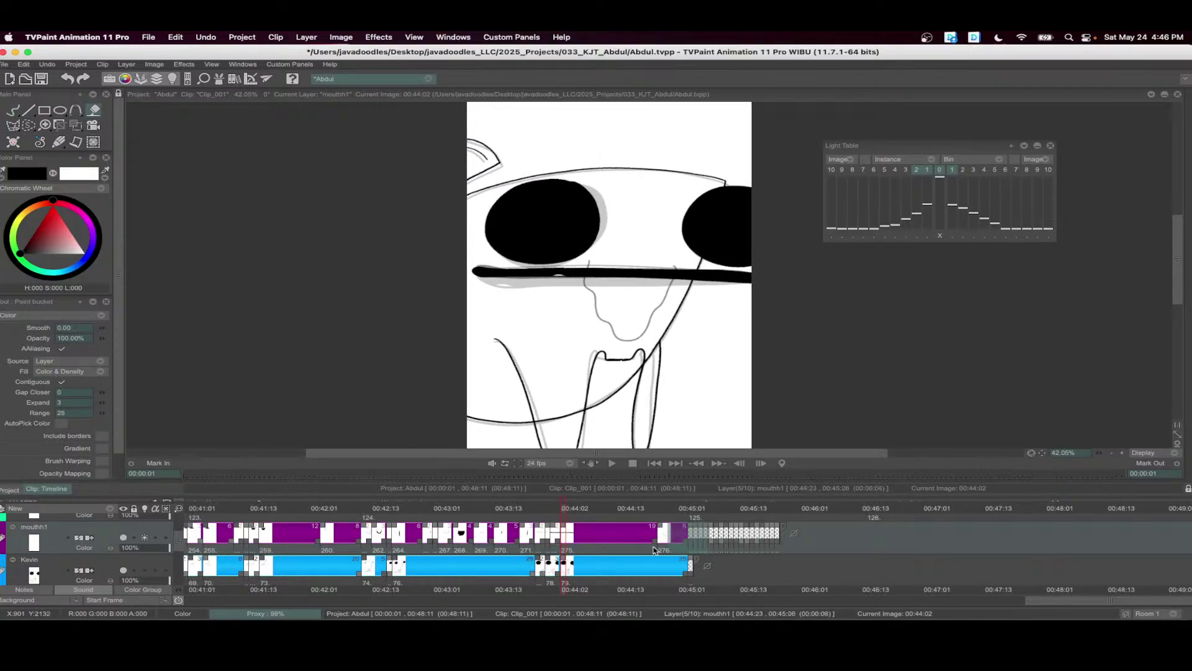
left_click_drag(653, 550, 365, 550)
left_click(612, 464)
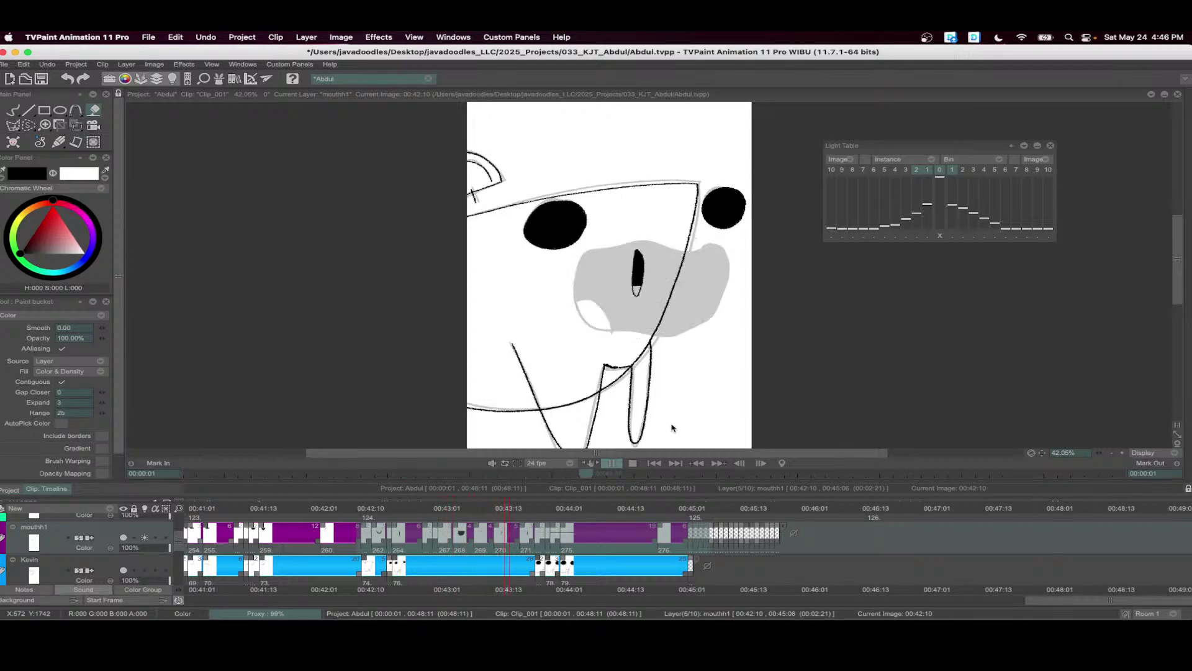
left_click(633, 465)
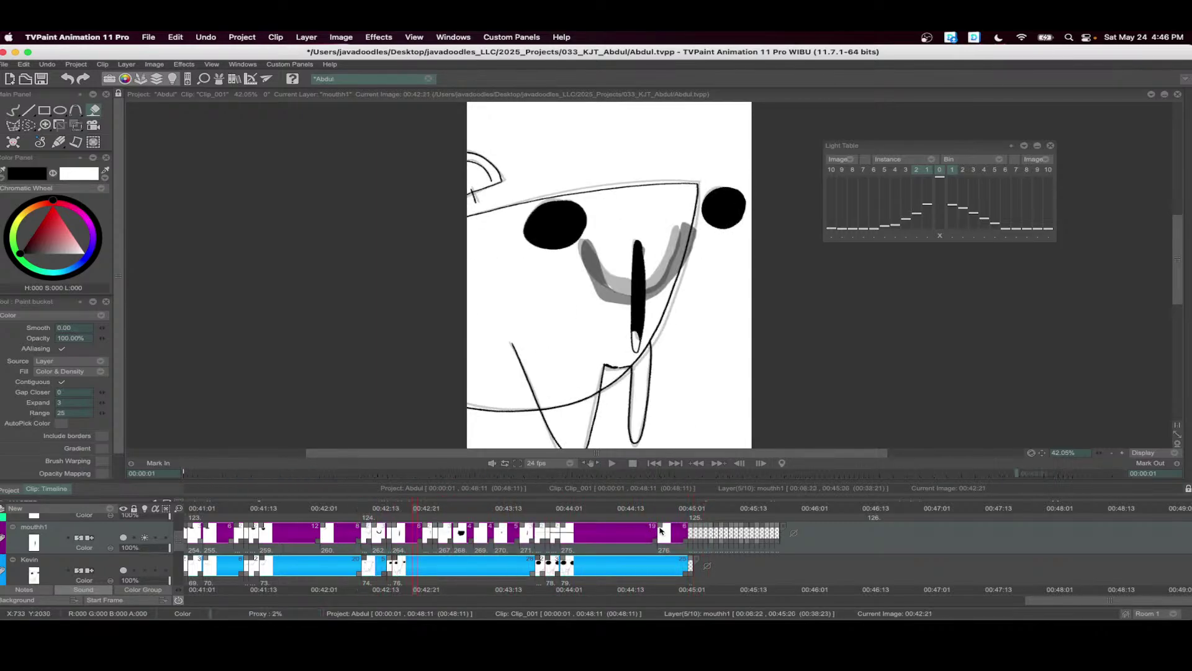
left_click(618, 464)
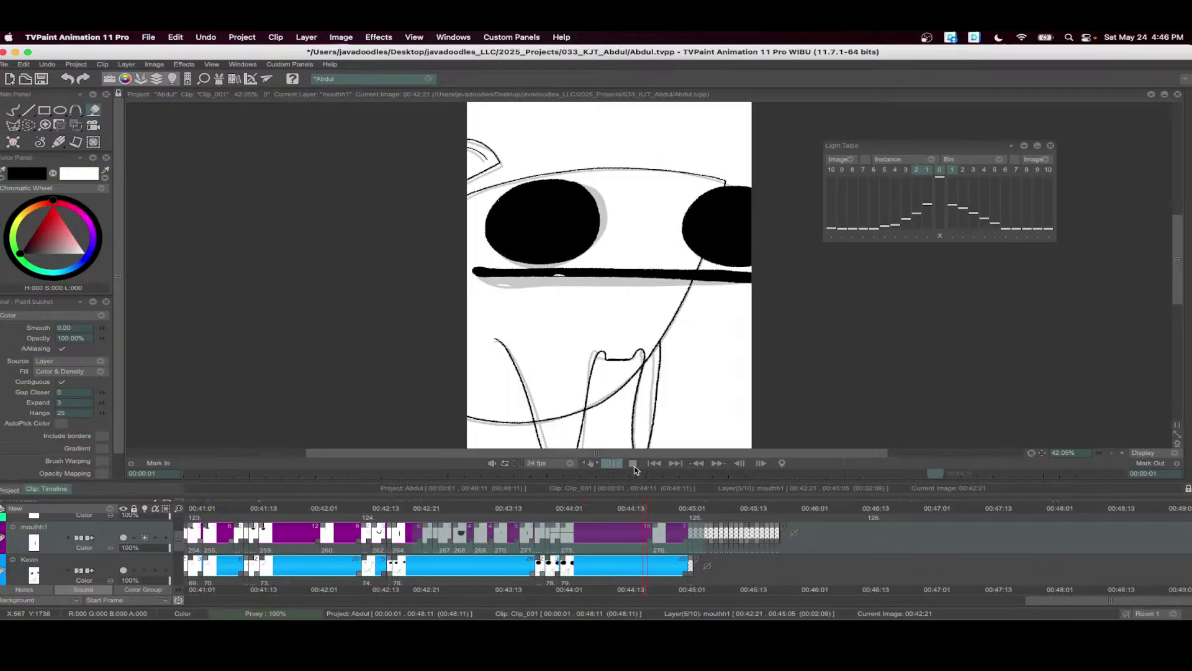
left_click(634, 464)
- Save the project and play back the whole animation
scroll(687, 378, "down", 4)
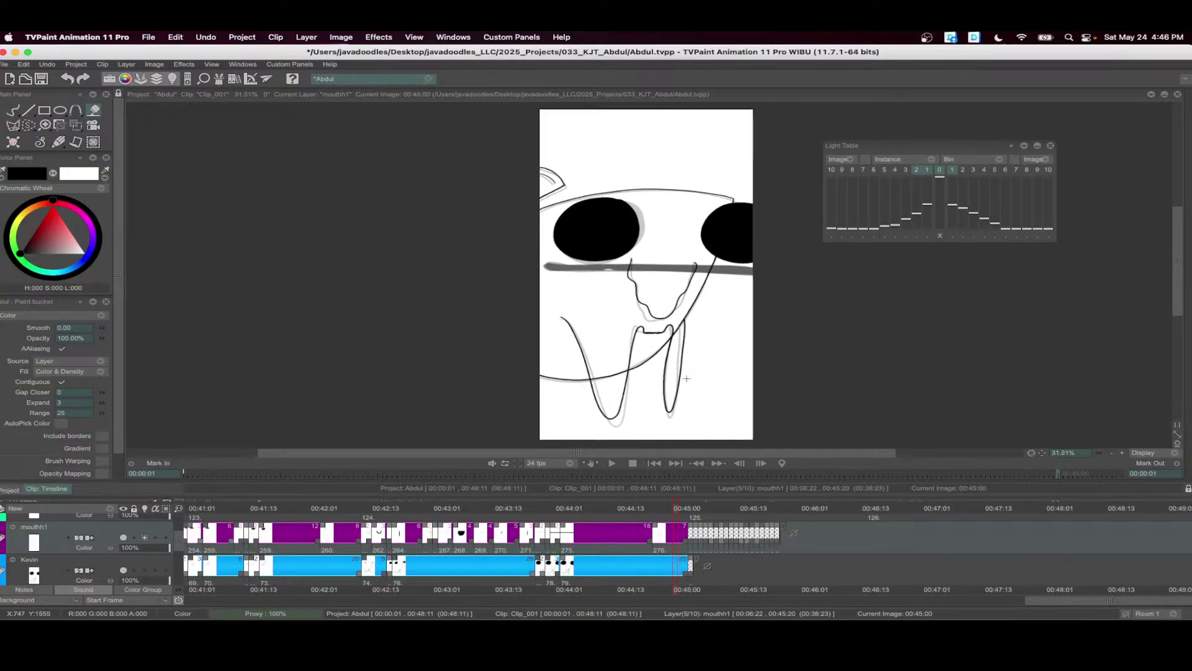
key("super+s")
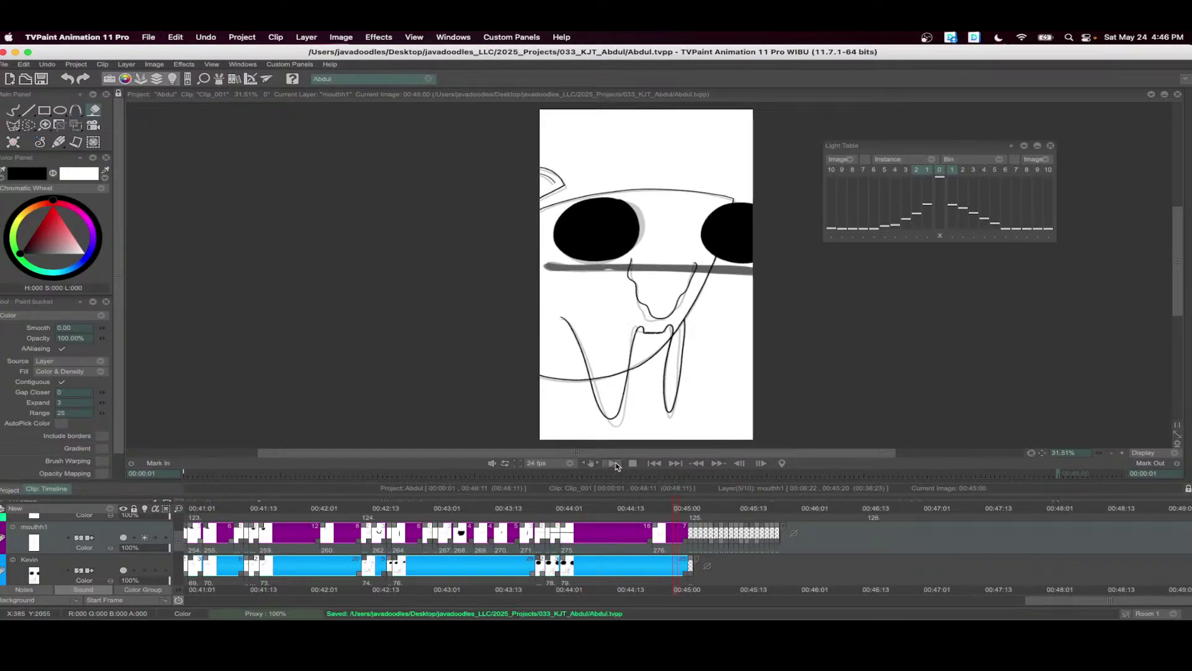
left_click(615, 463)
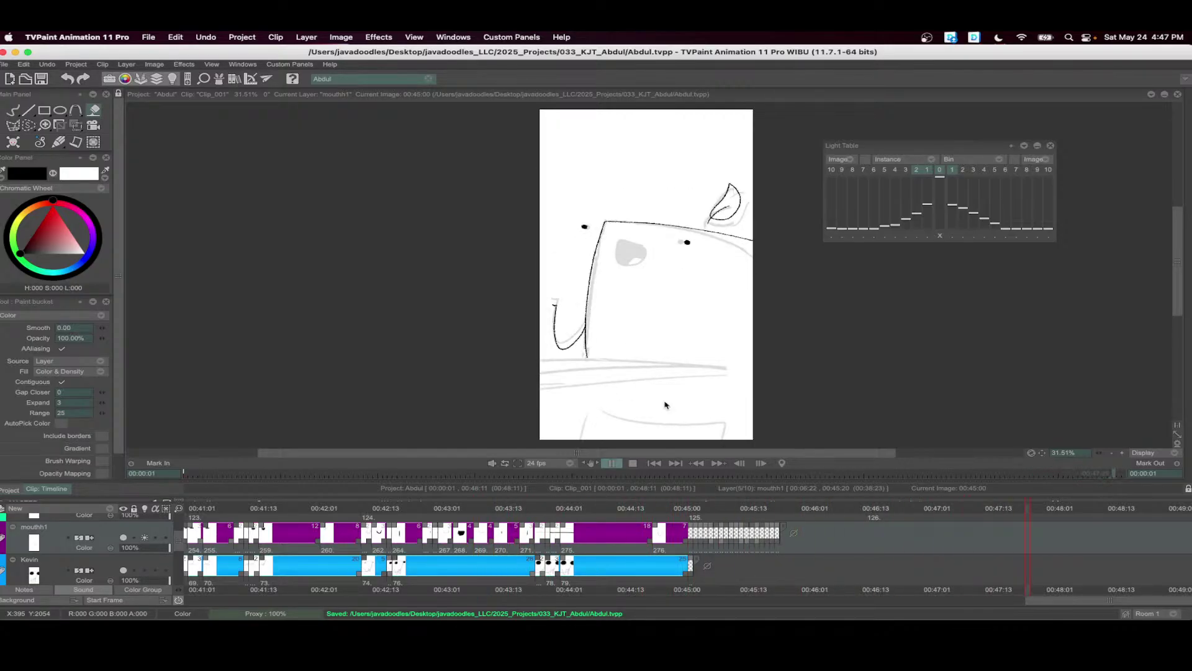
- Go to frame 00:35:02 and turn off the light table for the mouthh1 layer
mouse_move(885, 475)
left_mouse_down()
mouse_move(840, 476)
mouse_move(865, 476)
left_mouse_up()
left_click(145, 538)
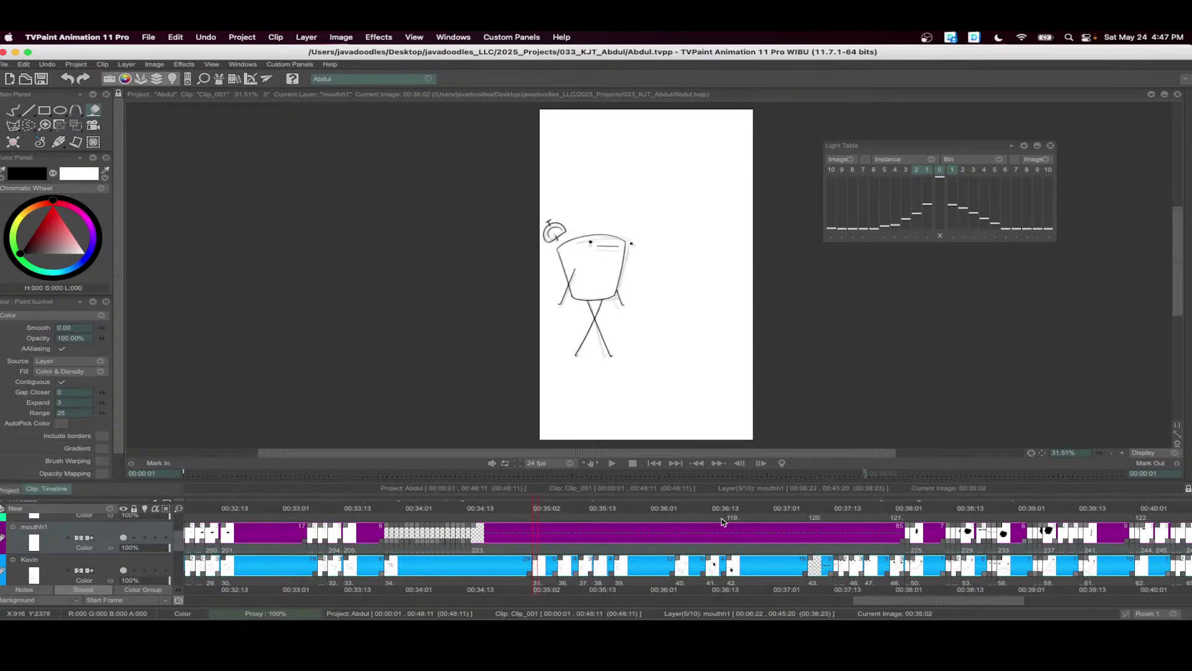
- Add a new animation layer above the boards layer at frame 00:35:02 and rename it bg1
left_click_drag(722, 522, 546, 539)
scroll(546, 547, "down", 3)
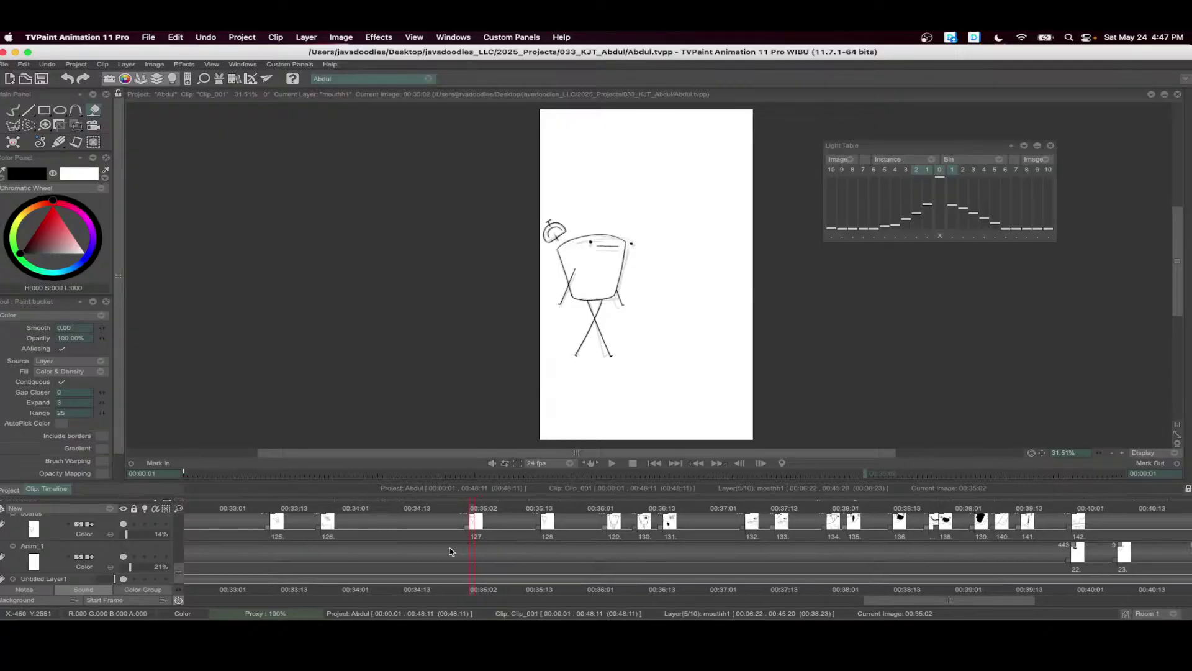
scroll(435, 554, "up", 2)
left_click(57, 533)
left_click(113, 508)
left_click(120, 517)
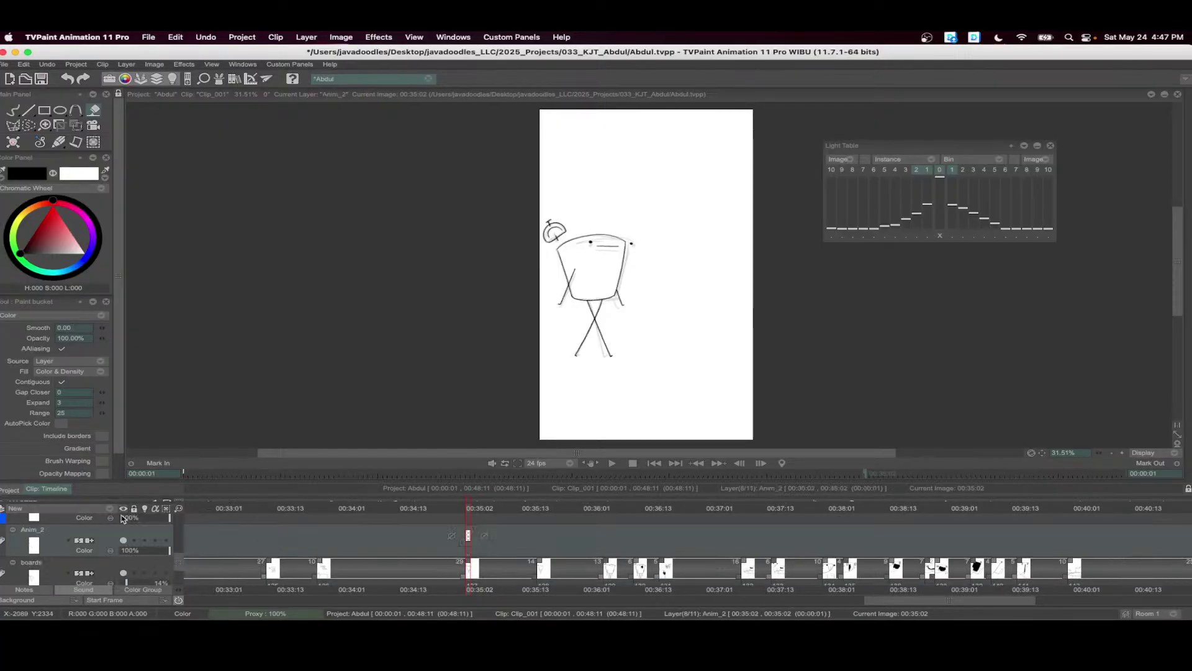
double_click(45, 530)
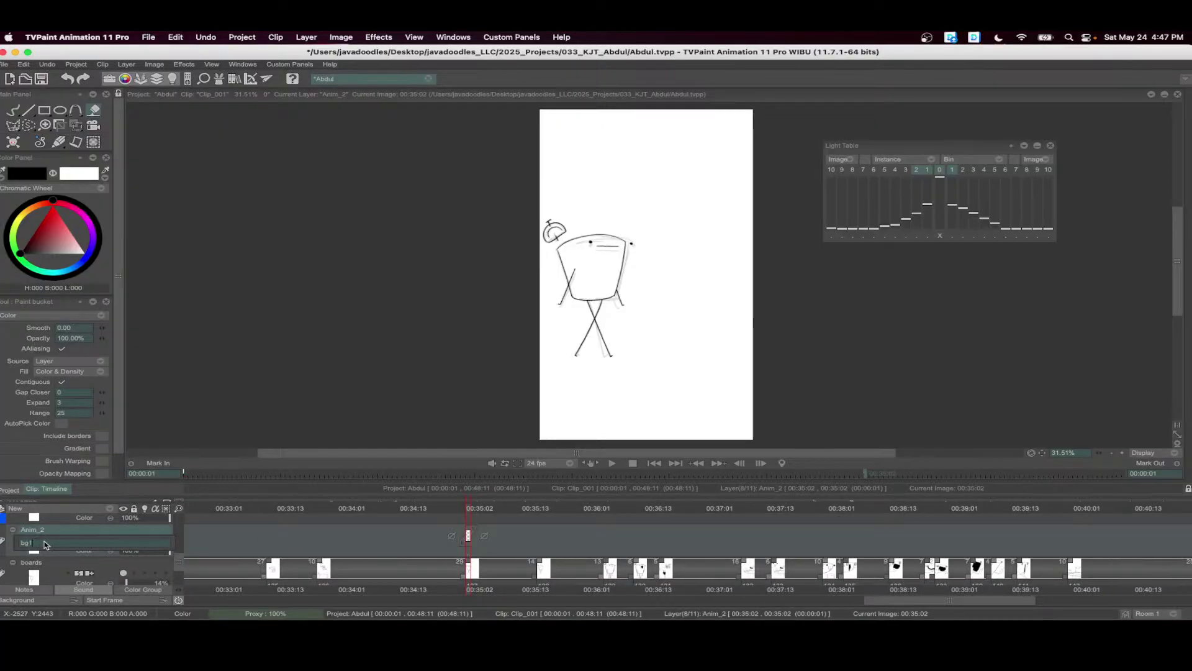
key("Return")
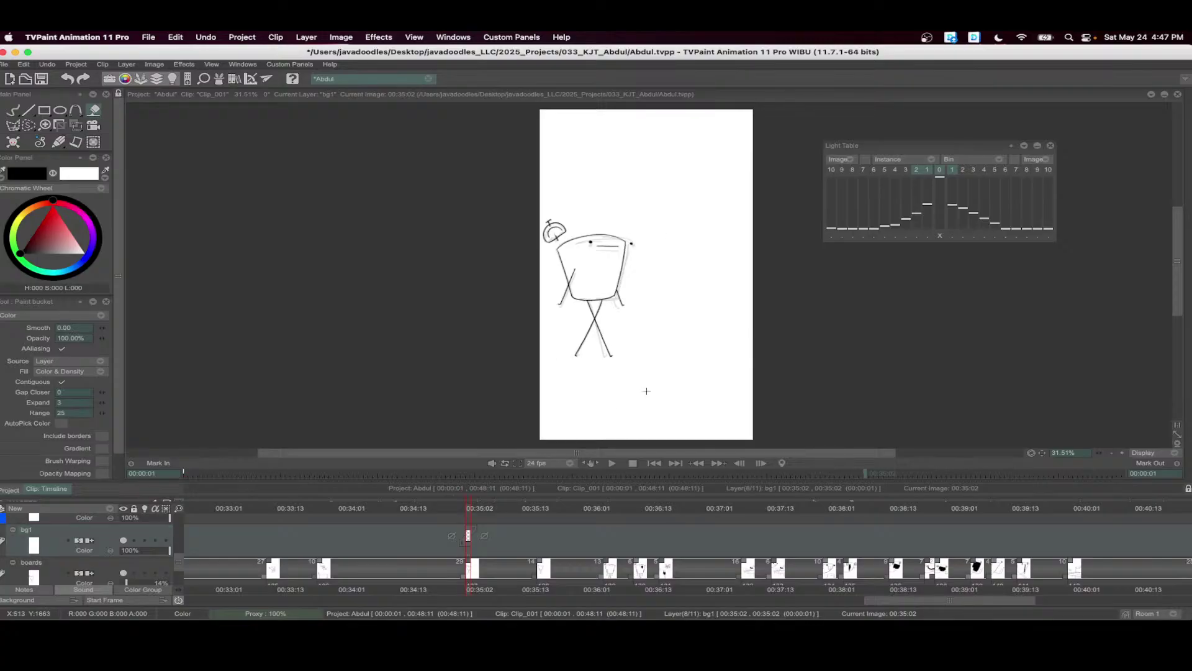
- Draw a horizontal floor line behind the character's legs and a ceiling line near the canvas top on the bg1 layer
scroll(681, 309, "up", 1)
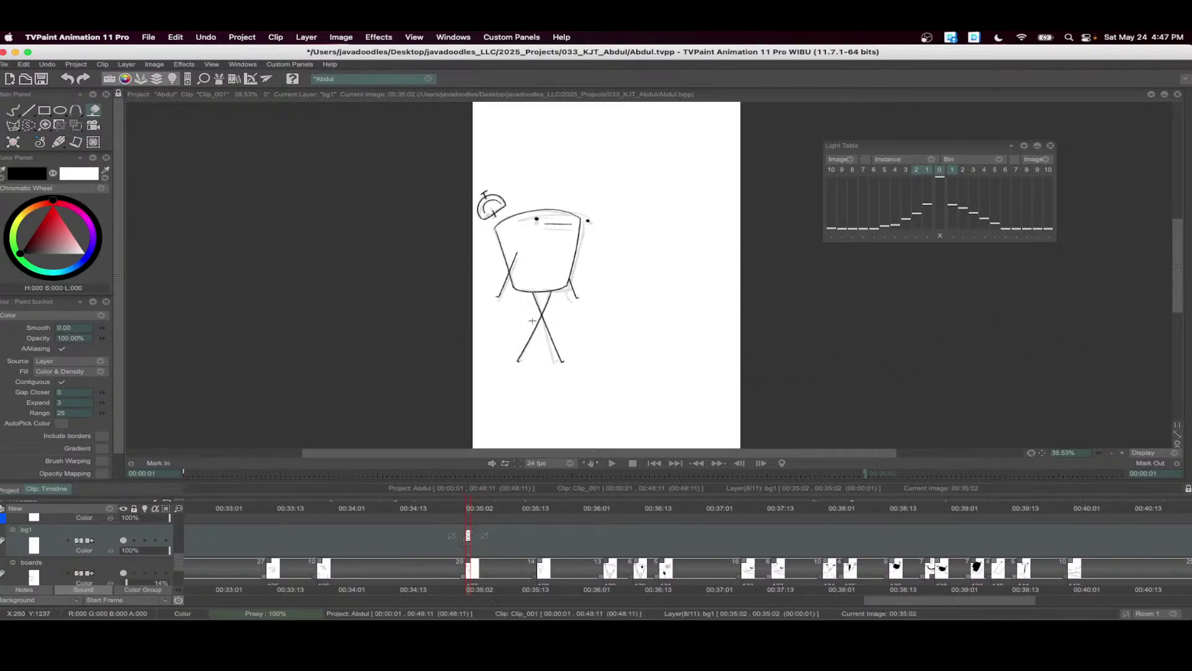
key("b")
mouse_move(450, 343)
left_mouse_down()
mouse_move(730, 336)
mouse_move(1149, 374)
left_mouse_up()
scroll(702, 269, "up", 3)
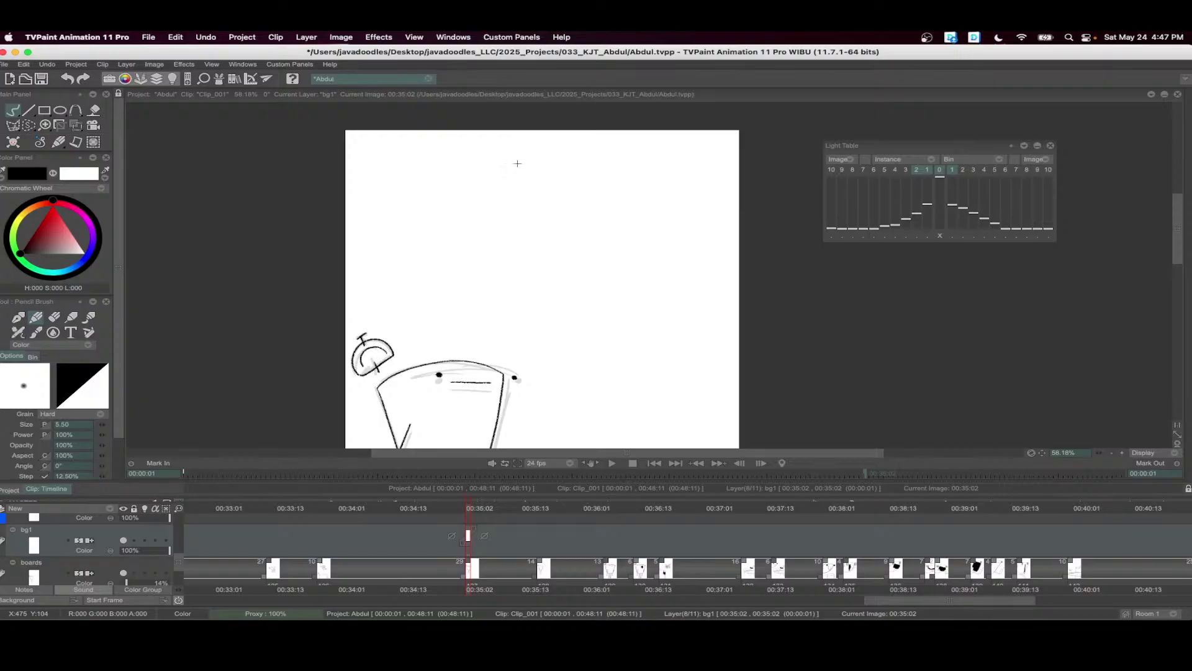
left_click_drag(394, 155, 711, 288)
scroll(662, 240, "down", 3)
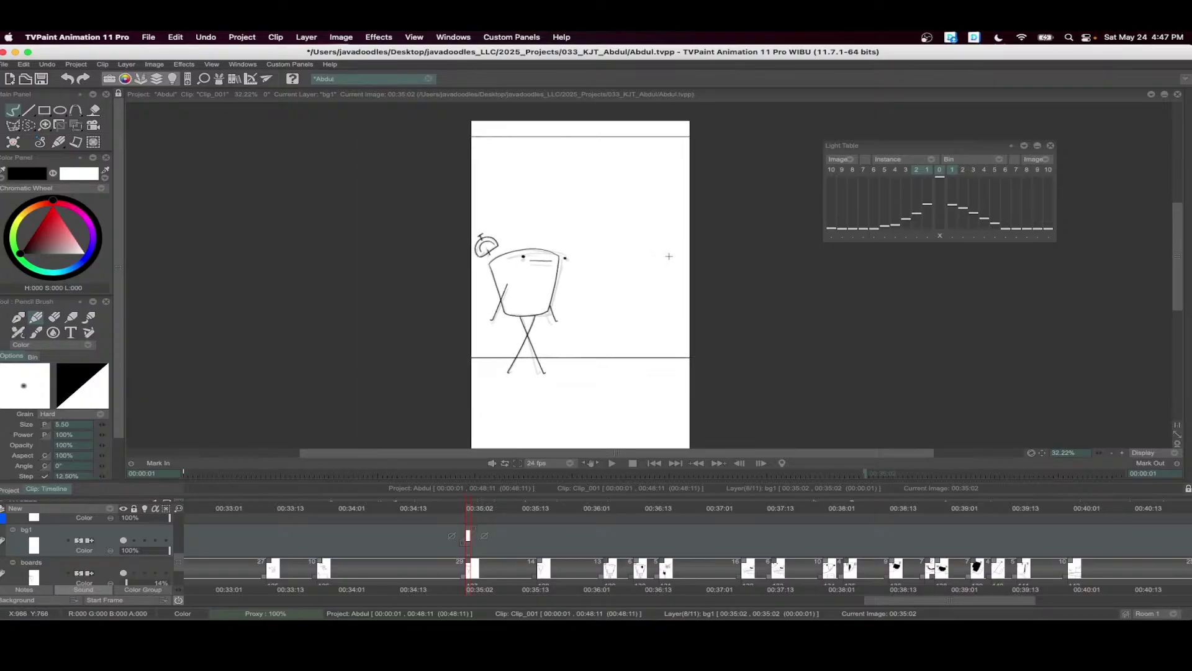
- Extend the first bg1 drawing to about frame 00:36:05 and add an empty image after it
mouse_move(518, 510)
left_mouse_down()
mouse_move(636, 519)
mouse_move(603, 527)
mouse_move(612, 517)
left_mouse_up()
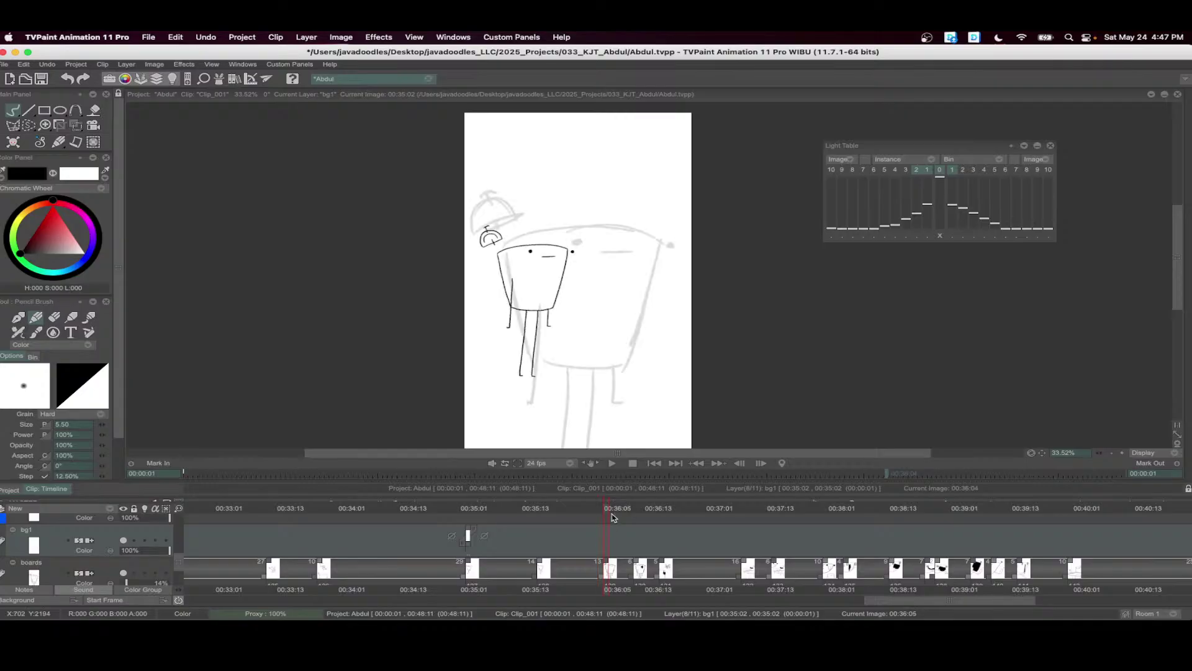
key("i")
scroll(673, 333, "right", 2)
scroll(672, 332, "down", 1)
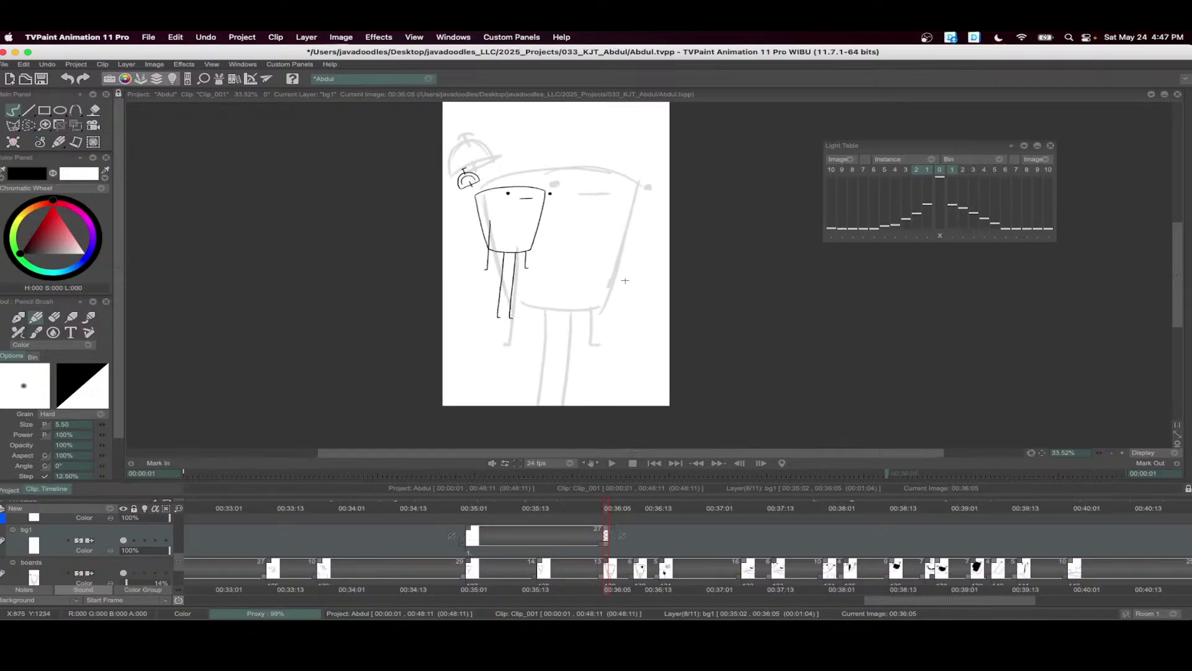
- Start a new bg1 drawing at frame 00:36:16 with a horizontal floor line across the canvas through the sketched table
mouse_move(614, 512)
left_mouse_down()
mouse_move(632, 513)
mouse_move(607, 520)
mouse_move(608, 546)
mouse_move(615, 513)
mouse_move(715, 518)
mouse_move(649, 546)
mouse_move(664, 561)
left_mouse_up()
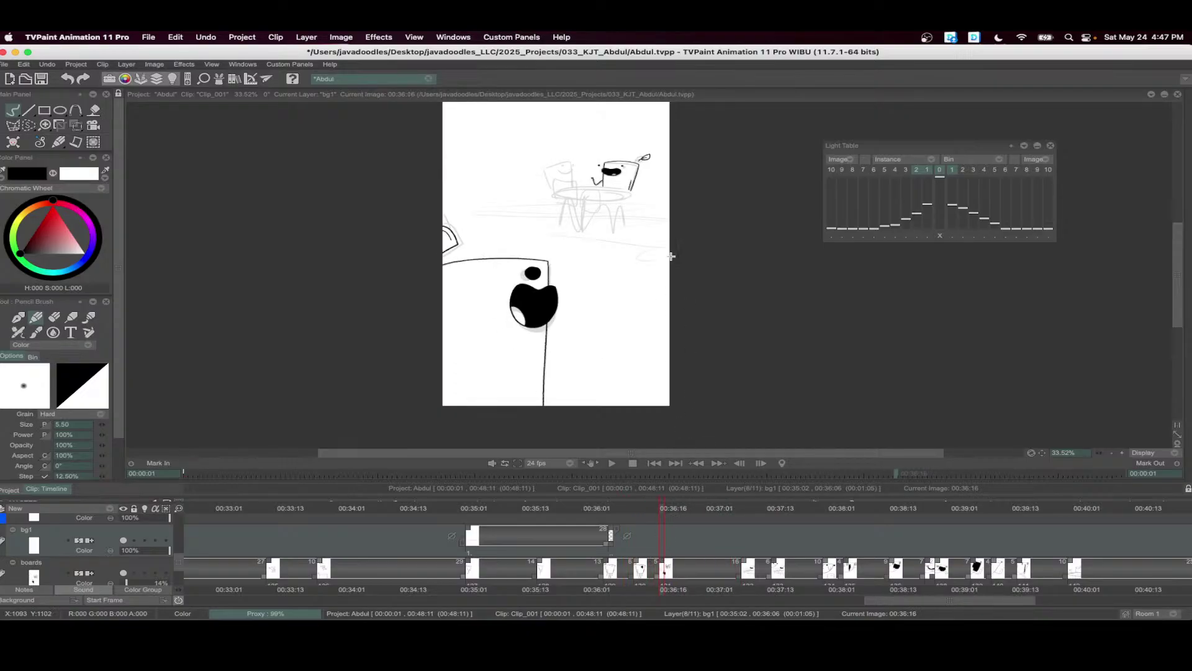
scroll(671, 255, "up", 3)
left_click_drag(328, 260, 1010, 264)
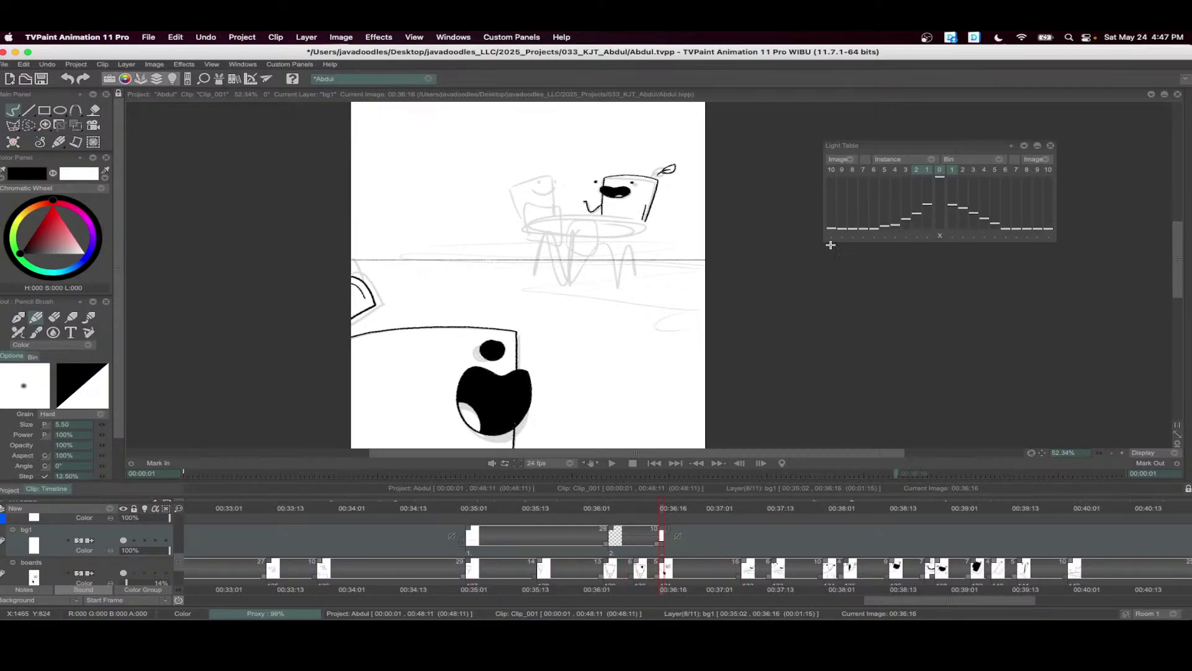
scroll(582, 210, "up", 5)
mouse_move(582, 210)
left_mouse_down()
mouse_move(569, 225)
mouse_move(693, 267)
left_mouse_up()
left_click(60, 110)
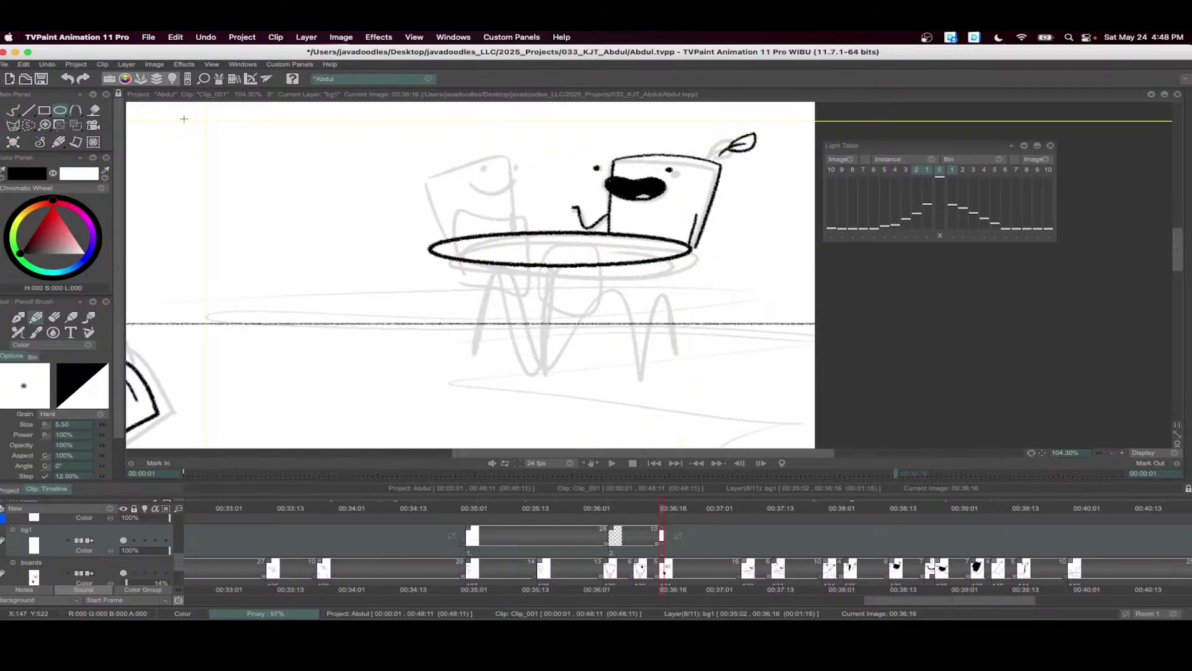
key("ctrl+z")
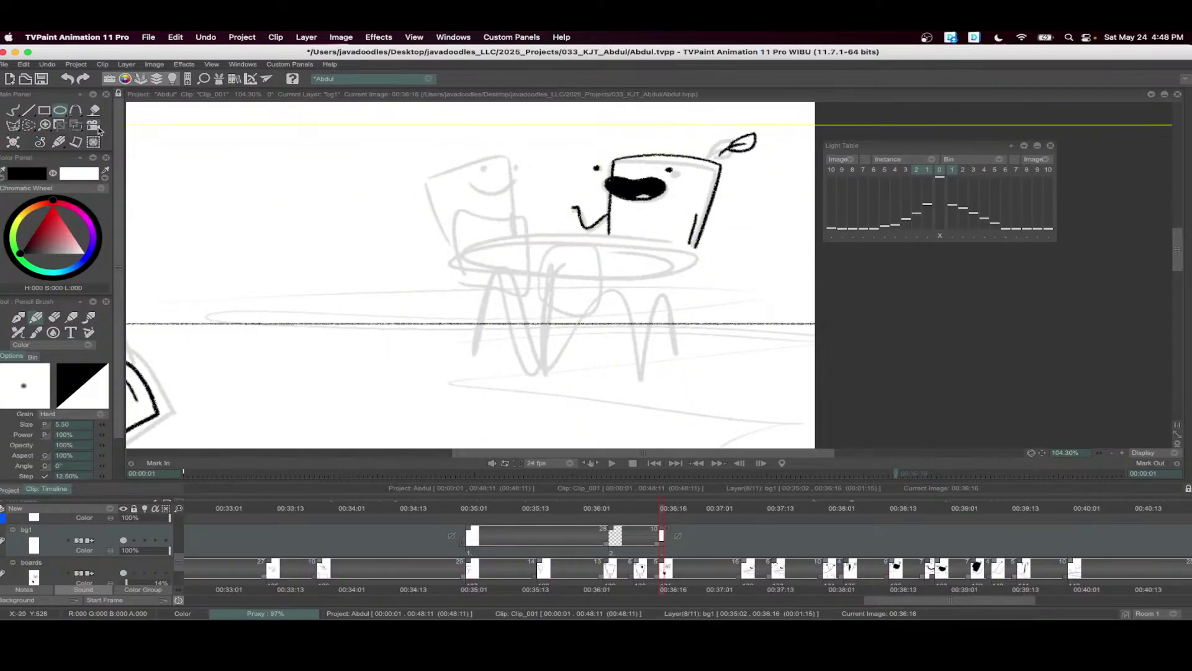
- Draw the oval tabletop freehand over the rough table sketch in front of the seated character
left_click(13, 111)
scroll(580, 228, "up", 1)
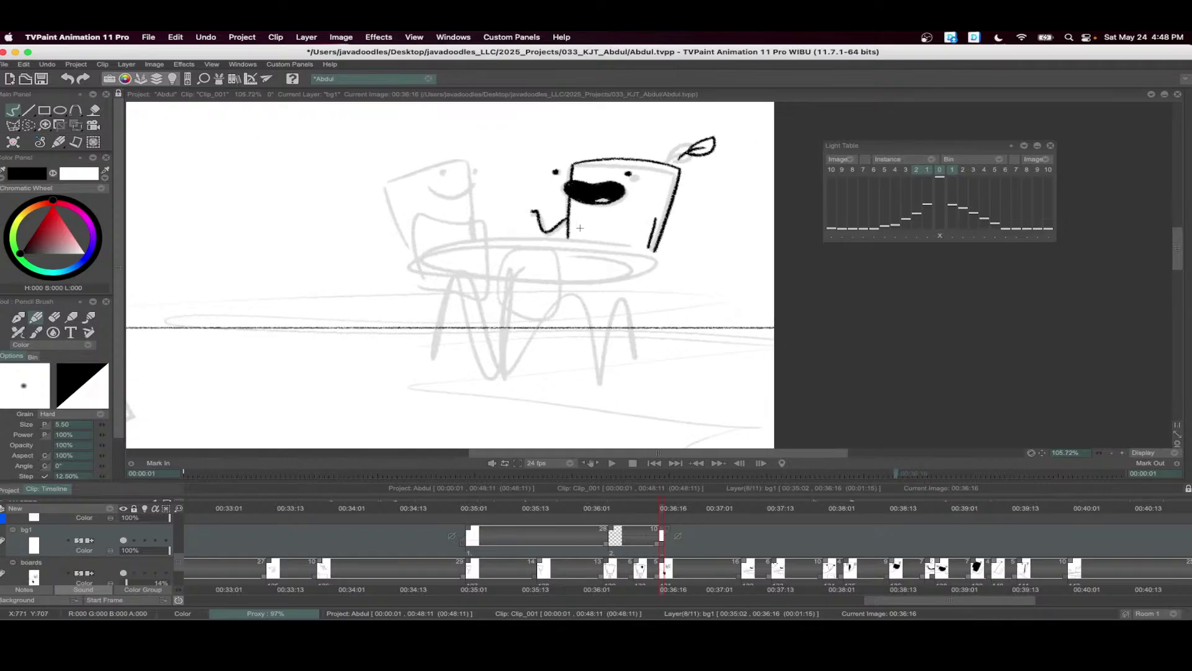
scroll(580, 227, "up", 2)
mouse_move(384, 248)
left_mouse_down()
mouse_move(470, 239)
mouse_move(667, 250)
left_mouse_up()
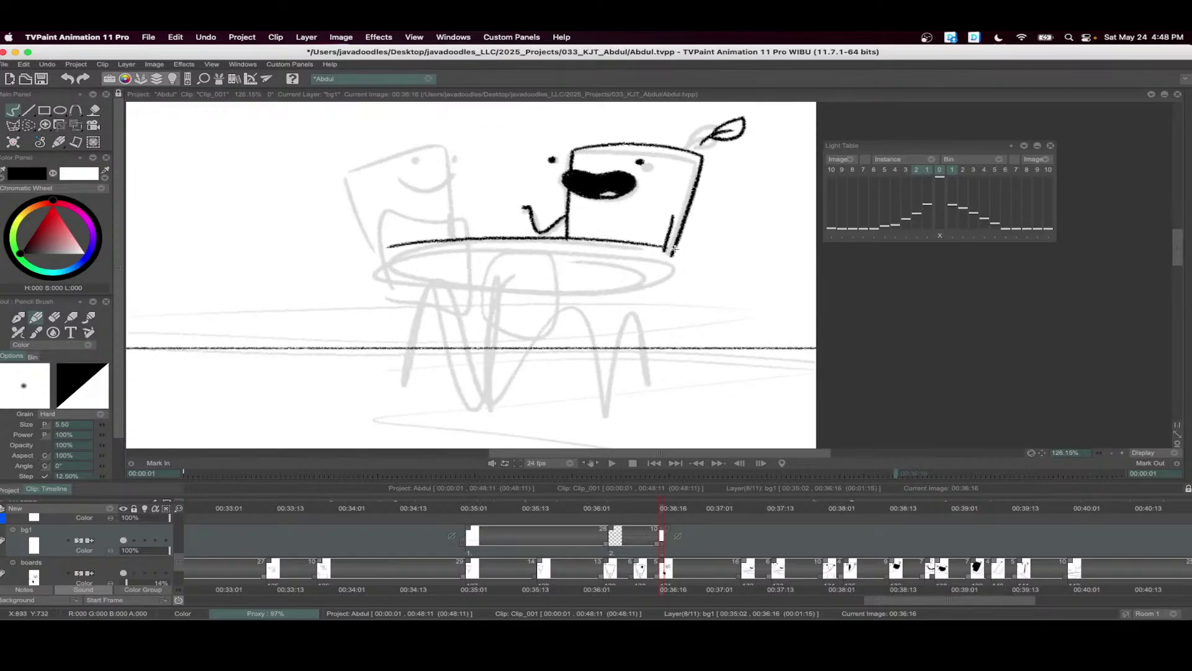
key("ctrl+z")
mouse_move(578, 240)
left_mouse_down()
mouse_move(388, 248)
mouse_move(385, 272)
mouse_move(557, 284)
mouse_move(652, 276)
mouse_move(677, 264)
left_mouse_up()
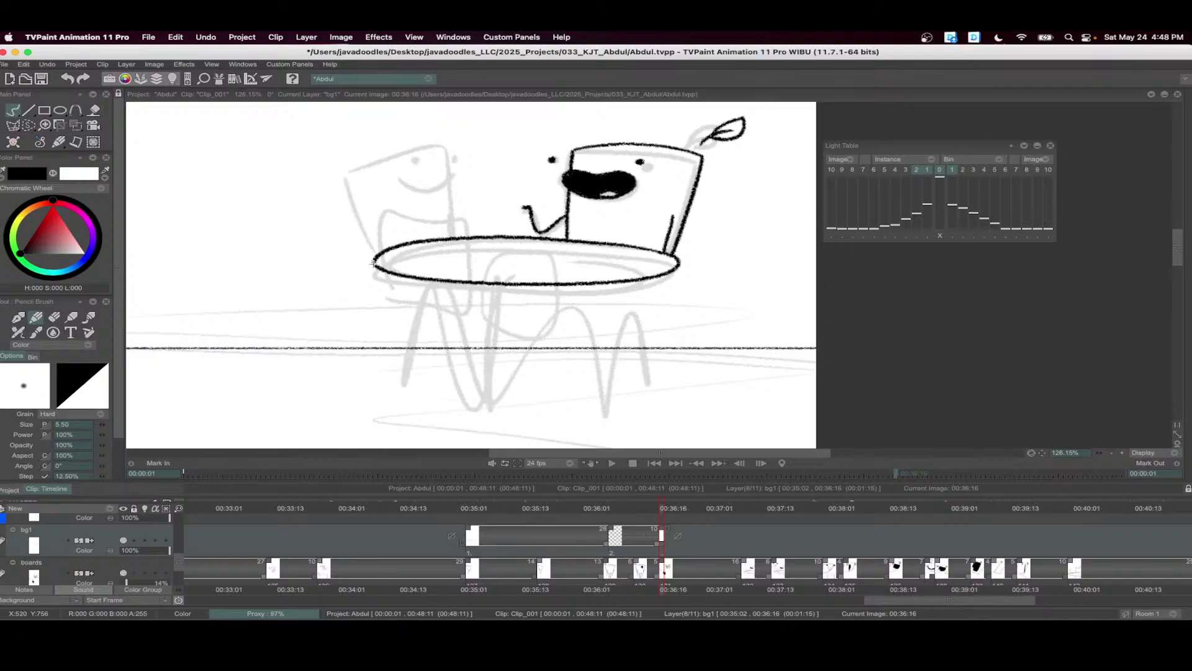
- Draw a wavy-hemmed tablecloth and a chair back at the table, and erase the floor line crossing the cloth
mouse_move(375, 264)
left_mouse_down()
mouse_move(378, 373)
mouse_move(423, 402)
mouse_move(606, 411)
mouse_move(657, 384)
mouse_move(677, 264)
left_mouse_up()
scroll(621, 249, "up", 5)
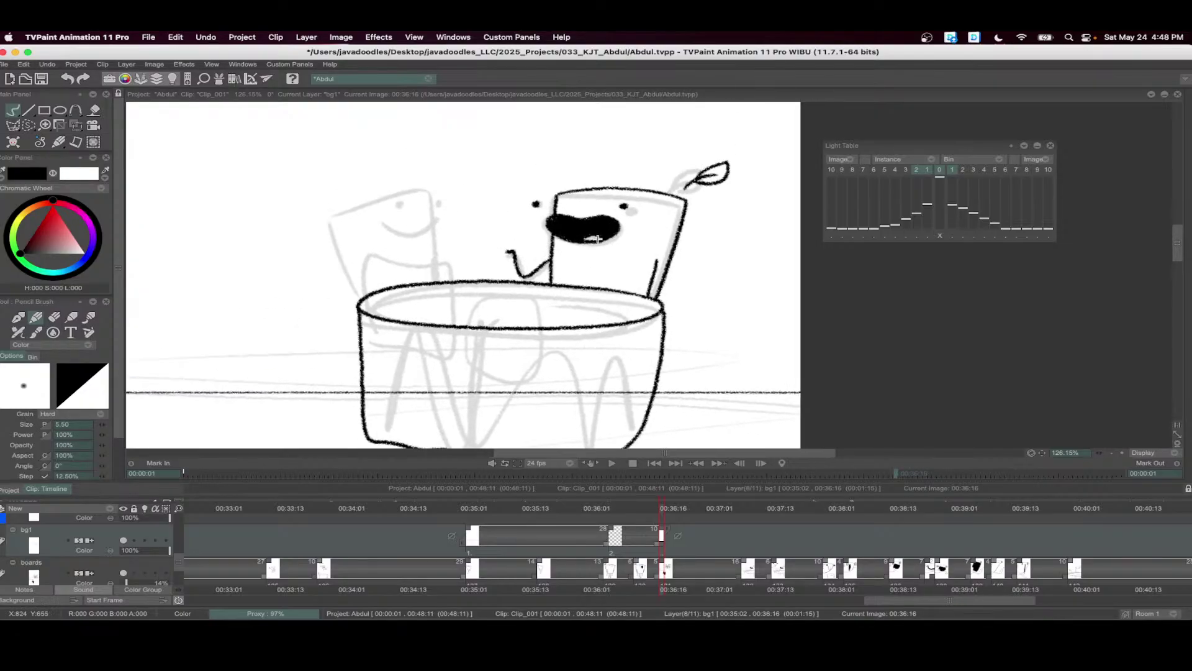
scroll(567, 253, "down", 3)
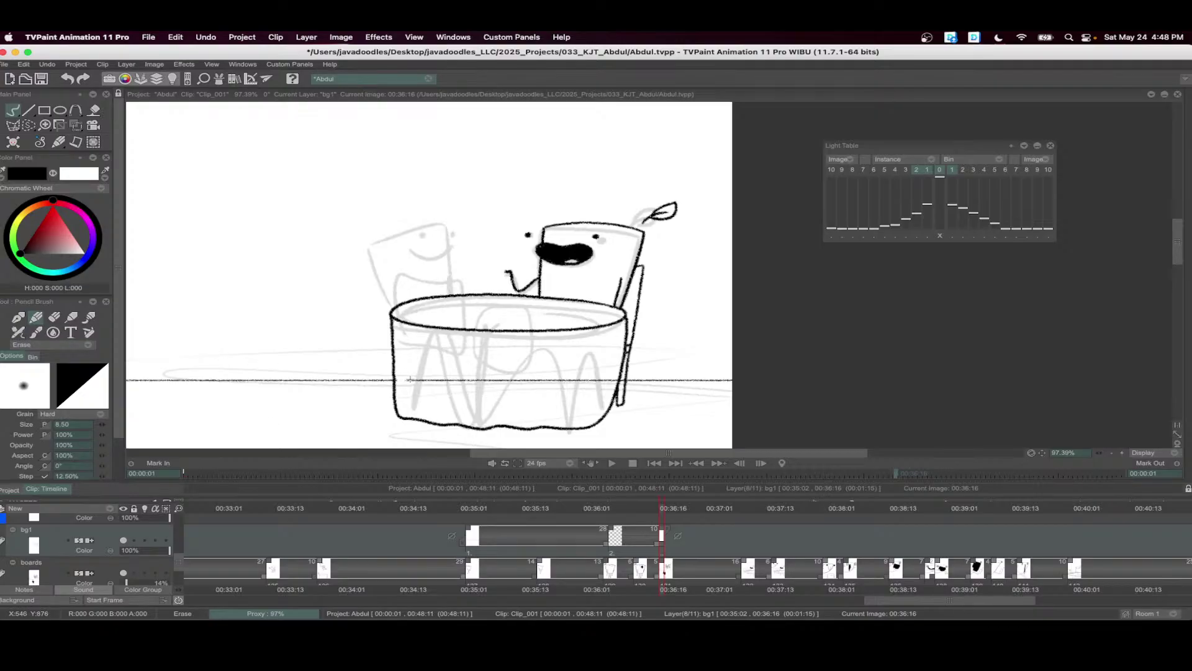
left_click_drag(409, 379, 608, 371)
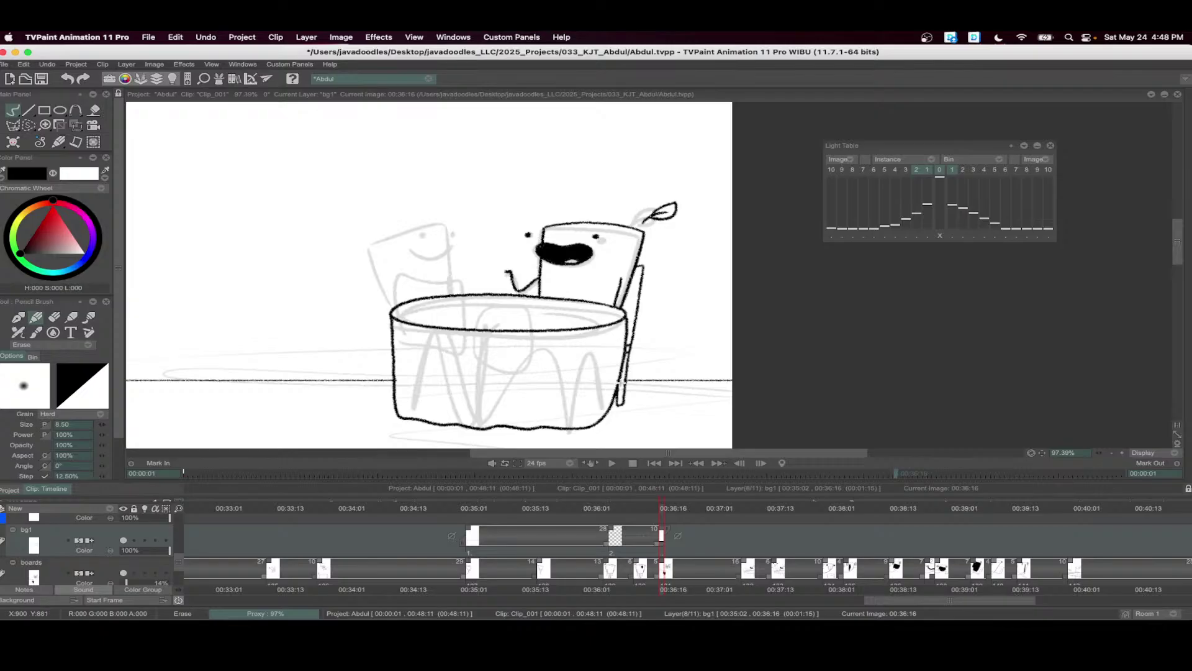
- Draw a second round table cut off by the left canvas edge, behind the foreground character
scroll(563, 264, "down", 5)
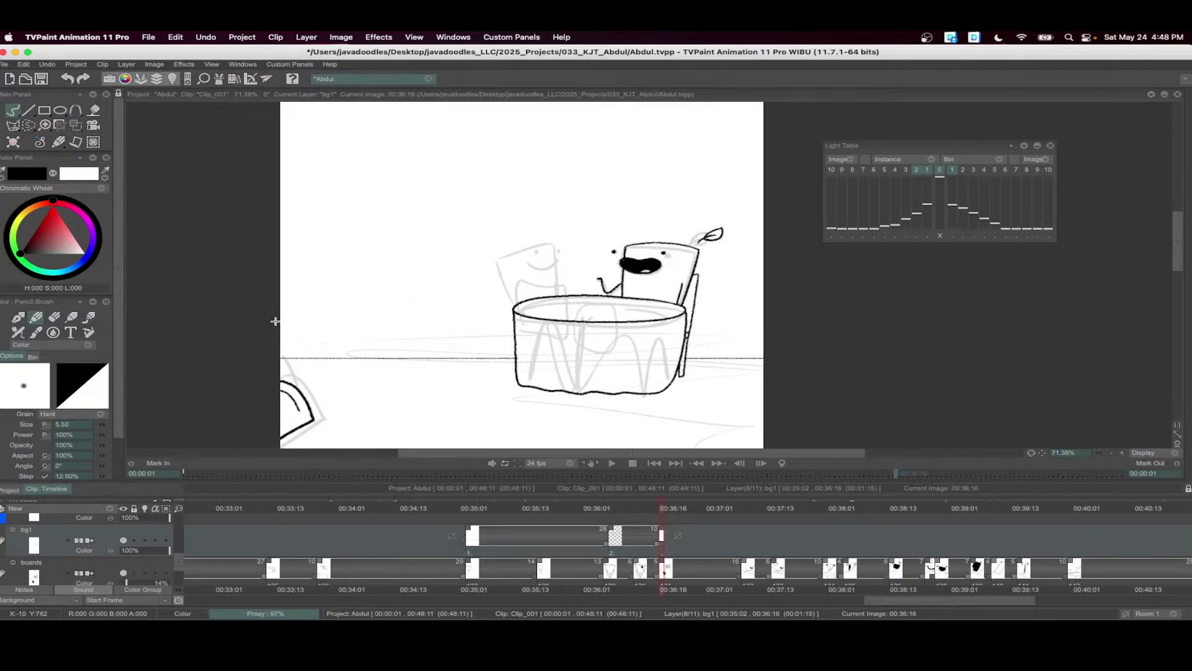
mouse_move(275, 321)
left_mouse_down()
mouse_move(311, 313)
mouse_move(277, 303)
left_mouse_up()
mouse_move(329, 338)
left_mouse_down()
mouse_move(416, 262)
mouse_move(396, 312)
left_mouse_up()
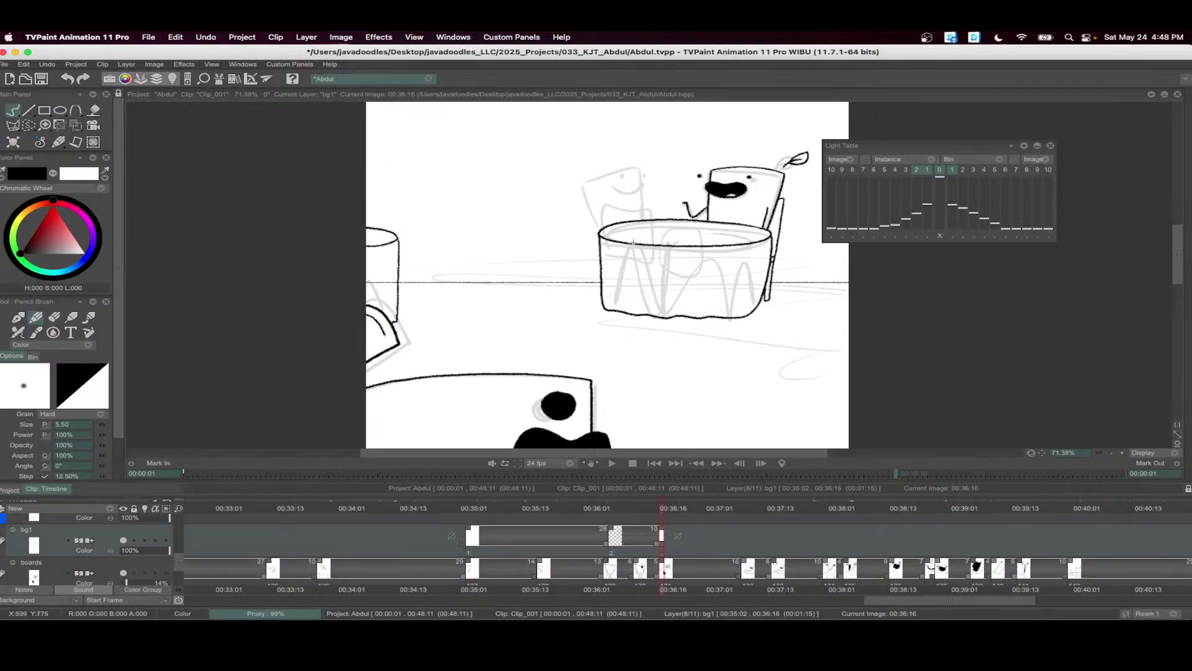
- Shade the seated character's tablecloth with rows of thin vertical fold strokes
scroll(633, 242, "up", 3)
mouse_move(462, 283)
left_mouse_down()
mouse_move(474, 343)
mouse_move(482, 330)
mouse_move(520, 345)
mouse_move(530, 306)
mouse_move(545, 352)
mouse_move(558, 303)
mouse_move(571, 337)
mouse_move(581, 311)
mouse_move(596, 347)
mouse_move(612, 315)
mouse_move(627, 338)
mouse_move(645, 320)
left_mouse_up()
scroll(628, 247, "down", 3)
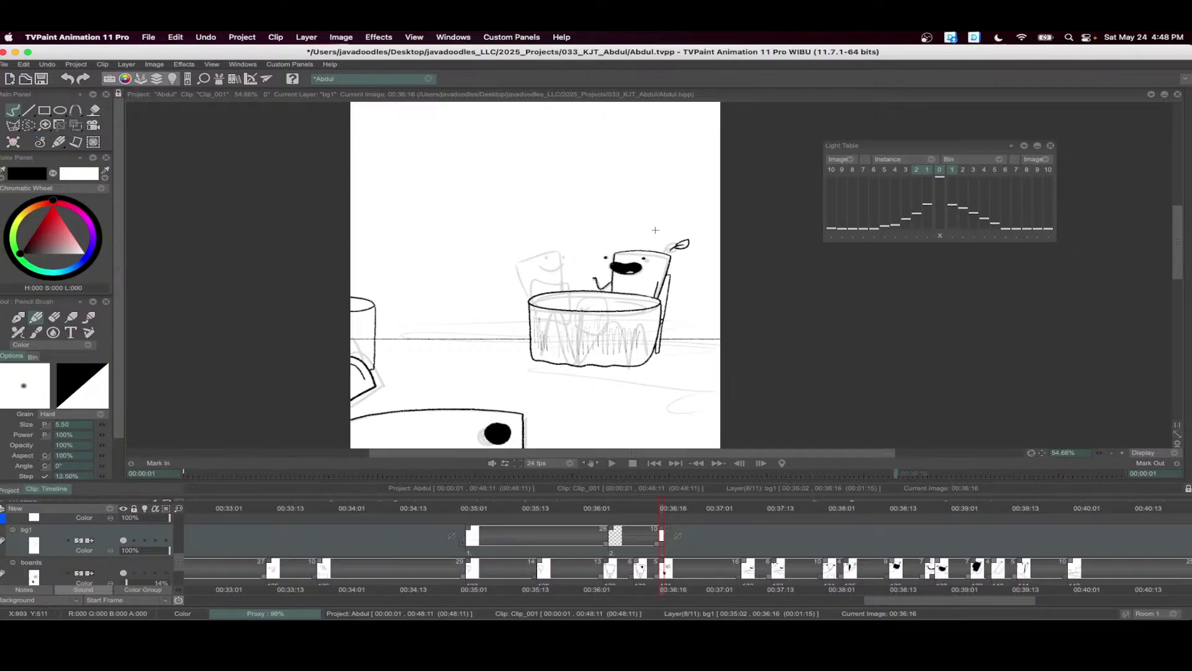
- Draw a ceiling line across the canvas top and three lamps hanging on cords at different heights near the left
scroll(683, 258, "down", 2)
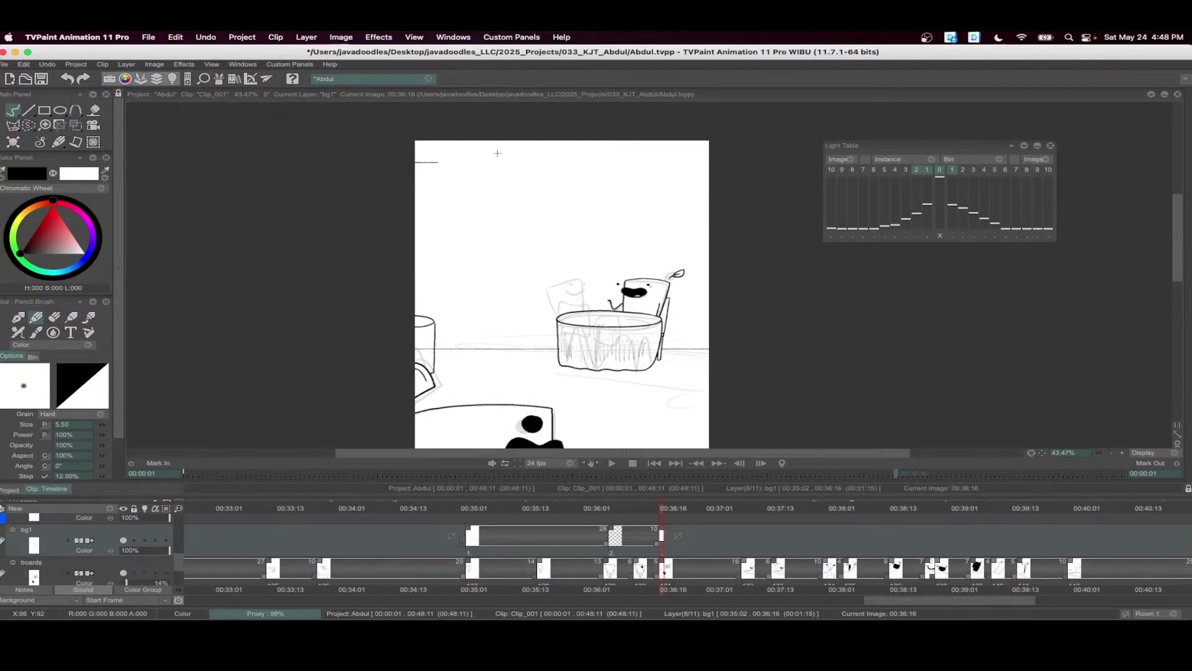
scroll(630, 168, "up", 3)
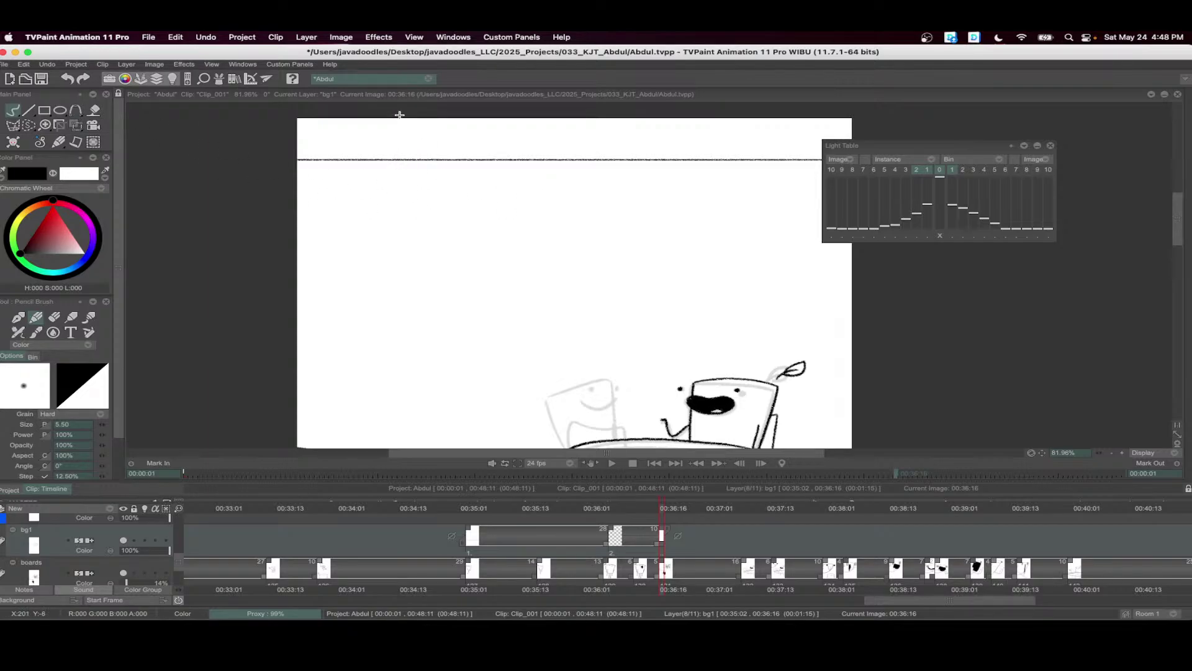
mouse_move(400, 115)
left_mouse_down()
mouse_move(405, 238)
mouse_move(396, 224)
mouse_move(408, 222)
mouse_move(389, 225)
mouse_move(392, 249)
mouse_move(409, 223)
left_mouse_up()
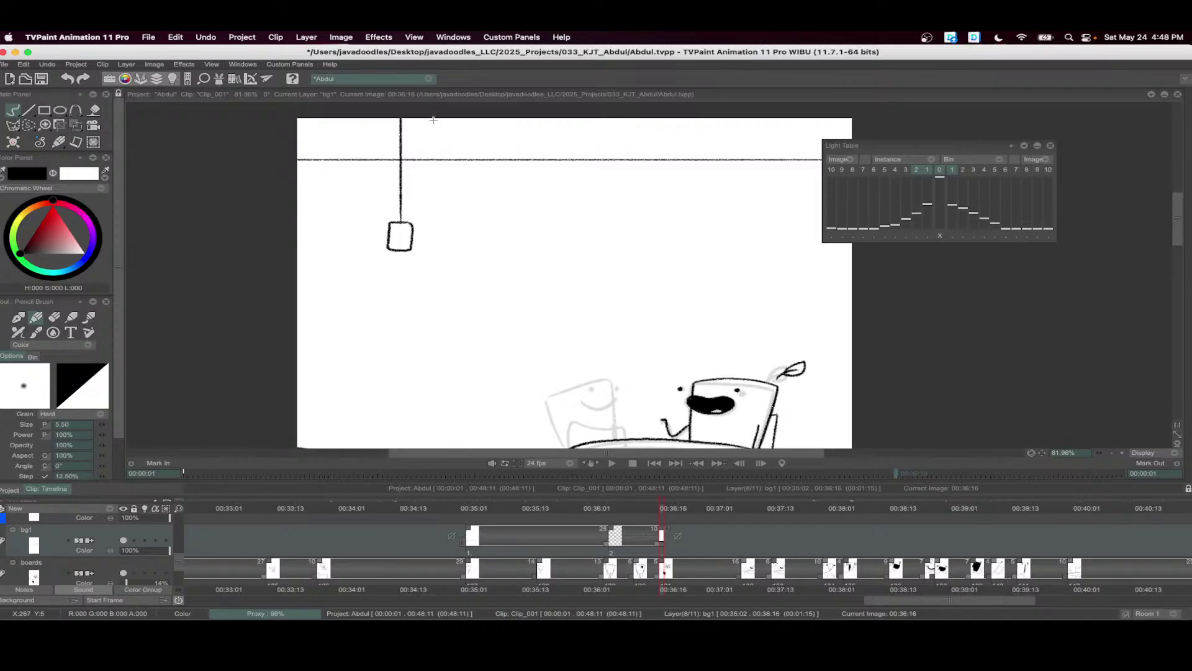
mouse_move(436, 115)
left_mouse_down()
mouse_move(439, 192)
mouse_move(423, 198)
mouse_move(429, 216)
mouse_move(442, 194)
left_mouse_up()
scroll(497, 162, "down", 2)
scroll(438, 114, "up", 3)
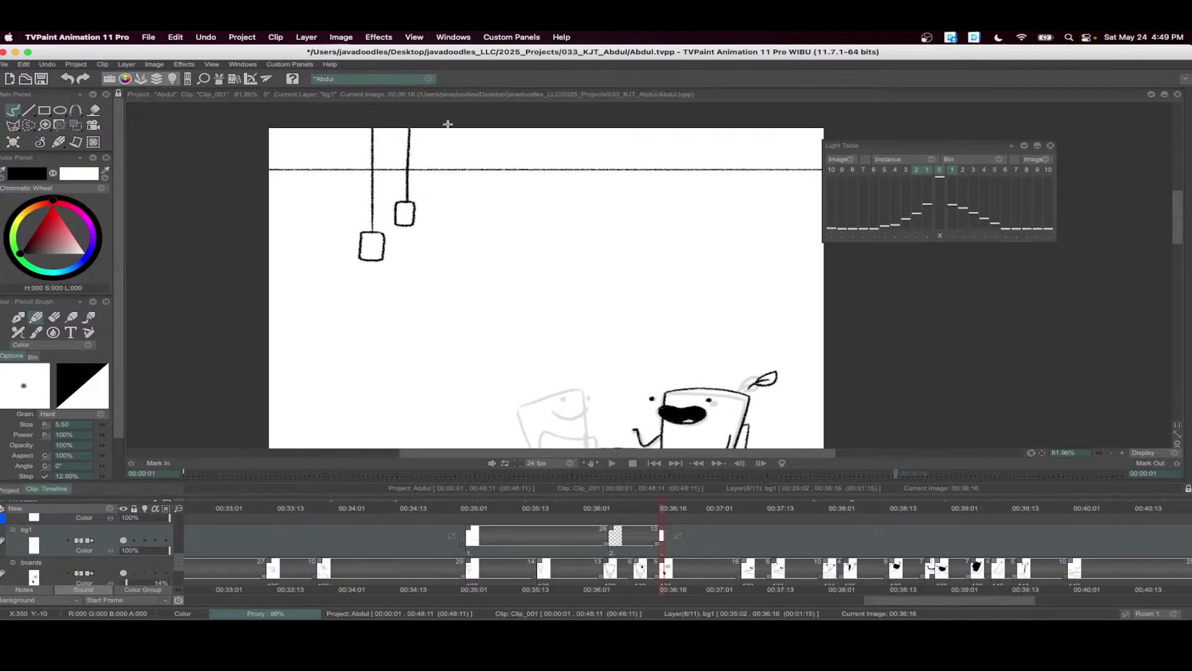
mouse_move(448, 127)
left_mouse_down()
mouse_move(442, 262)
mouse_move(426, 264)
mouse_move(428, 291)
mouse_move(446, 291)
mouse_move(439, 261)
left_mouse_up()
scroll(535, 193, "down", 3)
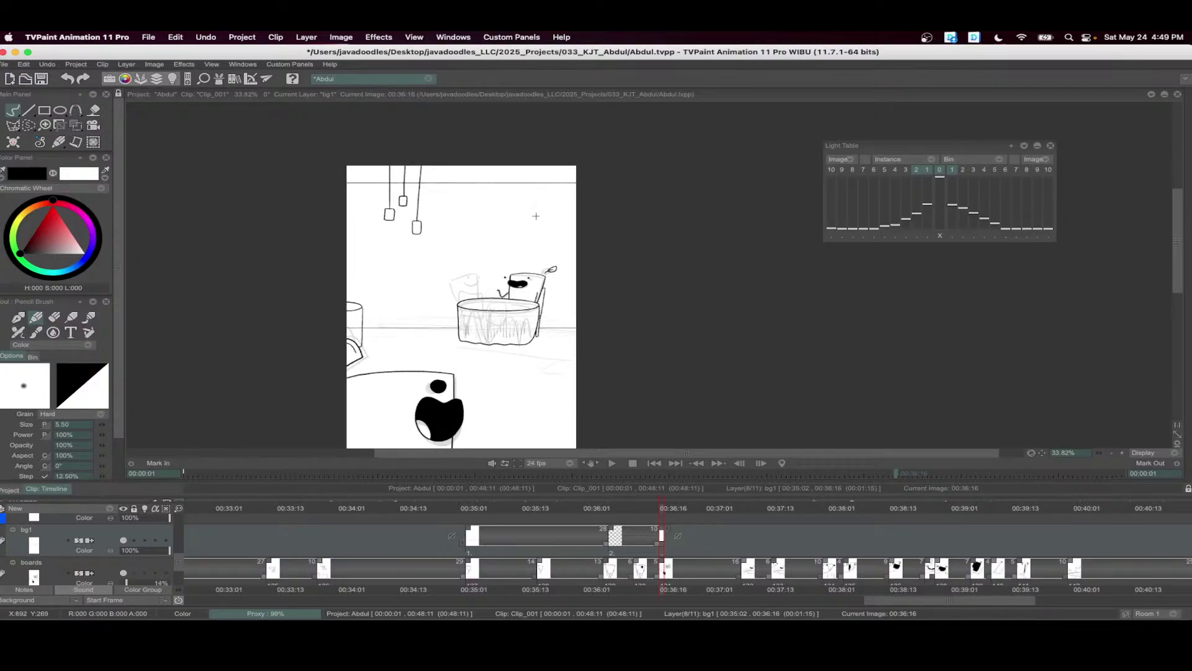
- Draw a large foreground table cut off by the right canvas edge and shade its tablecloth with vertical strokes
scroll(535, 215, "up", 2)
scroll(563, 180, "up", 2)
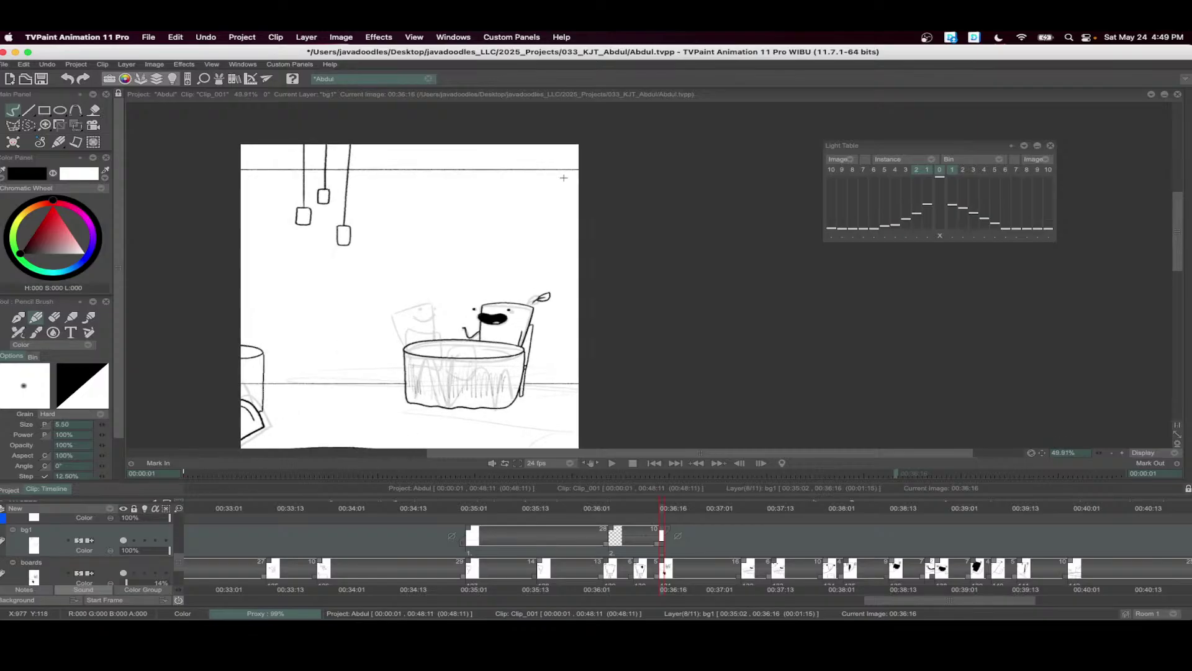
scroll(541, 198, "down", 3)
scroll(546, 205, "down", 3)
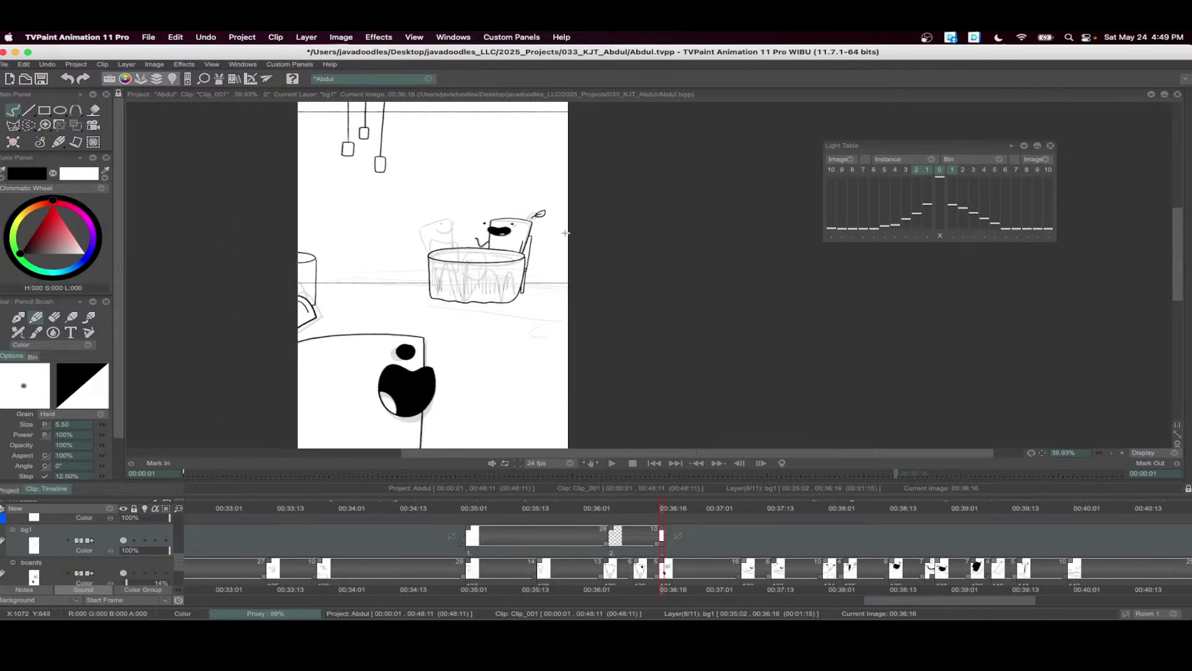
mouse_move(563, 295)
left_mouse_down()
mouse_move(512, 318)
mouse_move(572, 361)
left_mouse_up()
scroll(526, 316, "up", 1)
left_click_drag(520, 290, 516, 393)
mouse_move(525, 337)
left_mouse_down()
mouse_move(520, 391)
mouse_move(552, 351)
mouse_move(584, 376)
left_mouse_up()
scroll(555, 260, "down", 1)
scroll(555, 260, "down", 1)
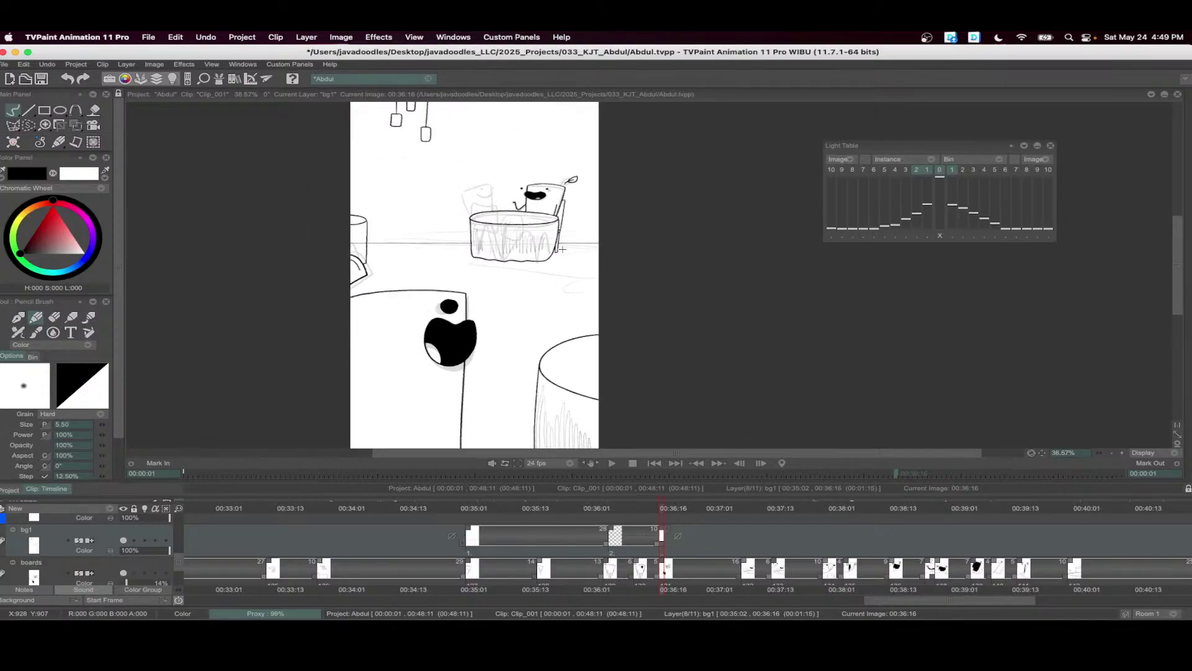
- Erase the floor line inside the table at the left canvas edge and shade its cloth with vertical strokes
scroll(416, 255, "up", 8)
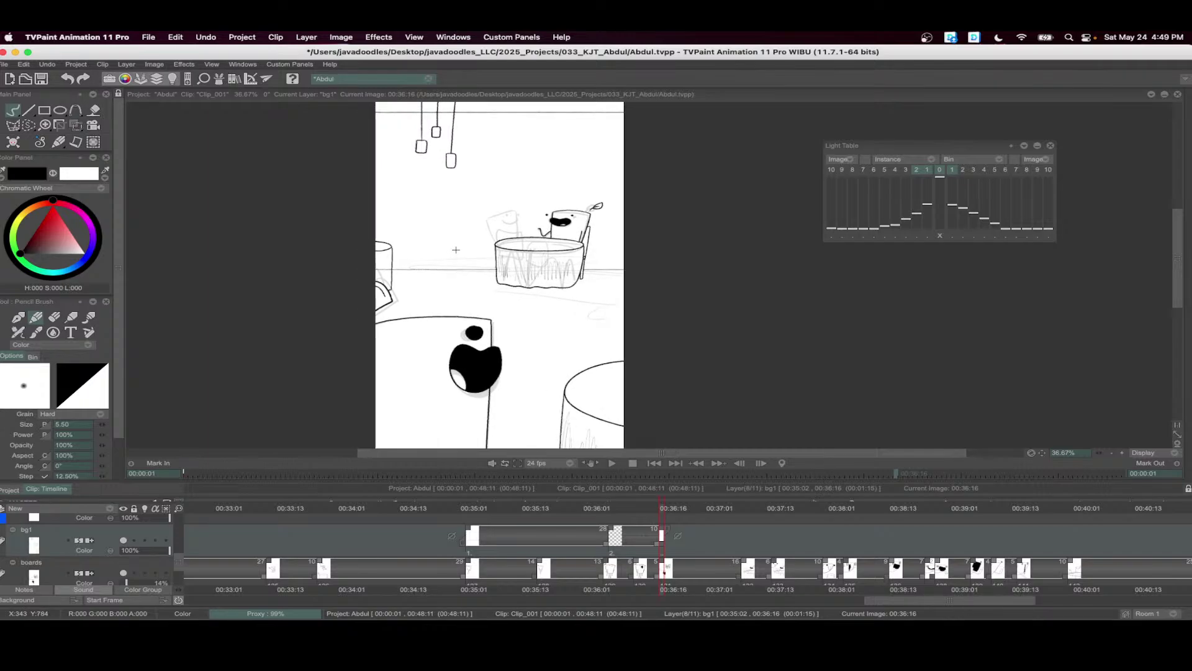
key("e")
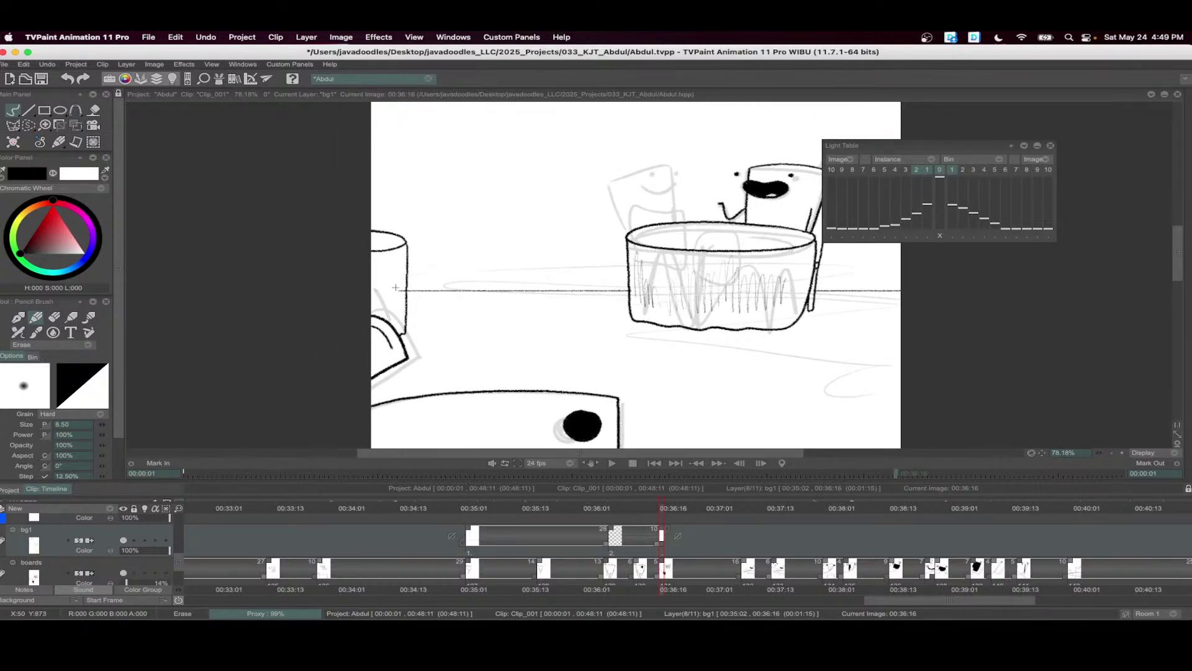
key("e")
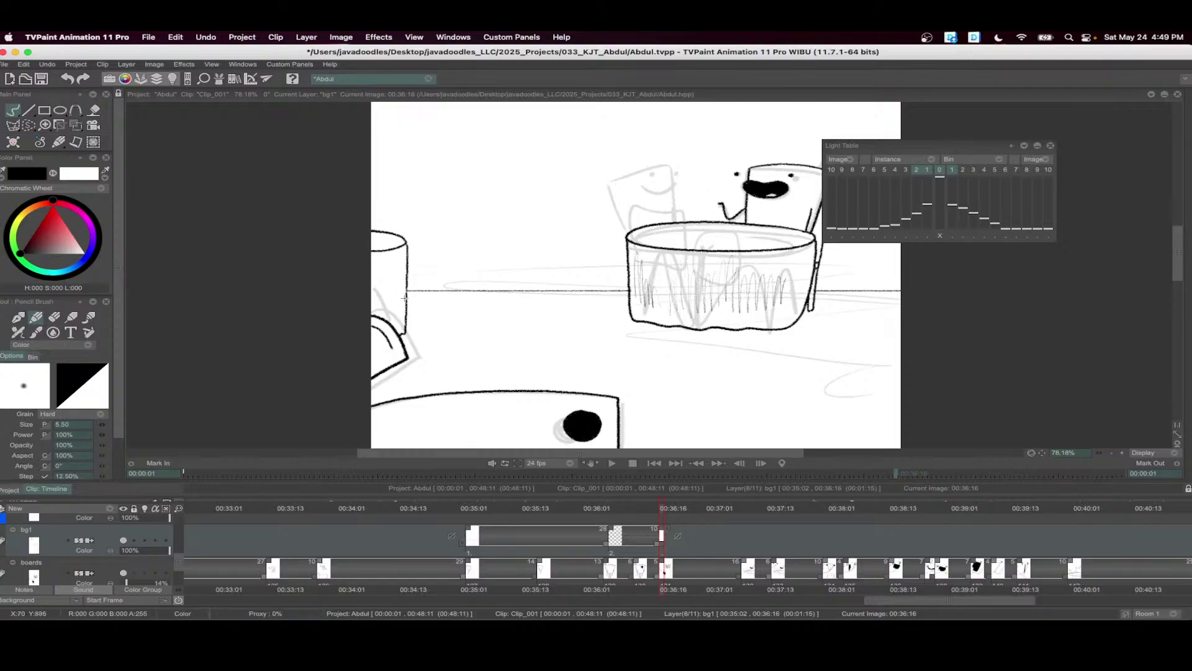
mouse_move(372, 291)
left_mouse_down()
mouse_move(371, 258)
mouse_move(384, 308)
mouse_move(401, 286)
left_mouse_up()
scroll(432, 205, "down", 5)
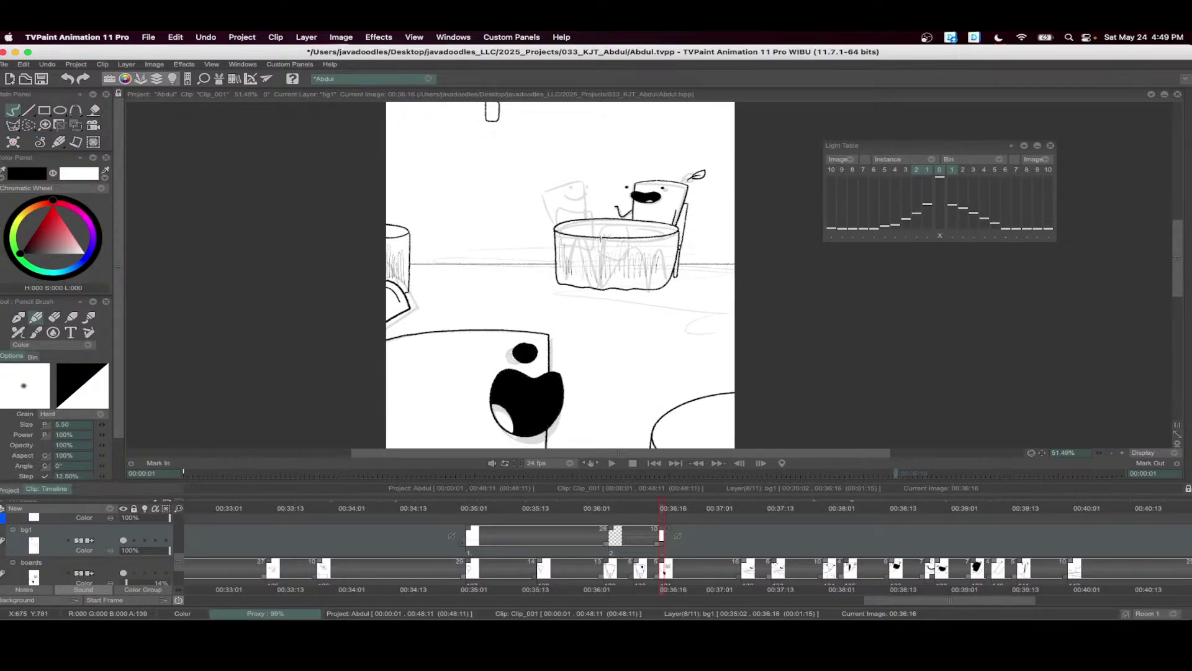
scroll(596, 237, "up", 8)
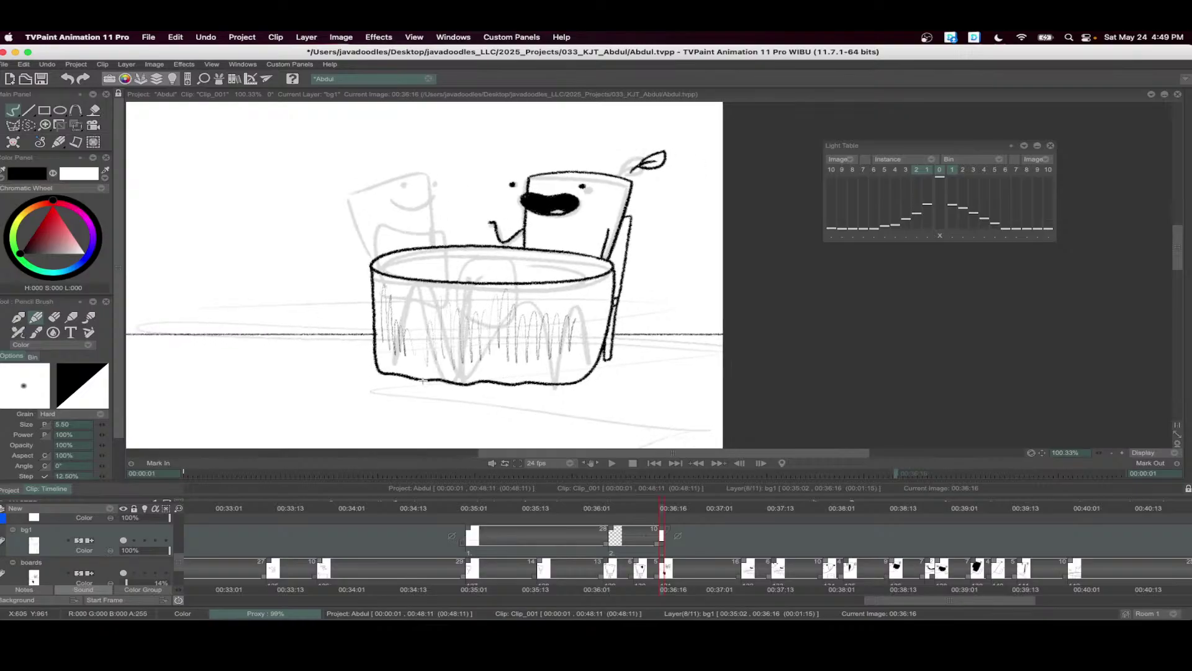
- Hatch a ground shadow along the wavy bottom hem of the seated character's tablecloth
mouse_move(373, 373)
left_mouse_down()
mouse_move(512, 395)
mouse_move(580, 386)
left_mouse_up()
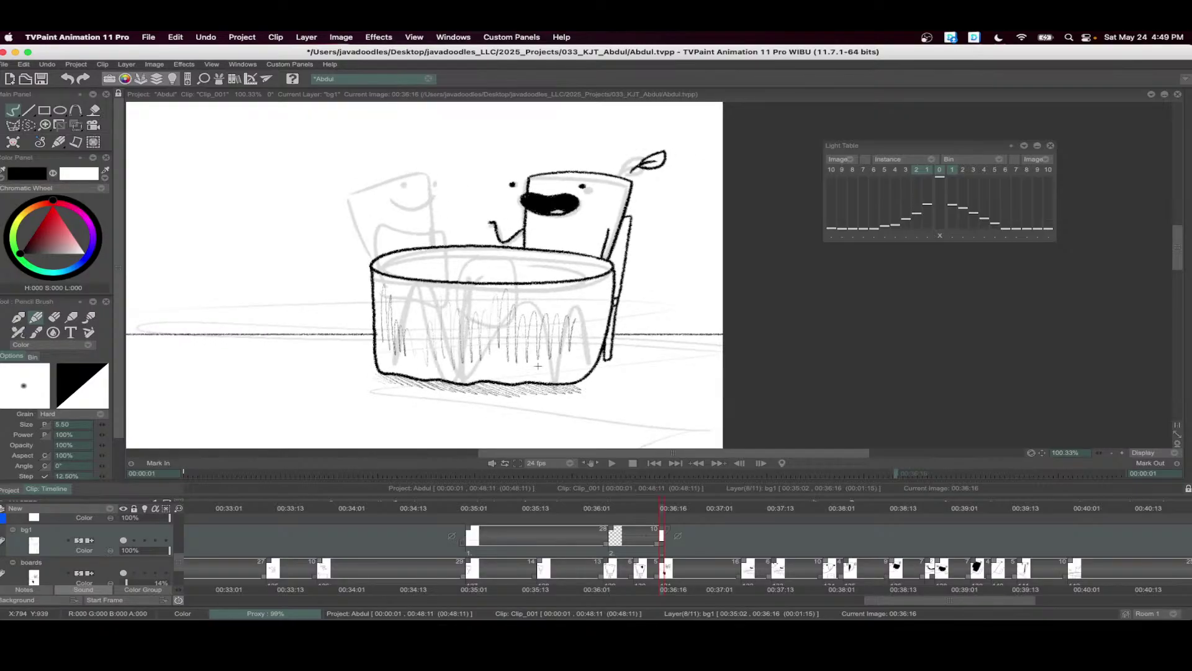
scroll(507, 336, "down", 6)
scroll(596, 214, "up", 2)
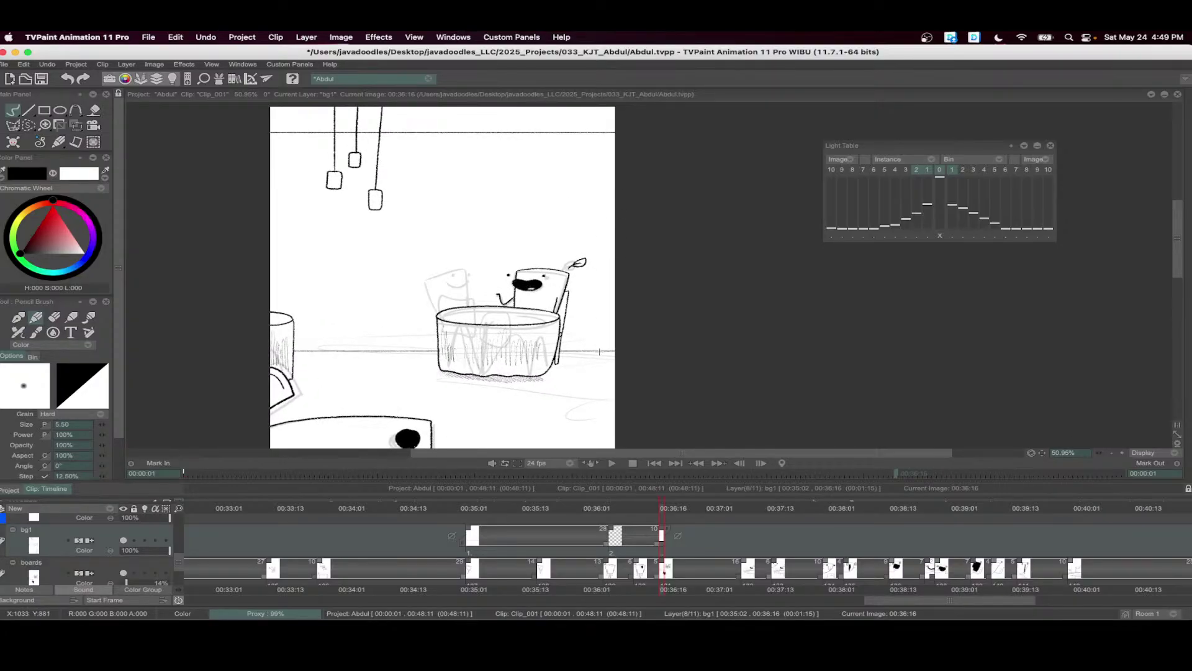
- Draw a tall doorway with a double-line frame rising from the floor line, cut off by the right canvas edge
left_click_drag(599, 351, 601, 184)
left_click_drag(610, 194, 617, 350)
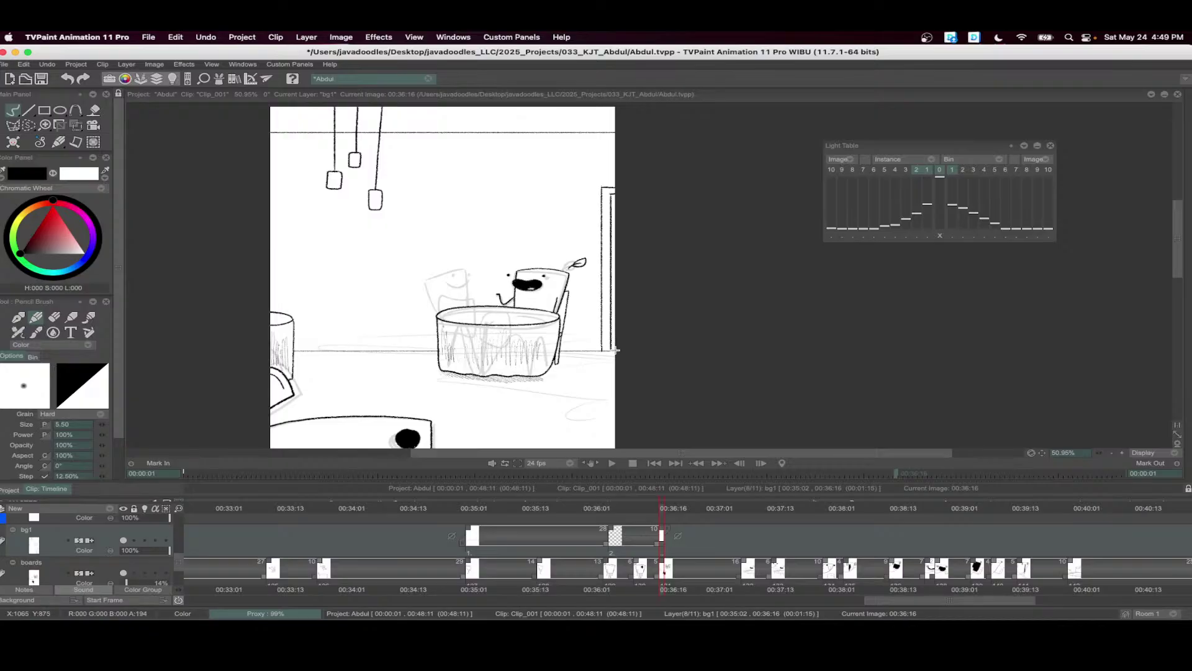
key("super+z")
key("super+z")
scroll(652, 186, "up", 2)
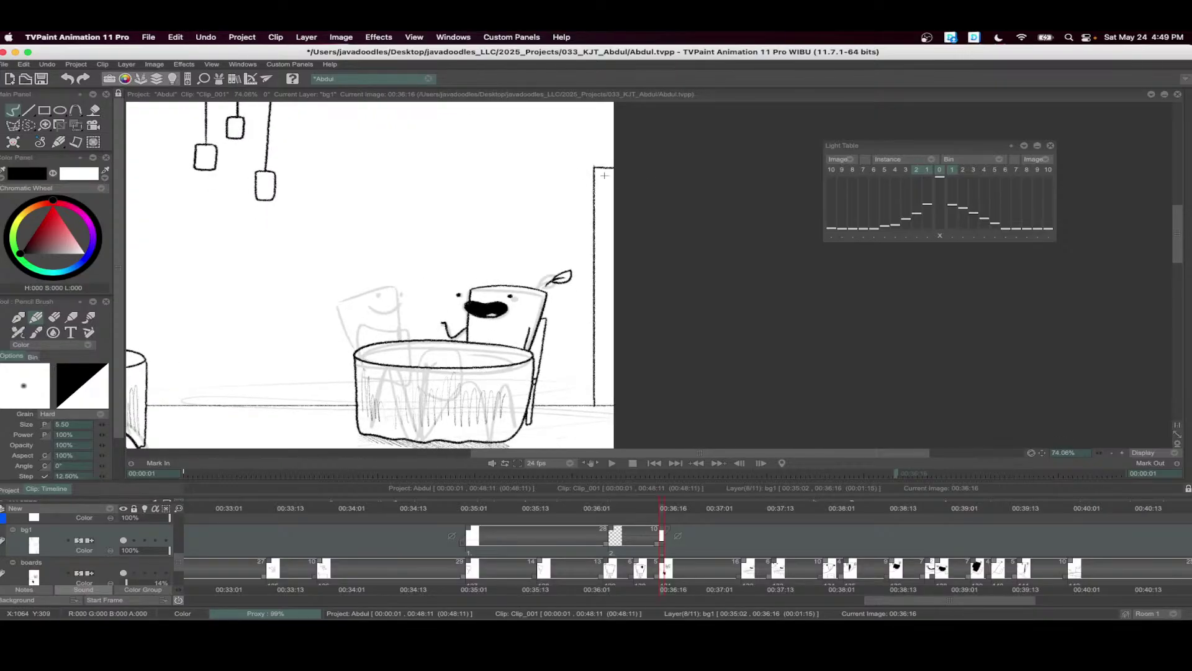
mouse_move(603, 175)
left_mouse_down()
mouse_move(613, 177)
mouse_move(601, 260)
mouse_move(611, 405)
left_mouse_up()
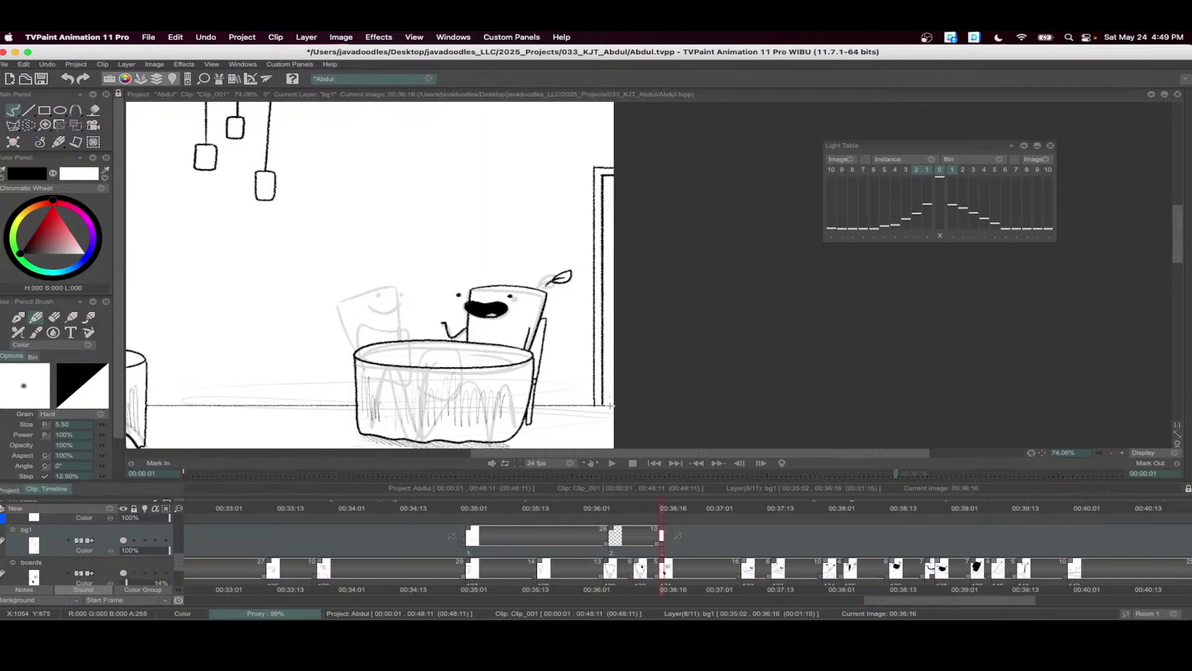
scroll(630, 315, "down", 2)
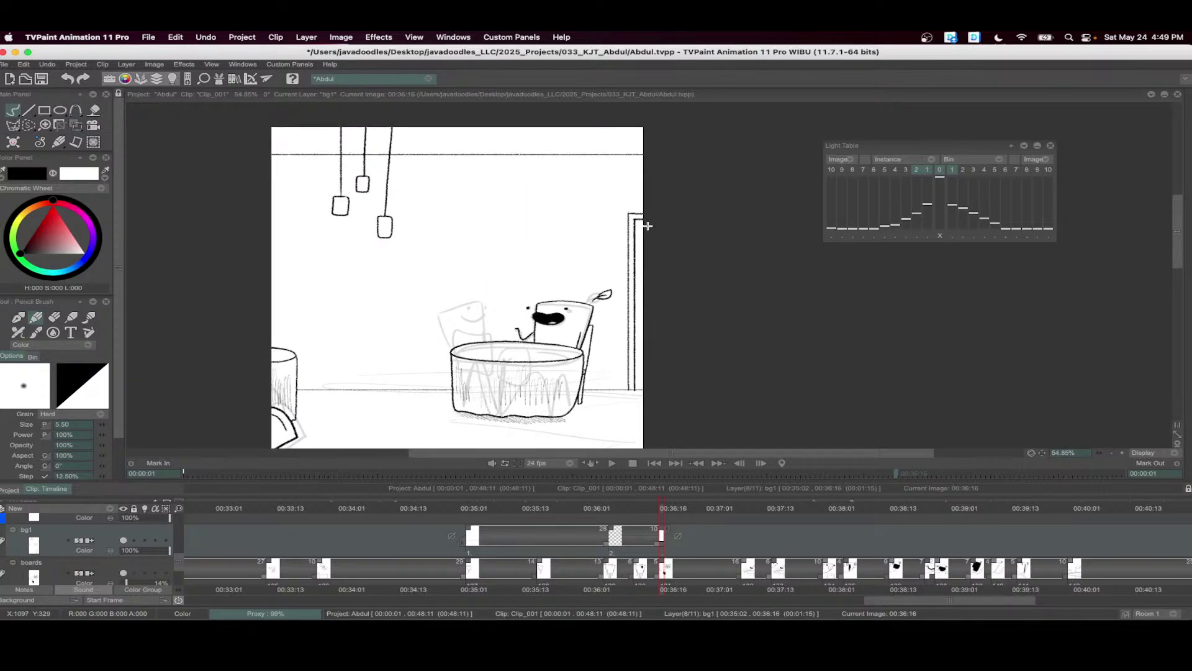
scroll(591, 245, "down", 1)
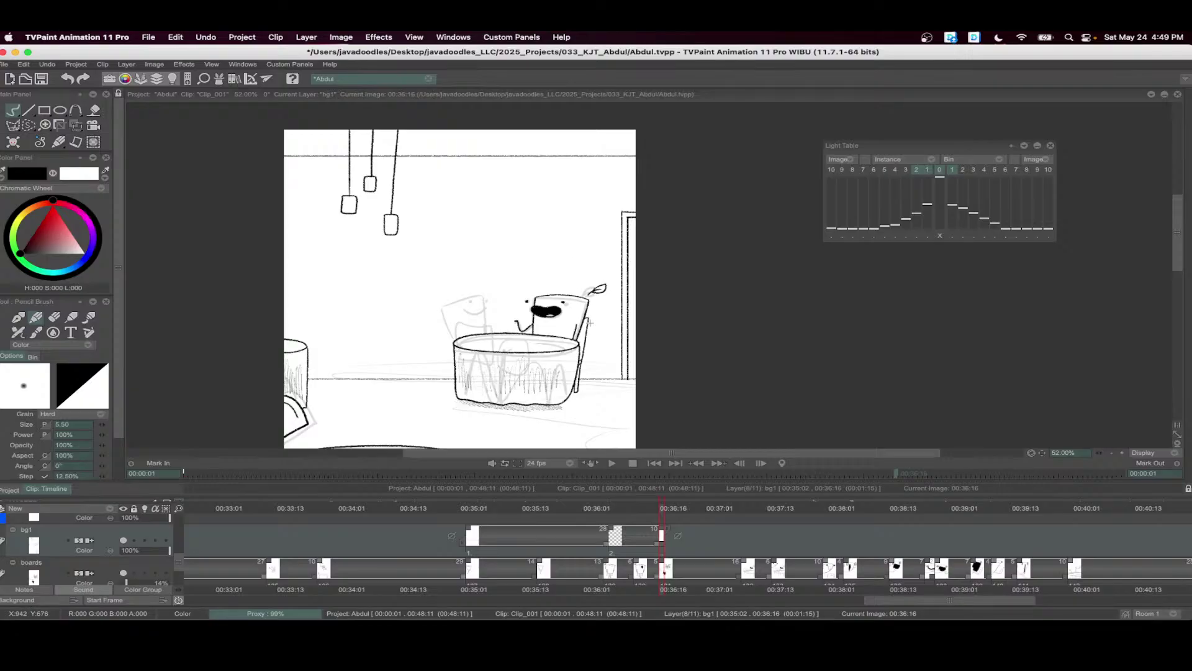
scroll(589, 322, "down", 1)
scroll(630, 325, "down", 2)
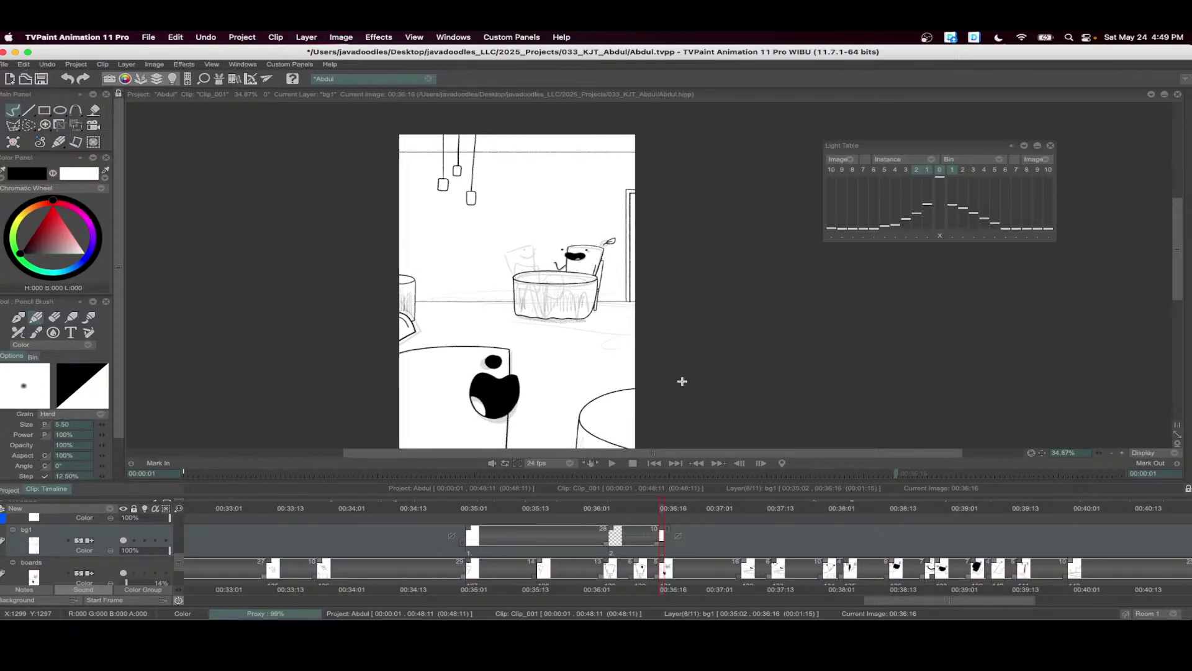
- Extend the last bg1 drawing's exposure to about 00:38:15 and return to the frame at 00:36:16
scroll(664, 378, "down", 1)
scroll(611, 531, "right", 3)
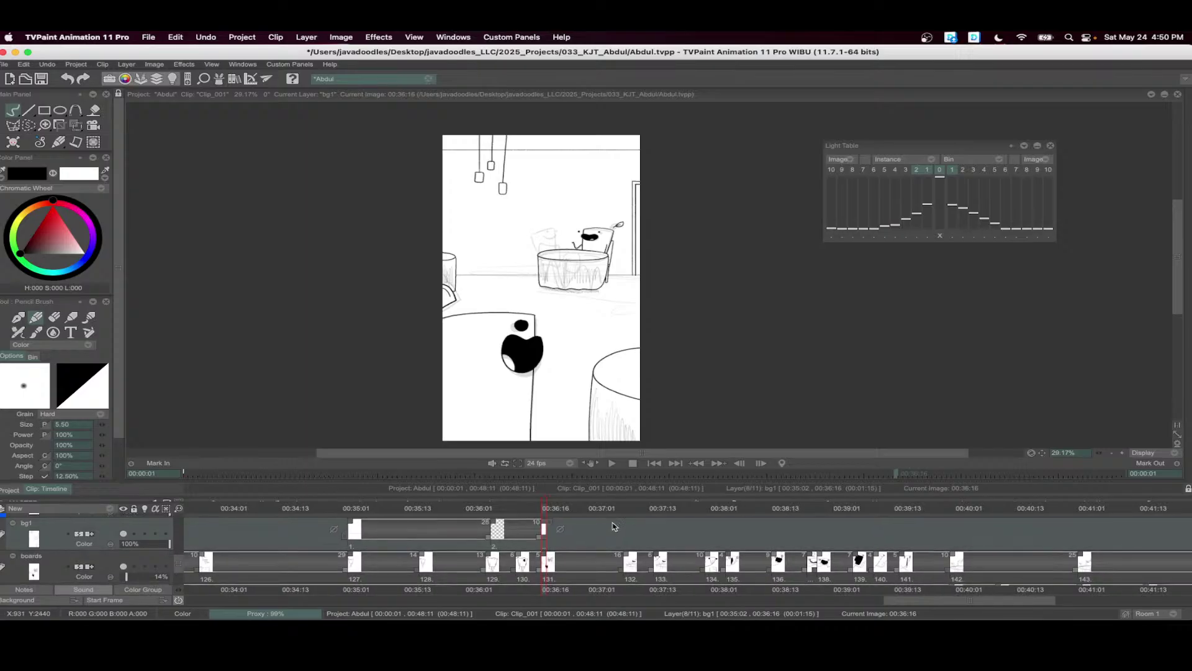
left_click(678, 511)
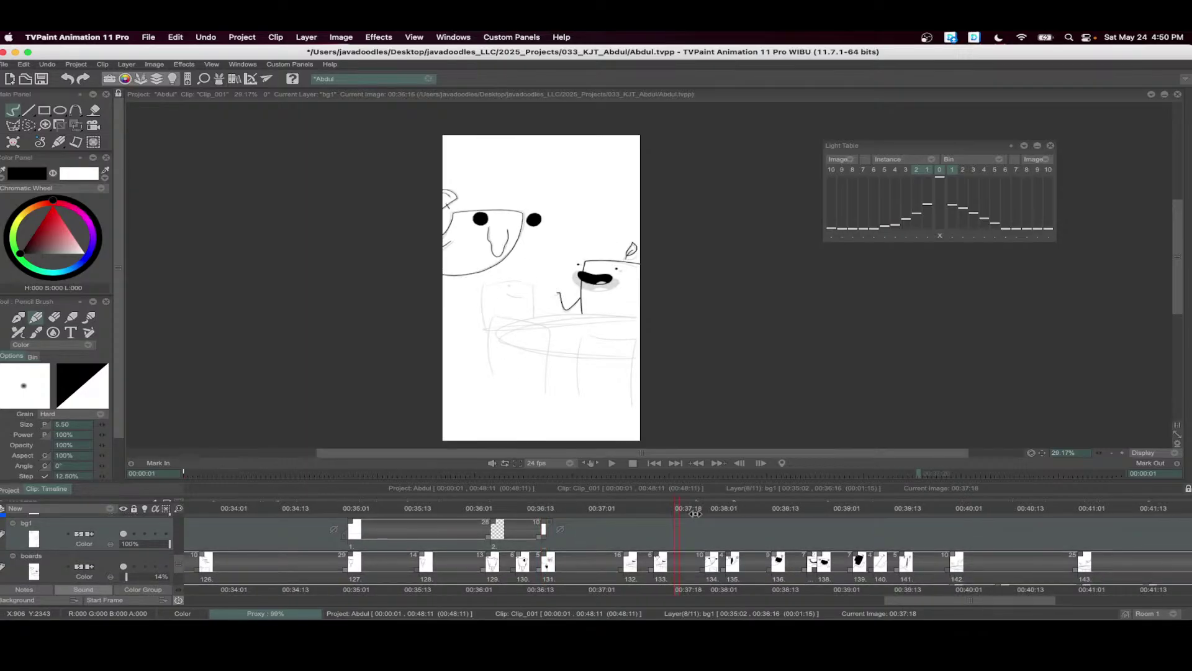
left_click_drag(694, 513, 545, 523)
scroll(528, 271, "up", 5)
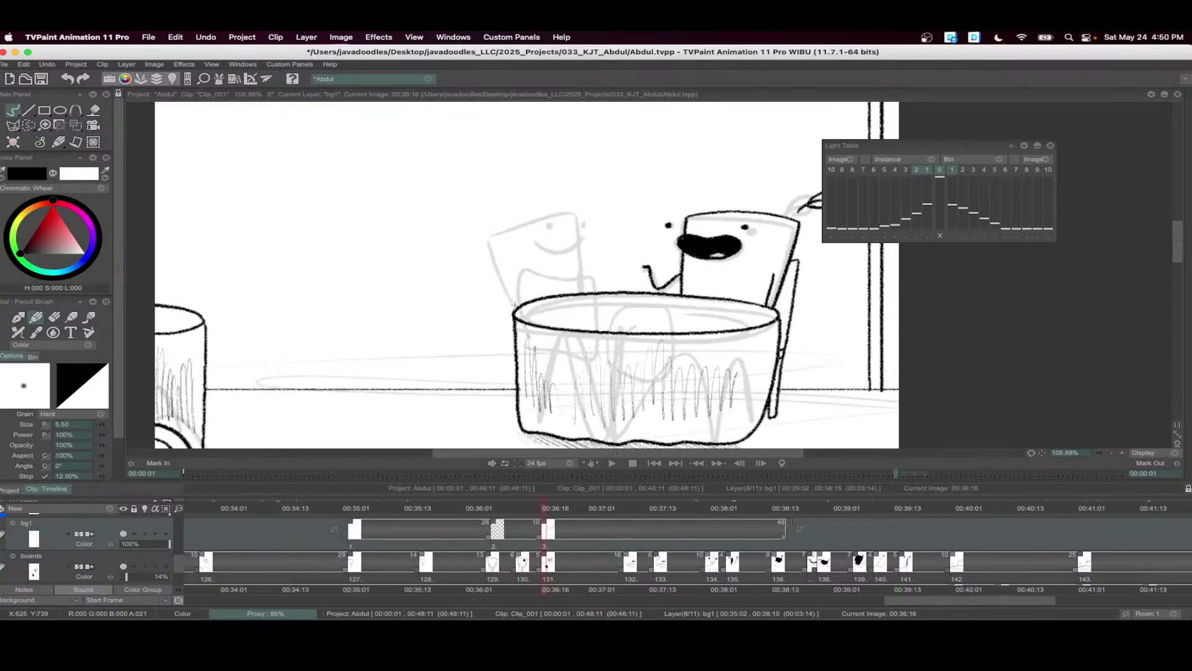
mouse_move(514, 305)
left_mouse_down()
mouse_move(504, 216)
mouse_move(594, 229)
mouse_move(592, 293)
left_mouse_up()
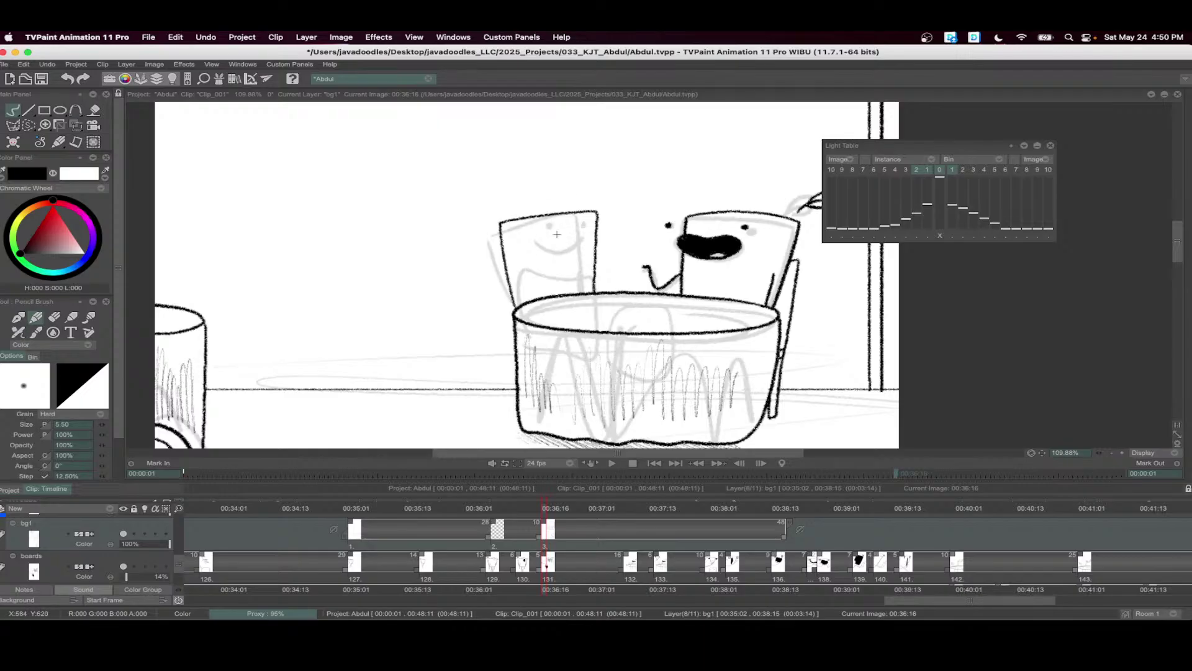
mouse_move(557, 234)
left_mouse_down()
mouse_move(563, 259)
mouse_move(580, 239)
left_mouse_up()
key("super+z")
key("super+z")
mouse_move(532, 193)
left_mouse_down()
mouse_move(482, 218)
mouse_move(434, 219)
left_mouse_up()
key("super+z")
mouse_move(464, 309)
left_mouse_down()
mouse_move(510, 321)
mouse_move(521, 285)
left_mouse_up()
scroll(426, 261, "down", 2)
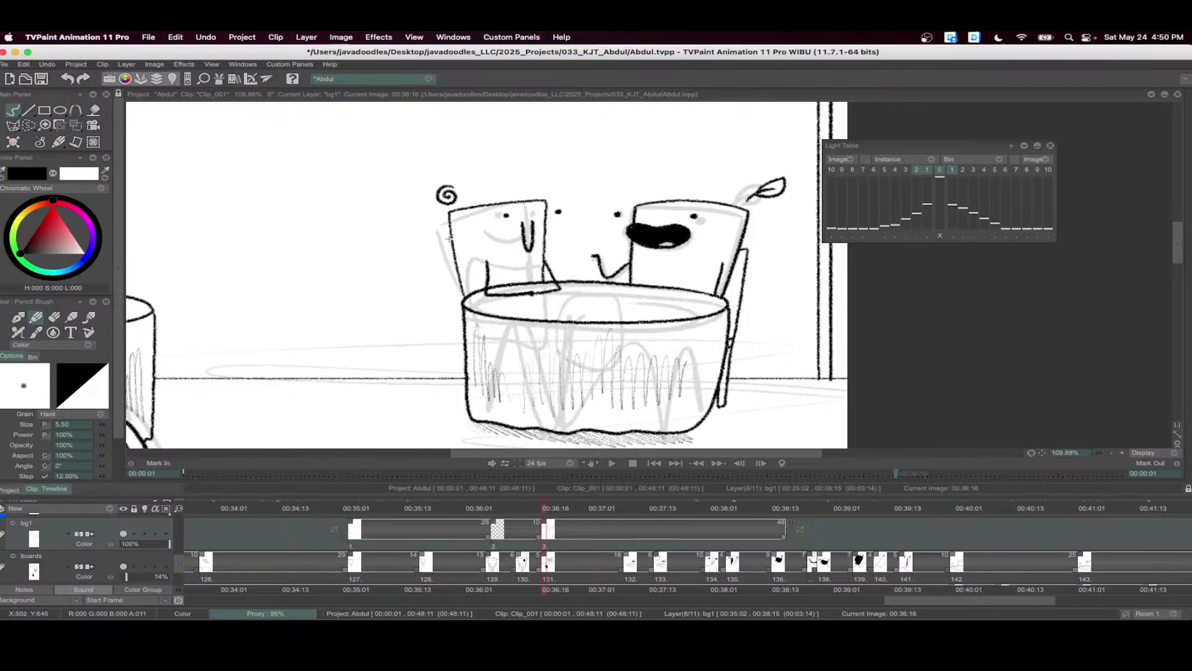
mouse_move(448, 238)
left_mouse_down()
mouse_move(436, 252)
mouse_move(449, 333)
left_mouse_up()
key("super+z")
key("super+z")
key("super+z")
key("super+z")
key("super+z")
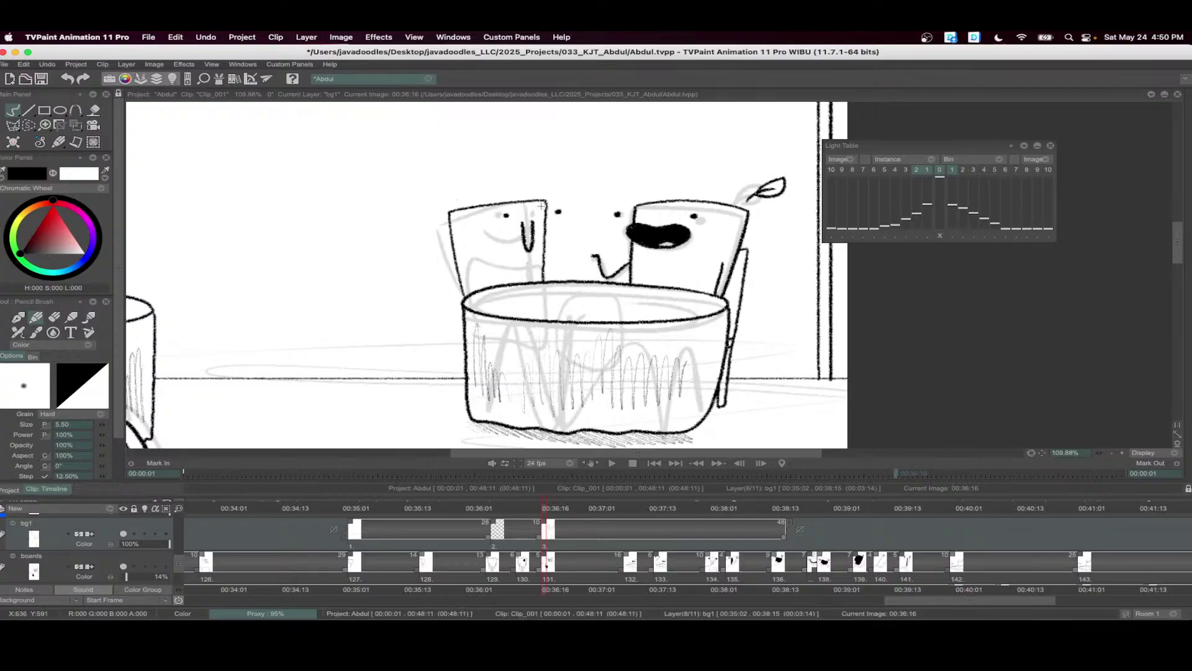
key("super+z")
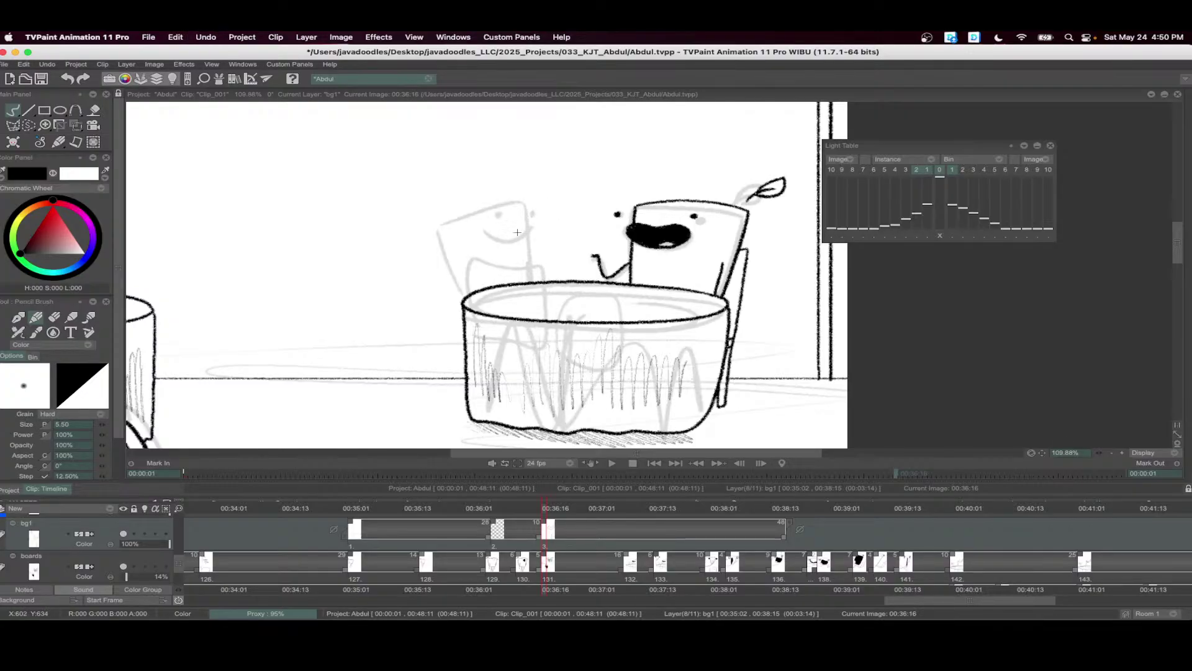
- Go to board 132 at 00:37:08 and duplicate the current background there as a new bg1 drawing
scroll(518, 233, "down", 3)
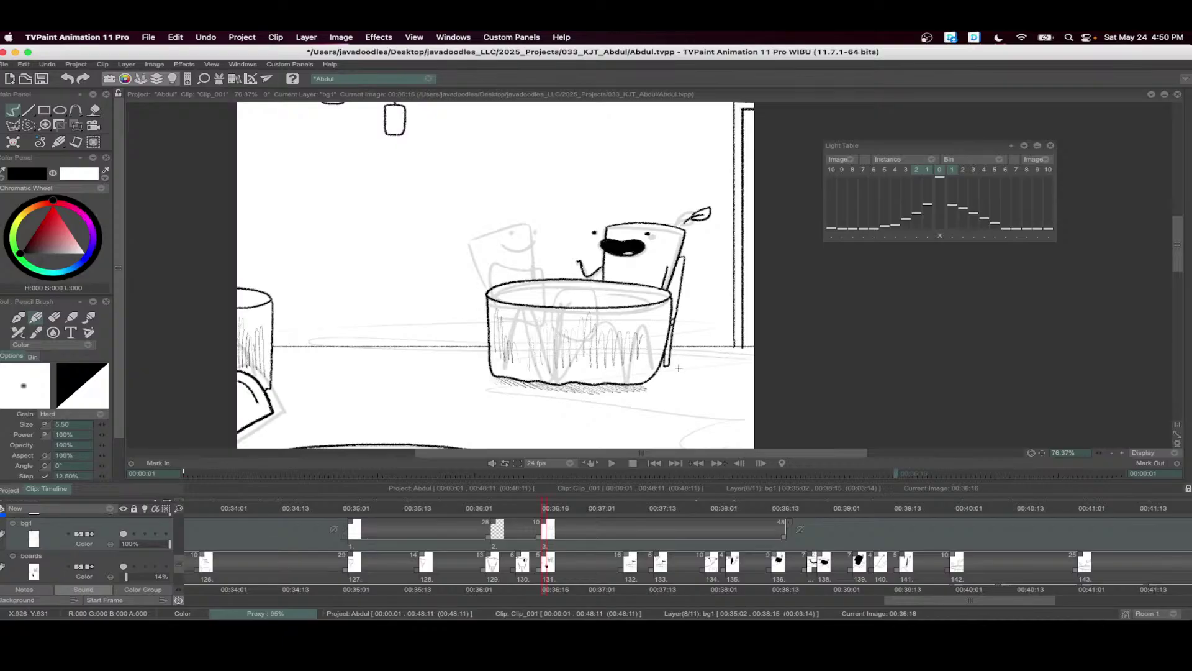
scroll(679, 368, "down", 3)
left_click_drag(618, 514, 627, 515)
scroll(653, 359, "down", 1)
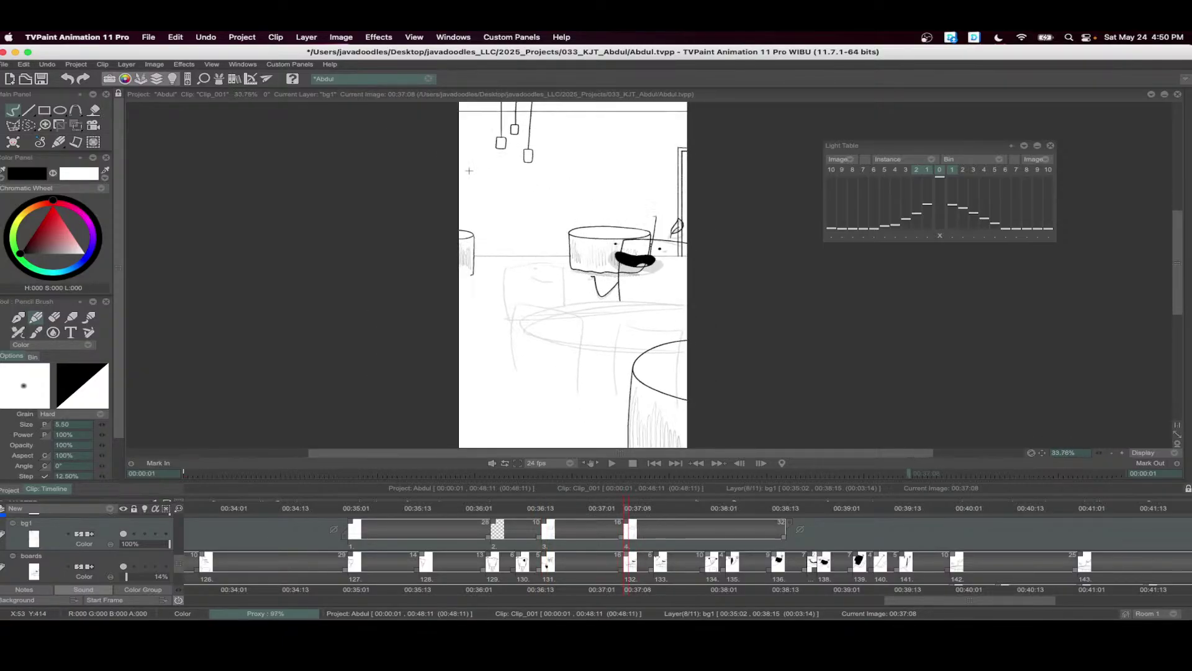
- Transform the copied background to about 269% scale, panned to about X -328, Y 811, placing its table in front of the close-up character
left_click(76, 126)
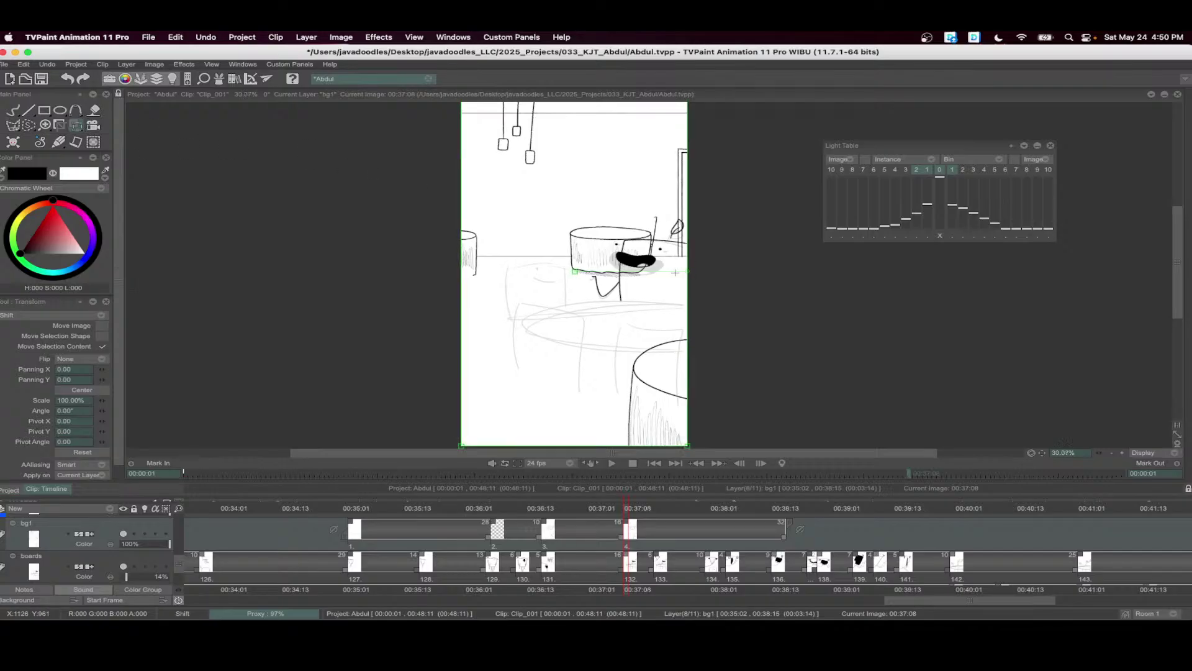
scroll(711, 334, "down", 1)
left_click_drag(748, 293, 746, 322)
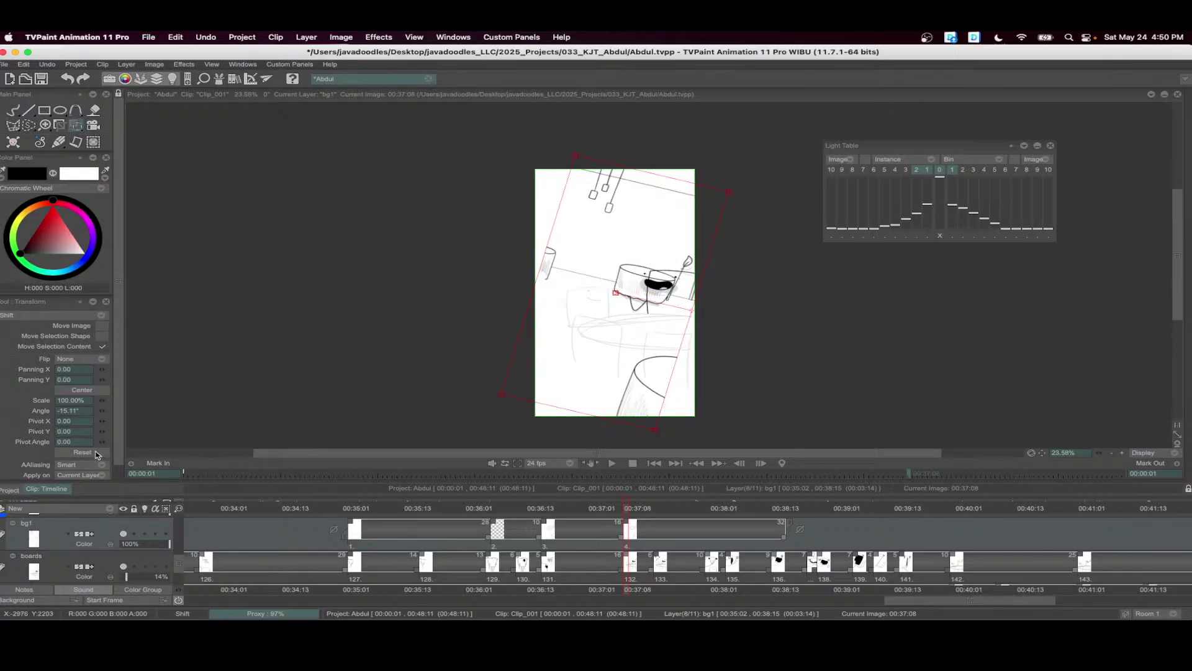
key("super+z")
left_click_drag(695, 417, 764, 522)
left_click_drag(682, 317, 660, 400)
scroll(704, 315, "down", 2)
left_click_drag(697, 318, 639, 283)
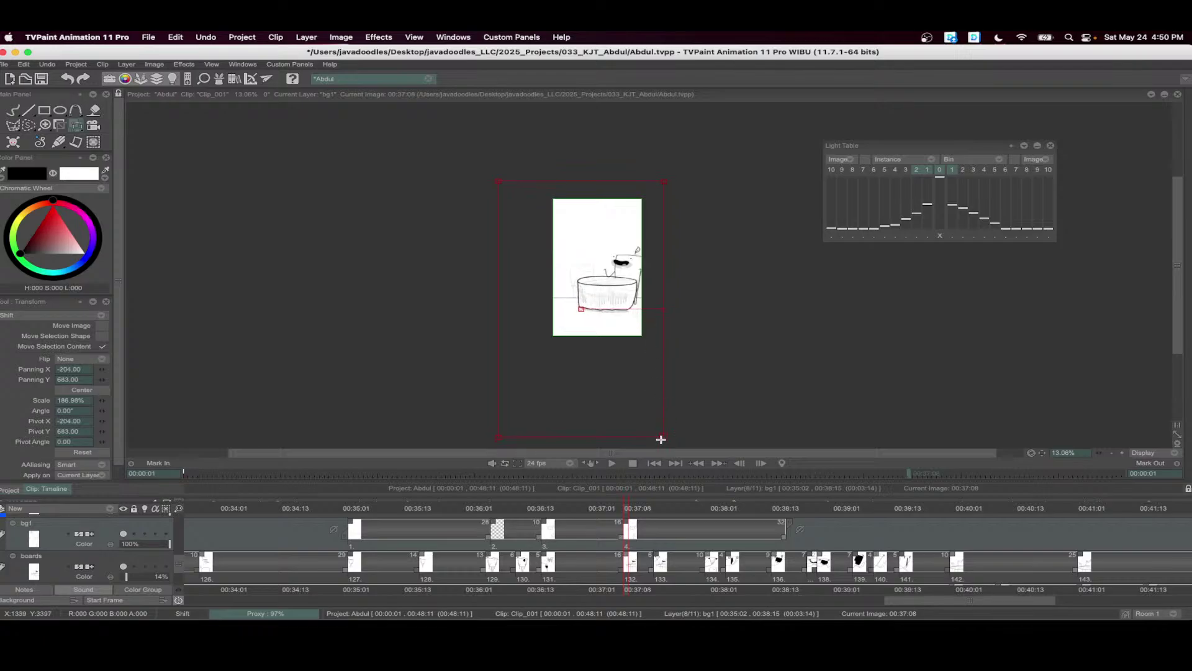
left_click_drag(662, 440, 742, 475)
mouse_move(659, 371)
left_mouse_down()
mouse_move(636, 392)
mouse_move(639, 380)
left_mouse_up()
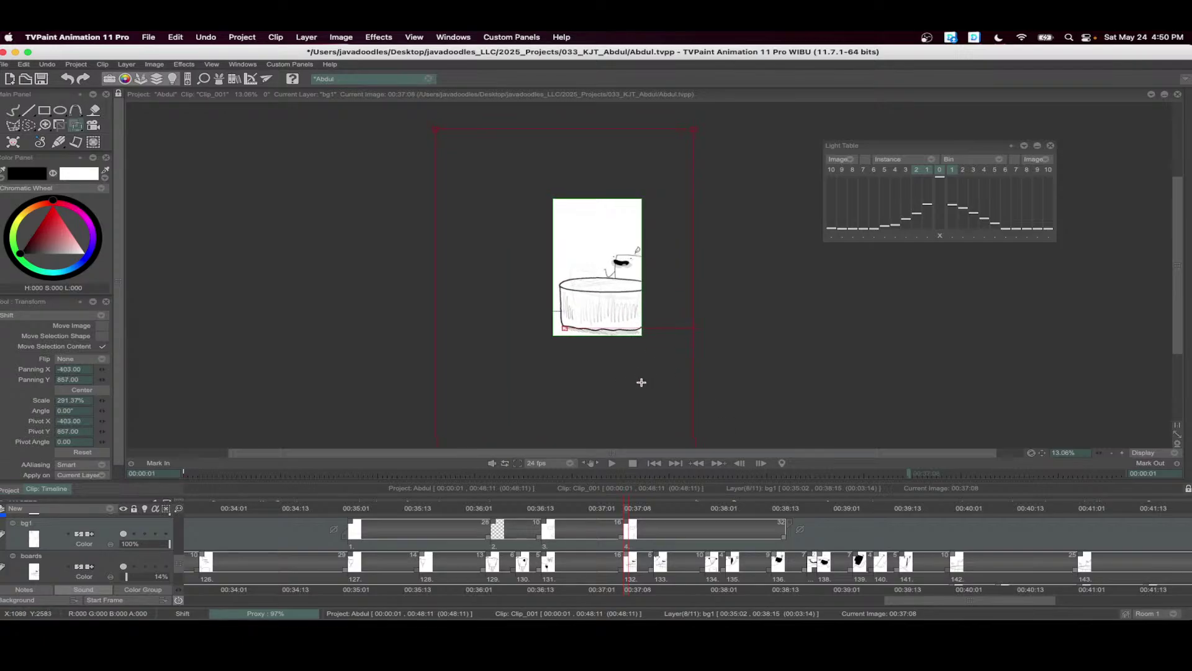
scroll(637, 274, "down", 1)
scroll(653, 371, "down", 1)
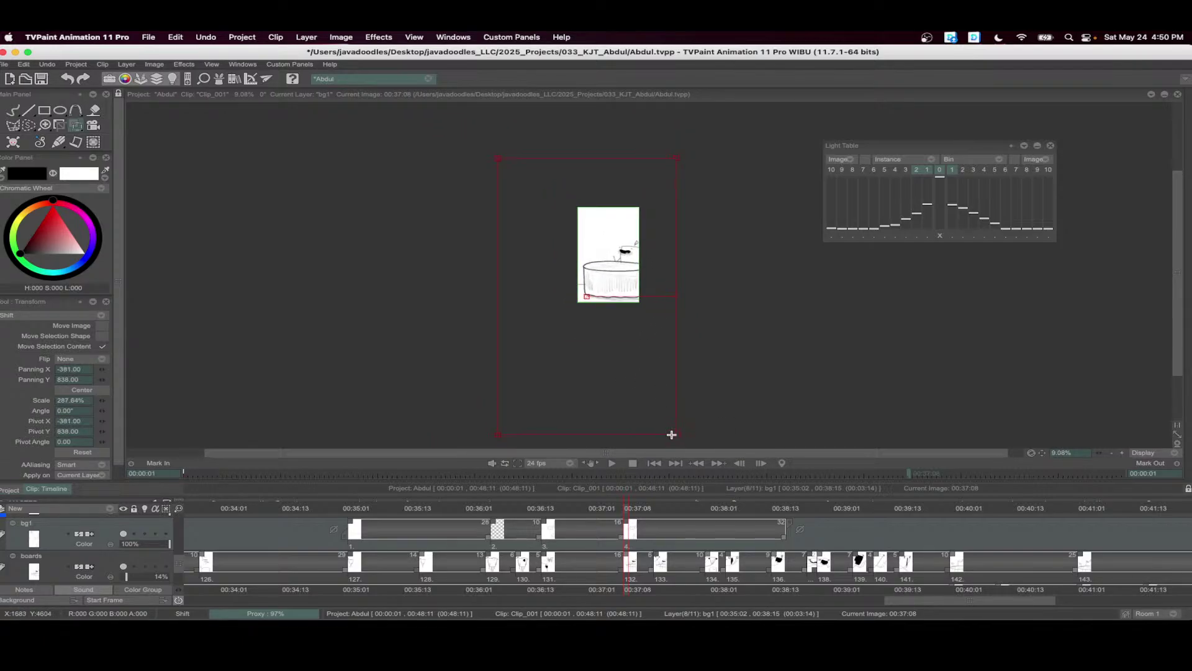
left_click_drag(672, 435, 654, 315)
scroll(650, 337, "up", 4)
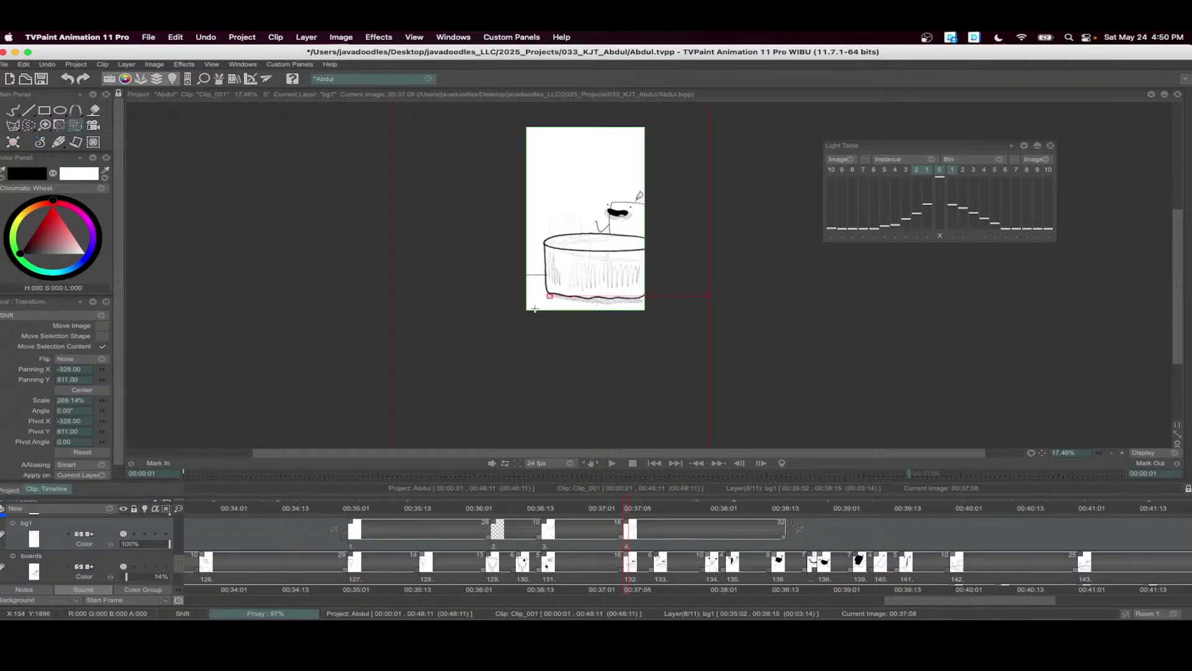
key("Return")
- Add a blank bg1 drawing at 00:37:09 and enable the layer's light table to see the enlarged background for tracing with the pencil brush
key("b")
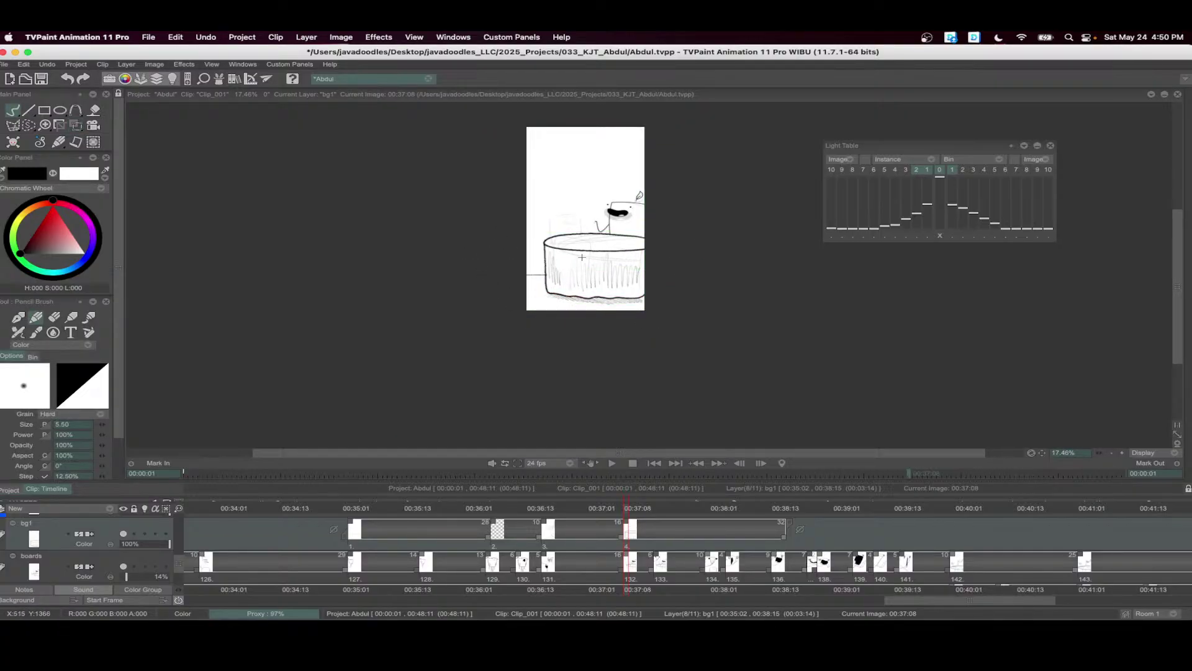
scroll(582, 257, "up", 4)
left_click(631, 510)
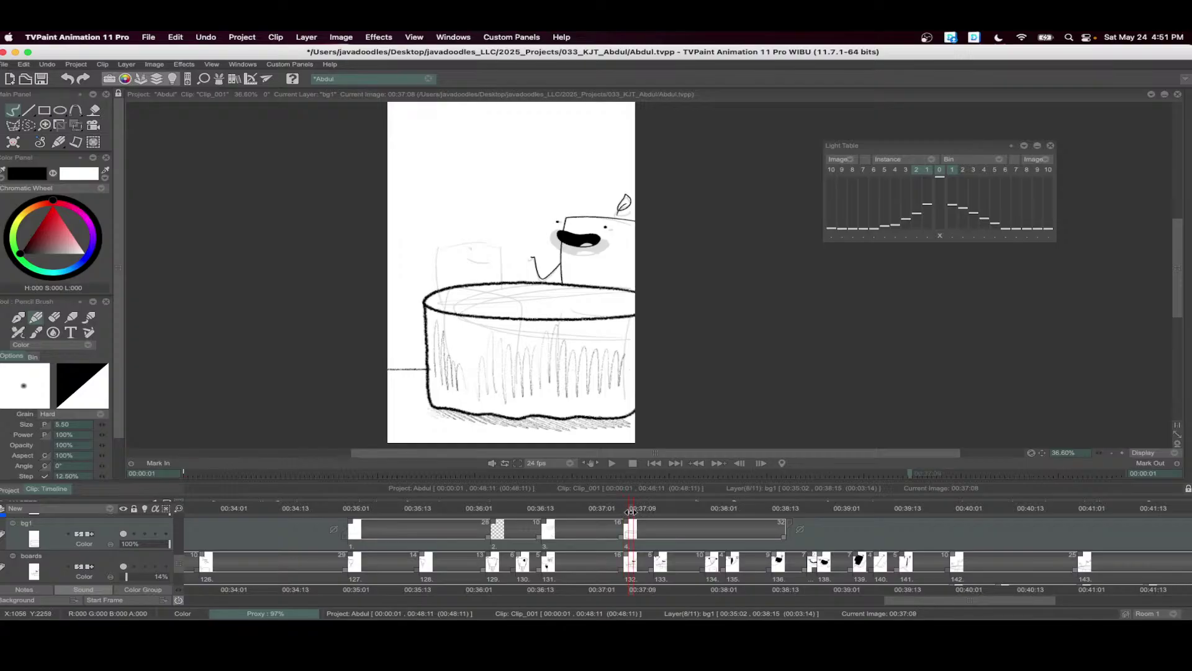
key("Return")
left_click(144, 534)
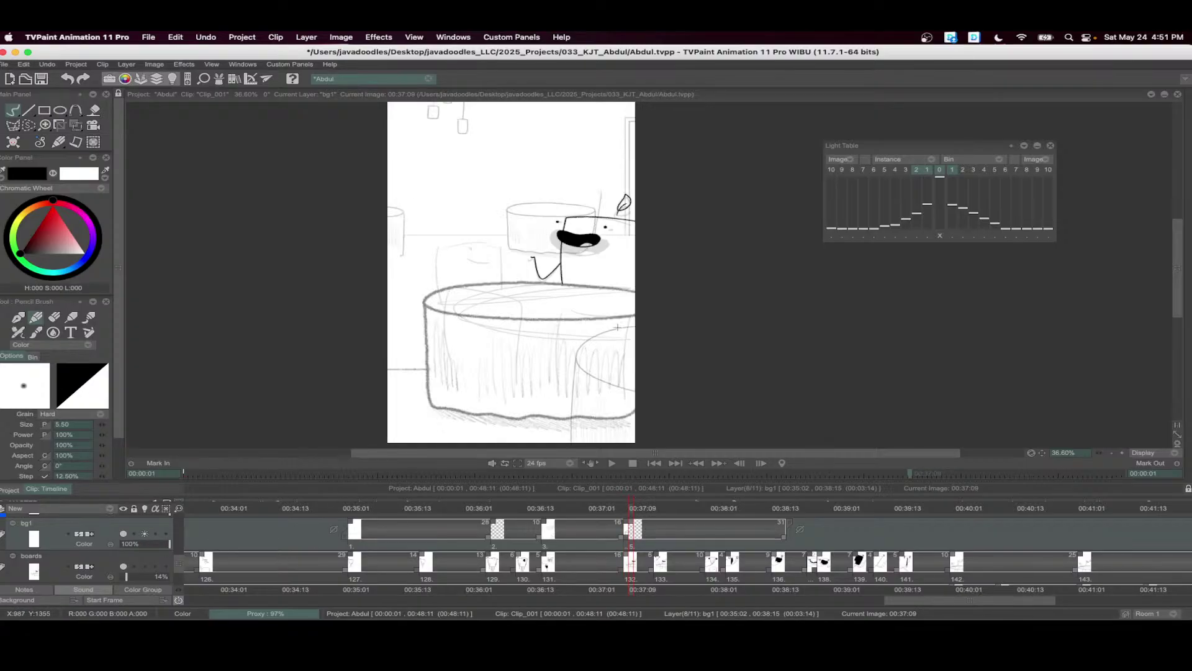
- Trace the enlarged table with thin lines: the tabletop's rim, the cloth's side and its wavy bottom hem
scroll(648, 275, "up", 1)
mouse_move(359, 296)
left_mouse_down()
mouse_move(481, 279)
mouse_move(676, 292)
left_mouse_up()
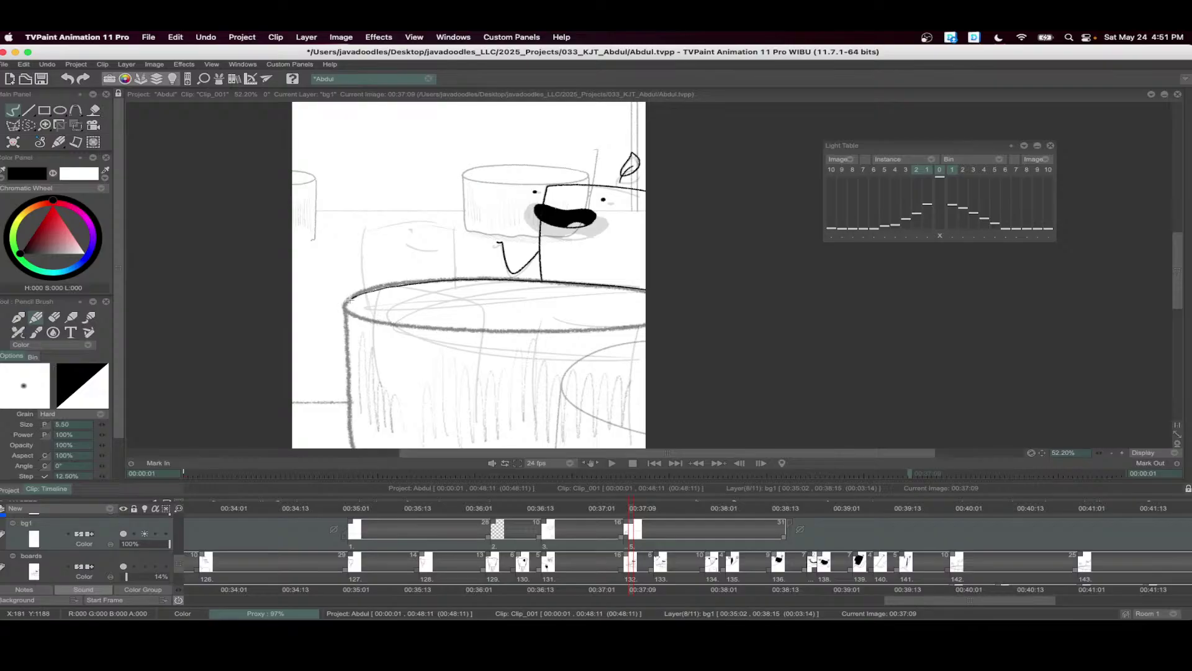
scroll(349, 299, "down", 2)
key("super+z")
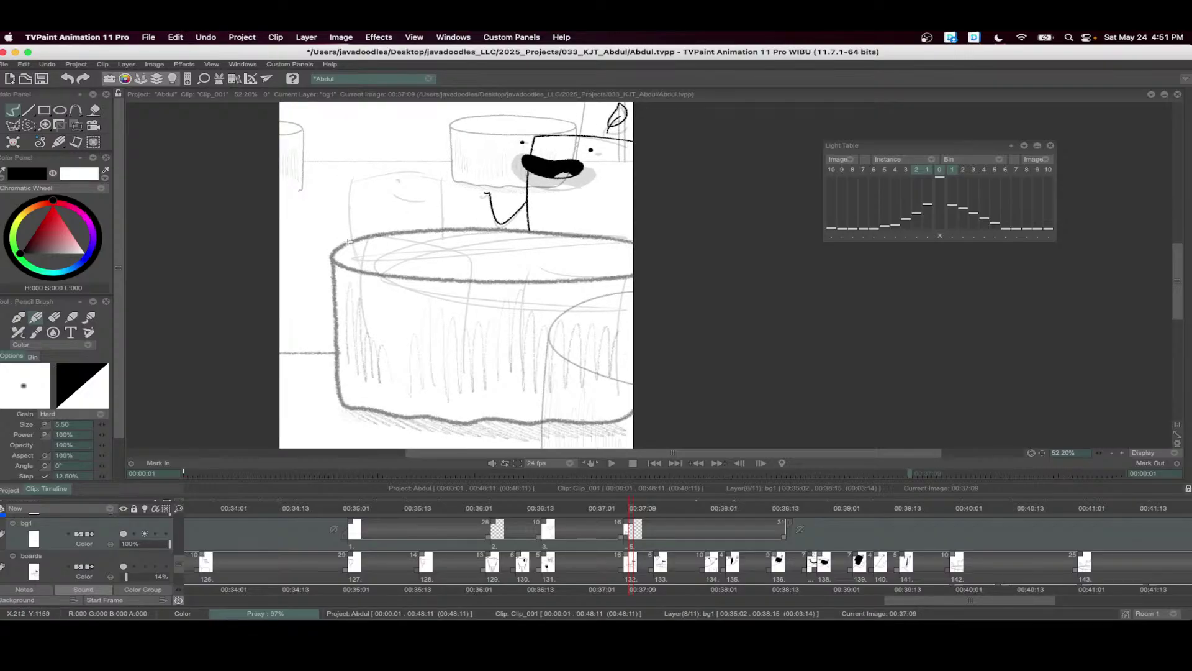
mouse_move(349, 241)
left_mouse_down()
mouse_move(486, 229)
mouse_move(654, 245)
left_mouse_up()
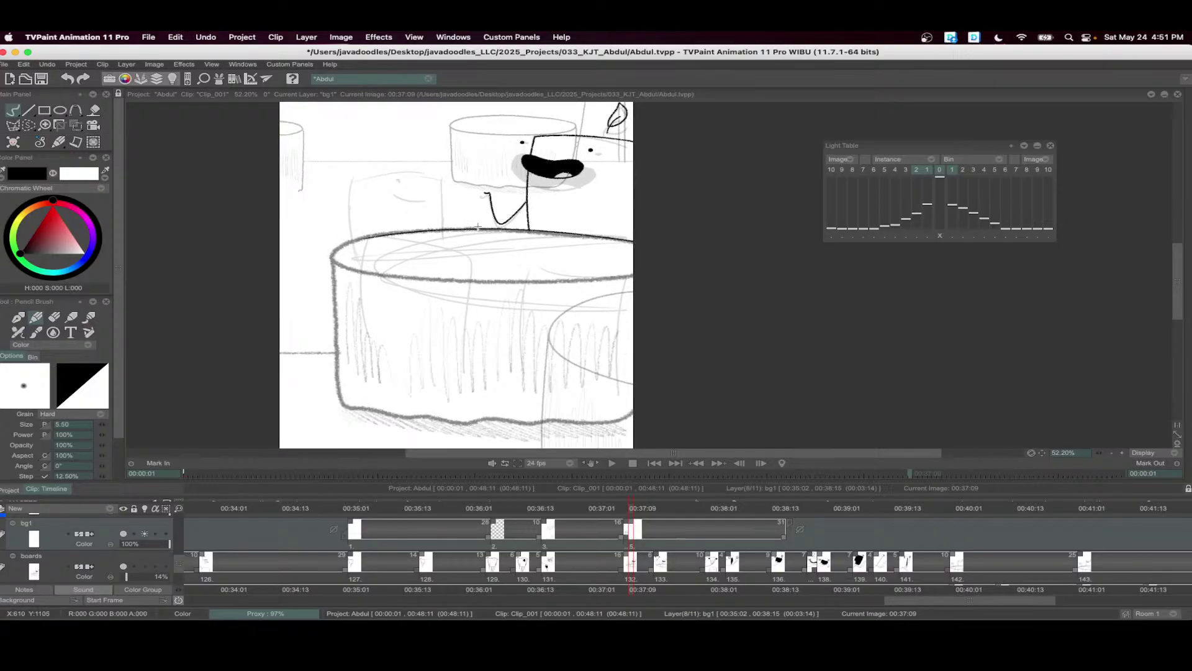
mouse_move(355, 239)
left_mouse_down()
mouse_move(334, 272)
mouse_move(340, 390)
mouse_move(432, 417)
mouse_move(636, 419)
left_mouse_up()
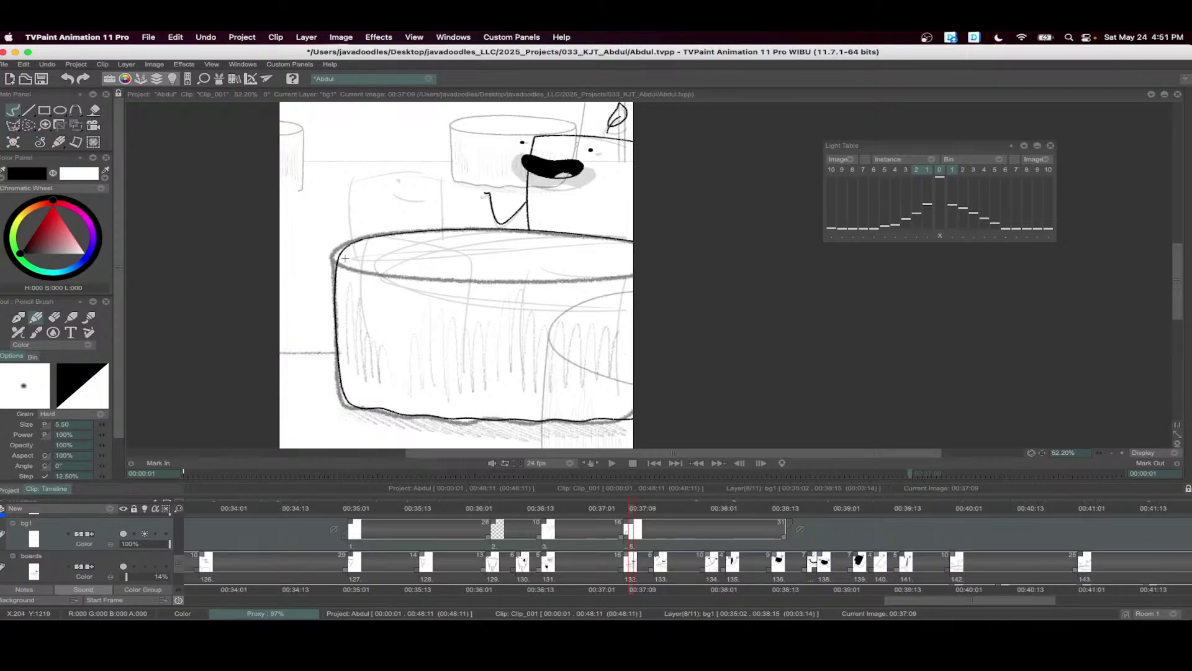
left_click_drag(344, 258, 657, 267)
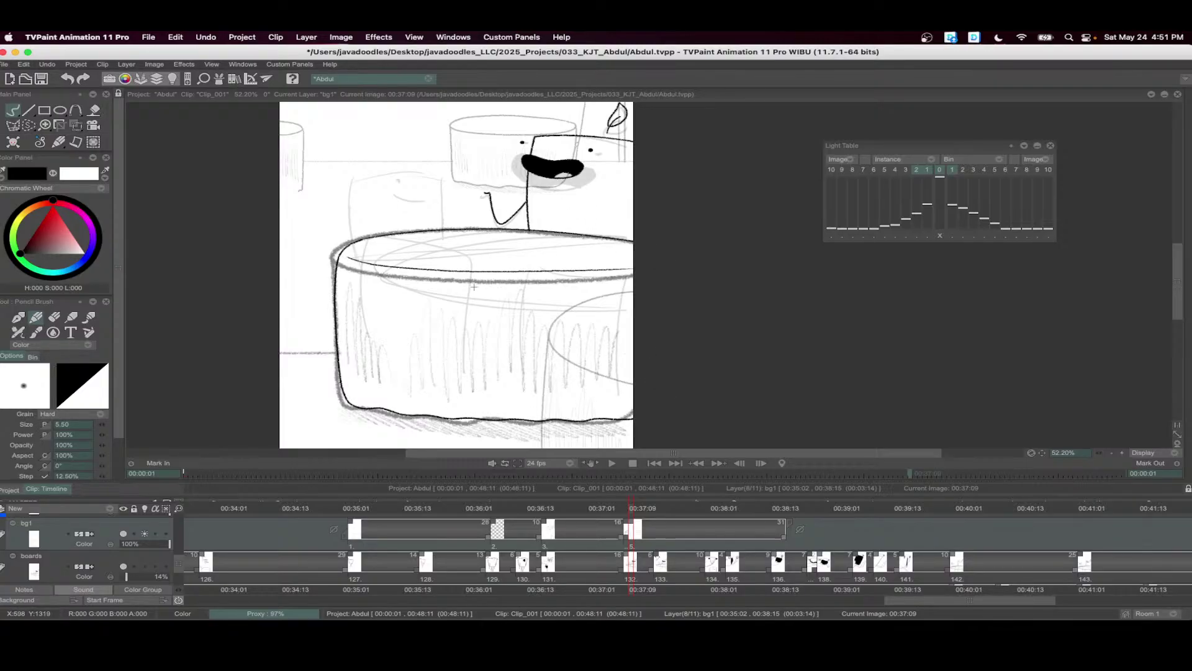
- Shade the traced tablecloth with a row of thin vertical fold strokes across its whole width
scroll(473, 287, "up", 1)
mouse_move(346, 302)
left_mouse_down()
mouse_move(355, 338)
mouse_move(363, 304)
mouse_move(377, 340)
mouse_move(379, 275)
mouse_move(391, 277)
mouse_move(400, 343)
mouse_move(406, 317)
mouse_move(444, 355)
left_mouse_up()
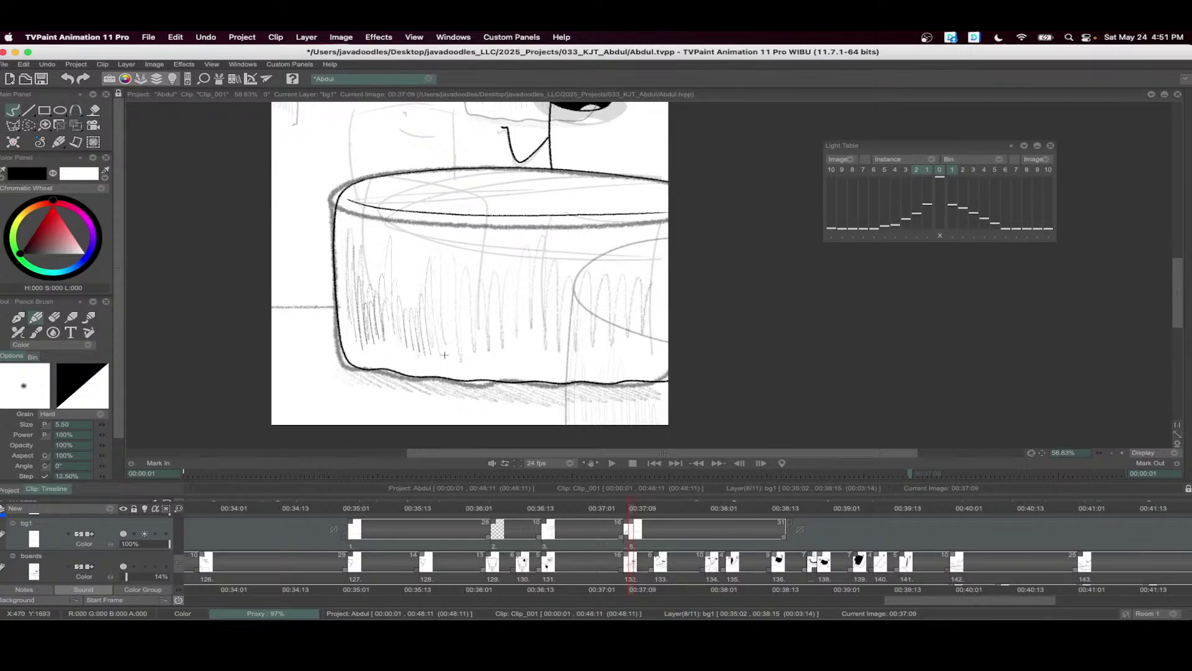
mouse_move(490, 314)
left_mouse_down()
mouse_move(505, 346)
mouse_move(513, 309)
mouse_move(543, 354)
mouse_move(566, 331)
mouse_move(578, 362)
mouse_move(584, 319)
mouse_move(597, 349)
mouse_move(609, 306)
left_mouse_up()
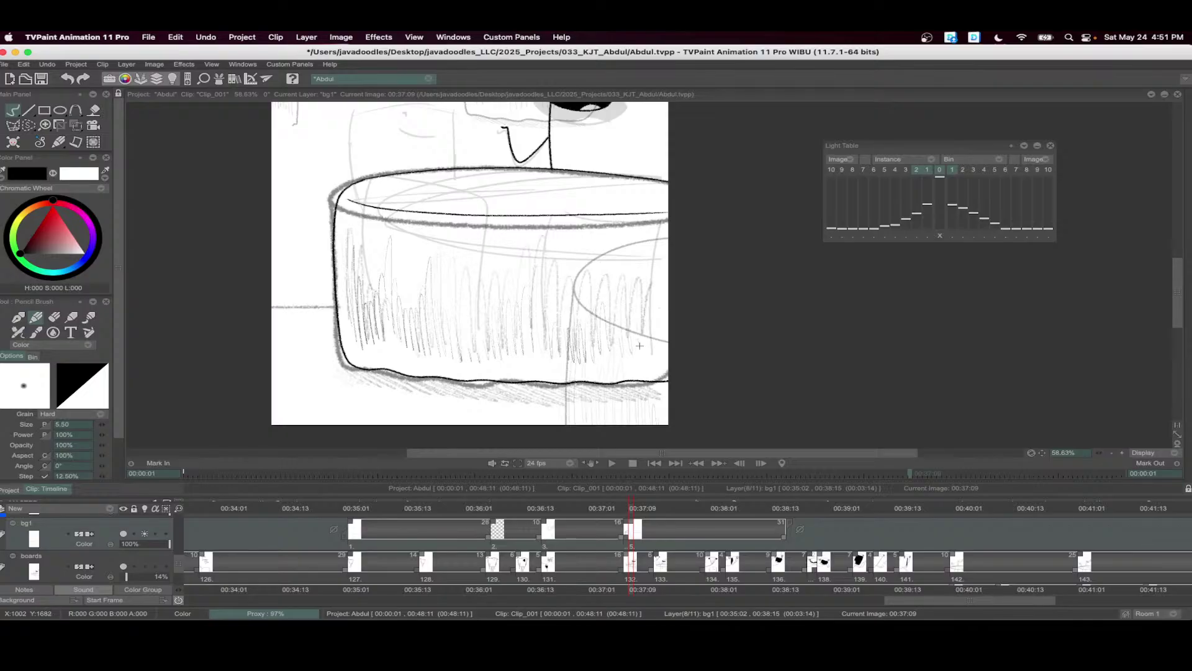
- Hatch the shadow beneath the traced table and draw the floor line from the table to the left canvas edge
left_click_drag(410, 343, 374, 324)
mouse_move(318, 361)
left_mouse_down()
mouse_move(418, 375)
mouse_move(628, 374)
left_mouse_up()
left_click_drag(431, 122, 473, 248)
scroll(473, 249, "up", 1)
scroll(474, 249, "down", 2)
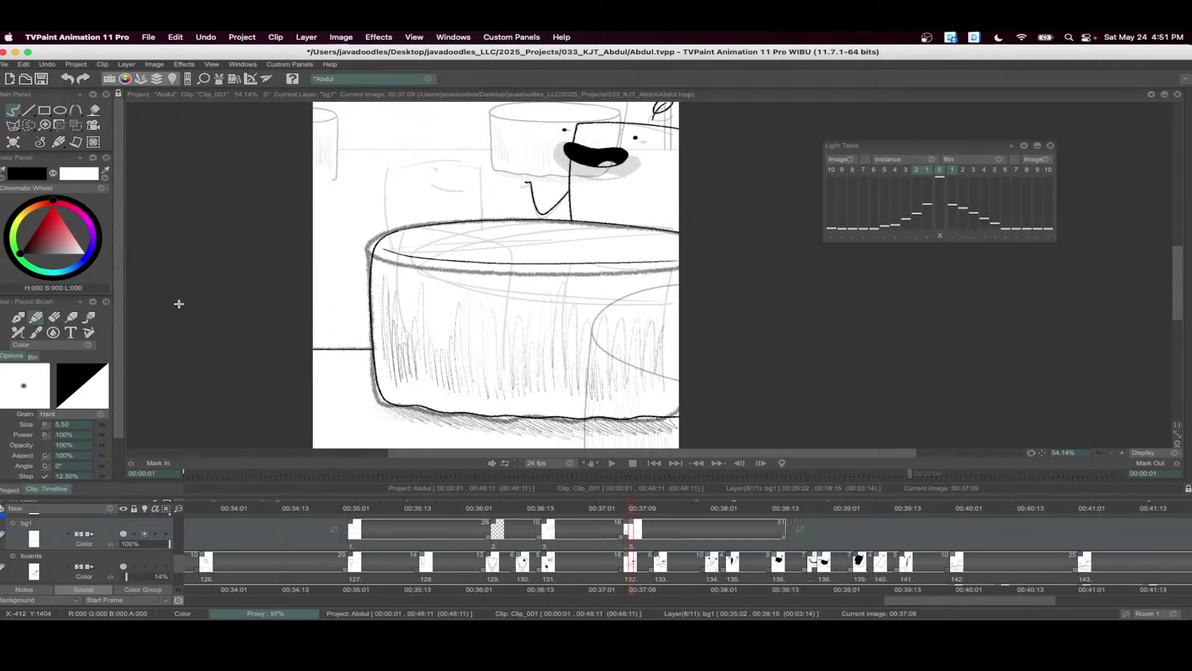
- Remove the enlarged reference drawing from bg1, leaving only the traced table background for board 132
scroll(650, 395, "down", 4)
key("ctrl+z")
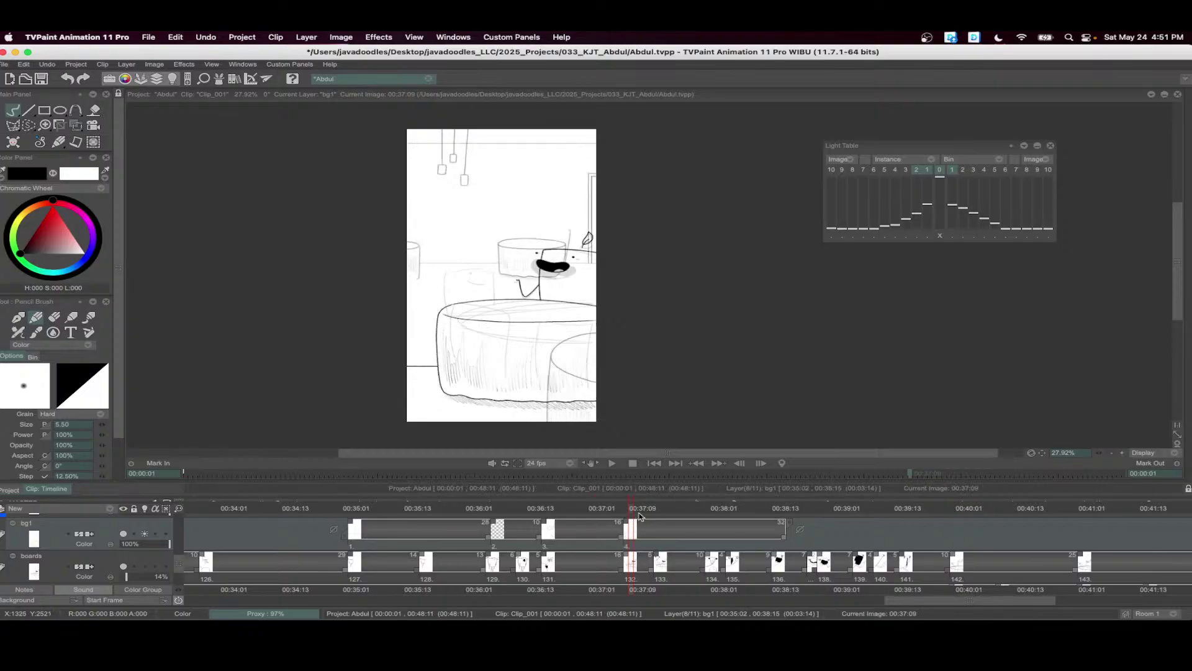
- Switch off the second previous image in the light table and start a blank bg1 drawing at board 134
left_click_drag(683, 510, 727, 517)
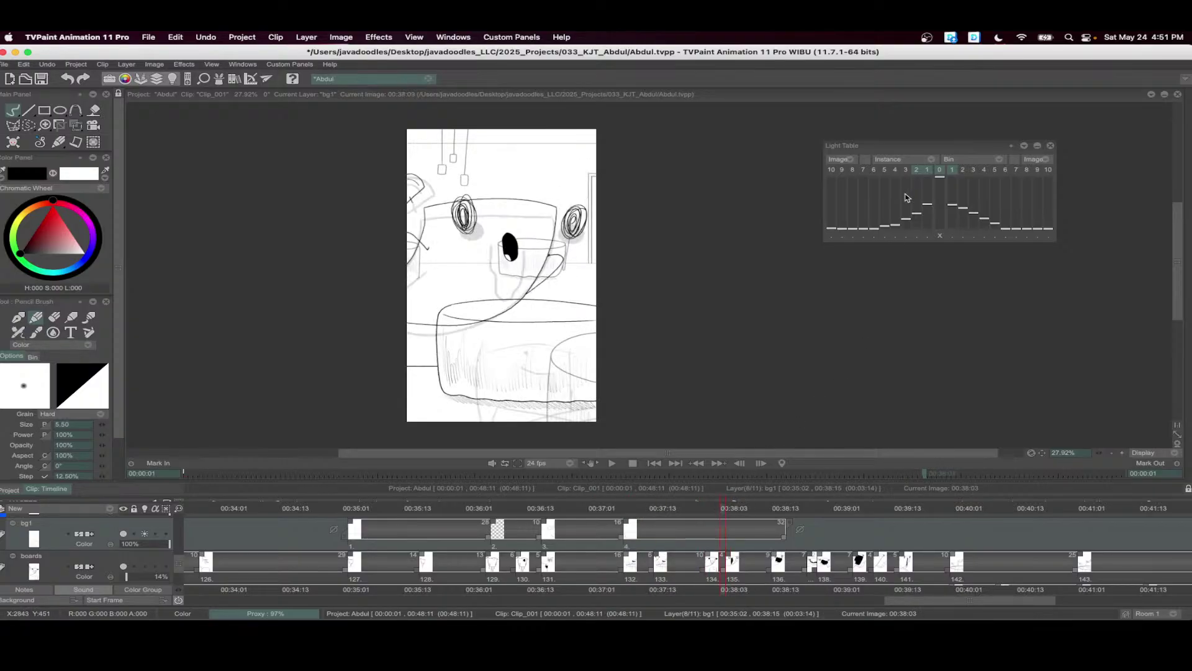
left_click(916, 170)
left_click(643, 508)
mouse_move(649, 507)
left_mouse_down()
mouse_move(742, 509)
mouse_move(714, 516)
mouse_move(705, 541)
mouse_move(710, 526)
mouse_move(627, 535)
left_mouse_up()
key("n")
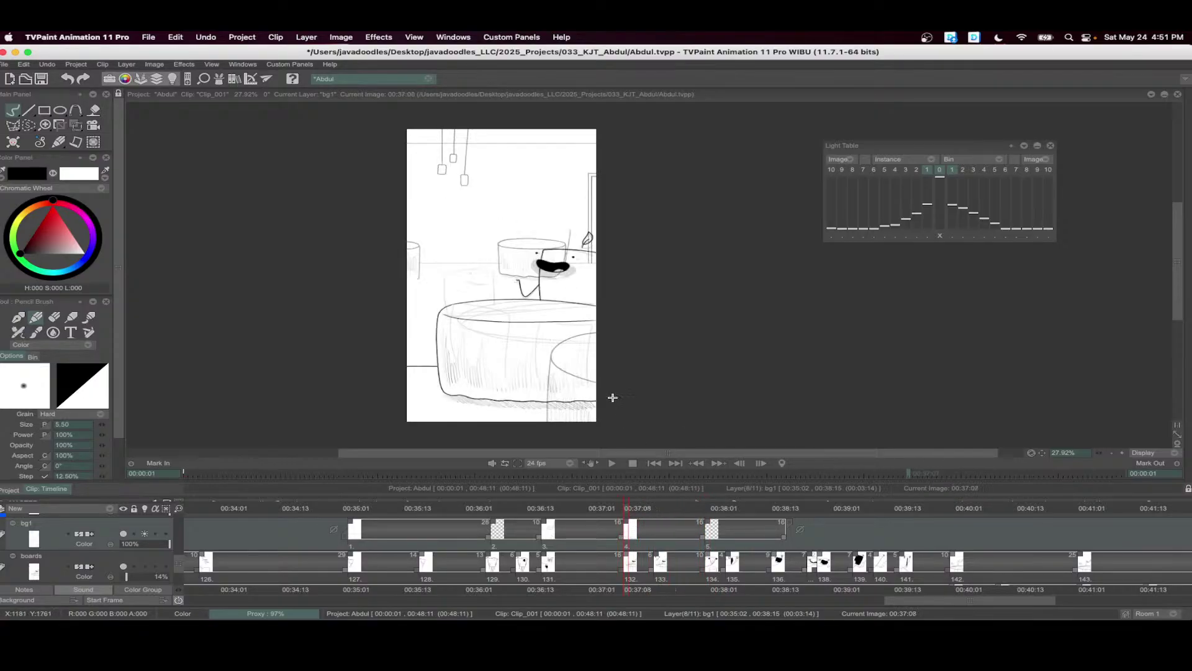
- Redraw the far-left curve of the tabletop rim at board 132 and erase the stray line along it
scroll(613, 394, "up", 6)
left_click_drag(328, 321, 462, 288)
key("e")
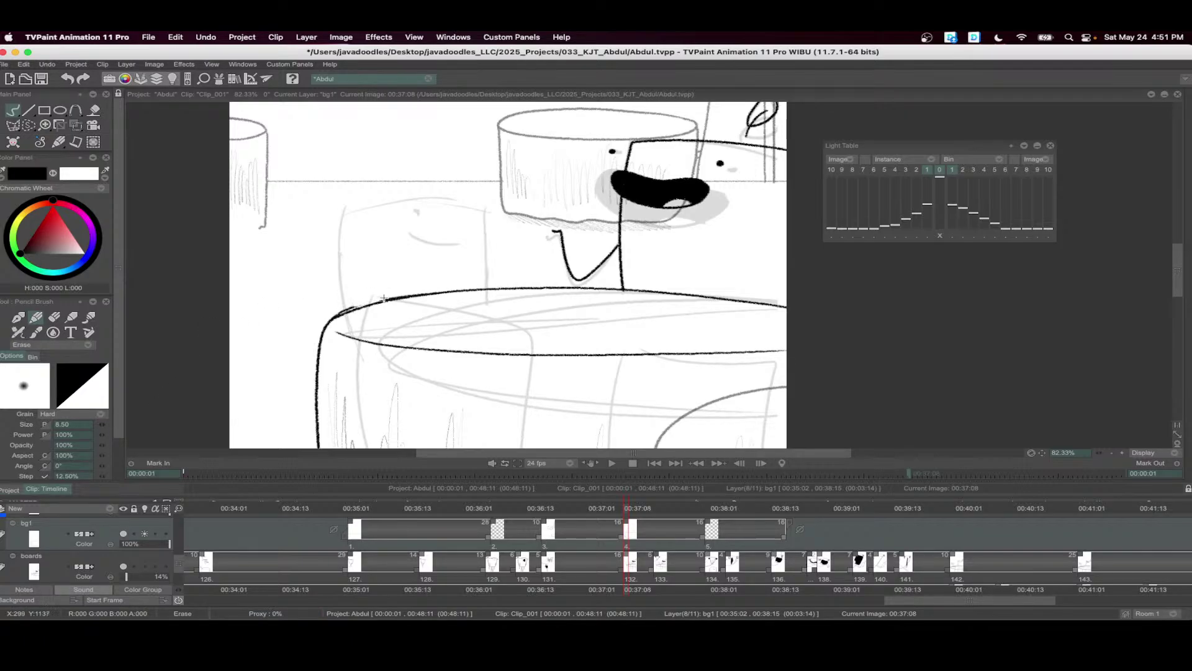
left_click_drag(372, 302, 410, 293)
key("e")
scroll(359, 335, "down", 4)
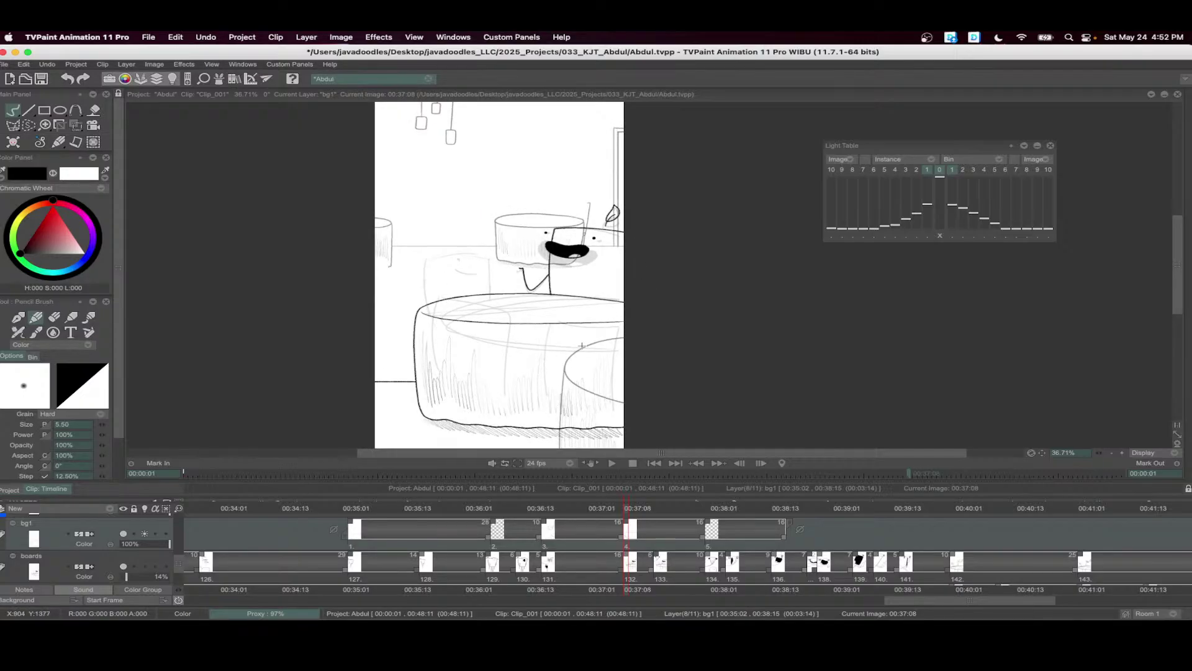
scroll(626, 306, "down", 2)
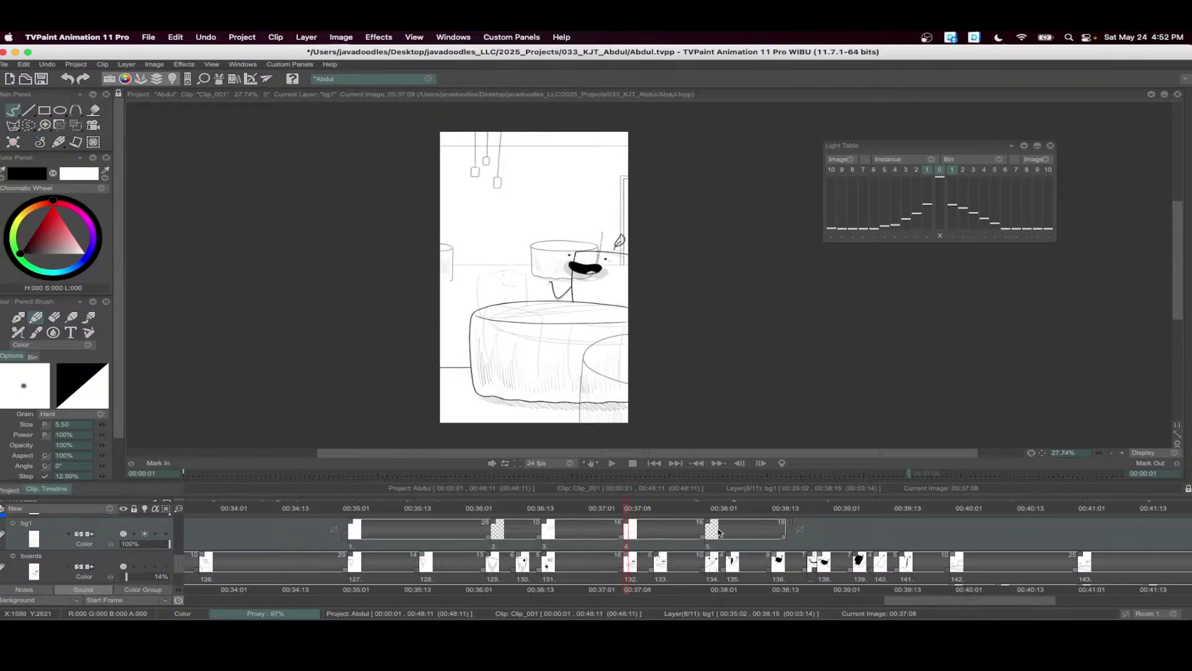
- Copy the board 132 table background and paste it on bg1 at board 142
scroll(559, 540, "right", 2)
left_click(563, 509)
left_click_drag(563, 509, 536, 532)
right_click(537, 532)
left_click(569, 558)
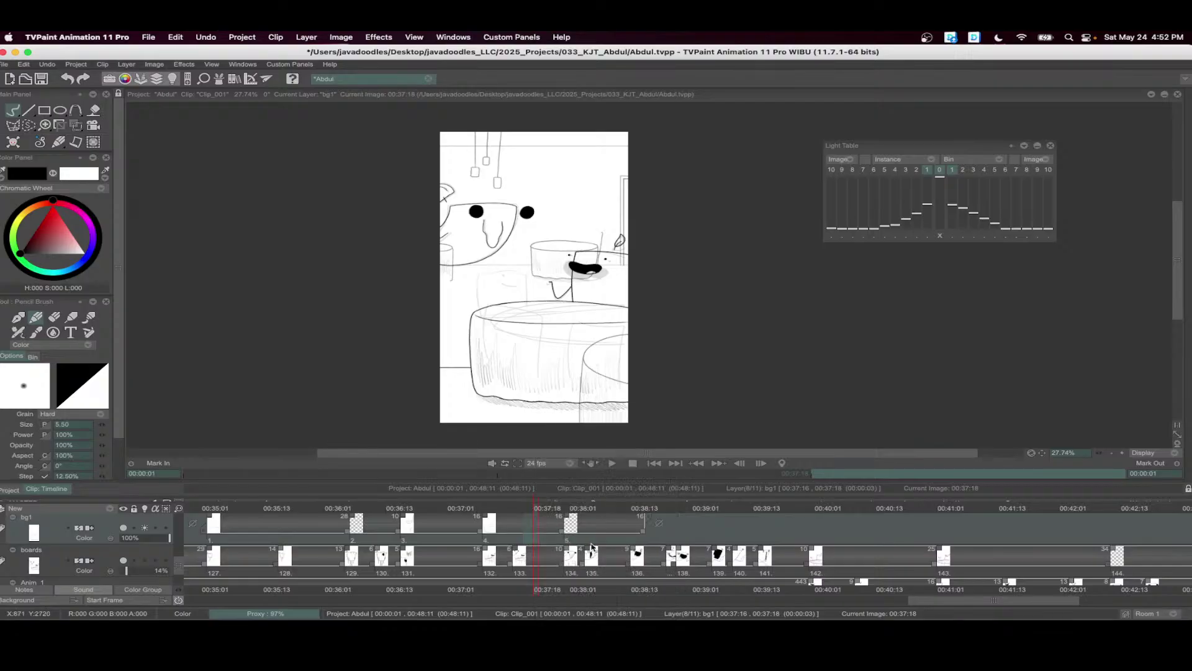
left_click_drag(609, 509, 812, 528)
right_click(812, 536)
left_click(848, 565)
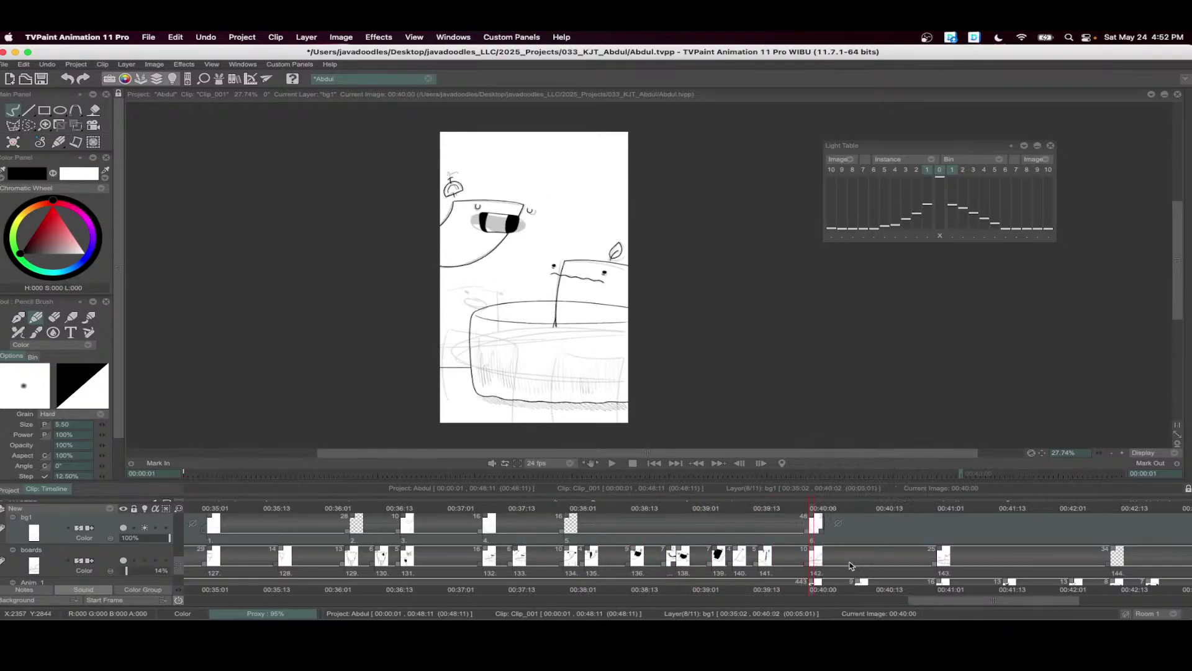
- Move the pasted table lower and enlarge it slightly to fit board 142, and save the project
left_click(77, 125)
left_click_drag(559, 310, 556, 339)
left_click_drag(626, 326, 629, 355)
key("Return")
key("b")
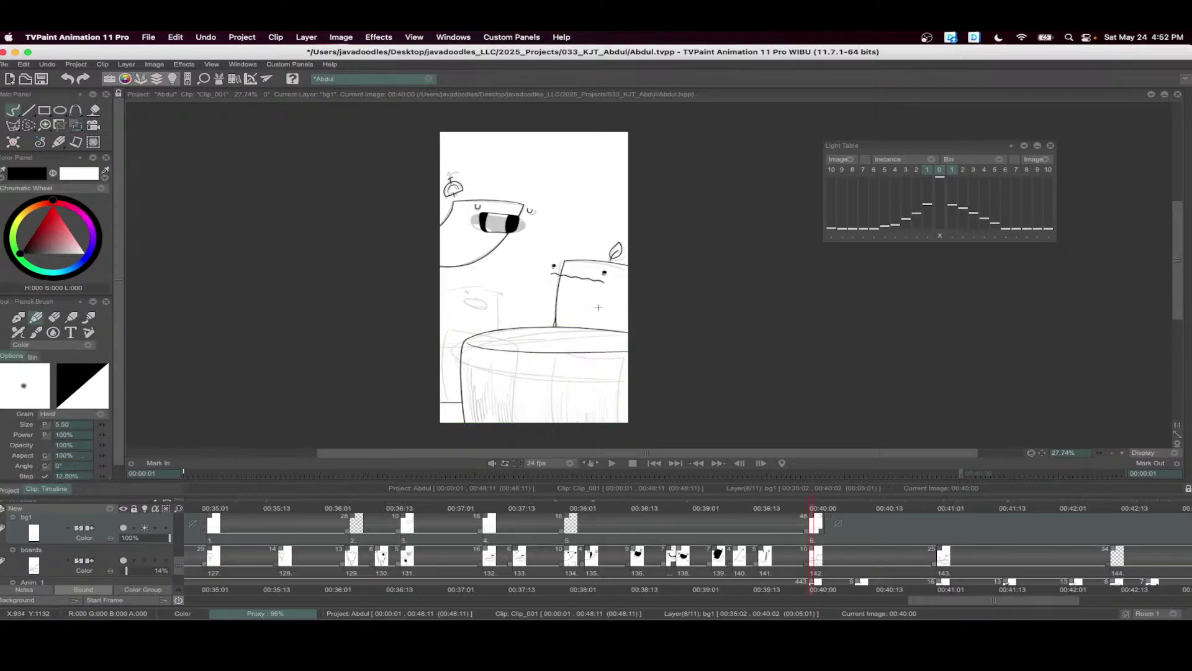
scroll(575, 321, "up", 1)
key("super+s")
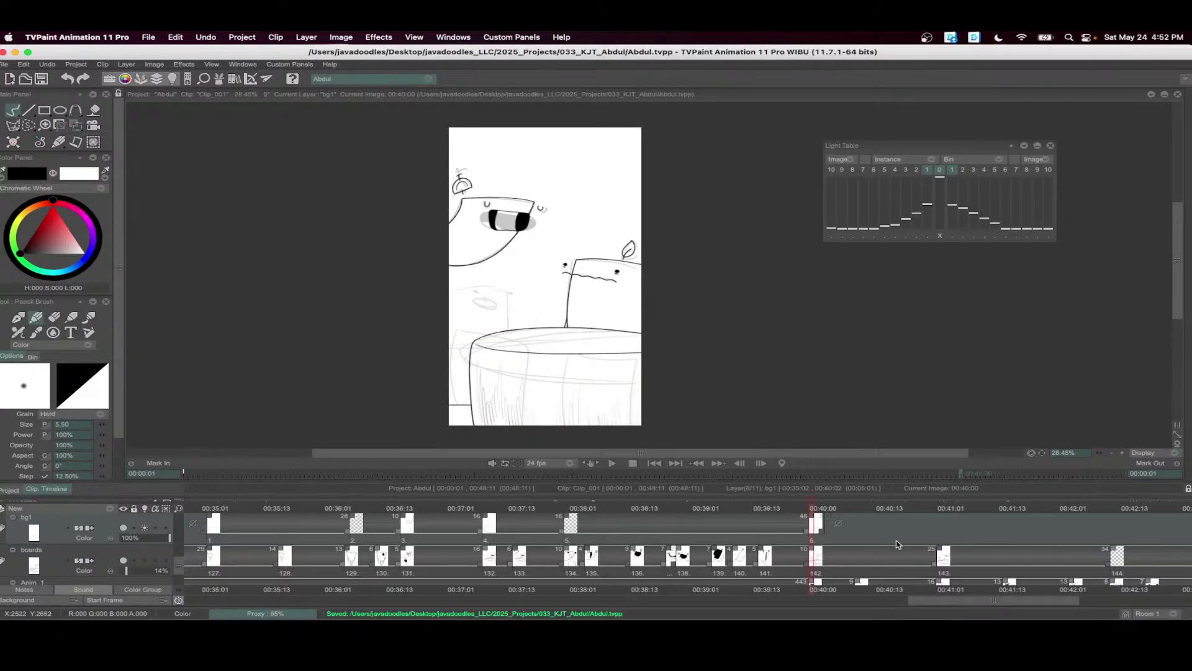
- Add a blank bg1 drawing at board 144 and another new drawing at board 145
scroll(896, 544, "down", 3)
left_click_drag(745, 526, 910, 532)
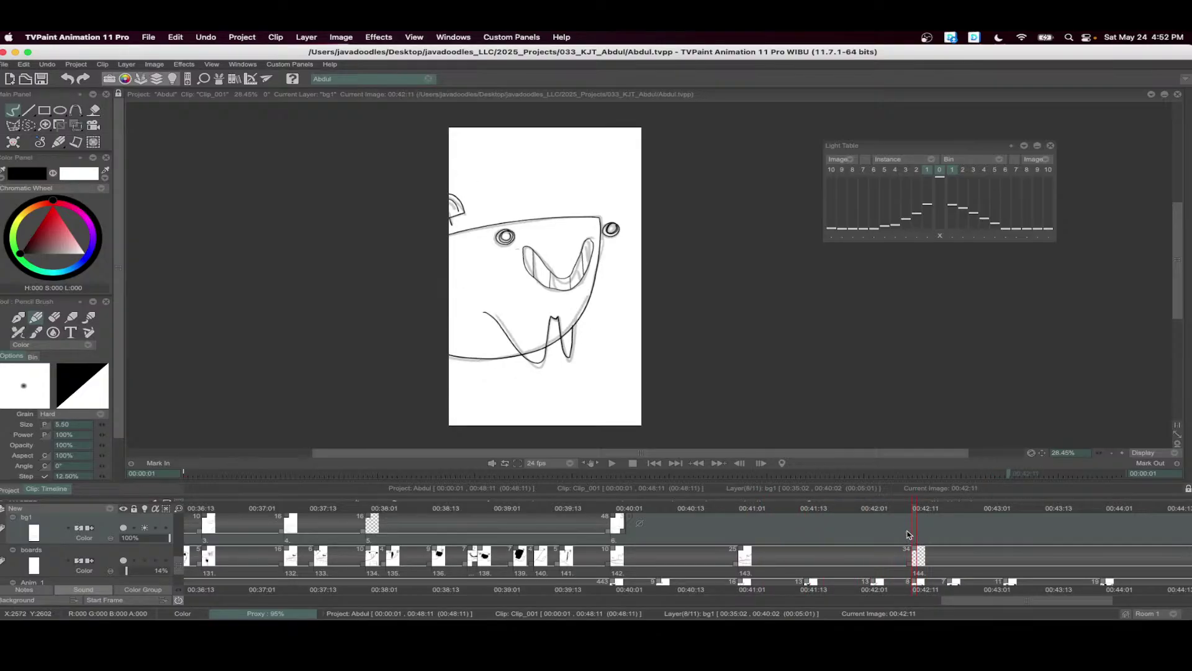
key("n")
mouse_move(1005, 533)
left_mouse_down()
mouse_move(559, 534)
mouse_move(654, 513)
mouse_move(810, 527)
mouse_move(784, 529)
left_mouse_up()
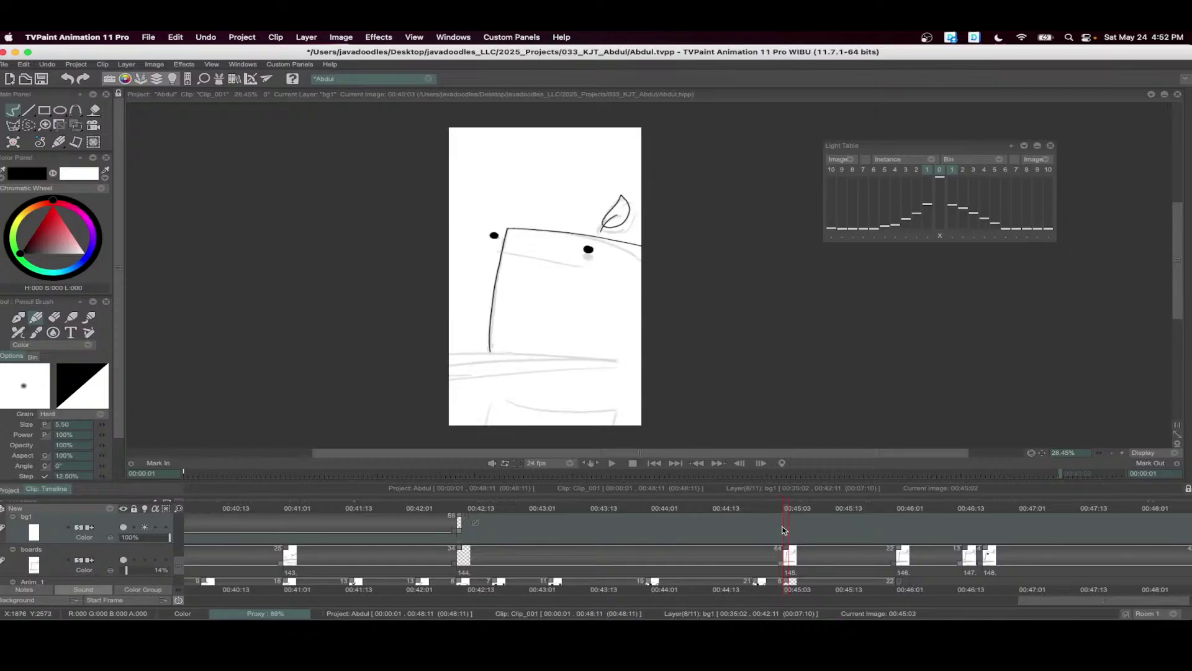
key("n")
- Draw the board 145 close-up table as a nearly straight back edge behind the character and a shallow front curve near the canvas bottom
scroll(647, 304, "up", 3)
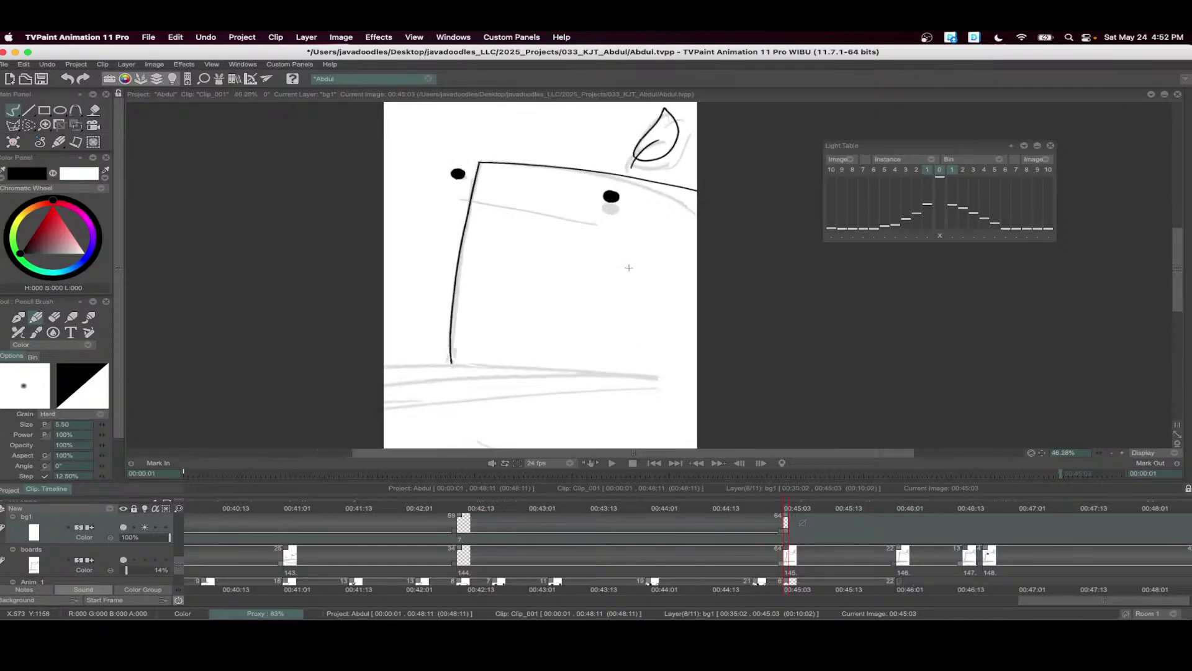
left_click_drag(356, 375, 745, 389)
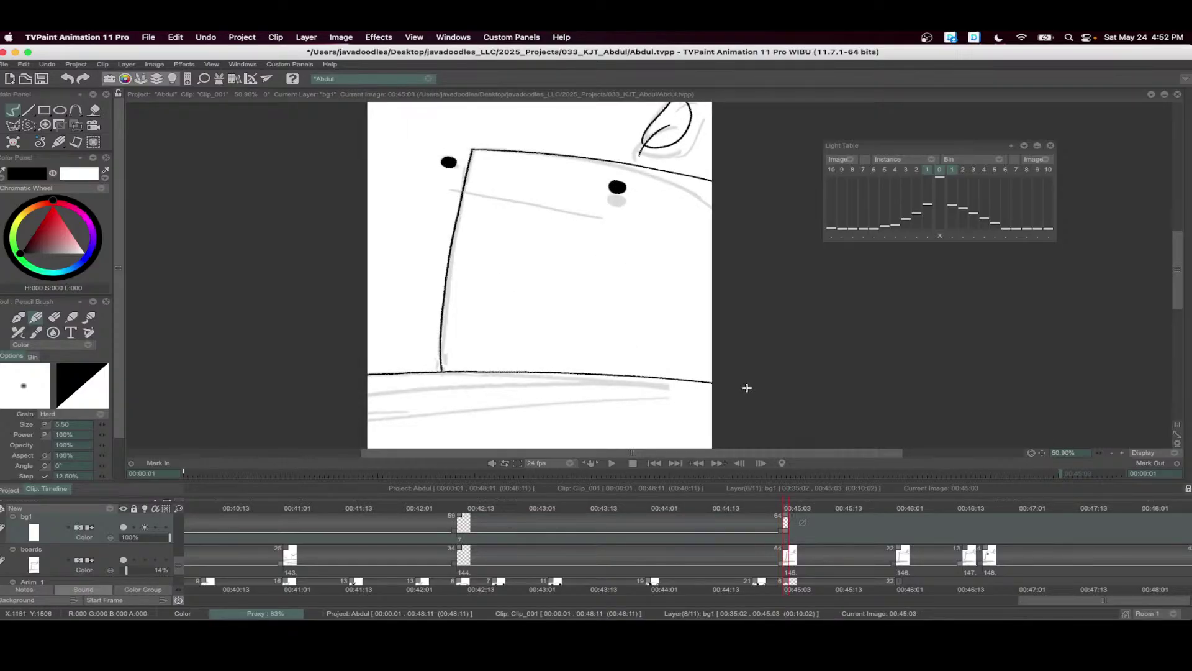
scroll(622, 354, "down", 2)
scroll(522, 375, "up", 1)
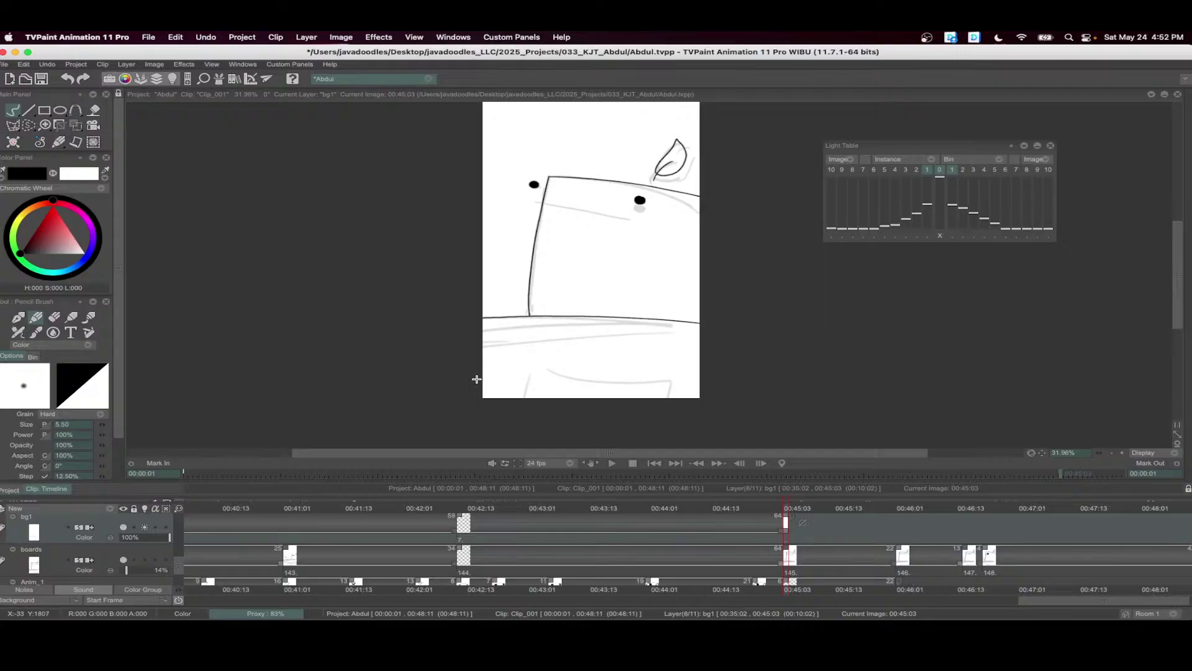
mouse_move(476, 379)
left_mouse_down()
mouse_move(676, 384)
mouse_move(699, 371)
left_mouse_up()
key("super+z")
left_click_drag(468, 386, 708, 380)
scroll(642, 259, "down", 1)
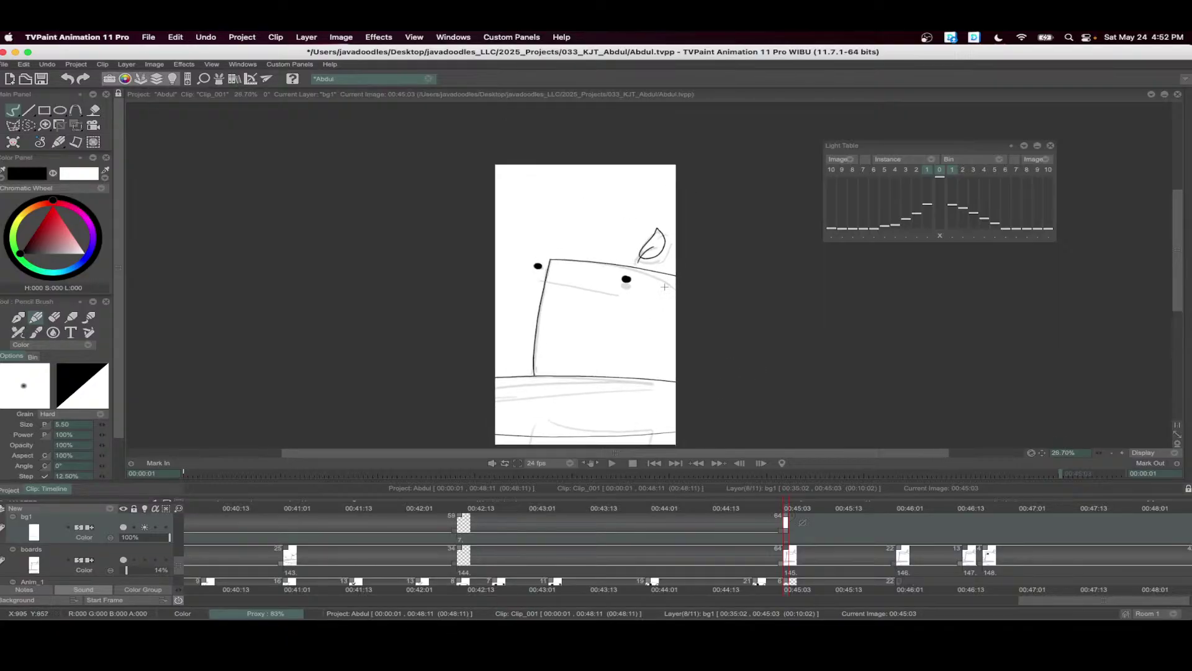
- Extend the last bg1 drawing to the end of the boards layer
left_click_drag(892, 511, 1094, 526)
left_click_drag(1100, 543, 784, 547)
mouse_move(473, 535)
left_mouse_down()
mouse_move(880, 528)
mouse_move(399, 511)
mouse_move(690, 509)
left_mouse_up()
left_click(857, 511)
scroll(577, 261, "up", 1)
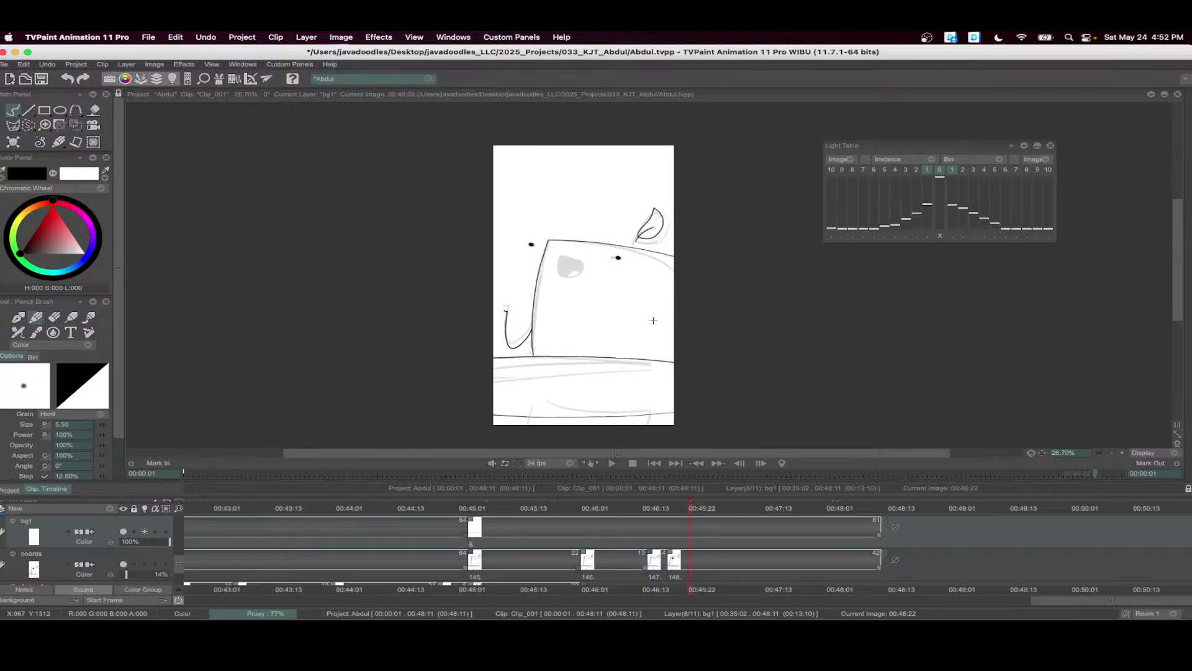
- Select the Abdul layer, return to board 142 and set the bg1 layer's opacity to 60%
scroll(576, 522, "down", 5)
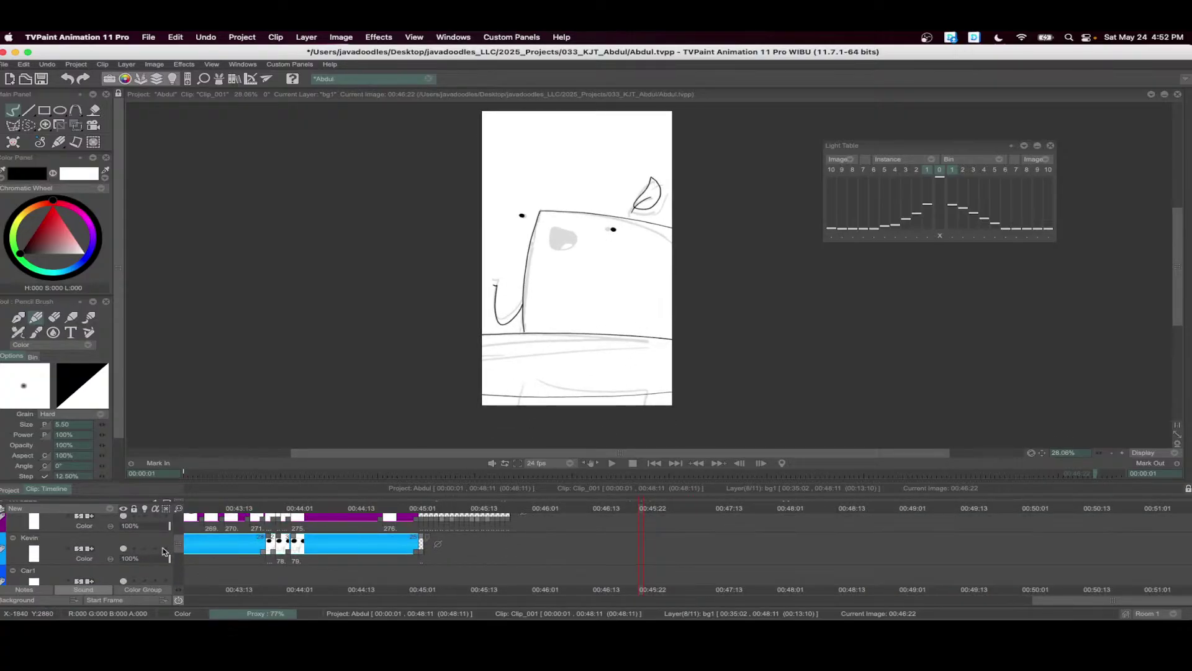
scroll(519, 546, "right", 1)
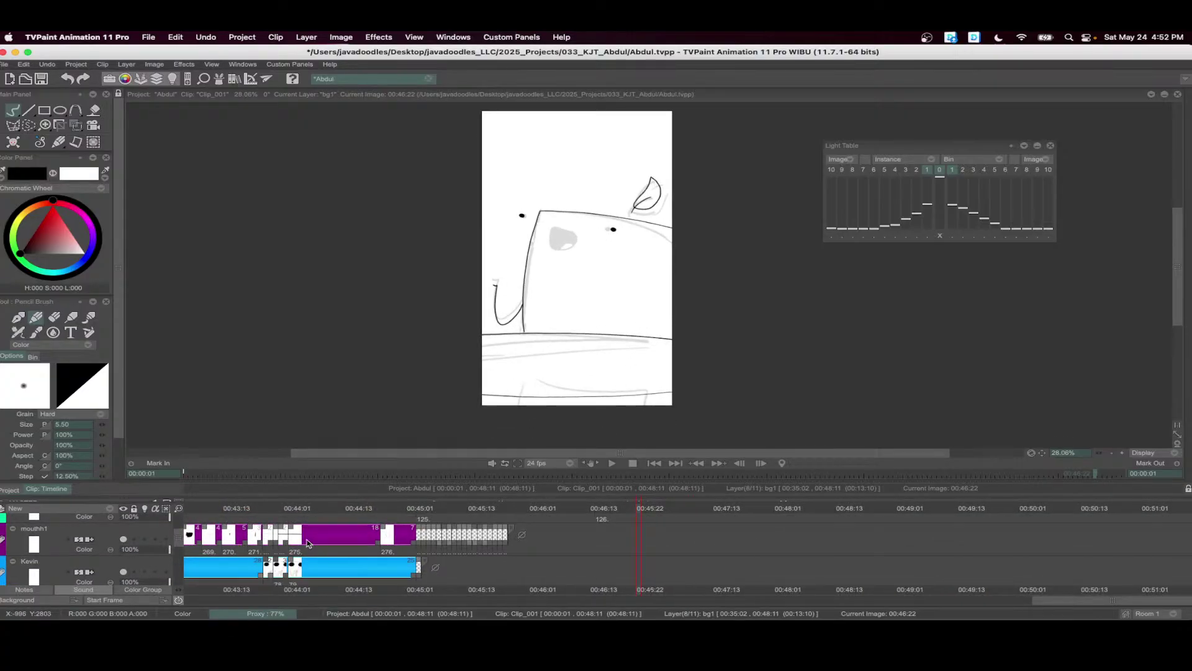
scroll(308, 543, "up", 3)
left_click(67, 555)
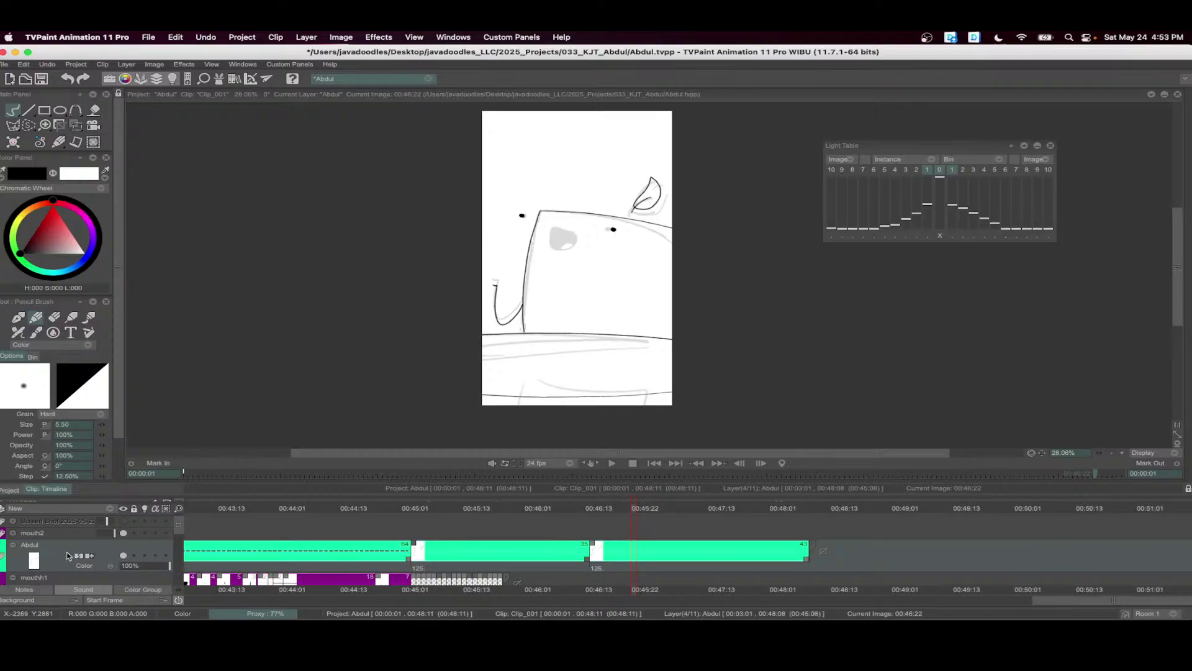
mouse_move(1001, 475)
left_mouse_down()
mouse_move(948, 475)
mouse_move(964, 479)
left_mouse_up()
scroll(248, 526, "down", 4)
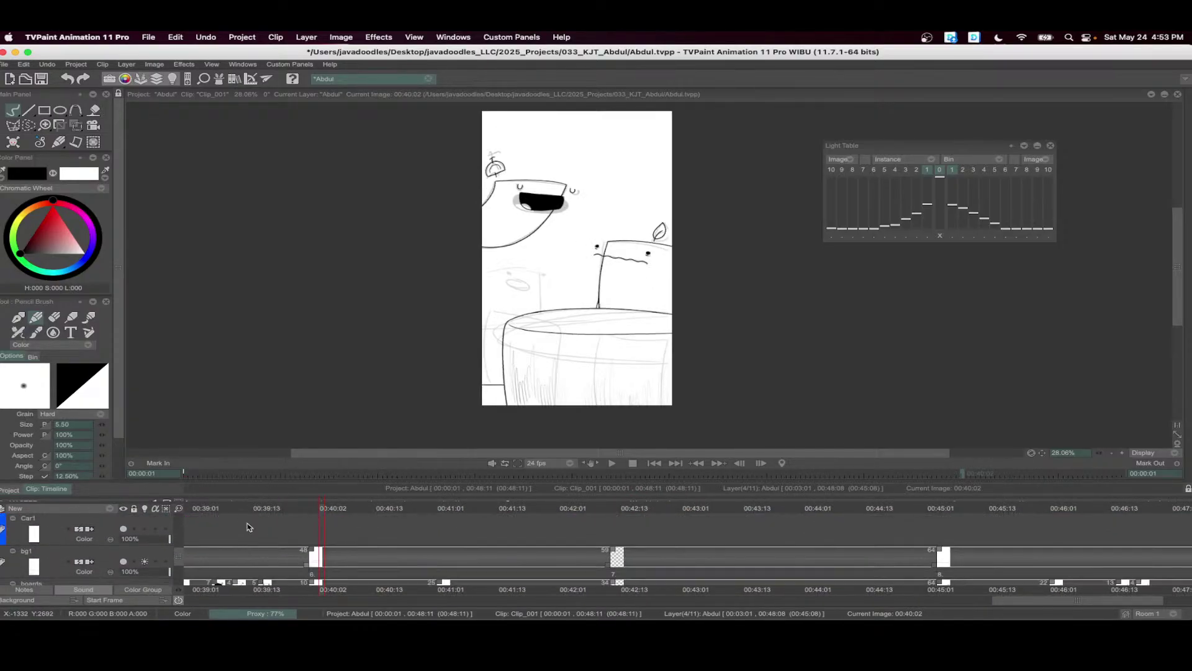
scroll(248, 526, "down", 1)
left_click_drag(168, 541, 151, 542)
- Hide the rough boards and Anim_1 layers so only the clean lines and the background remain
scroll(506, 582, "up", 5)
scroll(521, 539, "down", 5)
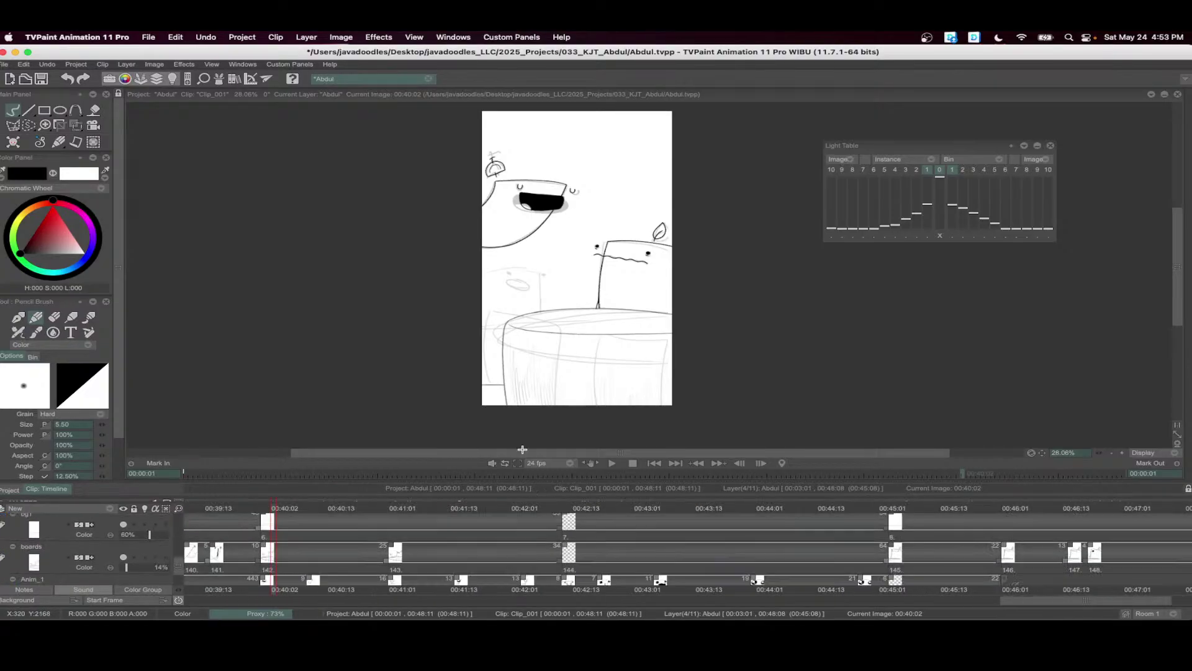
scroll(289, 557, "down", 1)
left_click_drag(127, 532, 130, 565)
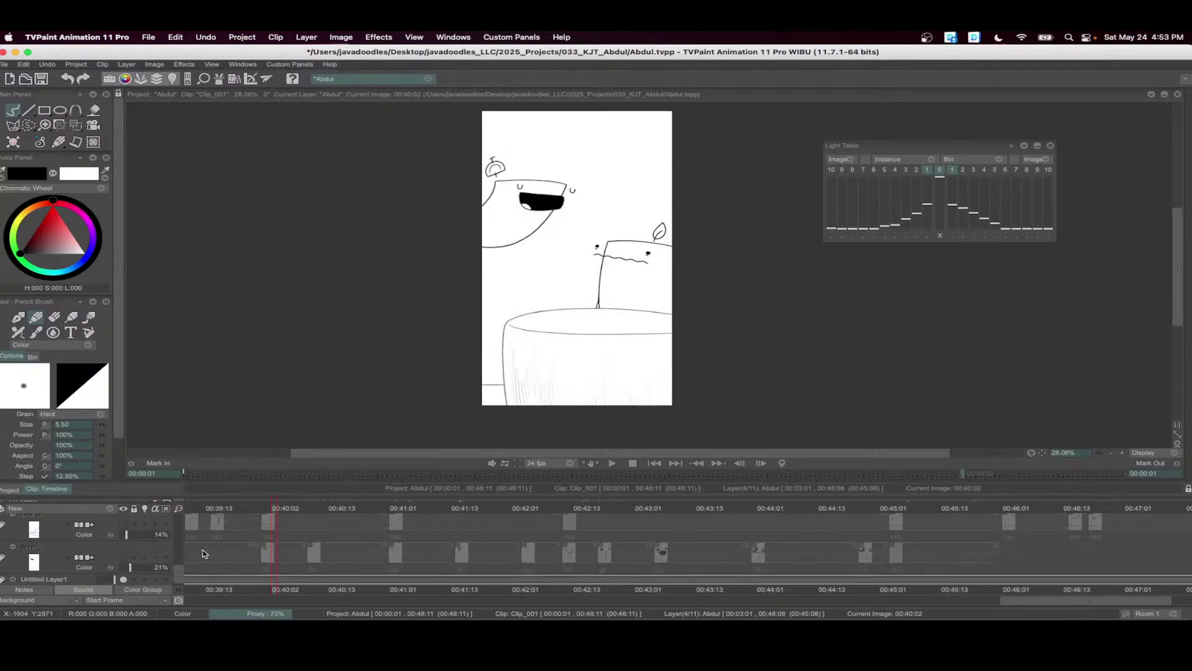
scroll(203, 553, "up", 1)
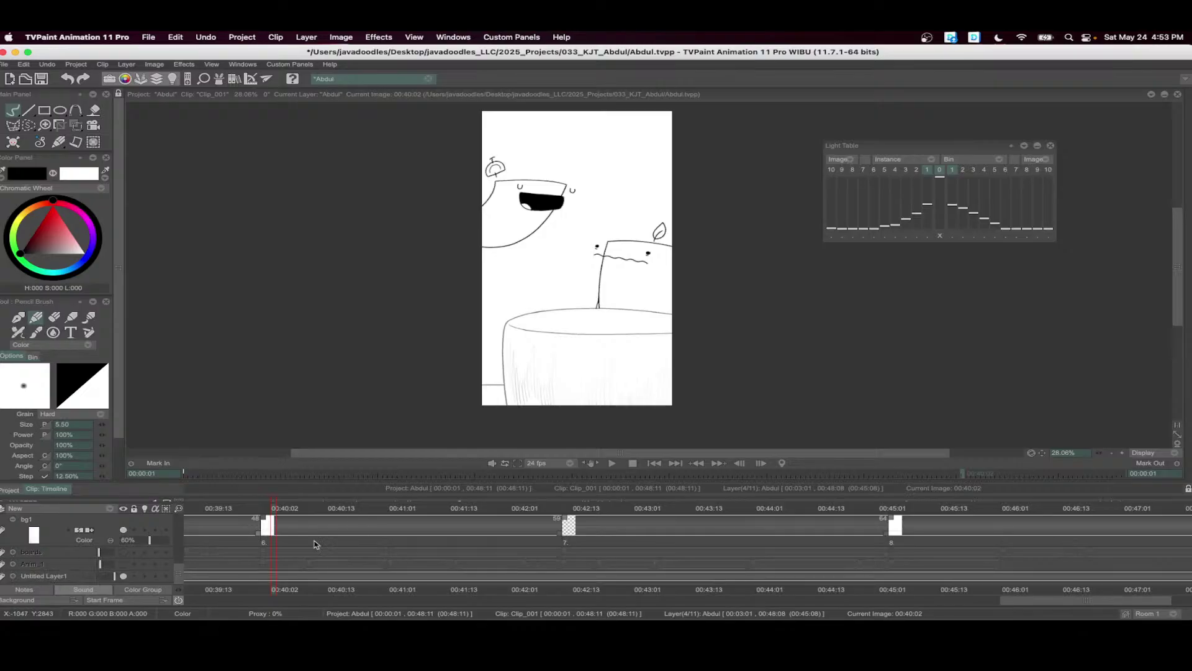
- Check the cleaned shots from board 142 to board 145 without the rough layers
left_click_drag(497, 508, 942, 508)
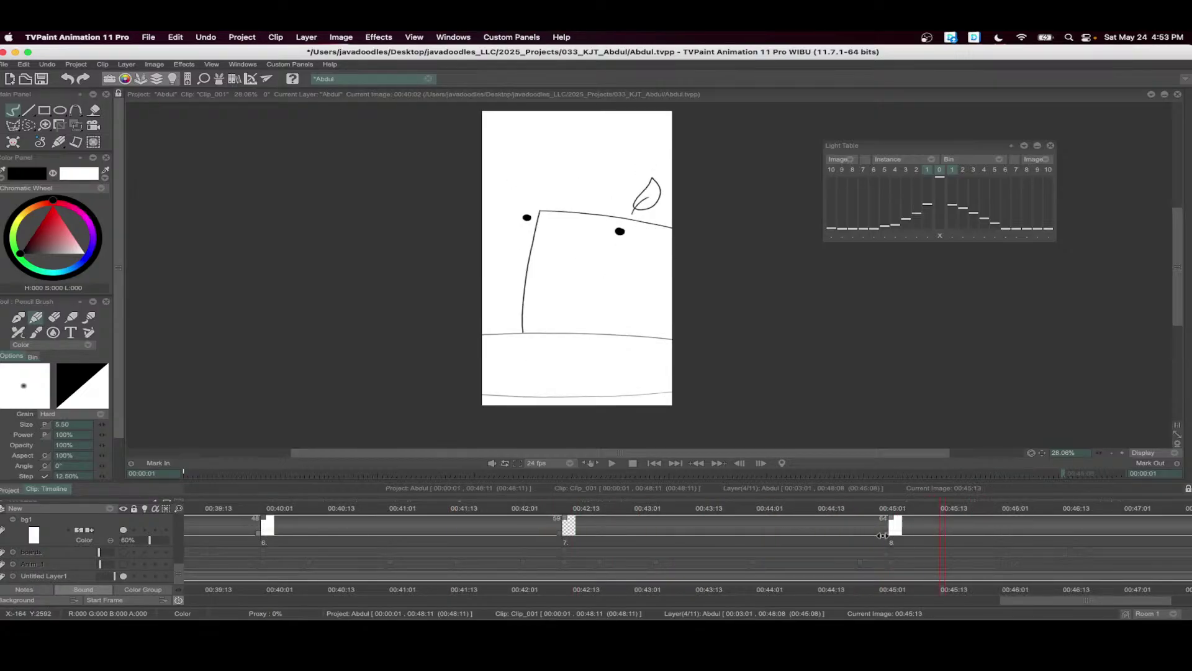
left_click_drag(883, 536, 702, 530)
scroll(700, 531, "up", 3)
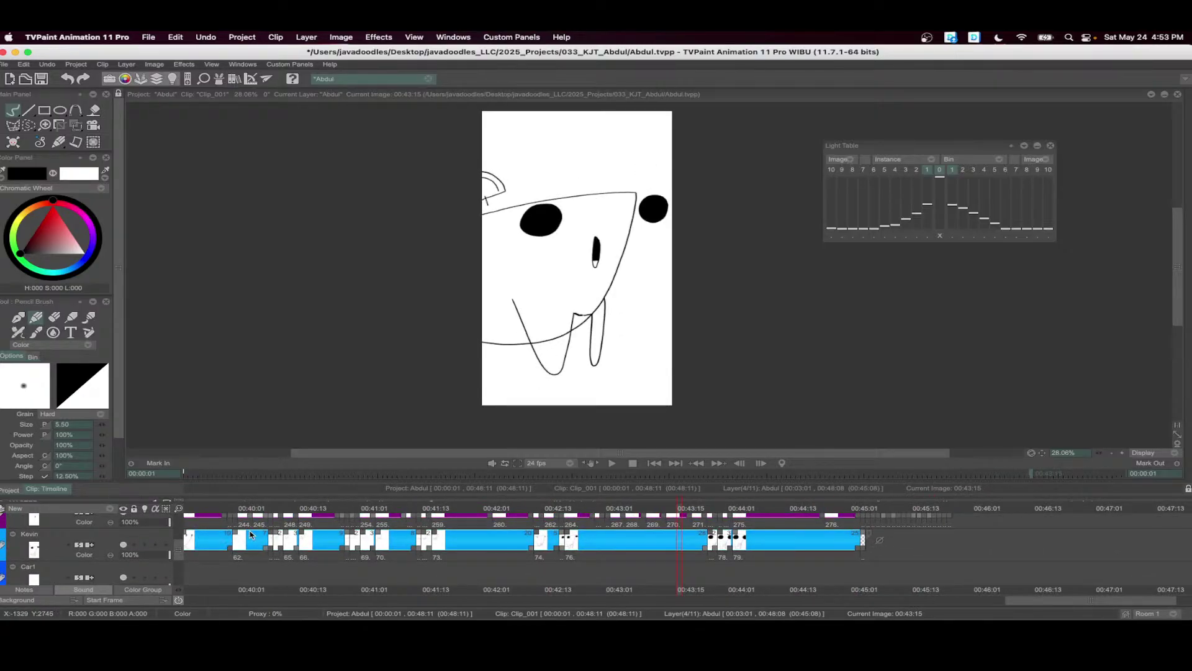
scroll(251, 534, "down", 5)
- Insert a blank in-between drawing on the Abdul layer at 00:40:22 and turn on the layer's light table
left_click(334, 507)
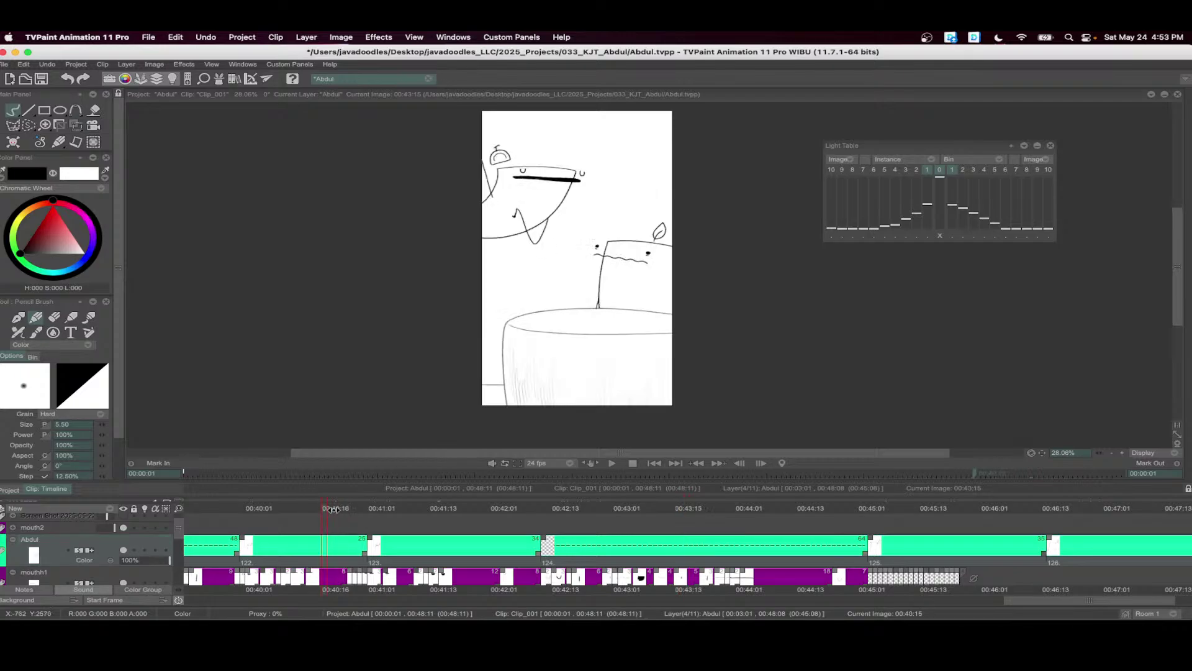
left_click_drag(334, 508, 343, 511)
scroll(343, 515, "up", 2)
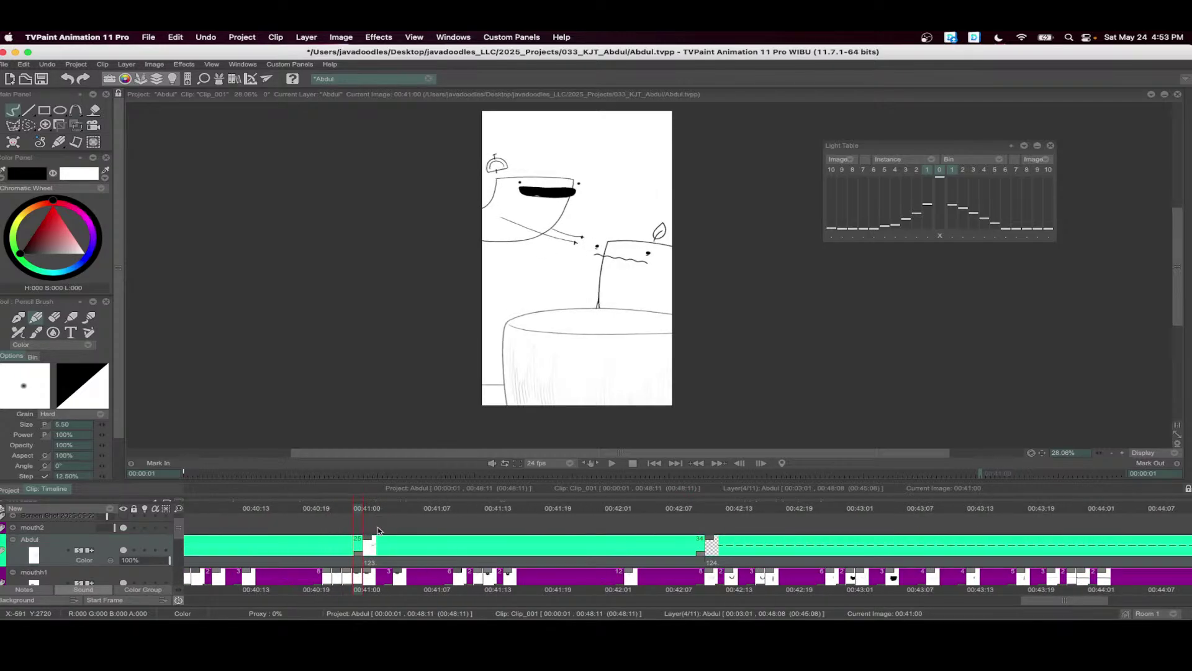
left_click(334, 511)
key("BackSpace")
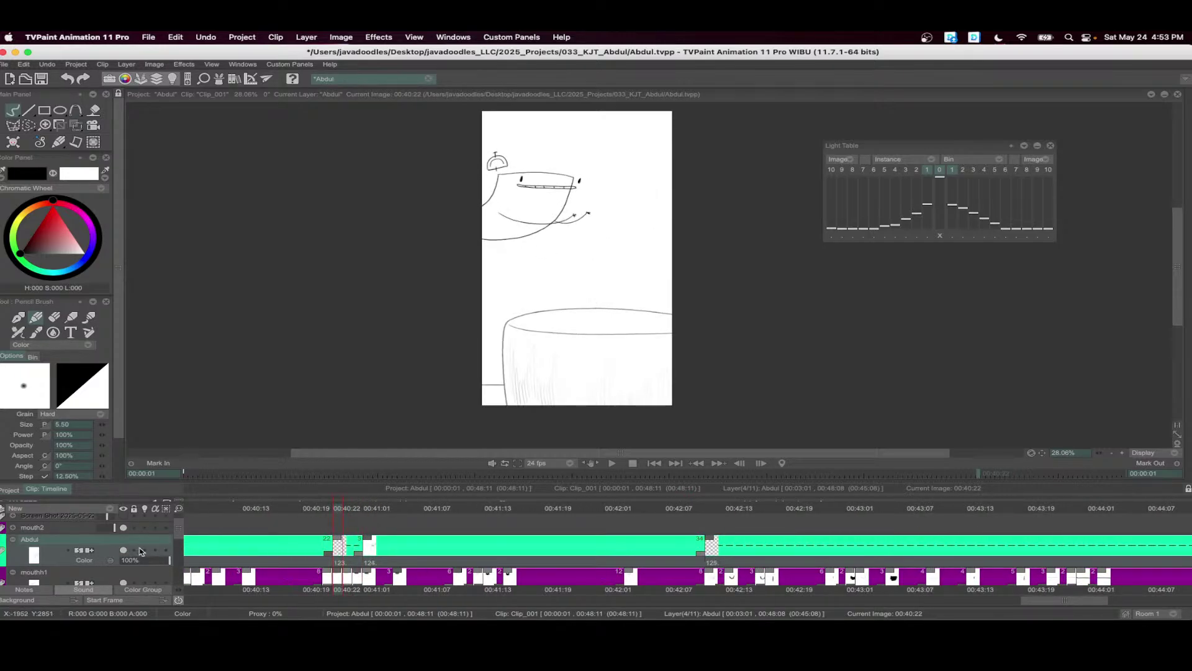
left_click(149, 551)
- Draw the in-between body outline midway between the neighbouring poses: the left side down to the table and the top edge
scroll(675, 263, "up", 3)
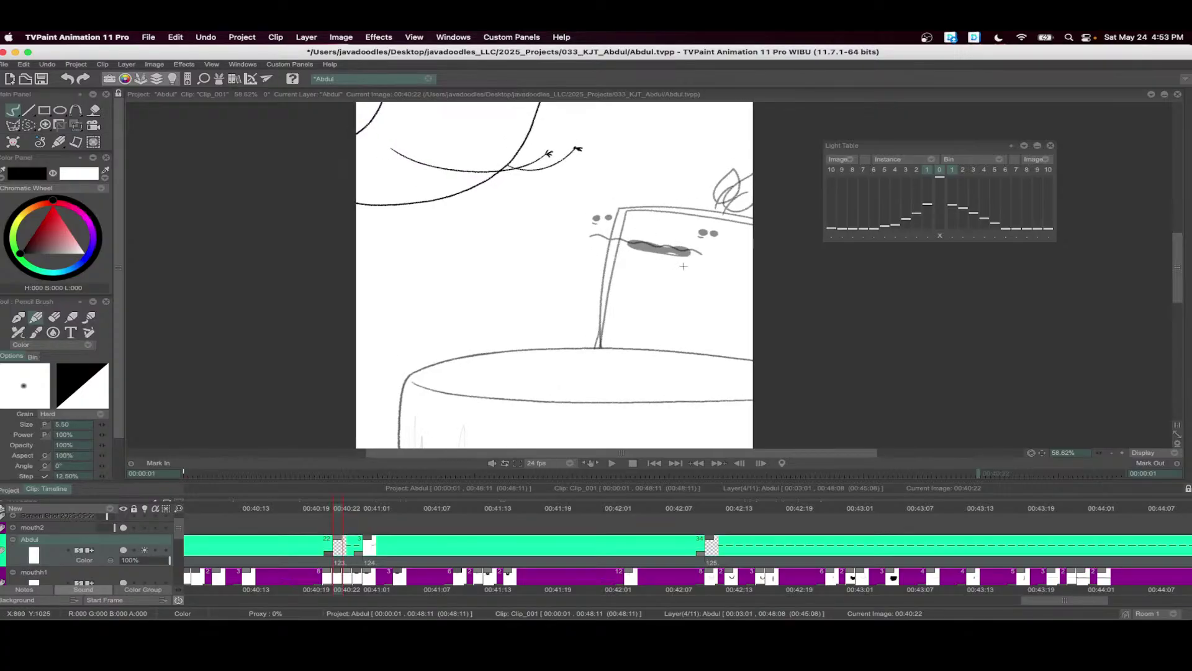
scroll(683, 265, "up", 3)
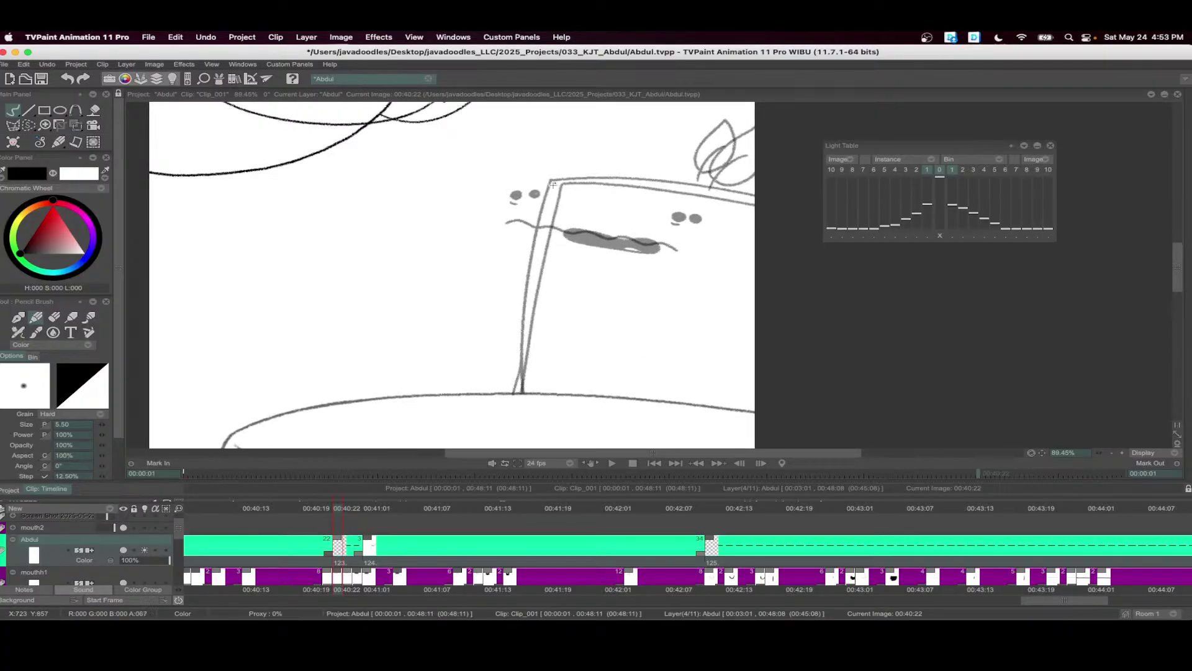
left_click_drag(552, 184, 519, 393)
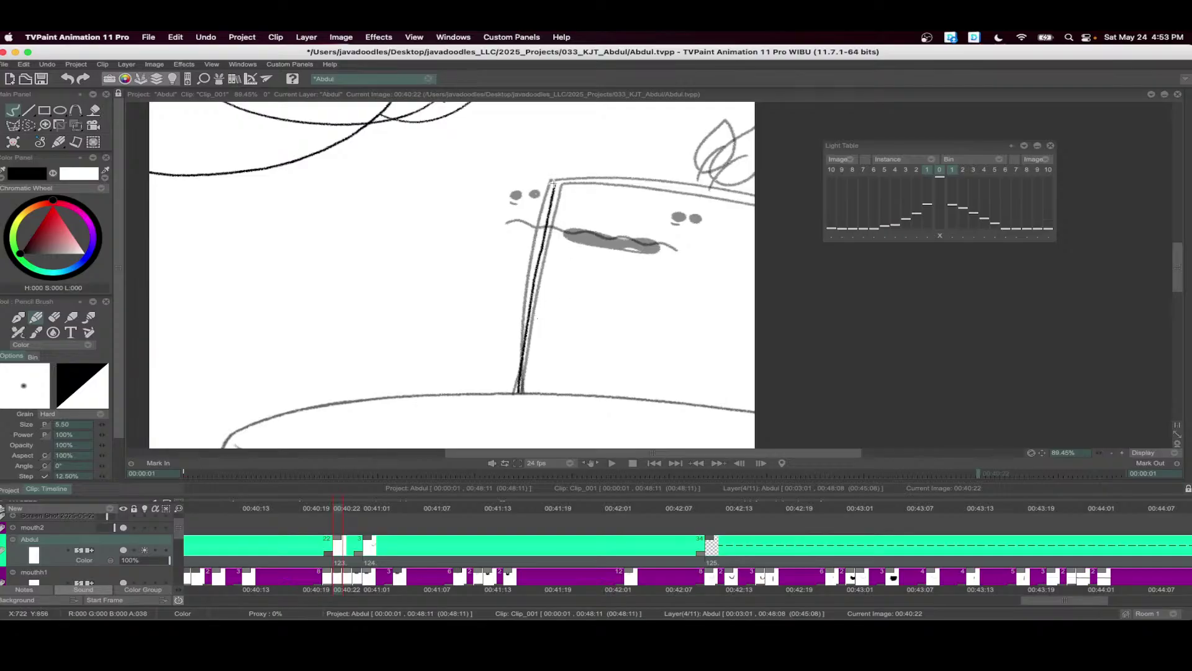
left_click_drag(553, 185, 753, 199)
scroll(661, 245, "up", 1)
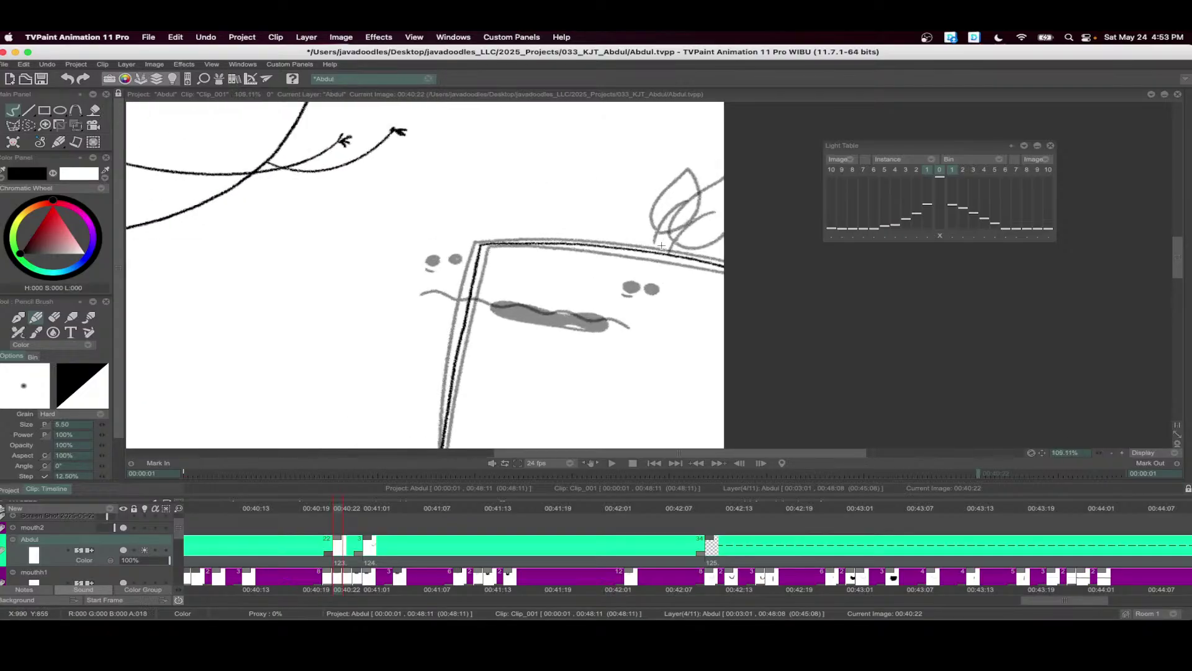
- Add the in-between leaf and both filled eyes midway between the two poses, and compare with the following drawing
mouse_move(661, 245)
left_mouse_down()
mouse_move(695, 206)
mouse_move(662, 218)
mouse_move(717, 168)
mouse_move(714, 225)
mouse_move(671, 220)
left_mouse_up()
left_click_drag(641, 288, 638, 287)
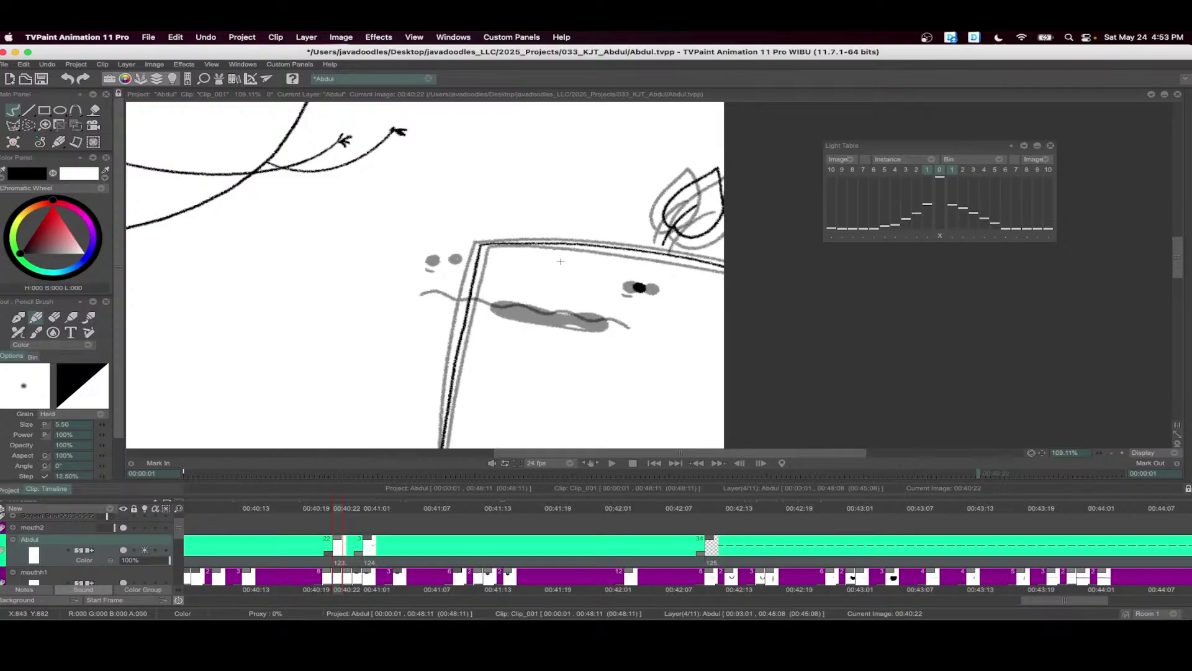
left_click_drag(439, 256, 446, 258)
left_click_drag(377, 533, 339, 522)
left_click(367, 508)
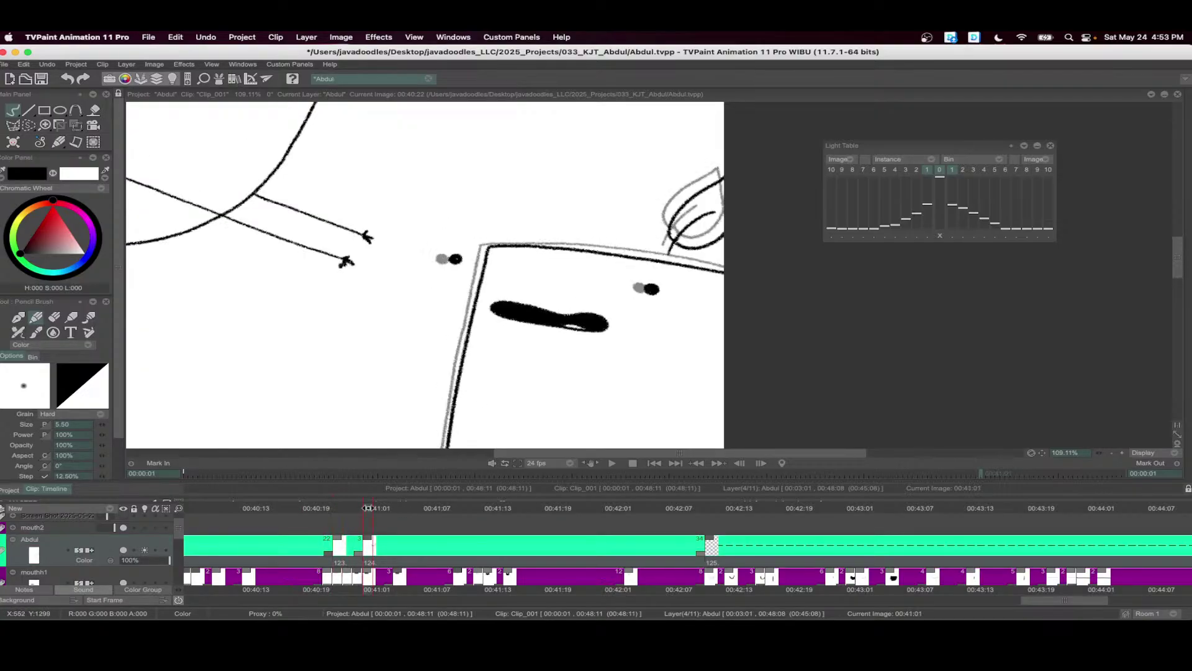
key("Left")
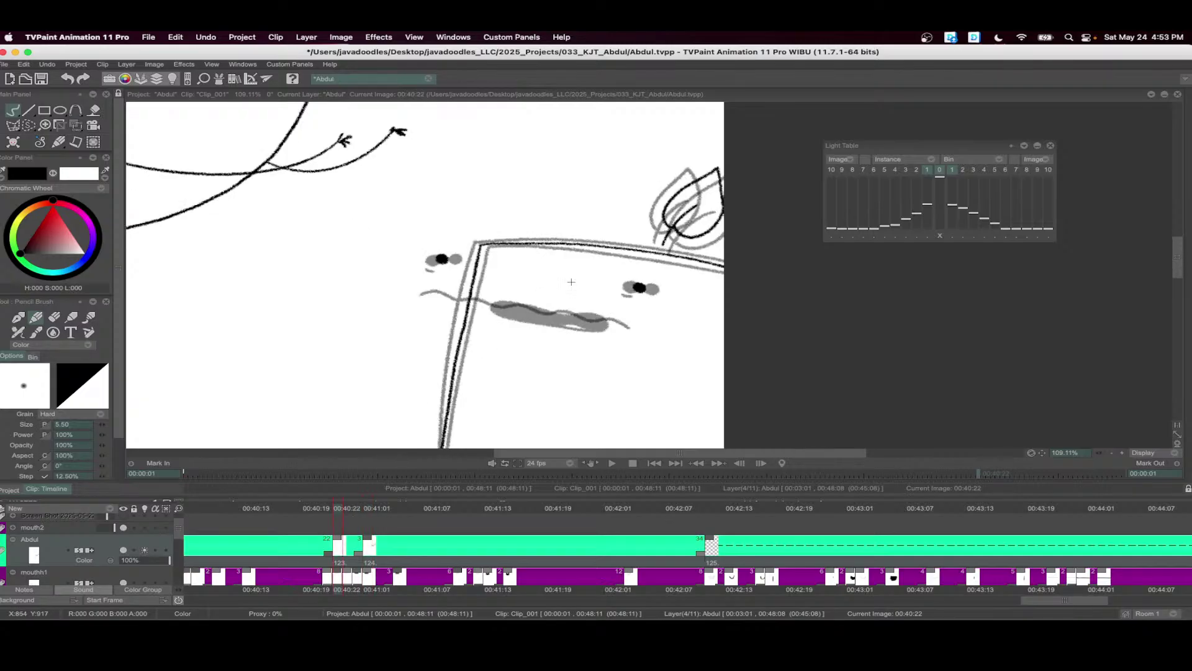
- Draw and fill the mouth between the two neighbouring poses and extend the body's left side down to the table on the 00:40:22 in-between
mouse_move(597, 318)
left_mouse_down()
mouse_move(488, 301)
mouse_move(517, 317)
mouse_move(603, 325)
mouse_move(508, 303)
mouse_move(498, 317)
mouse_move(583, 324)
left_mouse_up()
key("super+z")
key("f")
left_click(592, 321)
scroll(599, 248, "down", 2)
scroll(577, 239, "up", 1)
key("b")
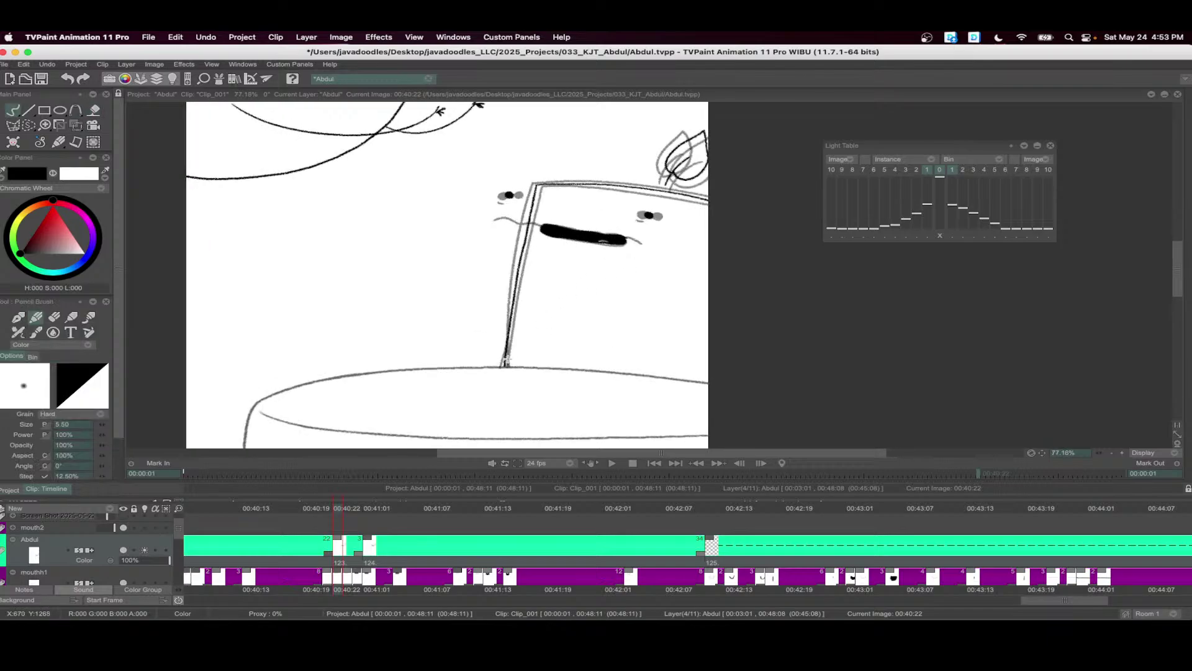
left_click_drag(509, 349, 502, 363)
scroll(490, 336, "down", 2)
- Play back the frames around the 00:40:22 in-between to check the motion
left_click_drag(399, 549, 308, 548)
left_click(612, 466)
left_click(677, 526)
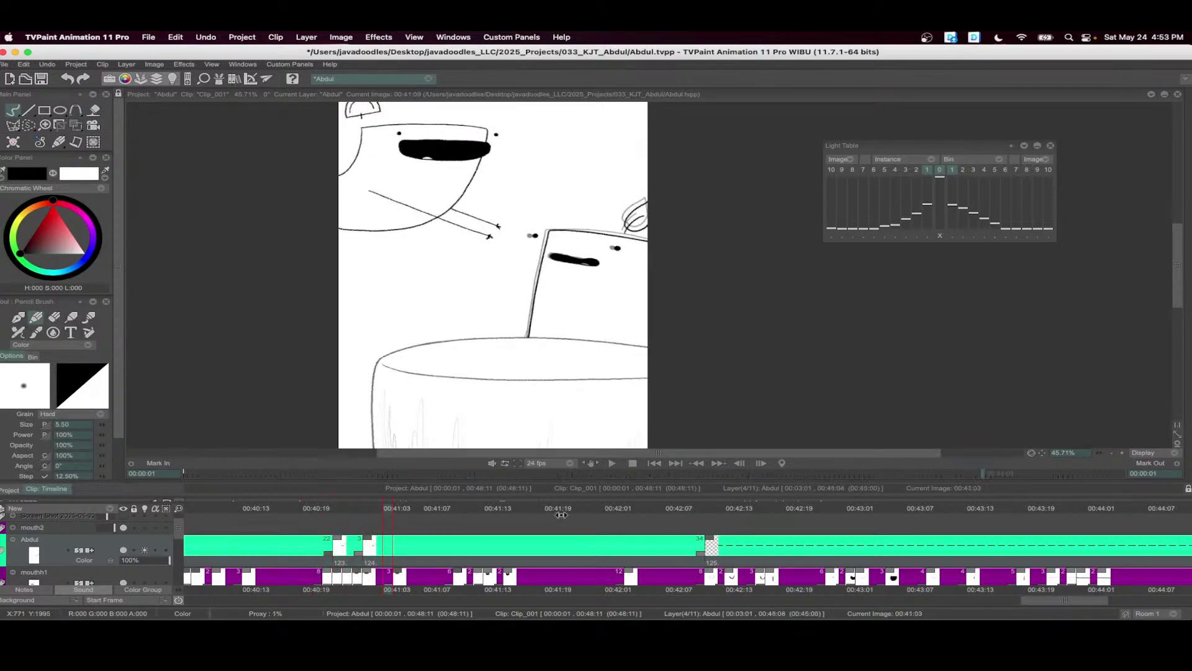
- Split the held Abdul drawing into a new copy at 00:41:17 and another copy three frames after it for a blink
left_click_drag(677, 525, 533, 525)
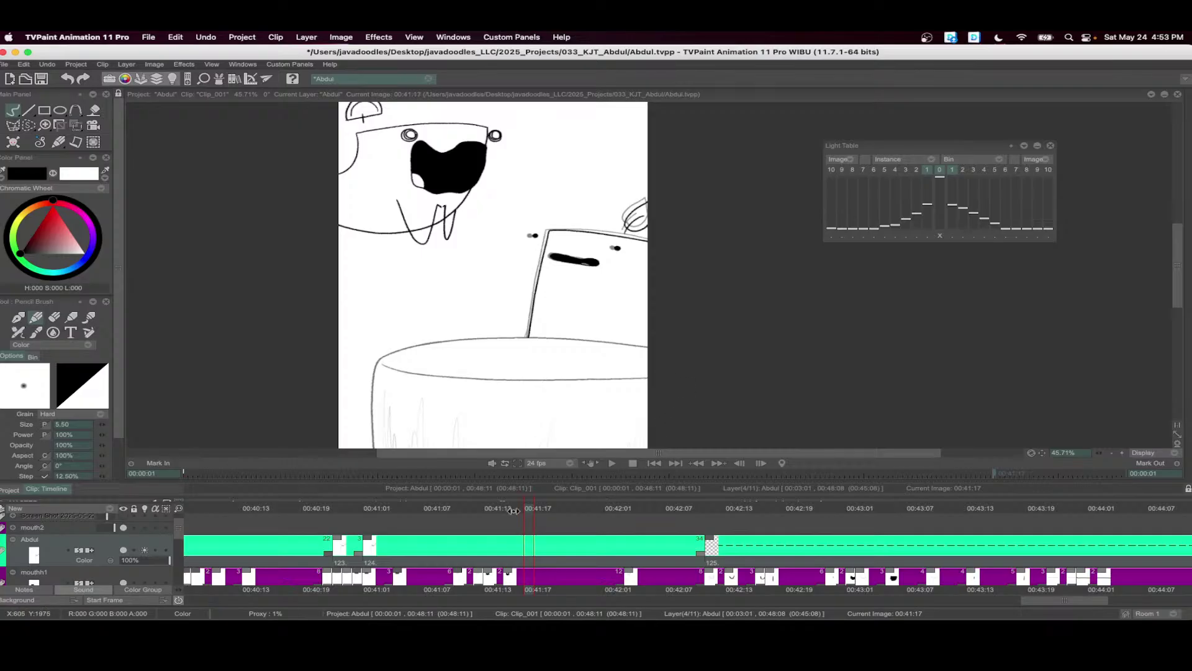
scroll(595, 243, "up", 2)
left_click(633, 256)
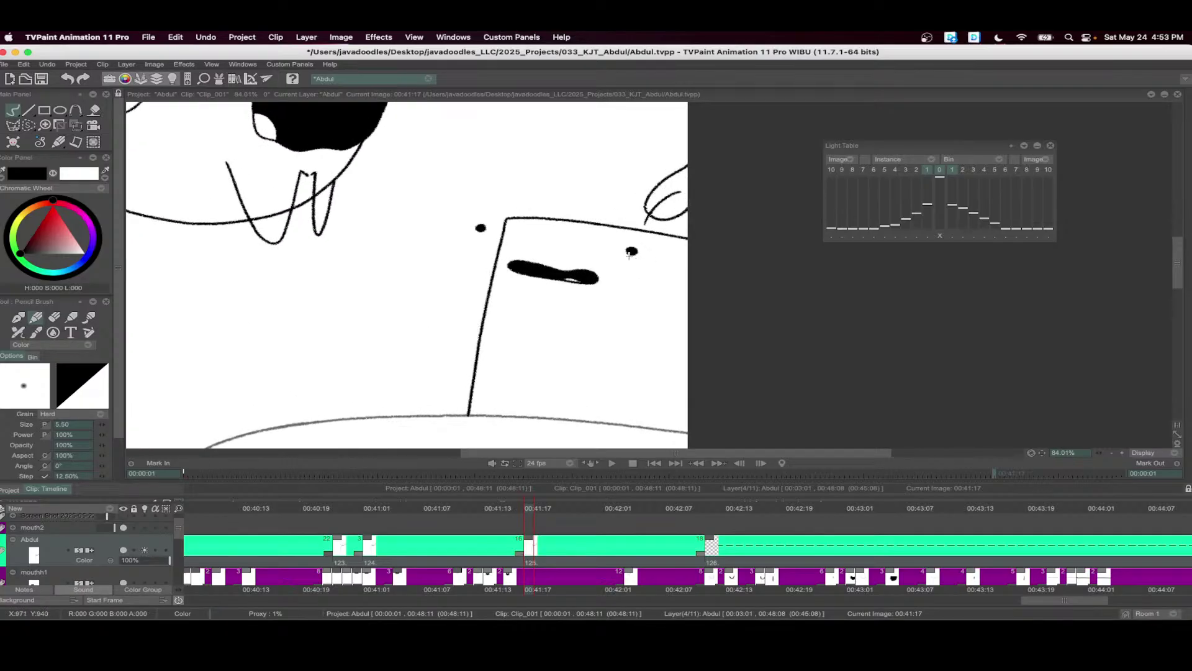
key("Right")
key("Right")
key("Right")
left_click(631, 252)
- Erase both eye dots on the Abdul drawing at 00:41:17 and draw short closed-eye lines in their place
key("Left")
key("Left")
key("Left")
key("e")
left_click_drag(625, 257, 636, 262)
scroll(523, 224, "up", 2)
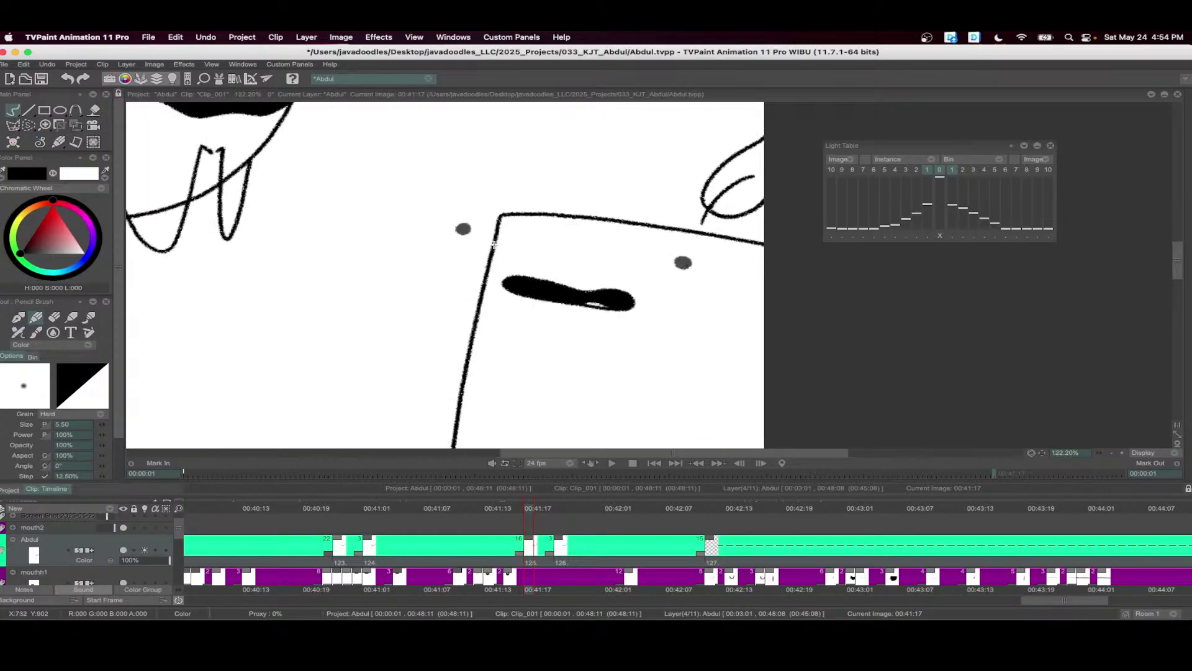
left_click_drag(452, 227, 472, 230)
scroll(788, 269, "down", 1)
key("e")
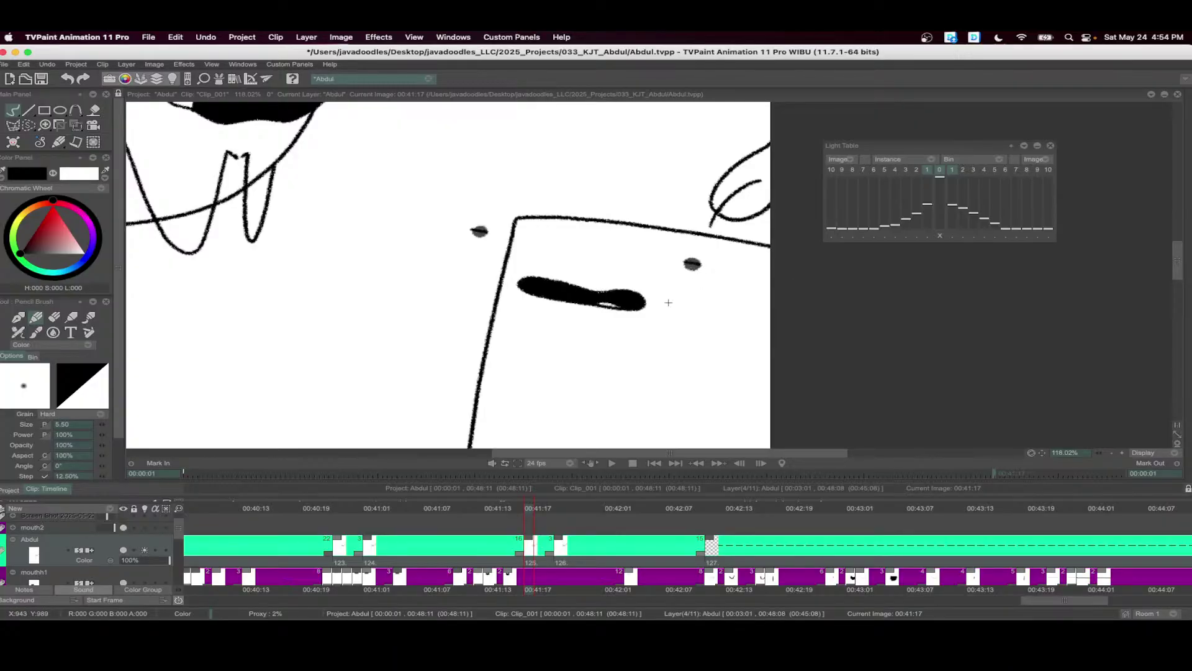
- Play back the Abdul layer from 00:40:18 to 00:42:03 to check the in-between and the blink
scroll(668, 302, "down", 5)
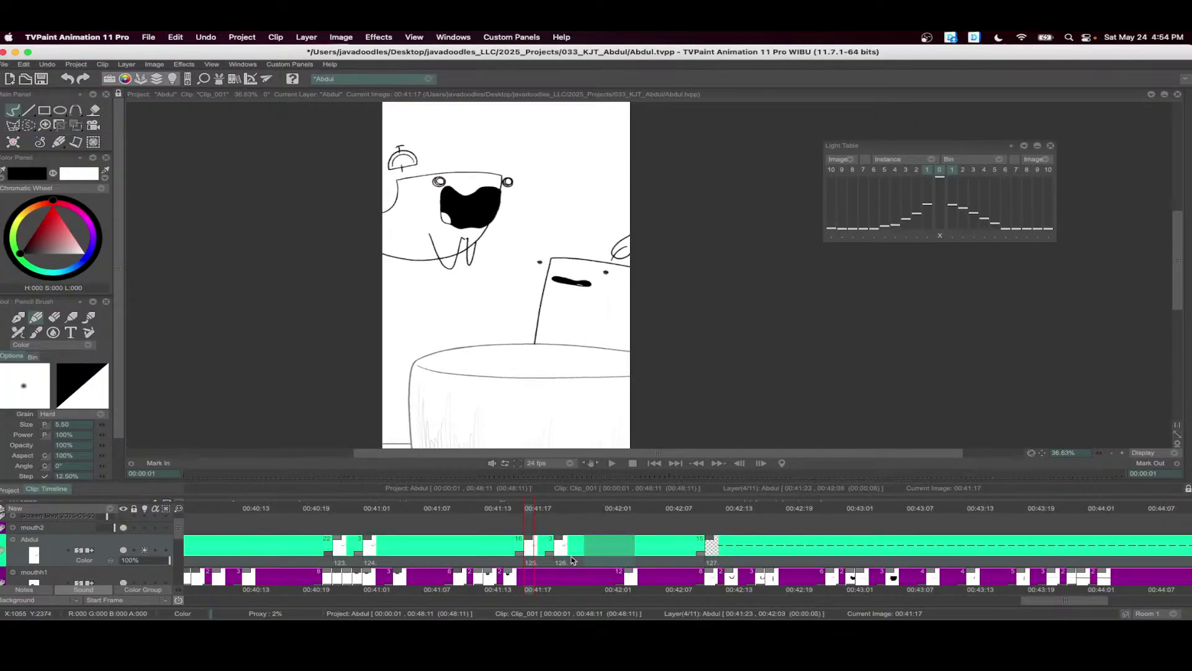
left_click_drag(572, 560, 292, 546)
left_click(611, 463)
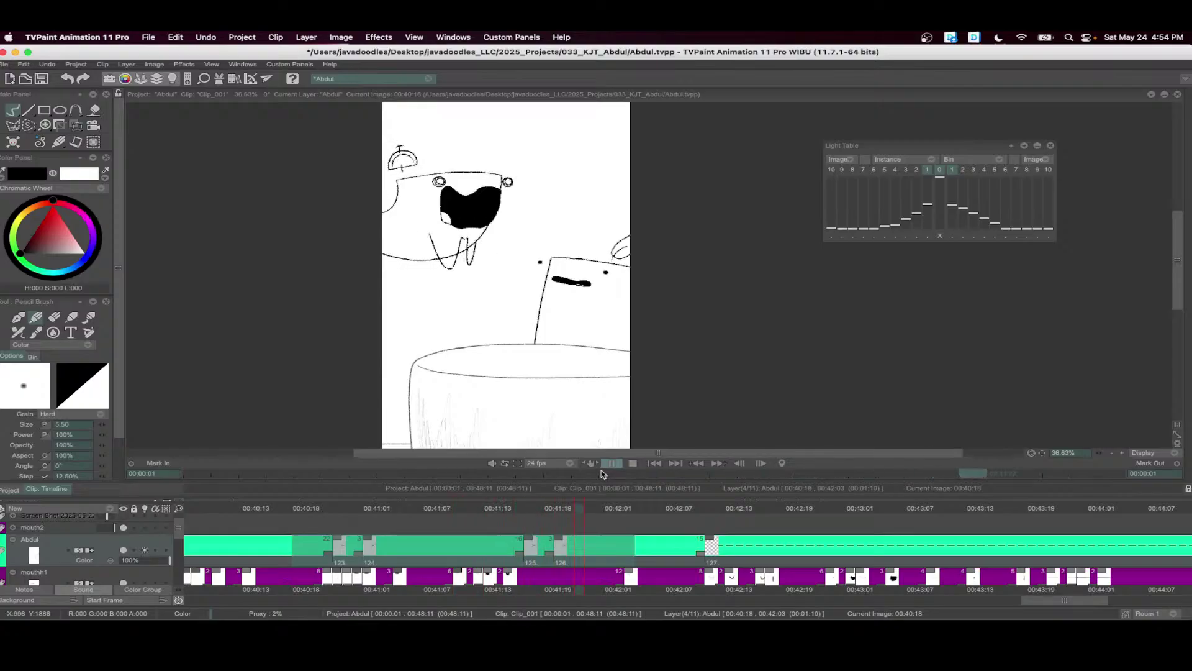
- Insert a blank in-between drawing on the Abdul layer at 00:46:12 and compare it with the preceding pose
left_click(972, 529)
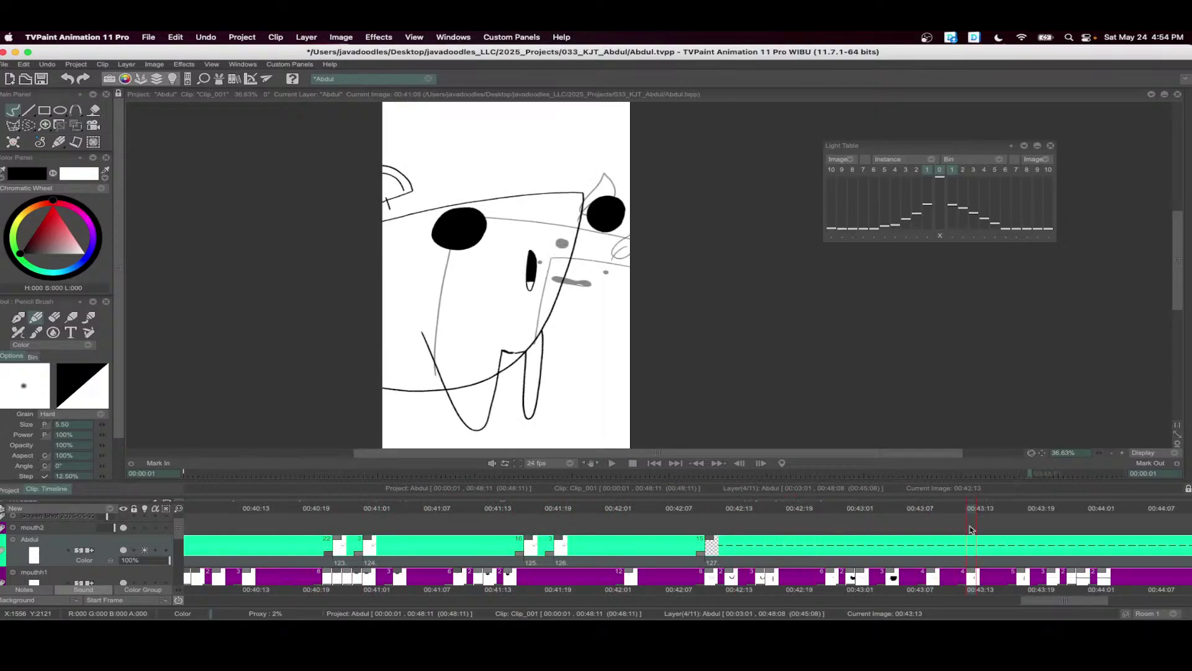
scroll(972, 530, "down", 2)
left_click_drag(972, 530, 568, 539)
mouse_move(652, 516)
left_mouse_down()
mouse_move(950, 517)
mouse_move(1098, 544)
mouse_move(469, 546)
mouse_move(476, 510)
mouse_move(561, 511)
mouse_move(489, 512)
mouse_move(514, 543)
left_mouse_up()
scroll(498, 527, "up", 1)
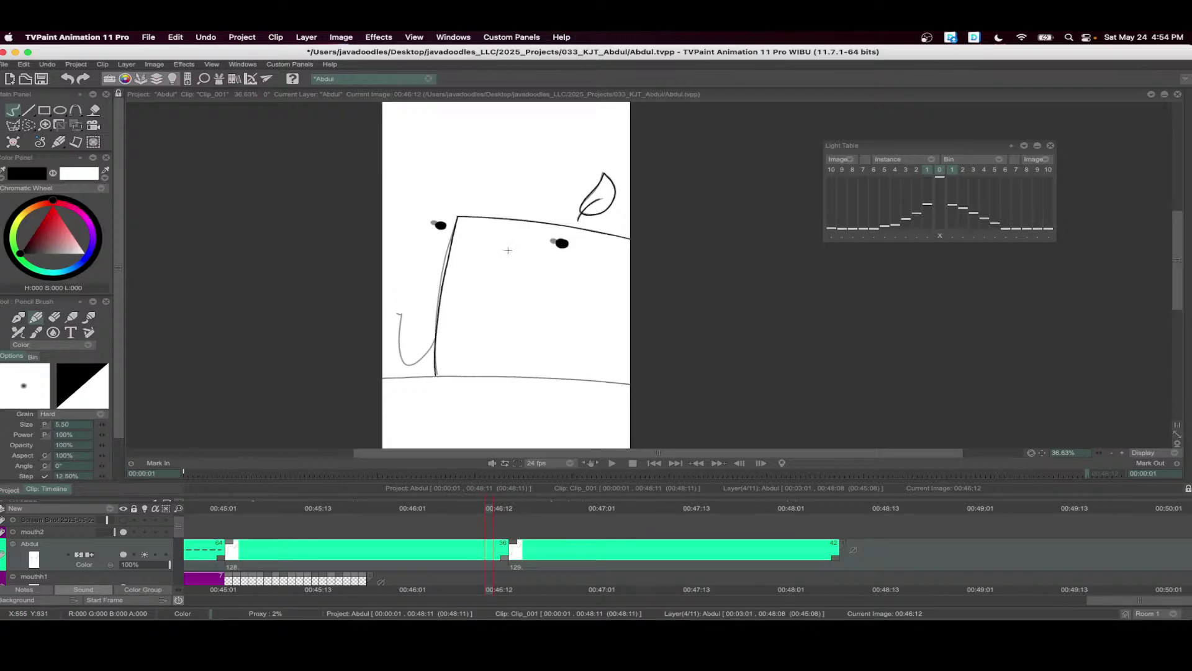
key("Insert")
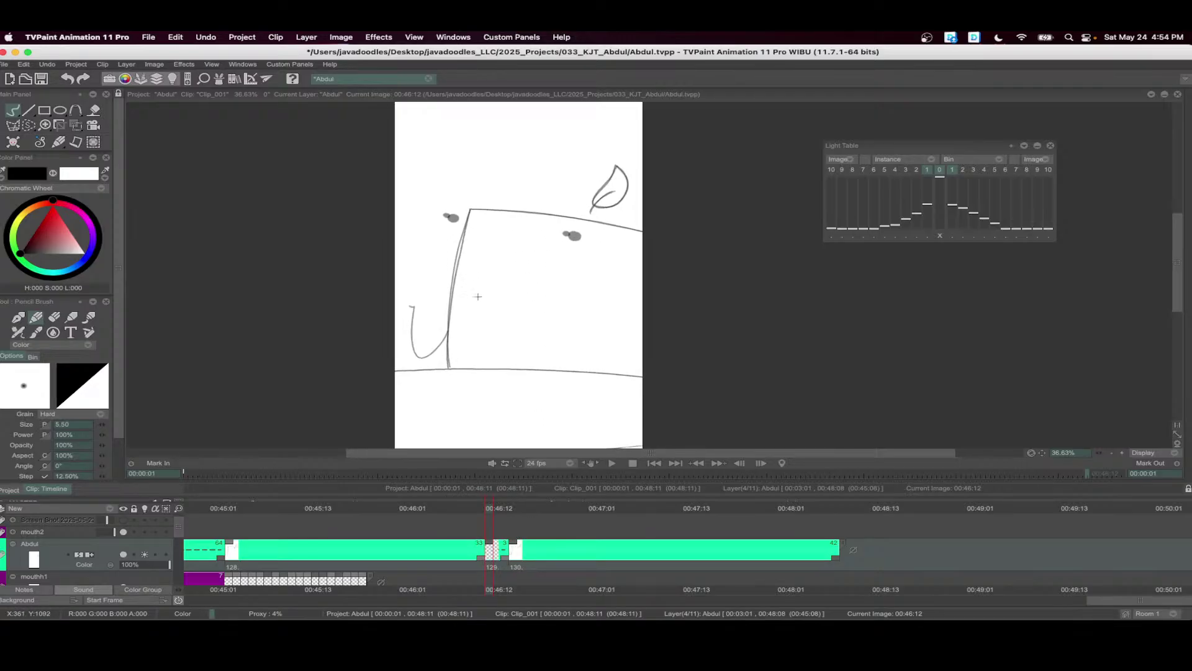
scroll(478, 296, "up", 3)
scroll(556, 222, "up", 2)
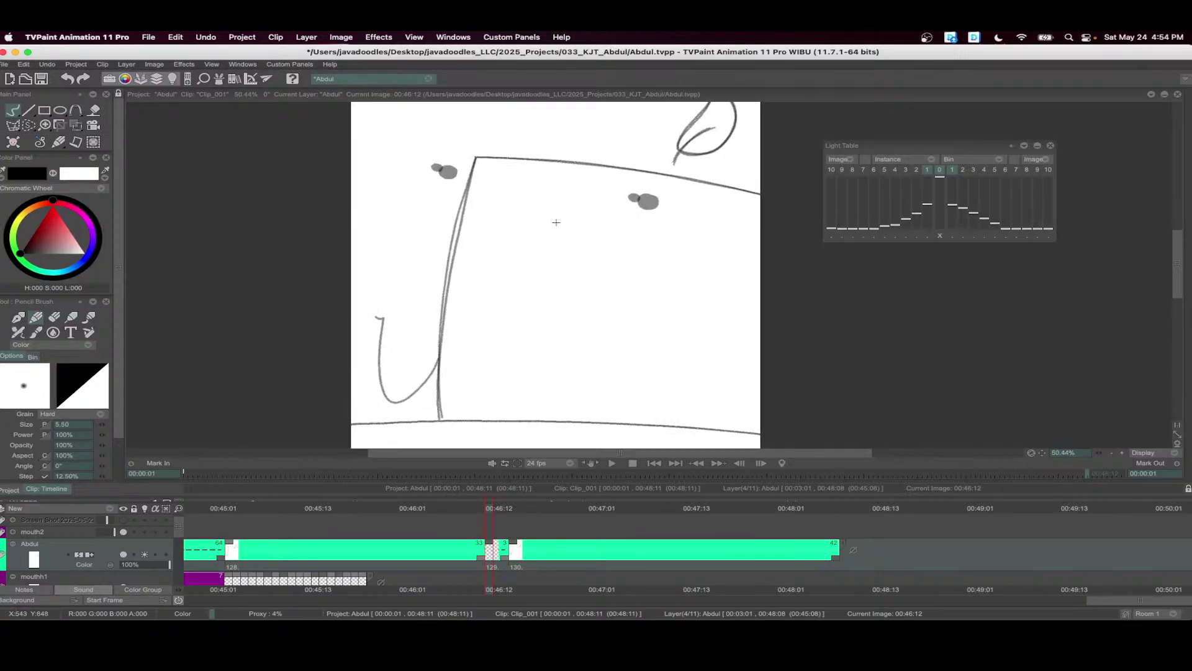
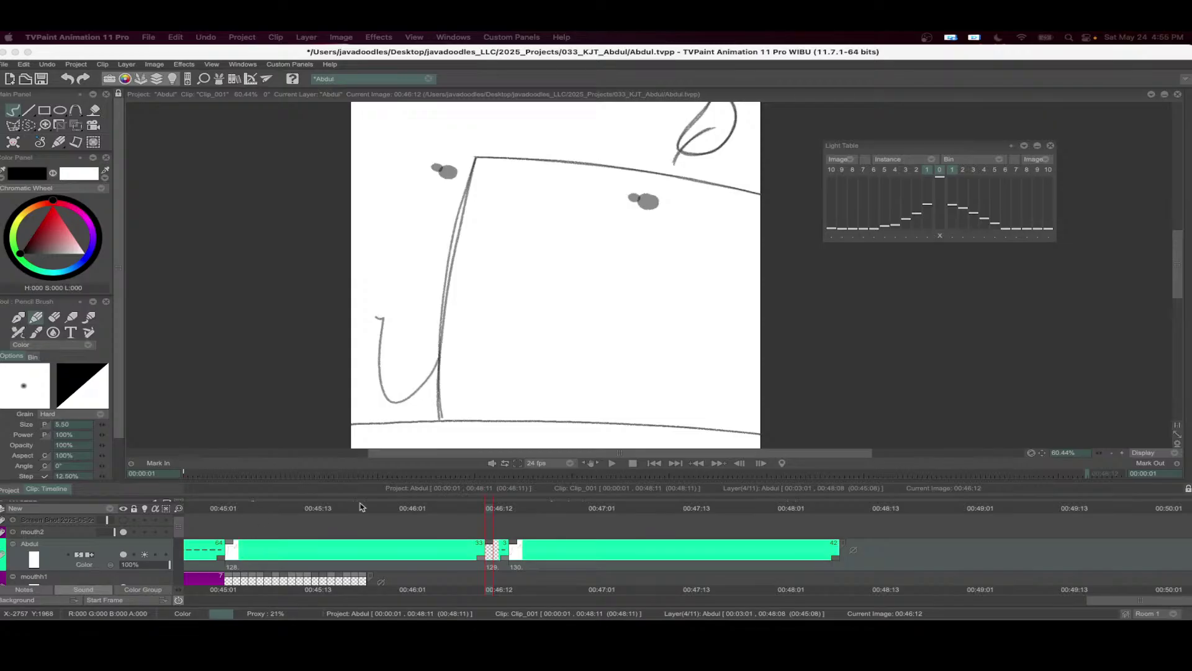
left_click_drag(490, 511, 488, 511)
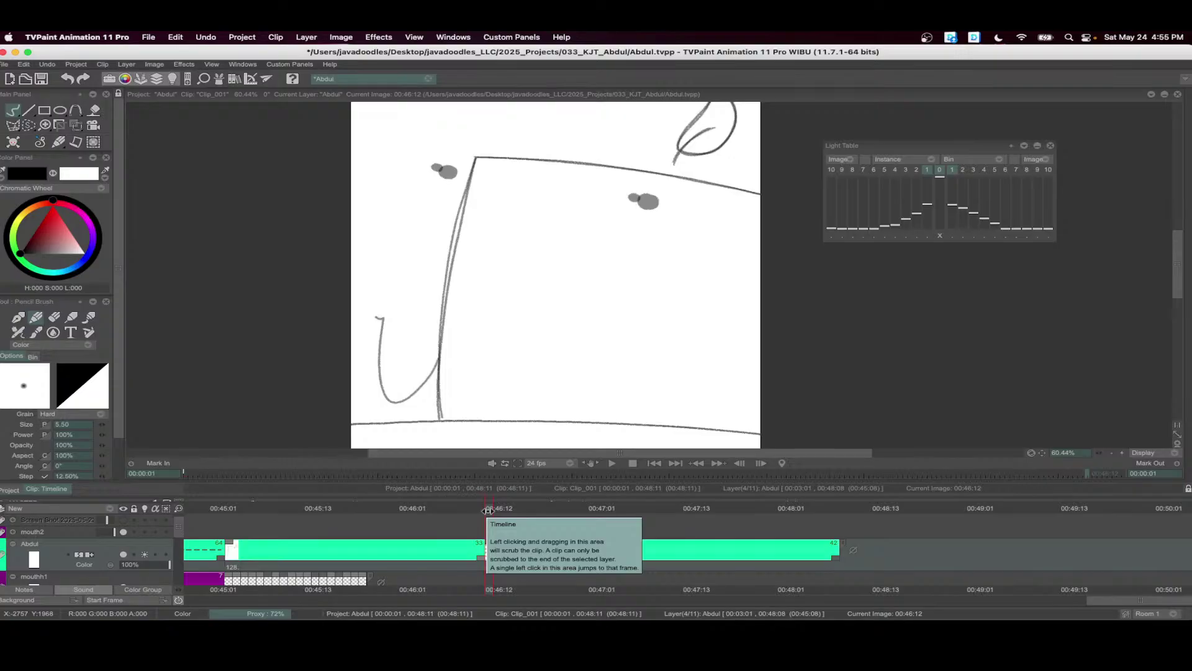
key("Left")
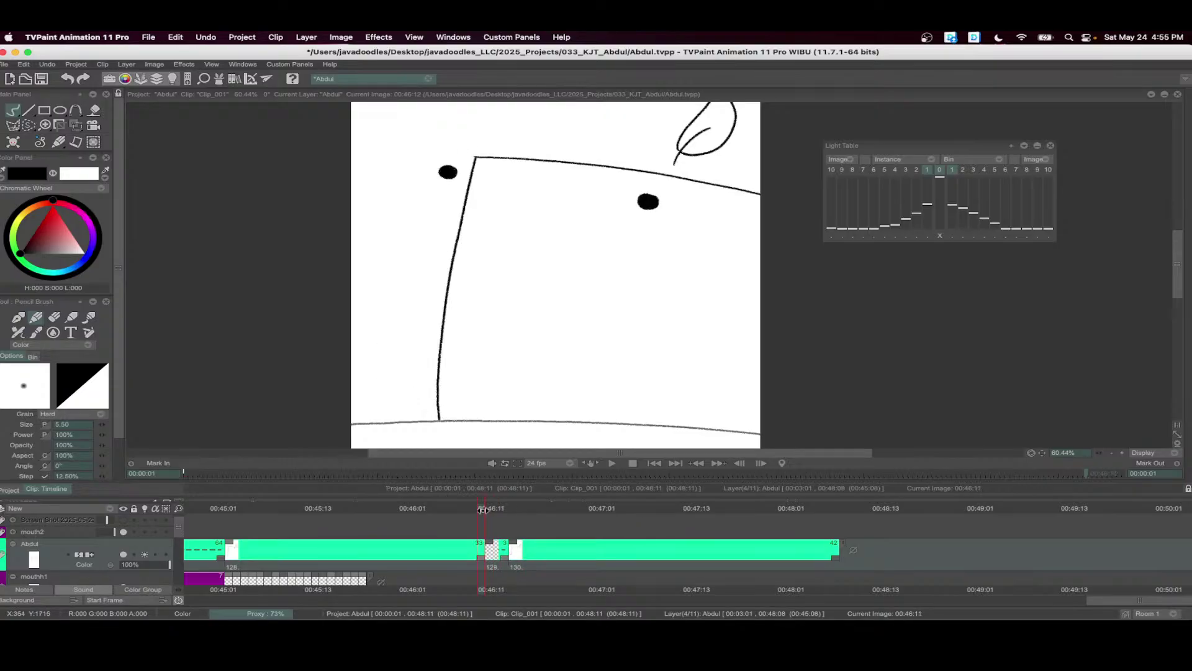
key("Right")
- Draw the body's top edge, the leaf and both small filled eyes on the 00:46:12 in-between
mouse_move(487, 188)
left_mouse_down()
mouse_move(475, 180)
mouse_move(591, 157)
mouse_move(754, 188)
left_mouse_up()
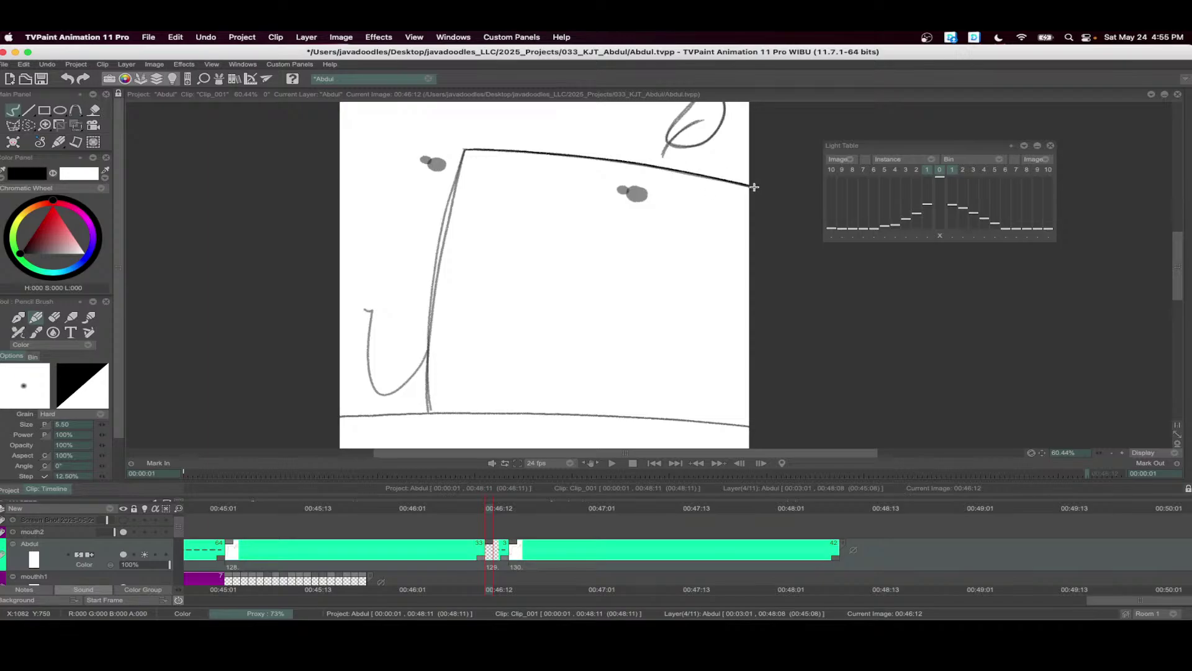
mouse_move(700, 144)
left_mouse_down()
mouse_move(600, 268)
mouse_move(650, 260)
mouse_move(668, 222)
mouse_move(645, 186)
mouse_move(595, 259)
left_mouse_up()
scroll(639, 269, "up", 2)
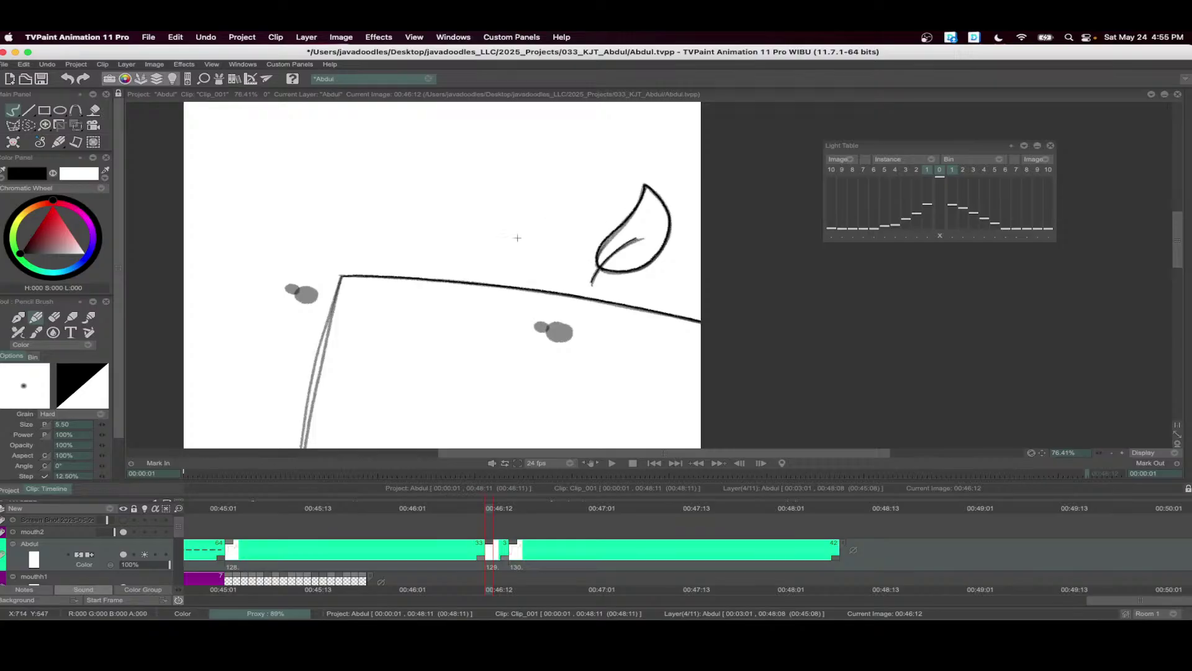
scroll(426, 245, "up", 1)
left_click_drag(330, 279, 325, 275)
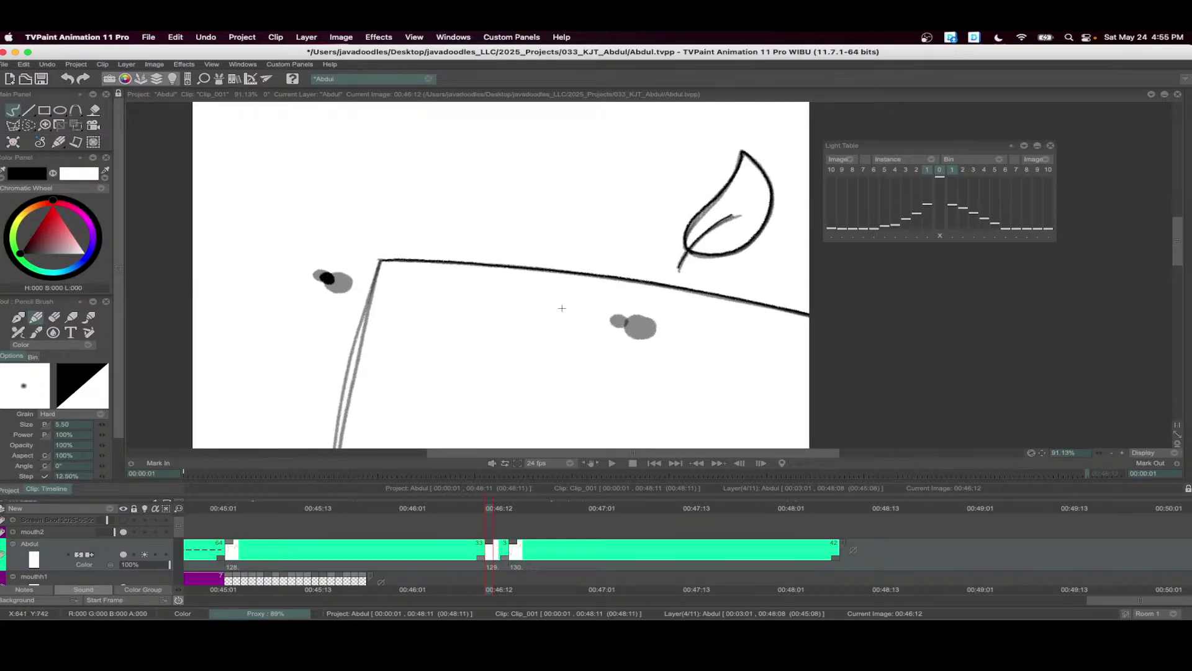
left_click_drag(623, 320, 625, 321)
- Draw the body's left side down to the table and a curved arm lower than the next pose's arm on the 00:46:12 in-between
scroll(543, 229, "down", 3)
scroll(522, 202, "up", 1)
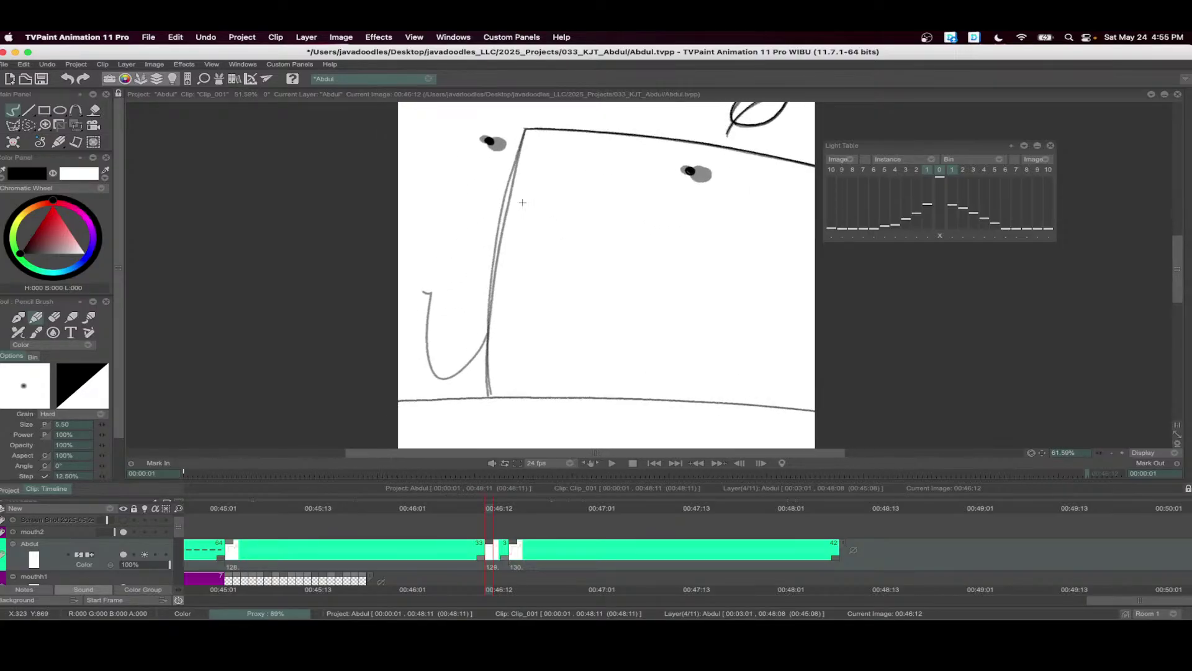
mouse_move(525, 129)
left_mouse_down()
mouse_move(495, 257)
mouse_move(488, 394)
mouse_move(457, 389)
mouse_move(419, 339)
left_mouse_up()
scroll(529, 300, "down", 2)
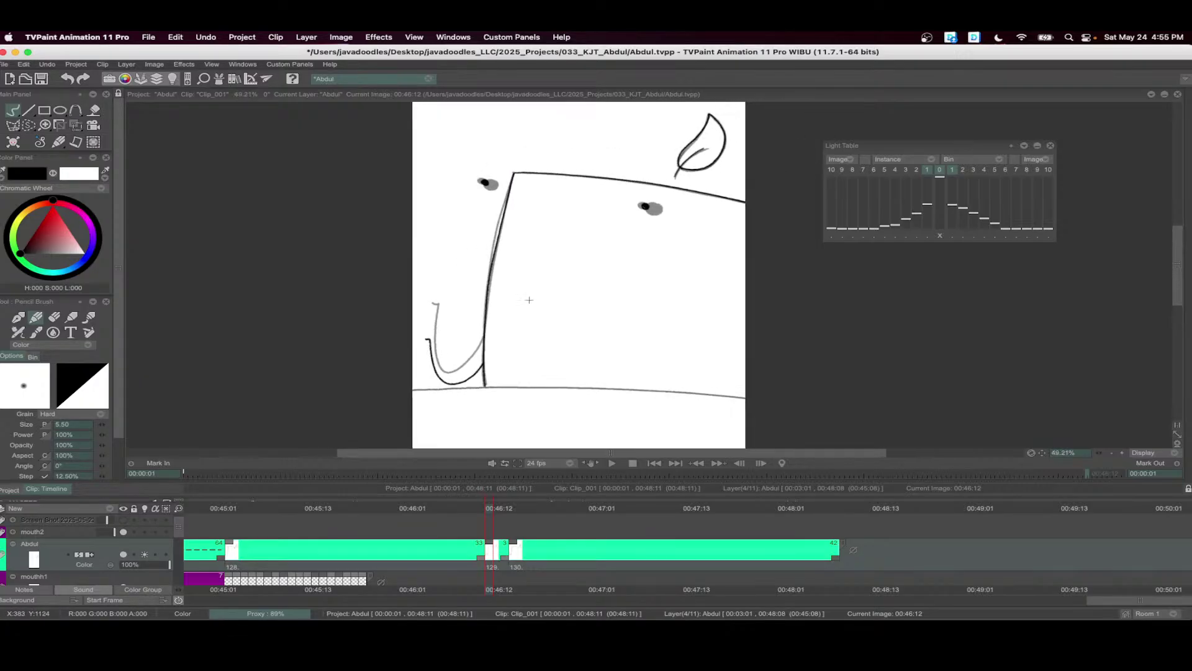
- Insert a blank in-between on the Abdul layer at 00:46:15 and trace the body's top edge out to the canvas border
left_click_drag(489, 509, 541, 542)
key("BackSpace")
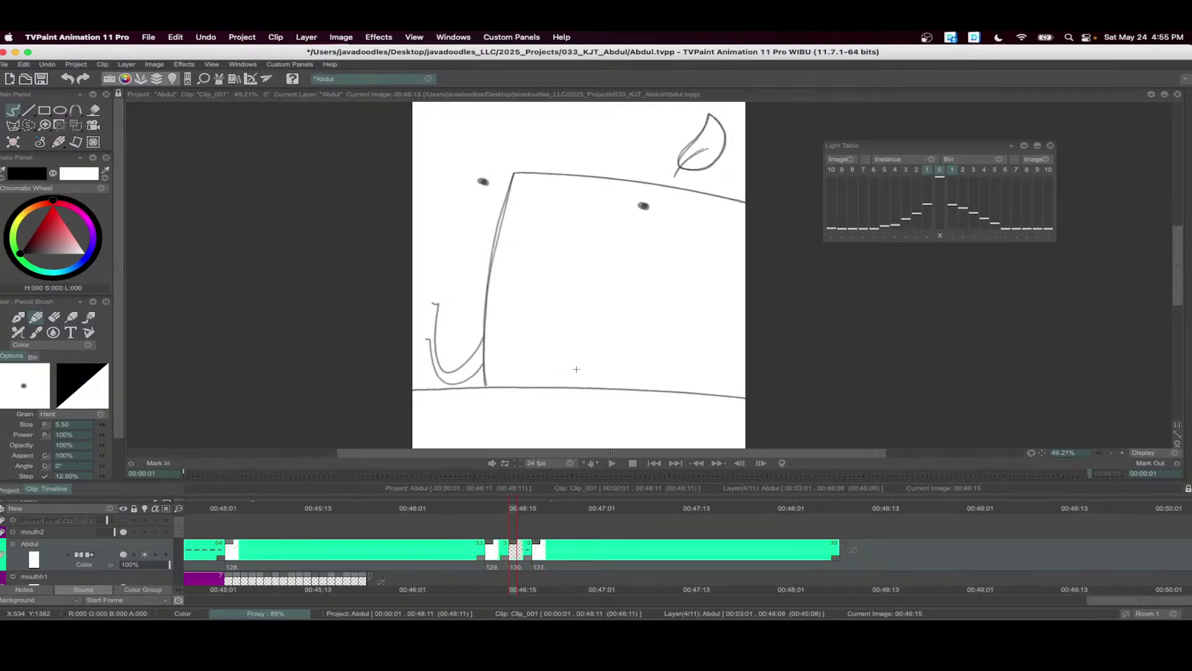
scroll(594, 237, "up", 4)
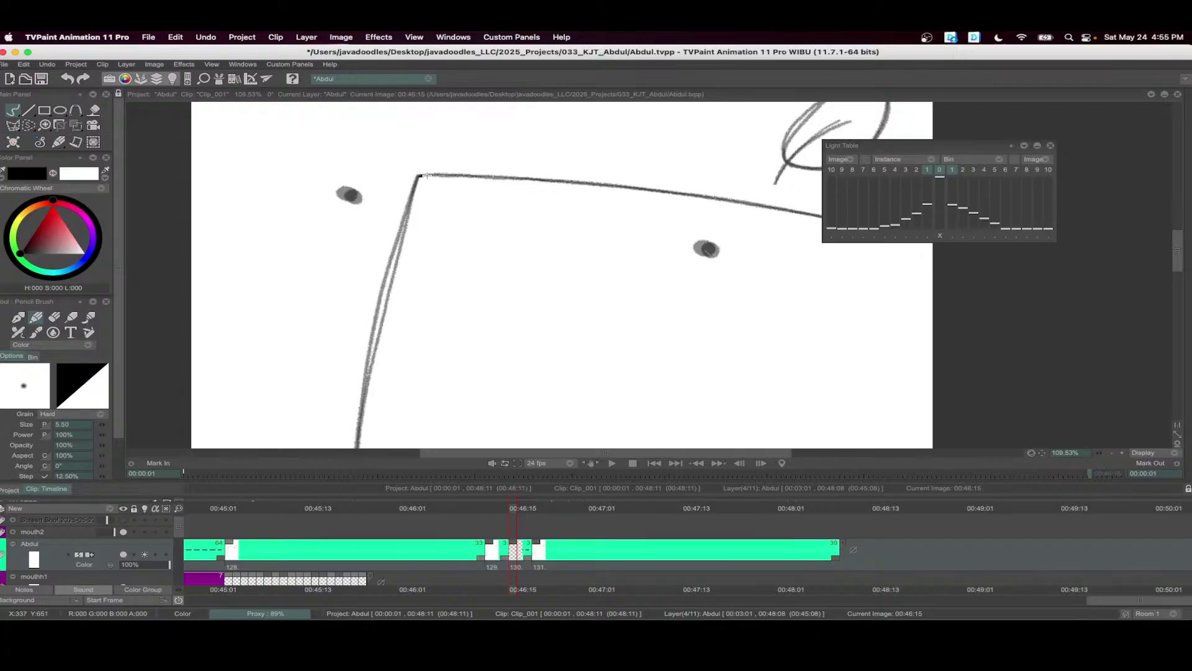
left_click_drag(425, 176, 782, 210)
scroll(731, 178, "down", 1)
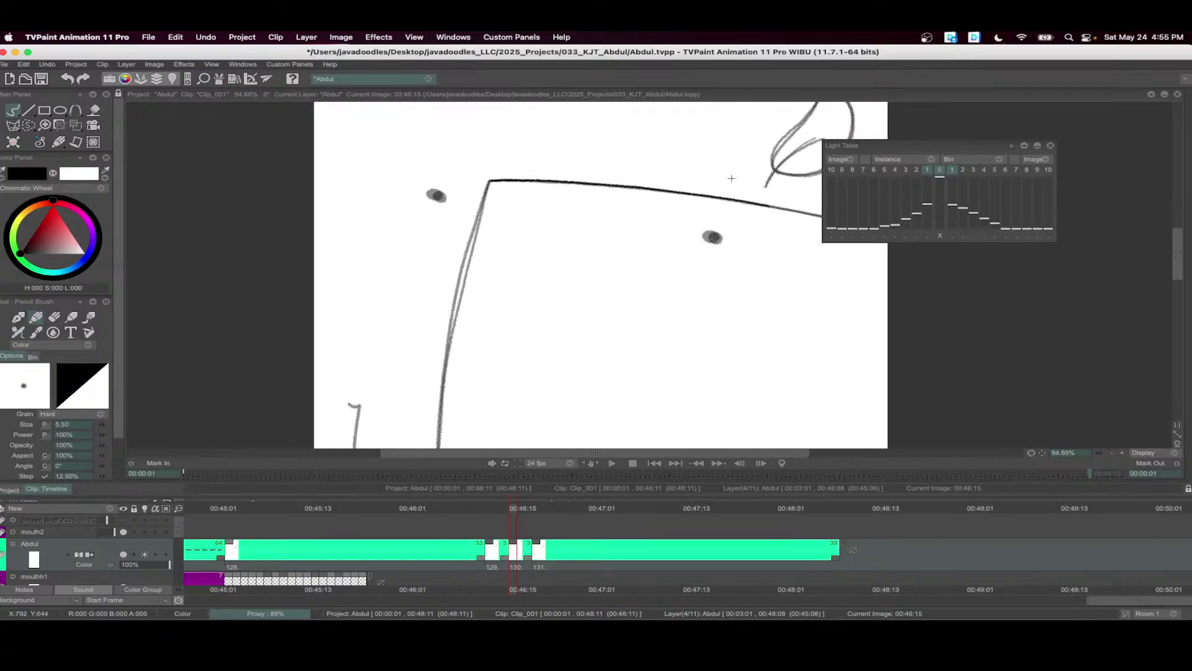
scroll(731, 178, "right", 3)
left_click_drag(653, 216, 782, 246)
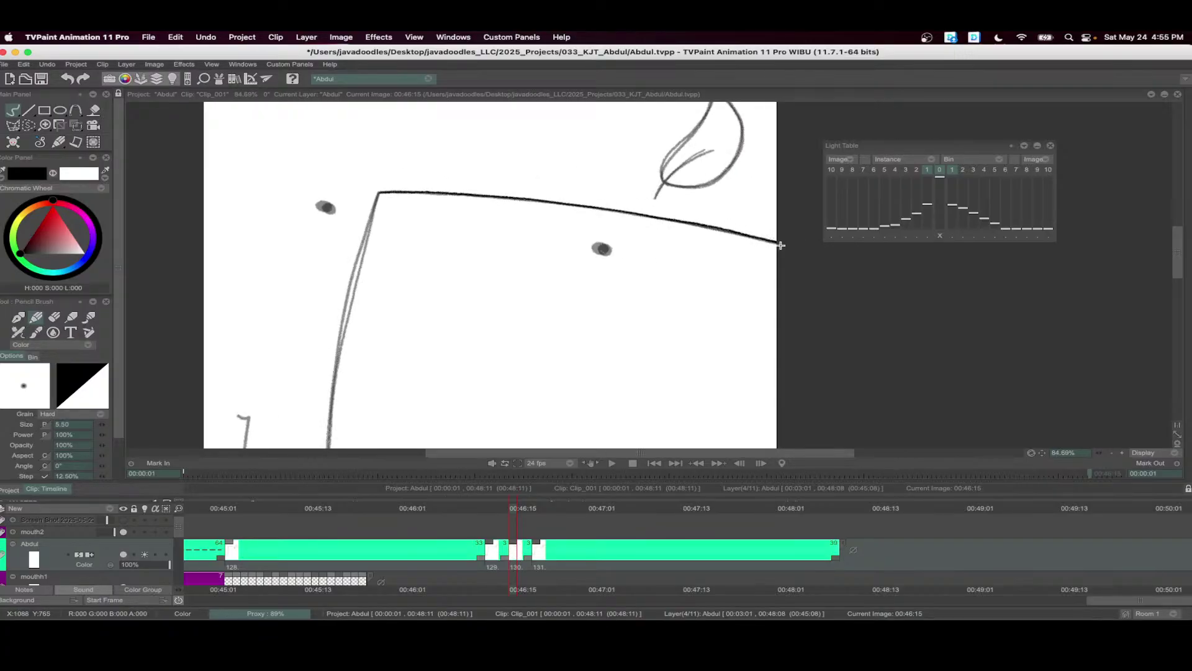
key("ctrl+z")
left_click_drag(653, 217, 791, 245)
- Draw the leaf and both filled eyes between the neighbouring poses on the 00:46:15 in-between
scroll(687, 199, "up", 3)
scroll(652, 271, "up", 2)
left_click_drag(610, 302, 690, 228)
mouse_move(711, 145)
left_mouse_down()
mouse_move(747, 195)
mouse_move(731, 250)
mouse_move(674, 284)
mouse_move(626, 278)
mouse_move(628, 231)
mouse_move(659, 212)
mouse_move(701, 144)
mouse_move(621, 258)
mouse_move(636, 285)
mouse_move(686, 285)
mouse_move(725, 252)
mouse_move(747, 209)
mouse_move(741, 172)
mouse_move(714, 146)
left_mouse_up()
key("super+z")
left_click_drag(526, 379, 527, 378)
left_click_drag(287, 332, 517, 286)
left_click_drag(334, 268, 333, 269)
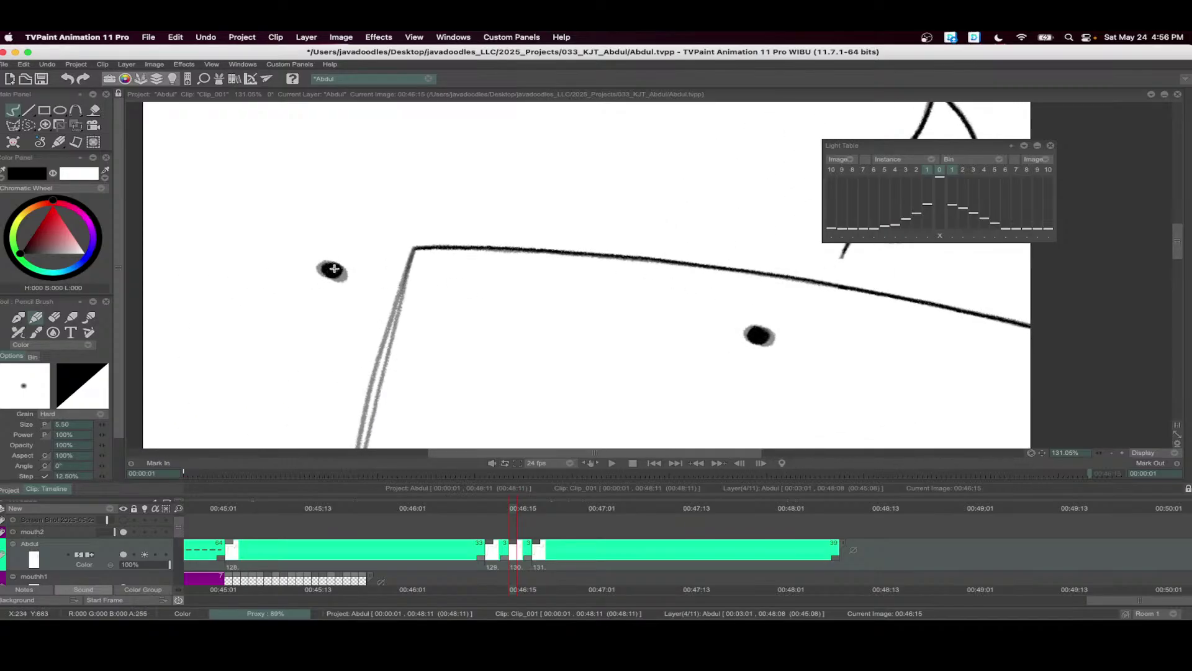
- Draw the body's left side down to the table and the curved arm close to the following pose on the 00:46:15 in-between
scroll(348, 261, "down", 5)
left_click_drag(428, 311, 445, 202)
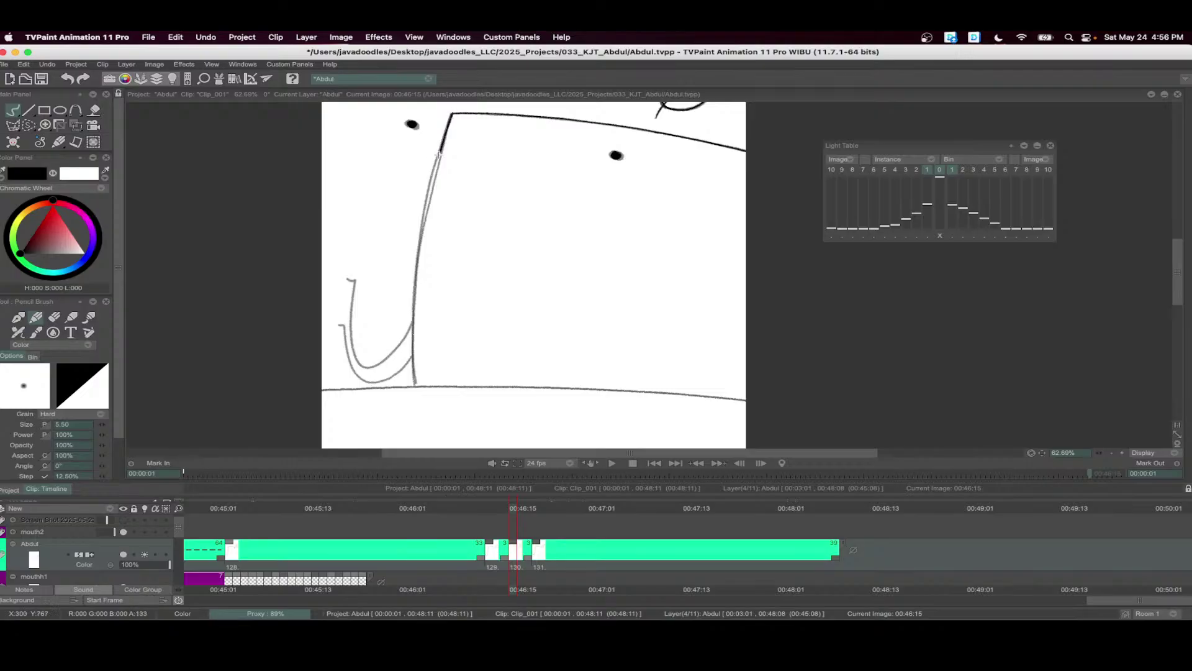
left_click_drag(439, 153, 426, 202)
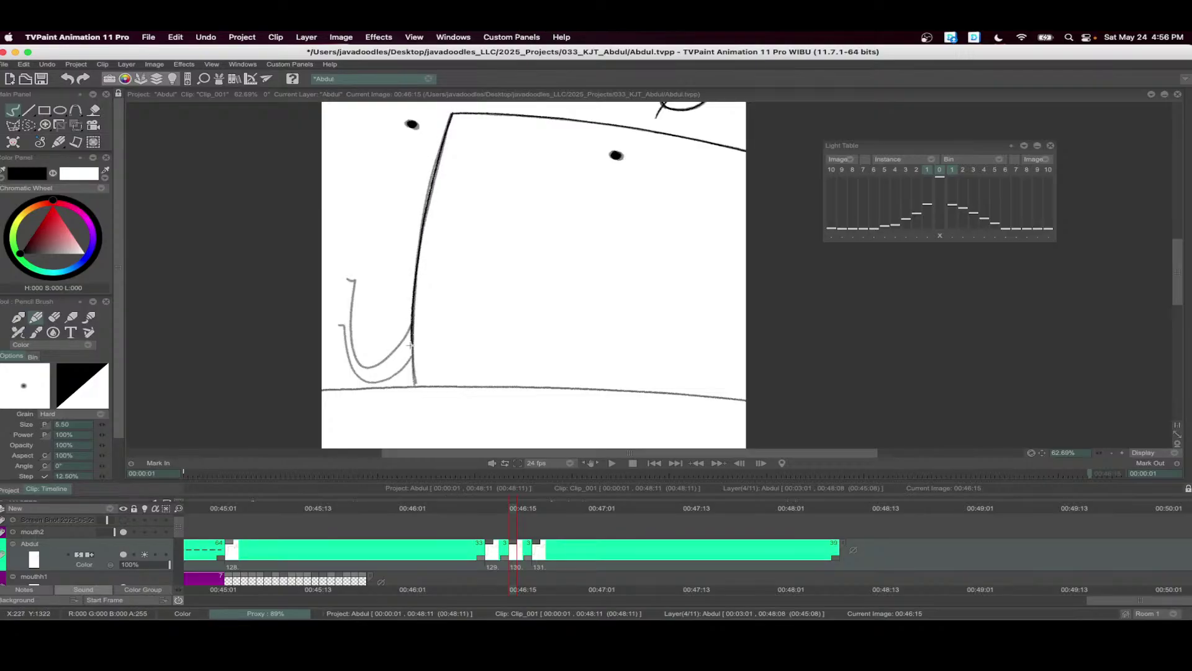
scroll(362, 308, "up", 3)
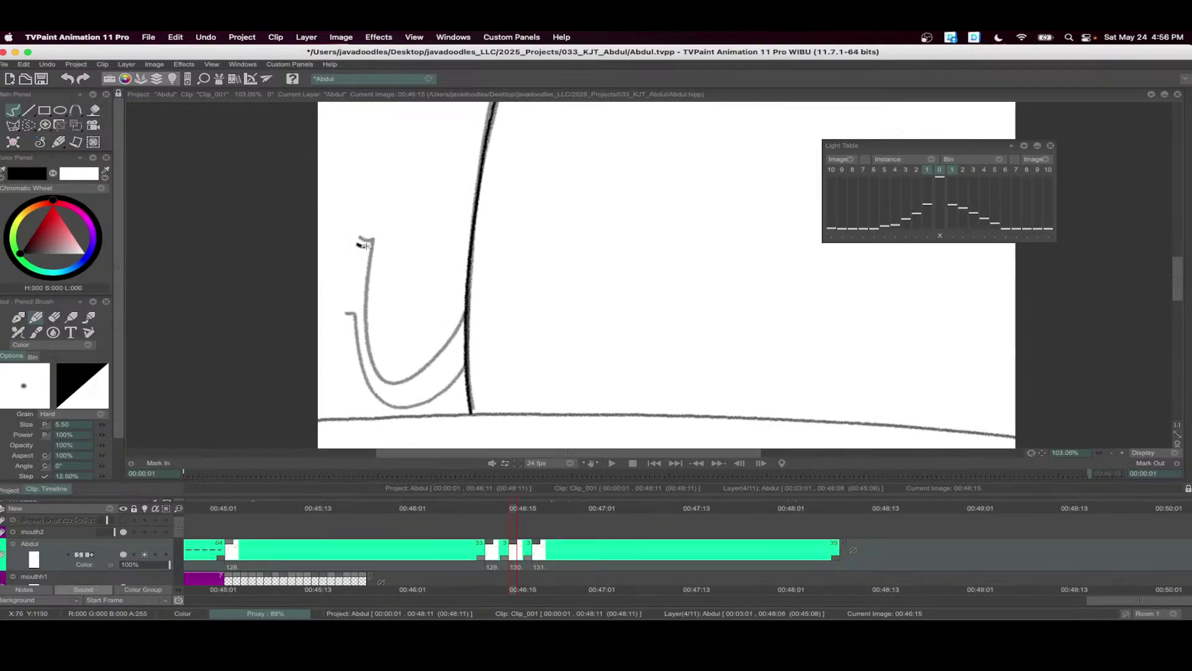
mouse_move(365, 245)
left_mouse_down()
mouse_move(360, 313)
mouse_move(382, 383)
mouse_move(405, 382)
mouse_move(457, 336)
left_mouse_up()
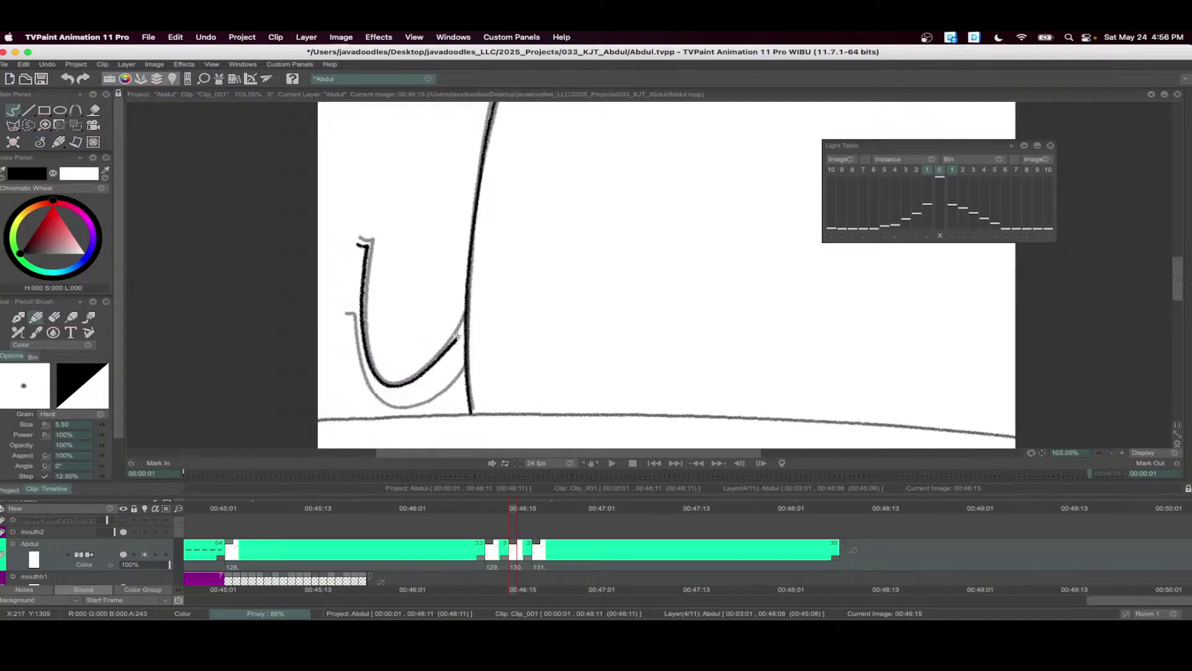
- Play back the Abdul layer from 00:46:09 to 00:47:01 to check the arm-raise motion
scroll(469, 255, "down", 4)
left_click_drag(593, 567, 461, 559)
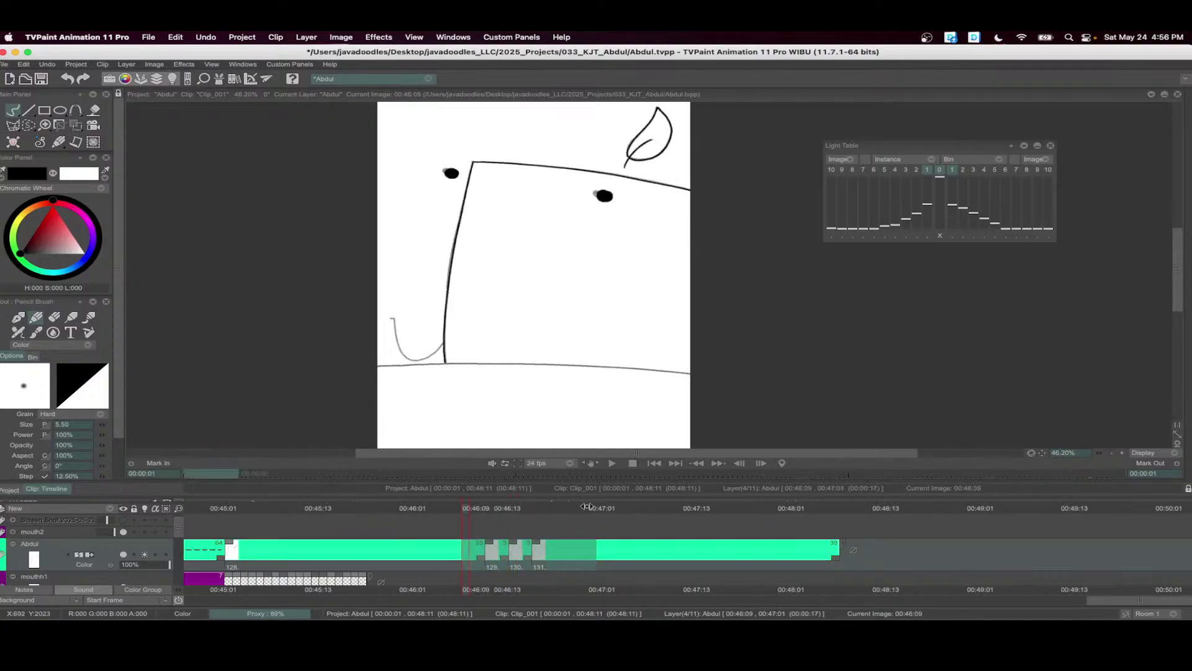
left_click(611, 463)
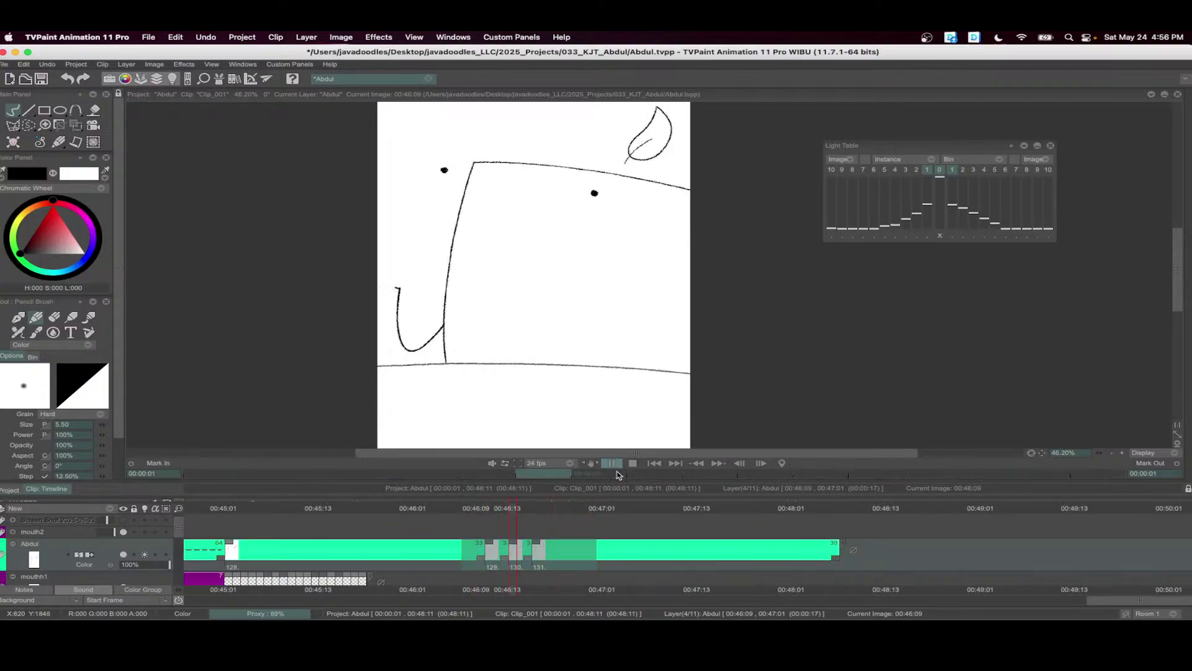
left_click(611, 463)
scroll(657, 358, "down", 1)
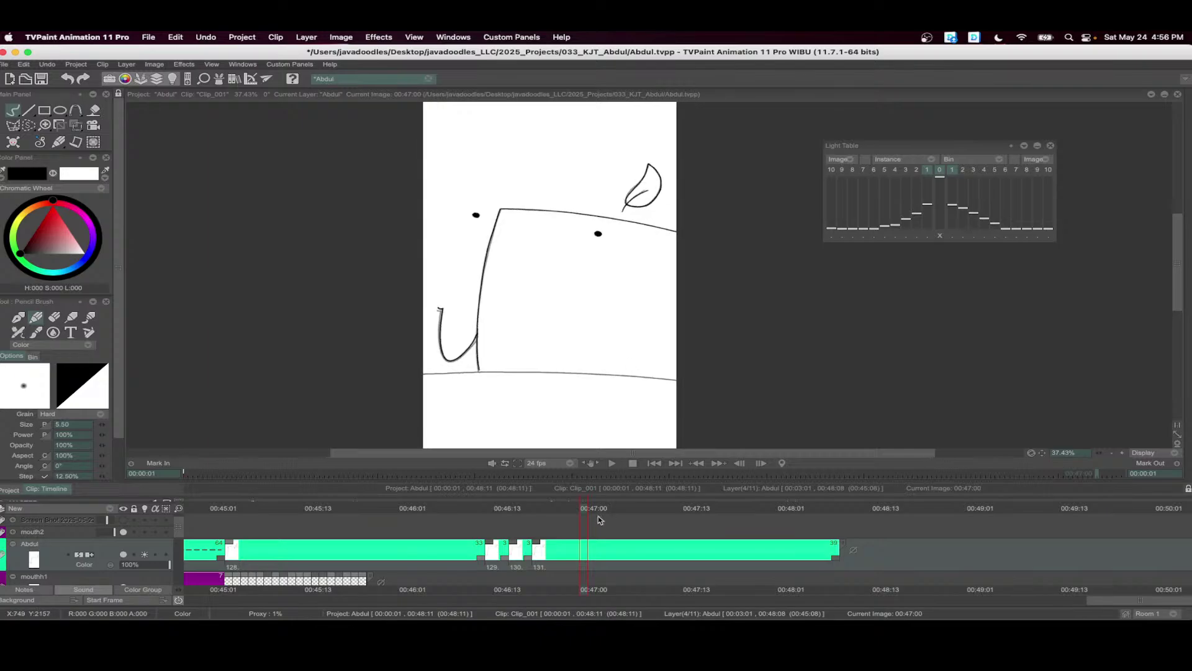
- Insert a blank drawing on the Abdul layer at 00:46:10 and draw the body's top edge and two short closed-eye lines
left_click(474, 547)
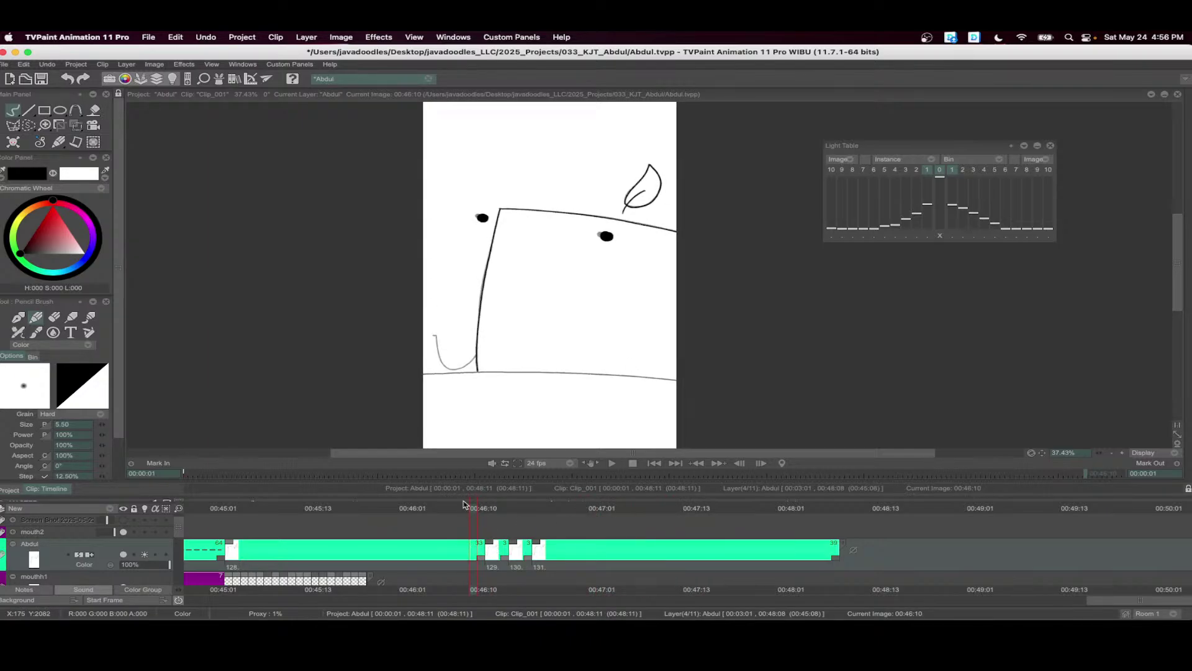
key("Insert")
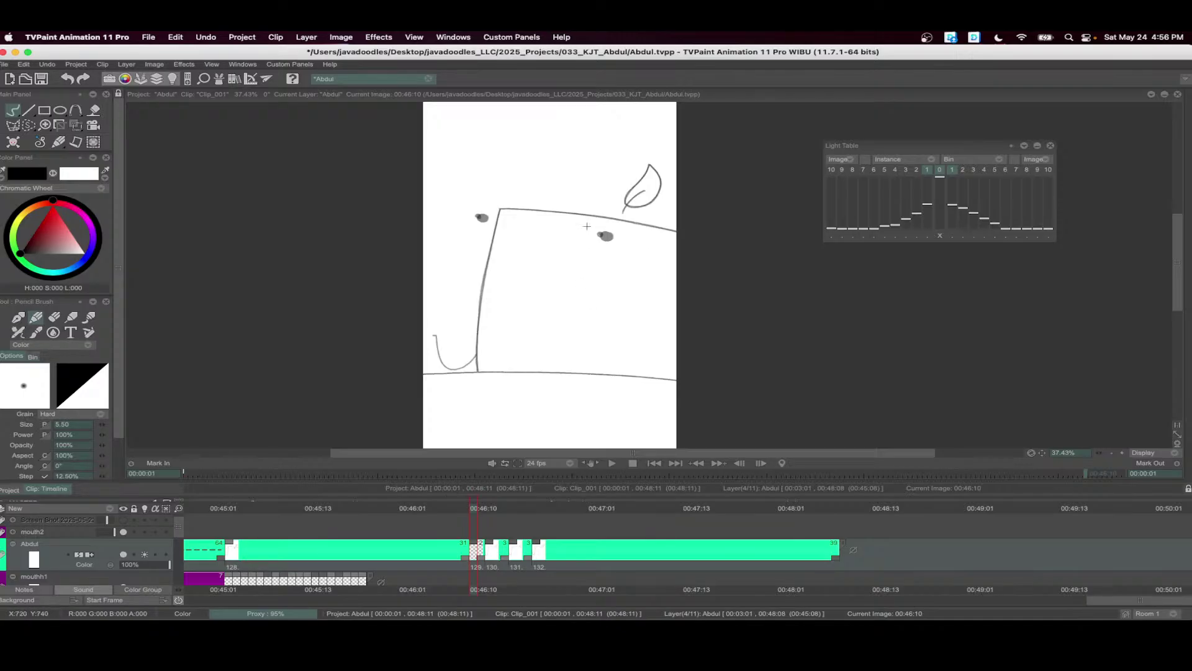
scroll(587, 226, "up", 3)
mouse_move(385, 217)
left_mouse_down()
mouse_move(674, 251)
mouse_move(363, 205)
mouse_move(493, 212)
mouse_move(724, 236)
left_mouse_up()
key("ctrl+z")
scroll(673, 251, "right", 3)
scroll(634, 253, "up", 1)
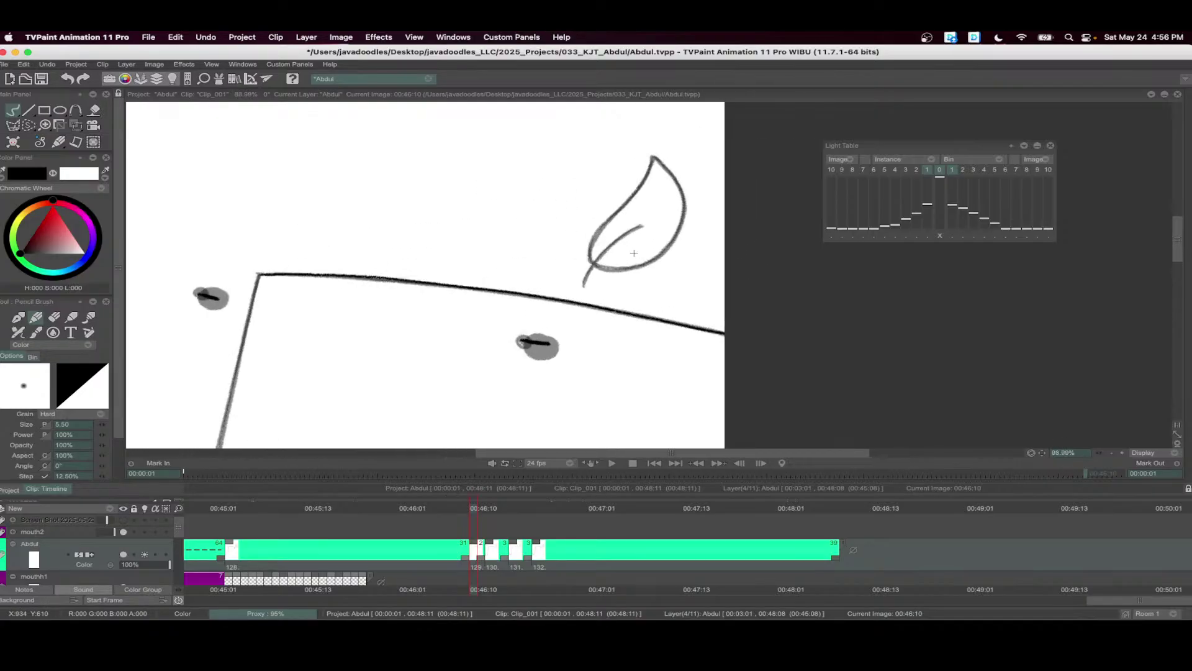
- Draw the leaf and the body's left side down to the table on the 00:46:10 drawing
left_click_drag(583, 282, 642, 225)
mouse_move(656, 160)
left_mouse_down()
mouse_move(683, 208)
mouse_move(676, 239)
mouse_move(636, 267)
mouse_move(595, 262)
mouse_move(591, 243)
mouse_move(653, 158)
left_mouse_up()
left_click_drag(529, 249, 399, 365)
mouse_move(398, 365)
left_mouse_down()
mouse_move(470, 218)
mouse_move(441, 158)
mouse_move(416, 225)
left_mouse_up()
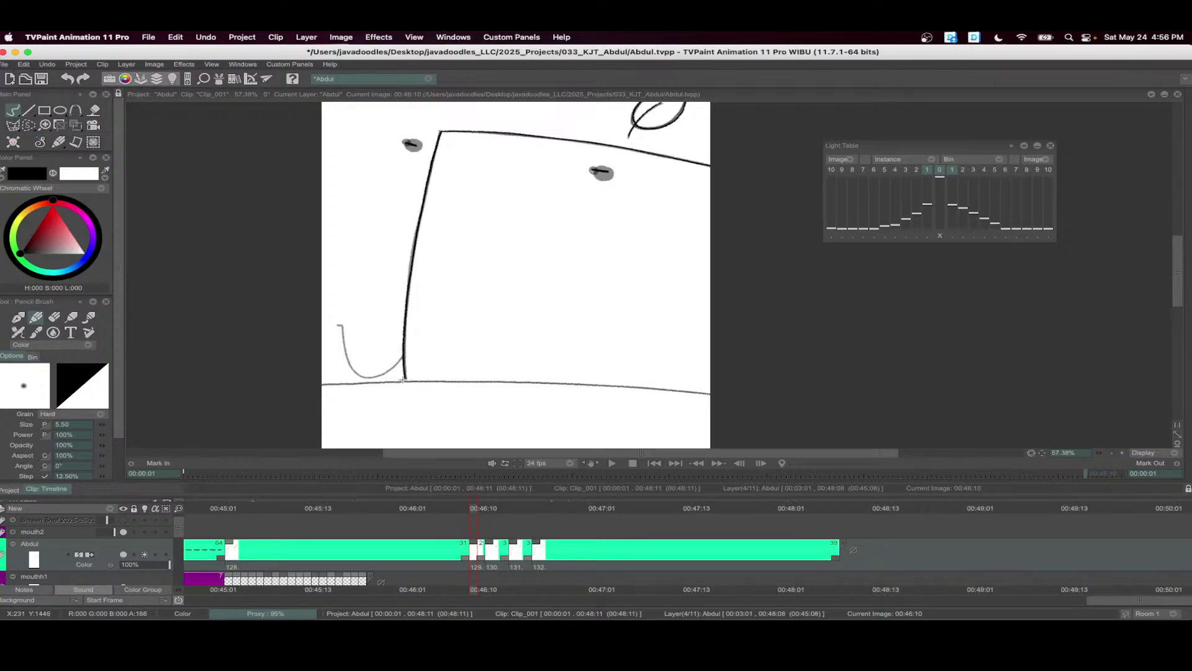
- Draw the two short visible ends of the arm just above the table on the 00:46:10 drawing
scroll(402, 378, "up", 3)
left_click_drag(343, 351, 361, 379)
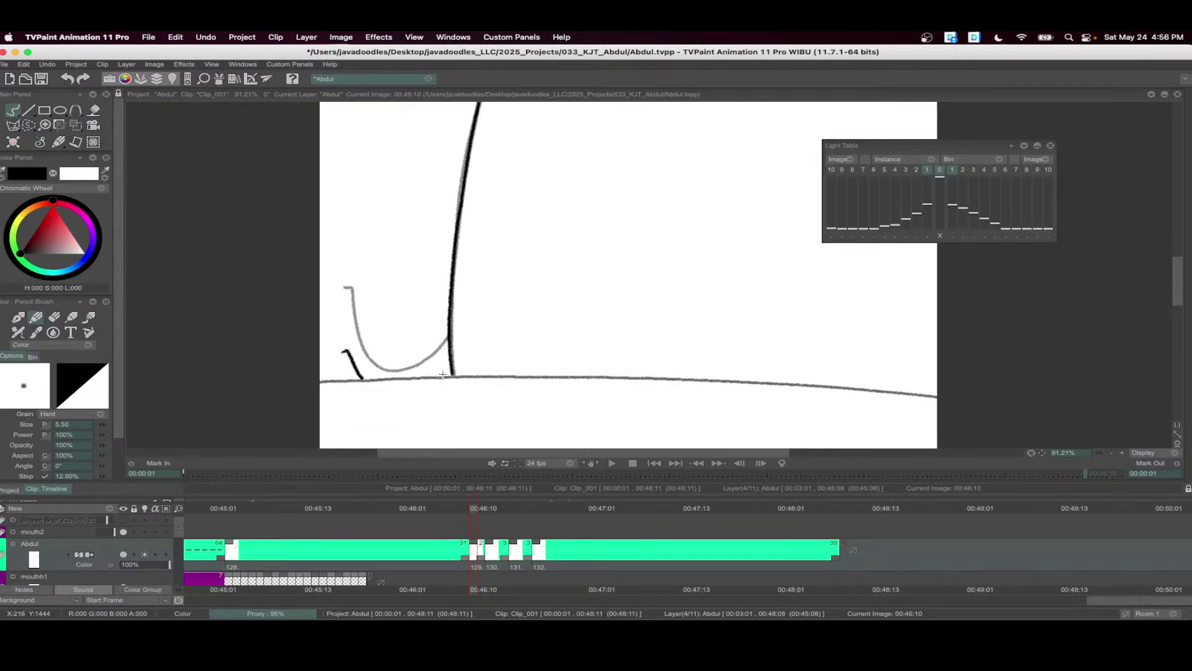
left_click_drag(436, 376, 445, 366)
scroll(397, 310, "down", 3)
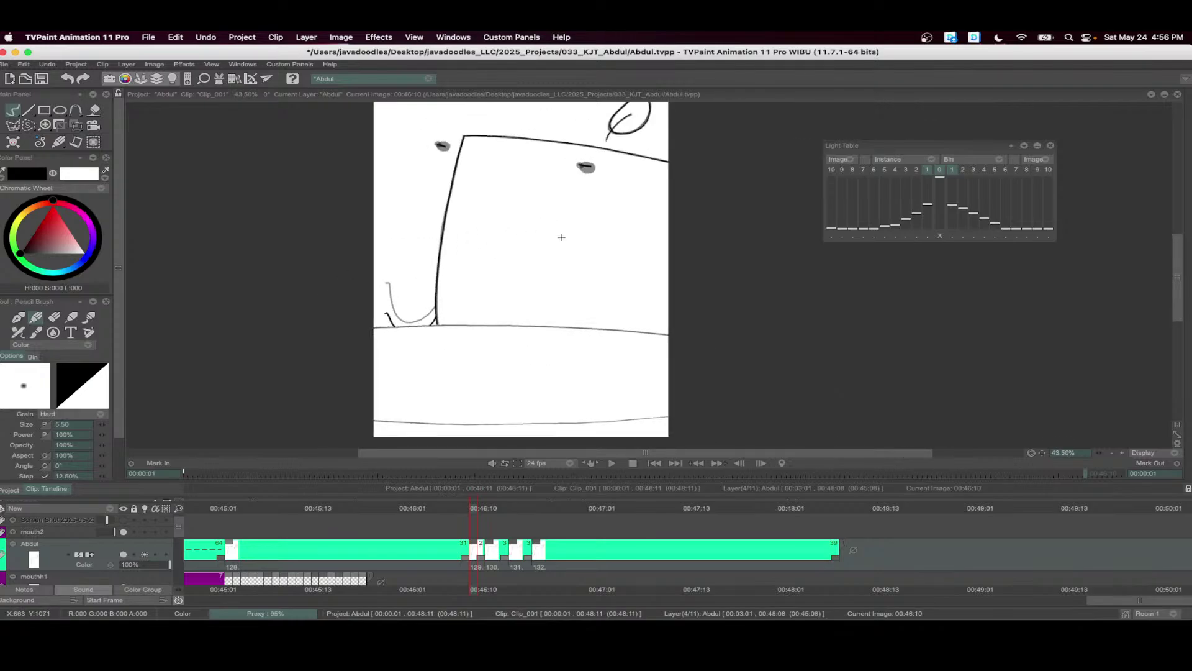
- Play back the arm raise and shift its Abdul drawings two frames later so the closed-eye drawing starts at 00:46:12
left_click_drag(590, 550, 429, 549)
left_click(611, 464)
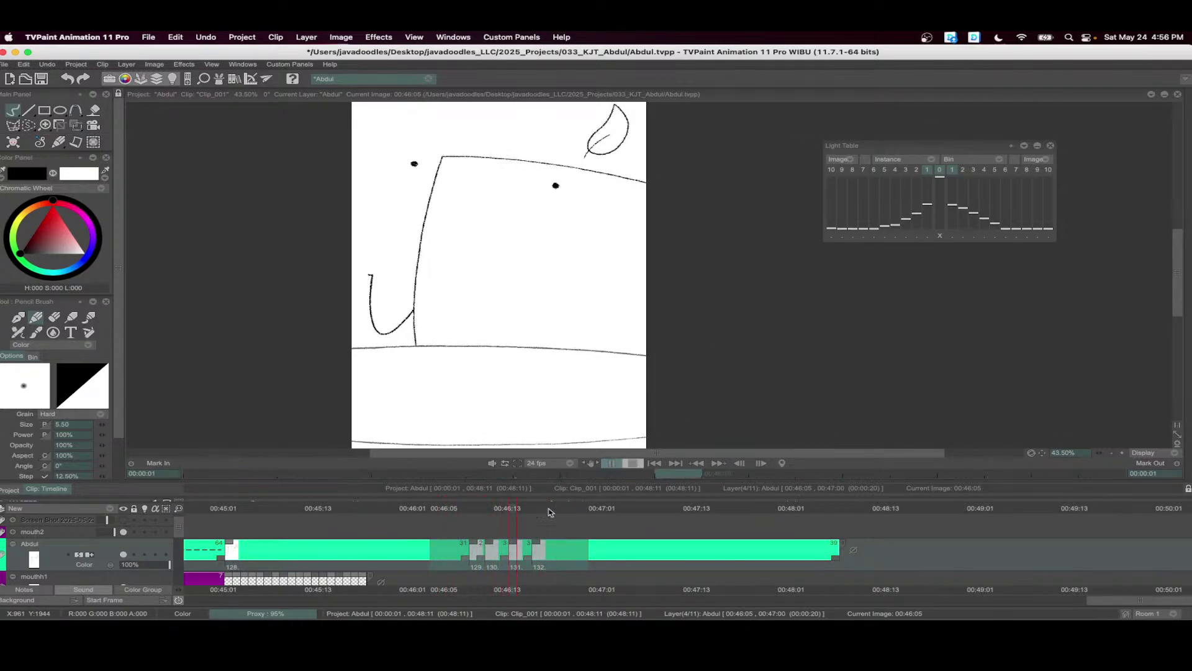
left_click(491, 549)
left_click_drag(497, 547, 529, 543)
mouse_move(536, 542)
left_mouse_down()
mouse_move(554, 544)
mouse_move(508, 564)
mouse_move(462, 562)
left_mouse_up()
left_click(611, 463)
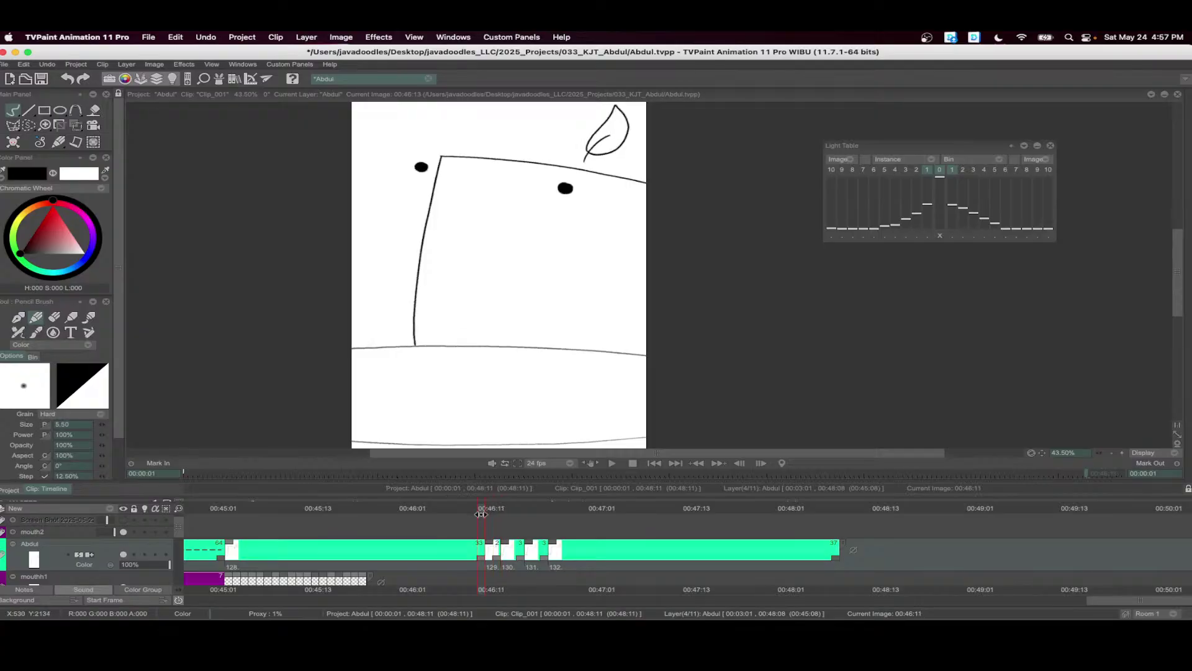
- Replace the closed-eye lines with two small filled eyes on the Abdul drawing at 00:46:12, using the light table as reference
scroll(606, 242, "up", 3)
scroll(606, 242, "up", 2)
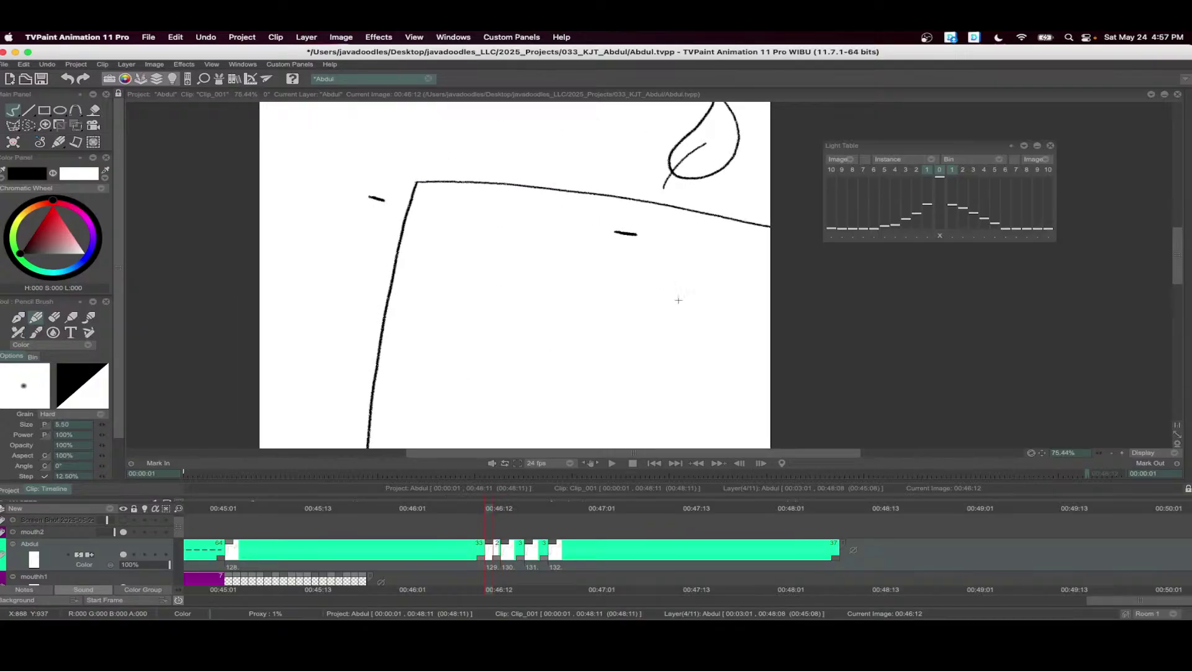
left_click_drag(101, 424, 113, 423)
left_click(145, 553)
left_click_drag(375, 198, 379, 196)
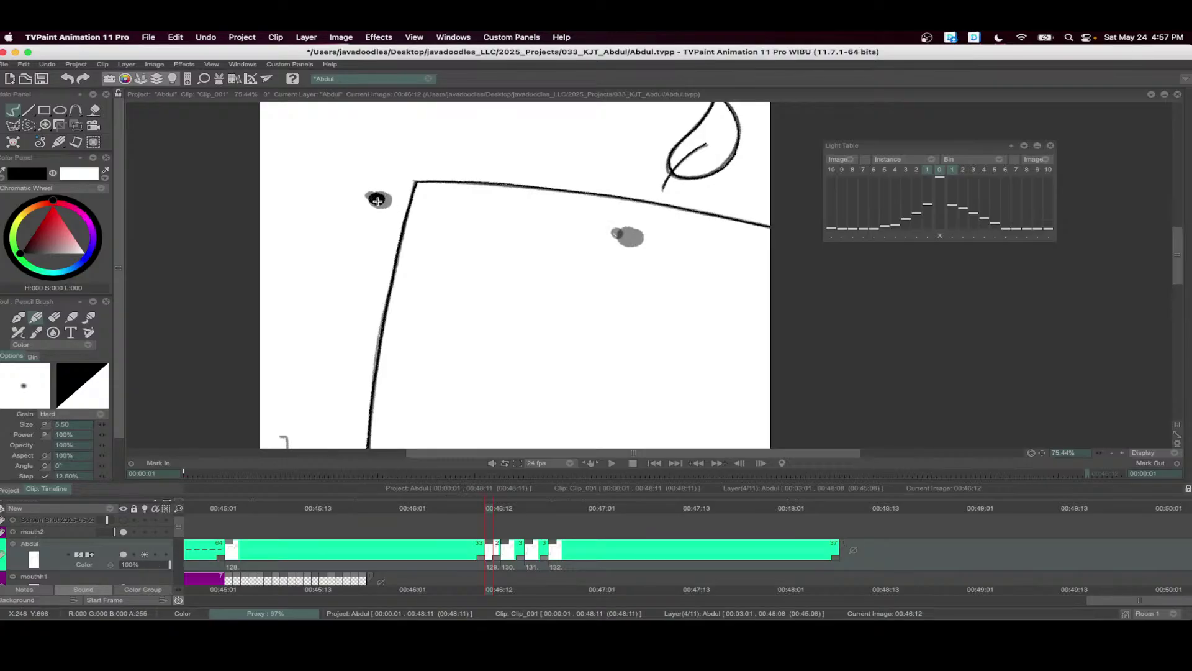
left_click_drag(619, 237, 625, 232)
- Play back the Abdul layer from 00:46:09 to 00:47:03 and save the project
scroll(633, 235, "down", 3)
left_click_drag(612, 566, 462, 567)
left_click(611, 464)
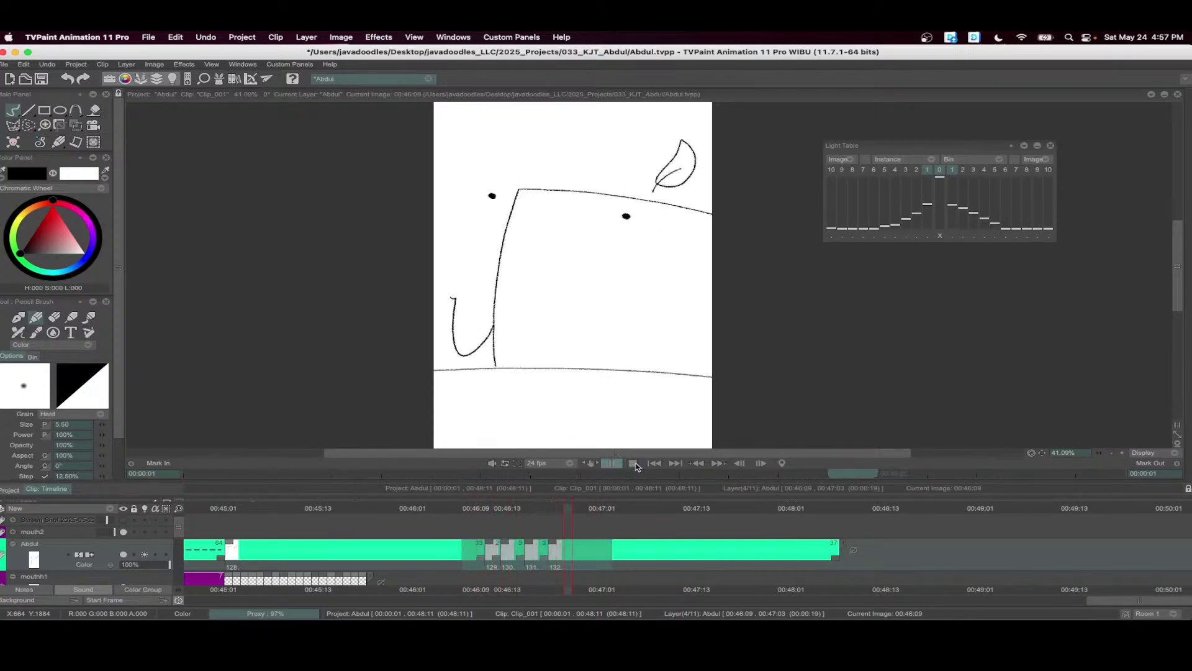
left_click(648, 439)
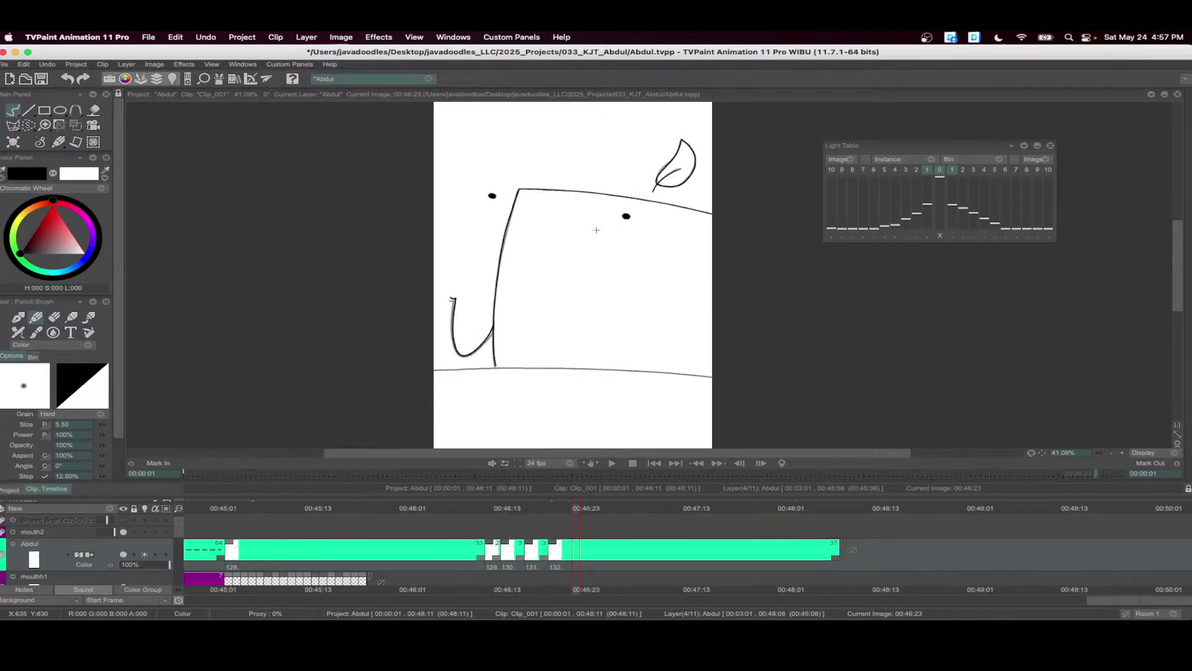
key("super+s")
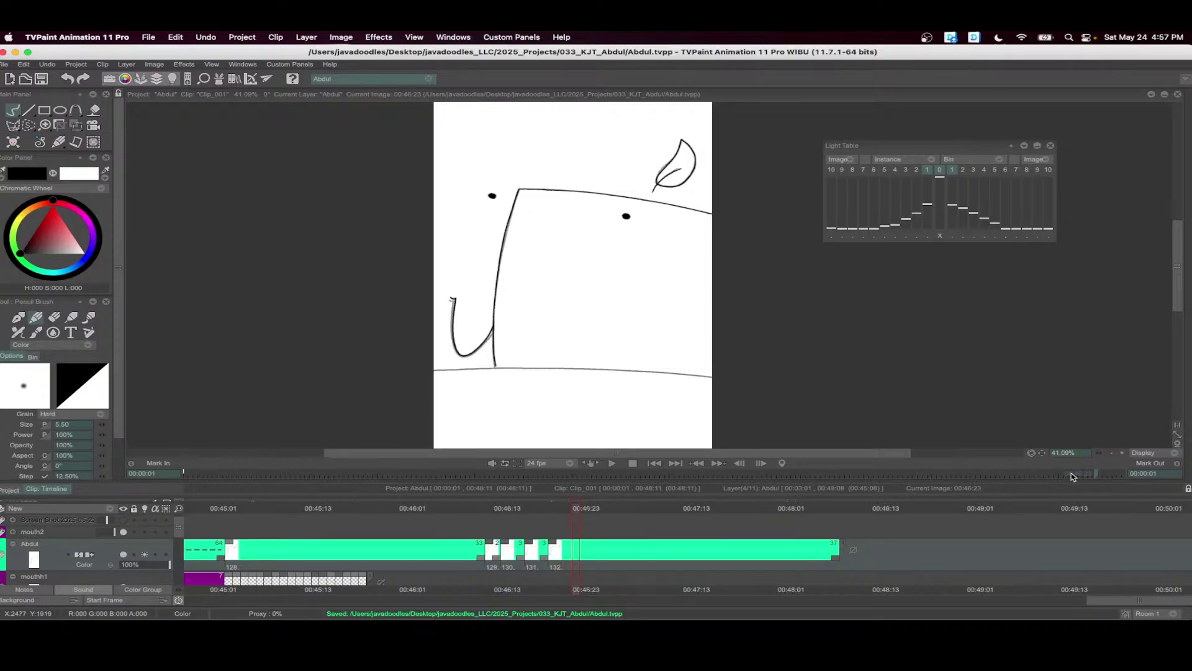
- Insert a blank drawing on the mouth2 layer at 00:45:03 and extend the layer with empty instances
left_click_drag(1072, 477, 1053, 477)
left_click_drag(584, 513, 587, 512)
left_click(599, 533)
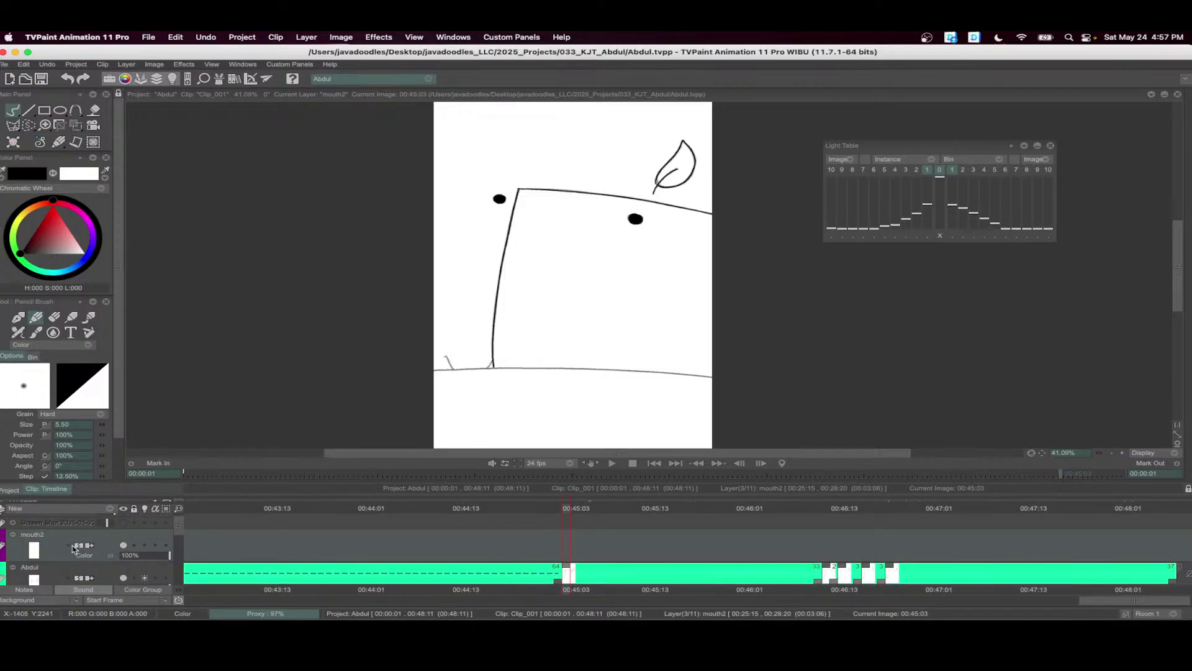
key("Insert")
left_click_drag(574, 537, 839, 473)
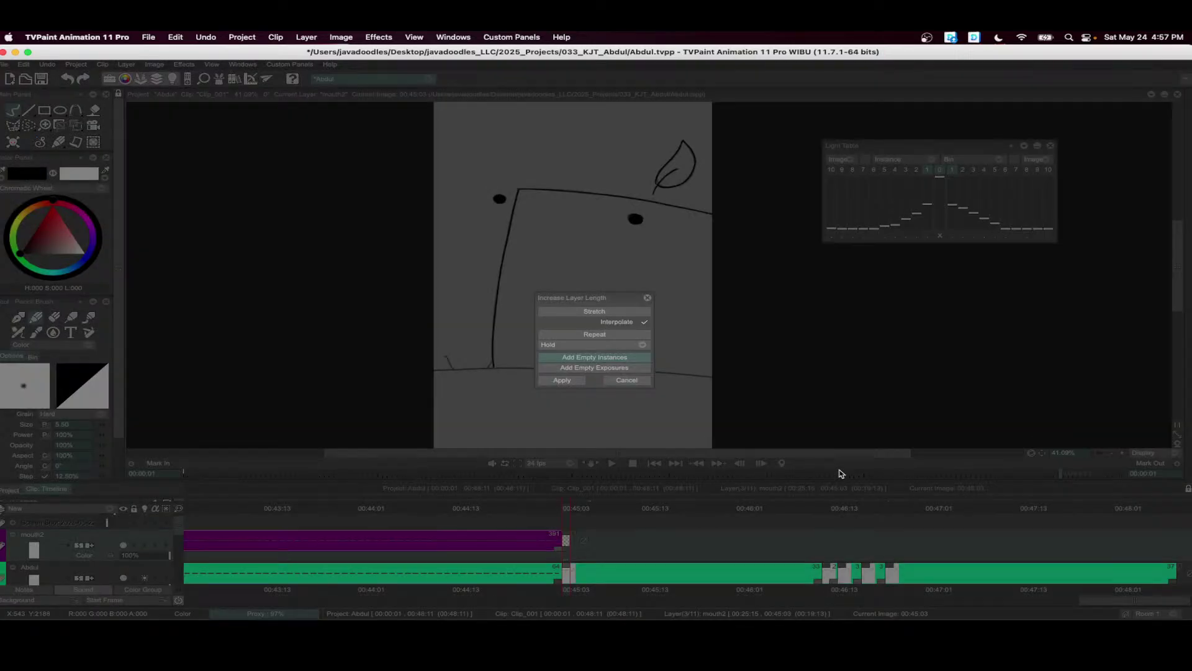
left_click(580, 380)
- Draw a straight slanted mouth line beneath the eyes at 00:45:03 and hold it up to 00:46:12
scroll(590, 216, "up", 3)
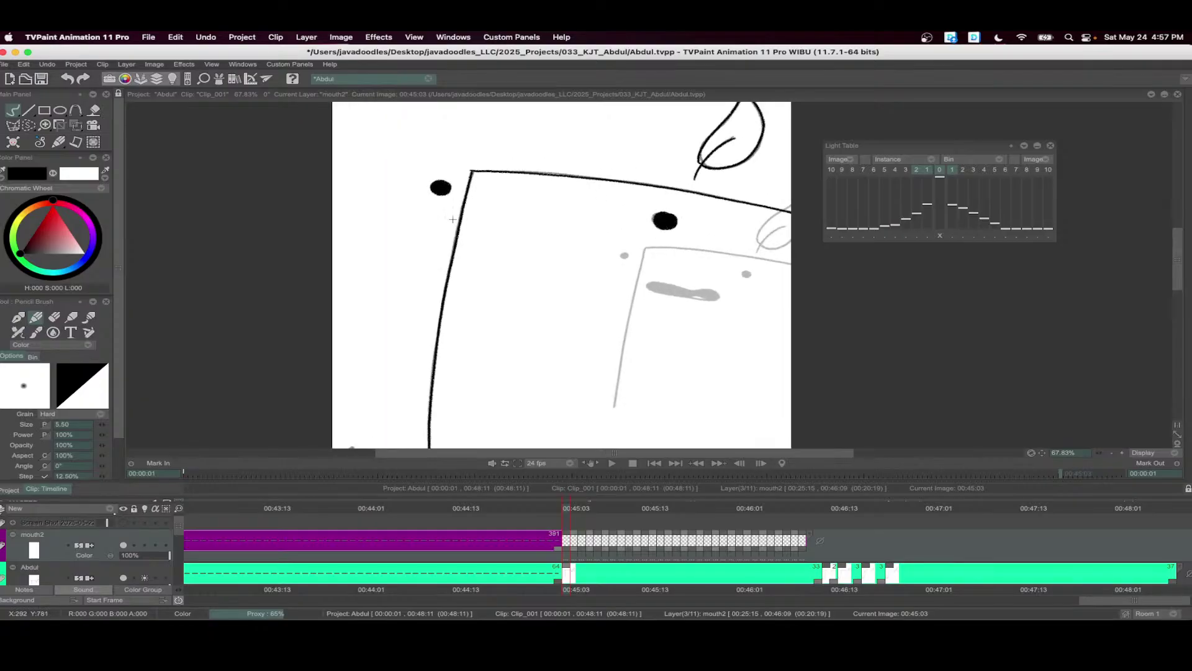
left_click_drag(431, 212, 672, 249)
scroll(671, 248, "down", 3)
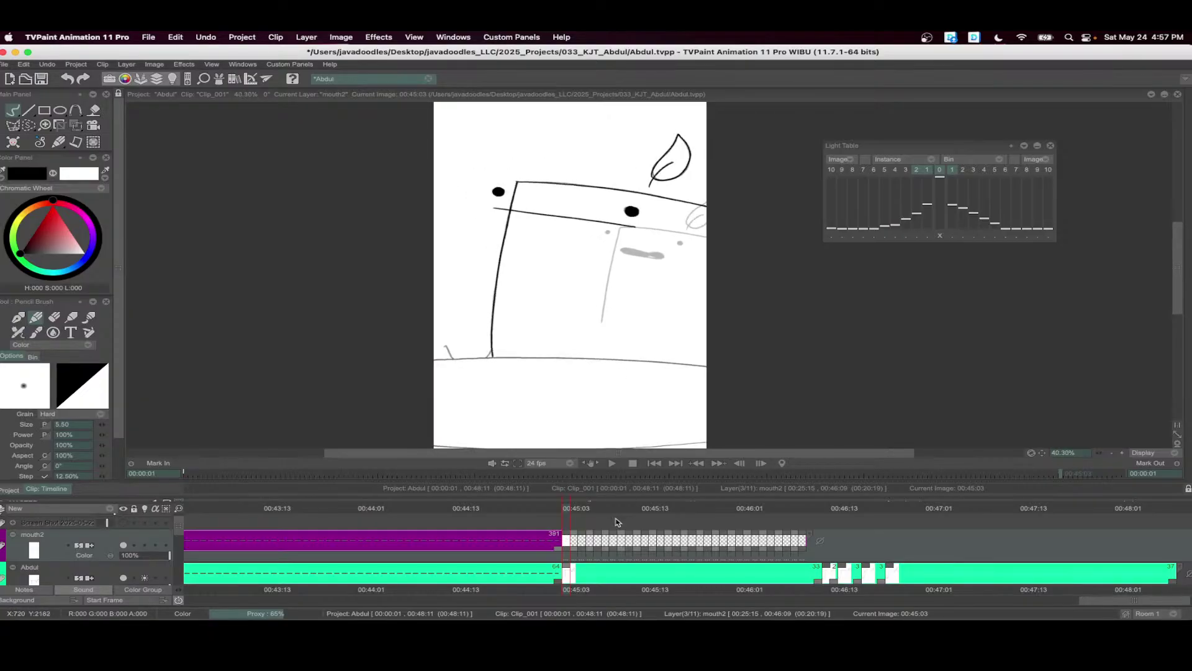
mouse_move(571, 540)
left_mouse_down()
mouse_move(822, 540)
mouse_move(680, 515)
mouse_move(454, 524)
left_mouse_up()
left_click(832, 508)
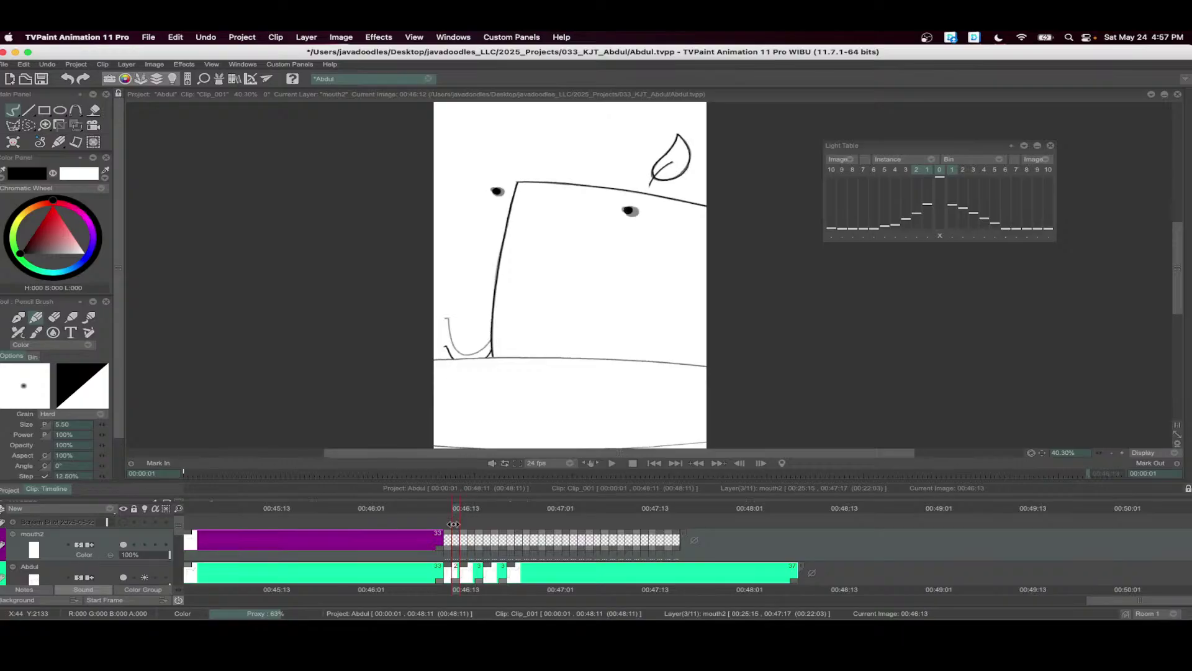
- Switch the light table from the Abdul layer to mouth2 and redraw the straight mouth line at 00:46:12
left_click(145, 545)
left_click(145, 576)
scroll(589, 261, "up", 2)
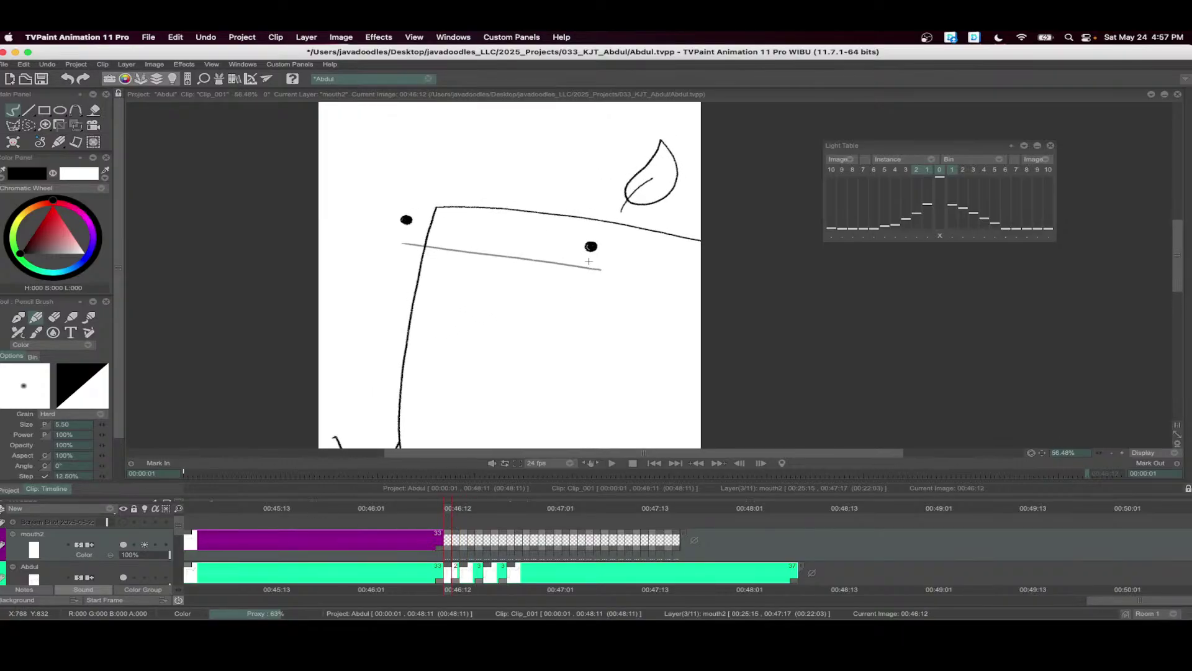
scroll(589, 261, "up", 2)
left_click_drag(345, 242, 572, 272)
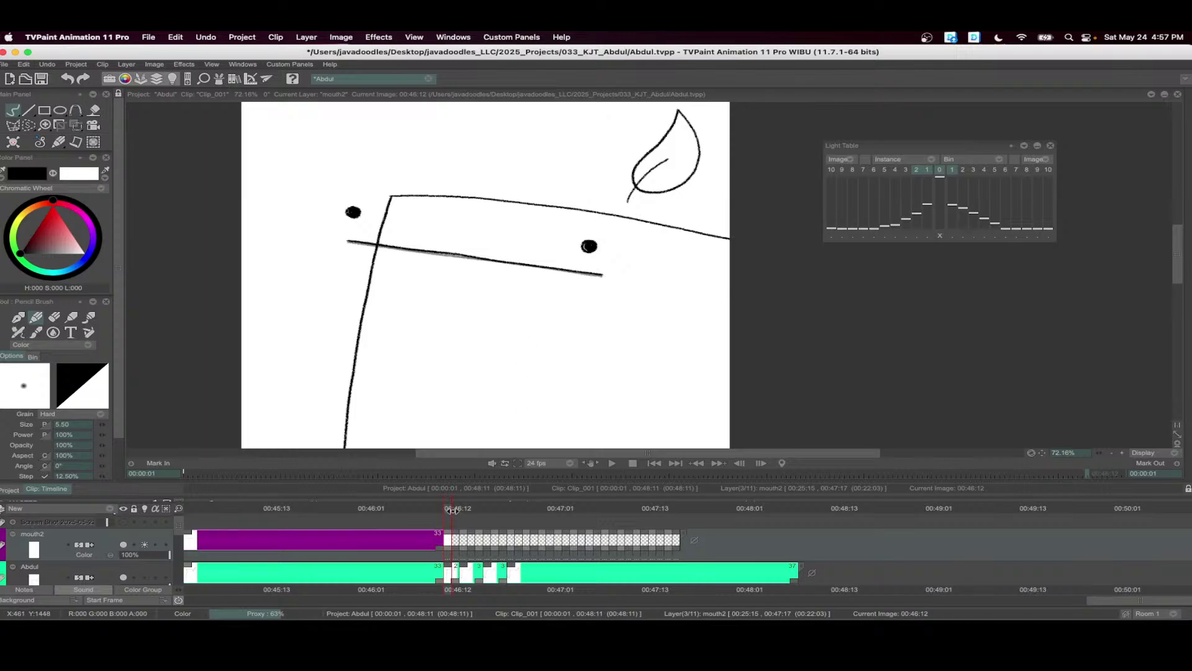
- Draw a thin closed mouth with vertical teeth lines on mouth2 at 00:46:14, and redraw the same shape at 00:46:17
left_click_drag(454, 511, 460, 549)
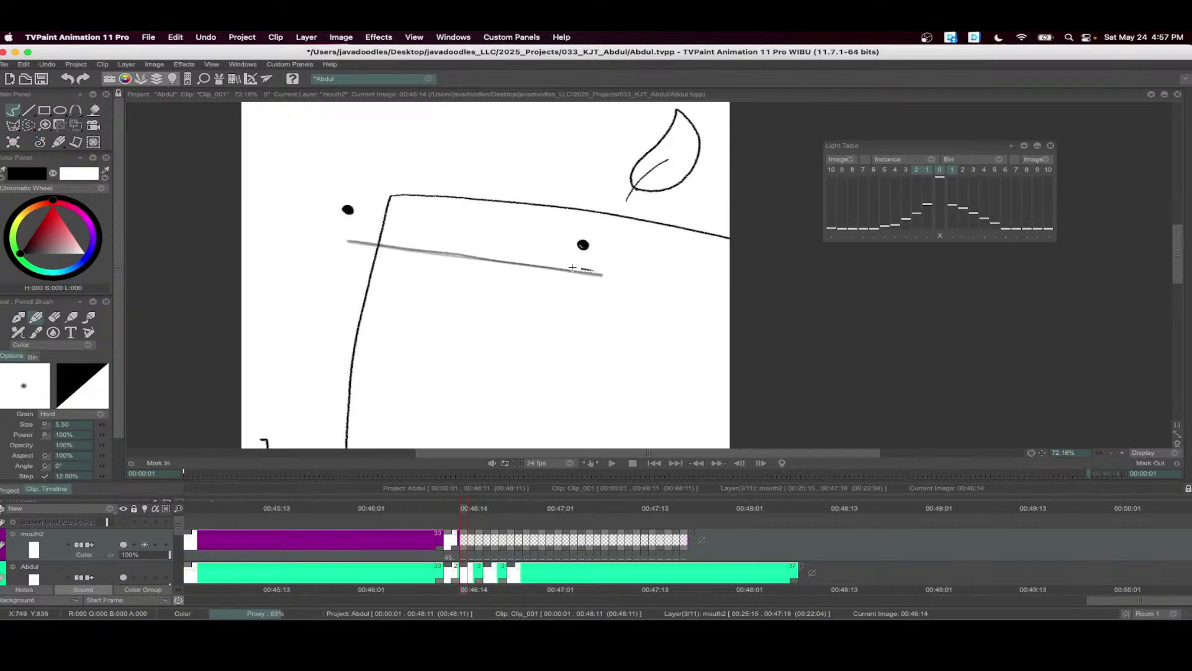
mouse_move(573, 267)
left_mouse_down()
mouse_move(394, 243)
mouse_move(351, 249)
mouse_move(600, 276)
left_mouse_up()
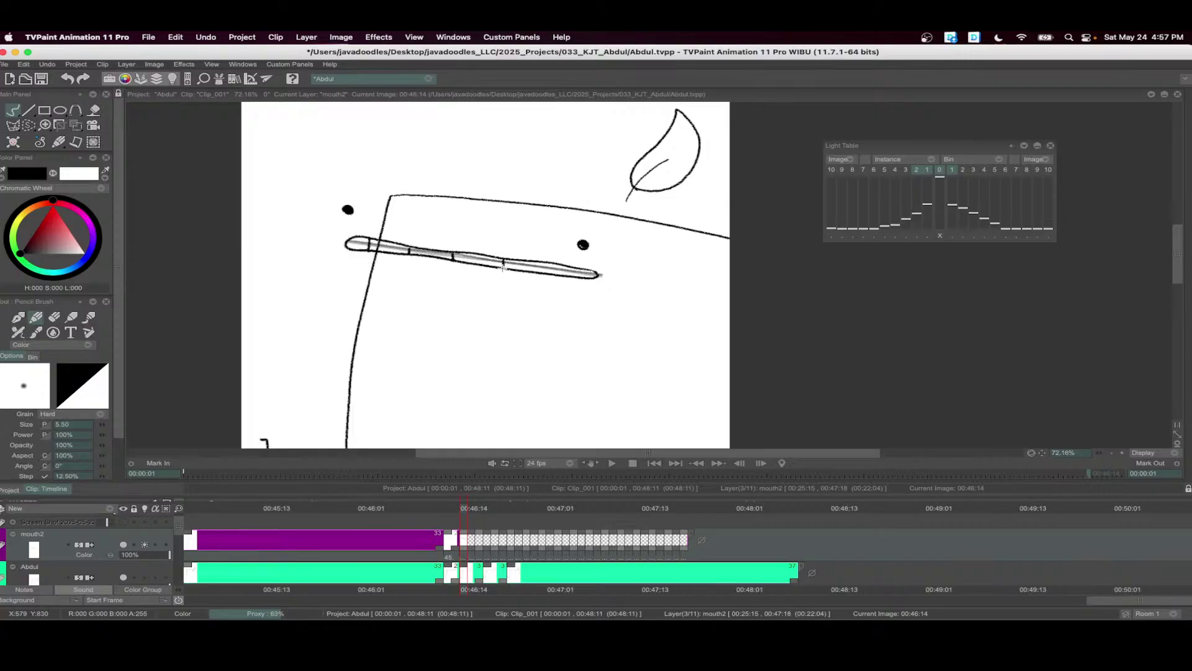
left_click_drag(510, 506, 491, 508)
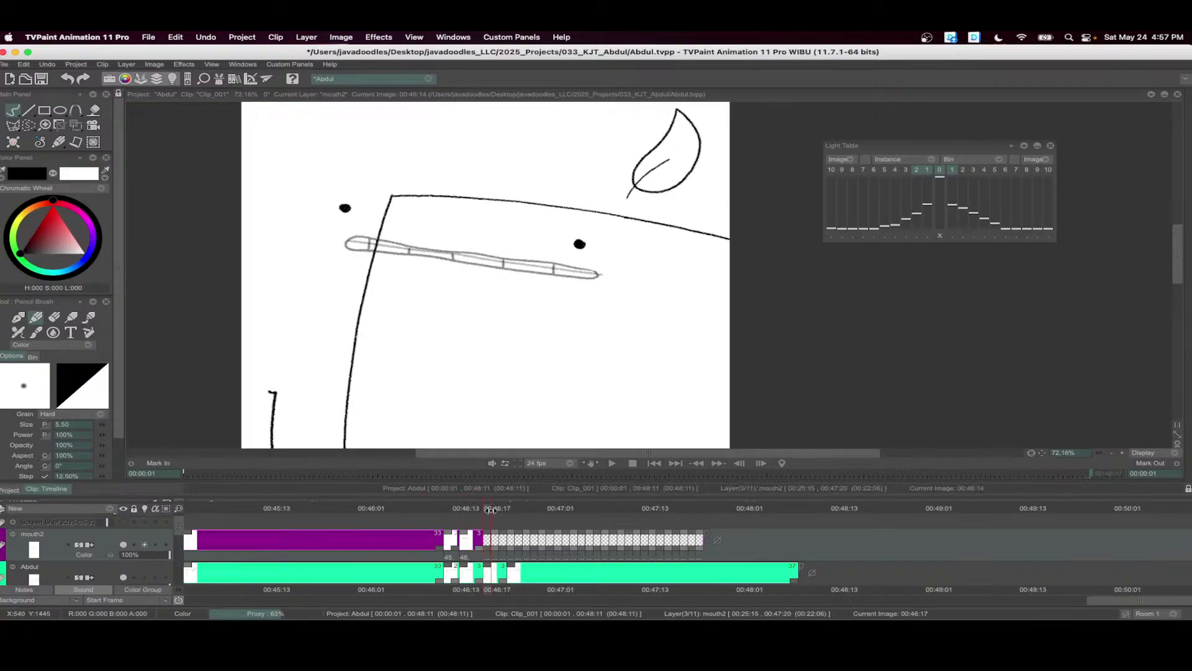
mouse_move(577, 267)
left_mouse_down()
mouse_move(370, 239)
mouse_move(394, 254)
mouse_move(598, 277)
left_mouse_up()
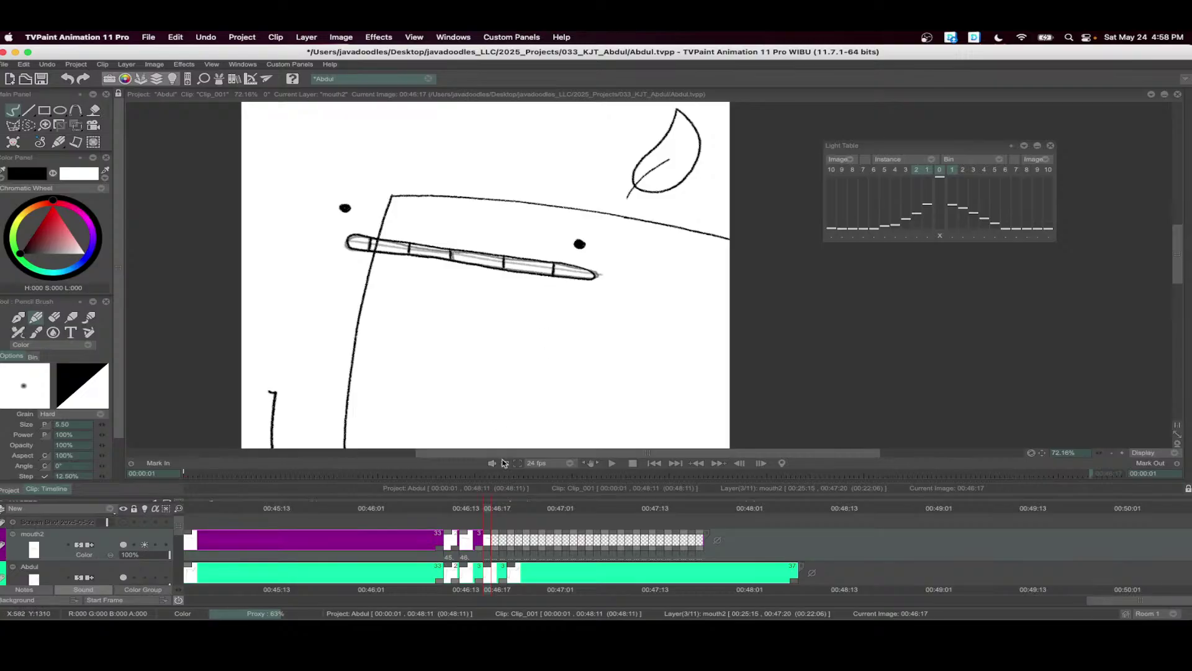
- Draw a small oval open mouth at 00:46:18 and fill it black, leaving a white tongue at its lower edge
mouse_move(489, 547)
left_mouse_down()
mouse_move(504, 547)
mouse_move(503, 514)
mouse_move(495, 534)
left_mouse_up()
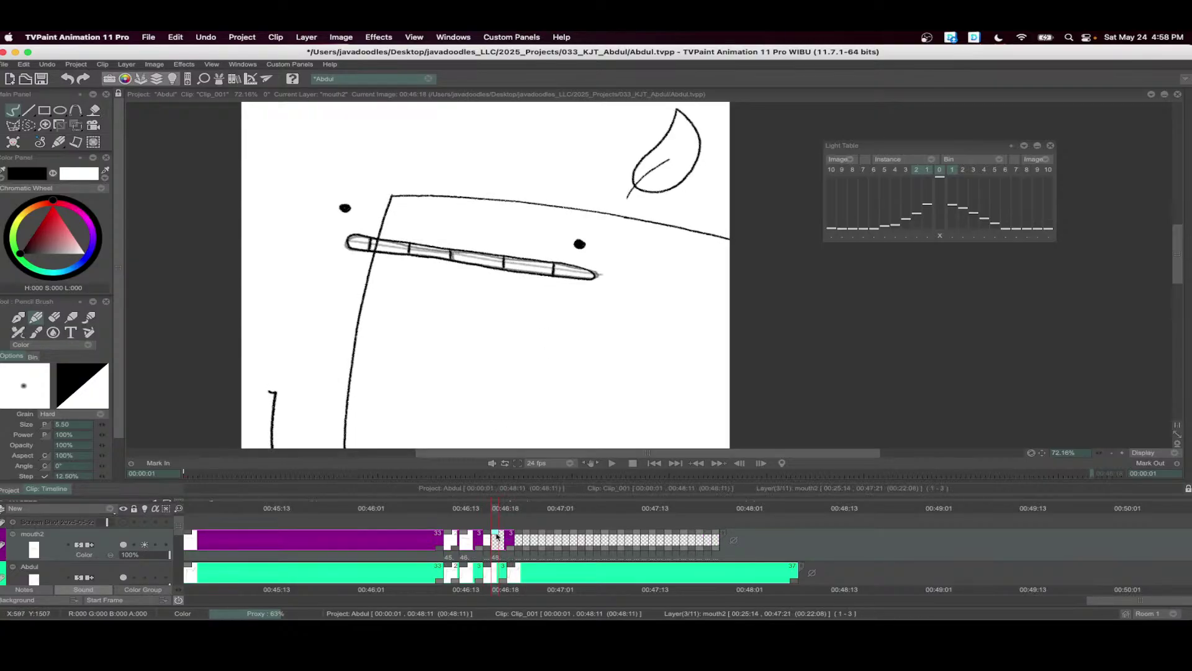
mouse_move(461, 247)
left_mouse_down()
mouse_move(465, 281)
mouse_move(462, 246)
left_mouse_up()
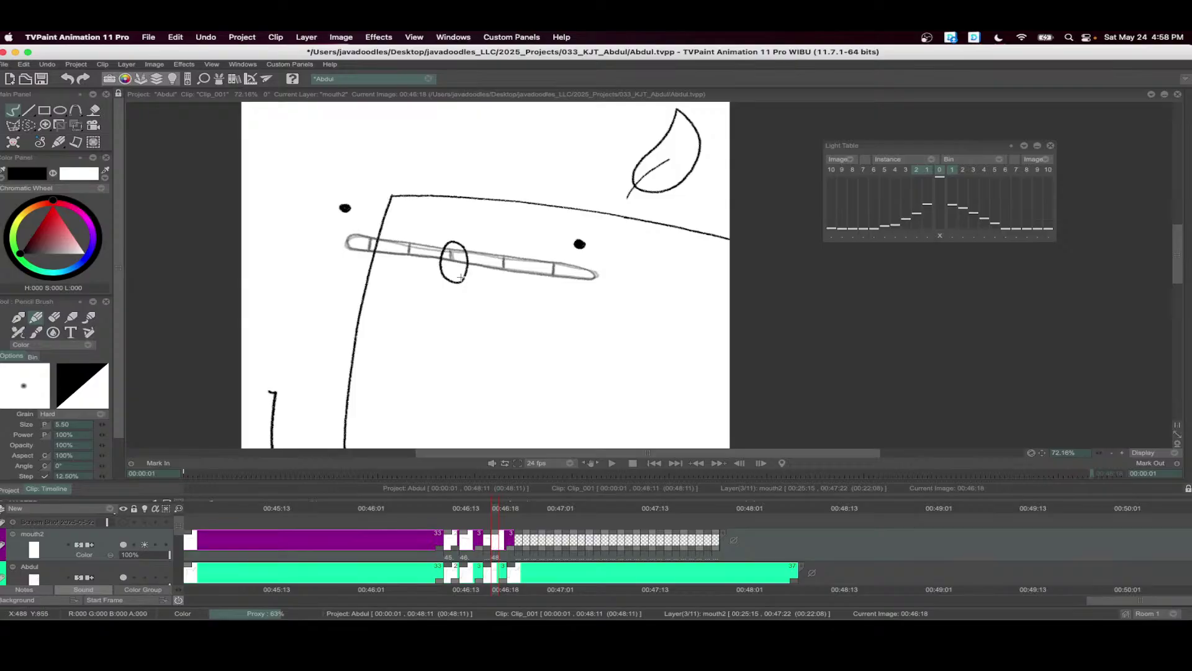
key("f")
left_click(453, 254)
- Trace the oval mouth with its white tongue at 00:46:20, fill it black and hold it up to 00:48:06
left_click(508, 513)
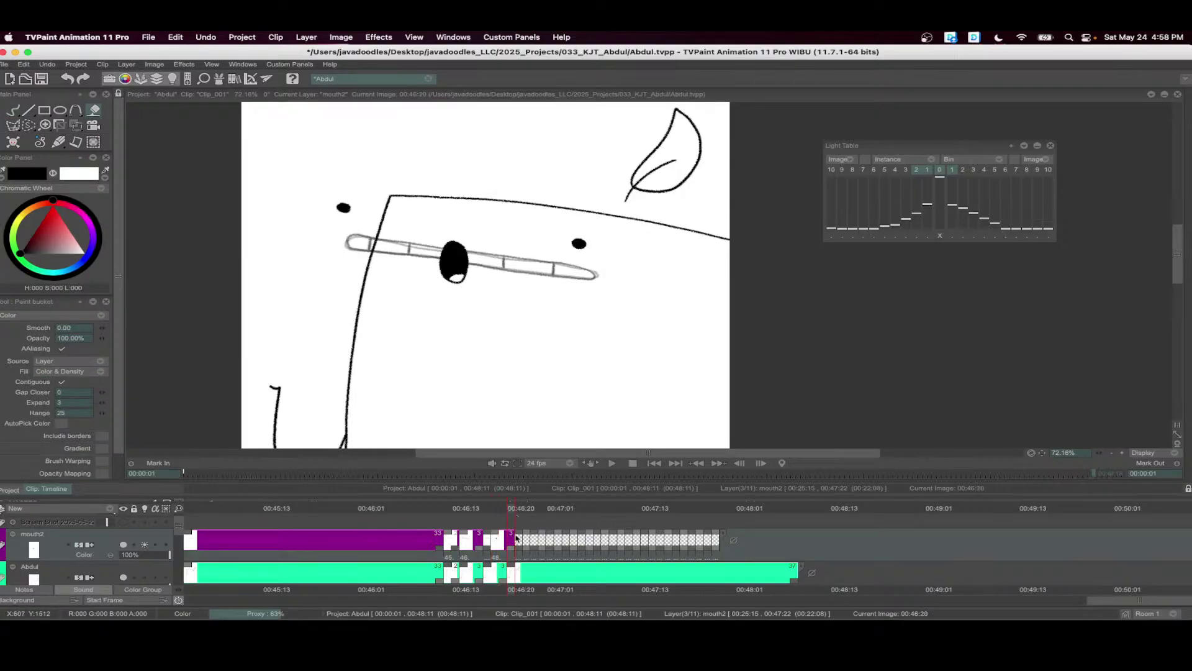
key("b")
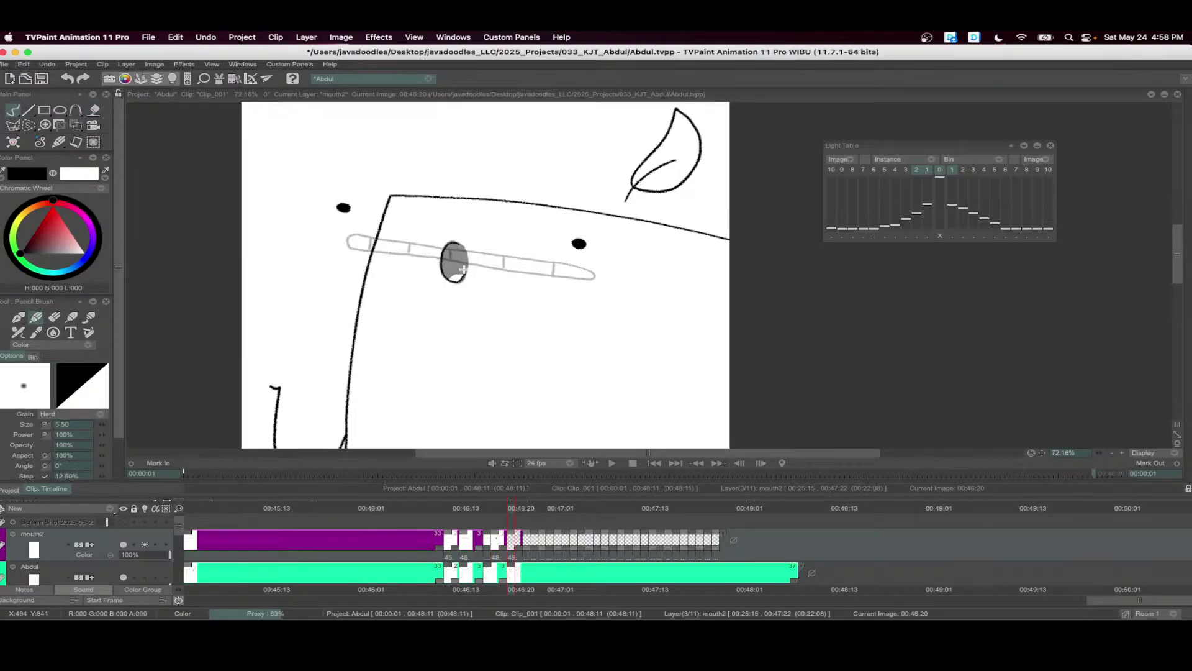
key("f")
left_click(457, 263)
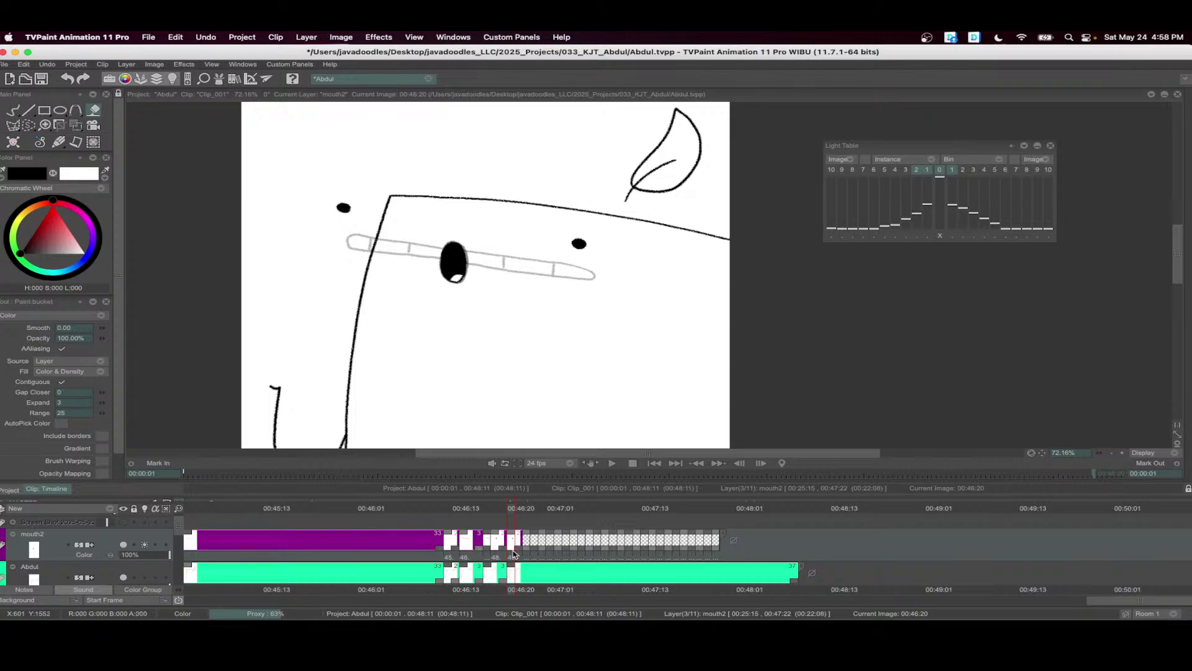
left_click_drag(513, 554, 732, 553)
mouse_move(517, 525)
left_mouse_down()
mouse_move(801, 525)
mouse_move(768, 526)
mouse_move(773, 553)
left_mouse_up()
key("b")
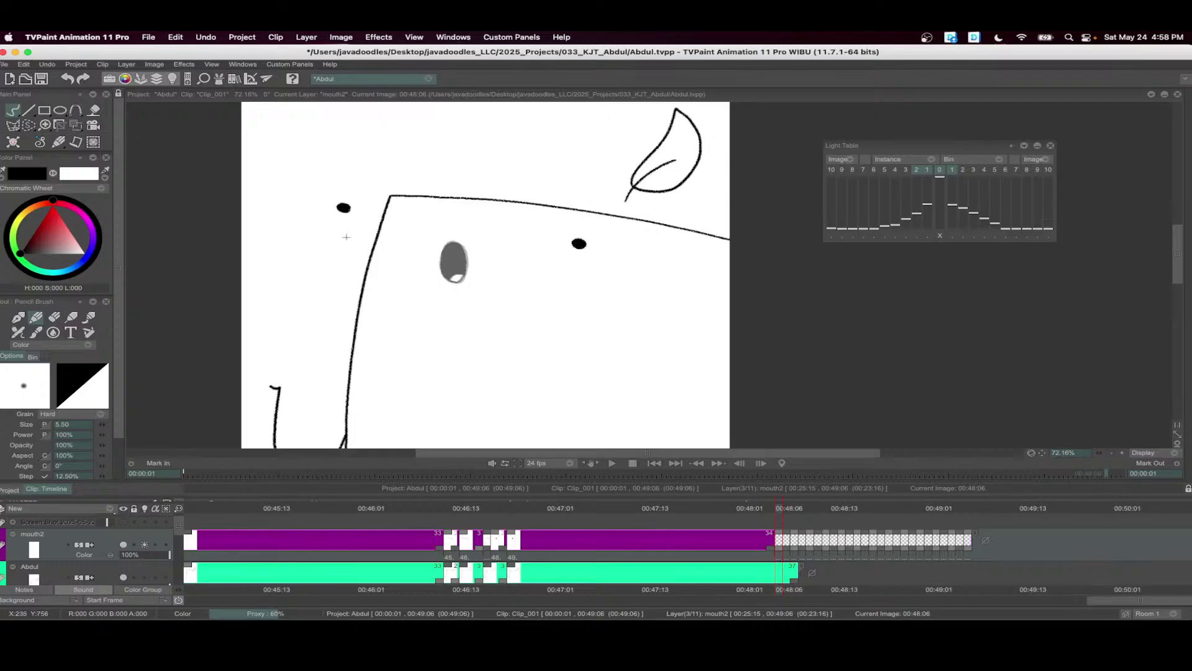
left_click_drag(346, 236, 570, 269)
scroll(546, 249, "down", 2)
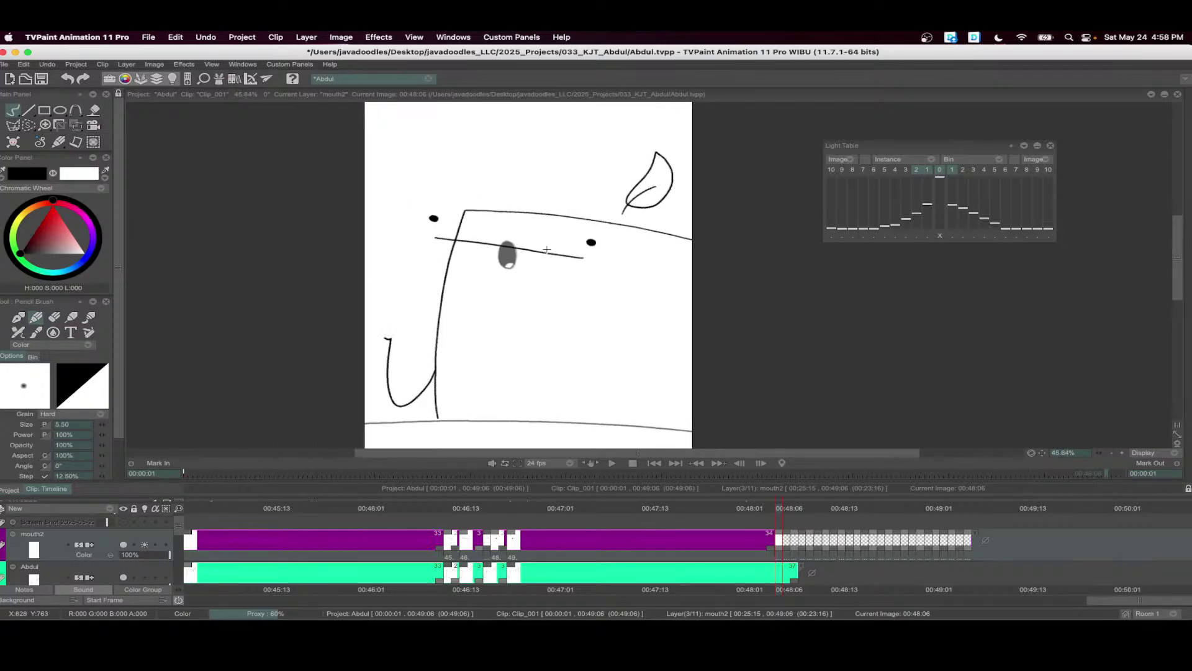
key("super+z")
scroll(546, 250, "up", 3)
left_click_drag(458, 242, 559, 253)
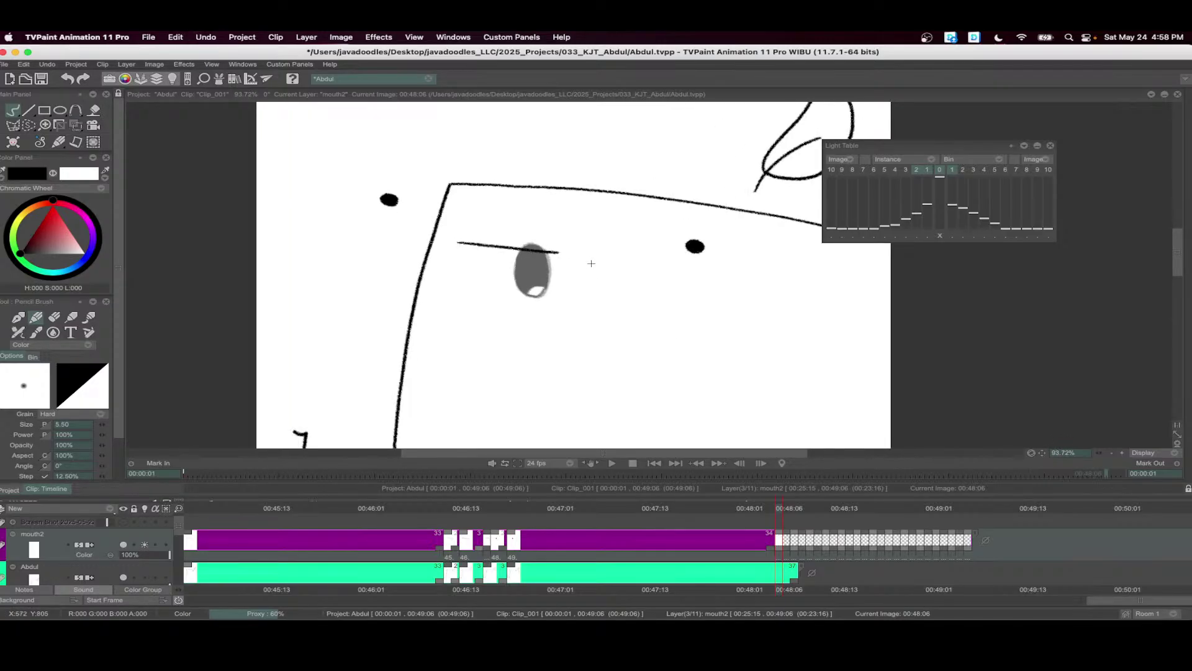
key("super+z")
- Draw a straight slanted mouth line spanning both eyes at 00:48:06 and hold it to 00:48:08
left_click_drag(398, 240, 691, 277)
scroll(656, 238, "down", 1)
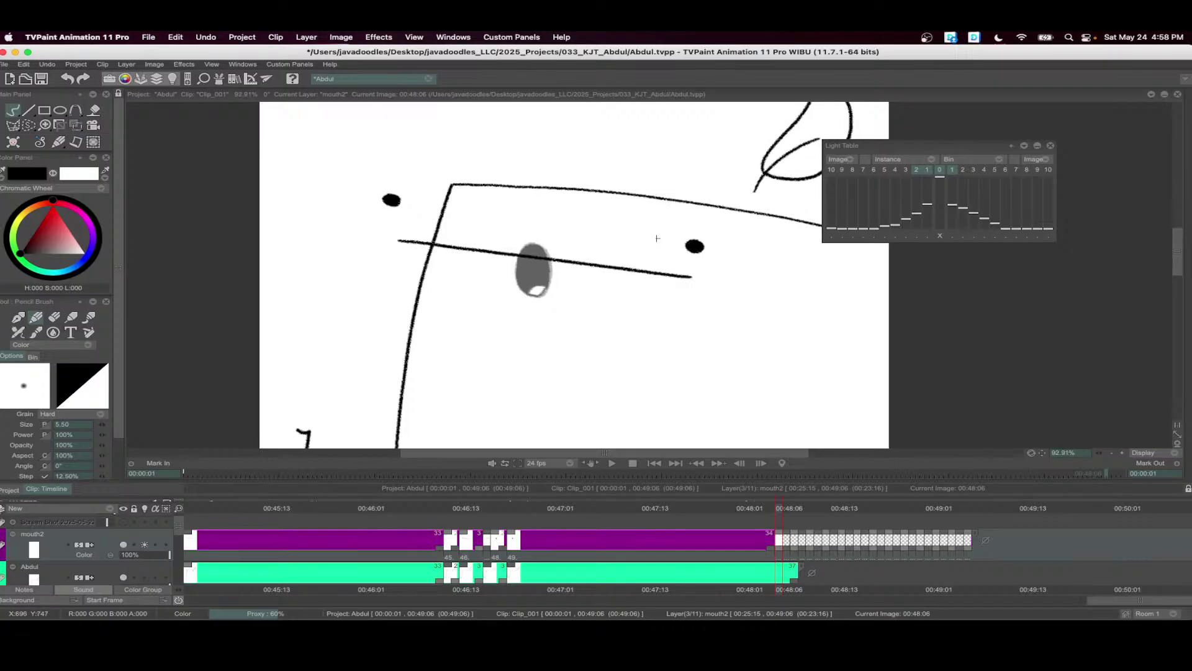
scroll(657, 237, "down", 1)
left_click_drag(781, 554, 796, 554)
scroll(742, 314, "down", 5)
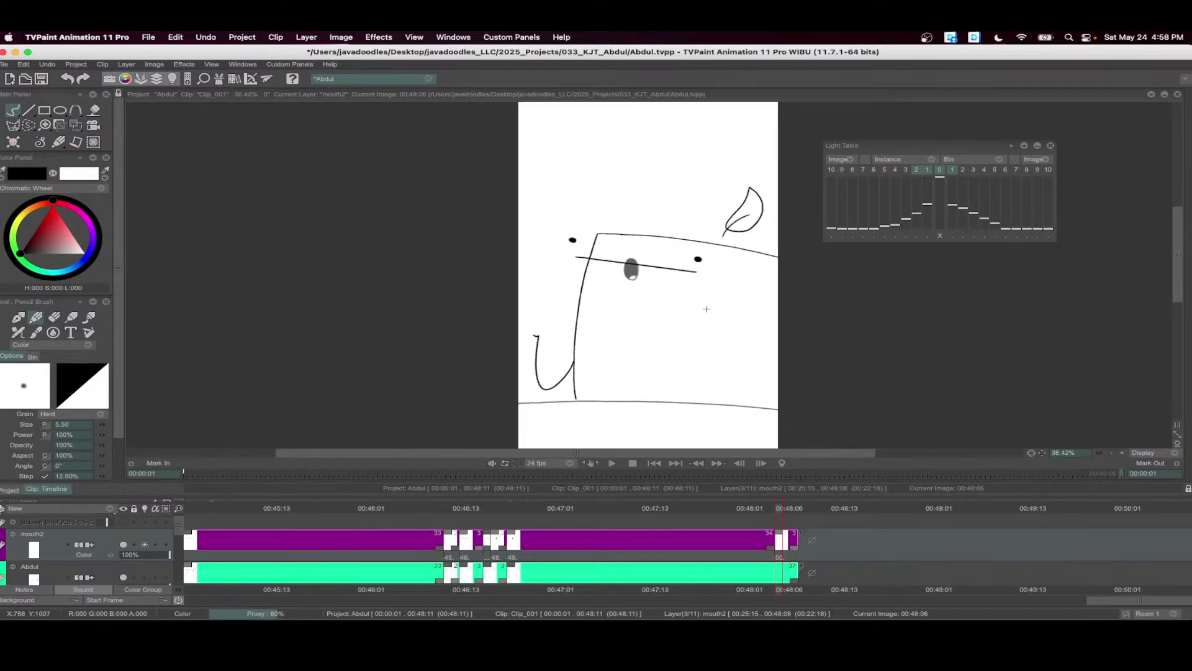
- Play back the new mouth2 drawings between 00:46:04 and 00:48:08, repeating shorter ranges around the mouth opening
left_click_drag(795, 552, 385, 547)
left_click(611, 464)
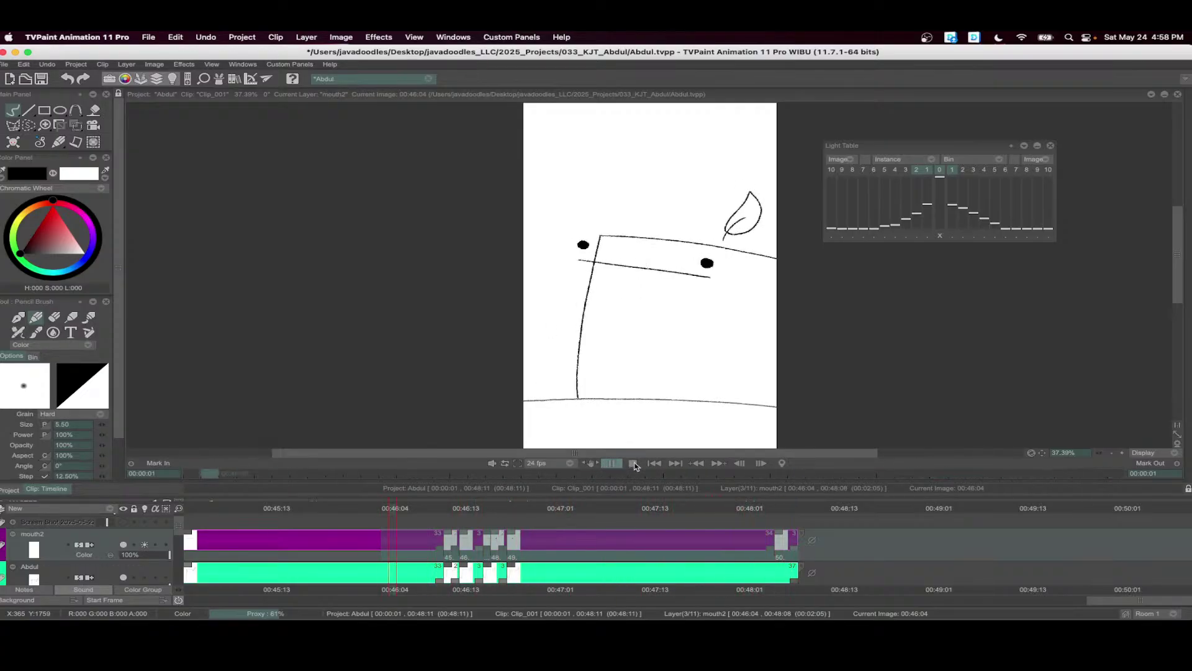
left_click(634, 463)
left_click_drag(671, 554, 422, 552)
left_click(611, 463)
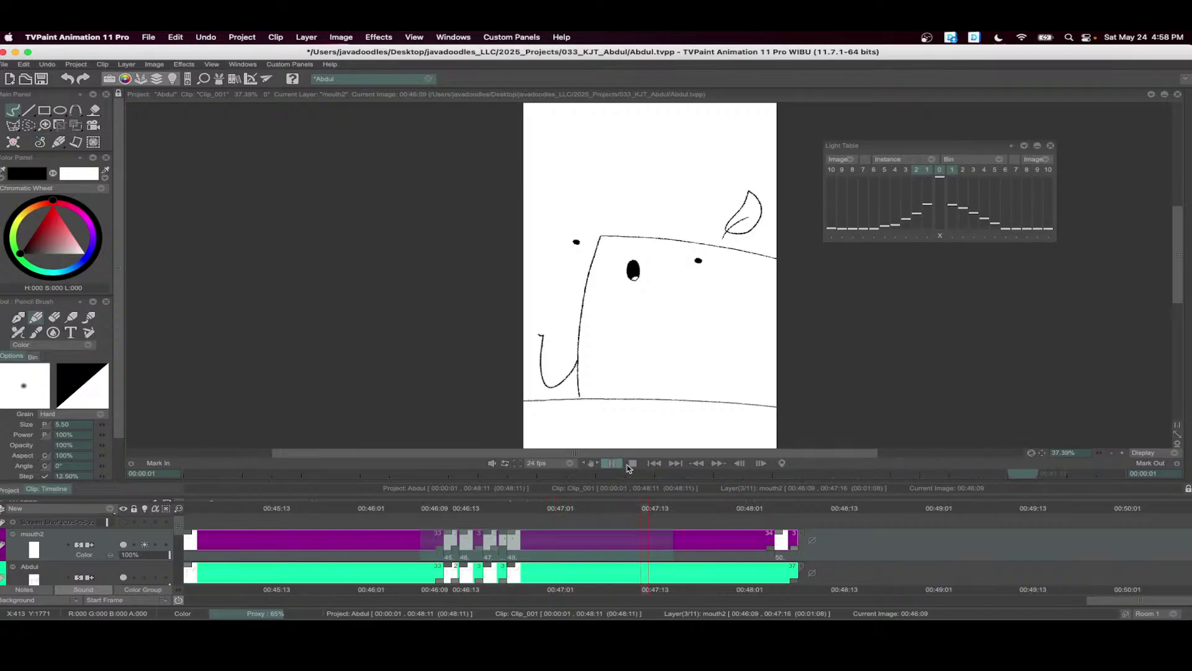
left_click(611, 463)
left_click_drag(624, 559, 413, 554)
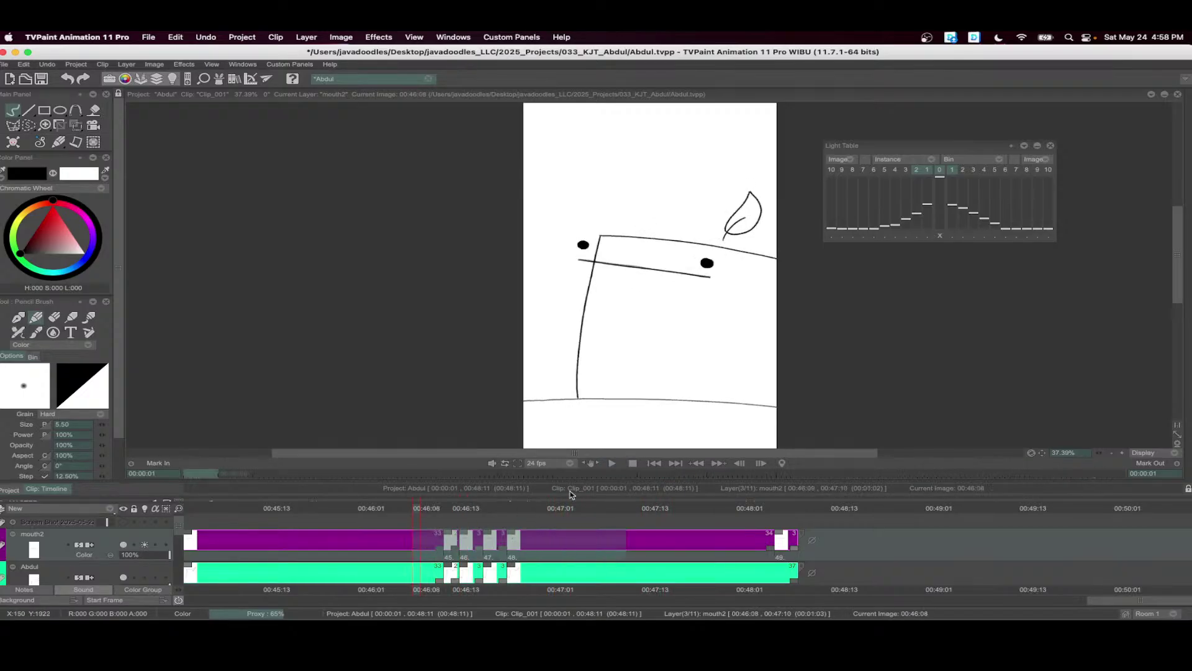
left_click(611, 463)
left_click(612, 463)
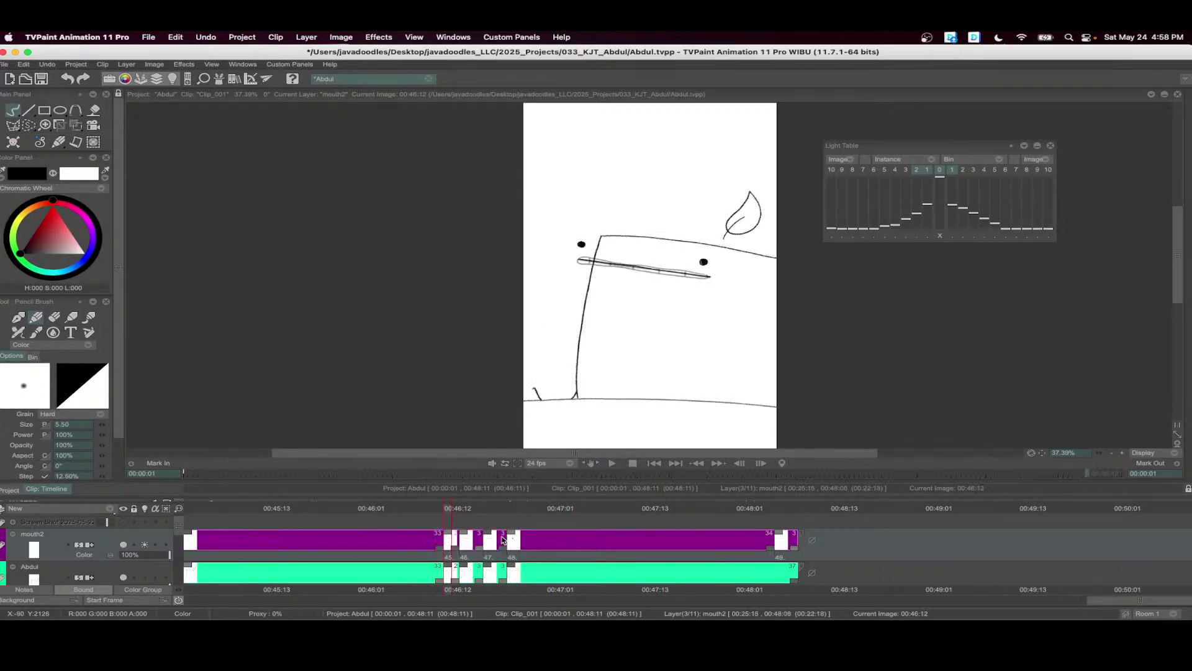
- Play back the mouth2 drawings from 00:46:09 and again from 00:46:07, and save the project
left_click_drag(601, 554, 413, 561)
left_click(611, 463)
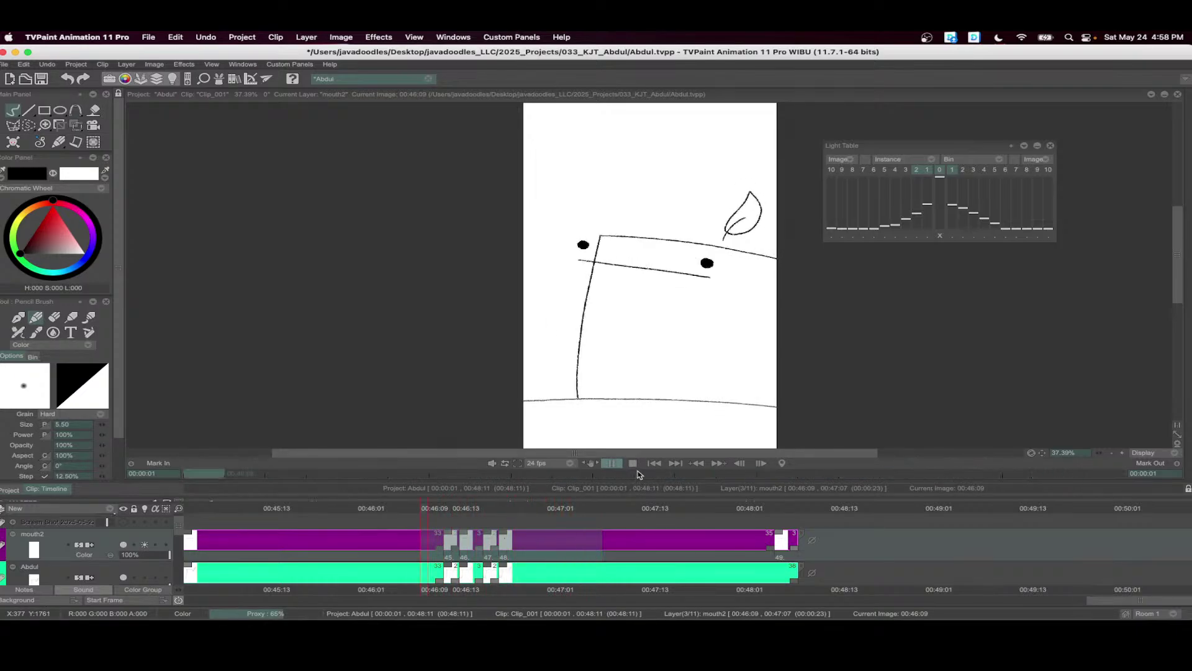
left_click_drag(633, 508, 405, 546)
left_click(611, 464)
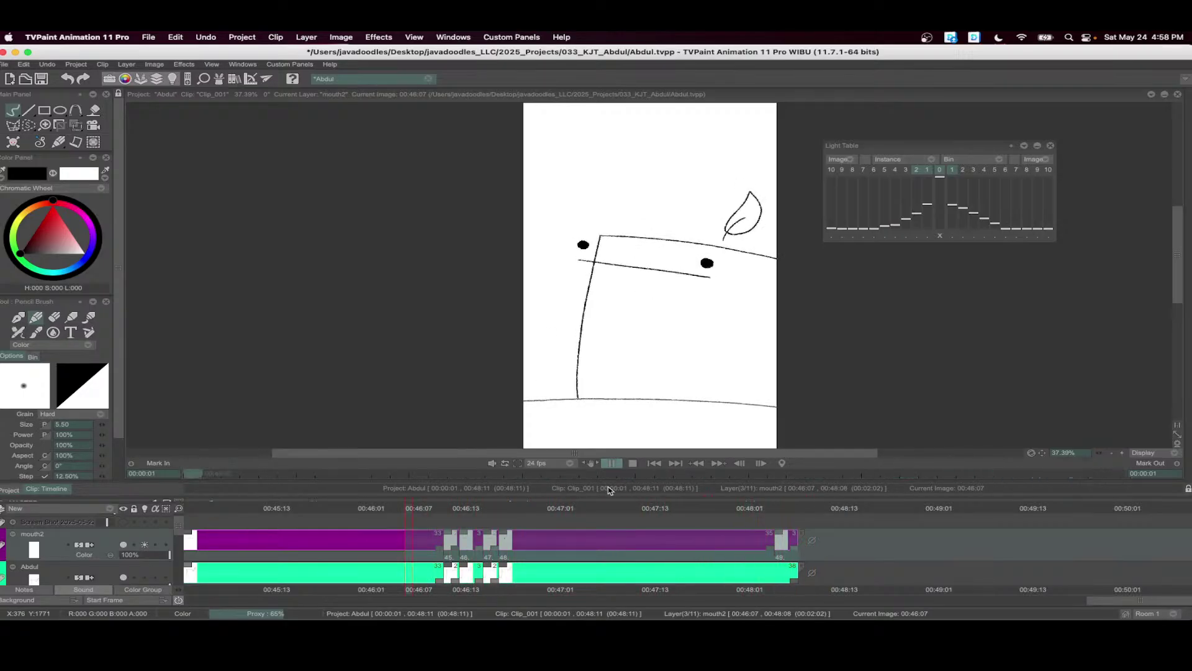
left_click(635, 464)
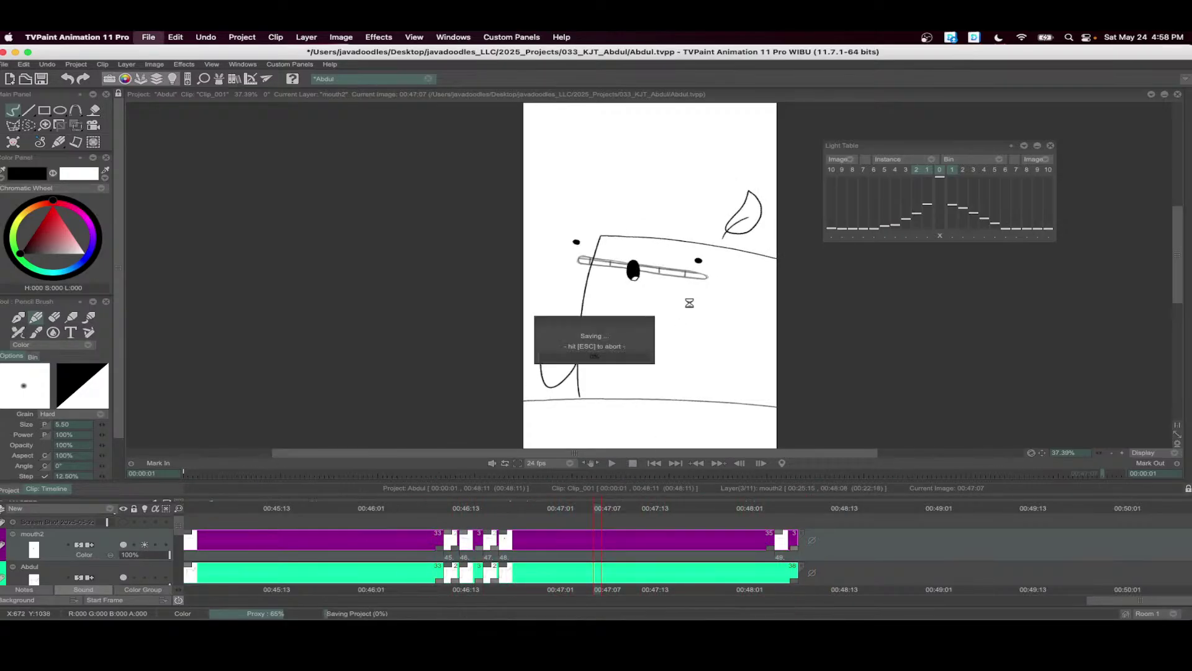
key("super+s")
- Play the animation through to the end of the clip to review the finished mouth movement
scroll(654, 300, "down", 3)
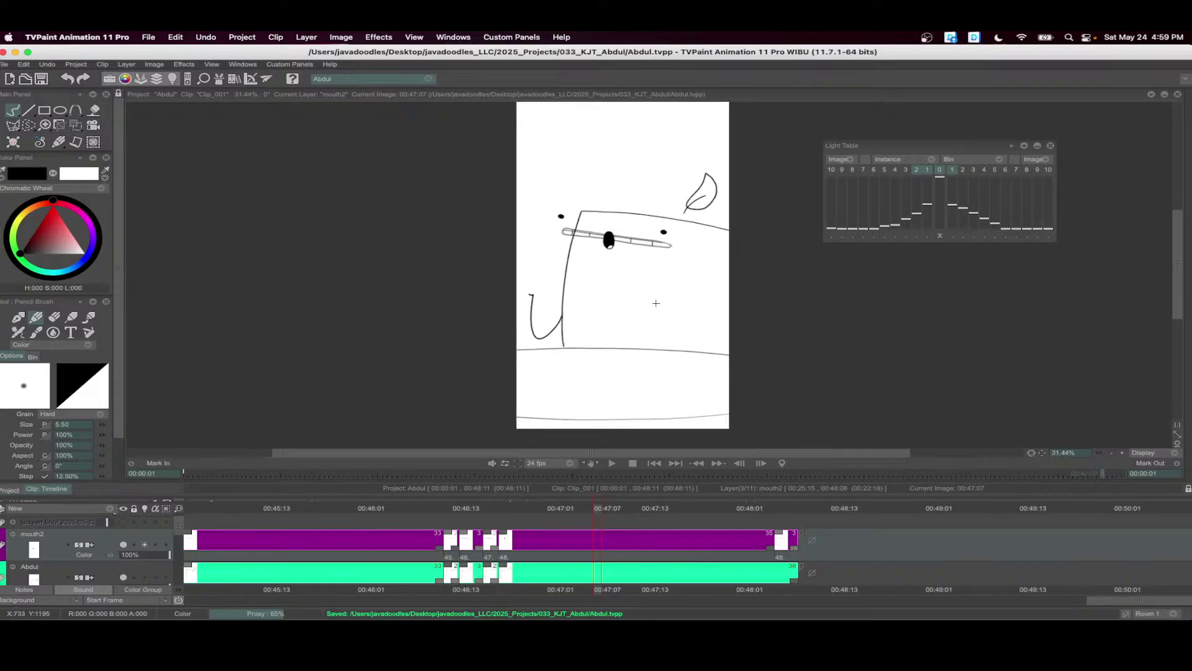
left_click(611, 463)
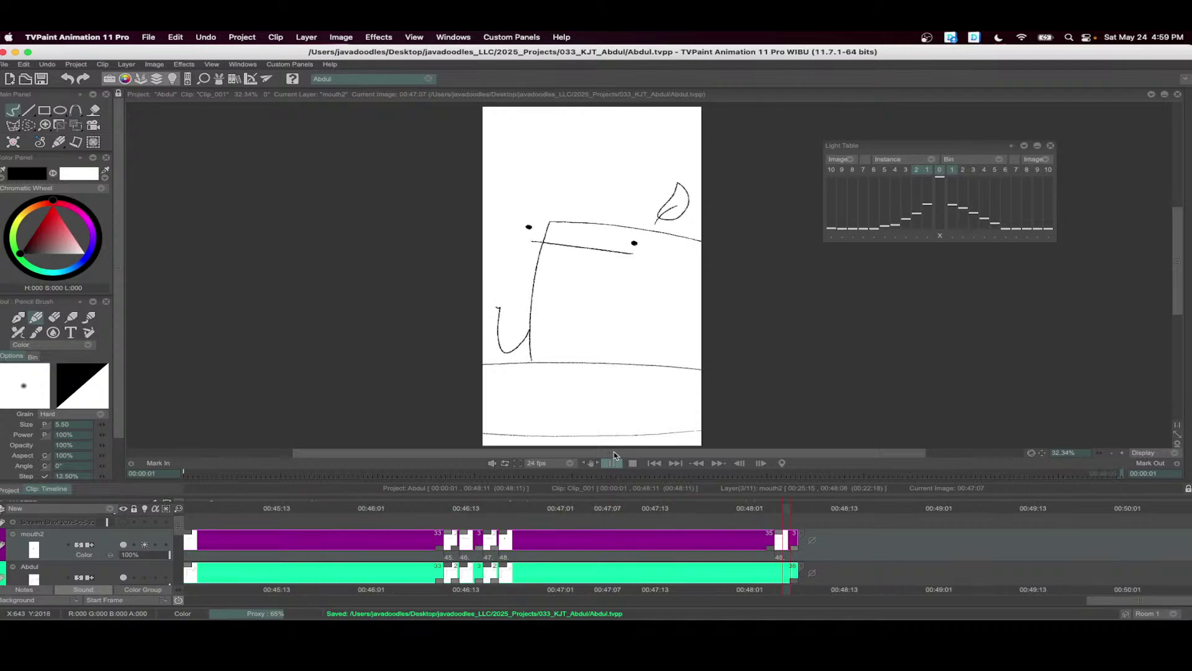
left_click(614, 461)
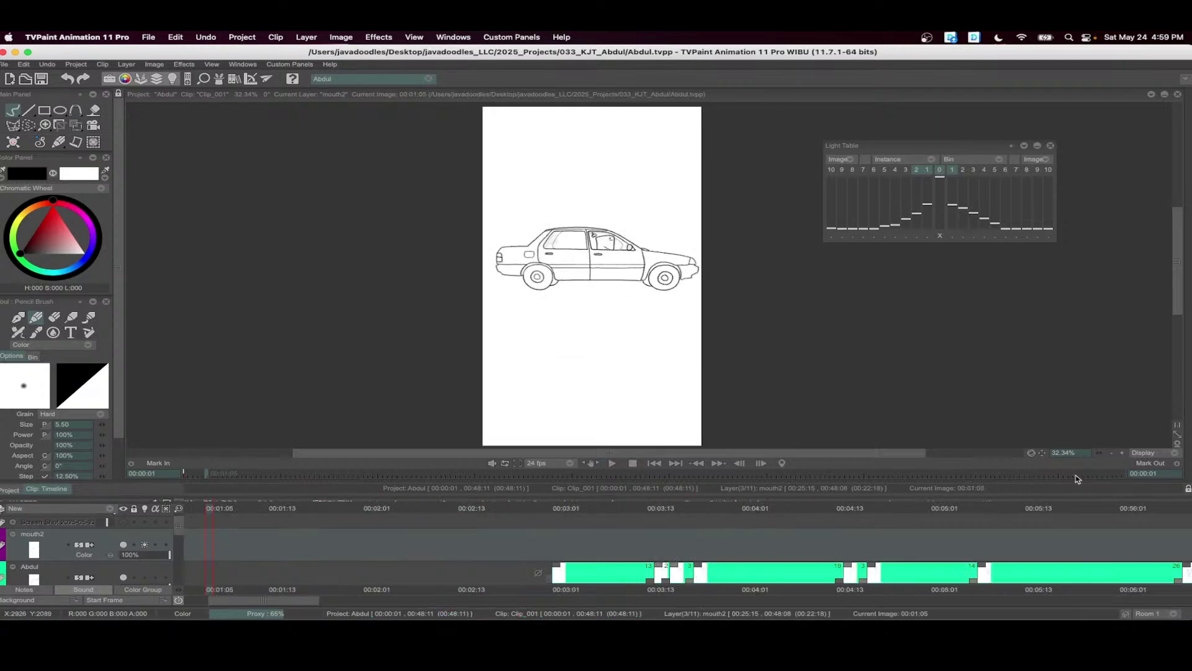
- Extend the last drawings of the mouth2 and Abdul layers to the clip's end at 00:48:11 and save the project
left_click(1110, 474)
left_click_drag(1110, 475, 1134, 476)
scroll(646, 546, "right", 10)
scroll(646, 545, "down", 2)
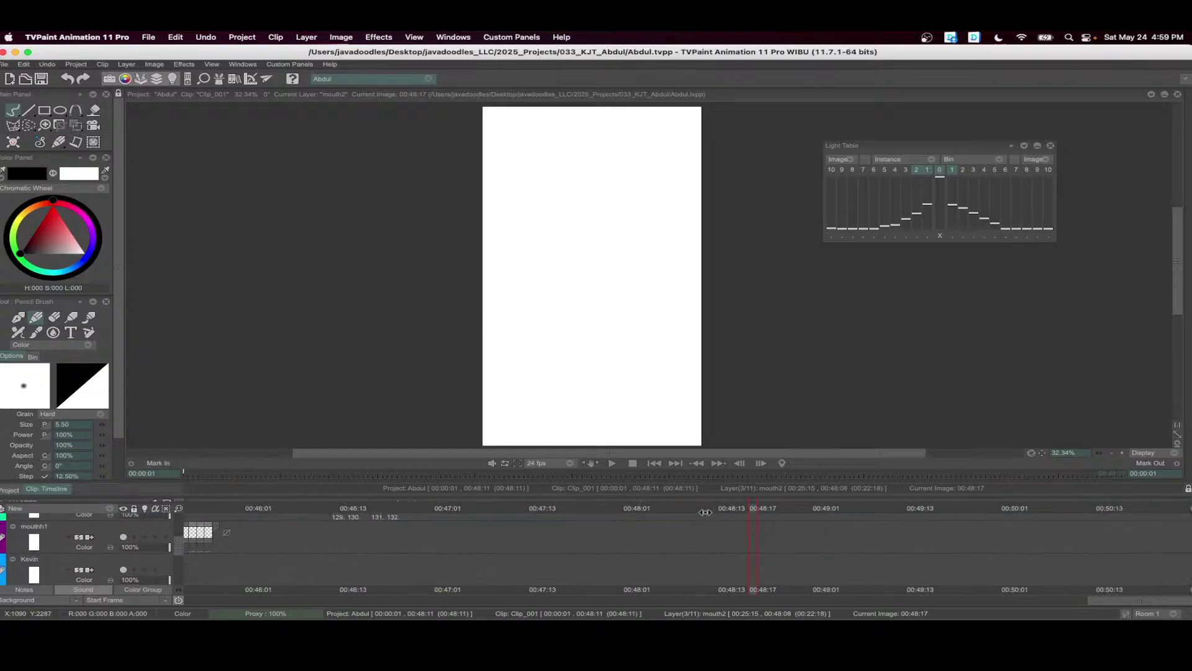
scroll(646, 546, "up", 1)
mouse_move(646, 545)
left_mouse_down()
mouse_move(627, 539)
mouse_move(667, 536)
mouse_move(646, 530)
left_mouse_up()
scroll(660, 557, "down", 5)
scroll(660, 557, "right", 1)
scroll(628, 548, "up", 5)
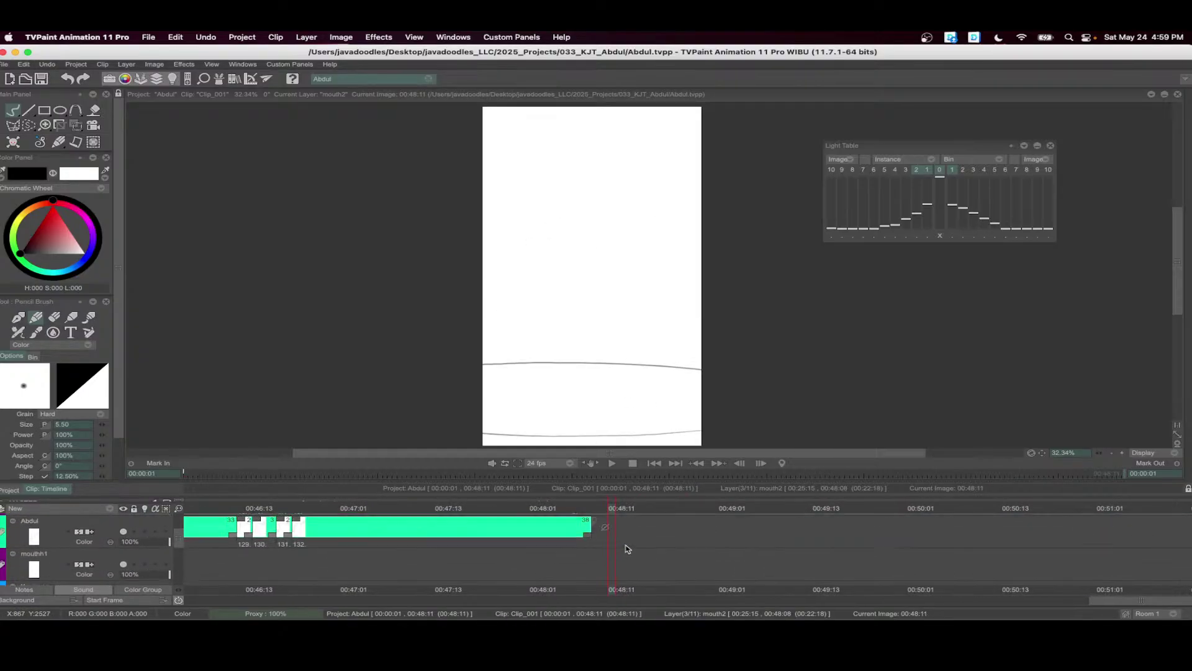
mouse_move(584, 558)
left_mouse_down()
mouse_move(603, 551)
mouse_move(595, 548)
left_mouse_up()
scroll(604, 549, "up", 1)
key("super+s")
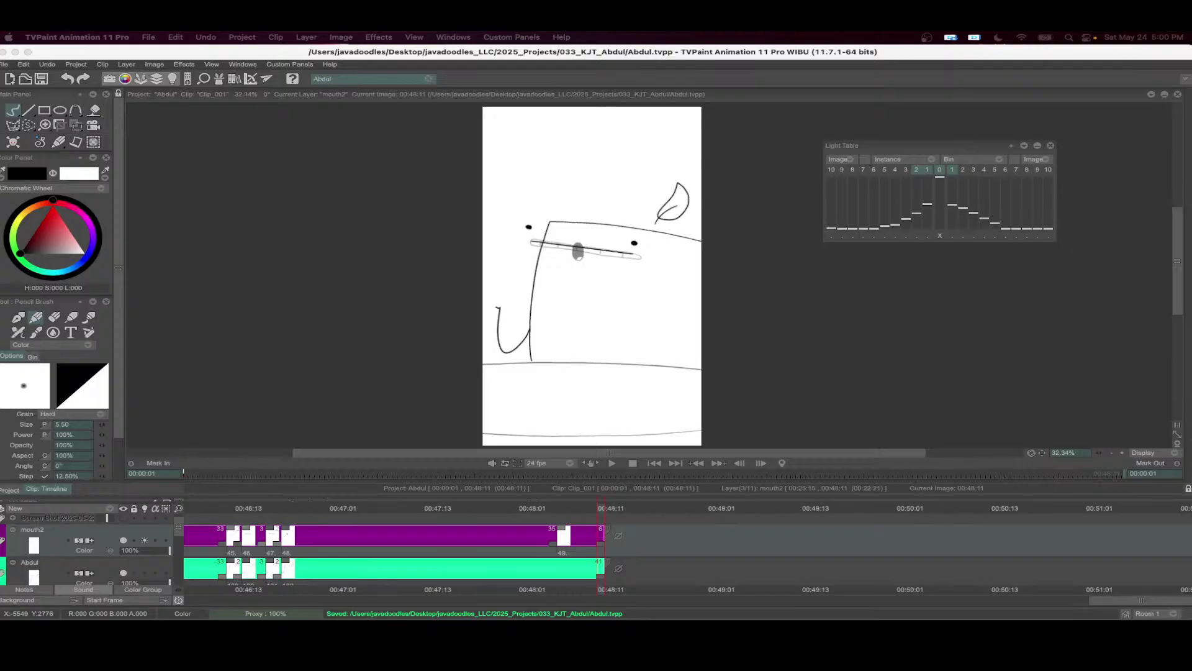
- Play back the full clip with the extended ending, stop the playback and save the project again
left_click(549, 476)
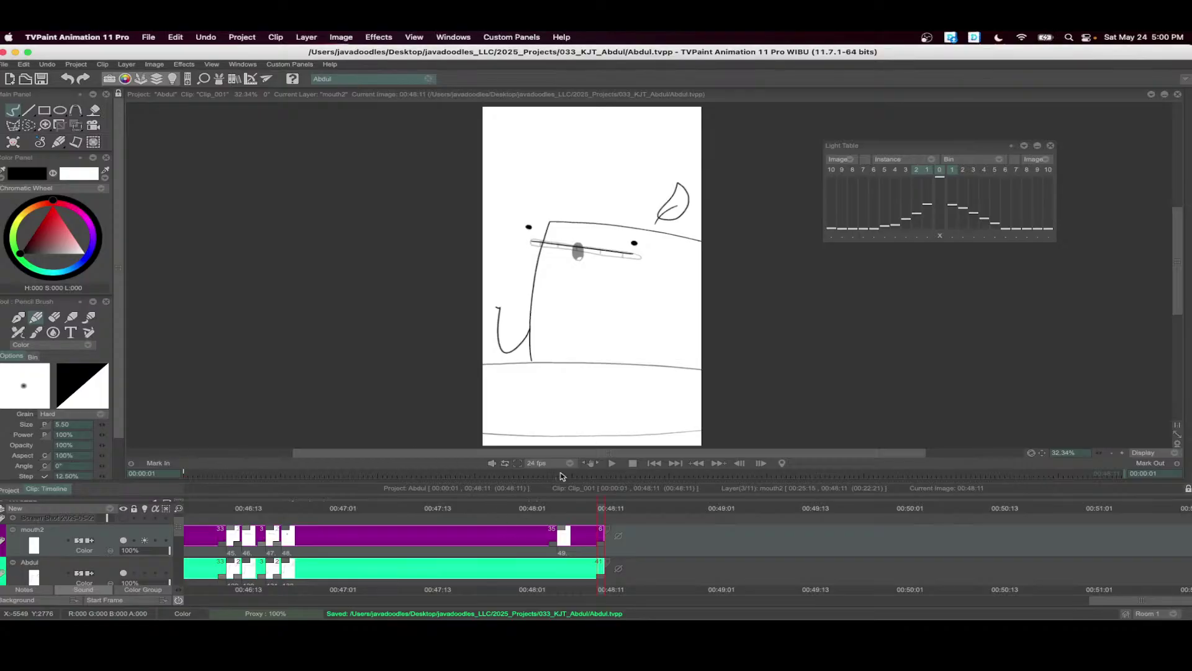
left_click_drag(550, 475, 580, 474)
left_click(616, 463)
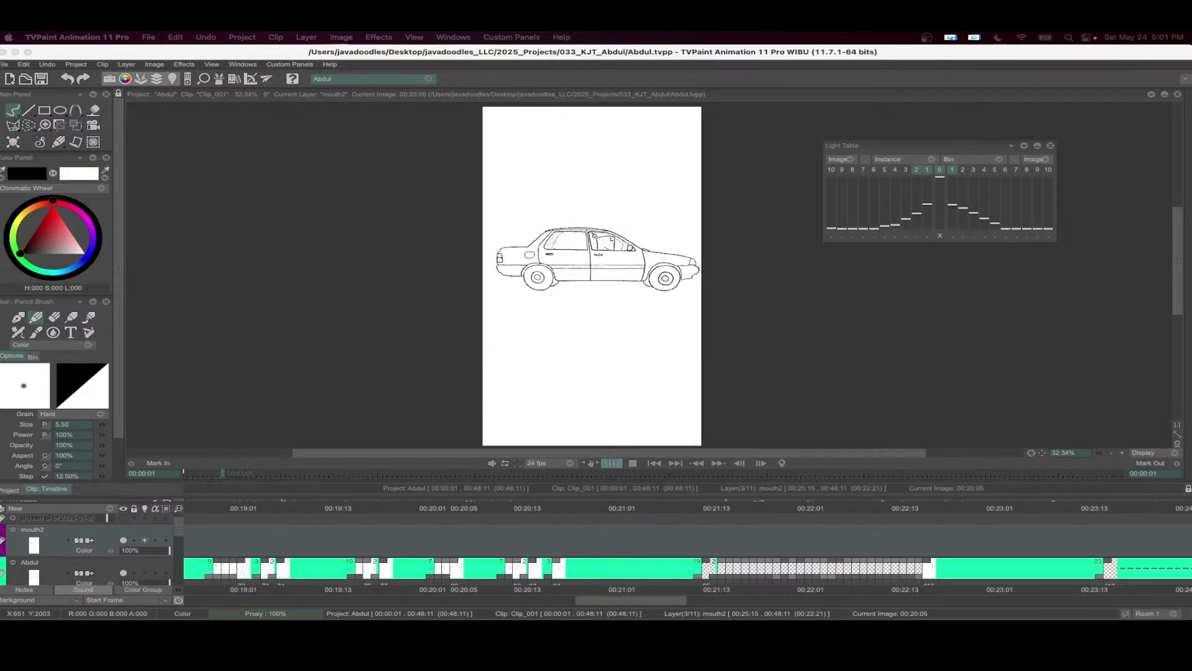
left_click(632, 463)
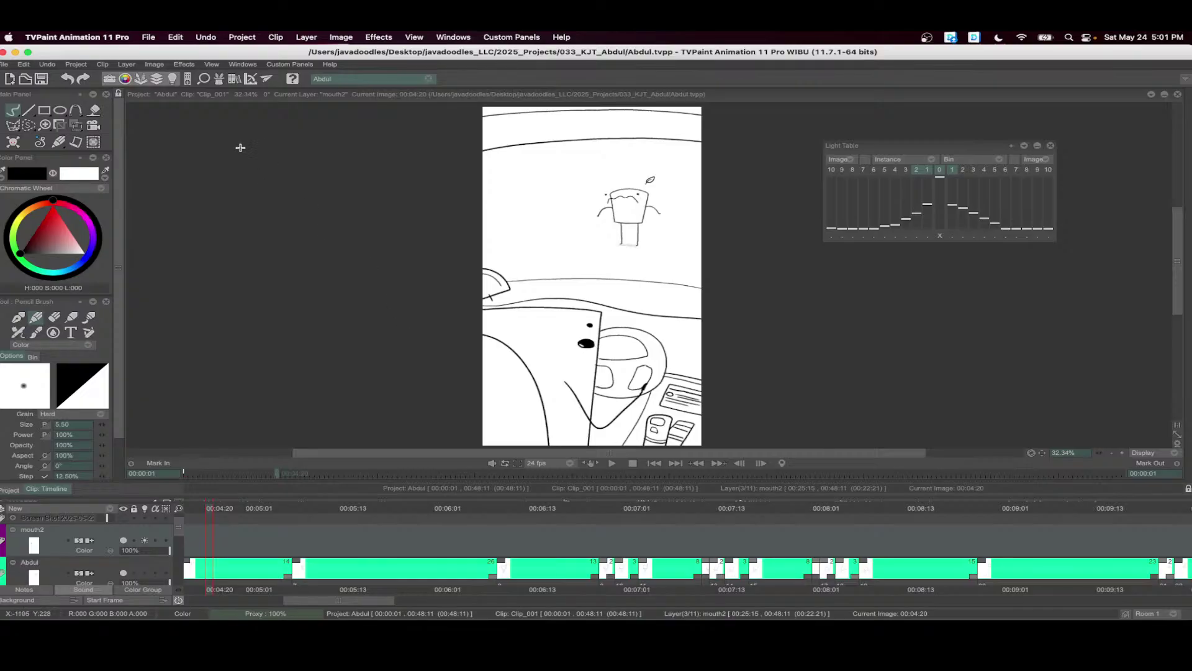
left_click(41, 79)
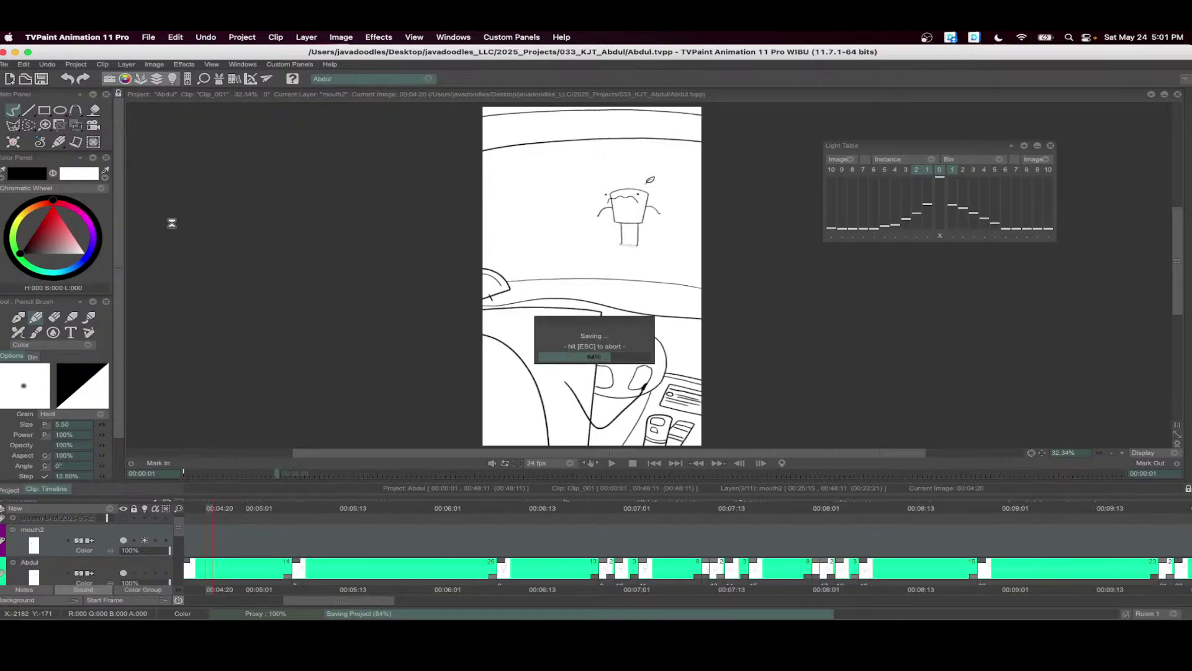